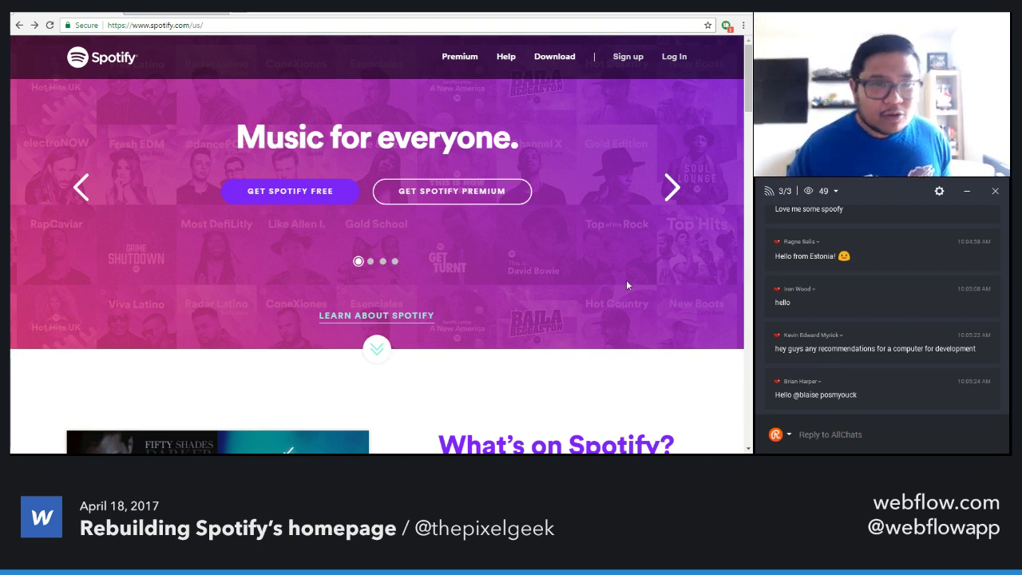
Cycle through the slides of the hero carousel on the Spotify homepage
{"action": "left_click", "coordinate": [671, 195]}
{"action": "left_click", "coordinate": [671, 189]}
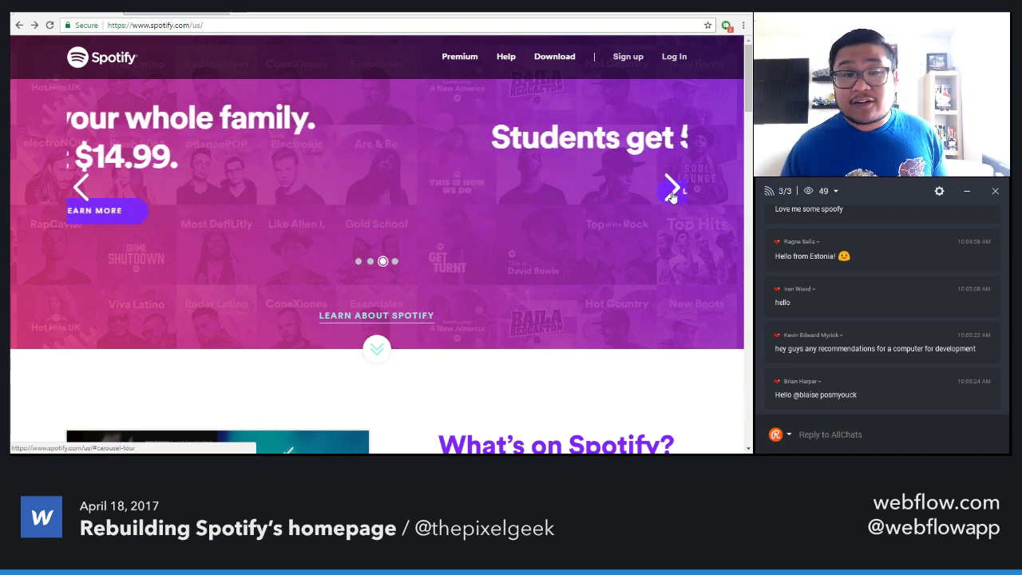
{"action": "left_click", "coordinate": [671, 188]}
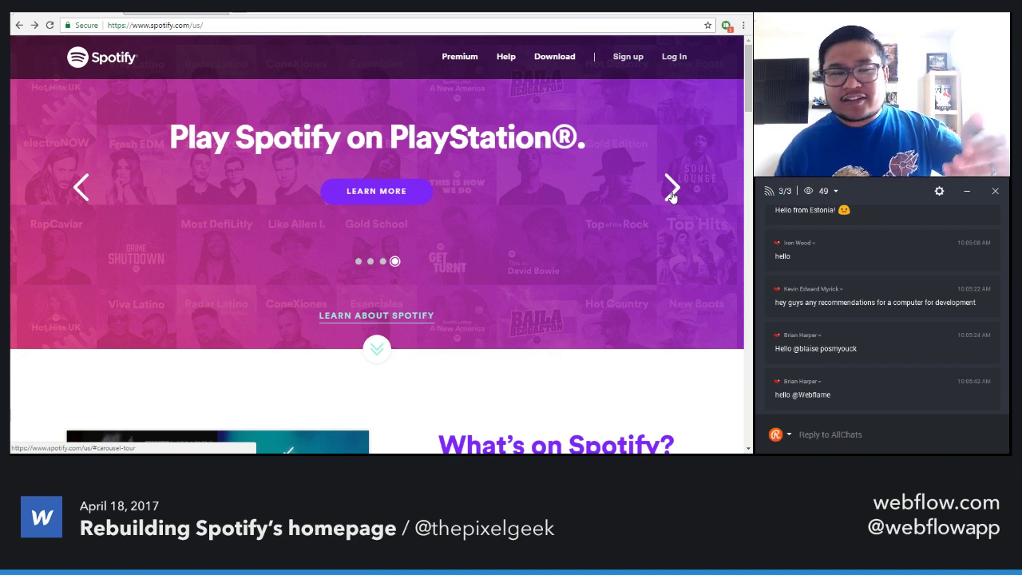
{"action": "left_click", "coordinate": [670, 189]}
{"action": "left_click", "coordinate": [670, 189]}
{"action": "left_click", "coordinate": [671, 188]}
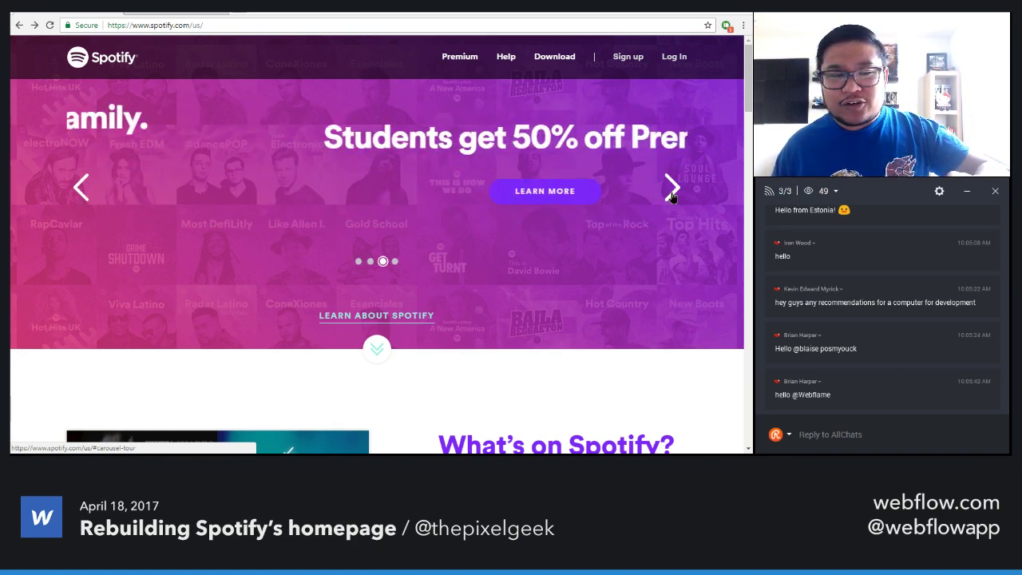
{"action": "left_click", "coordinate": [671, 188]}
{"action": "left_click", "coordinate": [670, 190]}
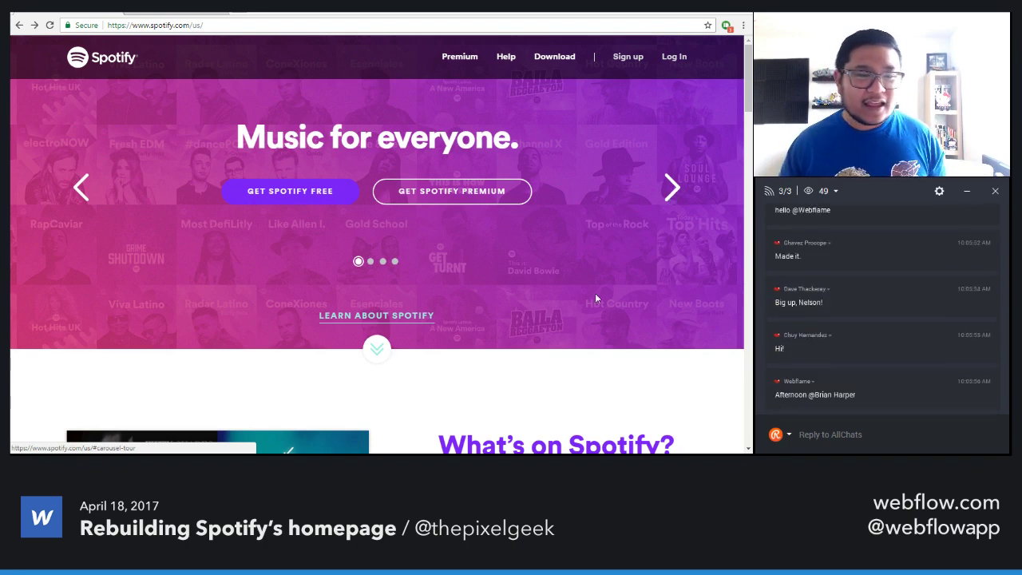
Try the hero's down-arrow link to the "What's on Spotify?" section and reload the page
{"action": "scroll", "coordinate": [433, 363], "scroll_direction": "down", "scroll_amount": 1}
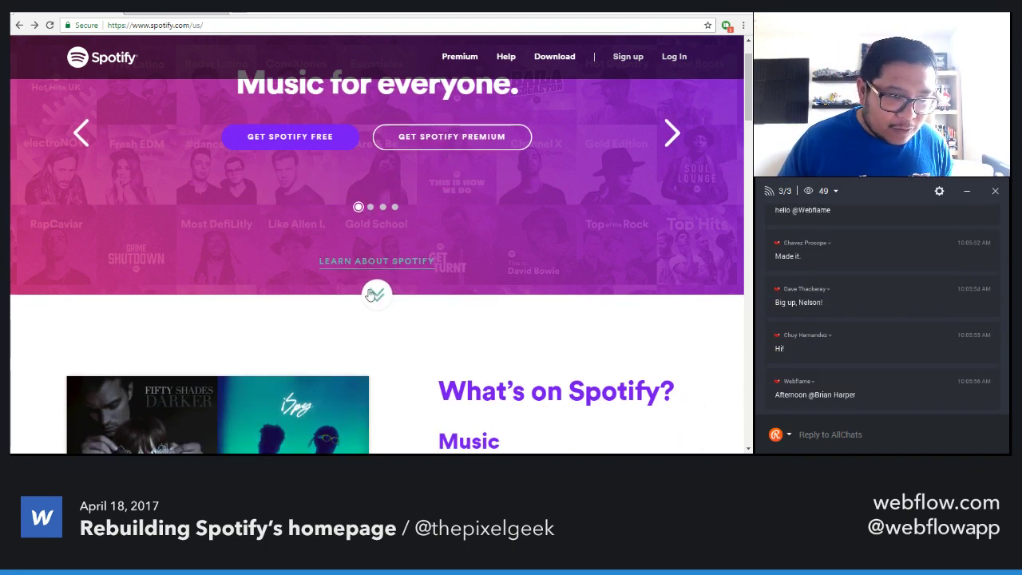
{"action": "scroll", "coordinate": [405, 301], "scroll_direction": "down", "scroll_amount": 2}
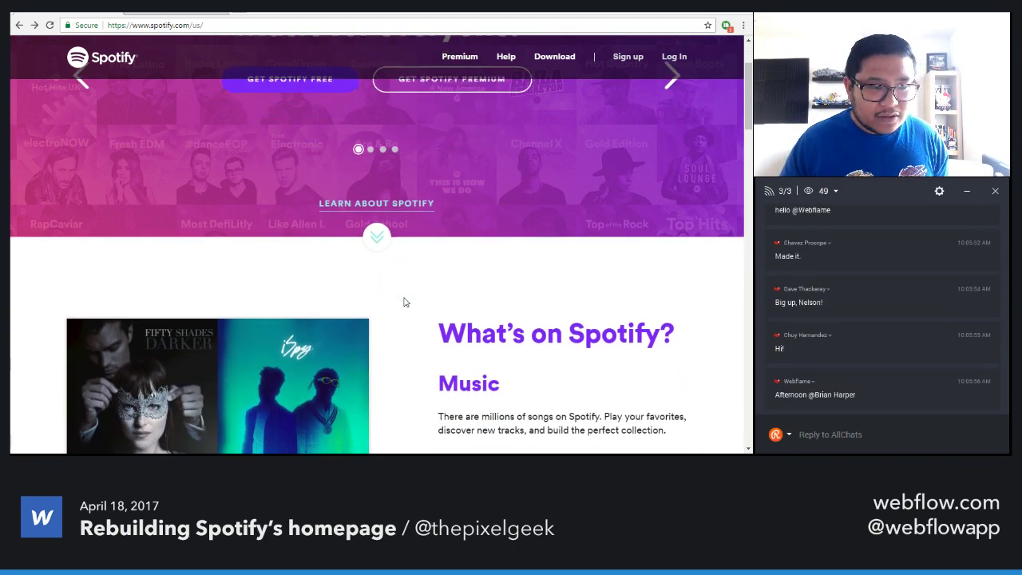
{"action": "scroll", "coordinate": [404, 300], "scroll_direction": "up", "scroll_amount": 2}
{"action": "left_click", "coordinate": [377, 294]}
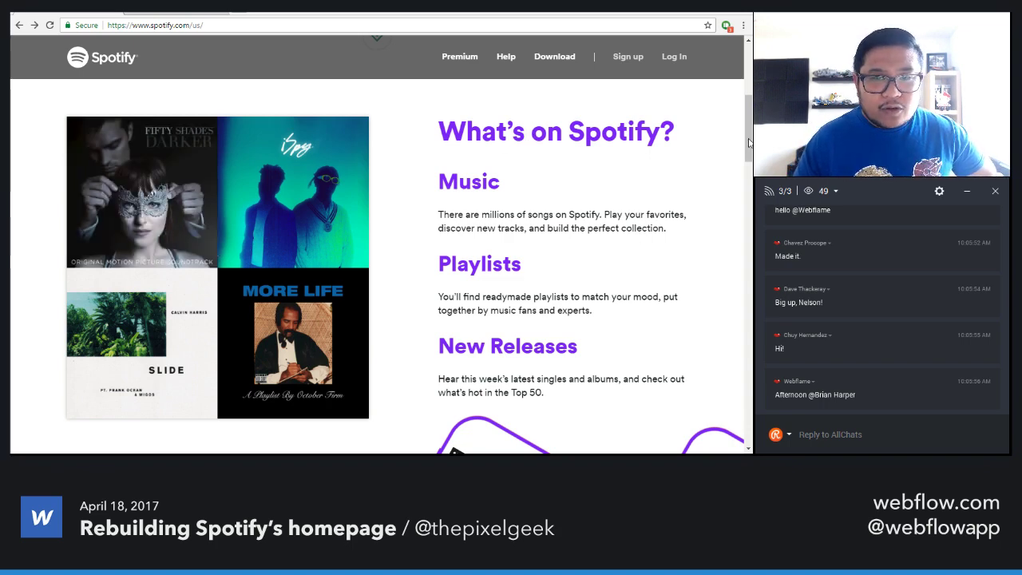
{"action": "left_click", "coordinate": [50, 25]}
{"action": "left_click", "coordinate": [49, 26]}
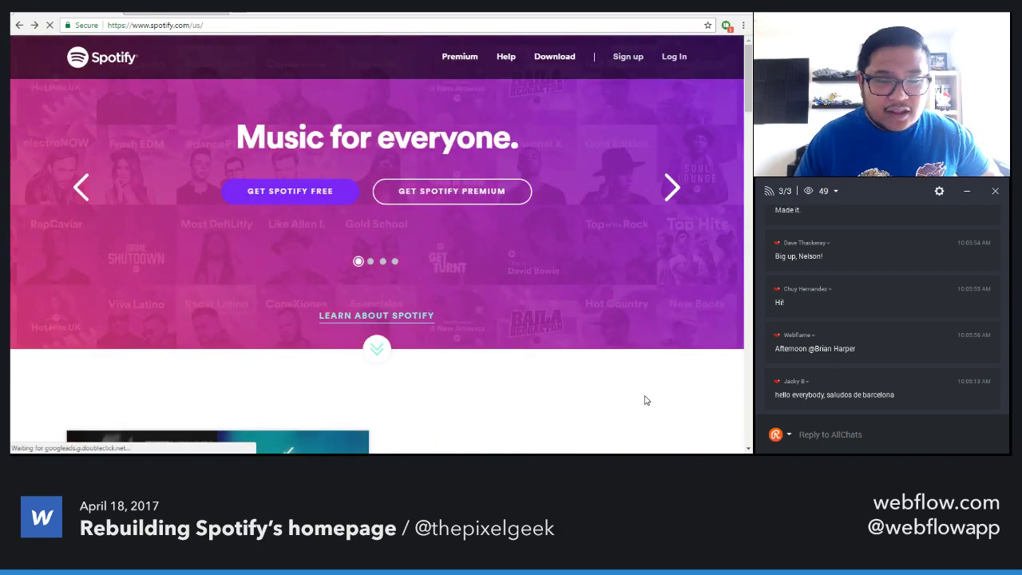
Examine the "What's on Spotify?" and "It's easy." sections and the fixed navbar, reloading the page at different scroll positions
{"action": "scroll", "coordinate": [644, 399], "scroll_direction": "down", "scroll_amount": 1}
{"action": "scroll", "coordinate": [644, 398], "scroll_direction": "down", "scroll_amount": 3}
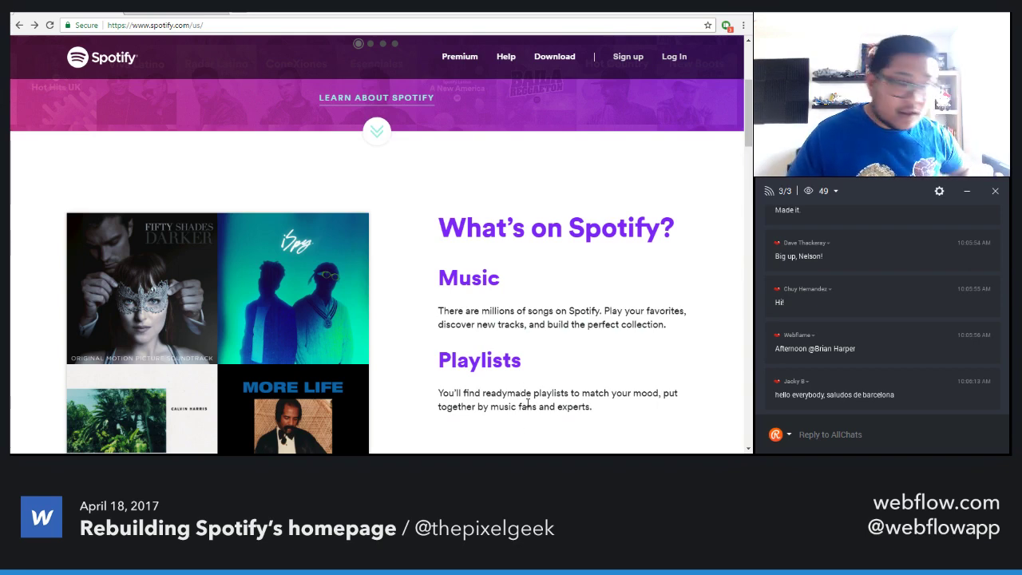
{"action": "left_click_drag", "start_coordinate": [749, 100], "coordinate": [745, 141]}
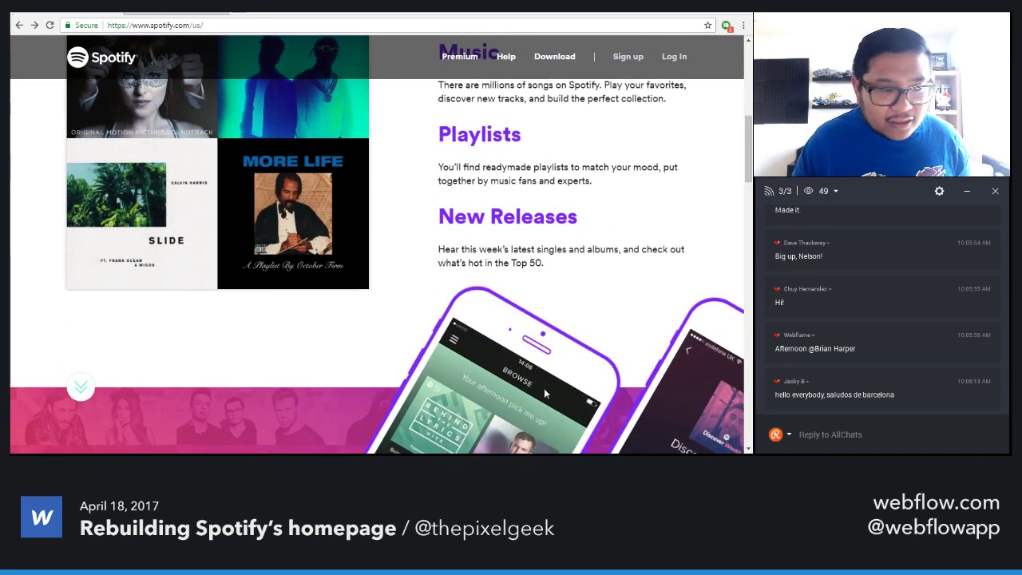
{"action": "left_click", "coordinate": [50, 25]}
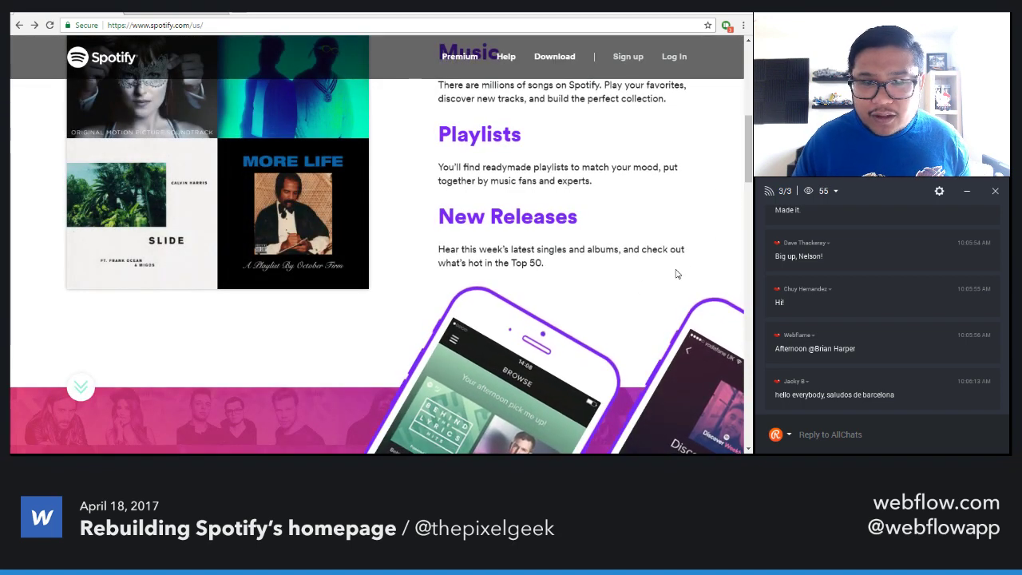
{"action": "left_click_drag", "start_coordinate": [746, 145], "coordinate": [738, 209]}
{"action": "left_click", "coordinate": [50, 24]}
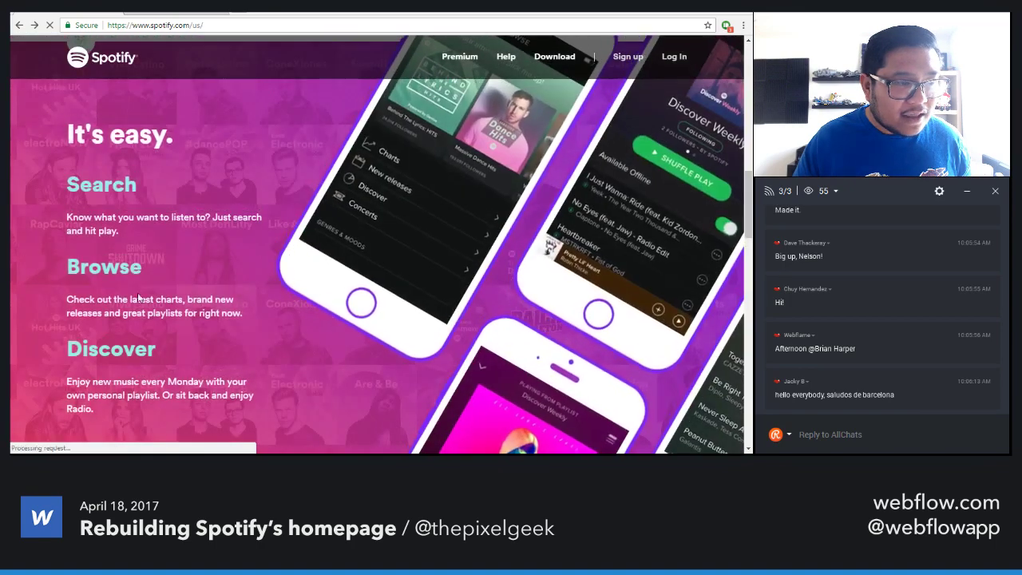
{"action": "left_click_drag", "start_coordinate": [750, 194], "coordinate": [747, 110]}
{"action": "left_click_drag", "start_coordinate": [746, 108], "coordinate": [739, 260]}
Examine the "One account. Listen everywhere." section, the pricing plans and the footer of the homepage
{"action": "scroll", "coordinate": [347, 317], "scroll_direction": "down", "scroll_amount": 3}
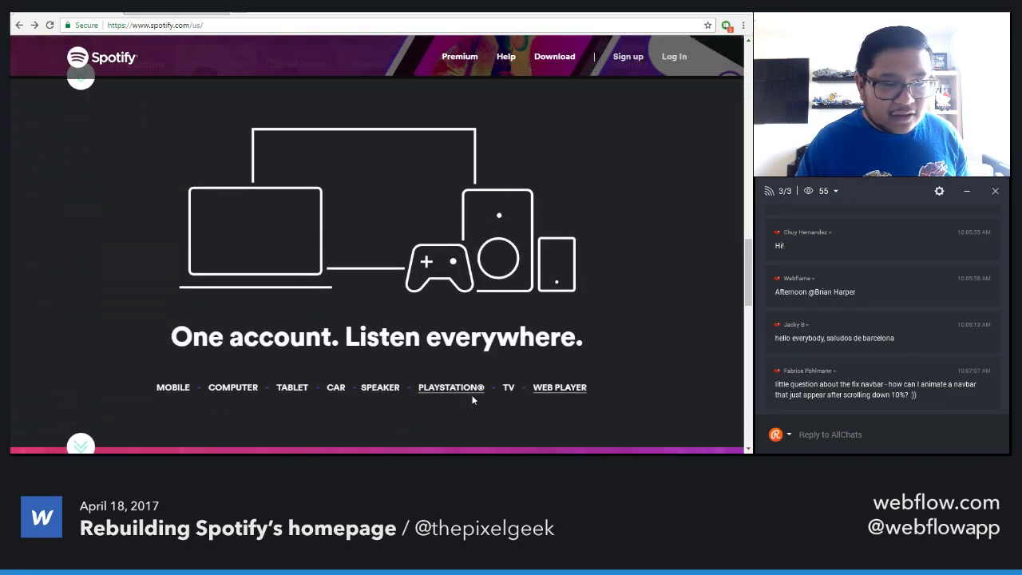
{"action": "left_click_drag", "start_coordinate": [748, 271], "coordinate": [748, 275]}
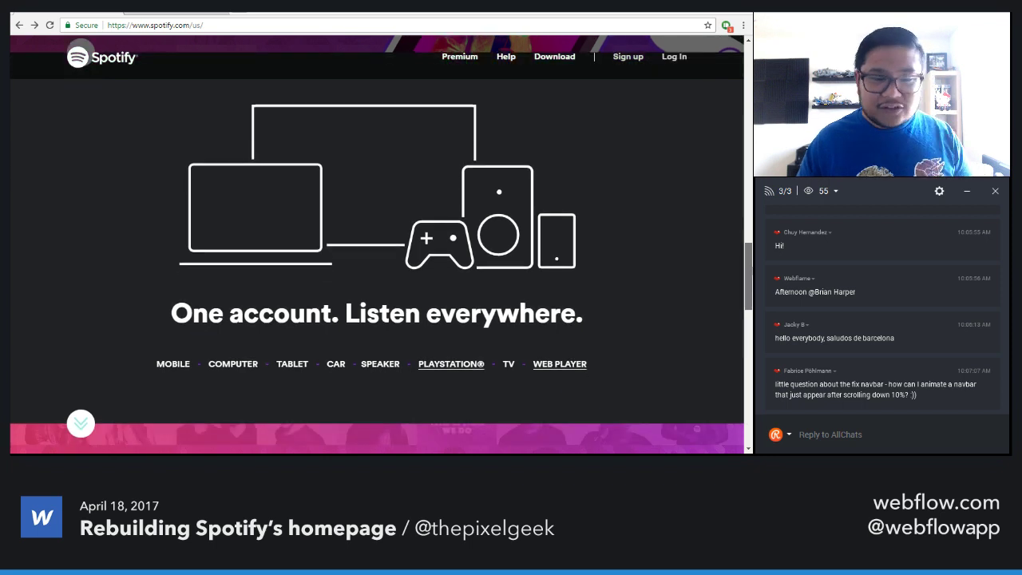
{"action": "scroll", "coordinate": [377, 240], "scroll_direction": "down", "scroll_amount": 1}
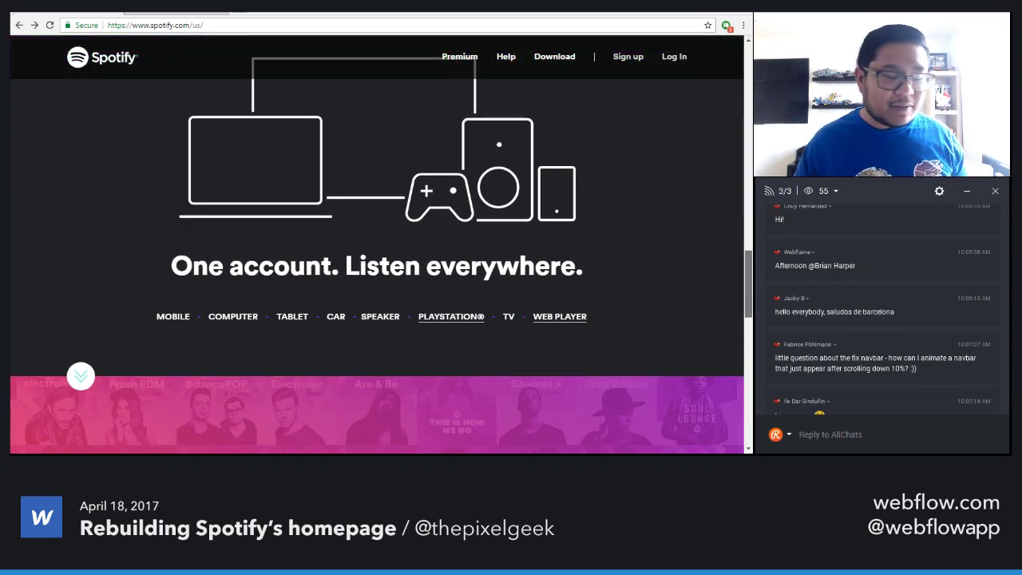
{"action": "scroll", "coordinate": [377, 239], "scroll_direction": "down", "scroll_amount": 4}
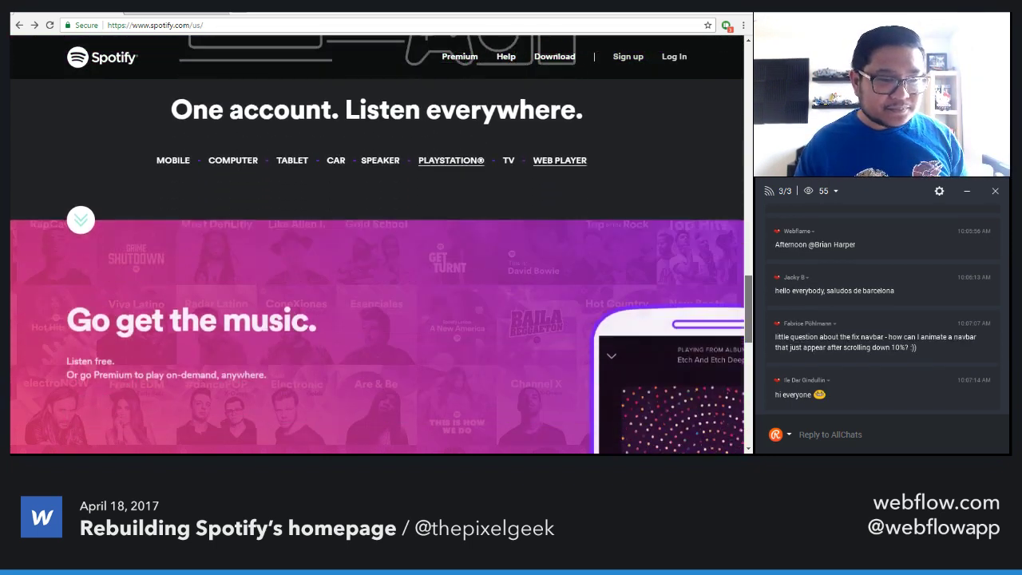
{"action": "scroll", "coordinate": [376, 240], "scroll_direction": "down", "scroll_amount": 5}
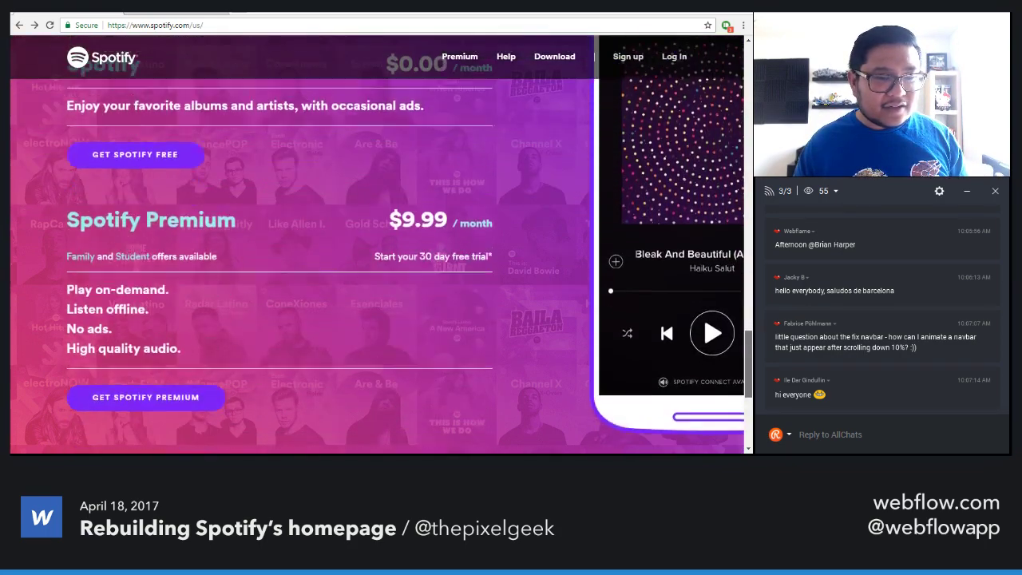
{"action": "scroll", "coordinate": [741, 359], "scroll_direction": "down", "scroll_amount": 2}
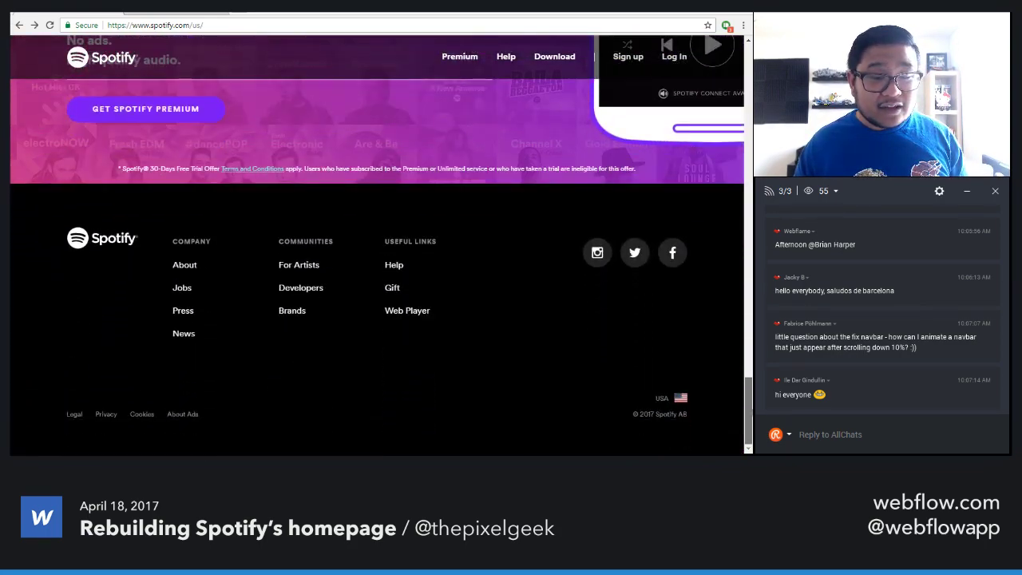
Revisit the "Go get the music." section with its phone mockup and return to the start of the homepage
{"action": "scroll", "coordinate": [741, 360], "scroll_direction": "up", "scroll_amount": 6}
{"action": "left_click_drag", "start_coordinate": [741, 359], "coordinate": [729, 311]}
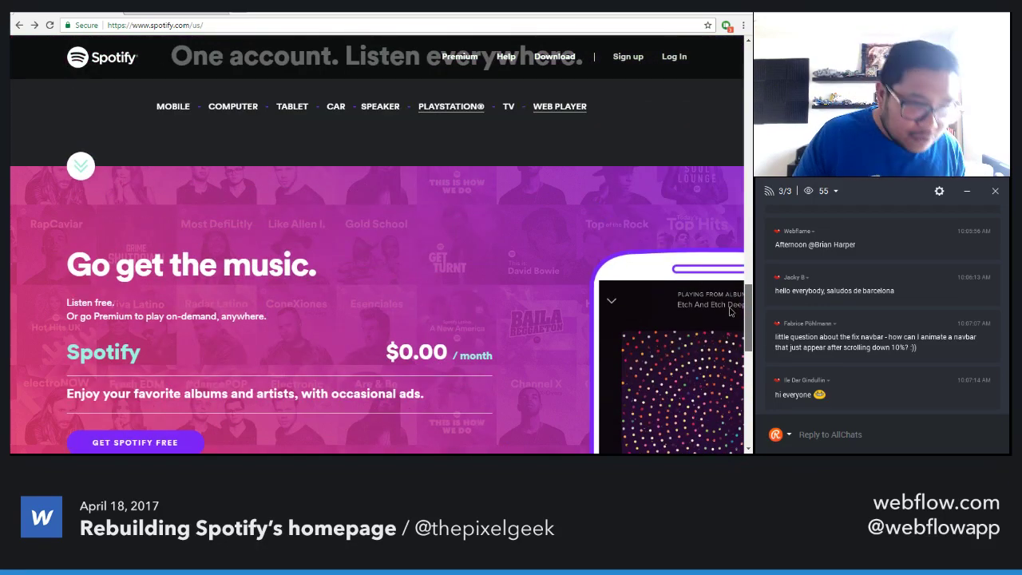
{"action": "scroll", "coordinate": [731, 313], "scroll_direction": "down", "scroll_amount": 1}
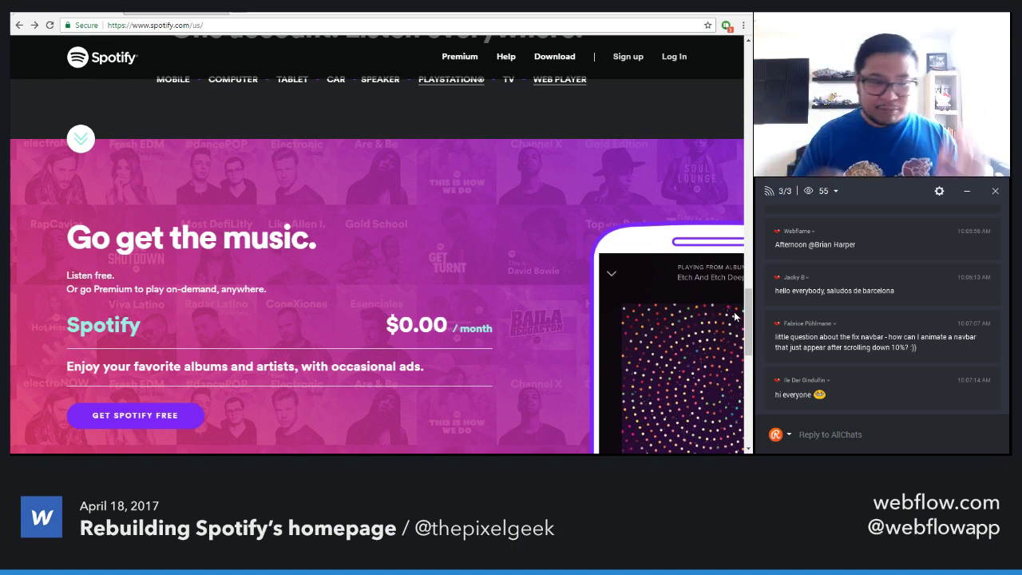
{"action": "scroll", "coordinate": [745, 322], "scroll_direction": "down", "scroll_amount": 1}
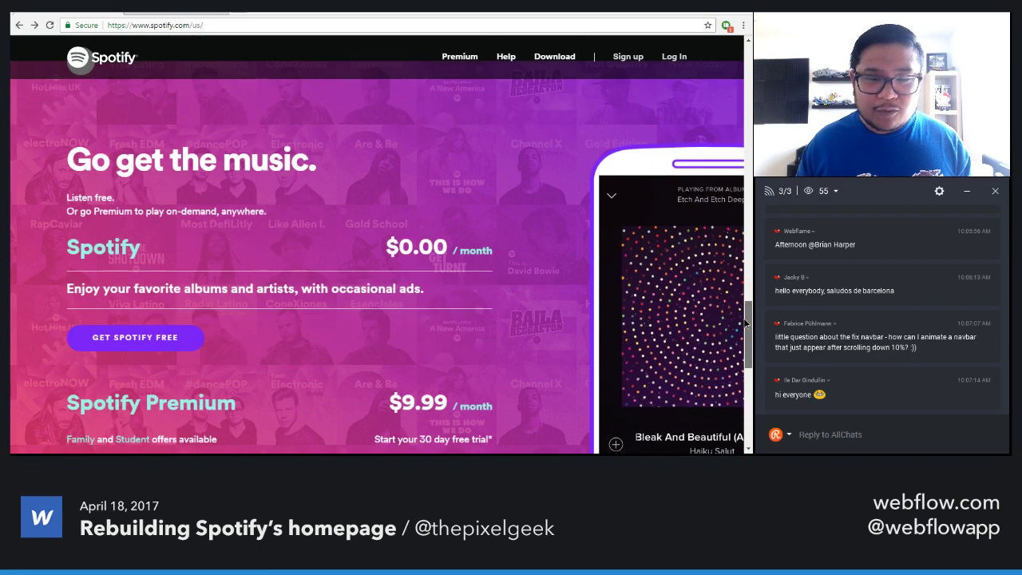
{"action": "scroll", "coordinate": [744, 323], "scroll_direction": "down", "scroll_amount": 1}
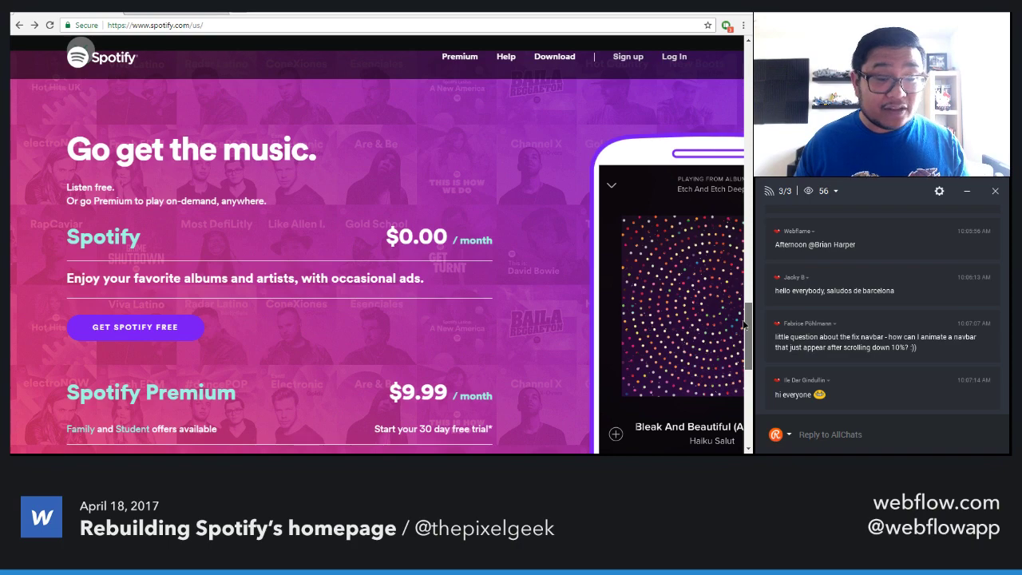
{"action": "left_click_drag", "start_coordinate": [745, 322], "coordinate": [748, 51]}
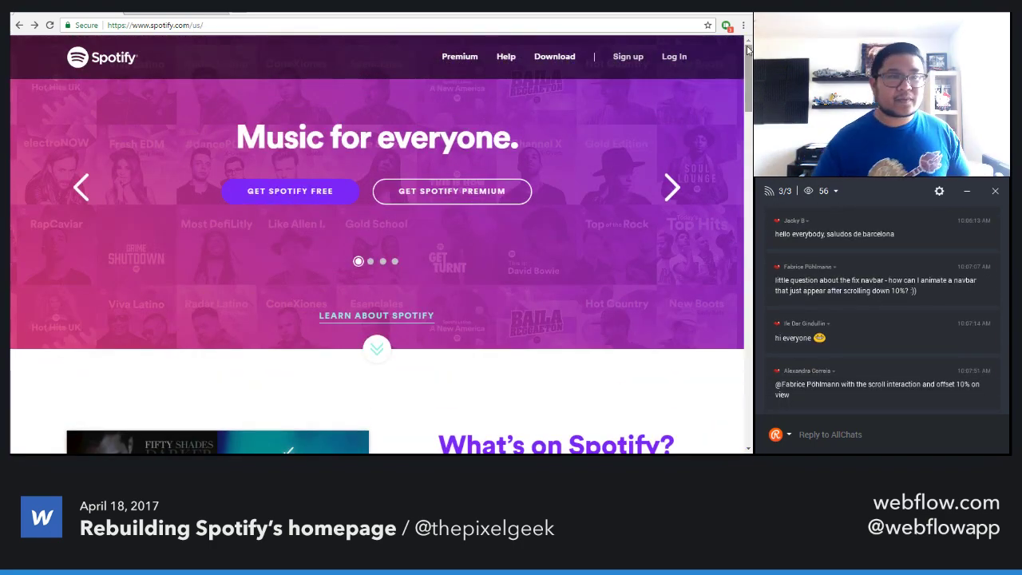
Switch to the Webflow Designer and review the uploaded image assets of the spotify-demo project
{"action": "left_click", "coordinate": [160, 12]}
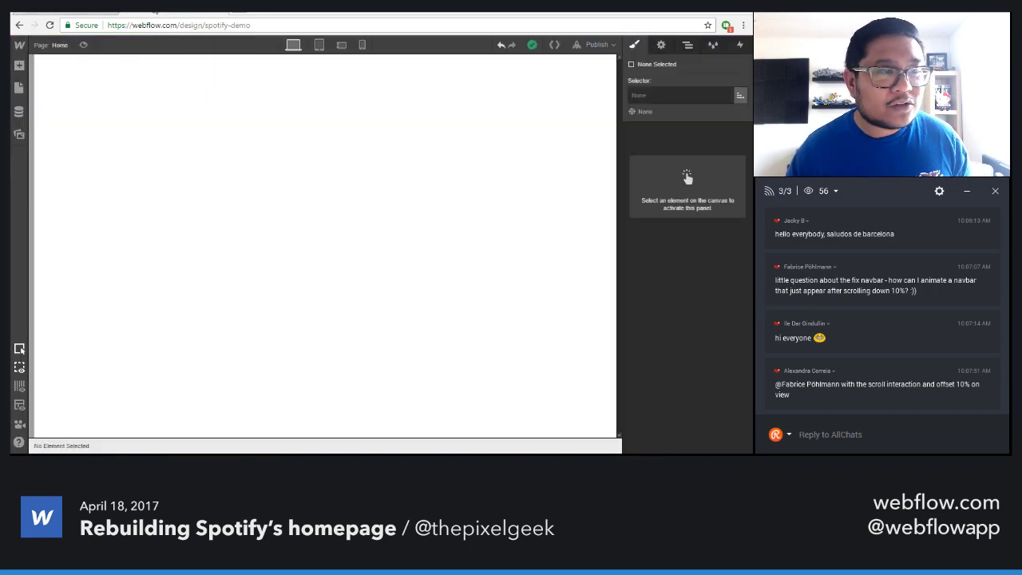
{"action": "left_click", "coordinate": [18, 134]}
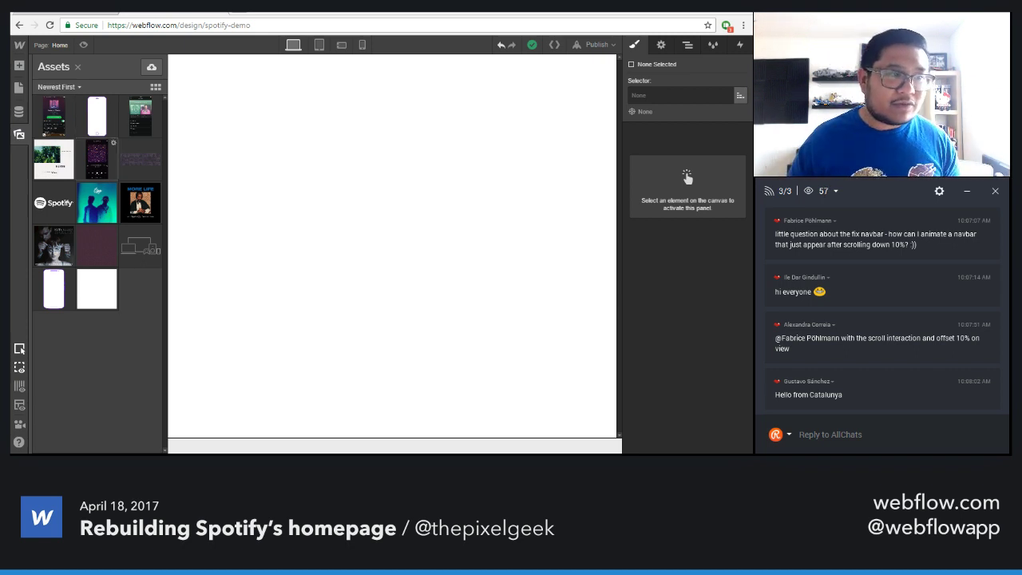
{"action": "left_click", "coordinate": [332, 199]}
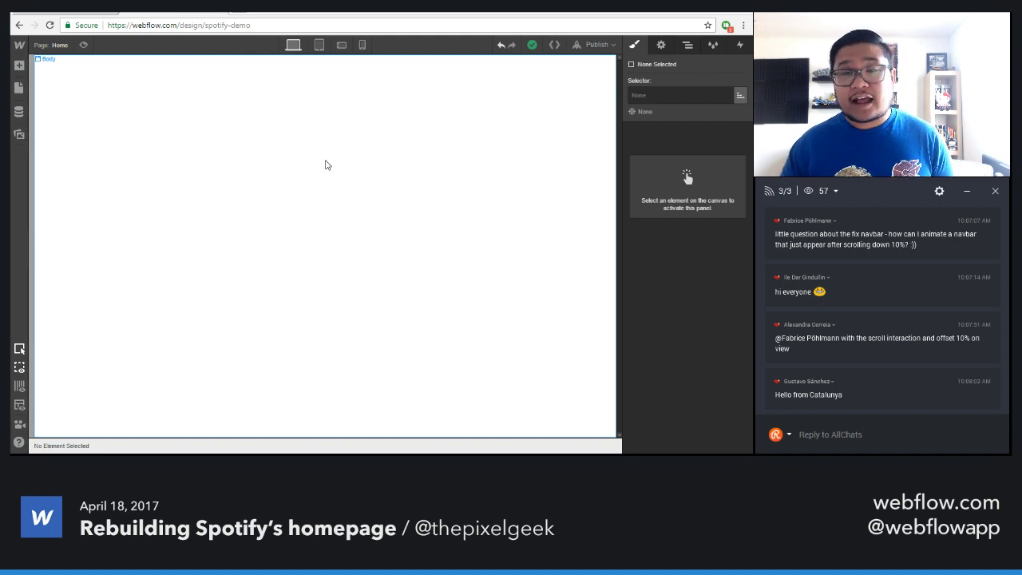
Select the Body element and examine its typography settings, background colour swatches and the Global option for a new swatch, without saving one
{"action": "left_click", "coordinate": [325, 165]}
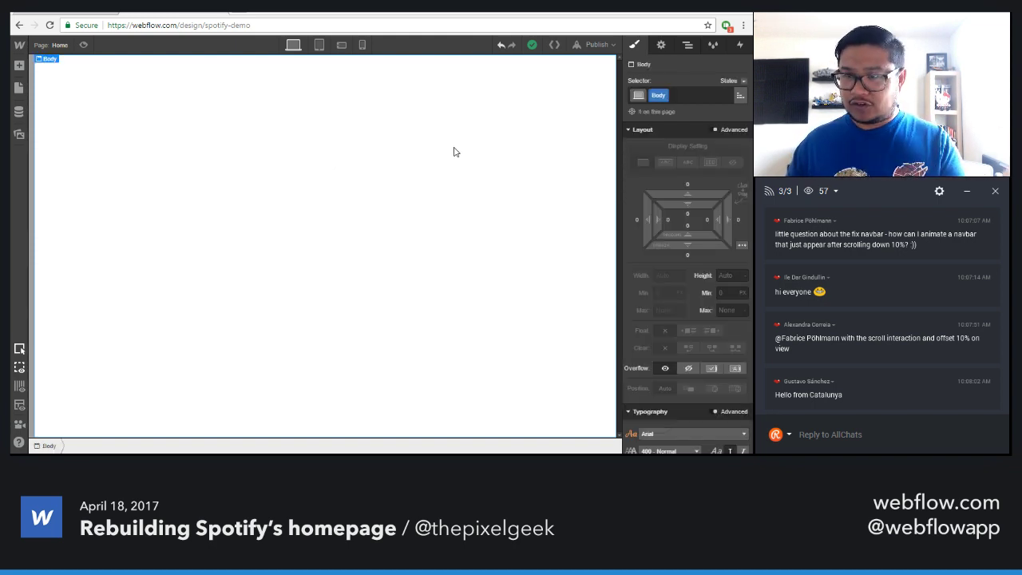
{"action": "scroll", "coordinate": [647, 171], "scroll_direction": "down", "scroll_amount": 3}
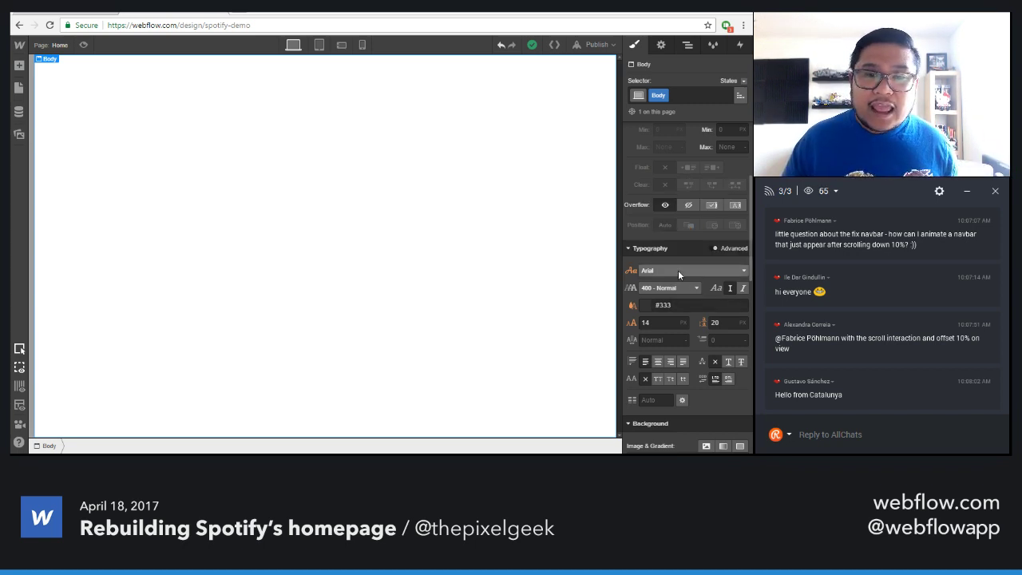
{"action": "scroll", "coordinate": [678, 270], "scroll_direction": "down", "scroll_amount": 4}
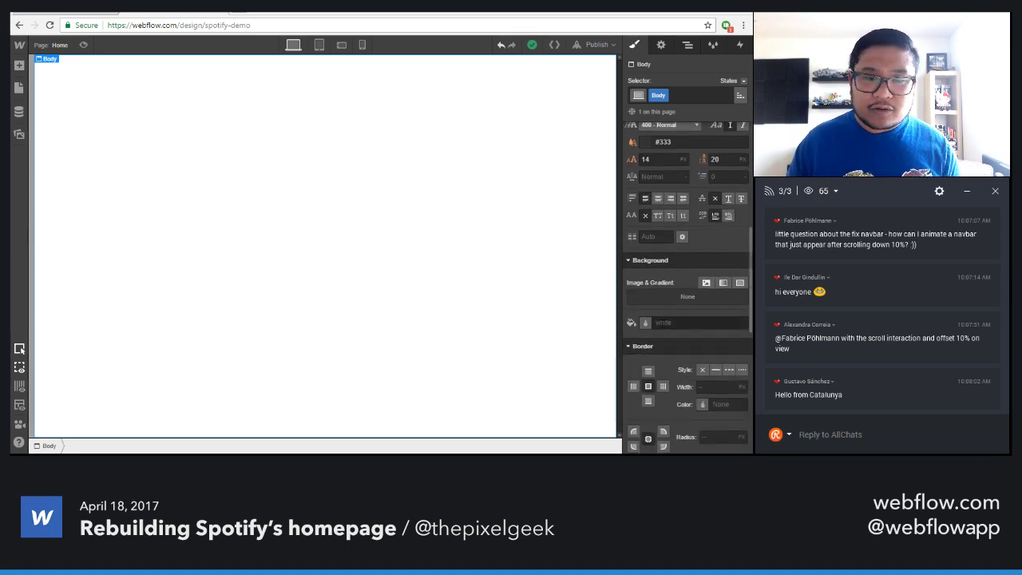
{"action": "left_click", "coordinate": [646, 324]}
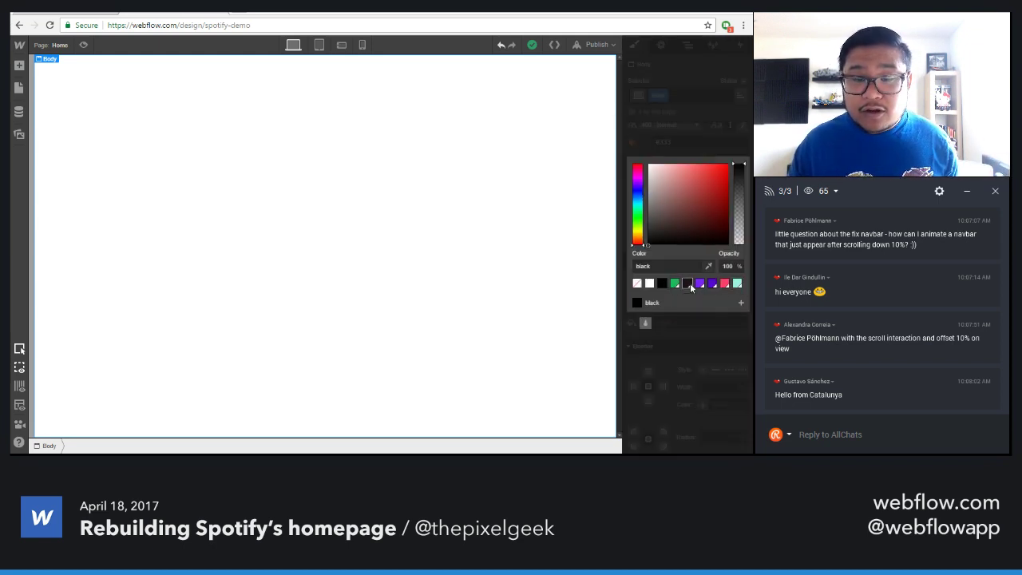
{"action": "double_click", "coordinate": [643, 266]}
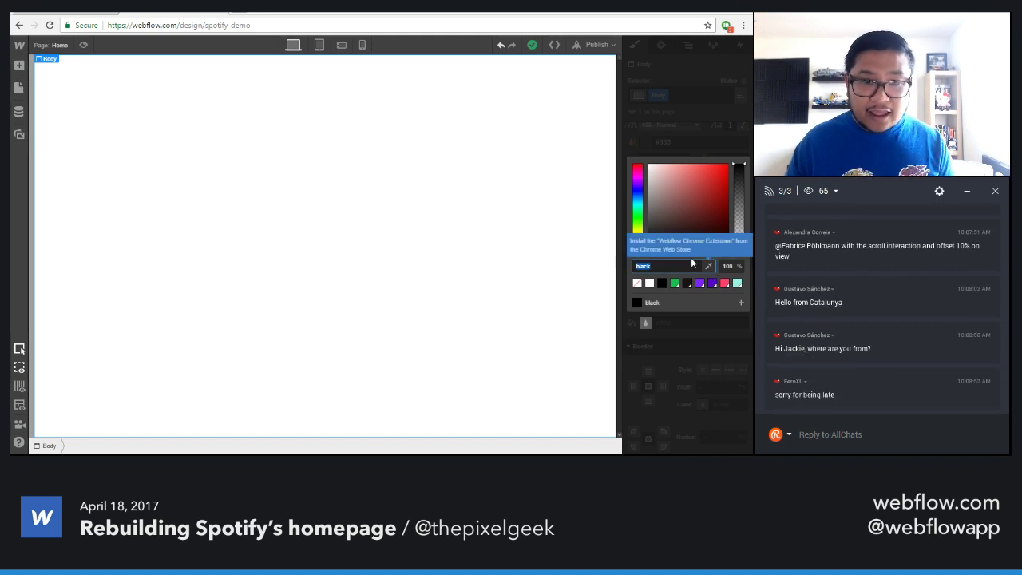
{"action": "left_click", "coordinate": [741, 304]}
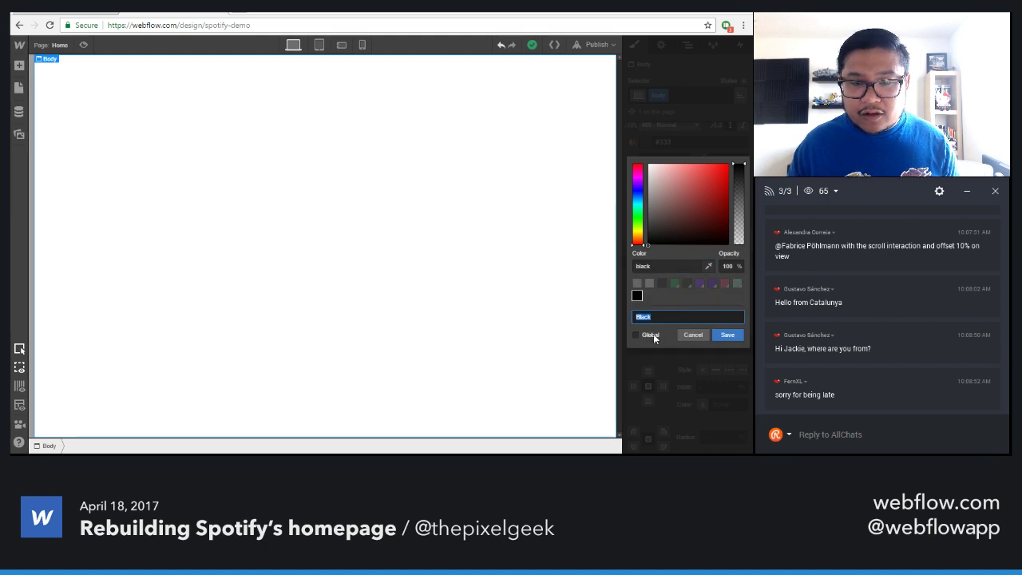
{"action": "left_click", "coordinate": [696, 336]}
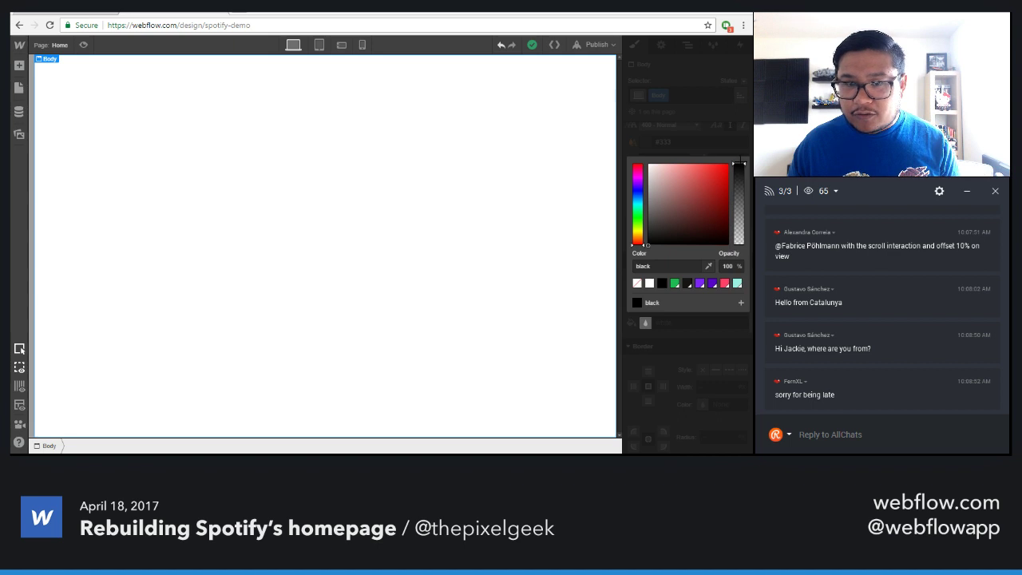
{"action": "left_click", "coordinate": [729, 146]}
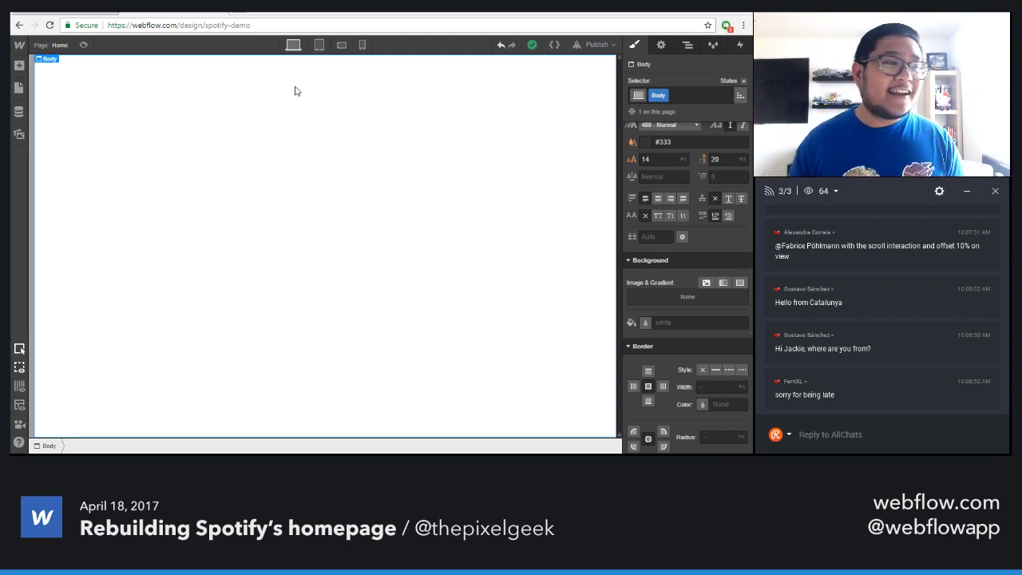
Switch back to the Spotify homepage for reference
{"action": "left_click", "coordinate": [79, 11]}
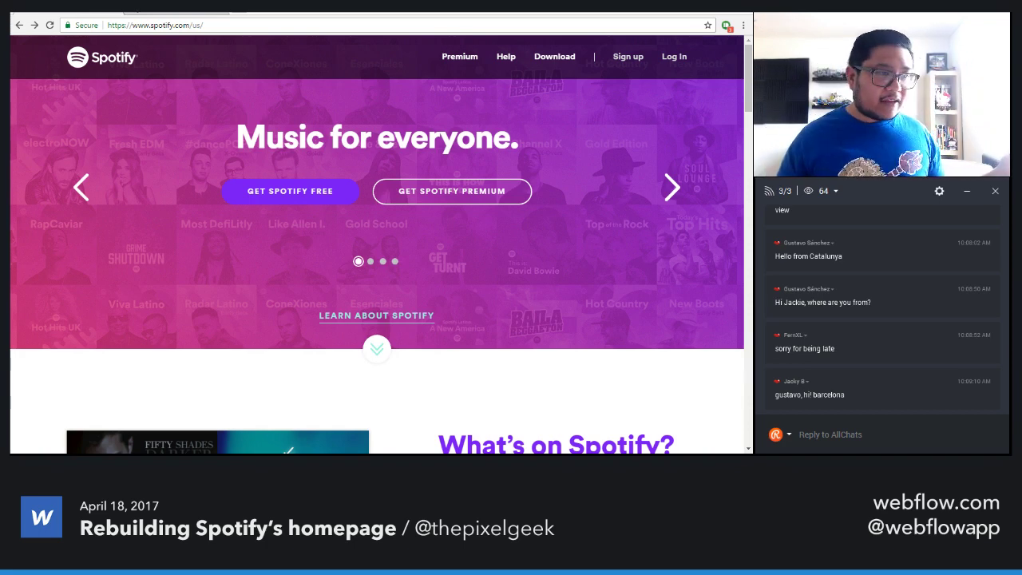
Switch to the Webflow Designer and add a Navbar component to the page body
{"action": "key", "text": "ctrl+Tab"}
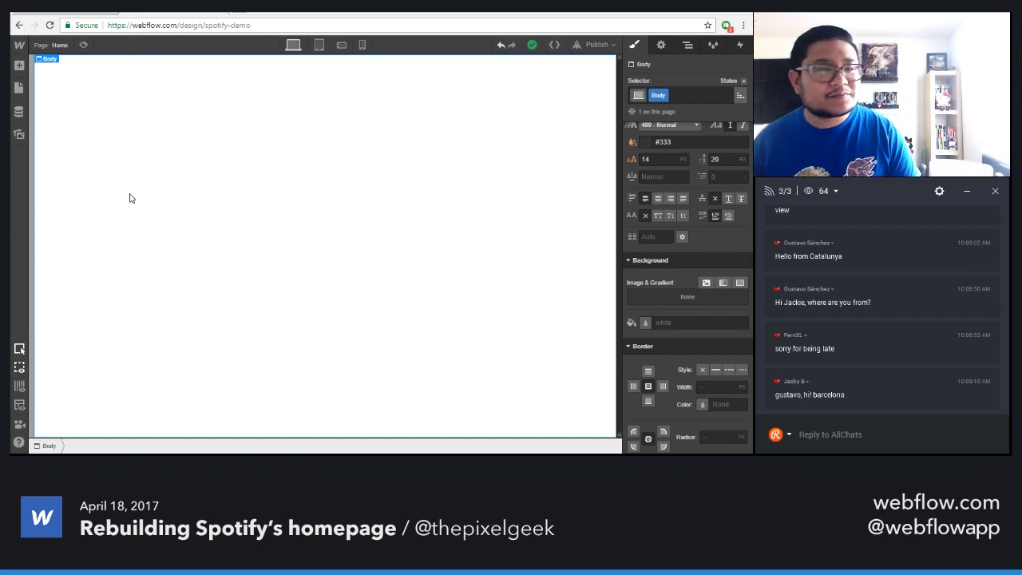
{"action": "key", "text": "a"}
{"action": "scroll", "coordinate": [120, 274], "scroll_direction": "down", "scroll_amount": 10}
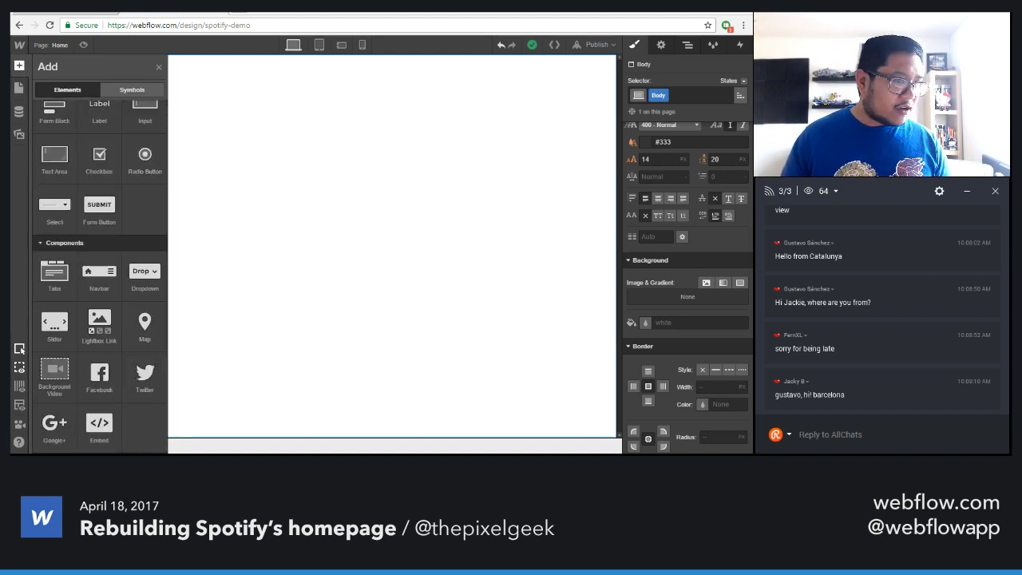
{"action": "scroll", "coordinate": [126, 260], "scroll_direction": "up", "scroll_amount": 10}
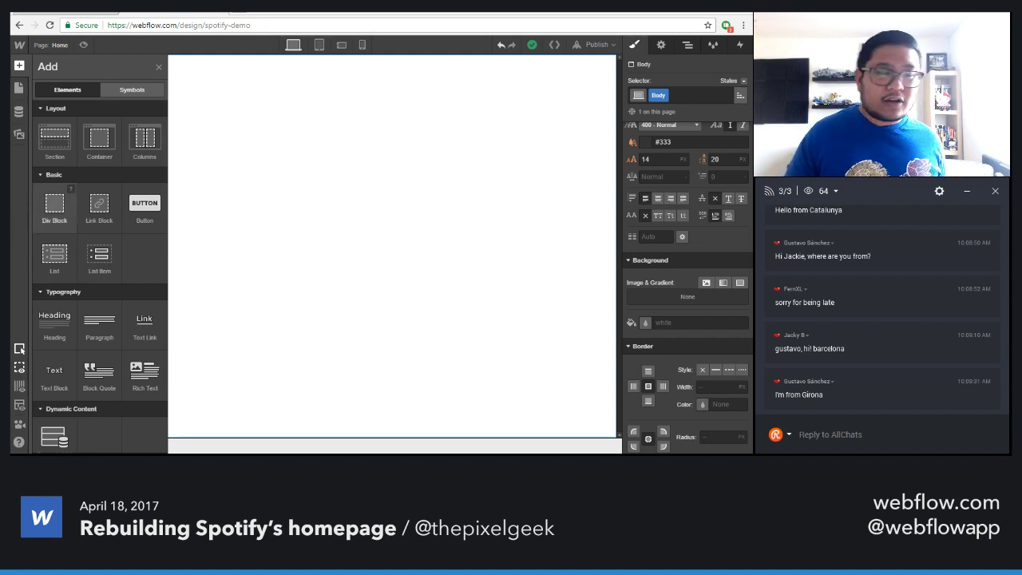
{"action": "scroll", "coordinate": [119, 331], "scroll_direction": "down", "scroll_amount": 10}
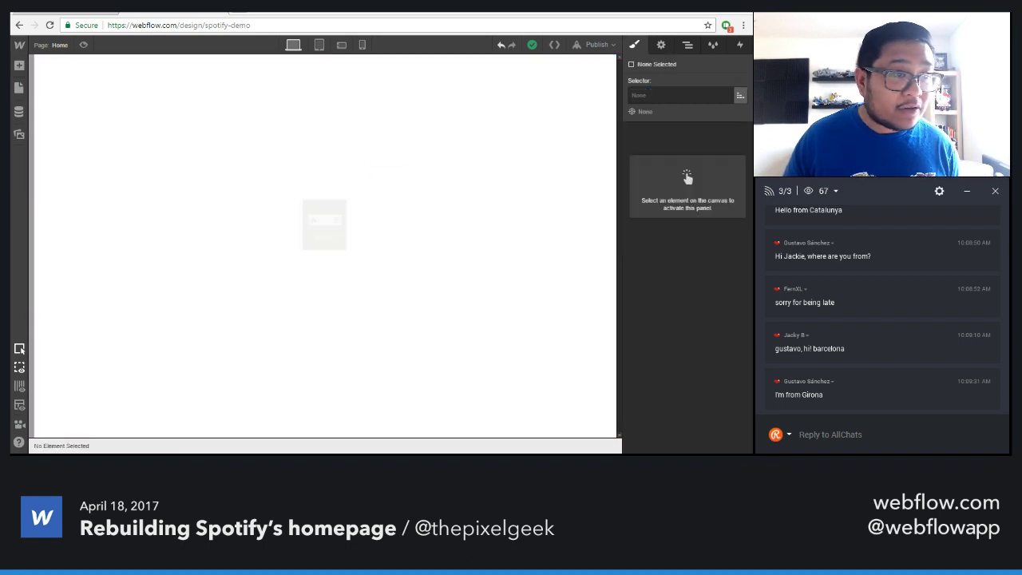
{"action": "left_click_drag", "start_coordinate": [304, 202], "coordinate": [361, 171]}
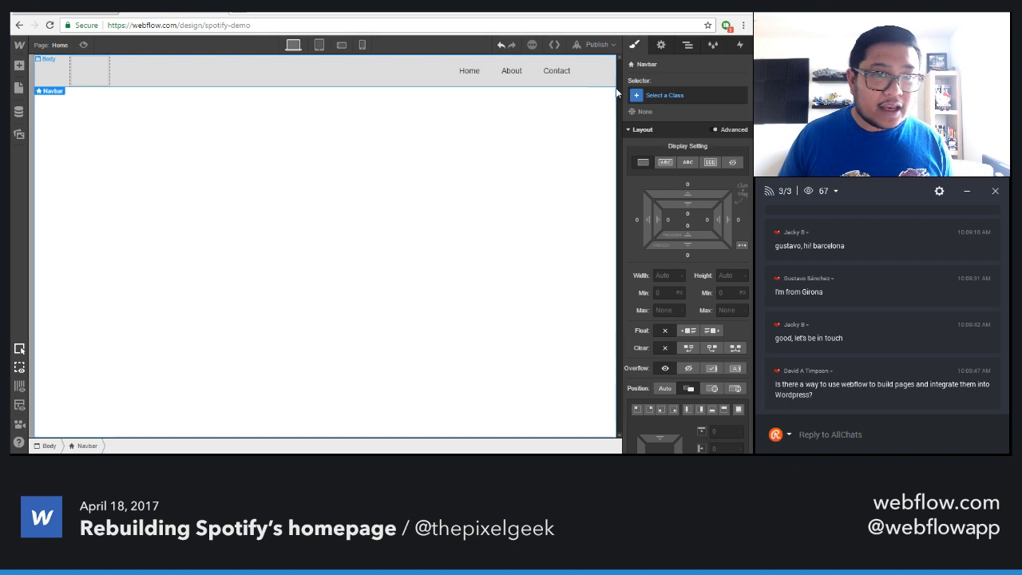
Expand the Navbar's structure and add a Div Block inside it, directly above its Container
{"action": "left_click", "coordinate": [677, 48]}
{"action": "left_click", "coordinate": [631, 95]}
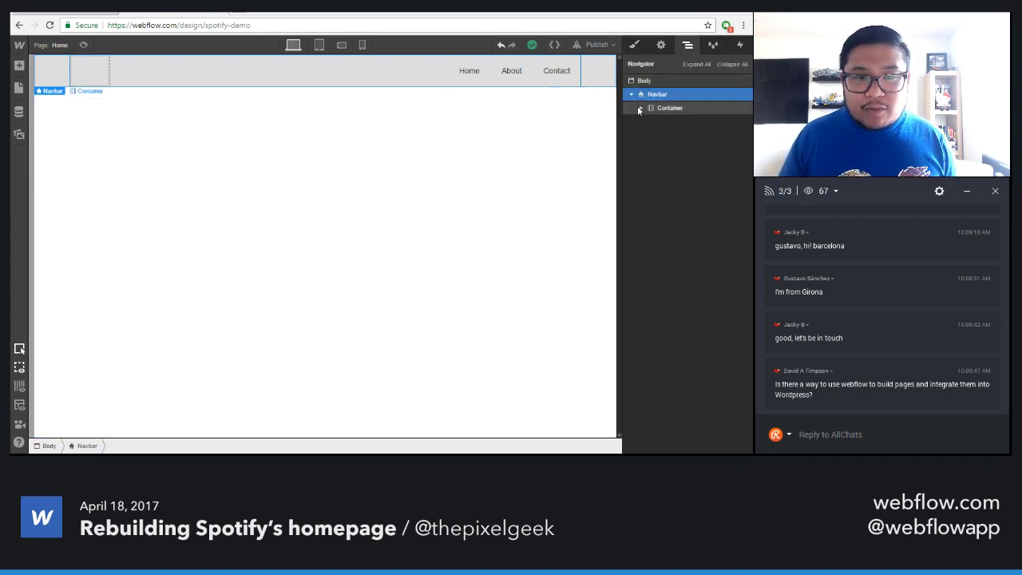
{"action": "left_click", "coordinate": [641, 109]}
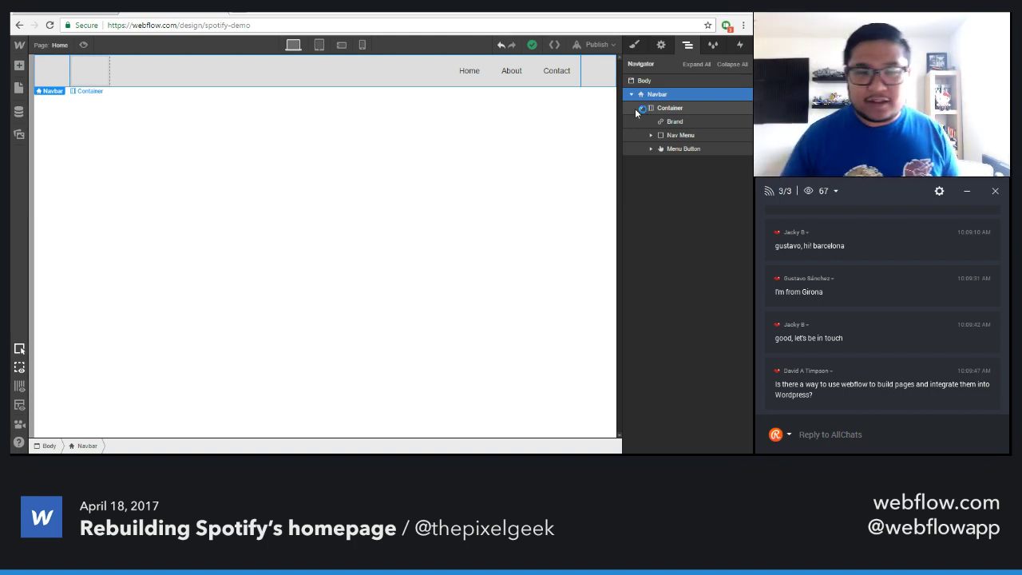
{"action": "left_click", "coordinate": [681, 109]}
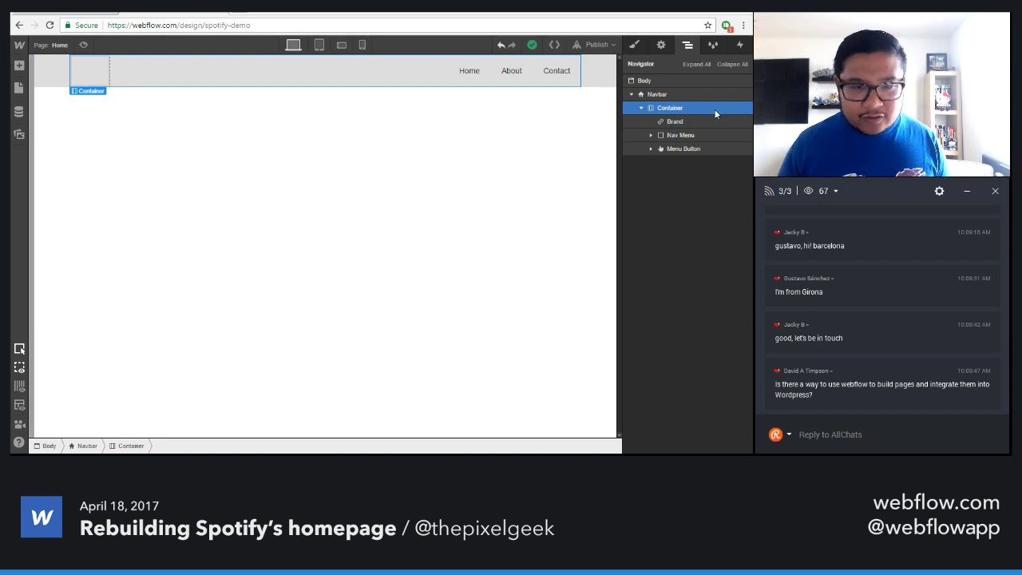
{"action": "key", "text": "a"}
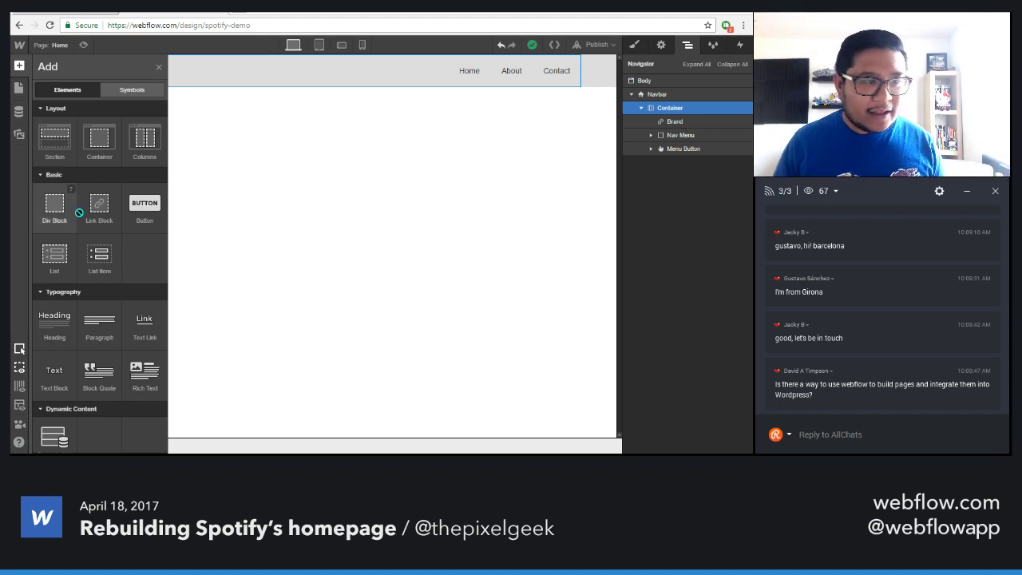
{"action": "left_click_drag", "start_coordinate": [75, 212], "coordinate": [691, 107]}
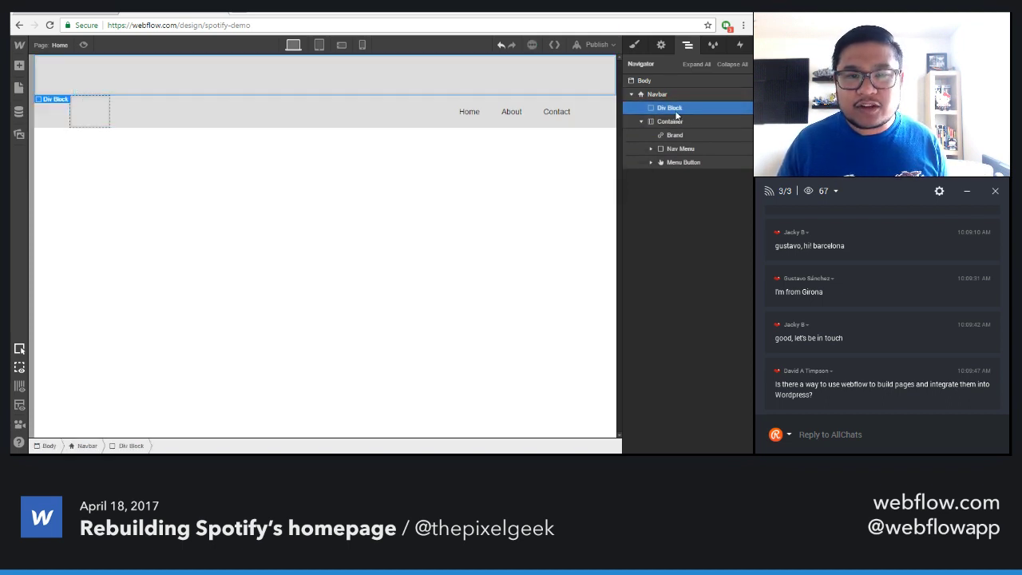
Assign the new class "container" to the Div Block in the Navbar
{"action": "left_click", "coordinate": [634, 45]}
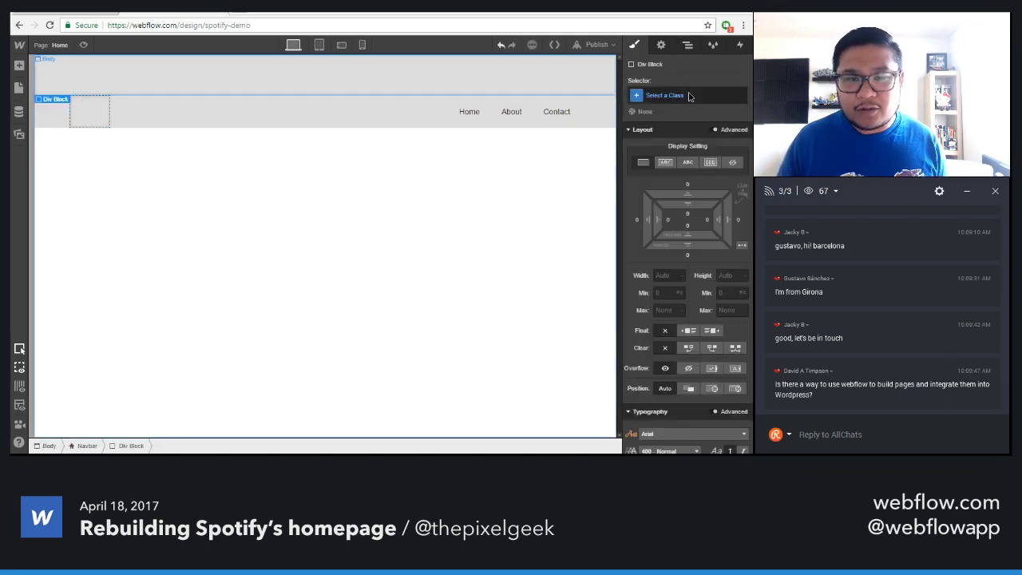
{"action": "left_click", "coordinate": [689, 96]}
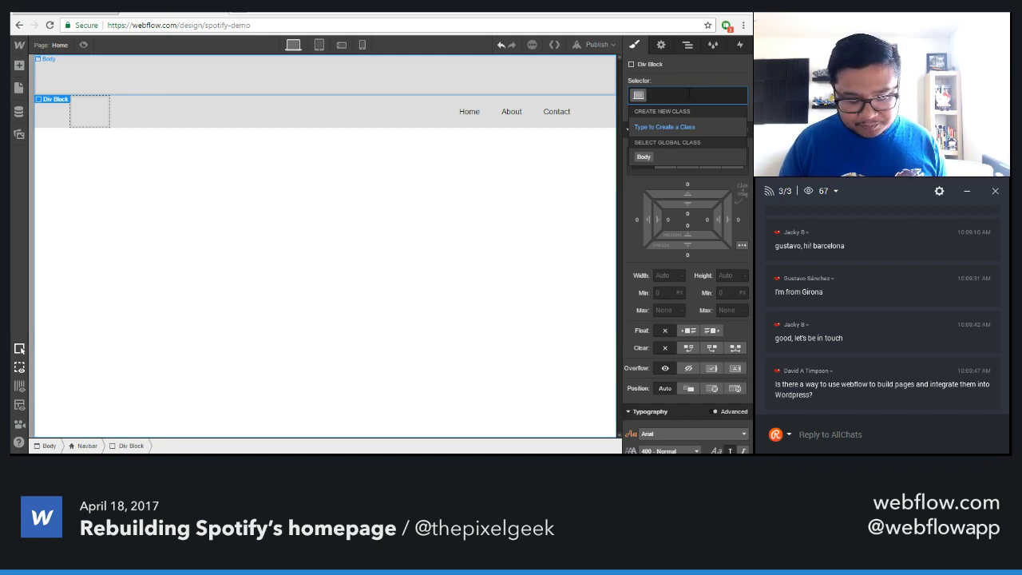
{"action": "type", "text": "container"}
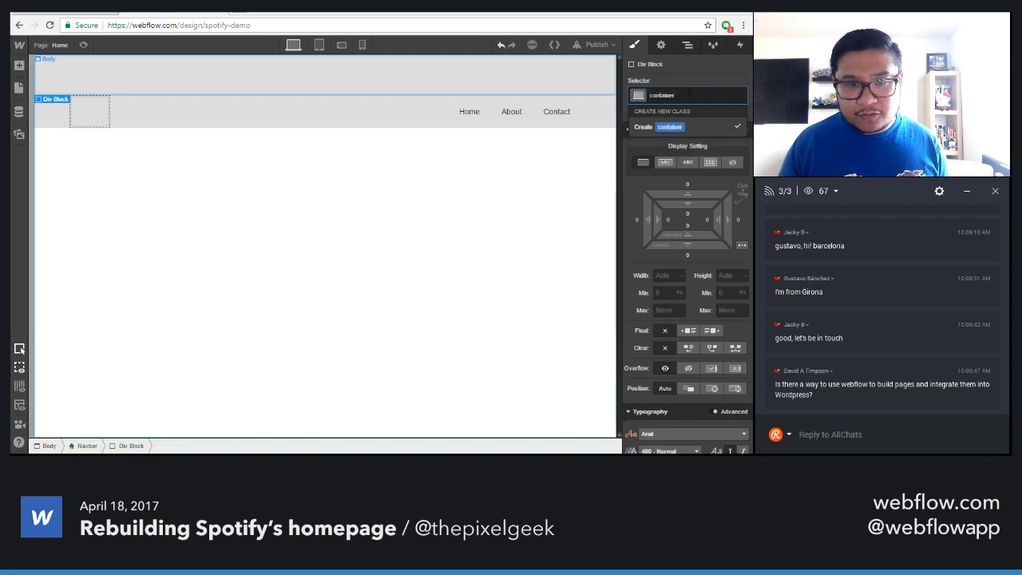
{"action": "key", "text": "Return"}
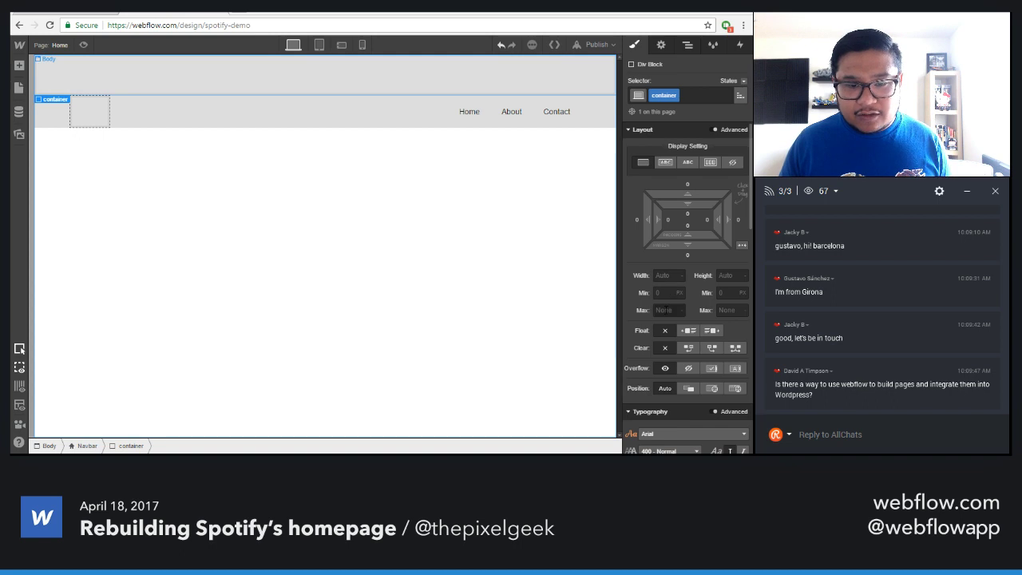
Set the container div's maximum width to 1200 px and centre it with automatic side margins
{"action": "left_click", "coordinate": [665, 310]}
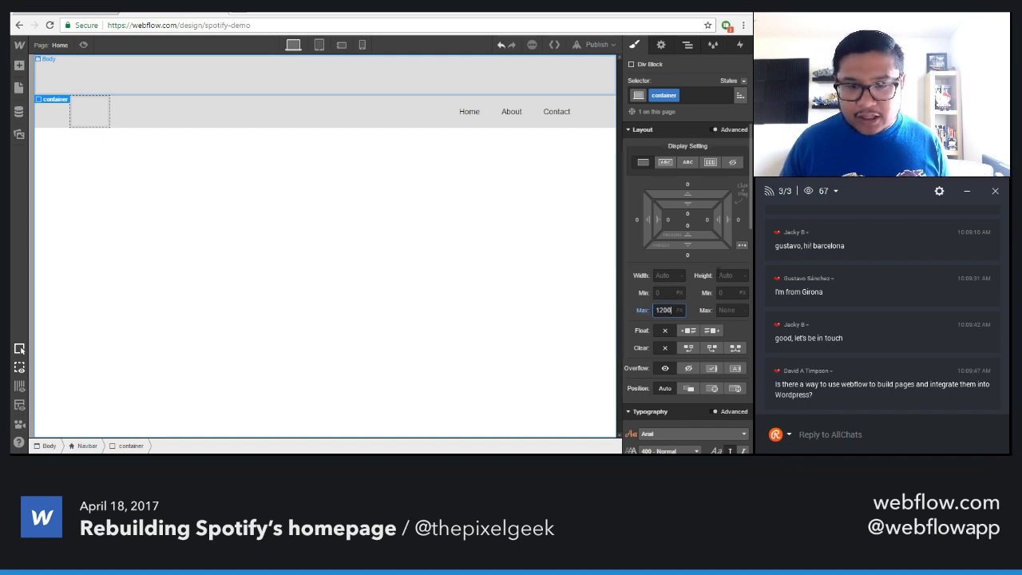
{"action": "type", "text": "1200"}
{"action": "left_click", "coordinate": [741, 246]}
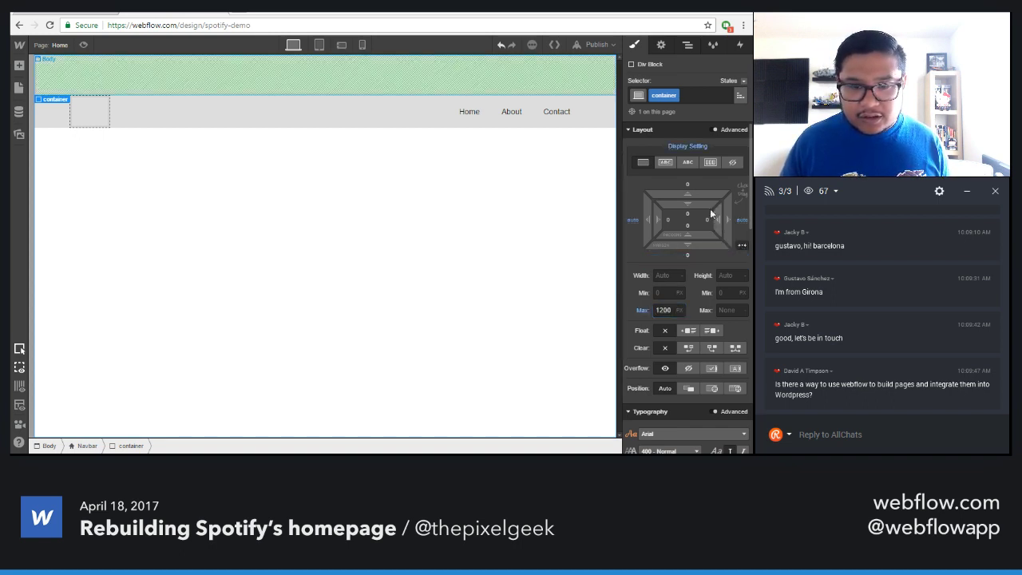
Set the container div's left and right padding to 2.5% each
{"action": "left_click", "coordinate": [667, 220]}
{"action": "key", "text": "BackSpace"}
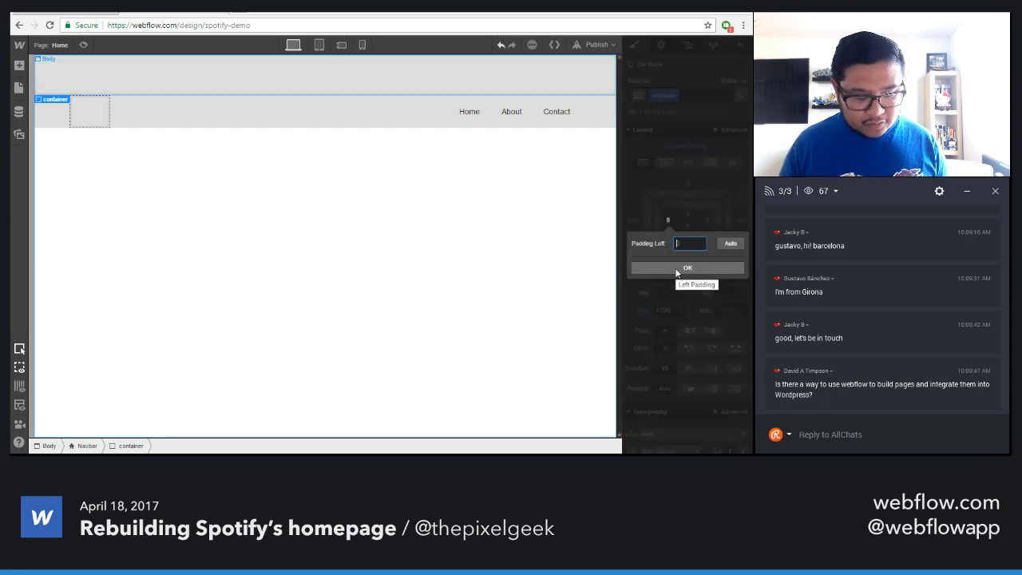
{"action": "type", "text": "2.5%"}
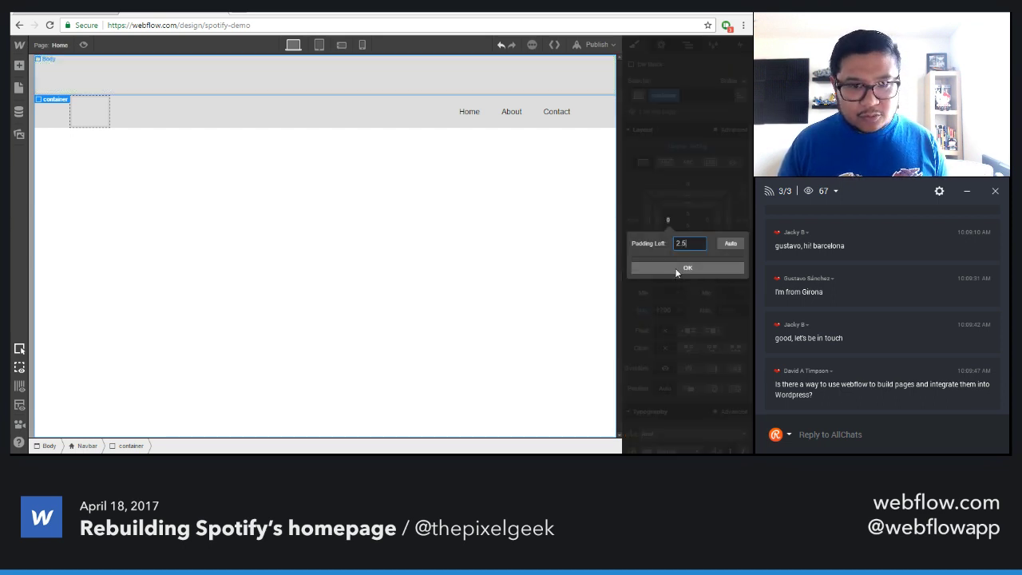
{"action": "left_click", "coordinate": [676, 269]}
{"action": "left_click", "coordinate": [708, 220]}
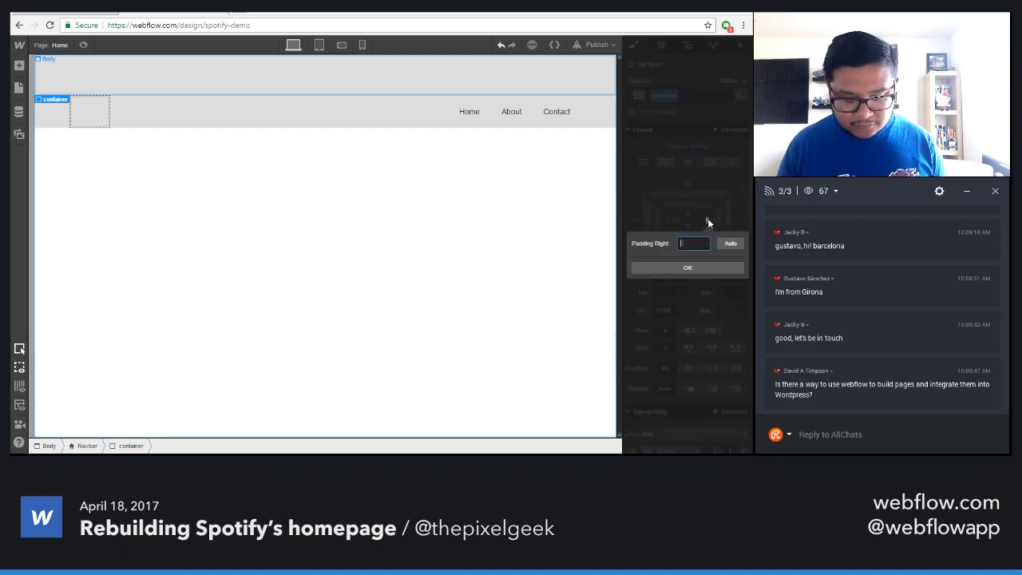
{"action": "type", "text": "2.5%"}
{"action": "key", "text": "Return"}
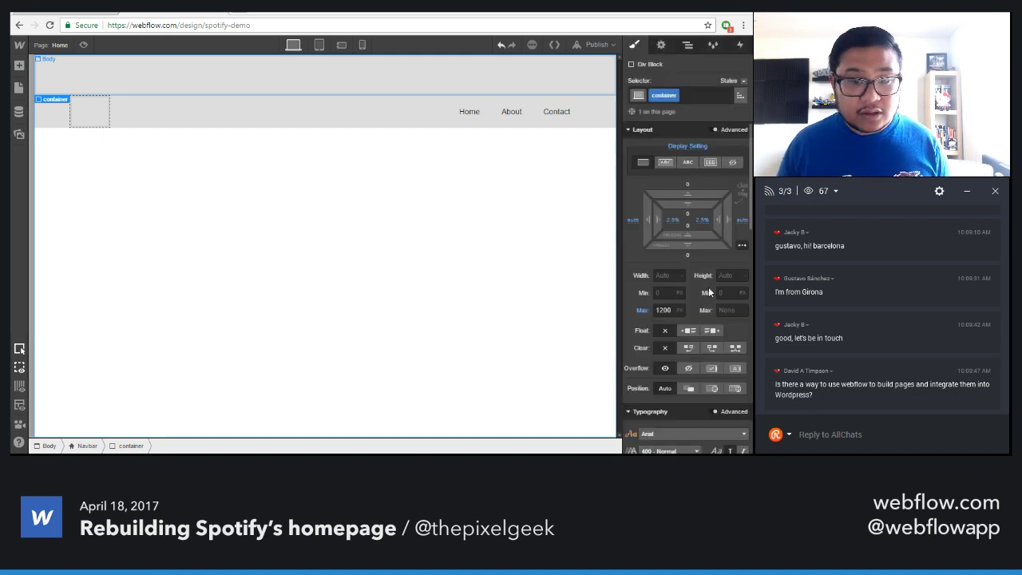
Move the Brand, Nav Menu and Menu Button into the container div and delete the Navbar's original Container
{"action": "left_click", "coordinate": [687, 44]}
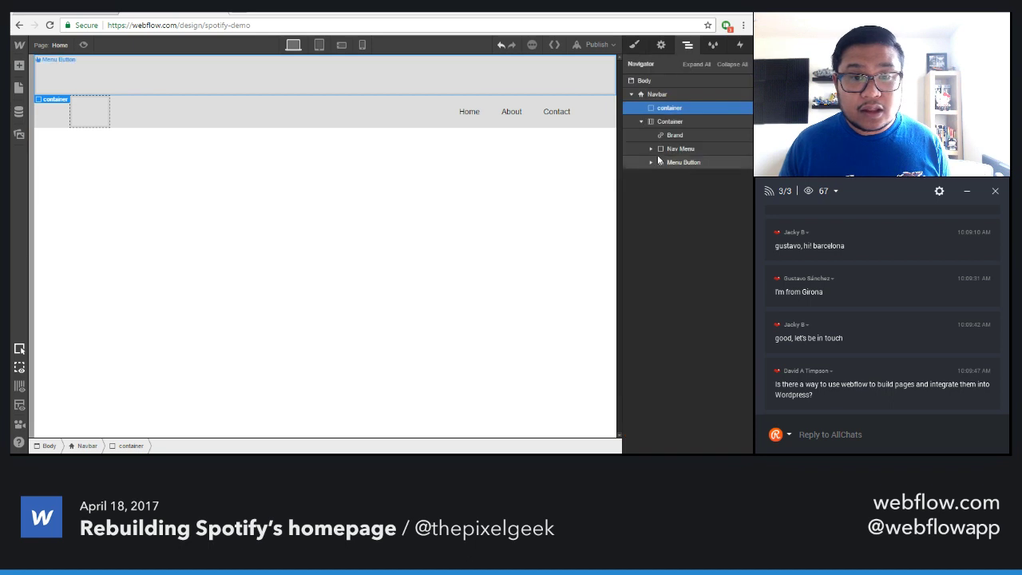
{"action": "left_click_drag", "start_coordinate": [675, 135], "coordinate": [691, 152]}
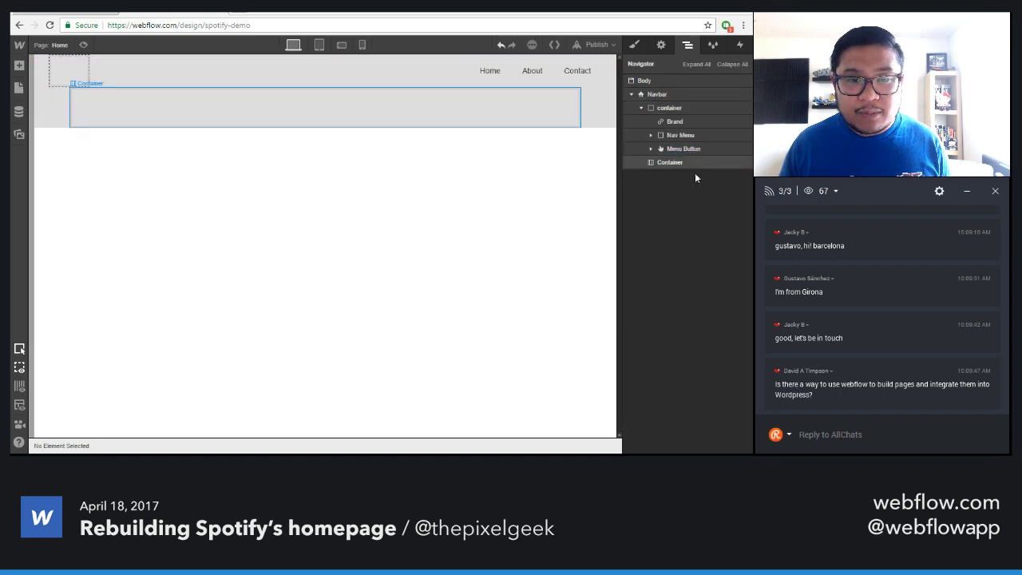
{"action": "left_click", "coordinate": [669, 164]}
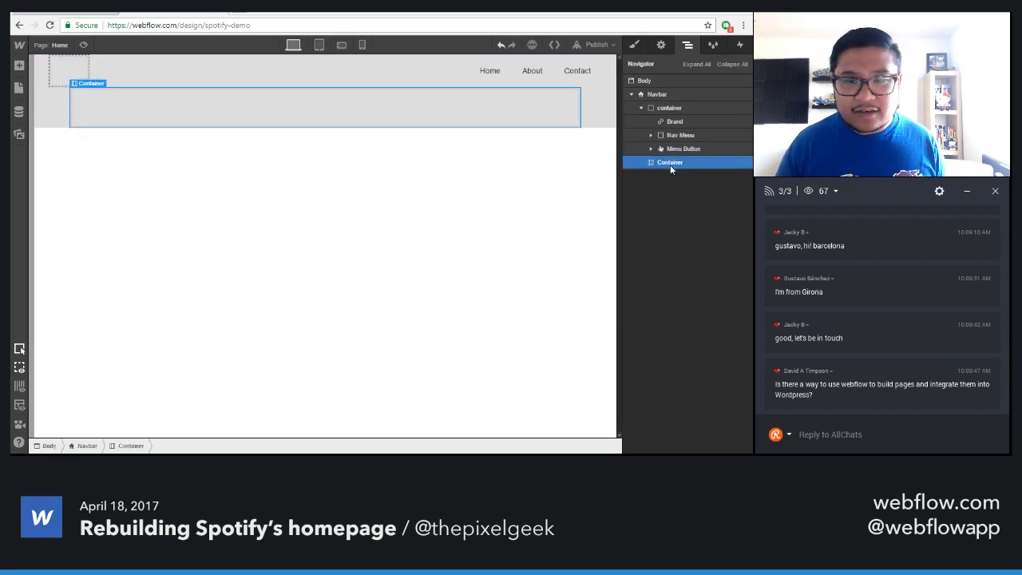
{"action": "key", "text": "Delete"}
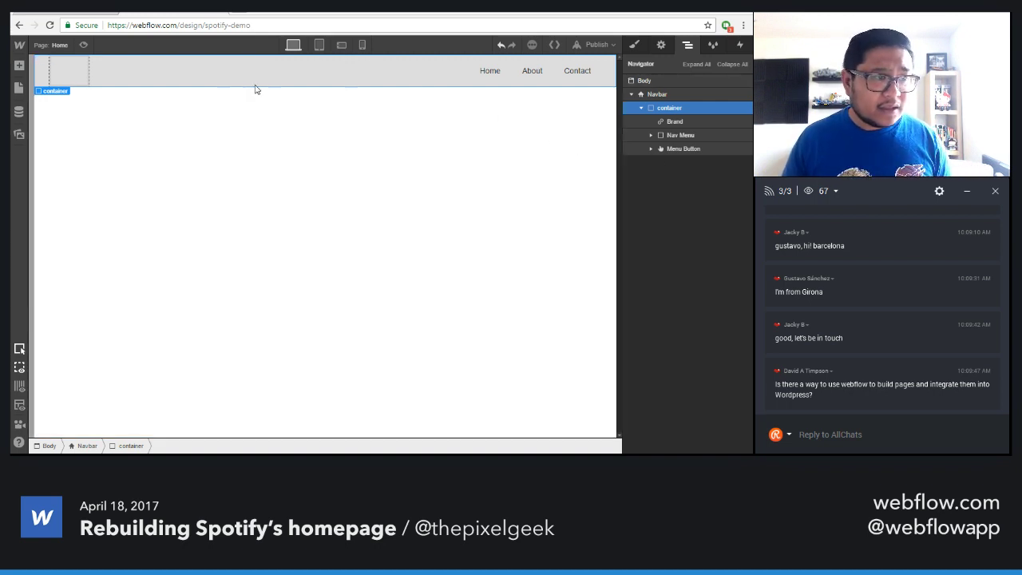
Place the white Spotify logo image from the assets inside the Navbar's Brand link
{"action": "left_click", "coordinate": [81, 76]}
{"action": "key", "text": "a"}
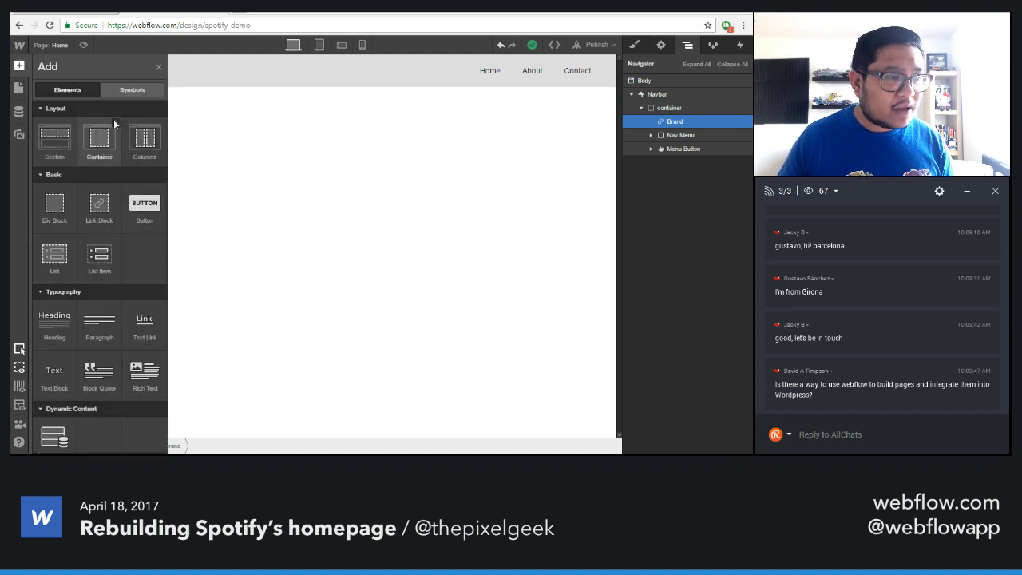
{"action": "left_click", "coordinate": [18, 136]}
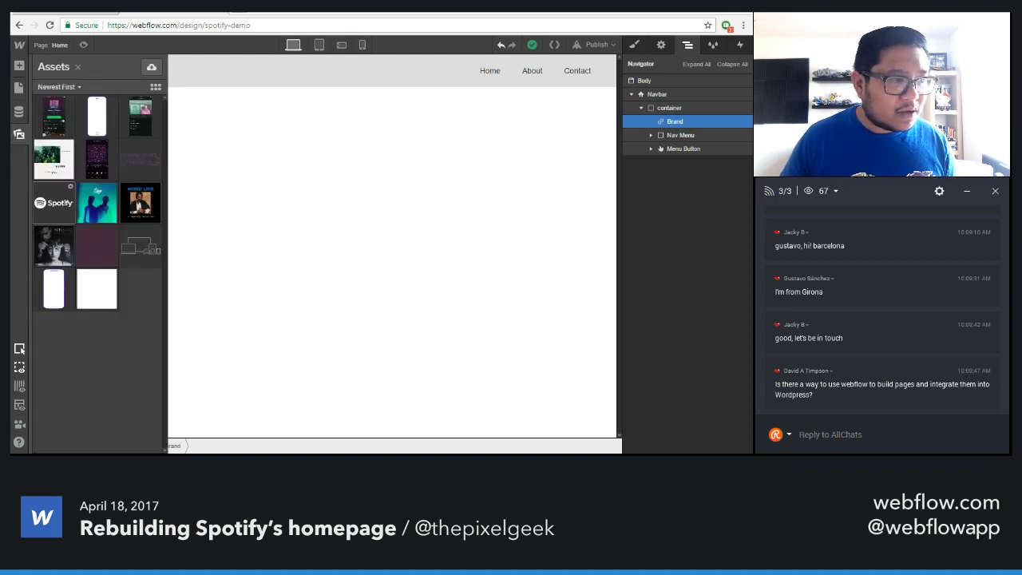
{"action": "left_click_drag", "start_coordinate": [54, 203], "coordinate": [75, 70]}
{"action": "left_click", "coordinate": [197, 232]}
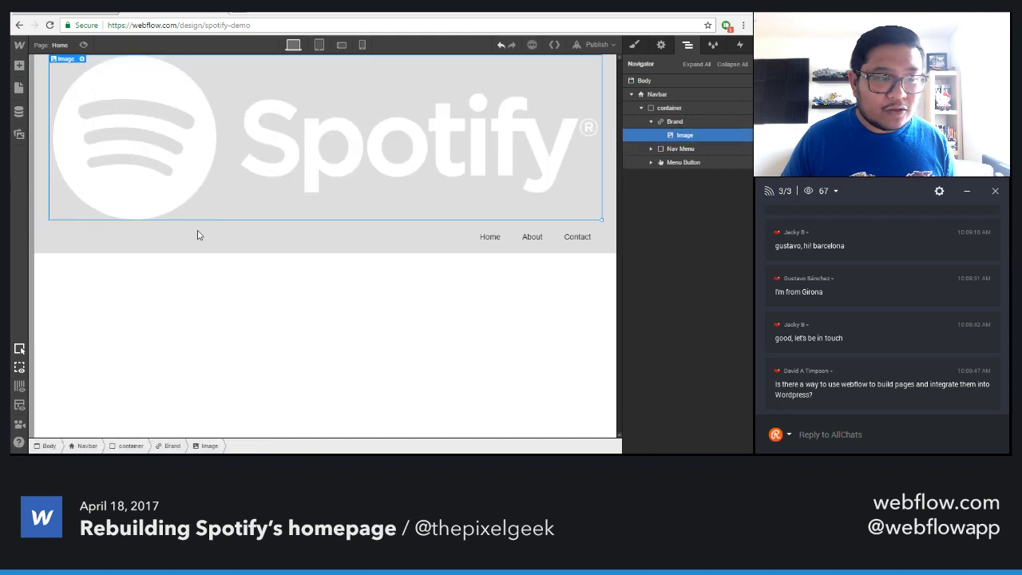
Assign the new class "logo" to the Brand link that holds the Spotify image
{"action": "left_click", "coordinate": [688, 121]}
{"action": "left_click", "coordinate": [634, 46]}
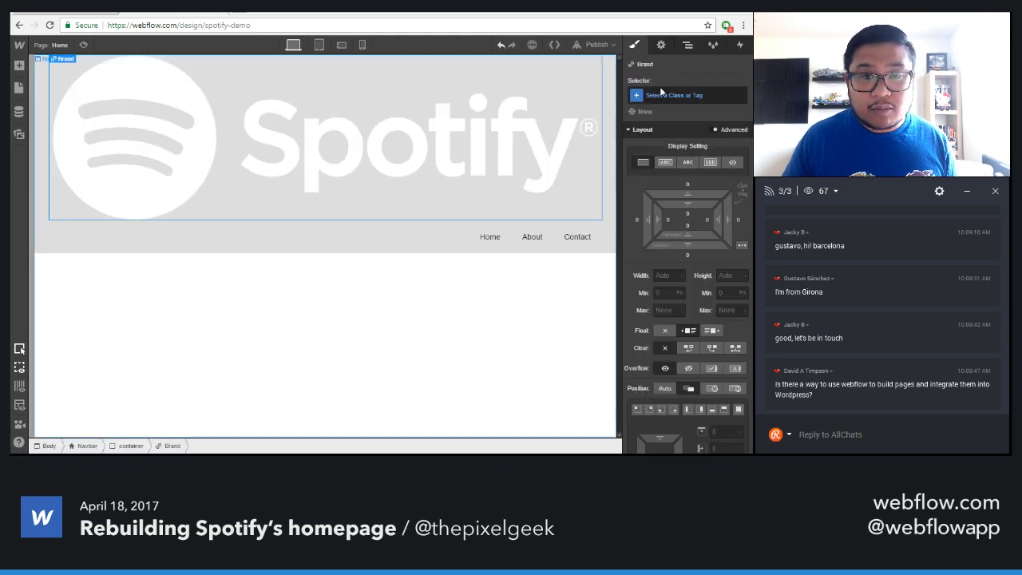
{"action": "left_click", "coordinate": [673, 94]}
{"action": "type", "text": "logo"}
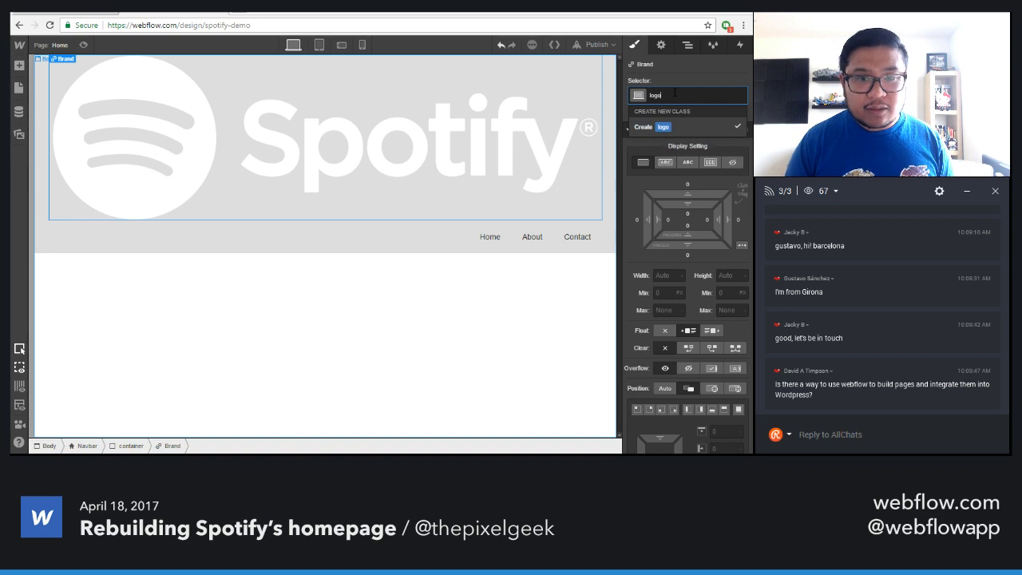
{"action": "key", "text": "Return"}
Set the logo's maximum width to 130 px and give it 10 px padding on all sides
{"action": "left_click", "coordinate": [661, 309]}
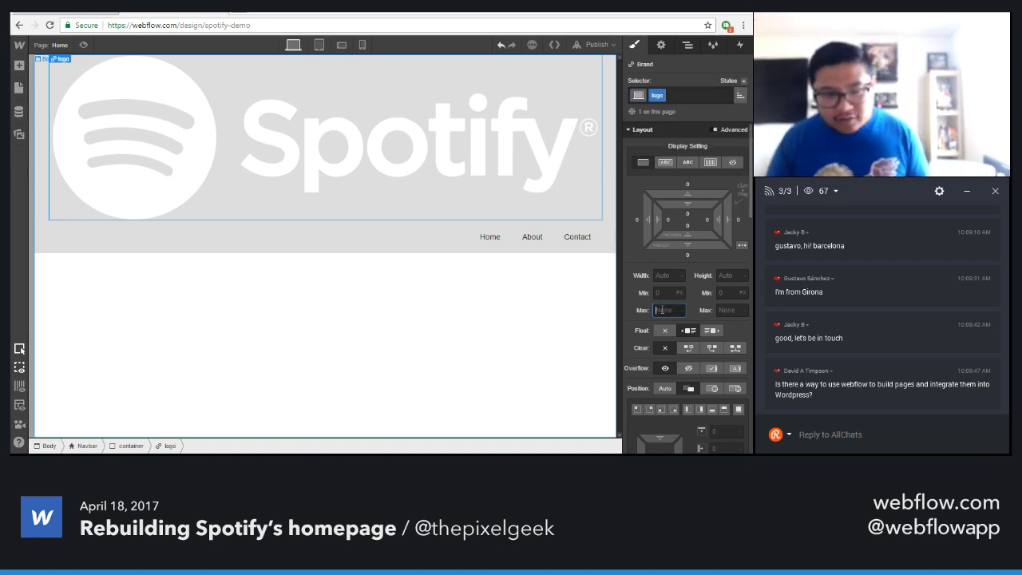
{"action": "type", "text": "150"}
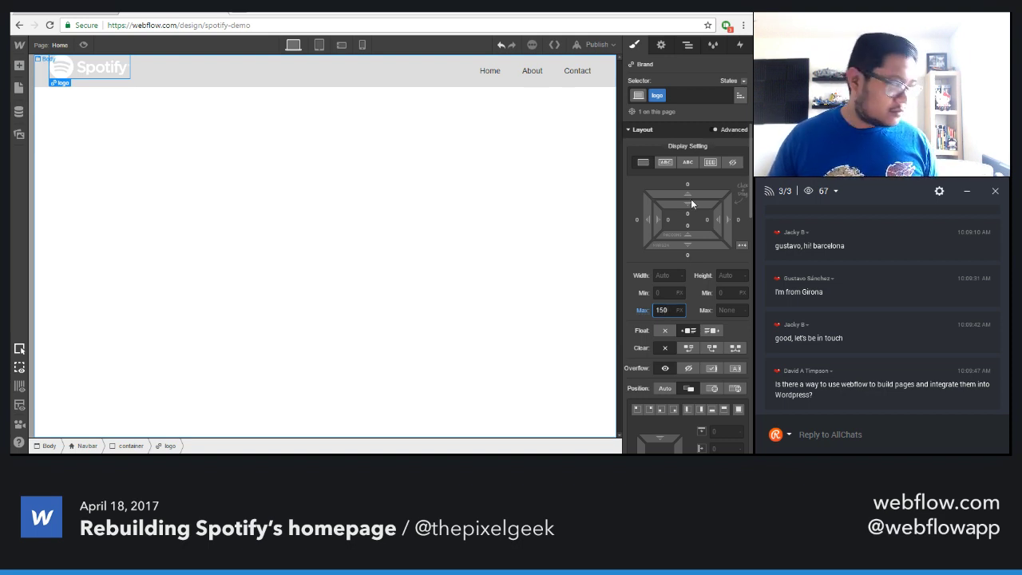
{"action": "key", "text": "shift+Down"}
{"action": "key", "text": "shift+Down"}
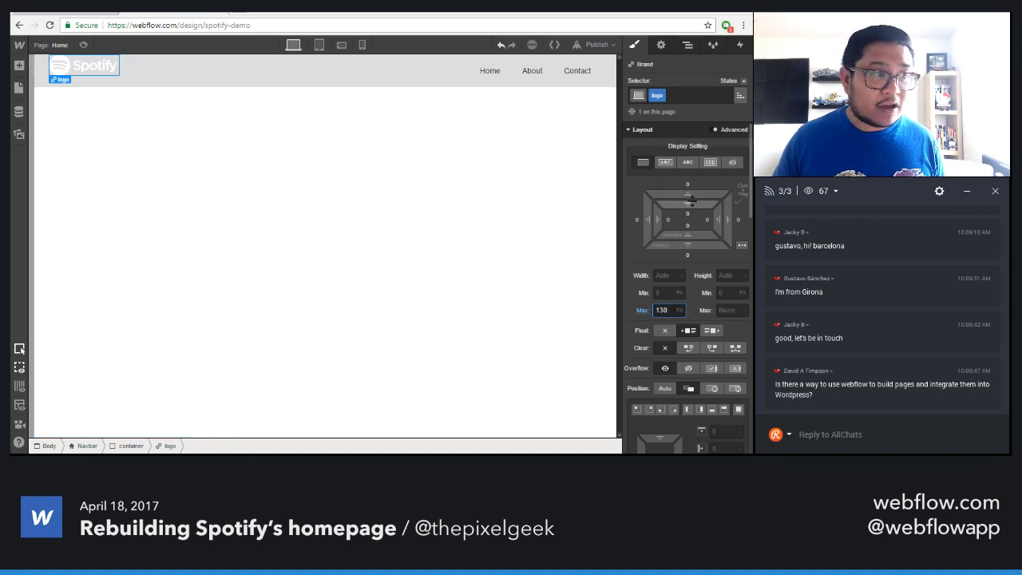
{"action": "left_click_drag", "start_coordinate": [691, 202], "coordinate": [718, 218]}
Increase the logo's maximum width to 150 px
{"action": "key", "text": "shift+Up"}
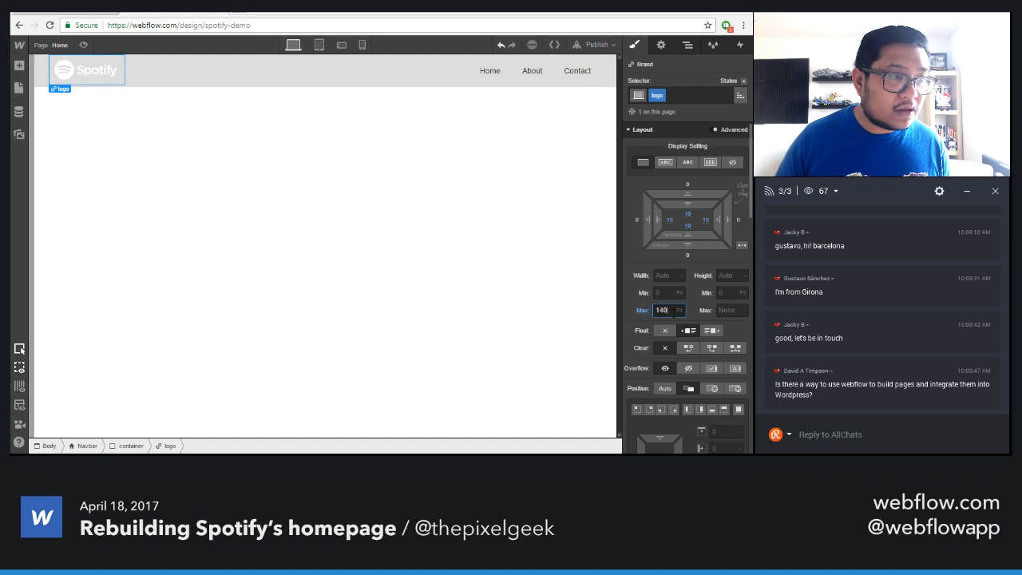
{"action": "key", "text": "Up"}
{"action": "key", "text": "Up"}
{"action": "key", "text": "Up"}
{"action": "key", "text": "Up"}
{"action": "key", "text": "Up"}
{"action": "key", "text": "Up"}
{"action": "key", "text": "Up"}
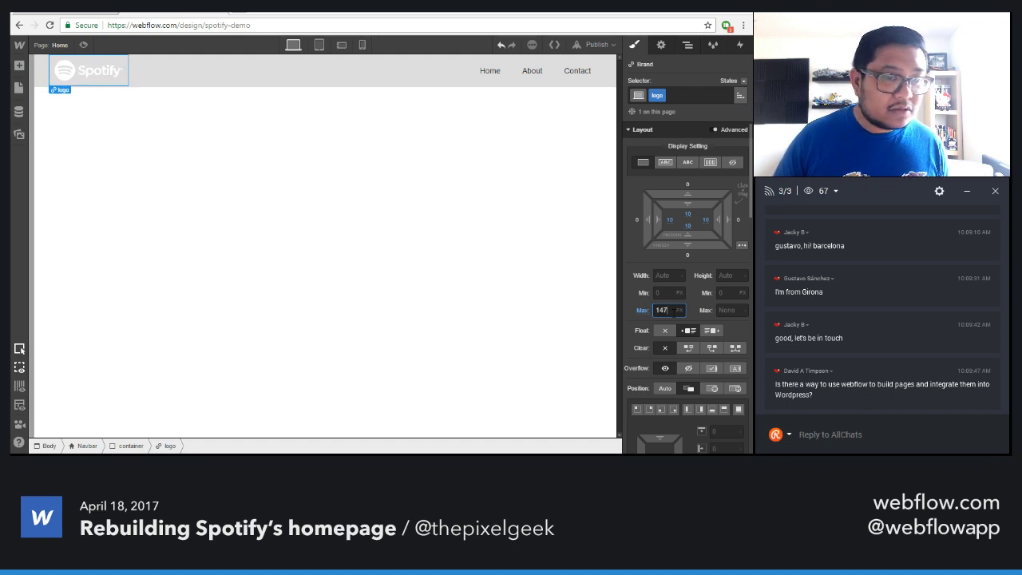
{"action": "key", "text": "Up"}
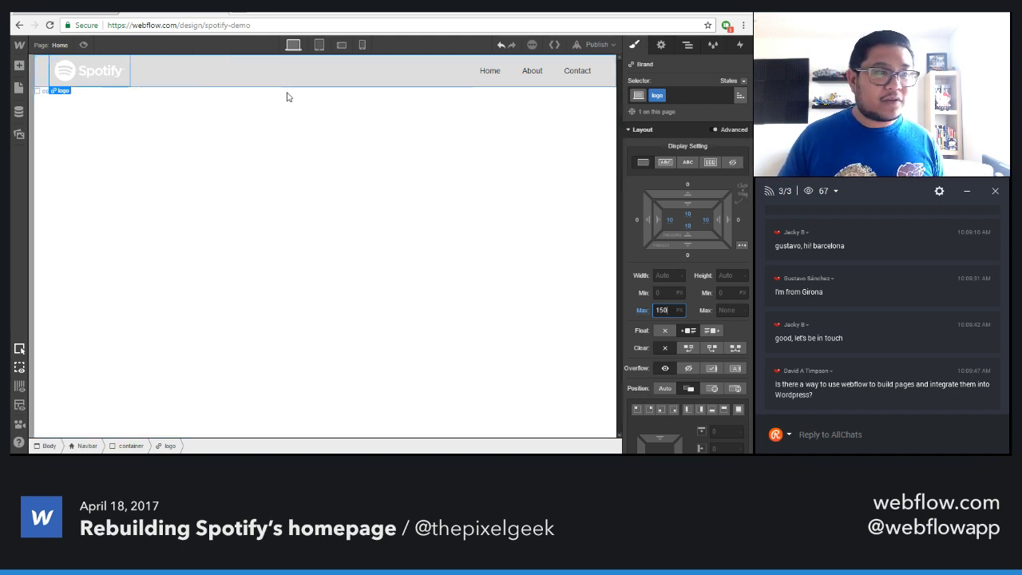
Assign the new class "nav" to the Navbar element
{"action": "left_click", "coordinate": [607, 82]}
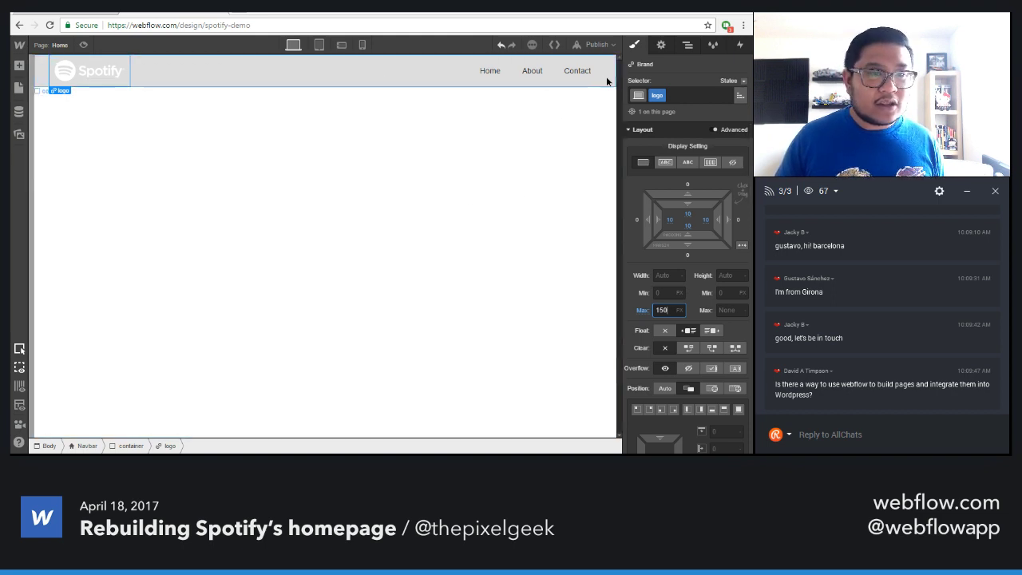
{"action": "left_click", "coordinate": [687, 45]}
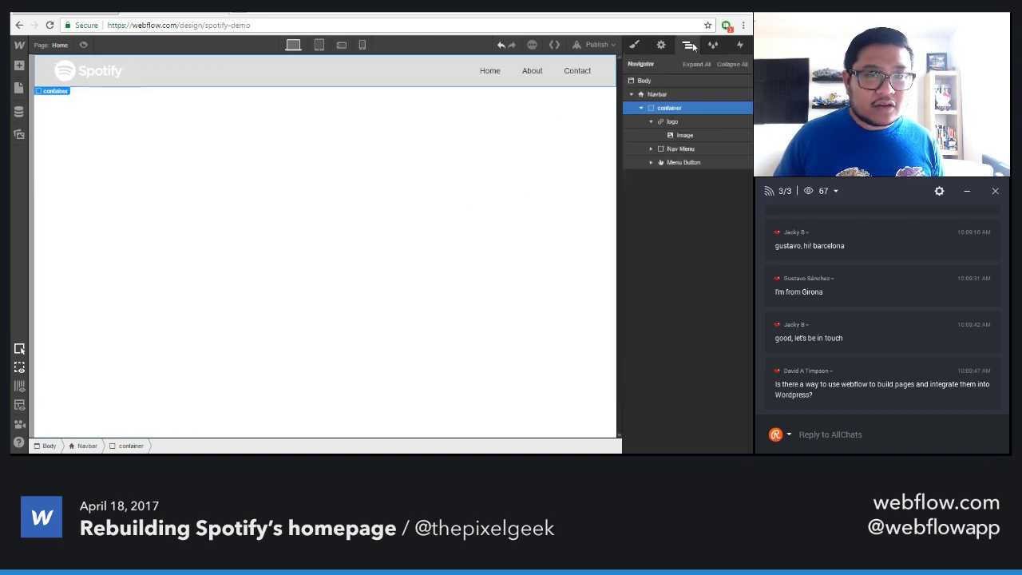
{"action": "left_click", "coordinate": [657, 95]}
{"action": "left_click", "coordinate": [634, 45]}
{"action": "left_click", "coordinate": [679, 95]}
{"action": "type", "text": "nav"}
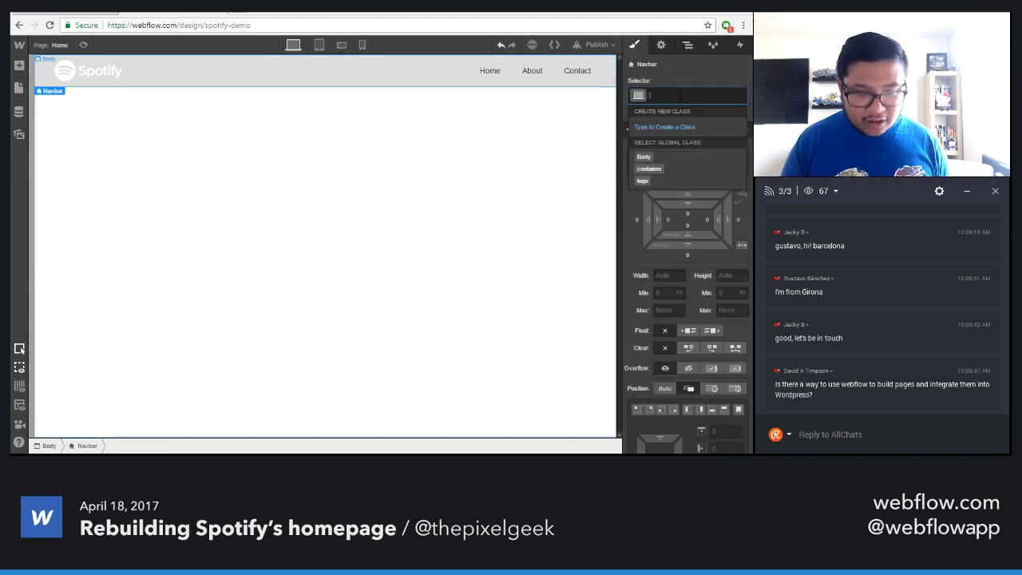
{"action": "key", "text": "Return"}
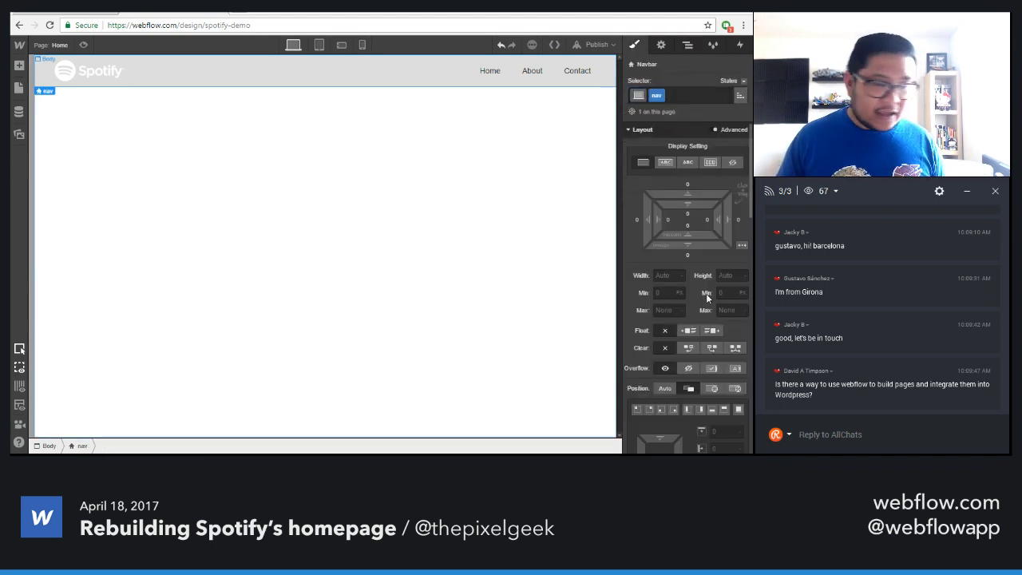
Set the Navbar's background colour to black at 50% opacity
{"action": "scroll", "coordinate": [706, 293], "scroll_direction": "down", "scroll_amount": 3}
{"action": "scroll", "coordinate": [716, 373], "scroll_direction": "down", "scroll_amount": 4}
{"action": "scroll", "coordinate": [713, 375], "scroll_direction": "up", "scroll_amount": 1}
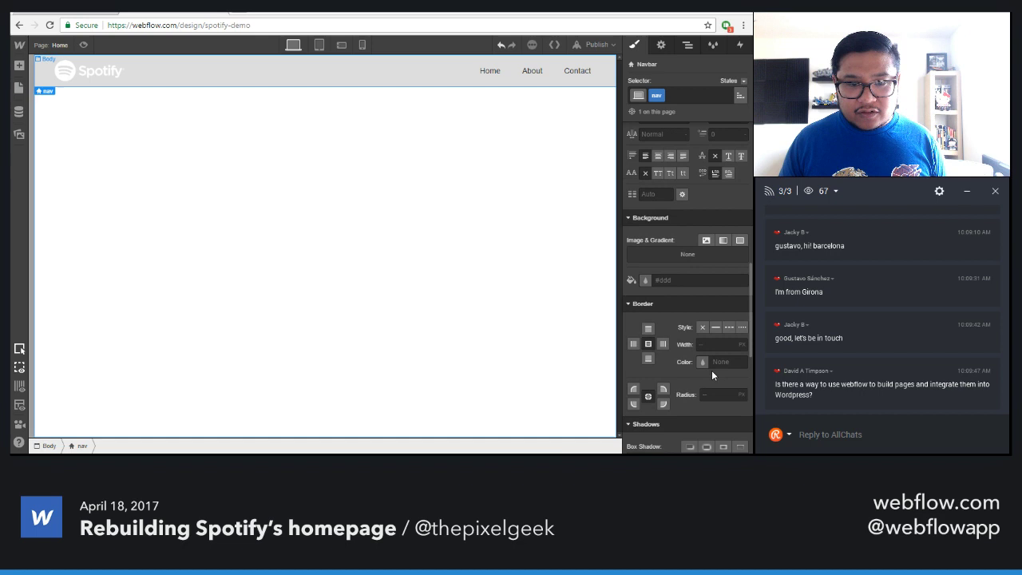
{"action": "left_click", "coordinate": [645, 281]}
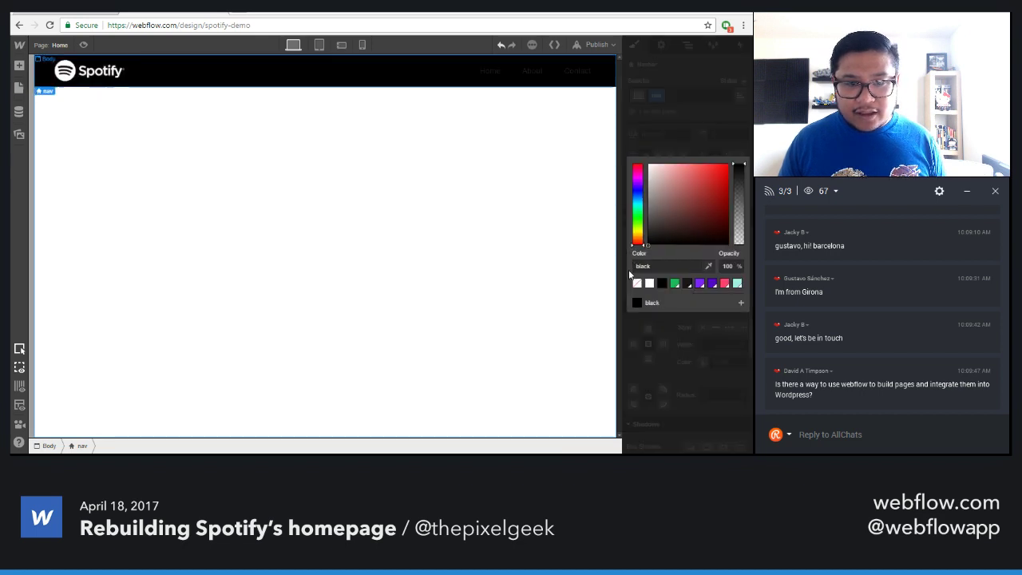
{"action": "left_click_drag", "start_coordinate": [740, 172], "coordinate": [741, 209]}
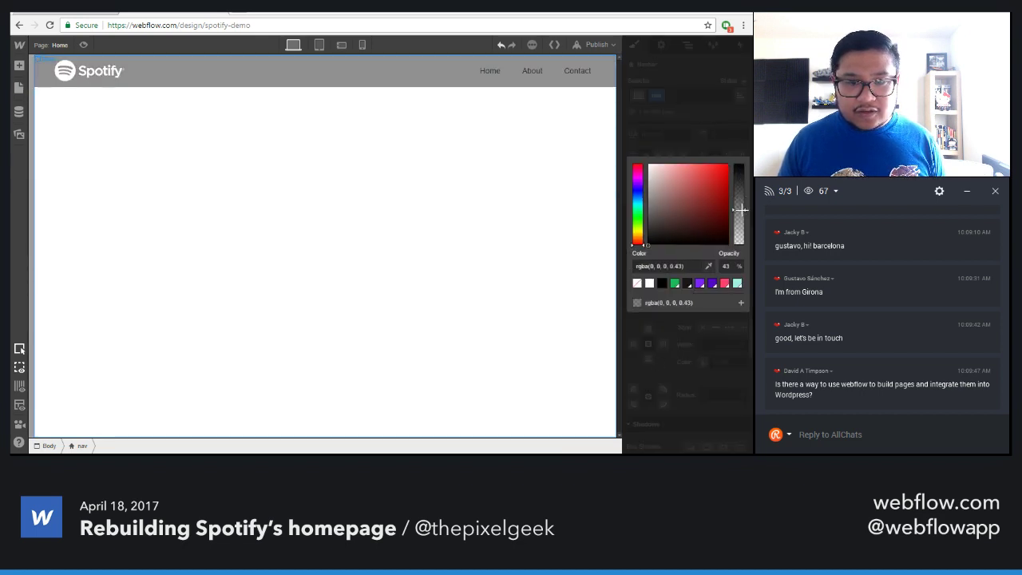
{"action": "left_click", "coordinate": [725, 266]}
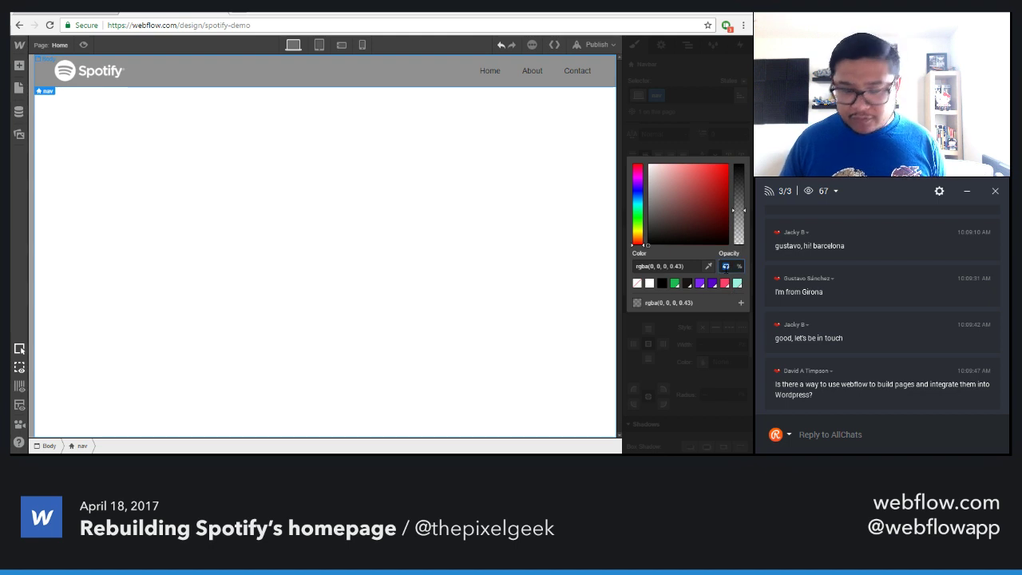
{"action": "type", "text": "50"}
{"action": "key", "text": "Return"}
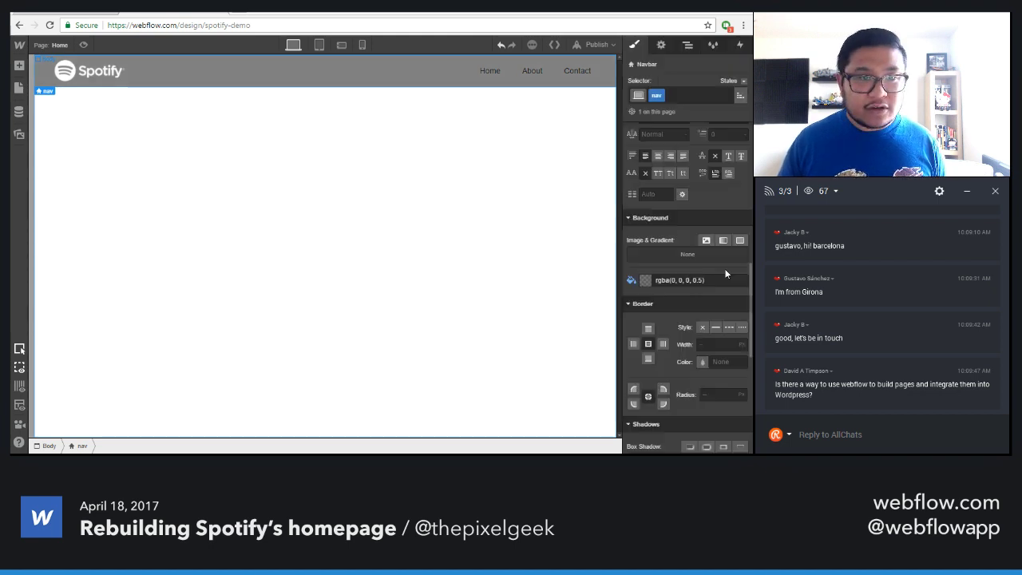
Assign the new class "nav link" to the Home link in the navigation menu
{"action": "left_click", "coordinate": [496, 70]}
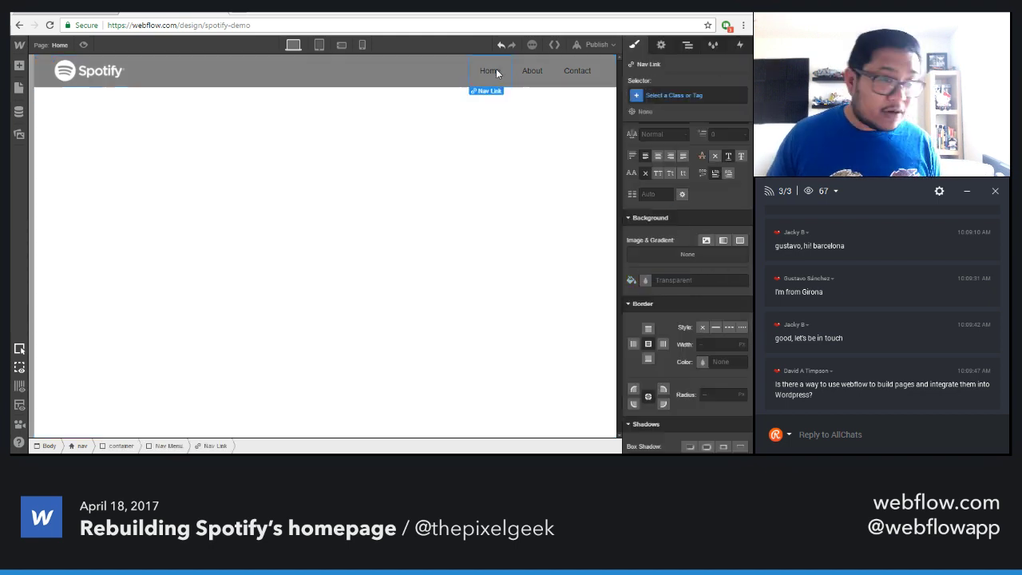
{"action": "left_click", "coordinate": [661, 93]}
{"action": "type", "text": "nav link"}
{"action": "key", "text": "Return"}
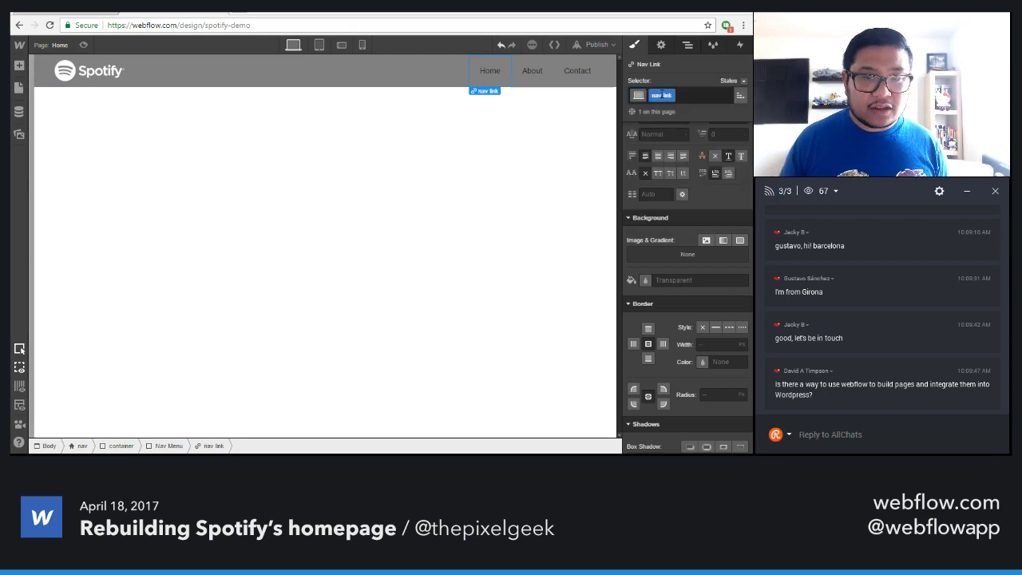
Make the "nav link" text white with a font weight of 700 - Bold
{"action": "scroll", "coordinate": [681, 318], "scroll_direction": "up", "scroll_amount": 1}
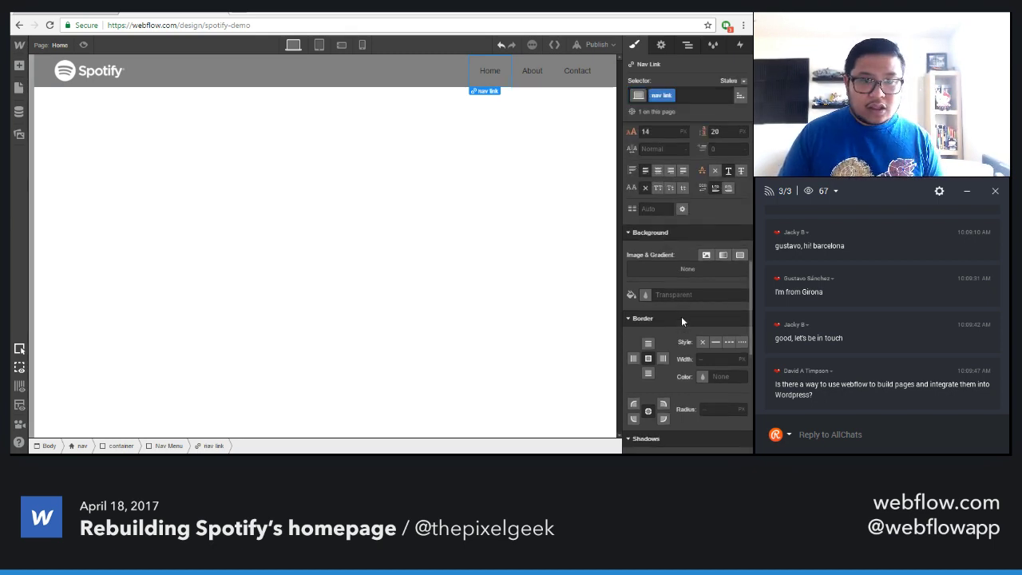
{"action": "scroll", "coordinate": [681, 316], "scroll_direction": "up", "scroll_amount": 5}
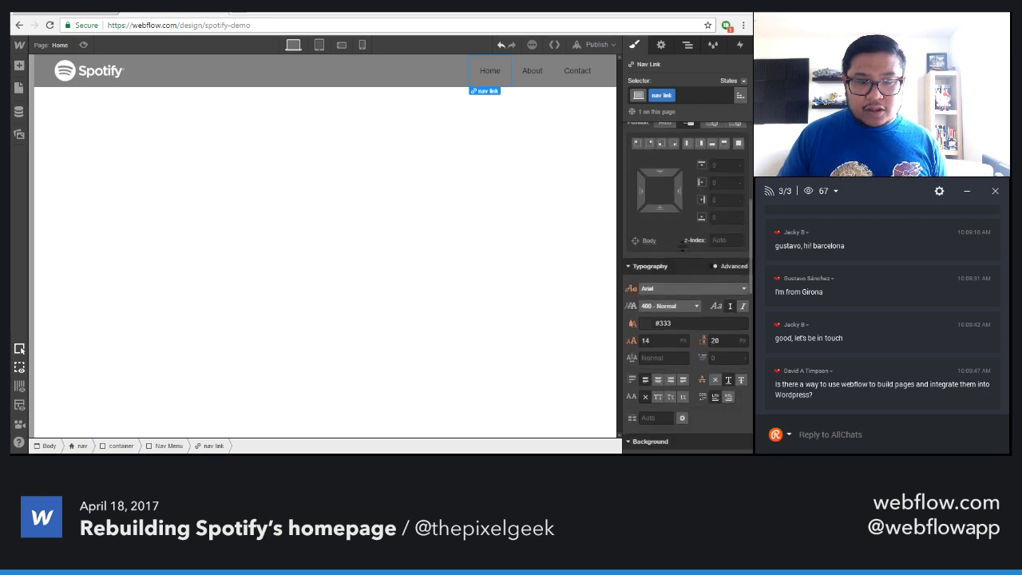
{"action": "scroll", "coordinate": [683, 246], "scroll_direction": "down", "scroll_amount": 1}
{"action": "left_click", "coordinate": [643, 316]}
{"action": "type", "text": "white"}
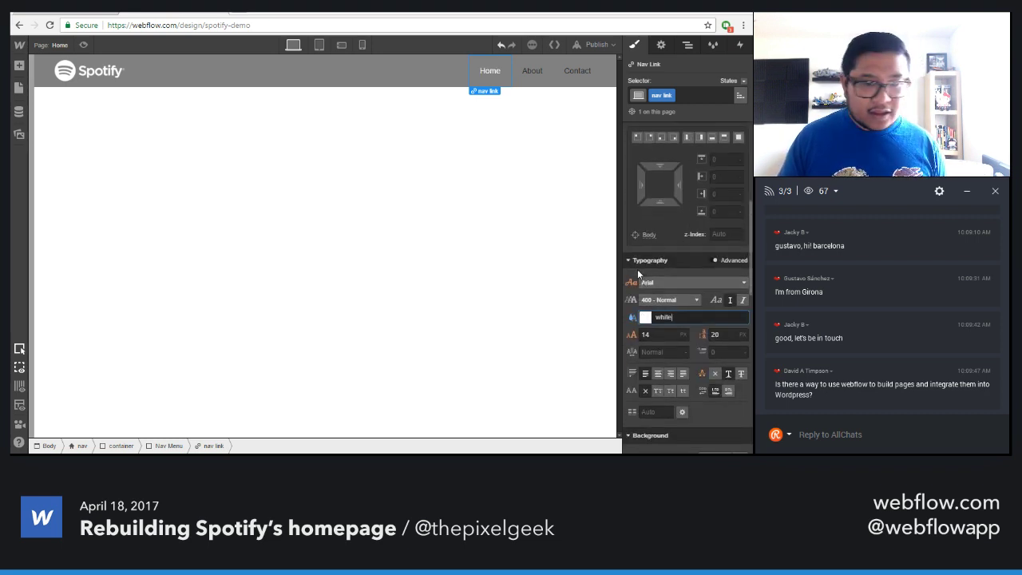
{"action": "left_click", "coordinate": [667, 299]}
{"action": "left_click", "coordinate": [666, 379]}
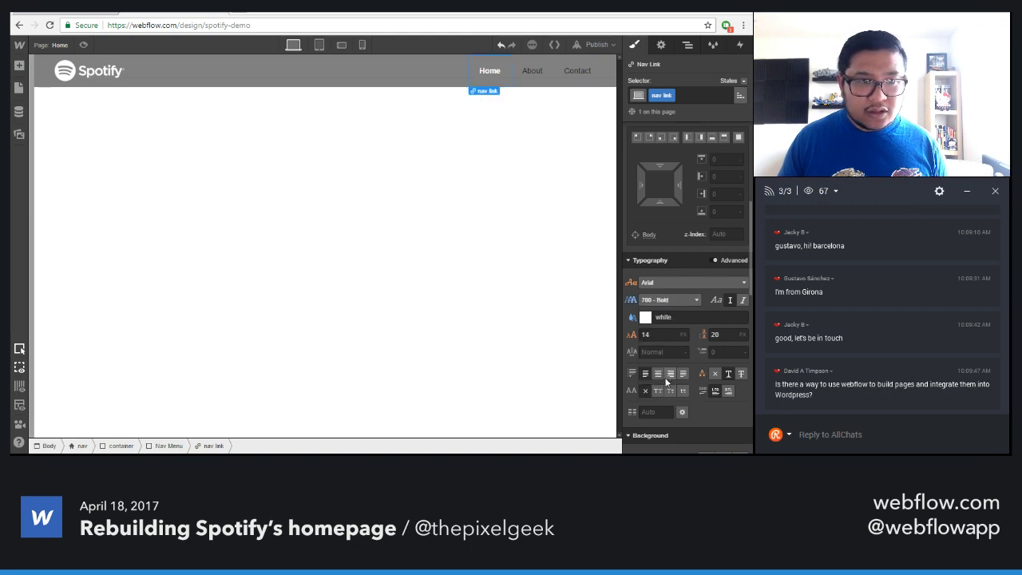
Set the "nav link" font size to 16 px and its line height to 22 px
{"action": "left_click", "coordinate": [661, 334]}
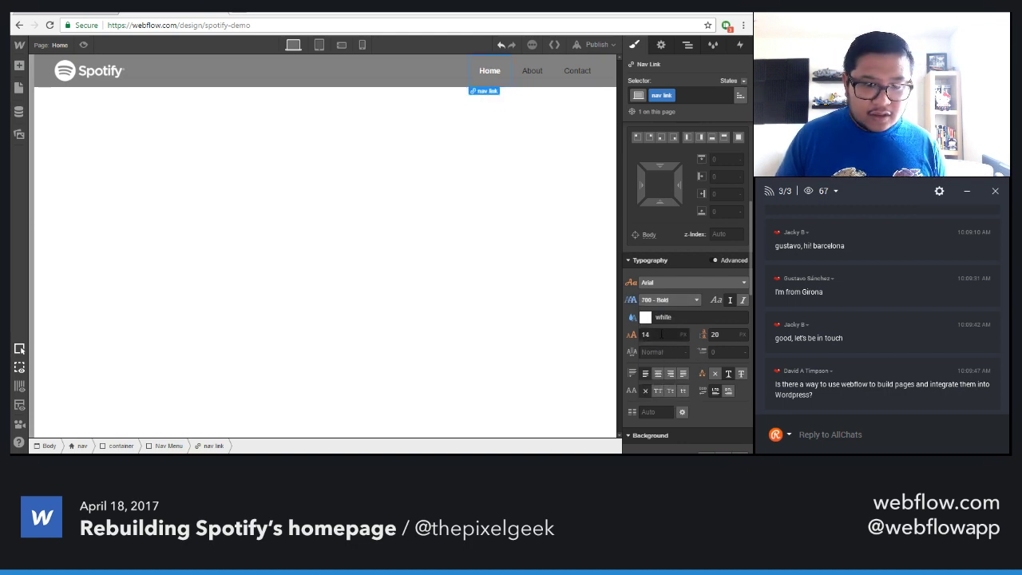
{"action": "type", "text": "16"}
{"action": "key", "text": "Tab"}
{"action": "type", "text": "22"}
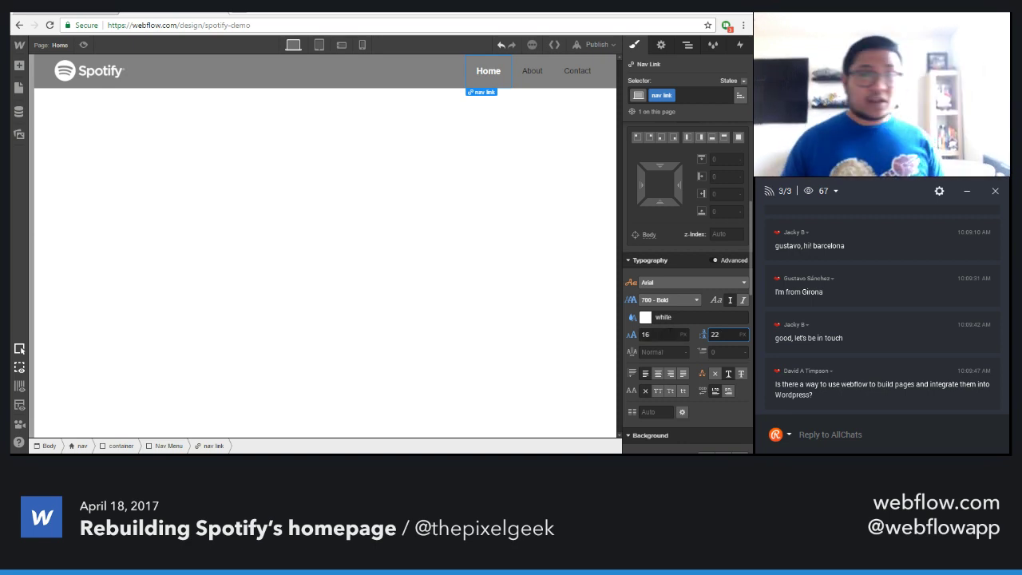
Apply the existing "nav link" class to the About and Contact links
{"action": "left_click", "coordinate": [537, 78]}
{"action": "left_click", "coordinate": [666, 95]}
{"action": "type", "text": "nav"}
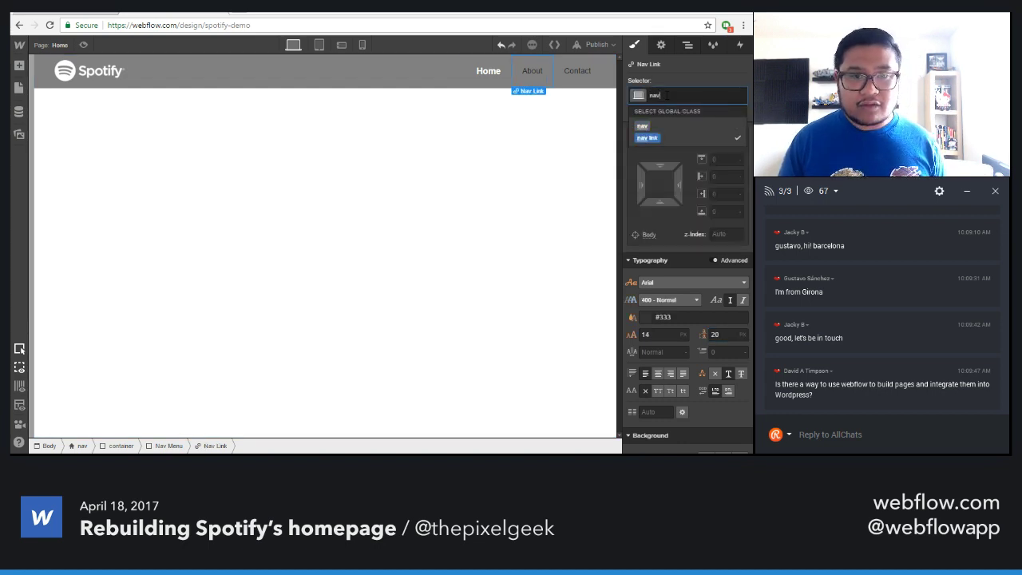
{"action": "key", "text": "Return"}
{"action": "left_click", "coordinate": [577, 71]}
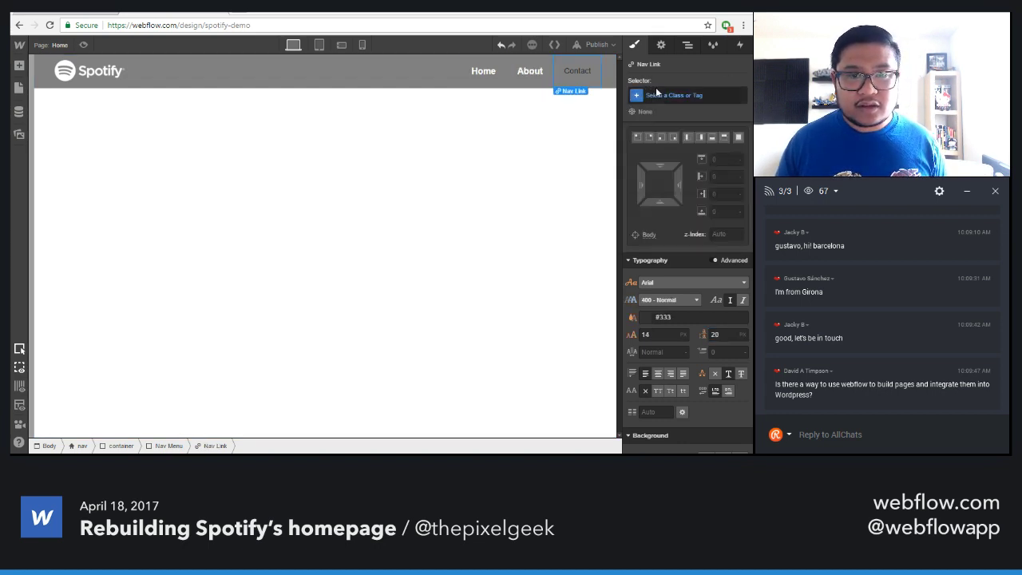
{"action": "left_click", "coordinate": [673, 94]}
{"action": "type", "text": "nav"}
{"action": "key", "text": "Down"}
{"action": "key", "text": "Return"}
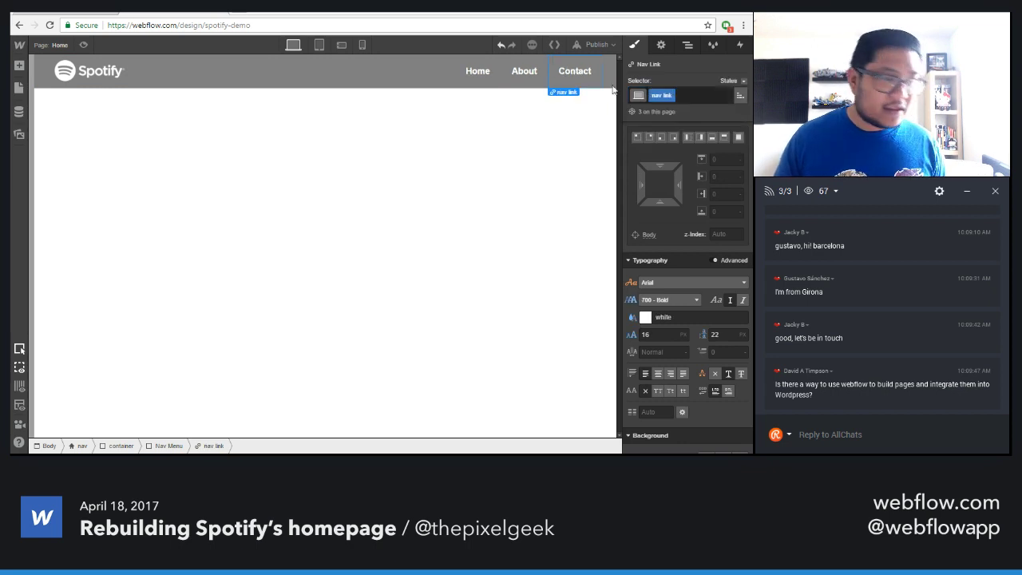
Change the text of the Home, About and Contact links to "Premium", "Help" and "Download"
{"action": "double_click", "coordinate": [476, 70]}
{"action": "type", "text": "Premium"}
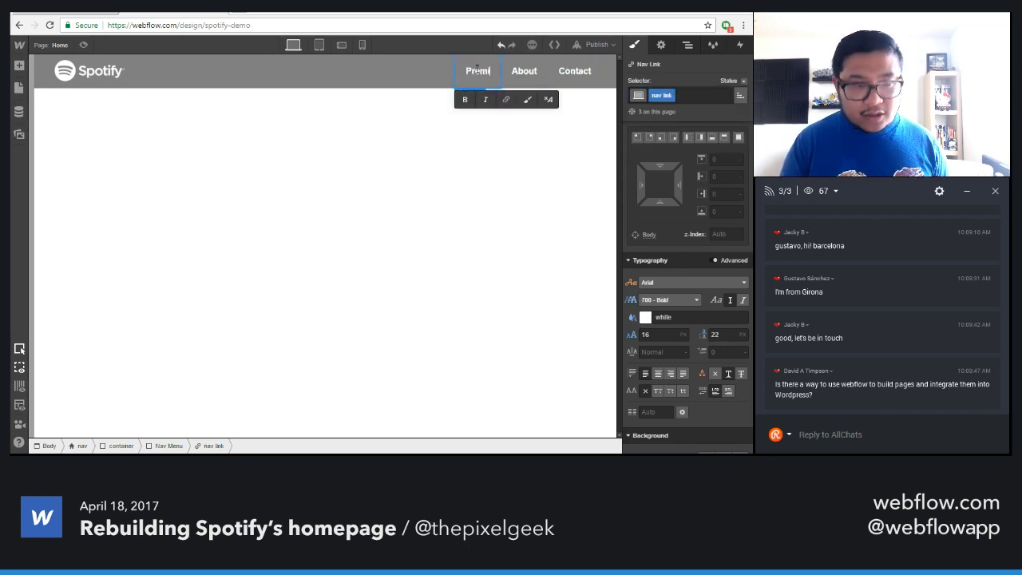
{"action": "double_click", "coordinate": [518, 71]}
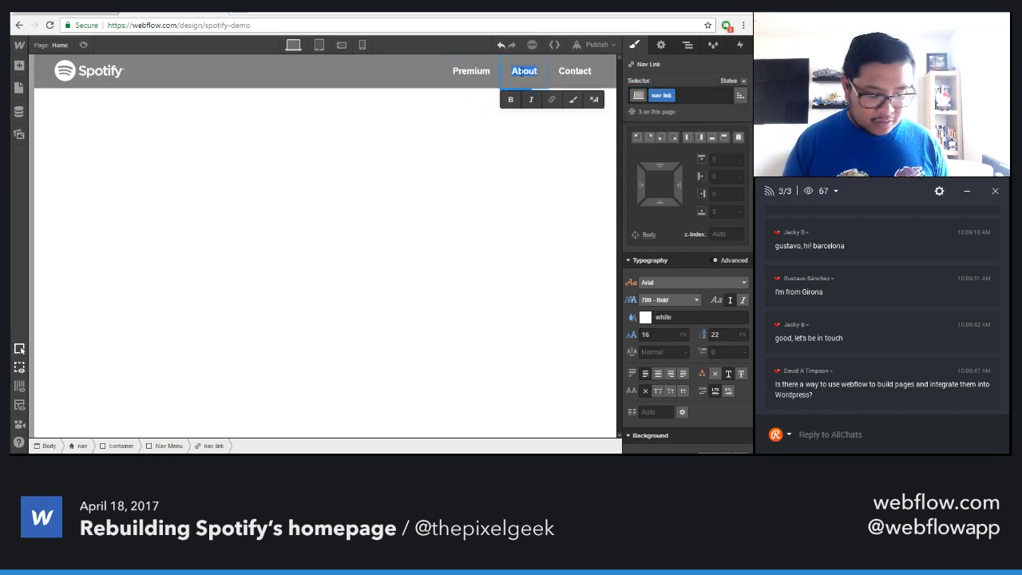
{"action": "type", "text": "Helpo"}
{"action": "key", "text": "BackSpace"}
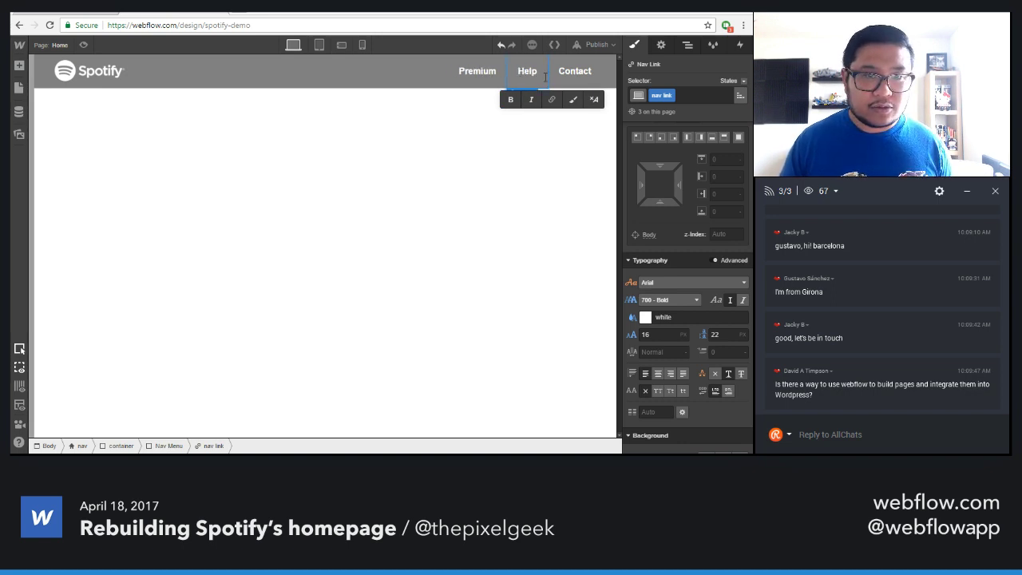
{"action": "double_click", "coordinate": [576, 71]}
{"action": "type", "text": "D"}
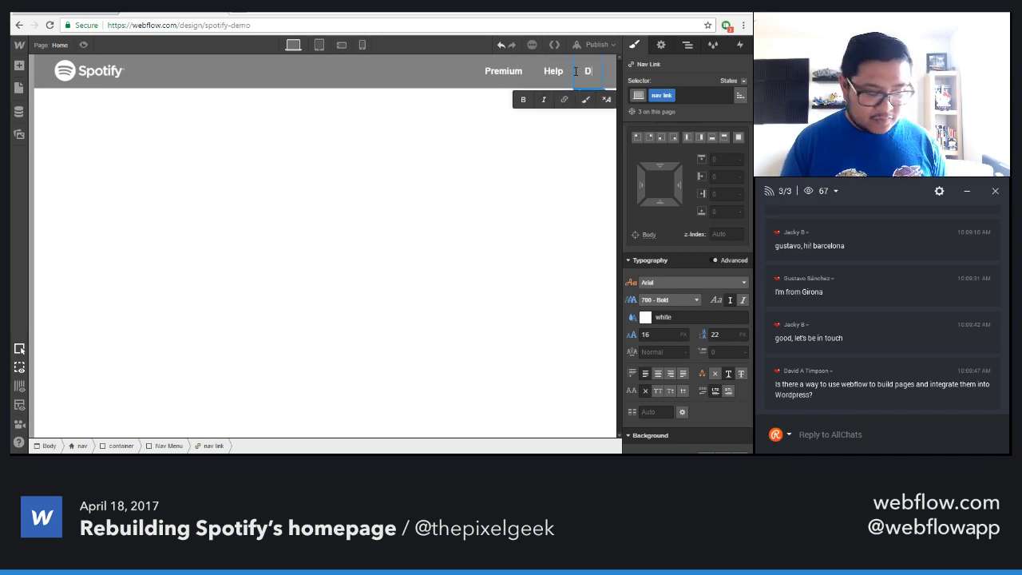
{"action": "type", "text": "ownload"}
{"action": "key", "text": "Escape"}
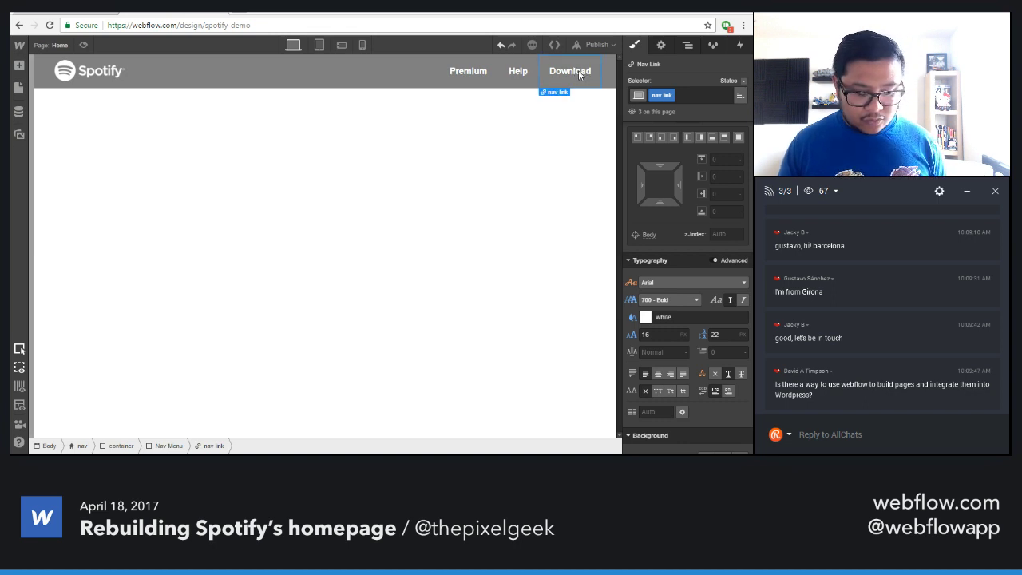
Duplicate the Download link twice and change the copies' text to "Sign Up" and "Log In"
{"action": "key", "text": "ctrl+c"}
{"action": "key", "text": "ctrl+v"}
{"action": "key", "text": "ctrl+v"}
{"action": "double_click", "coordinate": [500, 70]}
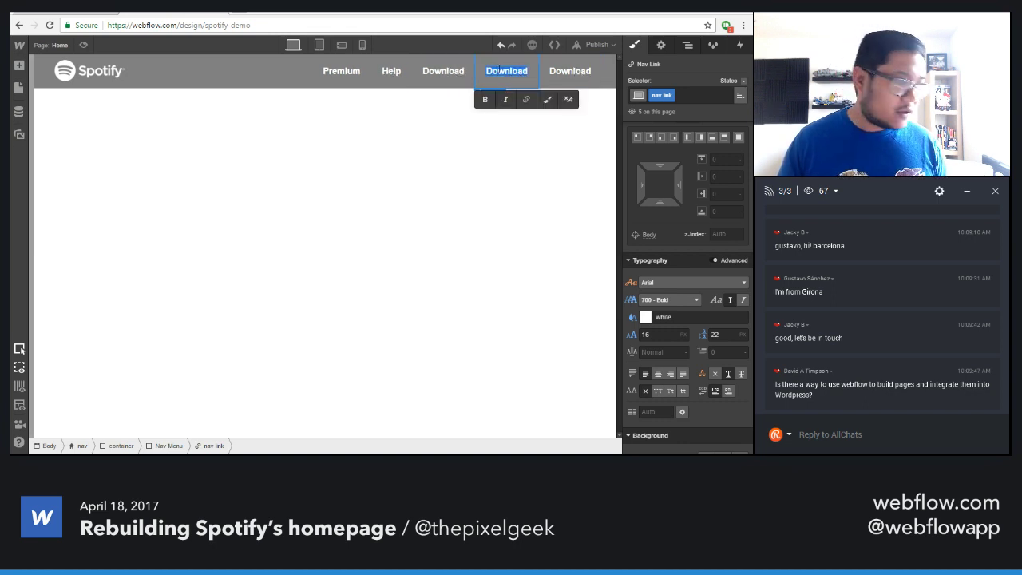
{"action": "type", "text": "Sign Up"}
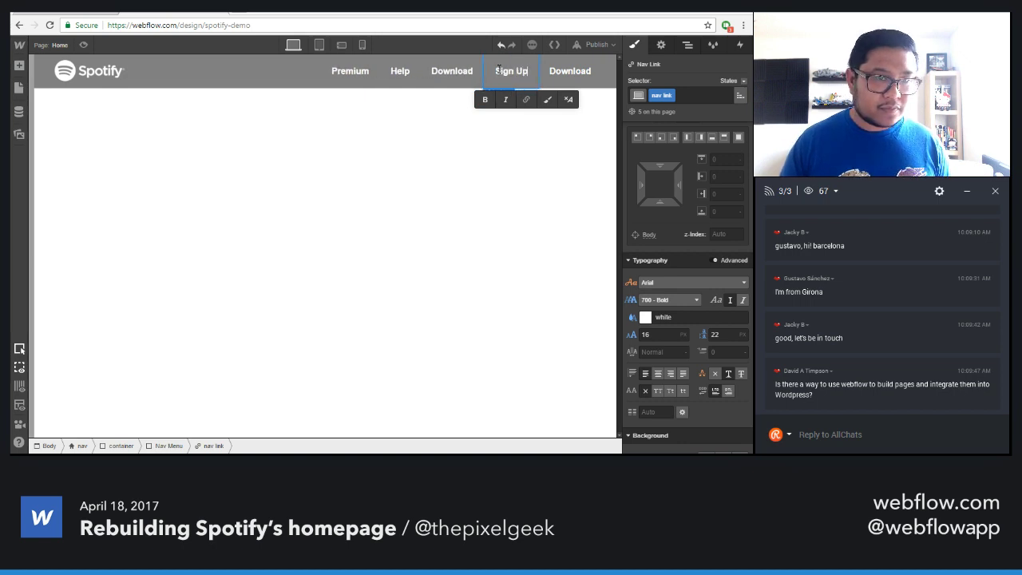
{"action": "double_click", "coordinate": [570, 71]}
{"action": "type", "text": "Log I"}
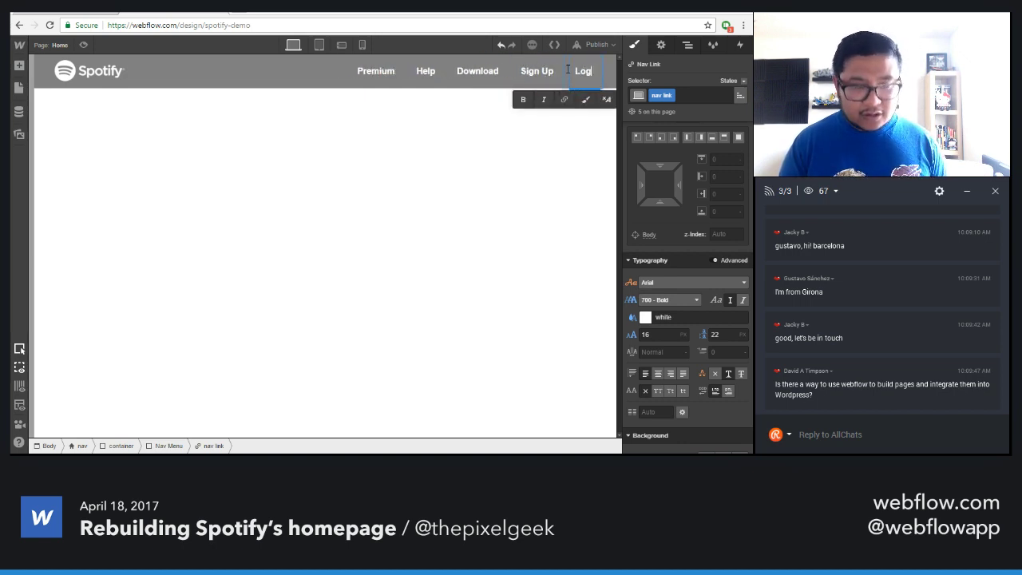
{"action": "type", "text": "n"}
{"action": "key", "text": "Escape"}
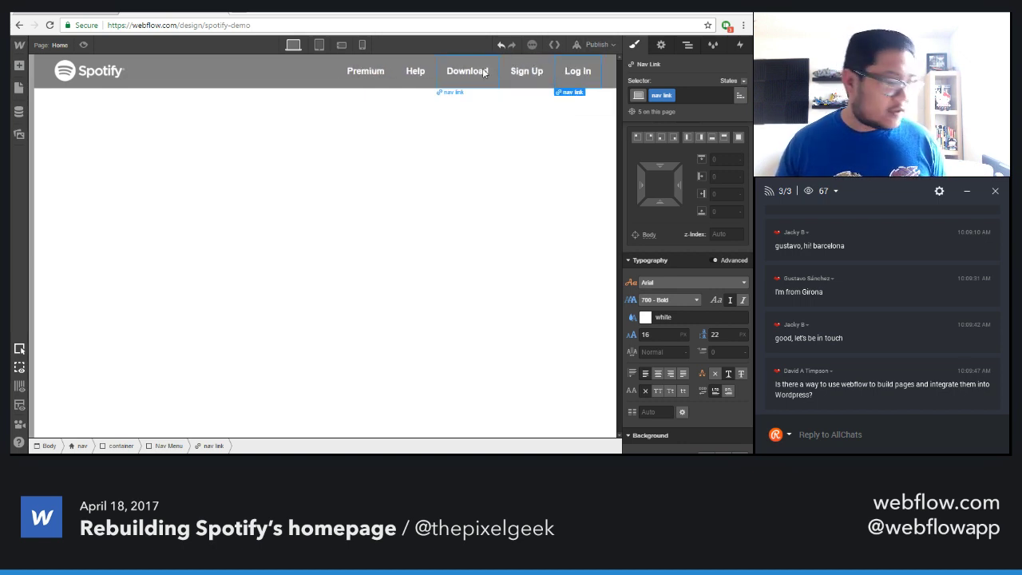
Set the "nav link" font size to 14 px and its line height to 20 px
{"action": "left_click", "coordinate": [373, 82]}
{"action": "left_click", "coordinate": [651, 334]}
{"action": "type", "text": "14"}
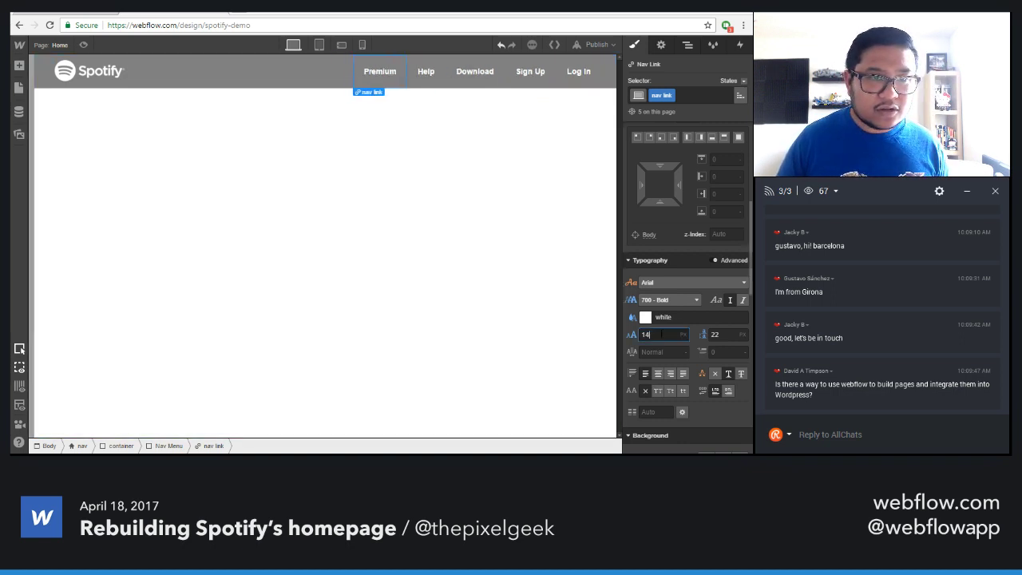
{"action": "key", "text": "Tab"}
{"action": "type", "text": "20"}
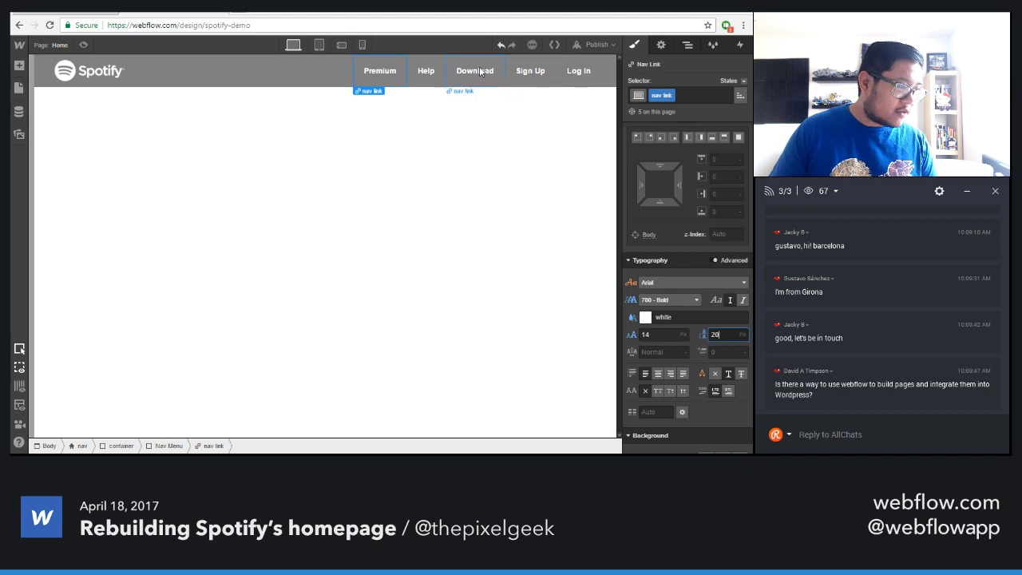
Add a text block between the Download and Sign Up links and clear its placeholder text
{"action": "left_click", "coordinate": [524, 73]}
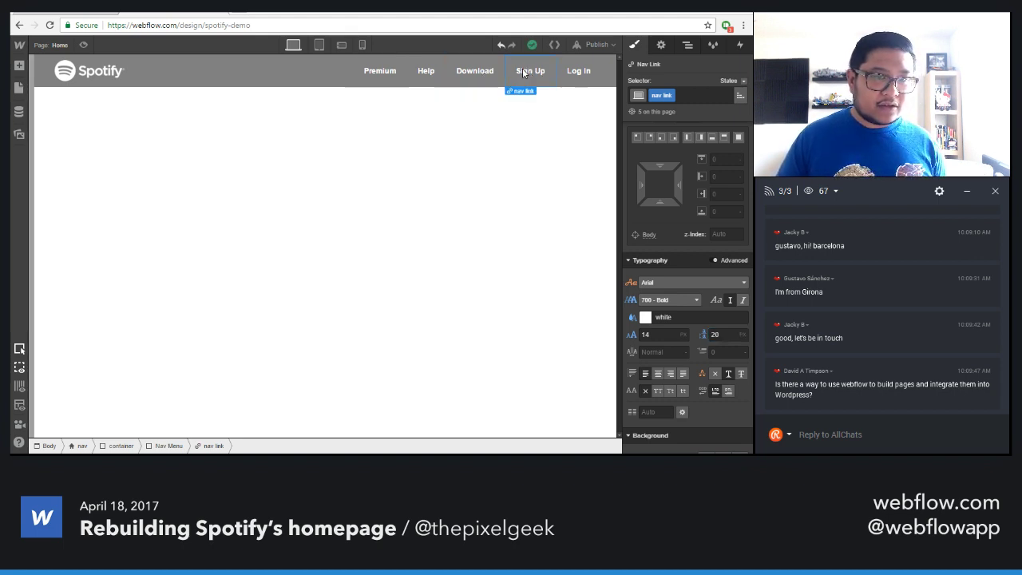
{"action": "key", "text": "a"}
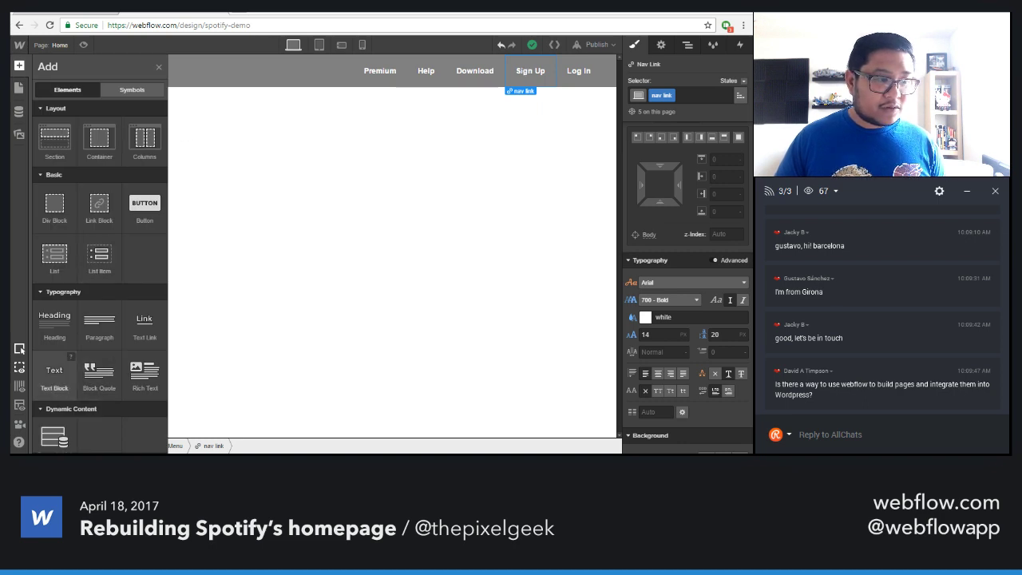
{"action": "left_click_drag", "start_coordinate": [54, 375], "coordinate": [504, 75]}
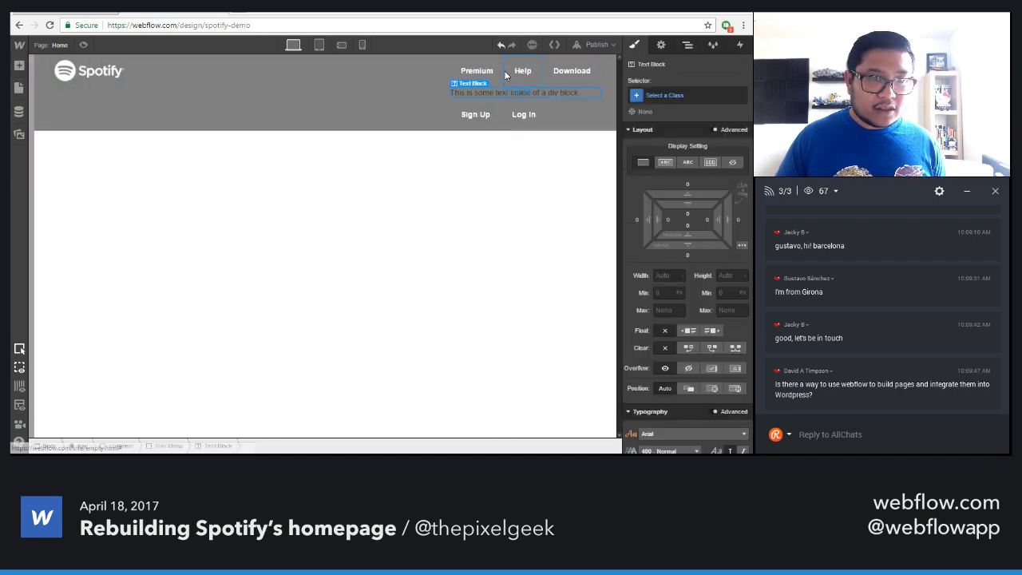
{"action": "double_click", "coordinate": [488, 95]}
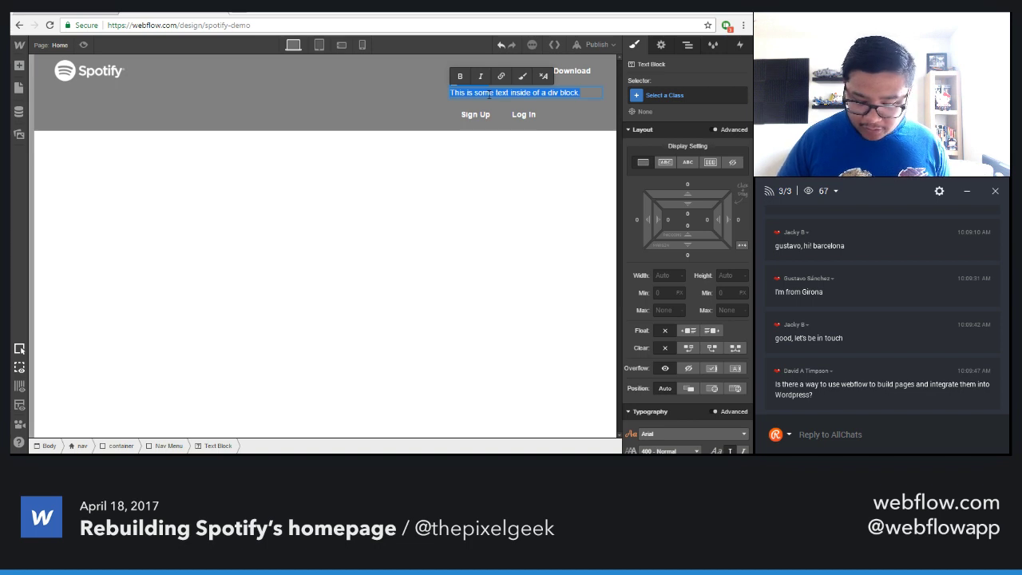
{"action": "key", "text": "BackSpace"}
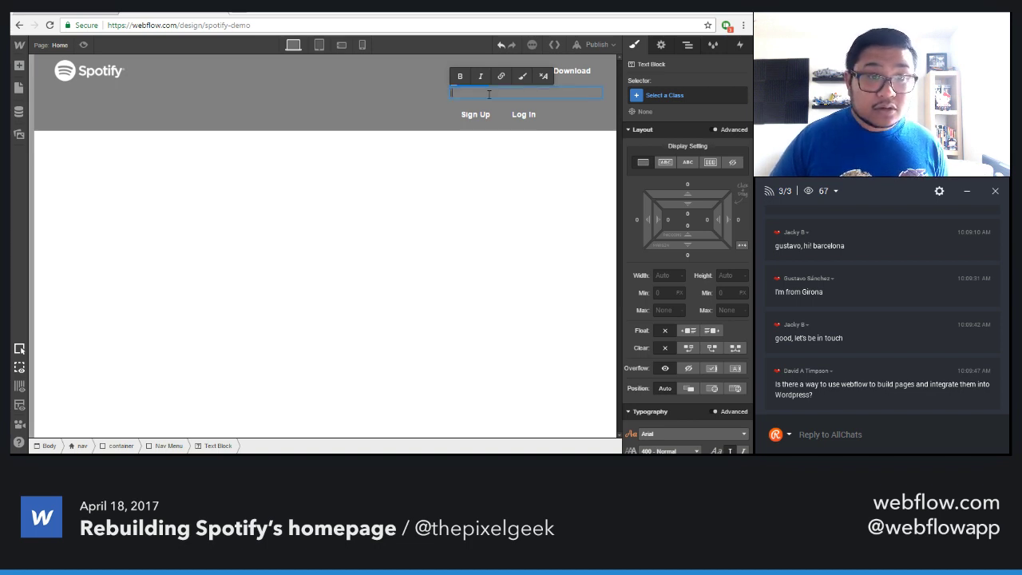
{"action": "key", "text": "Escape"}
Create the class "nav pipe" on the empty text block in the nav menu
{"action": "left_click", "coordinate": [680, 96]}
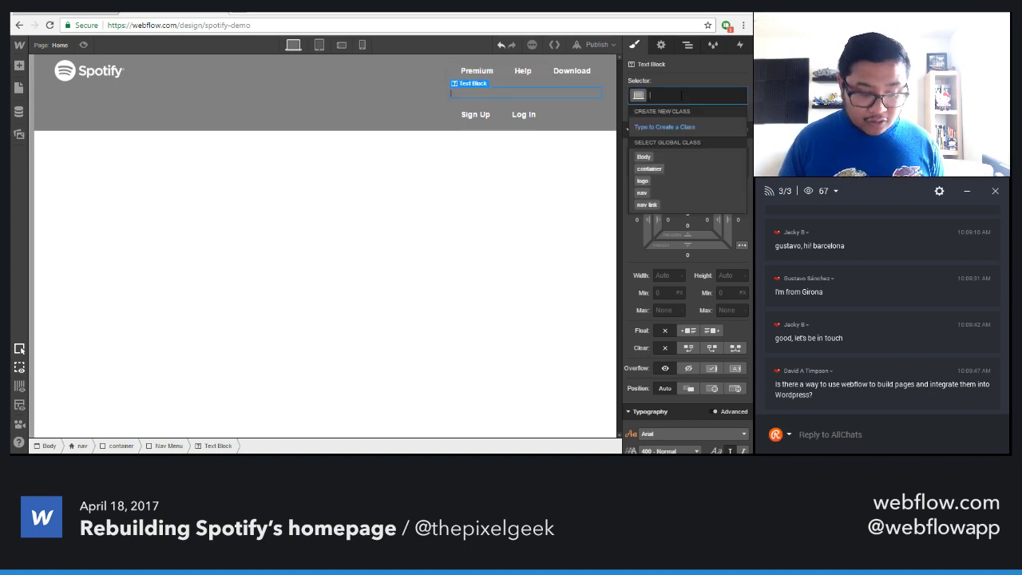
{"action": "type", "text": "nav pipe"}
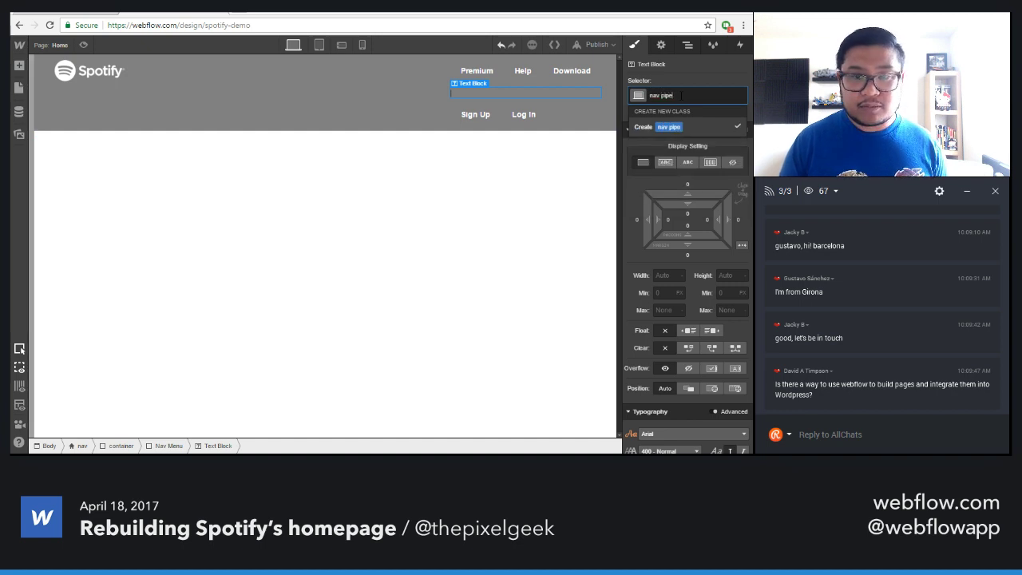
{"action": "key", "text": "Return"}
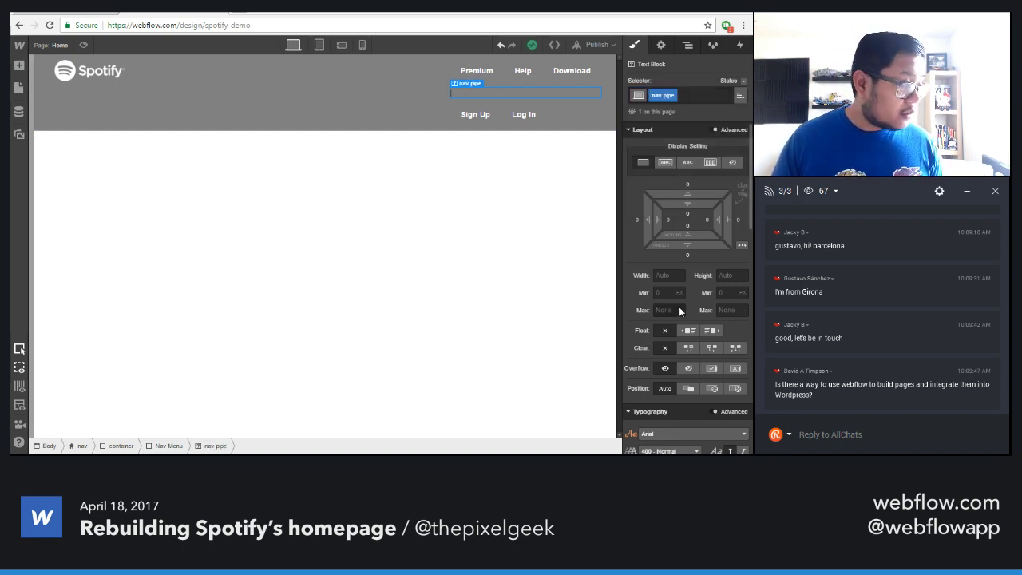
Set the font color of the "nav pipe" text block to white
{"action": "scroll", "coordinate": [679, 306], "scroll_direction": "down", "scroll_amount": 5}
{"action": "left_click", "coordinate": [678, 252]}
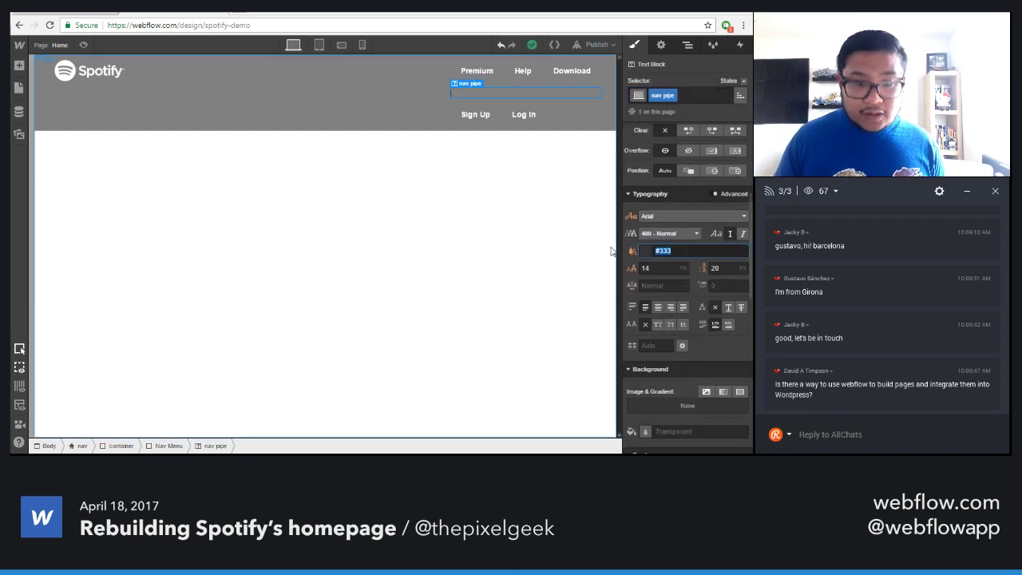
{"action": "type", "text": "white"}
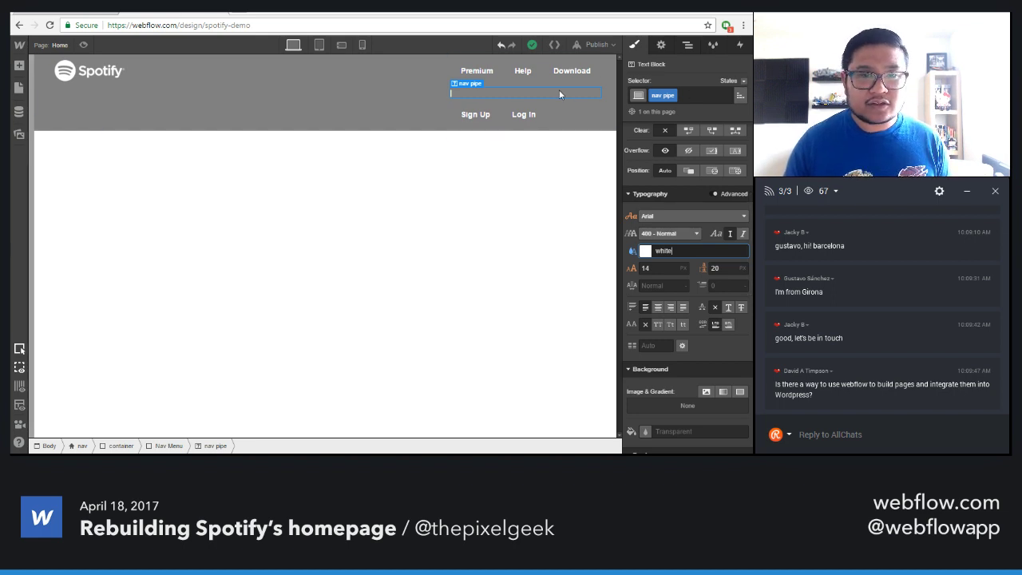
{"action": "key", "text": "Return"}
Replace the empty text block between Download and Sign Up with a div block and apply the existing "nav pipe" class
{"action": "key", "text": "Delete"}
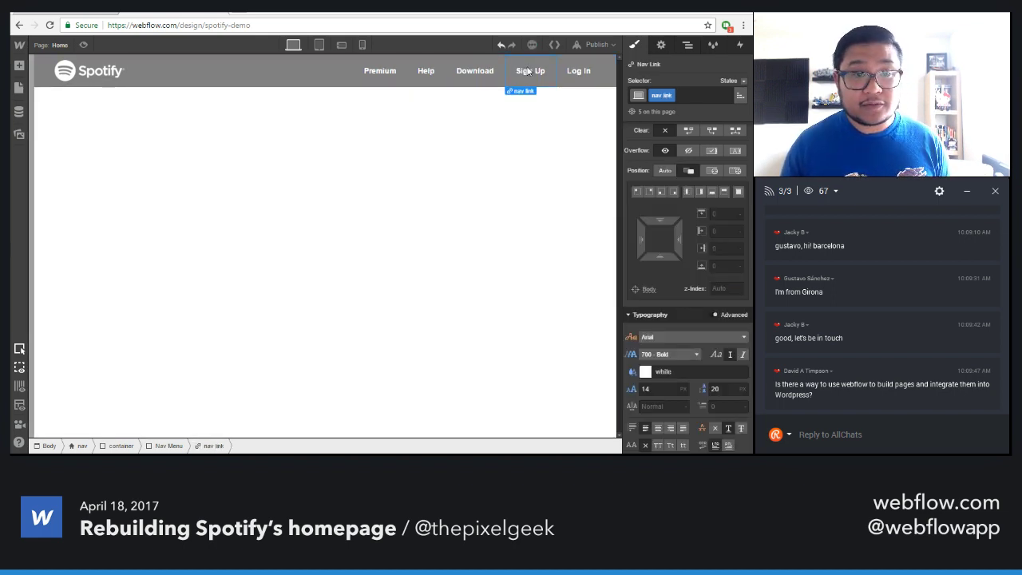
{"action": "key", "text": "a"}
{"action": "left_click_drag", "start_coordinate": [54, 204], "coordinate": [551, 108]}
{"action": "left_click", "coordinate": [685, 96]}
{"action": "type", "text": "nav"}
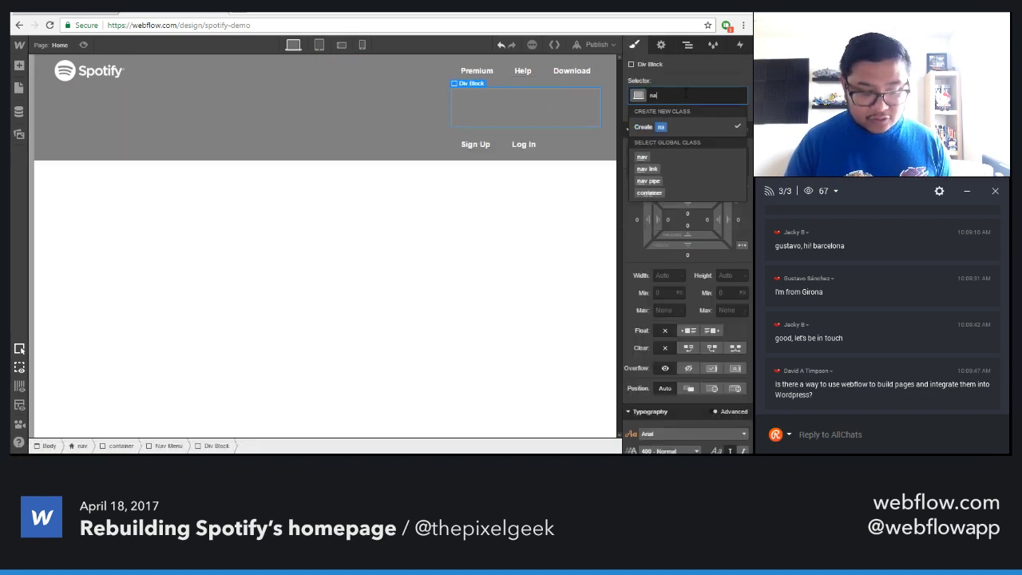
{"action": "key", "text": "Down"}
{"action": "key", "text": "Down"}
{"action": "key", "text": "Return"}
Reset the font color of the "nav pipe" class and set its width to 1 px
{"action": "scroll", "coordinate": [684, 263], "scroll_direction": "down", "scroll_amount": 3}
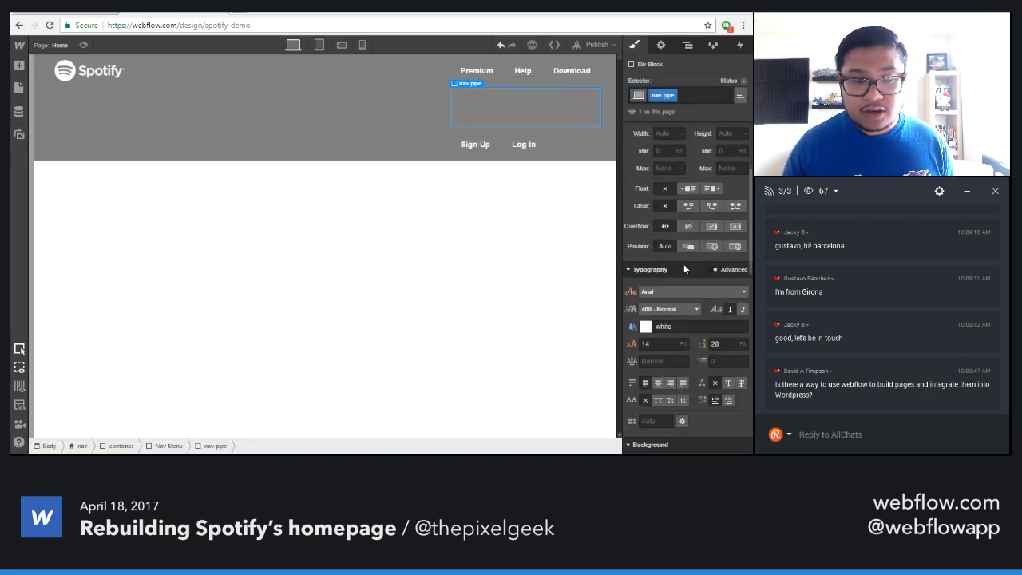
{"action": "left_click", "coordinate": [634, 252], "text": "alt"}
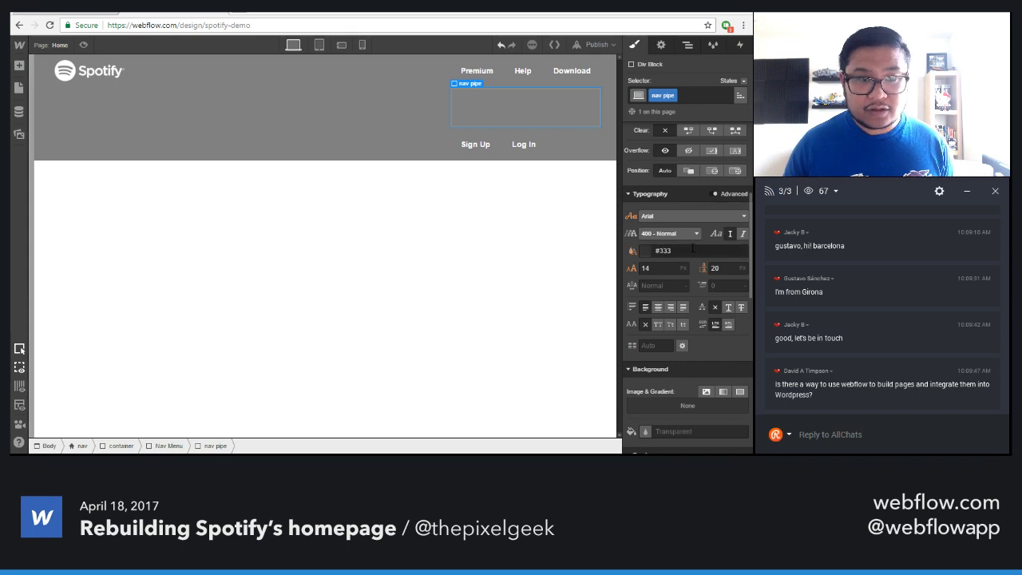
{"action": "scroll", "coordinate": [694, 287], "scroll_direction": "up", "scroll_amount": 1}
{"action": "scroll", "coordinate": [708, 305], "scroll_direction": "up", "scroll_amount": 3}
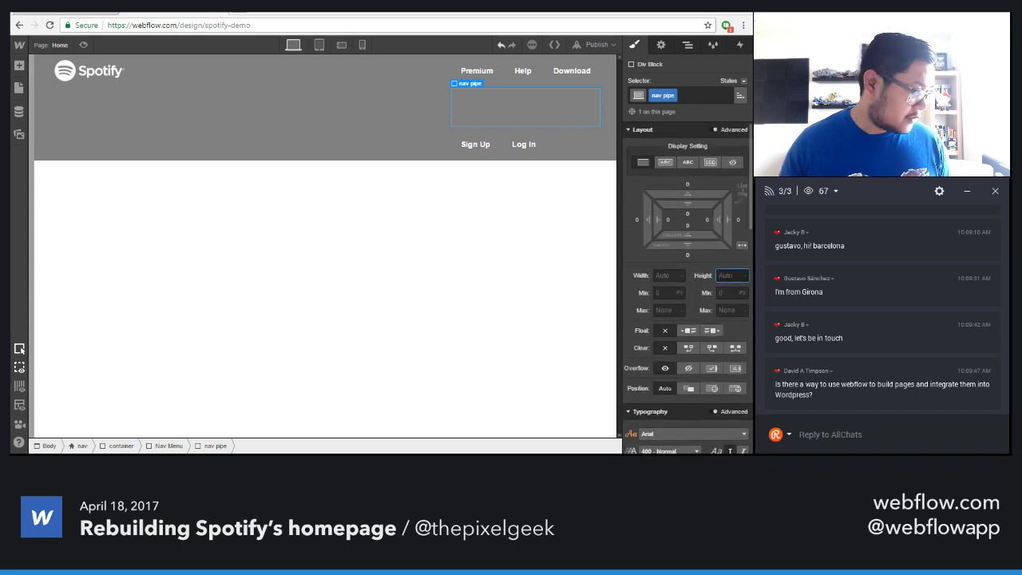
{"action": "left_click", "coordinate": [681, 275]}
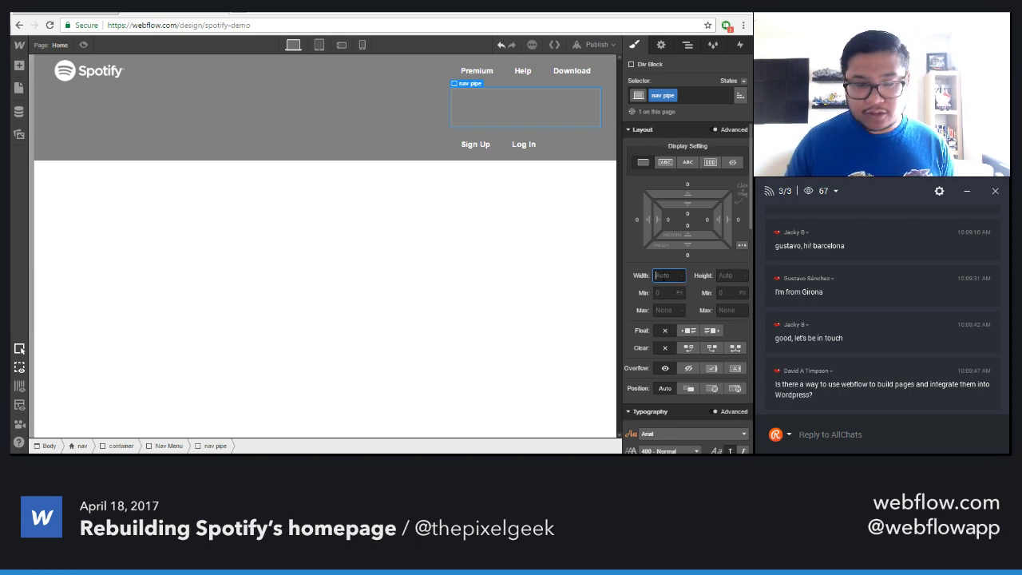
{"action": "type", "text": "1"}
Set the background color of the "nav pipe" div block to white and check the page in preview
{"action": "scroll", "coordinate": [690, 279], "scroll_direction": "down", "scroll_amount": 4}
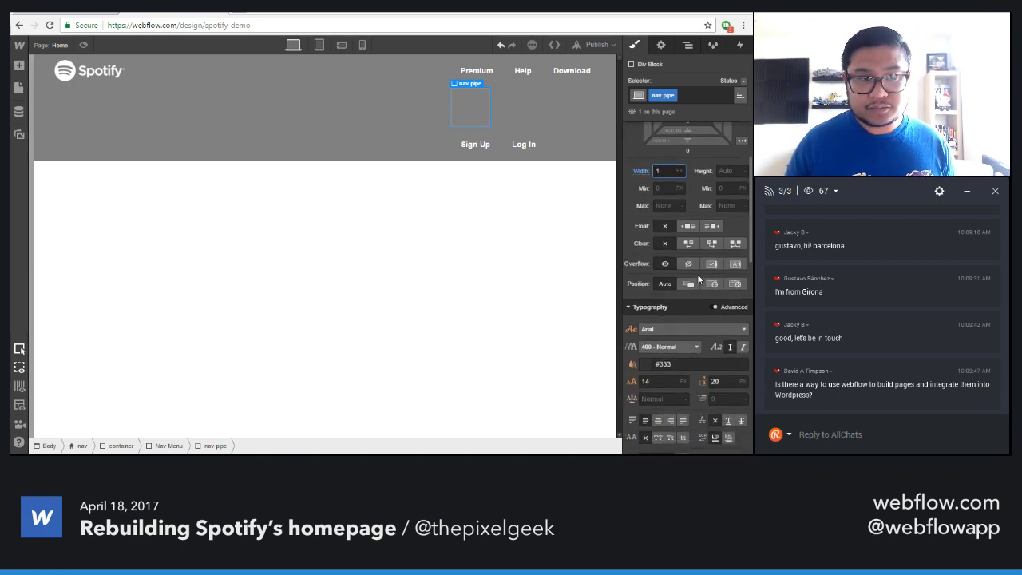
{"action": "scroll", "coordinate": [680, 223], "scroll_direction": "up", "scroll_amount": 3}
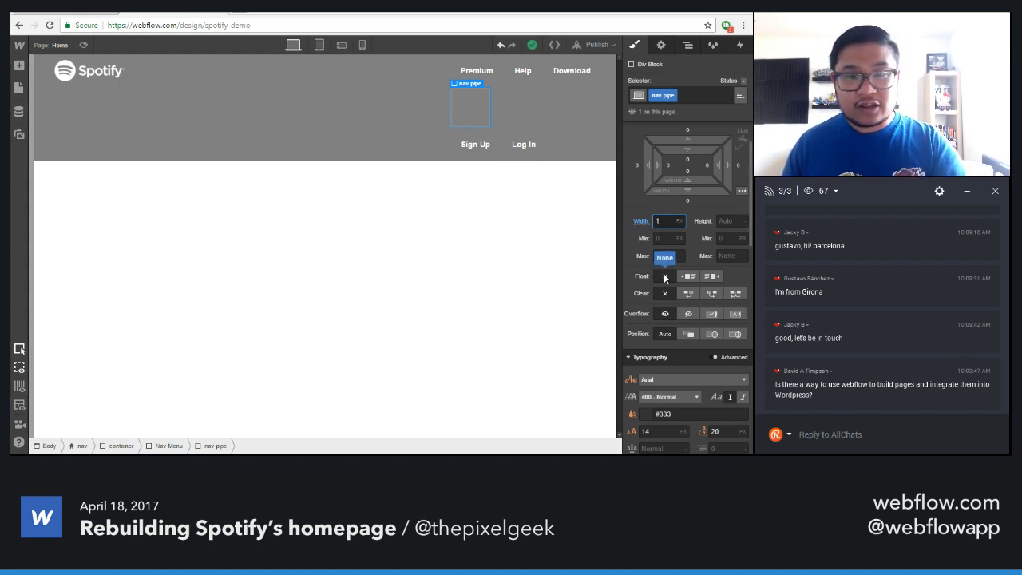
{"action": "scroll", "coordinate": [664, 274], "scroll_direction": "down", "scroll_amount": 2}
{"action": "scroll", "coordinate": [664, 277], "scroll_direction": "down", "scroll_amount": 3}
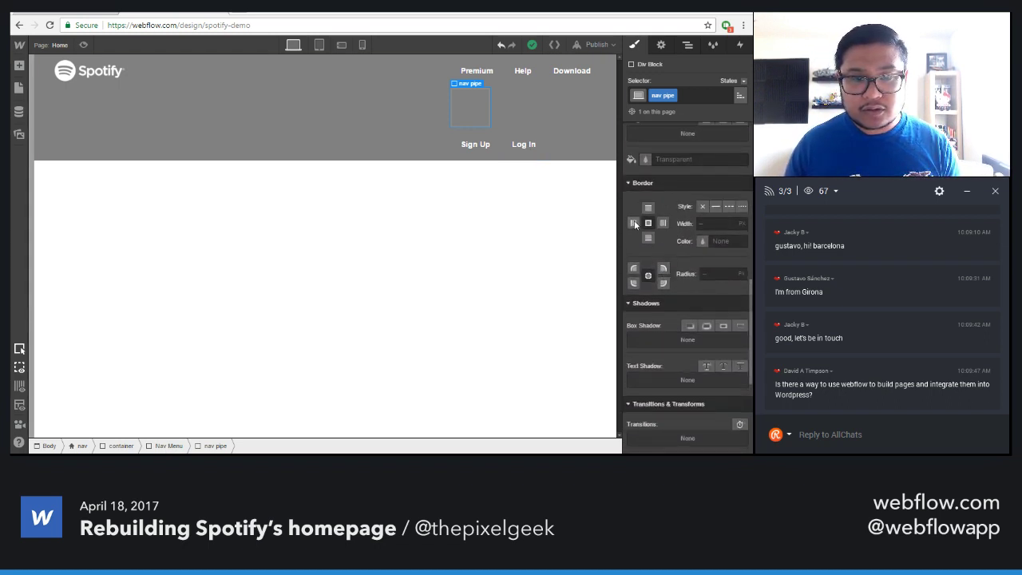
{"action": "scroll", "coordinate": [636, 227], "scroll_direction": "up", "scroll_amount": 3}
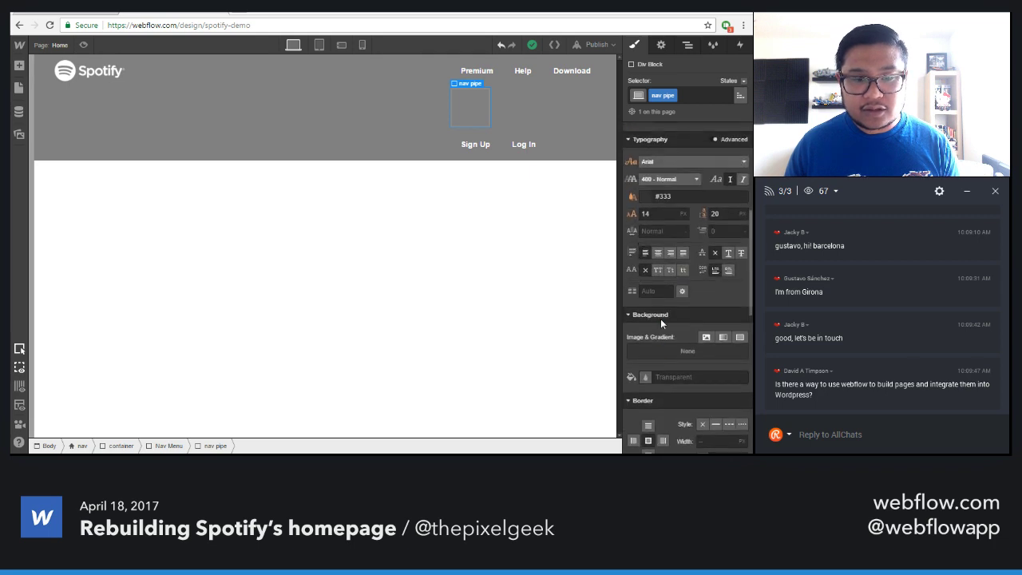
{"action": "left_click", "coordinate": [667, 379]}
{"action": "type", "text": "white"}
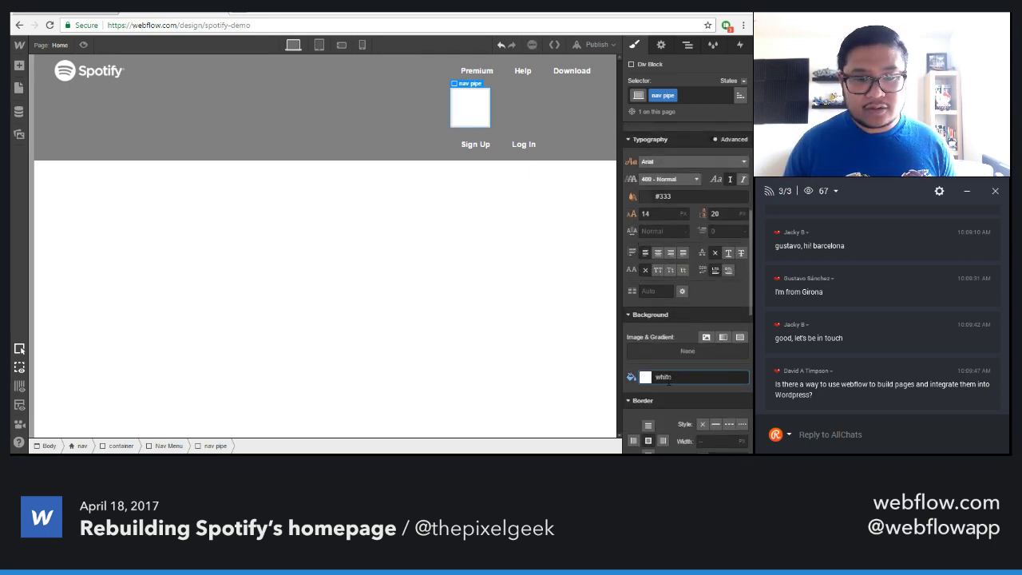
{"action": "left_click", "coordinate": [83, 45]}
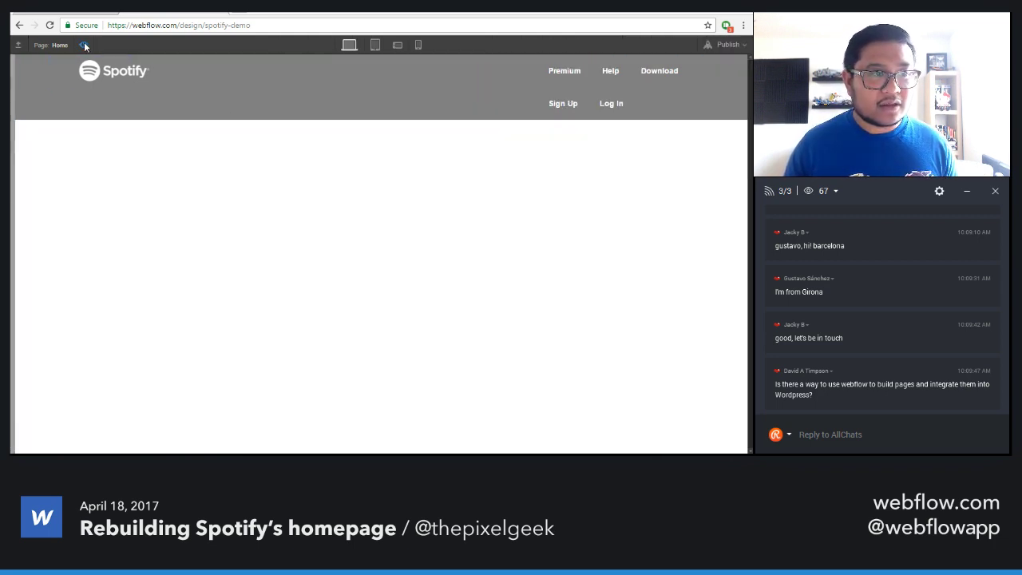
{"action": "left_click", "coordinate": [83, 46]}
Set the height of the "nav pipe" div block to 15 px and preview the page
{"action": "left_click", "coordinate": [470, 105]}
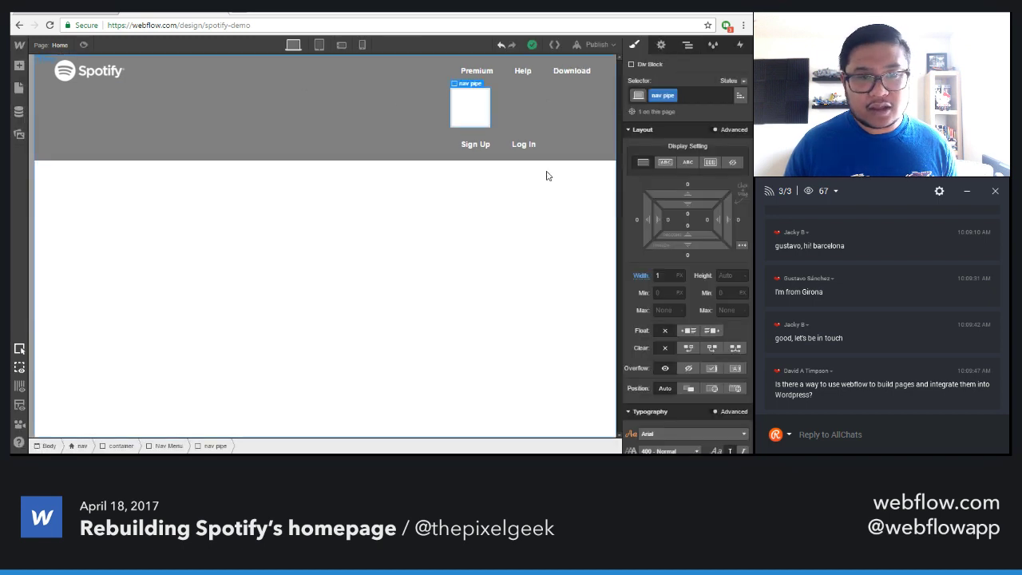
{"action": "scroll", "coordinate": [659, 319], "scroll_direction": "down", "scroll_amount": 3}
{"action": "scroll", "coordinate": [661, 317], "scroll_direction": "up", "scroll_amount": 2}
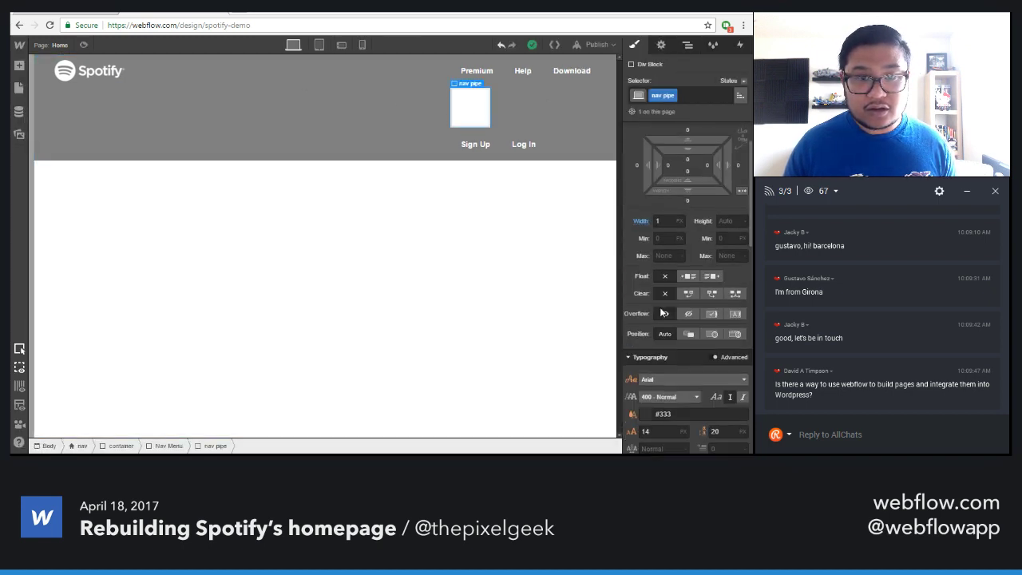
{"action": "scroll", "coordinate": [668, 342], "scroll_direction": "down", "scroll_amount": 3}
{"action": "scroll", "coordinate": [668, 342], "scroll_direction": "up", "scroll_amount": 3}
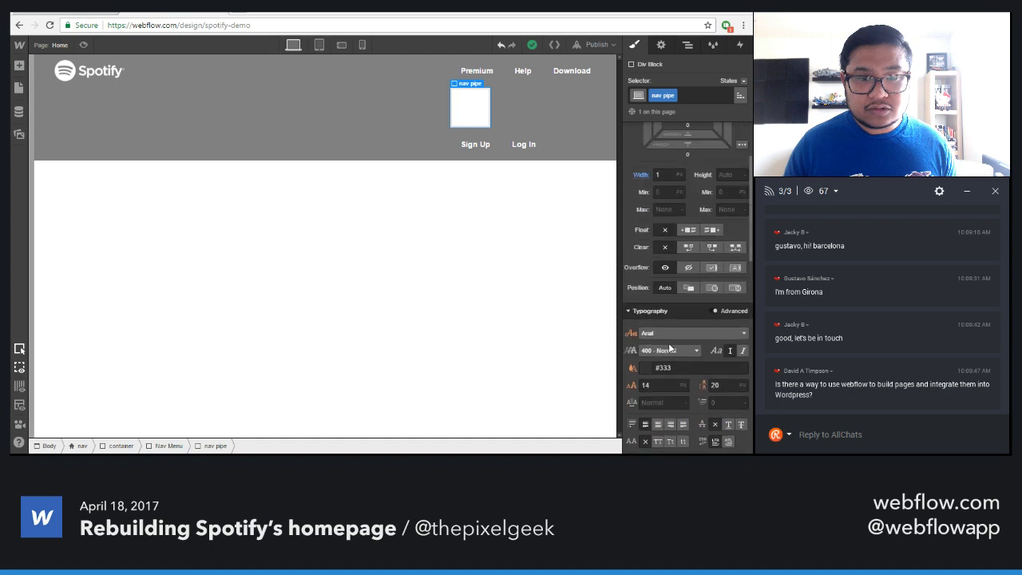
{"action": "left_click", "coordinate": [725, 222]}
{"action": "type", "text": "15"}
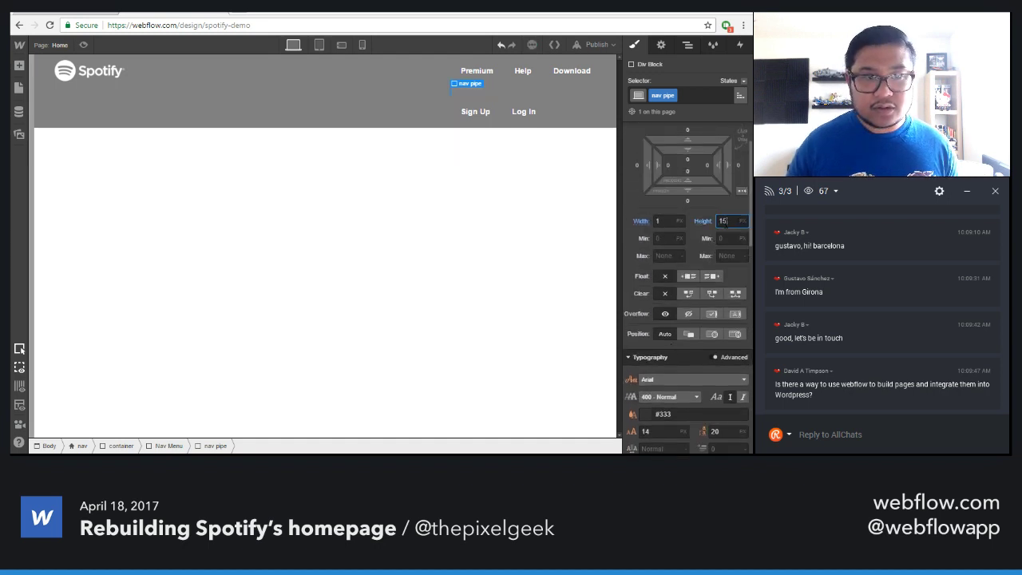
{"action": "left_click", "coordinate": [80, 46]}
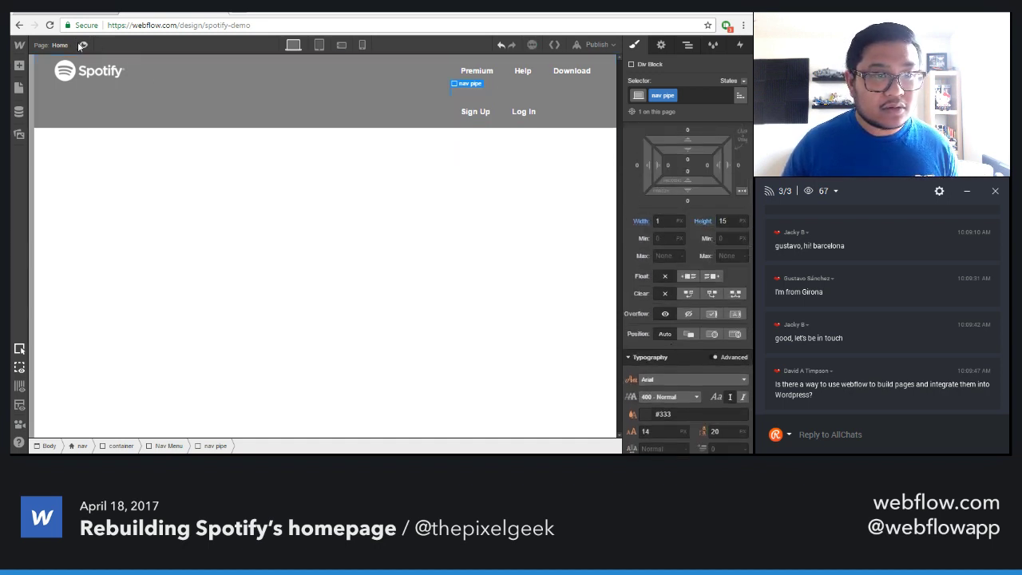
{"action": "left_click", "coordinate": [83, 45]}
{"action": "left_click", "coordinate": [83, 45]}
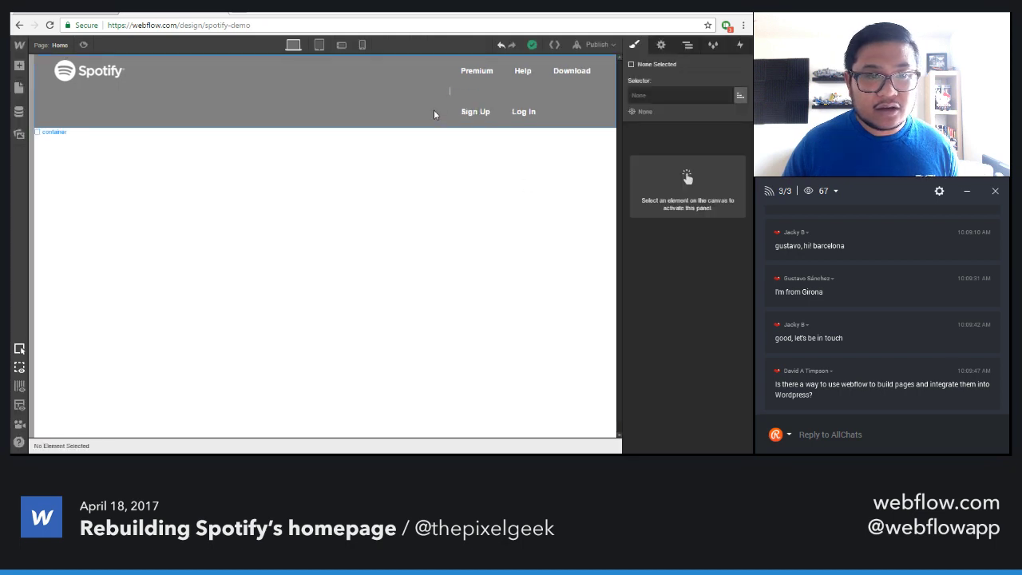
Set the "nav pipe" div block's display to inline-block and its top margin to 18 px
{"action": "left_click", "coordinate": [450, 89]}
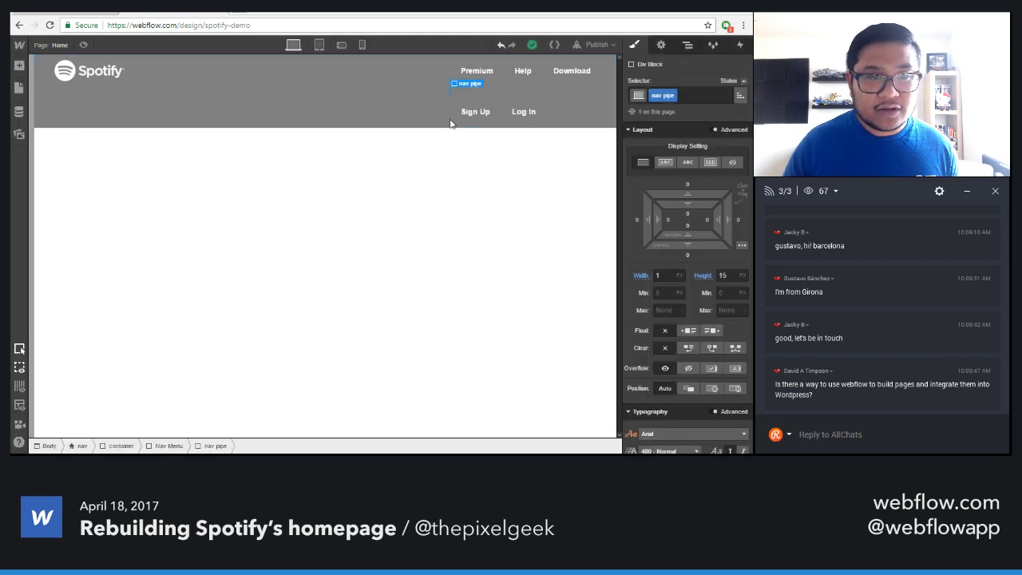
{"action": "left_click", "coordinate": [664, 162]}
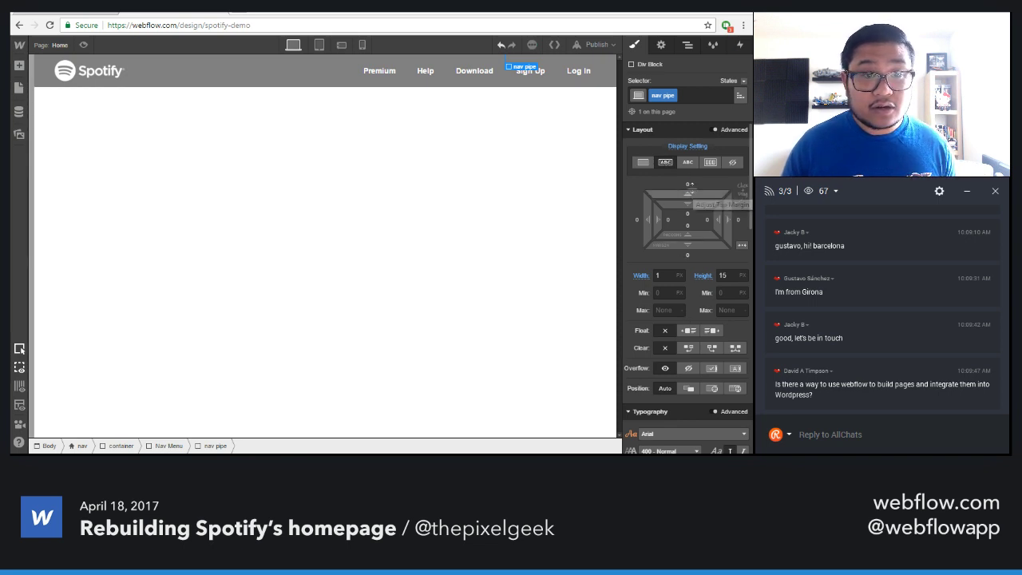
{"action": "left_click_drag", "start_coordinate": [691, 191], "coordinate": [693, 160]}
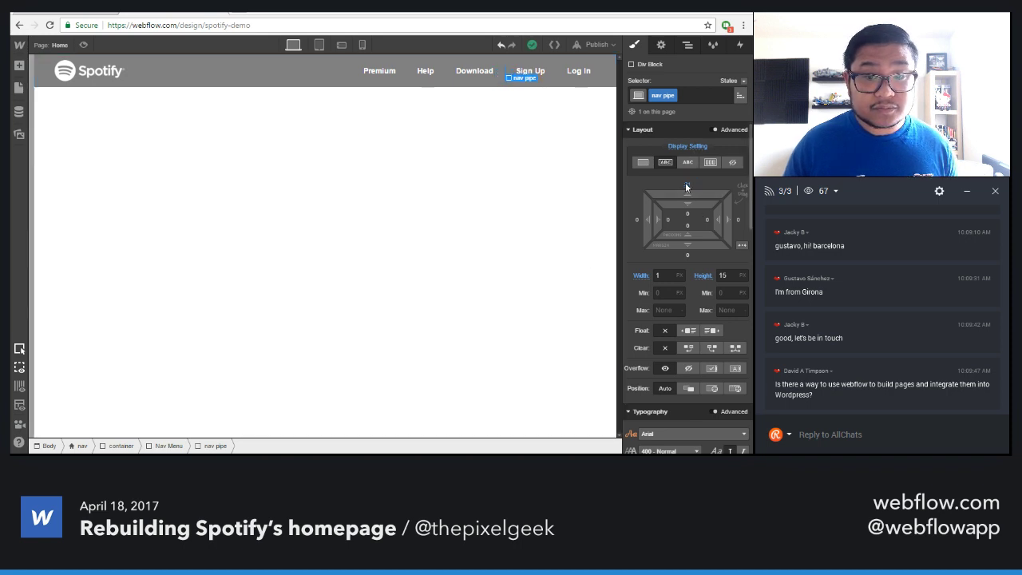
{"action": "left_click", "coordinate": [686, 185]}
{"action": "type", "text": "18"}
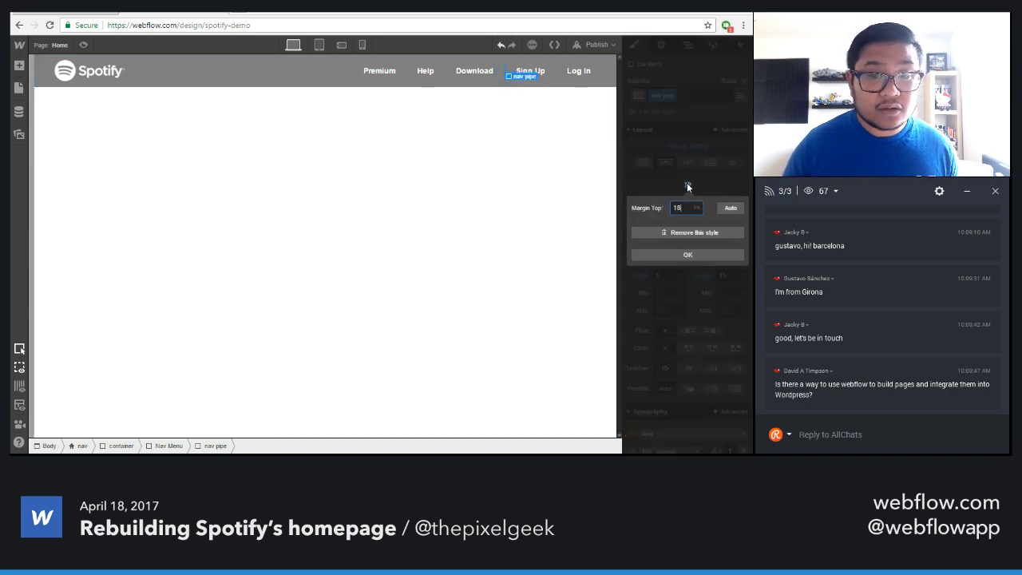
{"action": "left_click", "coordinate": [527, 167]}
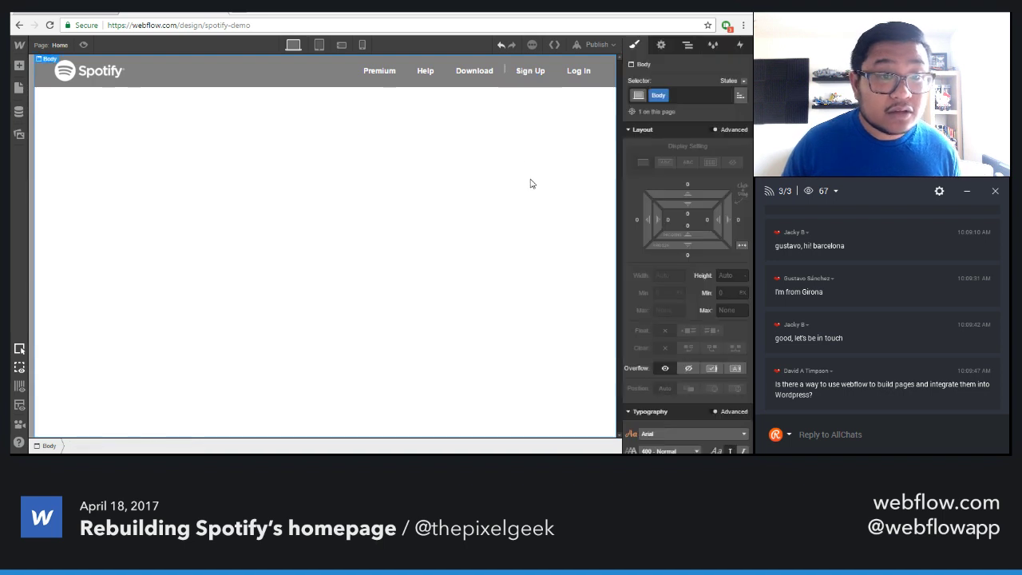
Increase the top margin of the "nav pipe" div block to 23 px
{"action": "left_click", "coordinate": [504, 68]}
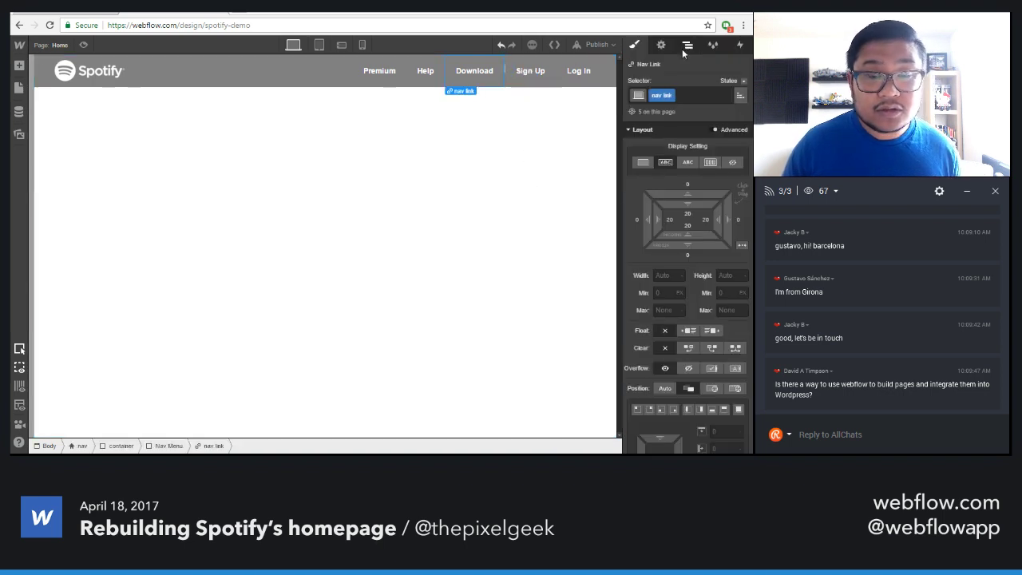
{"action": "left_click", "coordinate": [687, 45]}
{"action": "left_click", "coordinate": [690, 204]}
{"action": "key", "text": "s"}
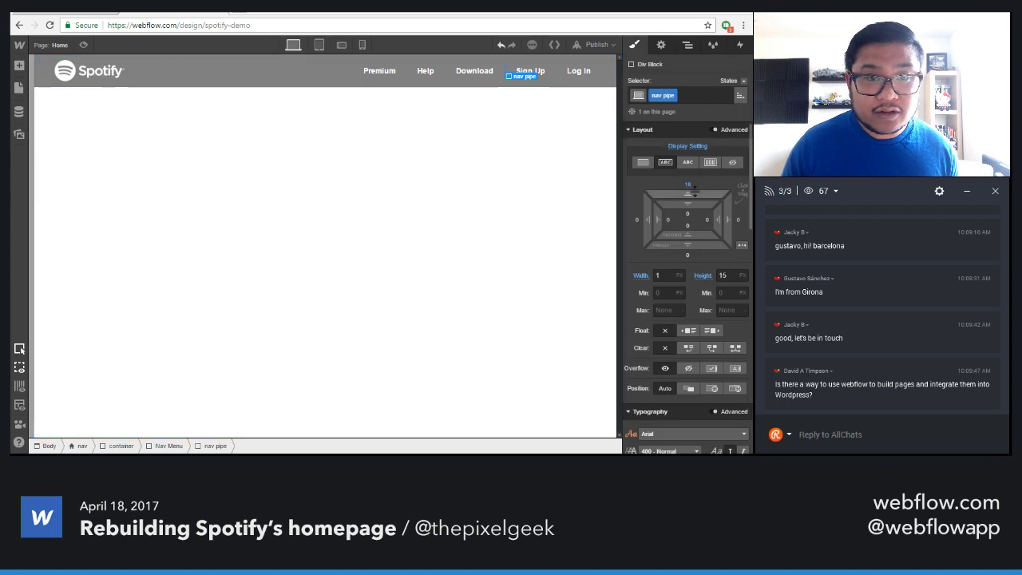
{"action": "left_click_drag", "start_coordinate": [695, 193], "coordinate": [690, 184]}
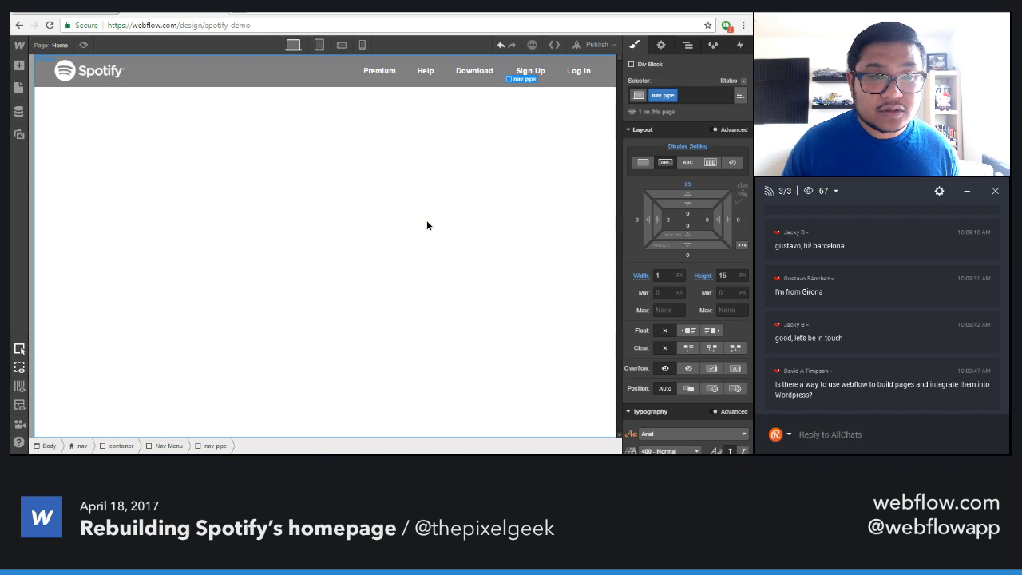
{"action": "left_click", "coordinate": [426, 226]}
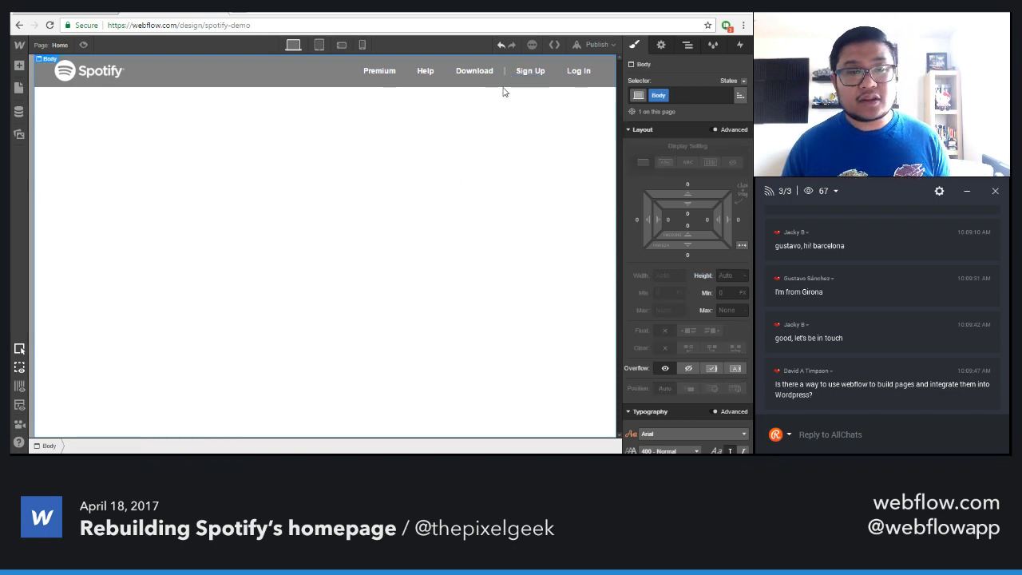
Set both the left and right margins of the "nav pipe" div block to 15 px
{"action": "left_click", "coordinate": [688, 45]}
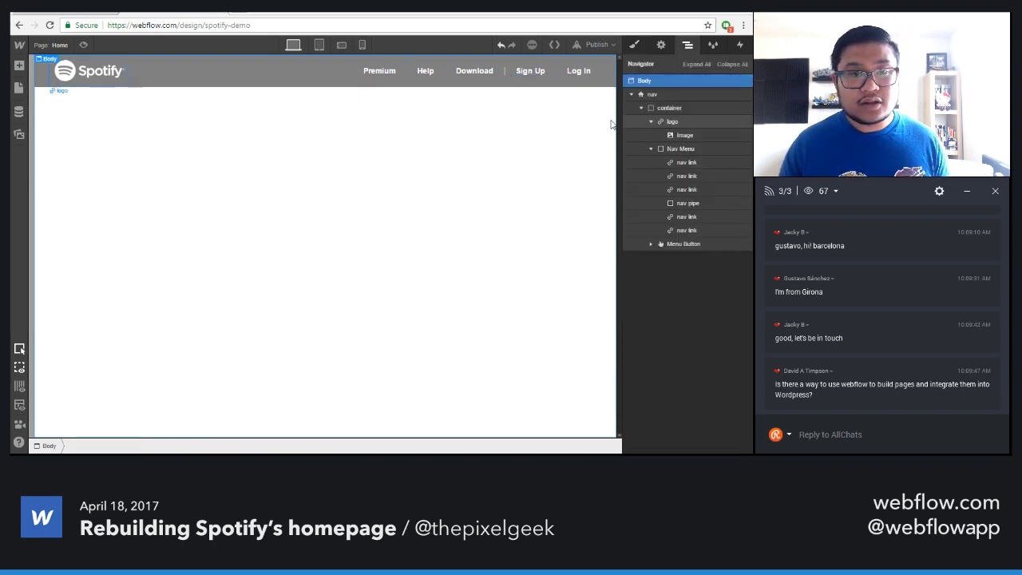
{"action": "left_click", "coordinate": [577, 70]}
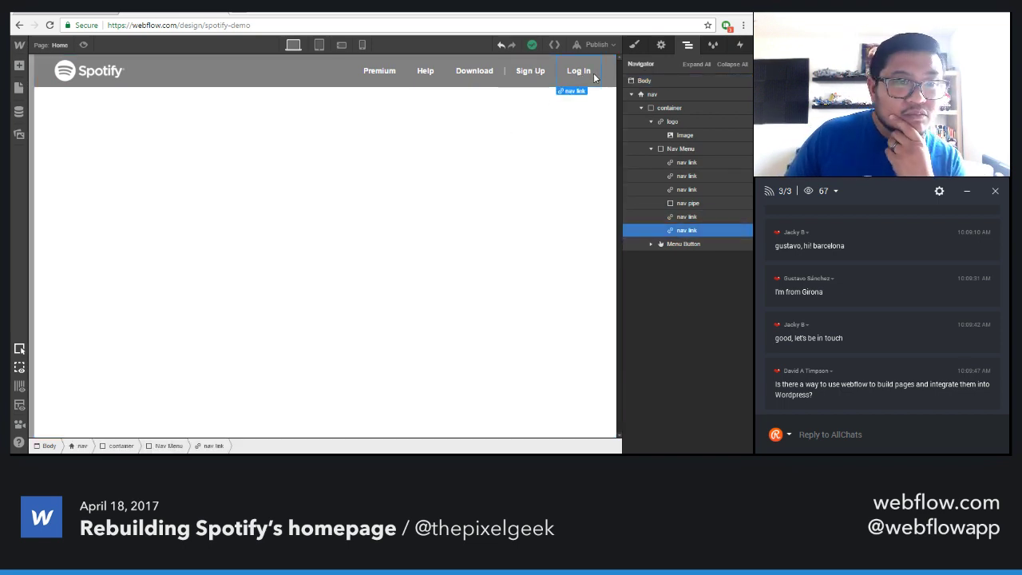
{"action": "left_click", "coordinate": [530, 70]}
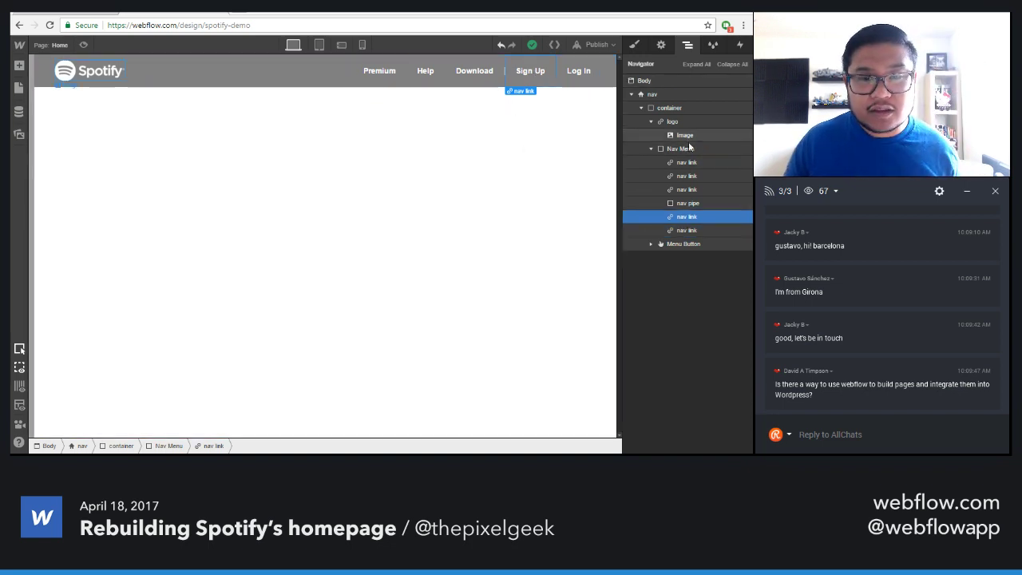
{"action": "left_click", "coordinate": [687, 203]}
{"action": "left_click", "coordinate": [634, 44]}
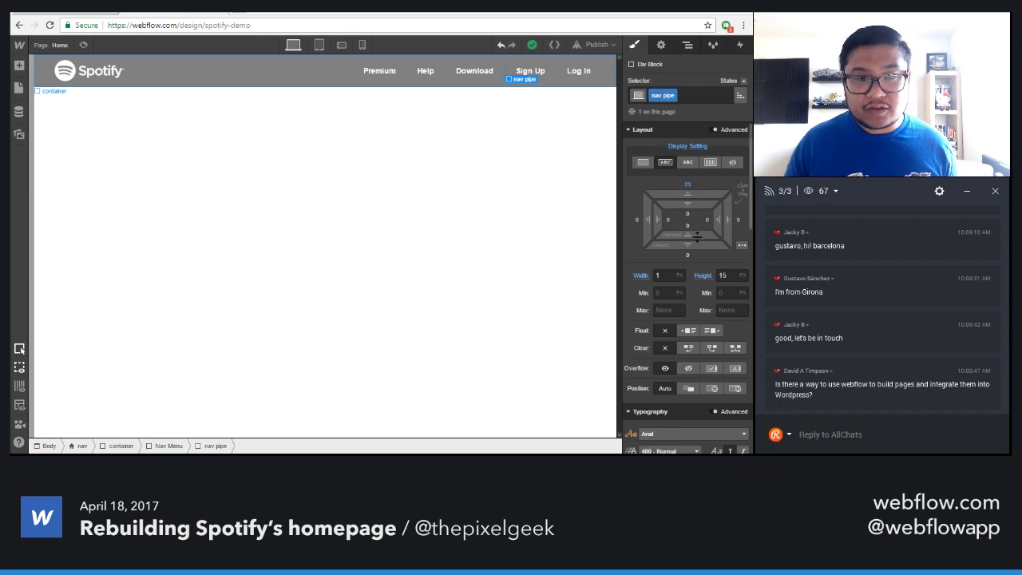
{"action": "left_click_drag", "start_coordinate": [729, 220], "coordinate": [745, 218]}
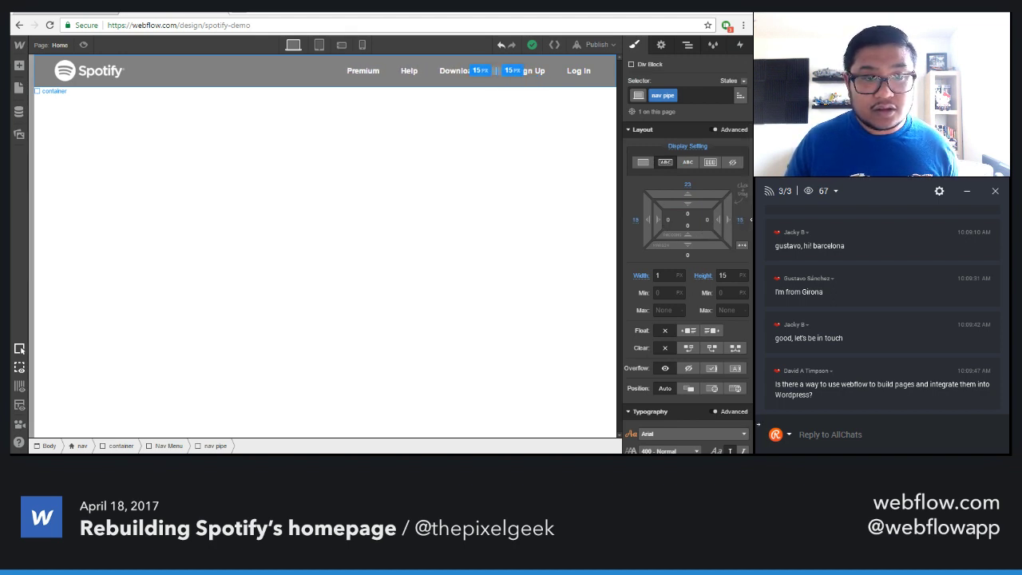
{"action": "left_click", "coordinate": [454, 224]}
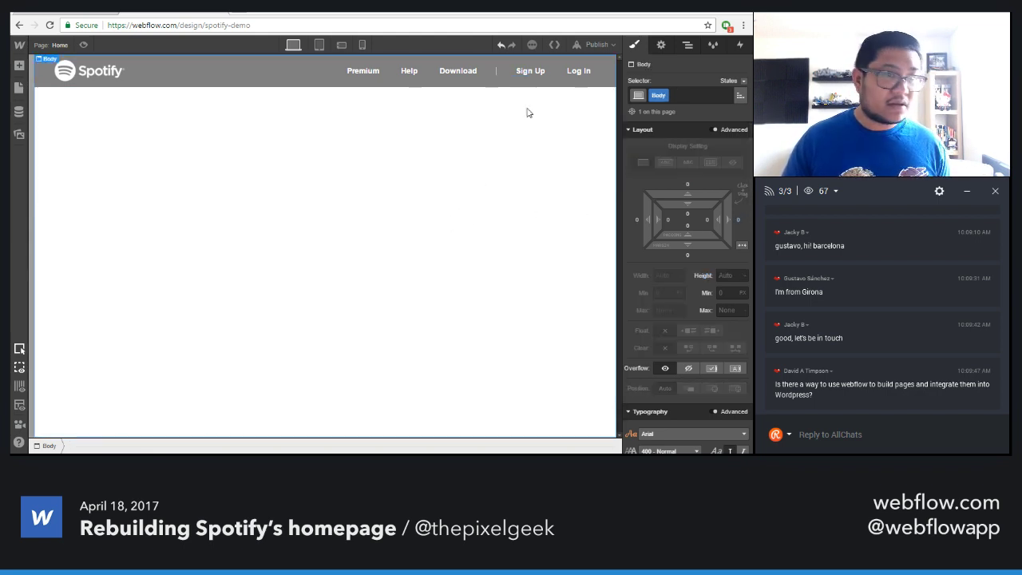
Set the left and right padding of the "nav link" class to 15 px
{"action": "left_click", "coordinate": [533, 76]}
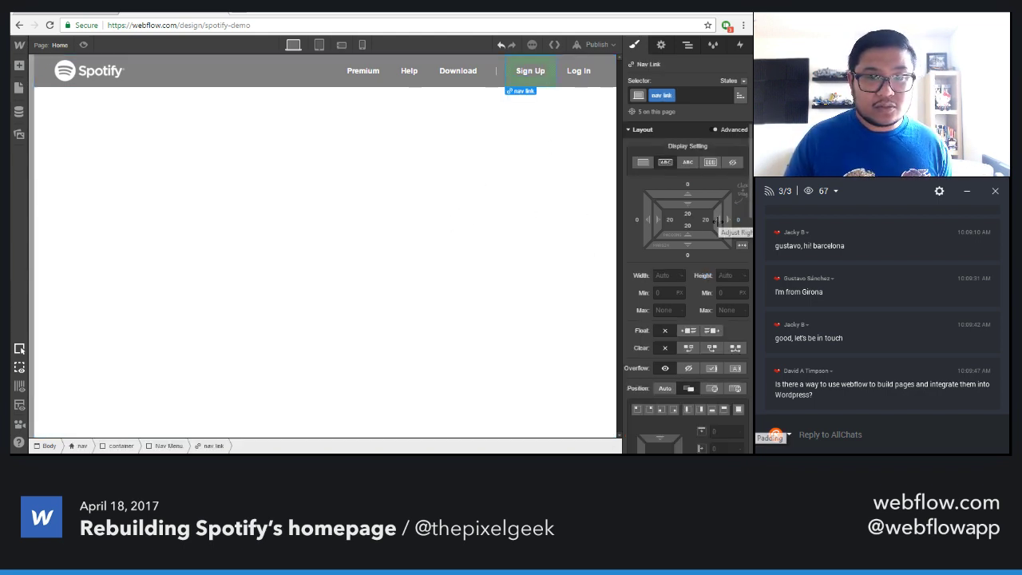
{"action": "left_click_drag", "start_coordinate": [717, 220], "coordinate": [726, 221]}
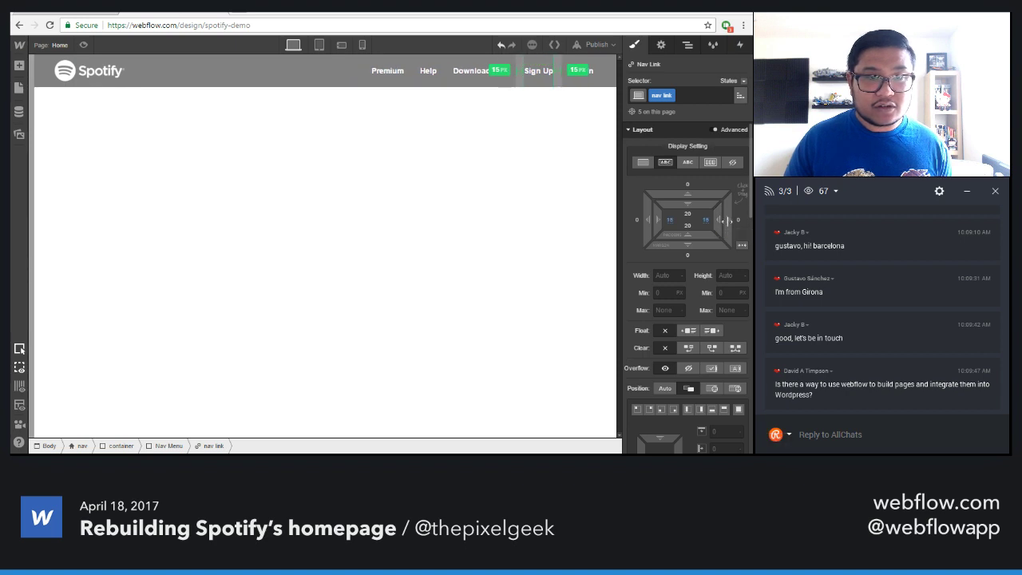
{"action": "left_click", "coordinate": [498, 214]}
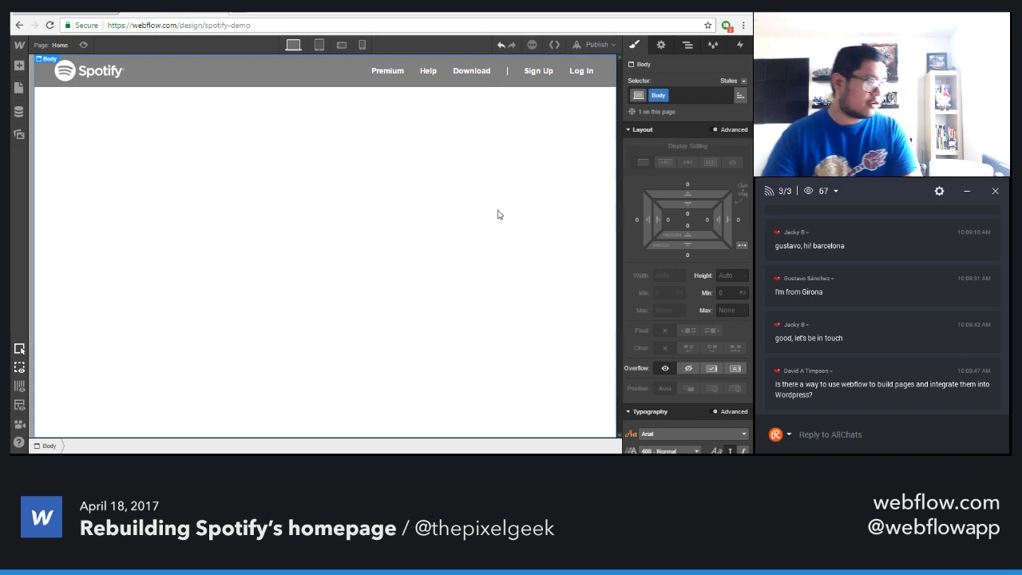
Set the "logo" link's padding to 15 px on all sides and give the Nav Menu a top margin of about 5 px
{"action": "left_click", "coordinate": [117, 74]}
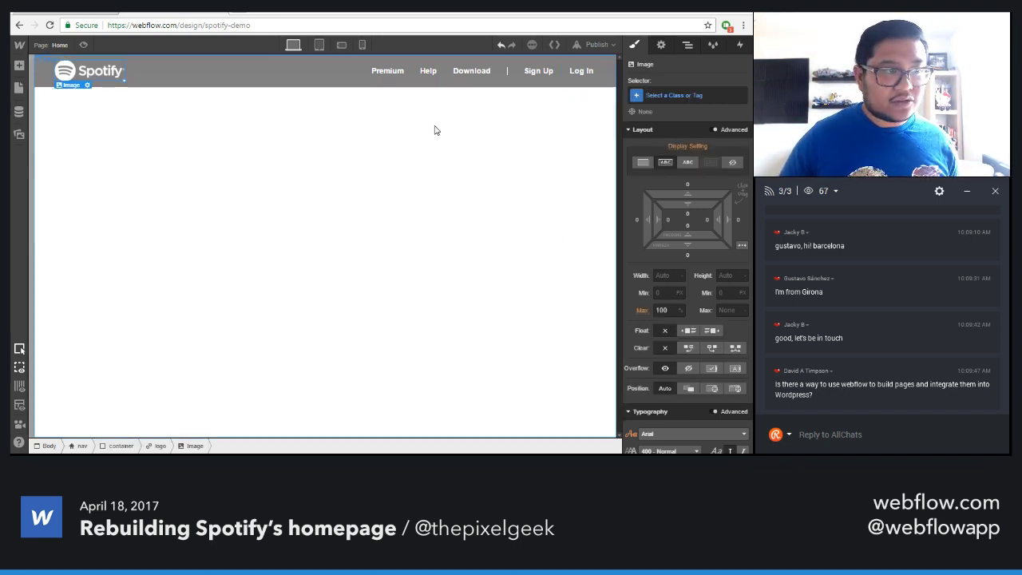
{"action": "left_click_drag", "start_coordinate": [693, 209], "coordinate": [701, 213]}
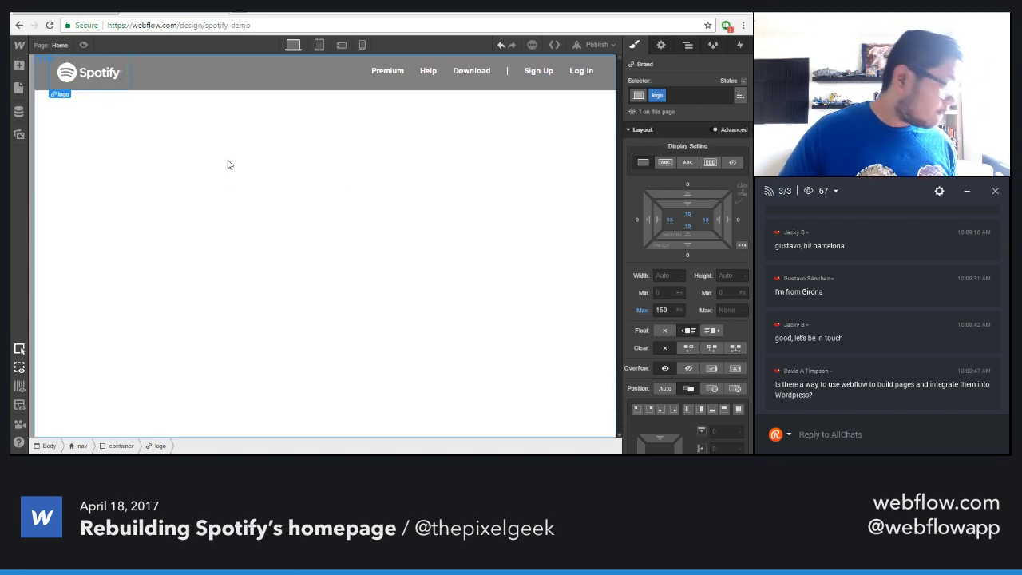
{"action": "left_click", "coordinate": [372, 81]}
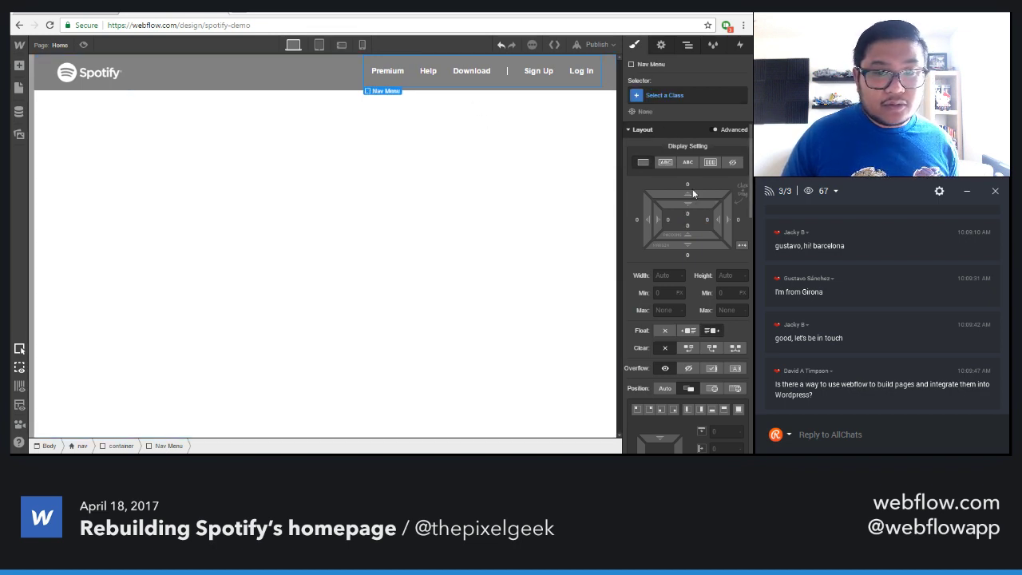
{"action": "left_click_drag", "start_coordinate": [694, 191], "coordinate": [693, 187]}
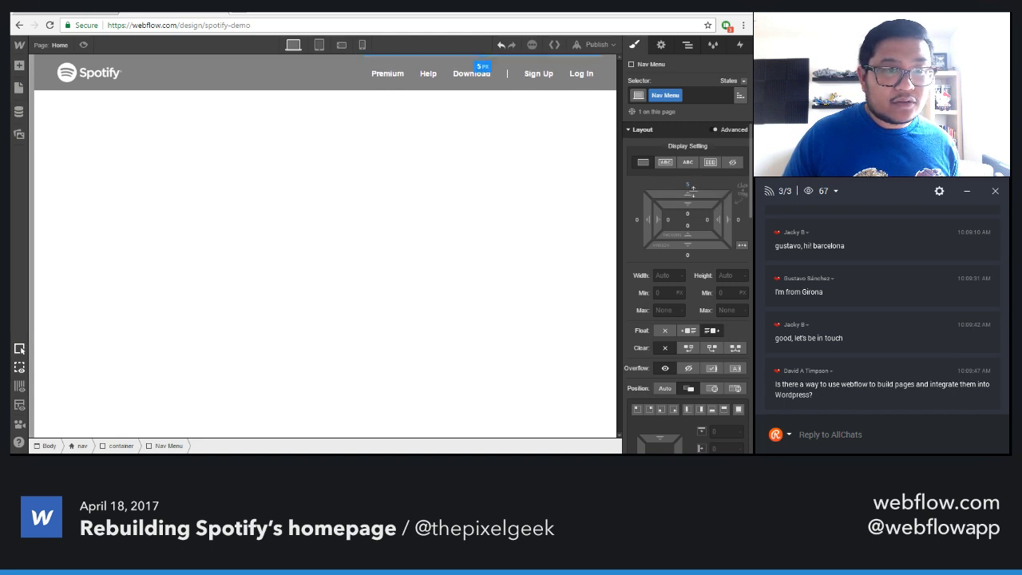
{"action": "left_click", "coordinate": [503, 201]}
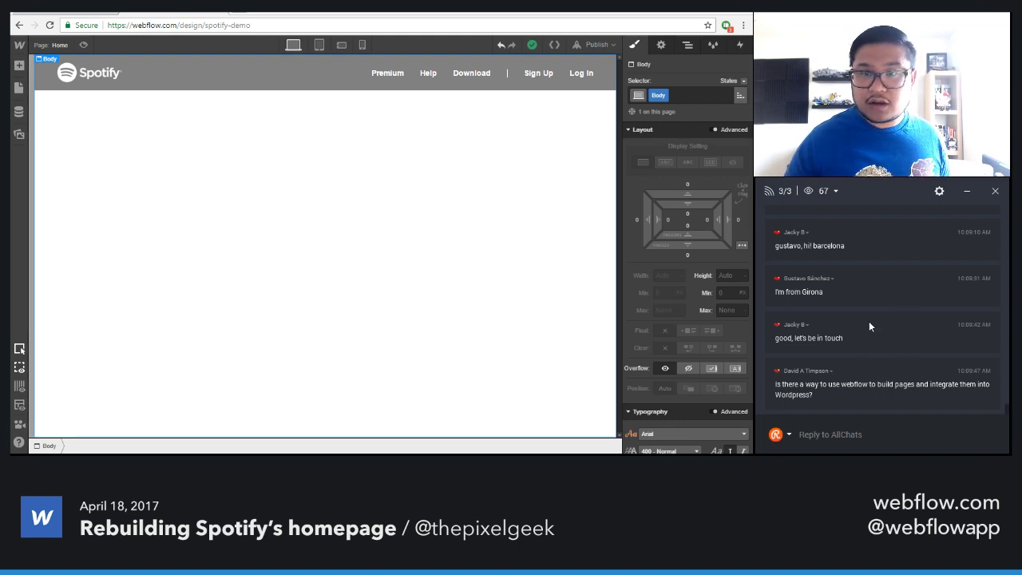
{"action": "scroll", "coordinate": [868, 321], "scroll_direction": "up", "scroll_amount": 2}
{"action": "scroll", "coordinate": [869, 321], "scroll_direction": "down", "scroll_amount": 2}
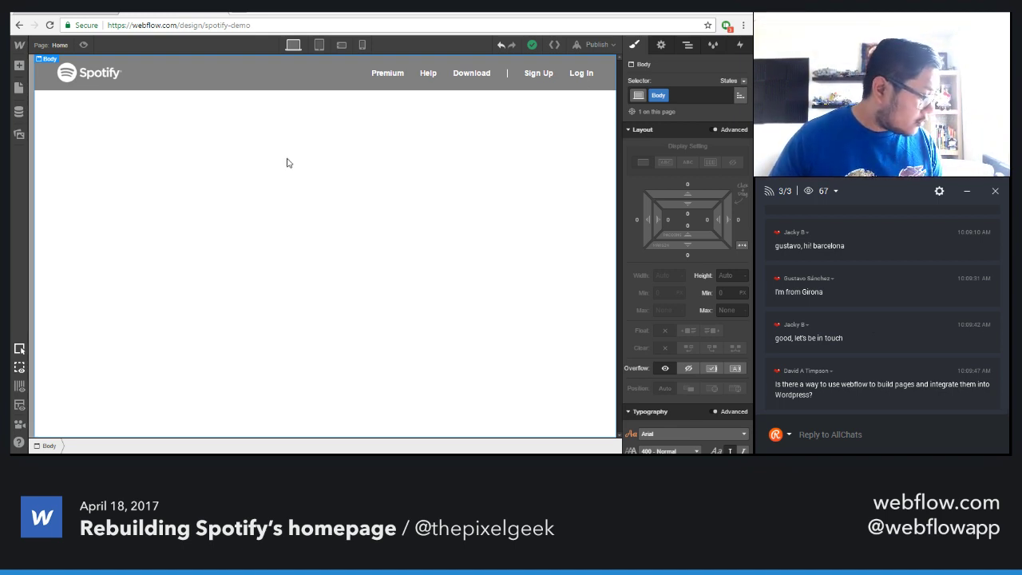
Add a section below the navigation bar and give it the class "hero"
{"action": "key", "text": "a"}
{"action": "left_click_drag", "start_coordinate": [53, 140], "coordinate": [154, 163]}
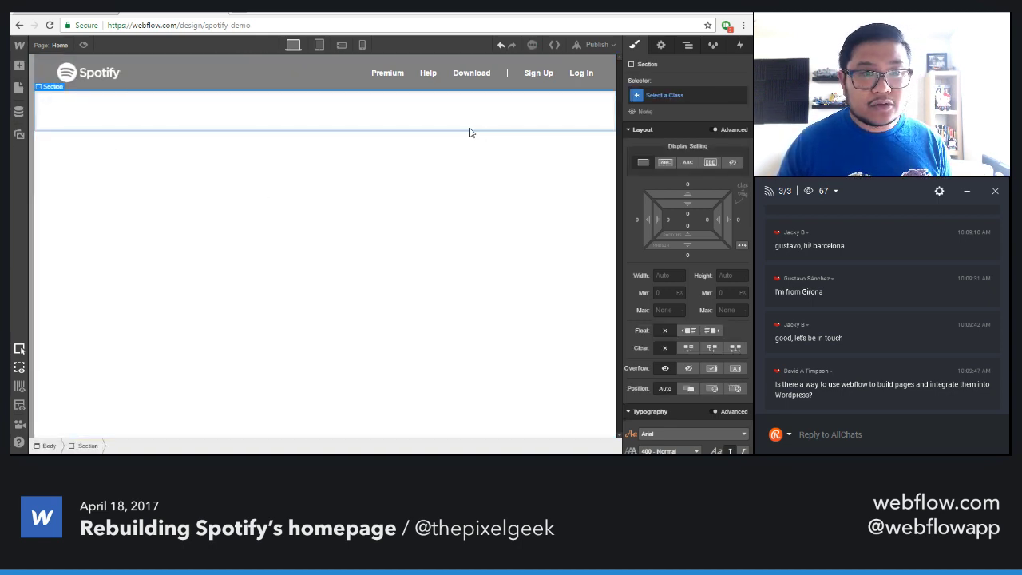
{"action": "left_click", "coordinate": [675, 95]}
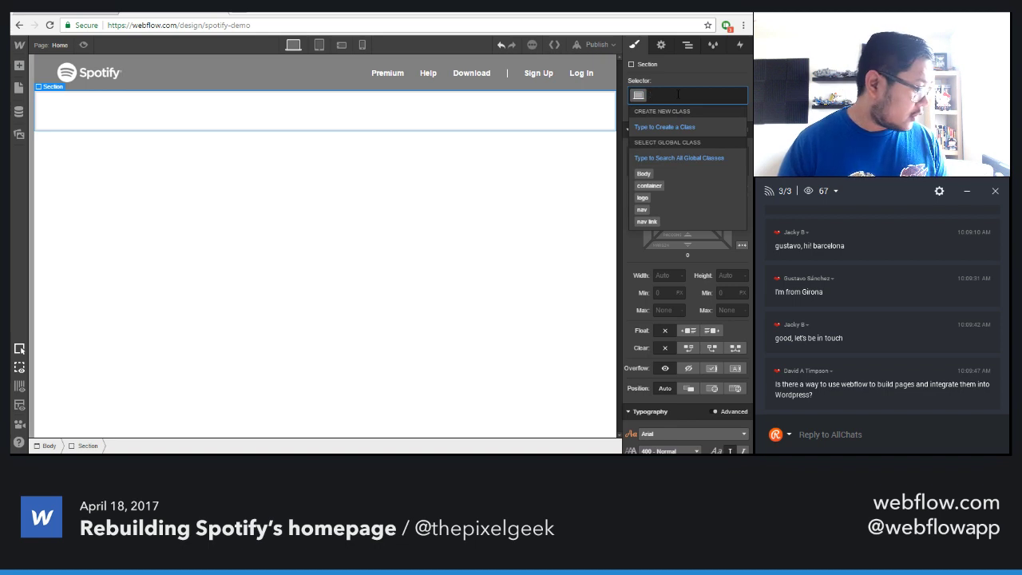
{"action": "type", "text": "hero"}
{"action": "key", "text": "Return"}
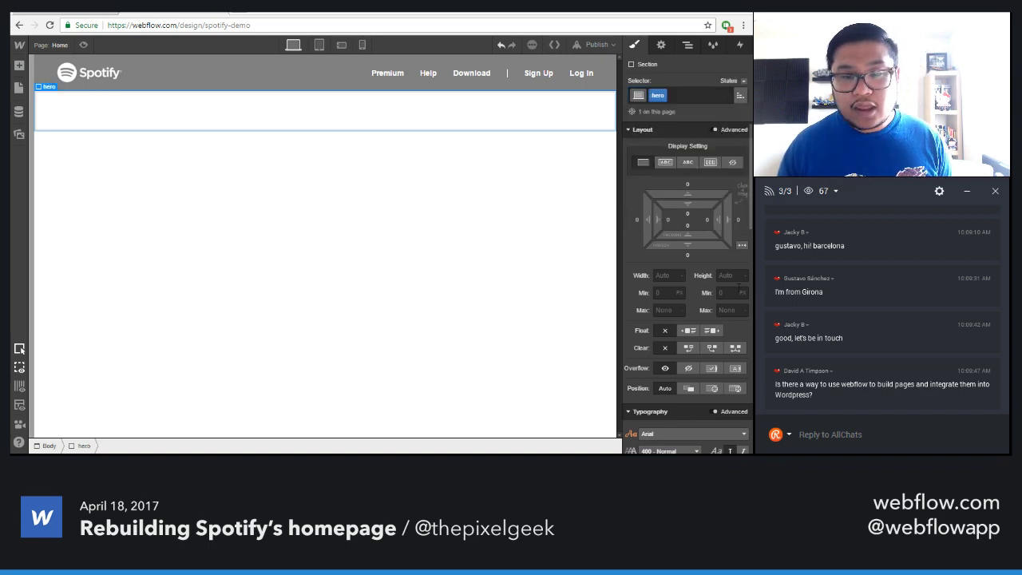
Set the height of the "hero" section to 650 px
{"action": "left_click", "coordinate": [726, 275]}
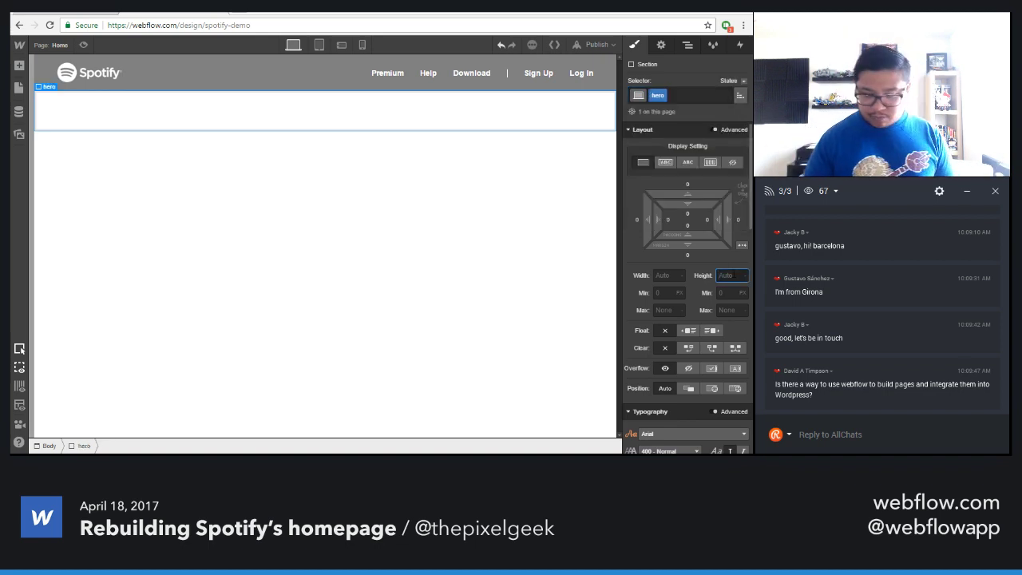
{"action": "type", "text": "650"}
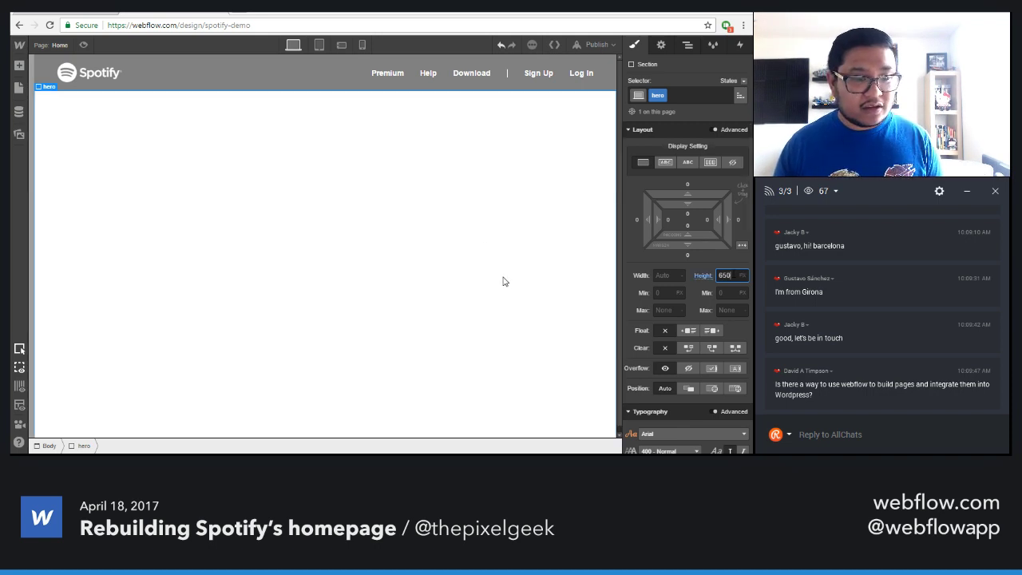
{"action": "scroll", "coordinate": [491, 309], "scroll_direction": "down", "scroll_amount": 1}
{"action": "scroll", "coordinate": [431, 233], "scroll_direction": "up", "scroll_amount": 1}
{"action": "key", "text": "Return"}
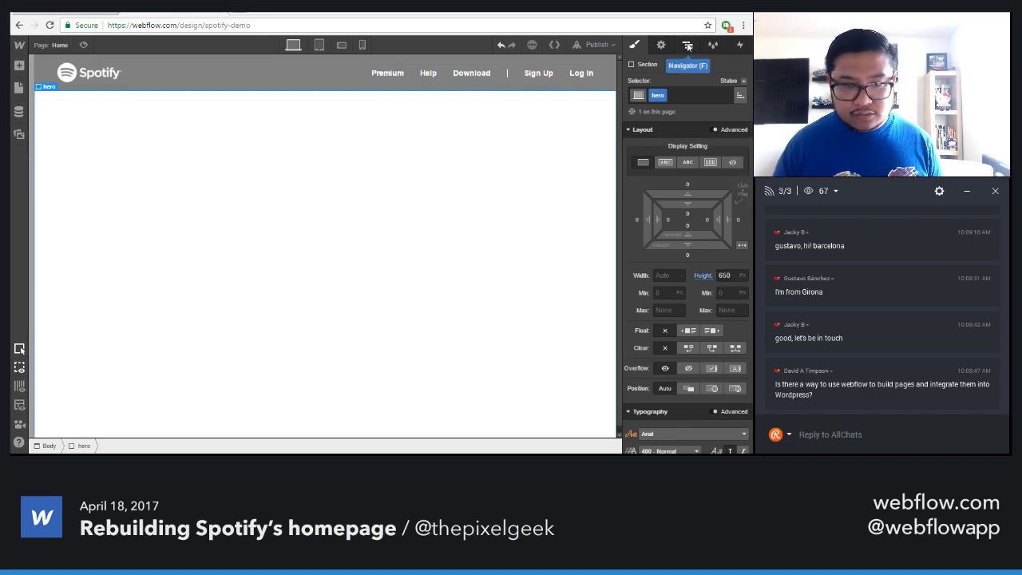
Set the height of the "hero" section to 500 px
{"action": "key", "text": "Up"}
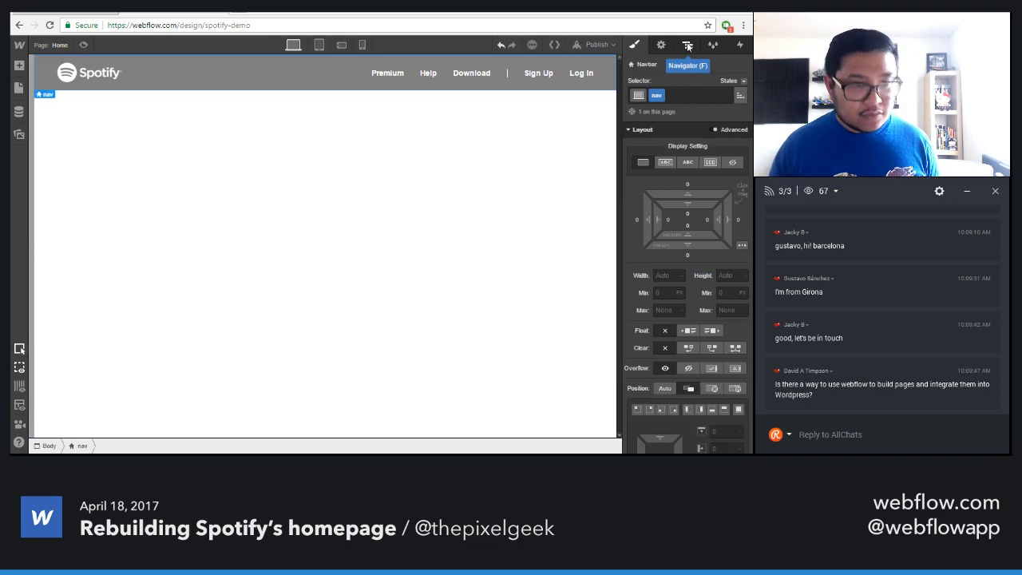
{"action": "left_click", "coordinate": [502, 192]}
{"action": "left_click", "coordinate": [730, 276]}
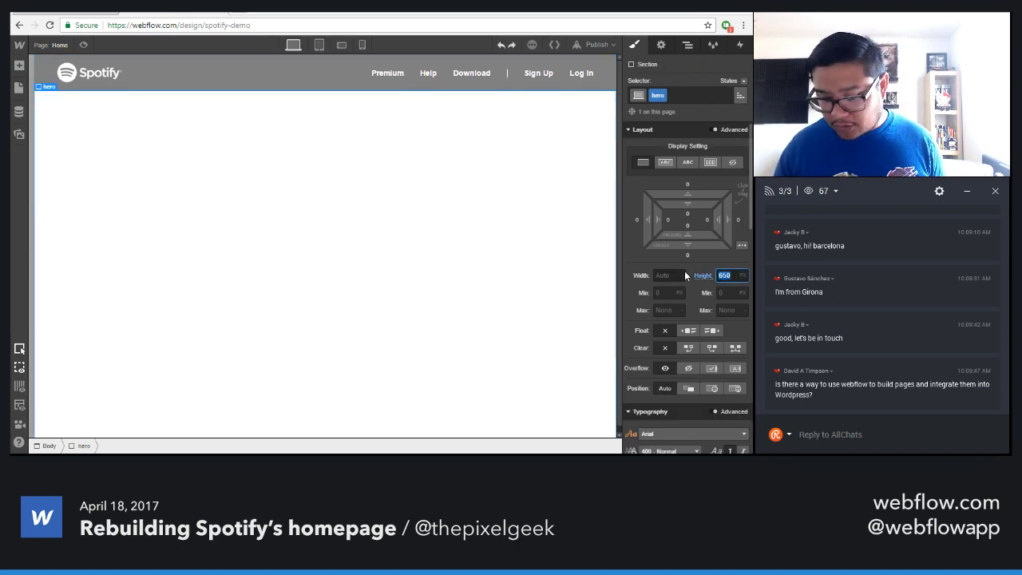
{"action": "type", "text": "500"}
{"action": "key", "text": "Return"}
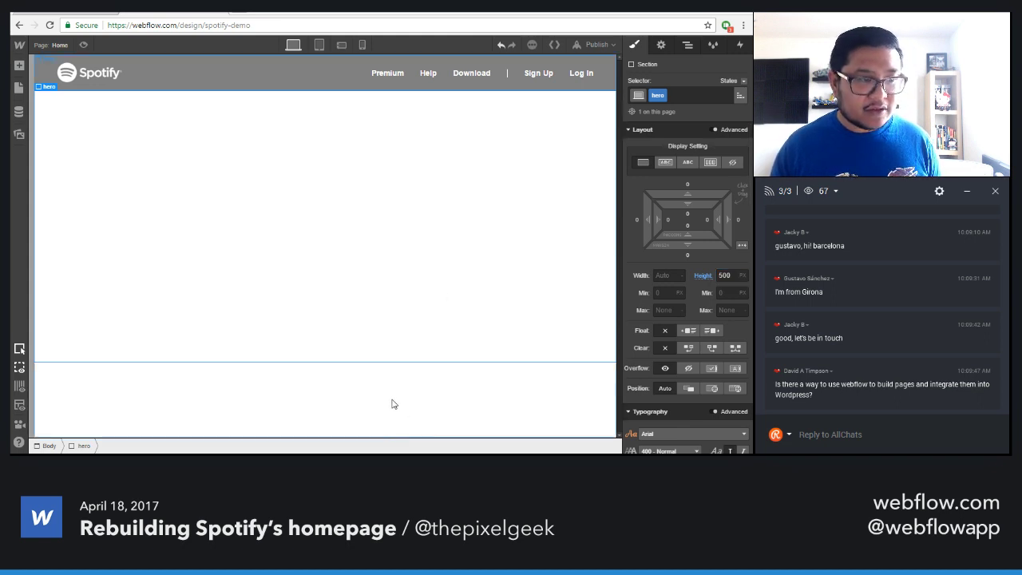
Make the "nav" navbar fixed and pin it across the top of the page with 0 px top, left and right offsets
{"action": "left_click", "coordinate": [688, 45]}
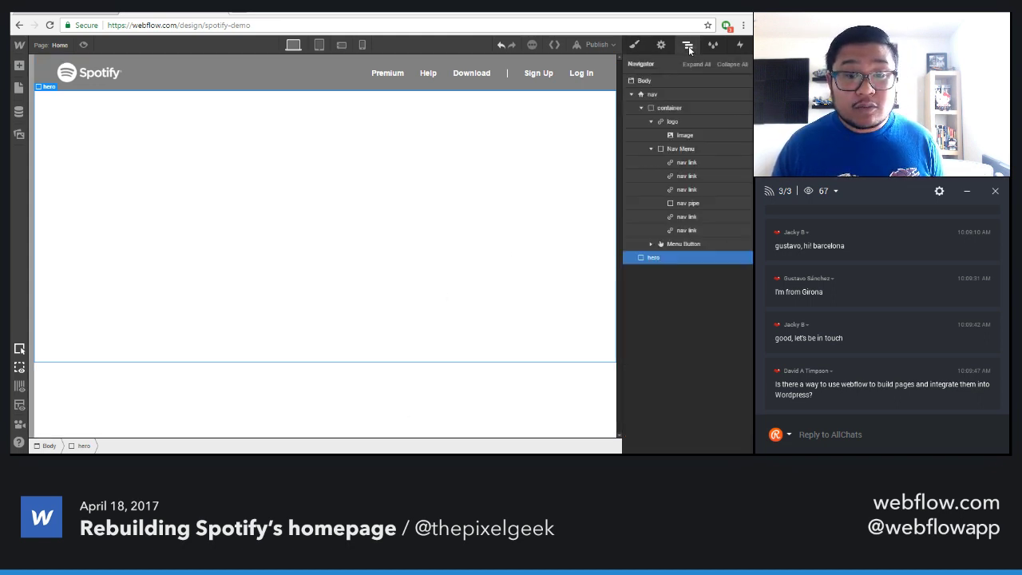
{"action": "left_click", "coordinate": [631, 94]}
{"action": "left_click", "coordinate": [651, 96]}
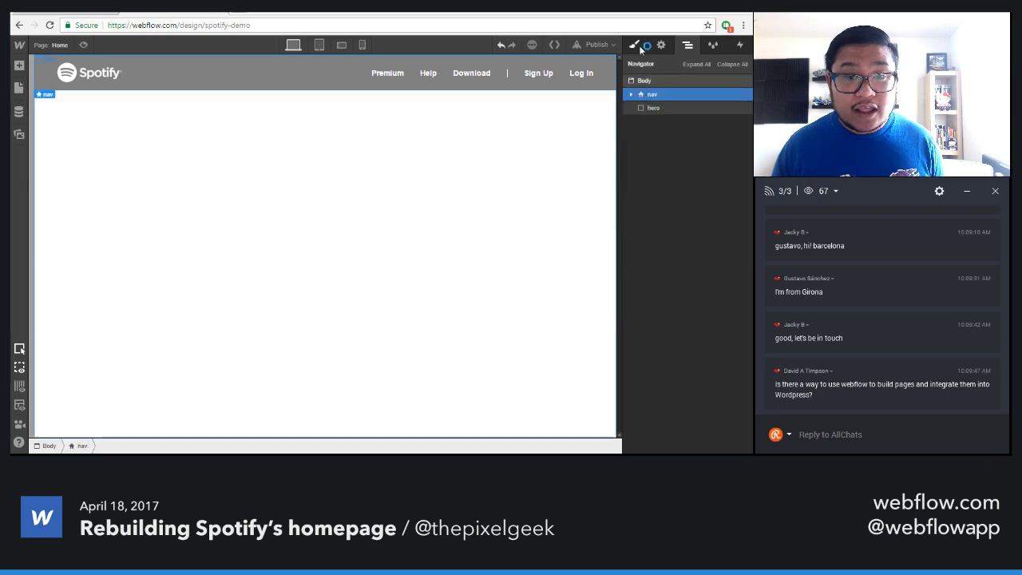
{"action": "left_click", "coordinate": [633, 45]}
{"action": "scroll", "coordinate": [671, 277], "scroll_direction": "down", "scroll_amount": 2}
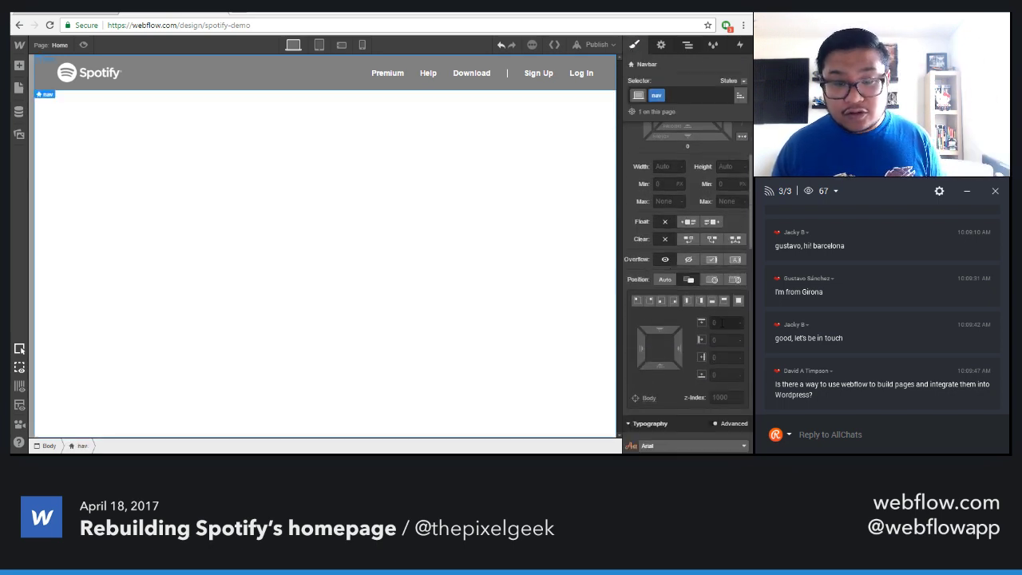
{"action": "left_click", "coordinate": [735, 278]}
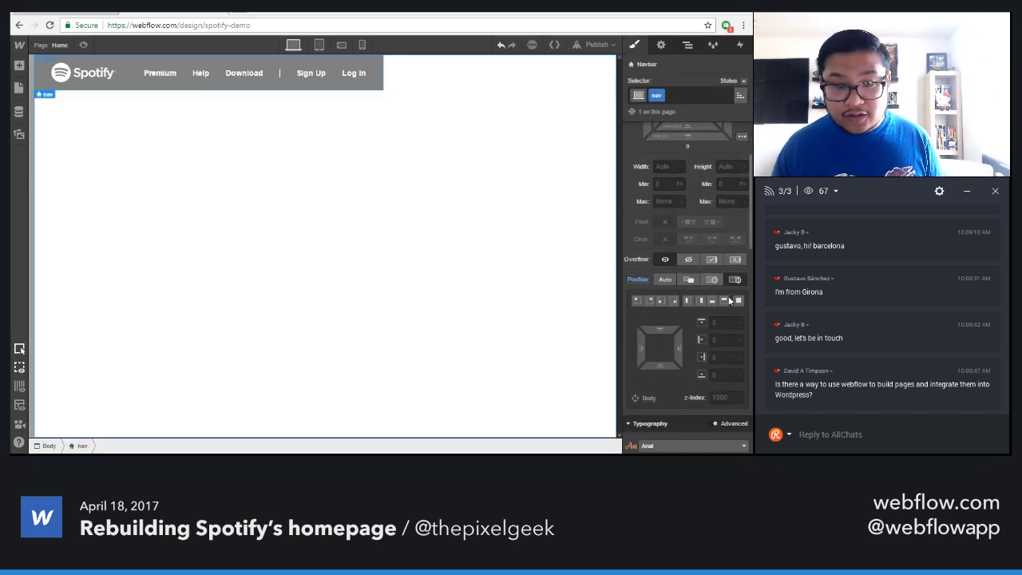
{"action": "left_click", "coordinate": [725, 300]}
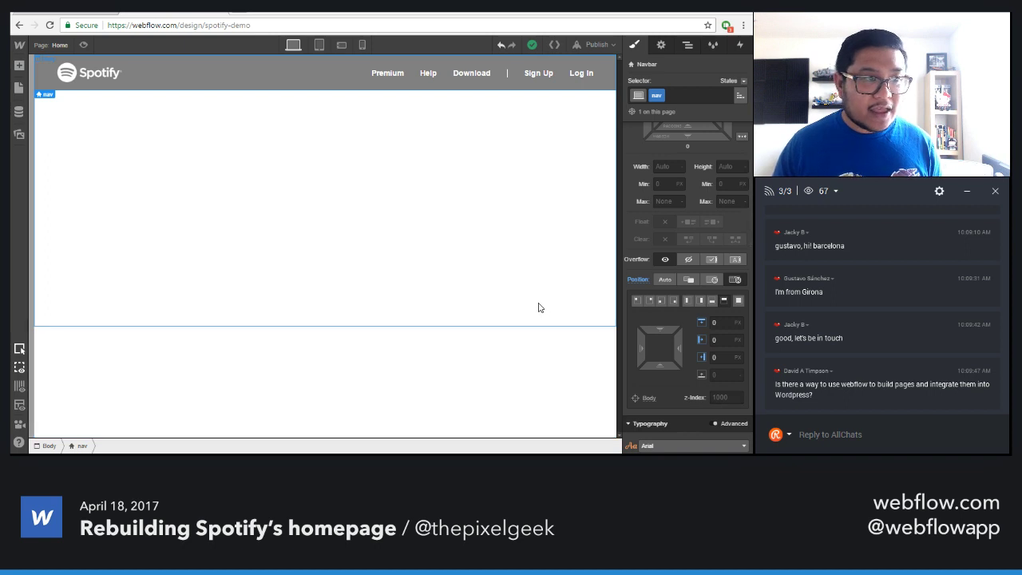
Check the hero background on the live Spotify homepage and return to the spotify-demo design
{"action": "left_click", "coordinate": [426, 270]}
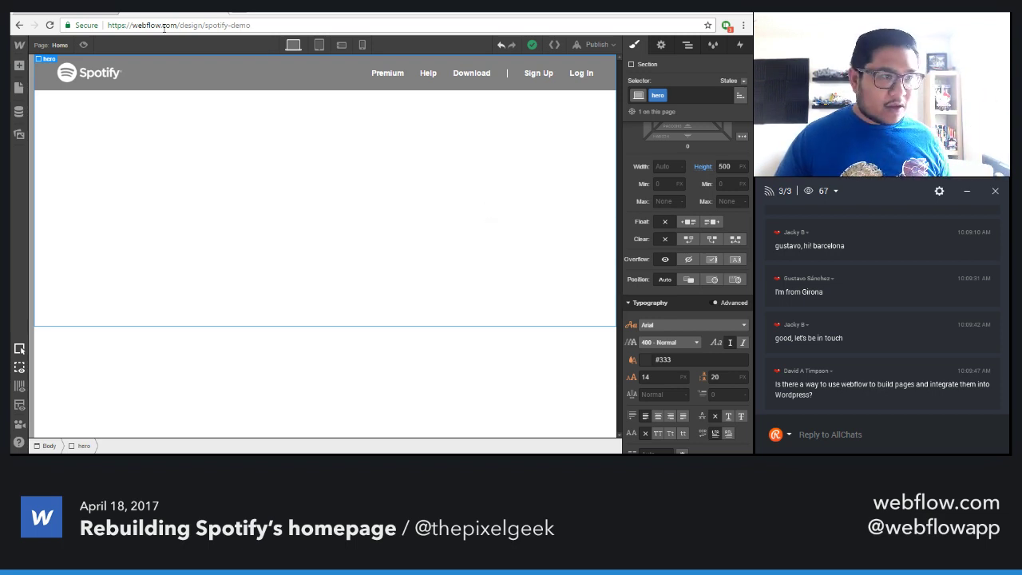
{"action": "left_click", "coordinate": [88, 14]}
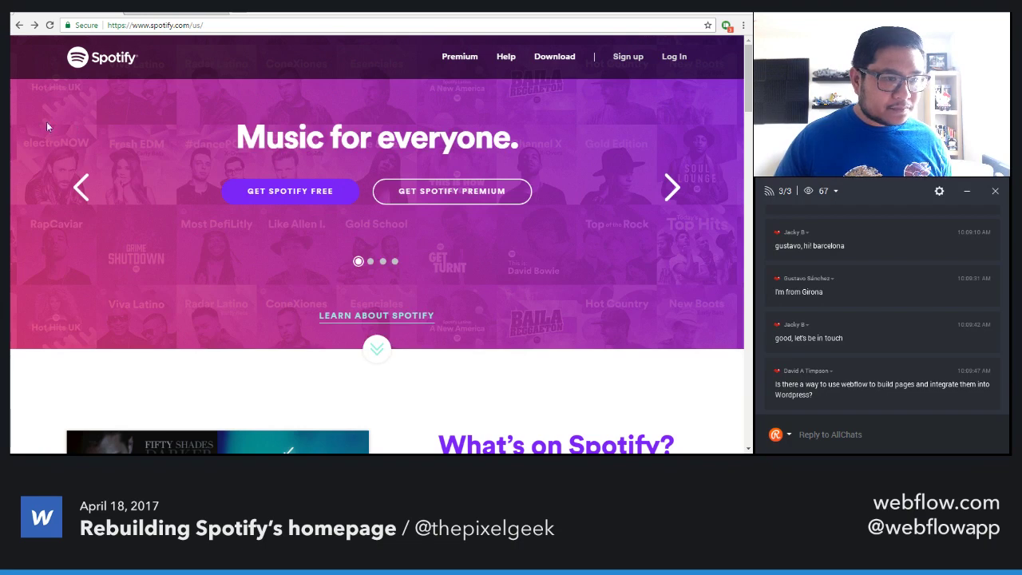
{"action": "left_click", "coordinate": [186, 12]}
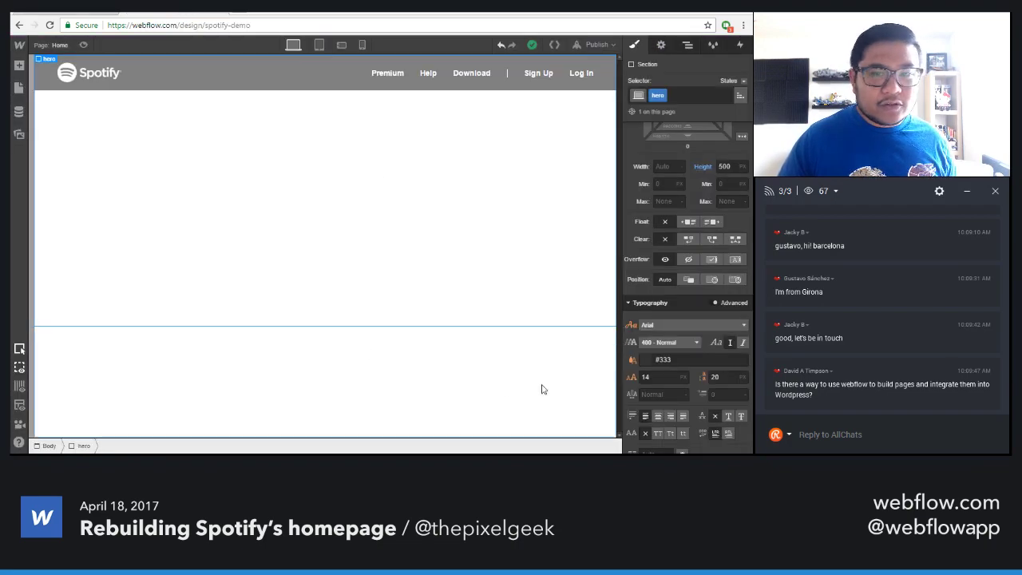
Add the noise.png asset as a background image on the Body
{"action": "key", "text": "Delete"}
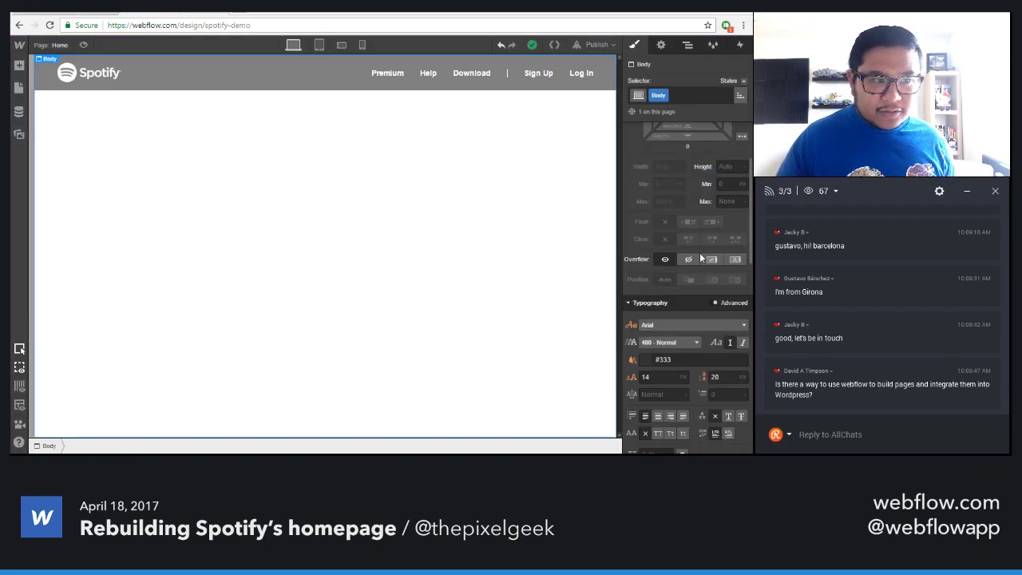
{"action": "scroll", "coordinate": [700, 258], "scroll_direction": "down", "scroll_amount": 5}
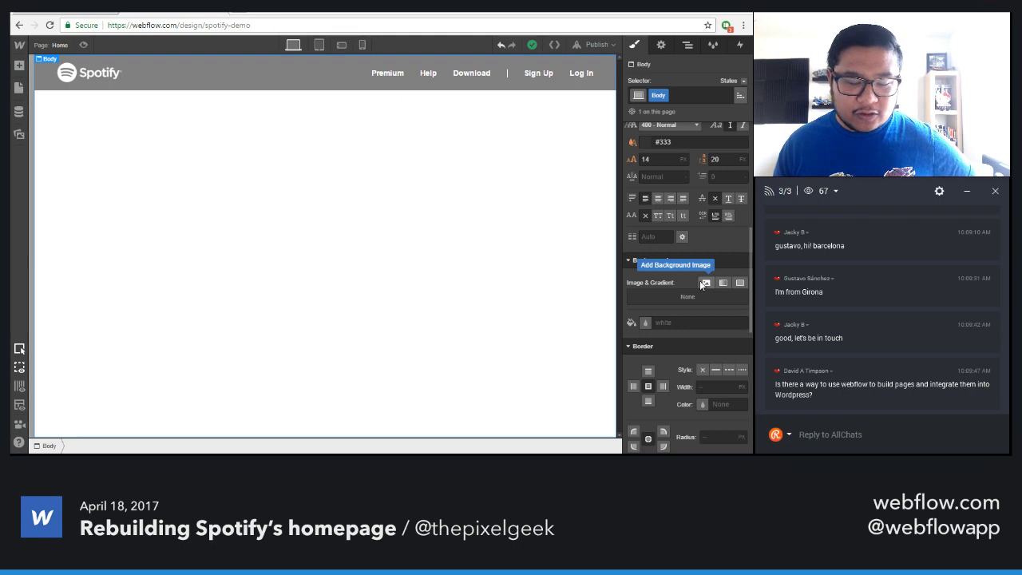
{"action": "left_click", "coordinate": [702, 284]}
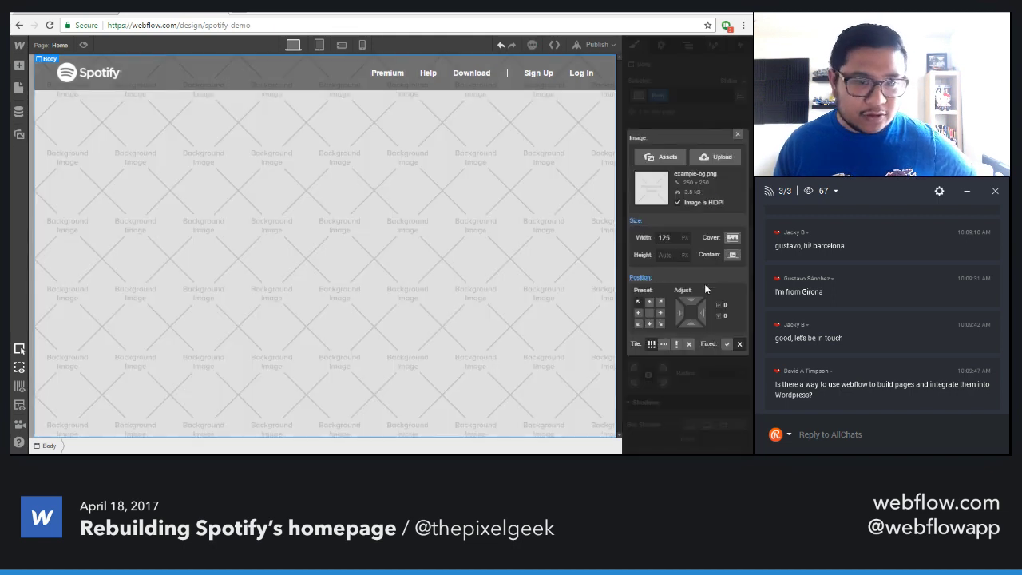
{"action": "left_click", "coordinate": [669, 158]}
{"action": "left_click", "coordinate": [96, 292]}
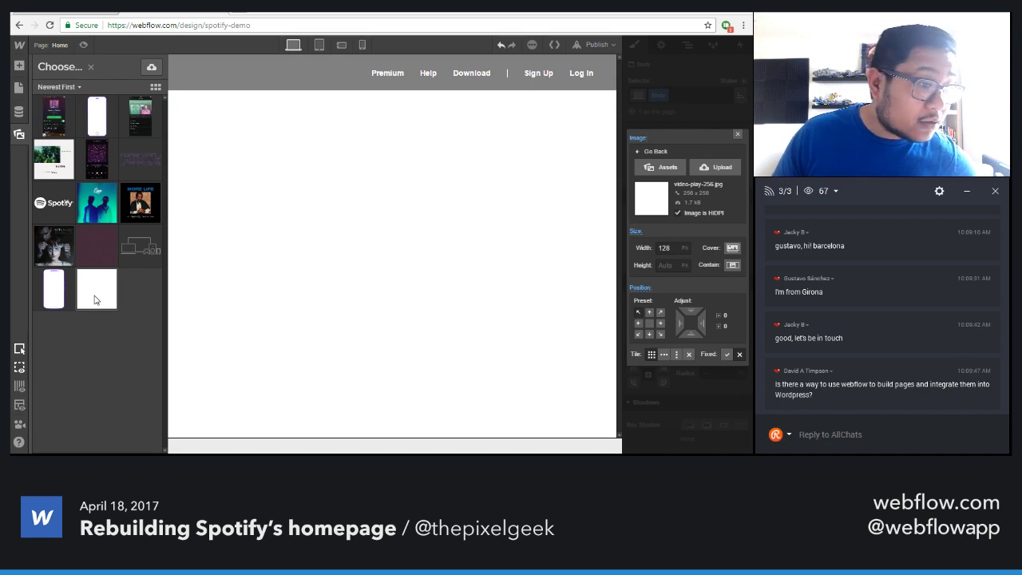
{"action": "left_click", "coordinate": [112, 239]}
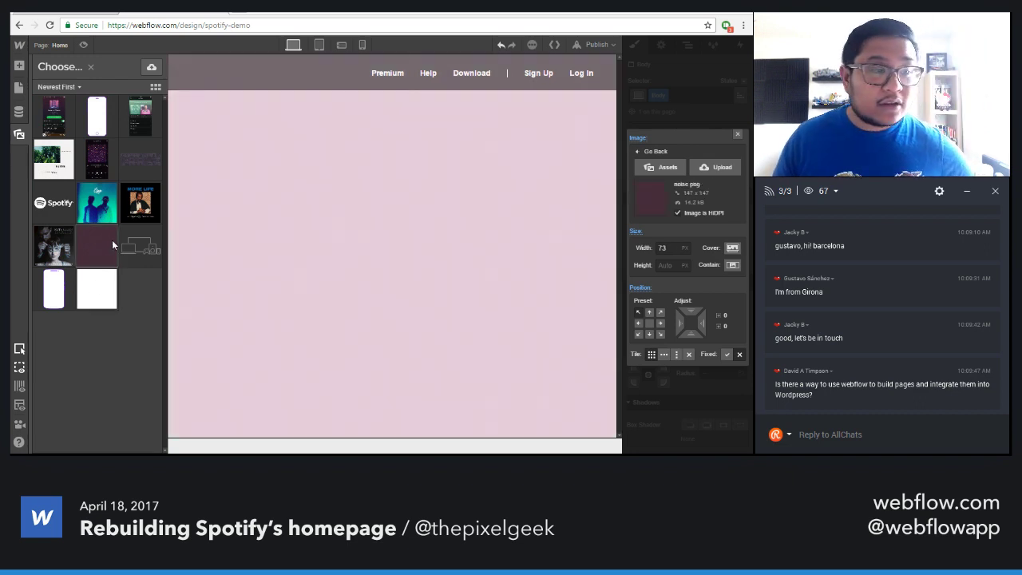
{"action": "left_click", "coordinate": [605, 209]}
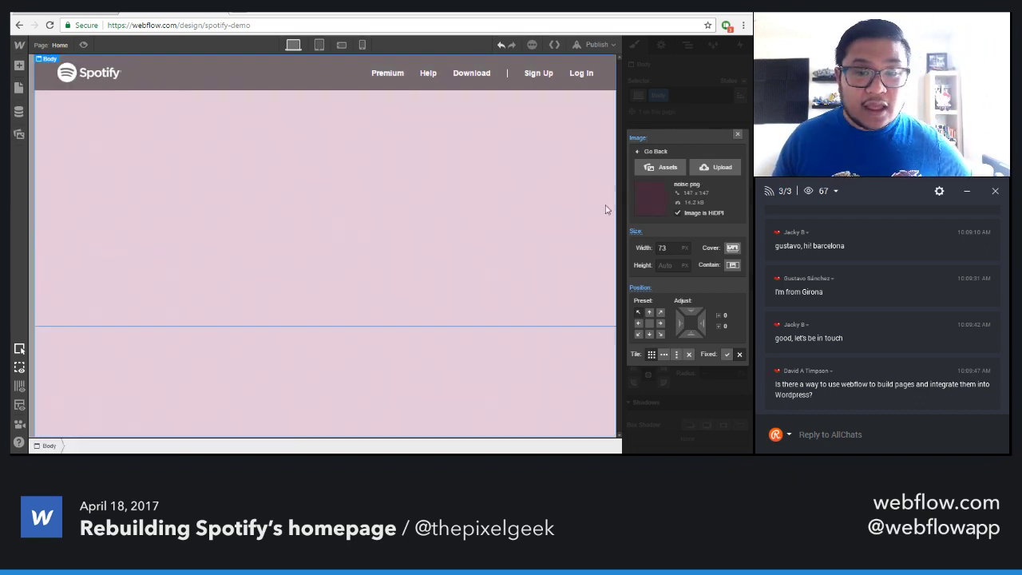
{"action": "left_click", "coordinate": [737, 135]}
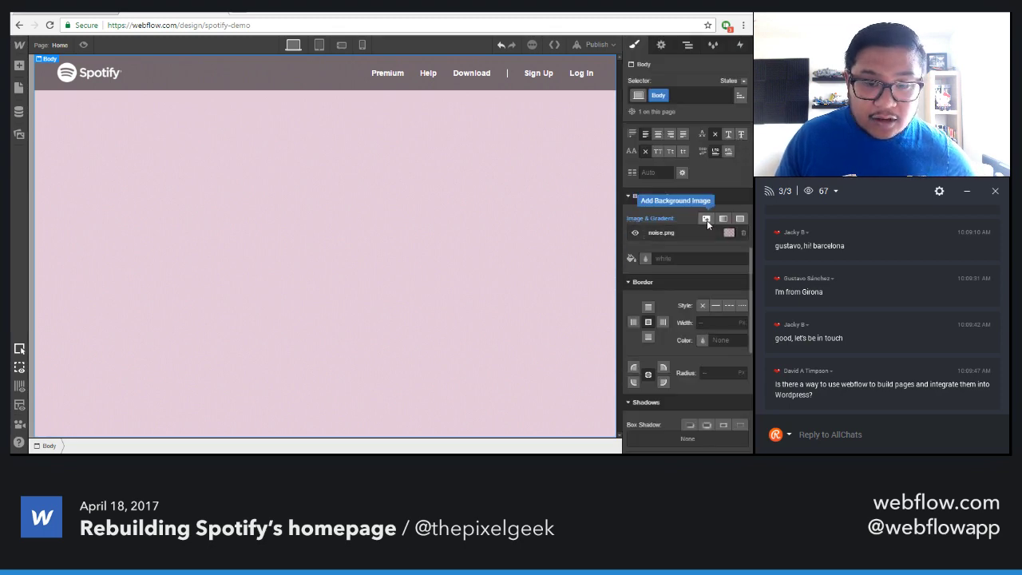
Add bg-albums.png as another Body background image, size it to Contain, and make it fixed
{"action": "left_click", "coordinate": [707, 221]}
{"action": "left_click", "coordinate": [663, 160]}
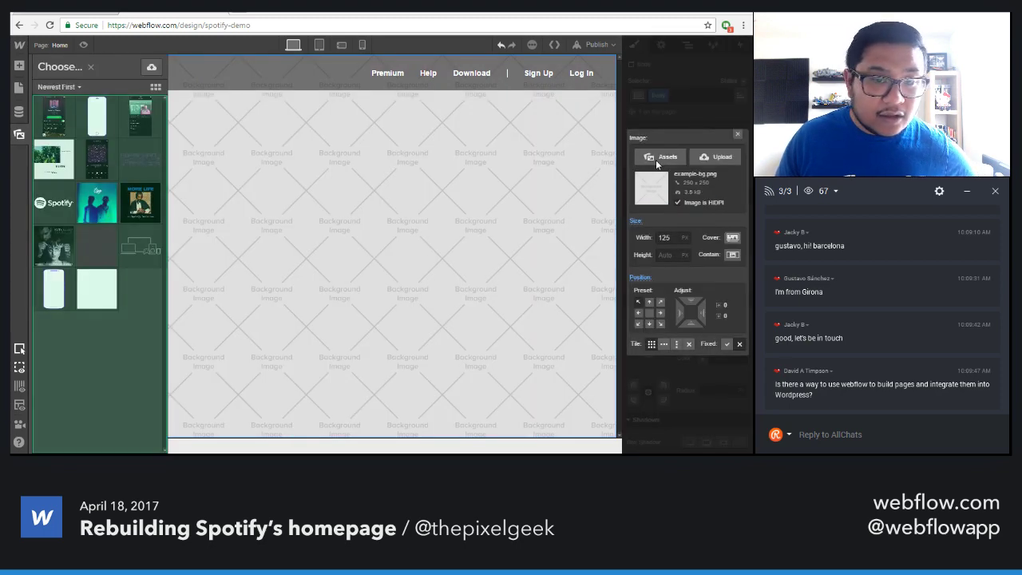
{"action": "left_click", "coordinate": [133, 155]}
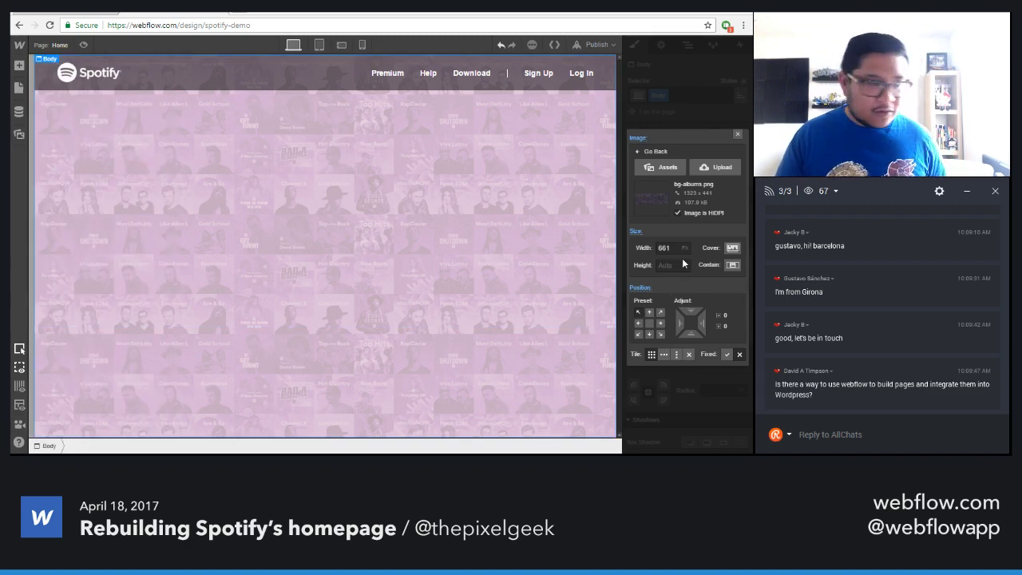
{"action": "left_click", "coordinate": [732, 249]}
{"action": "left_click", "coordinate": [732, 265]}
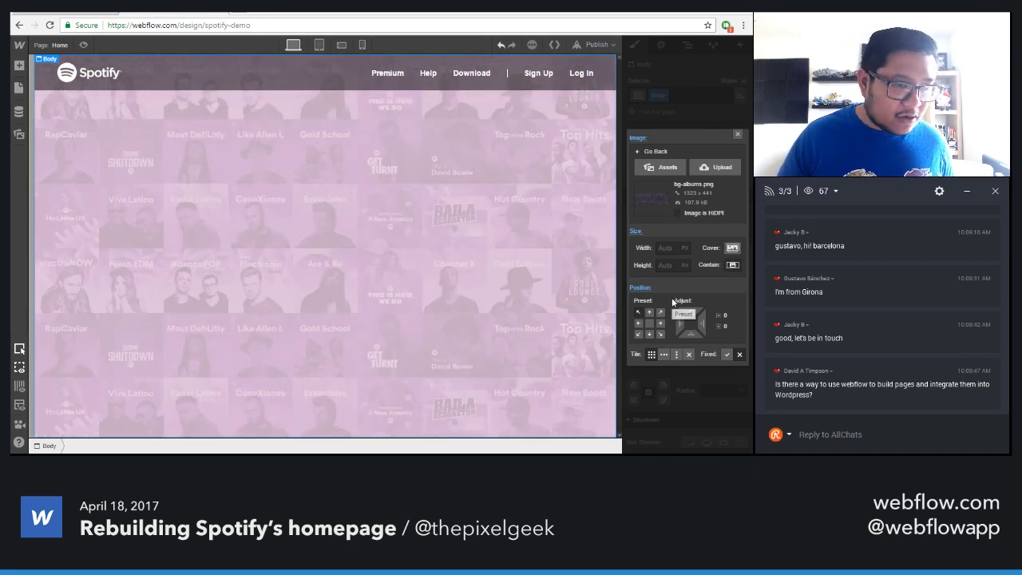
{"action": "left_click", "coordinate": [726, 356]}
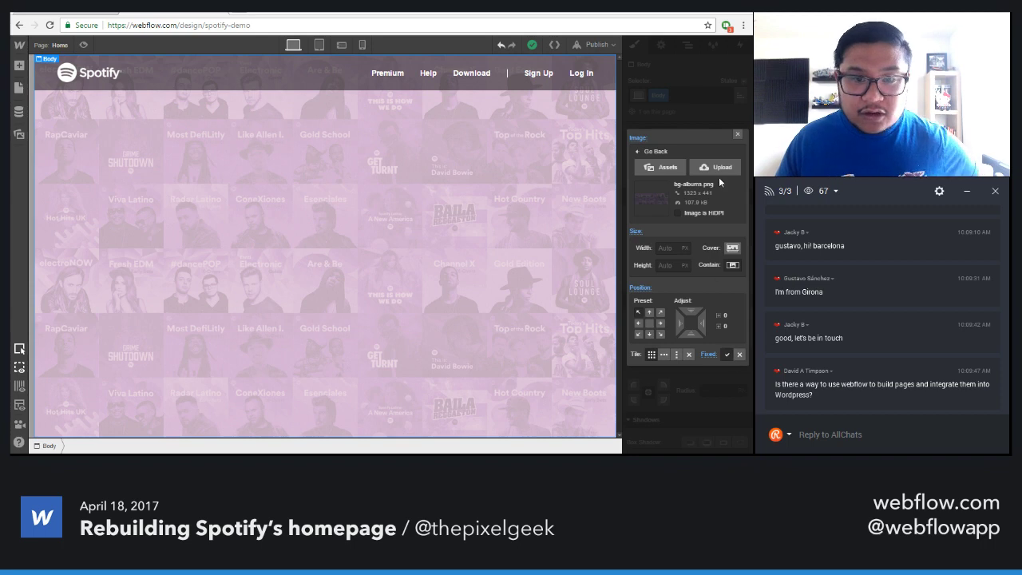
{"action": "left_click", "coordinate": [739, 135]}
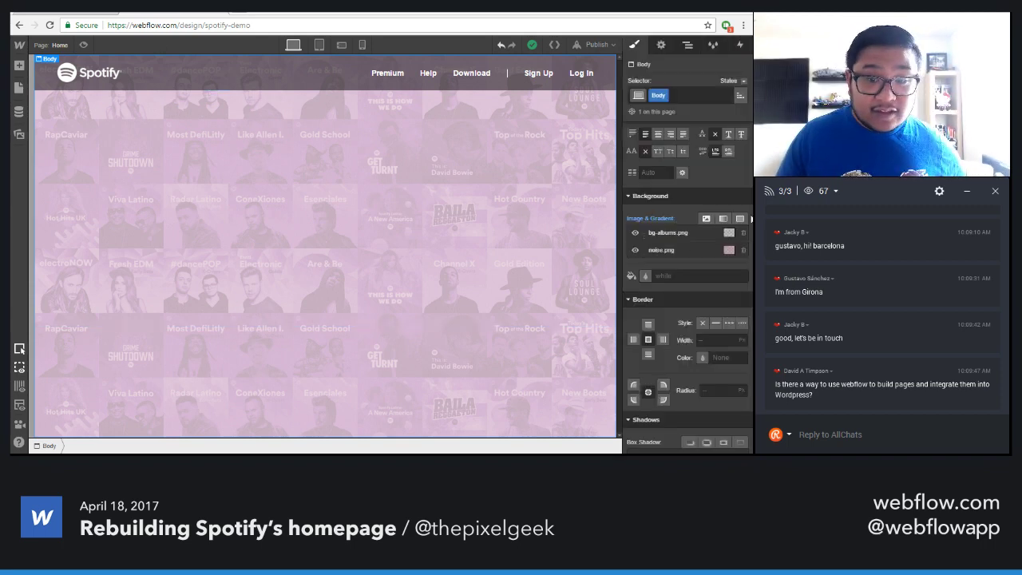
Add a linear gradient to the Body background and order the layers as noise.png, bg-albums.png, then the gradient
{"action": "left_click", "coordinate": [724, 219]}
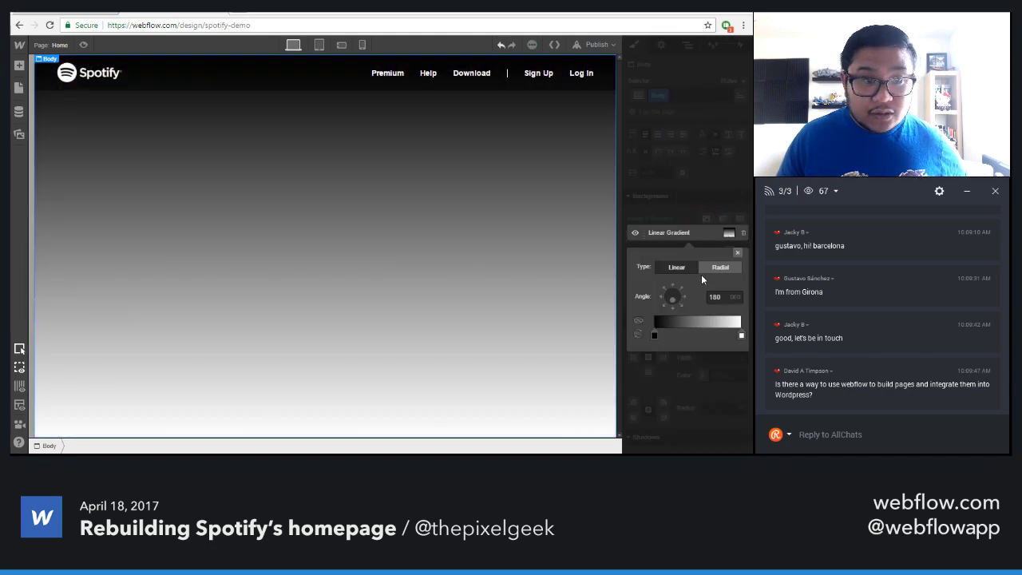
{"action": "left_click", "coordinate": [737, 253]}
{"action": "mouse_move", "coordinate": [645, 267]}
{"action": "left_mouse_down"}
{"action": "mouse_move", "coordinate": [645, 233]}
{"action": "mouse_move", "coordinate": [644, 264]}
{"action": "mouse_move", "coordinate": [643, 249]}
{"action": "left_mouse_up"}
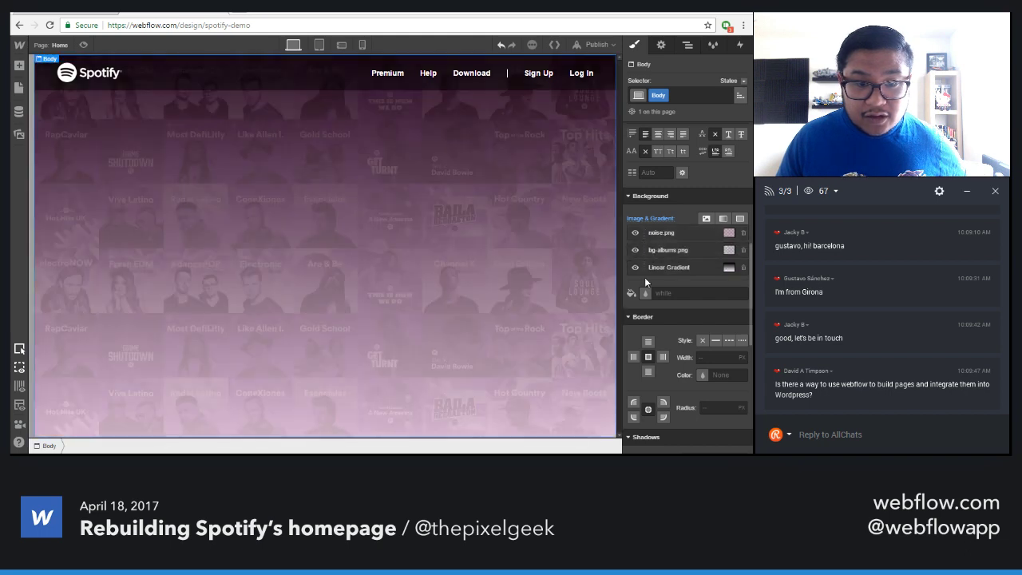
Set the Body gradient's angle to 90 degrees and reverse its colors so it runs from white to black
{"action": "left_click", "coordinate": [676, 269]}
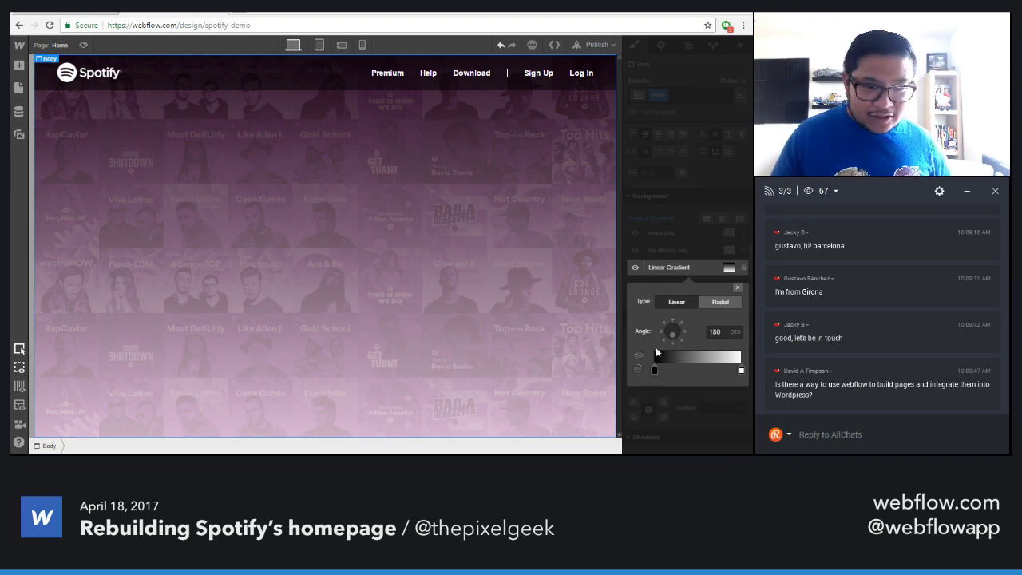
{"action": "left_click", "coordinate": [661, 333]}
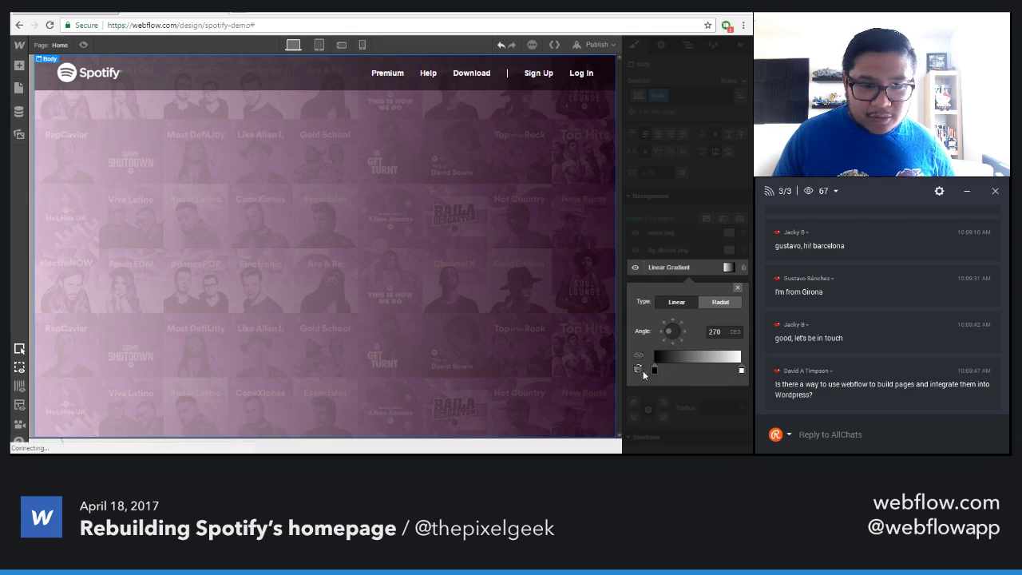
{"action": "left_click", "coordinate": [641, 370]}
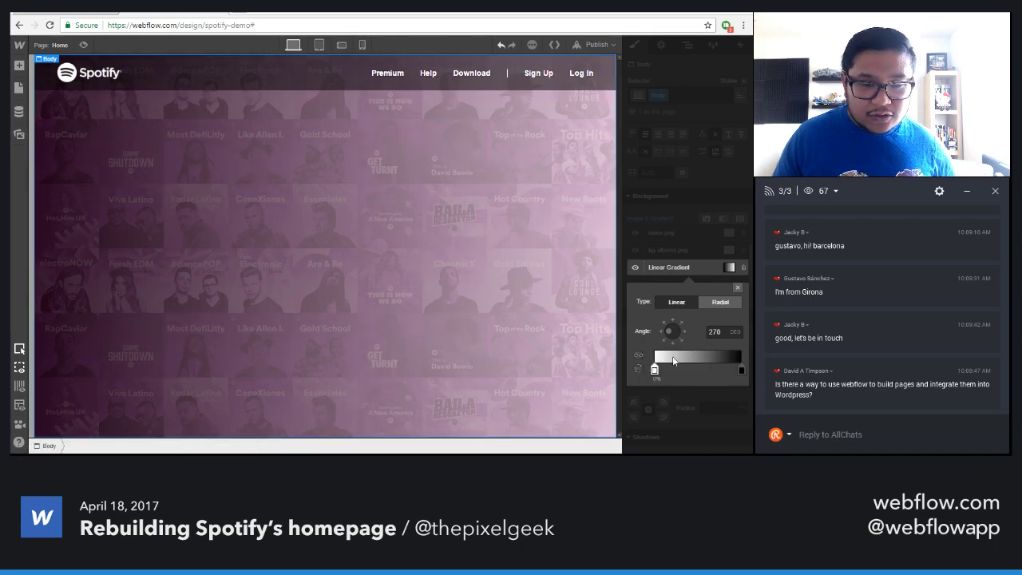
{"action": "left_click", "coordinate": [639, 369]}
Color the gradient's start stop with the Indian Red swatch and its end stop with the Blue Violet swatch
{"action": "left_click", "coordinate": [654, 369]}
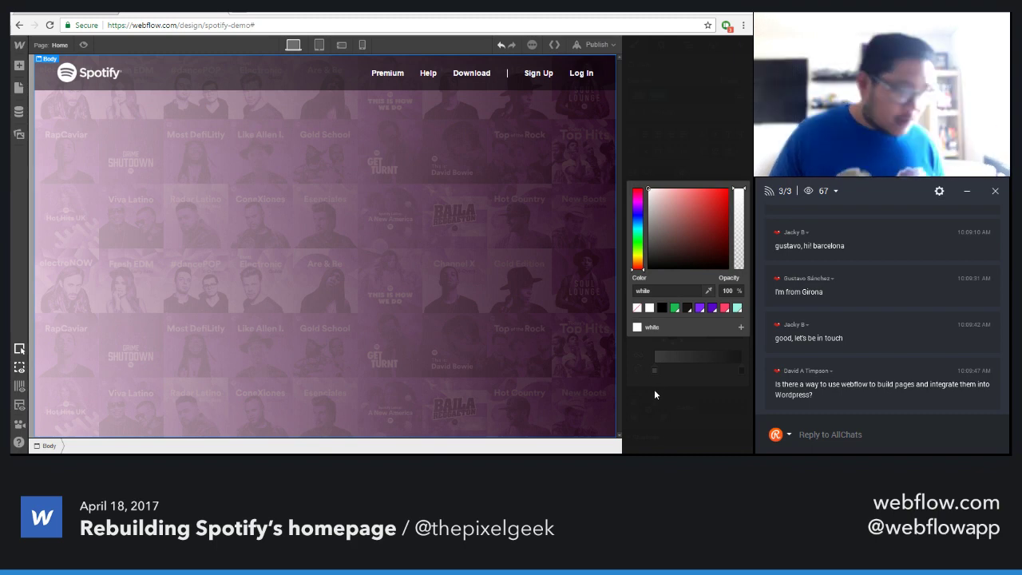
{"action": "left_click", "coordinate": [722, 309]}
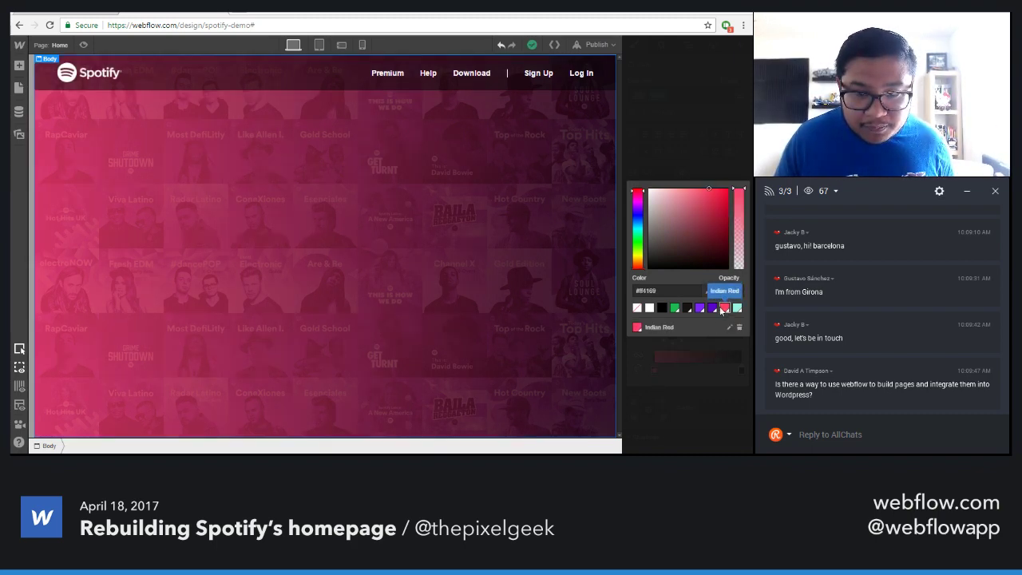
{"action": "left_click", "coordinate": [698, 389]}
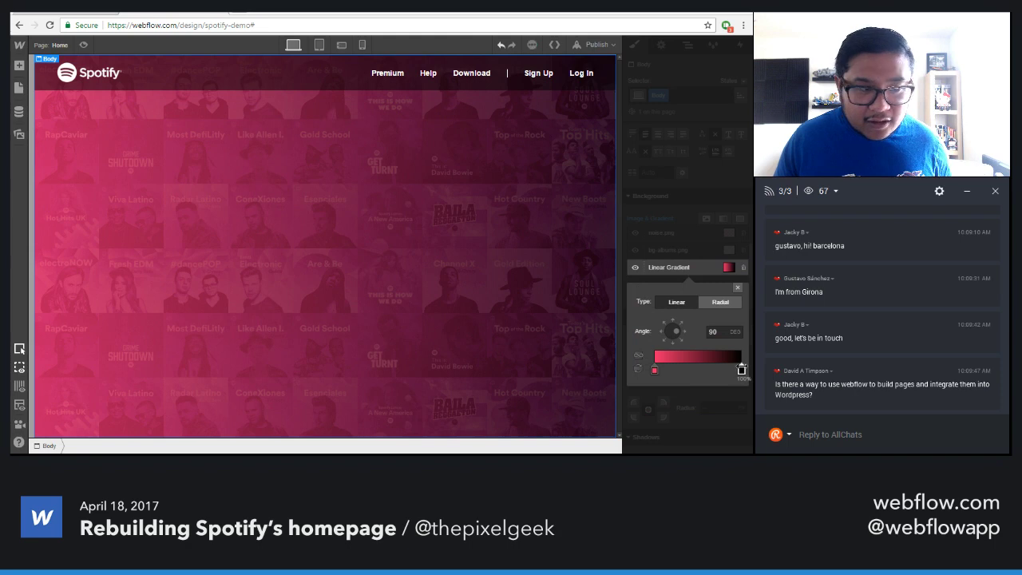
{"action": "left_click", "coordinate": [741, 369]}
{"action": "left_click", "coordinate": [698, 308]}
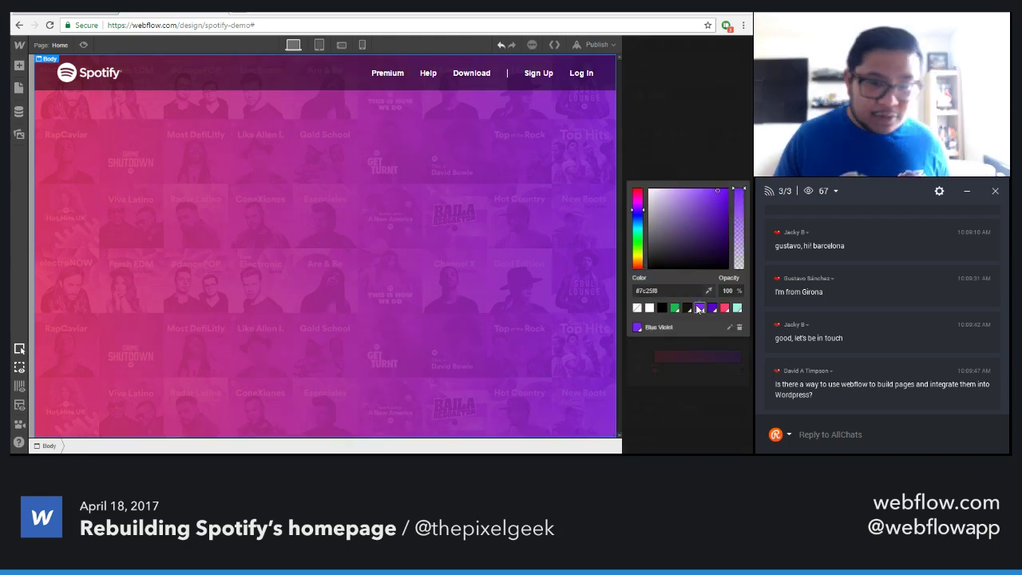
{"action": "left_click", "coordinate": [723, 172]}
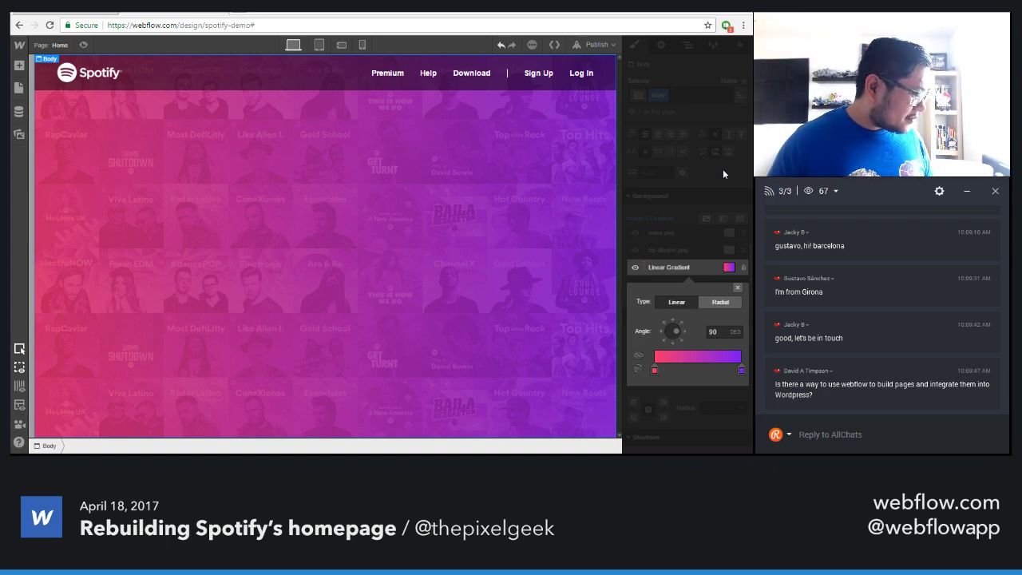
{"action": "left_click", "coordinate": [738, 288]}
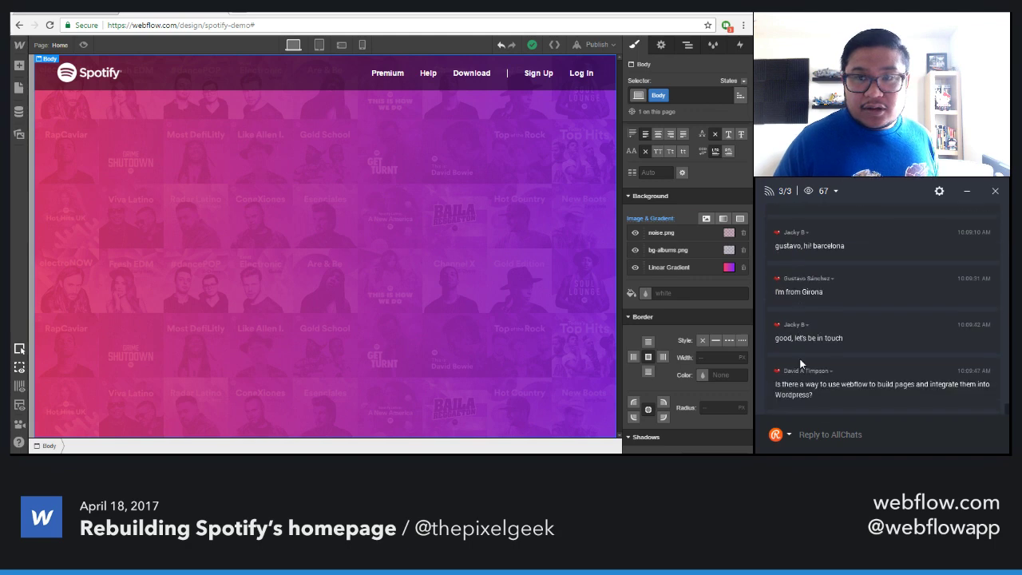
Add a div block inside the "hero" section and give it the existing "container" class
{"action": "left_click", "coordinate": [272, 212]}
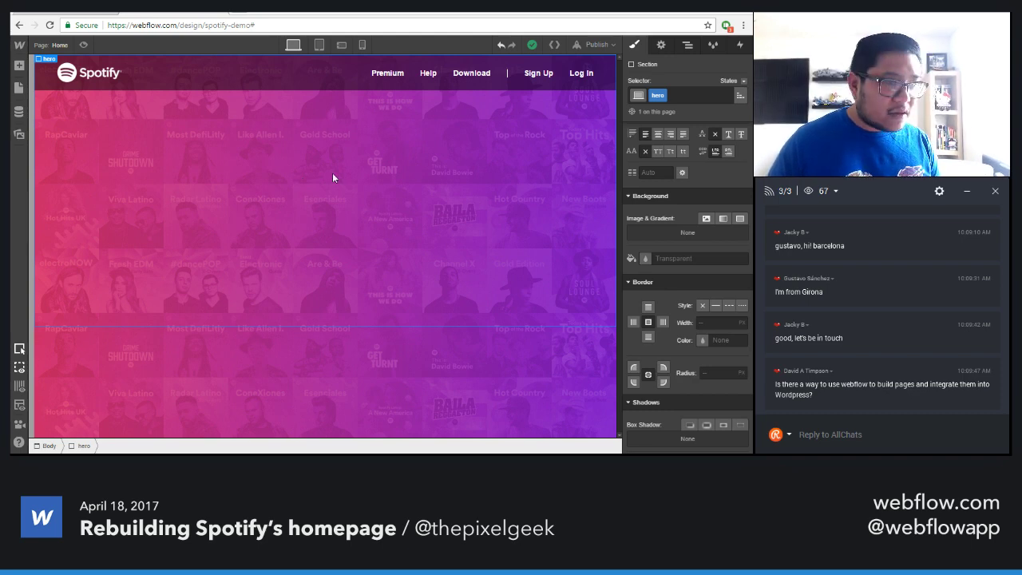
{"action": "key", "text": "a"}
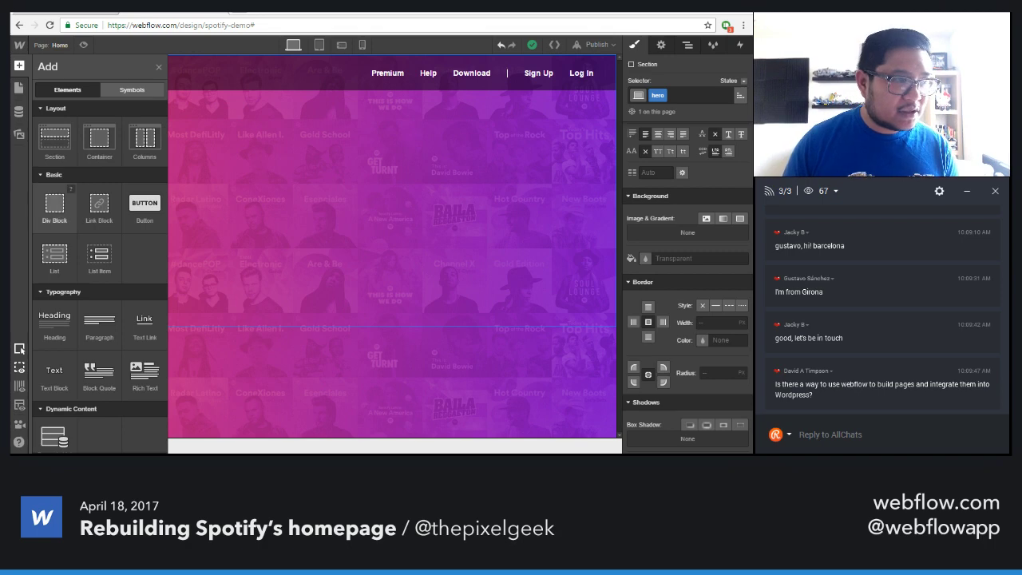
{"action": "left_click_drag", "start_coordinate": [54, 206], "coordinate": [287, 186]}
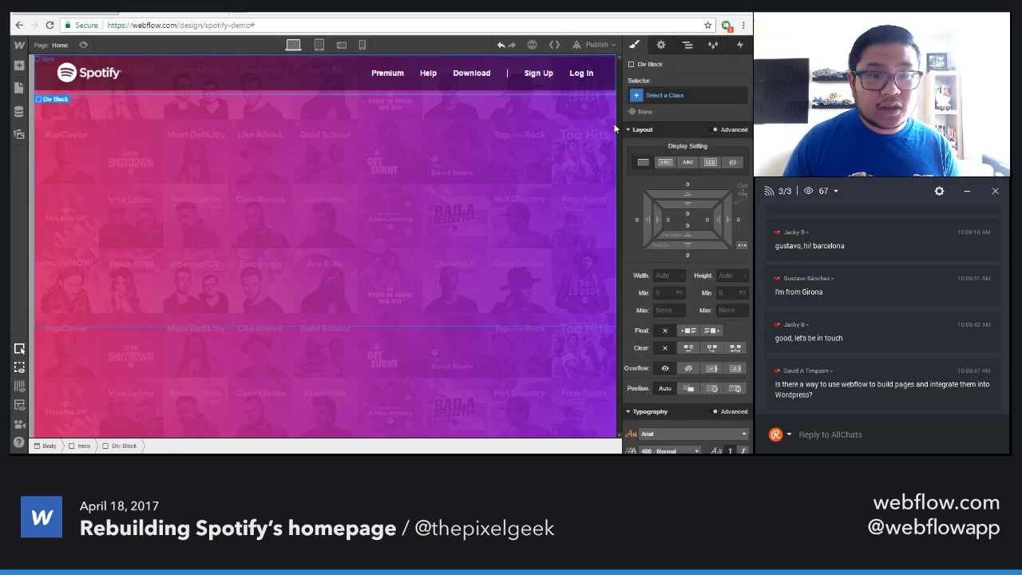
{"action": "left_click", "coordinate": [686, 95]}
{"action": "type", "text": "conta"}
{"action": "key", "text": "Down"}
{"action": "key", "text": "Return"}
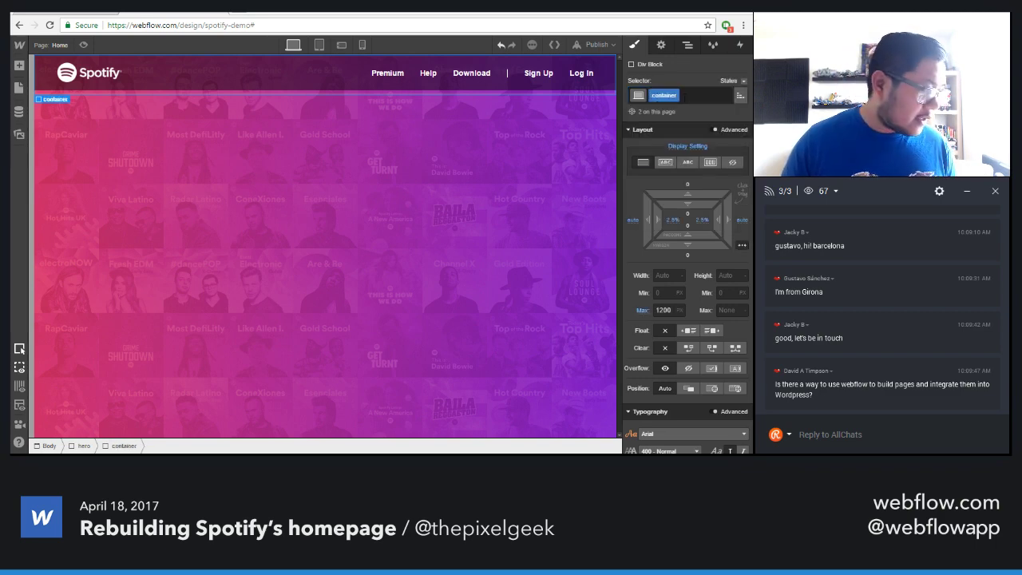
Center the text alignment of the "hero" section
{"action": "left_click", "coordinate": [506, 244]}
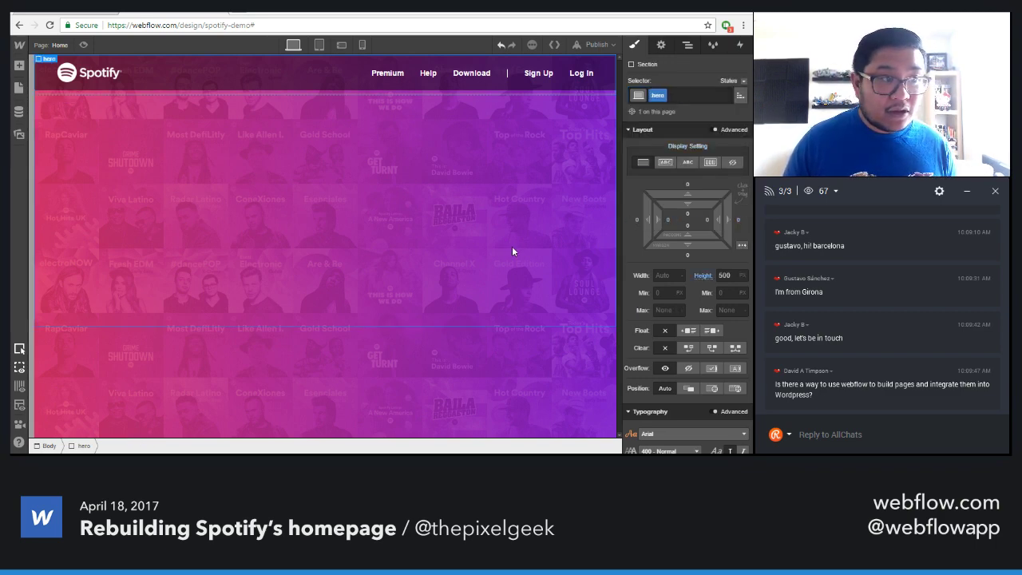
{"action": "scroll", "coordinate": [700, 386], "scroll_direction": "down", "scroll_amount": 5}
{"action": "scroll", "coordinate": [700, 385], "scroll_direction": "down", "scroll_amount": 2}
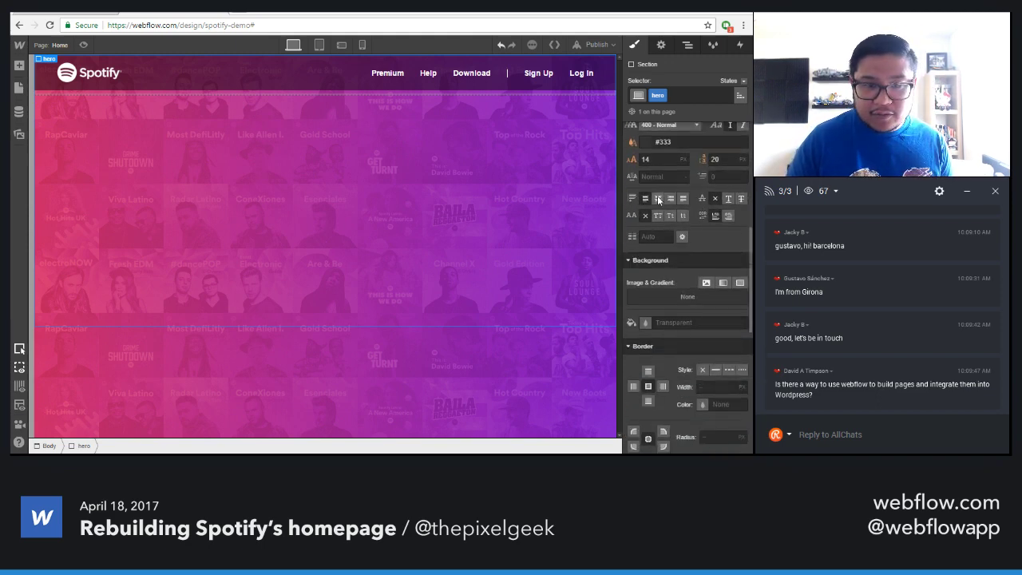
Remove the fixed height from the "hero" section so it returns to Auto
{"action": "scroll", "coordinate": [661, 203], "scroll_direction": "up", "scroll_amount": 3}
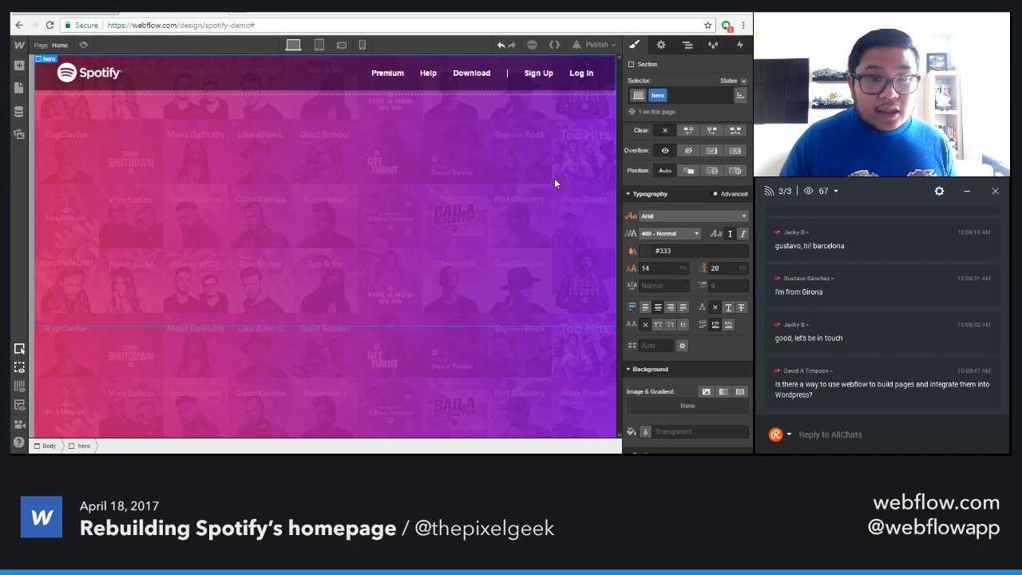
{"action": "scroll", "coordinate": [700, 289], "scroll_direction": "up", "scroll_amount": 3}
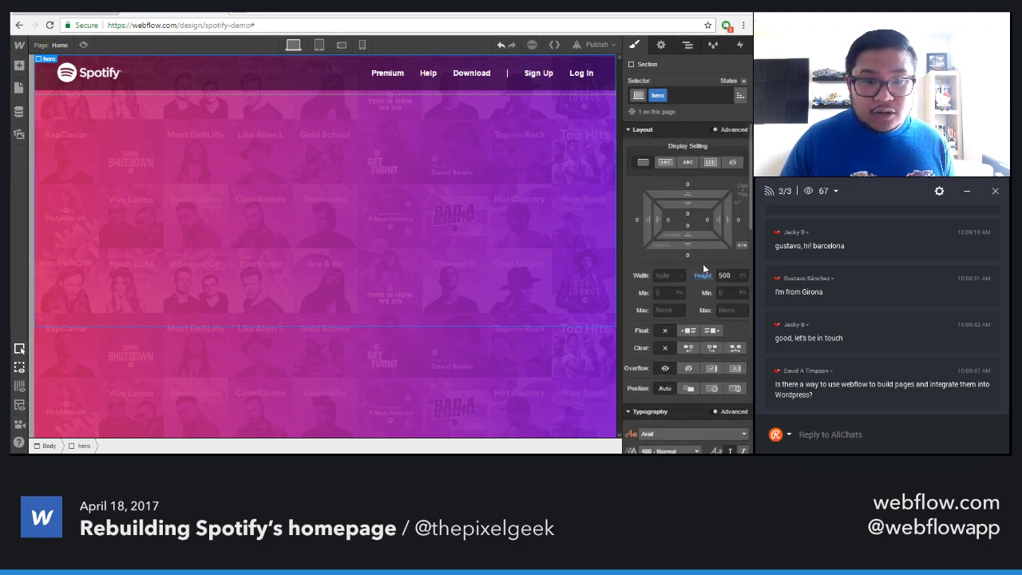
{"action": "left_click", "coordinate": [704, 279], "text": "alt"}
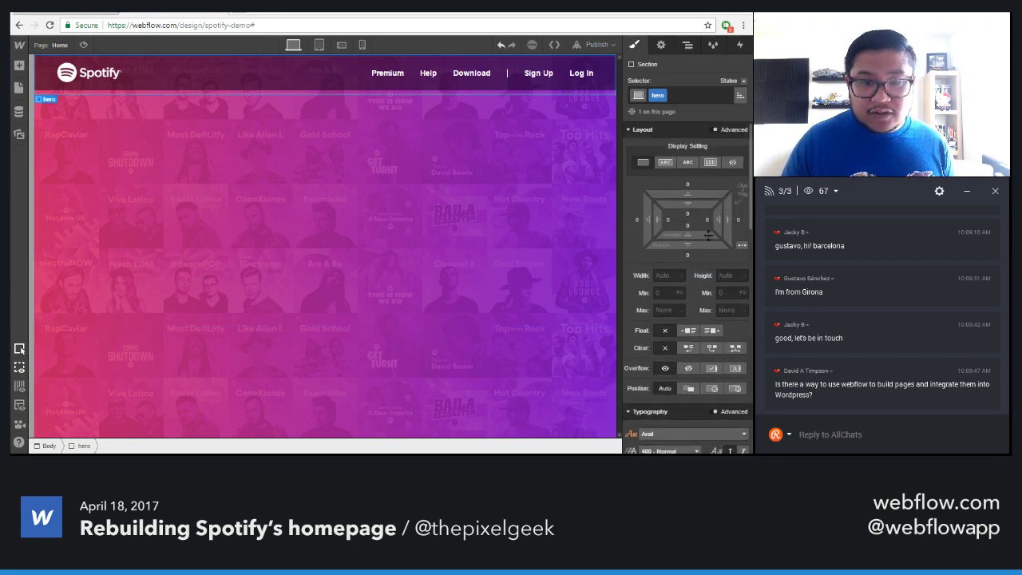
Set the "hero" section's top and bottom padding to 200 px each
{"action": "left_click_drag", "start_coordinate": [692, 209], "coordinate": [698, 310]}
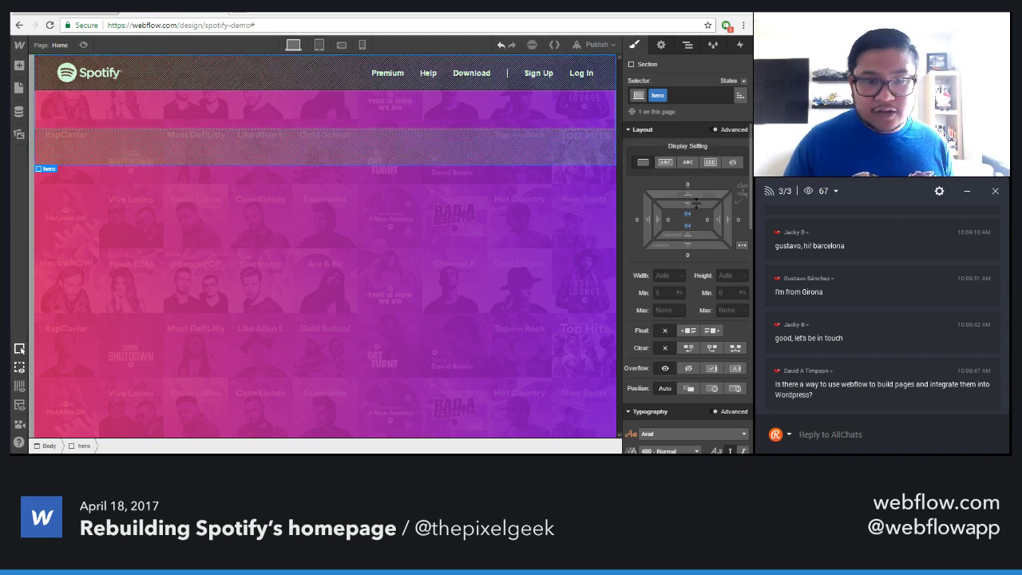
{"action": "left_click_drag", "start_coordinate": [696, 206], "coordinate": [695, 428]}
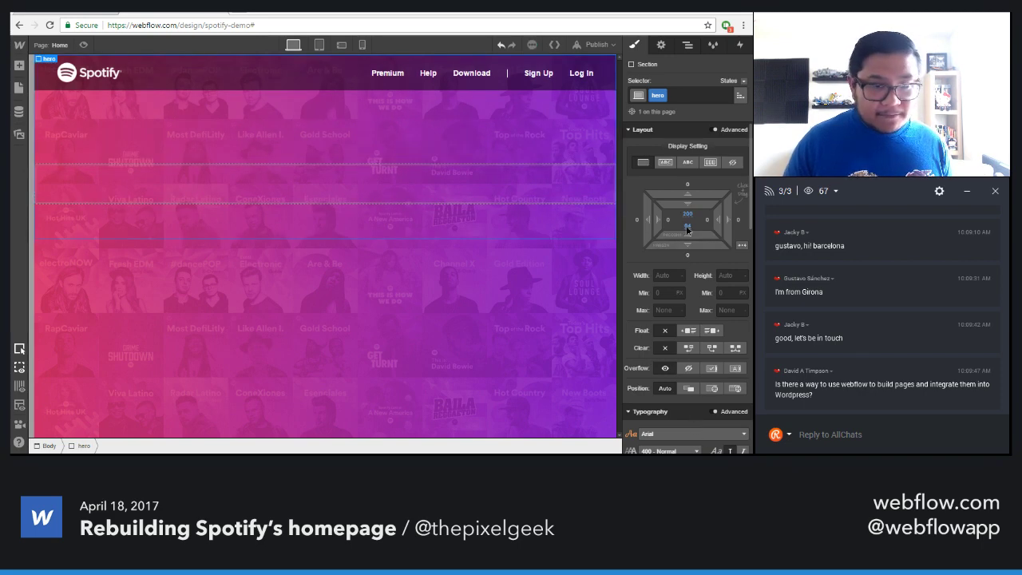
{"action": "left_click", "coordinate": [687, 225]}
{"action": "type", "text": "120"}
{"action": "key", "text": "Return"}
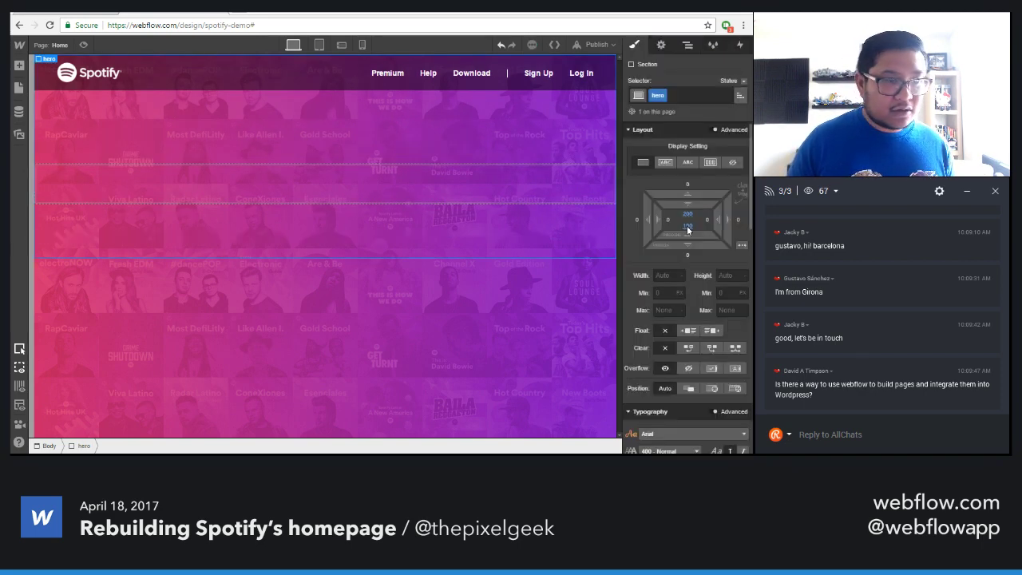
{"action": "left_click", "coordinate": [688, 226]}
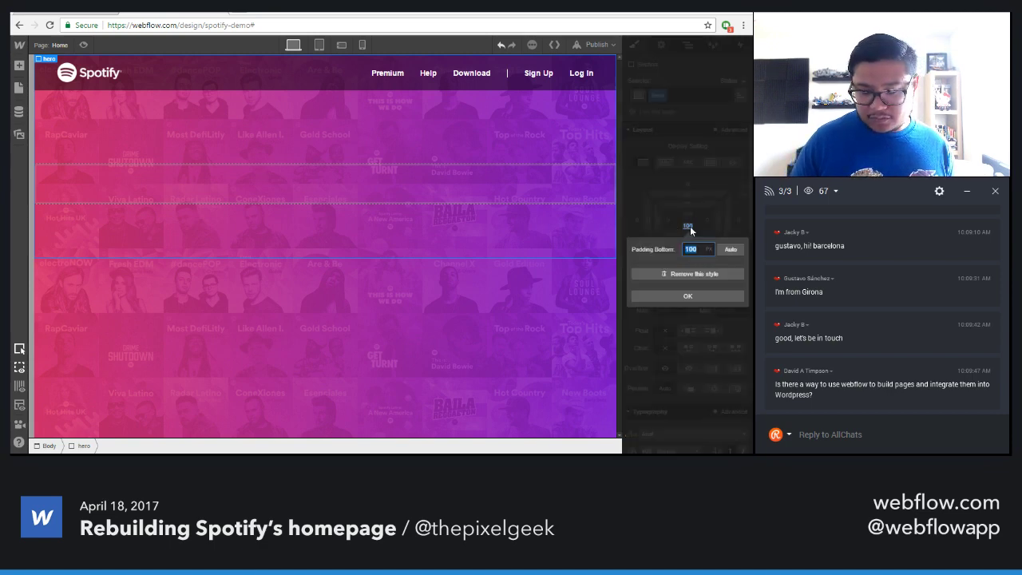
{"action": "type", "text": "200"}
{"action": "key", "text": "Return"}
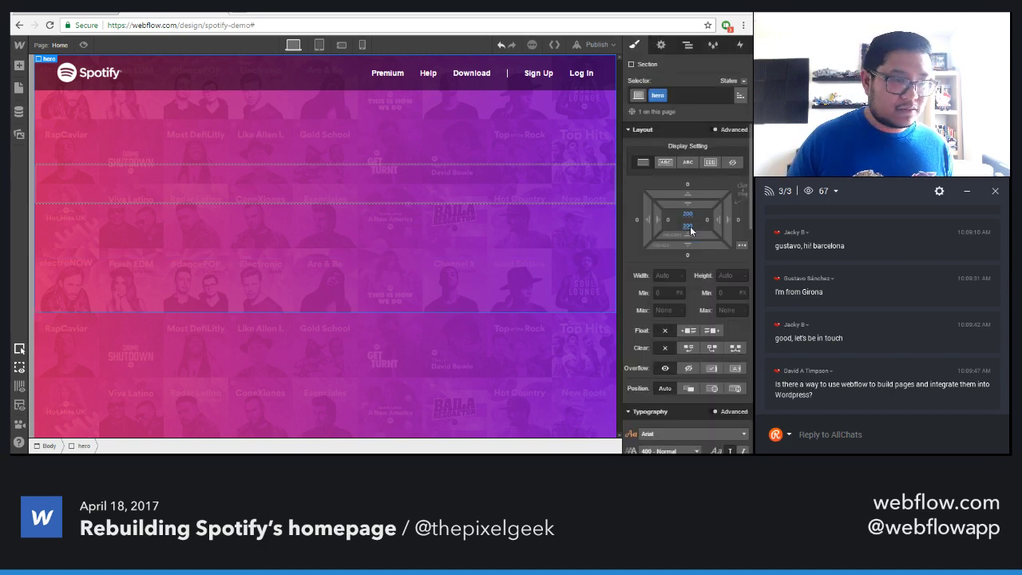
Add a Slider component inside the "container" div of the "hero" section
{"action": "left_click", "coordinate": [333, 185]}
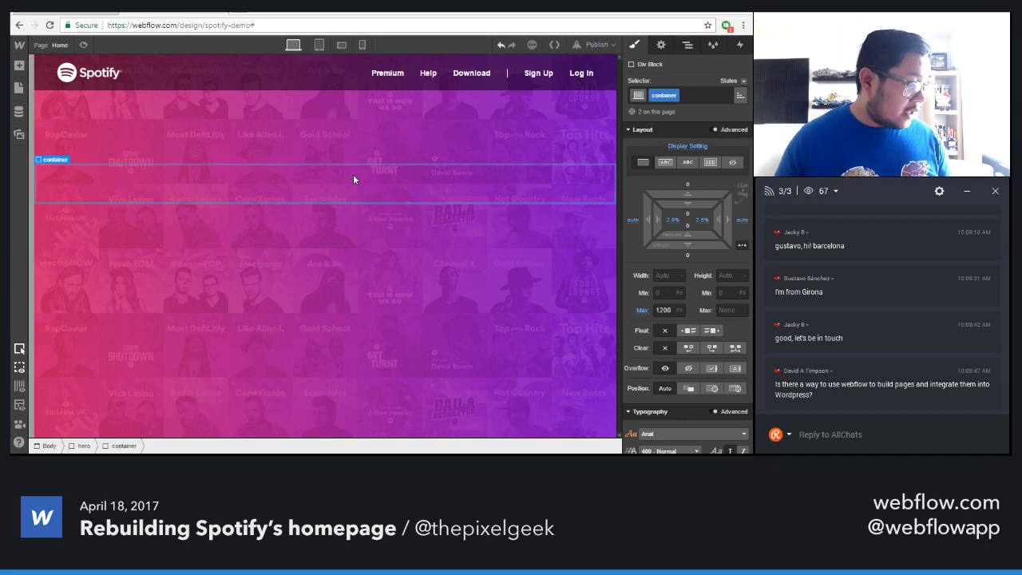
{"action": "key", "text": "a"}
{"action": "scroll", "coordinate": [99, 319], "scroll_direction": "down", "scroll_amount": 5}
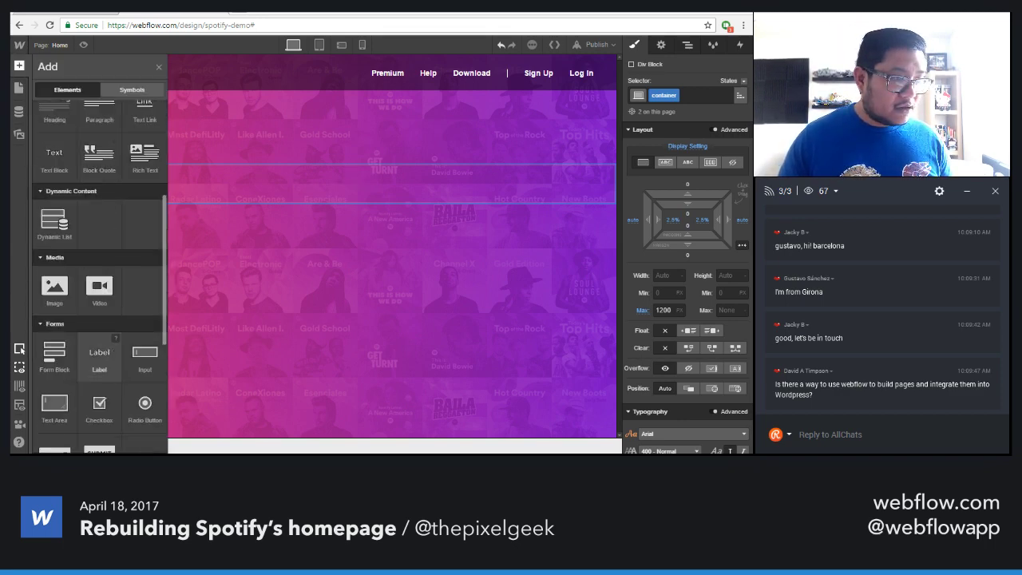
{"action": "scroll", "coordinate": [99, 280], "scroll_direction": "down", "scroll_amount": 2}
{"action": "scroll", "coordinate": [99, 320], "scroll_direction": "down", "scroll_amount": 1}
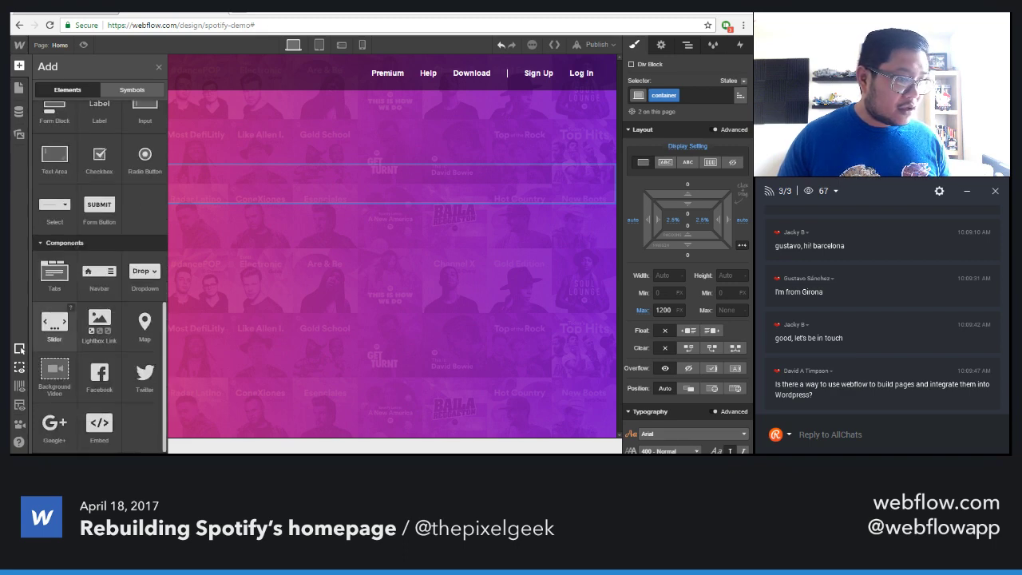
{"action": "left_click_drag", "start_coordinate": [54, 321], "coordinate": [401, 204]}
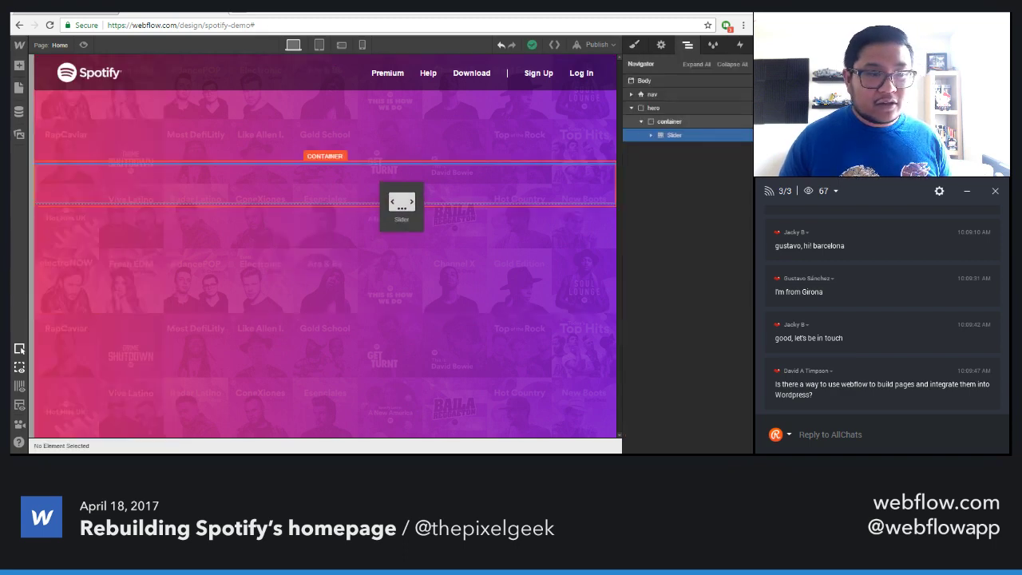
{"action": "left_click_drag", "start_coordinate": [402, 204], "coordinate": [400, 205]}
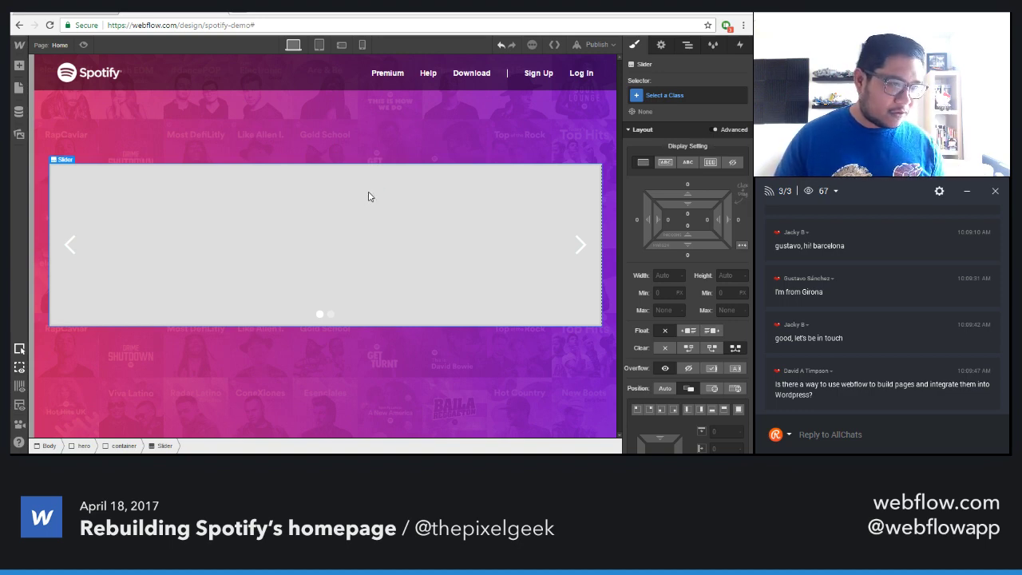
Set the background color of the whole slider to transparent
{"action": "left_click", "coordinate": [374, 211]}
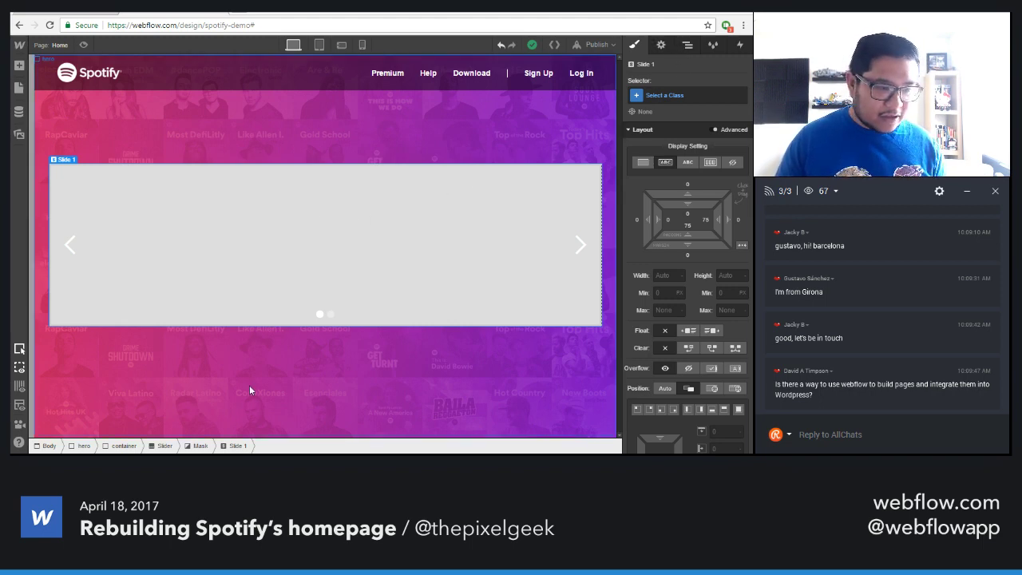
{"action": "left_click", "coordinate": [164, 446]}
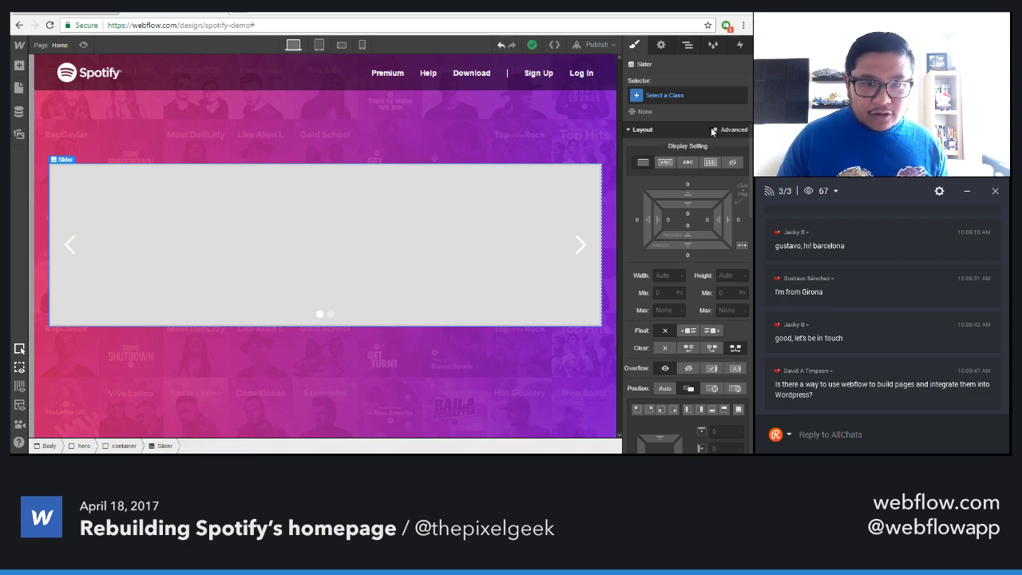
{"action": "scroll", "coordinate": [697, 374], "scroll_direction": "down", "scroll_amount": 6}
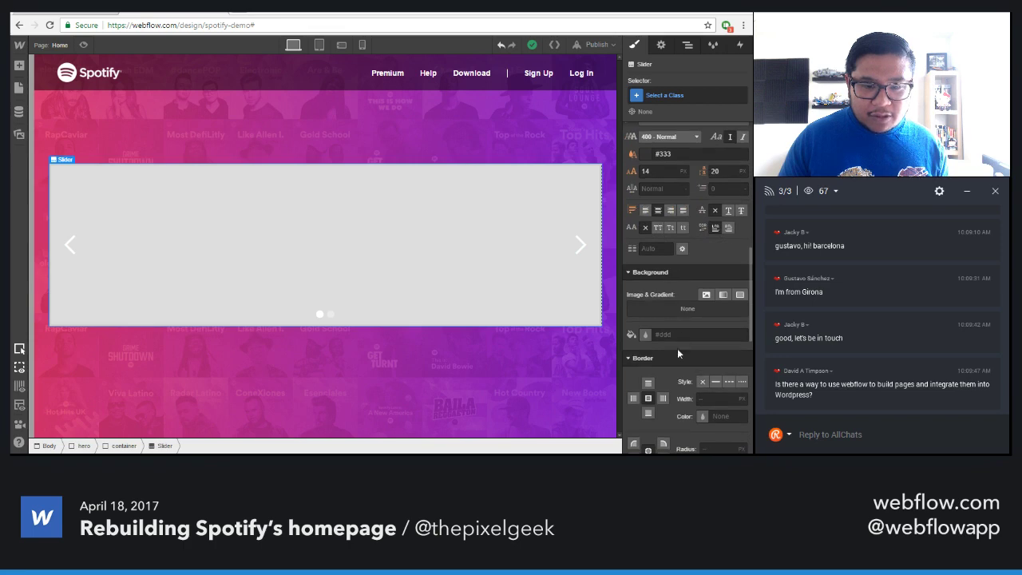
{"action": "left_click", "coordinate": [644, 336]}
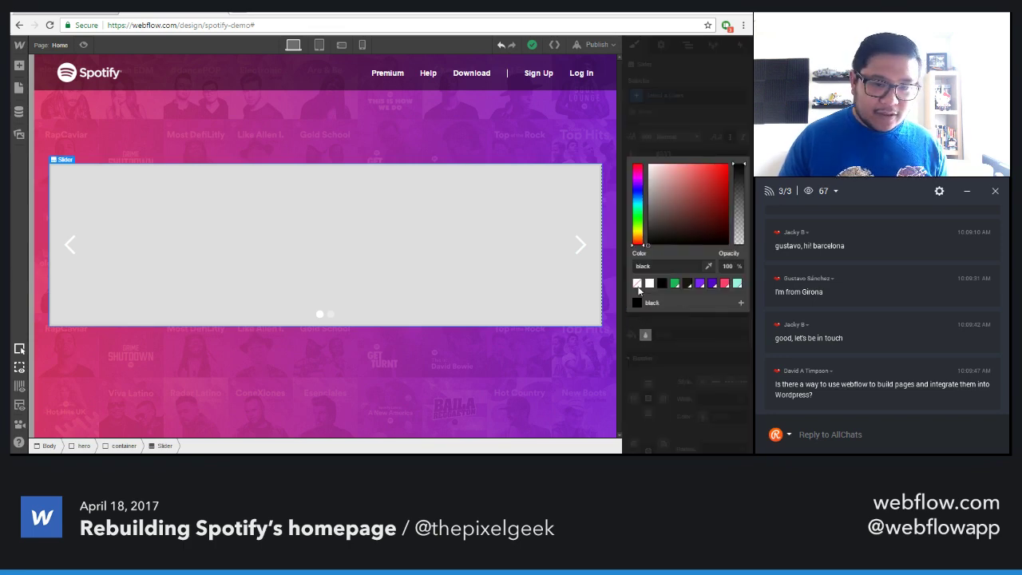
{"action": "left_click", "coordinate": [637, 283]}
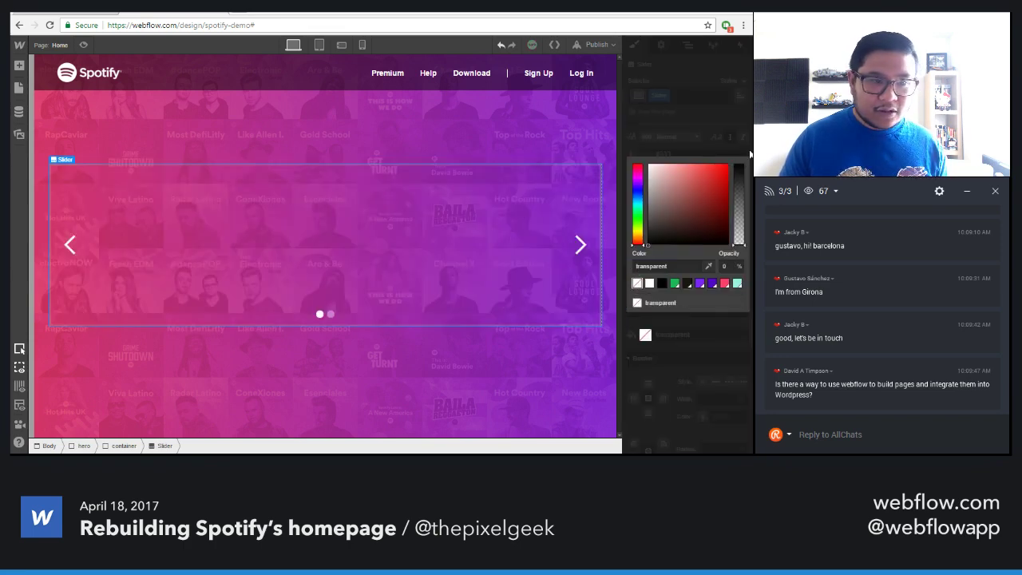
{"action": "left_click", "coordinate": [751, 154]}
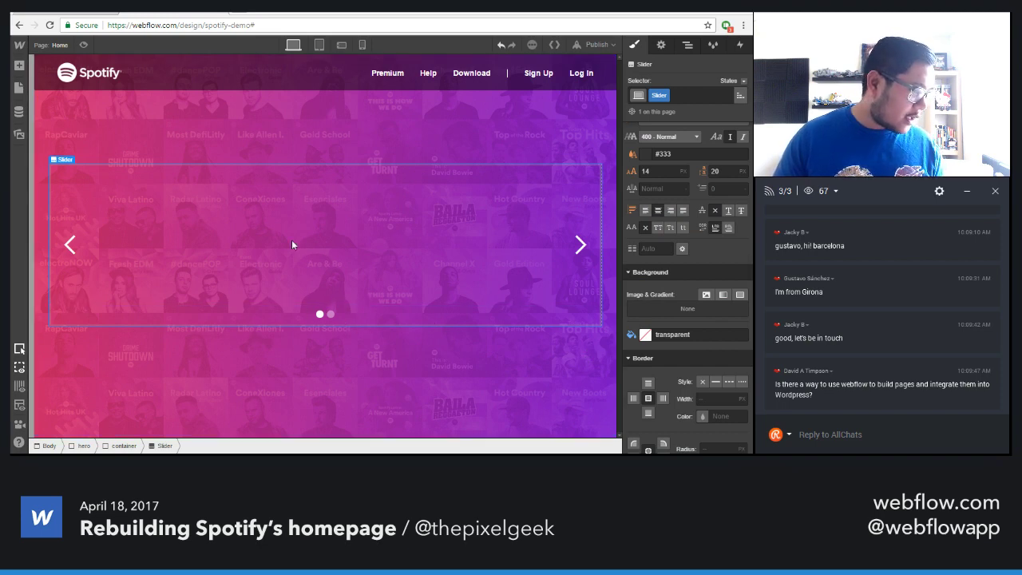
Add an H1 heading to the slider's first slide and change its text to "Music for everyone."
{"action": "left_click", "coordinate": [380, 229]}
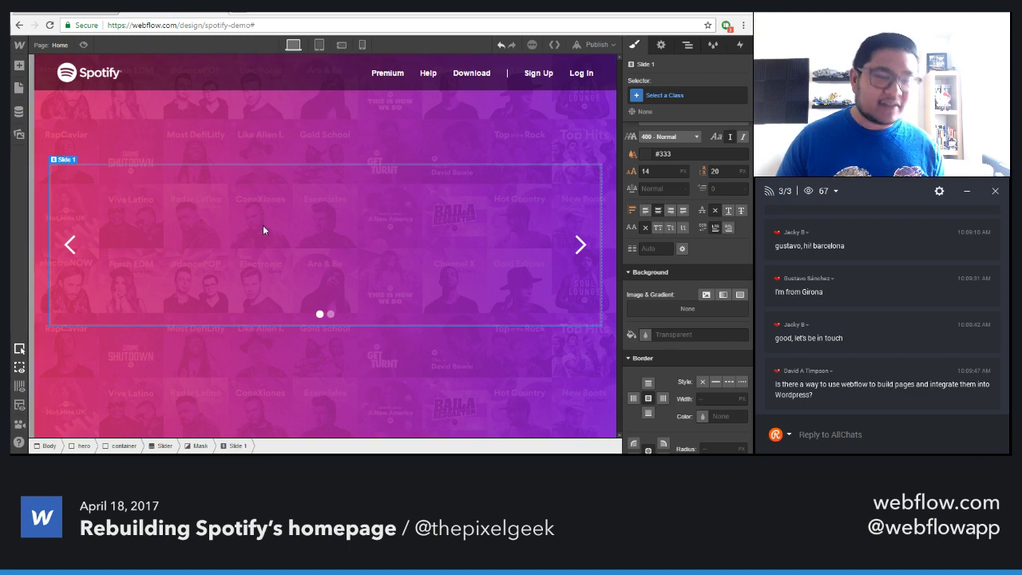
{"action": "key", "text": "a"}
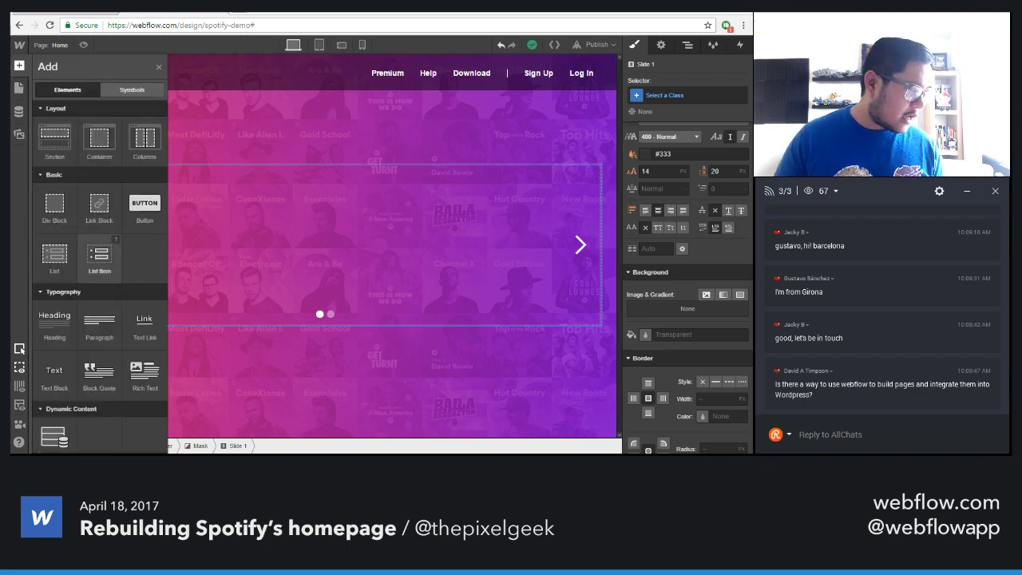
{"action": "left_click_drag", "start_coordinate": [54, 319], "coordinate": [326, 230]}
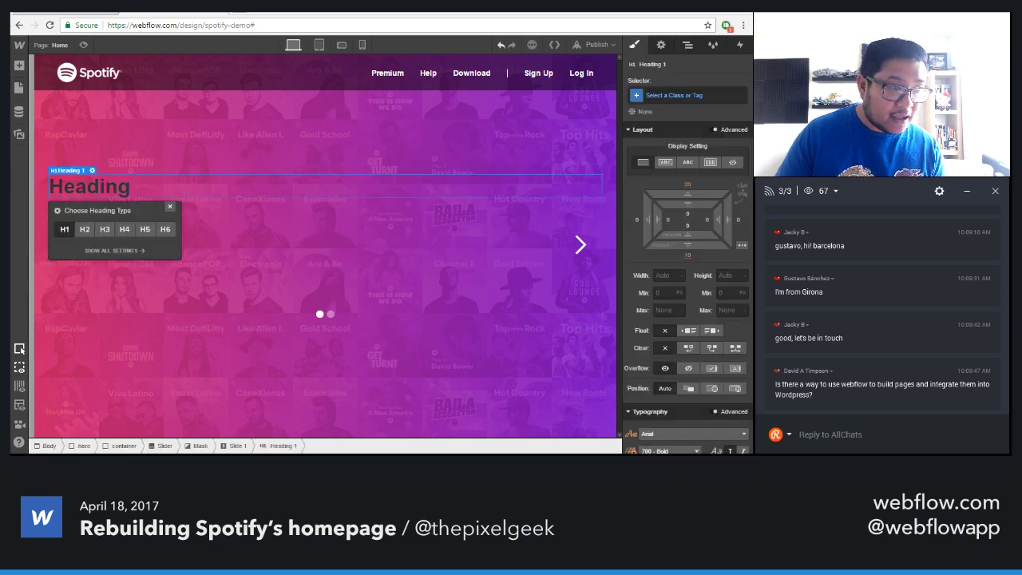
{"action": "double_click", "coordinate": [104, 186]}
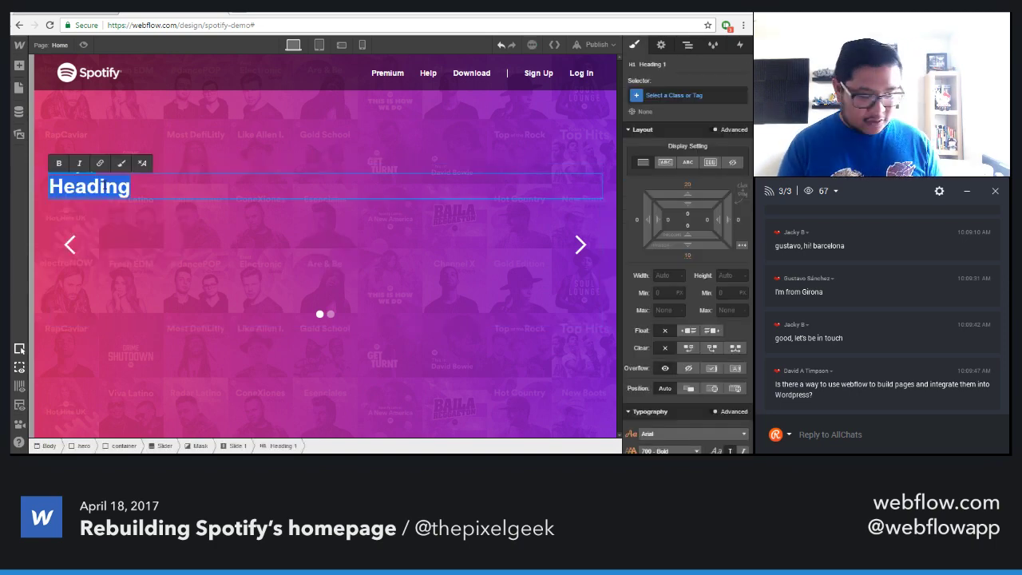
{"action": "type", "text": "Music for every"}
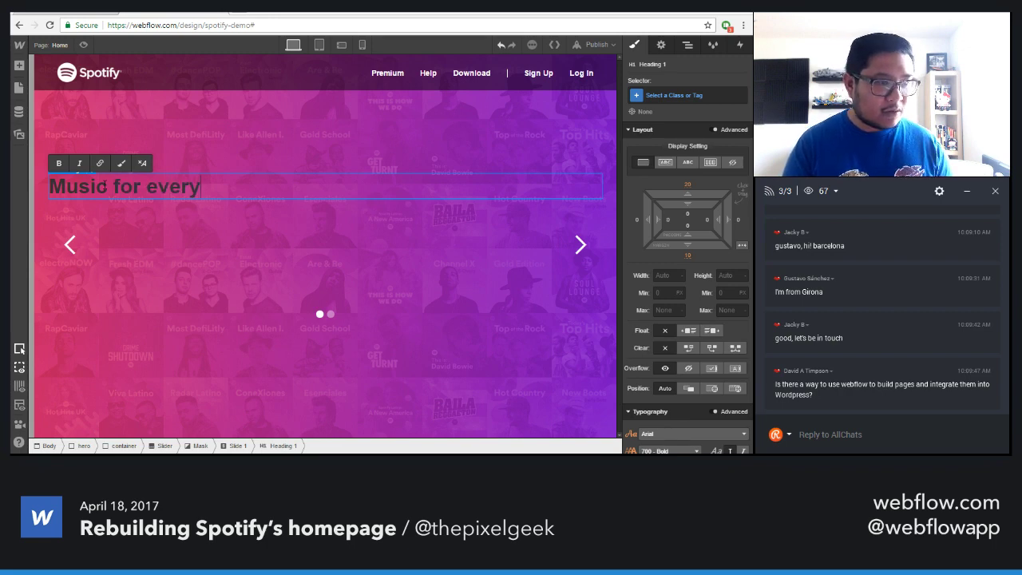
{"action": "type", "text": "one."}
{"action": "key", "text": "Escape"}
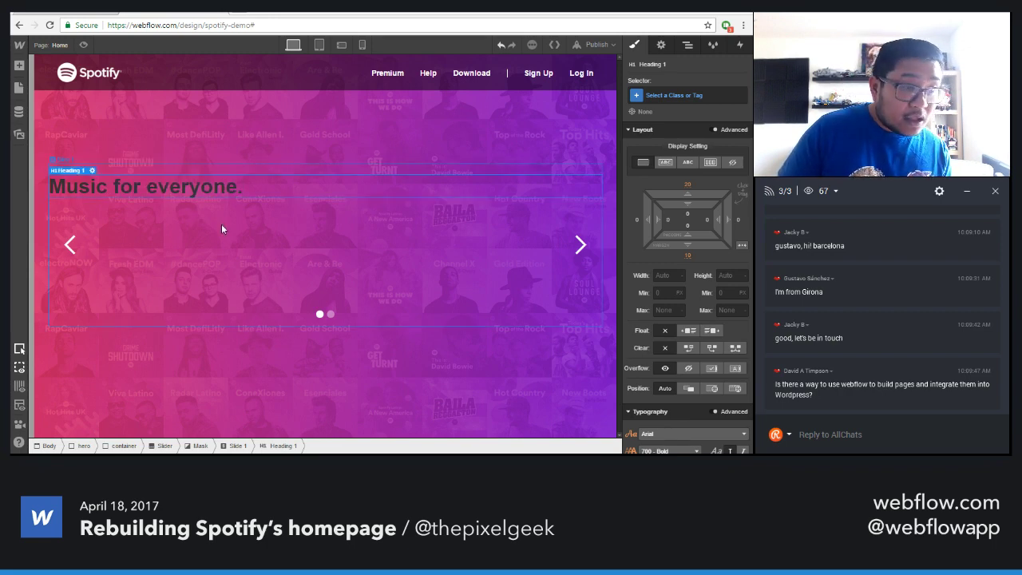
Set the slider's font color to white
{"action": "left_click", "coordinate": [161, 446]}
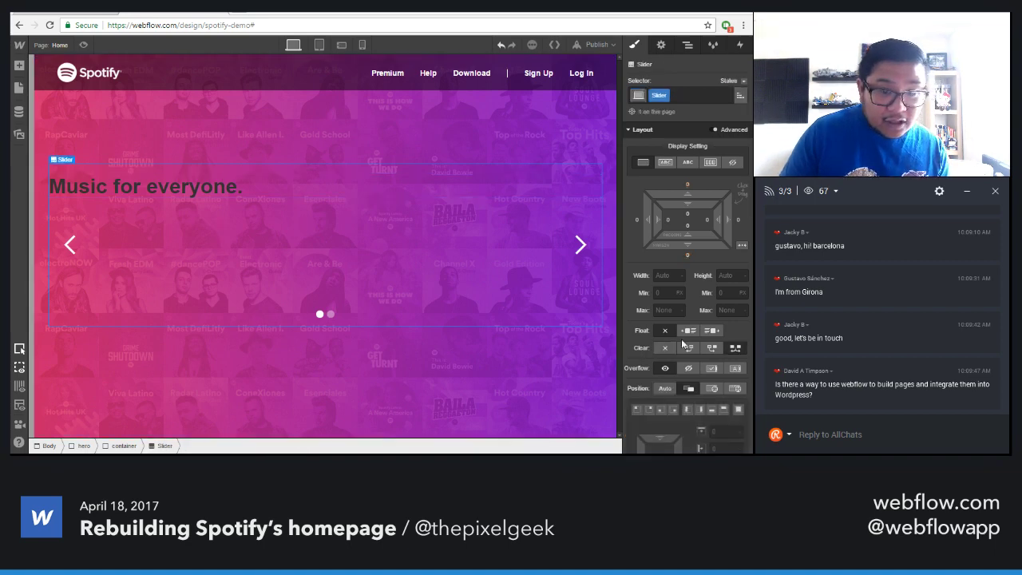
{"action": "scroll", "coordinate": [689, 335], "scroll_direction": "down", "scroll_amount": 2}
{"action": "scroll", "coordinate": [689, 329], "scroll_direction": "down", "scroll_amount": 2}
{"action": "left_click", "coordinate": [663, 371]}
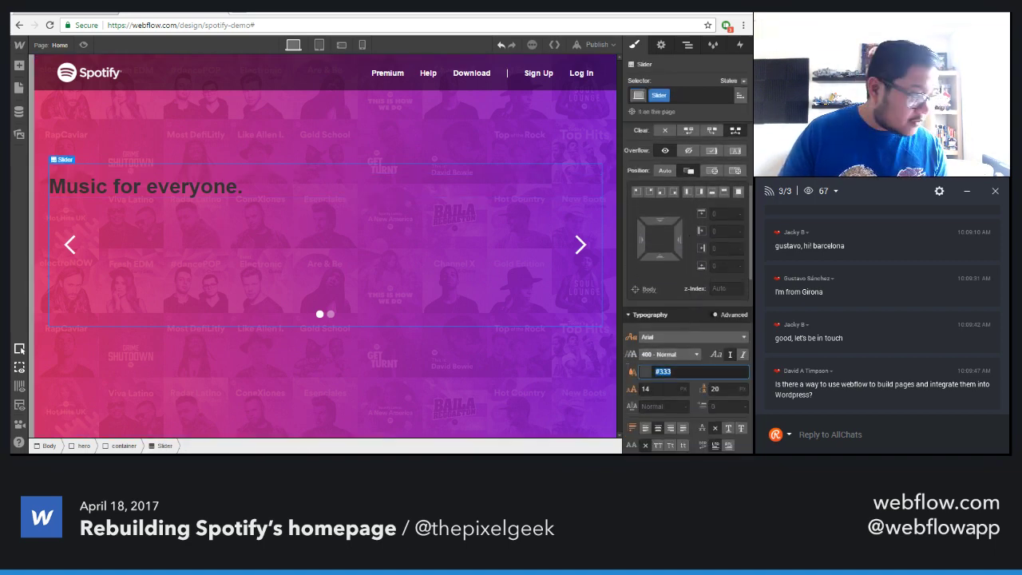
{"action": "type", "text": "white"}
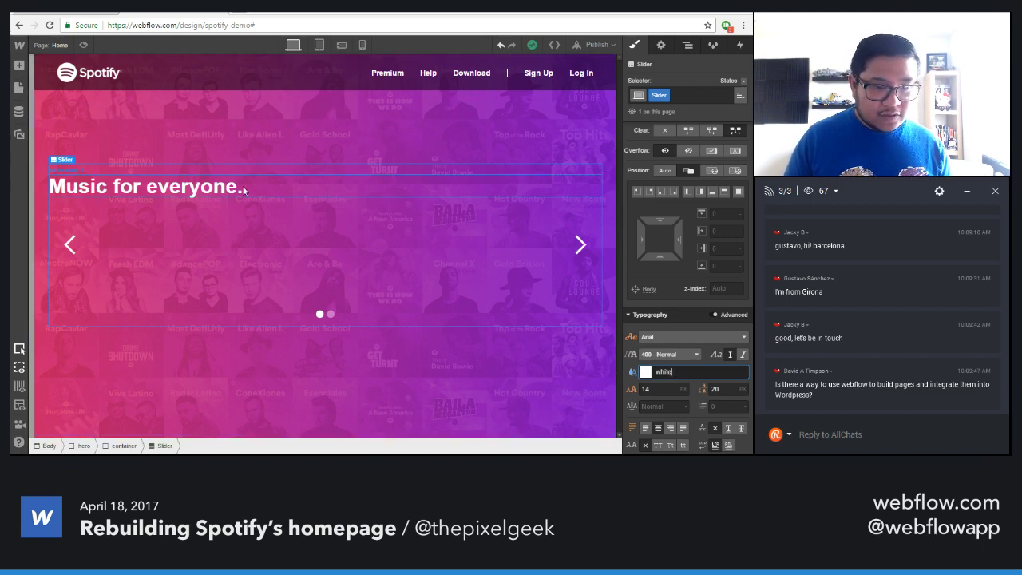
{"action": "key", "text": "Return"}
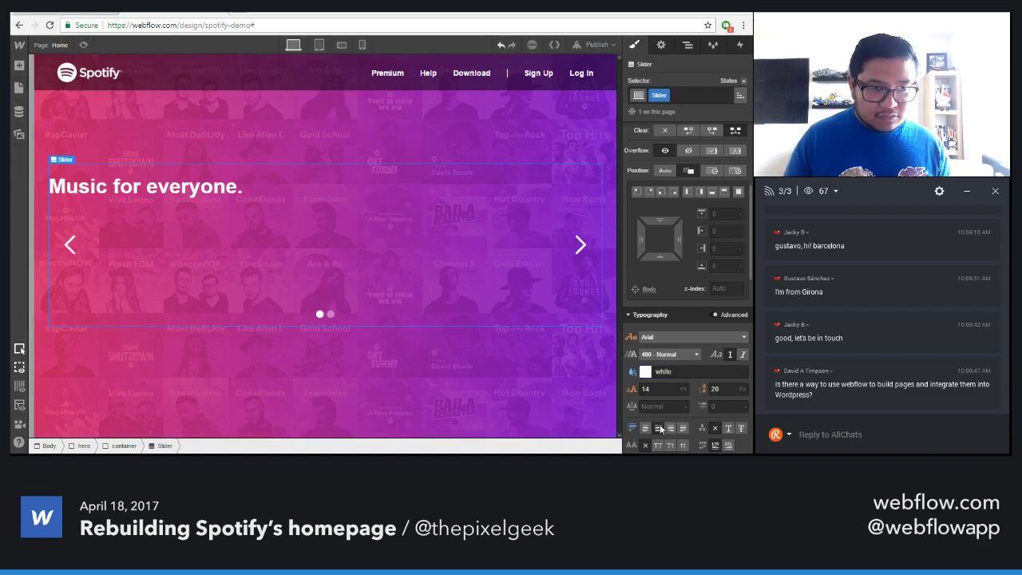
Check the heading's typography settings and try to center the text alignment of Slide 1
{"action": "left_click", "coordinate": [237, 192]}
{"action": "scroll", "coordinate": [644, 238], "scroll_direction": "down", "scroll_amount": 3}
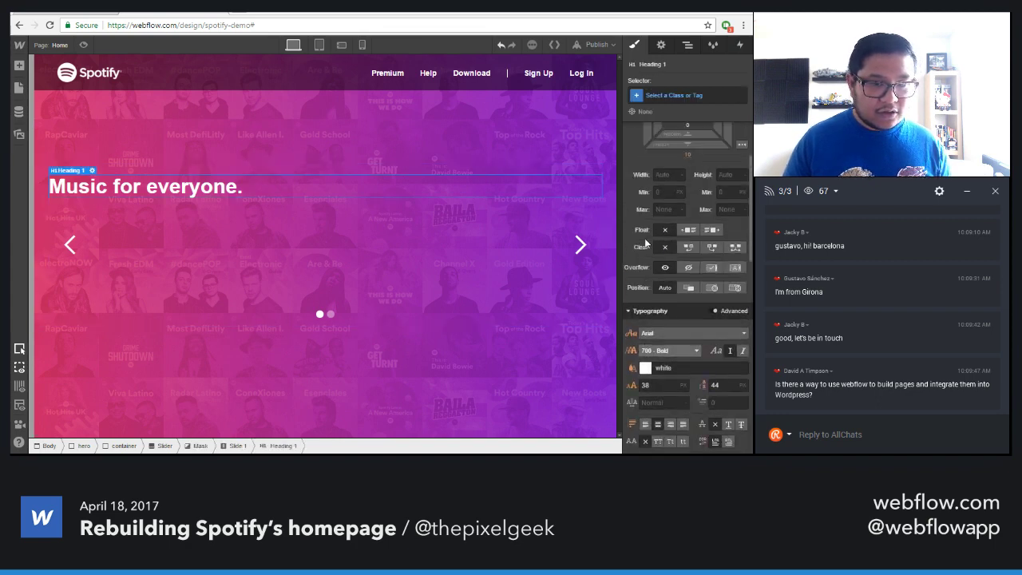
{"action": "scroll", "coordinate": [645, 238], "scroll_direction": "up", "scroll_amount": 3}
{"action": "scroll", "coordinate": [661, 365], "scroll_direction": "down", "scroll_amount": 4}
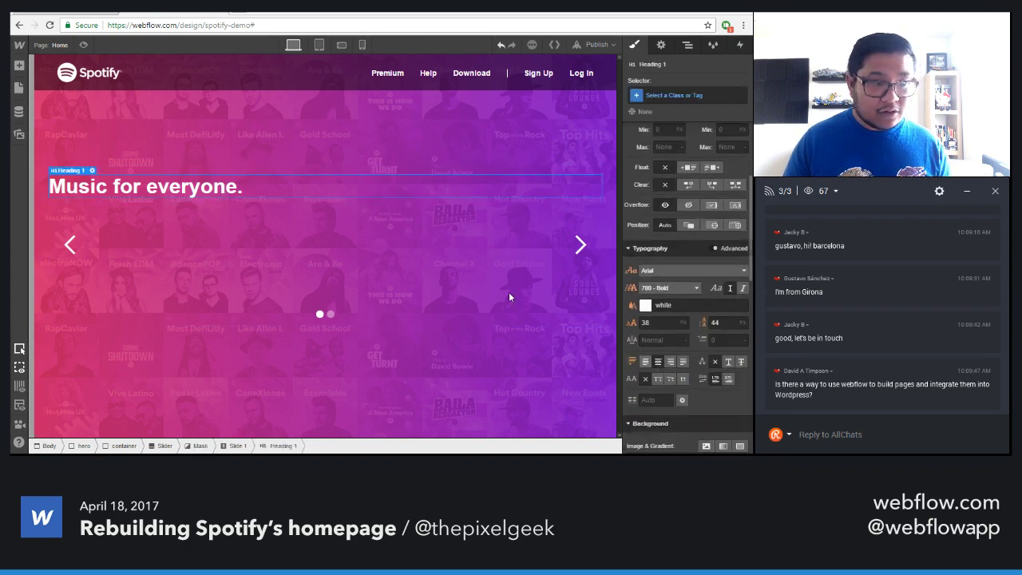
{"action": "left_click", "coordinate": [324, 249]}
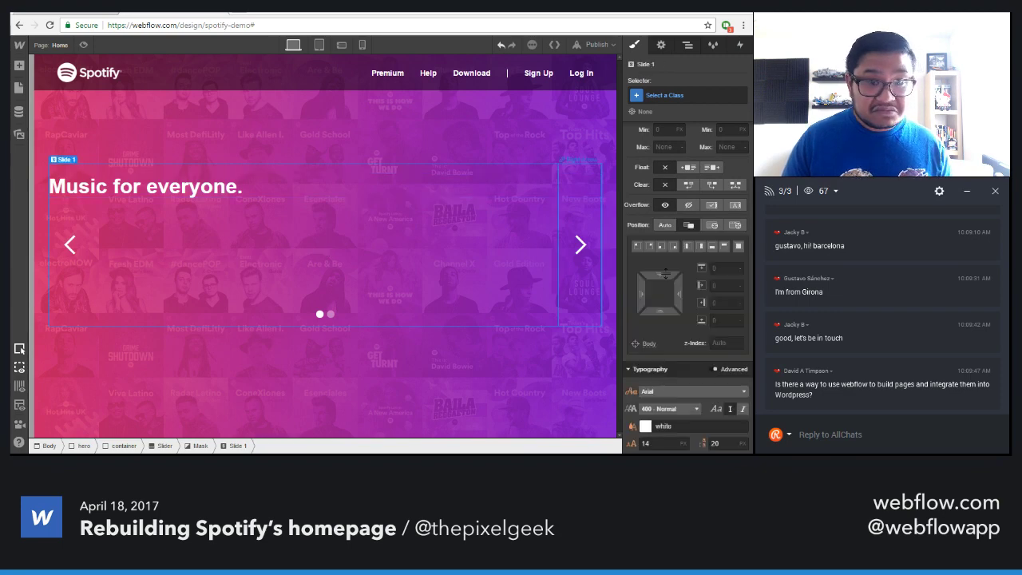
{"action": "scroll", "coordinate": [663, 270], "scroll_direction": "down", "scroll_amount": 3}
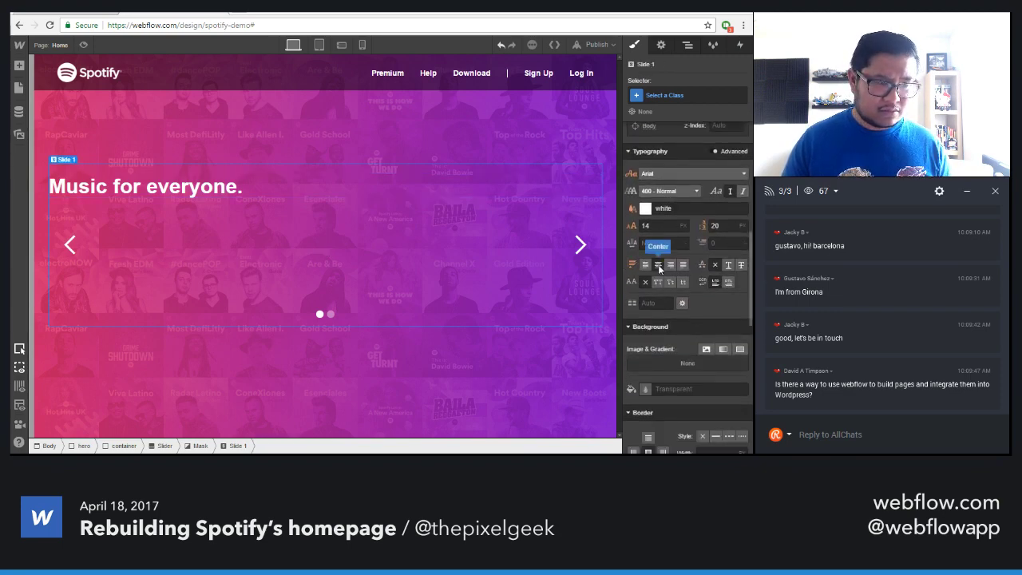
{"action": "left_click", "coordinate": [657, 264]}
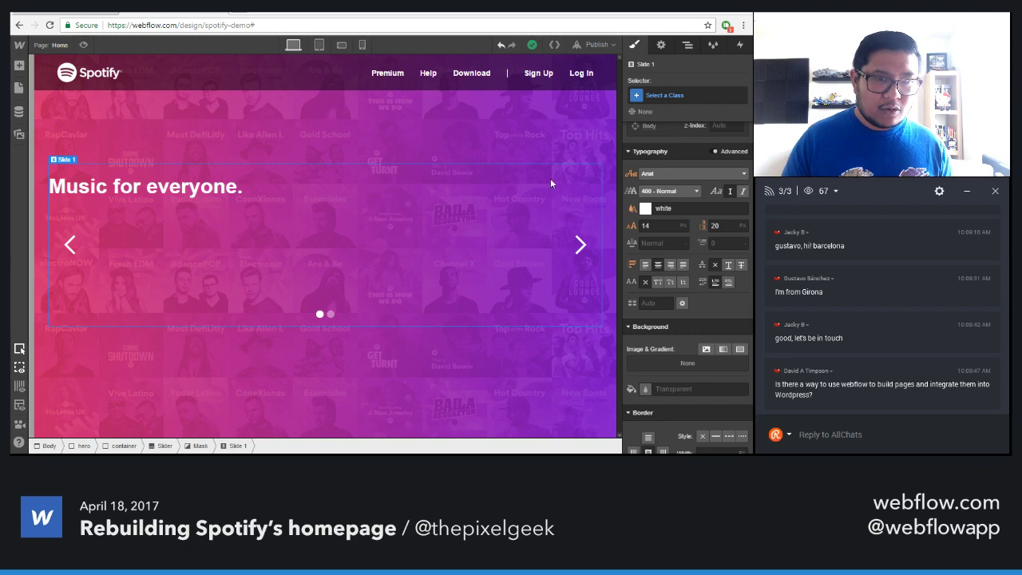
Give the "Music for everyone." heading a new class named "center"
{"action": "left_click", "coordinate": [686, 47]}
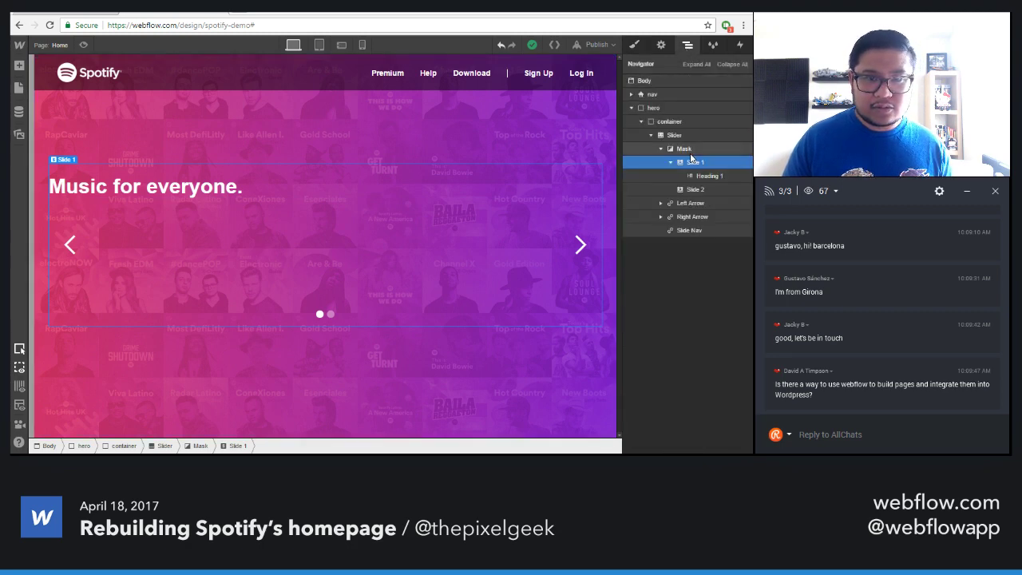
{"action": "left_click", "coordinate": [707, 176]}
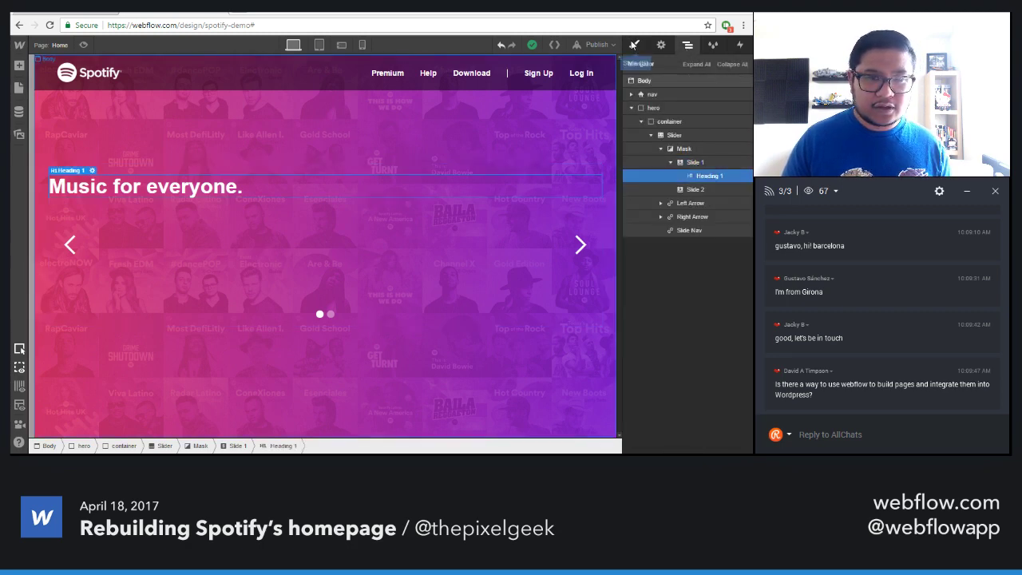
{"action": "left_click", "coordinate": [632, 45]}
{"action": "left_click", "coordinate": [665, 94]}
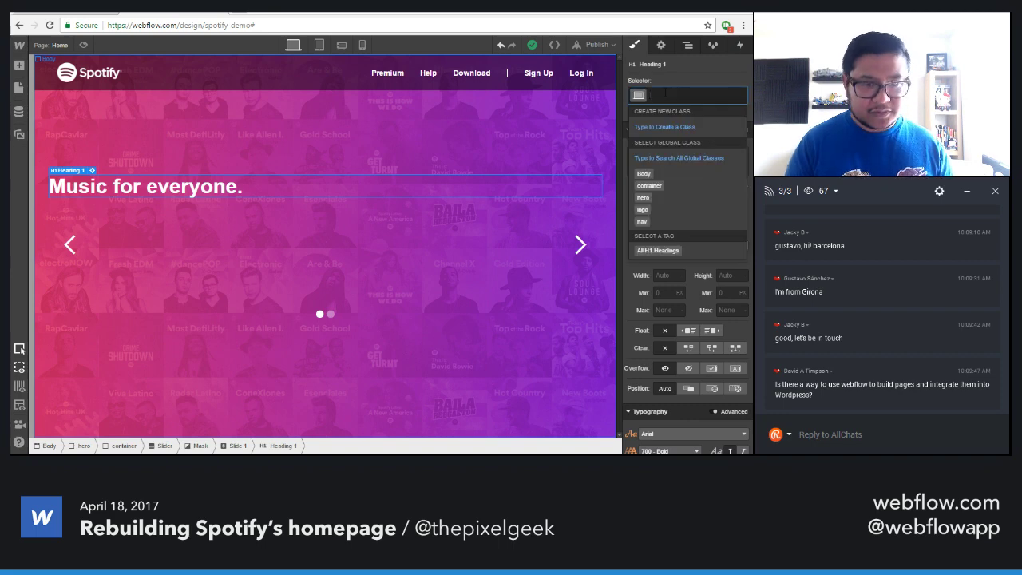
{"action": "type", "text": "center"}
{"action": "key", "text": "Return"}
{"action": "scroll", "coordinate": [673, 355], "scroll_direction": "down", "scroll_amount": 2}
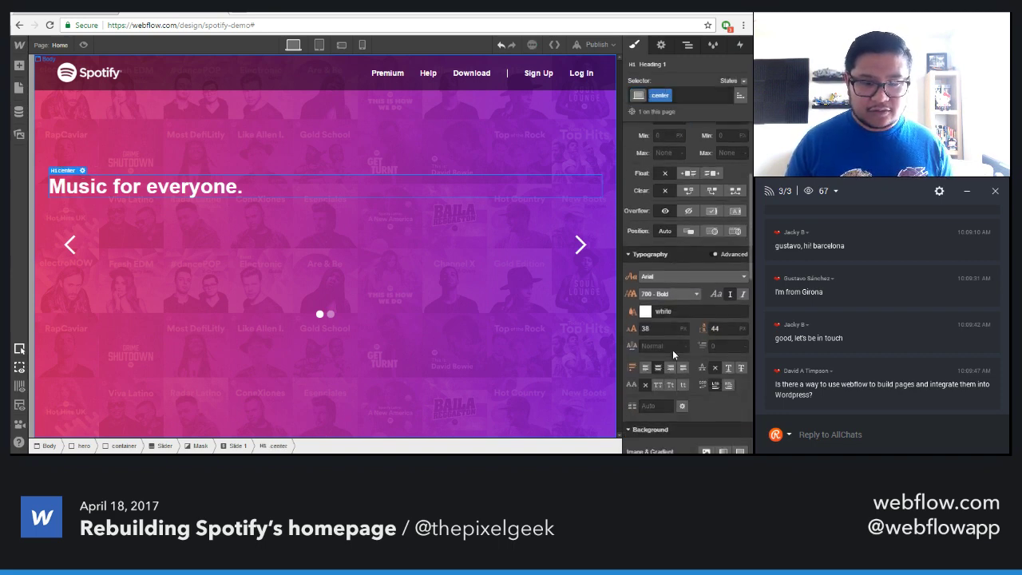
Center-align the text of the "Music for everyone." heading
{"action": "left_click", "coordinate": [659, 362]}
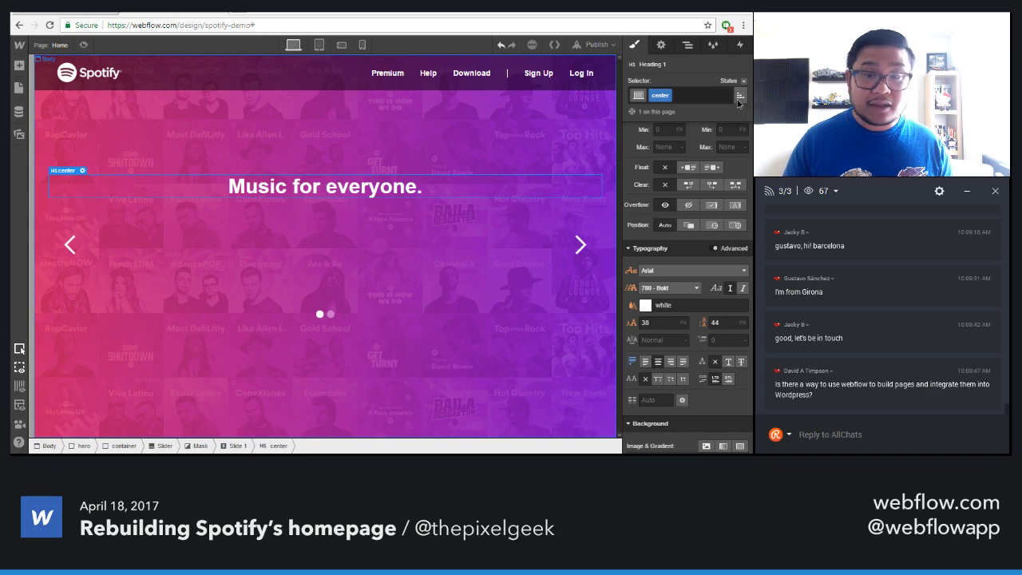
Set the All H1 Headings style to a font size of 50 px and a line height of 54 px
{"action": "left_click", "coordinate": [699, 95]}
{"action": "left_click", "coordinate": [684, 173]}
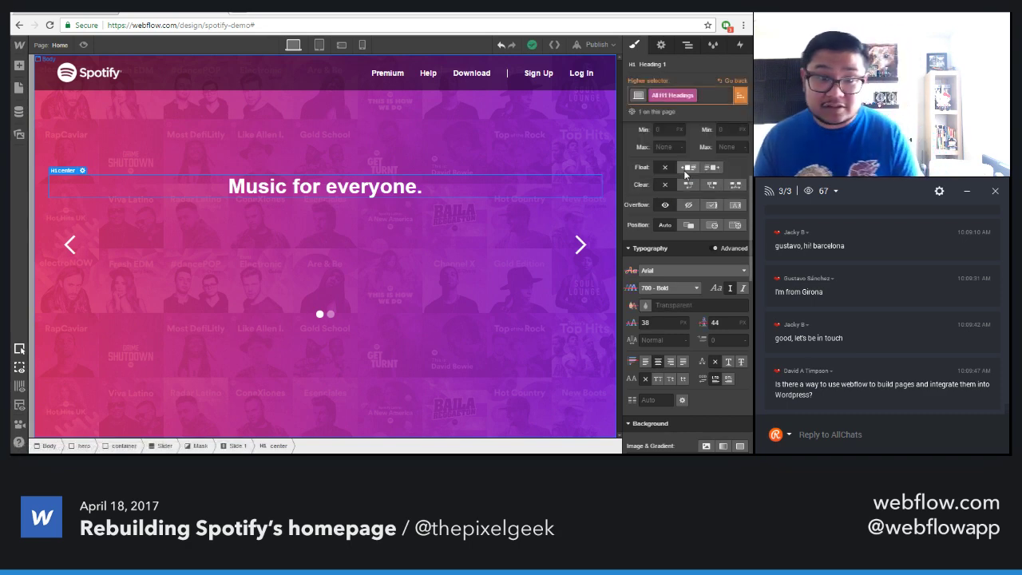
{"action": "left_click", "coordinate": [652, 324]}
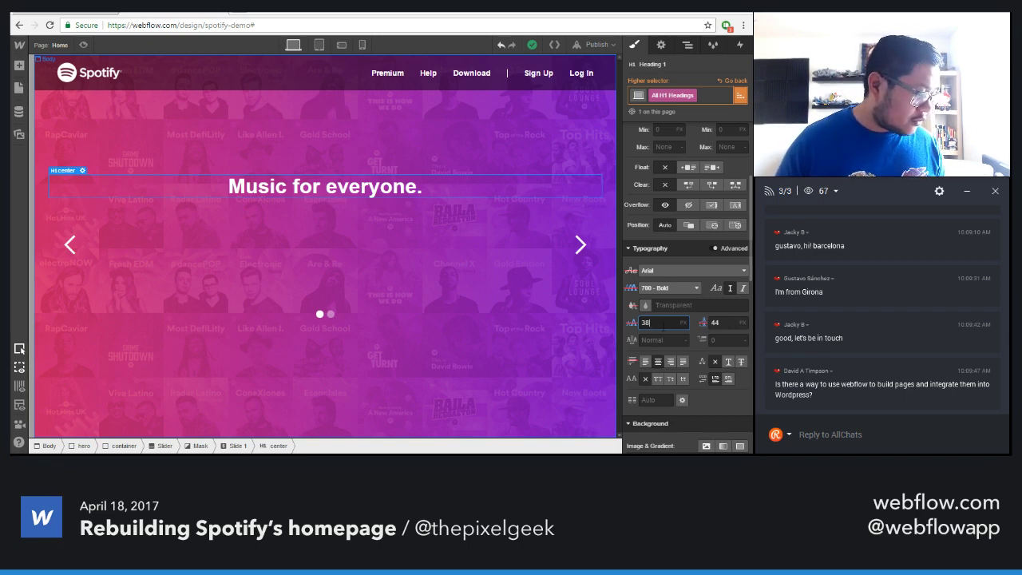
{"action": "key", "text": "shift+Up"}
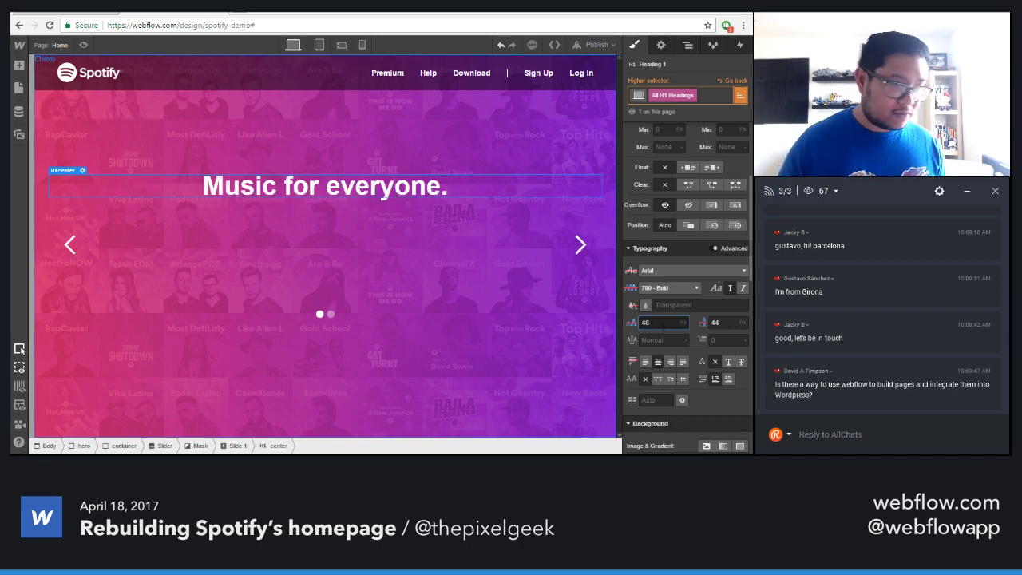
{"action": "key", "text": "Up"}
{"action": "key", "text": "Up"}
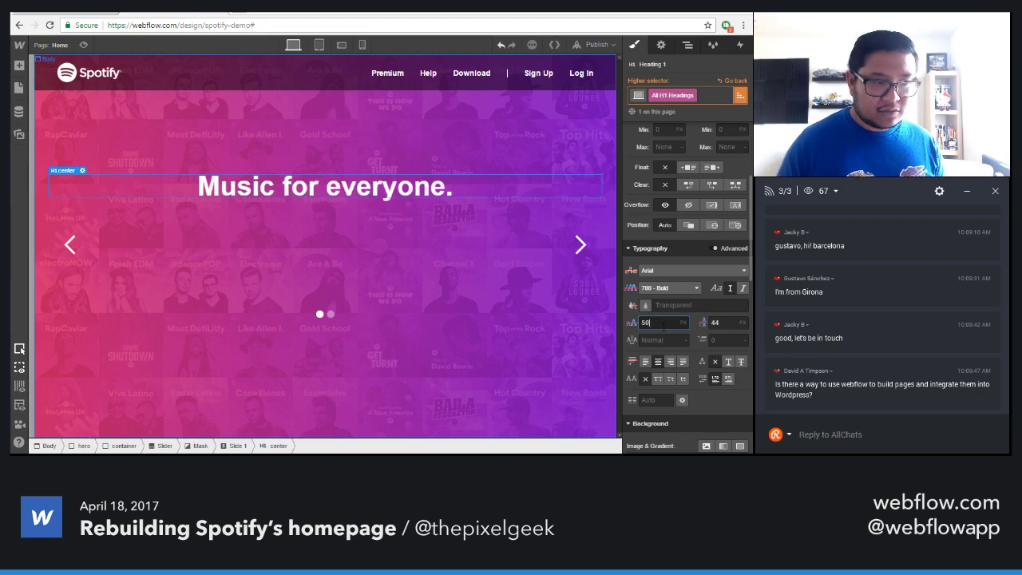
{"action": "key", "text": "Tab"}
{"action": "type", "text": "54"}
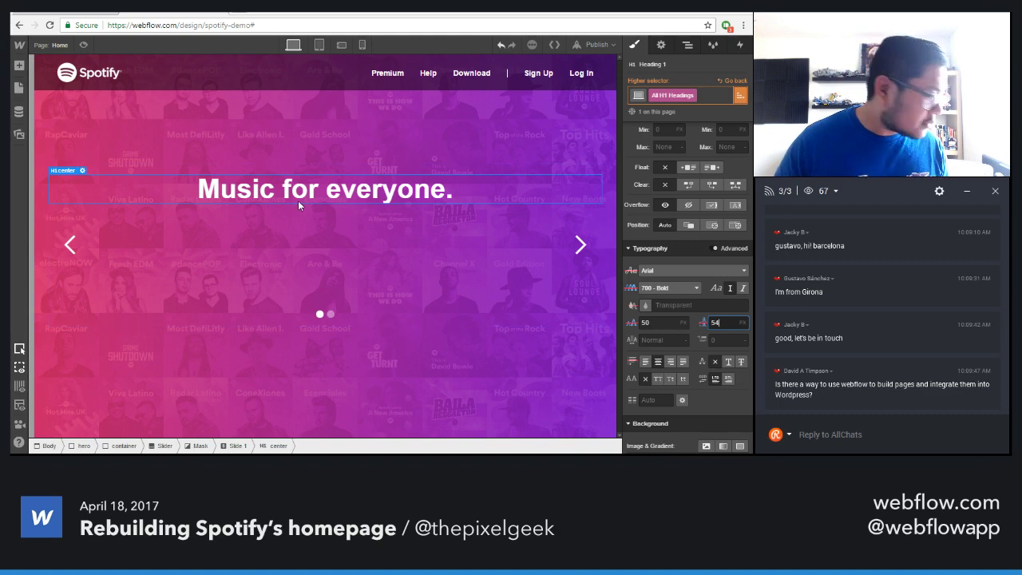
{"action": "left_click", "coordinate": [395, 191]}
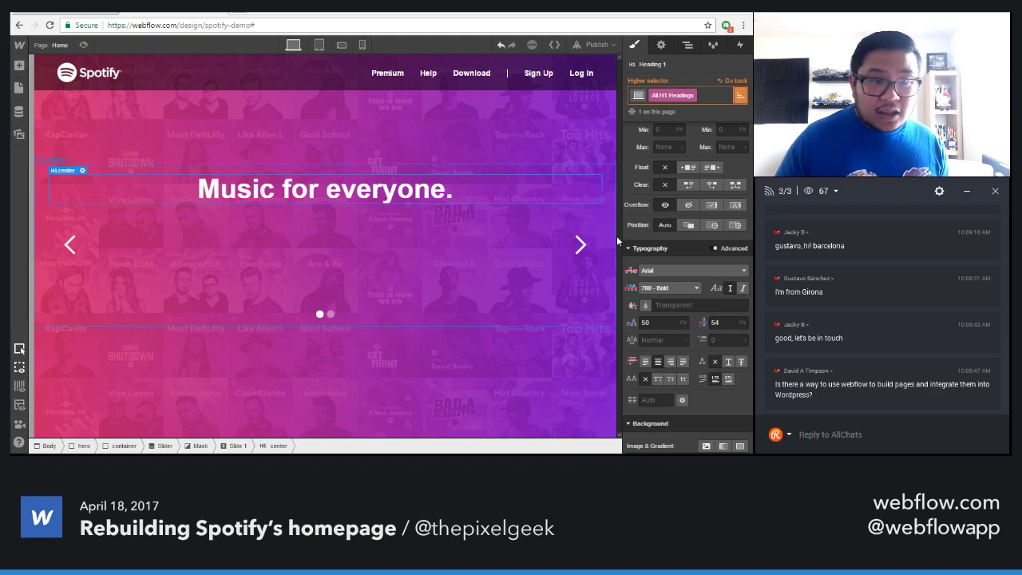
Set the top and bottom margins of All H1 Headings to 0 and return to the heading's "center" class
{"action": "scroll", "coordinate": [687, 191], "scroll_direction": "up", "scroll_amount": 3}
{"action": "left_click", "coordinate": [686, 185]}
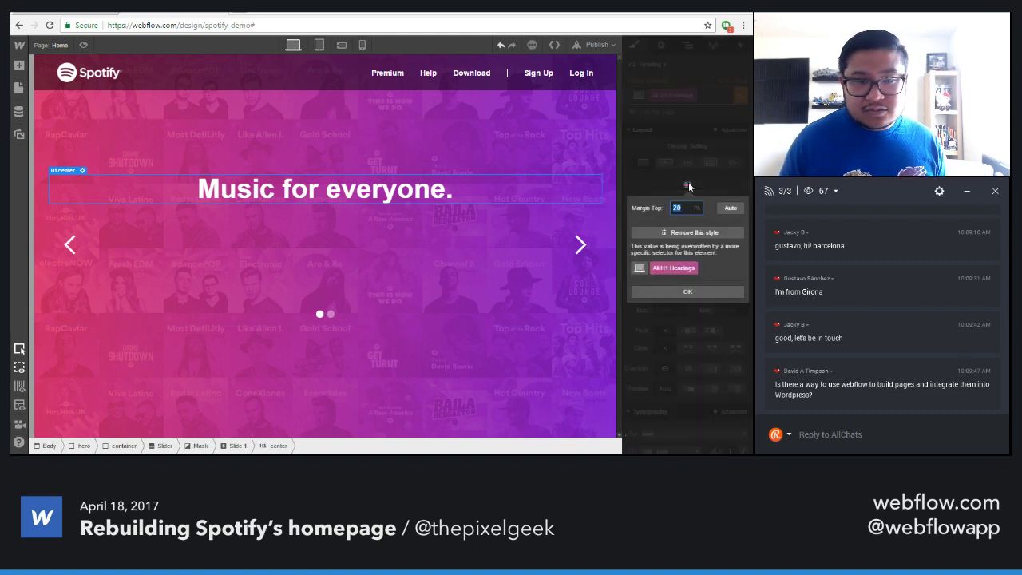
{"action": "type", "text": "0"}
{"action": "key", "text": "Return"}
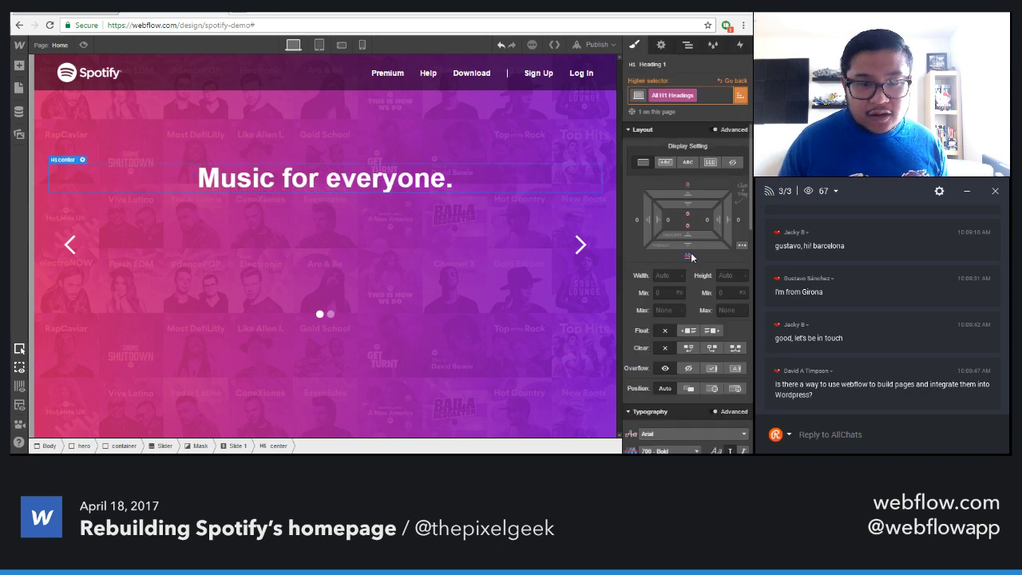
{"action": "left_click", "coordinate": [689, 254]}
{"action": "type", "text": "0"}
{"action": "key", "text": "Return"}
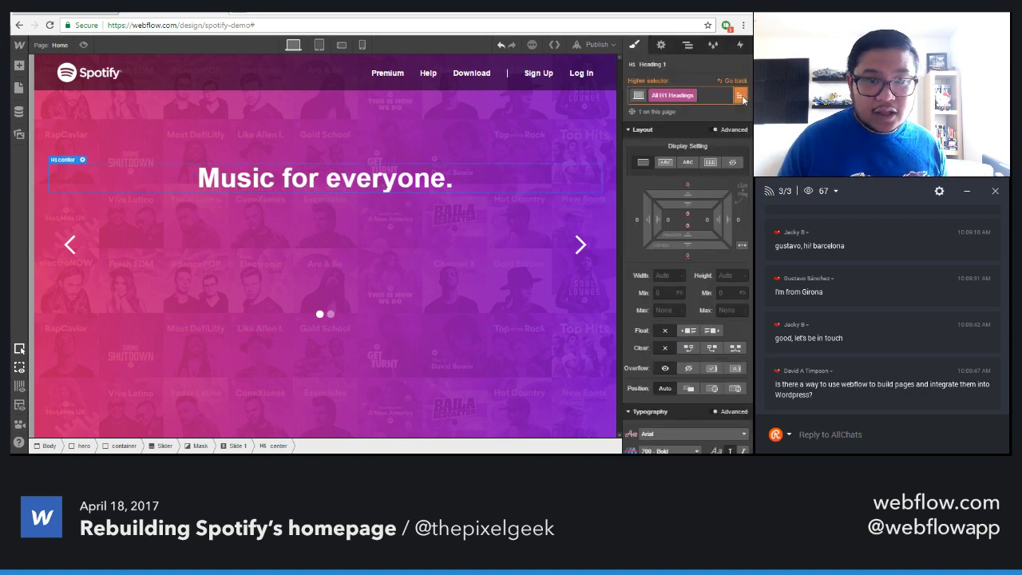
{"action": "left_click", "coordinate": [690, 95]}
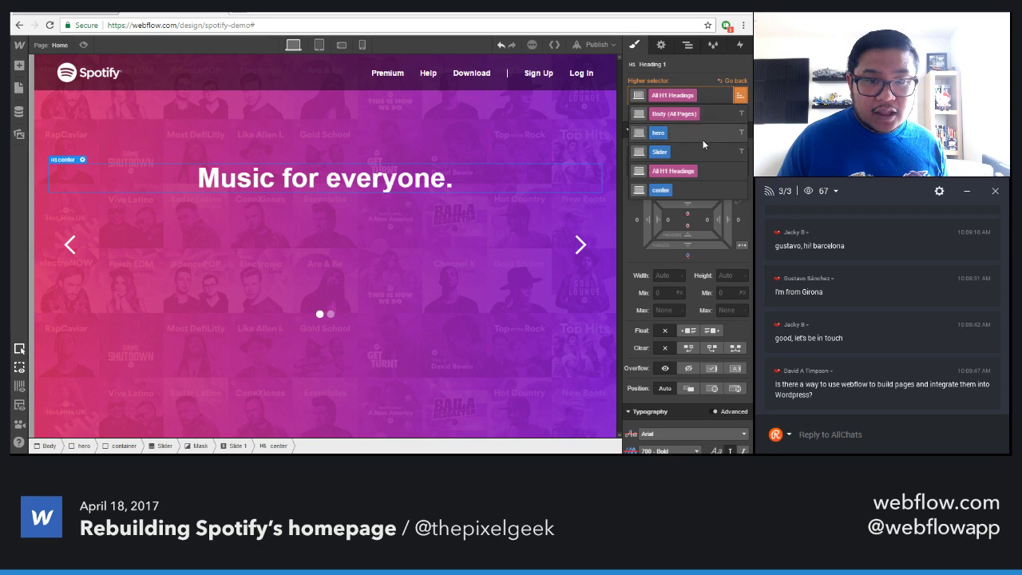
{"action": "left_click", "coordinate": [678, 192]}
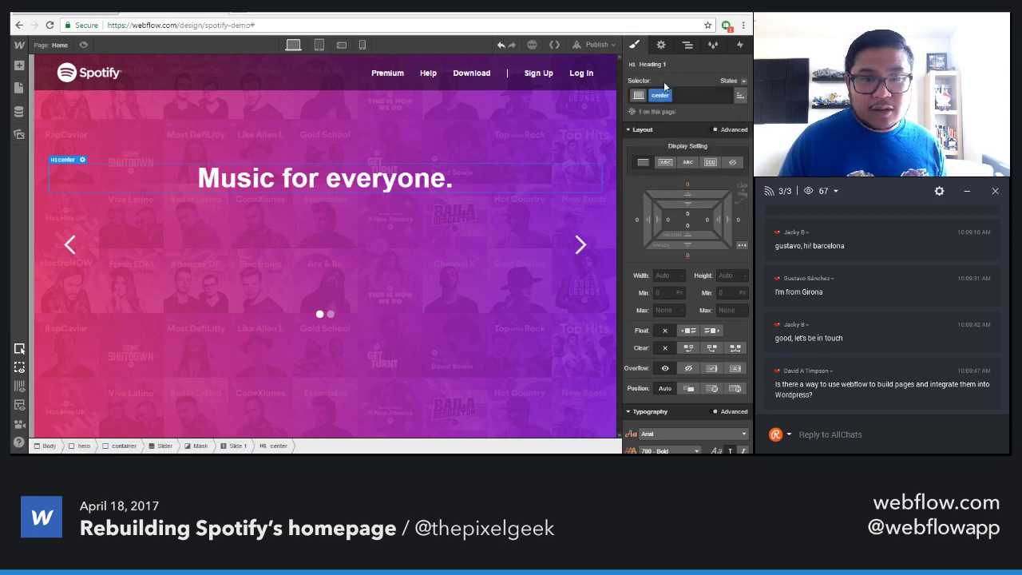
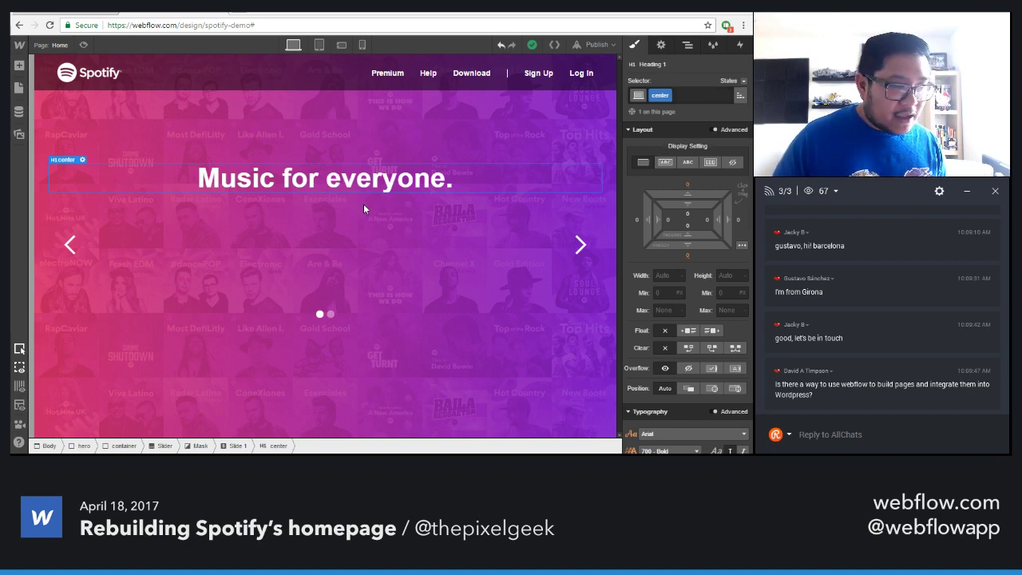
Add a div block below the heading in Slide 1 and give it the class "button row"
{"action": "key", "text": "a"}
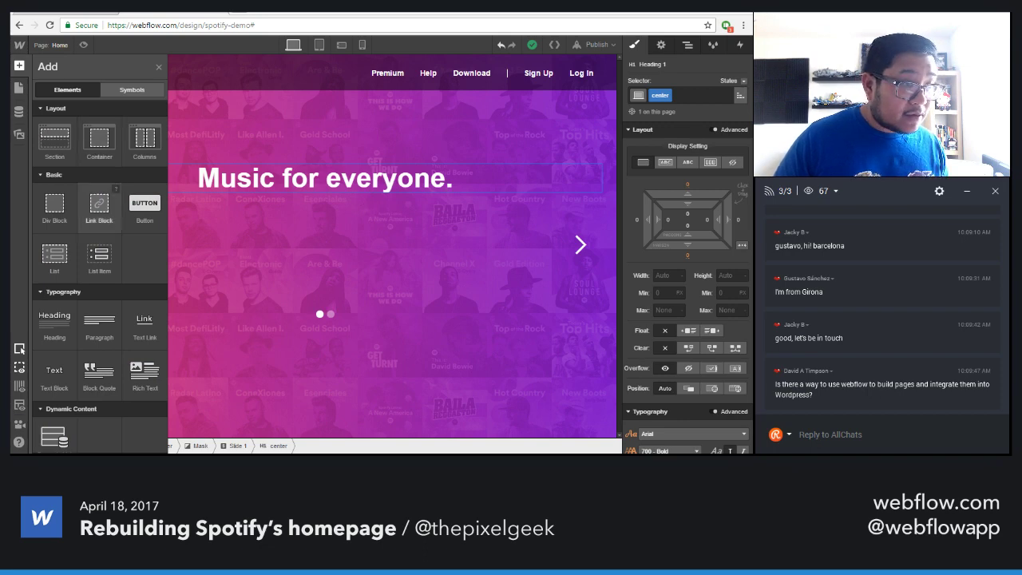
{"action": "left_click", "coordinate": [331, 226]}
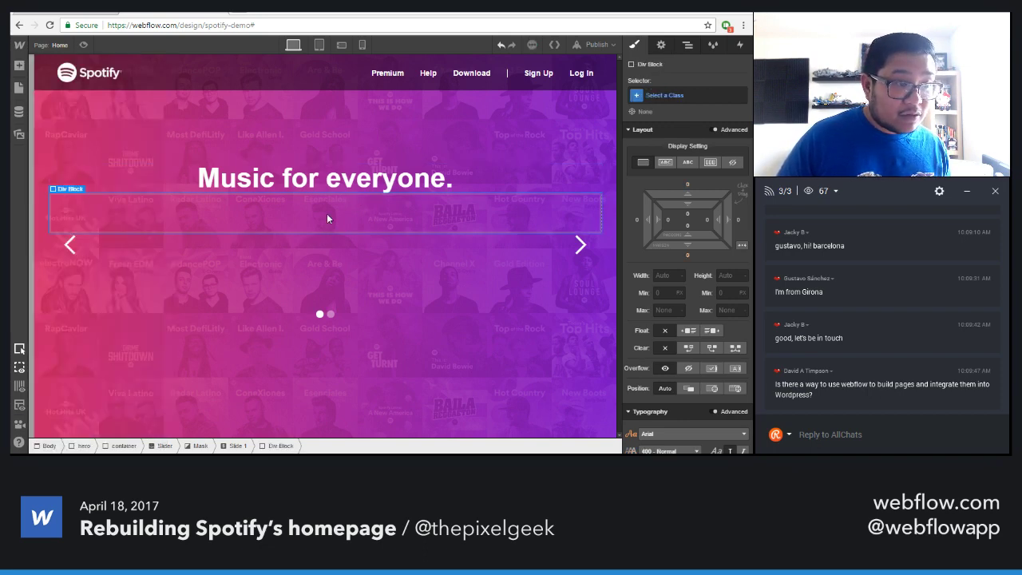
{"action": "left_click", "coordinate": [663, 95]}
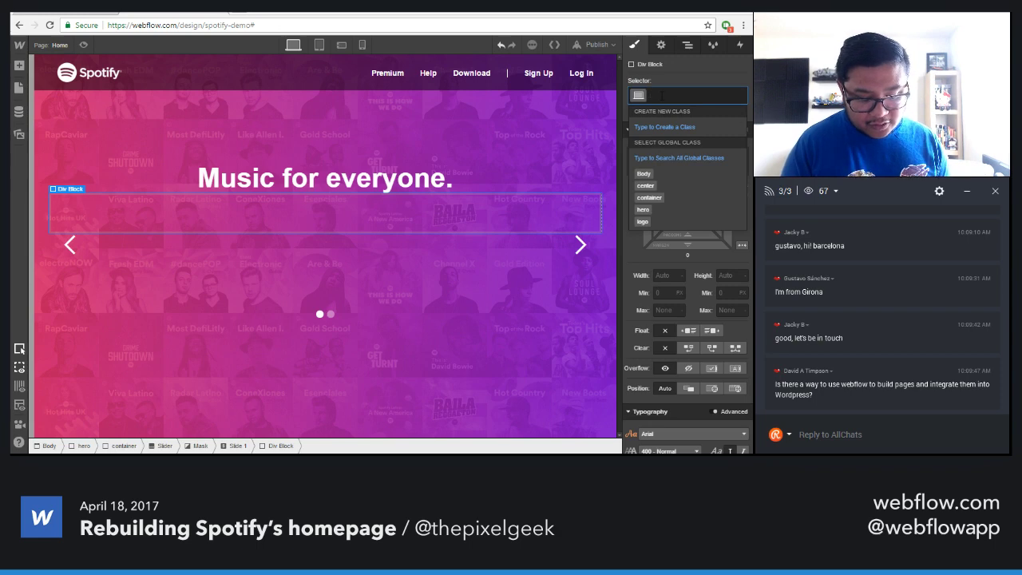
{"action": "type", "text": "button row"}
{"action": "key", "text": "Return"}
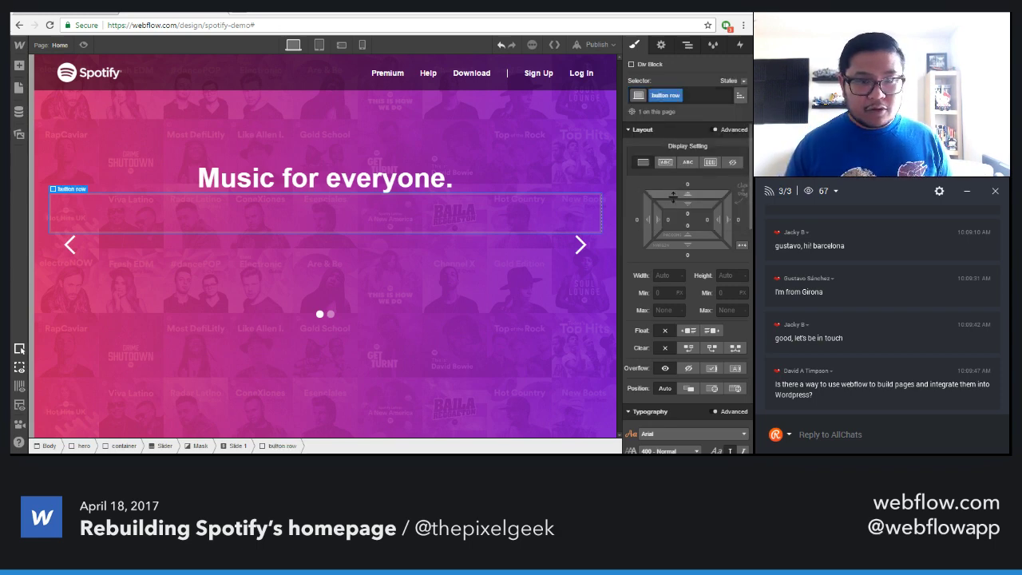
Give the button row a top margin of 25 px and place a button inside it
{"action": "left_click_drag", "start_coordinate": [674, 186], "coordinate": [670, 151]}
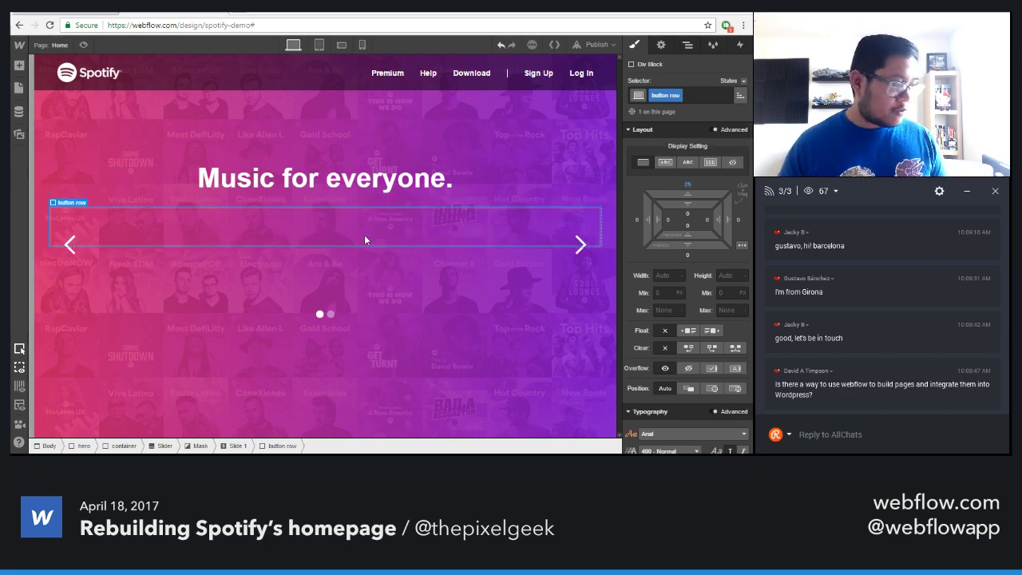
{"action": "key", "text": "a"}
{"action": "left_click_drag", "start_coordinate": [146, 206], "coordinate": [287, 227]}
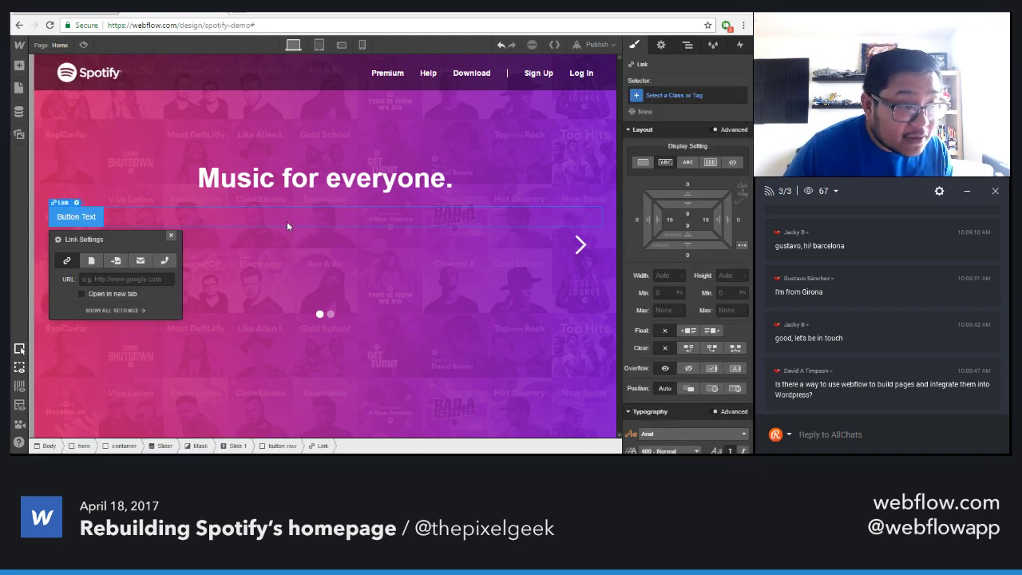
{"action": "left_click", "coordinate": [171, 236]}
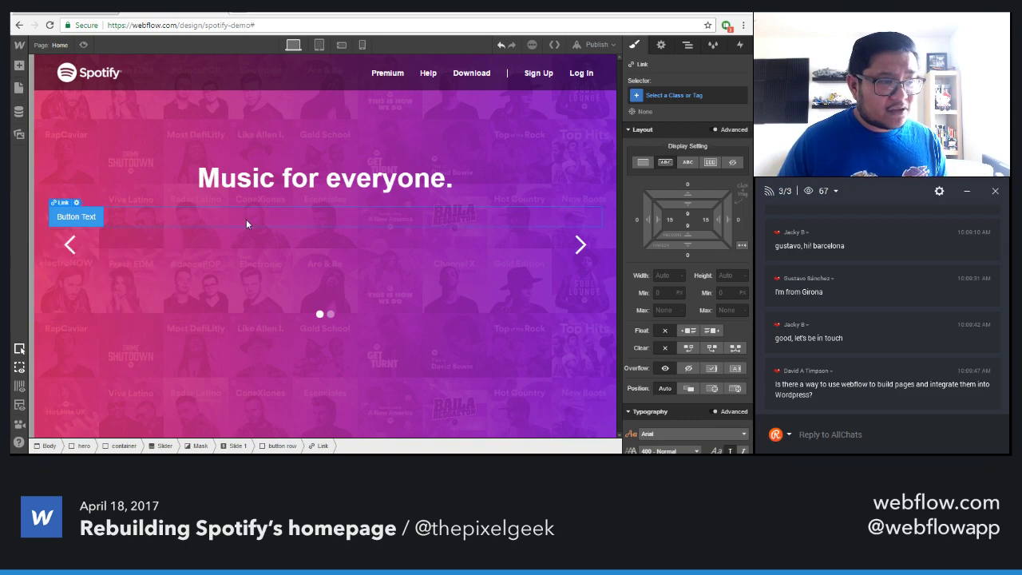
Center the button by adding the combo class "center" to the button row, and compare its text alignment with the heading's
{"action": "left_click", "coordinate": [247, 219]}
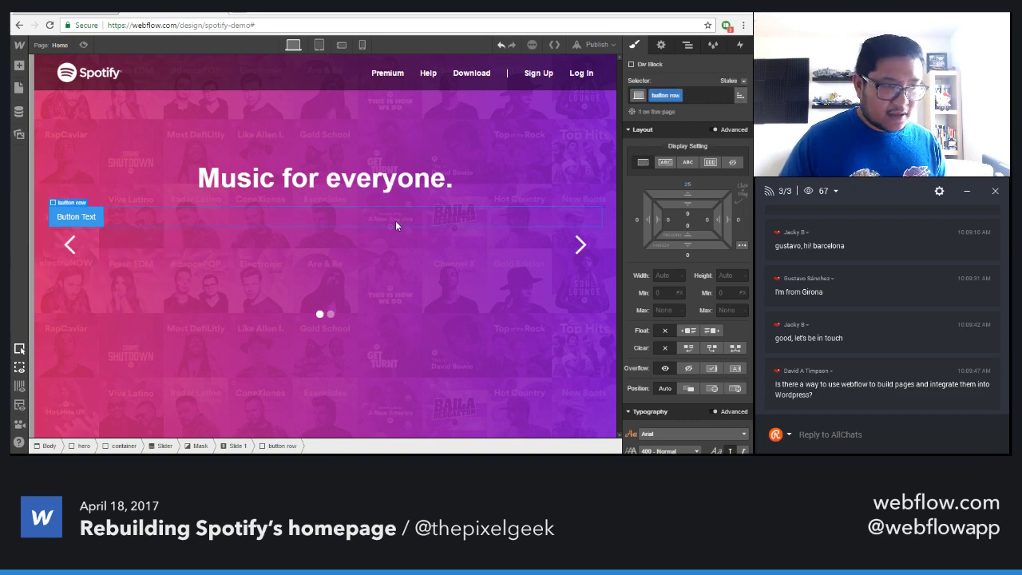
{"action": "left_click", "coordinate": [705, 96]}
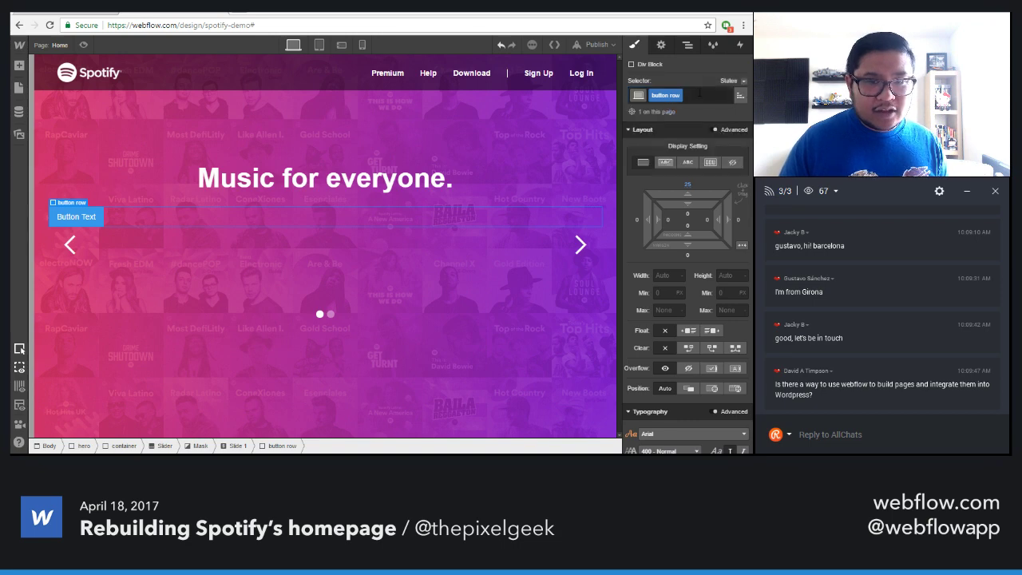
{"action": "left_click", "coordinate": [699, 96]}
{"action": "type", "text": "center"}
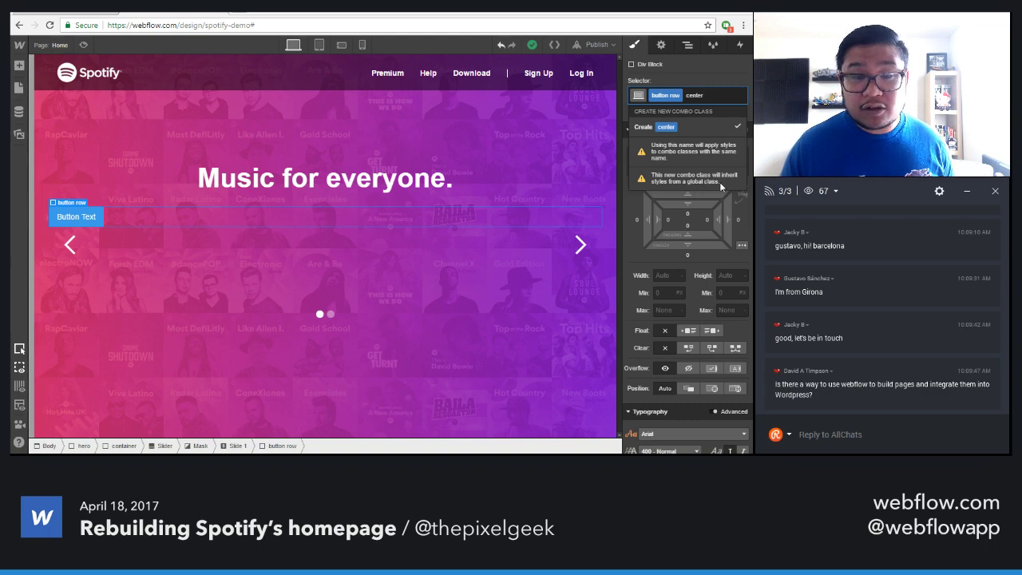
{"action": "key", "text": "BackSpace"}
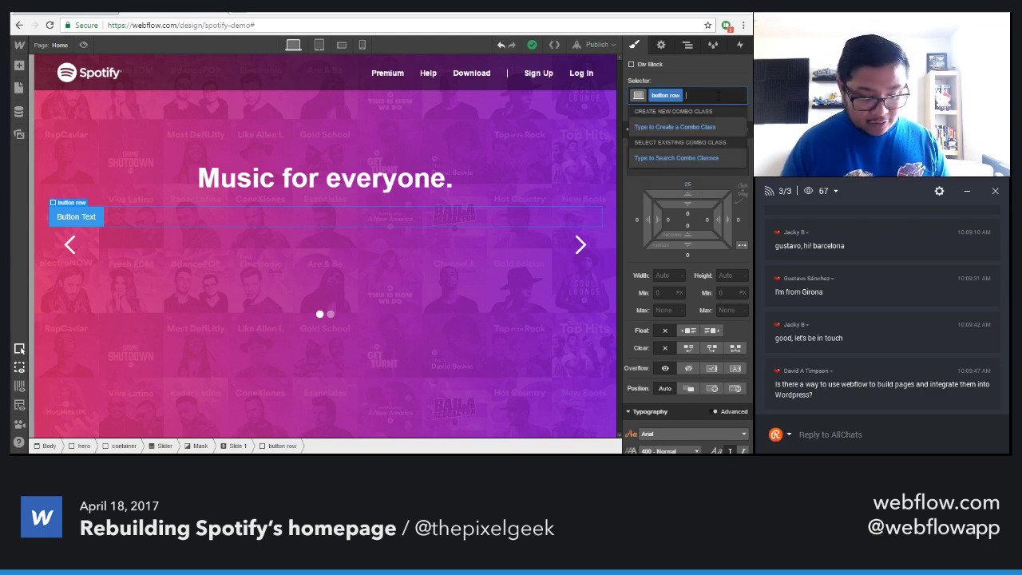
{"action": "left_click", "coordinate": [645, 156]}
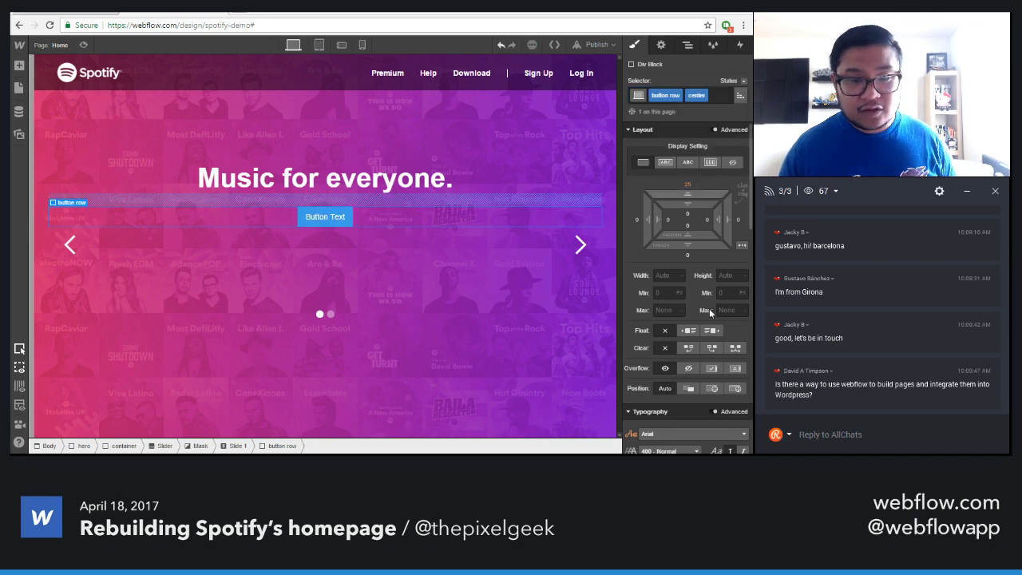
{"action": "scroll", "coordinate": [709, 308], "scroll_direction": "down", "scroll_amount": 3}
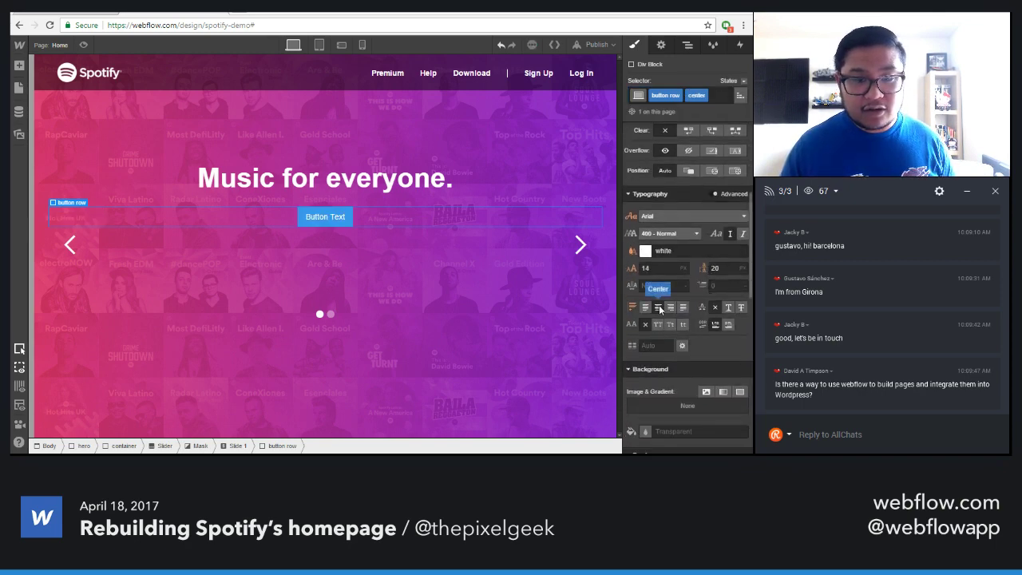
{"action": "left_click", "coordinate": [393, 186]}
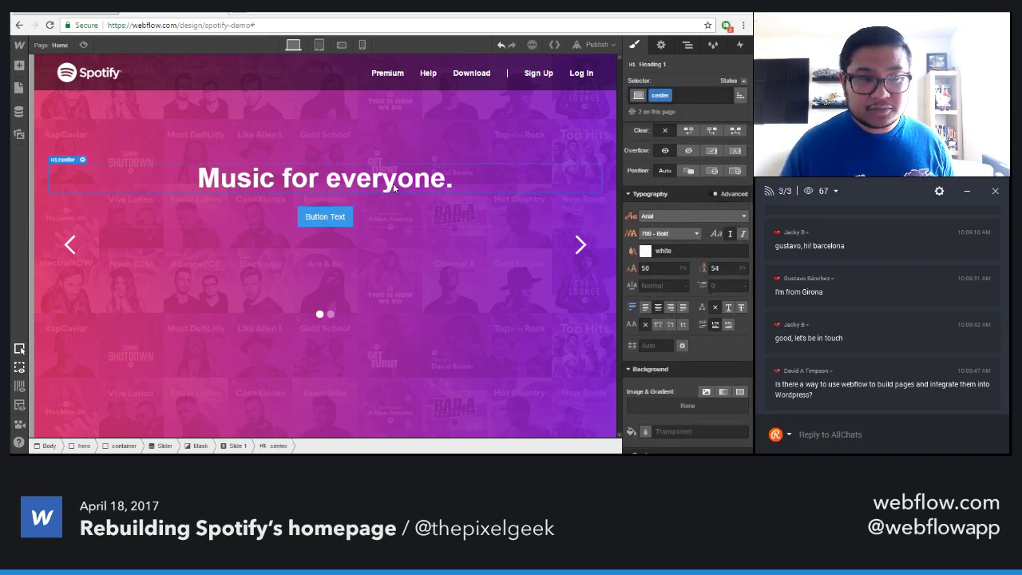
Set the button's background color to the Blue Violet swatch
{"action": "left_click", "coordinate": [338, 216]}
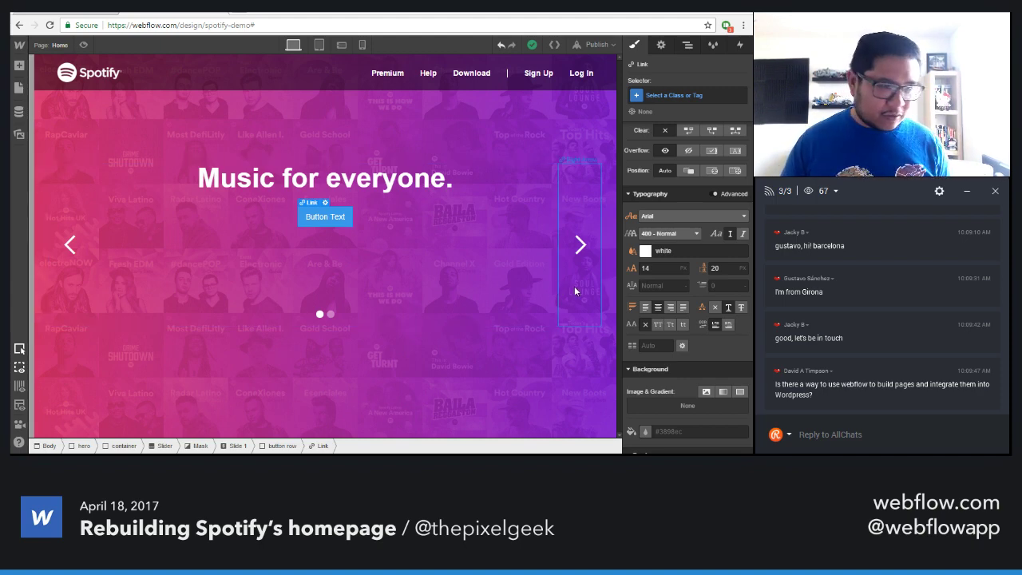
{"action": "scroll", "coordinate": [719, 360], "scroll_direction": "down", "scroll_amount": 3}
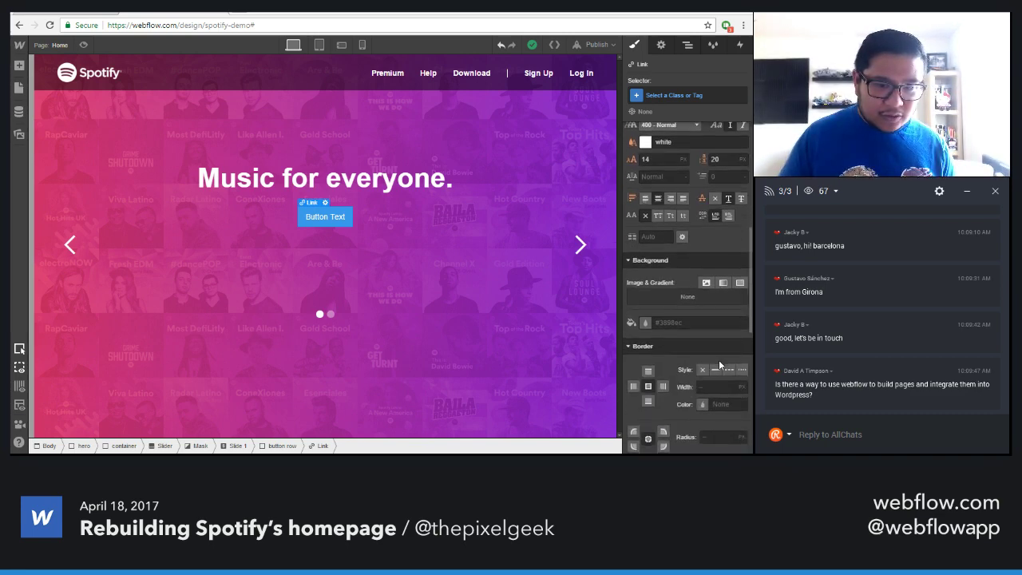
{"action": "left_click", "coordinate": [646, 322]}
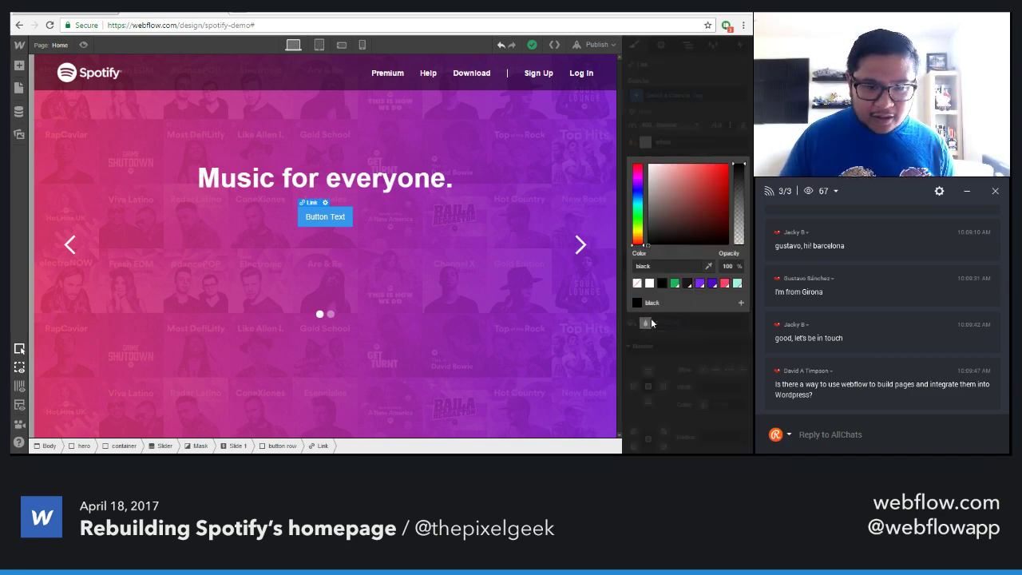
{"action": "left_click", "coordinate": [699, 283]}
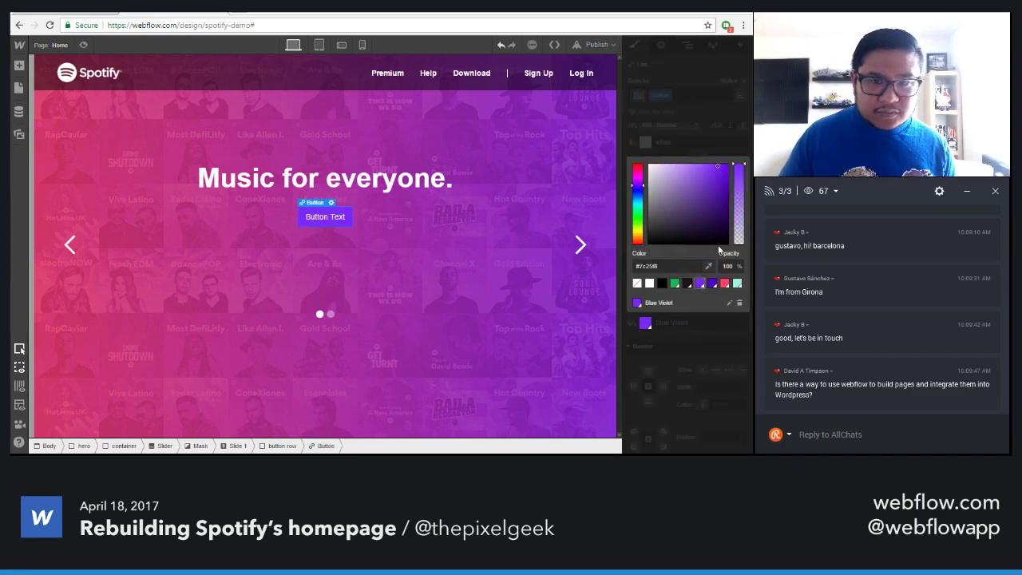
{"action": "left_click", "coordinate": [733, 135]}
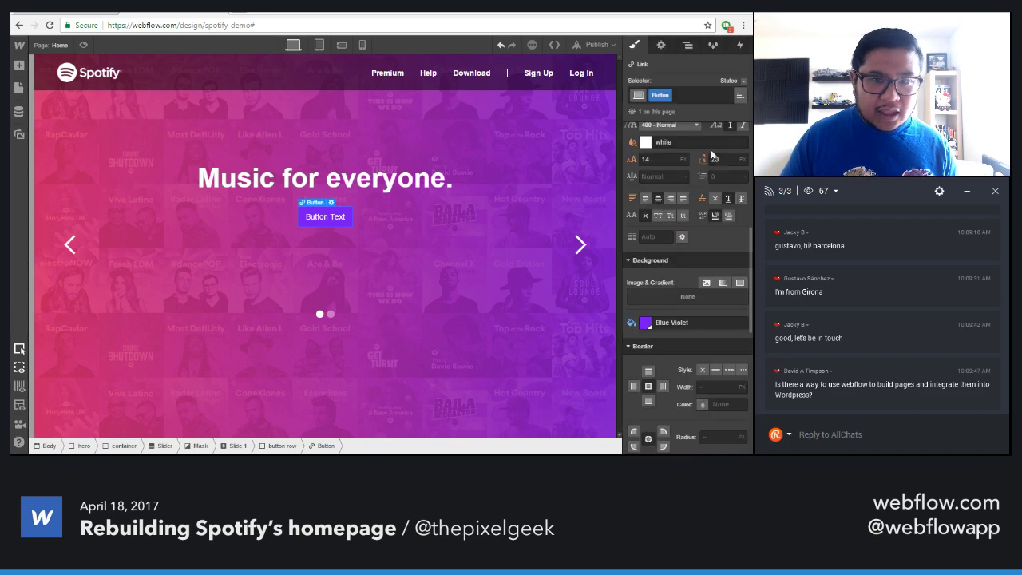
Set the background color of the button's Hover state to the Medium Blue swatch
{"action": "left_click", "coordinate": [743, 83]}
{"action": "left_click", "coordinate": [722, 102]}
{"action": "left_click", "coordinate": [679, 323]}
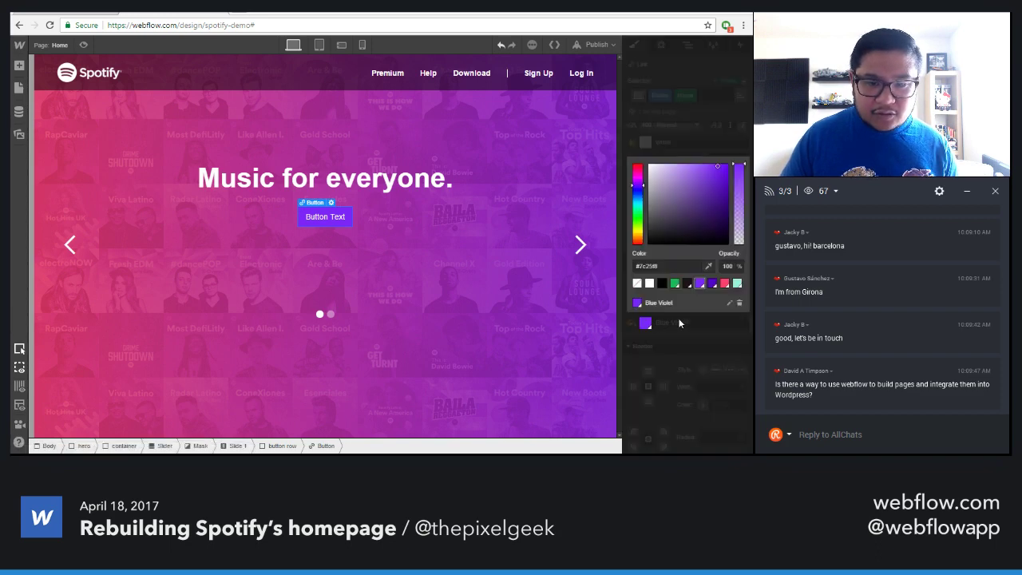
{"action": "left_click", "coordinate": [708, 283]}
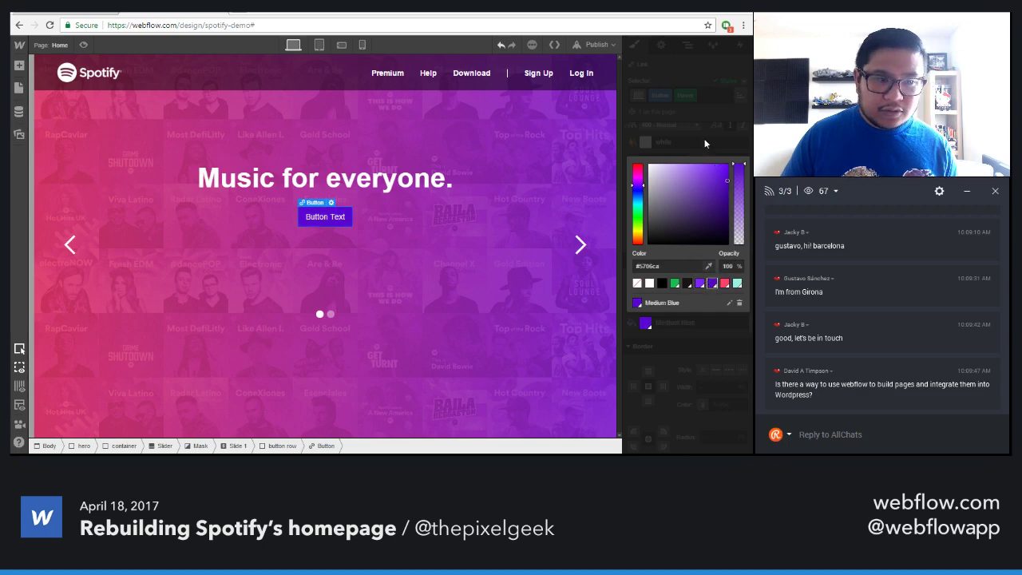
{"action": "left_click", "coordinate": [719, 120]}
{"action": "left_click", "coordinate": [742, 80]}
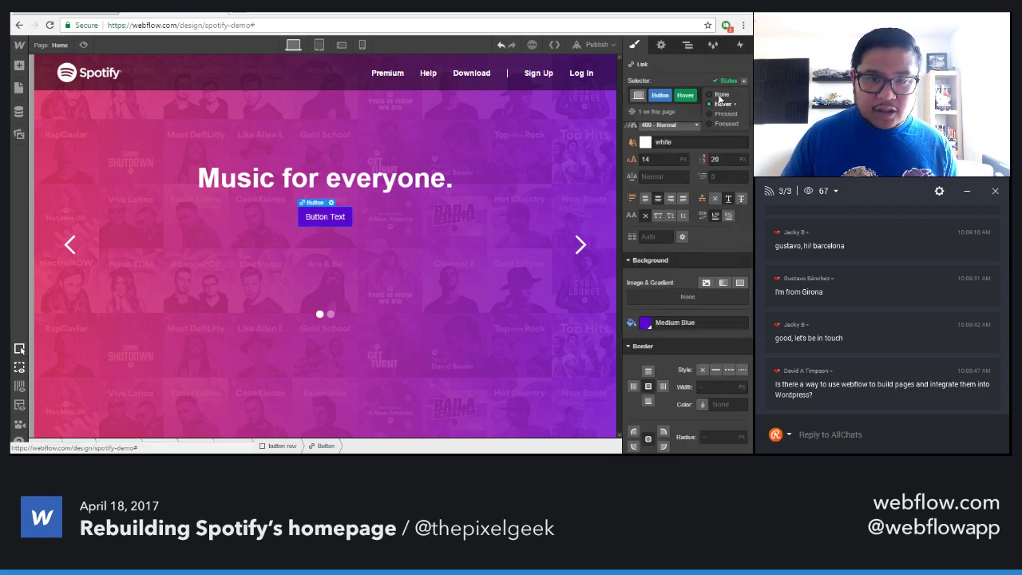
Return the button to its None state and add a Background Color transition of 200 ms with ease easing
{"action": "left_click", "coordinate": [721, 96]}
{"action": "scroll", "coordinate": [711, 334], "scroll_direction": "down", "scroll_amount": 3}
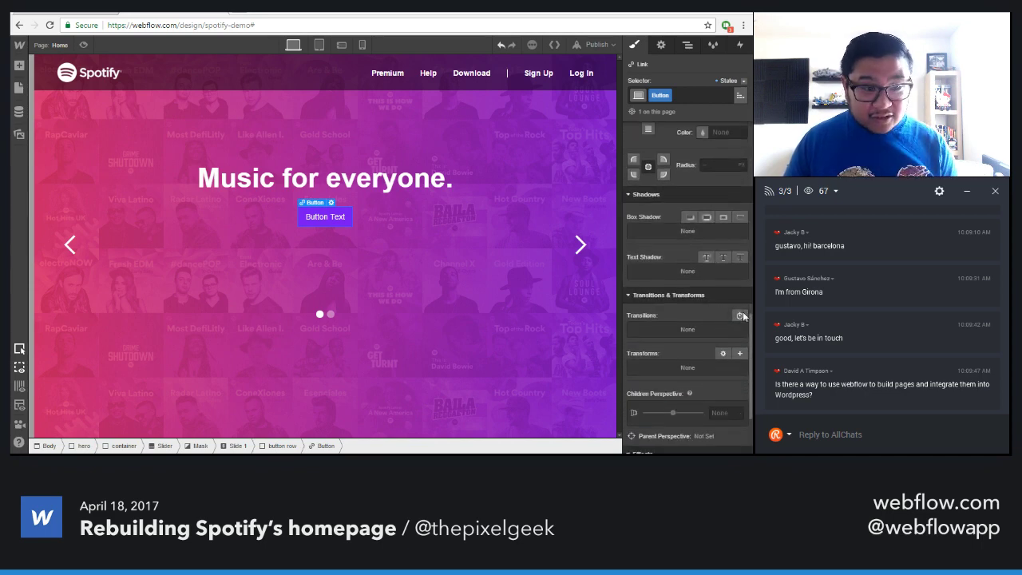
{"action": "left_click", "coordinate": [738, 314]}
{"action": "left_click", "coordinate": [671, 365]}
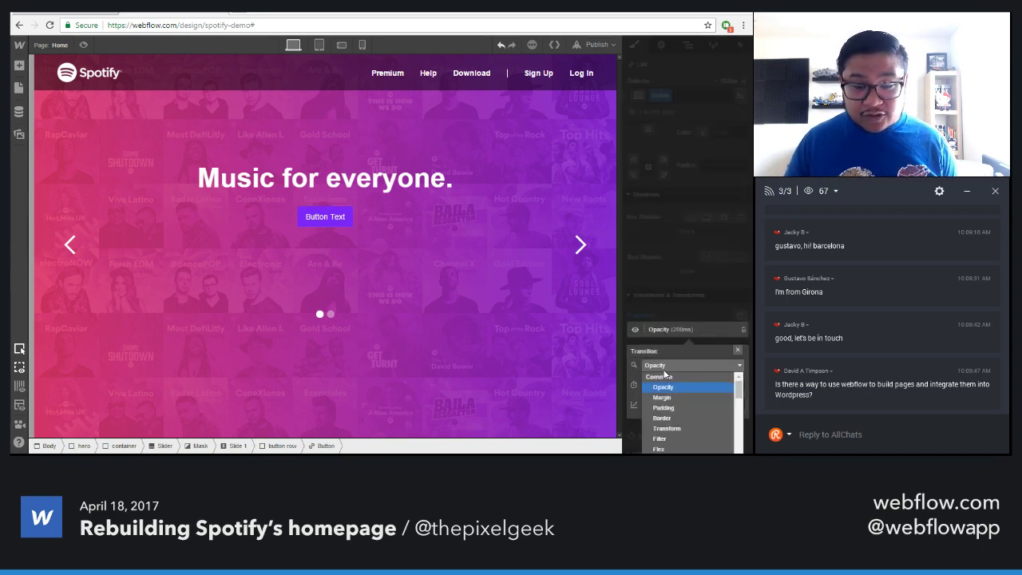
{"action": "scroll", "coordinate": [676, 432], "scroll_direction": "down", "scroll_amount": 2}
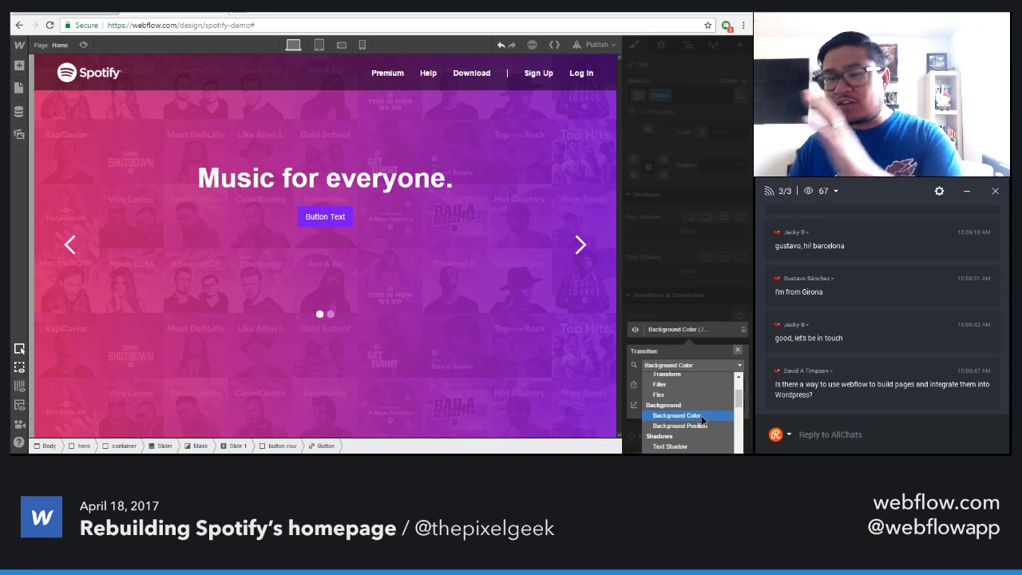
{"action": "left_click", "coordinate": [701, 415]}
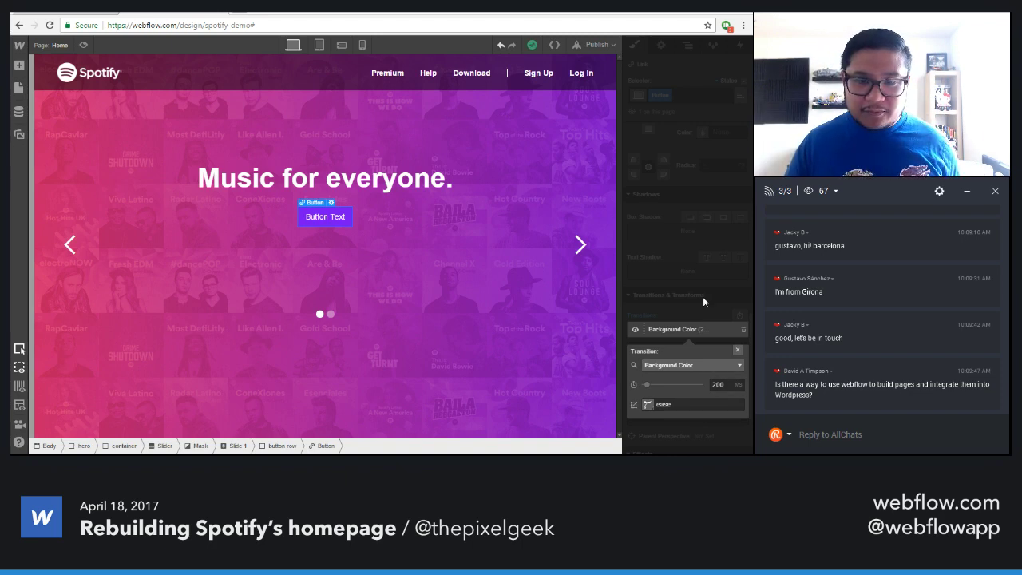
Preview the Ease curve in the transition's easing editor, leaving the transition settings as they are
{"action": "left_click", "coordinate": [647, 405]}
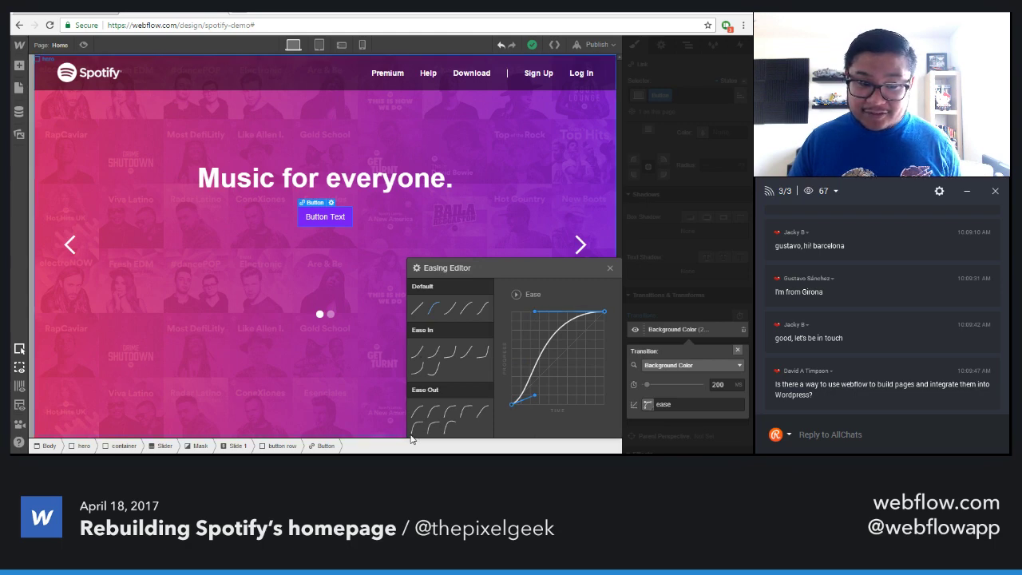
{"action": "left_click", "coordinate": [516, 295]}
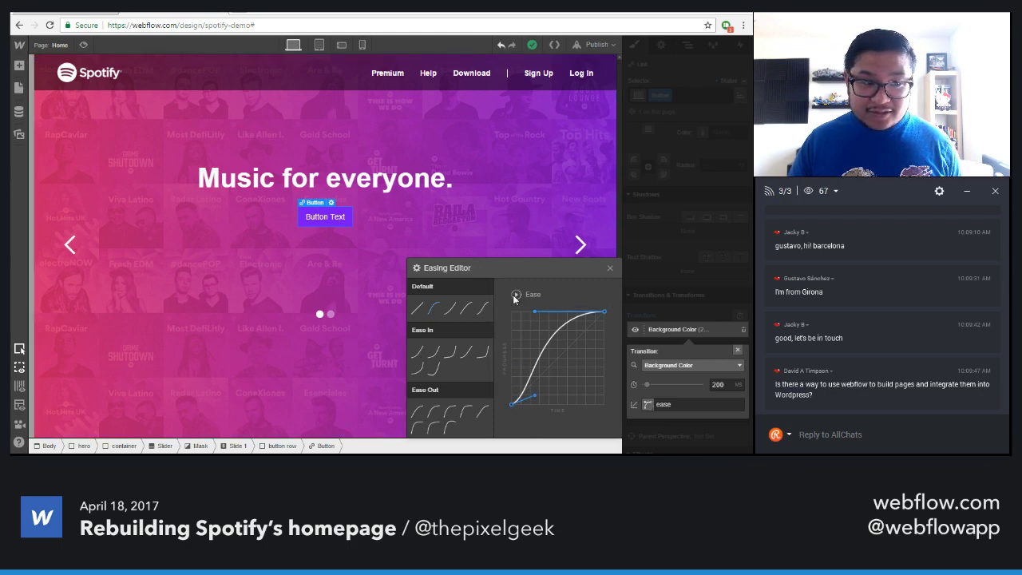
{"action": "left_click", "coordinate": [515, 296]}
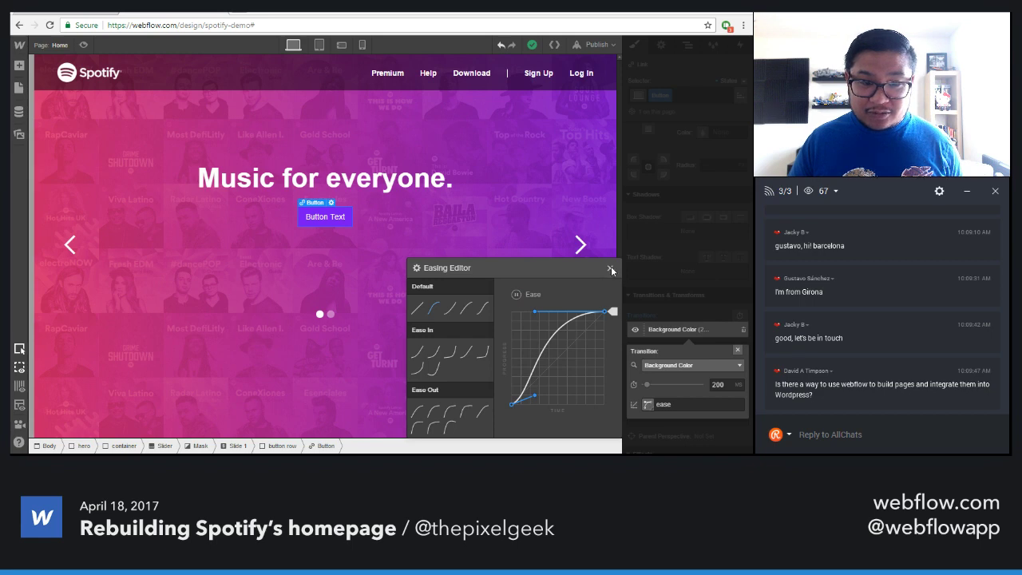
{"action": "left_click", "coordinate": [611, 270]}
{"action": "left_click", "coordinate": [738, 351]}
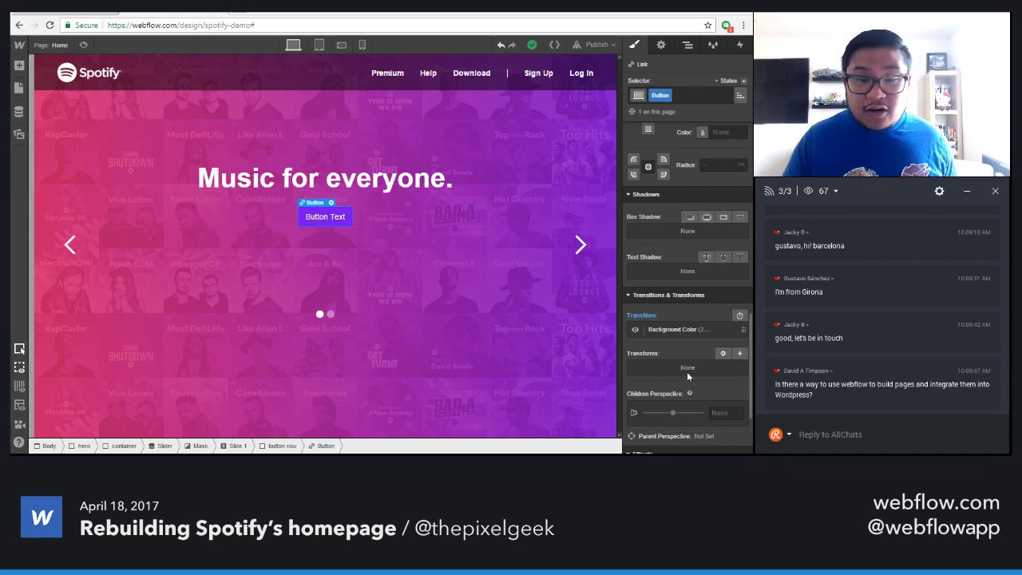
Round the button's corners with a border radius of 30 px
{"action": "scroll", "coordinate": [689, 371], "scroll_direction": "up", "scroll_amount": 5}
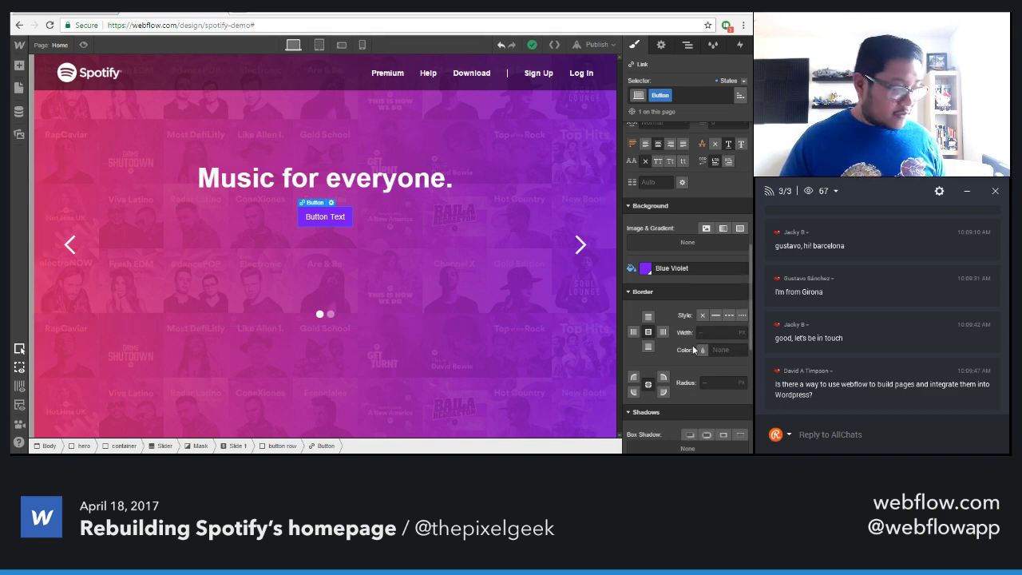
{"action": "left_click", "coordinate": [712, 385]}
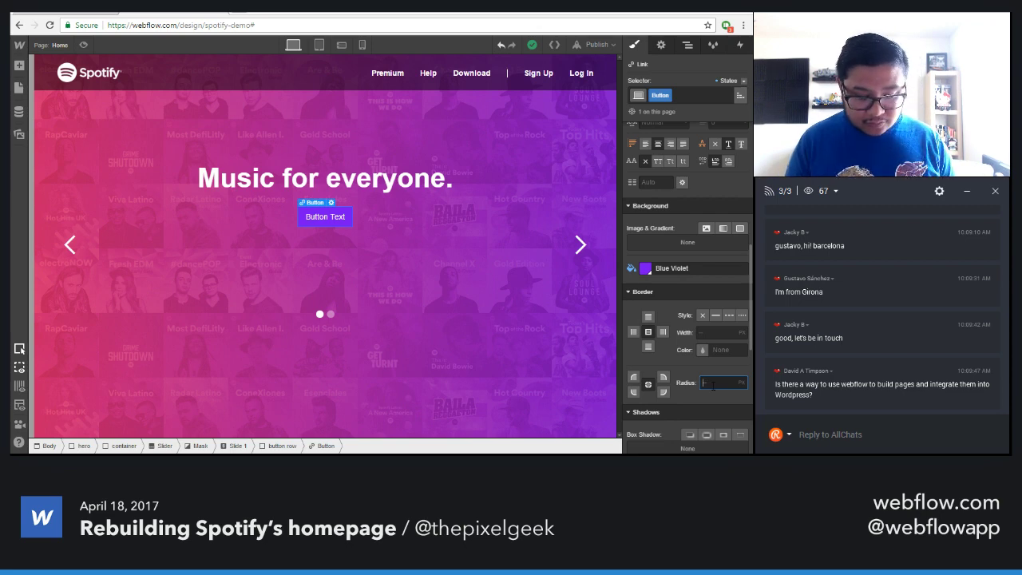
{"action": "type", "text": "25"}
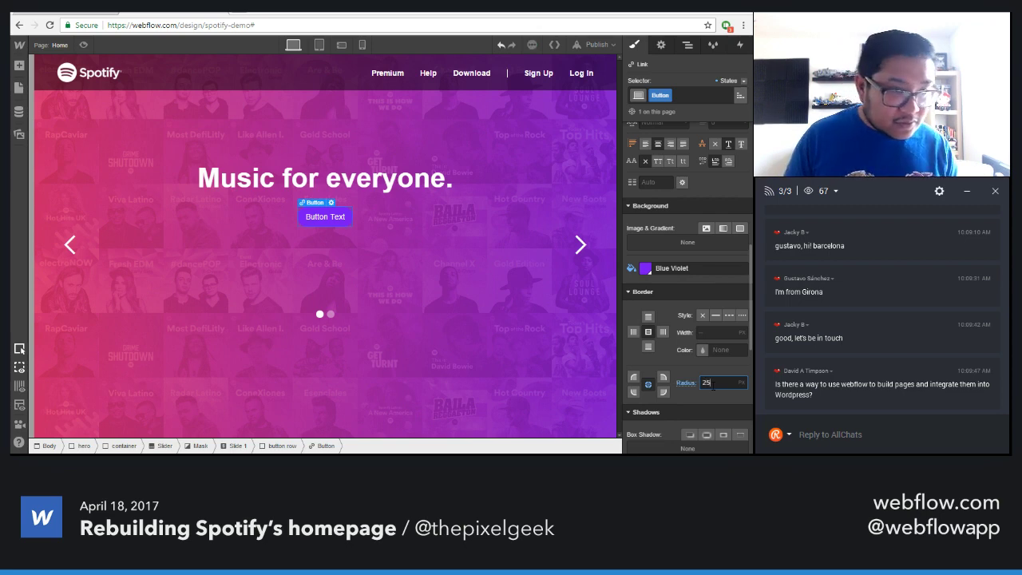
{"action": "key", "text": "BackSpace"}
{"action": "type", "text": "9"}
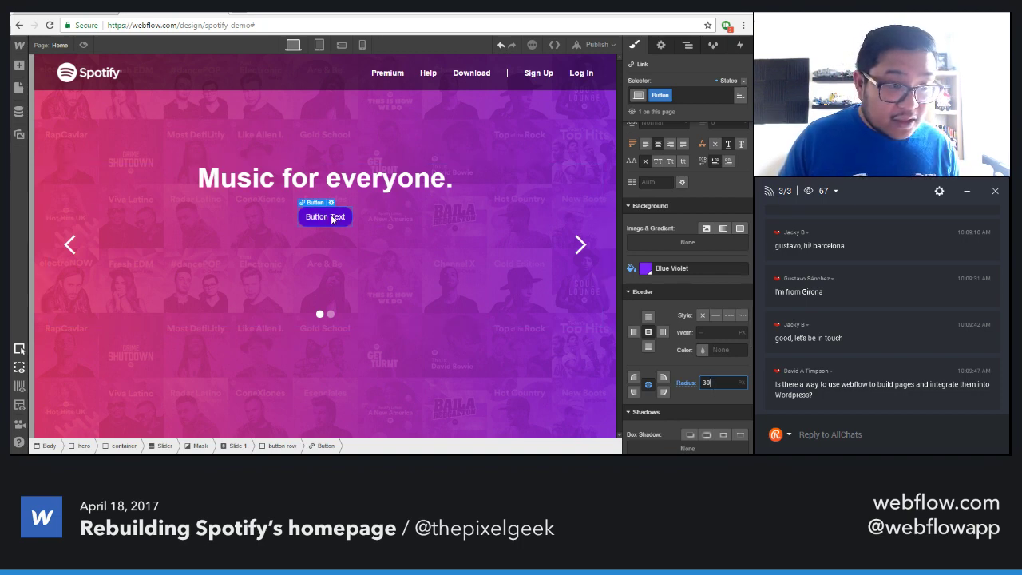
Set the button's font weight to 700 - Bold and its text to all caps
{"action": "scroll", "coordinate": [677, 279], "scroll_direction": "up", "scroll_amount": 2}
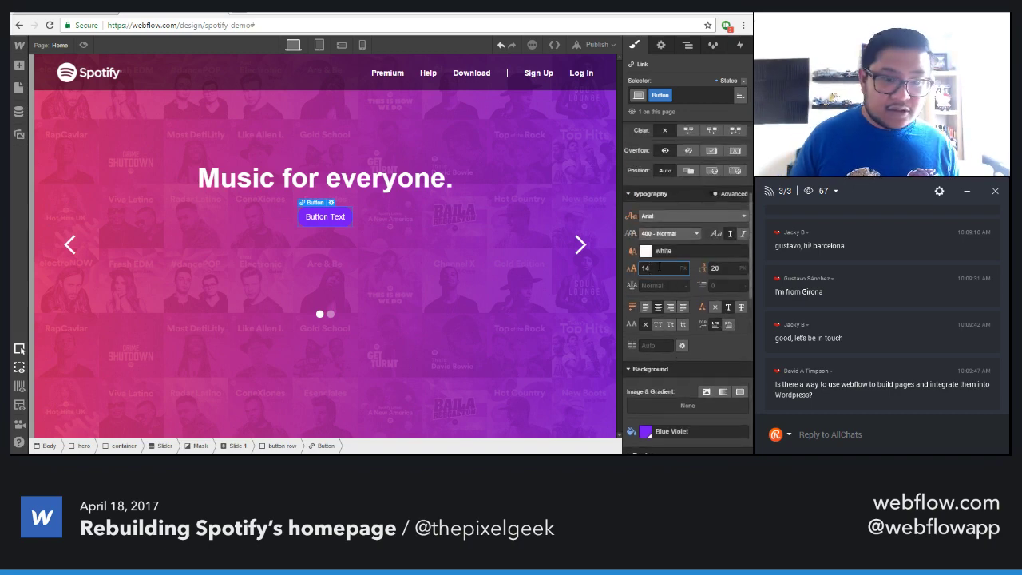
{"action": "left_click", "coordinate": [667, 232]}
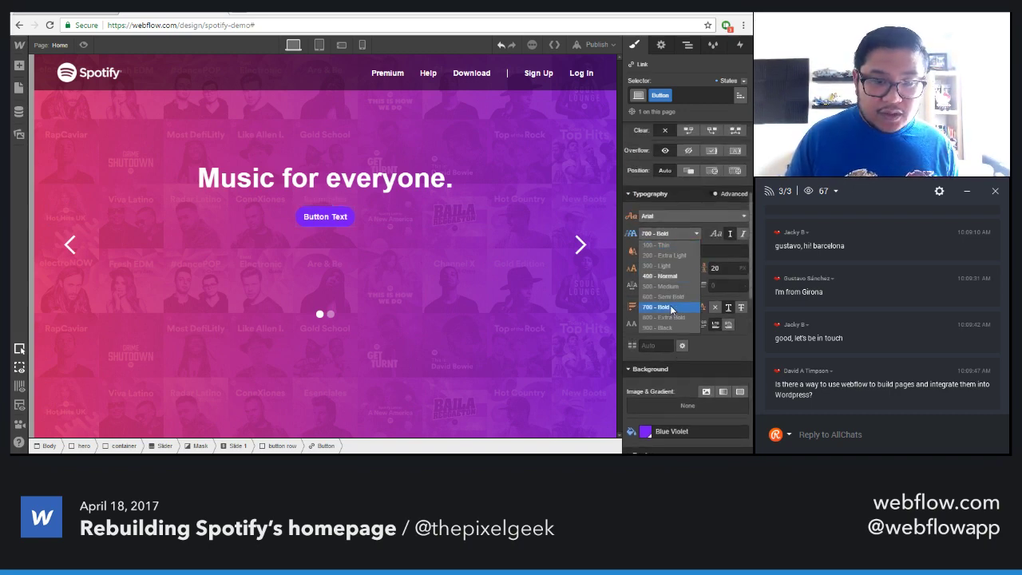
{"action": "left_click", "coordinate": [662, 299]}
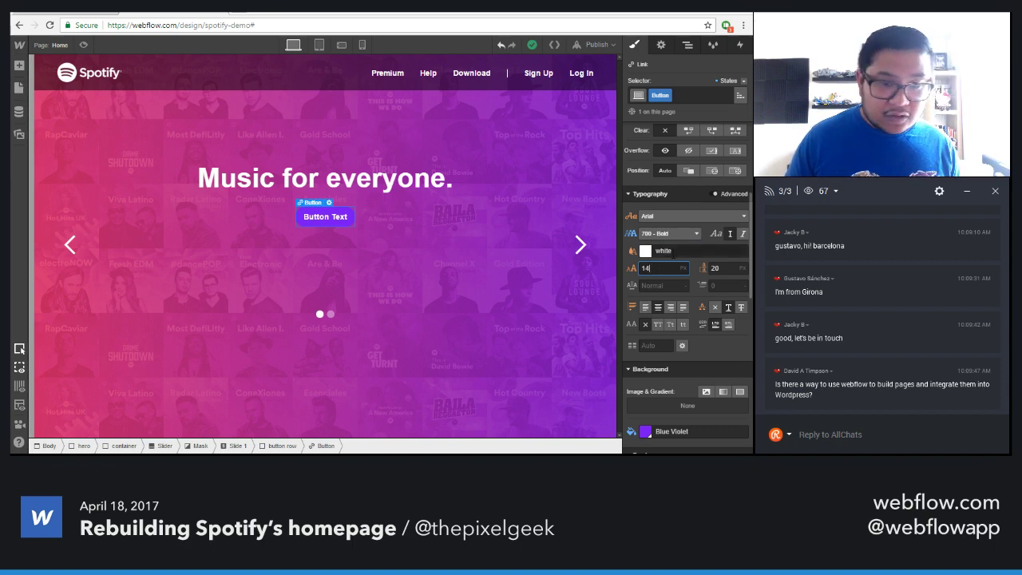
{"action": "left_click", "coordinate": [657, 325]}
Set the button text's letter spacing to 1 px
{"action": "left_click", "coordinate": [659, 269]}
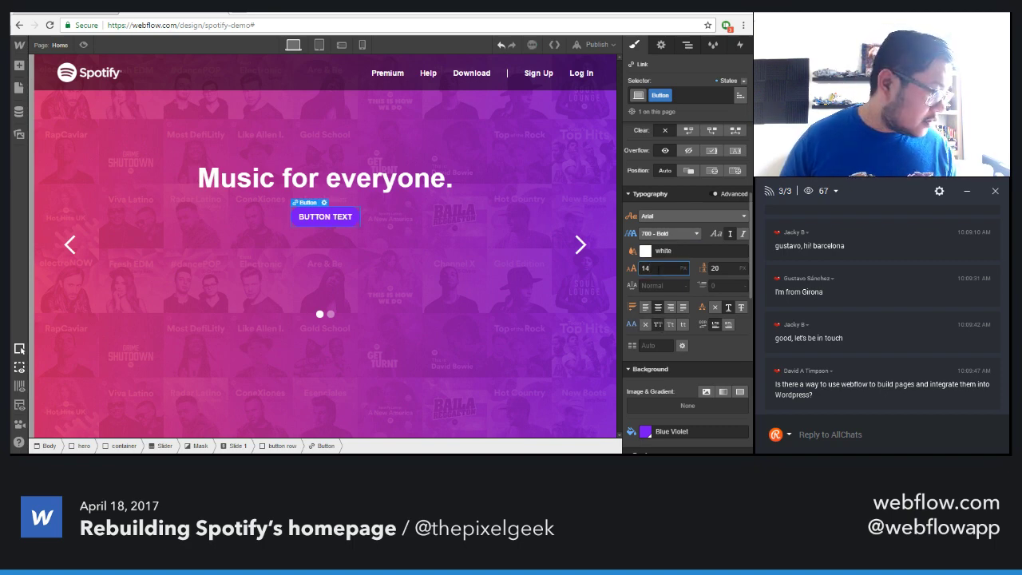
{"action": "left_click", "coordinate": [649, 285]}
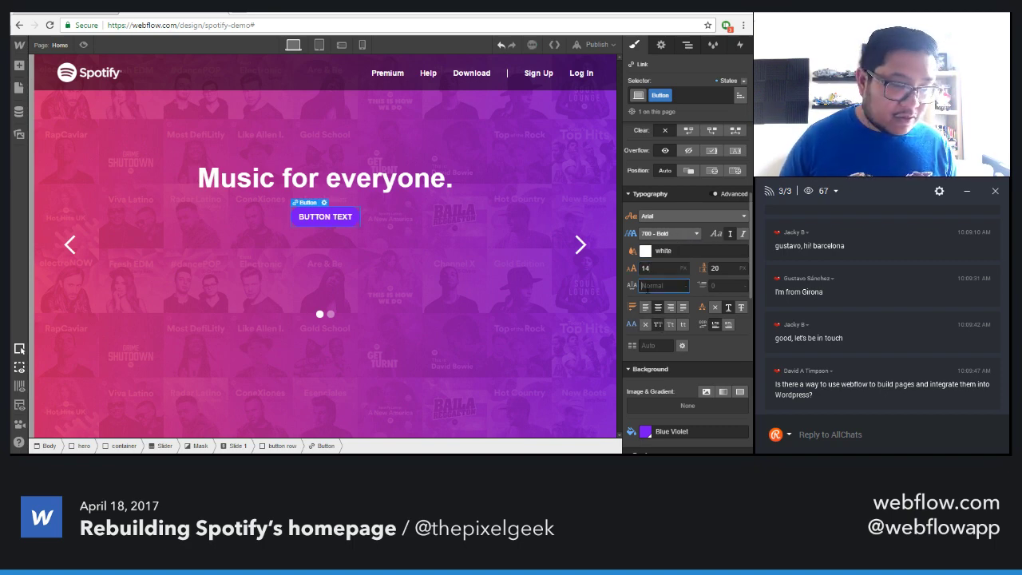
{"action": "type", "text": "1"}
{"action": "left_click", "coordinate": [661, 268]}
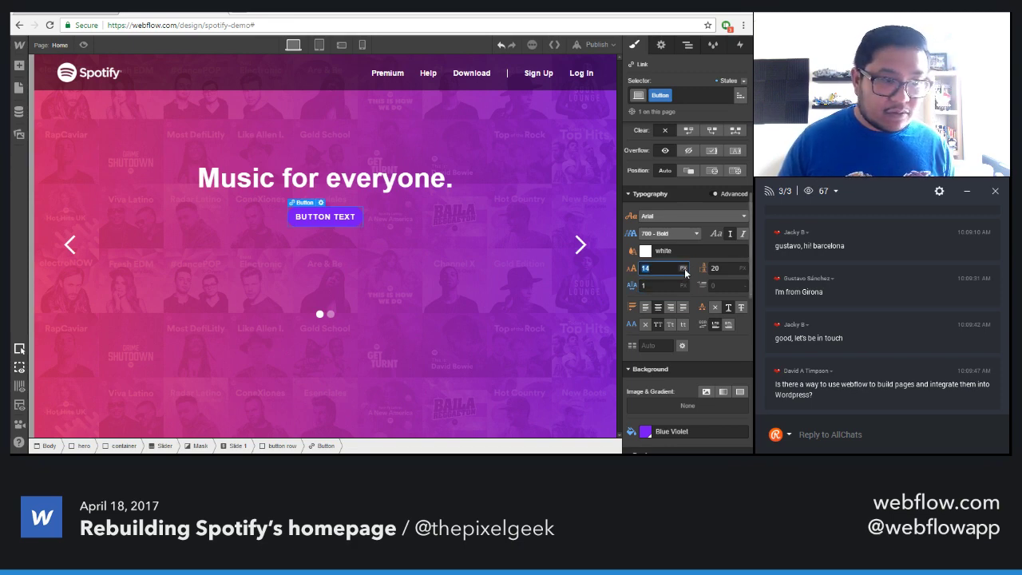
Enlarge the button's padding to 13 px above and below and 30 px on each side
{"action": "scroll", "coordinate": [684, 268], "scroll_direction": "up", "scroll_amount": 3}
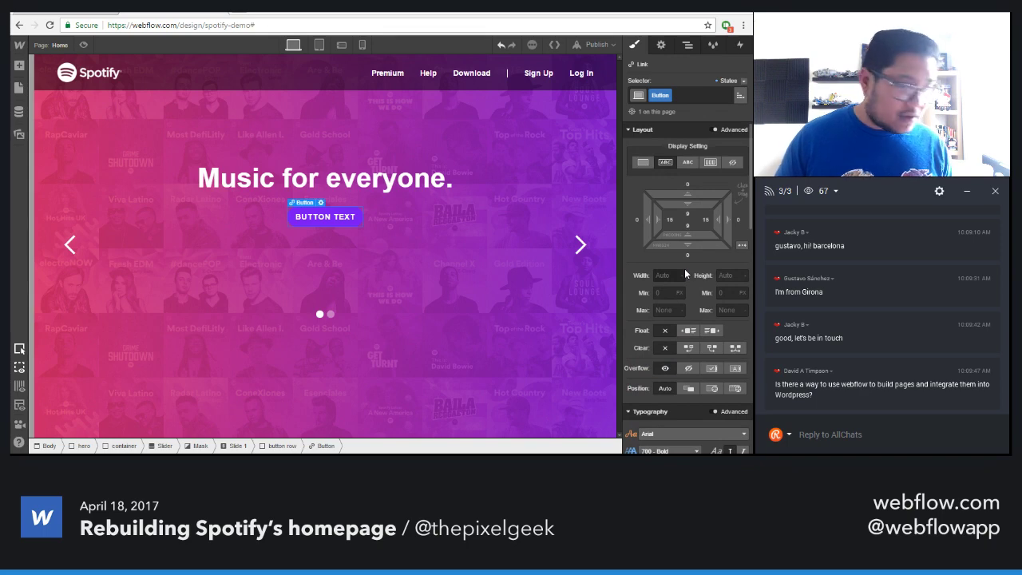
{"action": "mouse_move", "coordinate": [690, 201]}
{"action": "left_mouse_down"}
{"action": "mouse_move", "coordinate": [692, 214]}
{"action": "mouse_move", "coordinate": [669, 226]}
{"action": "mouse_move", "coordinate": [712, 210]}
{"action": "left_mouse_up"}
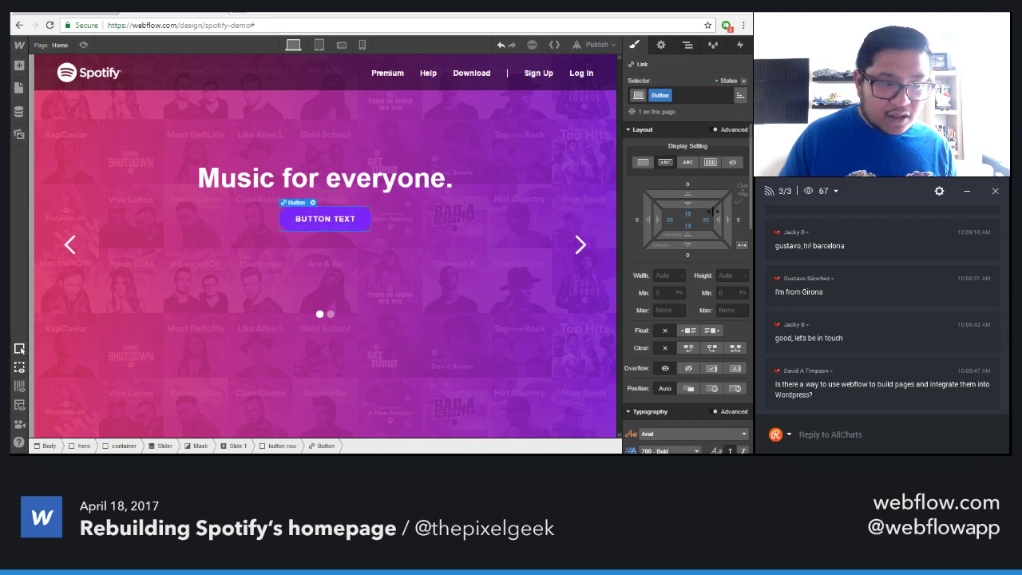
{"action": "left_click", "coordinate": [467, 268]}
Replace the button's placeholder text with "GET SPOTIFY FREE"
{"action": "double_click", "coordinate": [338, 224]}
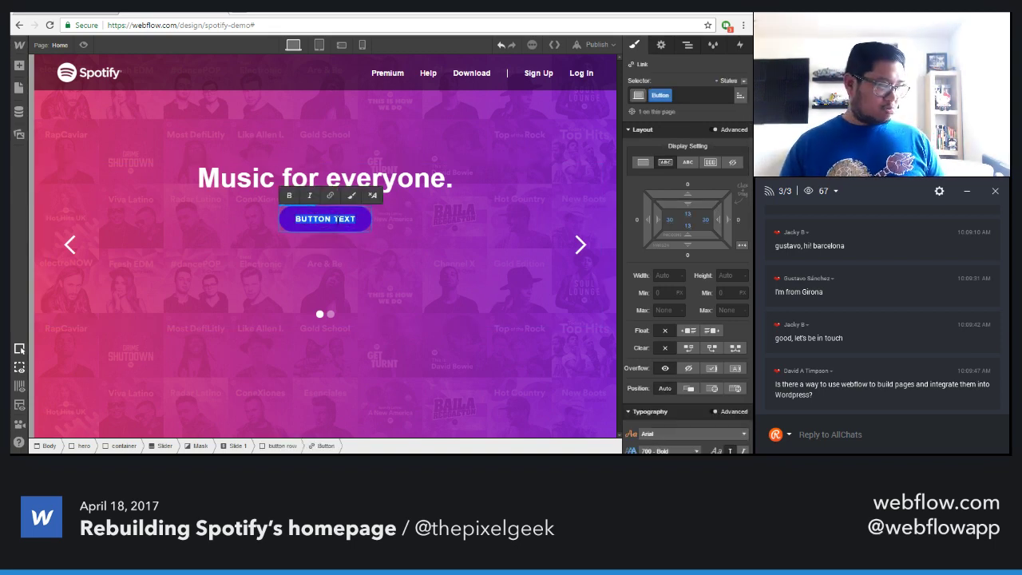
{"action": "type", "text": "GET SPO"}
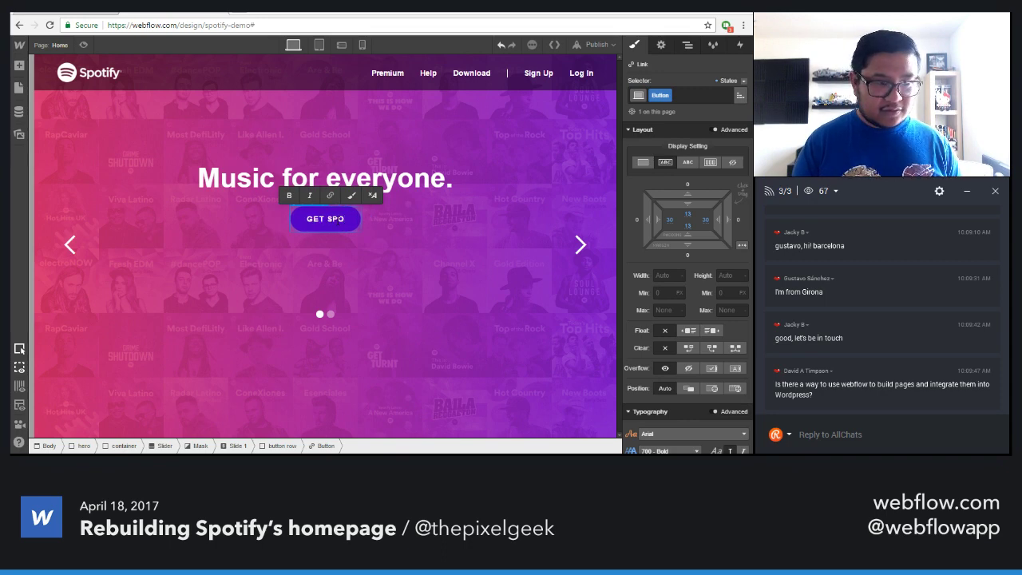
{"action": "type", "text": "TIFY FREE"}
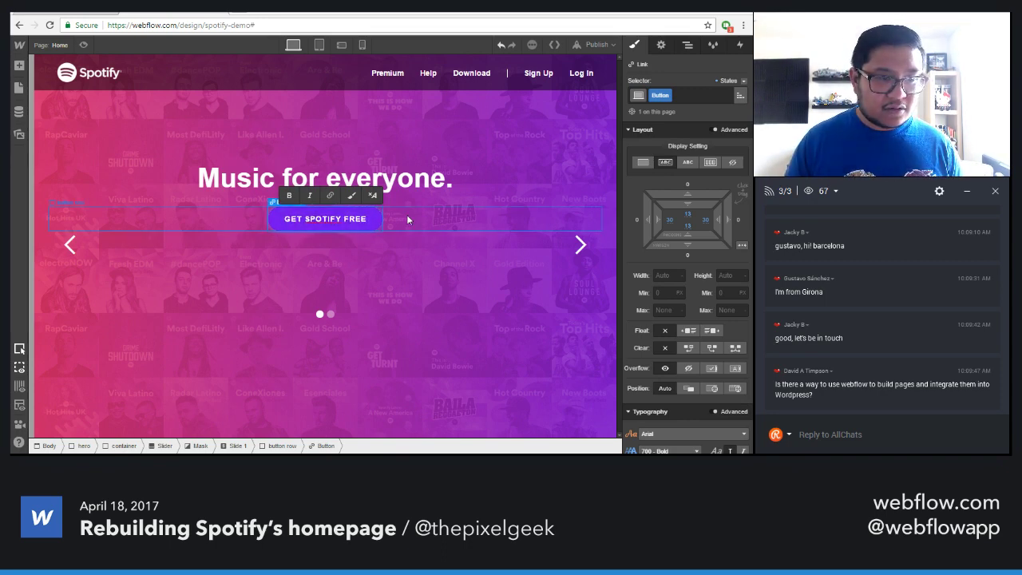
{"action": "left_click", "coordinate": [392, 219]}
{"action": "left_click", "coordinate": [361, 223]}
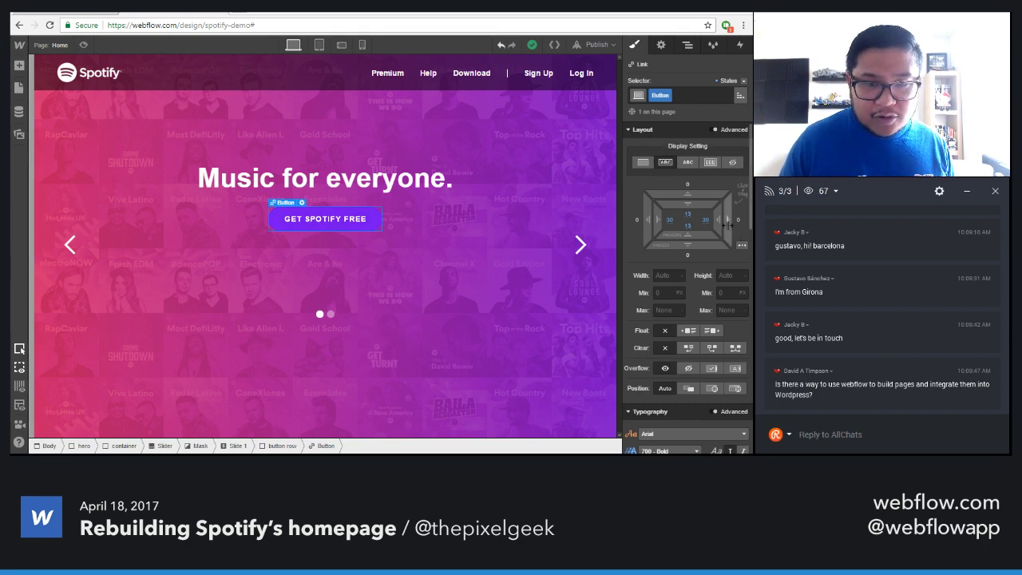
Duplicate the button to judge the spacing and set its class's left and right margins to 10 px
{"action": "left_click_drag", "start_coordinate": [740, 224], "coordinate": [746, 225]}
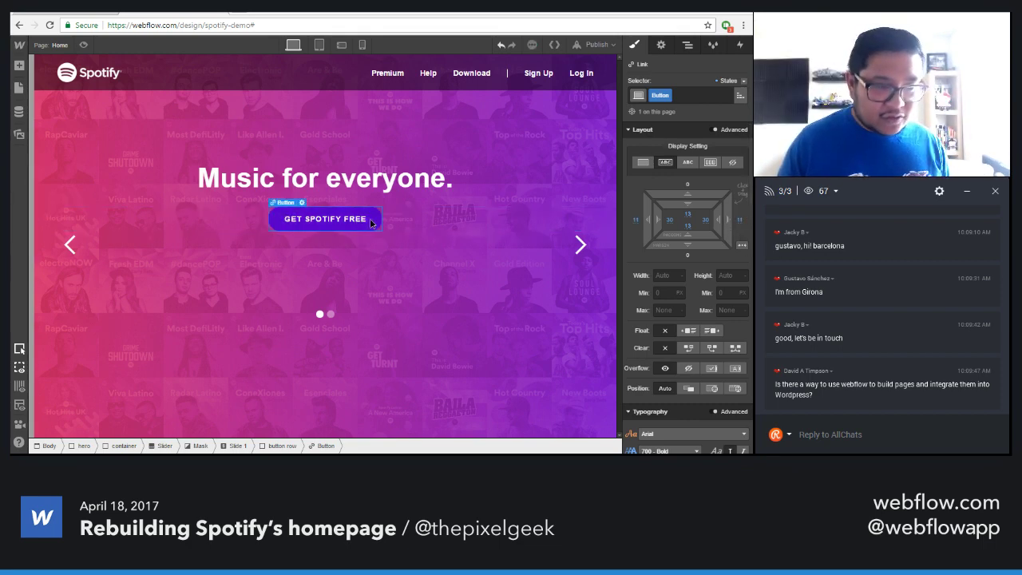
{"action": "key", "text": "ctrl+c"}
{"action": "key", "text": "ctrl+v"}
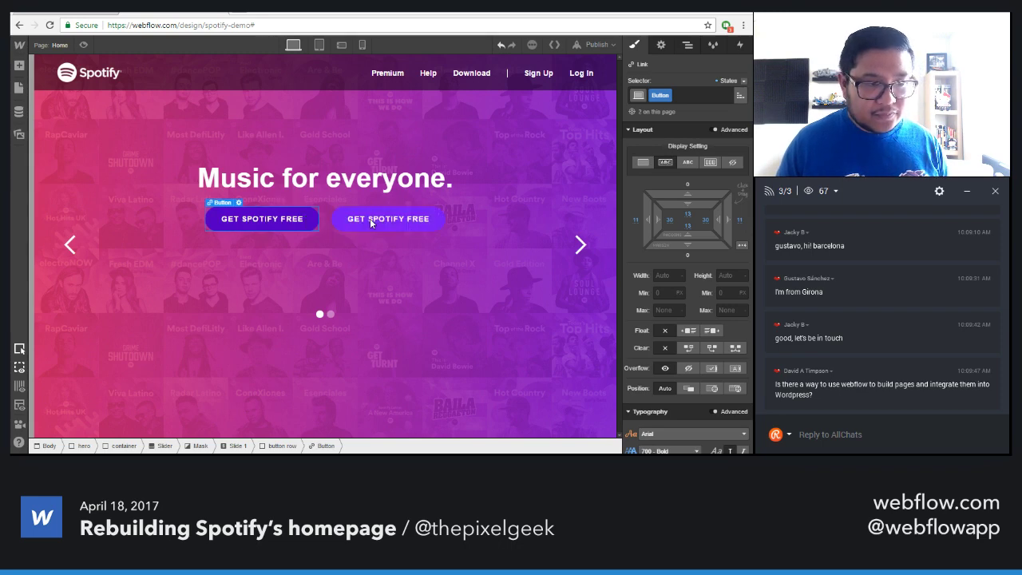
{"action": "left_click", "coordinate": [414, 220]}
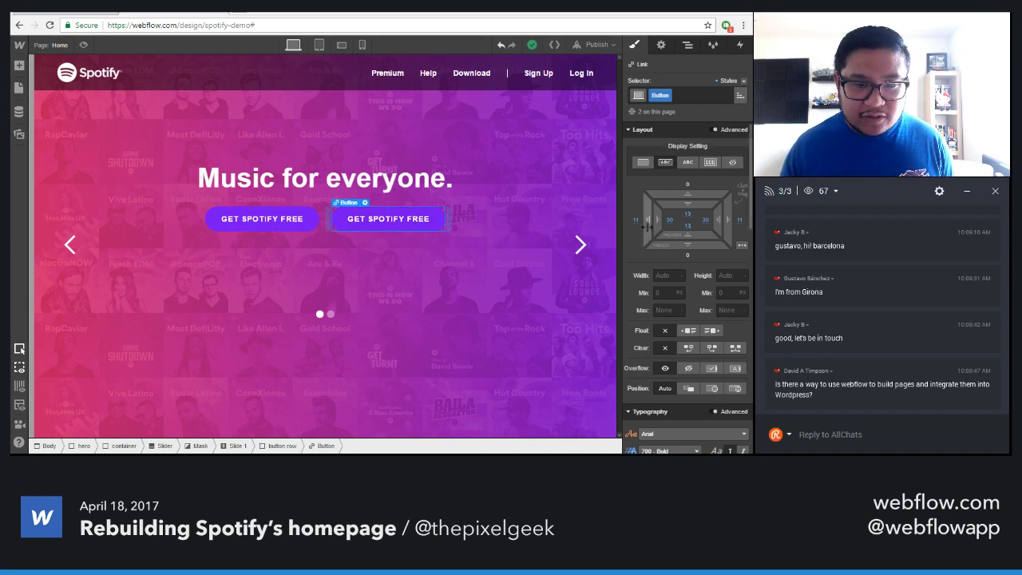
{"action": "left_click_drag", "start_coordinate": [647, 227], "coordinate": [643, 227]}
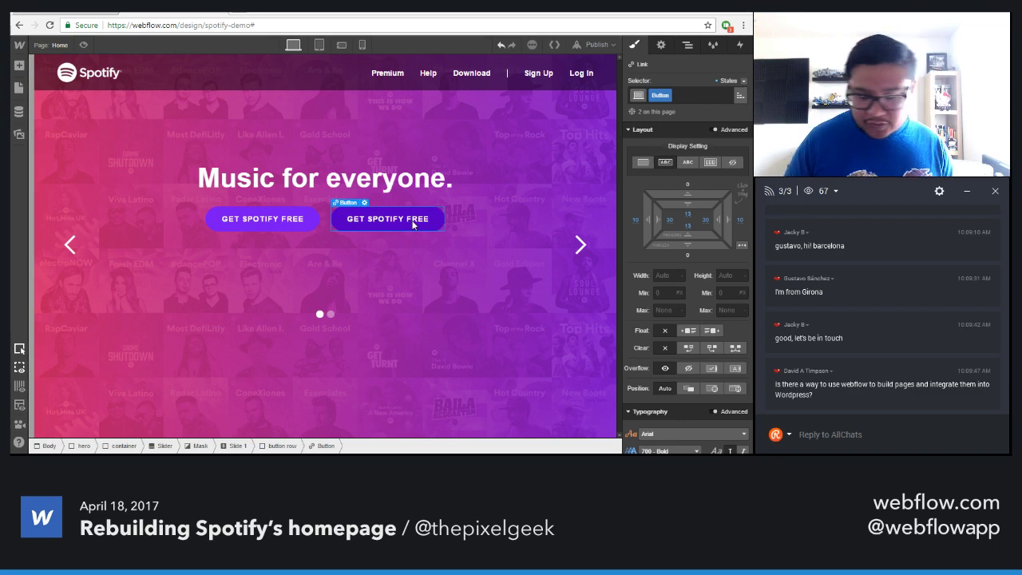
Delete the duplicated button and add a new default button beside "GET SPOTIFY FREE" in the button row
{"action": "key", "text": "Delete"}
{"action": "key", "text": "a"}
{"action": "left_click_drag", "start_coordinate": [145, 208], "coordinate": [388, 223]}
Change the new button's text to "Get spotify premium"
{"action": "double_click", "coordinate": [387, 222]}
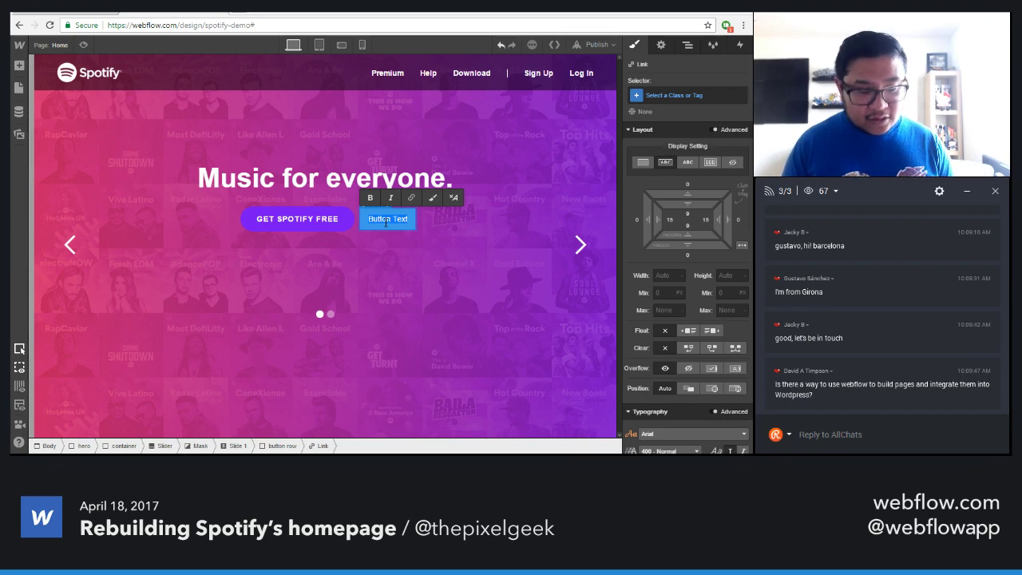
{"action": "type", "text": "Get Spotif"}
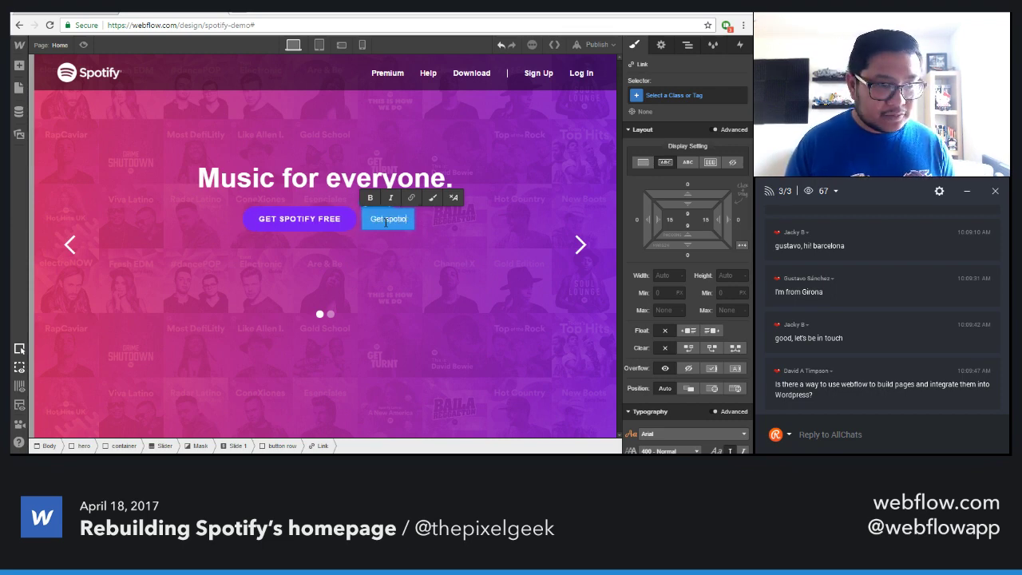
{"action": "key", "text": "BackSpace"}
{"action": "type", "text": "fy premium"}
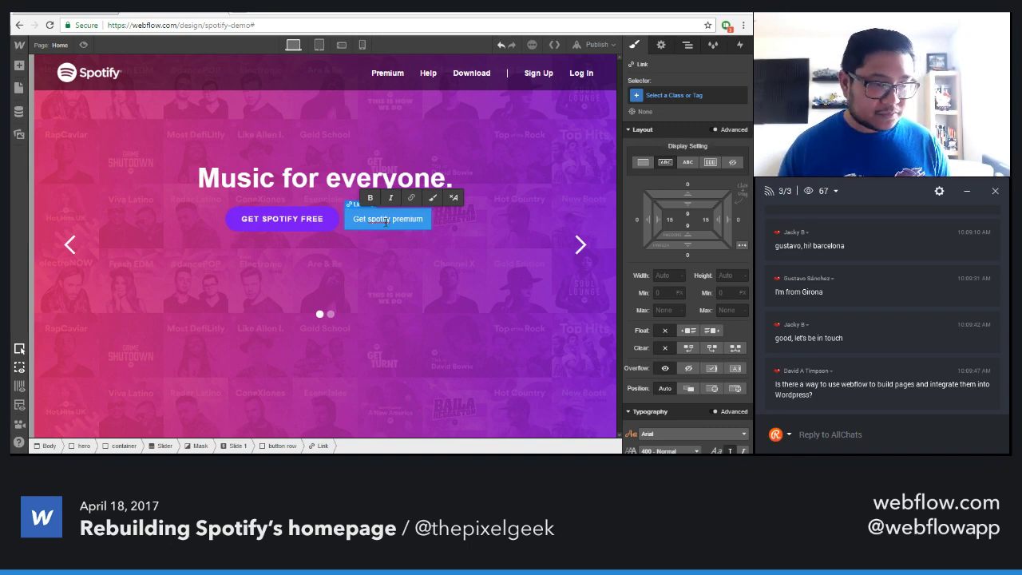
{"action": "key", "text": "Escape"}
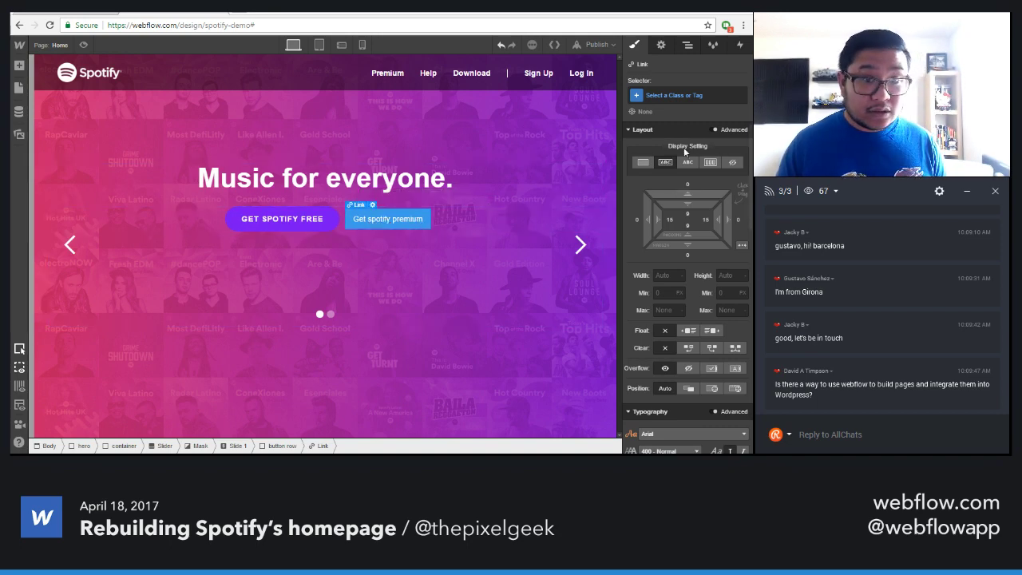
Create the class "secondary button" on the "Get spotify premium" button
{"action": "left_click", "coordinate": [671, 94]}
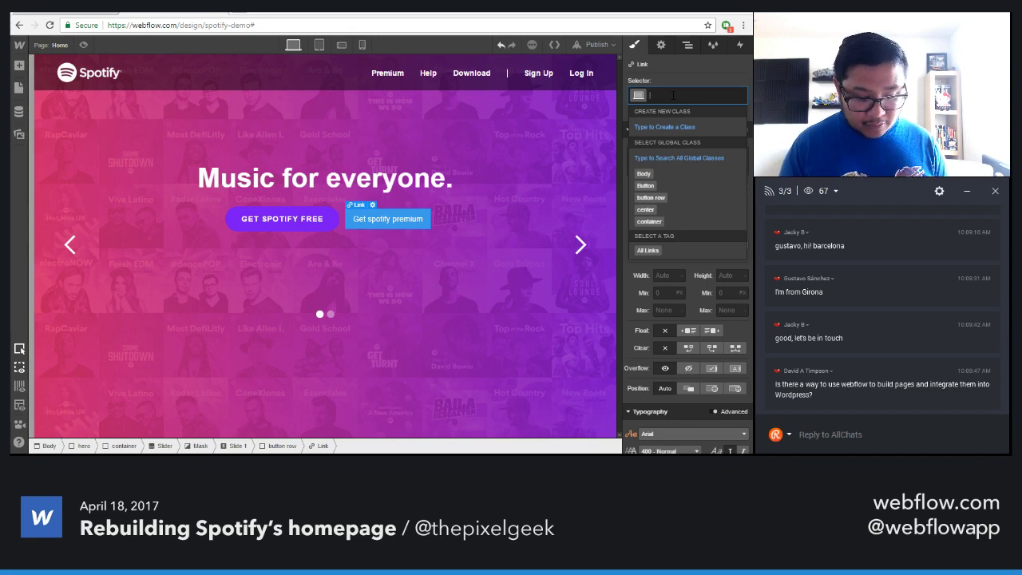
{"action": "type", "text": "secondary button"}
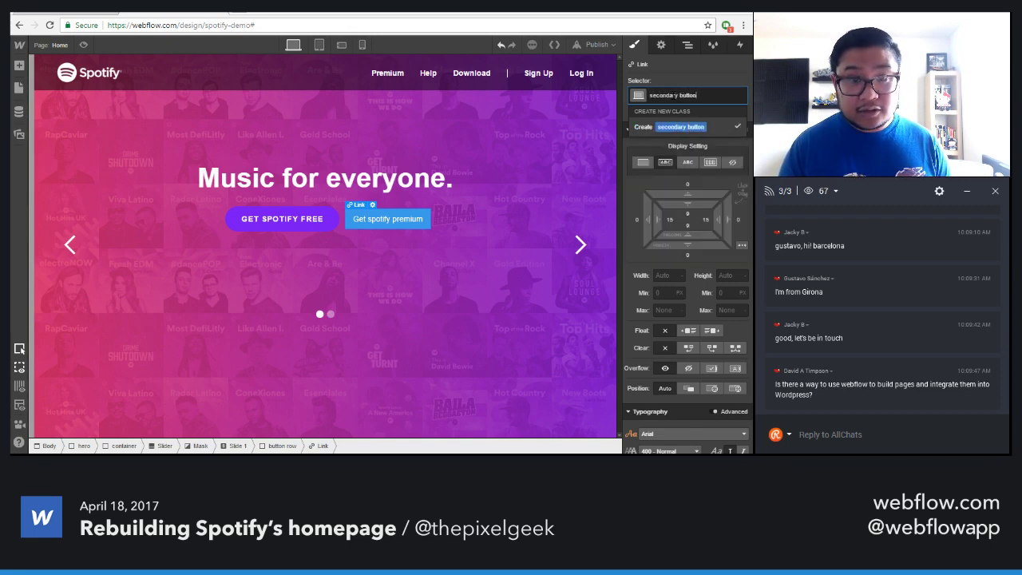
{"action": "key", "text": "Return"}
{"action": "scroll", "coordinate": [701, 297], "scroll_direction": "down", "scroll_amount": 5}
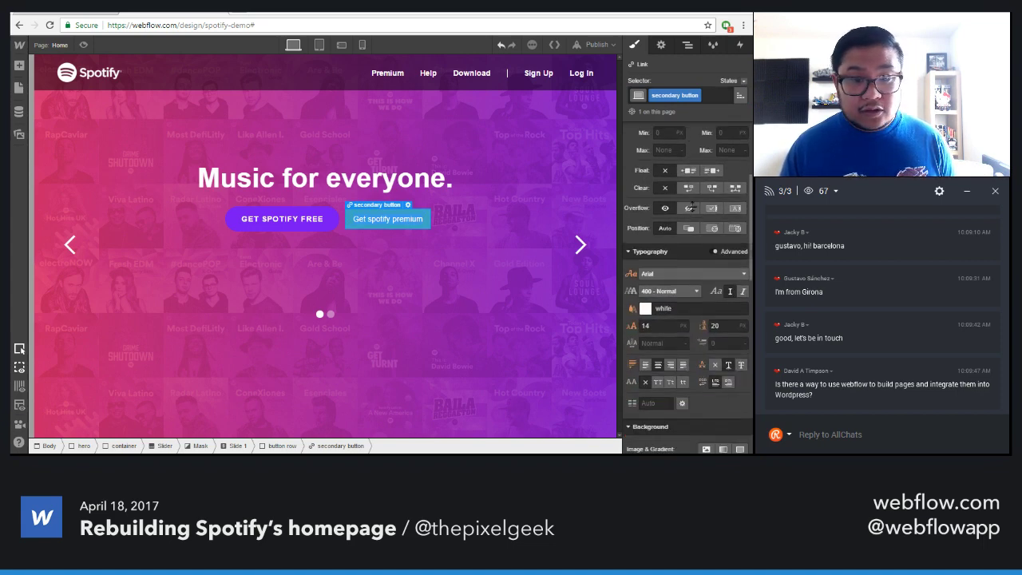
Make the background colour of the "secondary button" class transparent
{"action": "scroll", "coordinate": [701, 297], "scroll_direction": "down", "scroll_amount": 2}
{"action": "left_click", "coordinate": [661, 213]}
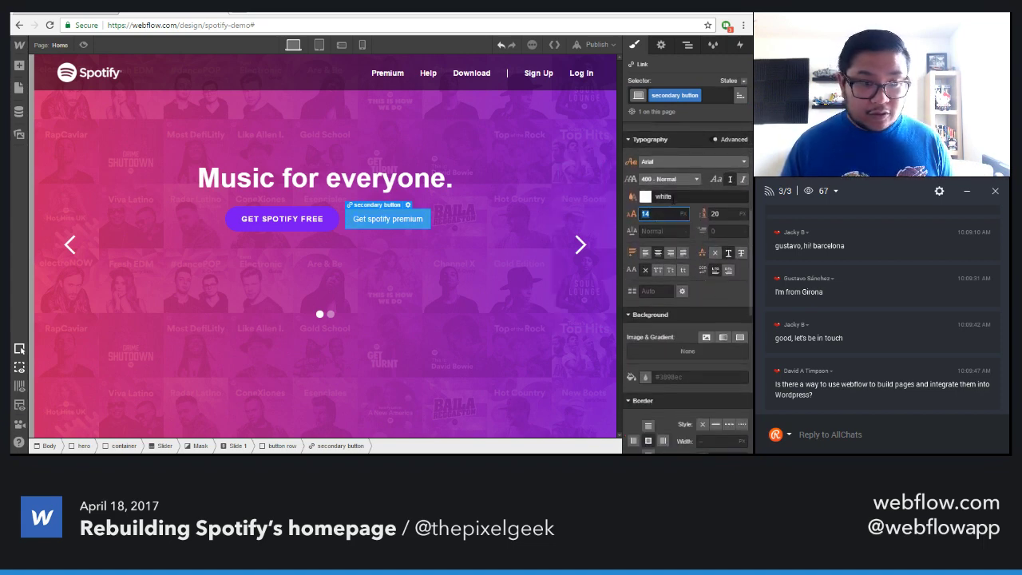
{"action": "left_click", "coordinate": [645, 377]}
{"action": "left_click", "coordinate": [637, 309]}
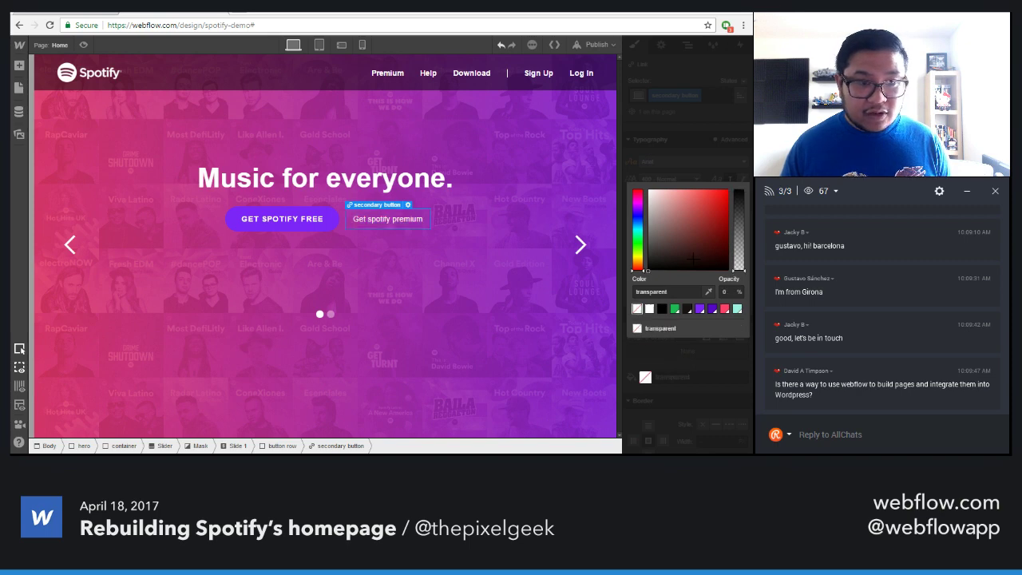
{"action": "left_click", "coordinate": [716, 178]}
Give the secondary button a solid 2 px white border with a corner radius of 30 px
{"action": "scroll", "coordinate": [704, 357], "scroll_direction": "down", "scroll_amount": 2}
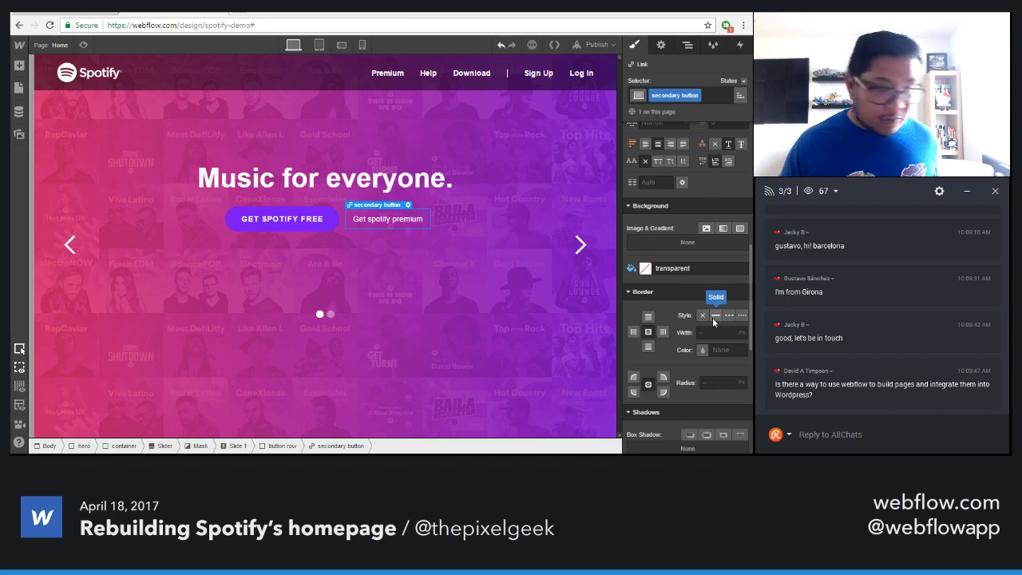
{"action": "left_click", "coordinate": [715, 316]}
{"action": "left_click", "coordinate": [715, 332]}
{"action": "type", "text": "2"}
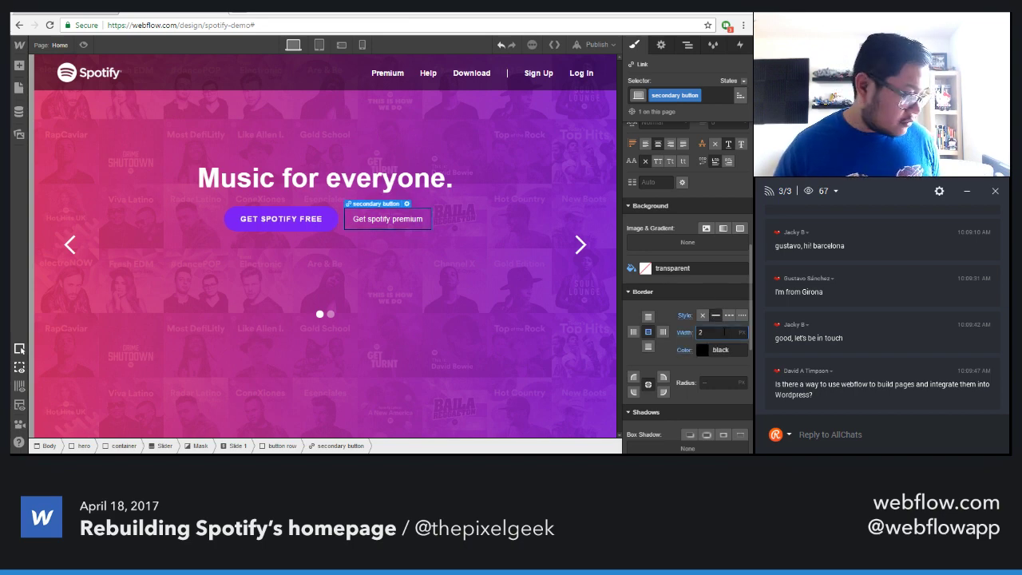
{"action": "key", "text": "Tab"}
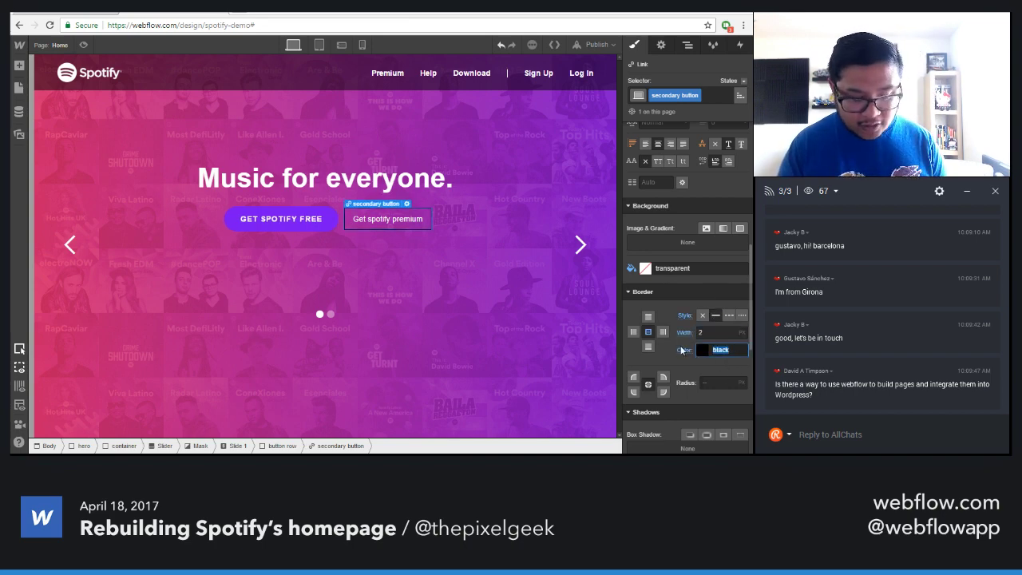
{"action": "type", "text": "white"}
{"action": "left_click", "coordinate": [719, 382]}
{"action": "type", "text": "30"}
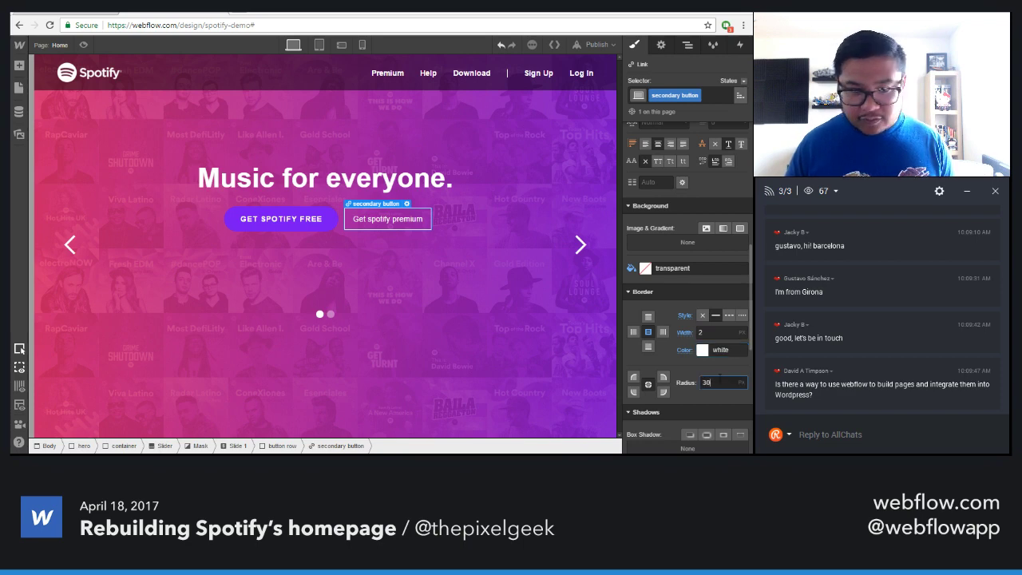
{"action": "key", "text": "Return"}
Increase the secondary button's inner padding on all sides, using the "GET SPOTIFY FREE" button's padding as reference
{"action": "scroll", "coordinate": [687, 351], "scroll_direction": "up", "scroll_amount": 10}
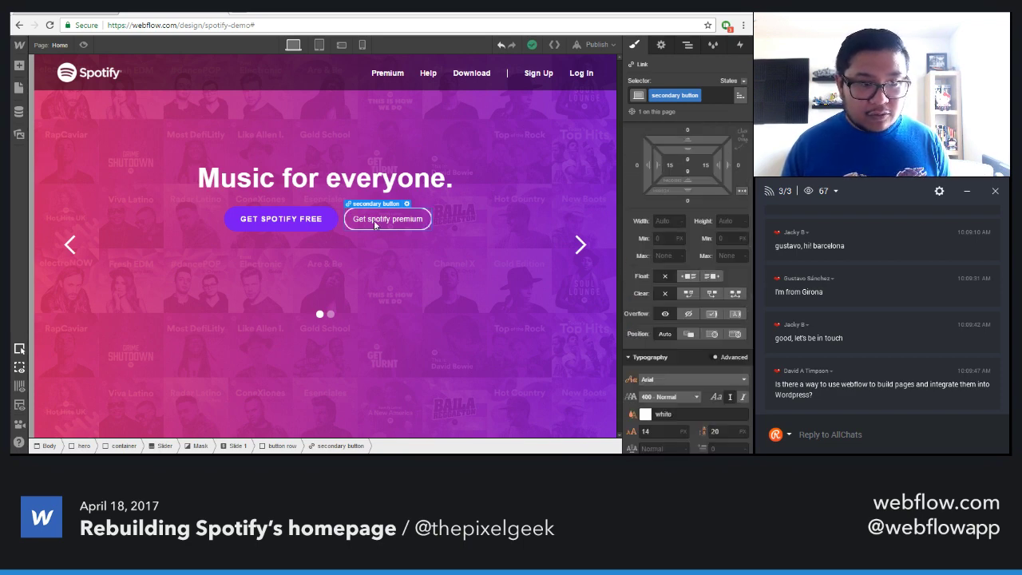
{"action": "left_click", "coordinate": [302, 220]}
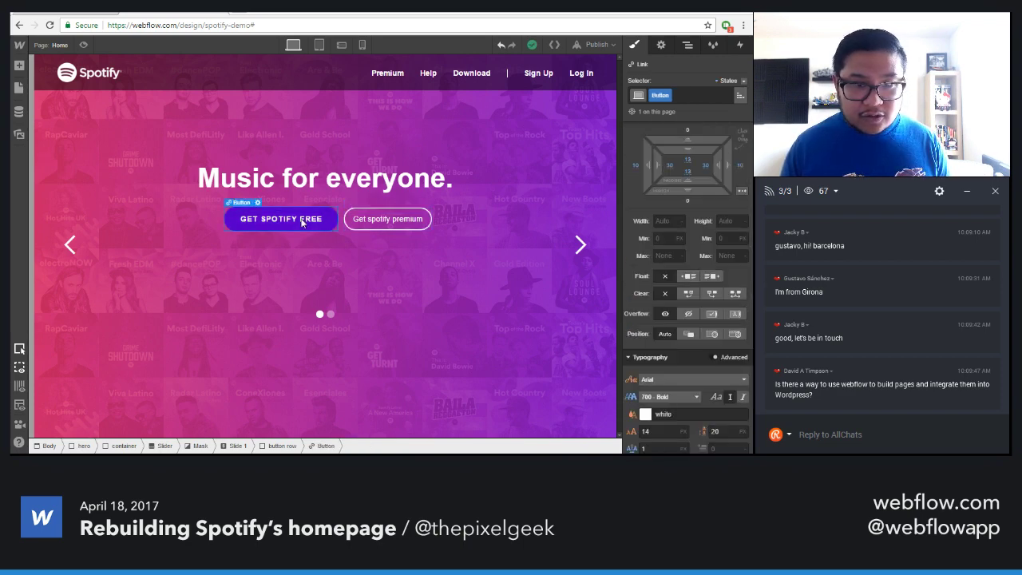
{"action": "left_click", "coordinate": [374, 220]}
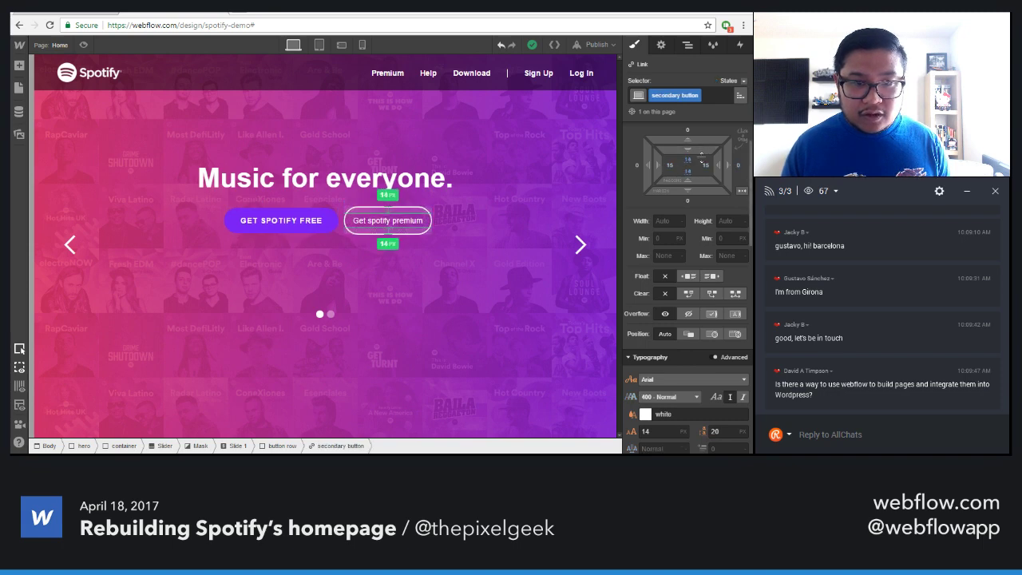
{"action": "left_click_drag", "start_coordinate": [669, 165], "coordinate": [633, 172]}
Style the secondary button's text as uppercase, 700 - Bold, with a letter spacing of 1
{"action": "scroll", "coordinate": [648, 325], "scroll_direction": "down", "scroll_amount": 4}
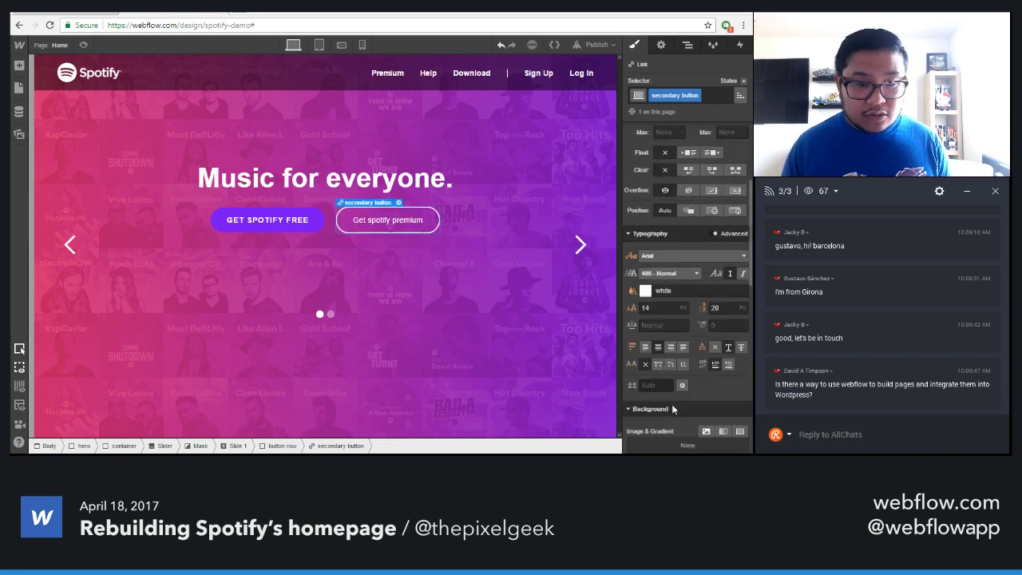
{"action": "left_click", "coordinate": [657, 324]}
{"action": "left_click", "coordinate": [669, 233]}
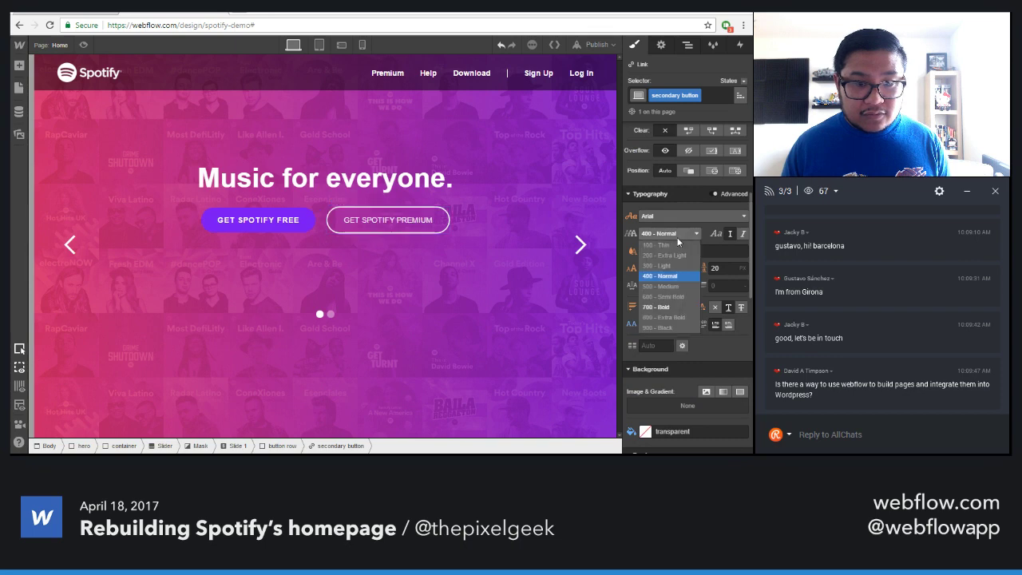
{"action": "left_click", "coordinate": [669, 310]}
{"action": "left_click", "coordinate": [654, 285]}
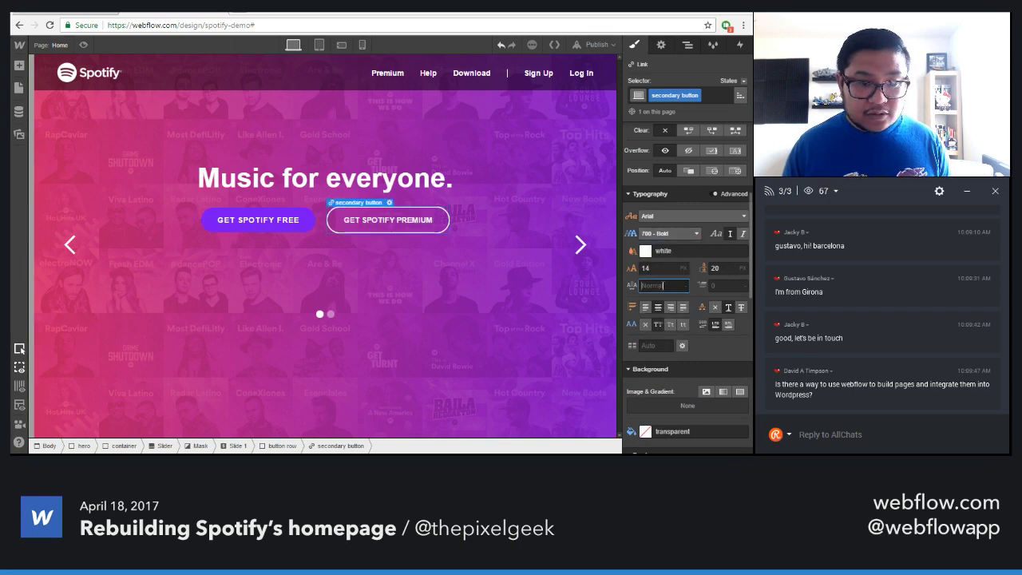
{"action": "type", "text": "1"}
{"action": "left_click", "coordinate": [431, 292]}
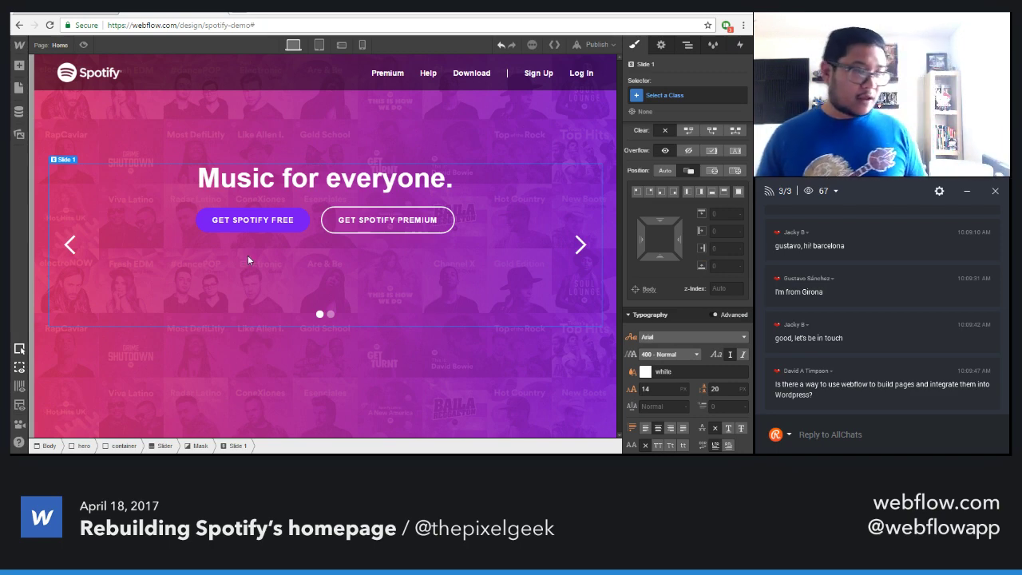
Set the top margin of the slider's left arrow icon to 90 px
{"action": "left_click", "coordinate": [77, 275]}
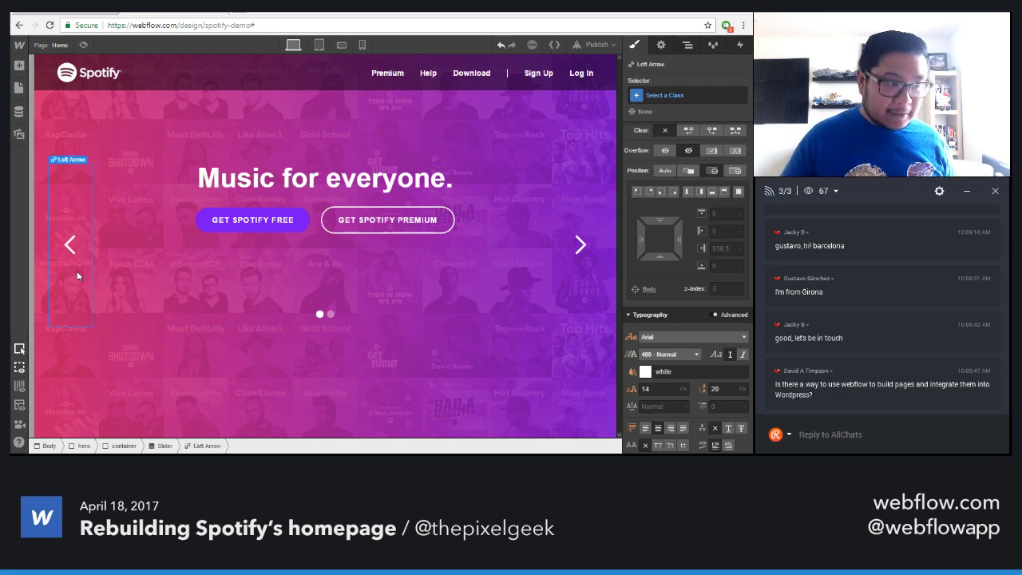
{"action": "scroll", "coordinate": [687, 279], "scroll_direction": "up", "scroll_amount": 3}
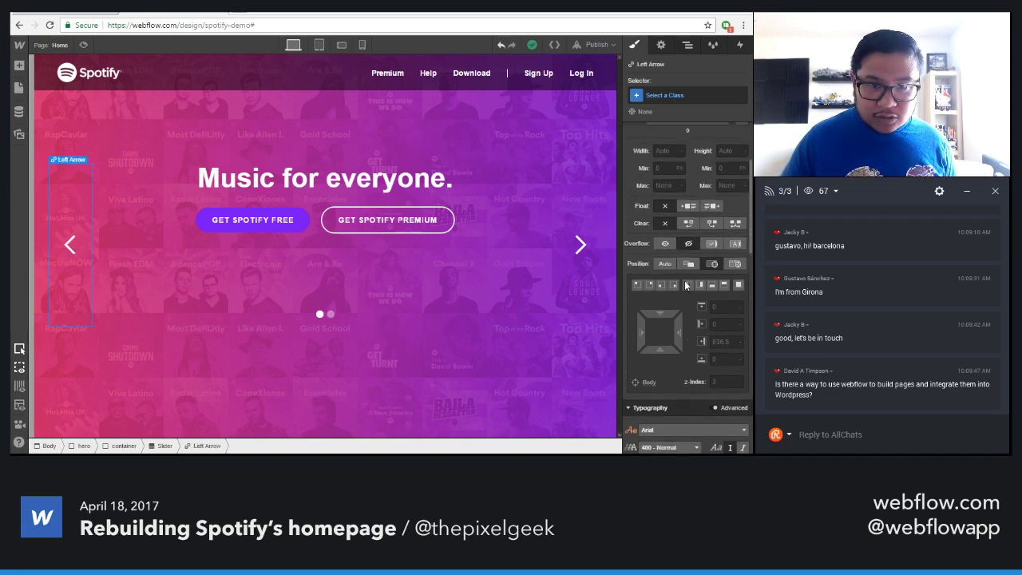
{"action": "left_click", "coordinate": [64, 244]}
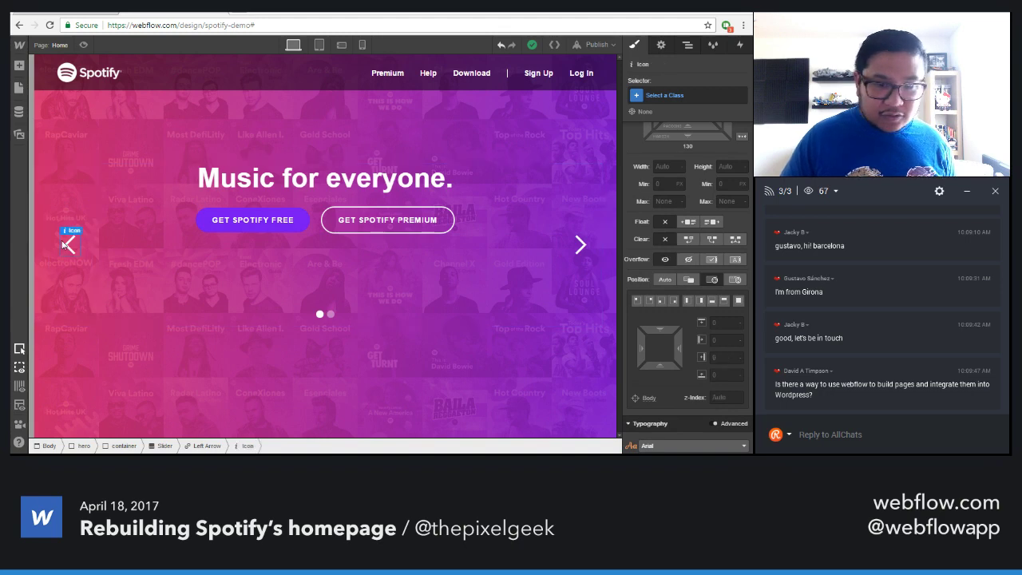
{"action": "scroll", "coordinate": [695, 209], "scroll_direction": "up", "scroll_amount": 3}
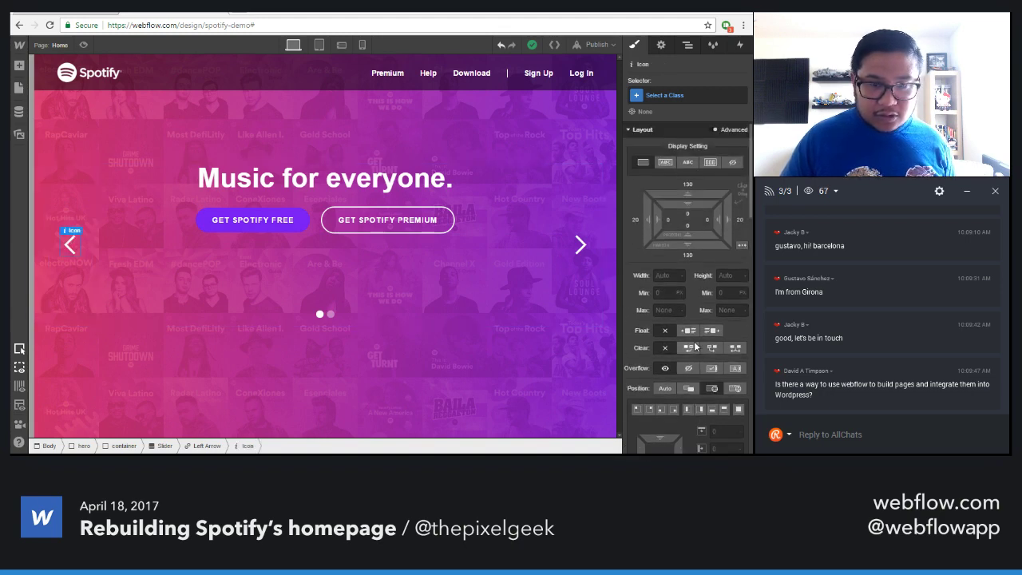
{"action": "left_click_drag", "start_coordinate": [693, 192], "coordinate": [688, 257]}
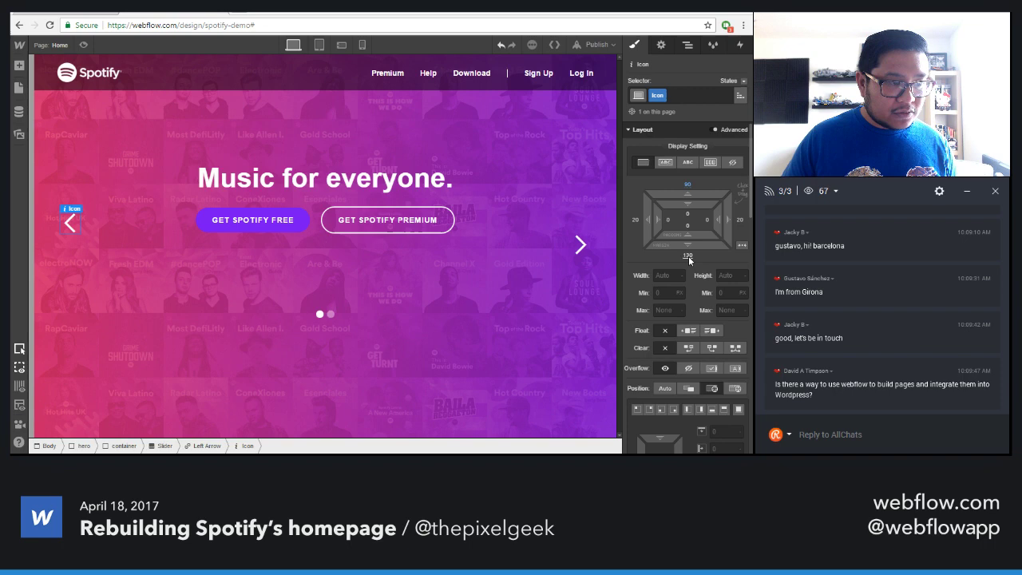
Apply the existing "Icon" class to the slider's right arrow icon
{"action": "left_click", "coordinate": [583, 244]}
{"action": "left_click", "coordinate": [680, 94]}
{"action": "type", "text": "icon"}
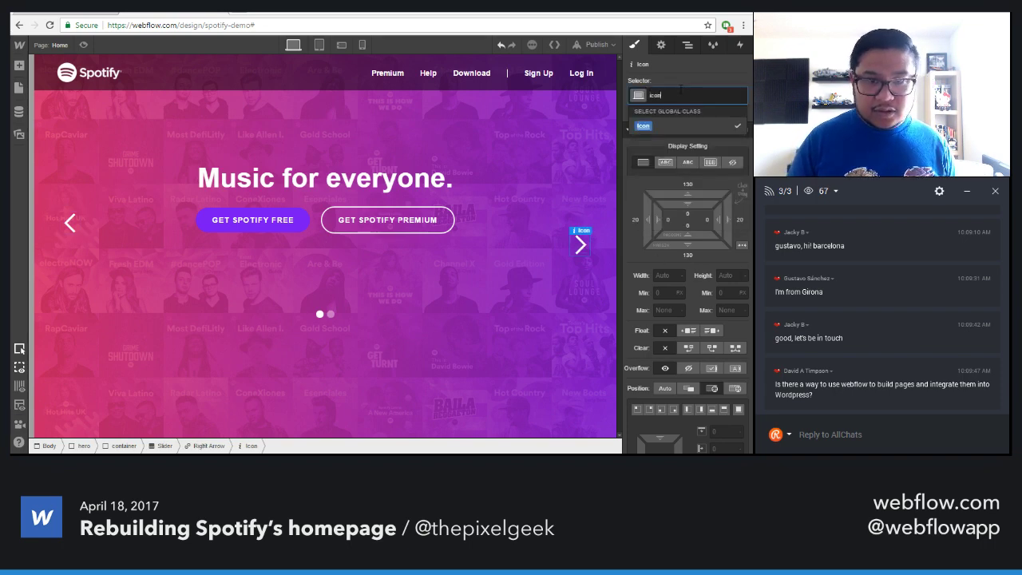
{"action": "key", "text": "Return"}
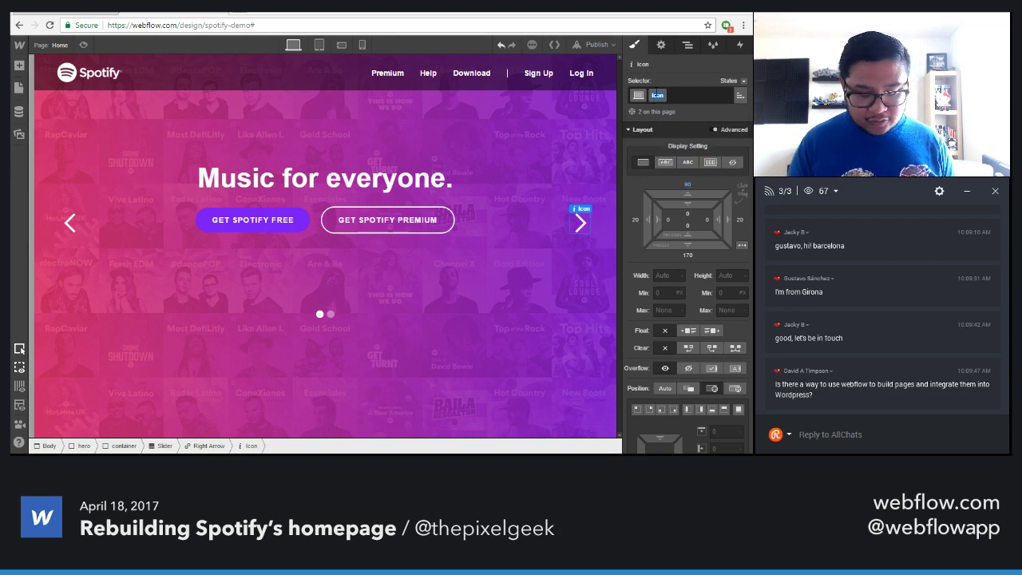
Rename the class shared by both arrow icons as "slider arrow"
{"action": "double_click", "coordinate": [656, 95]}
{"action": "type", "text": "slider icon"}
{"action": "key", "text": "Return"}
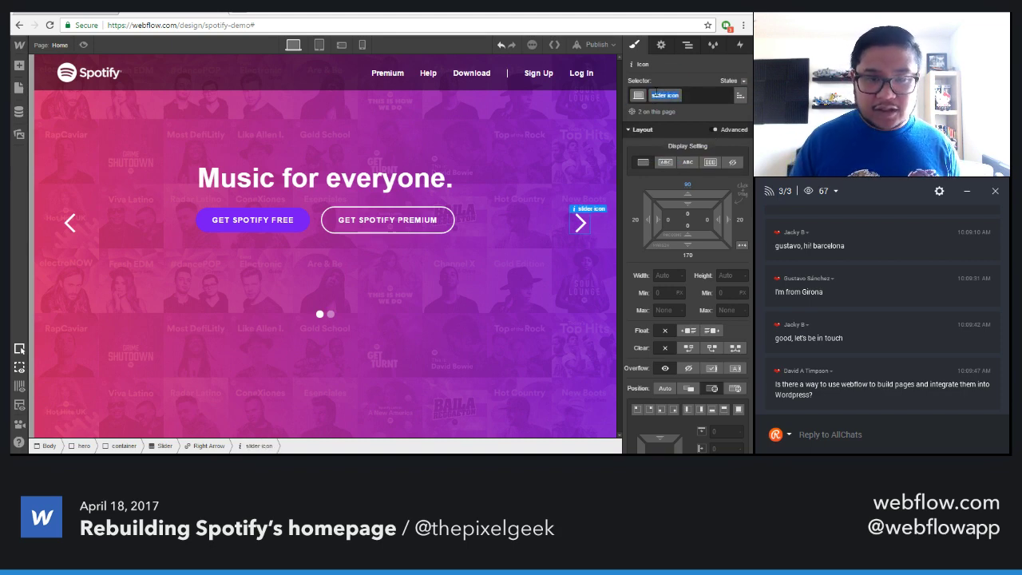
{"action": "type", "text": "slider arrow"}
{"action": "key", "text": "Return"}
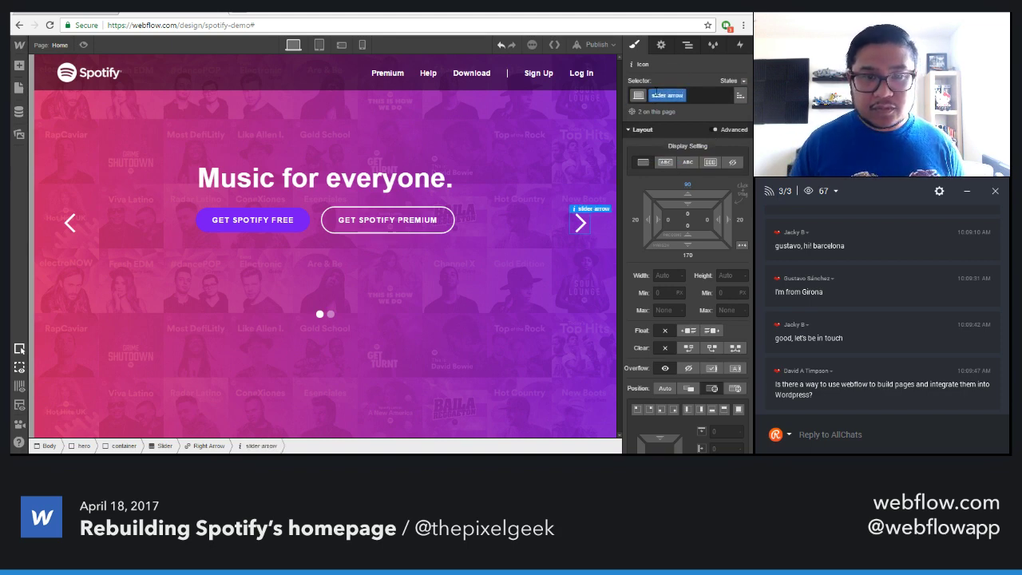
Select the hero's Slider element and try an automatic height for it
{"action": "left_click", "coordinate": [521, 346]}
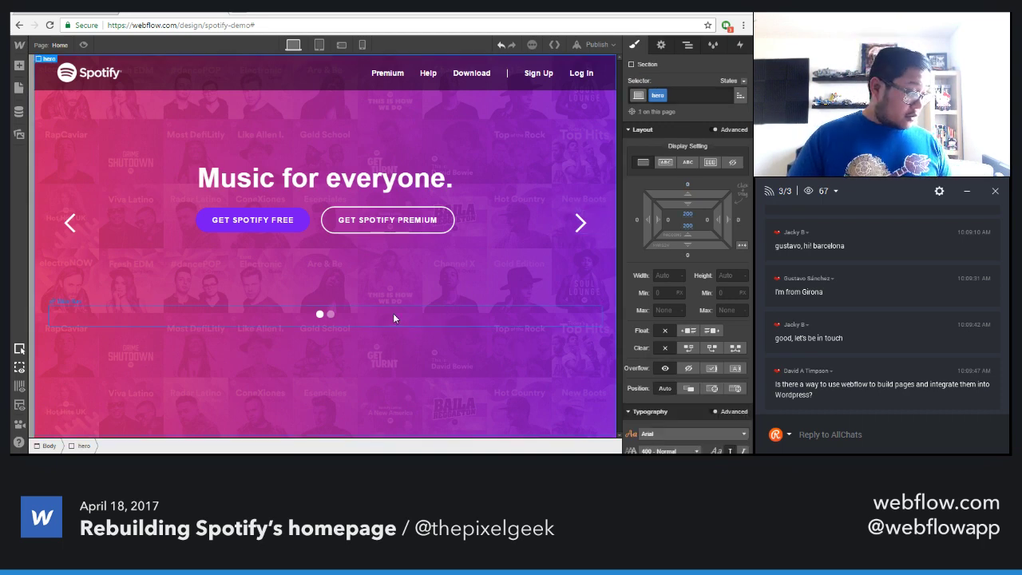
{"action": "left_click", "coordinate": [393, 317]}
{"action": "left_click", "coordinate": [424, 284]}
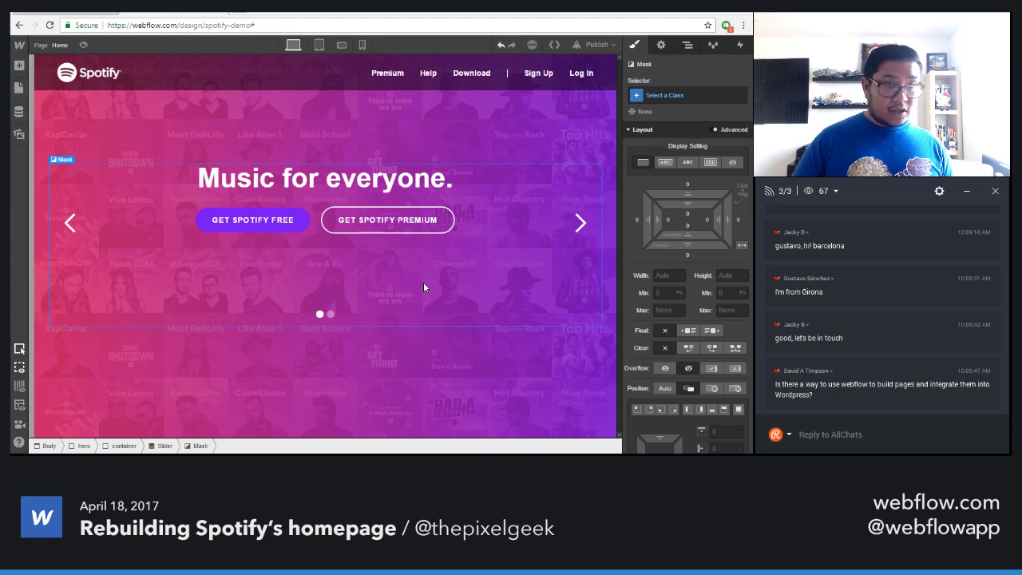
{"action": "left_click", "coordinate": [425, 285]}
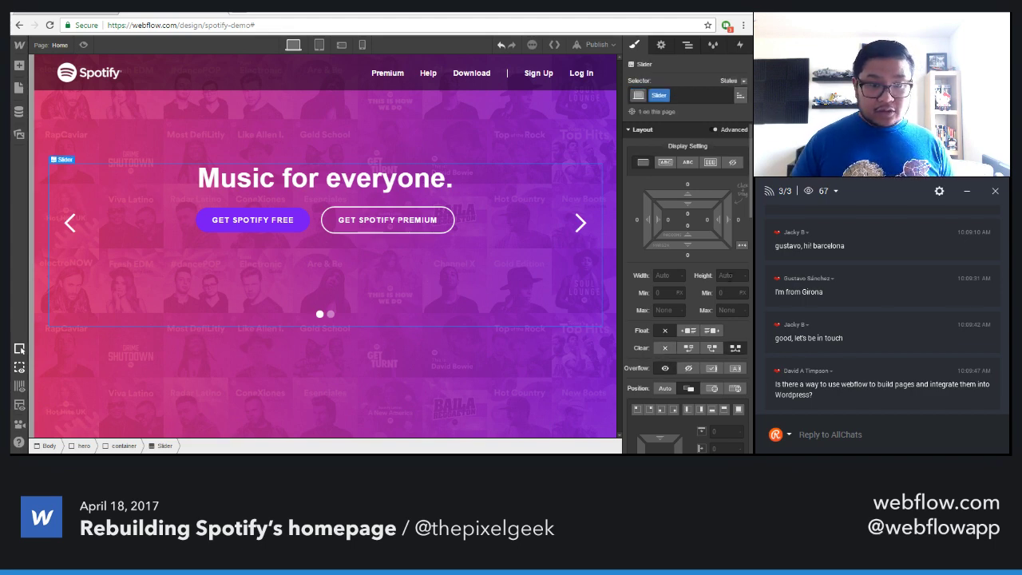
{"action": "scroll", "coordinate": [746, 277], "scroll_direction": "down", "scroll_amount": 1}
{"action": "left_click", "coordinate": [744, 273]}
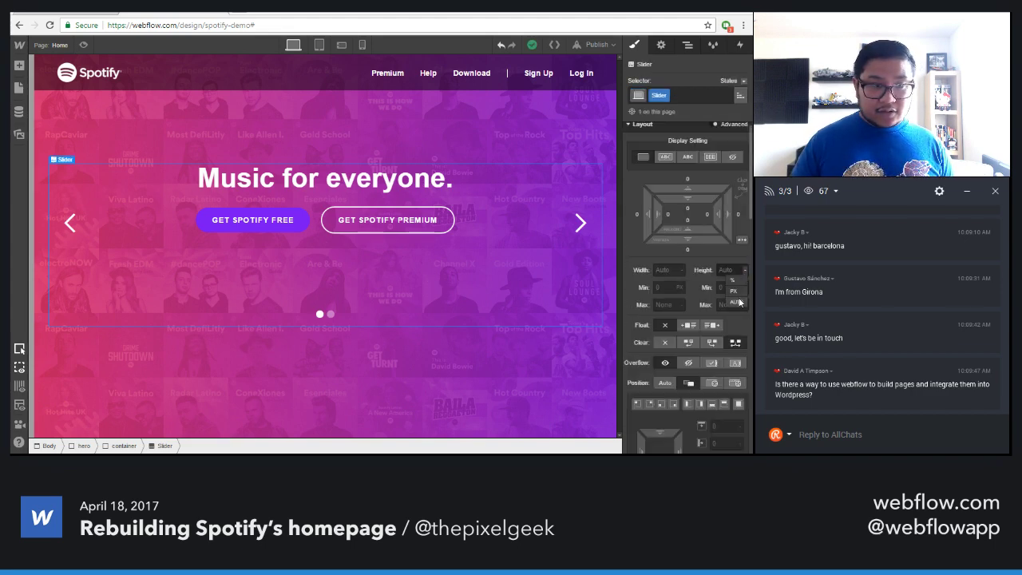
{"action": "left_click", "coordinate": [740, 301]}
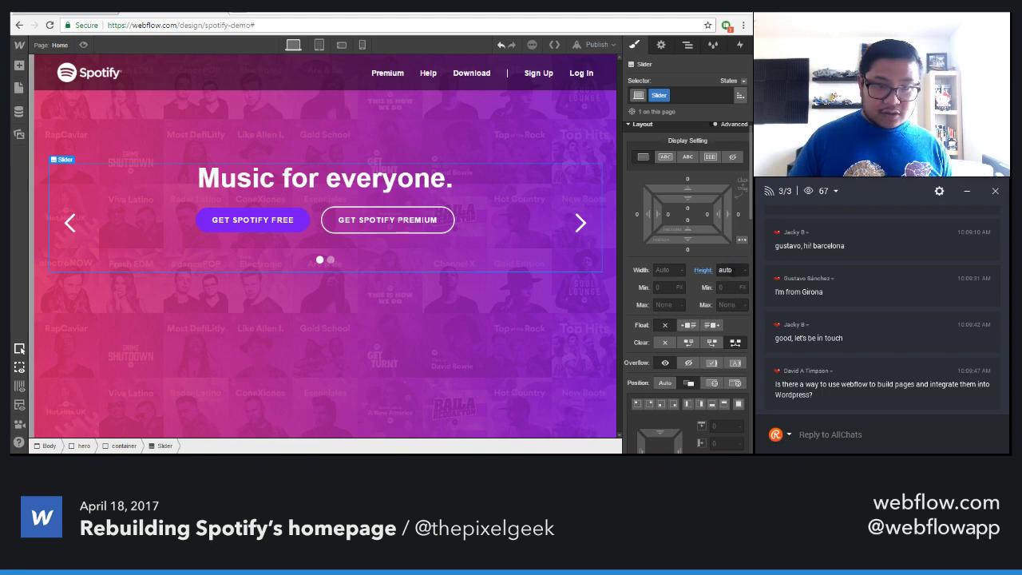
Set the slider's height to 300 px and reduce it step by step to about 270 px
{"action": "left_click", "coordinate": [725, 270]}
{"action": "type", "text": "300"}
{"action": "key", "text": "Return"}
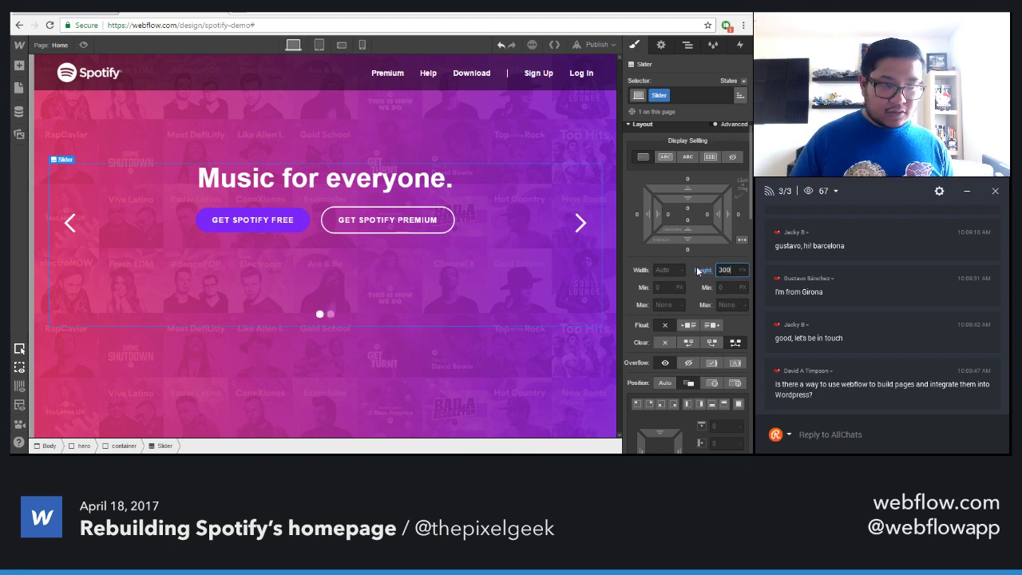
{"action": "key", "text": "shift+Down"}
{"action": "key", "text": "shift+Down"}
{"action": "key", "text": "shift+Down"}
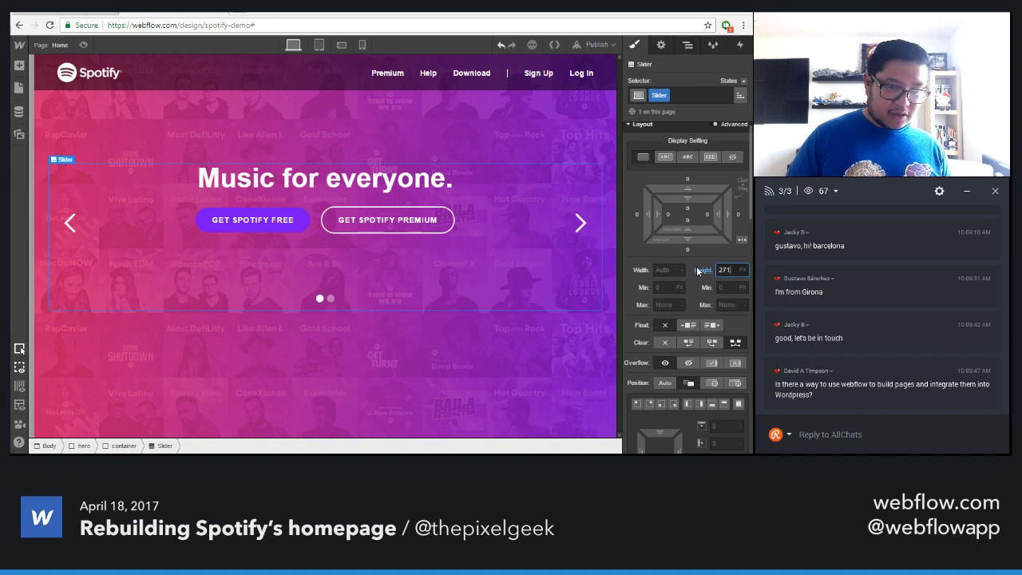
{"action": "key", "text": "Down"}
Set the hero section's top padding to 140 px and its bottom padding to 80 px
{"action": "left_click", "coordinate": [416, 364]}
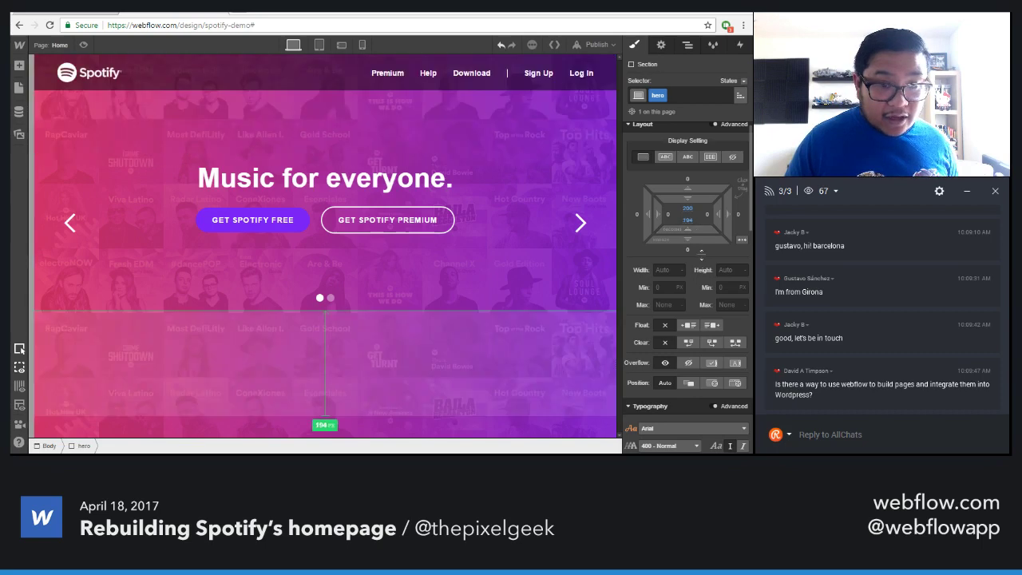
{"action": "left_click_drag", "start_coordinate": [688, 375], "coordinate": [689, 426]}
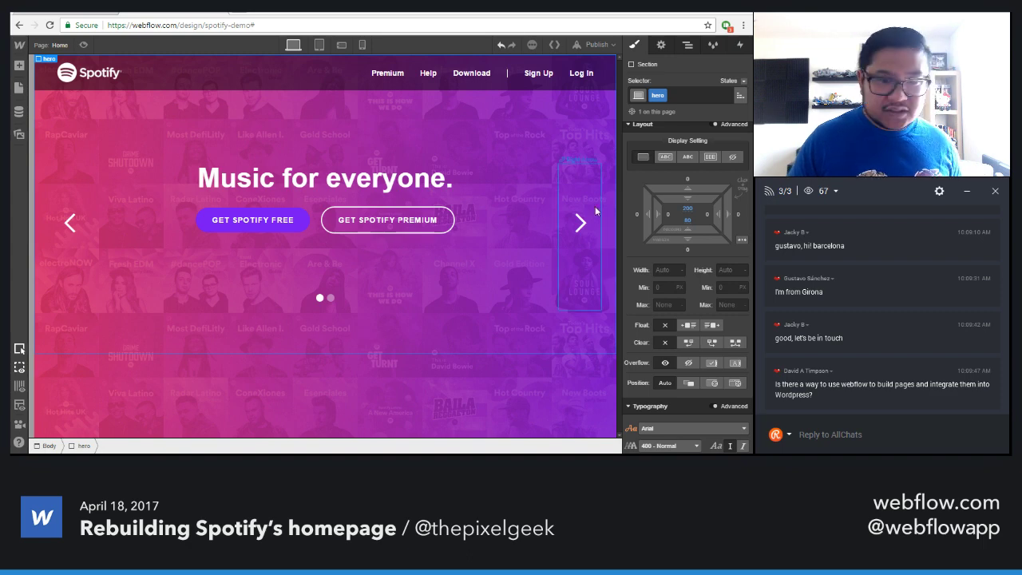
{"action": "left_click_drag", "start_coordinate": [687, 207], "coordinate": [685, 101]}
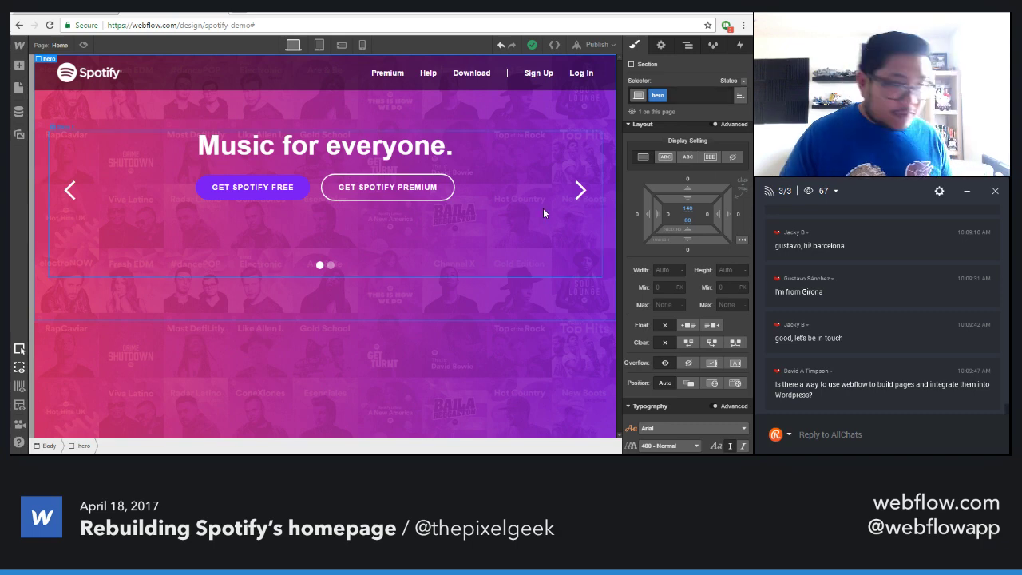
Bring up the slider's second slide through the slider settings and select it to check its content
{"action": "left_click", "coordinate": [490, 219]}
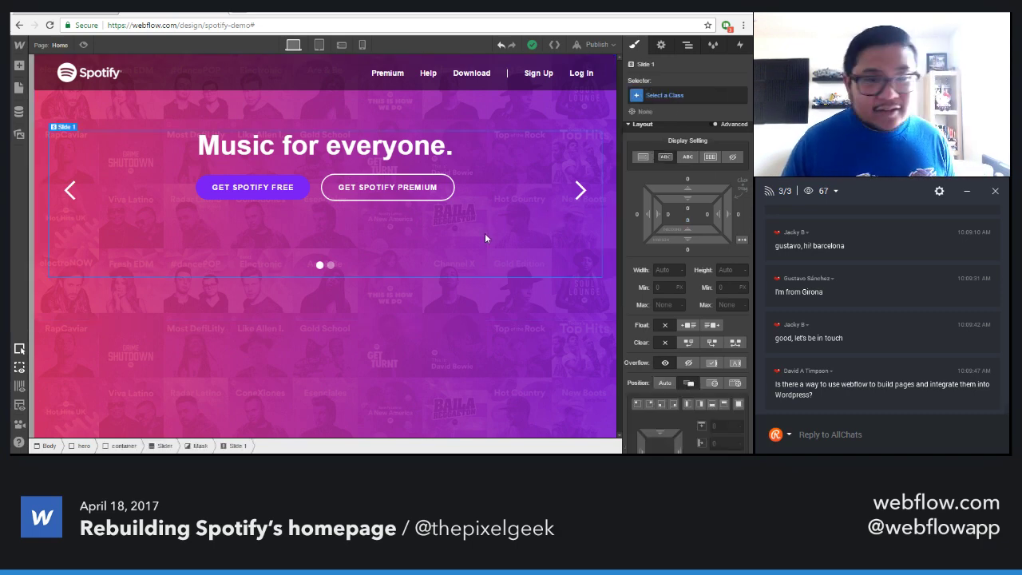
{"action": "left_click", "coordinate": [661, 45]}
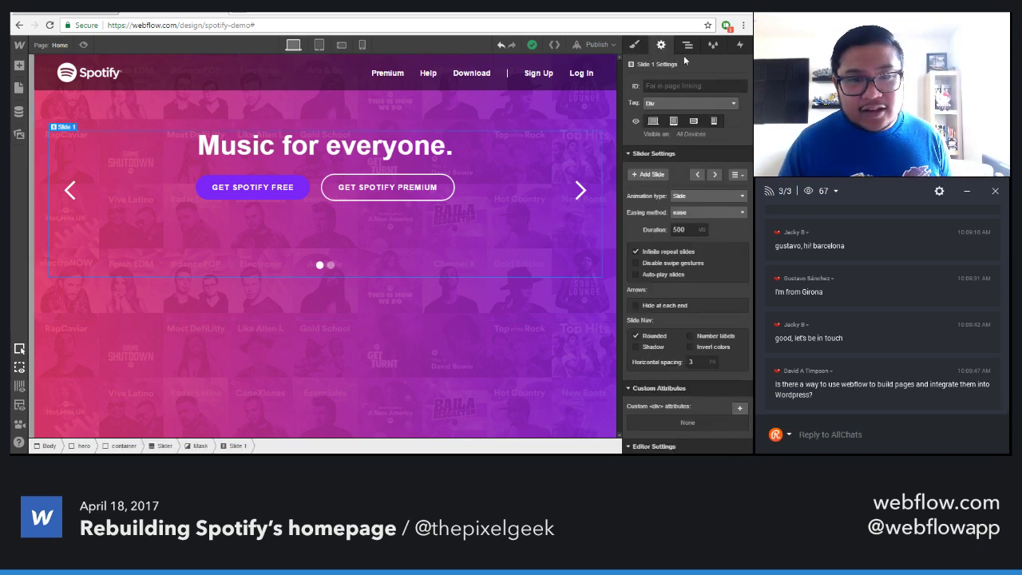
{"action": "left_click", "coordinate": [718, 174]}
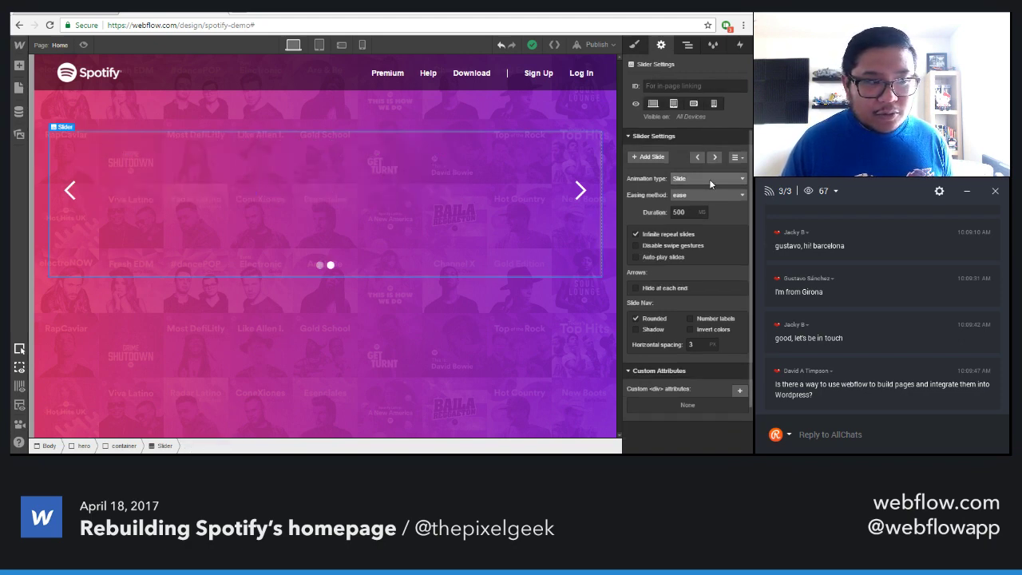
{"action": "left_click", "coordinate": [301, 182]}
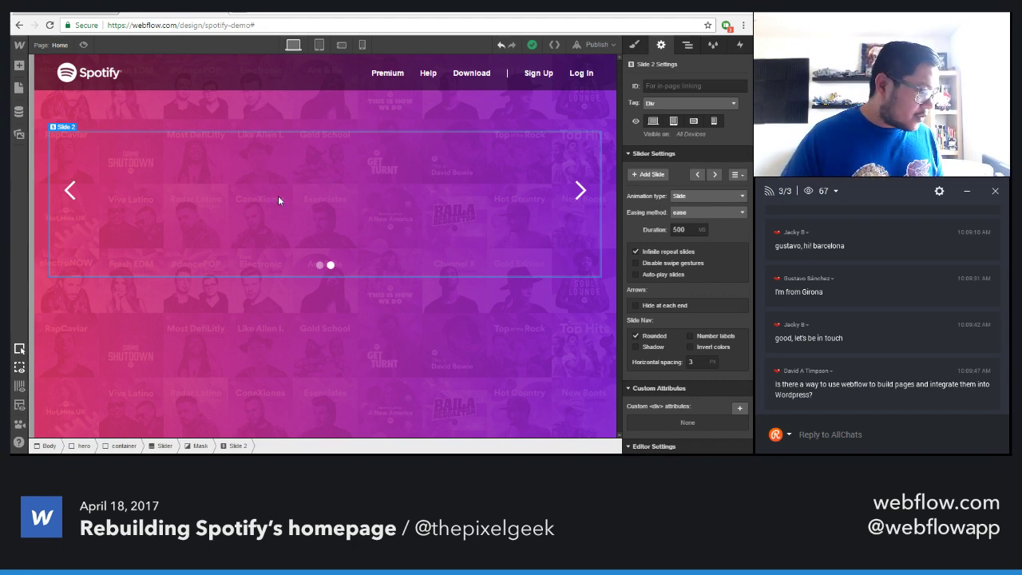
Select Slide 1 in the element hierarchy and duplicate it with its heading and buttons
{"action": "left_click", "coordinate": [686, 44]}
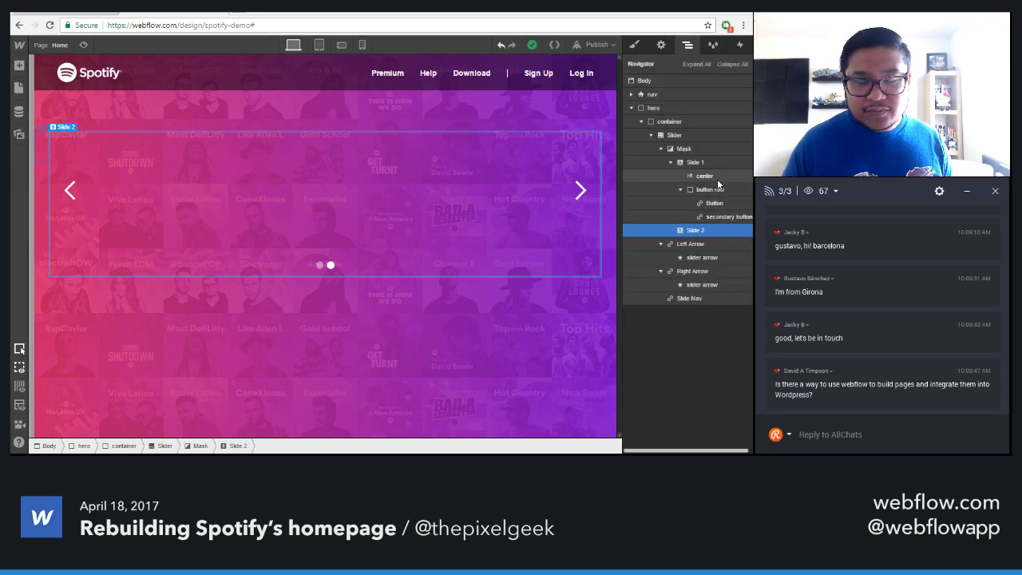
{"action": "left_click", "coordinate": [702, 161]}
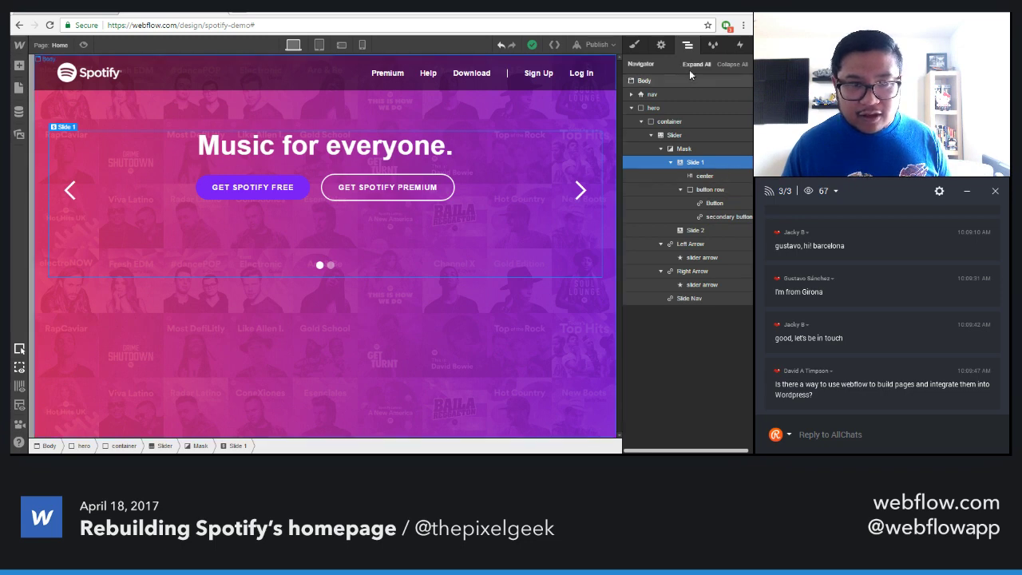
{"action": "key", "text": "ctrl+d"}
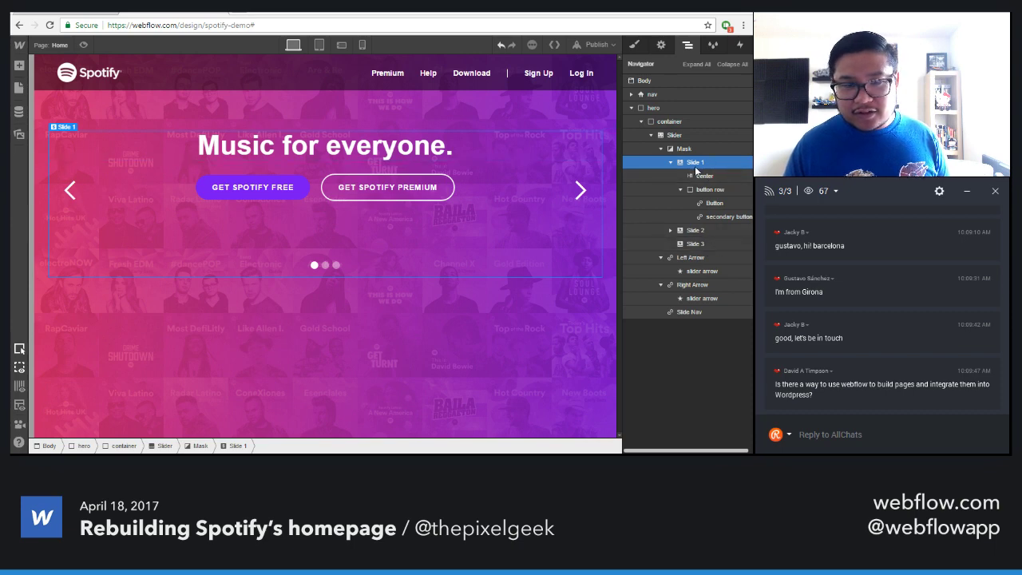
Change the heading of Slide 2 to "Premium for your whole family." with "Just $14.99." on a second line
{"action": "left_click", "coordinate": [699, 230]}
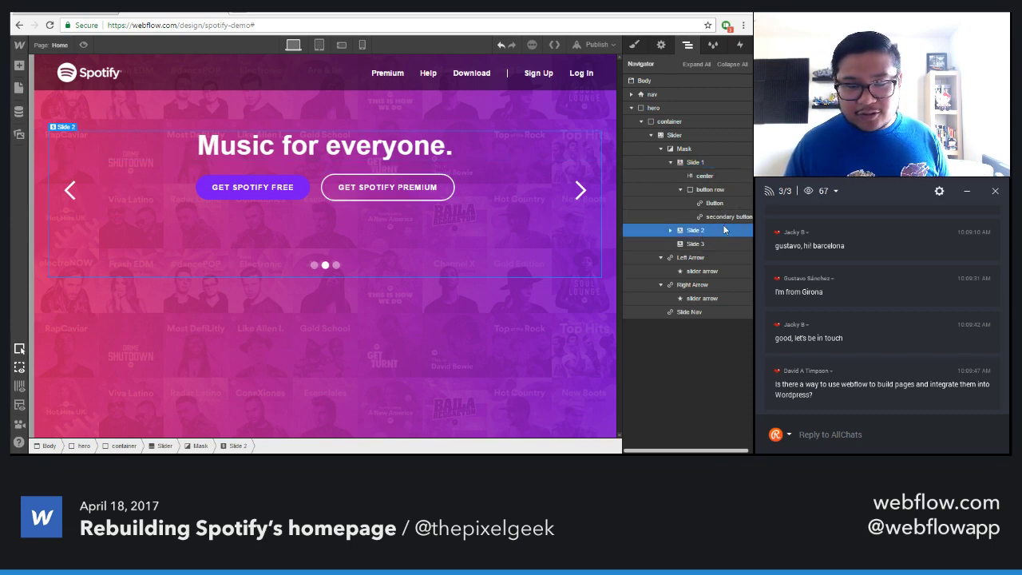
{"action": "double_click", "coordinate": [402, 148]}
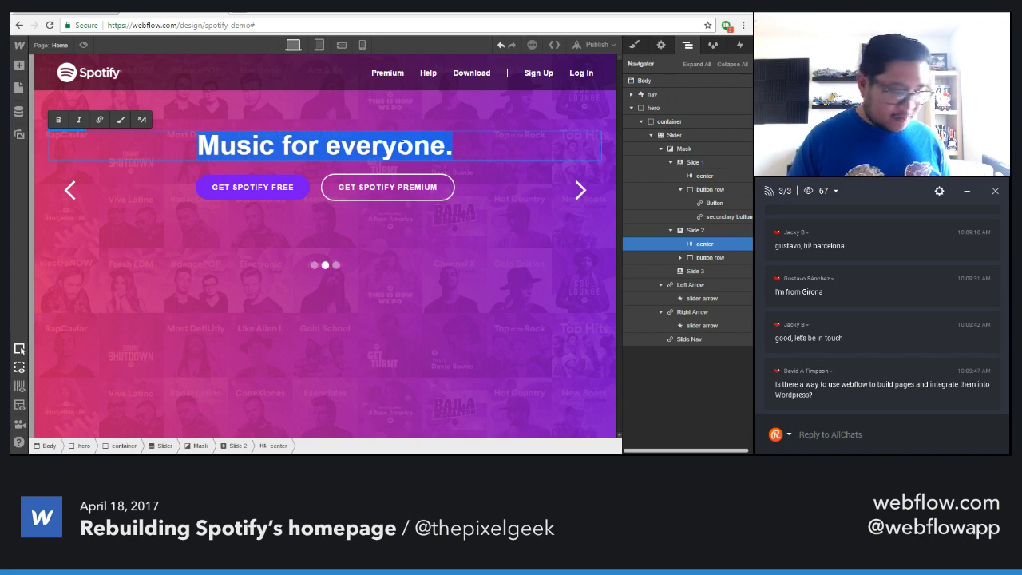
{"action": "type", "text": "Premium "}
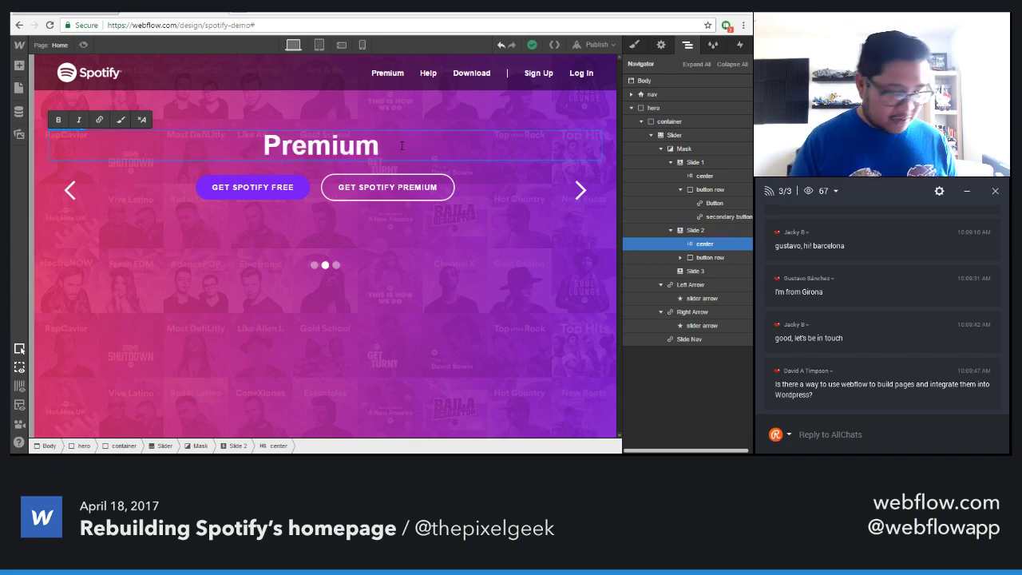
{"action": "type", "text": "for your whole fa"}
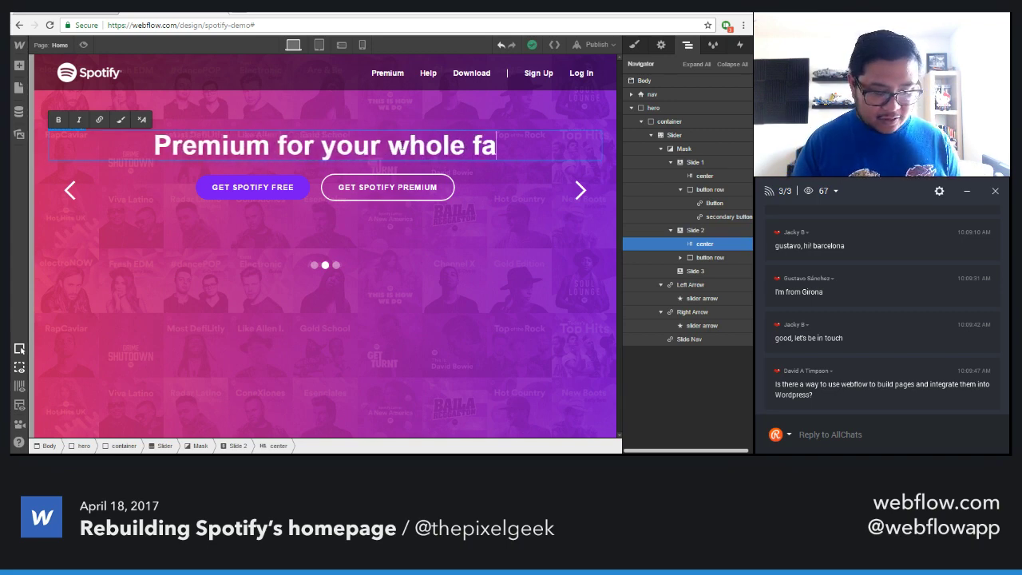
{"action": "type", "text": "mily."}
{"action": "key", "text": "shift+Return"}
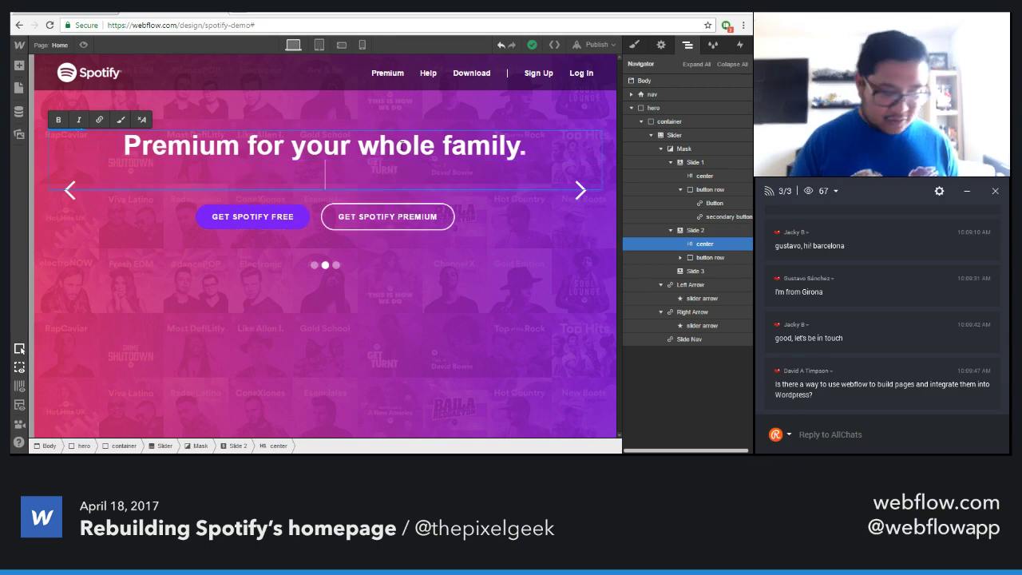
{"action": "type", "text": "Just "}
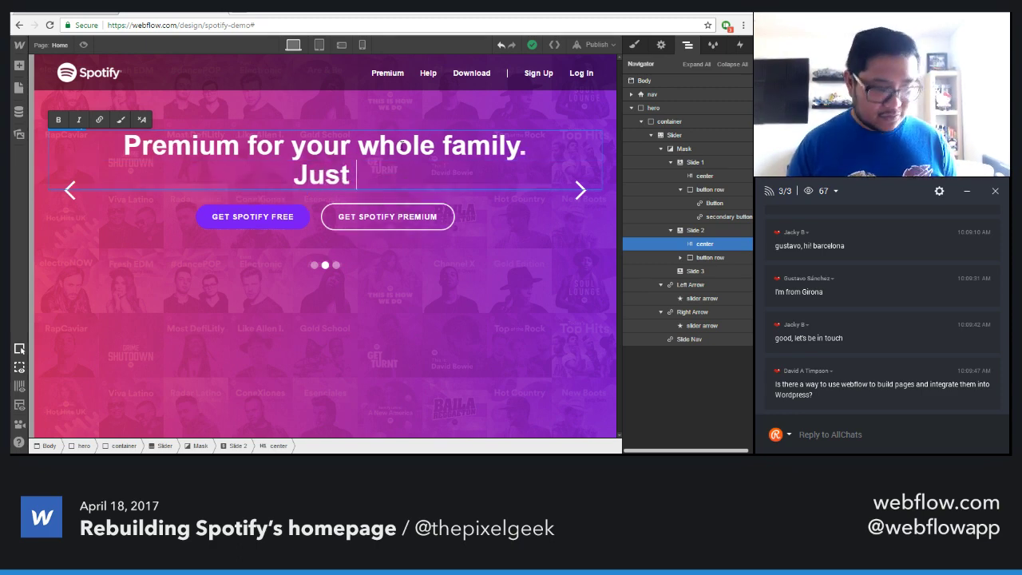
{"action": "type", "text": "$14.99"}
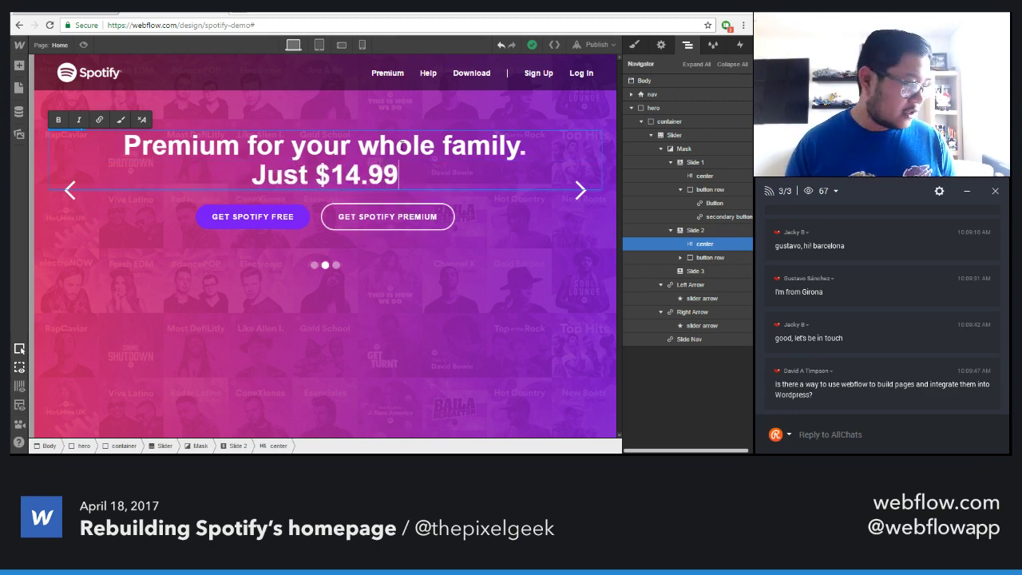
{"action": "type", "text": "."}
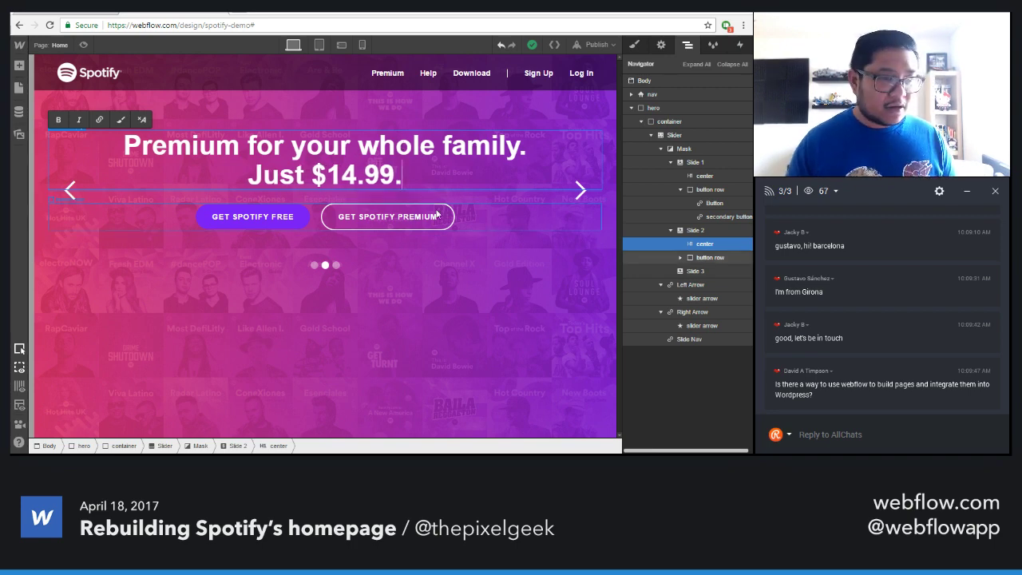
Remove the GET SPOTIFY PREMIUM button from Slide 2 and relabel the remaining button LEARN MORE
{"action": "left_click", "coordinate": [405, 220]}
{"action": "key", "text": "Delete"}
{"action": "double_click", "coordinate": [325, 216]}
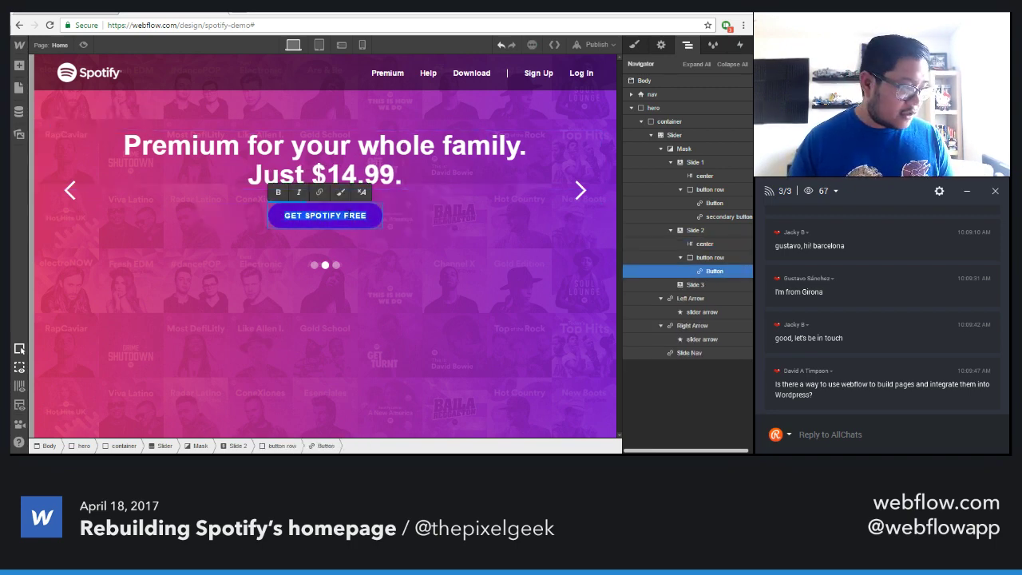
{"action": "type", "text": "LEARN MORE"}
{"action": "key", "text": "Escape"}
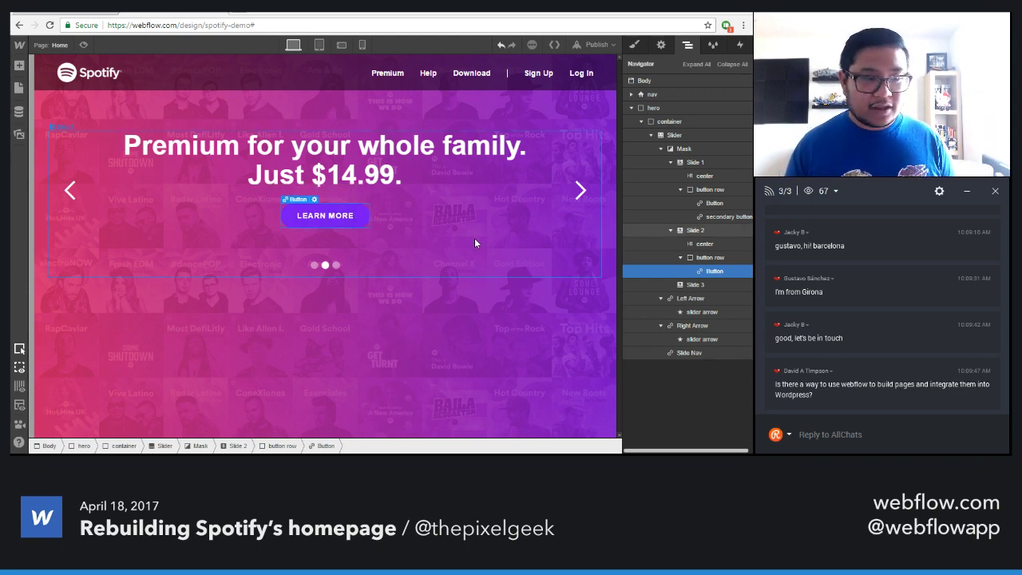
Delete the empty Slide 3 and duplicate Slide 2 in its place
{"action": "left_click", "coordinate": [671, 231]}
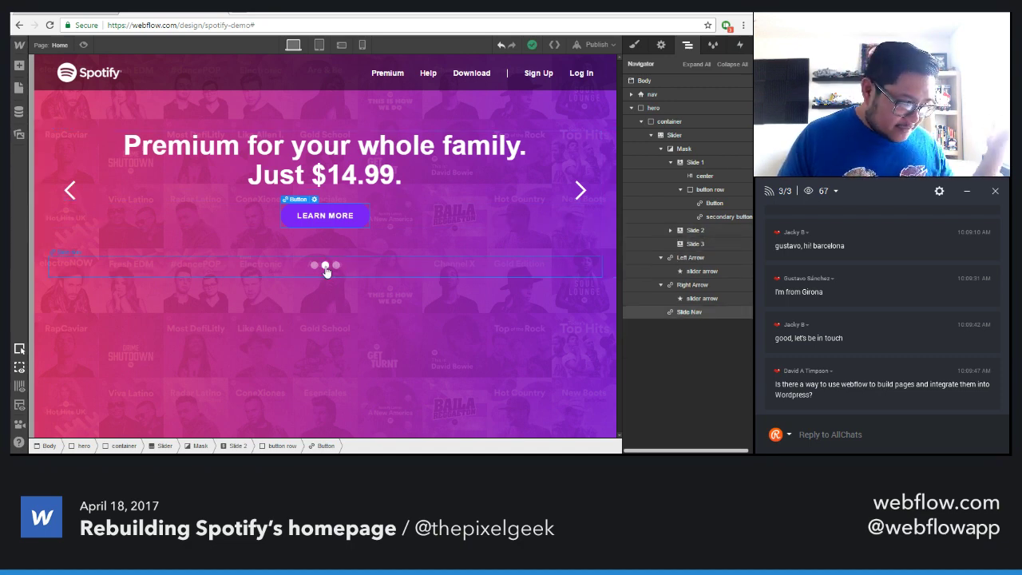
{"action": "left_click", "coordinate": [685, 247]}
{"action": "key", "text": "Delete"}
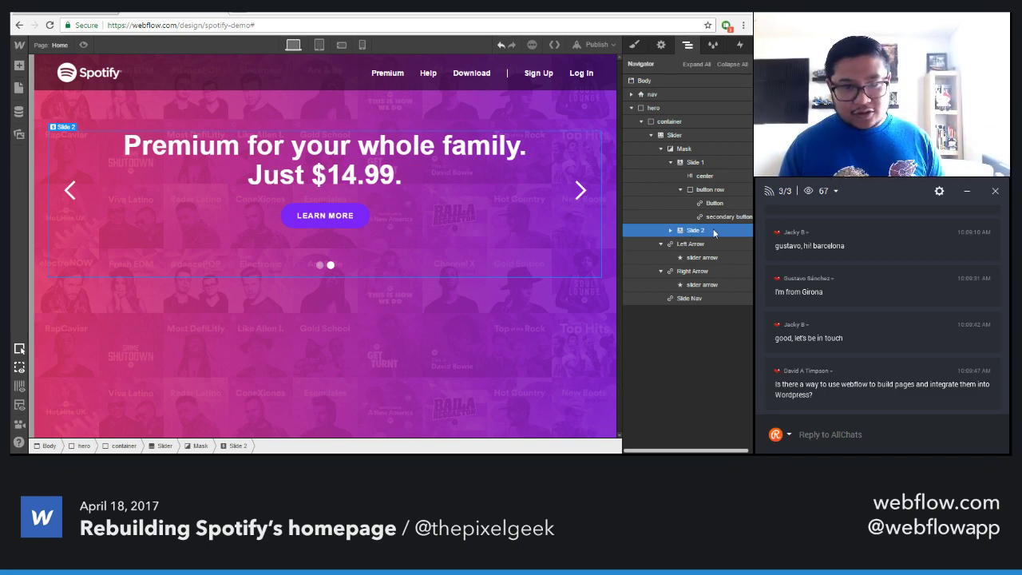
{"action": "key", "text": "ctrl+d"}
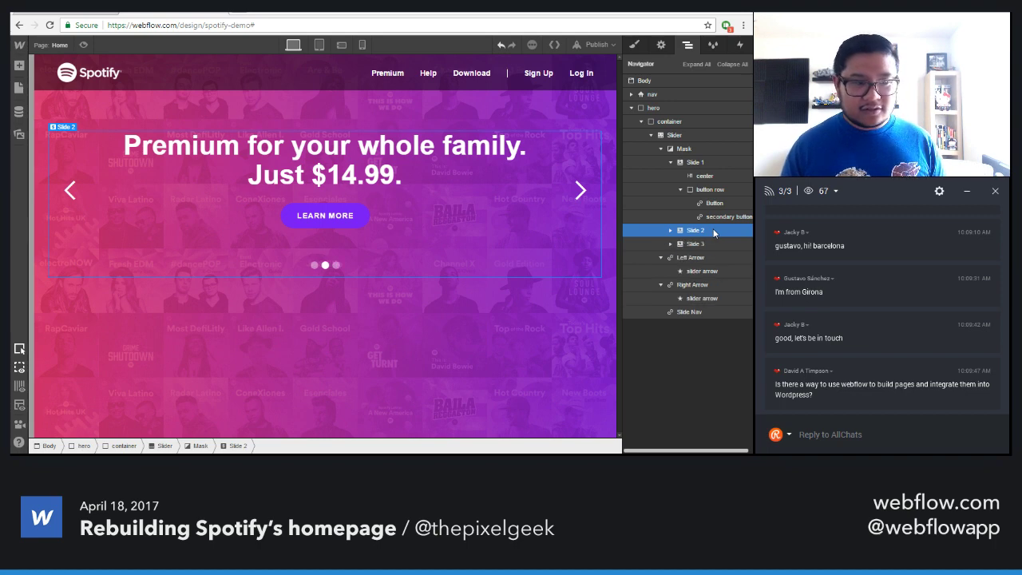
Replace the whole heading of Slide 3 with "Students get 50% off Premium."
{"action": "left_click", "coordinate": [708, 244]}
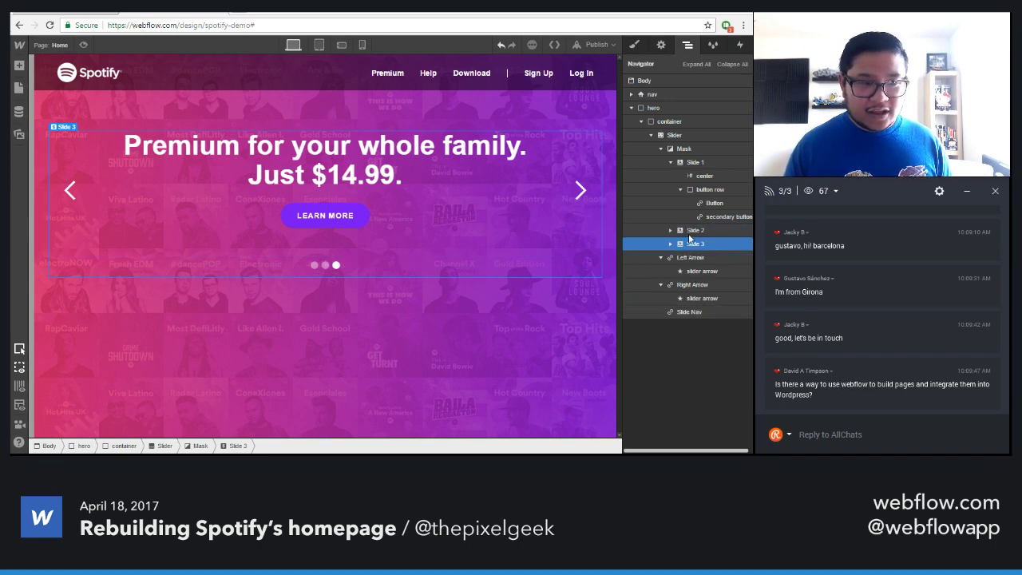
{"action": "double_click", "coordinate": [361, 177]}
{"action": "type", "text": "Student"}
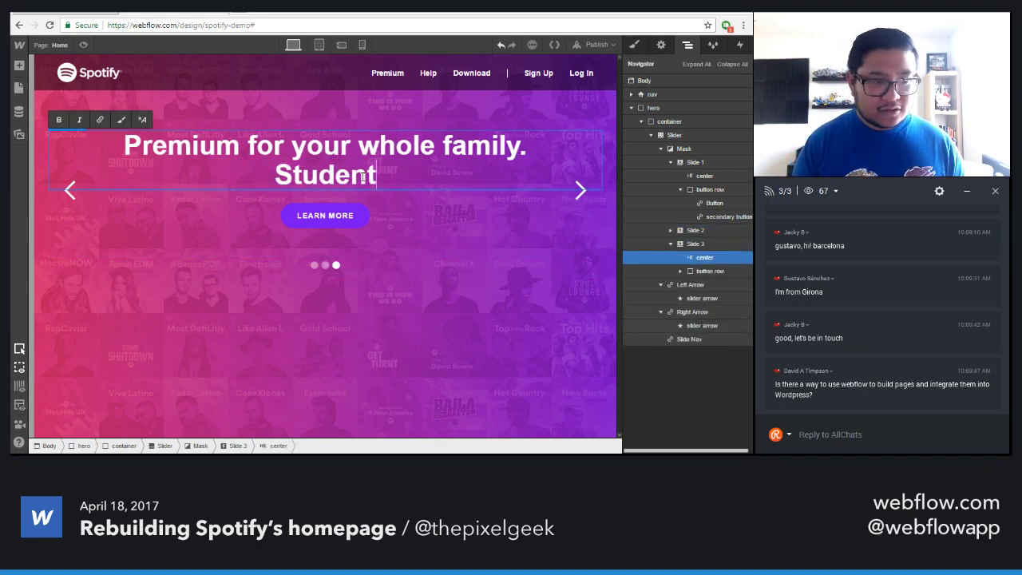
{"action": "key", "text": "ctrl+a"}
{"action": "type", "text": "Students"}
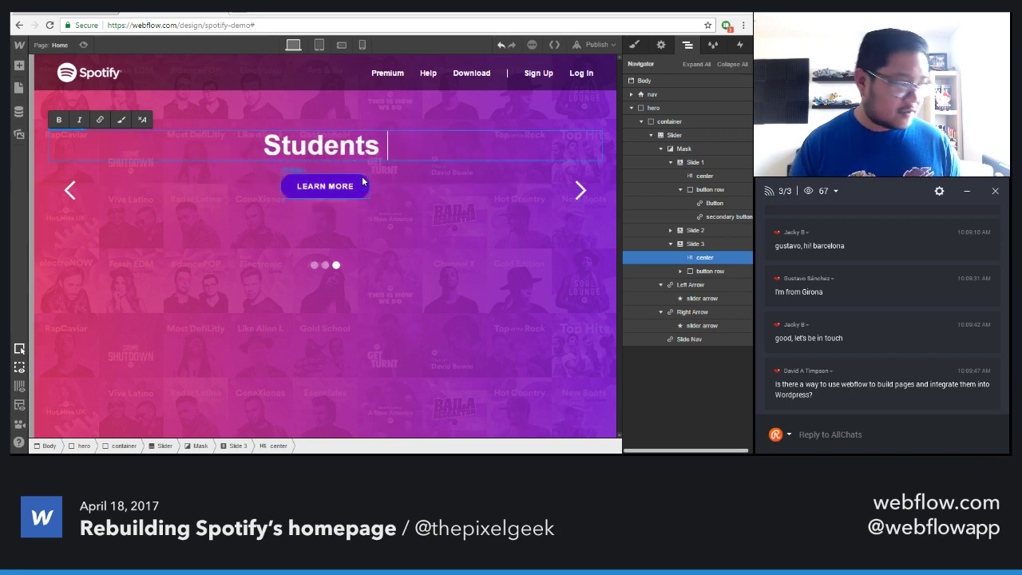
{"action": "type", "text": " get 50% "}
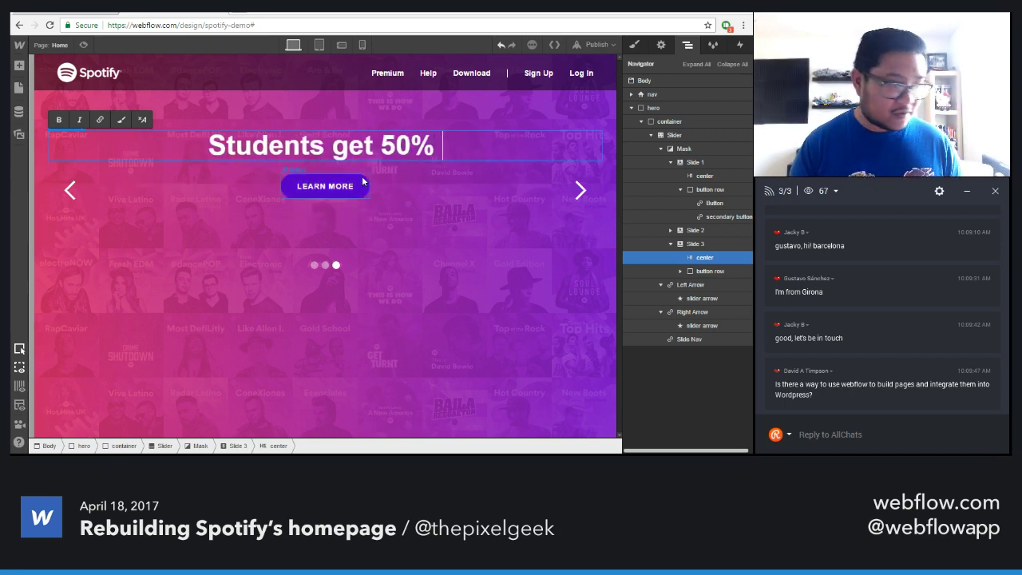
{"action": "type", "text": "off Pre"}
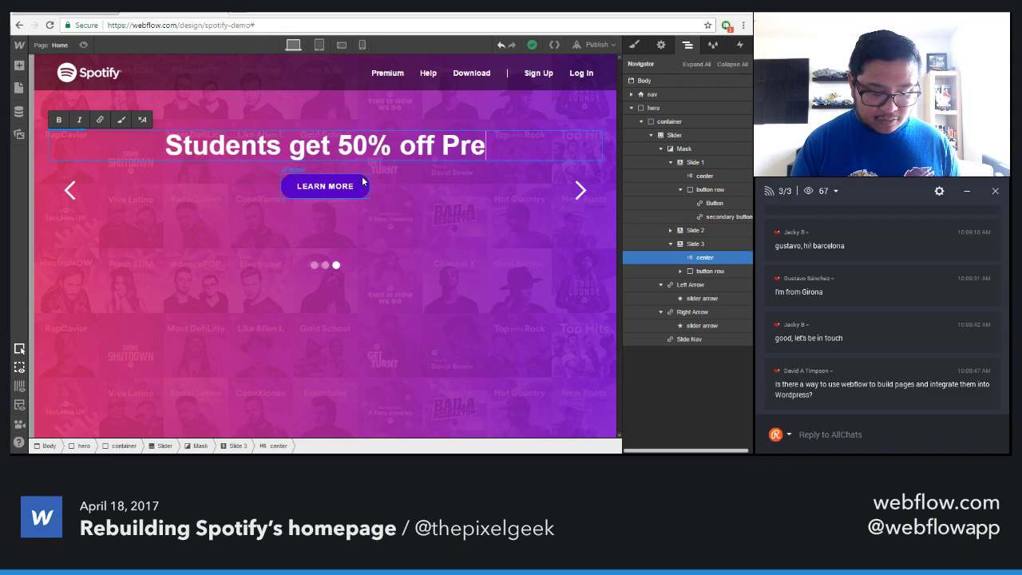
{"action": "type", "text": "mium."}
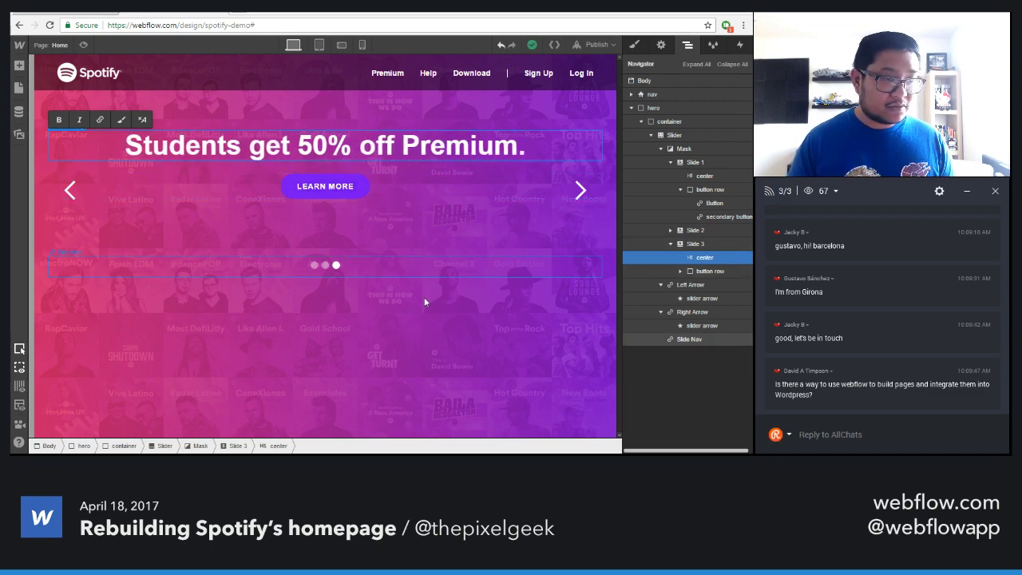
{"action": "key", "text": "Escape"}
{"action": "key", "text": "Escape"}
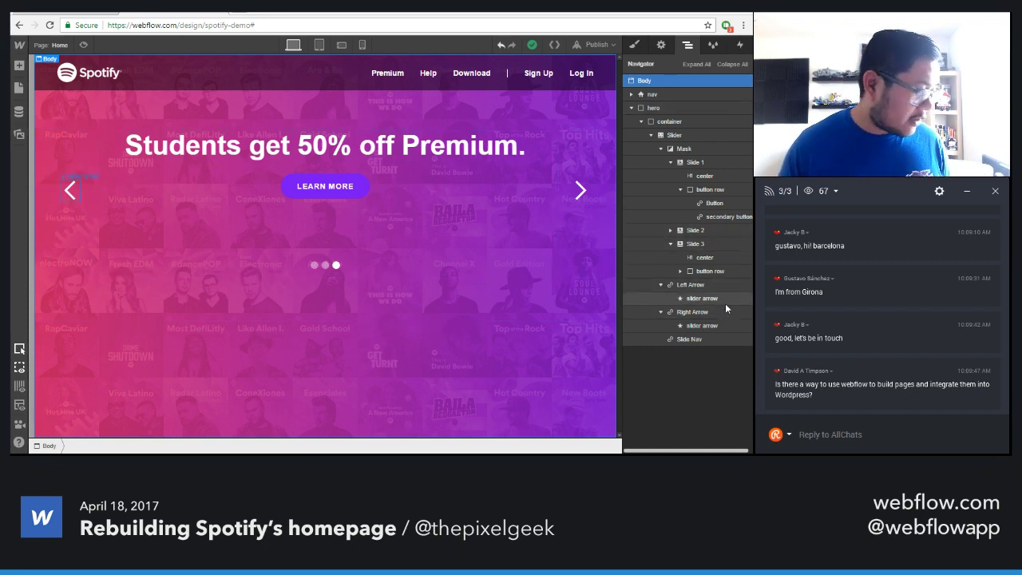
Duplicate Slide 3 to add a fourth slide to the slider
{"action": "left_click", "coordinate": [699, 250]}
{"action": "key", "text": "ctrl+c"}
{"action": "key", "text": "ctrl+v"}
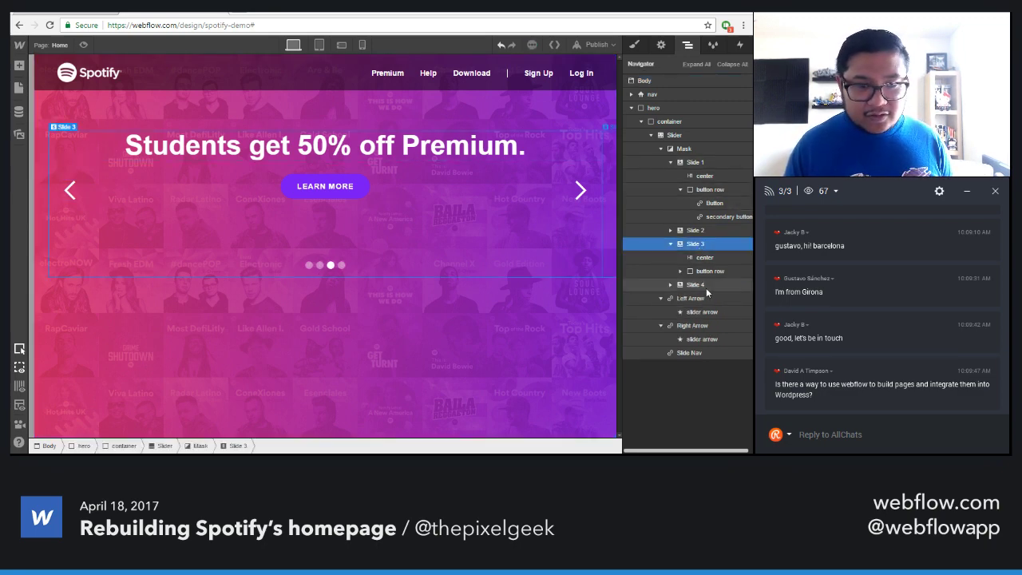
Change the heading of Slide 4 to "Play Spotify on PlayStation(r)."
{"action": "left_click", "coordinate": [707, 285]}
{"action": "double_click", "coordinate": [471, 156]}
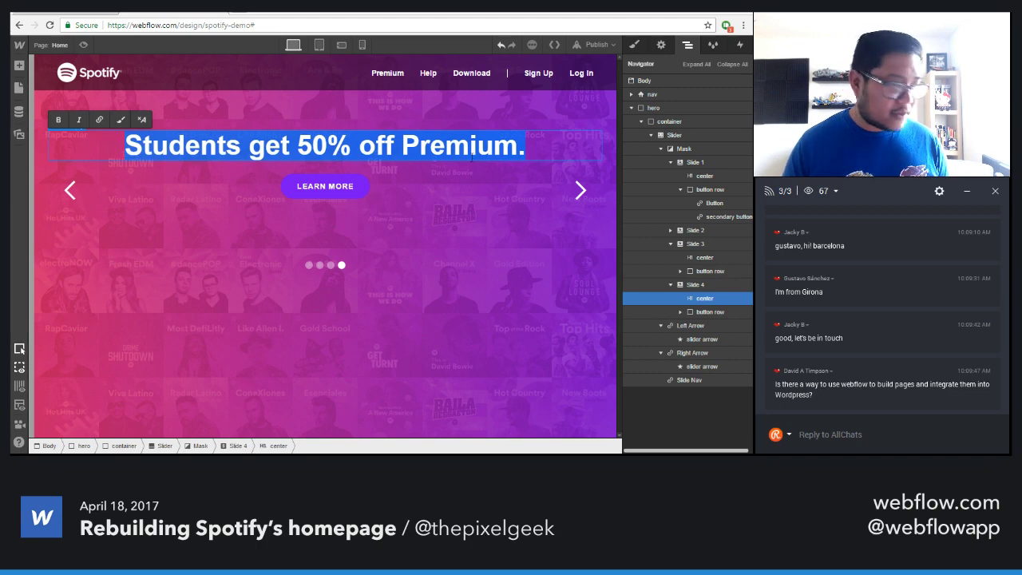
{"action": "type", "text": "Play Spo"}
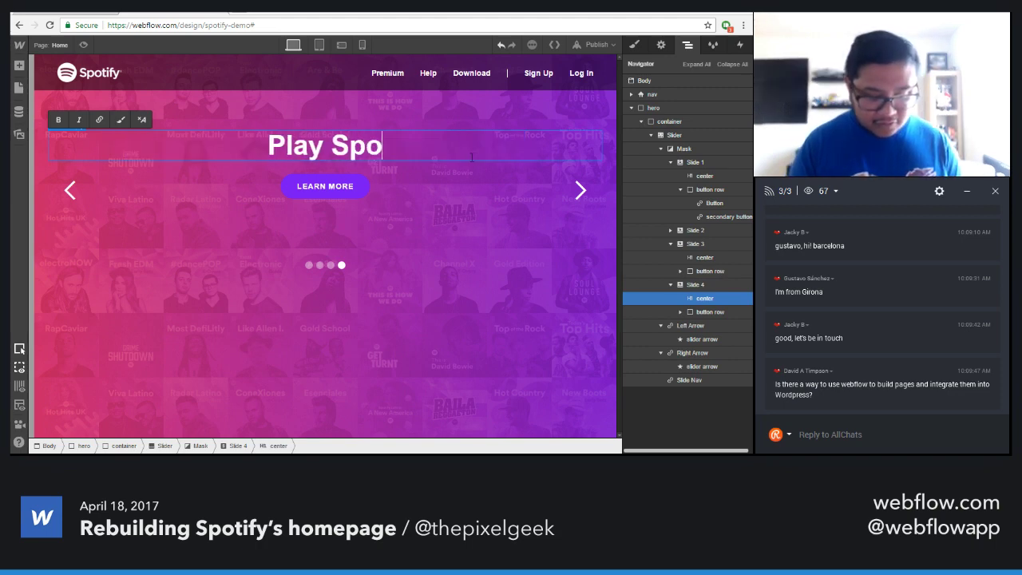
{"action": "type", "text": "tify on PlayStation"}
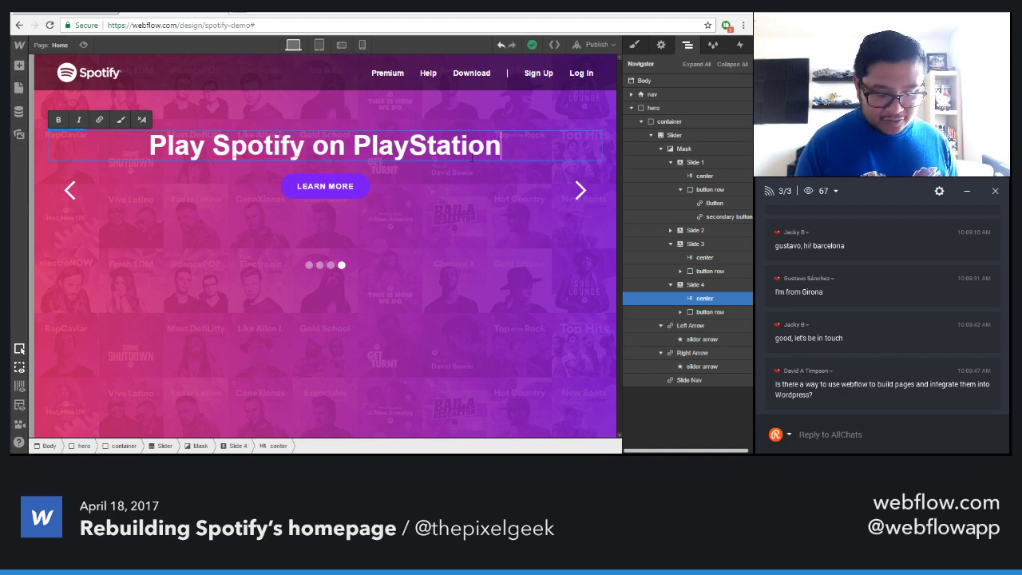
{"action": "type", "text": "(r)"}
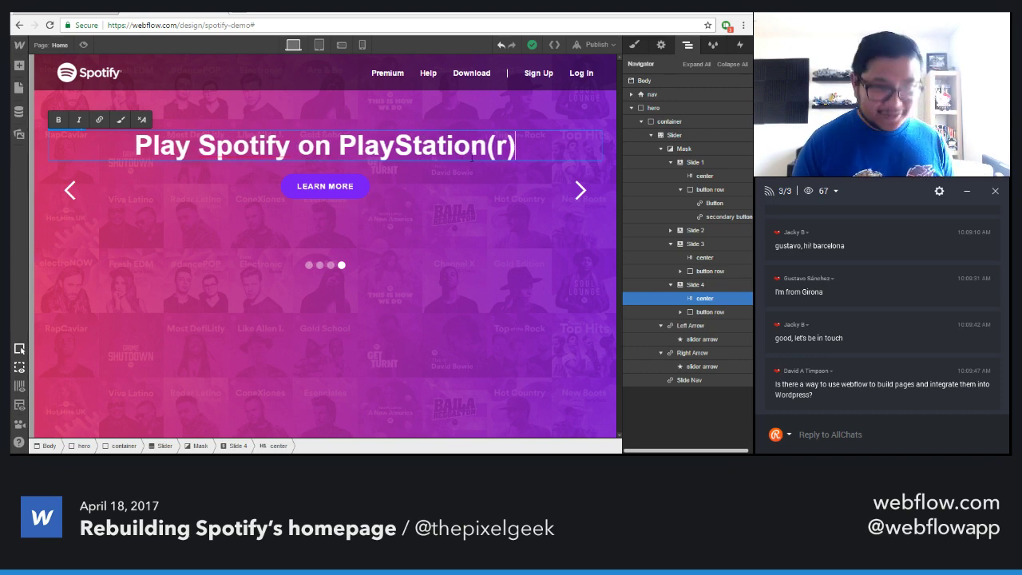
{"action": "type", "text": "."}
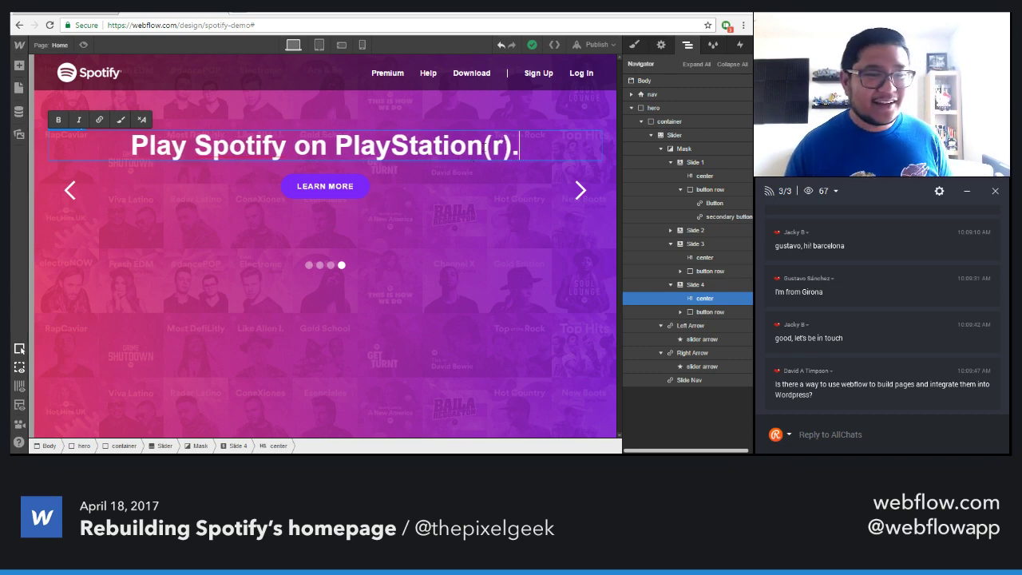
{"action": "left_click", "coordinate": [460, 289]}
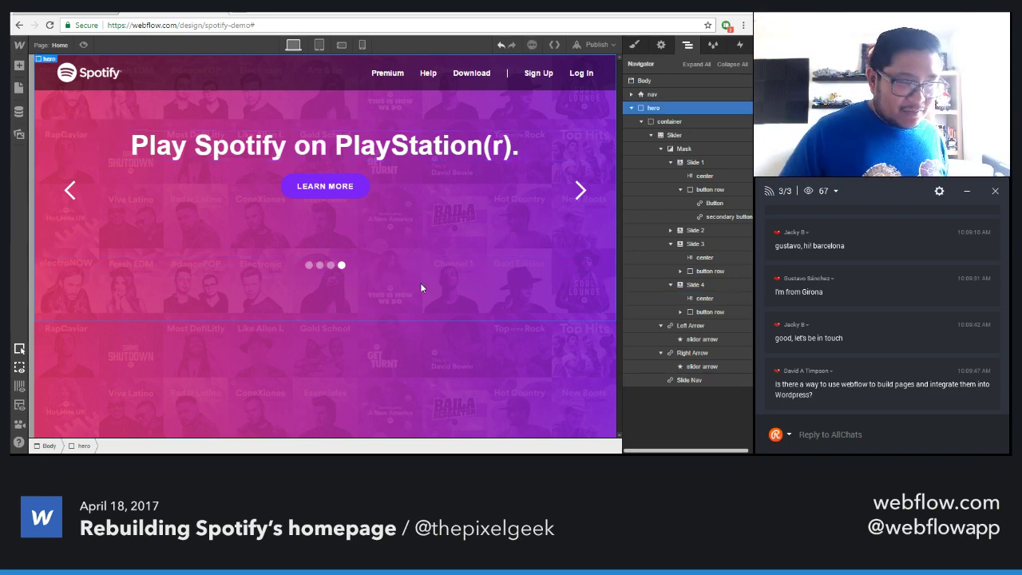
Collapse the Slider's element tree and turn on Shadow, Invert colors and Number labels in the Slide Nav settings
{"action": "left_click", "coordinate": [651, 135]}
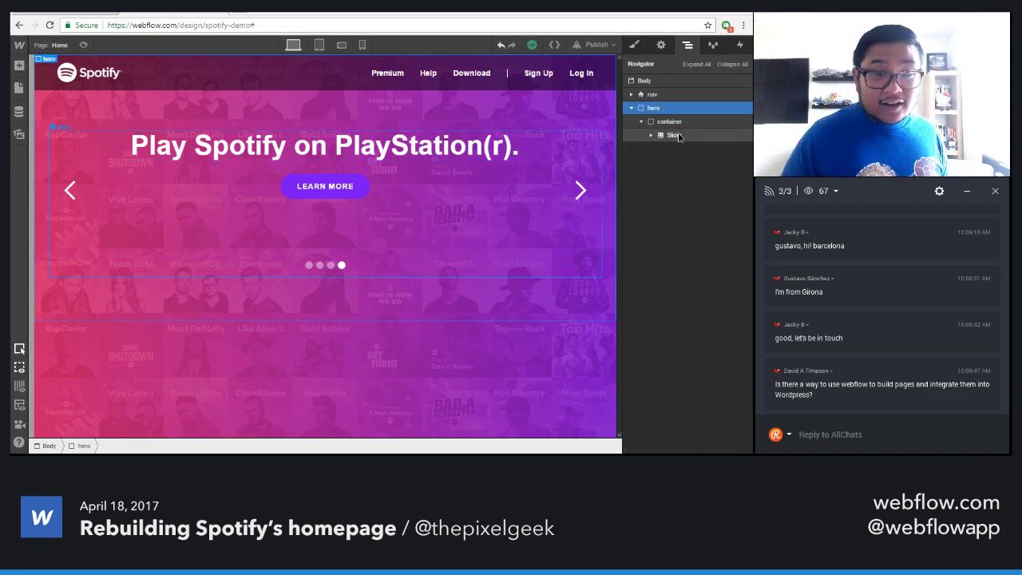
{"action": "left_click", "coordinate": [679, 138]}
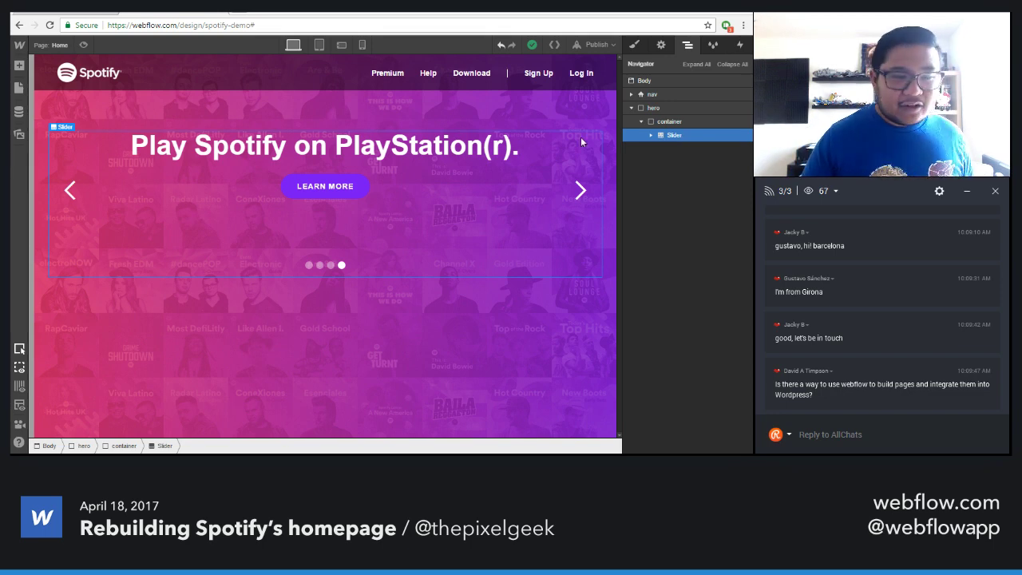
{"action": "left_click", "coordinate": [393, 265]}
{"action": "left_click", "coordinate": [662, 46]}
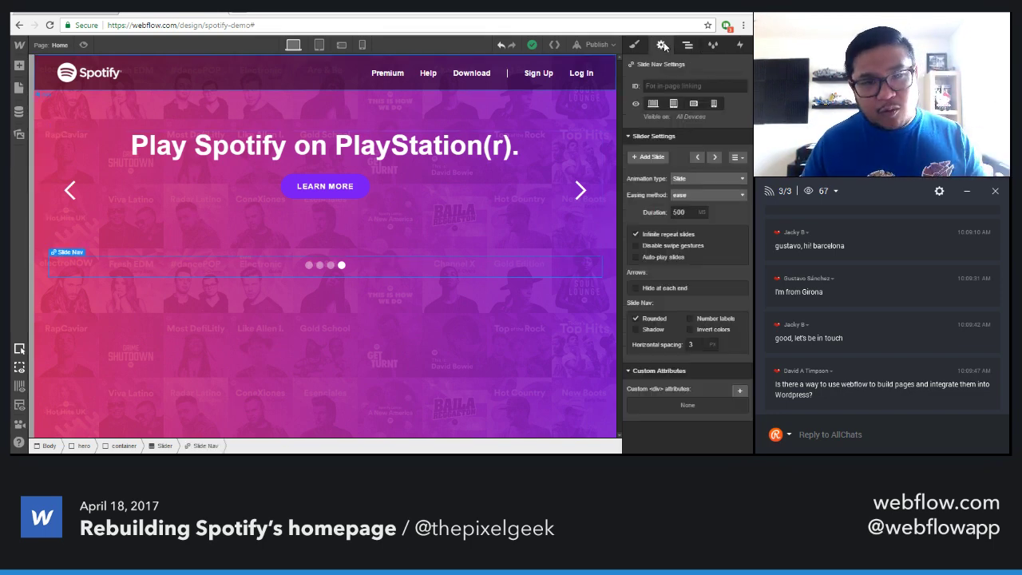
{"action": "left_click", "coordinate": [645, 332]}
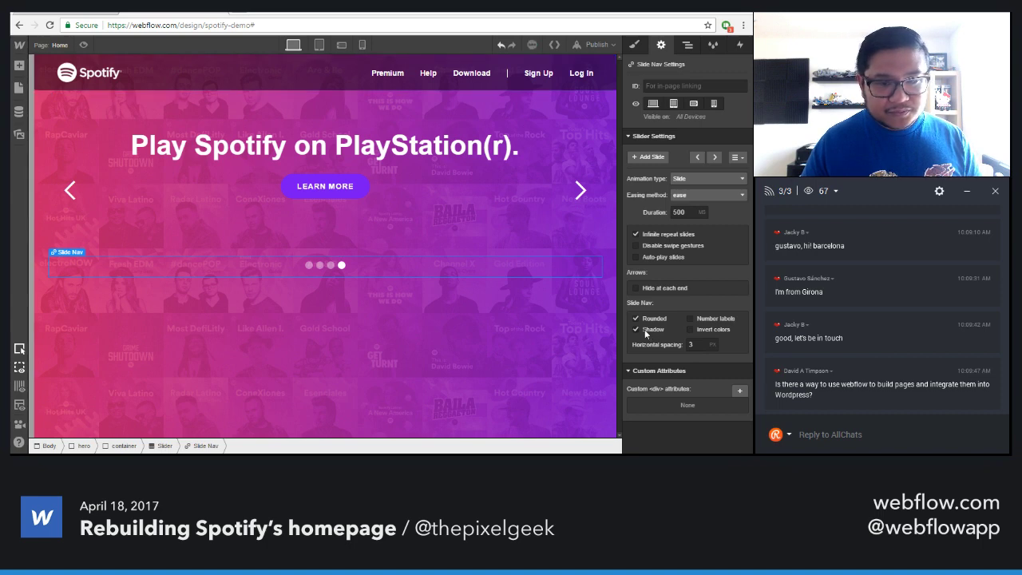
{"action": "left_click", "coordinate": [692, 330]}
{"action": "left_click", "coordinate": [703, 331]}
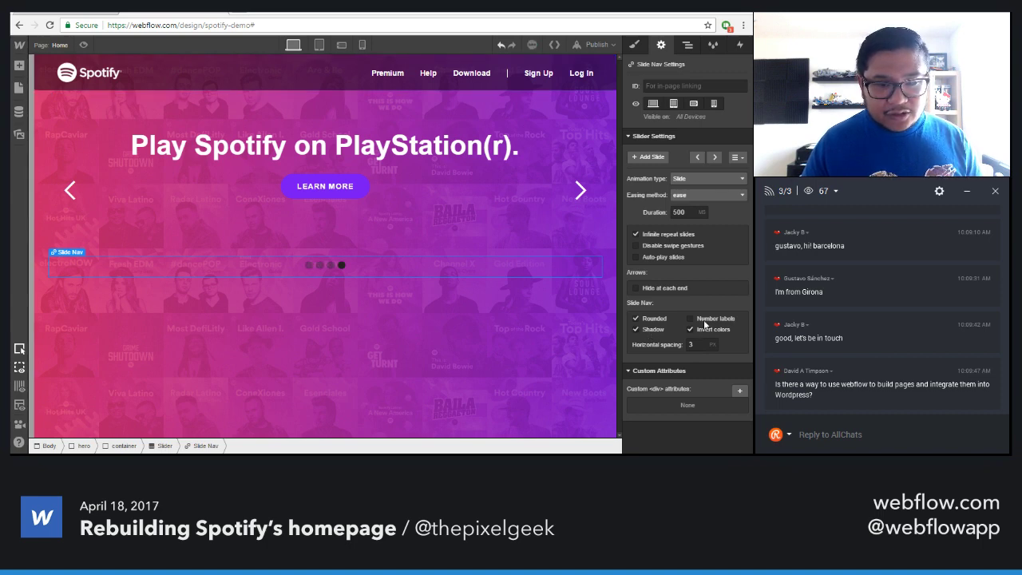
{"action": "left_click", "coordinate": [705, 321]}
{"action": "left_click", "coordinate": [703, 331]}
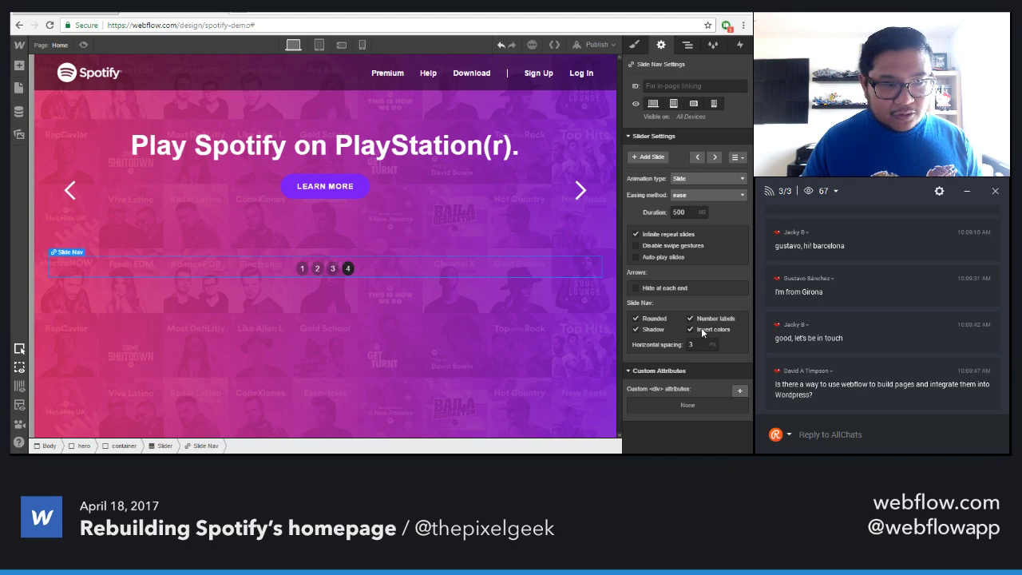
Try a horizontal spacing of 5 px for the Slide Nav and restore it to 3 px
{"action": "left_click", "coordinate": [713, 348]}
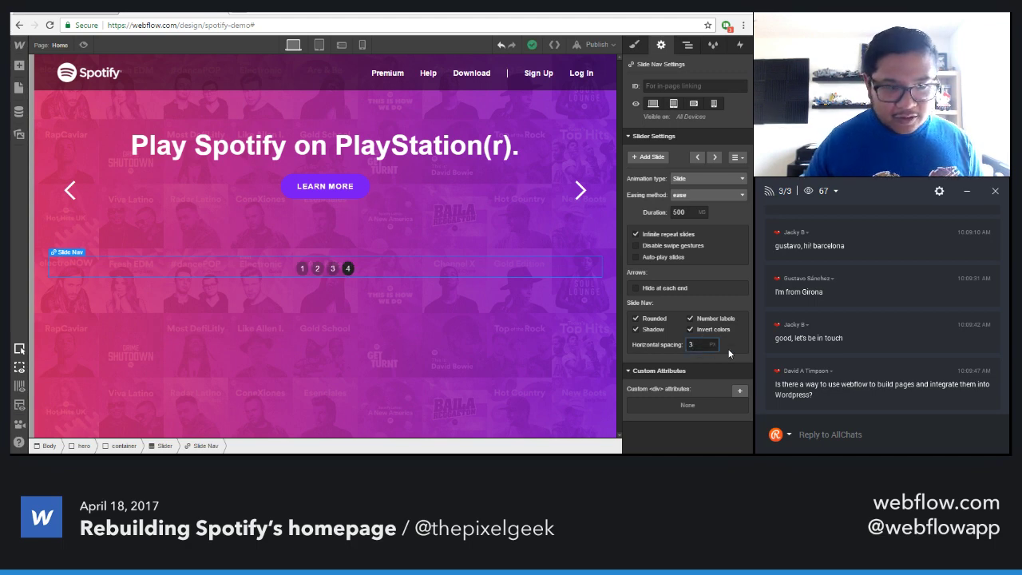
{"action": "type", "text": "6"}
{"action": "key", "text": "BackSpace"}
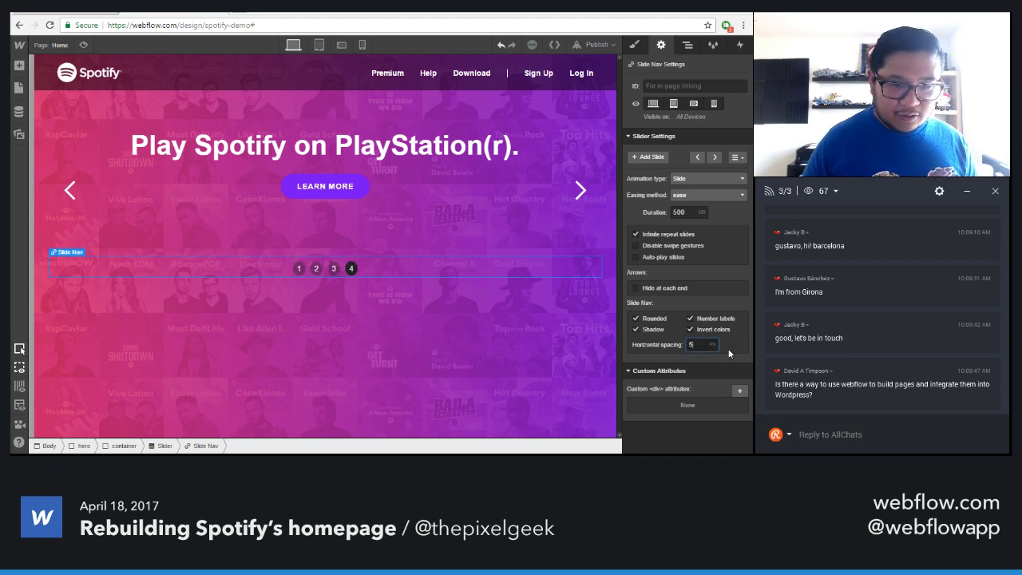
{"action": "type", "text": "3"}
Turn off Invert colors, Number labels and Shadow for the Slide Nav, leaving Rounded on
{"action": "left_click", "coordinate": [690, 329]}
{"action": "left_click", "coordinate": [690, 318]}
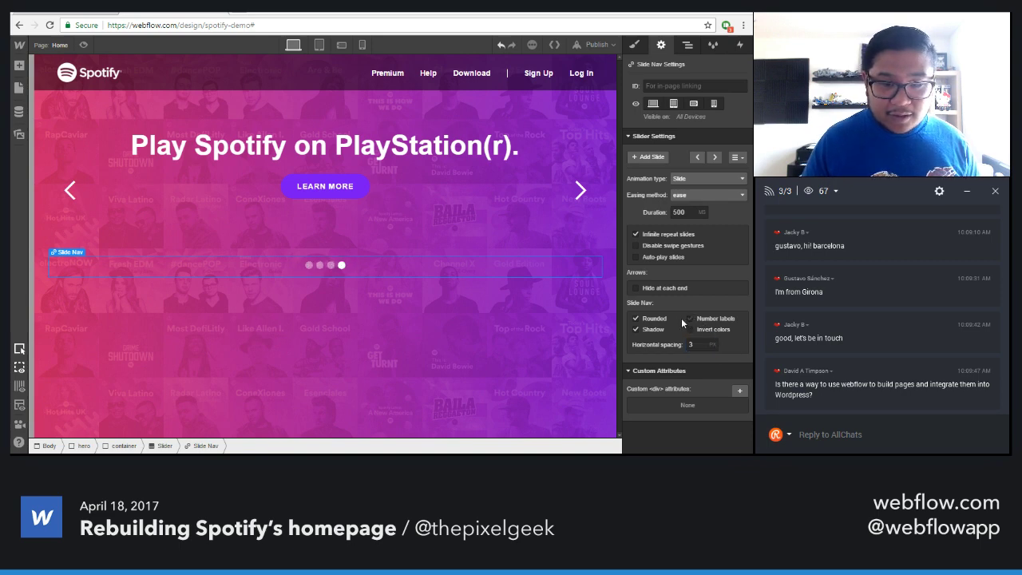
{"action": "left_click", "coordinate": [635, 318]}
{"action": "left_click", "coordinate": [653, 330]}
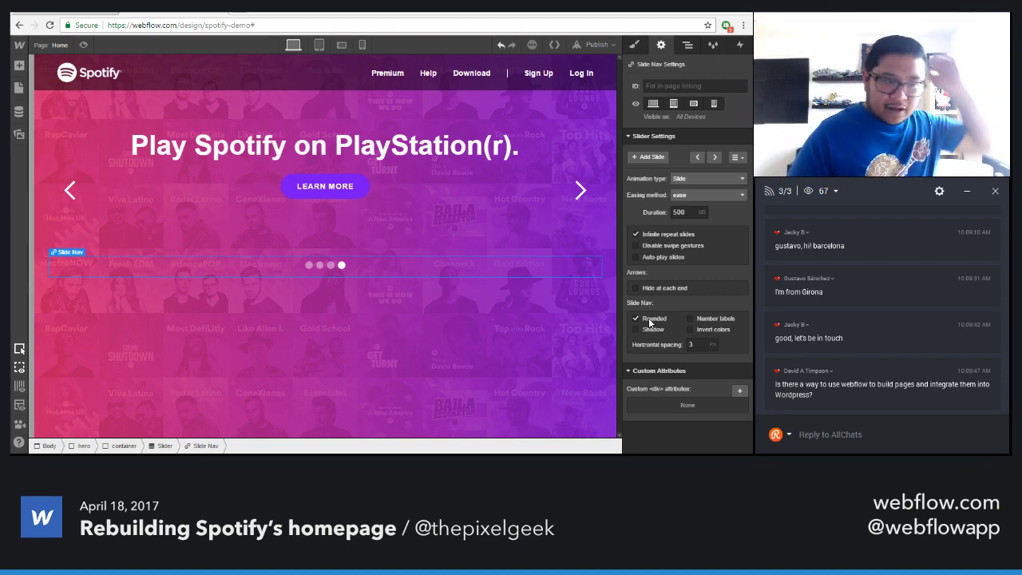
Add a Text Link element beneath the Slider inside the hero container and dismiss its link settings
{"action": "left_click", "coordinate": [635, 45]}
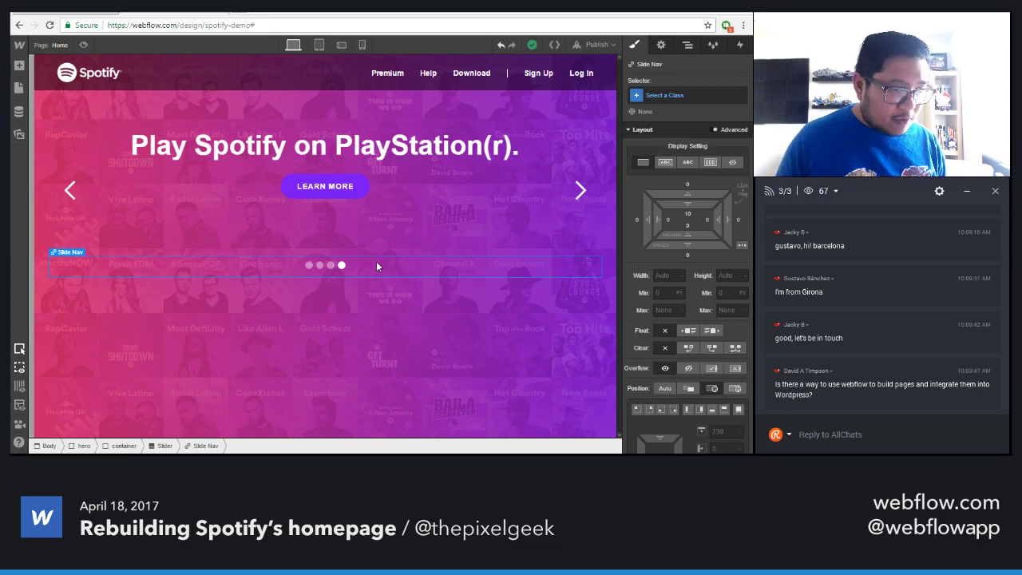
{"action": "key", "text": "z"}
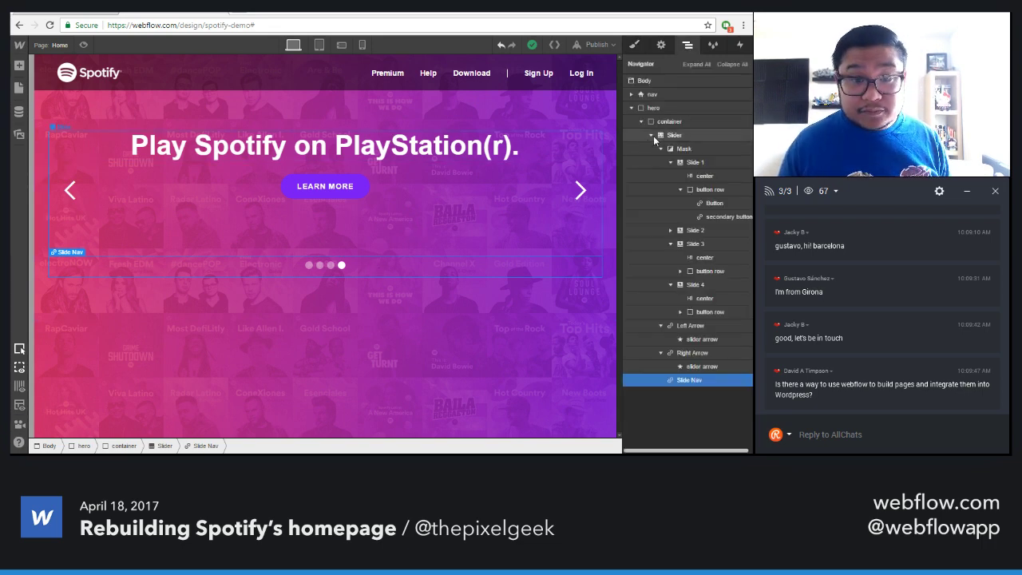
{"action": "left_click", "coordinate": [651, 136]}
{"action": "key", "text": "a"}
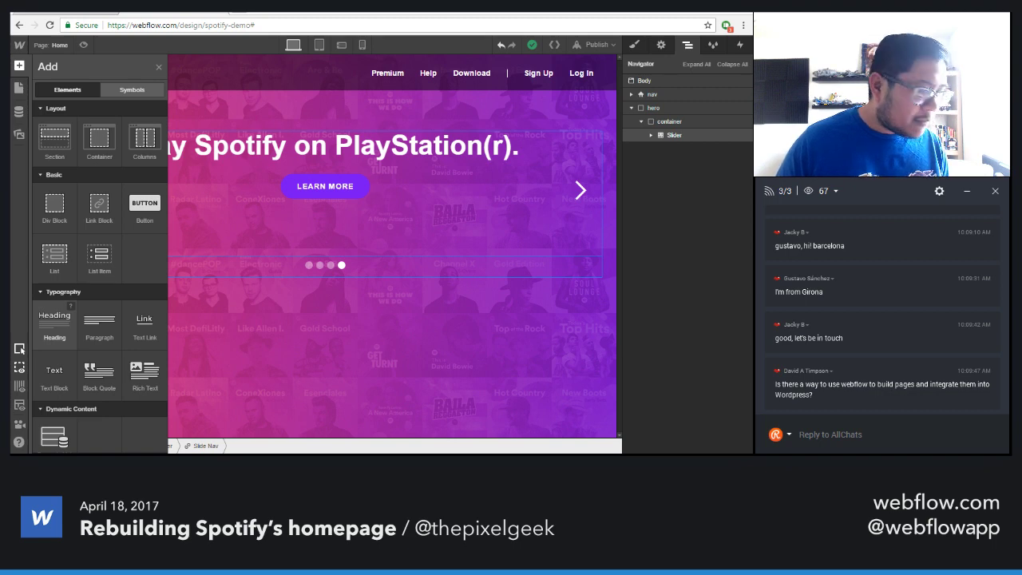
{"action": "left_click_drag", "start_coordinate": [144, 321], "coordinate": [422, 271]}
{"action": "left_click", "coordinate": [652, 136]}
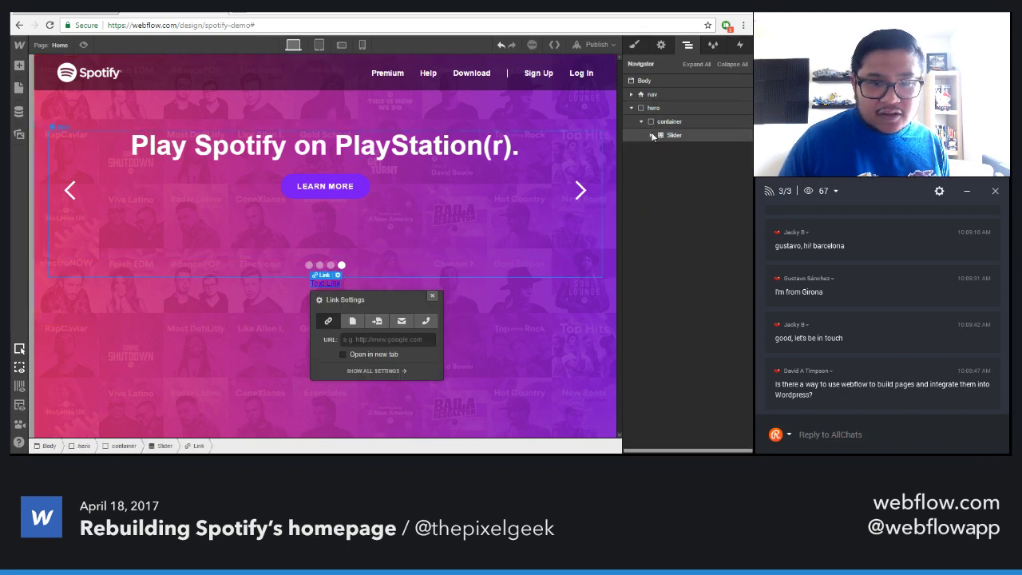
{"action": "left_click", "coordinate": [652, 135]}
{"action": "key", "text": "Escape"}
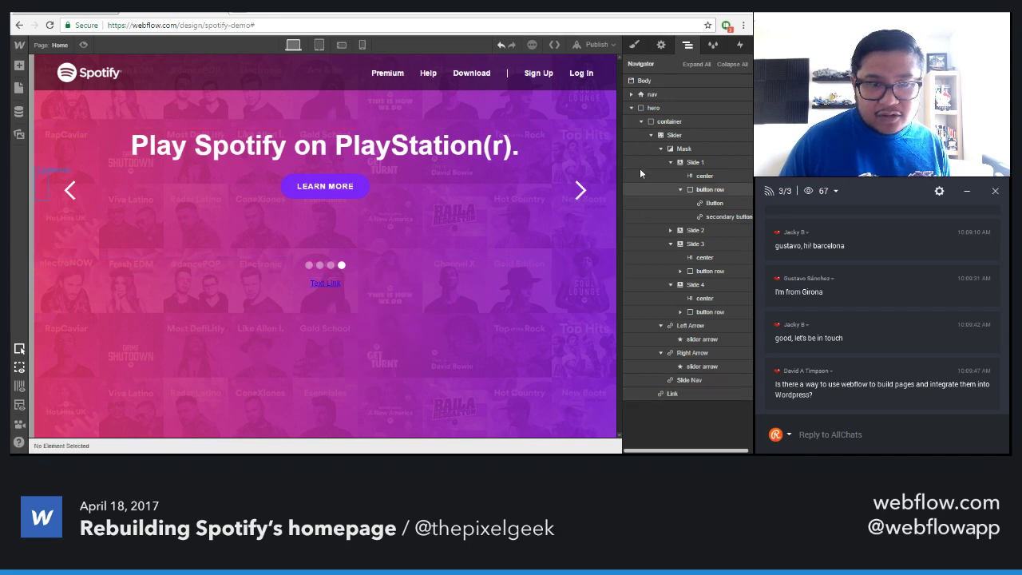
Replace the new link's placeholder text with "Learn more about Spotify"
{"action": "left_click", "coordinate": [650, 135]}
{"action": "left_click", "coordinate": [672, 149]}
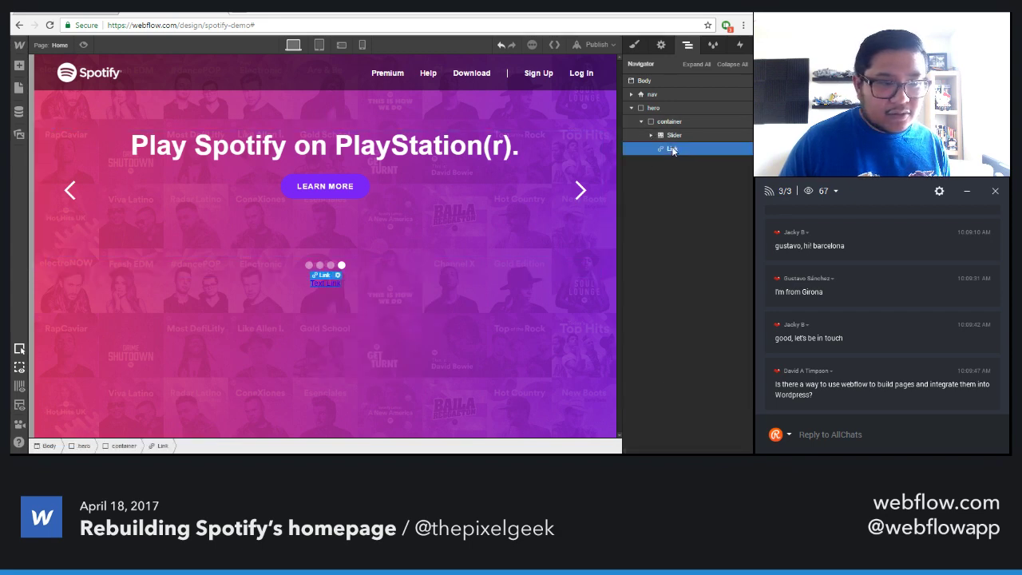
{"action": "double_click", "coordinate": [328, 283]}
{"action": "type", "text": "Learn more about S"}
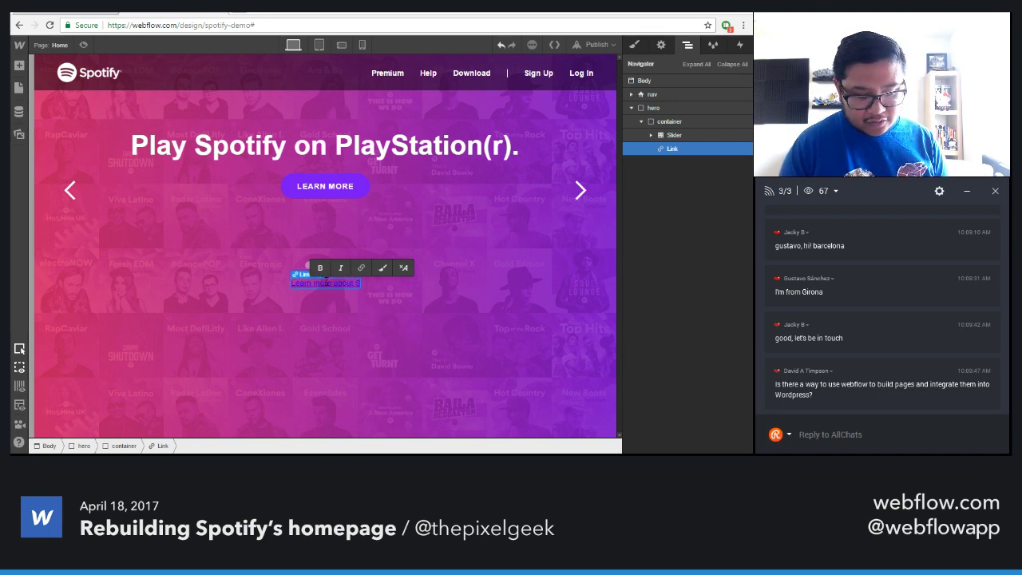
{"action": "type", "text": "potify"}
{"action": "key", "text": "Escape"}
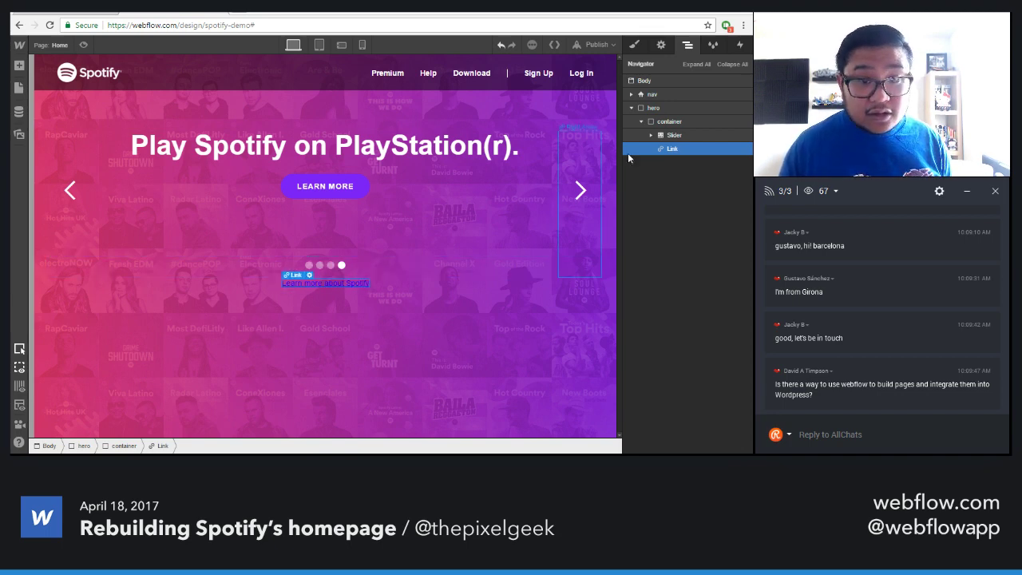
Give the "Learn more about Spotify" link a new class named "text link"
{"action": "left_click", "coordinate": [637, 43]}
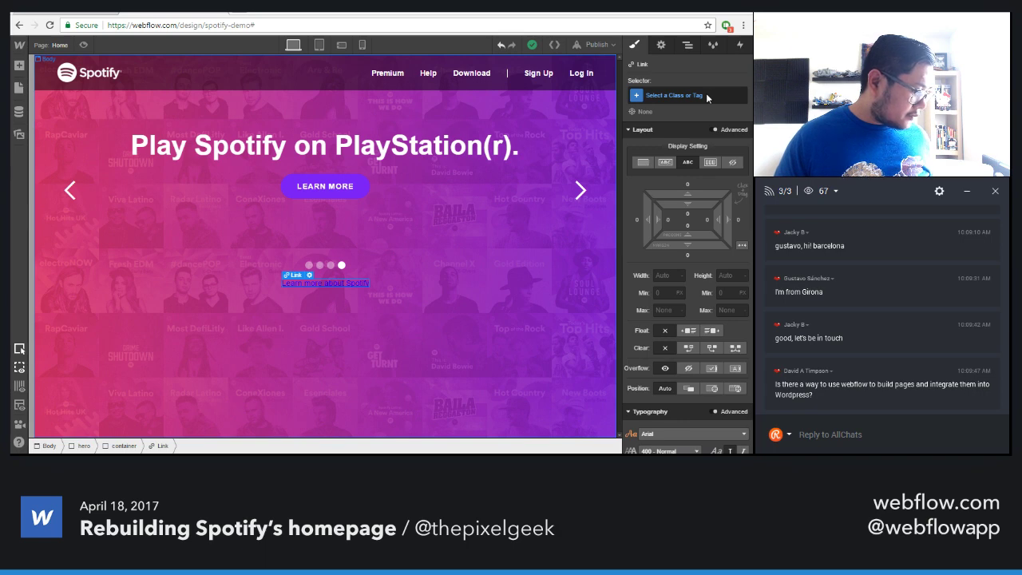
{"action": "left_click", "coordinate": [706, 95]}
{"action": "type", "text": "tex"}
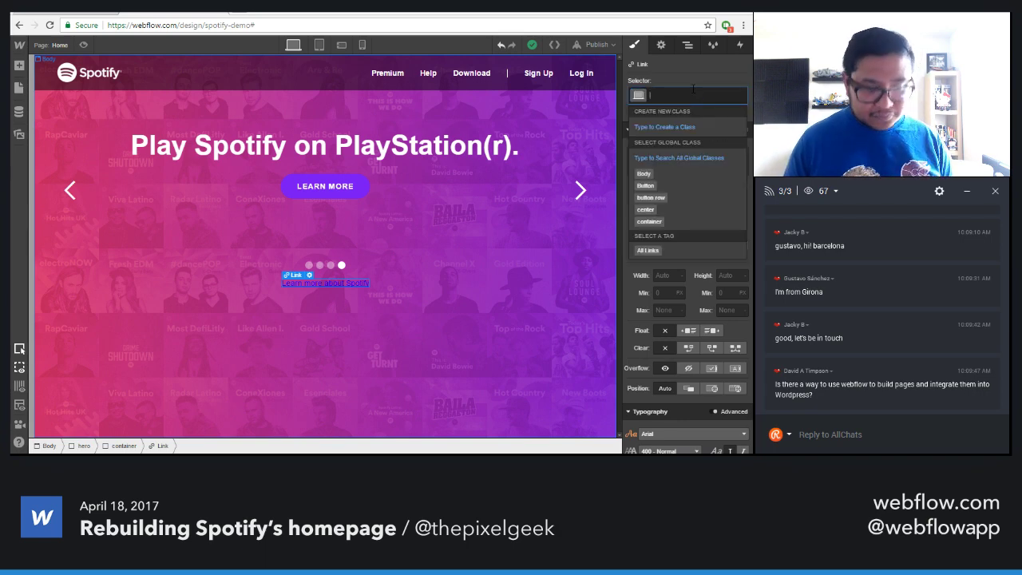
{"action": "type", "text": "t link"}
{"action": "key", "text": "Return"}
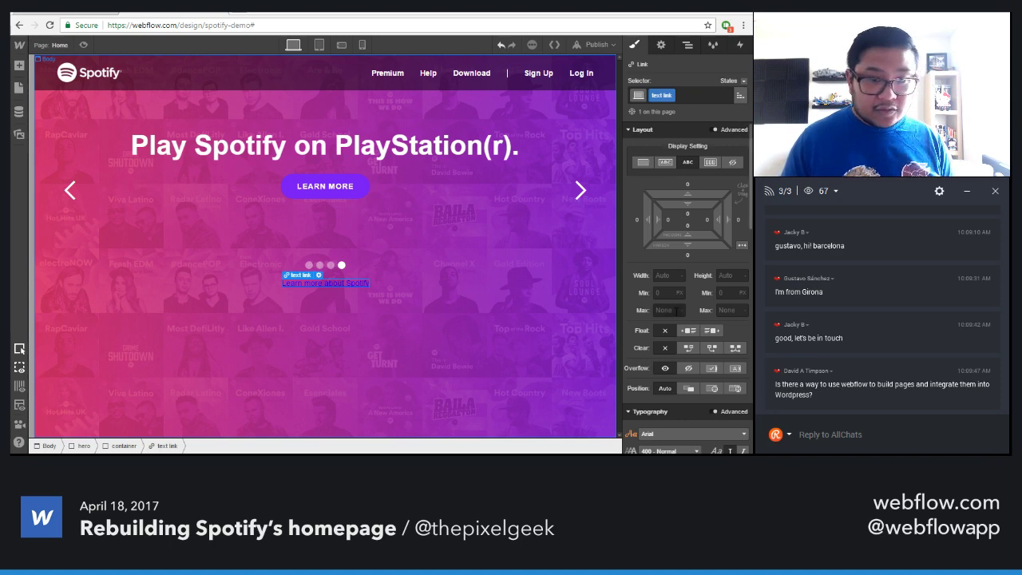
Set the font color of the text link class to the Pale Turquoise swatch
{"action": "scroll", "coordinate": [672, 323], "scroll_direction": "down", "scroll_amount": 3}
{"action": "scroll", "coordinate": [672, 323], "scroll_direction": "down", "scroll_amount": 1}
{"action": "left_click", "coordinate": [648, 306]}
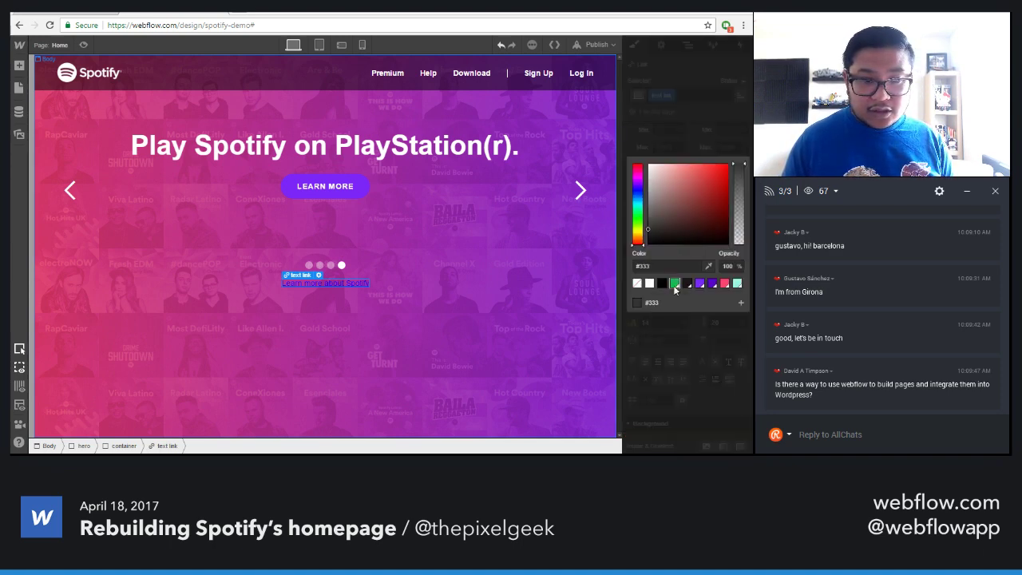
{"action": "left_click", "coordinate": [737, 283]}
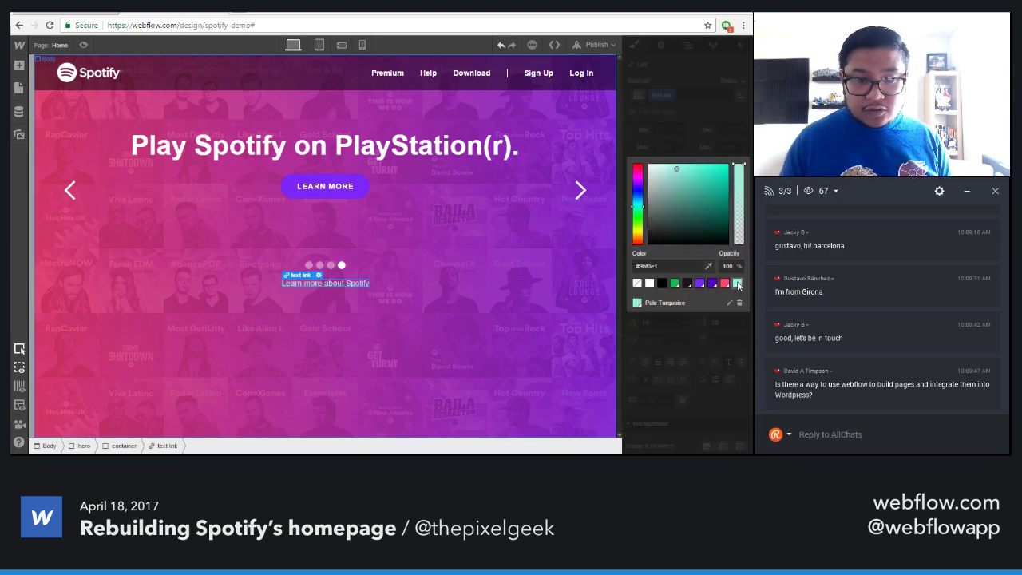
{"action": "left_click", "coordinate": [704, 143]}
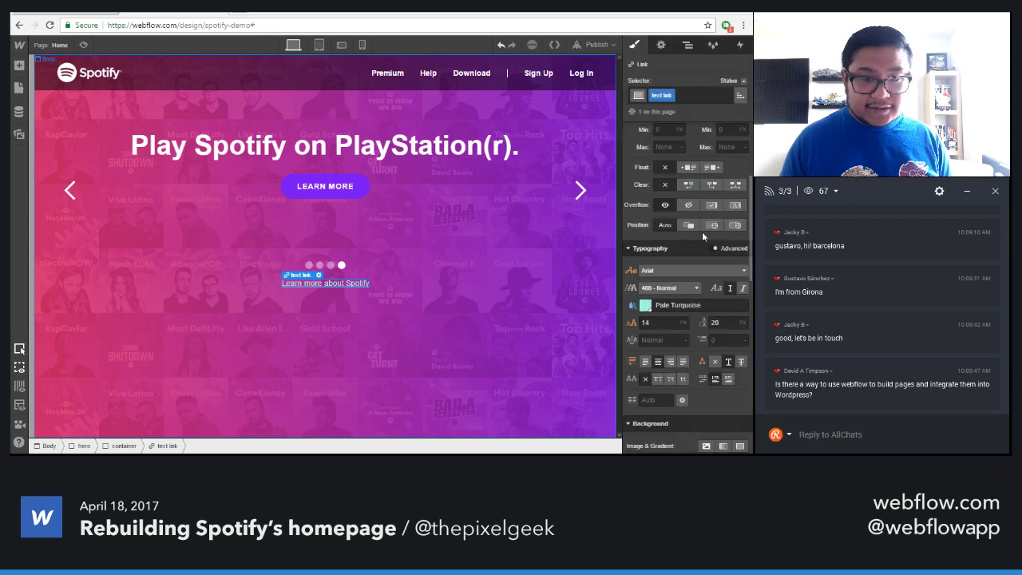
Make the link text all uppercase with a font weight of 700 - Bold
{"action": "left_click", "coordinate": [657, 379]}
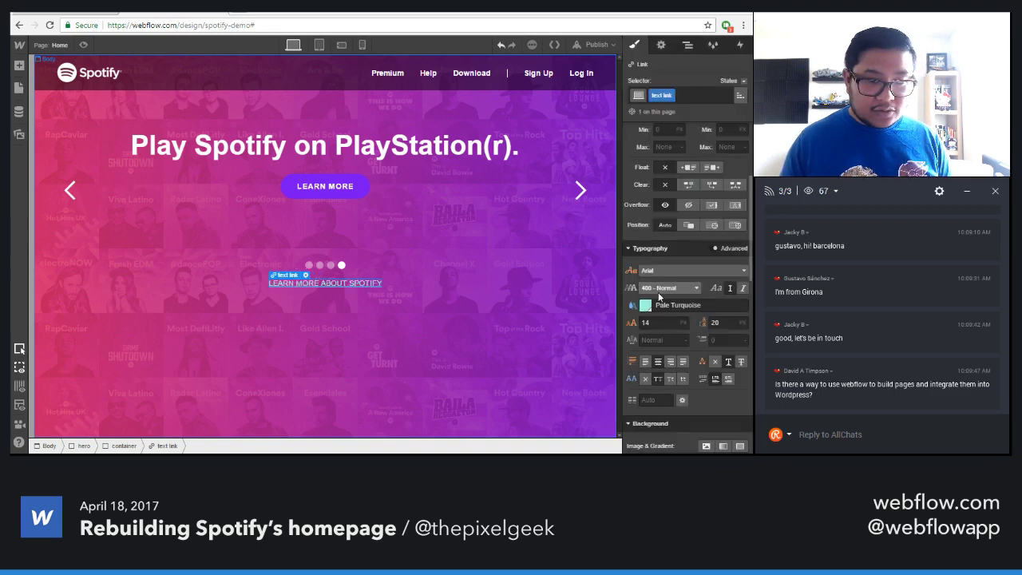
{"action": "left_click", "coordinate": [669, 288]}
{"action": "left_click", "coordinate": [657, 361]}
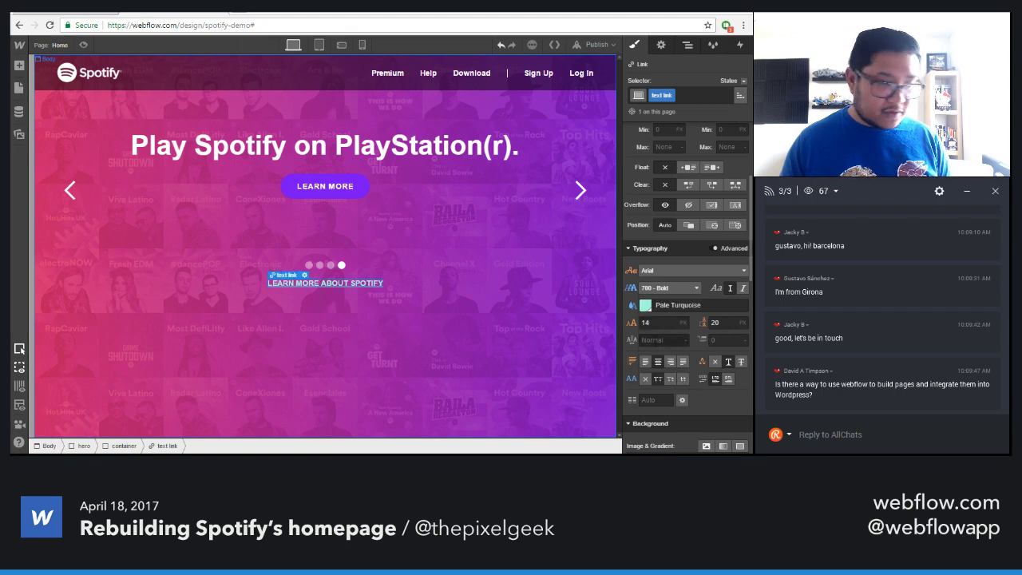
{"action": "left_click", "coordinate": [501, 325]}
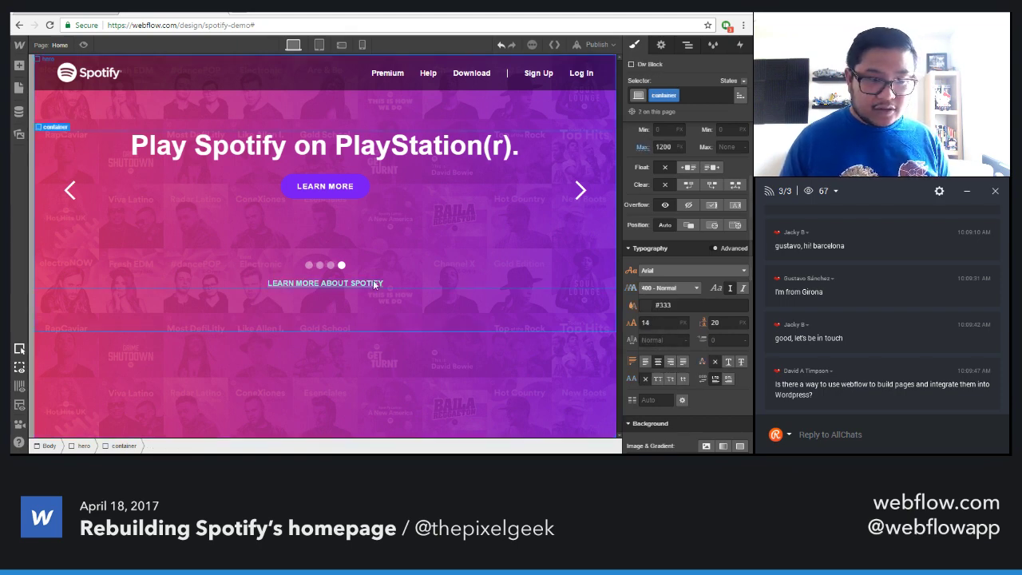
Set the letter spacing of the "Learn more about Spotify" link to 1 px
{"action": "left_click", "coordinate": [325, 283]}
{"action": "left_click", "coordinate": [658, 339]}
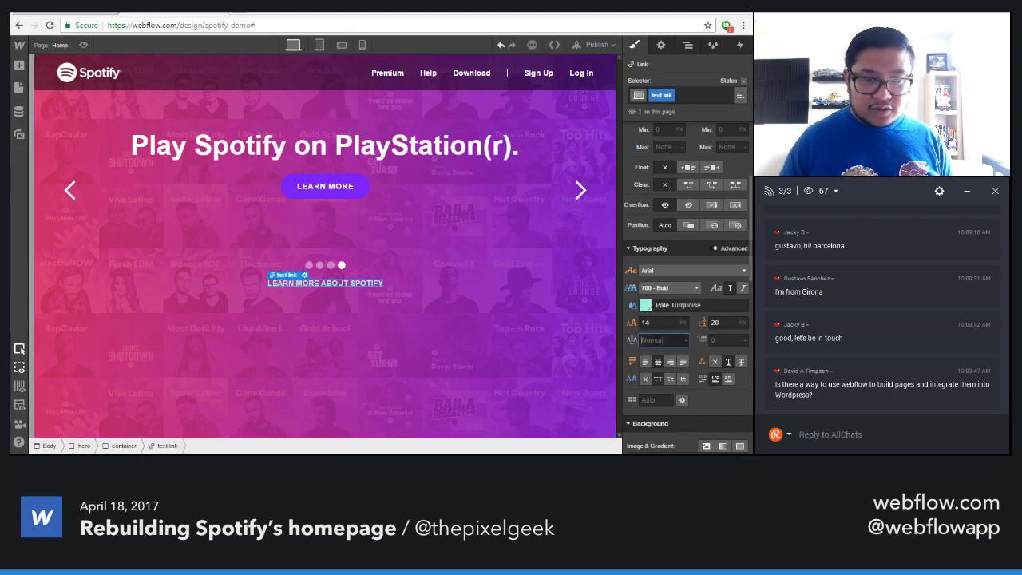
{"action": "type", "text": "1"}
{"action": "key", "text": "Return"}
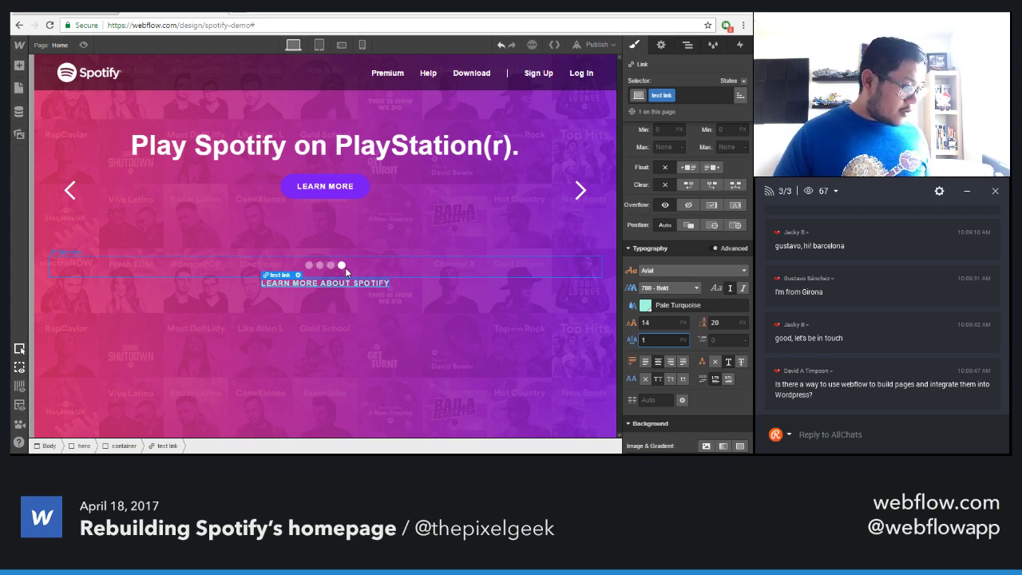
Replace "(r)" with the "®" symbol in the Slide 4 heading
{"action": "double_click", "coordinate": [477, 144]}
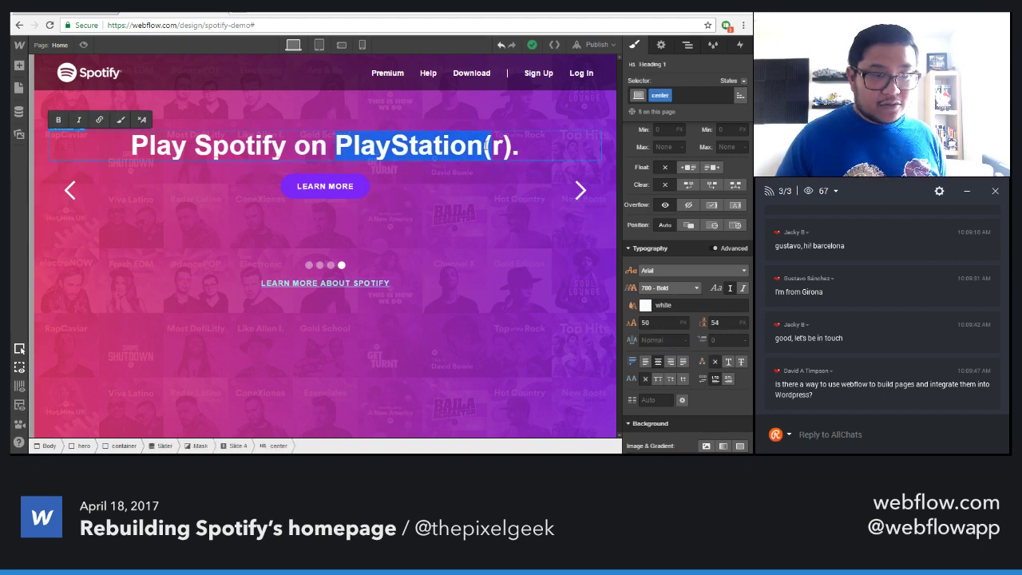
{"action": "left_click", "coordinate": [483, 145]}
{"action": "key", "text": "shift+Right"}
{"action": "key", "text": "shift+Right"}
{"action": "key", "text": "shift+Right"}
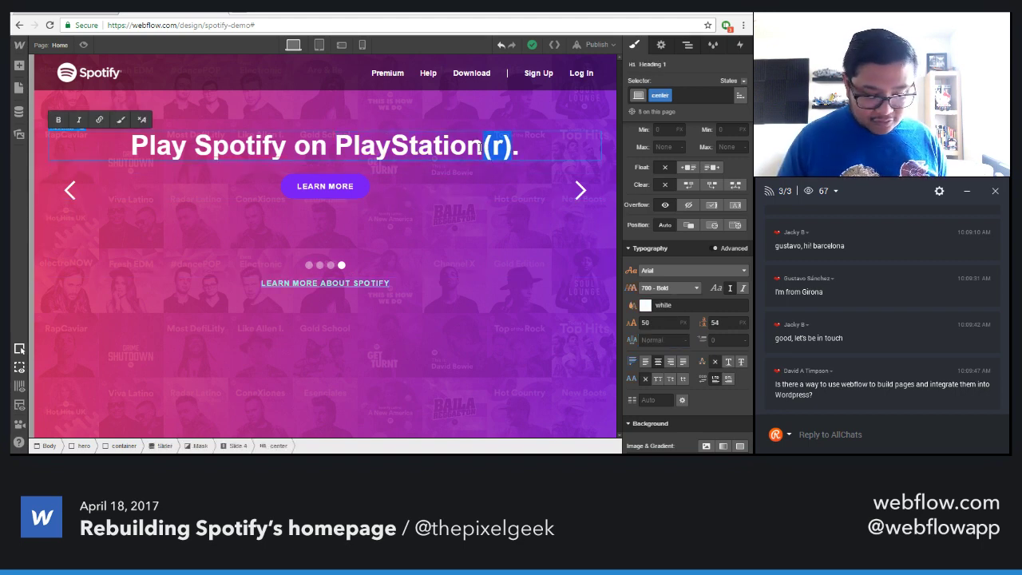
{"action": "type", "text": "®"}
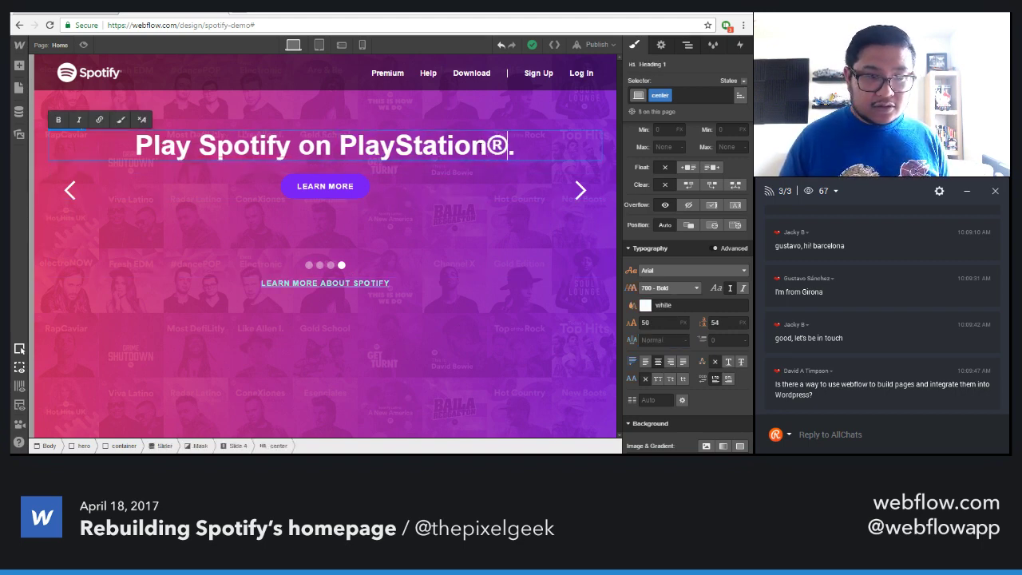
Set the text link's display to inline-block and remove its underline decoration
{"action": "left_click", "coordinate": [367, 284]}
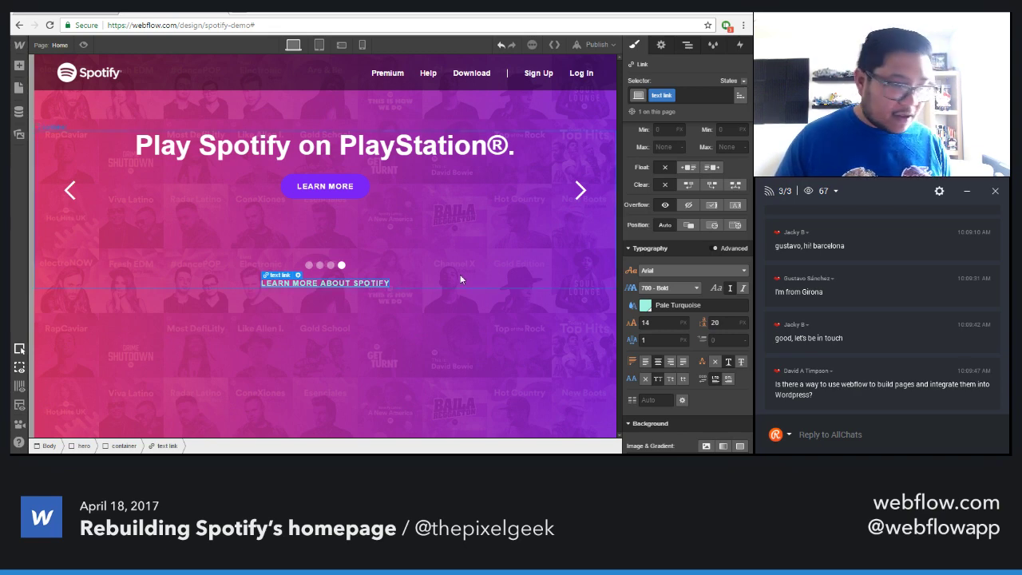
{"action": "scroll", "coordinate": [706, 232], "scroll_direction": "up", "scroll_amount": 5}
{"action": "left_click", "coordinate": [673, 163]}
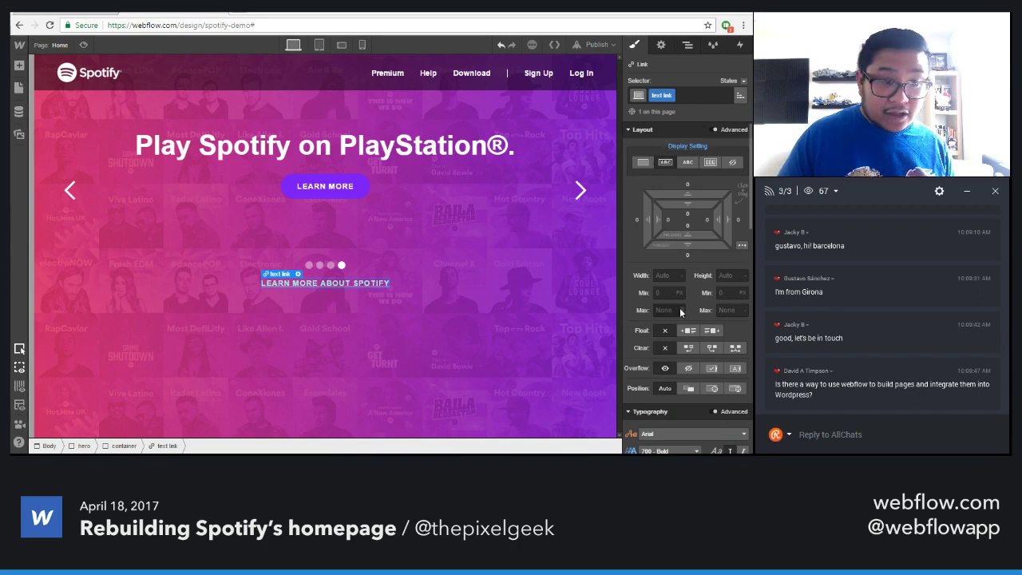
{"action": "scroll", "coordinate": [679, 307], "scroll_direction": "down", "scroll_amount": 4}
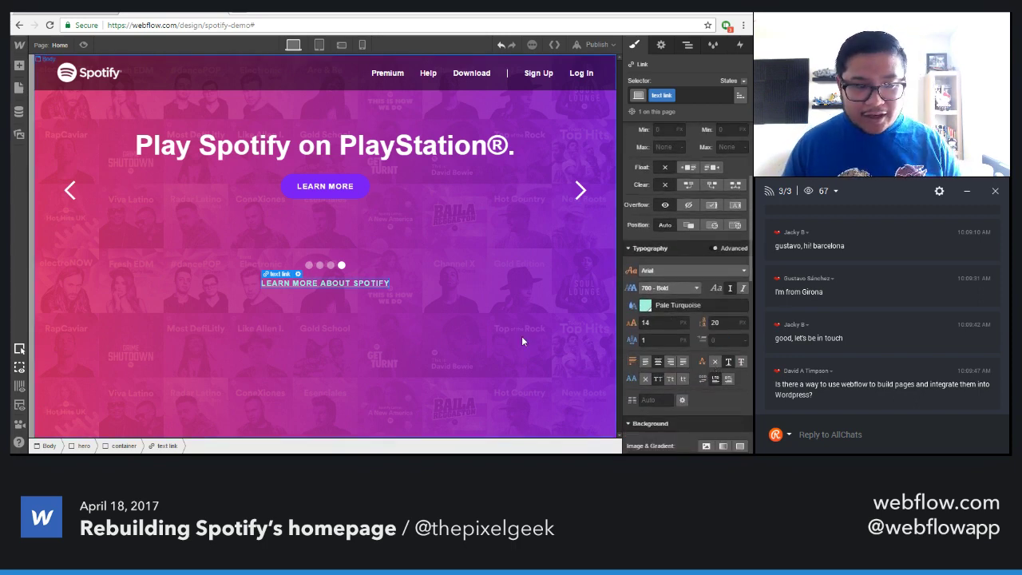
{"action": "left_click", "coordinate": [715, 363]}
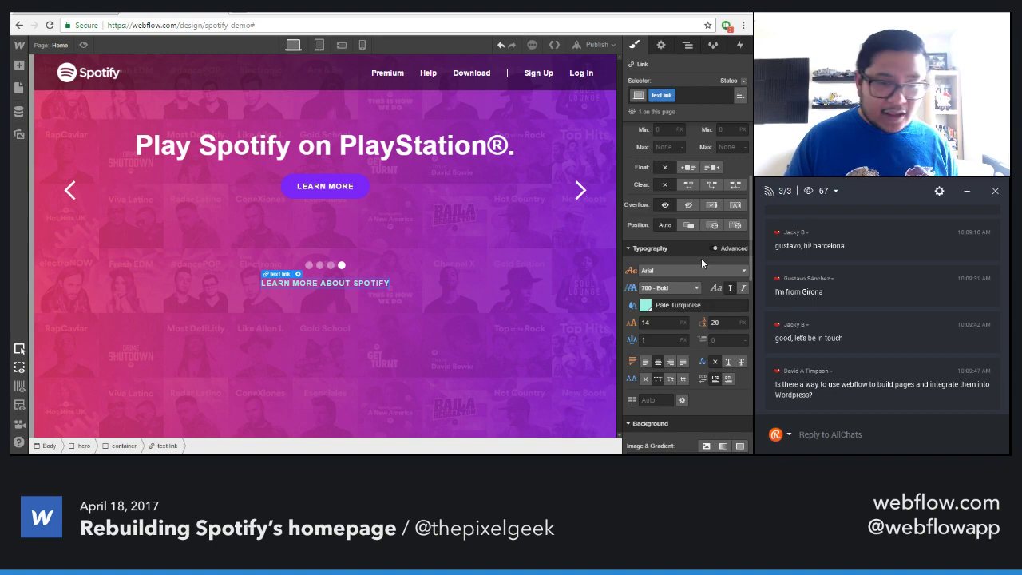
Adjust the bottom padding of the "Learn more about Spotify" link
{"action": "scroll", "coordinate": [706, 254], "scroll_direction": "up", "scroll_amount": 2}
{"action": "left_click", "coordinate": [689, 230]}
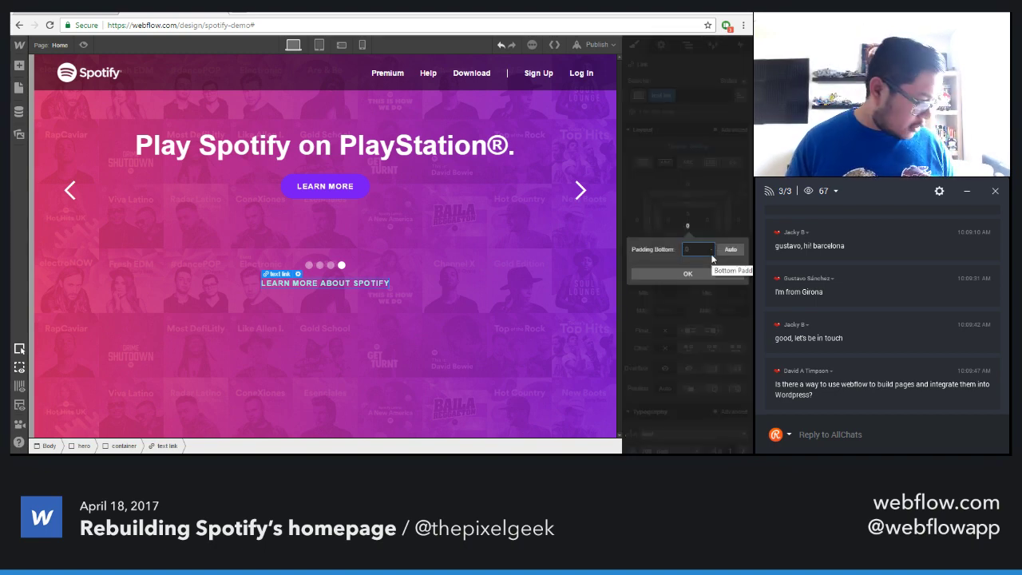
{"action": "left_click", "coordinate": [712, 258]}
Set the text link's bottom border color to Pale Turquoise and select the surrounding container
{"action": "scroll", "coordinate": [699, 303], "scroll_direction": "down", "scroll_amount": 4}
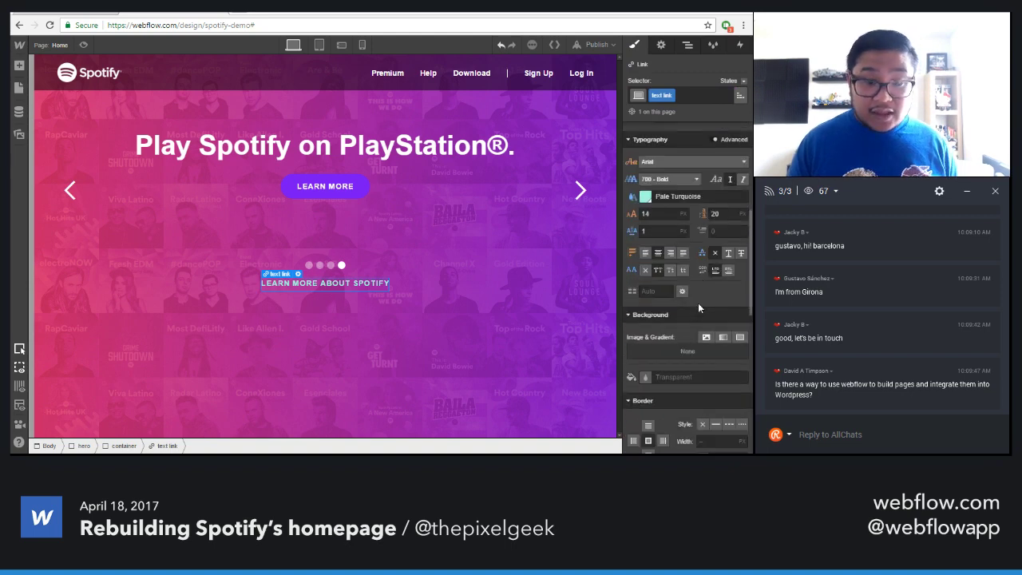
{"action": "scroll", "coordinate": [697, 302], "scroll_direction": "down", "scroll_amount": 4}
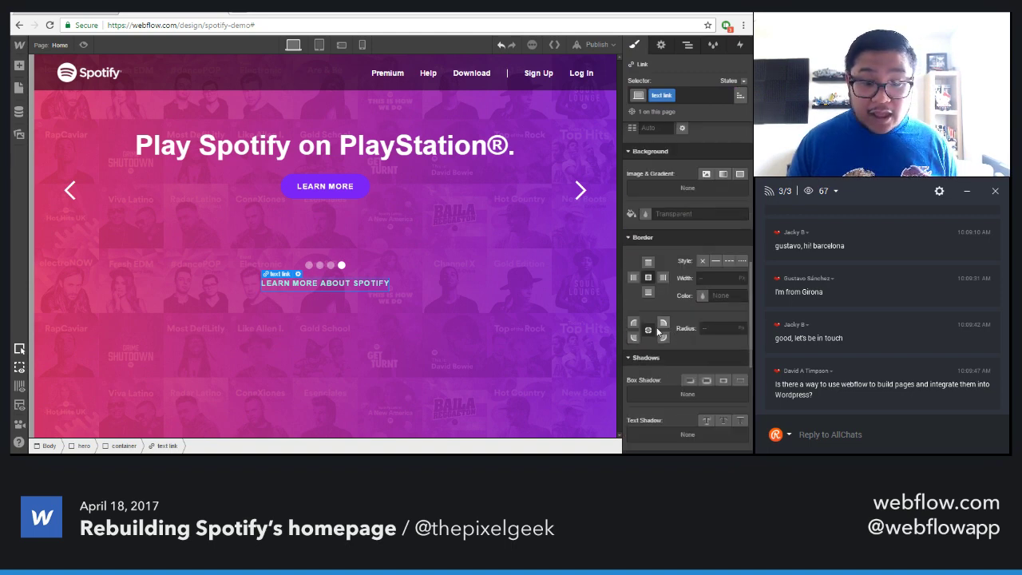
{"action": "left_click", "coordinate": [699, 292]}
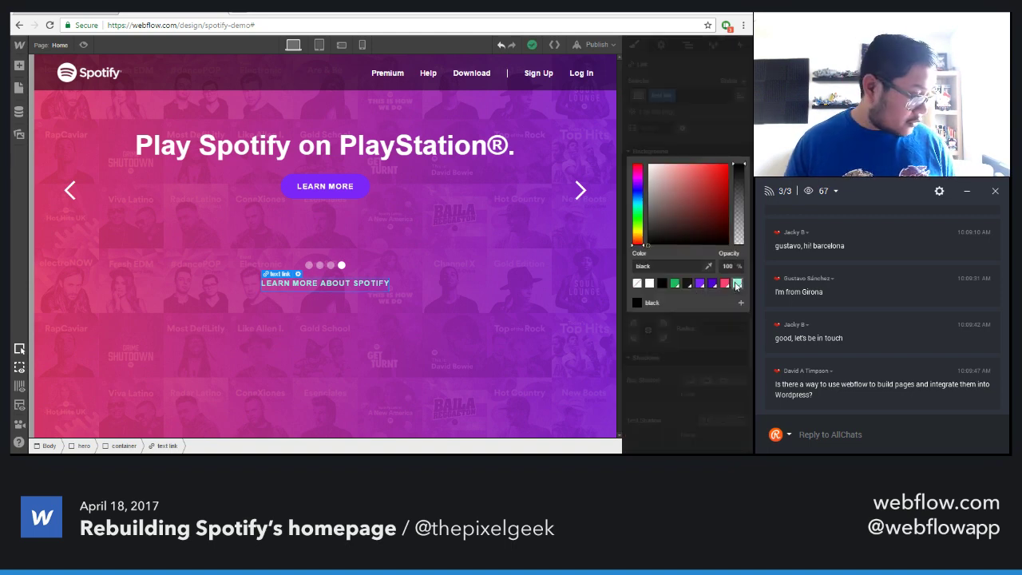
{"action": "left_click", "coordinate": [701, 124]}
{"action": "left_click", "coordinate": [497, 289]}
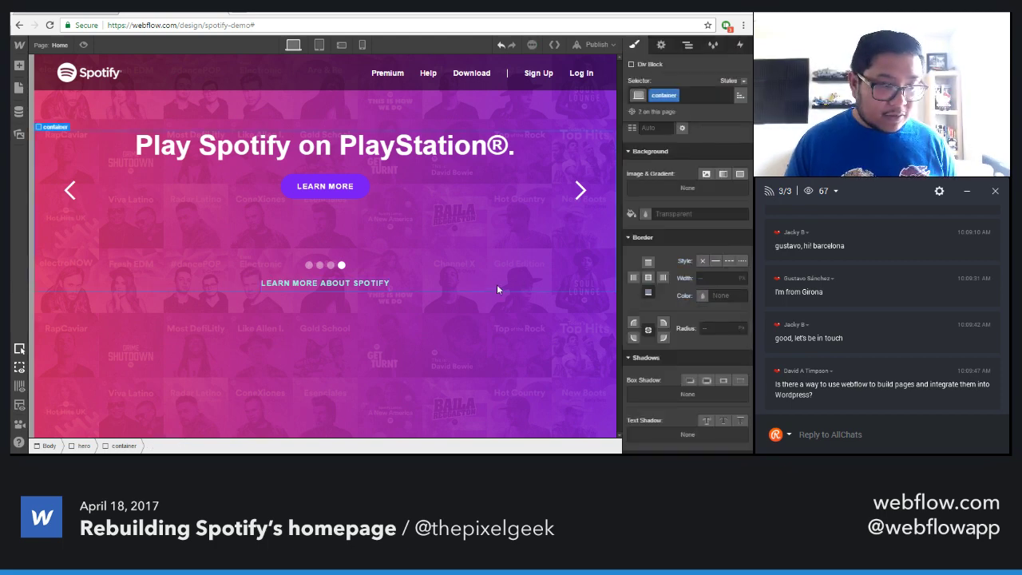
Check the bottom padding of the "Learn more about Spotify" text link
{"action": "left_click", "coordinate": [393, 322]}
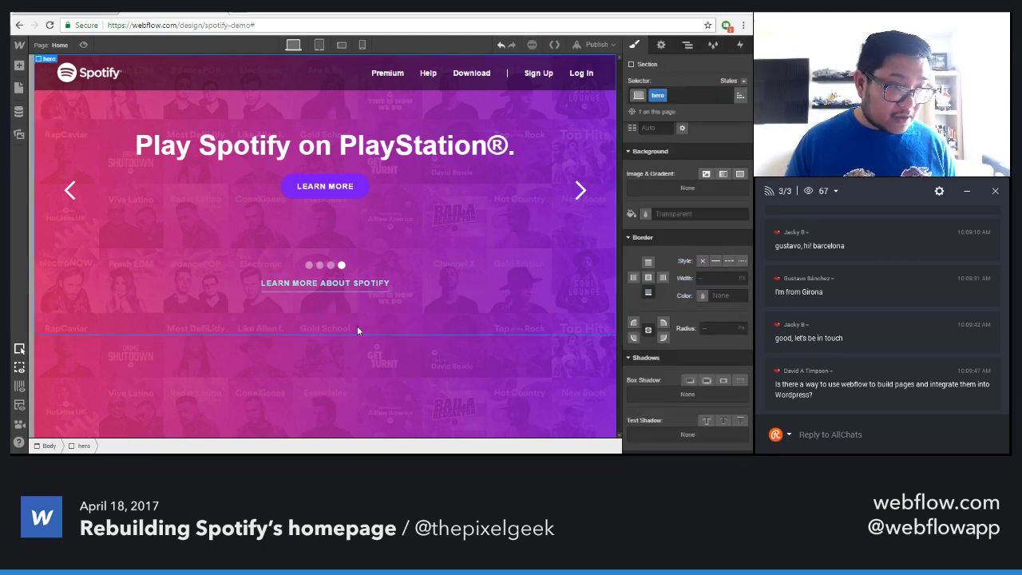
{"action": "left_click", "coordinate": [366, 286]}
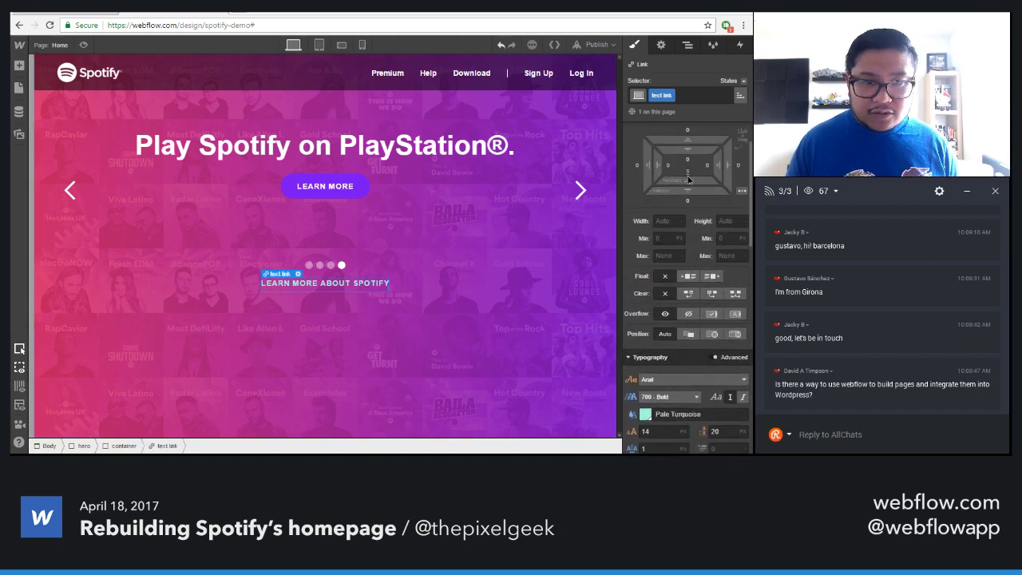
{"action": "left_click", "coordinate": [688, 172]}
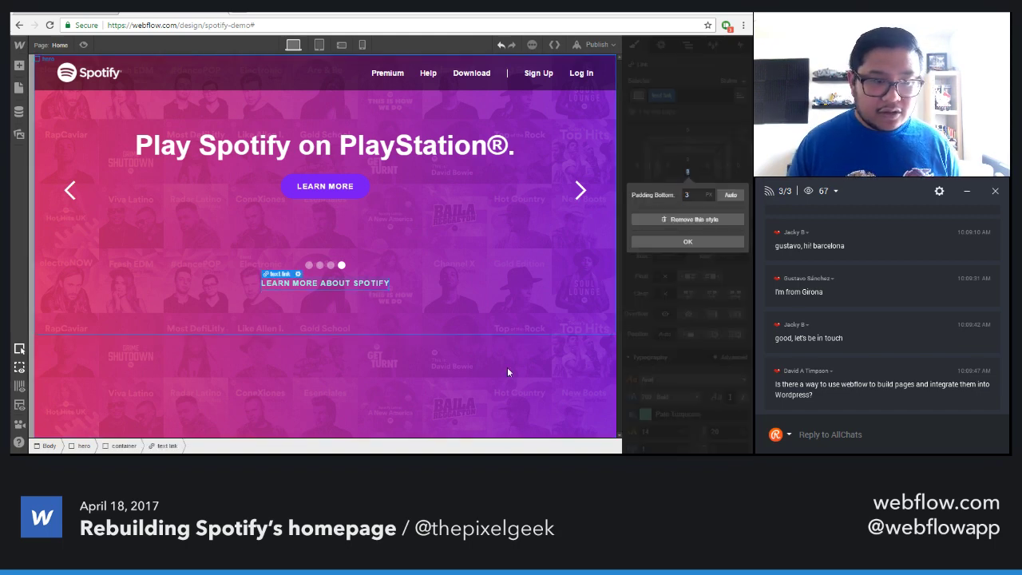
{"action": "left_click", "coordinate": [437, 387]}
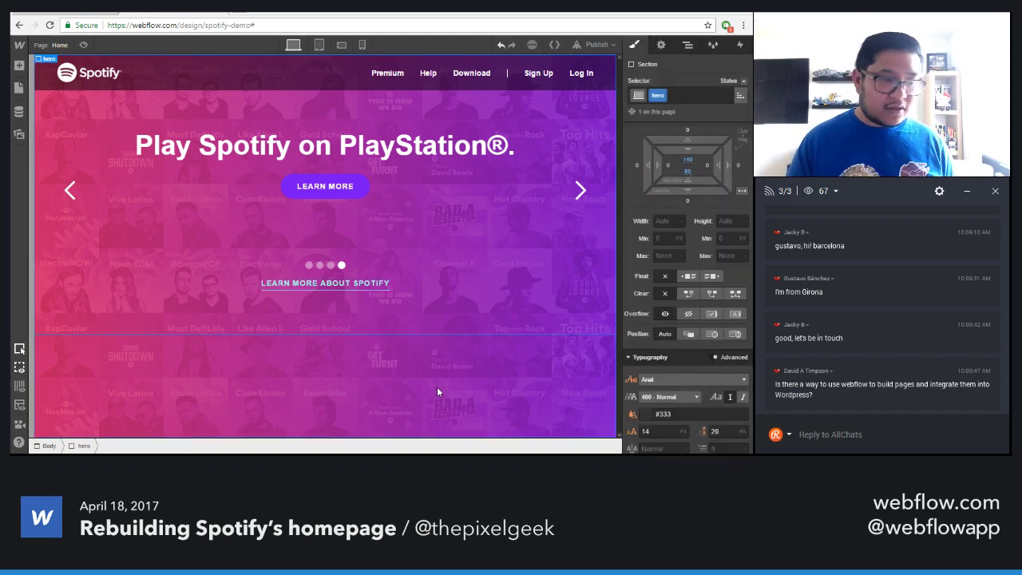
Add a link block directly after the "Learn more about Spotify" link and dismiss its link settings
{"action": "left_click", "coordinate": [342, 283]}
{"action": "key", "text": "a"}
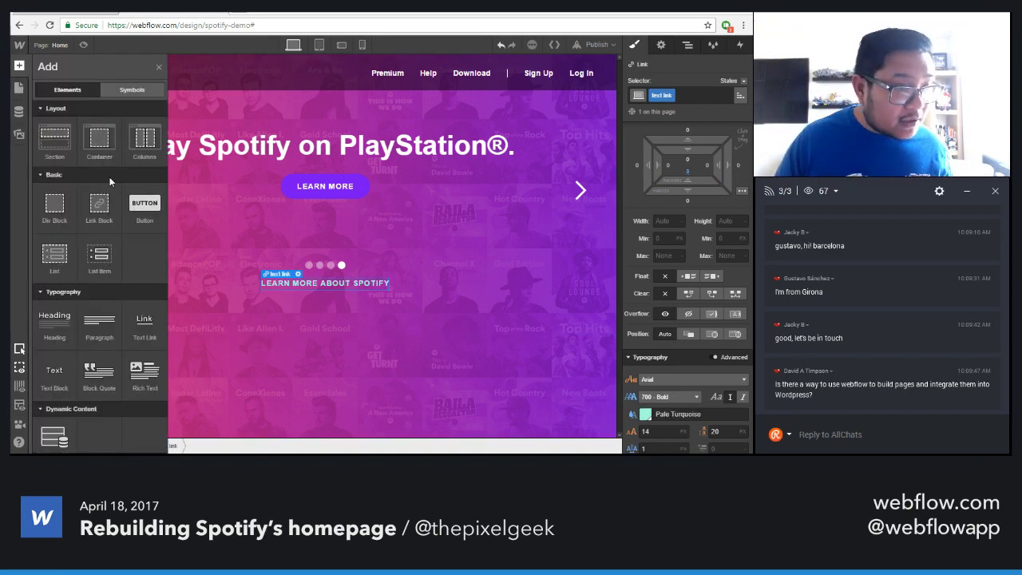
{"action": "left_click", "coordinate": [106, 212]}
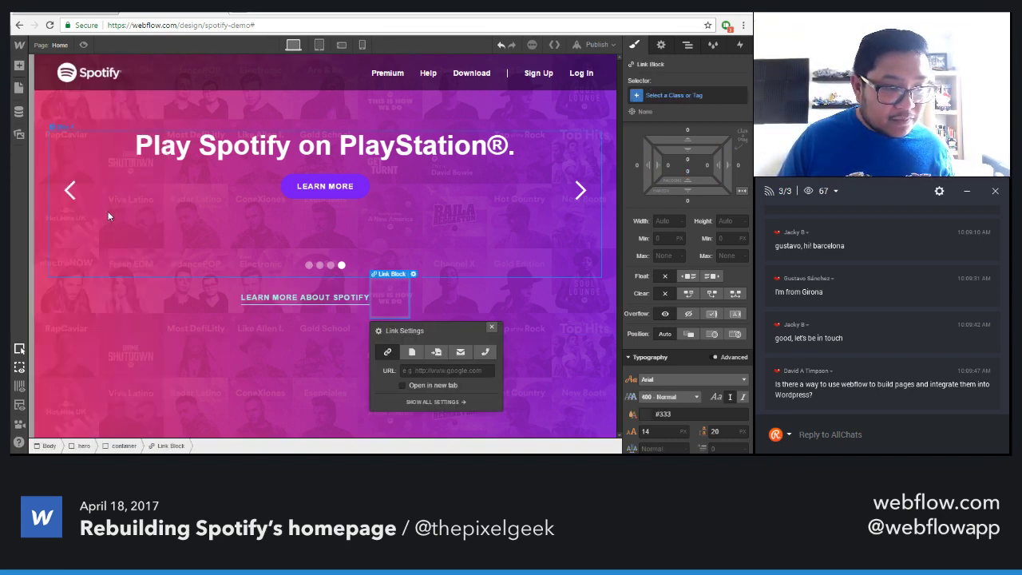
{"action": "left_click", "coordinate": [493, 327]}
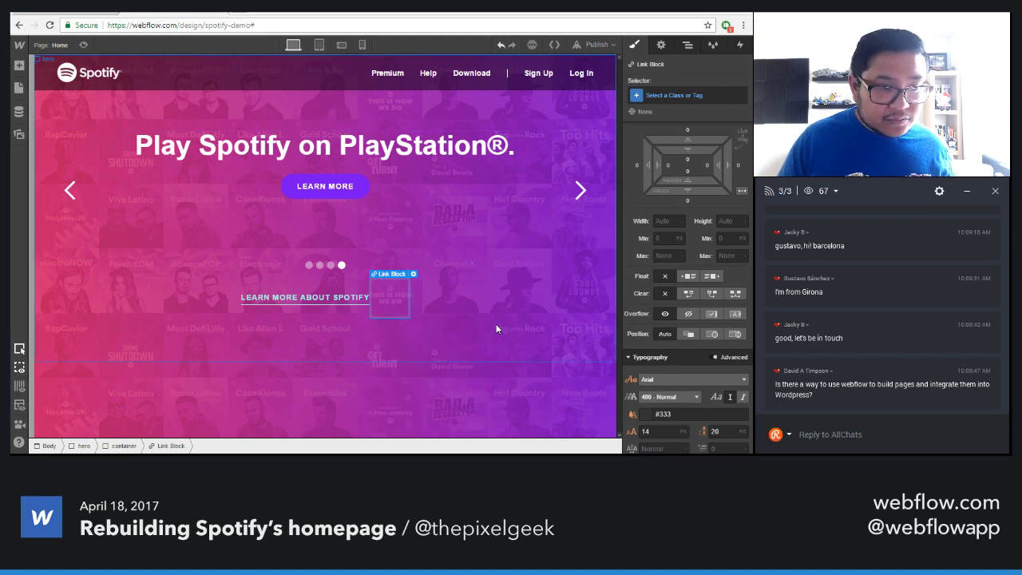
Set the display of the new link block to block
{"action": "left_click", "coordinate": [361, 304]}
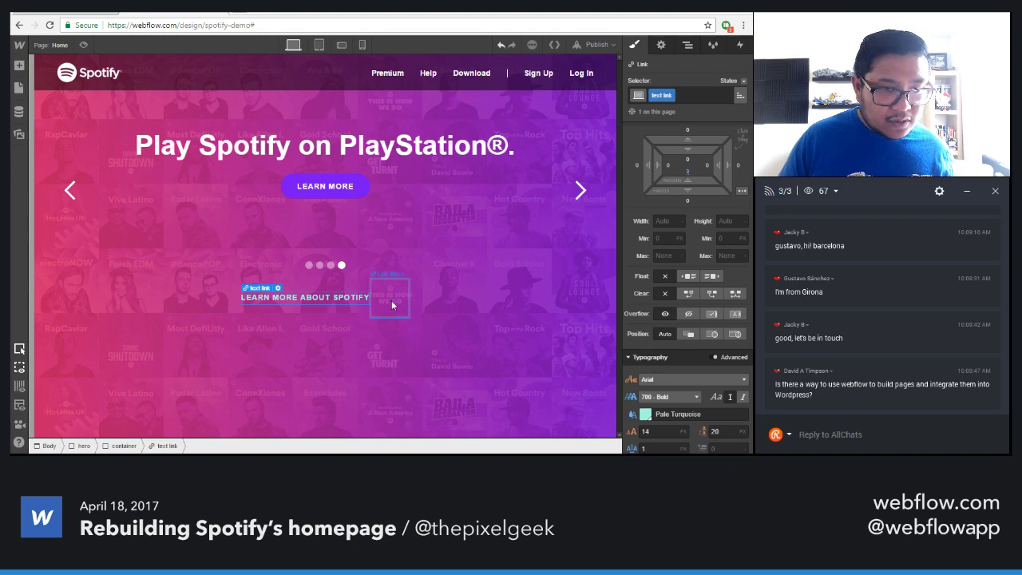
{"action": "left_click", "coordinate": [392, 303]}
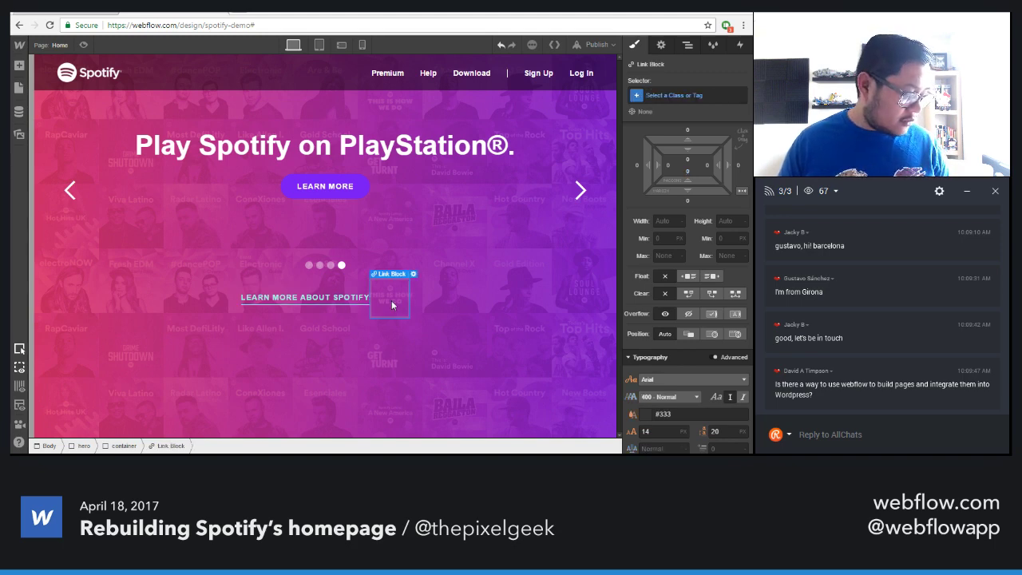
{"action": "scroll", "coordinate": [648, 168], "scroll_direction": "up", "scroll_amount": 1}
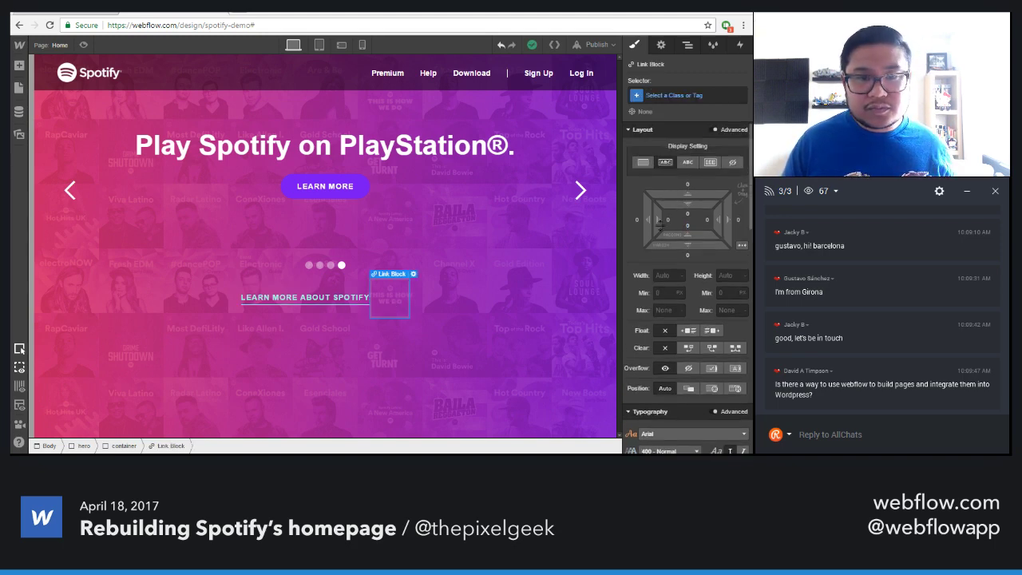
{"action": "left_click", "coordinate": [644, 163]}
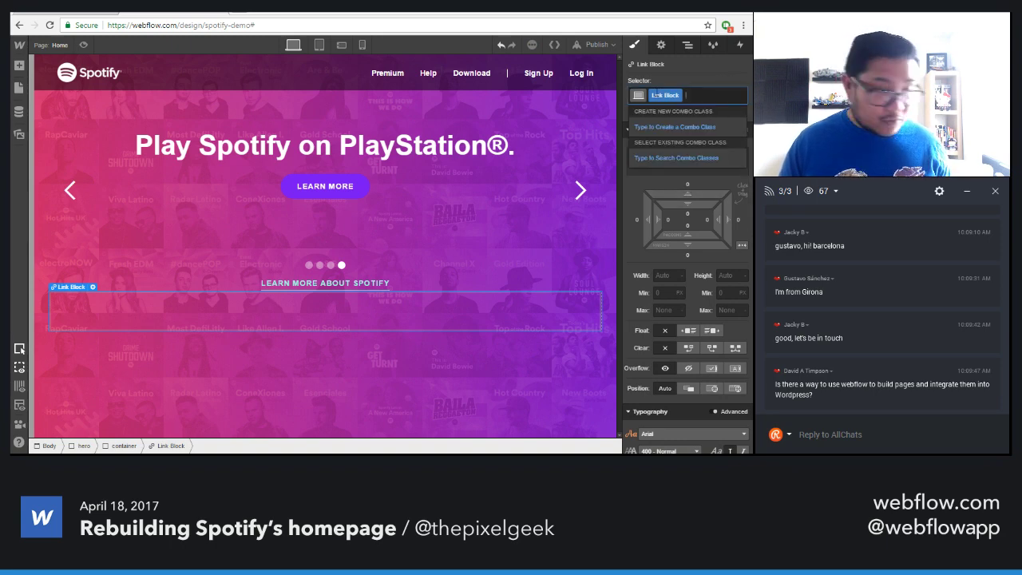
Rename the link block's class to "down arrow"
{"action": "key", "text": "Escape"}
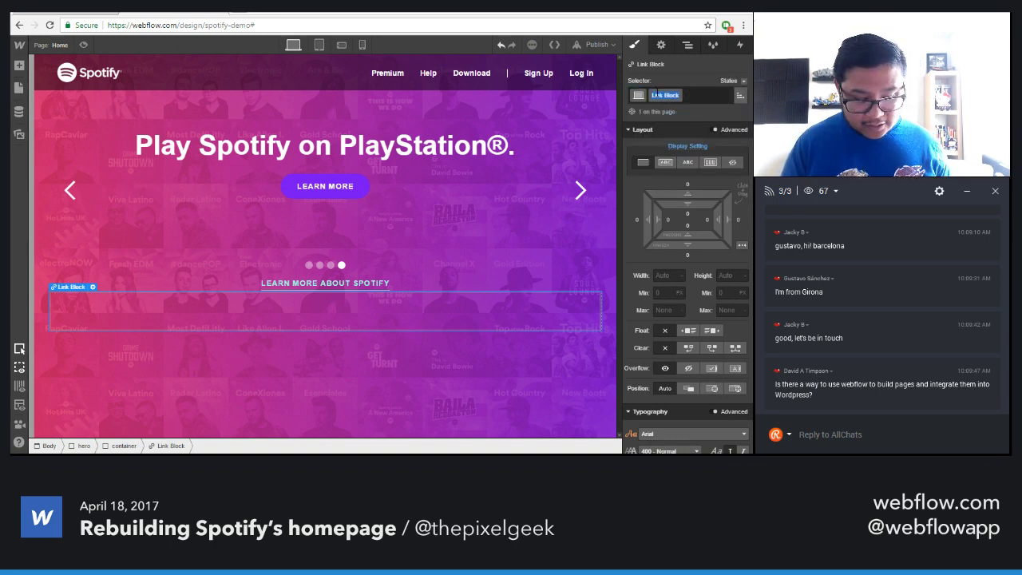
{"action": "type", "text": "down arrow"}
{"action": "key", "text": "Return"}
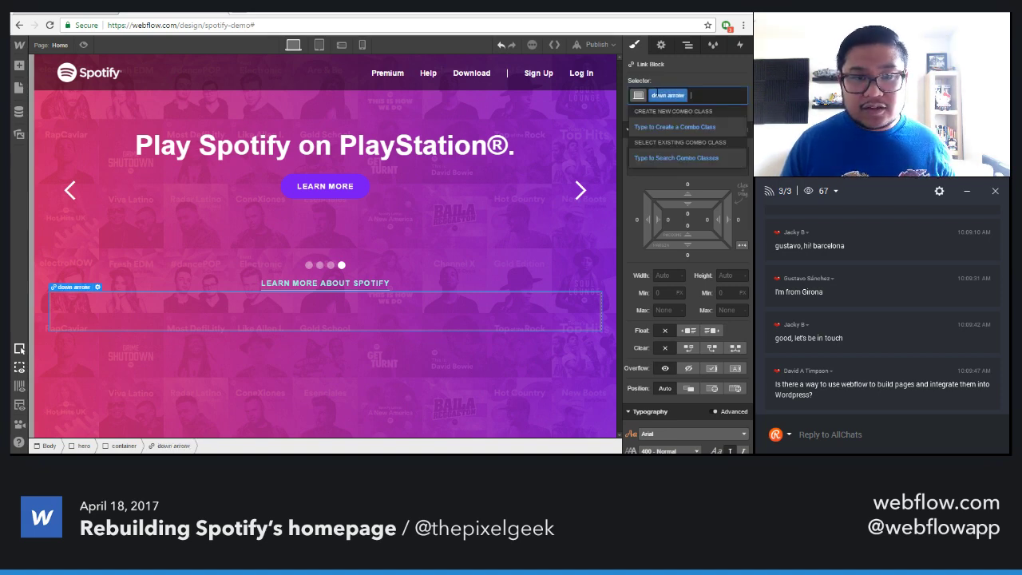
{"action": "key", "text": "Escape"}
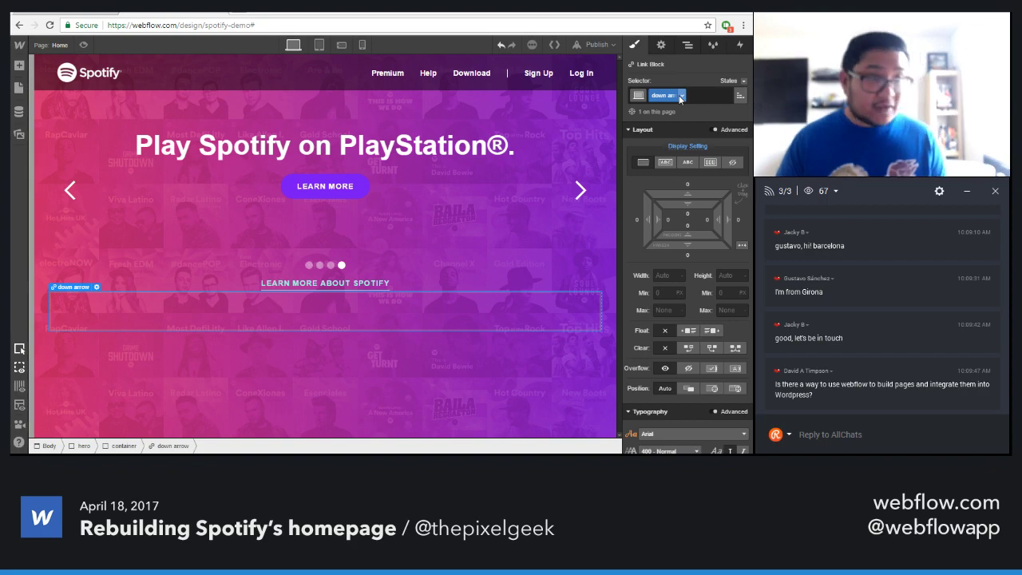
Switch to the live Spotify homepage, examine its round double-chevron scroll links, and return to the Webflow design
{"action": "key", "text": "ctrl+Tab"}
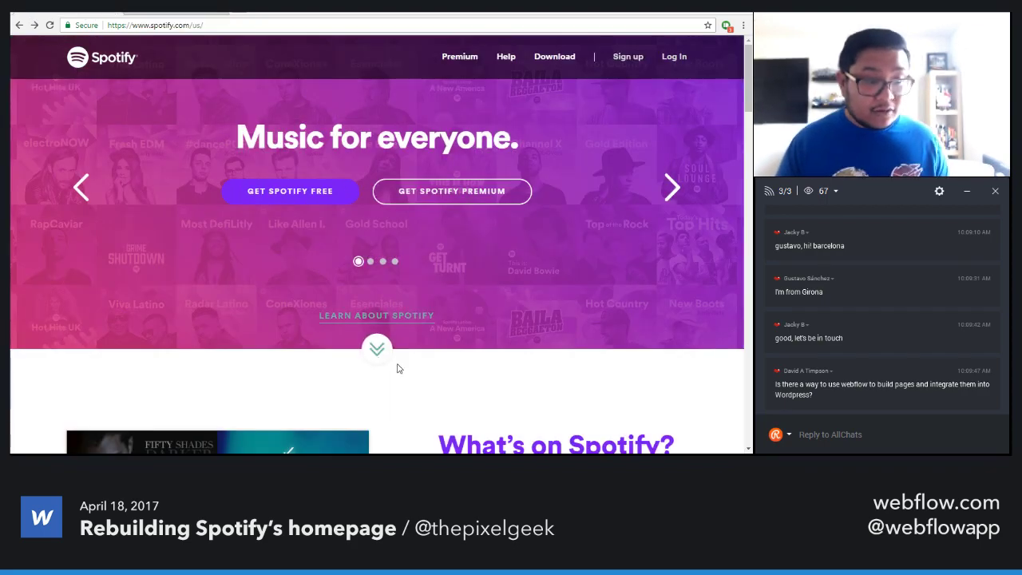
{"action": "scroll", "coordinate": [392, 360], "scroll_direction": "down", "scroll_amount": 10}
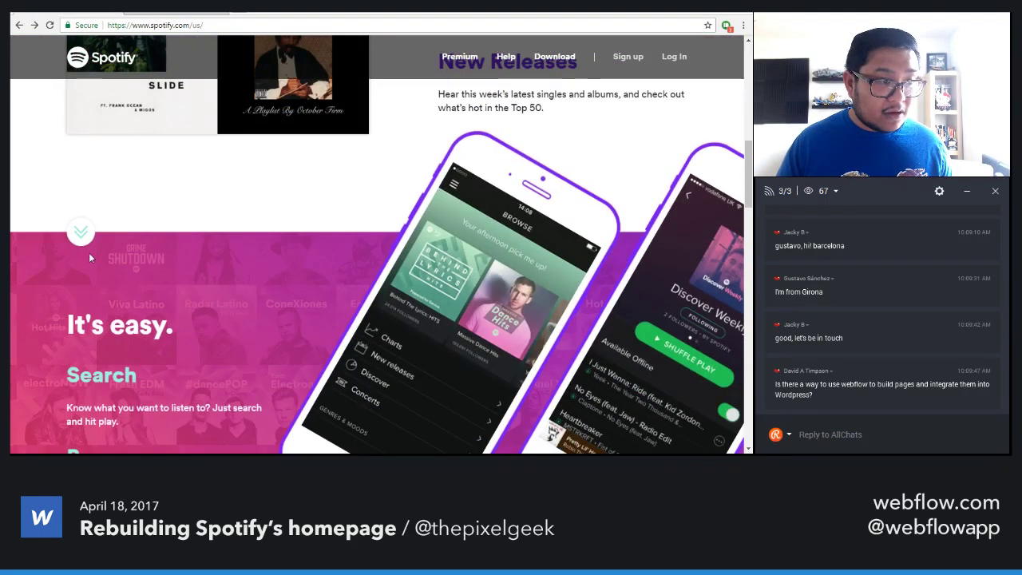
{"action": "left_click", "coordinate": [81, 234]}
{"action": "scroll", "coordinate": [143, 333], "scroll_direction": "up", "scroll_amount": 15}
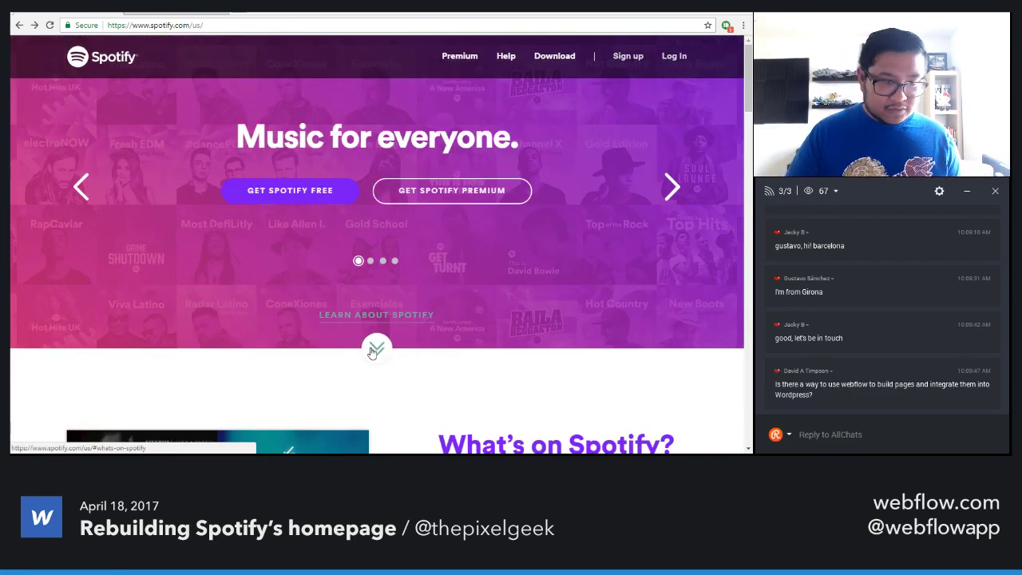
{"action": "left_click", "coordinate": [185, 12]}
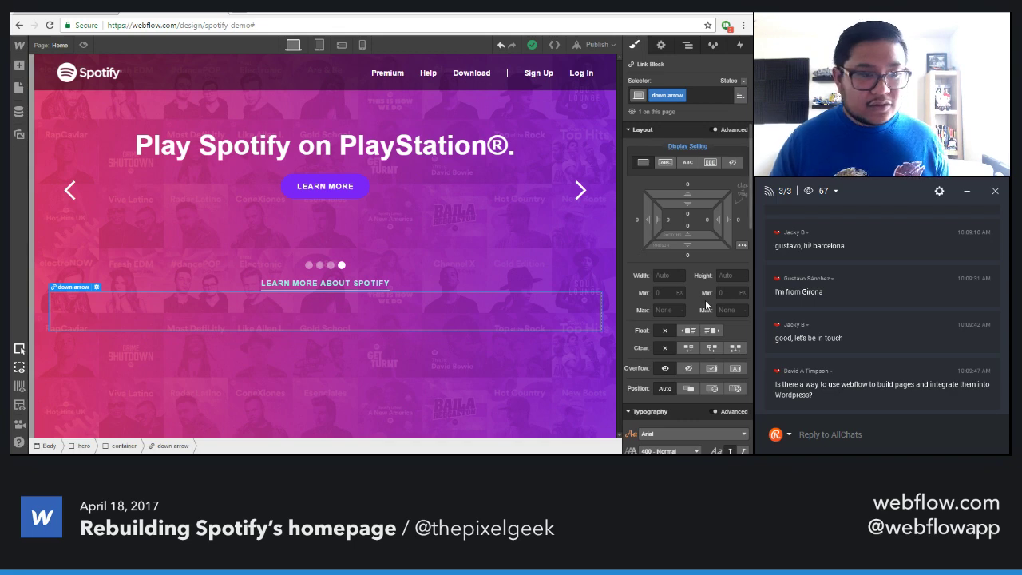
Try a width and height of 25 px for the down arrow link block
{"action": "scroll", "coordinate": [705, 300], "scroll_direction": "down", "scroll_amount": 2}
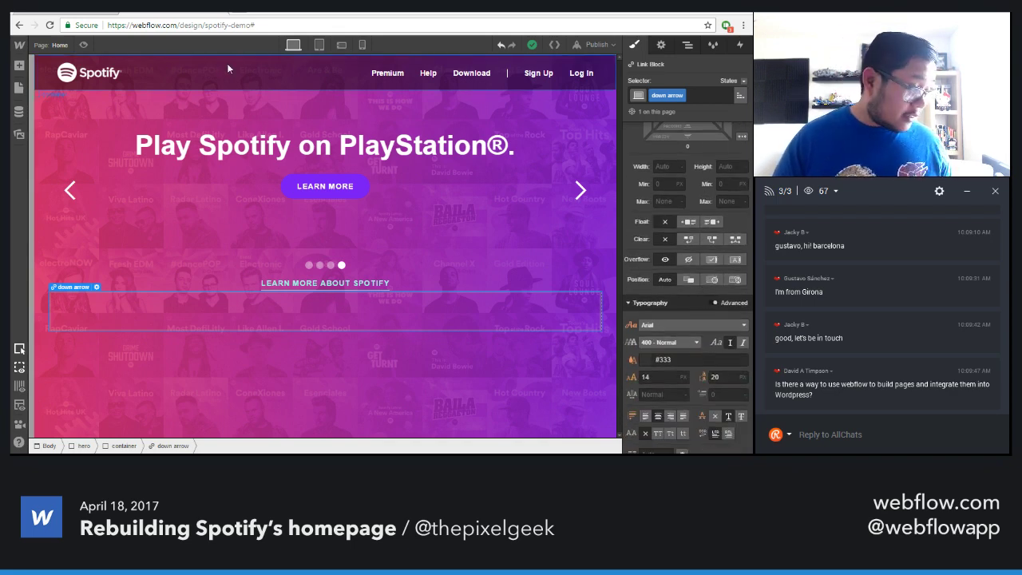
{"action": "left_click", "coordinate": [668, 166]}
{"action": "type", "text": "25"}
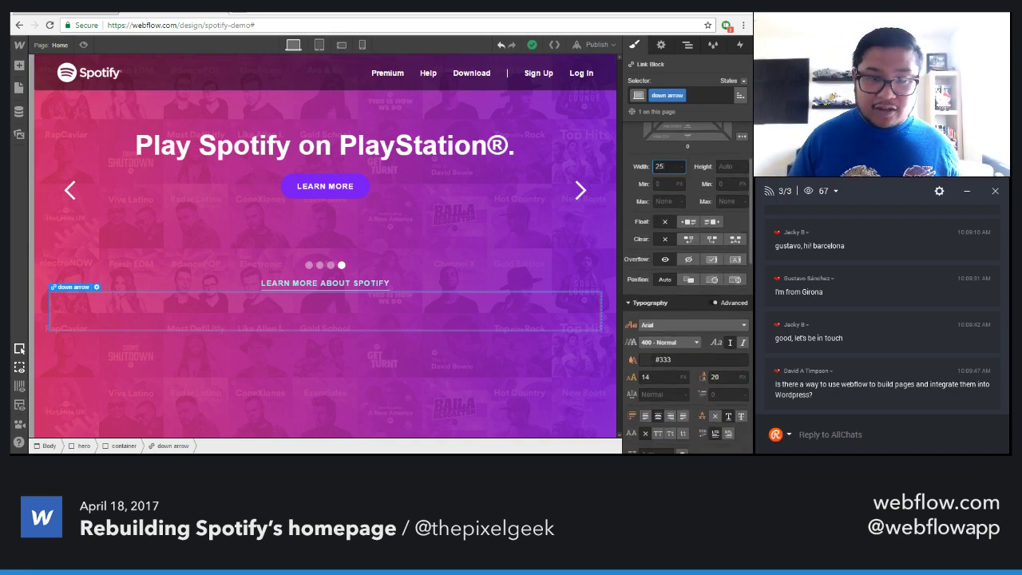
{"action": "key", "text": "Tab"}
{"action": "type", "text": "225"}
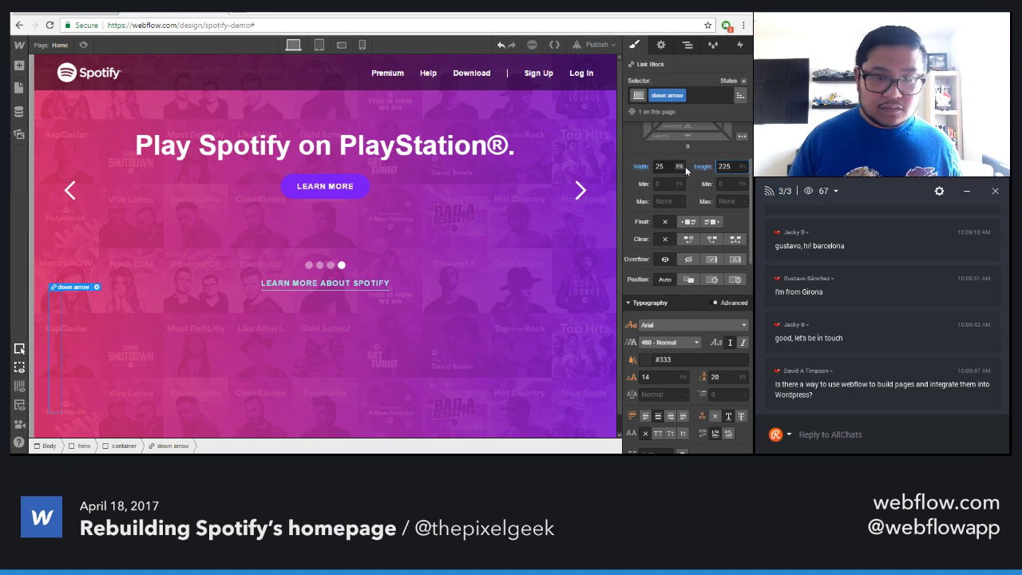
{"action": "left_click", "coordinate": [721, 166]}
{"action": "type", "text": "25"}
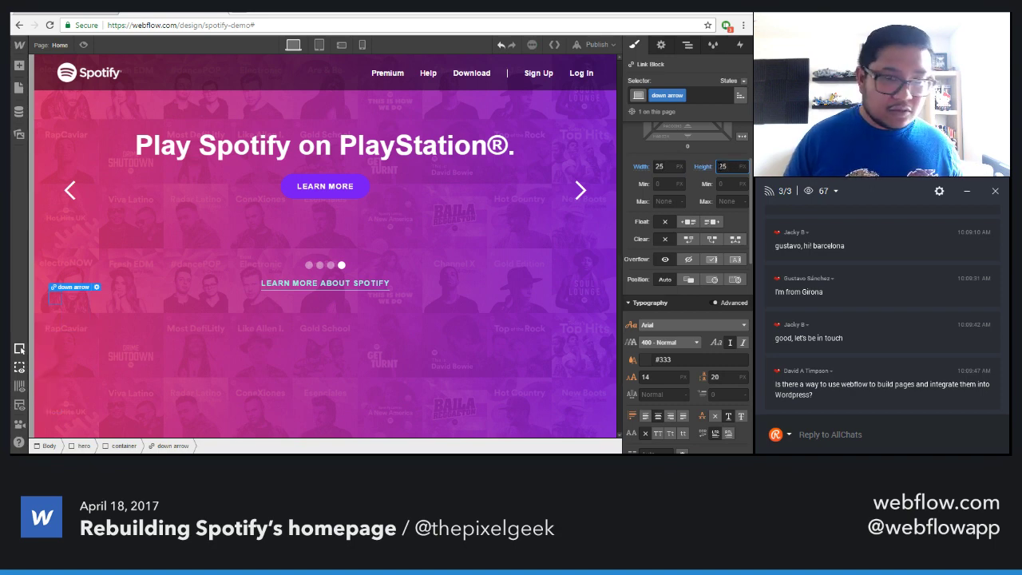
Try a width and height of 50 px for the down arrow link block
{"action": "key", "text": "shift+Tab"}
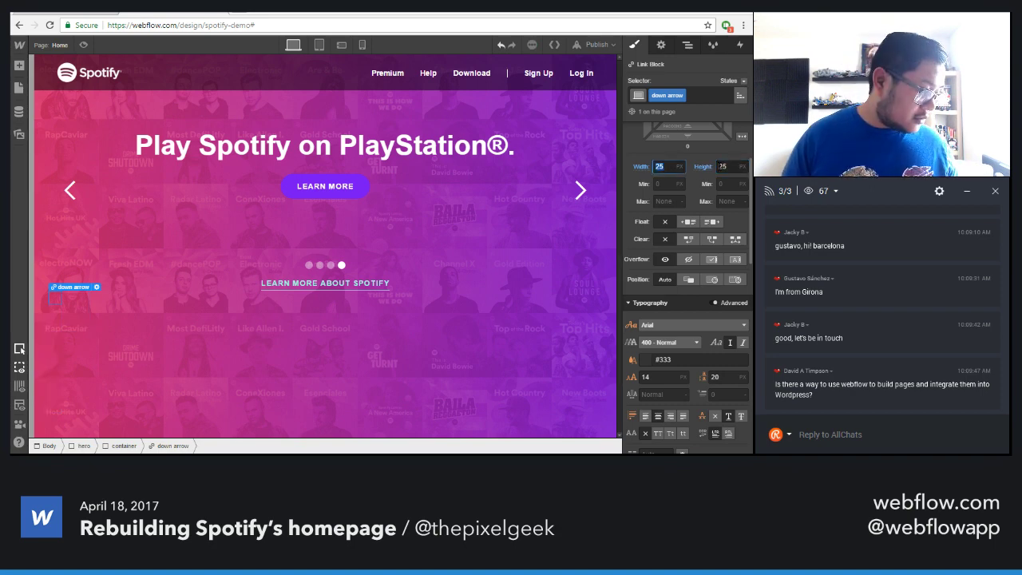
{"action": "type", "text": "50"}
{"action": "key", "text": "Tab"}
{"action": "type", "text": "50"}
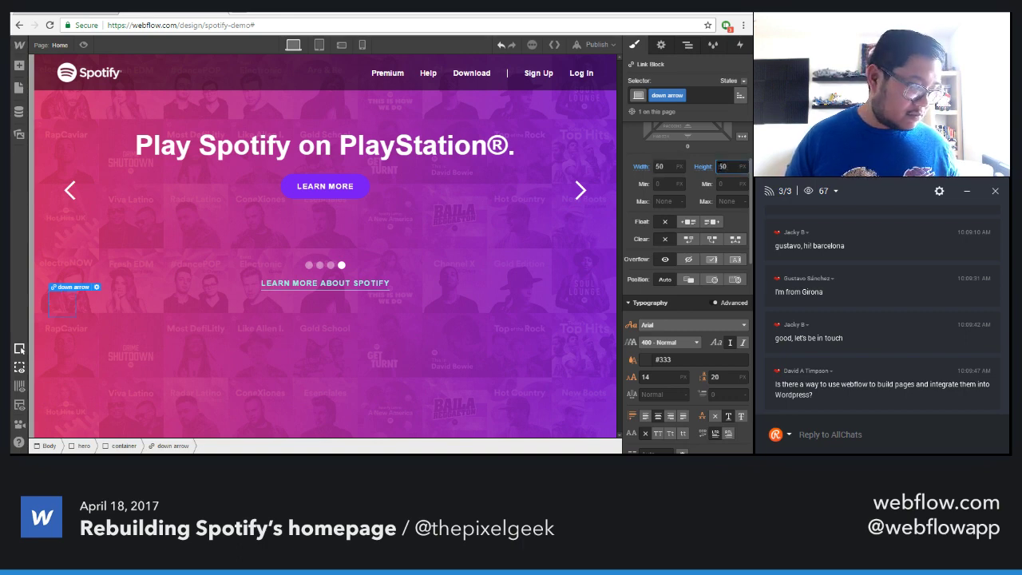
Set the down arrow link block's width and height to 75 px
{"action": "key", "text": "shift+Tab"}
{"action": "type", "text": "75"}
{"action": "key", "text": "Tab"}
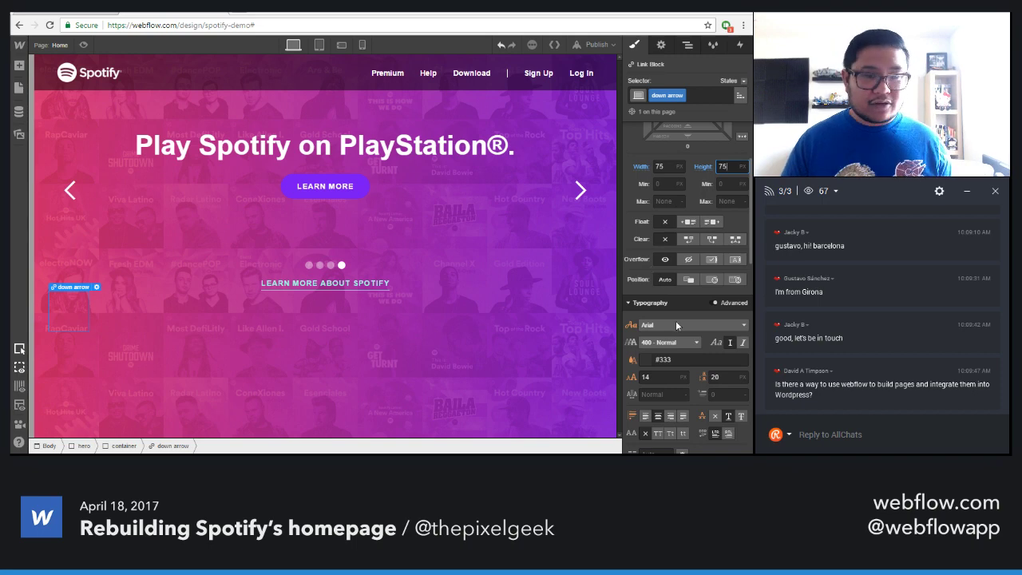
Give the down arrow link block a white background color
{"action": "scroll", "coordinate": [677, 343], "scroll_direction": "down", "scroll_amount": 3}
{"action": "left_click", "coordinate": [676, 372]}
{"action": "type", "text": "white"}
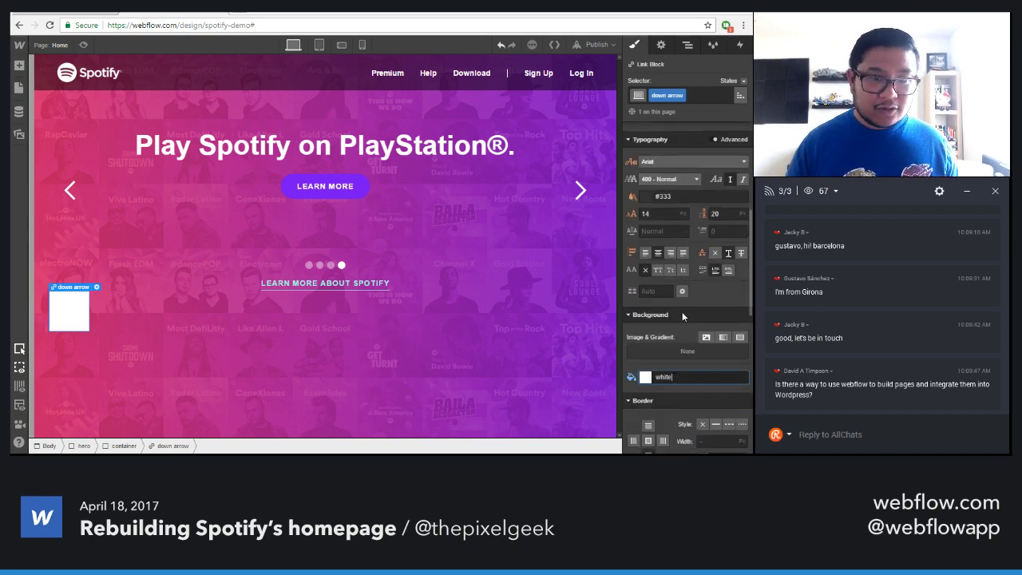
Round the down arrow link block into a circle with a 50% border radius
{"action": "scroll", "coordinate": [682, 311], "scroll_direction": "up", "scroll_amount": 5}
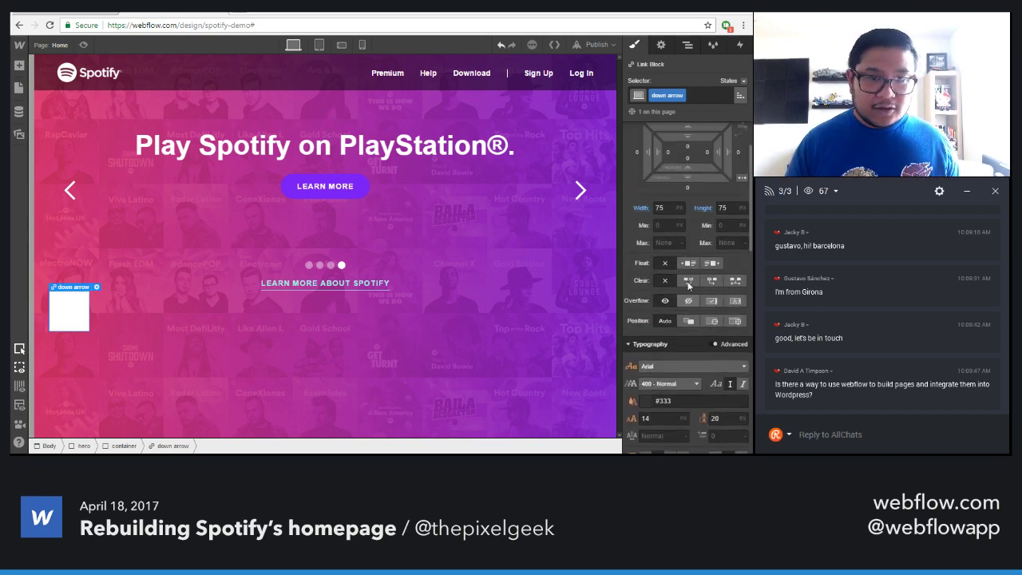
{"action": "scroll", "coordinate": [703, 272], "scroll_direction": "down", "scroll_amount": 3}
{"action": "scroll", "coordinate": [703, 272], "scroll_direction": "down", "scroll_amount": 5}
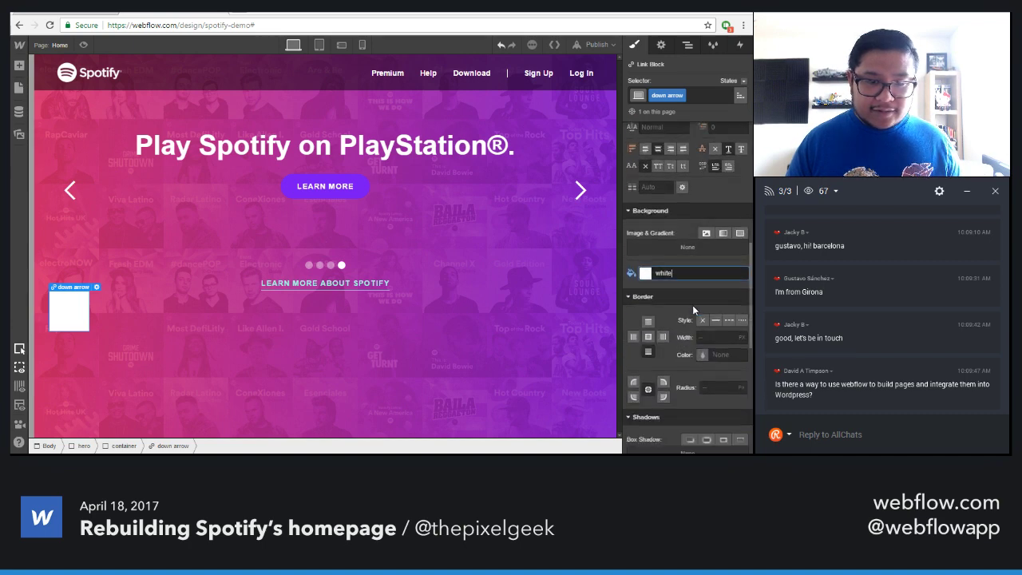
{"action": "left_click", "coordinate": [723, 328]}
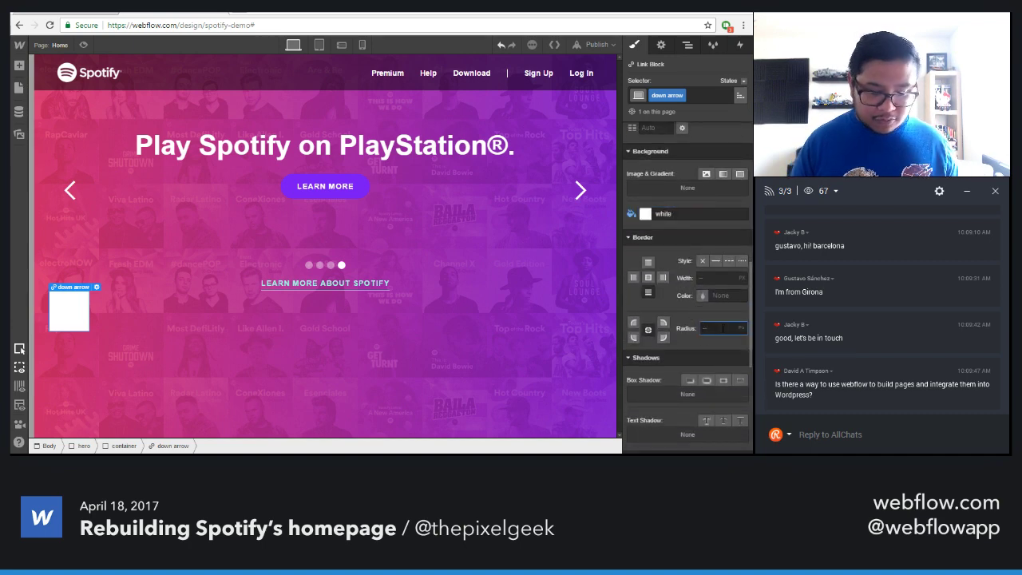
{"action": "type", "text": "5"}
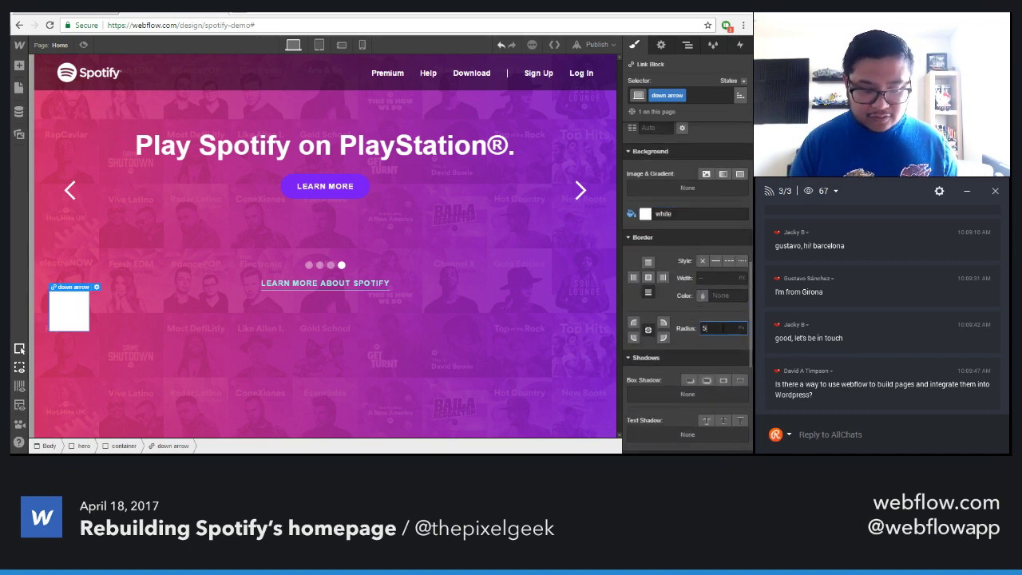
{"action": "type", "text": "0"}
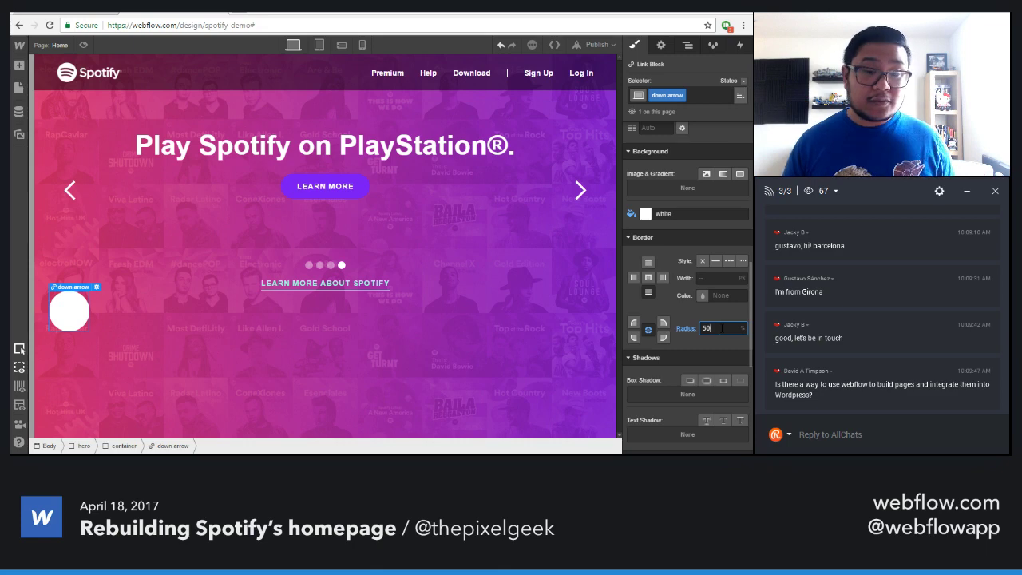
Add a text block containing ">" inside the white circular down arrow link block
{"action": "scroll", "coordinate": [671, 237], "scroll_direction": "up", "scroll_amount": 5}
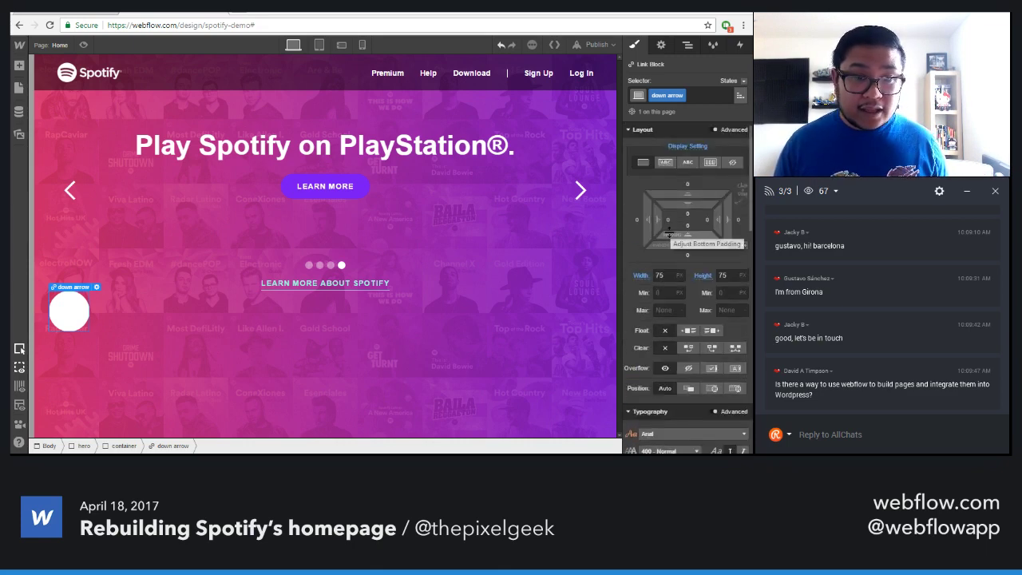
{"action": "scroll", "coordinate": [652, 255], "scroll_direction": "down", "scroll_amount": 1}
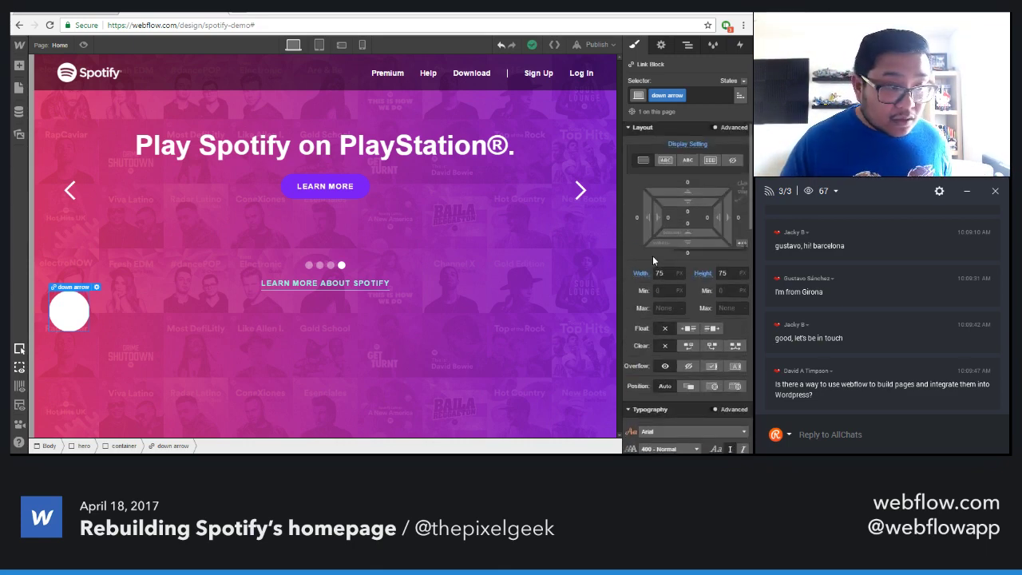
{"action": "scroll", "coordinate": [652, 256], "scroll_direction": "down", "scroll_amount": 5}
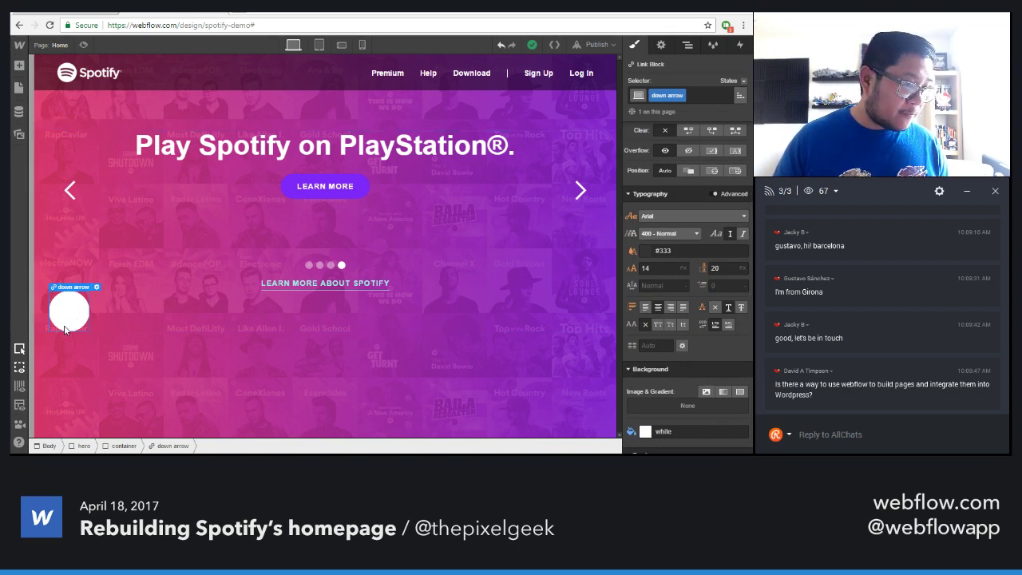
{"action": "key", "text": "a"}
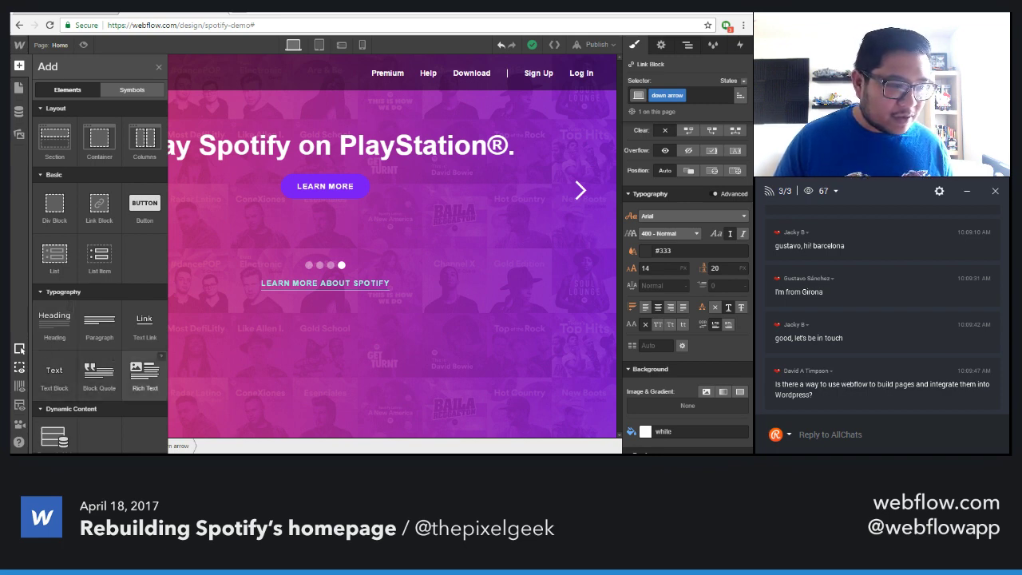
{"action": "left_click", "coordinate": [55, 374]}
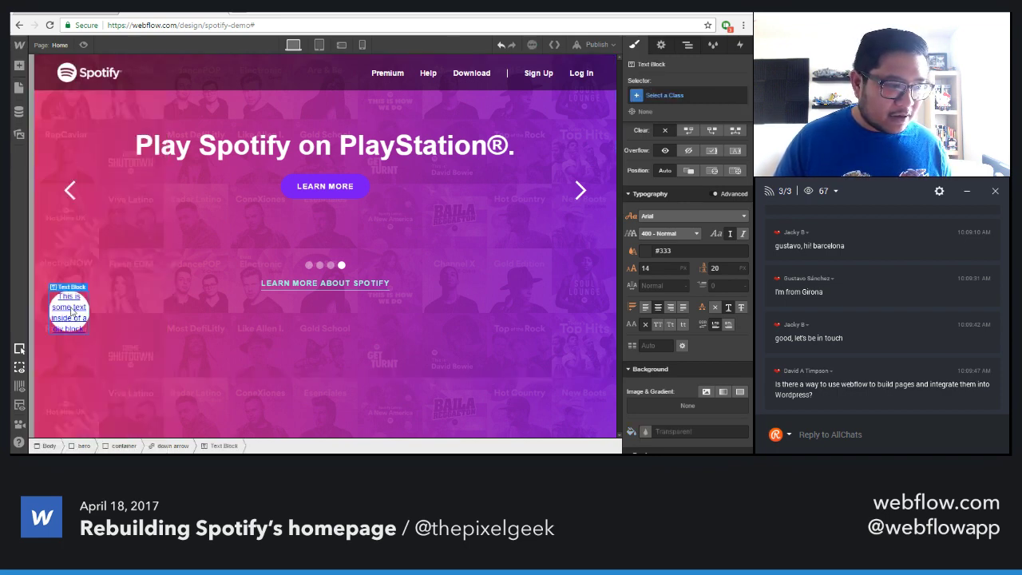
{"action": "type", "text": "a"}
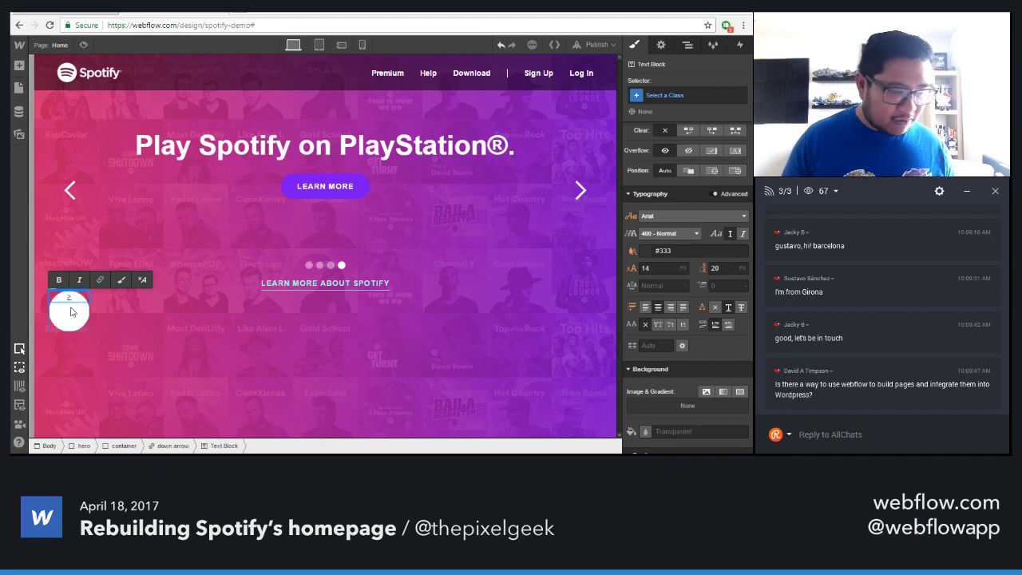
Remove the down arrow link block's underline and set its font size to 44 px and line height to 40 px
{"action": "left_click", "coordinate": [71, 312]}
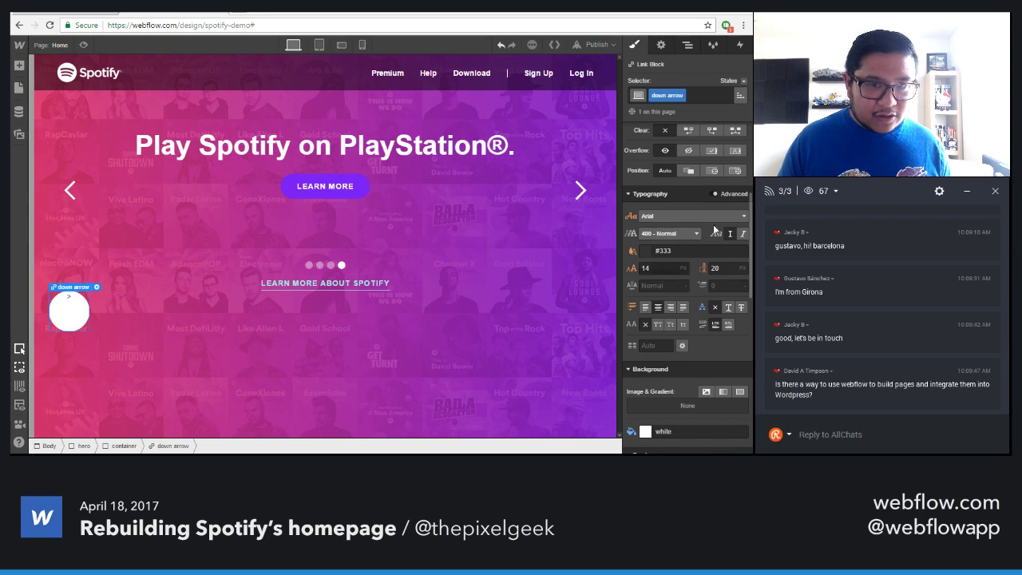
{"action": "left_click", "coordinate": [664, 269]}
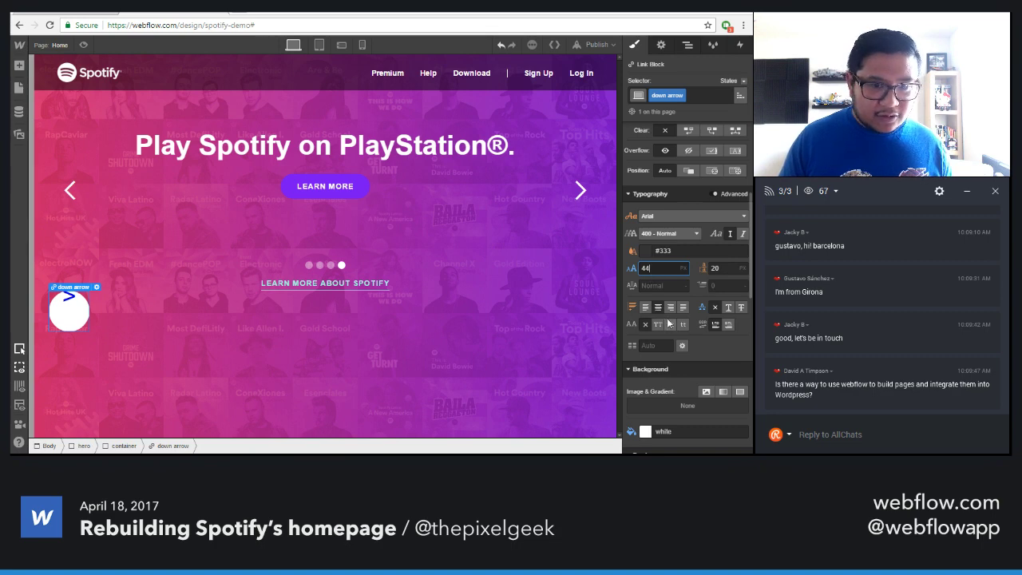
{"action": "left_click", "coordinate": [728, 269]}
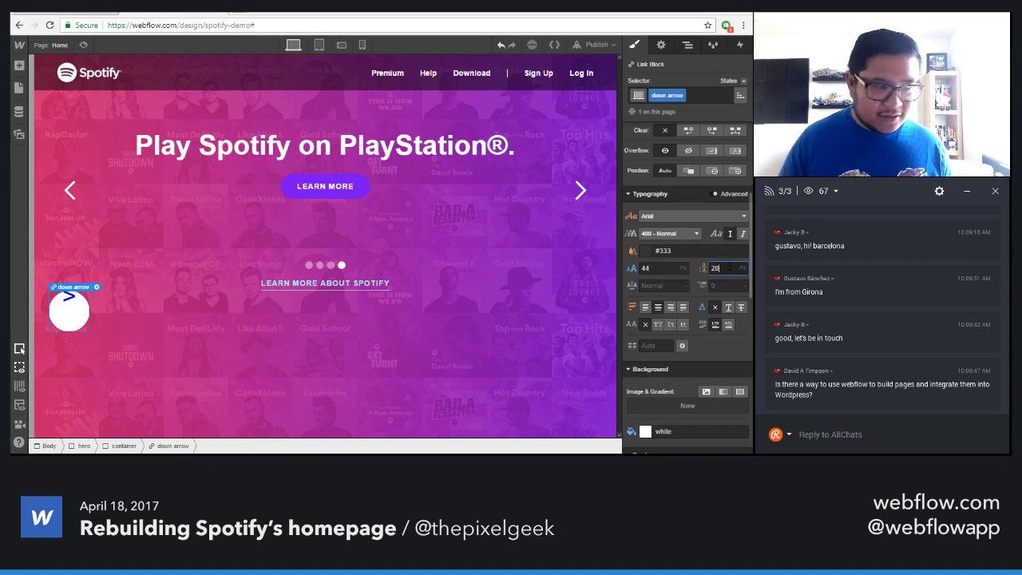
{"action": "type", "text": "40"}
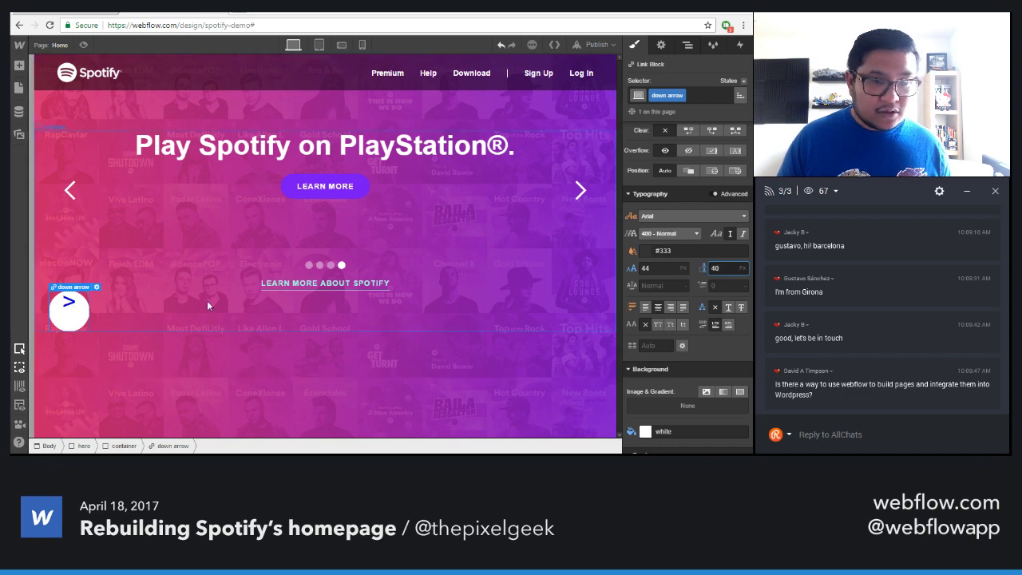
Center the arrow vertically in the circle with 17 px of top and bottom padding on the link block
{"action": "scroll", "coordinate": [681, 292], "scroll_direction": "up", "scroll_amount": 3}
{"action": "left_click_drag", "start_coordinate": [691, 205], "coordinate": [687, 230]}
{"action": "scroll", "coordinate": [708, 357], "scroll_direction": "down", "scroll_amount": 1}
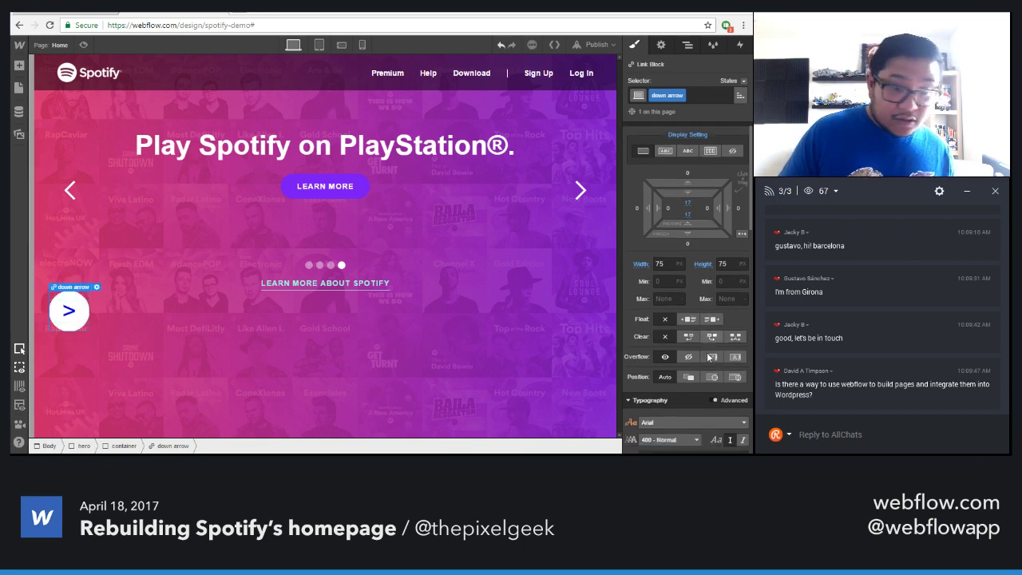
Color the arrow with the Pale Turquoise swatch and nudge it sideways with a little left padding
{"action": "scroll", "coordinate": [708, 357], "scroll_direction": "down", "scroll_amount": 3}
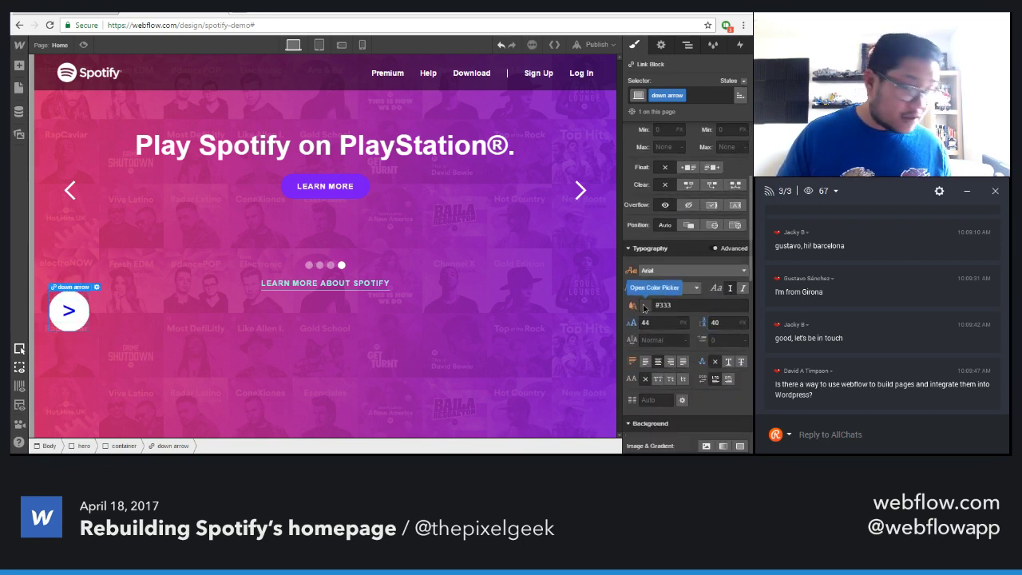
{"action": "left_click", "coordinate": [645, 305]}
{"action": "left_click", "coordinate": [737, 283]}
{"action": "left_click", "coordinate": [730, 137]}
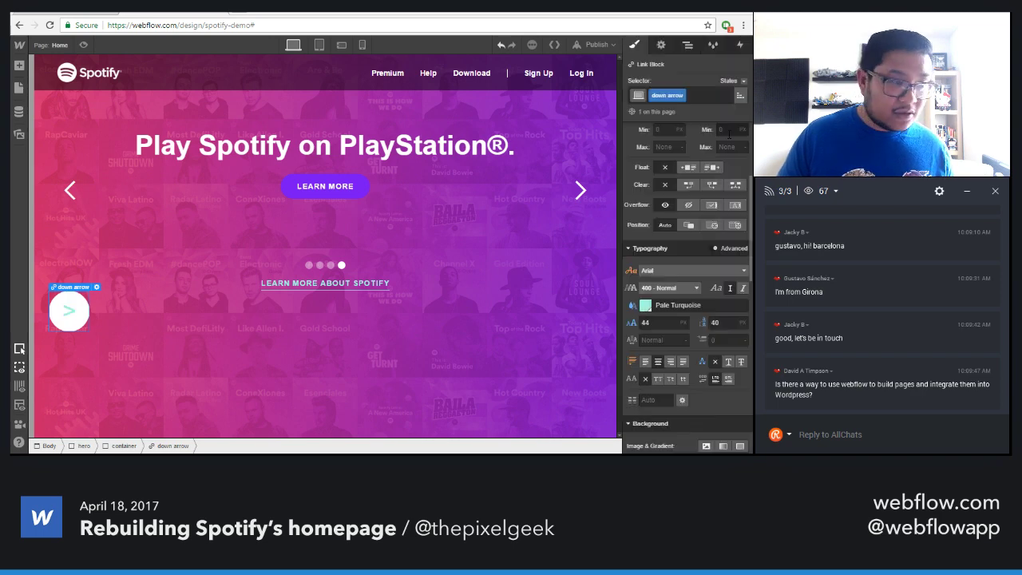
{"action": "scroll", "coordinate": [653, 252], "scroll_direction": "up", "scroll_amount": 3}
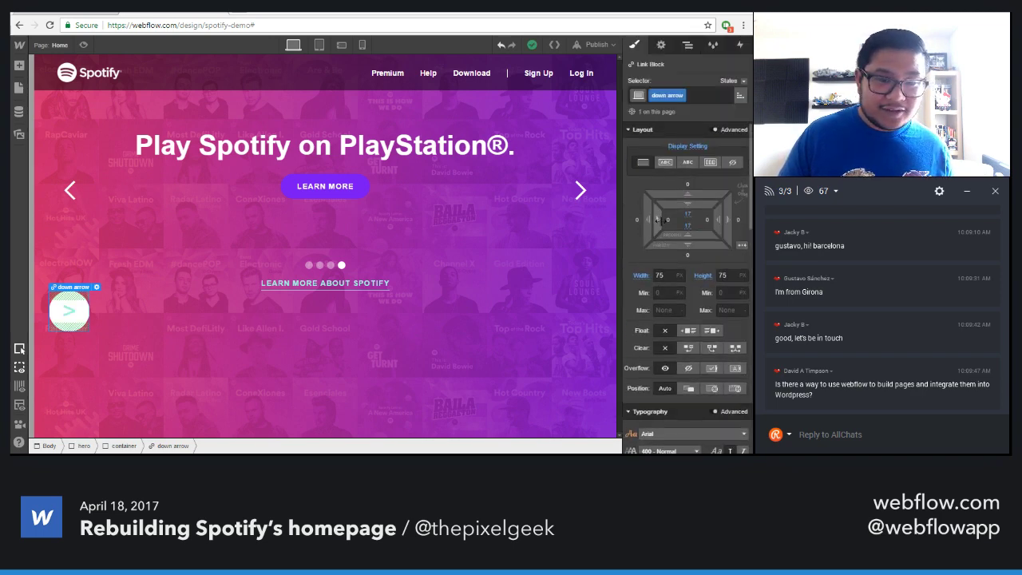
{"action": "left_click_drag", "start_coordinate": [669, 220], "coordinate": [664, 220]}
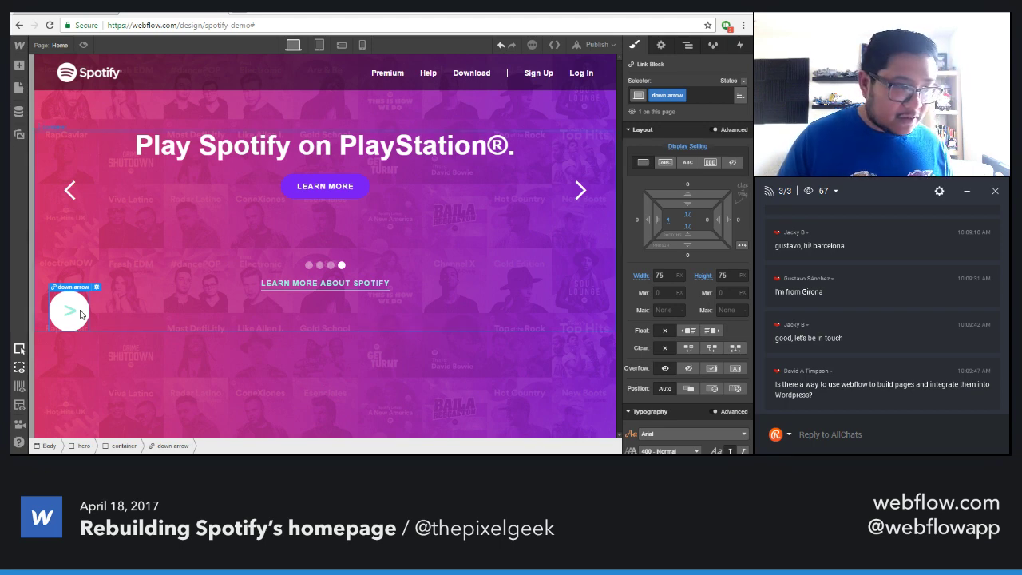
Give the "Learn more about Spotify" link a hover font color of #7dcebf, saved as the global swatch Medium Turquoise
{"action": "left_click", "coordinate": [293, 287]}
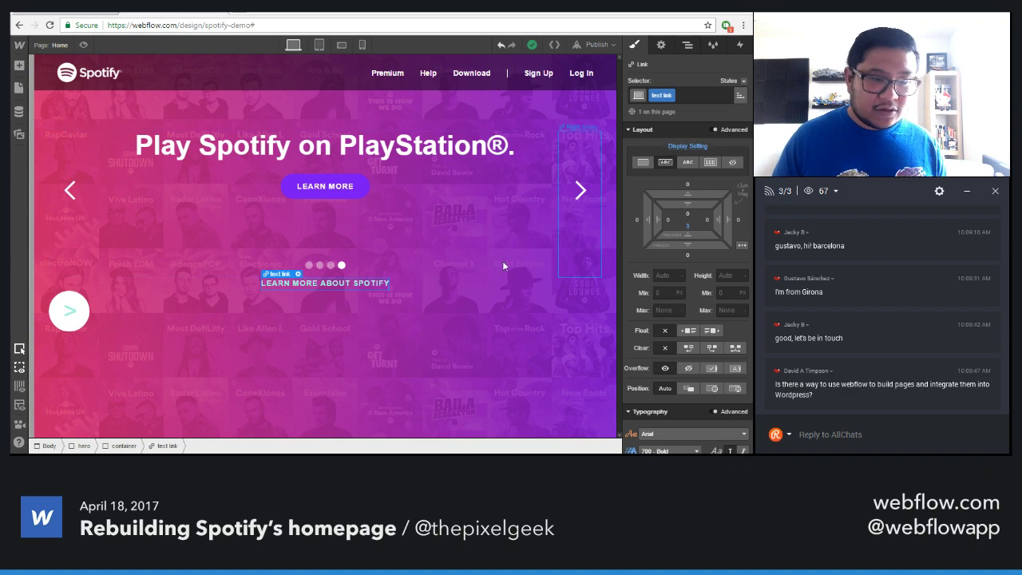
{"action": "left_click", "coordinate": [744, 82]}
{"action": "left_click", "coordinate": [724, 107]}
{"action": "scroll", "coordinate": [669, 320], "scroll_direction": "down", "scroll_amount": 5}
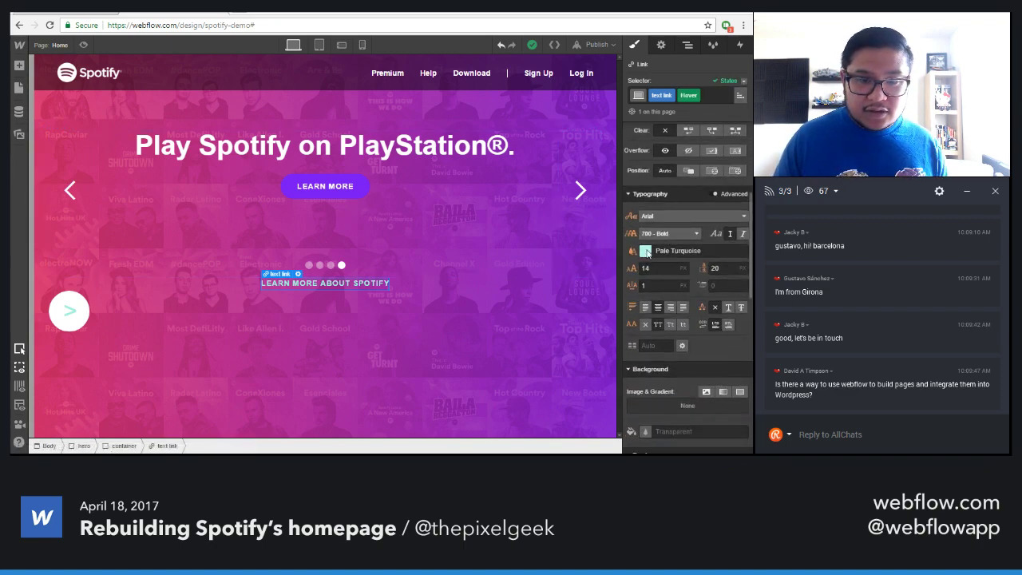
{"action": "left_click", "coordinate": [645, 252]}
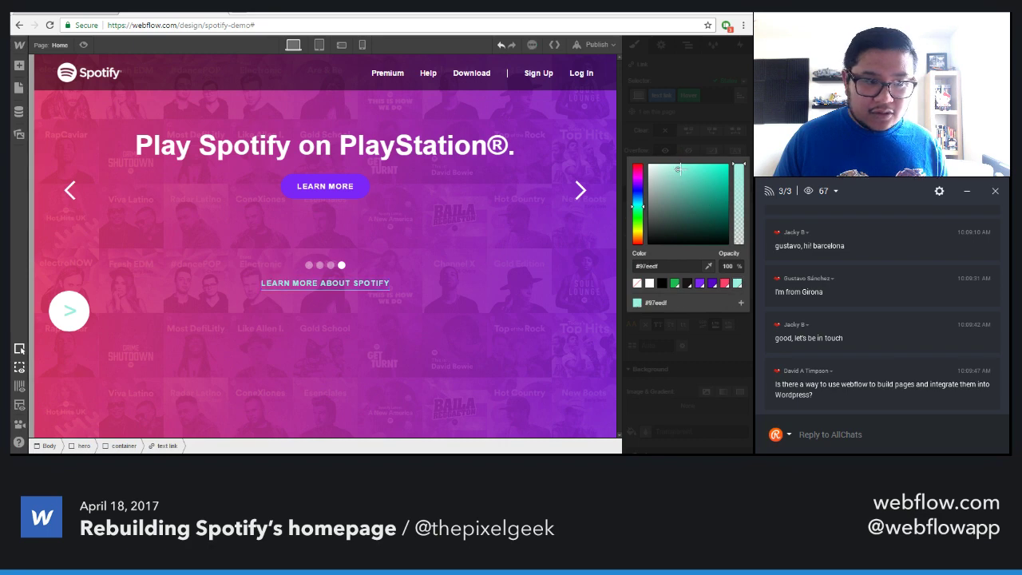
{"action": "mouse_move", "coordinate": [678, 168]}
{"action": "left_mouse_down"}
{"action": "mouse_move", "coordinate": [706, 171]}
{"action": "mouse_move", "coordinate": [679, 179]}
{"action": "left_mouse_up"}
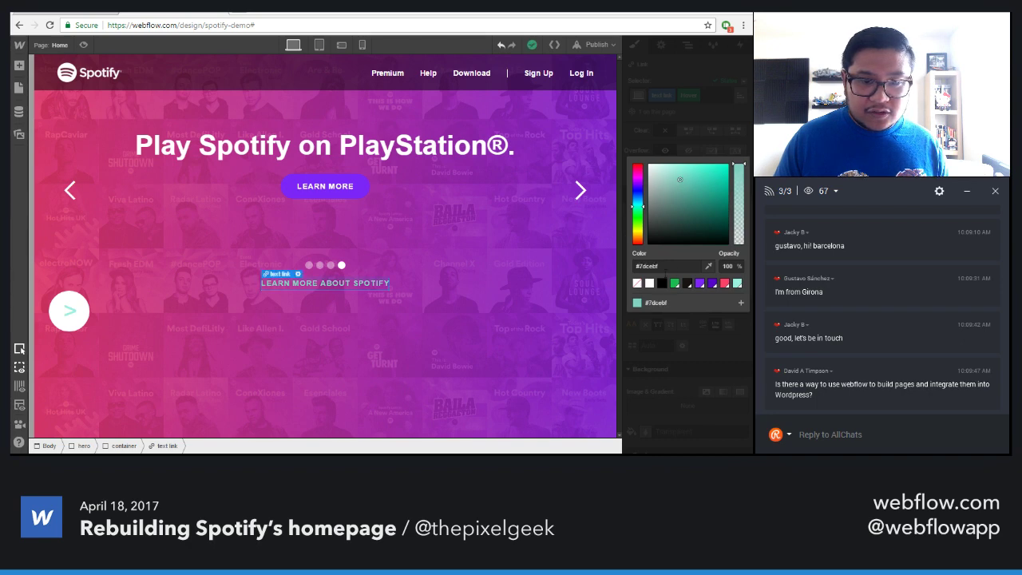
{"action": "left_click", "coordinate": [739, 303]}
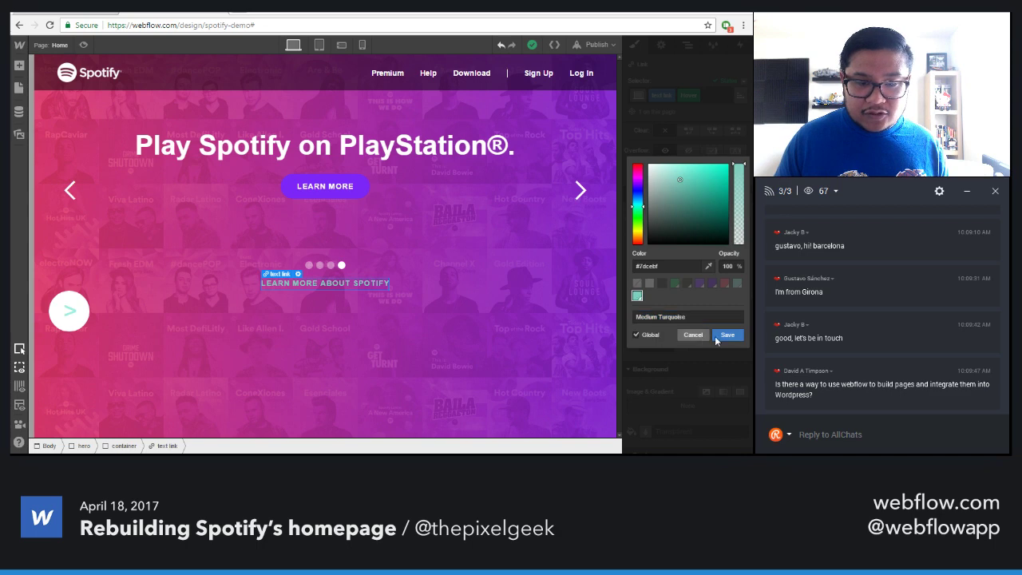
{"action": "left_click", "coordinate": [726, 336]}
{"action": "left_click", "coordinate": [730, 129]}
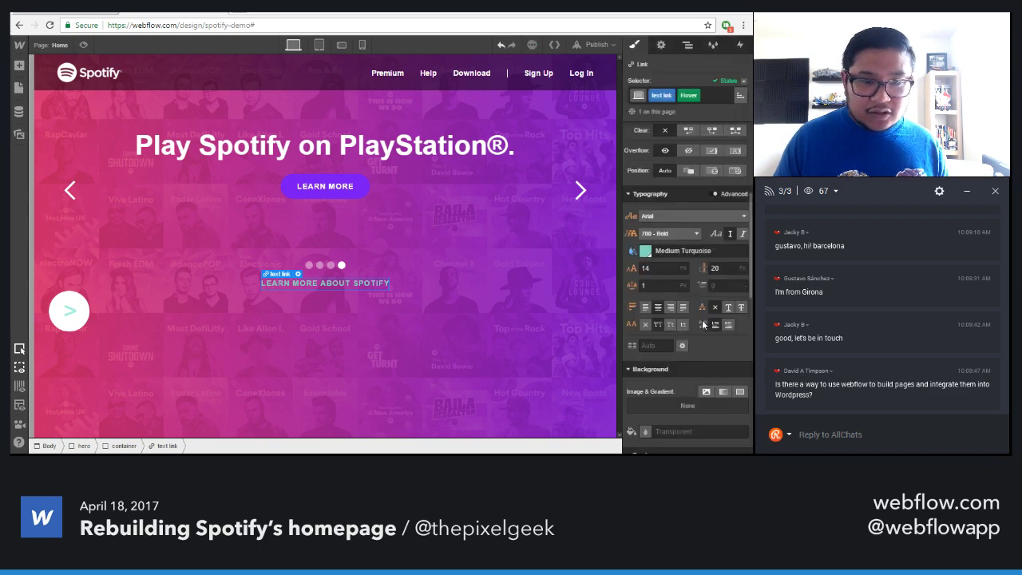
Set the link's bottom border color in the hover state to Medium Turquoise
{"action": "scroll", "coordinate": [700, 328], "scroll_direction": "down", "scroll_amount": 3}
{"action": "left_click", "coordinate": [702, 350]}
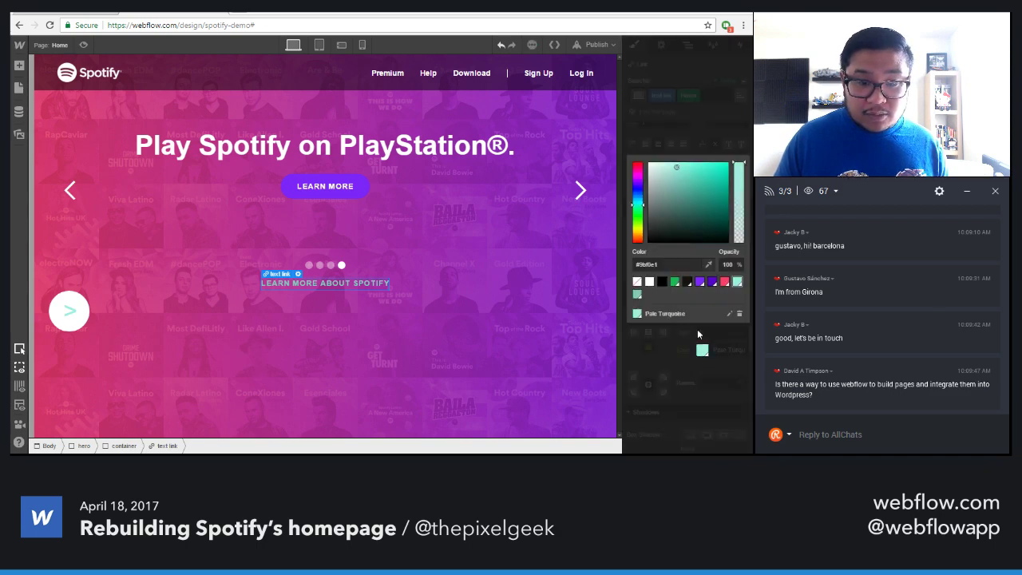
{"action": "left_click", "coordinate": [718, 138]}
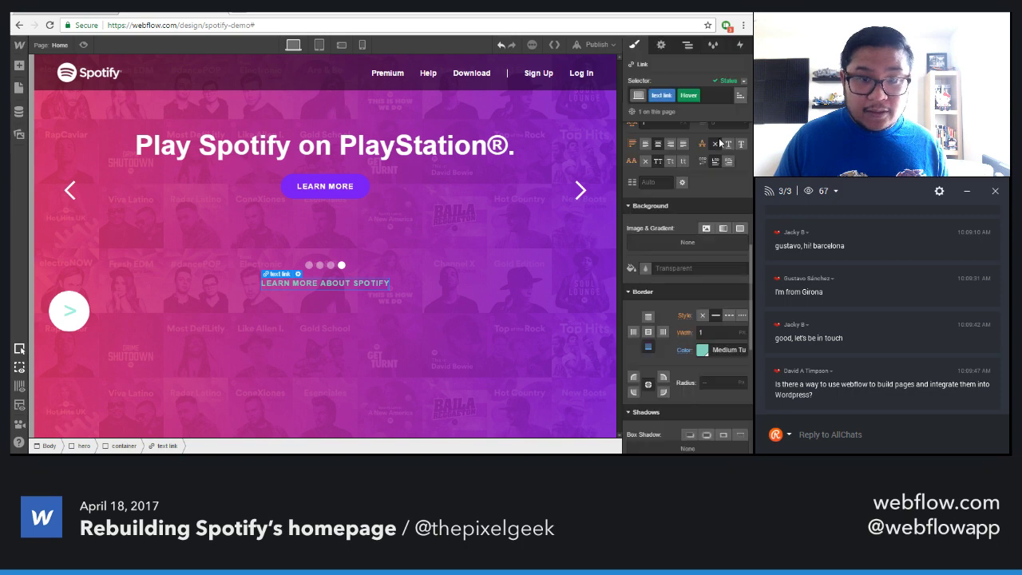
Return the text link to its normal state and add a 200 ms ease transition on its border
{"action": "left_click", "coordinate": [729, 80]}
{"action": "left_click", "coordinate": [722, 95]}
{"action": "scroll", "coordinate": [699, 298], "scroll_direction": "down", "scroll_amount": 6}
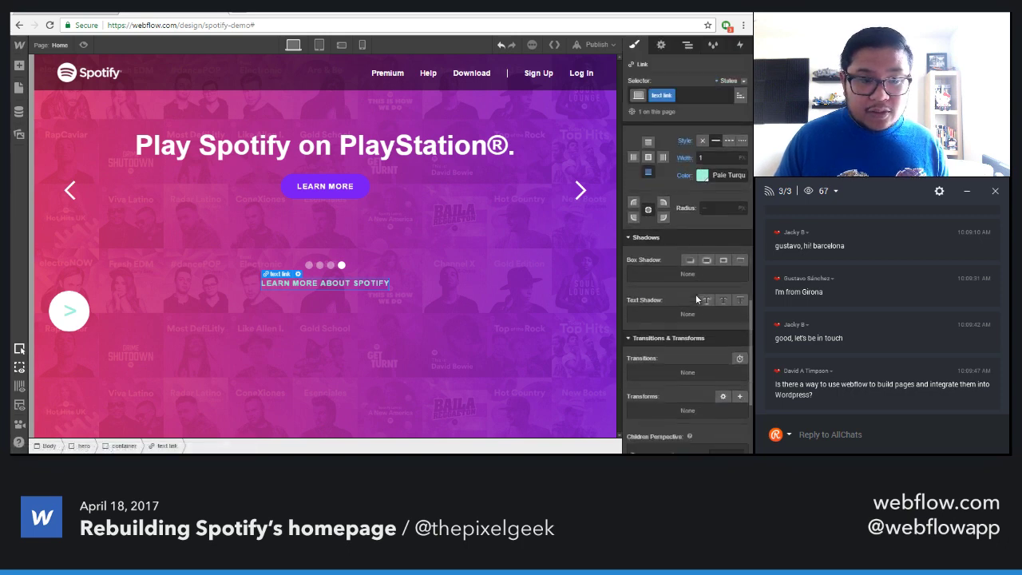
{"action": "left_click", "coordinate": [739, 211]}
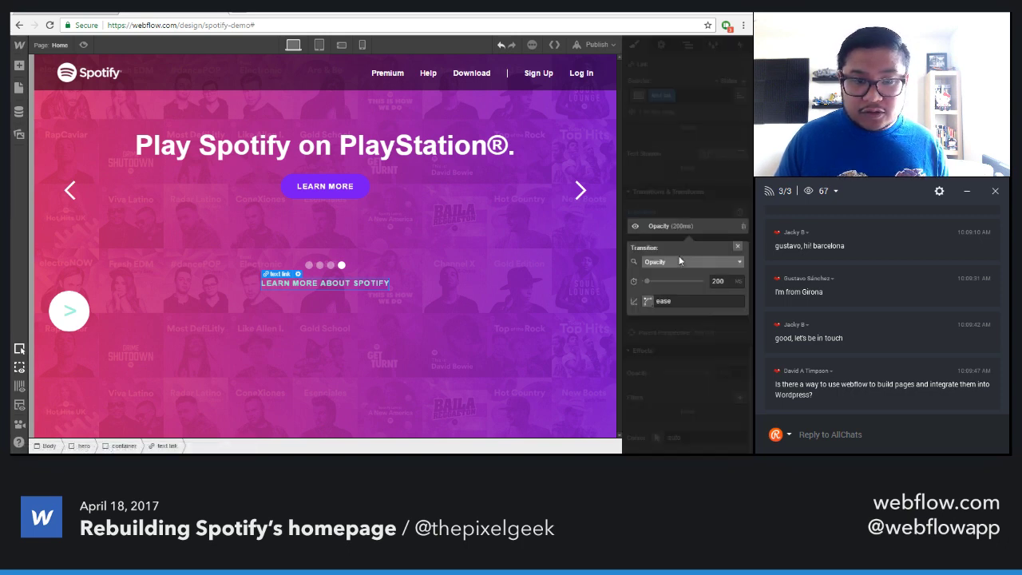
{"action": "left_click", "coordinate": [685, 264]}
{"action": "left_click", "coordinate": [685, 316]}
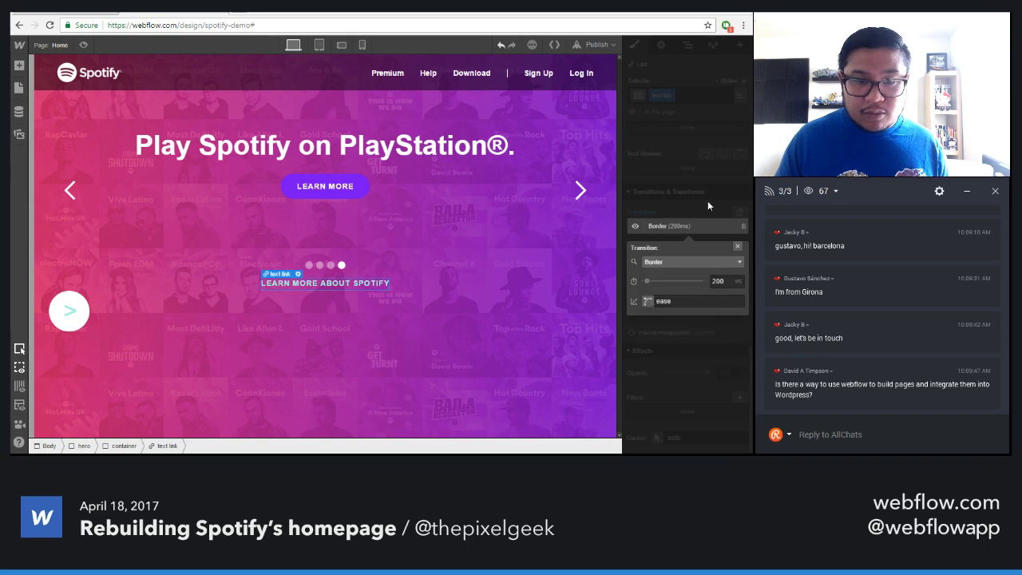
{"action": "left_click", "coordinate": [708, 200]}
Add a second transition to the text link for font color, at 200 ms with ease
{"action": "left_click", "coordinate": [740, 213]}
{"action": "left_click", "coordinate": [691, 279]}
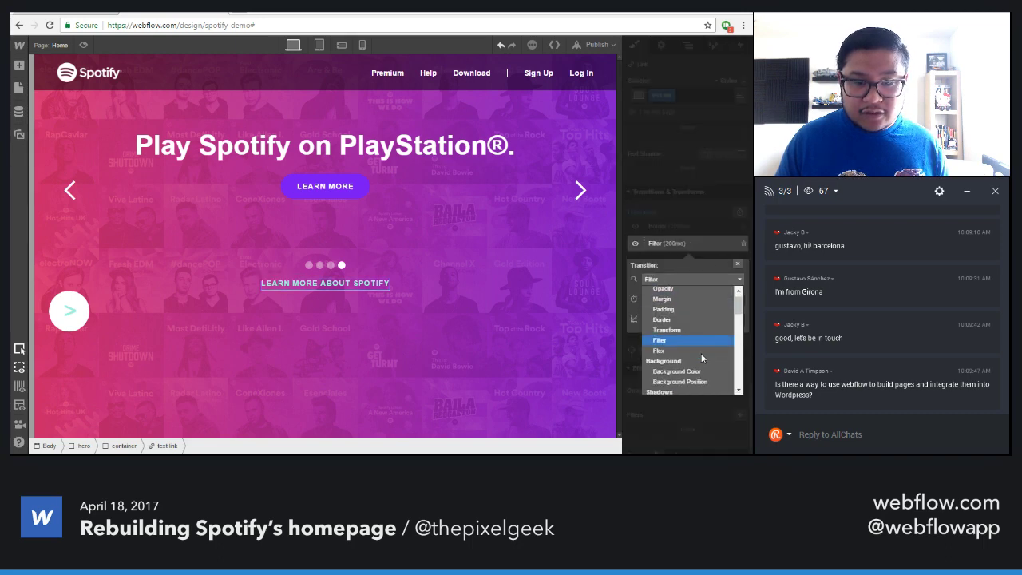
{"action": "scroll", "coordinate": [701, 353], "scroll_direction": "down", "scroll_amount": 3}
{"action": "left_click", "coordinate": [663, 342]}
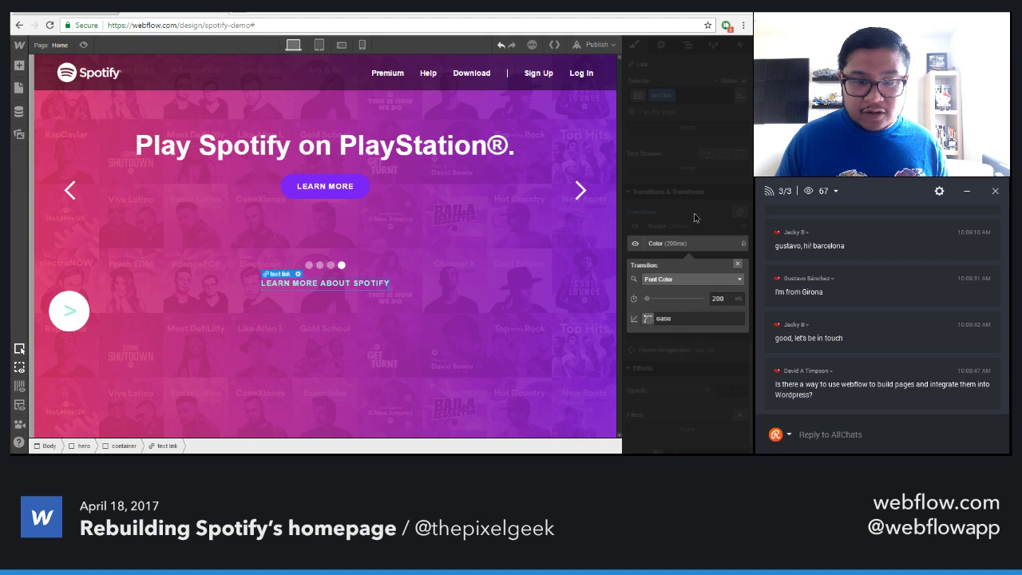
{"action": "left_click", "coordinate": [695, 214]}
Add a rotate transform of 90 degrees around the Z axis to the down arrow link block
{"action": "left_click", "coordinate": [78, 324]}
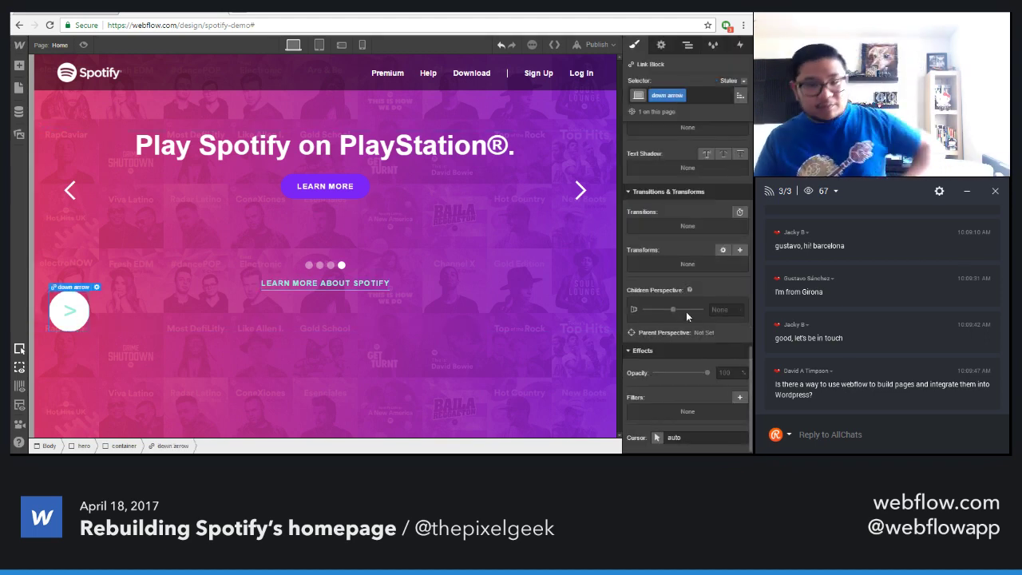
{"action": "left_click", "coordinate": [739, 250]}
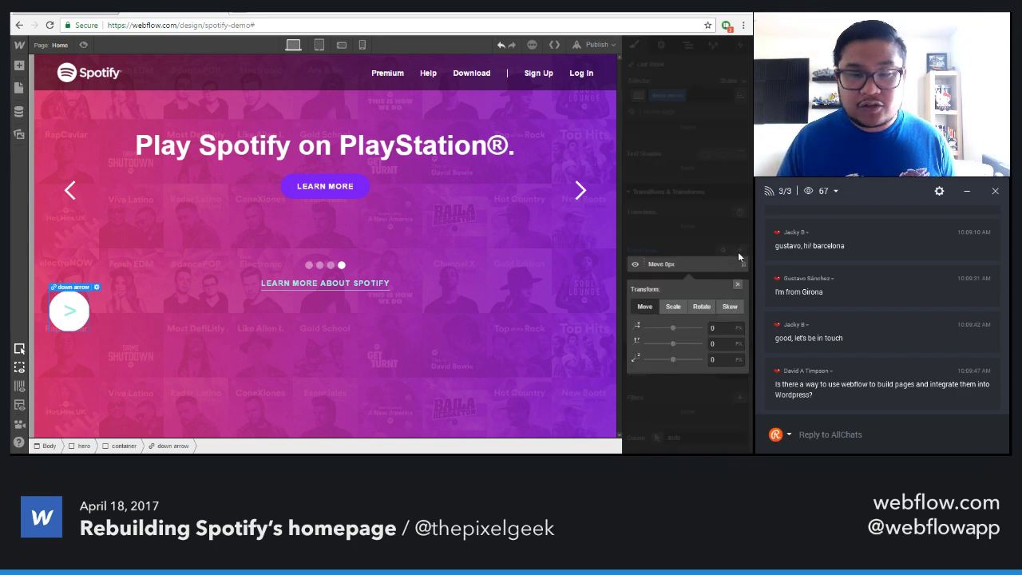
{"action": "left_click", "coordinate": [702, 306]}
{"action": "left_click", "coordinate": [722, 359]}
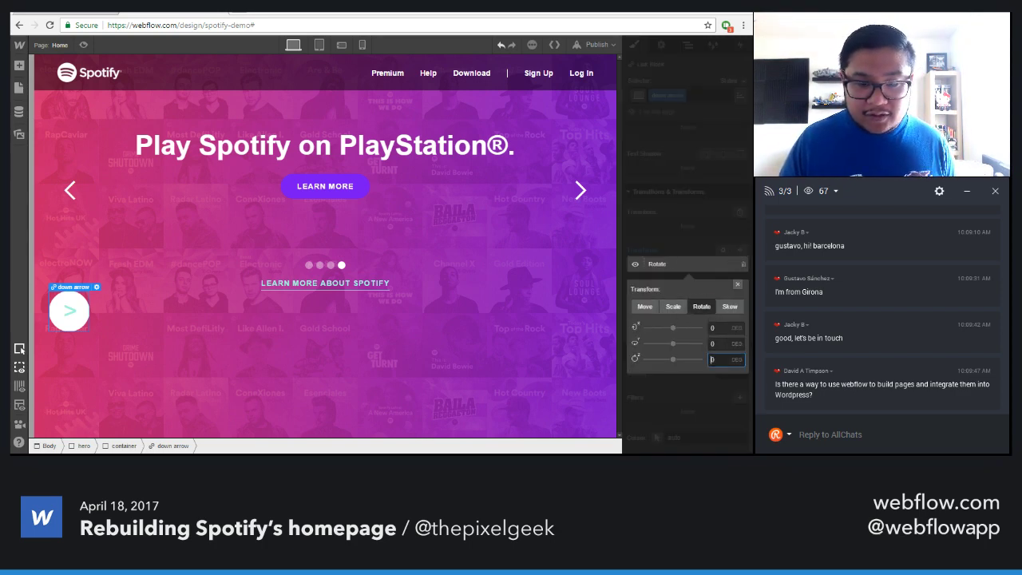
{"action": "key", "text": "Return"}
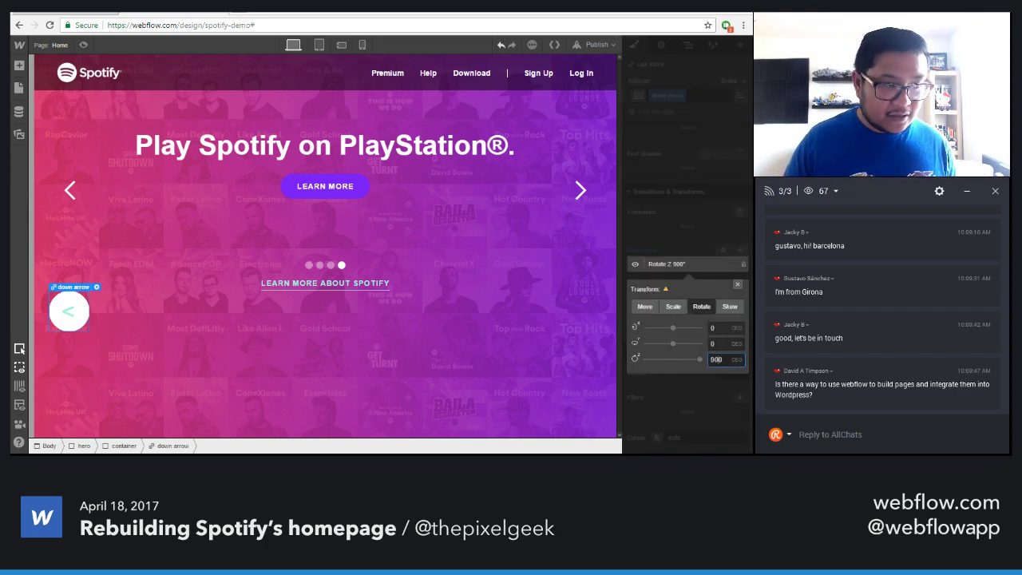
{"action": "key", "text": "Return"}
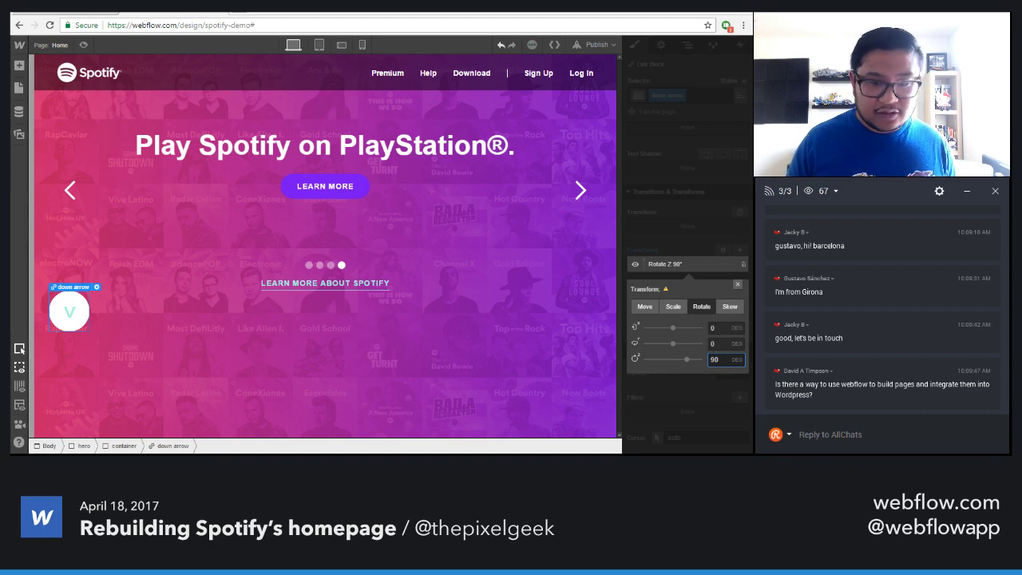
{"action": "left_click", "coordinate": [734, 285]}
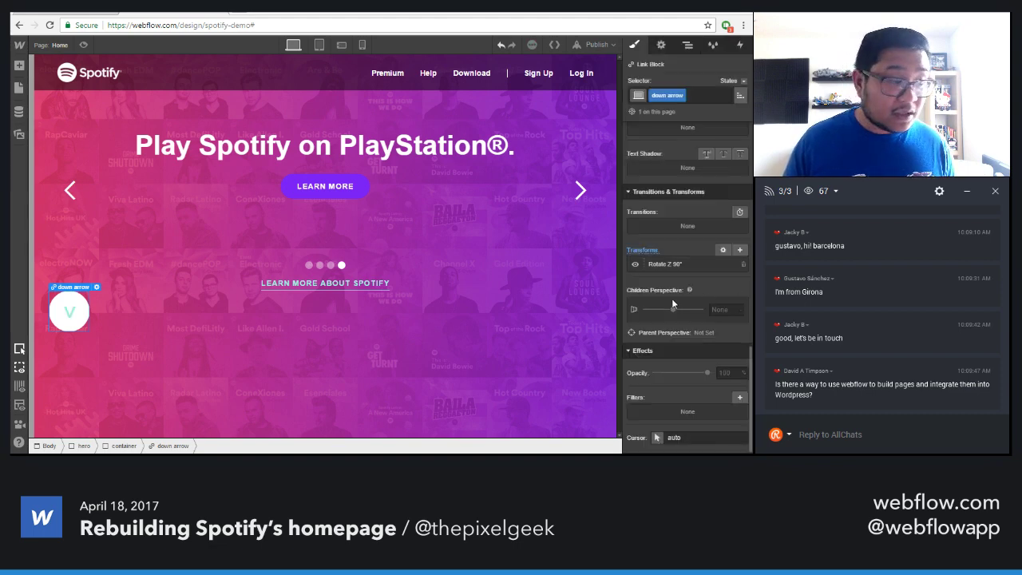
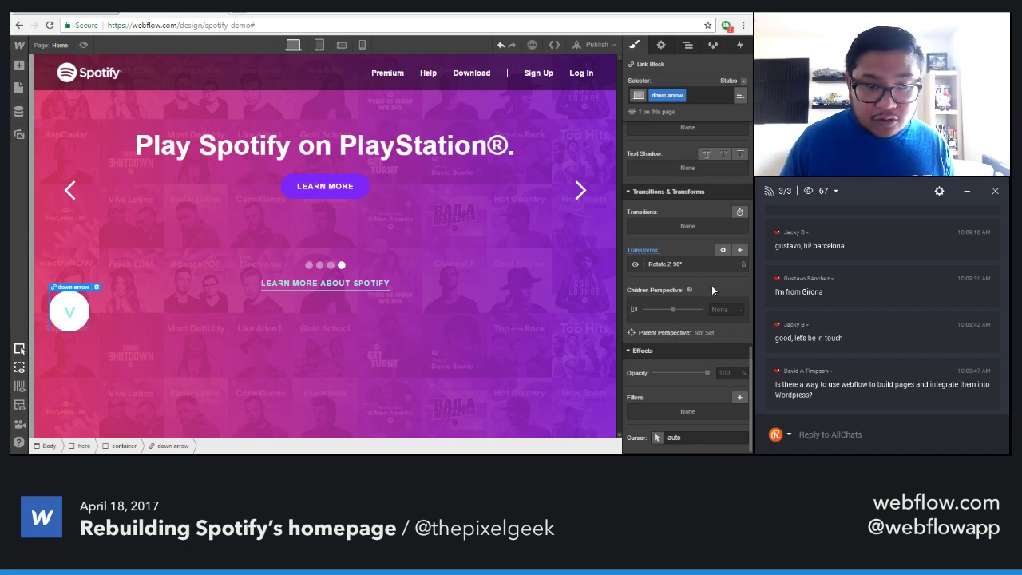
Add a scale transform of 1.1 on X and Y to the down arrow's hover state
{"action": "left_click", "coordinate": [741, 81]}
{"action": "left_click", "coordinate": [722, 105]}
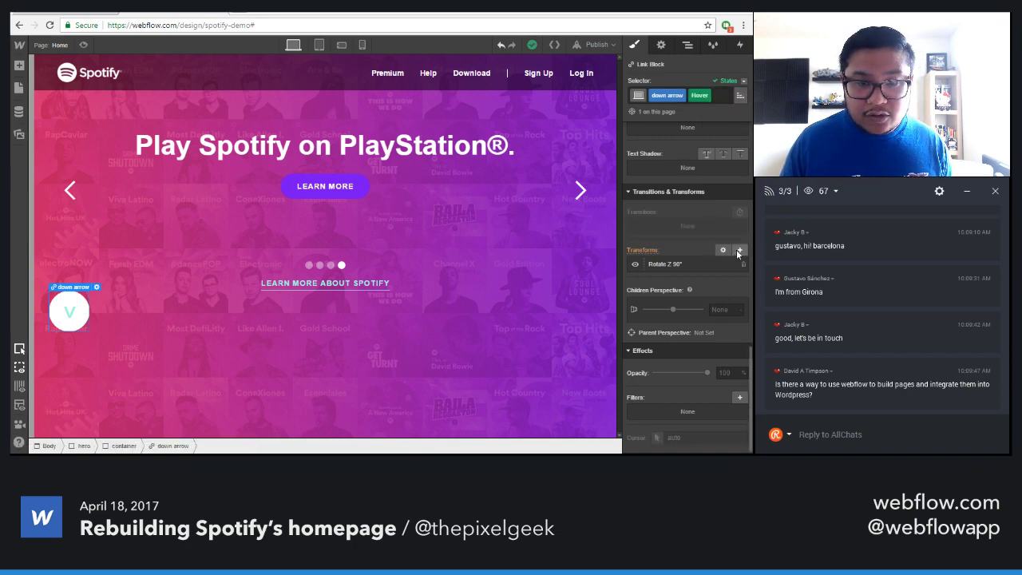
{"action": "left_click", "coordinate": [739, 250]}
{"action": "left_click", "coordinate": [673, 323]}
{"action": "left_click", "coordinate": [717, 345]}
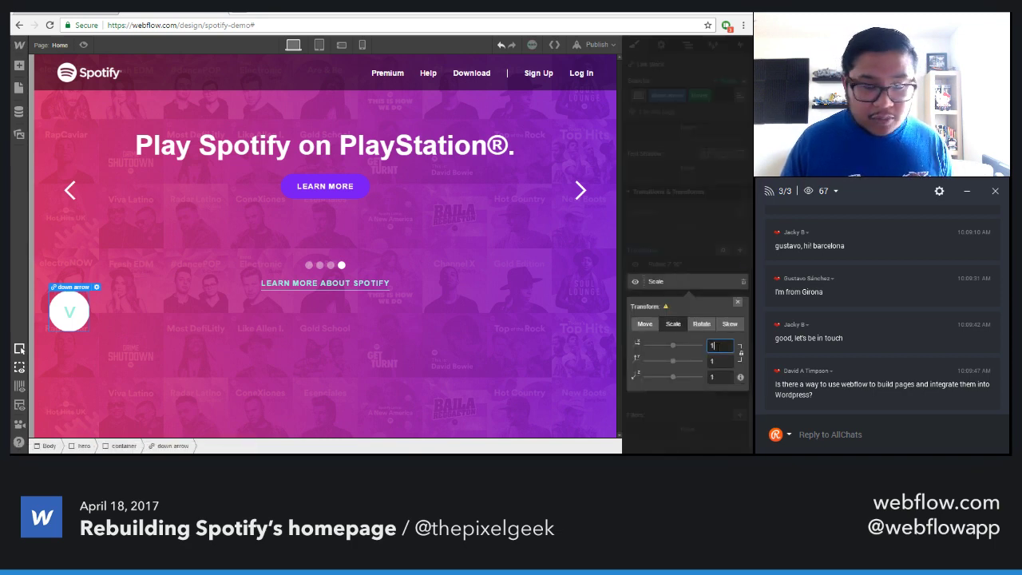
{"action": "type", "text": ".1"}
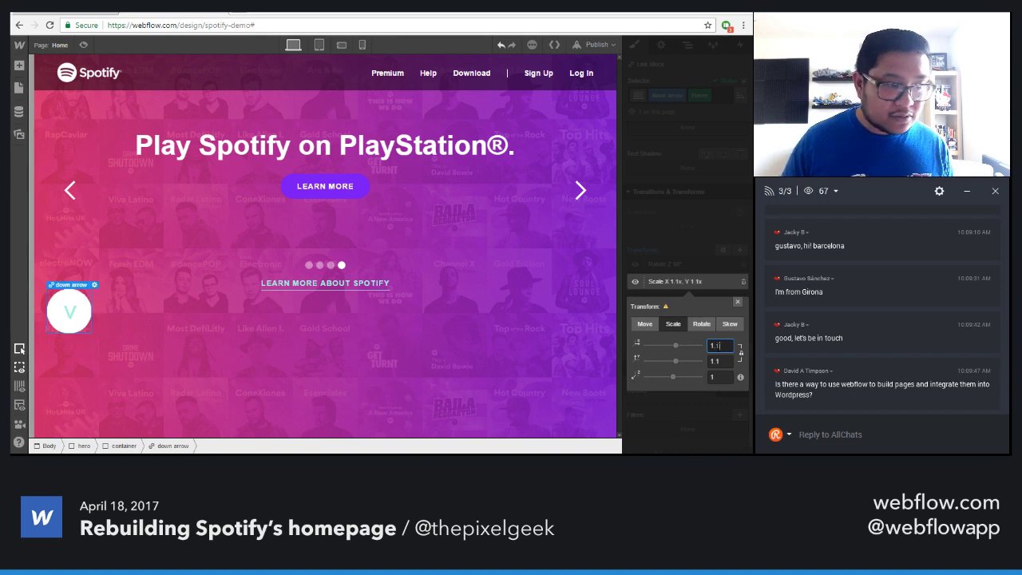
{"action": "left_click", "coordinate": [714, 260]}
Set the down arrow's hover font color to the Medium Turquoise swatch
{"action": "scroll", "coordinate": [701, 237], "scroll_direction": "up", "scroll_amount": 3}
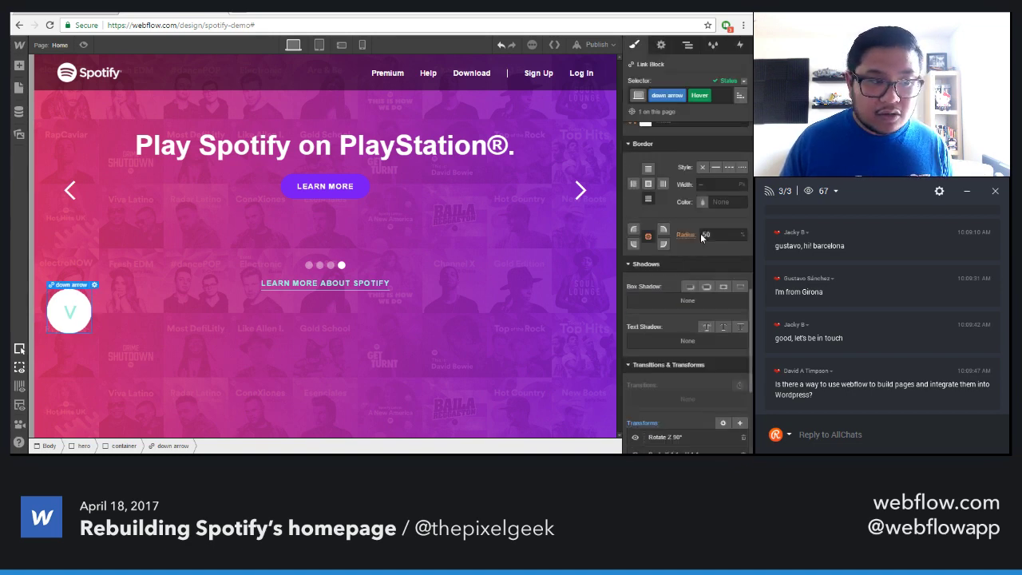
{"action": "scroll", "coordinate": [700, 237], "scroll_direction": "up", "scroll_amount": 3}
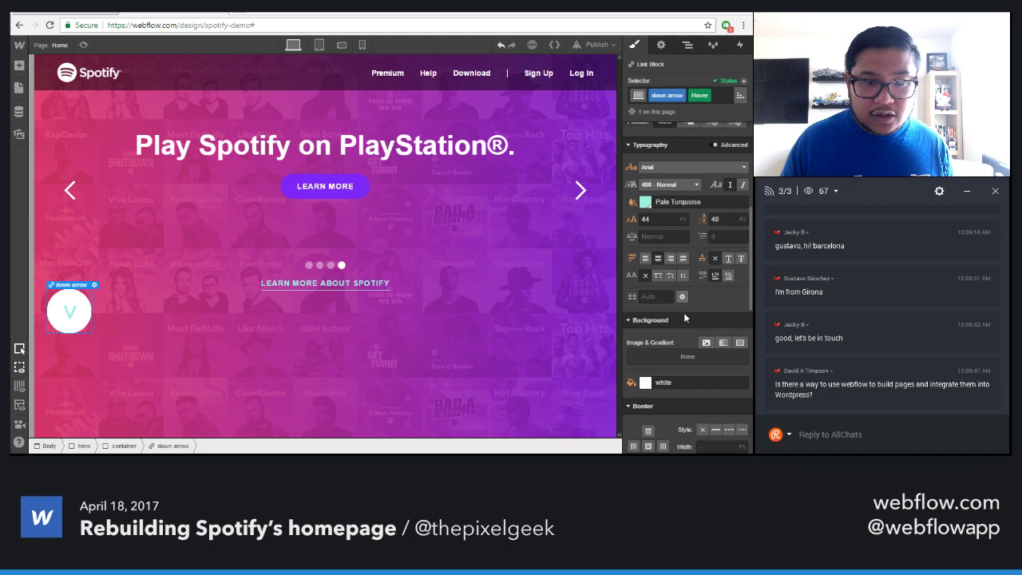
{"action": "left_click", "coordinate": [648, 202]}
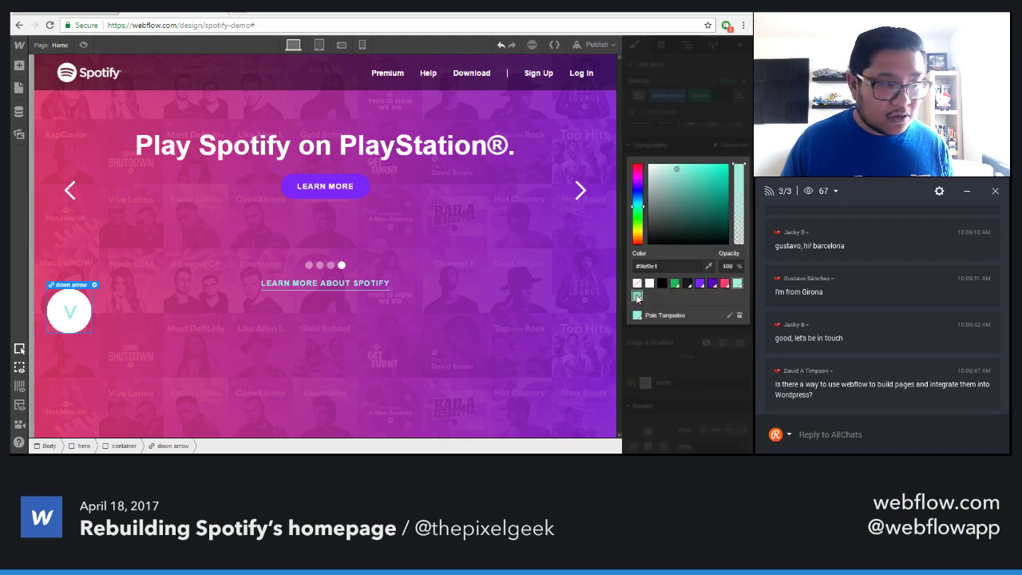
{"action": "left_click", "coordinate": [636, 297]}
Return the down arrow to its normal state and add a 200 ms ease transition on its transform
{"action": "left_click", "coordinate": [743, 79]}
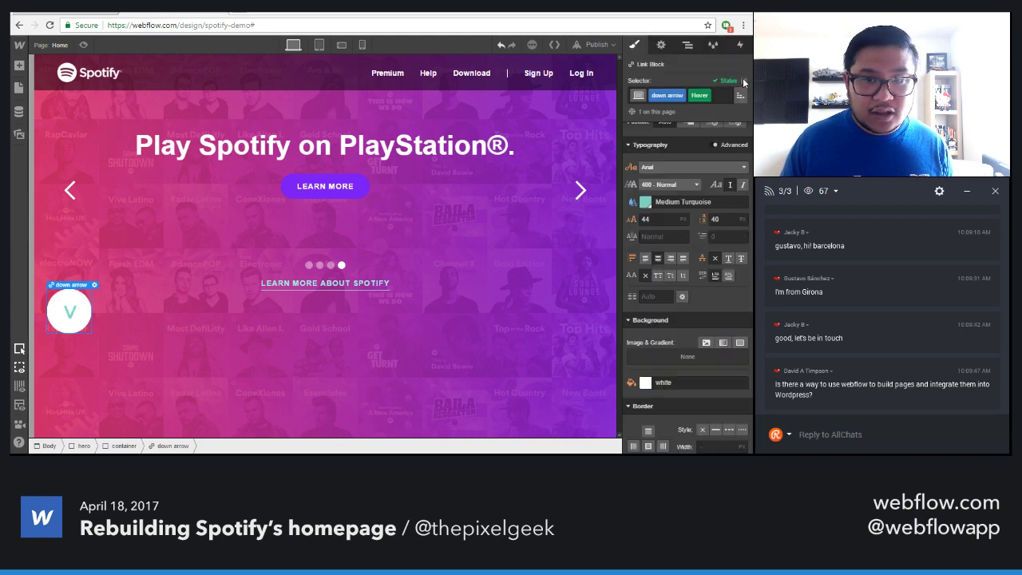
{"action": "left_click", "coordinate": [744, 81]}
{"action": "left_click", "coordinate": [726, 91]}
{"action": "scroll", "coordinate": [689, 311], "scroll_direction": "down", "scroll_amount": 5}
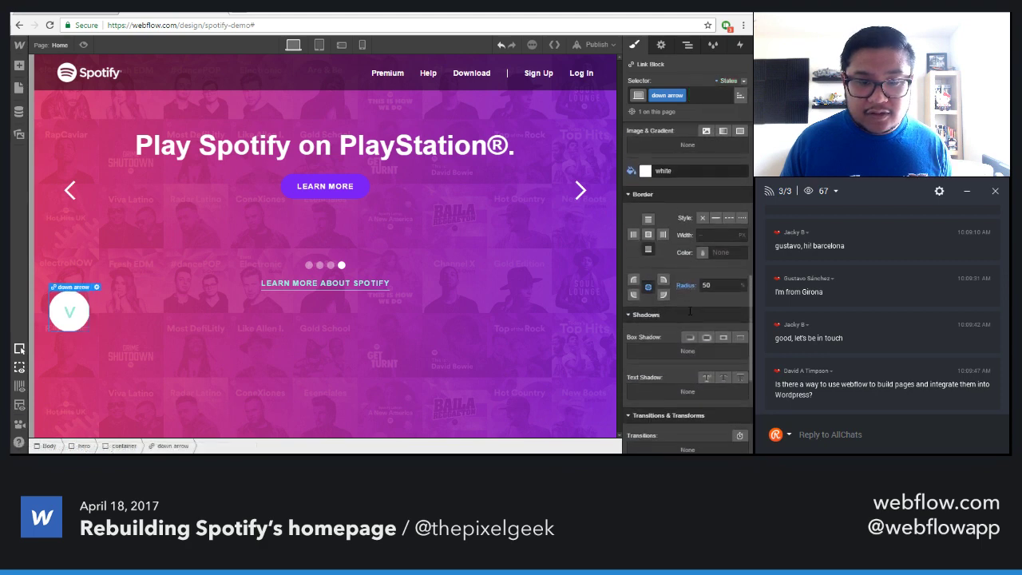
{"action": "scroll", "coordinate": [685, 313], "scroll_direction": "down", "scroll_amount": 5}
{"action": "left_click", "coordinate": [739, 214]}
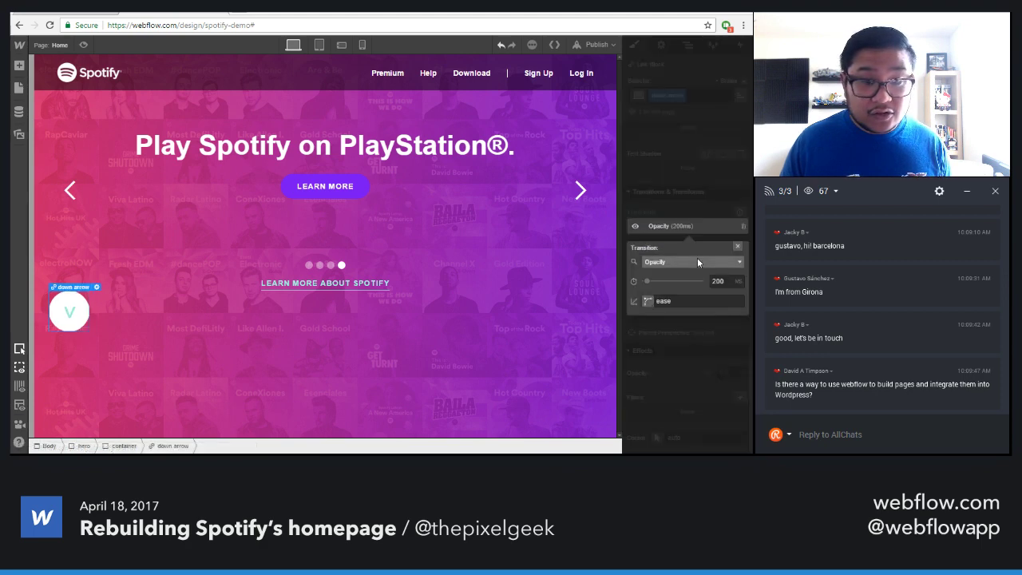
{"action": "left_click", "coordinate": [687, 261]}
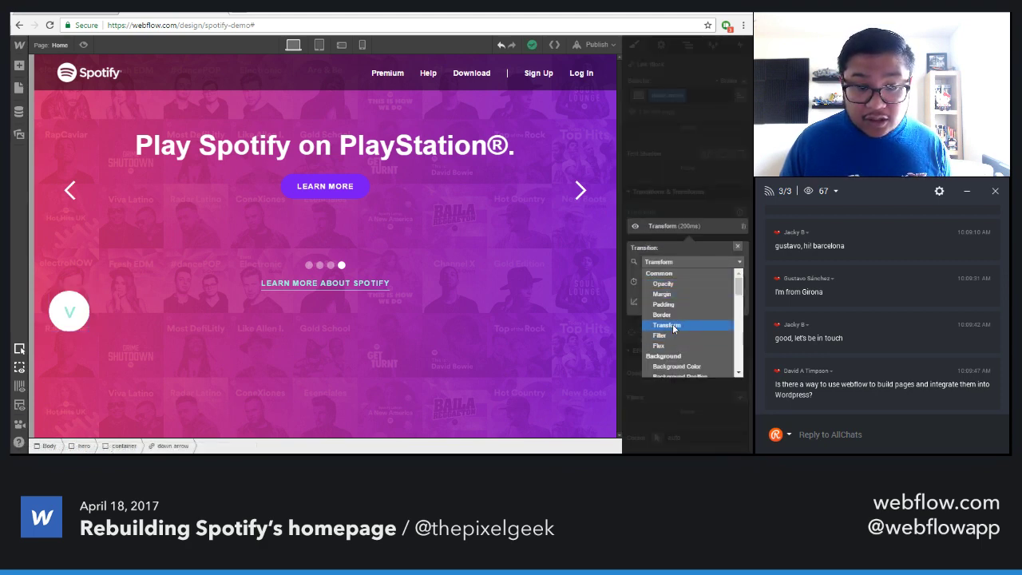
{"action": "left_click", "coordinate": [672, 324]}
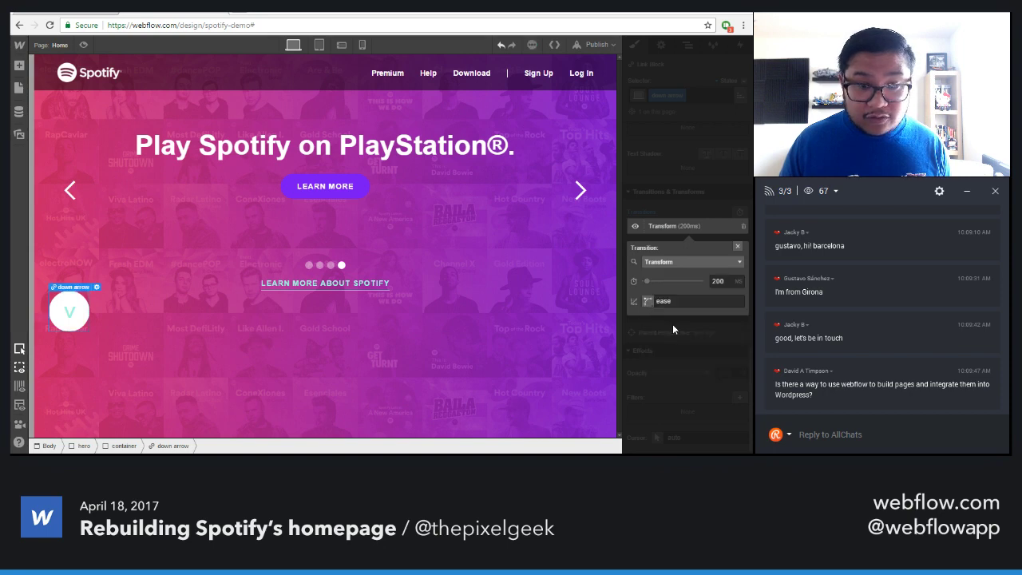
{"action": "left_click", "coordinate": [737, 246]}
Add a second 200 ms transition to the down arrow for its font color
{"action": "left_click", "coordinate": [741, 212]}
{"action": "left_click", "coordinate": [693, 279]}
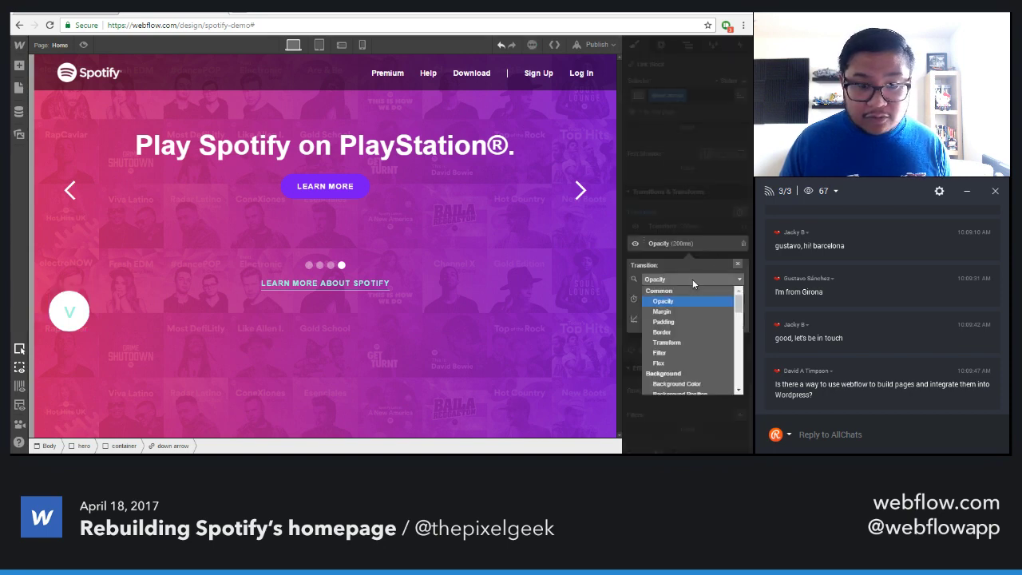
{"action": "scroll", "coordinate": [697, 371], "scroll_direction": "down", "scroll_amount": 3}
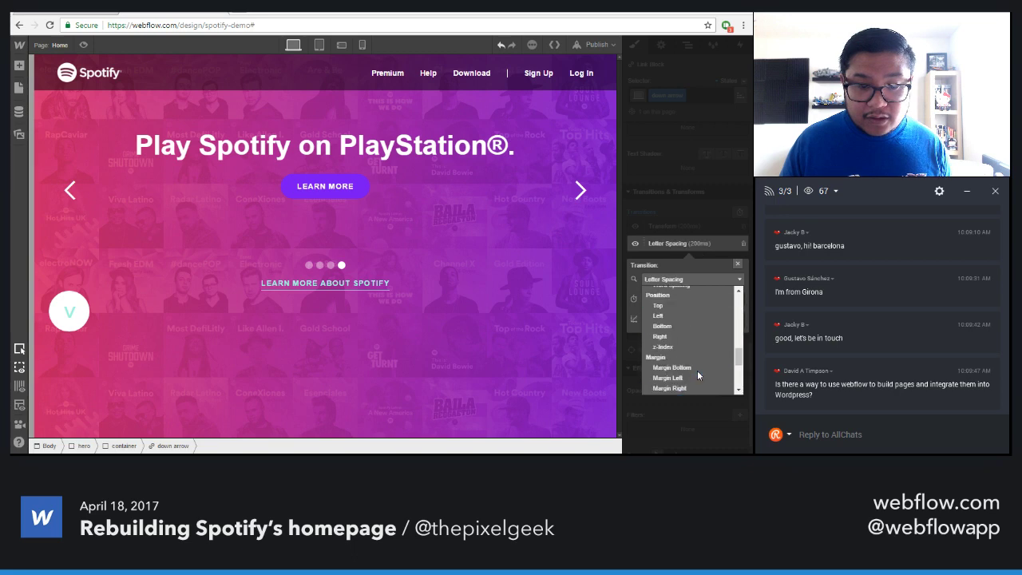
{"action": "left_click", "coordinate": [677, 344]}
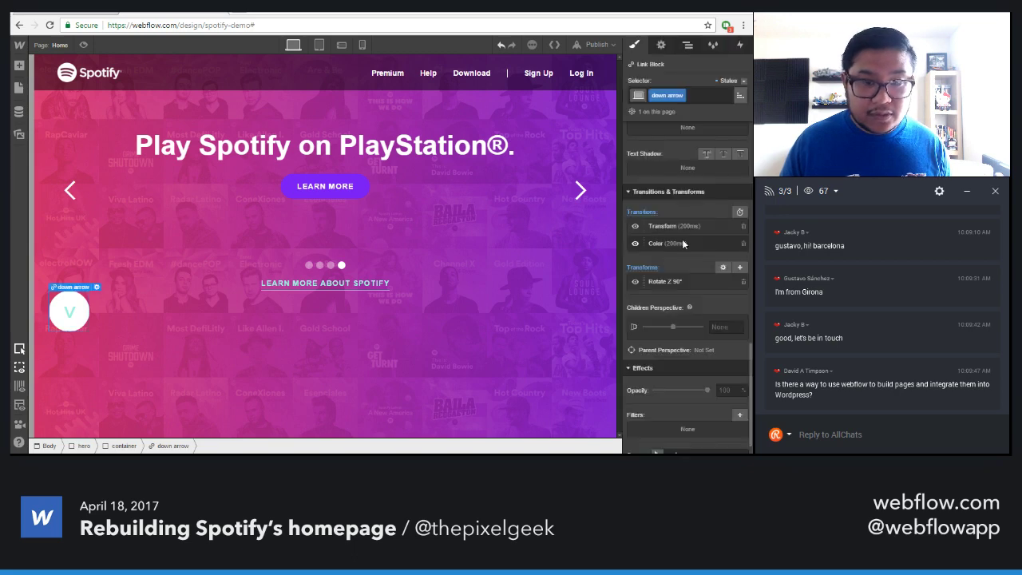
{"action": "left_click", "coordinate": [681, 238]}
Preview the page to check the down arrow's hover effect, and return to editing
{"action": "left_click", "coordinate": [234, 261]}
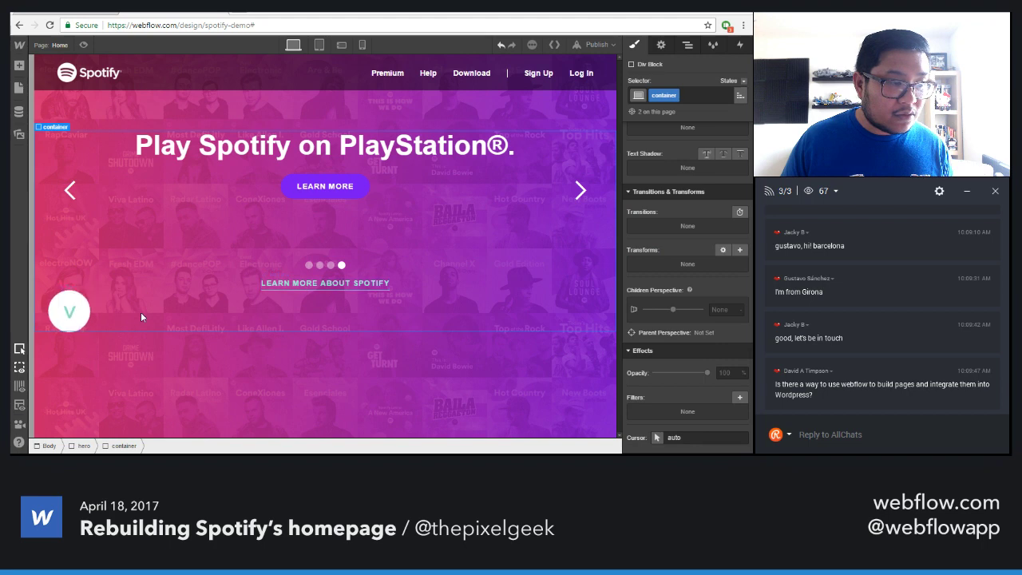
{"action": "left_click", "coordinate": [86, 45]}
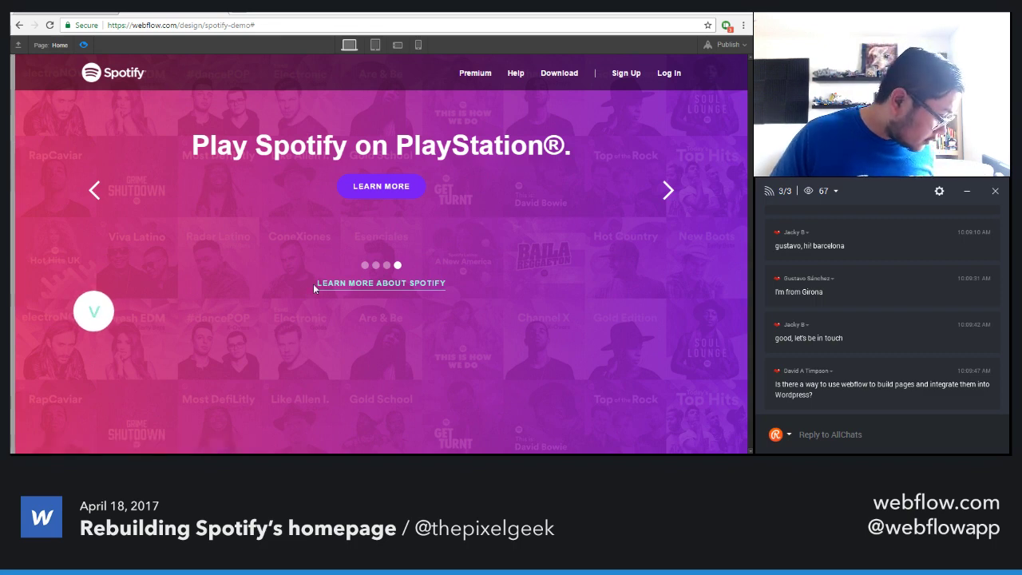
{"action": "left_click", "coordinate": [84, 45]}
Add an outer glow box shadow to the down arrow link block in black at 5% opacity
{"action": "left_click", "coordinate": [122, 332]}
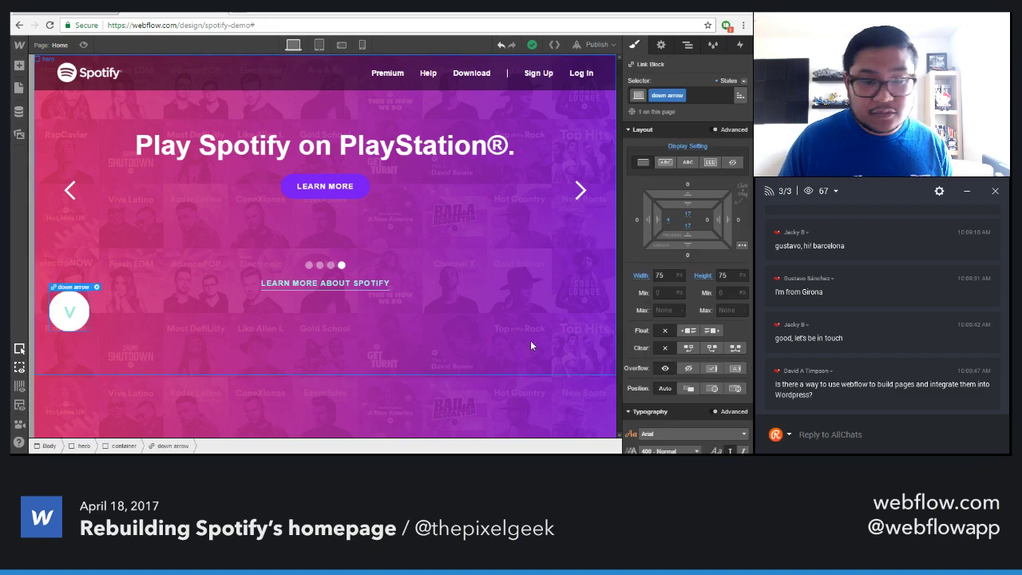
{"action": "scroll", "coordinate": [699, 339], "scroll_direction": "down", "scroll_amount": 8}
{"action": "scroll", "coordinate": [699, 339], "scroll_direction": "down", "scroll_amount": 5}
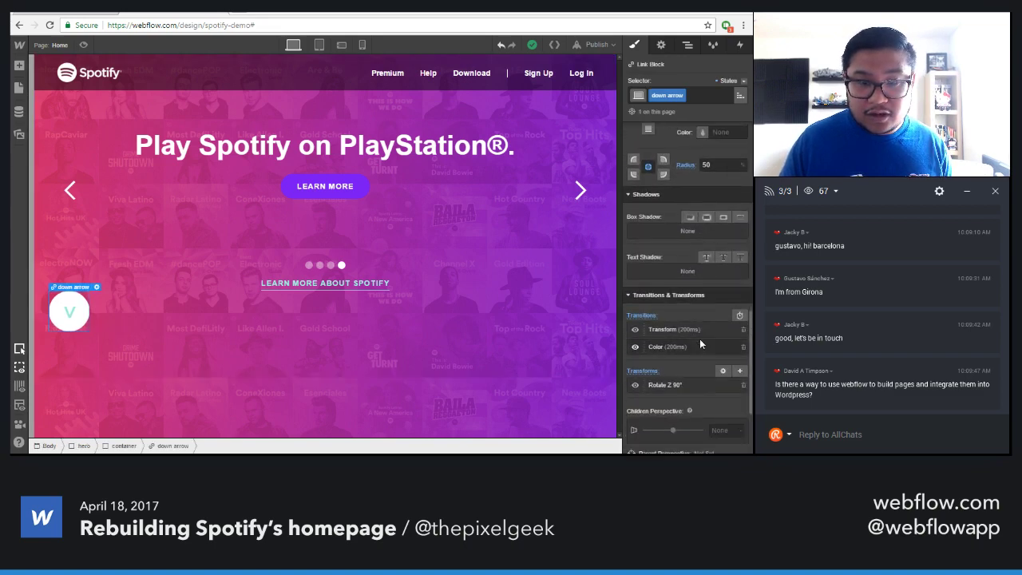
{"action": "left_click", "coordinate": [707, 217]}
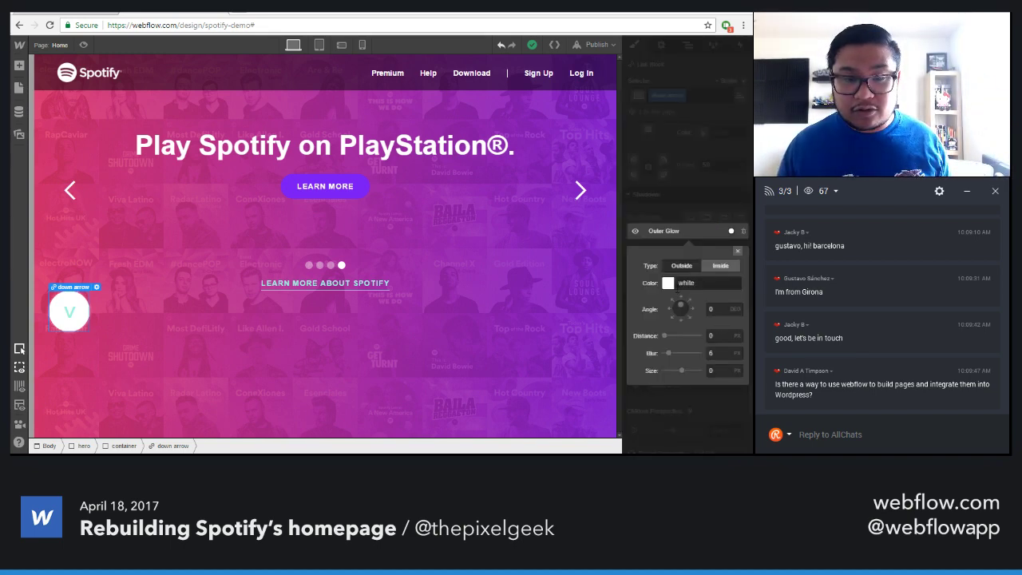
{"action": "left_click", "coordinate": [667, 283]}
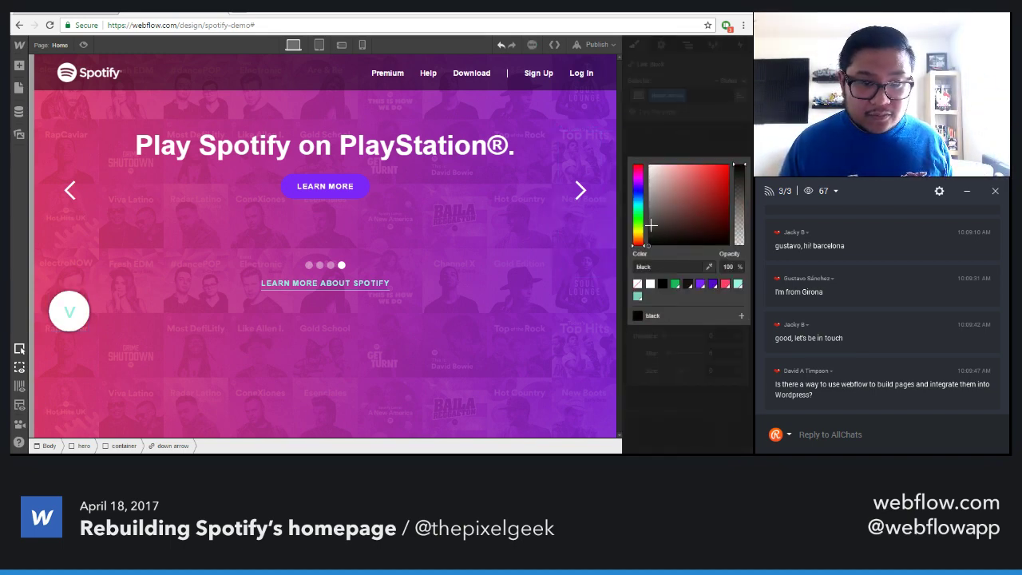
{"action": "left_click_drag", "start_coordinate": [641, 240], "coordinate": [647, 245]}
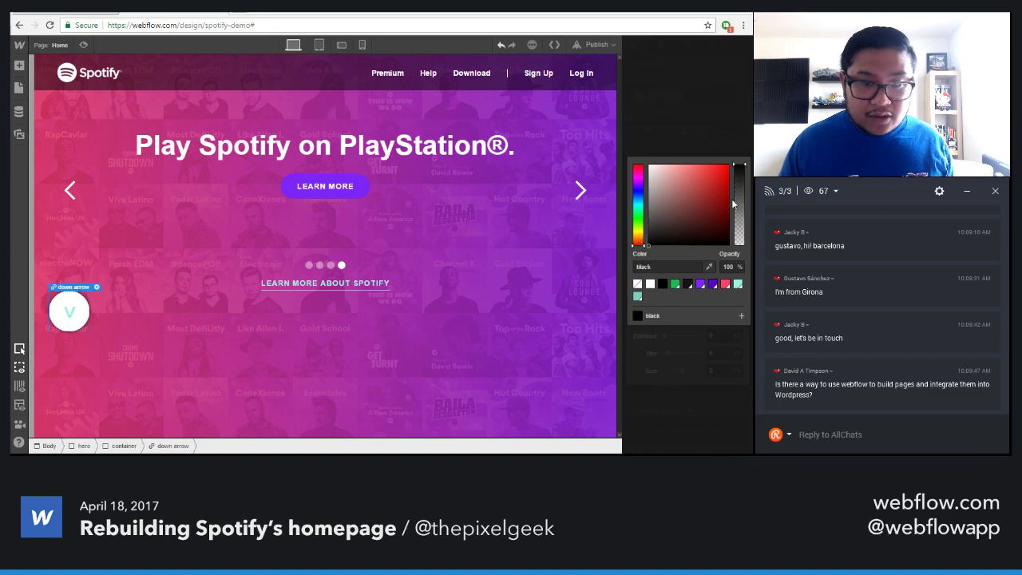
{"action": "left_click_drag", "start_coordinate": [738, 204], "coordinate": [739, 241]}
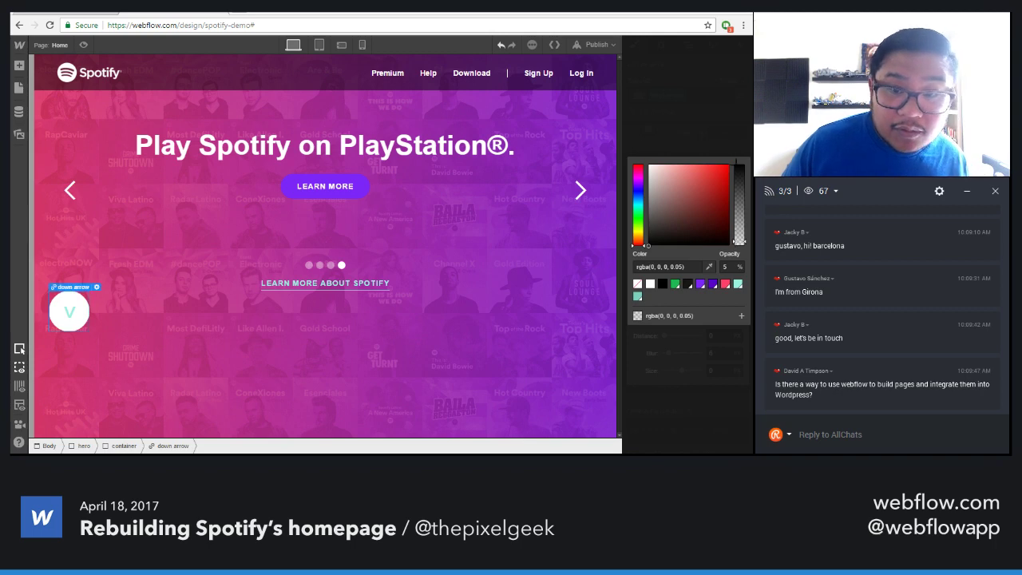
{"action": "left_click", "coordinate": [733, 139]}
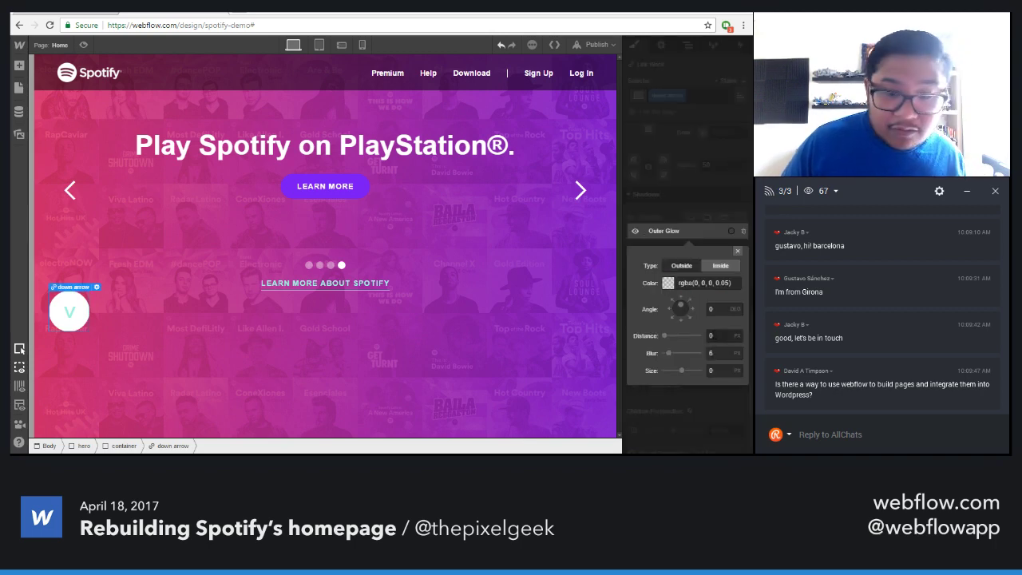
Set the size of the down arrow's outer glow to 4 px
{"action": "left_click", "coordinate": [716, 369]}
{"action": "type", "text": "2"}
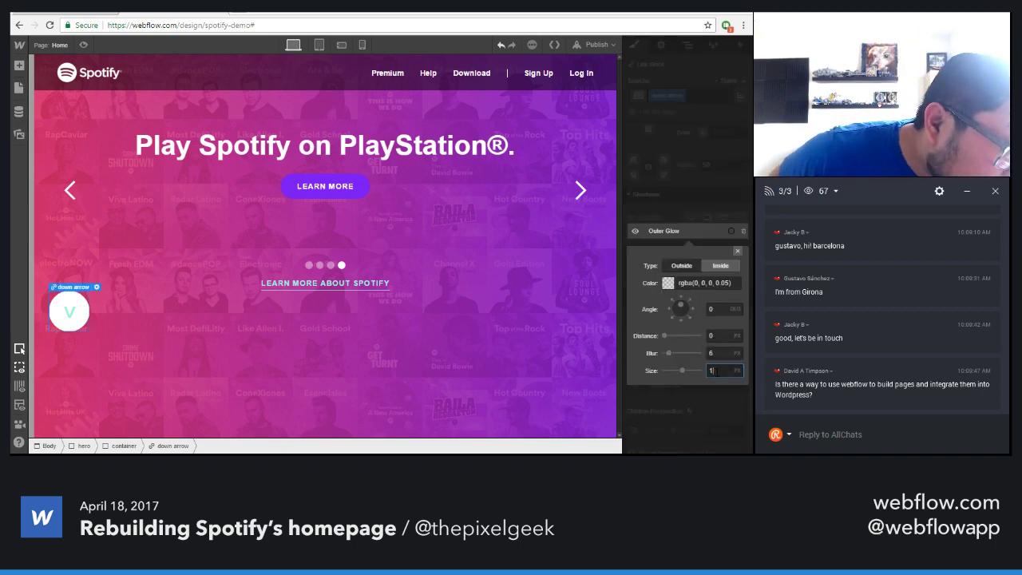
{"action": "key", "text": "BackSpace"}
{"action": "type", "text": "4"}
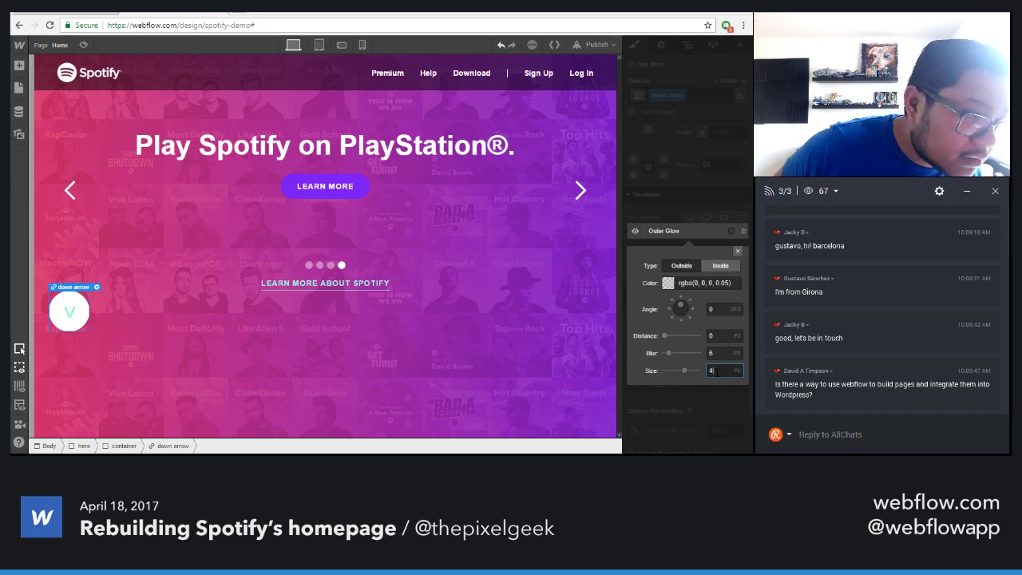
{"action": "left_click", "coordinate": [444, 368]}
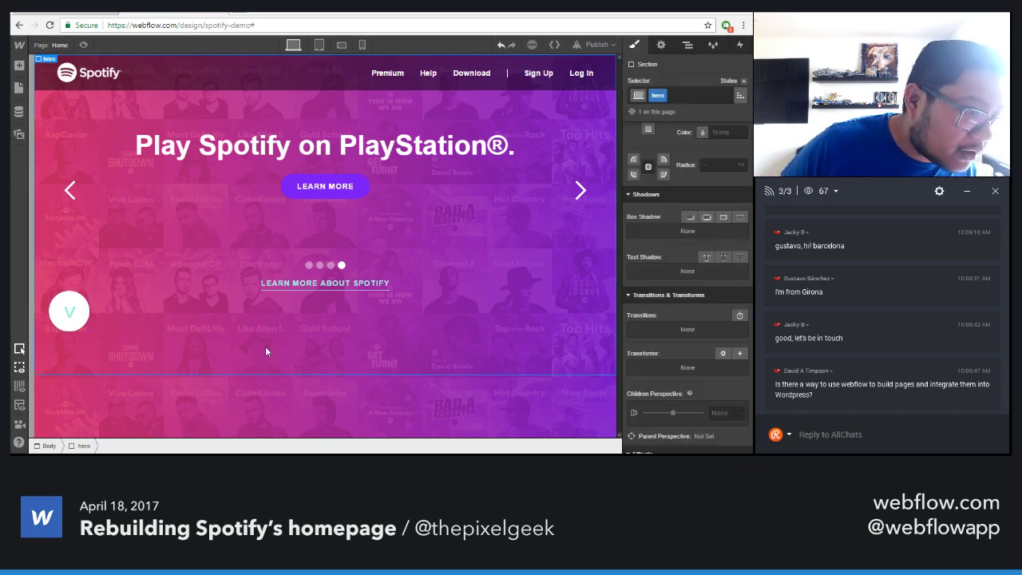
Add a combo class named "centered arrow" to the down arrow link block
{"action": "left_click", "coordinate": [84, 314]}
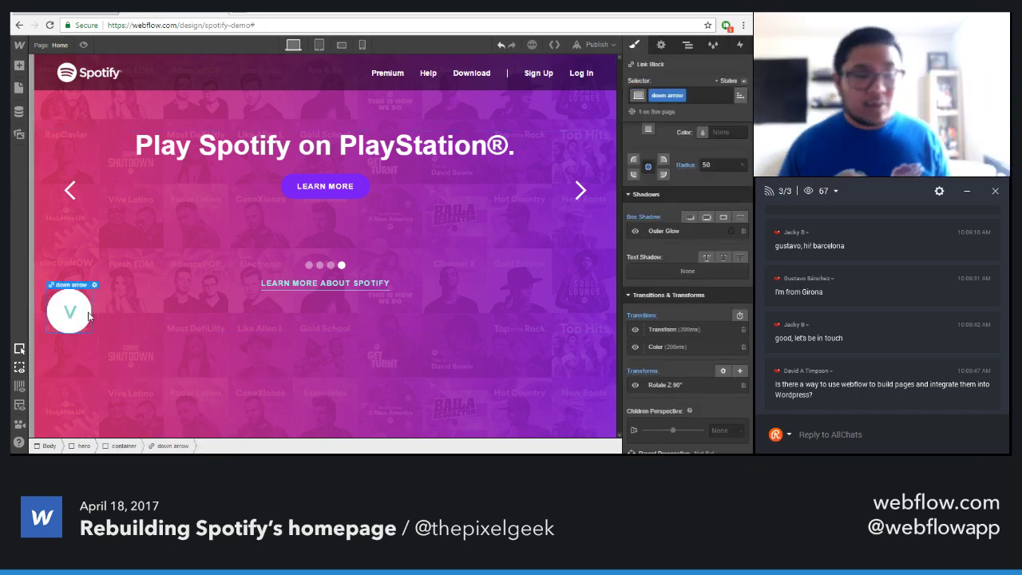
{"action": "left_click", "coordinate": [693, 94]}
{"action": "type", "text": "cent"}
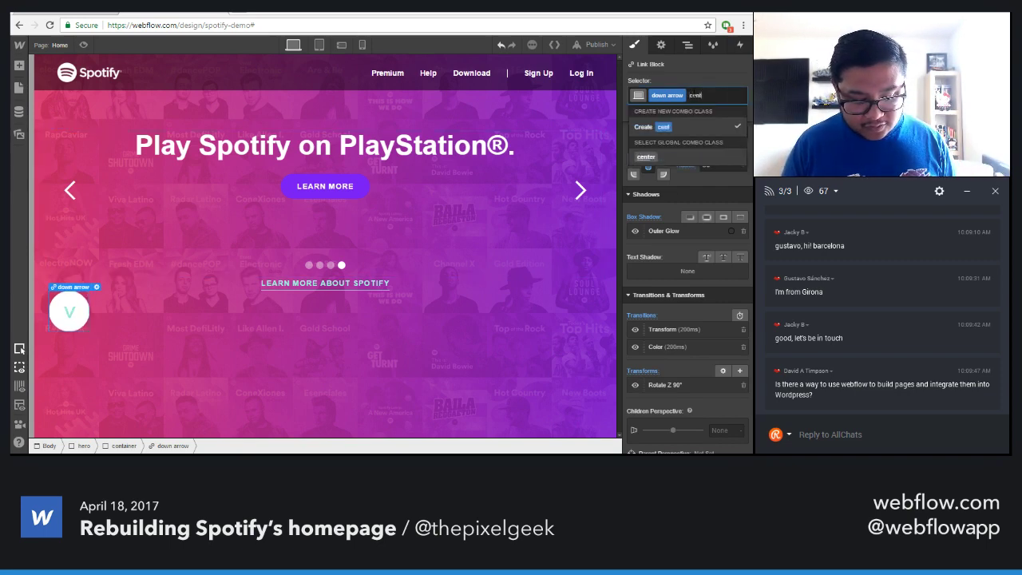
{"action": "type", "text": "ered arrow"}
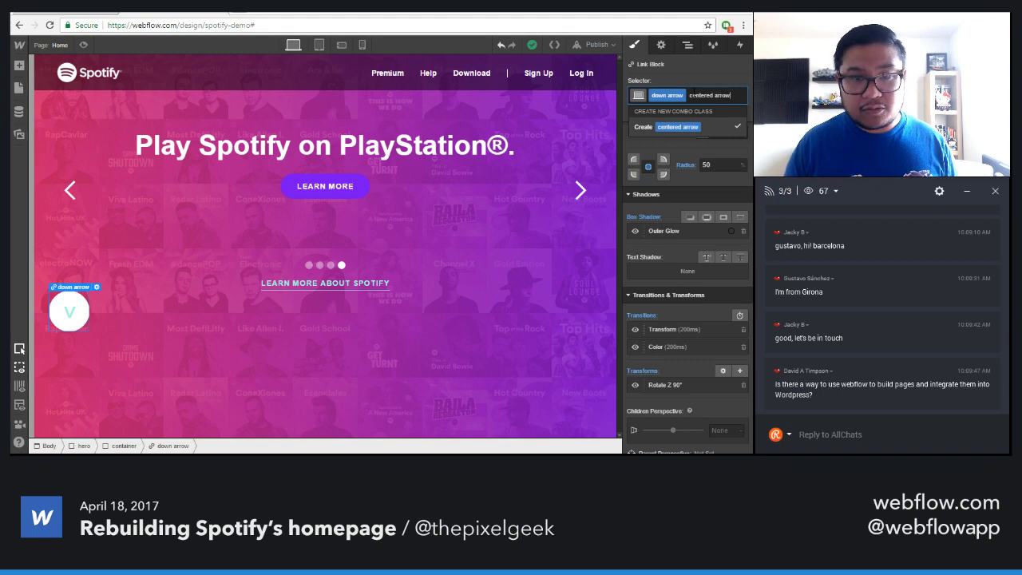
{"action": "key", "text": "Return"}
Center the down arrow link block horizontally with auto left and right margins
{"action": "scroll", "coordinate": [702, 210], "scroll_direction": "up", "scroll_amount": 3}
{"action": "scroll", "coordinate": [718, 210], "scroll_direction": "up", "scroll_amount": 5}
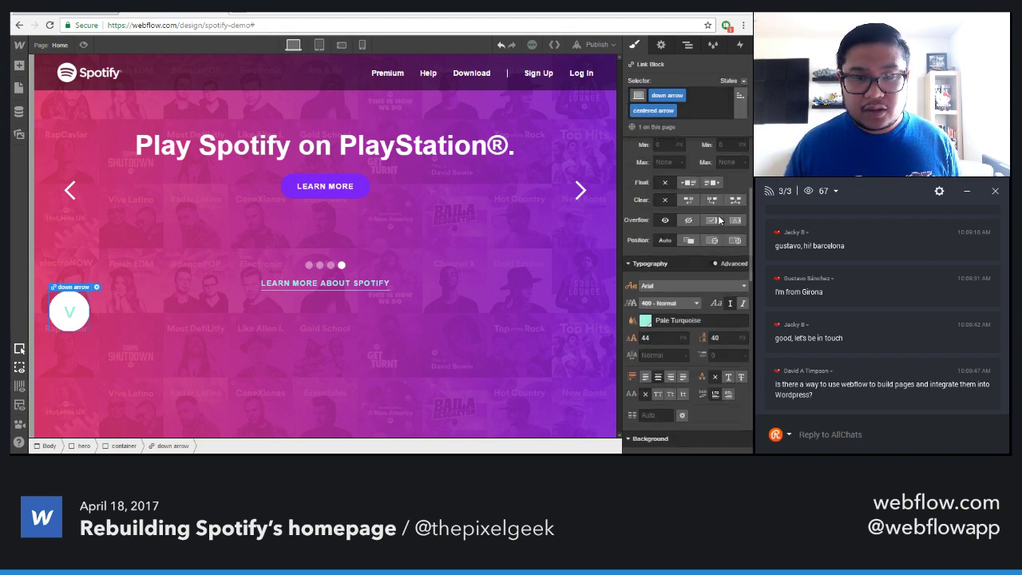
{"action": "left_click", "coordinate": [741, 262]}
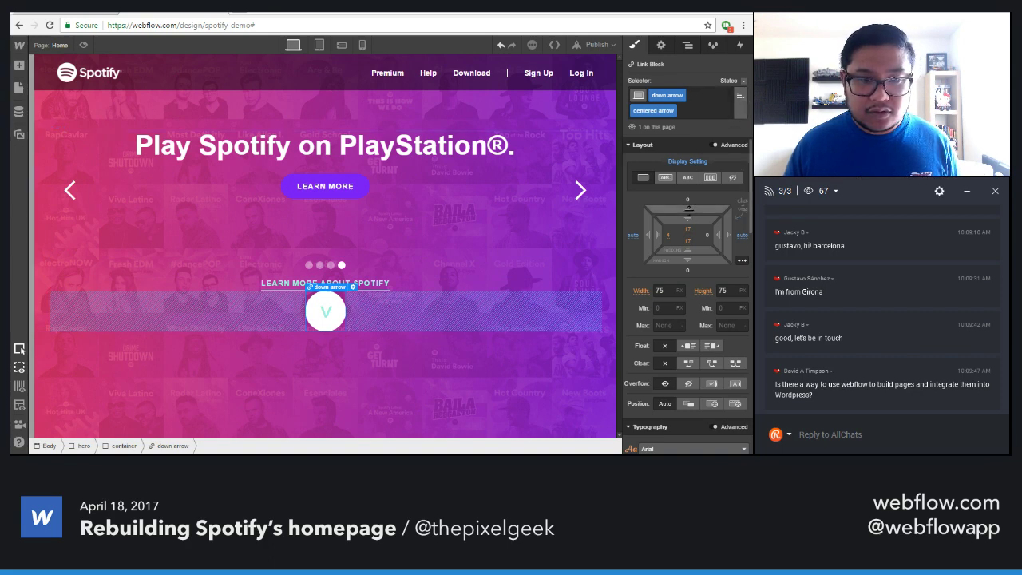
{"action": "left_click_drag", "start_coordinate": [689, 212], "coordinate": [679, 177]}
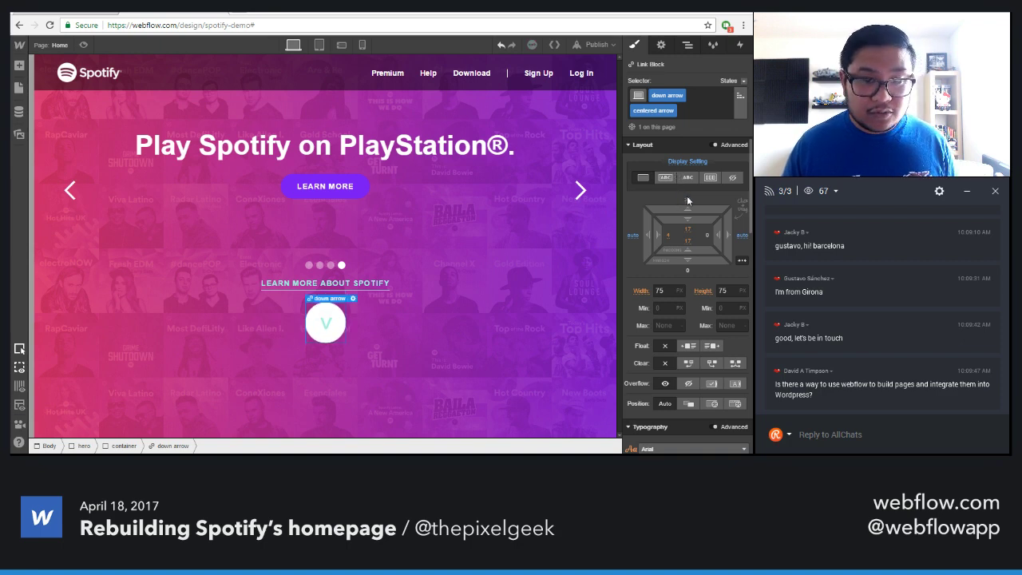
{"action": "left_click", "coordinate": [686, 200]}
{"action": "left_click", "coordinate": [694, 246]}
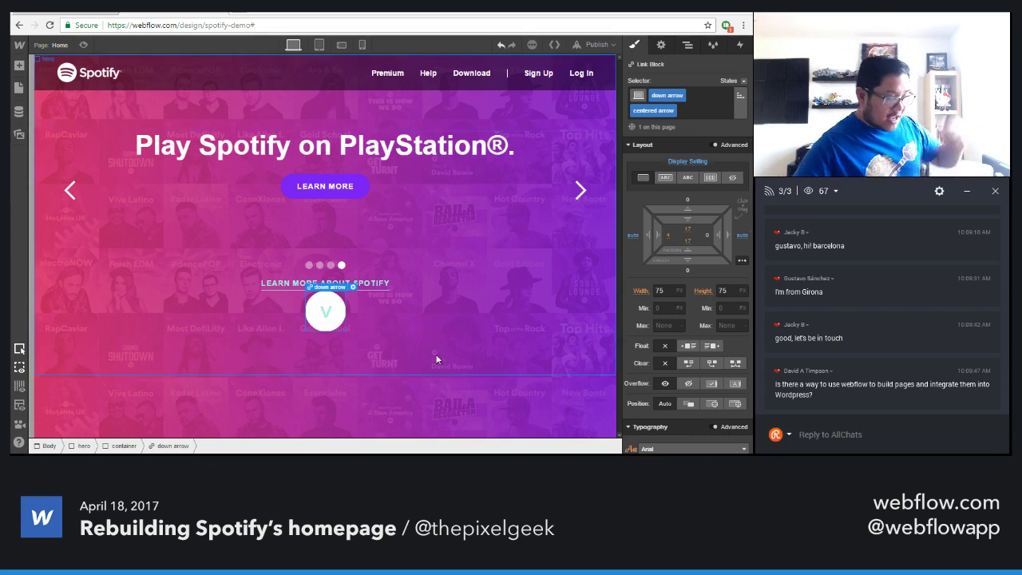
Reset the hero section's bottom padding to 0
{"action": "left_click", "coordinate": [457, 359]}
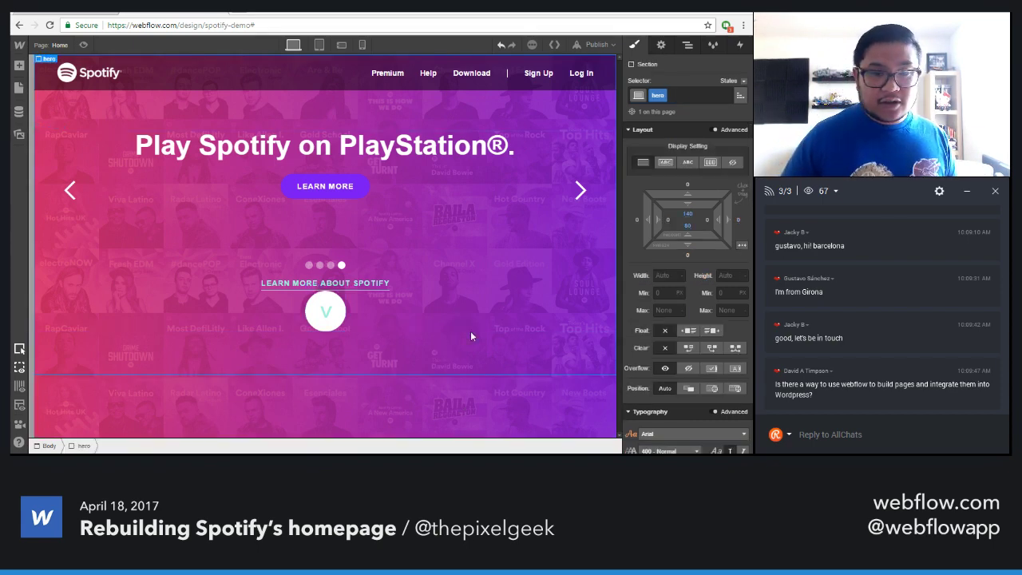
{"action": "left_click", "coordinate": [689, 225]}
{"action": "left_click", "coordinate": [683, 271]}
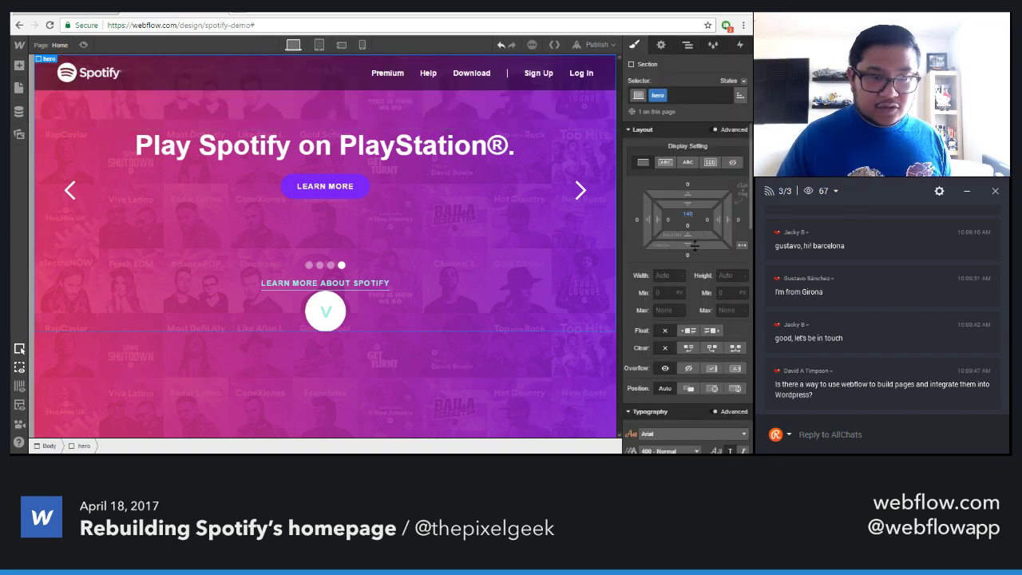
{"action": "left_click", "coordinate": [499, 358]}
{"action": "key", "text": "a"}
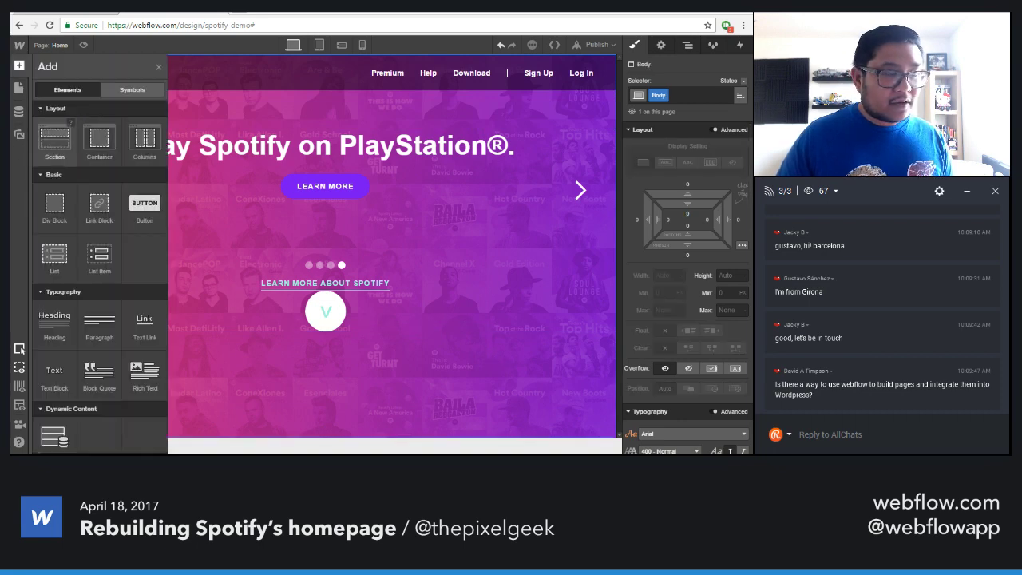
{"action": "key", "text": "a"}
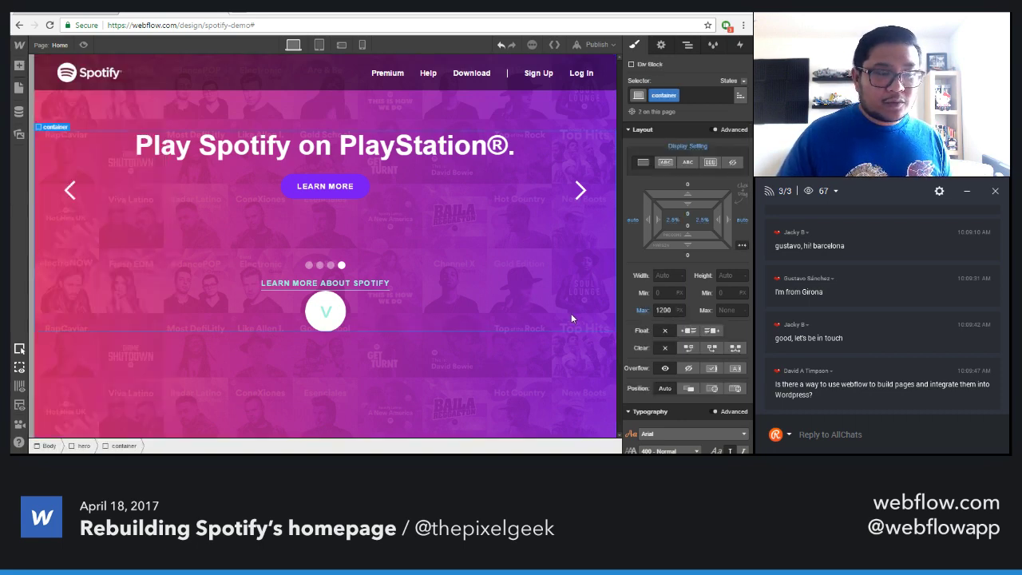
{"action": "left_click", "coordinate": [546, 126]}
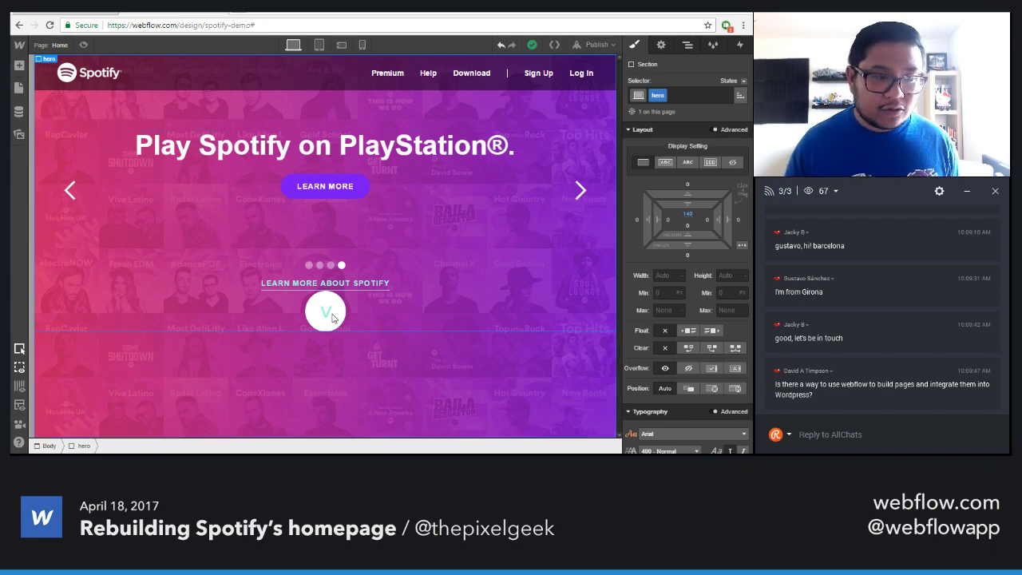
Add a new section to the page body directly below the hero
{"action": "left_click", "coordinate": [475, 382]}
{"action": "key", "text": "a"}
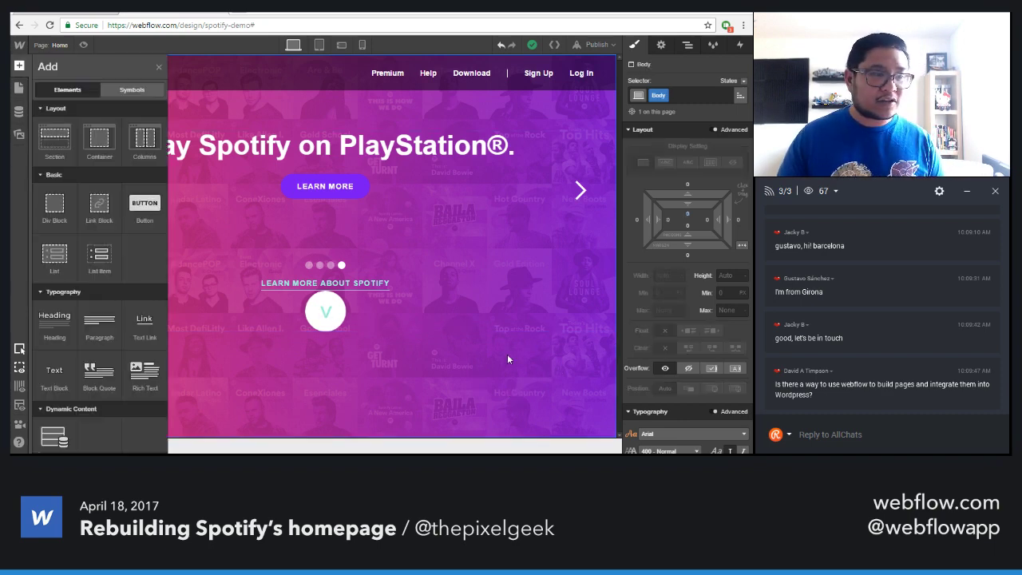
{"action": "left_click_drag", "start_coordinate": [55, 141], "coordinate": [317, 382]}
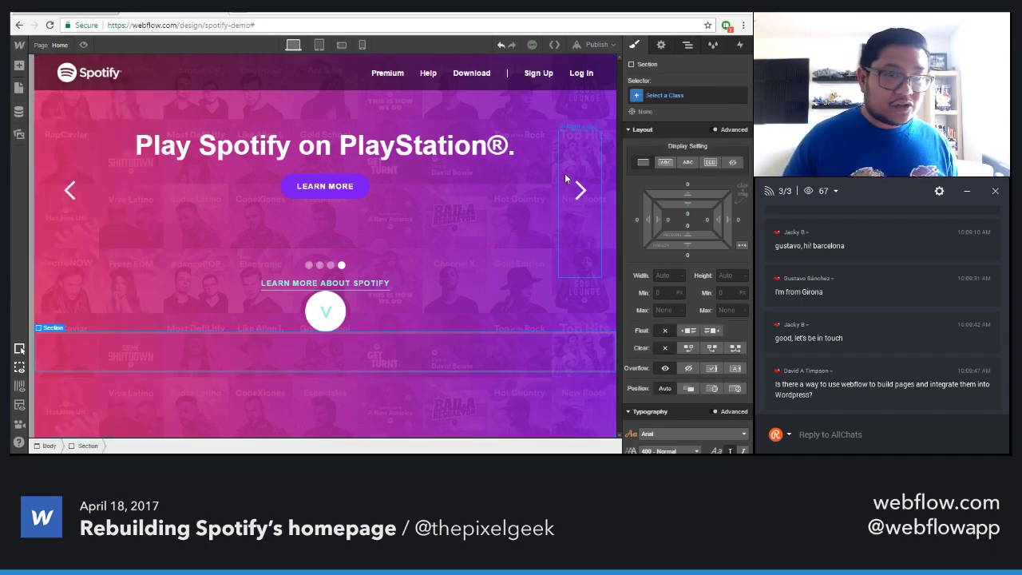
Give the new section below the hero the class "section"
{"action": "left_click", "coordinate": [679, 95]}
{"action": "type", "text": "row 2"}
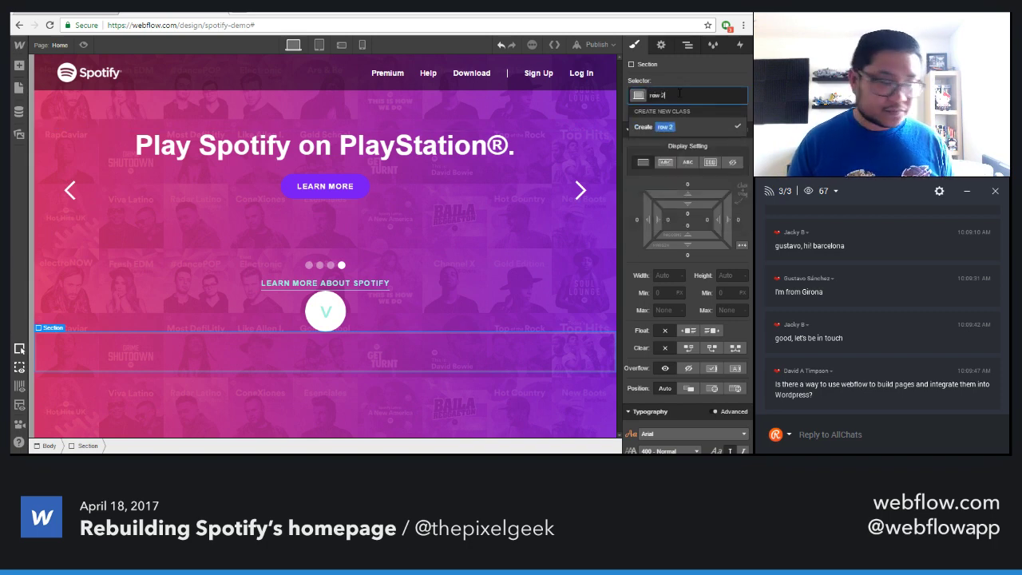
{"action": "key", "text": "BackSpace"}
{"action": "key", "text": "BackSpace"}
{"action": "key", "text": "BackSpace"}
{"action": "key", "text": "BackSpace"}
{"action": "key", "text": "BackSpace"}
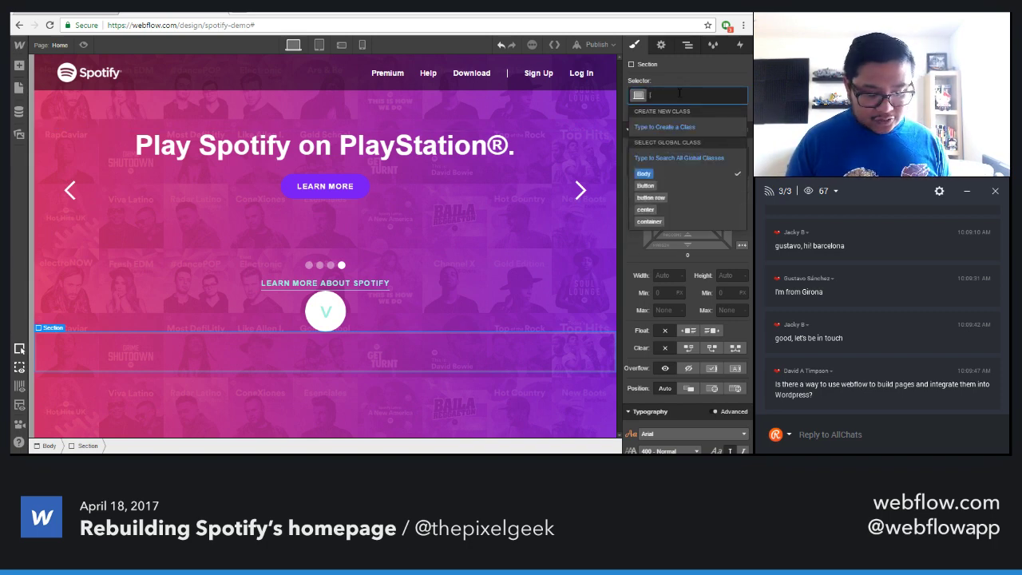
{"action": "type", "text": "section"}
{"action": "key", "text": "Return"}
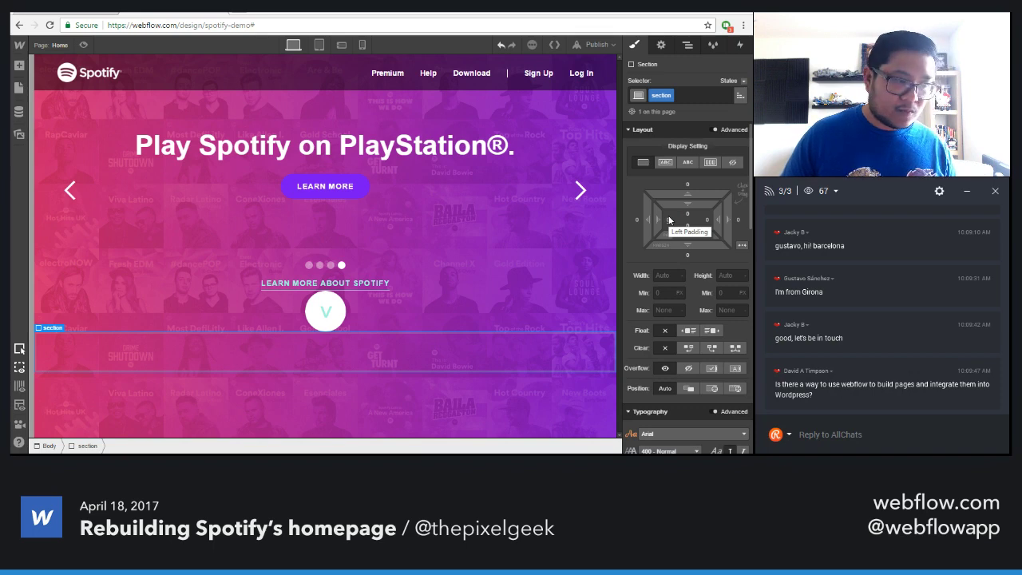
Add a div block inside the new section and apply the "container" class to it
{"action": "key", "text": "a"}
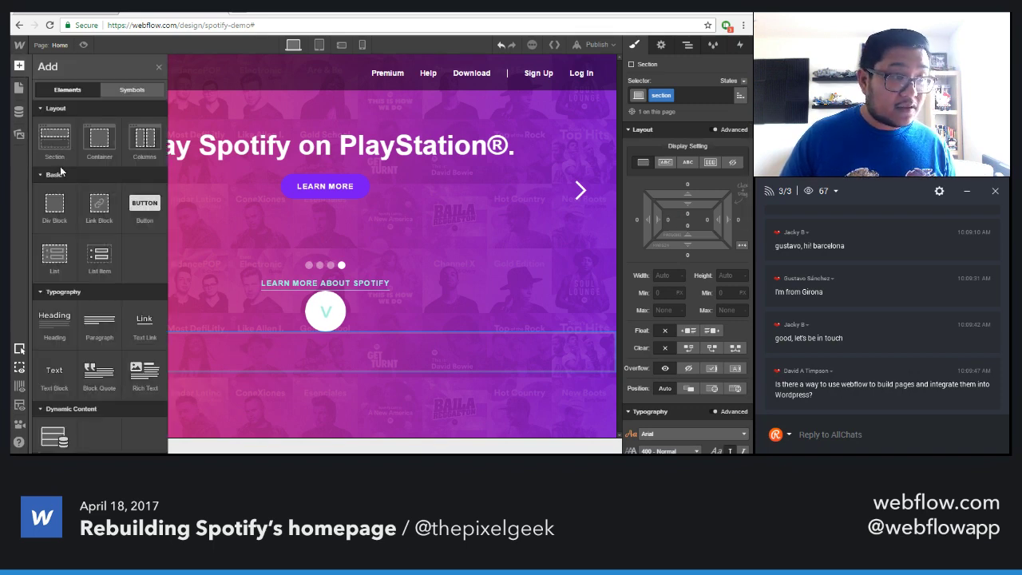
{"action": "left_click_drag", "start_coordinate": [54, 206], "coordinate": [237, 372]}
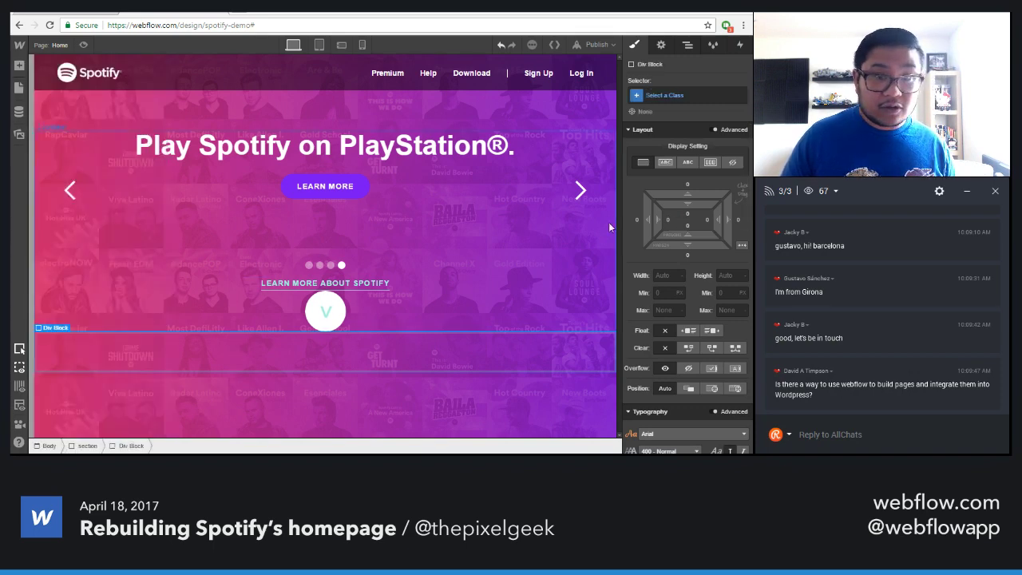
{"action": "left_click", "coordinate": [664, 95]}
{"action": "type", "text": "container"}
{"action": "key", "text": "Return"}
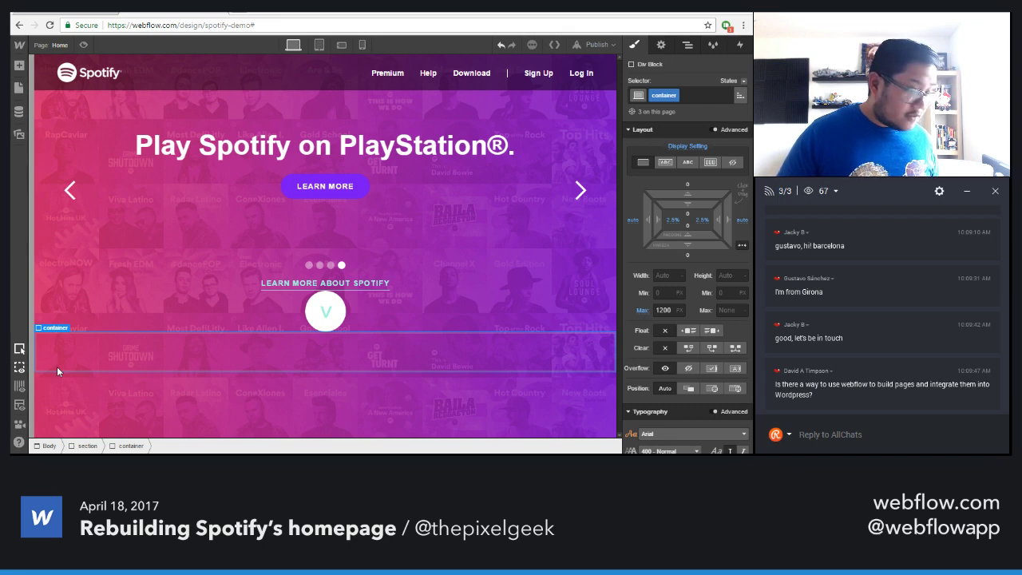
Replace the V in the circular down arrow with the copied double-chevron character
{"action": "double_click", "coordinate": [325, 311]}
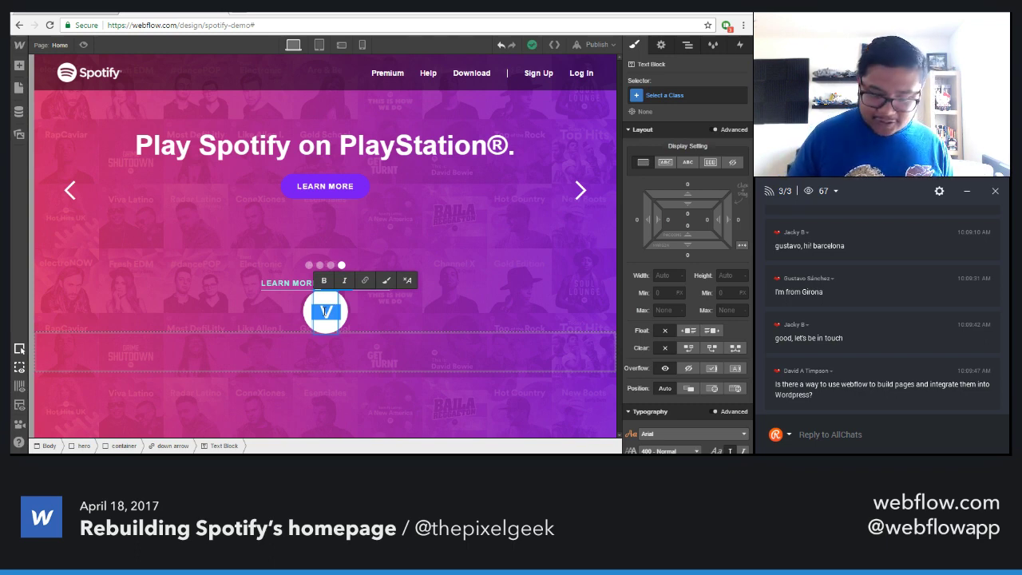
{"action": "key", "text": "ctrl+v"}
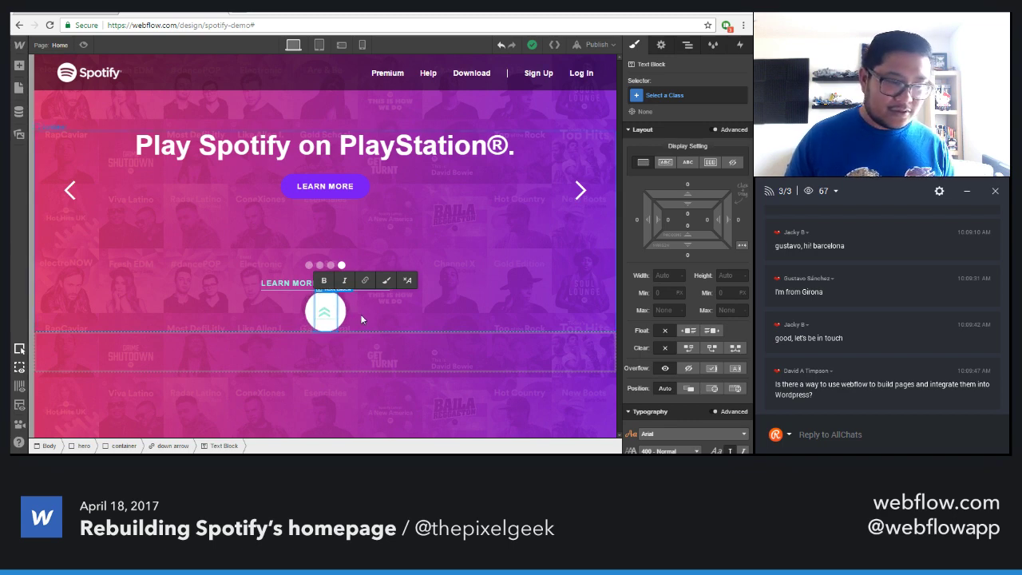
{"action": "key", "text": "Escape"}
Select the down arrow link block and switch its styling to the base "down arrow" class
{"action": "left_click", "coordinate": [347, 319]}
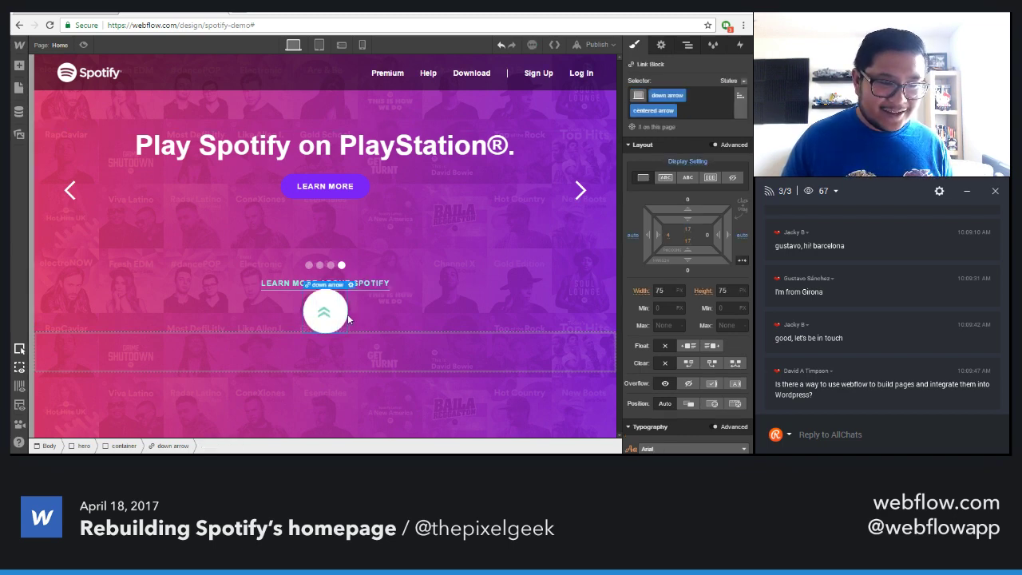
{"action": "scroll", "coordinate": [670, 355], "scroll_direction": "down", "scroll_amount": 10}
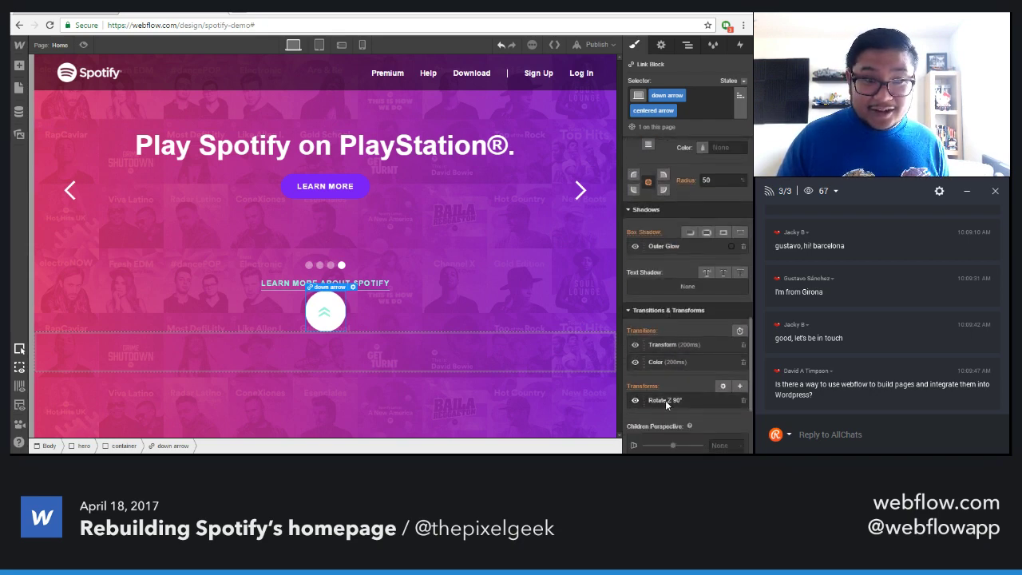
{"action": "left_click", "coordinate": [695, 102]}
{"action": "left_click", "coordinate": [686, 186]}
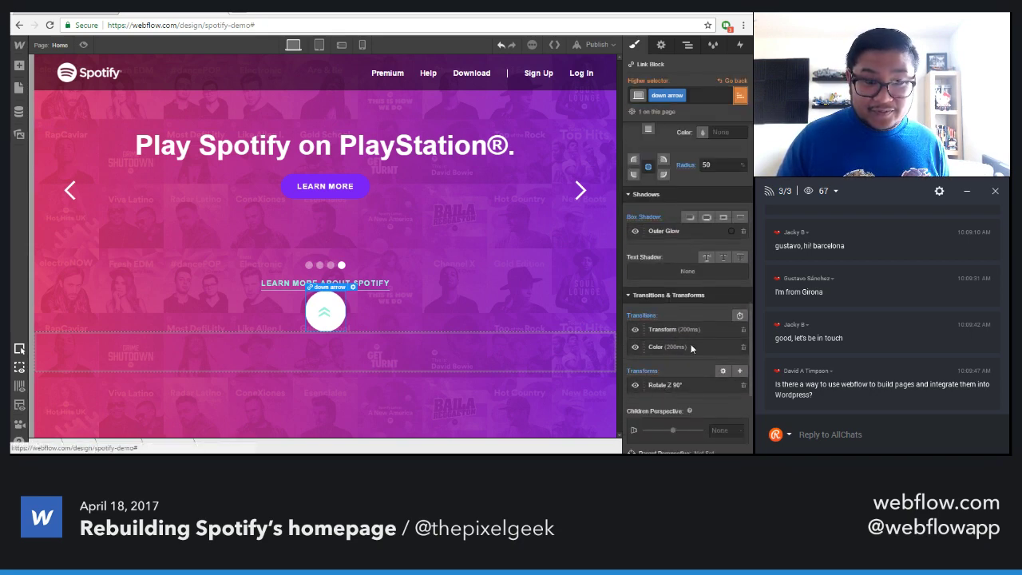
Try removing the rotate transform from the "down arrow" class, and undo the removal
{"action": "left_click", "coordinate": [686, 385]}
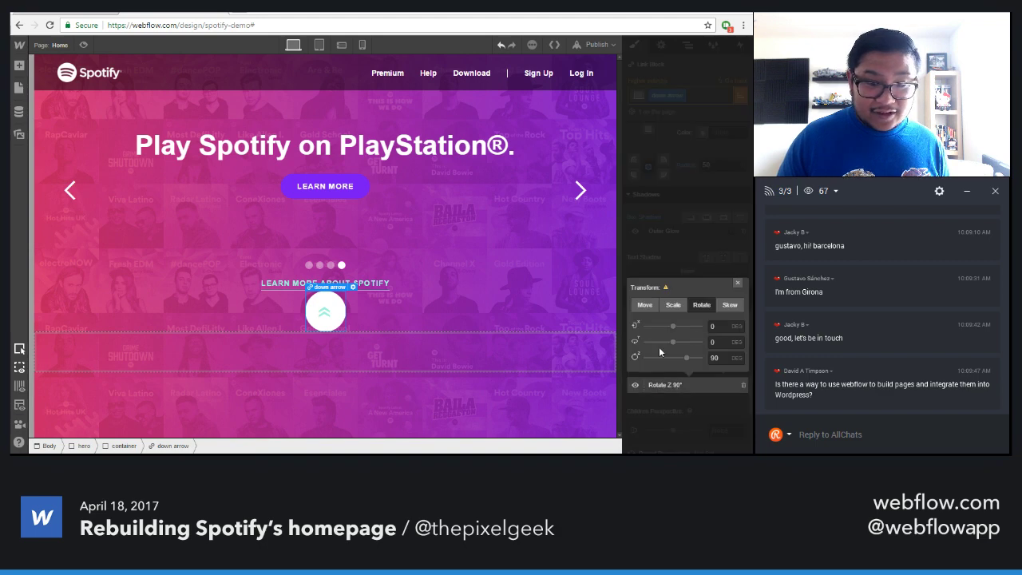
{"action": "left_click", "coordinate": [737, 284]}
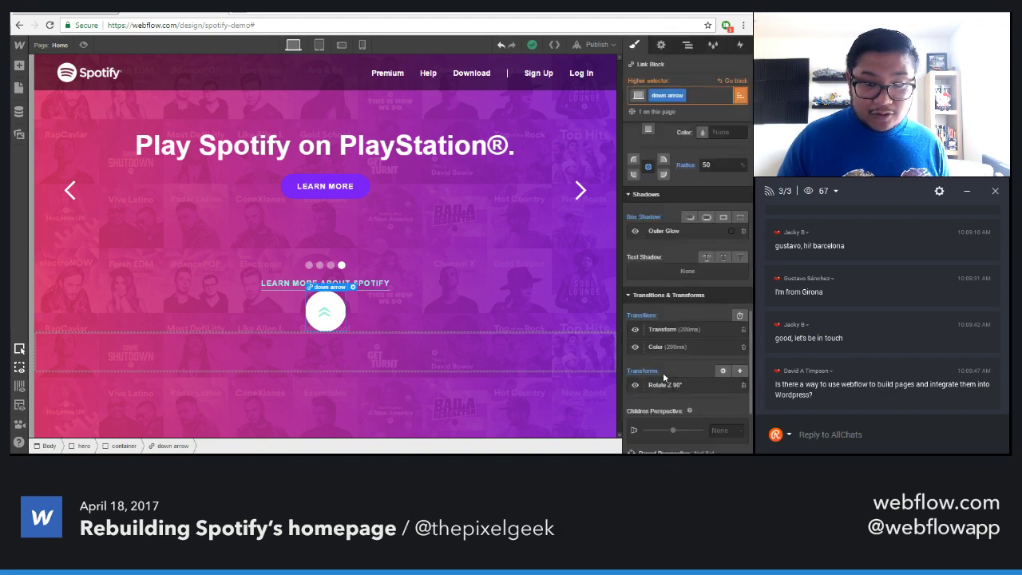
{"action": "key", "text": "Delete"}
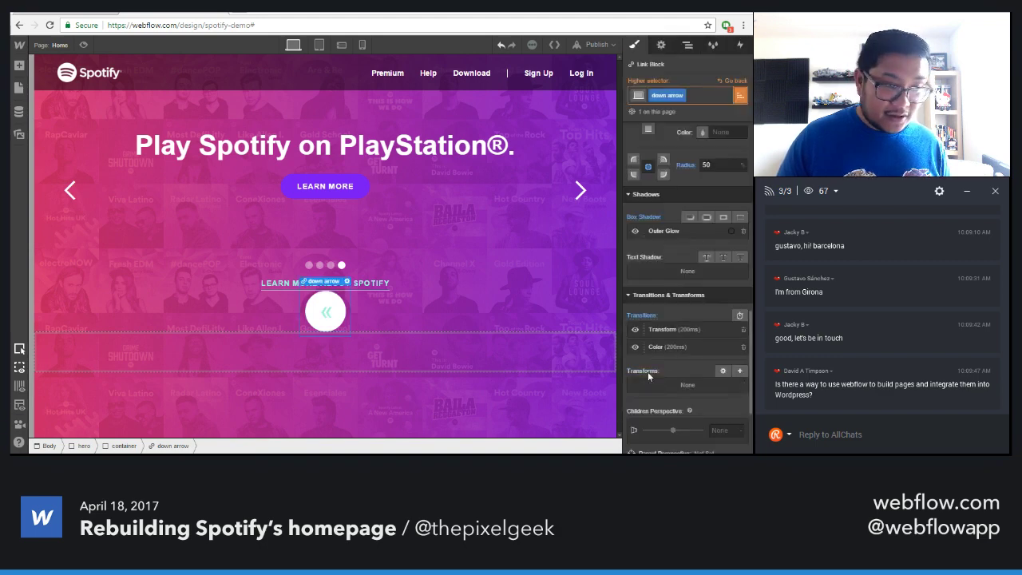
{"action": "key", "text": "ctrl+z"}
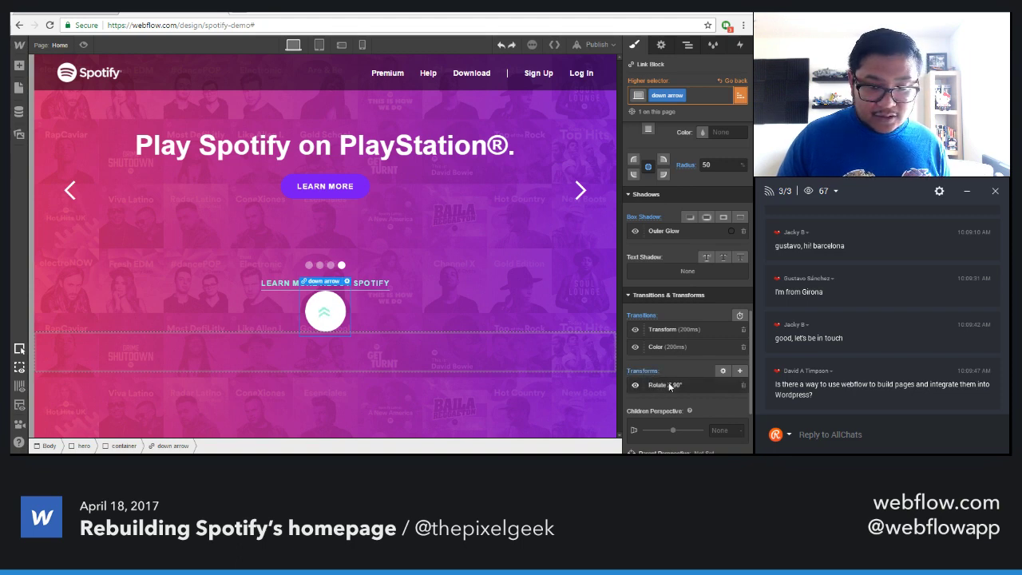
Set the "down arrow" class's Z rotation to -90 degrees so the double chevron points down
{"action": "left_click", "coordinate": [668, 385]}
{"action": "left_click", "coordinate": [716, 358]}
{"action": "type", "text": "180"}
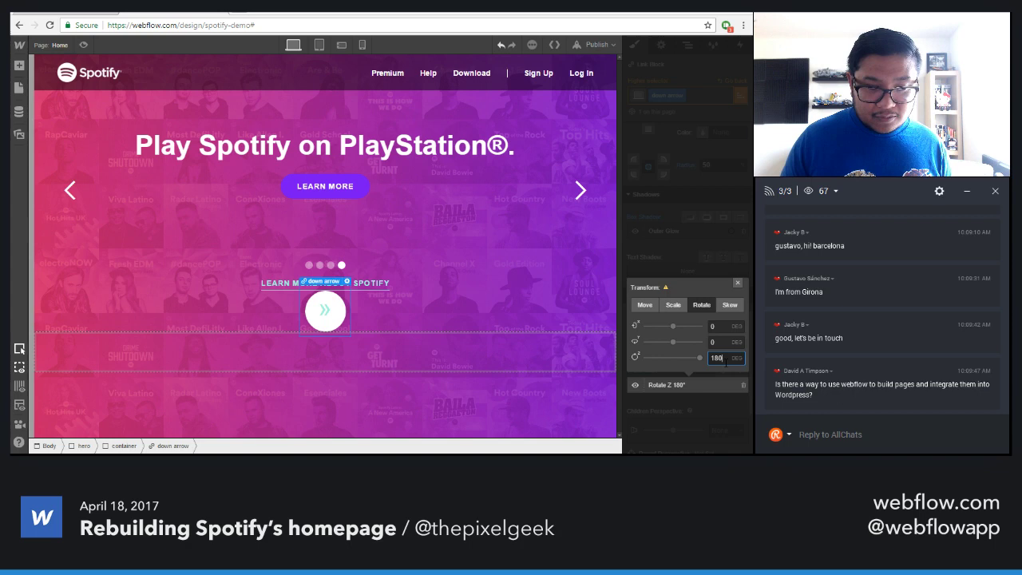
{"action": "key", "text": "Return"}
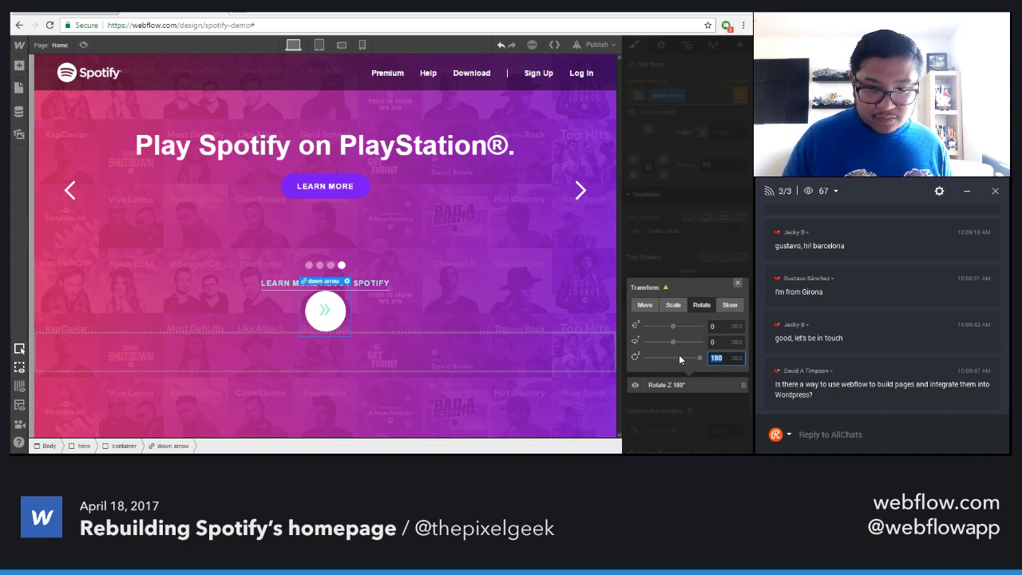
{"action": "type", "text": "-90"}
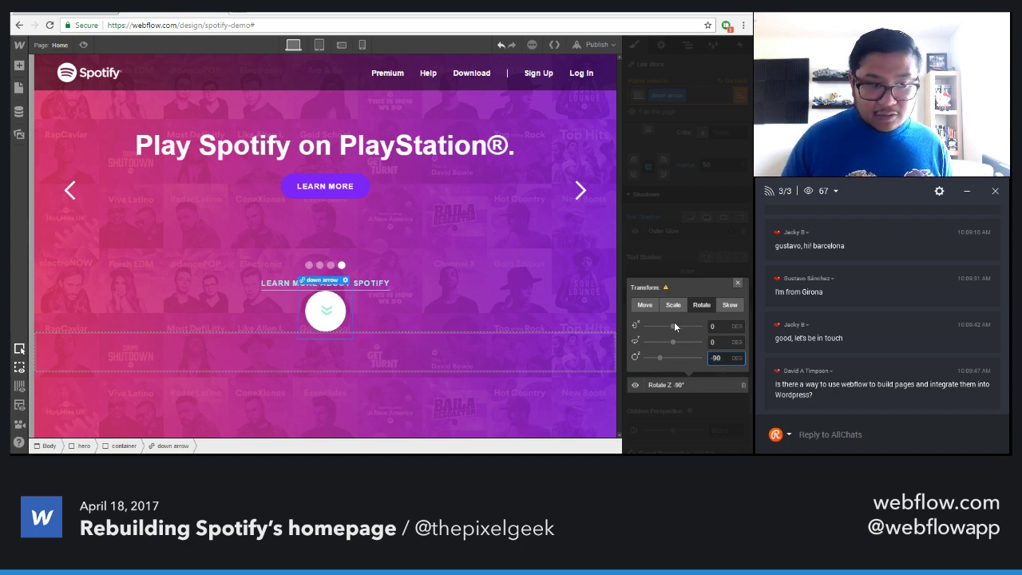
{"action": "left_click", "coordinate": [737, 283]}
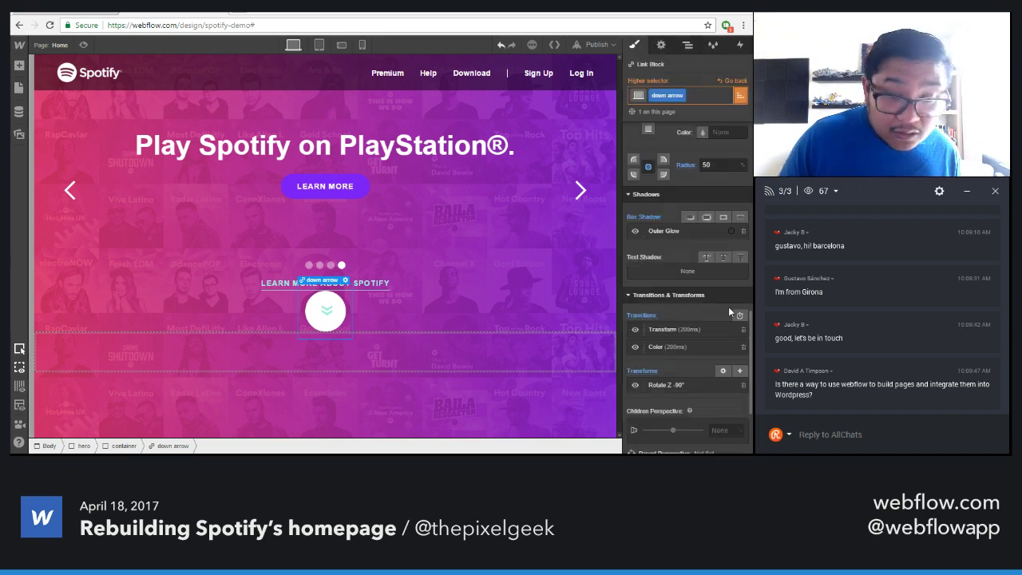
Set the "down arrow" class's left padding to 0 and its top padding to 15 px
{"action": "scroll", "coordinate": [706, 253], "scroll_direction": "up", "scroll_amount": 10}
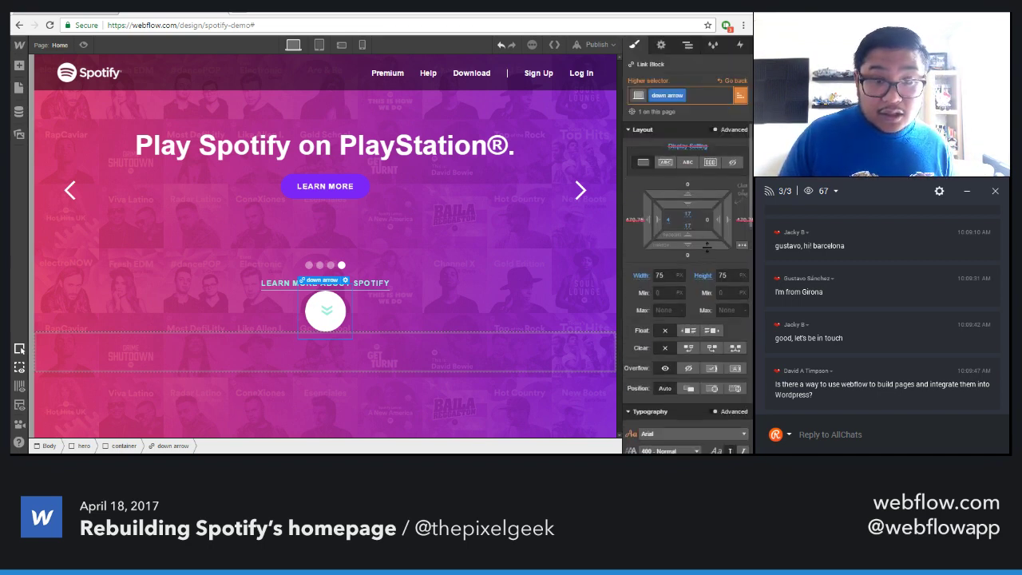
{"action": "left_click_drag", "start_coordinate": [663, 217], "coordinate": [667, 217]}
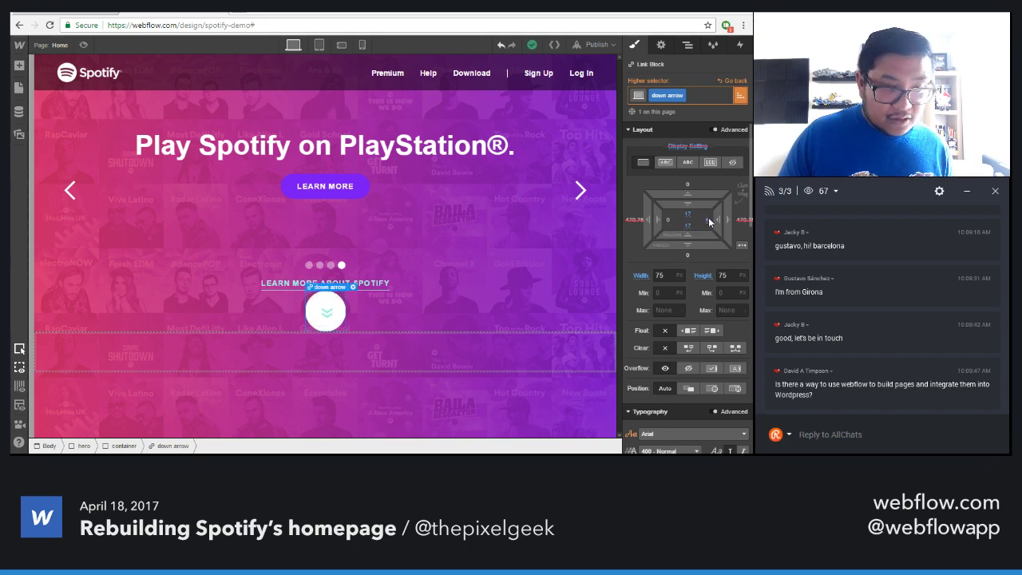
{"action": "left_click_drag", "start_coordinate": [700, 198], "coordinate": [700, 201]}
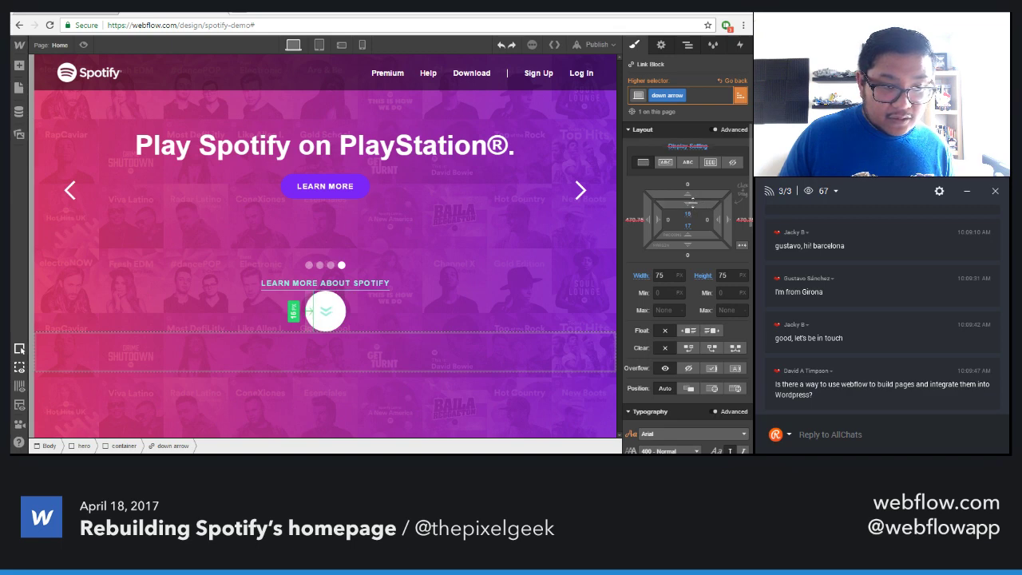
{"action": "left_click_drag", "start_coordinate": [693, 201], "coordinate": [691, 205]}
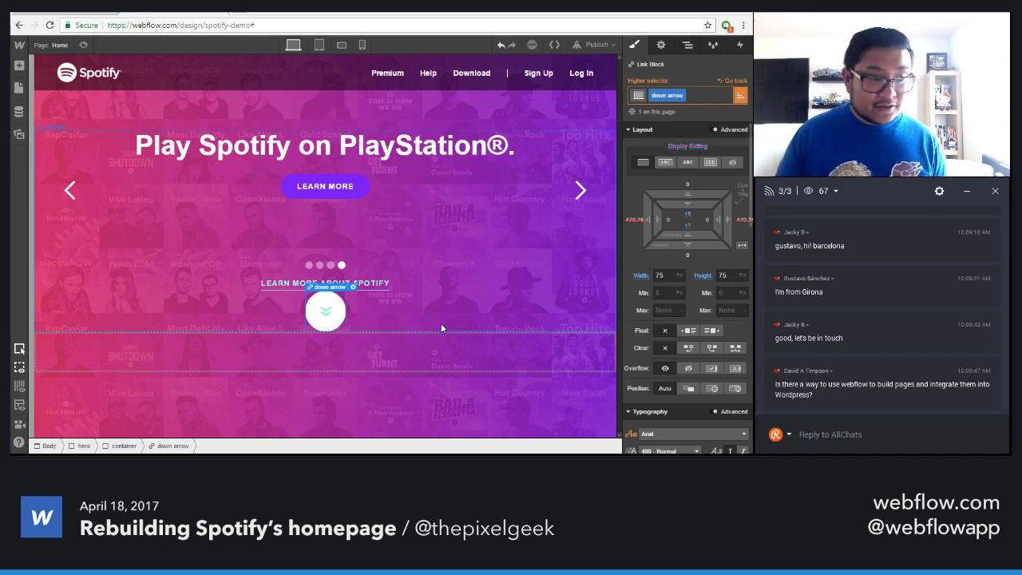
Add a combo class named "white" to the section below the hero
{"action": "left_click", "coordinate": [376, 355]}
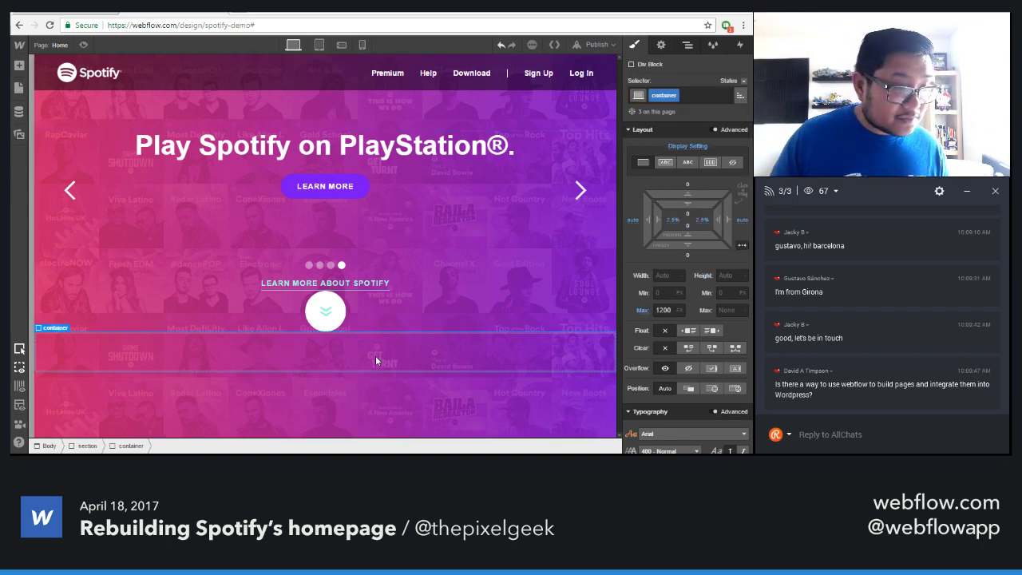
{"action": "left_click", "coordinate": [510, 369]}
{"action": "left_click", "coordinate": [694, 96]}
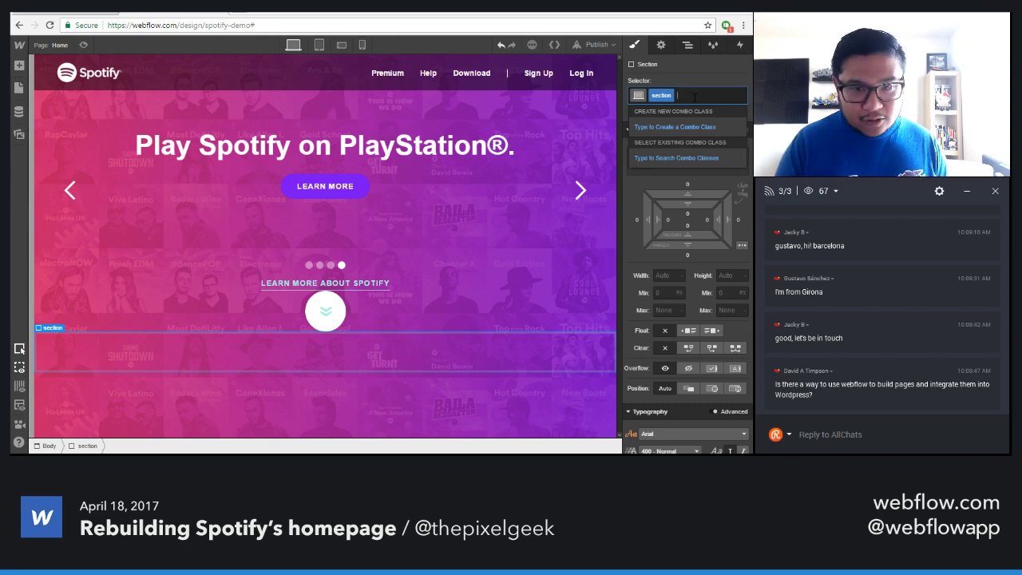
{"action": "type", "text": "white"}
{"action": "key", "text": "Return"}
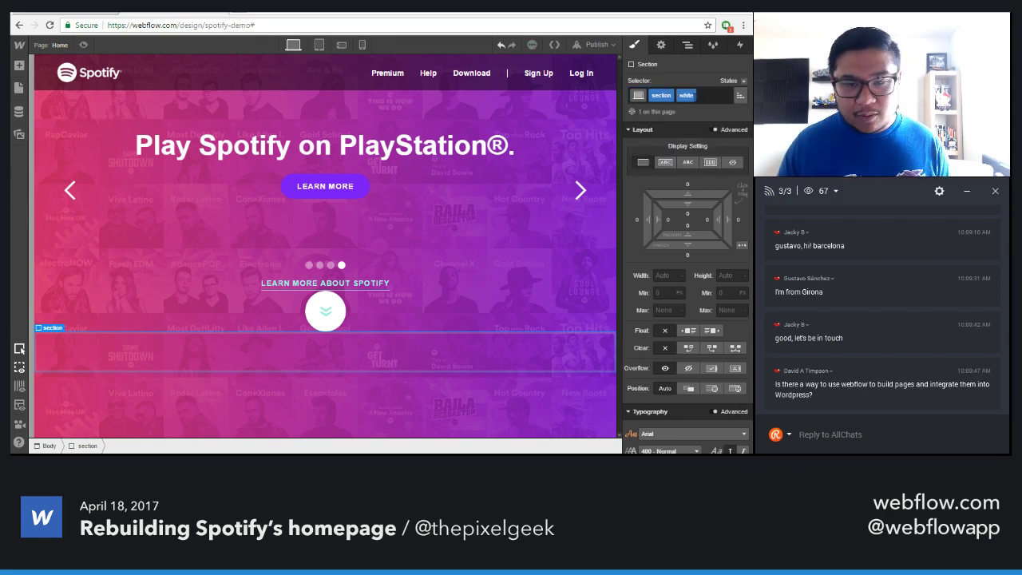
Set the background color of the section below the hero to white
{"action": "scroll", "coordinate": [679, 275], "scroll_direction": "down", "scroll_amount": 3}
{"action": "left_click", "coordinate": [658, 431]}
{"action": "type", "text": "white"}
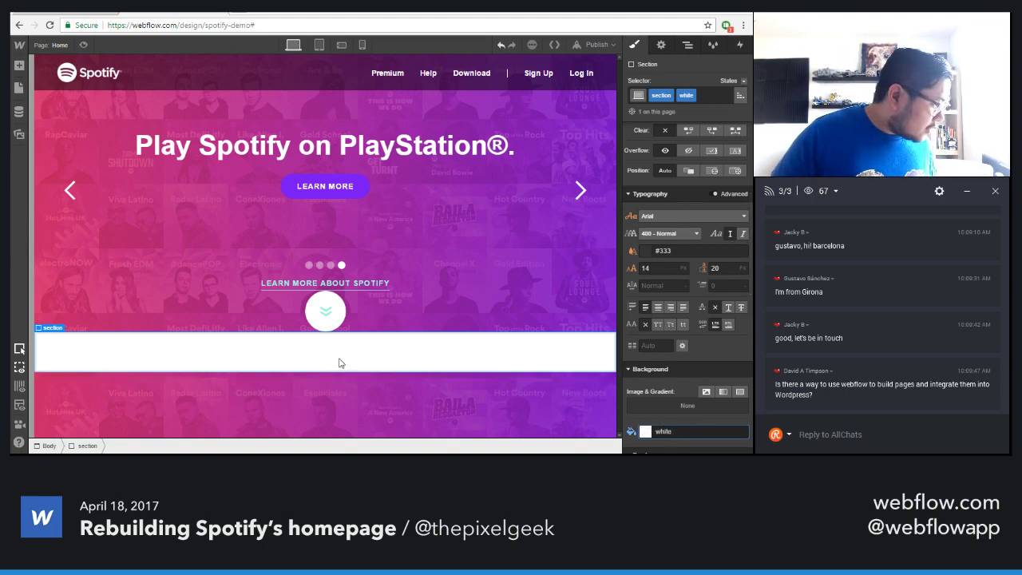
Set the white section's top and bottom padding to 100 px, and select the container inside it
{"action": "scroll", "coordinate": [697, 260], "scroll_direction": "up", "scroll_amount": 3}
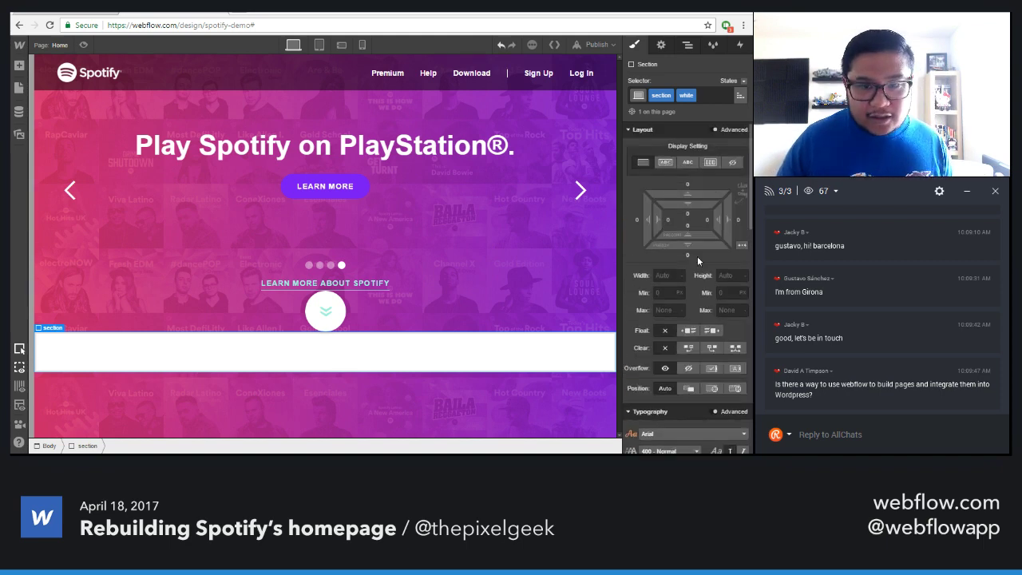
{"action": "left_click_drag", "start_coordinate": [695, 203], "coordinate": [713, 369]}
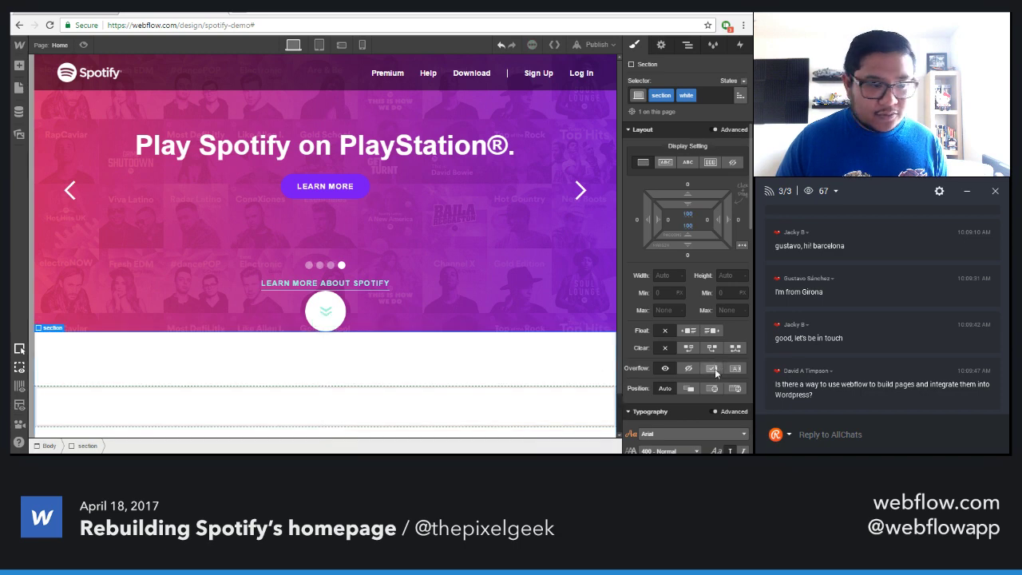
{"action": "scroll", "coordinate": [463, 364], "scroll_direction": "down", "scroll_amount": 2}
{"action": "left_click", "coordinate": [328, 357]}
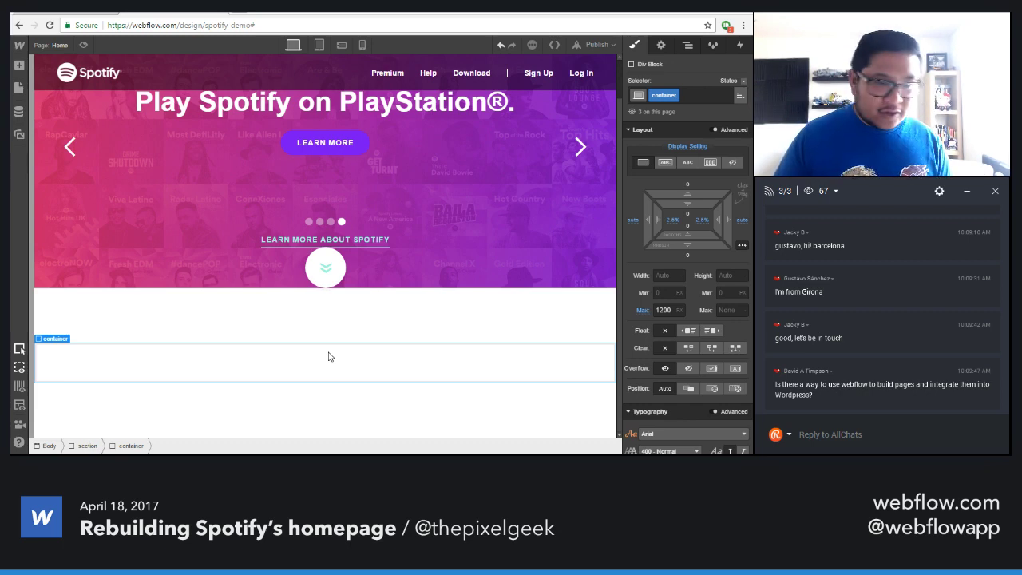
Switch to the live Spotify page and examine how the "What's on Spotify?" section stacks in the mobile device preview compared with desktop
{"action": "key", "text": "ctrl+Tab"}
{"action": "left_click", "coordinate": [390, 297]}
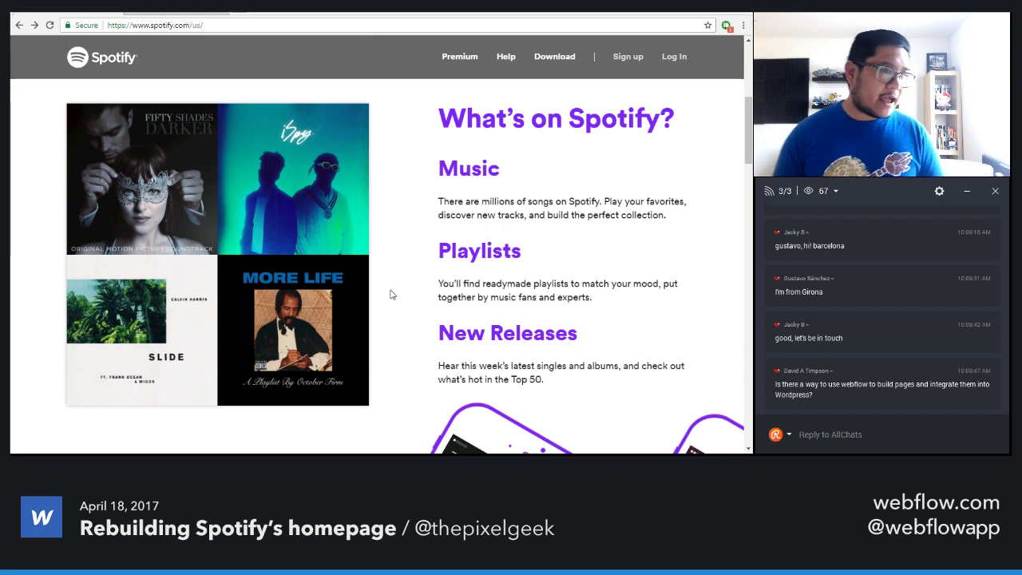
{"action": "right_click", "coordinate": [390, 293]}
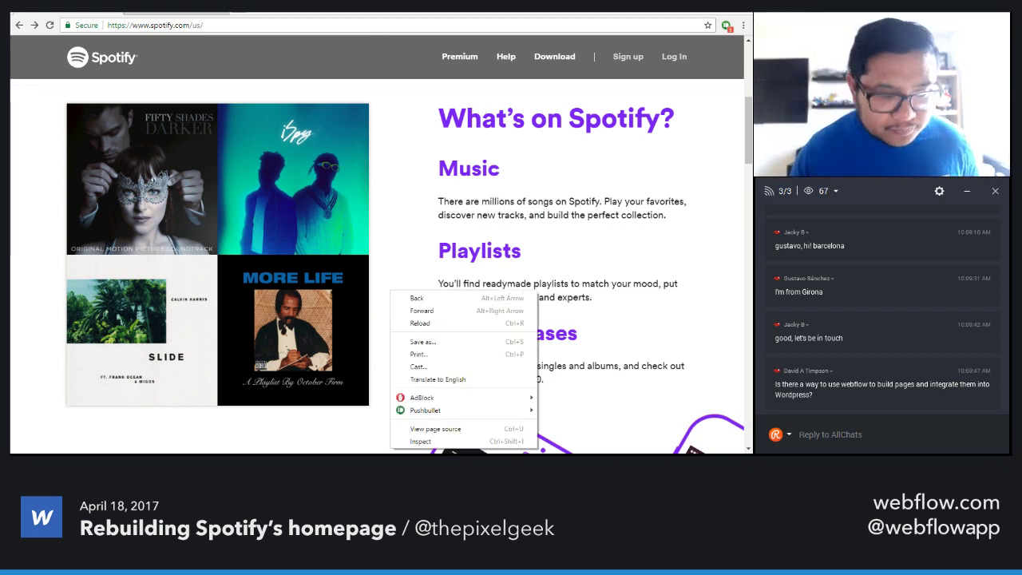
{"action": "left_click", "coordinate": [421, 441]}
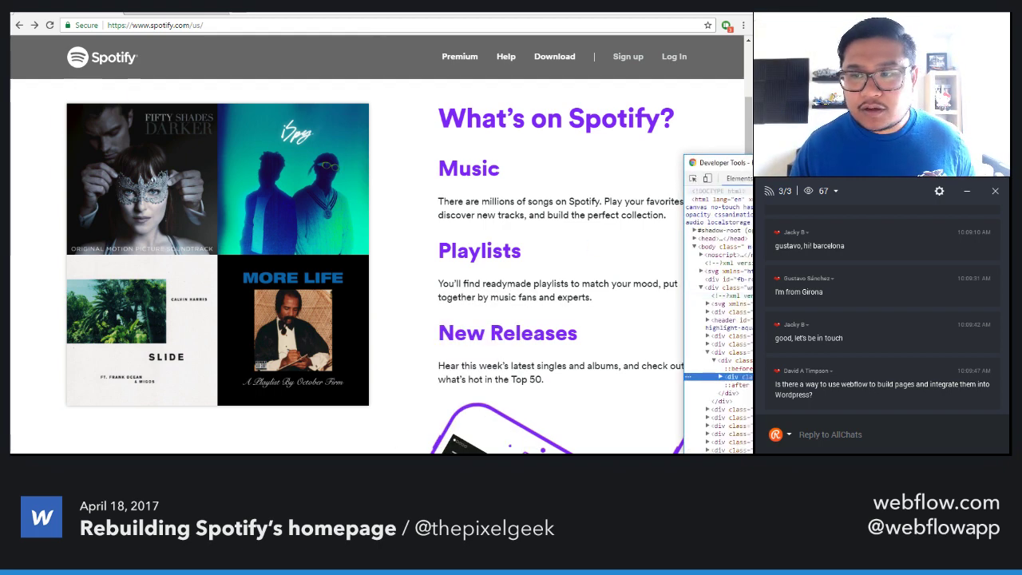
{"action": "key", "text": "ctrl+shift+i"}
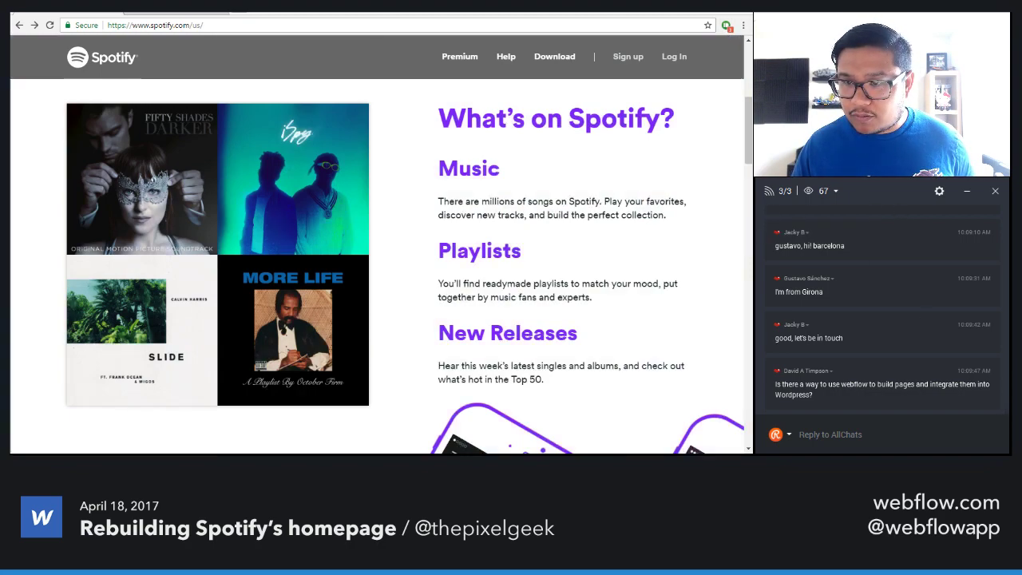
{"action": "key", "text": "ctrl+shift+m"}
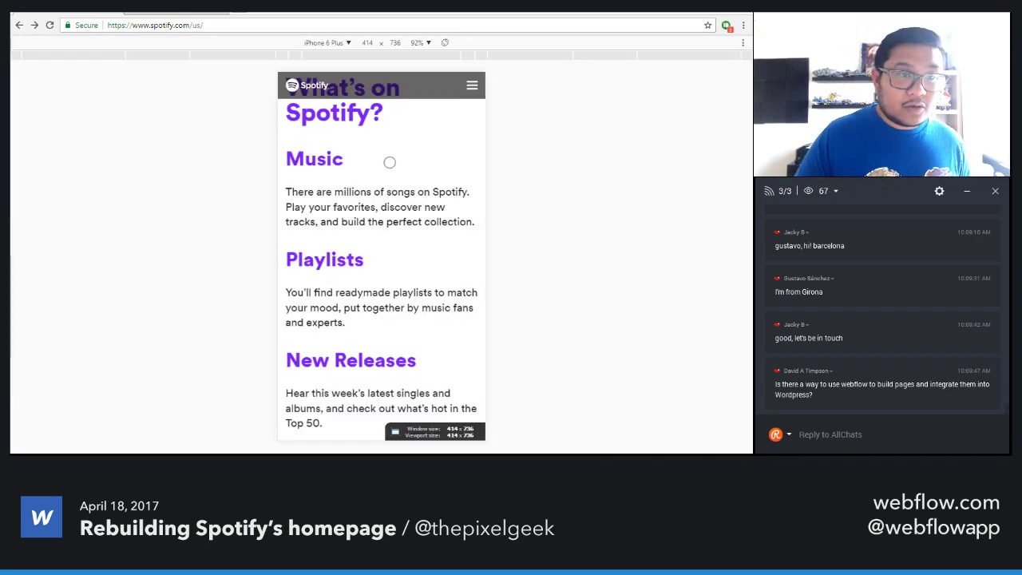
{"action": "left_click_drag", "start_coordinate": [388, 162], "coordinate": [355, 174]}
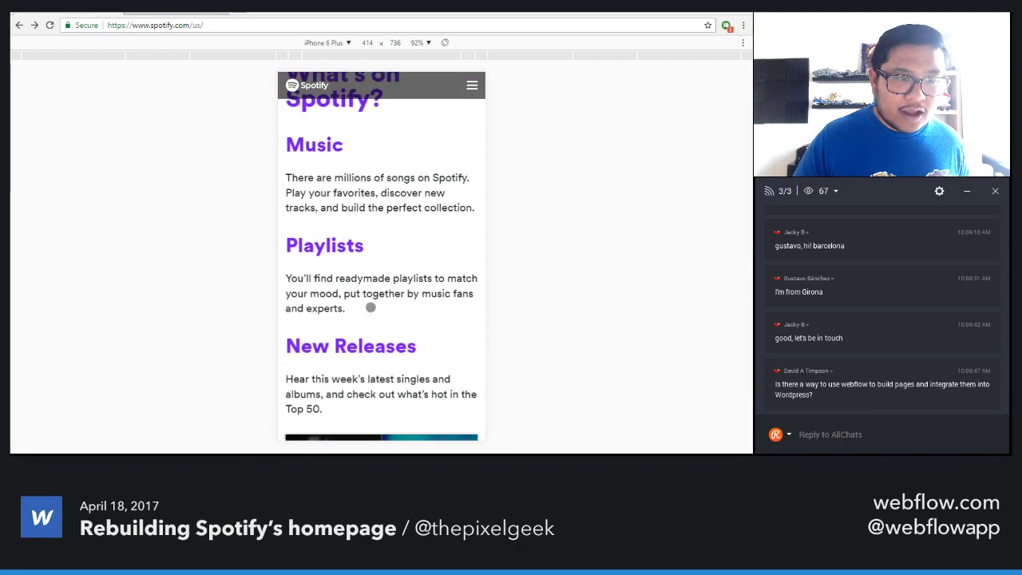
{"action": "left_click_drag", "start_coordinate": [313, 306], "coordinate": [391, 283]}
{"action": "left_click_drag", "start_coordinate": [397, 342], "coordinate": [404, 152]}
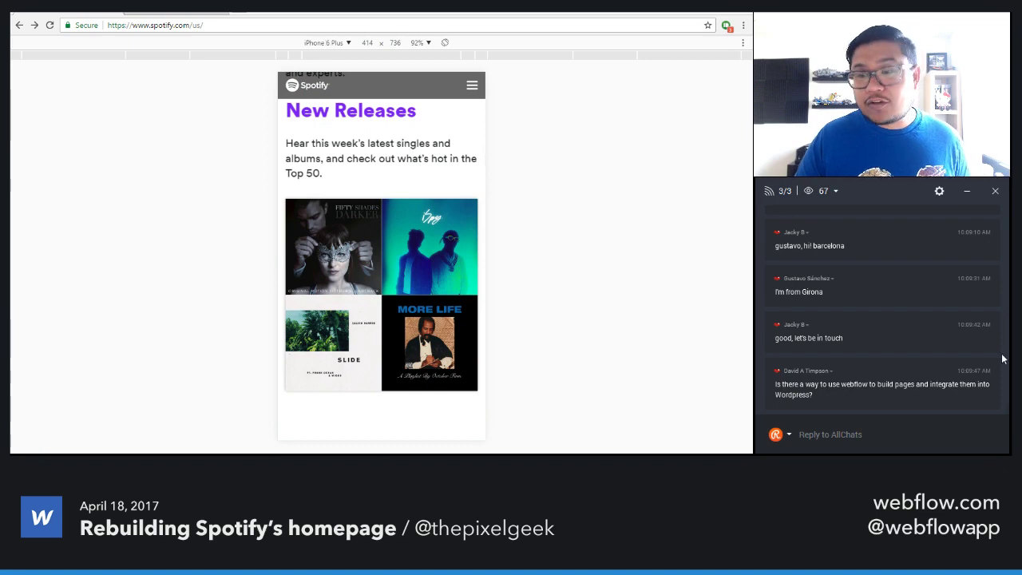
{"action": "key", "text": "ctrl+shift+m"}
{"action": "scroll", "coordinate": [600, 287], "scroll_direction": "up", "scroll_amount": 5}
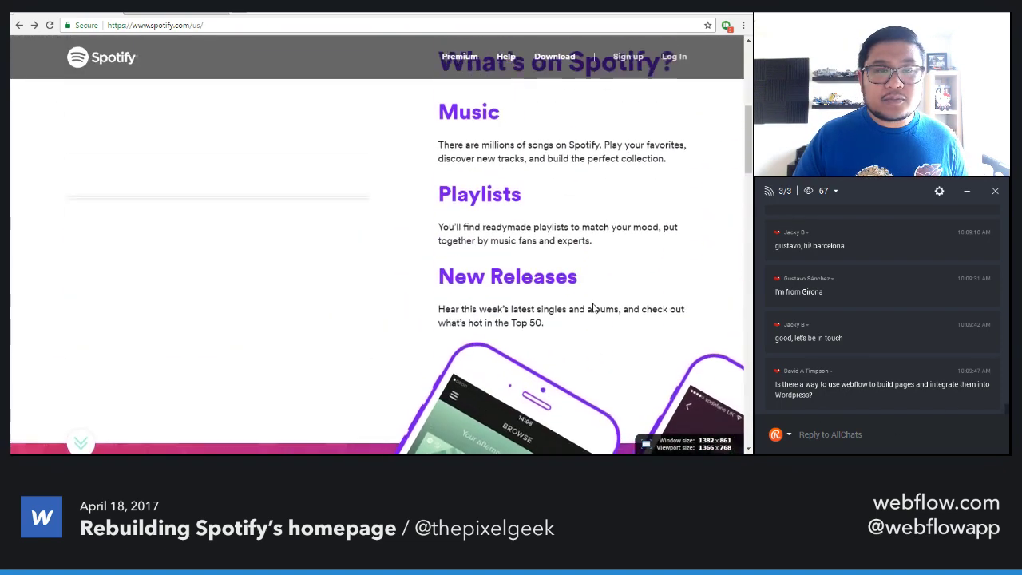
{"action": "scroll", "coordinate": [592, 308], "scroll_direction": "down", "scroll_amount": 2}
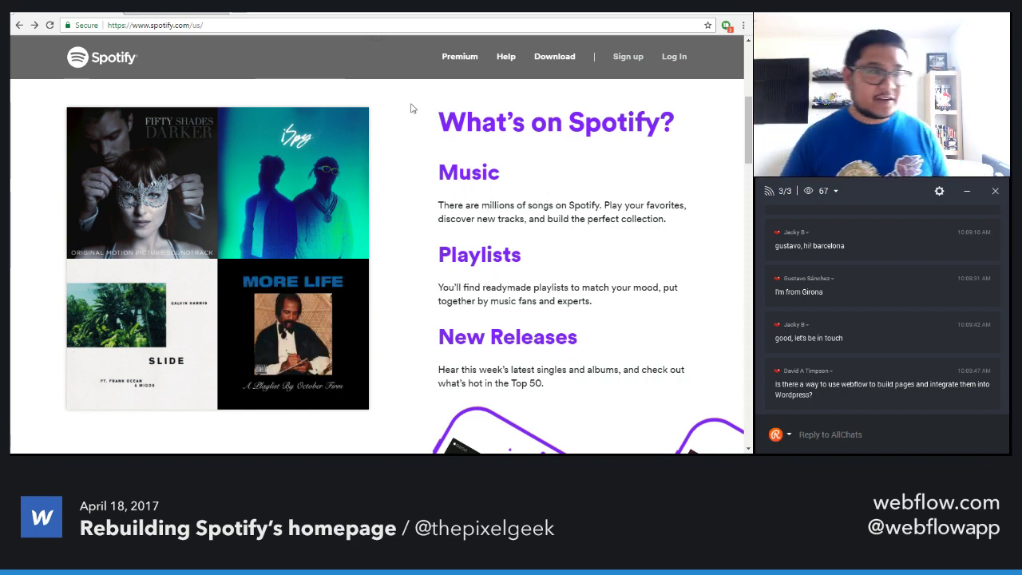
Back in Webflow, add a div block inside the white section's container with the class "flex" and set its display to flex
{"action": "left_click", "coordinate": [177, 14]}
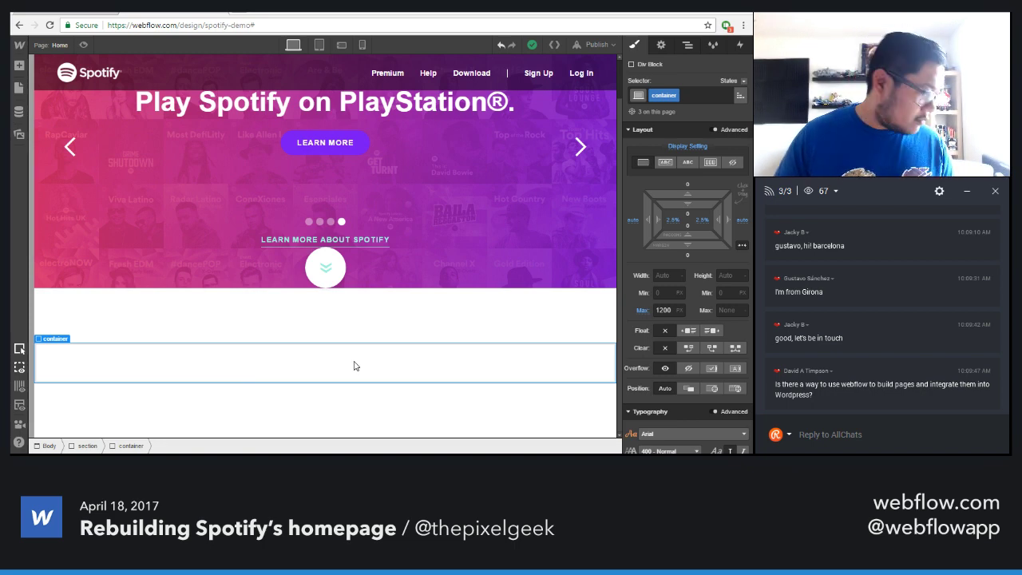
{"action": "key", "text": "a"}
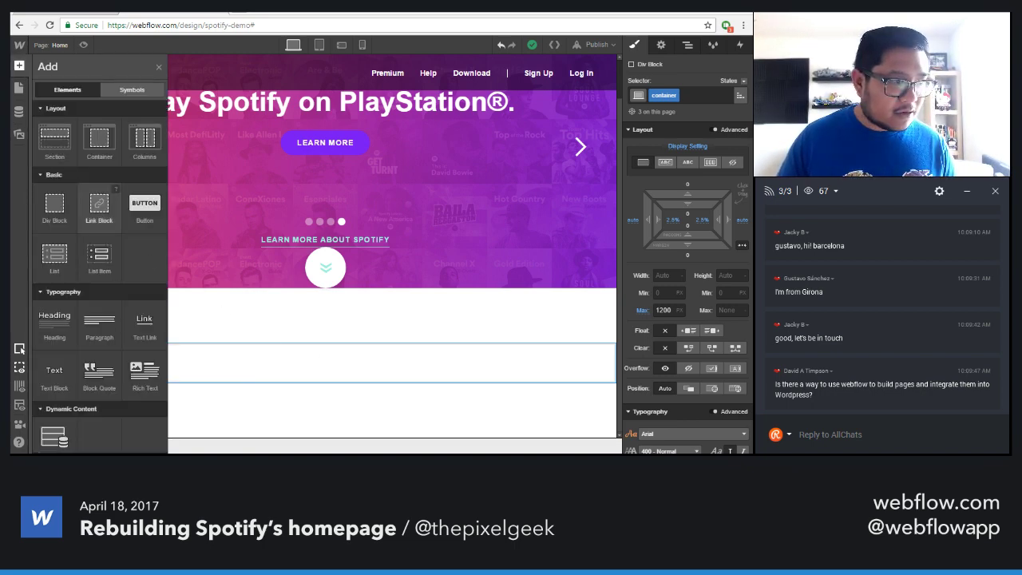
{"action": "left_click", "coordinate": [54, 206]}
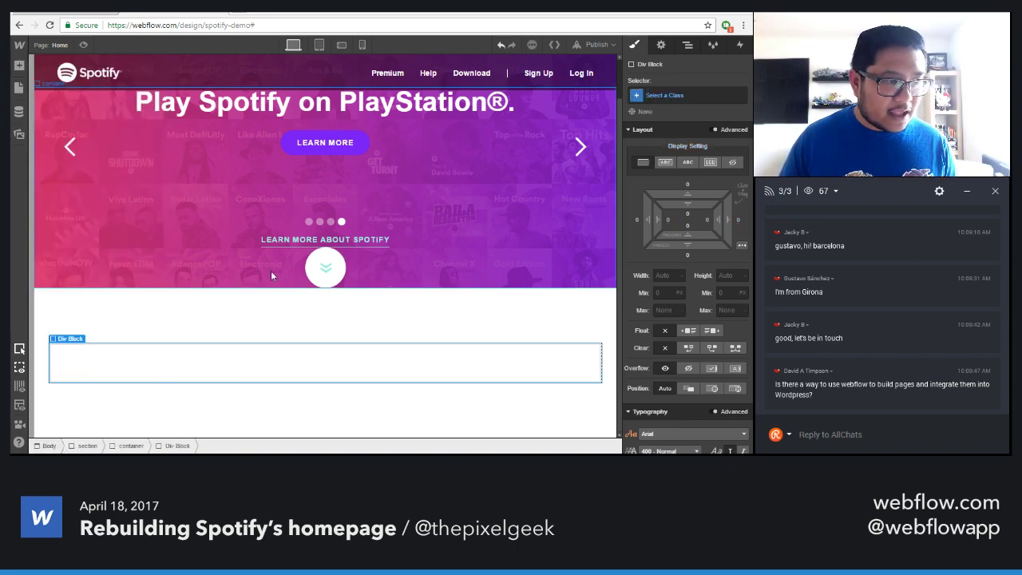
{"action": "left_click", "coordinate": [670, 95]}
{"action": "type", "text": "flex"}
{"action": "key", "text": "Return"}
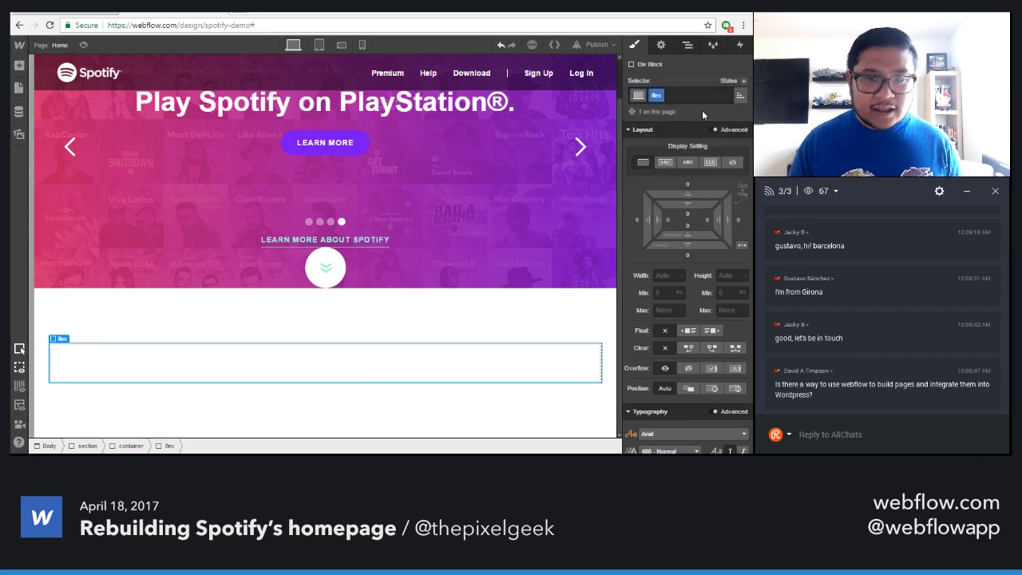
{"action": "left_click", "coordinate": [710, 162]}
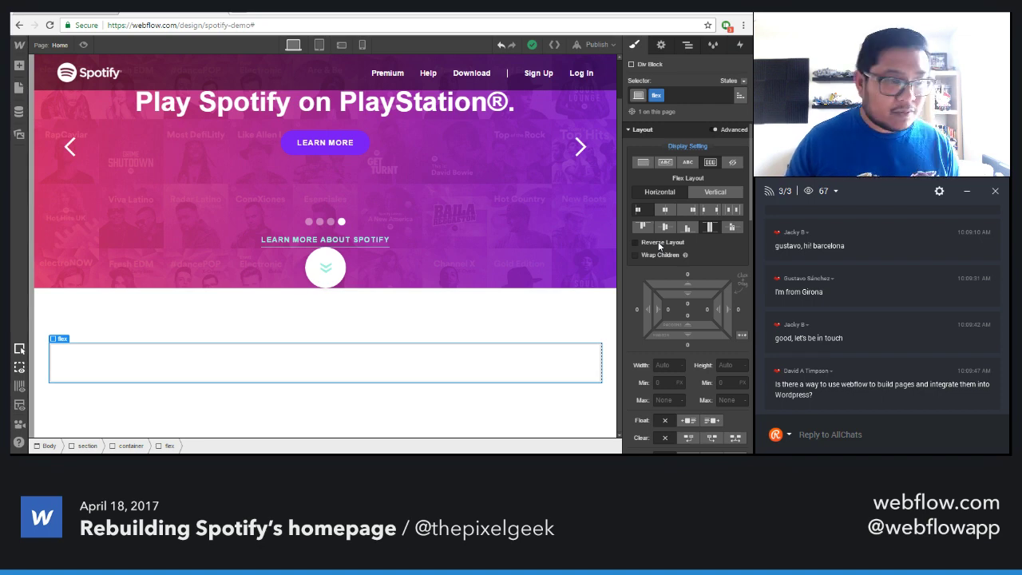
Add a div block inside the flex div and give it the class "flex child"
{"action": "key", "text": "a"}
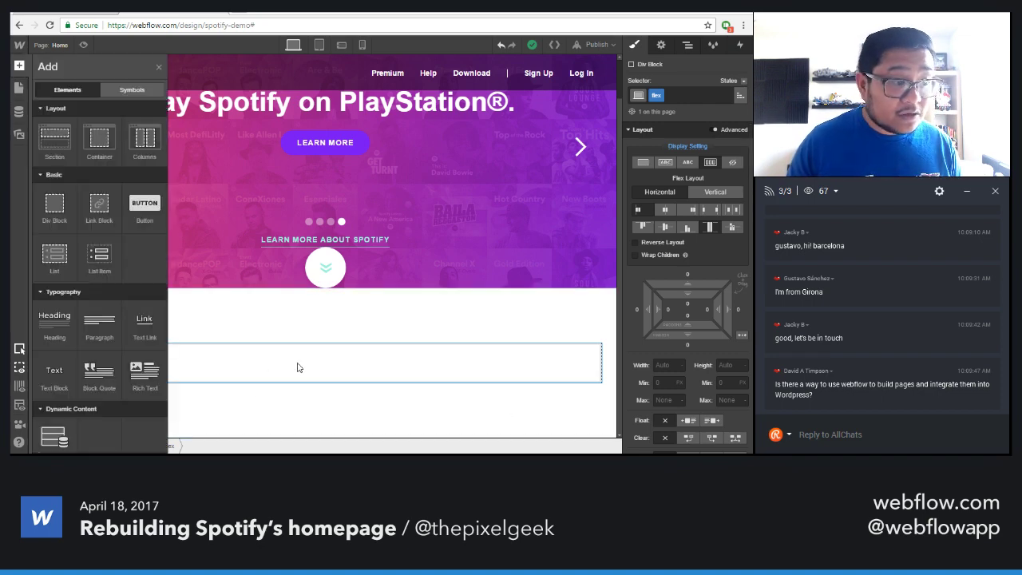
{"action": "key", "text": "a"}
{"action": "key", "text": "a"}
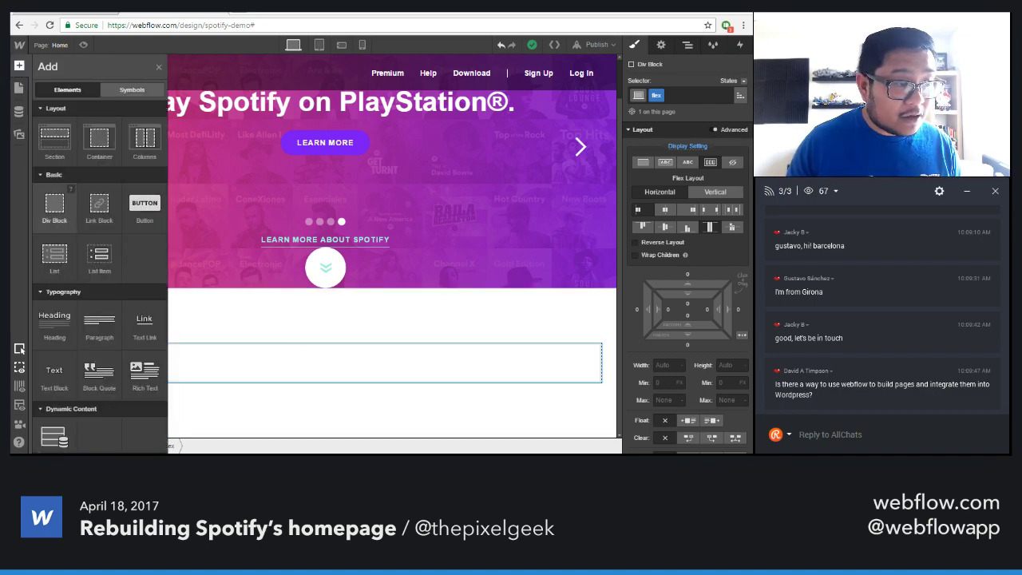
{"action": "left_click_drag", "start_coordinate": [55, 206], "coordinate": [130, 371]}
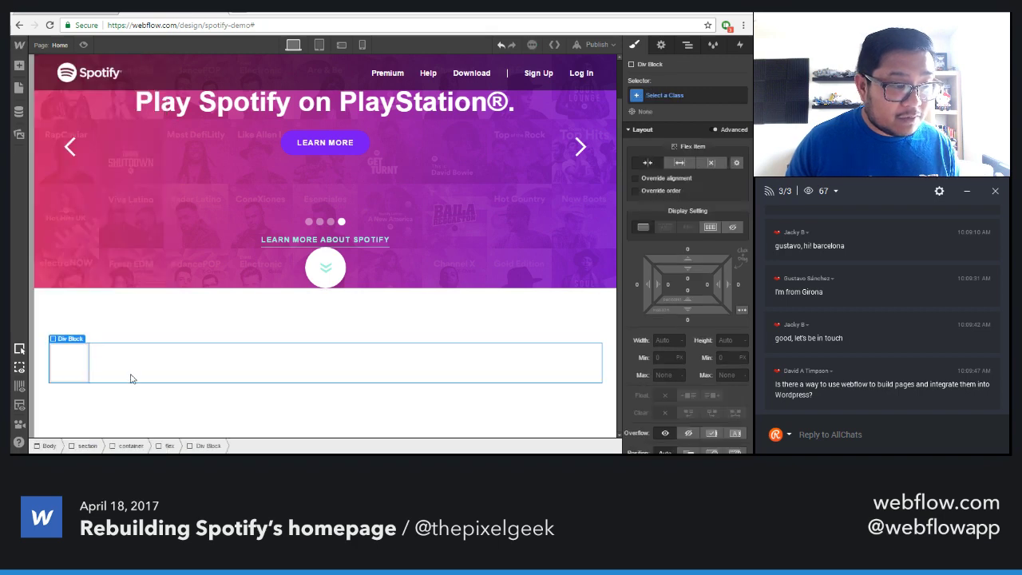
{"action": "left_click", "coordinate": [666, 96]}
{"action": "type", "text": "flex child"}
{"action": "key", "text": "Return"}
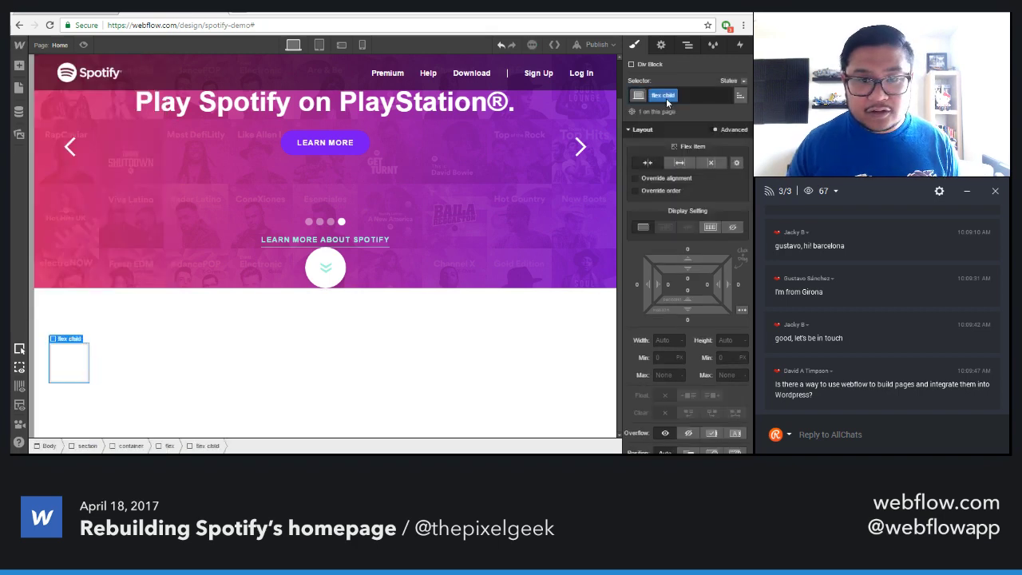
Set the flex child to expand to fill the row, and duplicate it to make a second column
{"action": "left_click", "coordinate": [680, 163]}
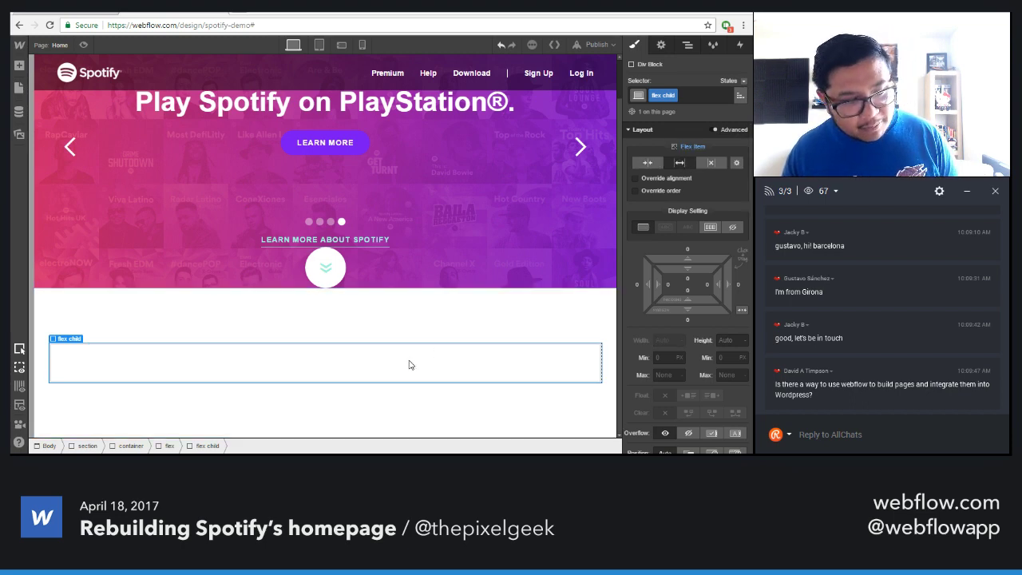
{"action": "key", "text": "ctrl+c"}
{"action": "key", "text": "ctrl+v"}
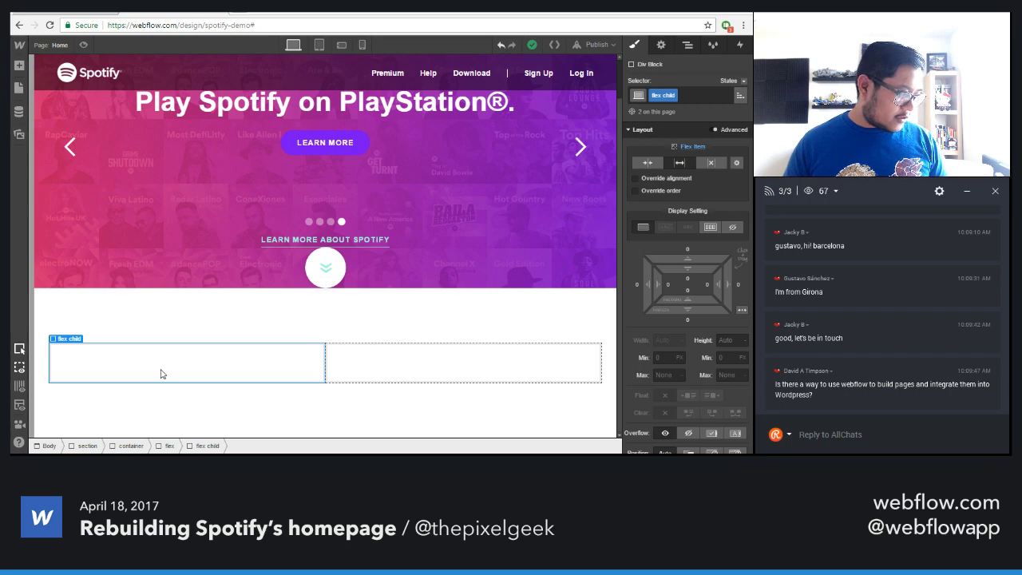
Switch to the live Spotify page and examine where the album cover grid sits in the mobile preview and on desktop
{"action": "key", "text": "a"}
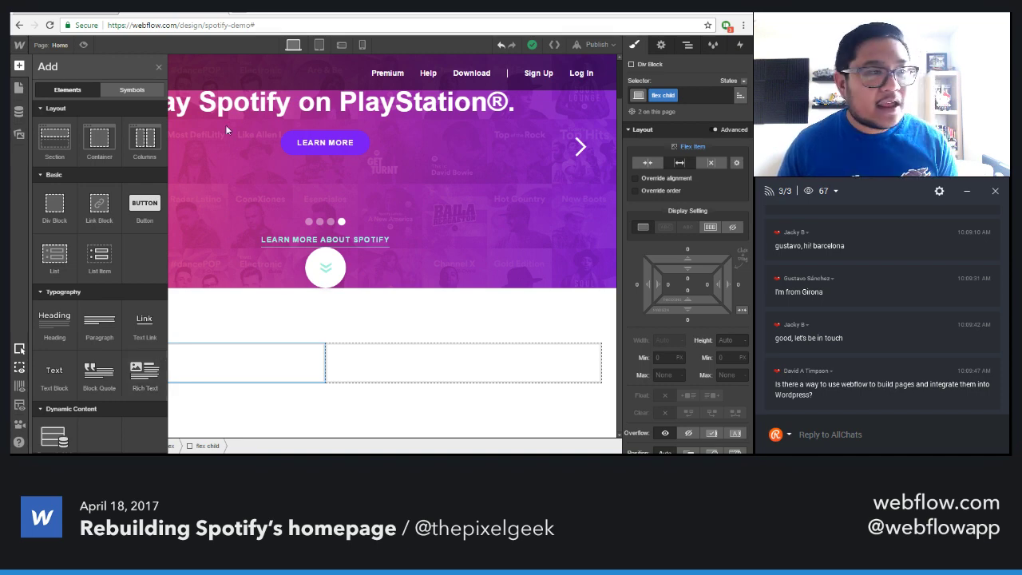
{"action": "left_click", "coordinate": [179, 12]}
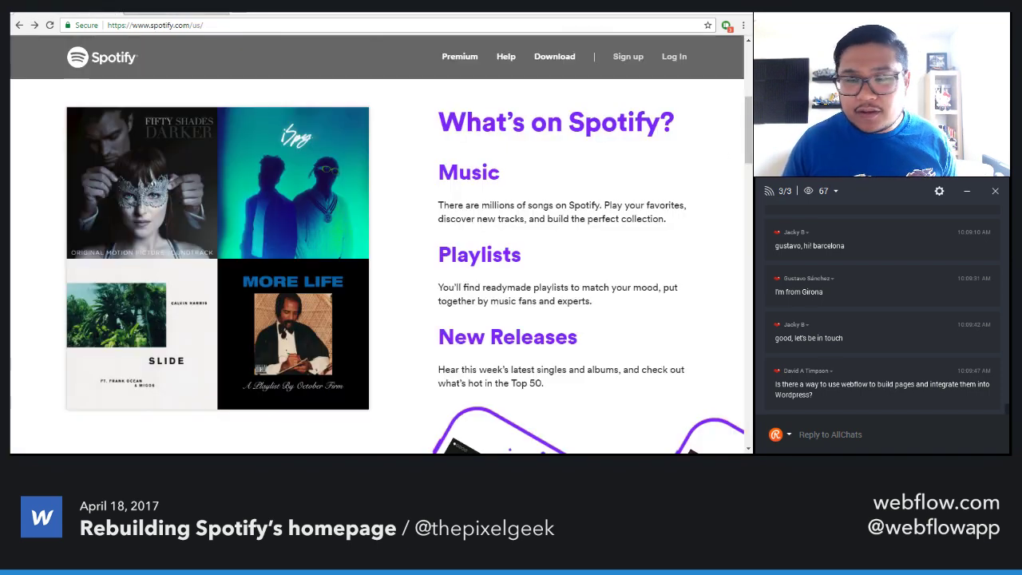
{"action": "key", "text": "ctrl+shift+m"}
{"action": "scroll", "coordinate": [404, 349], "scroll_direction": "down", "scroll_amount": 3}
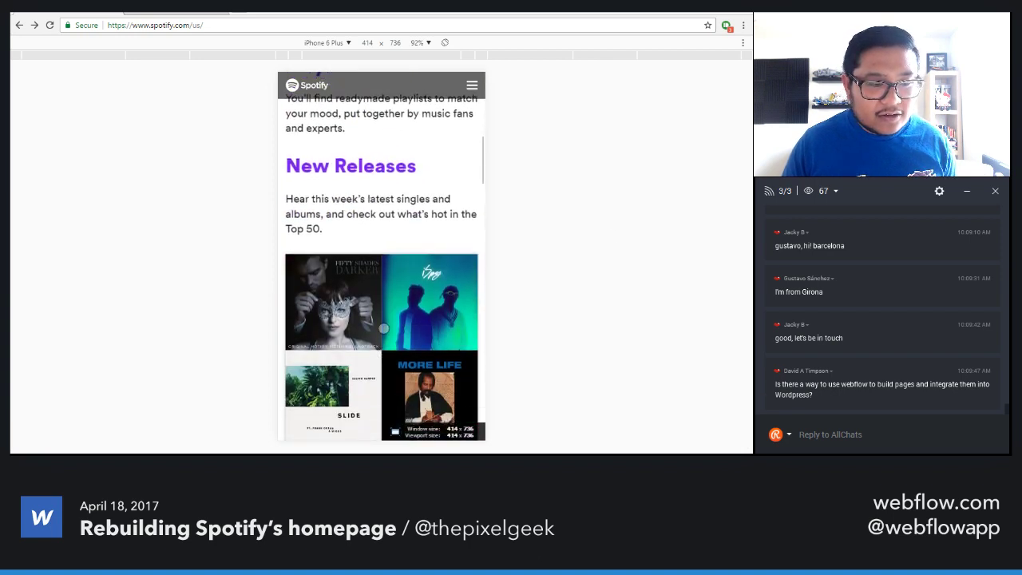
{"action": "scroll", "coordinate": [383, 328], "scroll_direction": "down", "scroll_amount": 3}
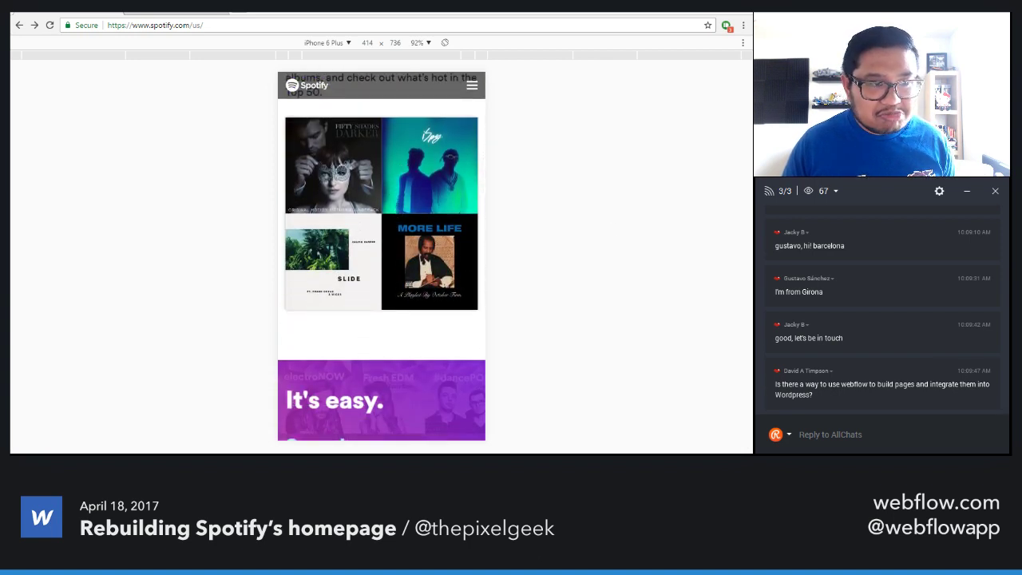
{"action": "key", "text": "ctrl+shift+m"}
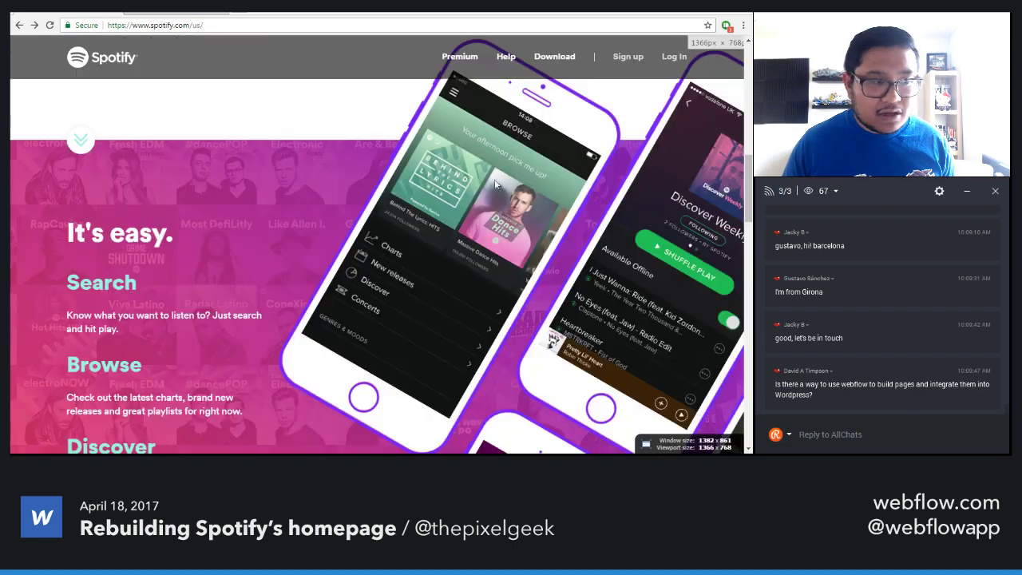
{"action": "scroll", "coordinate": [227, 297], "scroll_direction": "up", "scroll_amount": 5}
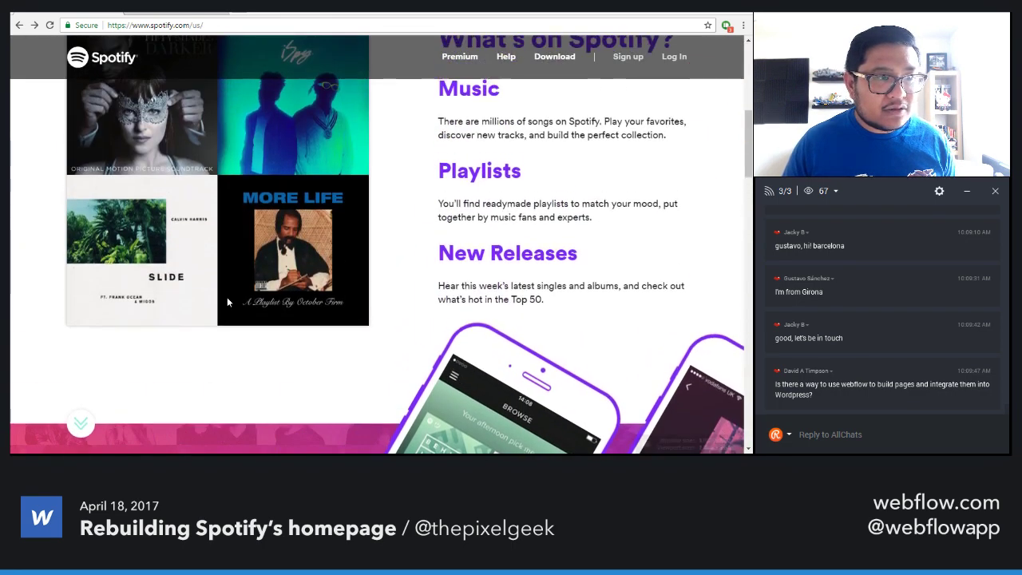
Return to Webflow and add a div block inside the first flex child
{"action": "left_click", "coordinate": [186, 16]}
{"action": "left_click", "coordinate": [239, 373]}
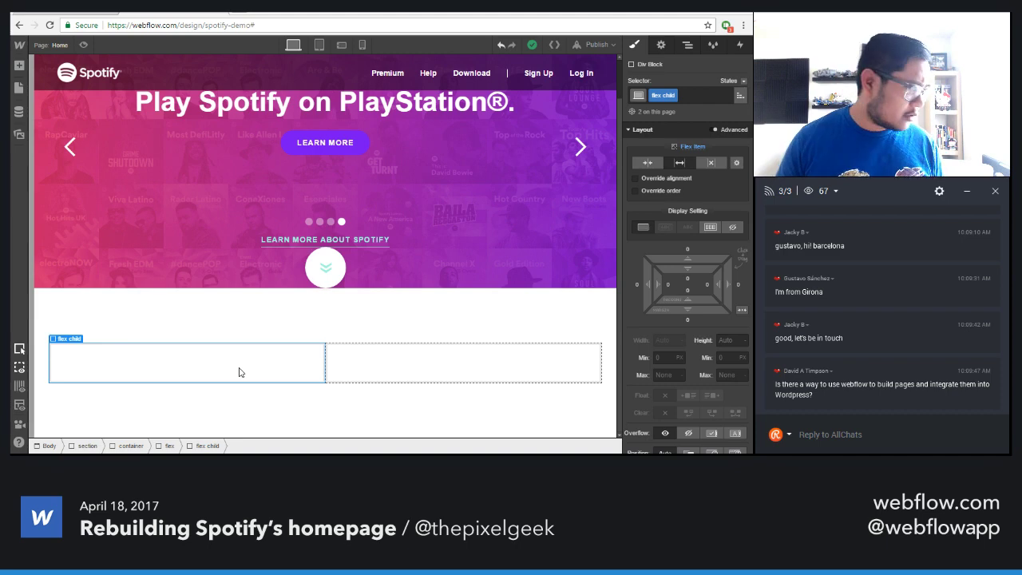
{"action": "key", "text": "a"}
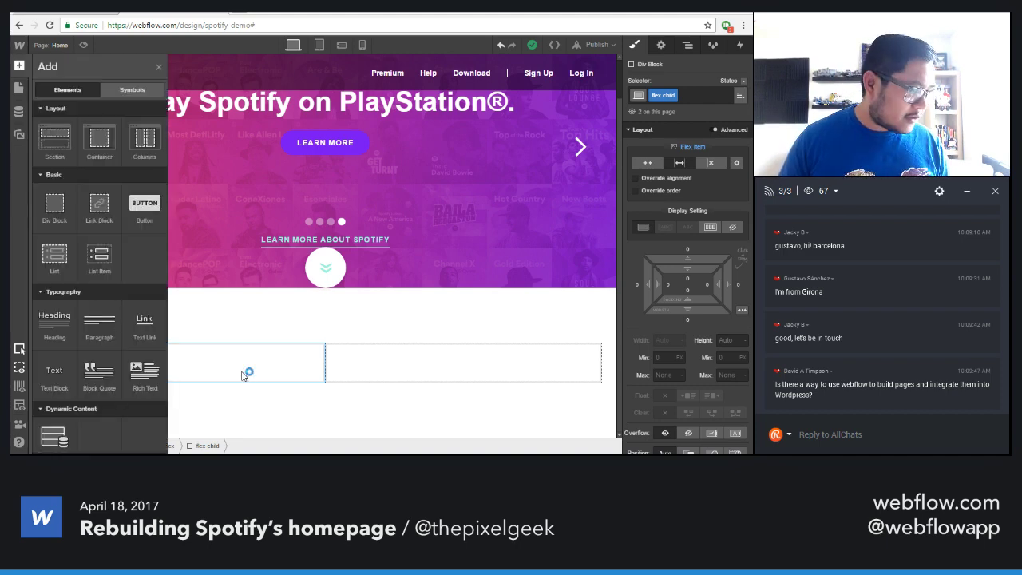
{"action": "key", "text": "a"}
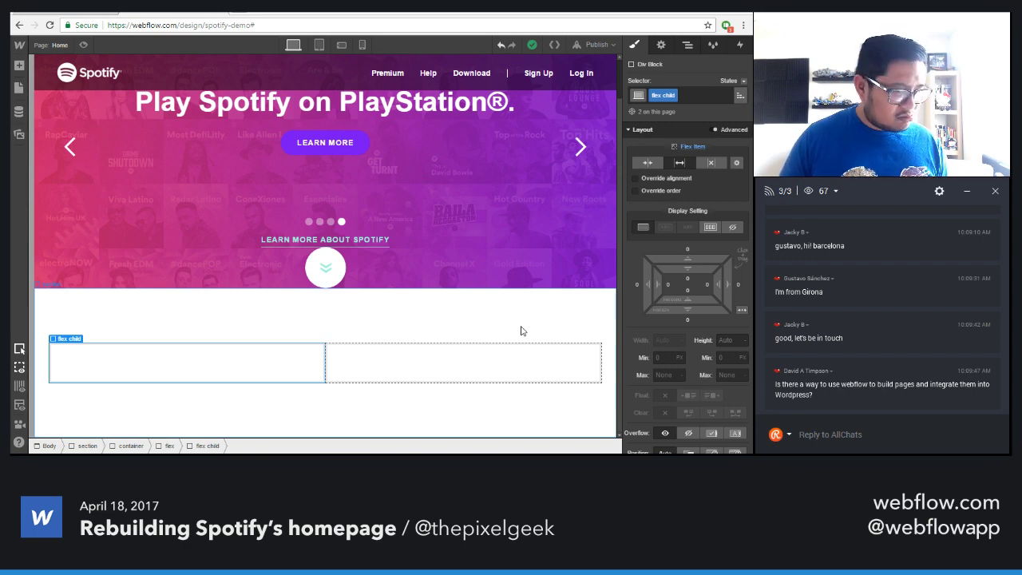
{"action": "key", "text": "a"}
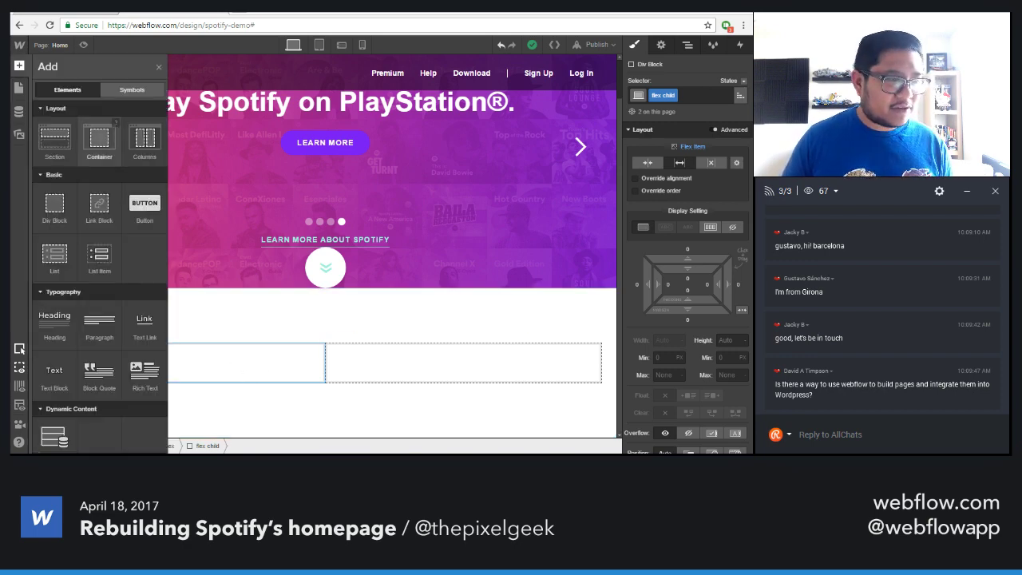
{"action": "left_click_drag", "start_coordinate": [54, 199], "coordinate": [140, 375]}
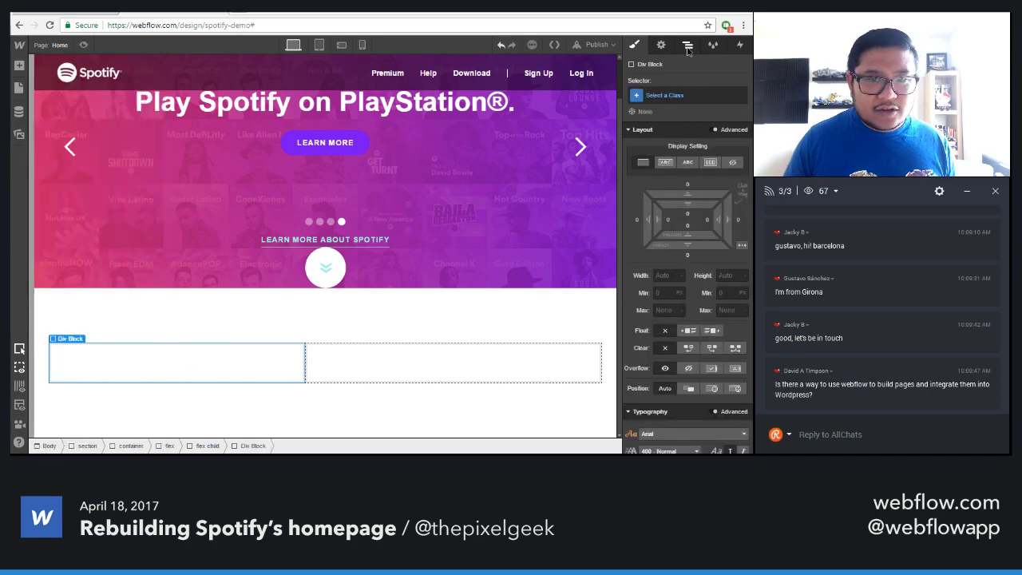
Collapse the whole element tree and expand only the white section down to its flex children to examine their nesting
{"action": "key", "text": "z"}
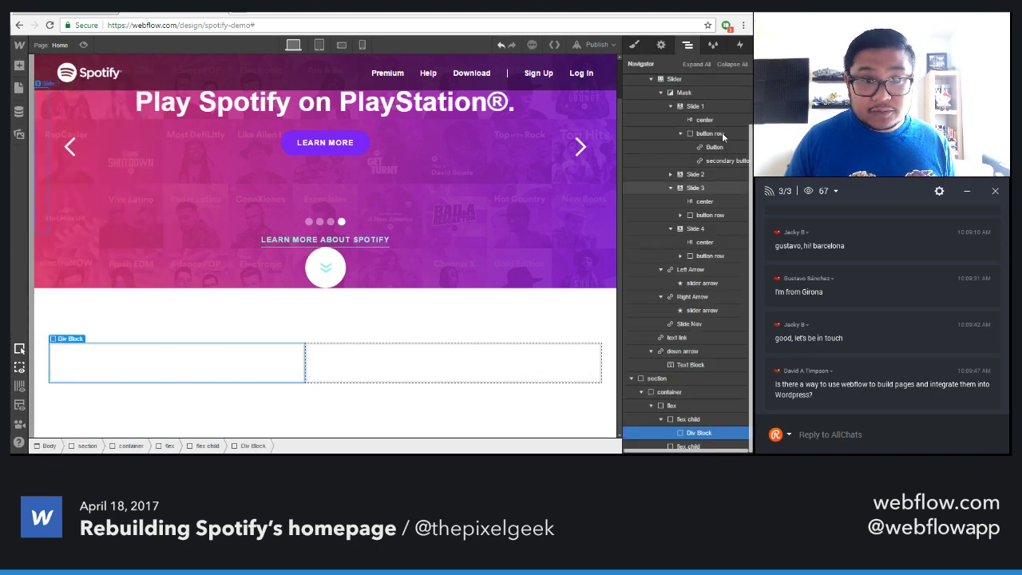
{"action": "left_click", "coordinate": [732, 63]}
{"action": "left_click", "coordinate": [632, 121]}
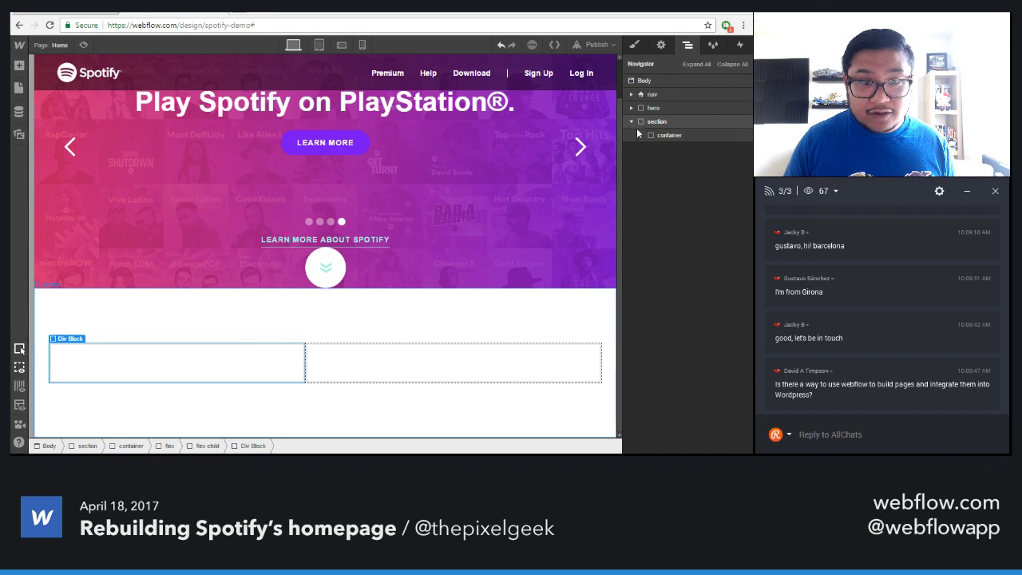
{"action": "left_click", "coordinate": [641, 134]}
{"action": "left_click", "coordinate": [651, 149]}
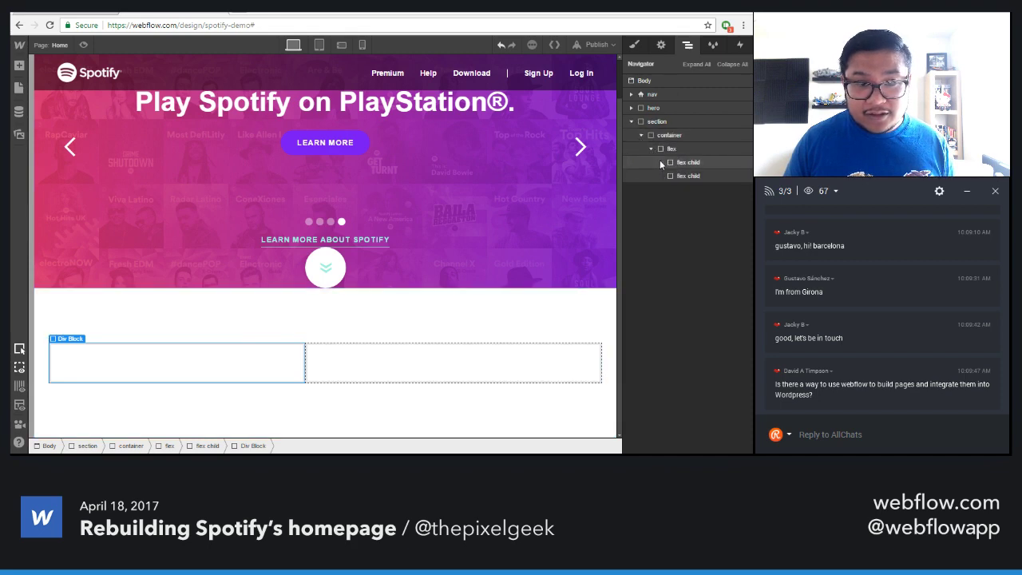
{"action": "left_click", "coordinate": [660, 162]}
{"action": "left_click", "coordinate": [660, 162]}
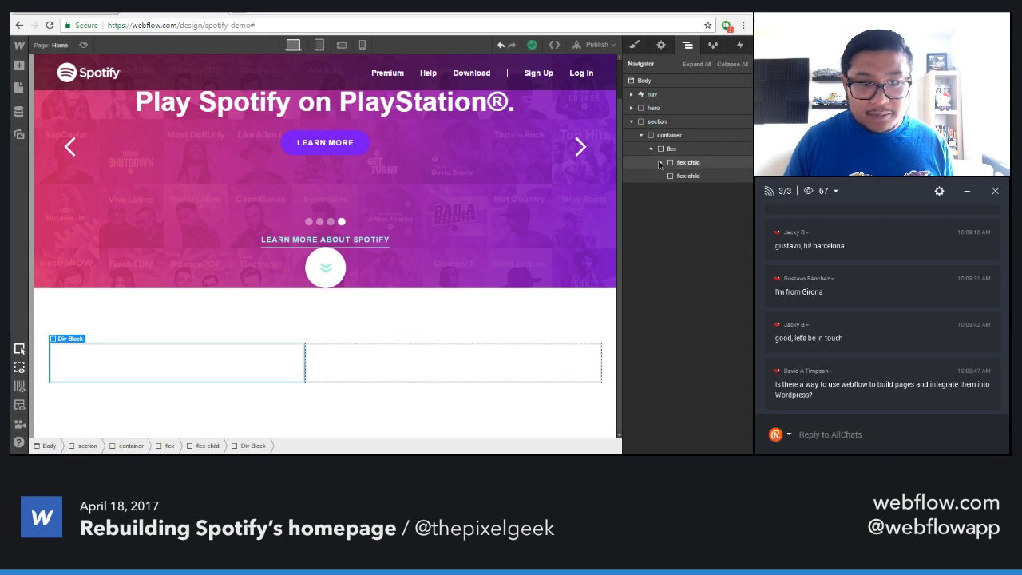
Assign the existing "flex" class to the new div block inside the first flex child
{"action": "left_click", "coordinate": [659, 165]}
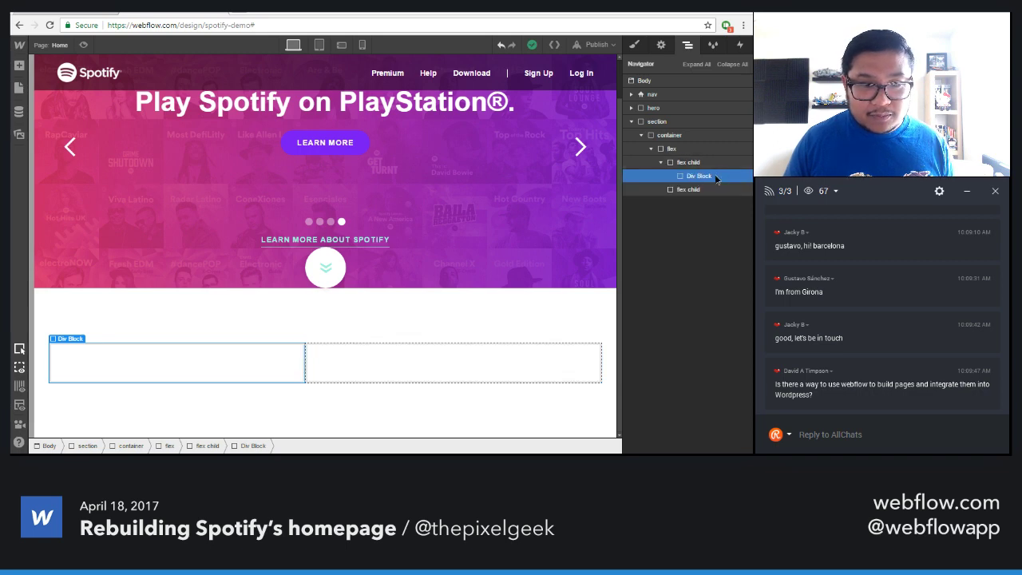
{"action": "left_click", "coordinate": [636, 45]}
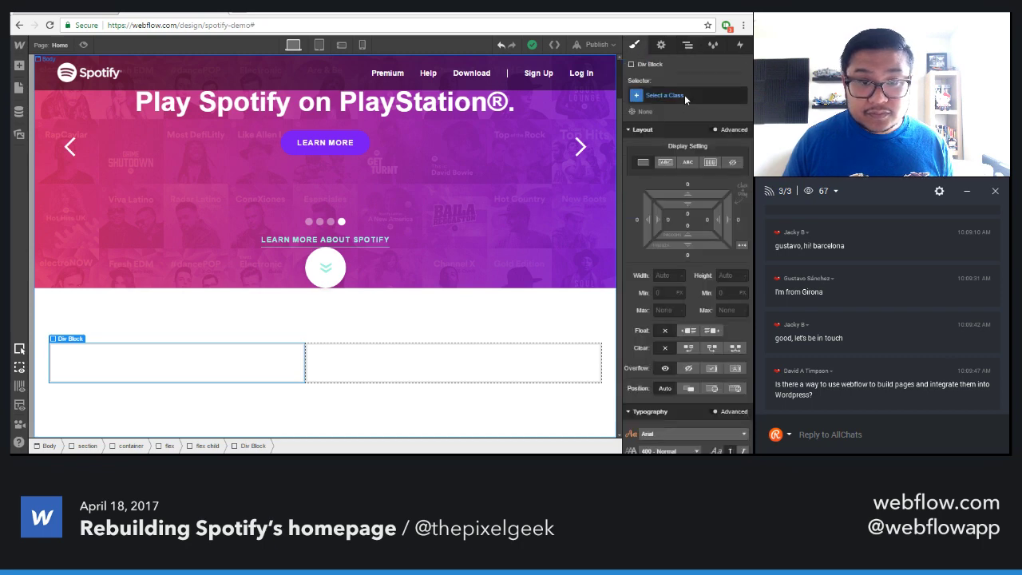
{"action": "left_click", "coordinate": [685, 96]}
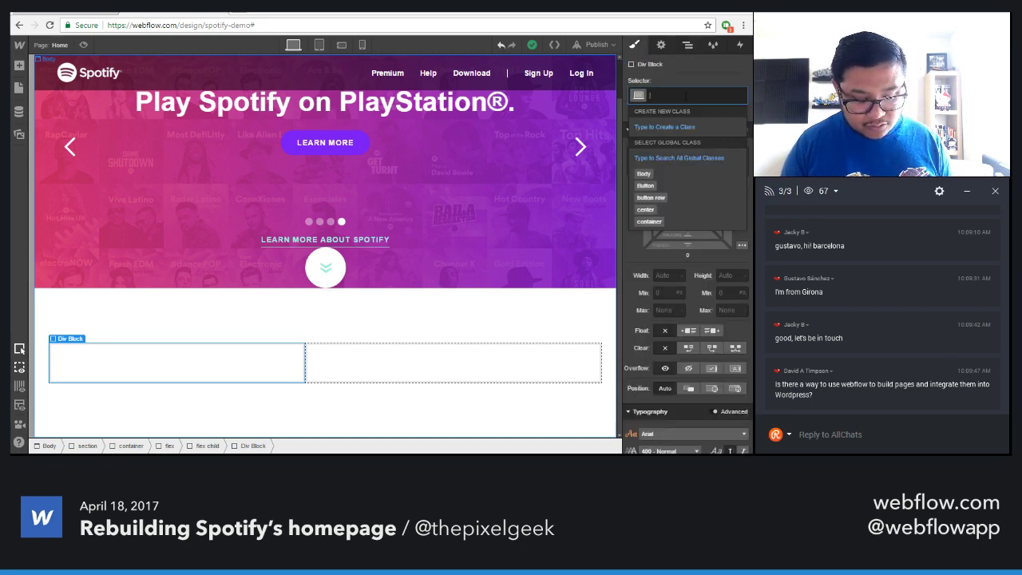
{"action": "type", "text": "flex"}
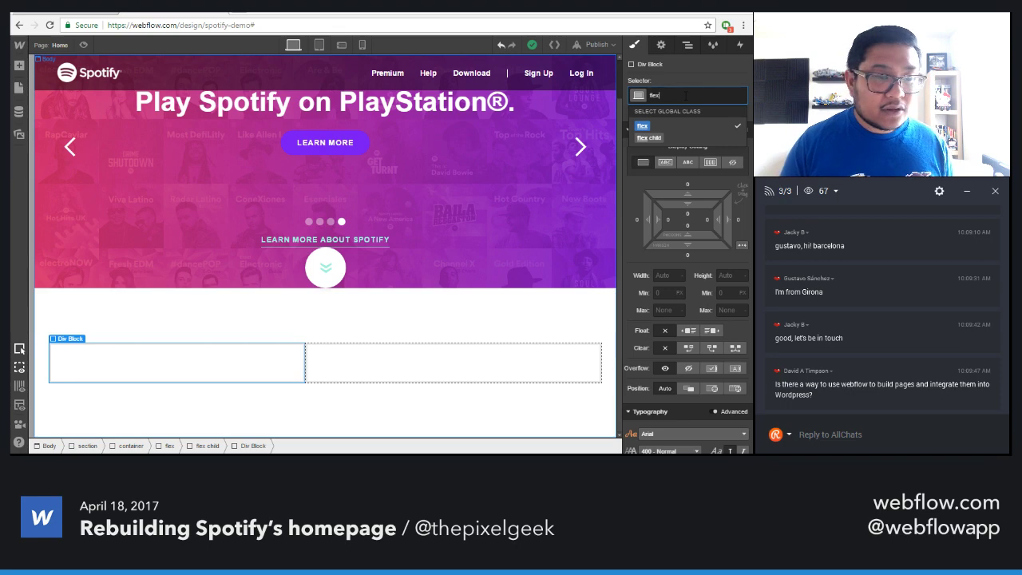
{"action": "key", "text": "Return"}
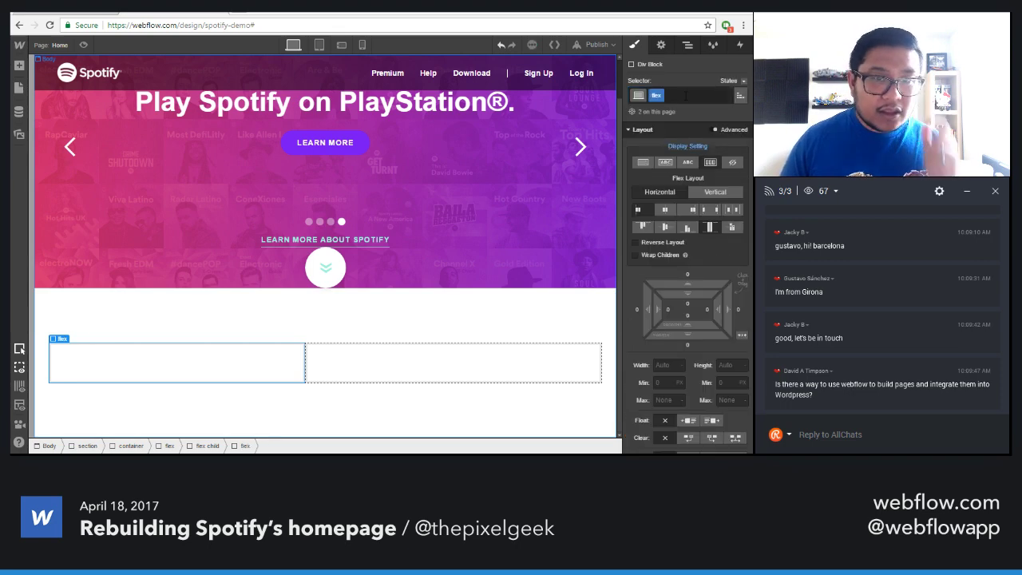
Add the combo class "flex wrap" to the nested flex block and make its children wrap
{"action": "left_click", "coordinate": [685, 96]}
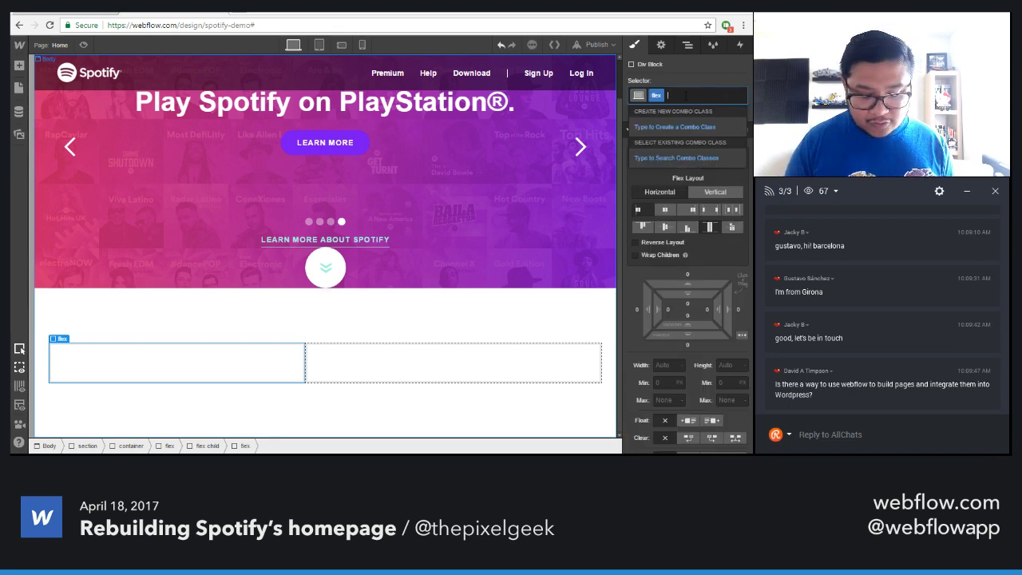
{"action": "type", "text": "flex wrap"}
{"action": "key", "text": "Return"}
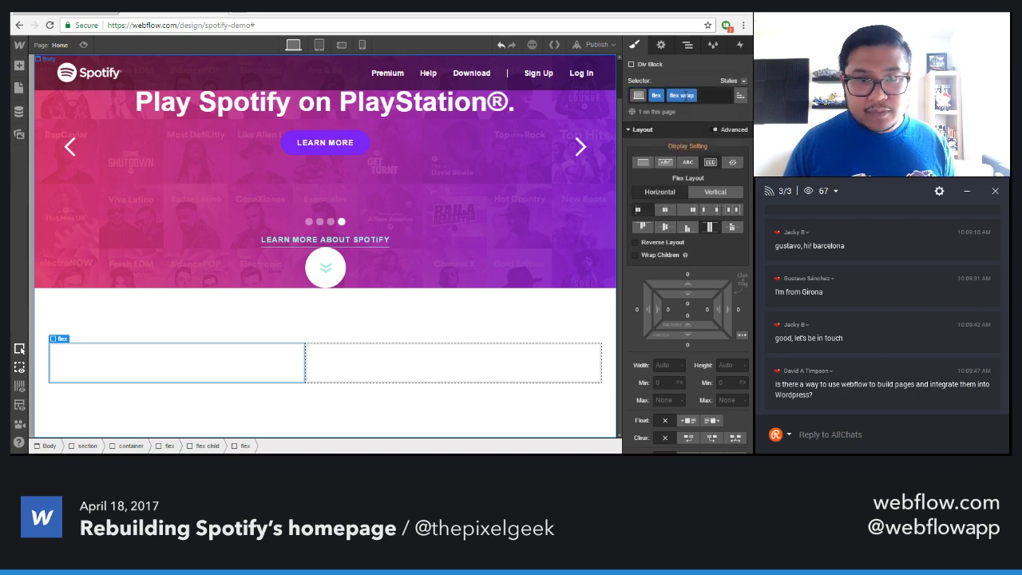
{"action": "left_click", "coordinate": [635, 254]}
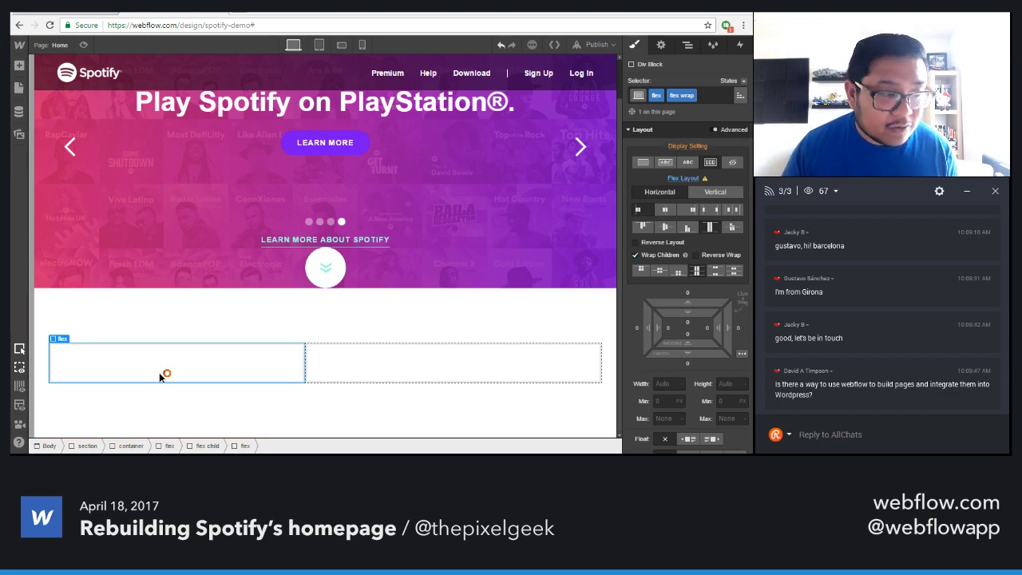
Place a div block with the "flex child" class inside the nested flex wrap block and select it
{"action": "key", "text": "a"}
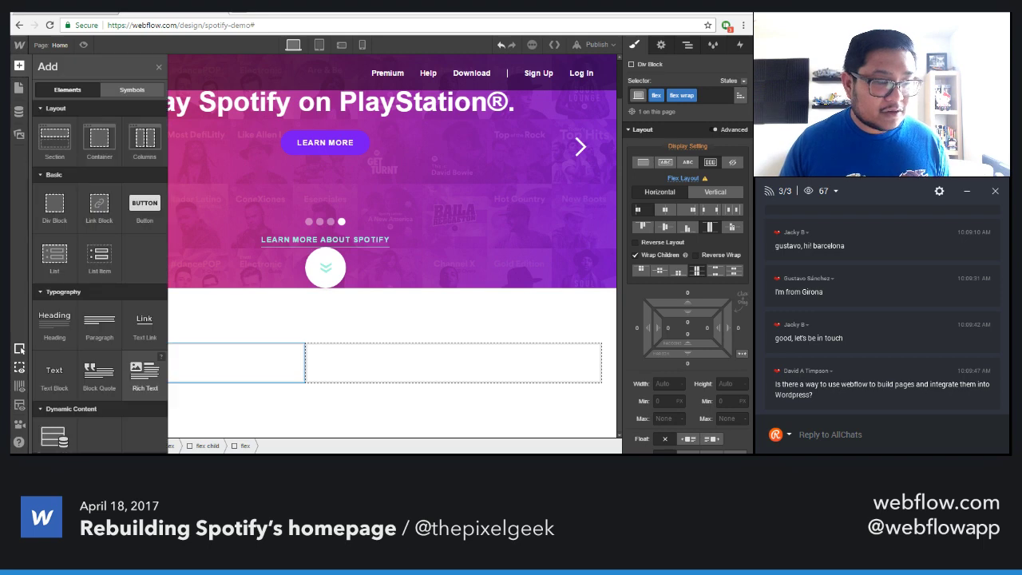
{"action": "key", "text": "a"}
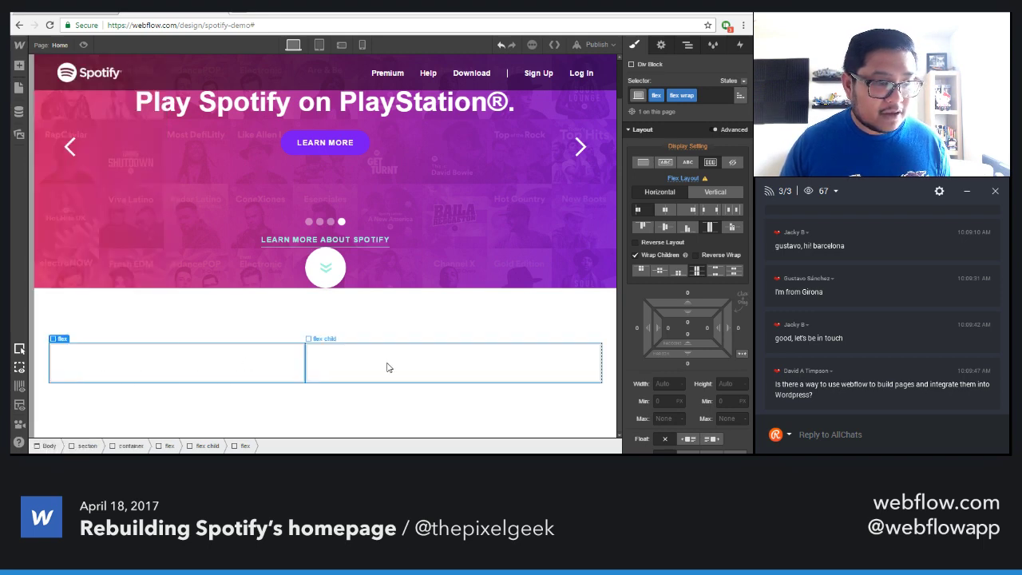
{"action": "left_click", "coordinate": [391, 365]}
{"action": "left_click", "coordinate": [209, 354]}
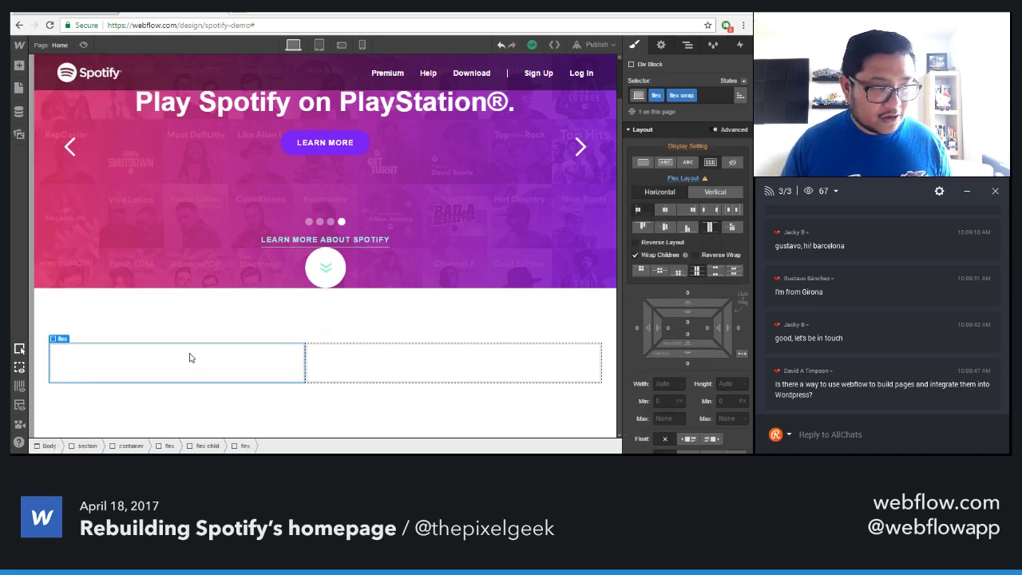
{"action": "left_click", "coordinate": [184, 364]}
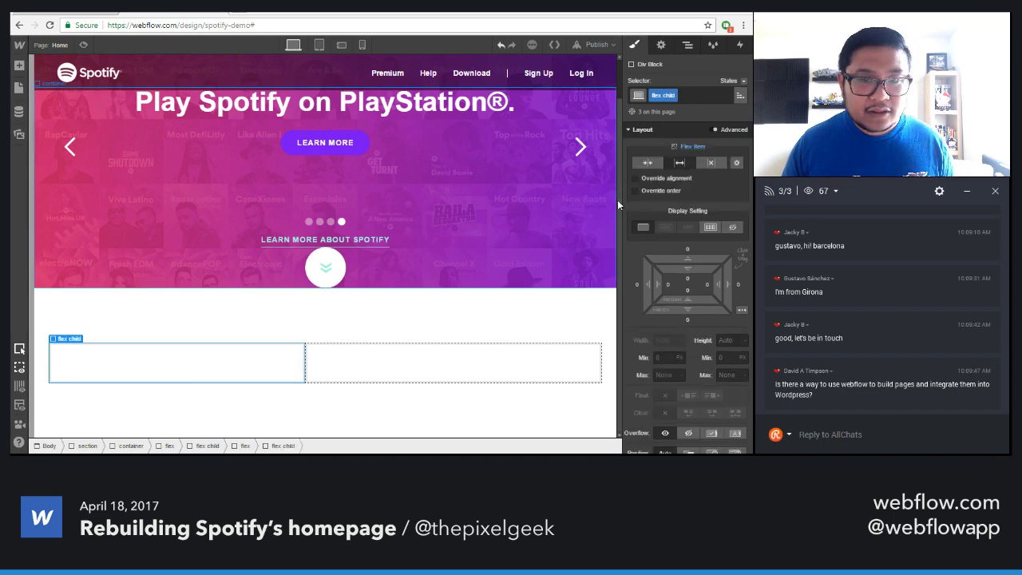
Give the nested flex child a combo class "50" with a flex basis of 50% and grow set to 0
{"action": "left_click", "coordinate": [703, 95]}
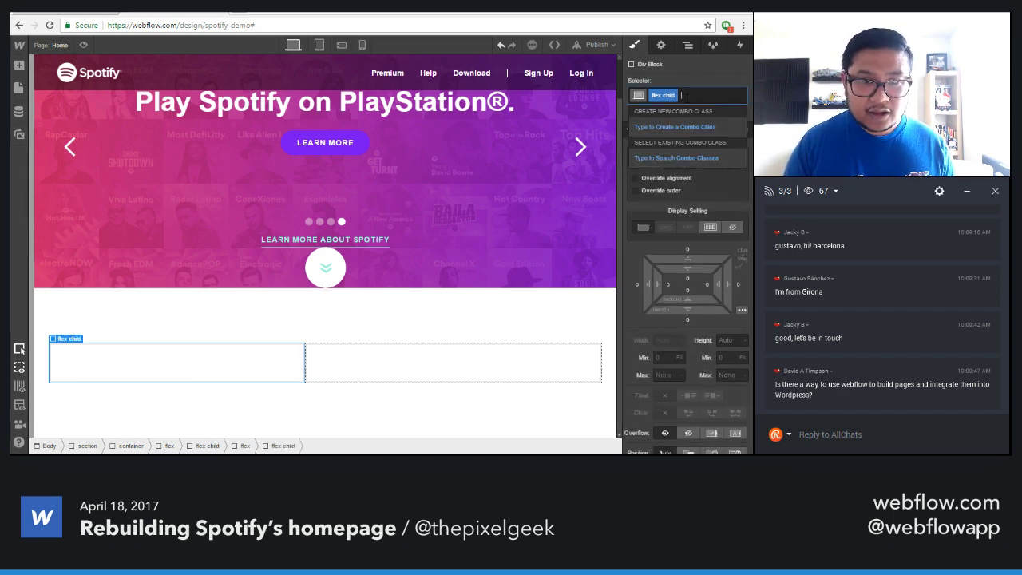
{"action": "type", "text": "50"}
{"action": "key", "text": "Return"}
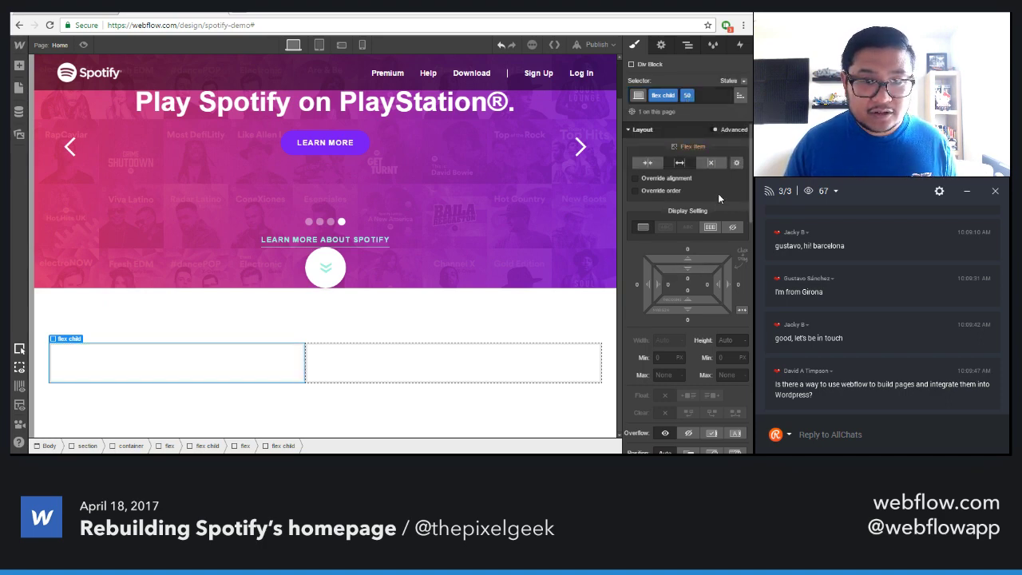
{"action": "left_click", "coordinate": [736, 163]}
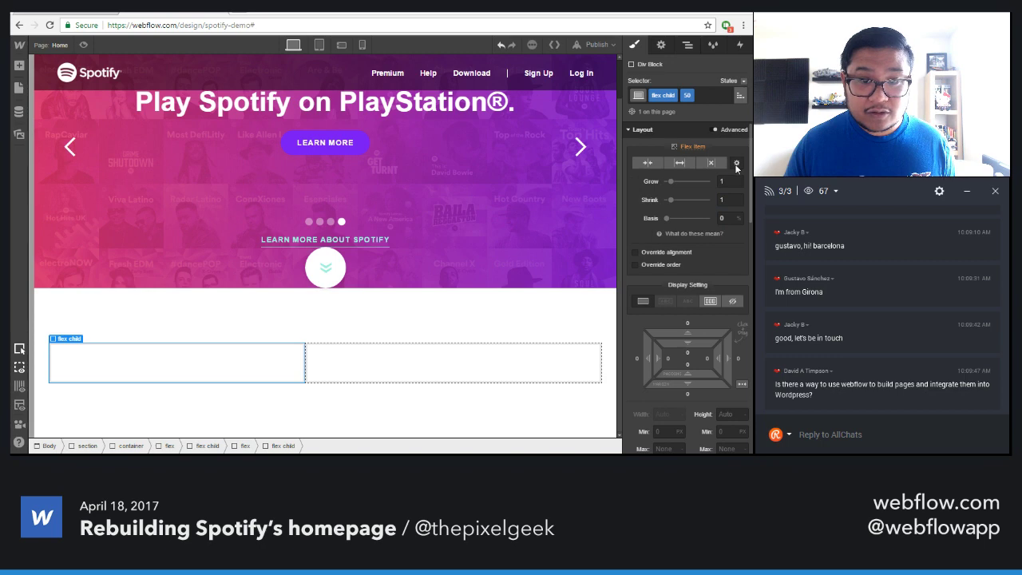
{"action": "left_click", "coordinate": [723, 220]}
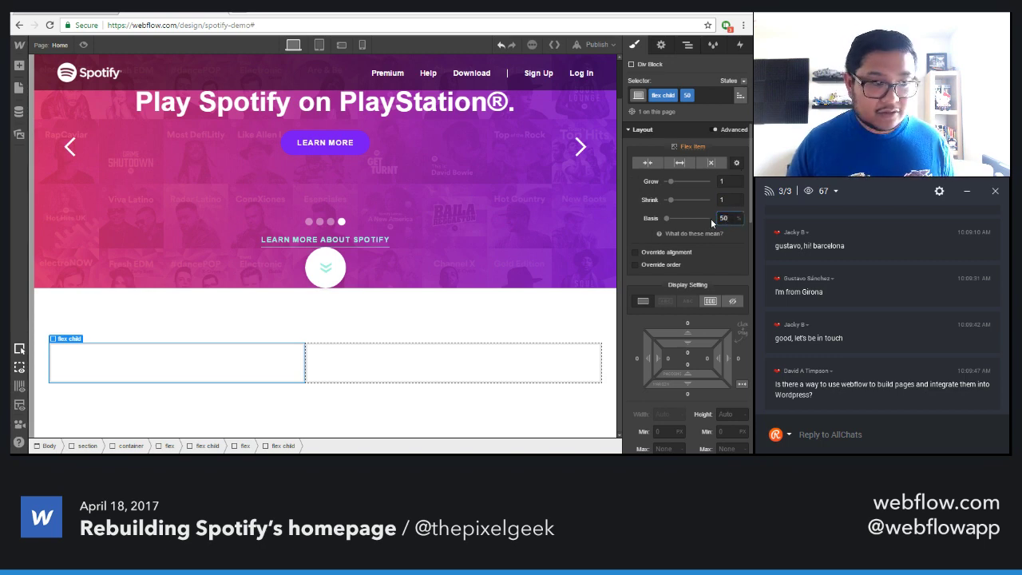
{"action": "left_click", "coordinate": [728, 181]}
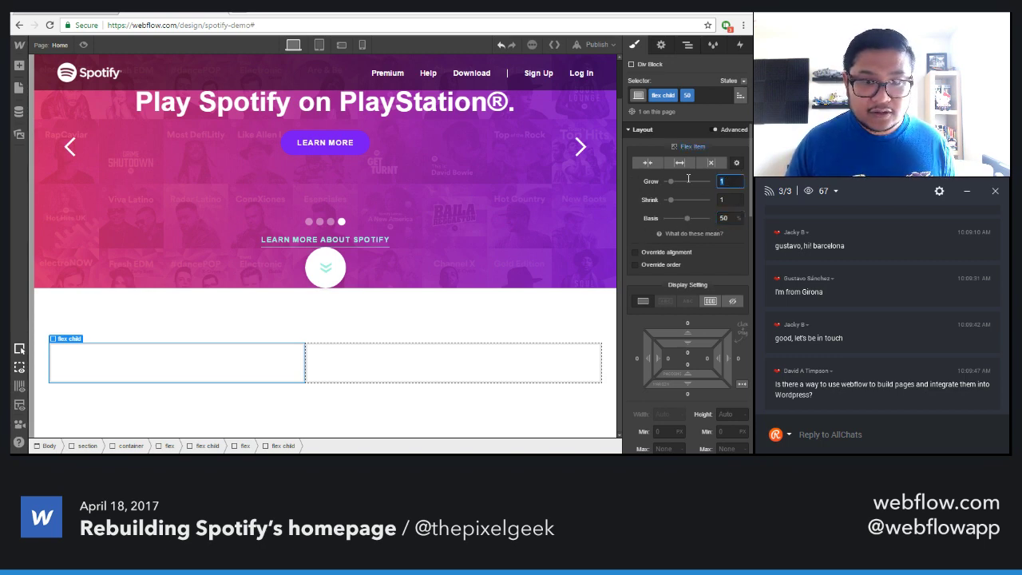
{"action": "type", "text": "0"}
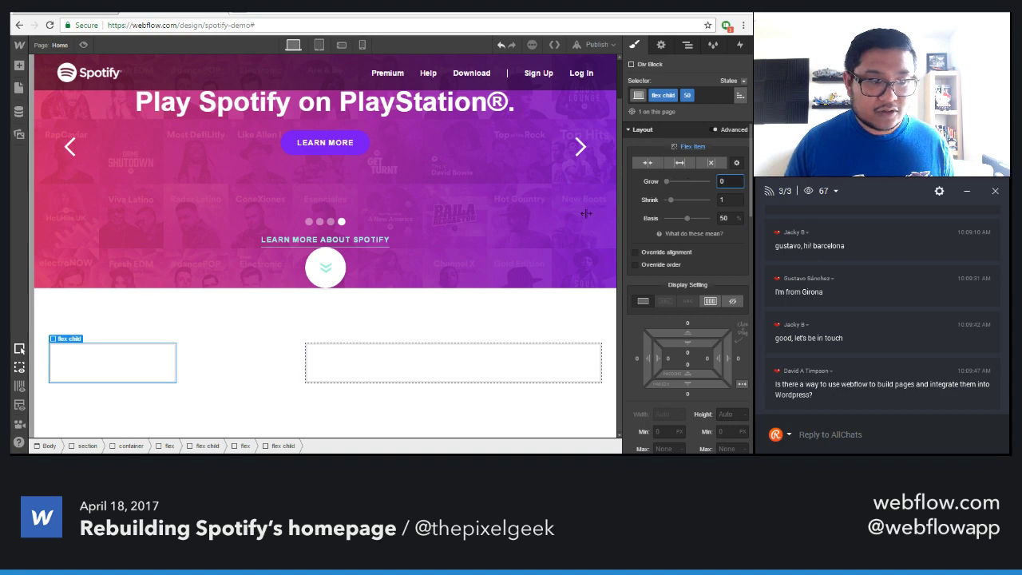
Duplicate the half-width flex child three times to form a two-by-two grid in the first column
{"action": "left_click", "coordinate": [141, 366]}
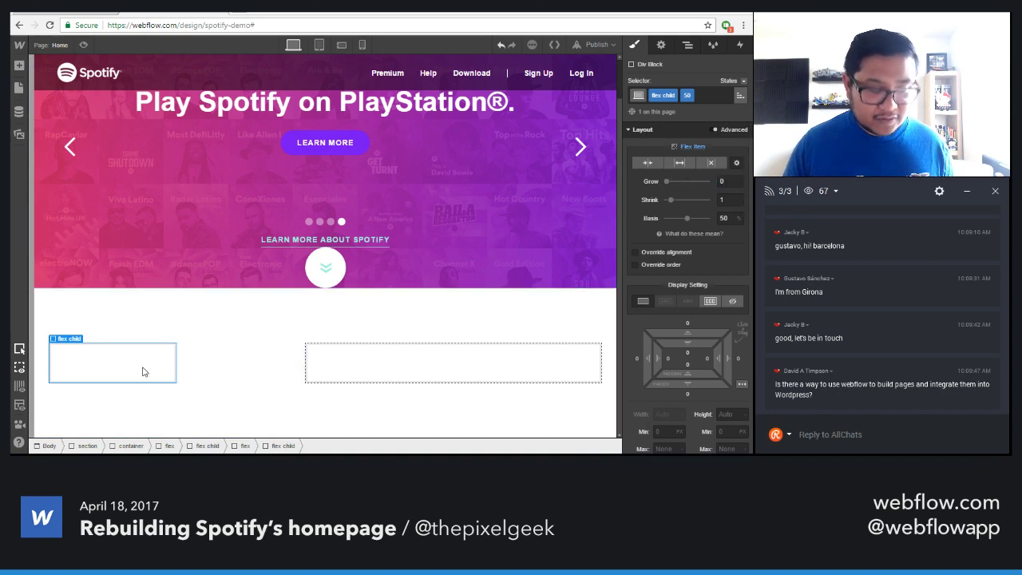
{"action": "key", "text": "ctrl+c"}
{"action": "key", "text": "ctrl+v"}
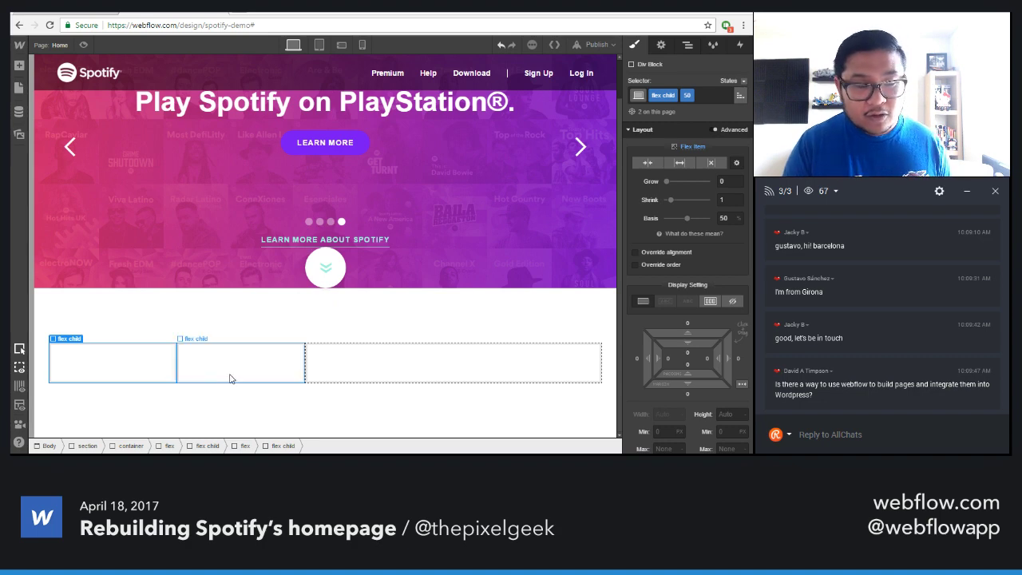
{"action": "key", "text": "ctrl+v"}
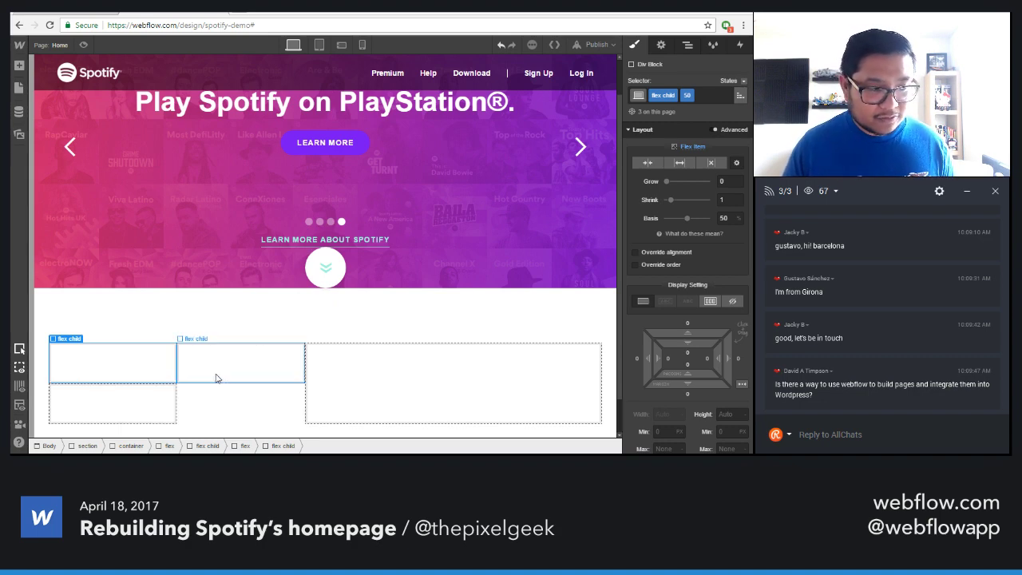
{"action": "key", "text": "ctrl+v"}
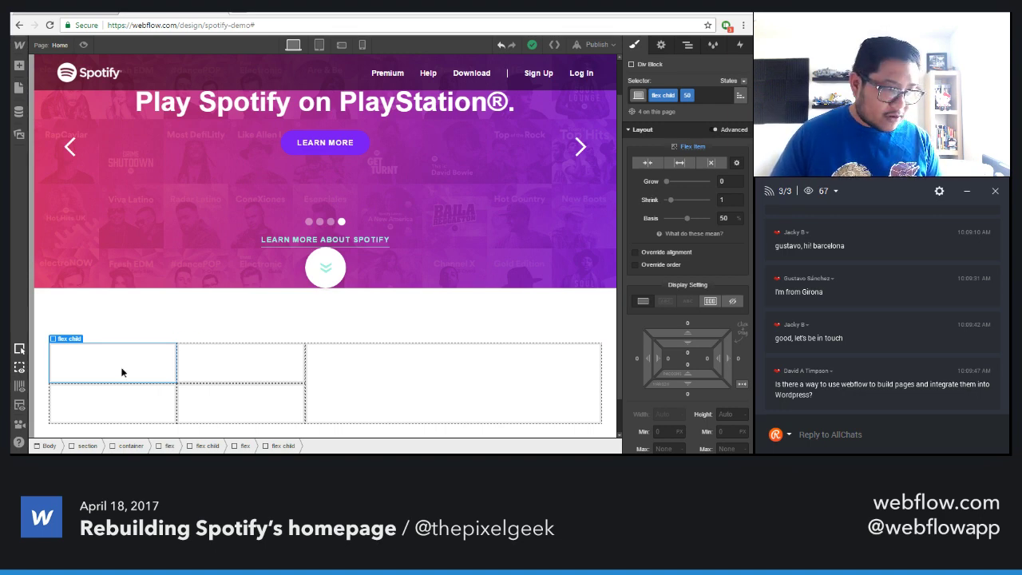
Place the Fifty Shades Darker and iSpy cover images from the assets into the two upper grid cells
{"action": "scroll", "coordinate": [132, 357], "scroll_direction": "down", "scroll_amount": 1}
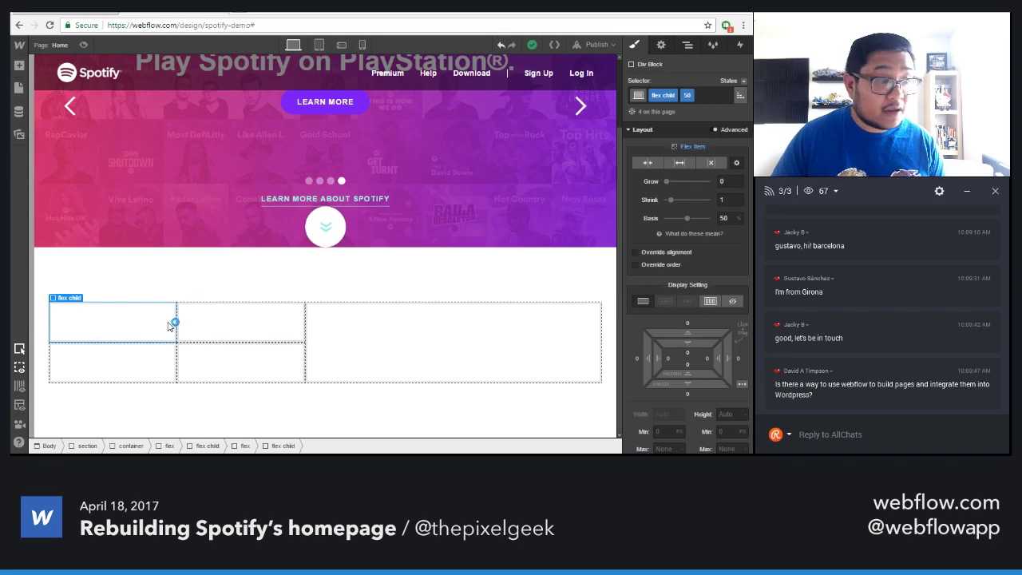
{"action": "left_click", "coordinate": [19, 66]}
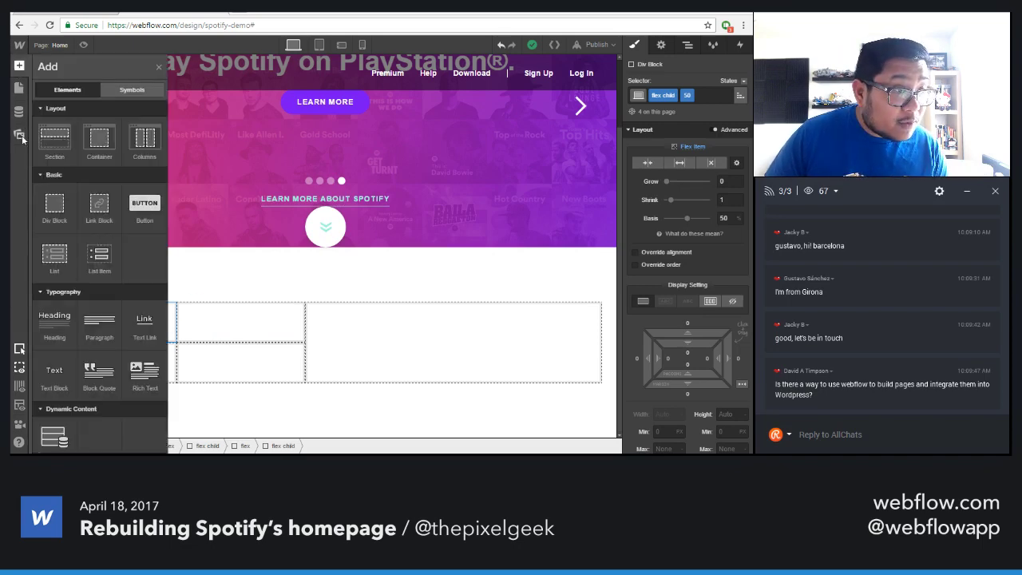
{"action": "left_click", "coordinate": [19, 133]}
{"action": "left_click_drag", "start_coordinate": [54, 245], "coordinate": [148, 335]}
{"action": "left_click", "coordinate": [199, 306]}
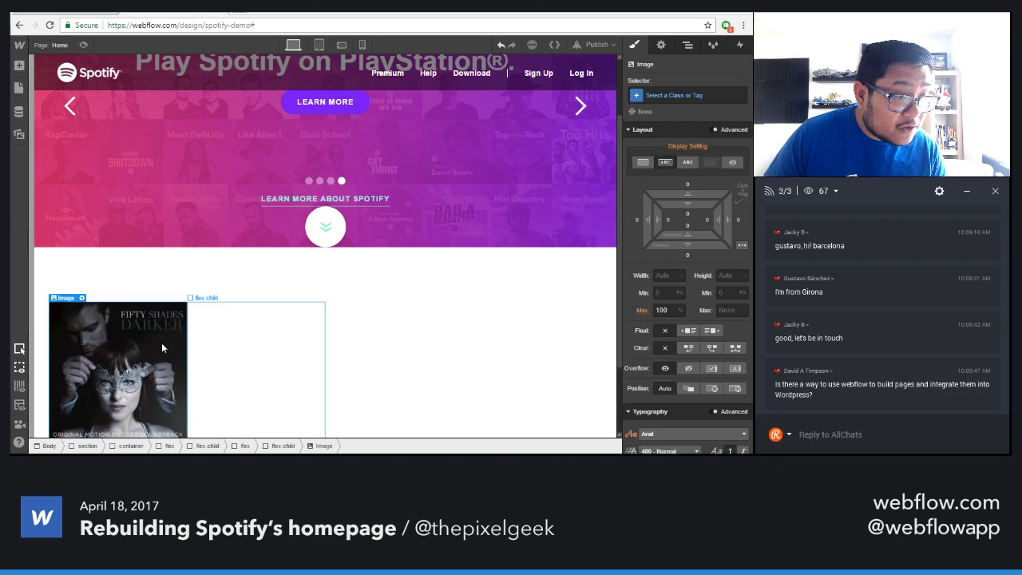
{"action": "scroll", "coordinate": [135, 357], "scroll_direction": "down", "scroll_amount": 2}
{"action": "left_click", "coordinate": [19, 133]}
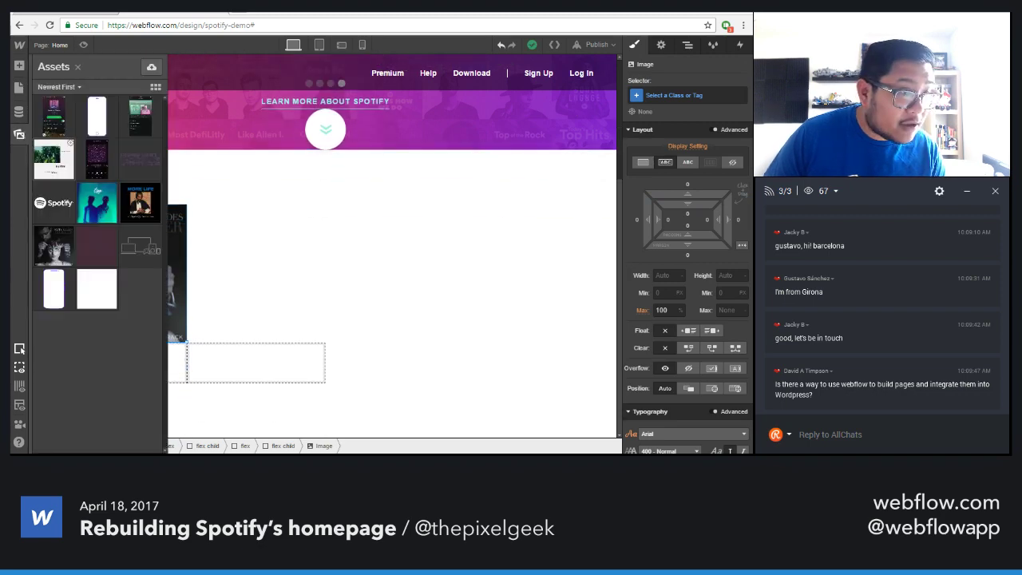
{"action": "left_click_drag", "start_coordinate": [97, 202], "coordinate": [263, 288]}
Fill the two lower grid cells with the Slide and More Life cover images from the assets
{"action": "left_click", "coordinate": [19, 133]}
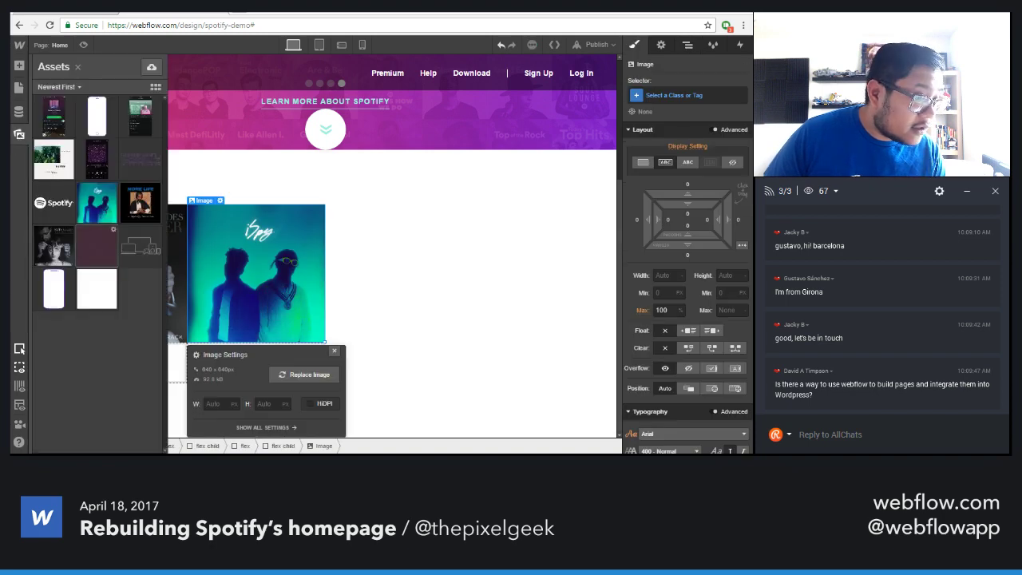
{"action": "left_click_drag", "start_coordinate": [83, 228], "coordinate": [151, 384]}
{"action": "left_click", "coordinate": [19, 133]}
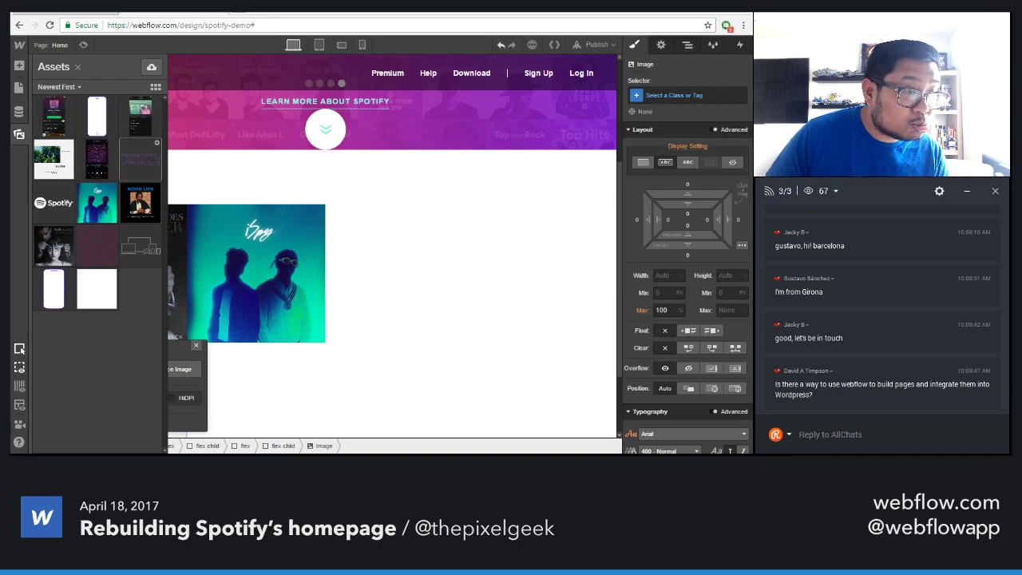
{"action": "left_click", "coordinate": [140, 201]}
{"action": "left_click", "coordinate": [267, 380]}
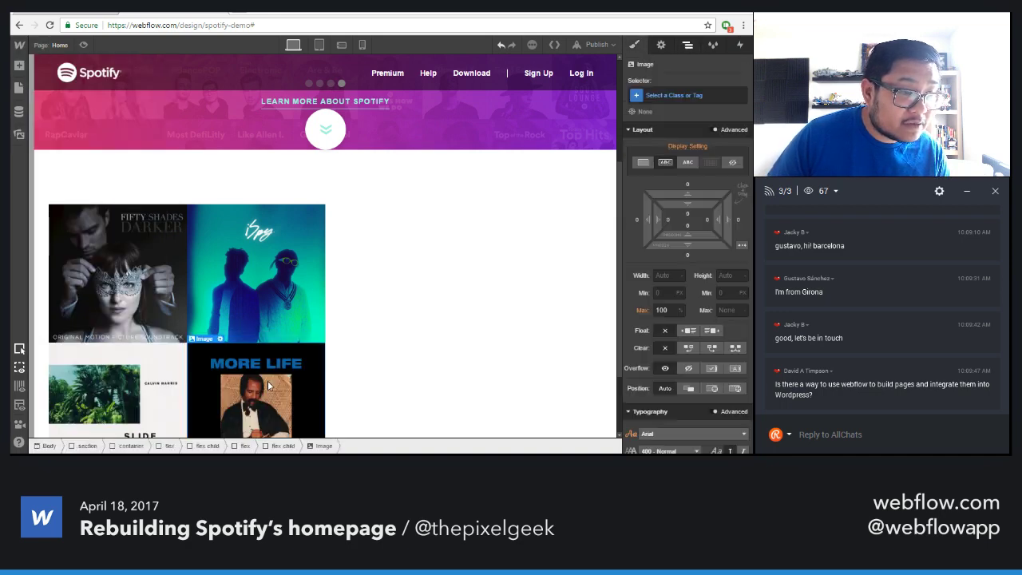
{"action": "double_click", "coordinate": [261, 360]}
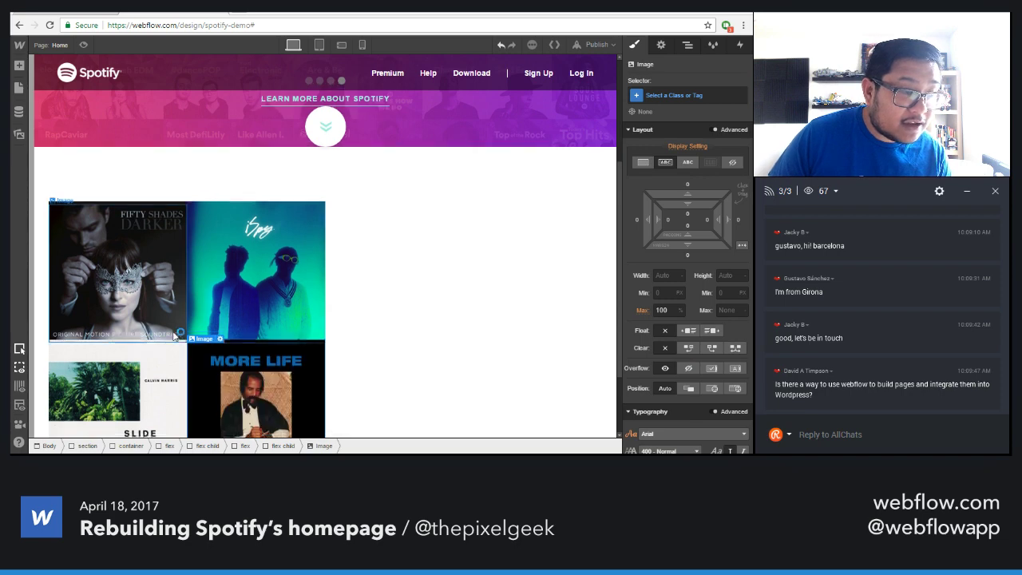
{"action": "scroll", "coordinate": [183, 335], "scroll_direction": "down", "scroll_amount": 2}
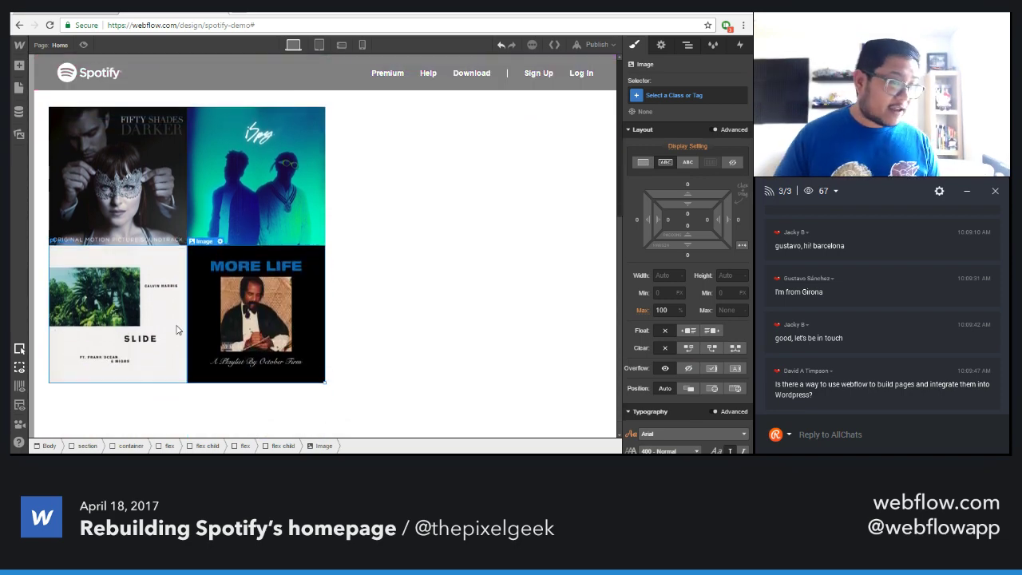
Switch to the live Spotify page and examine the hover effect on the first album cover
{"action": "left_click", "coordinate": [149, 186]}
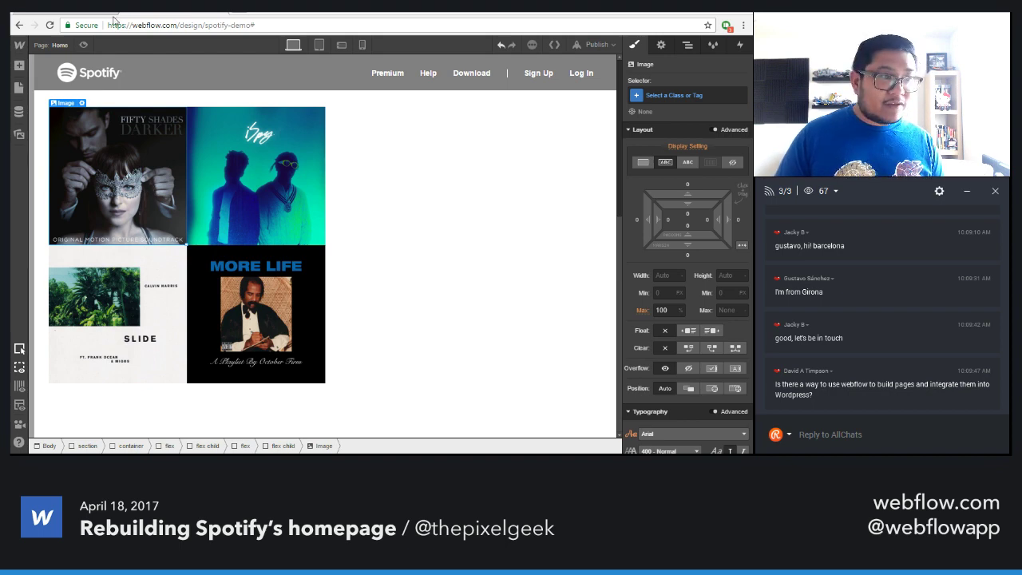
{"action": "left_click", "coordinate": [81, 16]}
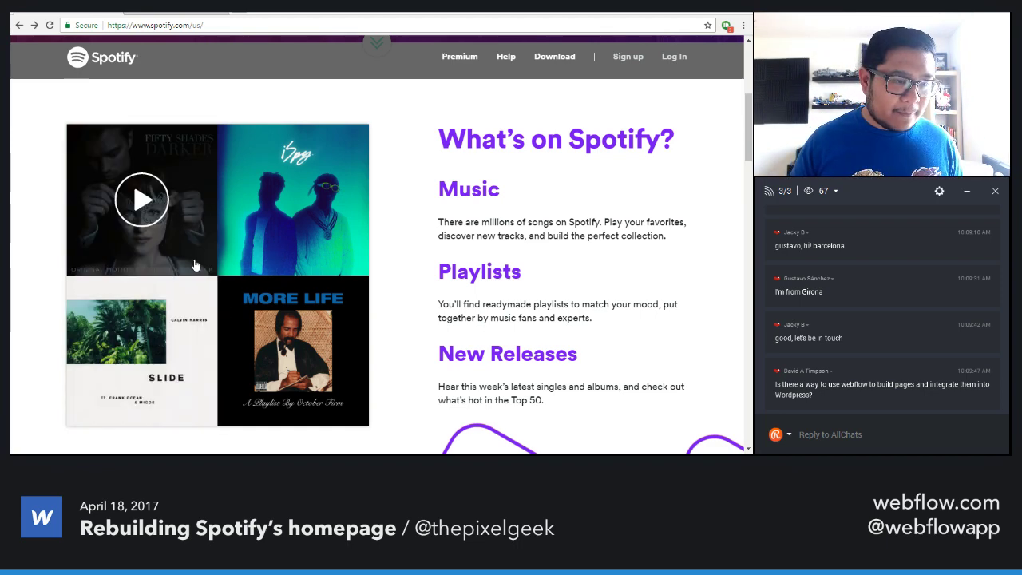
Return to the Webflow Designer and give the flex child holding the first album cover relative positioning
{"action": "left_click", "coordinate": [157, 11]}
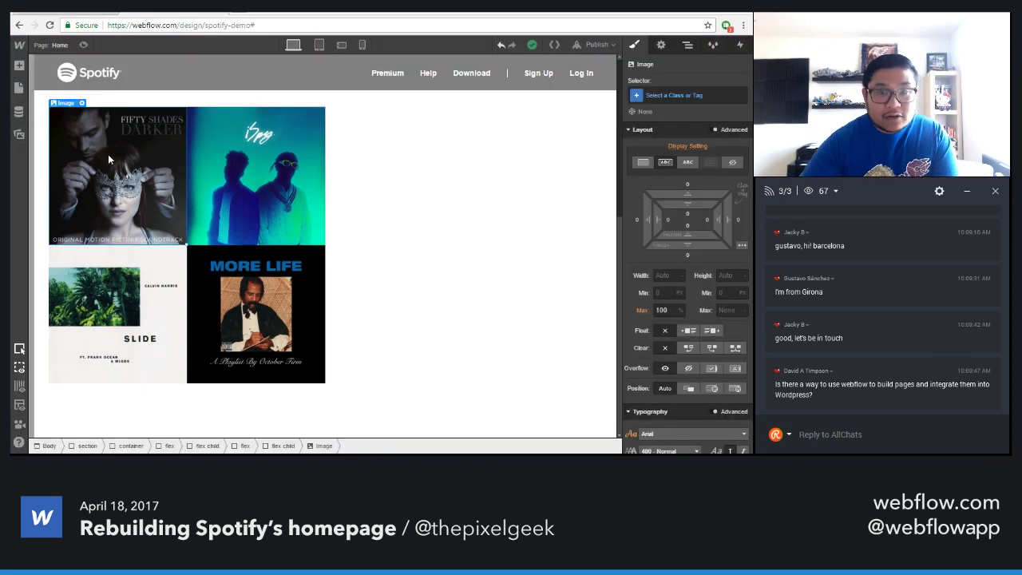
{"action": "left_click", "coordinate": [688, 44]}
{"action": "left_click", "coordinate": [719, 190]}
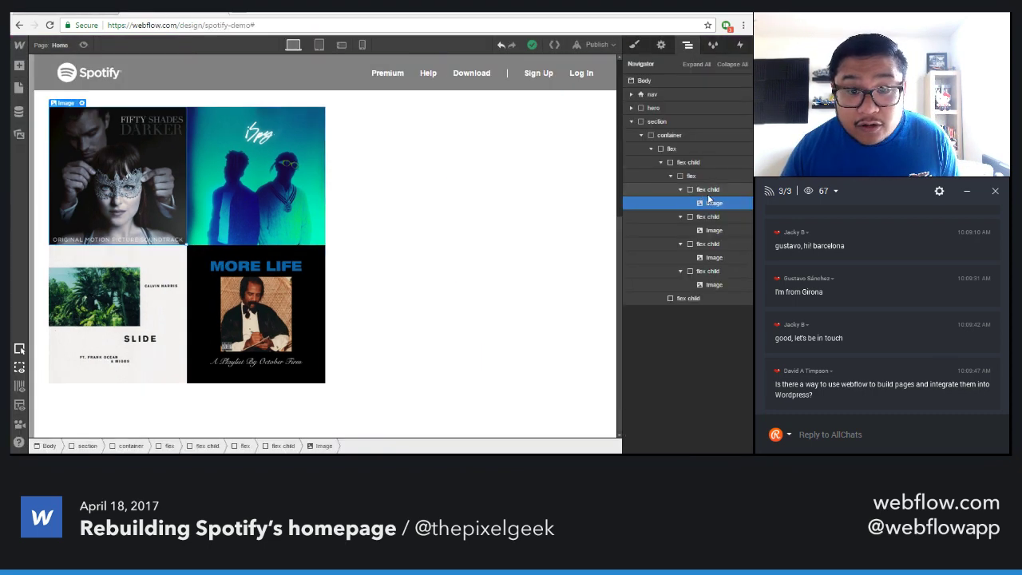
{"action": "left_click", "coordinate": [641, 48]}
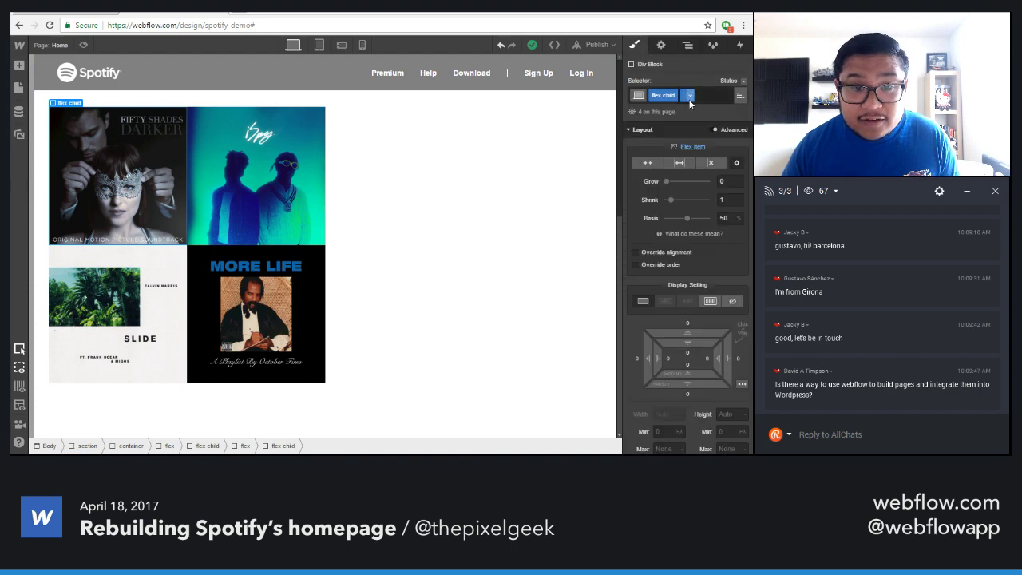
{"action": "scroll", "coordinate": [667, 330], "scroll_direction": "down", "scroll_amount": 5}
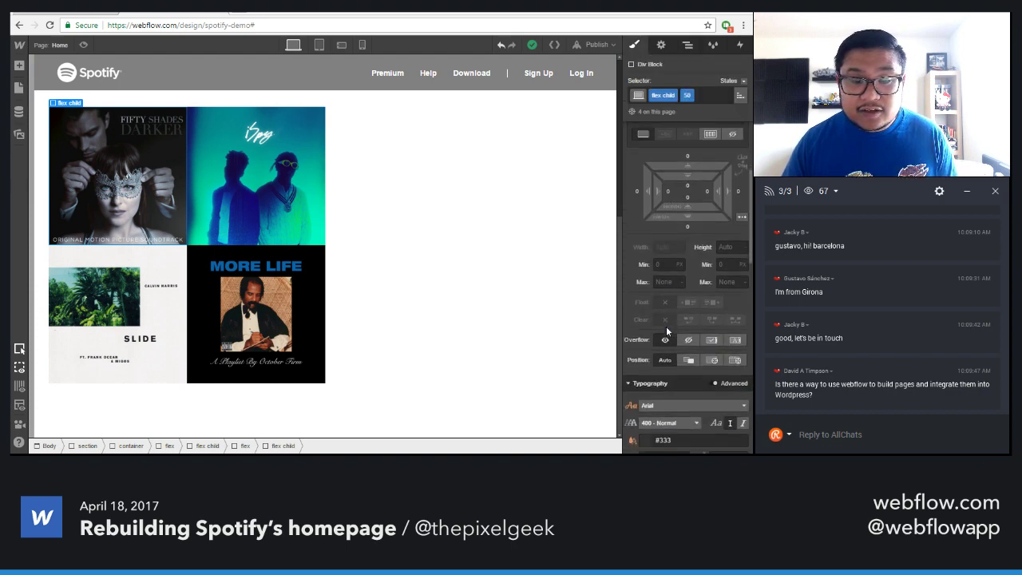
{"action": "left_click", "coordinate": [690, 310]}
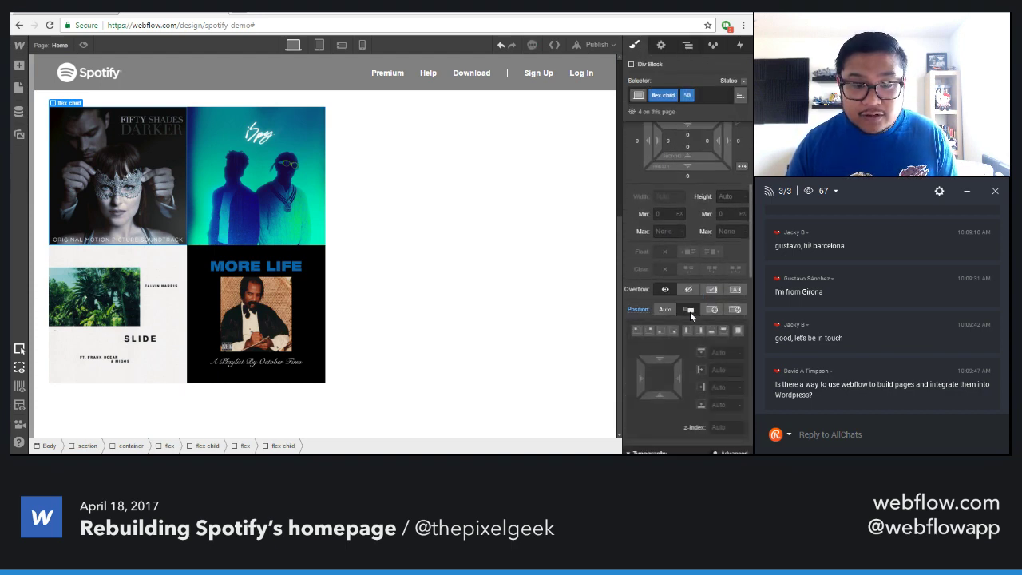
Add a div block after the first album cover image and give it the class "album overlay"
{"action": "left_click", "coordinate": [117, 182]}
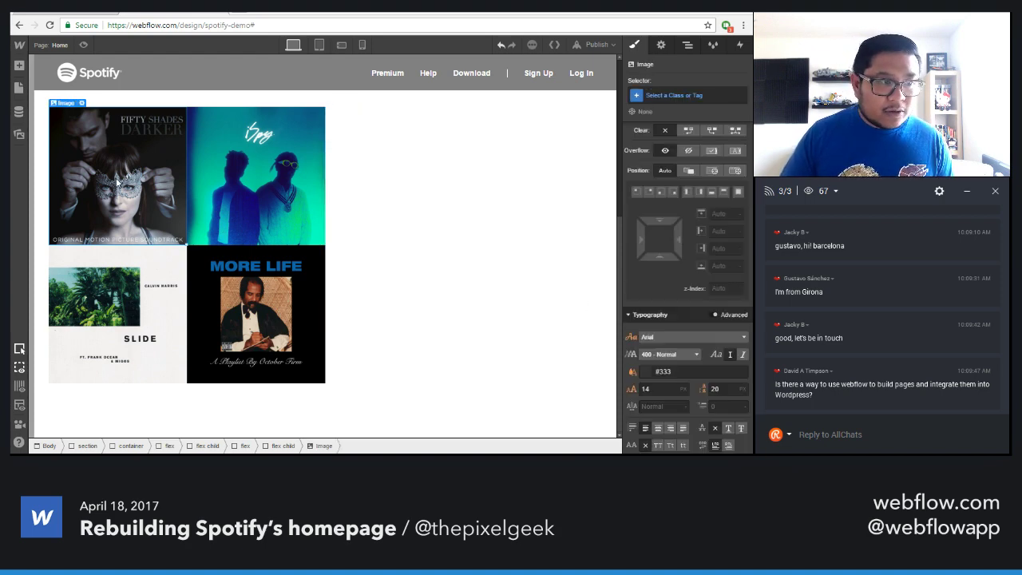
{"action": "key", "text": "a"}
{"action": "left_click", "coordinate": [54, 205]}
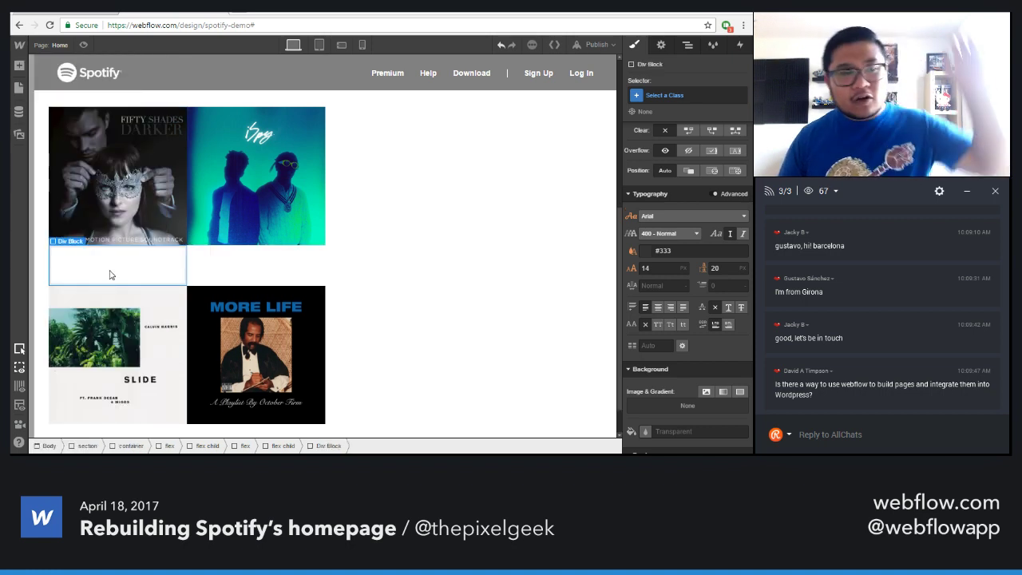
{"action": "left_click", "coordinate": [661, 99]}
{"action": "type", "text": "album overlay"}
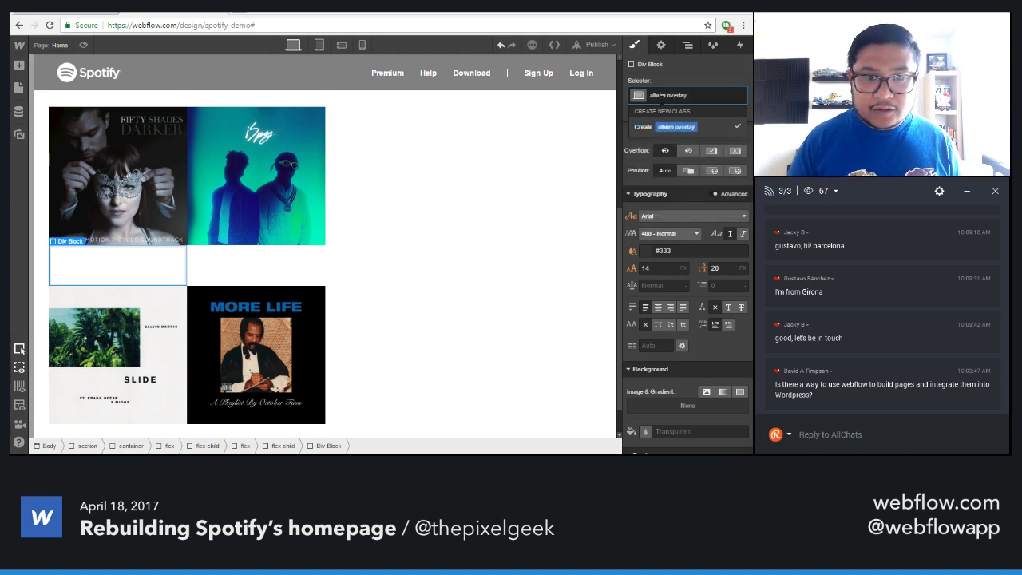
{"action": "key", "text": "Return"}
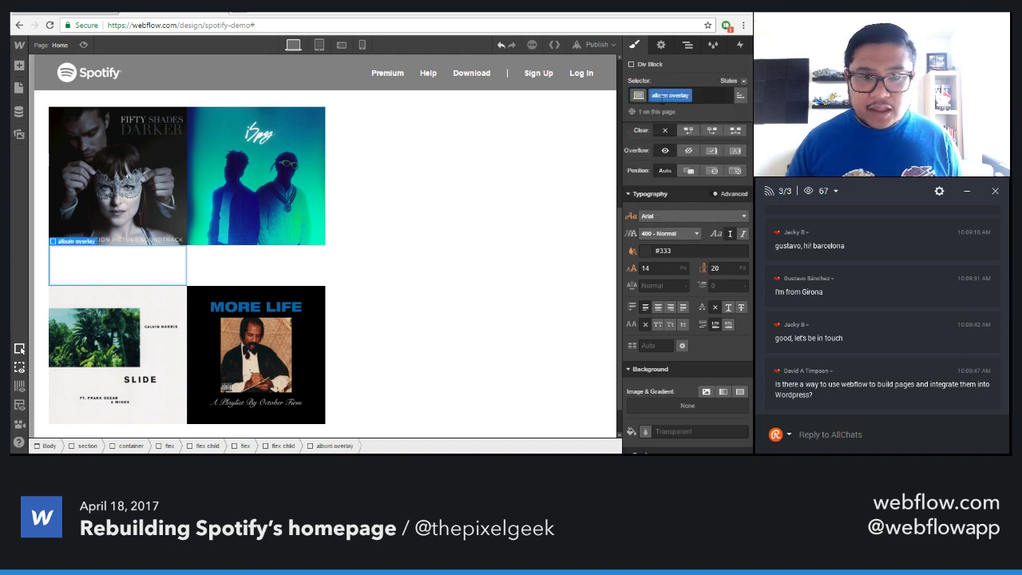
Position the album overlay absolutely to cover its whole flex child, with a z-index of 1
{"action": "scroll", "coordinate": [706, 281], "scroll_direction": "up", "scroll_amount": 2}
{"action": "left_click", "coordinate": [713, 279]}
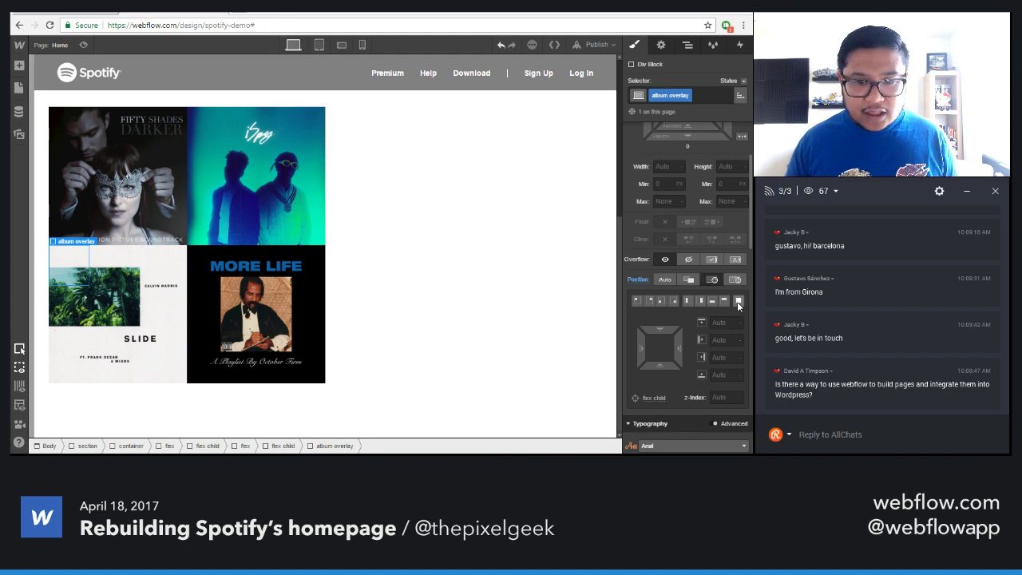
{"action": "left_click", "coordinate": [738, 301]}
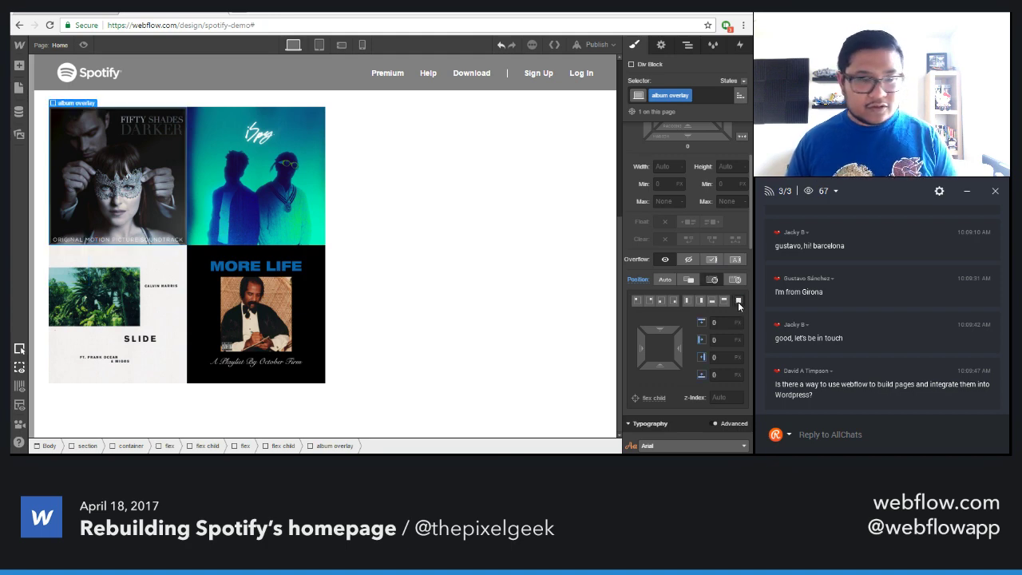
{"action": "left_click", "coordinate": [727, 398]}
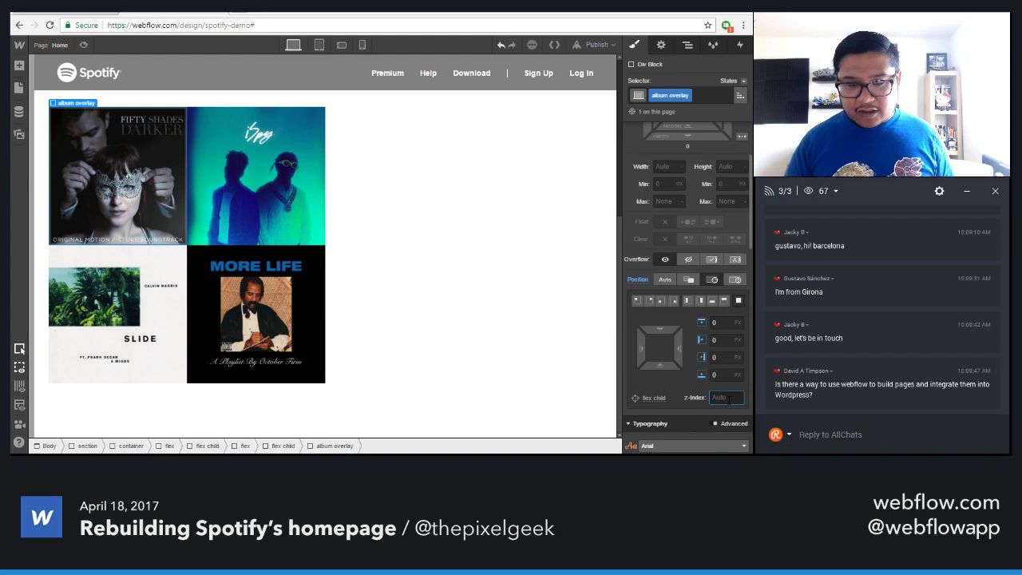
{"action": "type", "text": "1"}
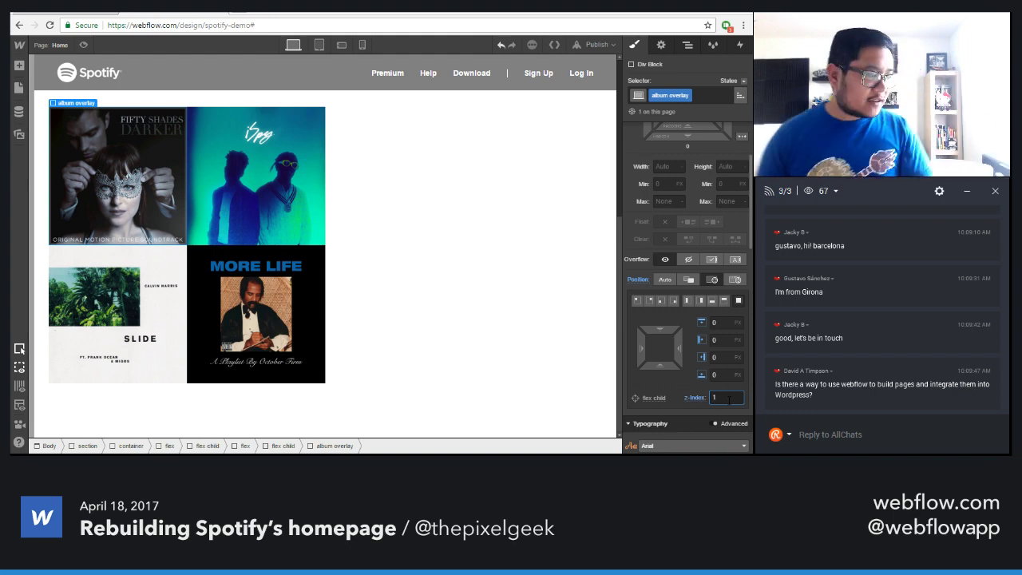
Fill the album overlay's background with black at 50% opacity
{"action": "scroll", "coordinate": [704, 373], "scroll_direction": "down", "scroll_amount": 5}
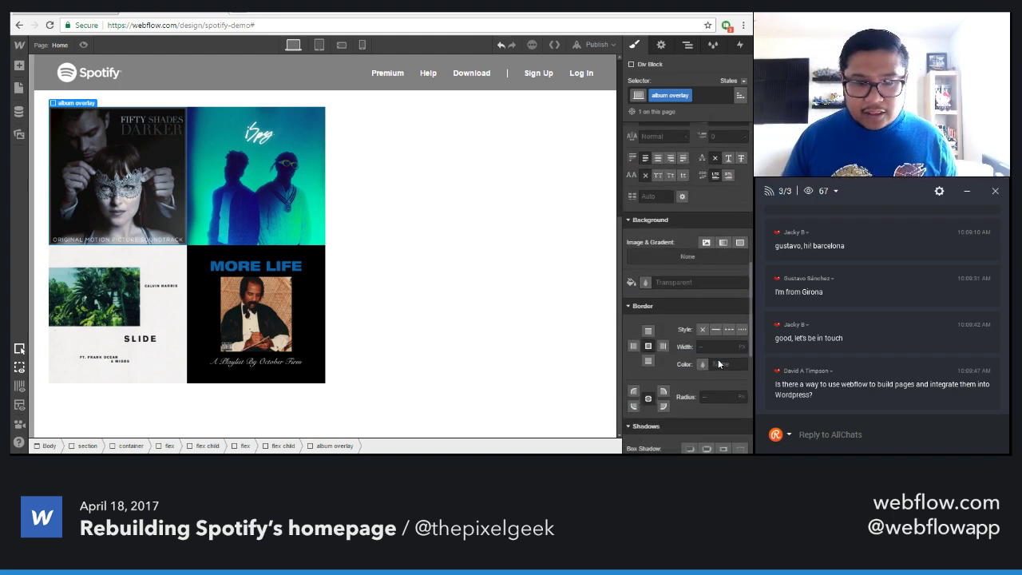
{"action": "left_click", "coordinate": [644, 280]}
{"action": "left_click", "coordinate": [650, 316]}
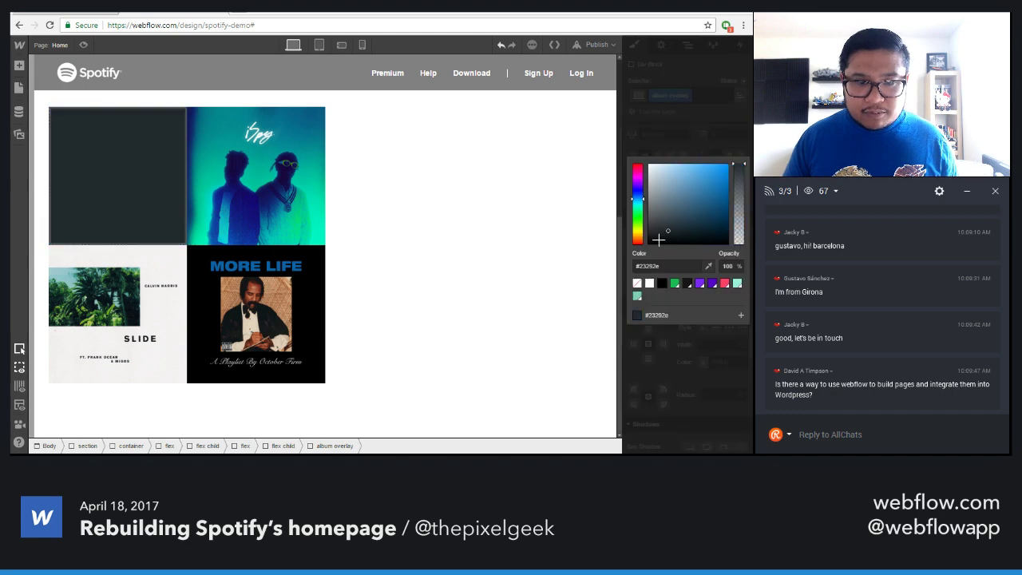
{"action": "left_click_drag", "start_coordinate": [734, 181], "coordinate": [734, 209]}
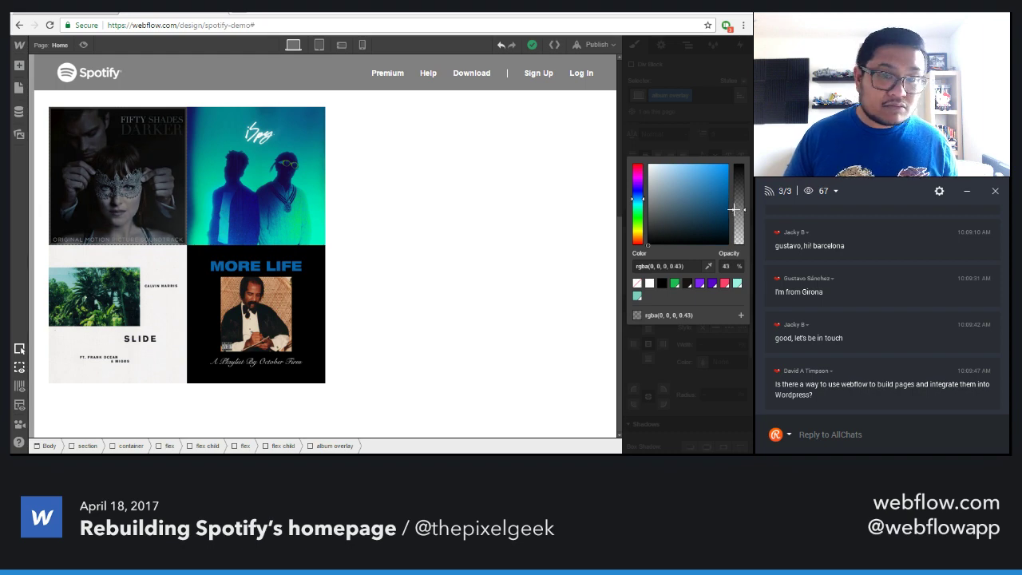
{"action": "double_click", "coordinate": [728, 265]}
{"action": "type", "text": "50"}
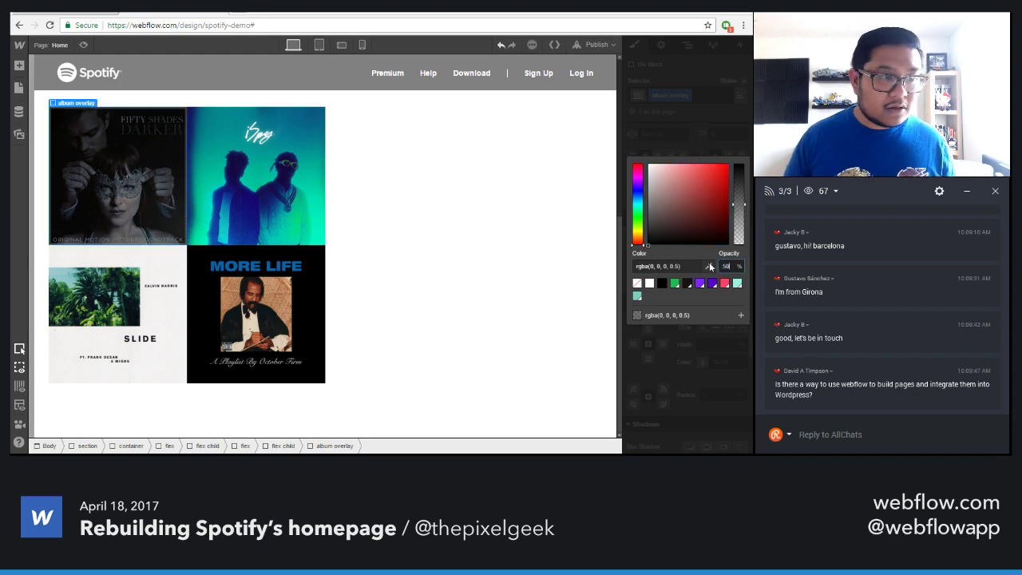
{"action": "key", "text": "Return"}
Make the album overlay a horizontal flex container with its children centered on both axes
{"action": "scroll", "coordinate": [676, 240], "scroll_direction": "up", "scroll_amount": 5}
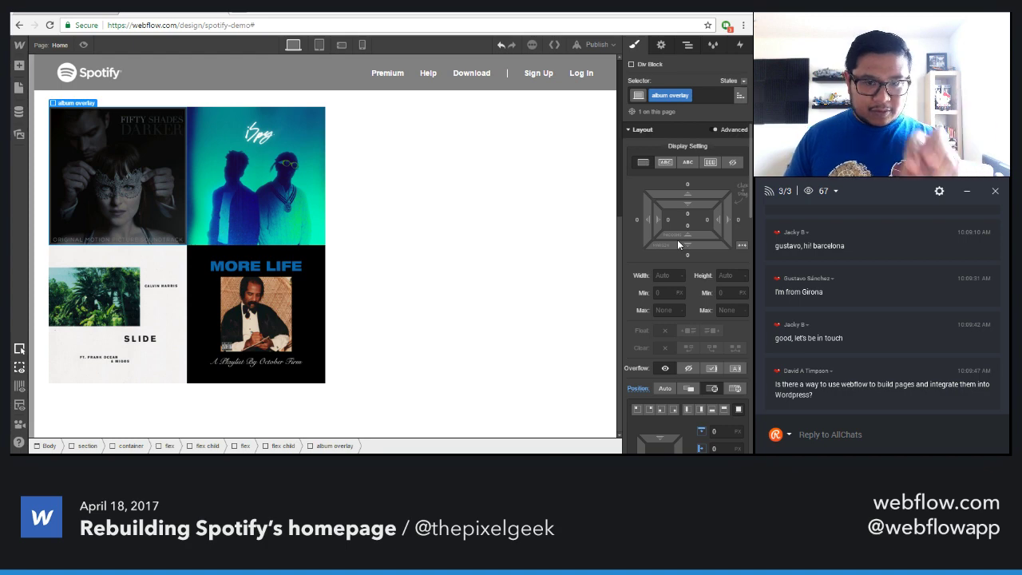
{"action": "left_click", "coordinate": [711, 163]}
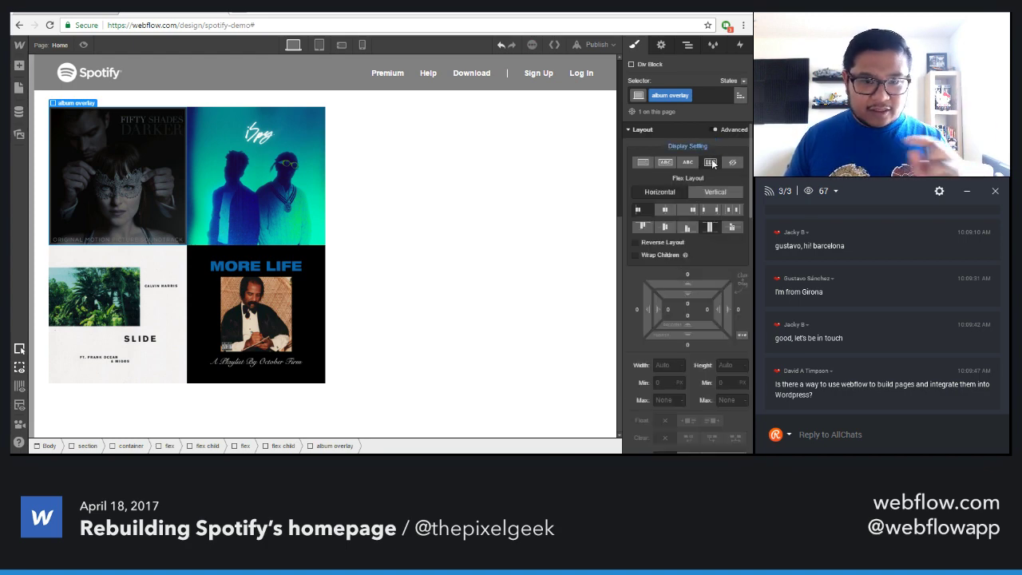
{"action": "left_click", "coordinate": [666, 211]}
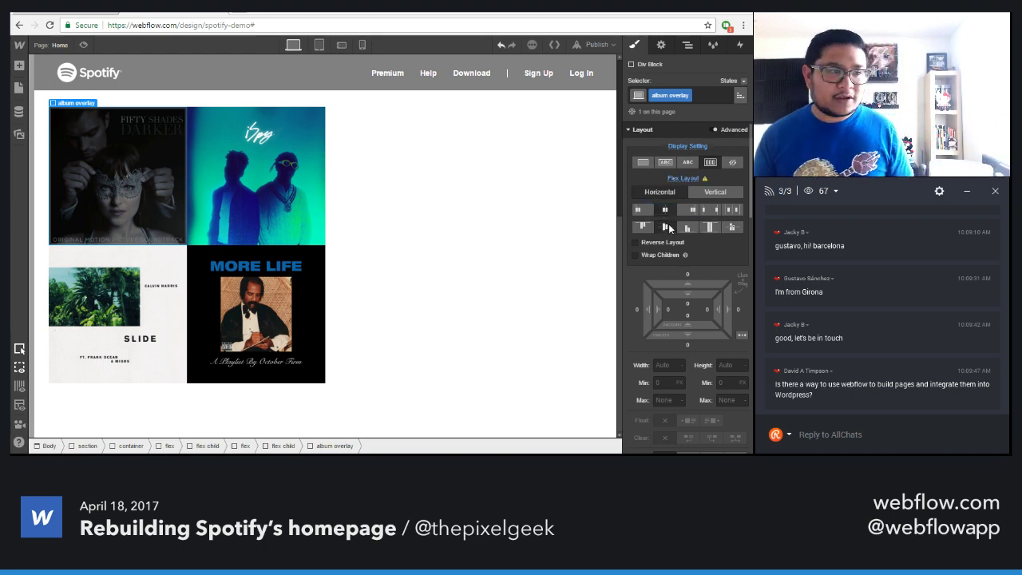
Place a new div block inside the album overlay and set its width and height to 0
{"action": "key", "text": "a"}
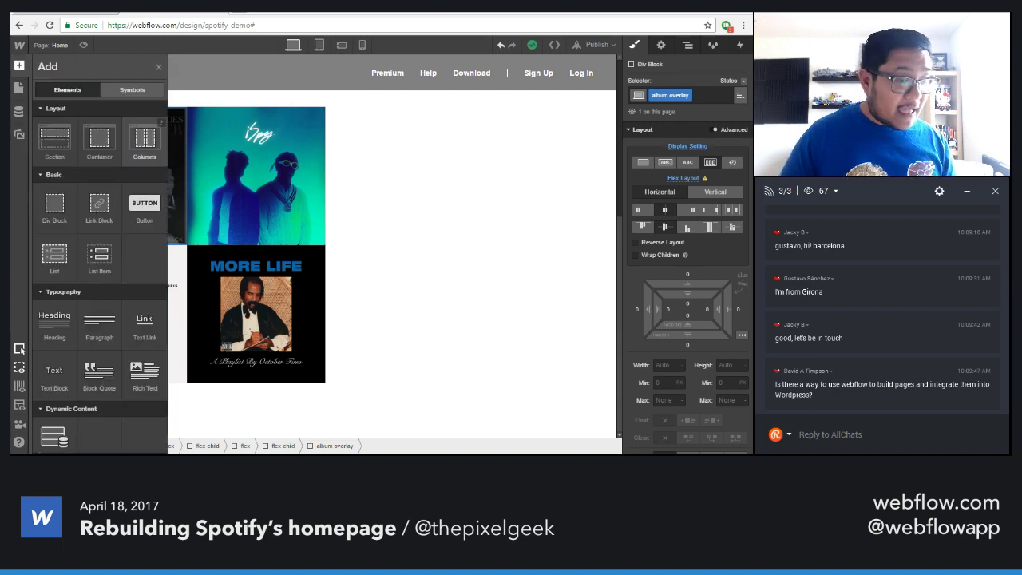
{"action": "scroll", "coordinate": [99, 256], "scroll_direction": "down", "scroll_amount": 2}
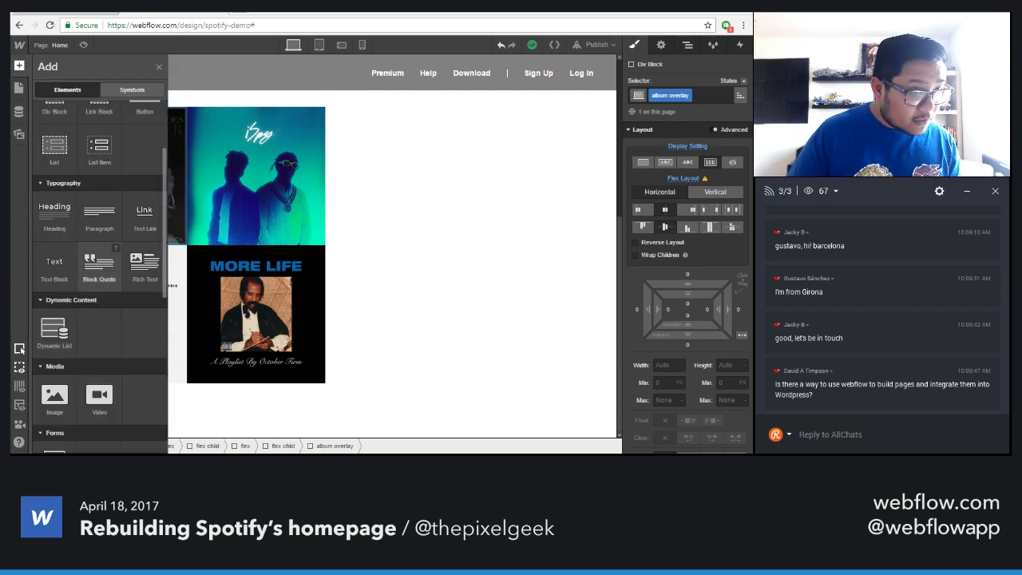
{"action": "scroll", "coordinate": [54, 207], "scroll_direction": "up", "scroll_amount": 2}
{"action": "left_click_drag", "start_coordinate": [55, 206], "coordinate": [120, 180]}
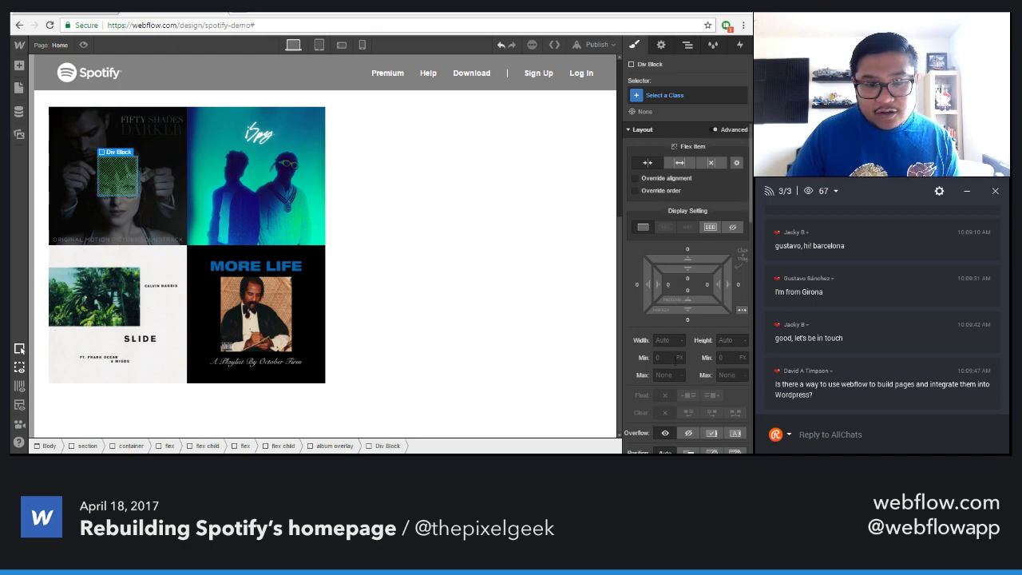
{"action": "left_click", "coordinate": [668, 340]}
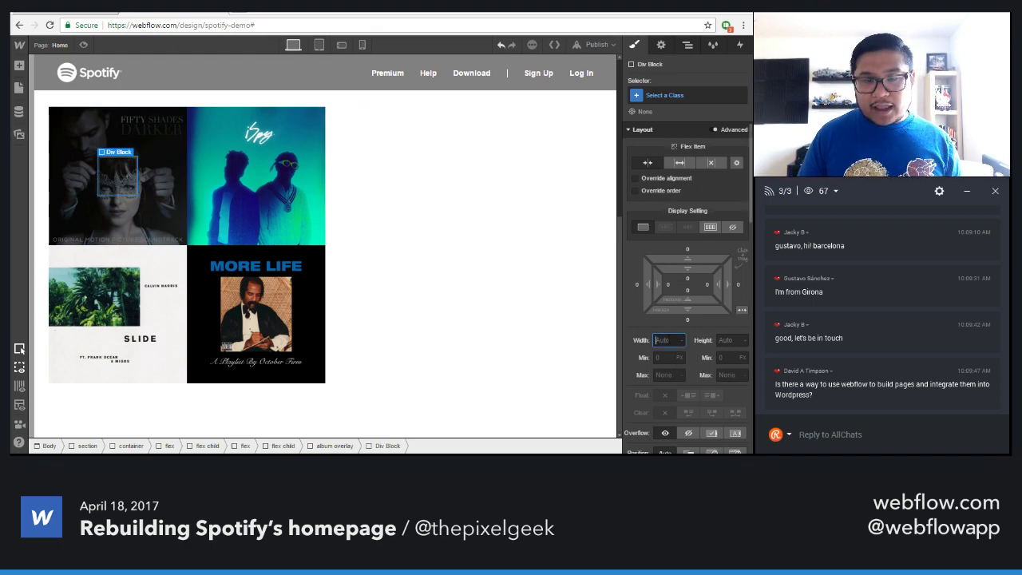
{"action": "key", "text": "Tab"}
{"action": "type", "text": "0"}
{"action": "key", "text": "Return"}
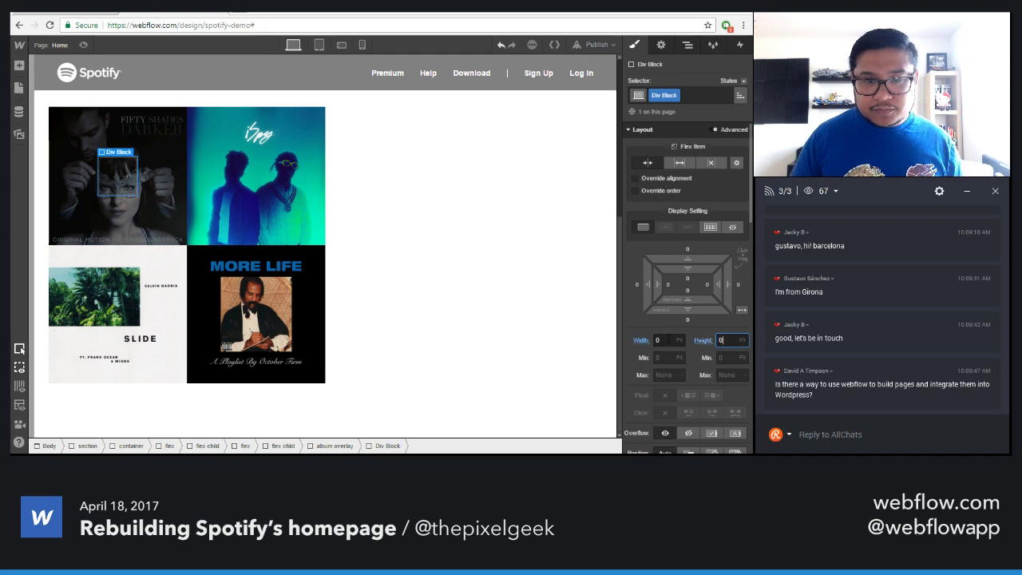
Give the nested div block a solid white top border 20 px wide
{"action": "scroll", "coordinate": [684, 311], "scroll_direction": "down", "scroll_amount": 6}
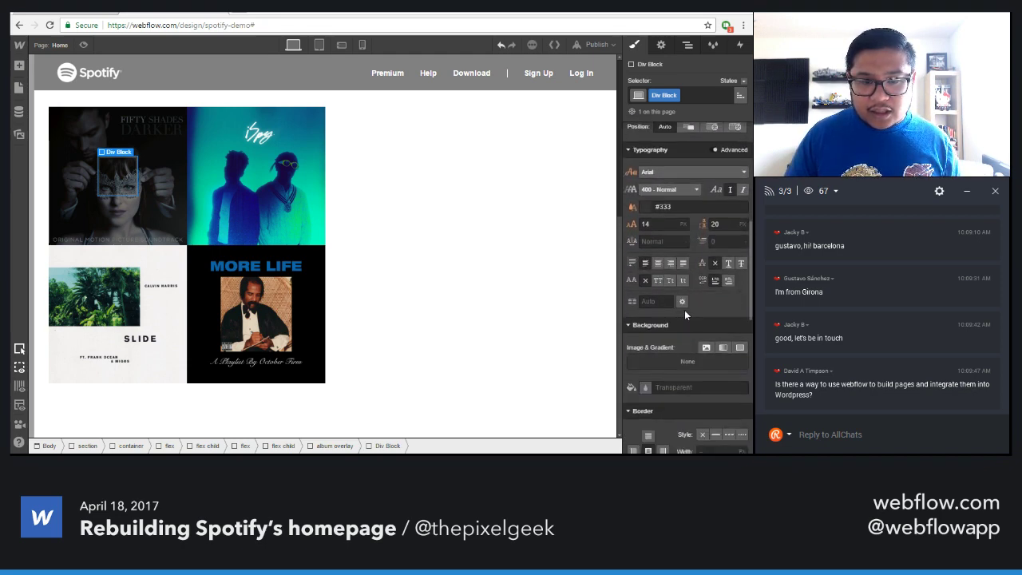
{"action": "scroll", "coordinate": [684, 311], "scroll_direction": "down", "scroll_amount": 3}
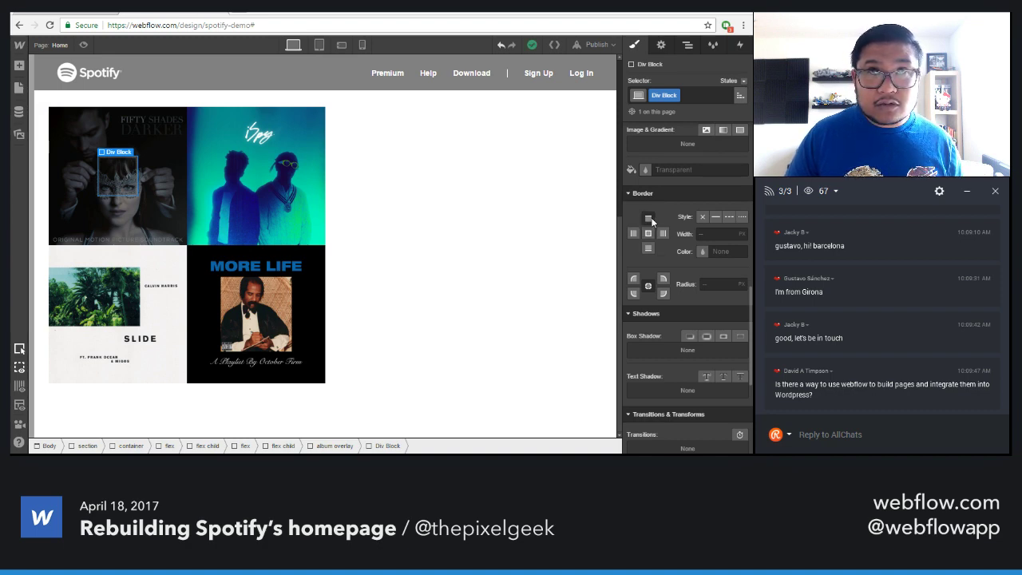
{"action": "left_click", "coordinate": [649, 218]}
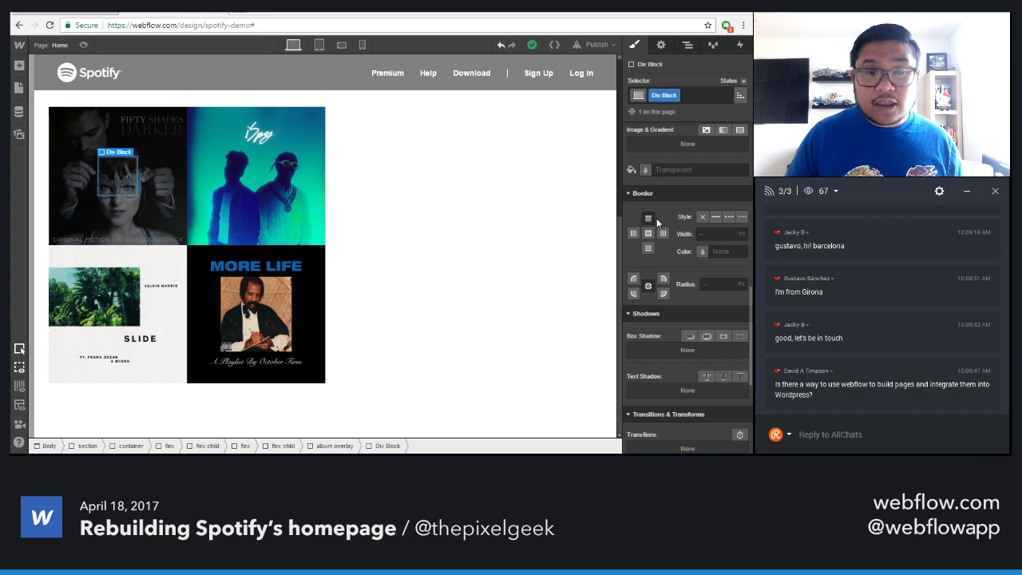
{"action": "left_click", "coordinate": [709, 235]}
{"action": "type", "text": "20"}
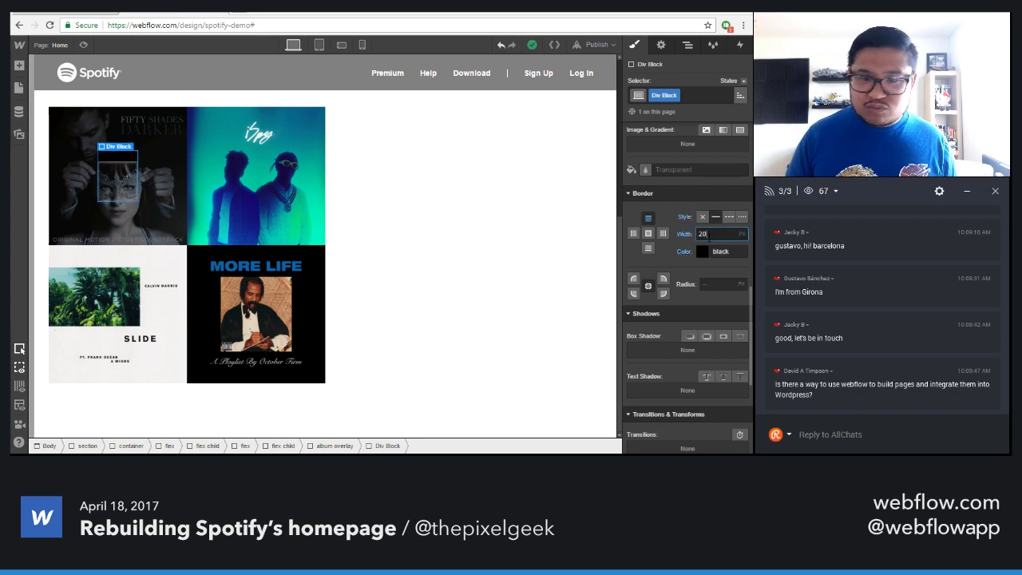
{"action": "left_click", "coordinate": [715, 253]}
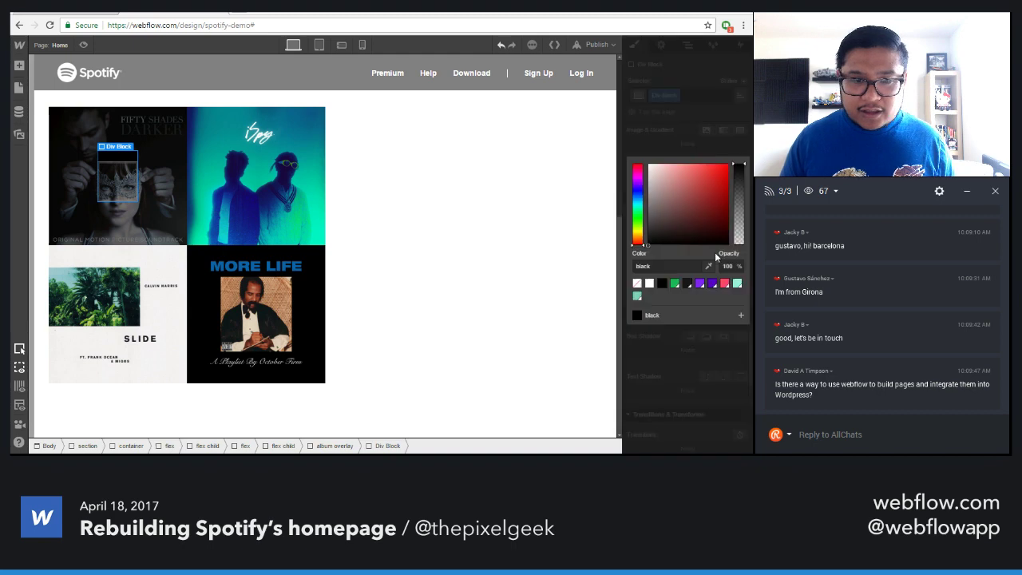
{"action": "left_click", "coordinate": [645, 172]}
{"action": "left_click", "coordinate": [667, 142]}
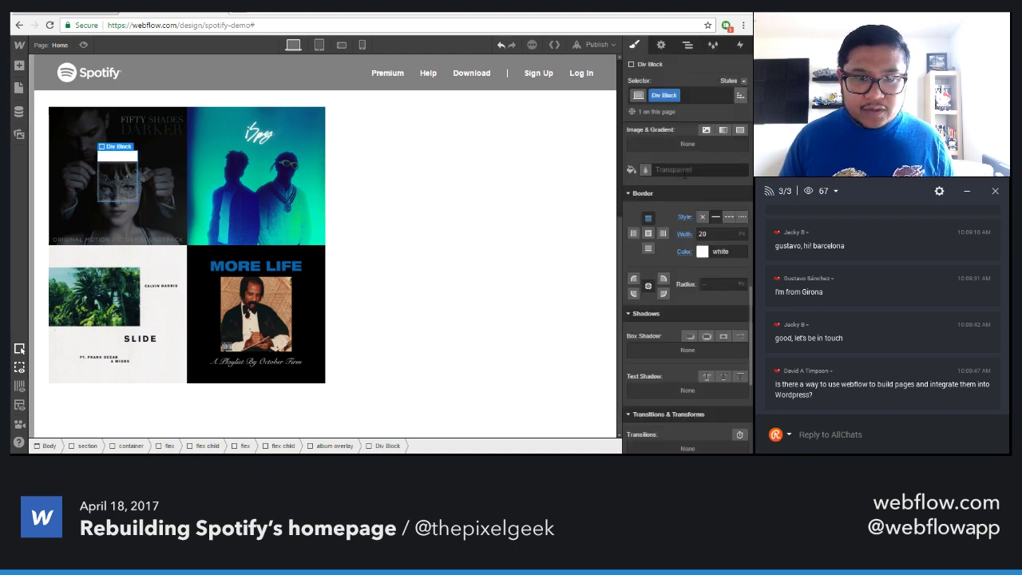
Add a matching 20 px solid white border along the bottom of the nested div block
{"action": "left_click", "coordinate": [704, 233]}
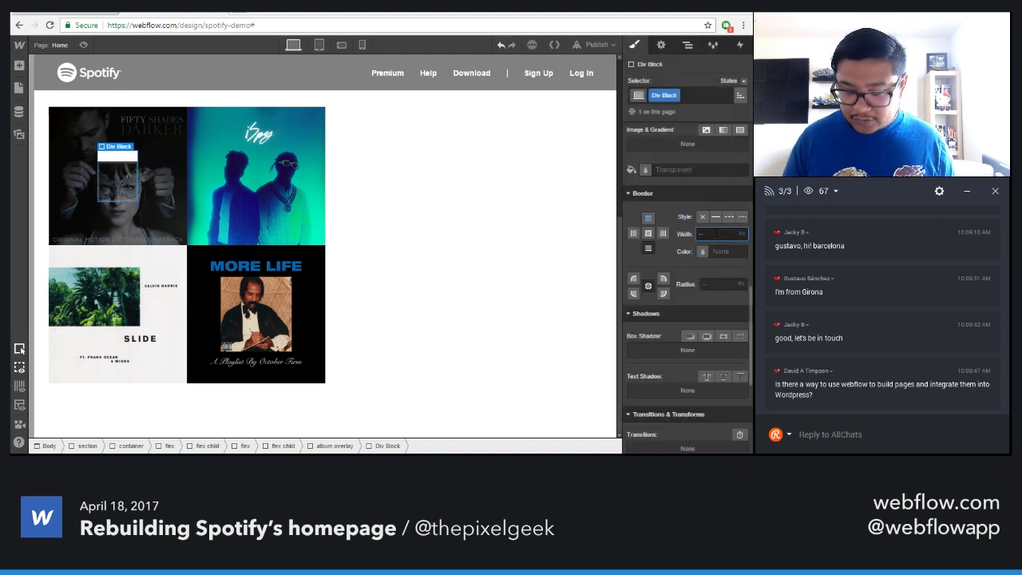
{"action": "key", "text": "ctrl+z"}
{"action": "left_click", "coordinate": [704, 252]}
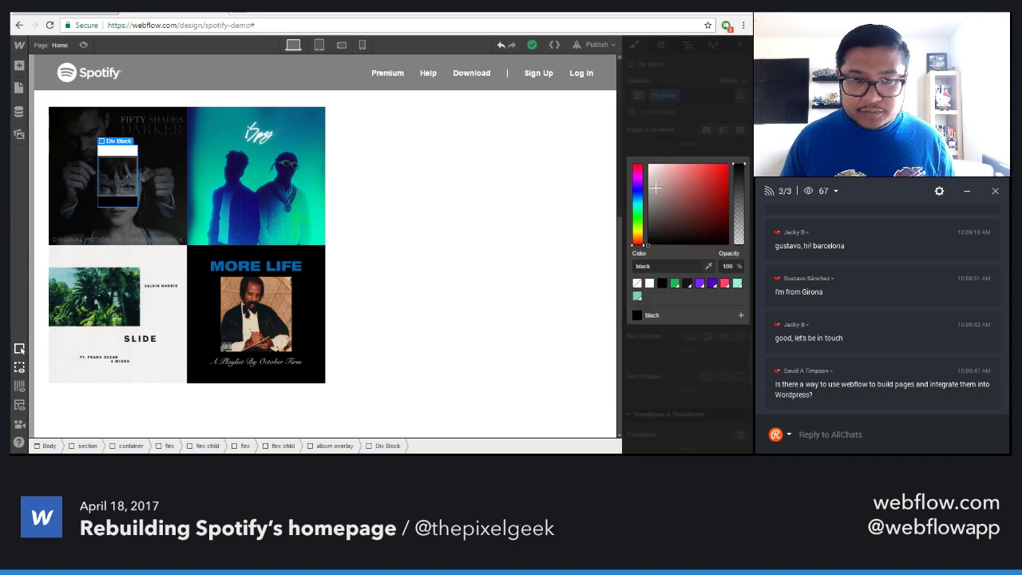
{"action": "left_click", "coordinate": [646, 165]}
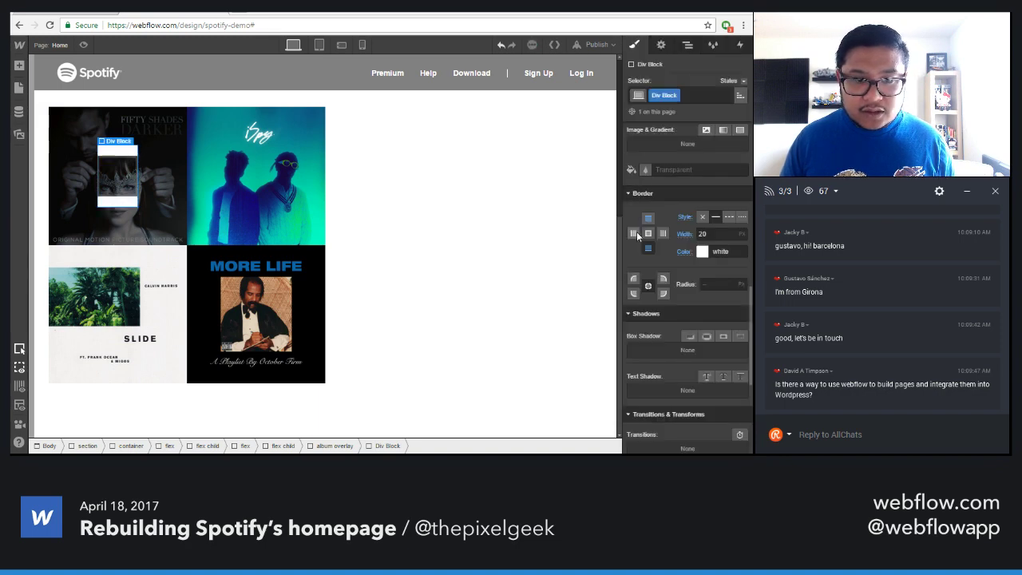
Give the nested div block a solid white left border 20 px wide
{"action": "left_click", "coordinate": [634, 233]}
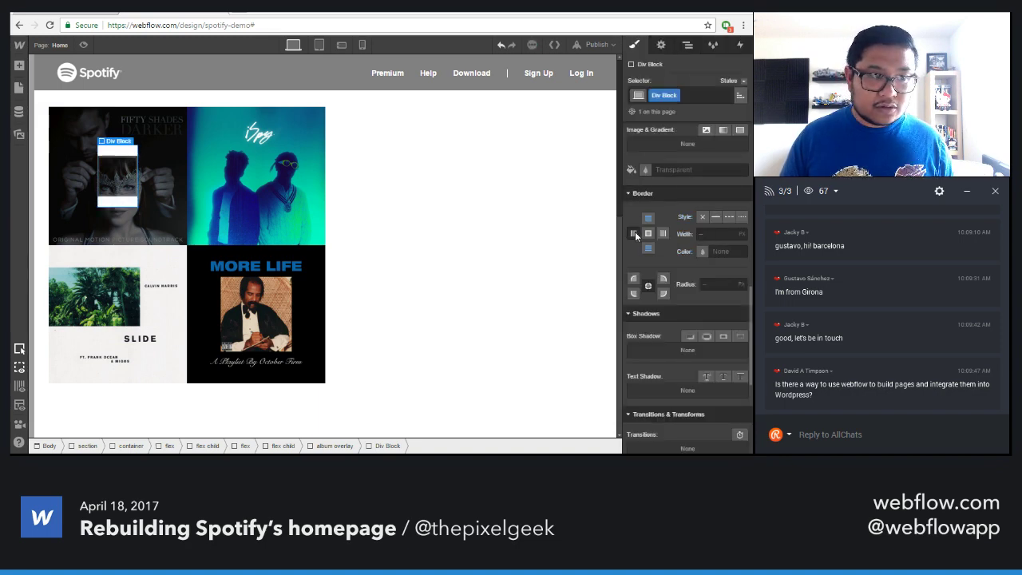
{"action": "left_click", "coordinate": [715, 216]}
{"action": "left_click", "coordinate": [703, 233]}
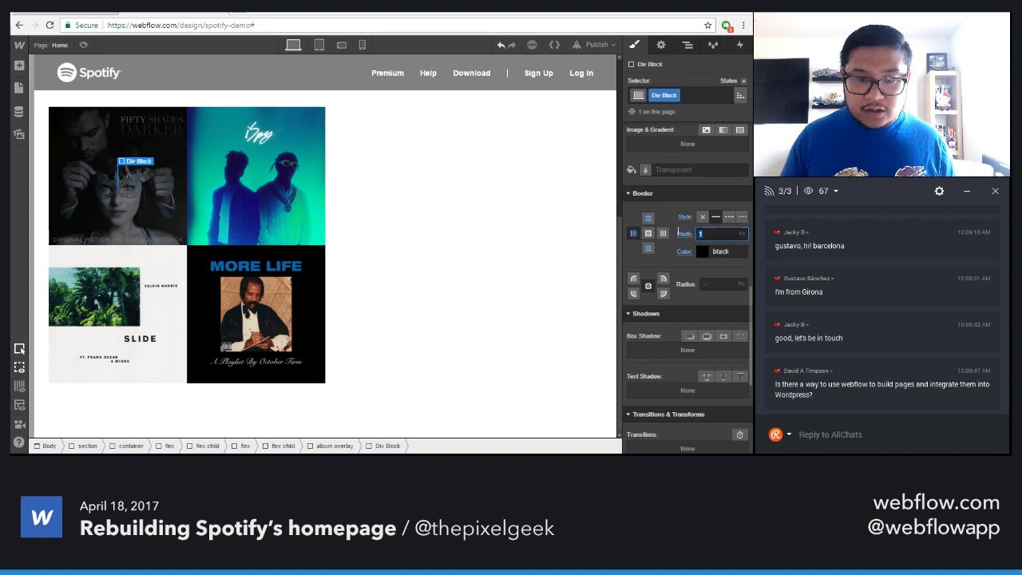
{"action": "type", "text": "20"}
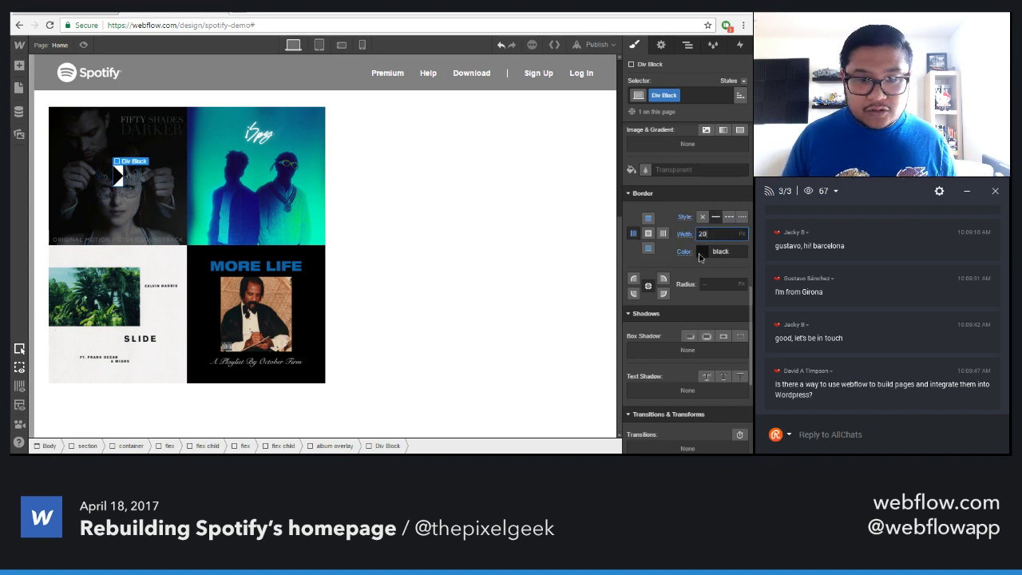
{"action": "left_click", "coordinate": [701, 252]}
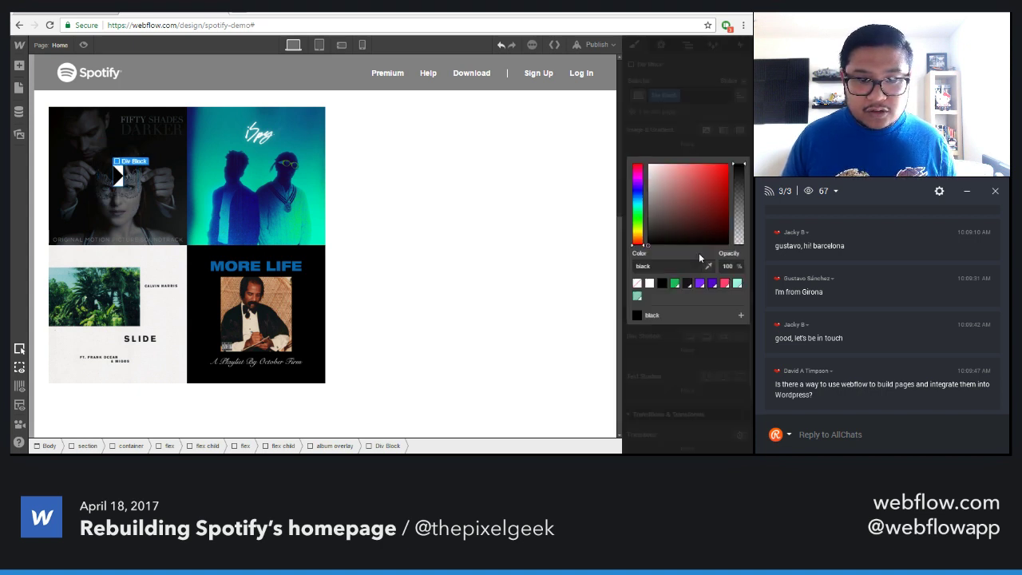
{"action": "left_click", "coordinate": [637, 284]}
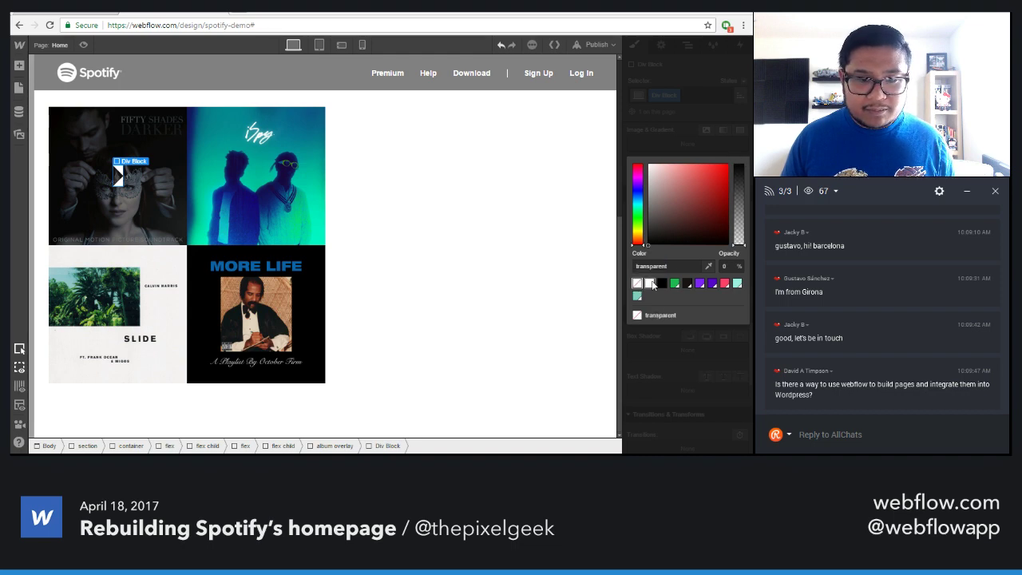
{"action": "left_click", "coordinate": [649, 283]}
{"action": "left_click", "coordinate": [623, 271]}
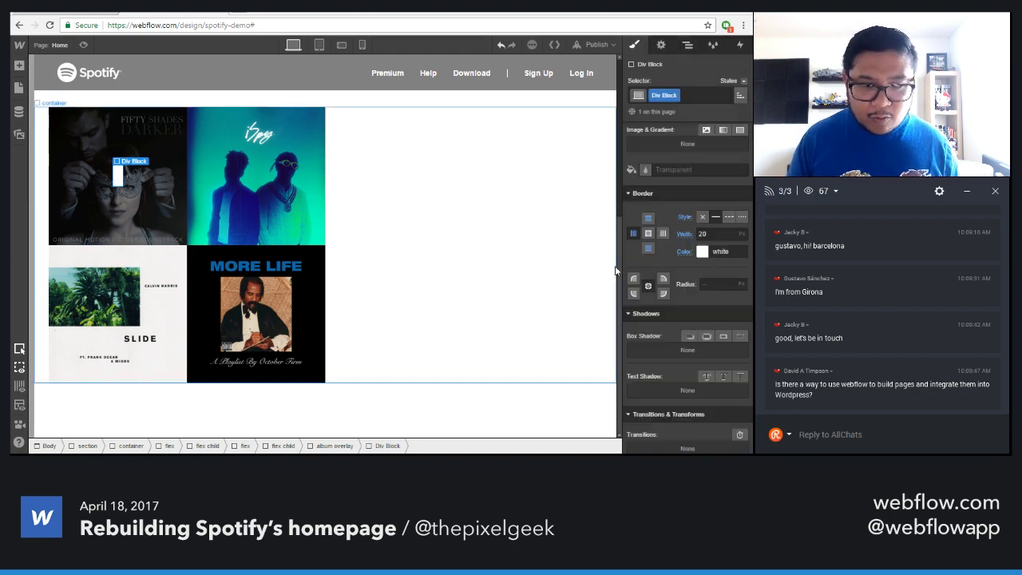
Make the top and bottom borders of the nested div block transparent so the shape becomes a play triangle
{"action": "left_click", "coordinate": [702, 252]}
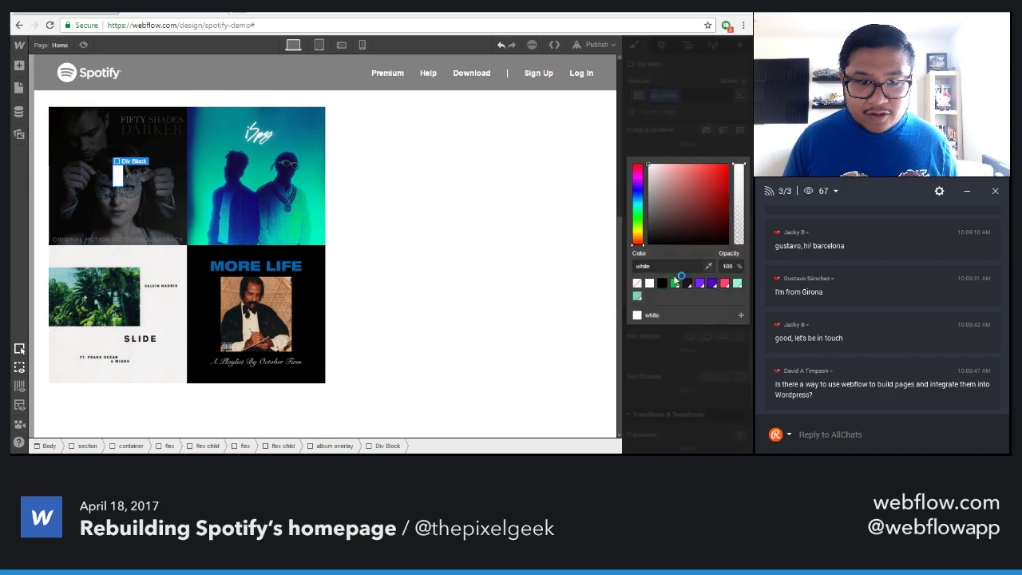
{"action": "left_click", "coordinate": [681, 143]}
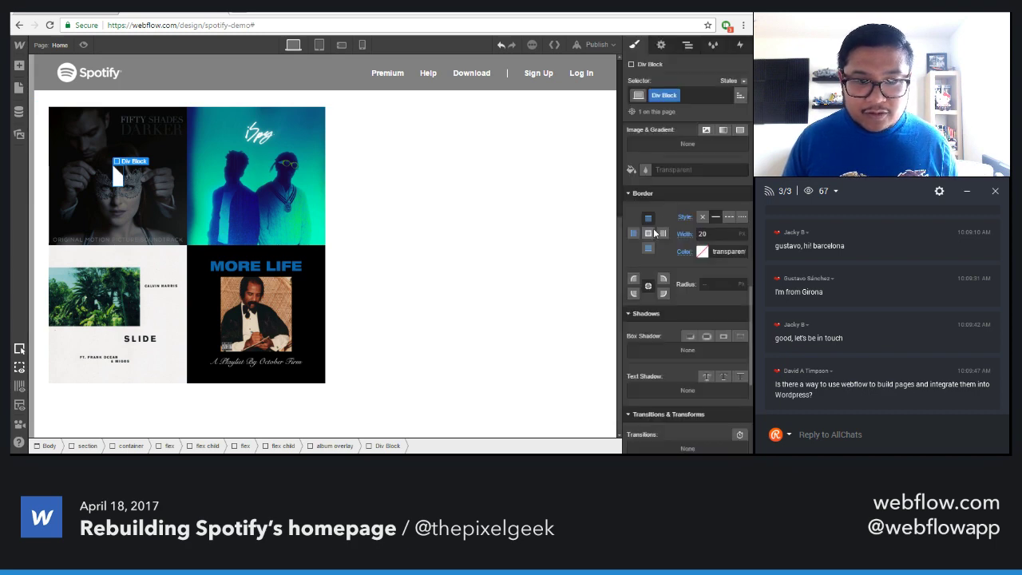
{"action": "left_click", "coordinate": [691, 256]}
{"action": "left_click", "coordinate": [639, 283]}
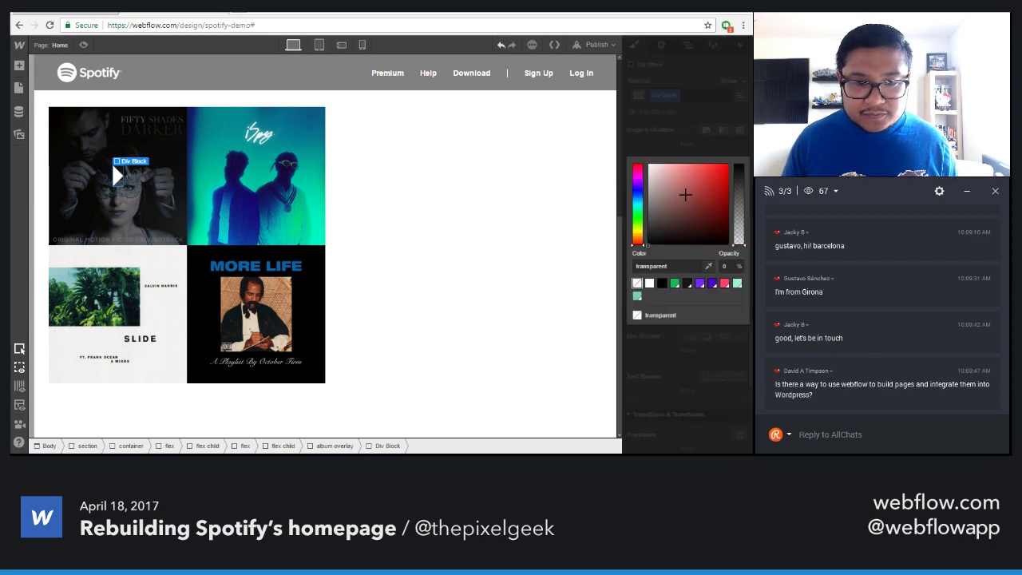
{"action": "left_click", "coordinate": [687, 141]}
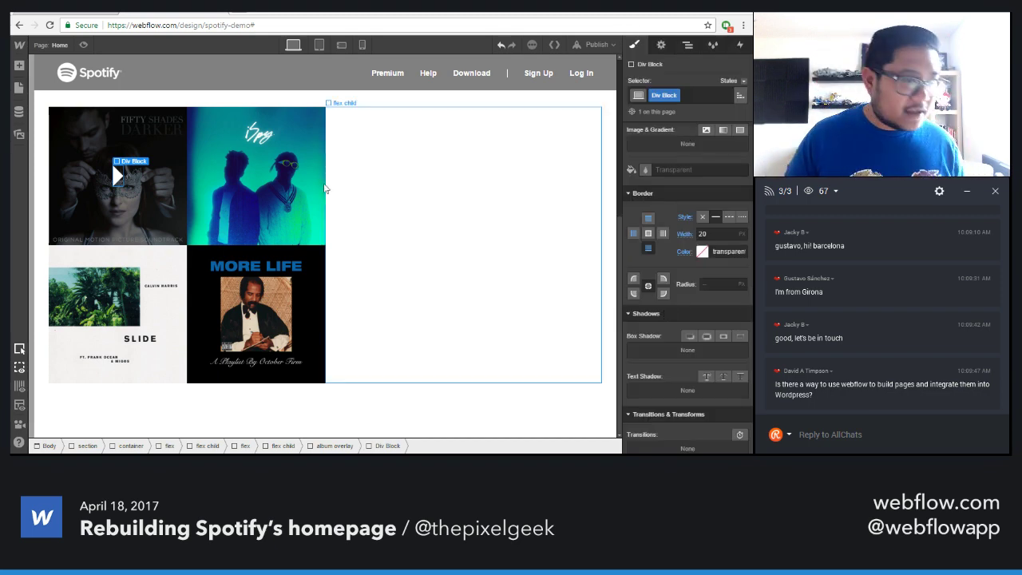
Widen the left border of the play triangle to 40 px
{"action": "left_click", "coordinate": [634, 233]}
{"action": "left_click", "coordinate": [710, 233]}
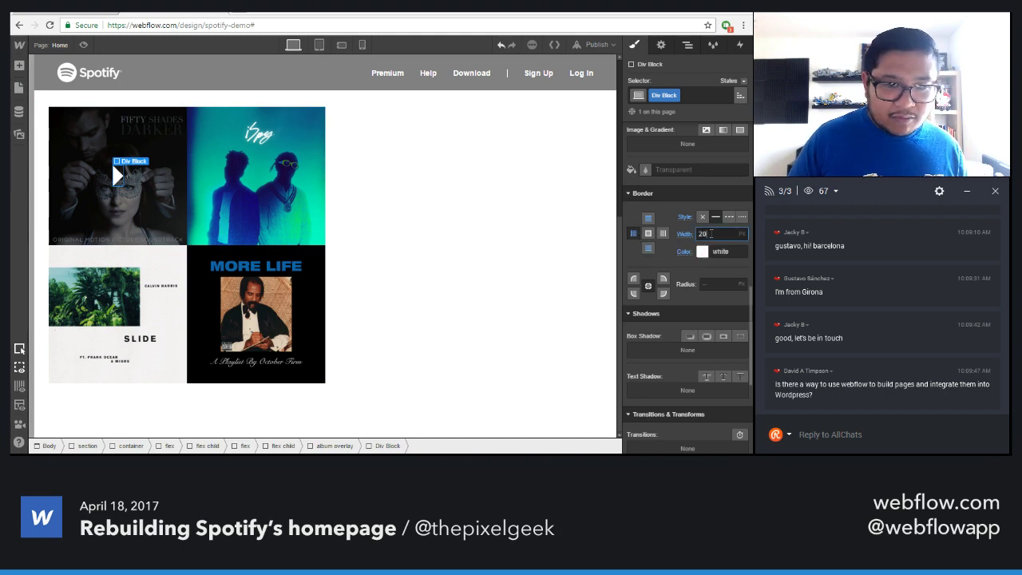
{"action": "key", "text": "shift+Up"}
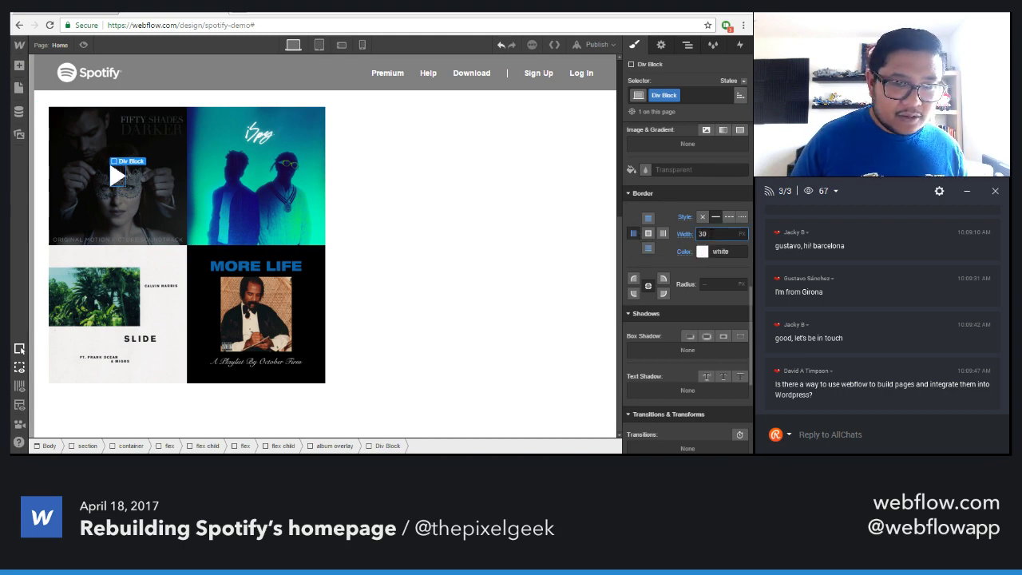
{"action": "key", "text": "shift+Up"}
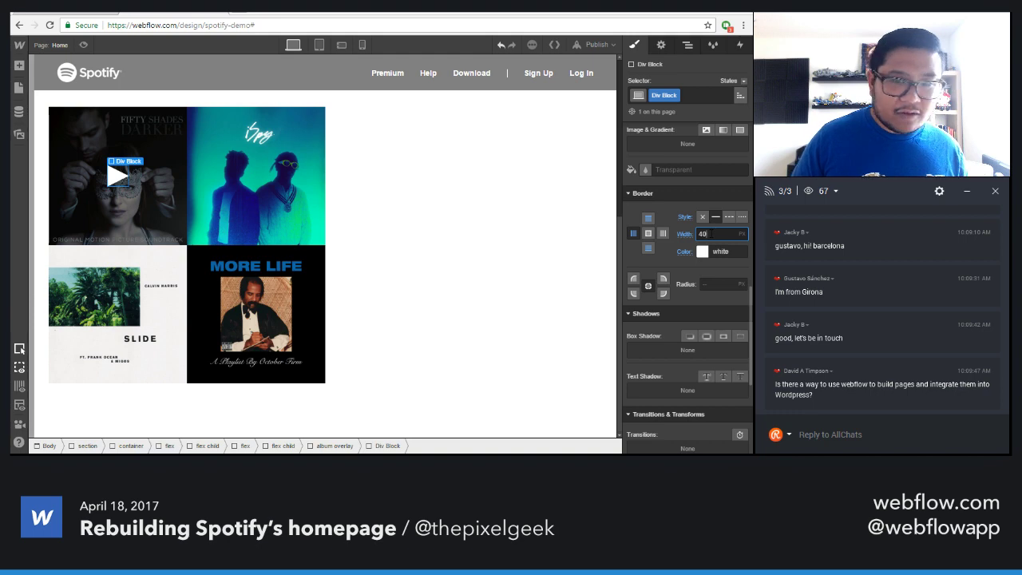
{"action": "left_click", "coordinate": [648, 248]}
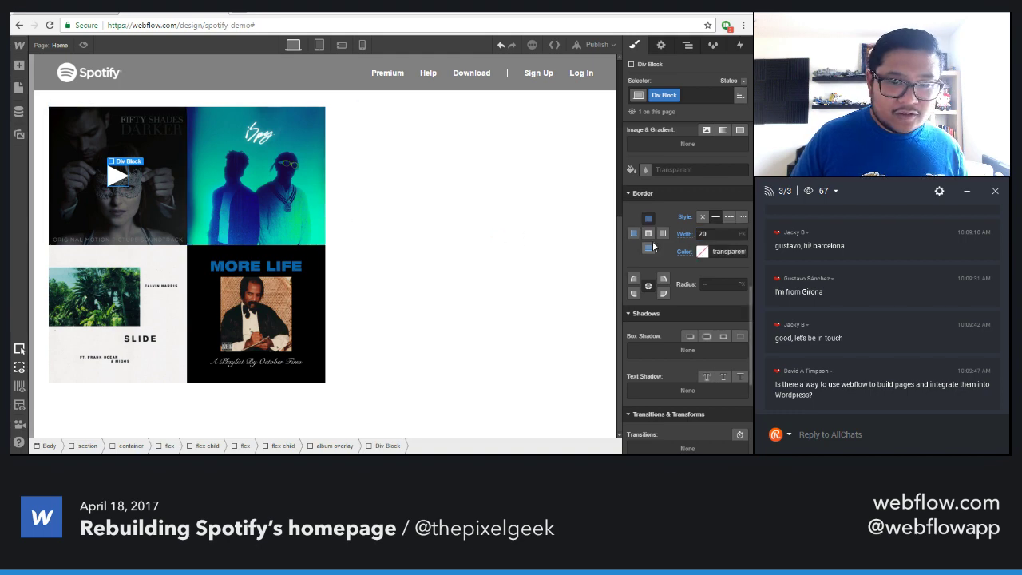
Set the album overlay's opacity to 100% in its Hover state
{"action": "left_click", "coordinate": [155, 213]}
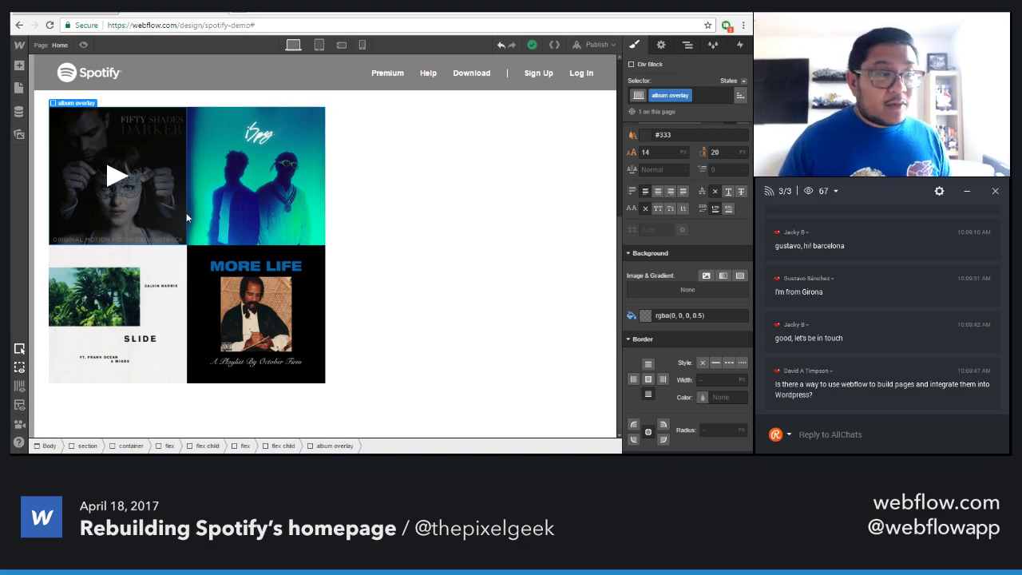
{"action": "left_click", "coordinate": [742, 82]}
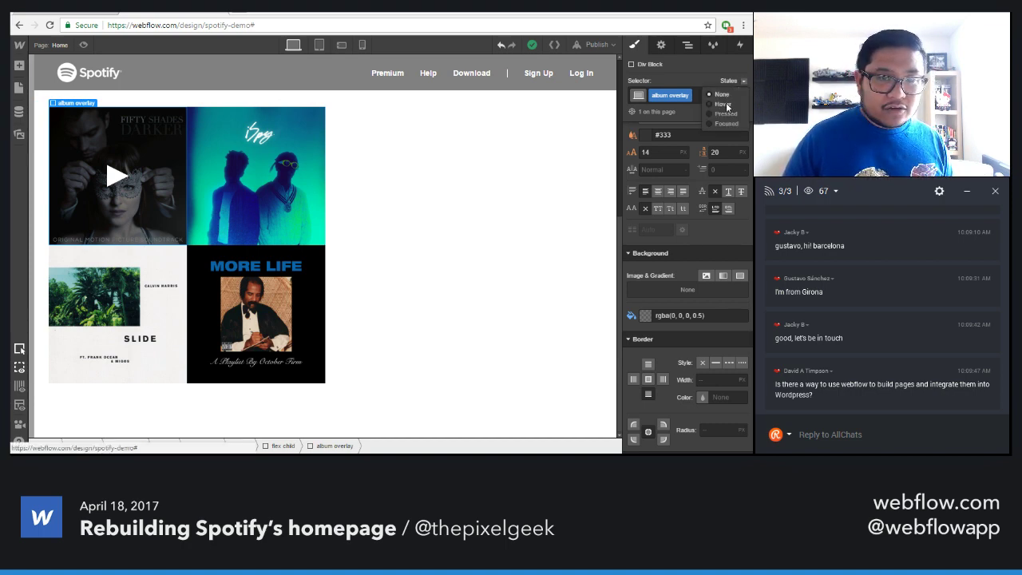
{"action": "left_click", "coordinate": [726, 102]}
{"action": "scroll", "coordinate": [691, 365], "scroll_direction": "down", "scroll_amount": 8}
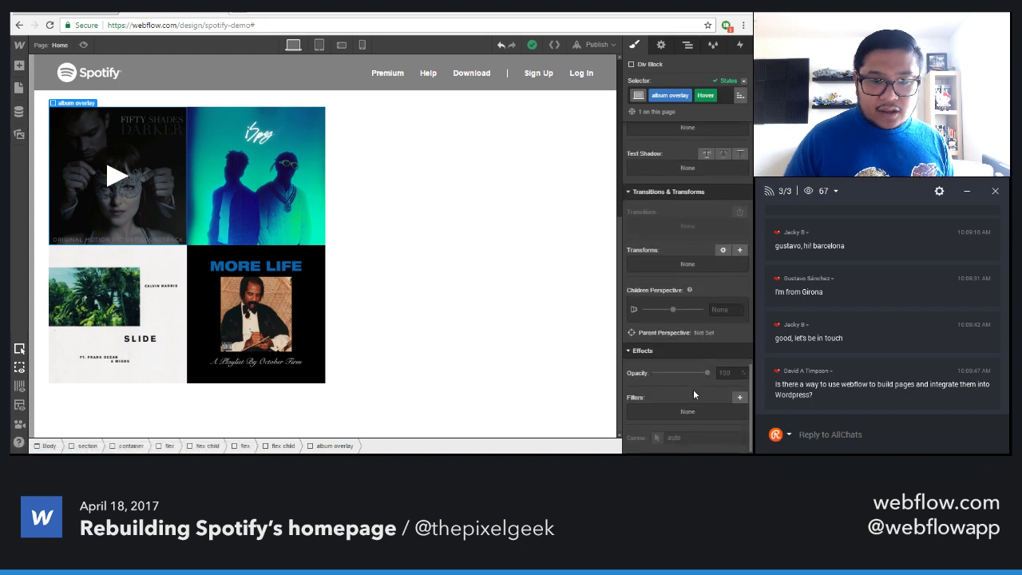
{"action": "left_click", "coordinate": [723, 372]}
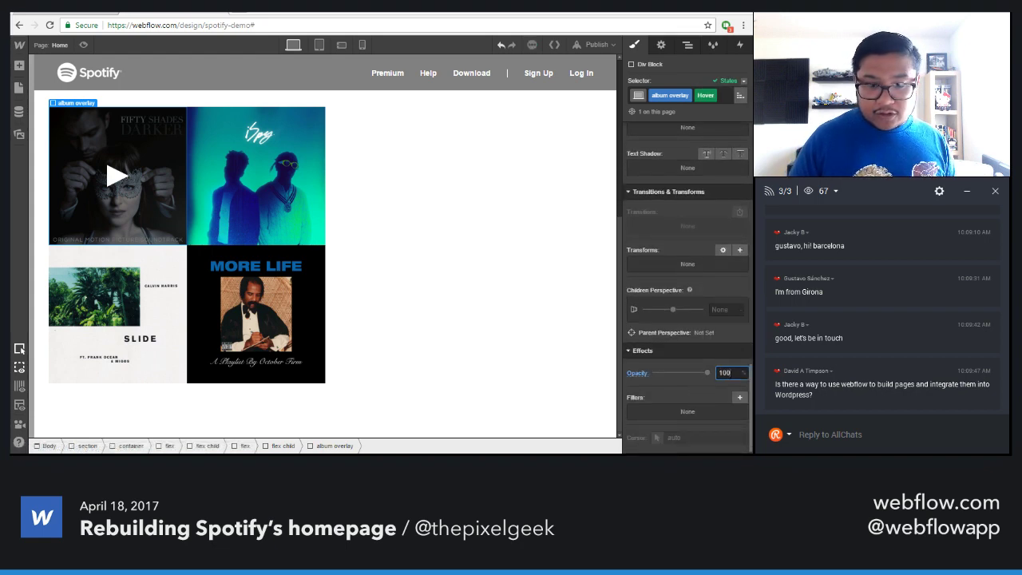
Make the album overlay fully transparent in its normal, non-hover state
{"action": "left_click", "coordinate": [742, 81]}
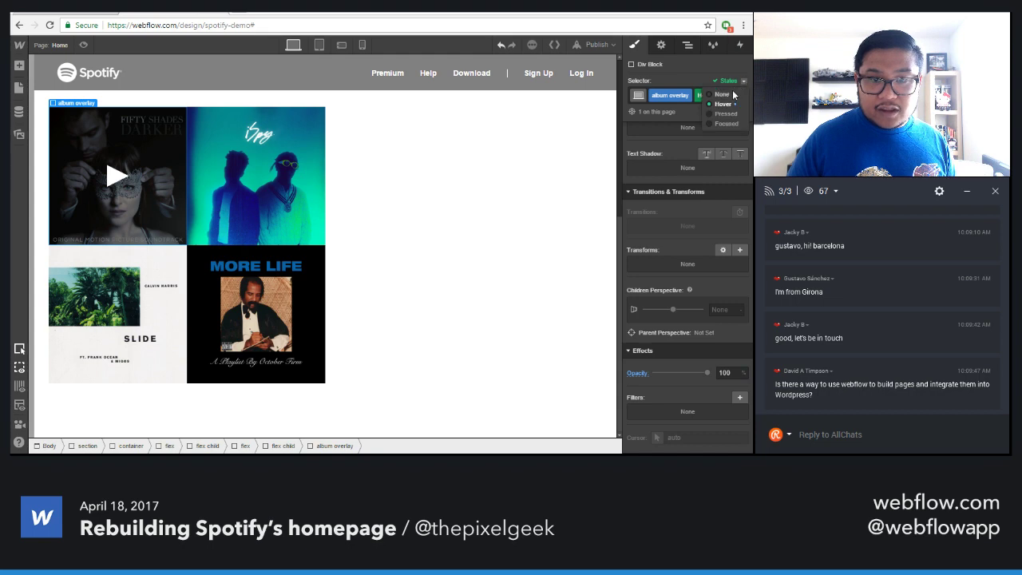
{"action": "left_click", "coordinate": [722, 94]}
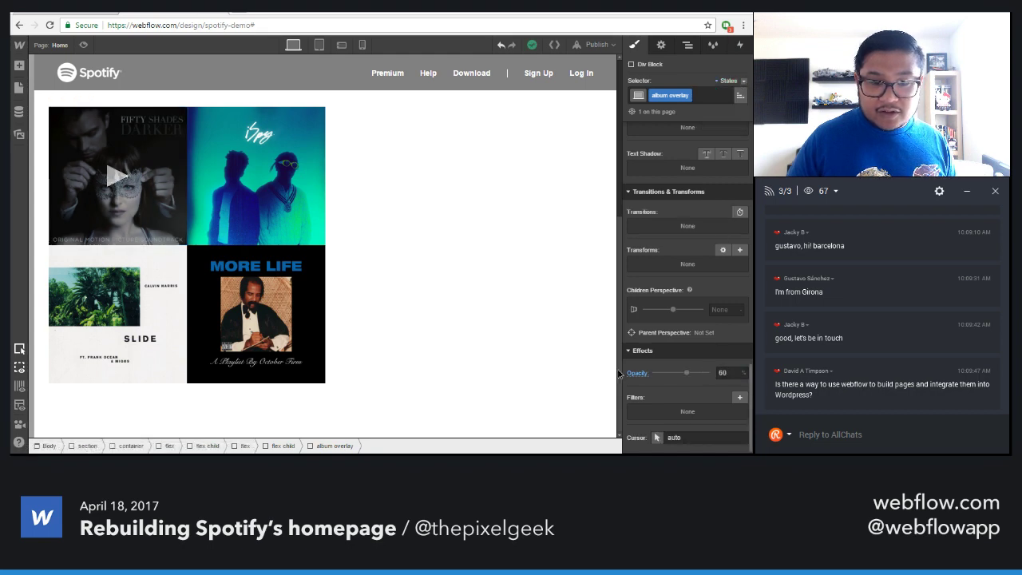
{"action": "left_click", "coordinate": [444, 231]}
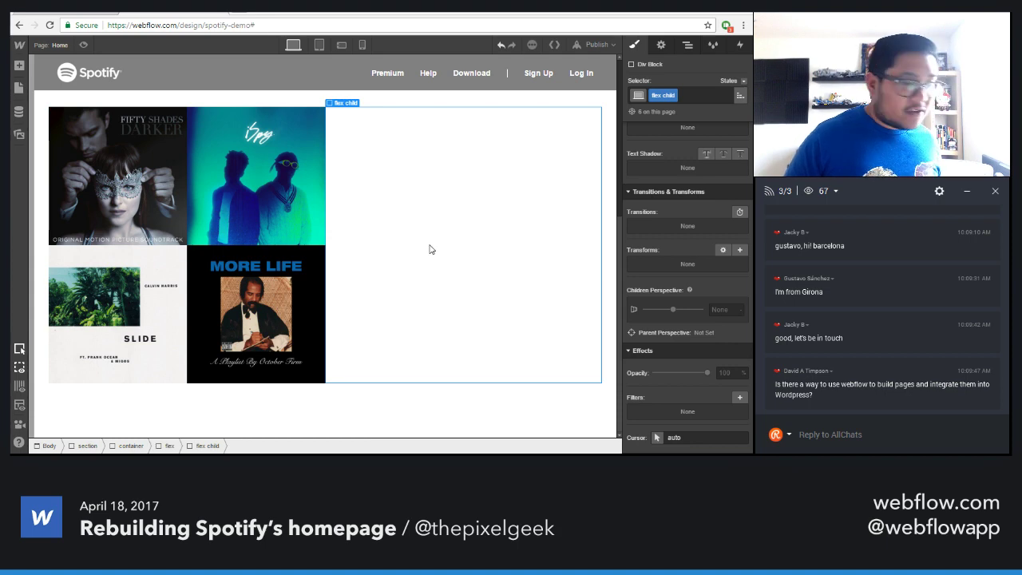
Copy the album overlay onto the other three album covers and preview the hover effect on the page
{"action": "left_click", "coordinate": [169, 148]}
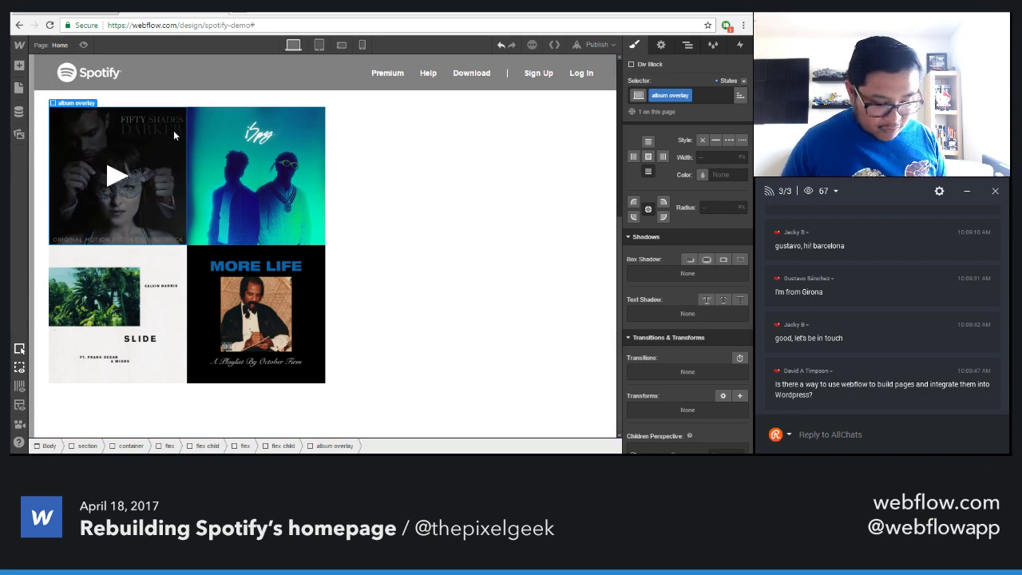
{"action": "left_click", "coordinate": [249, 152]}
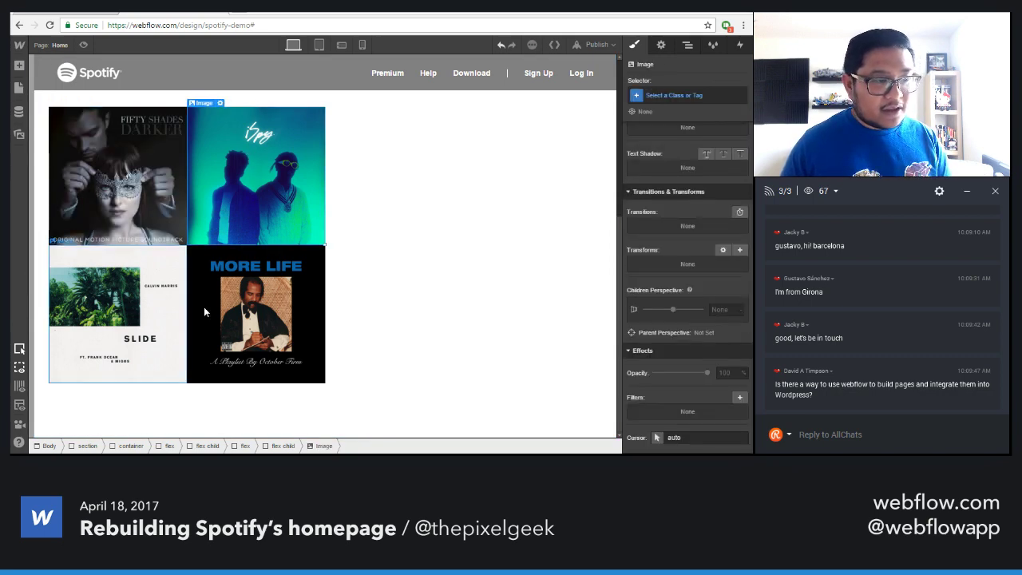
{"action": "left_click", "coordinate": [236, 343]}
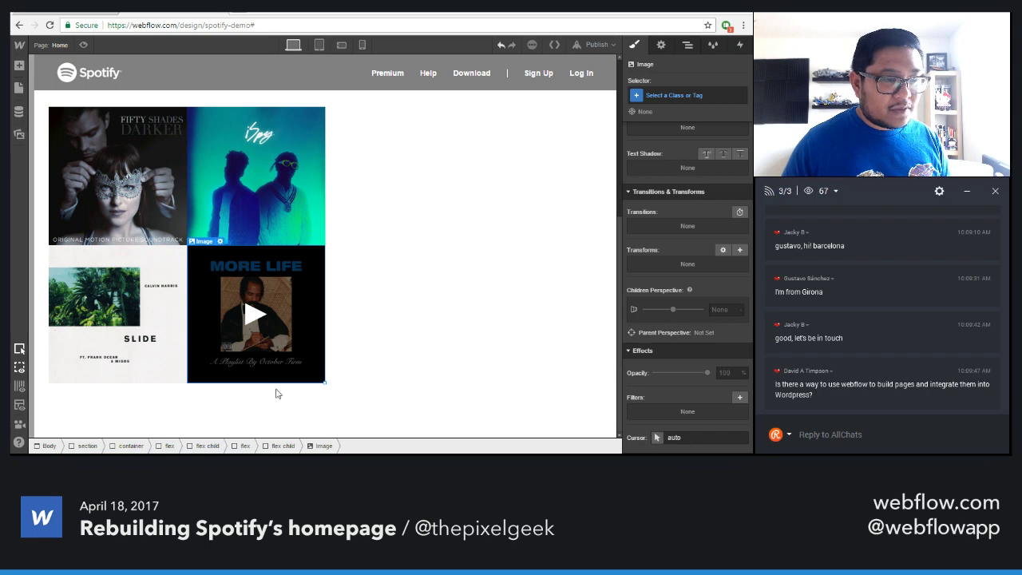
{"action": "left_click", "coordinate": [83, 44]}
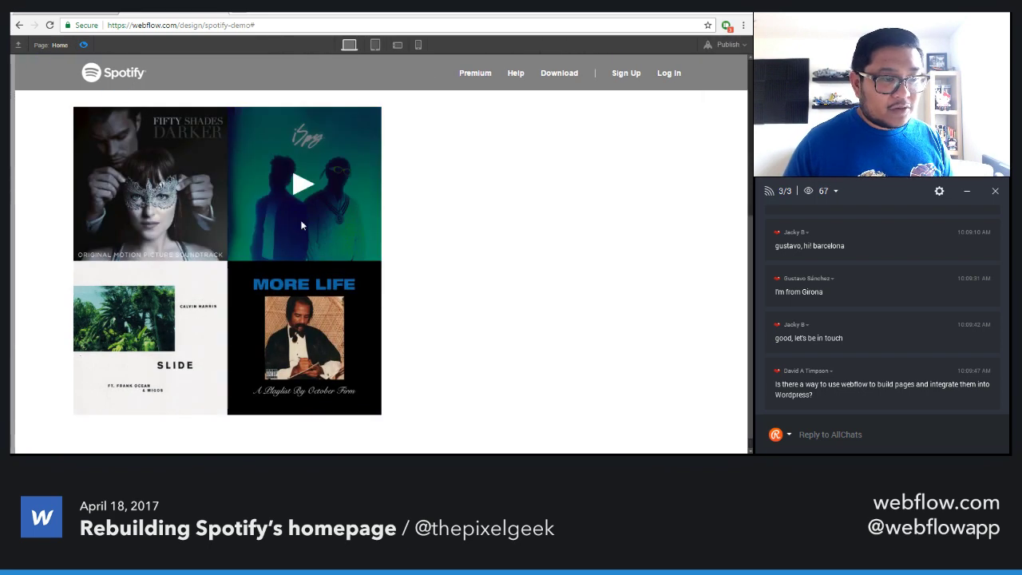
{"action": "left_click", "coordinate": [83, 45]}
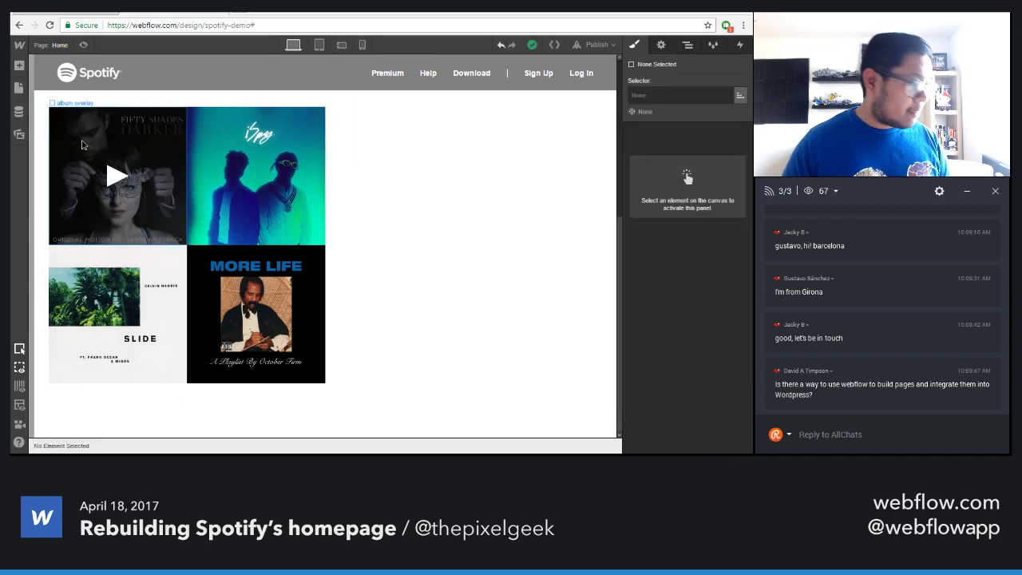
Insert a link block directly before the first album's flex child in the nested flex container
{"action": "left_click", "coordinate": [83, 144]}
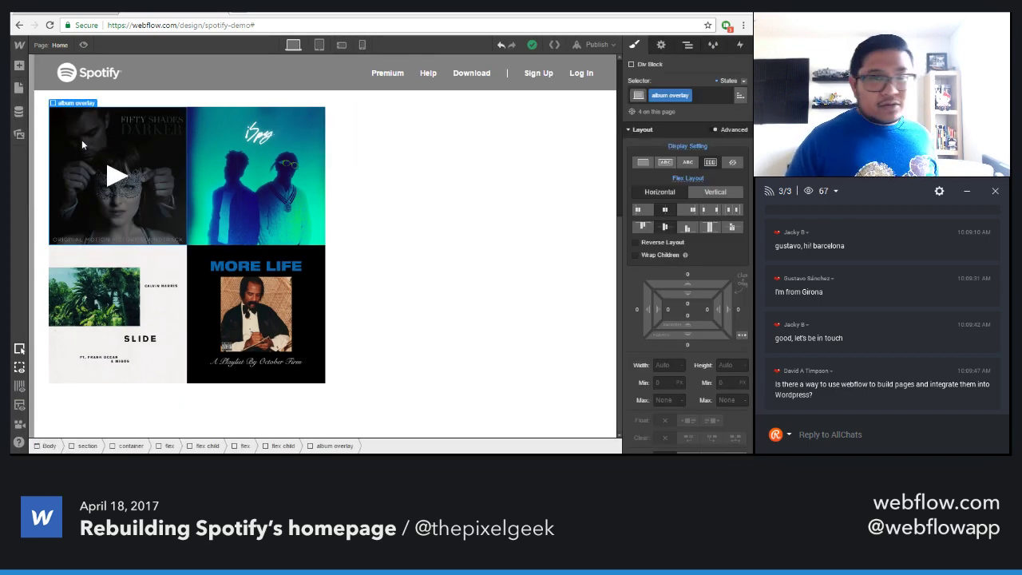
{"action": "left_click", "coordinate": [690, 48]}
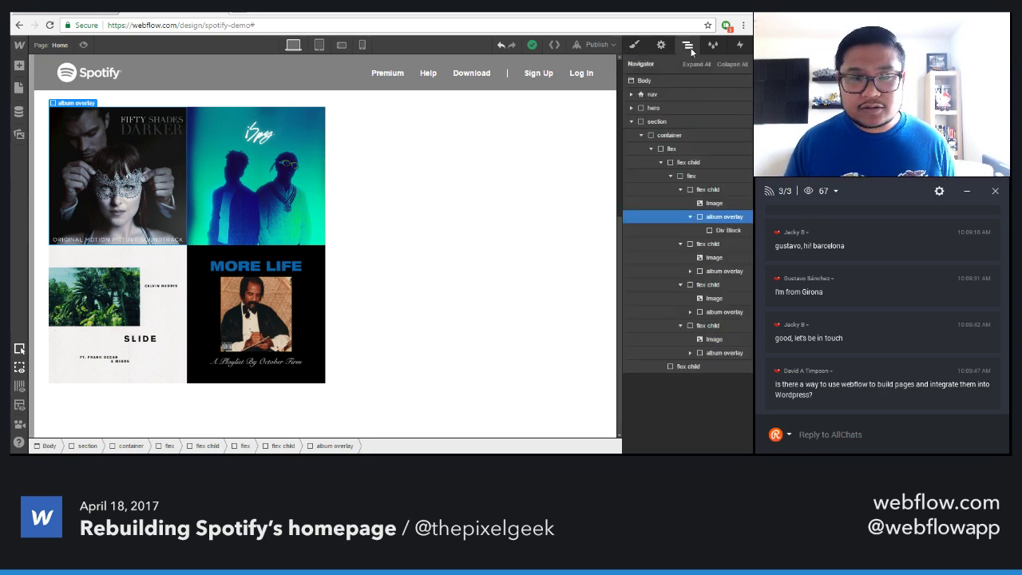
{"action": "left_click", "coordinate": [723, 190]}
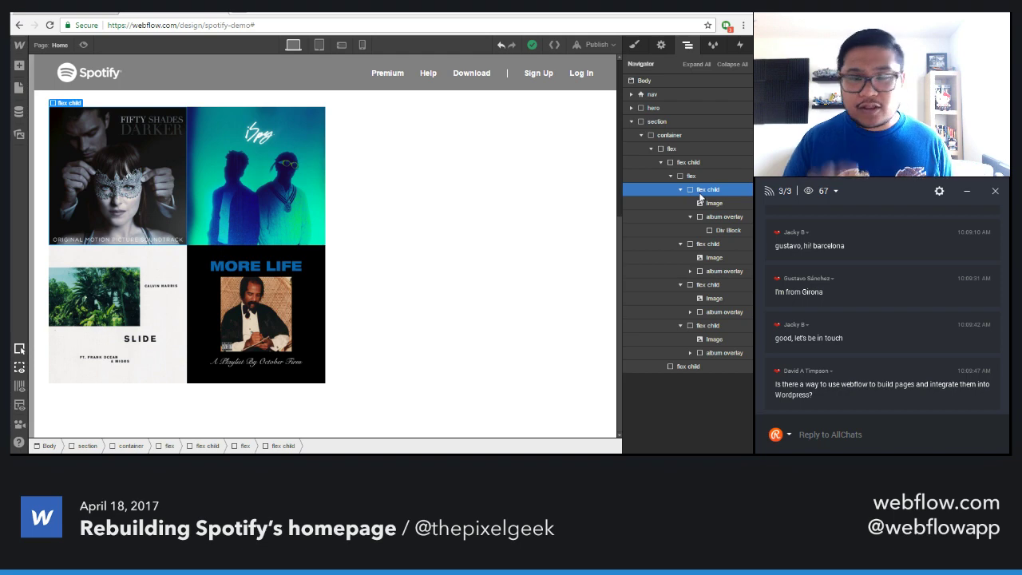
{"action": "key", "text": "a"}
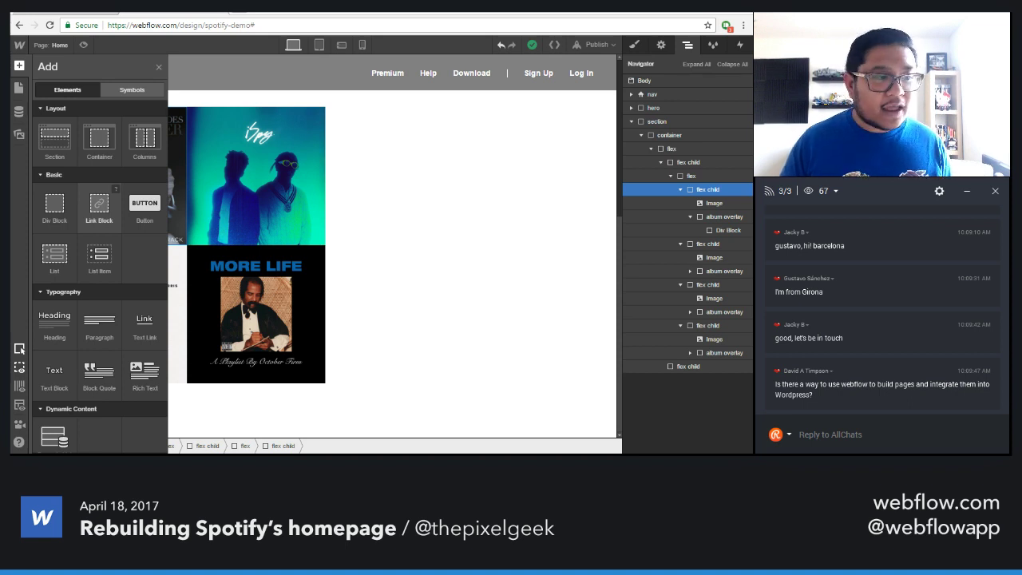
{"action": "left_click_drag", "start_coordinate": [99, 206], "coordinate": [722, 198]}
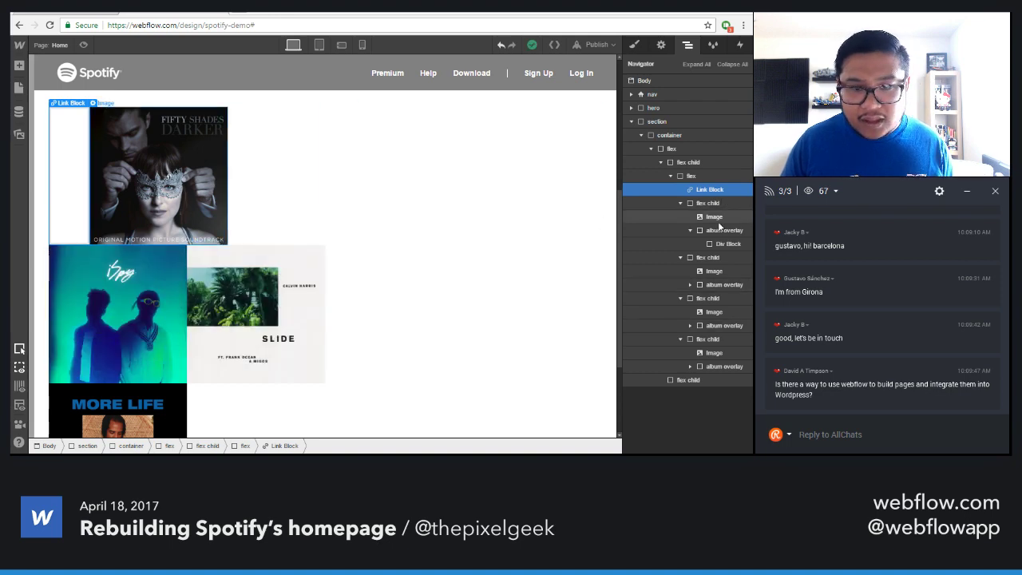
Move the first album's image and overlay into the new link block and delete the emptied flex child
{"action": "left_click_drag", "start_coordinate": [714, 218], "coordinate": [715, 195]}
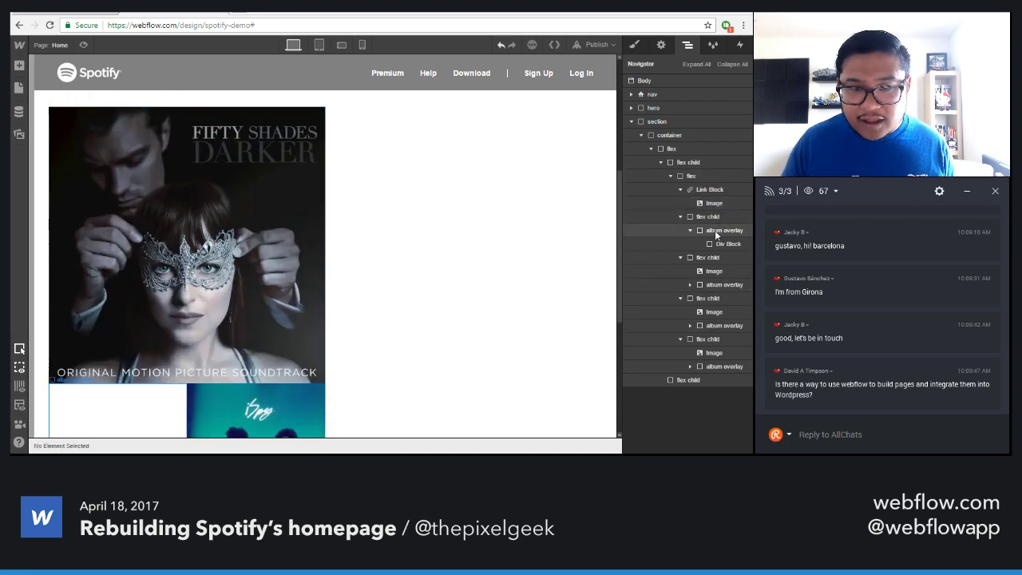
{"action": "left_click_drag", "start_coordinate": [716, 237], "coordinate": [741, 218]}
{"action": "left_click", "coordinate": [712, 232]}
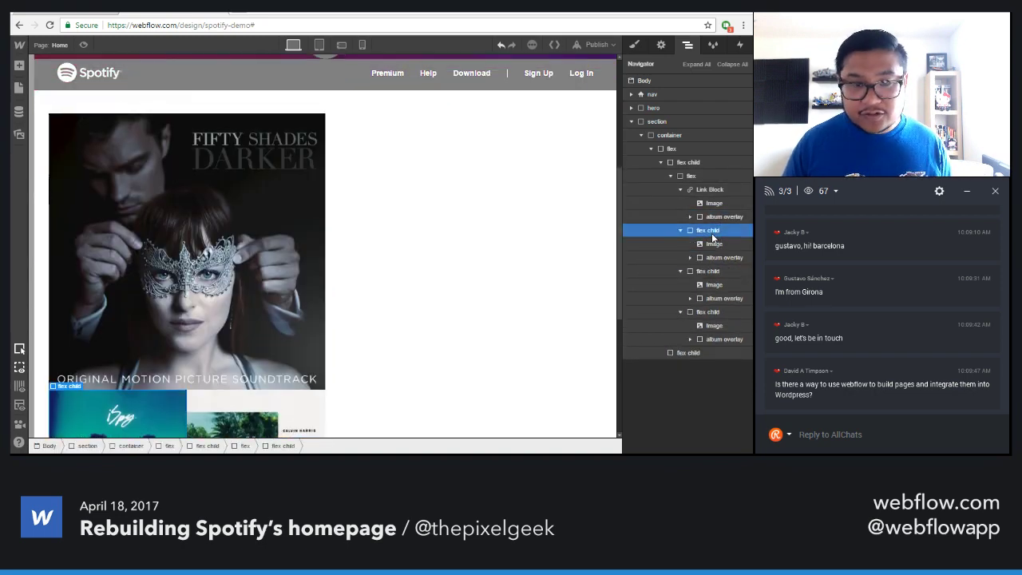
Apply the existing class "flex child" with the combo class "50" to the first album's link block
{"action": "left_click", "coordinate": [712, 191]}
{"action": "key", "text": "s"}
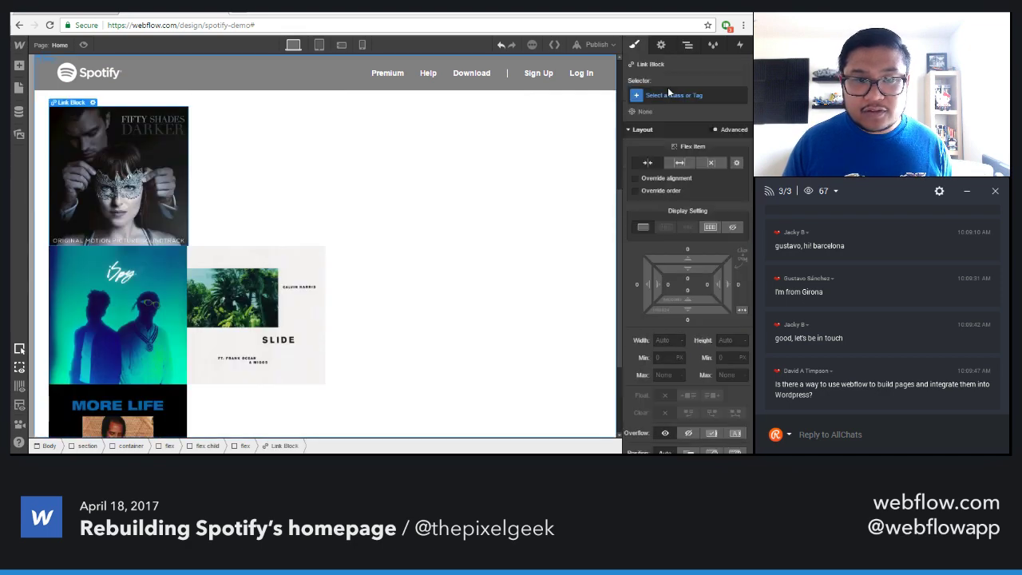
{"action": "left_click", "coordinate": [669, 95]}
{"action": "type", "text": "flex ch"}
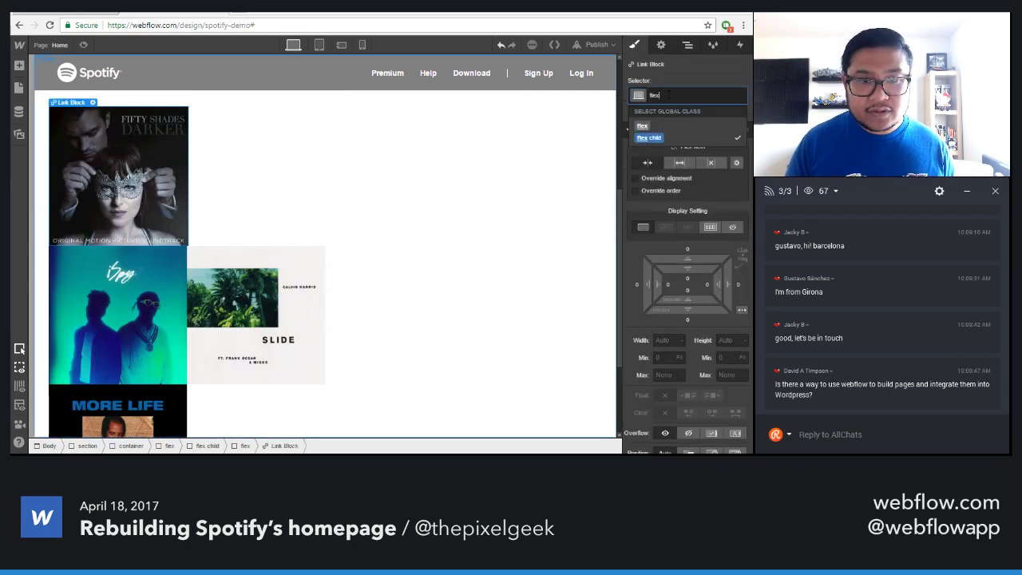
{"action": "key", "text": "Return"}
{"action": "key", "text": "Escape"}
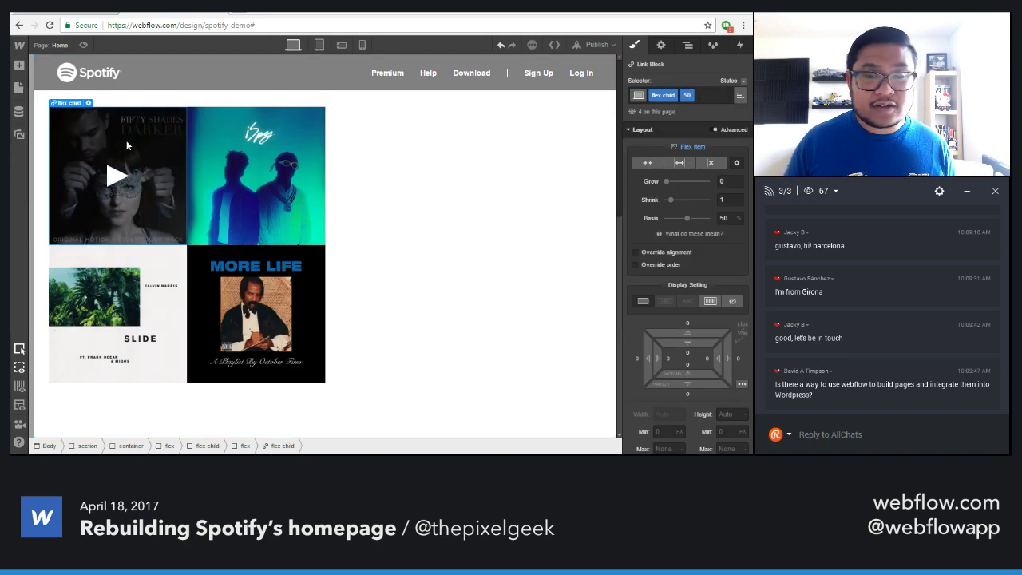
Insert another link block beside the second album's flex child in the nested flex container
{"action": "left_click", "coordinate": [685, 47]}
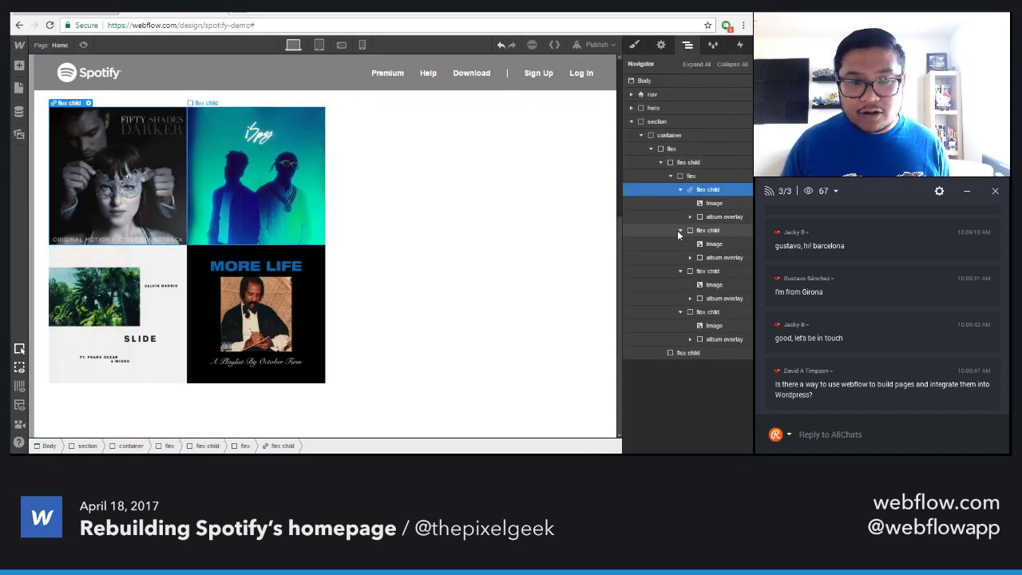
{"action": "left_click", "coordinate": [708, 232]}
{"action": "key", "text": "a"}
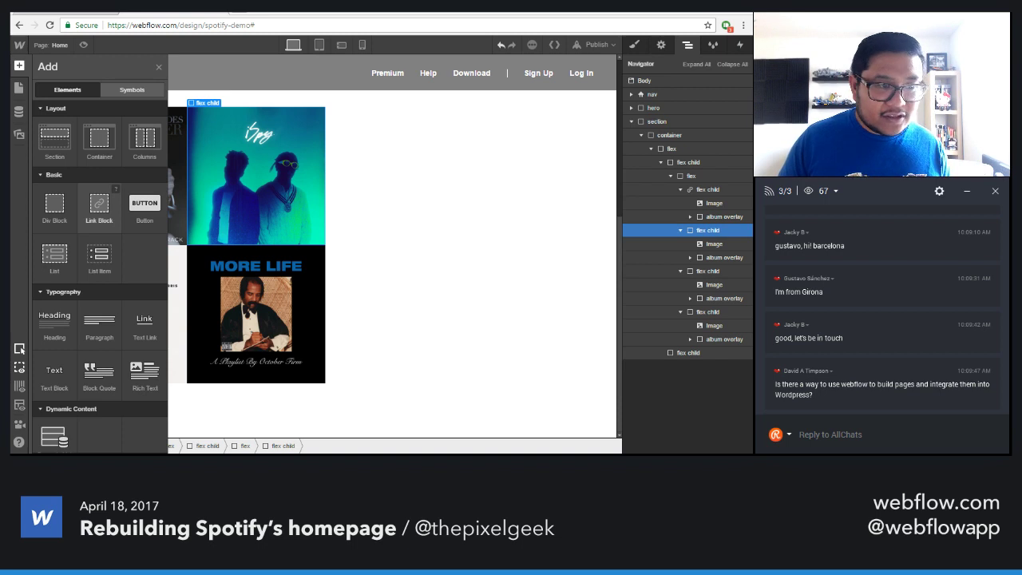
{"action": "left_click_drag", "start_coordinate": [99, 206], "coordinate": [635, 268]}
Move the second album's image and overlay into its link block and delete the emptied flex child
{"action": "mouse_move", "coordinate": [724, 256]}
{"action": "left_mouse_down"}
{"action": "mouse_move", "coordinate": [720, 231]}
{"action": "mouse_move", "coordinate": [710, 259]}
{"action": "left_mouse_up"}
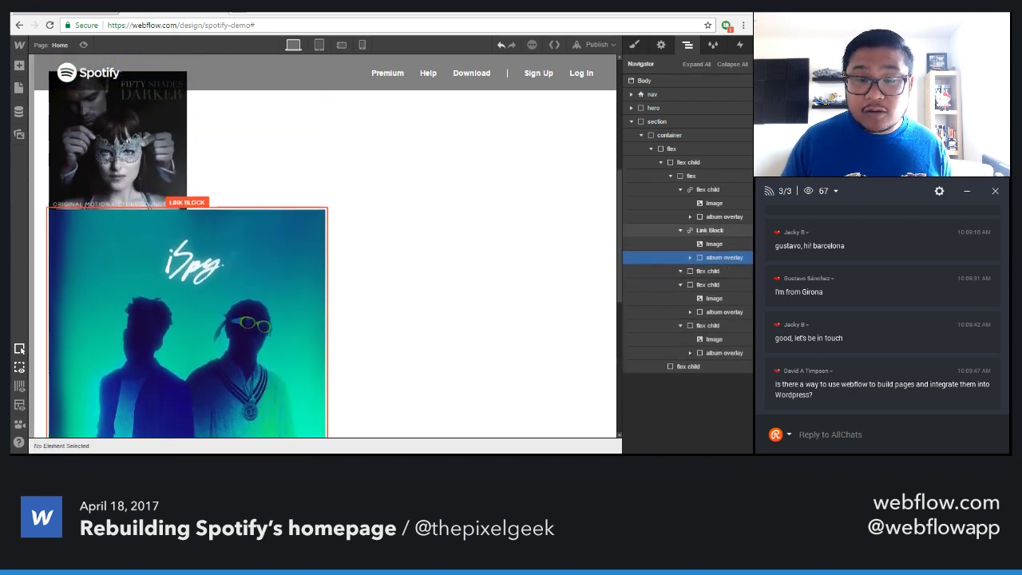
{"action": "left_click", "coordinate": [702, 270]}
{"action": "key", "text": "Delete"}
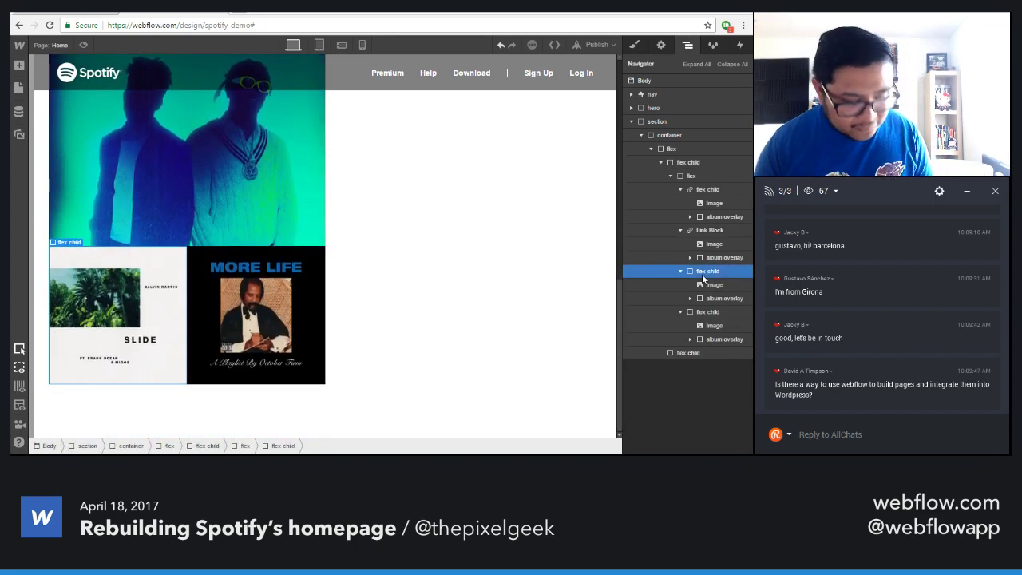
{"action": "key", "text": "ctrl+shift+s"}
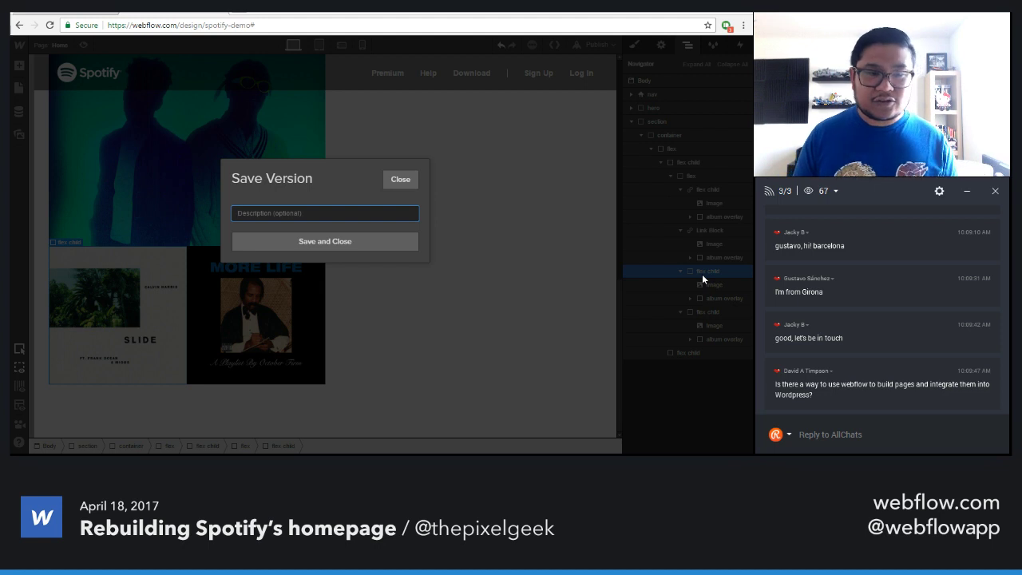
{"action": "left_click", "coordinate": [404, 180]}
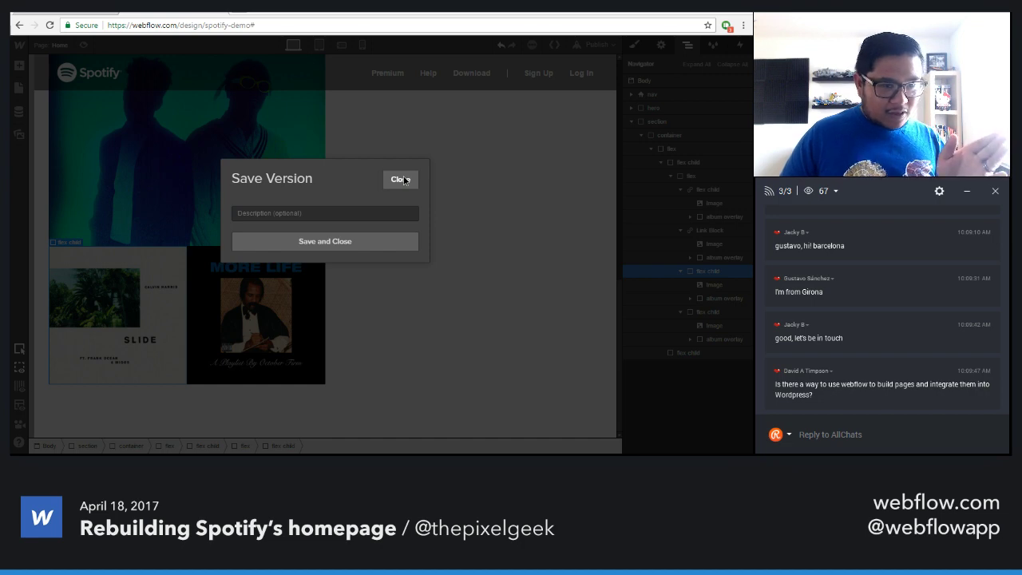
{"action": "left_click", "coordinate": [400, 179]}
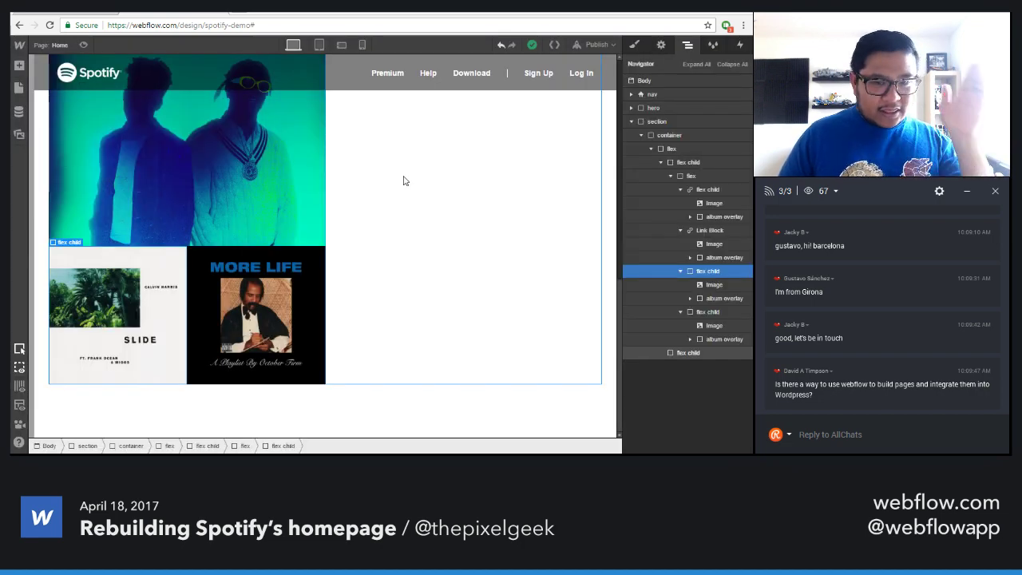
{"action": "key", "text": "ctrl+shift+s"}
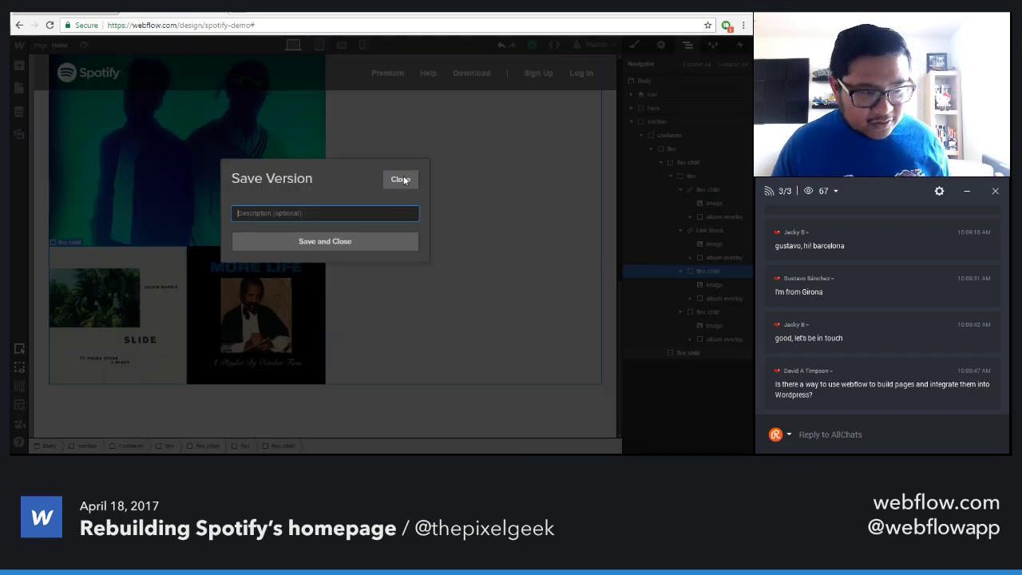
{"action": "left_click", "coordinate": [403, 180]}
{"action": "left_click", "coordinate": [403, 180]}
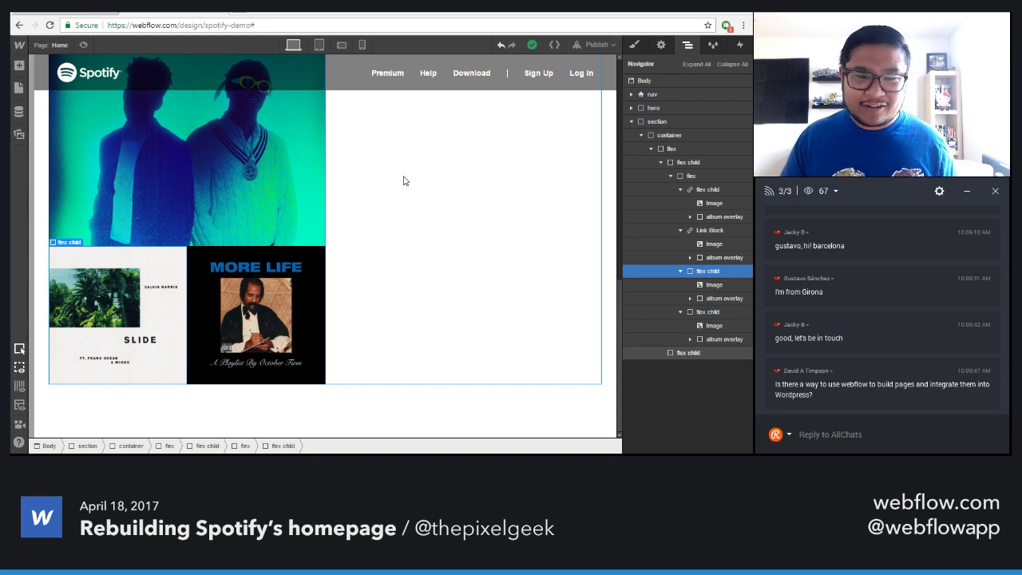
Replace the Slide album's flex child div with a link block containing its image and album overlay, deleting the old div
{"action": "key", "text": "a"}
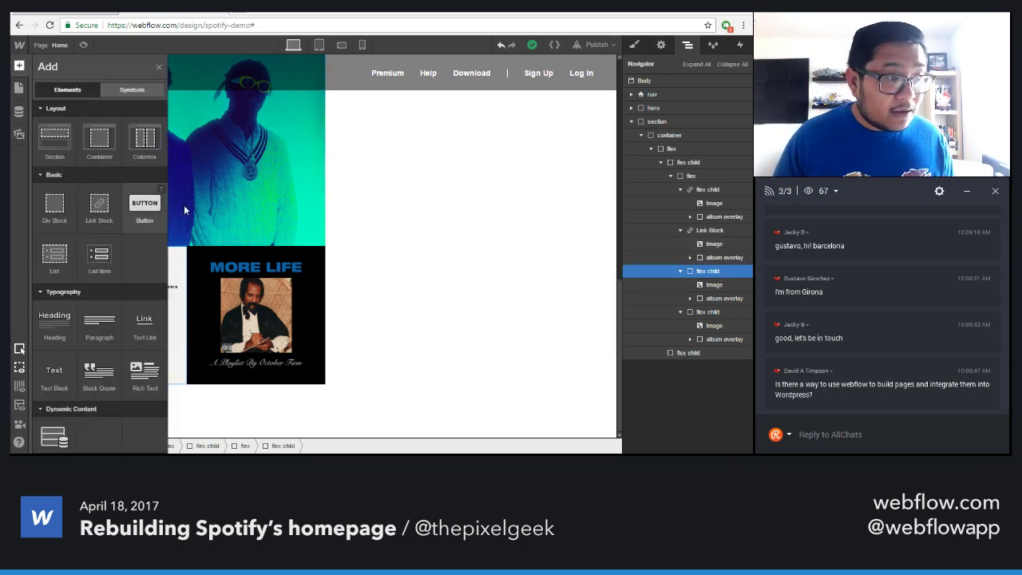
{"action": "left_click_drag", "start_coordinate": [99, 206], "coordinate": [595, 286]}
{"action": "scroll", "coordinate": [326, 246], "scroll_direction": "down", "scroll_amount": 4}
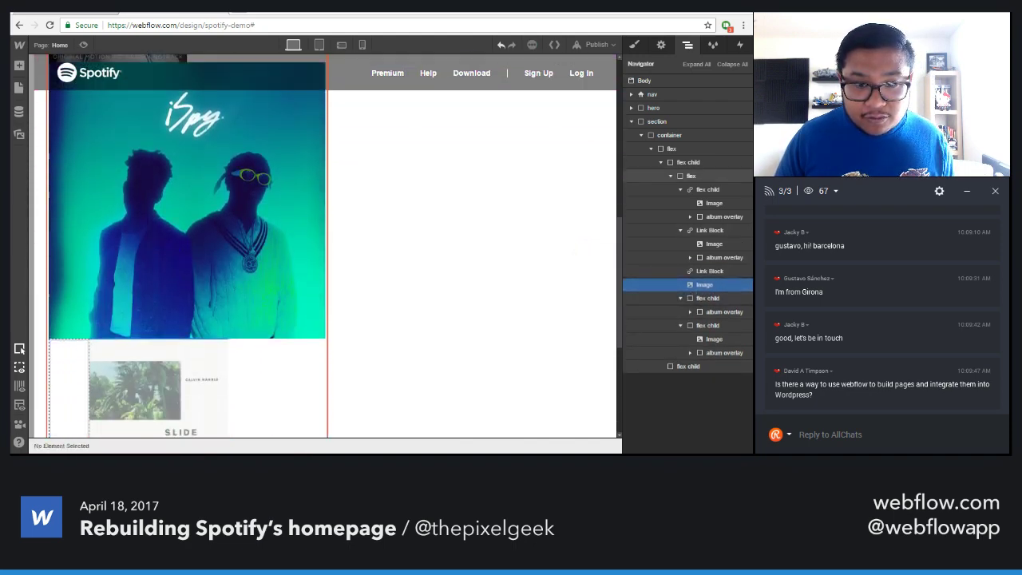
{"action": "left_click_drag", "start_coordinate": [710, 312], "coordinate": [710, 300]}
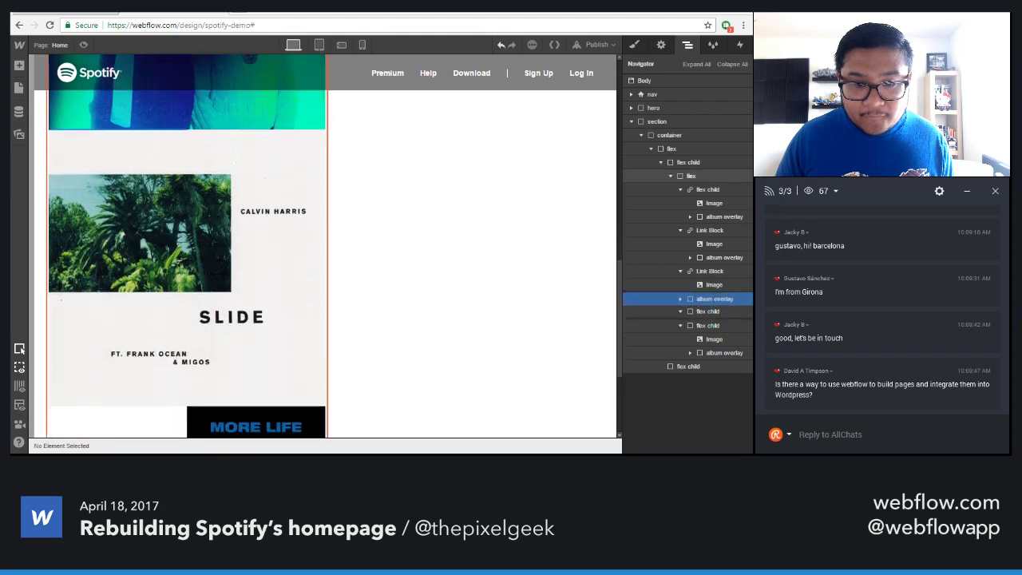
{"action": "left_click", "coordinate": [707, 312]}
{"action": "key", "text": "Delete"}
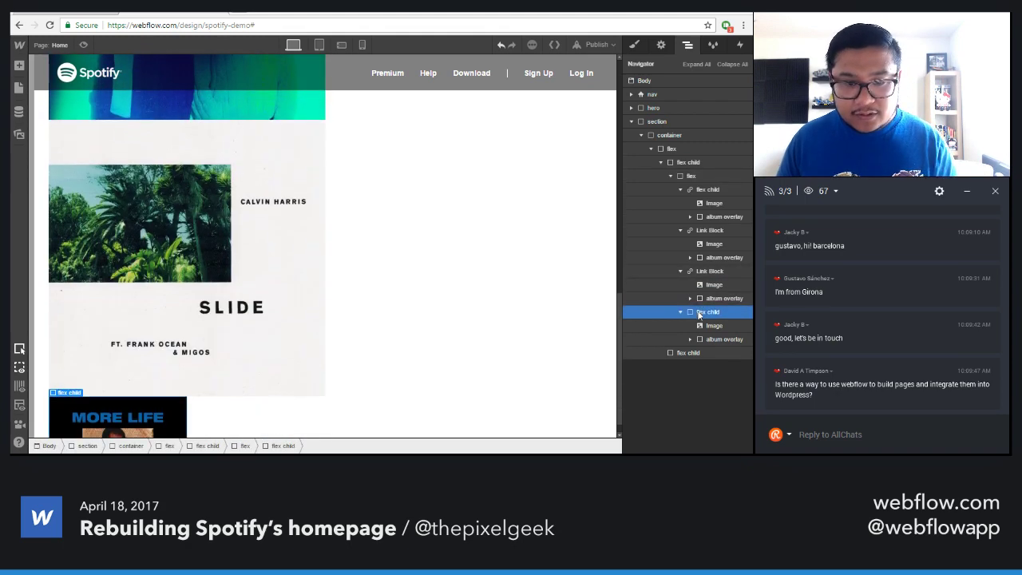
Replace the More Life album's flex child div with a link block holding its image and overlay, removing the emptied div
{"action": "key", "text": "a"}
{"action": "left_click_drag", "start_coordinate": [145, 209], "coordinate": [704, 315]}
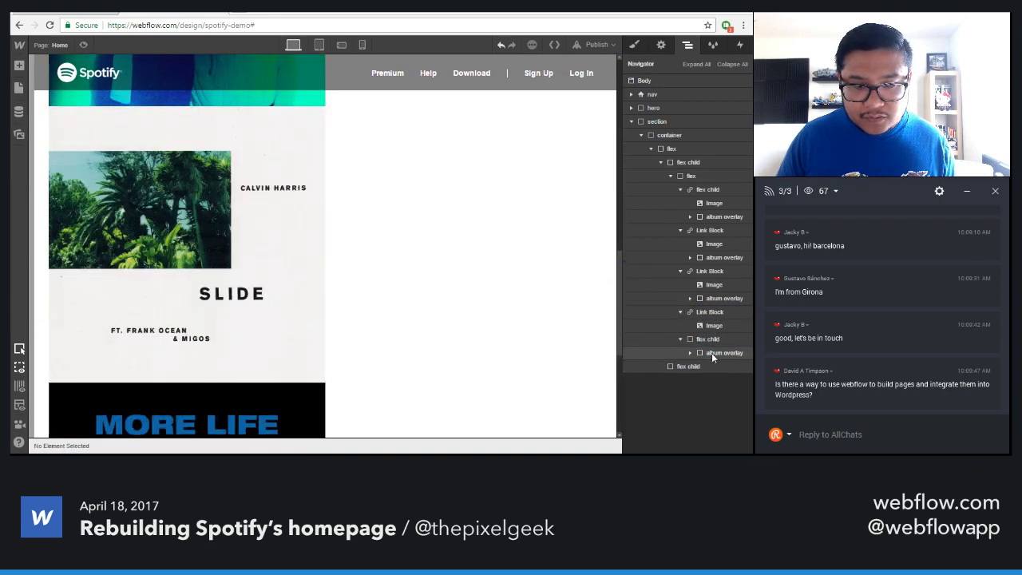
{"action": "left_click_drag", "start_coordinate": [713, 353], "coordinate": [711, 340]}
{"action": "left_click", "coordinate": [701, 352]}
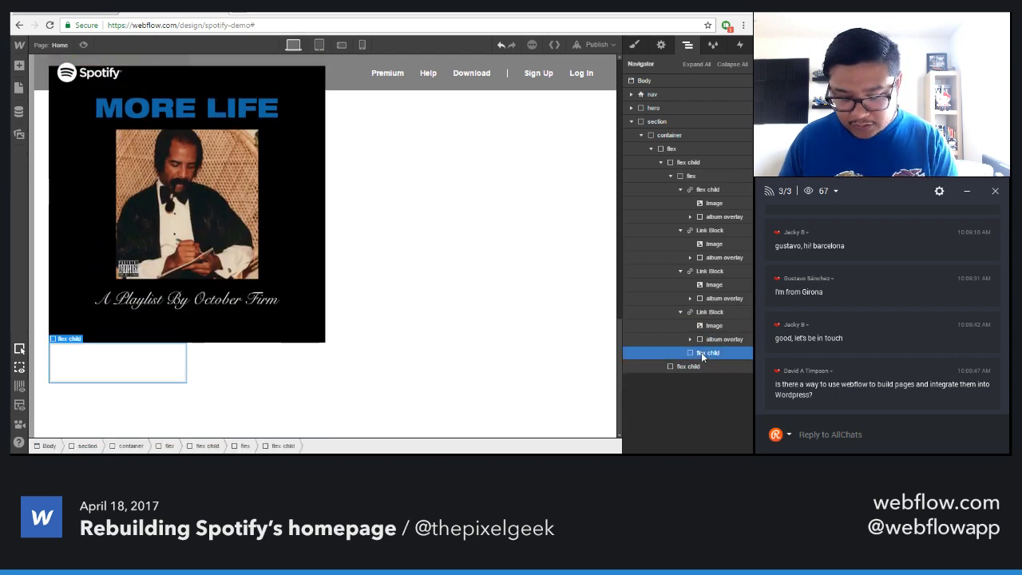
{"action": "key", "text": "Delete"}
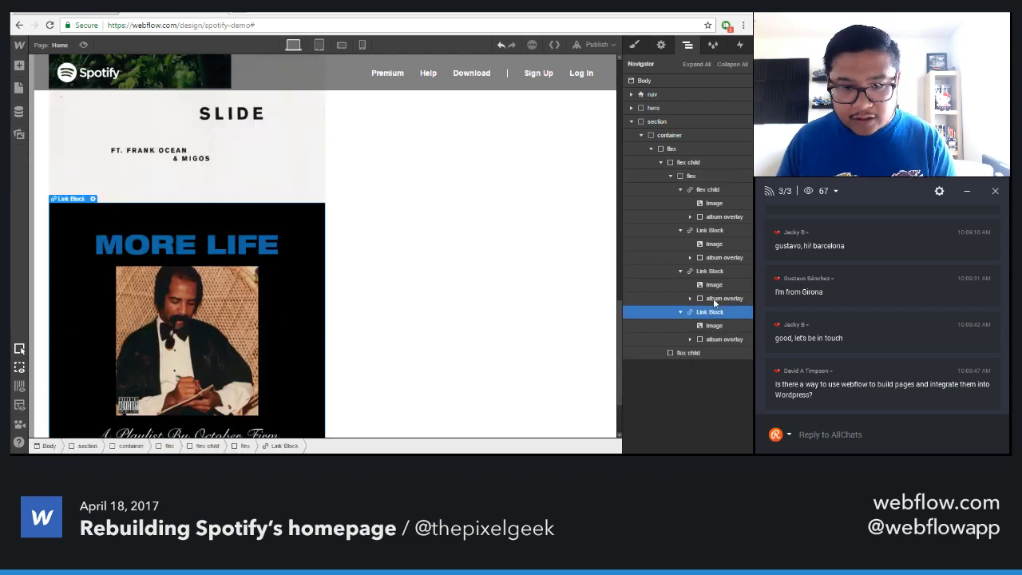
Apply the flex child class and the 50 combo class to the More Life link block
{"action": "key", "text": "s"}
{"action": "left_click", "coordinate": [669, 95]}
{"action": "type", "text": "flex child"}
{"action": "key", "text": "Return"}
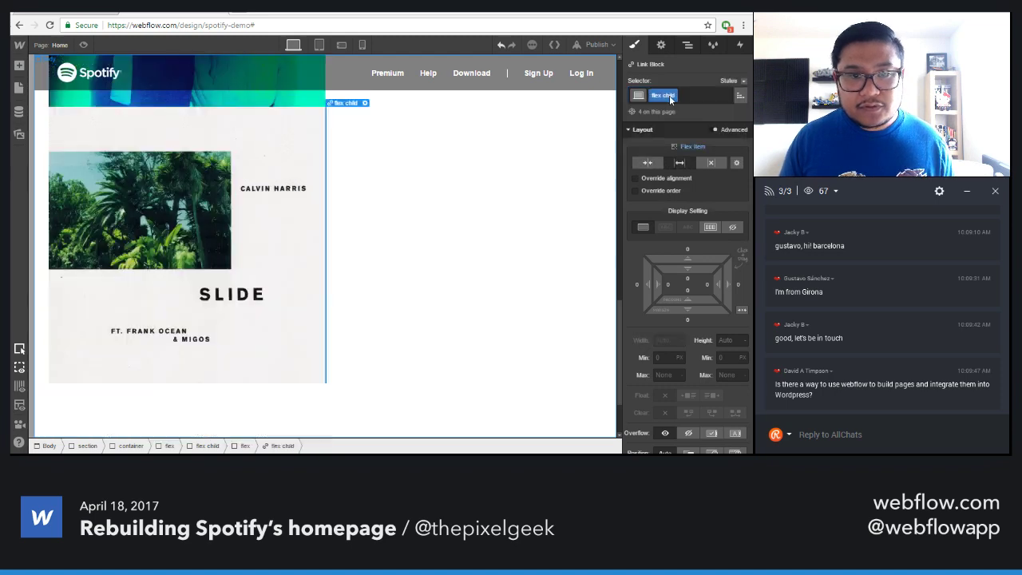
{"action": "type", "text": "50"}
{"action": "key", "text": "Return"}
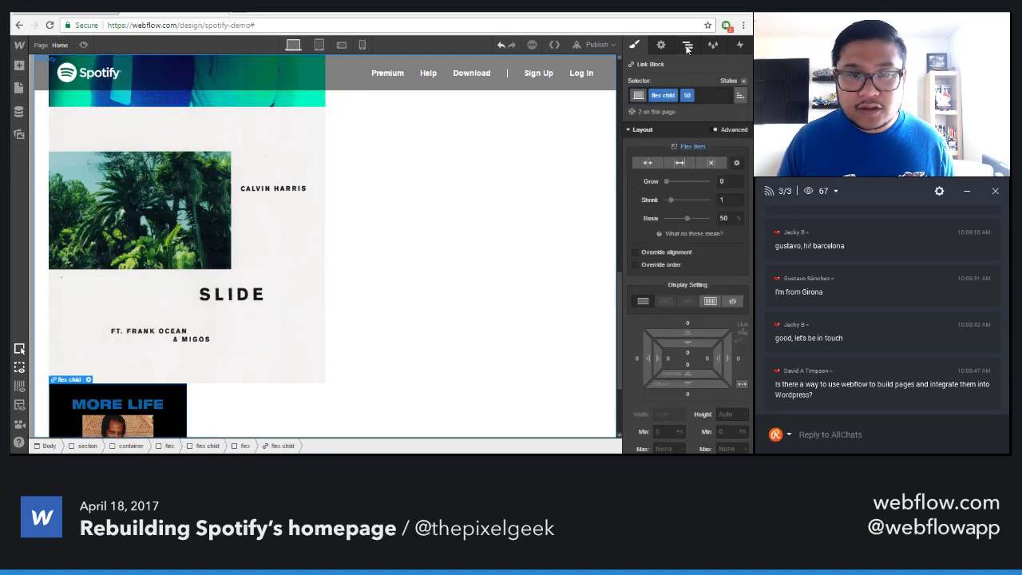
Apply the flex child class and the 50 combo class to the Slide album's link block
{"action": "left_click", "coordinate": [686, 45]}
{"action": "left_click", "coordinate": [719, 284]}
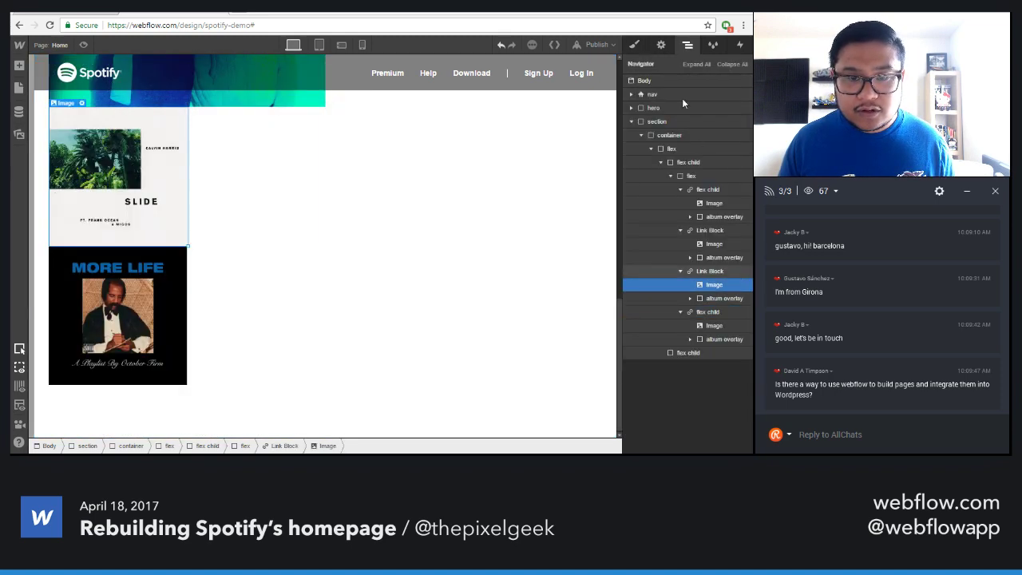
{"action": "key", "text": "Up"}
{"action": "key", "text": "s"}
{"action": "left_click", "coordinate": [675, 95]}
{"action": "type", "text": "fle"}
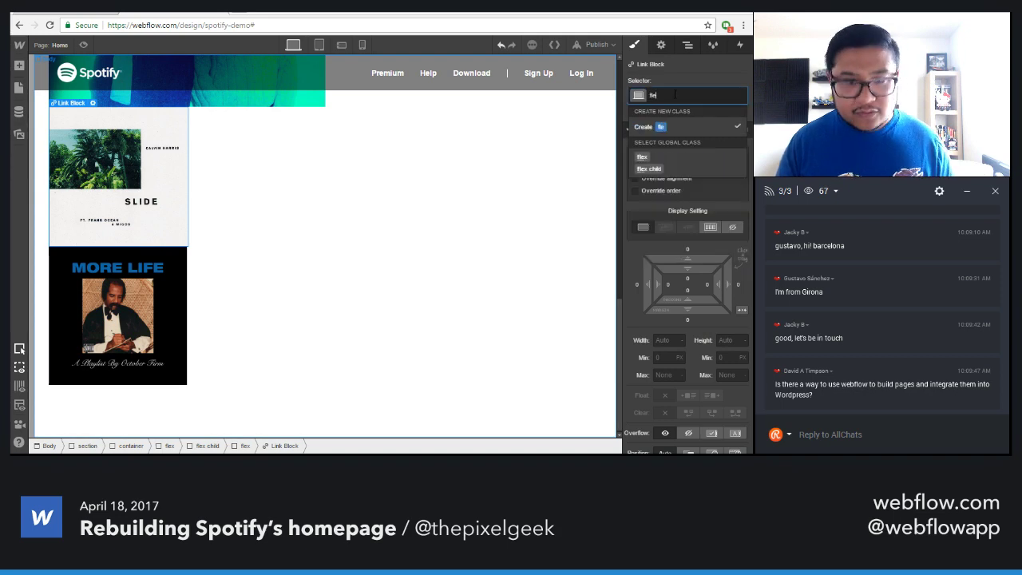
{"action": "type", "text": "x"}
{"action": "key", "text": "Down"}
{"action": "key", "text": "Return"}
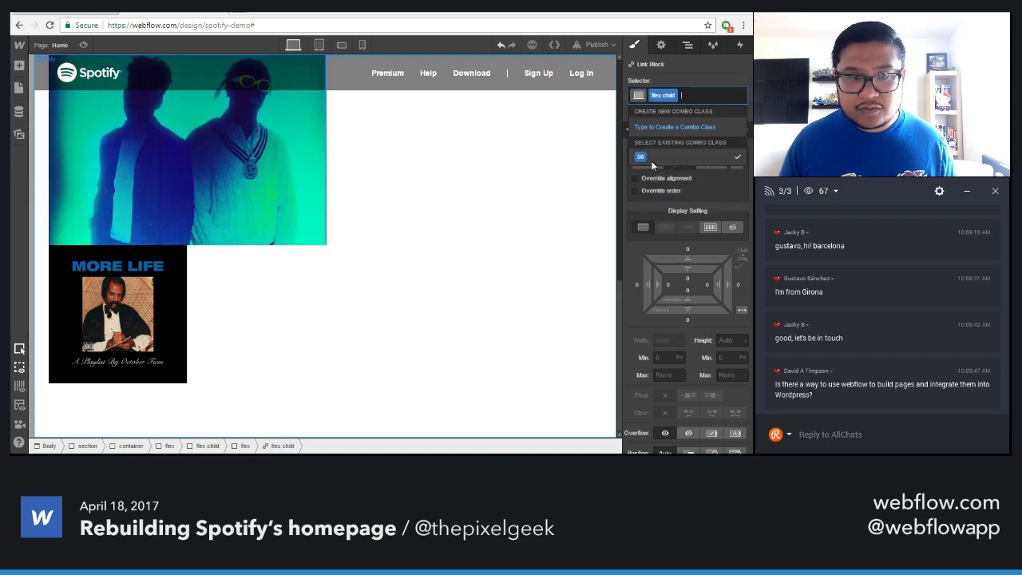
Apply the flex child and 50 classes to the iSpy album's link block and check the album grid in preview
{"action": "left_click", "coordinate": [686, 45]}
{"action": "left_click", "coordinate": [715, 233]}
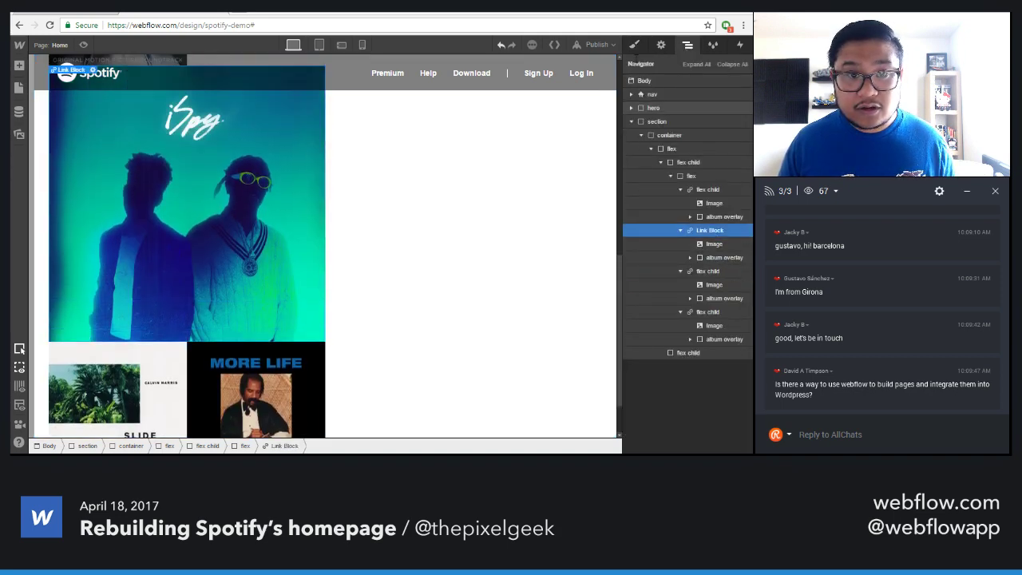
{"action": "key", "text": "s"}
{"action": "left_click", "coordinate": [682, 98]}
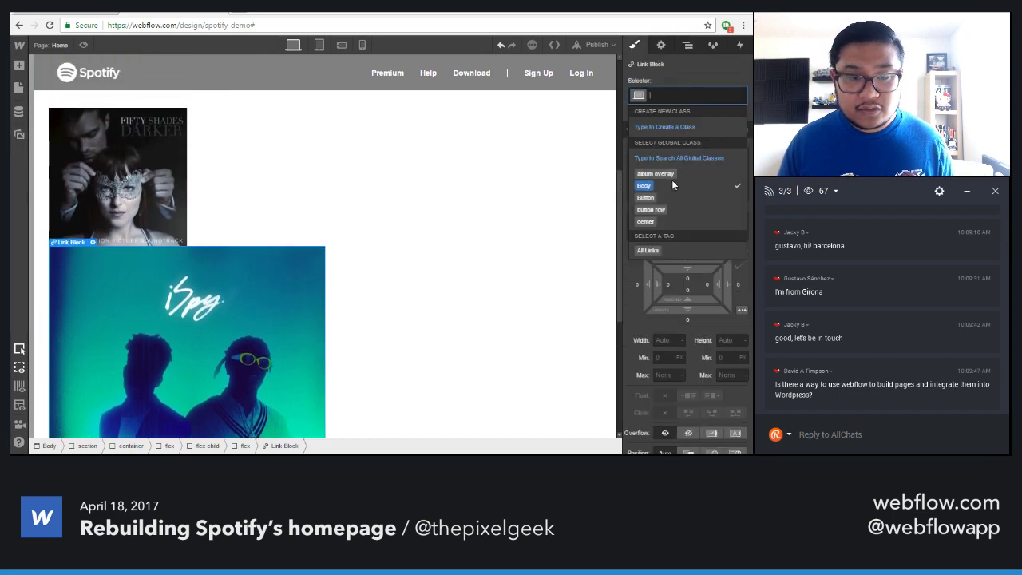
{"action": "type", "text": "flex"}
{"action": "key", "text": "Down"}
{"action": "key", "text": "Return"}
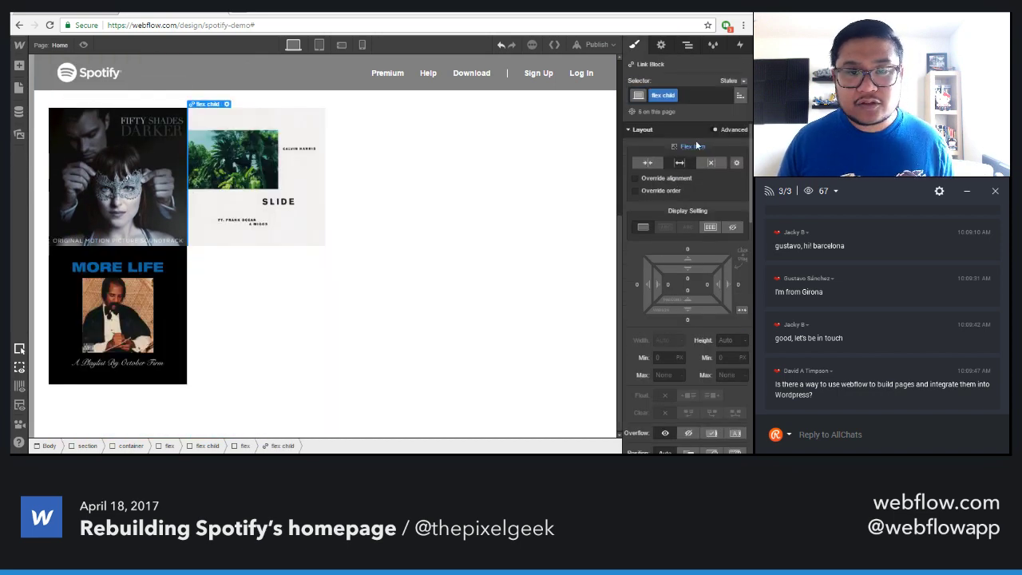
{"action": "left_click", "coordinate": [692, 95]}
{"action": "left_click", "coordinate": [646, 157]}
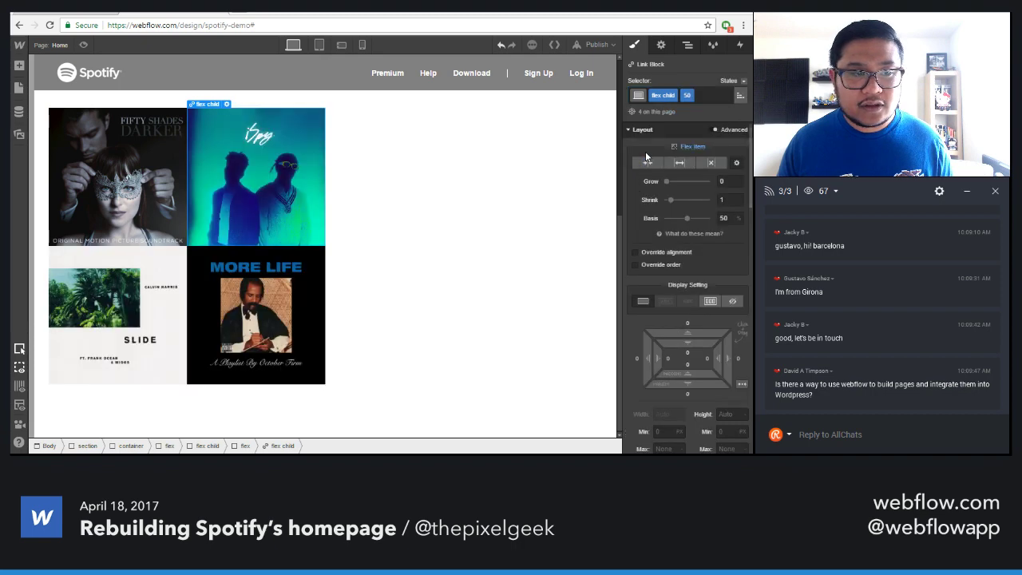
{"action": "left_click", "coordinate": [82, 45]}
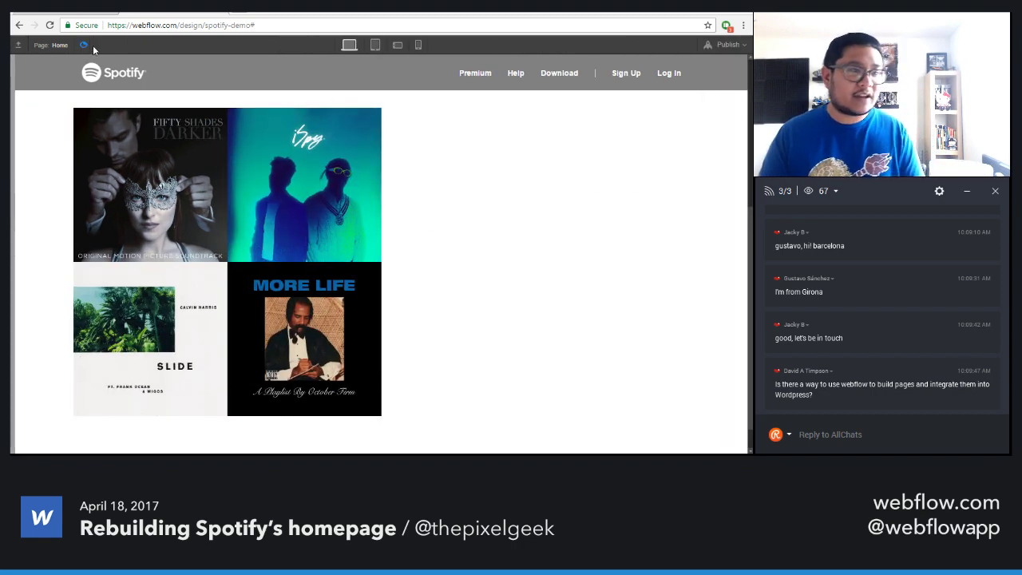
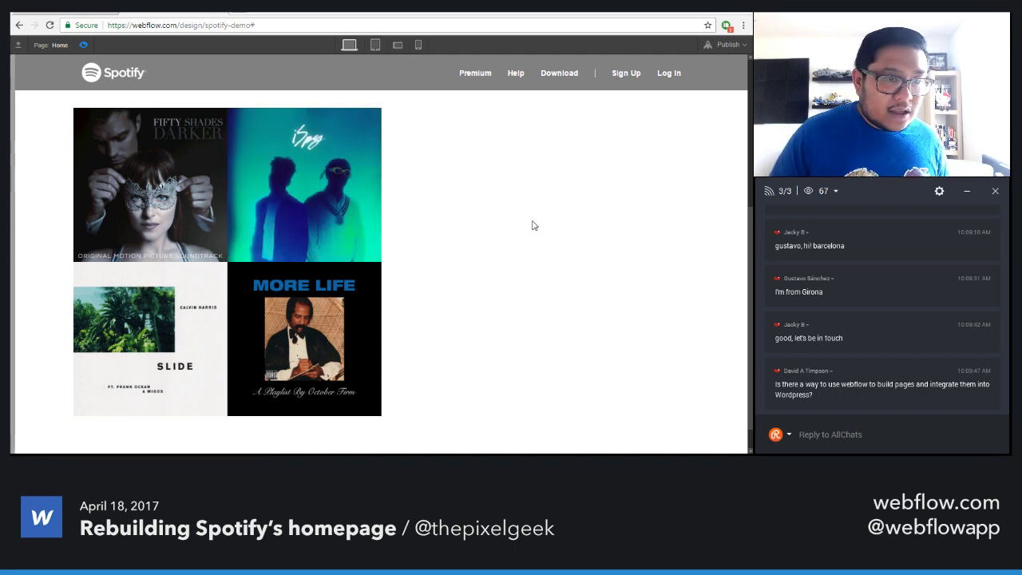
{"action": "left_click", "coordinate": [83, 45]}
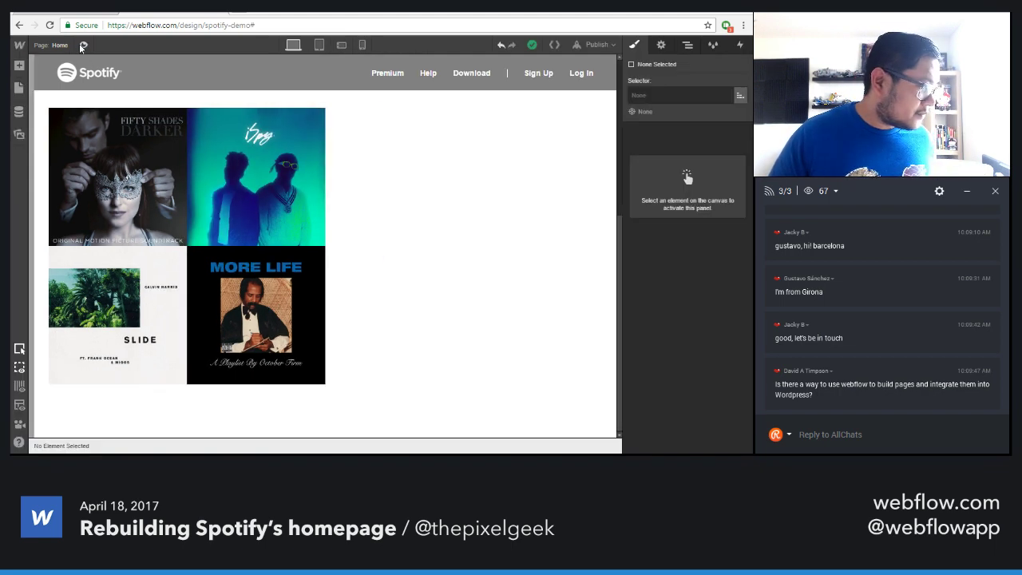
Add a div block inside the empty flex child beside the album grid
{"action": "left_click", "coordinate": [430, 175]}
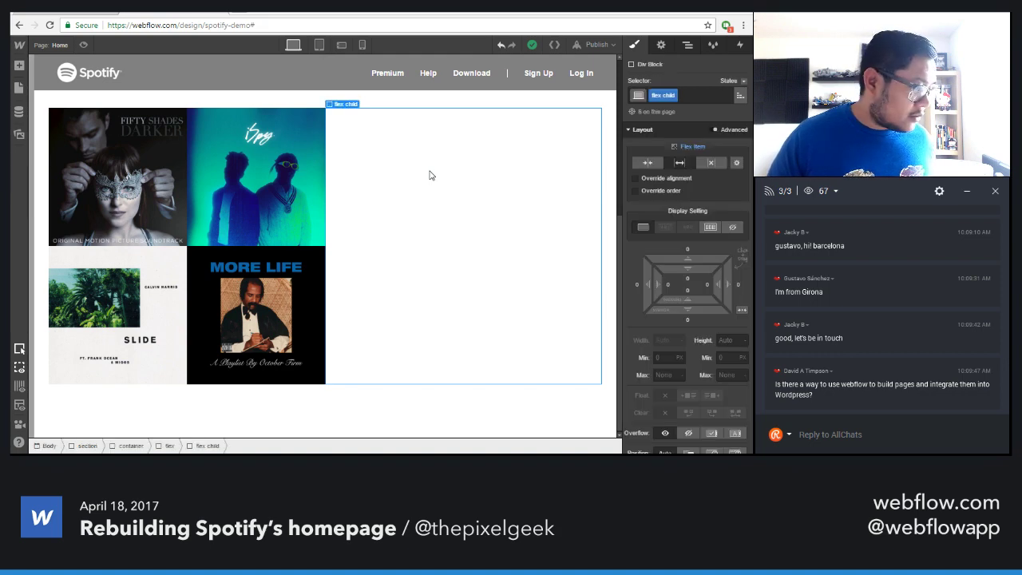
{"action": "key", "text": "a"}
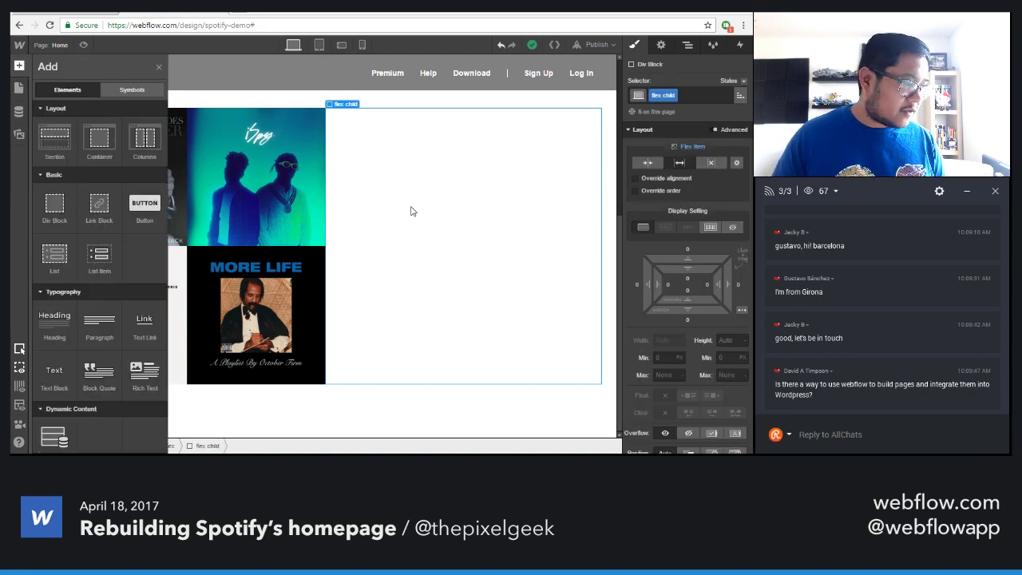
{"action": "key", "text": "a"}
{"action": "key", "text": "a"}
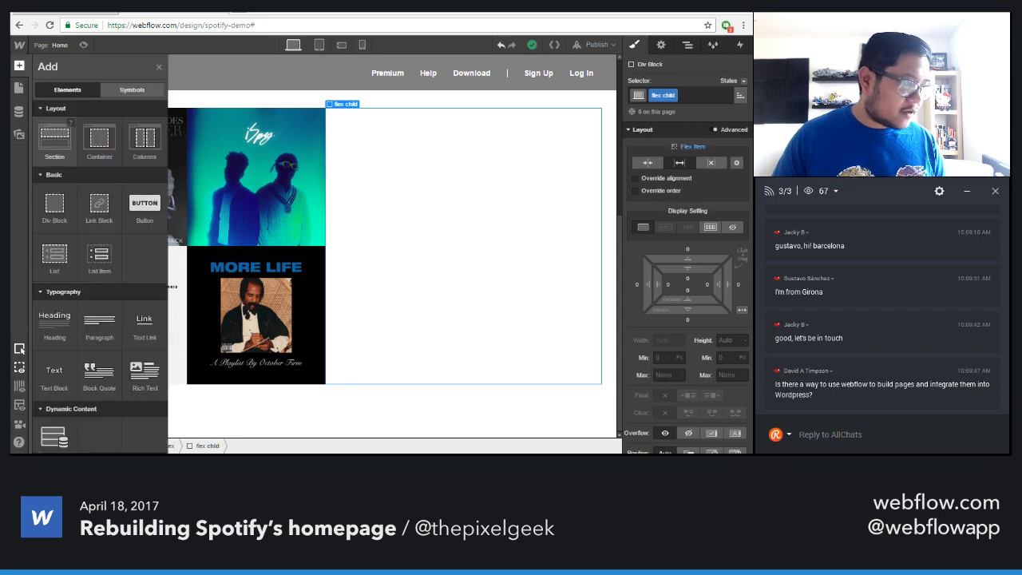
{"action": "left_click_drag", "start_coordinate": [54, 208], "coordinate": [421, 190]}
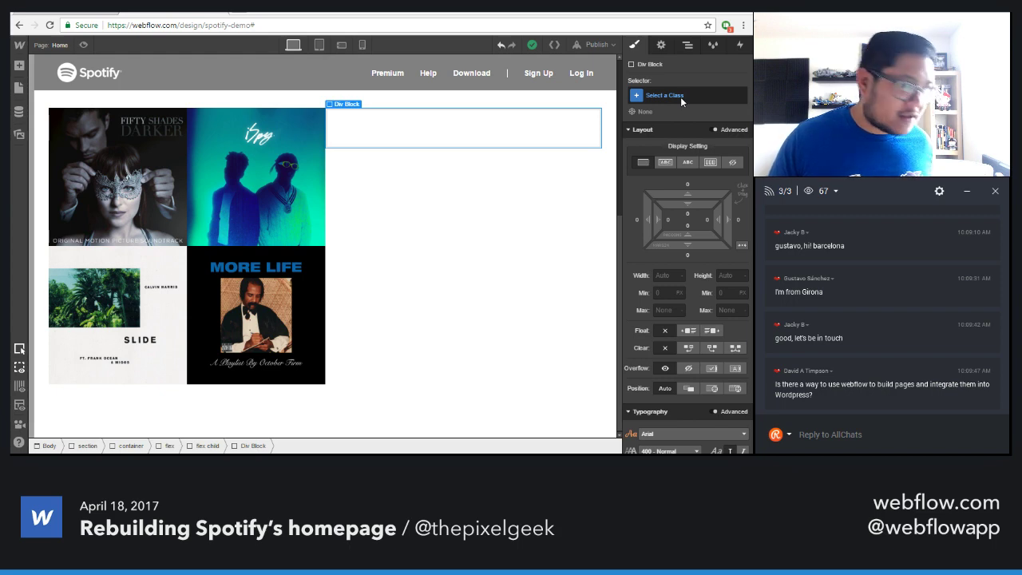
Give the new div block the class "left space" and set its left padding to 50
{"action": "left_click", "coordinate": [681, 95]}
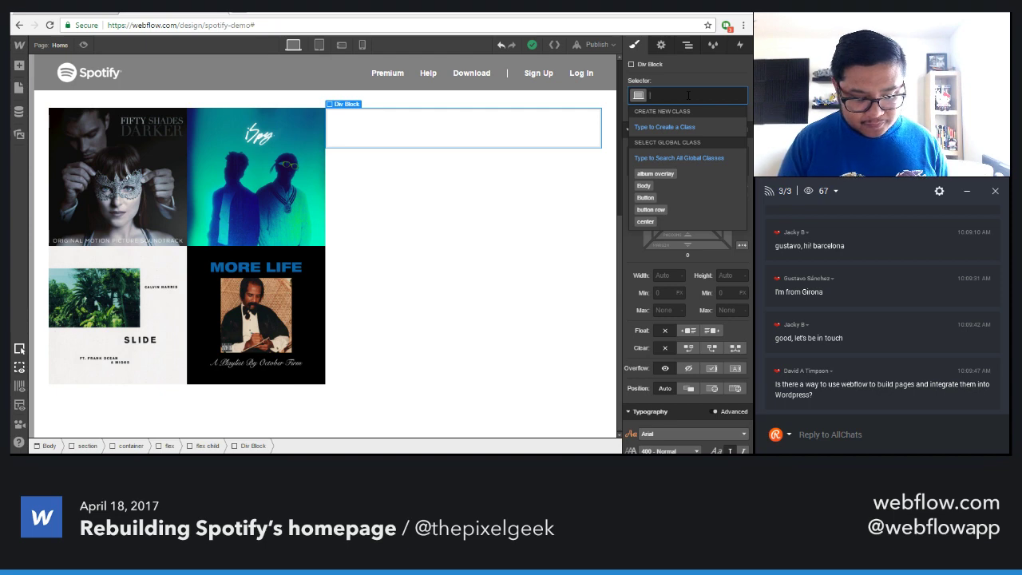
{"action": "type", "text": "left"}
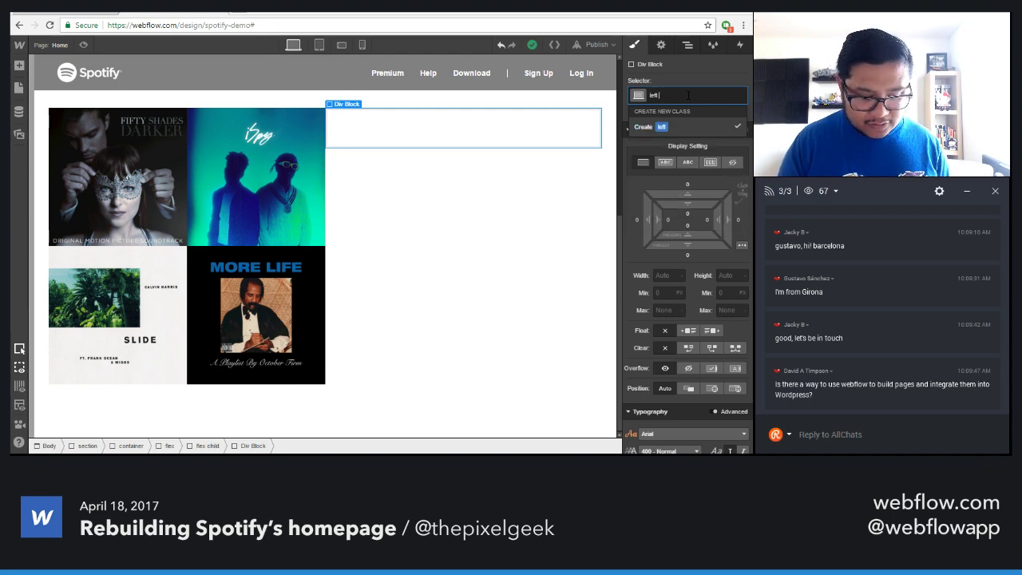
{"action": "type", "text": " space"}
{"action": "key", "text": "Return"}
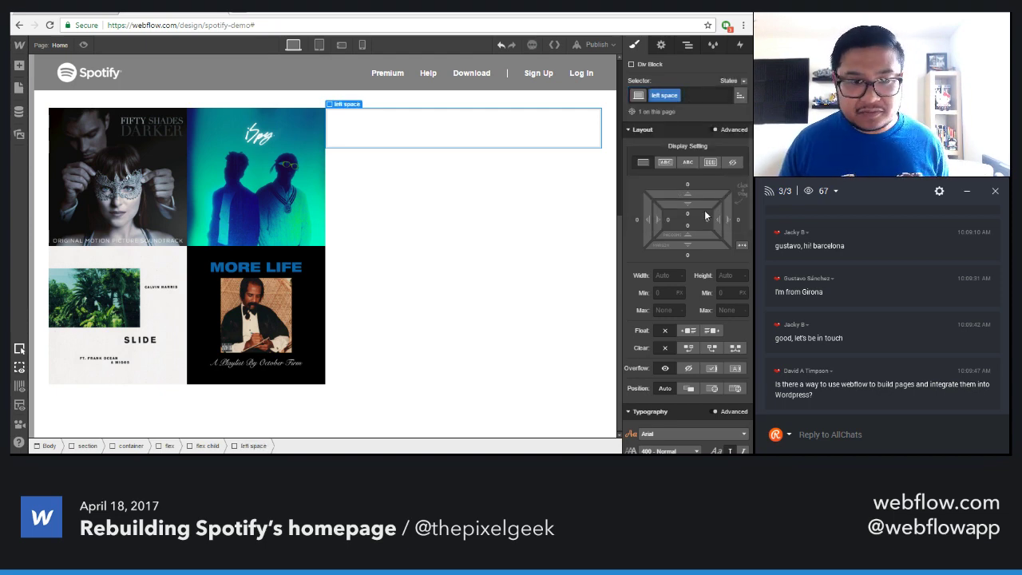
{"action": "left_click", "coordinate": [669, 218]}
{"action": "type", "text": "50"}
{"action": "key", "text": "Return"}
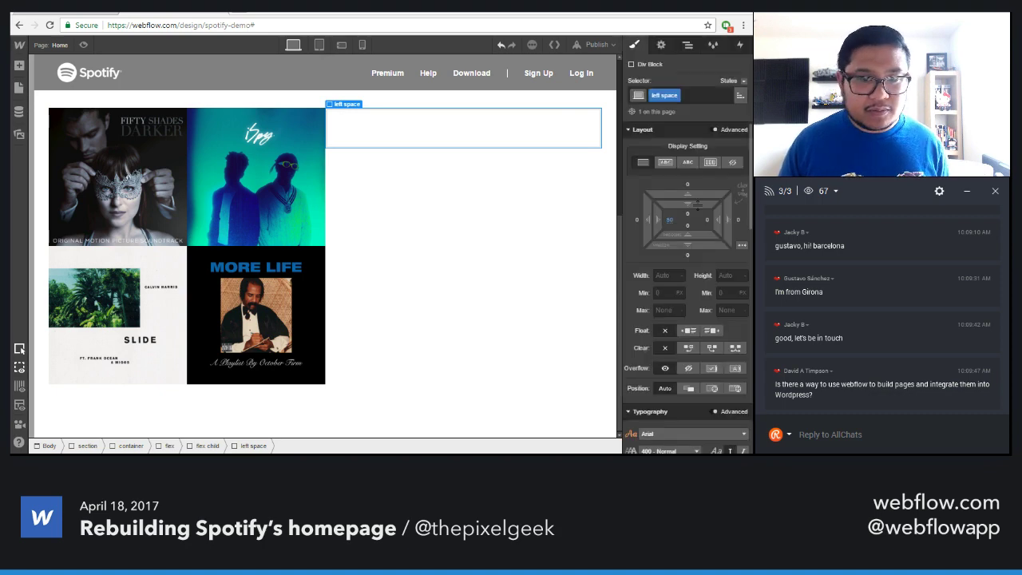
Add a heading inside the left space div and set its type to H2
{"action": "key", "text": "a"}
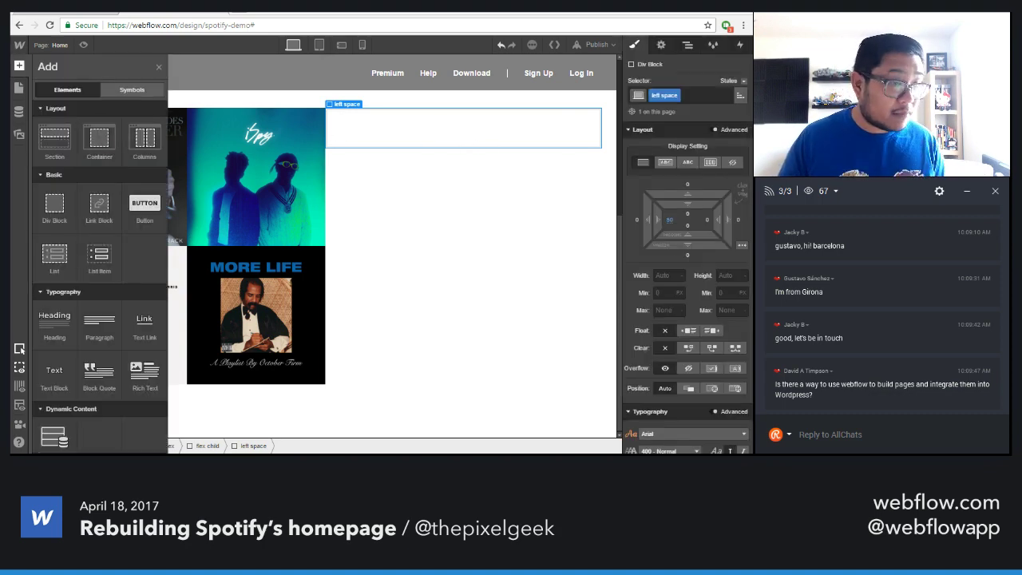
{"action": "left_click", "coordinate": [54, 321]}
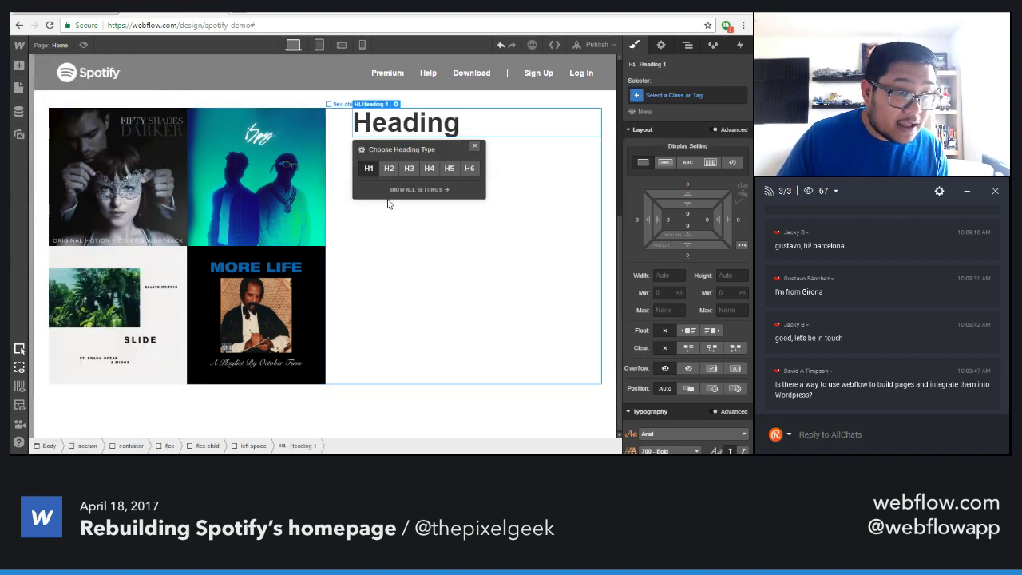
{"action": "left_click", "coordinate": [389, 168]}
{"action": "left_click", "coordinate": [474, 147]}
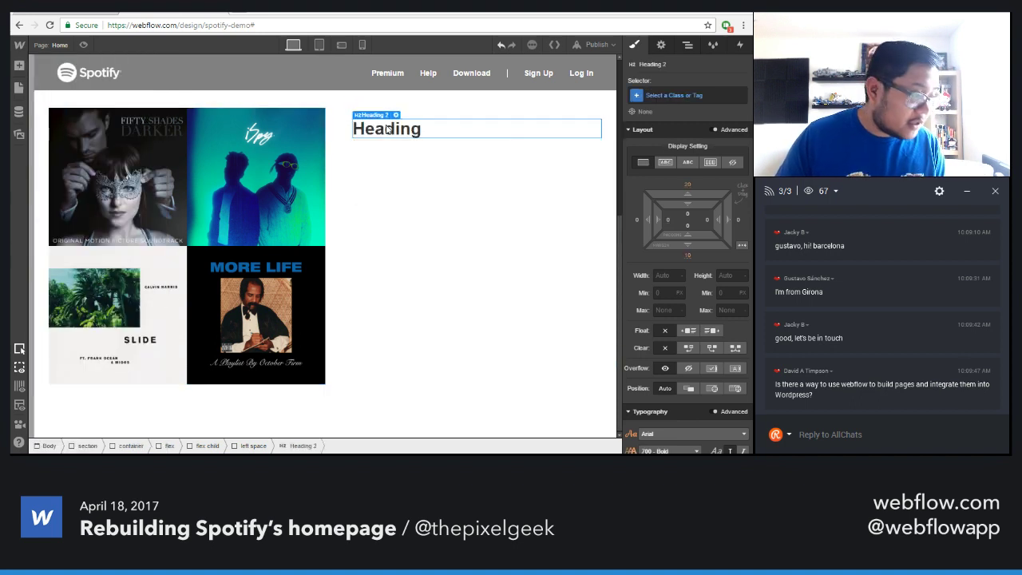
Change the text of the H2 heading beside the album grid to "What's on Spotify?"
{"action": "double_click", "coordinate": [387, 127]}
{"action": "type", "text": "What's on Spotiofyu"}
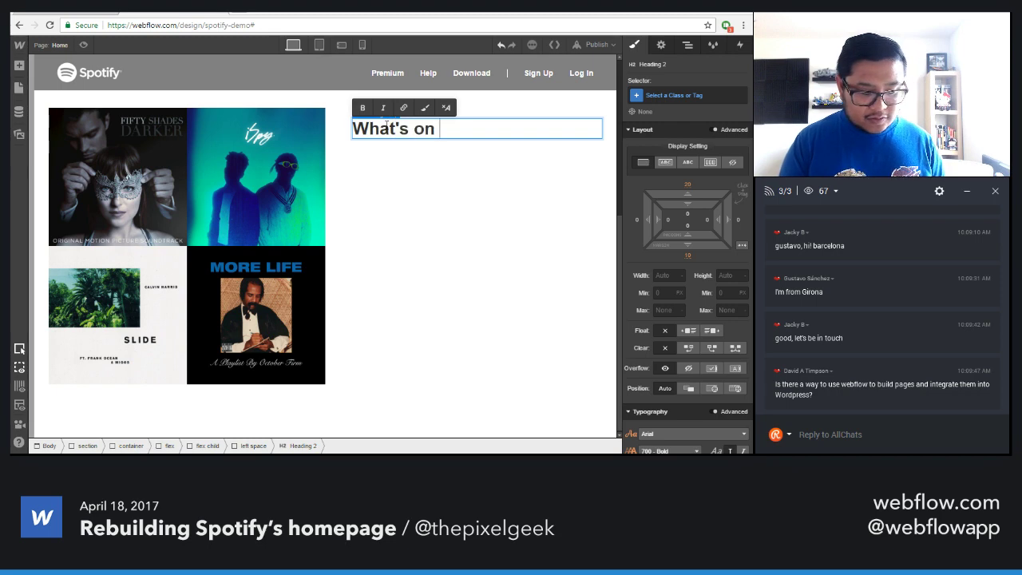
{"action": "key", "text": "BackSpace"}
{"action": "key", "text": "BackSpace"}
{"action": "key", "text": "BackSpace"}
{"action": "key", "text": "BackSpace"}
{"action": "type", "text": "f"}
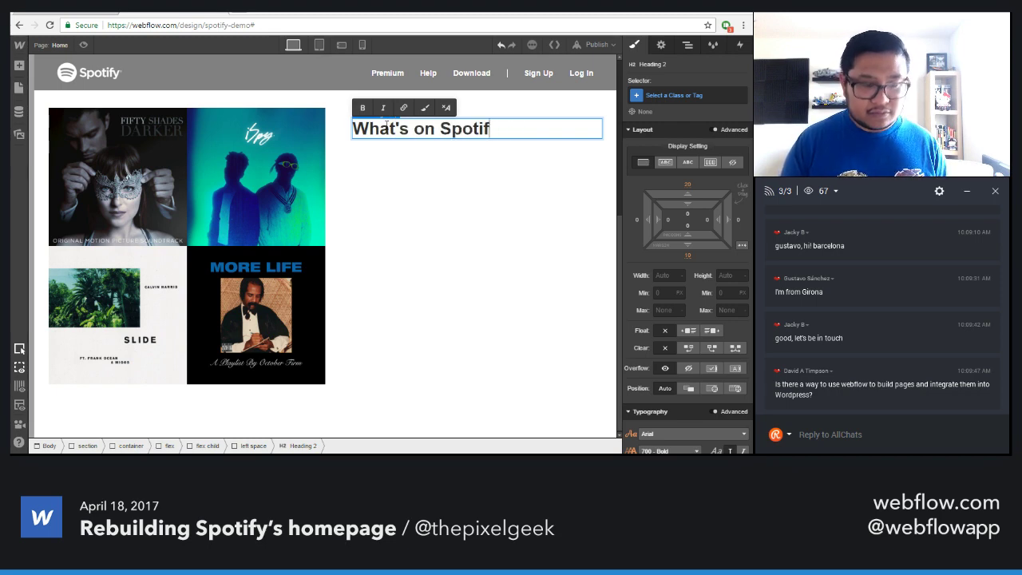
{"action": "type", "text": "y?"}
{"action": "key", "text": "Escape"}
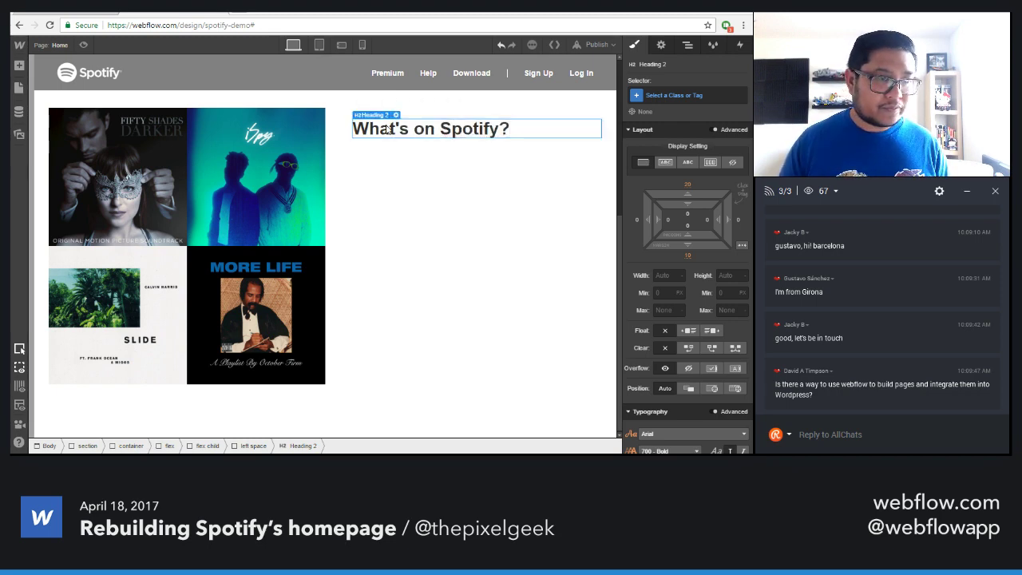
{"action": "left_click", "coordinate": [686, 186]}
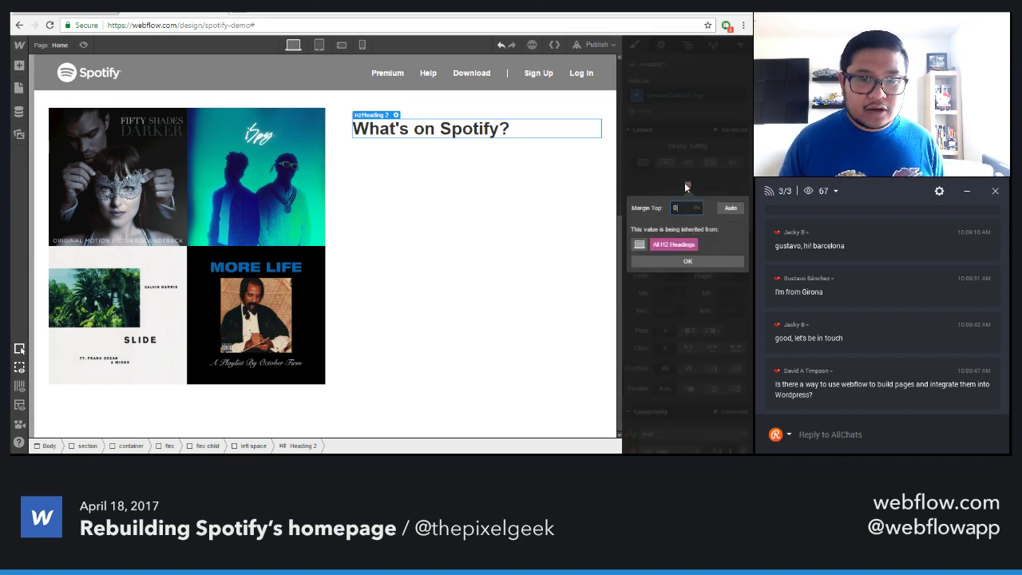
{"action": "key", "text": "Return"}
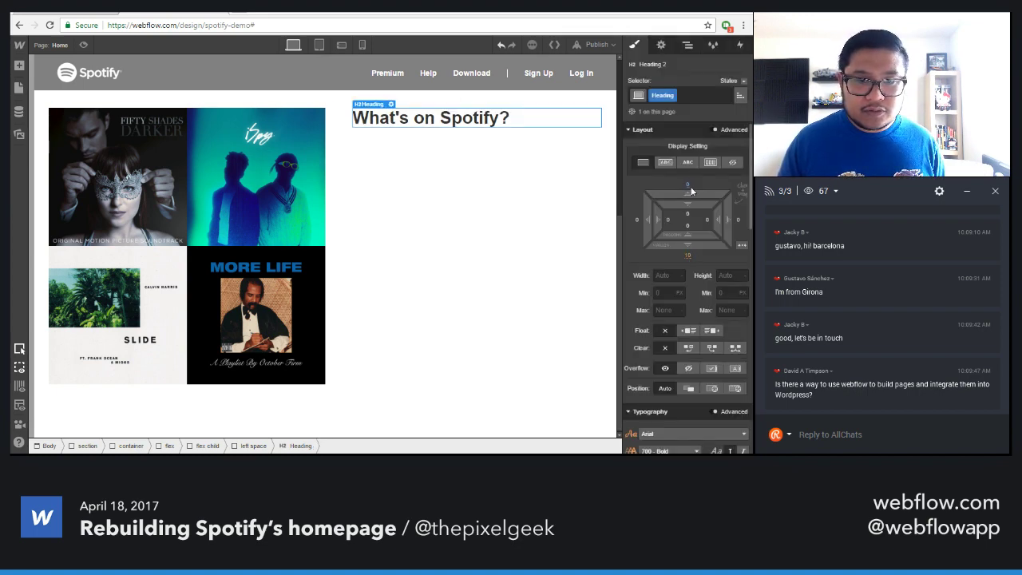
{"action": "left_click", "coordinate": [682, 95]}
{"action": "key", "text": "BackSpace"}
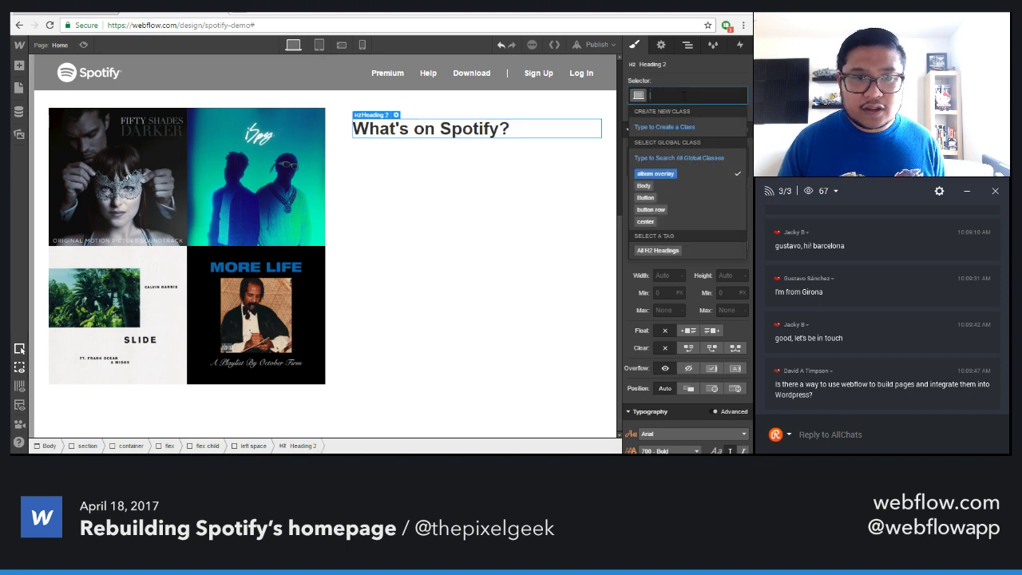
{"action": "left_click", "coordinate": [692, 77]}
{"action": "left_click", "coordinate": [698, 96]}
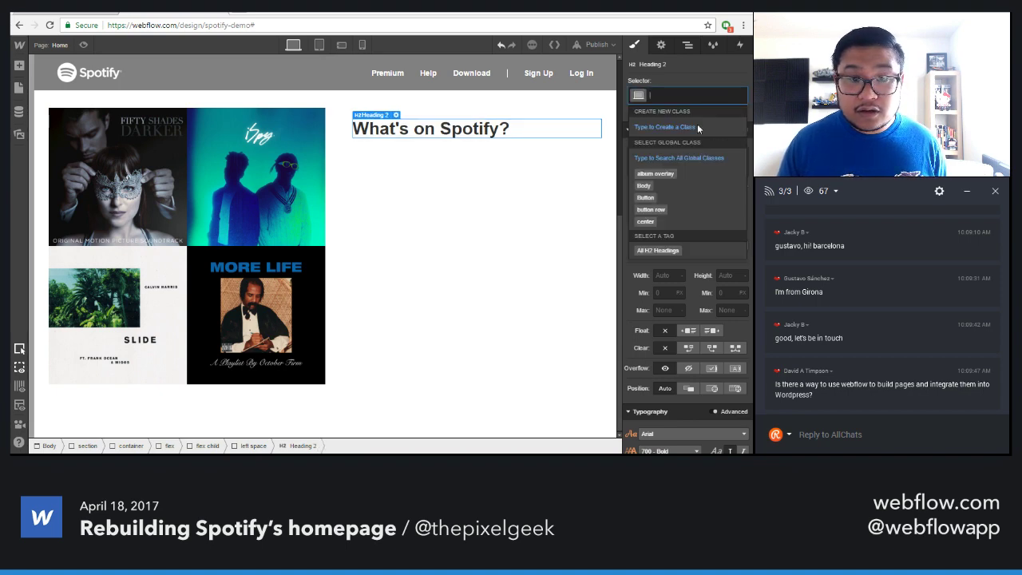
{"action": "key", "text": "Escape"}
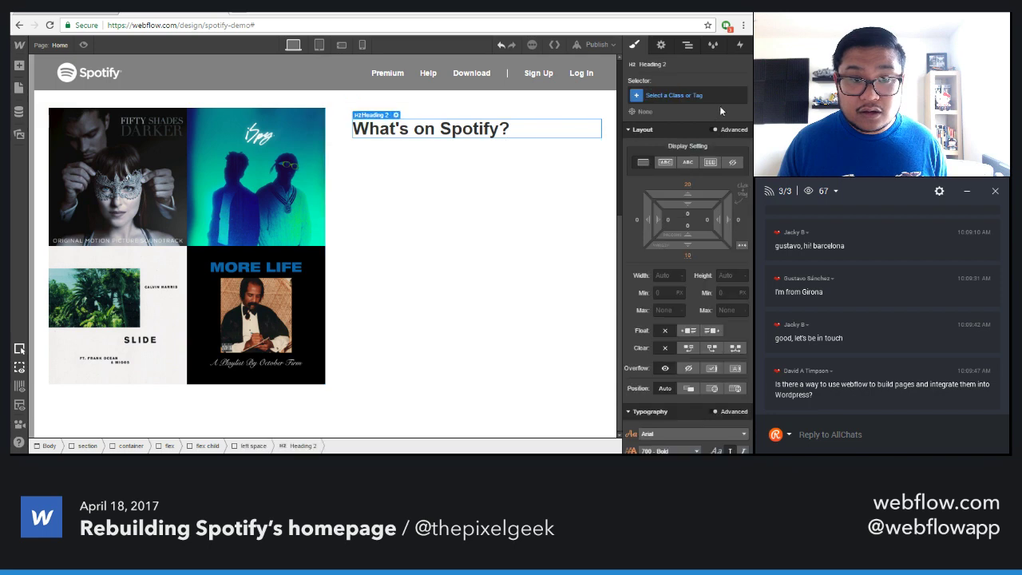
Target the All H2 Headings tag and set its top and bottom margins to 0
{"action": "left_click", "coordinate": [738, 94]}
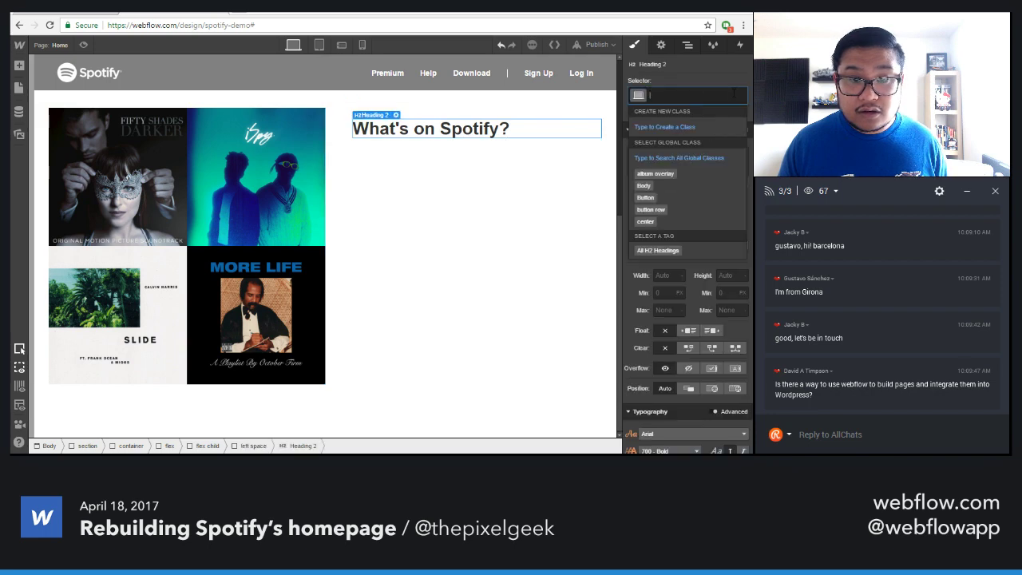
{"action": "left_click", "coordinate": [664, 251]}
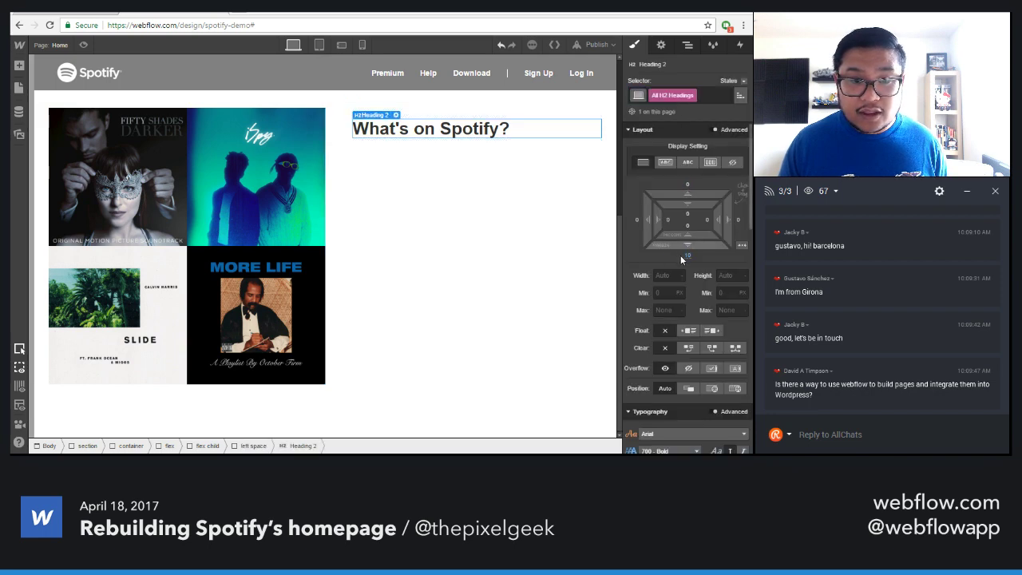
{"action": "left_click", "coordinate": [687, 185]}
{"action": "type", "text": "0"}
{"action": "key", "text": "Return"}
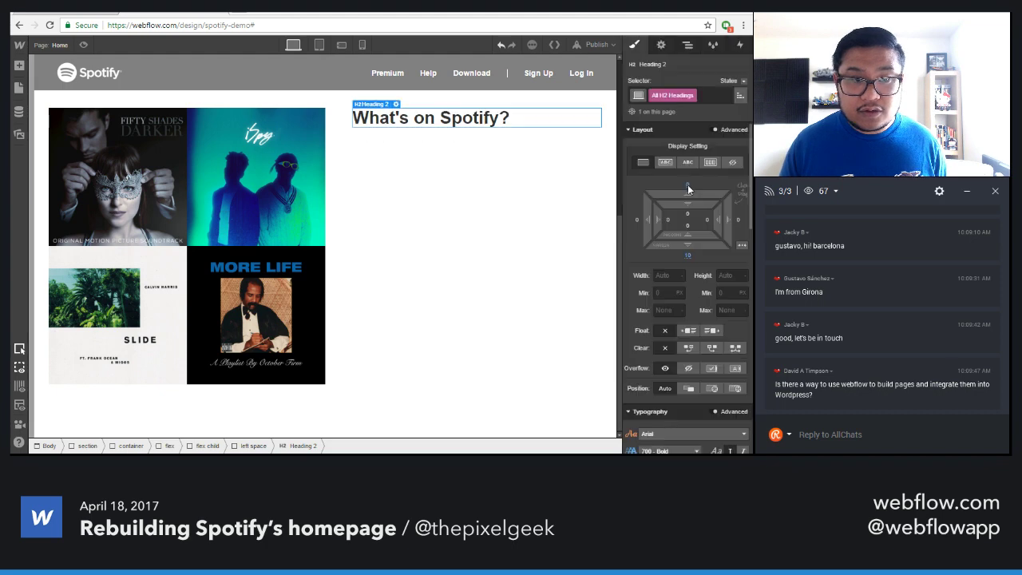
{"action": "left_click", "coordinate": [688, 256]}
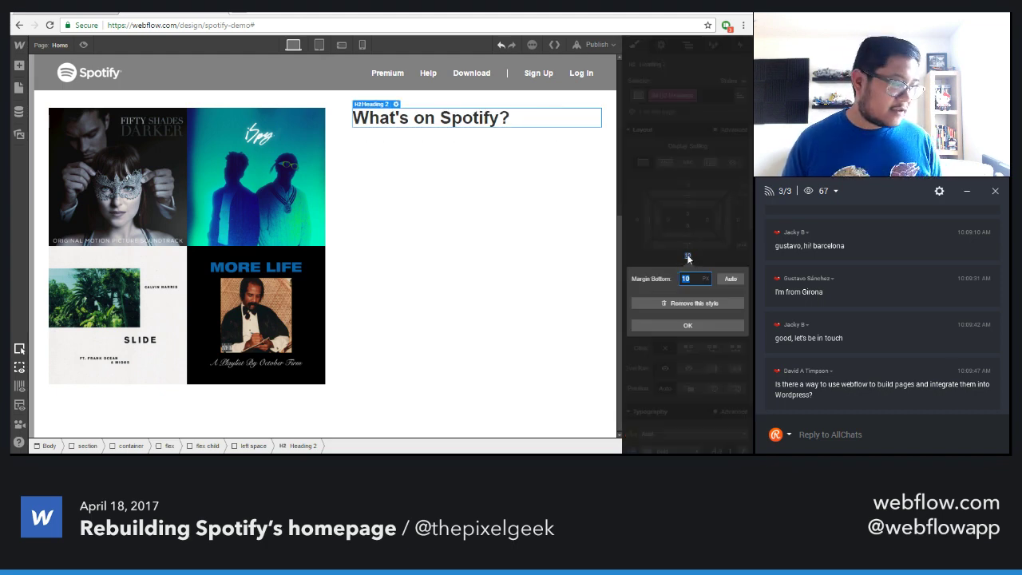
{"action": "type", "text": "0"}
{"action": "key", "text": "Return"}
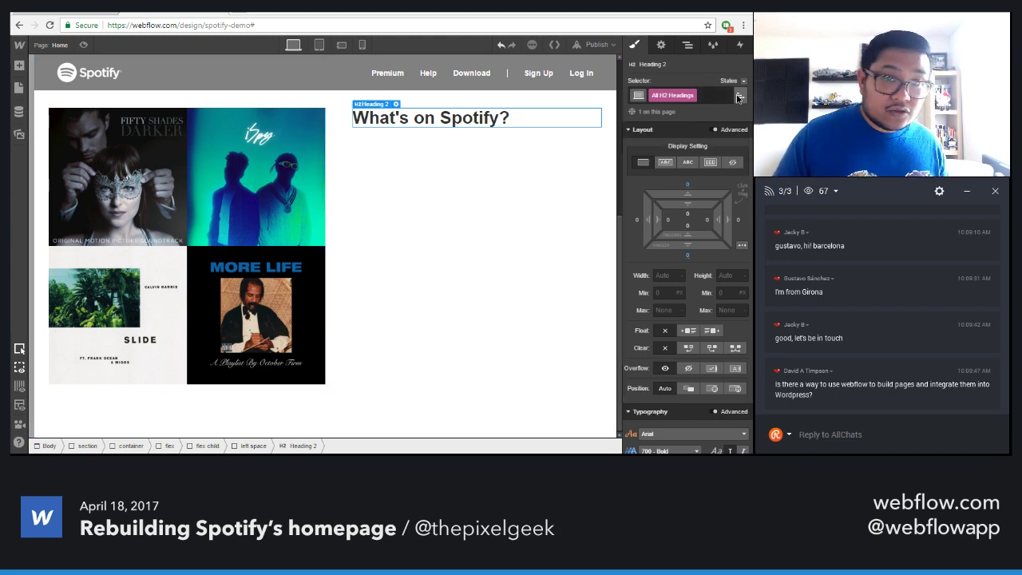
Create the class "purple header" on the "What's on Spotify?" heading
{"action": "left_click", "coordinate": [738, 95]}
{"action": "left_click", "coordinate": [738, 96]}
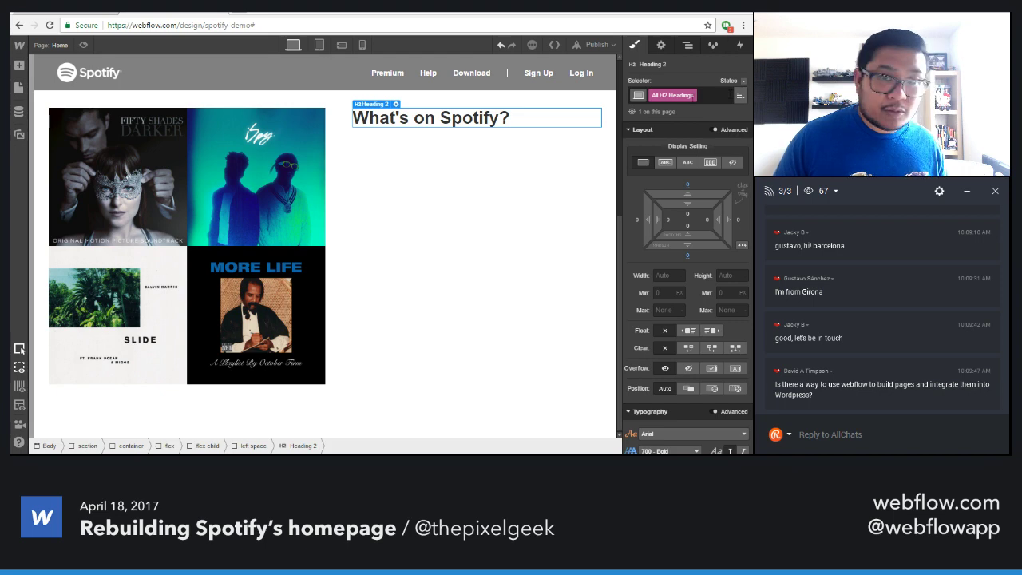
{"action": "left_click", "coordinate": [667, 96]}
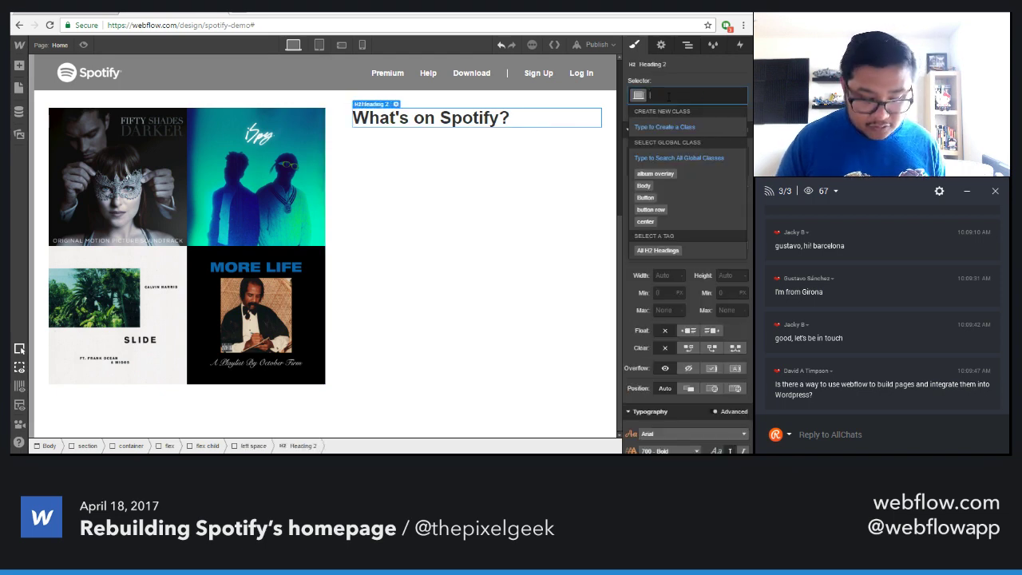
{"action": "type", "text": "purple h"}
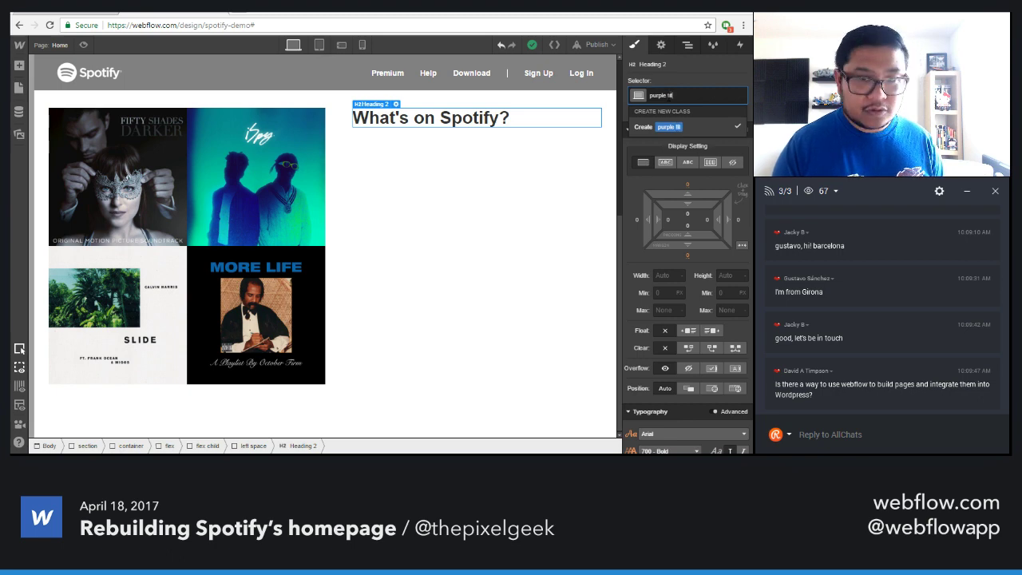
{"action": "type", "text": "eader"}
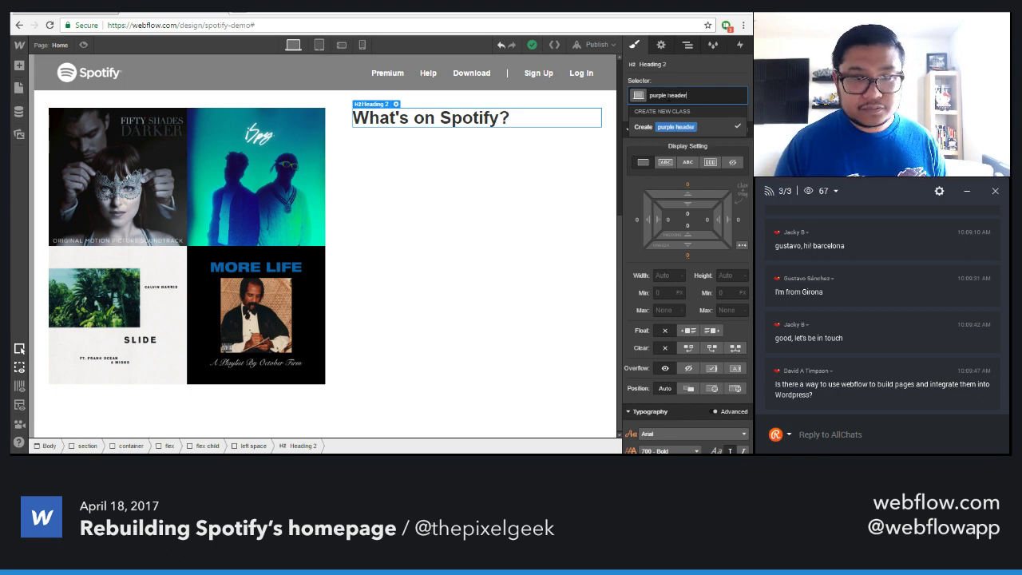
{"action": "key", "text": "Return"}
Set the purple header class's text color to the Blue Violet swatch
{"action": "scroll", "coordinate": [705, 332], "scroll_direction": "down", "scroll_amount": 3}
{"action": "scroll", "coordinate": [704, 332], "scroll_direction": "down", "scroll_amount": 1}
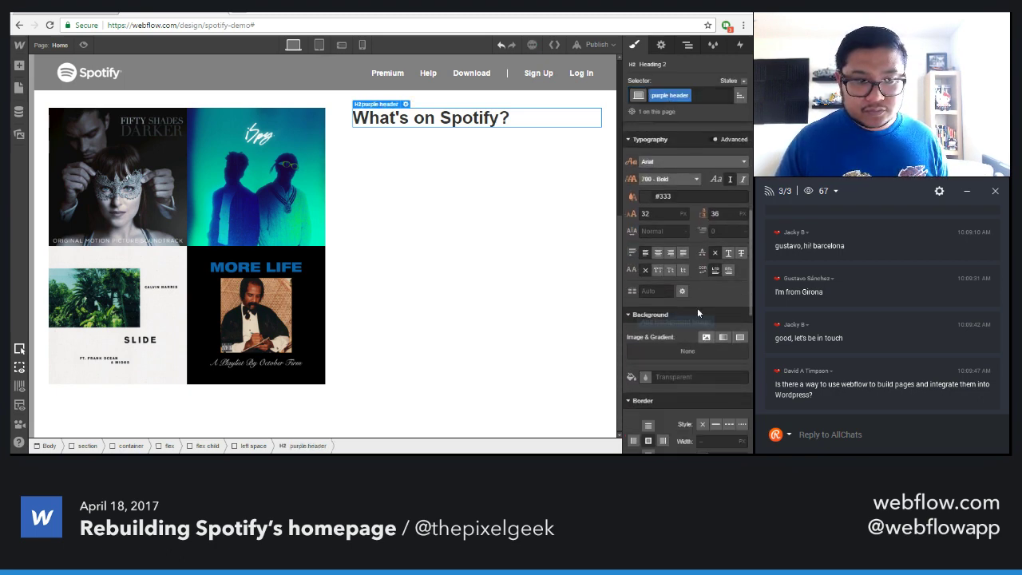
{"action": "left_click", "coordinate": [647, 197]}
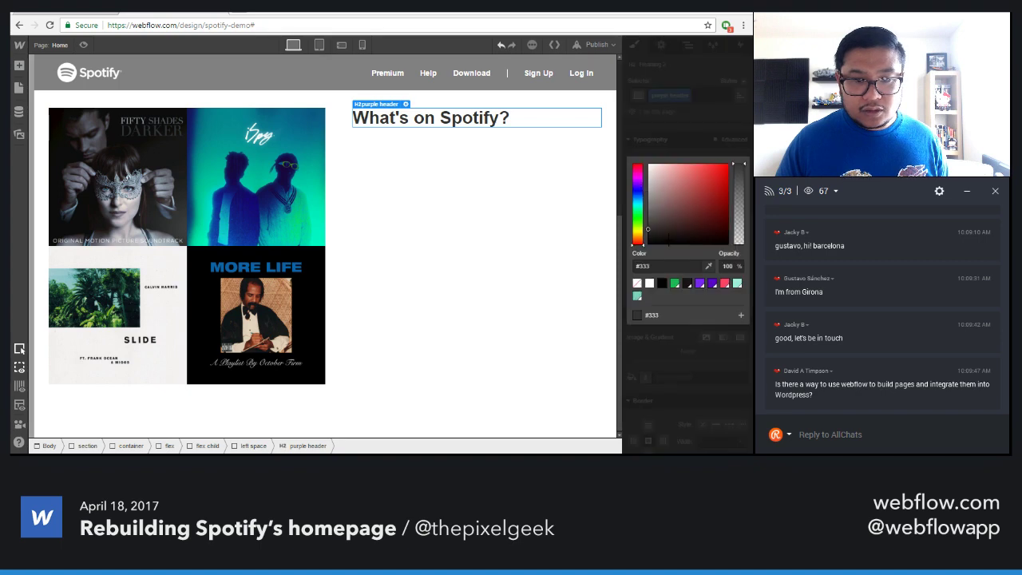
{"action": "left_click", "coordinate": [703, 285]}
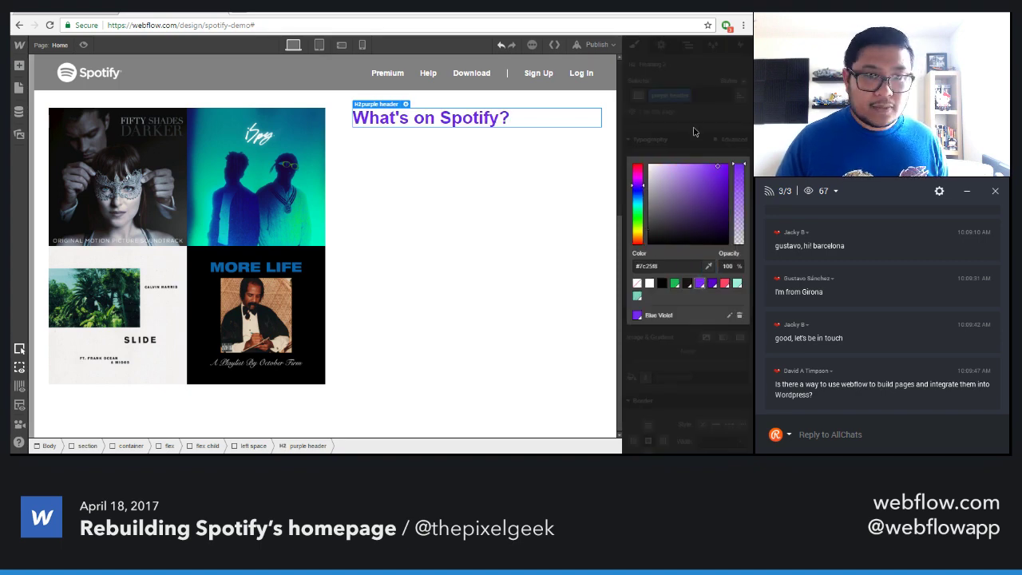
{"action": "key", "text": "Escape"}
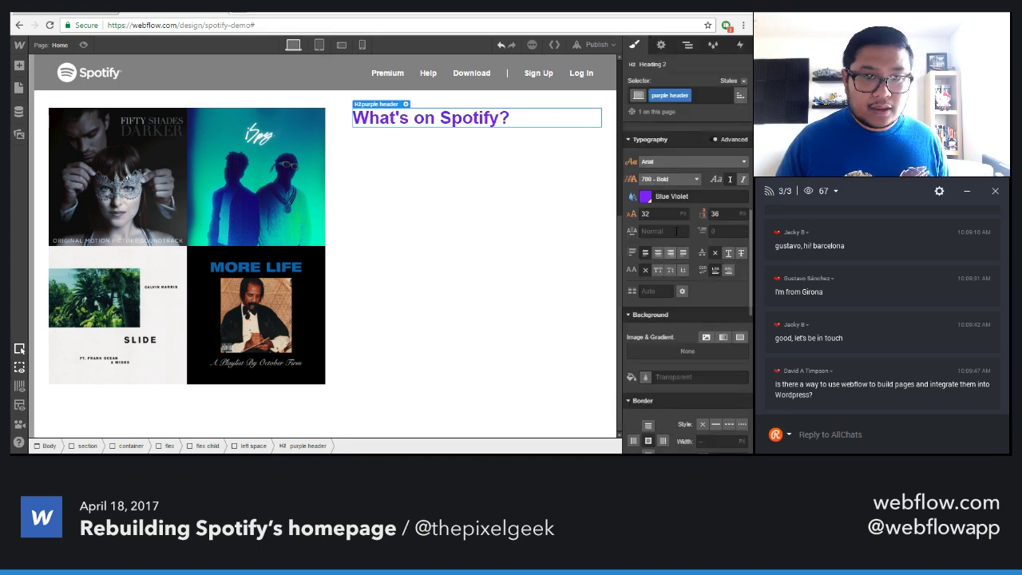
Return to the All H2 Headings tag and set its font size to 38 px
{"action": "left_click", "coordinate": [723, 95]}
{"action": "left_click", "coordinate": [686, 133]}
{"action": "left_click", "coordinate": [668, 214]}
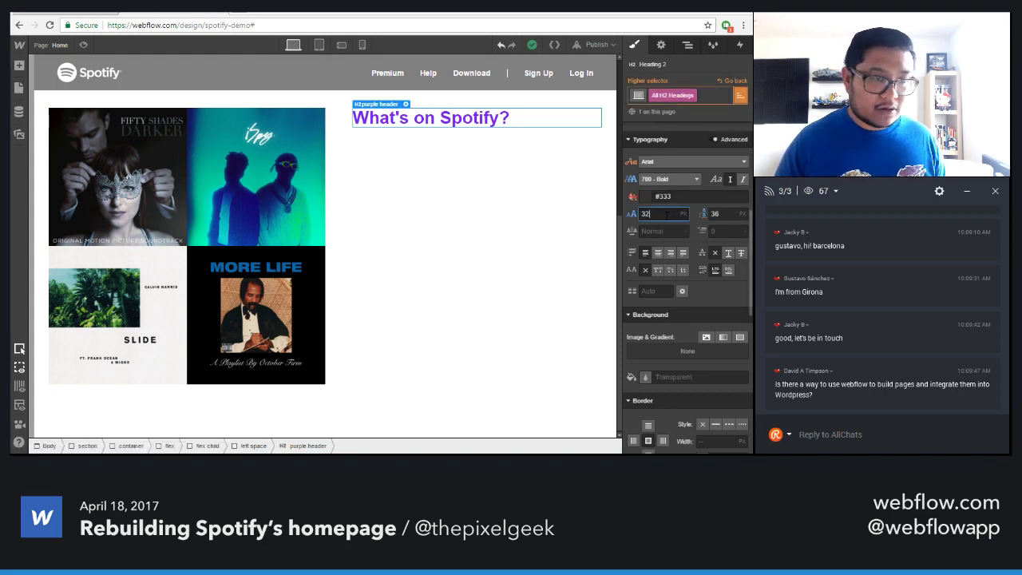
{"action": "key", "text": "Up"}
{"action": "key", "text": "Up"}
{"action": "key", "text": "Up"}
{"action": "key", "text": "Up"}
{"action": "key", "text": "Up"}
{"action": "key", "text": "Up"}
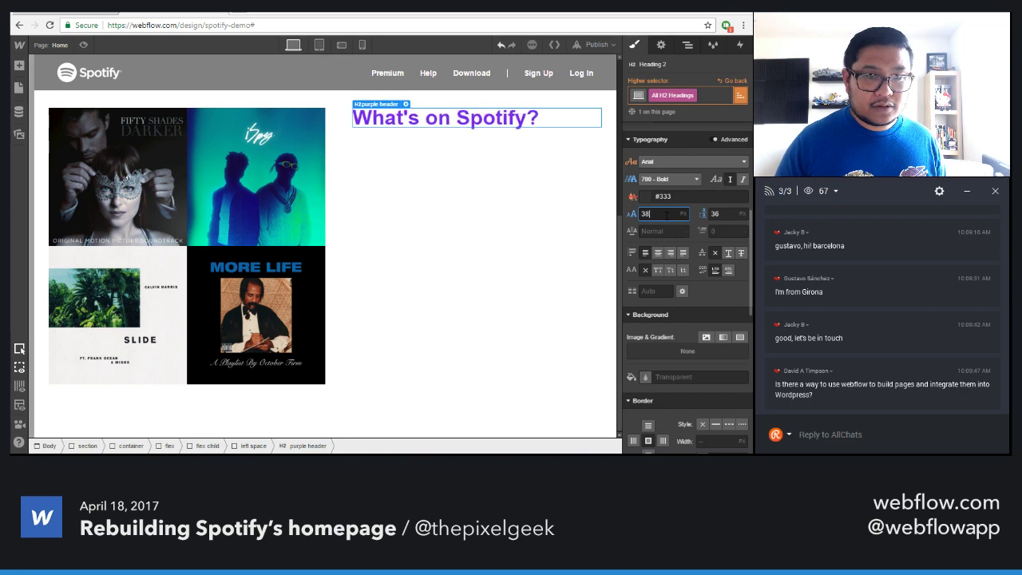
{"action": "key", "text": "Up"}
{"action": "key", "text": "Up"}
{"action": "key", "text": "Down"}
{"action": "key", "text": "Down"}
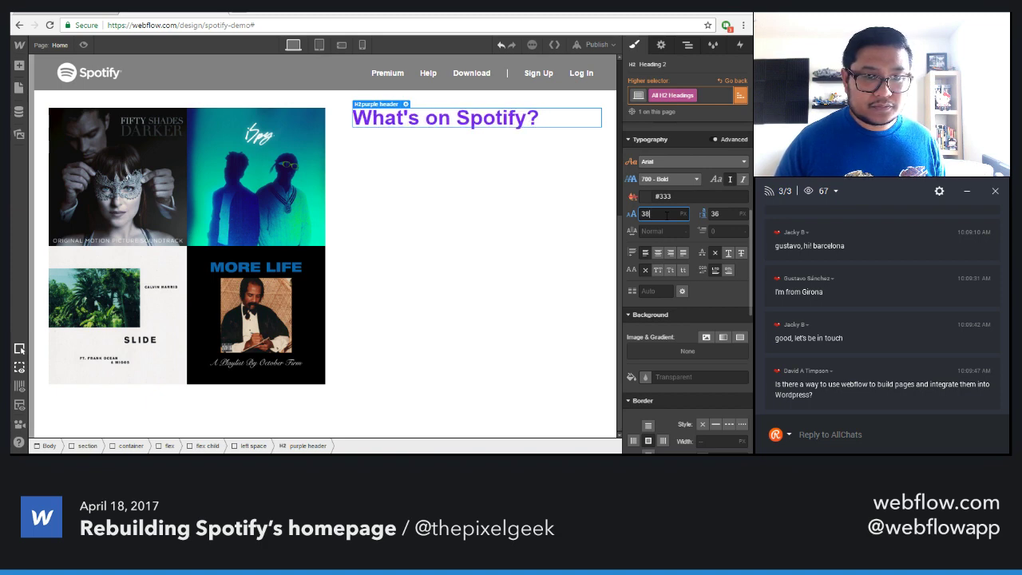
Set the line height of All H2 Headings to 40 px
{"action": "key", "text": "Tab"}
{"action": "key", "text": "Up"}
{"action": "key", "text": "Up"}
{"action": "key", "text": "Up"}
{"action": "key", "text": "Up"}
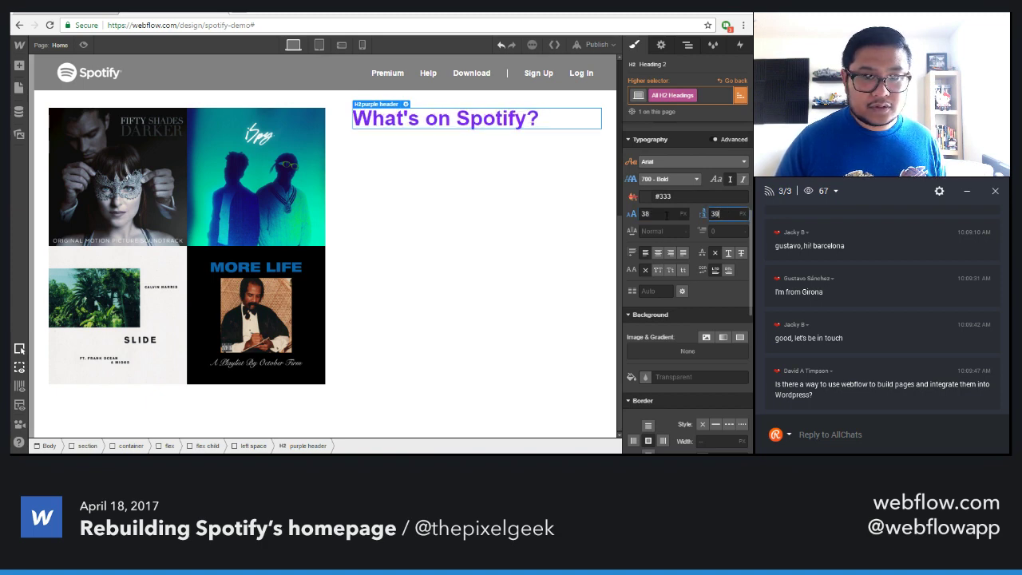
{"action": "left_click", "coordinate": [495, 129]}
{"action": "left_click", "coordinate": [562, 134]}
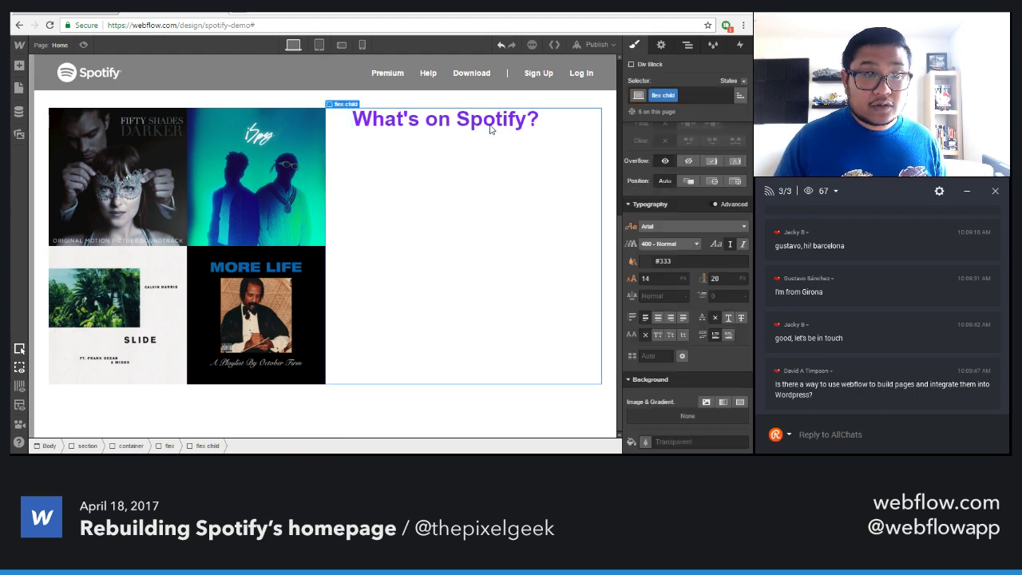
Set the bottom margin of the "What's on Spotify?" heading's purple header class to 30
{"action": "left_click", "coordinate": [479, 128]}
{"action": "scroll", "coordinate": [709, 166], "scroll_direction": "up", "scroll_amount": 3}
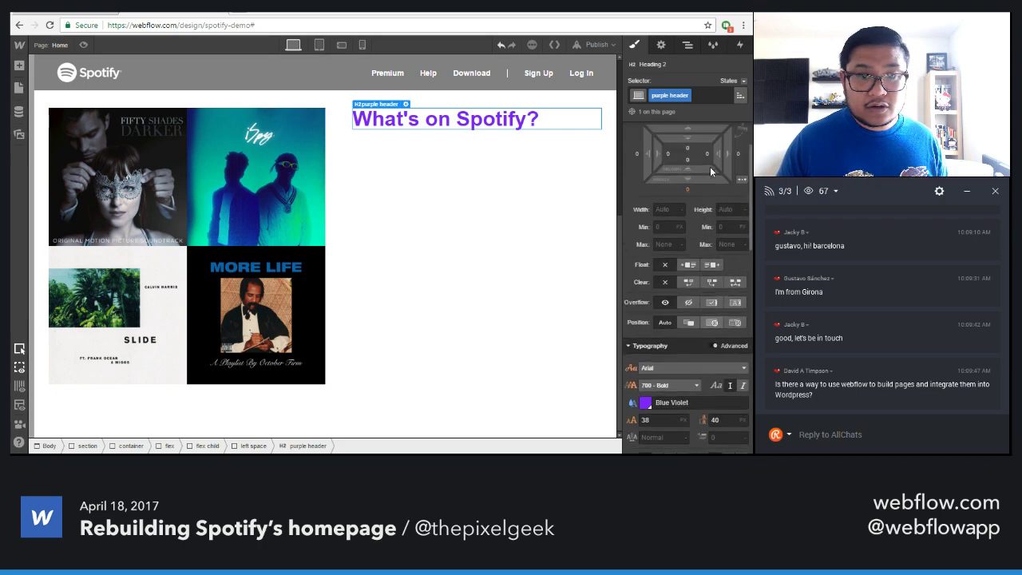
{"action": "mouse_move", "coordinate": [686, 192]}
{"action": "left_mouse_down"}
{"action": "mouse_move", "coordinate": [687, 243]}
{"action": "mouse_move", "coordinate": [617, 240]}
{"action": "left_mouse_up"}
Add an H3 heading and place it inside the left space div, below the purple header
{"action": "key", "text": "a"}
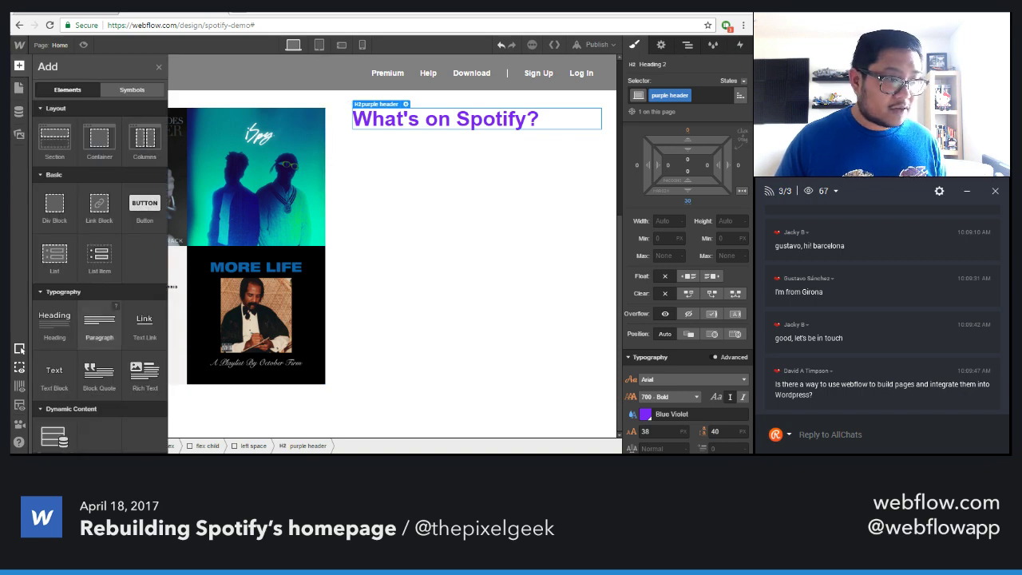
{"action": "left_click_drag", "start_coordinate": [54, 324], "coordinate": [458, 172]}
{"action": "left_click", "coordinate": [382, 206]}
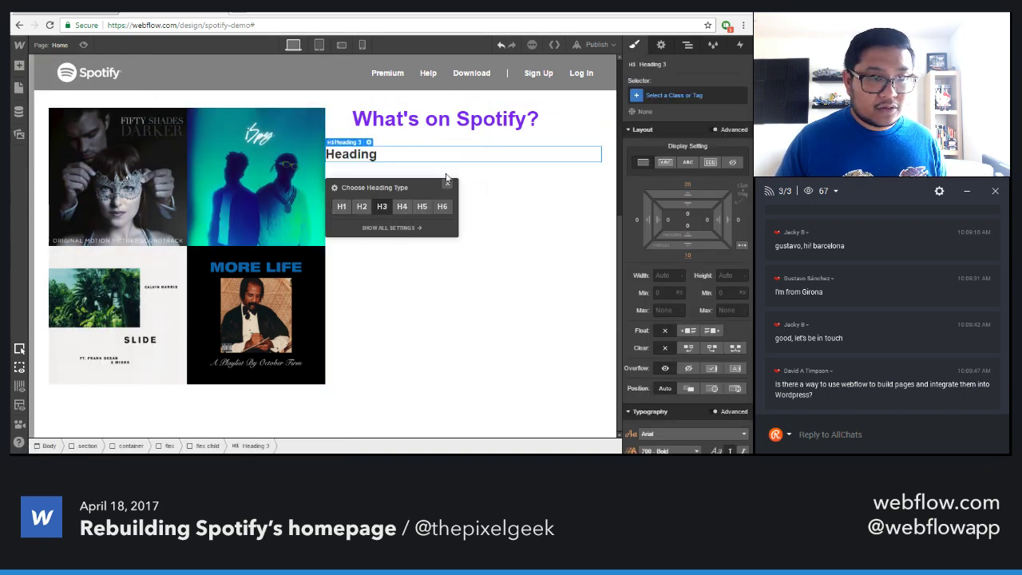
{"action": "left_click", "coordinate": [447, 184]}
{"action": "key", "text": "z"}
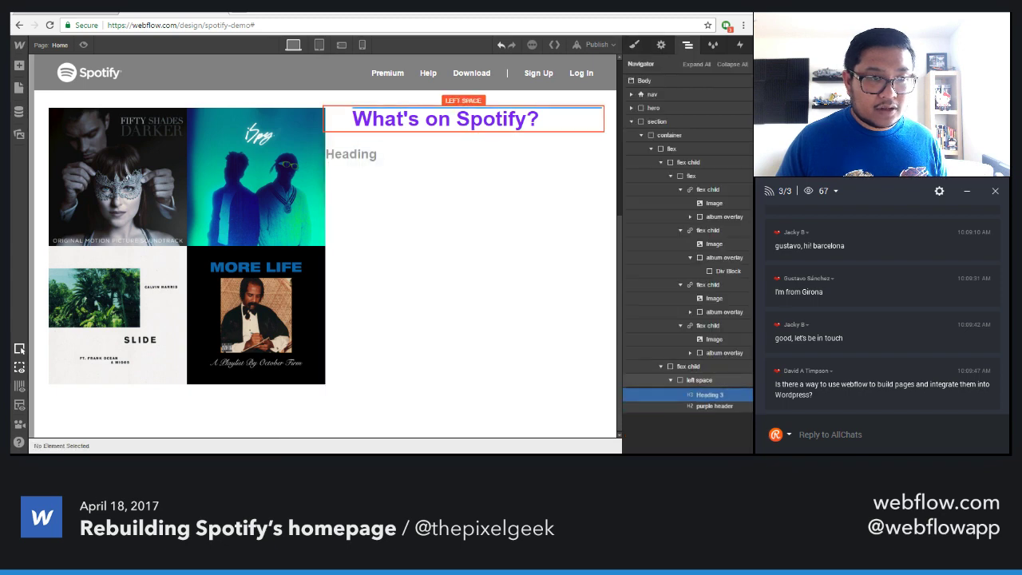
{"action": "left_click_drag", "start_coordinate": [714, 393], "coordinate": [716, 404]}
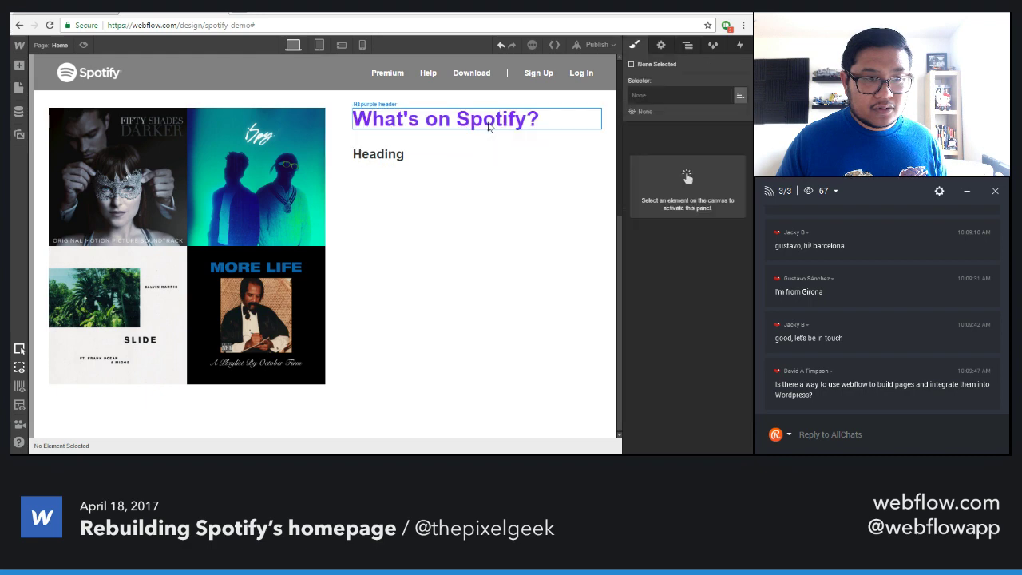
Change the new H3 heading's text to "Music"
{"action": "left_click", "coordinate": [395, 158]}
{"action": "double_click", "coordinate": [407, 155]}
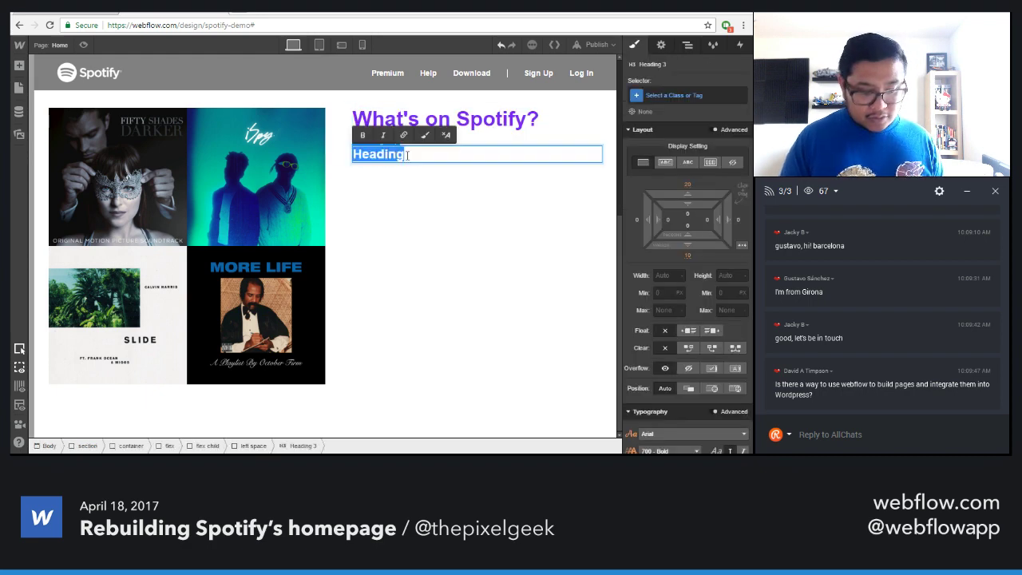
{"action": "type", "text": "Music"}
{"action": "key", "text": "BackSpace"}
{"action": "key", "text": "BackSpace"}
{"action": "key", "text": "BackSpace"}
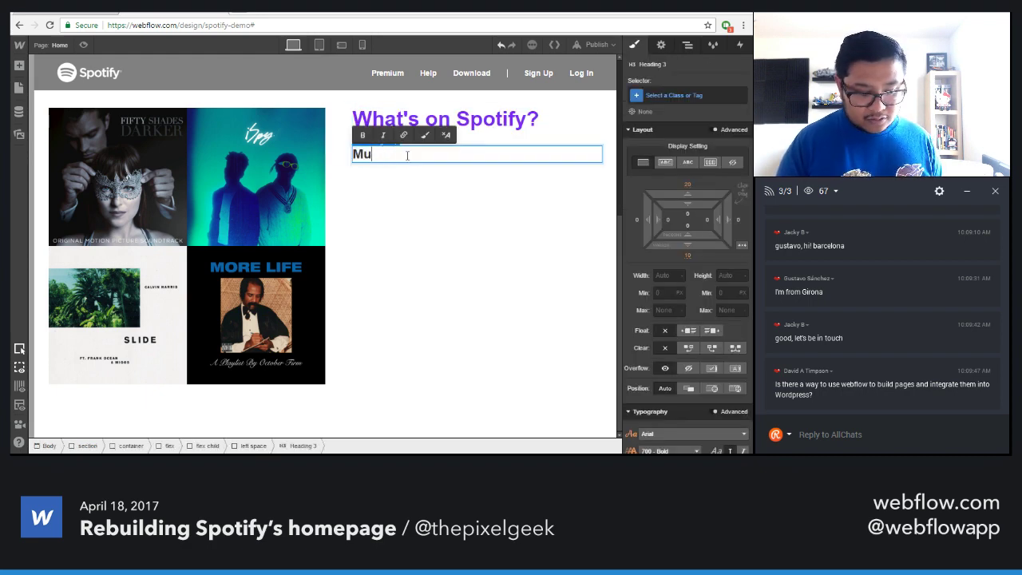
{"action": "type", "text": "sic"}
{"action": "key", "text": "Escape"}
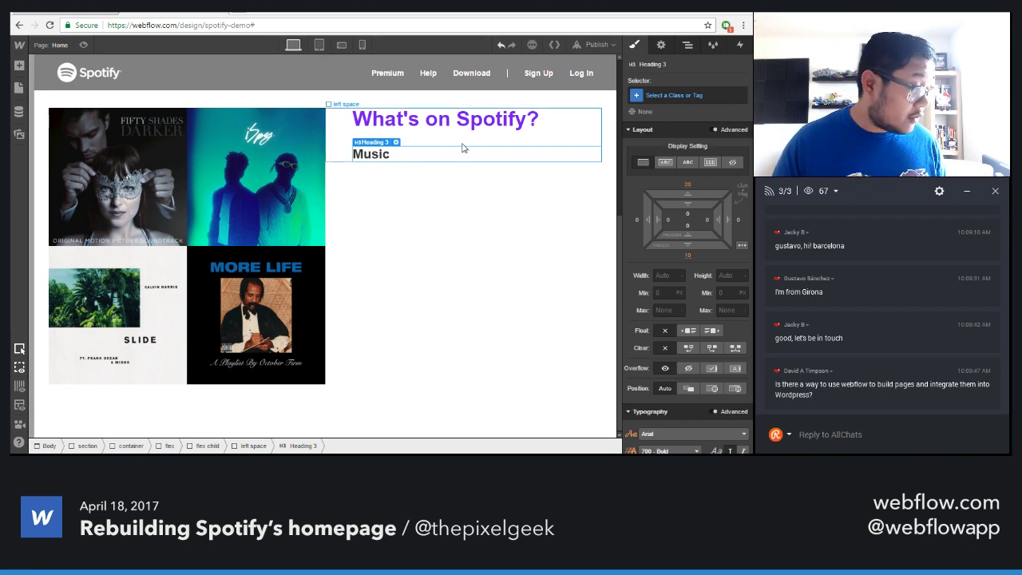
Apply the existing purple header class to the "Music" H3 heading
{"action": "left_click", "coordinate": [676, 95]}
{"action": "type", "text": "pur"}
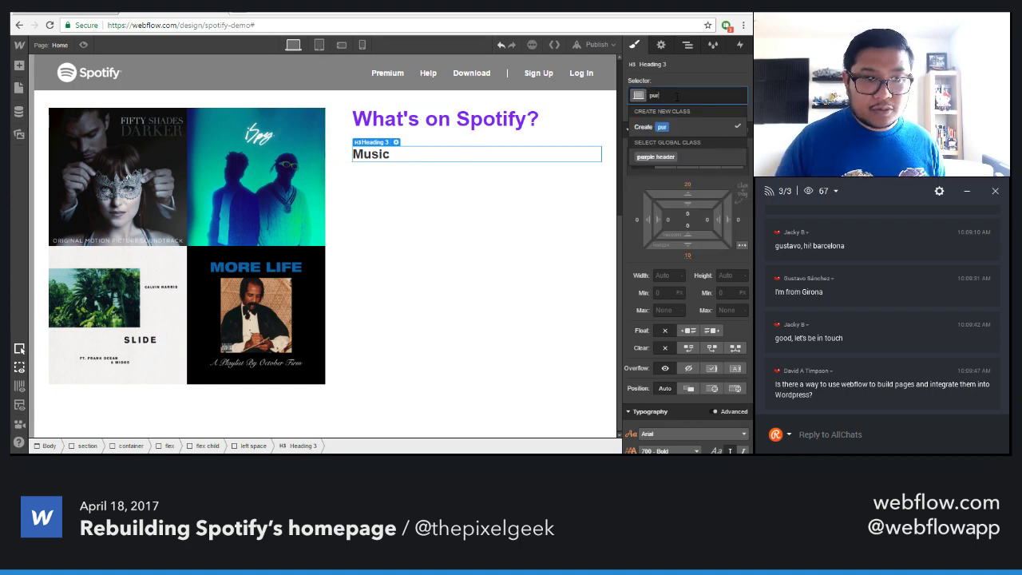
{"action": "key", "text": "Down"}
{"action": "key", "text": "Return"}
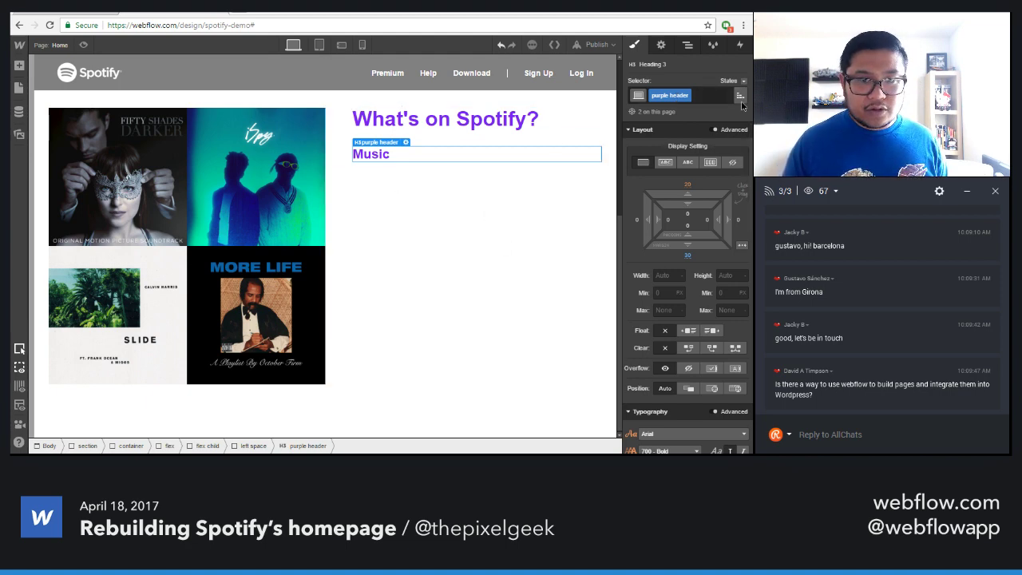
Set the top margin of All H3 Headings to 0 and the bottom margin to 20
{"action": "left_click", "coordinate": [713, 95]}
{"action": "left_click", "coordinate": [691, 136]}
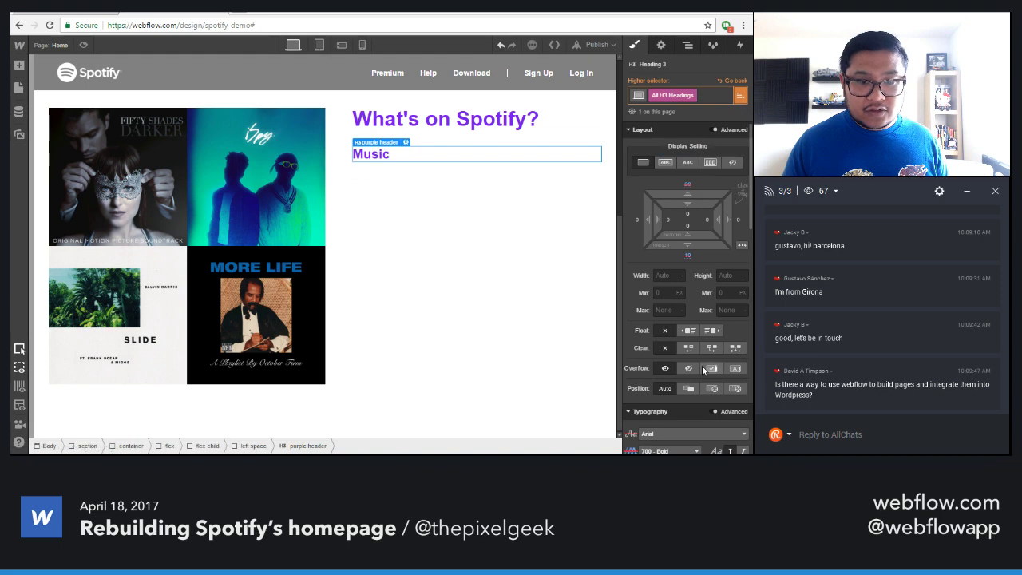
{"action": "left_click", "coordinate": [685, 189]}
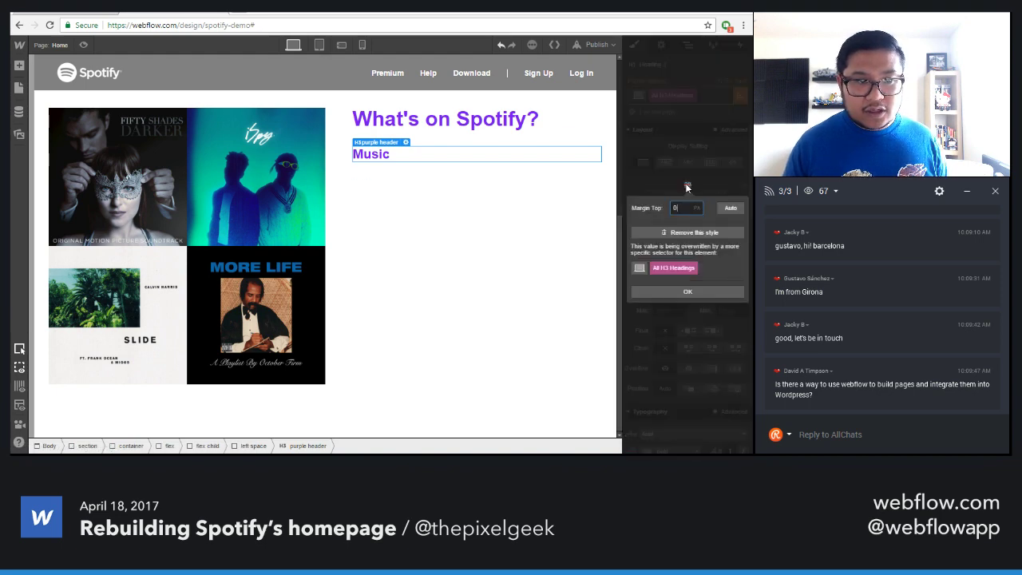
{"action": "left_click", "coordinate": [689, 259]}
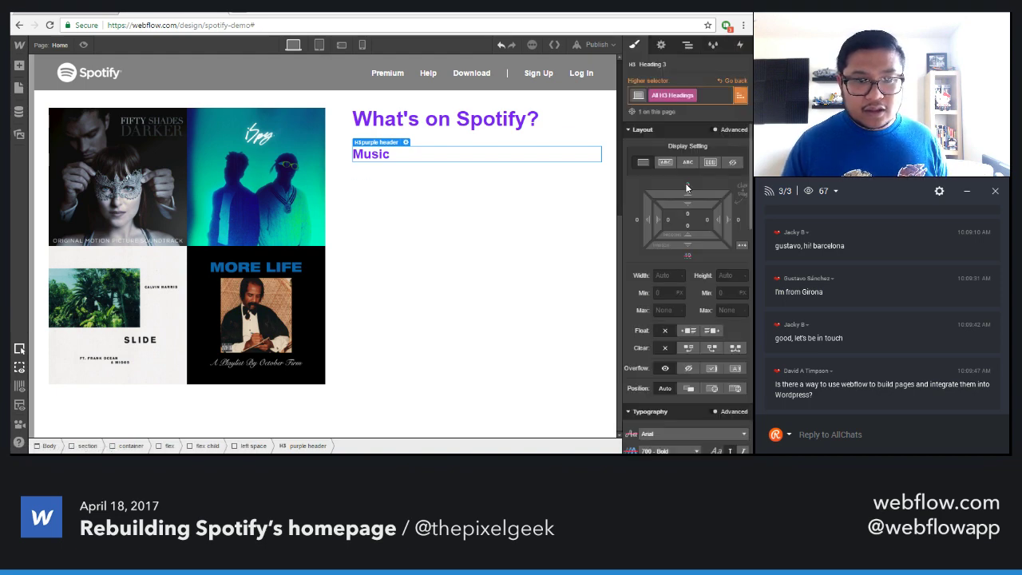
{"action": "left_click", "coordinate": [688, 256]}
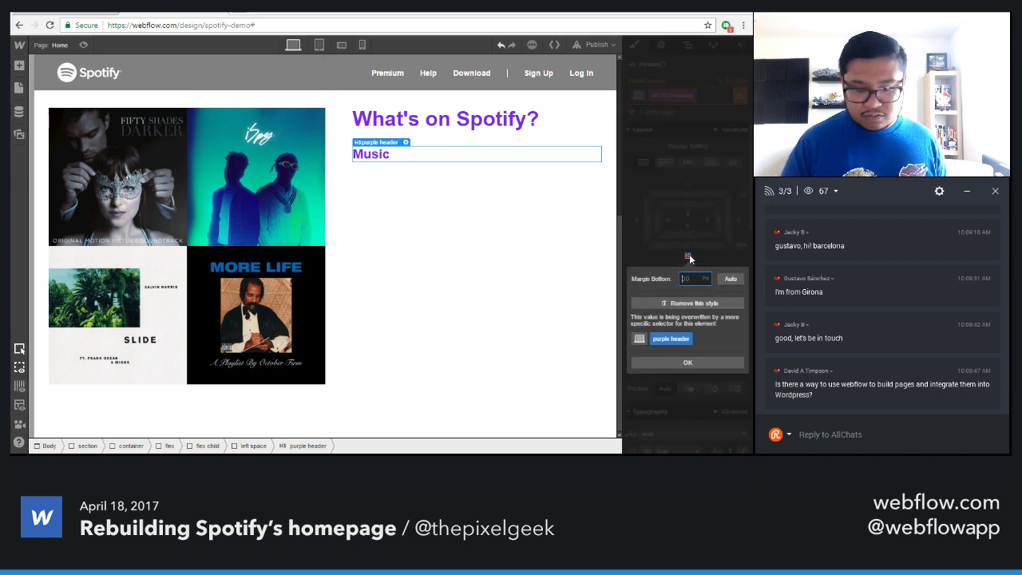
{"action": "type", "text": "20"}
{"action": "key", "text": "Return"}
Set the font size of All H3 Headings to 28 px and the line height to 34 px
{"action": "scroll", "coordinate": [709, 308], "scroll_direction": "down", "scroll_amount": 3}
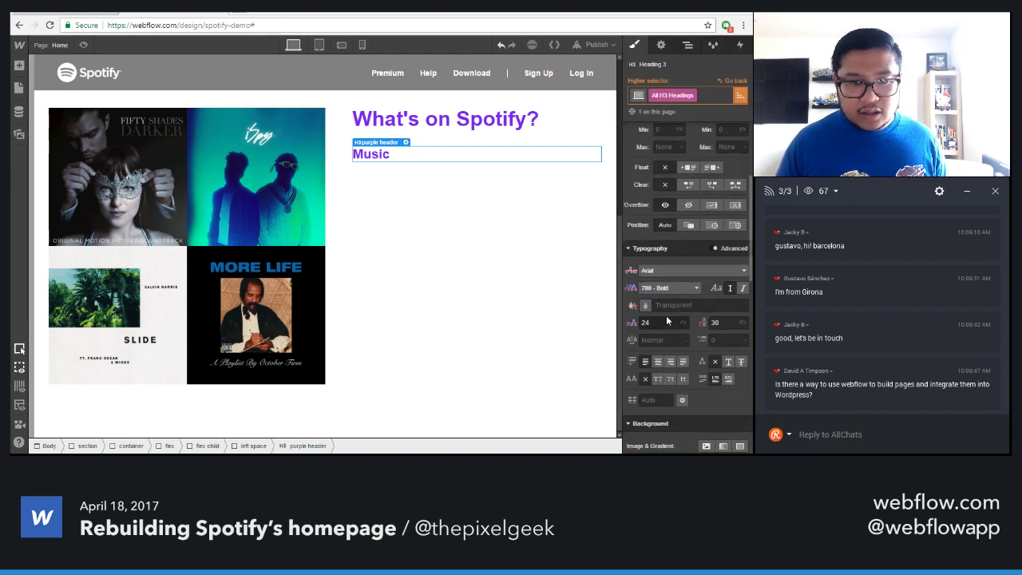
{"action": "left_click", "coordinate": [653, 322]}
{"action": "key", "text": "Up"}
{"action": "key", "text": "Up"}
{"action": "key", "text": "Up"}
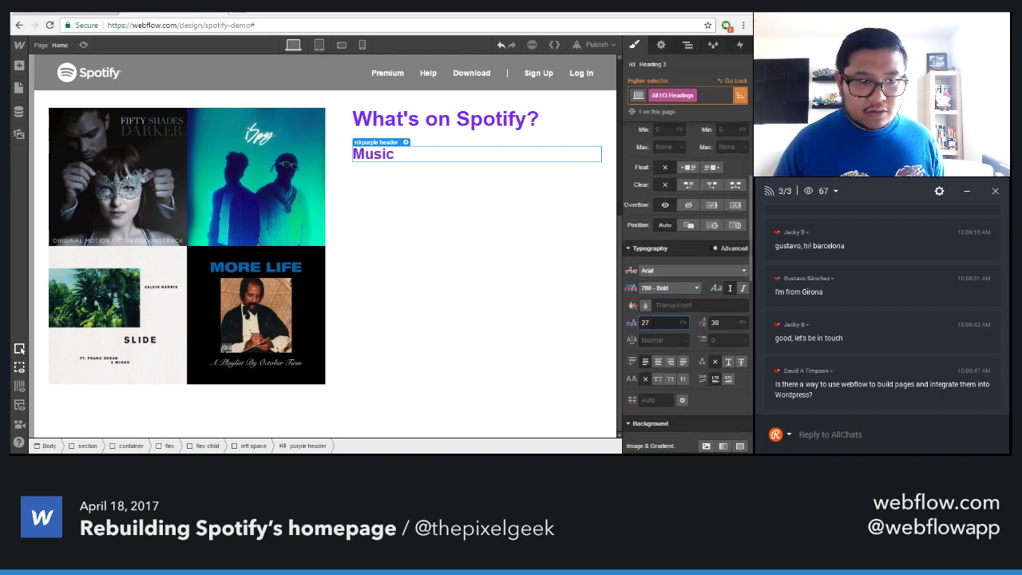
{"action": "key", "text": "Up"}
{"action": "key", "text": "Tab"}
{"action": "type", "text": "34"}
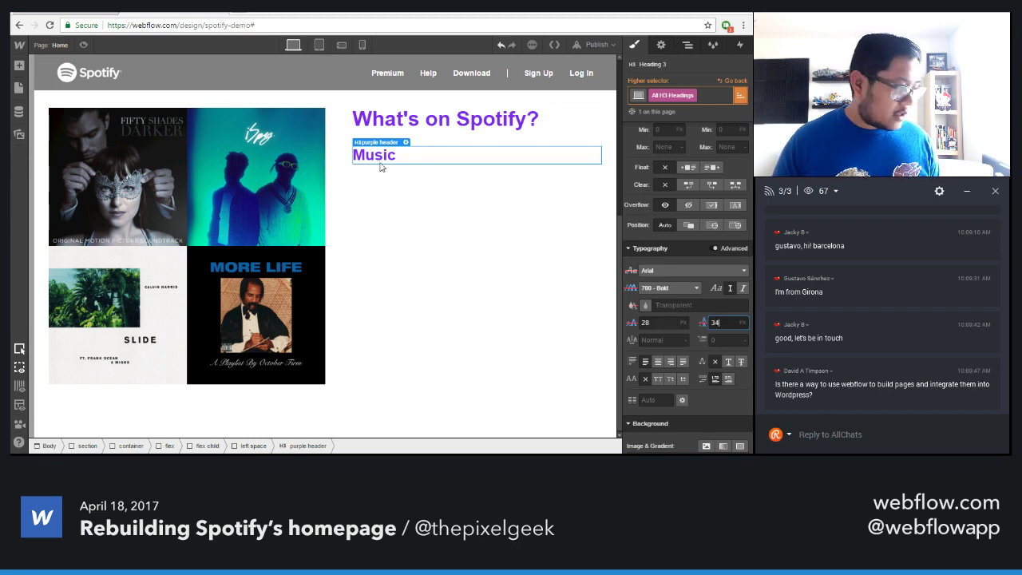
{"action": "key", "text": "Return"}
Add a paragraph element directly below the "Music" heading in the left space div
{"action": "key", "text": "a"}
{"action": "left_click", "coordinate": [388, 155]}
{"action": "key", "text": "a"}
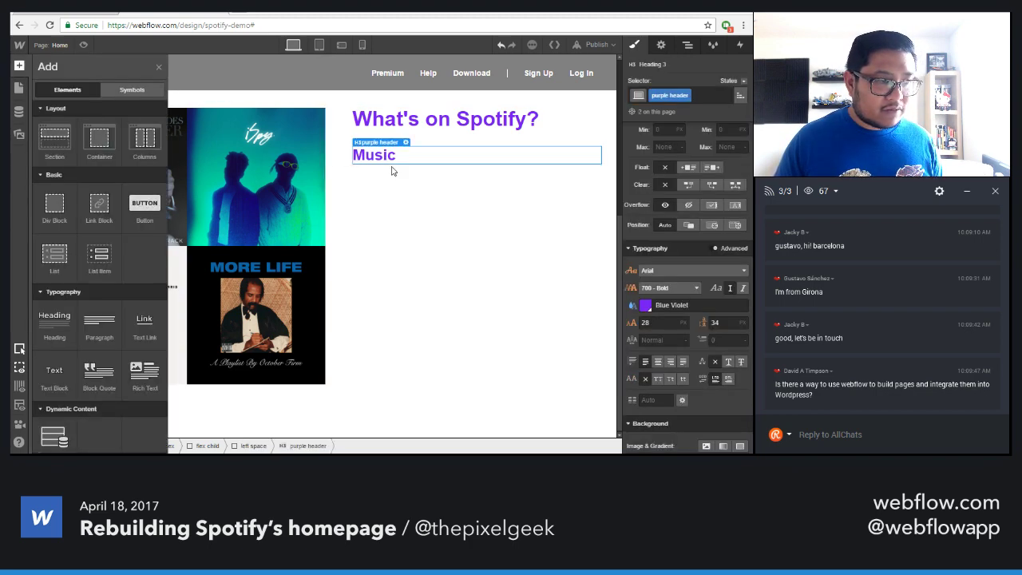
{"action": "left_click_drag", "start_coordinate": [99, 323], "coordinate": [430, 202]}
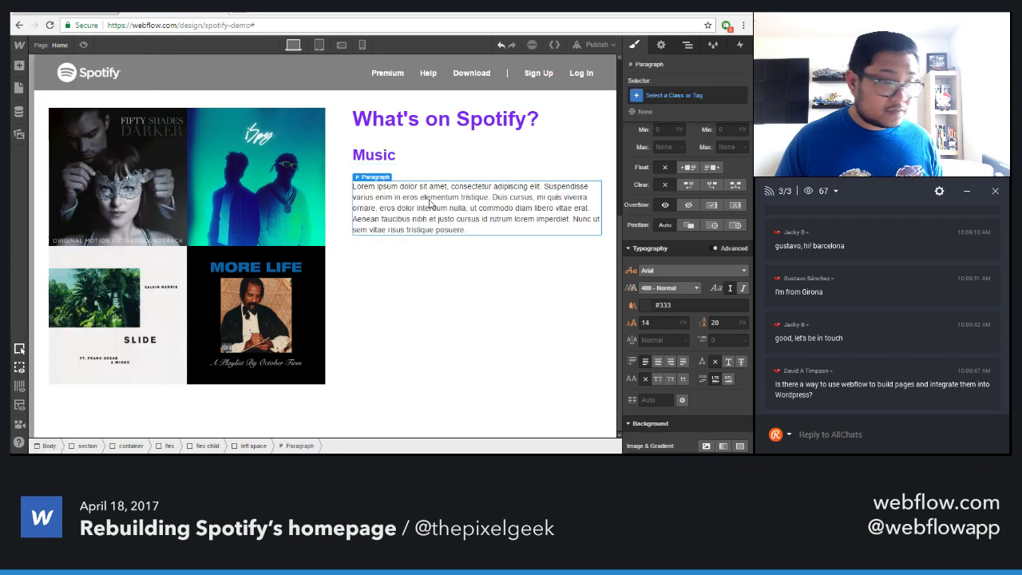
Replace the placeholder paragraph with the Music description copied from the original Spotify page
{"action": "key", "text": "ctrl+Tab"}
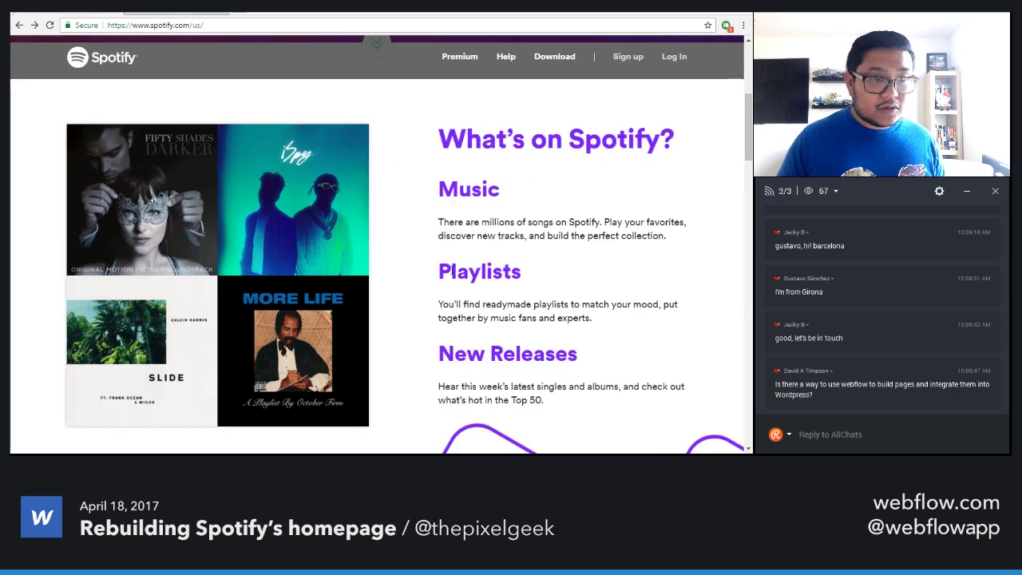
{"action": "left_click_drag", "start_coordinate": [681, 243], "coordinate": [438, 222]}
{"action": "key", "text": "ctrl+c"}
{"action": "key", "text": "ctrl+Tab"}
{"action": "triple_click", "coordinate": [423, 199]}
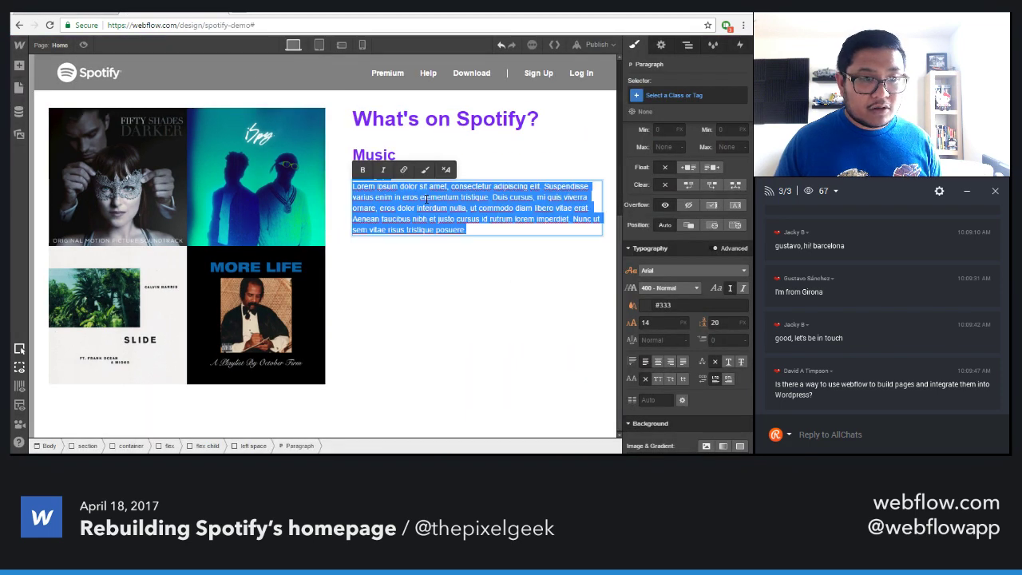
{"action": "key", "text": "ctrl+v"}
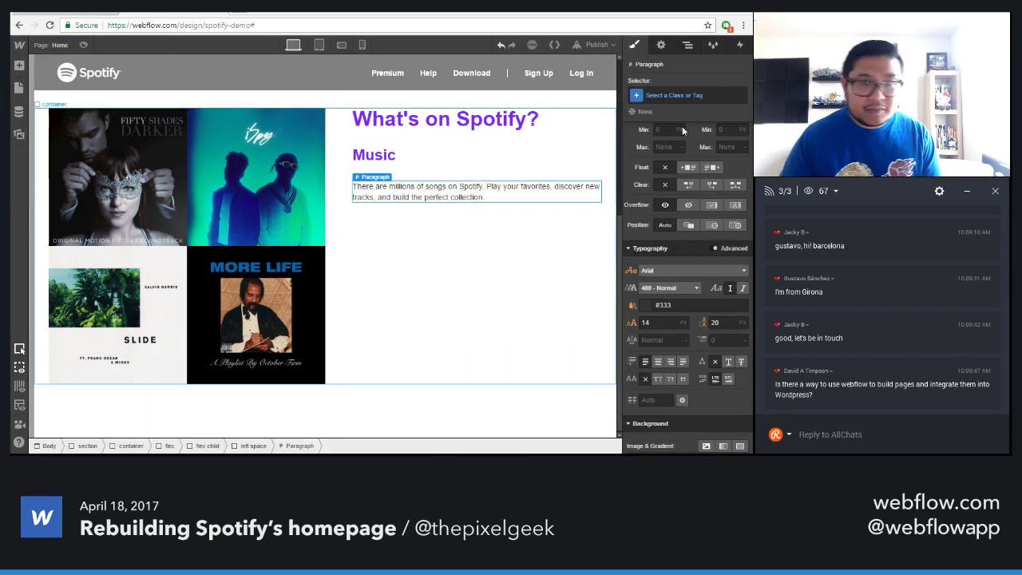
Style the All Paragraphs tag with 600 - Semi Bold weight and the Black swatch as text color
{"action": "left_click", "coordinate": [691, 96]}
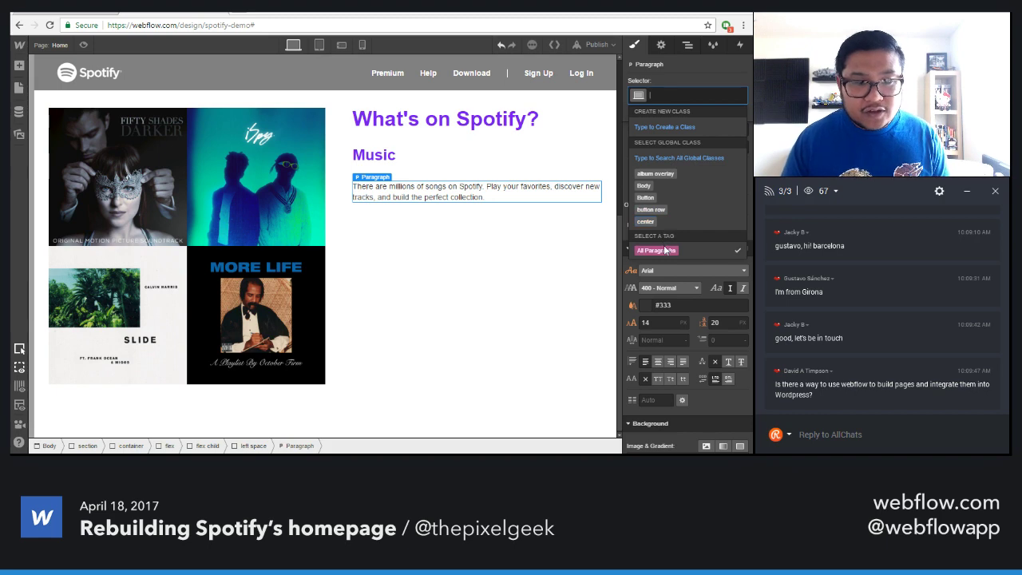
{"action": "left_click", "coordinate": [662, 249]}
{"action": "left_click", "coordinate": [667, 289]}
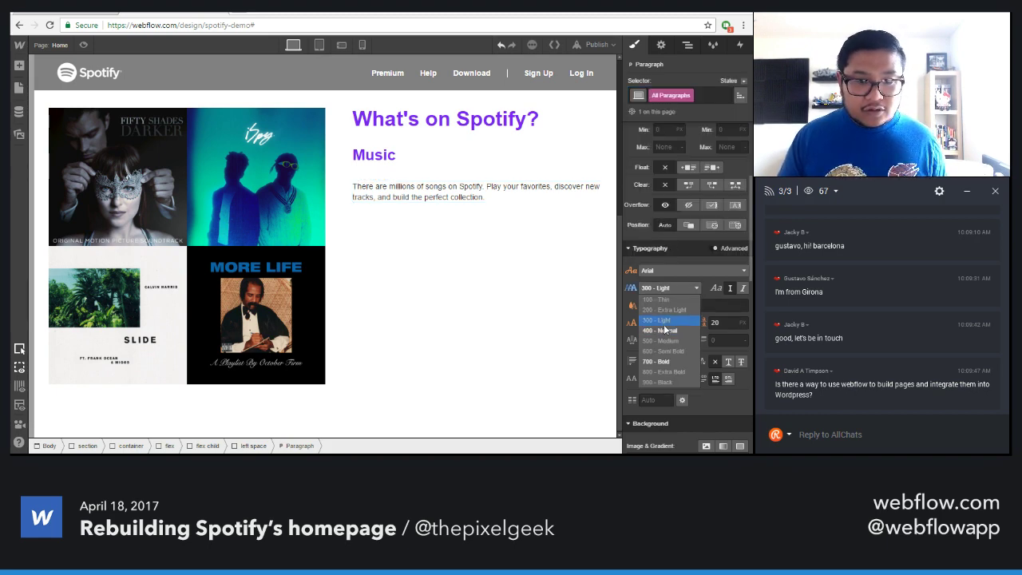
{"action": "left_click", "coordinate": [664, 359]}
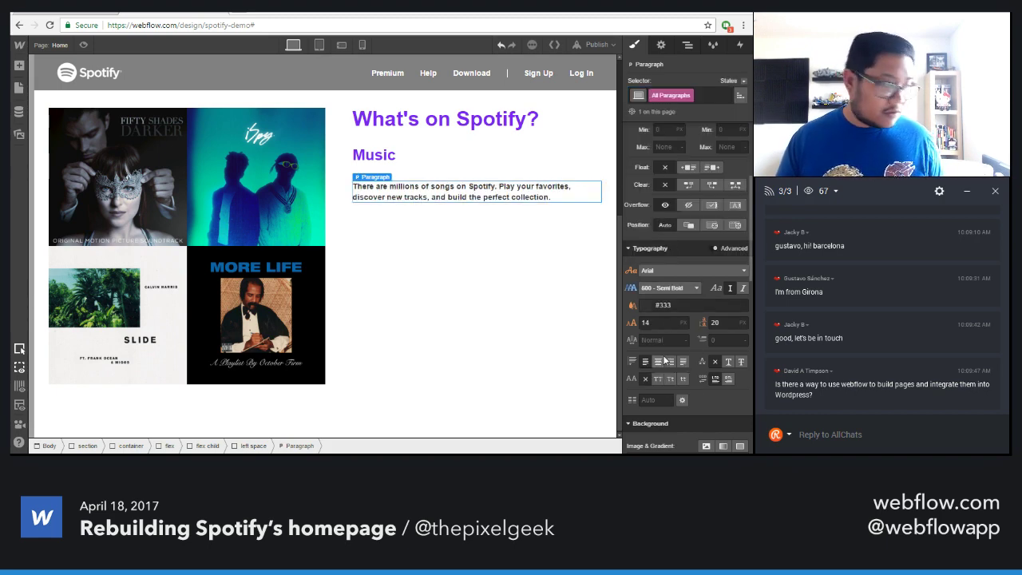
{"action": "left_click", "coordinate": [662, 305]}
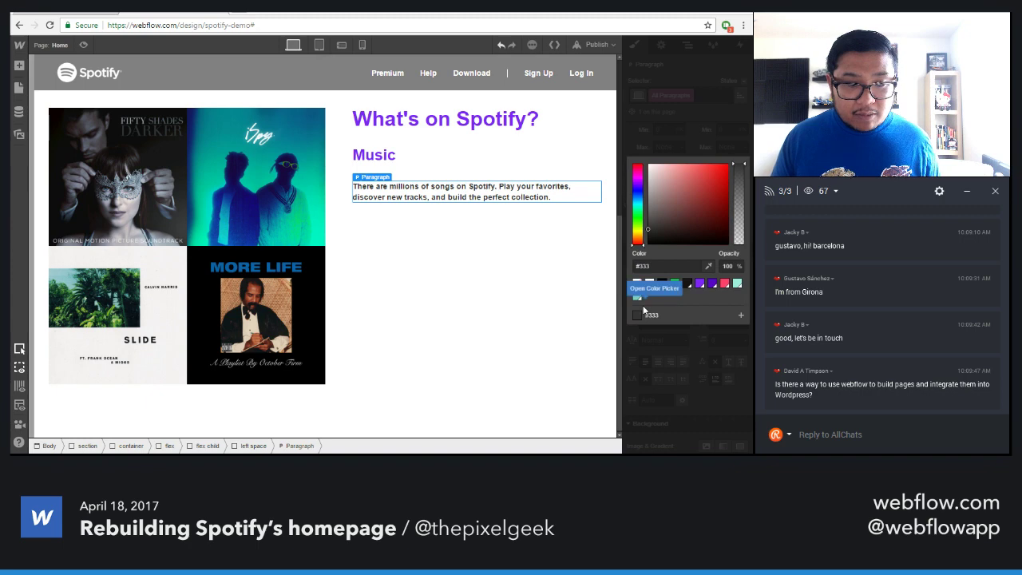
{"action": "left_click", "coordinate": [685, 285]}
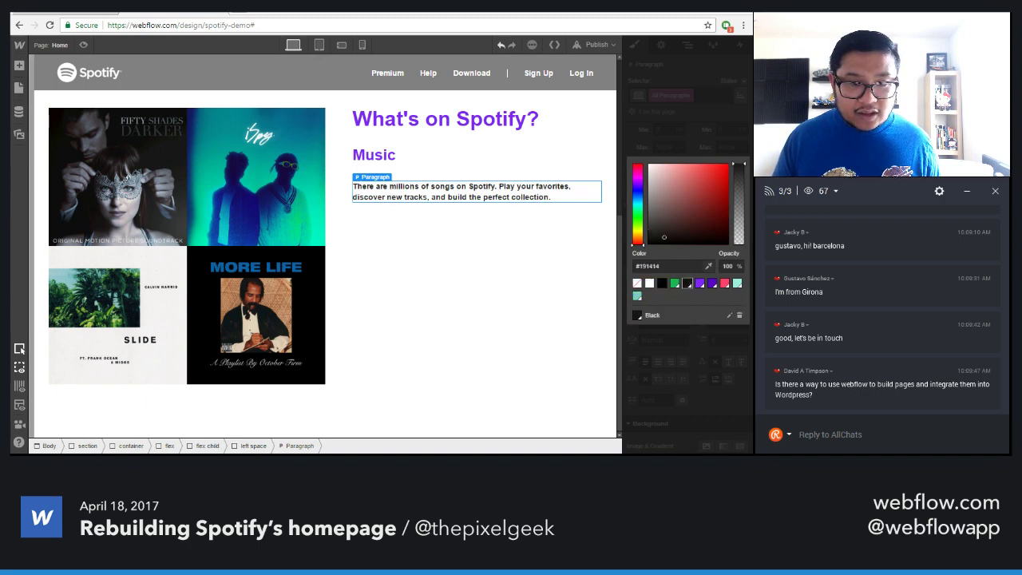
{"action": "left_click", "coordinate": [703, 139]}
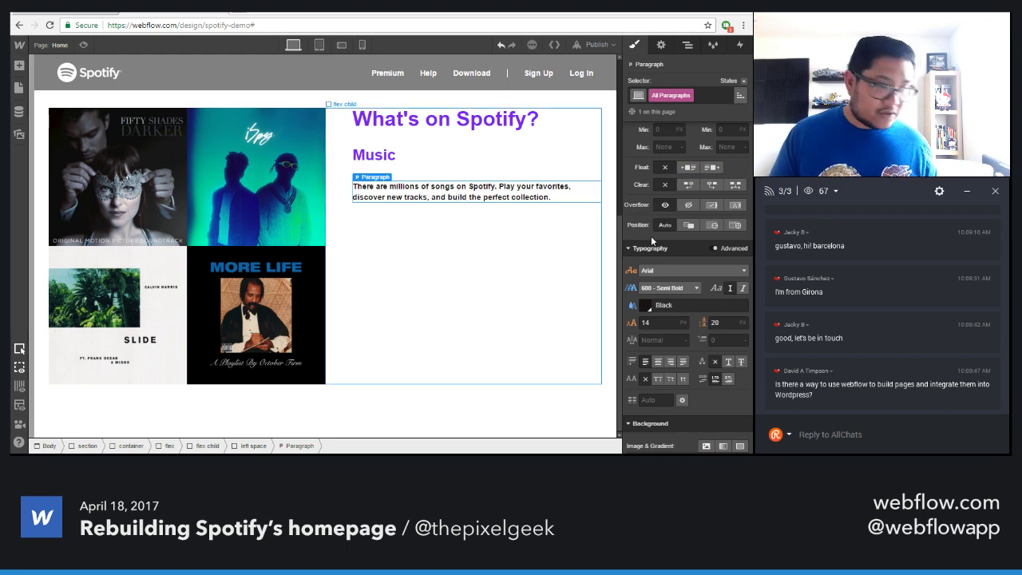
Try a font size of 16 px on All Paragraphs and return it to 14 px
{"action": "left_click", "coordinate": [662, 322]}
{"action": "key", "text": "Up"}
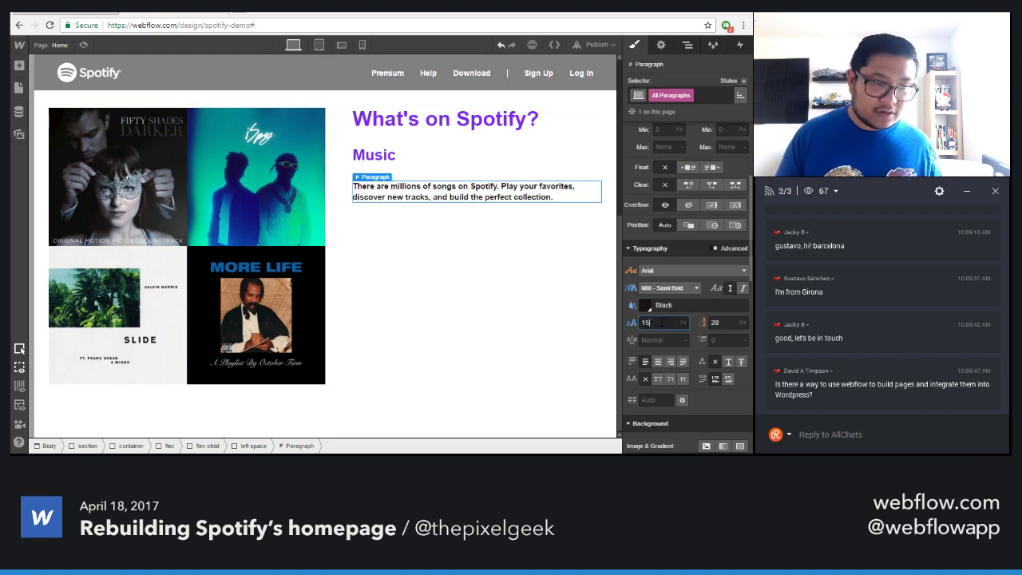
{"action": "key", "text": "Up"}
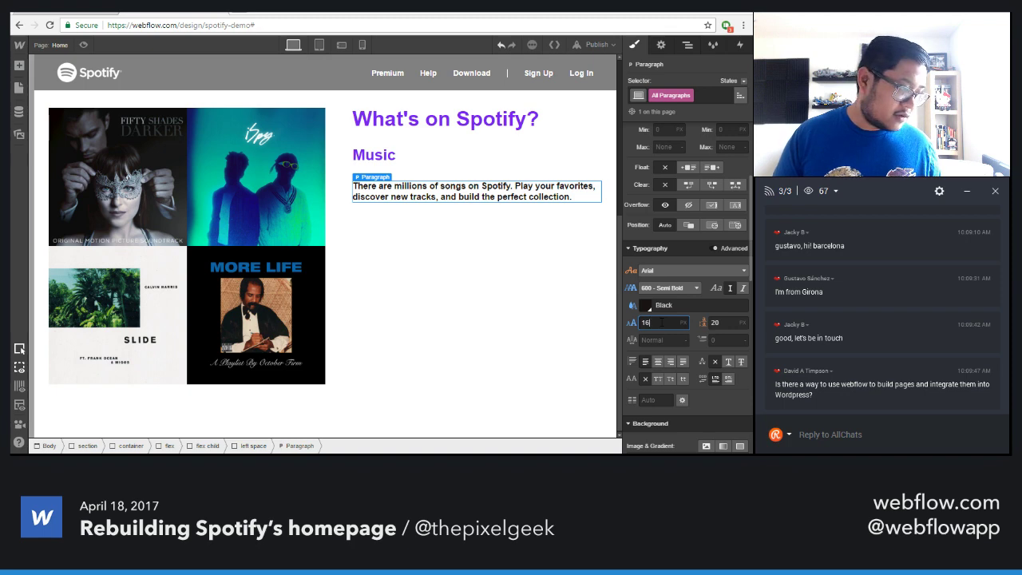
{"action": "type", "text": "14"}
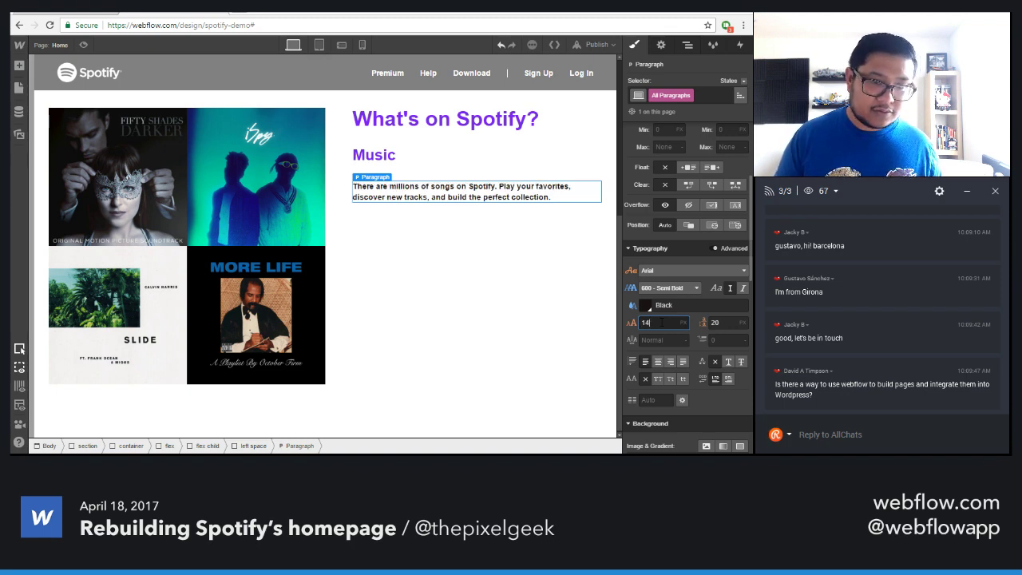
Set the line height of All Paragraphs to 21 px
{"action": "key", "text": "Tab"}
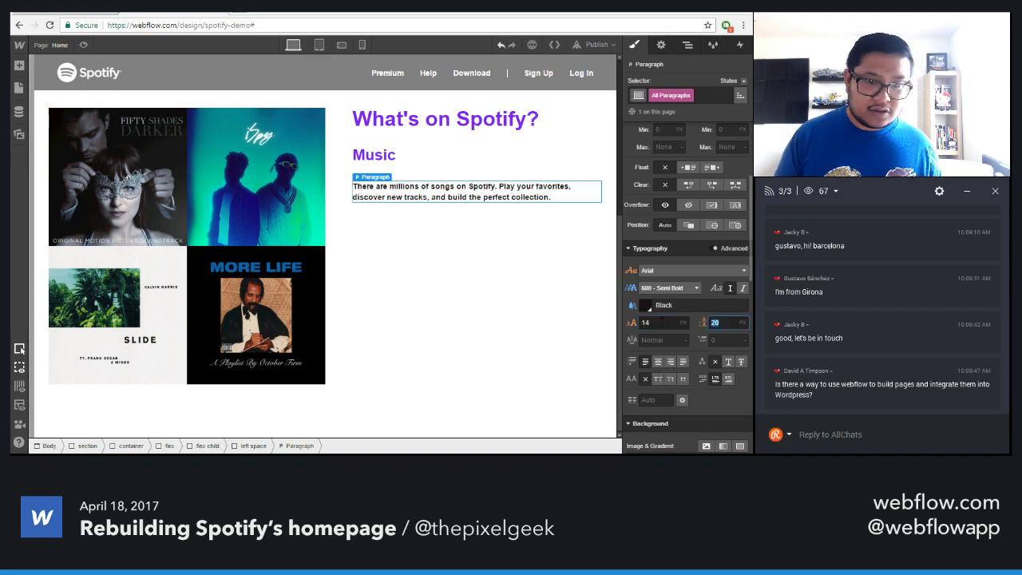
{"action": "key", "text": "Up"}
{"action": "key", "text": "Up"}
{"action": "key", "text": "Down"}
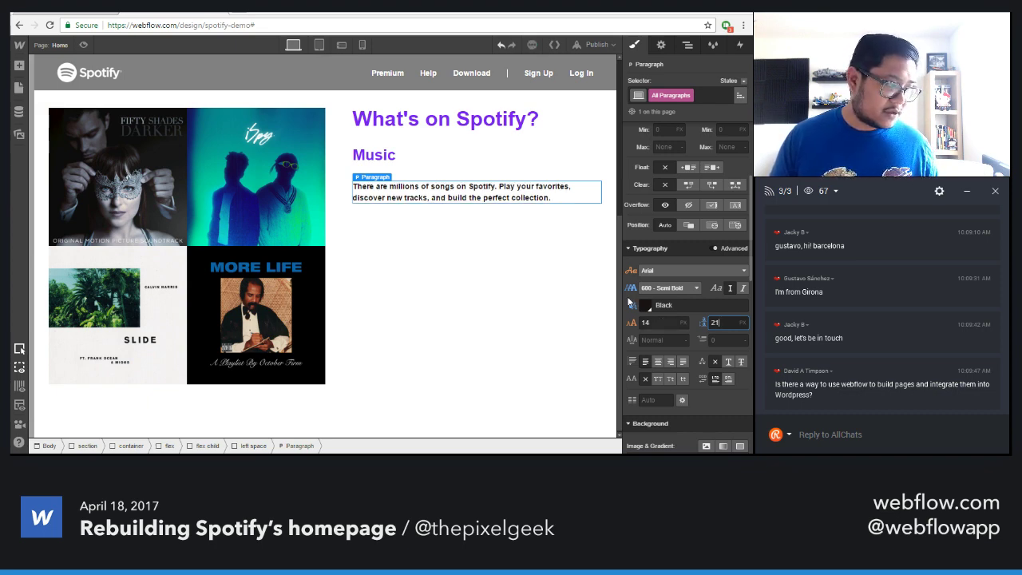
Add a div block to the left space div and nest the "Music" heading and its paragraph inside it
{"action": "left_click", "coordinate": [438, 156]}
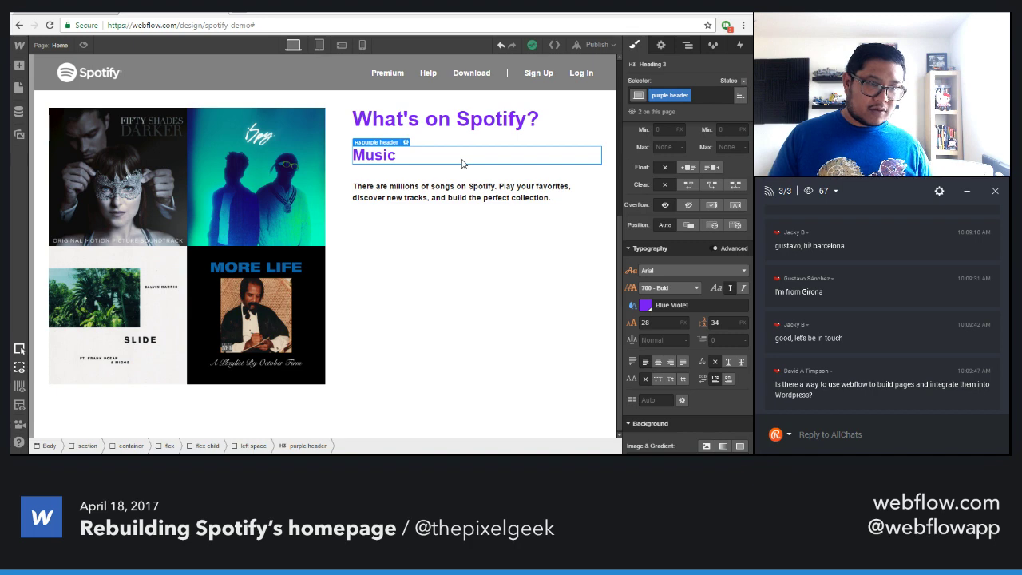
{"action": "key", "text": "a"}
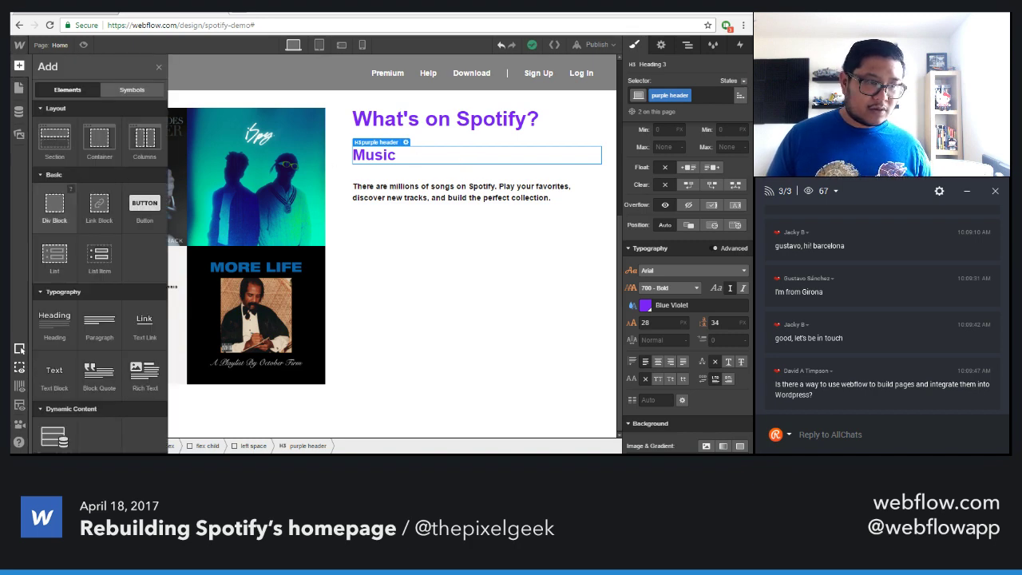
{"action": "left_click_drag", "start_coordinate": [55, 206], "coordinate": [392, 162]}
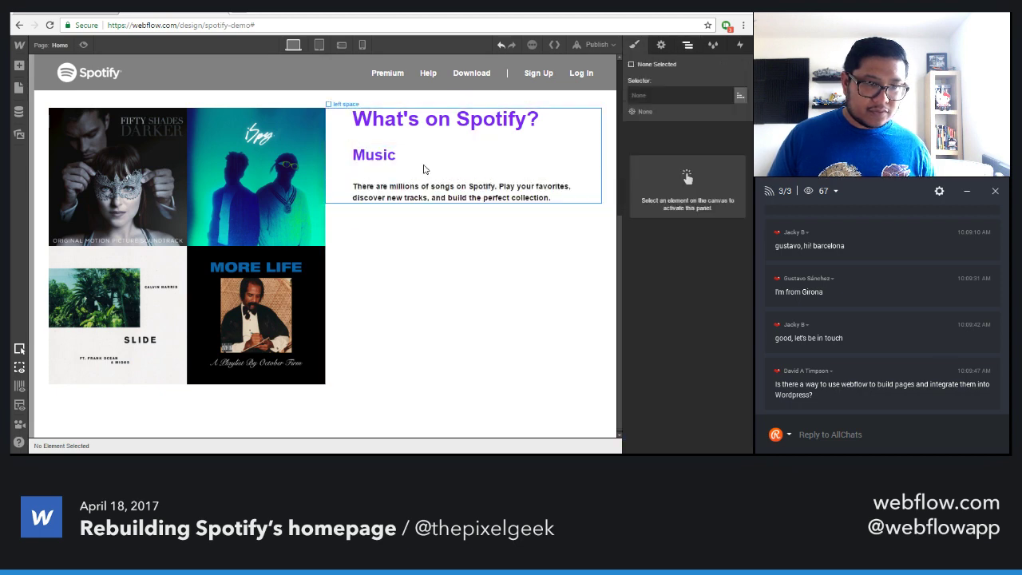
{"action": "left_click", "coordinate": [392, 162]}
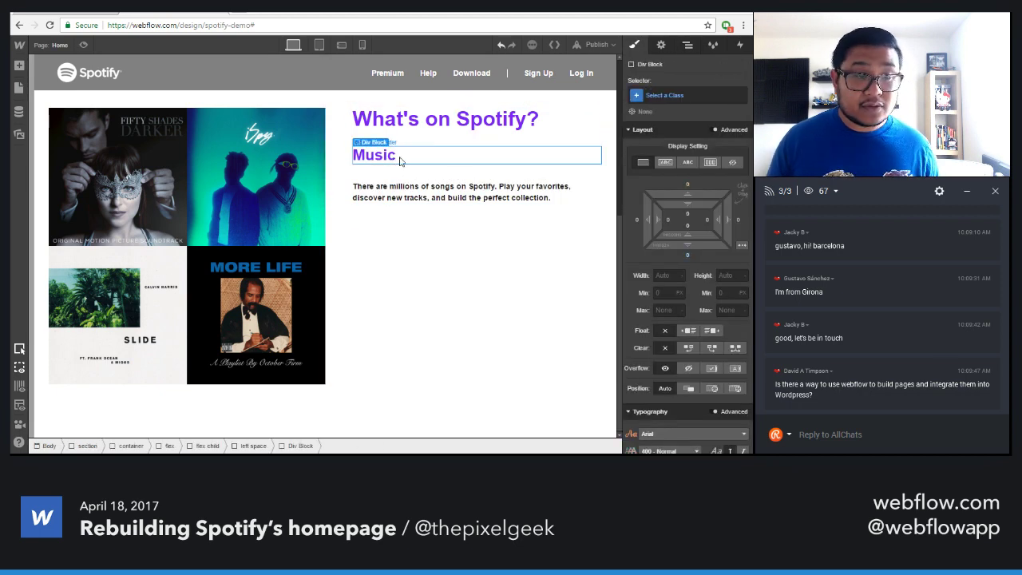
{"action": "left_click", "coordinate": [686, 45]}
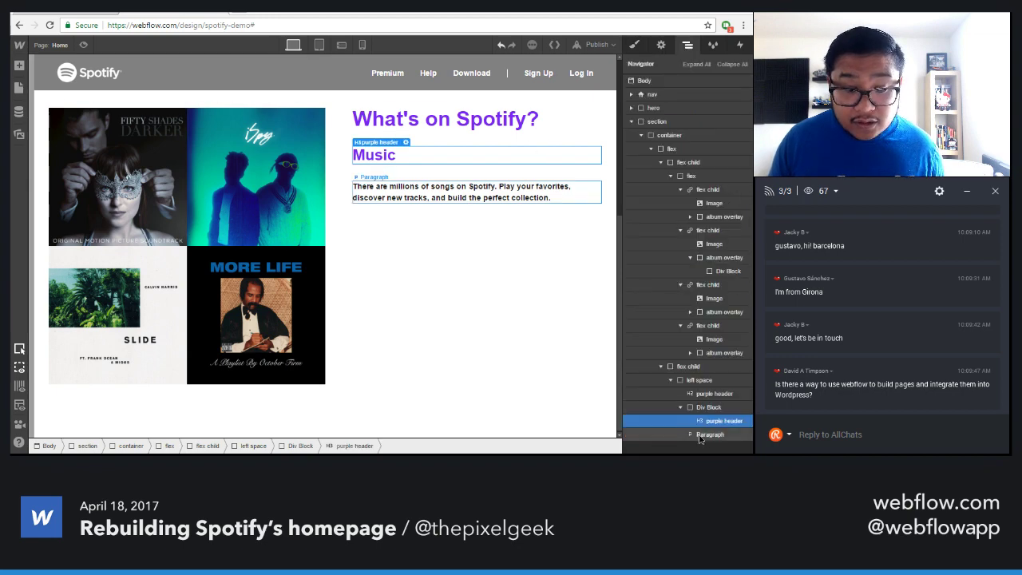
{"action": "left_click_drag", "start_coordinate": [715, 435], "coordinate": [736, 432]}
{"action": "left_click", "coordinate": [719, 408]}
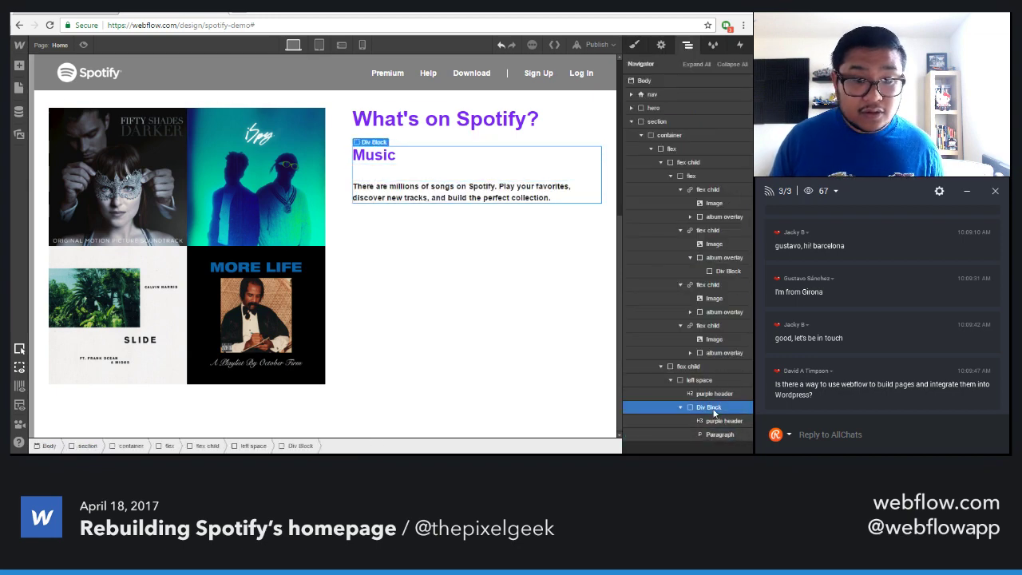
Remove the purple header class's own bottom margin, working from the "Music" heading in the new div block
{"action": "left_click", "coordinate": [719, 420]}
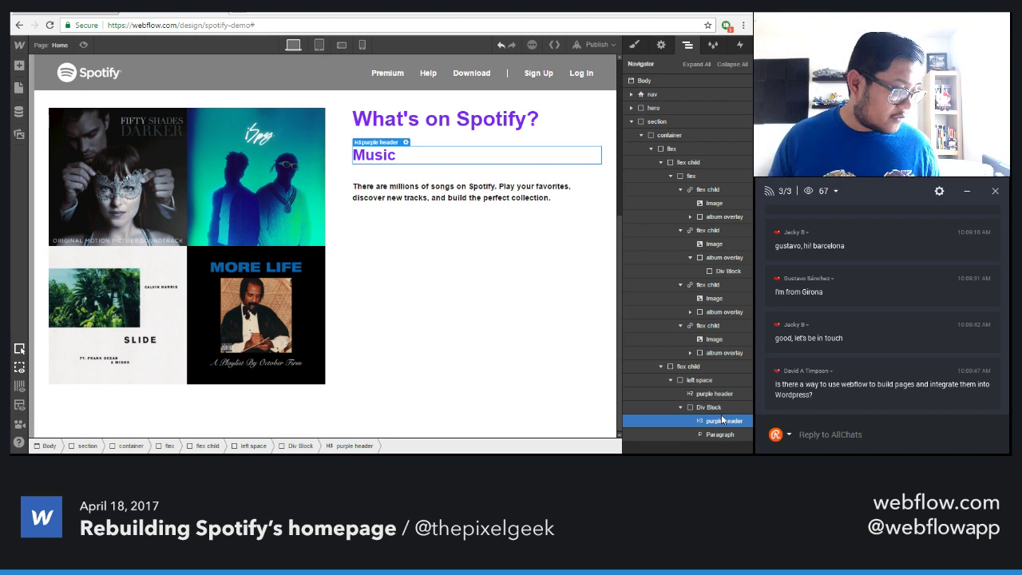
{"action": "left_click", "coordinate": [634, 44]}
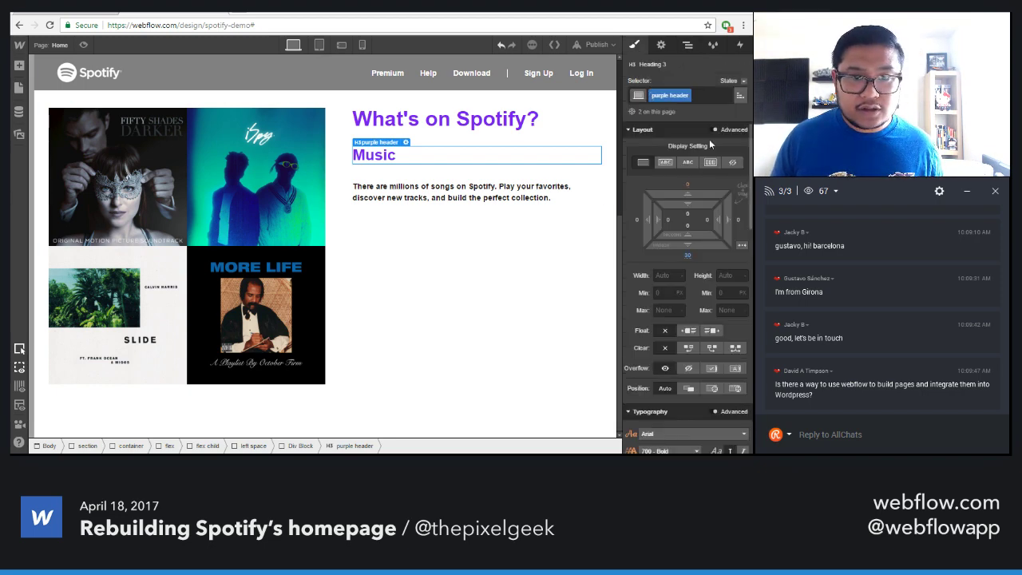
{"action": "left_click", "coordinate": [740, 96]}
{"action": "left_click", "coordinate": [740, 97]}
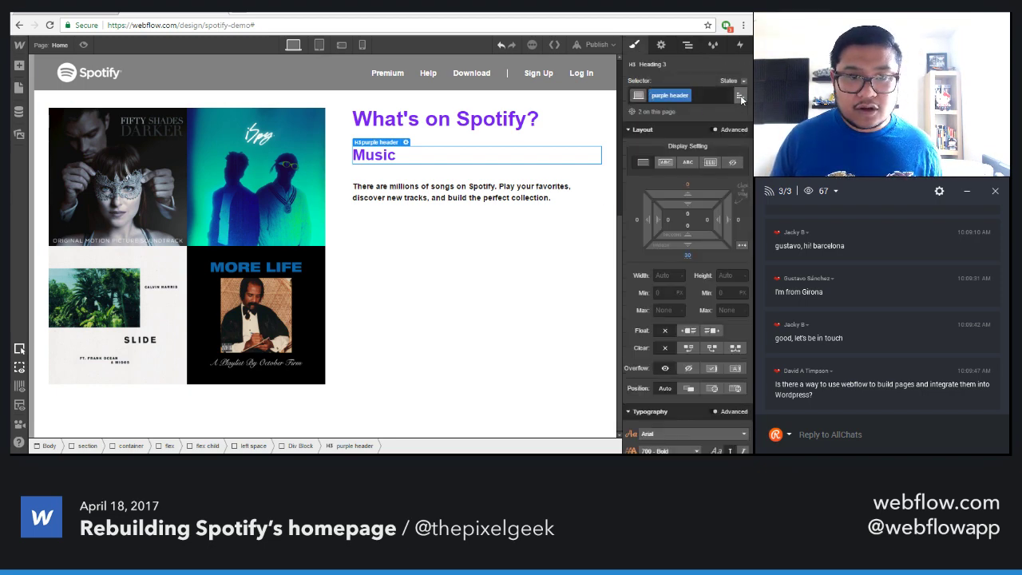
{"action": "left_click", "coordinate": [687, 255]}
{"action": "type", "text": "20"}
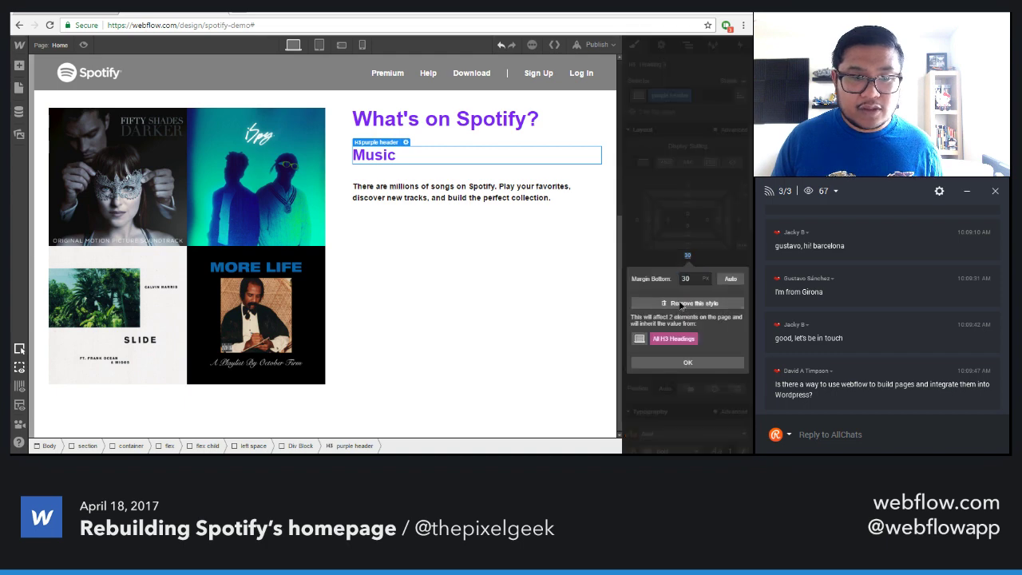
{"action": "key", "text": "Return"}
Add an h3 combo class to the "What's on Spotify?" heading and set its bottom margin
{"action": "left_click", "coordinate": [546, 121]}
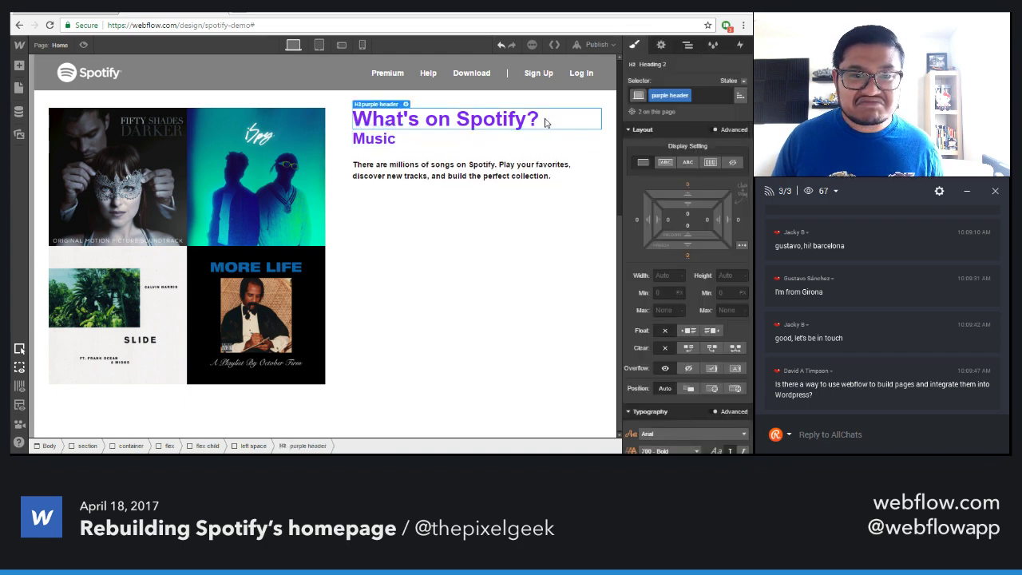
{"action": "left_click", "coordinate": [717, 96]}
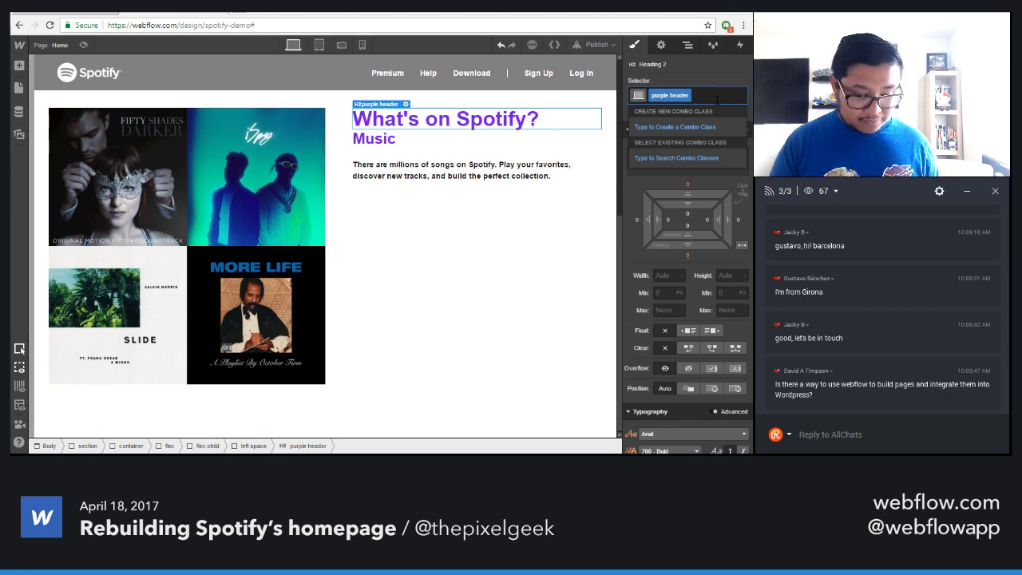
{"action": "type", "text": "h3"}
{"action": "key", "text": "Return"}
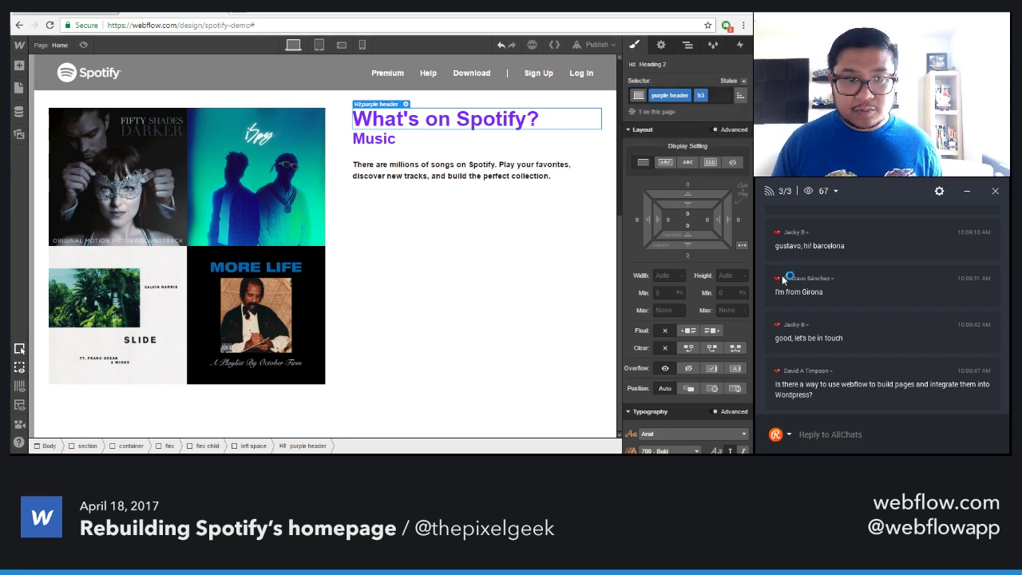
{"action": "left_click", "coordinate": [686, 254]}
{"action": "type", "text": "20"}
{"action": "key", "text": "Return"}
Set a 30 px bottom margin on the div block holding the "Music" heading and paragraph
{"action": "left_click", "coordinate": [456, 167]}
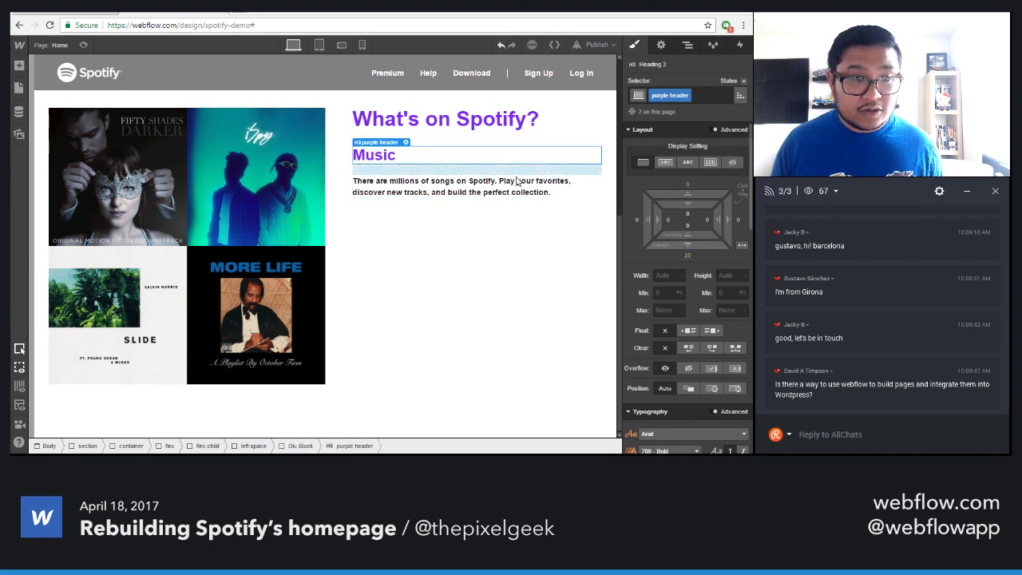
{"action": "left_click", "coordinate": [571, 162]}
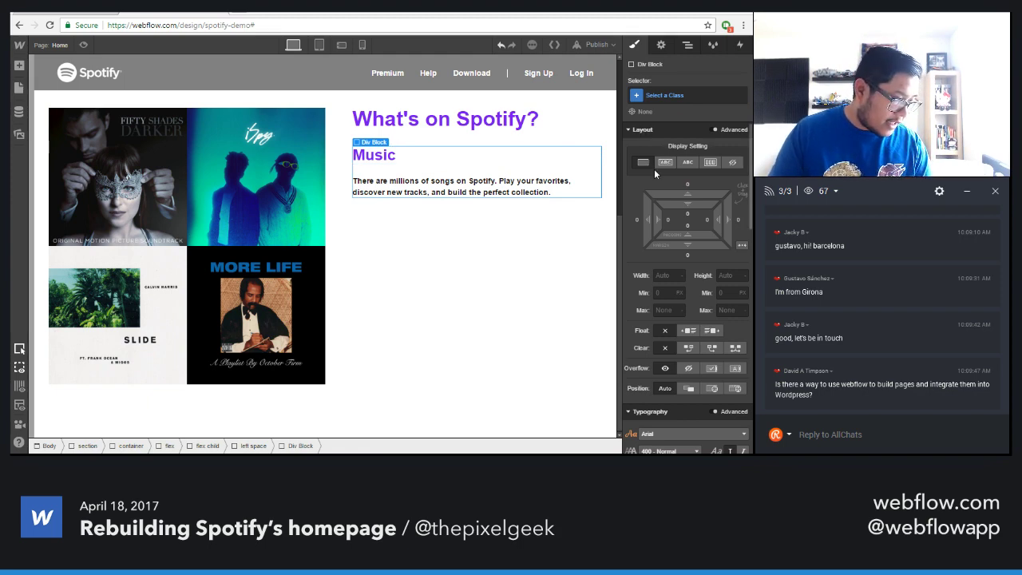
{"action": "left_click", "coordinate": [686, 257]}
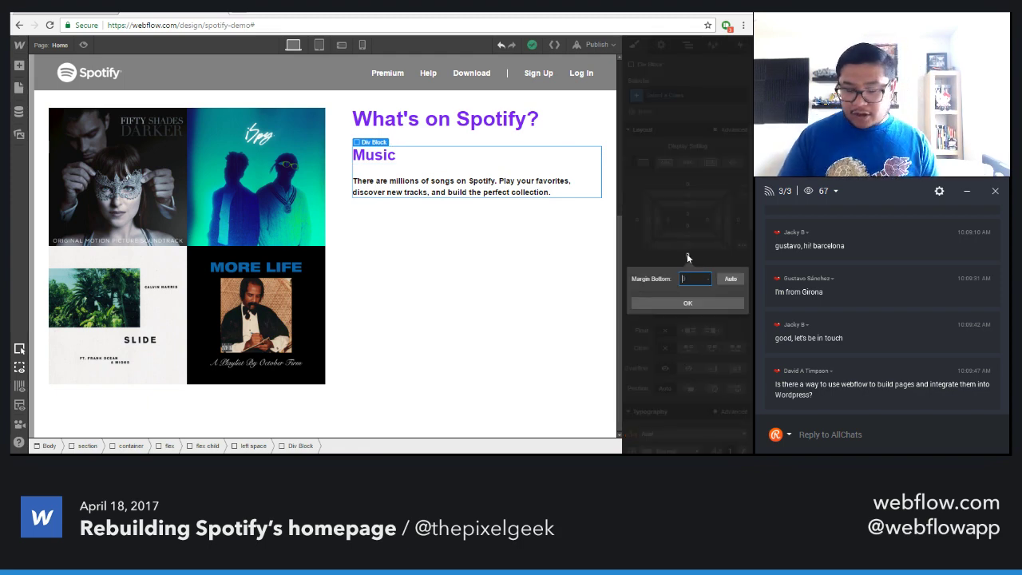
{"action": "type", "text": "30"}
{"action": "key", "text": "Return"}
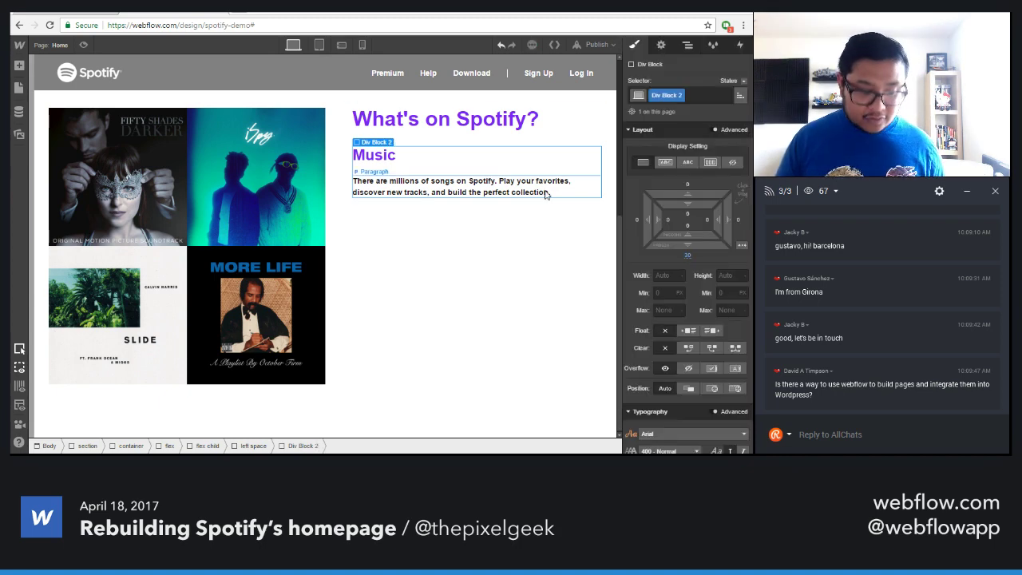
Duplicate the "Music" div block twice within the left space div
{"action": "key", "text": "ctrl+c"}
{"action": "key", "text": "ctrl+v"}
{"action": "key", "text": "ctrl+v"}
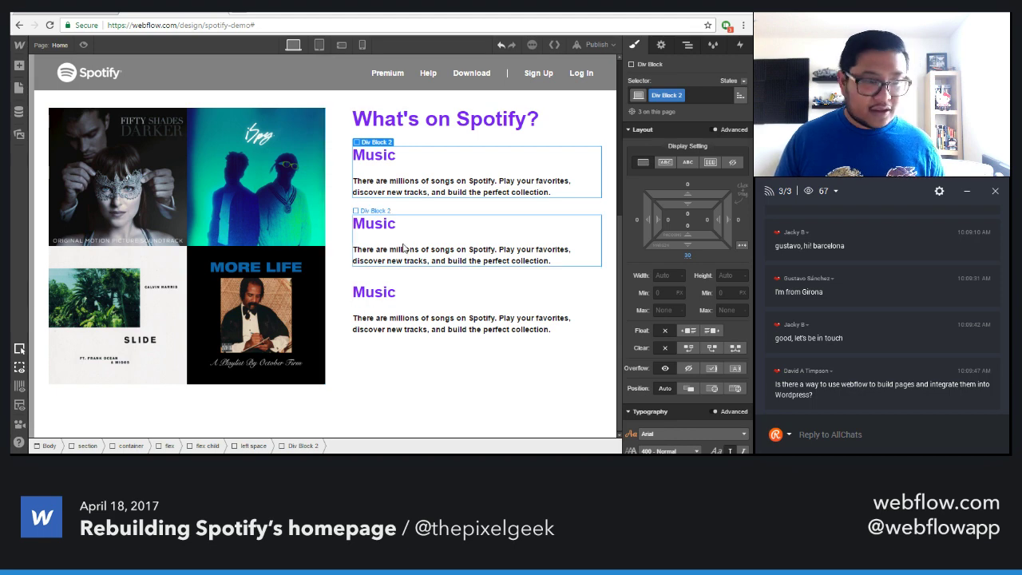
Change the headings of the two copied blocks to "Playlist" and "New Releases"
{"action": "double_click", "coordinate": [372, 225]}
{"action": "type", "text": "Playlist"}
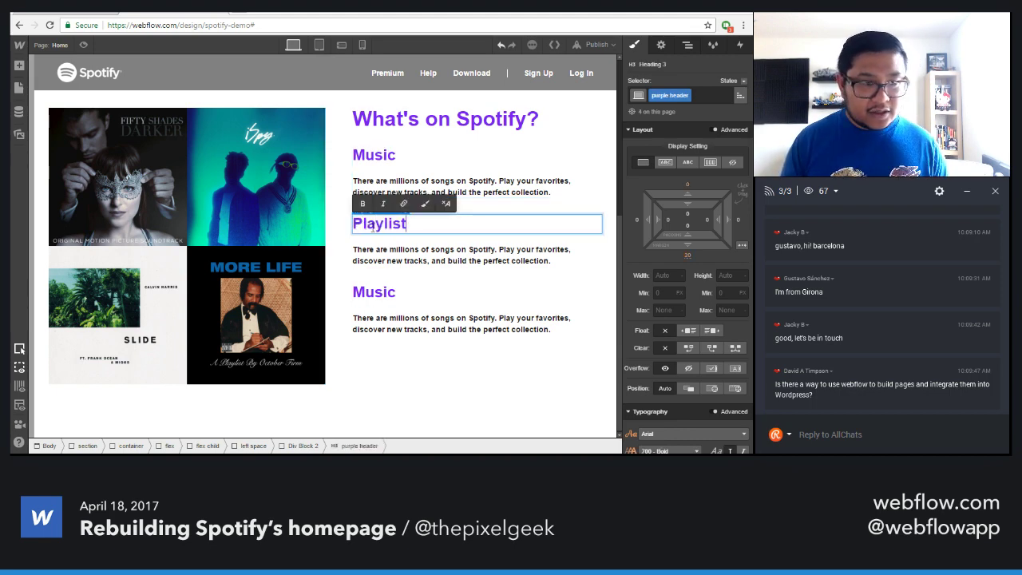
{"action": "key", "text": "Escape"}
{"action": "double_click", "coordinate": [374, 292]}
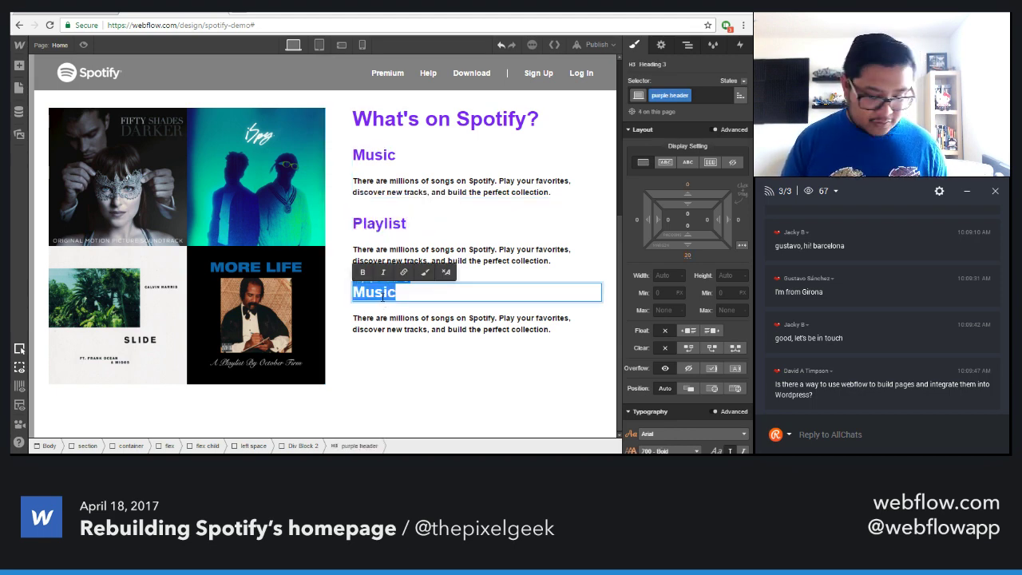
{"action": "type", "text": "New Releases"}
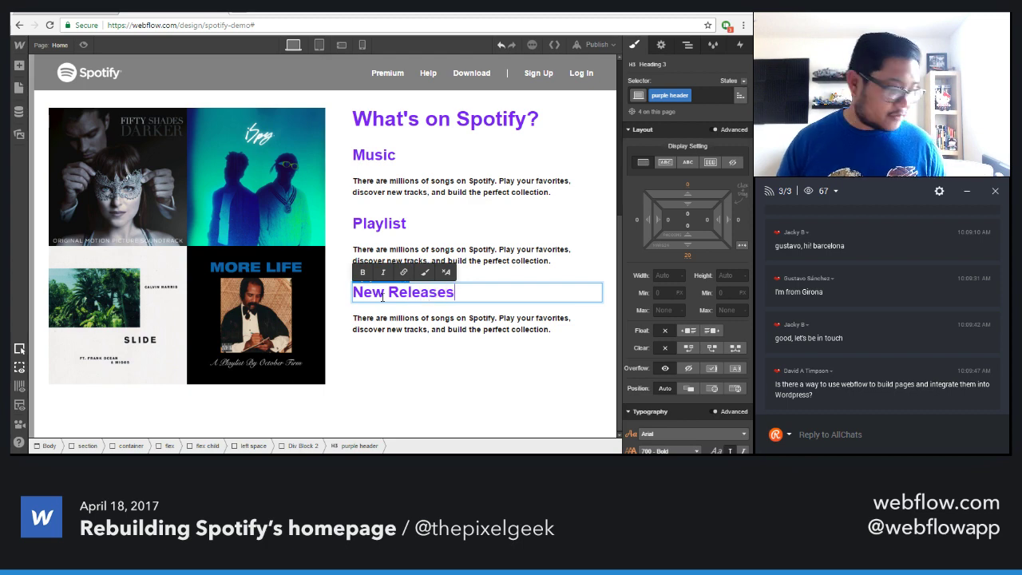
Copy the Playlists description from the Spotify website and replace the paragraph under the "Playlist" heading in Webflow with it
{"action": "left_click", "coordinate": [186, 13]}
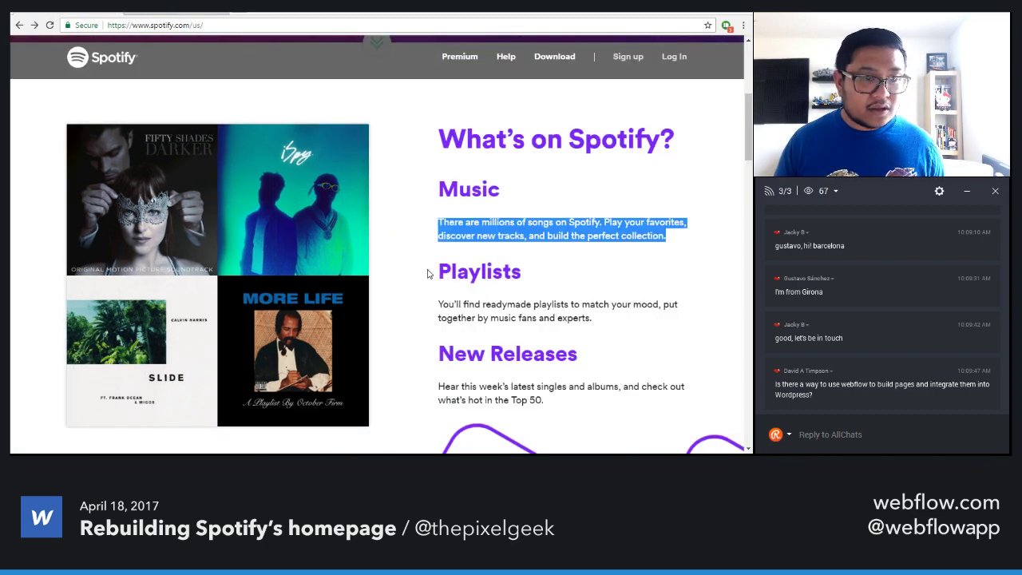
{"action": "triple_click", "coordinate": [479, 310]}
{"action": "left_click", "coordinate": [96, 8]}
{"action": "left_click", "coordinate": [380, 256]}
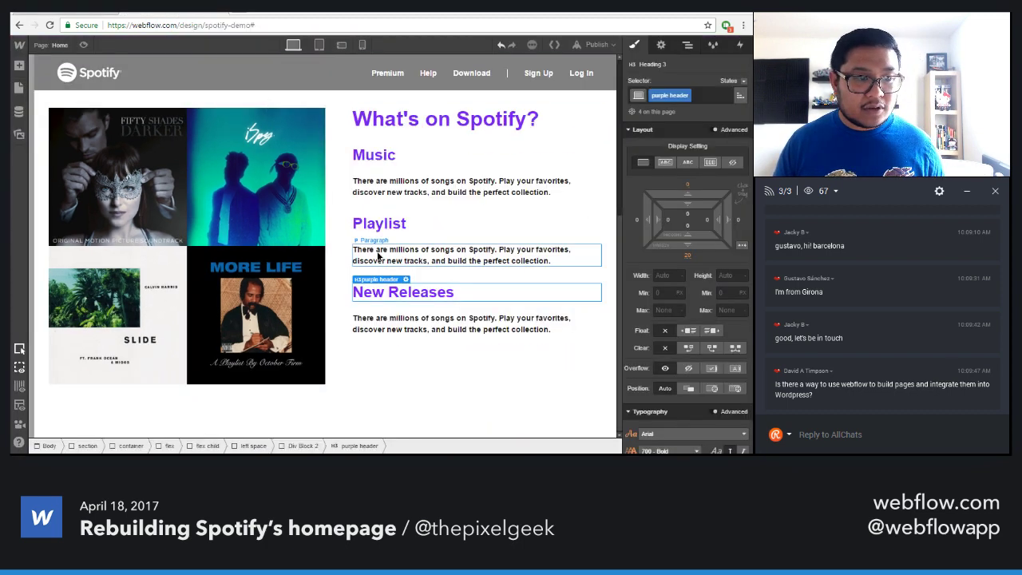
{"action": "double_click", "coordinate": [380, 256]}
{"action": "key", "text": "ctrl+a"}
{"action": "key", "text": "ctrl+v"}
Switch to the Spotify website and copy the description under "New Releases"
{"action": "left_click", "coordinate": [186, 13]}
{"action": "left_click", "coordinate": [506, 399]}
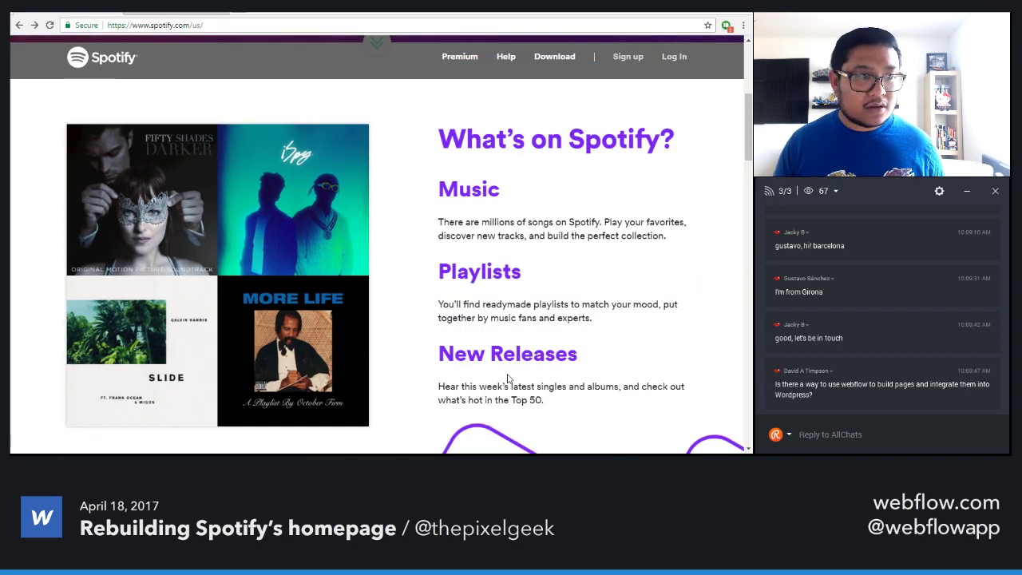
{"action": "left_click", "coordinate": [170, 14]}
{"action": "left_click", "coordinate": [78, 15]}
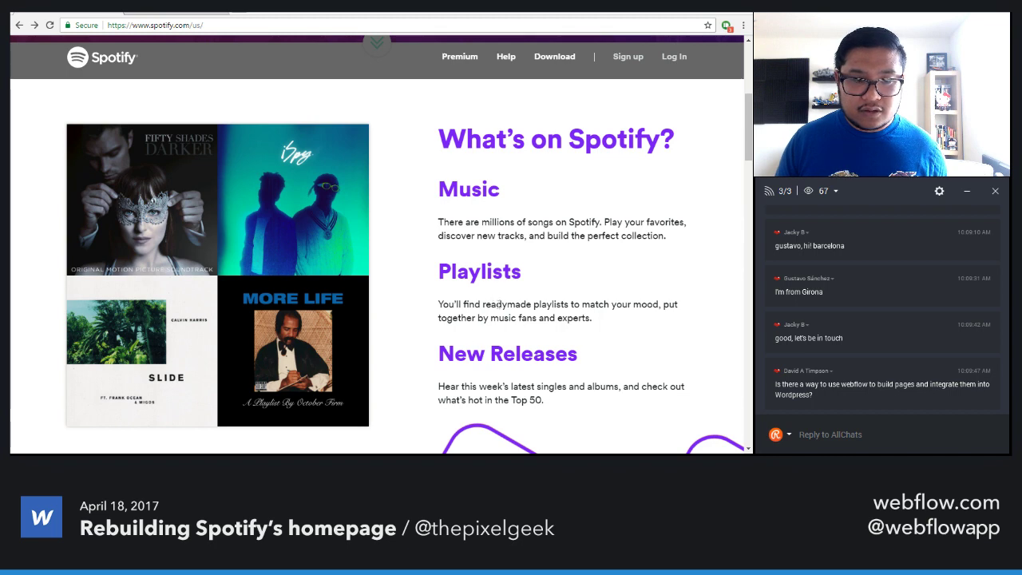
{"action": "left_click_drag", "start_coordinate": [498, 305], "coordinate": [517, 403]}
{"action": "left_click", "coordinate": [517, 404]}
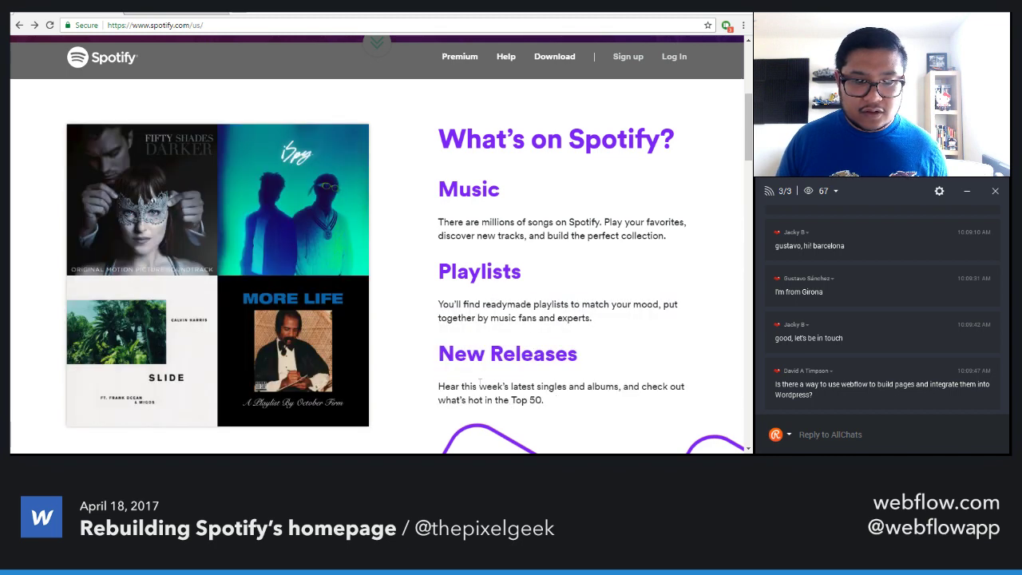
{"action": "left_click_drag", "start_coordinate": [441, 386], "coordinate": [551, 435]}
{"action": "left_click", "coordinate": [481, 395]}
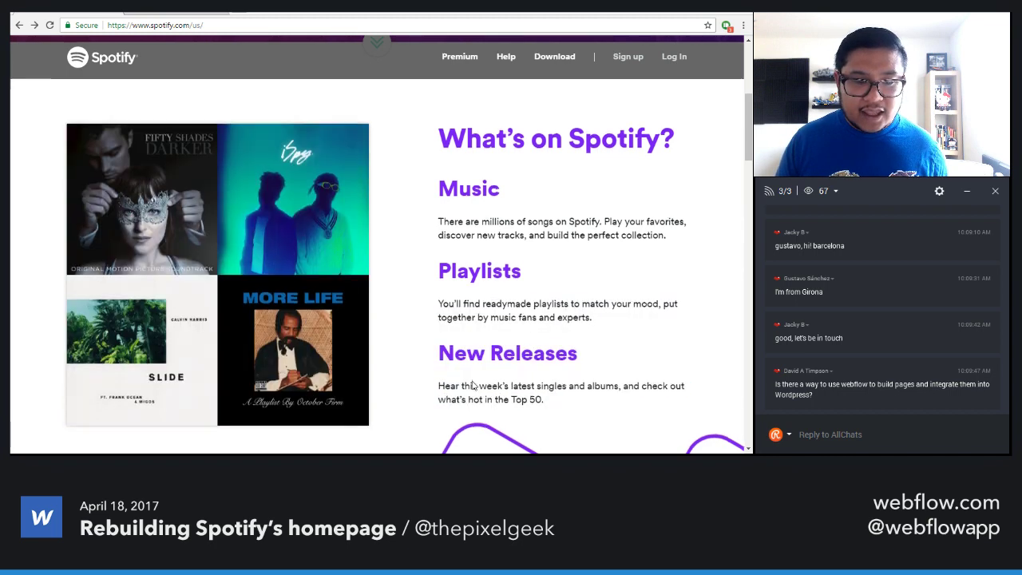
{"action": "scroll", "coordinate": [519, 336], "scroll_direction": "down", "scroll_amount": 2}
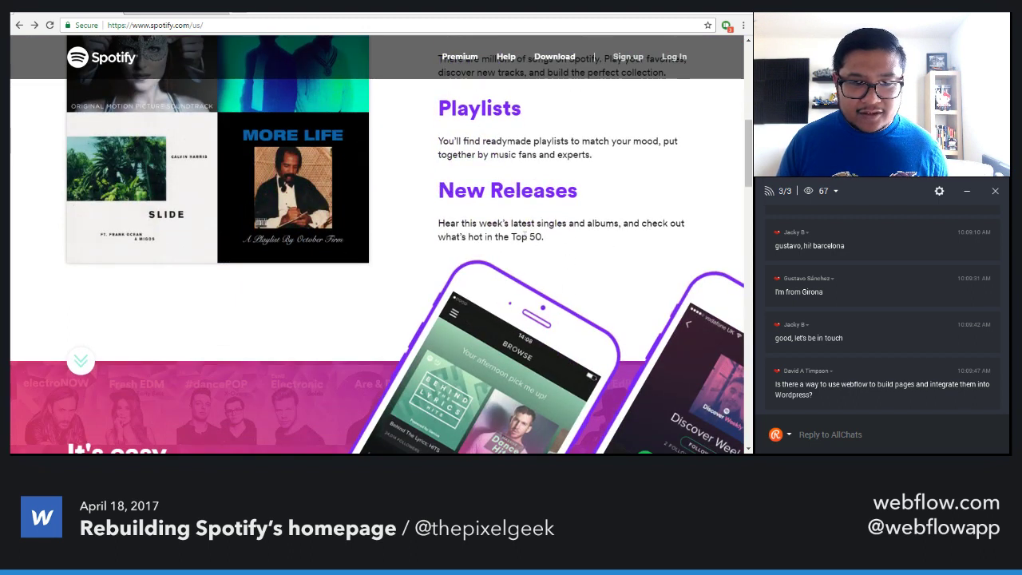
{"action": "left_click_drag", "start_coordinate": [440, 223], "coordinate": [545, 237]}
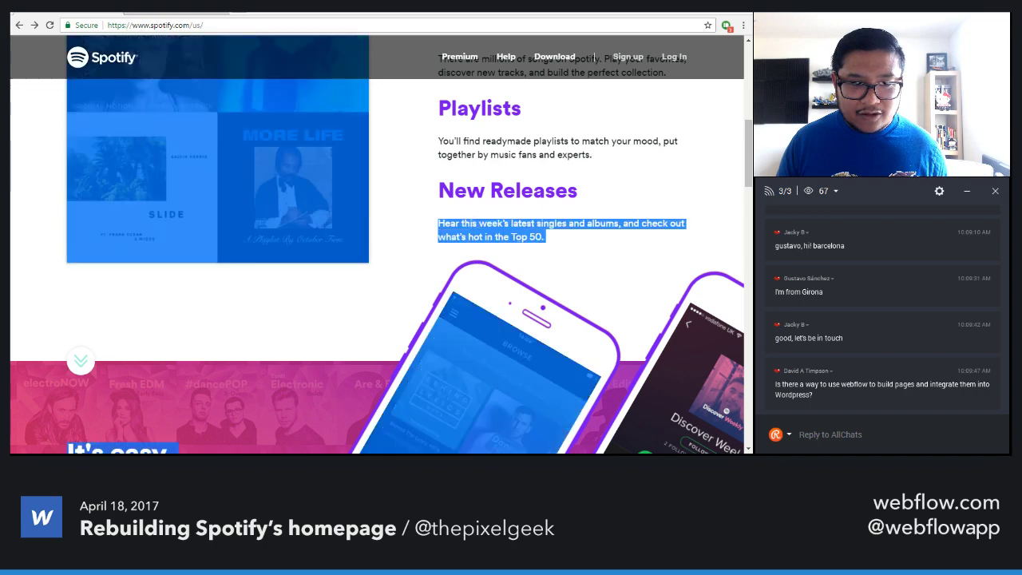
{"action": "left_click_drag", "start_coordinate": [441, 222], "coordinate": [545, 237]}
{"action": "key", "text": "ctrl+c"}
{"action": "left_click_drag", "start_coordinate": [441, 223], "coordinate": [545, 238]}
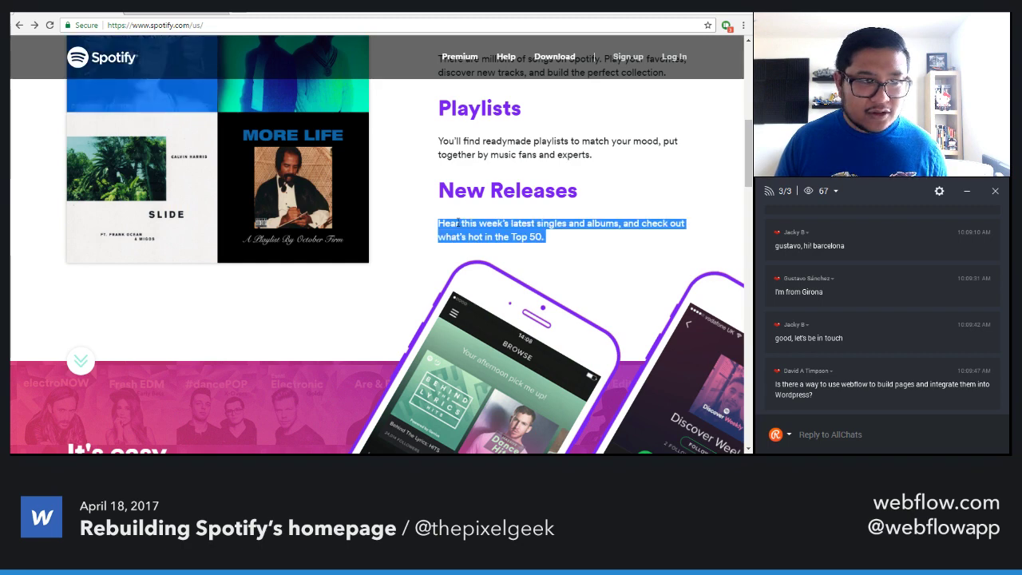
{"action": "scroll", "coordinate": [458, 222], "scroll_direction": "up", "scroll_amount": 2}
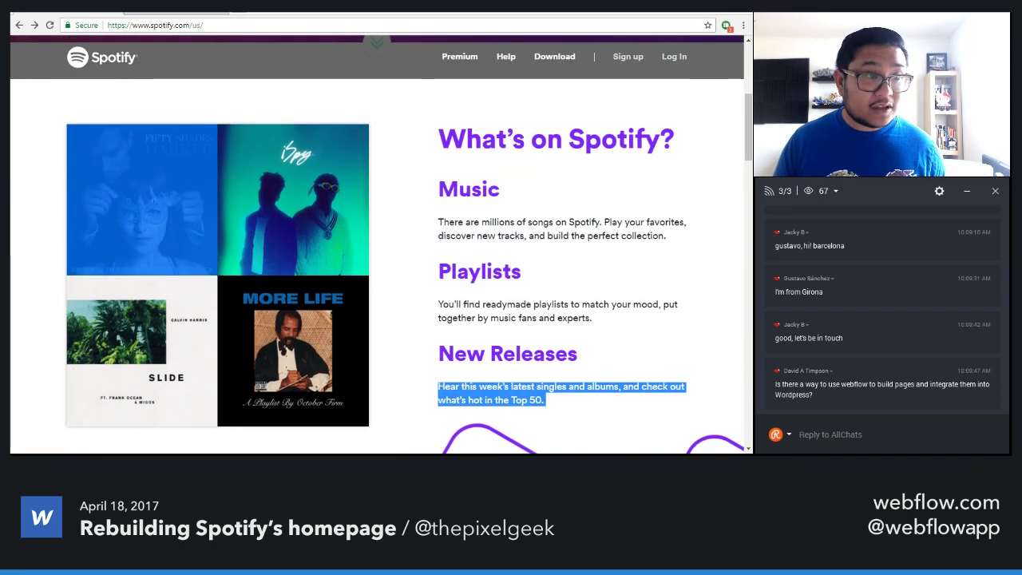
Switch back to Webflow and replace the paragraph under "New Releases" with the copied description
{"action": "left_click", "coordinate": [165, 14]}
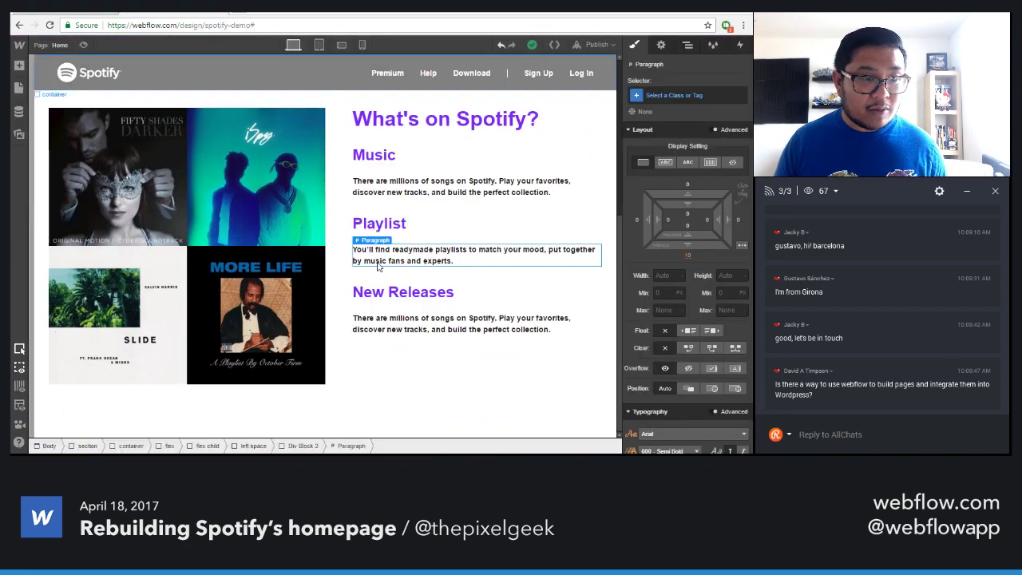
{"action": "triple_click", "coordinate": [410, 322]}
{"action": "key", "text": "ctrl+v"}
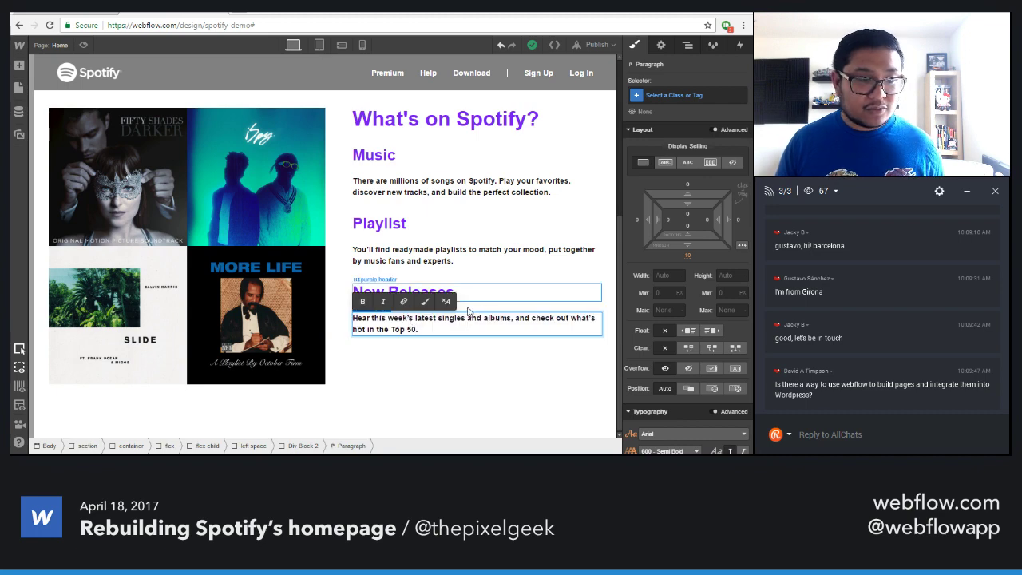
{"action": "left_click", "coordinate": [504, 272]}
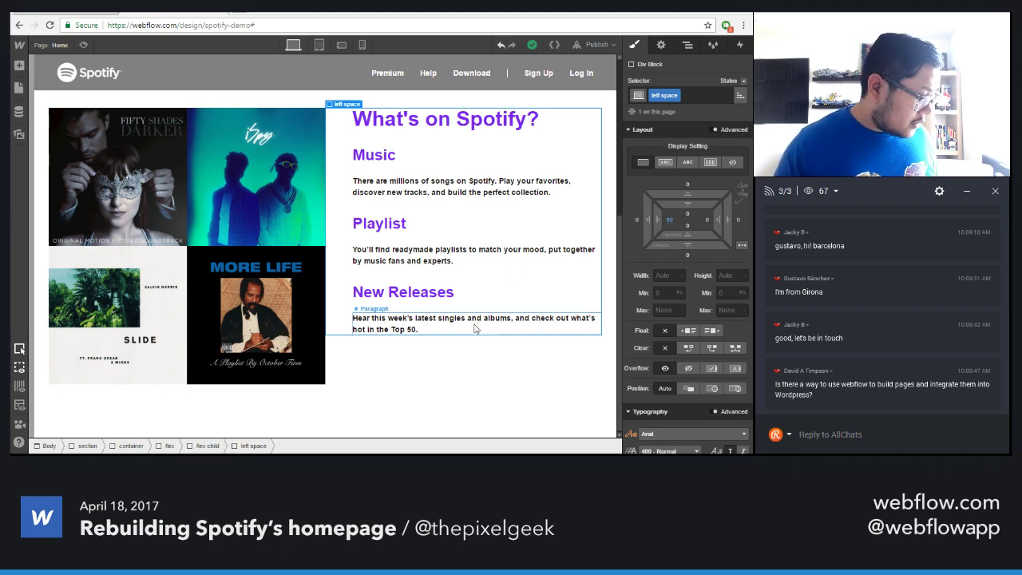
Delete the 90° Z rotation from the hover state of the hero arrow's base "down arrow" class
{"action": "scroll", "coordinate": [422, 372], "scroll_direction": "up", "scroll_amount": 5}
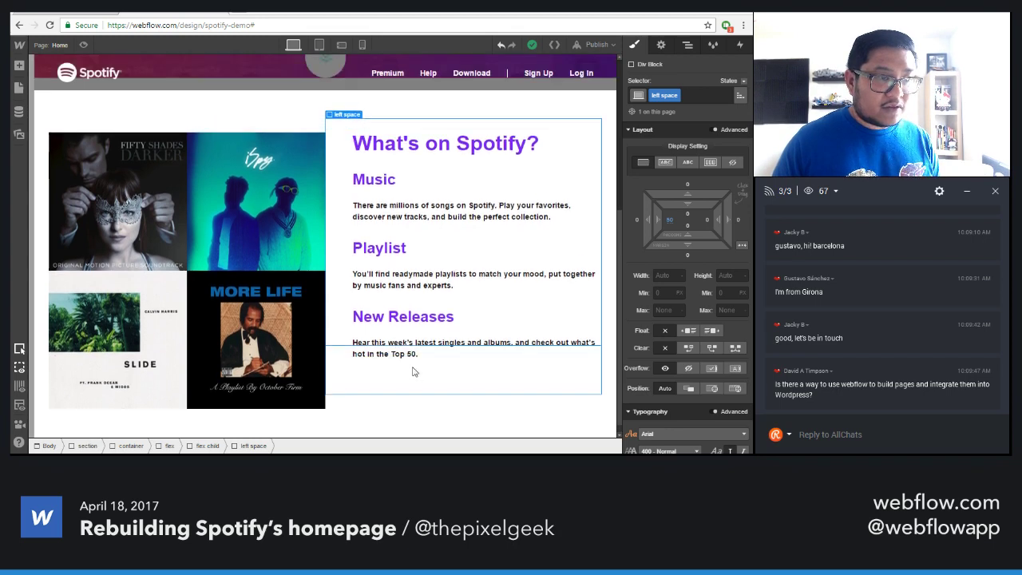
{"action": "scroll", "coordinate": [413, 370], "scroll_direction": "down", "scroll_amount": 3}
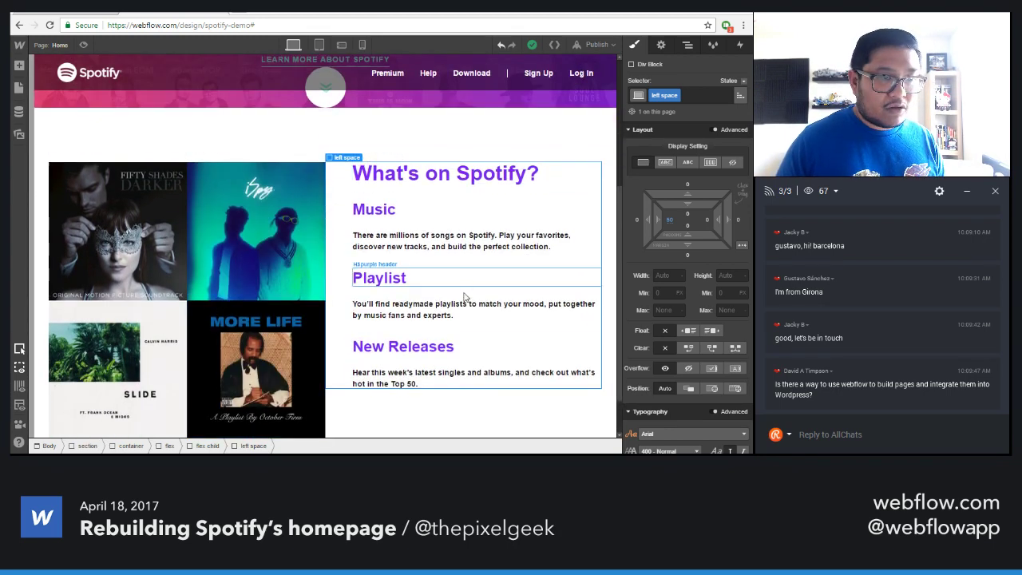
{"action": "scroll", "coordinate": [456, 293], "scroll_direction": "up", "scroll_amount": 3}
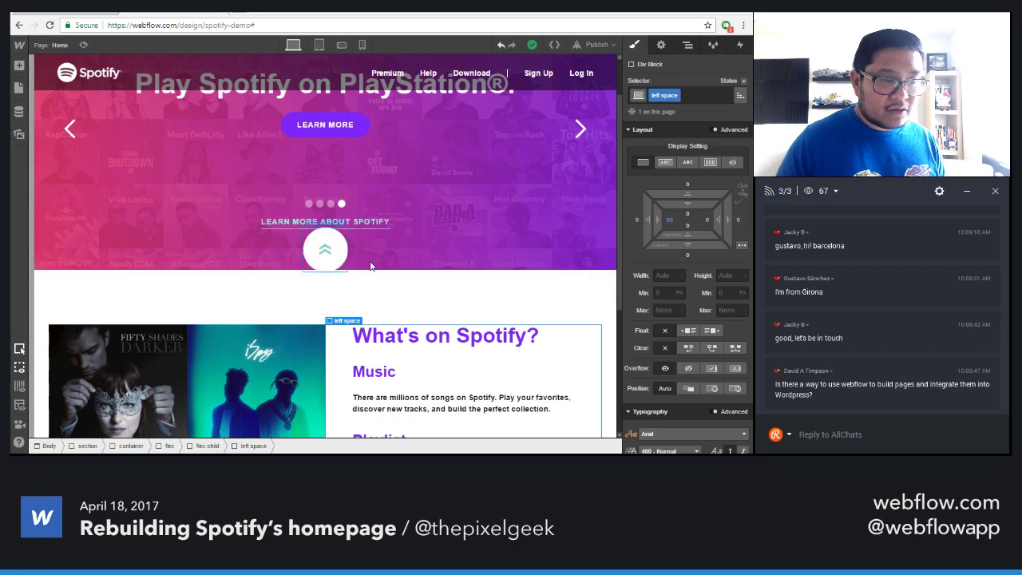
{"action": "left_click", "coordinate": [332, 255]}
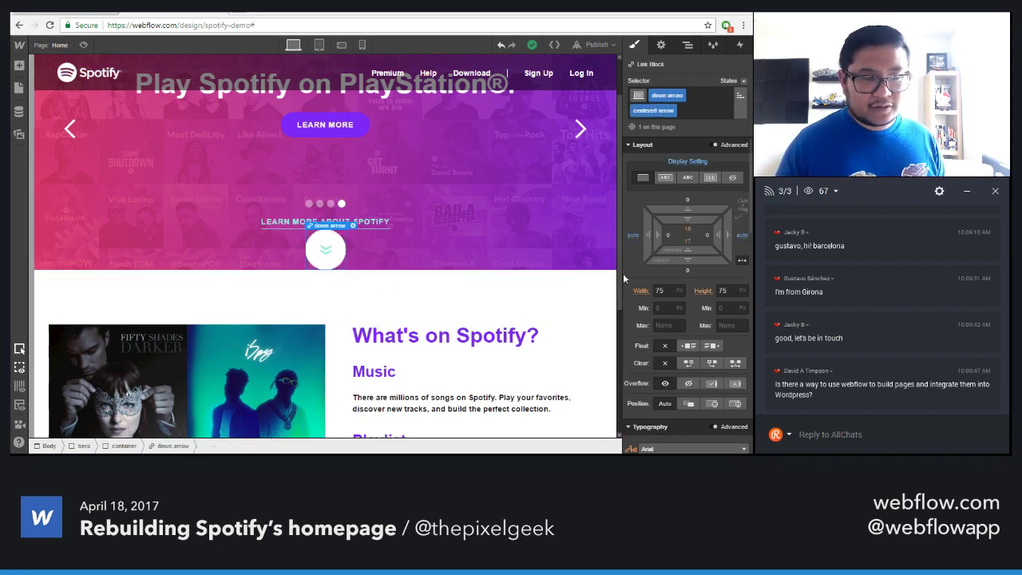
{"action": "left_click", "coordinate": [744, 82]}
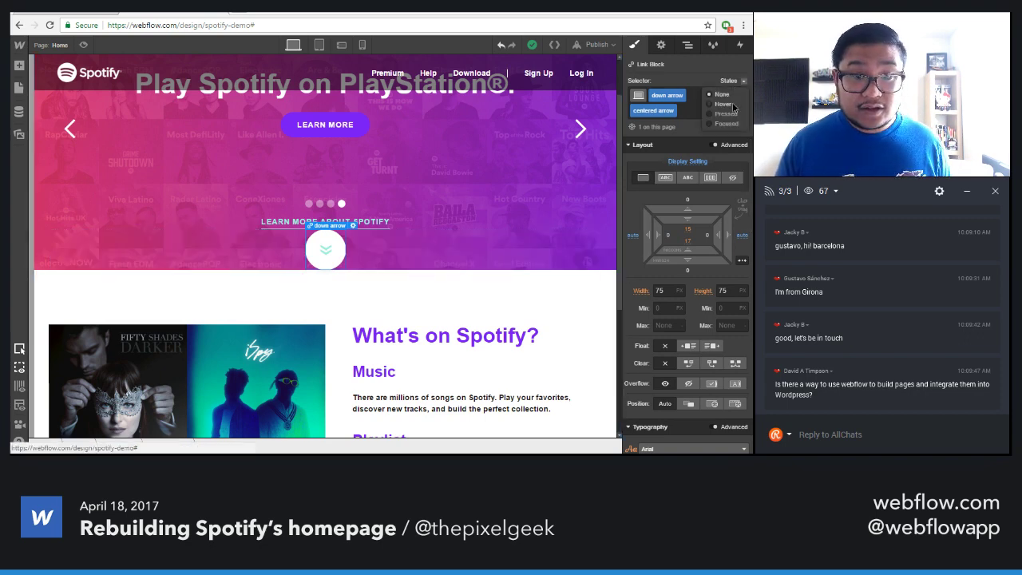
{"action": "left_click", "coordinate": [727, 107]}
{"action": "left_click", "coordinate": [739, 95]}
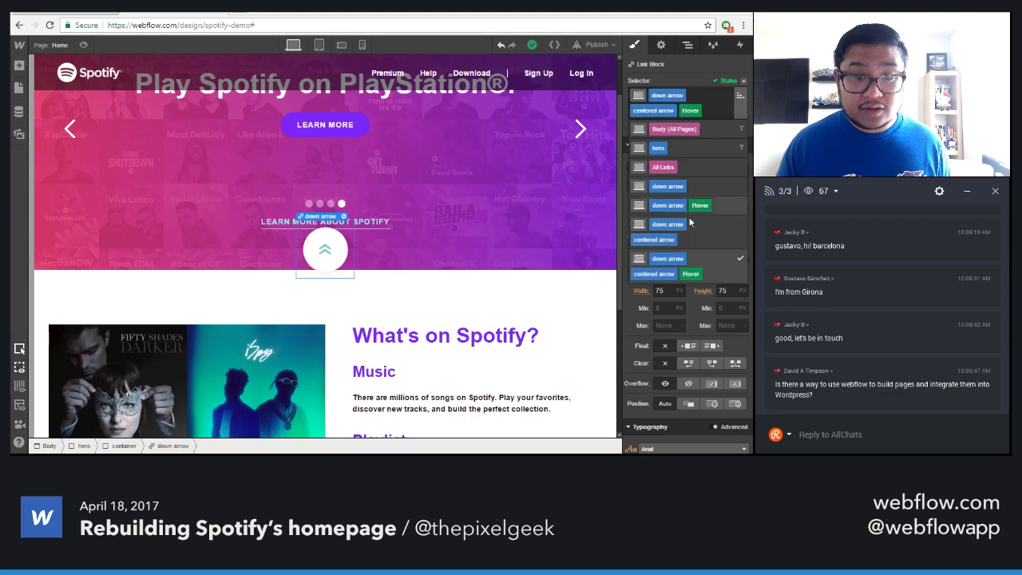
{"action": "left_click", "coordinate": [692, 205]}
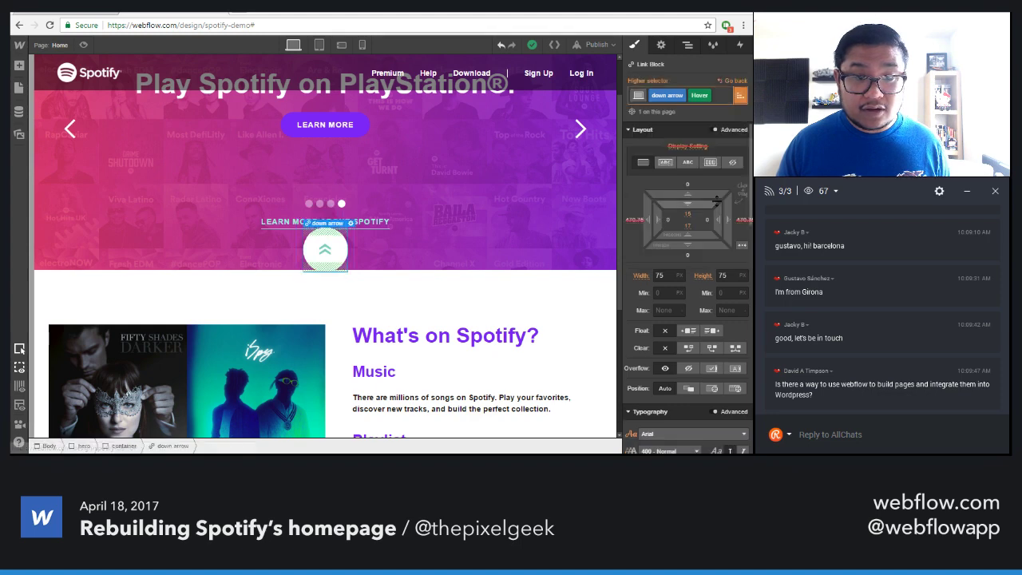
{"action": "scroll", "coordinate": [691, 289], "scroll_direction": "down", "scroll_amount": 10}
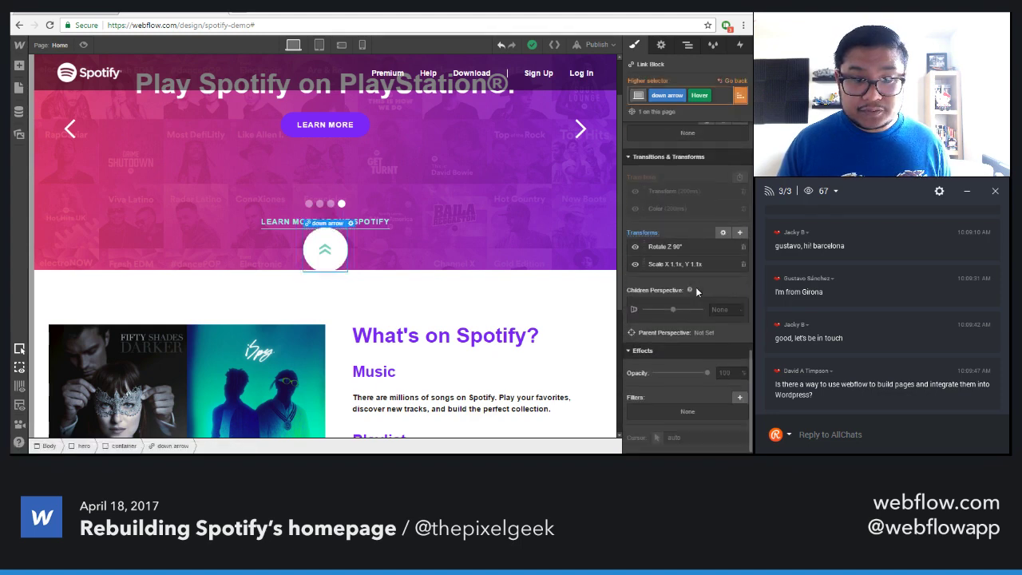
{"action": "left_click", "coordinate": [743, 247]}
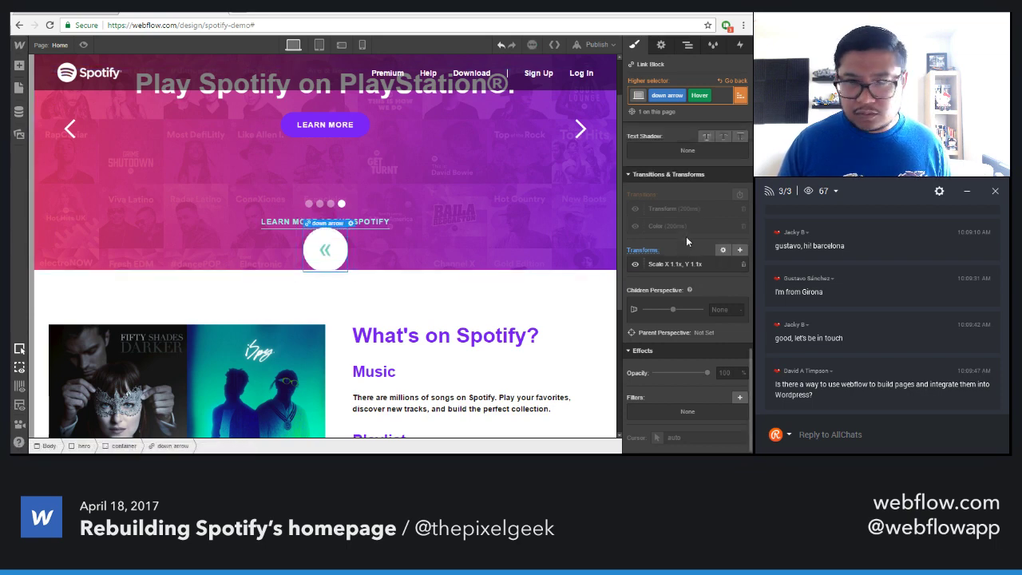
Reset the transforms on the base "down arrow" class and add a Z rotation of -90° again
{"action": "left_click", "coordinate": [740, 95]}
{"action": "left_click", "coordinate": [688, 173]}
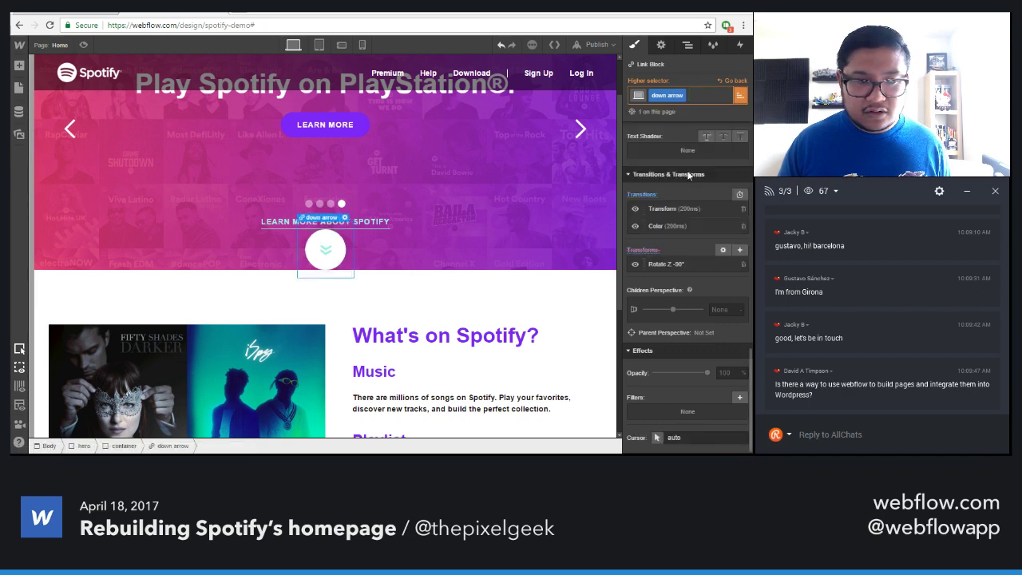
{"action": "left_click", "coordinate": [652, 253], "text": "alt"}
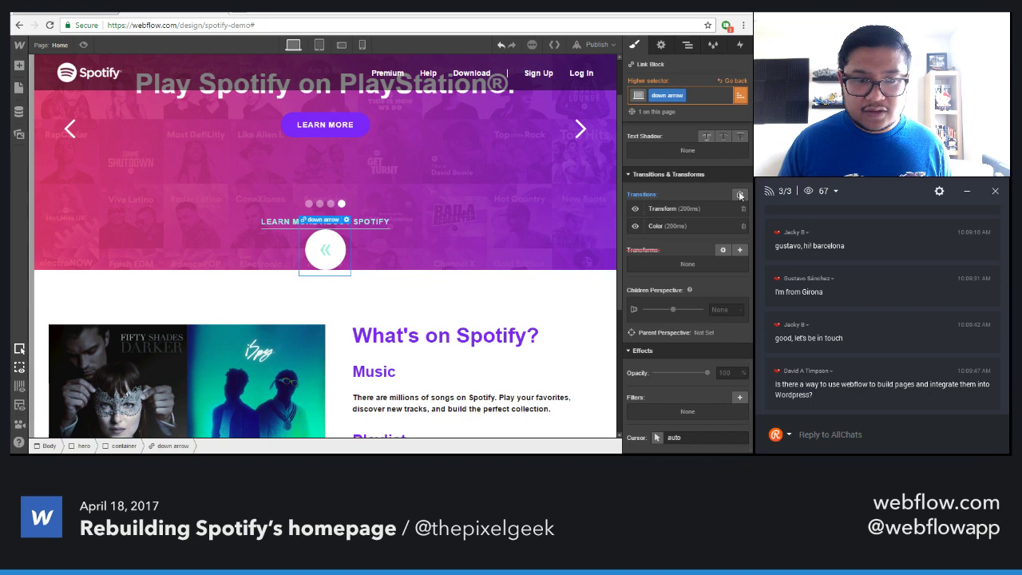
{"action": "left_click", "coordinate": [739, 250]}
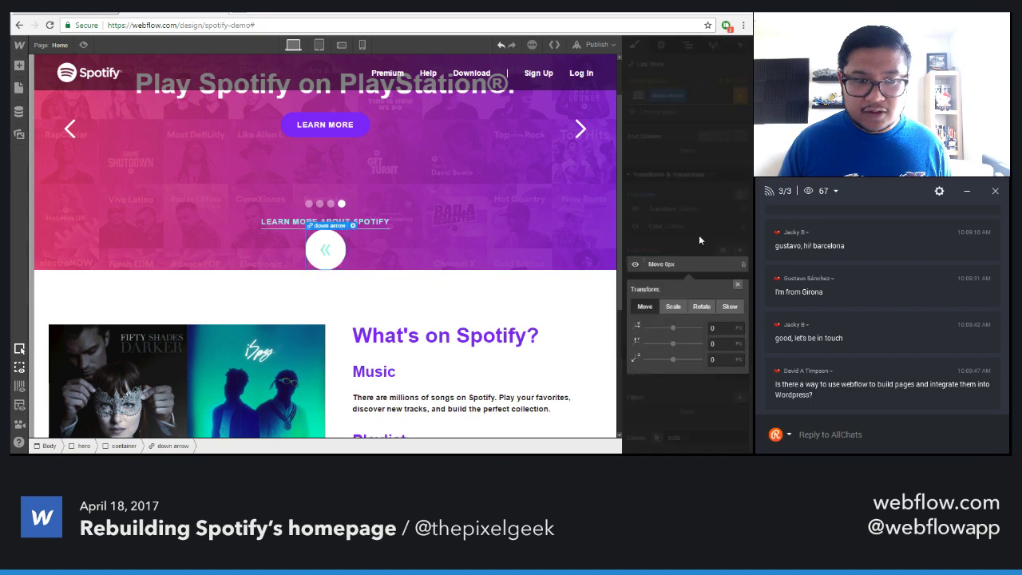
{"action": "left_click", "coordinate": [701, 306]}
{"action": "left_click", "coordinate": [722, 360]}
{"action": "key", "text": "ctrl+a"}
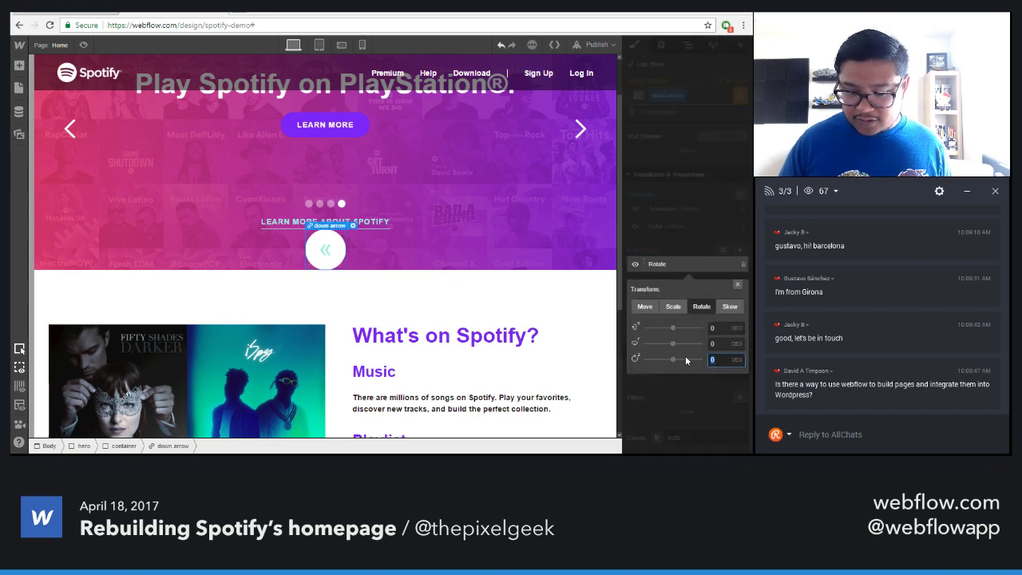
{"action": "left_click", "coordinate": [736, 285]}
{"action": "left_click", "coordinate": [516, 303]}
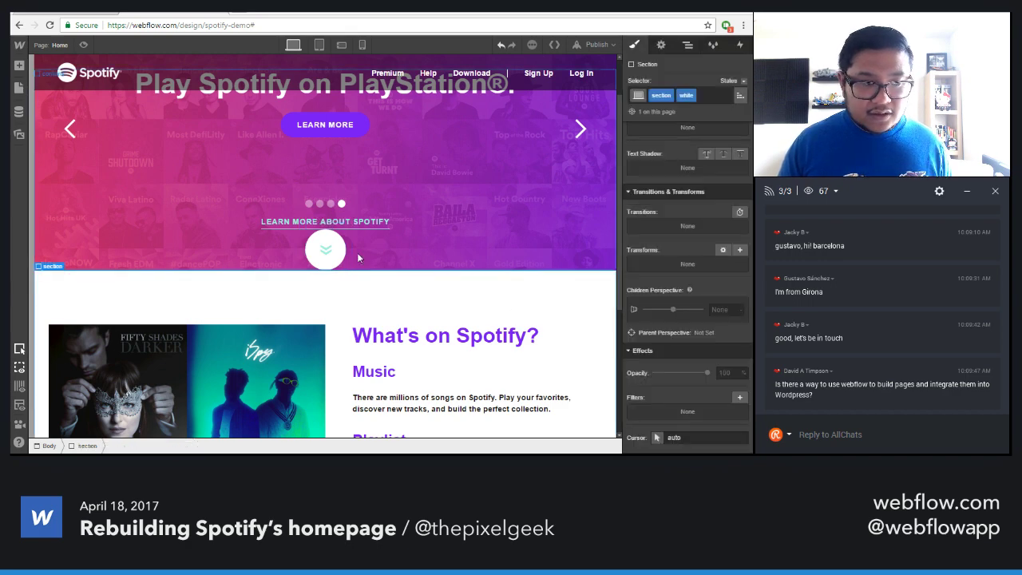
Inspect the transforms that the hero arrow inherits from its base "down arrow" class
{"action": "left_click", "coordinate": [326, 253]}
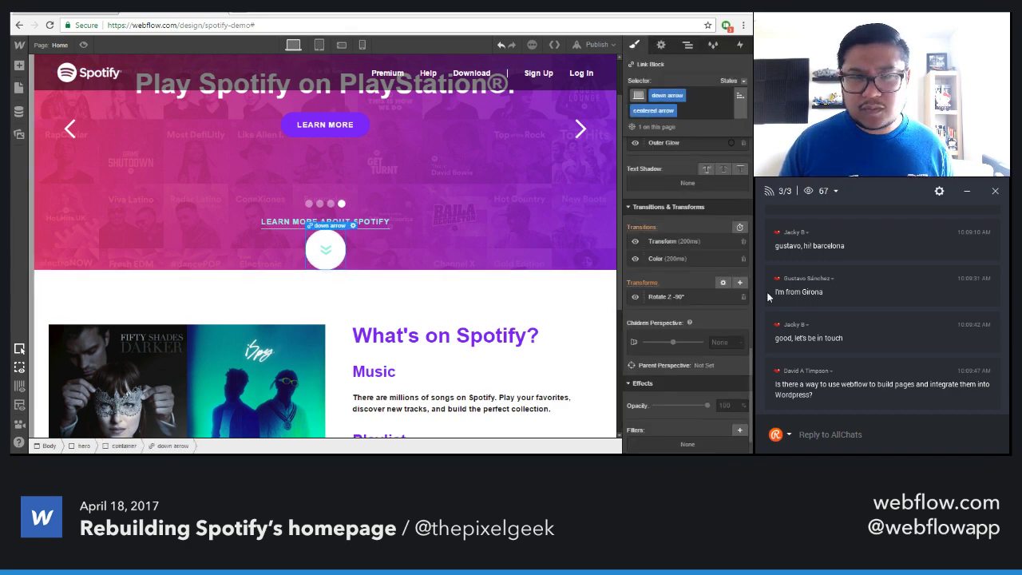
{"action": "left_click", "coordinate": [741, 93]}
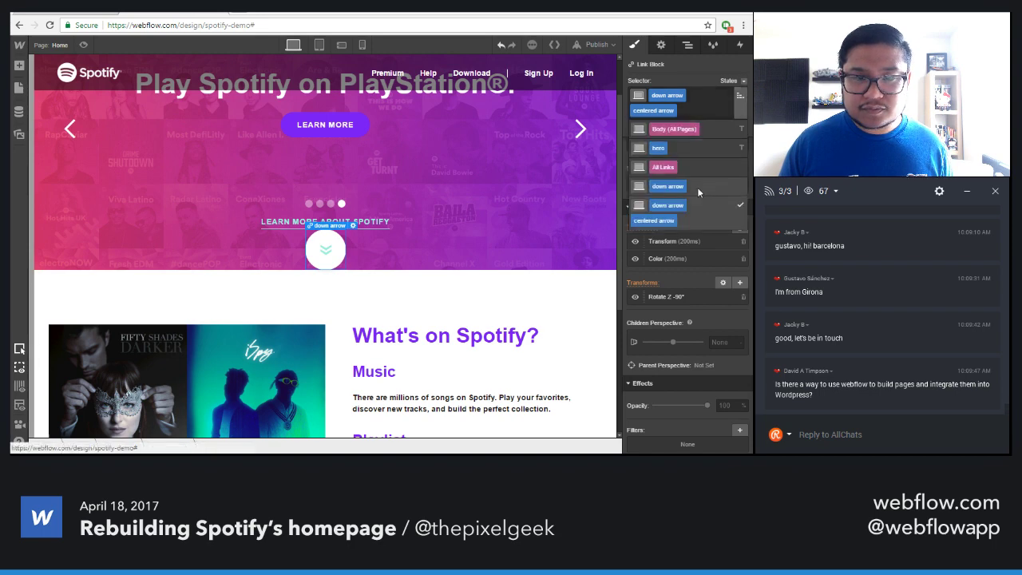
{"action": "left_click", "coordinate": [739, 96]}
{"action": "left_click", "coordinate": [741, 94]}
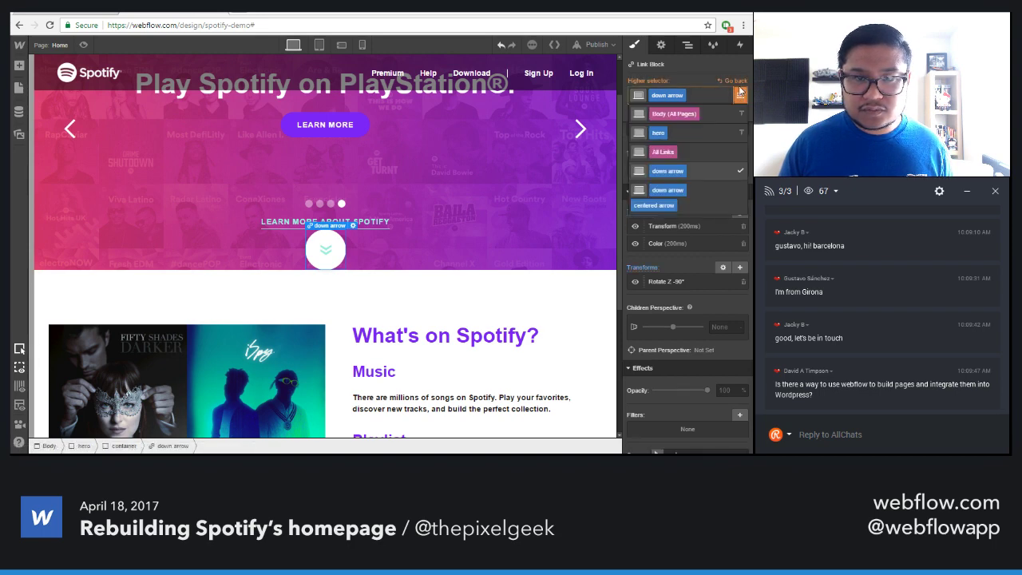
{"action": "left_click", "coordinate": [736, 80]}
Replace the scale in the base "down arrow" class's hover state with an added rotation, trying -90° on Z and then 0°
{"action": "left_click", "coordinate": [739, 82]}
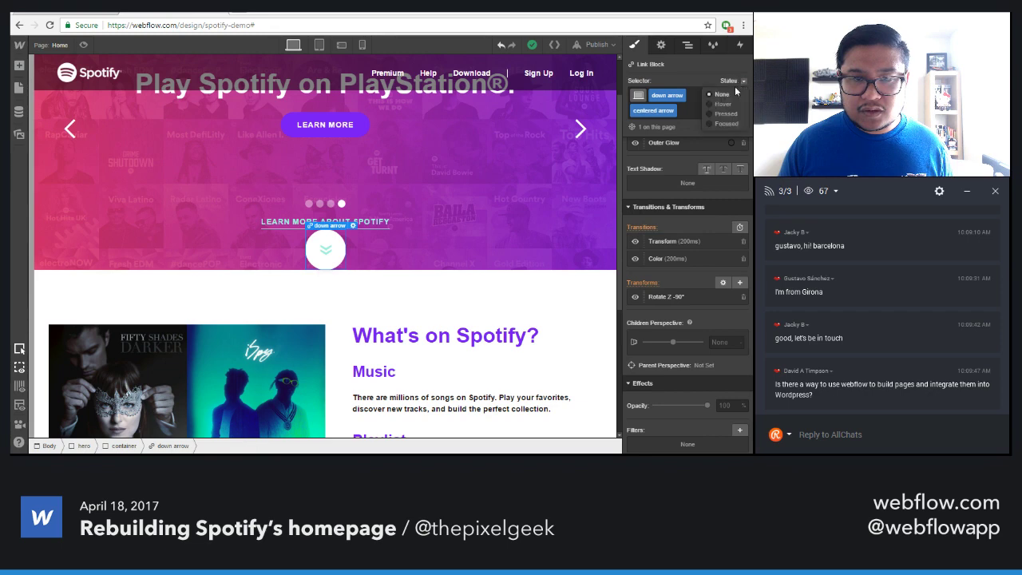
{"action": "left_click", "coordinate": [726, 104]}
{"action": "left_click", "coordinate": [738, 97]}
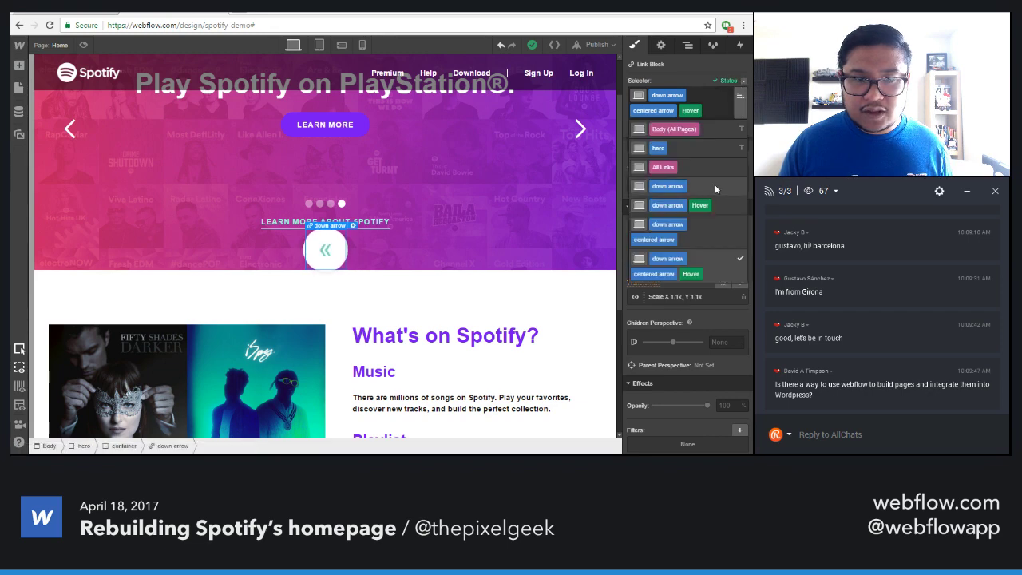
{"action": "left_click", "coordinate": [710, 206]}
{"action": "scroll", "coordinate": [677, 341], "scroll_direction": "down", "scroll_amount": 1}
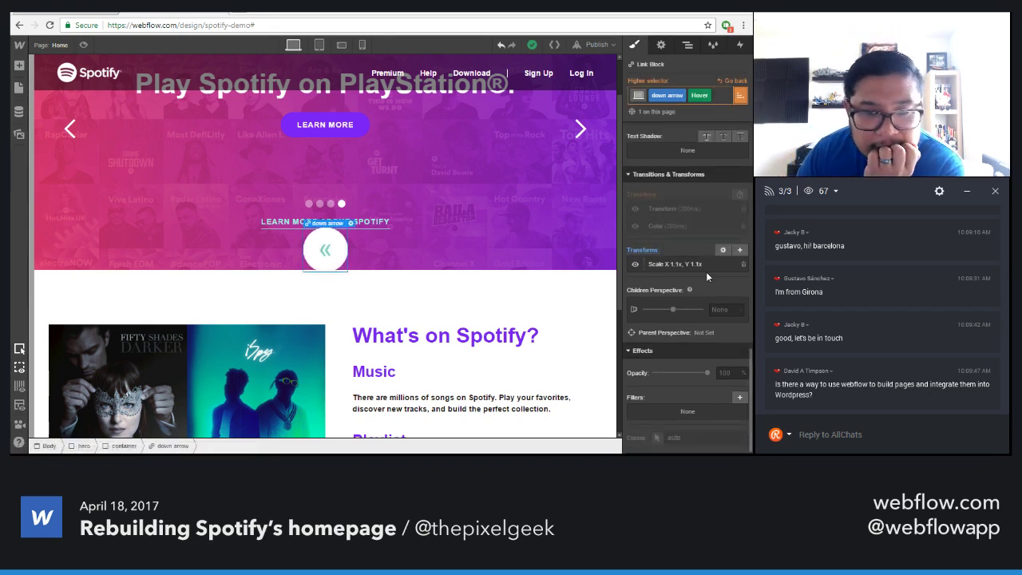
{"action": "left_click", "coordinate": [738, 250]}
{"action": "left_click", "coordinate": [701, 323]}
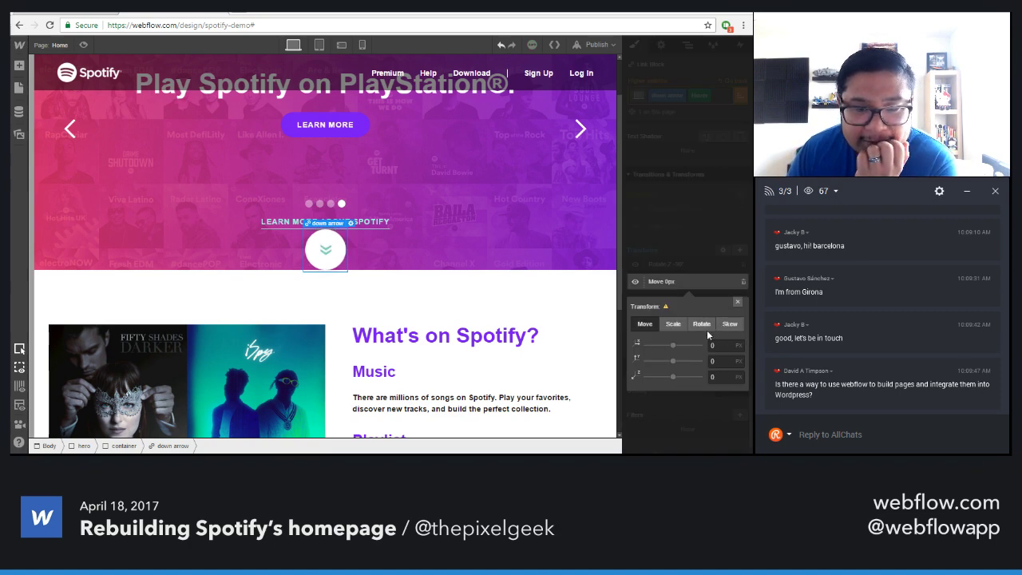
{"action": "left_click", "coordinate": [719, 376]}
{"action": "type", "text": "-90"}
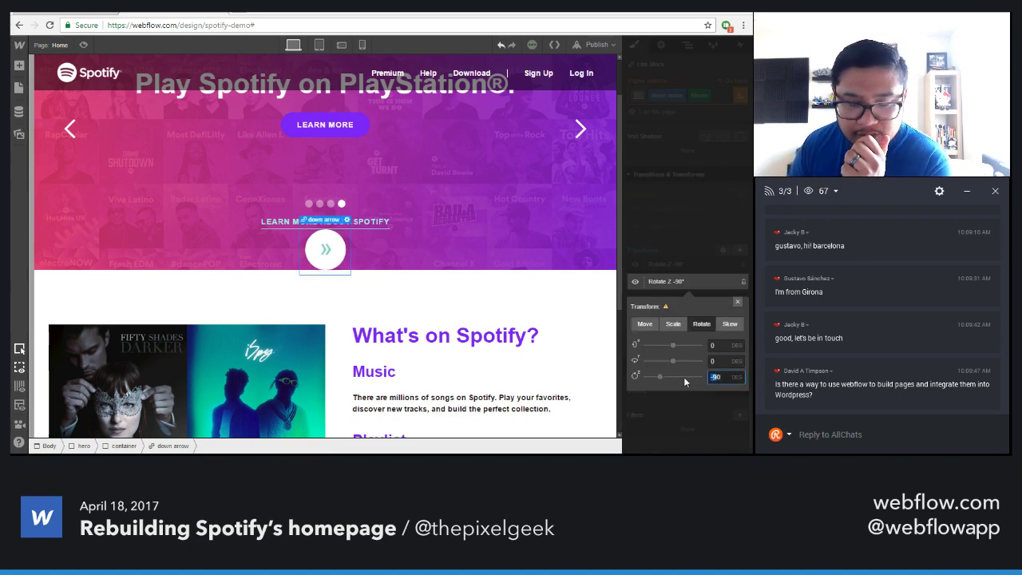
{"action": "type", "text": "0"}
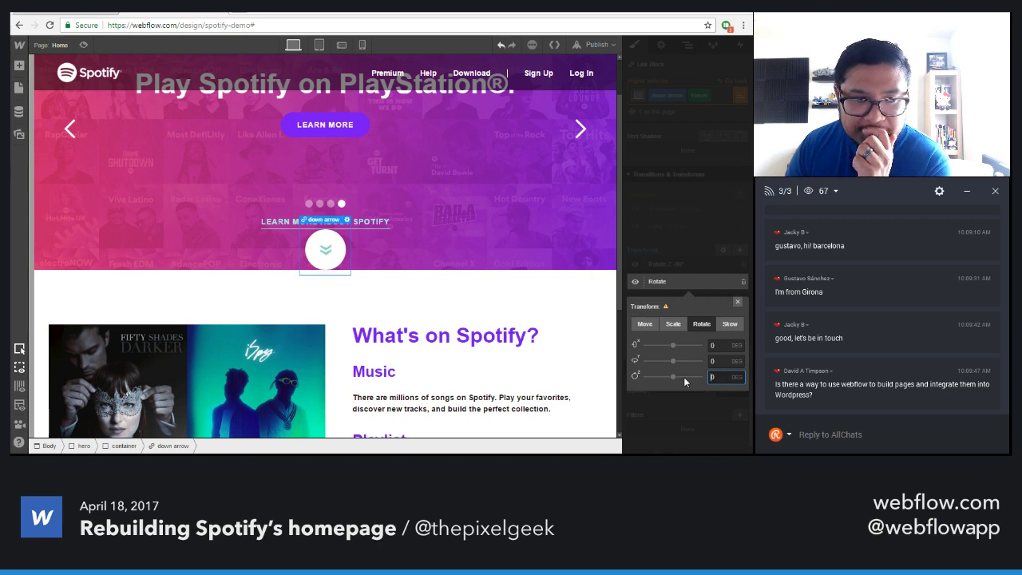
{"action": "left_click", "coordinate": [736, 302]}
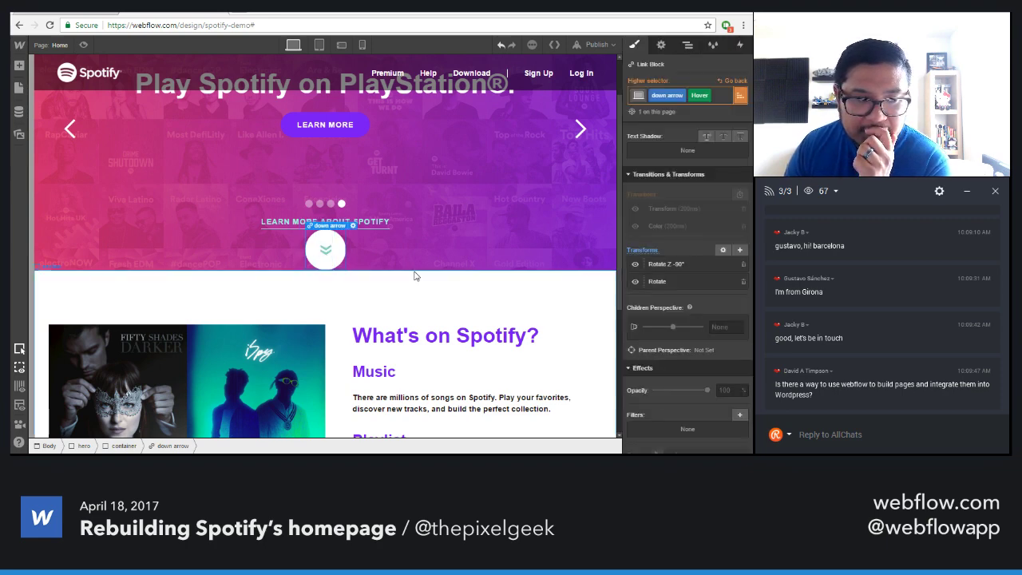
{"action": "left_click", "coordinate": [409, 283]}
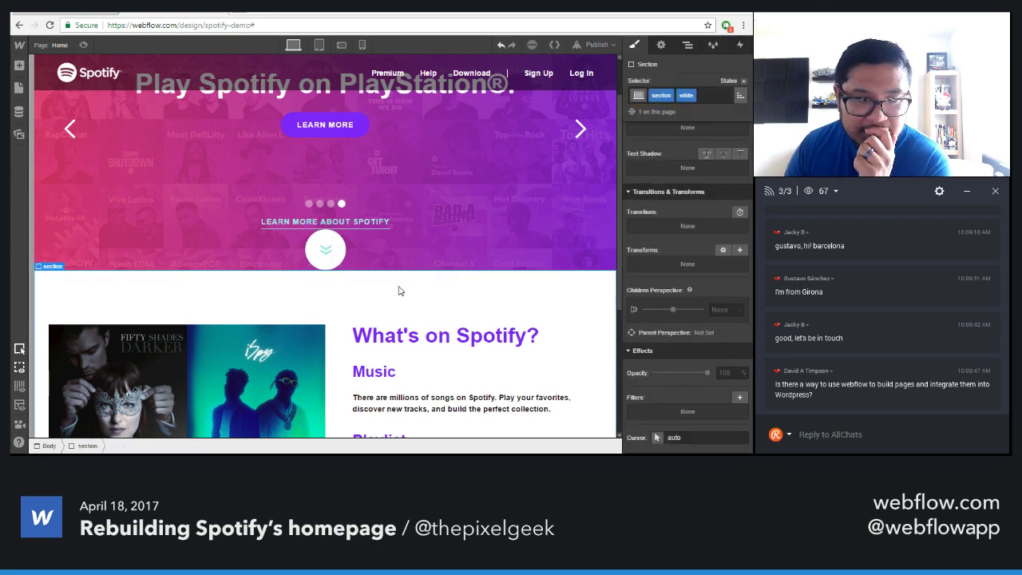
Delete the empty Rotate transform from the hover state of the base "down arrow" class
{"action": "left_click", "coordinate": [344, 257]}
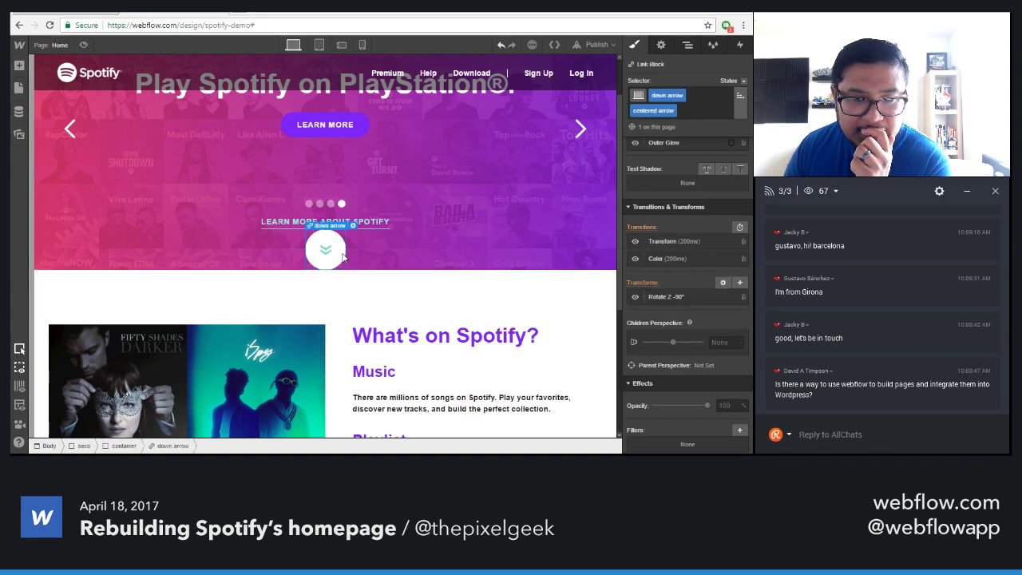
{"action": "left_click", "coordinate": [743, 81]}
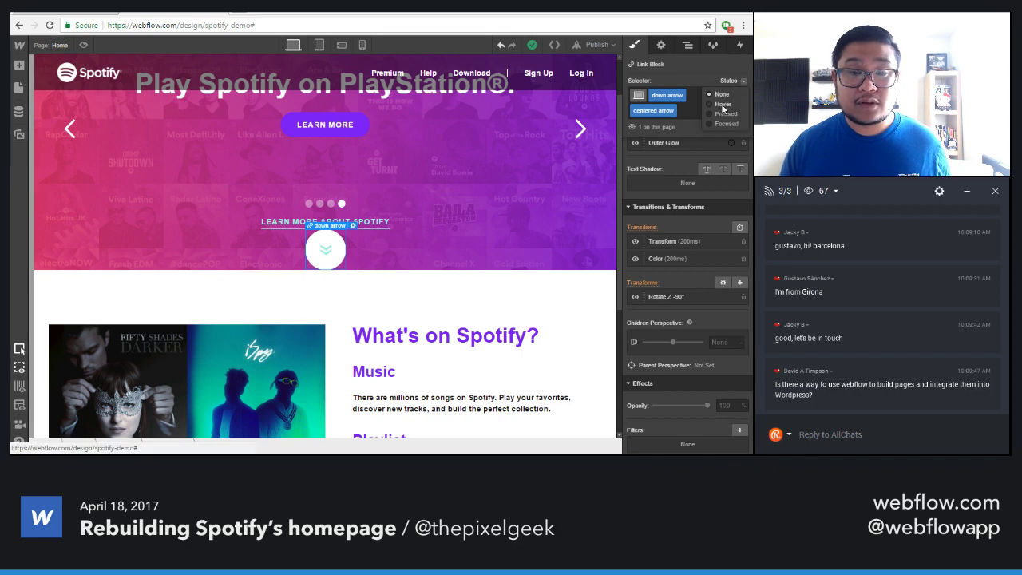
{"action": "left_click", "coordinate": [722, 105]}
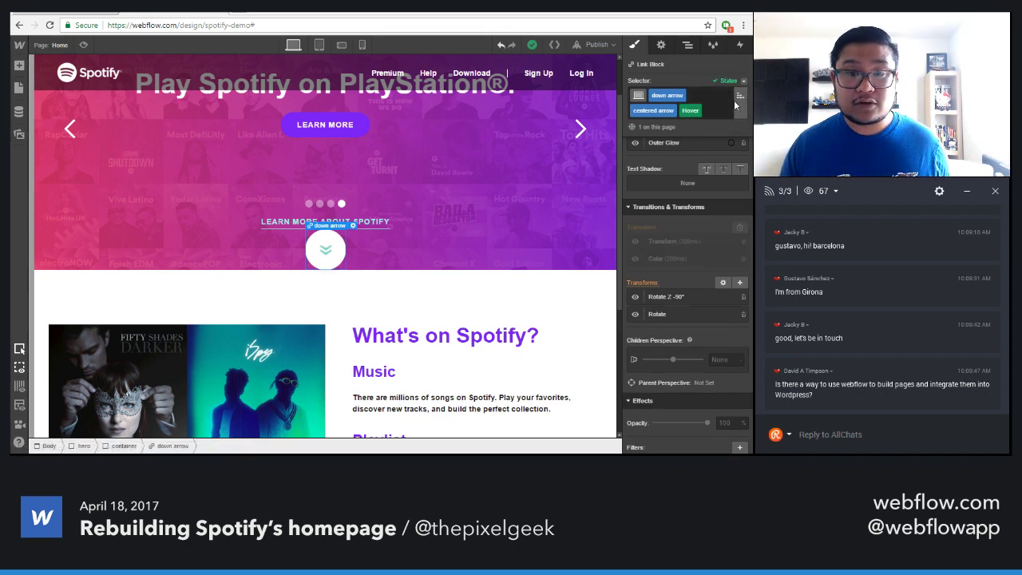
{"action": "left_click", "coordinate": [738, 100]}
{"action": "left_click", "coordinate": [715, 206]}
{"action": "scroll", "coordinate": [708, 354], "scroll_direction": "down", "scroll_amount": 1}
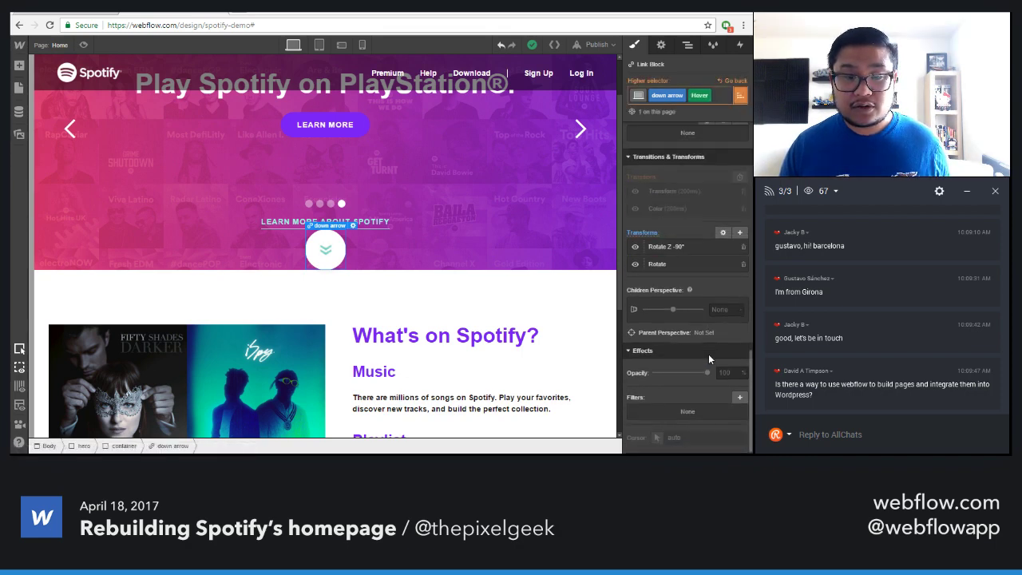
{"action": "left_click", "coordinate": [743, 264]}
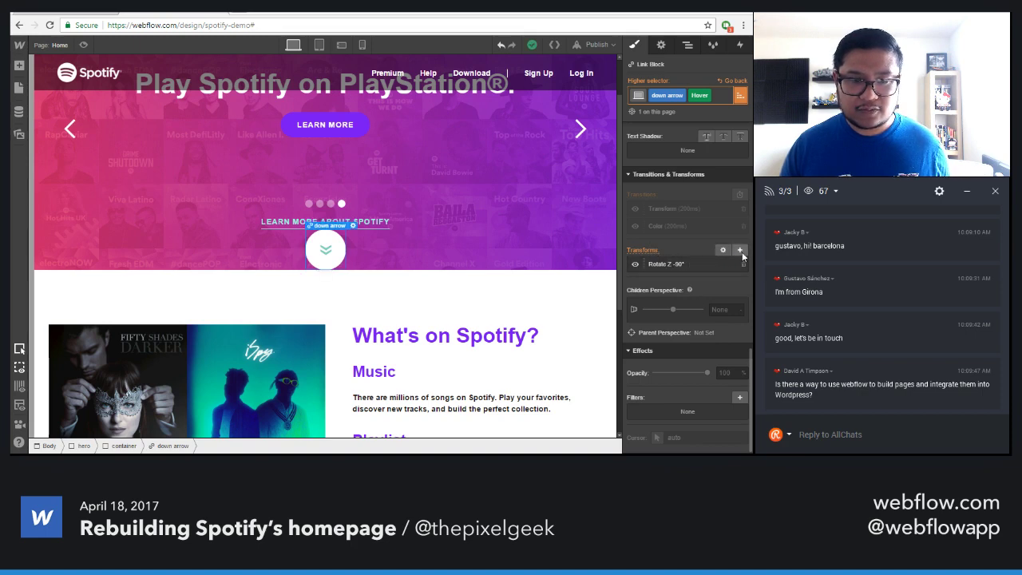
Add a linked X and Y scale transform to the hover state, trying 1.05 and 1.075 before setting it to 1.1
{"action": "left_click", "coordinate": [740, 251]}
{"action": "left_click", "coordinate": [674, 324]}
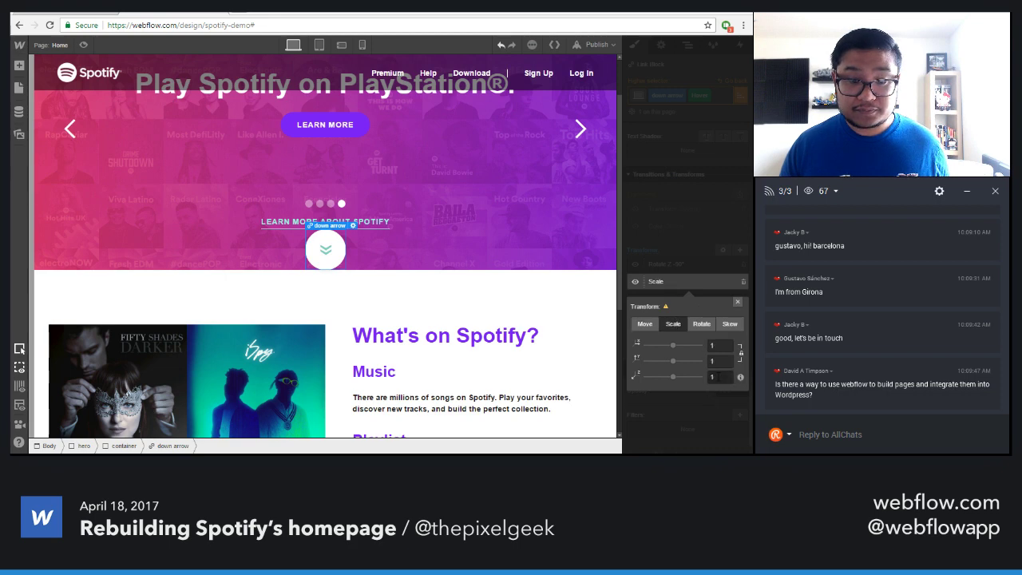
{"action": "left_click", "coordinate": [718, 345]}
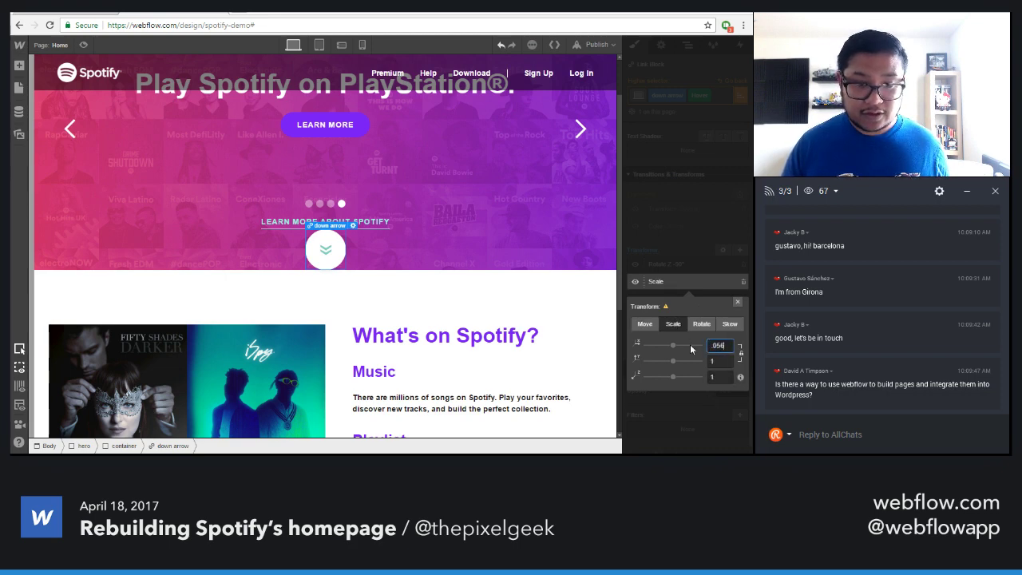
{"action": "type", "text": "1.05"}
{"action": "key", "text": "Return"}
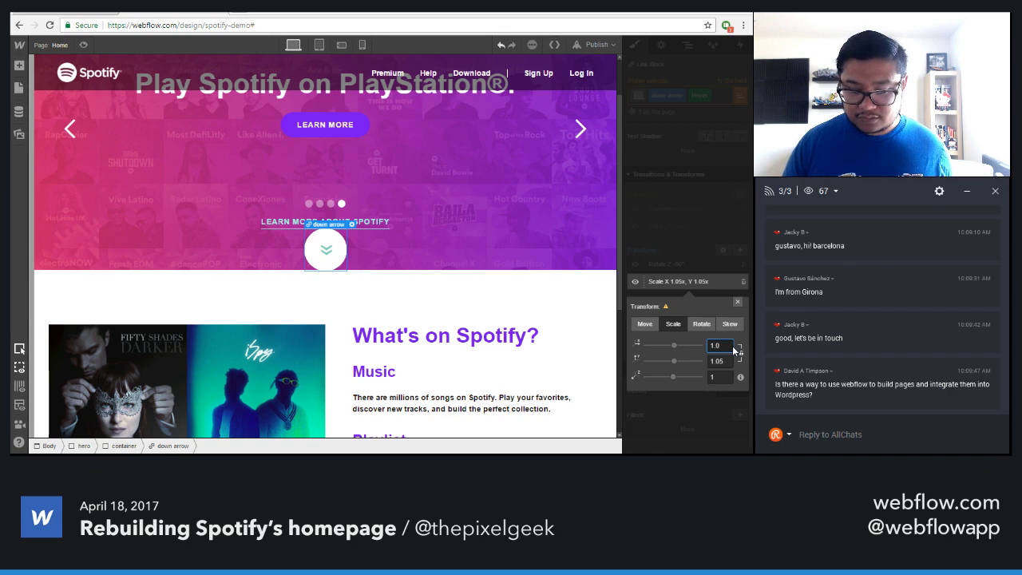
{"action": "type", "text": "1.075"}
{"action": "key", "text": "Return"}
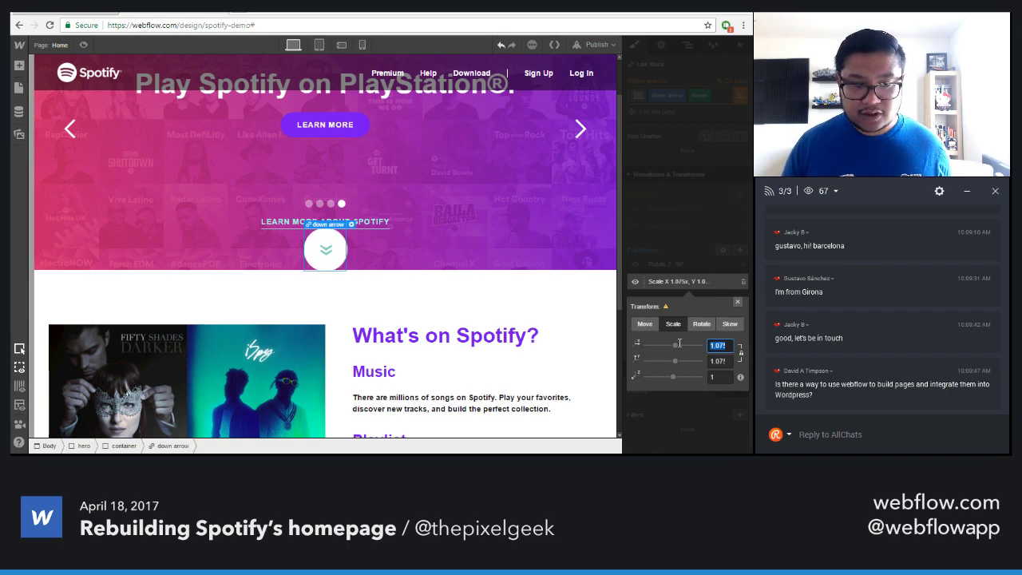
{"action": "type", "text": "1.1"}
{"action": "key", "text": "Return"}
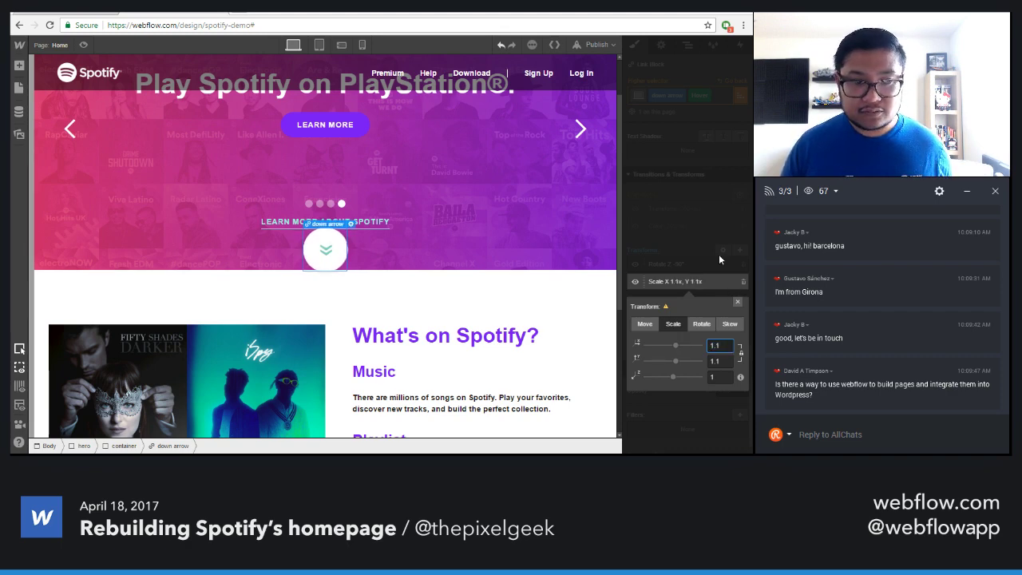
Give the hero arrow's base "down arrow" class relative positioning with a top offset of 36 px so it straddles the hero's lower edge
{"action": "left_click", "coordinate": [718, 254]}
{"action": "left_click", "coordinate": [511, 295]}
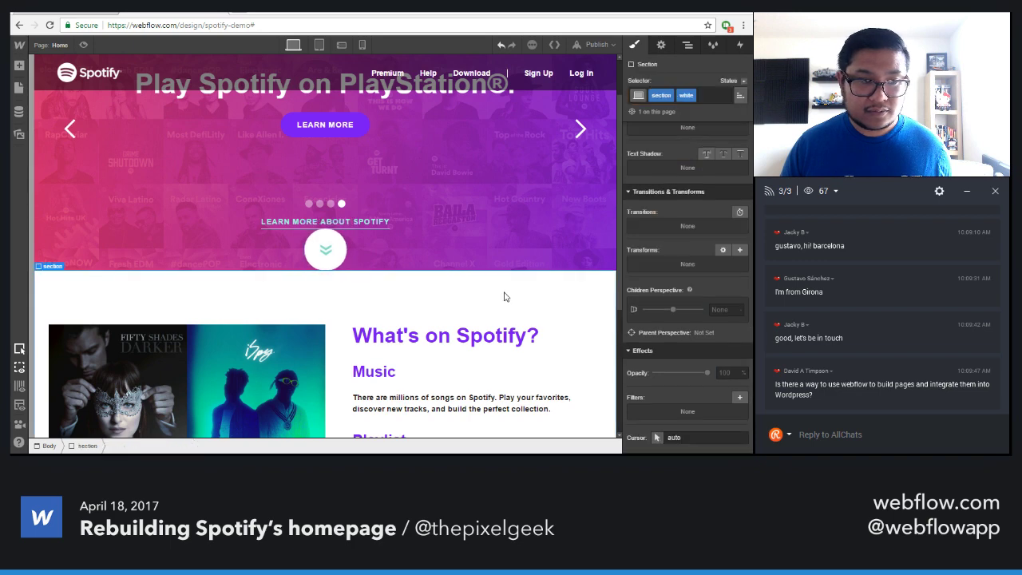
{"action": "left_click", "coordinate": [342, 261]}
{"action": "left_click", "coordinate": [741, 97]}
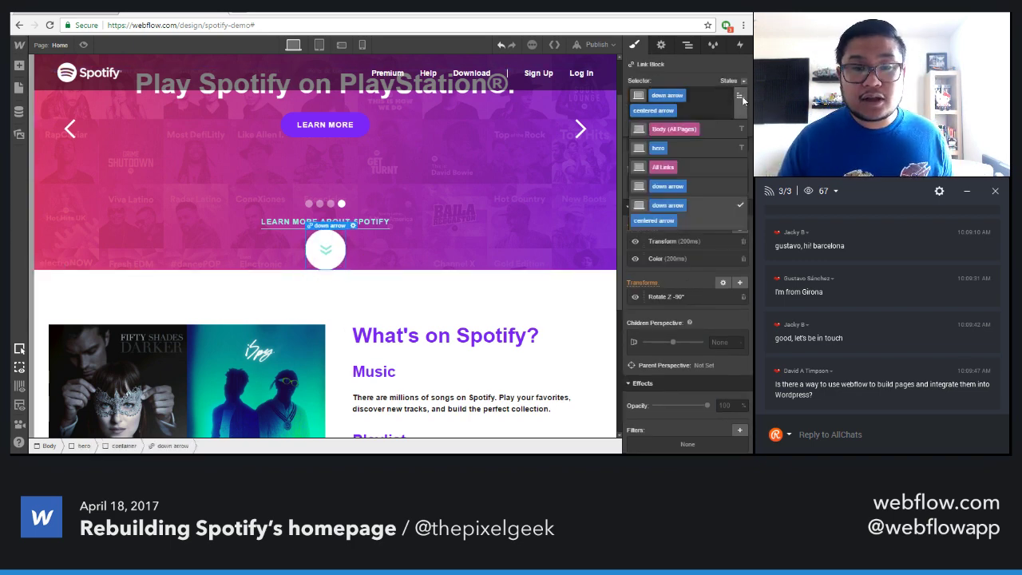
{"action": "left_click", "coordinate": [741, 96]}
{"action": "left_click", "coordinate": [740, 96]}
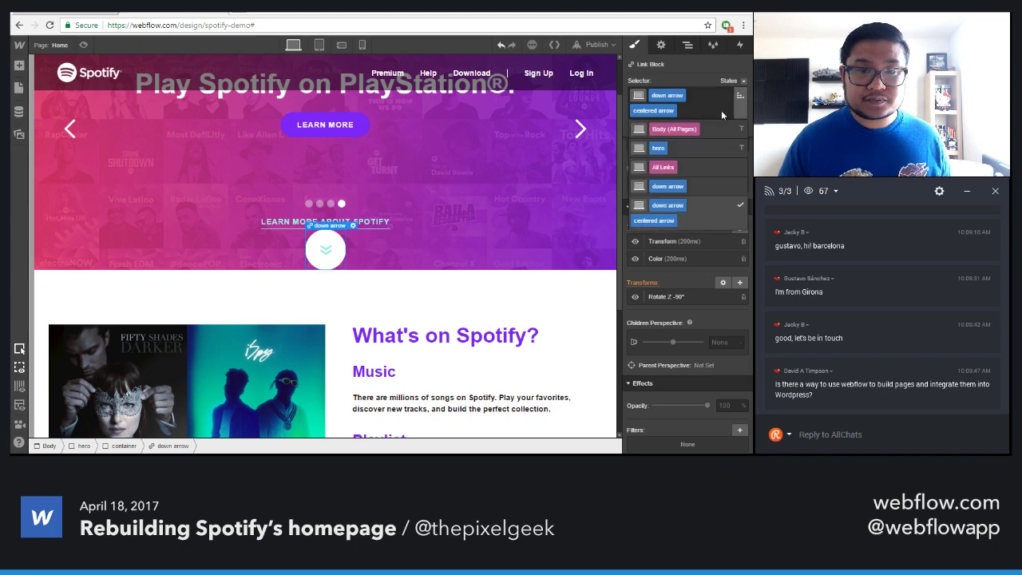
{"action": "left_click", "coordinate": [699, 186]}
{"action": "scroll", "coordinate": [709, 303], "scroll_direction": "up", "scroll_amount": 5}
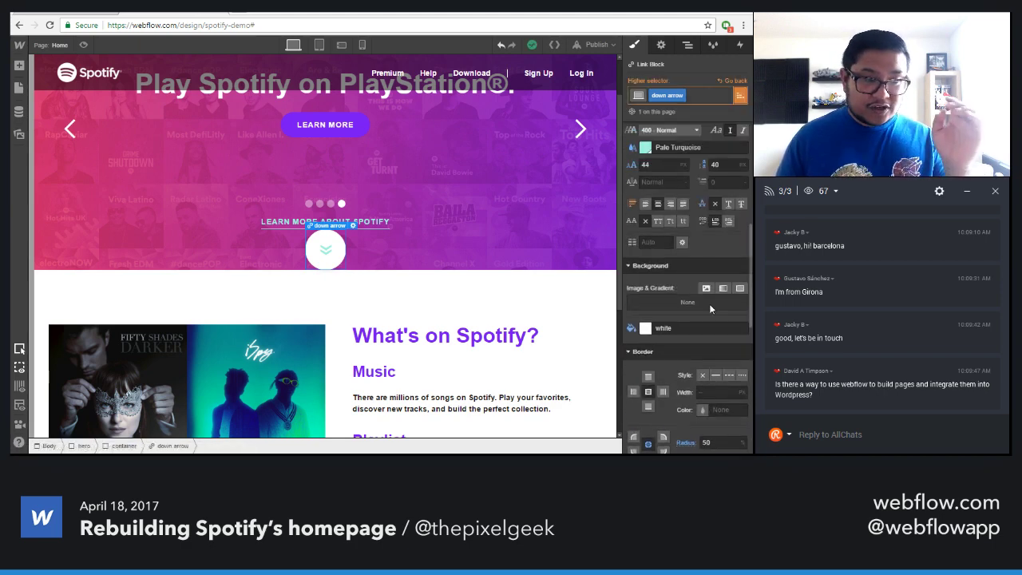
{"action": "scroll", "coordinate": [709, 304], "scroll_direction": "up", "scroll_amount": 3}
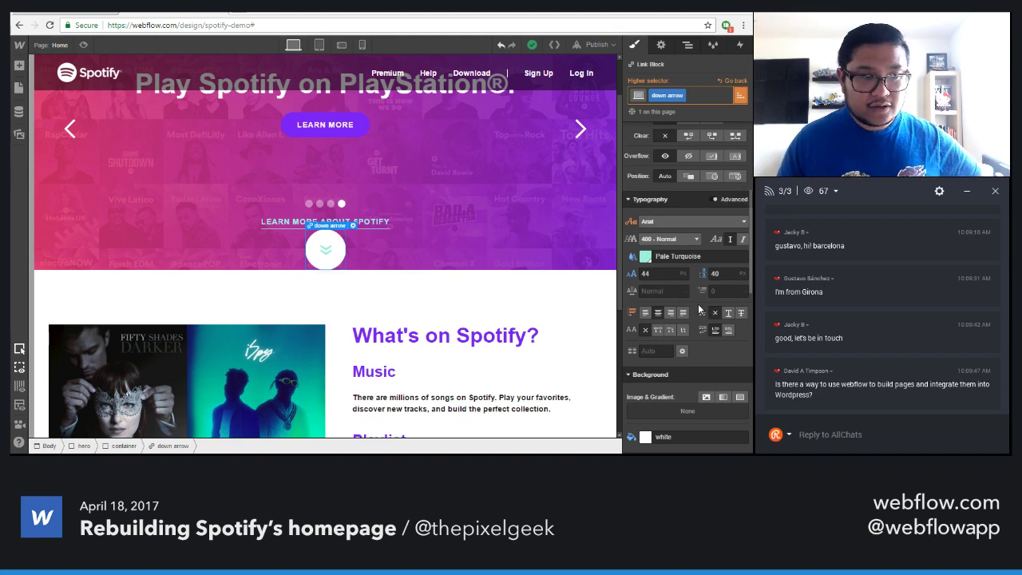
{"action": "scroll", "coordinate": [699, 309], "scroll_direction": "up", "scroll_amount": 5}
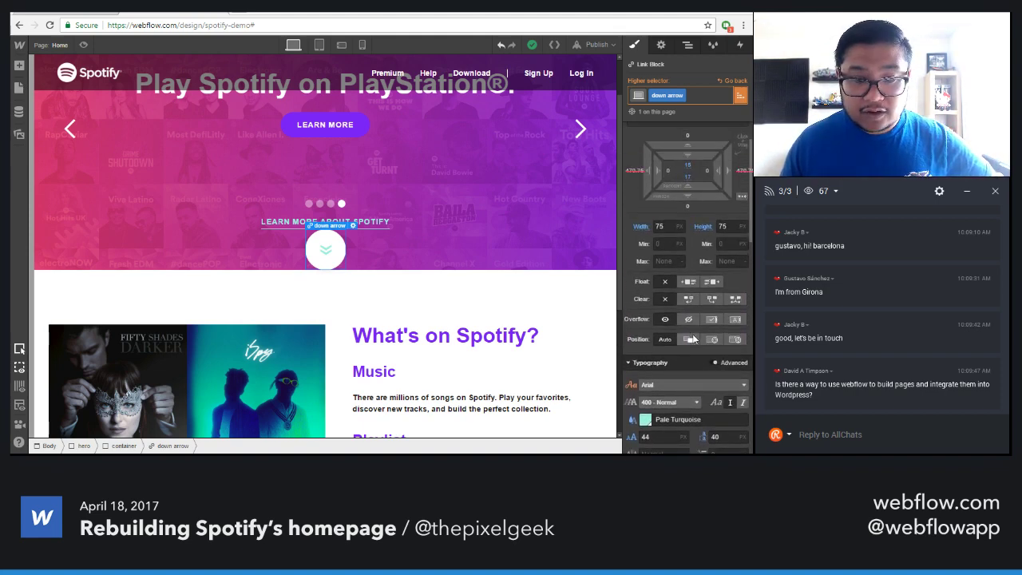
{"action": "left_click", "coordinate": [690, 339]}
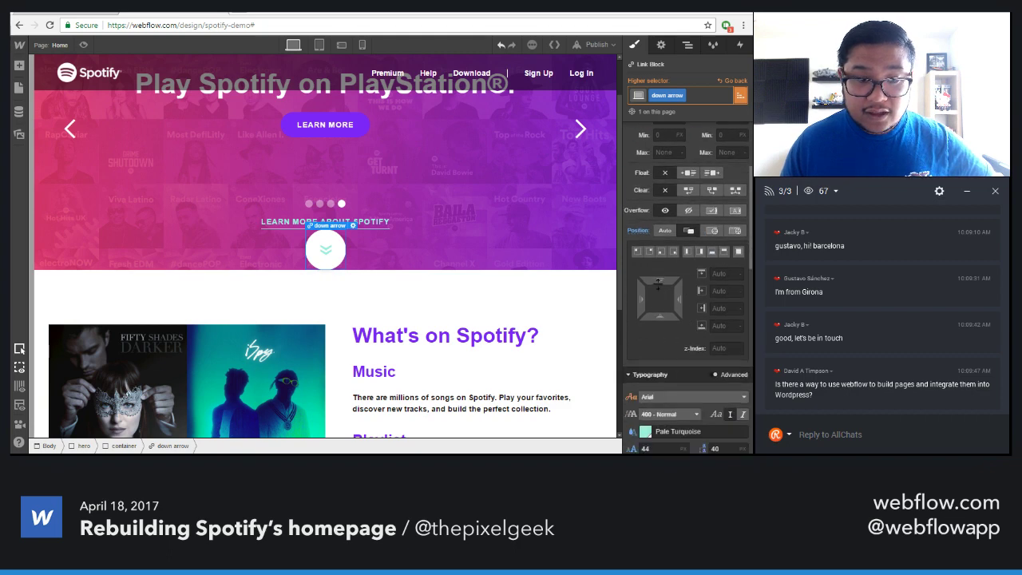
{"action": "left_click_drag", "start_coordinate": [658, 283], "coordinate": [659, 341]}
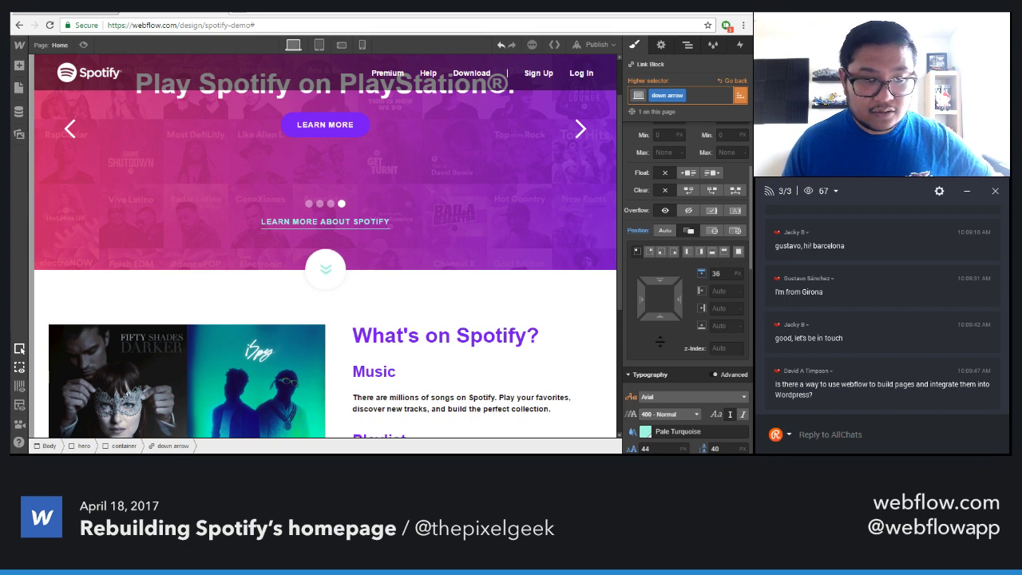
{"action": "left_click", "coordinate": [730, 348]}
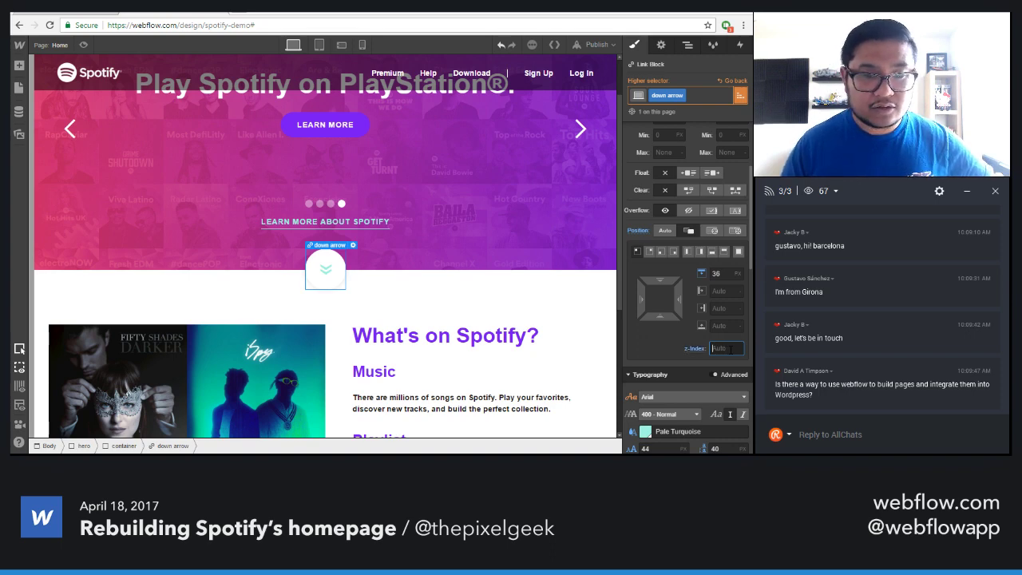
{"action": "left_click", "coordinate": [399, 294]}
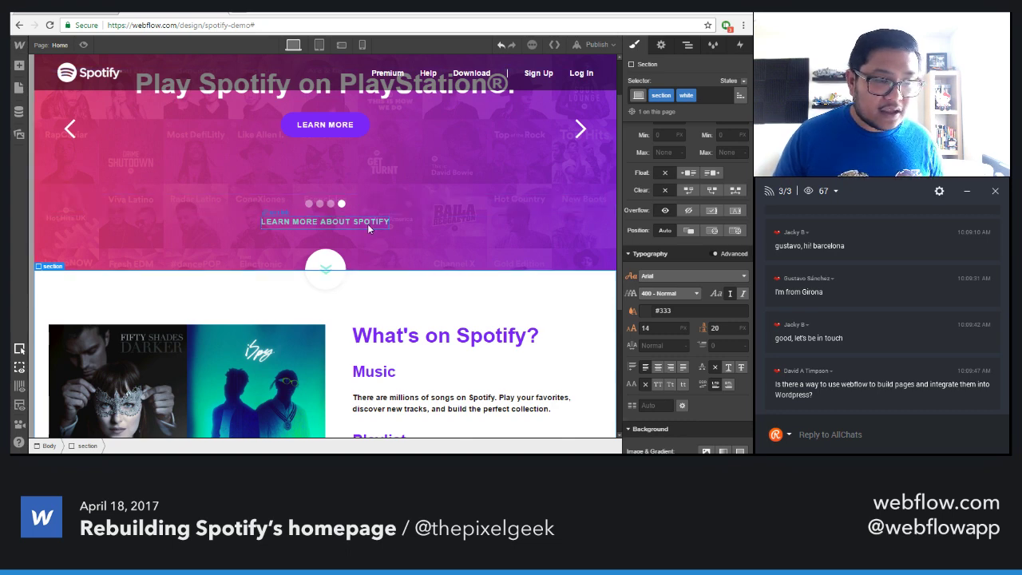
Add a bottom margin of about 30 px to the hero Slider above the "Learn more about Spotify" link
{"action": "left_click", "coordinate": [385, 211]}
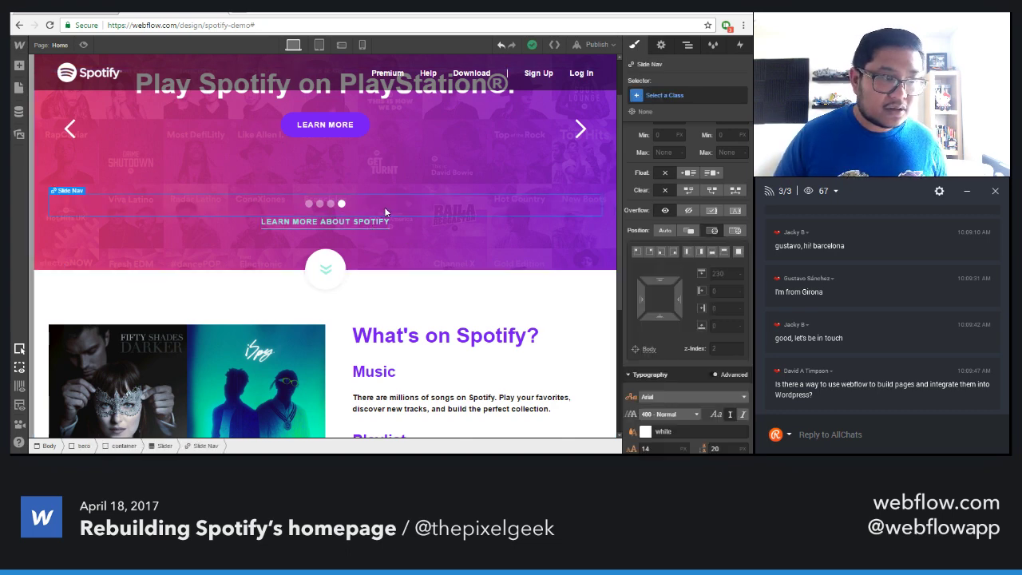
{"action": "left_click", "coordinate": [384, 207]}
{"action": "scroll", "coordinate": [685, 255], "scroll_direction": "up", "scroll_amount": 5}
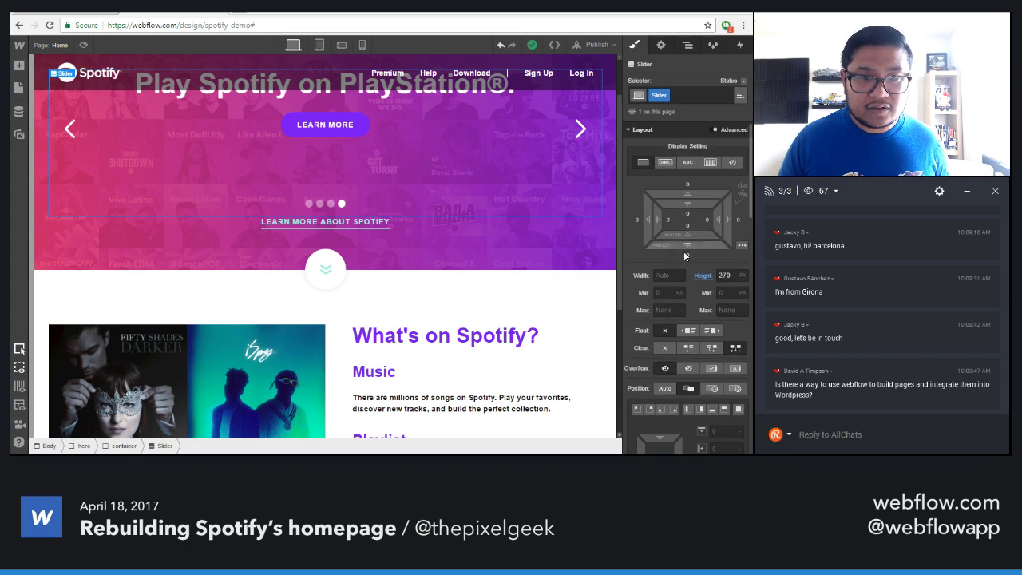
{"action": "left_click_drag", "start_coordinate": [684, 249], "coordinate": [688, 294]}
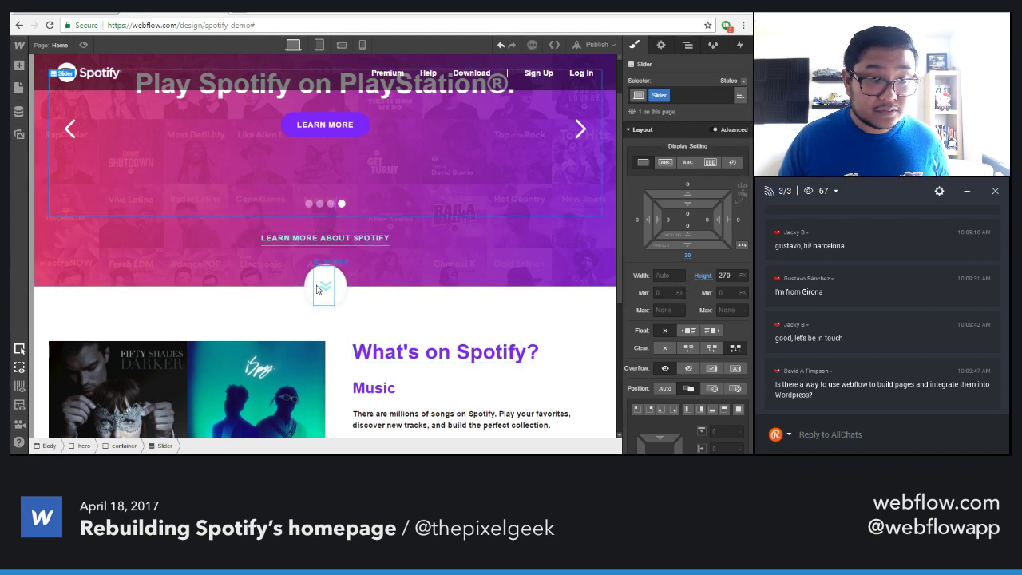
{"action": "left_click", "coordinate": [511, 238]}
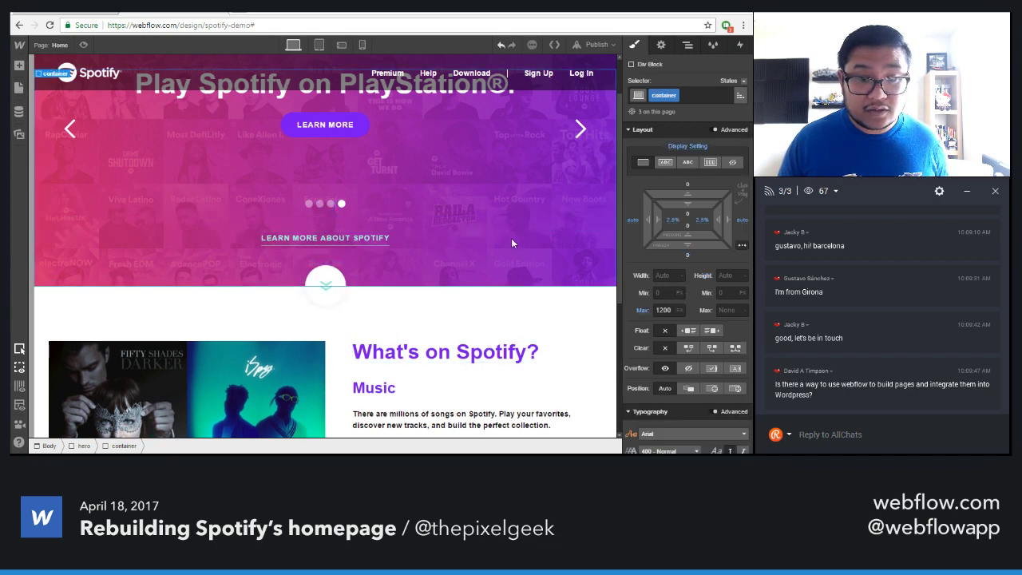
{"action": "left_click", "coordinate": [510, 112]}
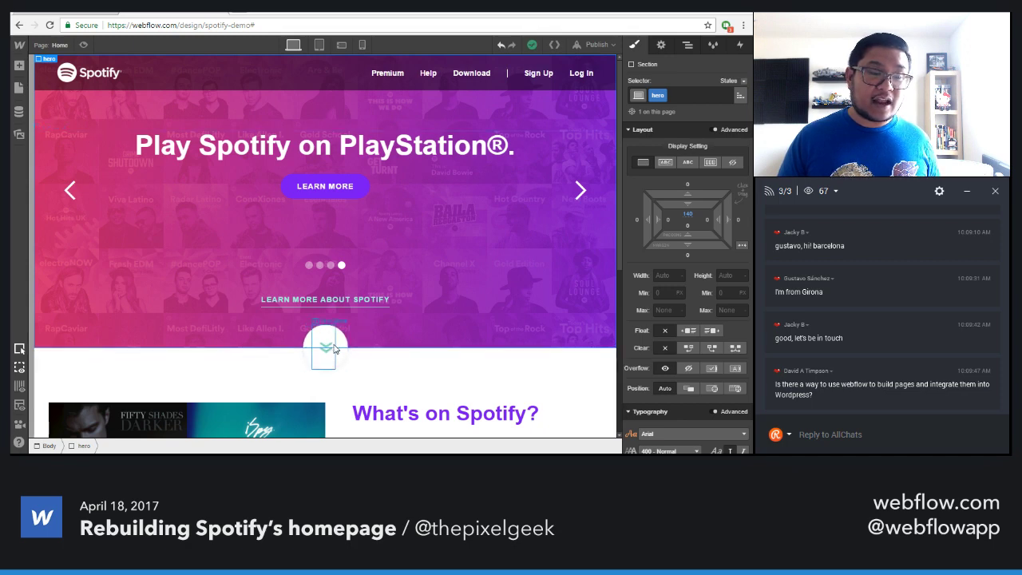
Assign the ID "row-2" to the white "What's on Spotify?" section for in-page linking
{"action": "left_click", "coordinate": [467, 380]}
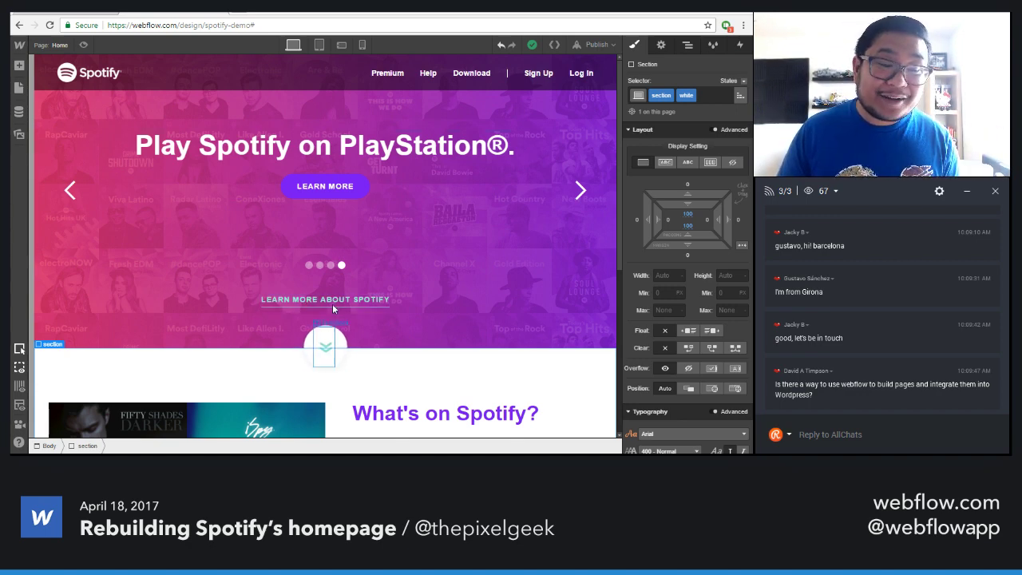
{"action": "scroll", "coordinate": [399, 239], "scroll_direction": "down", "scroll_amount": 2}
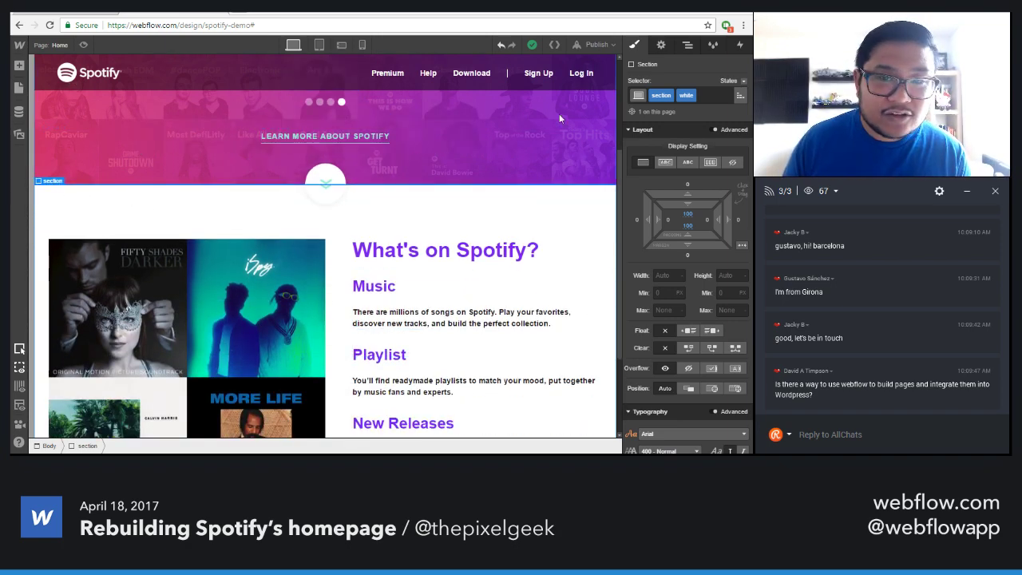
{"action": "left_click", "coordinate": [660, 45]}
{"action": "left_click", "coordinate": [668, 85]}
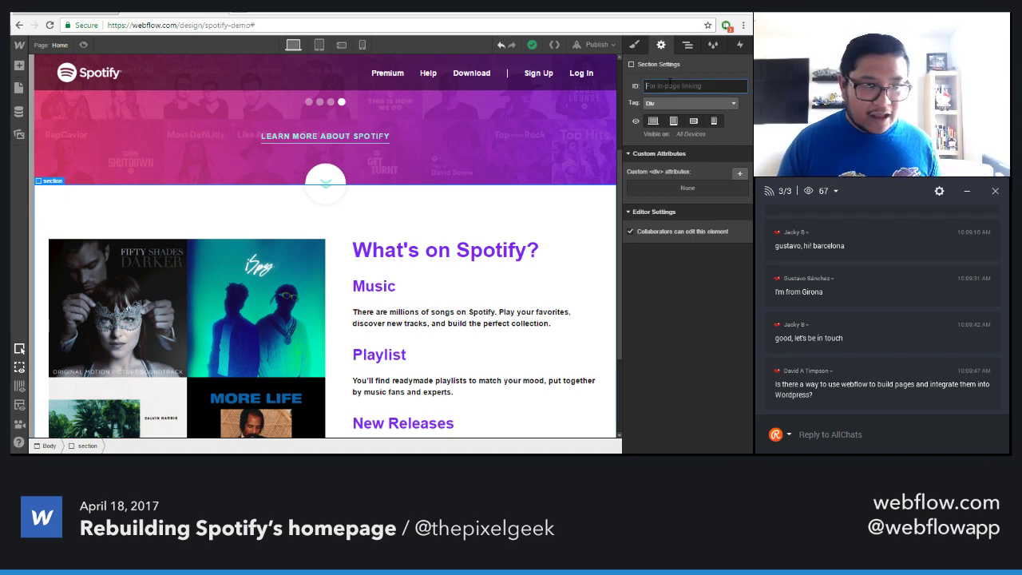
{"action": "type", "text": "row-2"}
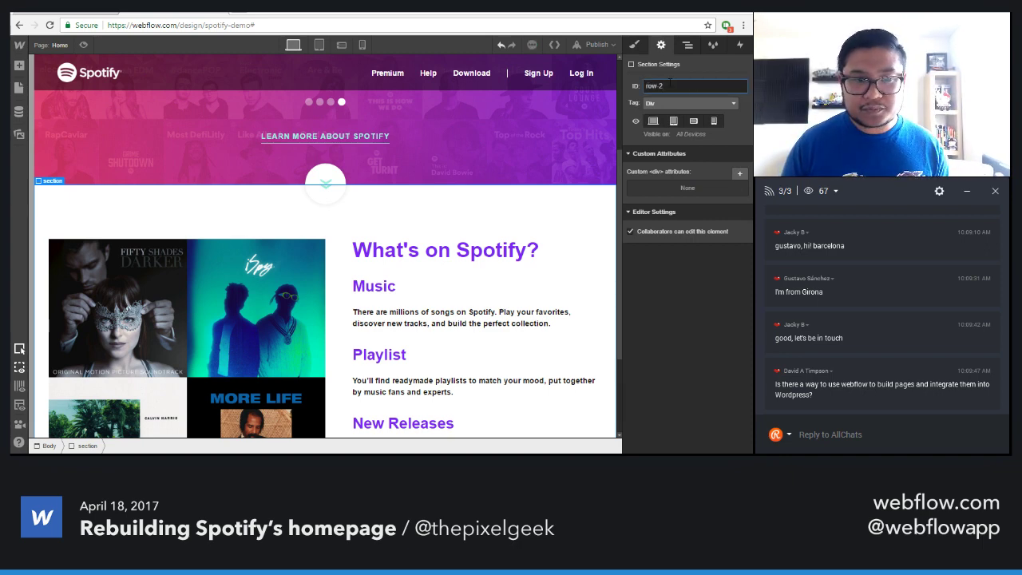
Link the hero's "Learn more about Spotify" text link to the row-2 page section
{"action": "left_click", "coordinate": [318, 139]}
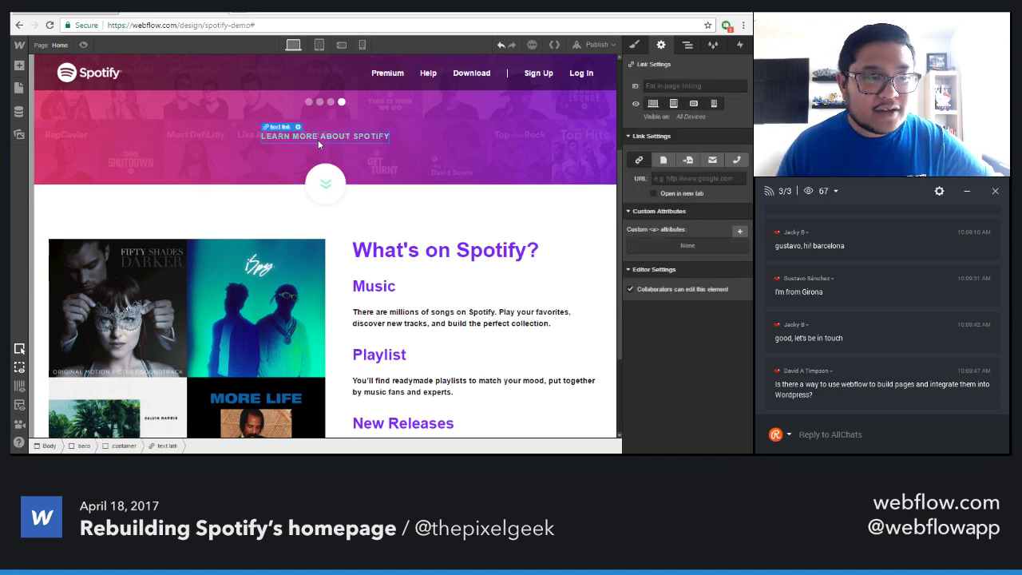
{"action": "left_click", "coordinate": [687, 162]}
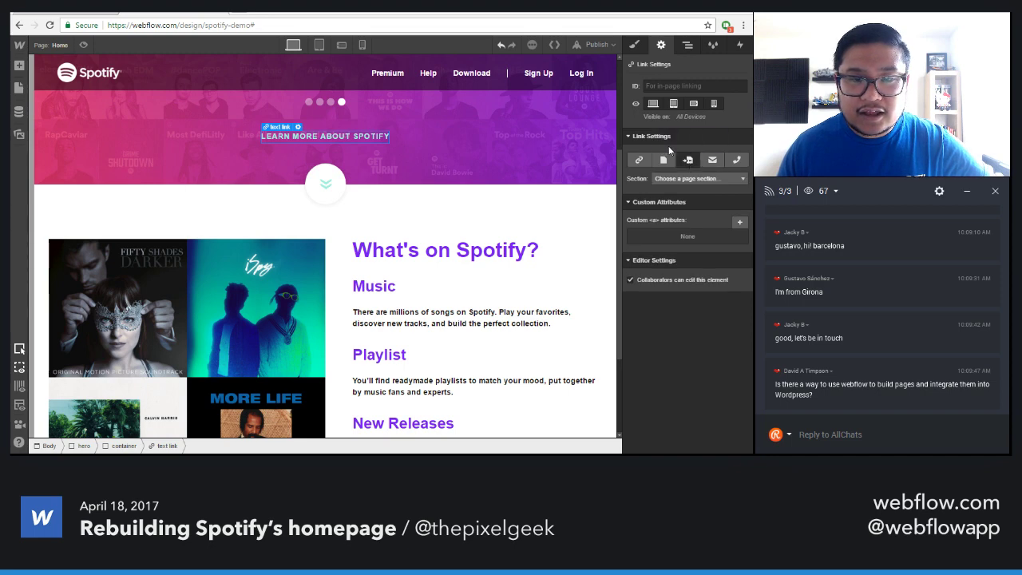
{"action": "left_click", "coordinate": [685, 179]}
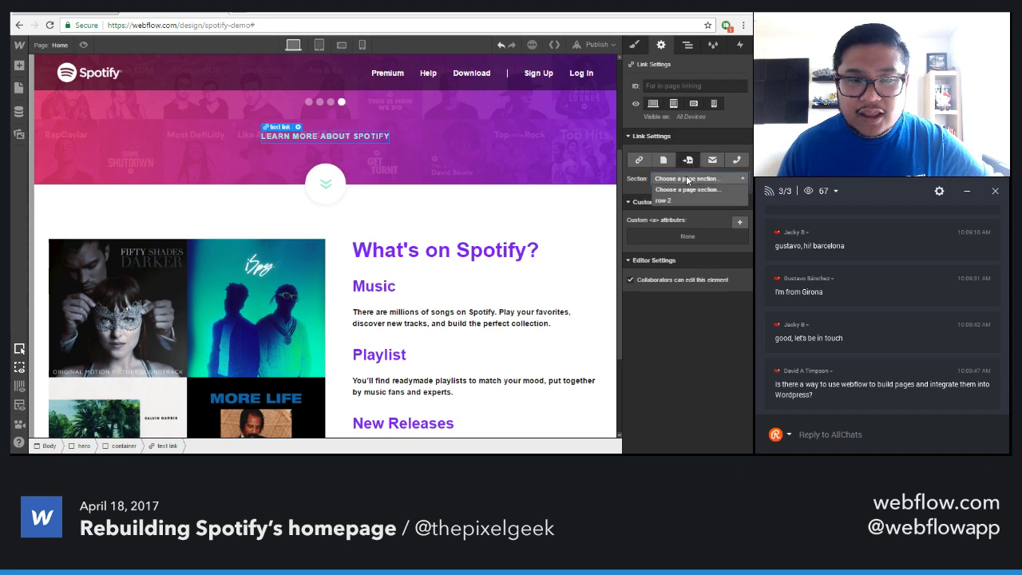
{"action": "left_click", "coordinate": [674, 201]}
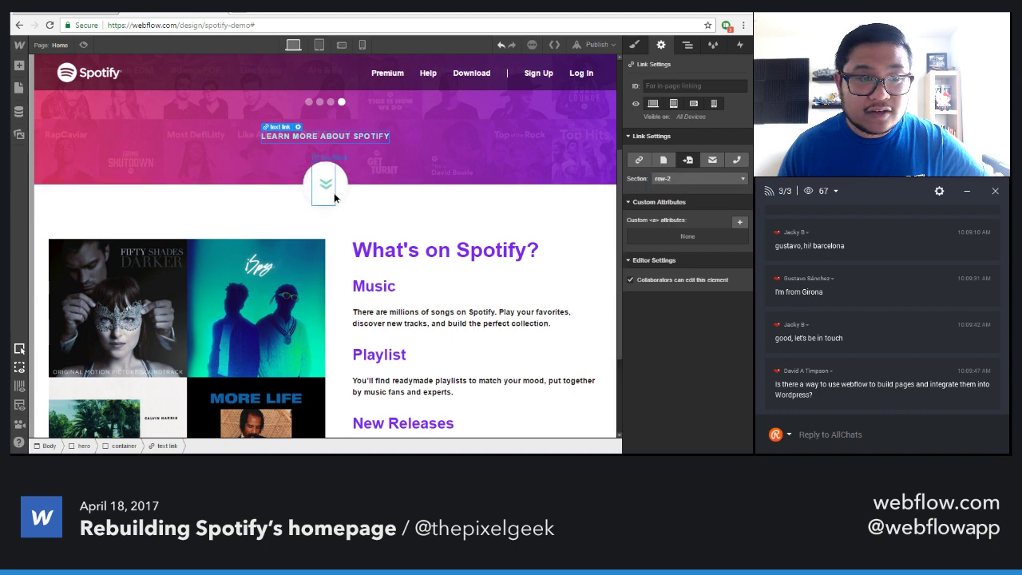
Link the hero's down arrow link block to the row-2 page section
{"action": "left_click", "coordinate": [341, 198]}
{"action": "left_click", "coordinate": [341, 198]}
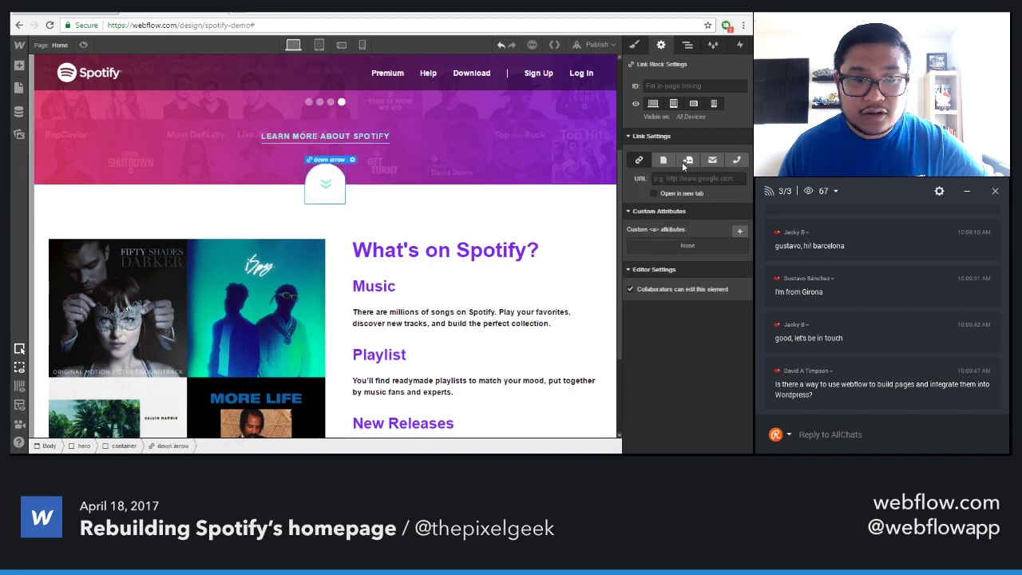
{"action": "left_click", "coordinate": [685, 179]}
{"action": "left_click", "coordinate": [667, 201]}
Preview the page to test the down arrow's jump to the row-2 section, then return to editing
{"action": "scroll", "coordinate": [231, 184], "scroll_direction": "up", "scroll_amount": 3}
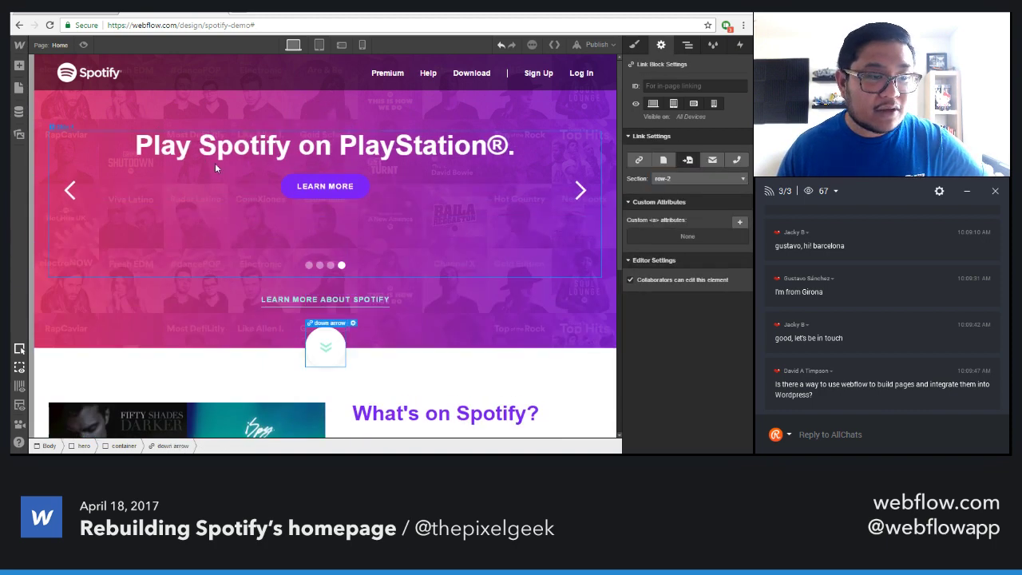
{"action": "left_click", "coordinate": [89, 48]}
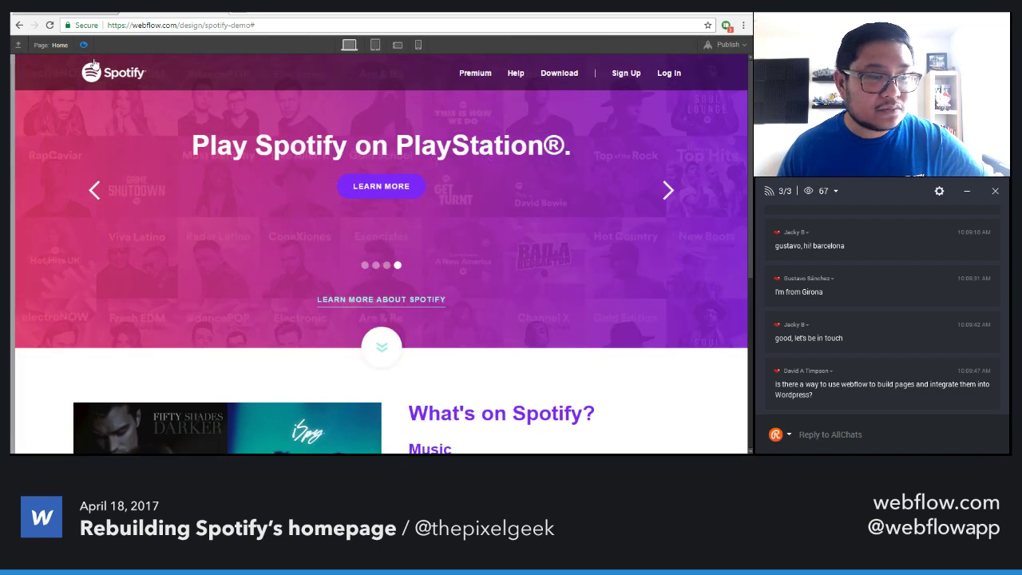
{"action": "left_click", "coordinate": [386, 352]}
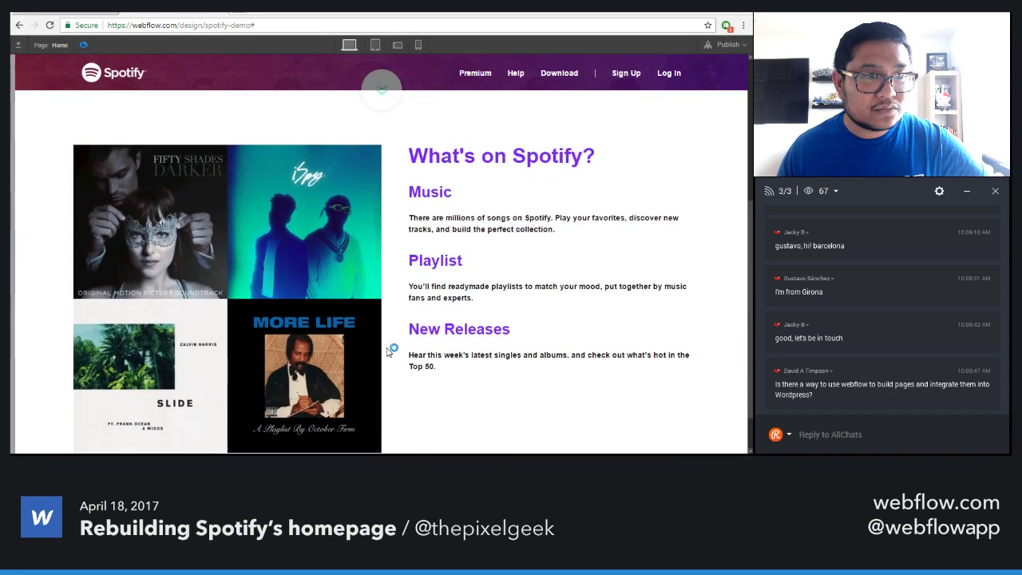
{"action": "left_click", "coordinate": [83, 45]}
{"action": "scroll", "coordinate": [289, 246], "scroll_direction": "up", "scroll_amount": 4}
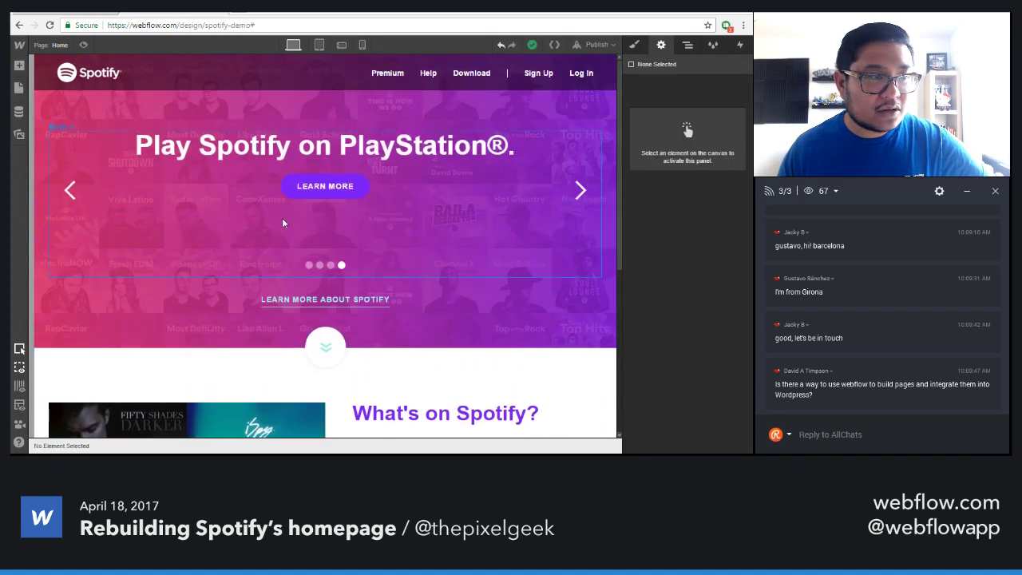
Disable the navbar's scroll offset when fixed and test the down arrow's jump in preview
{"action": "left_click", "coordinate": [40, 75]}
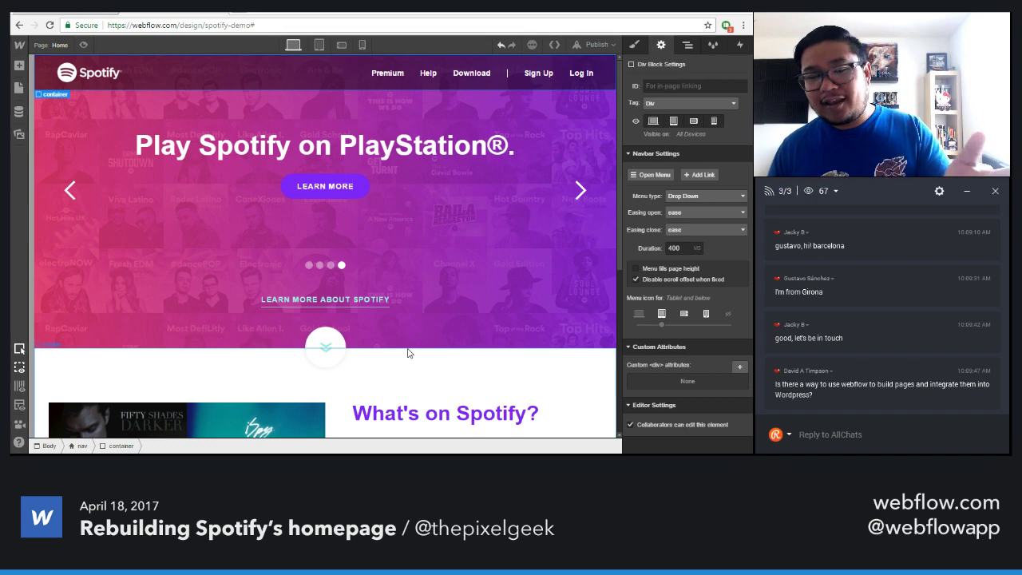
{"action": "left_click", "coordinate": [80, 45]}
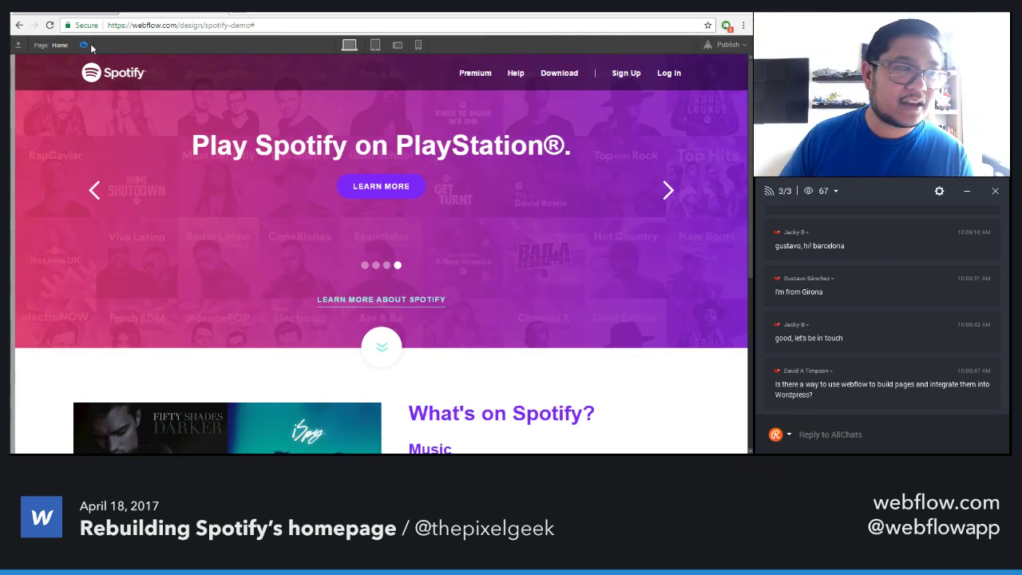
{"action": "left_click", "coordinate": [382, 346]}
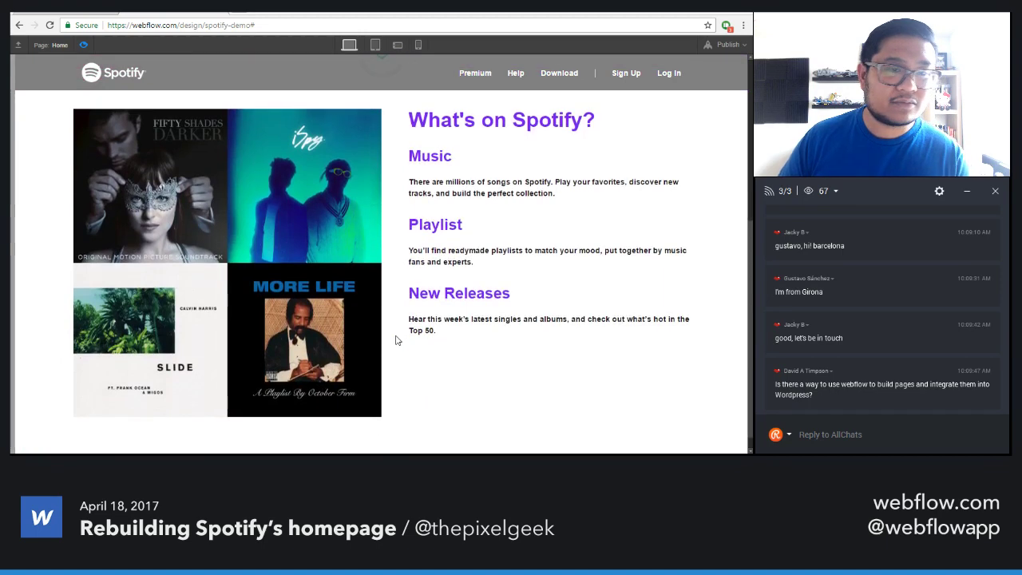
{"action": "left_click", "coordinate": [83, 45]}
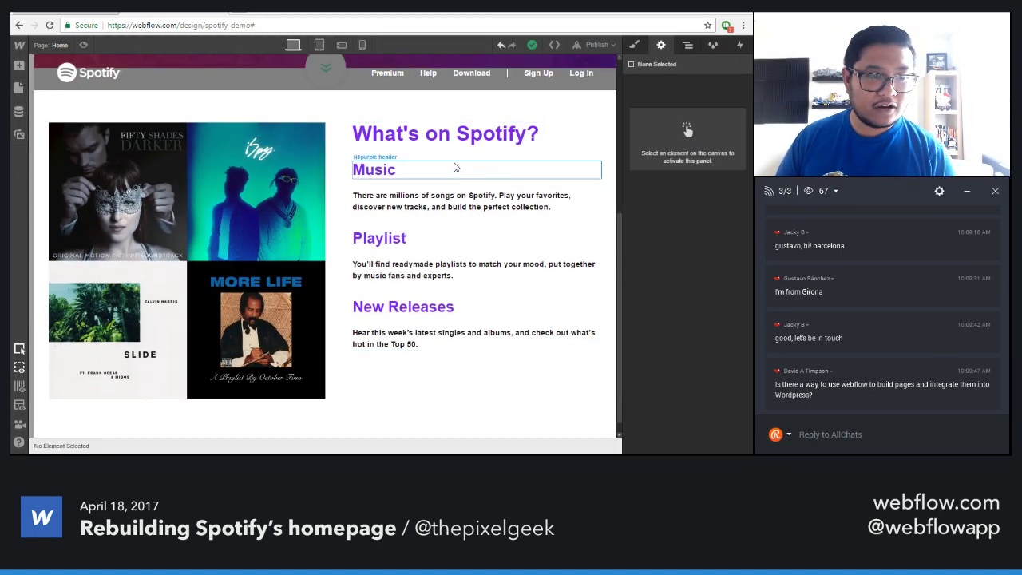
{"action": "left_click", "coordinate": [344, 173]}
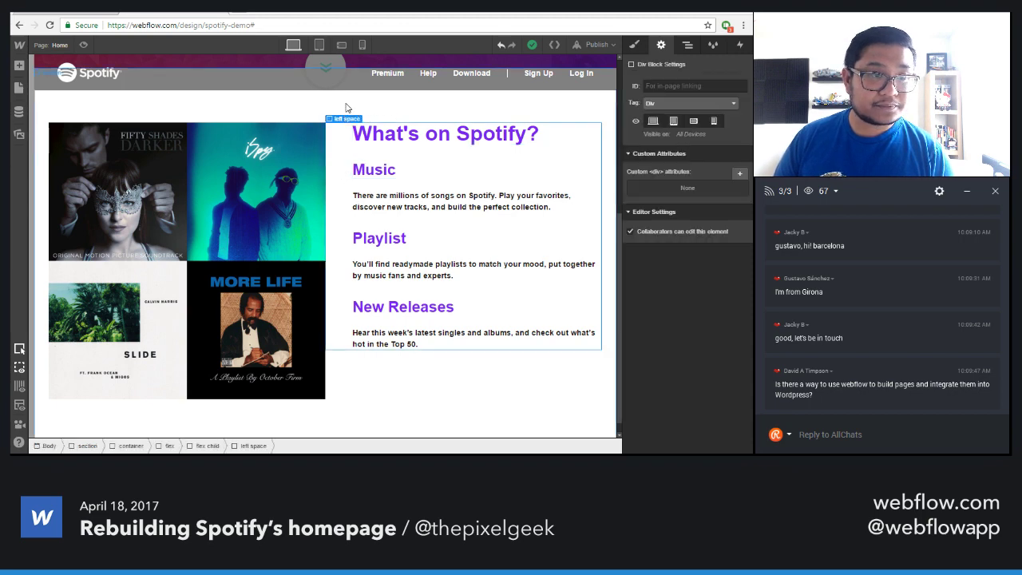
{"action": "left_click", "coordinate": [346, 107]}
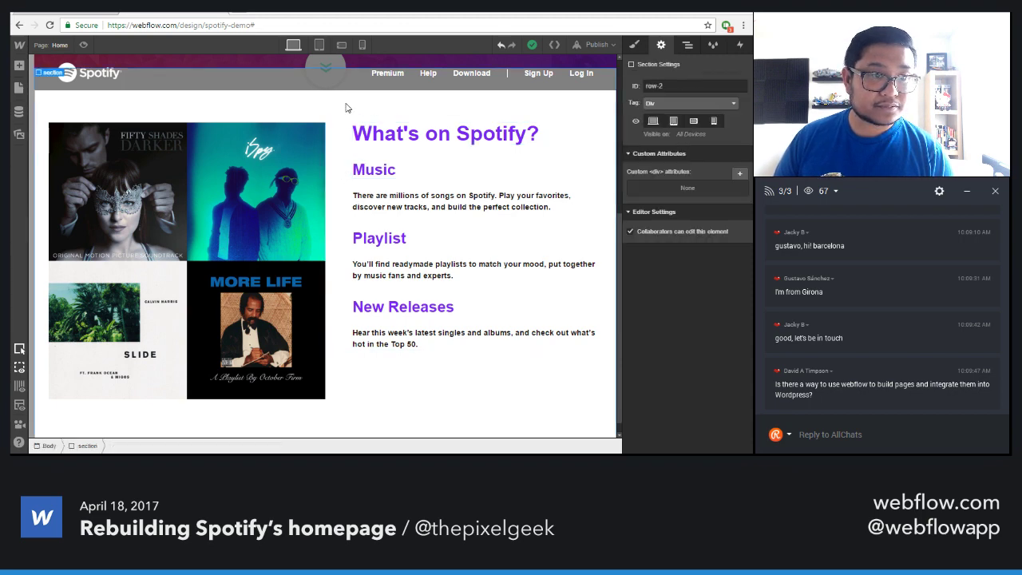
{"action": "left_click", "coordinate": [577, 145]}
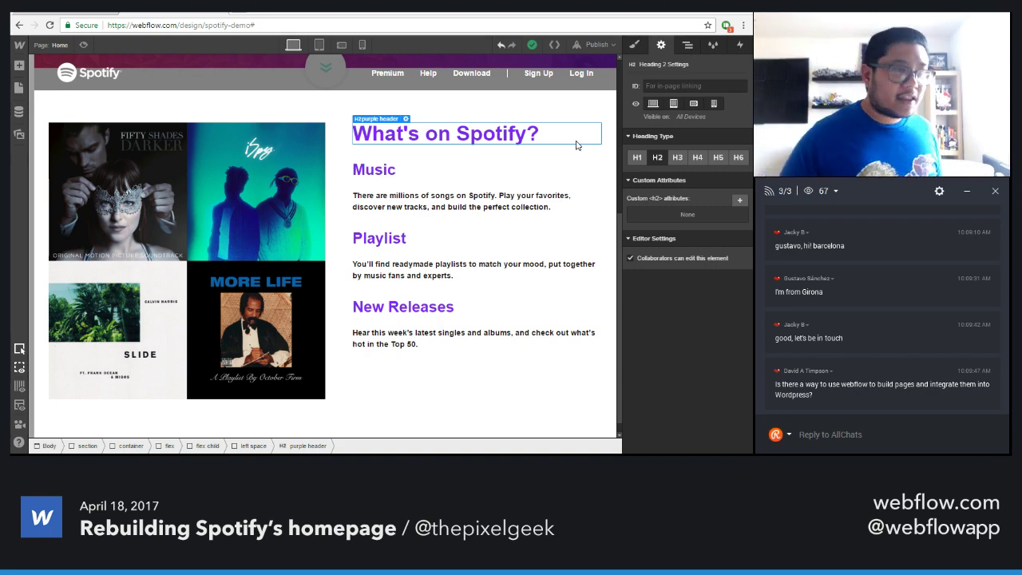
Reload the original Spotify homepage to examine how its "What's on Spotify?" section appears, then return to the Webflow design
{"action": "key", "text": "ctrl+Tab"}
{"action": "scroll", "coordinate": [568, 265], "scroll_direction": "up", "scroll_amount": 2}
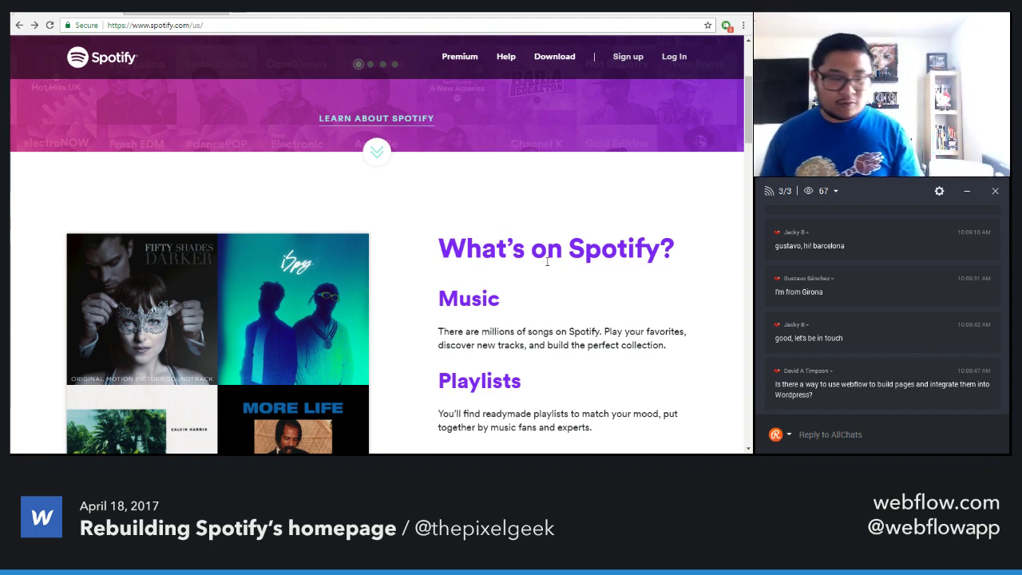
{"action": "key", "text": "F5"}
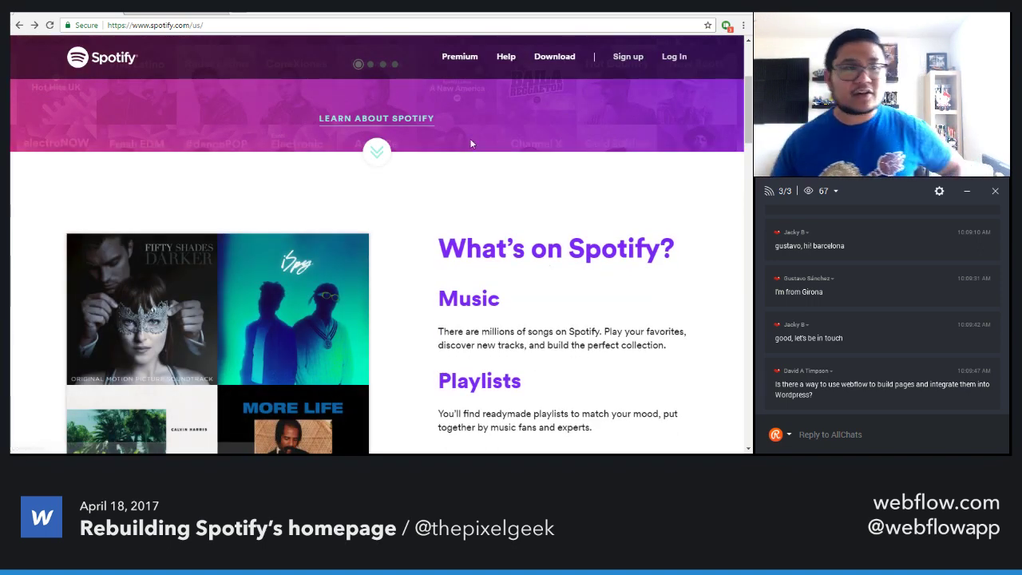
{"action": "left_click", "coordinate": [198, 14]}
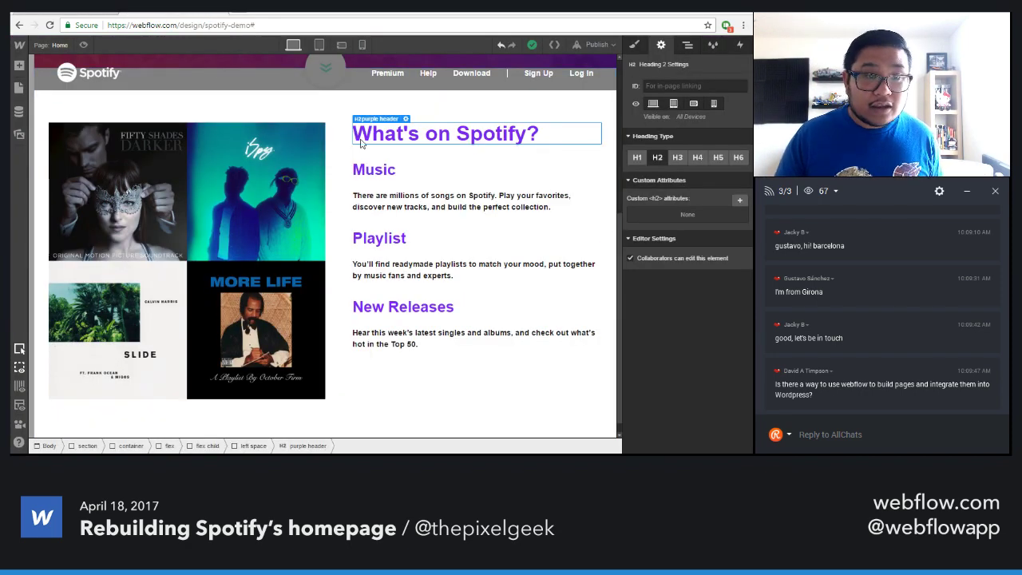
Create a new interaction named "fade in" on the "What's on Spotify?" heading
{"action": "left_click", "coordinate": [713, 44]}
{"action": "left_click", "coordinate": [740, 44]}
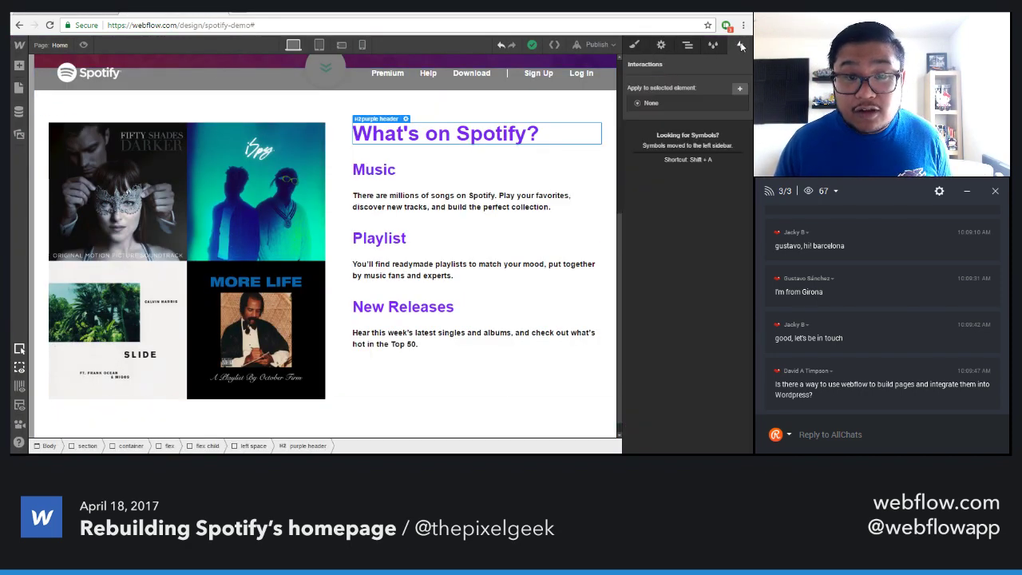
{"action": "left_click", "coordinate": [740, 89]}
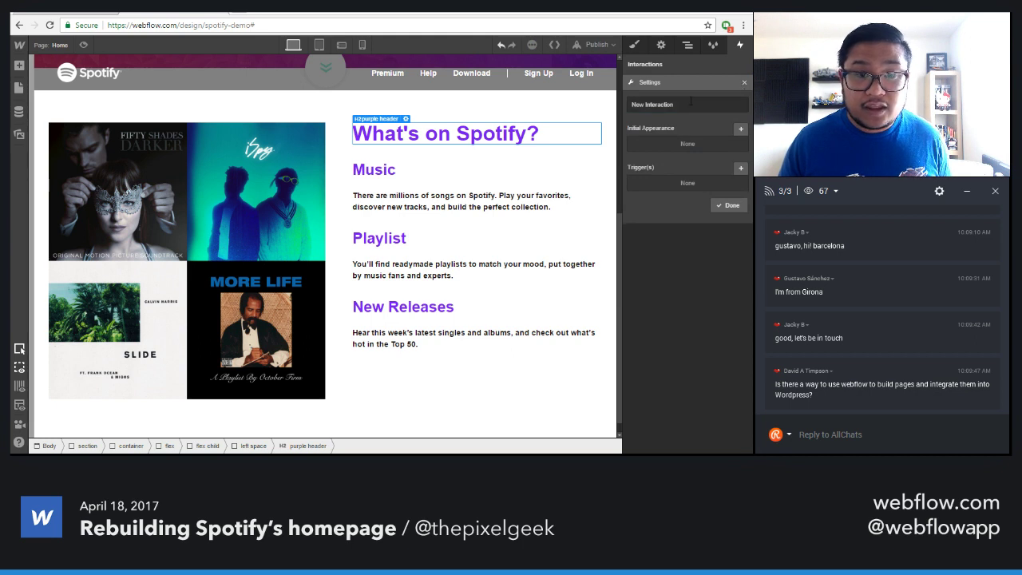
{"action": "left_click", "coordinate": [743, 83]}
{"action": "left_click", "coordinate": [742, 121]}
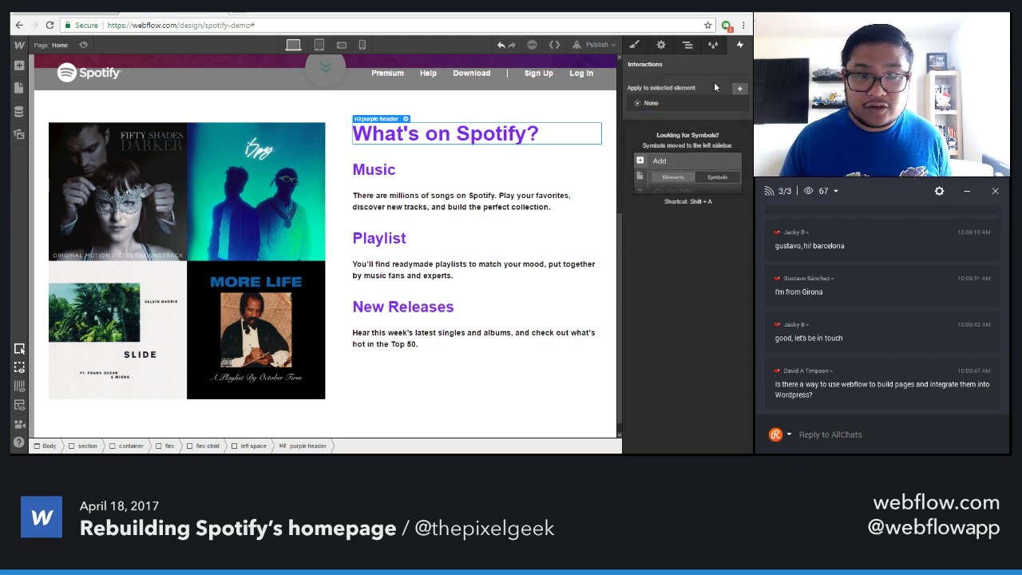
{"action": "left_click", "coordinate": [739, 88]}
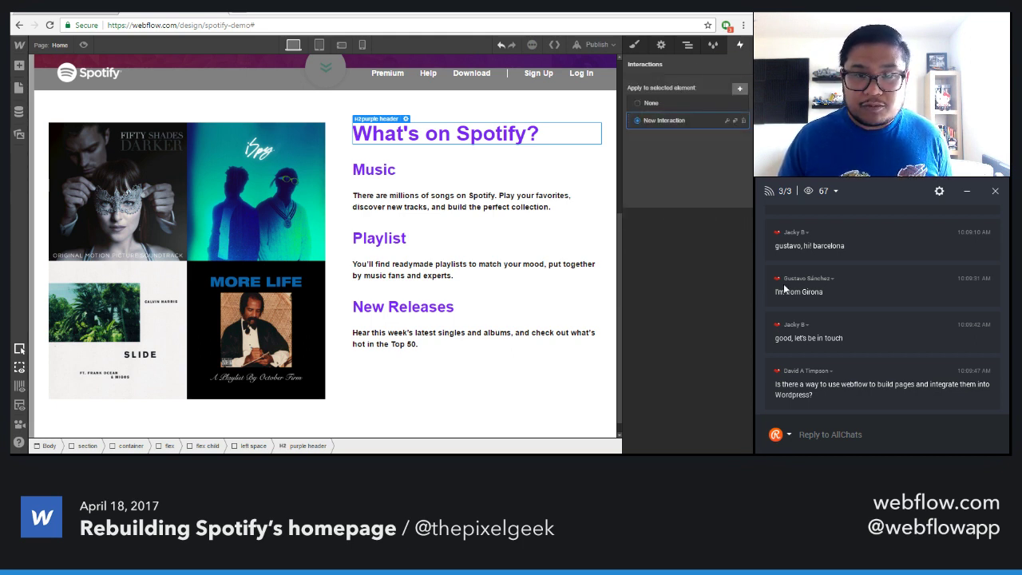
{"action": "left_click_drag", "start_coordinate": [692, 106], "coordinate": [597, 103]}
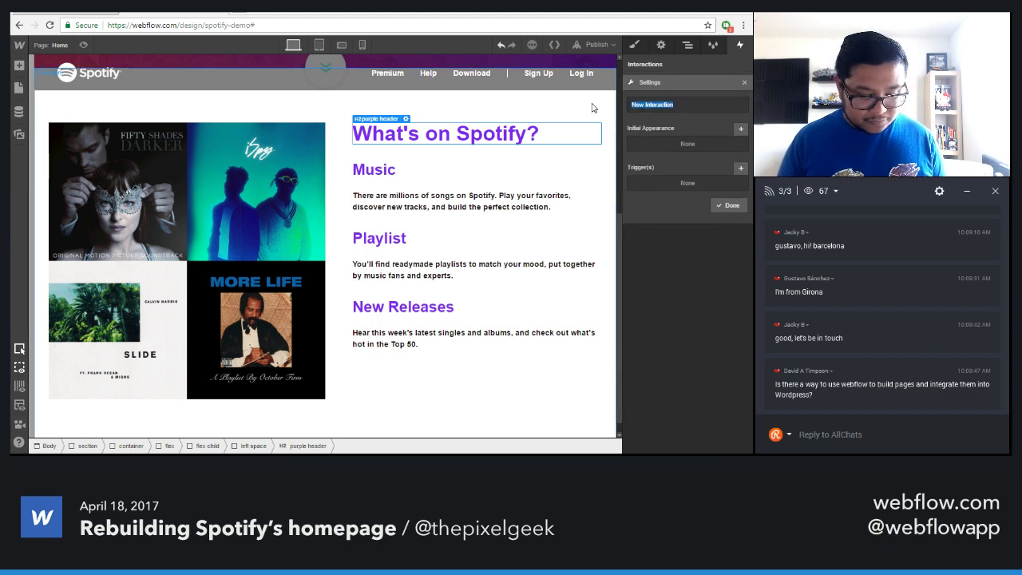
{"action": "type", "text": "fade in"}
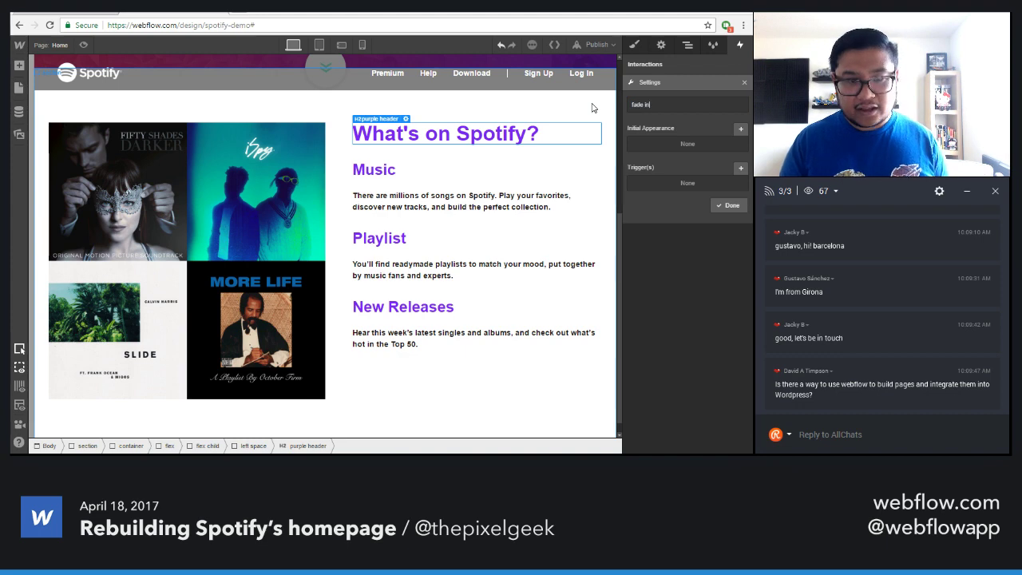
Set the fade in interaction's initial appearance to moved down 20 px with 0% opacity
{"action": "left_click", "coordinate": [741, 128]}
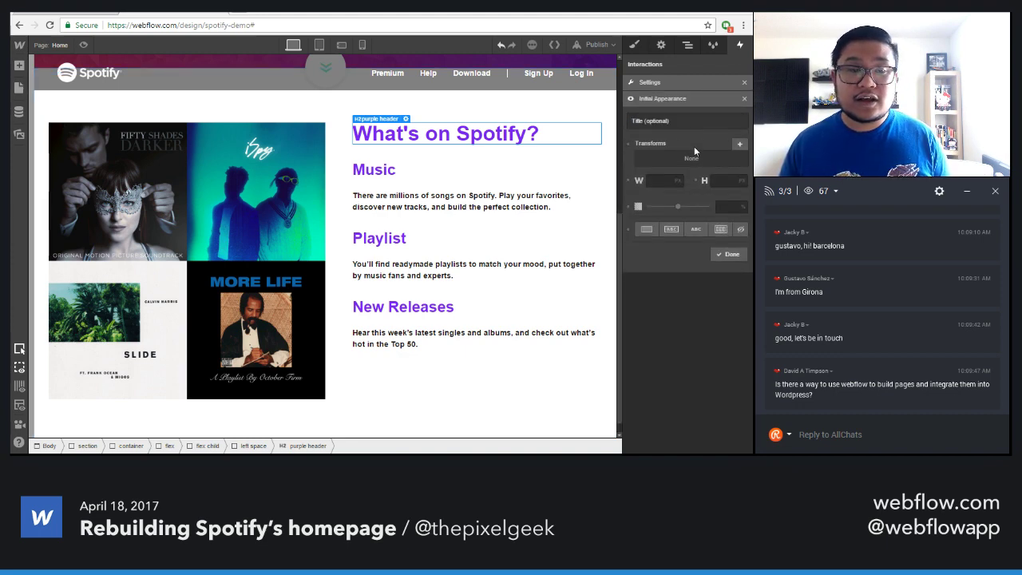
{"action": "left_click", "coordinate": [737, 145]}
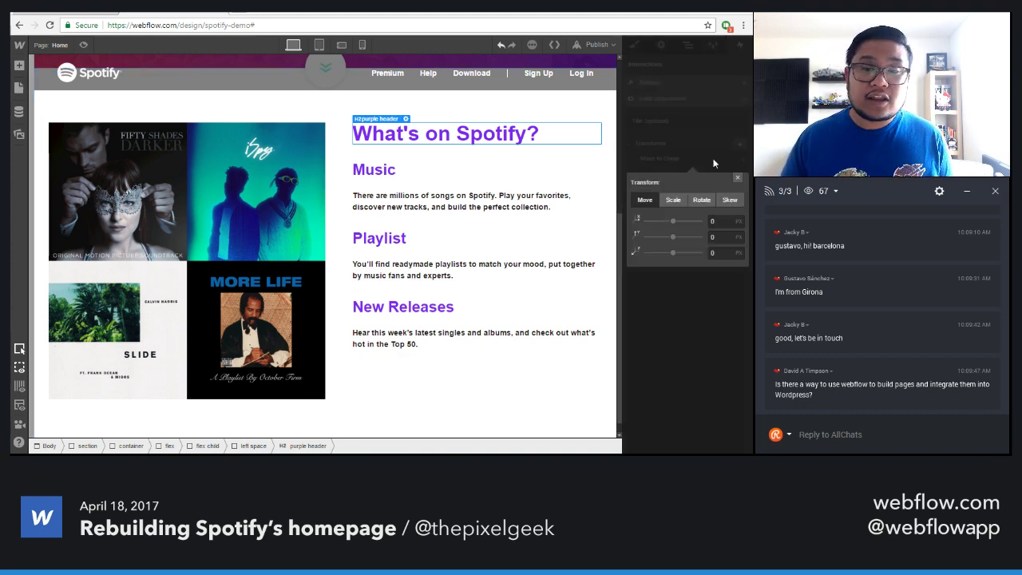
{"action": "left_click", "coordinate": [713, 238]}
{"action": "type", "text": "-10"}
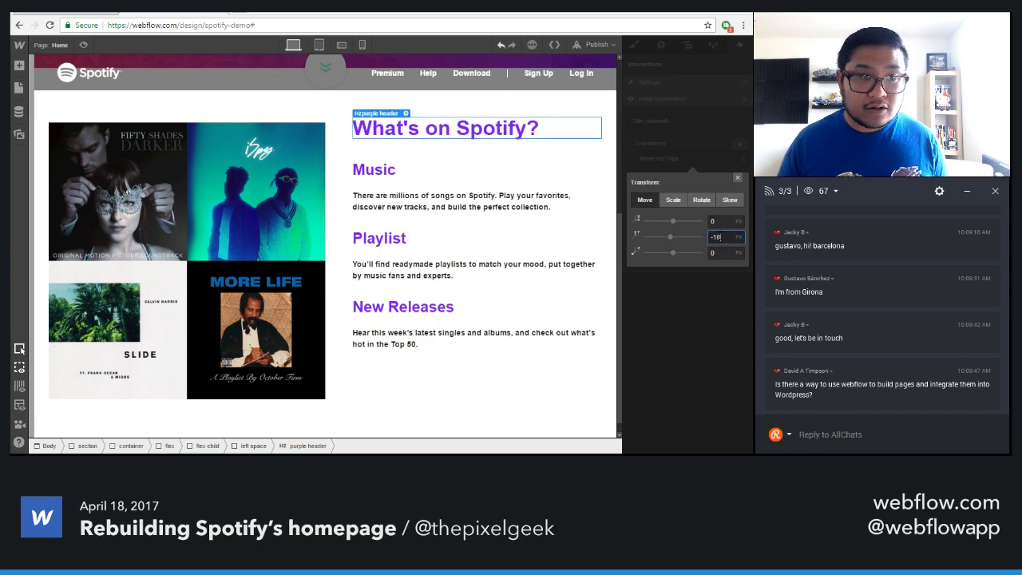
{"action": "key", "text": "shift+Up"}
{"action": "key", "text": "shift+Up"}
{"action": "key", "text": "shift+Up"}
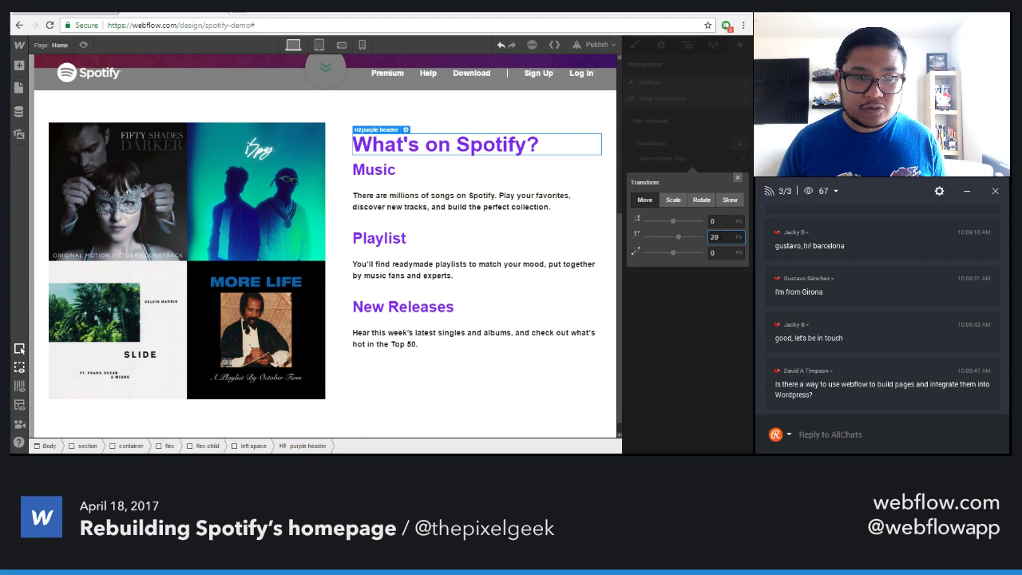
{"action": "left_click", "coordinate": [737, 177]}
{"action": "left_click_drag", "start_coordinate": [678, 206], "coordinate": [638, 209]}
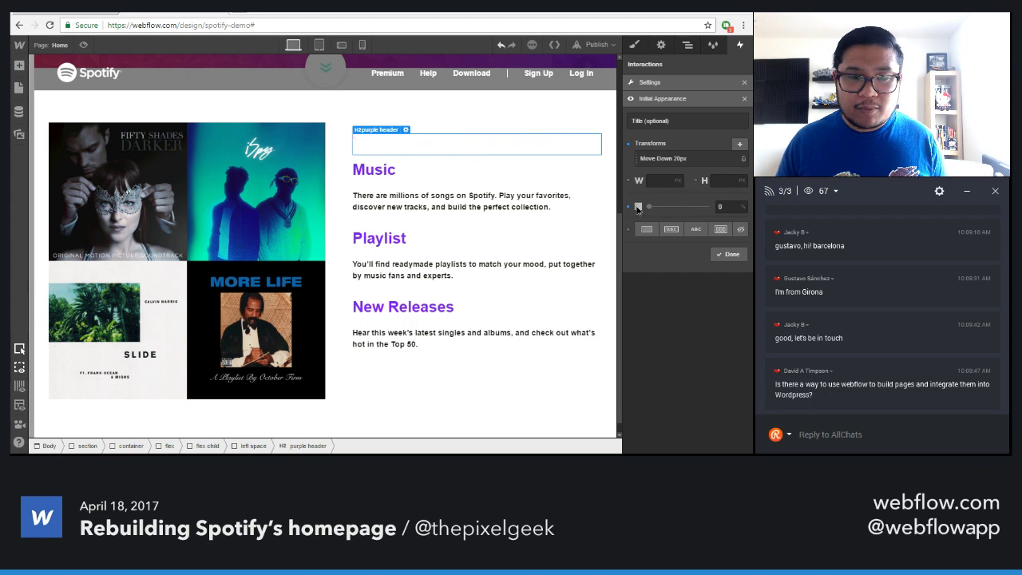
{"action": "left_click", "coordinate": [730, 255]}
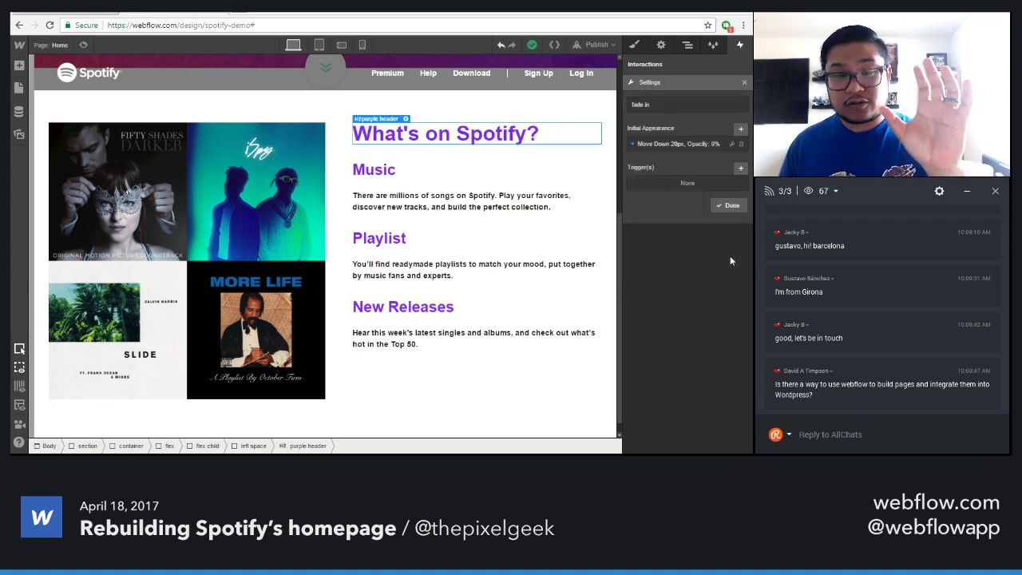
Add a scroll trigger to the fade in interaction with a 40% scroll-into-view offset
{"action": "left_click", "coordinate": [740, 169]}
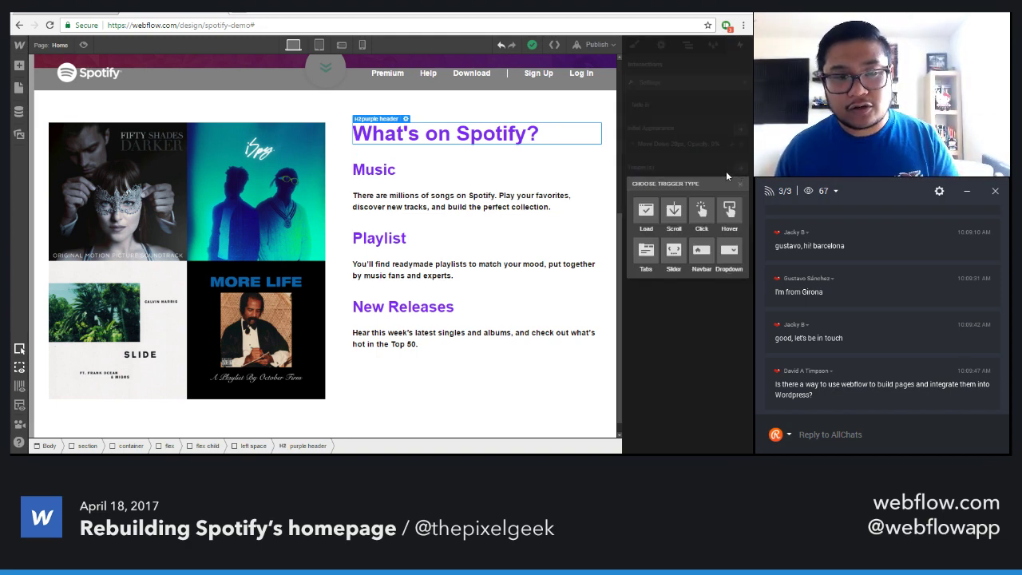
{"action": "left_click", "coordinate": [673, 211]}
{"action": "left_click", "coordinate": [722, 189]}
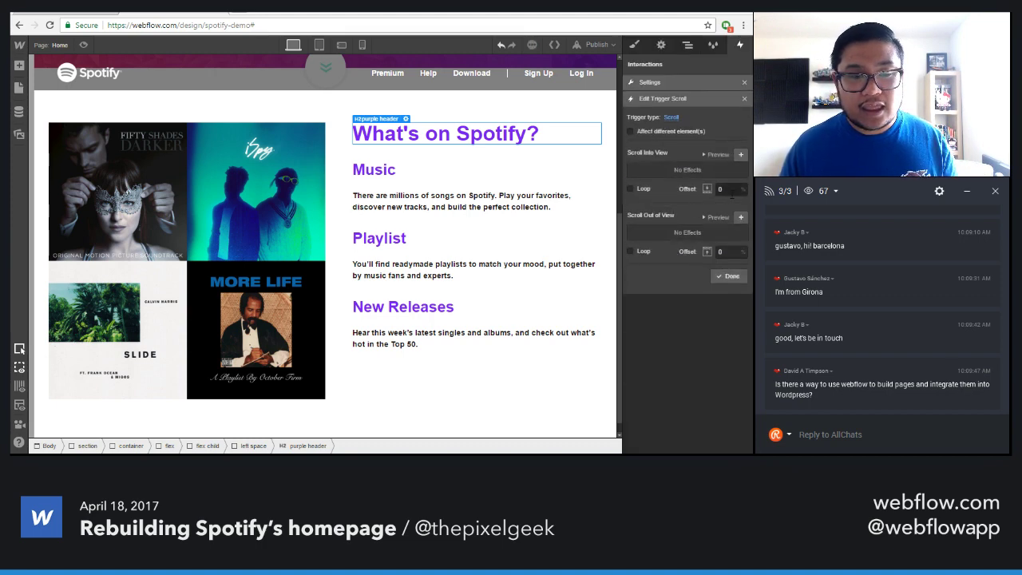
{"action": "double_click", "coordinate": [722, 190]}
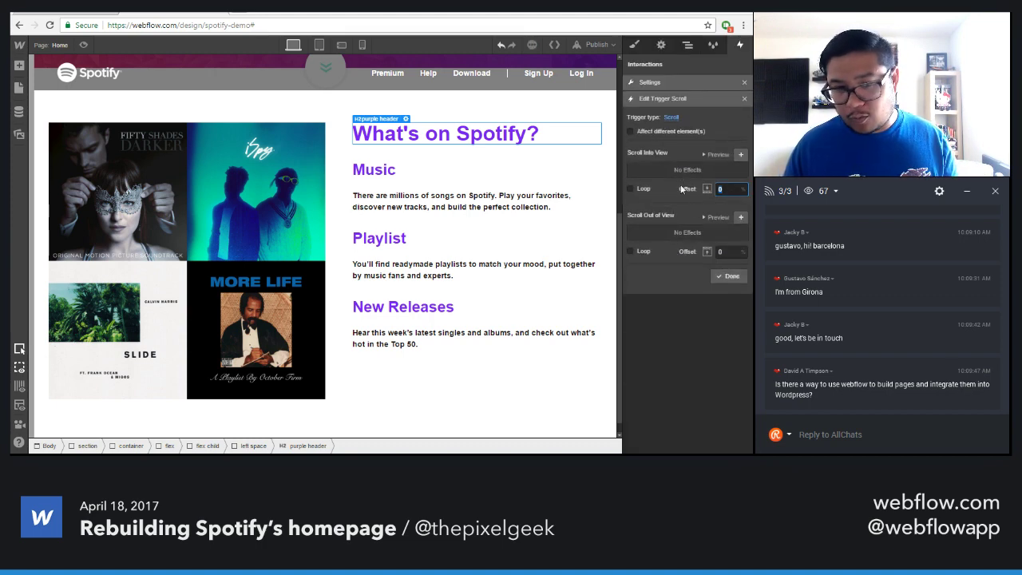
{"action": "type", "text": "40"}
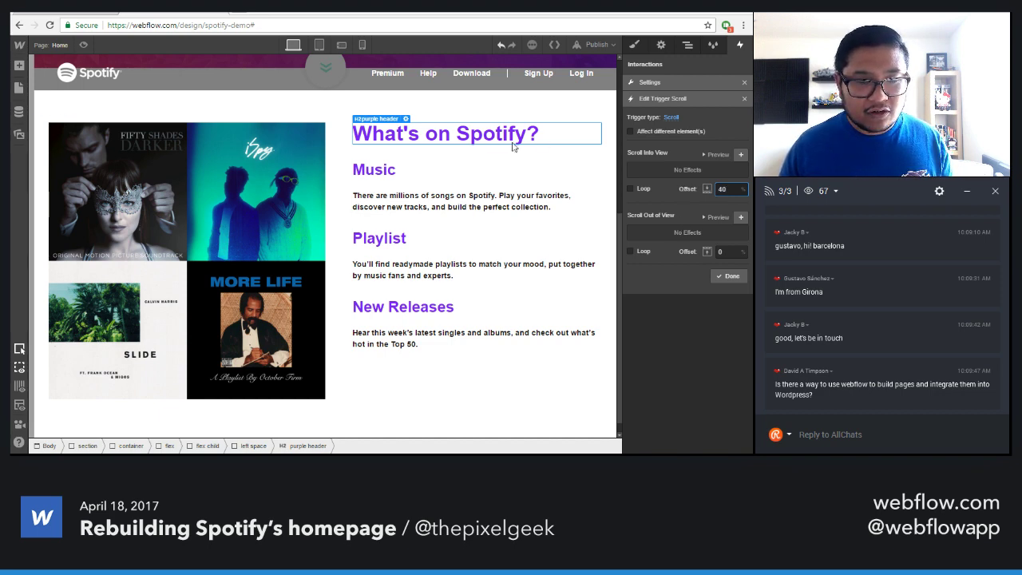
{"action": "scroll", "coordinate": [497, 235], "scroll_direction": "up", "scroll_amount": 3}
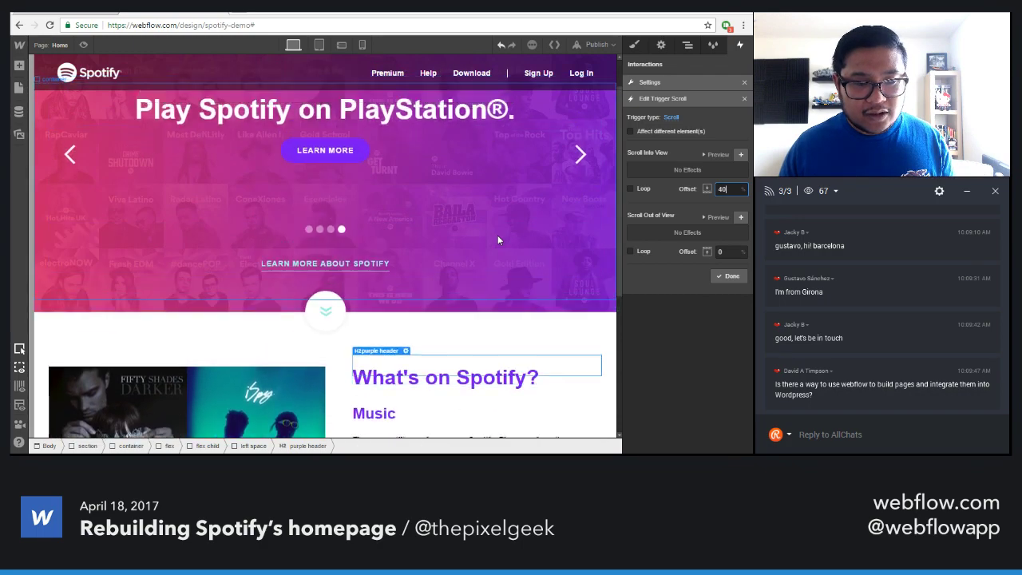
{"action": "scroll", "coordinate": [497, 235], "scroll_direction": "up", "scroll_amount": 1}
{"action": "scroll", "coordinate": [497, 234], "scroll_direction": "down", "scroll_amount": 3}
{"action": "scroll", "coordinate": [498, 235], "scroll_direction": "up", "scroll_amount": 2}
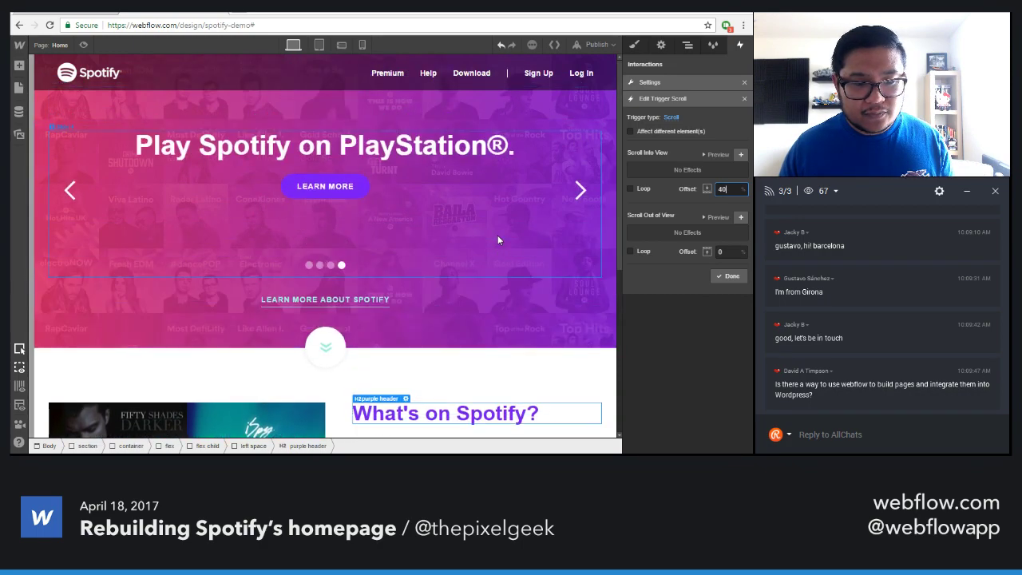
{"action": "scroll", "coordinate": [497, 235], "scroll_direction": "down", "scroll_amount": 3}
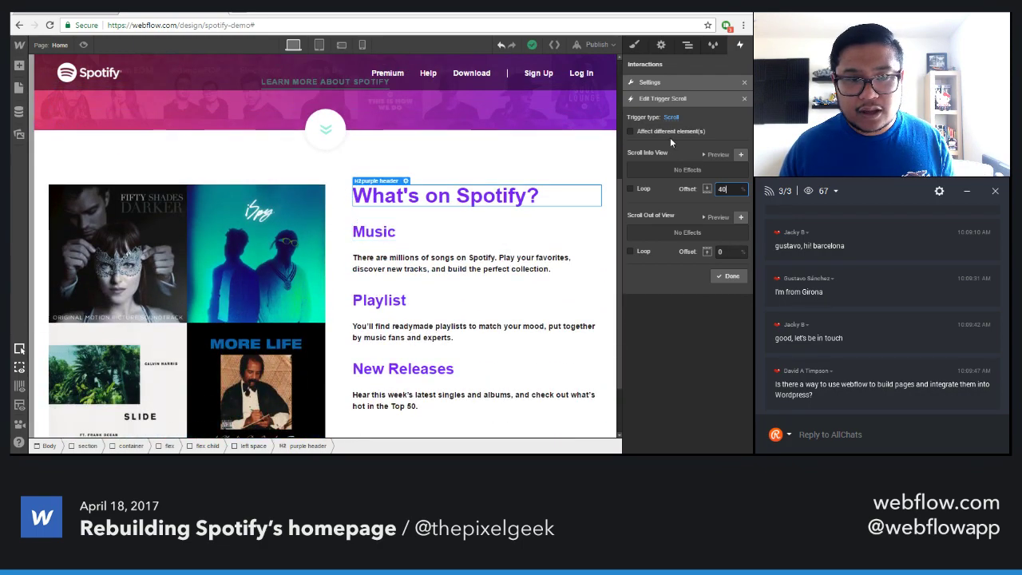
Add a scroll-into-view step that moves the heading to its origin with a 500 ms ease transition
{"action": "left_click", "coordinate": [742, 157]}
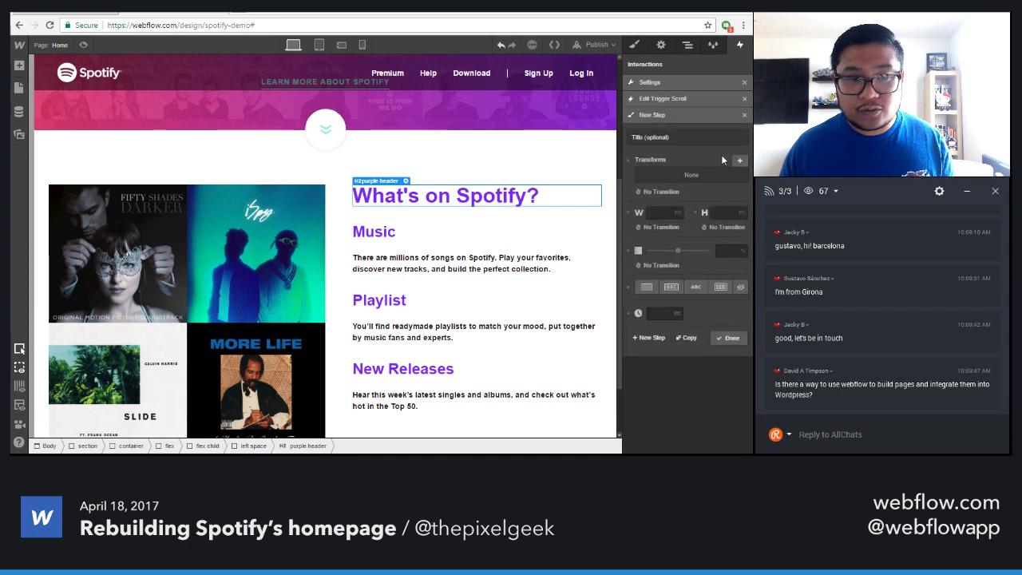
{"action": "left_click", "coordinate": [739, 161]}
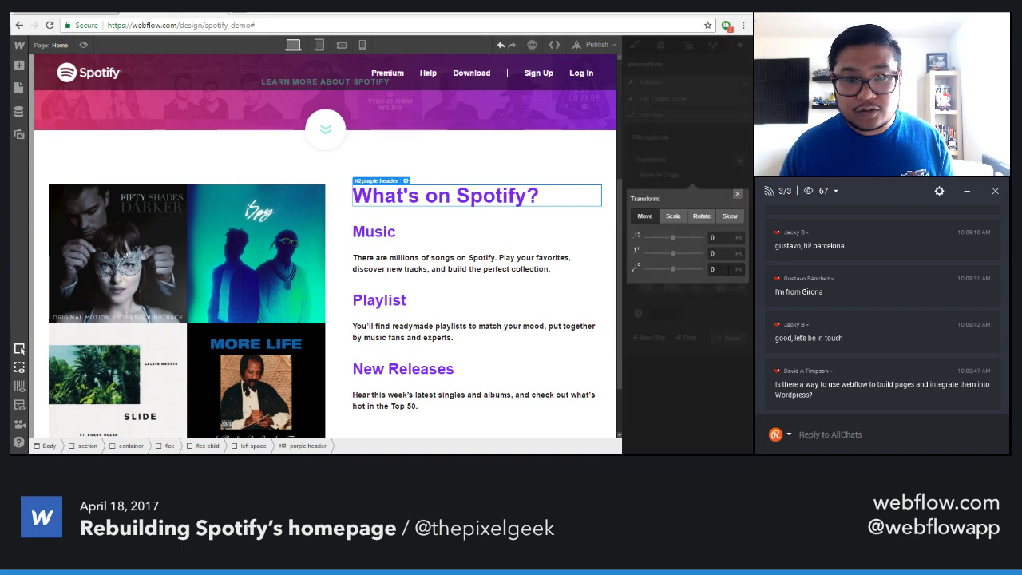
{"action": "left_click", "coordinate": [737, 193]}
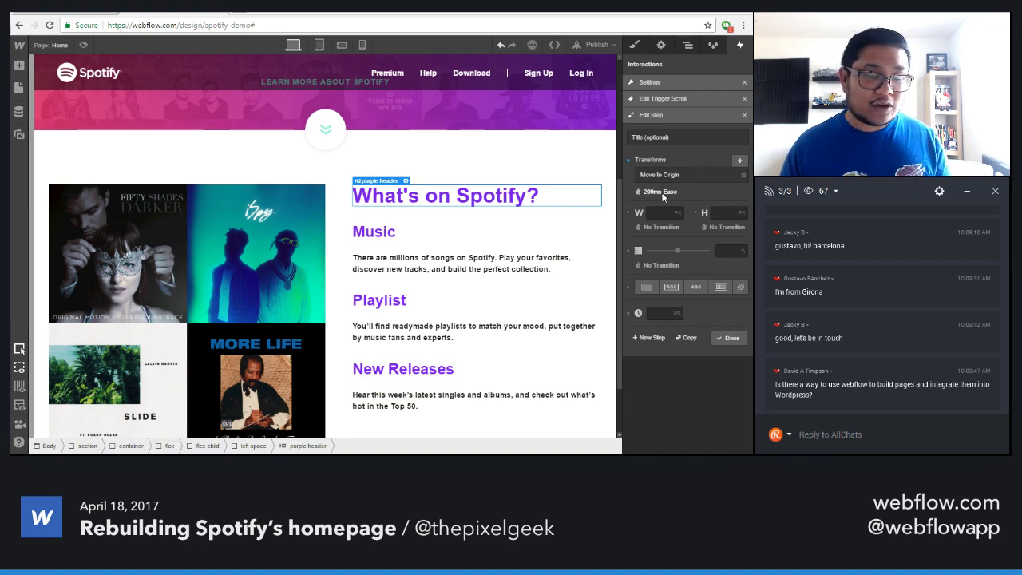
{"action": "left_click", "coordinate": [662, 194]}
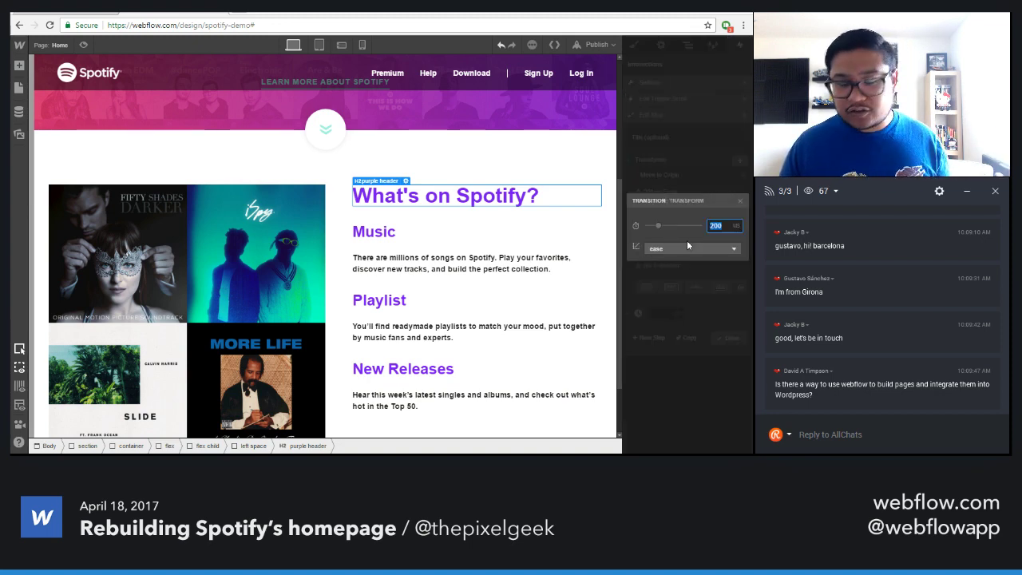
{"action": "type", "text": "500"}
{"action": "key", "text": "Return"}
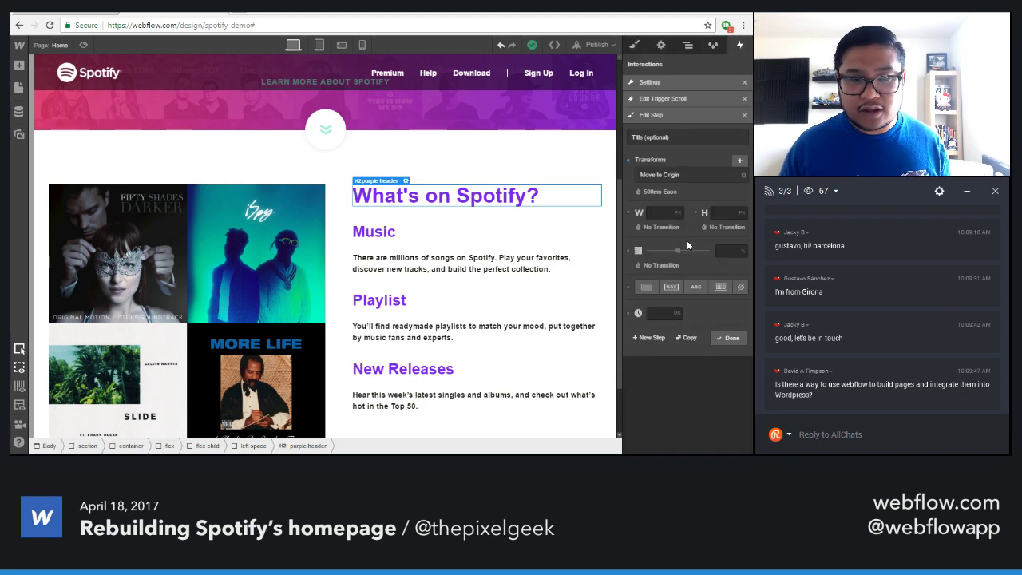
Set the scroll-into-view step's opacity to 100% with a 500 ms transition and save the step
{"action": "left_click_drag", "start_coordinate": [679, 251], "coordinate": [720, 258]}
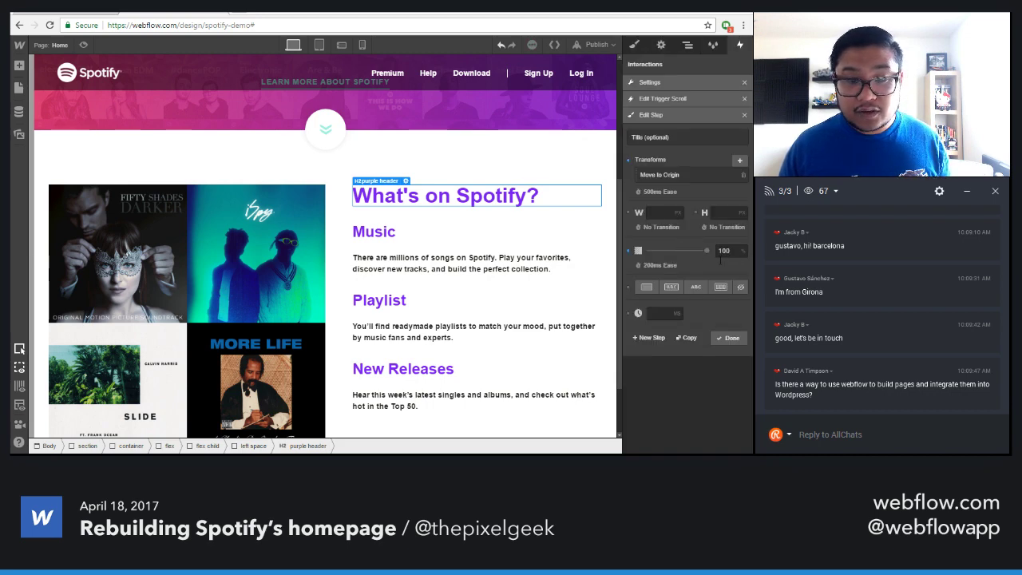
{"action": "left_click", "coordinate": [655, 266]}
{"action": "type", "text": "5"}
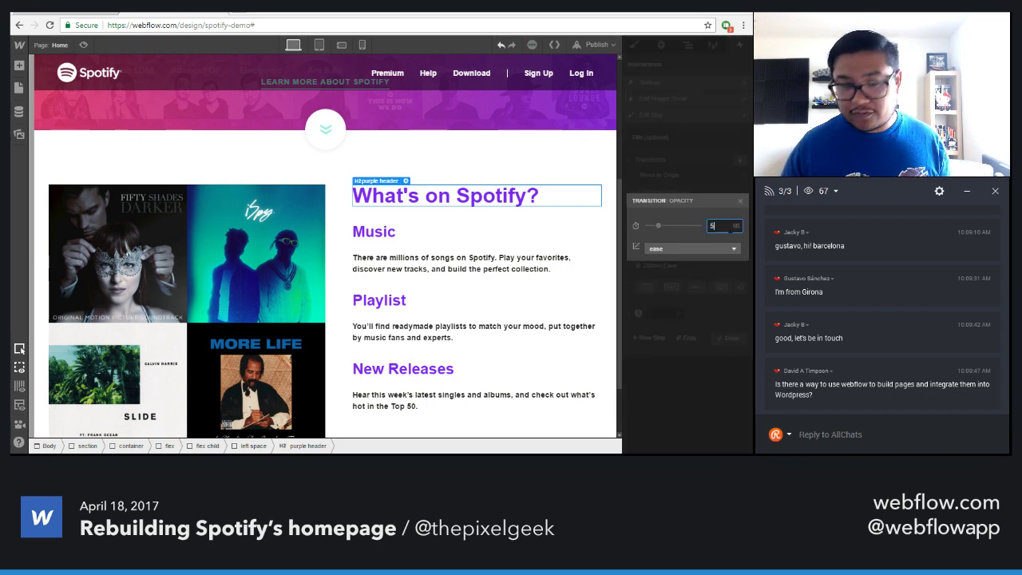
{"action": "type", "text": "00"}
{"action": "key", "text": "Return"}
{"action": "left_click", "coordinate": [726, 340]}
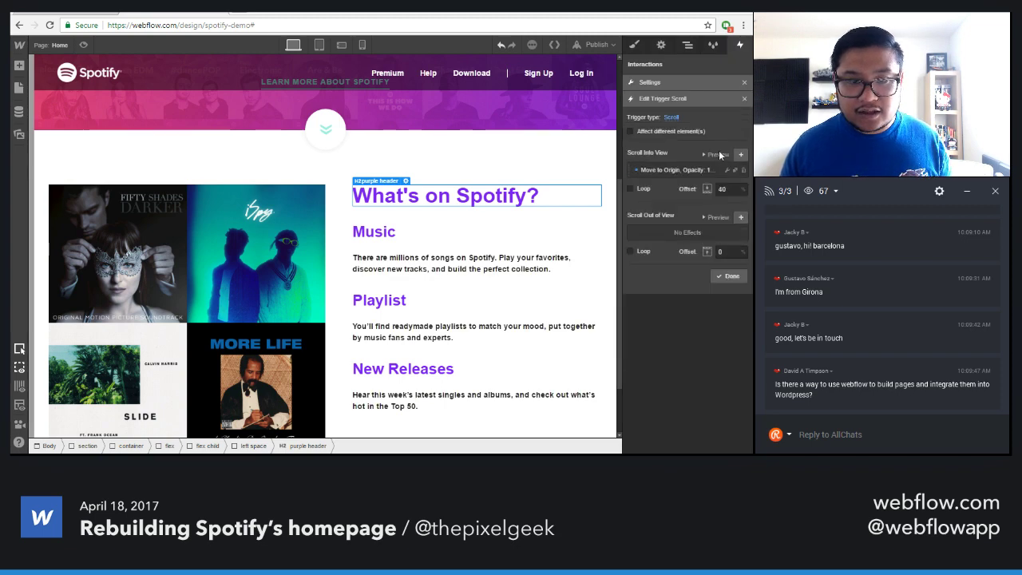
Play the scroll-into-view effect on the heading, then finish the scroll trigger and the fade in interaction
{"action": "left_click", "coordinate": [719, 154]}
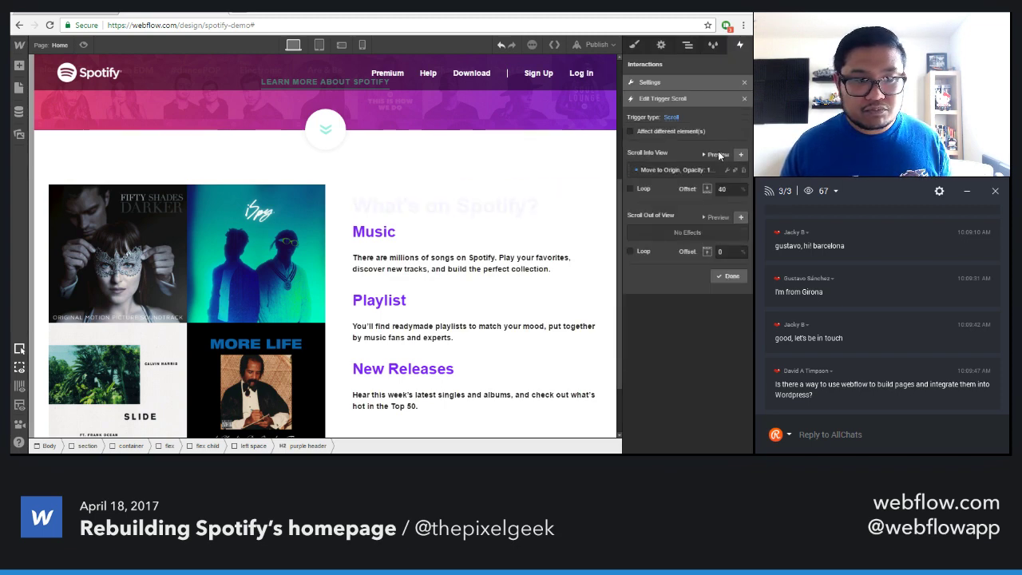
{"action": "left_click", "coordinate": [726, 275]}
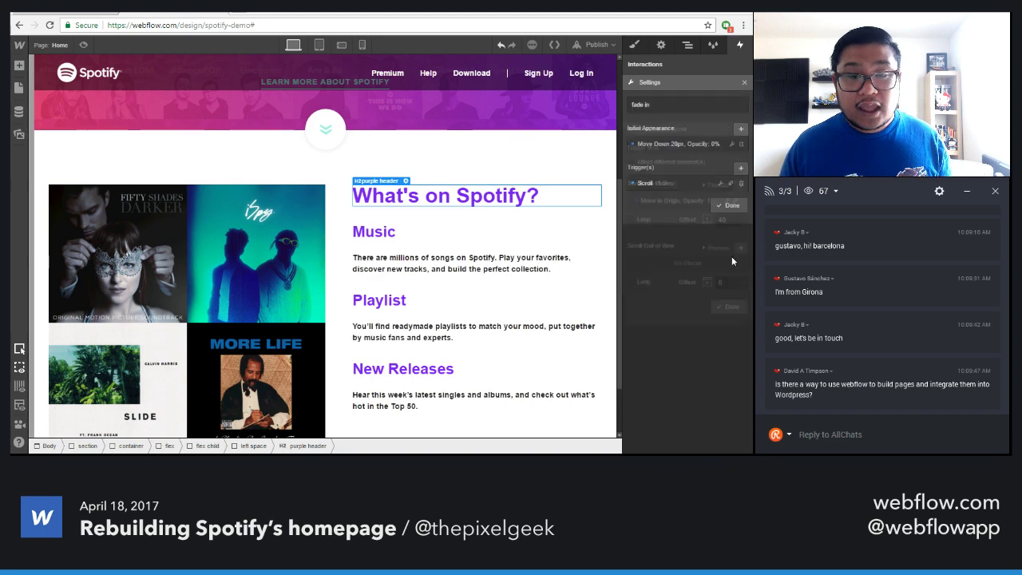
{"action": "left_click", "coordinate": [730, 205]}
Preview the page from the hero down to the "What's on Spotify?" section to test the heading's fade-in
{"action": "scroll", "coordinate": [415, 212], "scroll_direction": "up", "scroll_amount": 3}
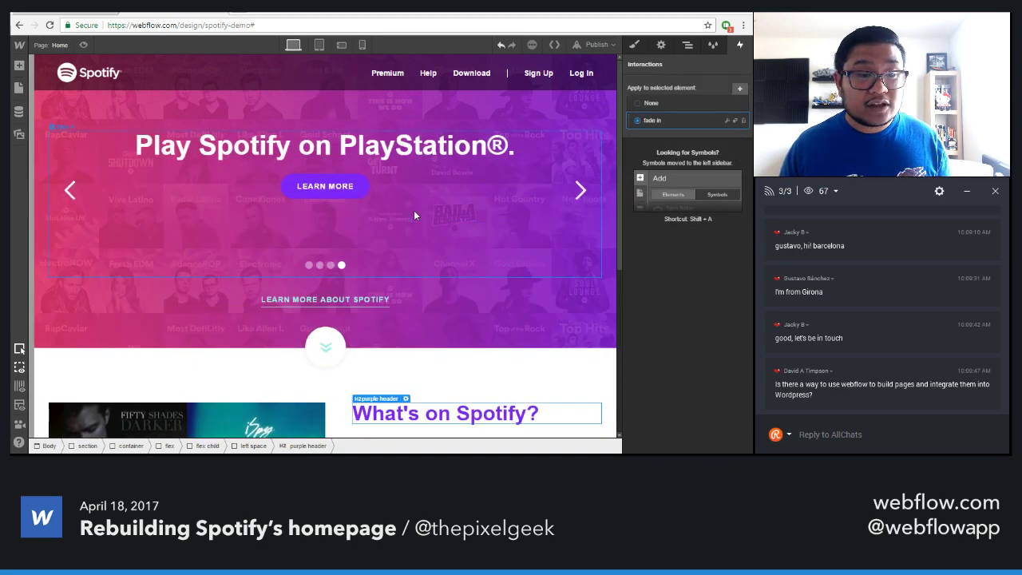
{"action": "left_click", "coordinate": [90, 46]}
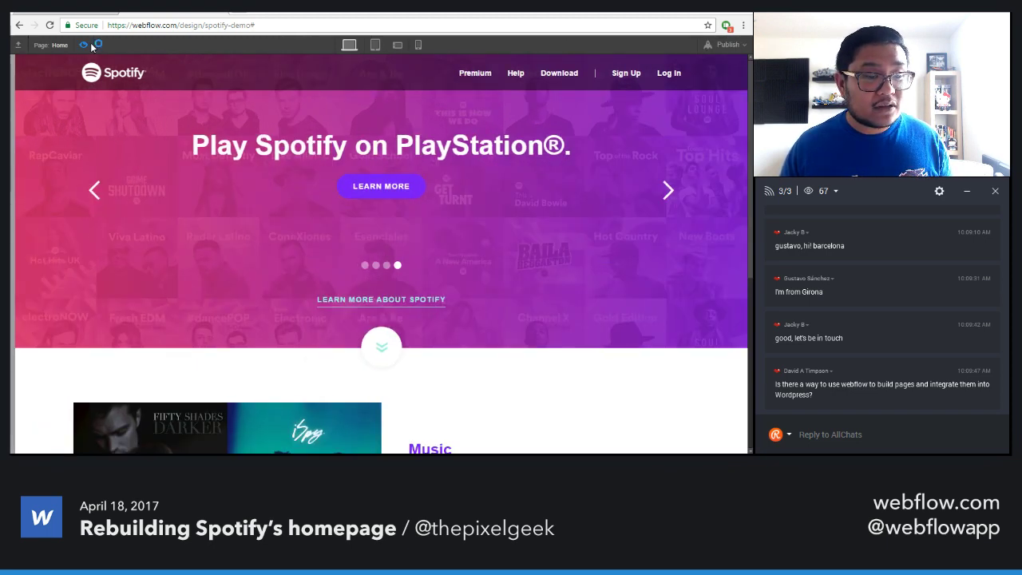
{"action": "scroll", "coordinate": [225, 262], "scroll_direction": "down", "scroll_amount": 2}
{"action": "scroll", "coordinate": [224, 265], "scroll_direction": "down", "scroll_amount": 2}
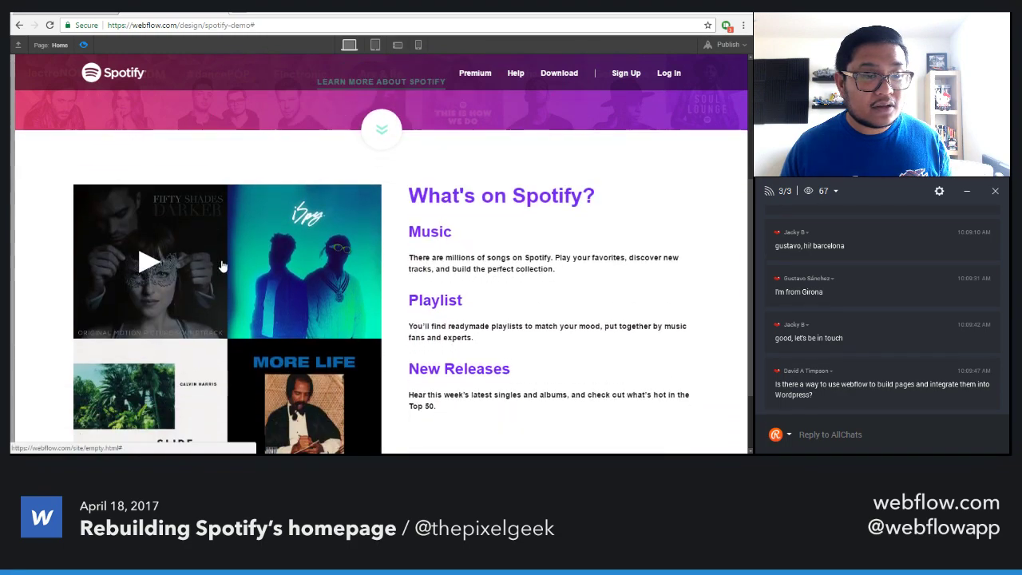
Leave the preview and apply the fade in interaction to the Music, Playlist and New Releases div blocks
{"action": "scroll", "coordinate": [223, 266], "scroll_direction": "up", "scroll_amount": 3}
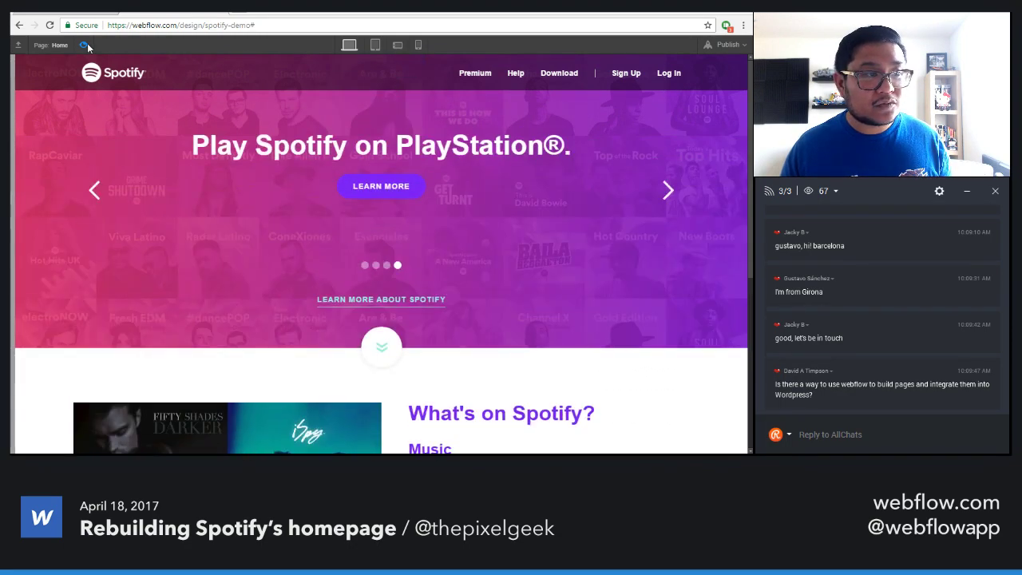
{"action": "left_click", "coordinate": [83, 45]}
{"action": "scroll", "coordinate": [395, 262], "scroll_direction": "down", "scroll_amount": 3}
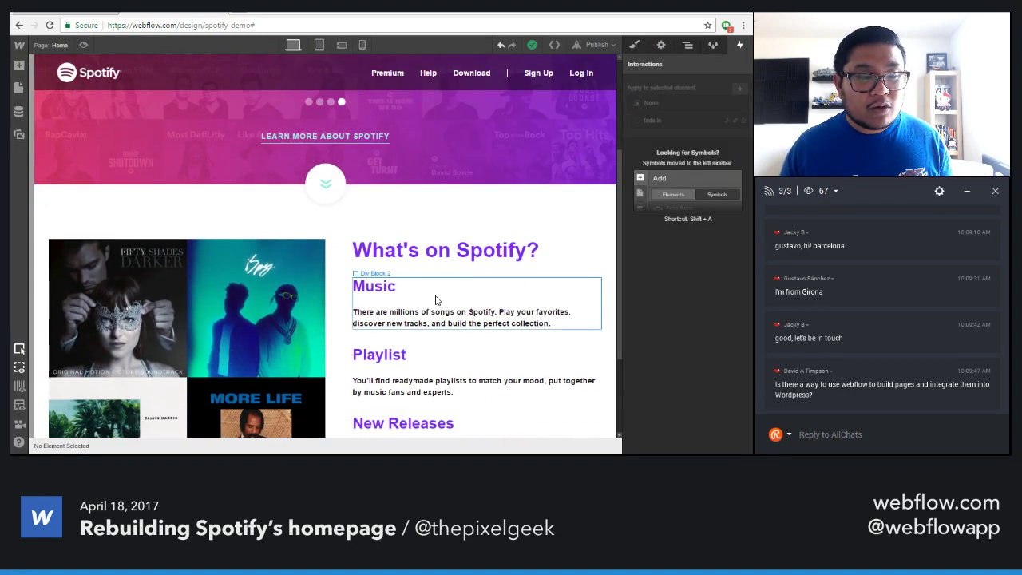
{"action": "left_click", "coordinate": [436, 300]}
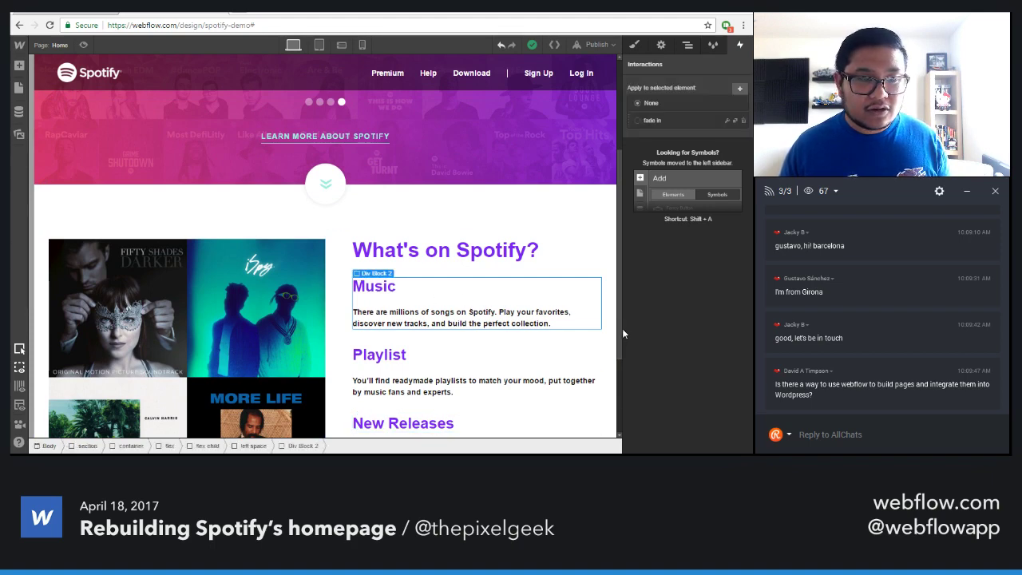
{"action": "left_click", "coordinate": [660, 120]}
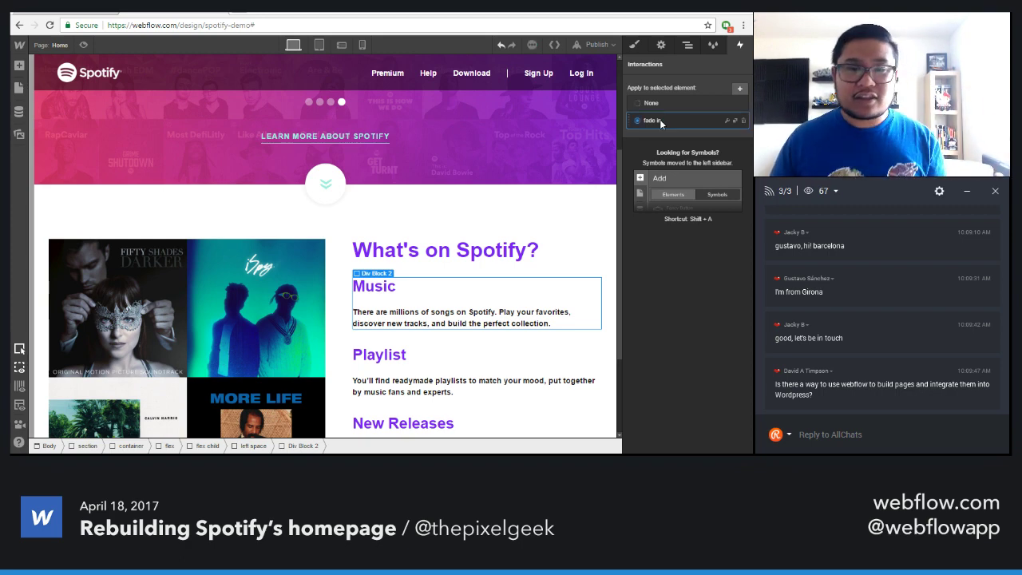
{"action": "left_click", "coordinate": [511, 373]}
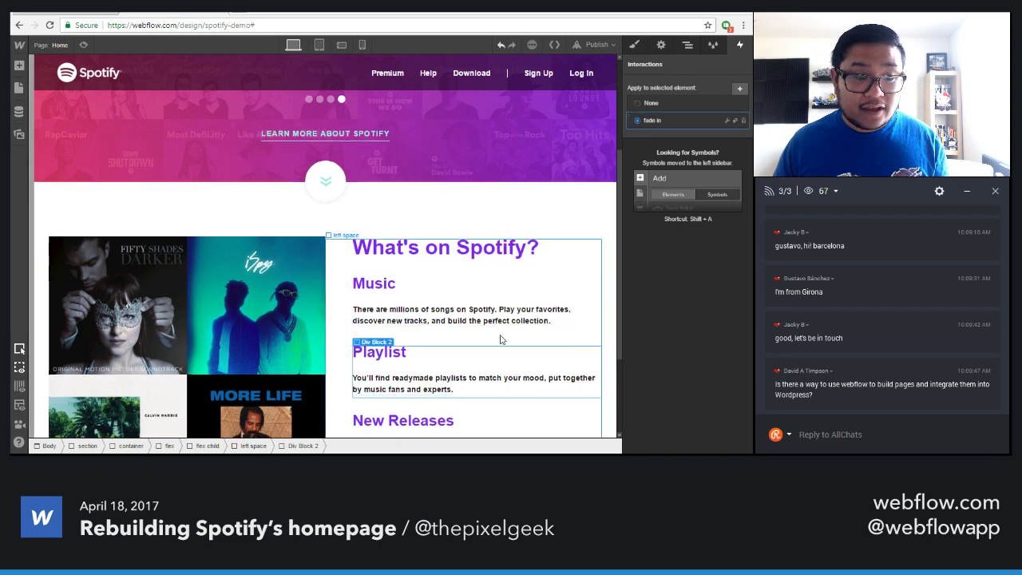
{"action": "scroll", "coordinate": [500, 337], "scroll_direction": "down", "scroll_amount": 2}
{"action": "left_click", "coordinate": [465, 312]}
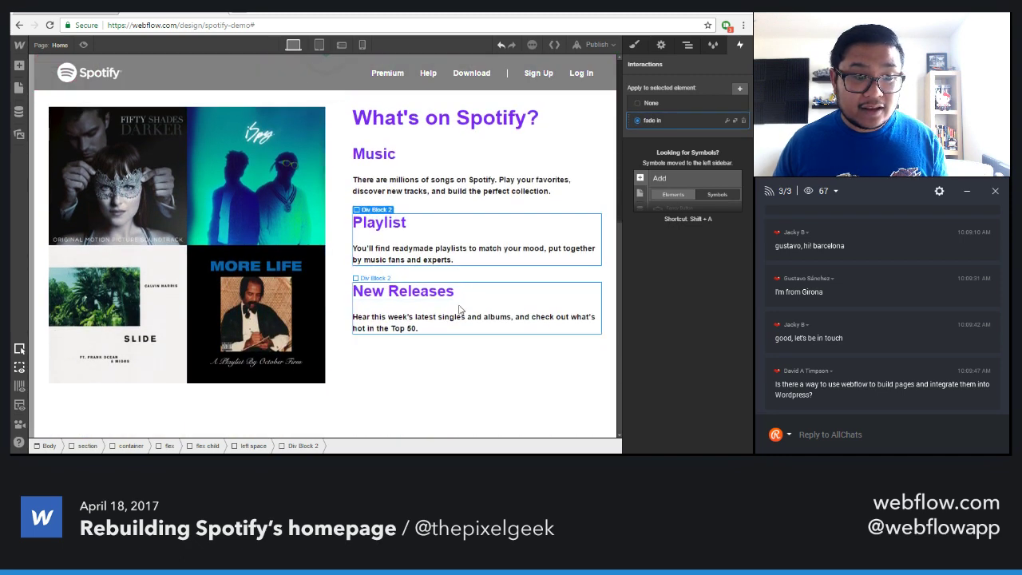
{"action": "left_click", "coordinate": [660, 121]}
Preview the page to test the fade-ins in the "What's on Spotify?" section and the hero's scroll-down arrow link
{"action": "scroll", "coordinate": [335, 159], "scroll_direction": "up", "scroll_amount": 4}
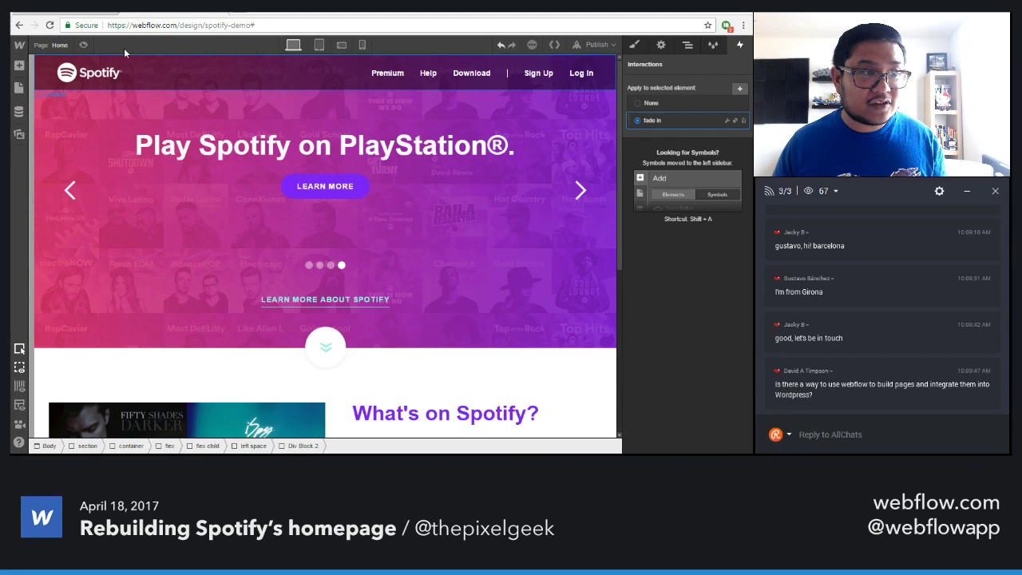
{"action": "left_click", "coordinate": [83, 45]}
{"action": "scroll", "coordinate": [316, 320], "scroll_direction": "down", "scroll_amount": 1}
{"action": "scroll", "coordinate": [316, 320], "scroll_direction": "down", "scroll_amount": 4}
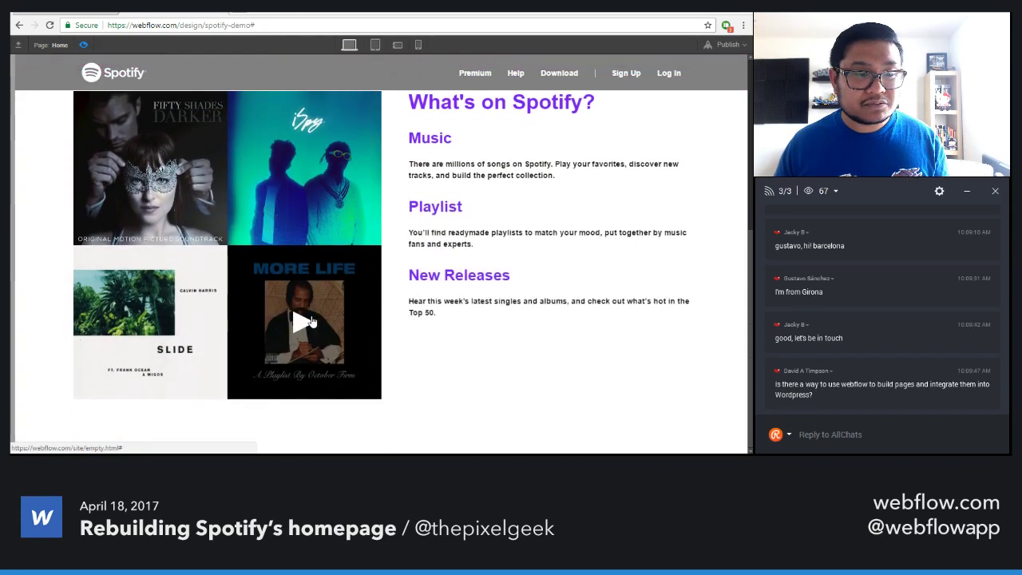
{"action": "scroll", "coordinate": [312, 321], "scroll_direction": "up", "scroll_amount": 2}
{"action": "scroll", "coordinate": [312, 321], "scroll_direction": "up", "scroll_amount": 2}
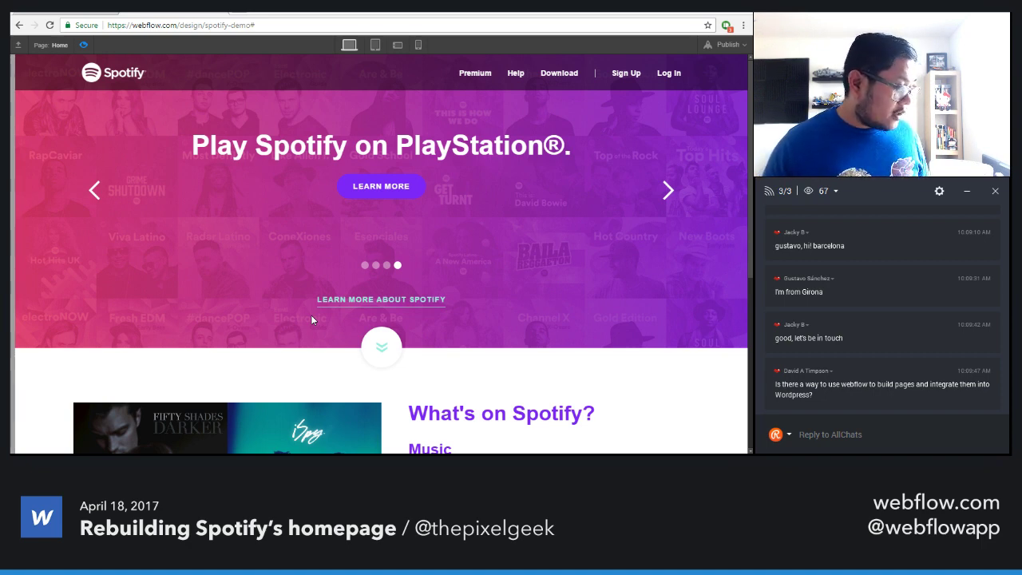
{"action": "left_click", "coordinate": [382, 345]}
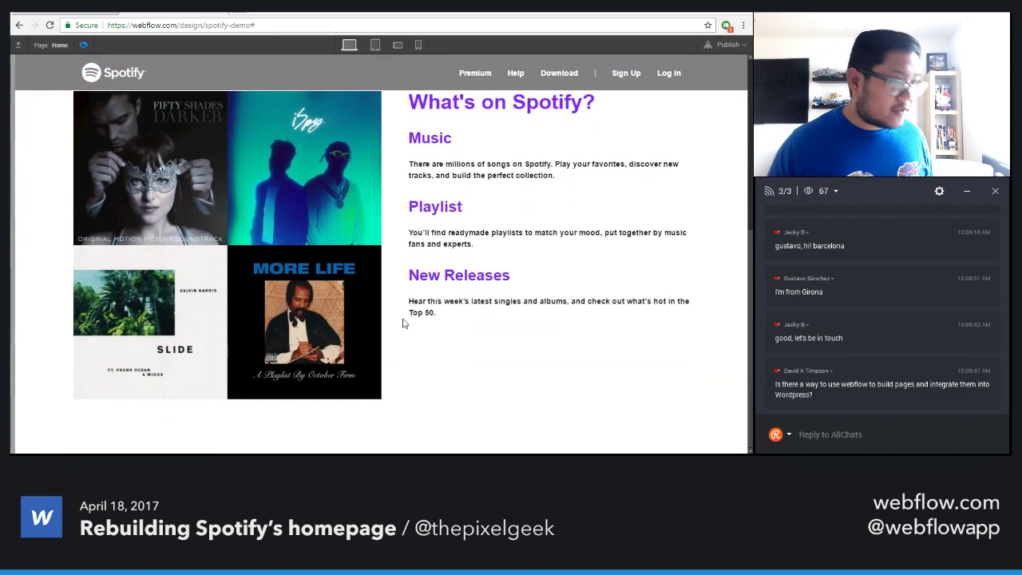
Switch to the original Spotify homepage and examine the "It's easy." section's background, text blocks, tilted phone images and scroll arrow
{"action": "key", "text": "ctrl+Tab"}
{"action": "scroll", "coordinate": [292, 246], "scroll_direction": "down", "scroll_amount": 4}
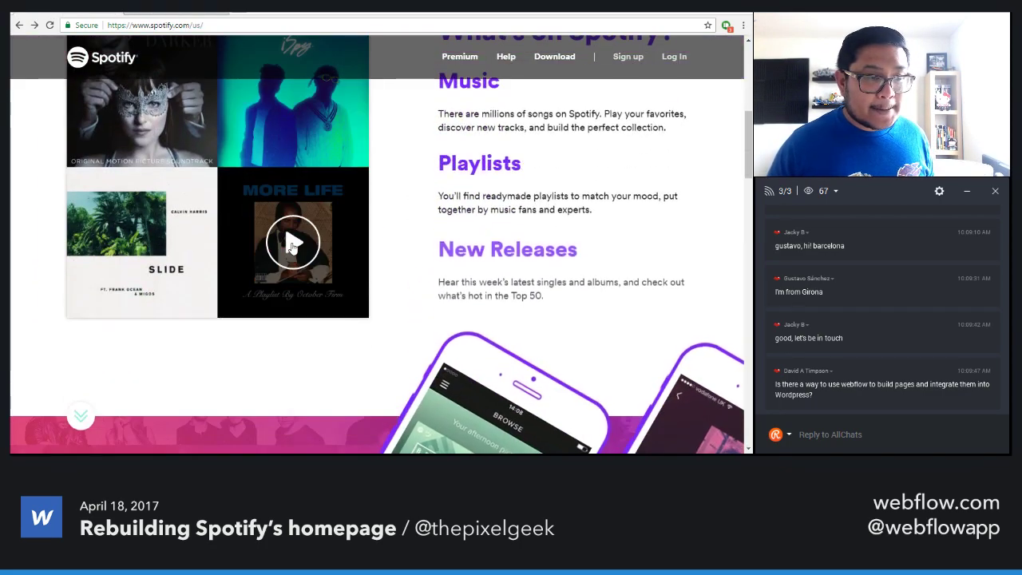
{"action": "scroll", "coordinate": [292, 245], "scroll_direction": "down", "scroll_amount": 3}
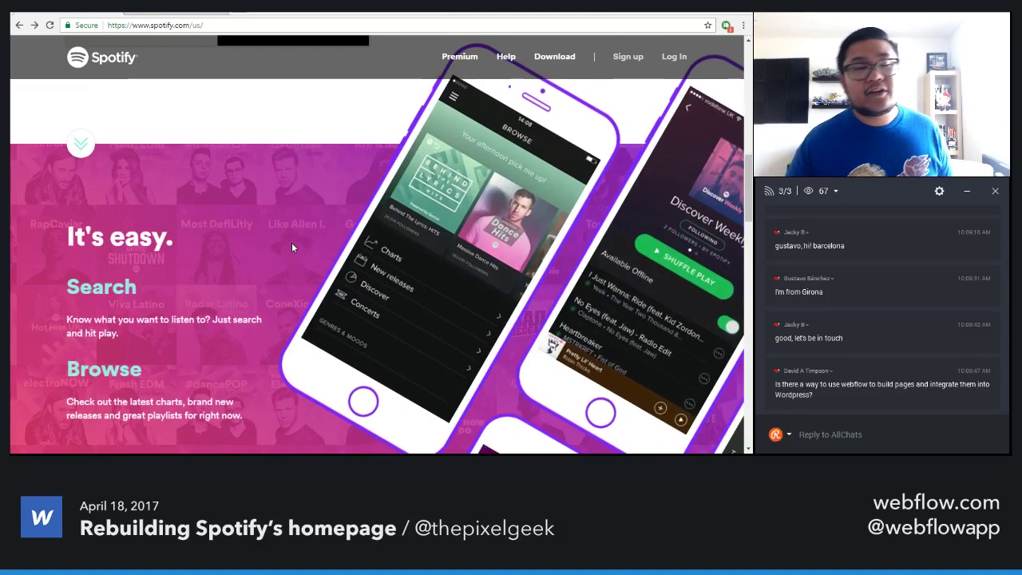
{"action": "scroll", "coordinate": [291, 248], "scroll_direction": "up", "scroll_amount": 2}
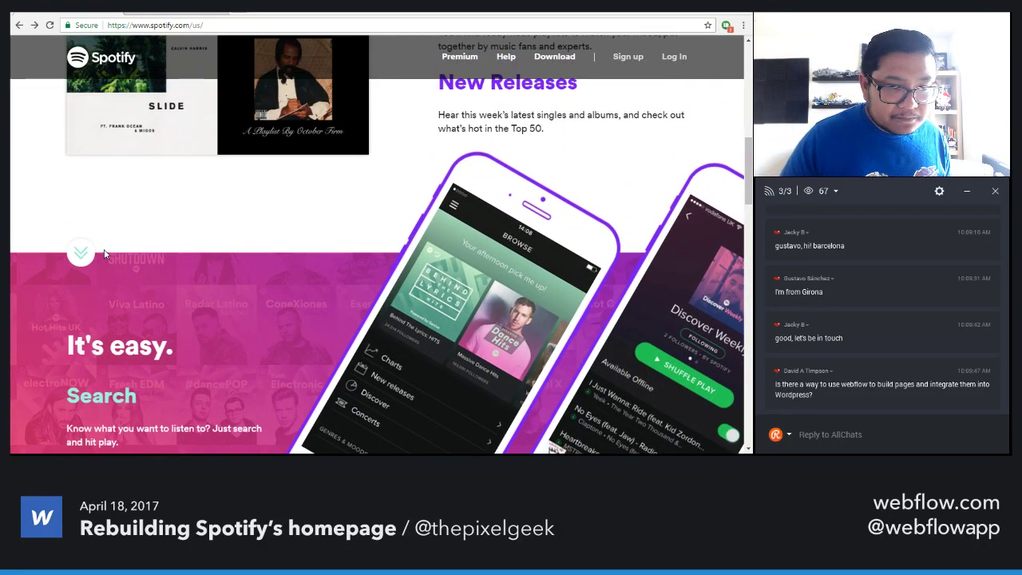
{"action": "scroll", "coordinate": [111, 254], "scroll_direction": "down", "scroll_amount": 2}
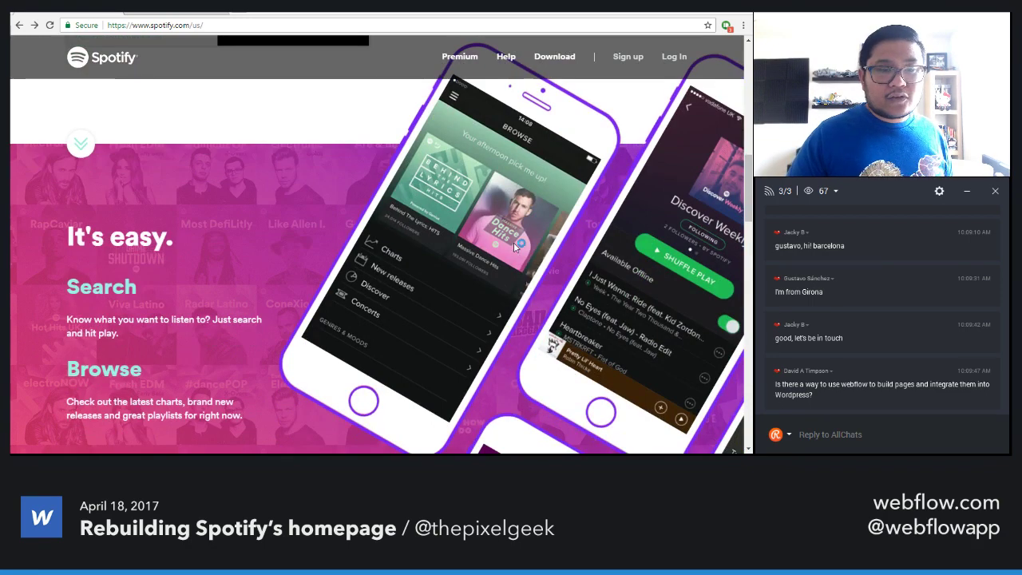
{"action": "scroll", "coordinate": [321, 224], "scroll_direction": "down", "scroll_amount": 1}
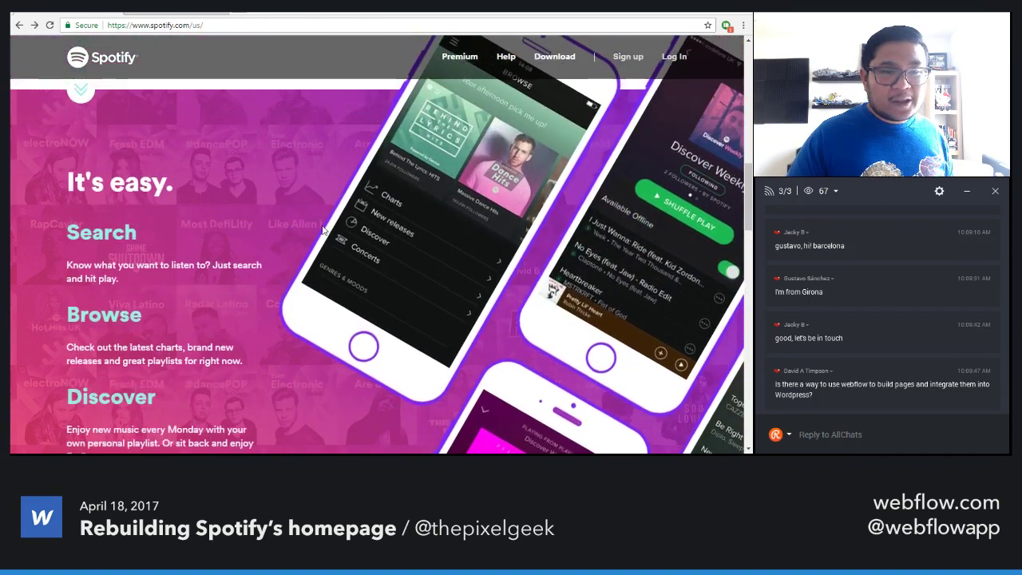
{"action": "scroll", "coordinate": [322, 227], "scroll_direction": "up", "scroll_amount": 1}
{"action": "scroll", "coordinate": [322, 227], "scroll_direction": "down", "scroll_amount": 2}
{"action": "scroll", "coordinate": [322, 228], "scroll_direction": "up", "scroll_amount": 2}
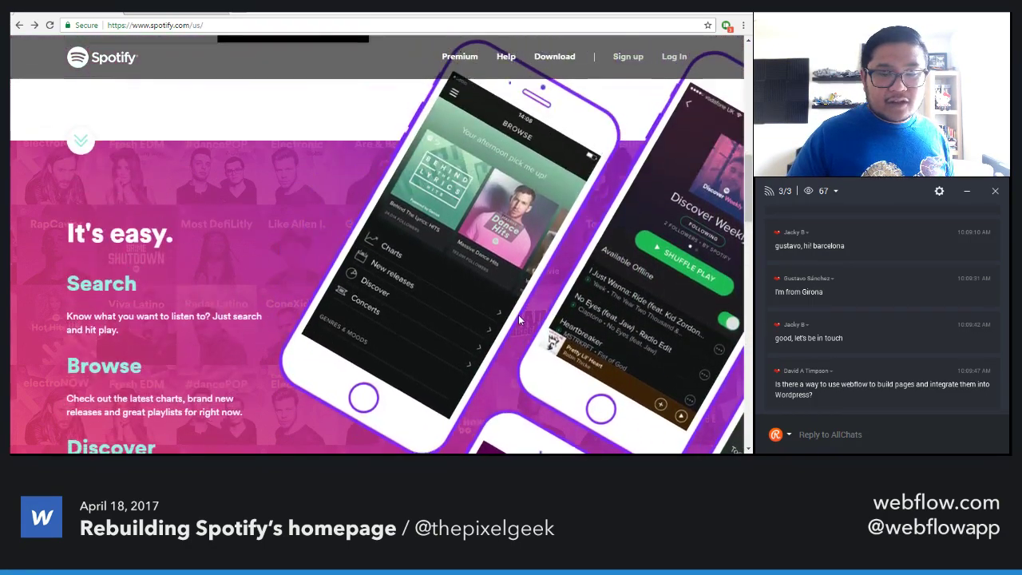
{"action": "scroll", "coordinate": [518, 316], "scroll_direction": "down", "scroll_amount": 4}
{"action": "scroll", "coordinate": [518, 316], "scroll_direction": "up", "scroll_amount": 1}
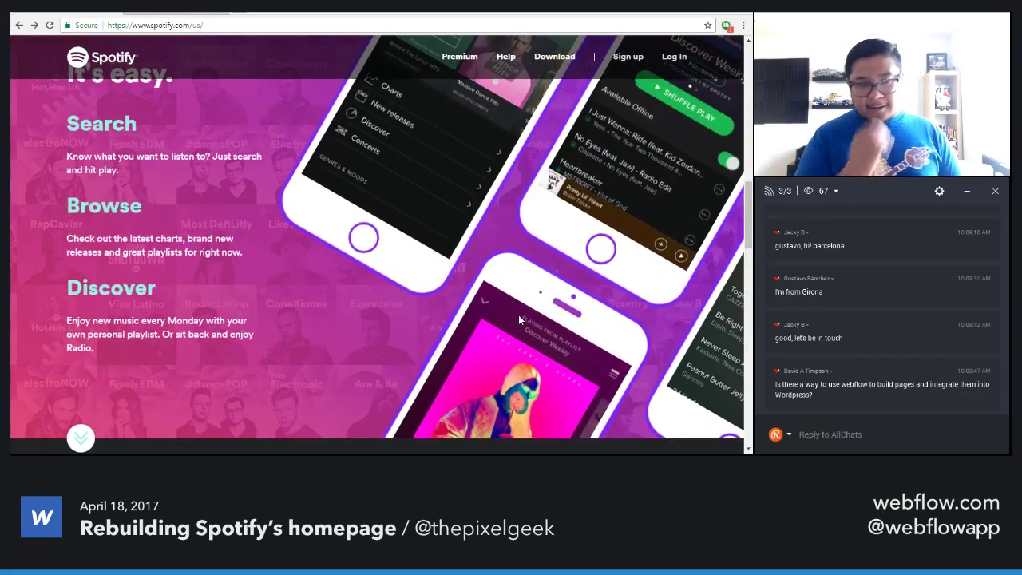
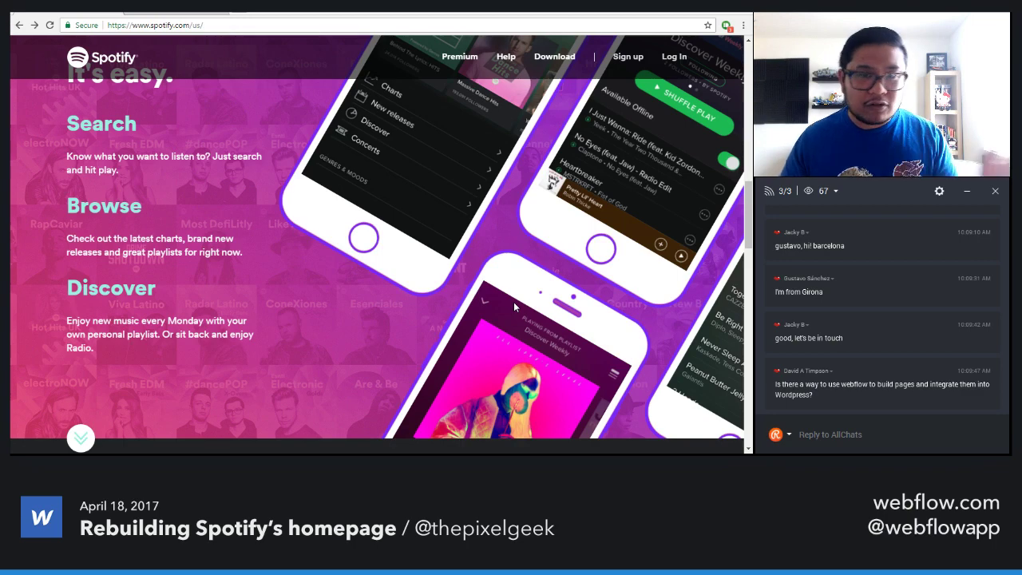
{"action": "scroll", "coordinate": [515, 303], "scroll_direction": "up", "scroll_amount": 3}
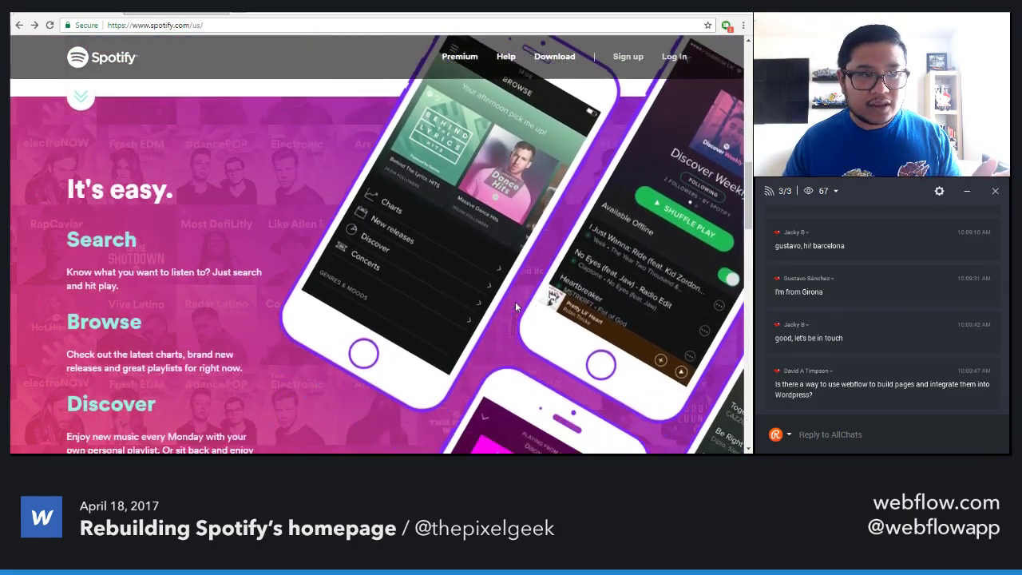
{"action": "scroll", "coordinate": [515, 305], "scroll_direction": "down", "scroll_amount": 1}
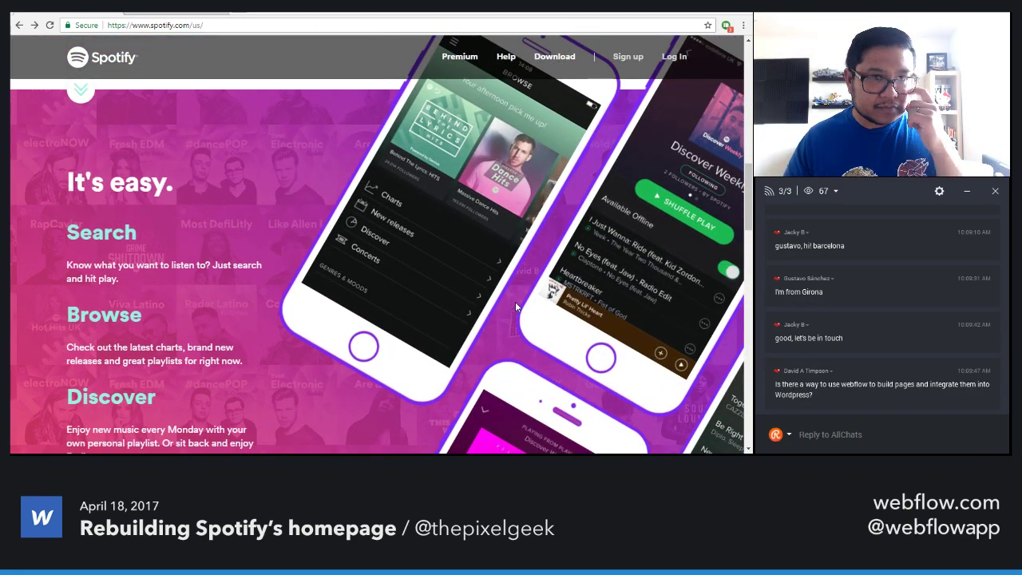
{"action": "scroll", "coordinate": [515, 305], "scroll_direction": "up", "scroll_amount": 3}
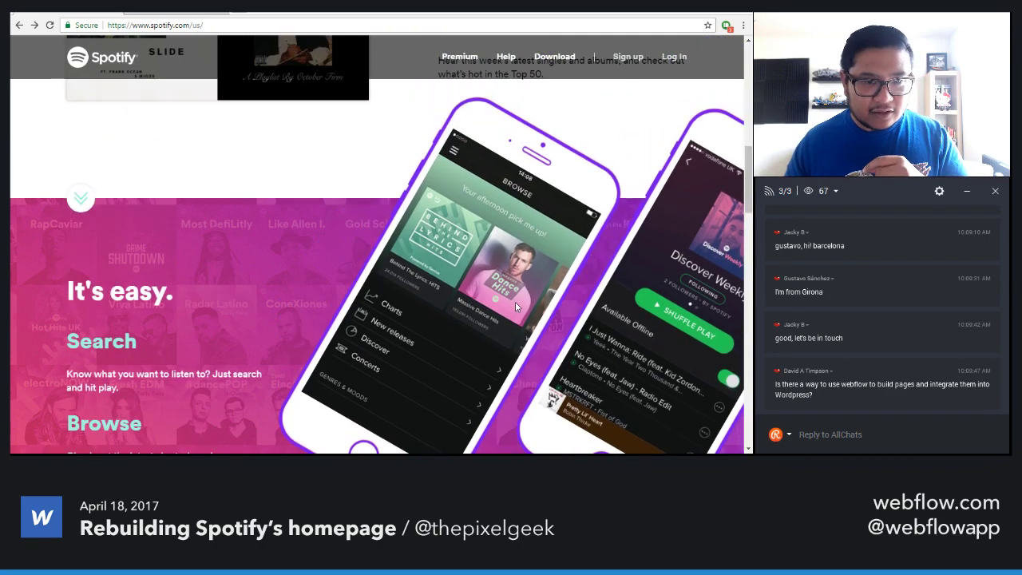
{"action": "scroll", "coordinate": [515, 306], "scroll_direction": "down", "scroll_amount": 2}
{"action": "scroll", "coordinate": [722, 327], "scroll_direction": "down", "scroll_amount": 4}
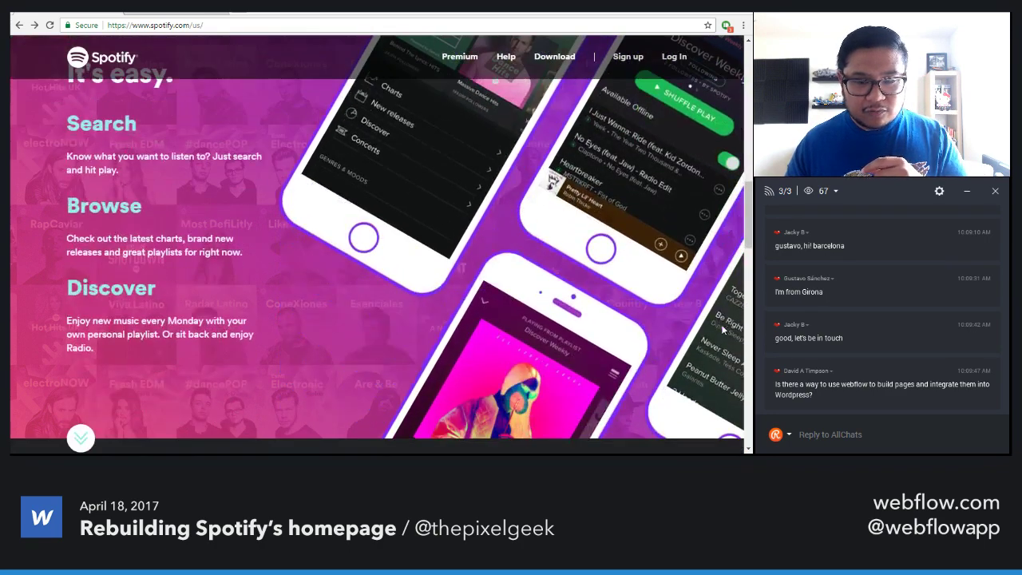
{"action": "scroll", "coordinate": [708, 390], "scroll_direction": "up", "scroll_amount": 3}
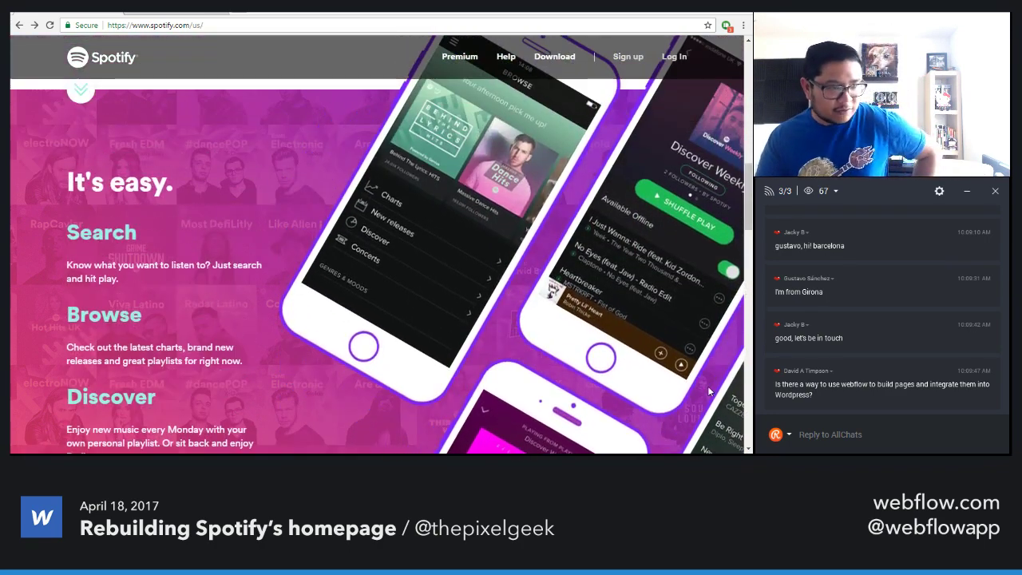
{"action": "scroll", "coordinate": [708, 391], "scroll_direction": "down", "scroll_amount": 2}
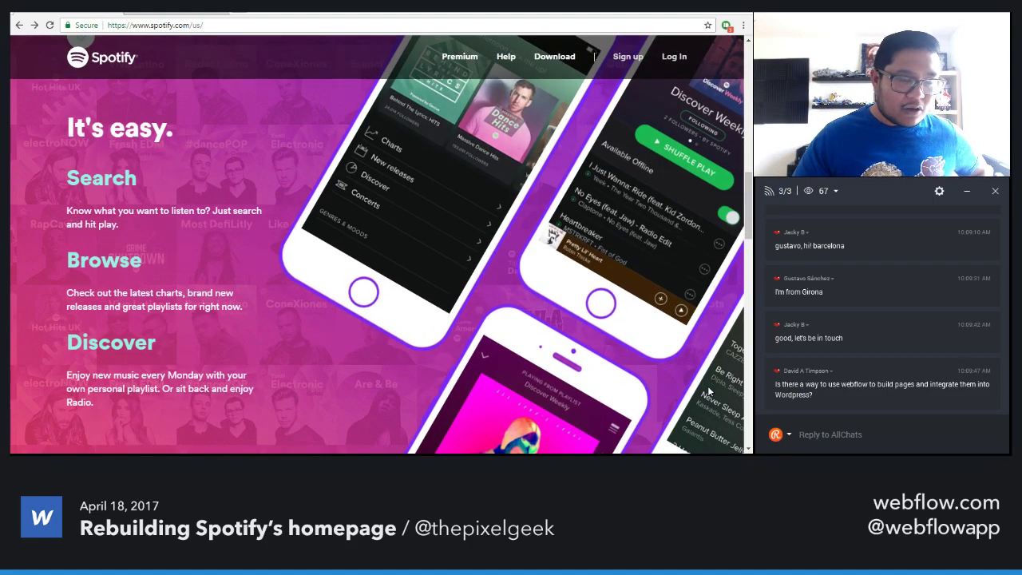
{"action": "scroll", "coordinate": [708, 391], "scroll_direction": "up", "scroll_amount": 3}
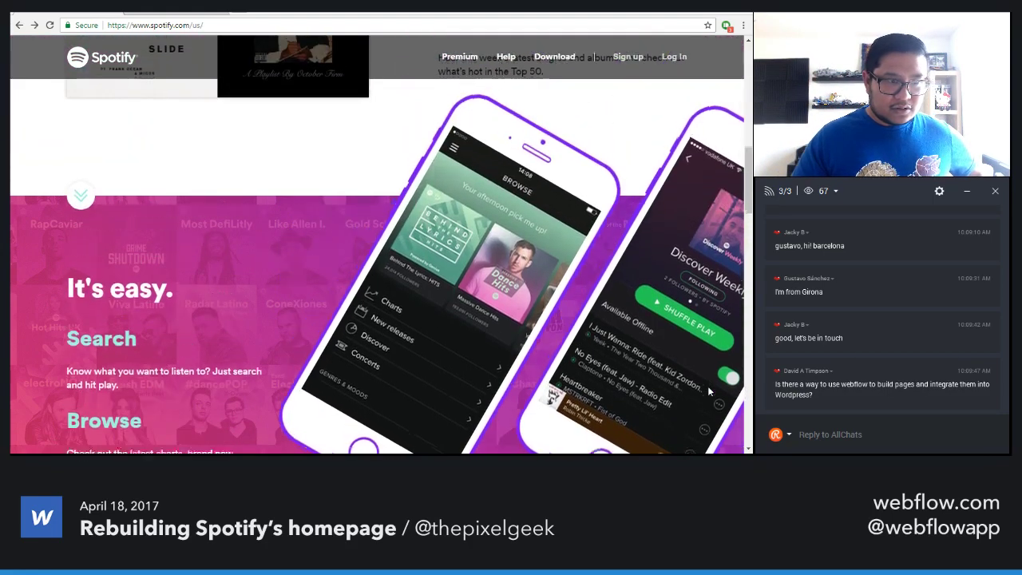
{"action": "scroll", "coordinate": [708, 391], "scroll_direction": "up", "scroll_amount": 1}
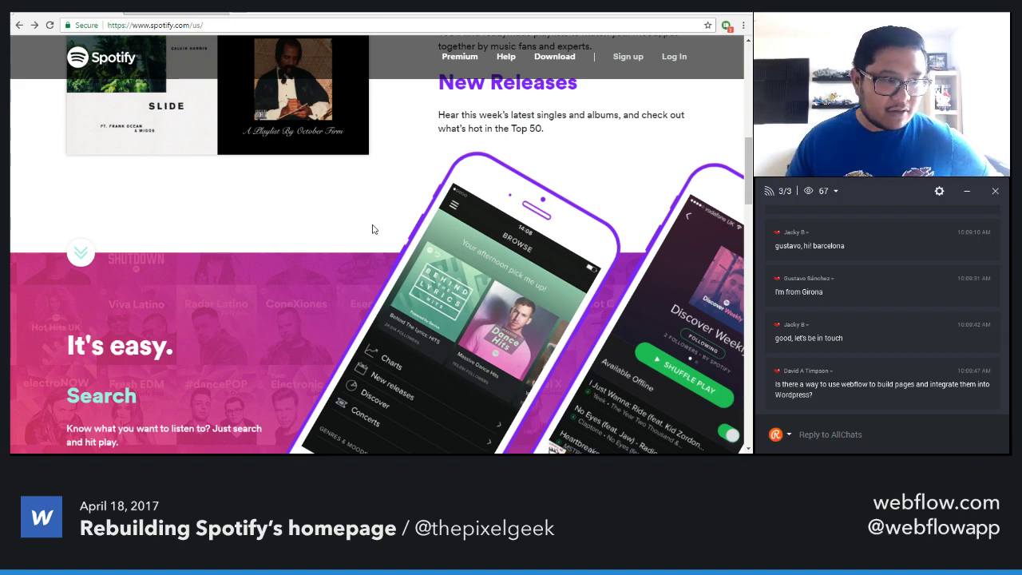
Switch back to the Webflow Designer and collapse the whole element tree in the Navigator
{"action": "left_click", "coordinate": [170, 16]}
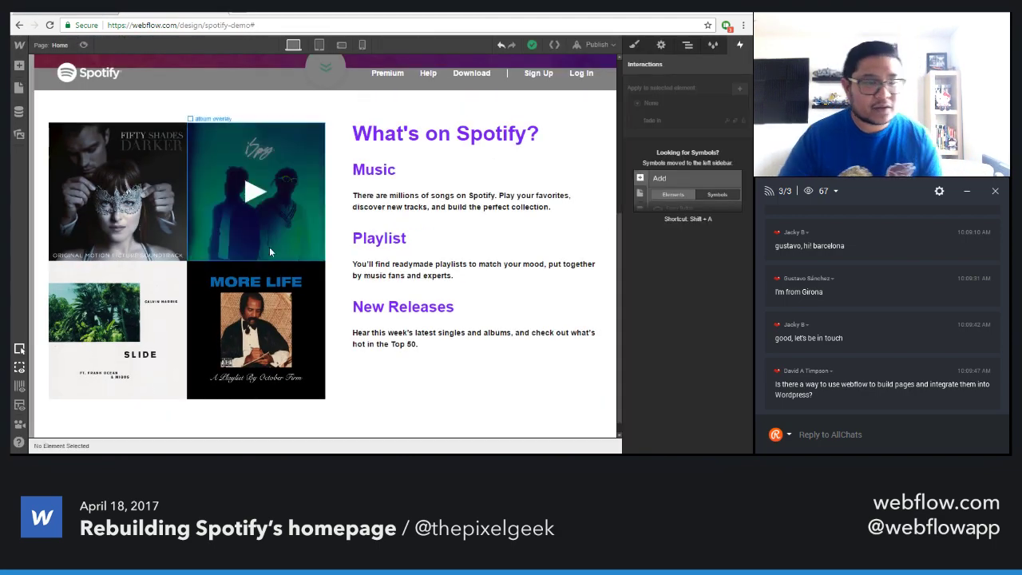
{"action": "left_click", "coordinate": [692, 45]}
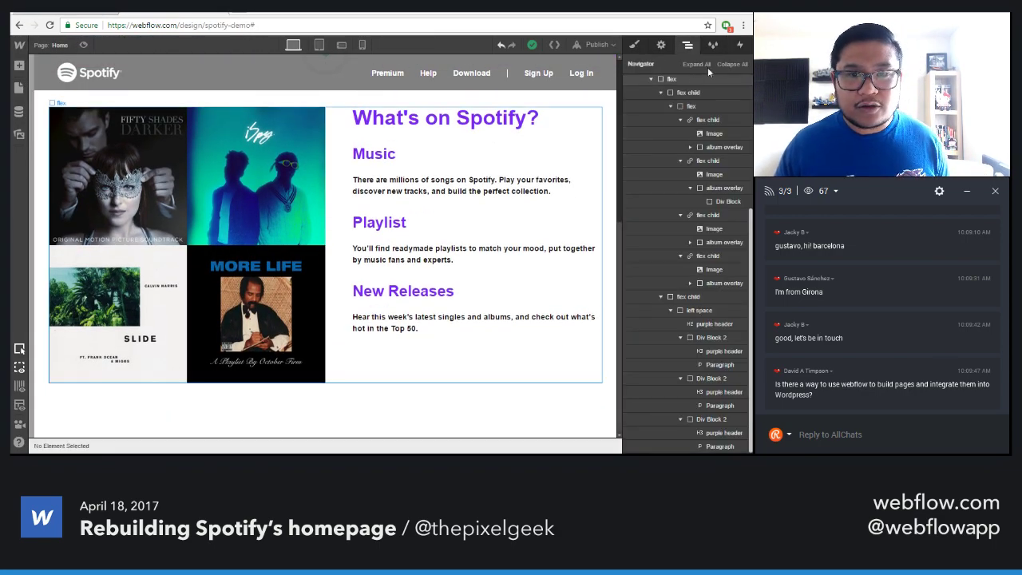
{"action": "left_click", "coordinate": [732, 64]}
Try to add a Section element to the page through the Navigator
{"action": "key", "text": "shift+a"}
{"action": "left_click_drag", "start_coordinate": [55, 140], "coordinate": [708, 399]}
{"action": "left_click", "coordinate": [630, 121]}
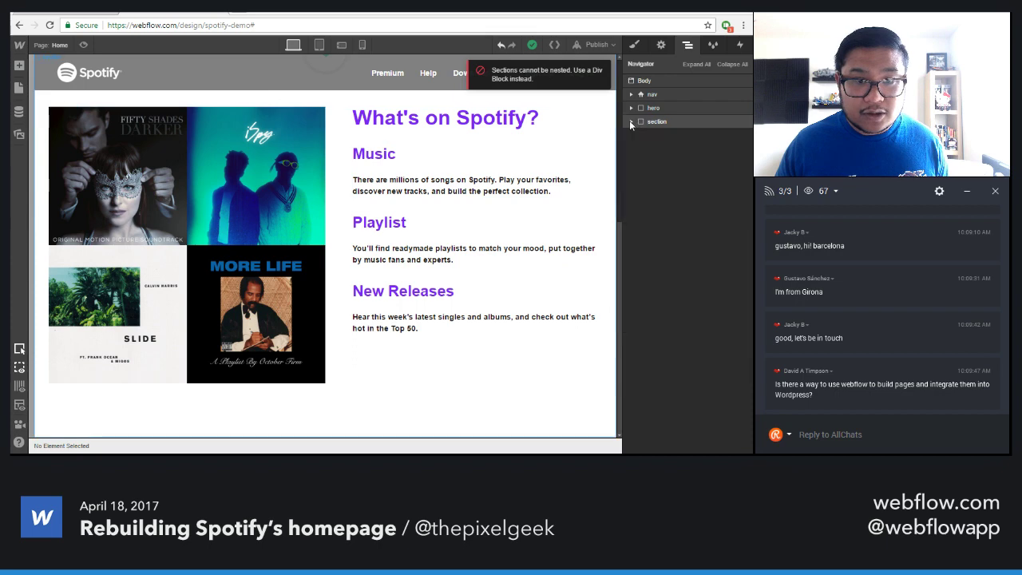
Add a new Section to the page body directly below the "What's on Spotify?" section and select it
{"action": "key", "text": "a"}
{"action": "left_click_drag", "start_coordinate": [55, 141], "coordinate": [678, 129]}
{"action": "left_click", "coordinate": [632, 135]}
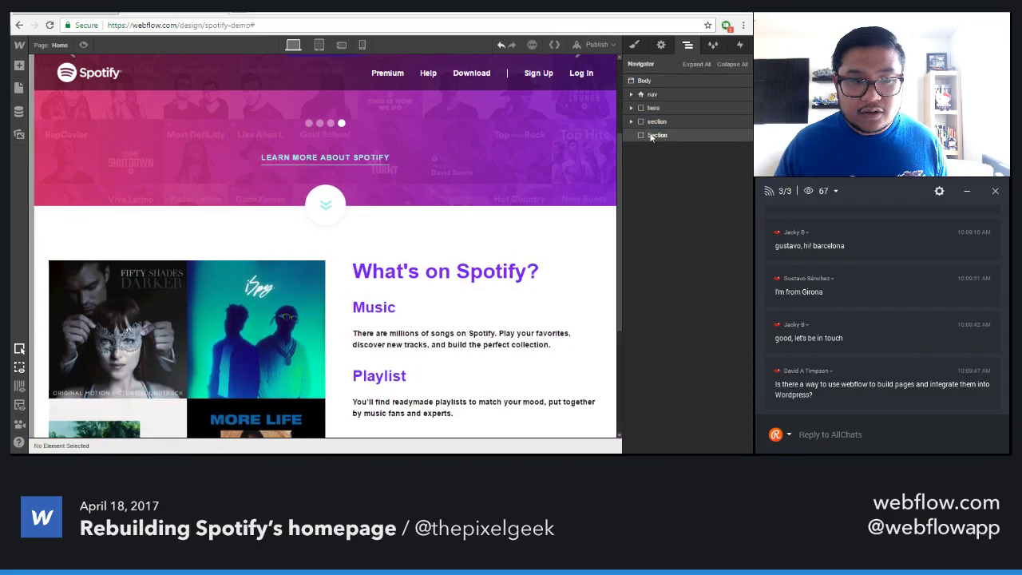
{"action": "left_click", "coordinate": [651, 136]}
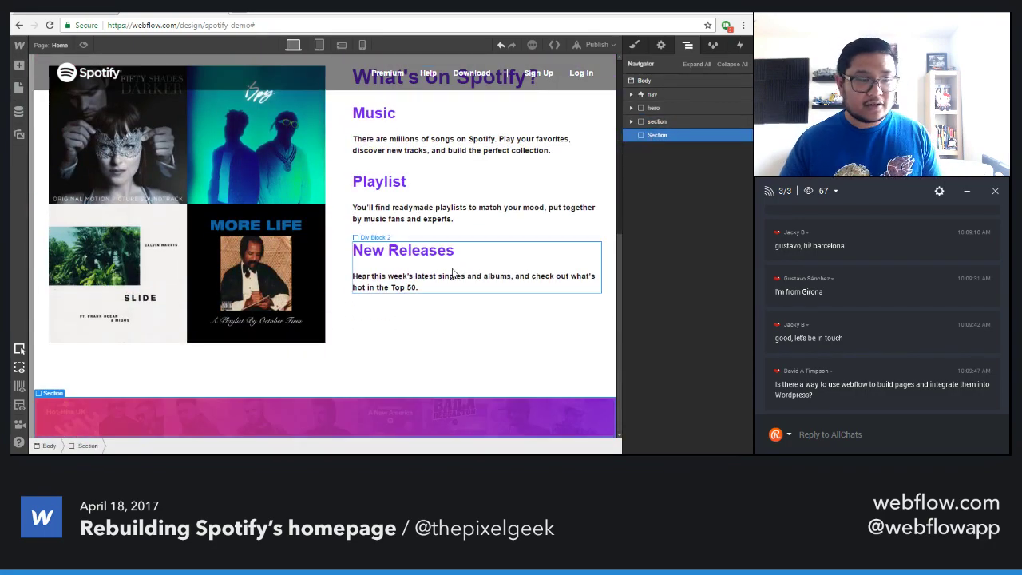
{"action": "scroll", "coordinate": [424, 267], "scroll_direction": "up", "scroll_amount": 1}
{"action": "scroll", "coordinate": [440, 338], "scroll_direction": "down", "scroll_amount": 1}
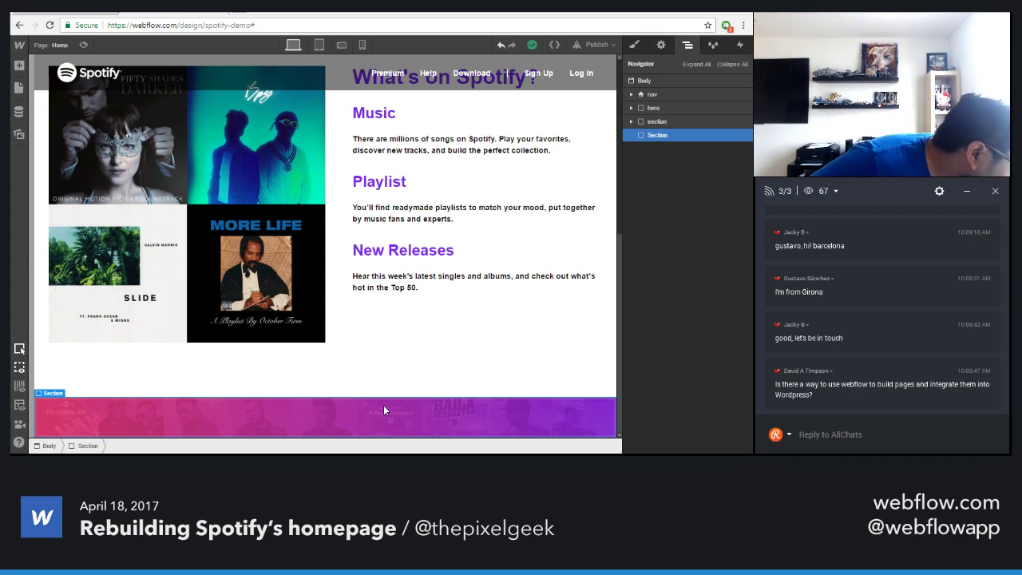
{"action": "mouse_move", "coordinate": [280, 282]}
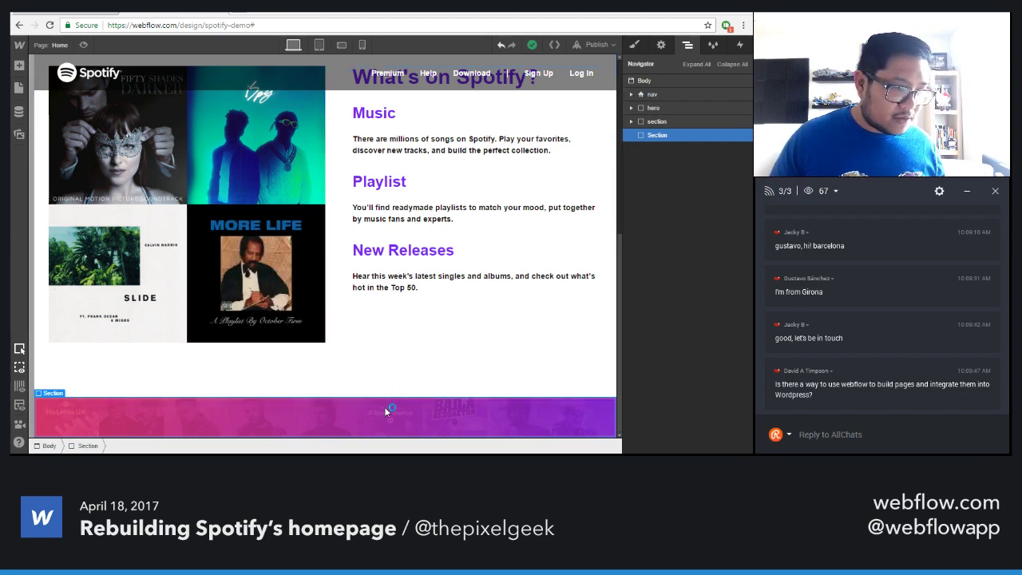
{"action": "left_click", "coordinate": [383, 376]}
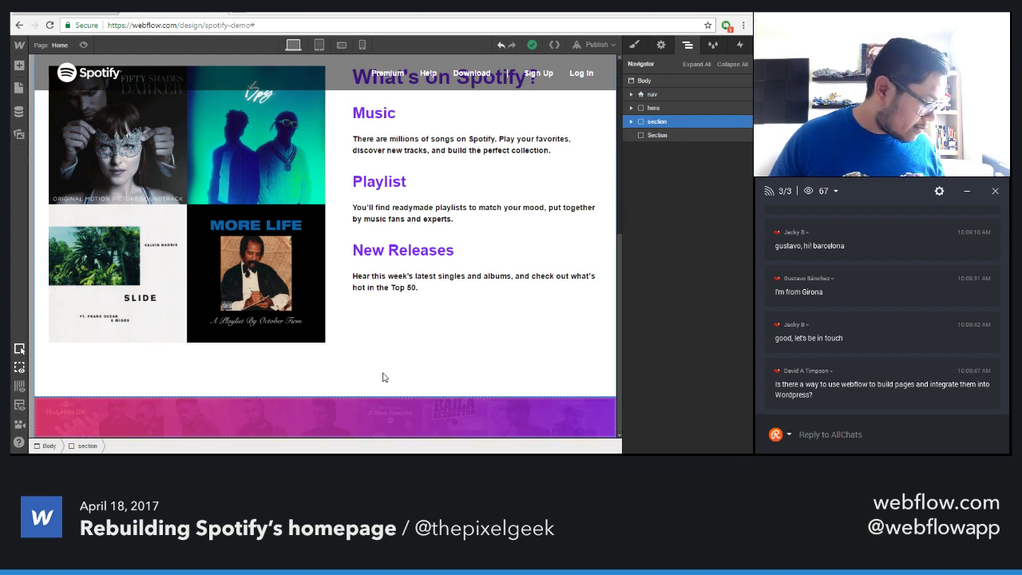
{"action": "left_click", "coordinate": [221, 415]}
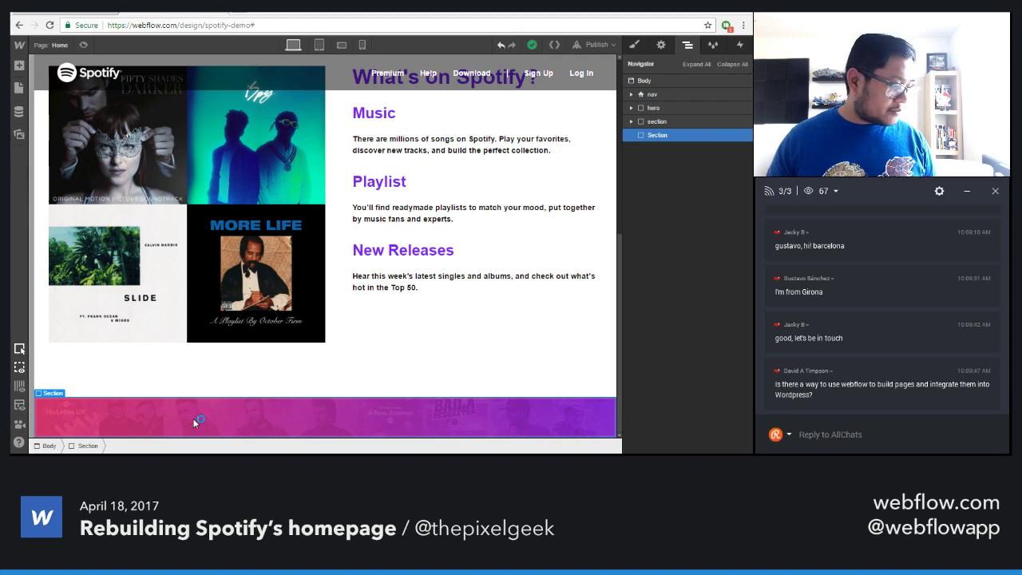
Add a Div Block inside the new empty section below "What's on Spotify?"
{"action": "scroll", "coordinate": [269, 394], "scroll_direction": "up", "scroll_amount": 5}
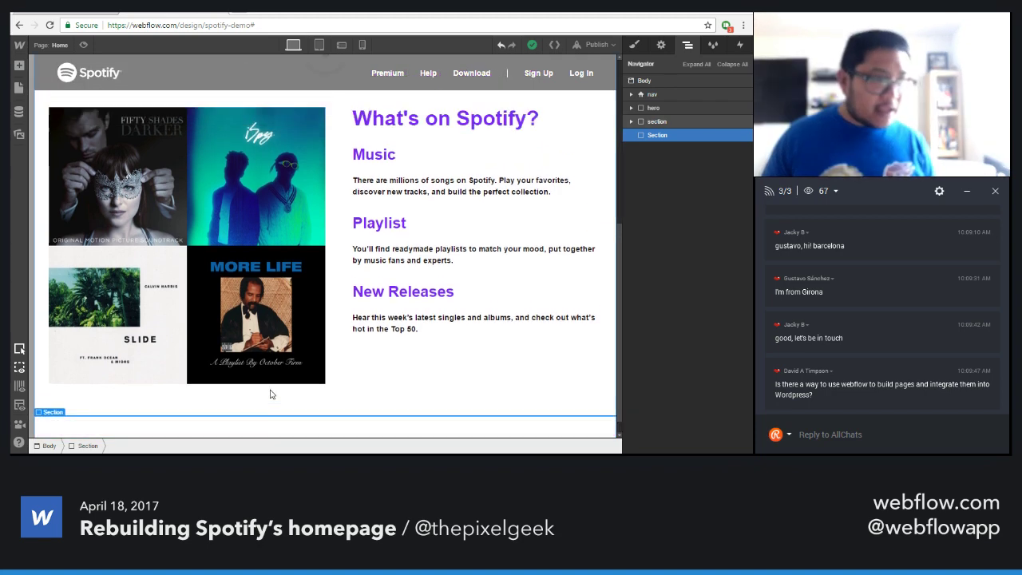
{"action": "scroll", "coordinate": [248, 398], "scroll_direction": "down", "scroll_amount": 5}
{"action": "key", "text": "a"}
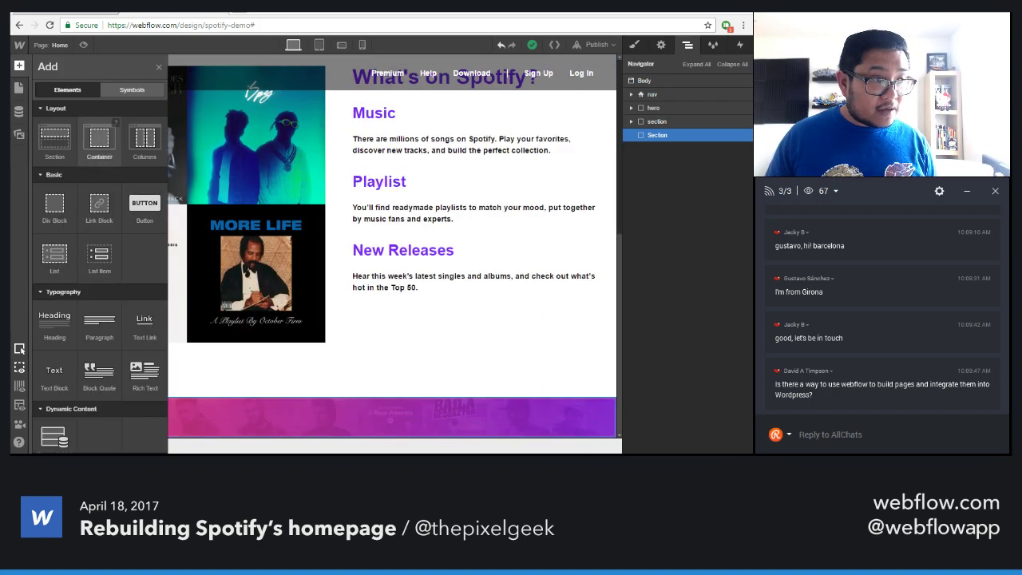
{"action": "left_click", "coordinate": [51, 206]}
Assign the existing container class to the new Div Block
{"action": "left_click", "coordinate": [633, 48]}
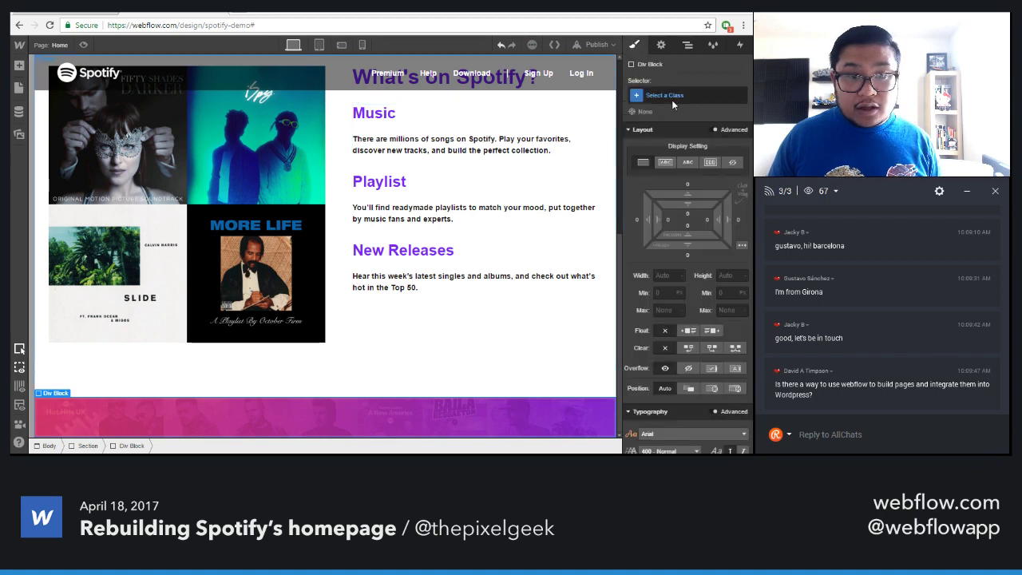
{"action": "left_click", "coordinate": [672, 96]}
{"action": "type", "text": "ceon"}
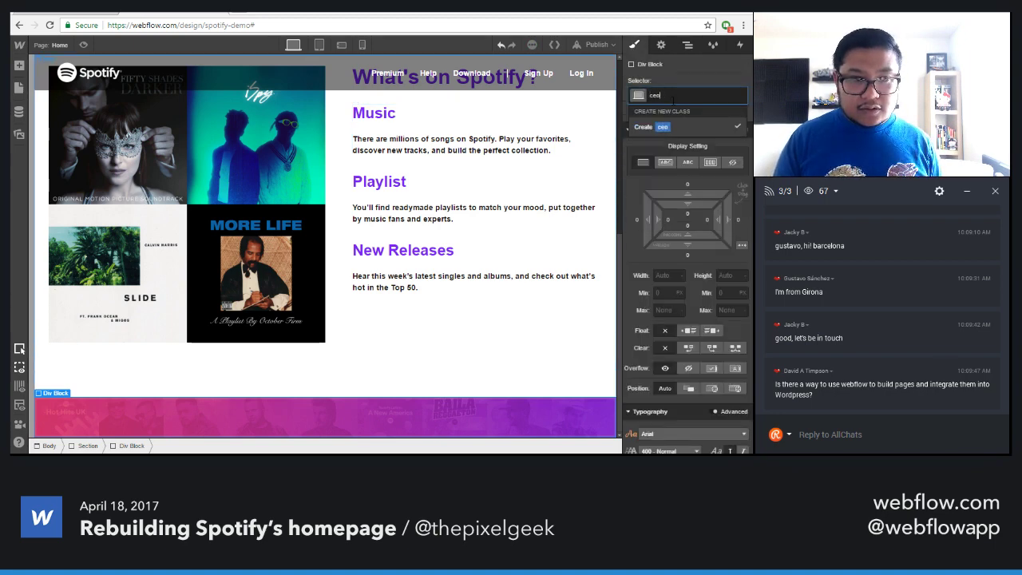
{"action": "key", "text": "BackSpace"}
{"action": "key", "text": "BackSpace"}
{"action": "type", "text": "on"}
{"action": "key", "text": "Down"}
{"action": "key", "text": "Return"}
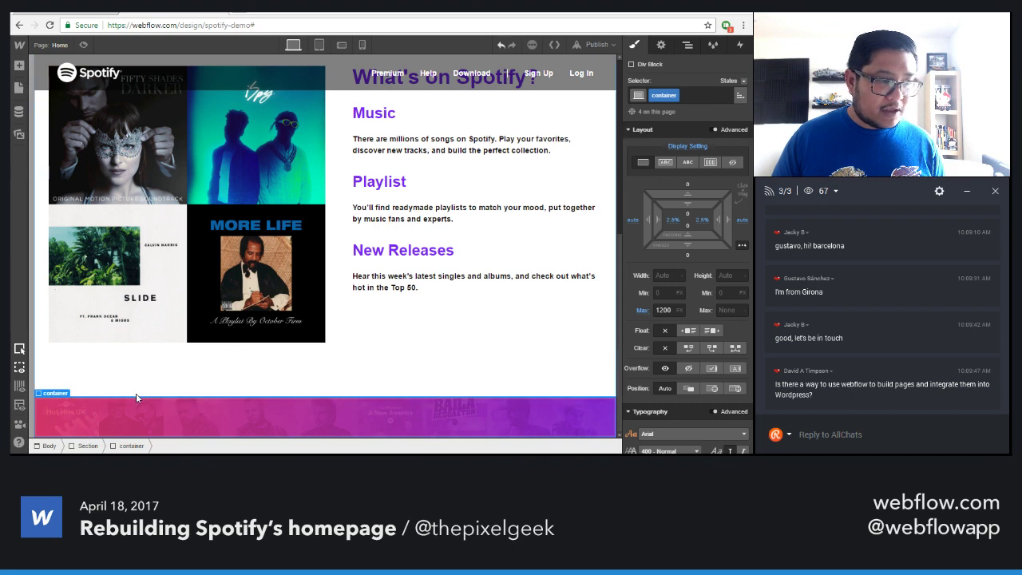
Copy the hero's down arrow link block into the new section's container and select the copy
{"action": "key", "text": "a"}
{"action": "key", "text": "a"}
{"action": "scroll", "coordinate": [256, 368], "scroll_direction": "up", "scroll_amount": 5}
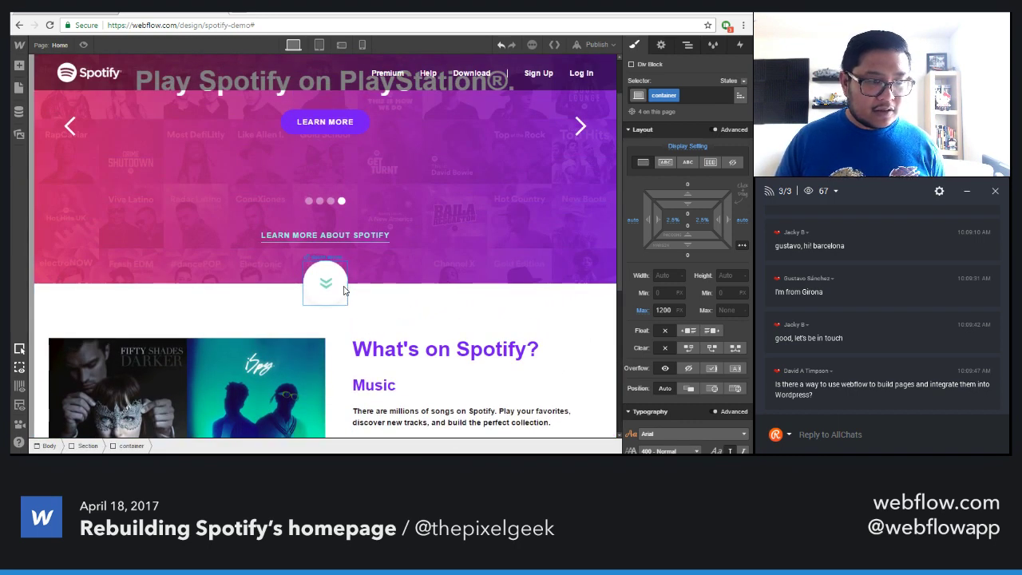
{"action": "scroll", "coordinate": [336, 352], "scroll_direction": "down", "scroll_amount": 3}
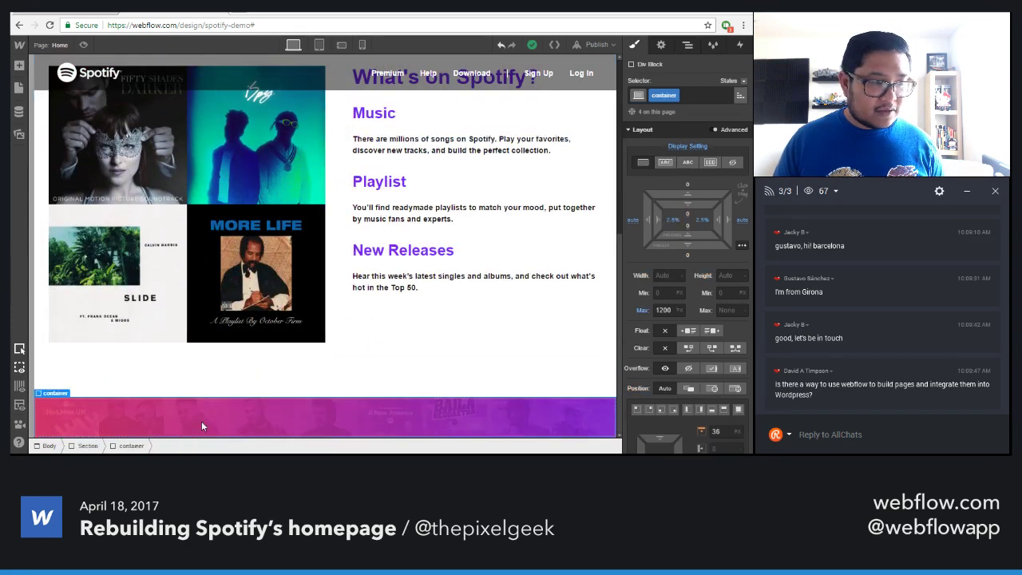
{"action": "scroll", "coordinate": [311, 429], "scroll_direction": "down", "scroll_amount": 1}
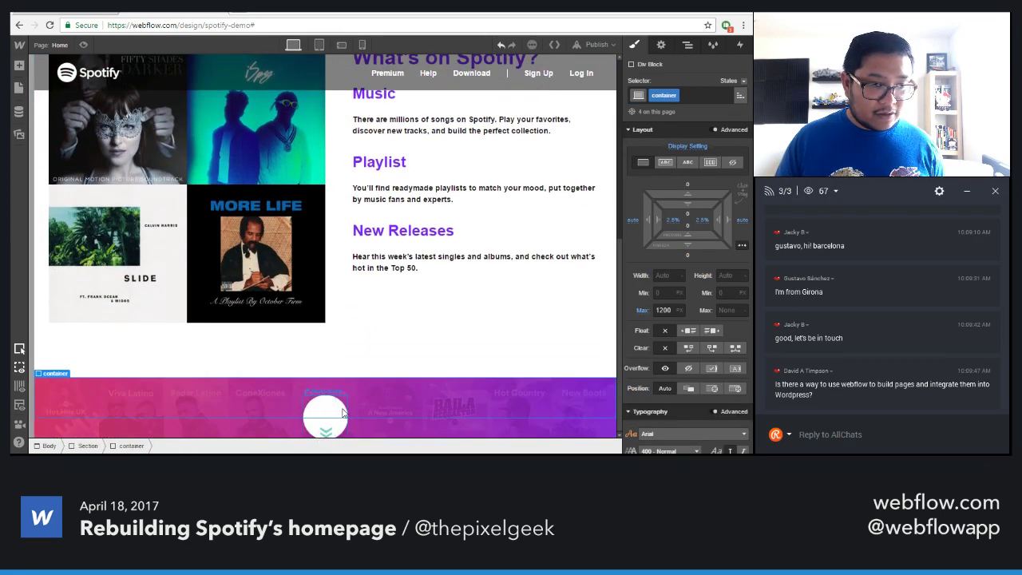
{"action": "left_click", "coordinate": [344, 413]}
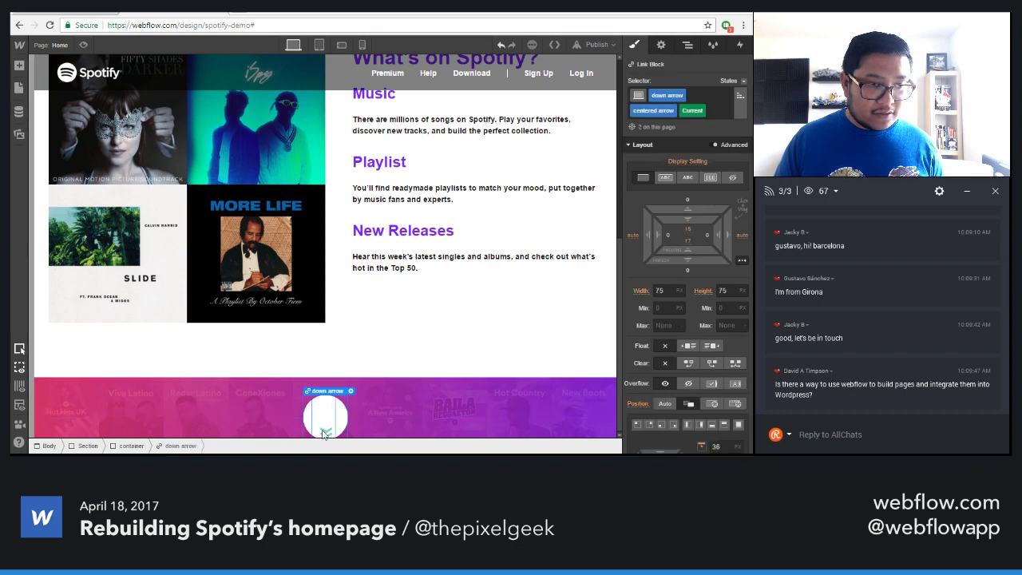
Clear the arrow icon text inside the copied down arrow and undo the deletion
{"action": "double_click", "coordinate": [324, 415]}
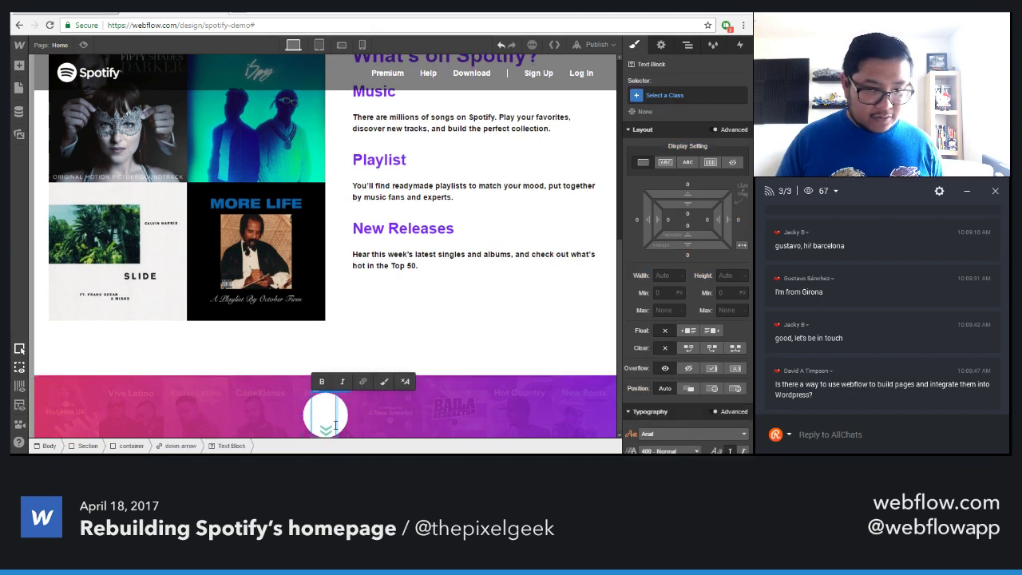
{"action": "key", "text": "BackSpace"}
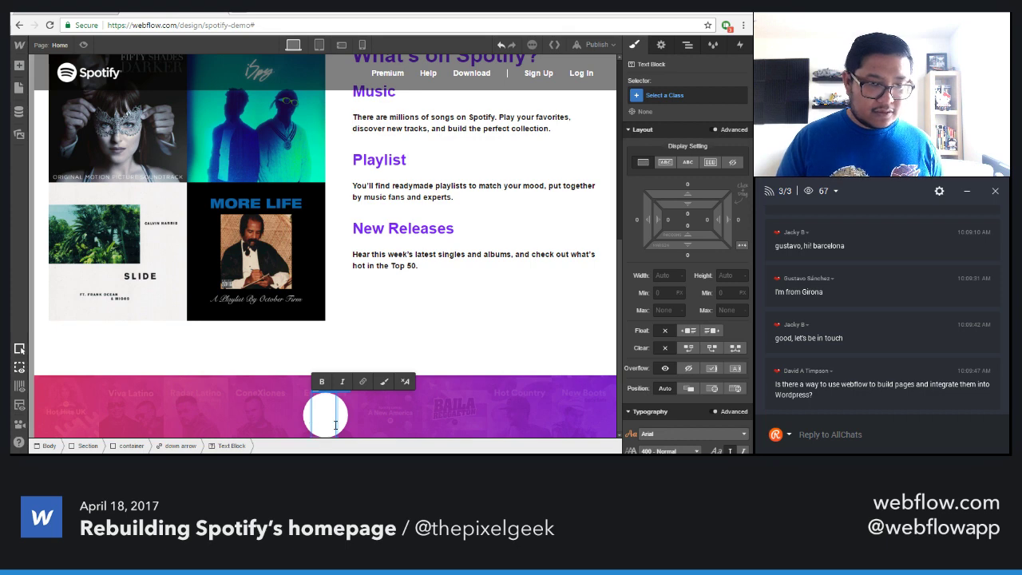
{"action": "key", "text": "ctrl+z"}
{"action": "key", "text": "Escape"}
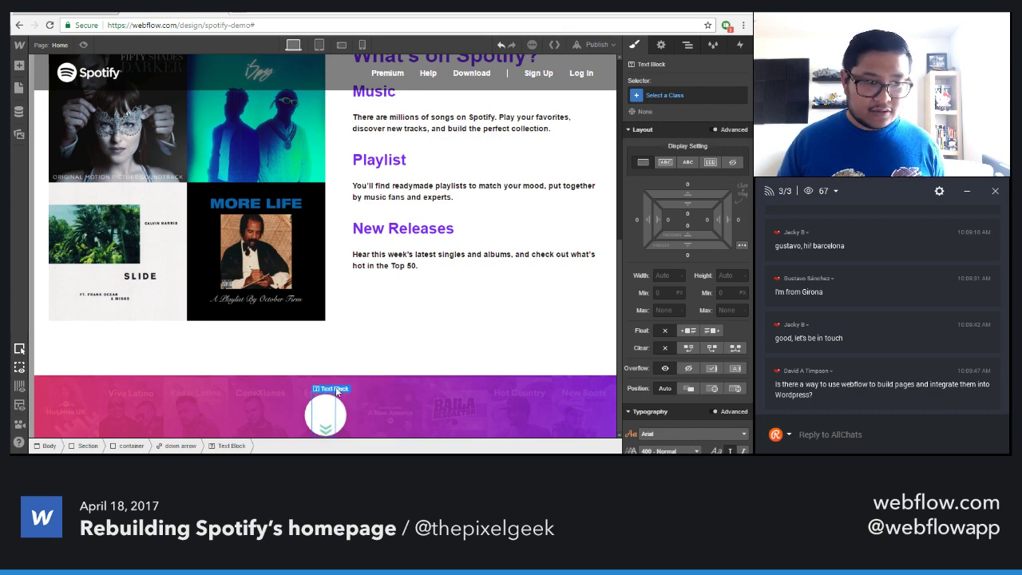
Compare the copied down arrow's classes with the hero's down arrow and inspect the copy's link settings
{"action": "left_click", "coordinate": [343, 403]}
{"action": "scroll", "coordinate": [355, 321], "scroll_direction": "up", "scroll_amount": 5}
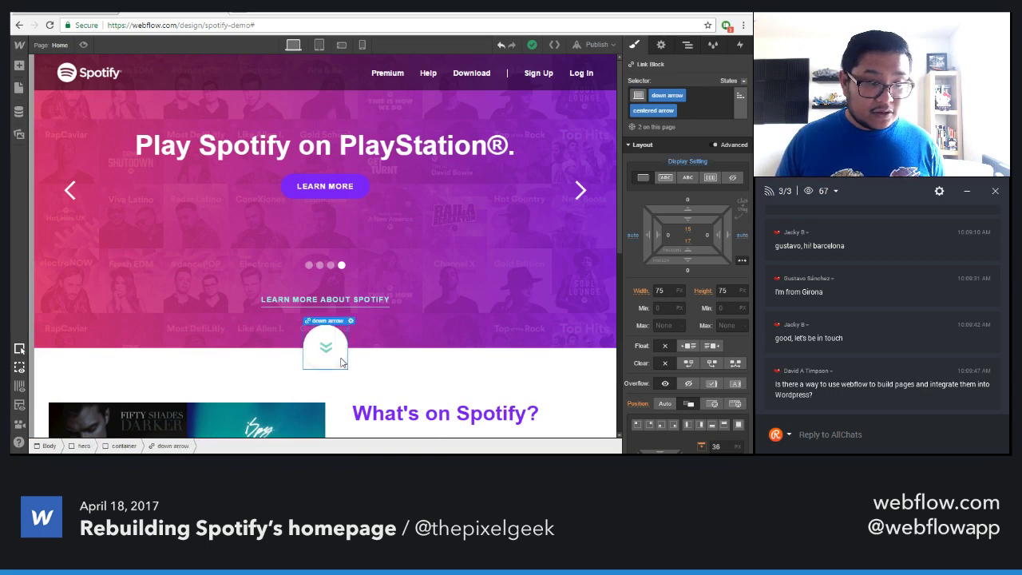
{"action": "scroll", "coordinate": [340, 361], "scroll_direction": "down", "scroll_amount": 5}
{"action": "left_click", "coordinate": [338, 420]}
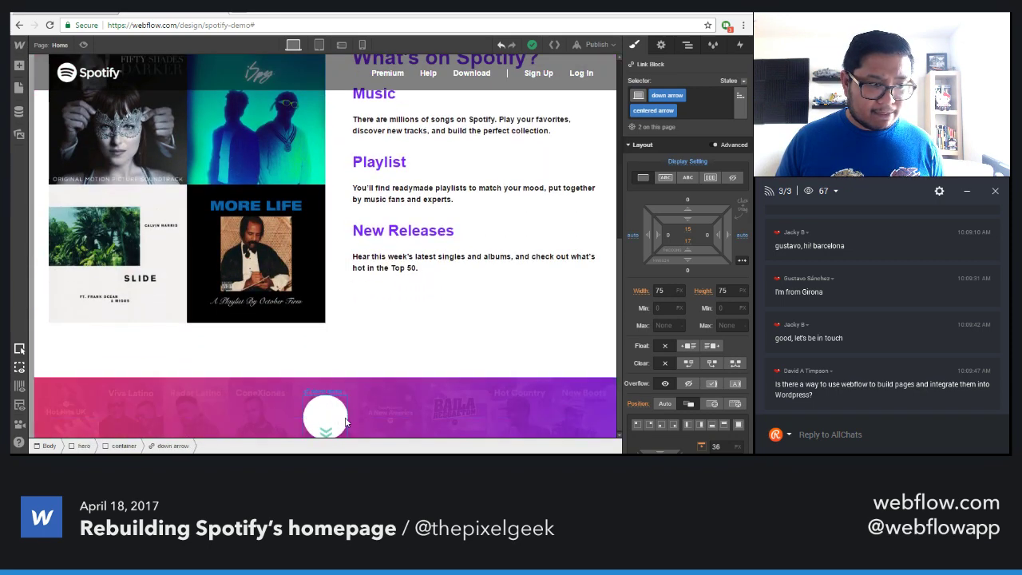
{"action": "left_click", "coordinate": [348, 421]}
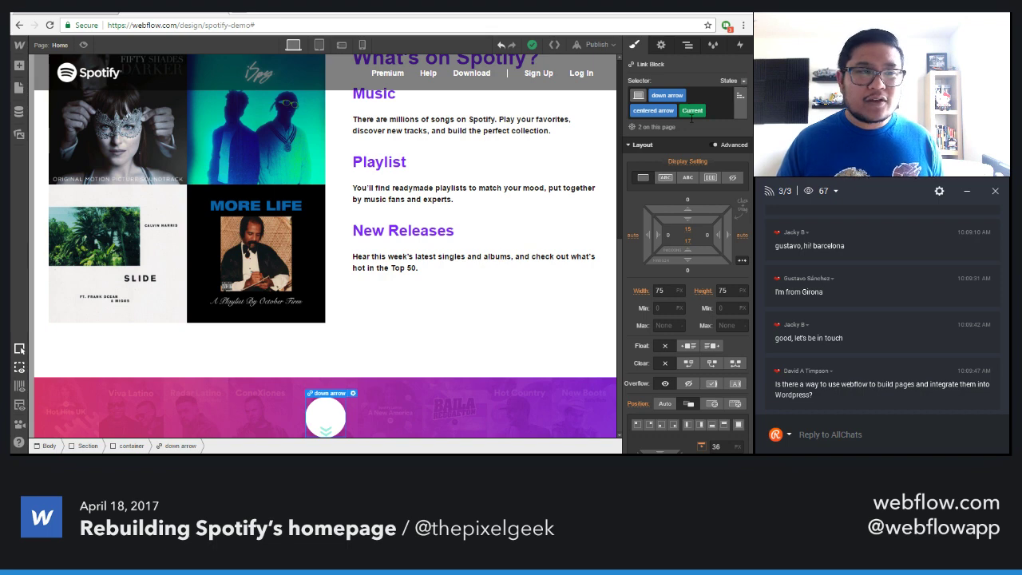
{"action": "left_click", "coordinate": [661, 44]}
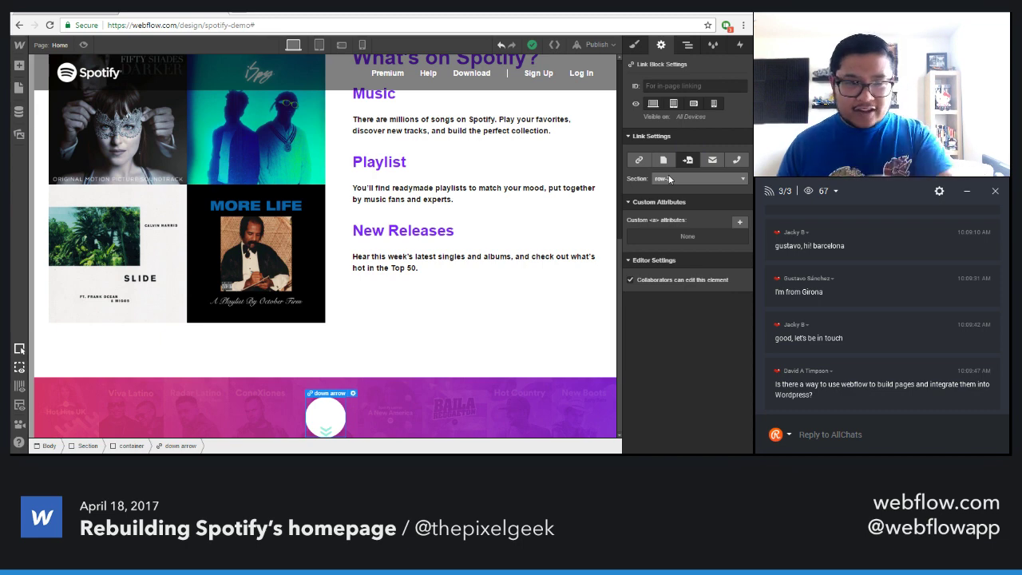
{"action": "left_click", "coordinate": [634, 45]}
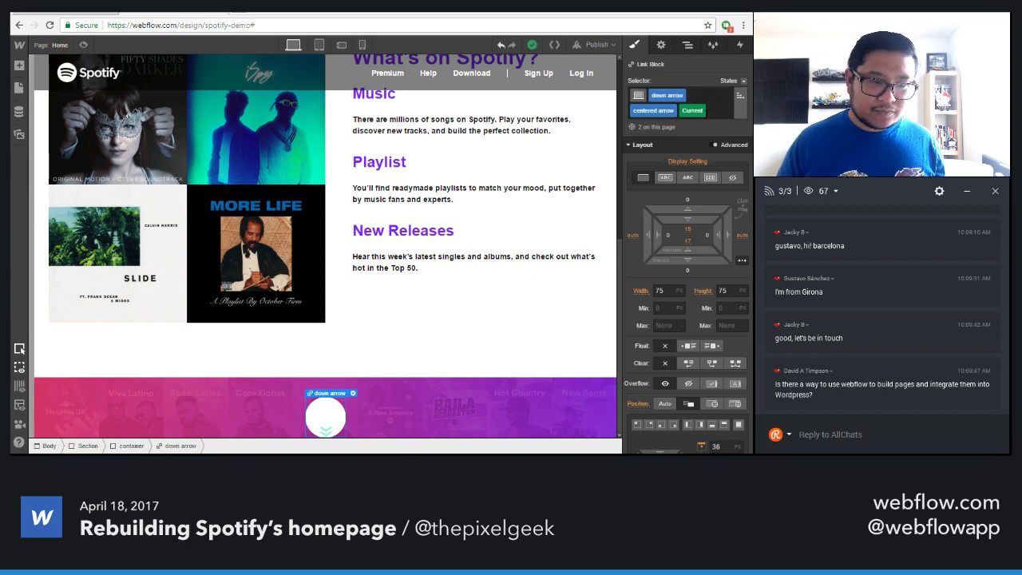
{"action": "left_click", "coordinate": [660, 44]}
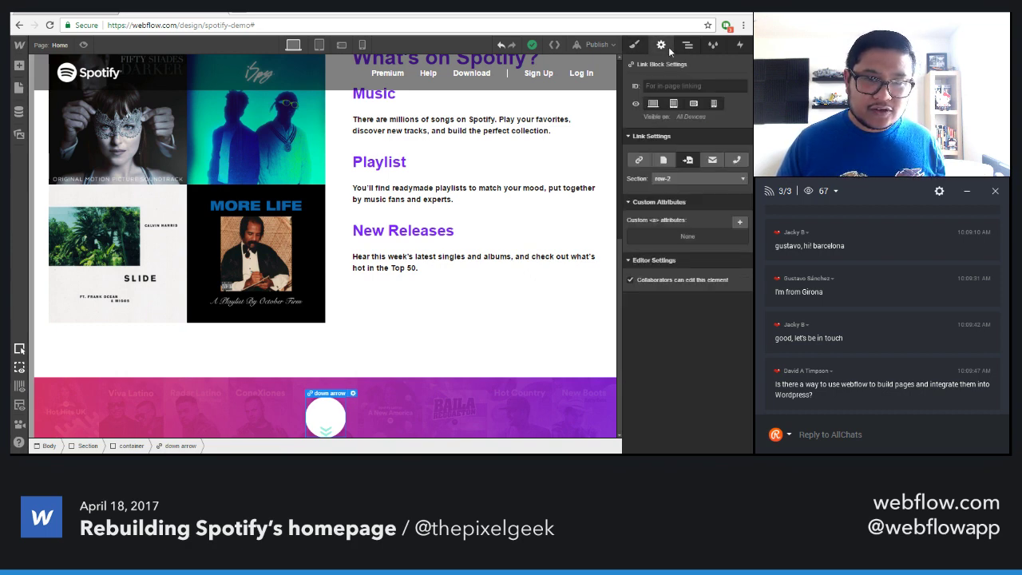
Switch the copied down arrow's link type to URL and recheck its style classes
{"action": "left_click", "coordinate": [639, 159]}
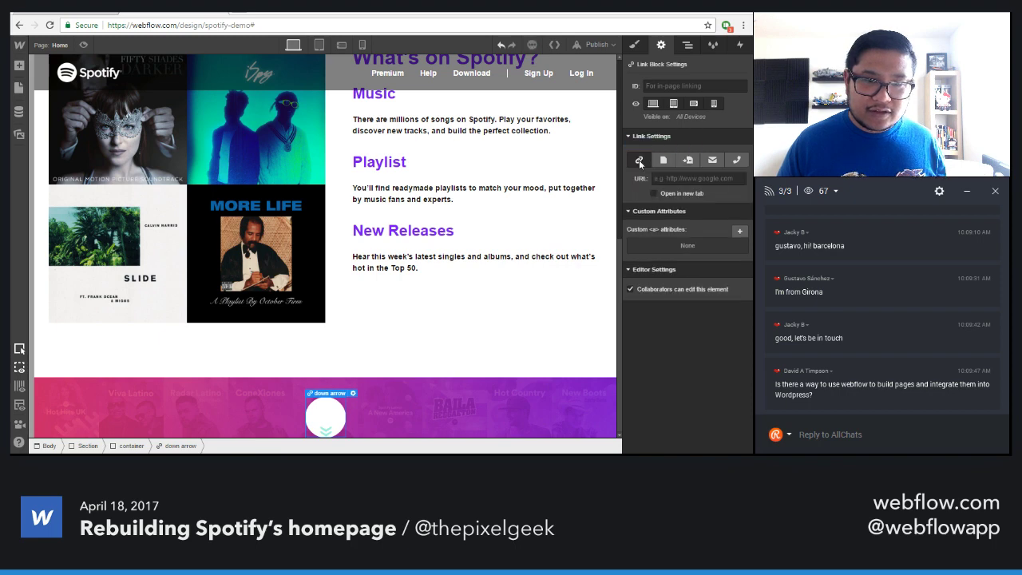
{"action": "left_click", "coordinate": [635, 45]}
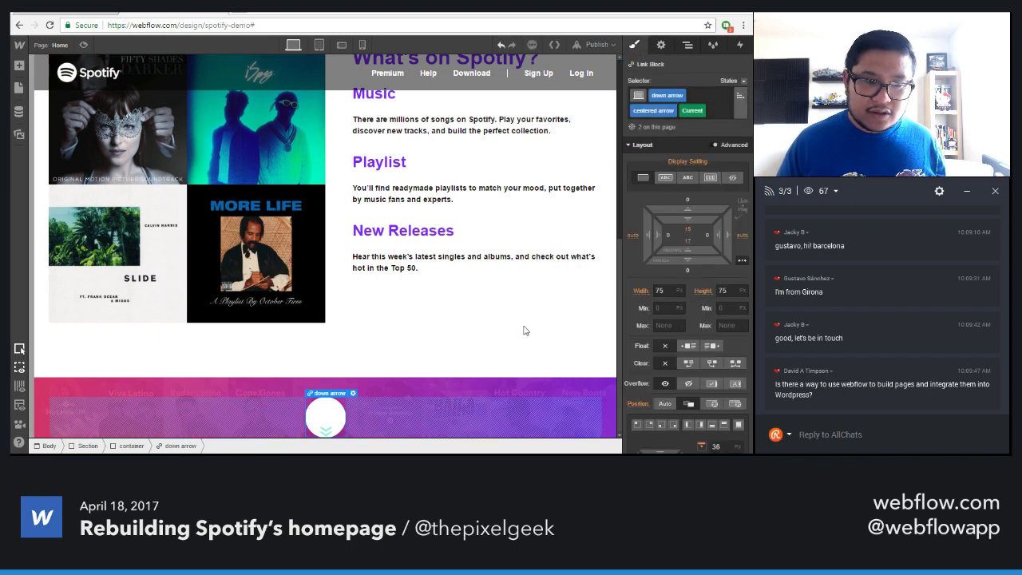
{"action": "left_click", "coordinate": [326, 417]}
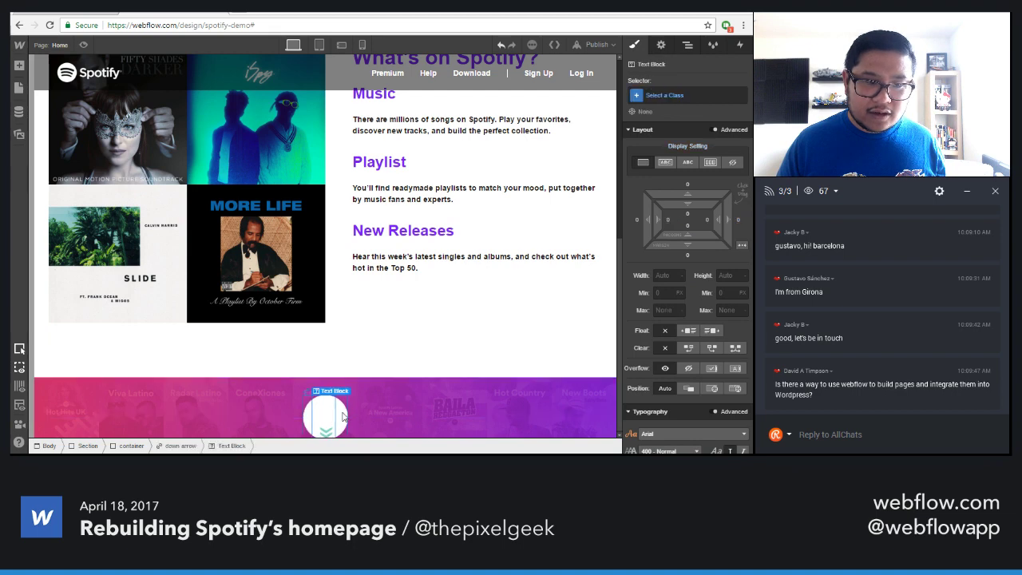
{"action": "left_click", "coordinate": [343, 416]}
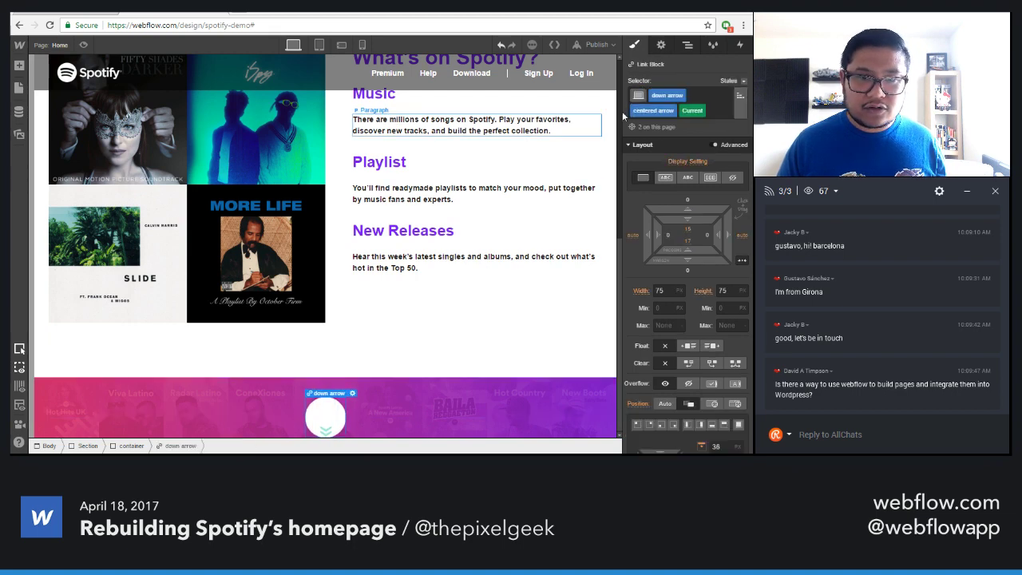
Set the copied down arrow's link URL to #
{"action": "left_click", "coordinate": [660, 44]}
{"action": "left_click", "coordinate": [687, 178]}
{"action": "type", "text": "http://"}
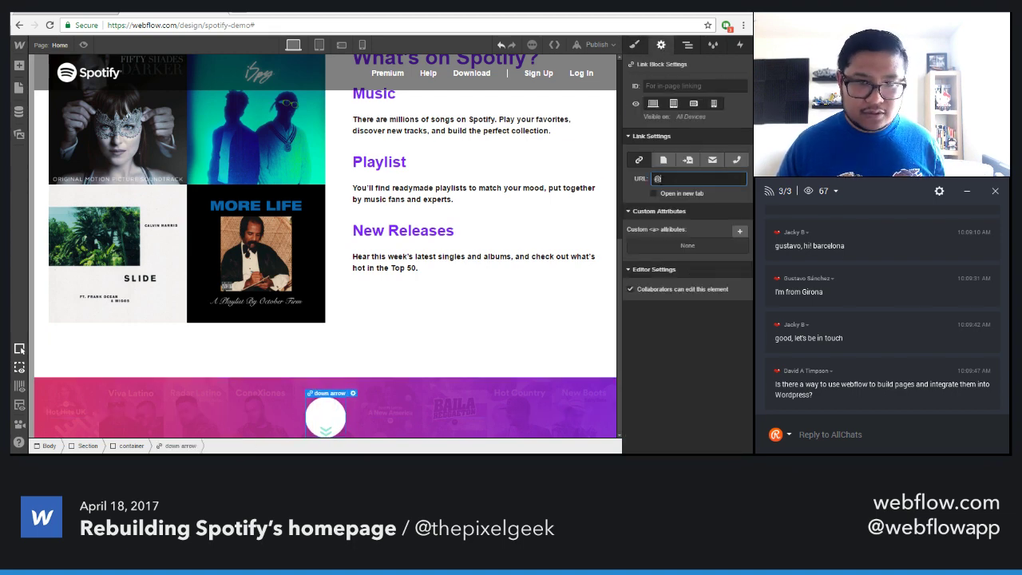
{"action": "key", "text": "BackSpace"}
{"action": "key", "text": "BackSpace"}
{"action": "key", "text": "BackSpace"}
{"action": "key", "text": "BackSpace"}
{"action": "key", "text": "BackSpace"}
{"action": "key", "text": "BackSpace"}
{"action": "key", "text": "BackSpace"}
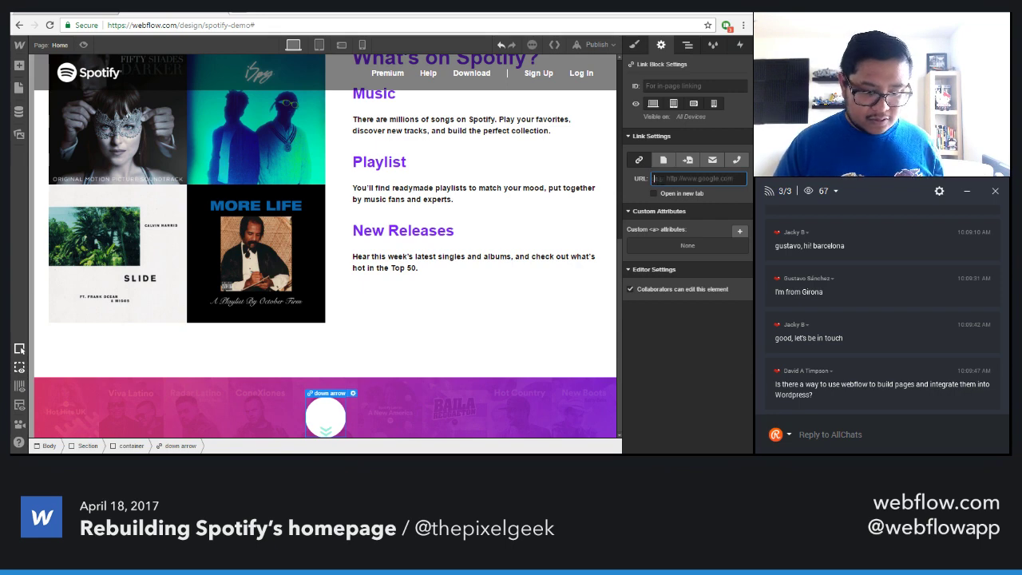
{"action": "type", "text": "#"}
{"action": "left_click", "coordinate": [376, 425]}
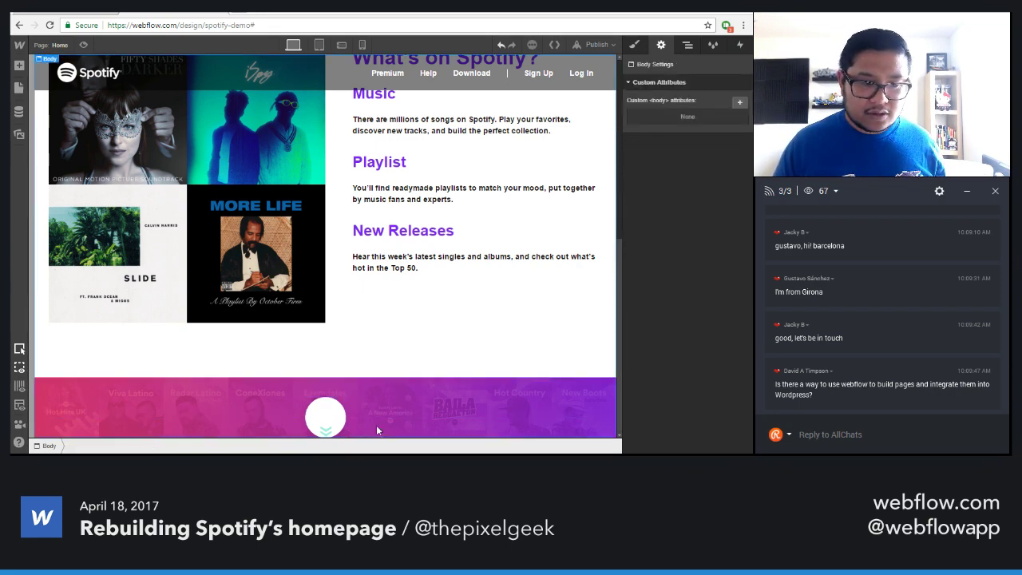
Check the copied arrow's parent down arrow selector, and remove its centered arrow combo class
{"action": "left_click", "coordinate": [336, 424]}
{"action": "left_click", "coordinate": [633, 45]}
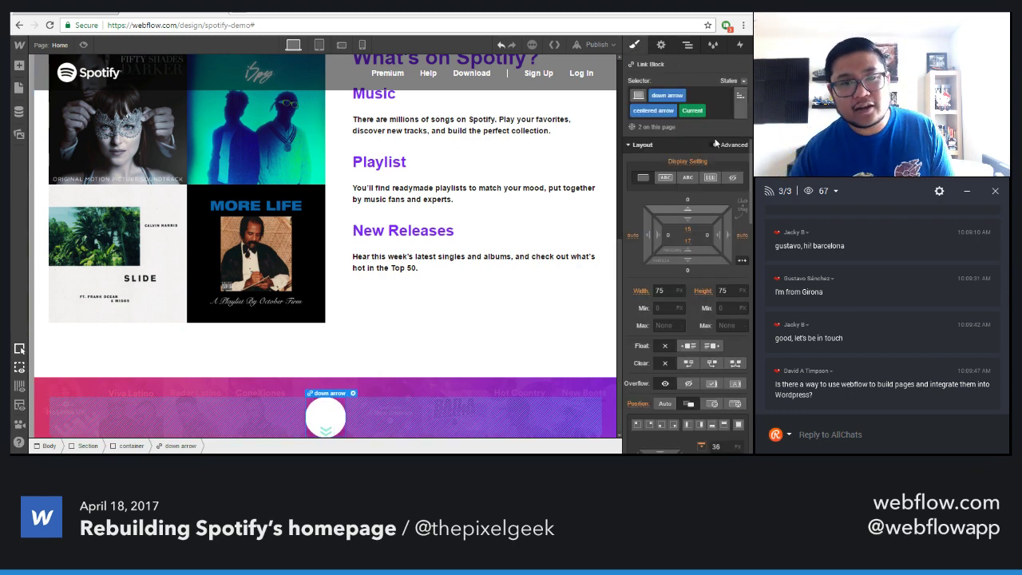
{"action": "left_click", "coordinate": [740, 97]}
{"action": "left_click", "coordinate": [712, 173]}
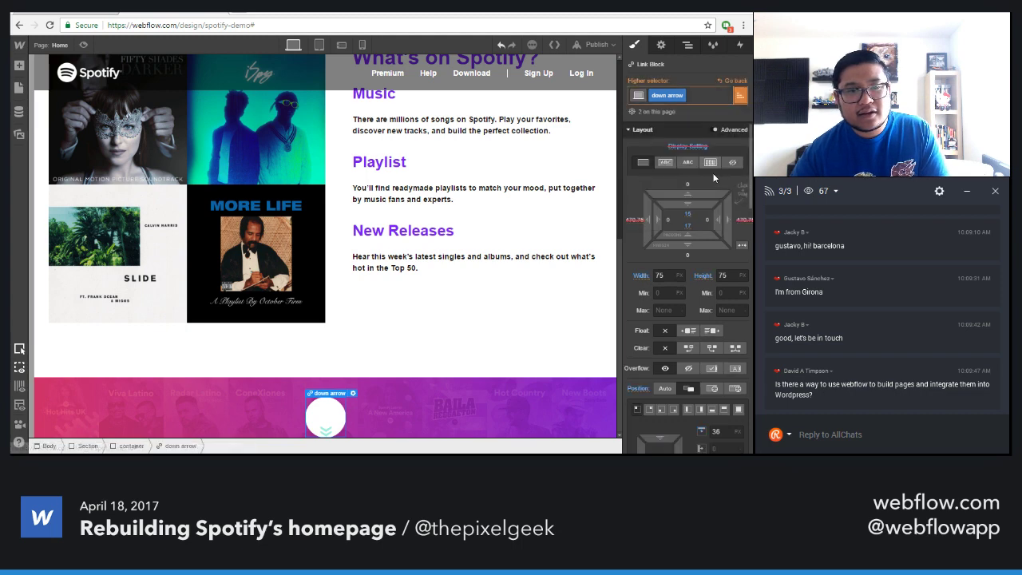
{"action": "left_click", "coordinate": [735, 82]}
{"action": "left_click", "coordinate": [712, 114]}
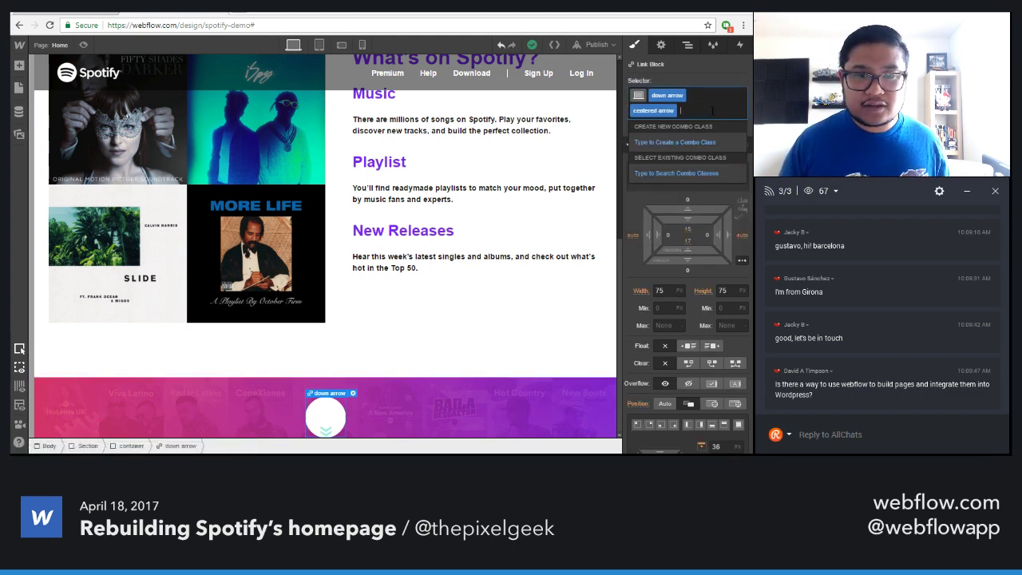
{"action": "key", "text": "BackSpace"}
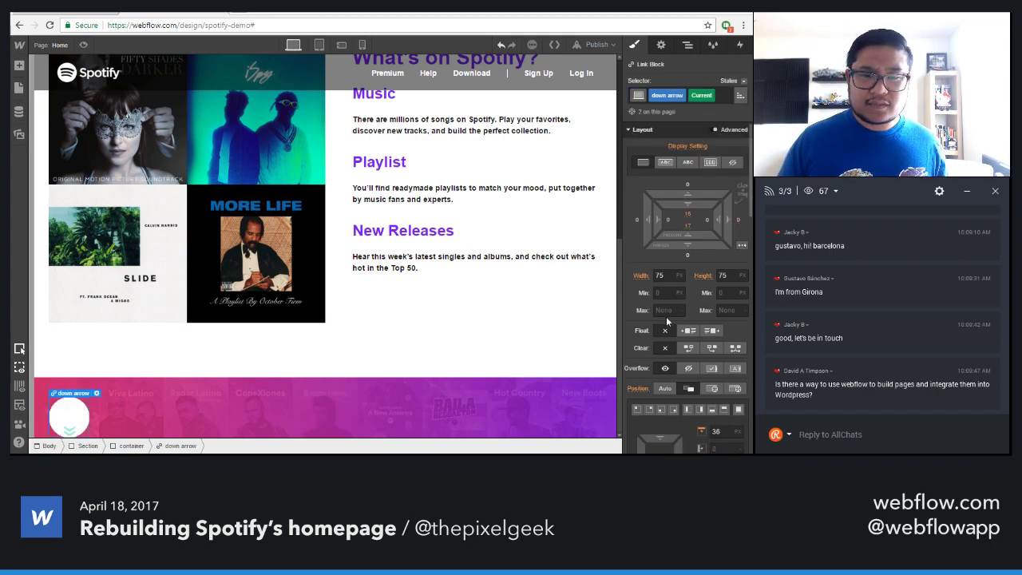
Switch the copied arrow's link type to Page and back to URL, and delete the copied arrow
{"action": "left_click", "coordinate": [661, 45]}
{"action": "left_click", "coordinate": [663, 161]}
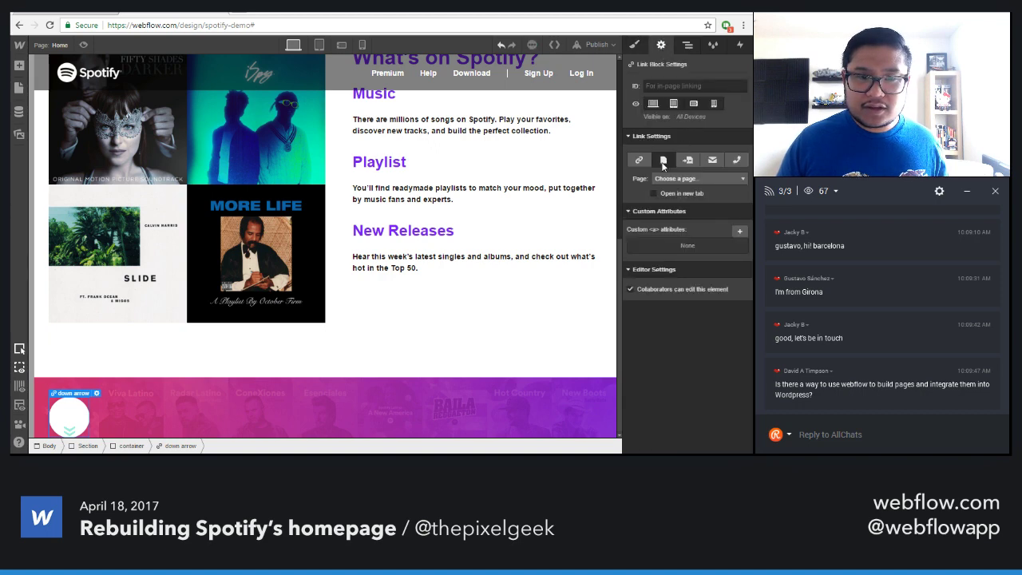
{"action": "left_click", "coordinate": [641, 160]}
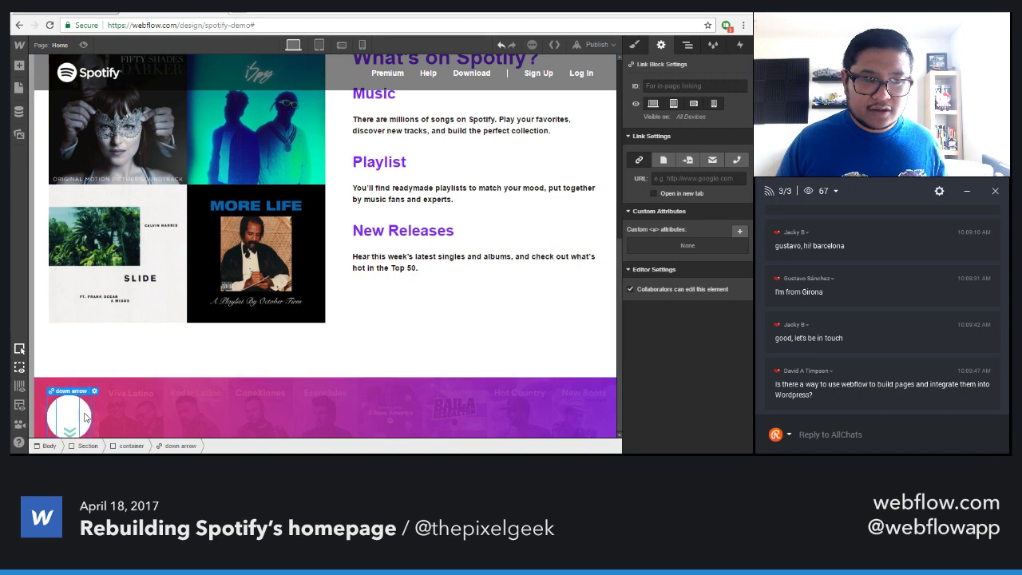
{"action": "key", "text": "Delete"}
{"action": "scroll", "coordinate": [319, 407], "scroll_direction": "down", "scroll_amount": 1}
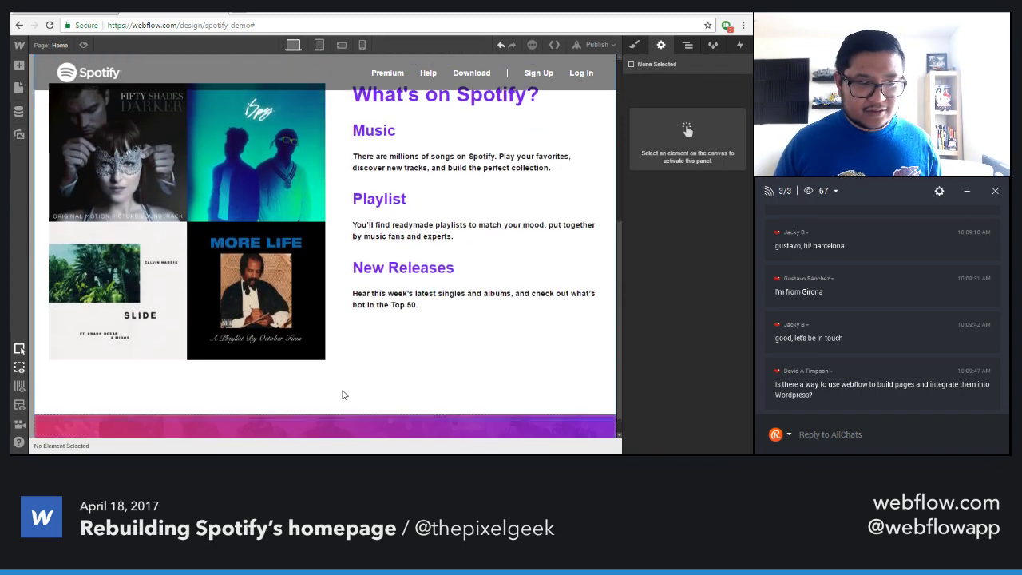
Add a new Link Block inside the new section's container
{"action": "left_click", "coordinate": [252, 420]}
{"action": "key", "text": "a"}
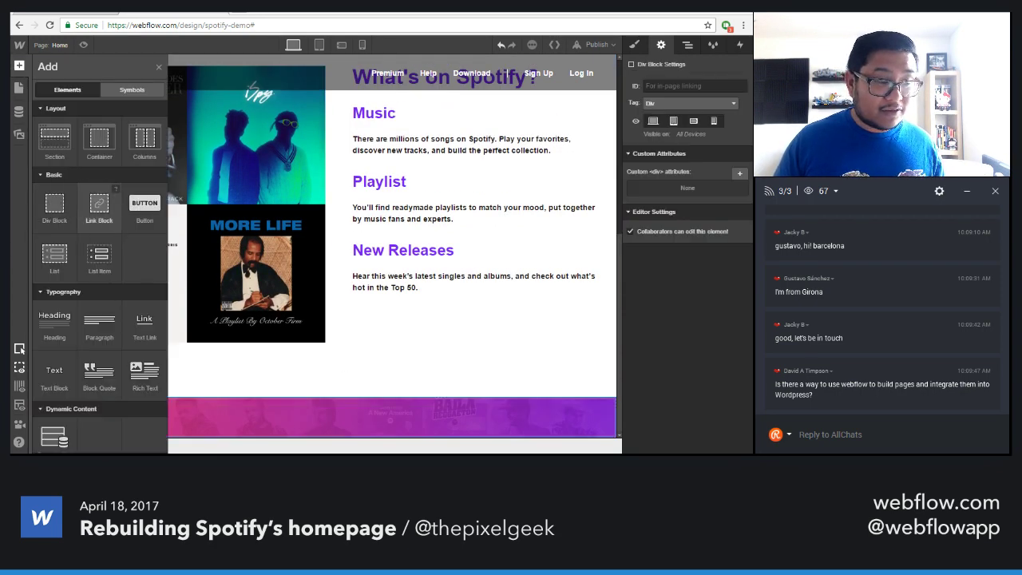
{"action": "left_click_drag", "start_coordinate": [99, 206], "coordinate": [173, 405]}
{"action": "left_click", "coordinate": [171, 400]}
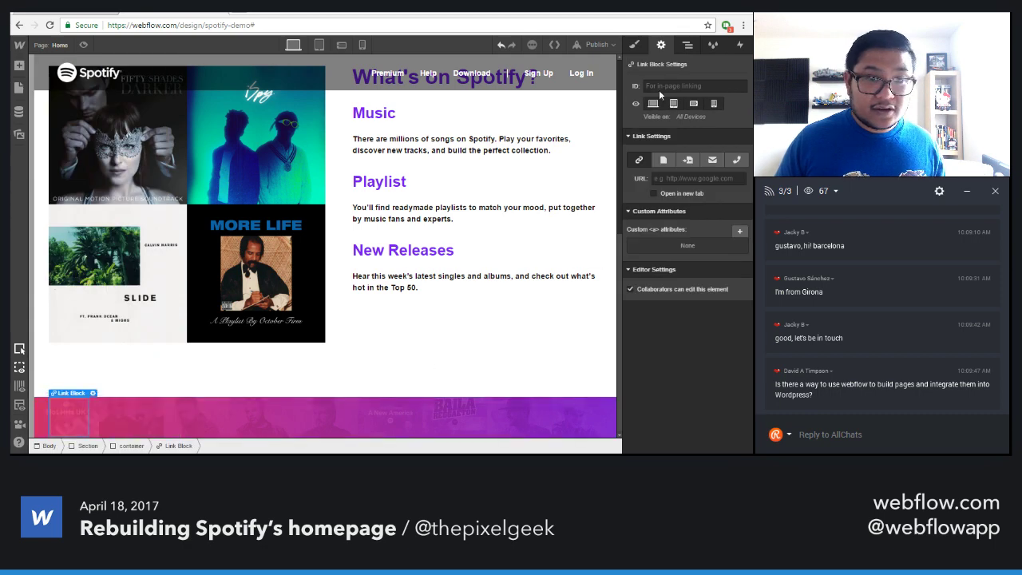
Apply the existing down arrow class to the new Link Block in the new section's container
{"action": "left_click", "coordinate": [634, 44]}
{"action": "left_click", "coordinate": [686, 95]}
{"action": "type", "text": "down"}
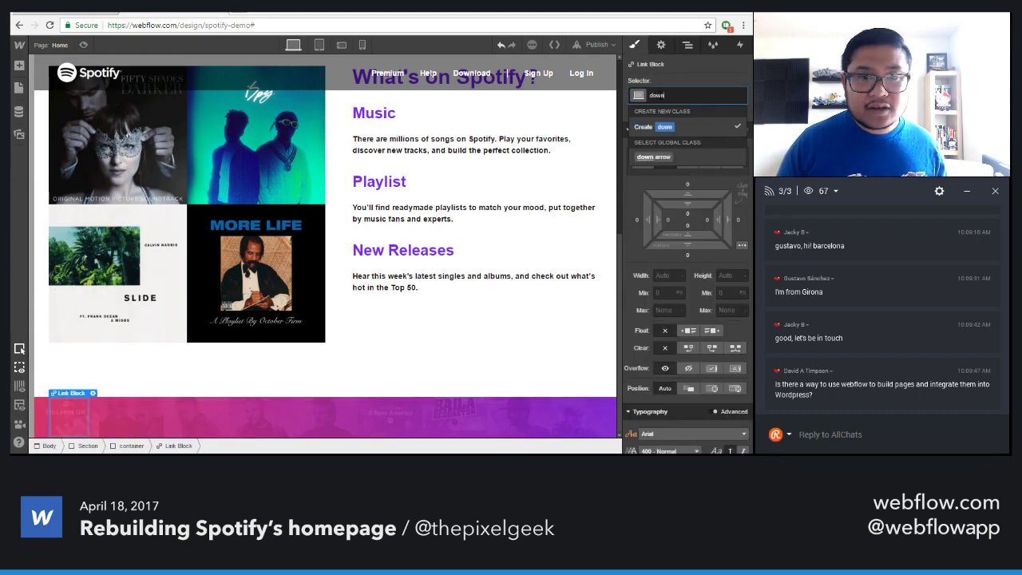
{"action": "key", "text": "Return"}
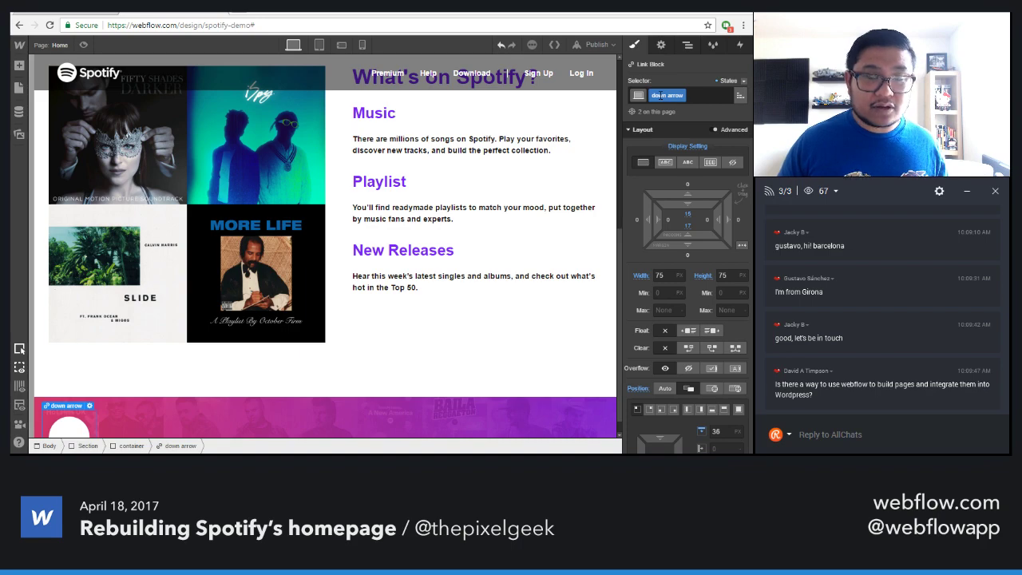
Copy the arrow text block from the hero's down arrow into the new section's down arrow link block
{"action": "scroll", "coordinate": [260, 317], "scroll_direction": "down", "scroll_amount": 1}
{"action": "scroll", "coordinate": [276, 298], "scroll_direction": "up", "scroll_amount": 5}
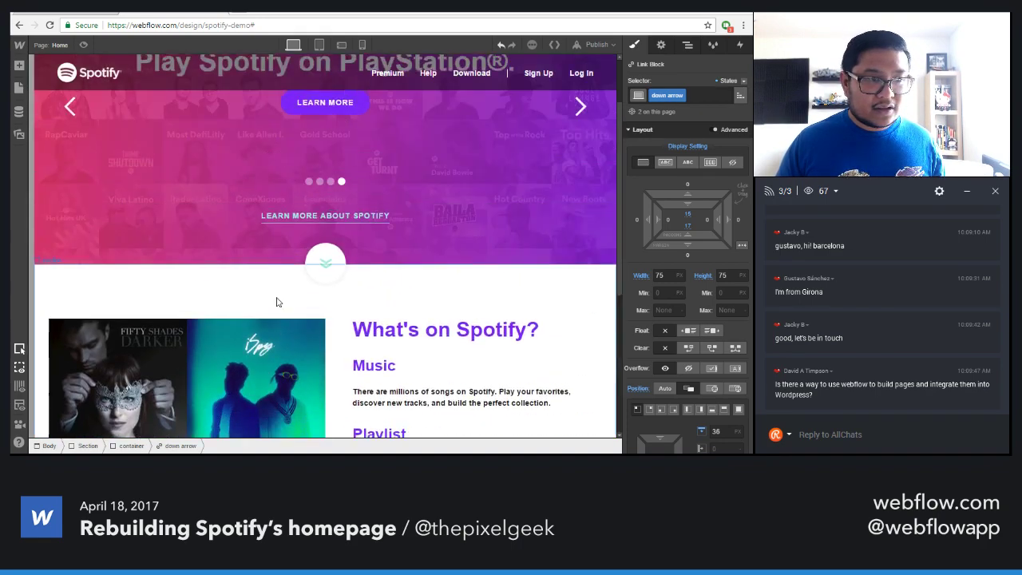
{"action": "left_click", "coordinate": [325, 343]}
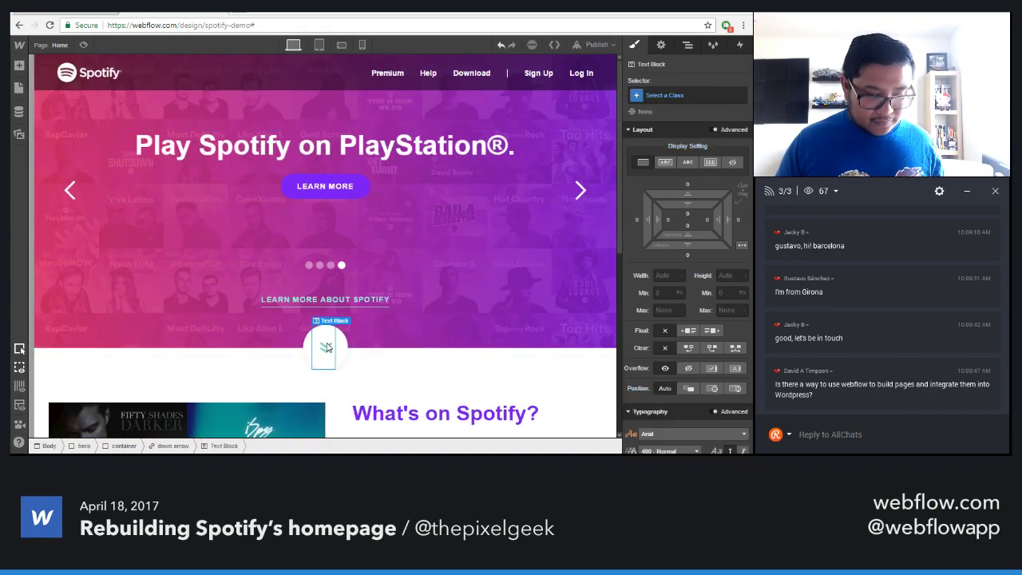
{"action": "scroll", "coordinate": [327, 390], "scroll_direction": "down", "scroll_amount": 5}
{"action": "left_click", "coordinate": [67, 418]}
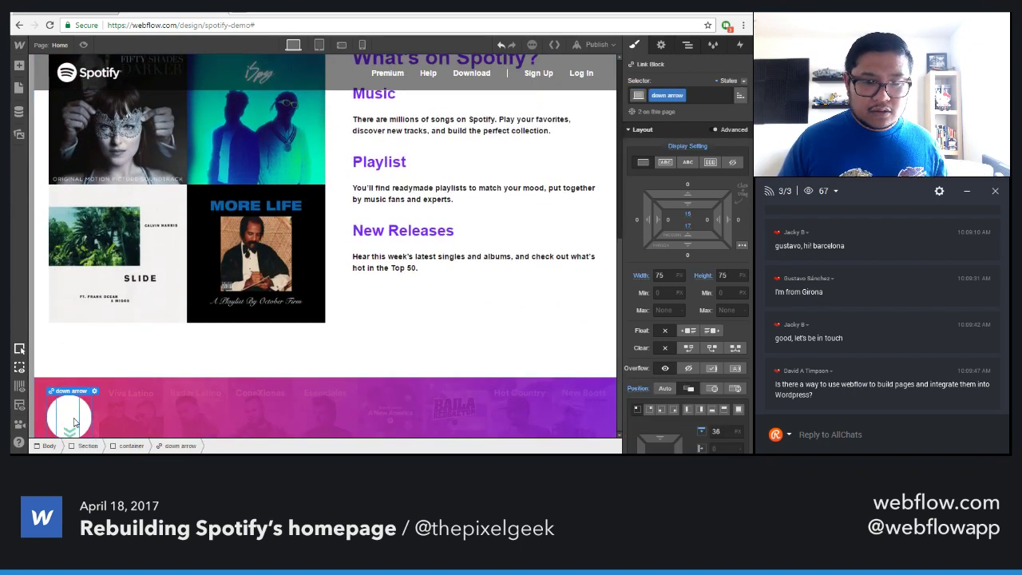
{"action": "scroll", "coordinate": [73, 422], "scroll_direction": "down", "scroll_amount": 1}
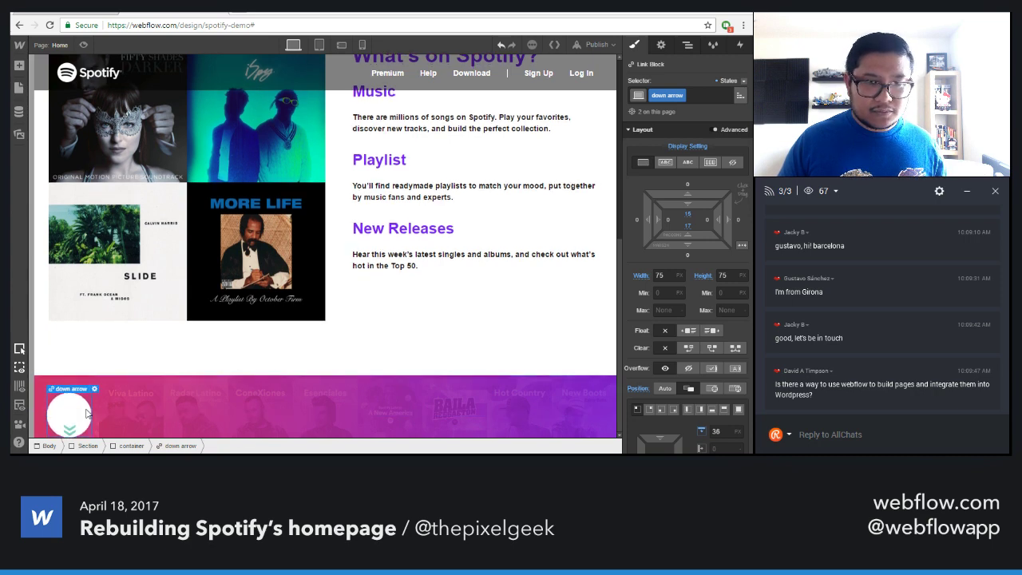
Add a combo class named "on left" to the new section's down arrow link block
{"action": "left_click", "coordinate": [700, 95]}
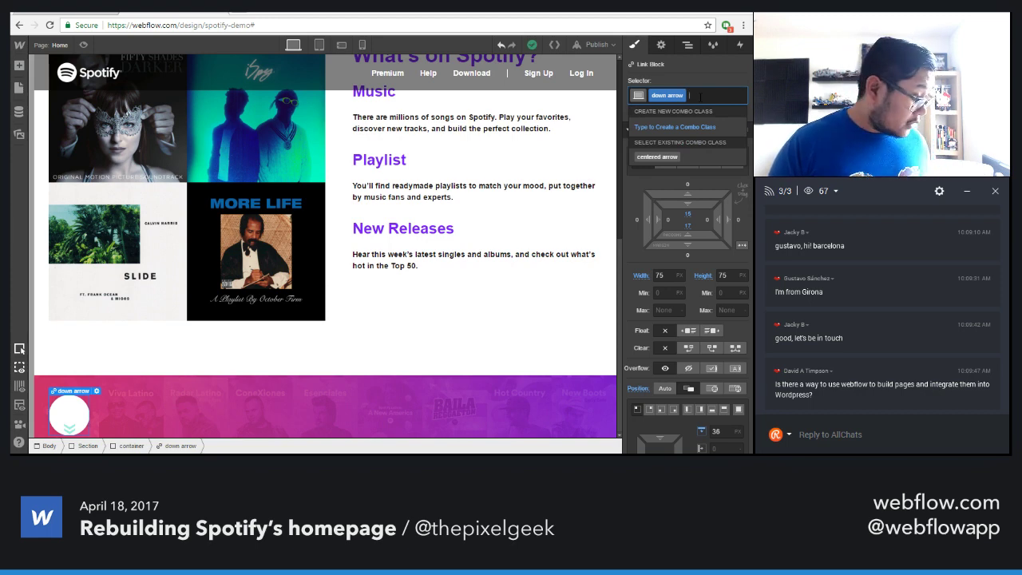
{"action": "type", "text": "left"}
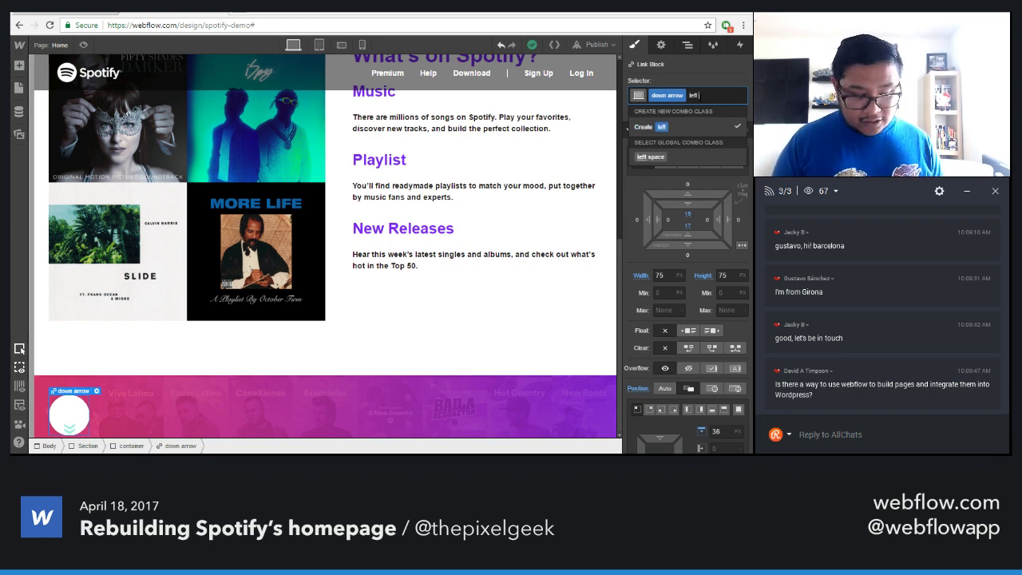
{"action": "key", "text": "BackSpace"}
{"action": "key", "text": "BackSpace"}
{"action": "key", "text": "BackSpace"}
{"action": "key", "text": "BackSpace"}
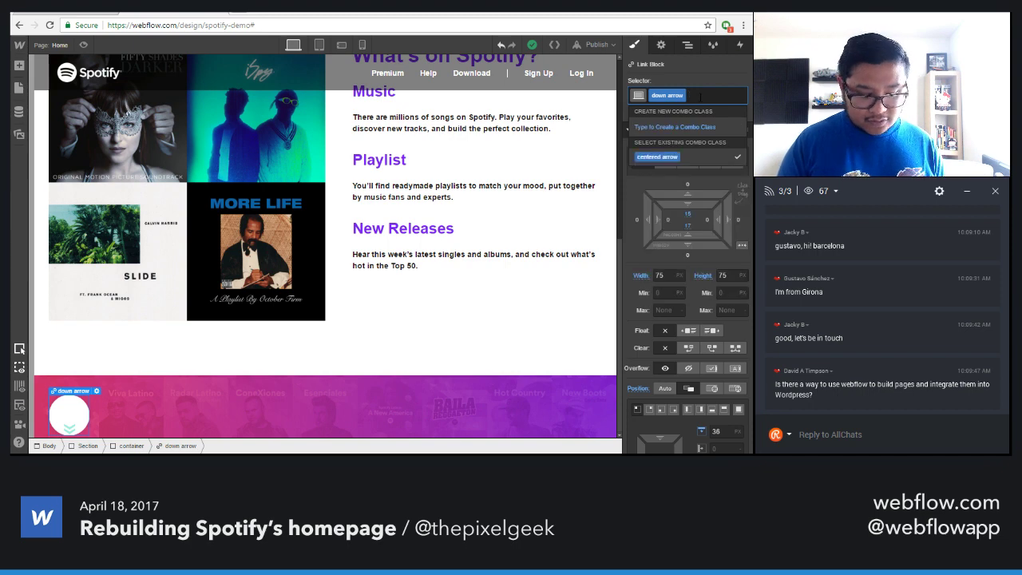
{"action": "type", "text": "on left"}
{"action": "key", "text": "Return"}
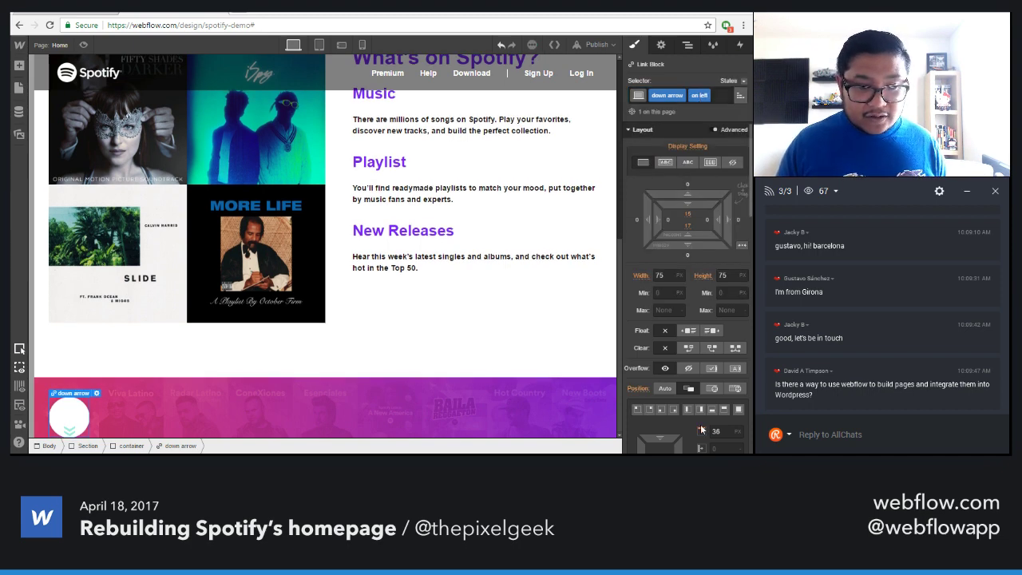
Set the top position offset of the "on left" down arrow to -40 px
{"action": "scroll", "coordinate": [705, 432], "scroll_direction": "down", "scroll_amount": 2}
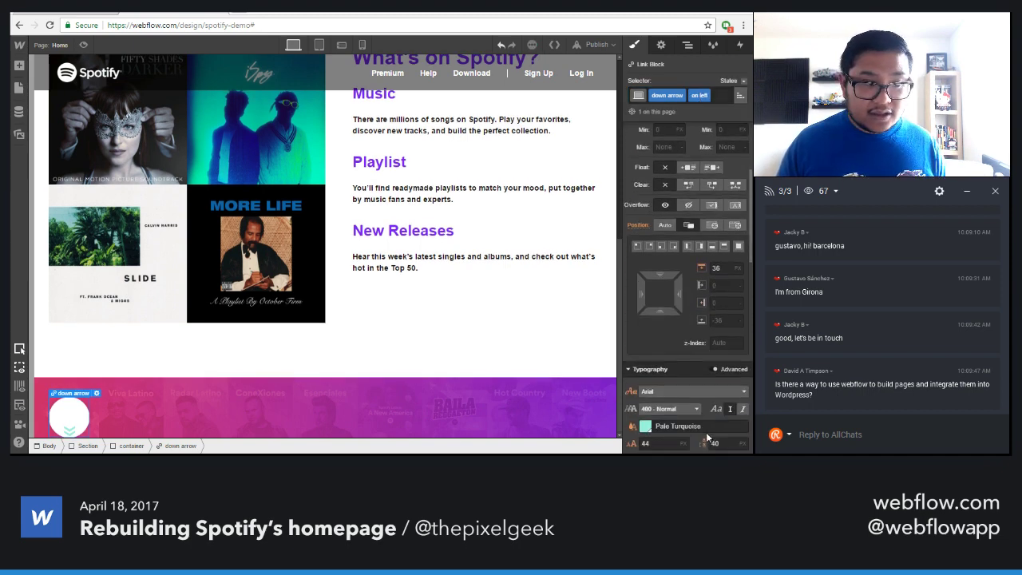
{"action": "left_click", "coordinate": [693, 269]}
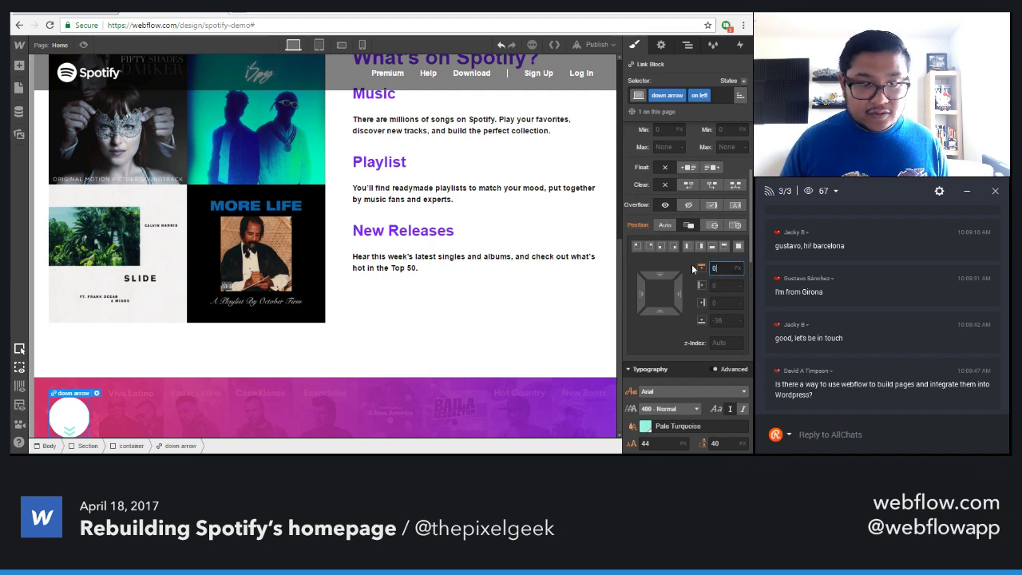
{"action": "type", "text": "0"}
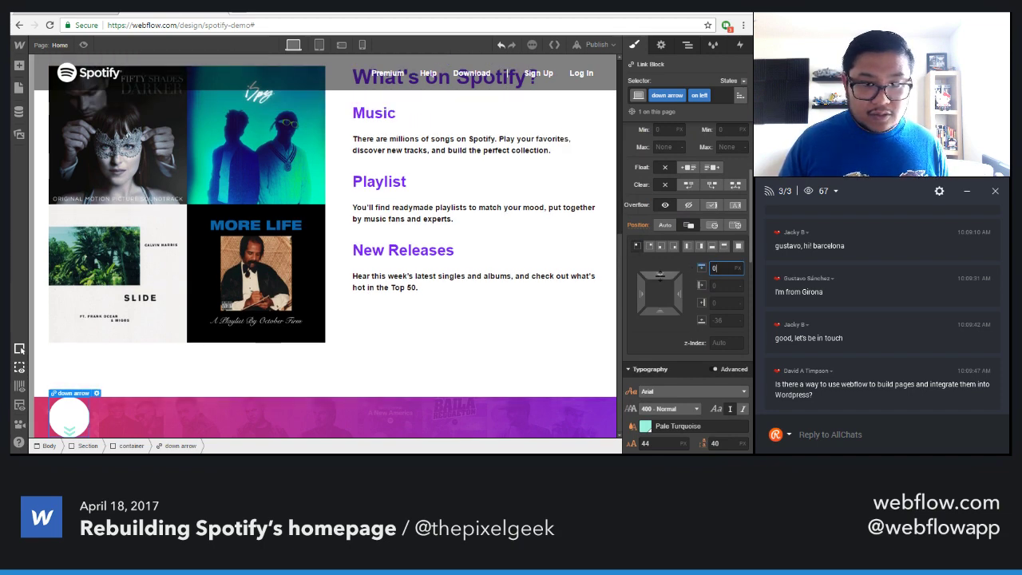
{"action": "key", "text": "shift+Down"}
{"action": "key", "text": "shift+Down"}
{"action": "key", "text": "shift+Down"}
{"action": "key", "text": "shift+Down"}
{"action": "key", "text": "Down"}
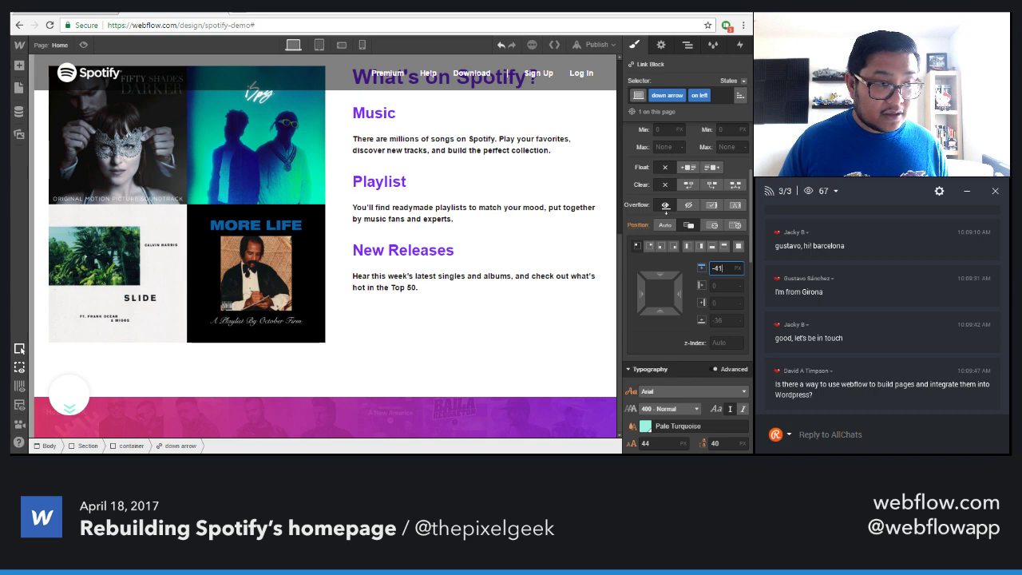
{"action": "key", "text": "Up"}
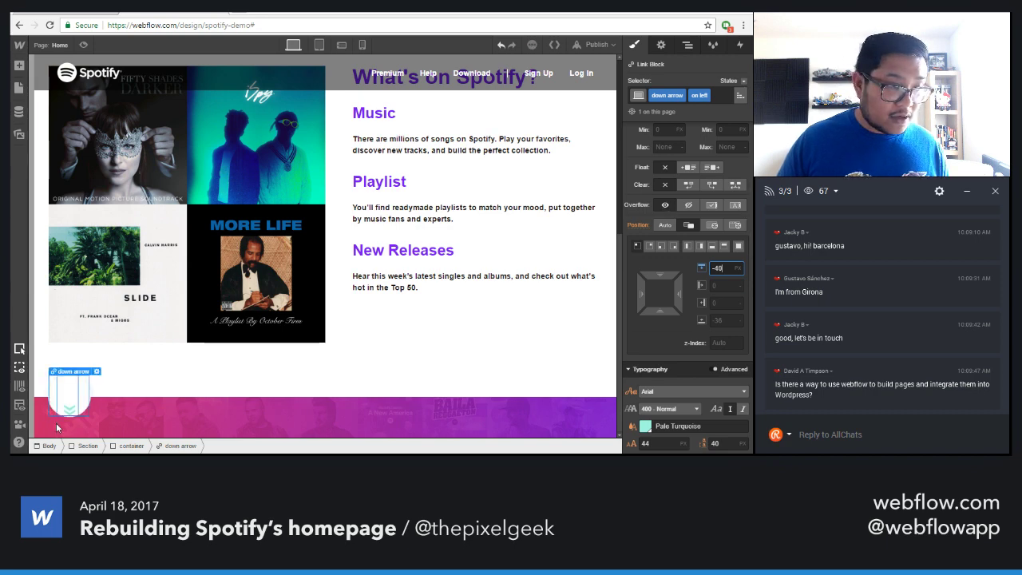
Try centering the text of the text block inside the "on left" arrow, and undo that alignment
{"action": "left_click", "coordinate": [69, 415]}
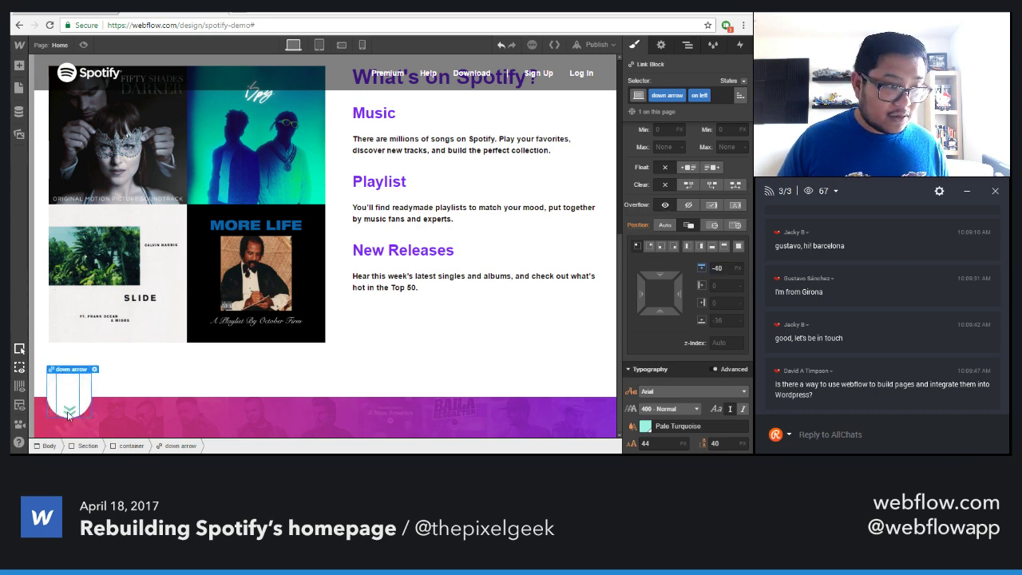
{"action": "left_click", "coordinate": [68, 414]}
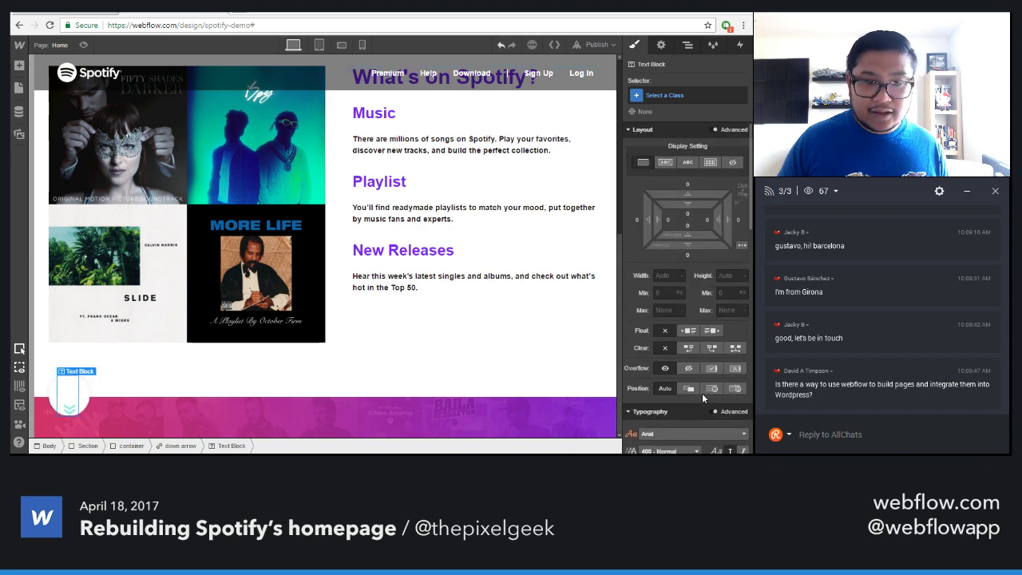
{"action": "scroll", "coordinate": [702, 393], "scroll_direction": "down", "scroll_amount": 2}
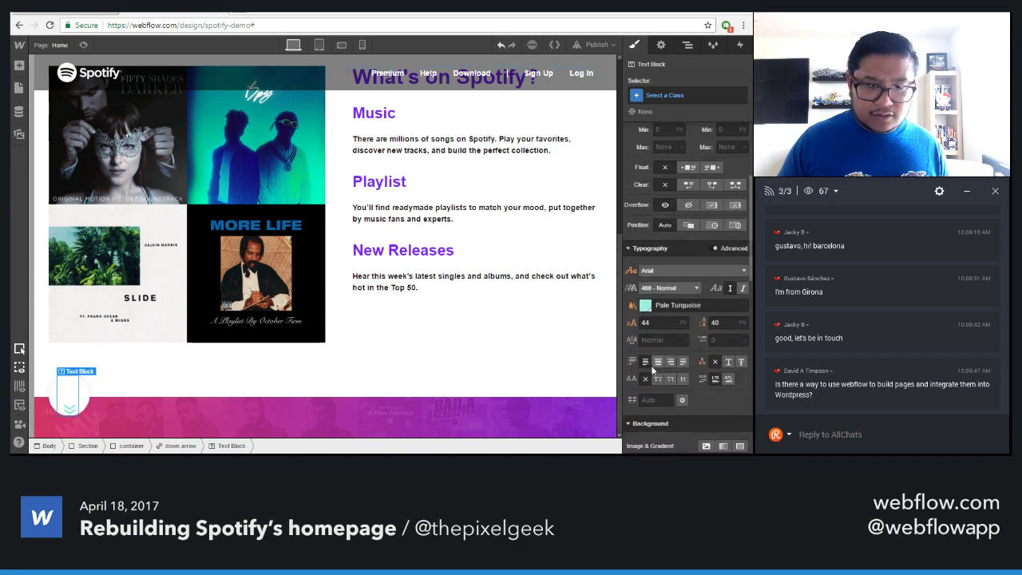
{"action": "left_click", "coordinate": [658, 362]}
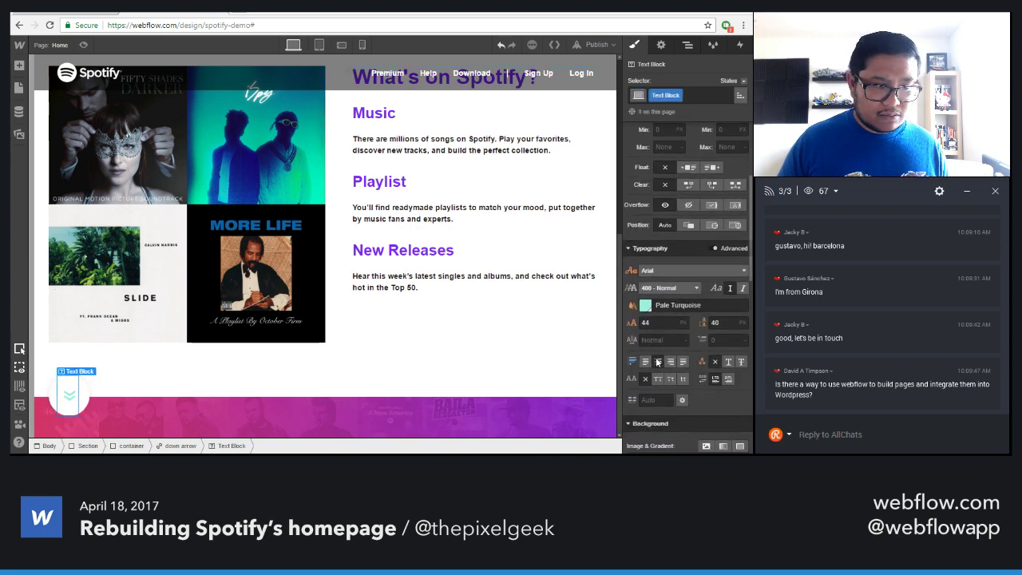
{"action": "key", "text": "ctrl+z"}
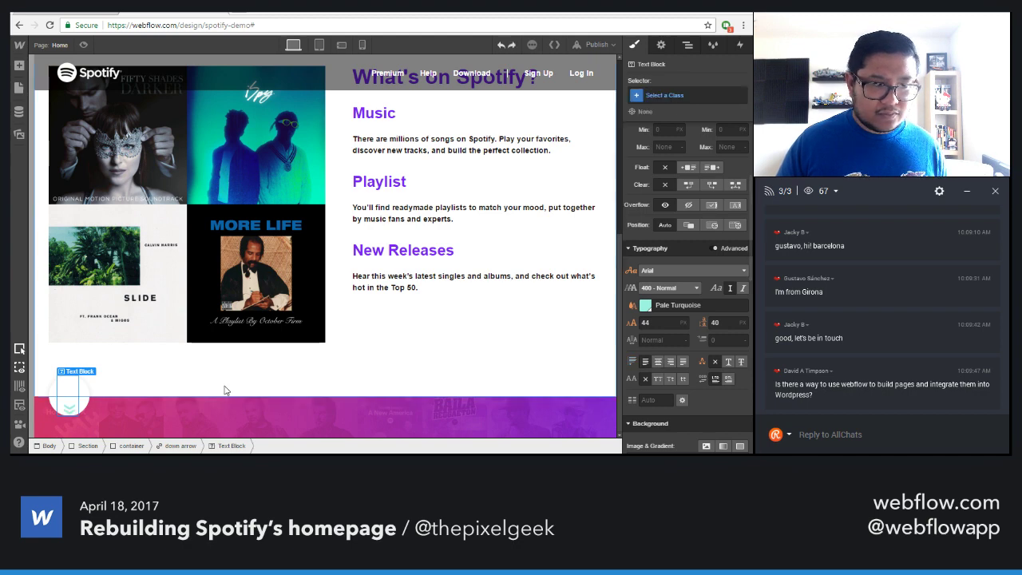
{"action": "key", "text": "Delete"}
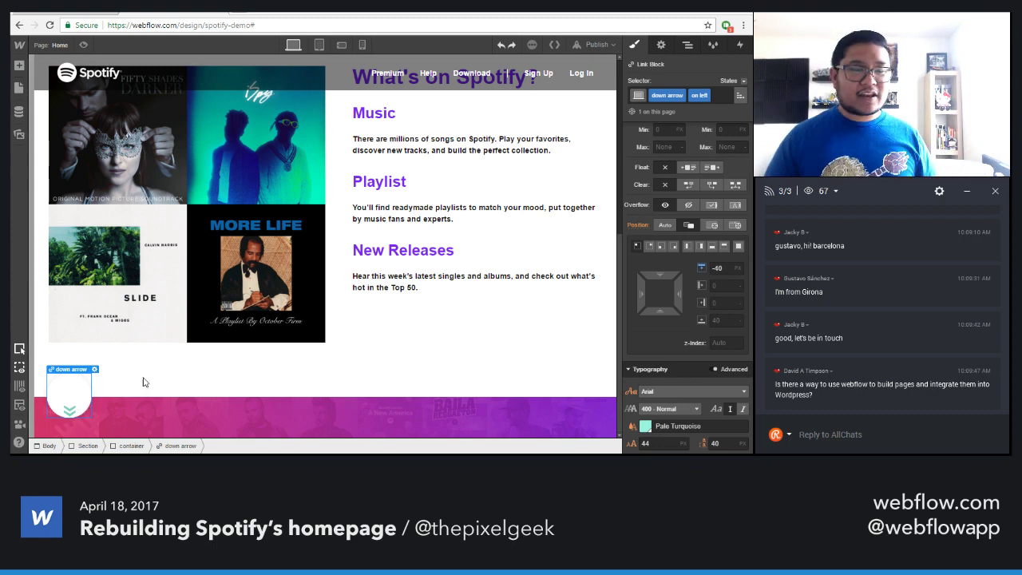
Set the text alignment to center on the parent down arrow class of the "on left" link block
{"action": "left_click", "coordinate": [740, 95]}
{"action": "left_click", "coordinate": [706, 149]}
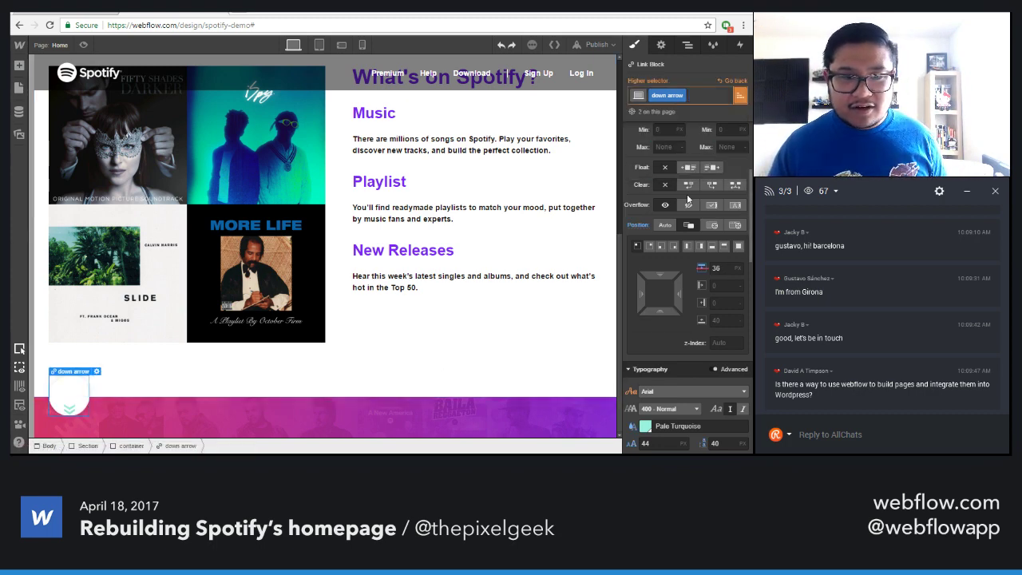
{"action": "scroll", "coordinate": [647, 399], "scroll_direction": "down", "scroll_amount": 3}
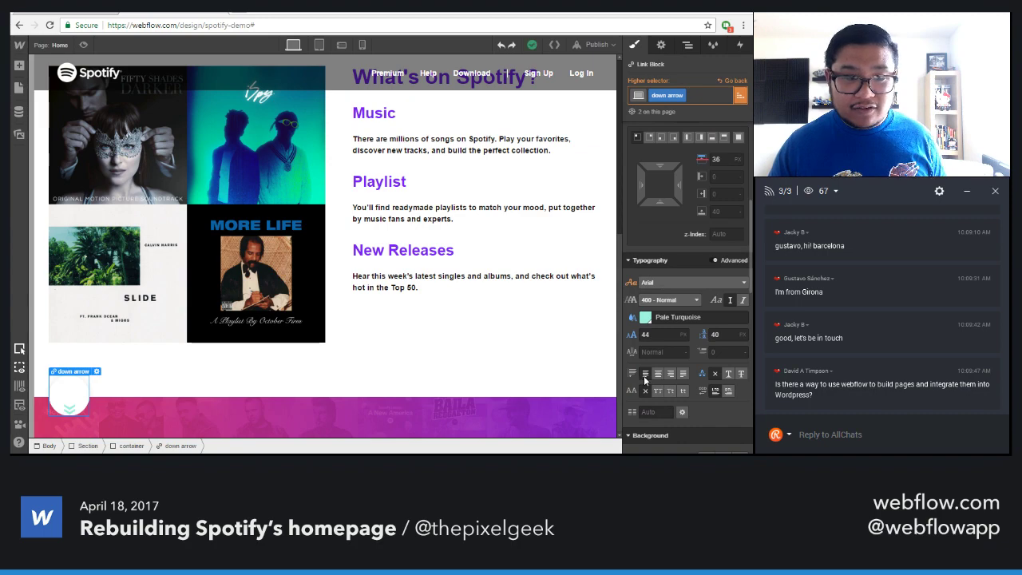
{"action": "scroll", "coordinate": [327, 289], "scroll_direction": "up", "scroll_amount": 4}
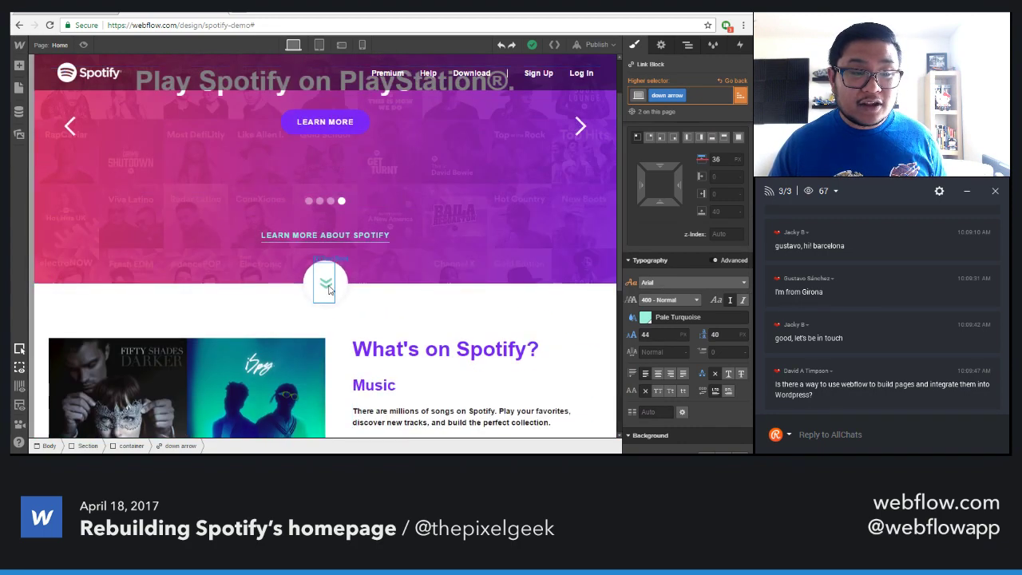
{"action": "scroll", "coordinate": [575, 249], "scroll_direction": "down", "scroll_amount": 4}
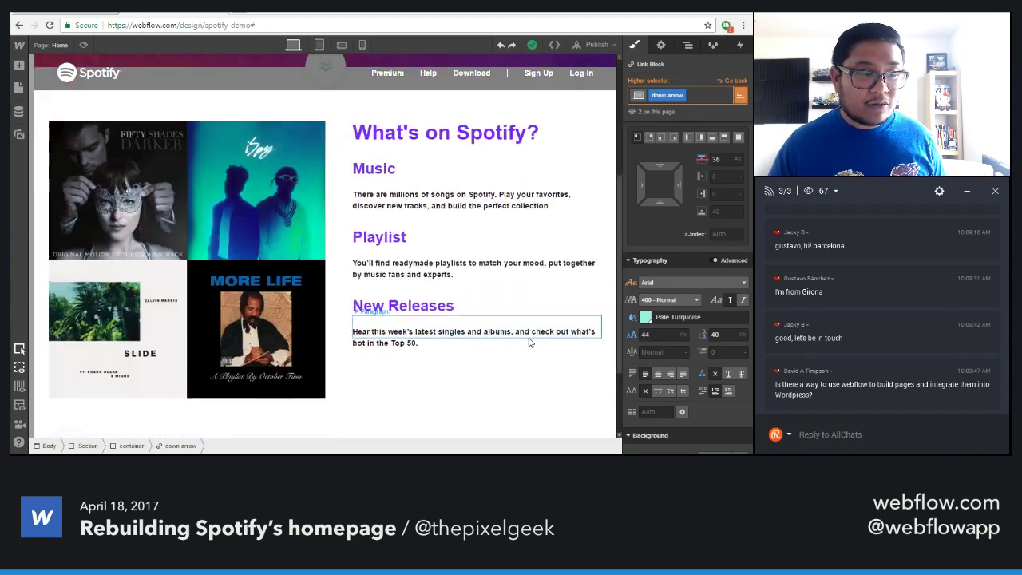
{"action": "left_click", "coordinate": [669, 375]}
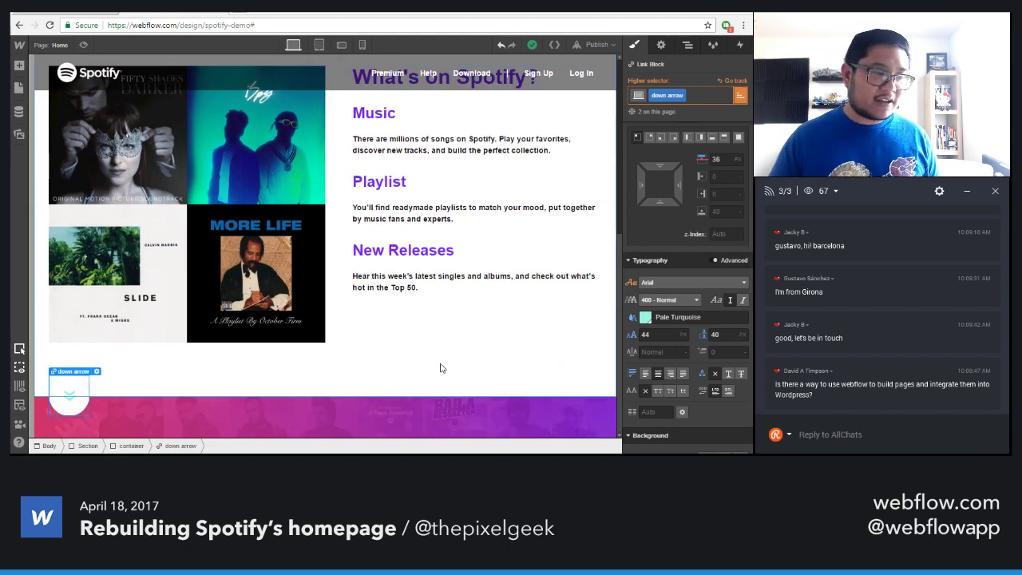
{"action": "left_click", "coordinate": [123, 411]}
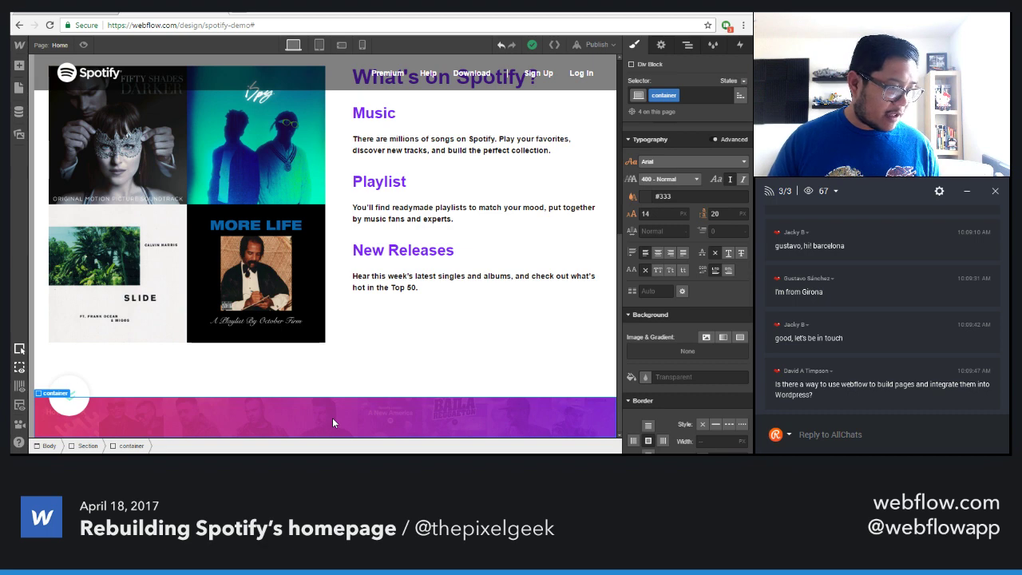
{"action": "key", "text": "a"}
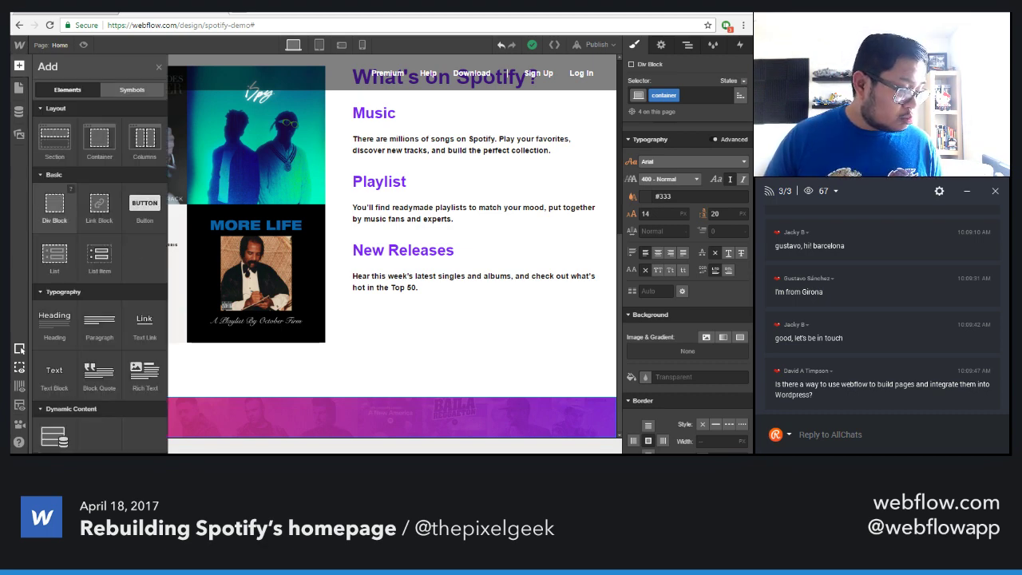
{"action": "key", "text": "a"}
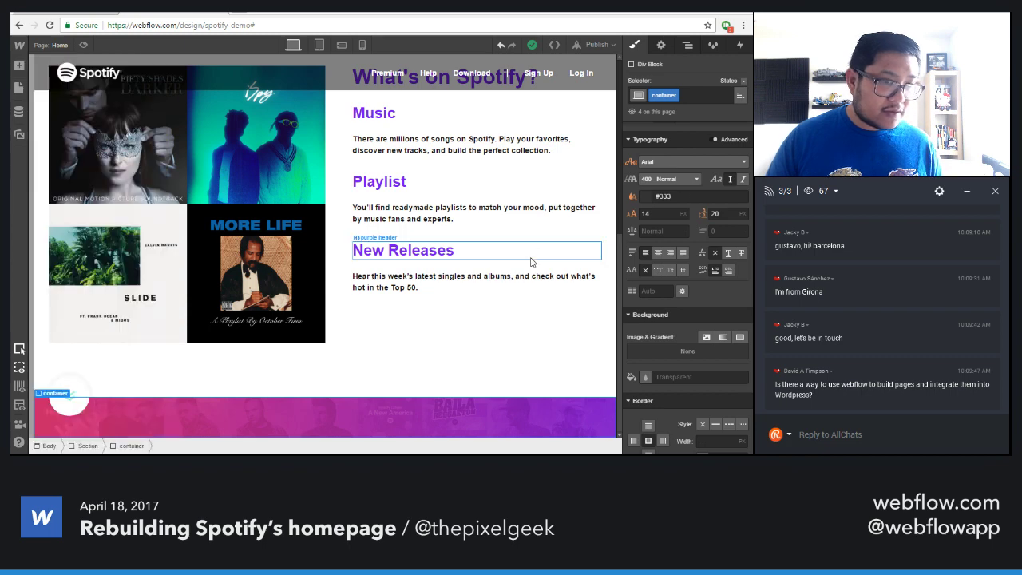
Copy the div block holding the New Releases heading and paragraph into the new gradient section's container
{"action": "left_click", "coordinate": [531, 262]}
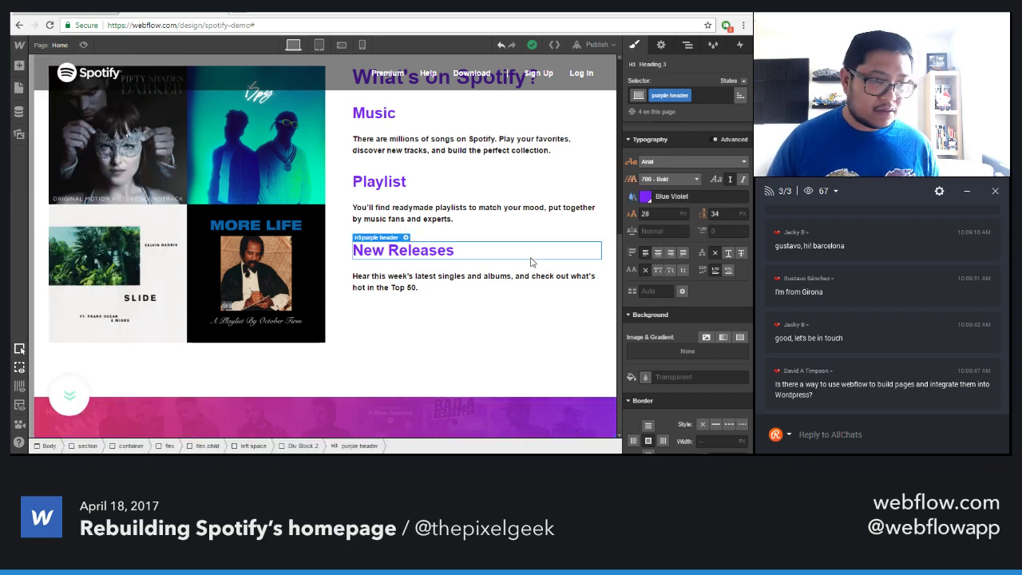
{"action": "left_click", "coordinate": [531, 261]}
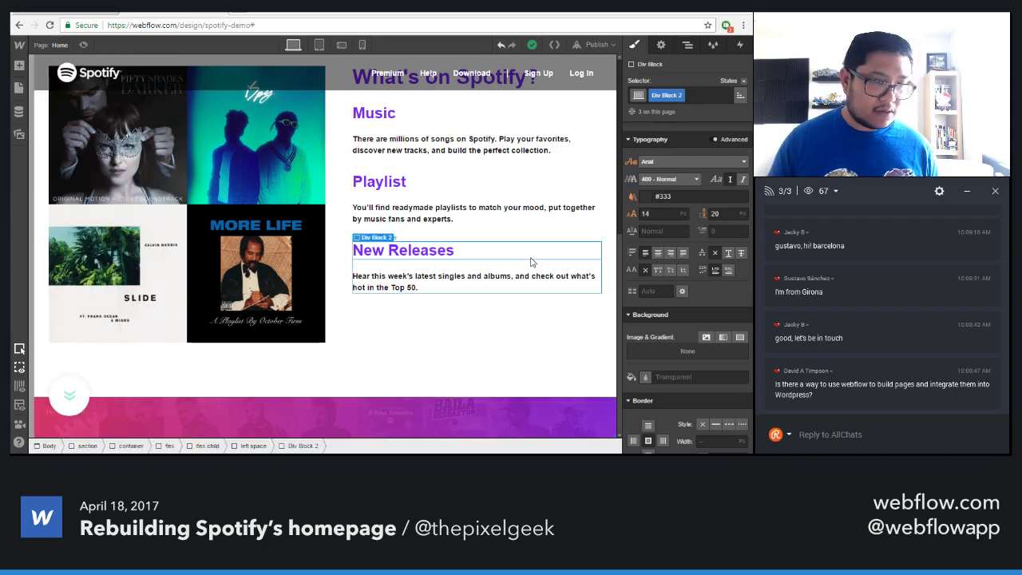
{"action": "left_click", "coordinate": [177, 419]}
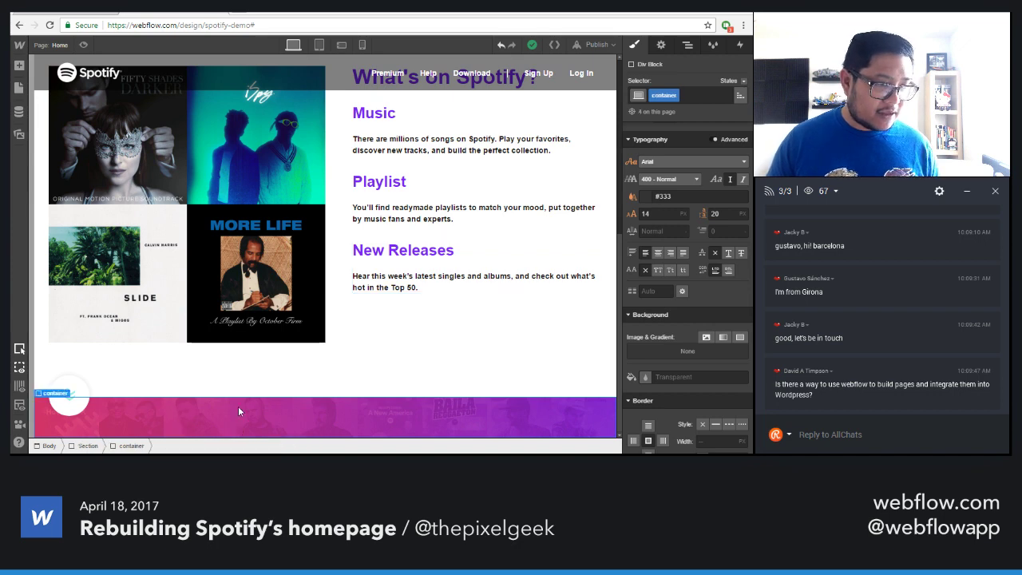
{"action": "left_click", "coordinate": [687, 45]}
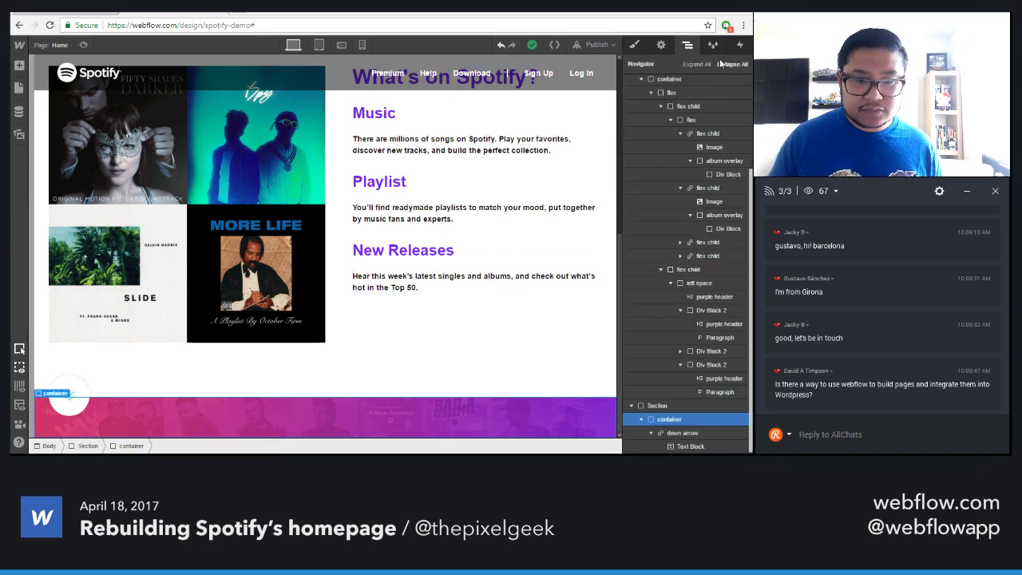
{"action": "left_click", "coordinate": [528, 268]}
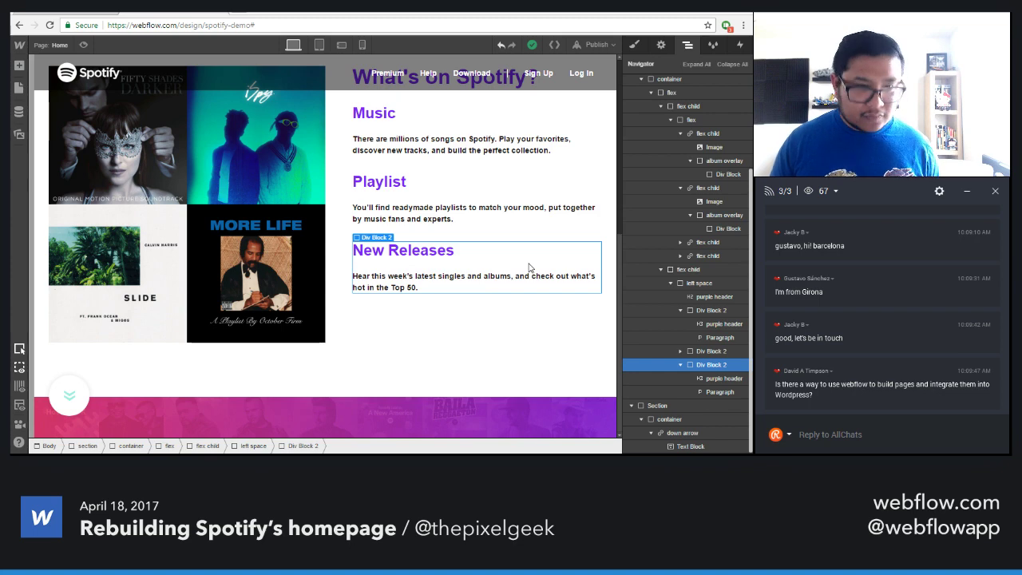
{"action": "left_click", "coordinate": [245, 417]}
{"action": "scroll", "coordinate": [256, 424], "scroll_direction": "down", "scroll_amount": 1}
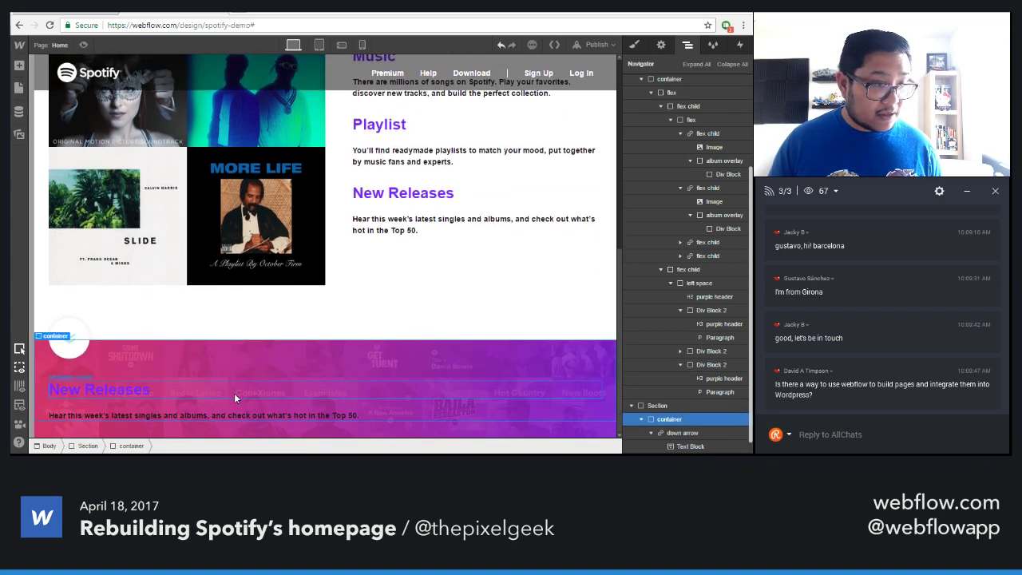
Apply the existing "section" class to the unstyled section that wraps the copied New Releases heading and paragraph
{"action": "left_click", "coordinate": [235, 391]}
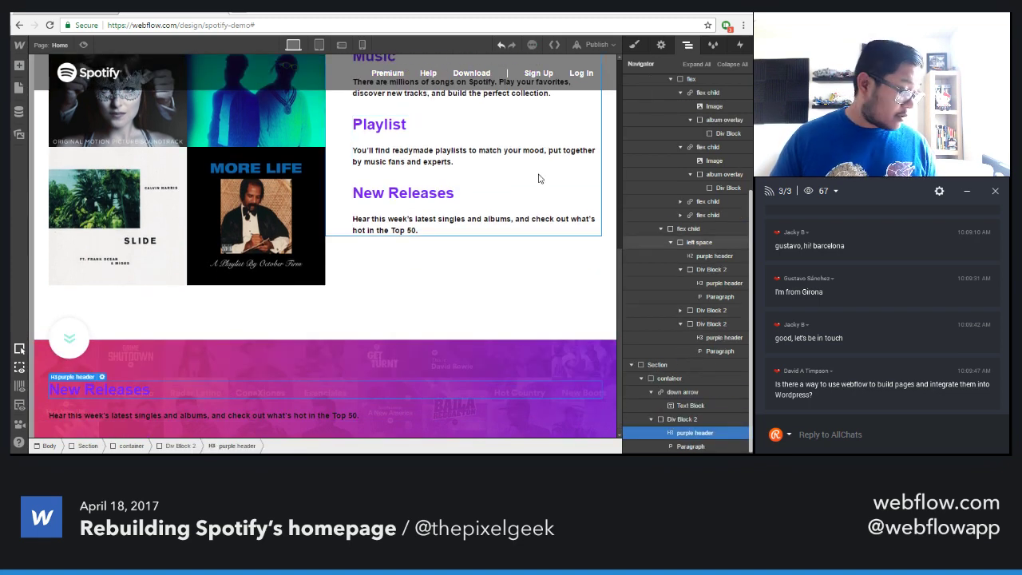
{"action": "left_click", "coordinate": [323, 366]}
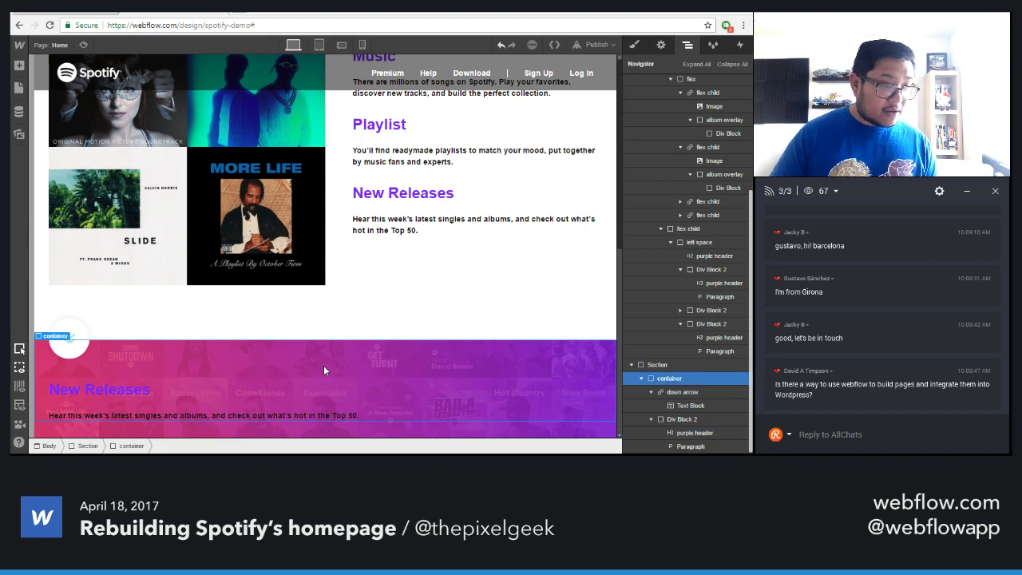
{"action": "key", "text": "Escape"}
{"action": "left_click", "coordinate": [634, 45]}
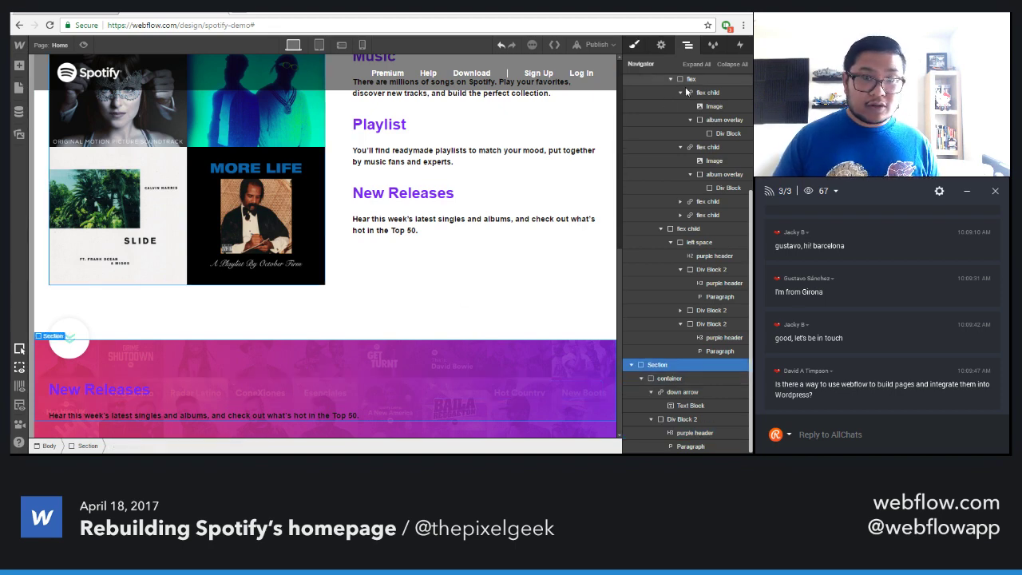
{"action": "left_click", "coordinate": [684, 95]}
{"action": "type", "text": "section"}
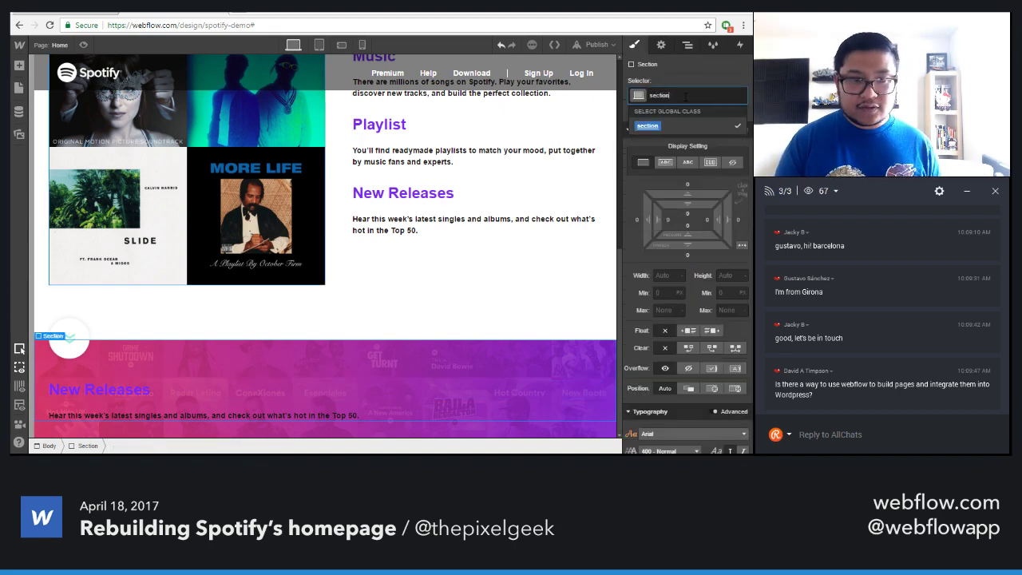
{"action": "key", "text": "Return"}
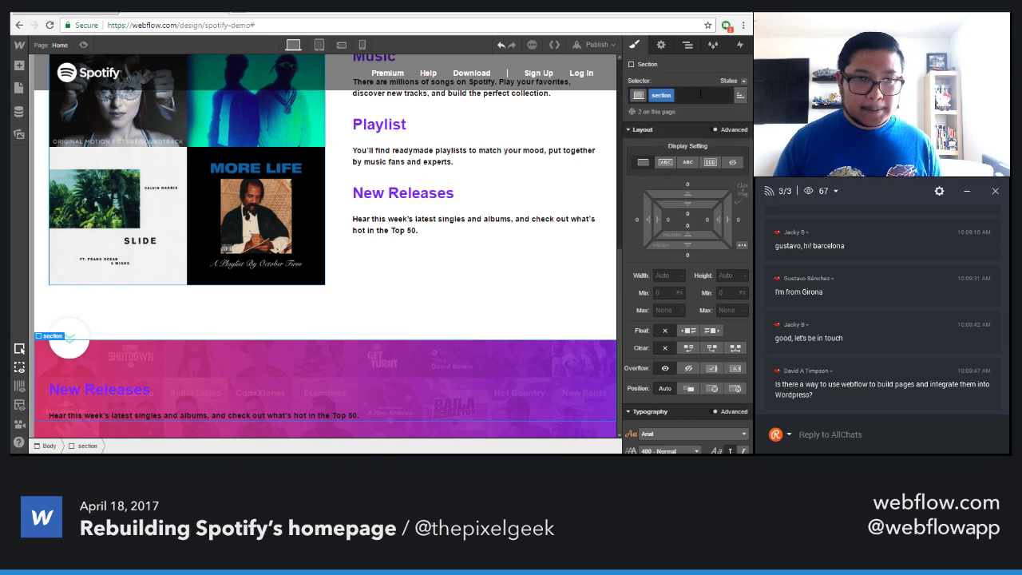
Add a new combo class named "transparent" to the gradient section
{"action": "left_click", "coordinate": [700, 94]}
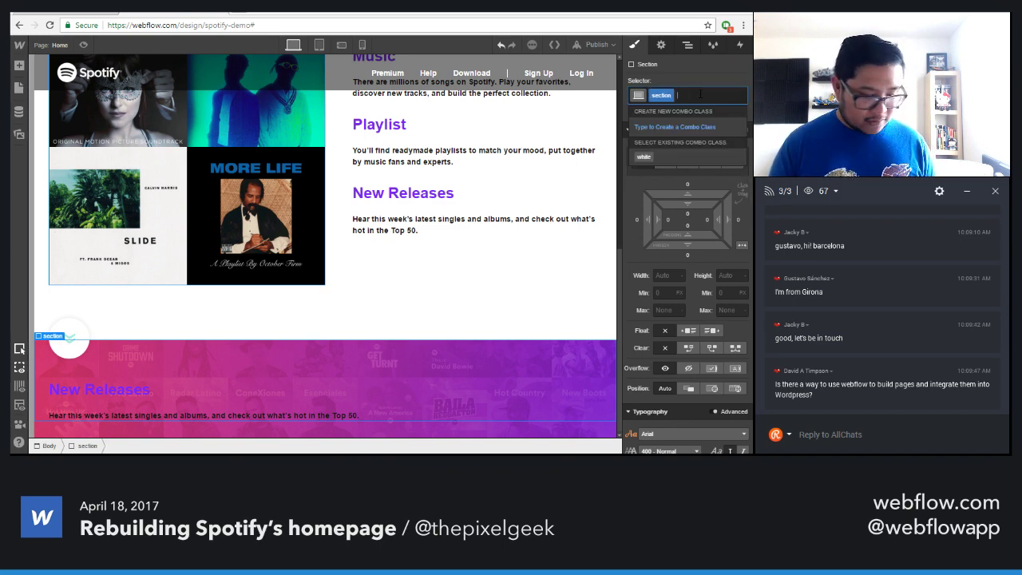
{"action": "type", "text": "transparent"}
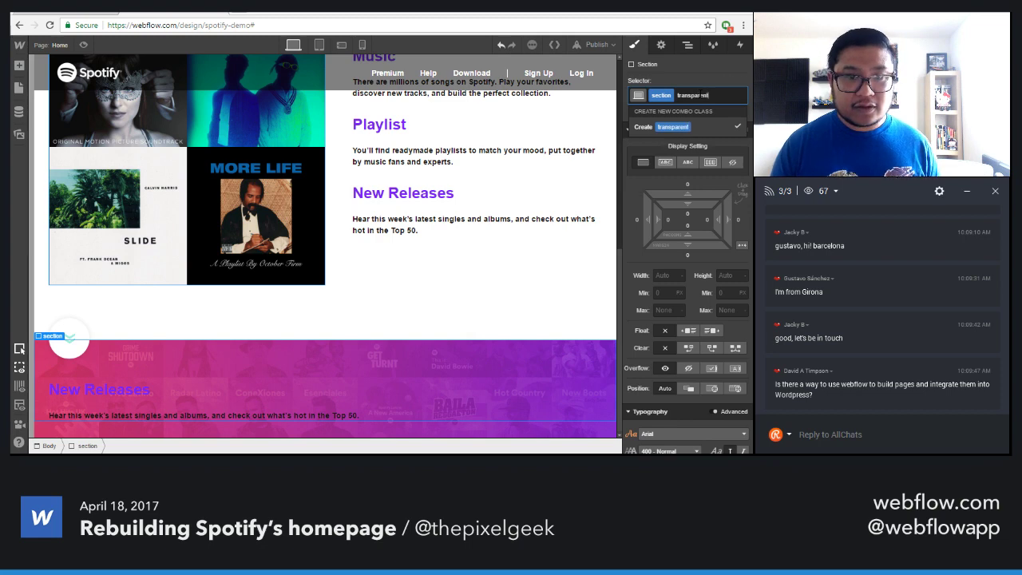
{"action": "key", "text": "Return"}
Set the font color of the "section transparent" combo class to white
{"action": "scroll", "coordinate": [751, 306], "scroll_direction": "down", "scroll_amount": 3}
{"action": "left_click", "coordinate": [663, 305]}
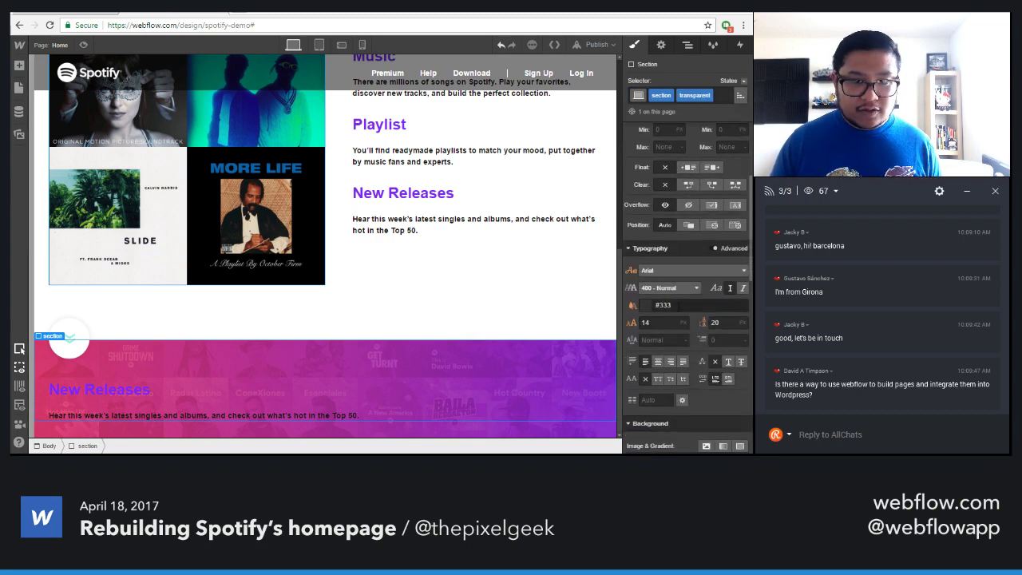
{"action": "type", "text": "white"}
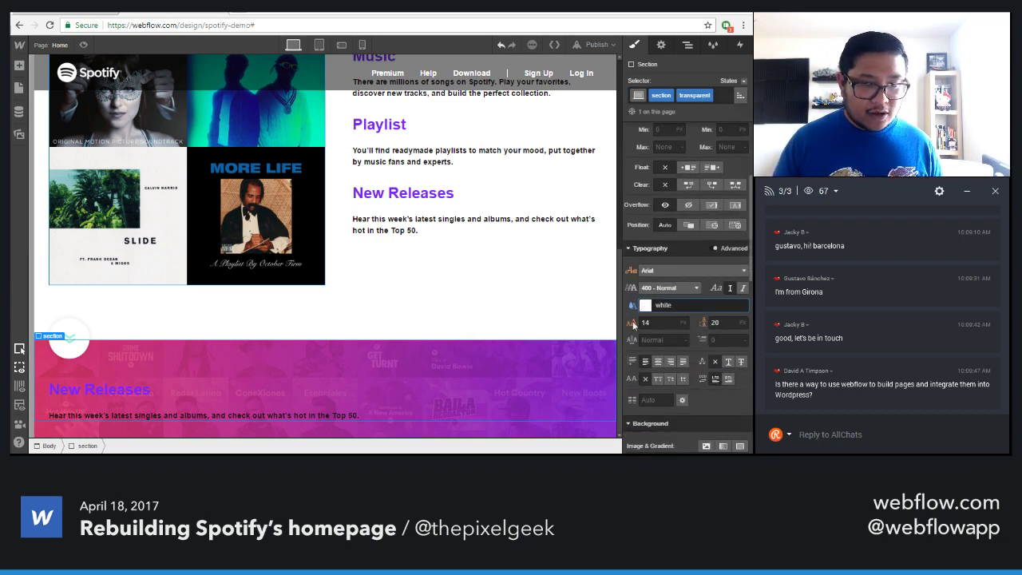
Reset the font colour of the pink-purple section and remove its transparent and section classes
{"action": "left_click", "coordinate": [310, 416]}
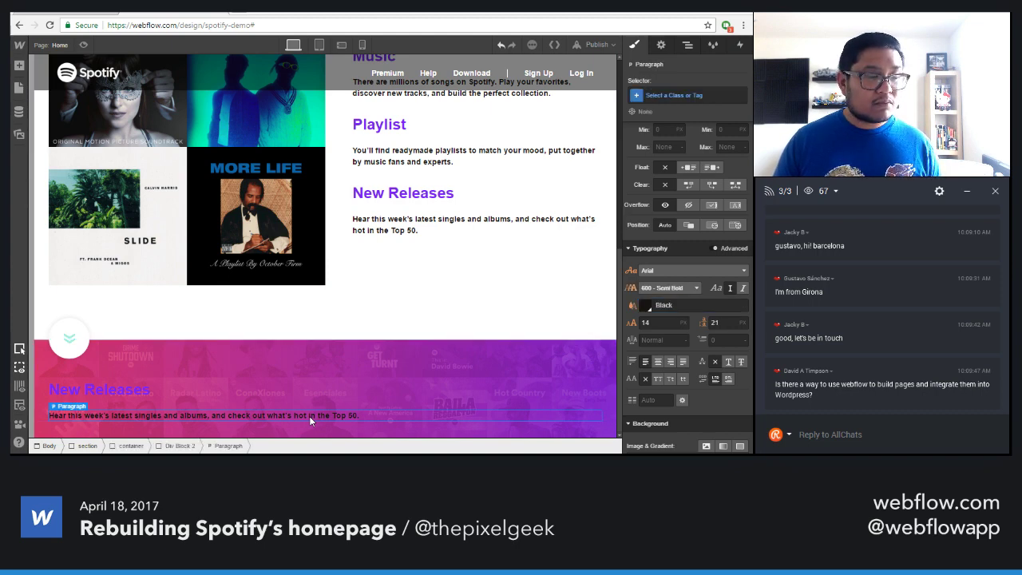
{"action": "left_click", "coordinate": [352, 375]}
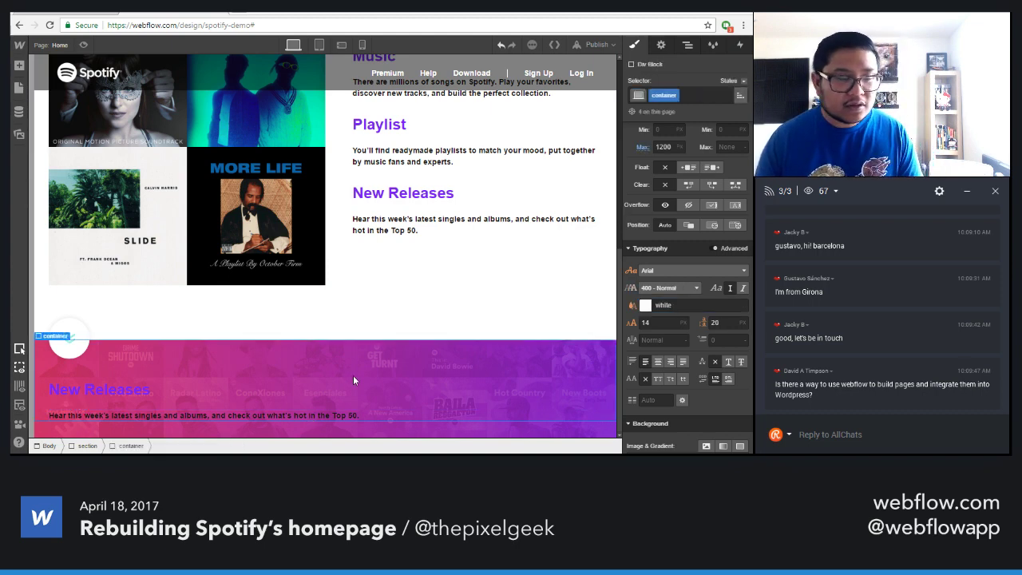
{"action": "left_click", "coordinate": [196, 384]}
{"action": "left_click", "coordinate": [631, 305], "text": "alt"}
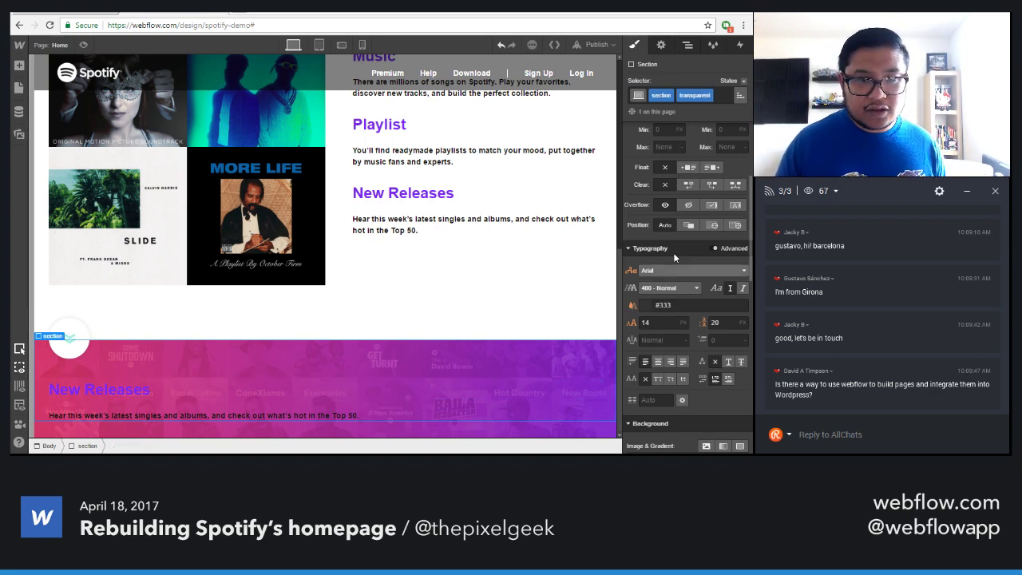
{"action": "left_click", "coordinate": [725, 94]}
{"action": "key", "text": "BackSpace"}
{"action": "key", "text": "BackSpace"}
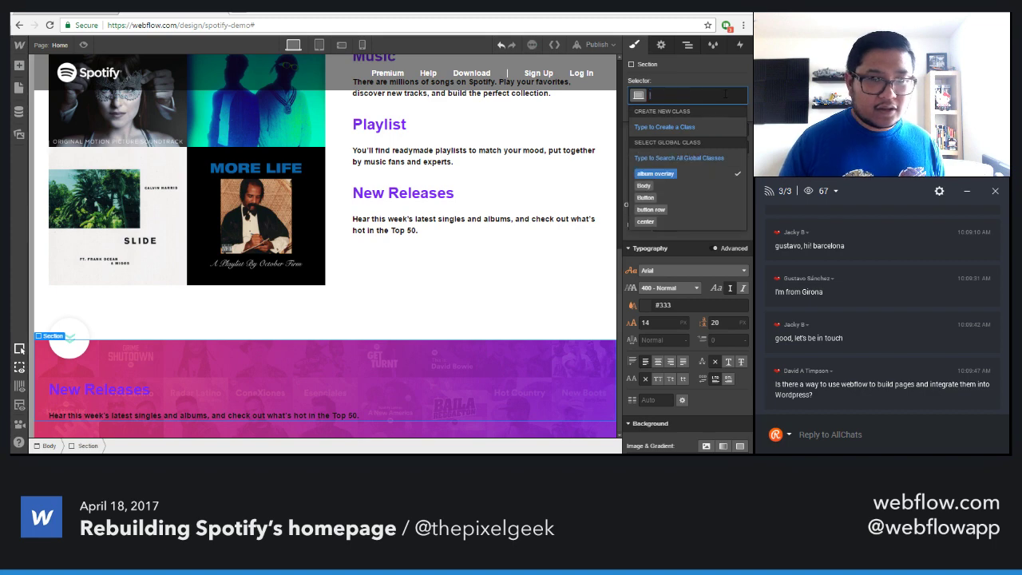
Replace the purple header class on the pink section's New Releases heading with a new "white header" class and set its font colour to white
{"action": "left_click", "coordinate": [176, 396]}
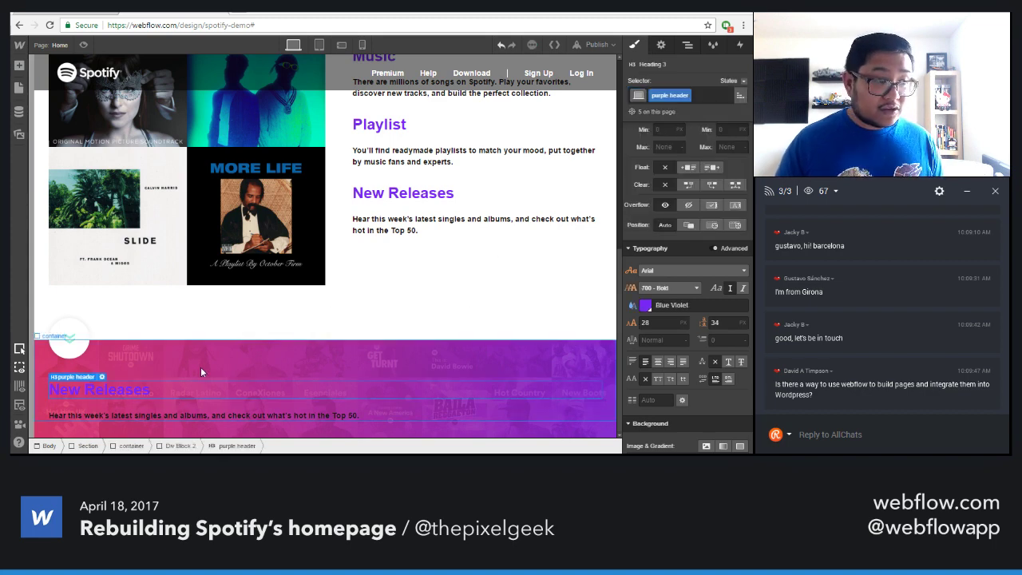
{"action": "left_click", "coordinate": [705, 94]}
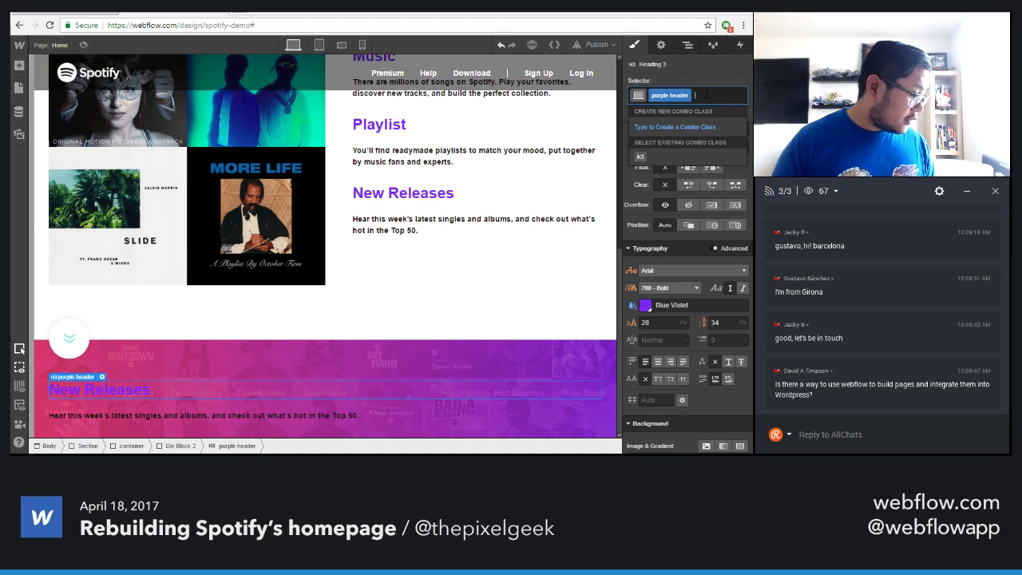
{"action": "key", "text": "BackSpace"}
{"action": "type", "text": "white header"}
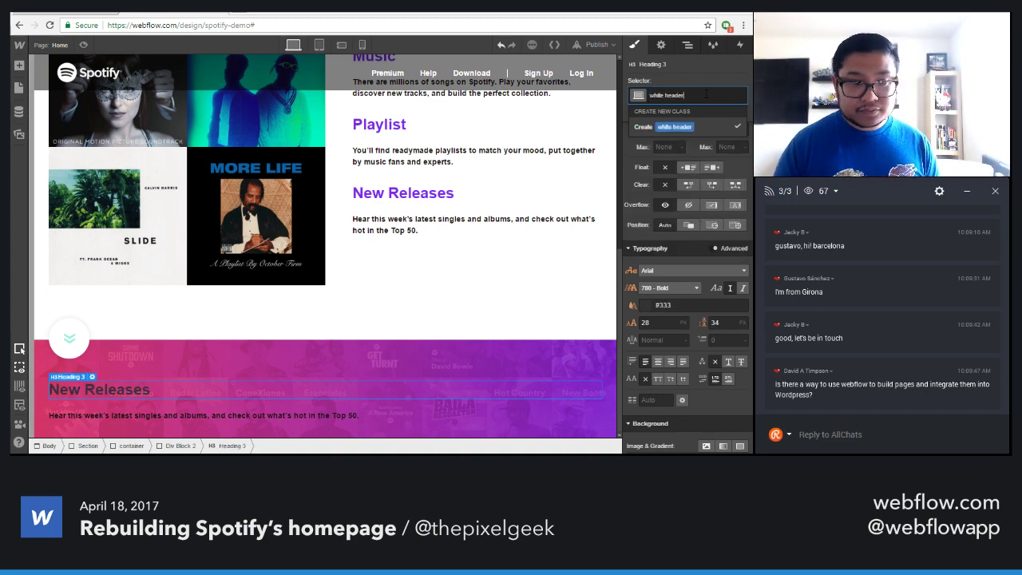
{"action": "key", "text": "Return"}
{"action": "scroll", "coordinate": [677, 247], "scroll_direction": "down", "scroll_amount": 1}
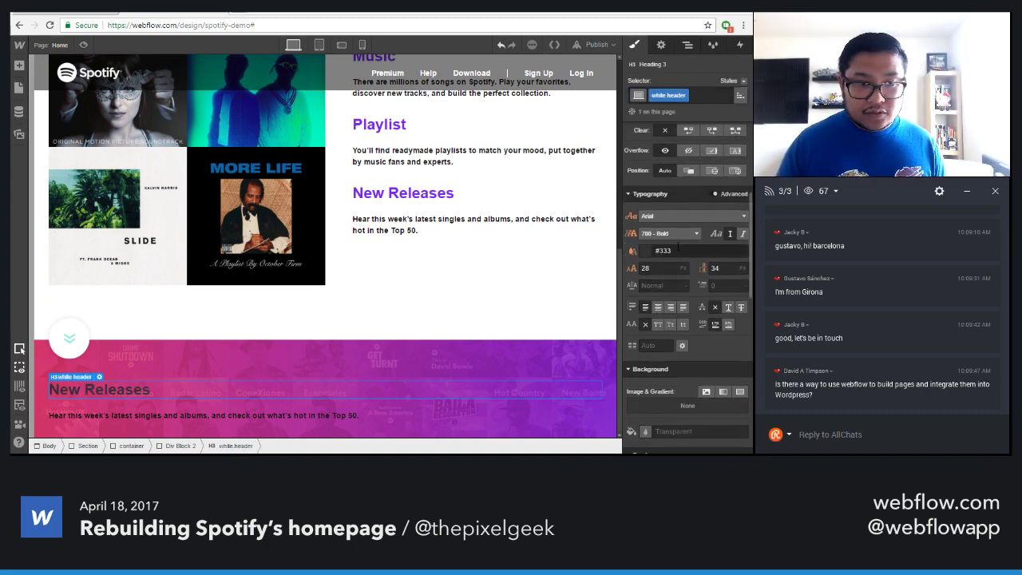
{"action": "left_click", "coordinate": [678, 250]}
{"action": "type", "text": "white"}
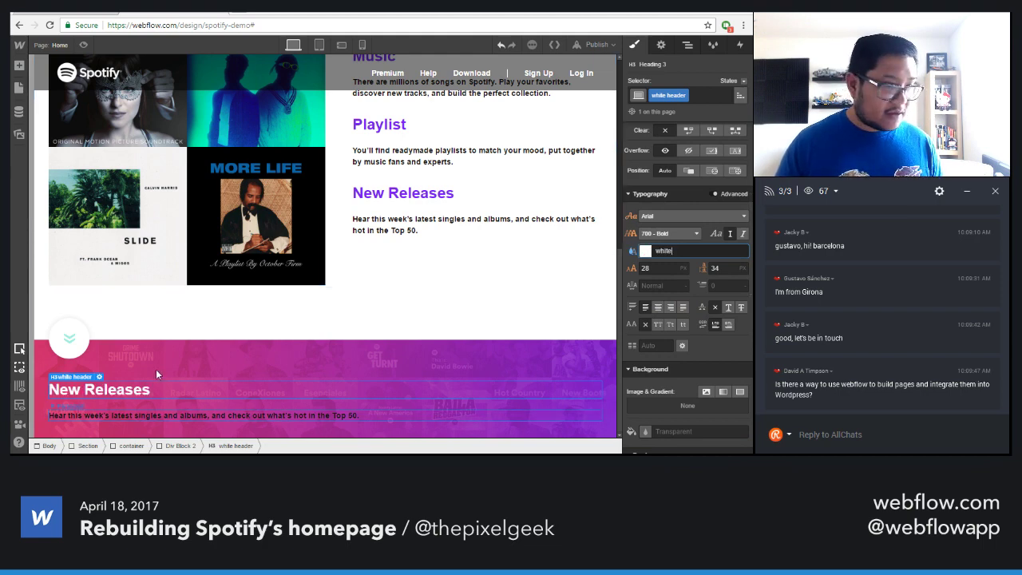
Change the text of the white New Releases heading to "Its easy."
{"action": "double_click", "coordinate": [124, 391]}
{"action": "type", "text": "Its "}
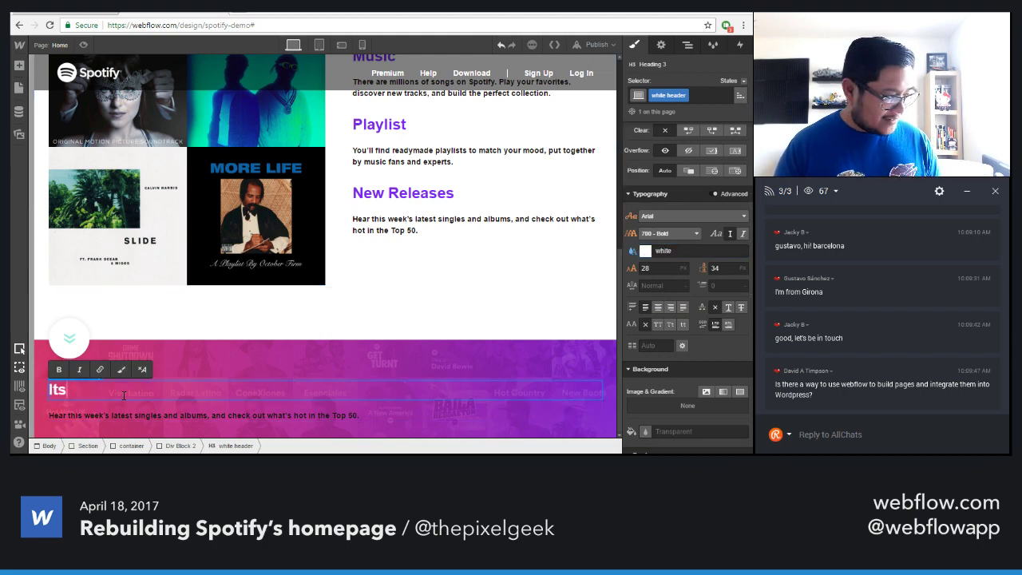
{"action": "type", "text": "easy."}
{"action": "key", "text": "Escape"}
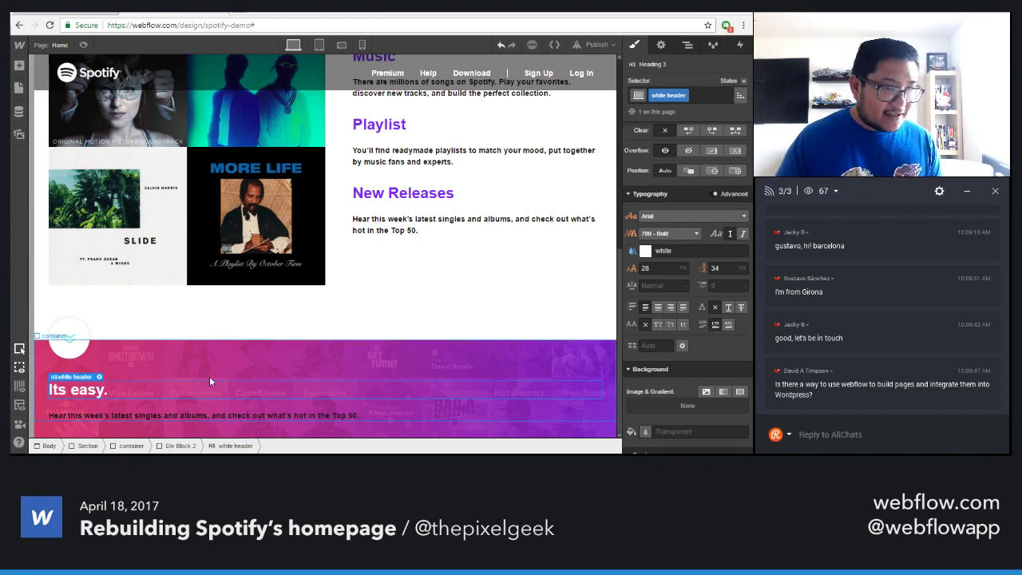
Copy the "What's on Spotify?" heading into the pink section's text block and place it above the "Its easy." heading
{"action": "scroll", "coordinate": [399, 239], "scroll_direction": "up", "scroll_amount": 3}
{"action": "left_click", "coordinate": [400, 241]}
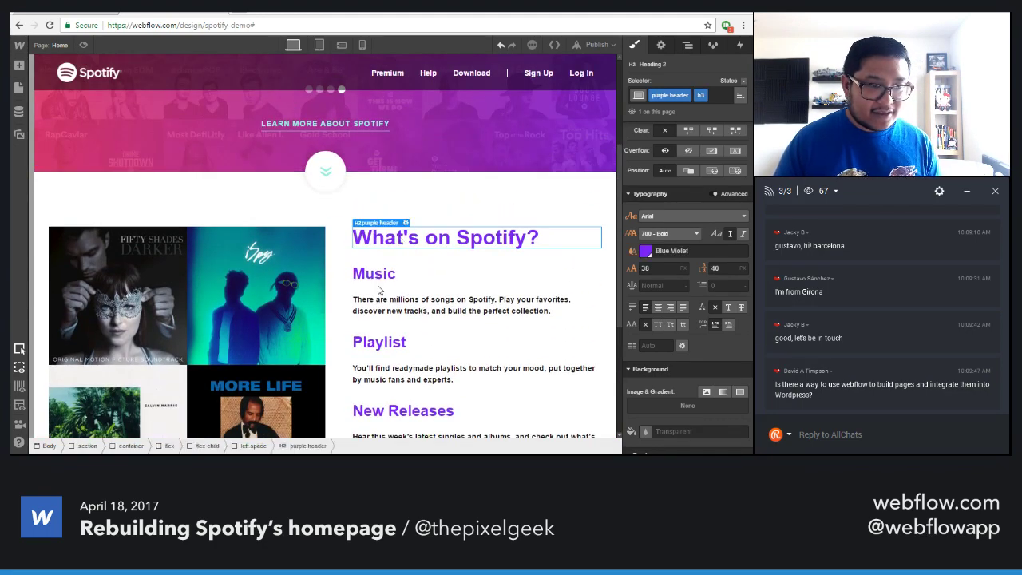
{"action": "scroll", "coordinate": [249, 383], "scroll_direction": "down", "scroll_amount": 3}
{"action": "left_click", "coordinate": [96, 388]}
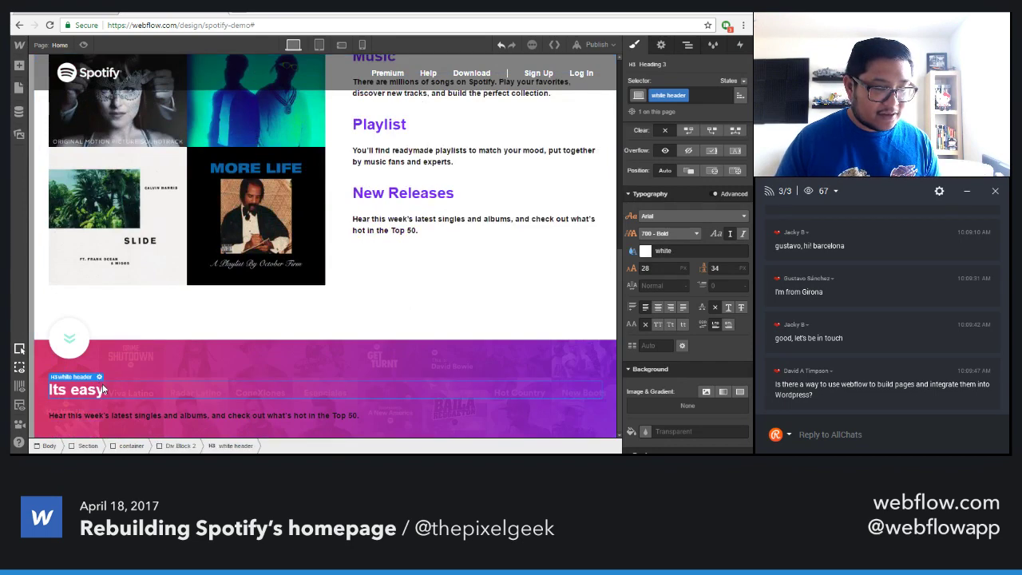
{"action": "key", "text": "ctrl+v"}
{"action": "key", "text": "z"}
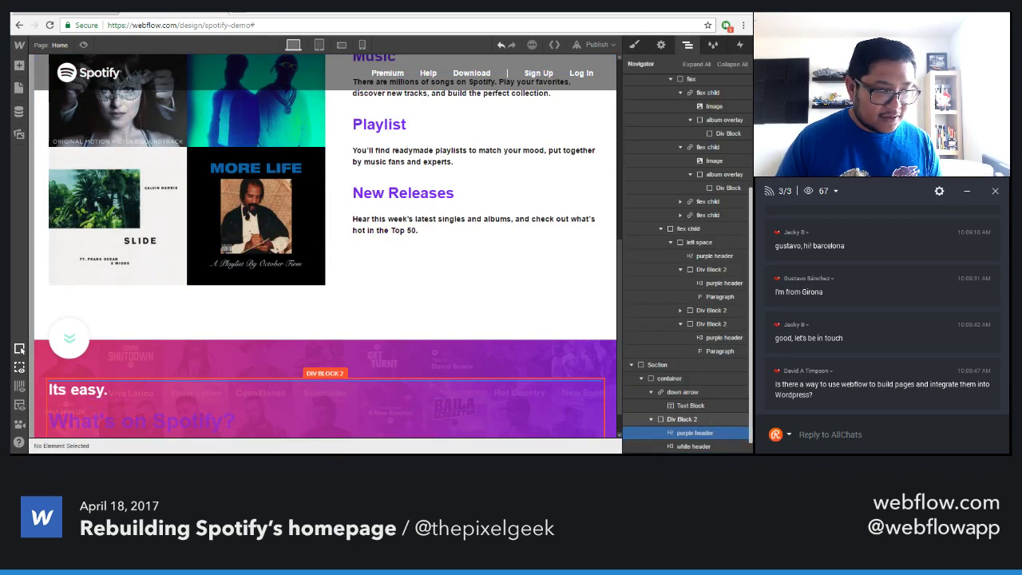
{"action": "left_click_drag", "start_coordinate": [685, 419], "coordinate": [695, 432]}
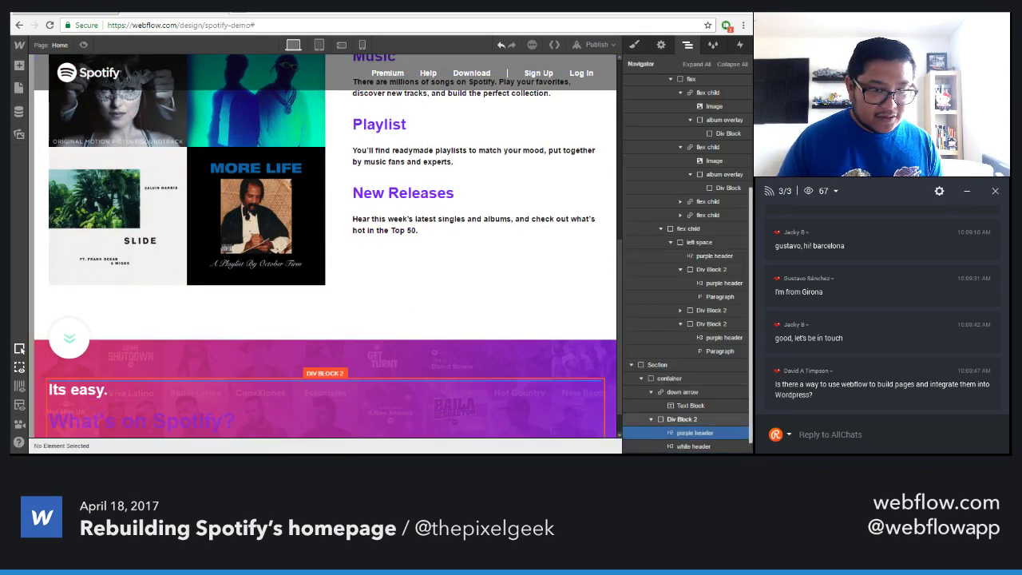
{"action": "key", "text": "s"}
Change the text of the pasted "What's on Spotify?" heading to "Its easy."
{"action": "double_click", "coordinate": [128, 396]}
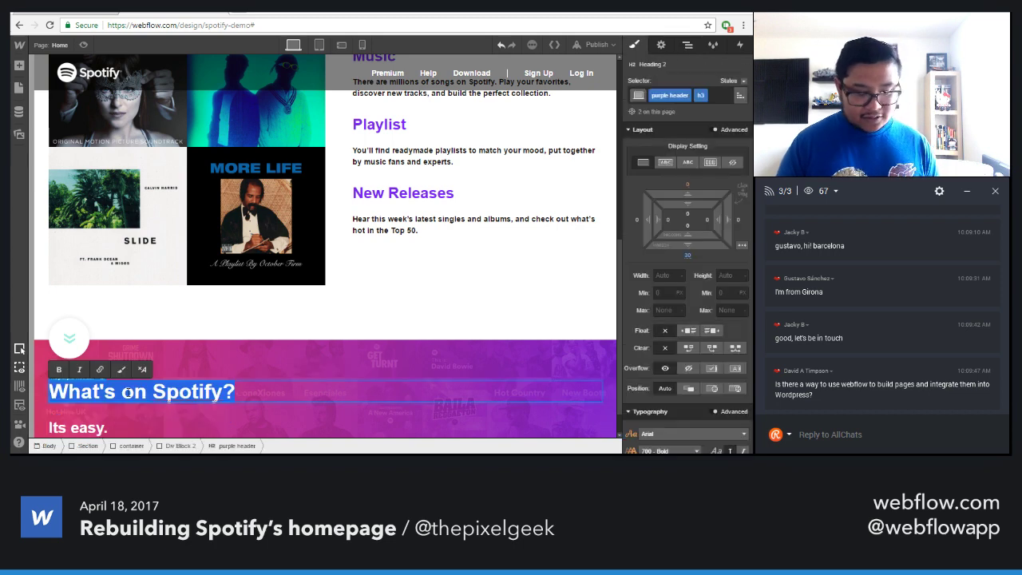
{"action": "type", "text": "Its ea"}
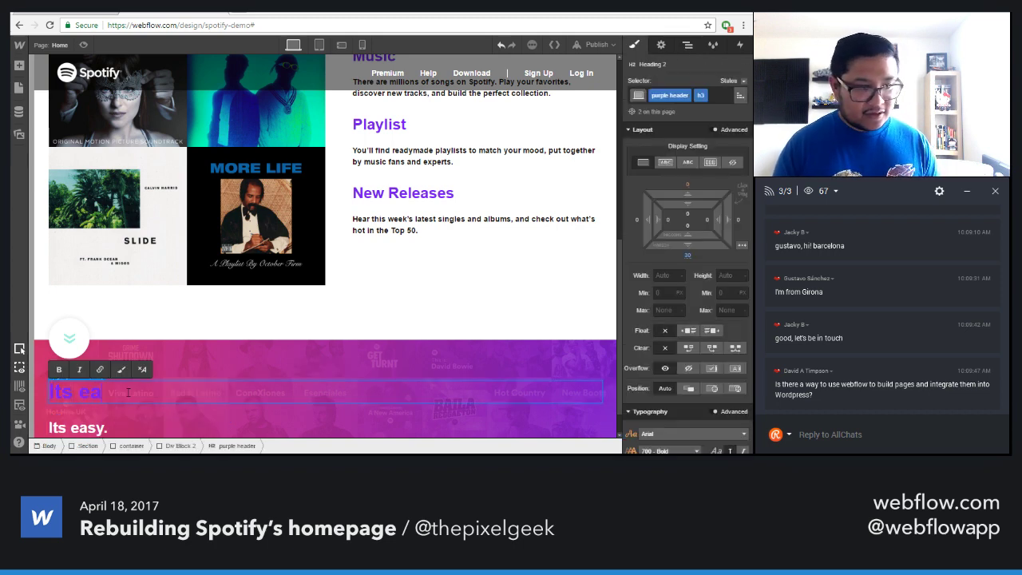
{"action": "type", "text": "sy."}
{"action": "key", "text": "Escape"}
Replace the purple header and h3 classes on the larger "Its easy." heading with the white header class
{"action": "left_click", "coordinate": [714, 95]}
{"action": "key", "text": "BackSpace"}
{"action": "key", "text": "BackSpace"}
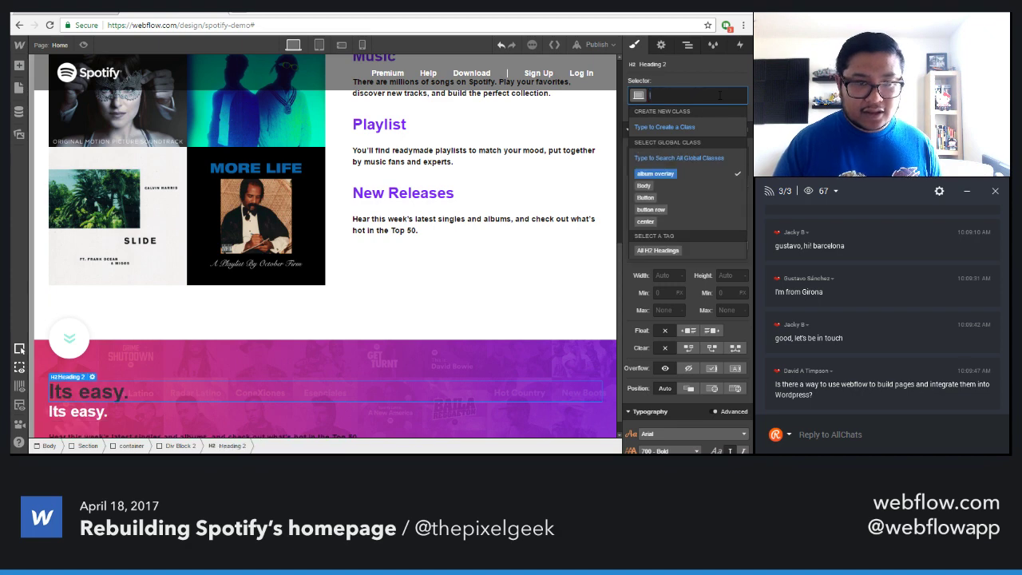
{"action": "type", "text": "white header"}
{"action": "key", "text": "Return"}
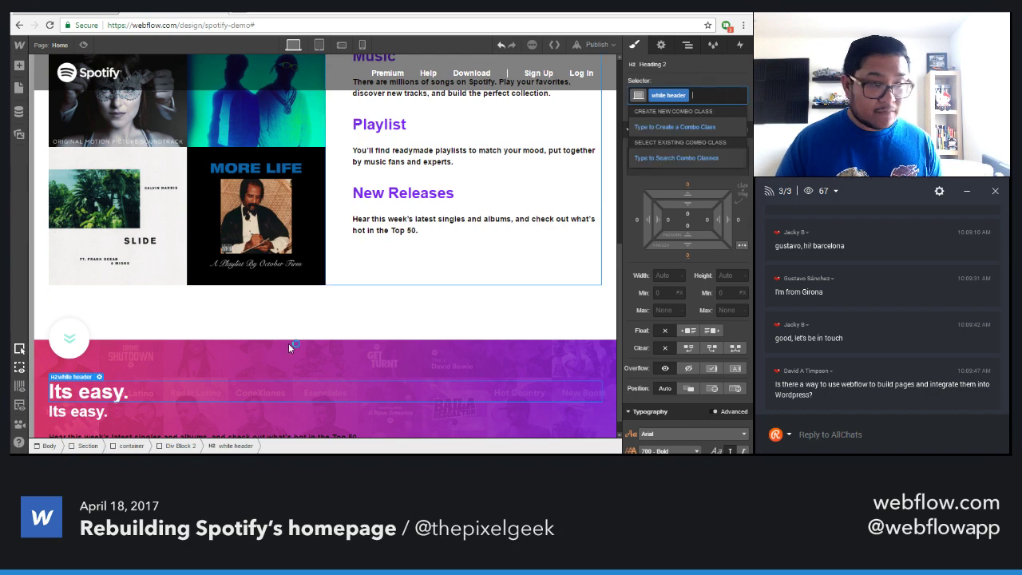
Change the text of the smaller "Its easy." heading to "Search" and remove its white header class
{"action": "left_click", "coordinate": [150, 412]}
{"action": "scroll", "coordinate": [139, 408], "scroll_direction": "down", "scroll_amount": 1}
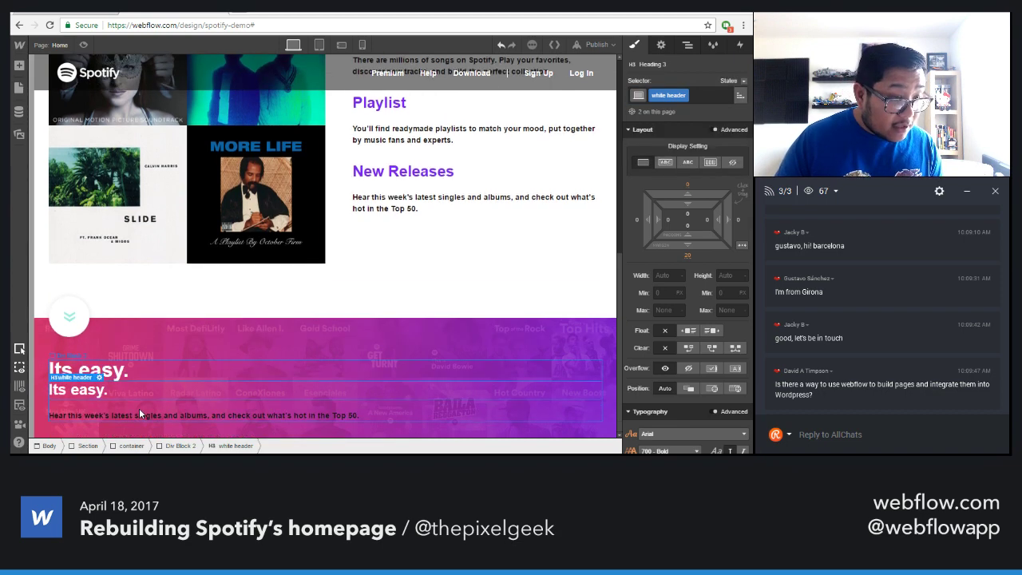
{"action": "double_click", "coordinate": [71, 393]}
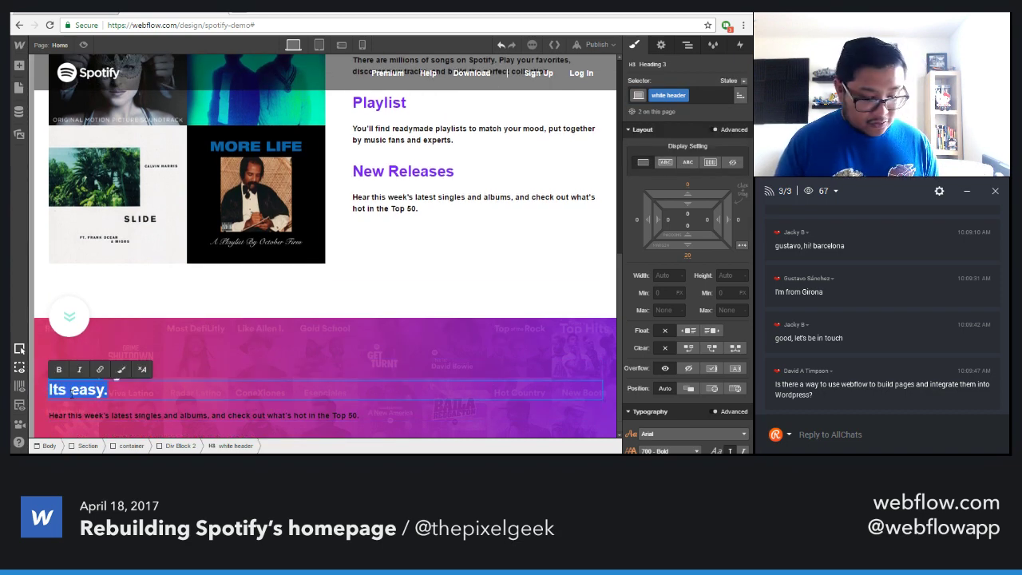
{"action": "type", "text": "Search"}
{"action": "key", "text": "Escape"}
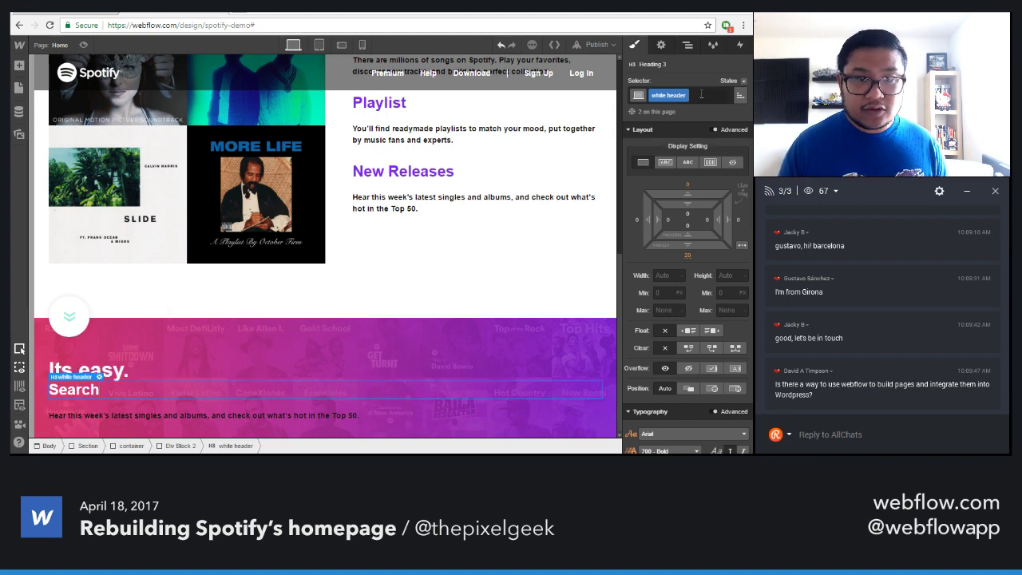
{"action": "left_click", "coordinate": [701, 95]}
{"action": "key", "text": "BackSpace"}
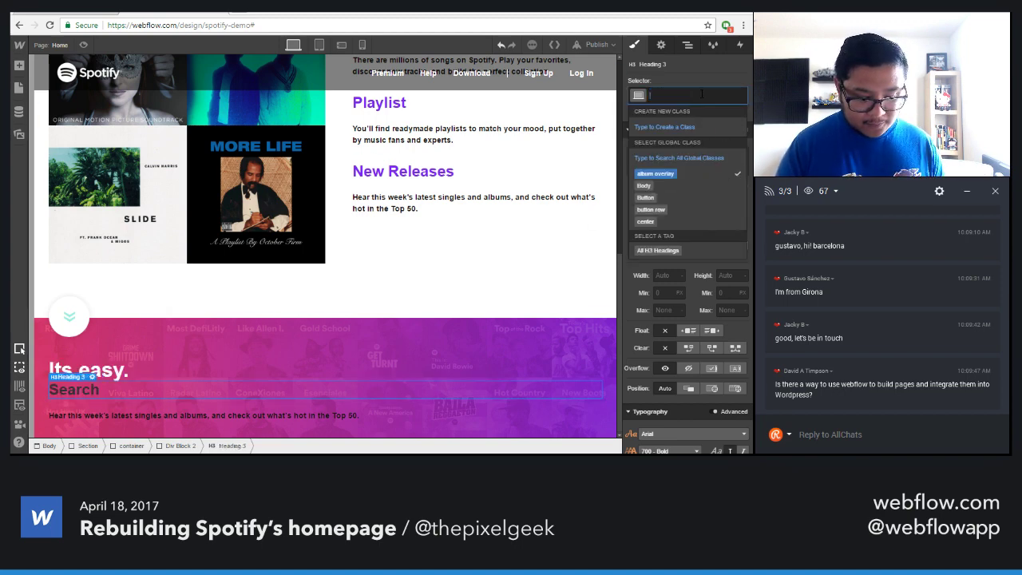
{"action": "type", "text": "turquoise"}
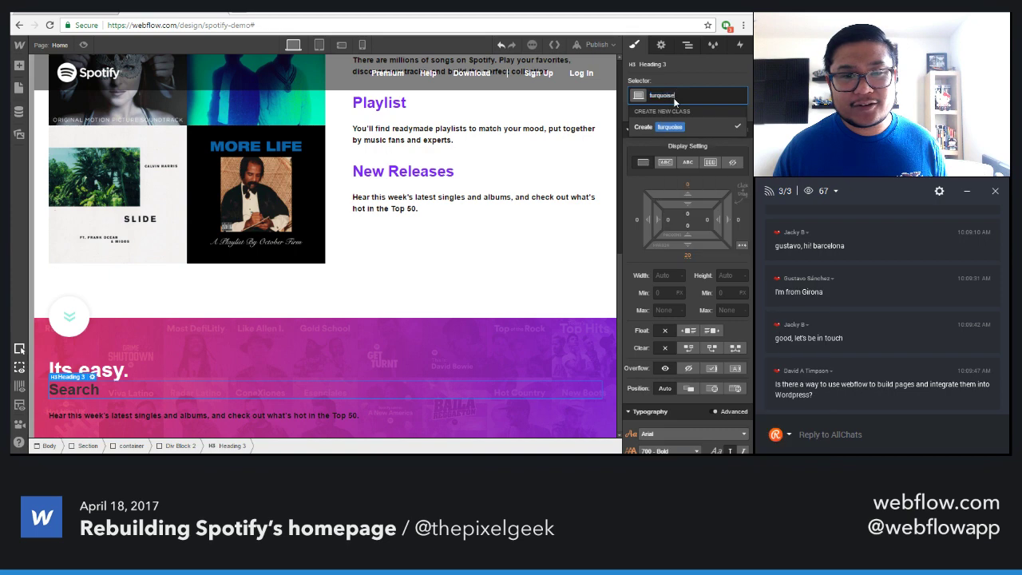
{"action": "key", "text": "Escape"}
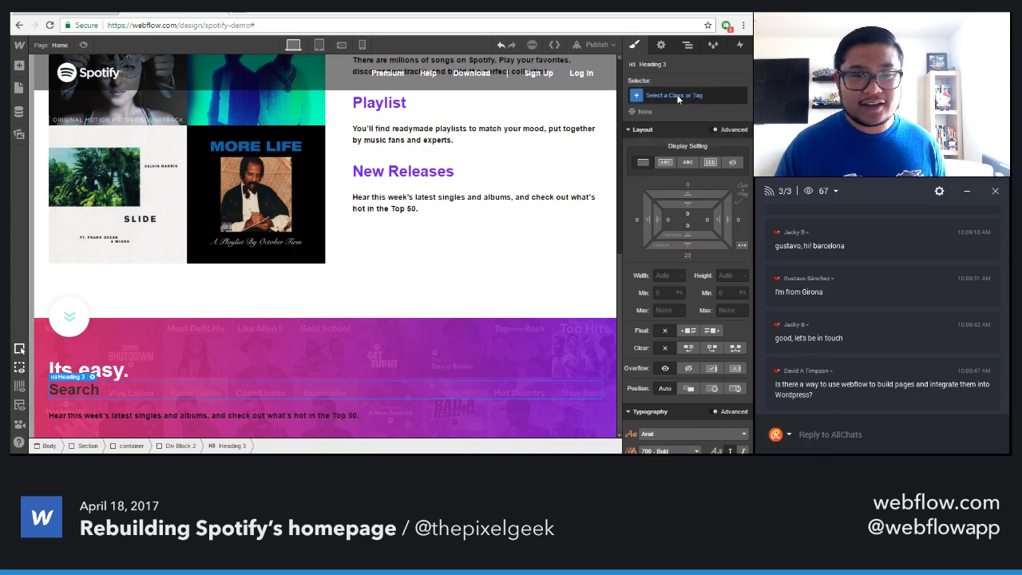
{"action": "left_click", "coordinate": [677, 95]}
{"action": "key", "text": "Escape"}
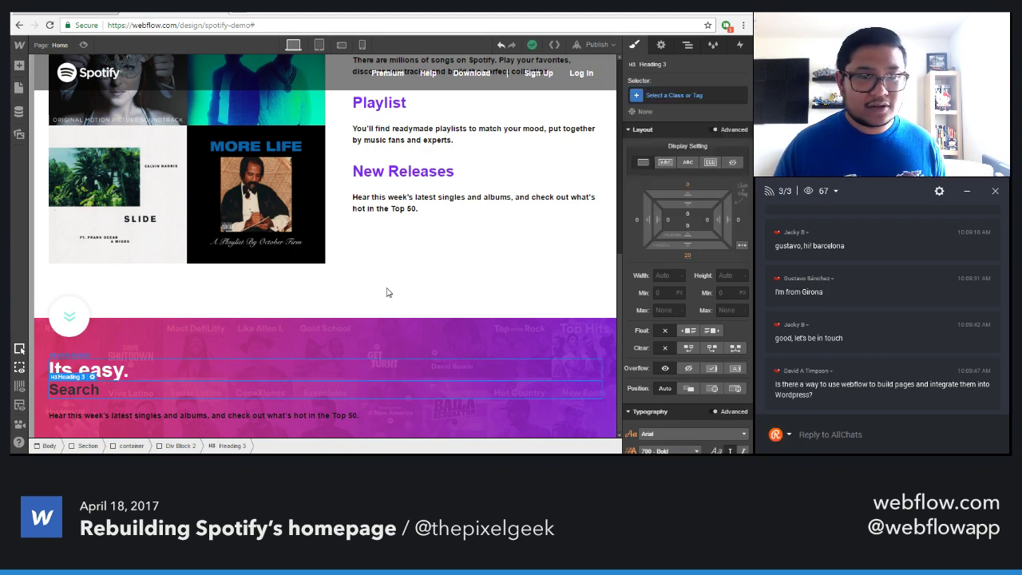
Create a "turquoise header" class on the Search heading and set its font colour to the Pale Turquoise swatch
{"action": "left_click", "coordinate": [680, 96]}
{"action": "type", "text": "turqu"}
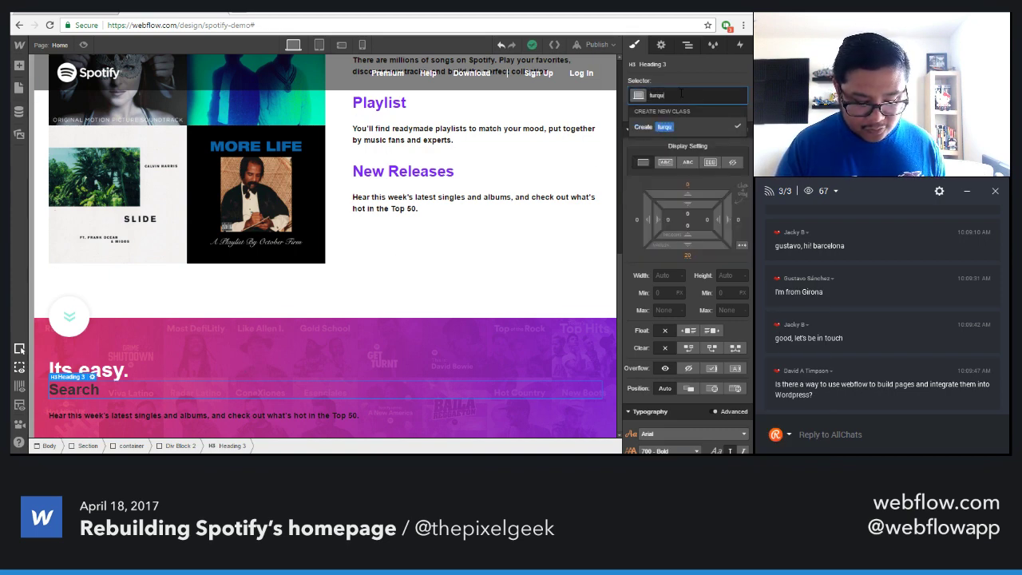
{"action": "type", "text": "oise"}
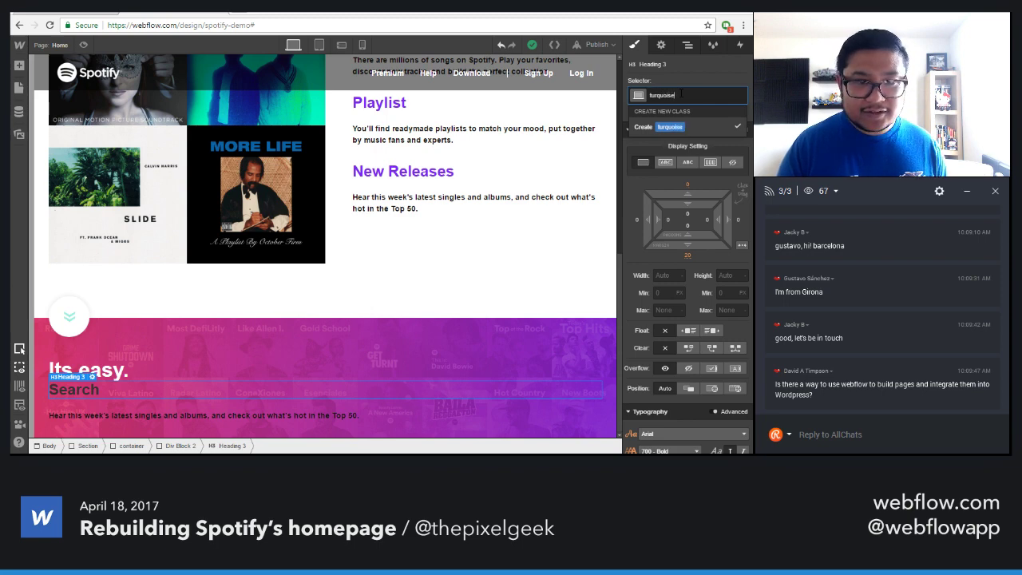
{"action": "type", "text": " header"}
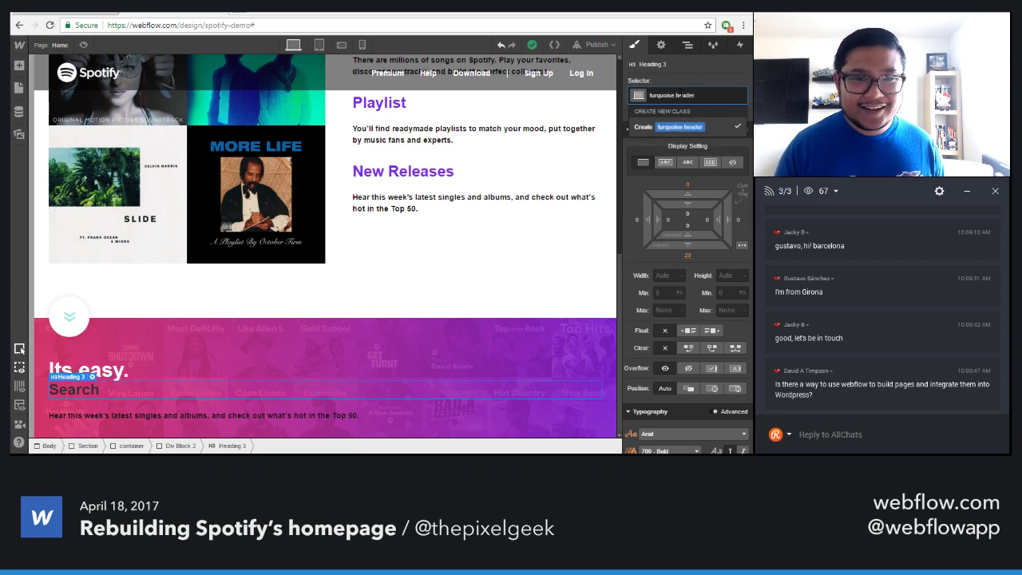
{"action": "key", "text": "Return"}
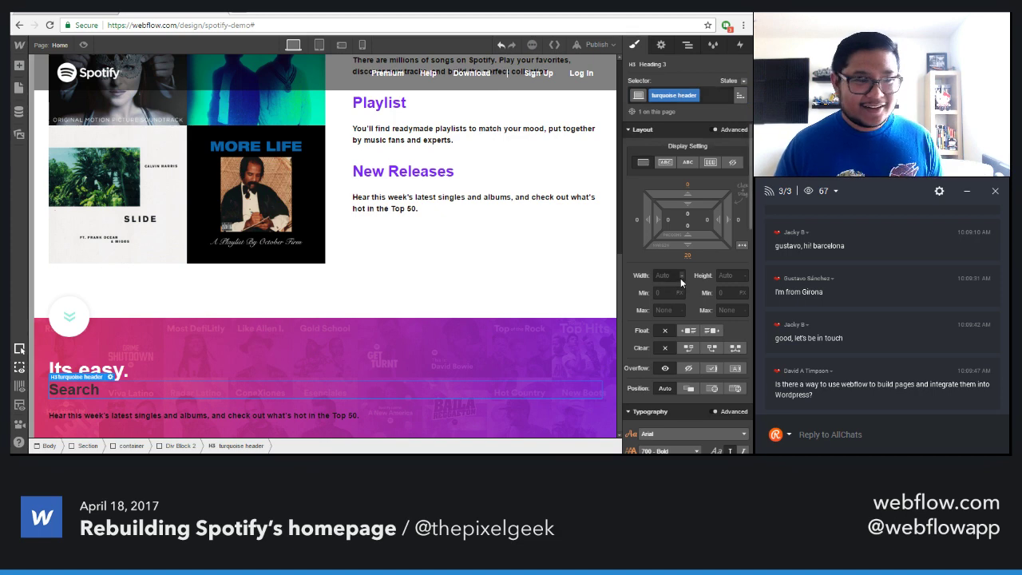
{"action": "scroll", "coordinate": [677, 291], "scroll_direction": "down", "scroll_amount": 3}
{"action": "scroll", "coordinate": [677, 291], "scroll_direction": "down", "scroll_amount": 3}
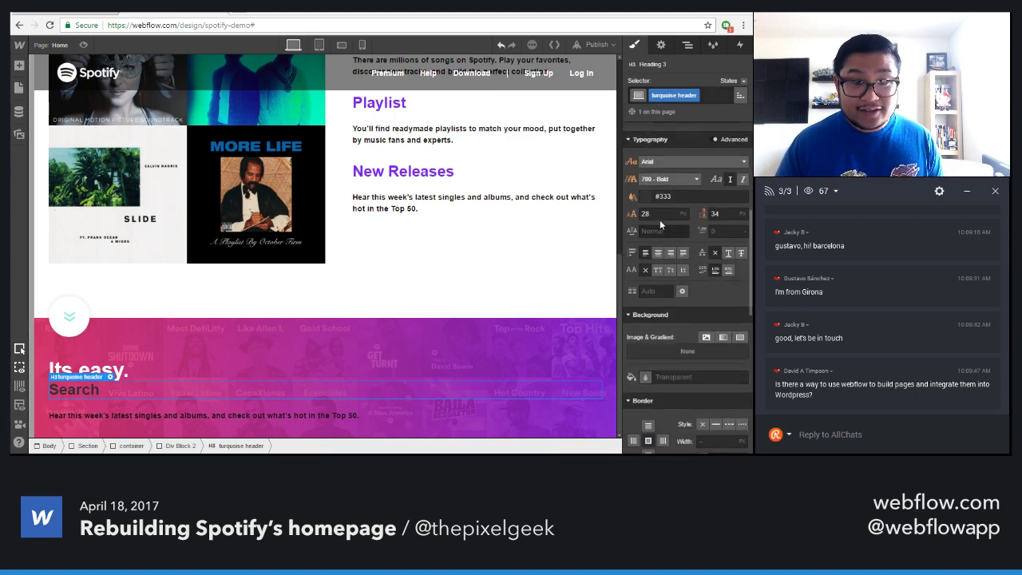
{"action": "left_click", "coordinate": [661, 196]}
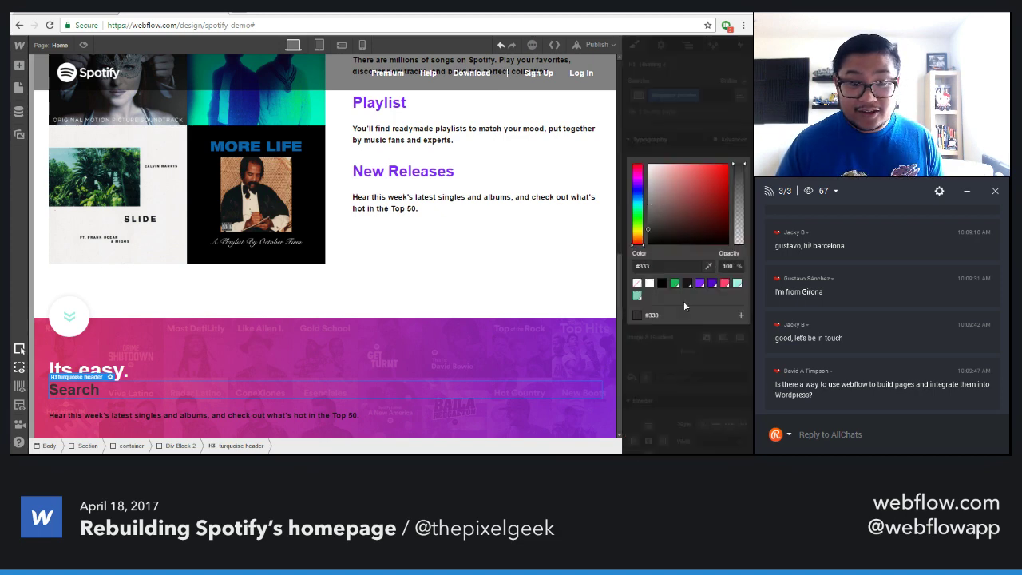
{"action": "left_click", "coordinate": [738, 283]}
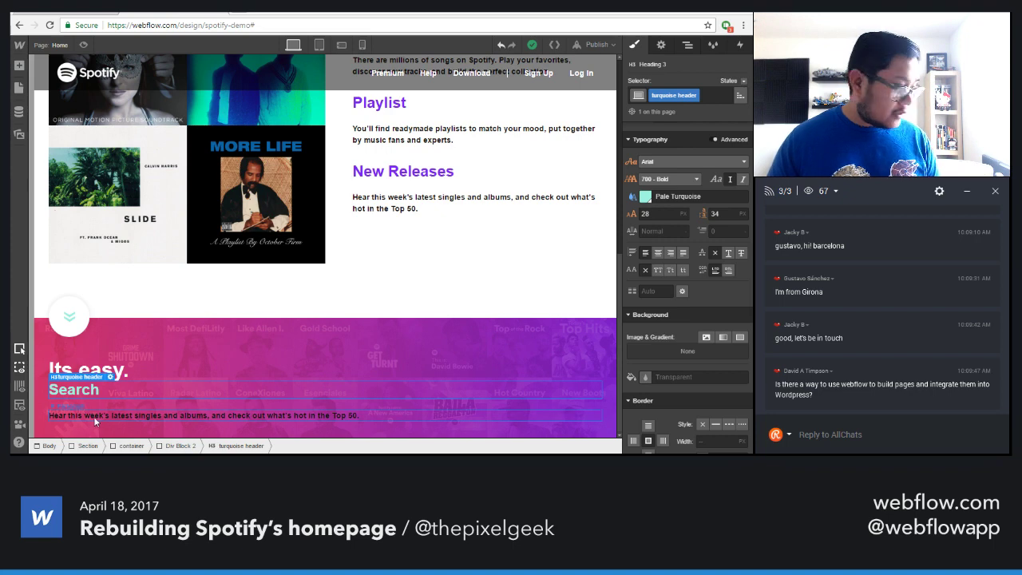
Replace the paragraph under Search with "Know what you want to listen to? Just search and hit play." copied from Spotify's live homepage
{"action": "key", "text": "alt+Tab"}
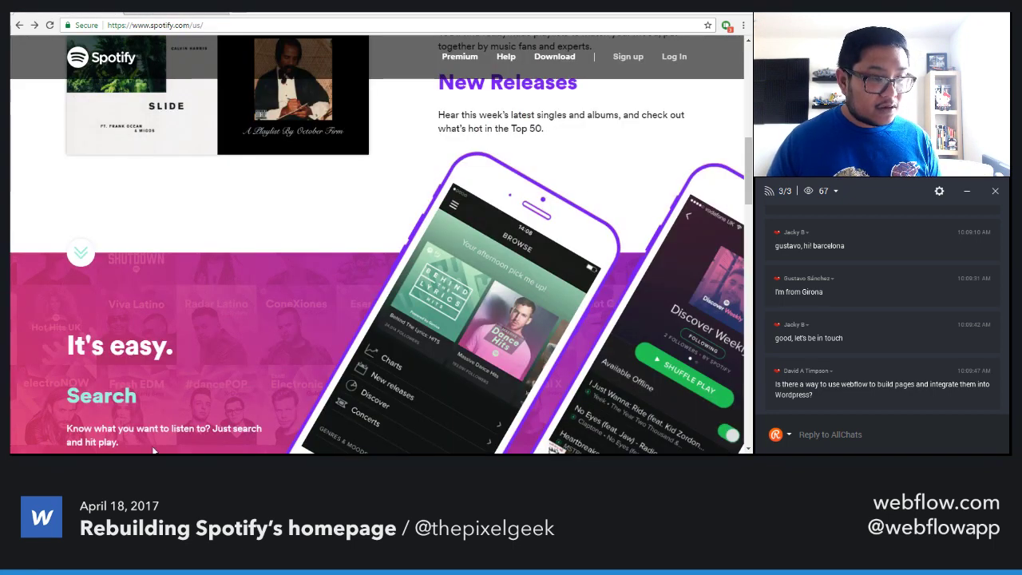
{"action": "left_click_drag", "start_coordinate": [119, 441], "coordinate": [68, 427]}
{"action": "key", "text": "ctrl+c"}
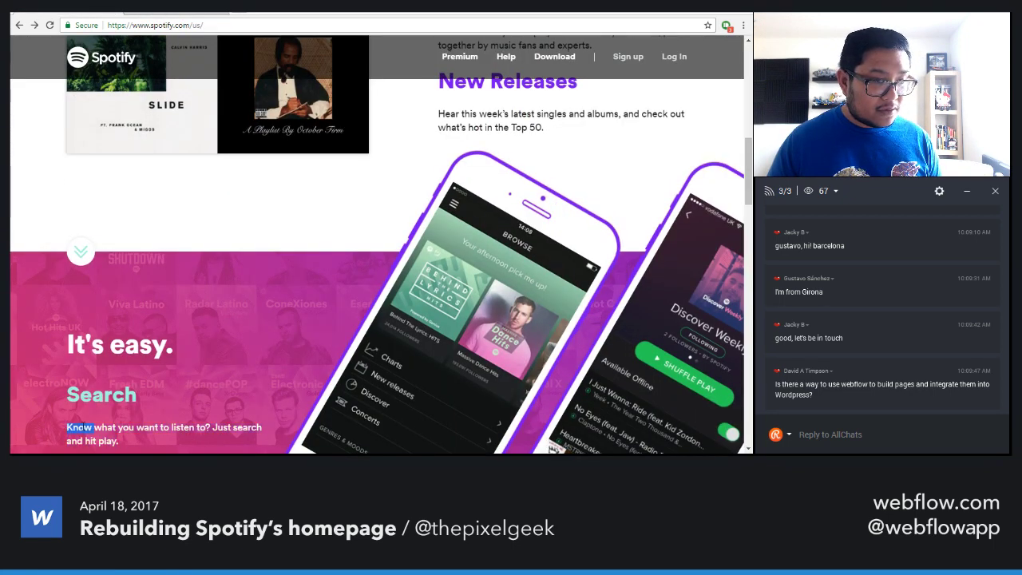
{"action": "left_click", "coordinate": [169, 13]}
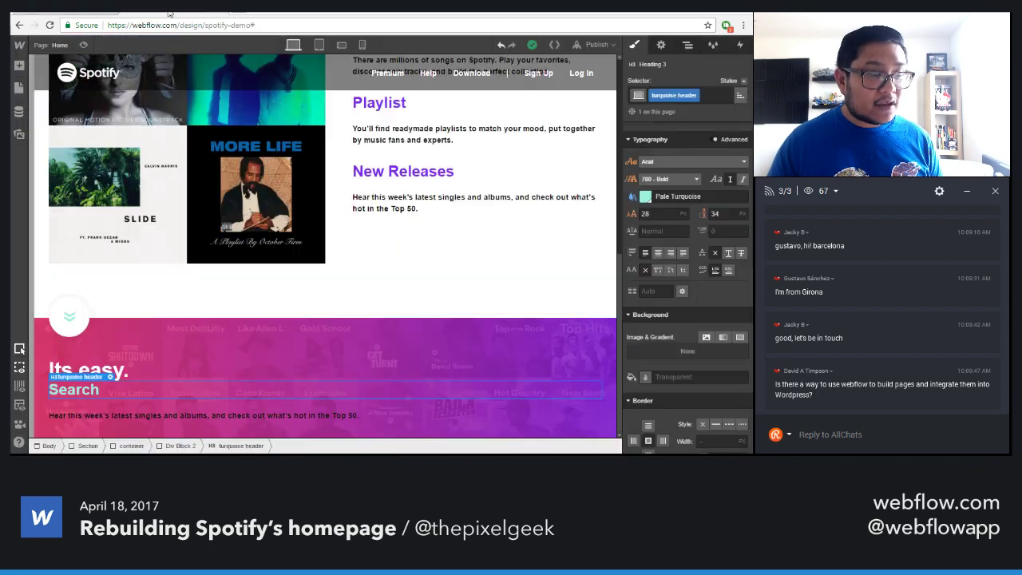
{"action": "triple_click", "coordinate": [99, 416]}
{"action": "key", "text": "ctrl+v"}
{"action": "key", "text": "Escape"}
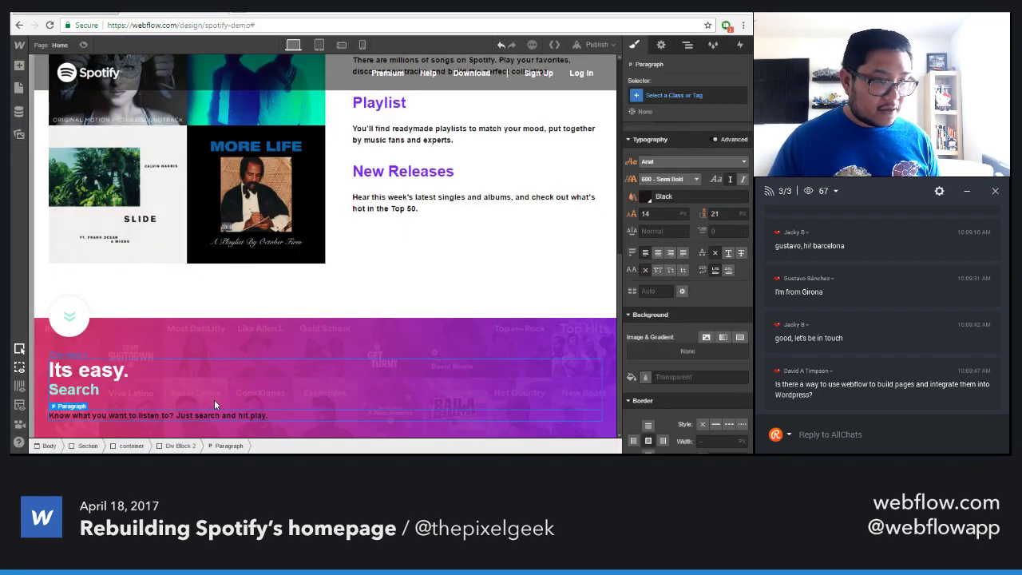
Create a "white paragraph" class on the paragraph under Search and set its font colour to white
{"action": "left_click", "coordinate": [679, 95]}
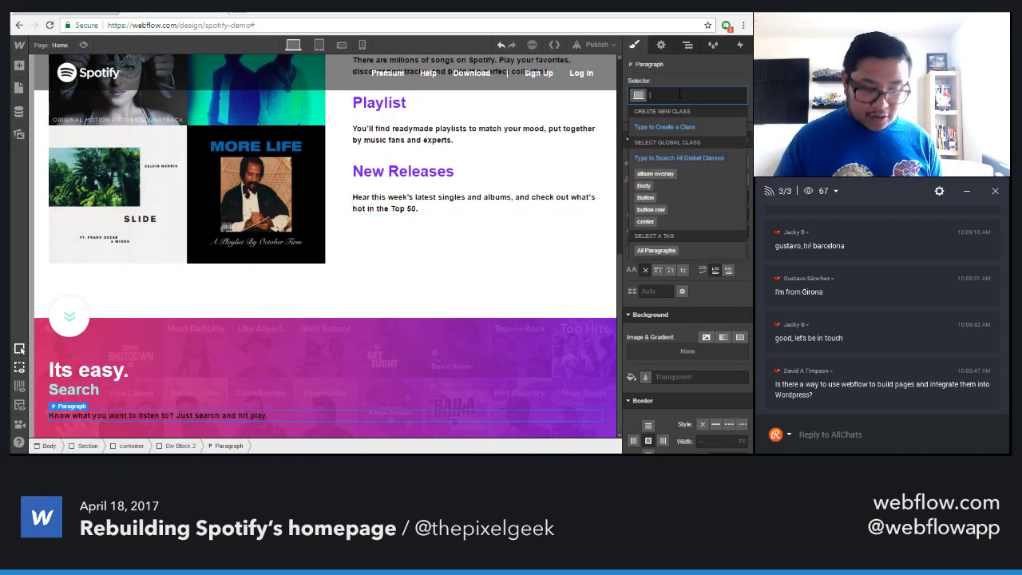
{"action": "type", "text": "white "}
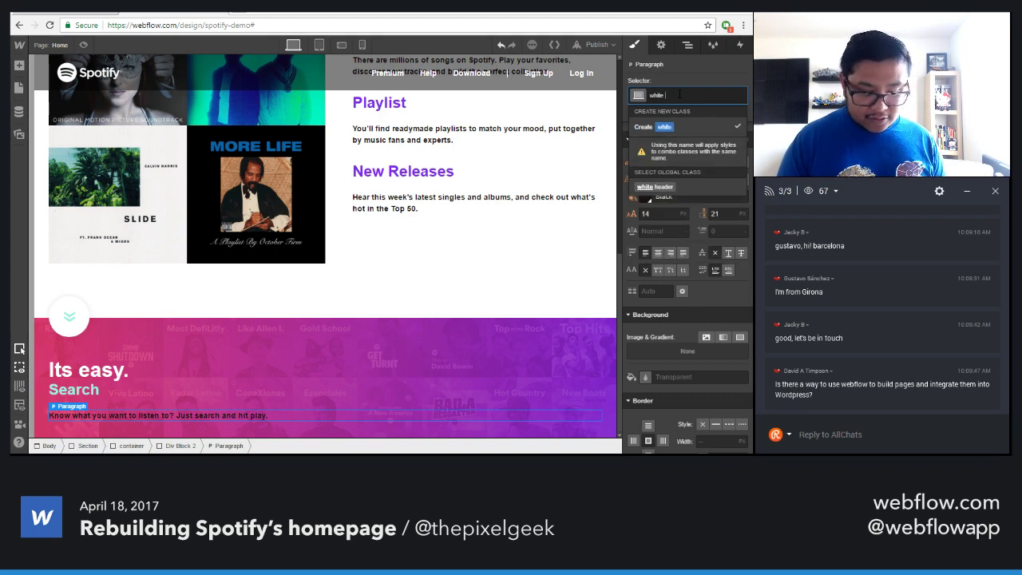
{"action": "type", "text": "paragraph"}
{"action": "key", "text": "Return"}
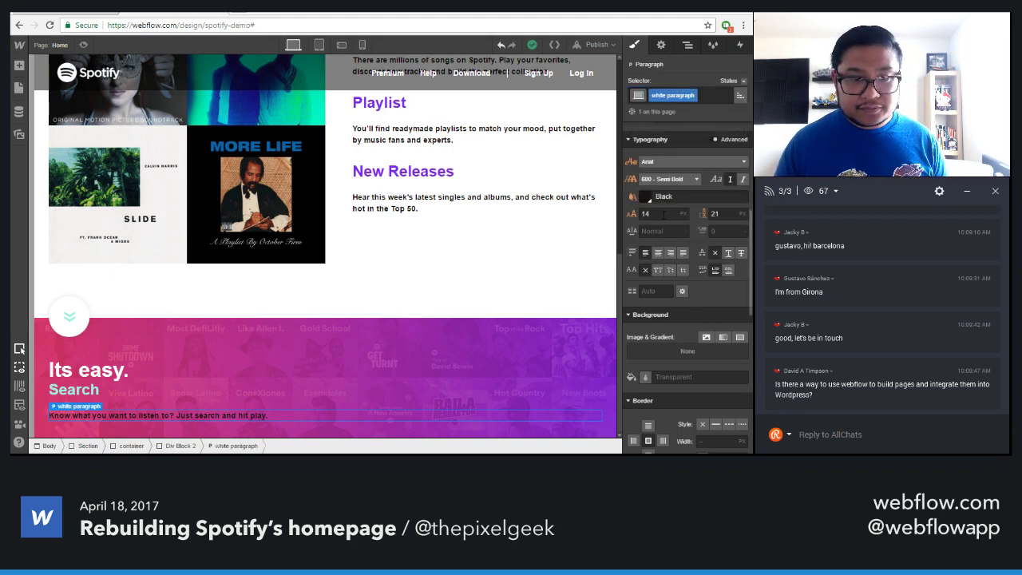
{"action": "left_click", "coordinate": [660, 198]}
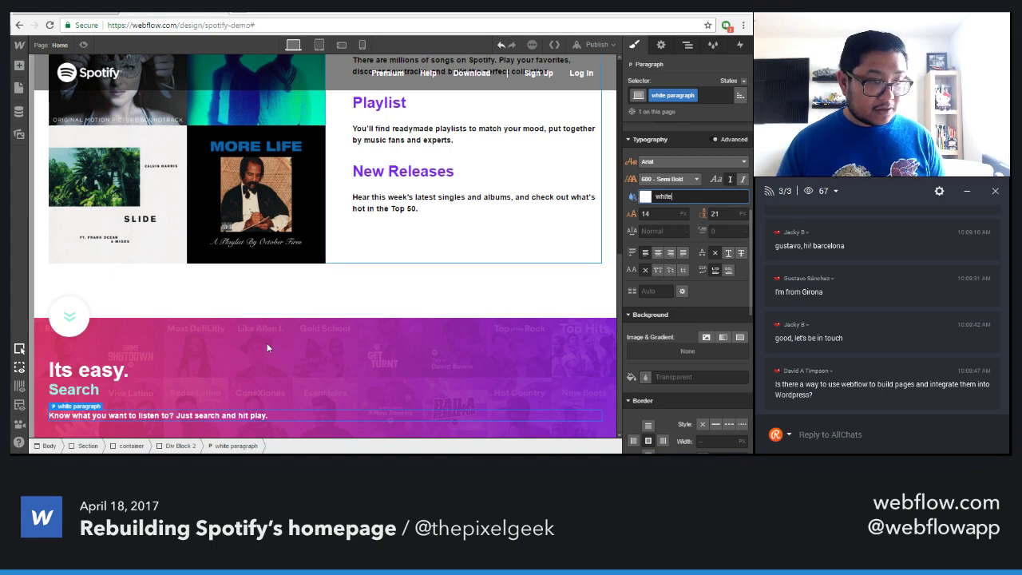
{"action": "left_click", "coordinate": [168, 384]}
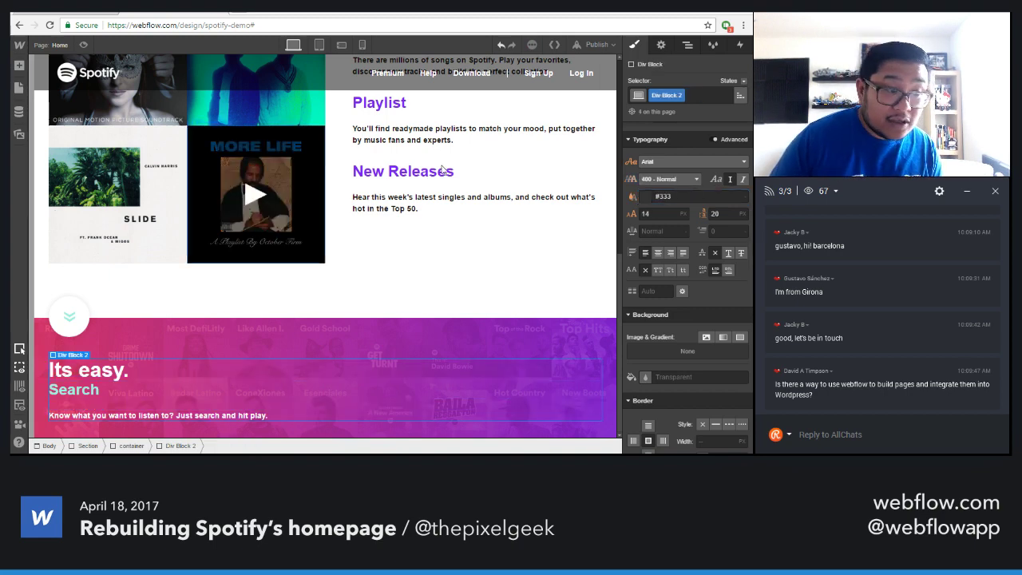
{"action": "left_click_drag", "start_coordinate": [116, 362], "coordinate": [118, 357]}
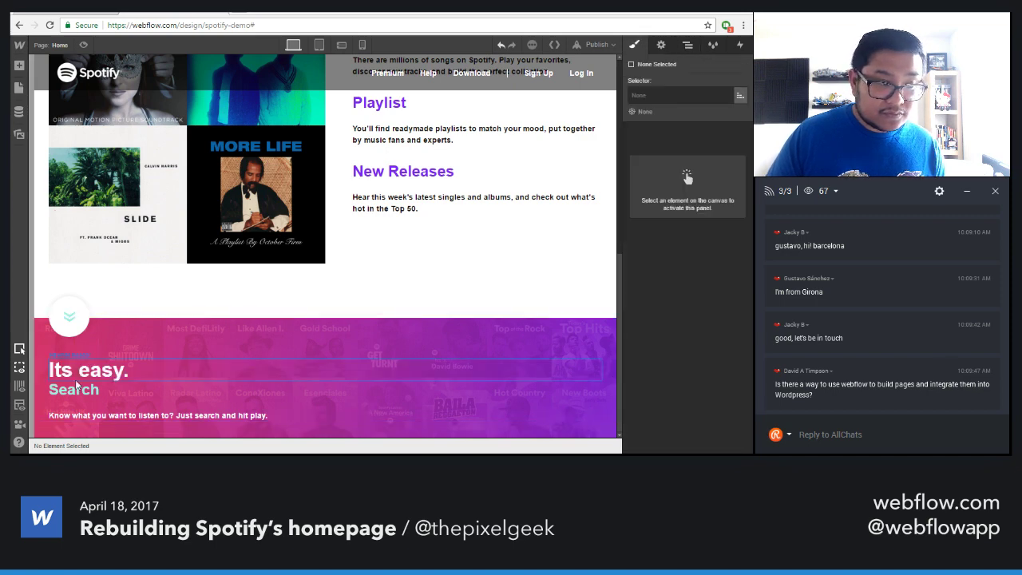
Select the div block wrapping the Search heading and paragraph and rename its class to "copy block"
{"action": "left_click", "coordinate": [110, 390]}
{"action": "left_click", "coordinate": [687, 44]}
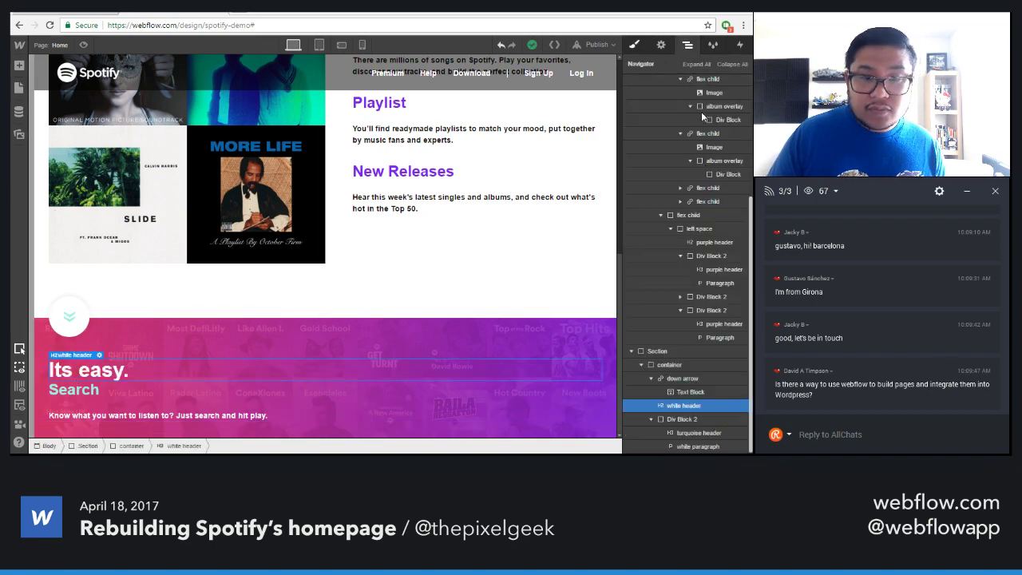
{"action": "left_click", "coordinate": [683, 418]}
{"action": "key", "text": "s"}
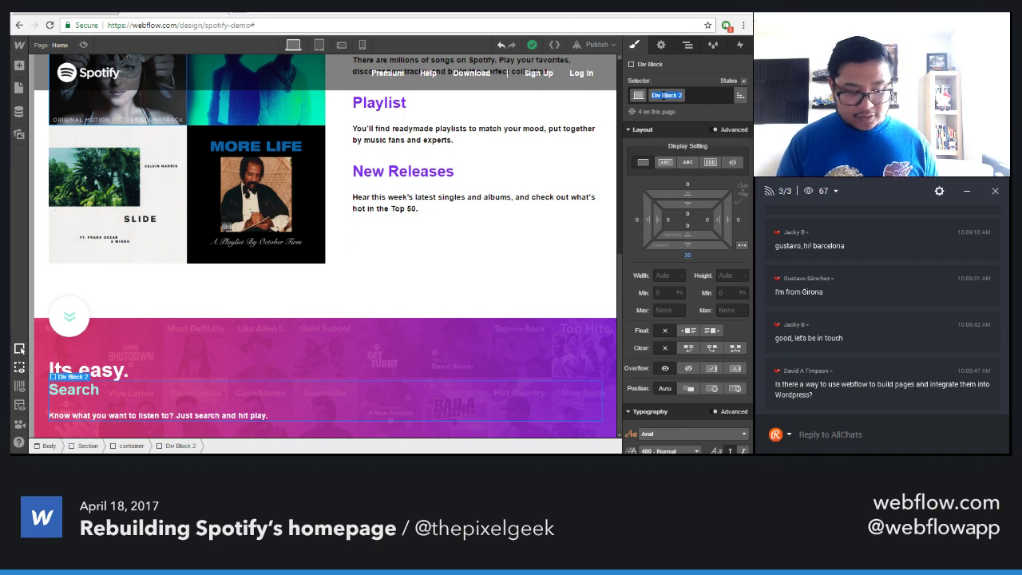
{"action": "type", "text": "copy block"}
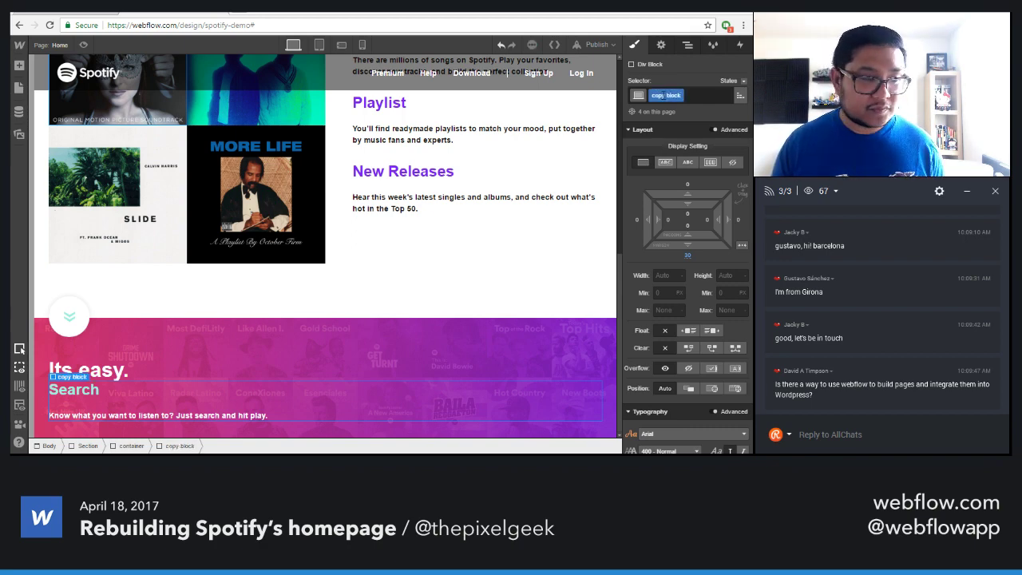
{"action": "key", "text": "Return"}
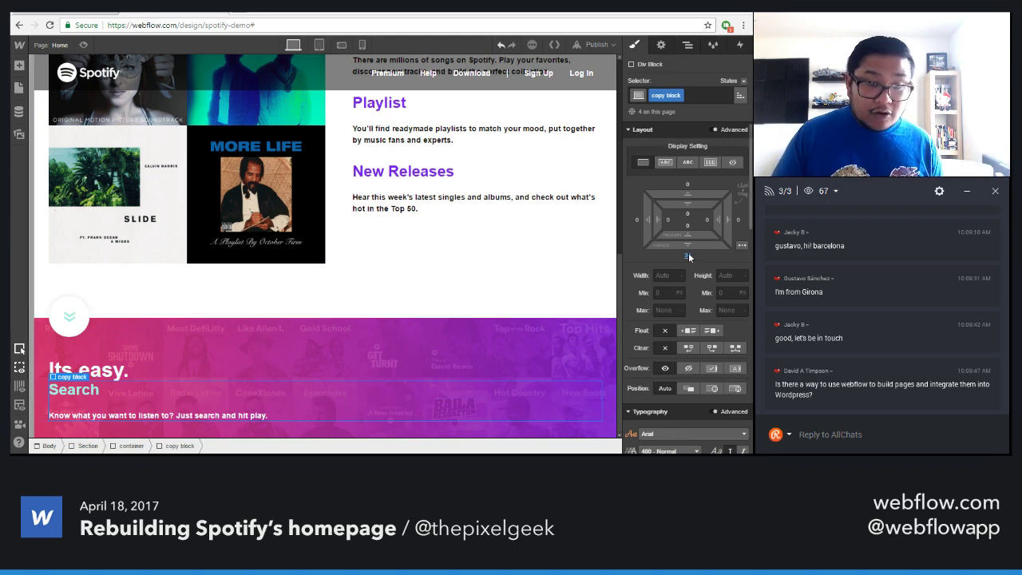
Set the top margin of the copy block class to 30 and check its effect on the section above
{"action": "left_click_drag", "start_coordinate": [689, 253], "coordinate": [689, 241]}
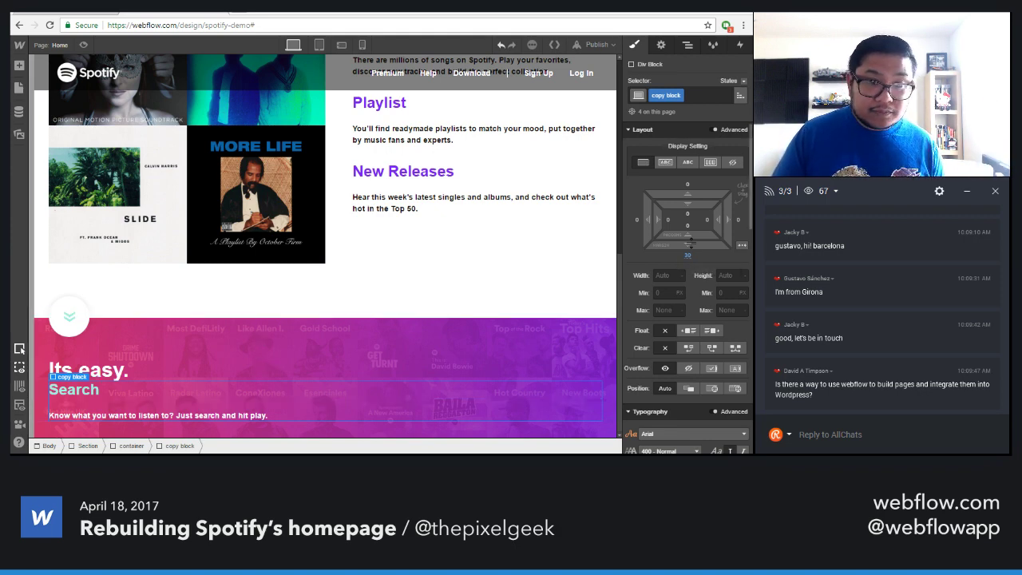
{"action": "left_click", "coordinate": [688, 185]}
{"action": "type", "text": "30"}
{"action": "key", "text": "Return"}
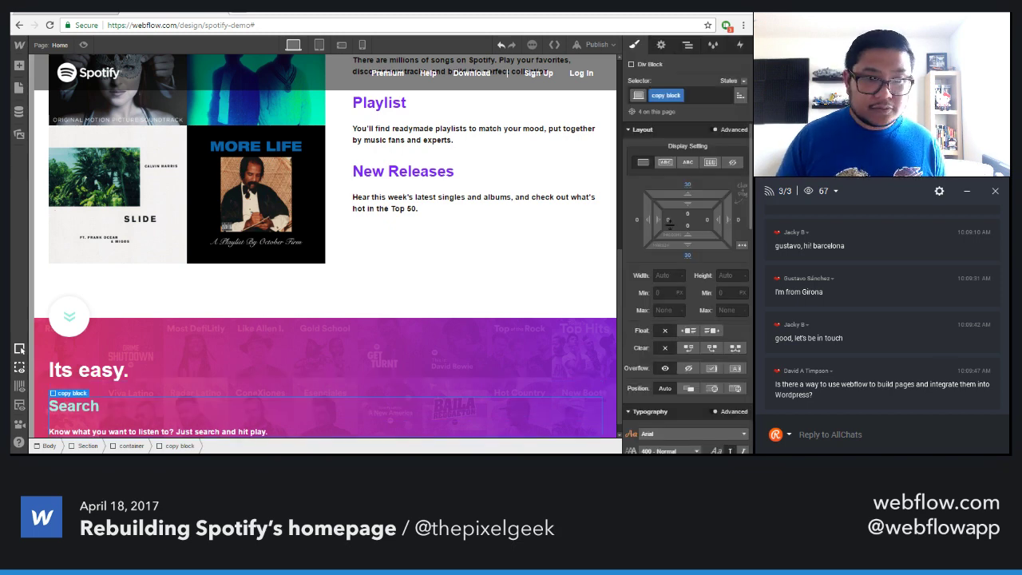
{"action": "scroll", "coordinate": [456, 376], "scroll_direction": "up", "scroll_amount": 3}
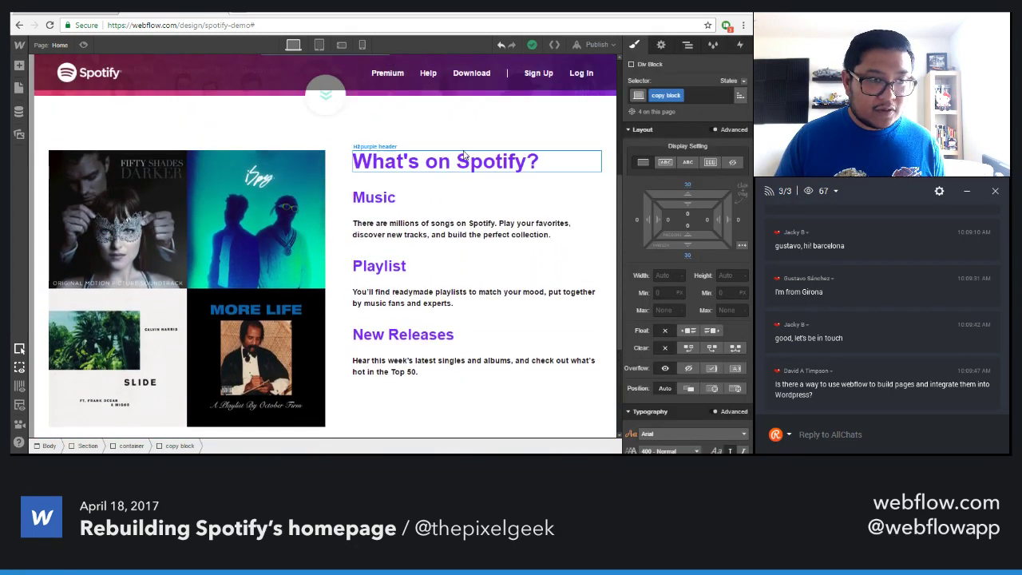
{"action": "scroll", "coordinate": [500, 308], "scroll_direction": "down", "scroll_amount": 2}
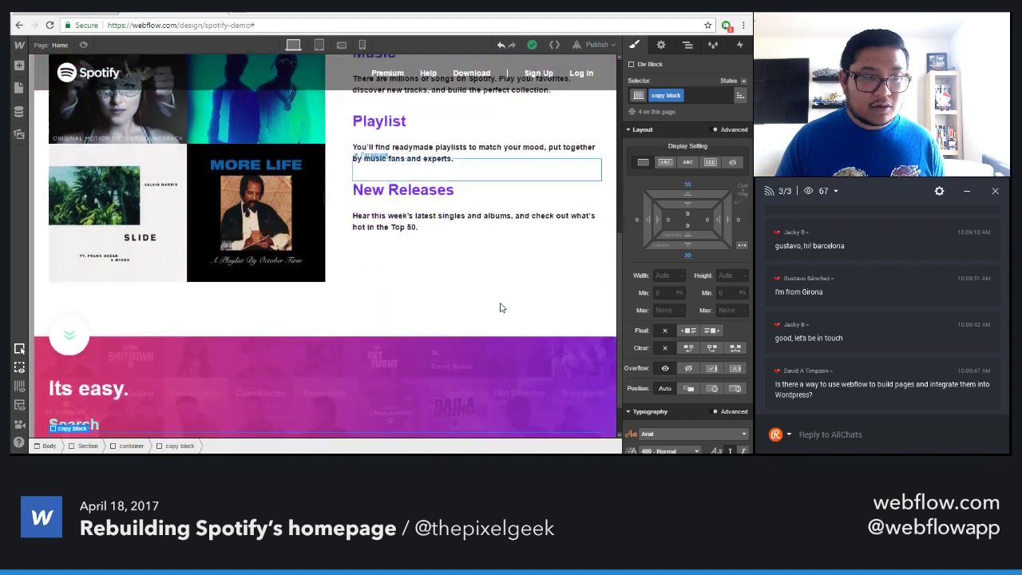
Duplicate the Search copy block twice so that three blocks are stacked under the "Its easy." heading
{"action": "scroll", "coordinate": [501, 307], "scroll_direction": "down", "scroll_amount": 1}
{"action": "left_click", "coordinate": [188, 384]}
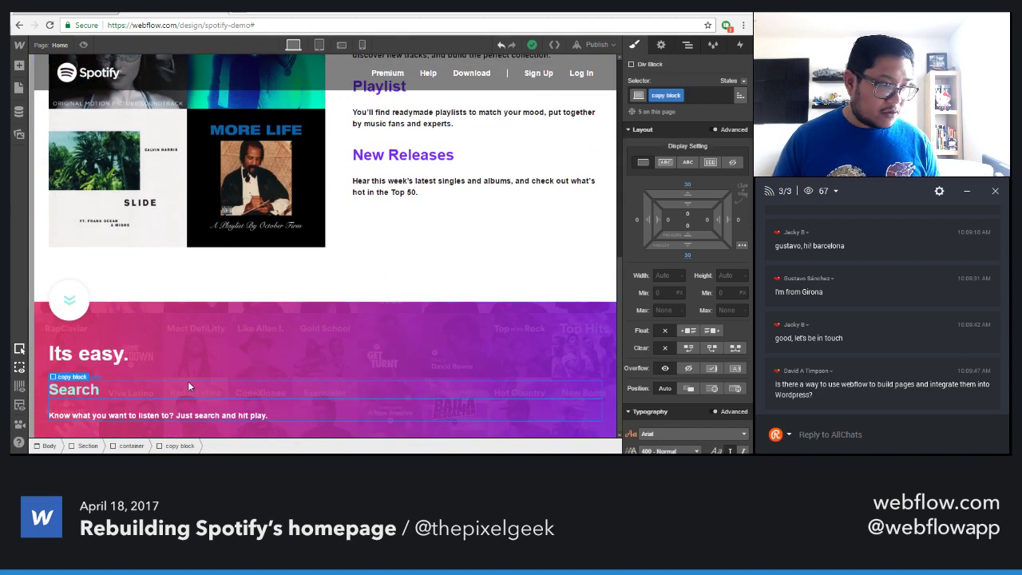
{"action": "key", "text": "ctrl+v"}
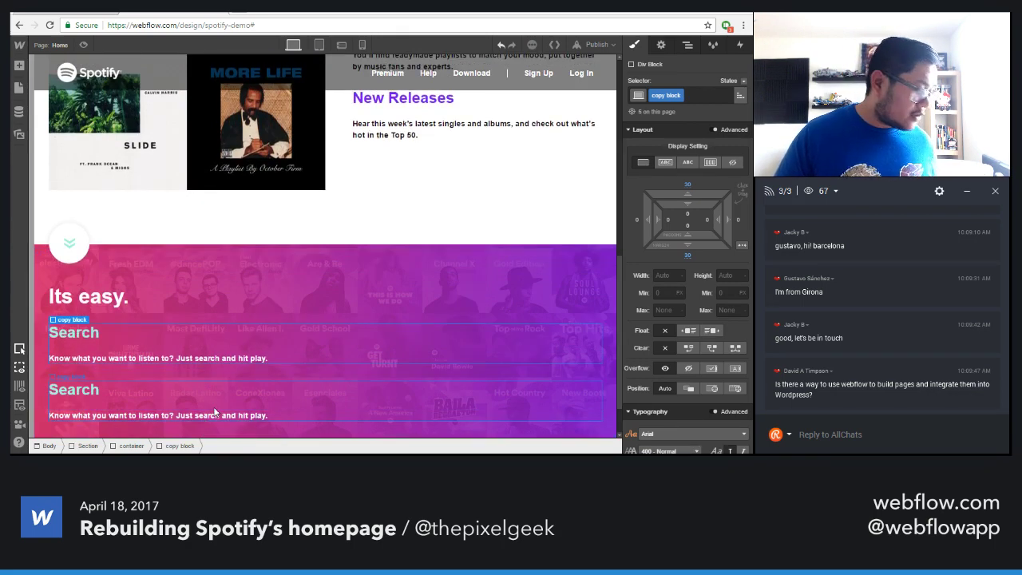
{"action": "key", "text": "ctrl+v"}
Change the heading of the second copy block to "Browse" and the heading of the third to "Discover"
{"action": "double_click", "coordinate": [70, 334]}
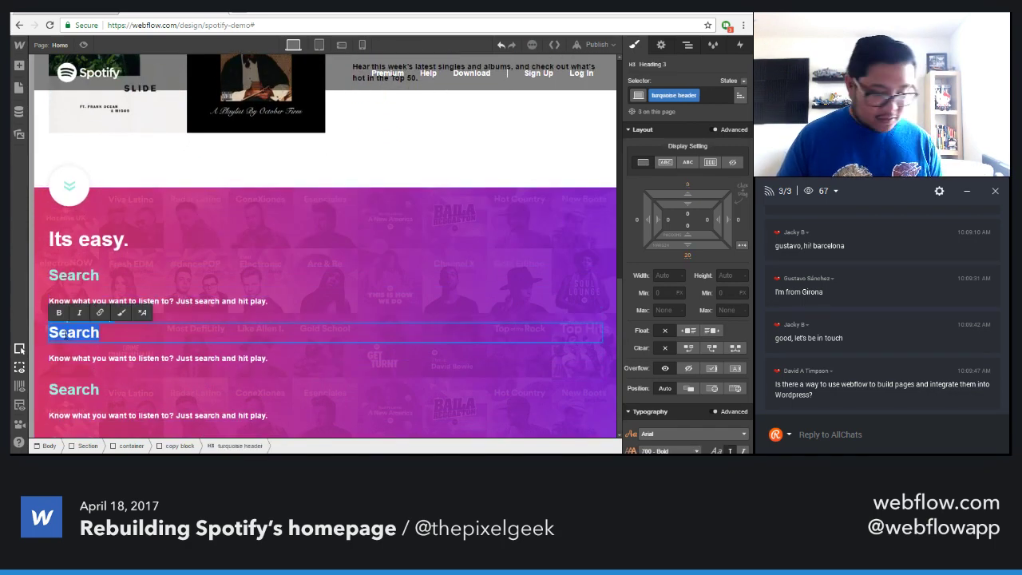
{"action": "type", "text": "Browse"}
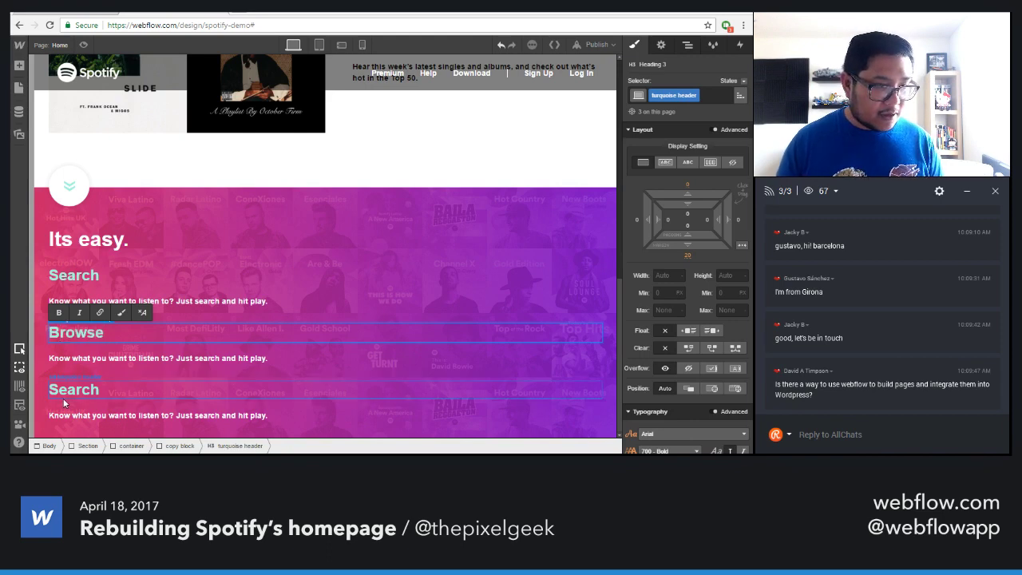
{"action": "left_click", "coordinate": [66, 391]}
{"action": "double_click", "coordinate": [65, 391]}
{"action": "type", "text": "Discover"}
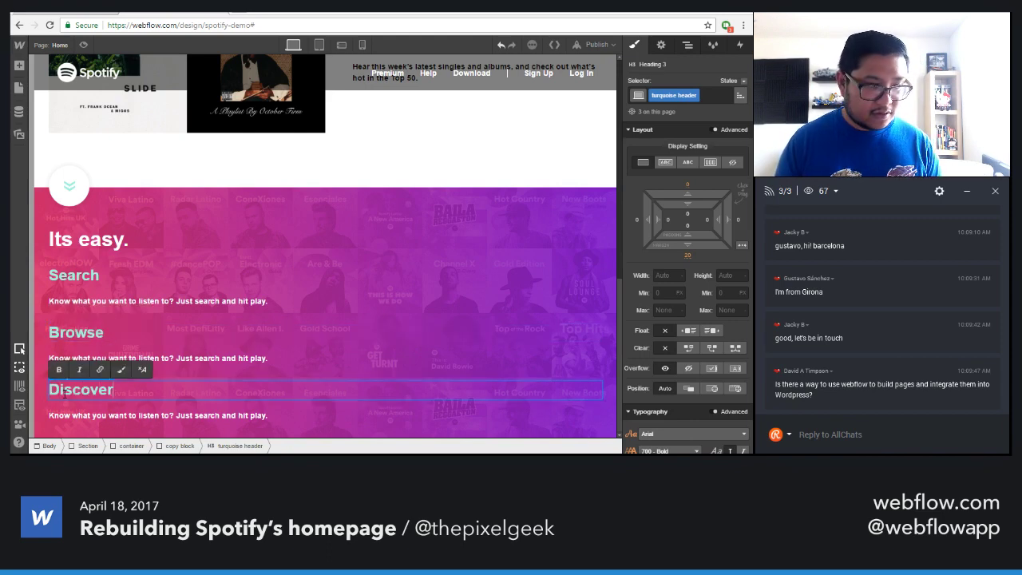
{"action": "key", "text": "Escape"}
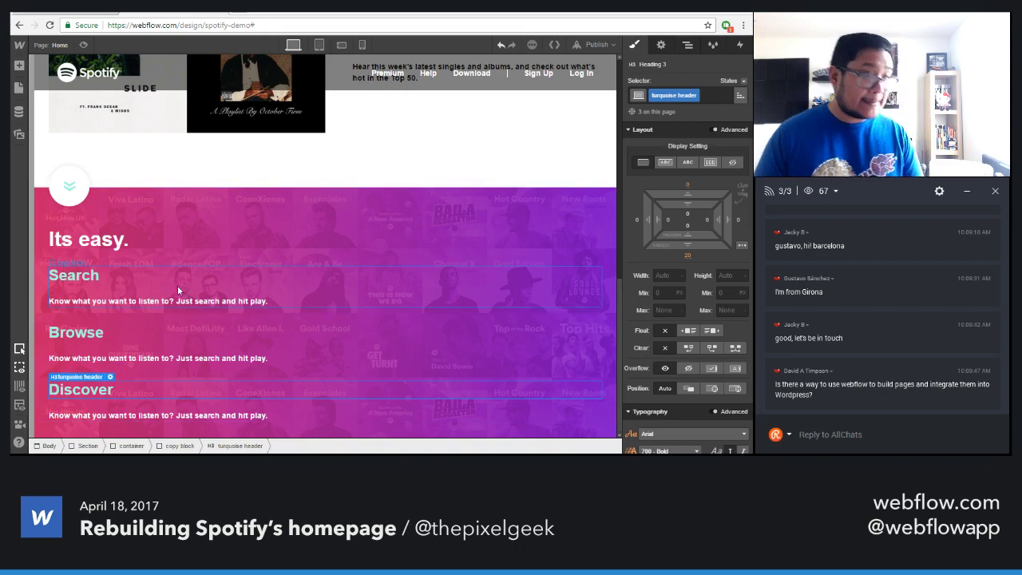
Replace the paragraph under Browse with "Check out the latest charts, brand new releases and great playlists for right now." from Spotify's homepage
{"action": "left_click", "coordinate": [71, 12]}
{"action": "scroll", "coordinate": [100, 339], "scroll_direction": "down", "scroll_amount": 3}
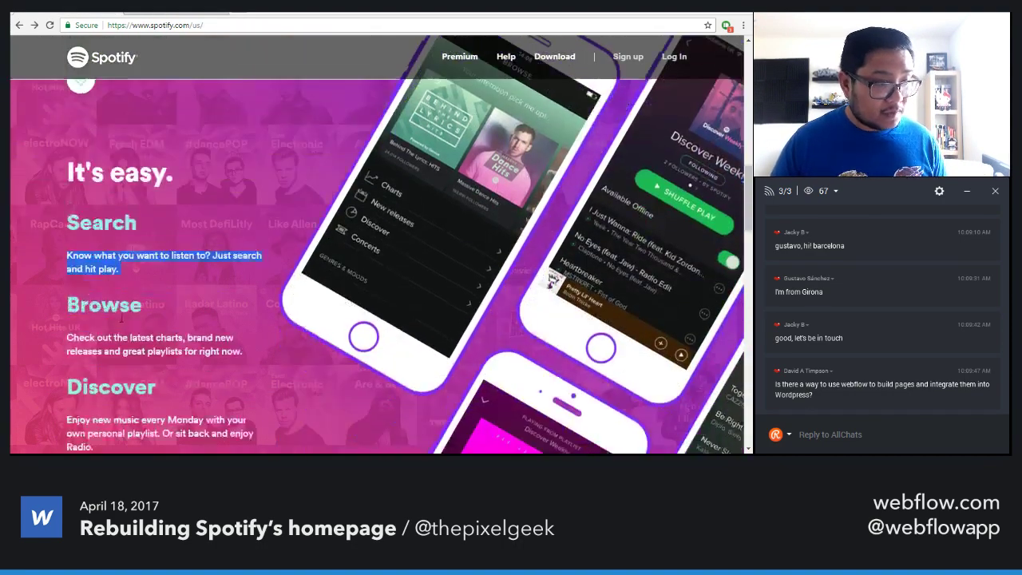
{"action": "triple_click", "coordinate": [162, 297]}
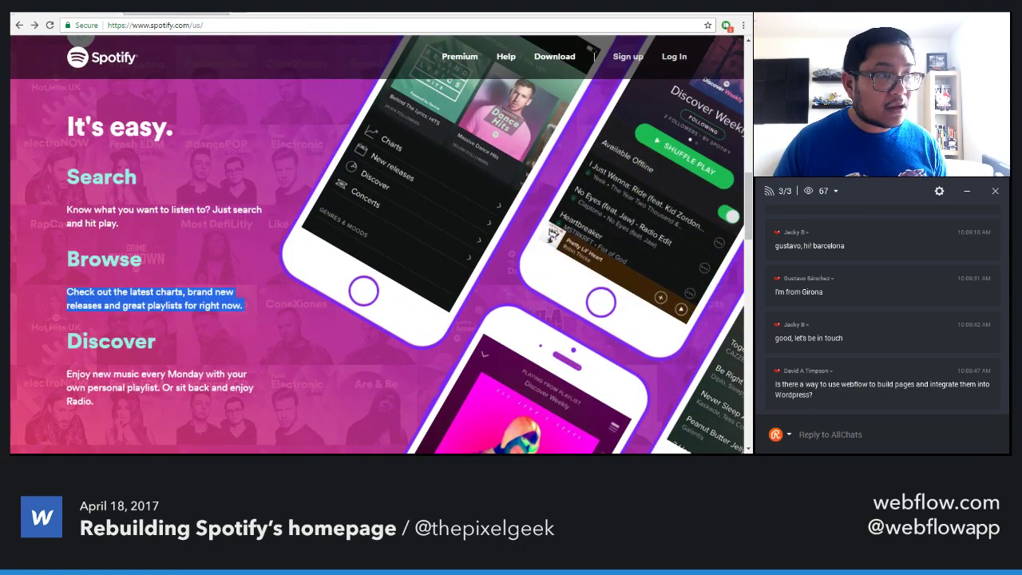
{"action": "key", "text": "ctrl+c"}
{"action": "key", "text": "ctrl+Tab"}
{"action": "key", "text": "Return"}
{"action": "key", "text": "ctrl+a"}
{"action": "key", "text": "ctrl+v"}
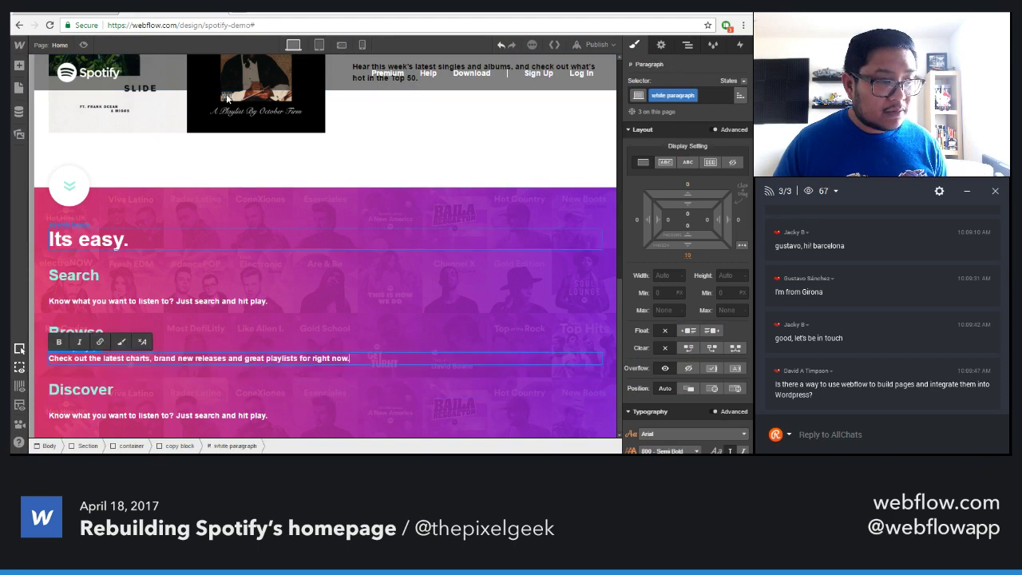
Replace the paragraph under Discover with "Enjoy new music every Monday with your own personal playlist. Or sit back and enjoy Radio." from Spotify's homepage
{"action": "key", "text": "ctrl+Tab"}
{"action": "triple_click", "coordinate": [126, 359]}
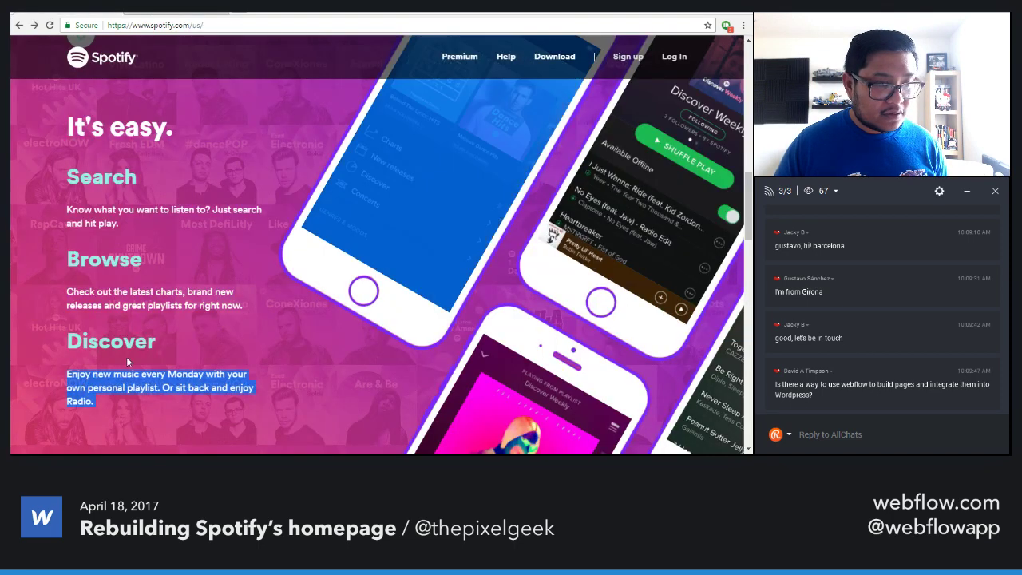
{"action": "key", "text": "ctrl+c"}
{"action": "key", "text": "ctrl+Tab"}
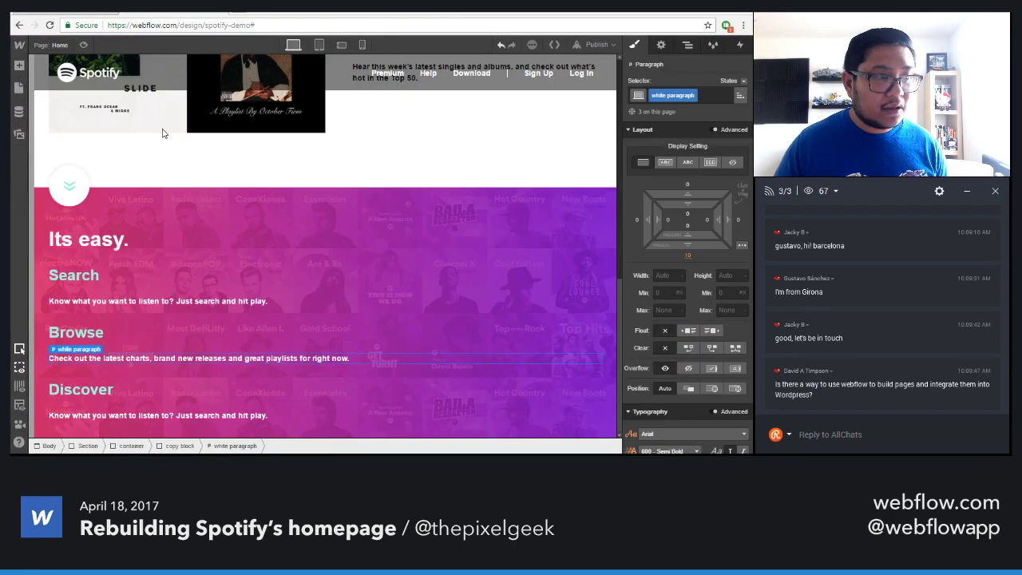
{"action": "double_click", "coordinate": [92, 415]}
{"action": "key", "text": "ctrl+a"}
{"action": "key", "text": "ctrl+v"}
{"action": "key", "text": "Escape"}
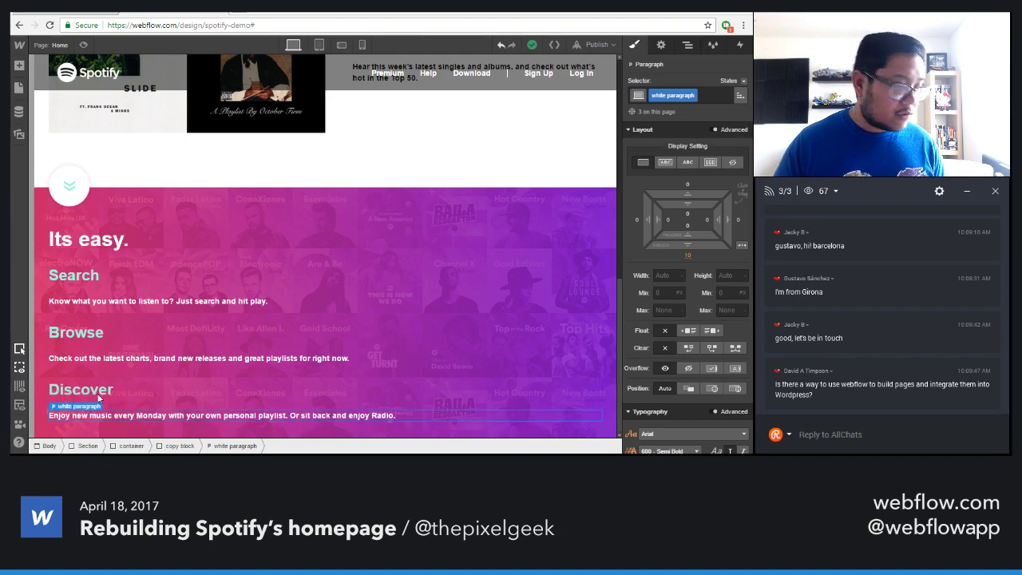
Select the "Its easy." heading and collapse the down arrow and the three copy blocks beside it in the element hierarchy
{"action": "left_click", "coordinate": [194, 242]}
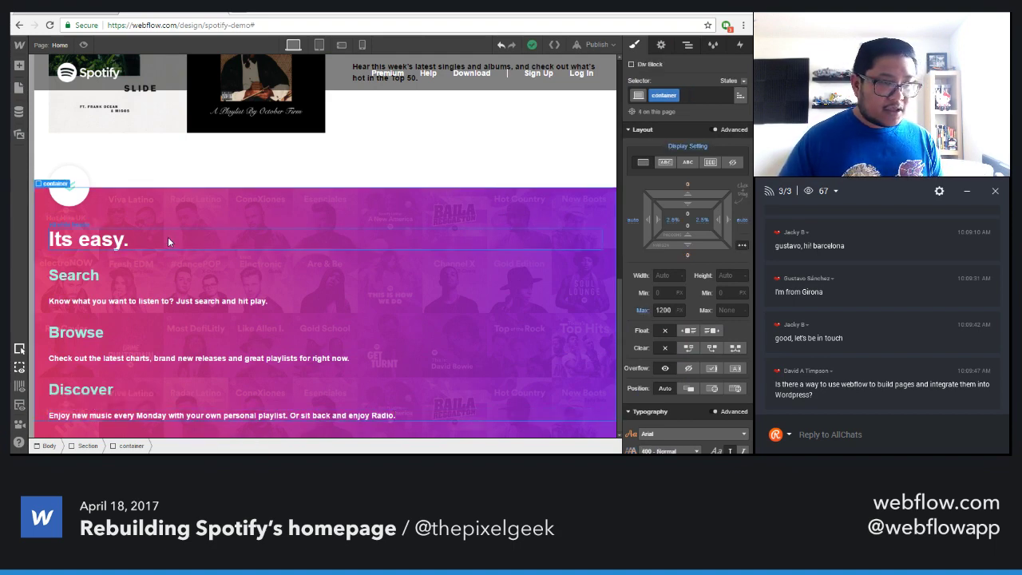
{"action": "left_click", "coordinate": [168, 237]}
{"action": "left_click", "coordinate": [686, 45]}
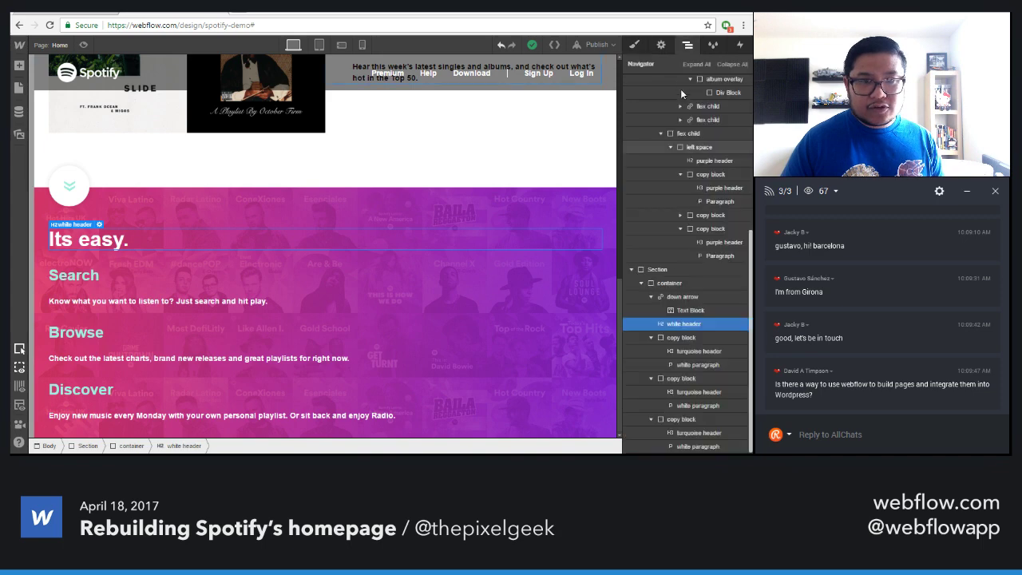
{"action": "left_click", "coordinate": [651, 297]}
{"action": "left_click", "coordinate": [651, 297]}
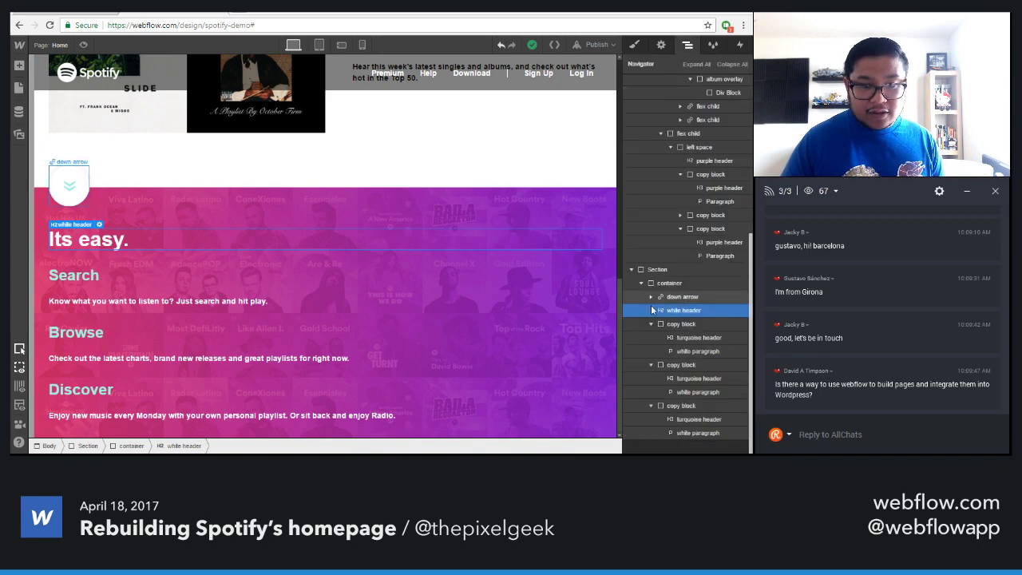
{"action": "left_click", "coordinate": [650, 323]}
{"action": "left_click", "coordinate": [651, 338]}
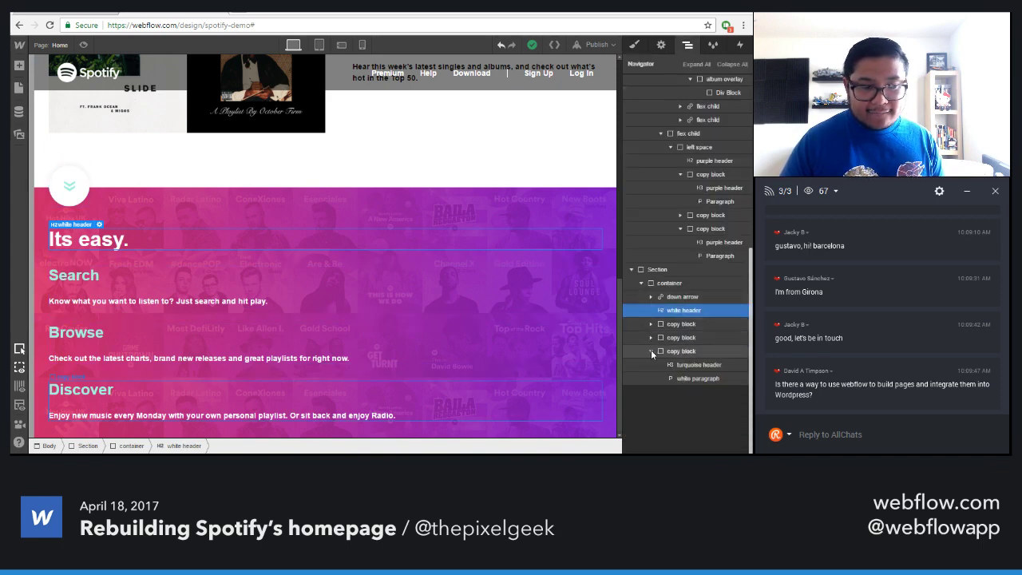
{"action": "left_click", "coordinate": [651, 351]}
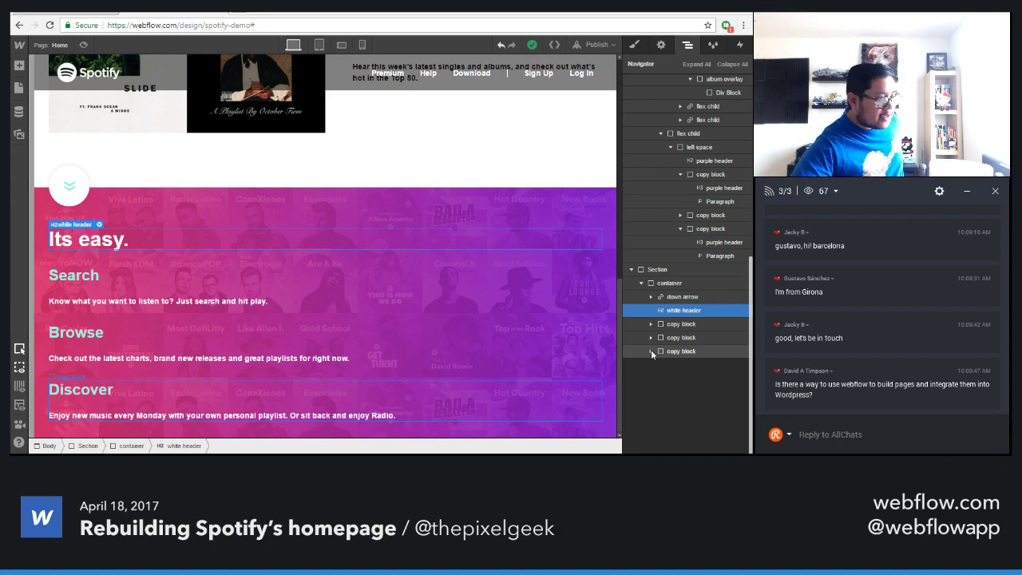
Examine the "It's easy." section's layout on Spotify's homepage at iPhone 6 Plus size and at desktop size
{"action": "left_click", "coordinate": [88, 9]}
{"action": "left_click", "coordinate": [370, 388]}
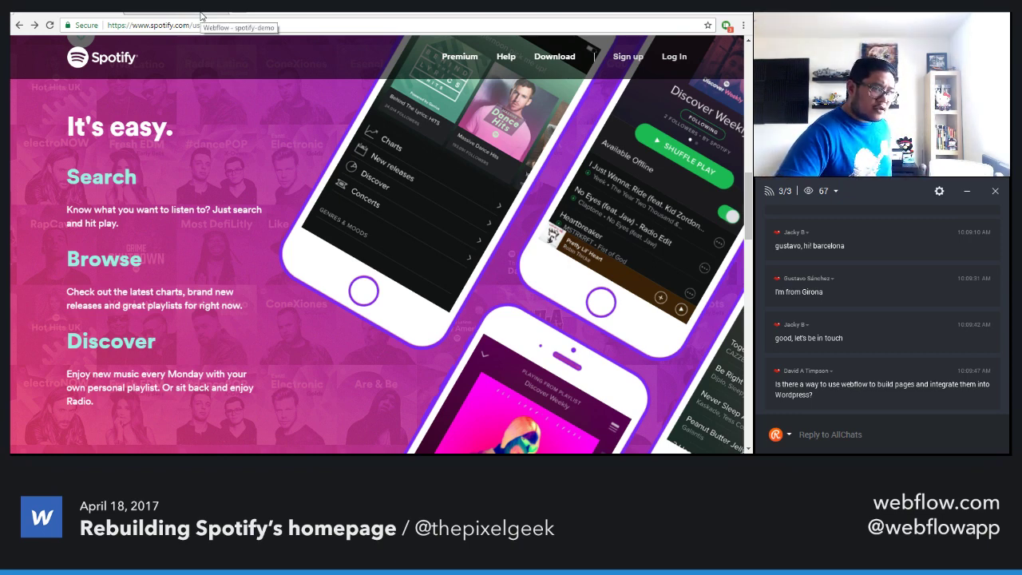
{"action": "right_click", "coordinate": [362, 181]}
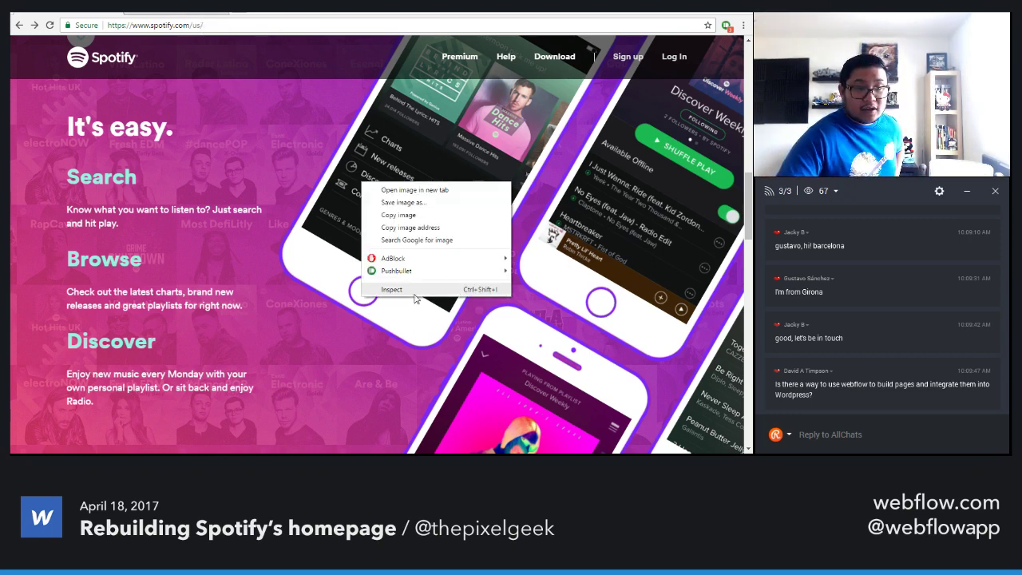
{"action": "left_click", "coordinate": [407, 293]}
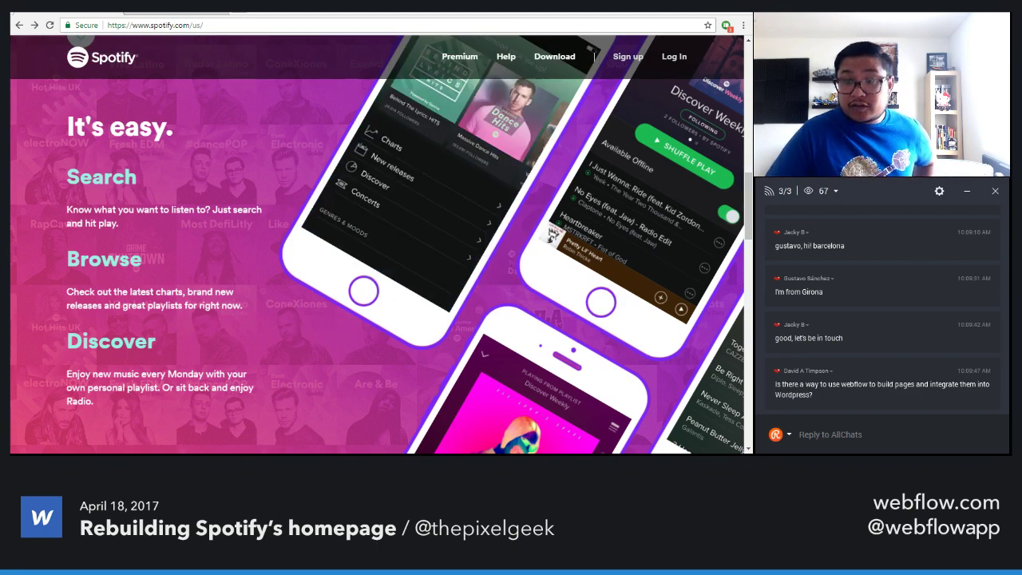
{"action": "key", "text": "ctrl+shift+m"}
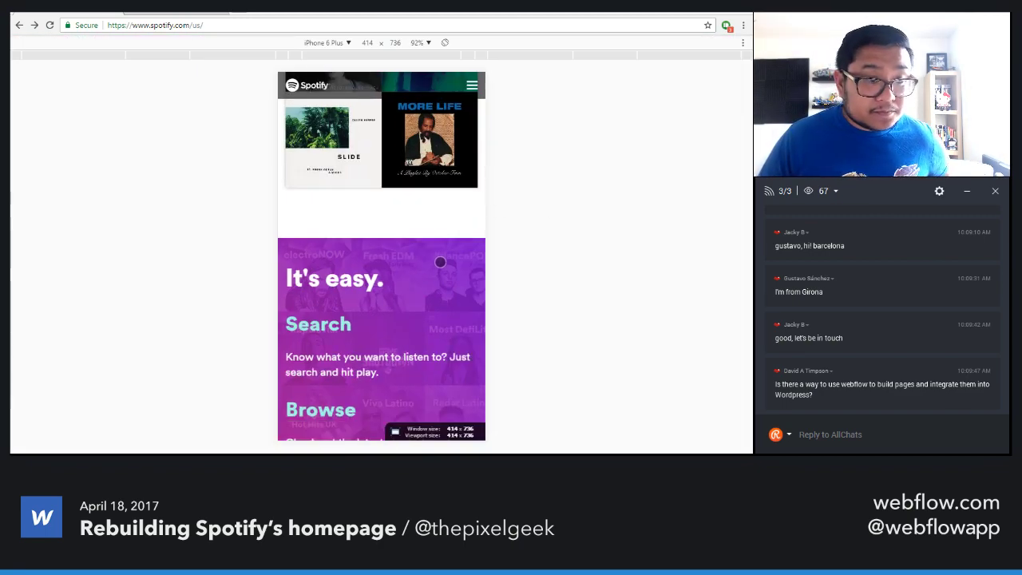
{"action": "left_click_drag", "start_coordinate": [403, 337], "coordinate": [466, 433]}
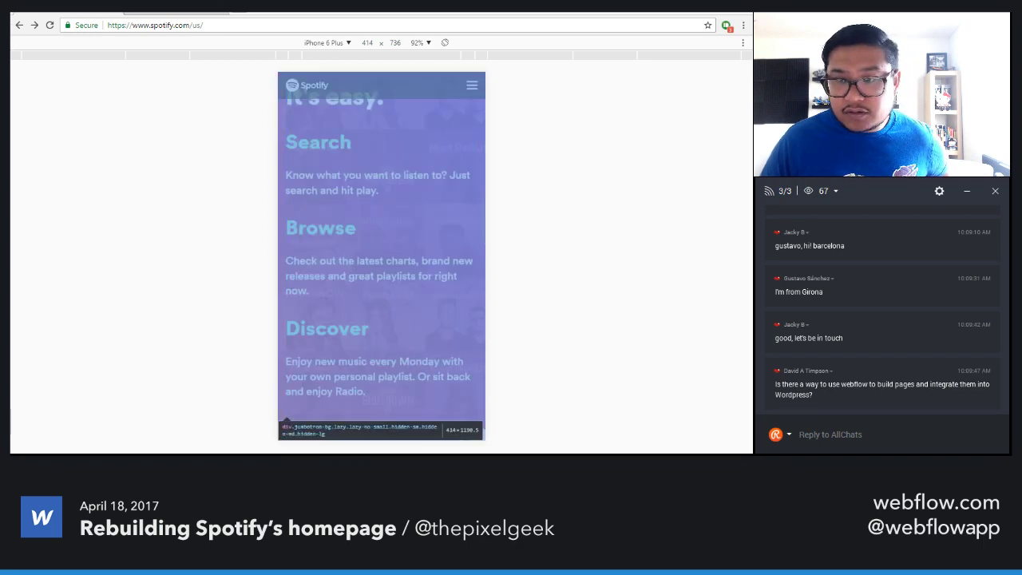
{"action": "key", "text": "ctrl+shift+m"}
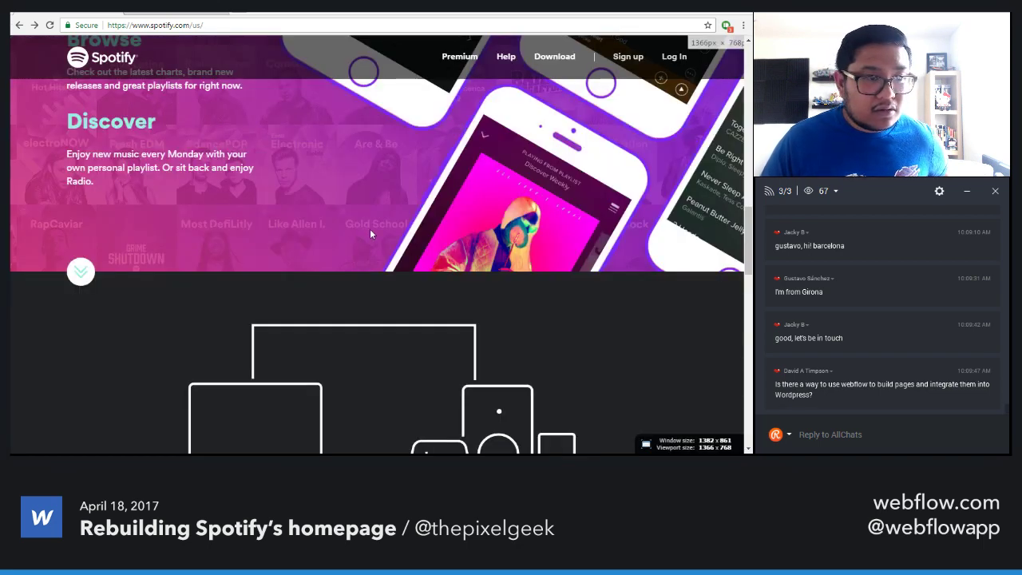
{"action": "scroll", "coordinate": [354, 261], "scroll_direction": "up", "scroll_amount": 4}
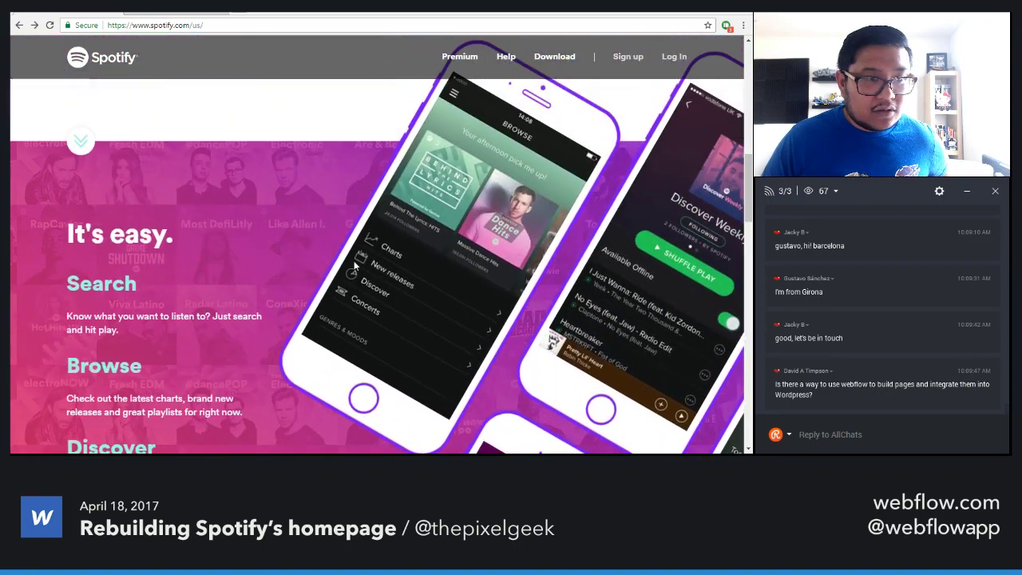
{"action": "scroll", "coordinate": [354, 265], "scroll_direction": "down", "scroll_amount": 2}
Back in Webflow, add a div block between the down arrow and the "Its easy." heading and give it the existing class "flex"
{"action": "key", "text": "ctrl+Tab"}
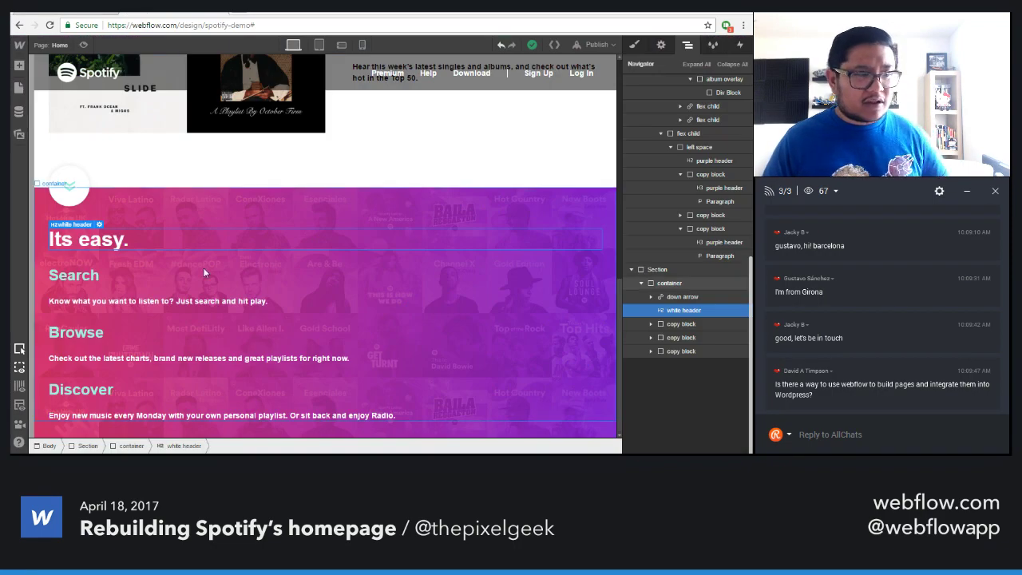
{"action": "key", "text": "a"}
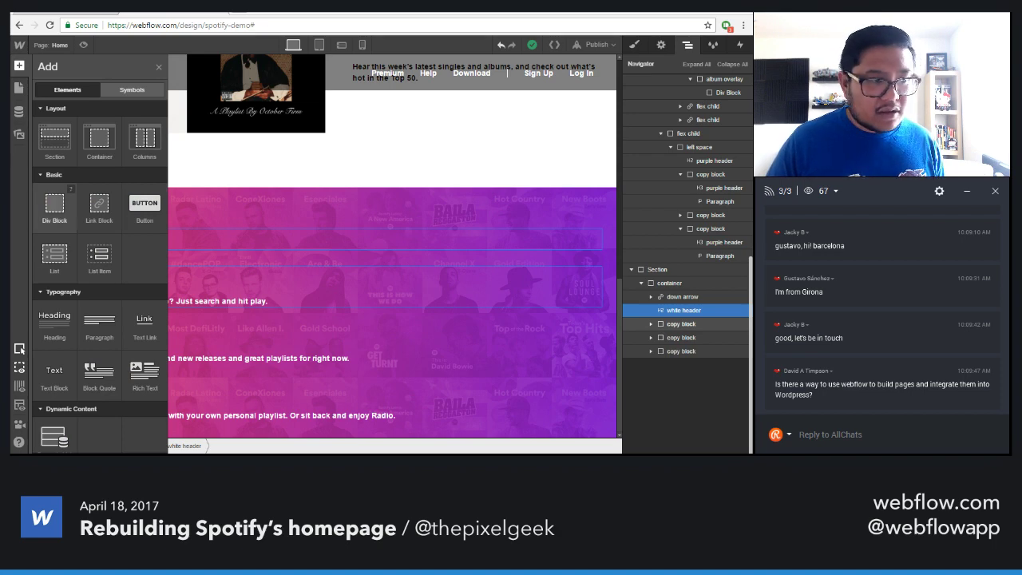
{"action": "left_click_drag", "start_coordinate": [54, 206], "coordinate": [679, 327]}
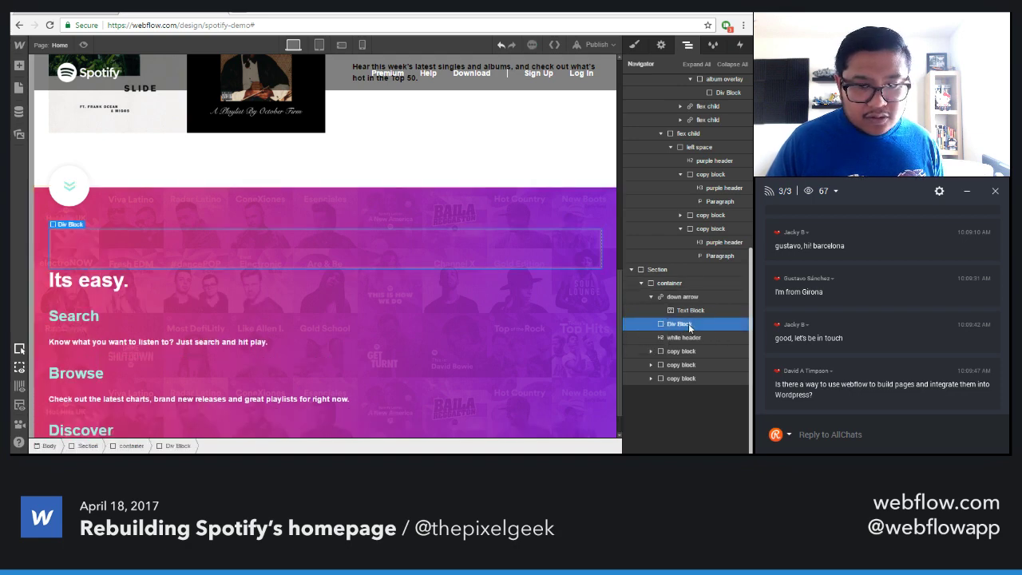
{"action": "key", "text": "s"}
{"action": "left_click", "coordinate": [664, 95]}
{"action": "type", "text": "fle"}
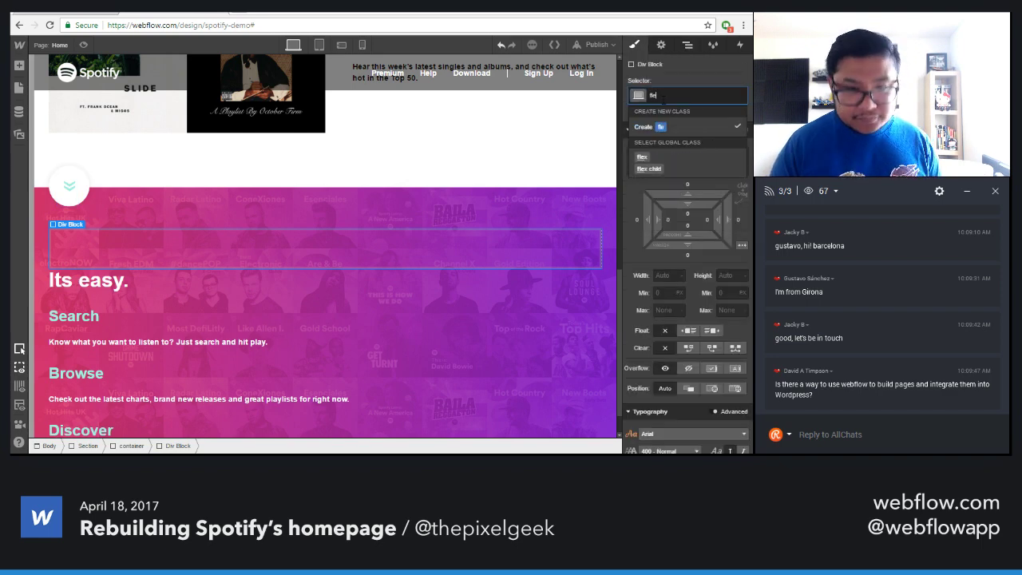
{"action": "type", "text": "x"}
{"action": "key", "text": "Return"}
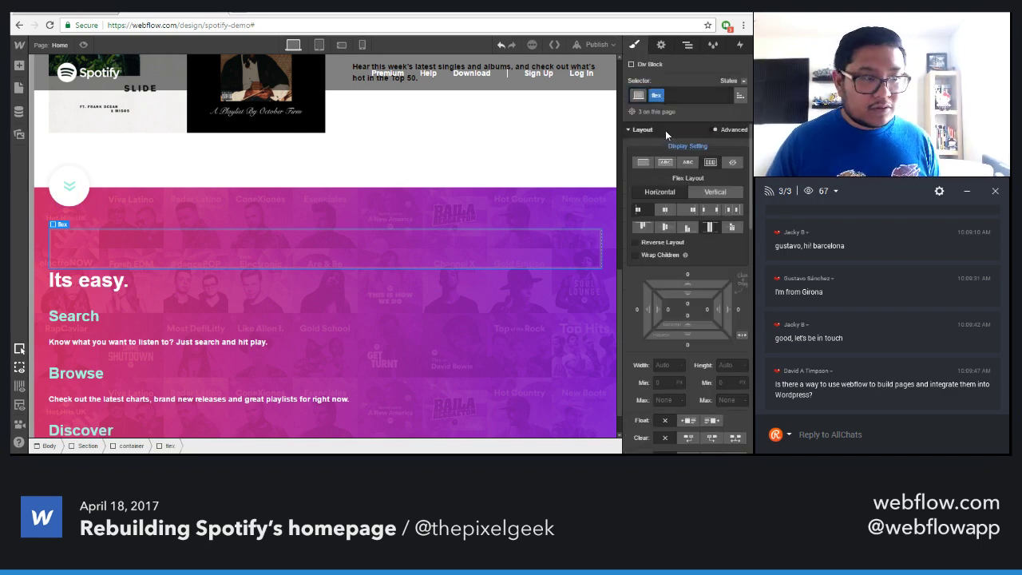
Add a div block with the existing class "flex child" inside the new flex block and duplicate it beside itself
{"action": "left_click", "coordinate": [686, 45]}
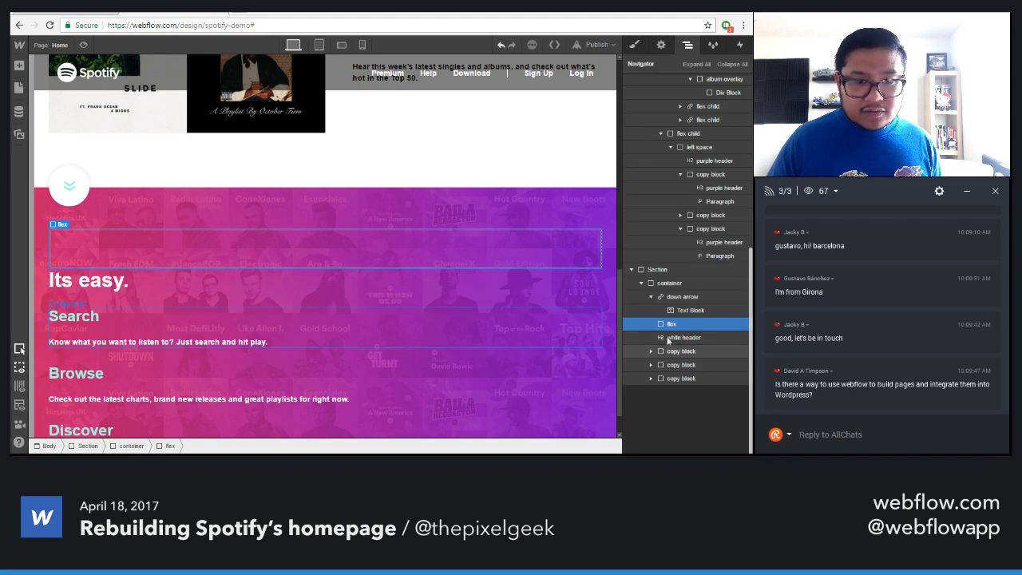
{"action": "scroll", "coordinate": [676, 328], "scroll_direction": "up", "scroll_amount": 2}
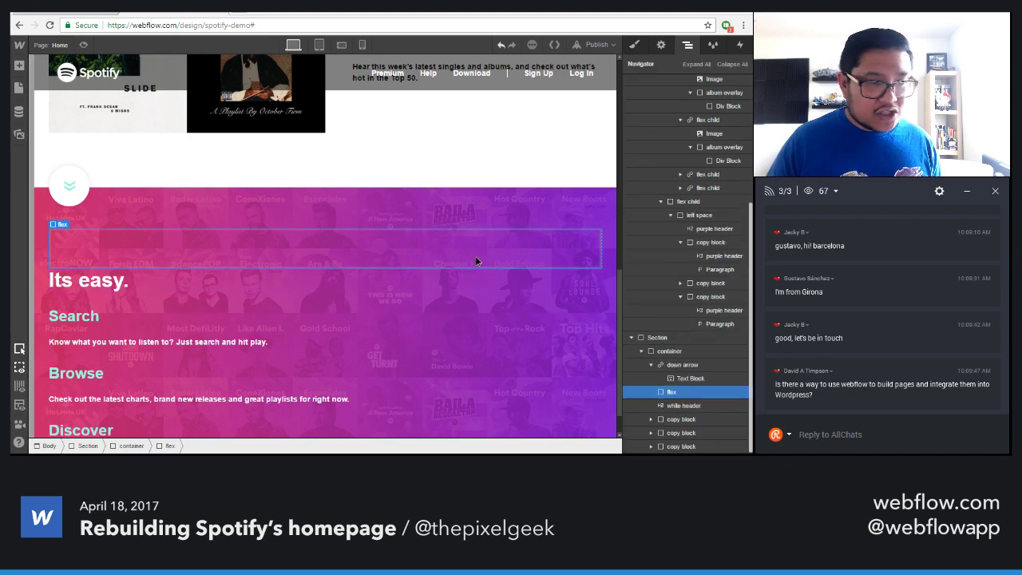
{"action": "key", "text": "a"}
{"action": "left_click_drag", "start_coordinate": [46, 206], "coordinate": [96, 242]}
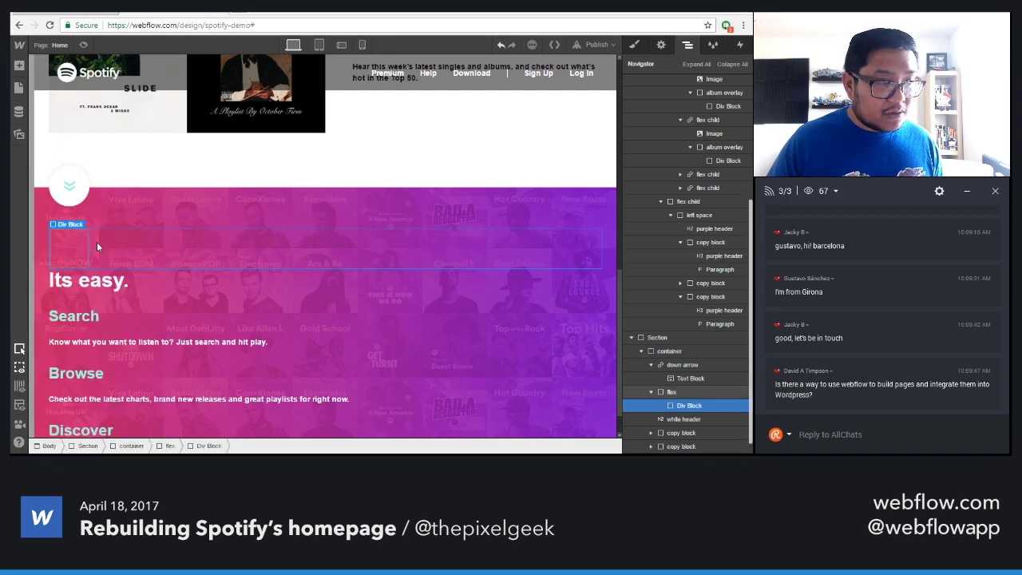
{"action": "left_click", "coordinate": [633, 44]}
{"action": "left_click", "coordinate": [663, 95]}
{"action": "type", "text": "flex"}
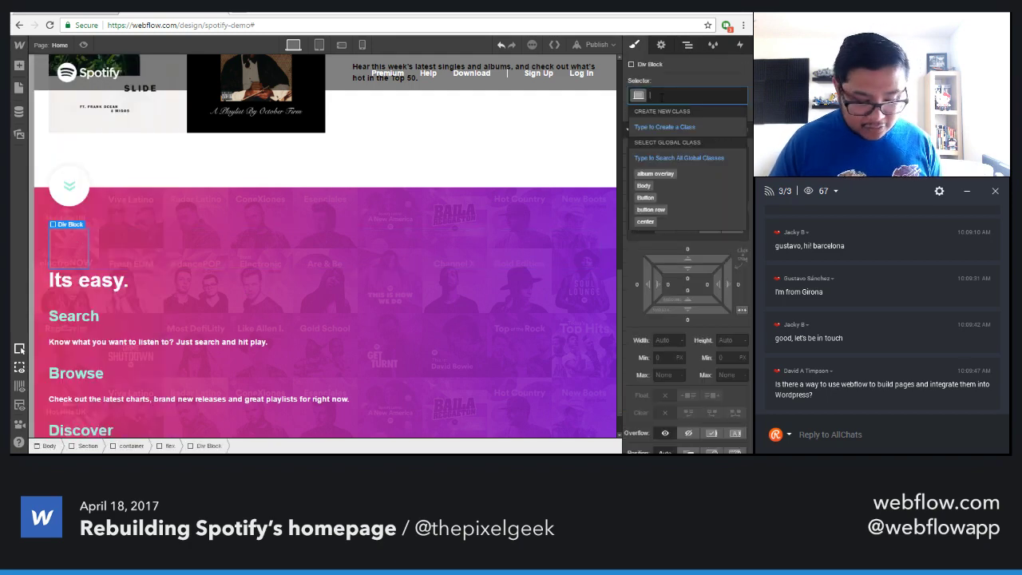
{"action": "key", "text": "Down"}
{"action": "key", "text": "Return"}
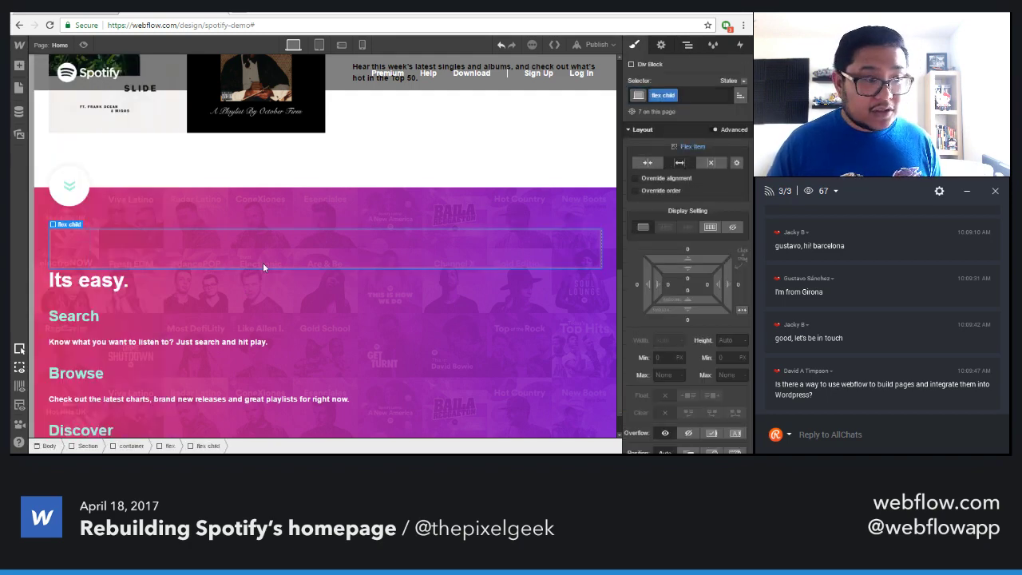
{"action": "key", "text": "ctrl+v"}
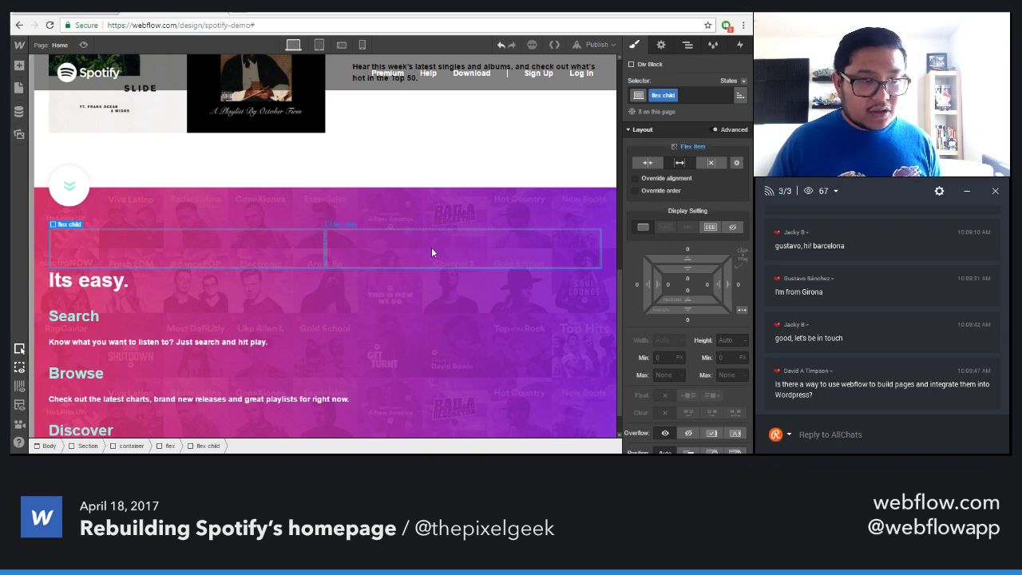
Check the text column's width on Spotify's homepage and add the combo class "25" to the first flex child
{"action": "left_click", "coordinate": [689, 94]}
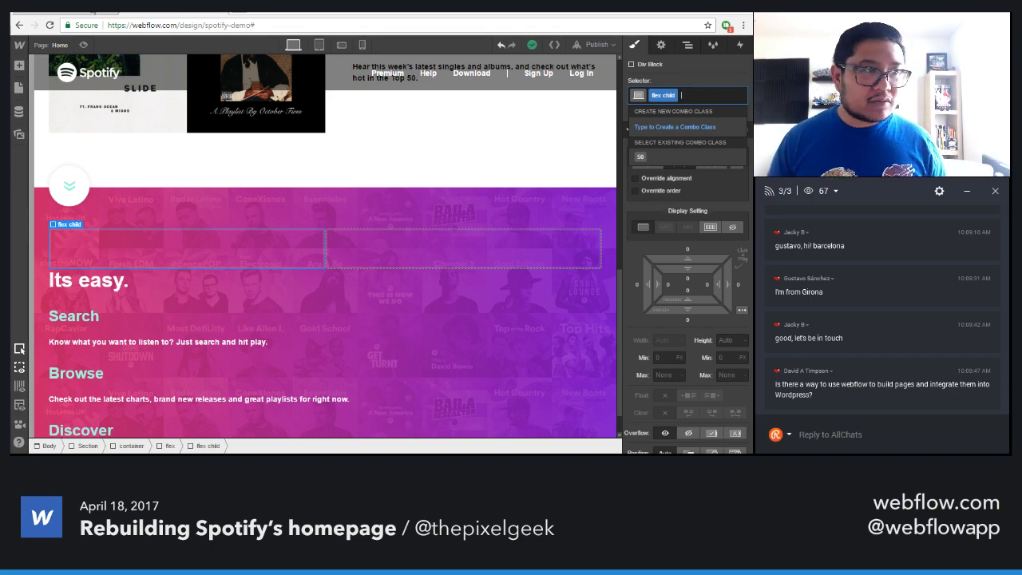
{"action": "left_click", "coordinate": [92, 11]}
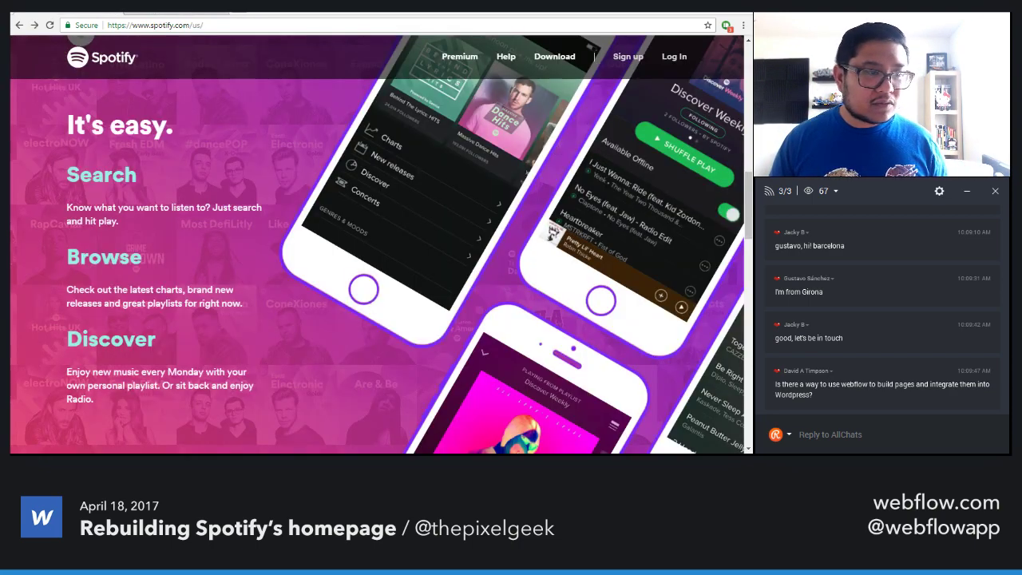
{"action": "left_click", "coordinate": [182, 14]}
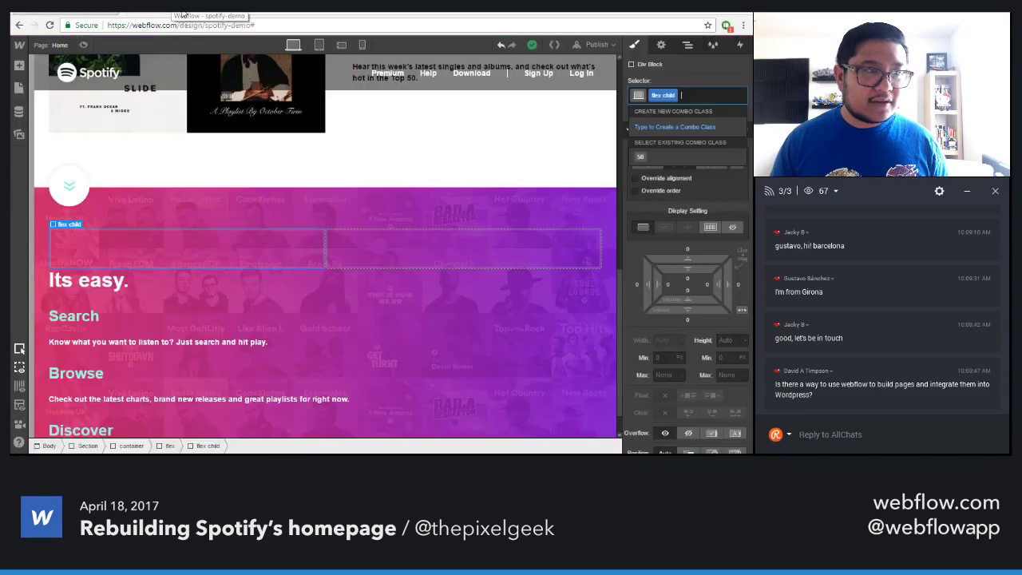
{"action": "left_click", "coordinate": [691, 95]}
{"action": "type", "text": "25"}
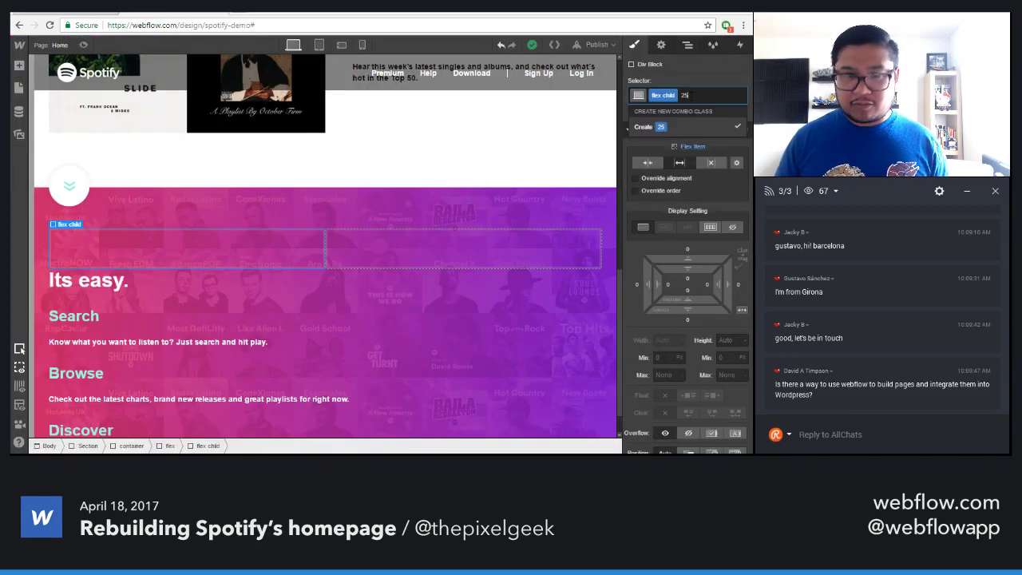
{"action": "key", "text": "Return"}
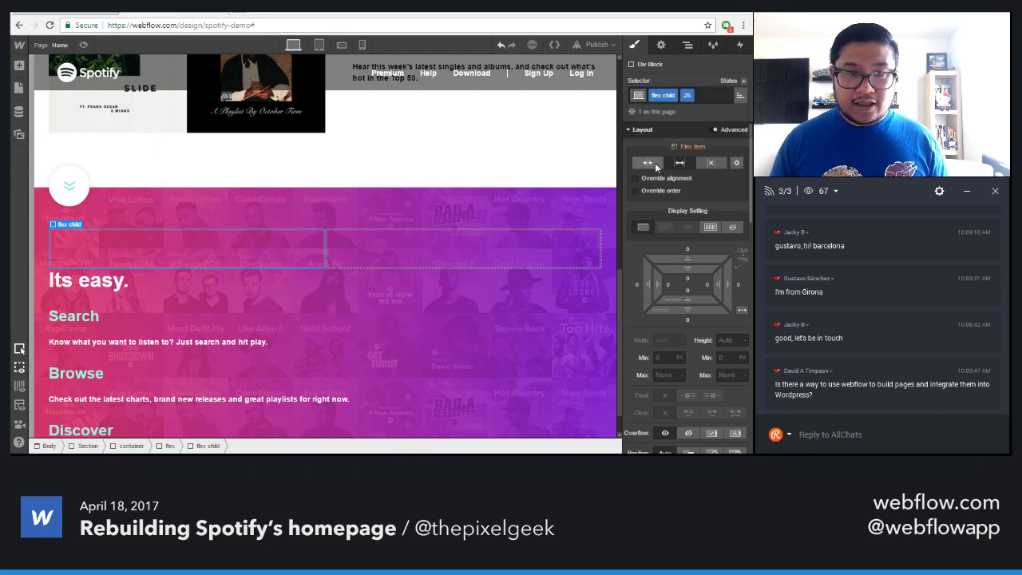
Give the first flex child custom flex sizing with grow 0 and a basis of 37%
{"action": "left_click", "coordinate": [737, 163]}
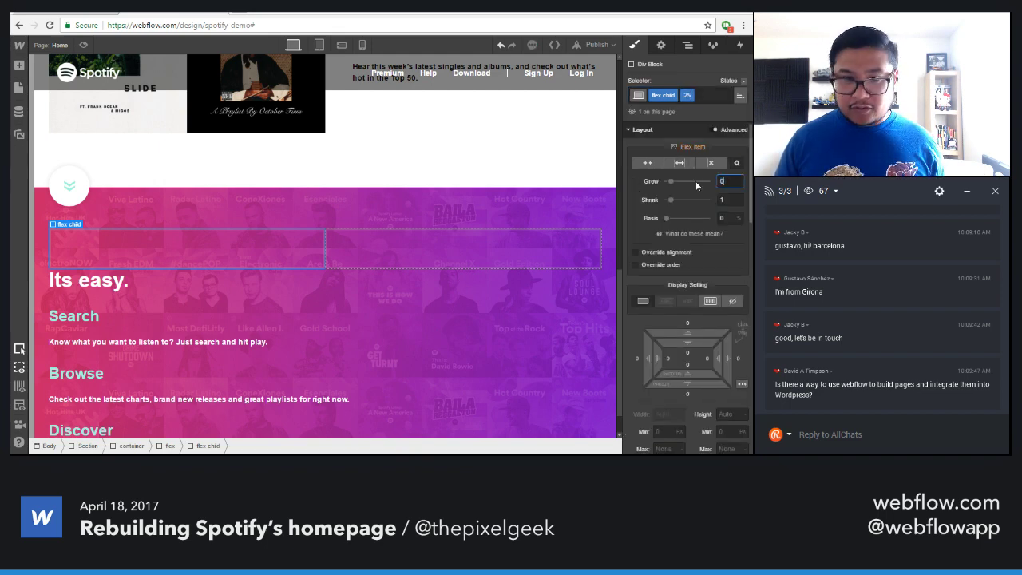
{"action": "type", "text": "25"}
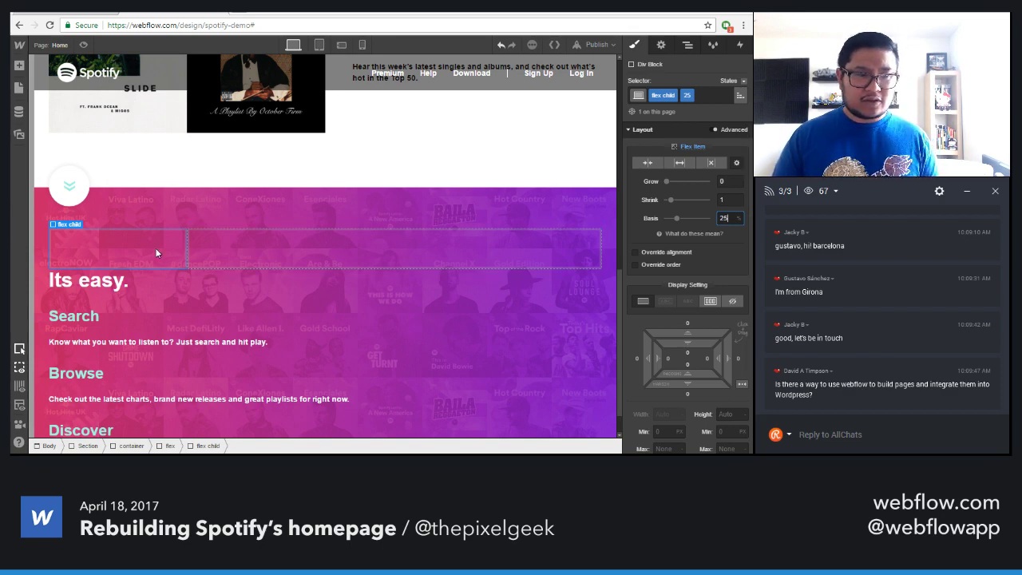
{"action": "key", "text": "shift+Up"}
{"action": "key", "text": "shift+Up"}
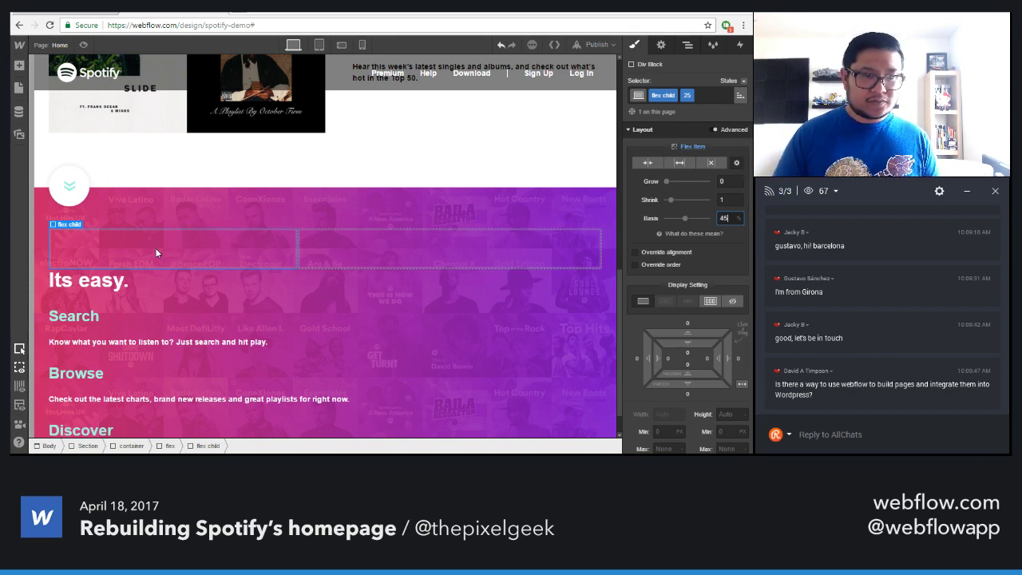
{"action": "key", "text": "shift+Down"}
{"action": "key", "text": "Up"}
{"action": "key", "text": "Up"}
{"action": "key", "text": "Up"}
{"action": "key", "text": "Up"}
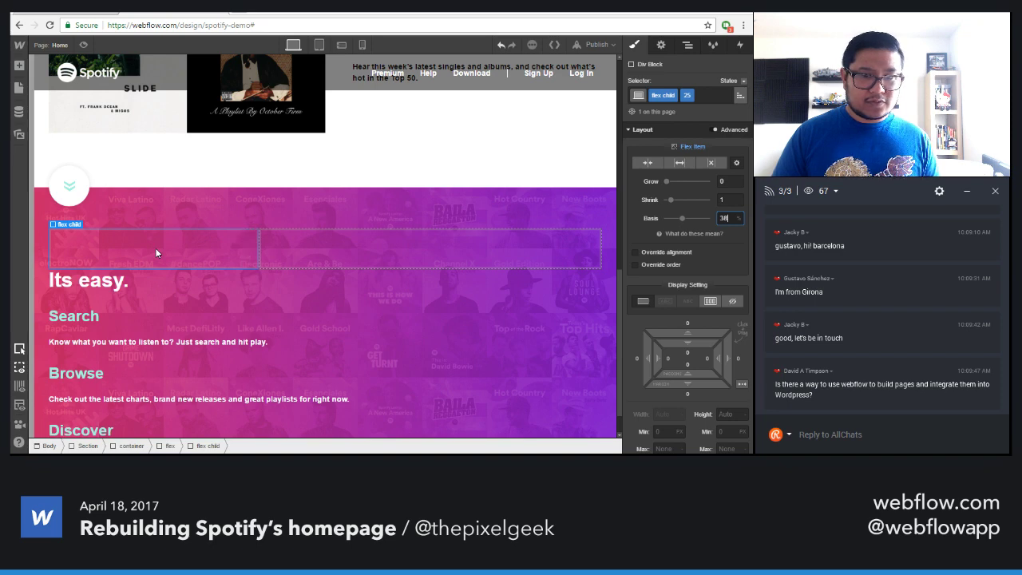
{"action": "key", "text": "Up"}
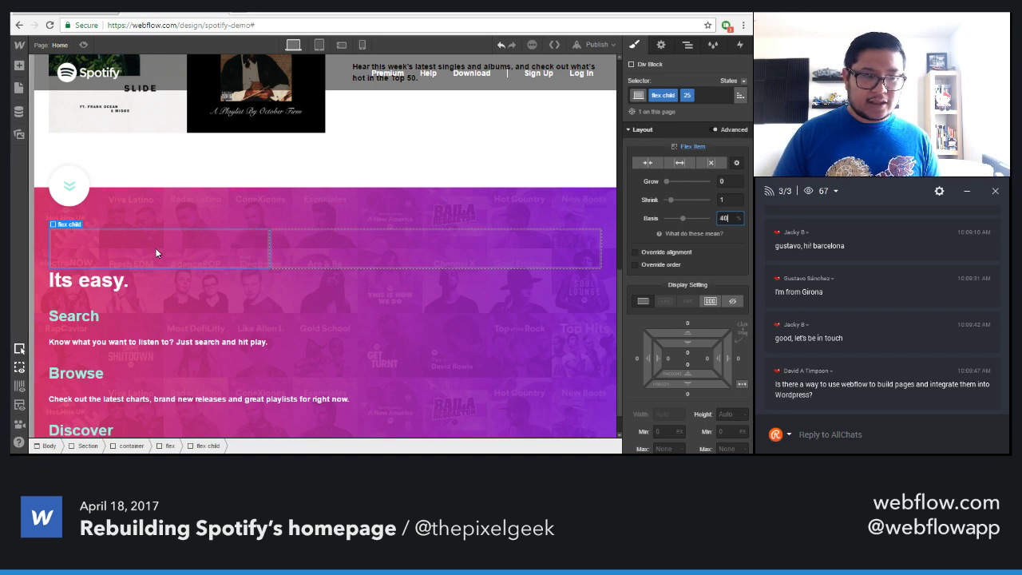
{"action": "key", "text": "Down"}
{"action": "key", "text": "Down"}
{"action": "key", "text": "Down"}
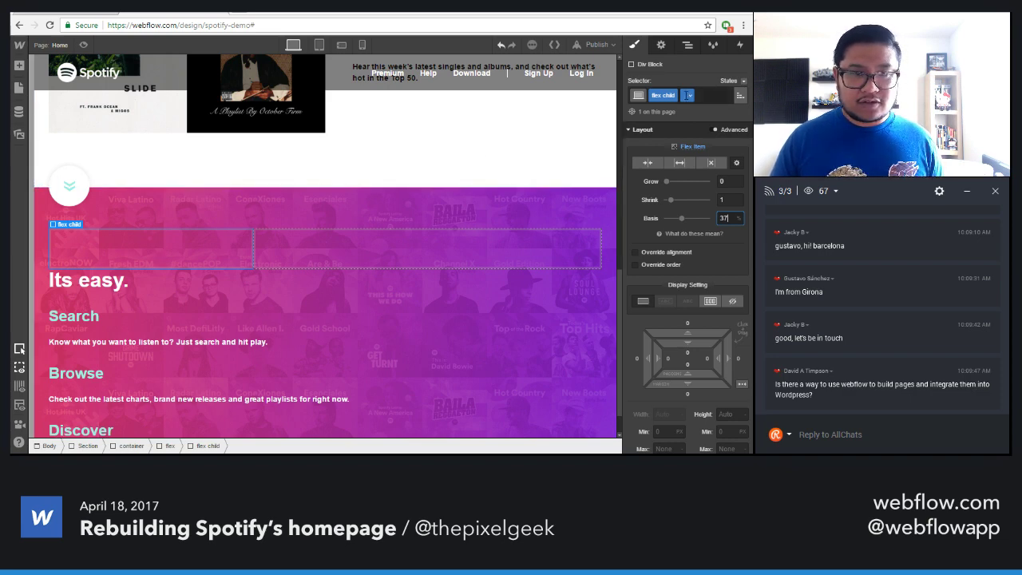
Rename the first flex child's combo class to "37"
{"action": "double_click", "coordinate": [685, 95]}
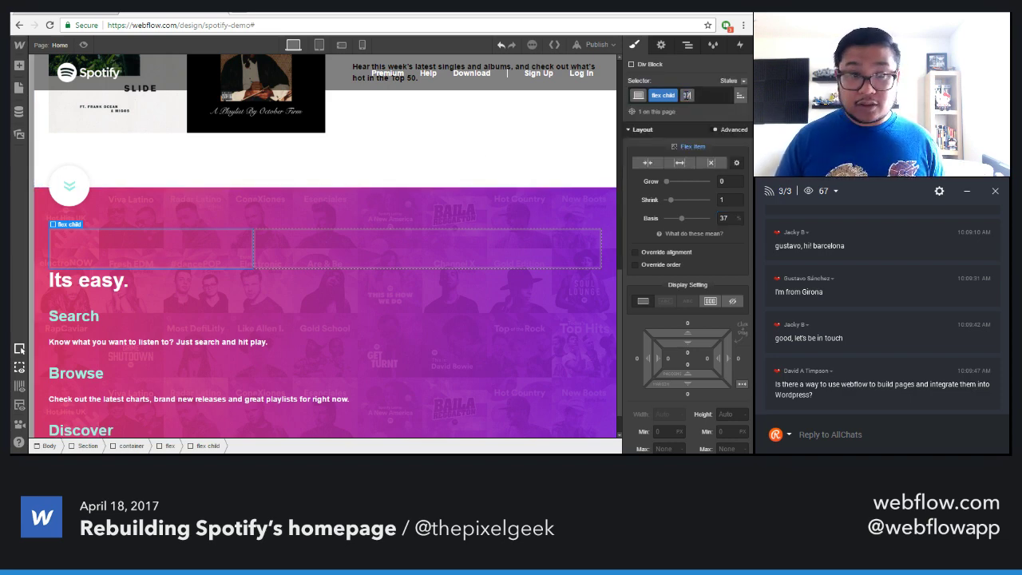
{"action": "type", "text": "37"}
{"action": "key", "text": "Return"}
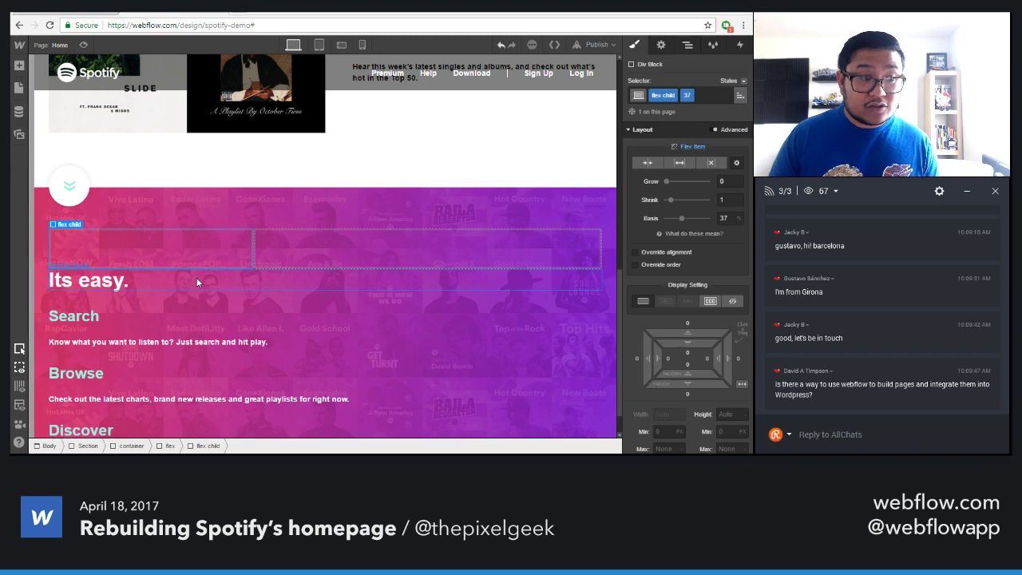
Move the "Its easy." heading and the Search, Browse and Discover copy blocks into the first flex child
{"action": "left_click", "coordinate": [196, 281]}
{"action": "left_click", "coordinate": [686, 44]}
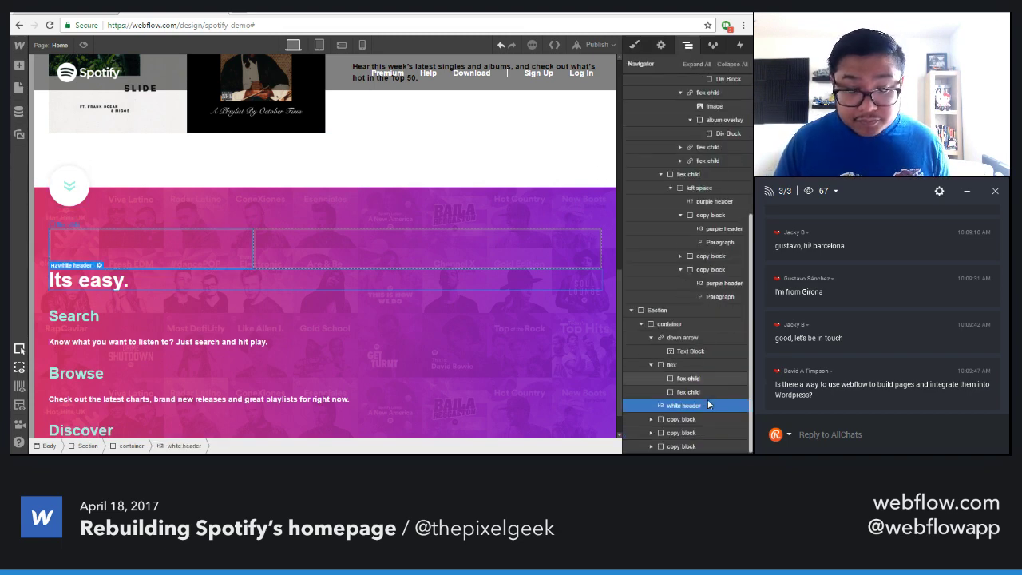
{"action": "left_click_drag", "start_coordinate": [661, 407], "coordinate": [679, 383]}
{"action": "left_click_drag", "start_coordinate": [674, 419], "coordinate": [734, 432]}
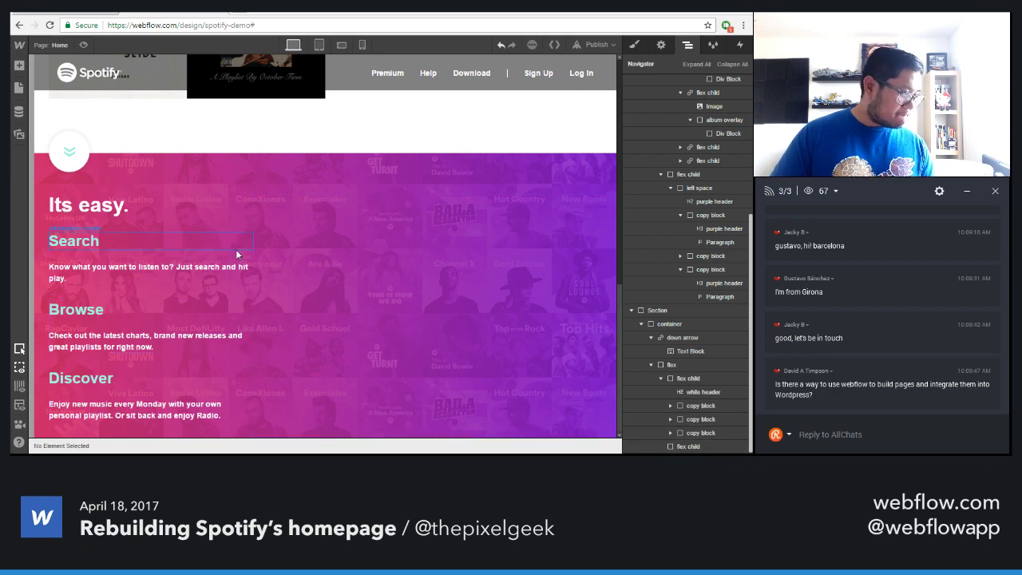
Set the flex basis of the first flex child, the "Its easy." text column, to 31%
{"action": "left_click", "coordinate": [228, 296]}
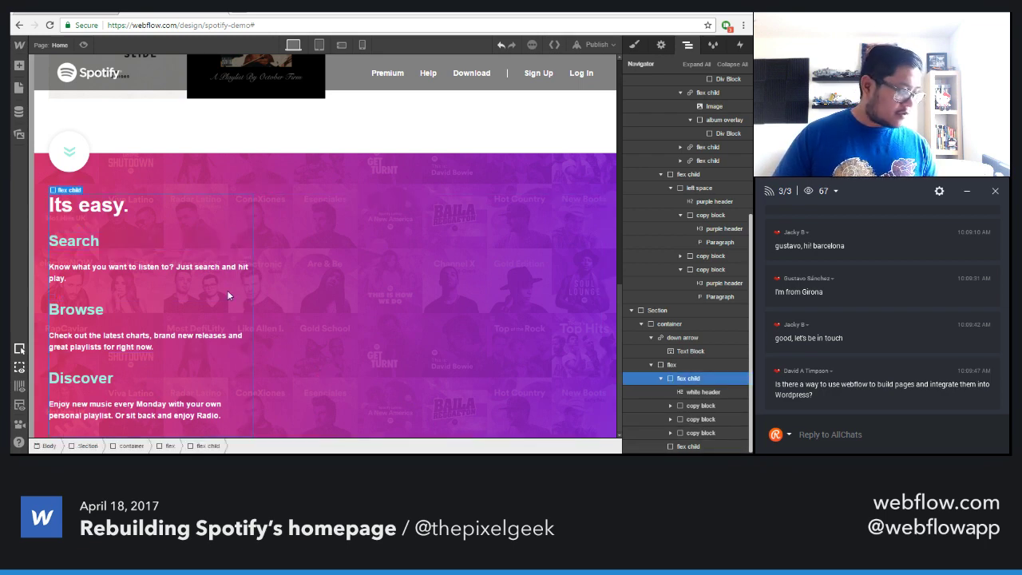
{"action": "left_click", "coordinate": [636, 46]}
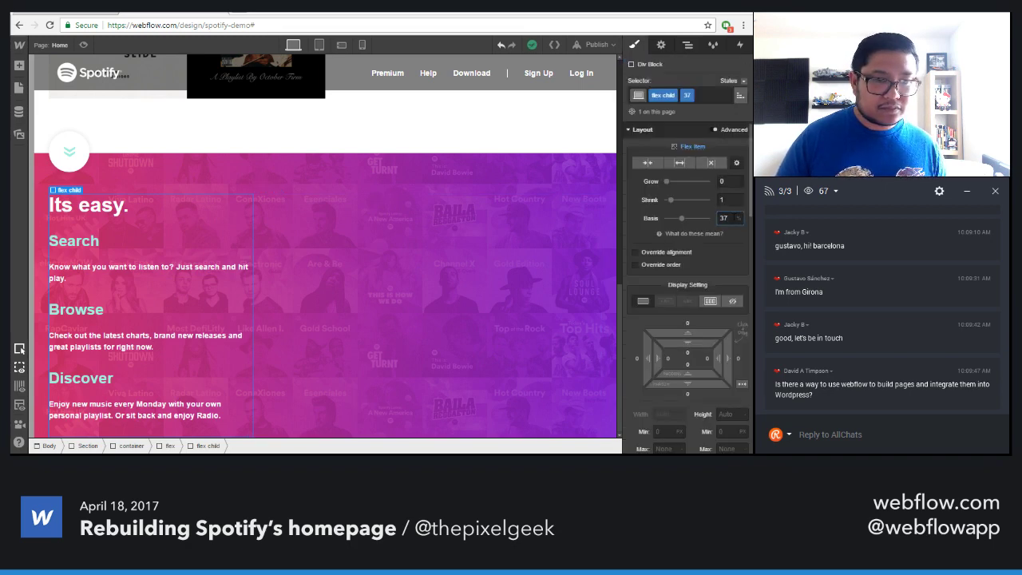
{"action": "key", "text": "Down"}
{"action": "key", "text": "Down"}
{"action": "key", "text": "Down"}
{"action": "key", "text": "Down"}
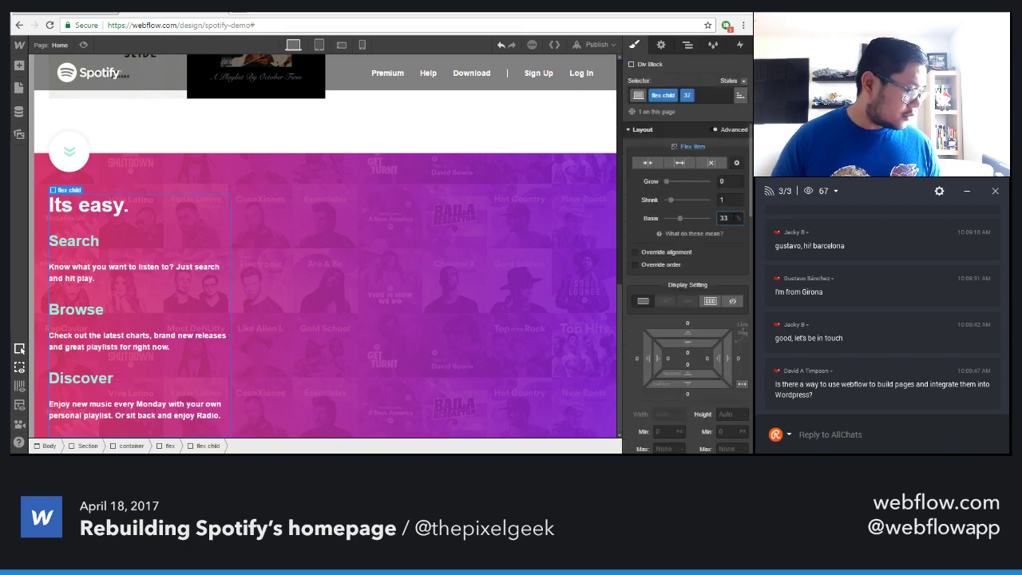
{"action": "key", "text": "Down"}
{"action": "key", "text": "Down"}
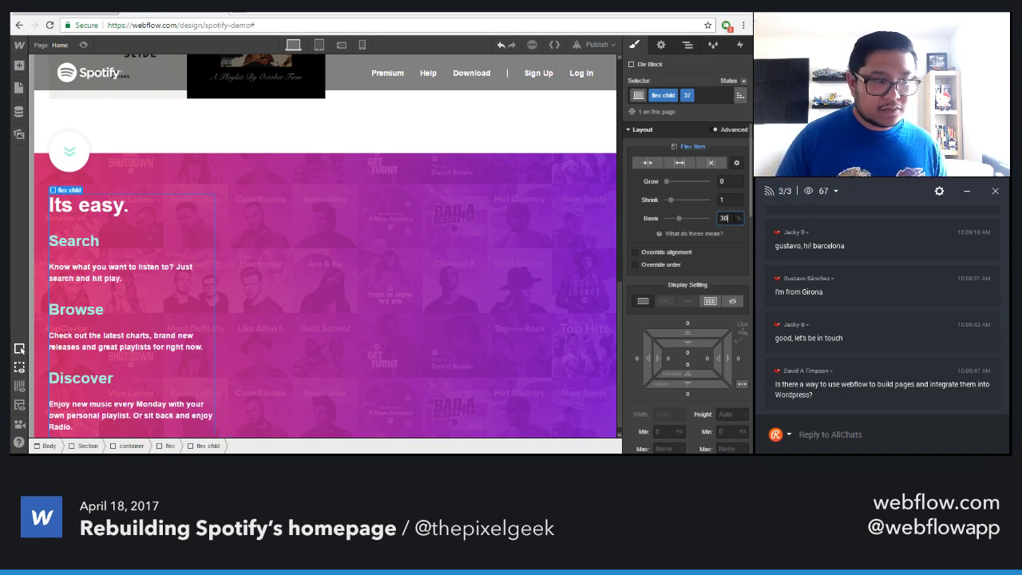
{"action": "left_click", "coordinate": [702, 95]}
{"action": "key", "text": "Escape"}
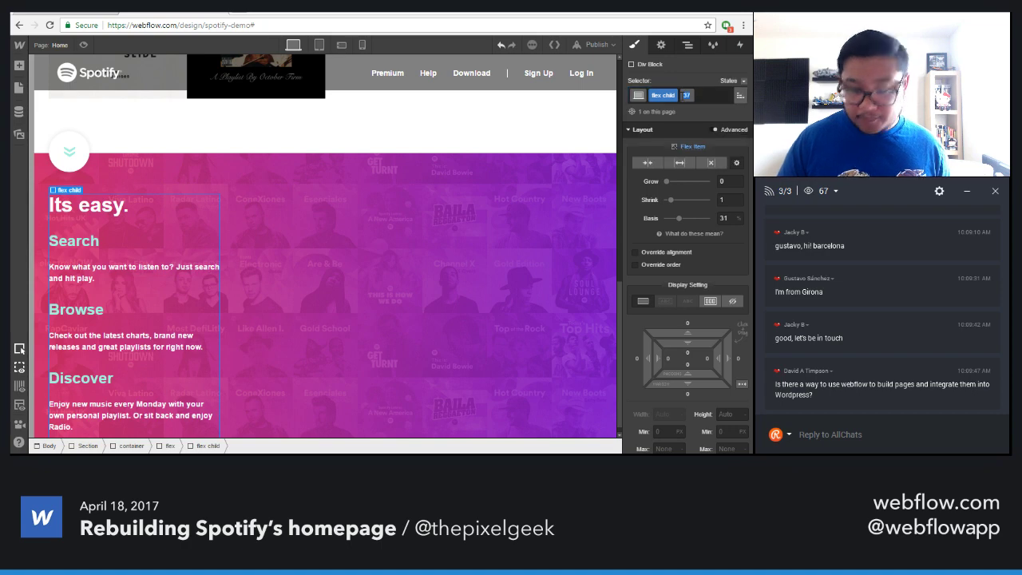
Add a div block inside the second, empty flex child and give it the class "phone grid"
{"action": "left_click", "coordinate": [365, 254]}
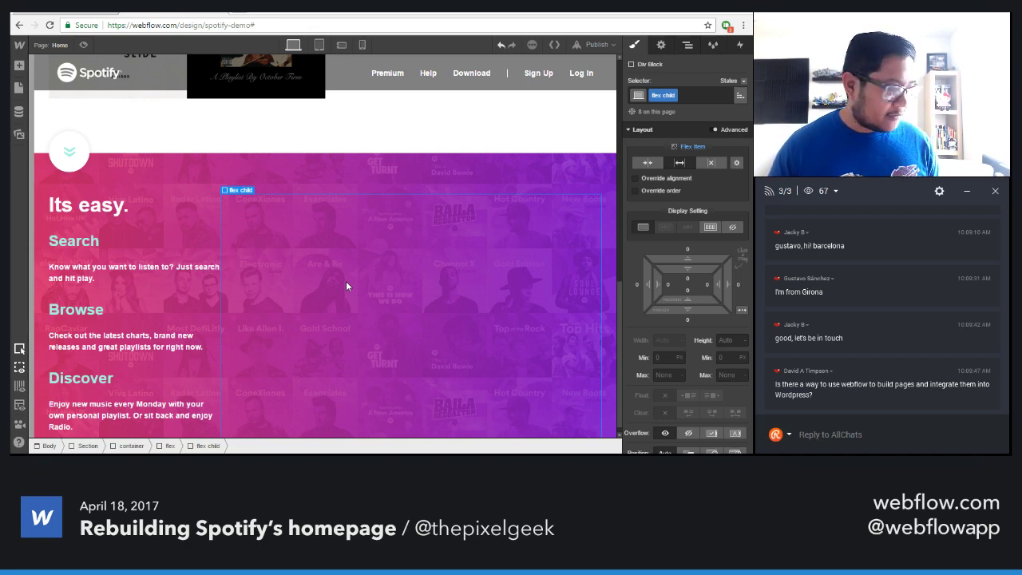
{"action": "key", "text": "a"}
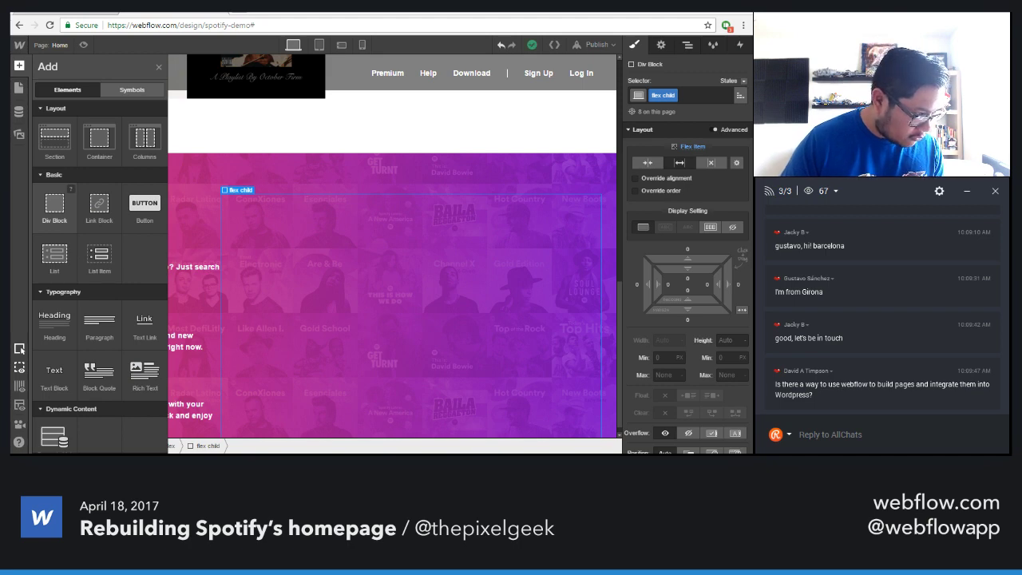
{"action": "left_click", "coordinate": [64, 211]}
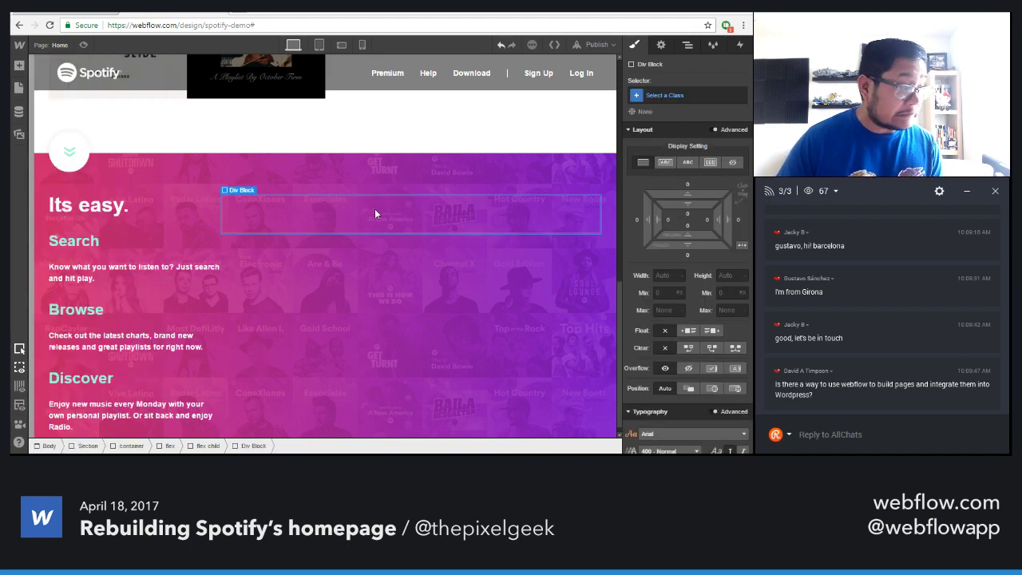
{"action": "left_click", "coordinate": [702, 95]}
{"action": "type", "text": "phon"}
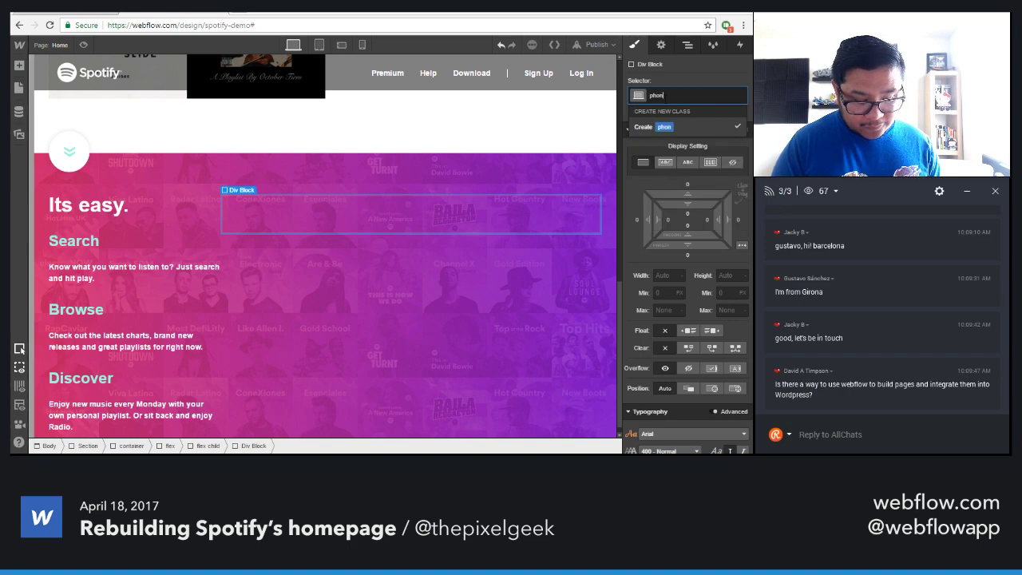
{"action": "type", "text": "e grid"}
{"action": "key", "text": "Return"}
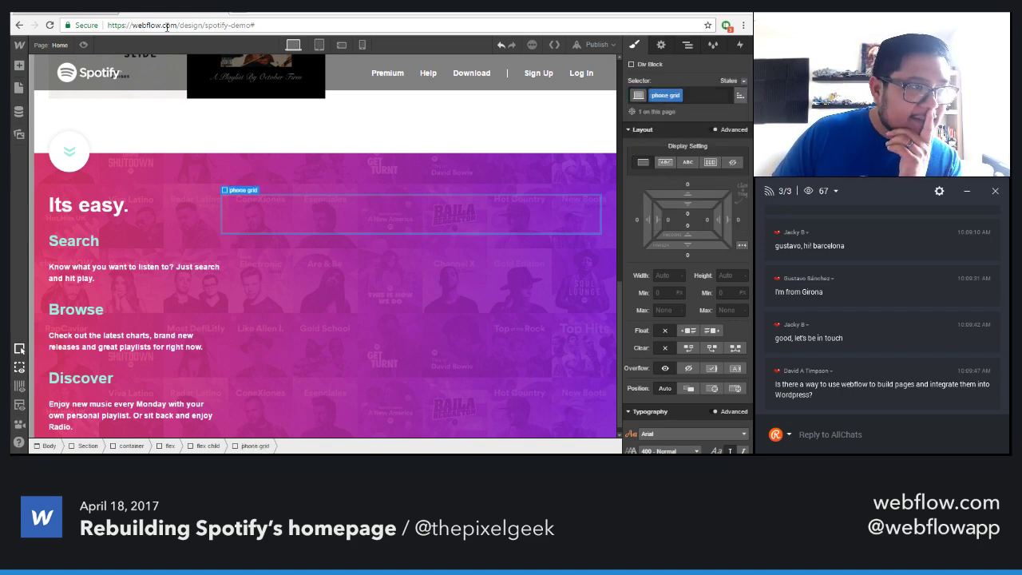
Switch to Spotify's homepage and inspect the tilted phone images beside "It's easy." in Developer Tools
{"action": "left_click", "coordinate": [58, 16]}
{"action": "right_click", "coordinate": [518, 238]}
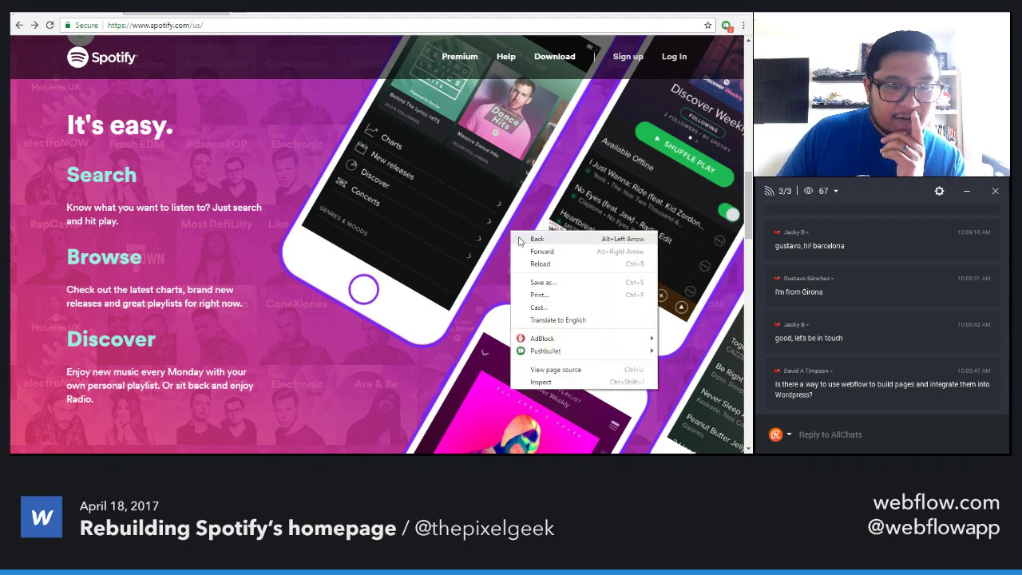
{"action": "left_click", "coordinate": [540, 382]}
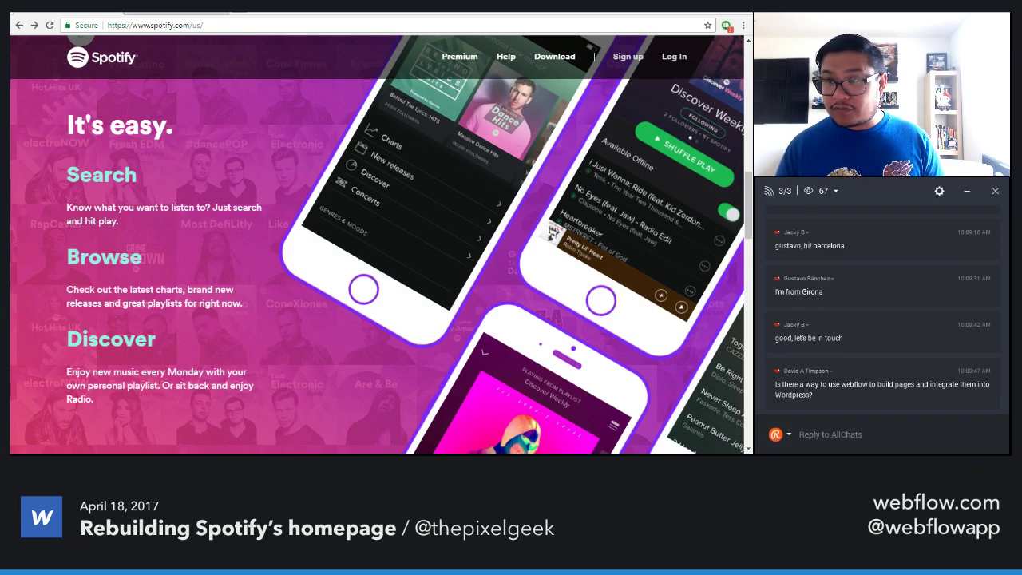
{"action": "key", "text": "ctrl+shift+i"}
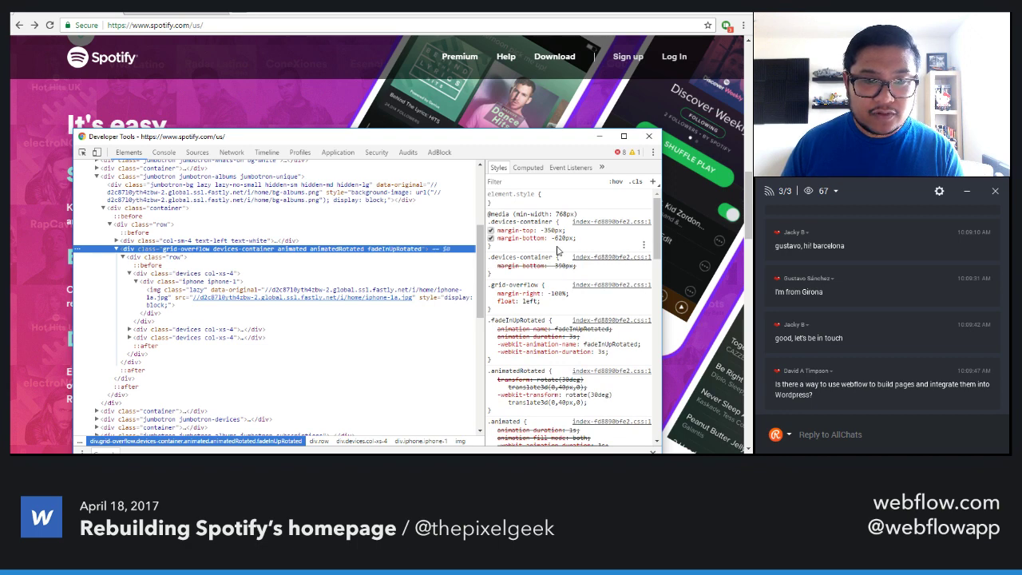
Turn off both transform declarations in the grid-overflow container's .animatedRotated rule and check its animation styles
{"action": "scroll", "coordinate": [557, 250], "scroll_direction": "down", "scroll_amount": 3}
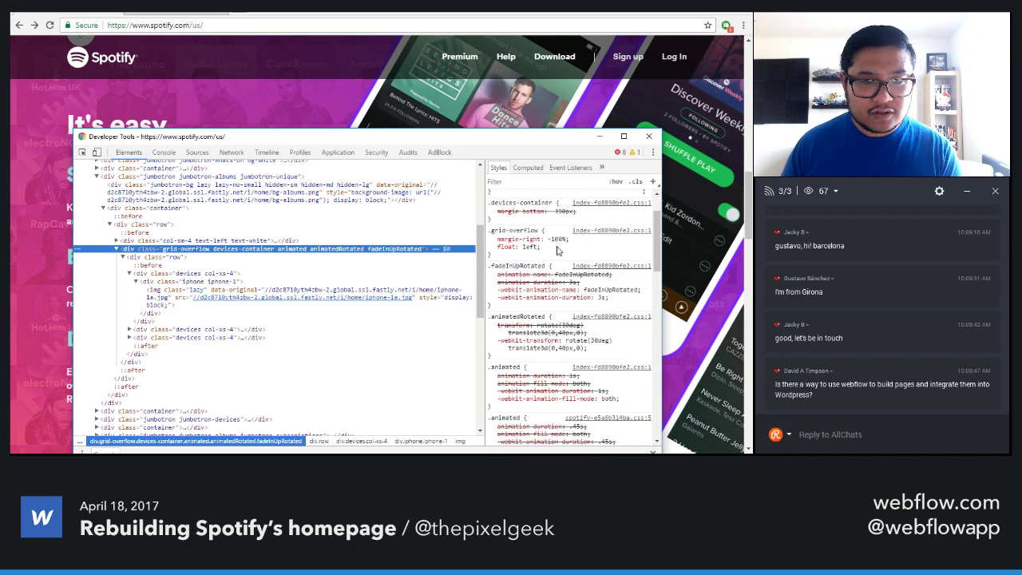
{"action": "left_click", "coordinate": [491, 286]}
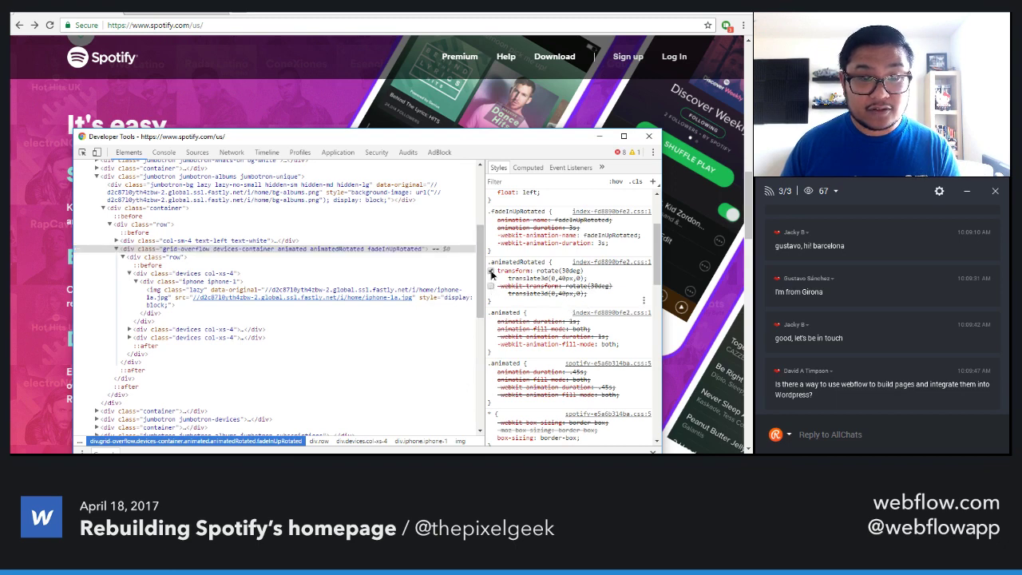
{"action": "left_click", "coordinate": [491, 271]}
{"action": "scroll", "coordinate": [493, 263], "scroll_direction": "up", "scroll_amount": 3}
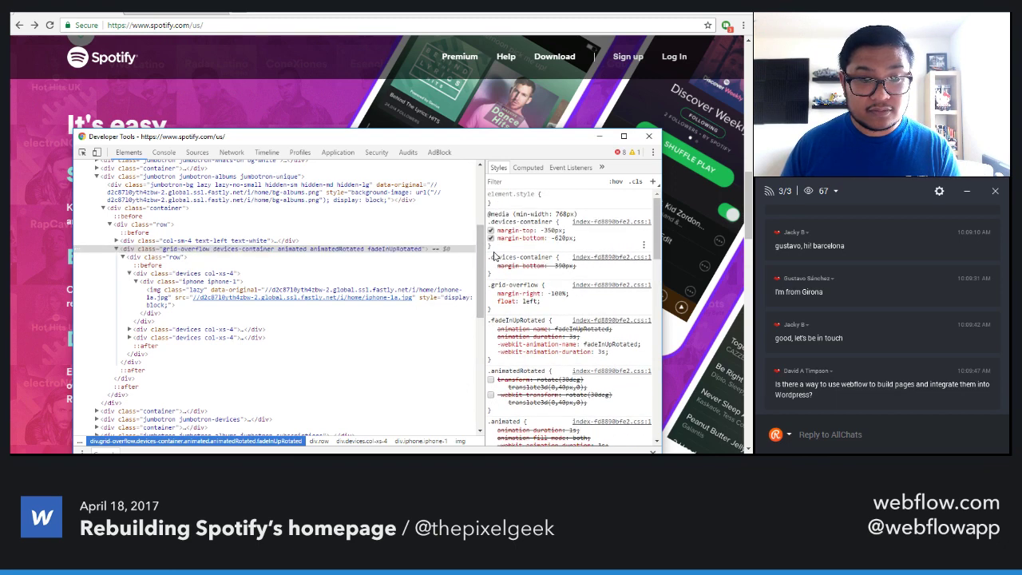
{"action": "scroll", "coordinate": [494, 303], "scroll_direction": "down", "scroll_amount": 3}
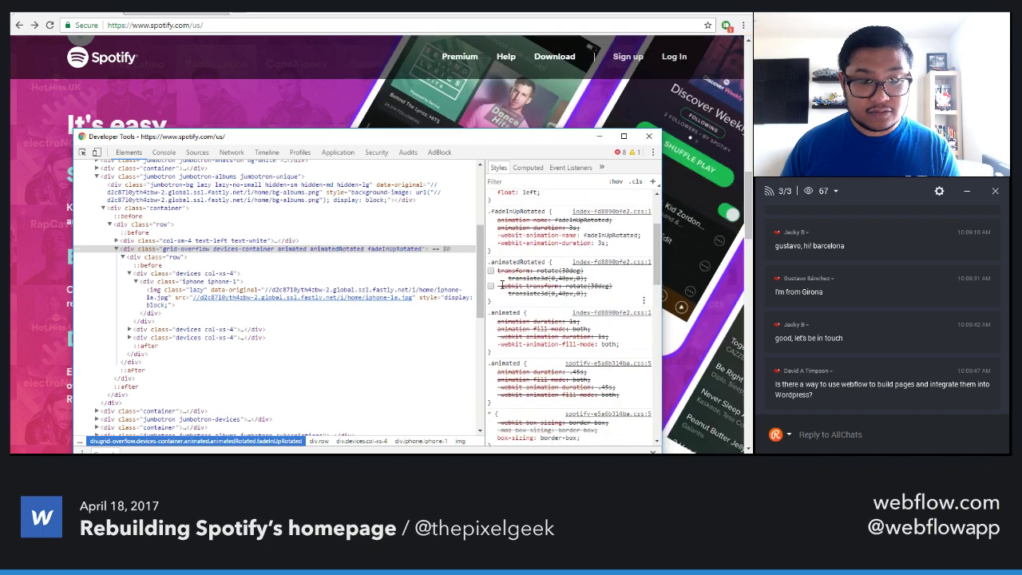
{"action": "scroll", "coordinate": [506, 382], "scroll_direction": "up", "scroll_amount": 2}
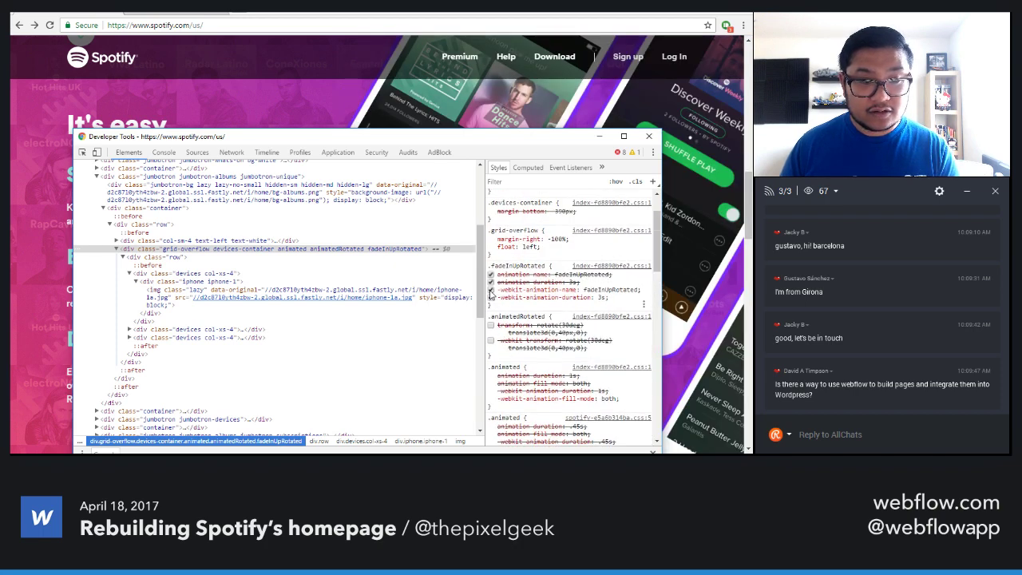
{"action": "left_click", "coordinate": [491, 293]}
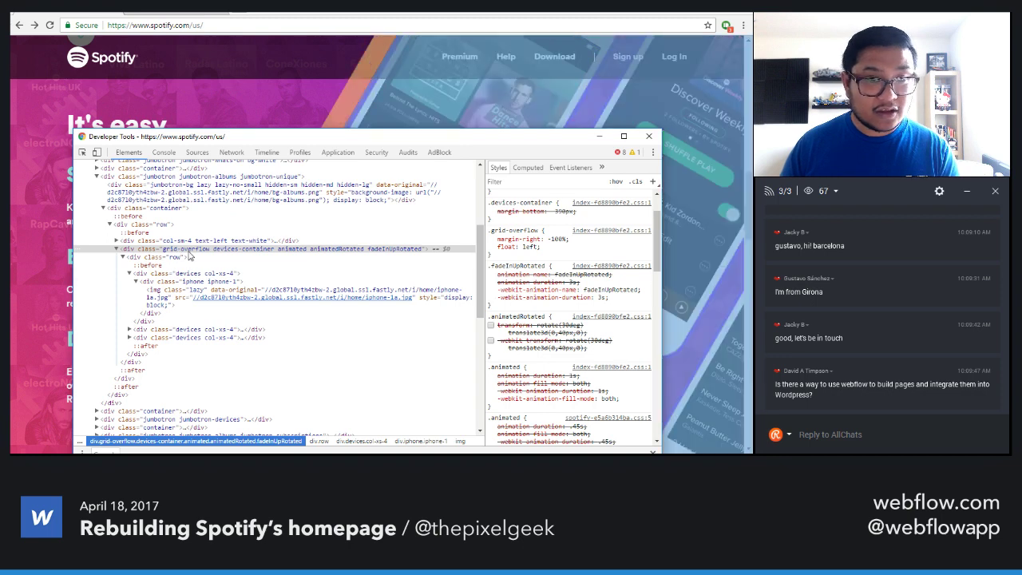
{"action": "left_click", "coordinate": [490, 293]}
{"action": "scroll", "coordinate": [511, 307], "scroll_direction": "down", "scroll_amount": 2}
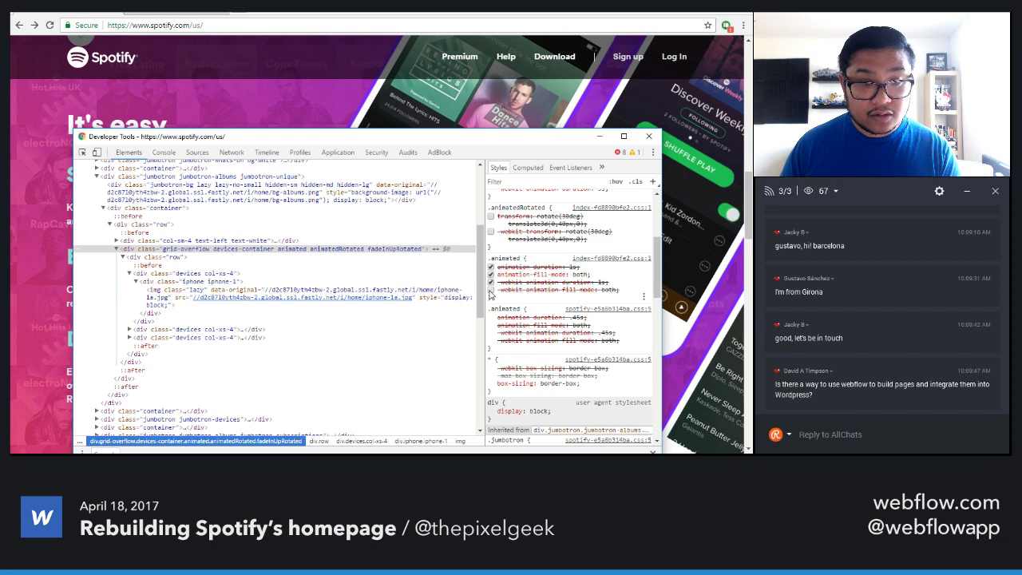
{"action": "scroll", "coordinate": [491, 352], "scroll_direction": "down", "scroll_amount": 2}
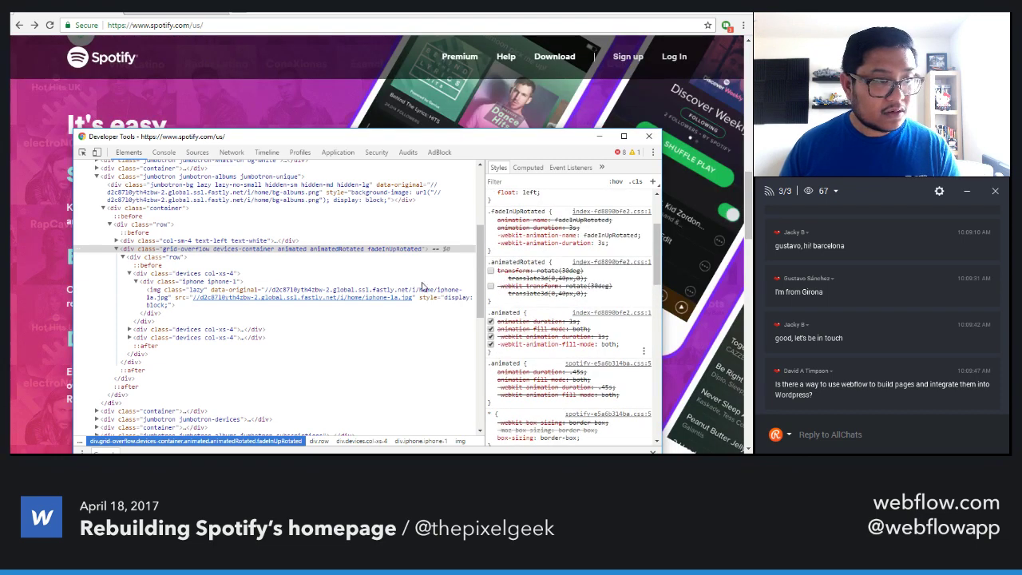
Check the inner row's styles and turn the container's transform and -webkit-transform declarations back on in the .animatedRotated rule
{"action": "left_click", "coordinate": [192, 258]}
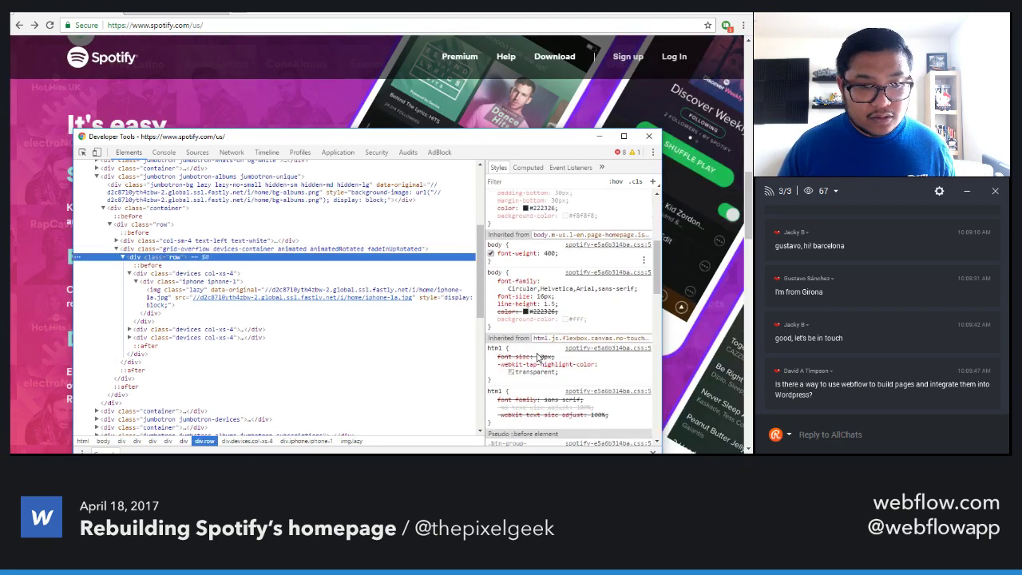
{"action": "left_click", "coordinate": [200, 249]}
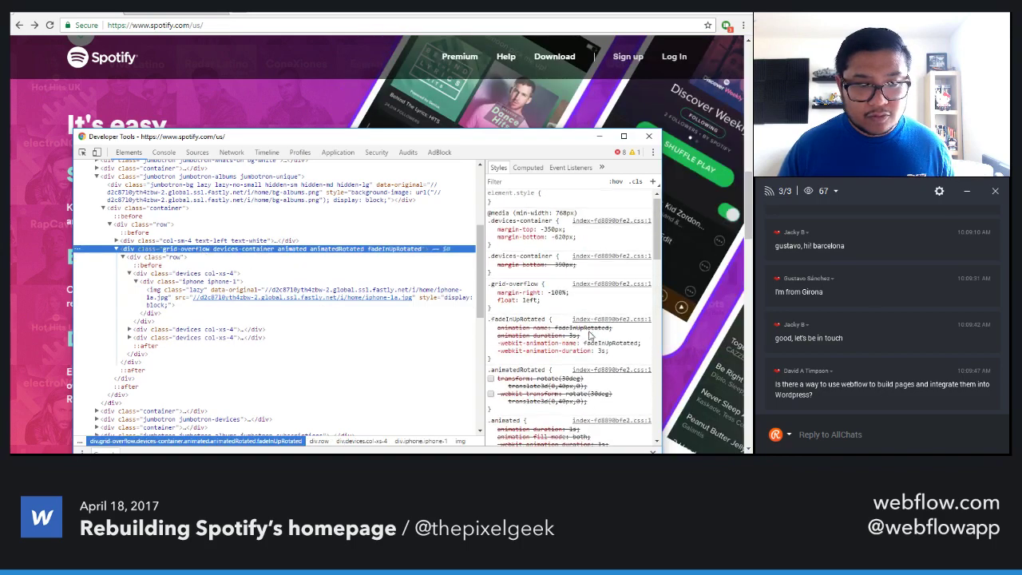
{"action": "left_click", "coordinate": [490, 380]}
{"action": "scroll", "coordinate": [492, 403], "scroll_direction": "down", "scroll_amount": 3}
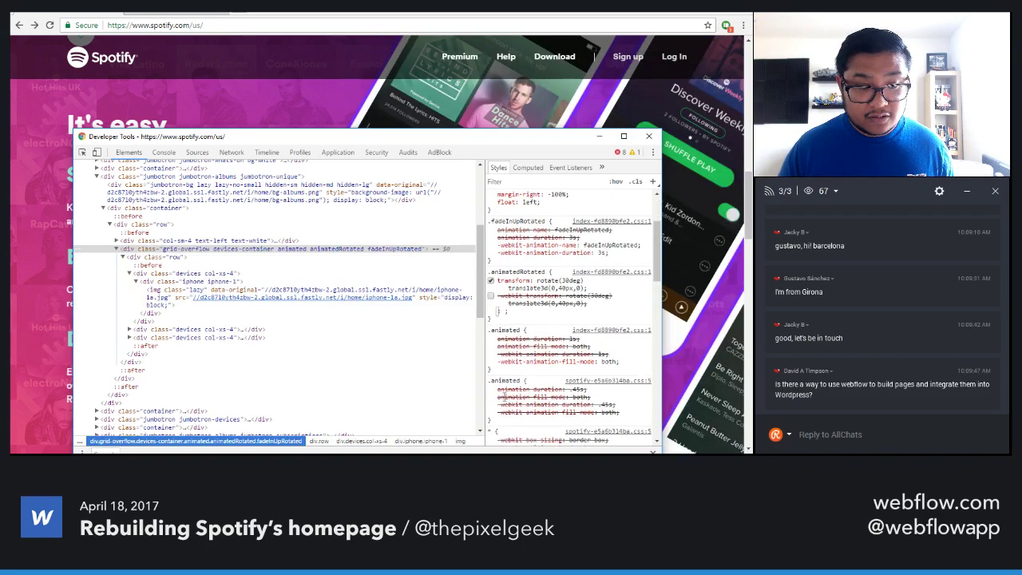
{"action": "left_click", "coordinate": [491, 287]}
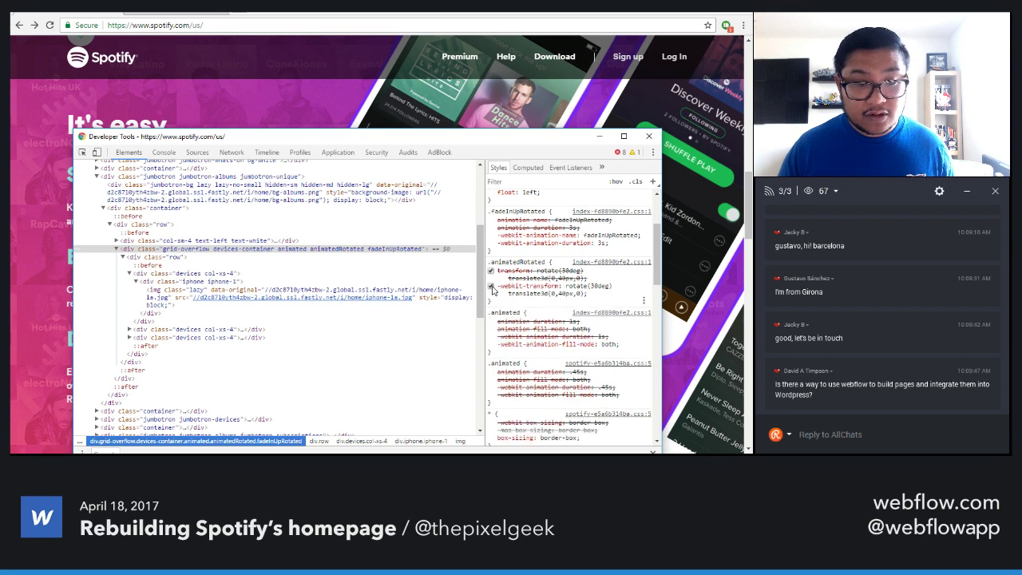
Set the .animatedRotated rule's -webkit-transform to rotate(0deg) translate3d(0,0px,0) on the grid-overflow container
{"action": "left_click", "coordinate": [579, 285]}
{"action": "left_click", "coordinate": [589, 294]}
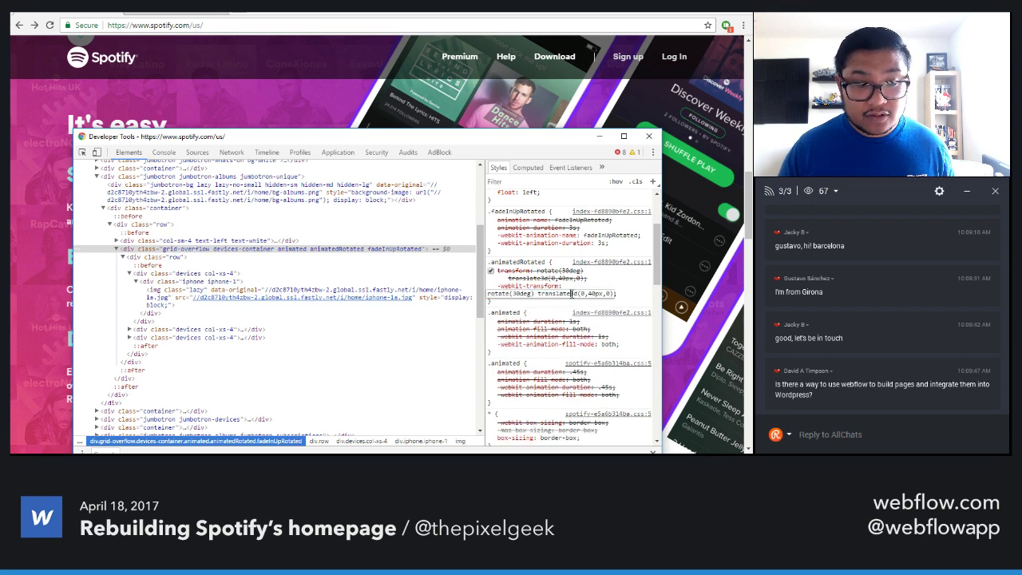
{"action": "key", "text": "BackSpace"}
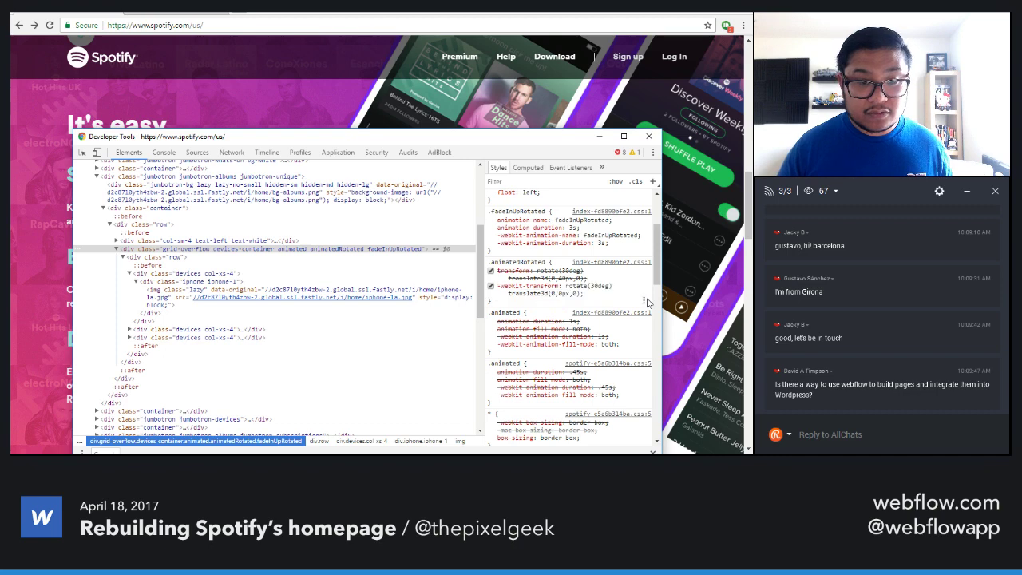
{"action": "key", "text": "Return"}
{"action": "left_click", "coordinate": [527, 293]}
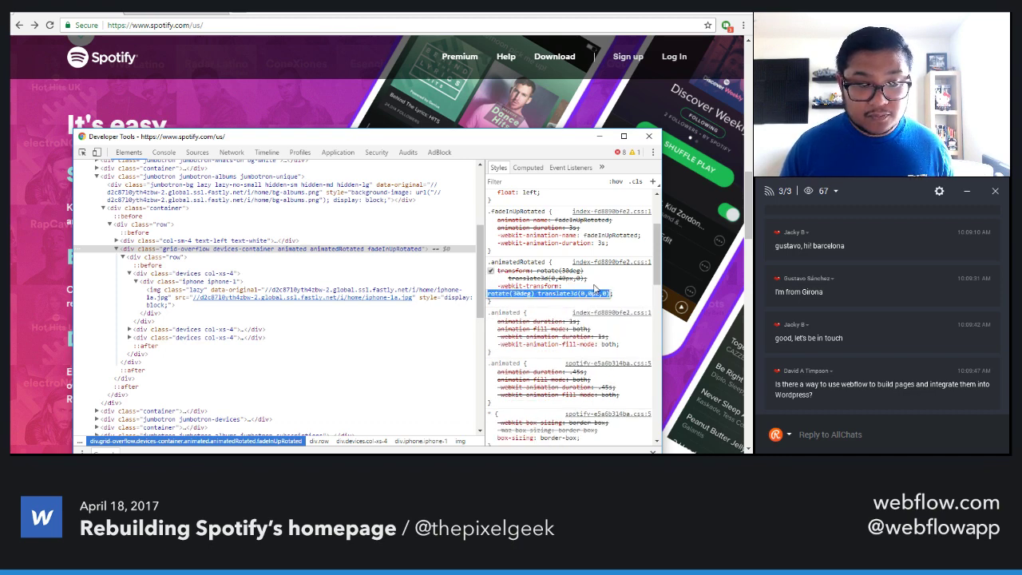
{"action": "left_click", "coordinate": [516, 293]}
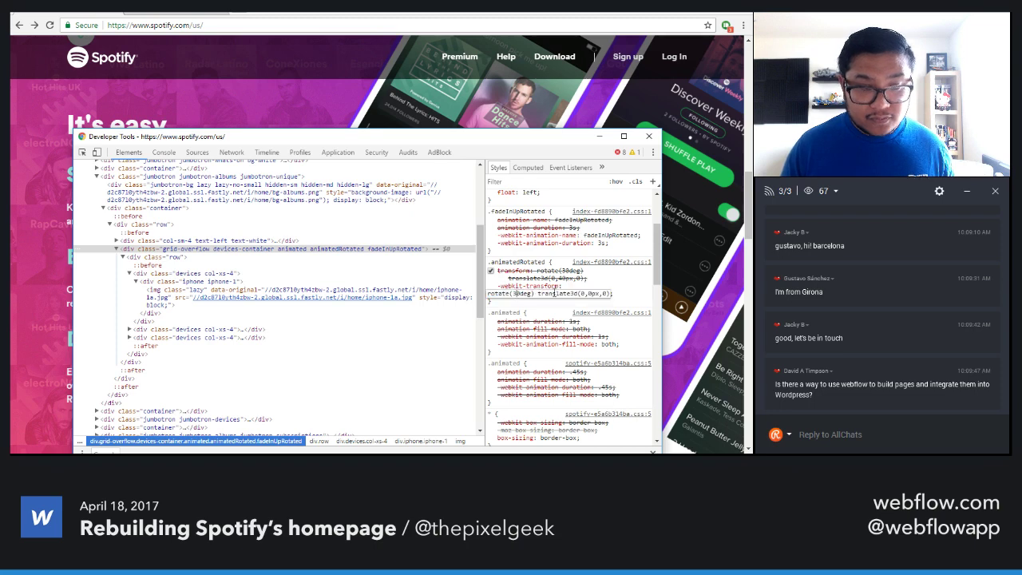
{"action": "key", "text": "BackSpace"}
{"action": "key", "text": "Return"}
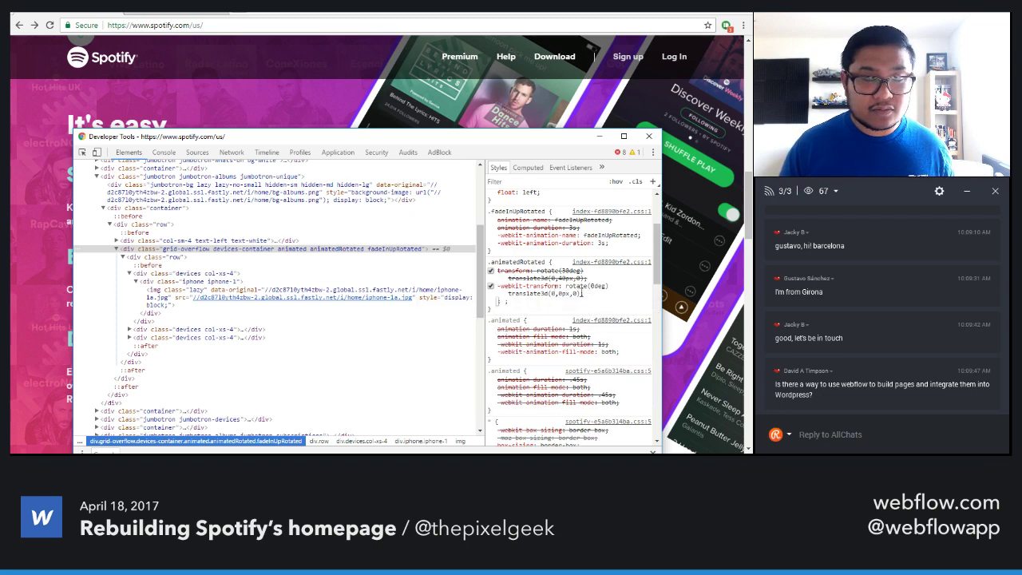
Examine the size, width and margin styles of the iphone-1 frame, its devices column and the grid-overflow container, and close Developer Tools
{"action": "left_click", "coordinate": [217, 285]}
{"action": "scroll", "coordinate": [551, 295], "scroll_direction": "up", "scroll_amount": 3}
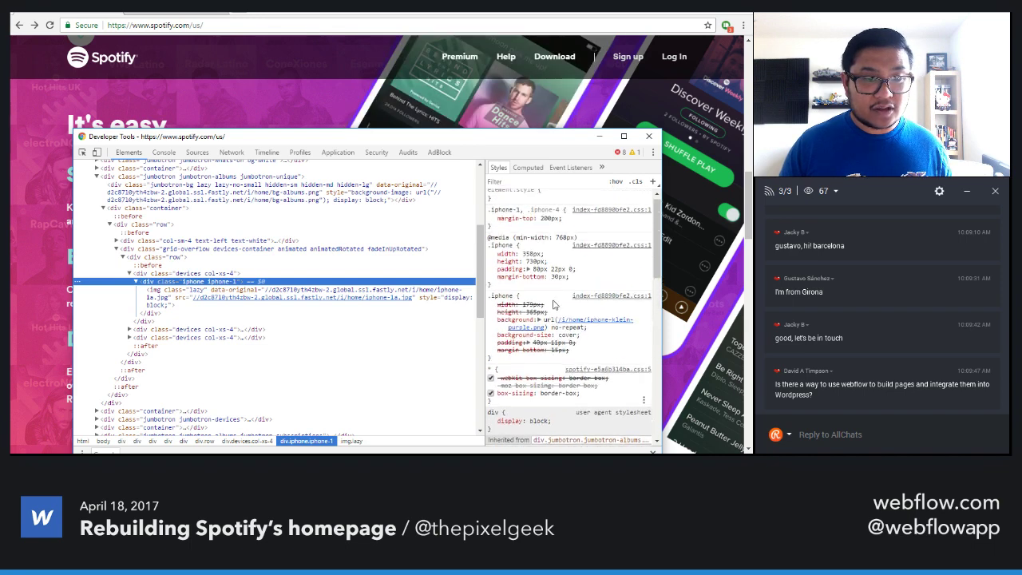
{"action": "left_click", "coordinate": [164, 274]}
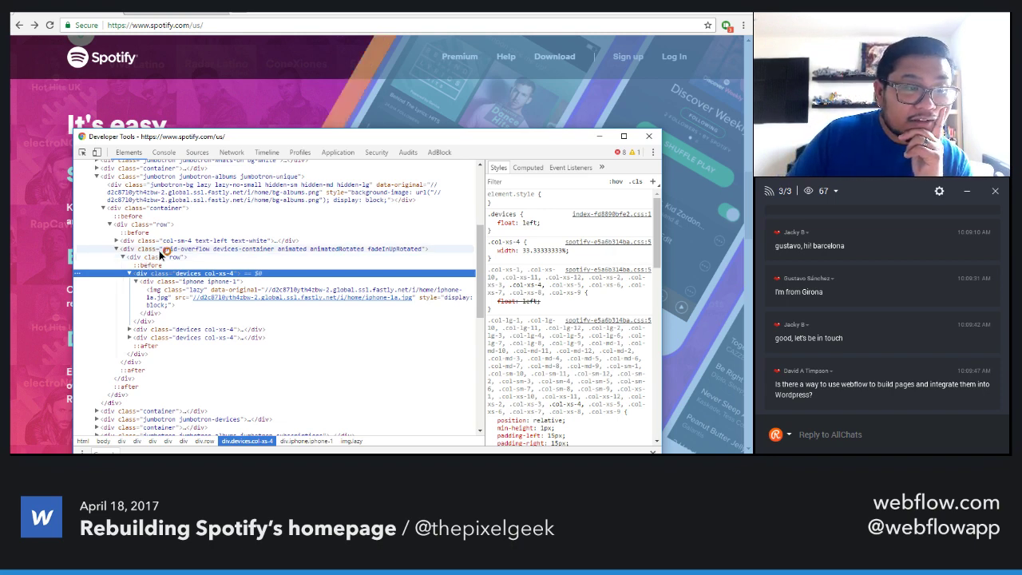
{"action": "left_click", "coordinate": [165, 249]}
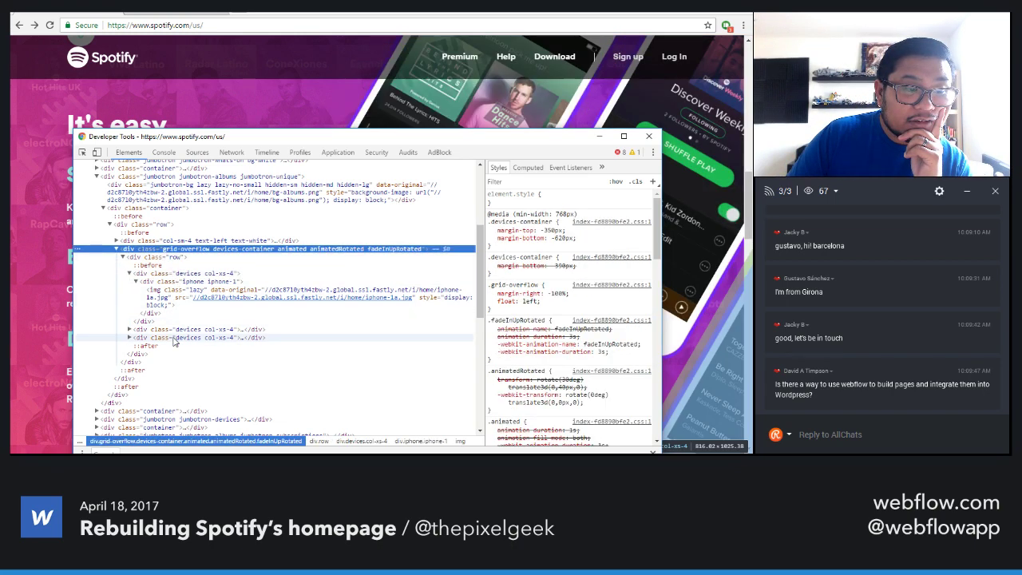
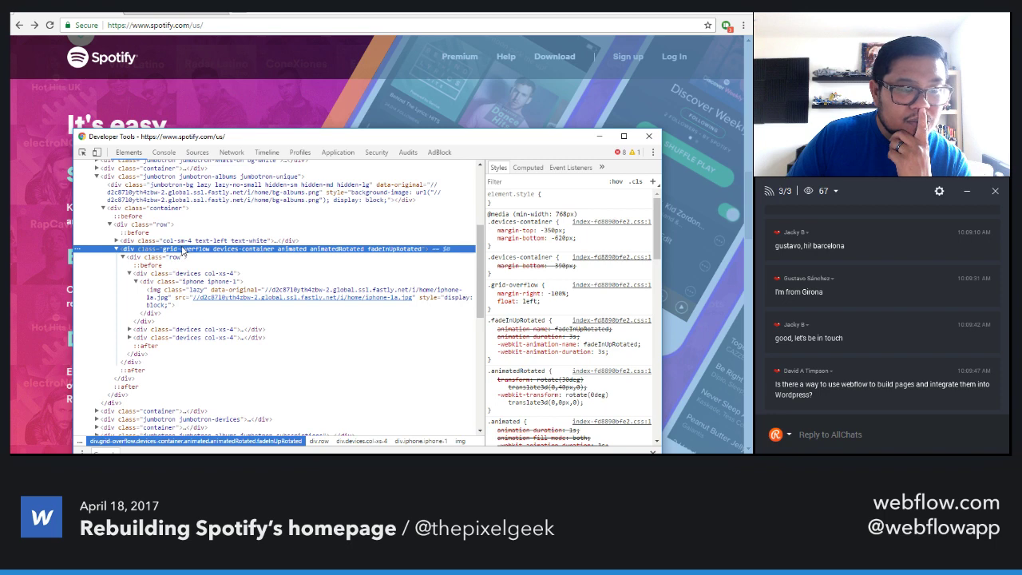
{"action": "left_click", "coordinate": [649, 138]}
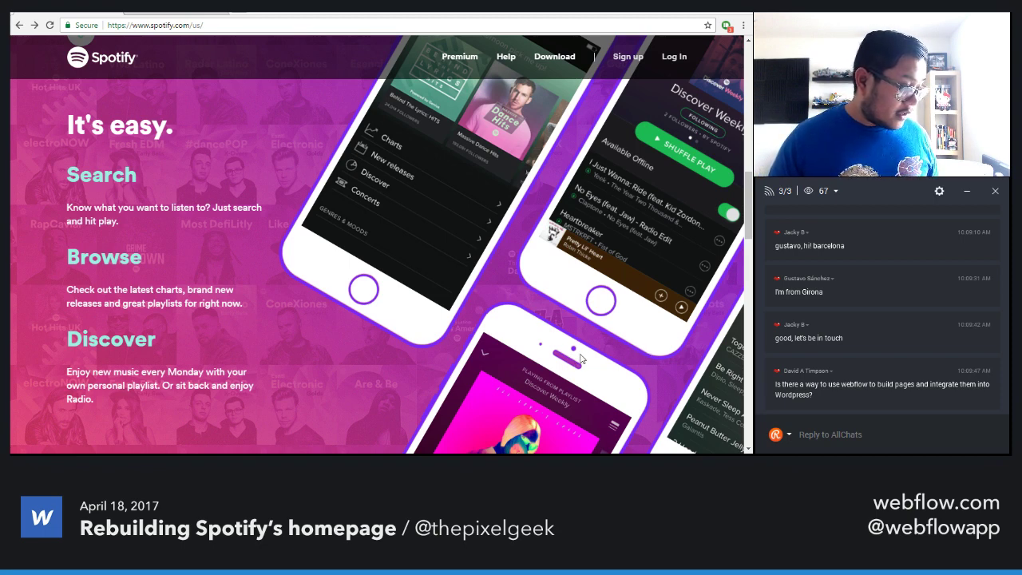
Switch to the Webflow designer, set the phone grid's display to flex and add a div block inside it
{"action": "left_click", "coordinate": [150, 11]}
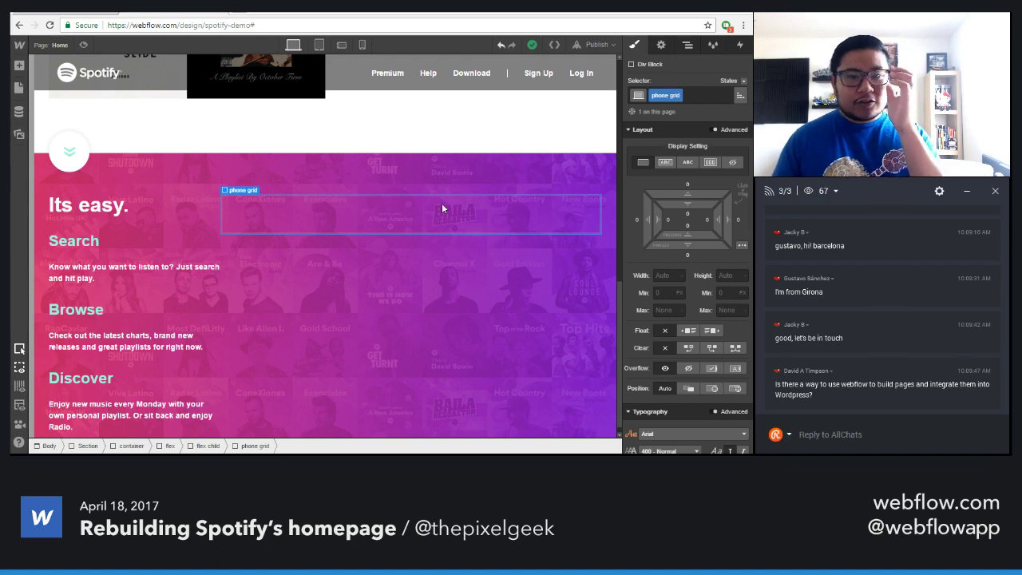
{"action": "left_click", "coordinate": [705, 162]}
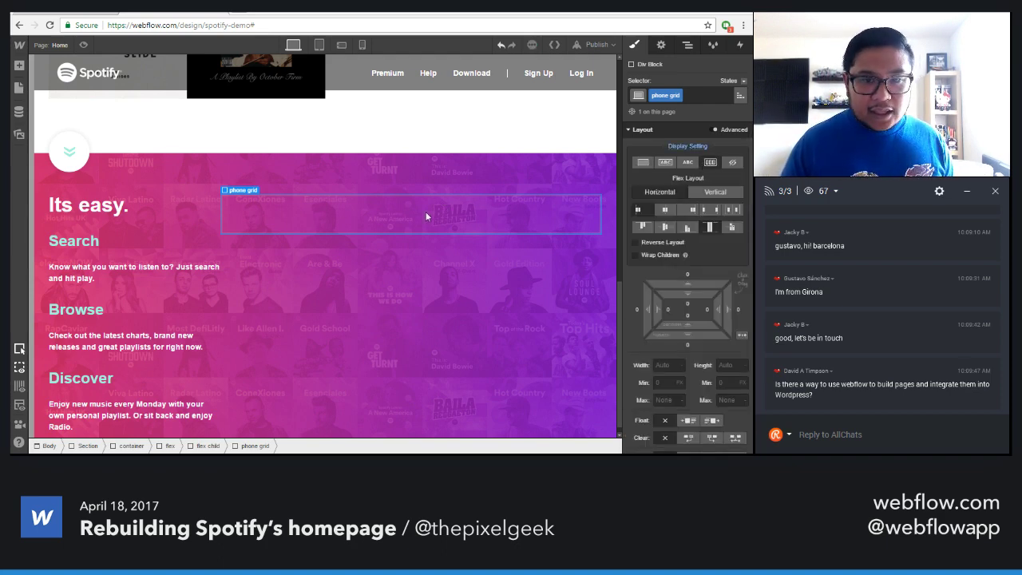
{"action": "key", "text": "a"}
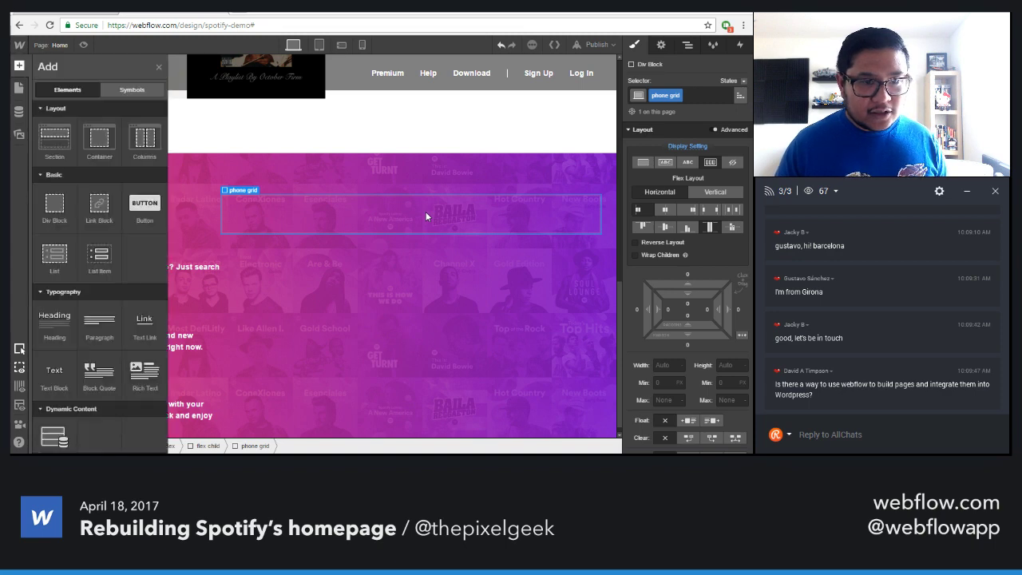
{"action": "left_click", "coordinate": [55, 206]}
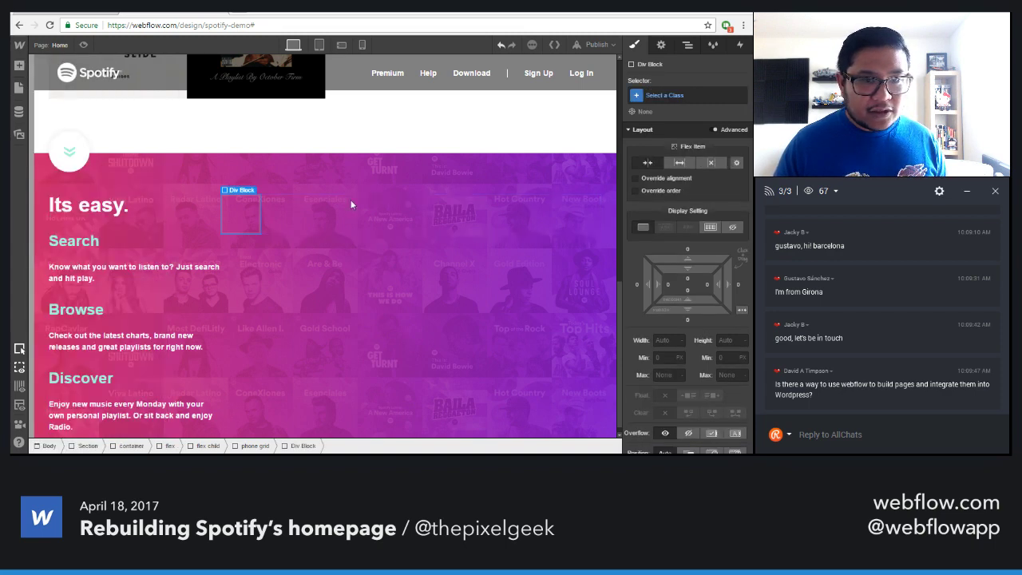
Apply the flex child class to the new div block and duplicate it to make three columns in the phone grid
{"action": "left_click", "coordinate": [656, 95]}
{"action": "type", "text": "fle"}
{"action": "key", "text": "Down"}
{"action": "key", "text": "Down"}
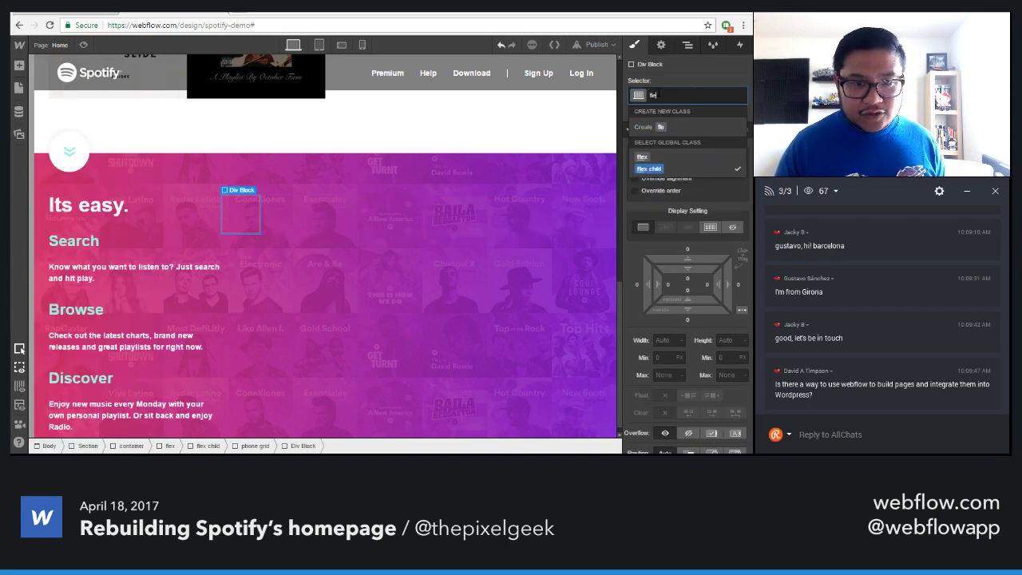
{"action": "key", "text": "Return"}
{"action": "key", "text": "ctrl+c"}
{"action": "key", "text": "ctrl+v"}
{"action": "key", "text": "ctrl+v"}
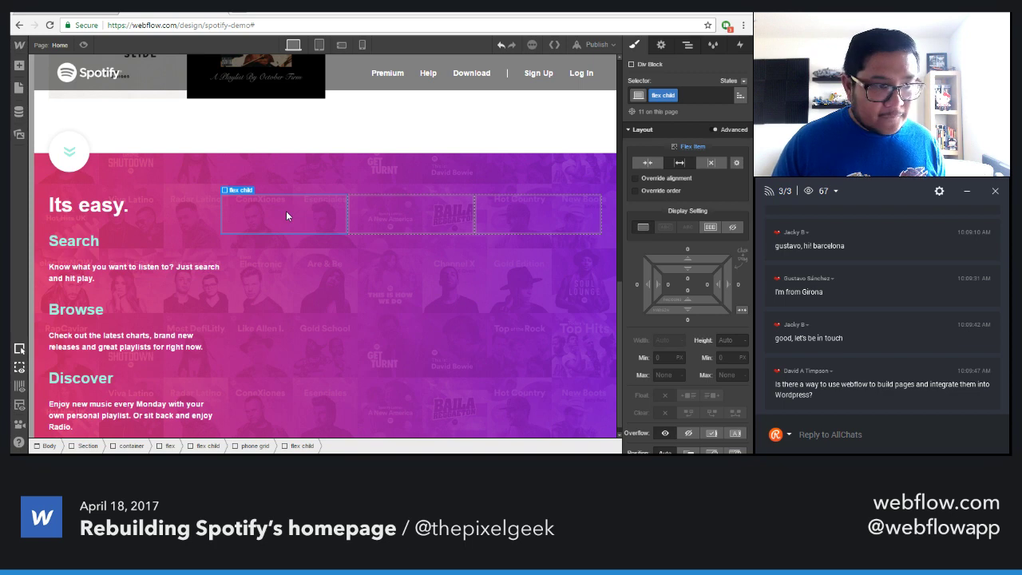
Center the phone grid's children vertically and add a div block inside its first flex child
{"action": "key", "text": "Left"}
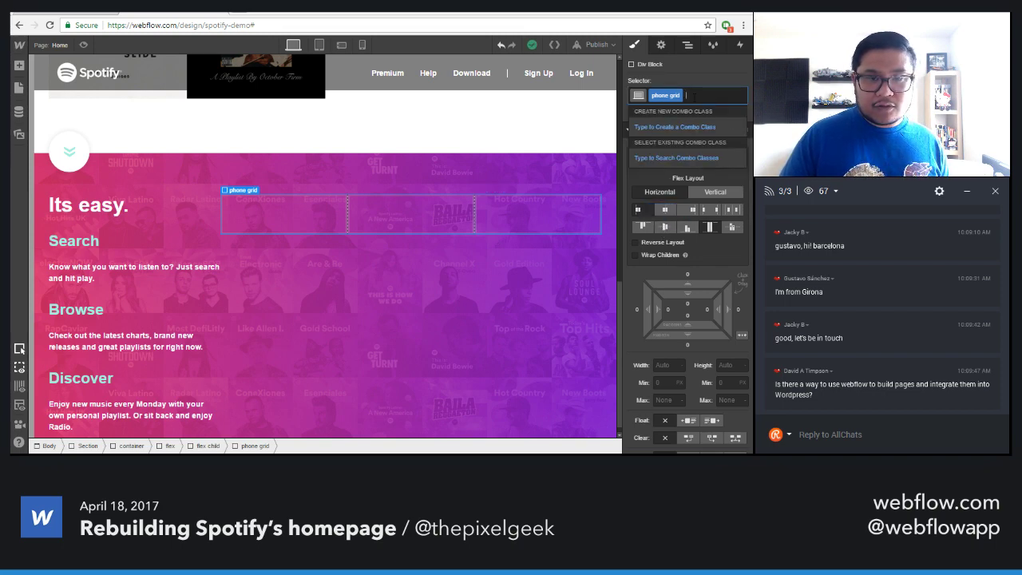
{"action": "left_click", "coordinate": [666, 227]}
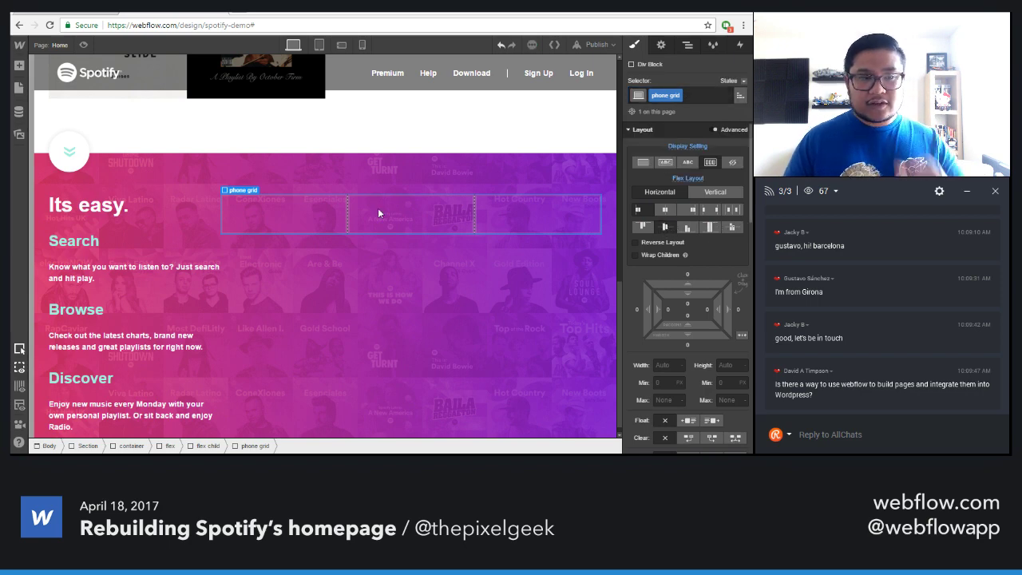
{"action": "left_click", "coordinate": [309, 206]}
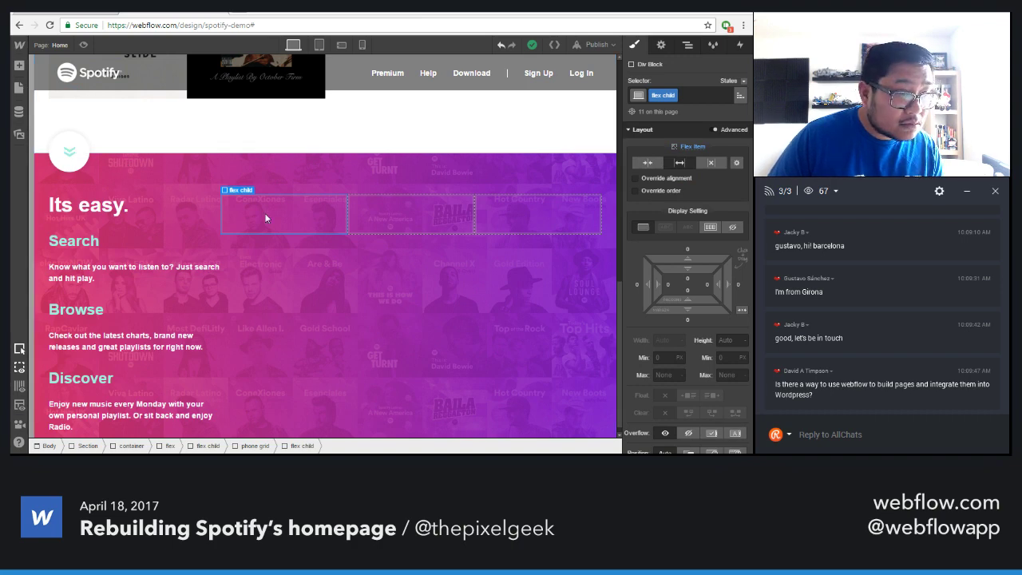
{"action": "key", "text": "a"}
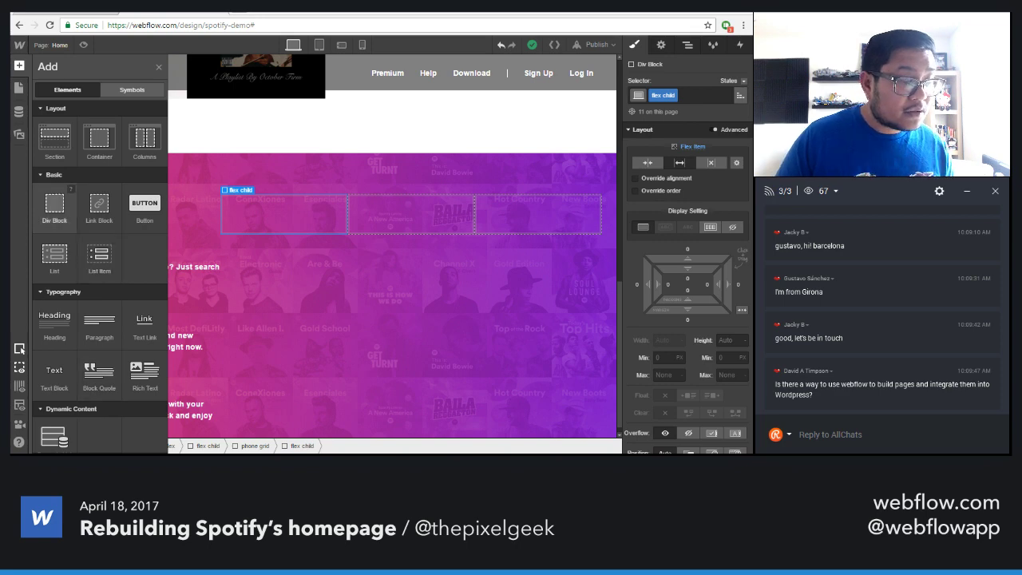
{"action": "left_click_drag", "start_coordinate": [55, 206], "coordinate": [258, 228]}
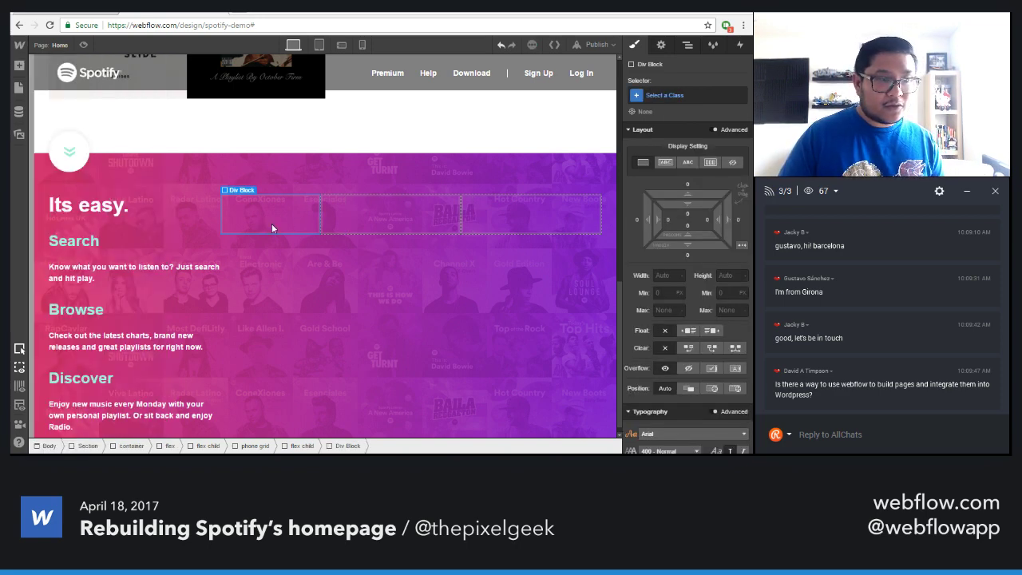
Check the nested div block in the element hierarchy and give it a new class named iphone
{"action": "left_click", "coordinate": [687, 44]}
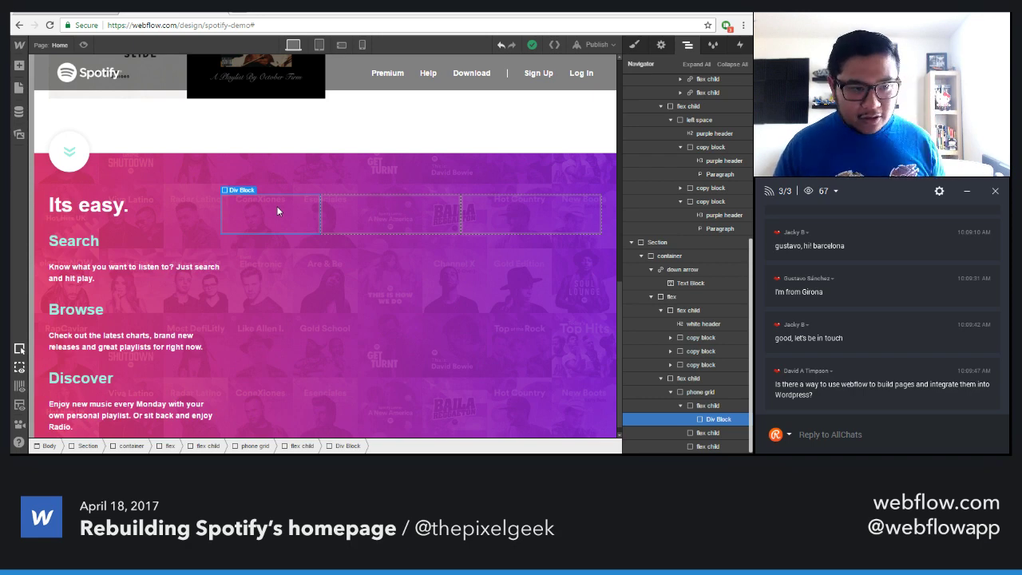
{"action": "left_click", "coordinate": [633, 45]}
{"action": "left_click", "coordinate": [688, 95]}
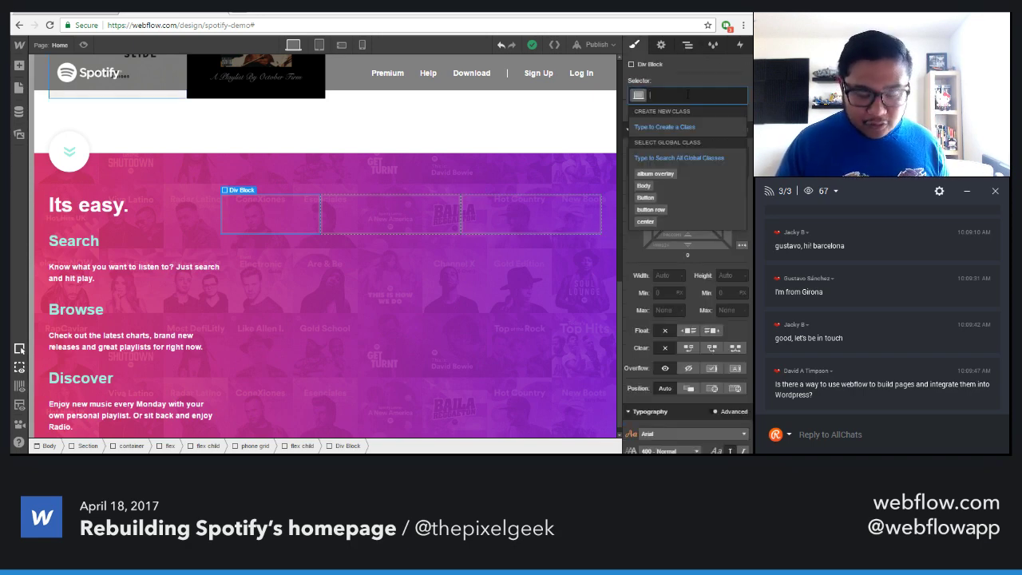
{"action": "type", "text": "iphone"}
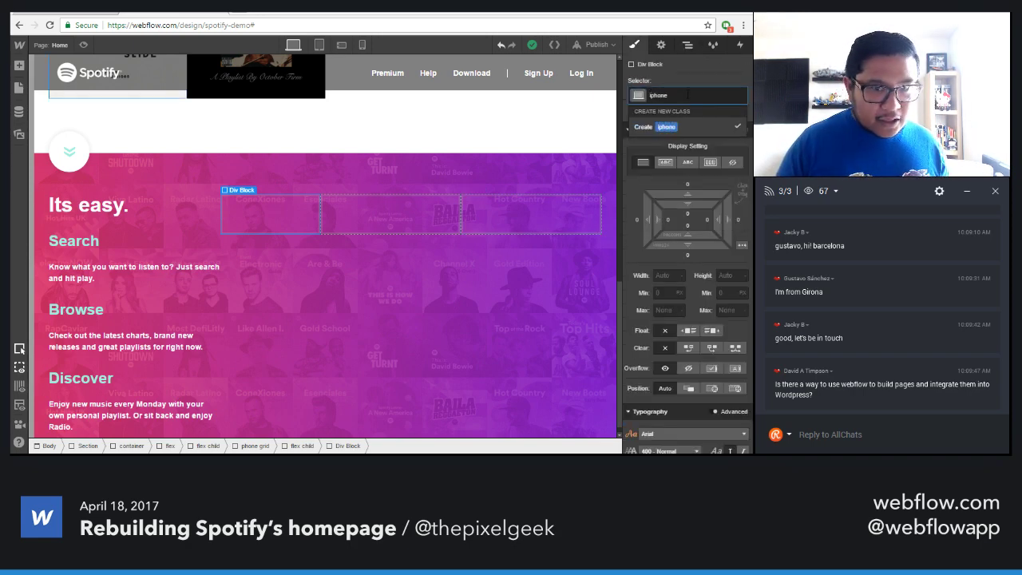
{"action": "key", "text": "Return"}
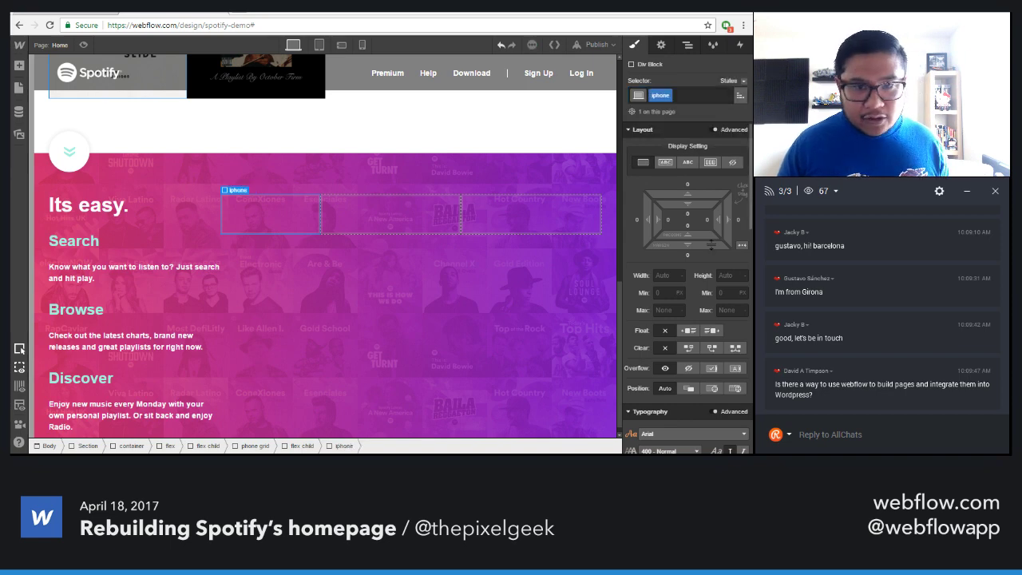
Give the iphone div block the background image iphone-klein-purple.png from the site assets
{"action": "scroll", "coordinate": [664, 345], "scroll_direction": "down", "scroll_amount": 5}
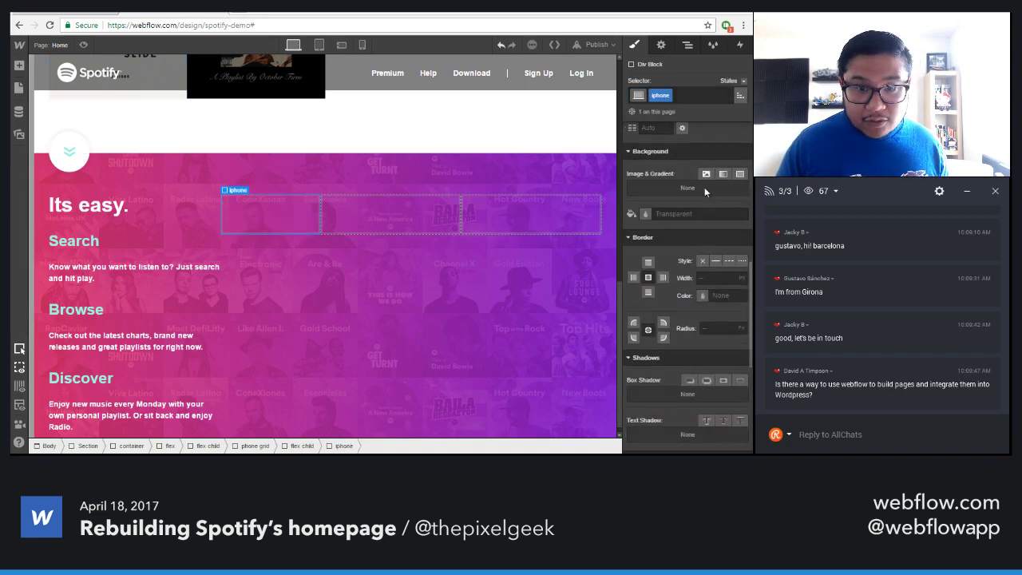
{"action": "left_click", "coordinate": [704, 174]}
{"action": "left_click", "coordinate": [662, 233]}
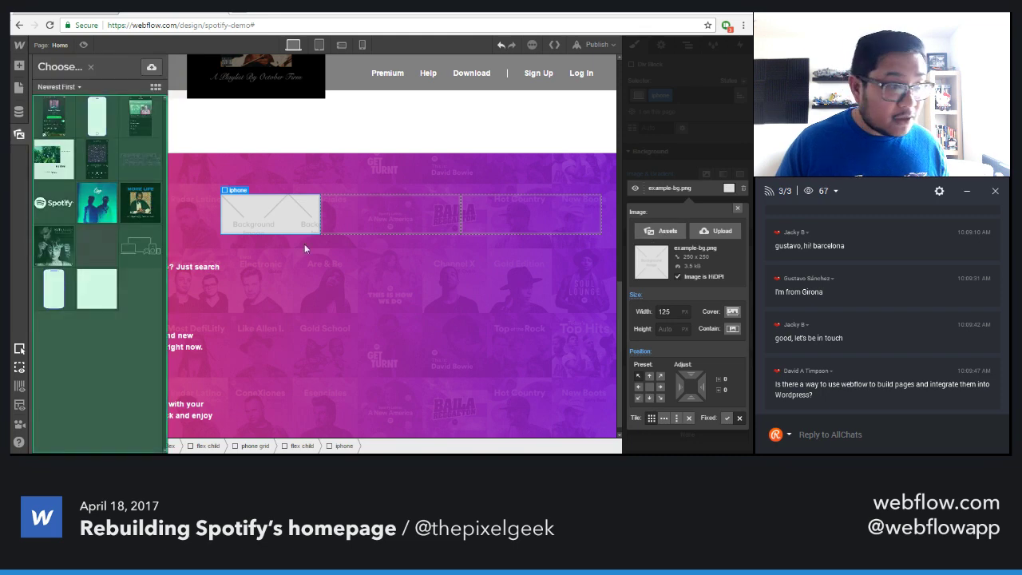
{"action": "left_click", "coordinate": [99, 120]}
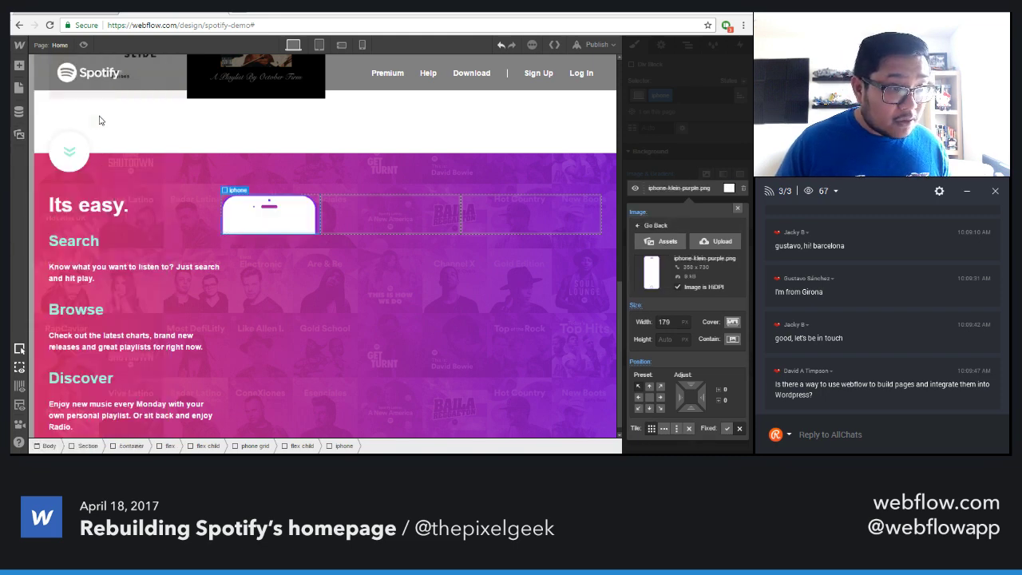
{"action": "left_click", "coordinate": [739, 209]}
Set the iphone div block's position to relative
{"action": "scroll", "coordinate": [664, 295], "scroll_direction": "up", "scroll_amount": 3}
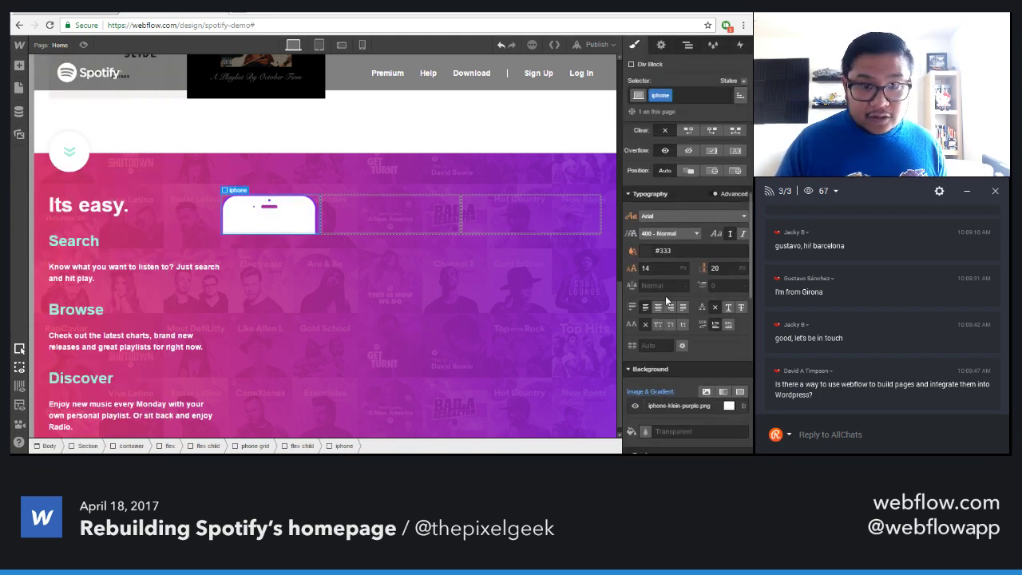
{"action": "scroll", "coordinate": [665, 296], "scroll_direction": "up", "scroll_amount": 3}
{"action": "scroll", "coordinate": [665, 295], "scroll_direction": "down", "scroll_amount": 2}
{"action": "scroll", "coordinate": [665, 295], "scroll_direction": "up", "scroll_amount": 2}
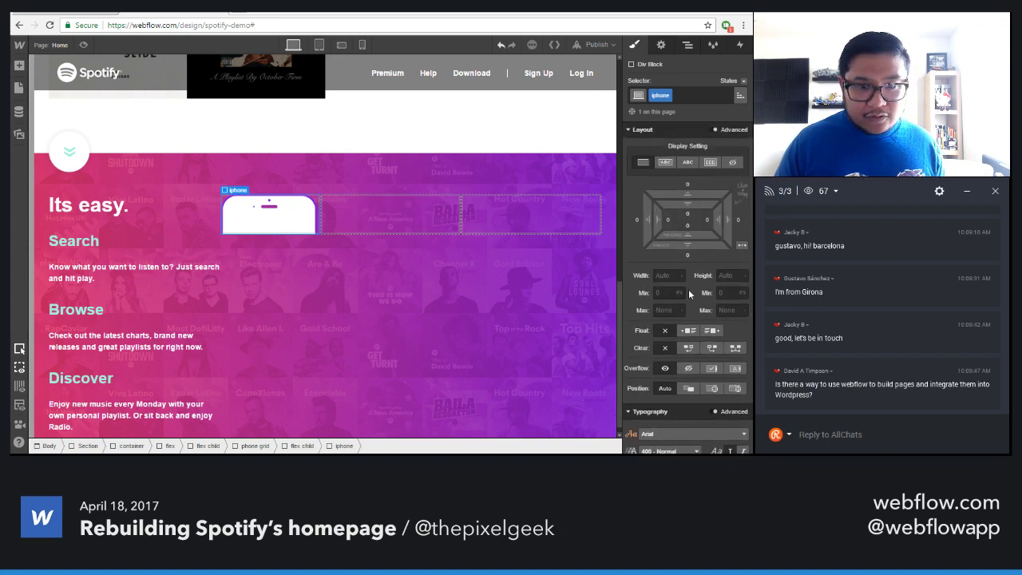
{"action": "scroll", "coordinate": [695, 338], "scroll_direction": "down", "scroll_amount": 1}
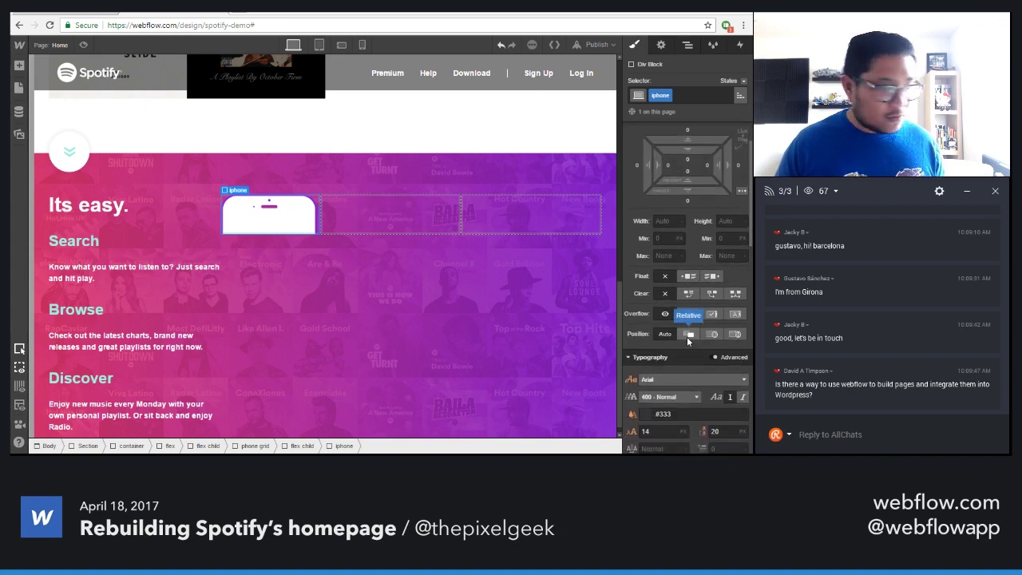
{"action": "left_click", "coordinate": [687, 336]}
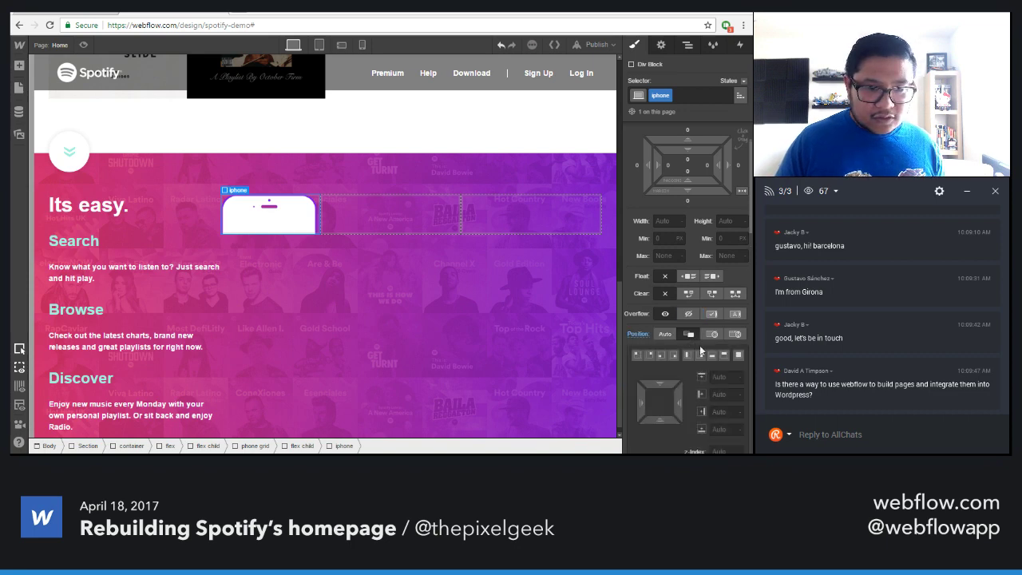
Add an image element inside the iphone div block and dismiss its settings
{"action": "key", "text": "a"}
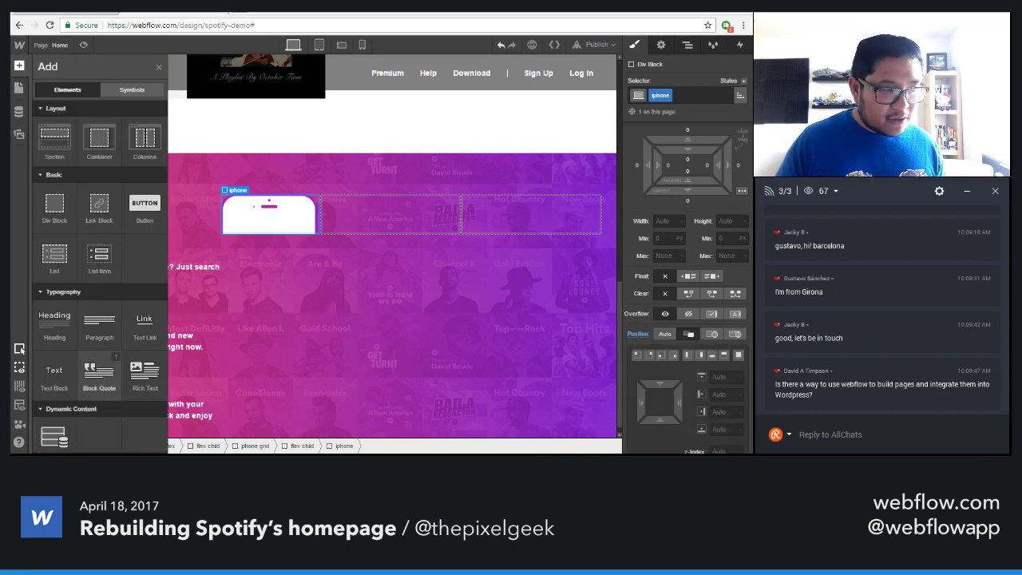
{"action": "scroll", "coordinate": [99, 355], "scroll_direction": "down", "scroll_amount": 3}
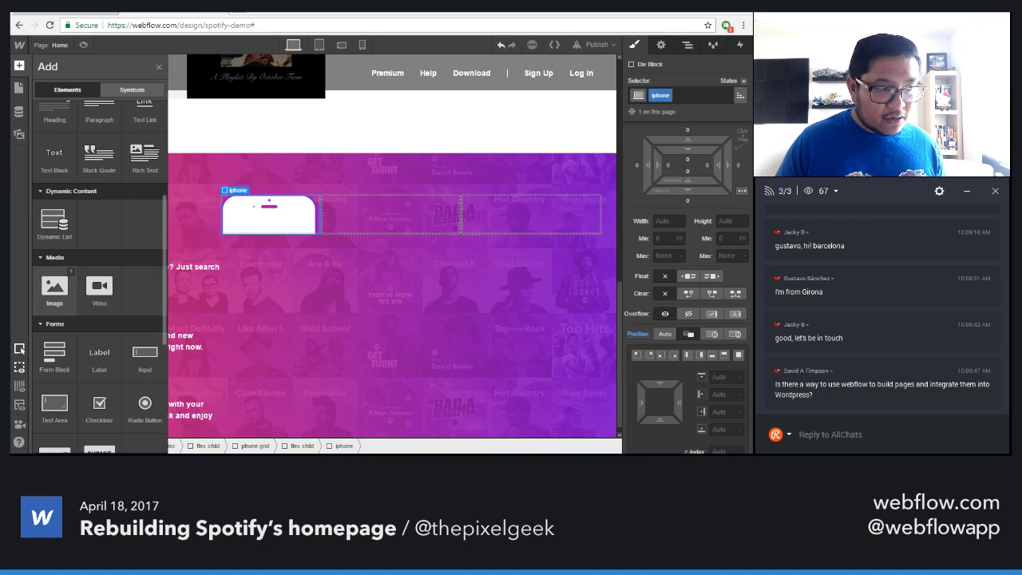
{"action": "left_click", "coordinate": [50, 287]}
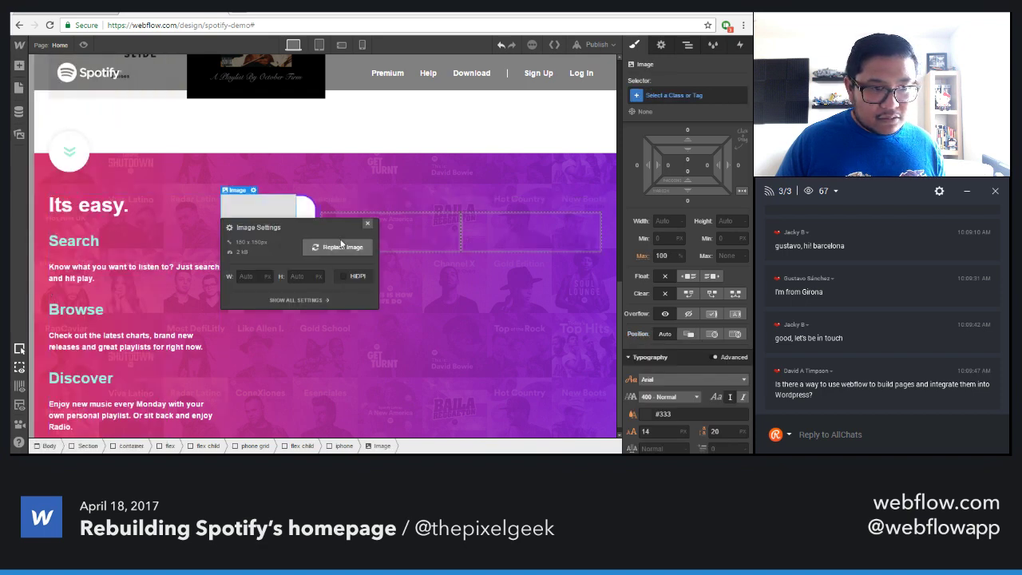
{"action": "left_click", "coordinate": [366, 225]}
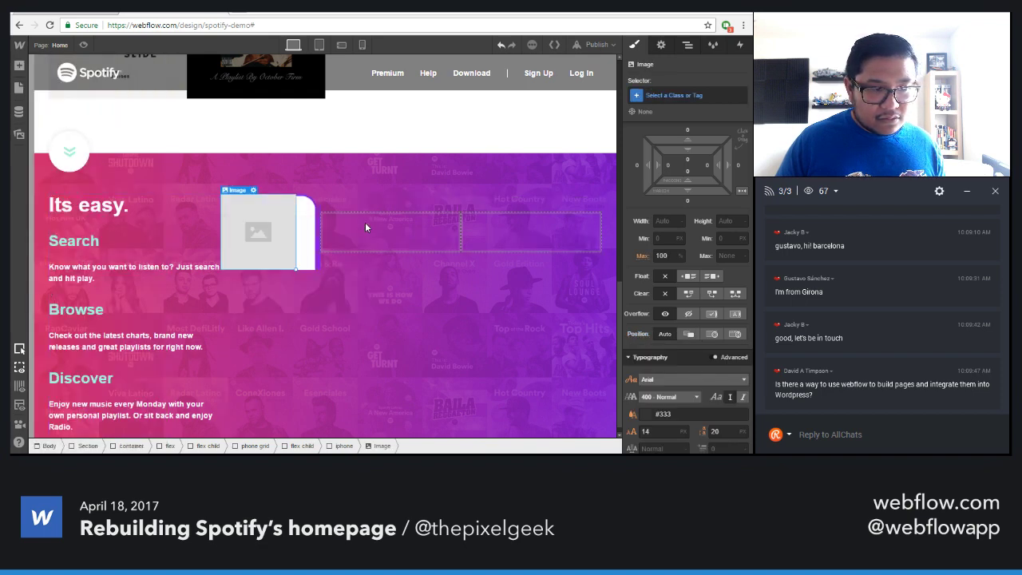
Replace the placeholder image in the iphone div with the Discover Weekly screenshot from the assets and compare it with Spotify's page
{"action": "left_click", "coordinate": [307, 230]}
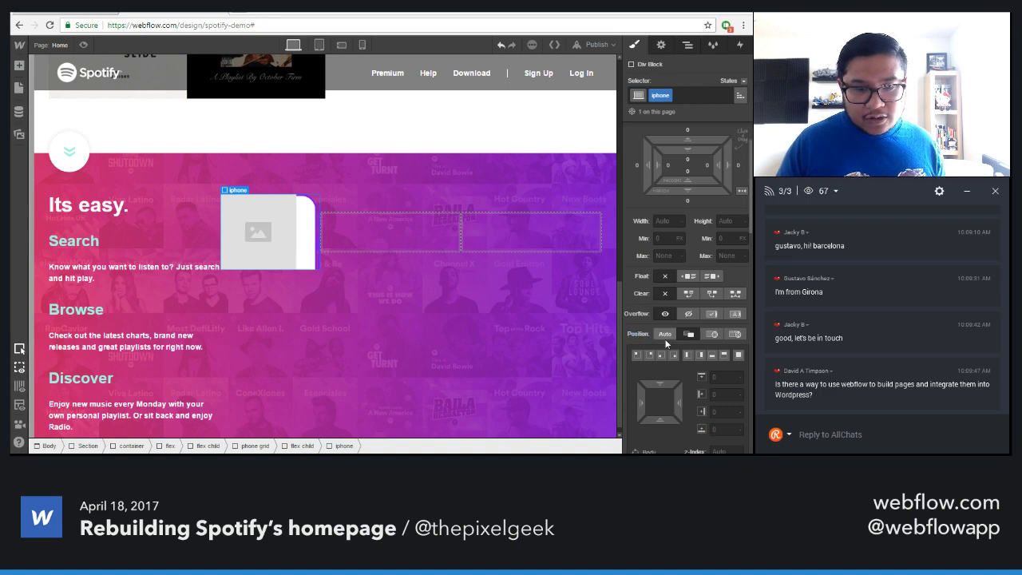
{"action": "left_click", "coordinate": [258, 231]}
{"action": "double_click", "coordinate": [258, 233]}
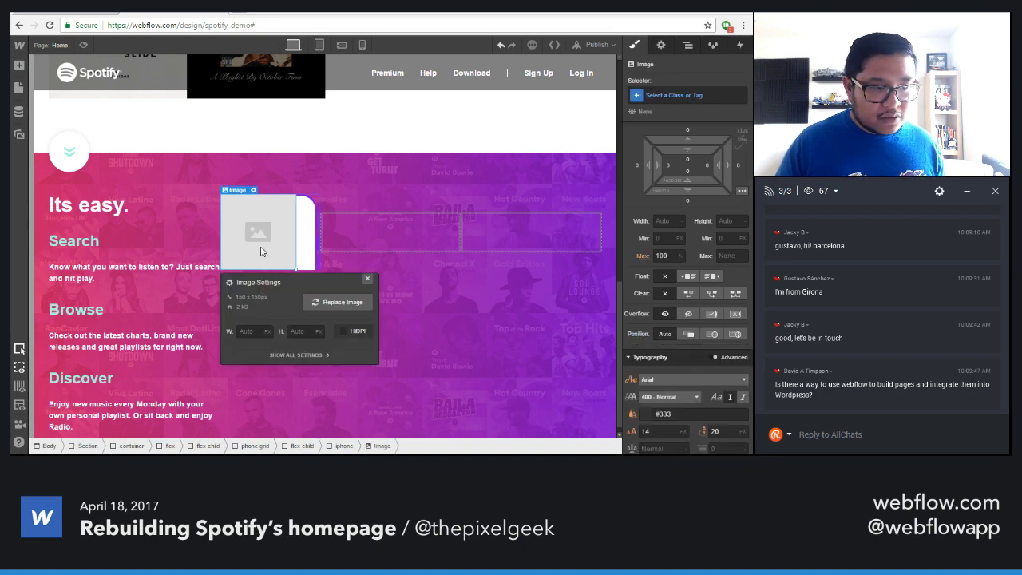
{"action": "left_click", "coordinate": [332, 305]}
{"action": "left_click", "coordinate": [263, 313]}
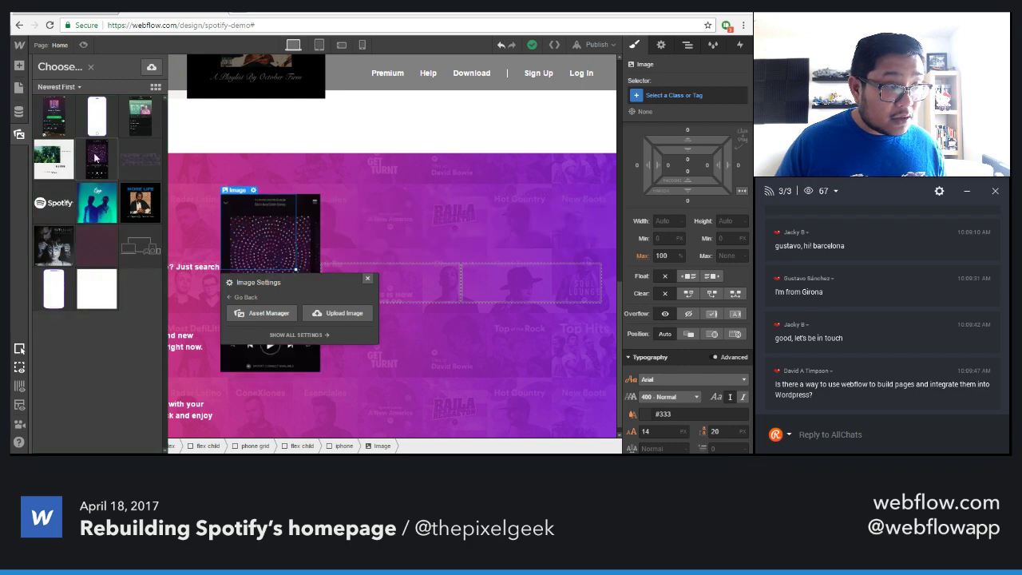
{"action": "left_click", "coordinate": [65, 108]}
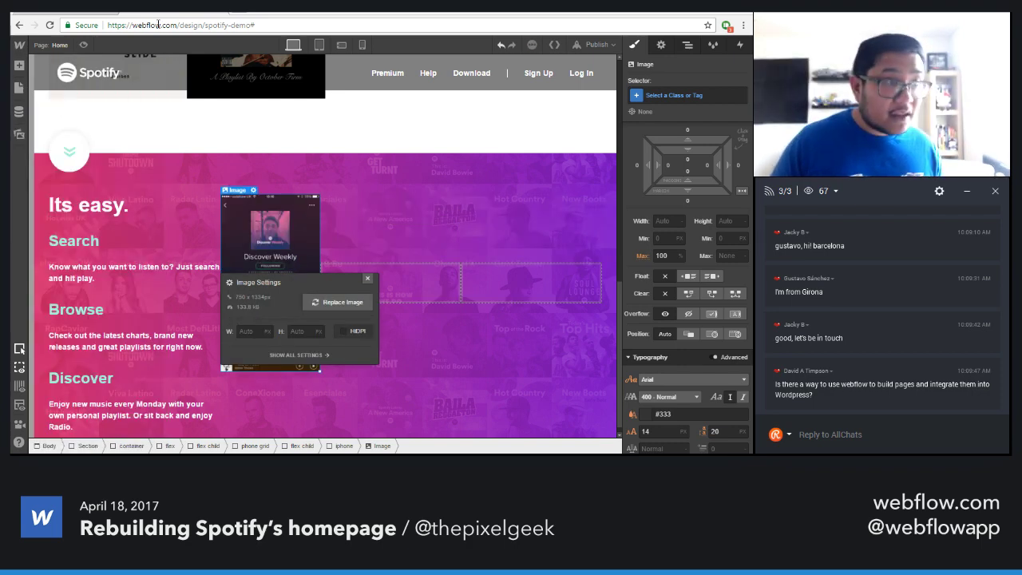
{"action": "left_click", "coordinate": [83, 12]}
{"action": "left_click", "coordinate": [157, 12]}
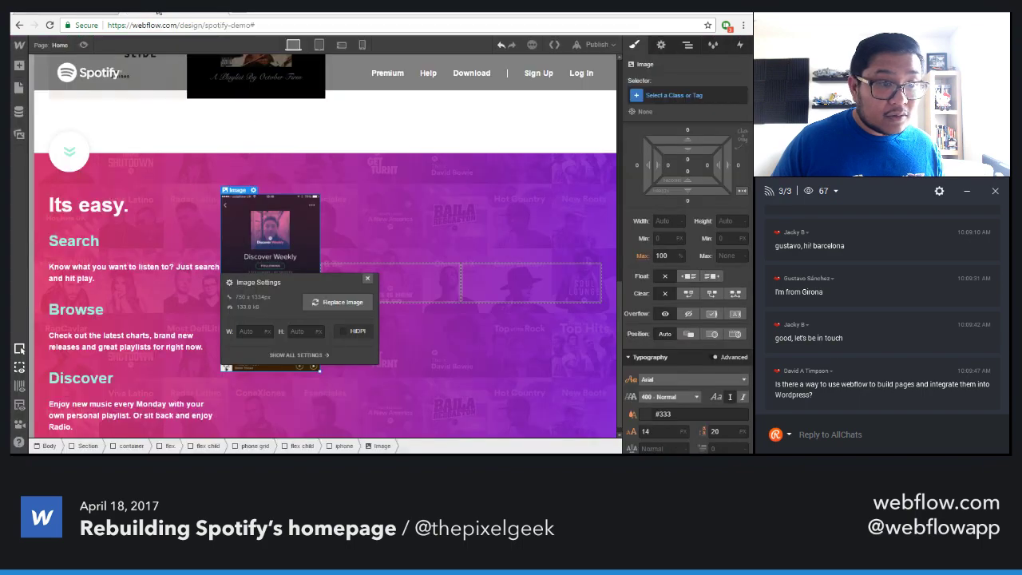
Replace the phone's image with the green Browse screenshot from the assets and select the surrounding iphone div block
{"action": "left_click", "coordinate": [271, 313]}
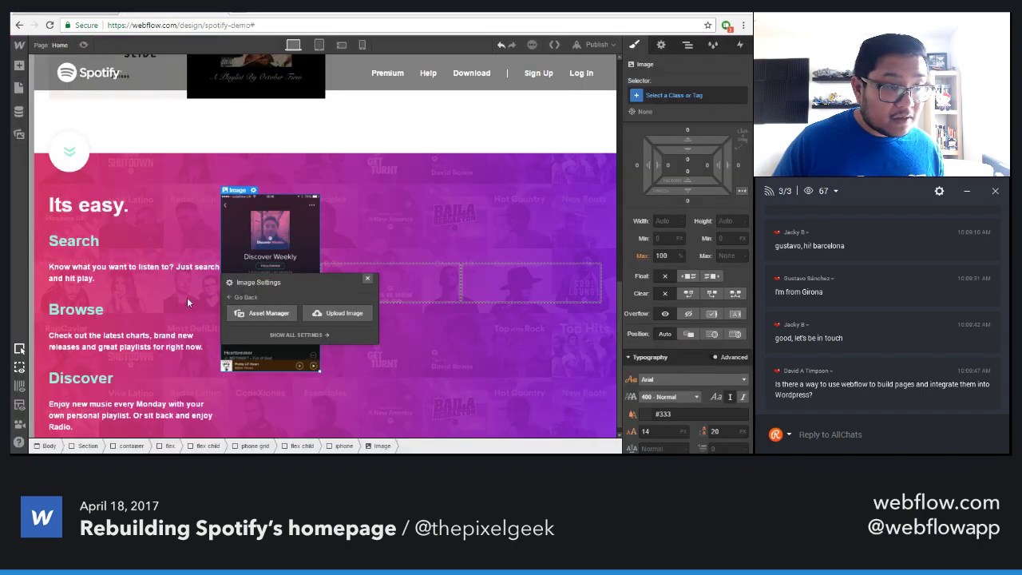
{"action": "left_click", "coordinate": [90, 164]}
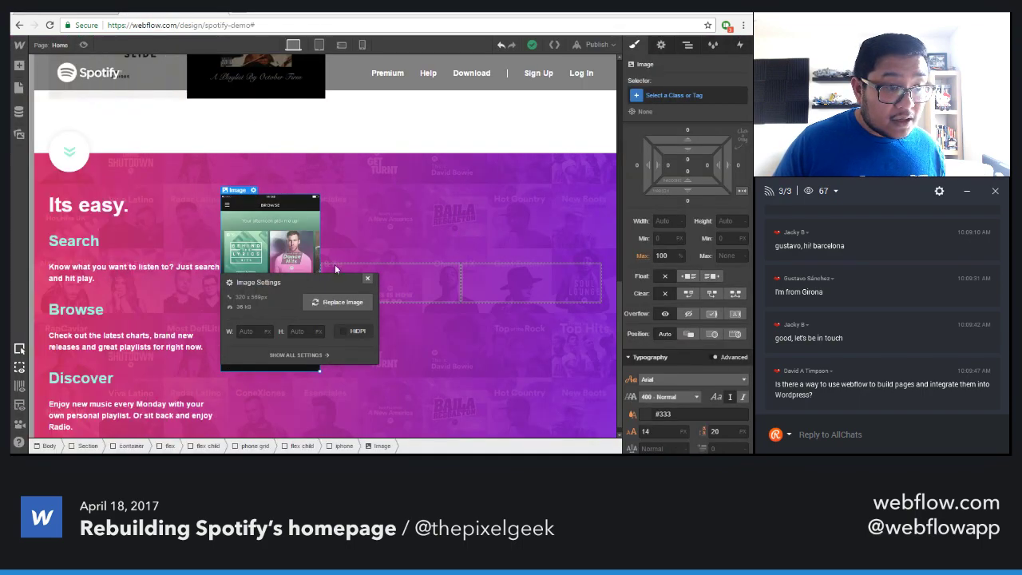
{"action": "left_click", "coordinate": [262, 251]}
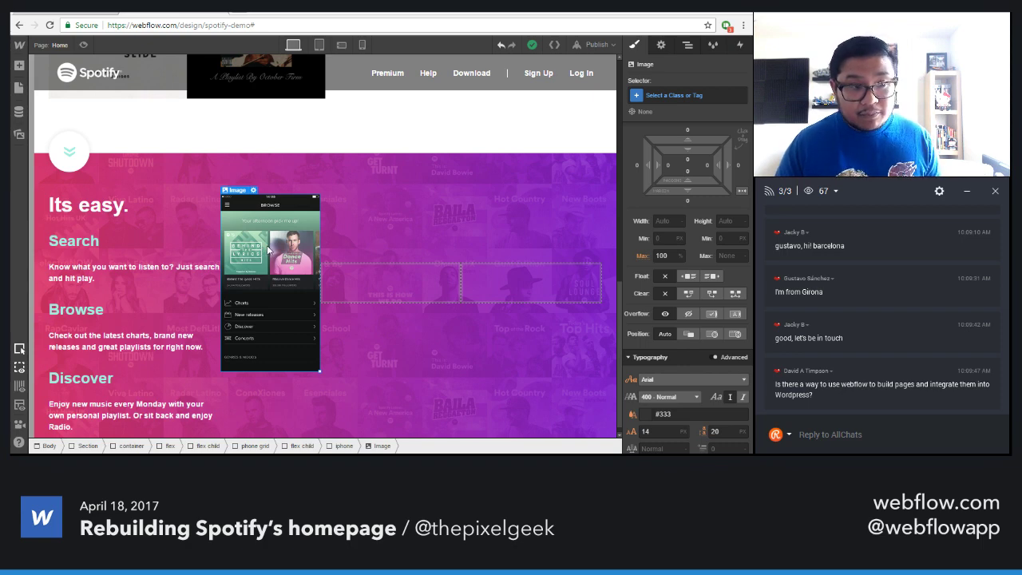
{"action": "left_click", "coordinate": [267, 245]}
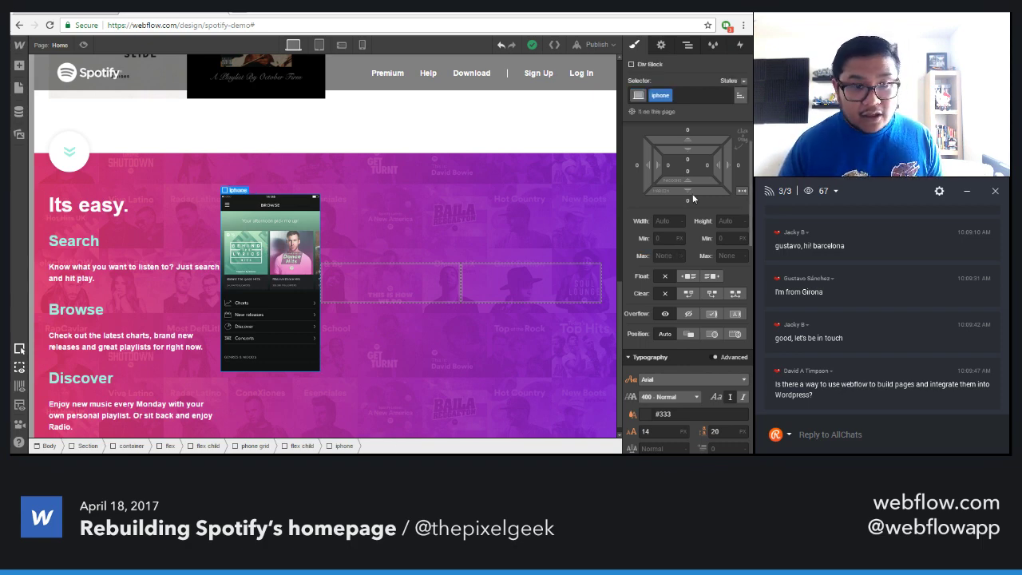
Pad the iphone div by 21 px on both sides plus top and bottom, and make its background image centred, untiled and set to contain
{"action": "left_click_drag", "start_coordinate": [695, 150], "coordinate": [693, 112]}
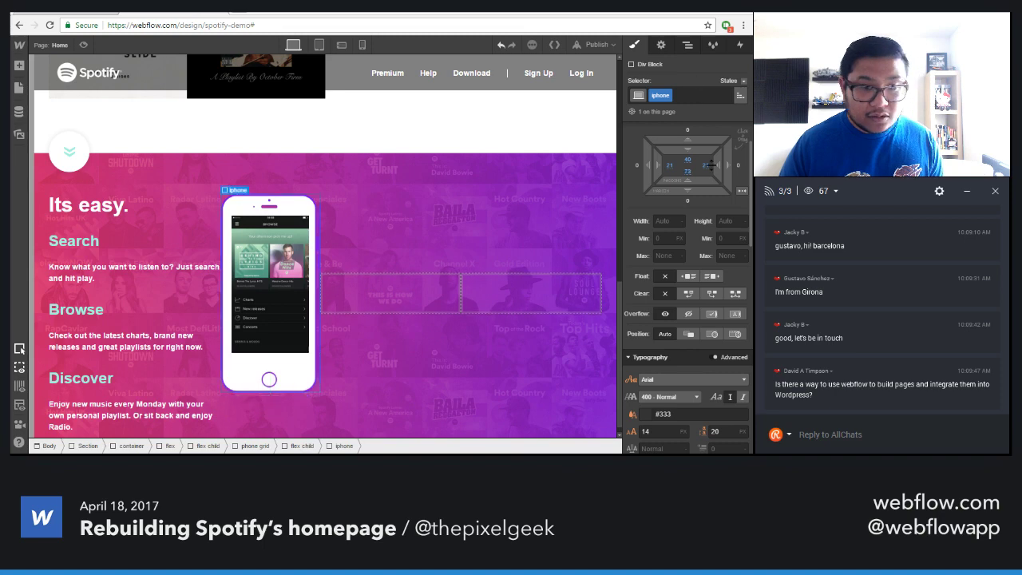
{"action": "scroll", "coordinate": [684, 250], "scroll_direction": "down", "scroll_amount": 1}
{"action": "scroll", "coordinate": [688, 287], "scroll_direction": "down", "scroll_amount": 5}
{"action": "left_click", "coordinate": [686, 190]}
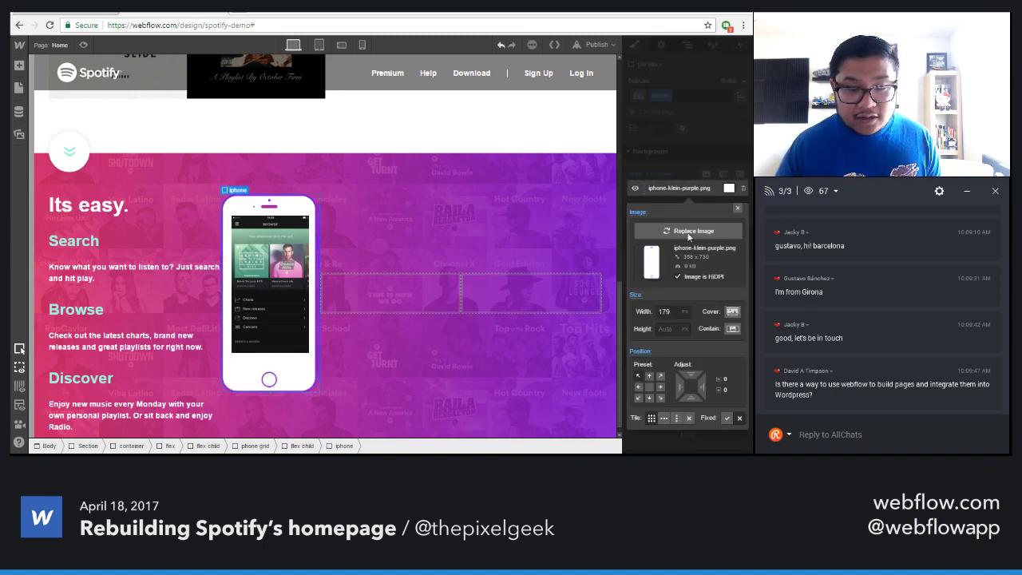
{"action": "left_click", "coordinate": [687, 418]}
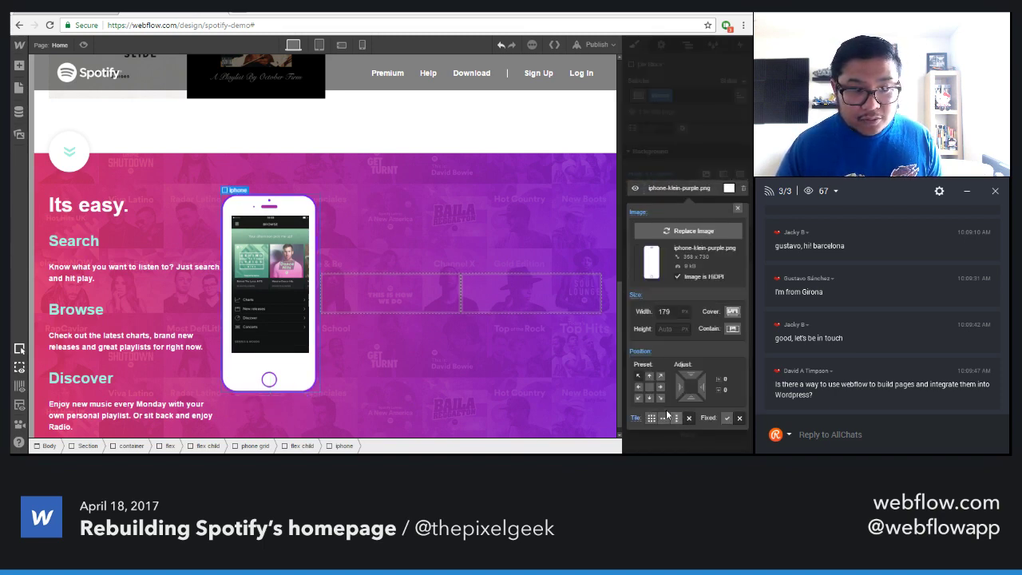
{"action": "left_click", "coordinate": [649, 387]}
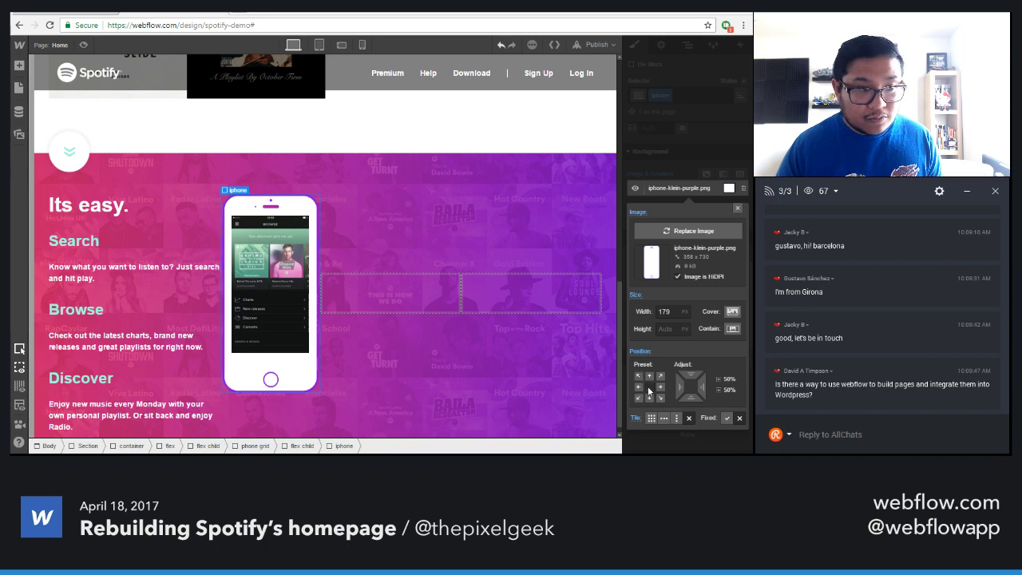
{"action": "left_click", "coordinate": [731, 329]}
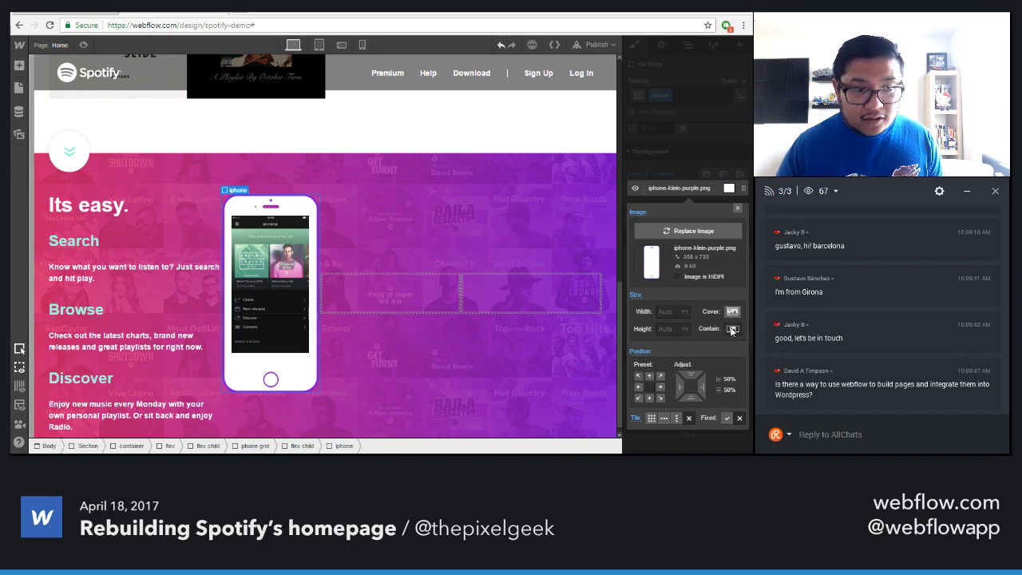
{"action": "left_click", "coordinate": [732, 314]}
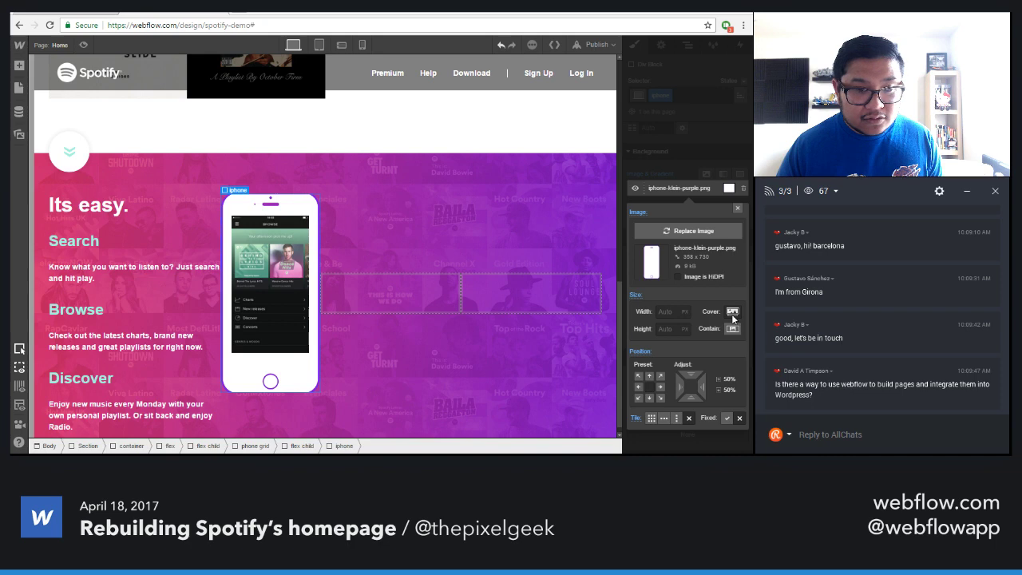
{"action": "left_click", "coordinate": [733, 330]}
{"action": "left_click", "coordinate": [737, 209]}
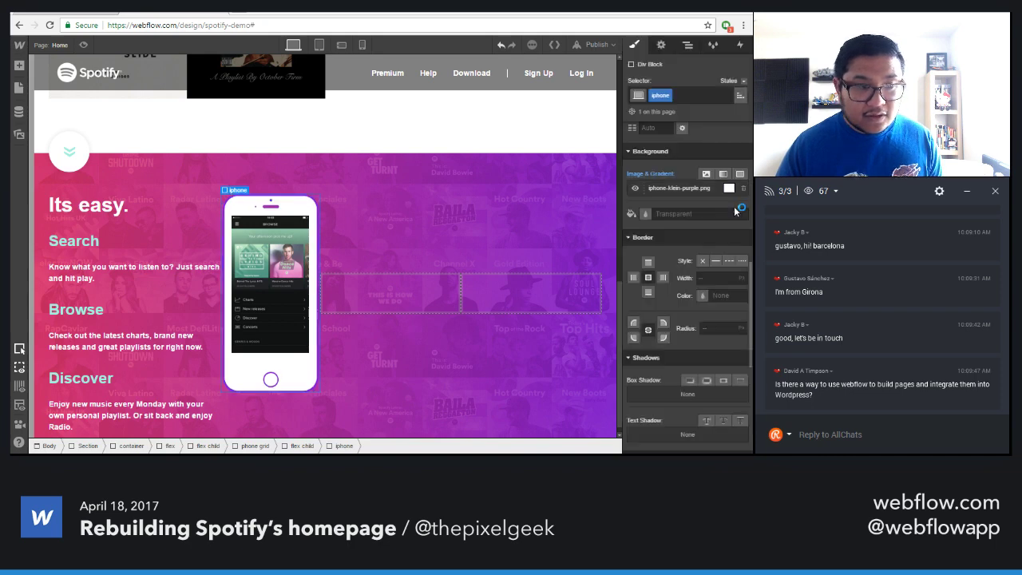
Adjust the iphone div's top and bottom padding to position the Browse screenshot within the phone frame
{"action": "scroll", "coordinate": [684, 256], "scroll_direction": "up", "scroll_amount": 3}
{"action": "scroll", "coordinate": [685, 256], "scroll_direction": "up", "scroll_amount": 3}
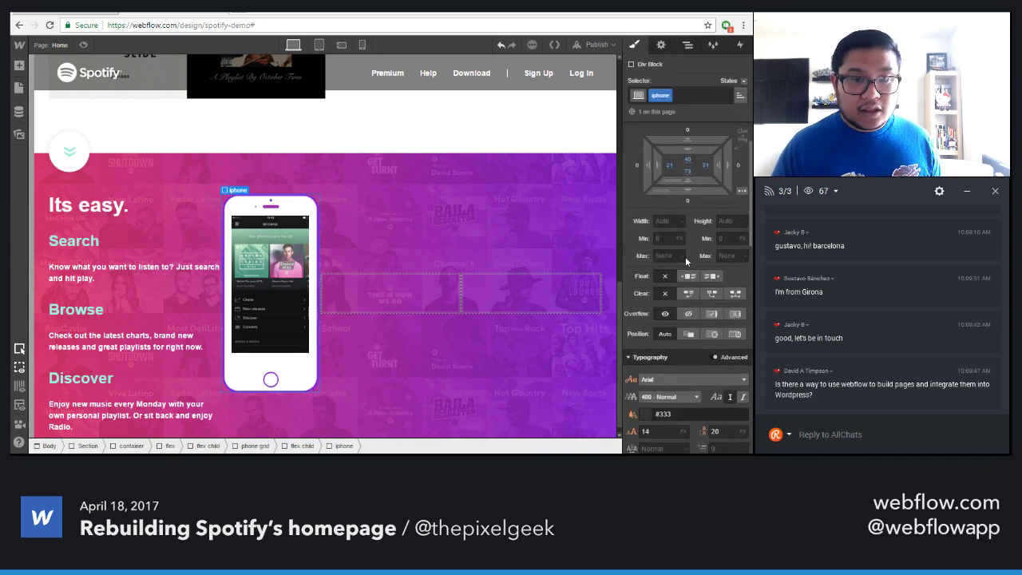
{"action": "left_click_drag", "start_coordinate": [697, 149], "coordinate": [686, 223]}
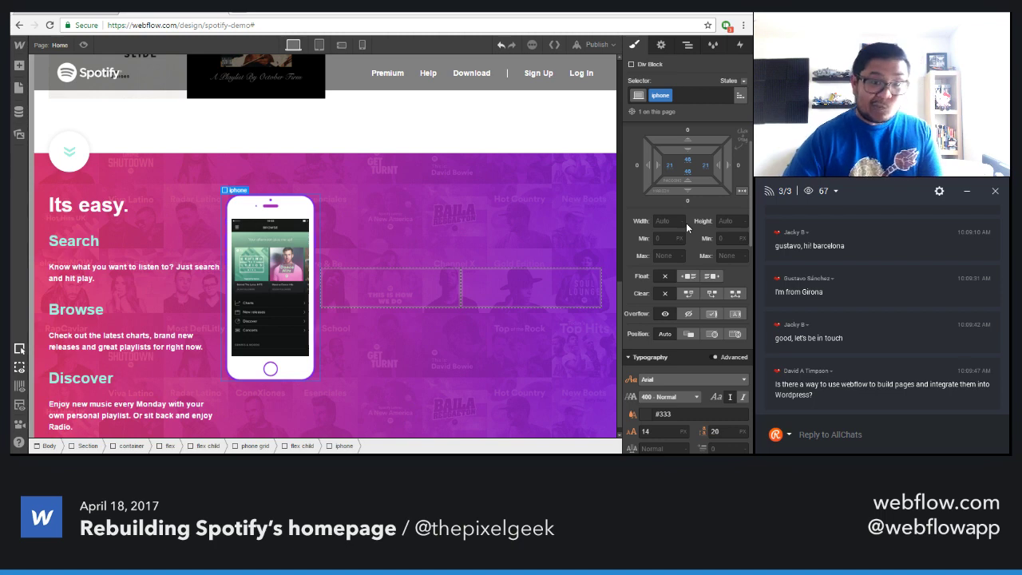
Try a width of 500 px for the iphone div and reduce it in 10 px increments to 360 px
{"action": "left_click", "coordinate": [657, 222]}
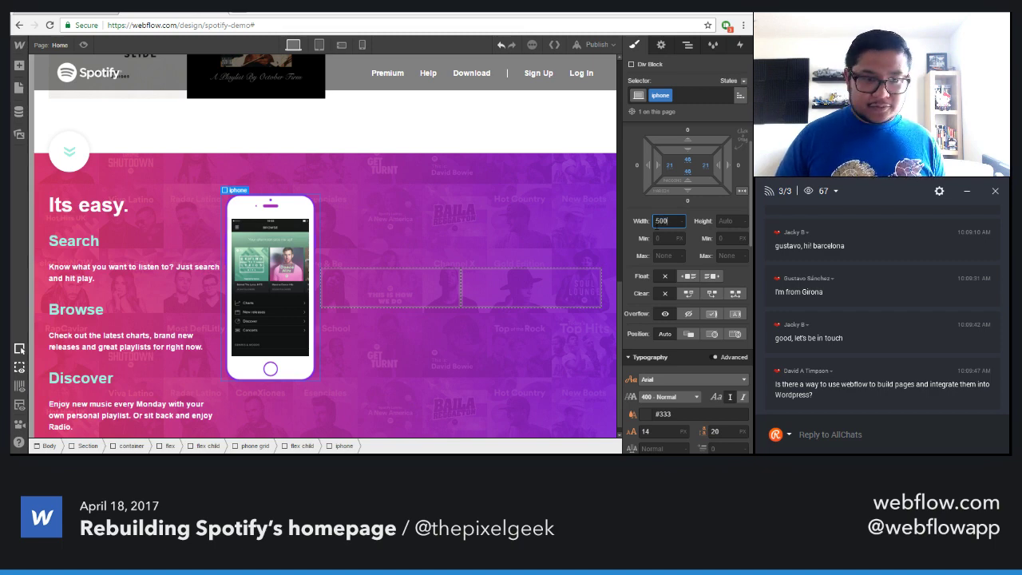
{"action": "key", "text": "Return"}
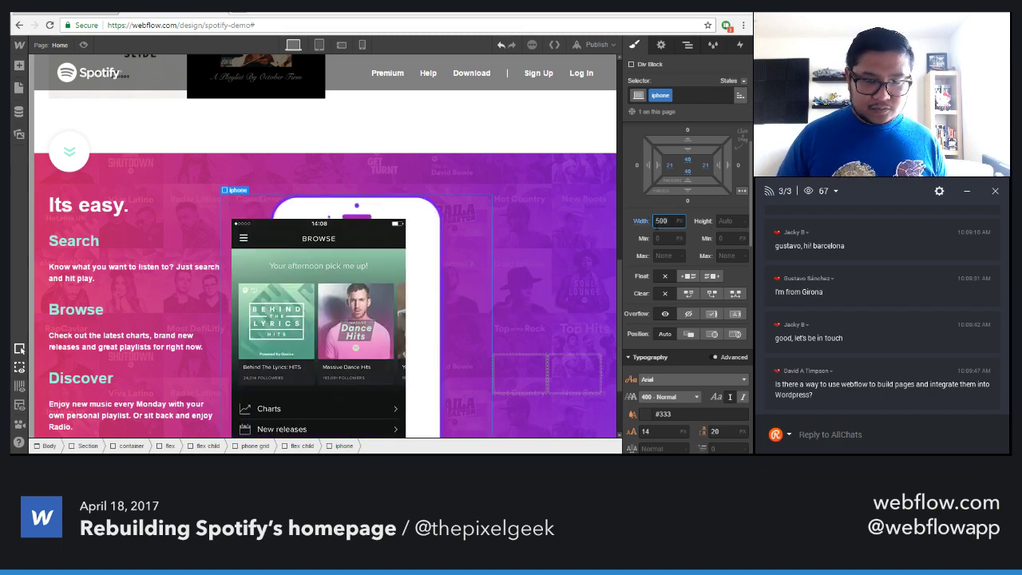
{"action": "key", "text": "shift+Down"}
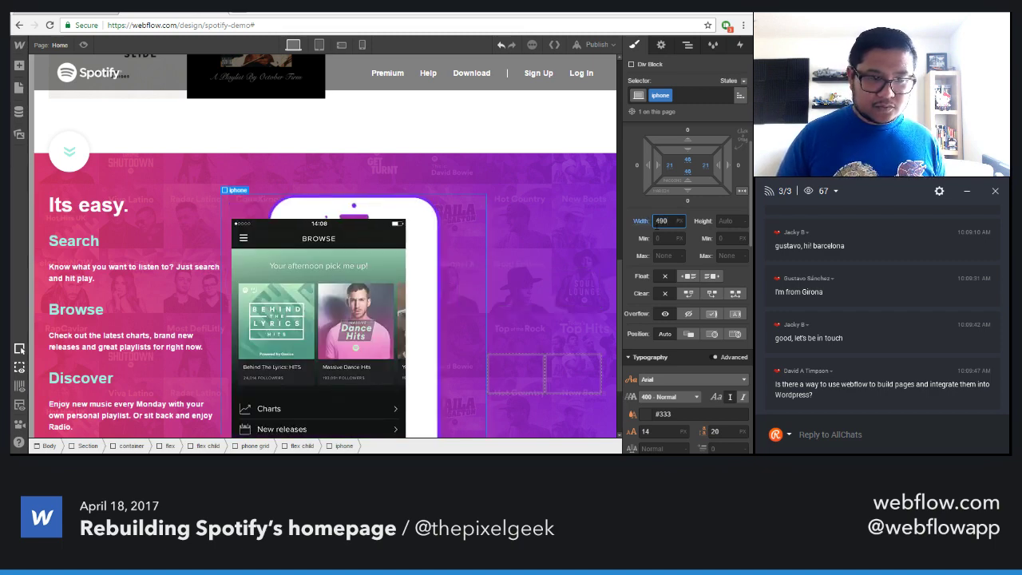
{"action": "key", "text": "shift+Down"}
{"action": "key", "text": "shift+Down"}
{"action": "key", "text": "shift+Down"}
{"action": "key", "text": "shift+Down"}
{"action": "key", "text": "shift+Down"}
{"action": "key", "text": "shift+Down"}
{"action": "key", "text": "shift+Down"}
{"action": "key", "text": "shift+Down"}
{"action": "key", "text": "shift+Down"}
{"action": "key", "text": "shift+Down"}
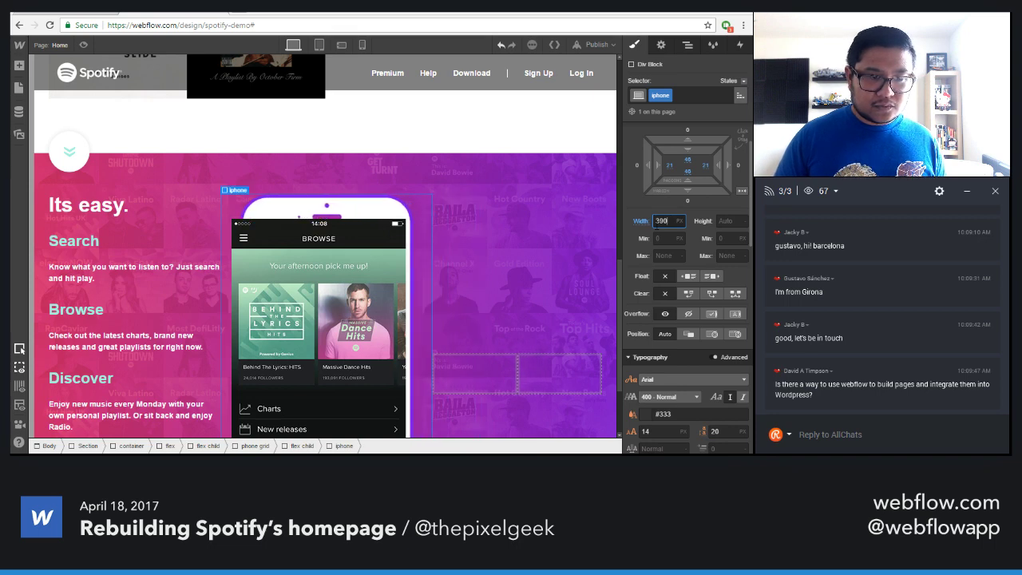
{"action": "key", "text": "shift+Down"}
{"action": "key", "text": "shift+Down"}
{"action": "key", "text": "shift+Down"}
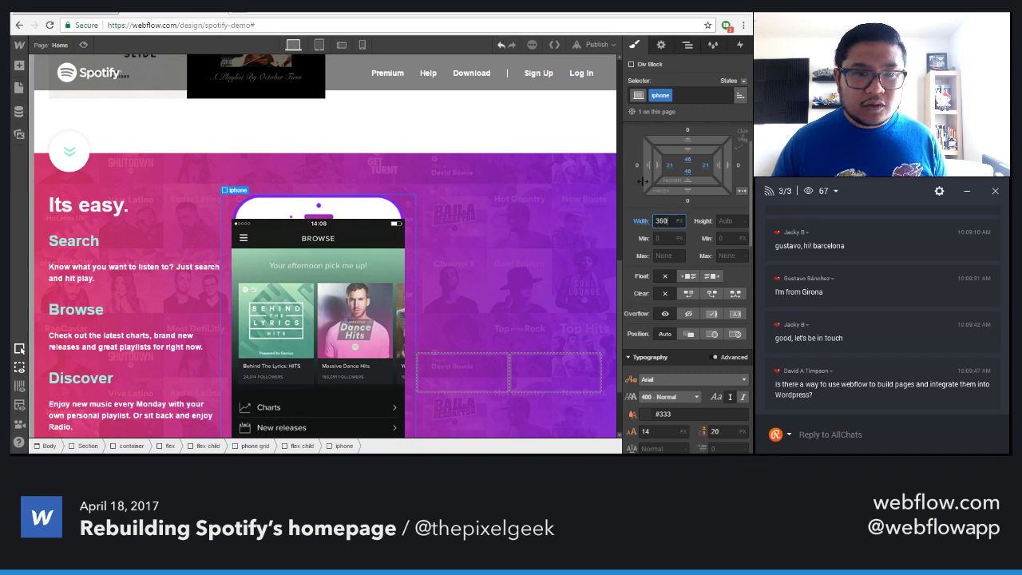
Look up the pixel dimensions of iphone-klein-purple.png in the image assets and dismiss its details
{"action": "left_click", "coordinate": [18, 136]}
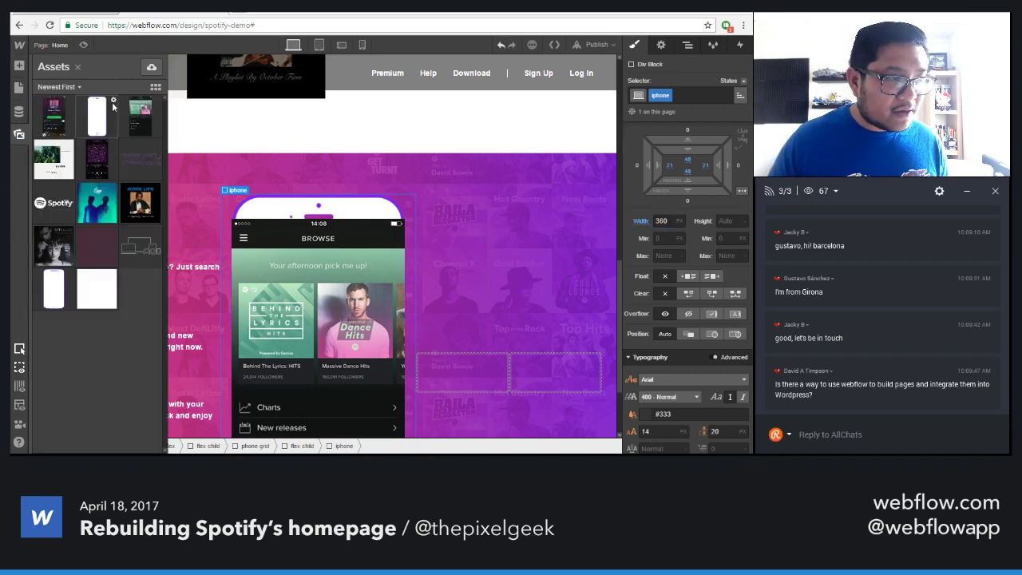
{"action": "left_click", "coordinate": [114, 103]}
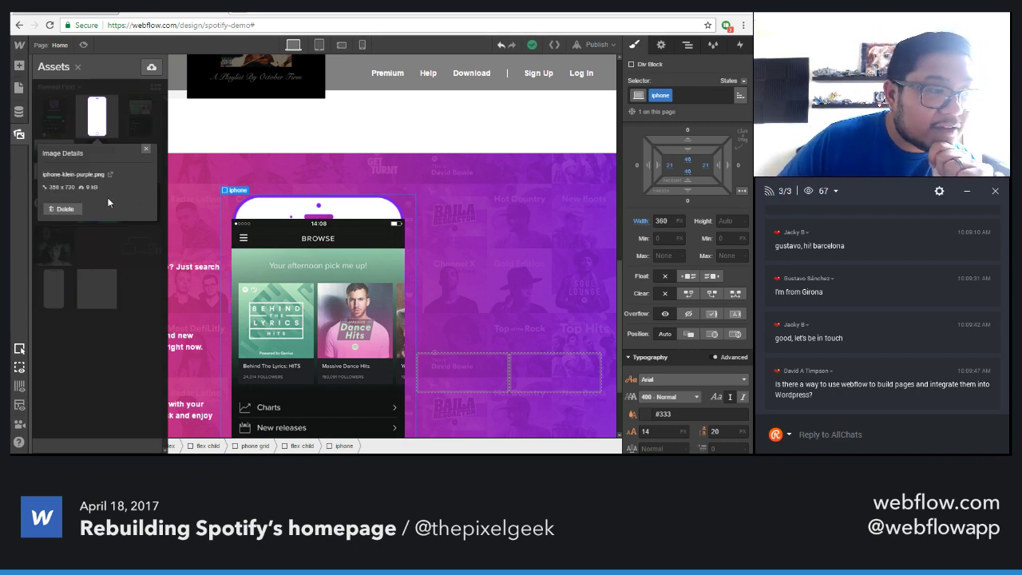
{"action": "left_click", "coordinate": [318, 215]}
Clear the iphone div's width, and set its height to 730 px and its width to 358 px
{"action": "left_click", "coordinate": [661, 221]}
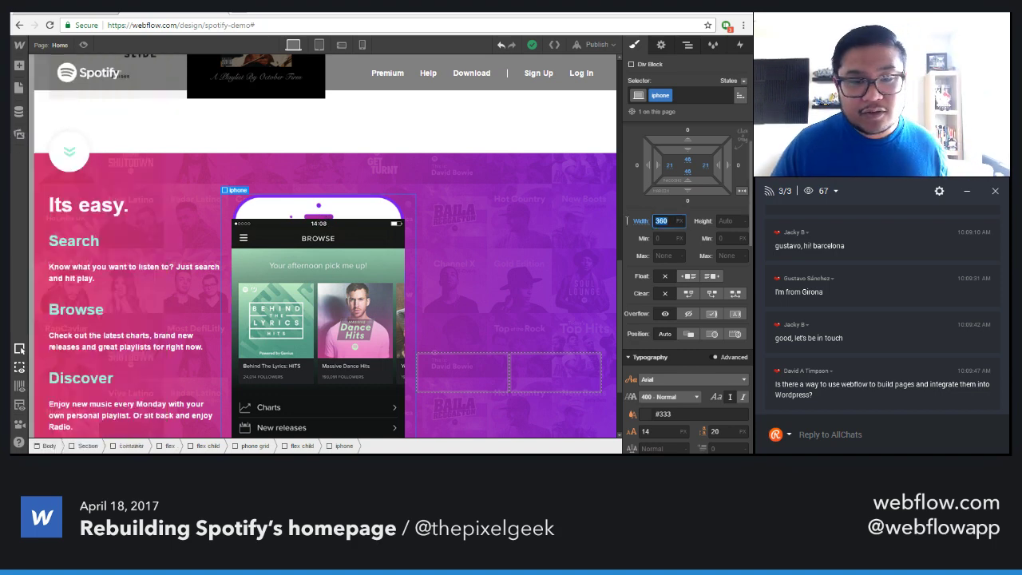
{"action": "key", "text": "BackSpace"}
{"action": "key", "text": "Tab"}
{"action": "type", "text": "730"}
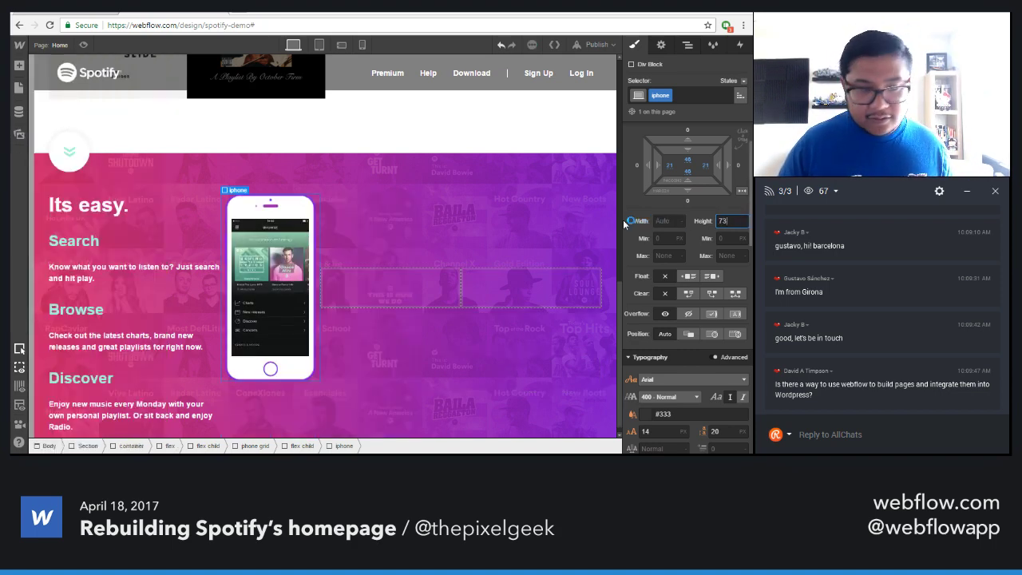
{"action": "left_click", "coordinate": [660, 220]}
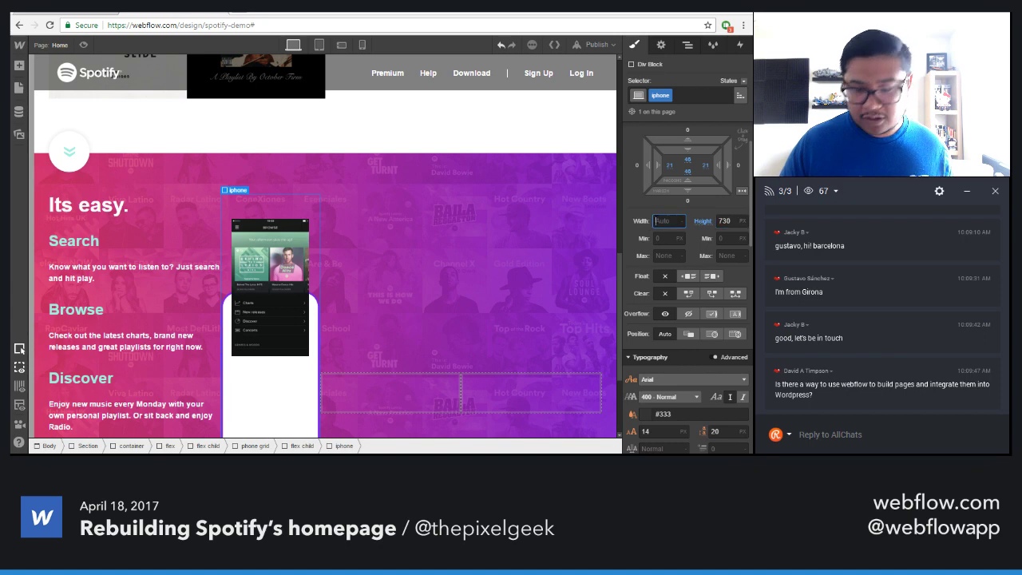
{"action": "type", "text": "358"}
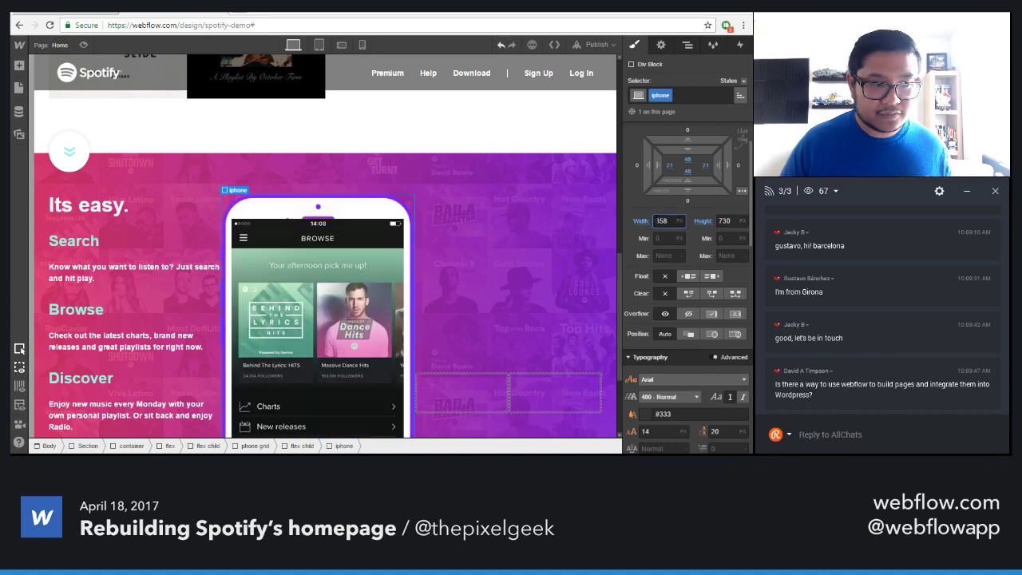
Increase the iphone div's top padding to about 79 px and compare the phone with the ones on Spotify's page
{"action": "scroll", "coordinate": [606, 240], "scroll_direction": "down", "scroll_amount": 1}
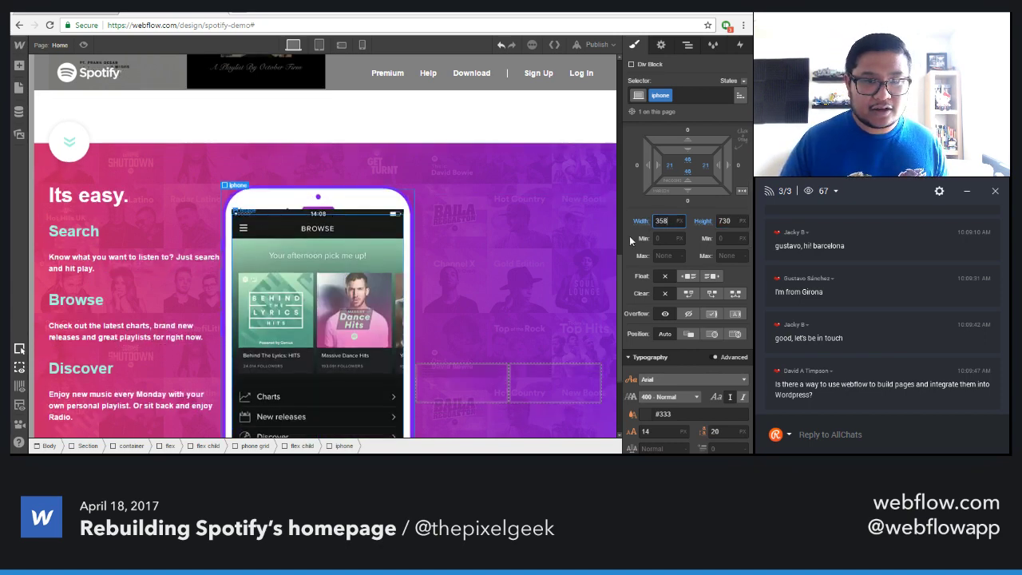
{"action": "left_click_drag", "start_coordinate": [692, 149], "coordinate": [688, 202]}
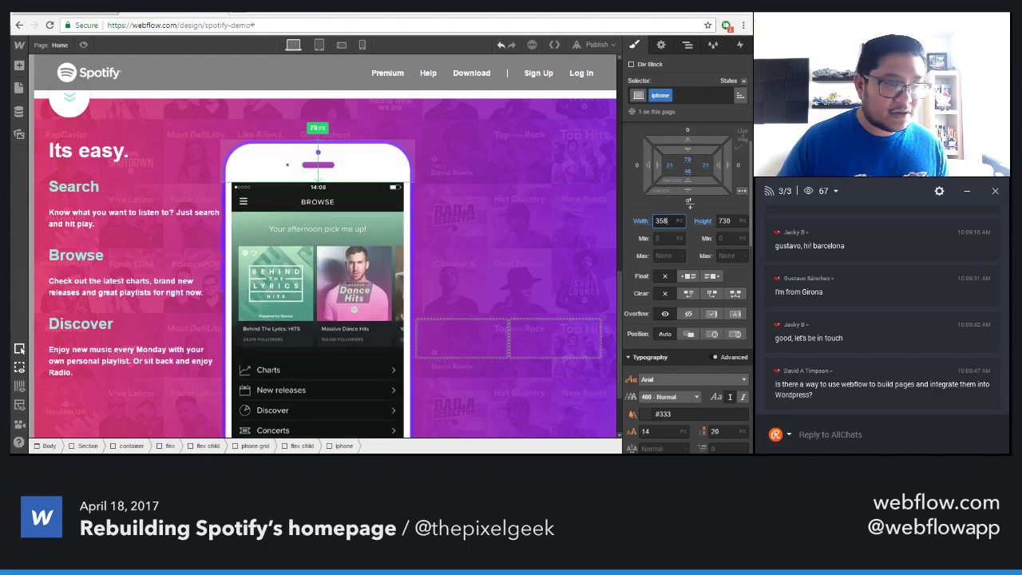
{"action": "left_click", "coordinate": [160, 12]}
{"action": "scroll", "coordinate": [441, 148], "scroll_direction": "up", "scroll_amount": 2}
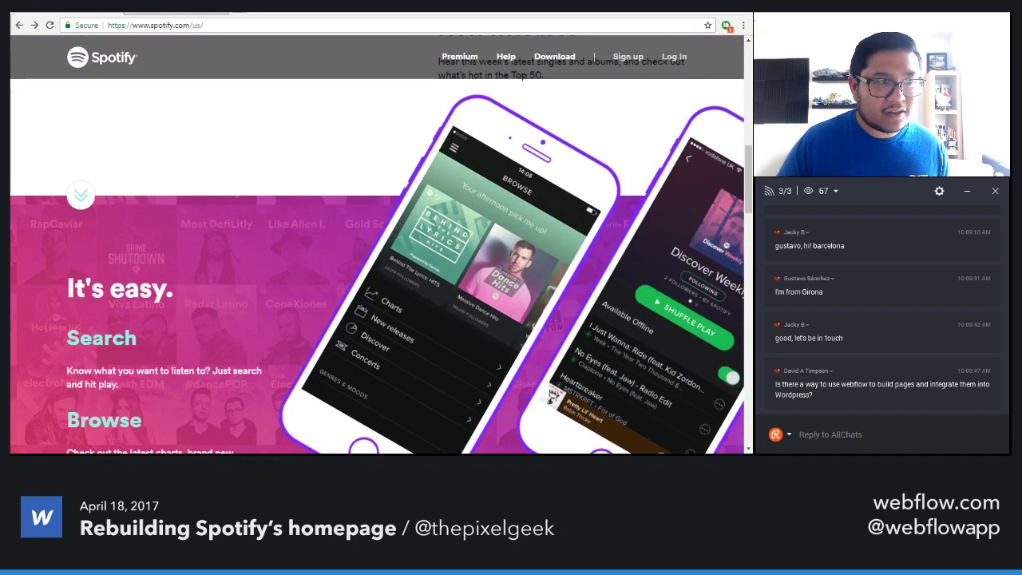
{"action": "left_click", "coordinate": [137, 14]}
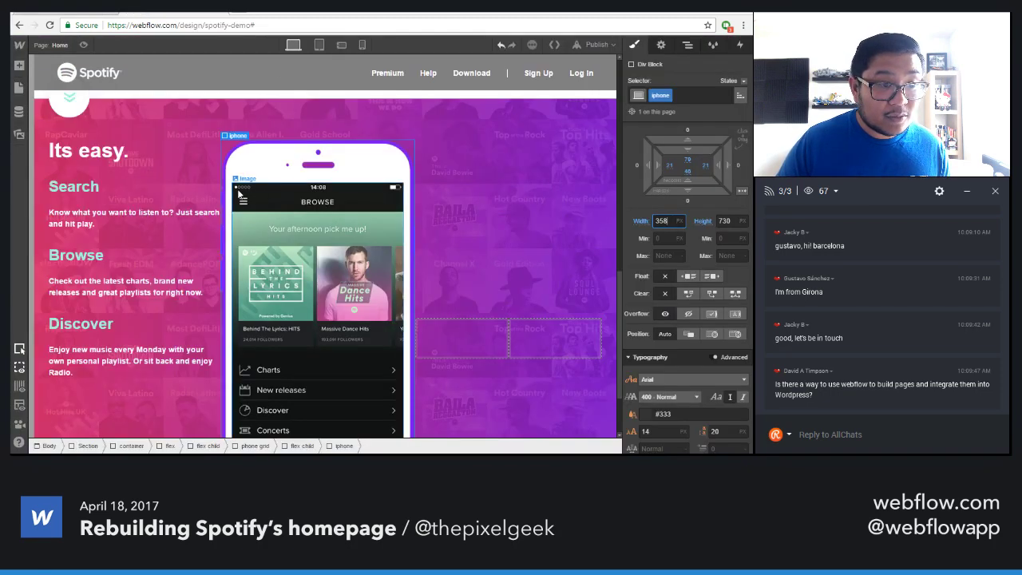
{"action": "scroll", "coordinate": [366, 275], "scroll_direction": "down", "scroll_amount": 2}
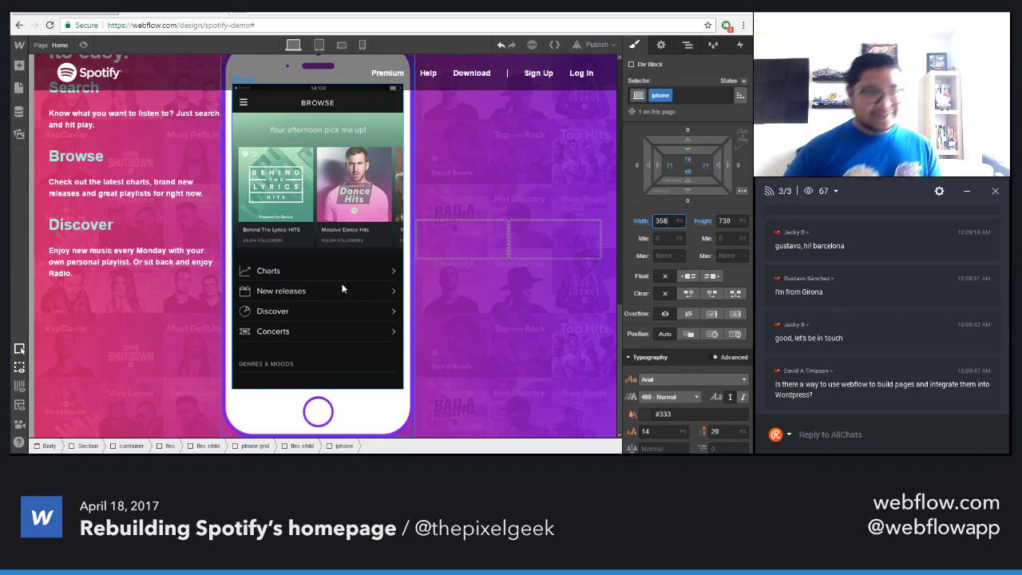
{"action": "scroll", "coordinate": [342, 286], "scroll_direction": "up", "scroll_amount": 2}
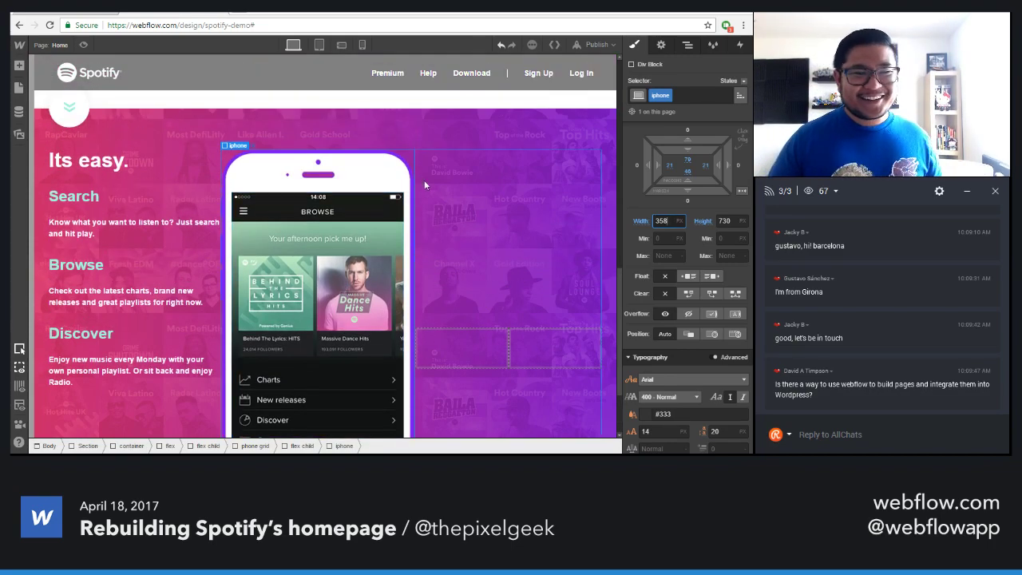
Copy the iphone div and paste two copies stacked in the second flex child of the phone grid
{"action": "key", "text": "Return"}
{"action": "left_click", "coordinate": [398, 178]}
{"action": "scroll", "coordinate": [399, 177], "scroll_direction": "up", "scroll_amount": 2}
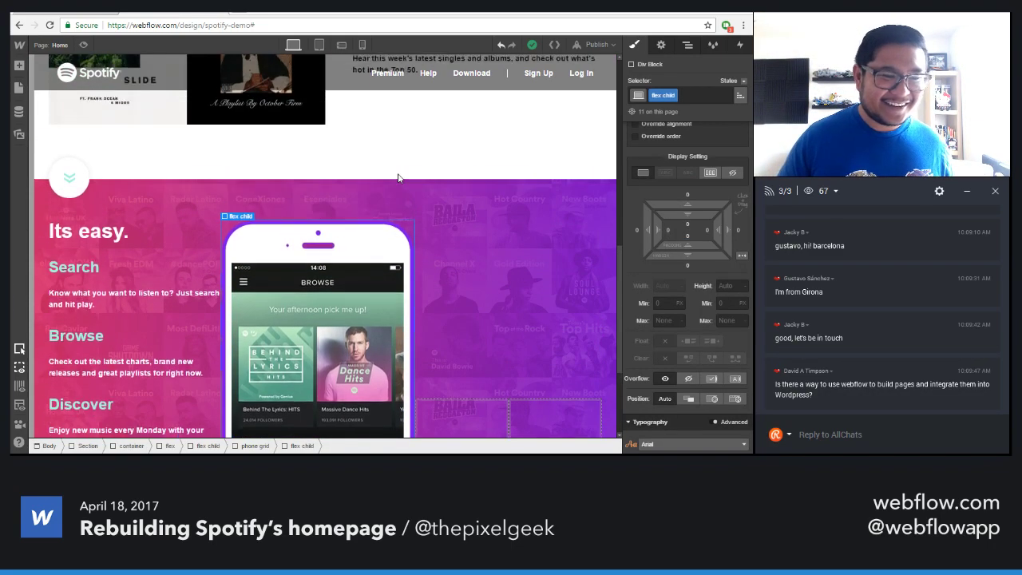
{"action": "left_click", "coordinate": [366, 267]}
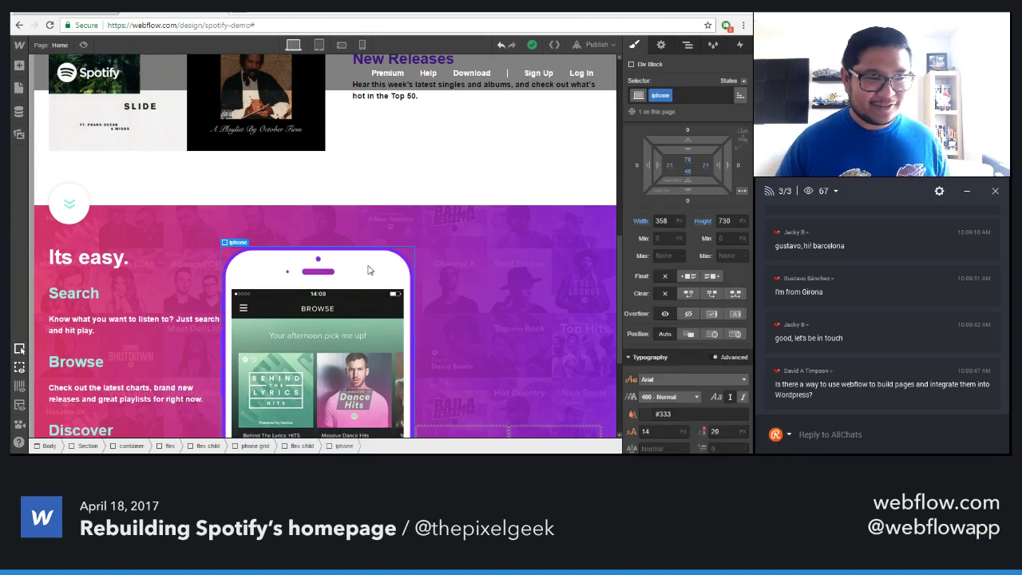
{"action": "scroll", "coordinate": [368, 270], "scroll_direction": "down", "scroll_amount": 2}
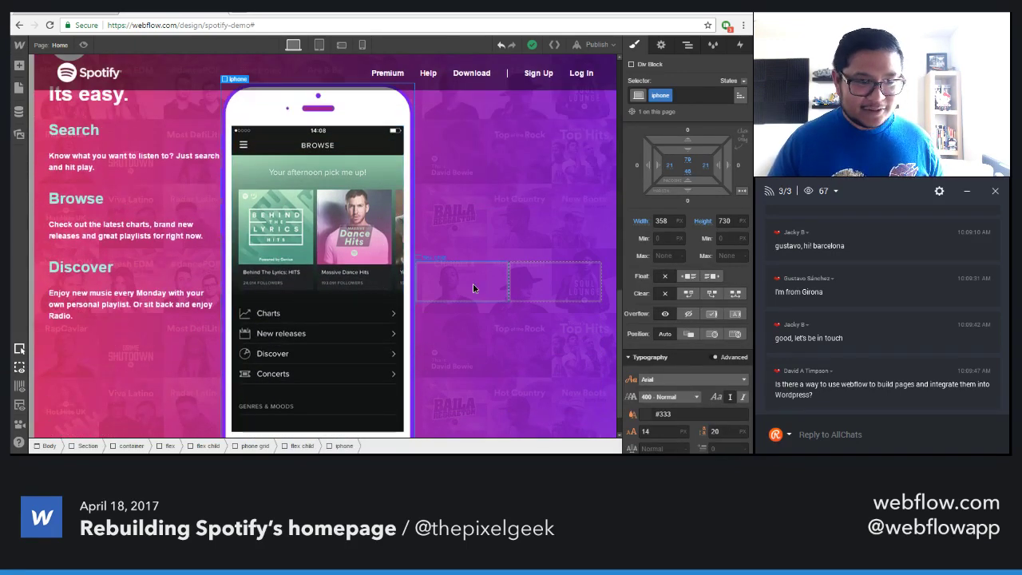
{"action": "left_click", "coordinate": [473, 286]}
{"action": "key", "text": "ctrl+v"}
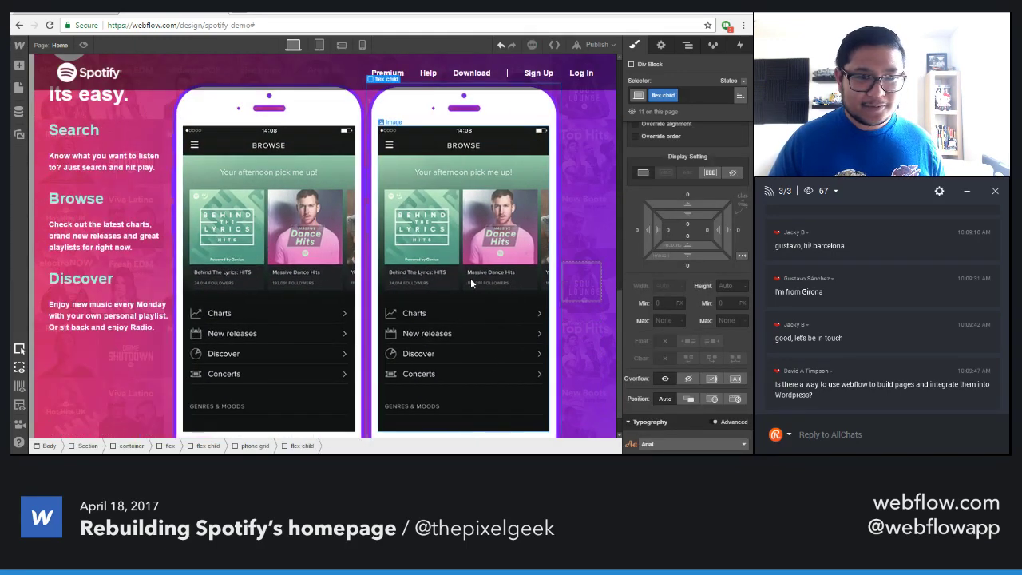
{"action": "scroll", "coordinate": [659, 262], "scroll_direction": "up", "scroll_amount": 2}
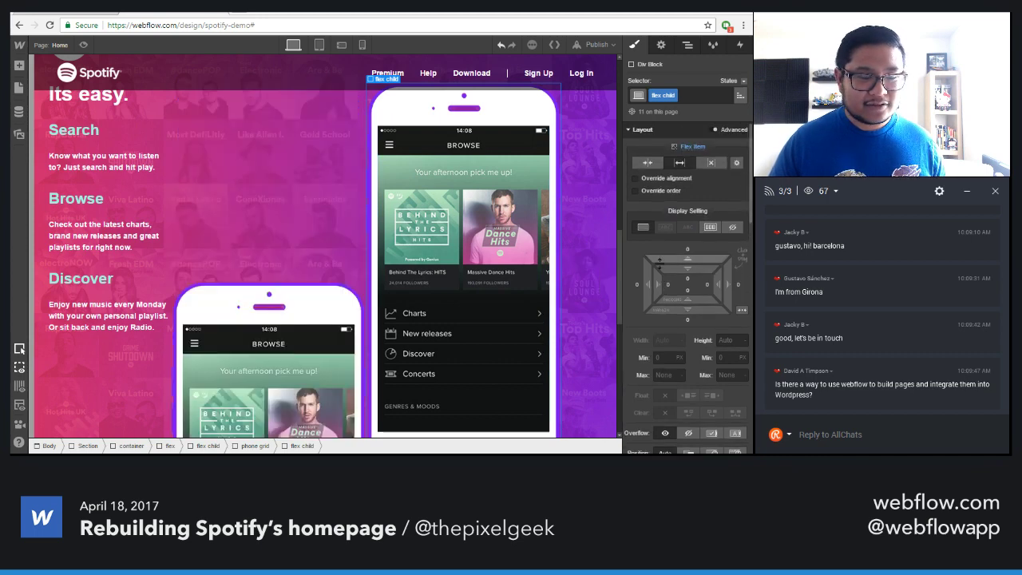
{"action": "scroll", "coordinate": [474, 291], "scroll_direction": "down", "scroll_amount": 3}
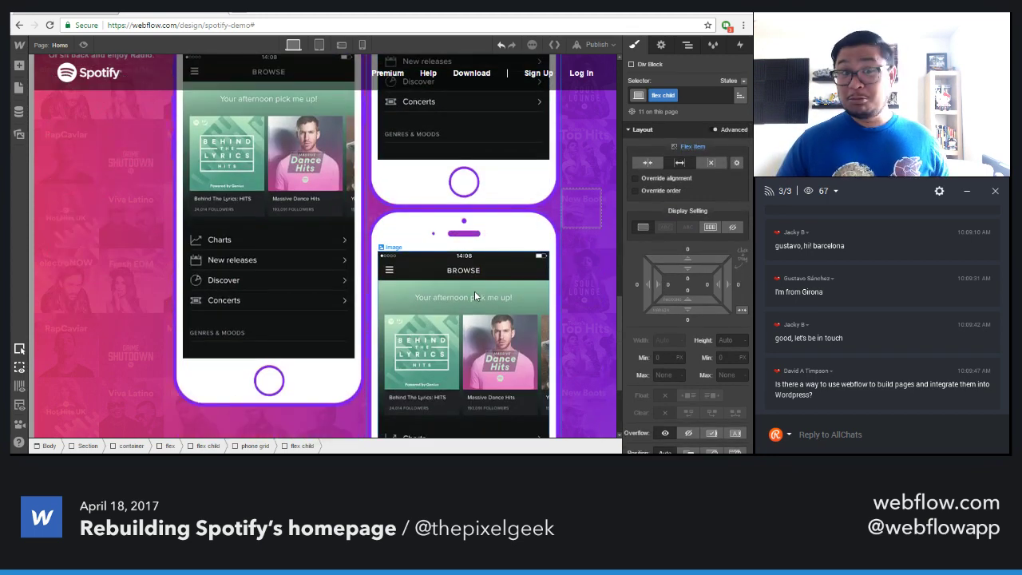
Paste another iphone copy into the third flex child of the phone grid and select the upper phone in the middle column
{"action": "left_click", "coordinate": [583, 216]}
{"action": "key", "text": "ctrl+v"}
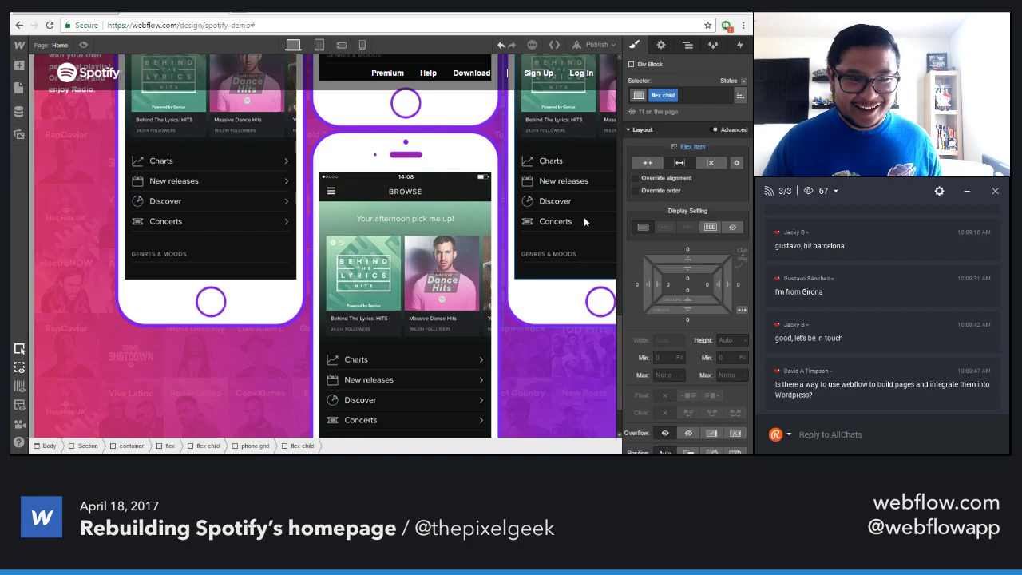
{"action": "scroll", "coordinate": [492, 257], "scroll_direction": "up", "scroll_amount": 3}
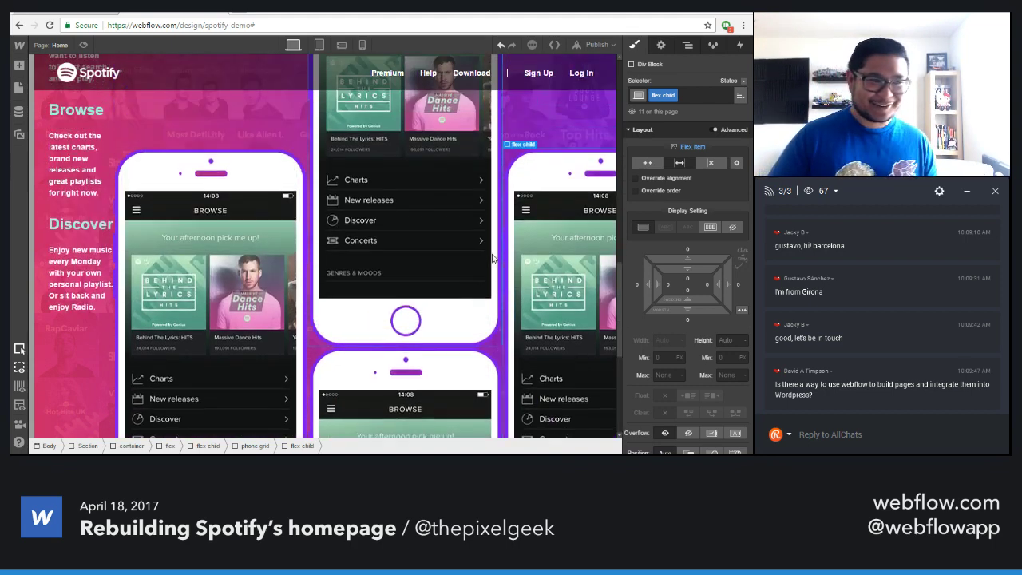
{"action": "left_click", "coordinate": [369, 319]}
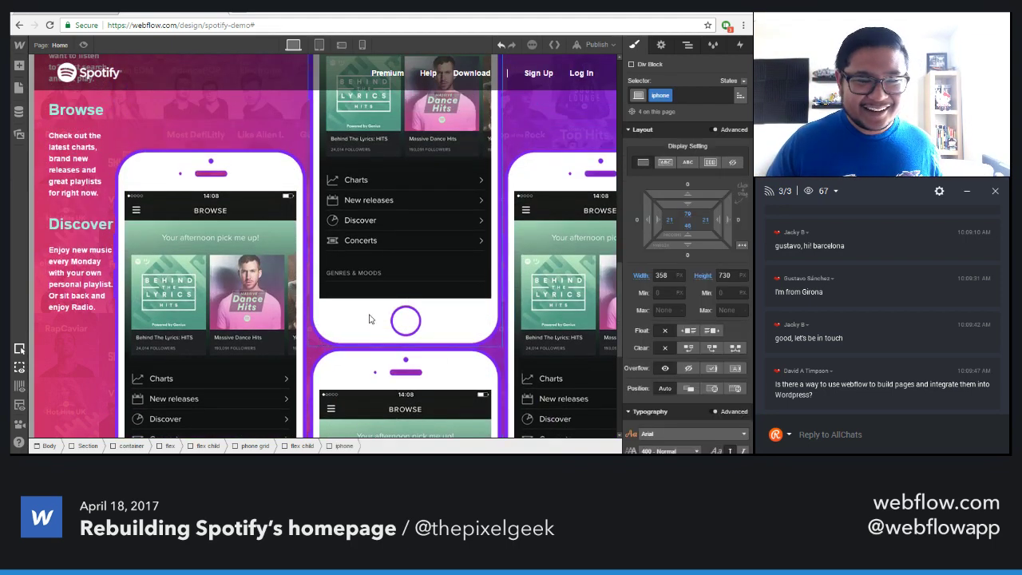
Compare the phone spacing with Spotify's page and give the iphone class a 10 px margin on all sides
{"action": "scroll", "coordinate": [347, 284], "scroll_direction": "up", "scroll_amount": 2}
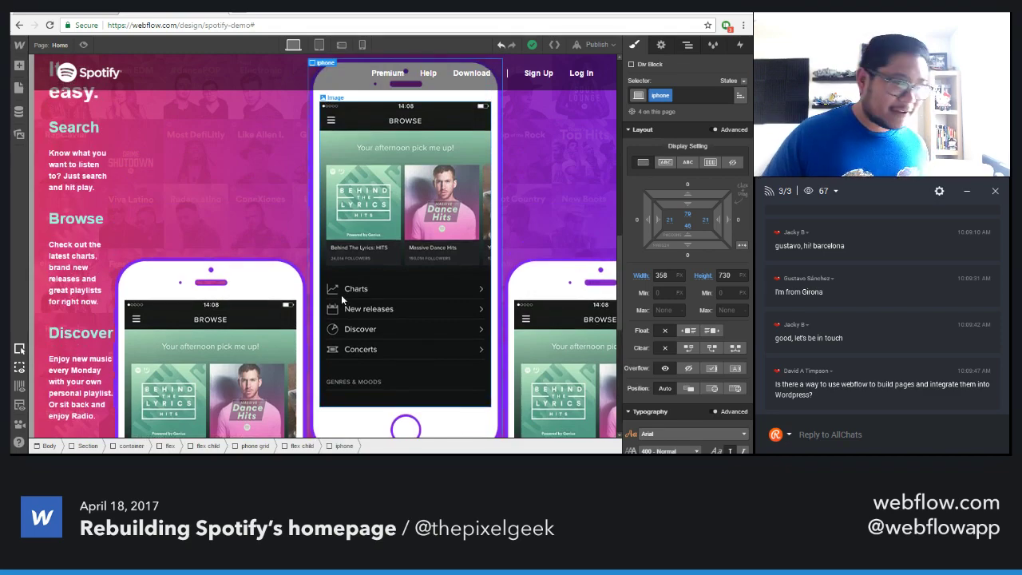
{"action": "key", "text": "ctrl+Tab"}
{"action": "scroll", "coordinate": [499, 274], "scroll_direction": "down", "scroll_amount": 1}
{"action": "scroll", "coordinate": [498, 274], "scroll_direction": "down", "scroll_amount": 3}
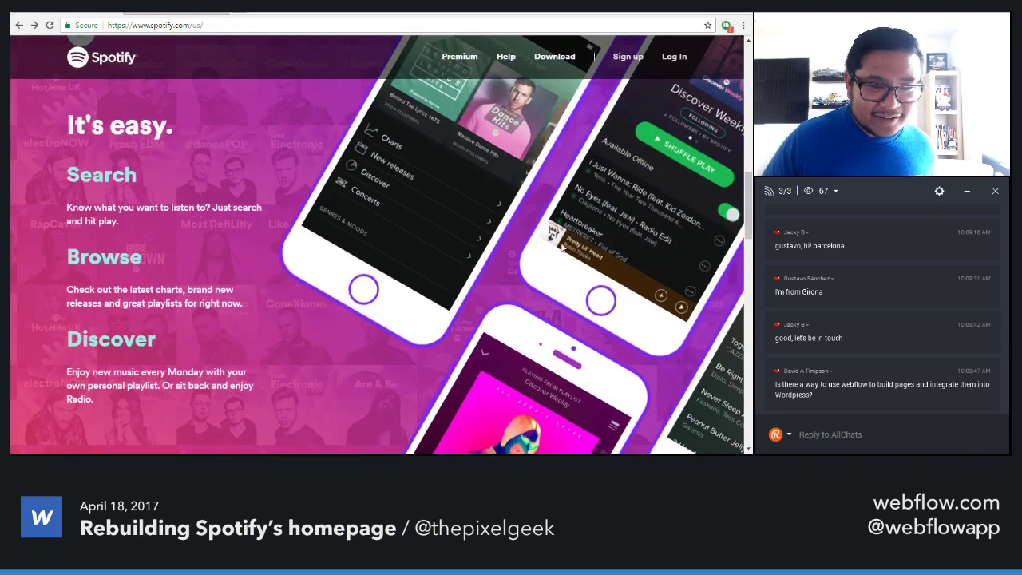
{"action": "key", "text": "ctrl+Tab"}
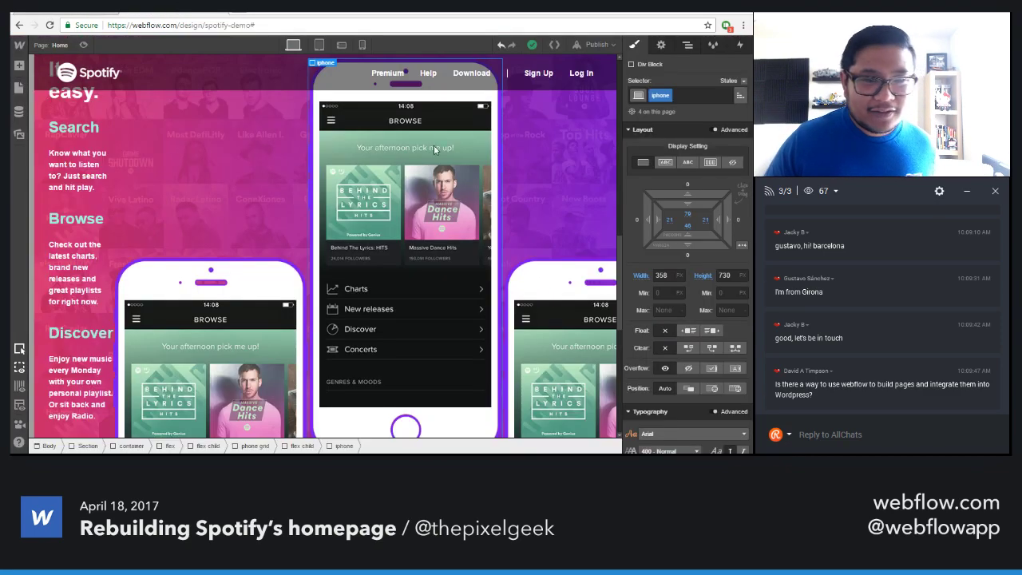
{"action": "left_click_drag", "start_coordinate": [699, 192], "coordinate": [691, 179]}
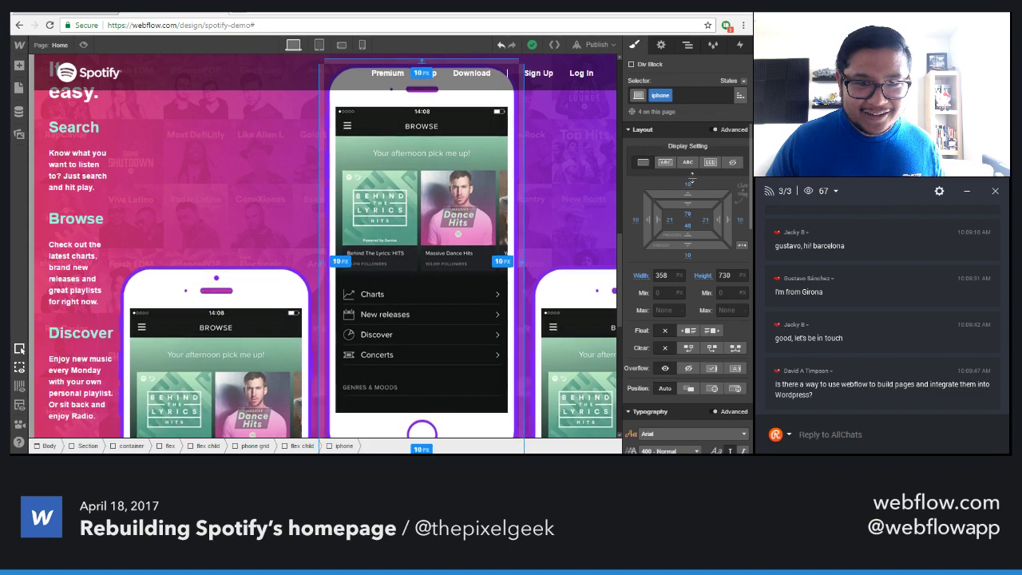
{"action": "scroll", "coordinate": [687, 240], "scroll_direction": "down", "scroll_amount": 3}
{"action": "scroll", "coordinate": [564, 343], "scroll_direction": "down", "scroll_amount": 4}
{"action": "scroll", "coordinate": [564, 343], "scroll_direction": "down", "scroll_amount": 2}
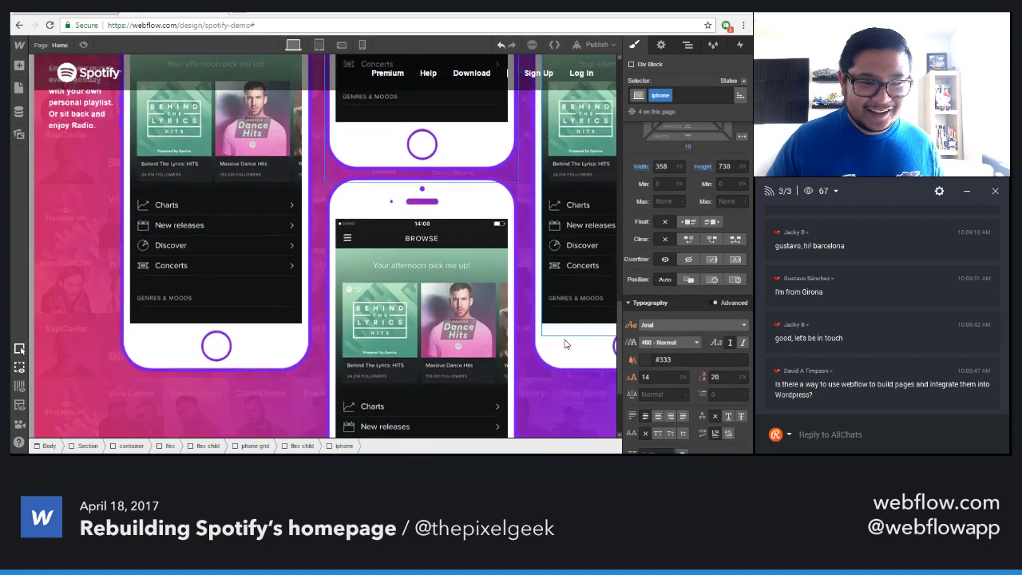
{"action": "scroll", "coordinate": [562, 340], "scroll_direction": "up", "scroll_amount": 4}
{"action": "scroll", "coordinate": [562, 339], "scroll_direction": "up", "scroll_amount": 2}
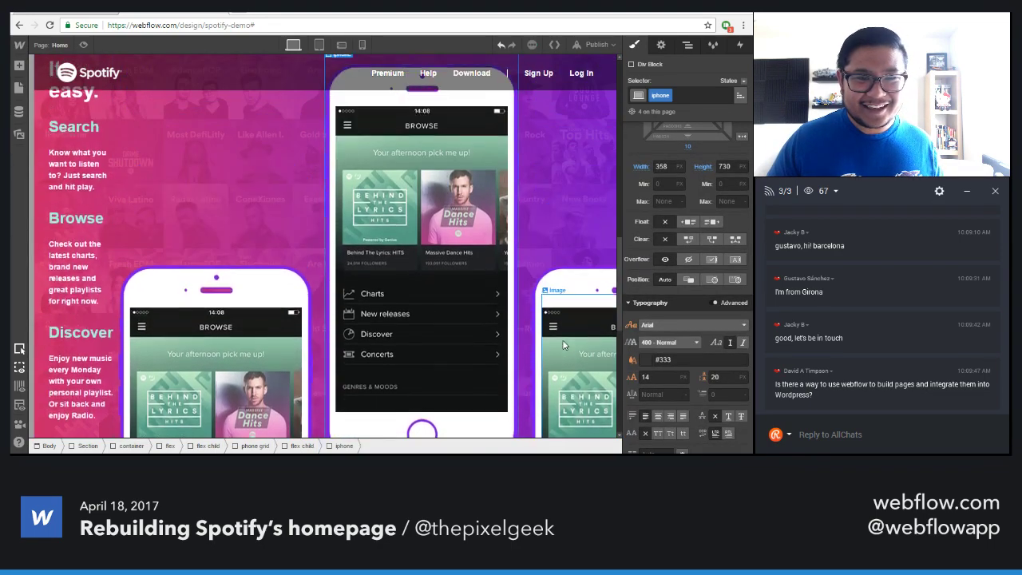
Replace the image in the middle column's upper phone with the Discover Weekly screenshot from the existing assets
{"action": "double_click", "coordinate": [424, 206]}
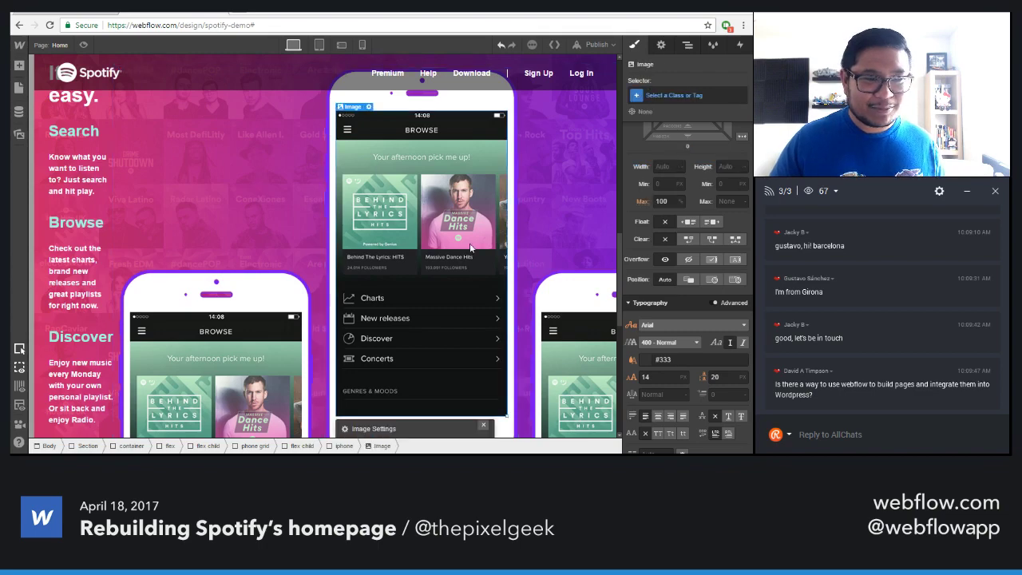
{"action": "scroll", "coordinate": [442, 346], "scroll_direction": "down", "scroll_amount": 2}
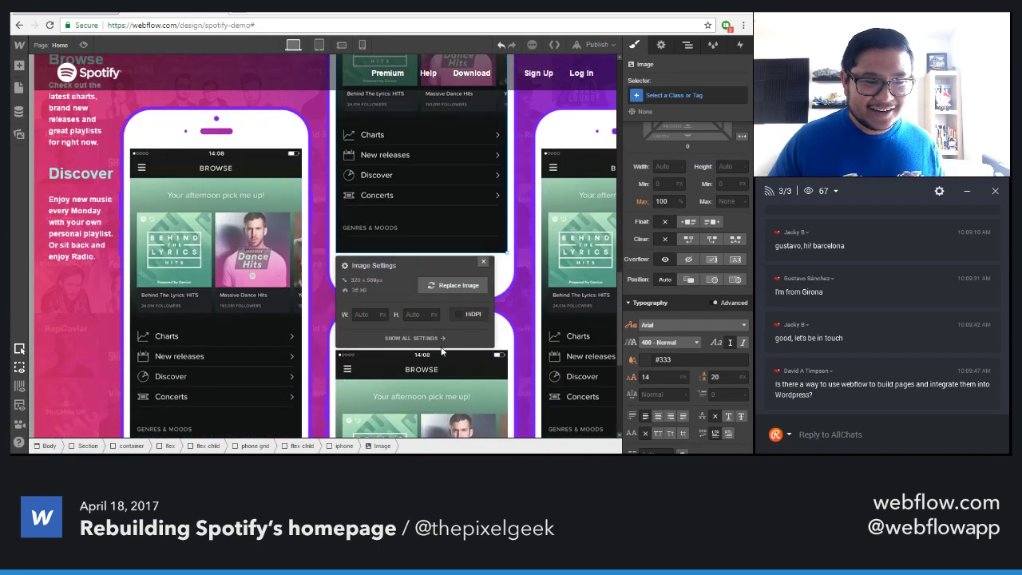
{"action": "left_click", "coordinate": [445, 289]}
{"action": "left_click", "coordinate": [374, 296]}
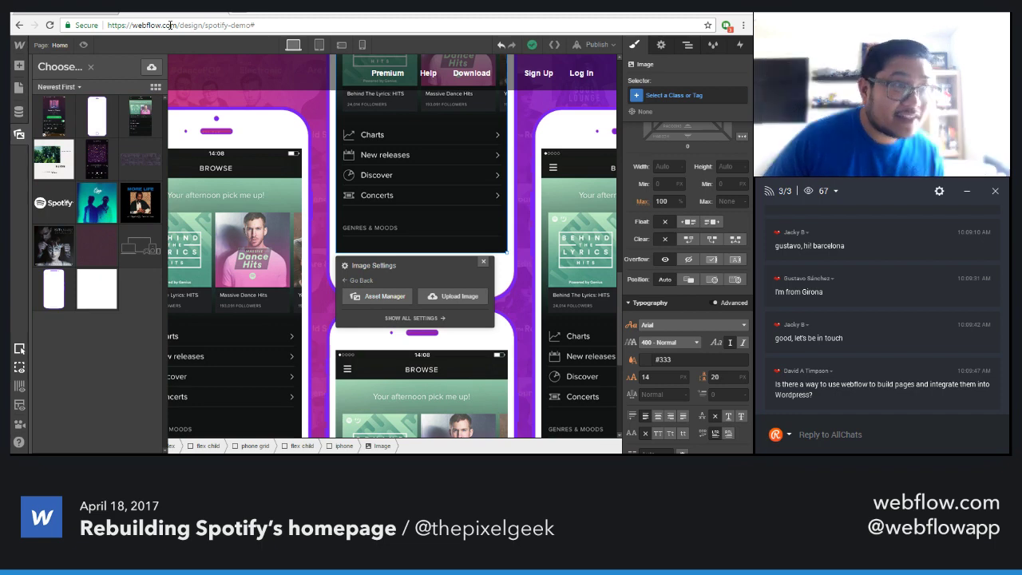
{"action": "left_click", "coordinate": [72, 14]}
{"action": "left_click", "coordinate": [169, 17]}
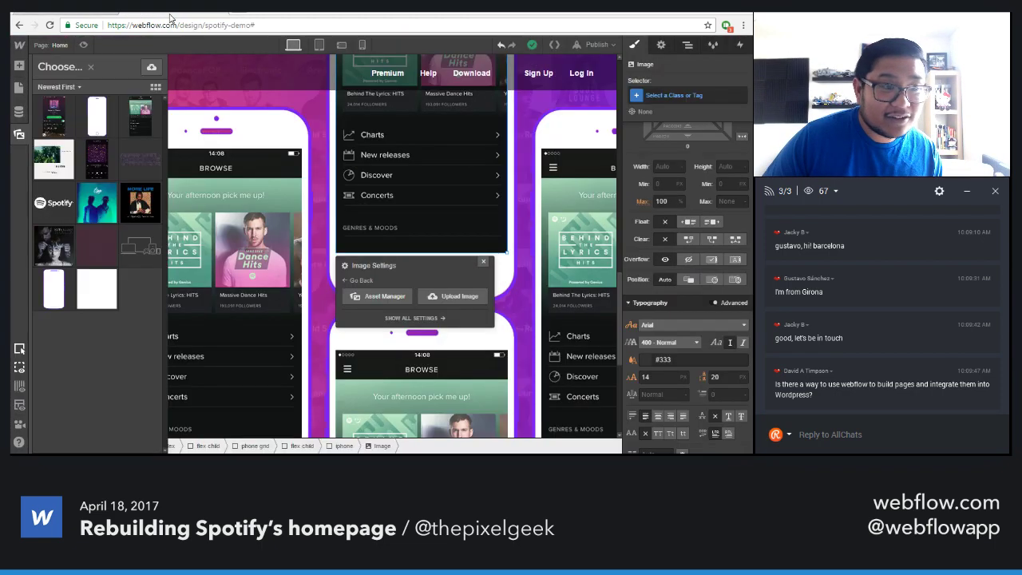
{"action": "left_click", "coordinate": [50, 118]}
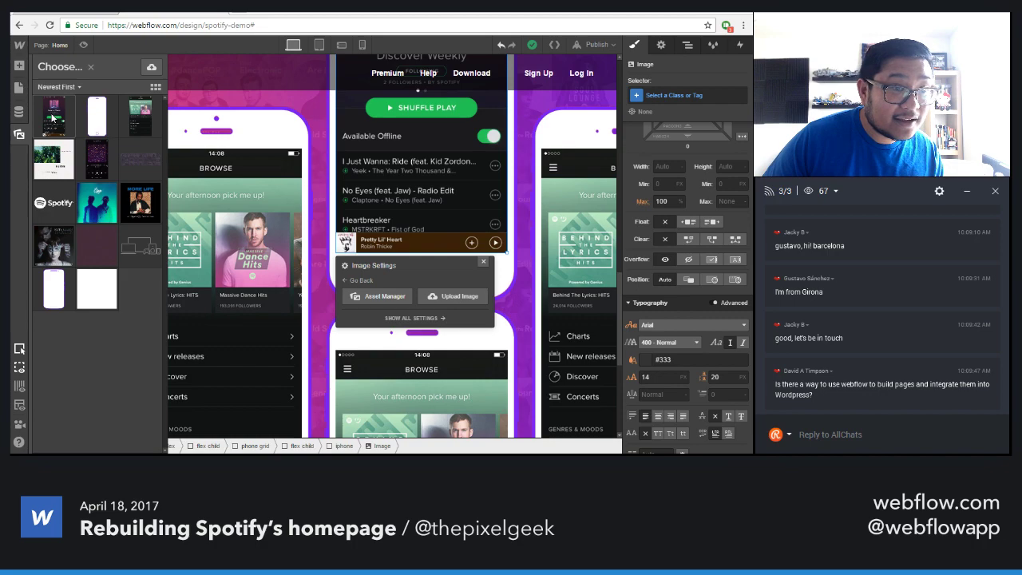
{"action": "left_click", "coordinate": [483, 262]}
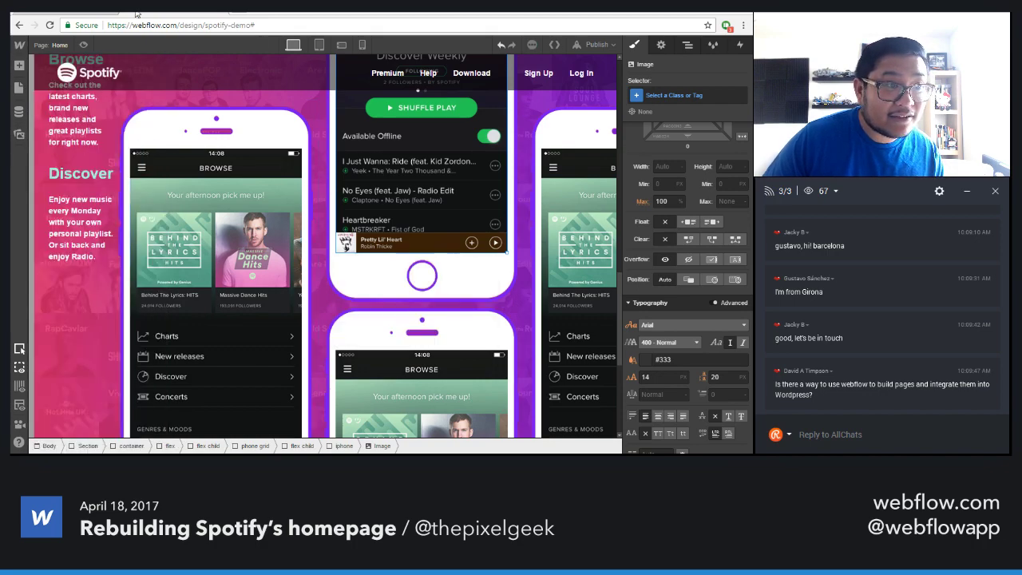
Check Spotify's lower phone, then replace the middle column's lower phone image with the purple "Etch And Etch Deep" player screenshot
{"action": "left_click", "coordinate": [93, 11]}
{"action": "scroll", "coordinate": [375, 239], "scroll_direction": "down", "scroll_amount": 7}
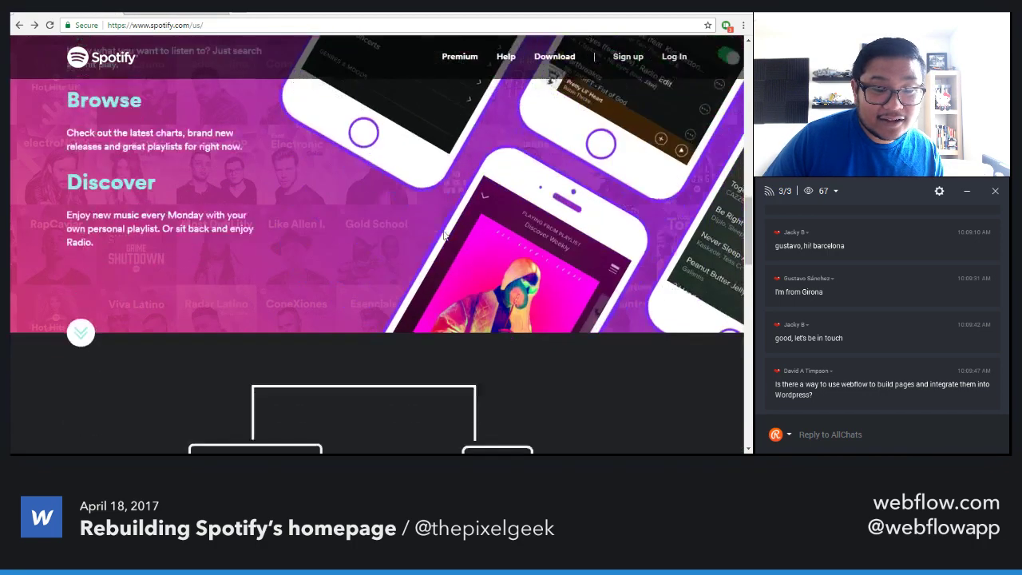
{"action": "left_click", "coordinate": [172, 16]}
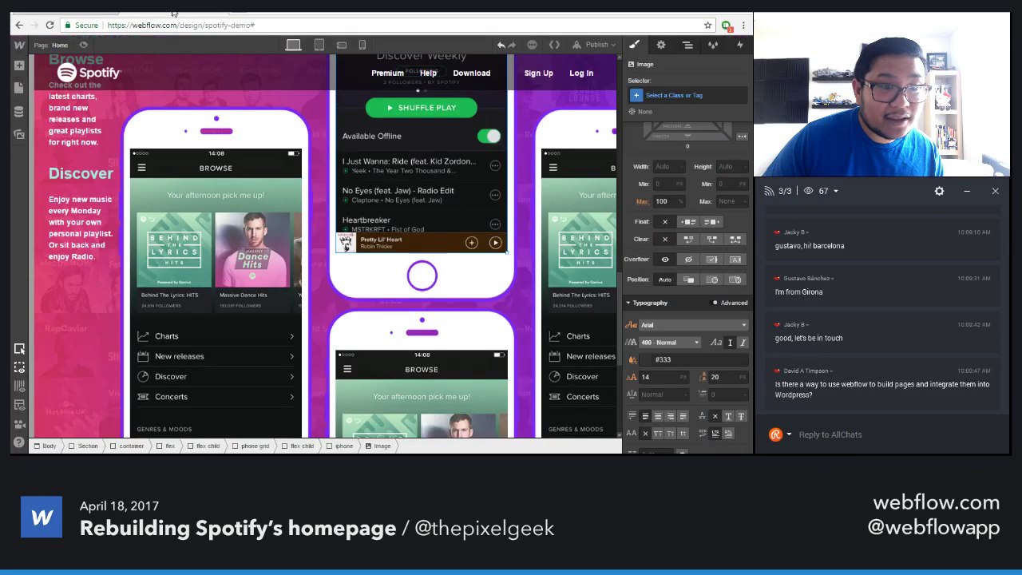
{"action": "double_click", "coordinate": [419, 375]}
{"action": "left_click", "coordinate": [385, 388]}
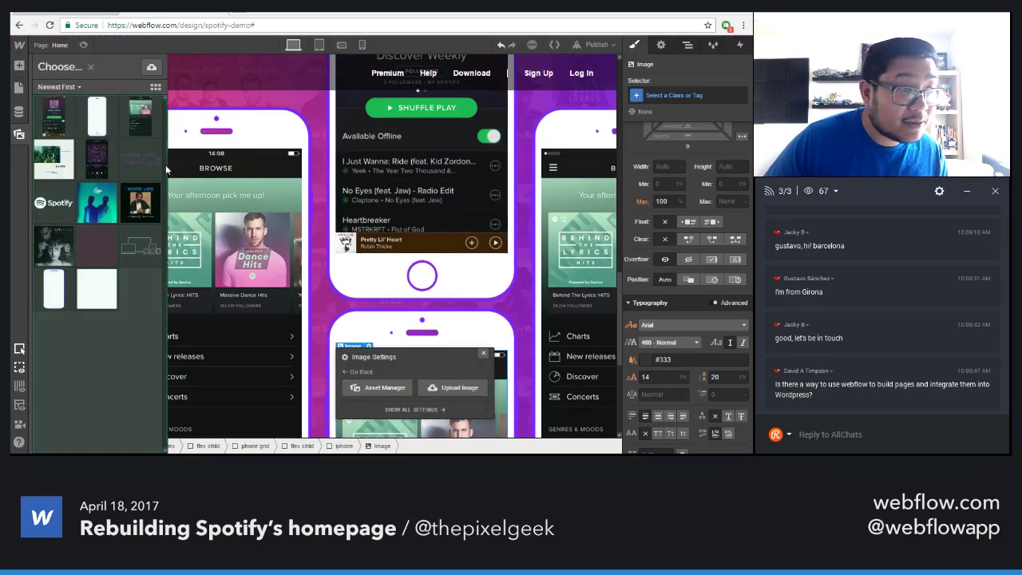
{"action": "left_click", "coordinate": [94, 167]}
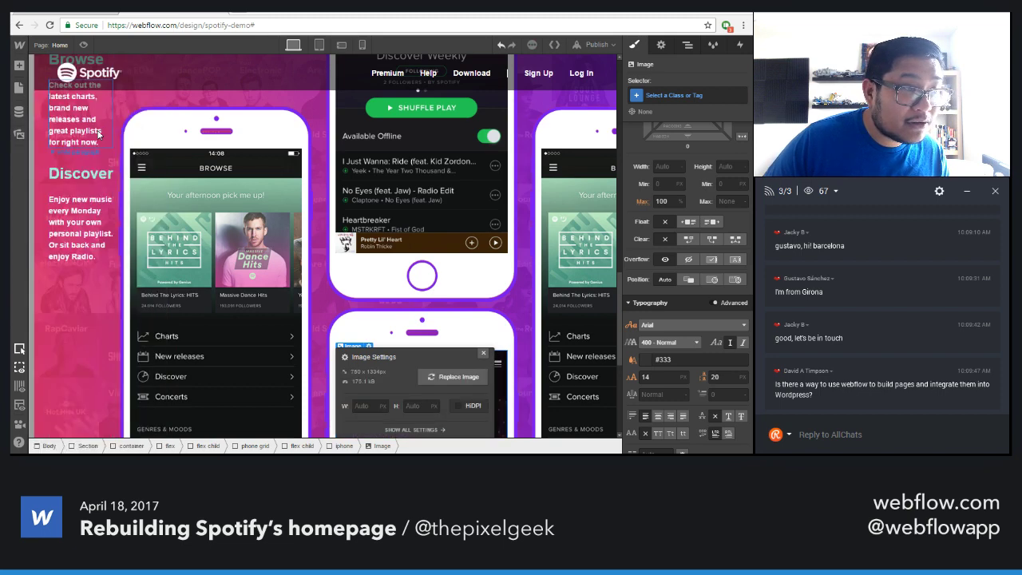
{"action": "left_click", "coordinate": [483, 353]}
{"action": "double_click", "coordinate": [591, 250]}
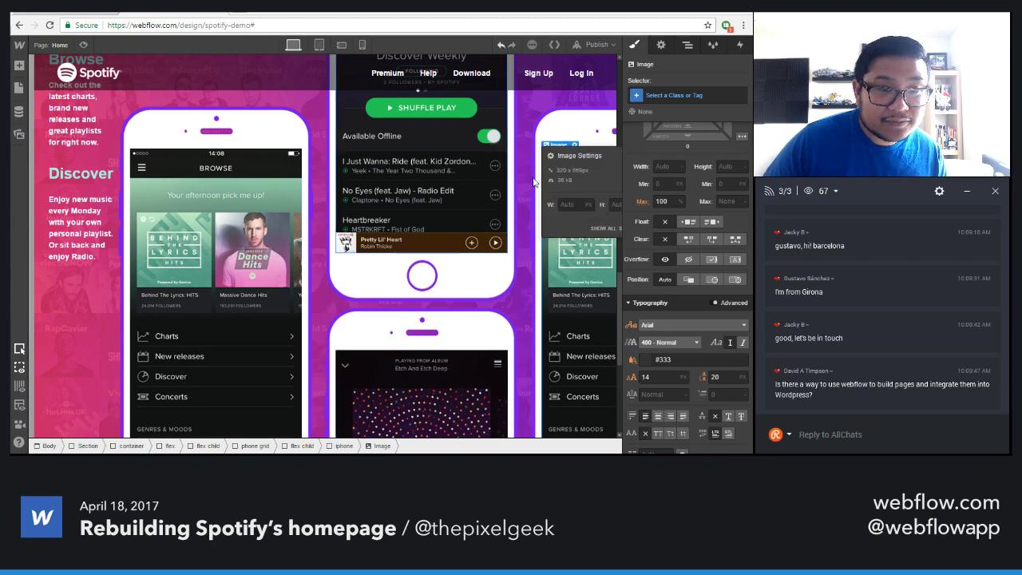
{"action": "left_click_drag", "start_coordinate": [568, 150], "coordinate": [360, 196]}
{"action": "left_click", "coordinate": [482, 198]}
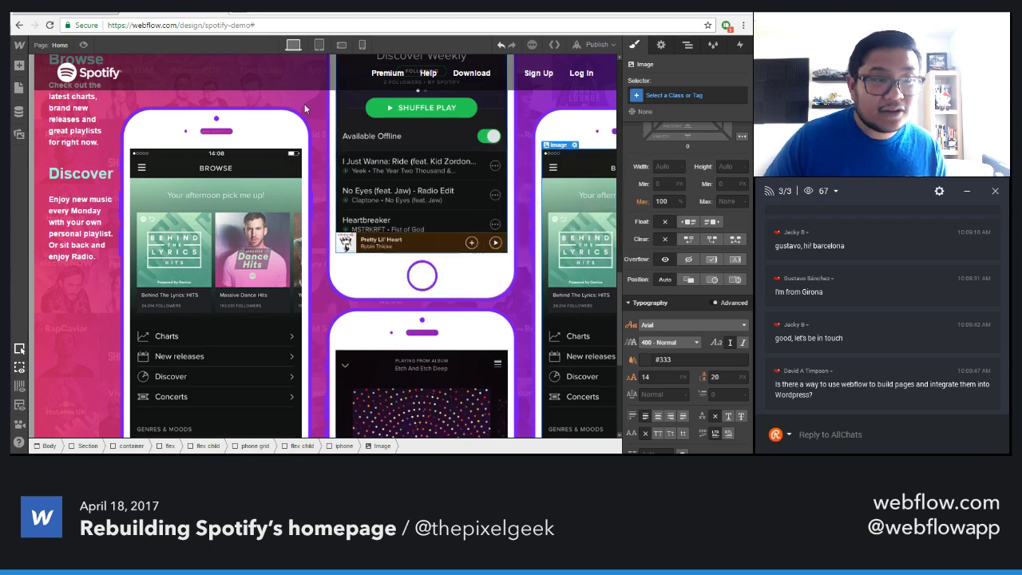
Add a Rotate transform of 40° about the Z axis to the phone grid
{"action": "scroll", "coordinate": [270, 199], "scroll_direction": "up", "scroll_amount": 3}
{"action": "left_click", "coordinate": [270, 199]}
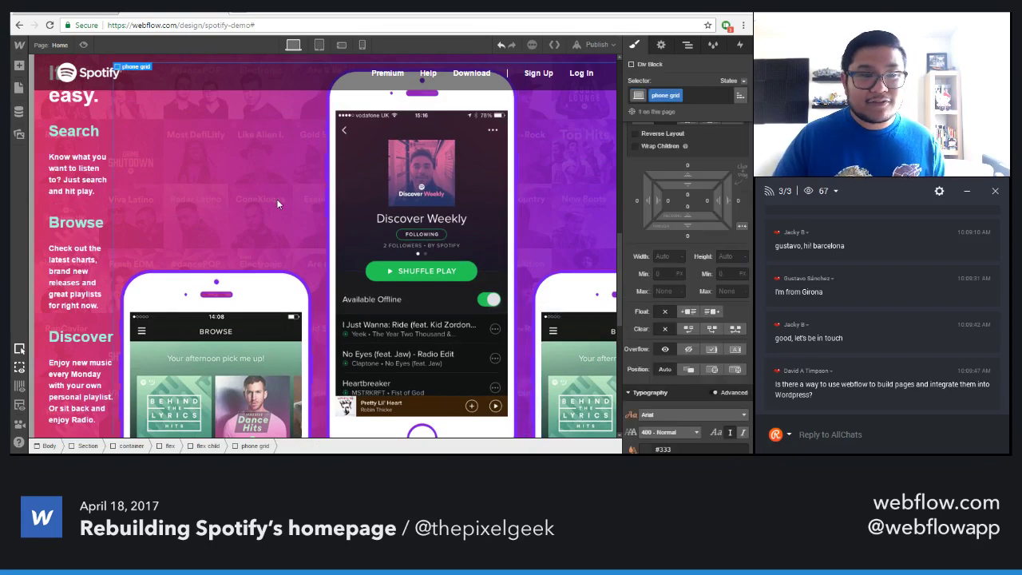
{"action": "scroll", "coordinate": [277, 231], "scroll_direction": "down", "scroll_amount": 1}
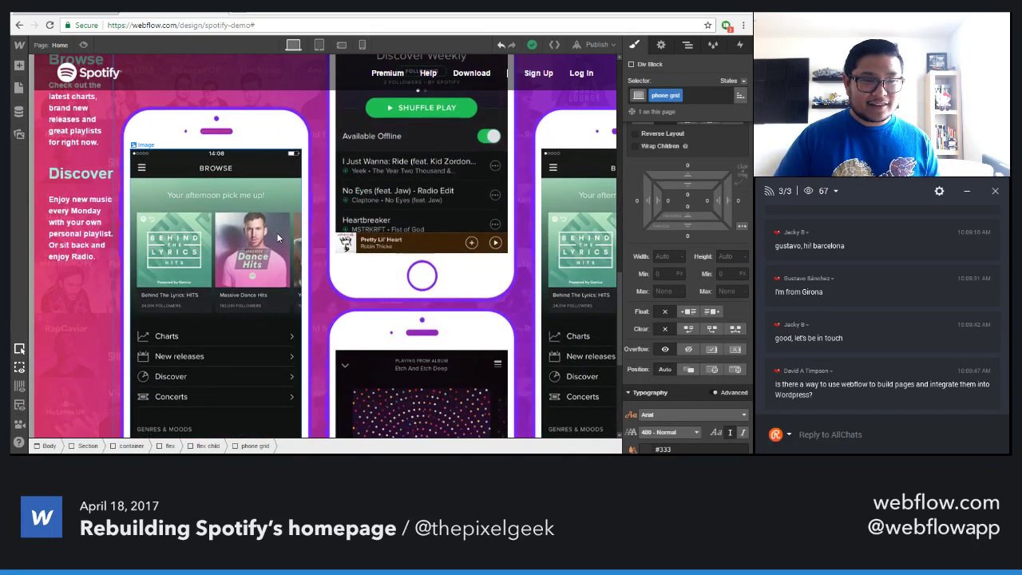
{"action": "scroll", "coordinate": [689, 295], "scroll_direction": "down", "scroll_amount": 5}
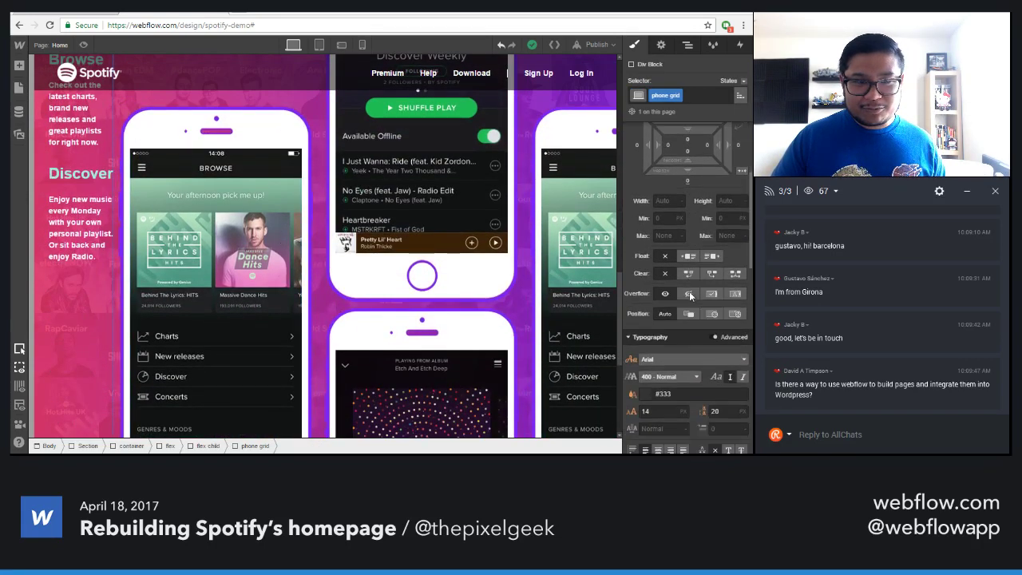
{"action": "scroll", "coordinate": [689, 306], "scroll_direction": "down", "scroll_amount": 10}
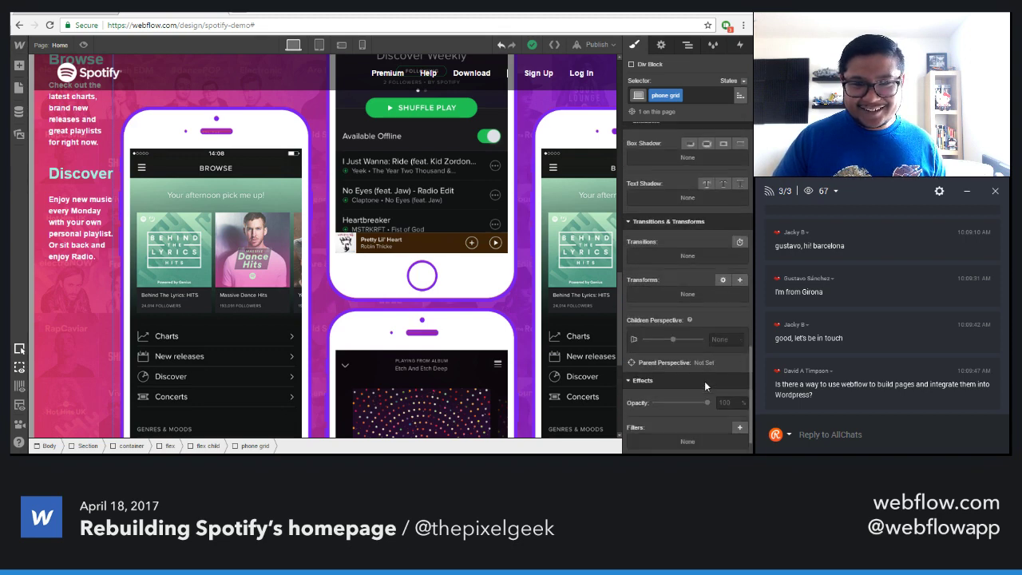
{"action": "left_click", "coordinate": [740, 279]}
{"action": "left_click", "coordinate": [702, 336]}
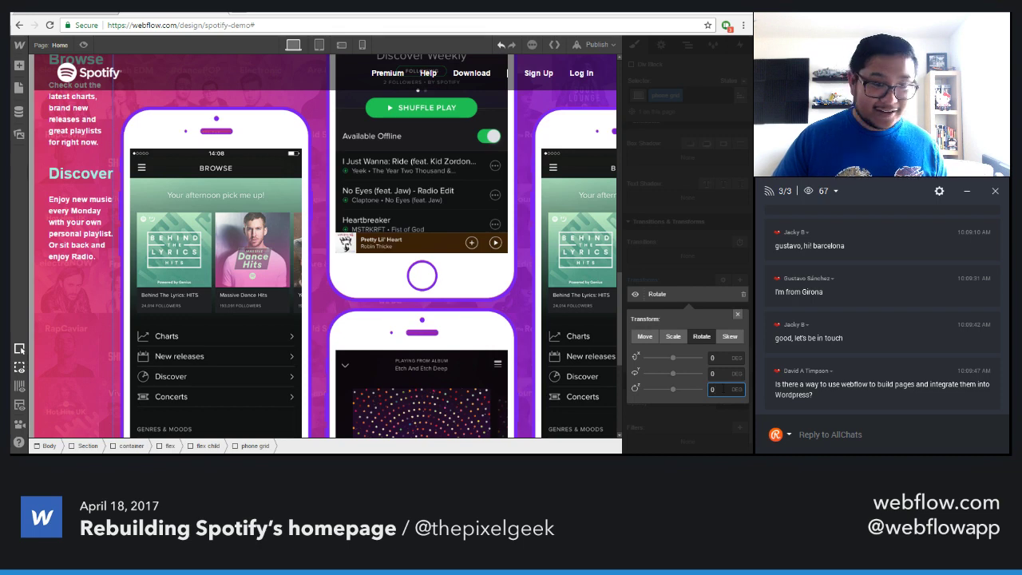
{"action": "type", "text": "40"}
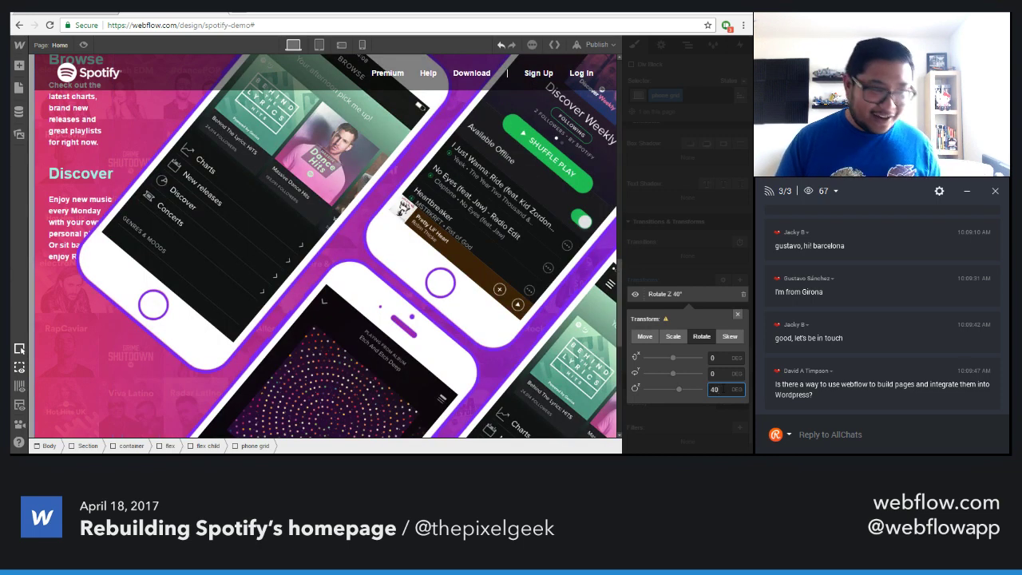
Compare the tilt with the phones on Spotify's page and set the phone grid's Z rotation to 30°
{"action": "left_click", "coordinate": [86, 13]}
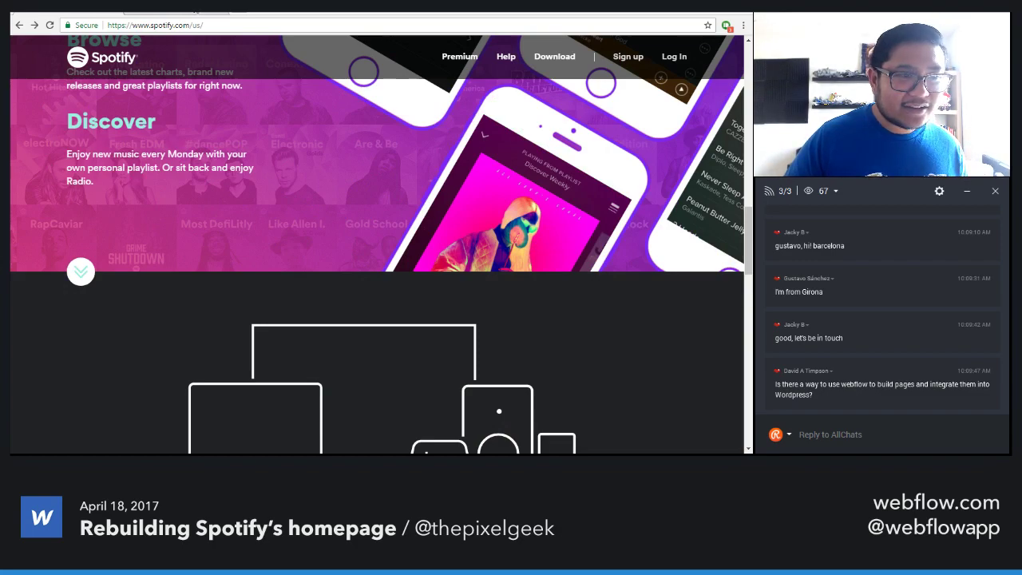
{"action": "scroll", "coordinate": [328, 220], "scroll_direction": "up", "scroll_amount": 4}
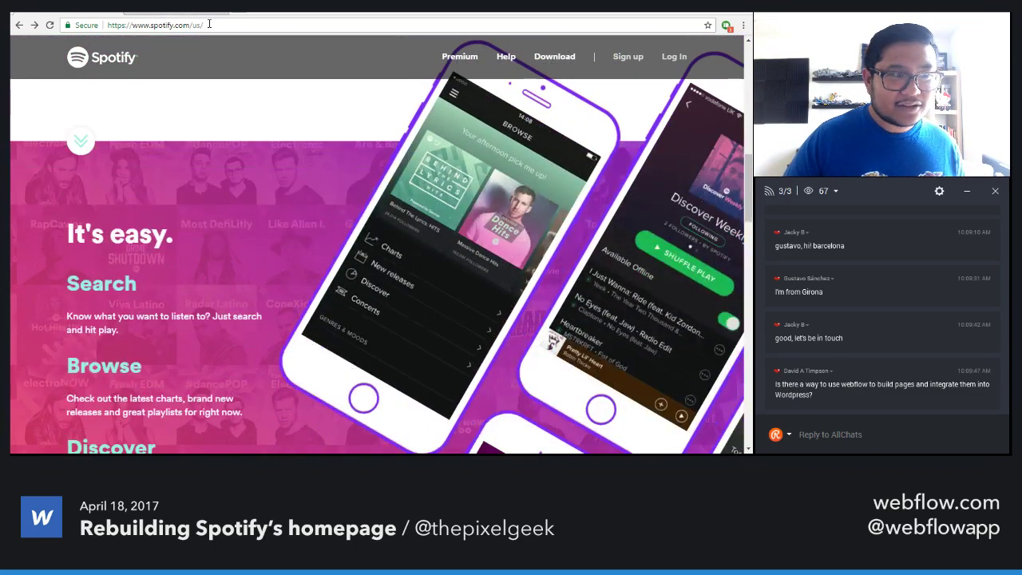
{"action": "left_click", "coordinate": [122, 13]}
{"action": "left_click", "coordinate": [100, 14]}
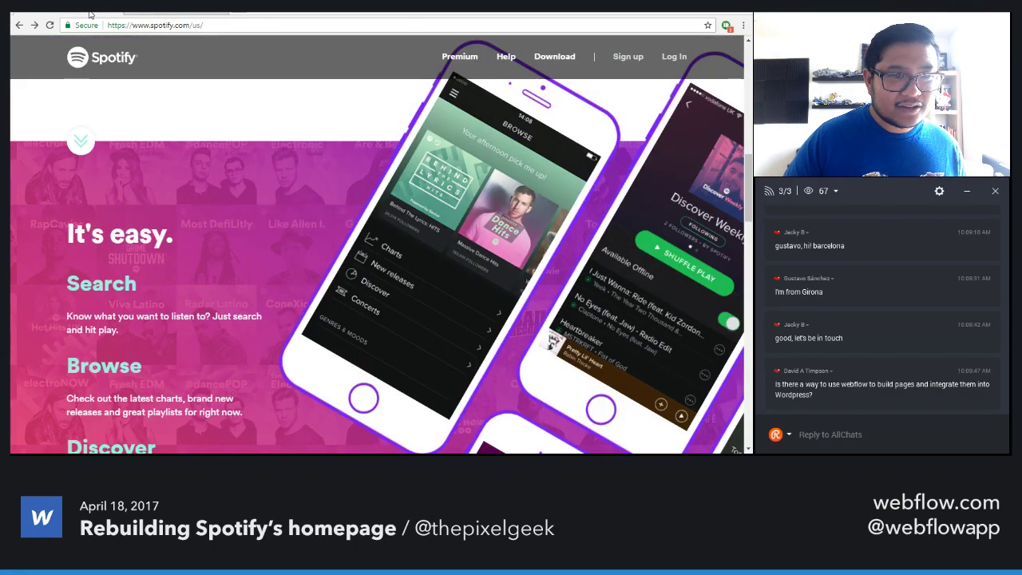
{"action": "left_click", "coordinate": [123, 13]}
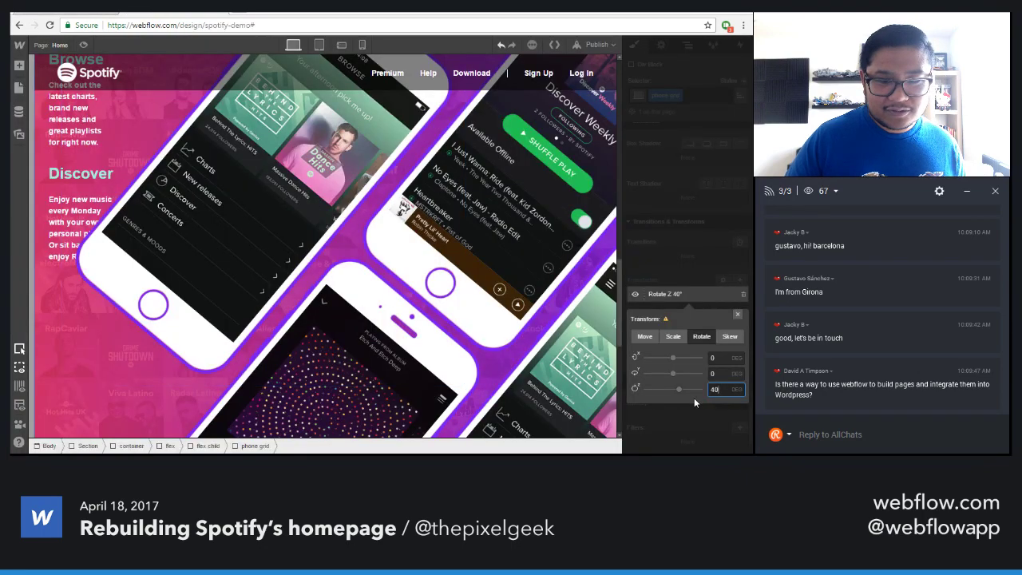
{"action": "key", "text": "Return"}
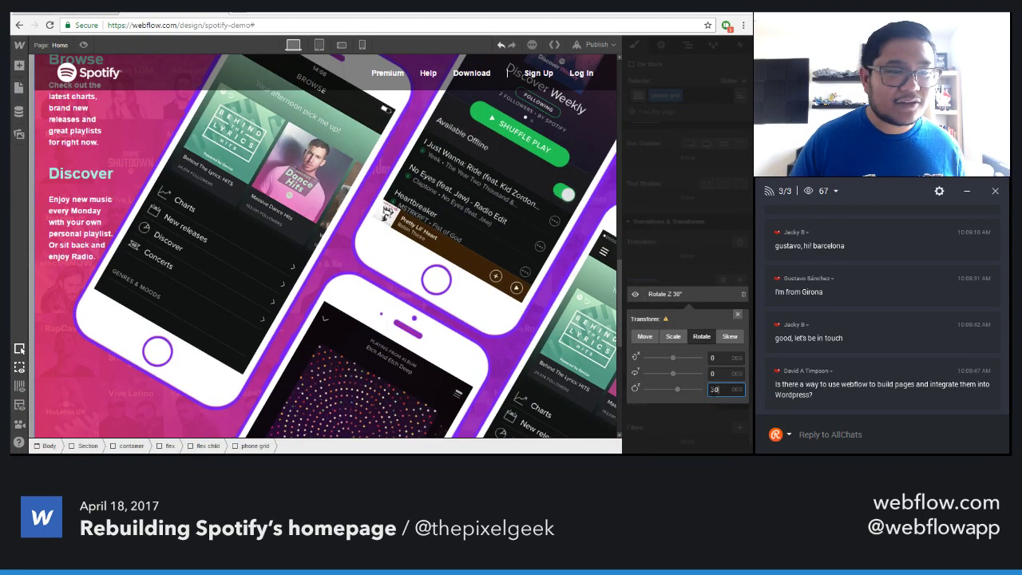
{"action": "left_click", "coordinate": [737, 314]}
{"action": "scroll", "coordinate": [521, 231], "scroll_direction": "up", "scroll_amount": 4}
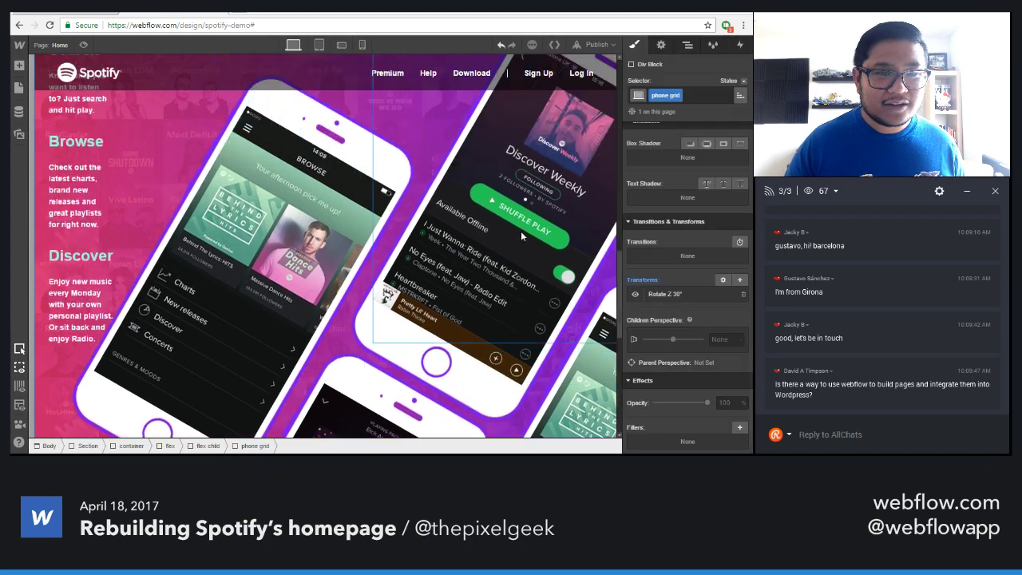
{"action": "scroll", "coordinate": [387, 270], "scroll_direction": "down", "scroll_amount": 4}
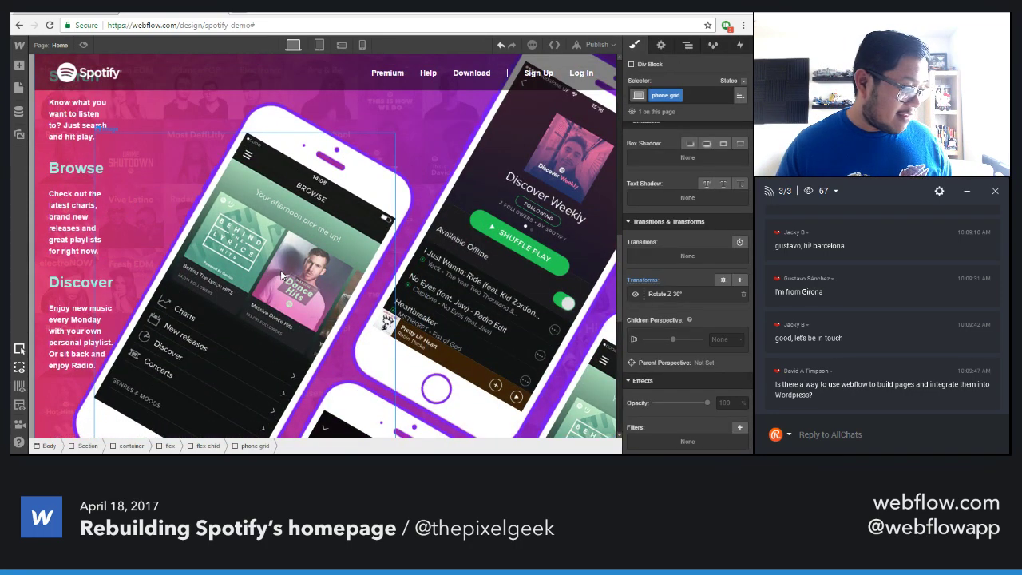
{"action": "scroll", "coordinate": [410, 186], "scroll_direction": "up", "scroll_amount": 1}
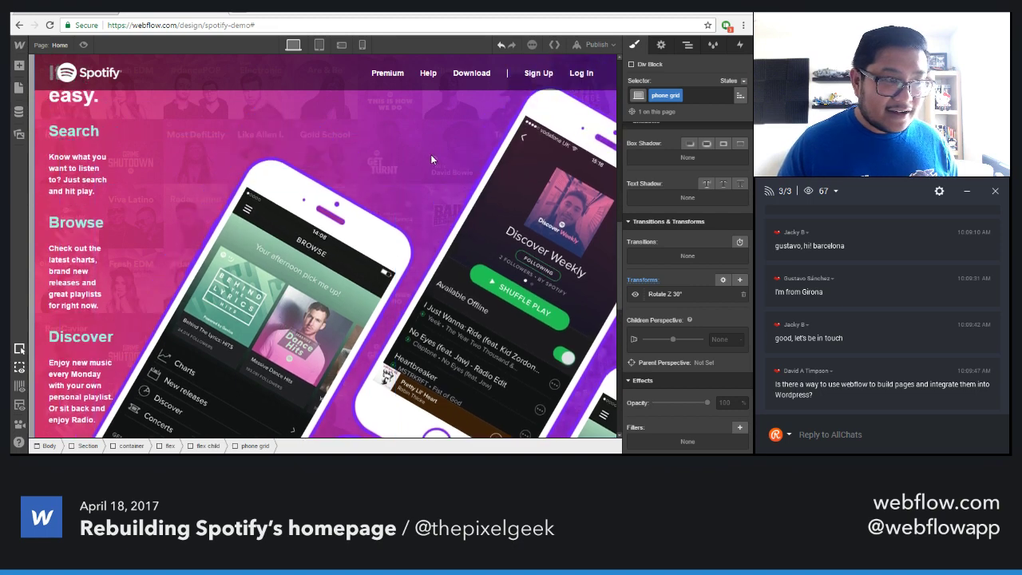
{"action": "scroll", "coordinate": [430, 154], "scroll_direction": "up", "scroll_amount": 3}
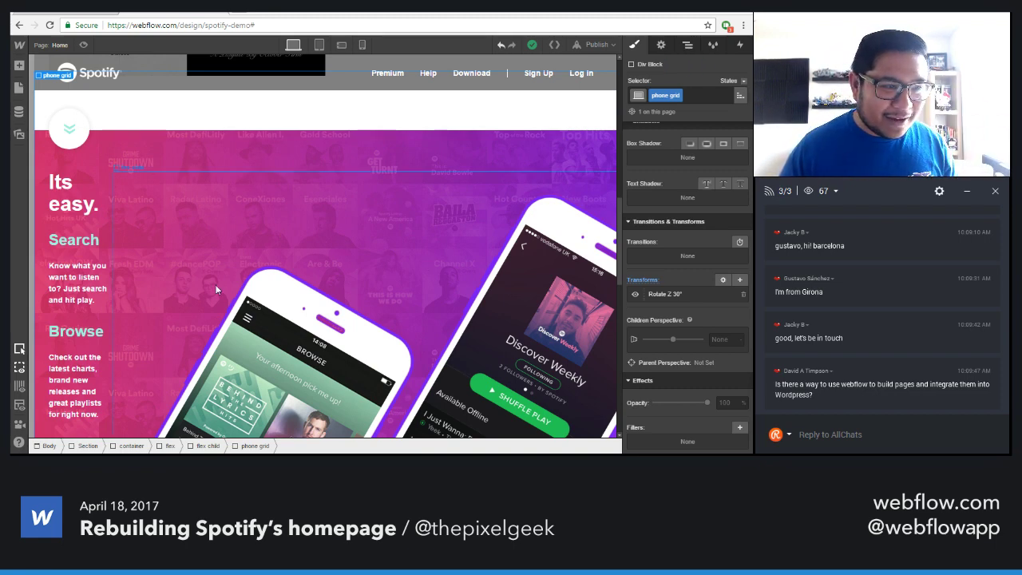
Show the page's element tree and collapse both flex children inside the "Its easy." section's flex block
{"action": "left_click", "coordinate": [687, 44]}
{"action": "left_click", "coordinate": [660, 283]}
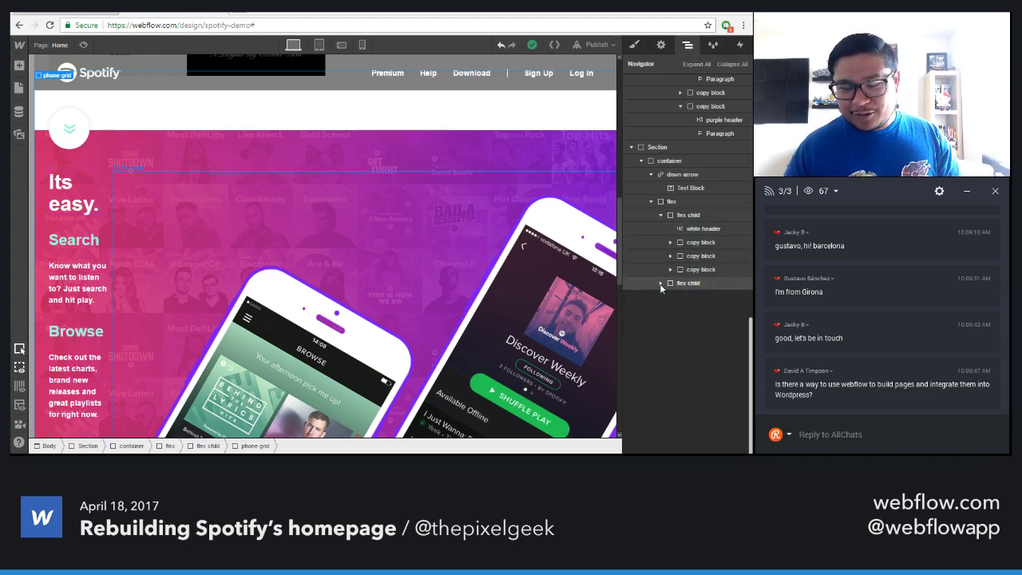
{"action": "left_click", "coordinate": [659, 216]}
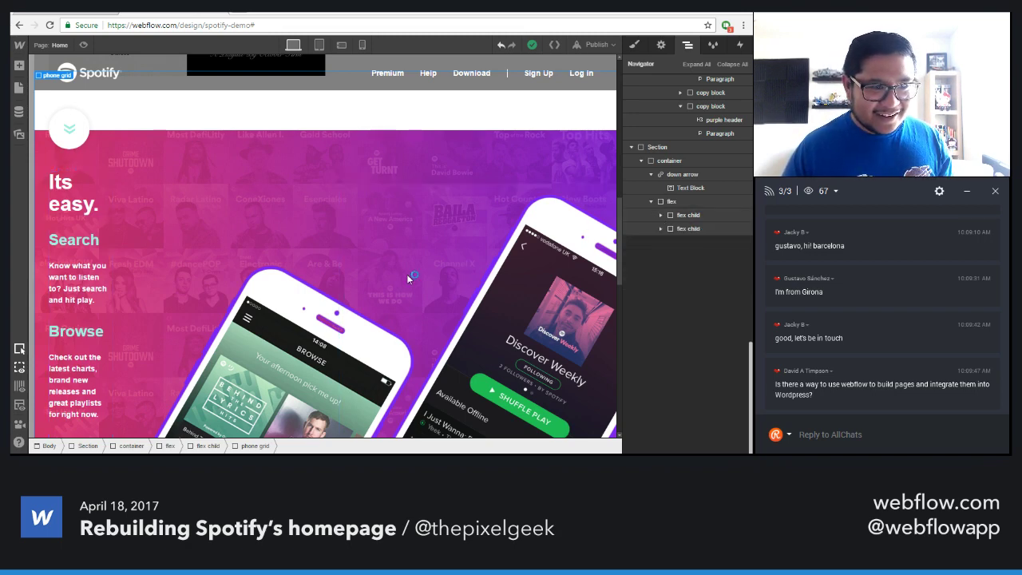
Collapse the phone grid in the element tree and compare its placement with the phones in Spotify's "It's easy." section
{"action": "left_click", "coordinate": [477, 284]}
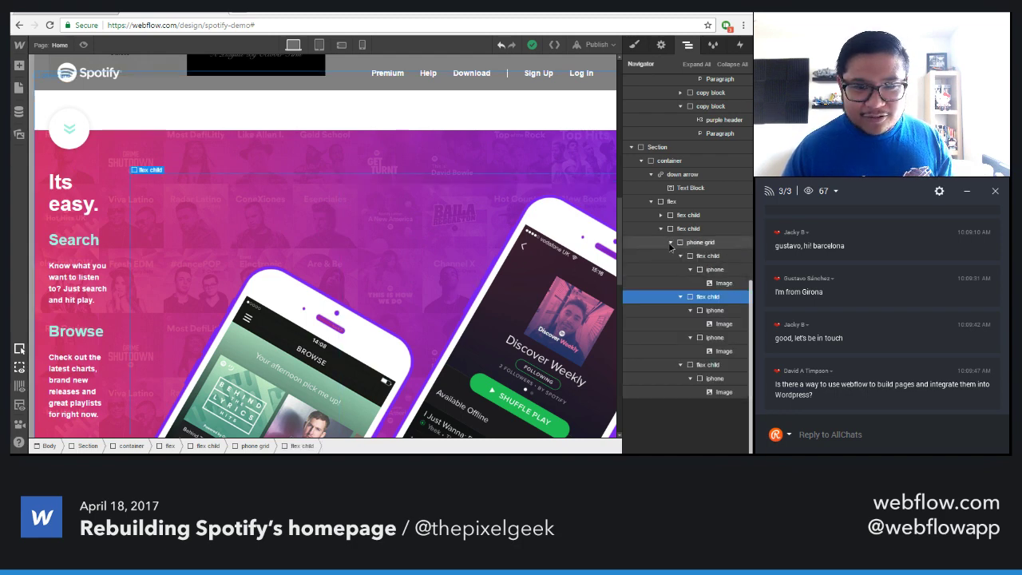
{"action": "left_click", "coordinate": [671, 242]}
{"action": "left_click", "coordinate": [690, 241]}
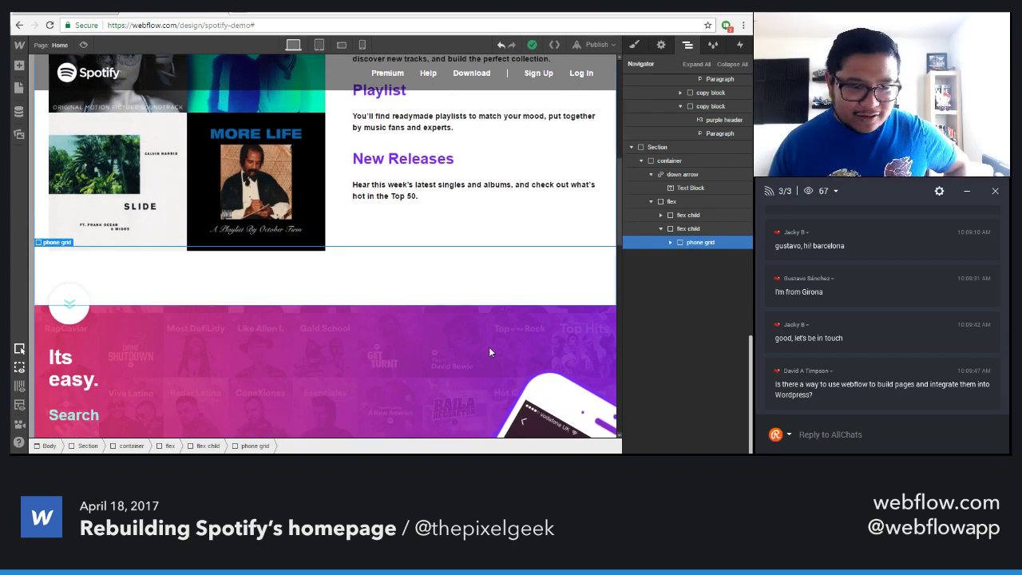
{"action": "scroll", "coordinate": [489, 352], "scroll_direction": "down", "scroll_amount": 2}
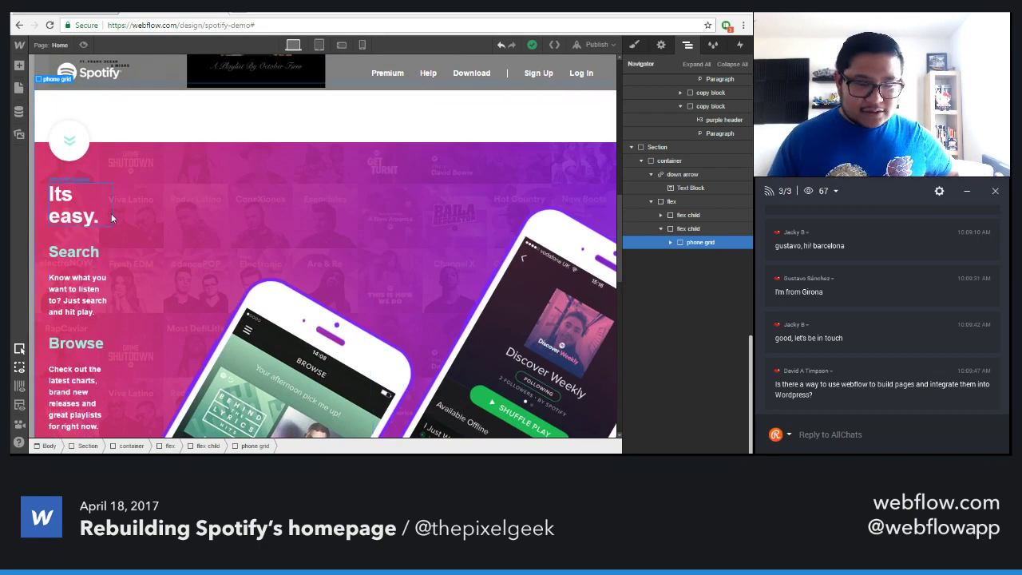
{"action": "left_click", "coordinate": [92, 14]}
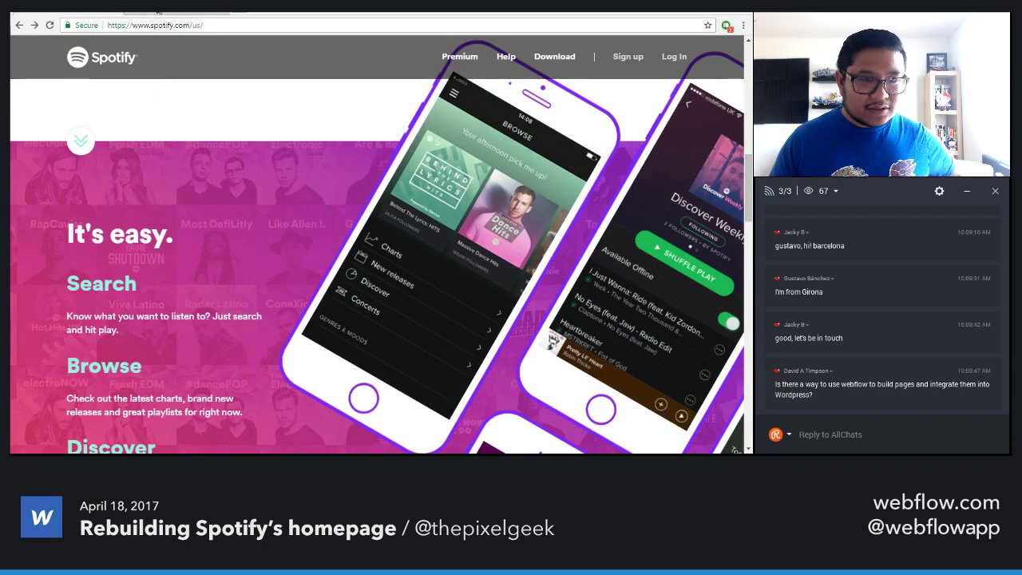
{"action": "left_click", "coordinate": [161, 13]}
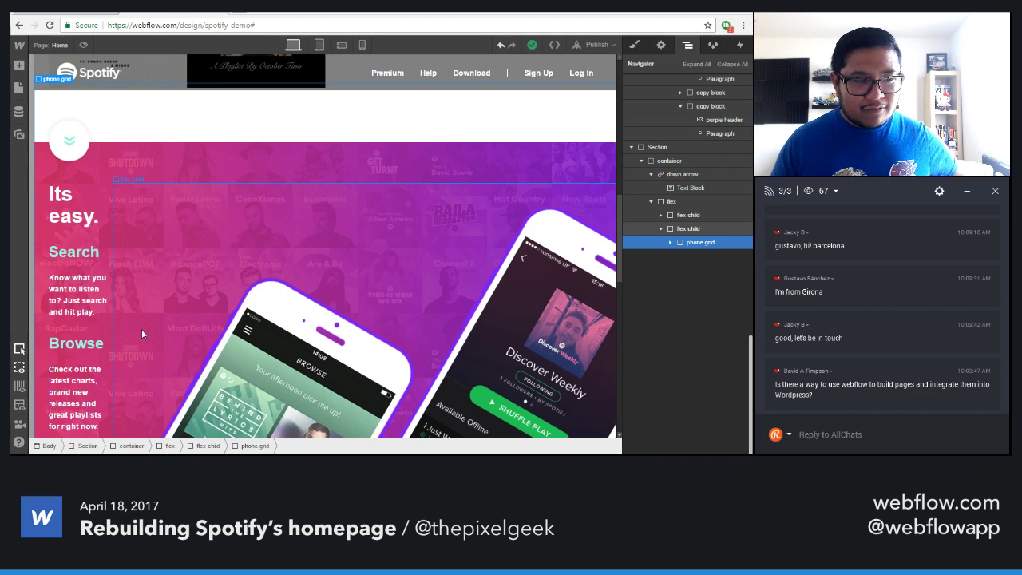
Replace the flex child class on the phone grid's parent block with a new class named "phone column"
{"action": "left_click", "coordinate": [686, 229]}
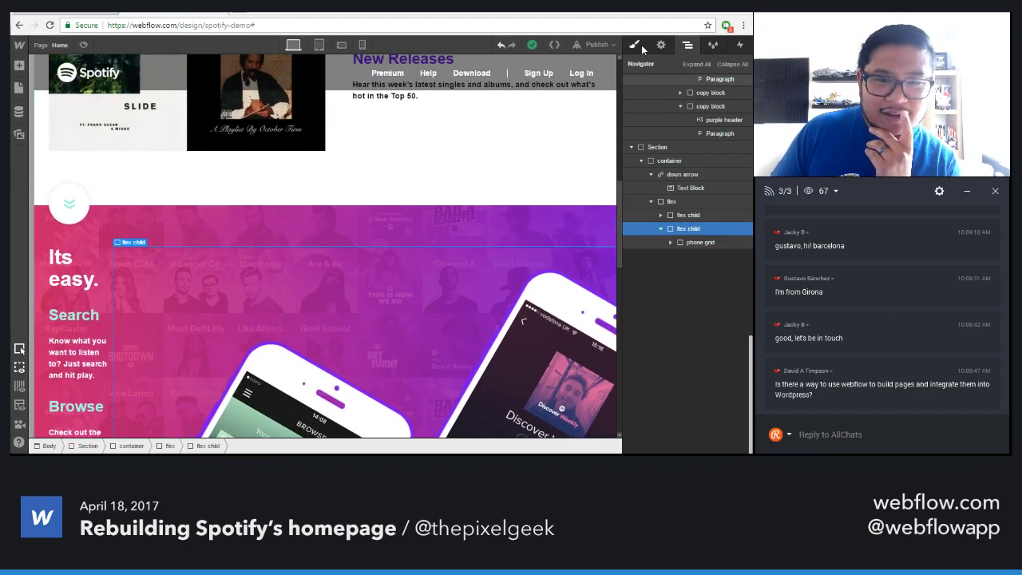
{"action": "left_click", "coordinate": [636, 45]}
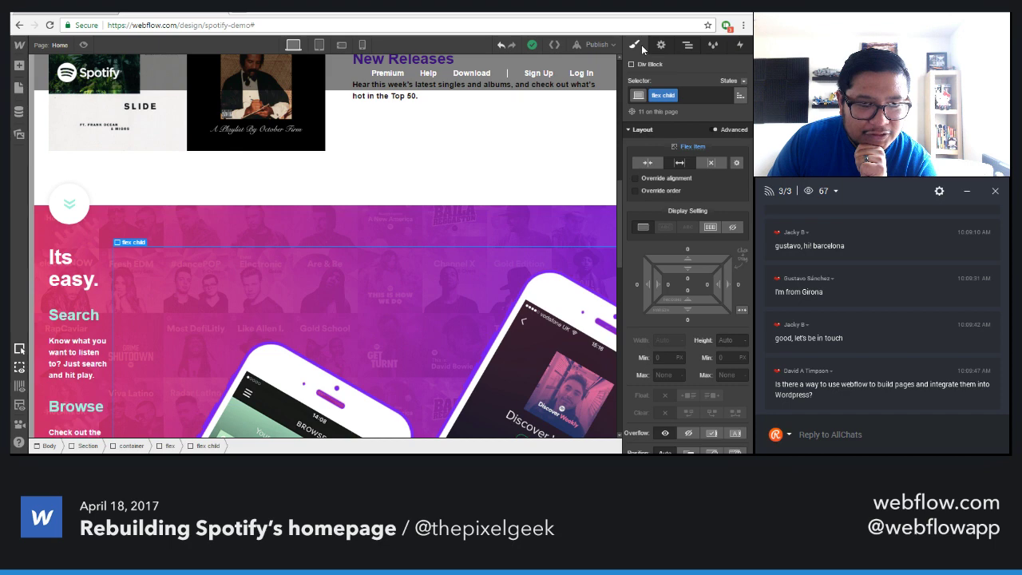
{"action": "left_click", "coordinate": [699, 95]}
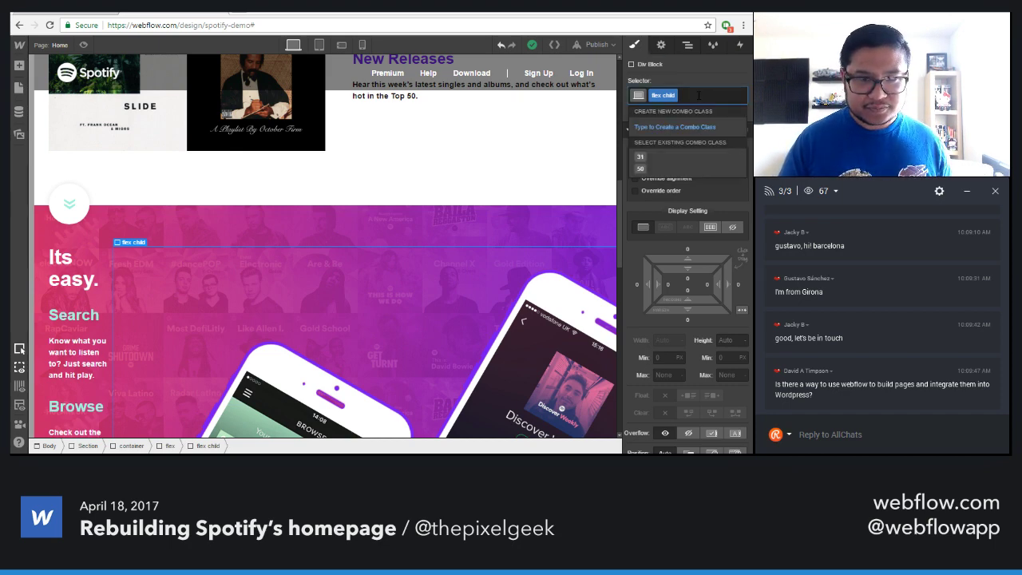
{"action": "key", "text": "BackSpace"}
{"action": "type", "text": "phone c"}
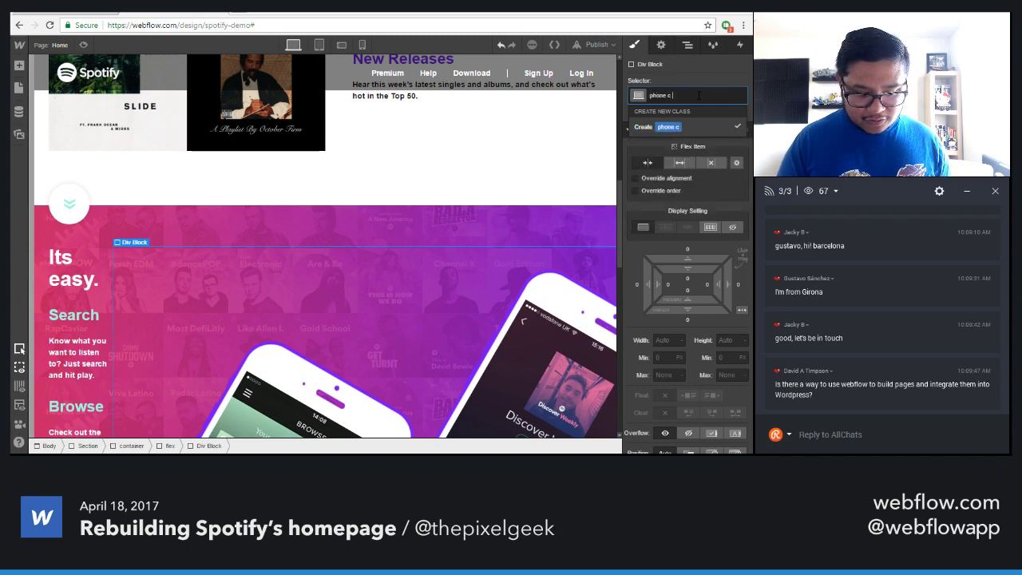
{"action": "type", "text": "ol"}
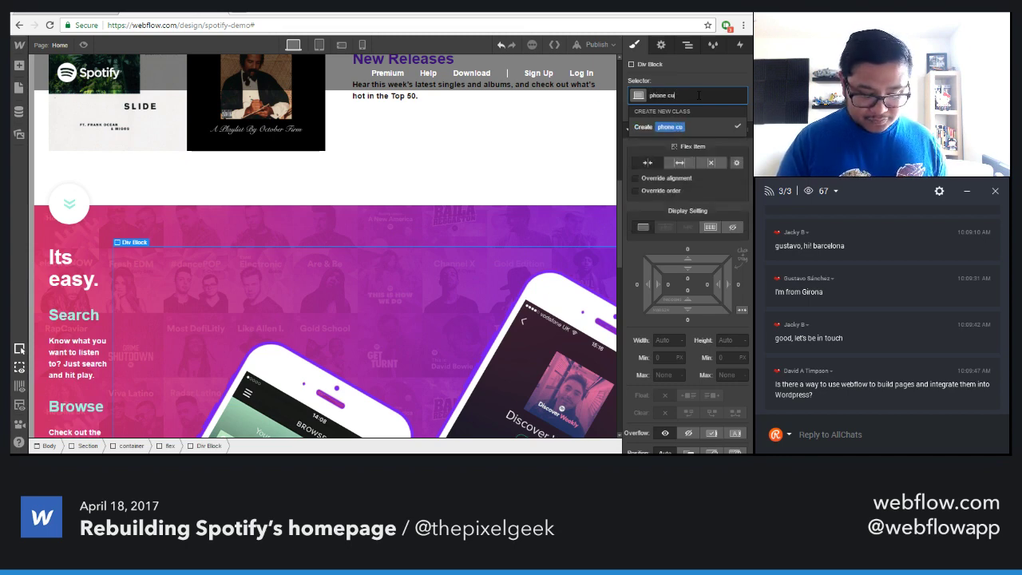
{"action": "type", "text": "k"}
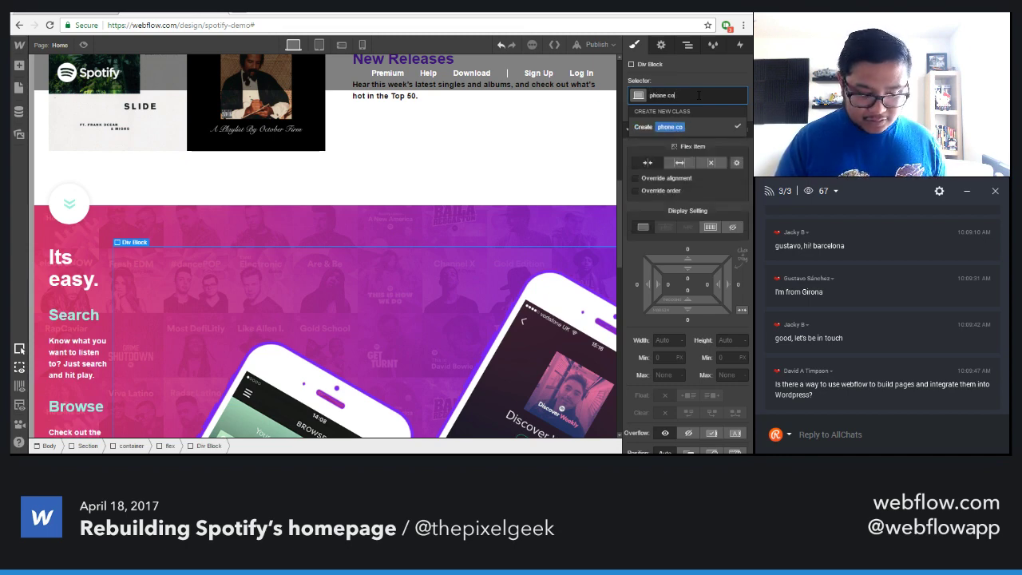
{"action": "type", "text": "lumn"}
{"action": "key", "text": "Return"}
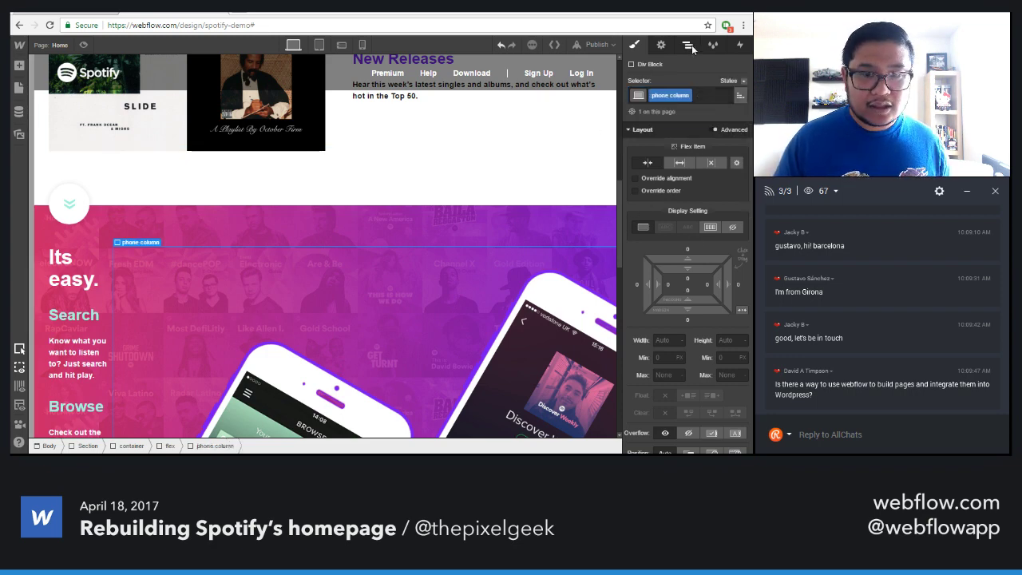
{"action": "scroll", "coordinate": [691, 344], "scroll_direction": "down", "scroll_amount": 1}
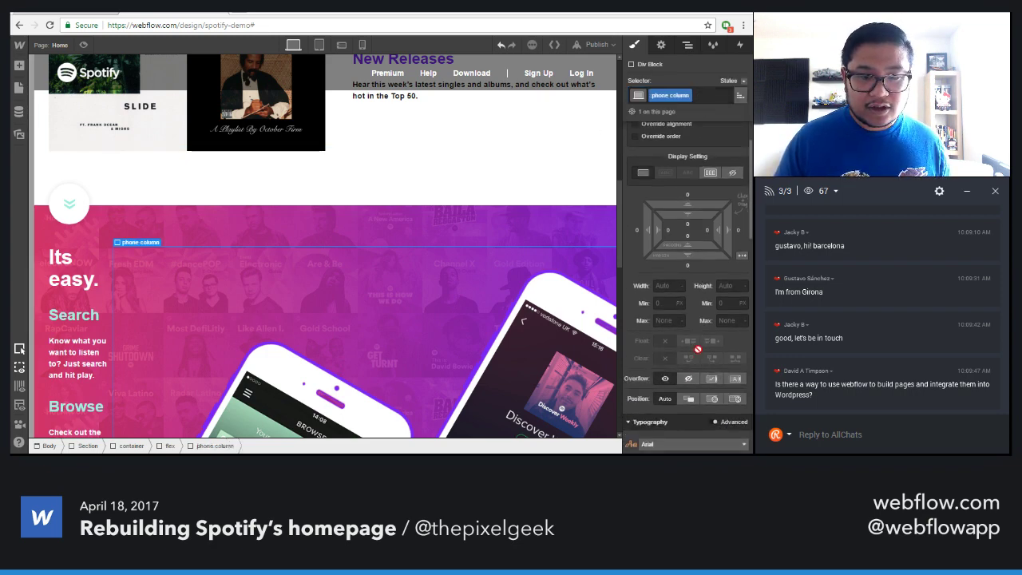
Move the copy's flex child and the phone column out of the flex block into the container, and delete the emptied flex block
{"action": "left_click", "coordinate": [687, 45]}
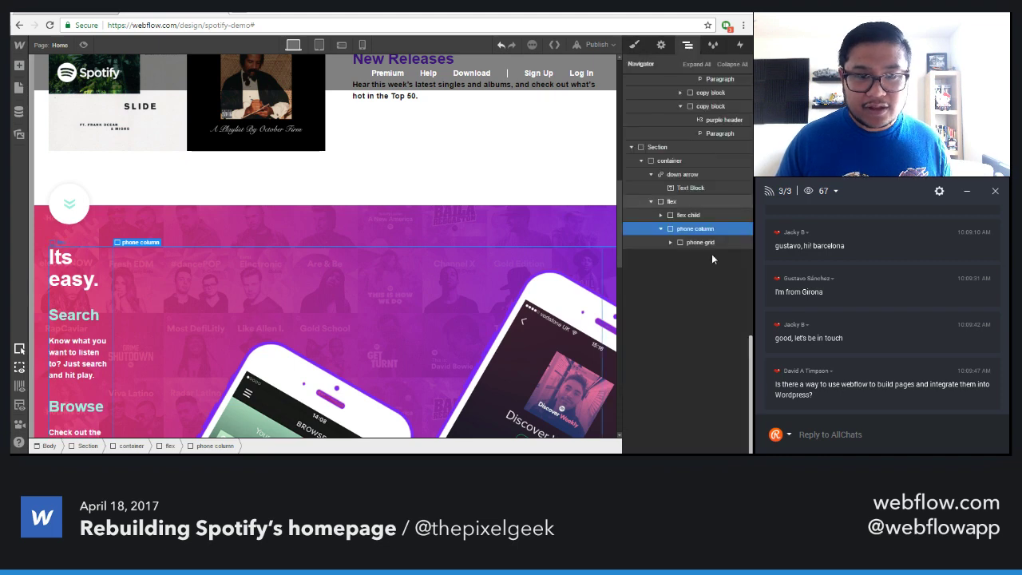
{"action": "left_click", "coordinate": [686, 202]}
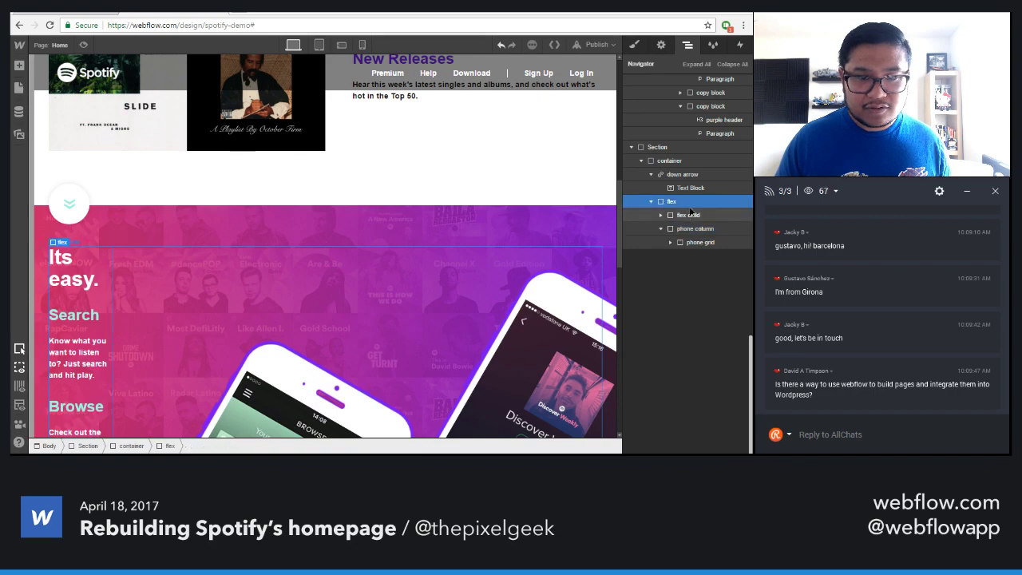
{"action": "mouse_move", "coordinate": [690, 210]}
{"action": "left_mouse_down"}
{"action": "mouse_move", "coordinate": [685, 202]}
{"action": "mouse_move", "coordinate": [685, 230]}
{"action": "mouse_move", "coordinate": [687, 212]}
{"action": "left_mouse_up"}
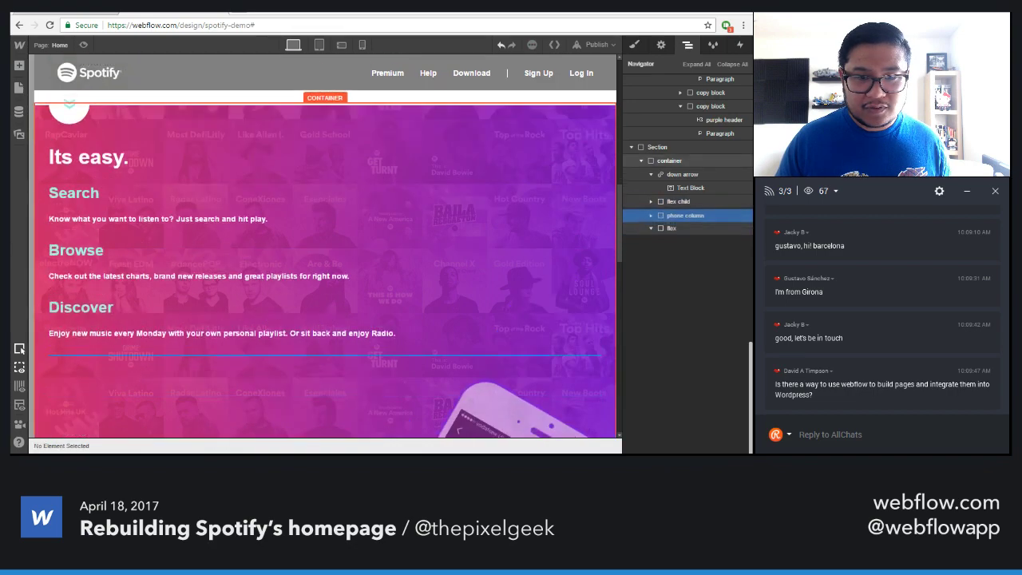
{"action": "left_click", "coordinate": [676, 216]}
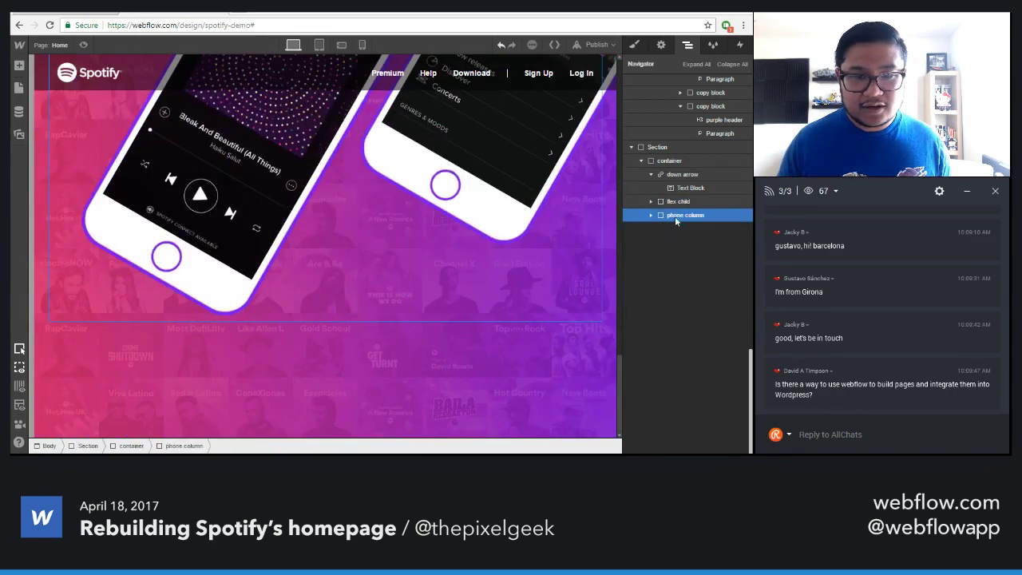
Replace the "flex child" and "31" classes on the "Its easy." copy block with a new class named "row3 copy"
{"action": "left_click", "coordinate": [677, 202]}
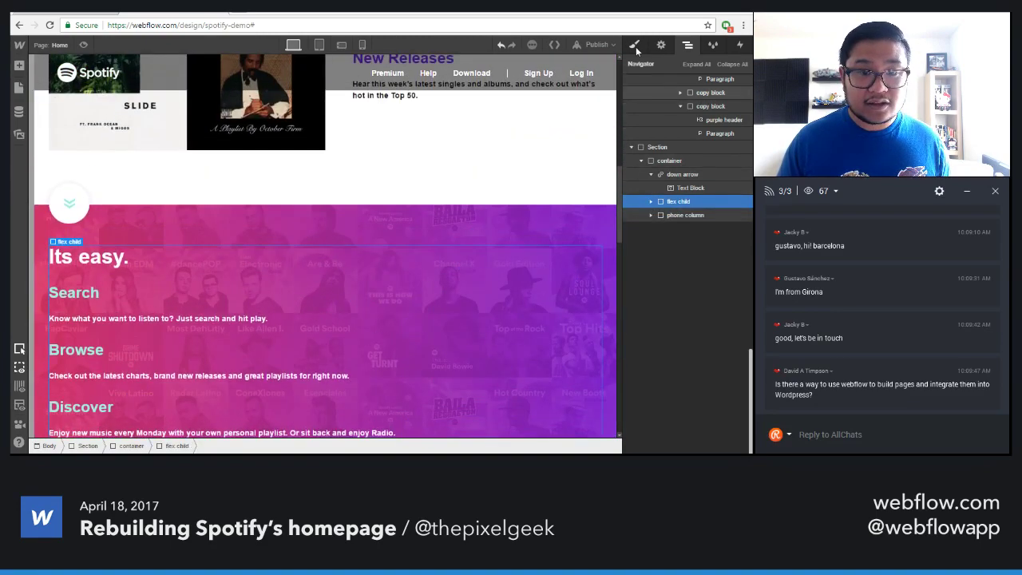
{"action": "left_click", "coordinate": [634, 45]}
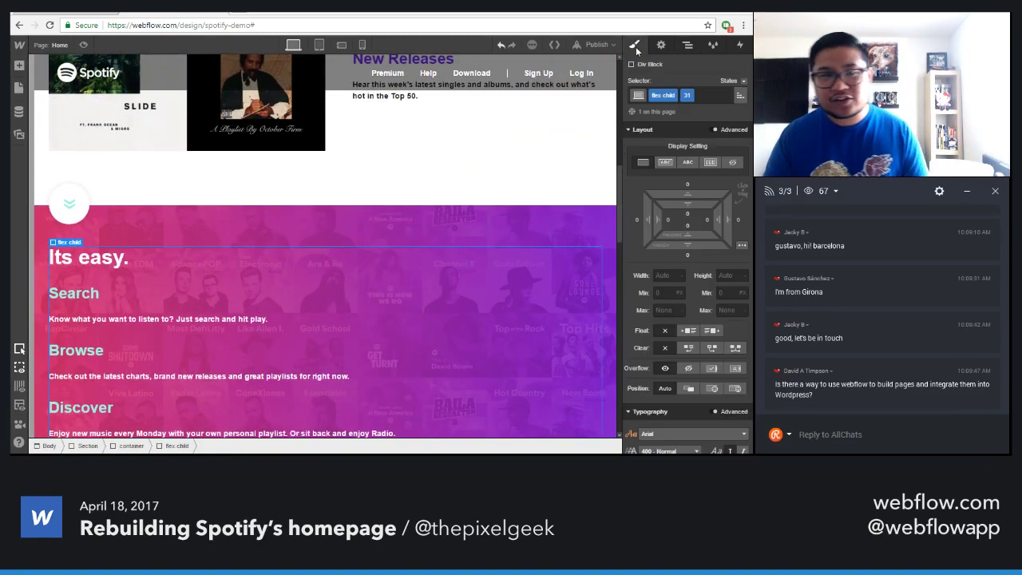
{"action": "left_click", "coordinate": [719, 94]}
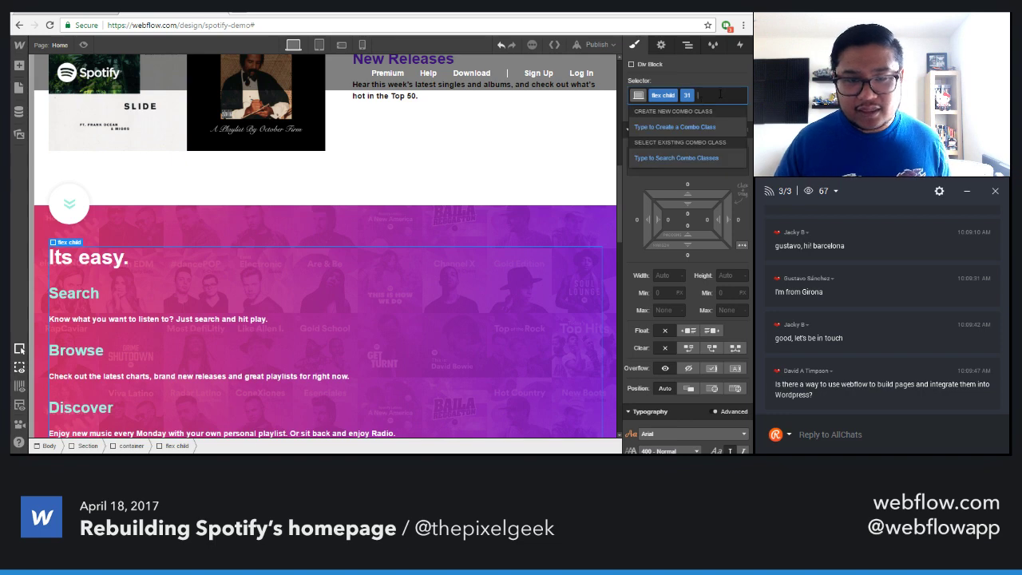
{"action": "key", "text": "BackSpace"}
{"action": "key", "text": "BackSpace"}
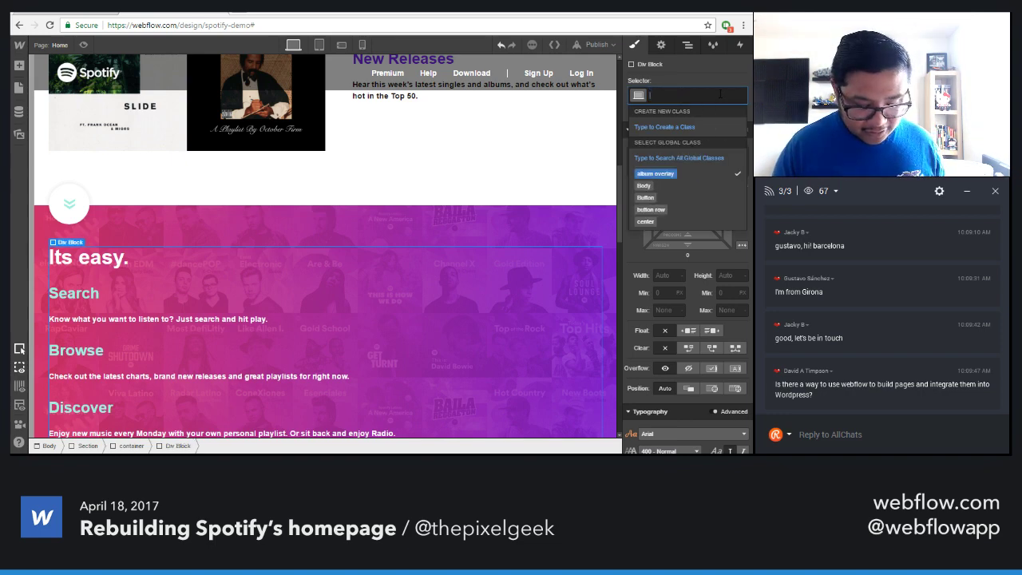
{"action": "type", "text": "r"}
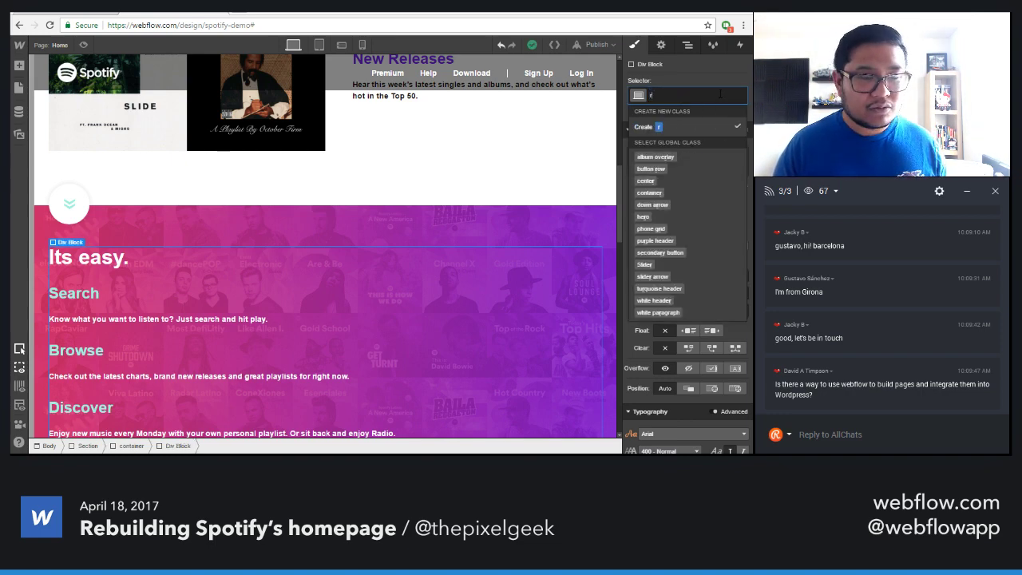
{"action": "type", "text": "ow3 copy"}
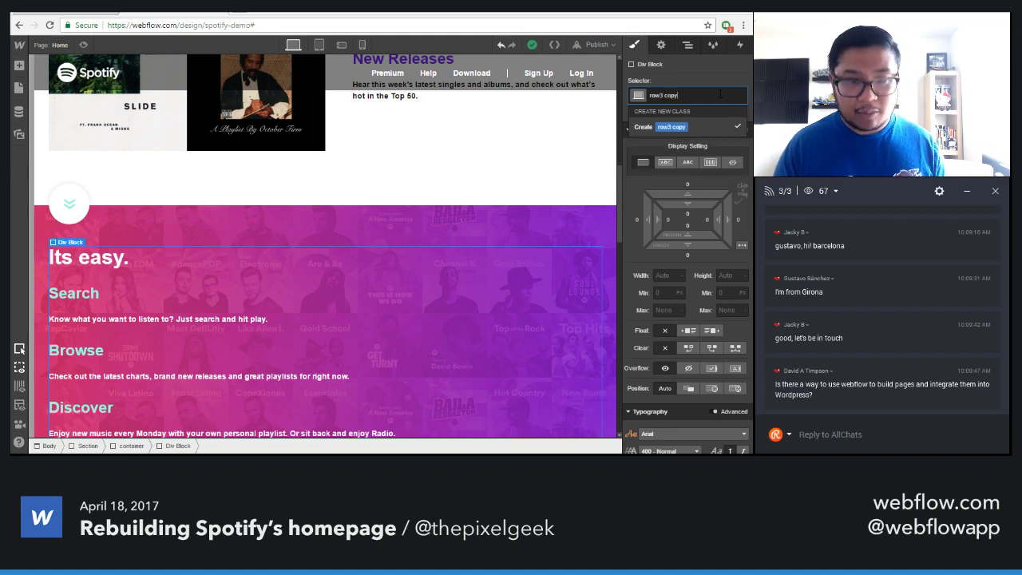
{"action": "key", "text": "Return"}
Float the row3 copy block left and set its width to 31%
{"action": "left_click", "coordinate": [690, 331]}
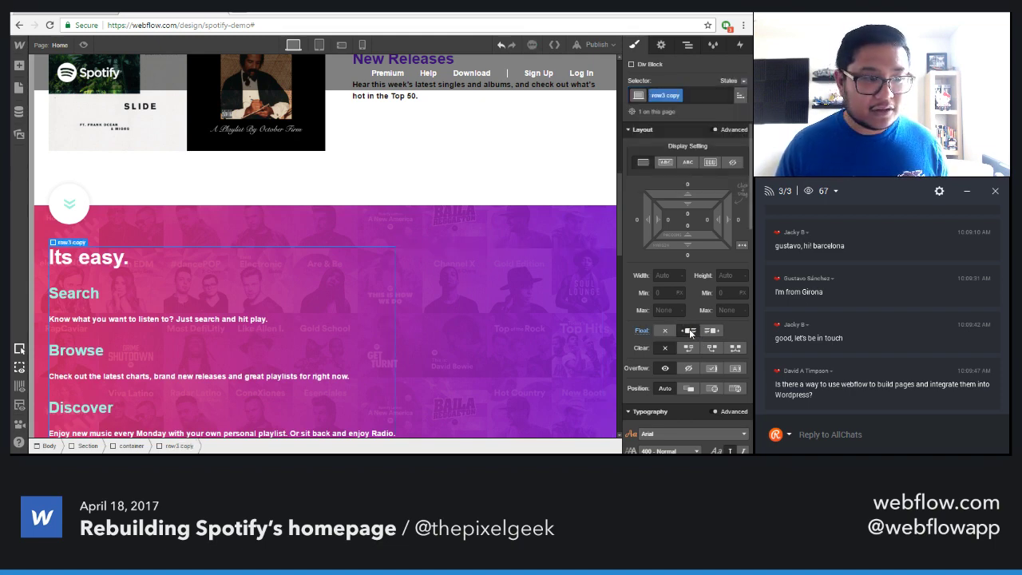
{"action": "left_click", "coordinate": [660, 274]}
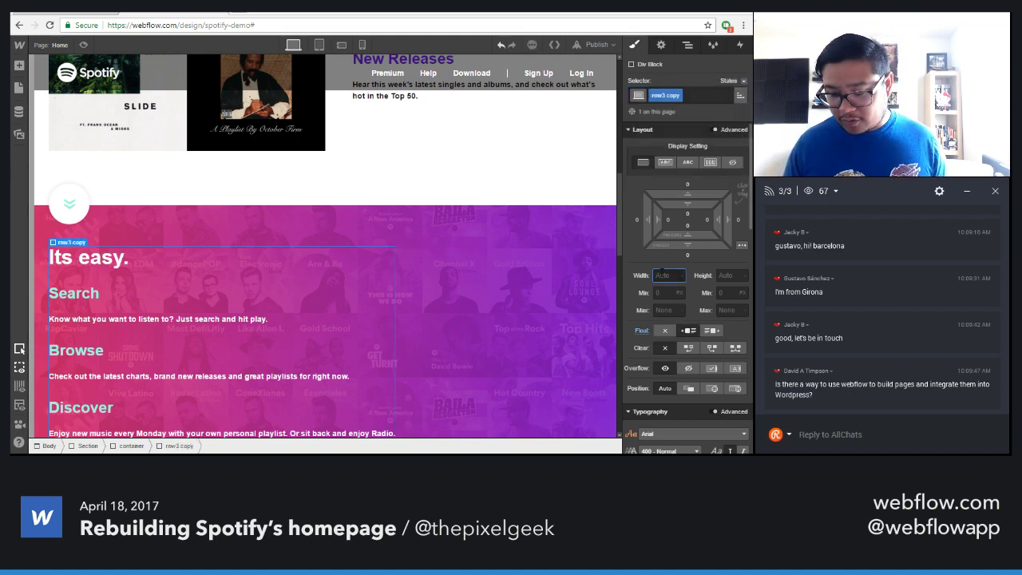
{"action": "type", "text": "31"}
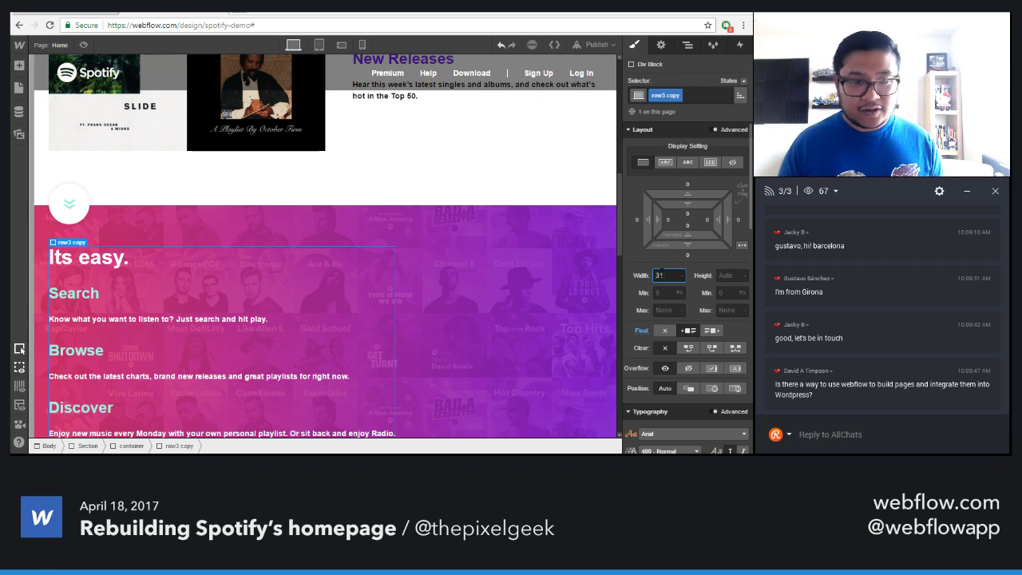
{"action": "type", "text": "%"}
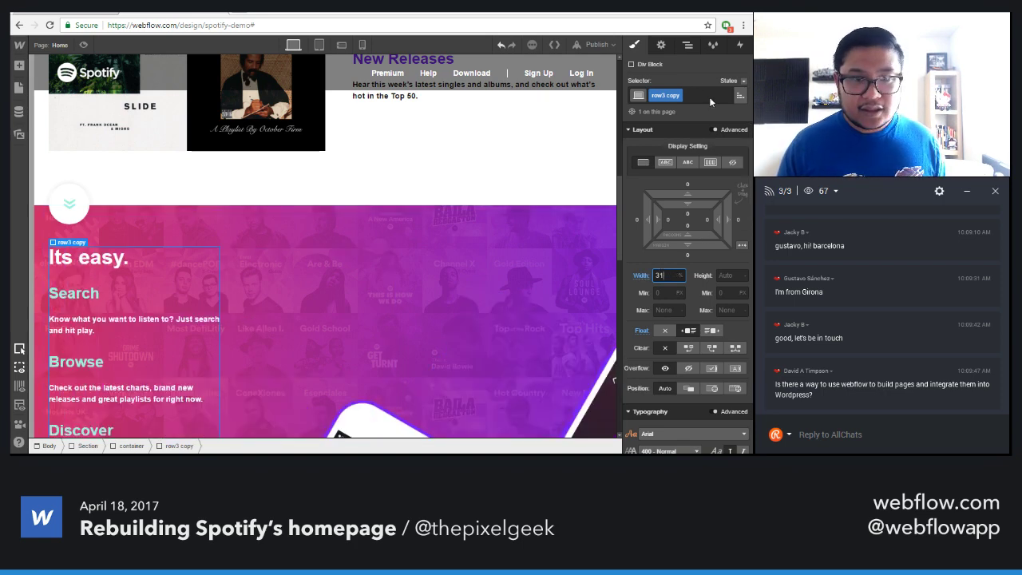
Float the phone column left and check its position relative to the "Its easy." copy
{"action": "left_click", "coordinate": [687, 46]}
{"action": "left_click", "coordinate": [685, 214]}
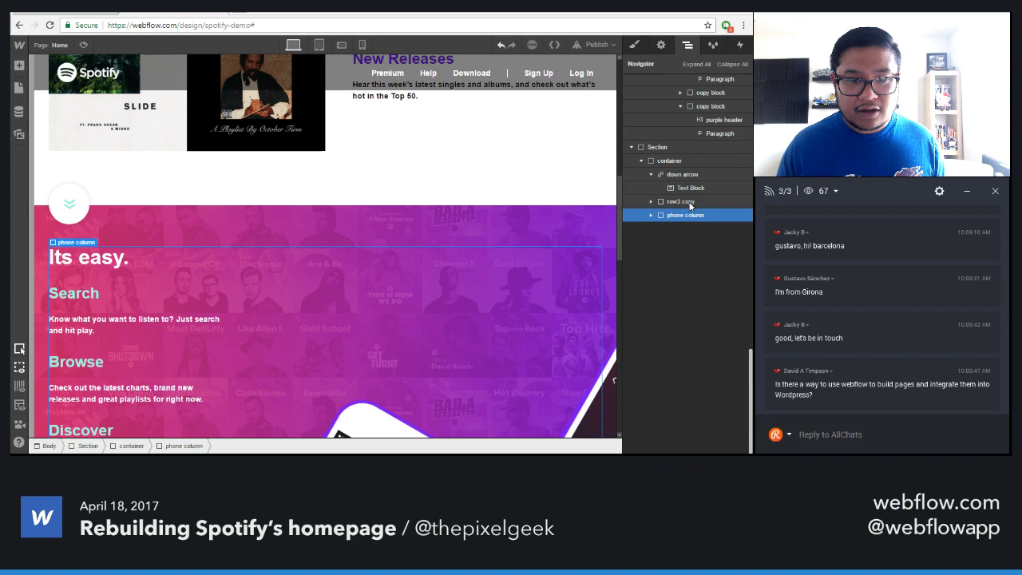
{"action": "left_click", "coordinate": [634, 46]}
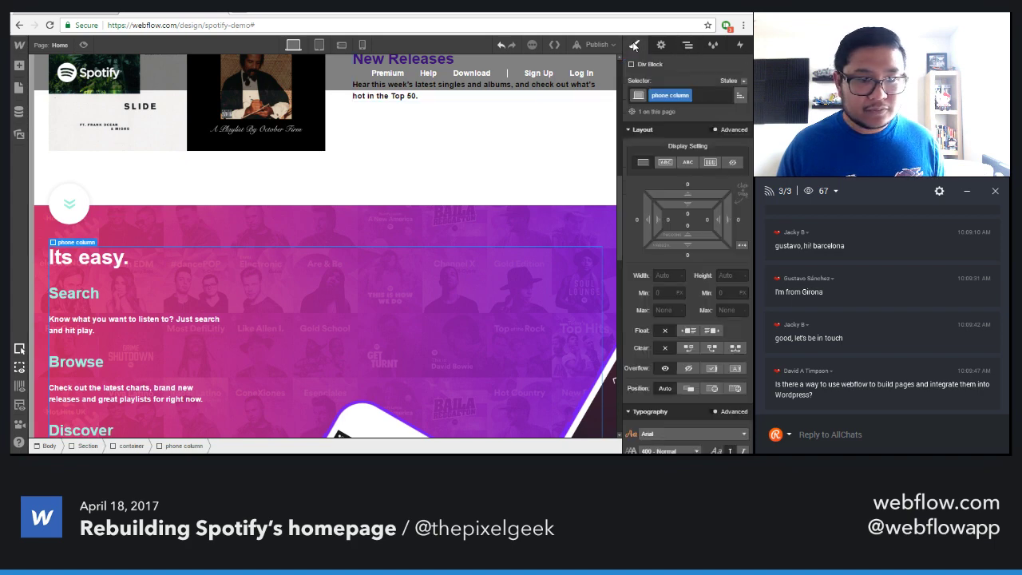
{"action": "left_click", "coordinate": [688, 330]}
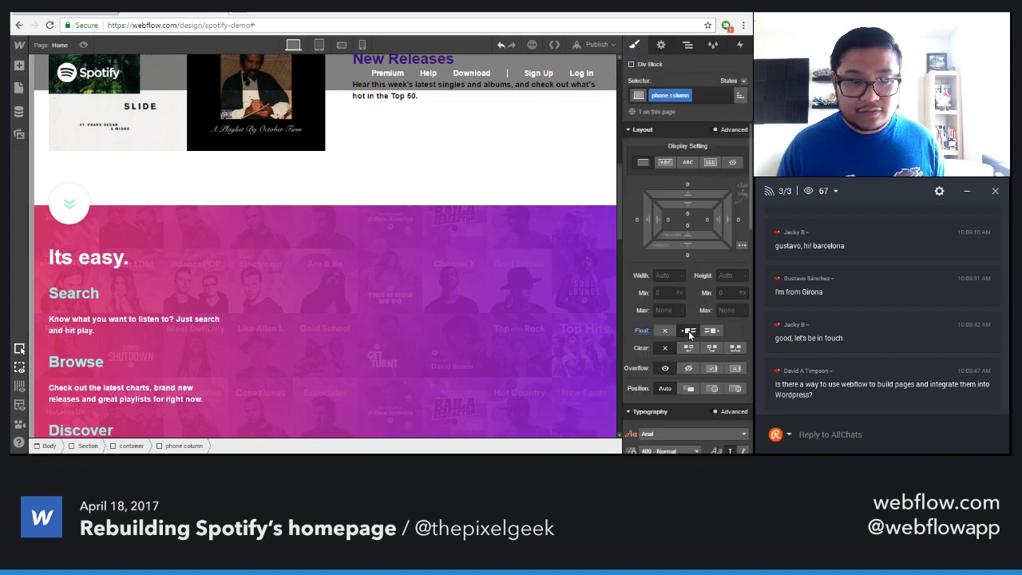
{"action": "scroll", "coordinate": [515, 332], "scroll_direction": "down", "scroll_amount": 3}
{"action": "scroll", "coordinate": [518, 333], "scroll_direction": "up", "scroll_amount": 2}
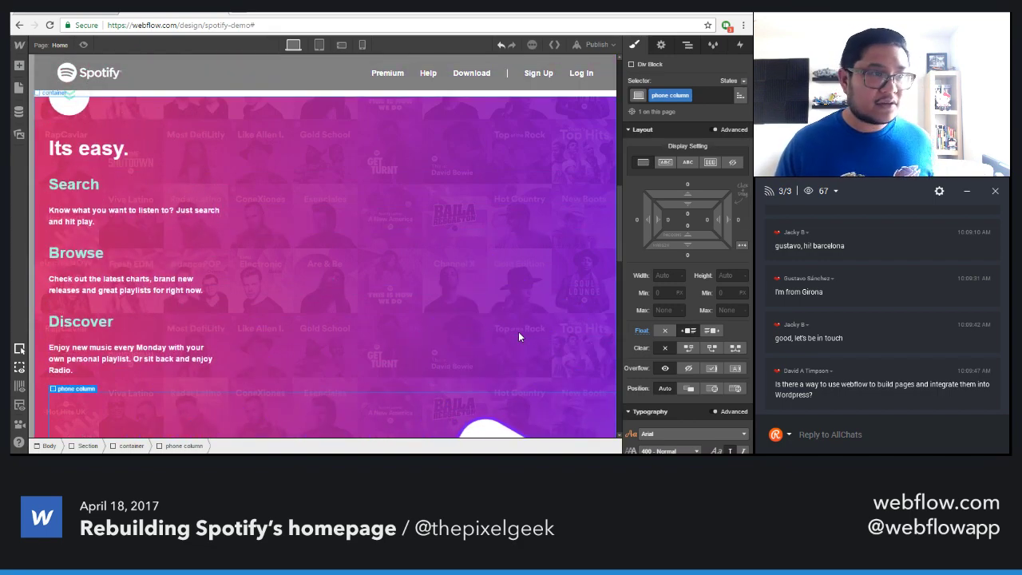
Compare the layout with Spotify's "It's easy." section and set the phone column's width to 69%
{"action": "key", "text": "ctrl+Tab"}
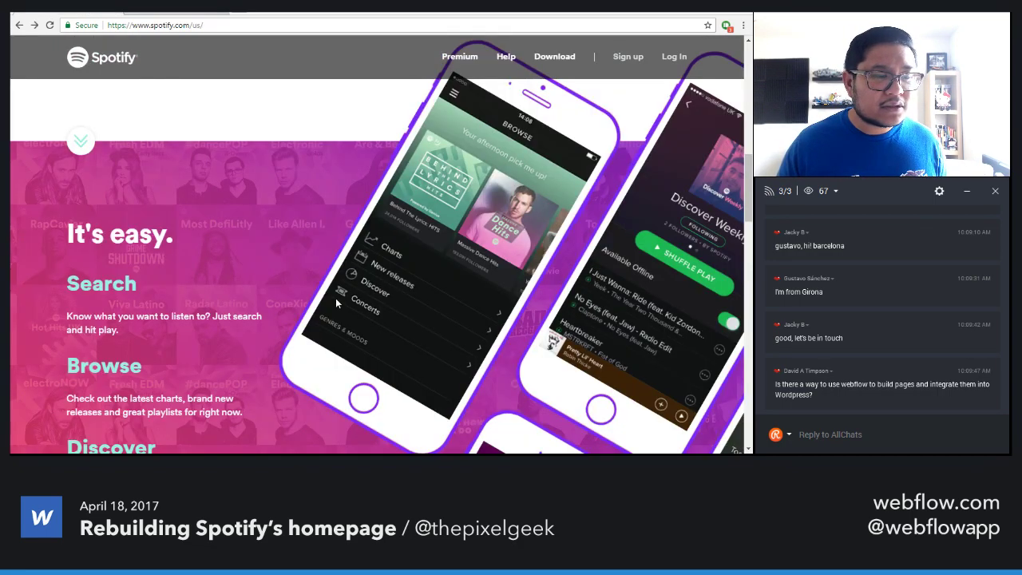
{"action": "scroll", "coordinate": [333, 298], "scroll_direction": "down", "scroll_amount": 3}
{"action": "scroll", "coordinate": [331, 298], "scroll_direction": "up", "scroll_amount": 1}
{"action": "key", "text": "ctrl+shift+Tab"}
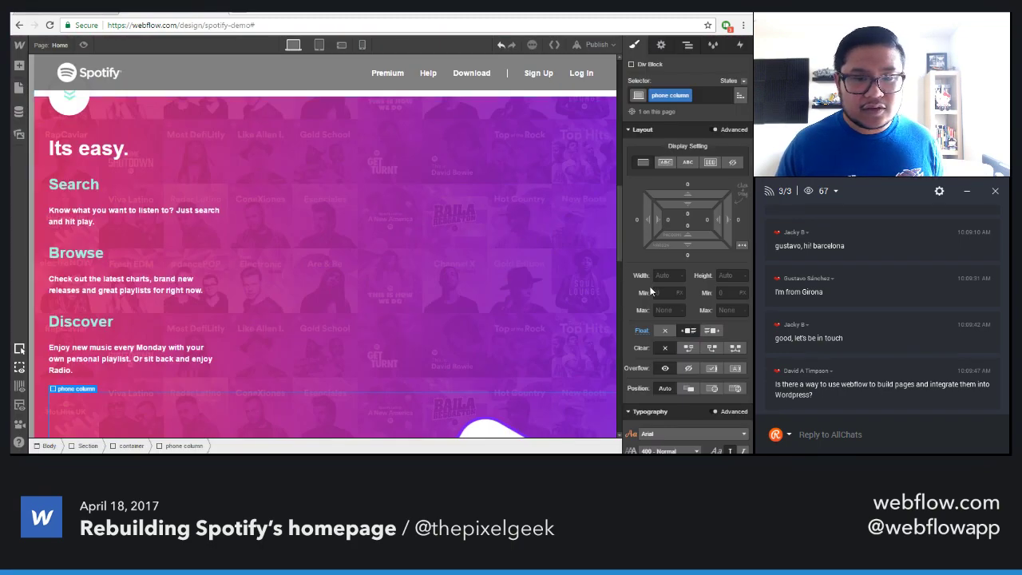
{"action": "left_click", "coordinate": [666, 276]}
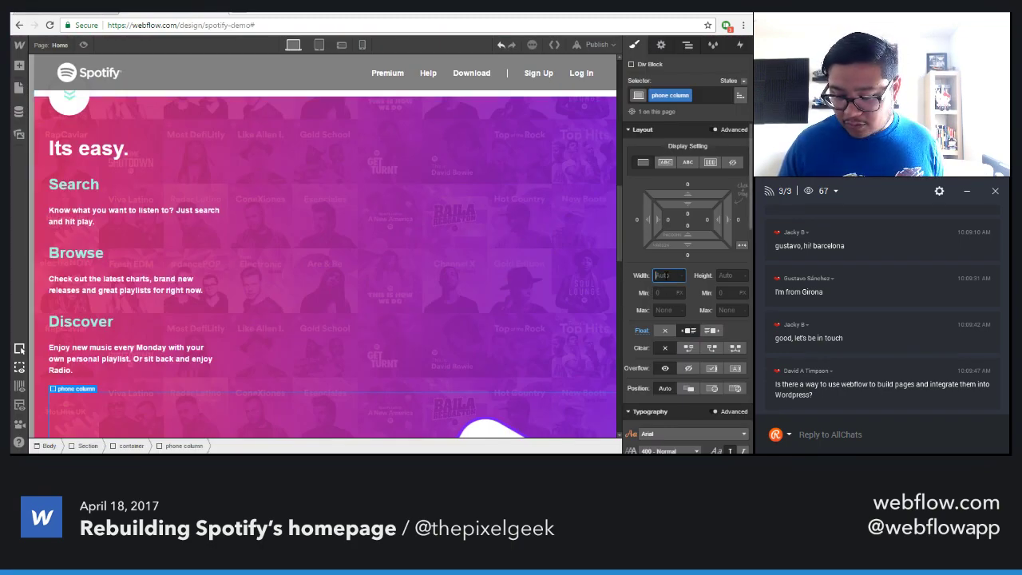
{"action": "key", "text": "Return"}
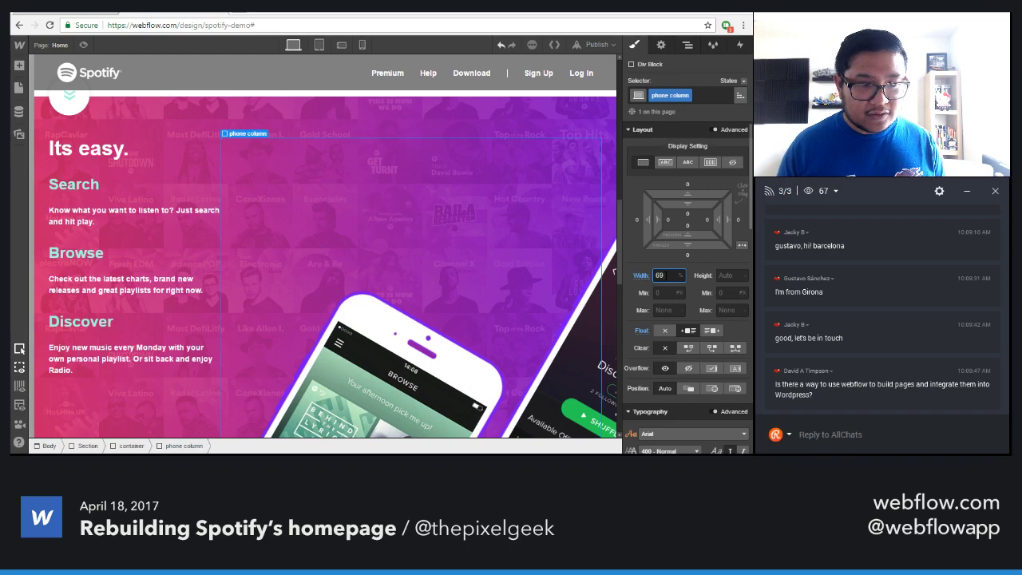
Examine where the phone column and its phones sit relative to the "Its easy." copy
{"action": "scroll", "coordinate": [469, 281], "scroll_direction": "up", "scroll_amount": 2}
{"action": "scroll", "coordinate": [468, 281], "scroll_direction": "down", "scroll_amount": 2}
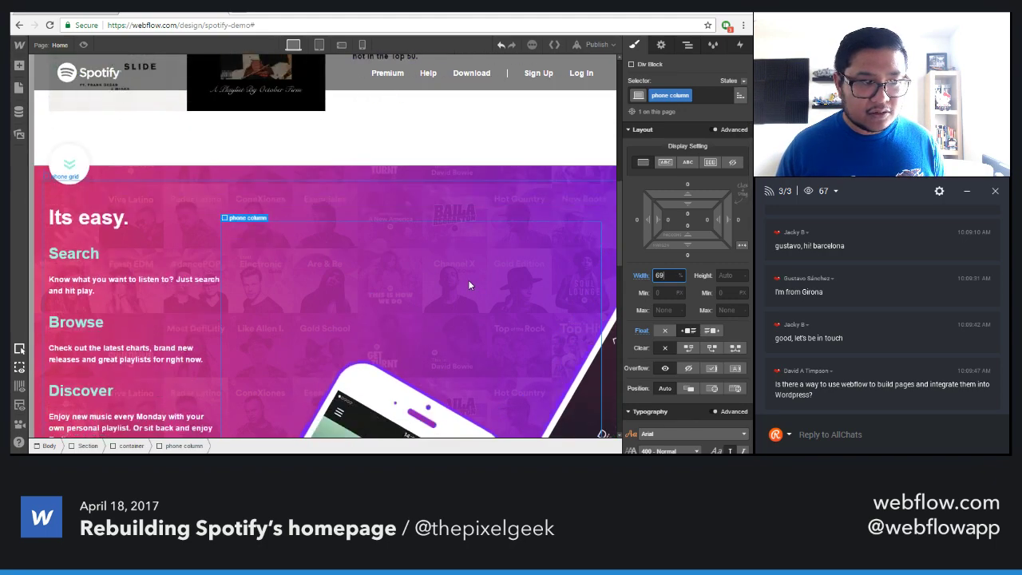
{"action": "scroll", "coordinate": [469, 285], "scroll_direction": "down", "scroll_amount": 3}
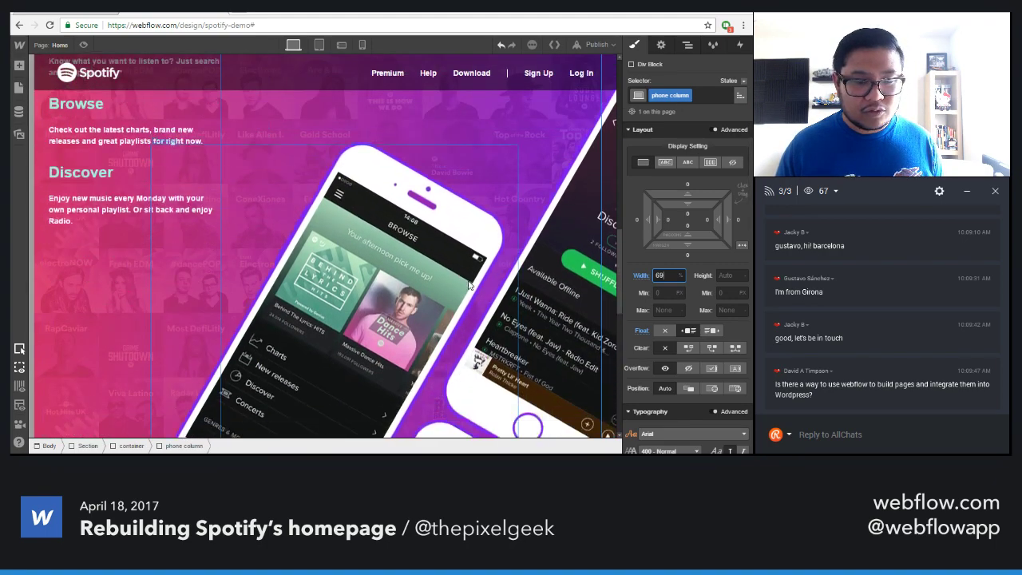
{"action": "scroll", "coordinate": [468, 285], "scroll_direction": "down", "scroll_amount": 2}
{"action": "scroll", "coordinate": [469, 285], "scroll_direction": "up", "scroll_amount": 5}
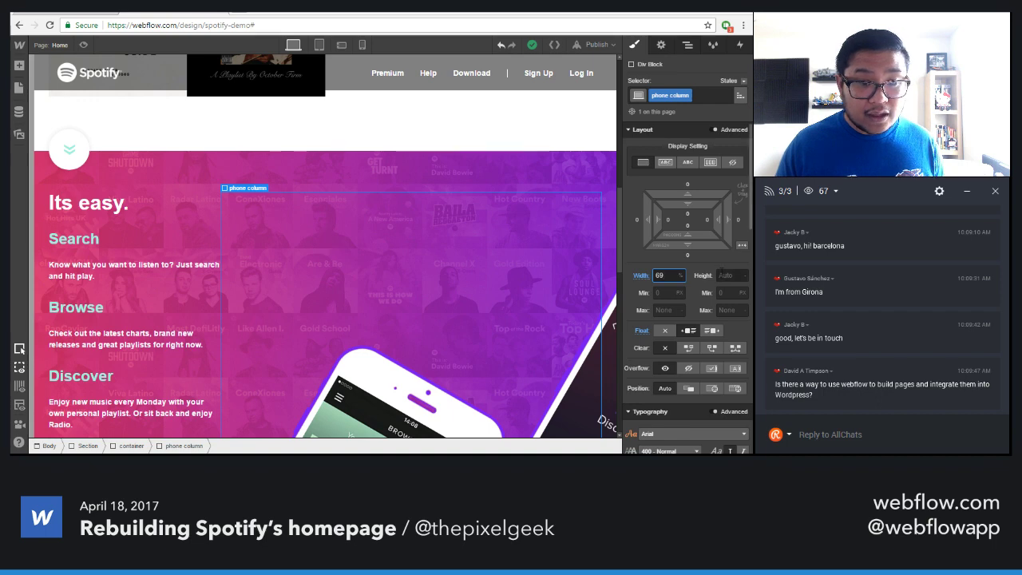
{"action": "left_click", "coordinate": [726, 275]}
{"action": "scroll", "coordinate": [370, 304], "scroll_direction": "down", "scroll_amount": 3}
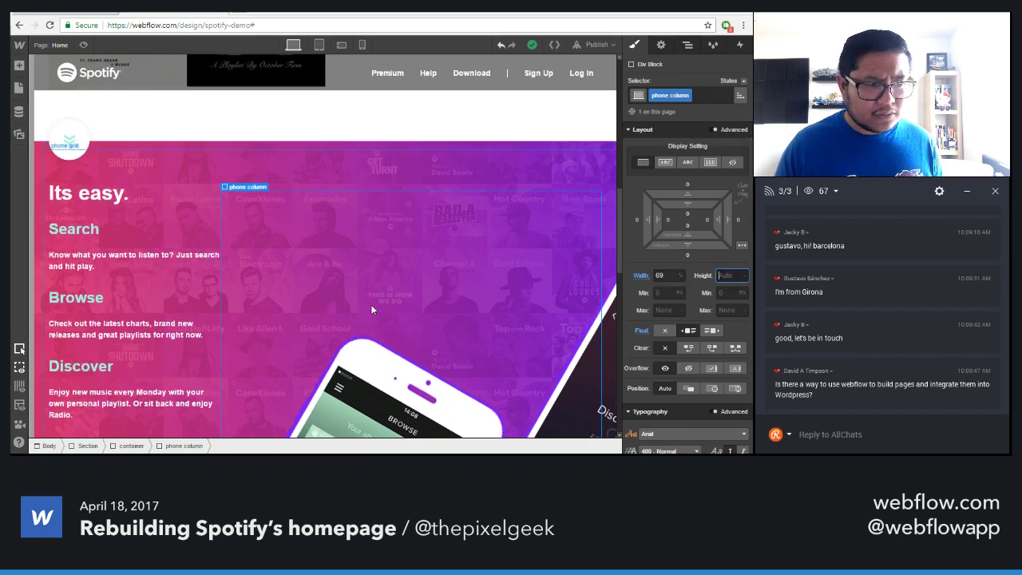
{"action": "scroll", "coordinate": [368, 303], "scroll_direction": "up", "scroll_amount": 2}
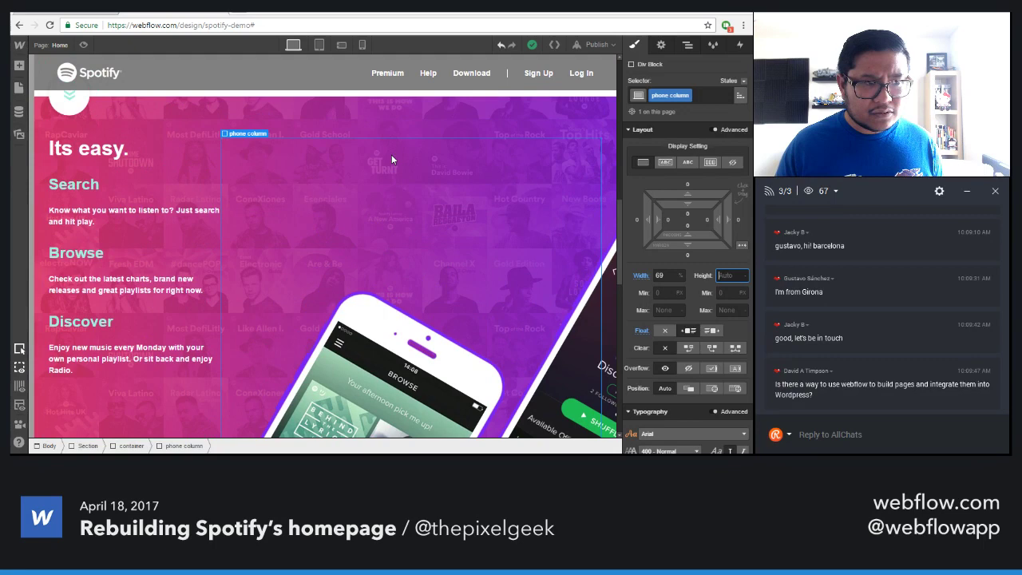
Try relative positioning on the phone column with a top offset of -418 px
{"action": "left_click", "coordinate": [687, 45]}
{"action": "left_click", "coordinate": [650, 215]}
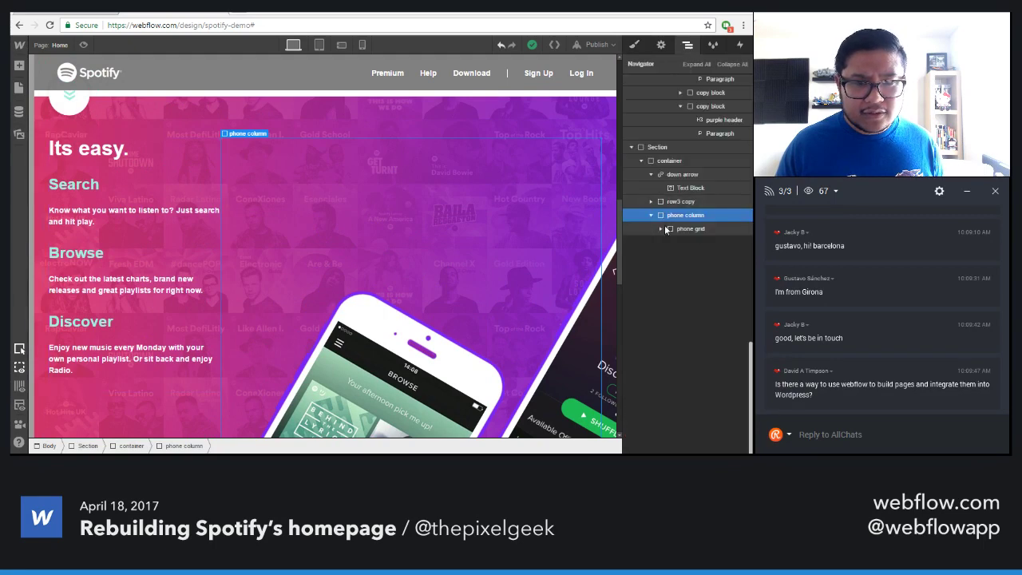
{"action": "left_click", "coordinate": [679, 229]}
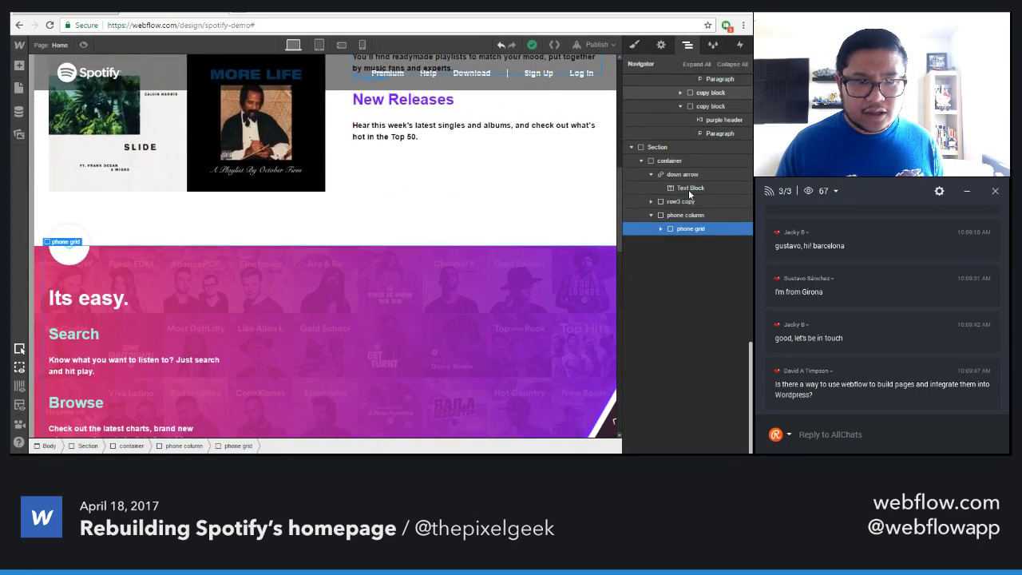
{"action": "left_click", "coordinate": [685, 215]}
{"action": "left_click", "coordinate": [638, 47]}
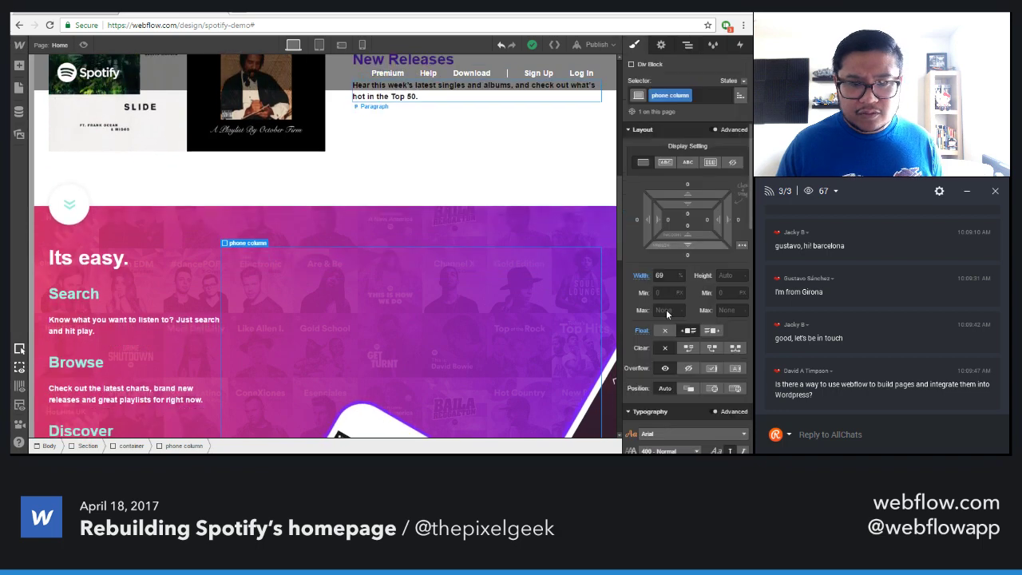
{"action": "scroll", "coordinate": [692, 383], "scroll_direction": "down", "scroll_amount": 3}
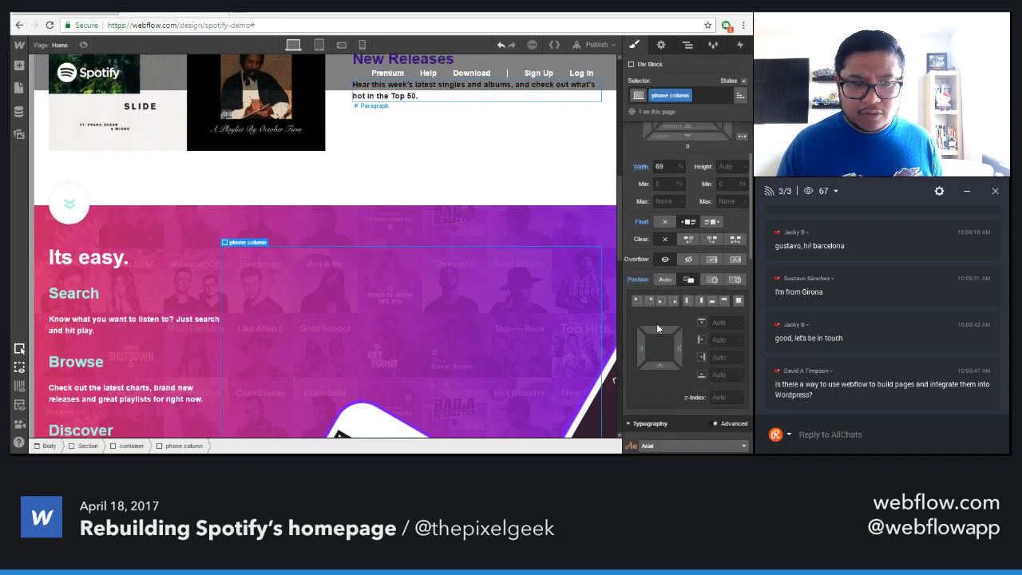
{"action": "left_click_drag", "start_coordinate": [656, 279], "coordinate": [369, 287]}
{"action": "scroll", "coordinate": [369, 288], "scroll_direction": "down", "scroll_amount": 3}
{"action": "scroll", "coordinate": [369, 287], "scroll_direction": "up", "scroll_amount": 3}
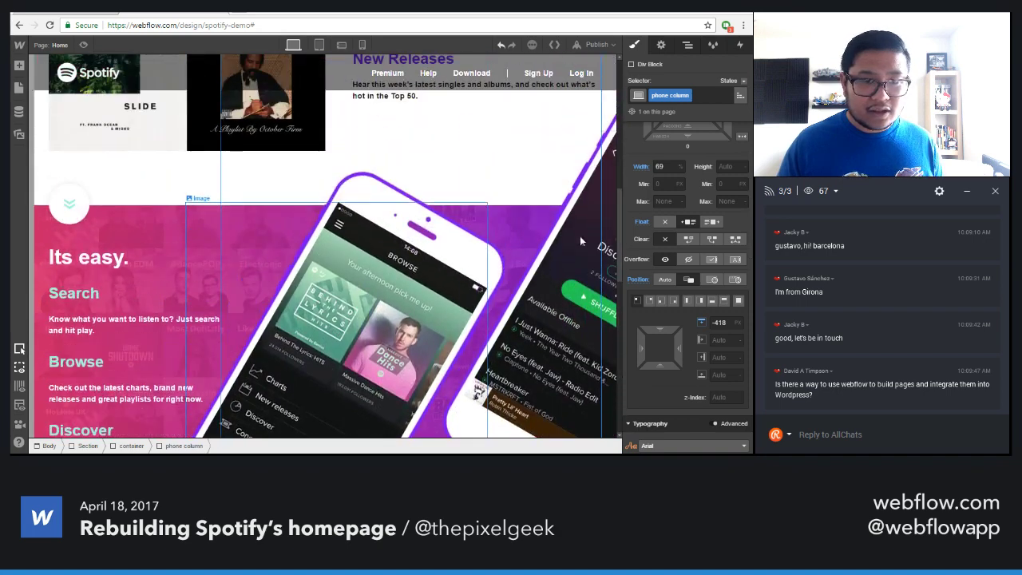
Clear the phone column's width and set it back to 69%
{"action": "left_click", "coordinate": [671, 168]}
{"action": "key", "text": "shift+Down"}
{"action": "key", "text": "shift+Down"}
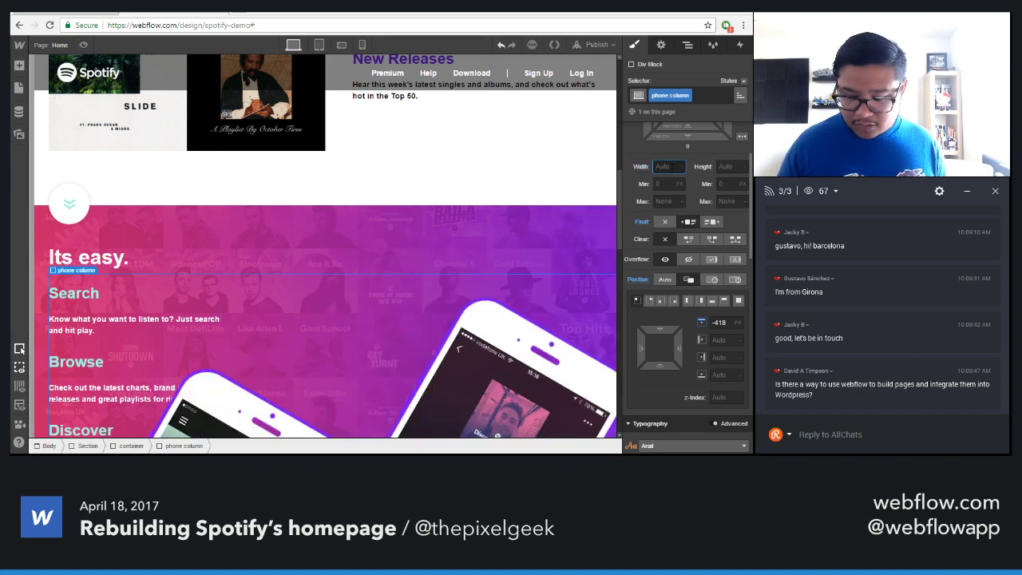
{"action": "type", "text": "69%"}
{"action": "key", "text": "Return"}
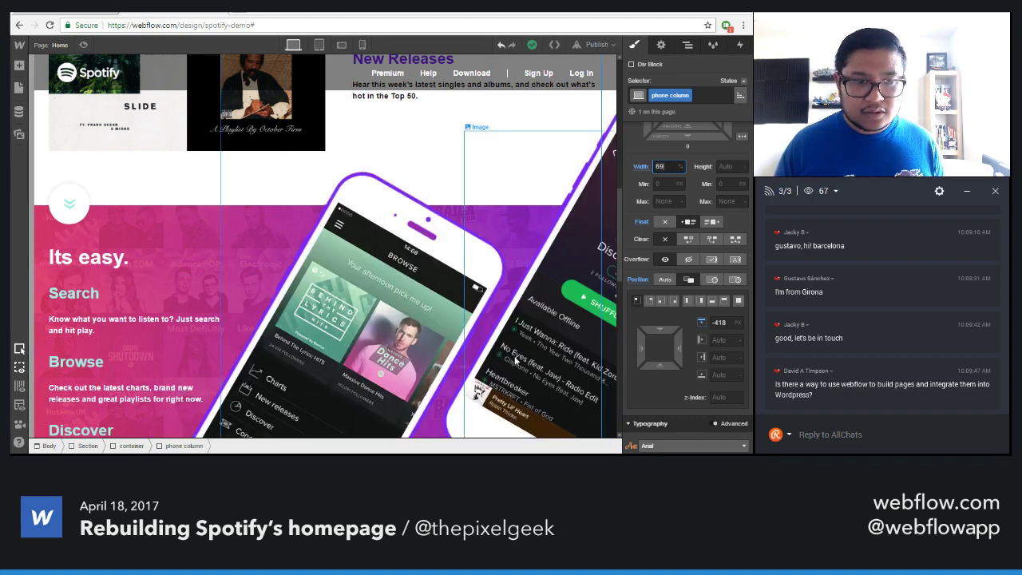
Compare with Spotify's "It's easy." section, try a -654 px top offset on the phone column, and reset its position setting
{"action": "scroll", "coordinate": [325, 246], "scroll_direction": "down", "scroll_amount": 3}
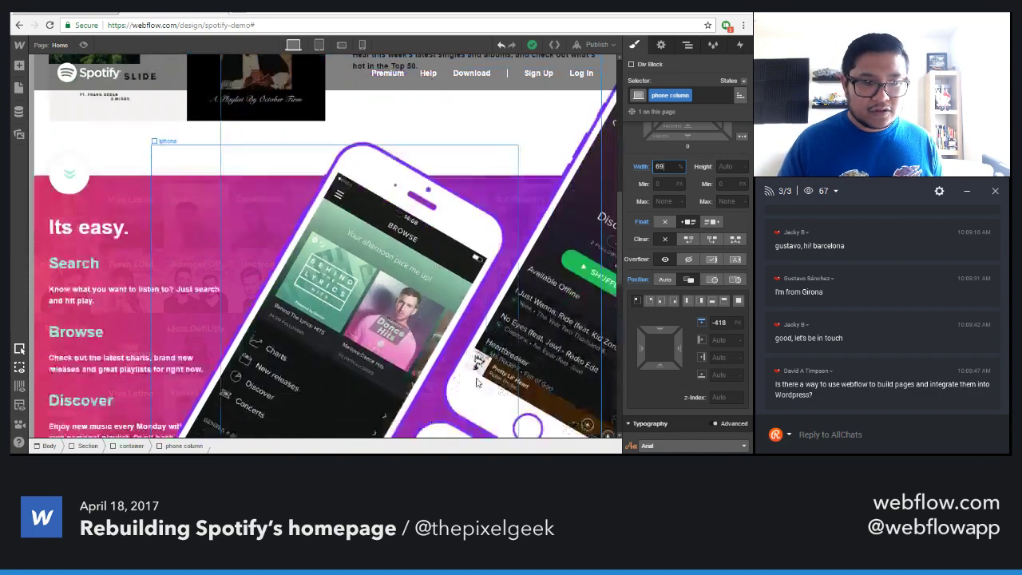
{"action": "scroll", "coordinate": [319, 240], "scroll_direction": "up", "scroll_amount": 4}
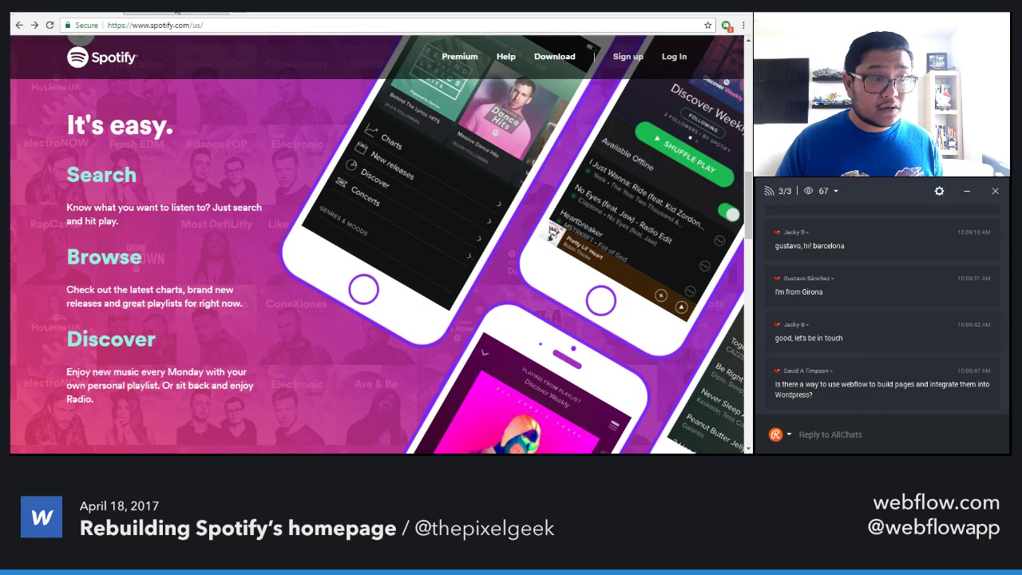
{"action": "left_click", "coordinate": [145, 16]}
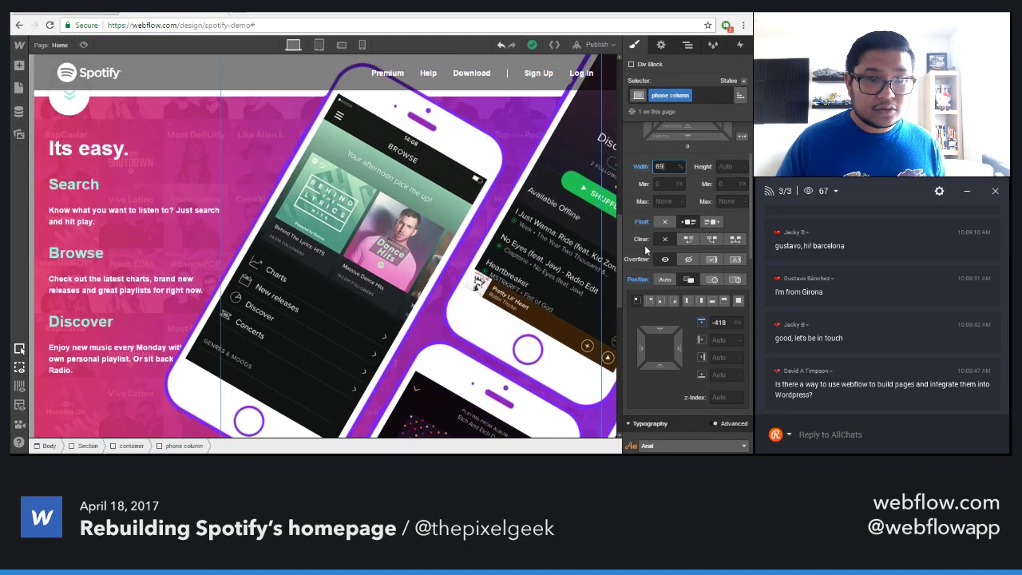
{"action": "left_click_drag", "start_coordinate": [657, 329], "coordinate": [672, 171]}
{"action": "scroll", "coordinate": [463, 305], "scroll_direction": "up", "scroll_amount": 3}
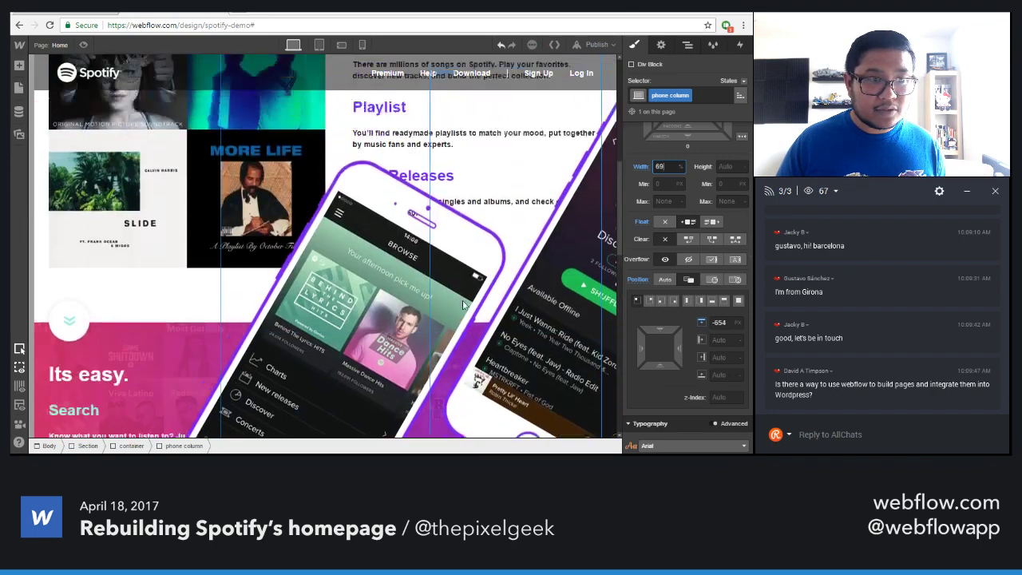
{"action": "scroll", "coordinate": [463, 305], "scroll_direction": "up", "scroll_amount": 1}
{"action": "scroll", "coordinate": [463, 305], "scroll_direction": "down", "scroll_amount": 4}
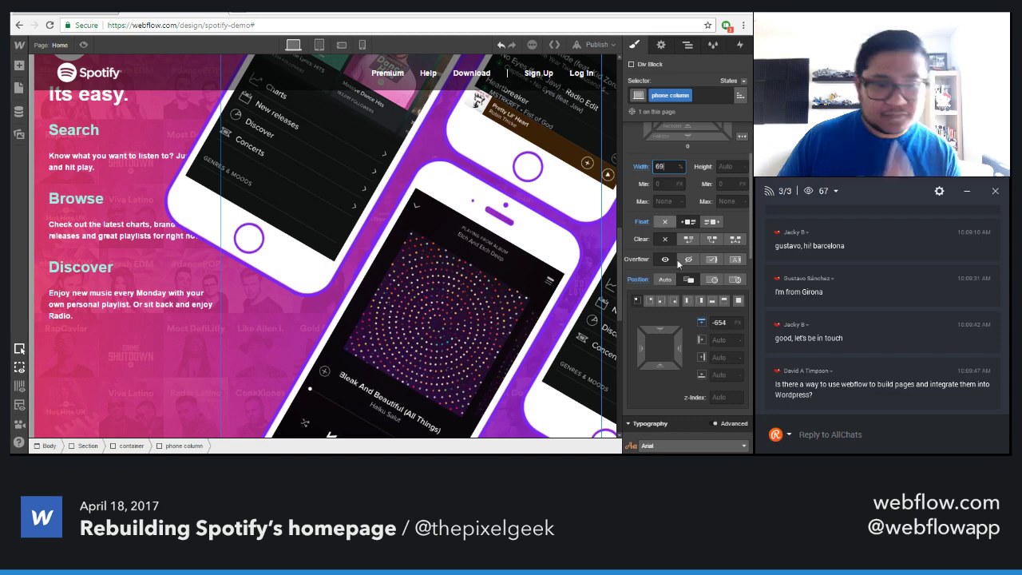
{"action": "left_click", "coordinate": [638, 278], "text": "alt"}
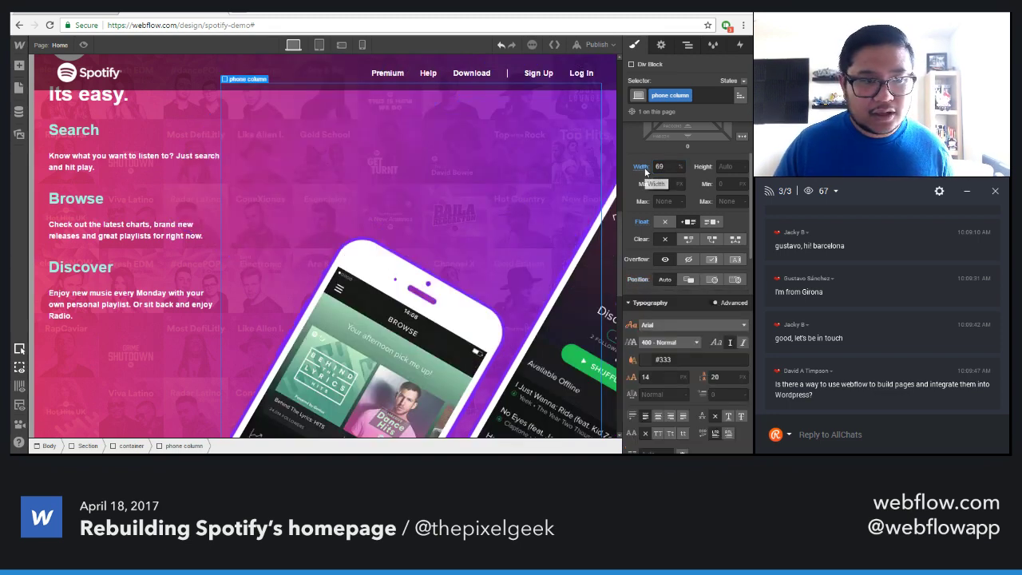
Set the phone grid's position to relative and pull it upward with a top offset of -445 px
{"action": "left_click", "coordinate": [687, 46]}
{"action": "left_click", "coordinate": [688, 228]}
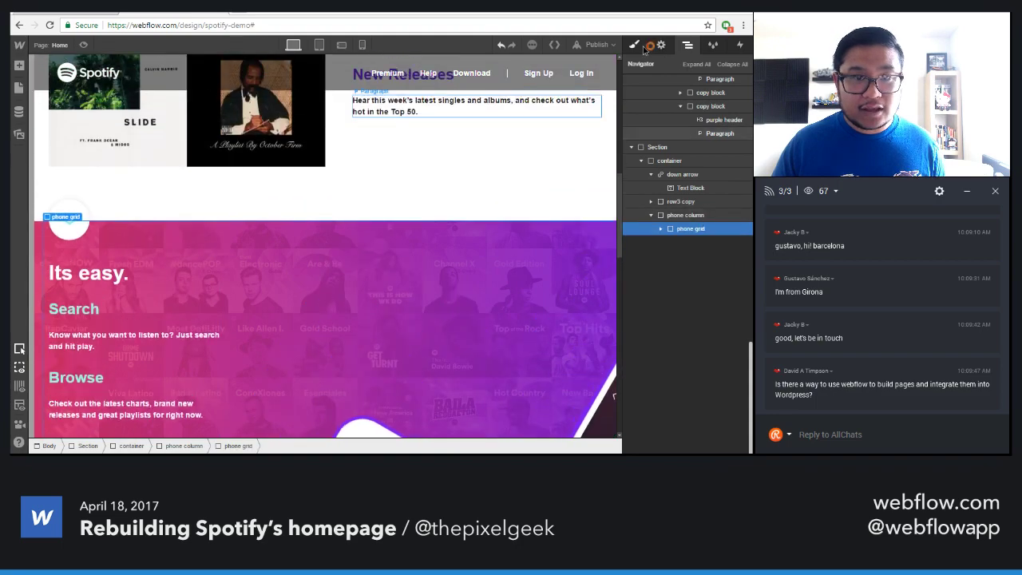
{"action": "key", "text": "s"}
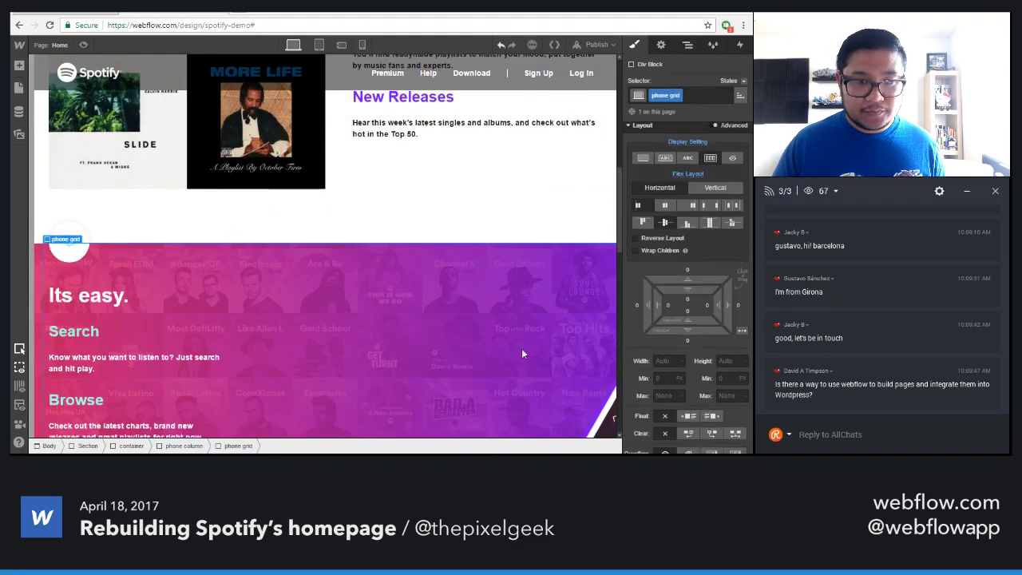
{"action": "scroll", "coordinate": [521, 348], "scroll_direction": "down", "scroll_amount": 5}
{"action": "left_click", "coordinate": [688, 424]}
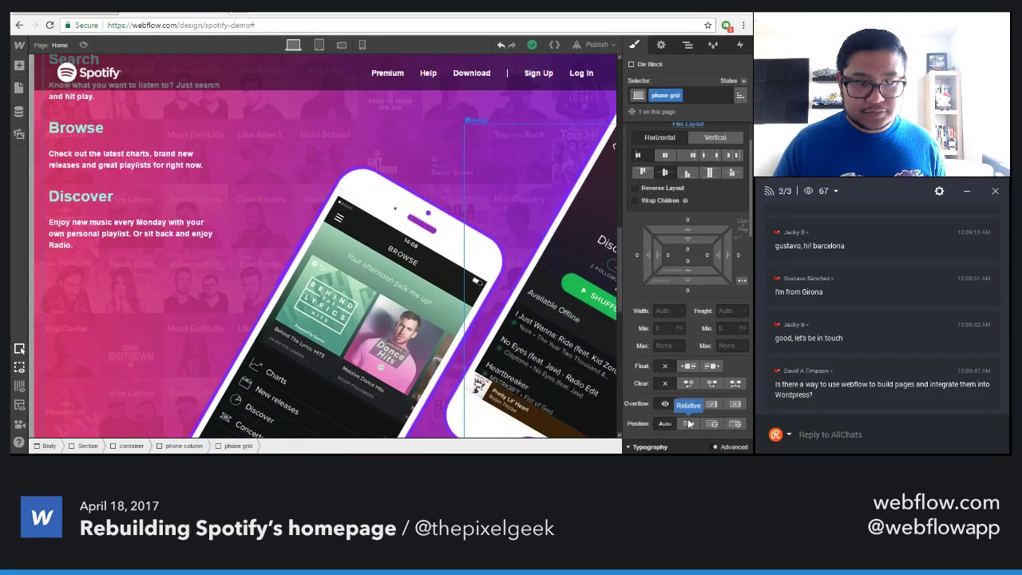
{"action": "scroll", "coordinate": [680, 393], "scroll_direction": "down", "scroll_amount": 1}
{"action": "scroll", "coordinate": [680, 393], "scroll_direction": "down", "scroll_amount": 2}
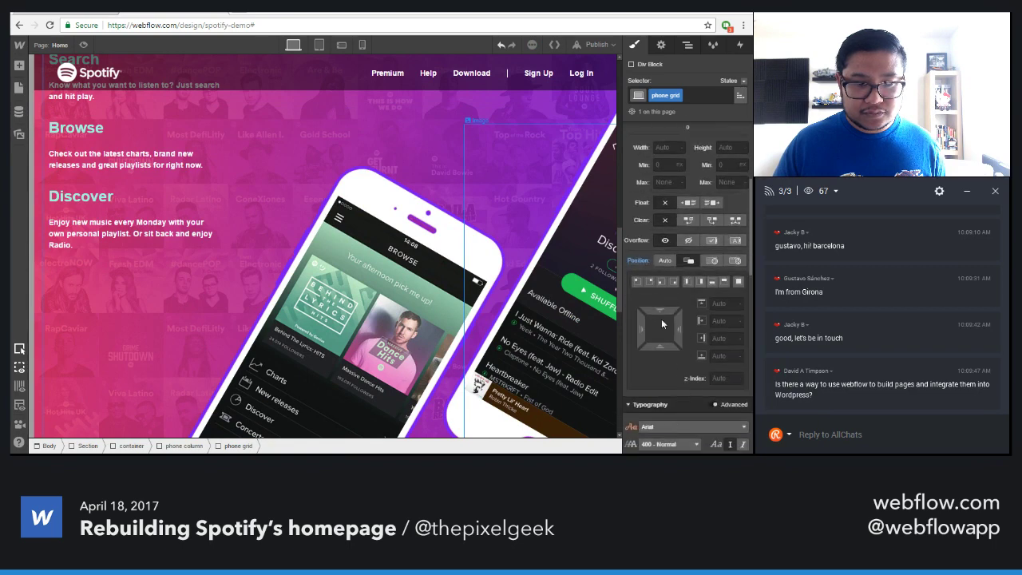
{"action": "left_click_drag", "start_coordinate": [660, 284], "coordinate": [671, 318]}
{"action": "left_click_drag", "start_coordinate": [671, 134], "coordinate": [662, 147]}
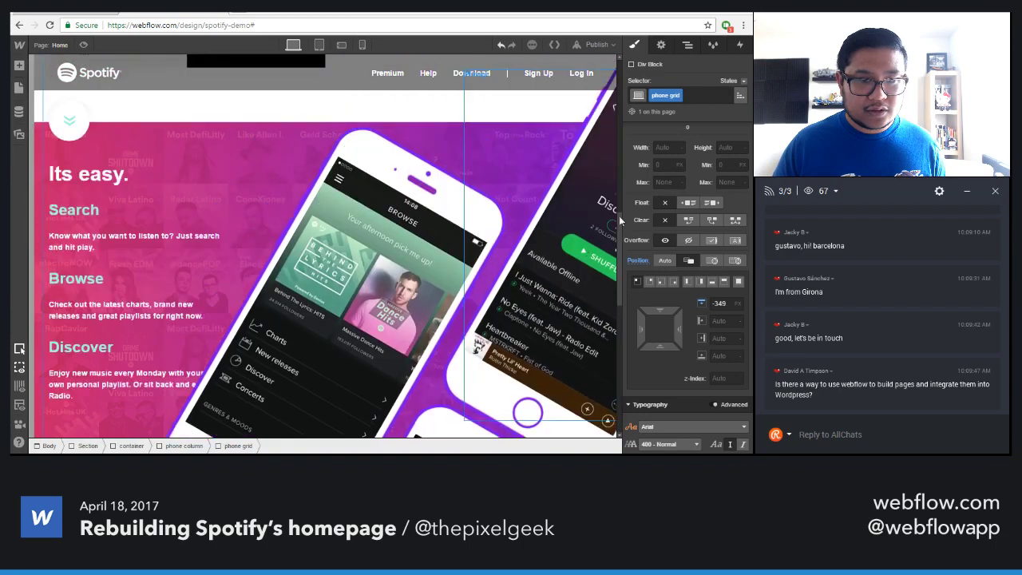
{"action": "type", "text": "50%"}
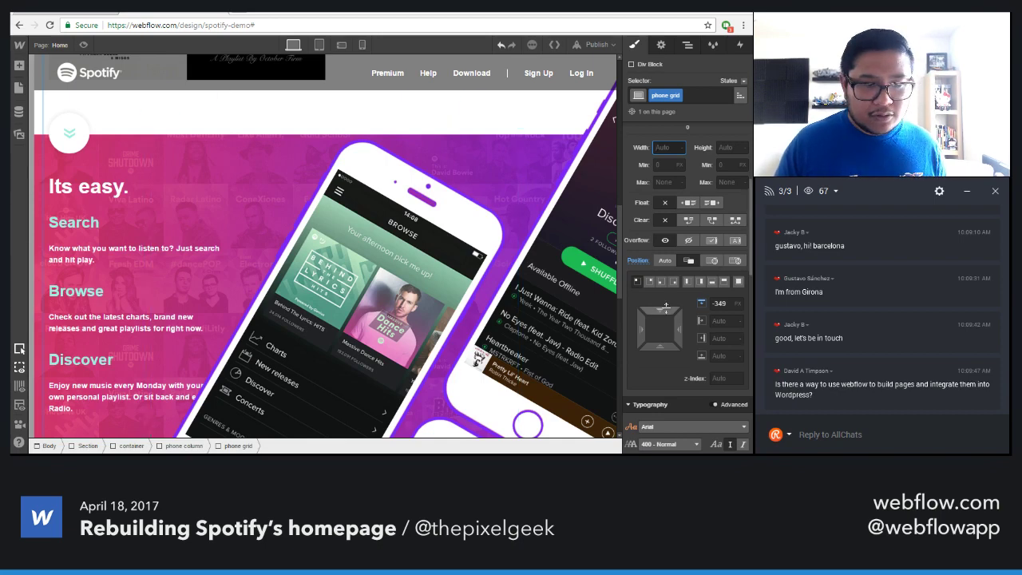
{"action": "left_click_drag", "start_coordinate": [671, 308], "coordinate": [677, 152]}
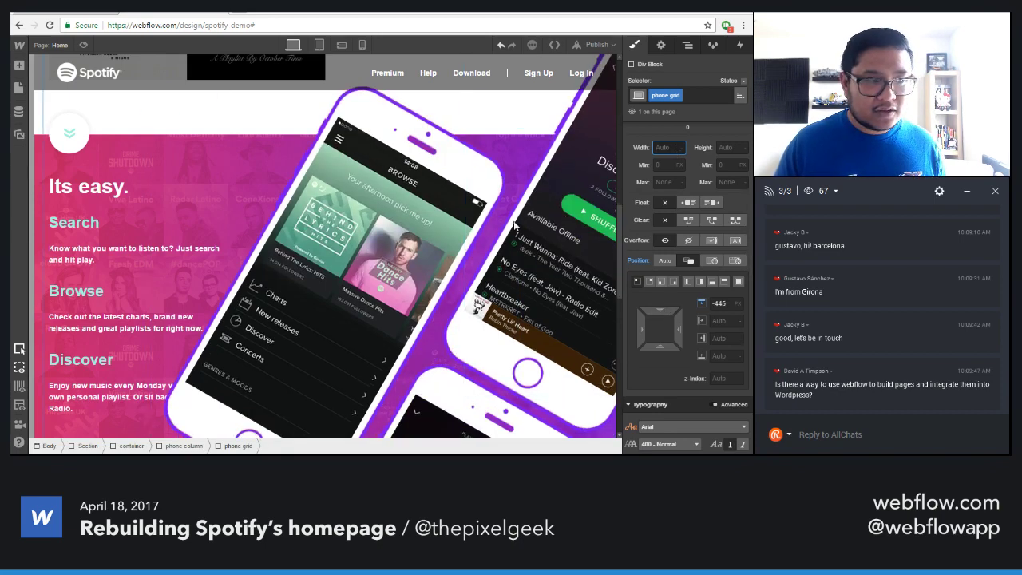
{"action": "scroll", "coordinate": [554, 334], "scroll_direction": "up", "scroll_amount": 1}
{"action": "scroll", "coordinate": [554, 334], "scroll_direction": "up", "scroll_amount": 1}
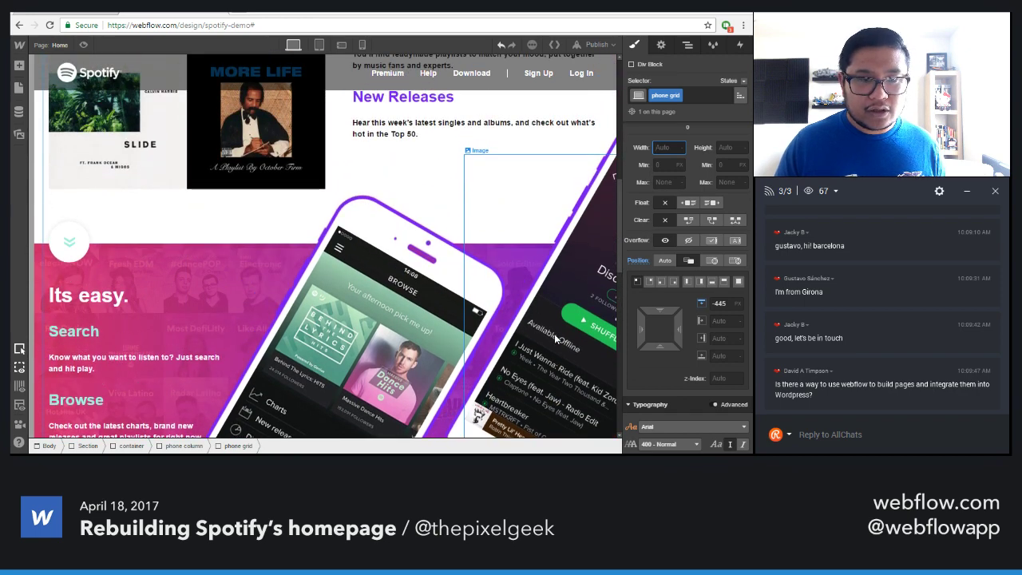
{"action": "scroll", "coordinate": [555, 337], "scroll_direction": "down", "scroll_amount": 1}
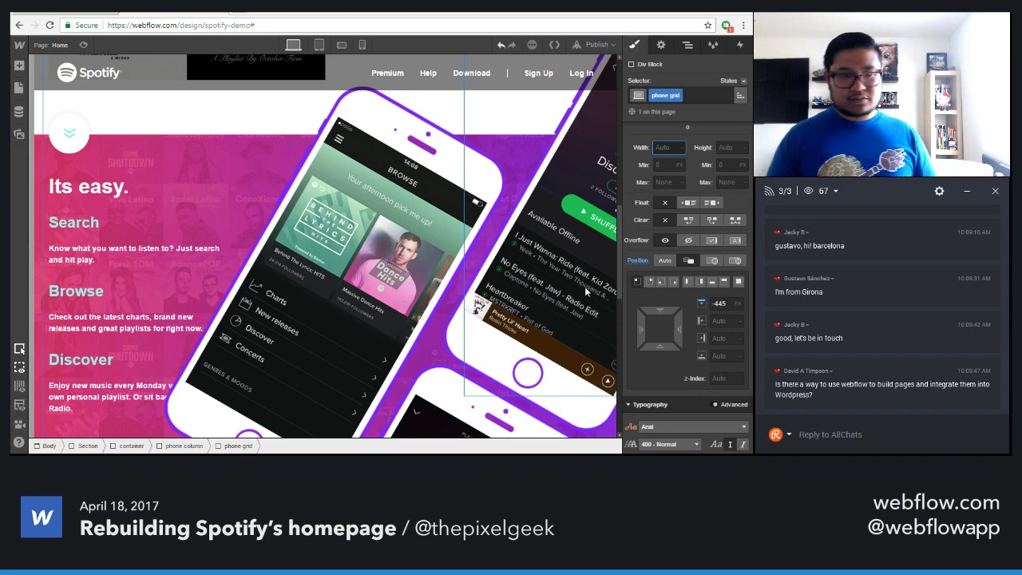
Add a scale transform to the phone grid, shrinking it to 0.74 in X and Y
{"action": "scroll", "coordinate": [696, 390], "scroll_direction": "down", "scroll_amount": 10}
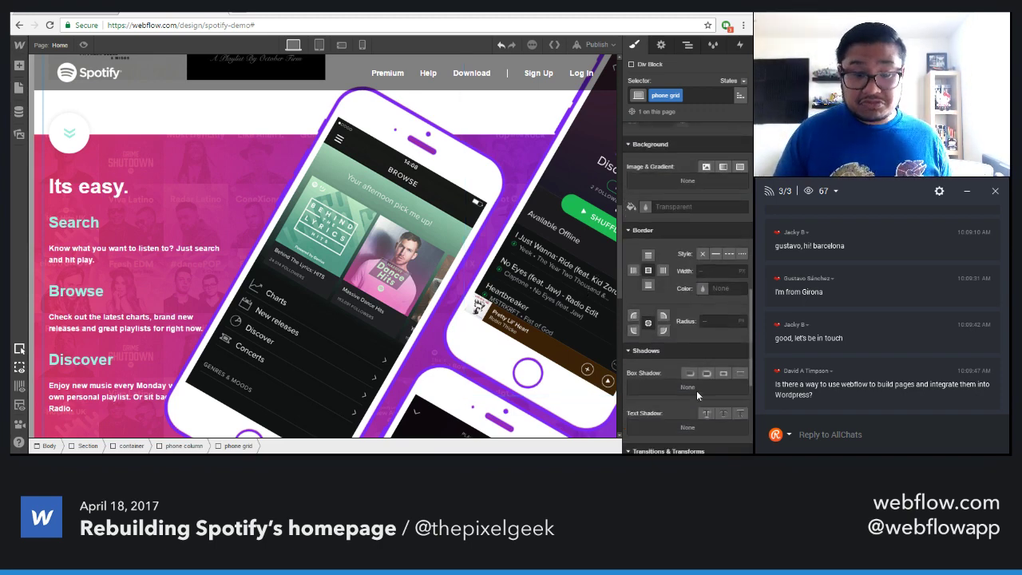
{"action": "left_click", "coordinate": [739, 292]}
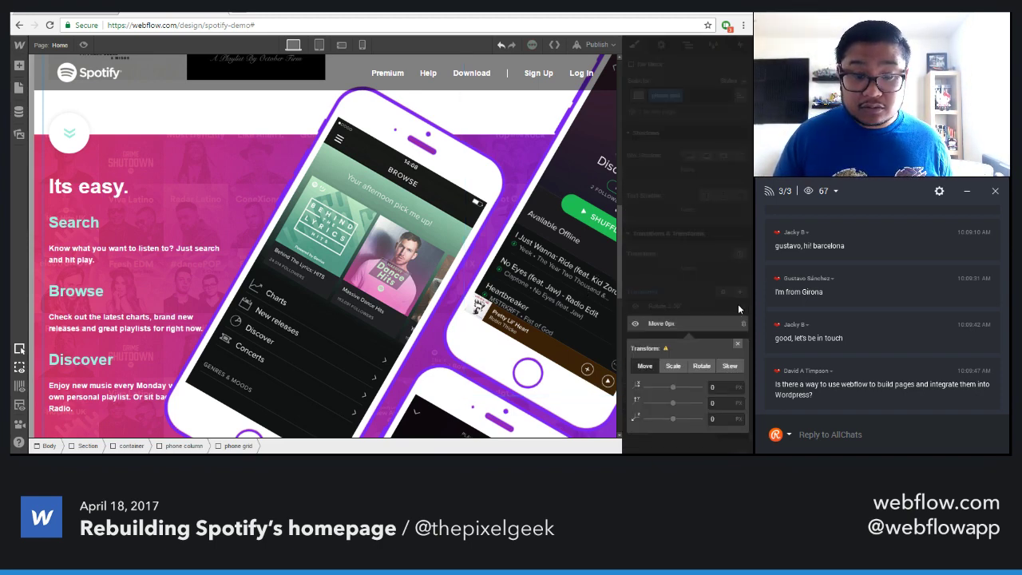
{"action": "left_click", "coordinate": [672, 366]}
{"action": "left_click_drag", "start_coordinate": [671, 387], "coordinate": [667, 390]}
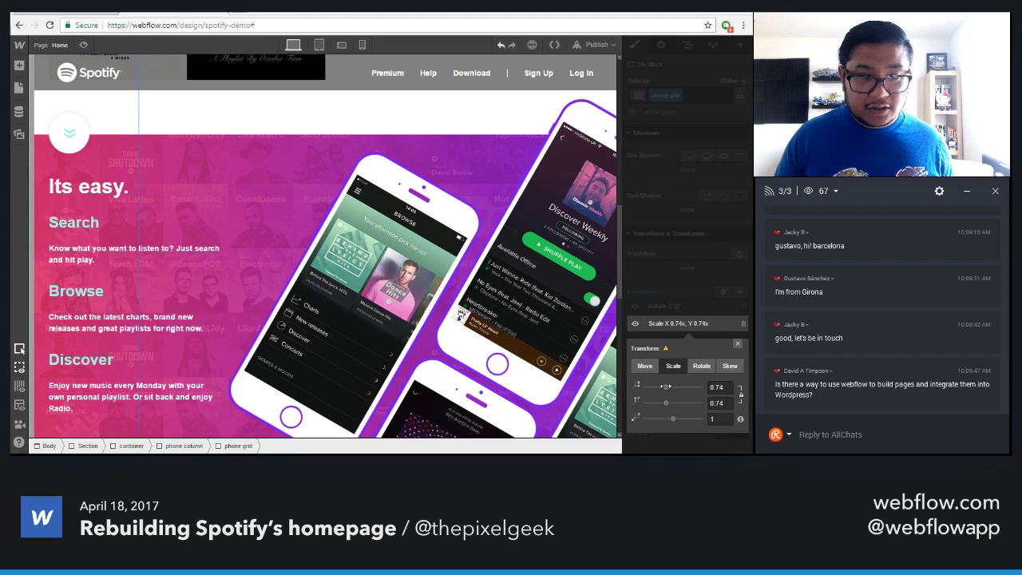
{"action": "left_click", "coordinate": [738, 344]}
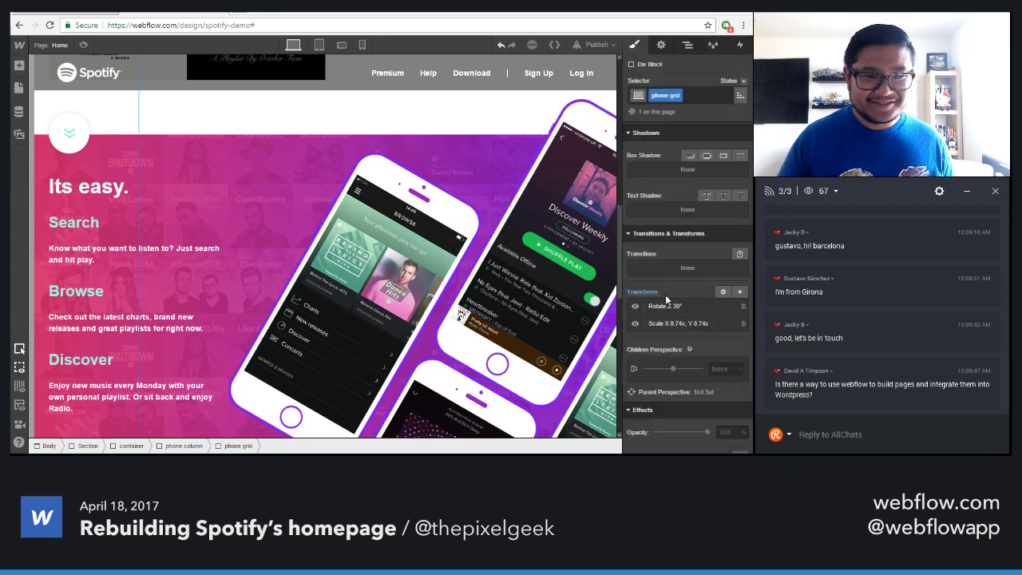
Shift the scaled phone grid further up, to a top offset slightly beyond -616 px
{"action": "scroll", "coordinate": [666, 299], "scroll_direction": "up", "scroll_amount": 10}
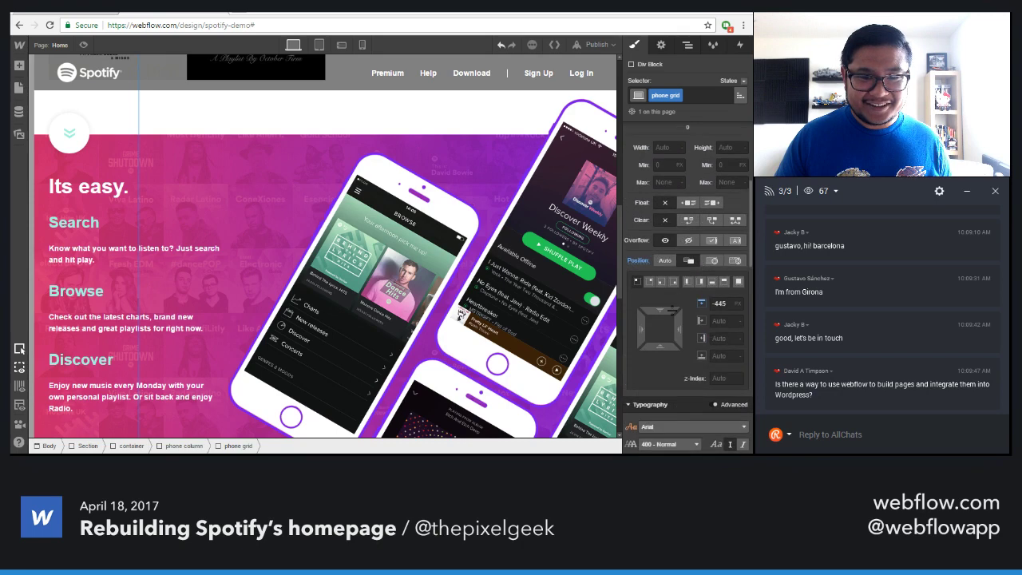
{"action": "left_click_drag", "start_coordinate": [673, 307], "coordinate": [501, 250]}
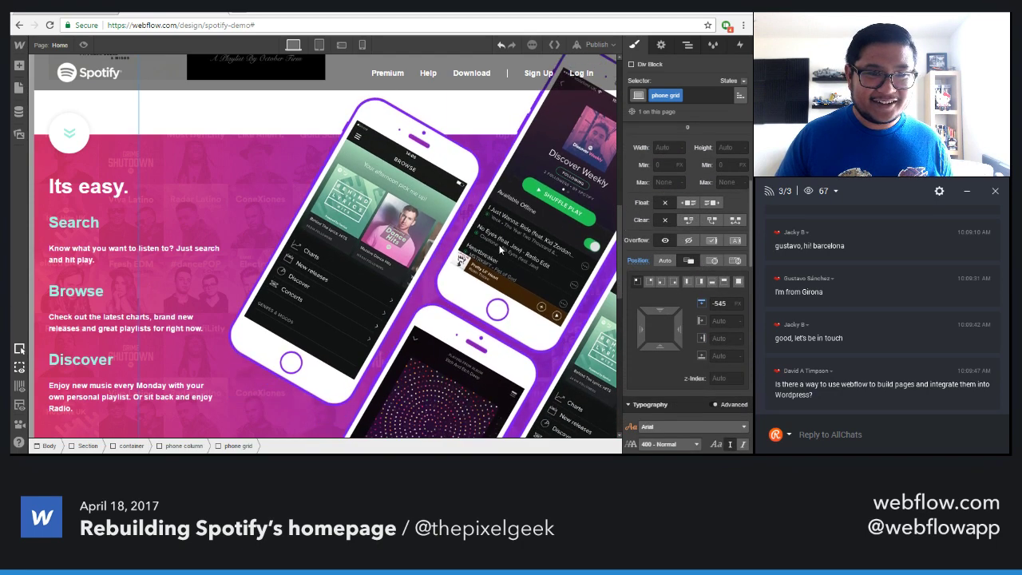
{"action": "scroll", "coordinate": [501, 250], "scroll_direction": "up", "scroll_amount": 3}
{"action": "left_click_drag", "start_coordinate": [671, 304], "coordinate": [652, 189]}
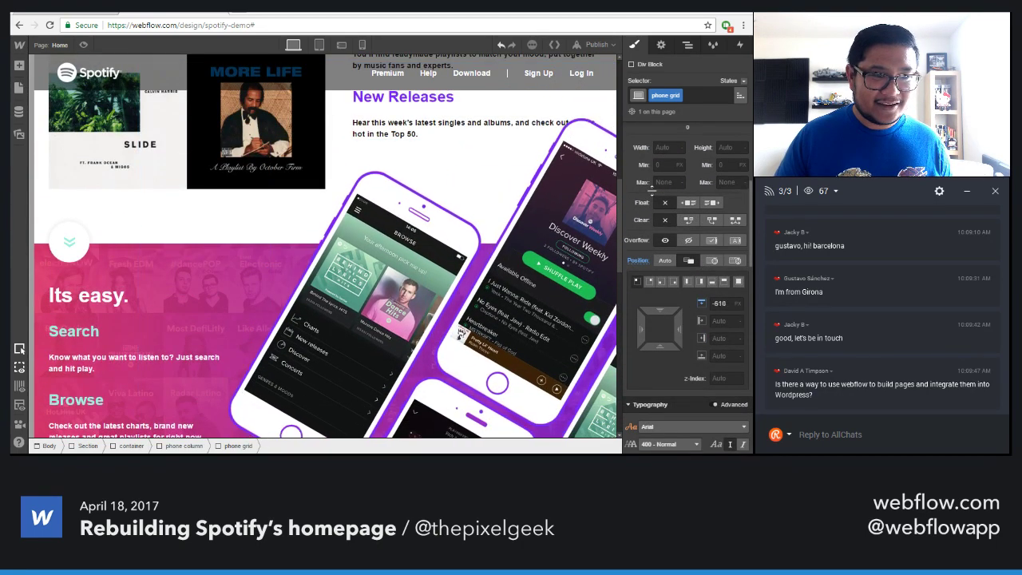
{"action": "scroll", "coordinate": [674, 330], "scroll_direction": "down", "scroll_amount": 5}
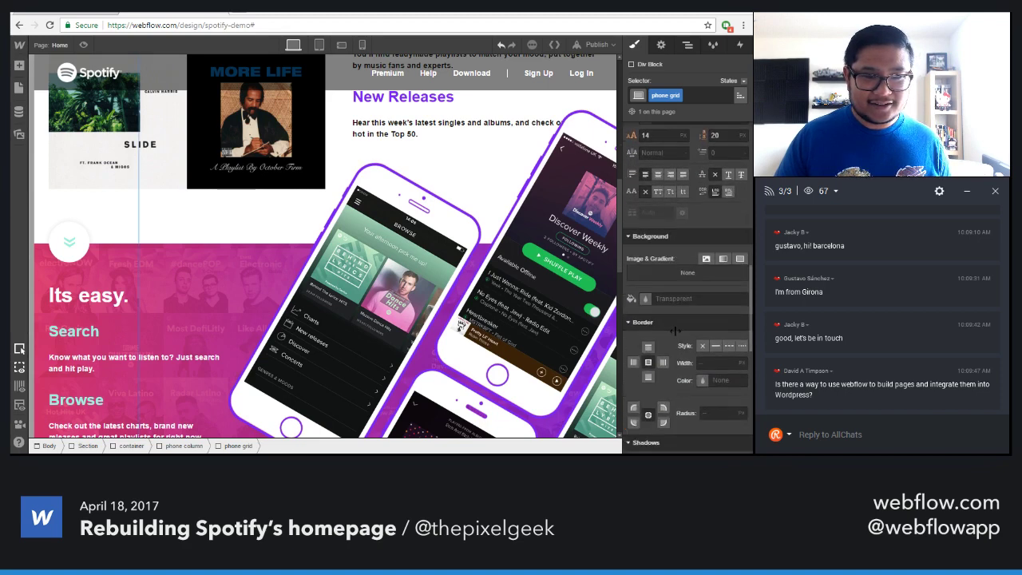
Try shrinking the phone grid's scale to 0.65 in X and Y and compare it with Spotify's "It's easy." section
{"action": "scroll", "coordinate": [675, 329], "scroll_direction": "down", "scroll_amount": 8}
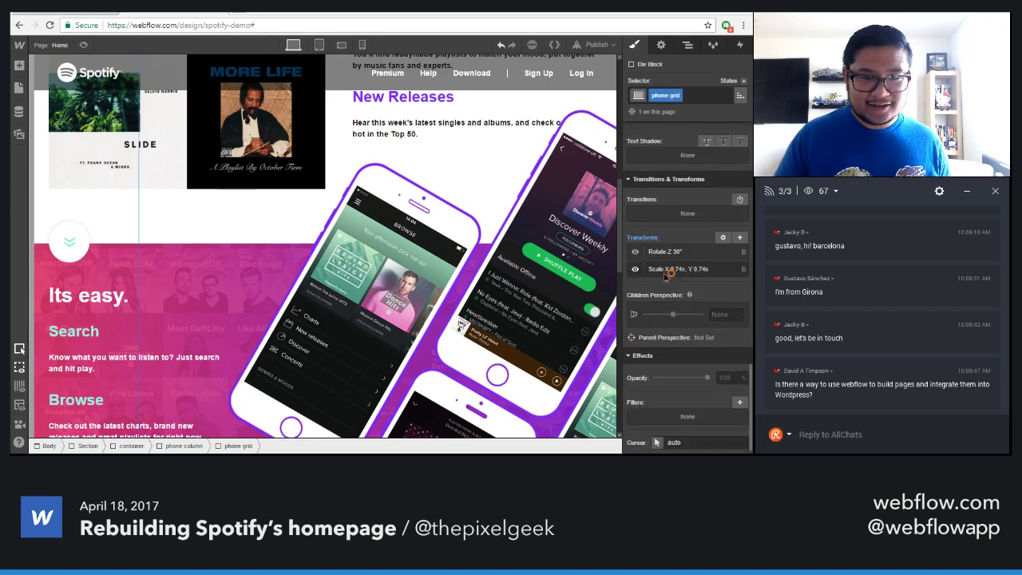
{"action": "left_click", "coordinate": [675, 269]}
{"action": "left_click_drag", "start_coordinate": [667, 334], "coordinate": [663, 334]}
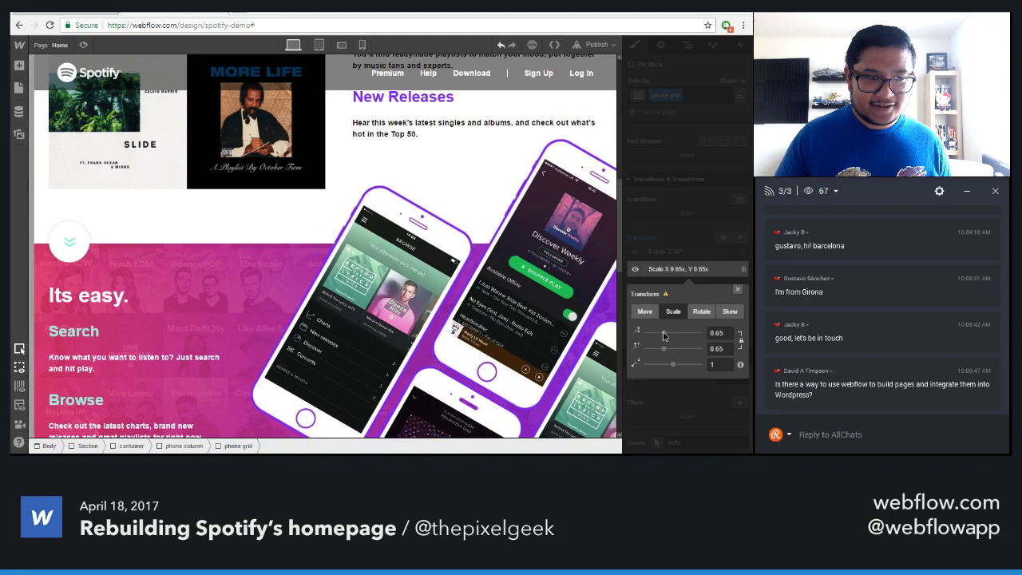
{"action": "scroll", "coordinate": [523, 345], "scroll_direction": "down", "scroll_amount": 5}
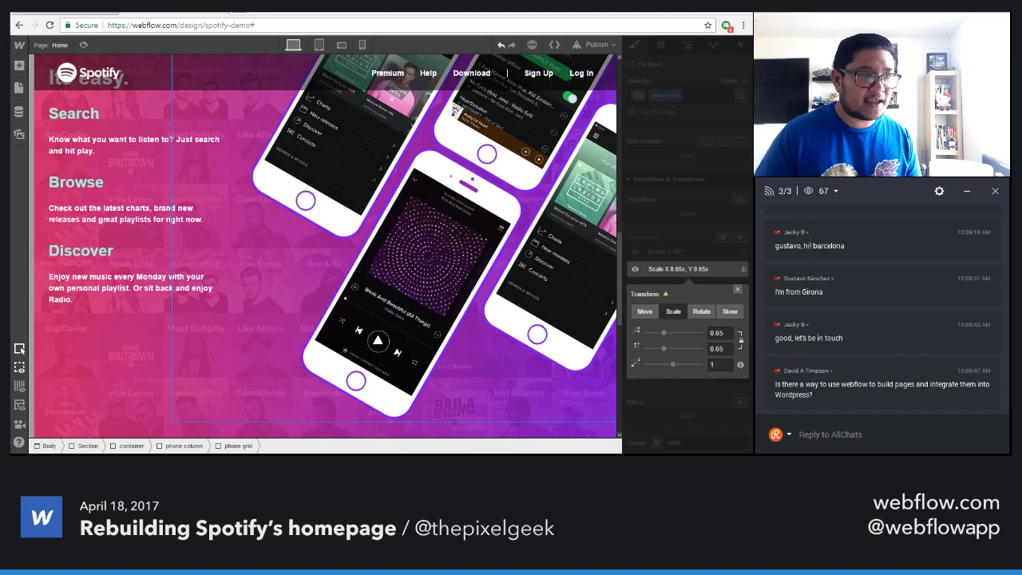
{"action": "key", "text": "ctrl+Tab"}
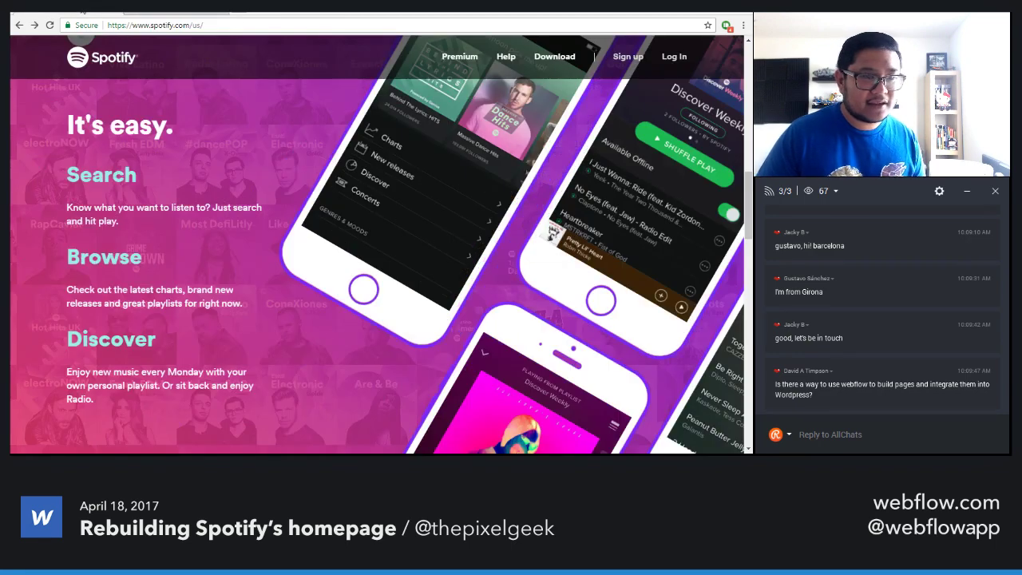
{"action": "left_click", "coordinate": [164, 12]}
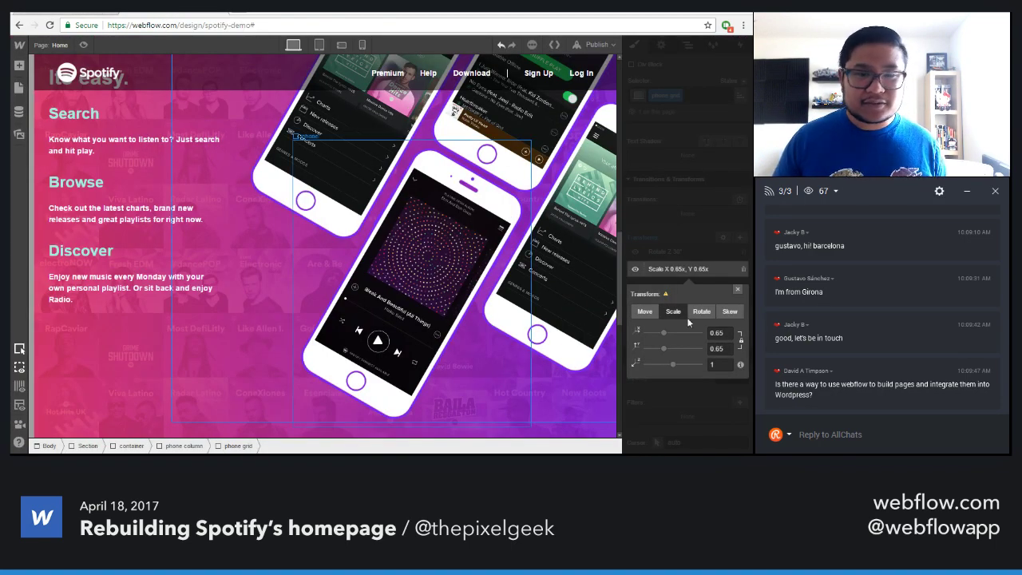
Raise the phone grid's scale to 0.91 in X and Y, and remove the scale transform altogether
{"action": "left_click_drag", "start_coordinate": [664, 337], "coordinate": [670, 334]}
{"action": "left_click", "coordinate": [736, 290]}
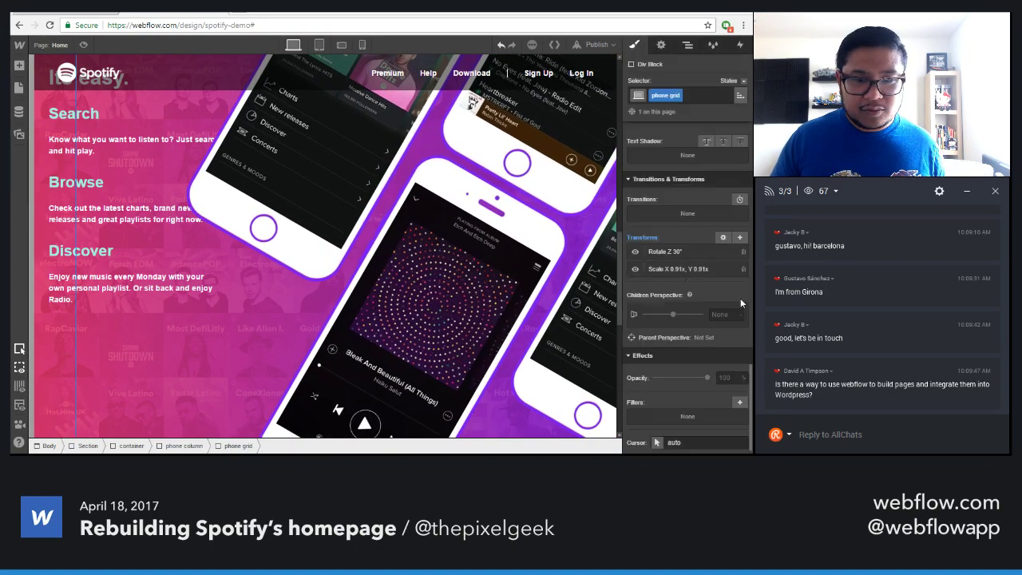
{"action": "left_click", "coordinate": [743, 266]}
Try right offsets of -41 and -500 px on the phone grid, settling on -212 px
{"action": "scroll", "coordinate": [503, 361], "scroll_direction": "up", "scroll_amount": 3}
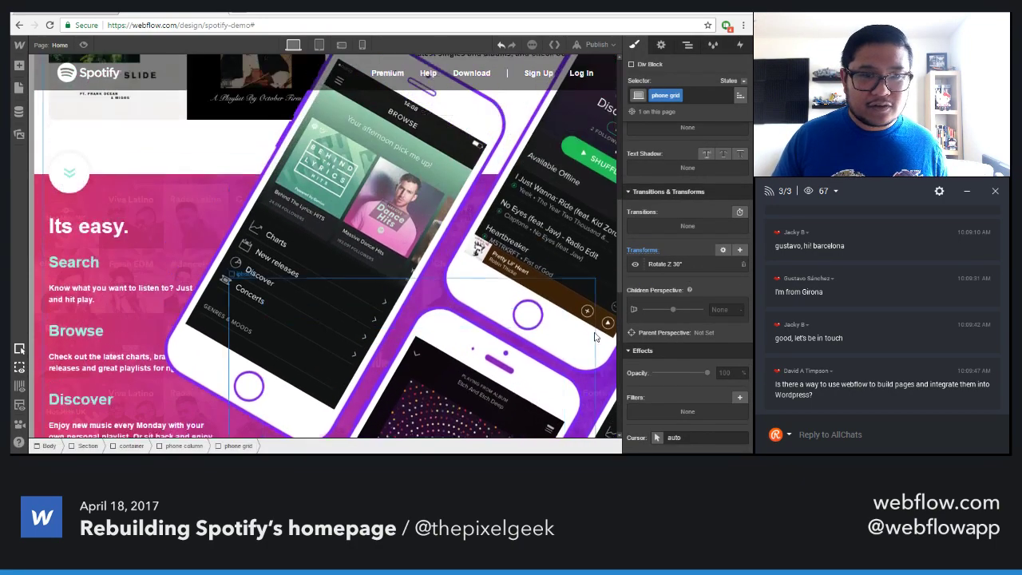
{"action": "scroll", "coordinate": [677, 352], "scroll_direction": "up", "scroll_amount": 5}
{"action": "scroll", "coordinate": [677, 350], "scroll_direction": "up", "scroll_amount": 5}
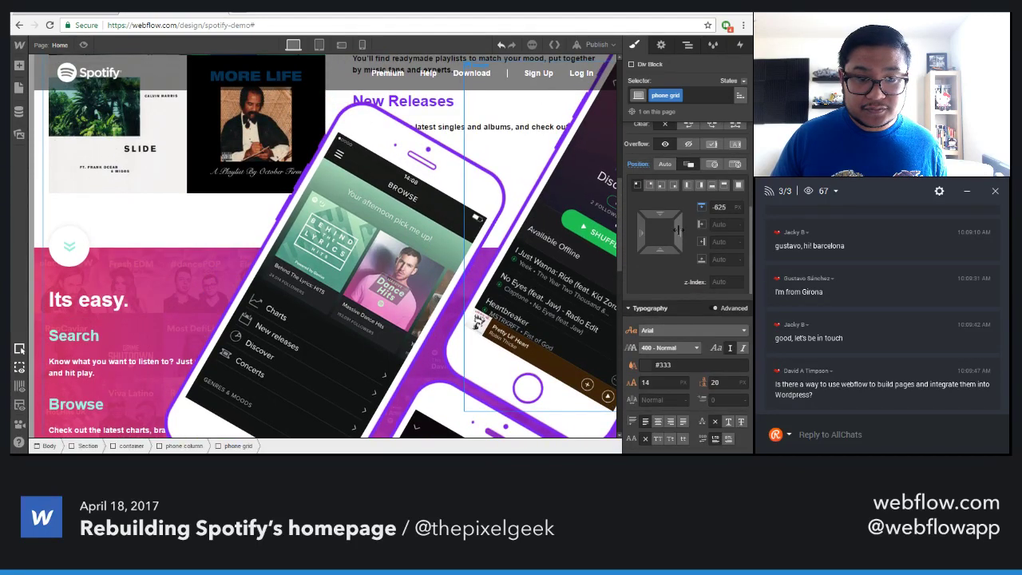
{"action": "left_click", "coordinate": [717, 241]}
{"action": "type", "text": "-41"}
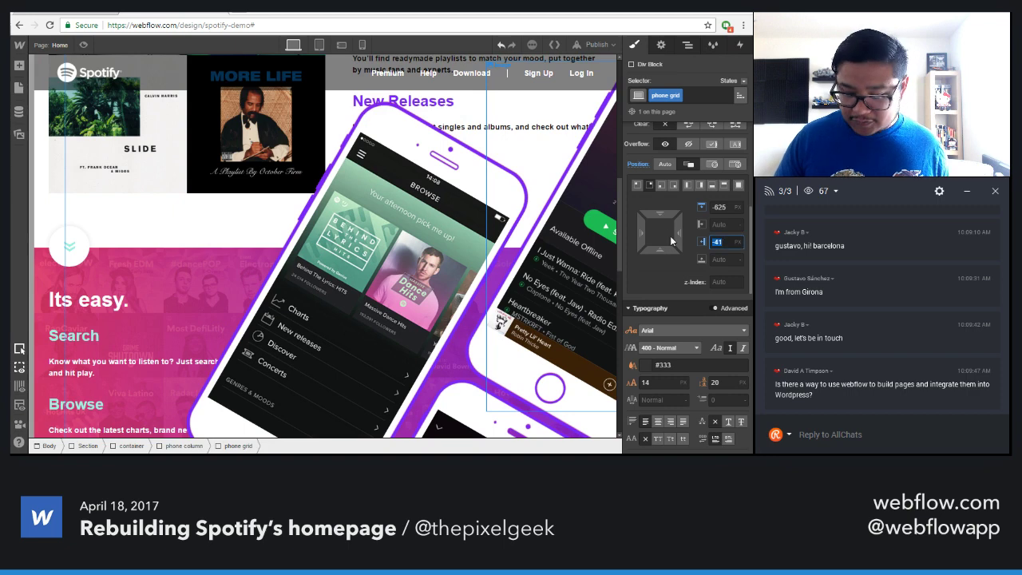
{"action": "key", "text": "BackSpace"}
{"action": "key", "text": "BackSpace"}
{"action": "type", "text": "500"}
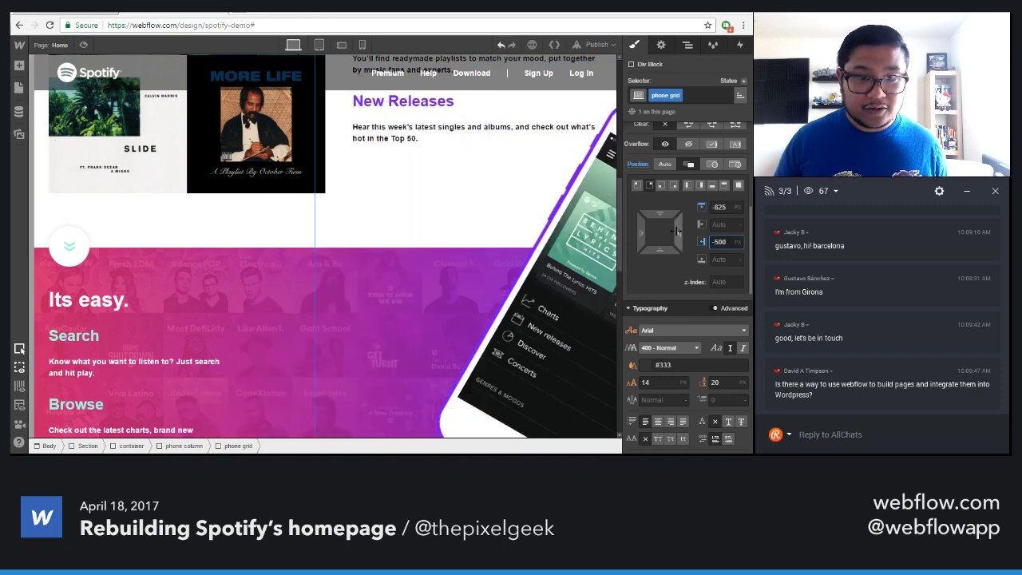
{"action": "left_click_drag", "start_coordinate": [671, 241], "coordinate": [230, 260]}
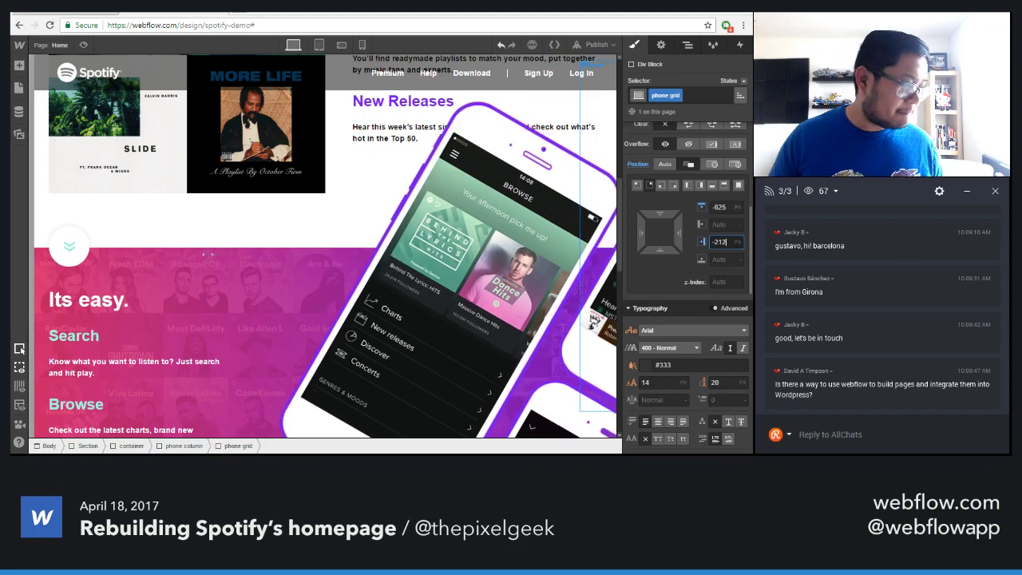
Compare with the phones on Spotify's "It's easy." section and set the phone grid's right offset to -168 px
{"action": "key", "text": "alt+Tab"}
{"action": "scroll", "coordinate": [332, 286], "scroll_direction": "up", "scroll_amount": 4}
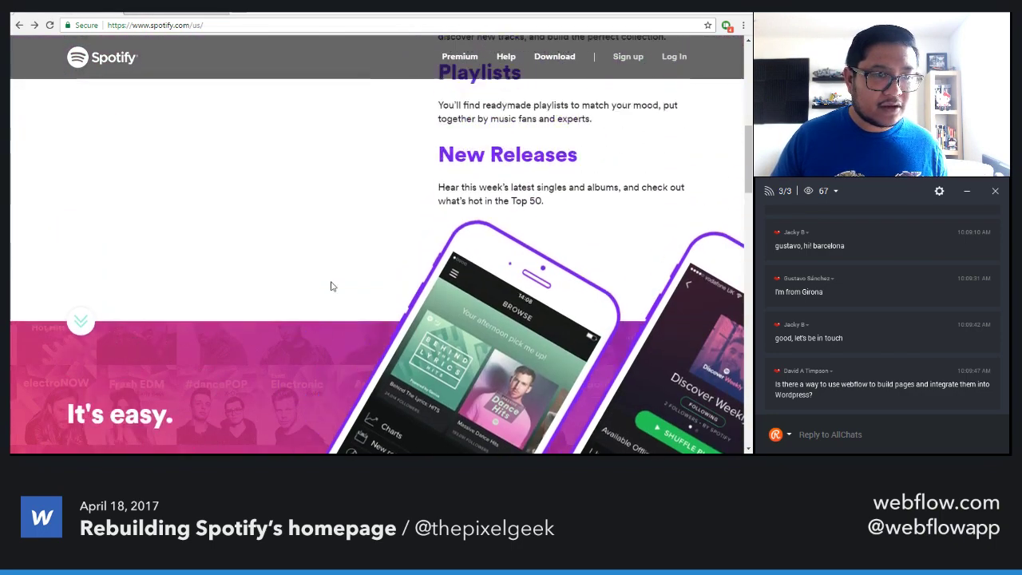
{"action": "scroll", "coordinate": [332, 286], "scroll_direction": "down", "scroll_amount": 3}
{"action": "key", "text": "alt+Tab"}
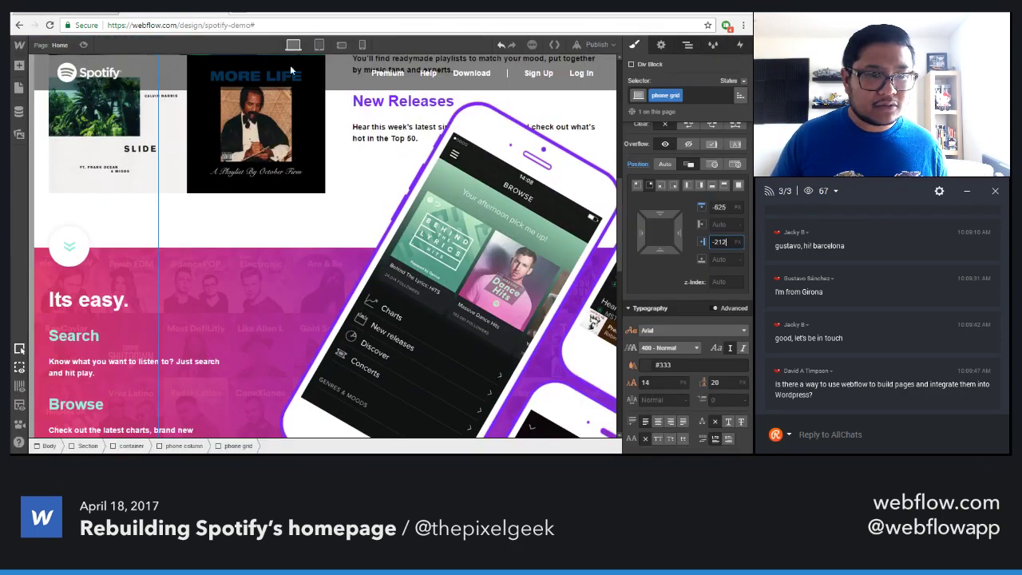
{"action": "scroll", "coordinate": [457, 285], "scroll_direction": "down", "scroll_amount": 3}
{"action": "scroll", "coordinate": [686, 347], "scroll_direction": "down", "scroll_amount": 2}
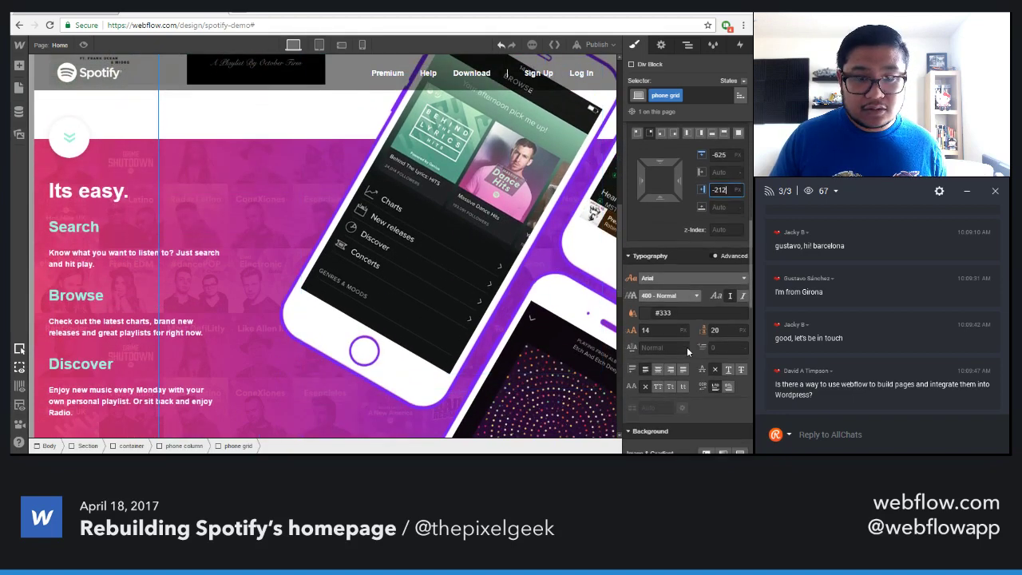
{"action": "scroll", "coordinate": [686, 346], "scroll_direction": "up", "scroll_amount": 2}
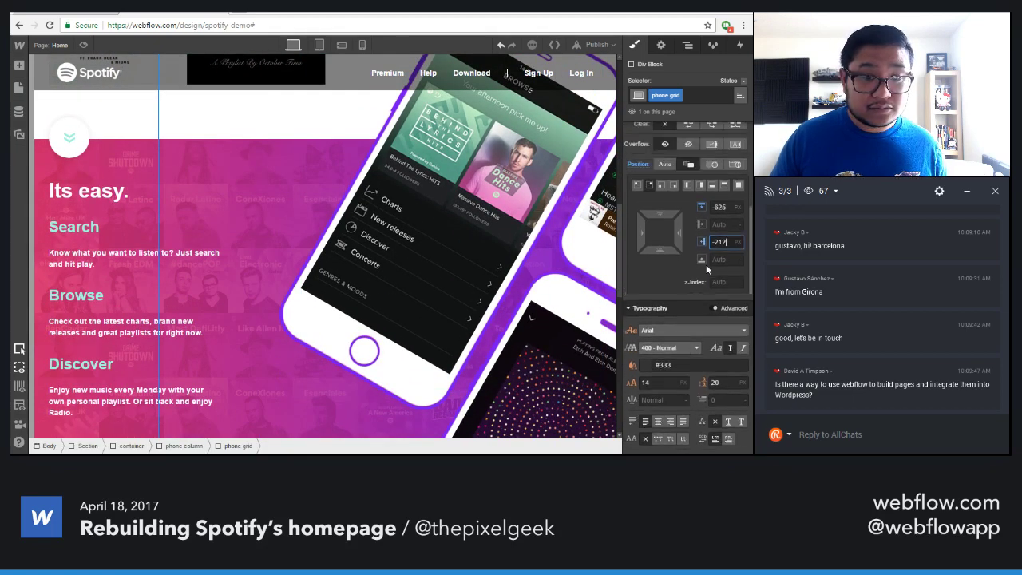
{"action": "key", "text": "shift+Up"}
{"action": "key", "text": "shift+Up"}
{"action": "key", "text": "shift+Up"}
{"action": "key", "text": "shift+Up"}
{"action": "key", "text": "Up"}
{"action": "key", "text": "Up"}
{"action": "key", "text": "Up"}
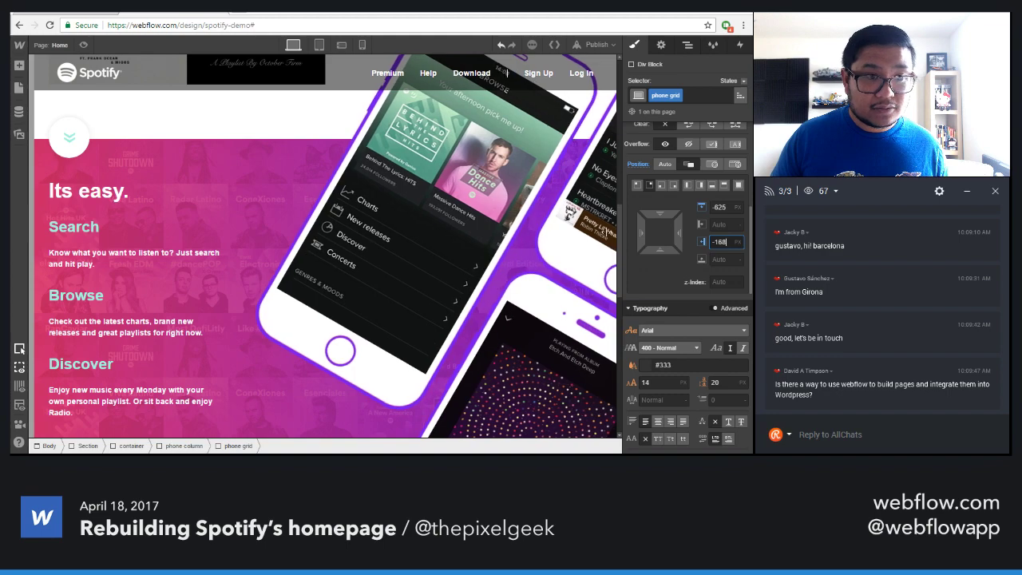
{"action": "scroll", "coordinate": [588, 343], "scroll_direction": "up", "scroll_amount": 4}
{"action": "scroll", "coordinate": [588, 343], "scroll_direction": "down", "scroll_amount": 3}
{"action": "scroll", "coordinate": [589, 343], "scroll_direction": "down", "scroll_amount": 1}
{"action": "scroll", "coordinate": [671, 353], "scroll_direction": "down", "scroll_amount": 10}
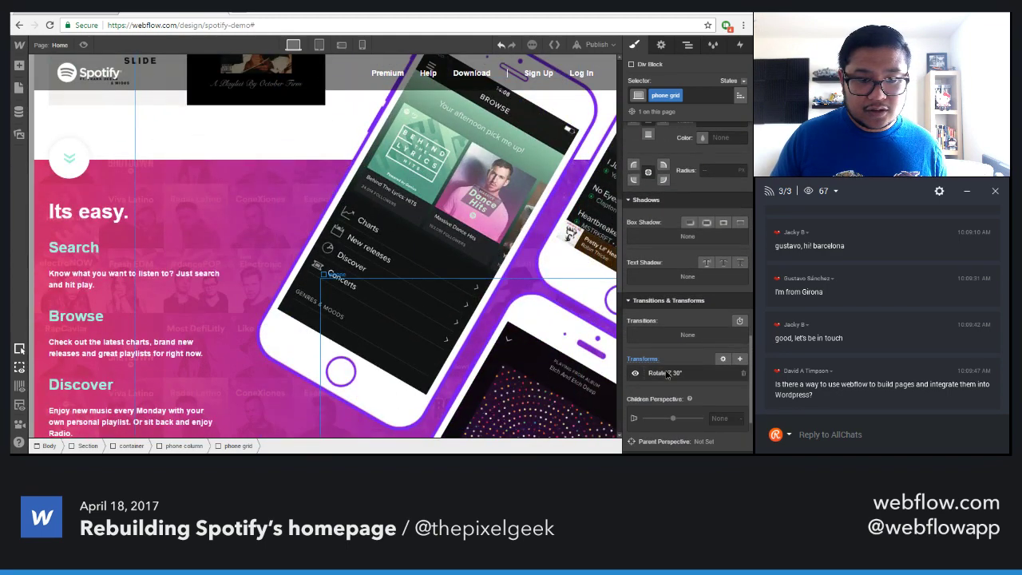
{"action": "left_click", "coordinate": [674, 372]}
{"action": "left_click", "coordinate": [673, 294]}
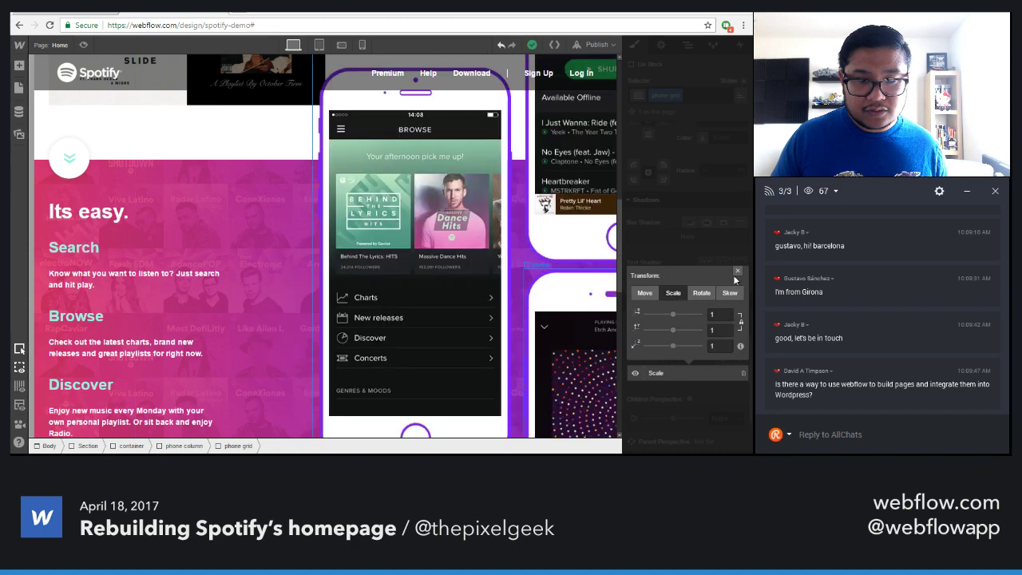
{"action": "left_click", "coordinate": [738, 272]}
{"action": "left_click", "coordinate": [643, 363], "text": "alt"}
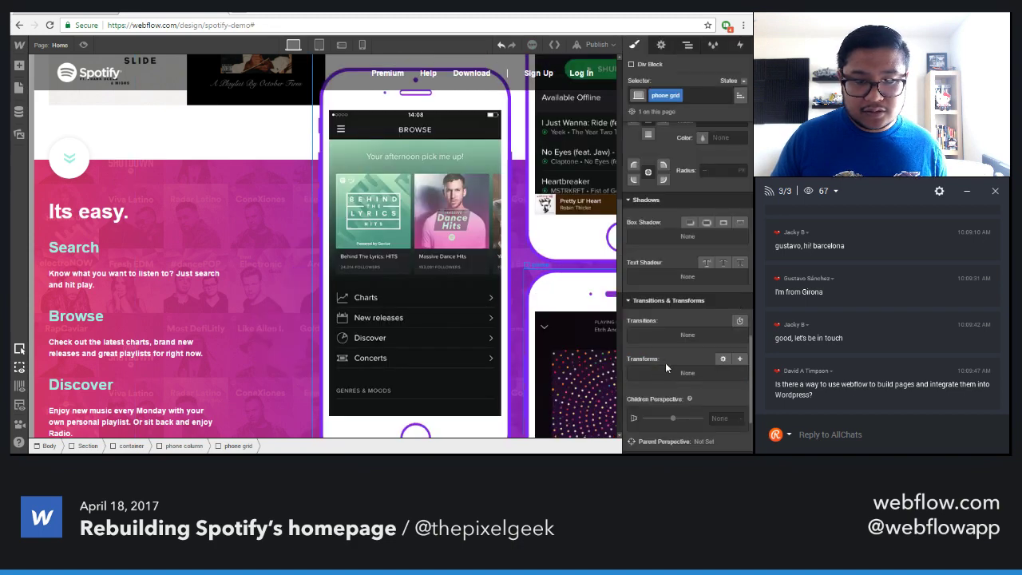
{"action": "key", "text": "ctrl+z"}
{"action": "key", "text": "ctrl+z"}
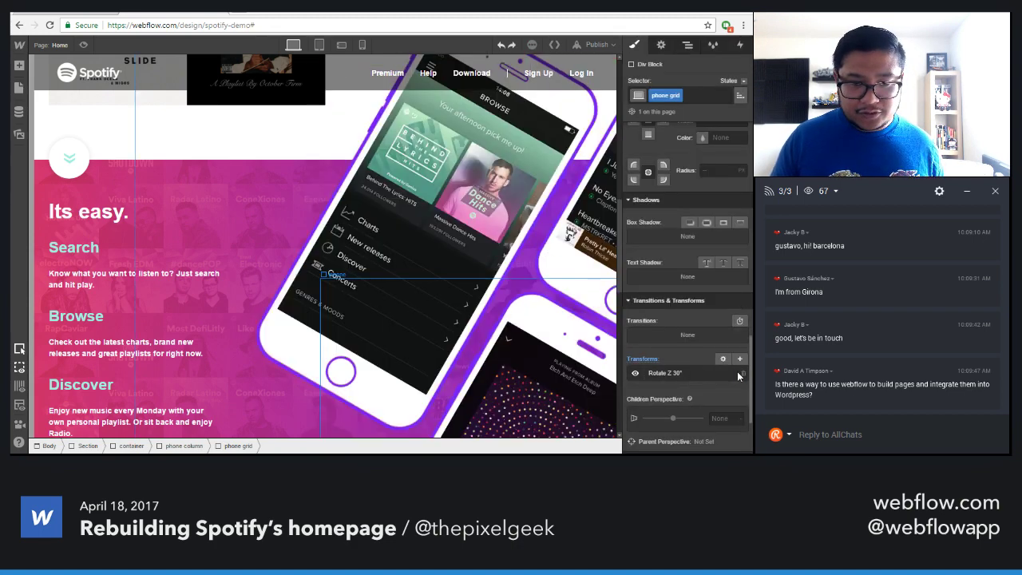
Add a scale transform of 0.83 in X and Y to the phone grid alongside its 30° rotation
{"action": "left_click", "coordinate": [739, 361]}
{"action": "left_click", "coordinate": [673, 310]}
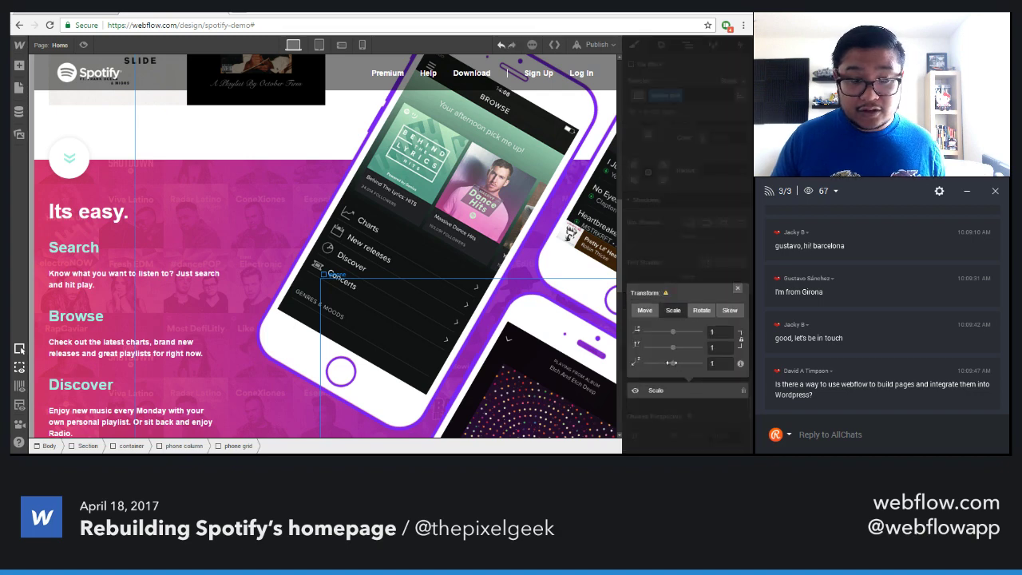
{"action": "left_click_drag", "start_coordinate": [673, 348], "coordinate": [669, 348]}
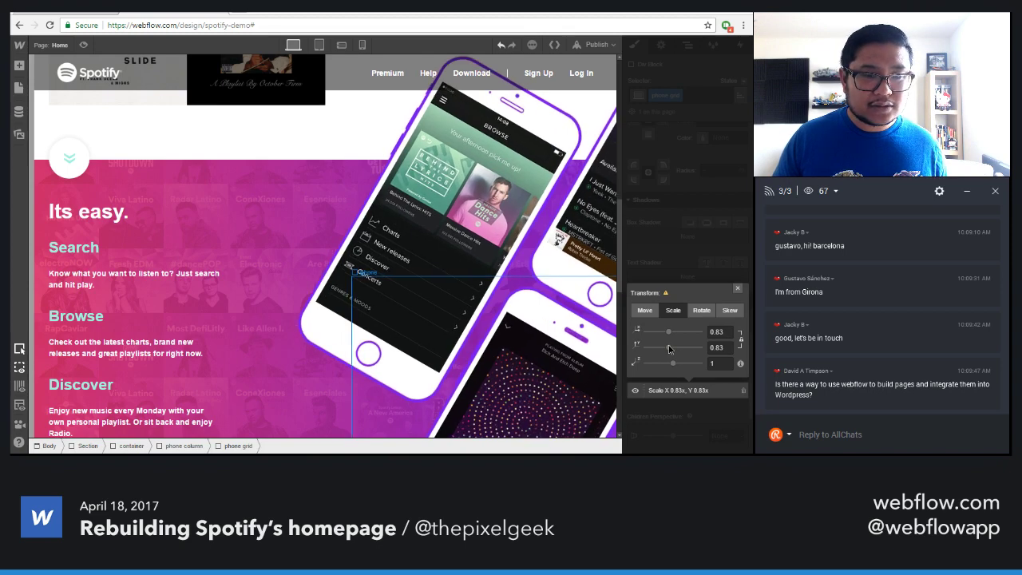
{"action": "left_click", "coordinate": [736, 288]}
Set the scaled phone grid's top offset to -616 px and its right offset to -100 px
{"action": "scroll", "coordinate": [685, 306], "scroll_direction": "up", "scroll_amount": 3}
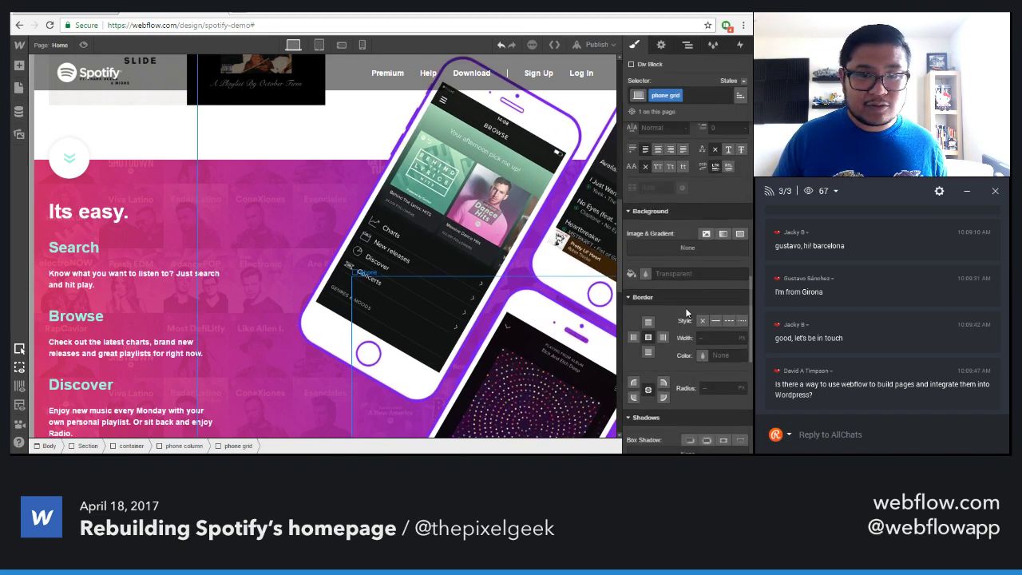
{"action": "scroll", "coordinate": [685, 307], "scroll_direction": "up", "scroll_amount": 5}
{"action": "mouse_move", "coordinate": [678, 391]}
{"action": "left_mouse_down"}
{"action": "mouse_move", "coordinate": [678, 403]}
{"action": "mouse_move", "coordinate": [677, 389]}
{"action": "left_mouse_up"}
{"action": "scroll", "coordinate": [496, 332], "scroll_direction": "up", "scroll_amount": 3}
{"action": "scroll", "coordinate": [471, 396], "scroll_direction": "down", "scroll_amount": 3}
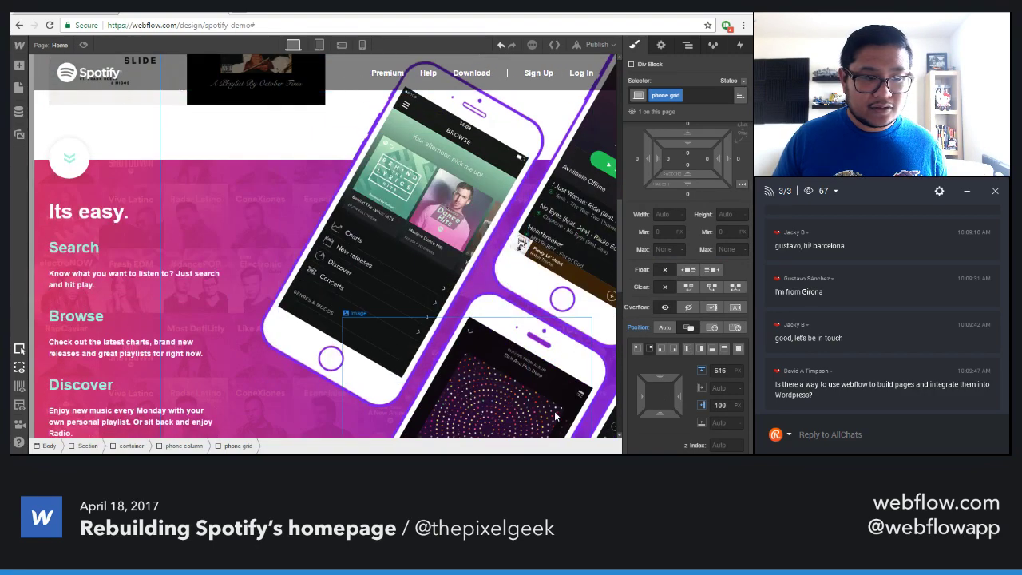
Review the phone grid's placement from the New Releases copy down to the end of the "Its easy." section
{"action": "scroll", "coordinate": [447, 375], "scroll_direction": "up", "scroll_amount": 1}
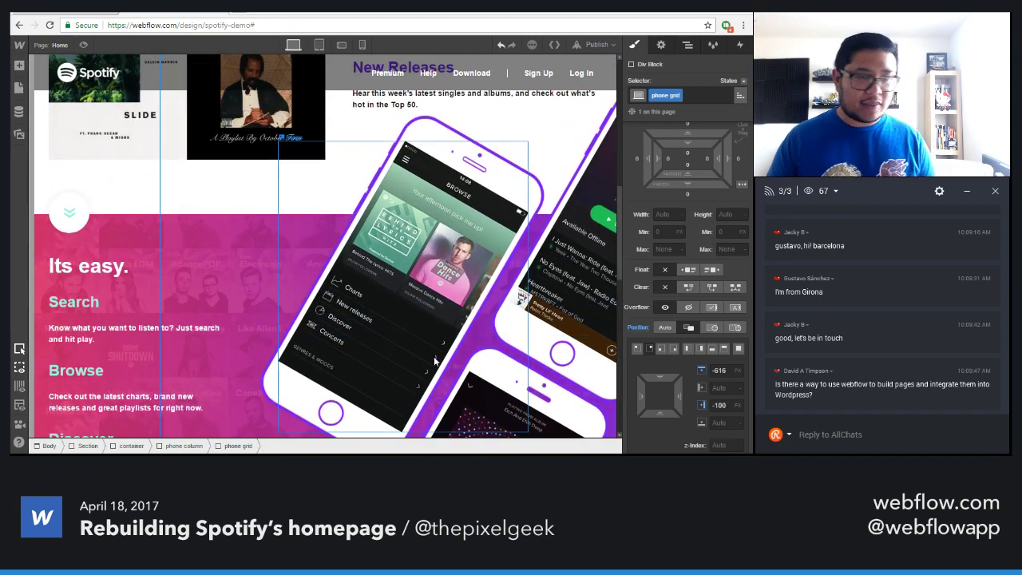
{"action": "scroll", "coordinate": [435, 362], "scroll_direction": "up", "scroll_amount": 4}
{"action": "scroll", "coordinate": [470, 361], "scroll_direction": "down", "scroll_amount": 7}
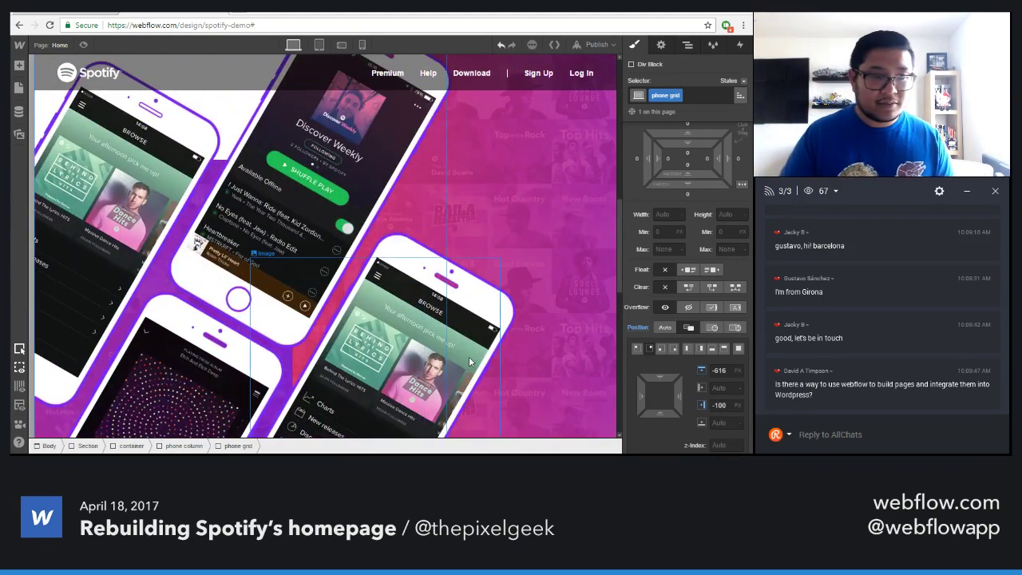
{"action": "scroll", "coordinate": [470, 362], "scroll_direction": "up", "scroll_amount": 3}
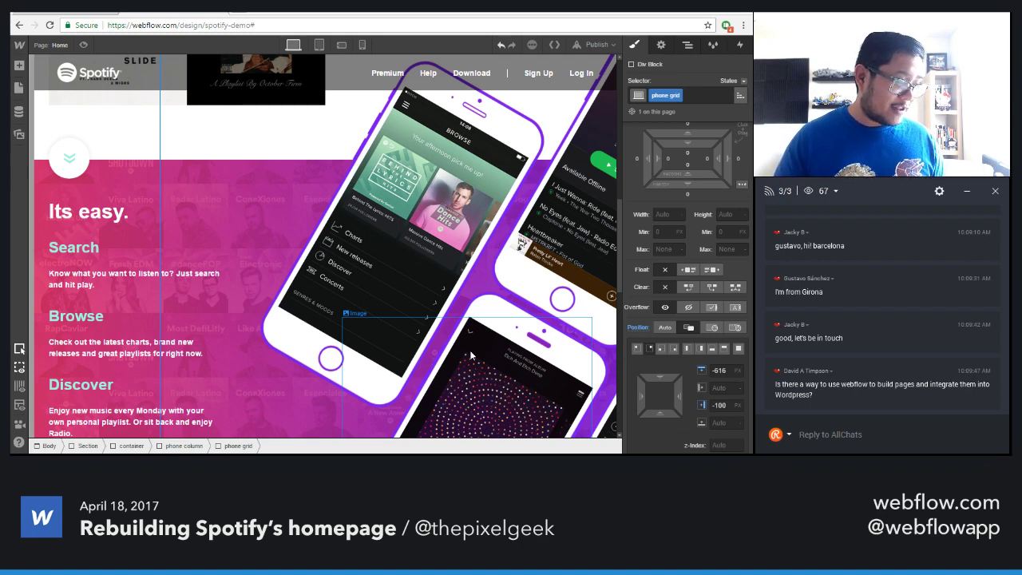
{"action": "scroll", "coordinate": [384, 312], "scroll_direction": "up", "scroll_amount": 3}
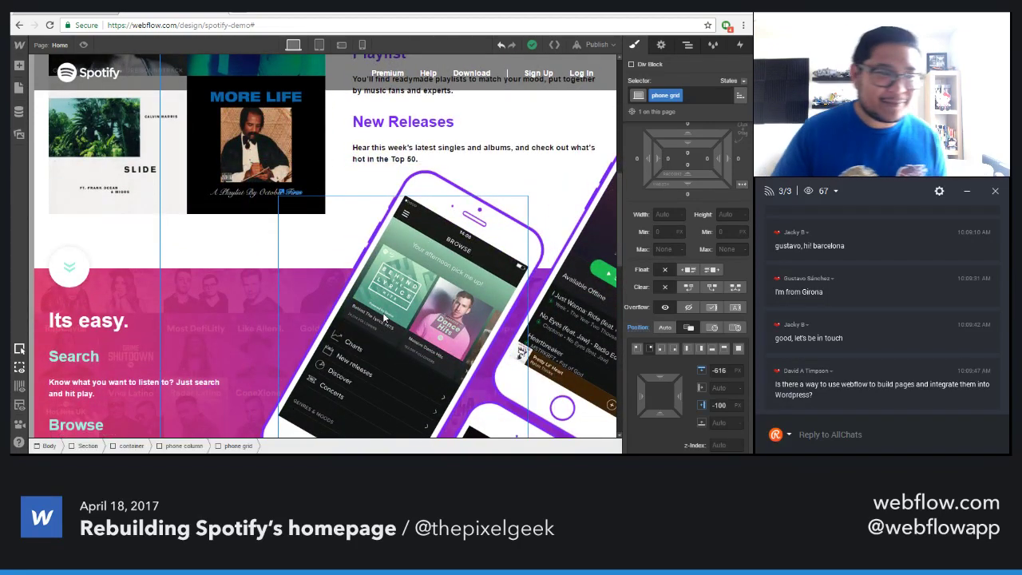
{"action": "scroll", "coordinate": [406, 286], "scroll_direction": "down", "scroll_amount": 3}
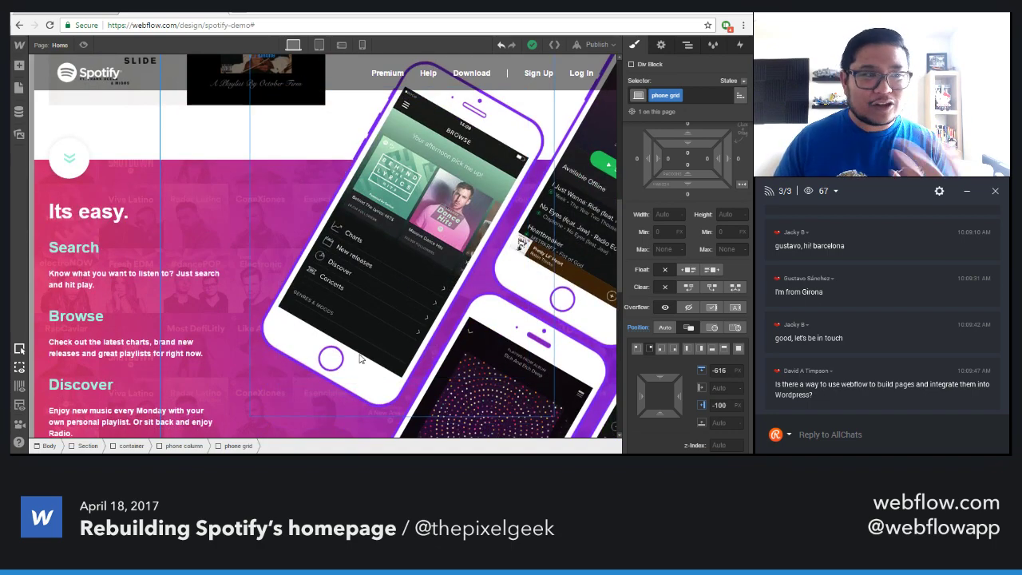
{"action": "scroll", "coordinate": [359, 359], "scroll_direction": "down", "scroll_amount": 6}
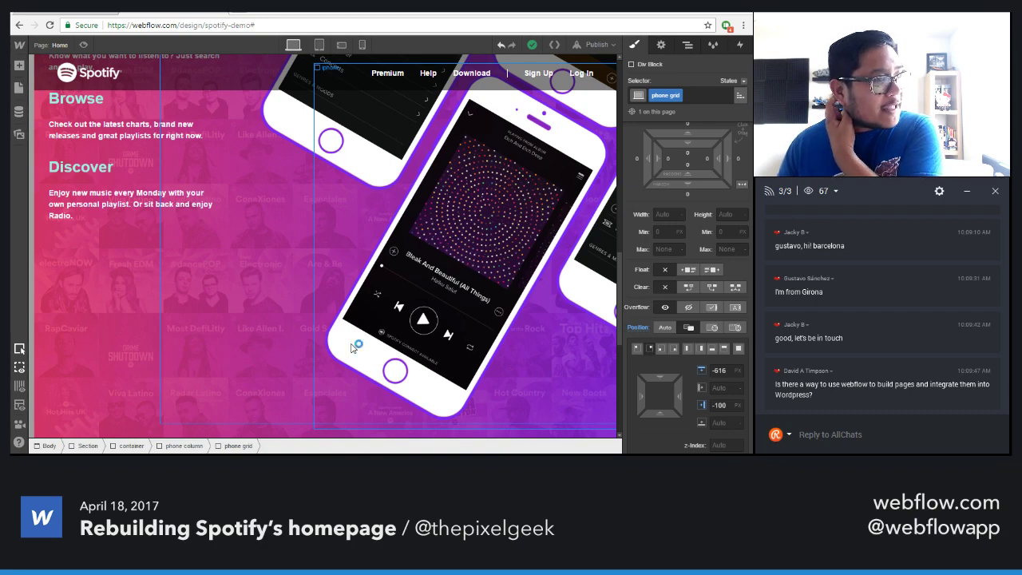
{"action": "scroll", "coordinate": [347, 343], "scroll_direction": "up", "scroll_amount": 9}
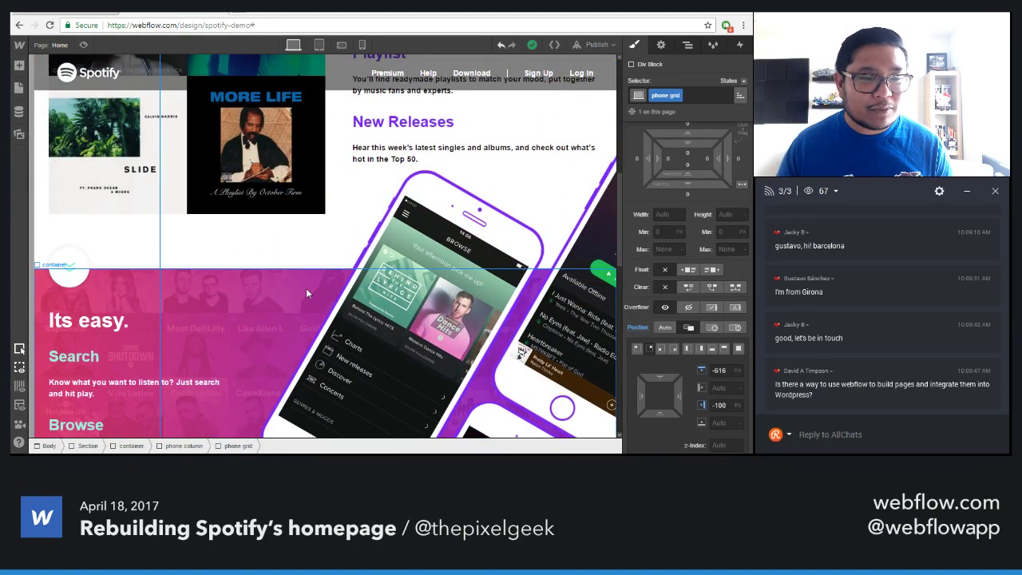
Select the first phone's iphone block and bring up its place in the page's element hierarchy
{"action": "left_click", "coordinate": [363, 319]}
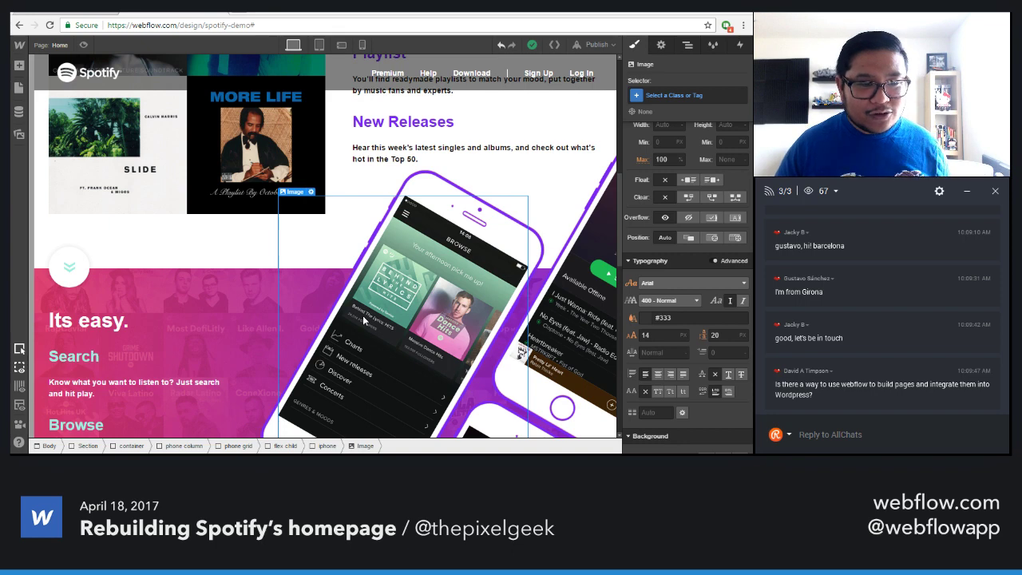
{"action": "scroll", "coordinate": [363, 319], "scroll_direction": "up", "scroll_amount": 2}
{"action": "left_click", "coordinate": [447, 263]}
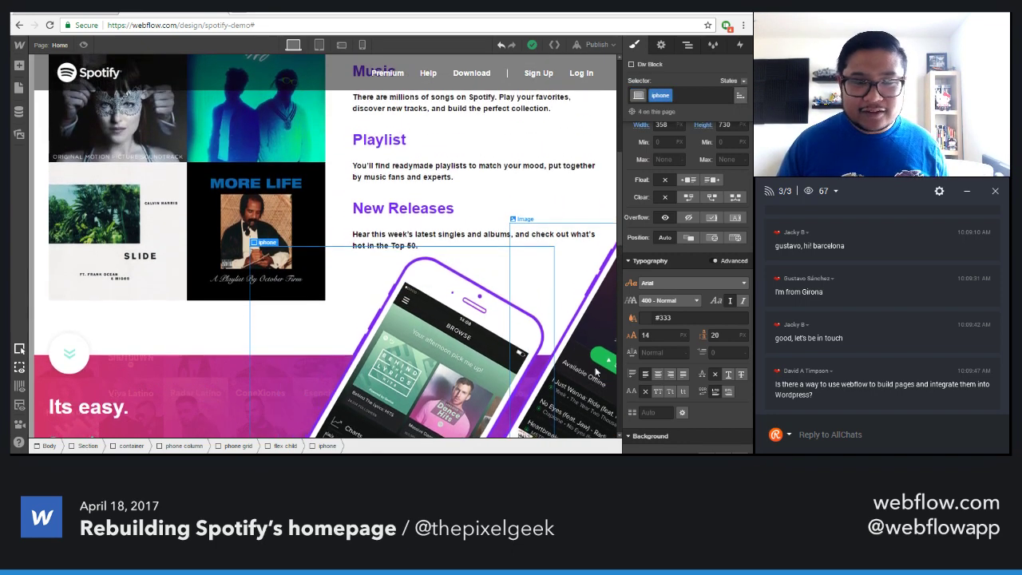
{"action": "left_click", "coordinate": [686, 45]}
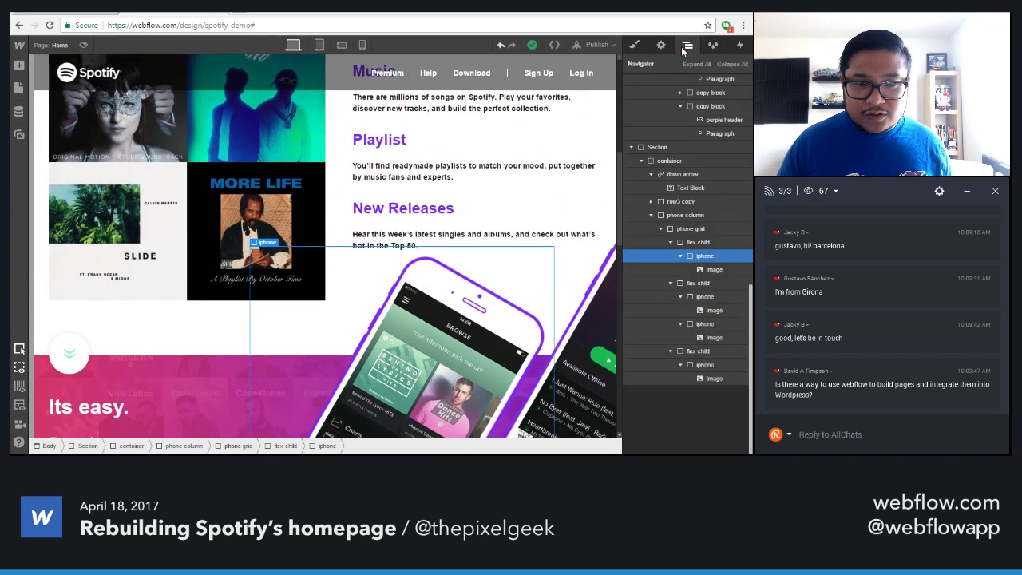
Select the phone grid and set its top position offset to -590 px
{"action": "left_click", "coordinate": [691, 228]}
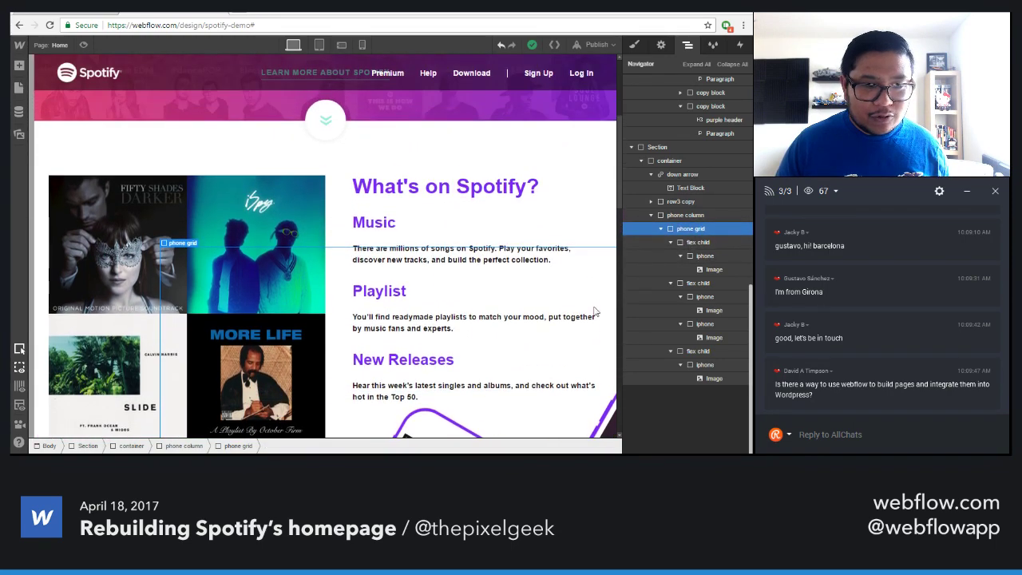
{"action": "scroll", "coordinate": [587, 319], "scroll_direction": "down", "scroll_amount": 5}
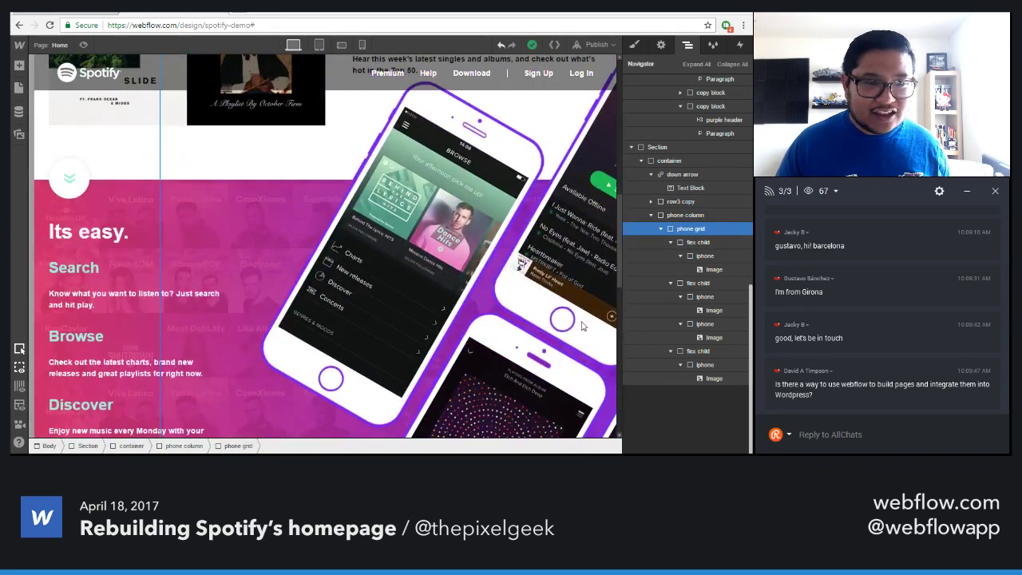
{"action": "left_click", "coordinate": [635, 45]}
{"action": "scroll", "coordinate": [675, 359], "scroll_direction": "down", "scroll_amount": 3}
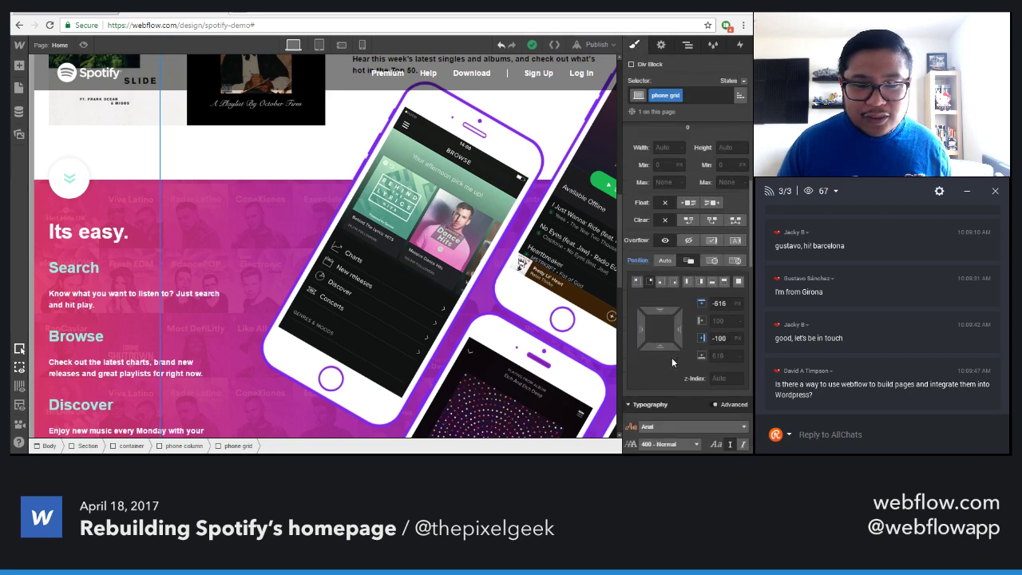
{"action": "left_click_drag", "start_coordinate": [662, 308], "coordinate": [658, 350]}
{"action": "scroll", "coordinate": [421, 366], "scroll_direction": "down", "scroll_amount": 5}
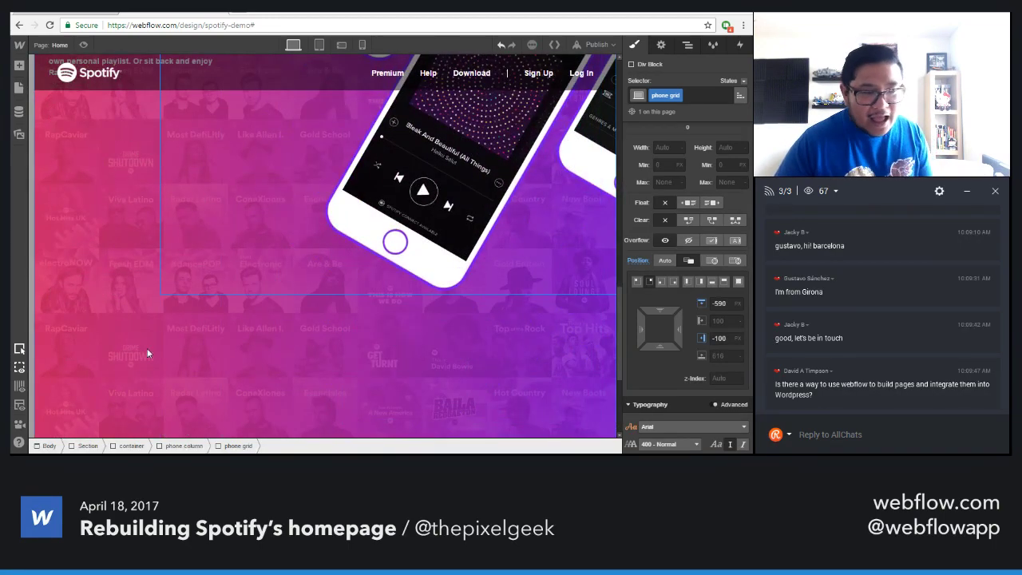
Increase the top margin of the row3 copy text block in the "Its easy." section to about 66 px
{"action": "left_click", "coordinate": [147, 350]}
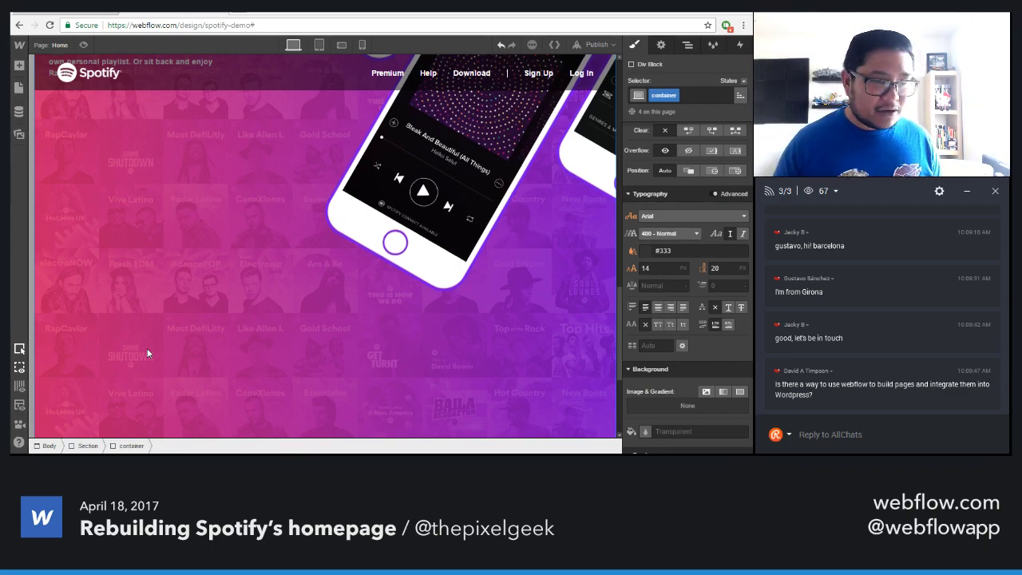
{"action": "scroll", "coordinate": [147, 348], "scroll_direction": "up", "scroll_amount": 4}
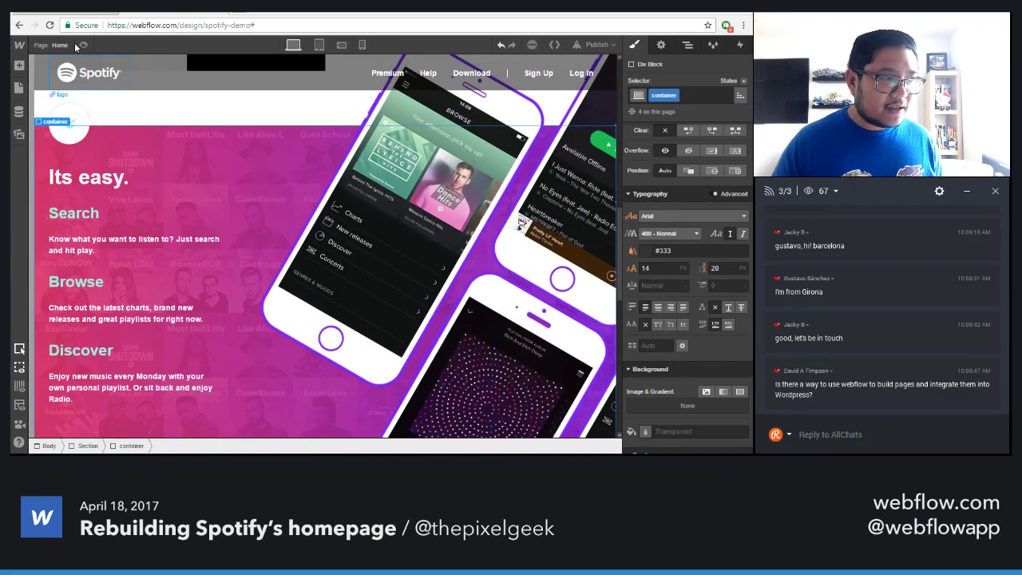
{"action": "left_click", "coordinate": [79, 13]}
{"action": "left_click", "coordinate": [95, 13]}
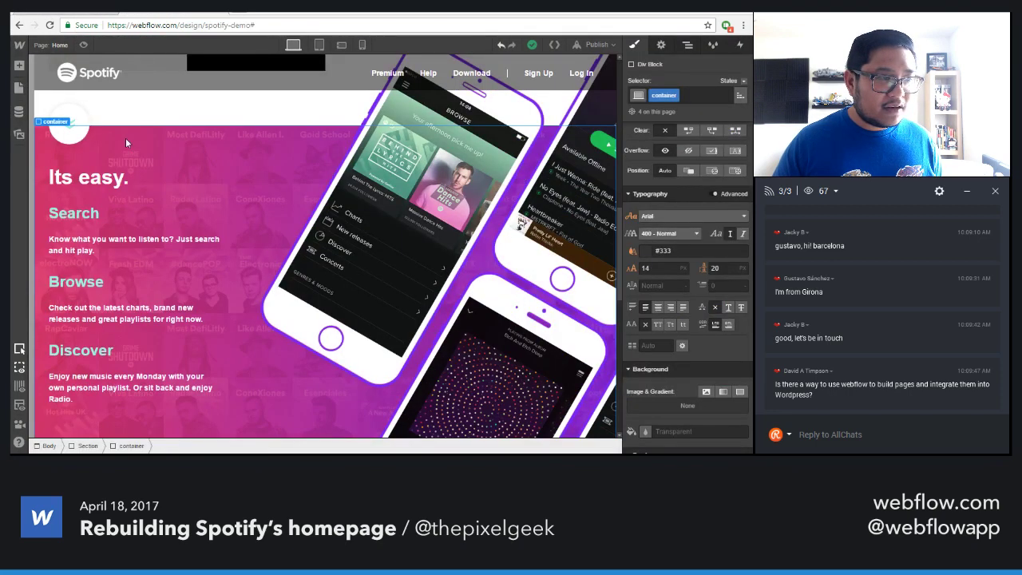
{"action": "left_click", "coordinate": [164, 183]}
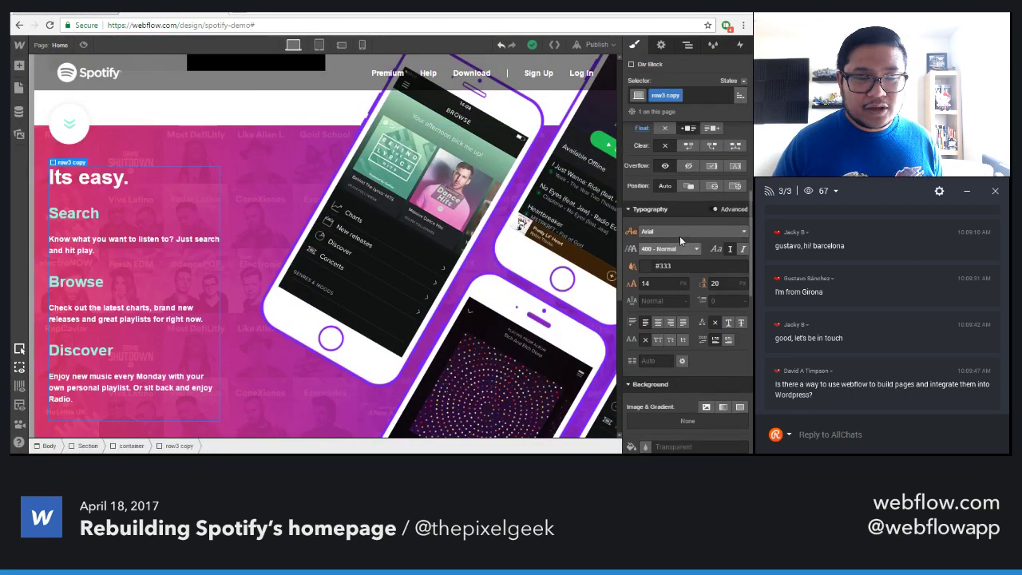
{"action": "scroll", "coordinate": [680, 236], "scroll_direction": "up", "scroll_amount": 5}
{"action": "left_click_drag", "start_coordinate": [687, 184], "coordinate": [692, 88]}
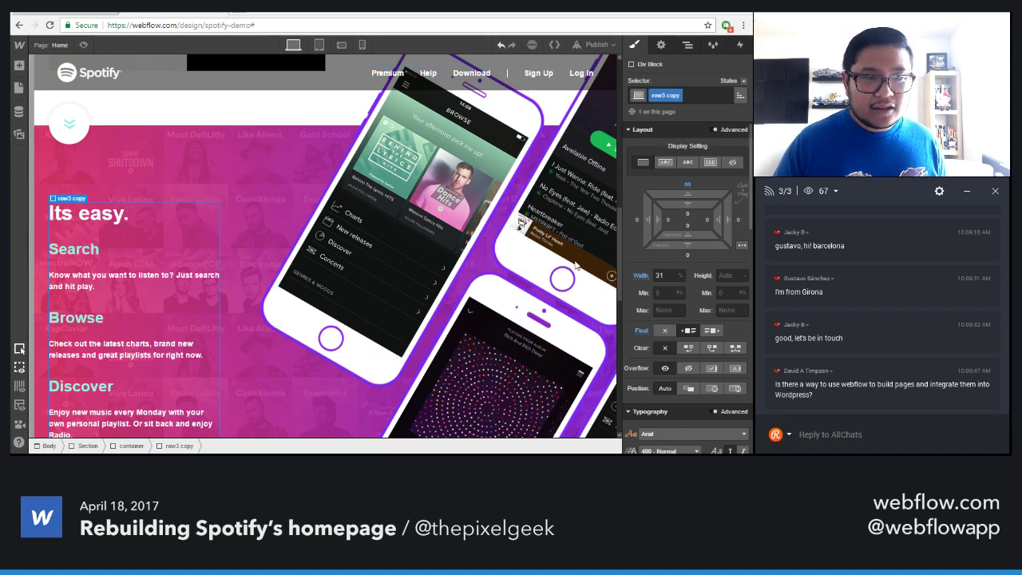
Select the phone grid that holds the iPhone mockups and bring up its transform settings
{"action": "left_click", "coordinate": [359, 293]}
{"action": "scroll", "coordinate": [360, 293], "scroll_direction": "up", "scroll_amount": 5}
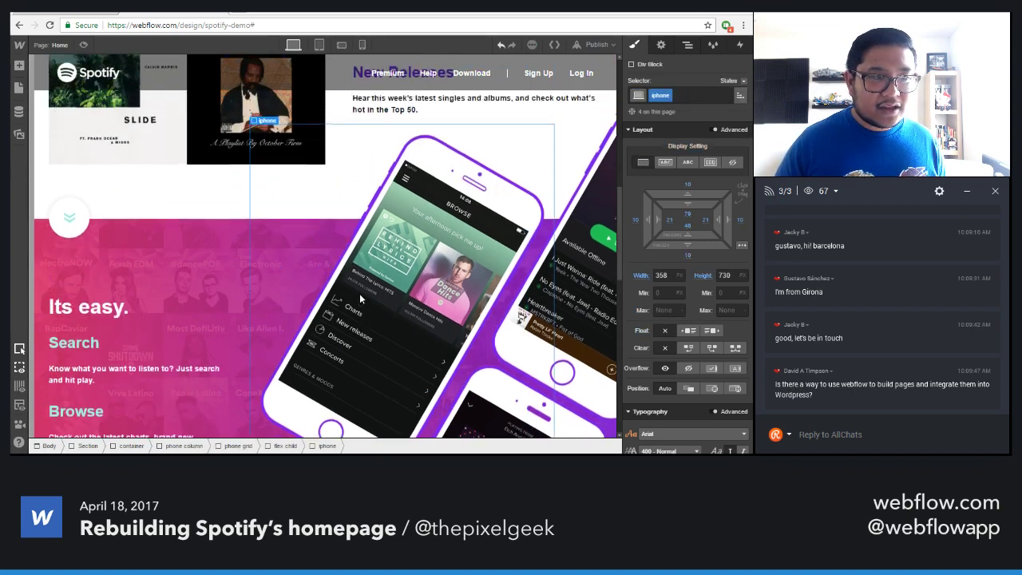
{"action": "scroll", "coordinate": [616, 349], "scroll_direction": "up", "scroll_amount": 2}
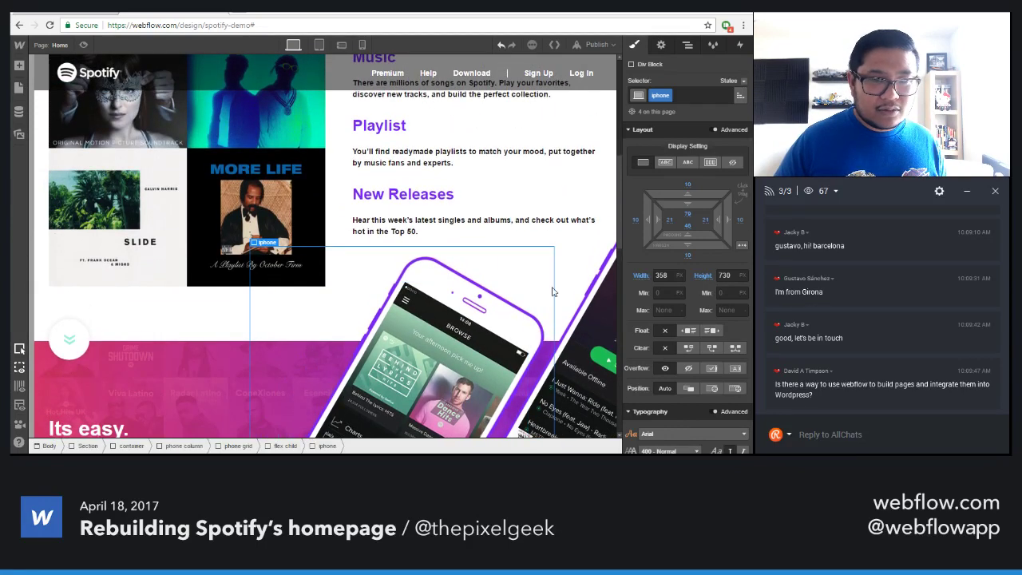
{"action": "left_click", "coordinate": [687, 46]}
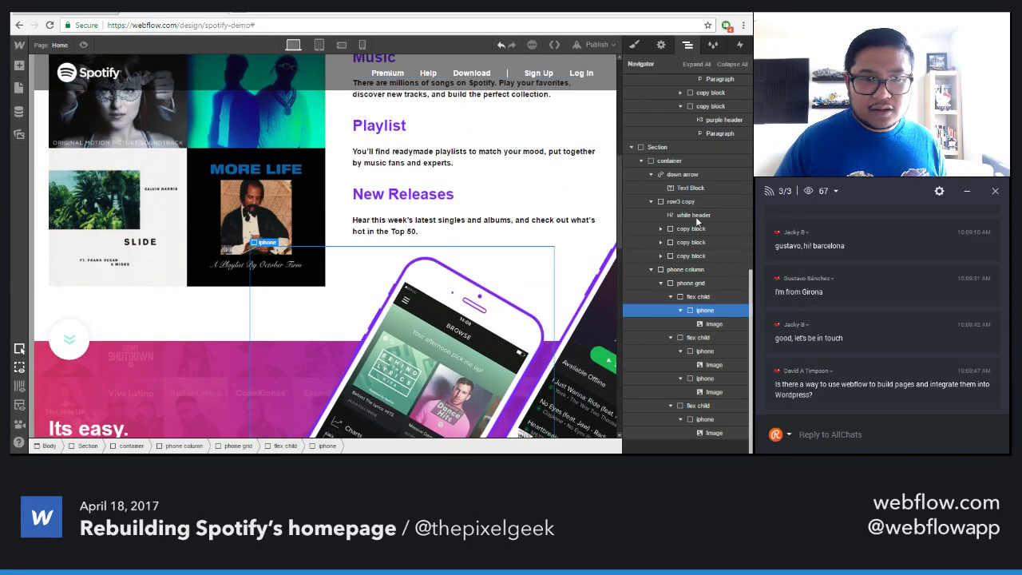
{"action": "left_click", "coordinate": [701, 297]}
{"action": "left_click", "coordinate": [691, 283]}
{"action": "left_click", "coordinate": [634, 45]}
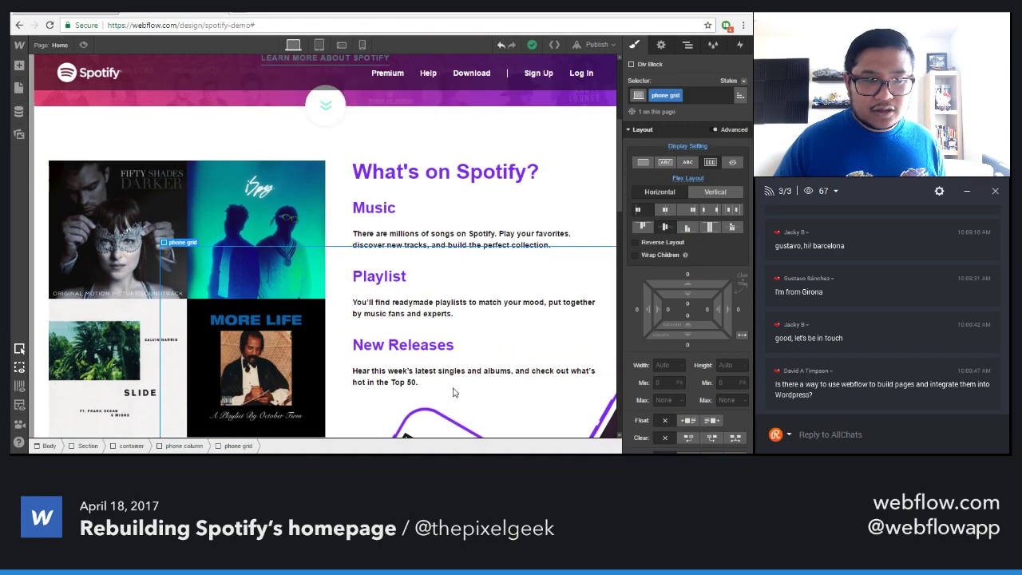
{"action": "scroll", "coordinate": [471, 330], "scroll_direction": "down", "scroll_amount": 10}
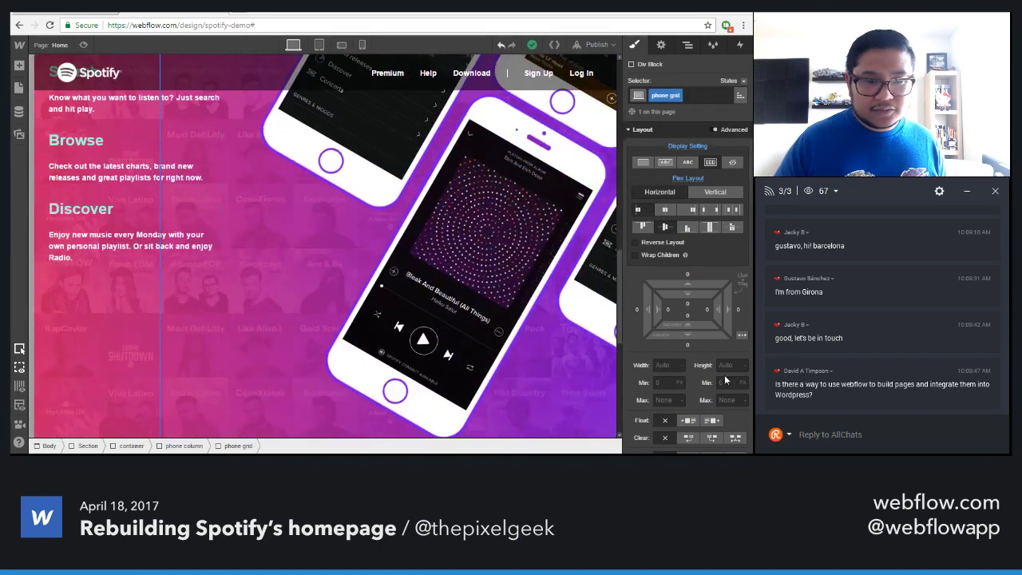
{"action": "scroll", "coordinate": [728, 382], "scroll_direction": "down", "scroll_amount": 3}
{"action": "scroll", "coordinate": [727, 380], "scroll_direction": "down", "scroll_amount": 6}
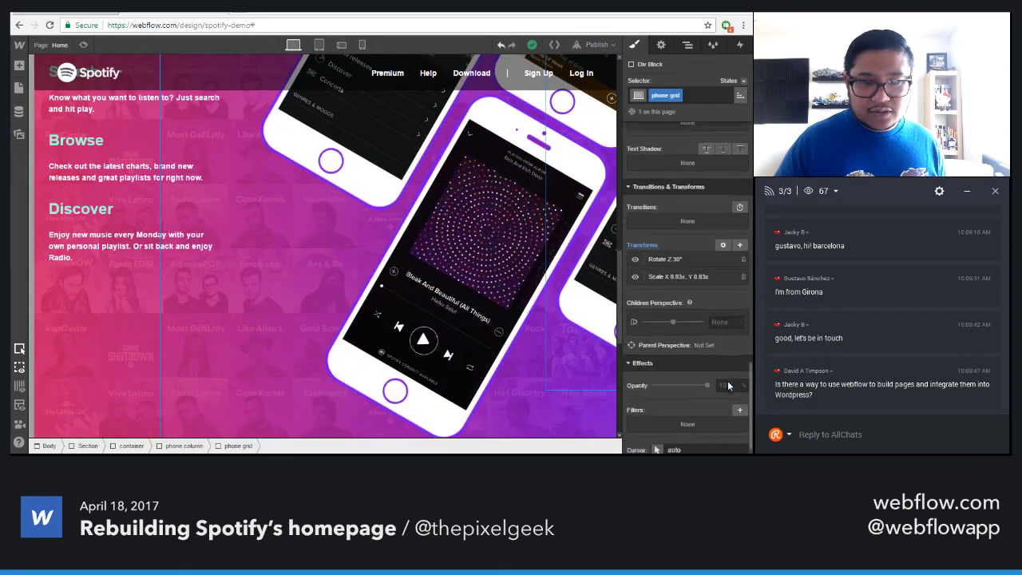
Turn the phone grid's scale transform off and back on to compare the phone sizes
{"action": "left_click", "coordinate": [635, 270]}
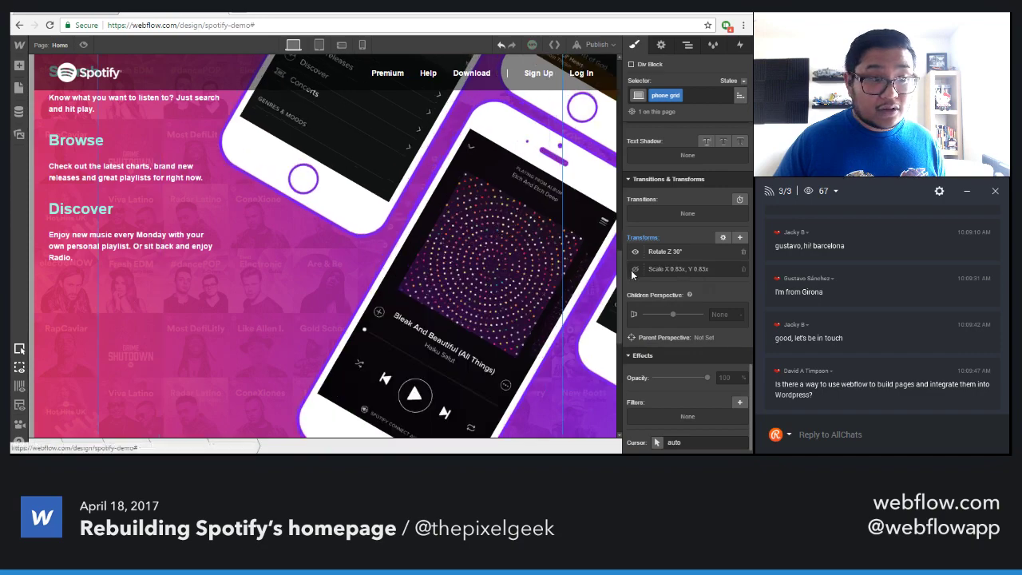
{"action": "scroll", "coordinate": [513, 316], "scroll_direction": "up", "scroll_amount": 4}
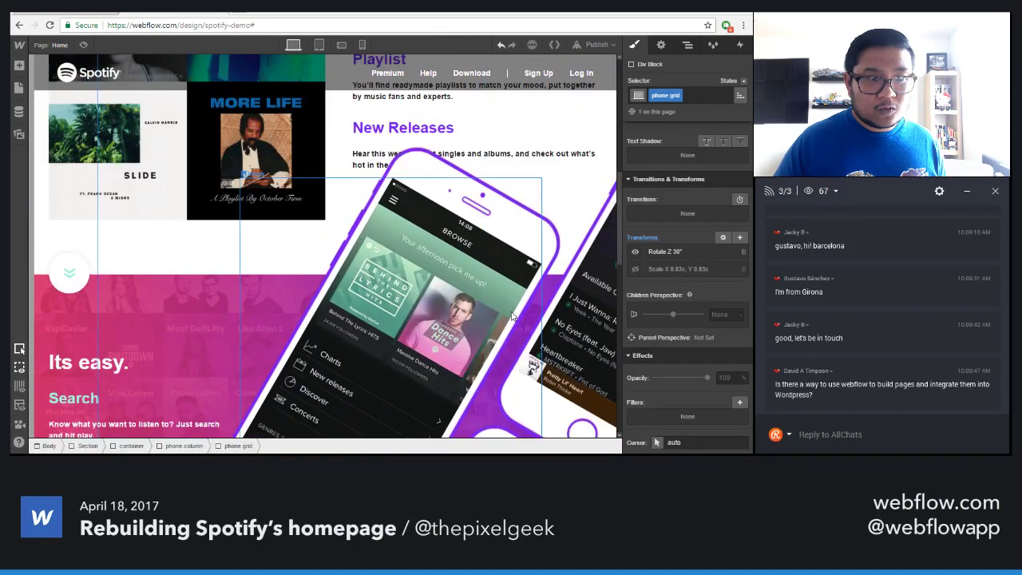
{"action": "left_click", "coordinate": [635, 269]}
Set the phone grid's scale transform to 0.85 on both X and Y
{"action": "left_click", "coordinate": [662, 272]}
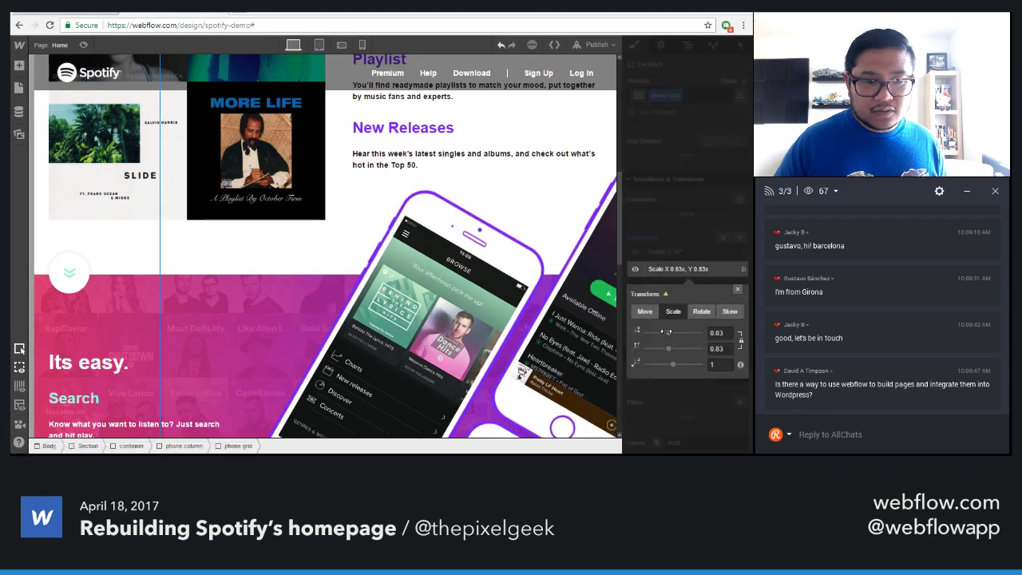
{"action": "left_click_drag", "start_coordinate": [666, 331], "coordinate": [671, 337]}
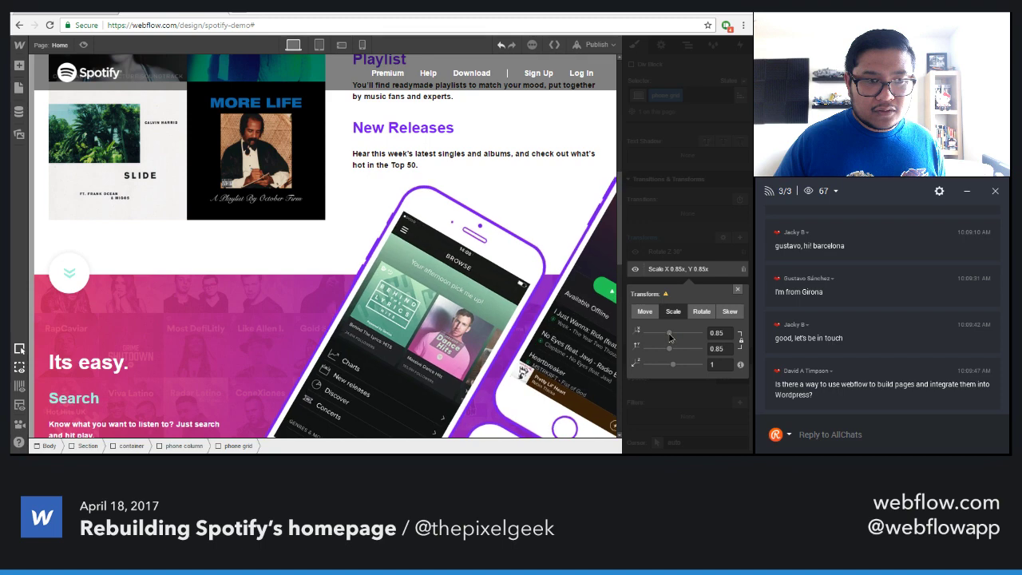
{"action": "scroll", "coordinate": [485, 348], "scroll_direction": "down", "scroll_amount": 3}
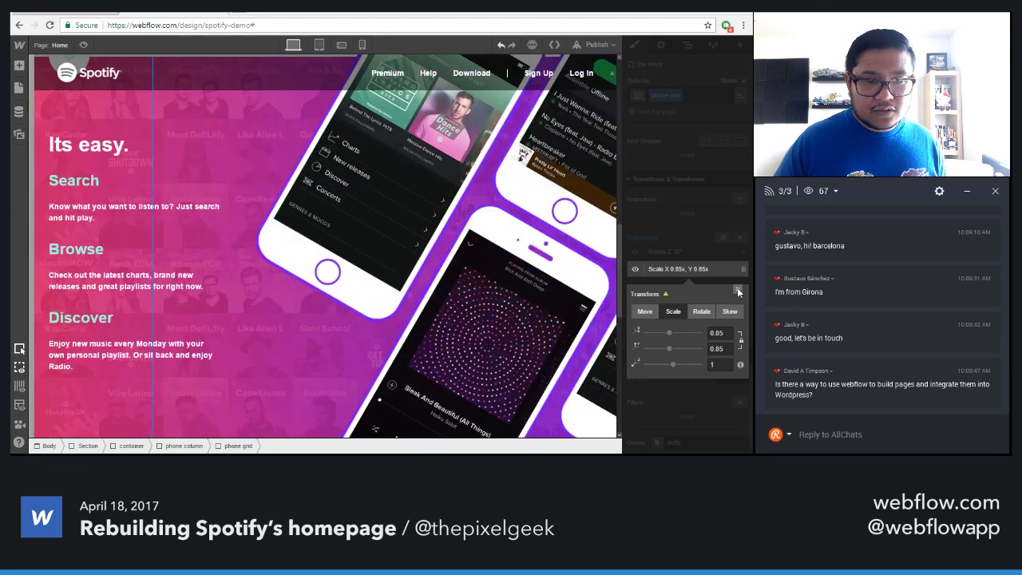
{"action": "left_click", "coordinate": [738, 292]}
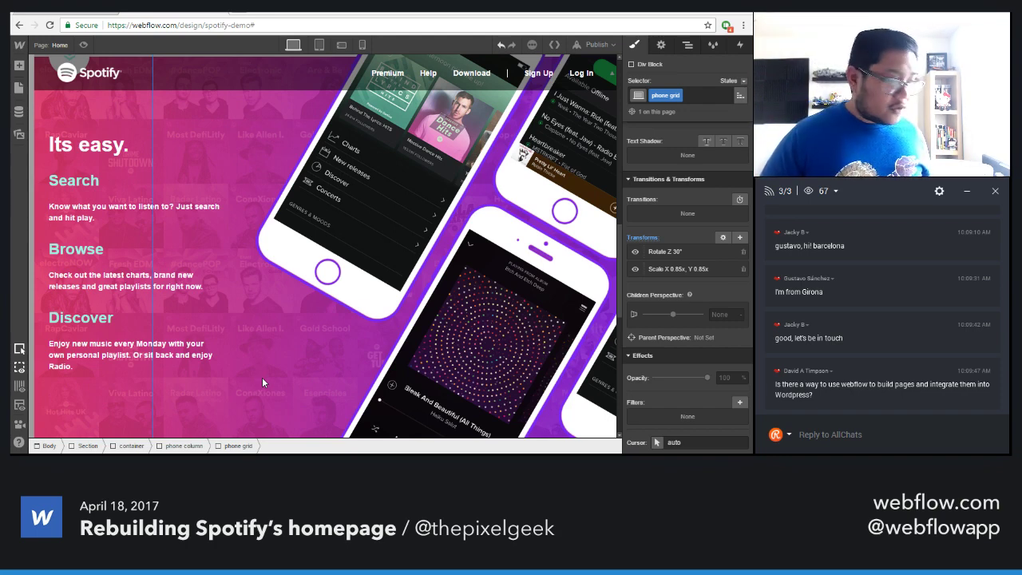
Inspect the container and its parent section around the phone mockups, from the heading down to the empty lower area
{"action": "scroll", "coordinate": [262, 377], "scroll_direction": "down", "scroll_amount": 5}
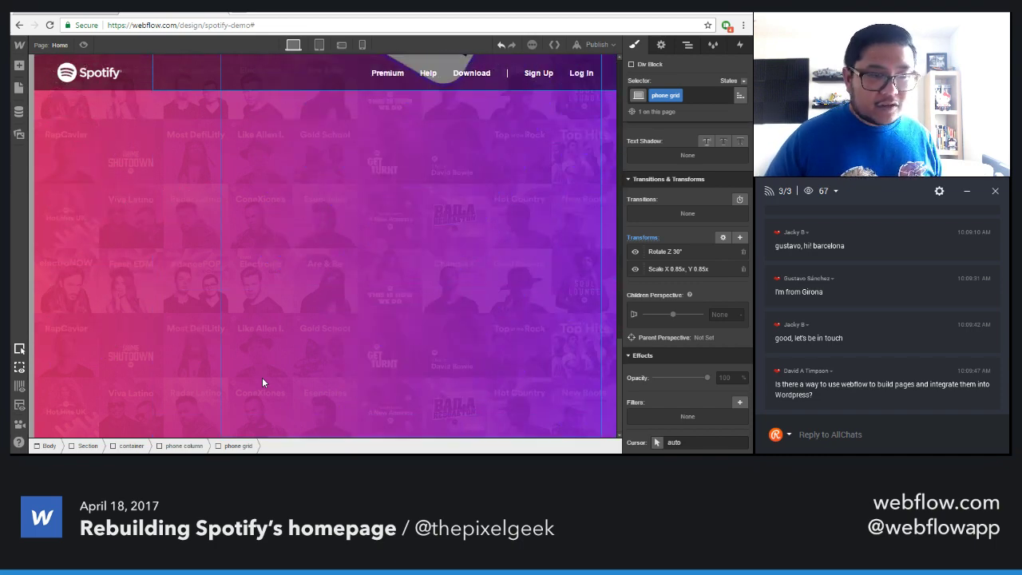
{"action": "left_click", "coordinate": [92, 323]}
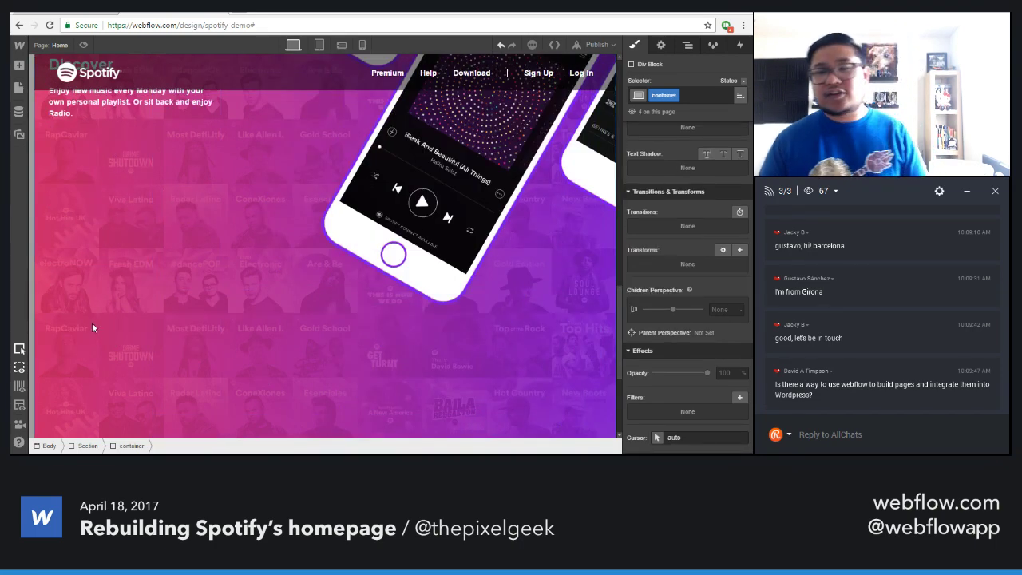
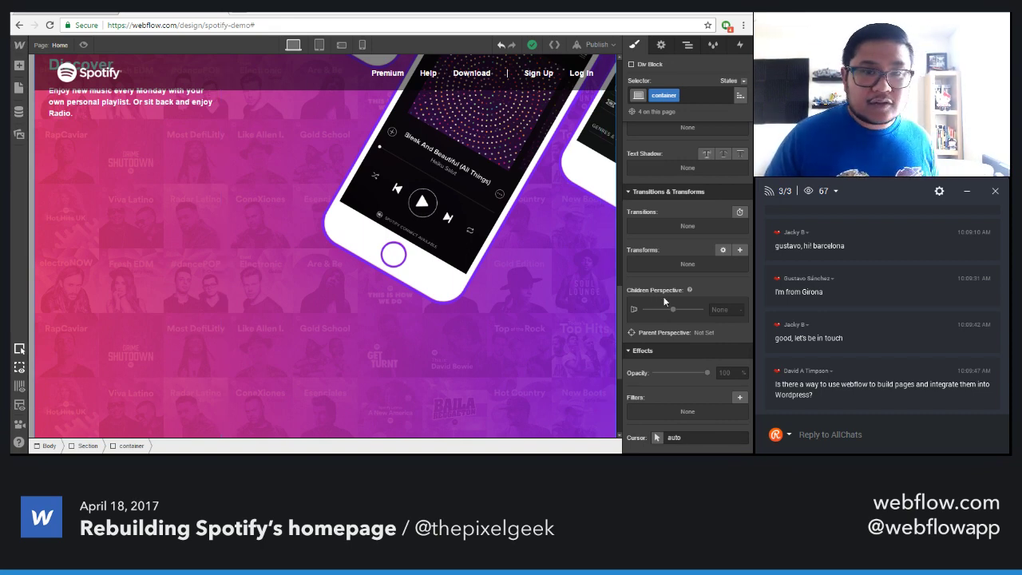
{"action": "scroll", "coordinate": [665, 301], "scroll_direction": "up", "scroll_amount": 2}
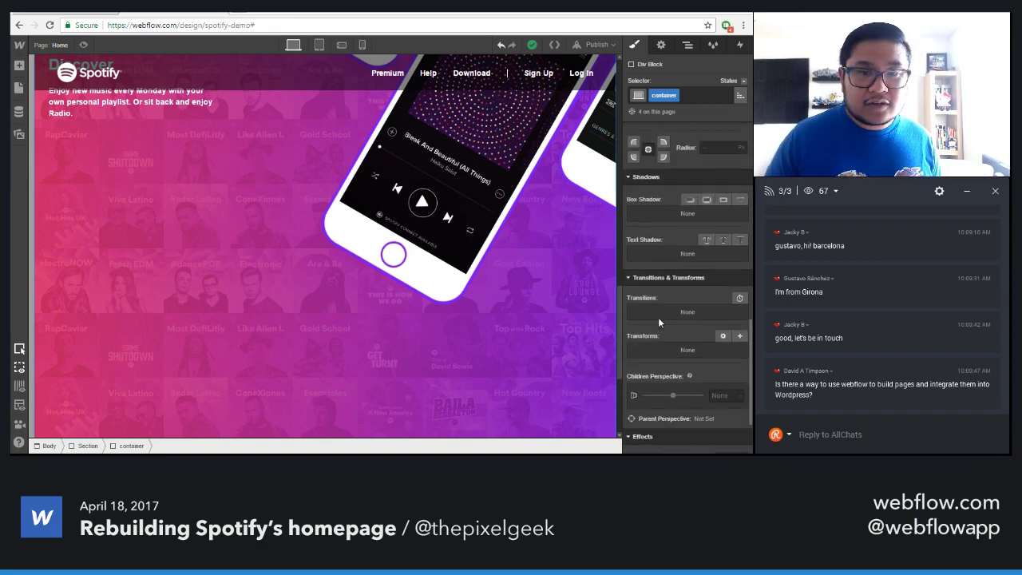
{"action": "left_click", "coordinate": [88, 446]}
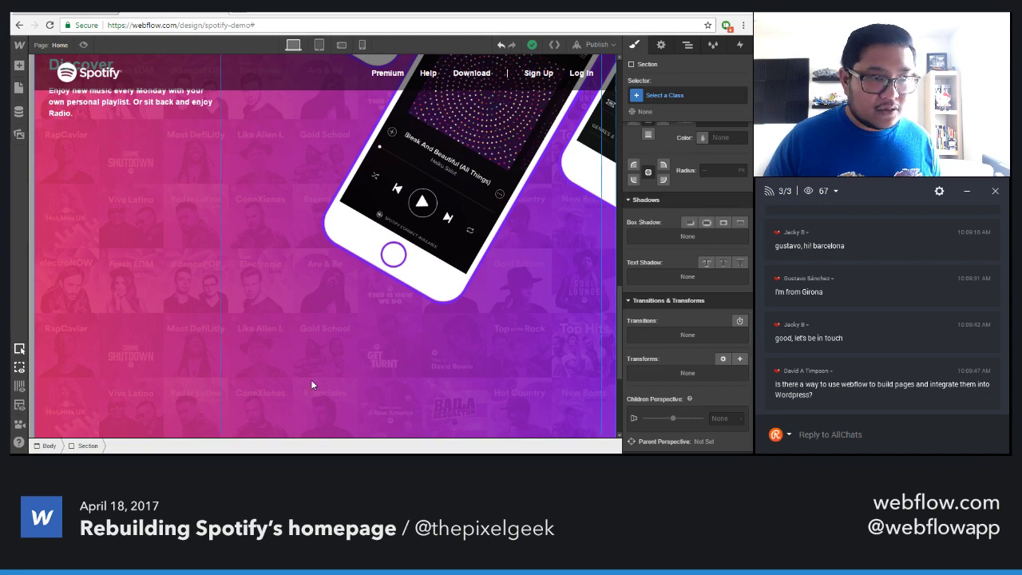
{"action": "scroll", "coordinate": [312, 385], "scroll_direction": "up", "scroll_amount": 5}
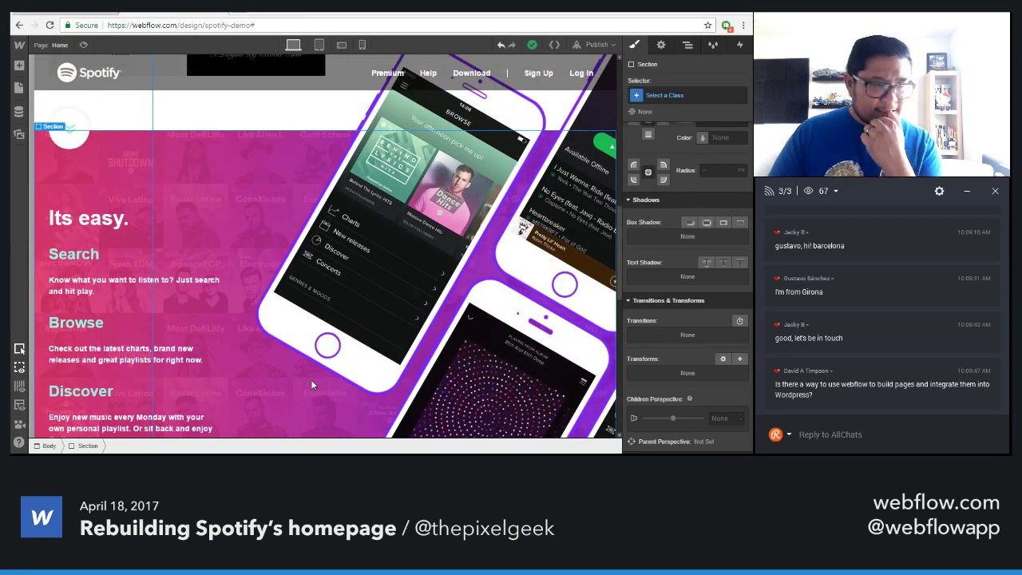
{"action": "scroll", "coordinate": [311, 379], "scroll_direction": "down", "scroll_amount": 3}
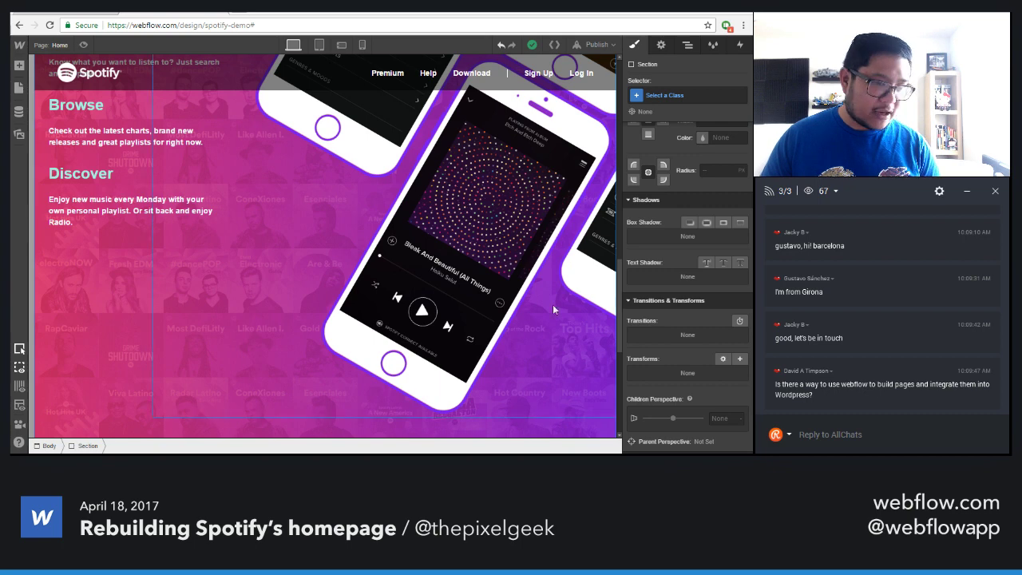
Examine how the phone column and row3 copy nest inside the "Its easy." section, collapsing their outlines and the section's
{"action": "left_click", "coordinate": [539, 419]}
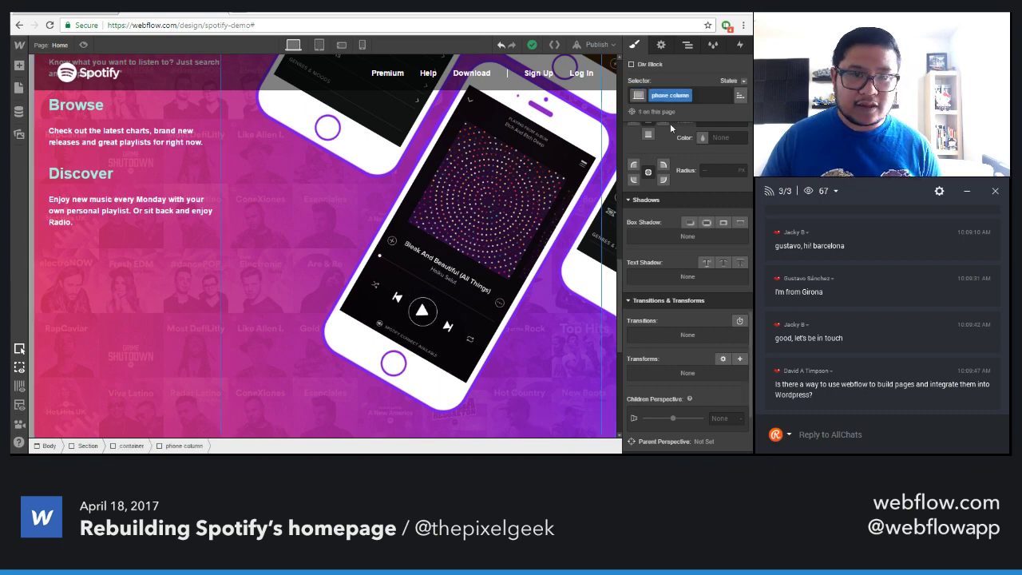
{"action": "left_click", "coordinate": [687, 45]}
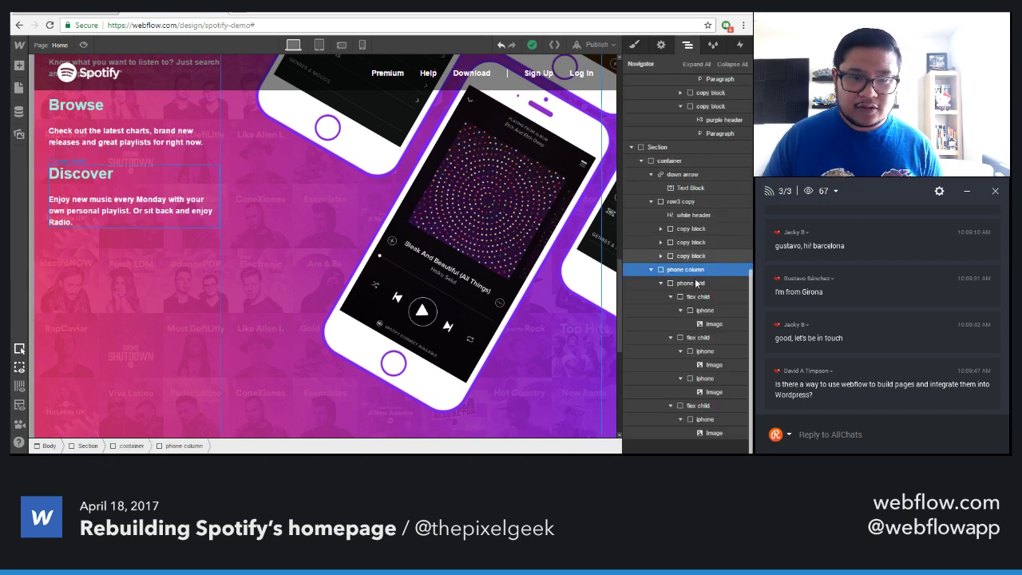
{"action": "left_click", "coordinate": [651, 270]}
{"action": "left_click", "coordinate": [650, 202]}
{"action": "left_click", "coordinate": [686, 203]}
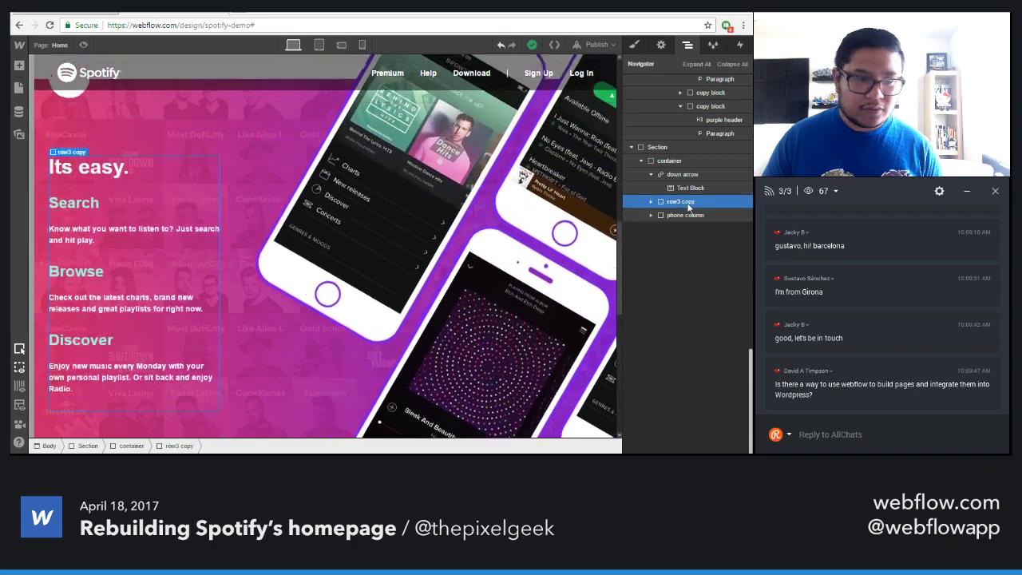
{"action": "left_click", "coordinate": [666, 216]}
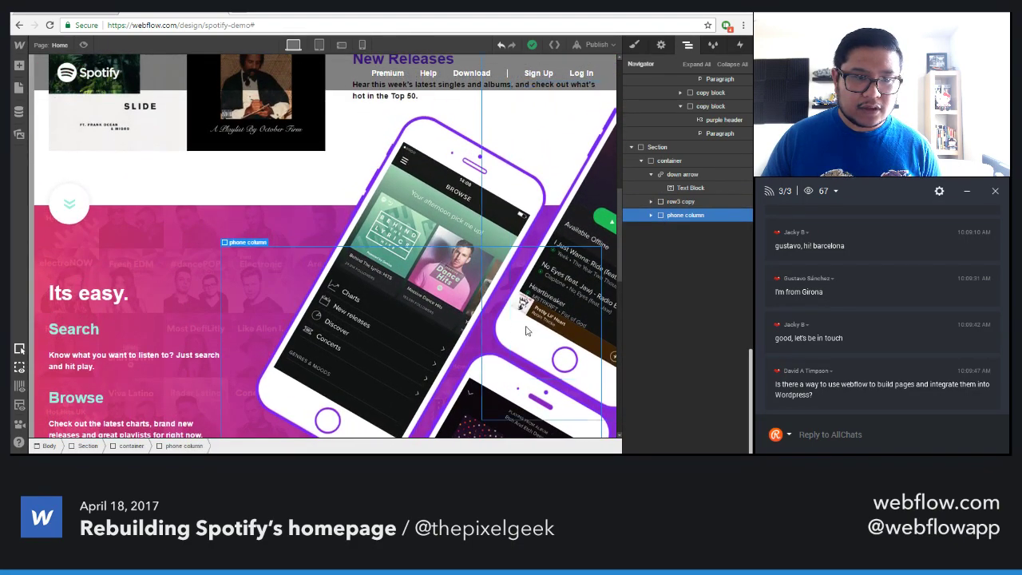
{"action": "scroll", "coordinate": [407, 342], "scroll_direction": "down", "scroll_amount": 6}
{"action": "scroll", "coordinate": [406, 344], "scroll_direction": "up", "scroll_amount": 2}
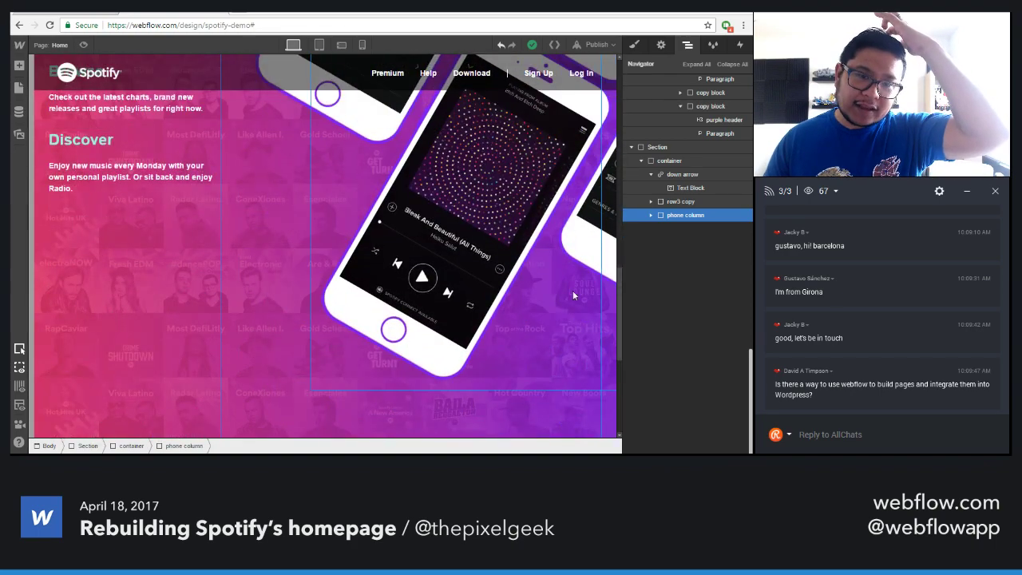
{"action": "left_click", "coordinate": [657, 147]}
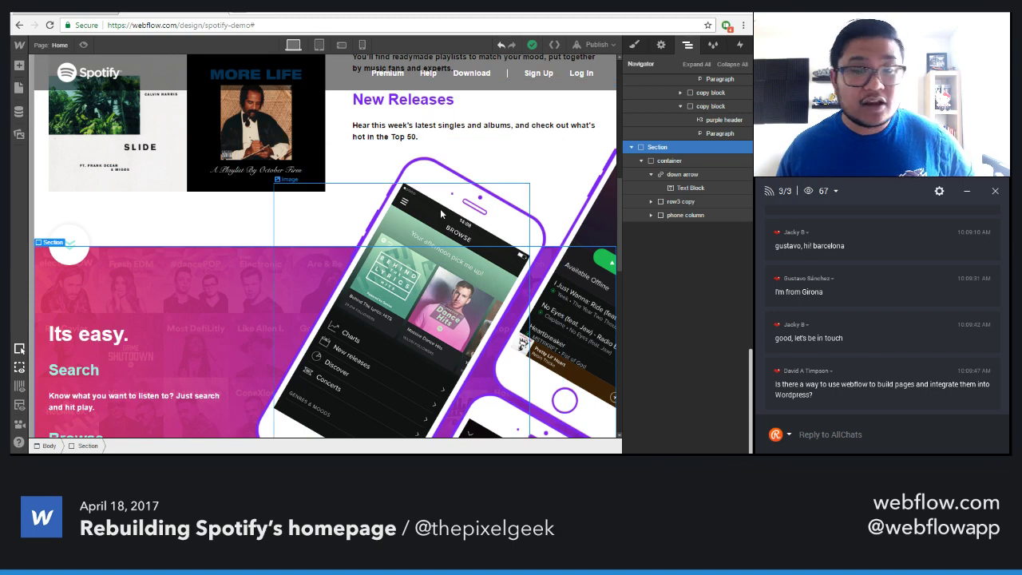
{"action": "left_click", "coordinate": [630, 146]}
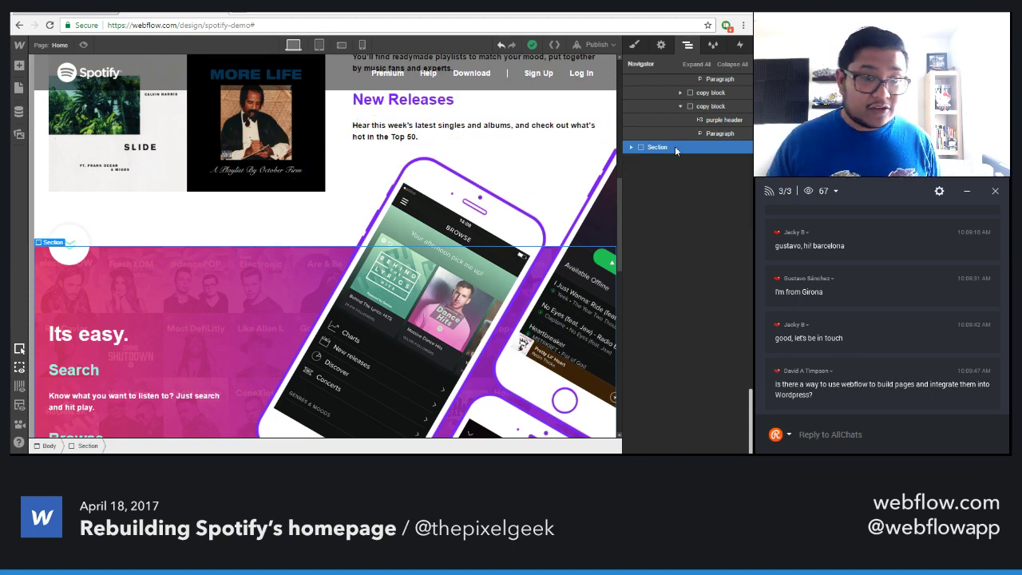
Add an empty section to the page and place it directly below the "Its easy." section
{"action": "key", "text": "a"}
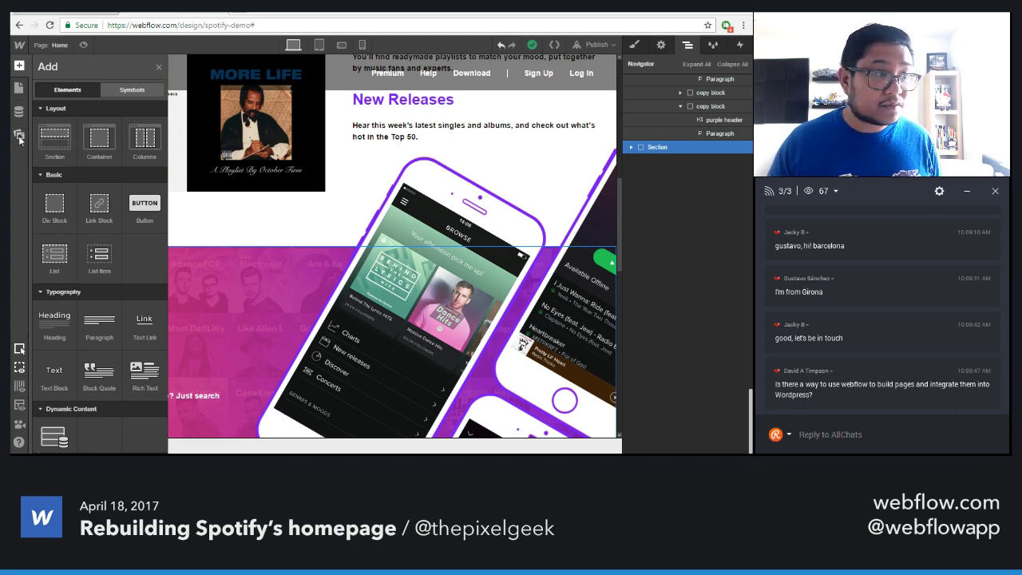
{"action": "left_click_drag", "start_coordinate": [54, 137], "coordinate": [240, 359]}
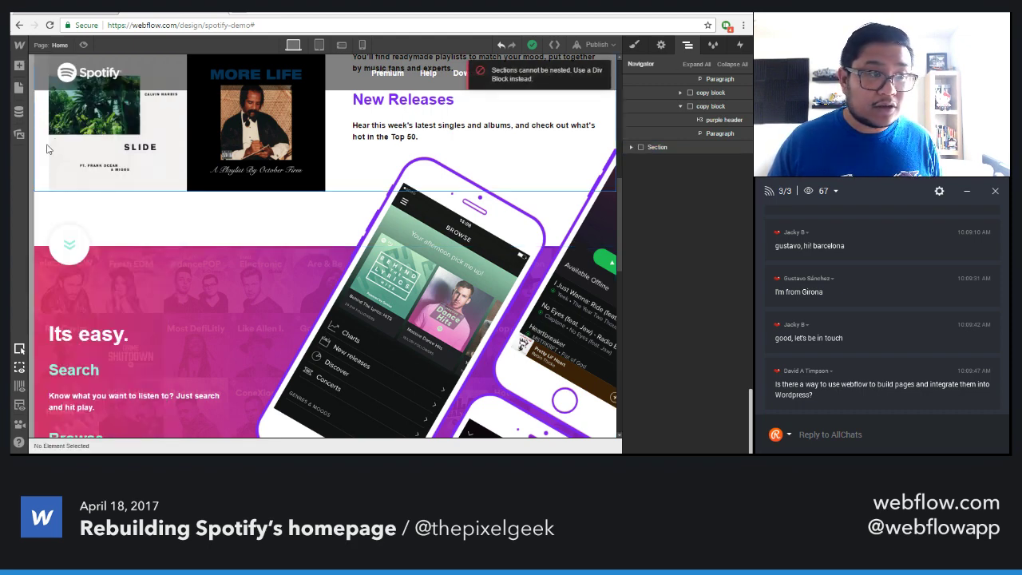
{"action": "mouse_move", "coordinate": [657, 160]}
{"action": "left_mouse_down"}
{"action": "mouse_move", "coordinate": [646, 320]}
{"action": "mouse_move", "coordinate": [651, 162]}
{"action": "left_mouse_up"}
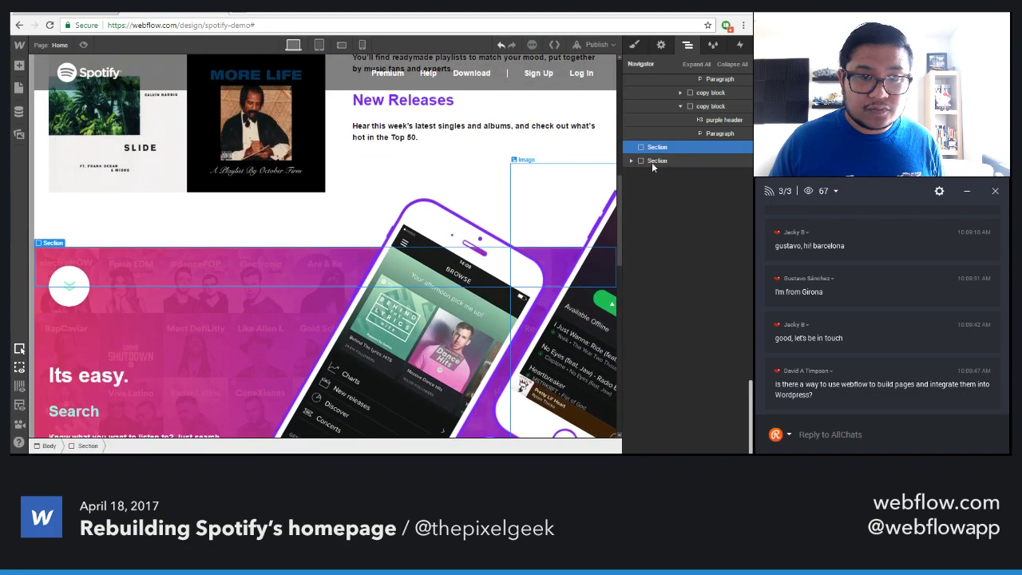
{"action": "left_click", "coordinate": [654, 160]}
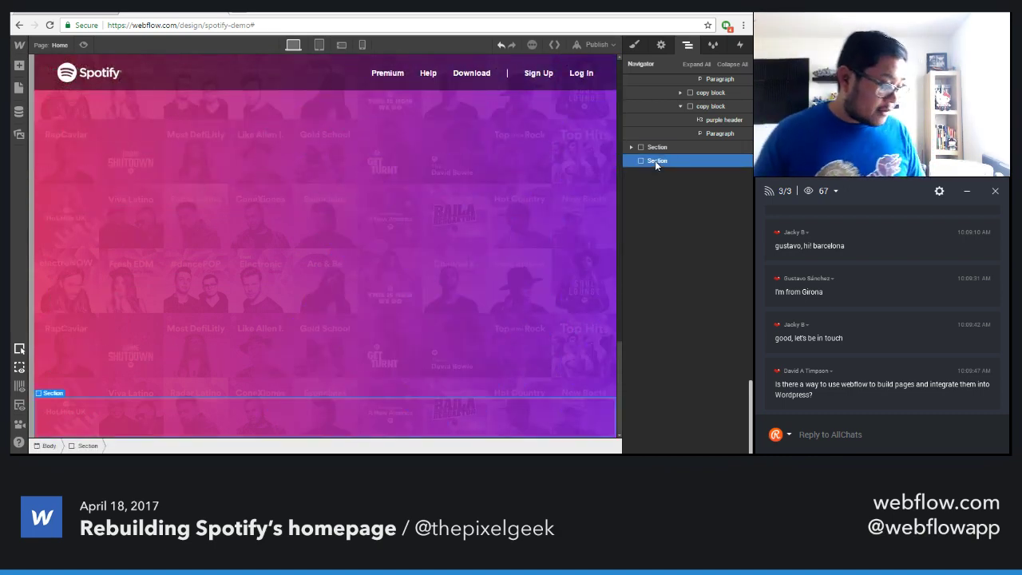
Compare the lower part of the "Its easy." section with the original on Spotify's website, especially where the phone mockups are cut off
{"action": "scroll", "coordinate": [370, 316], "scroll_direction": "up", "scroll_amount": 5}
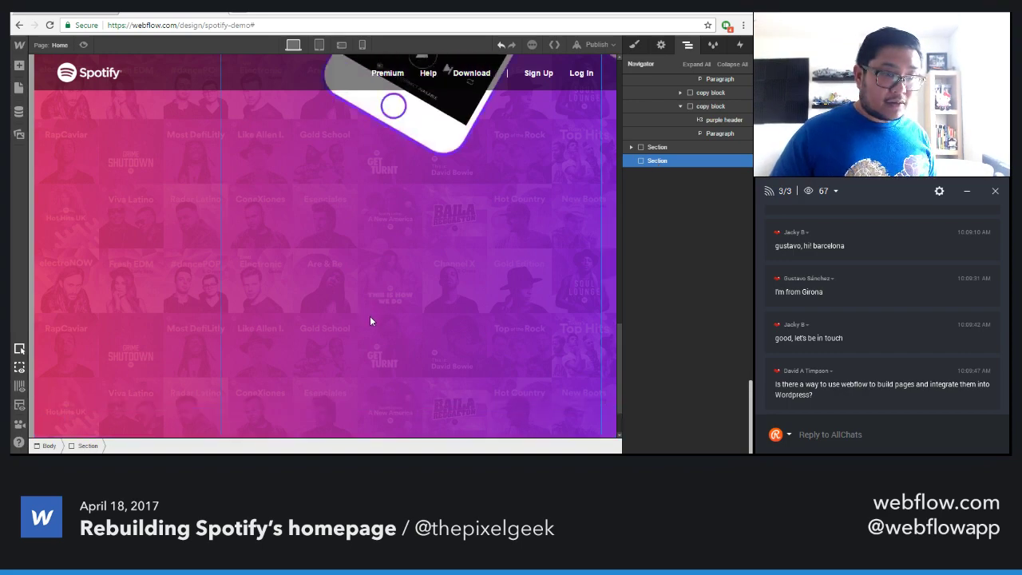
{"action": "scroll", "coordinate": [370, 321], "scroll_direction": "up", "scroll_amount": 2}
{"action": "key", "text": "ctrl+Tab"}
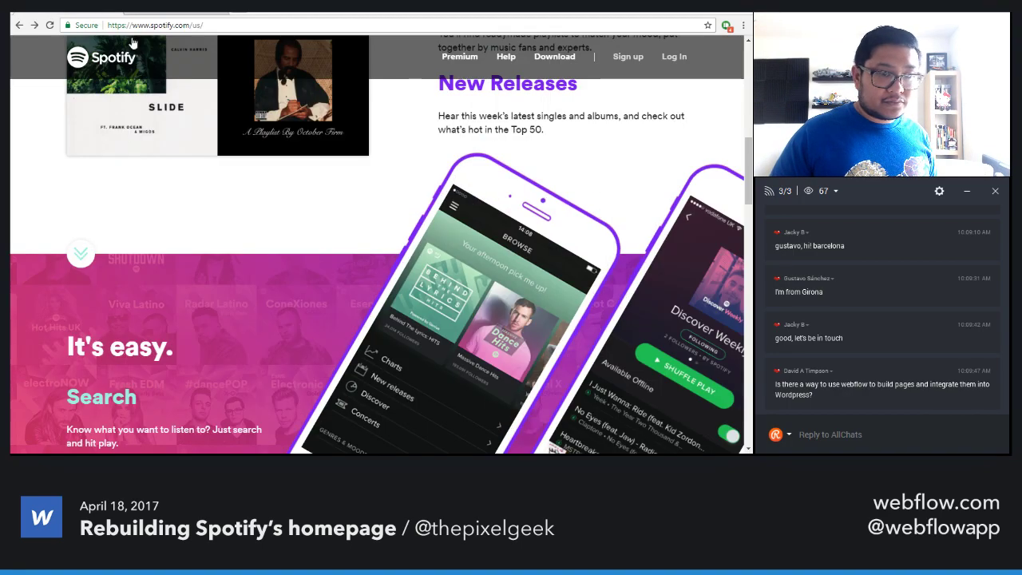
{"action": "scroll", "coordinate": [365, 294], "scroll_direction": "down", "scroll_amount": 3}
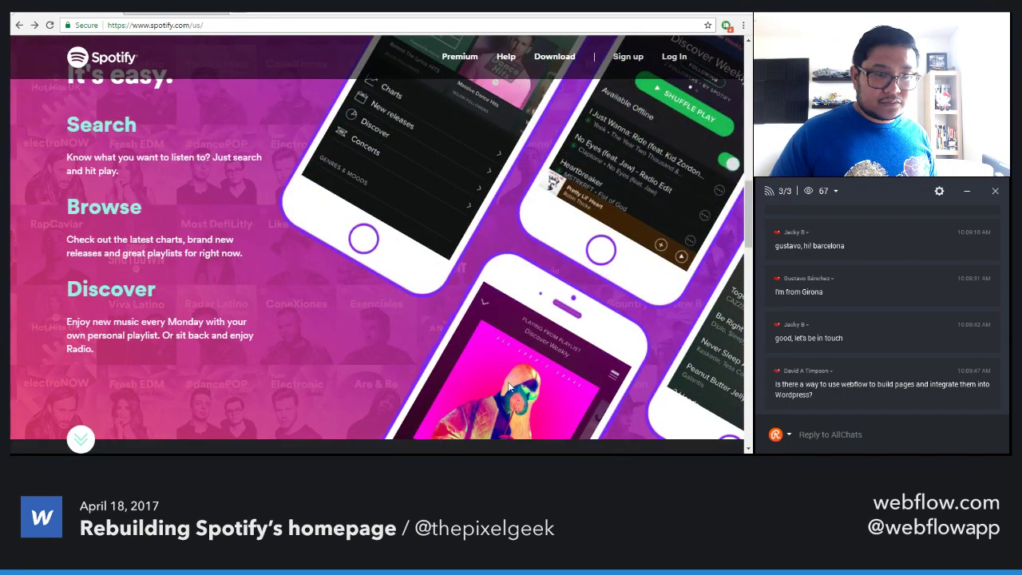
{"action": "key", "text": "ctrl+Tab"}
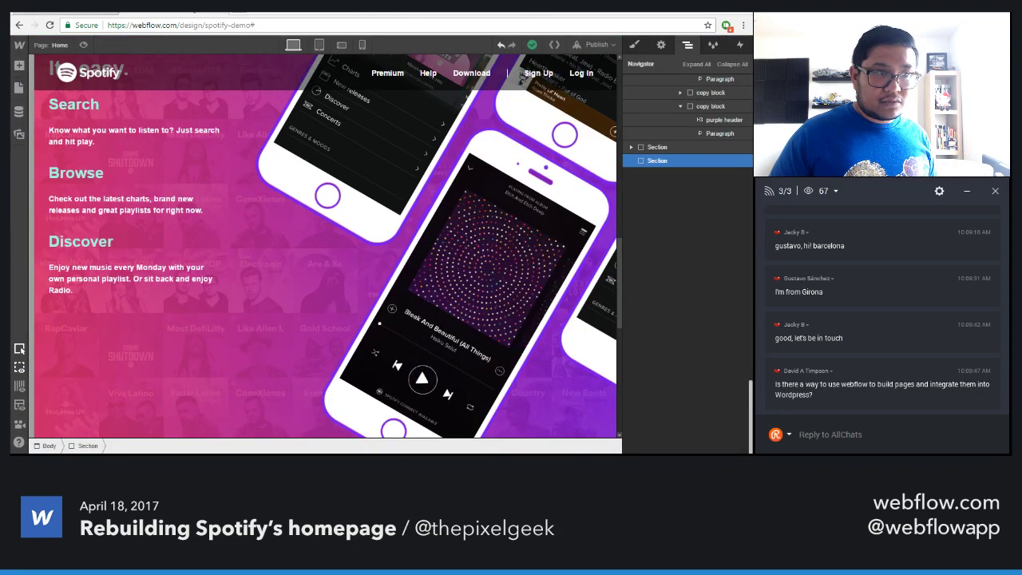
{"action": "key", "text": "ctrl+Tab"}
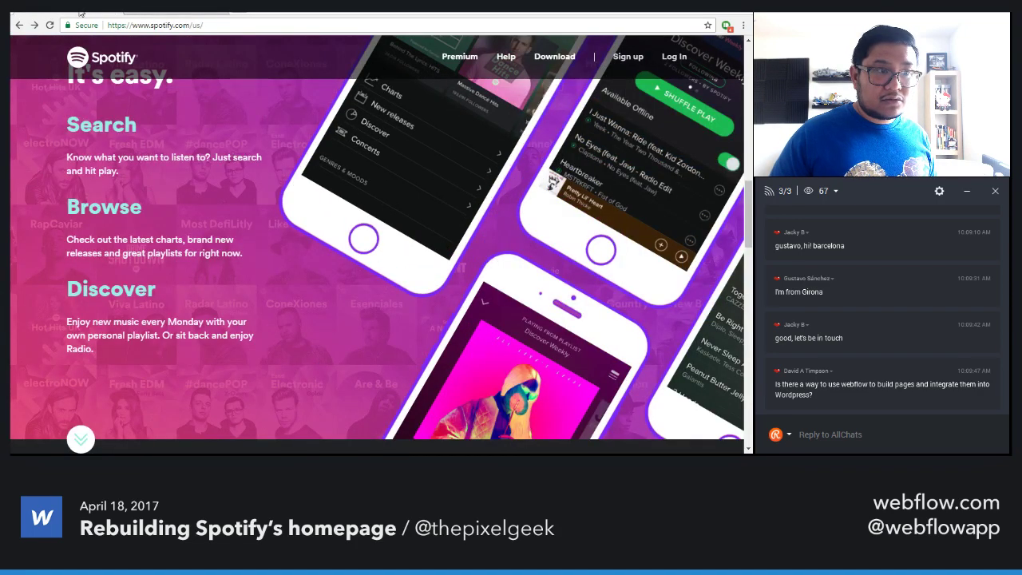
{"action": "key", "text": "ctrl+Tab"}
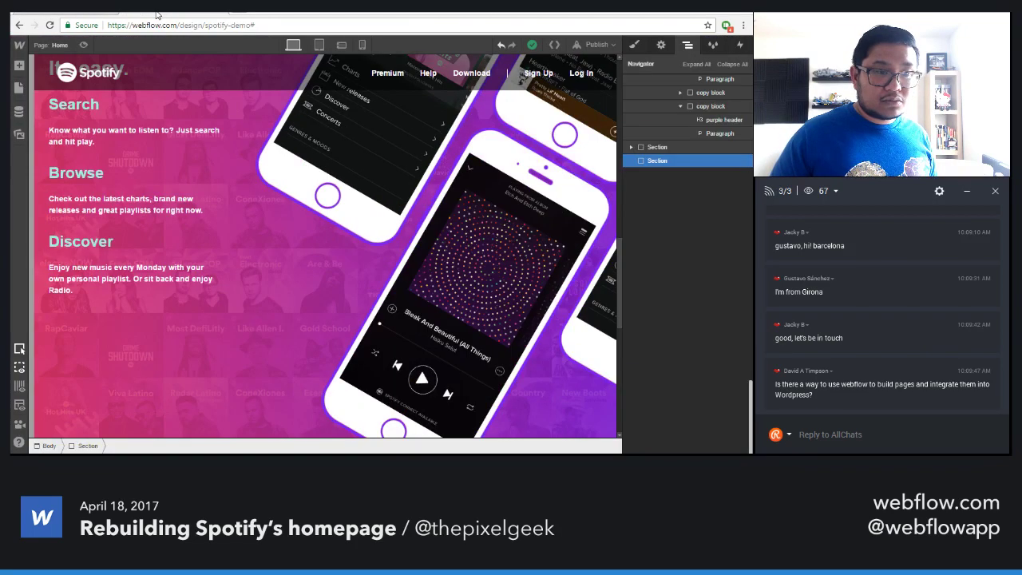
Inspect how far the phone column extends around the phone mockups, from the section's upper edge to the area below them
{"action": "left_click", "coordinate": [314, 281]}
{"action": "left_click", "coordinate": [685, 215]}
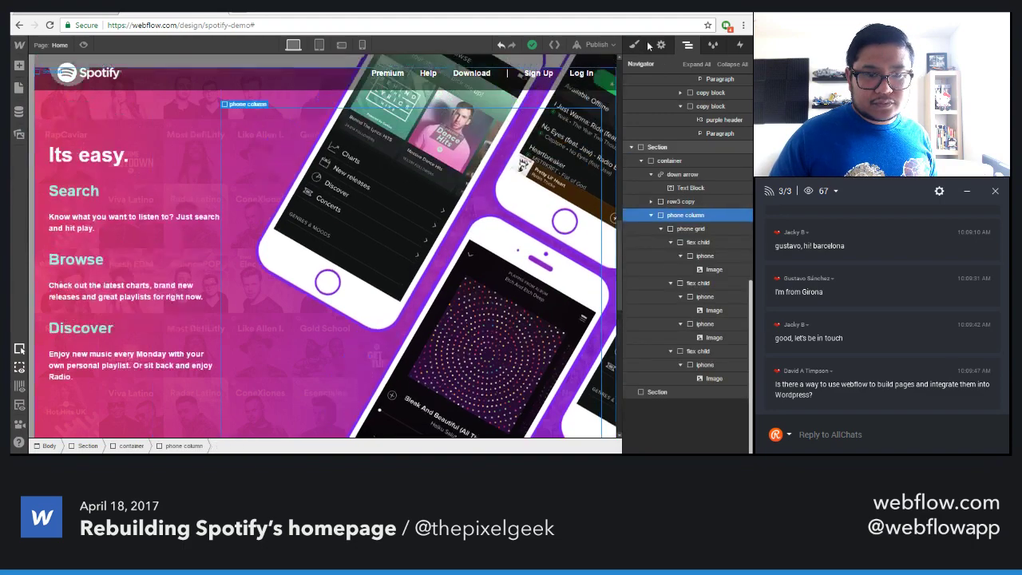
{"action": "scroll", "coordinate": [306, 327], "scroll_direction": "up", "scroll_amount": 2}
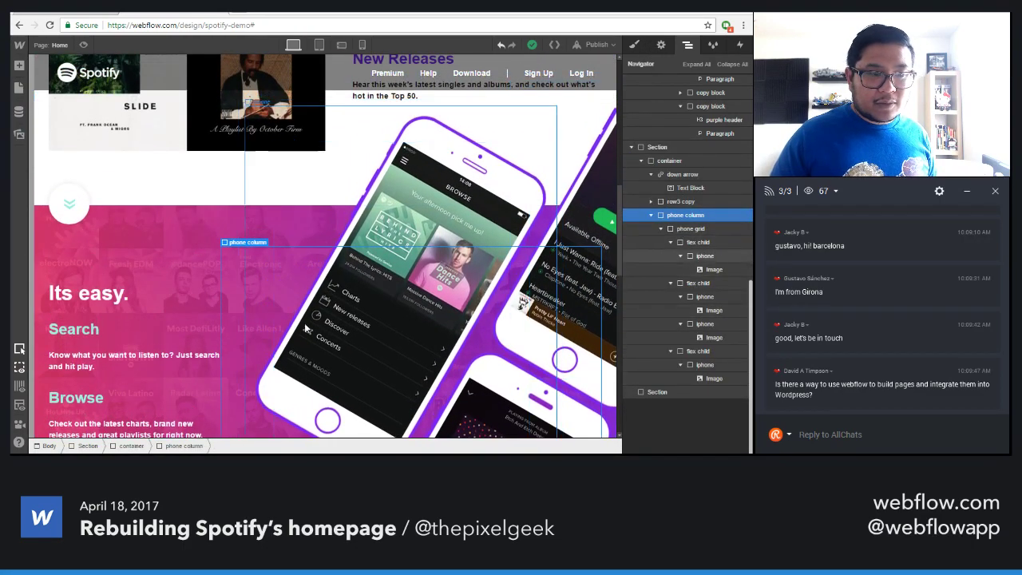
{"action": "scroll", "coordinate": [376, 327], "scroll_direction": "down", "scroll_amount": 8}
{"action": "scroll", "coordinate": [388, 328], "scroll_direction": "up", "scroll_amount": 4}
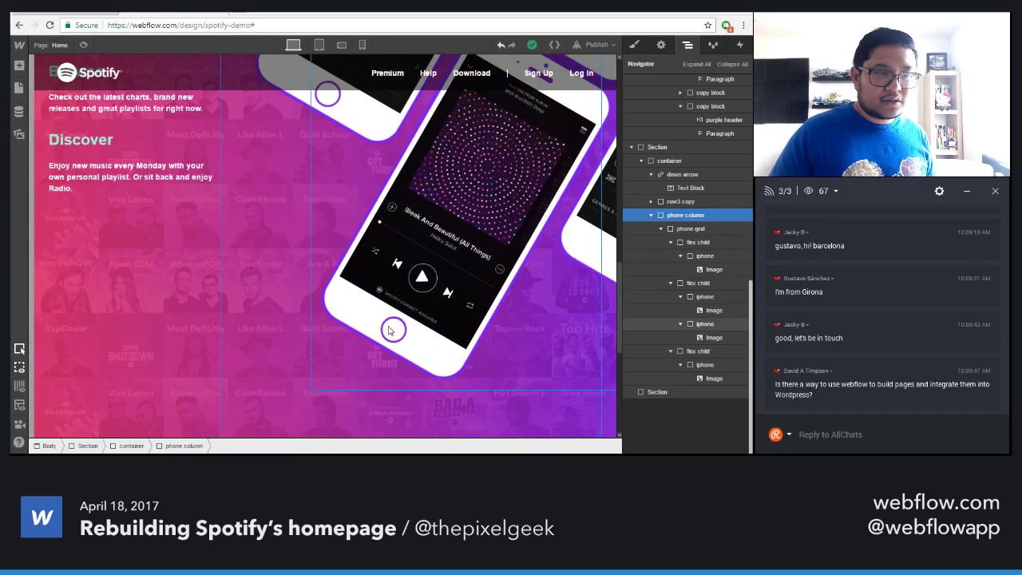
{"action": "scroll", "coordinate": [389, 330], "scroll_direction": "up", "scroll_amount": 1}
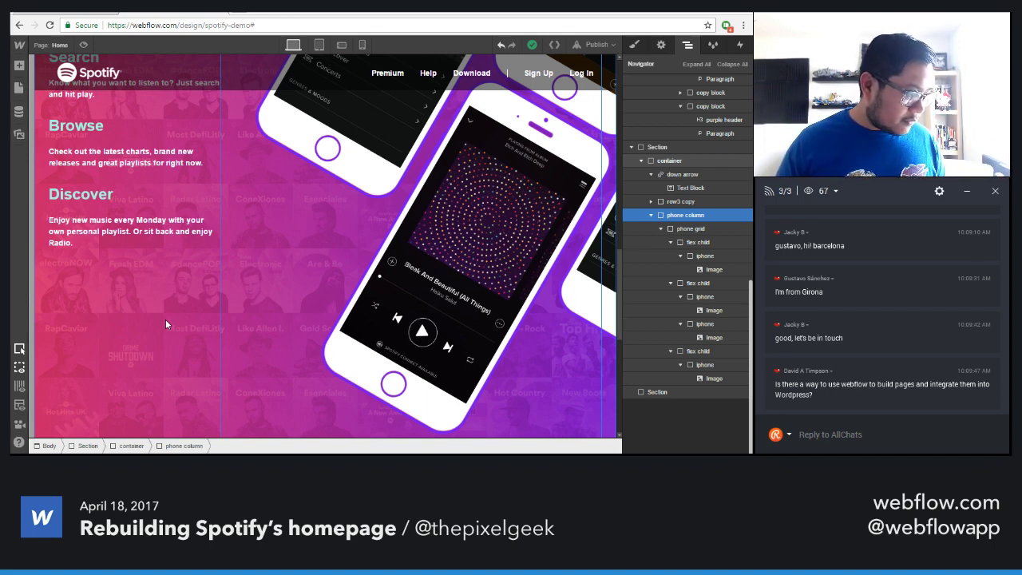
Check the devices section on Spotify's website and give the new empty section the class "section" with the combo class "dark"
{"action": "left_click", "coordinate": [657, 391]}
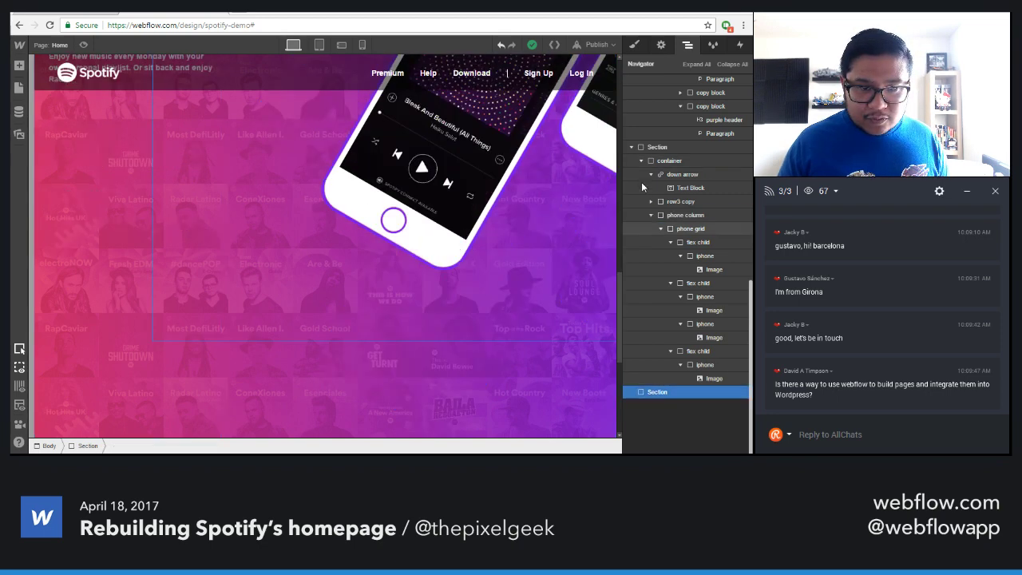
{"action": "left_click", "coordinate": [632, 148]}
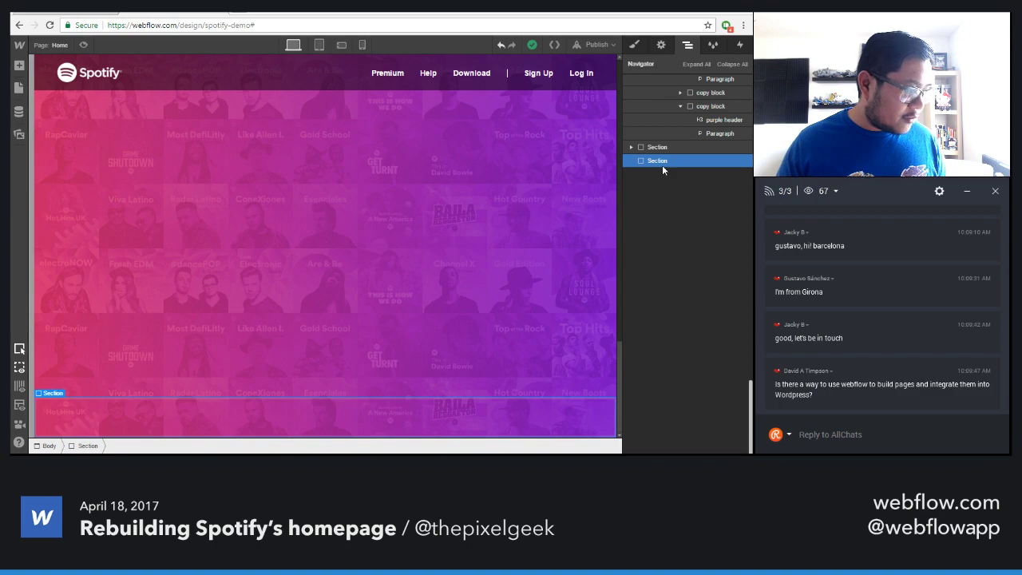
{"action": "key", "text": "s"}
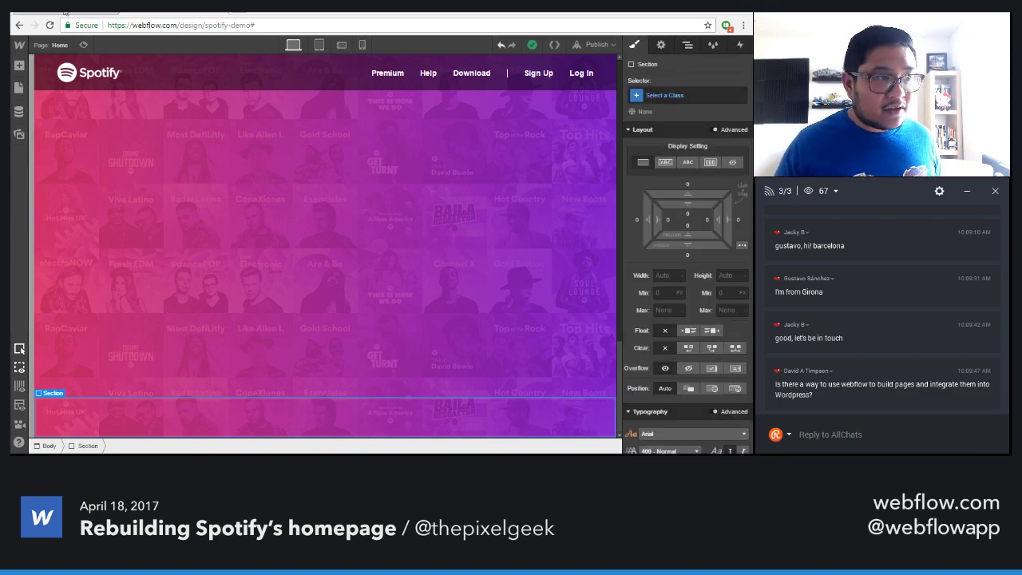
{"action": "key", "text": "ctrl+Tab"}
{"action": "scroll", "coordinate": [340, 276], "scroll_direction": "down", "scroll_amount": 3}
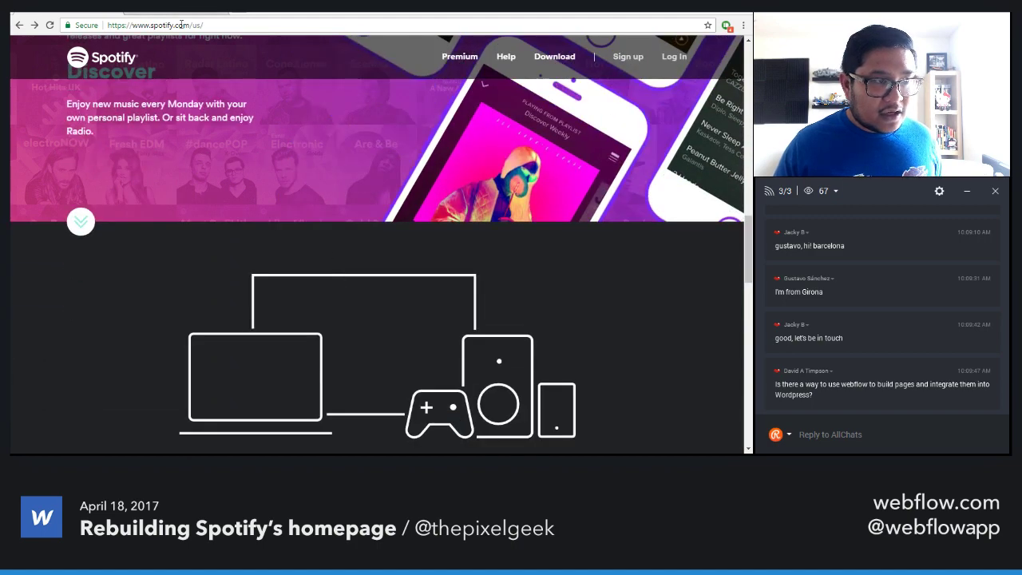
{"action": "key", "text": "ctrl+shift+Tab"}
{"action": "left_click", "coordinate": [675, 95]}
{"action": "type", "text": "section"}
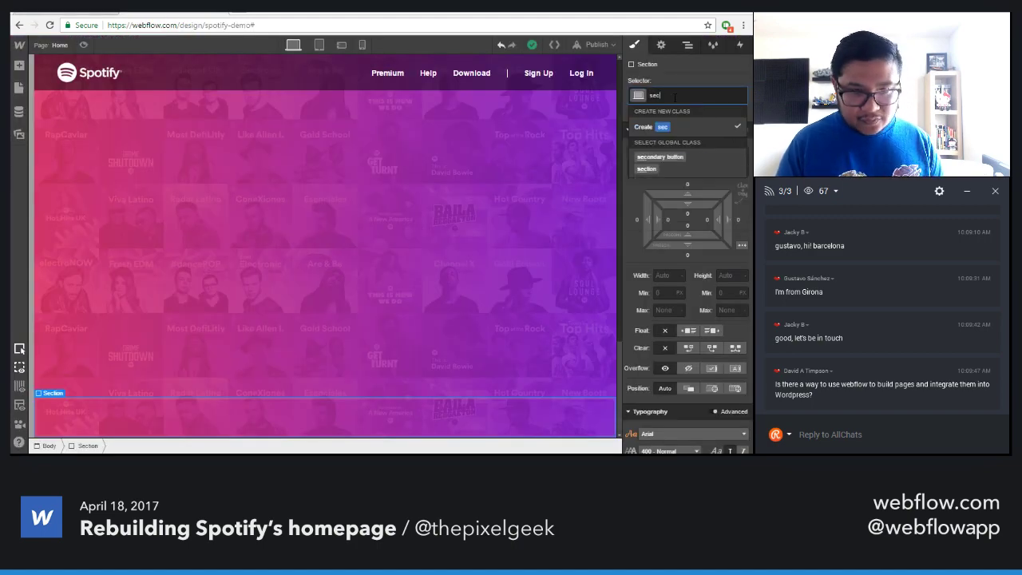
{"action": "key", "text": "Return"}
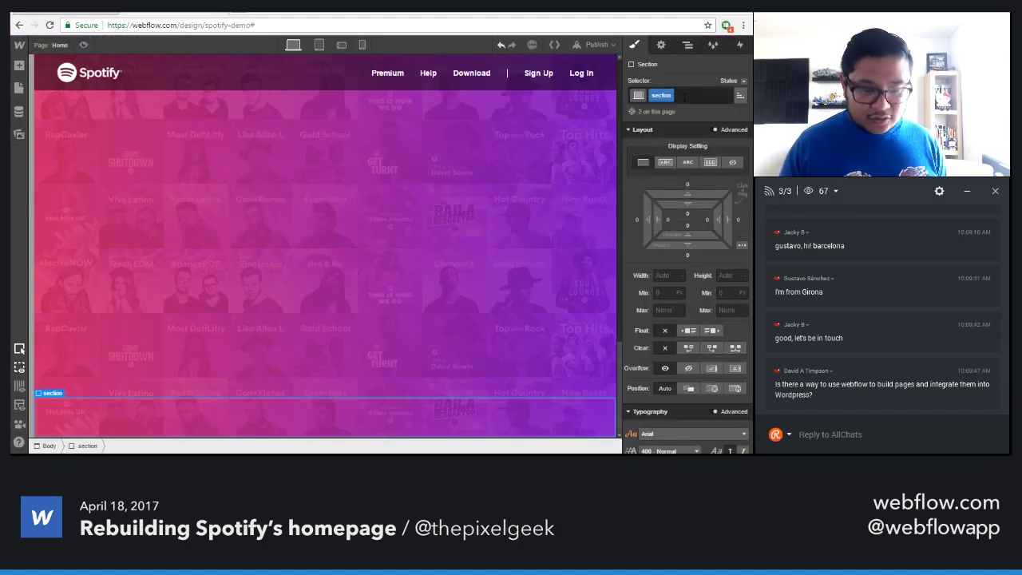
{"action": "type", "text": "dark"}
{"action": "key", "text": "Return"}
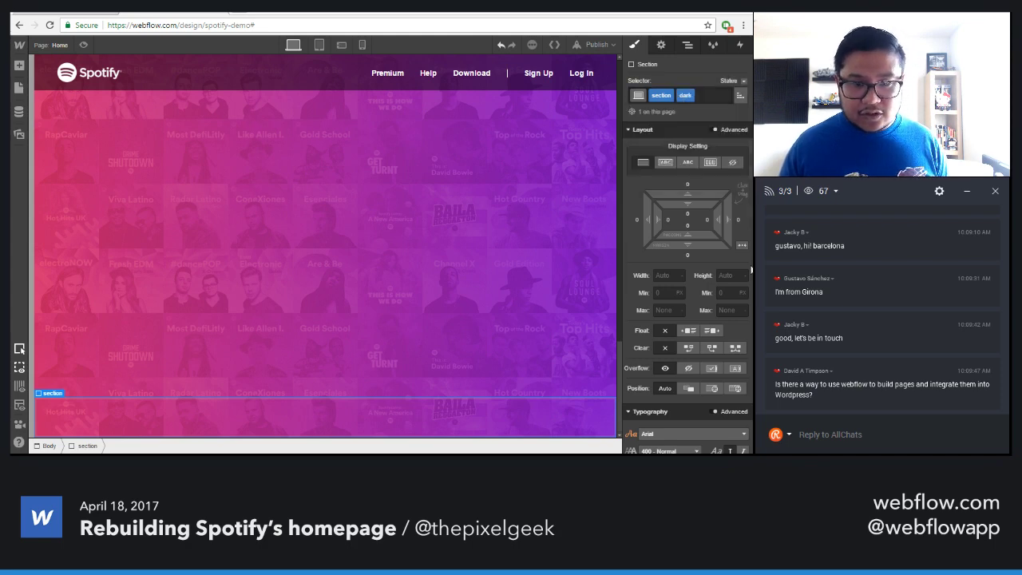
Set the dark section's background color to the saved Black swatch, #191414
{"action": "scroll", "coordinate": [647, 324], "scroll_direction": "down", "scroll_amount": 8}
{"action": "left_click", "coordinate": [647, 324]}
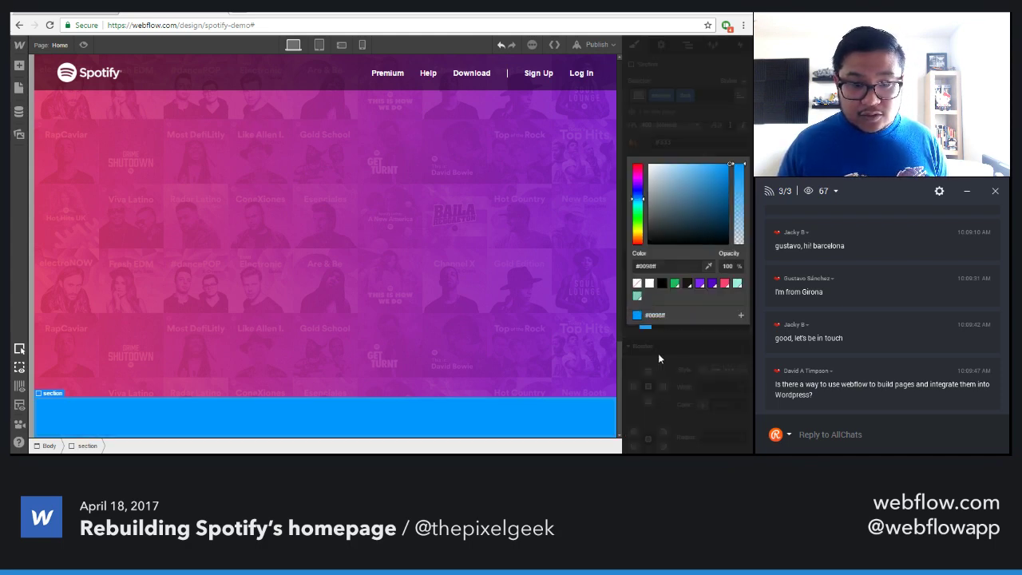
{"action": "left_click", "coordinate": [688, 283]}
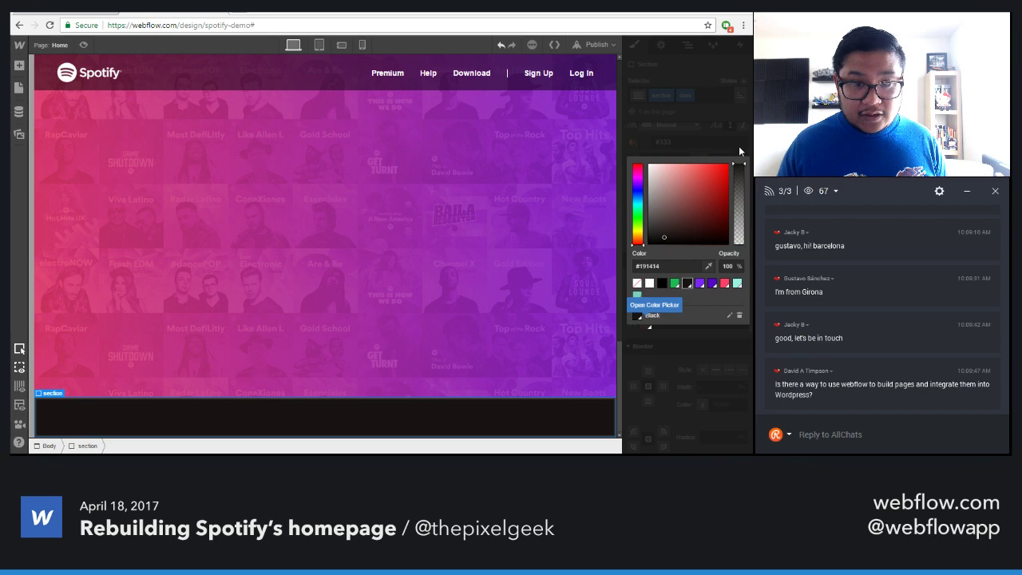
{"action": "left_click", "coordinate": [739, 147]}
Try clearing the phone column's width setting, then undo the change
{"action": "scroll", "coordinate": [488, 305], "scroll_direction": "up", "scroll_amount": 3}
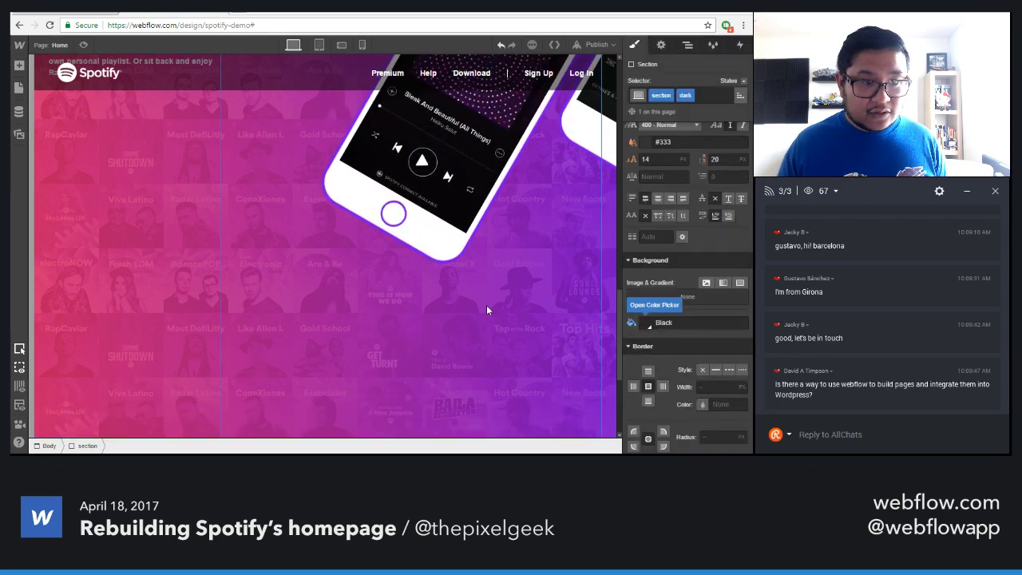
{"action": "left_click", "coordinate": [404, 400]}
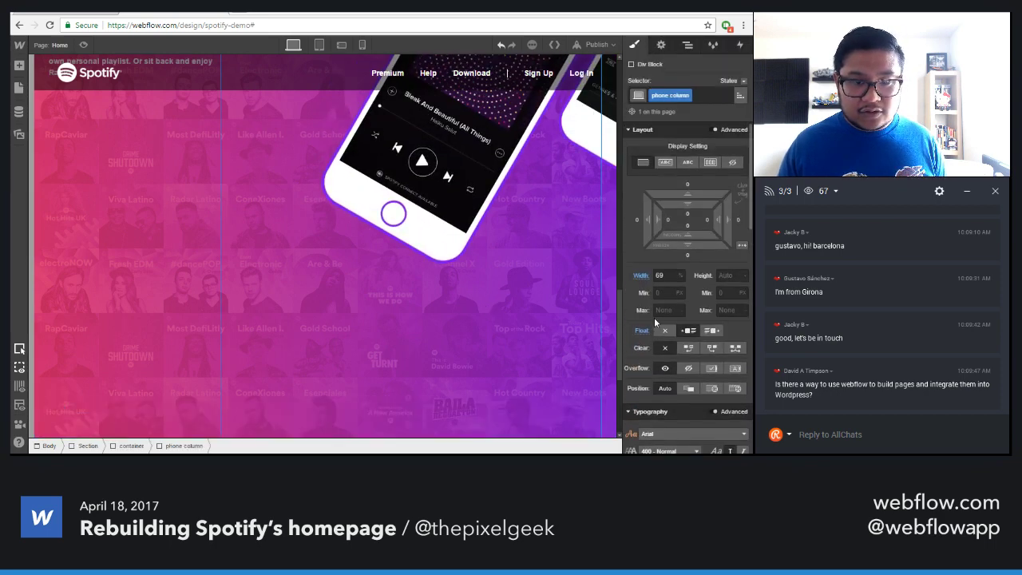
{"action": "scroll", "coordinate": [468, 319], "scroll_direction": "up", "scroll_amount": 2}
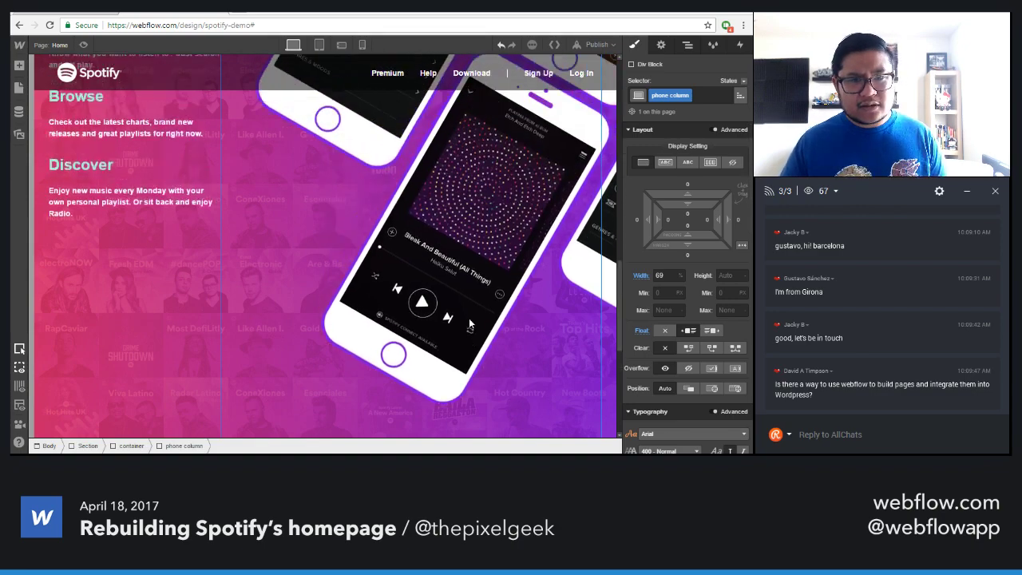
{"action": "left_click", "coordinate": [638, 275], "text": "alt"}
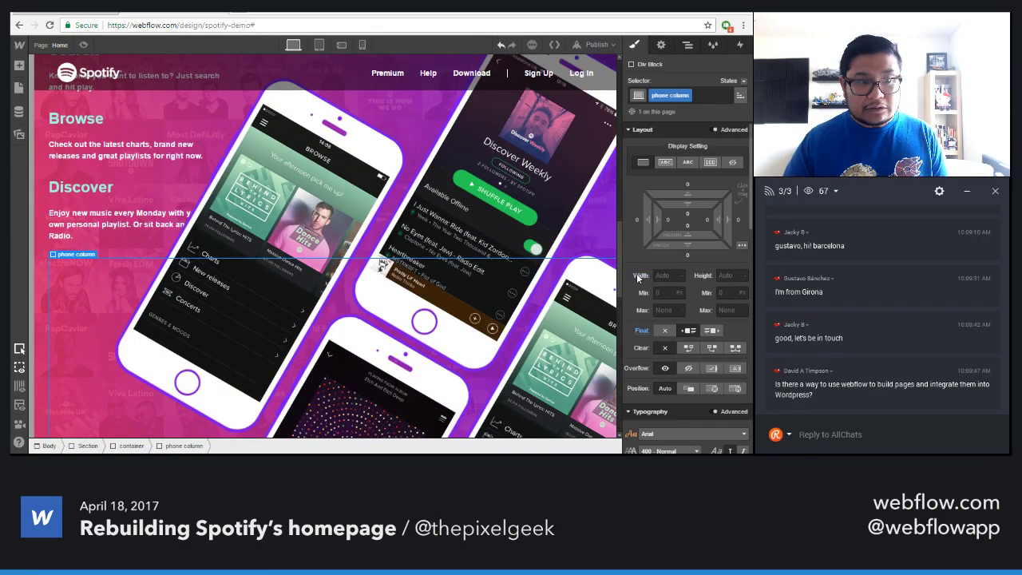
{"action": "scroll", "coordinate": [471, 322], "scroll_direction": "up", "scroll_amount": 3}
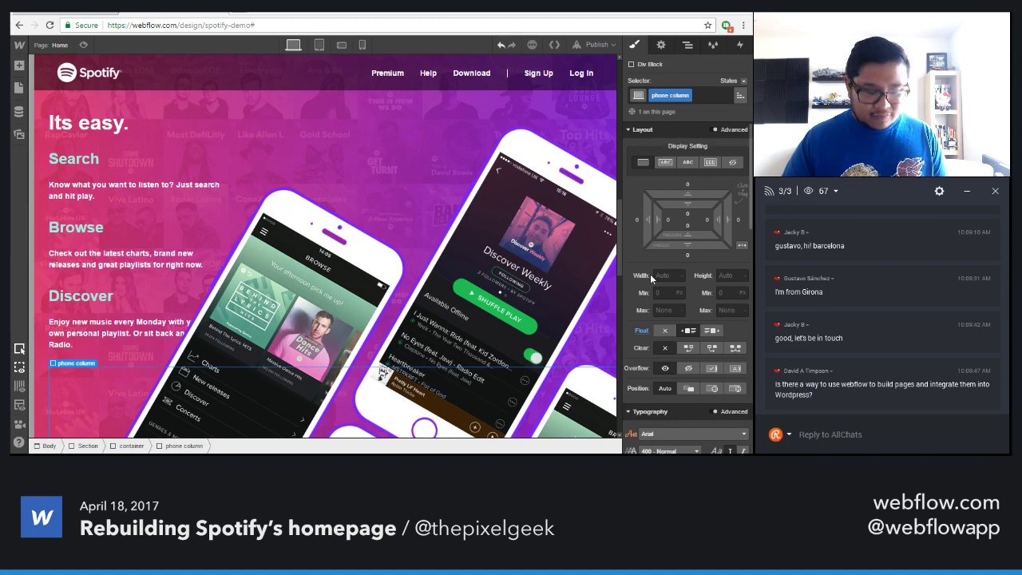
{"action": "key", "text": "ctrl+z"}
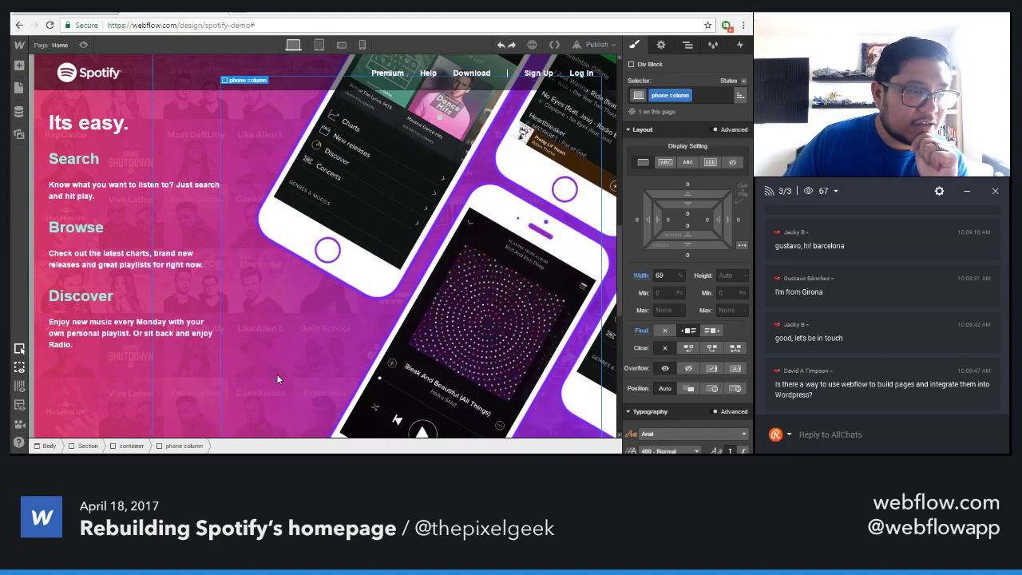
Examine the phone column and its container, comparing the text, the phone mockups and the empty area beneath them
{"action": "scroll", "coordinate": [276, 374], "scroll_direction": "up", "scroll_amount": 1}
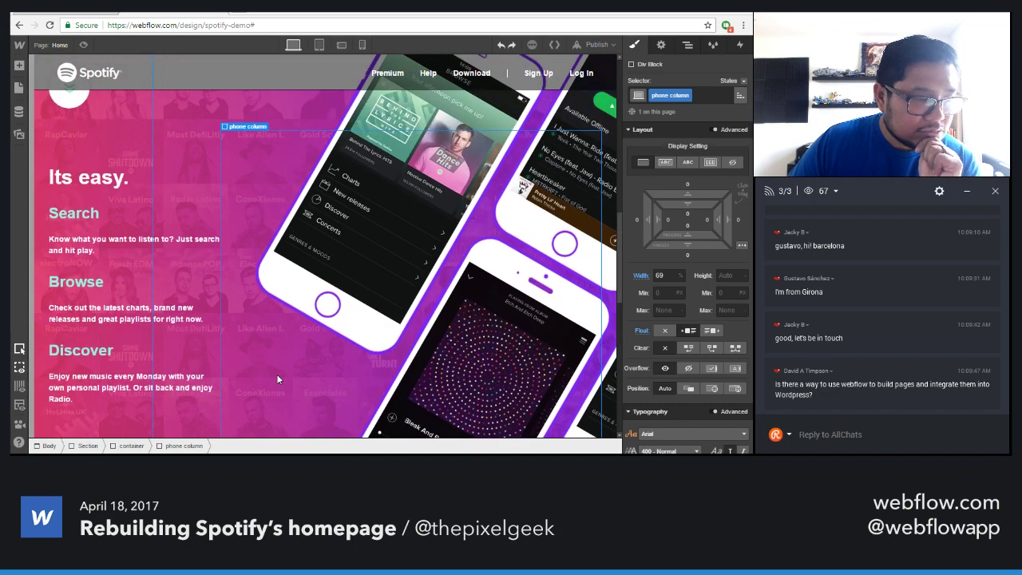
{"action": "scroll", "coordinate": [276, 373], "scroll_direction": "down", "scroll_amount": 4}
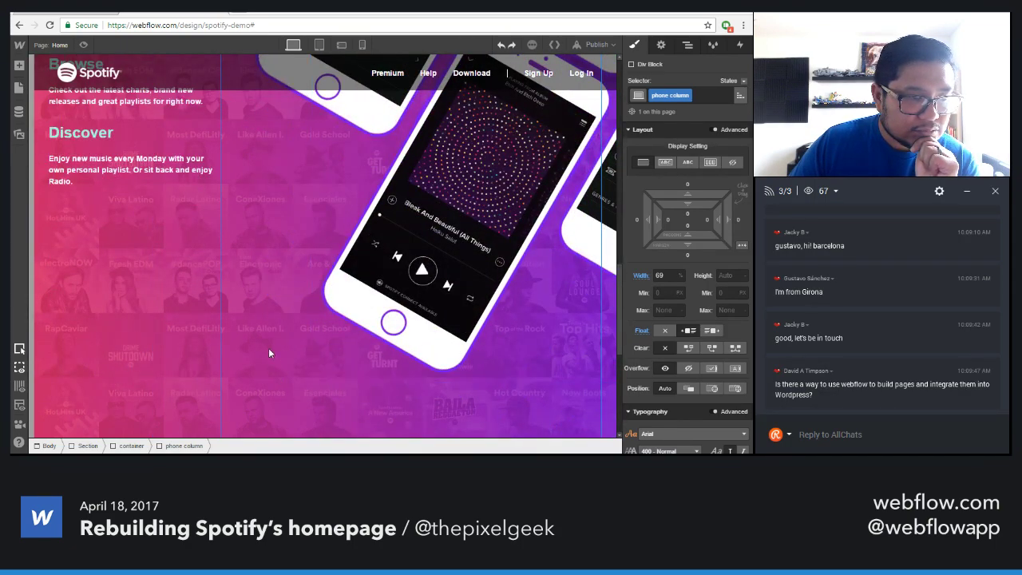
{"action": "scroll", "coordinate": [345, 363], "scroll_direction": "down", "scroll_amount": 3}
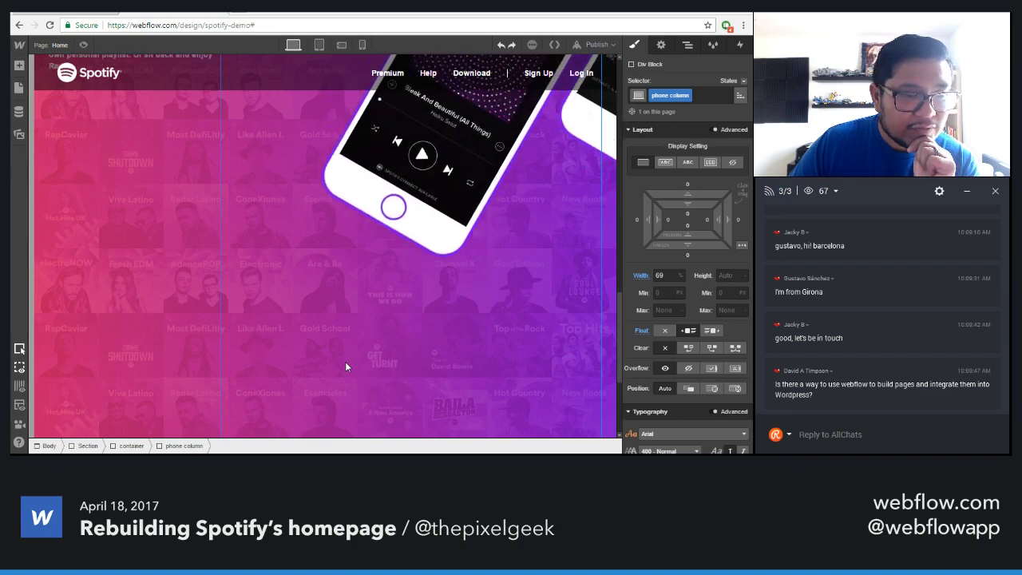
{"action": "left_click", "coordinate": [604, 298]}
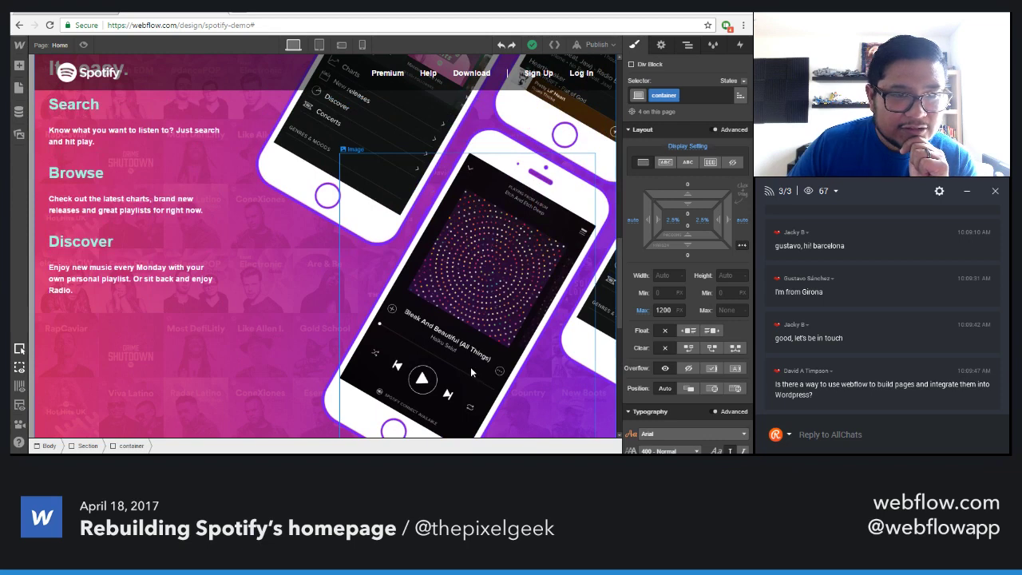
{"action": "scroll", "coordinate": [470, 366], "scroll_direction": "down", "scroll_amount": 2}
{"action": "scroll", "coordinate": [470, 368], "scroll_direction": "down", "scroll_amount": 1}
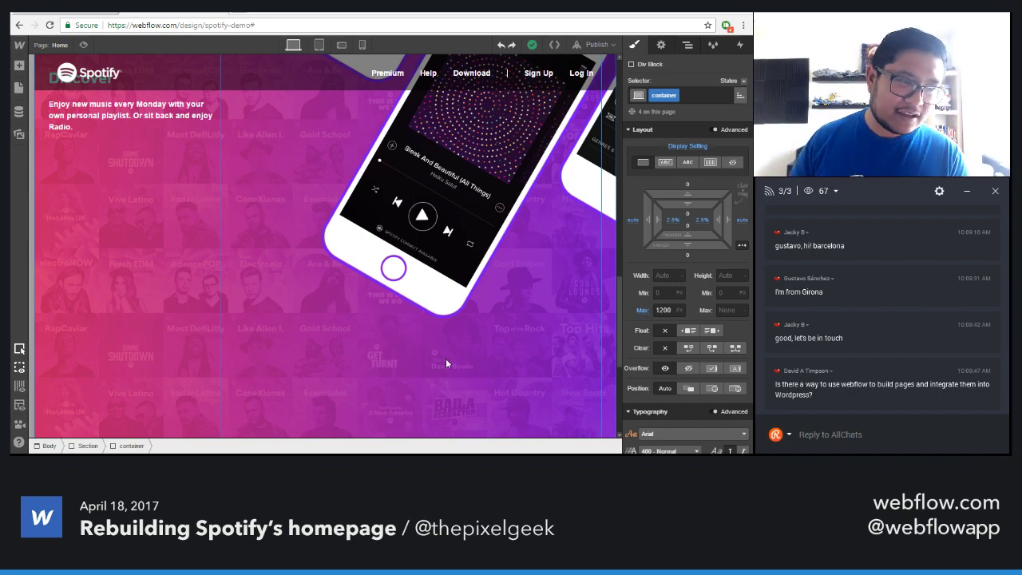
{"action": "scroll", "coordinate": [445, 359], "scroll_direction": "up", "scroll_amount": 2}
{"action": "scroll", "coordinate": [443, 354], "scroll_direction": "up", "scroll_amount": 2}
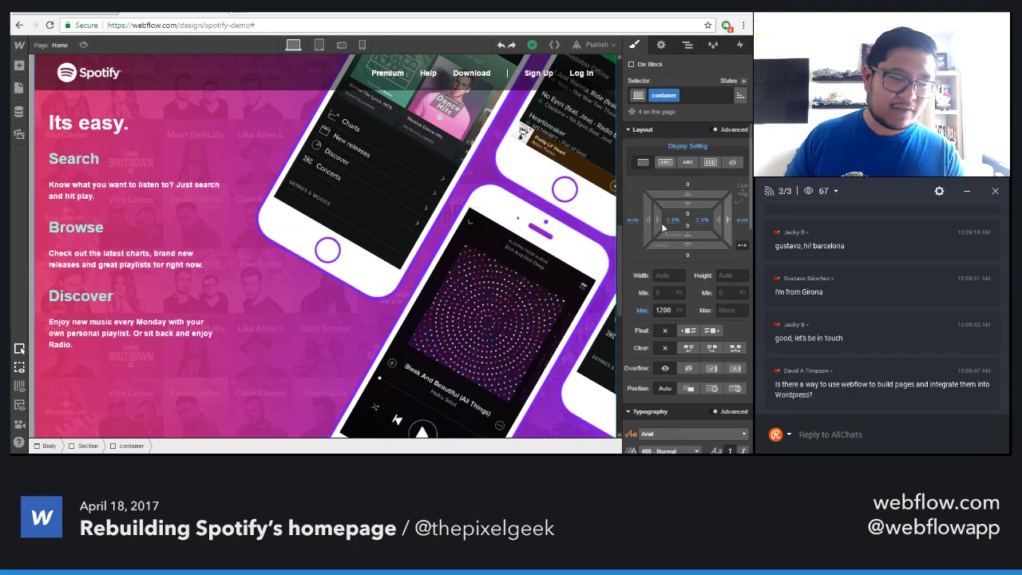
Set the dark section's position to relative with a top offset of -800 px
{"action": "scroll", "coordinate": [273, 343], "scroll_direction": "down", "scroll_amount": 1}
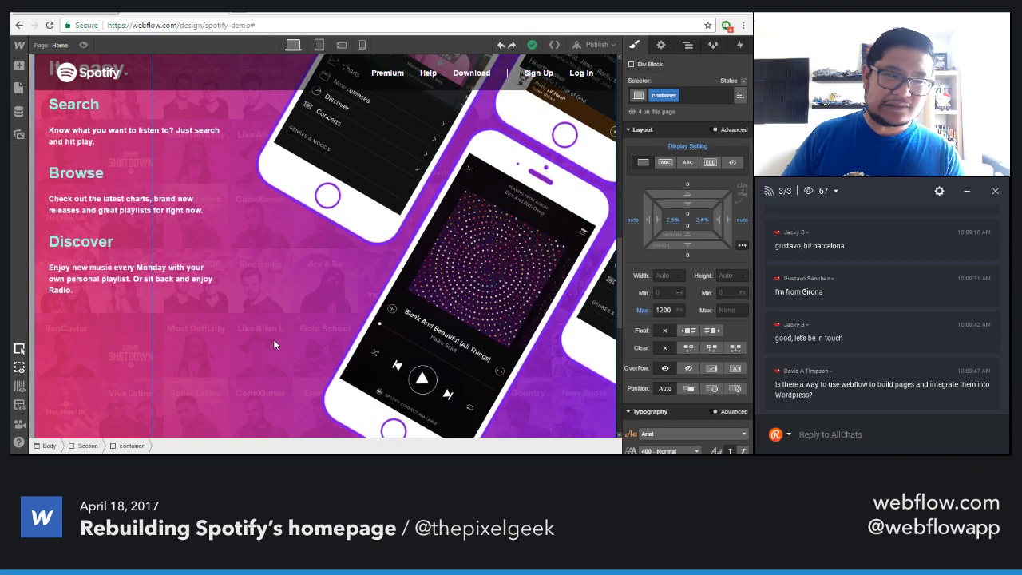
{"action": "scroll", "coordinate": [274, 344], "scroll_direction": "down", "scroll_amount": 2}
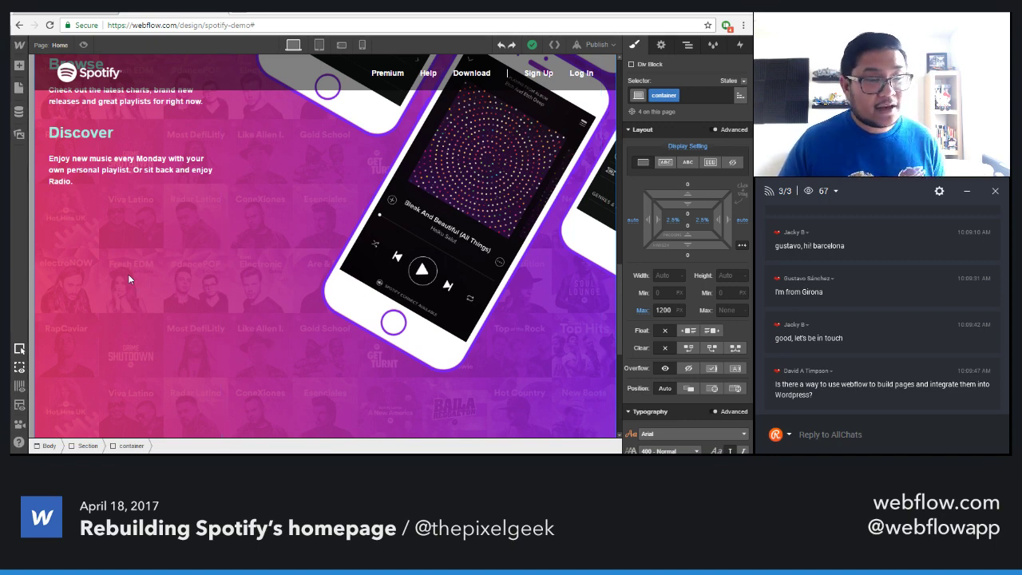
{"action": "scroll", "coordinate": [128, 274], "scroll_direction": "down", "scroll_amount": 5}
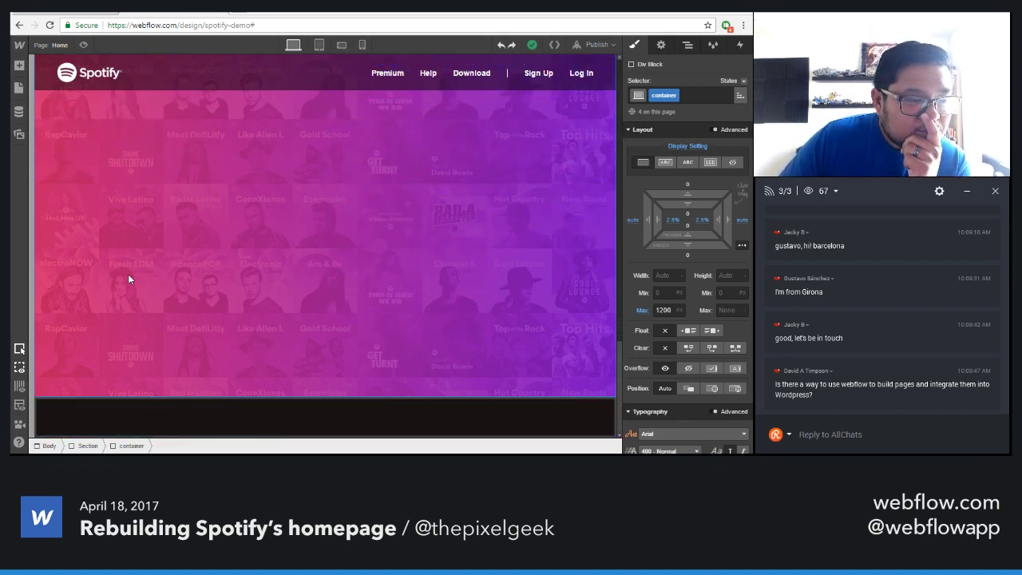
{"action": "left_click", "coordinate": [133, 417]}
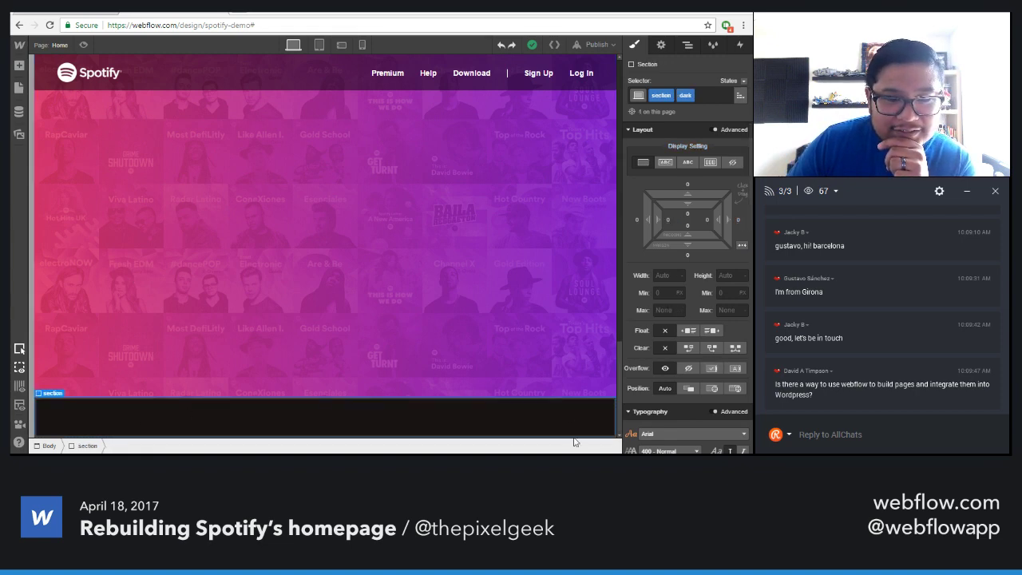
{"action": "left_click", "coordinate": [688, 388]}
{"action": "scroll", "coordinate": [708, 419], "scroll_direction": "down", "scroll_amount": 1}
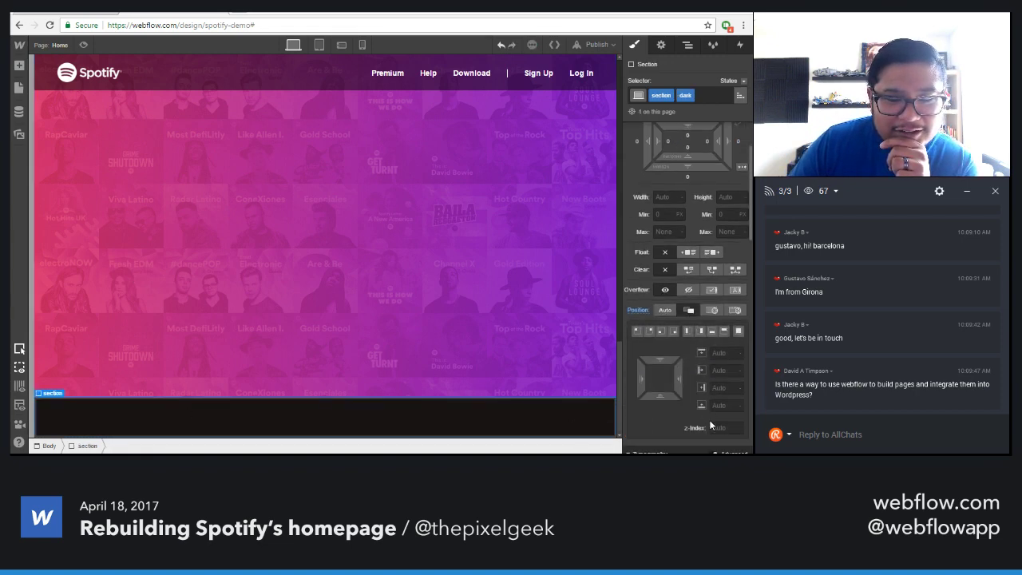
{"action": "scroll", "coordinate": [709, 419], "scroll_direction": "down", "scroll_amount": 1}
{"action": "left_click", "coordinate": [723, 322]}
{"action": "type", "text": "-"}
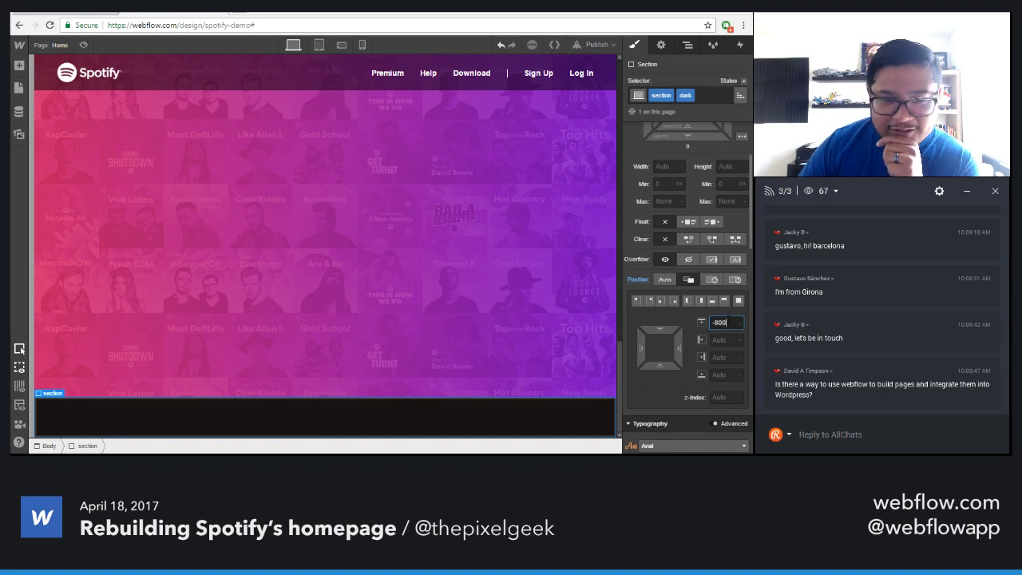
{"action": "type", "text": "800"}
{"action": "key", "text": "Return"}
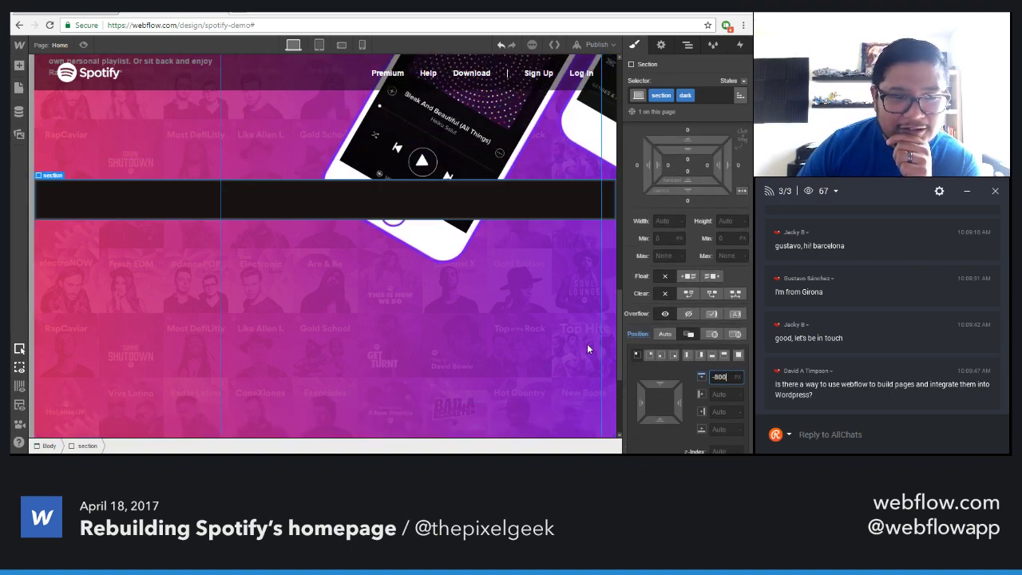
{"action": "scroll", "coordinate": [560, 359], "scroll_direction": "up", "scroll_amount": 2}
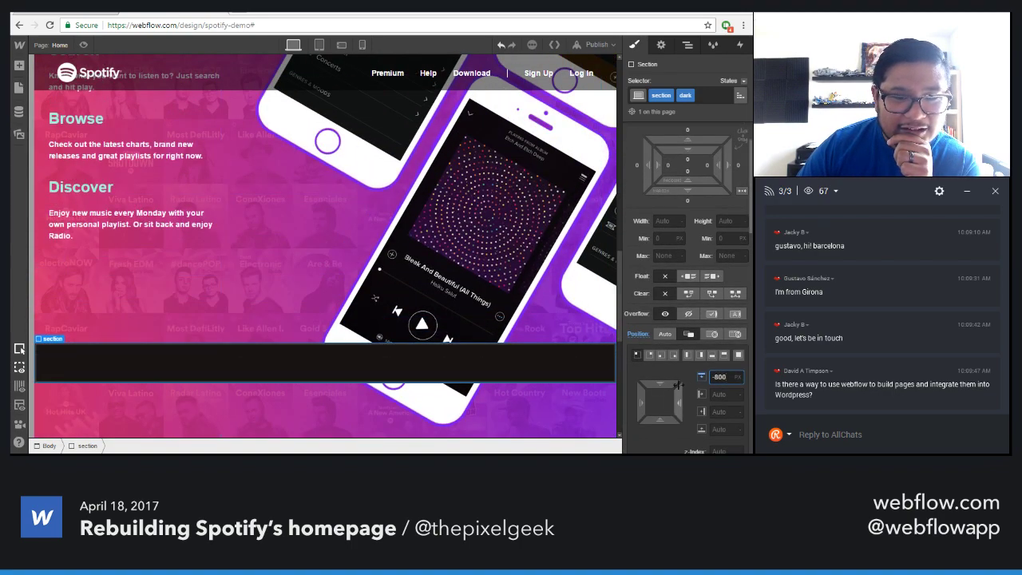
{"action": "left_click_drag", "start_coordinate": [727, 378], "coordinate": [680, 381]}
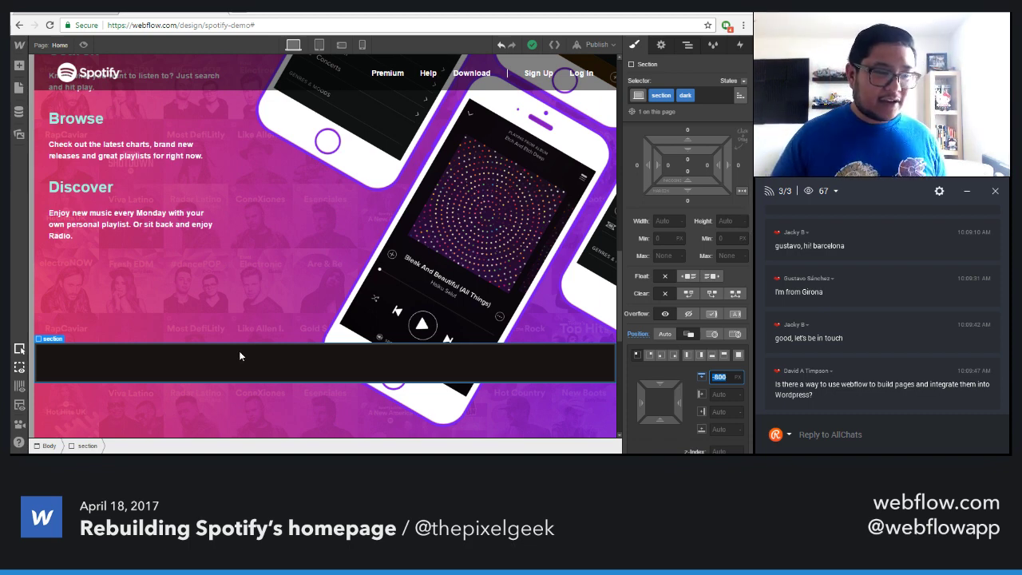
{"action": "left_click", "coordinate": [200, 371]}
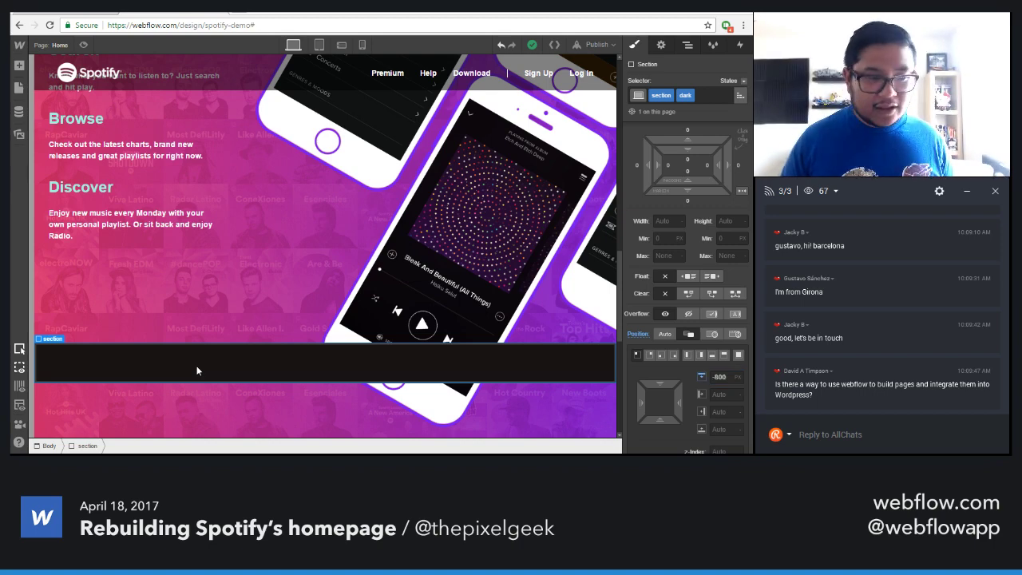
Set the overflow of the "Its easy." section to hidden
{"action": "left_click", "coordinate": [205, 307]}
{"action": "key", "text": "Up"}
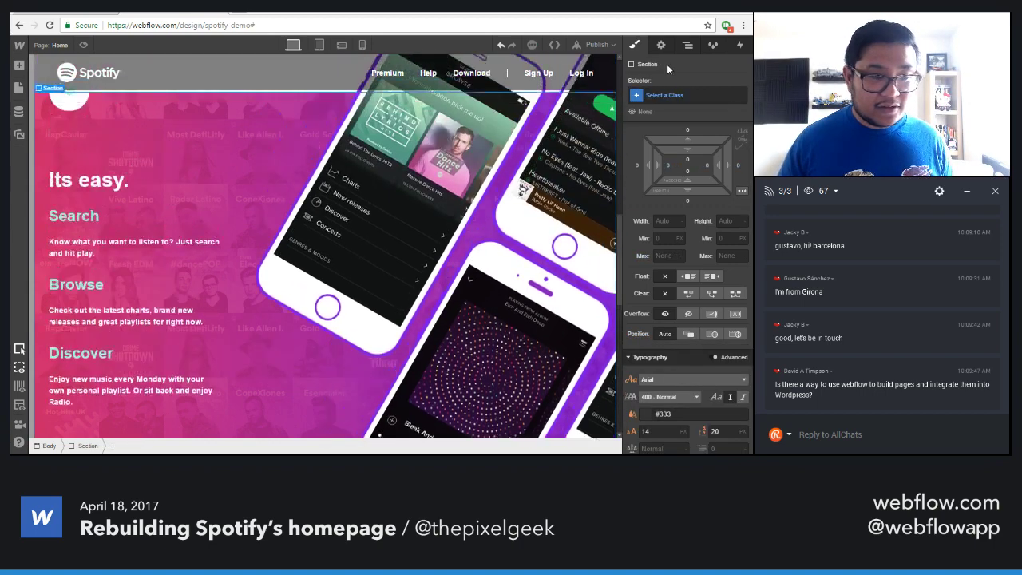
{"action": "left_click", "coordinate": [687, 313]}
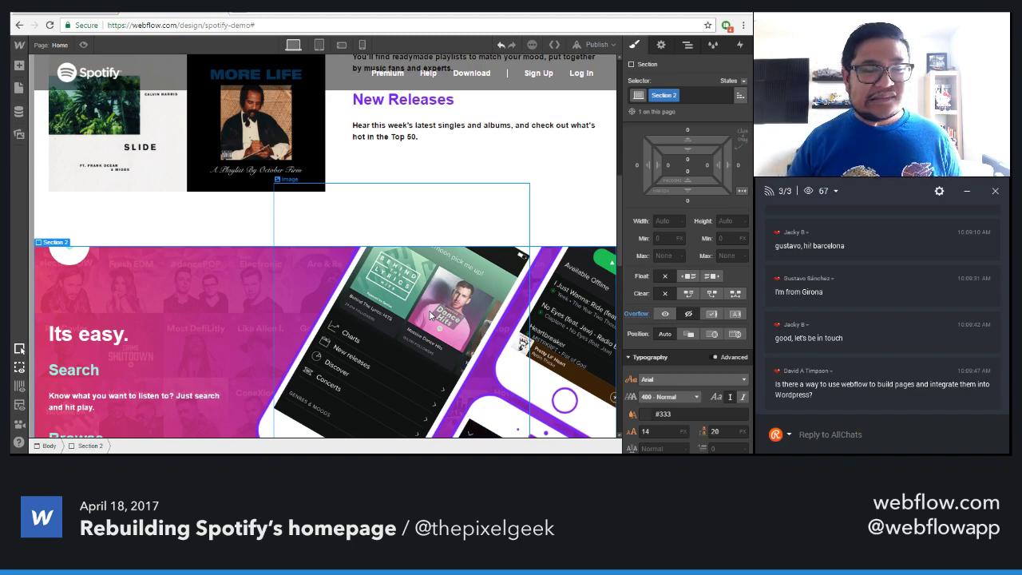
{"action": "scroll", "coordinate": [372, 256], "scroll_direction": "down", "scroll_amount": 5}
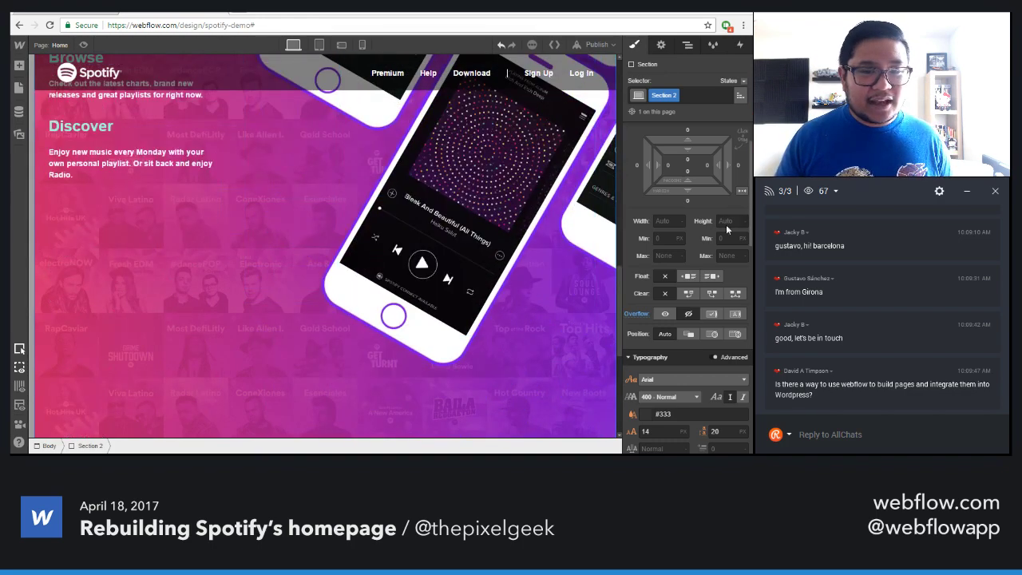
Give the "Its easy." section a height of 800 px and lower it in 10 px steps to 680 px
{"action": "left_click", "coordinate": [733, 222]}
{"action": "type", "text": "800"}
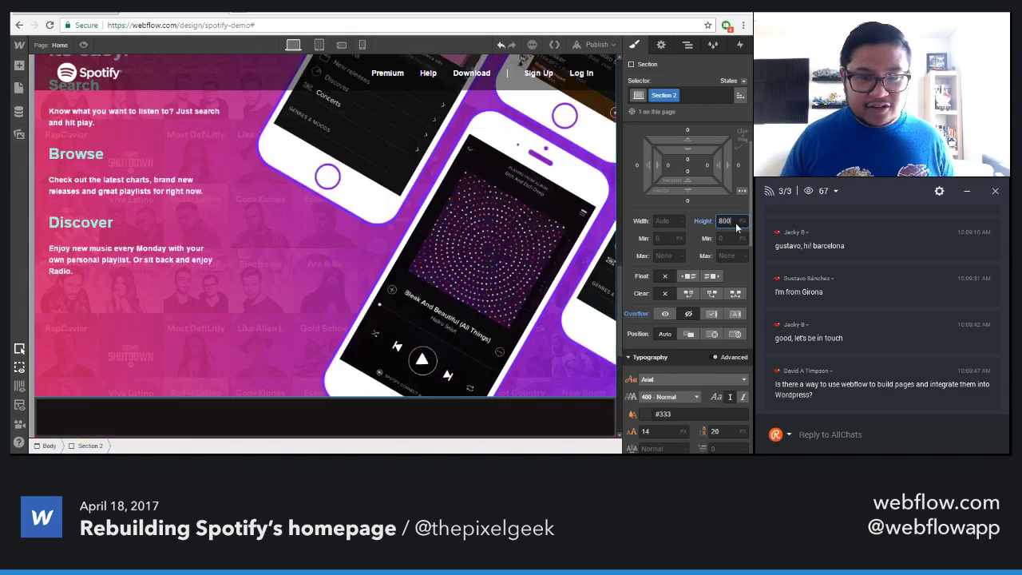
{"action": "key", "text": "shift+Down"}
{"action": "key", "text": "shift+Down"}
{"action": "key", "text": "shift+Down"}
{"action": "key", "text": "shift+Down"}
{"action": "key", "text": "shift+Down"}
{"action": "key", "text": "shift+Down"}
{"action": "key", "text": "shift+Down"}
{"action": "key", "text": "shift+Down"}
{"action": "key", "text": "shift+Down"}
{"action": "key", "text": "shift+Down"}
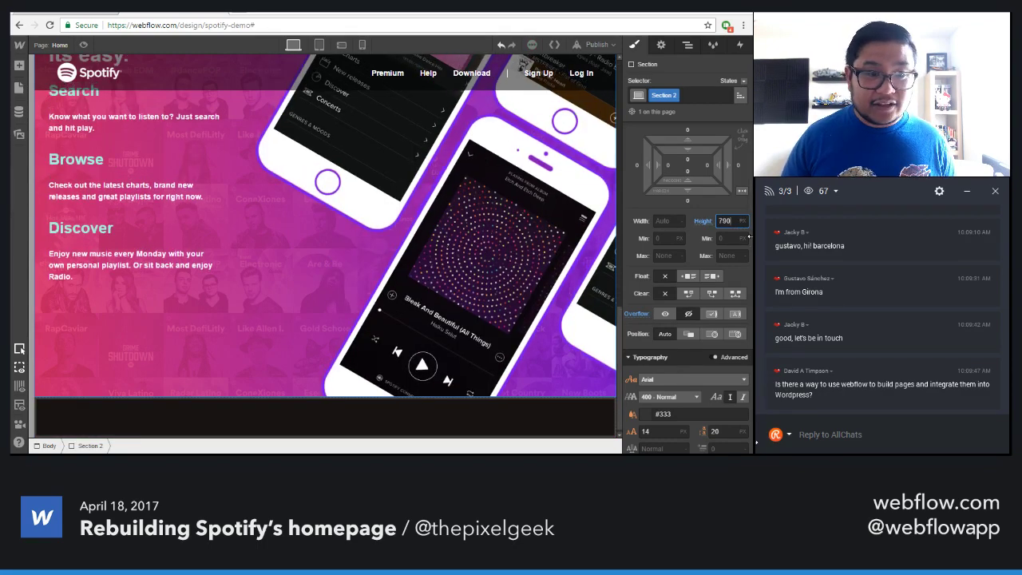
{"action": "key", "text": "shift+Down"}
{"action": "key", "text": "shift+Down"}
{"action": "key", "text": "shift+Down"}
{"action": "key", "text": "shift+Down"}
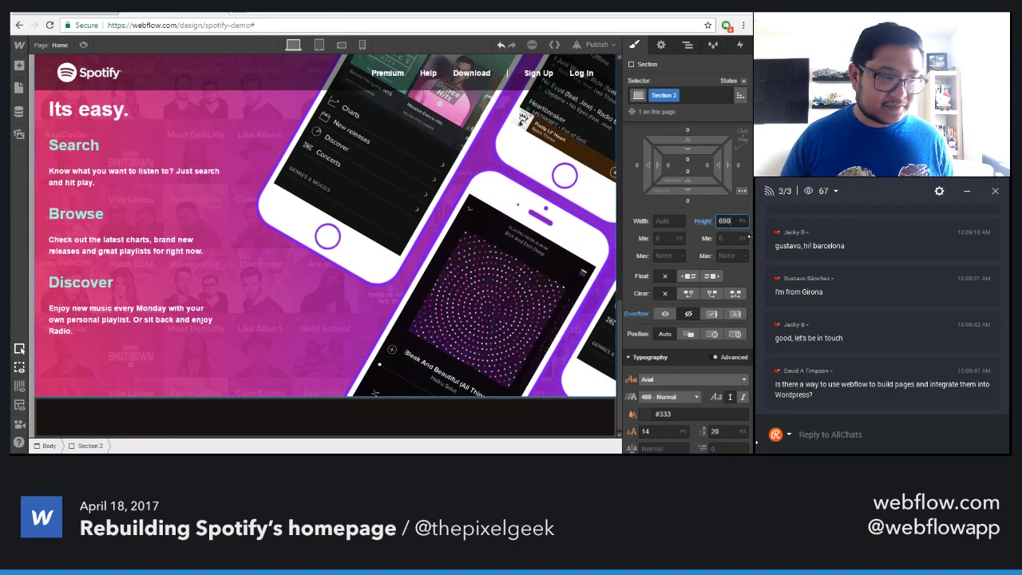
{"action": "scroll", "coordinate": [457, 285], "scroll_direction": "up", "scroll_amount": 3}
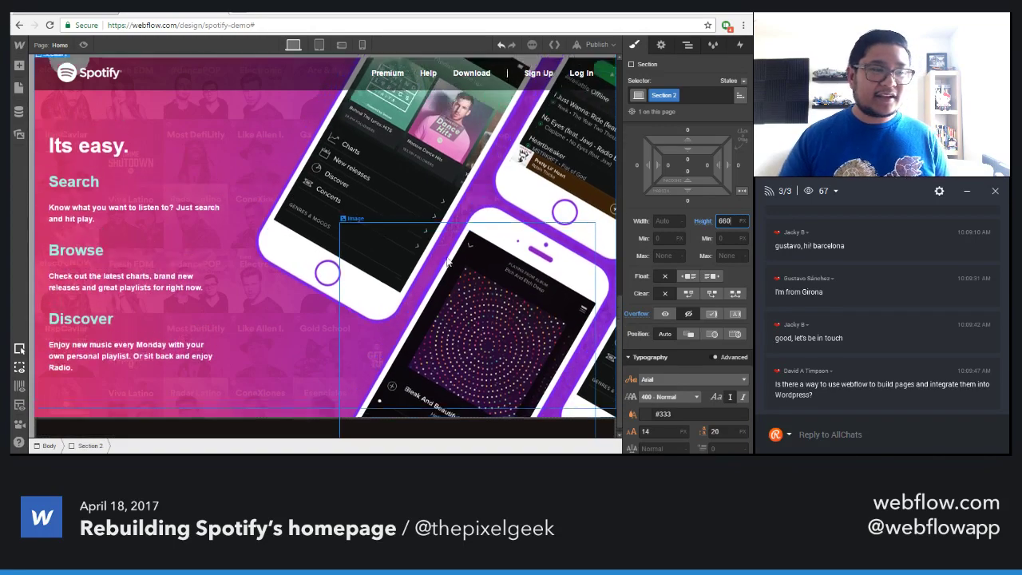
{"action": "scroll", "coordinate": [458, 285], "scroll_direction": "down", "scroll_amount": 1}
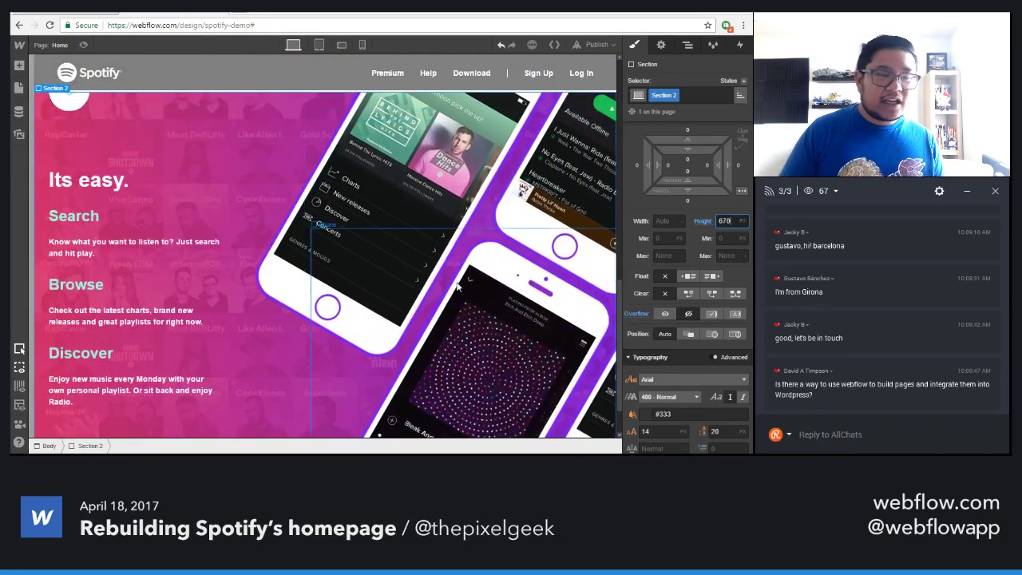
{"action": "scroll", "coordinate": [457, 285], "scroll_direction": "up", "scroll_amount": 5}
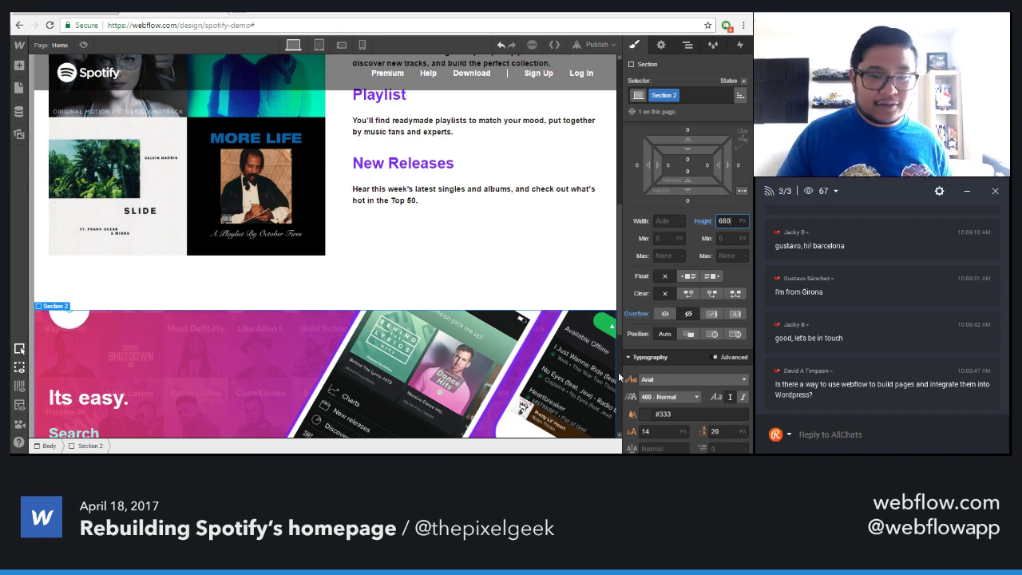
Clear the overflow setting of the "Its easy." section and check how the phones meet its upper and lower edges
{"action": "left_click", "coordinate": [645, 315], "text": "alt"}
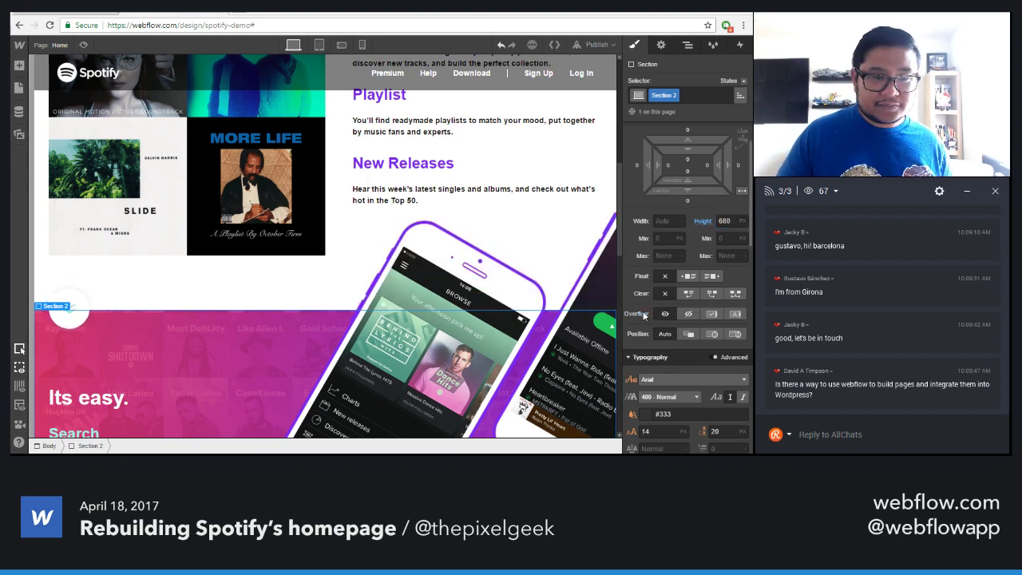
{"action": "scroll", "coordinate": [503, 356], "scroll_direction": "down", "scroll_amount": 6}
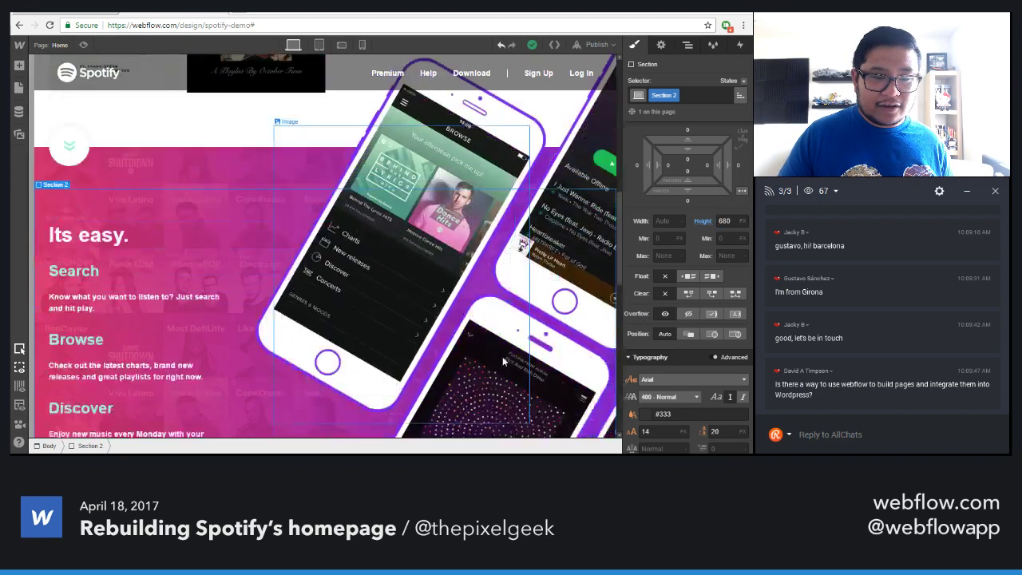
{"action": "scroll", "coordinate": [503, 356], "scroll_direction": "up", "scroll_amount": 3}
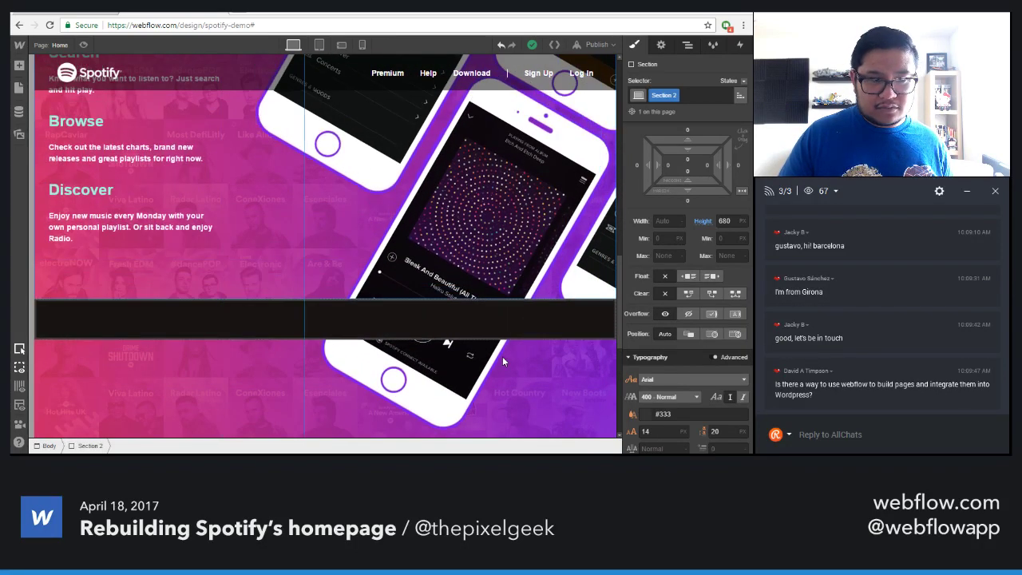
{"action": "scroll", "coordinate": [502, 356], "scroll_direction": "down", "scroll_amount": 1}
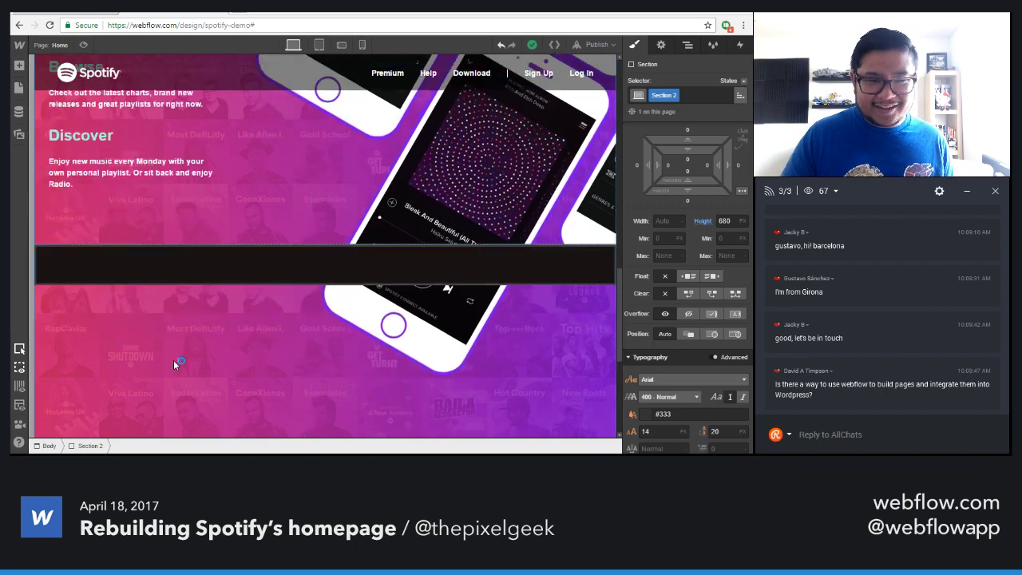
{"action": "scroll", "coordinate": [199, 314], "scroll_direction": "up", "scroll_amount": 4}
{"action": "scroll", "coordinate": [199, 310], "scroll_direction": "down", "scroll_amount": 1}
{"action": "scroll", "coordinate": [180, 179], "scroll_direction": "up", "scroll_amount": 6}
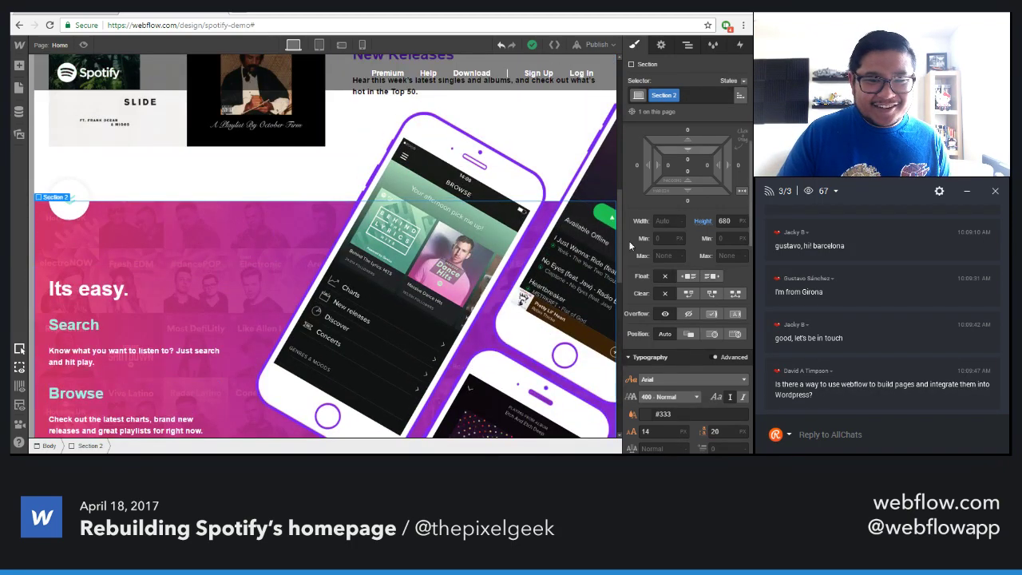
{"action": "scroll", "coordinate": [200, 304], "scroll_direction": "down", "scroll_amount": 5}
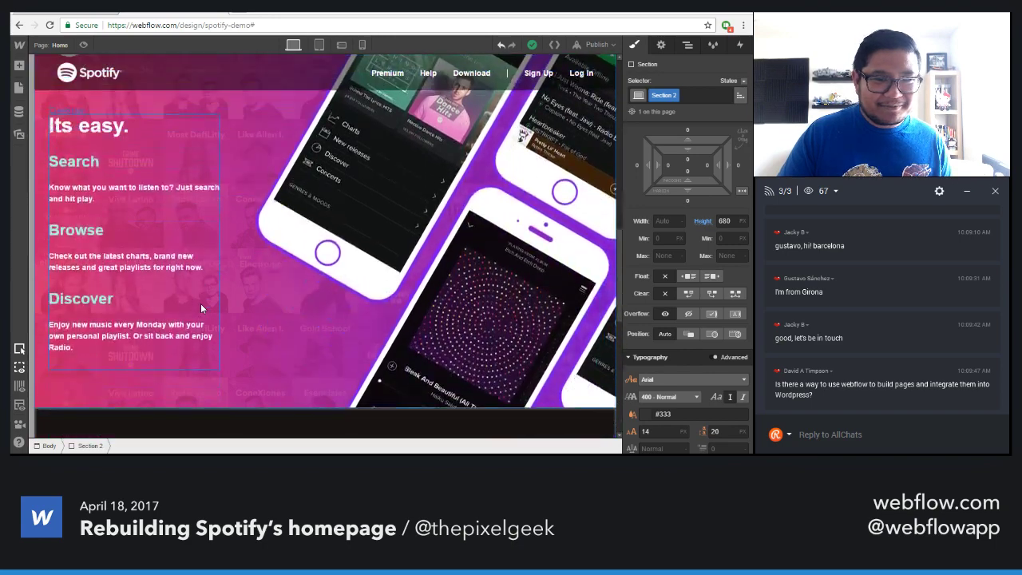
Increase the height of the "Its easy." section to 700 px
{"action": "left_click", "coordinate": [723, 220]}
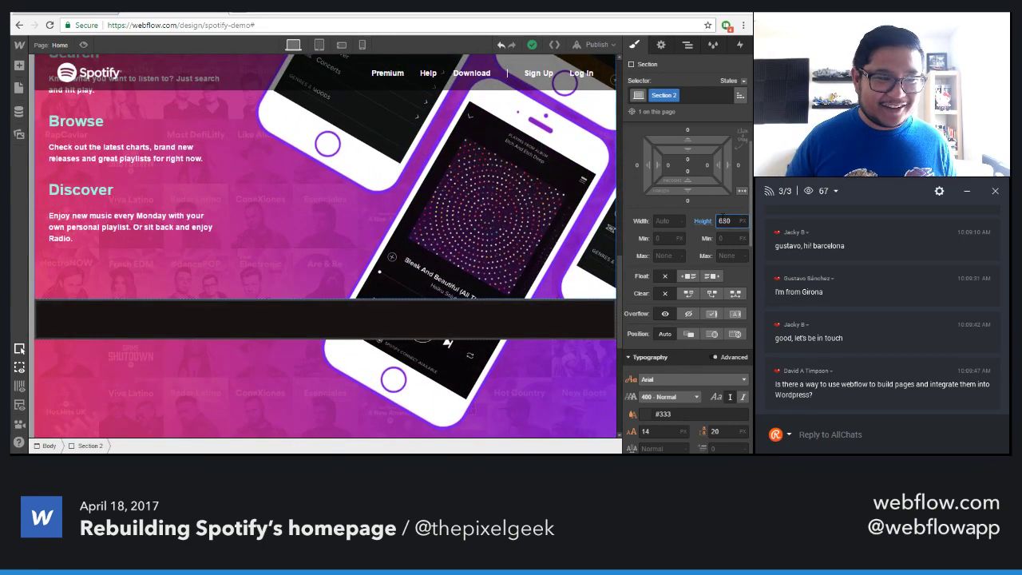
{"action": "key", "text": "Delete"}
{"action": "type", "text": "9"}
{"action": "key", "text": "shift+Up"}
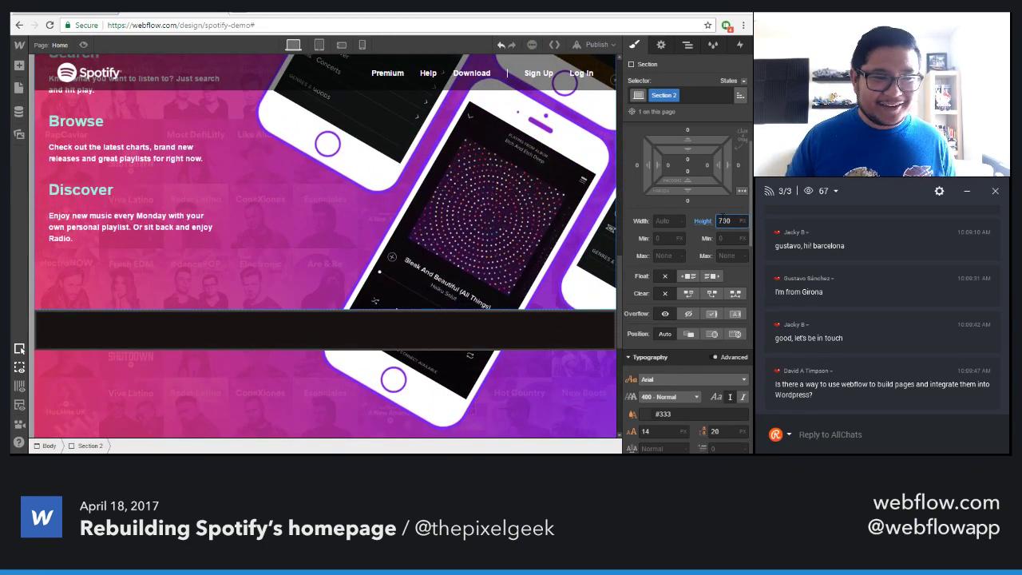
Clear the dark section's position setting, then set it back to relative, leaving the z-index on Auto
{"action": "left_click", "coordinate": [355, 333]}
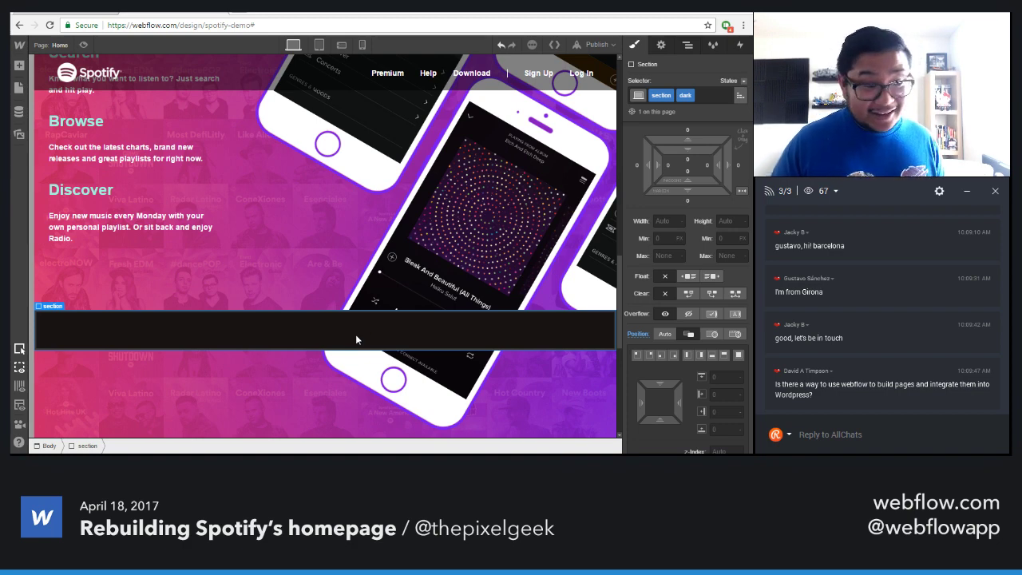
{"action": "left_click", "coordinate": [644, 333], "text": "alt"}
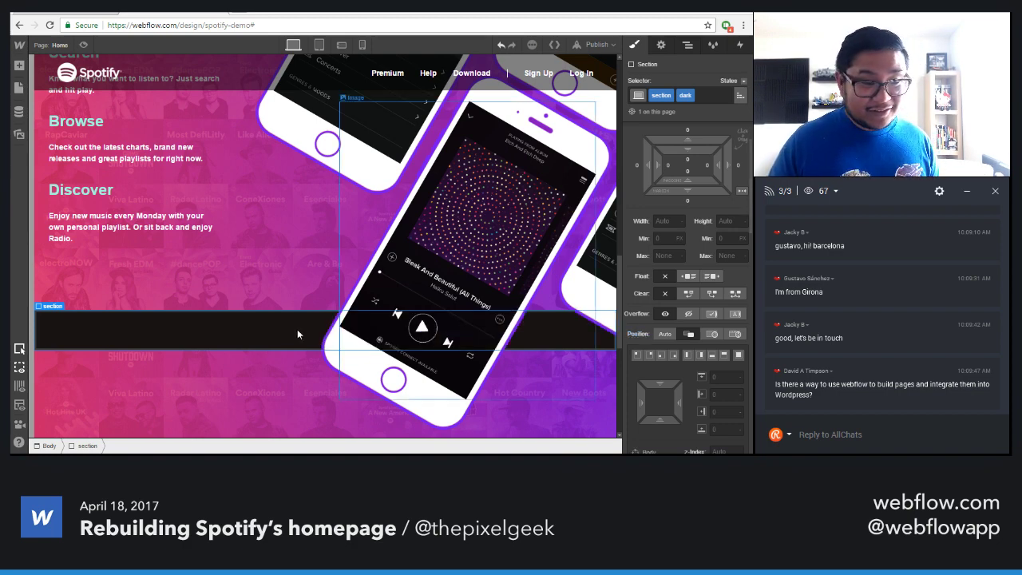
{"action": "left_click", "coordinate": [689, 334]}
{"action": "scroll", "coordinate": [667, 351], "scroll_direction": "down", "scroll_amount": 3}
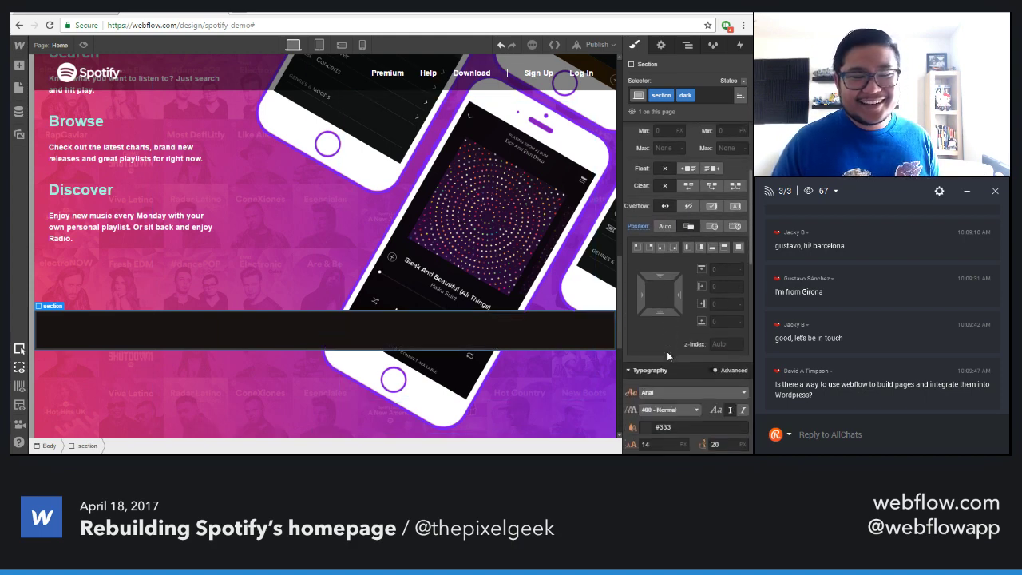
{"action": "left_click", "coordinate": [724, 343]}
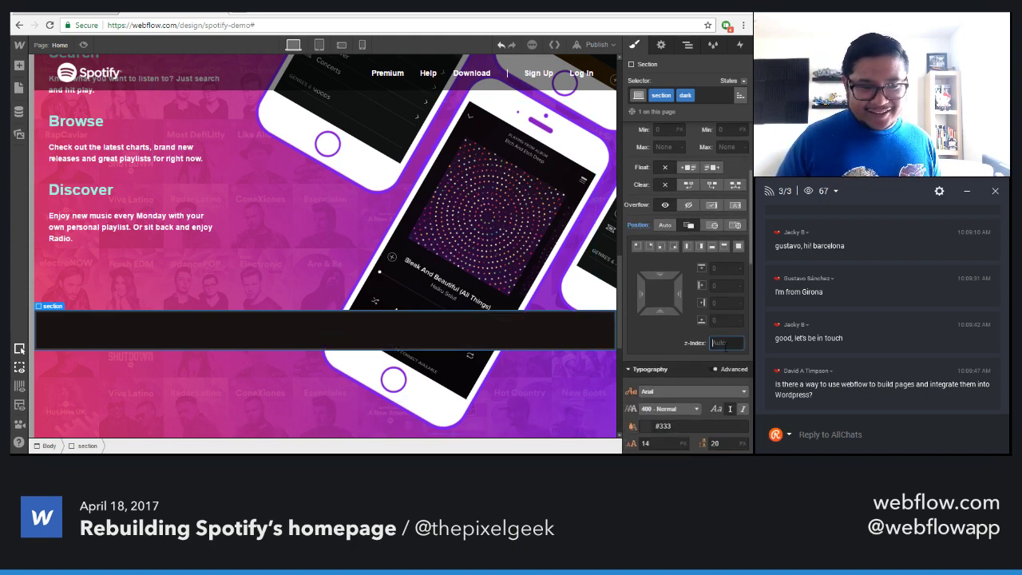
{"action": "left_click", "coordinate": [326, 324]}
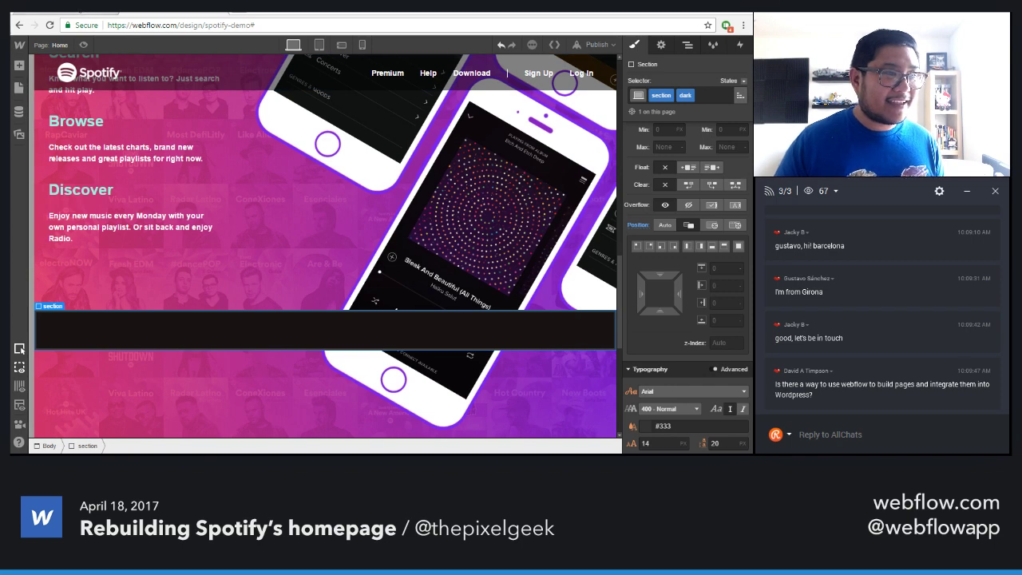
Check the devices section on Spotify's website, then give the dark section 100 px of top and bottom padding
{"action": "left_click", "coordinate": [184, 11]}
{"action": "scroll", "coordinate": [274, 205], "scroll_direction": "down", "scroll_amount": 2}
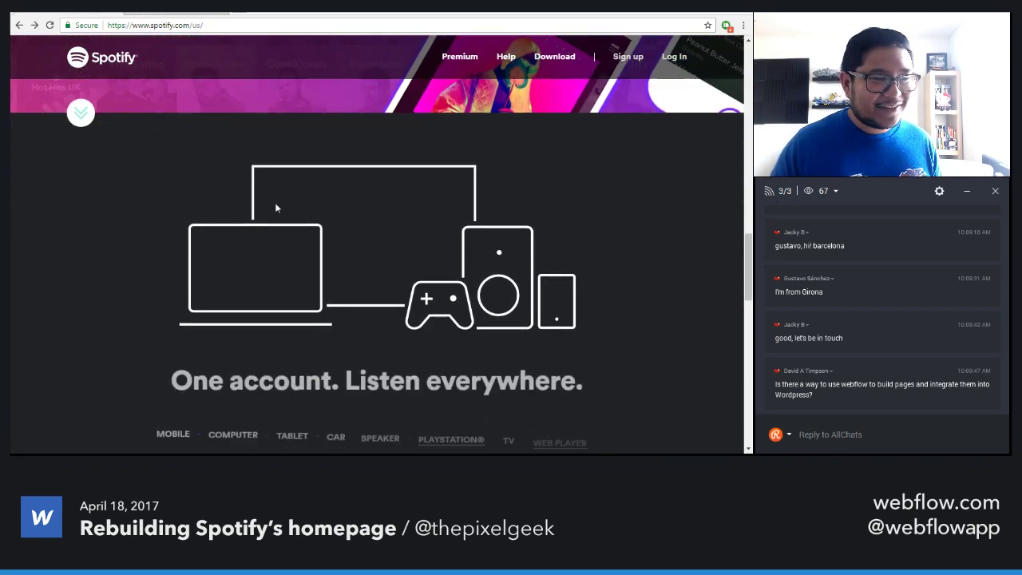
{"action": "left_click", "coordinate": [72, 12]}
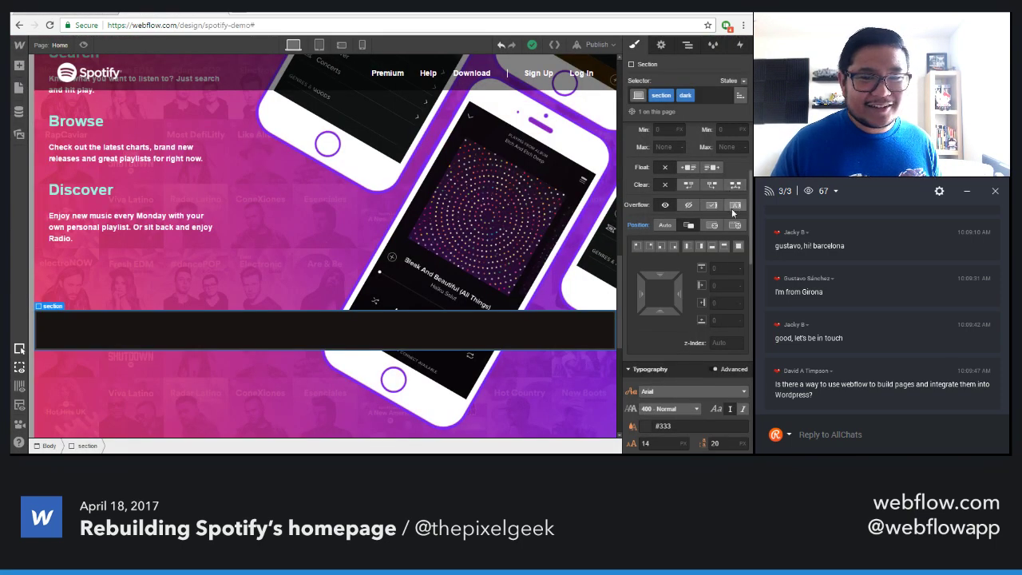
{"action": "left_click_drag", "start_coordinate": [699, 203], "coordinate": [692, 369]}
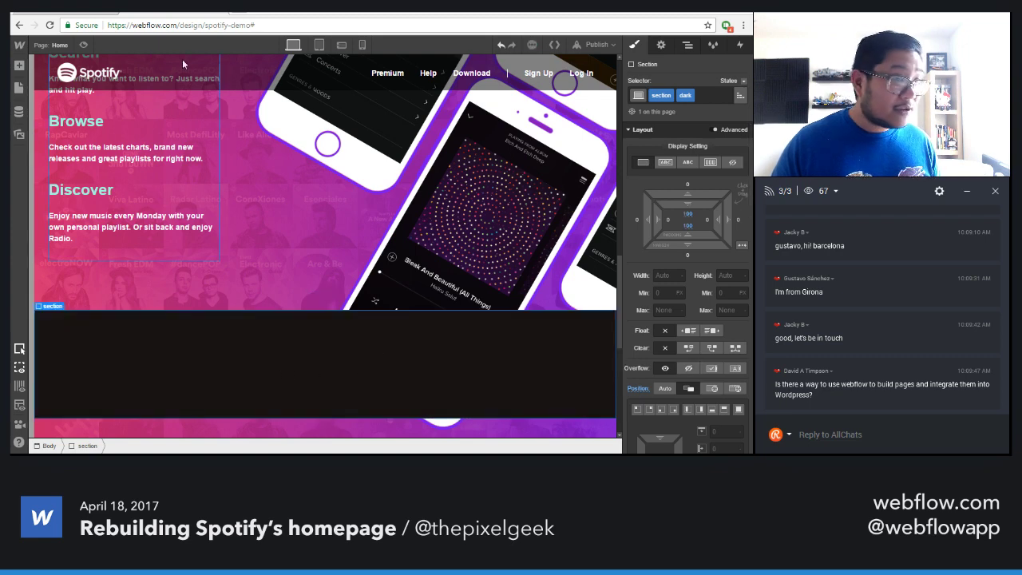
Check the devices section on Spotify's website, then copy the down arrow link above the "Its easy." section
{"action": "left_click", "coordinate": [73, 15]}
{"action": "scroll", "coordinate": [254, 354], "scroll_direction": "down", "scroll_amount": 1}
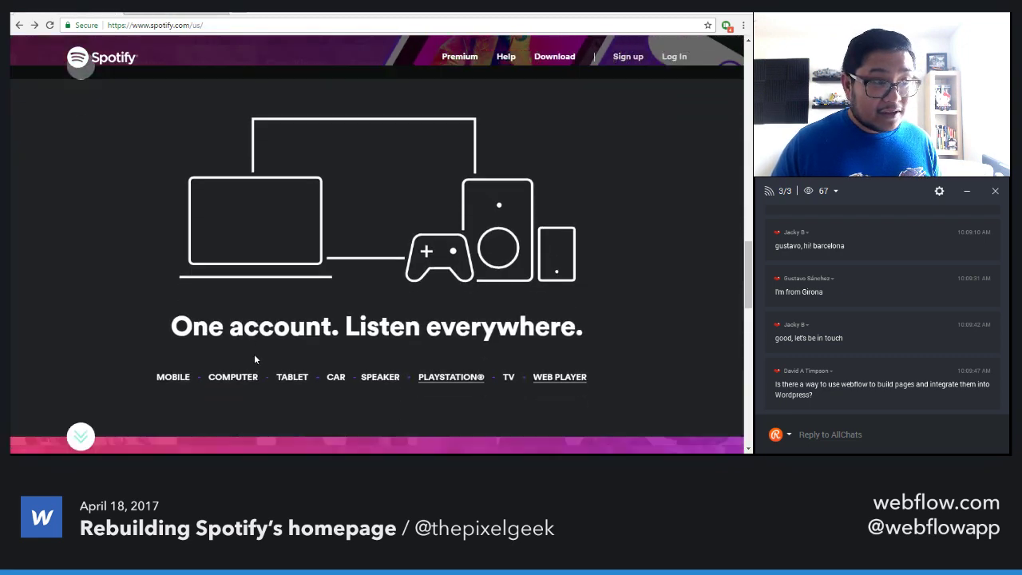
{"action": "left_click", "coordinate": [149, 14]}
{"action": "scroll", "coordinate": [183, 286], "scroll_direction": "up", "scroll_amount": 5}
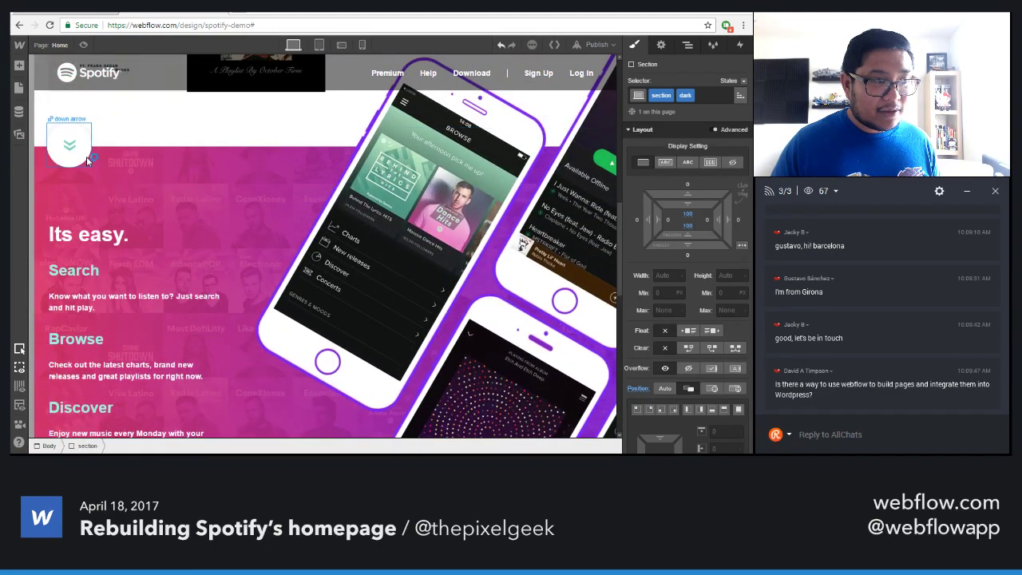
{"action": "left_click", "coordinate": [87, 162]}
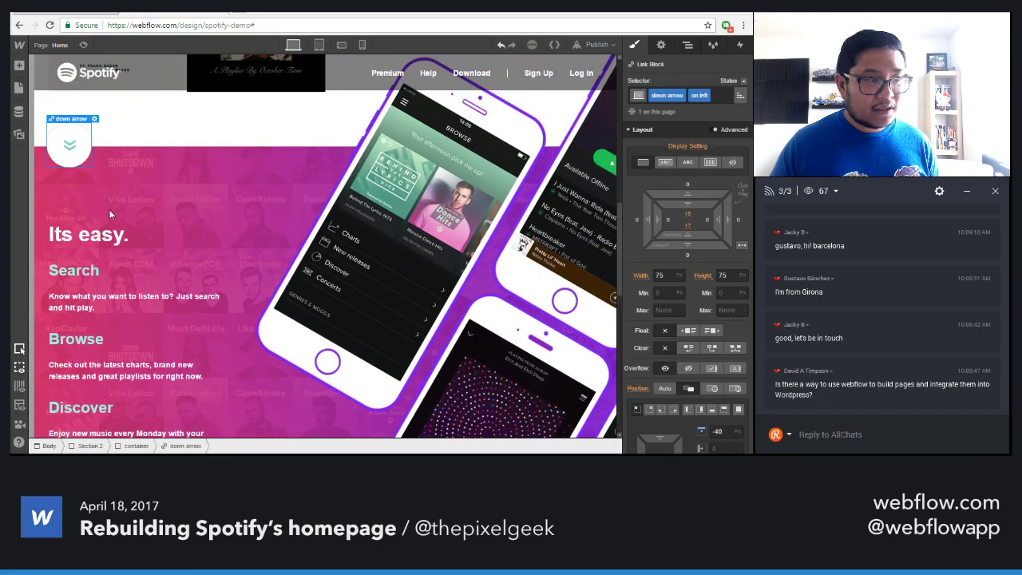
Remove the top padding of the dark section below the phones, setting it to 0
{"action": "scroll", "coordinate": [129, 315], "scroll_direction": "down", "scroll_amount": 8}
{"action": "left_click", "coordinate": [156, 256]}
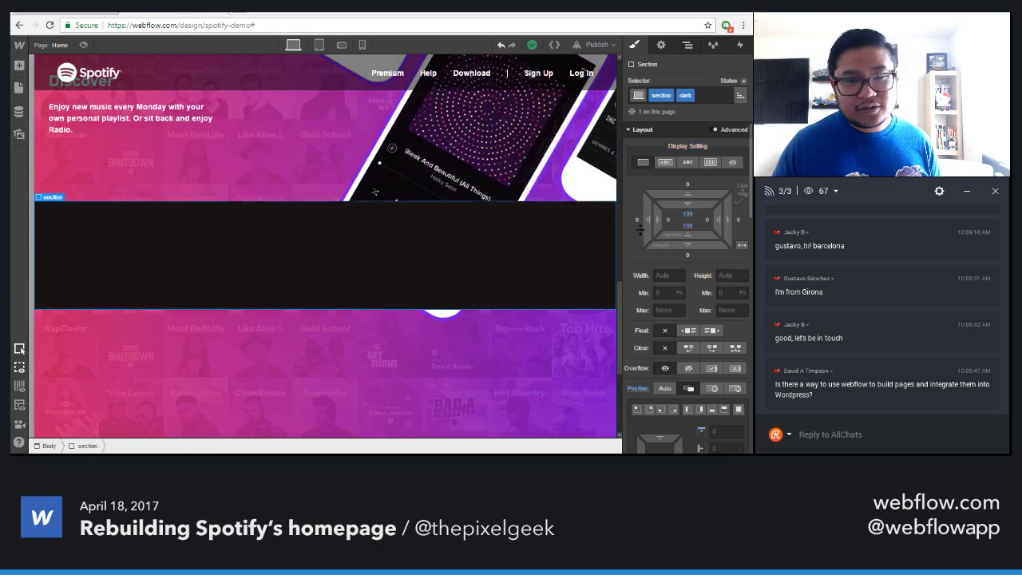
{"action": "left_click_drag", "start_coordinate": [684, 220], "coordinate": [684, 223]}
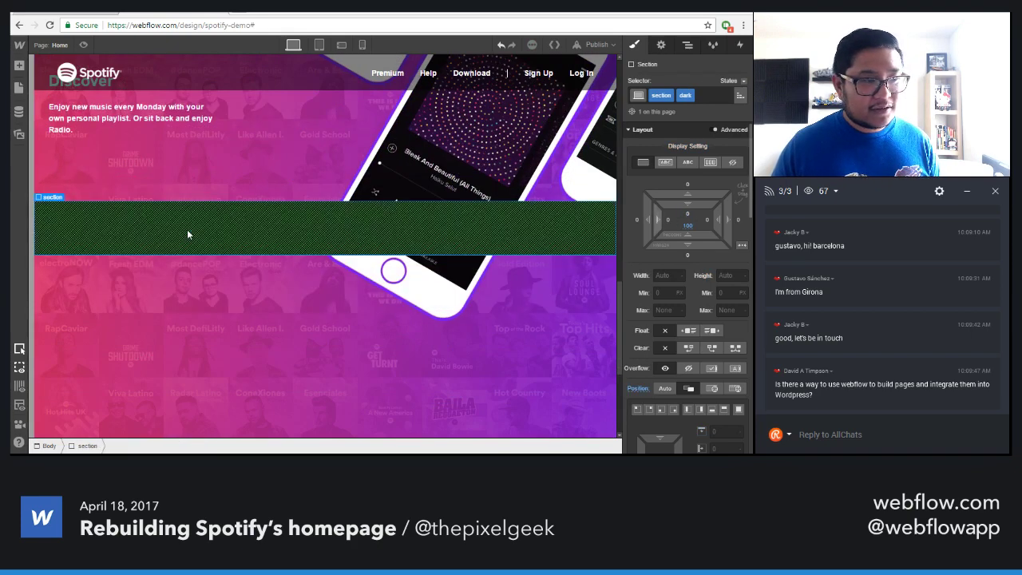
Try the copied down arrow directly inside the dark section, compare it with the original above "Its easy.", and remove the copy
{"action": "scroll", "coordinate": [88, 237], "scroll_direction": "up", "scroll_amount": 4}
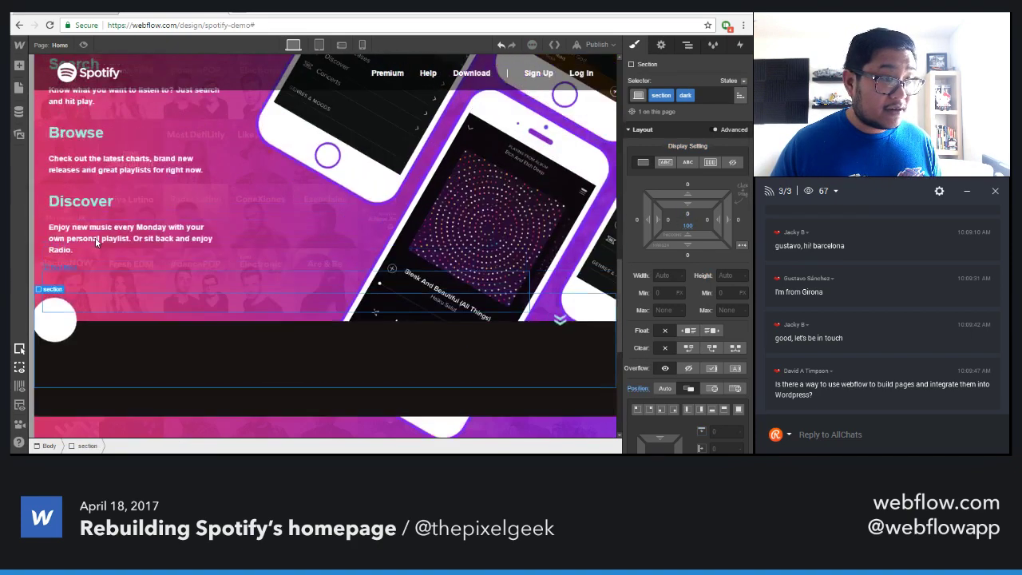
{"action": "scroll", "coordinate": [63, 325], "scroll_direction": "down", "scroll_amount": 2}
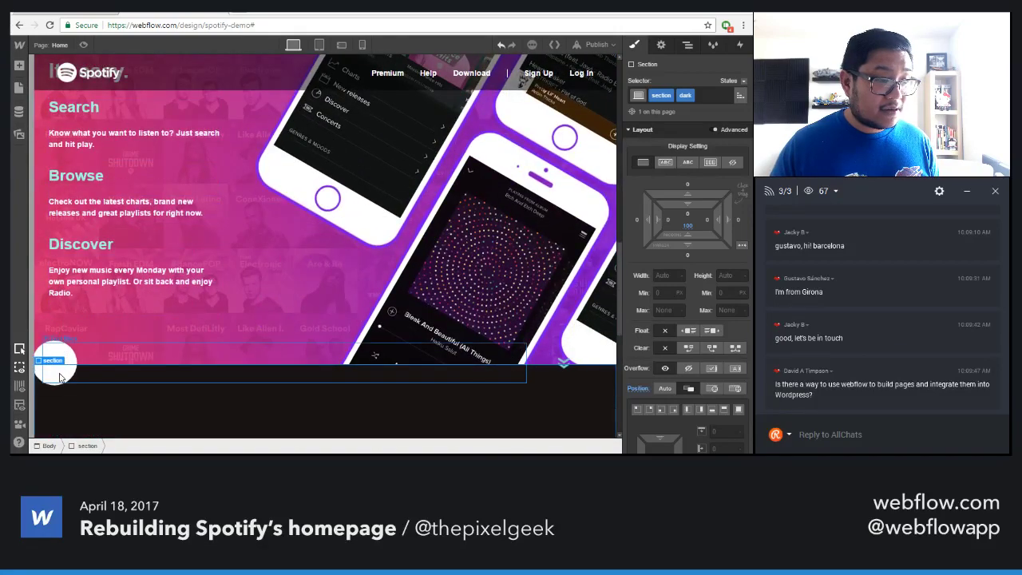
{"action": "scroll", "coordinate": [78, 366], "scroll_direction": "up", "scroll_amount": 3}
{"action": "scroll", "coordinate": [71, 389], "scroll_direction": "down", "scroll_amount": 3}
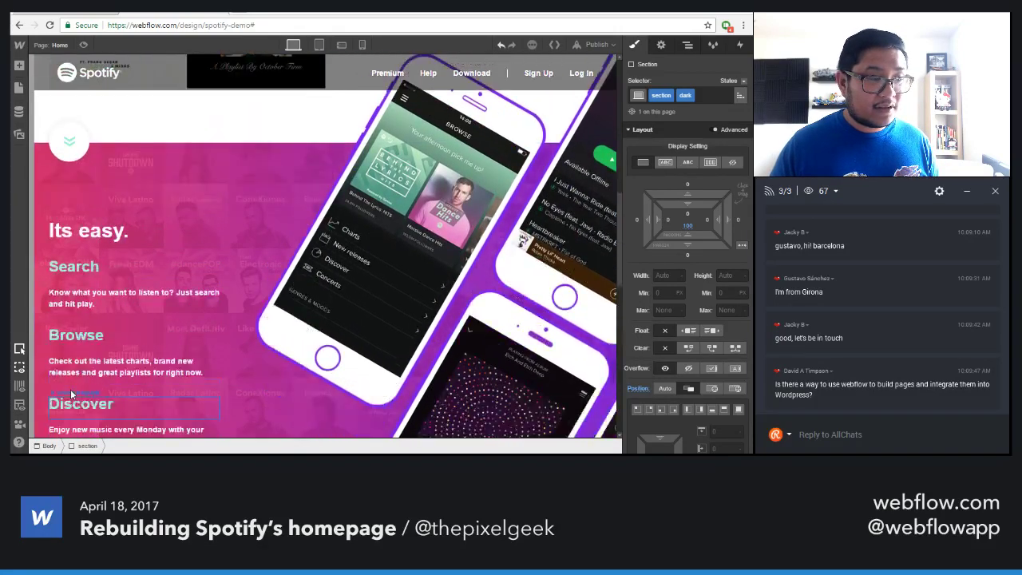
{"action": "key", "text": "Escape"}
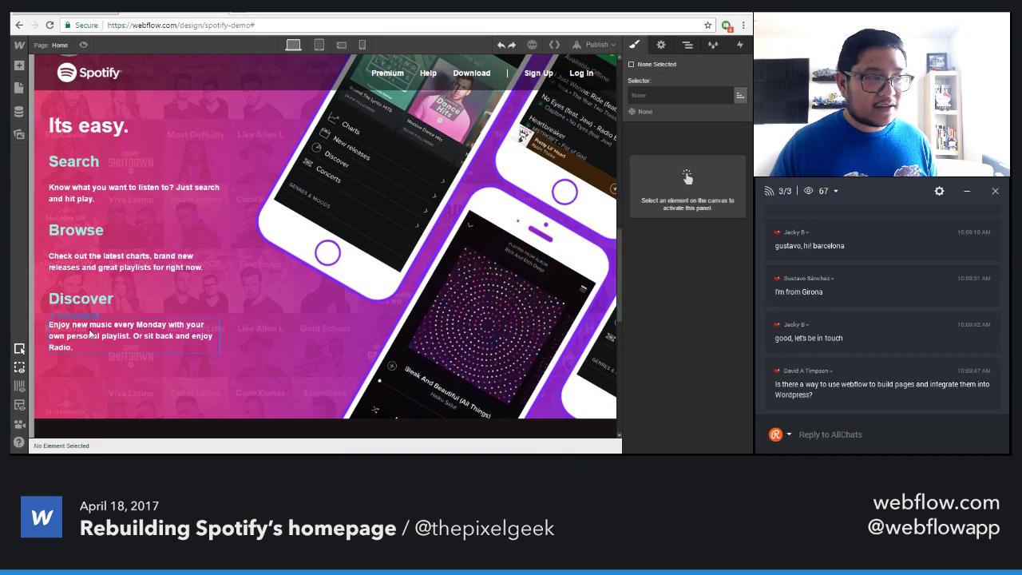
{"action": "scroll", "coordinate": [72, 412], "scroll_direction": "up", "scroll_amount": 4}
{"action": "scroll", "coordinate": [154, 360], "scroll_direction": "down", "scroll_amount": 5}
{"action": "scroll", "coordinate": [154, 392], "scroll_direction": "down", "scroll_amount": 4}
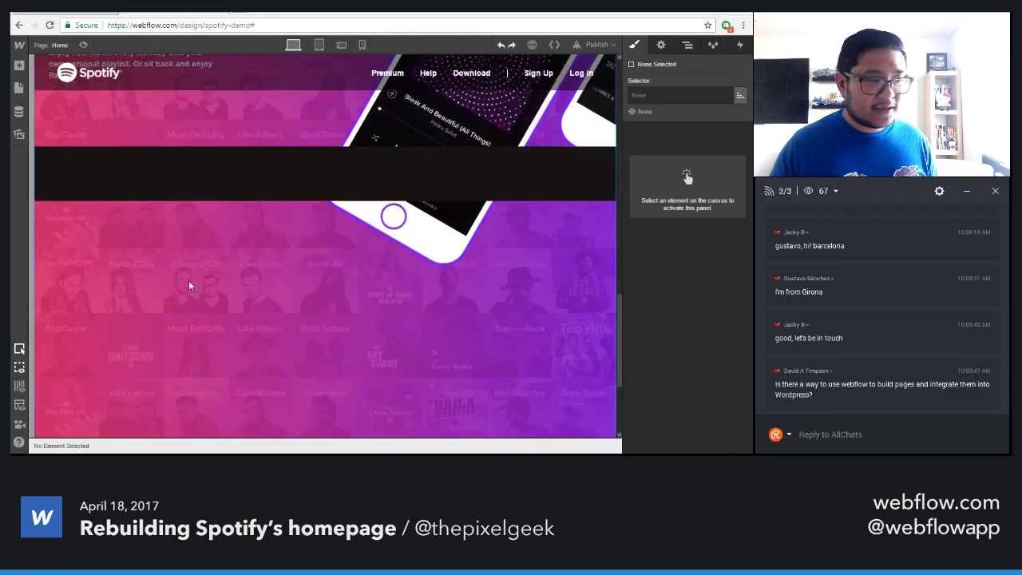
Add a div block with the container class inside the dark section and paste the down arrow link into it
{"action": "left_click", "coordinate": [213, 177]}
{"action": "key", "text": "a"}
{"action": "left_click_drag", "start_coordinate": [54, 204], "coordinate": [49, 241]}
{"action": "key", "text": "ctrl+Return"}
{"action": "type", "text": "con"}
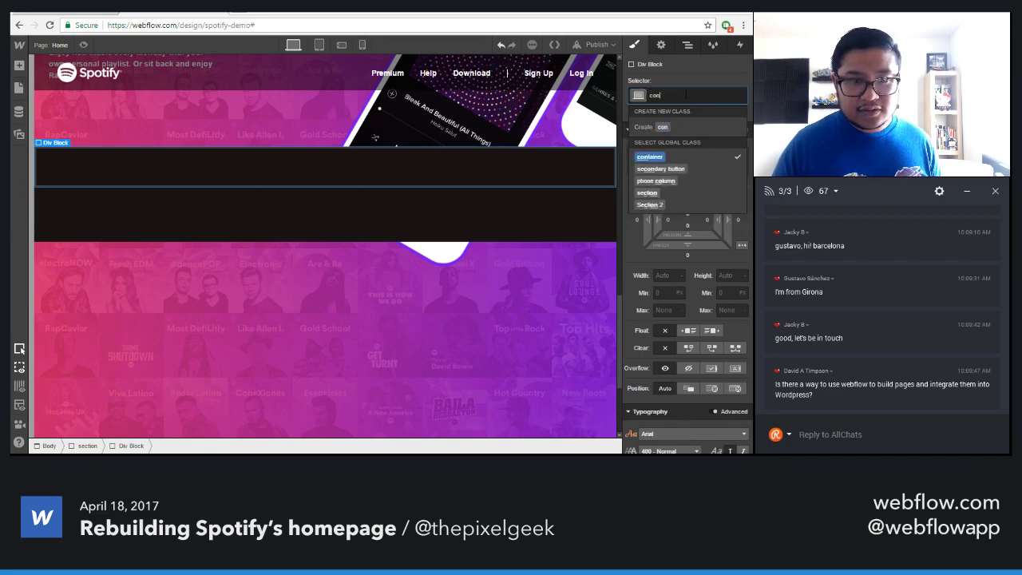
{"action": "key", "text": "Return"}
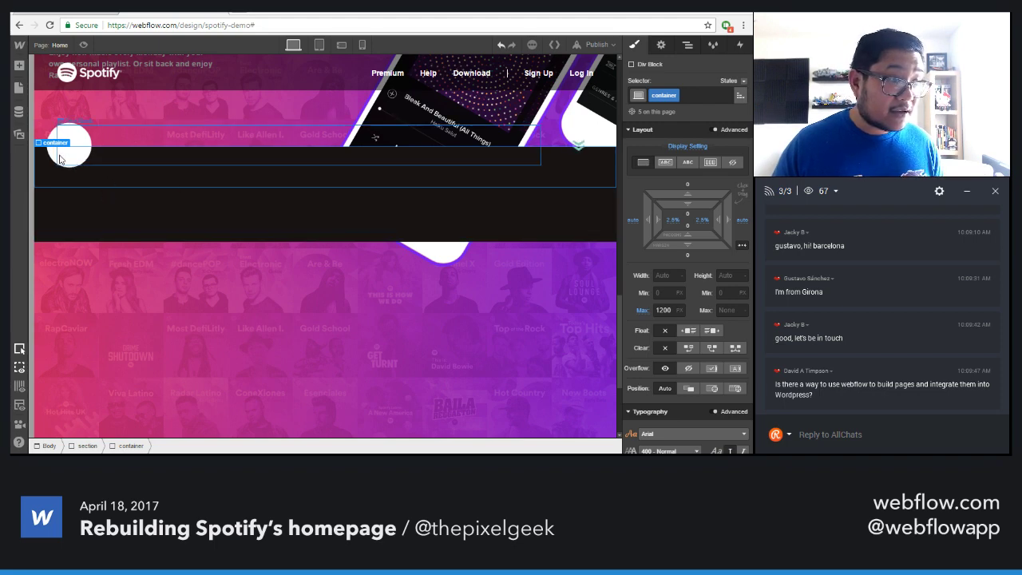
Compare the element structure of the pasted down arrow and its text block with the original arrow in Section 2
{"action": "left_click", "coordinate": [55, 157]}
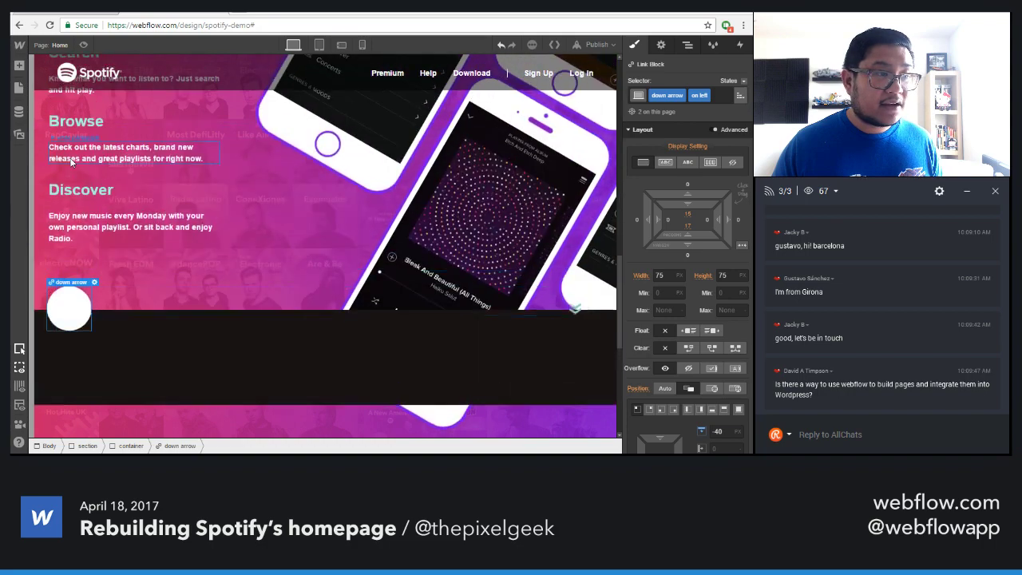
{"action": "left_click", "coordinate": [71, 160]}
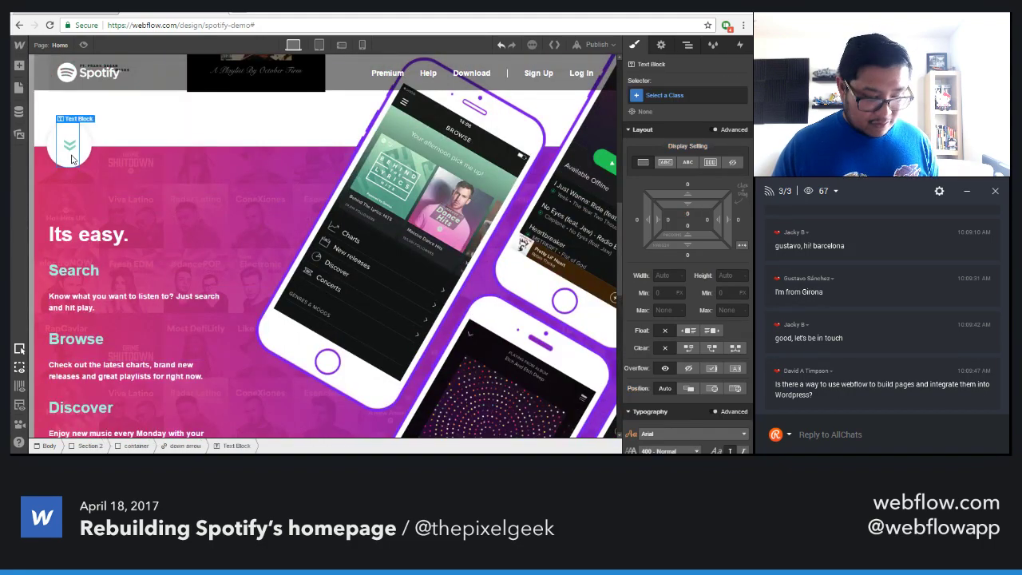
{"action": "left_click", "coordinate": [687, 44]}
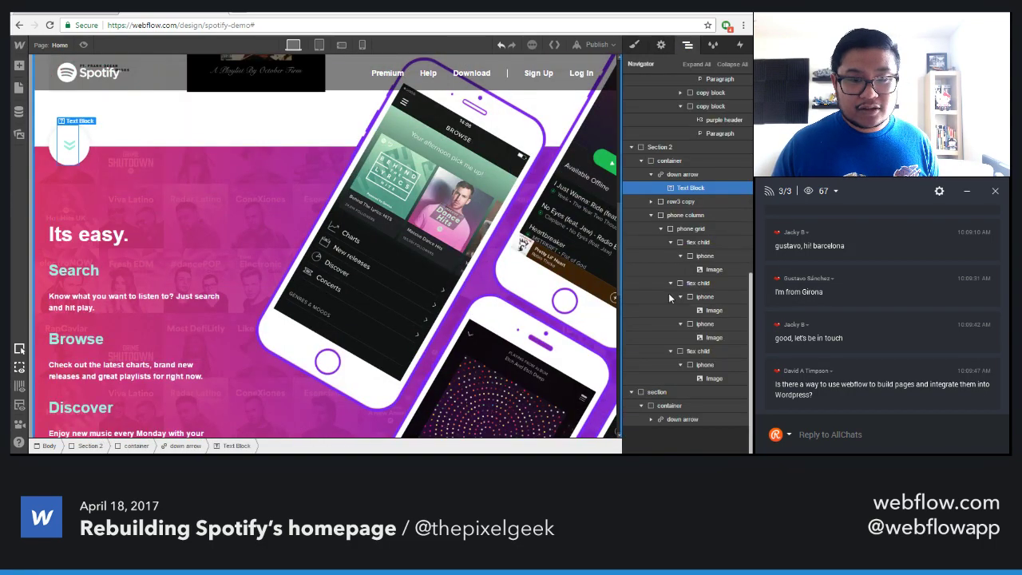
{"action": "left_click", "coordinate": [687, 420]}
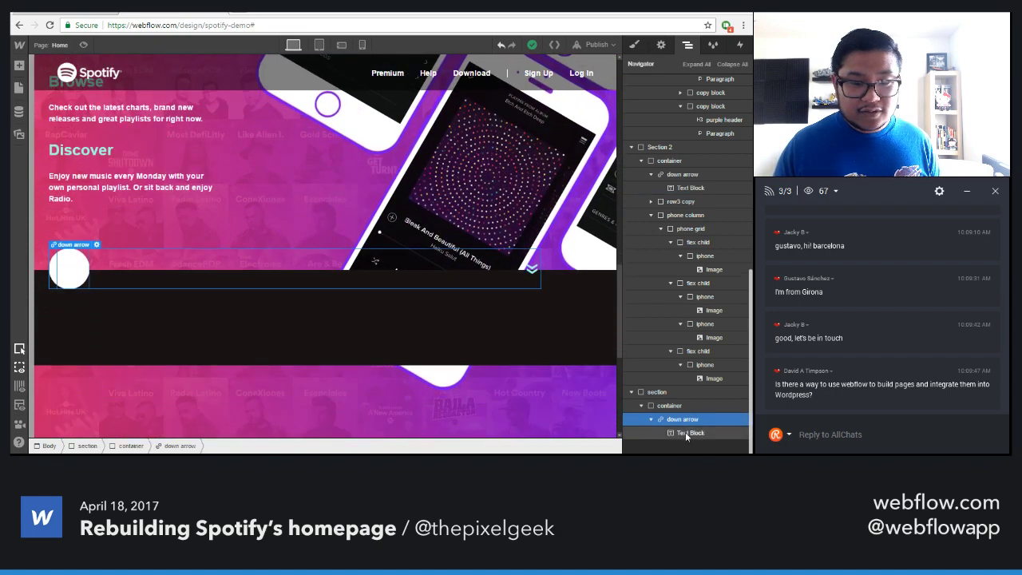
{"action": "left_click", "coordinate": [688, 432]}
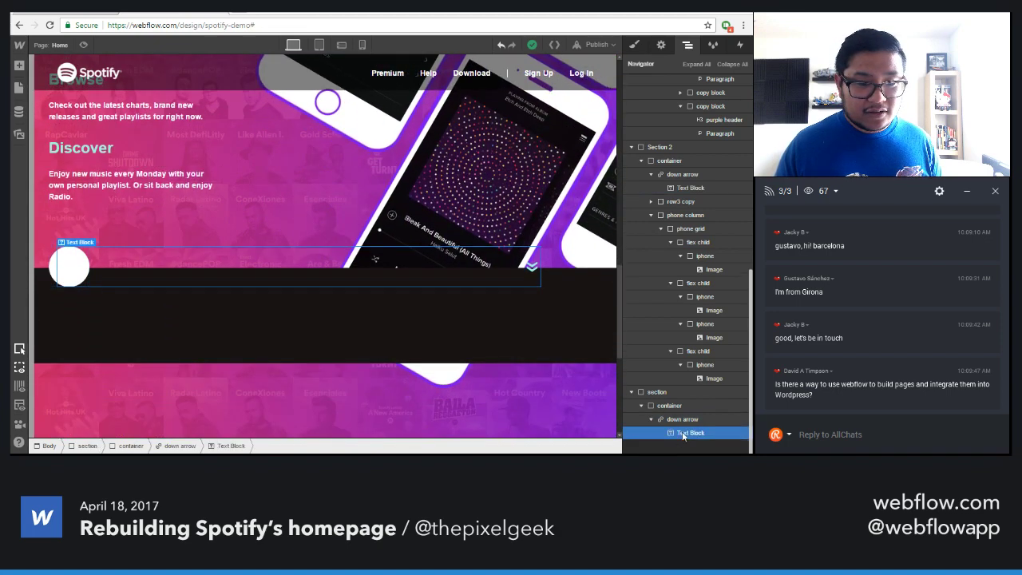
{"action": "left_click", "coordinate": [69, 262]}
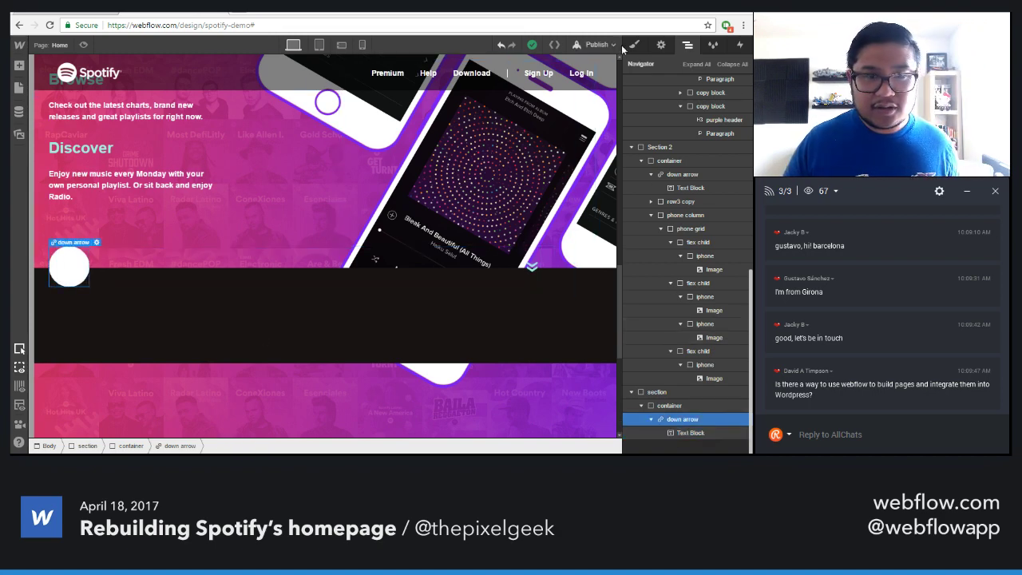
Try clearing the top offset of the dark section's down arrow, then undo the change
{"action": "key", "text": "s"}
{"action": "scroll", "coordinate": [724, 361], "scroll_direction": "down", "scroll_amount": 5}
{"action": "scroll", "coordinate": [724, 361], "scroll_direction": "down", "scroll_amount": 2}
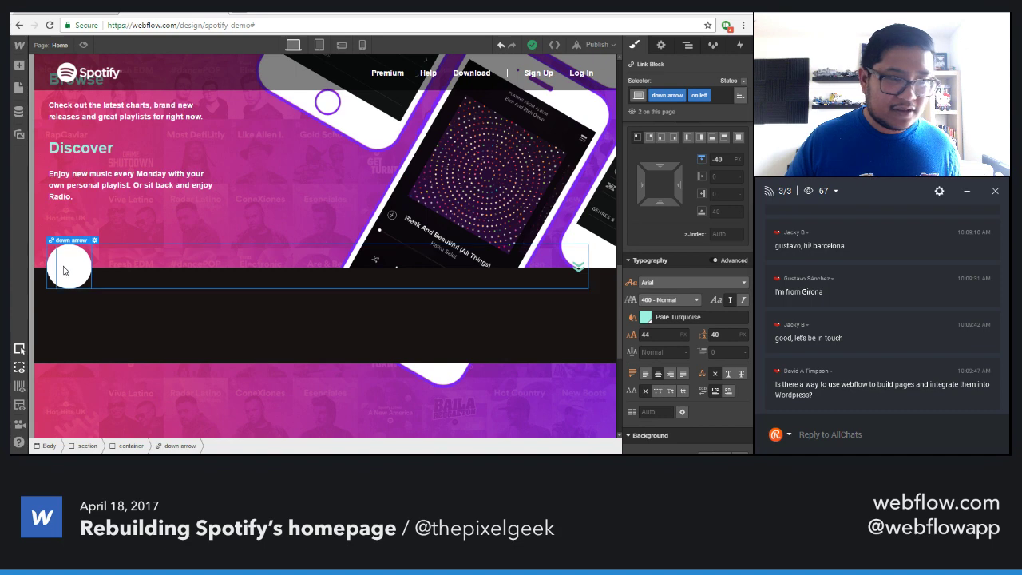
{"action": "scroll", "coordinate": [688, 327], "scroll_direction": "up", "scroll_amount": 6}
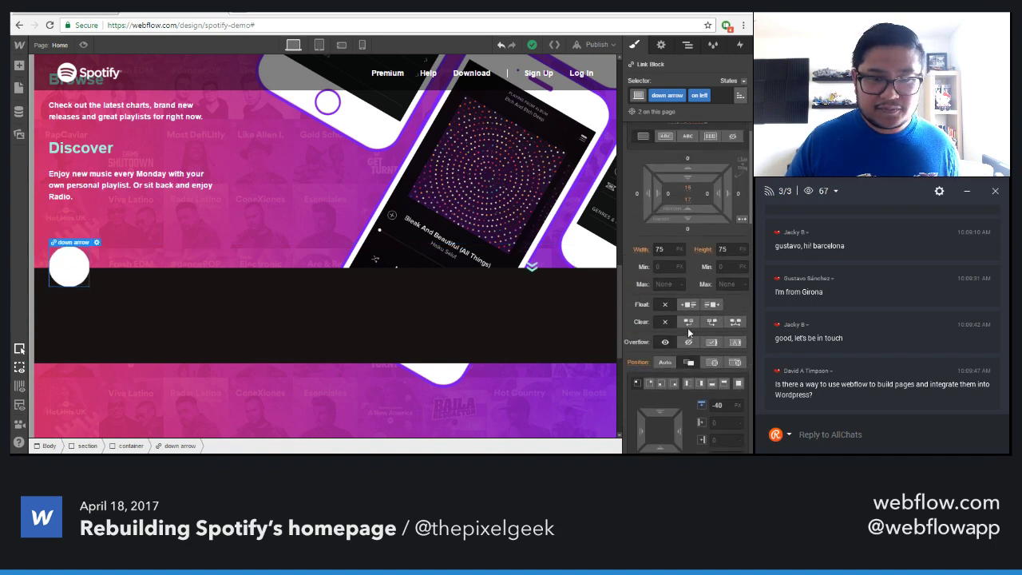
{"action": "scroll", "coordinate": [695, 312], "scroll_direction": "down", "scroll_amount": 6}
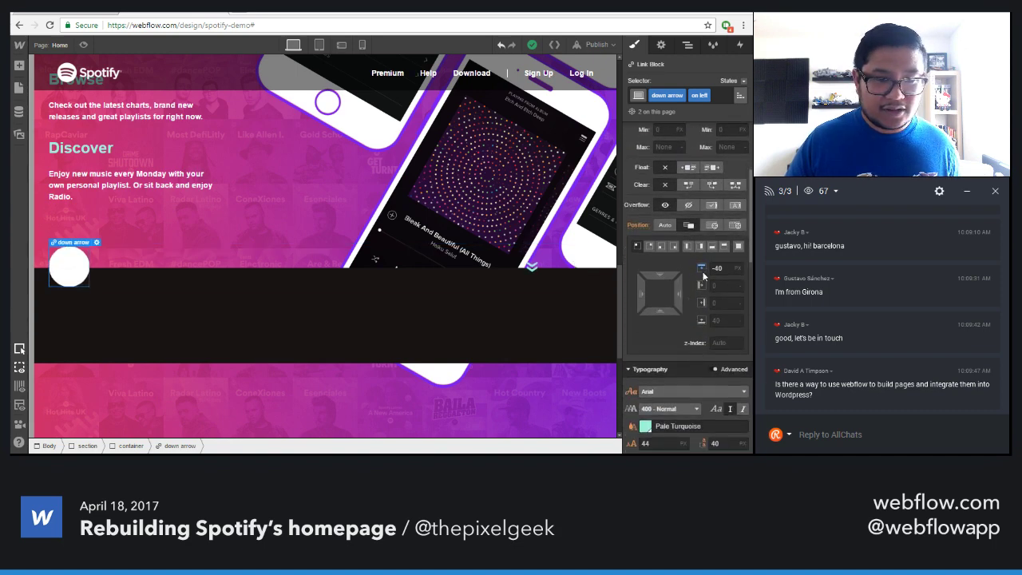
{"action": "left_click_drag", "start_coordinate": [701, 269], "coordinate": [702, 269]}
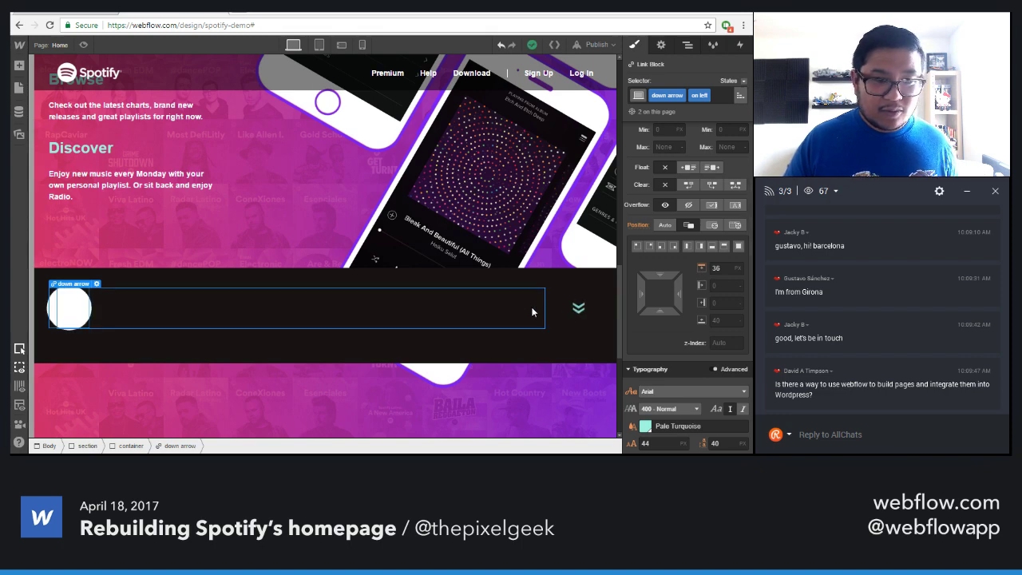
{"action": "key", "text": "ctrl+z"}
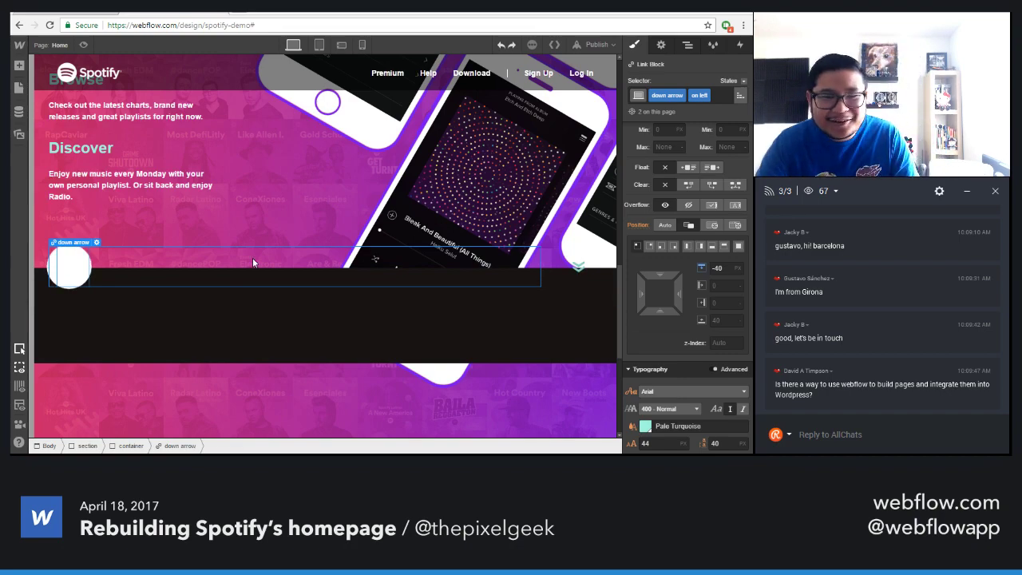
Inspect the original down arrow in Section 2 and the layout settings of its parent container
{"action": "scroll", "coordinate": [227, 352], "scroll_direction": "up", "scroll_amount": 5}
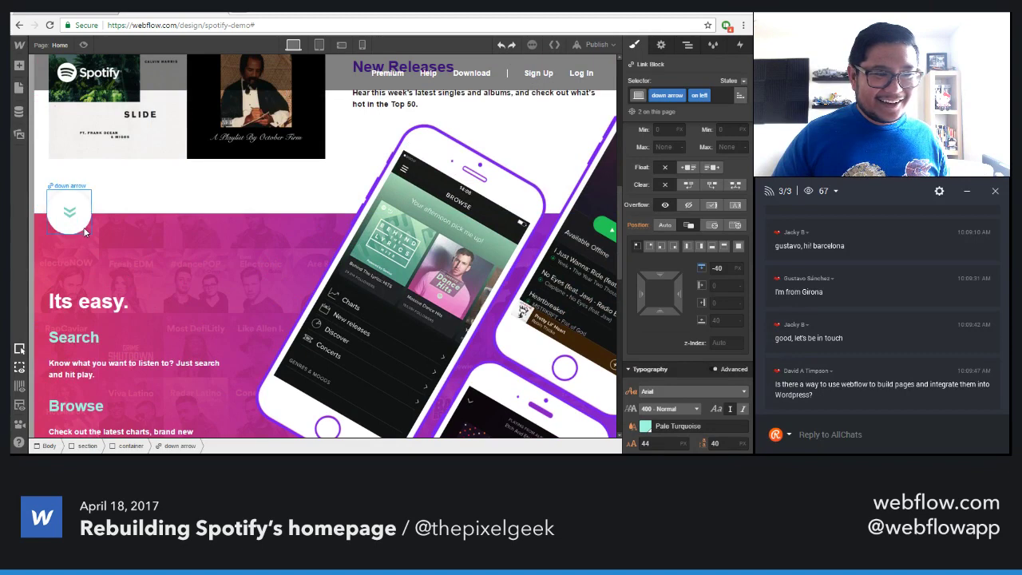
{"action": "left_click", "coordinate": [84, 232]}
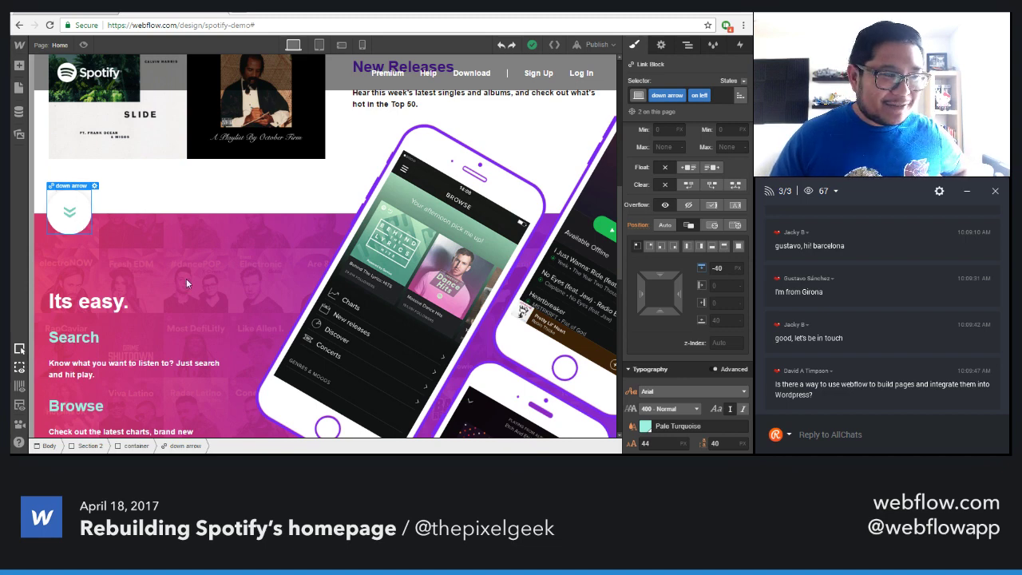
{"action": "left_click", "coordinate": [692, 49]}
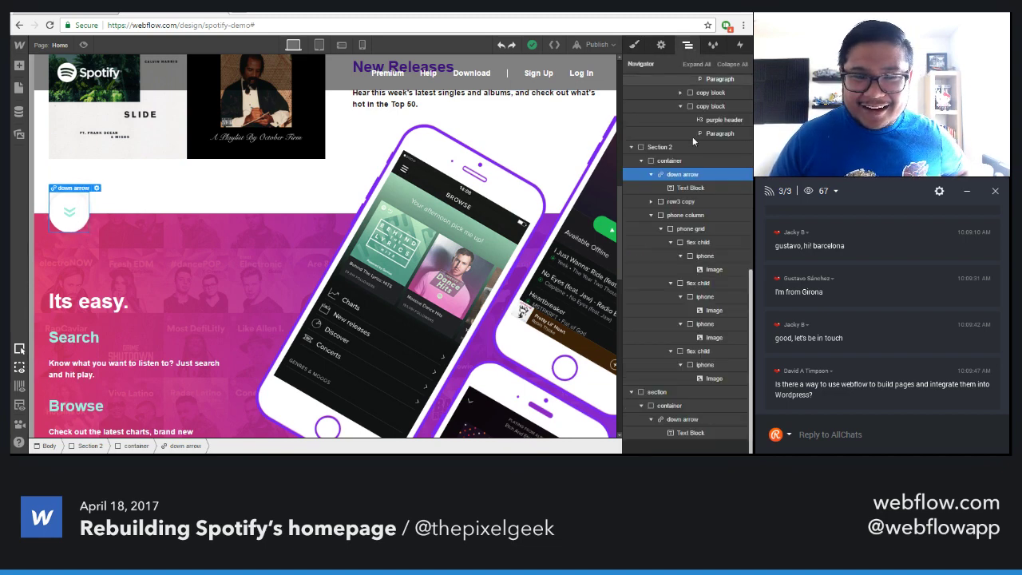
{"action": "left_click", "coordinate": [669, 160]}
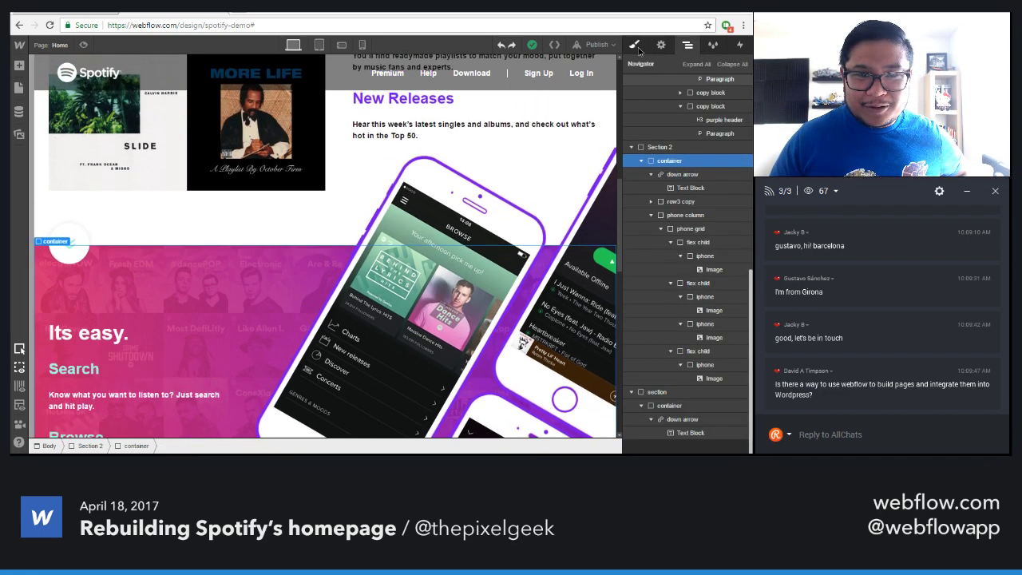
{"action": "left_click", "coordinate": [636, 46]}
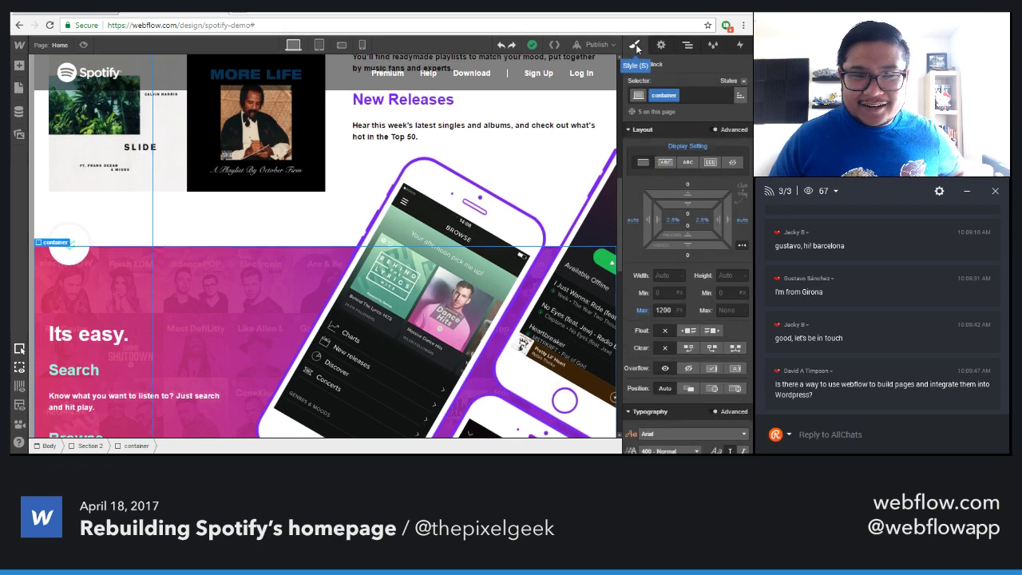
{"action": "left_click", "coordinate": [686, 45]}
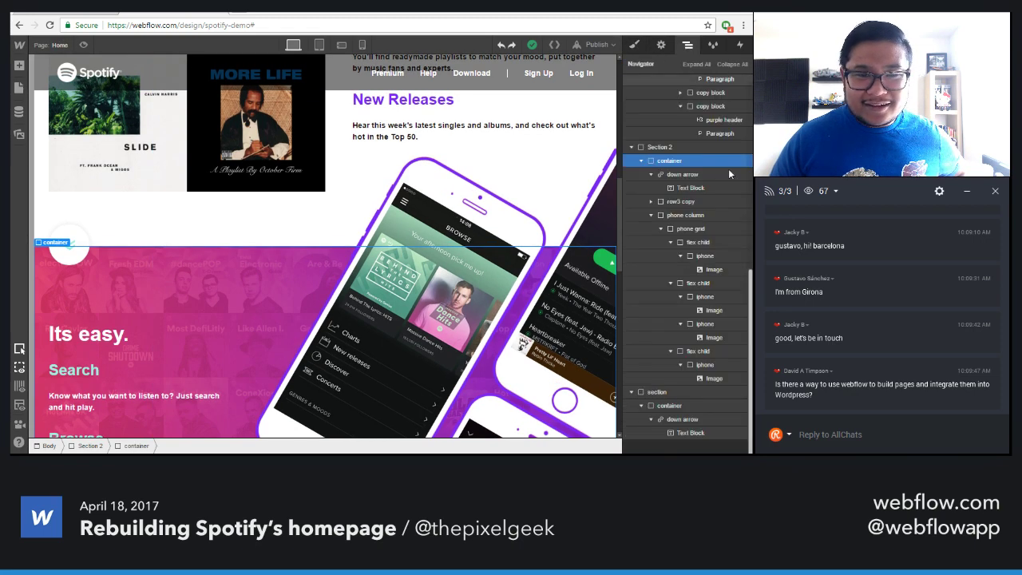
Examine the dark section's down arrow and its text block, reviewing the link block's position, typography and transform settings
{"action": "left_click", "coordinate": [685, 420]}
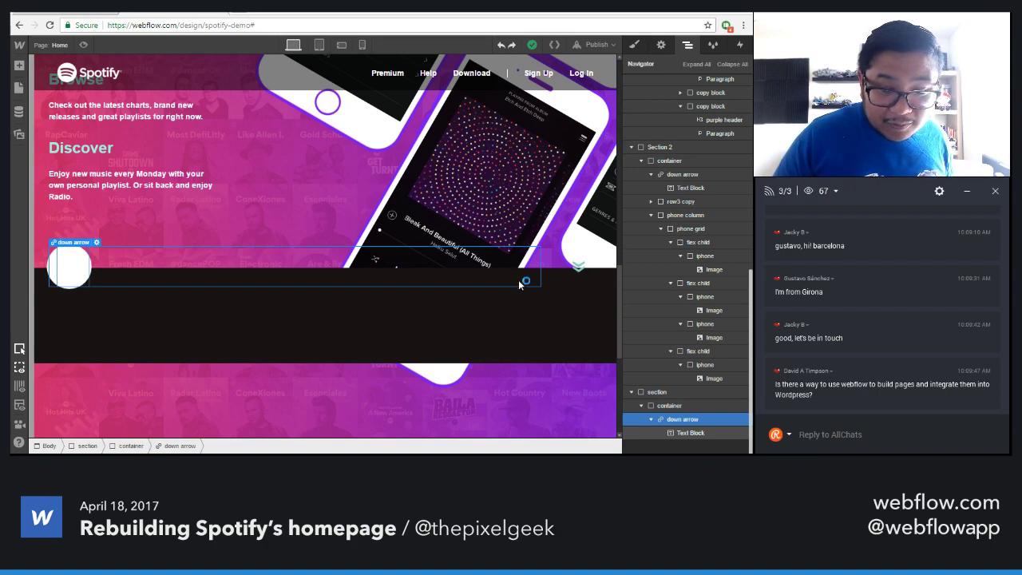
{"action": "left_click", "coordinate": [572, 276]}
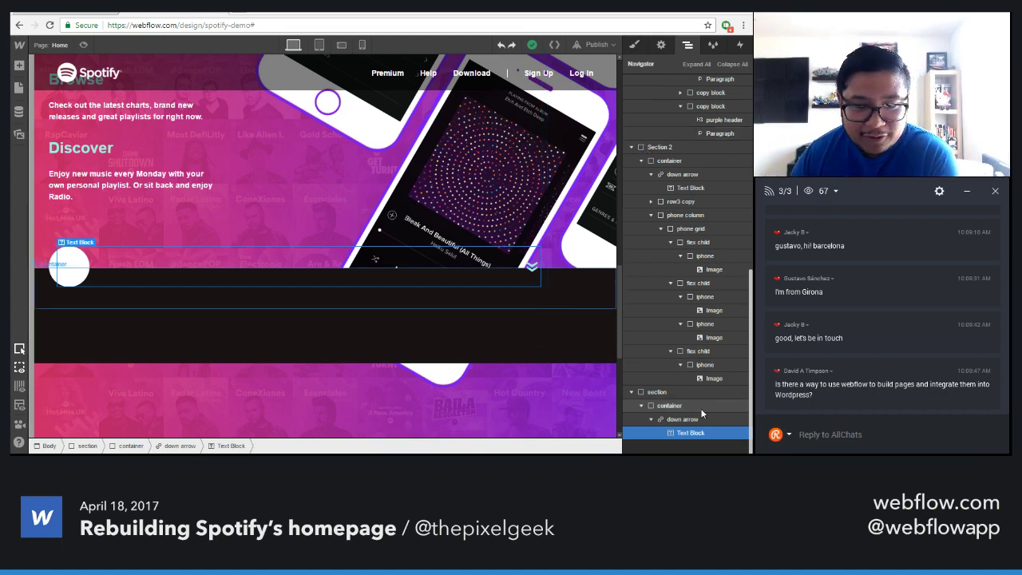
{"action": "left_click", "coordinate": [683, 419]}
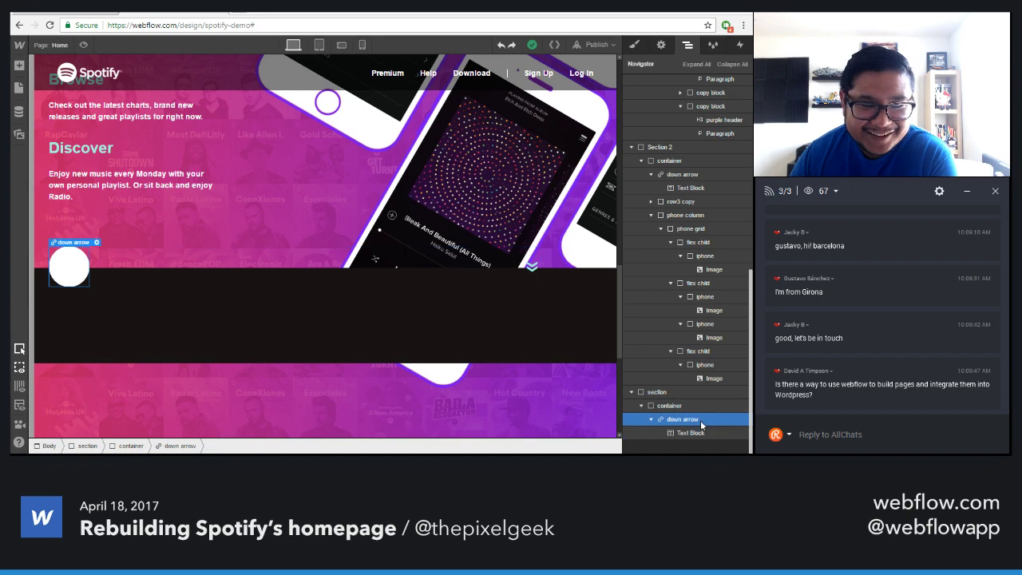
{"action": "left_click", "coordinate": [635, 46]}
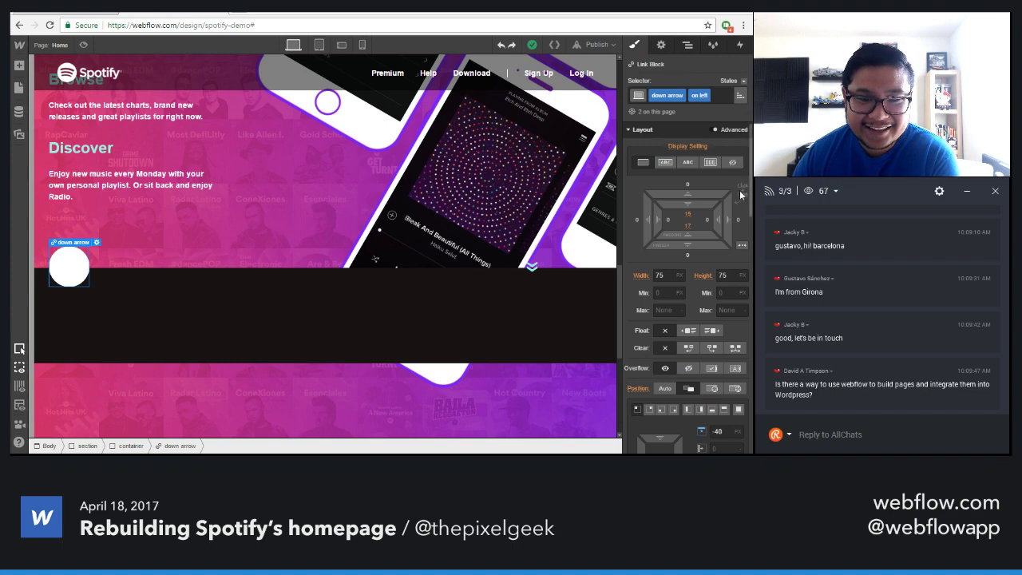
{"action": "scroll", "coordinate": [649, 318], "scroll_direction": "down", "scroll_amount": 10}
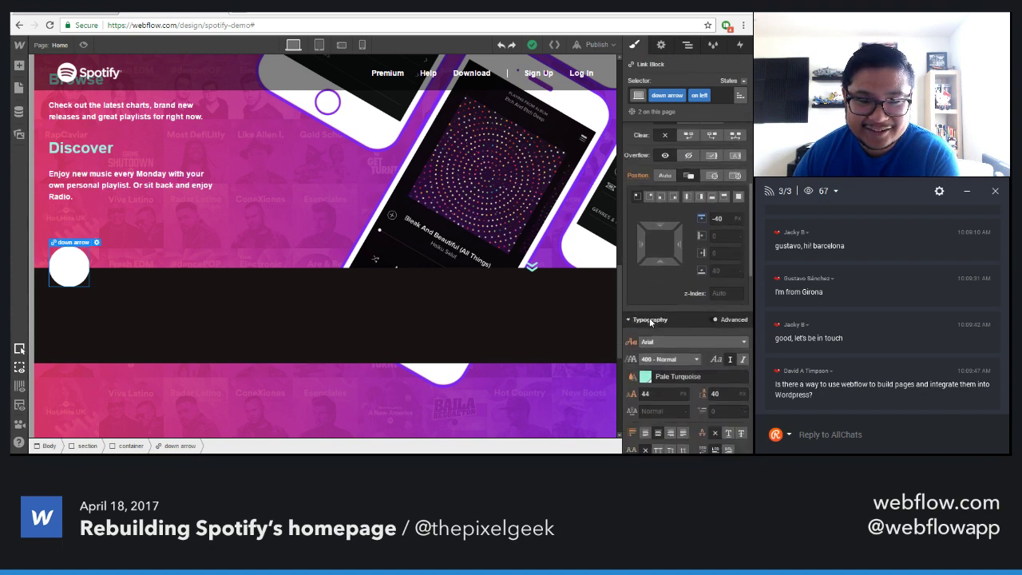
{"action": "scroll", "coordinate": [649, 317], "scroll_direction": "down", "scroll_amount": 8}
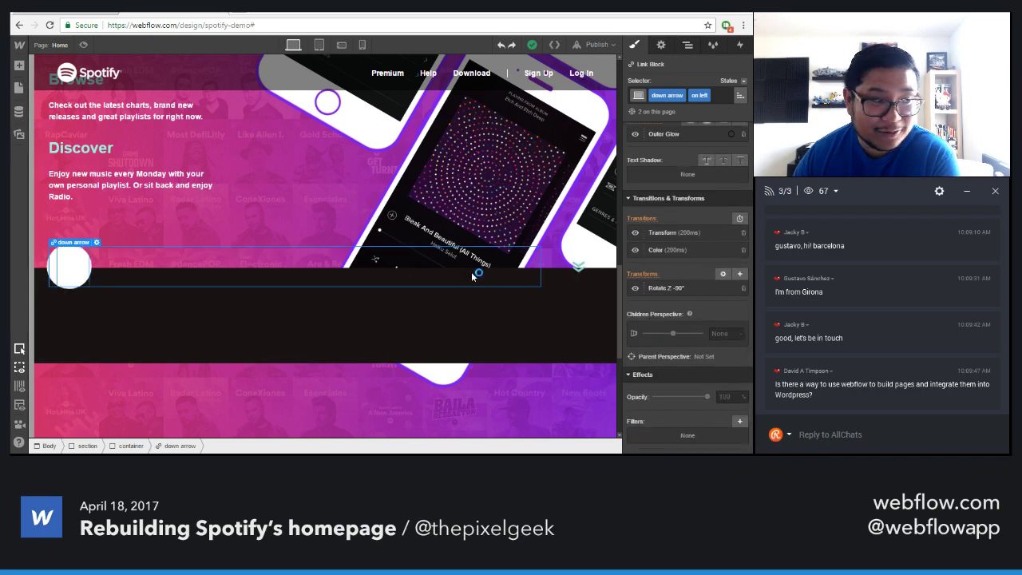
Check the dark section's down arrow in preview mode, then try floating it left and reset the float to none
{"action": "left_click", "coordinate": [84, 46]}
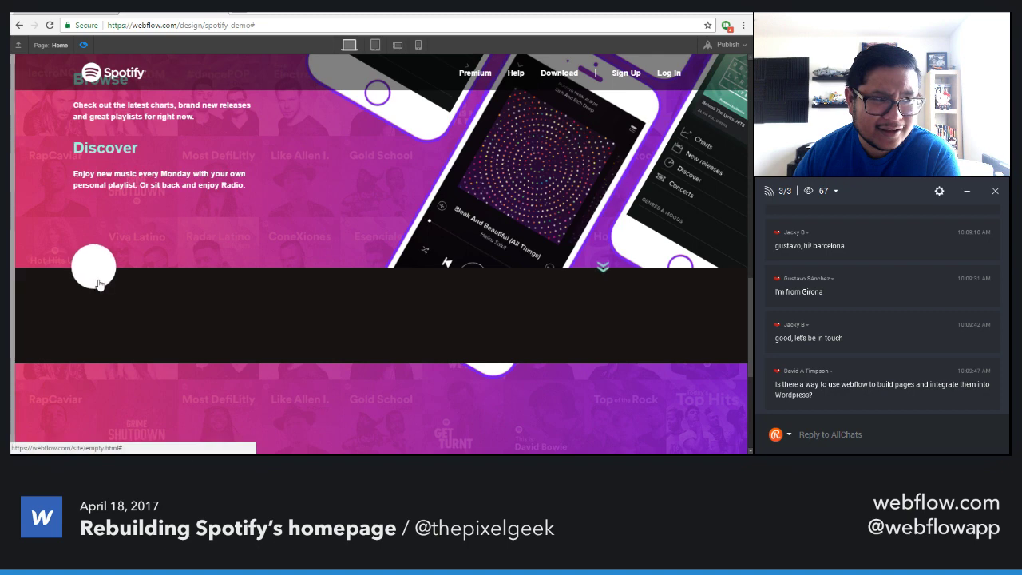
{"action": "left_click", "coordinate": [88, 44]}
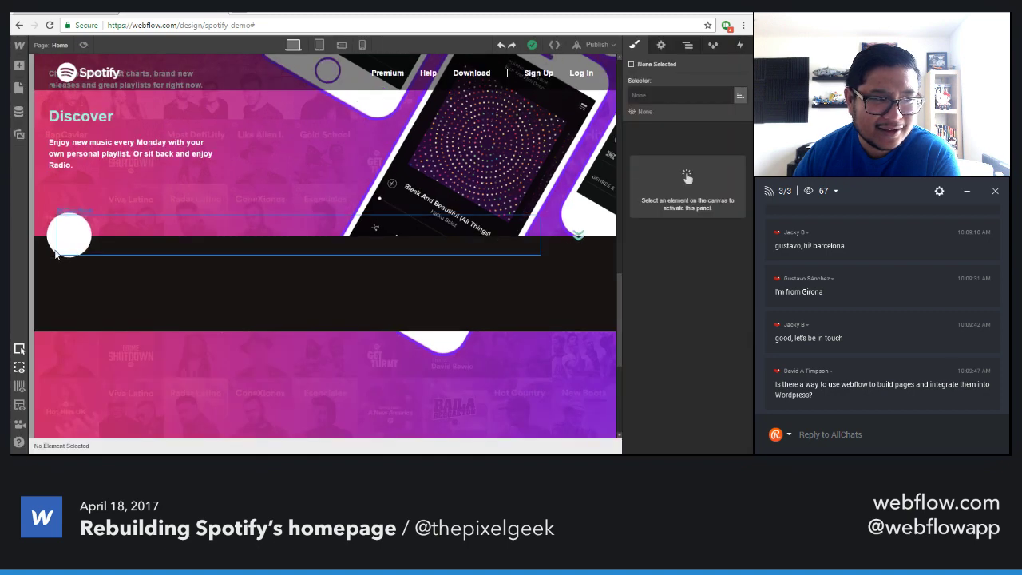
{"action": "left_click", "coordinate": [68, 235]}
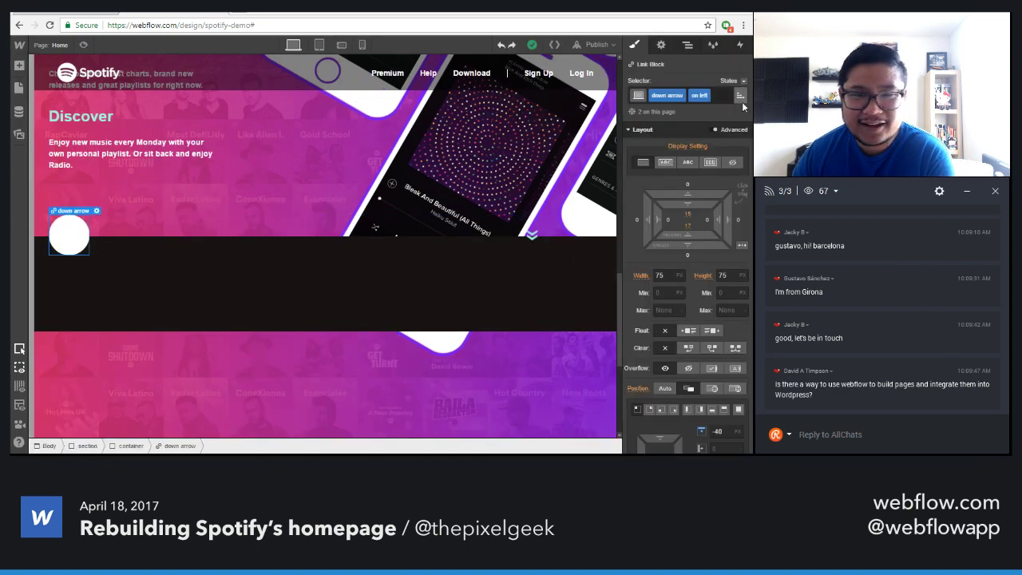
{"action": "left_click", "coordinate": [681, 331]}
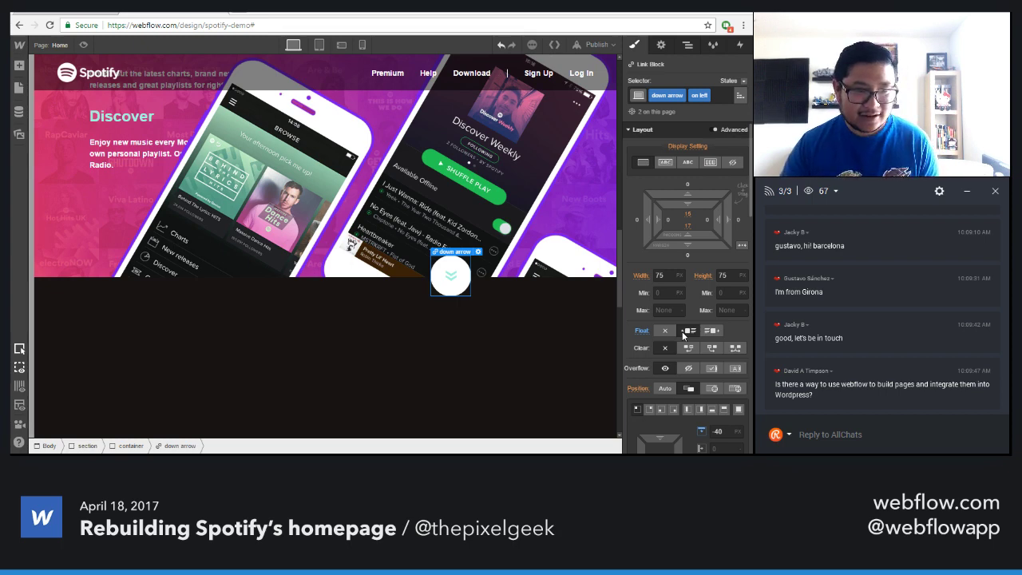
{"action": "left_click", "coordinate": [664, 330]}
Try removing the position style from the dark section, then set its position back to relative
{"action": "left_click", "coordinate": [689, 48]}
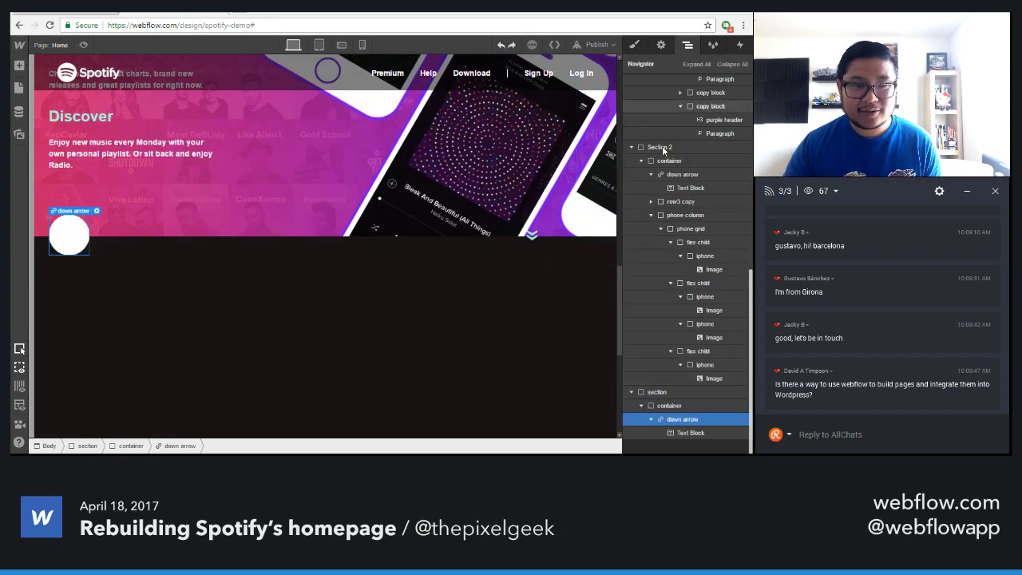
{"action": "left_click", "coordinate": [653, 394]}
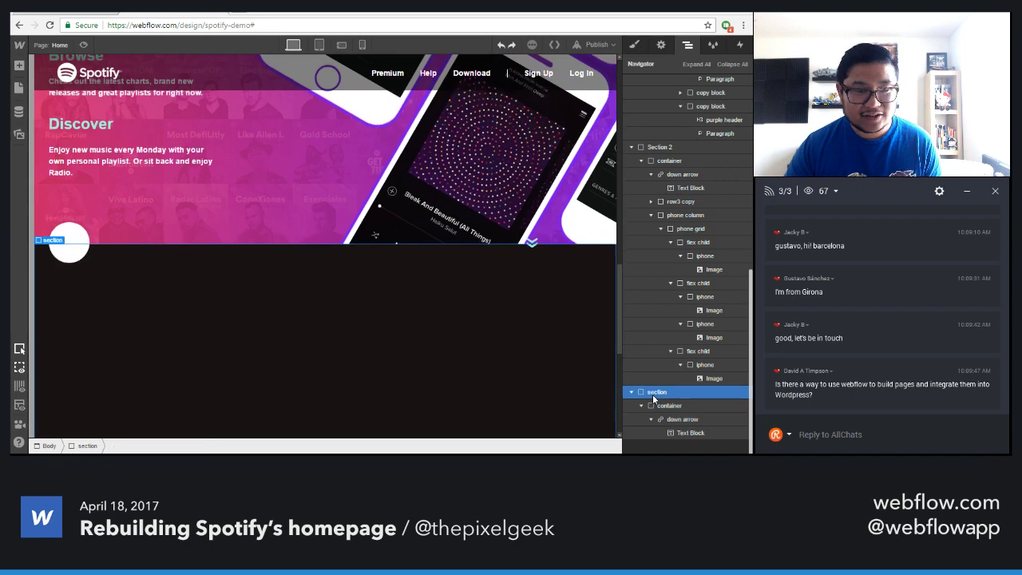
{"action": "key", "text": "s"}
{"action": "scroll", "coordinate": [672, 311], "scroll_direction": "down", "scroll_amount": 4}
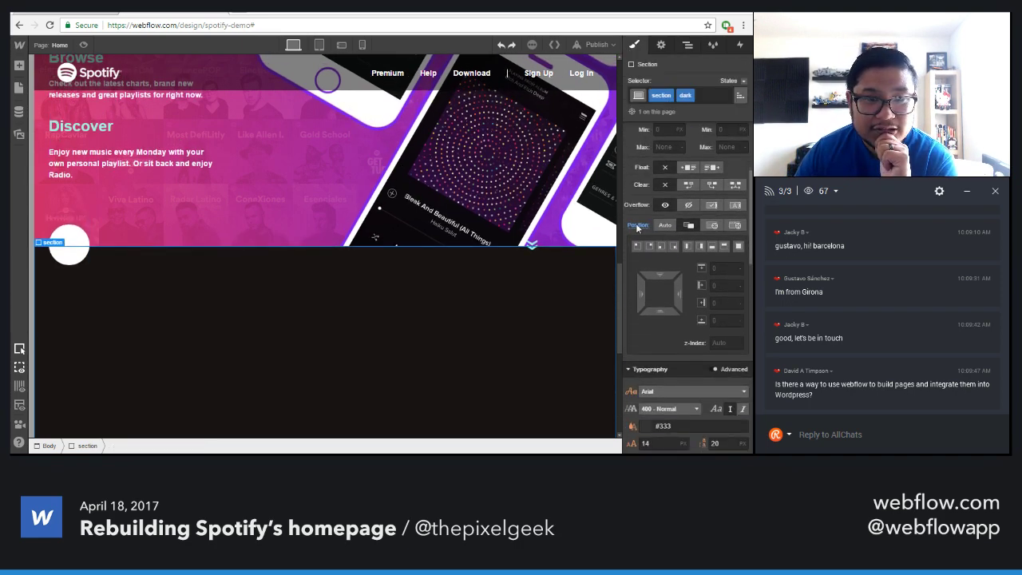
{"action": "left_click", "coordinate": [637, 226]}
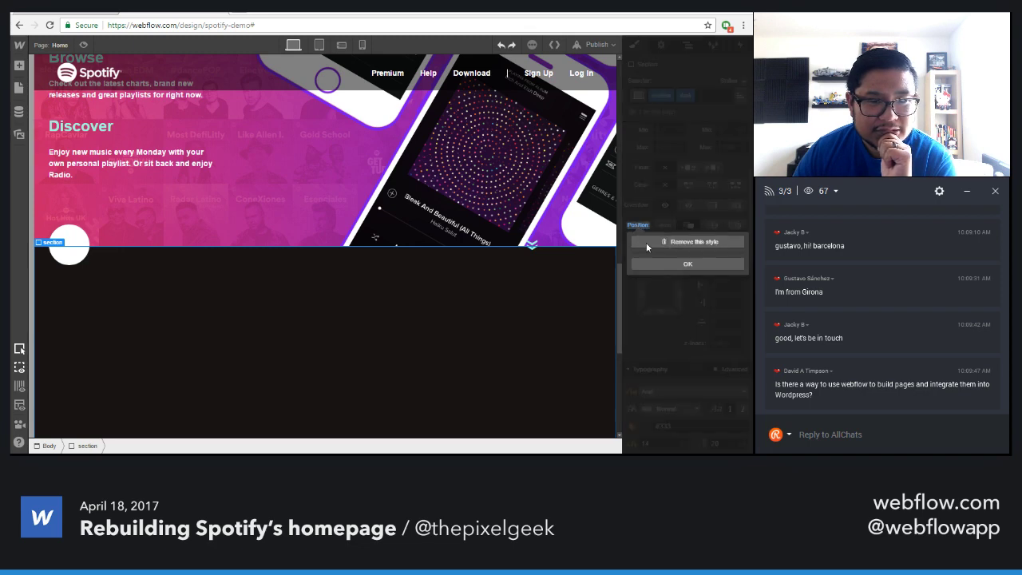
{"action": "left_click", "coordinate": [647, 243]}
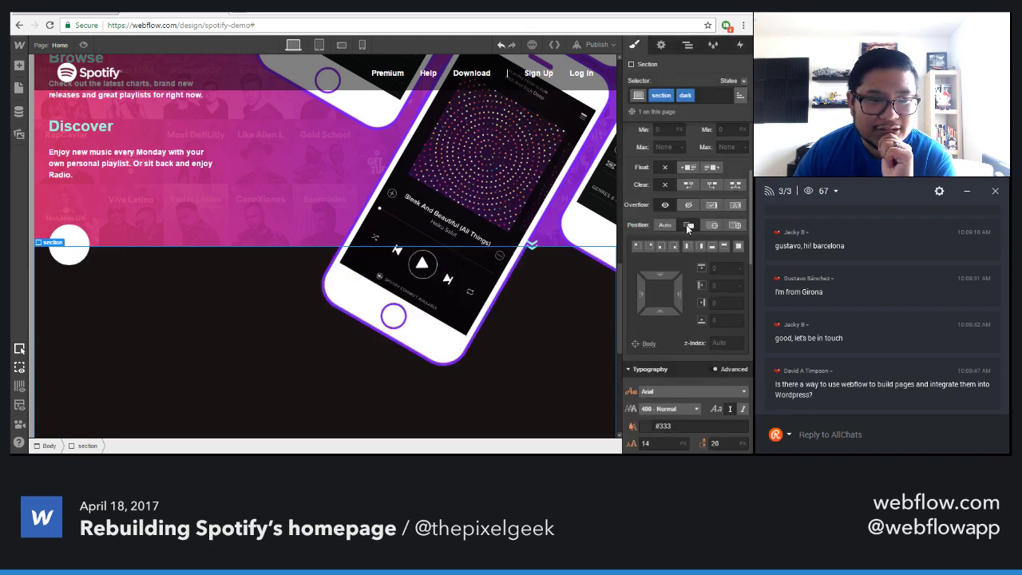
{"action": "left_click", "coordinate": [686, 225]}
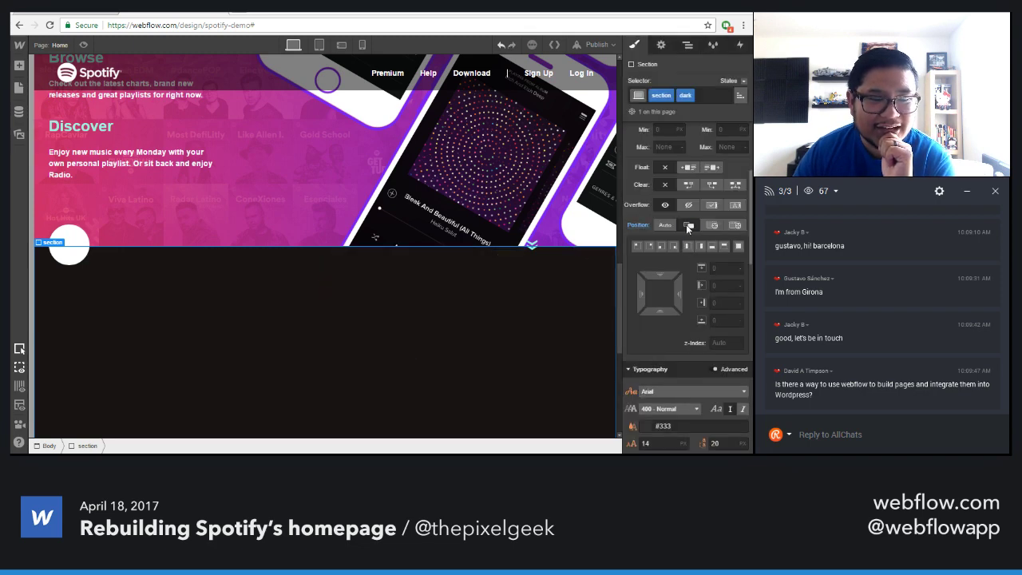
Review the typography, background and border styles of the container inside the dark section
{"action": "left_click", "coordinate": [687, 46]}
{"action": "left_click", "coordinate": [694, 406]}
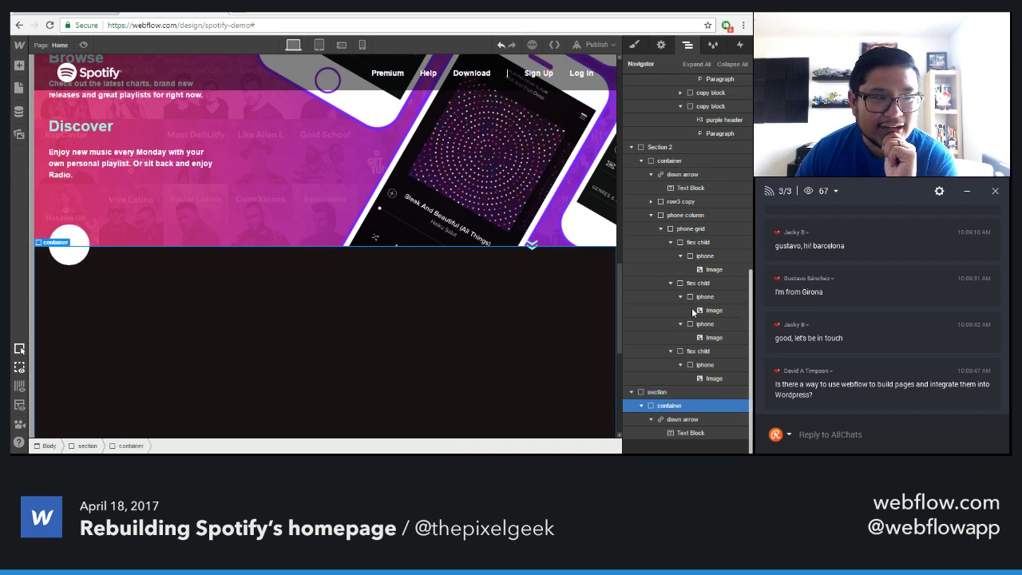
{"action": "left_click", "coordinate": [635, 46]}
{"action": "scroll", "coordinate": [684, 318], "scroll_direction": "down", "scroll_amount": 5}
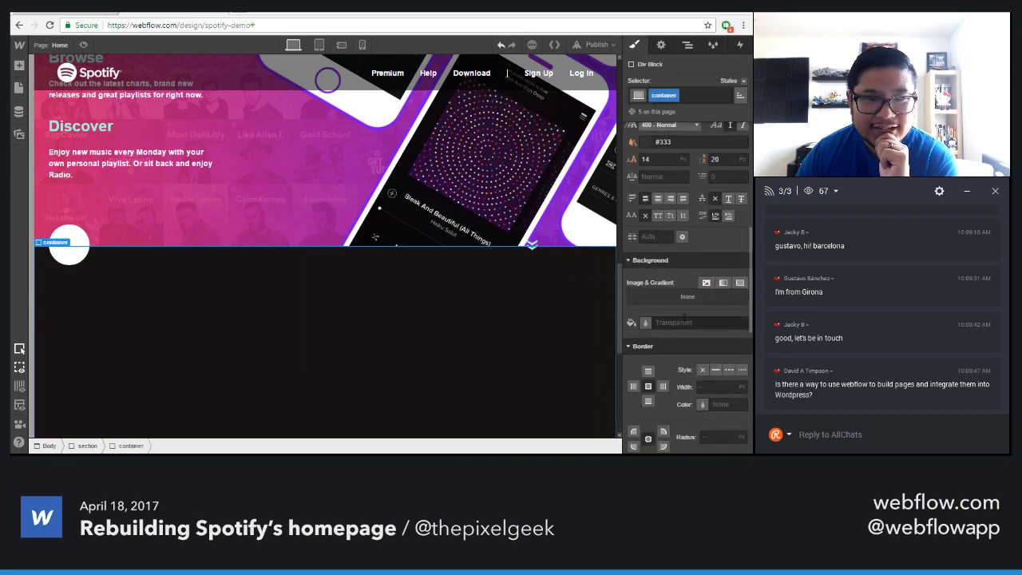
{"action": "scroll", "coordinate": [684, 317], "scroll_direction": "down", "scroll_amount": 5}
{"action": "left_click", "coordinate": [688, 46]}
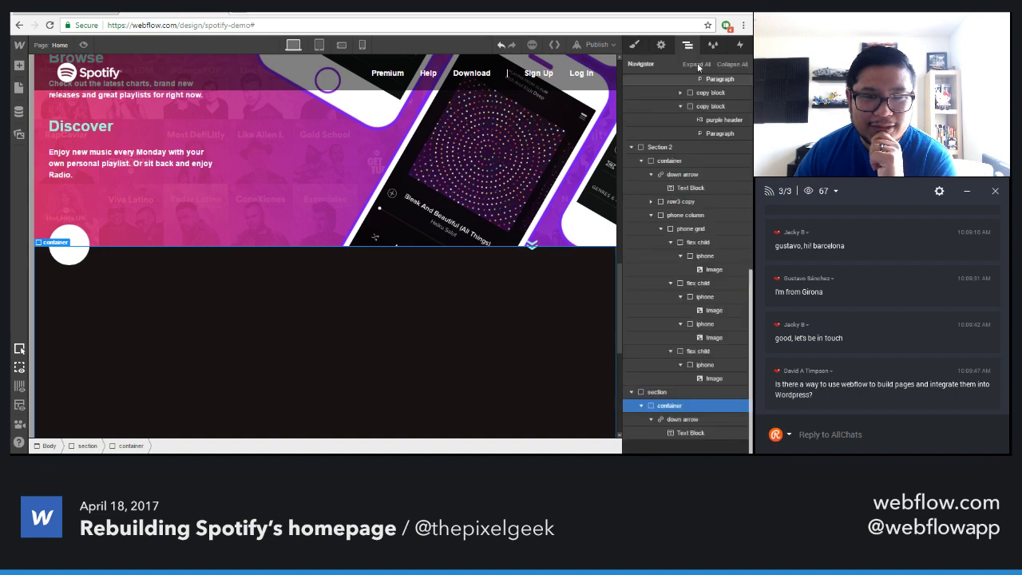
Examine the layout of the dark section's down arrow and the layout, shadow and transform settings of its text block
{"action": "left_click", "coordinate": [683, 419]}
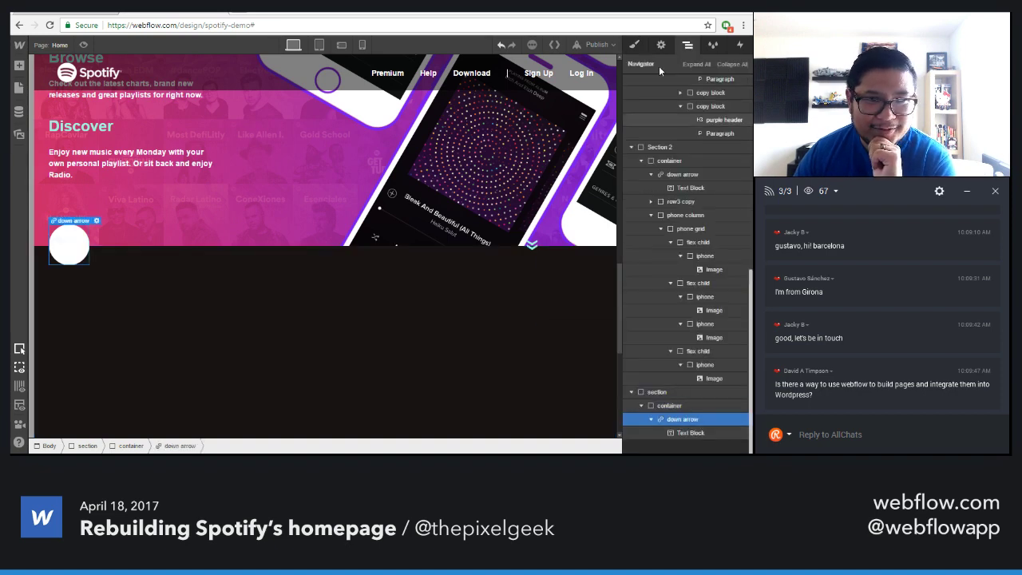
{"action": "left_click", "coordinate": [636, 45]}
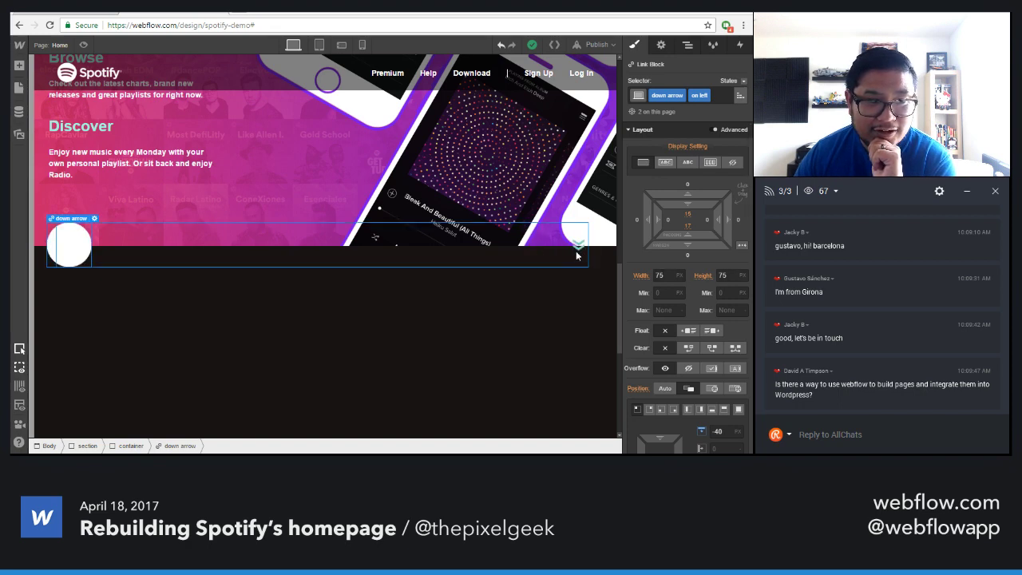
{"action": "left_click", "coordinate": [577, 248]}
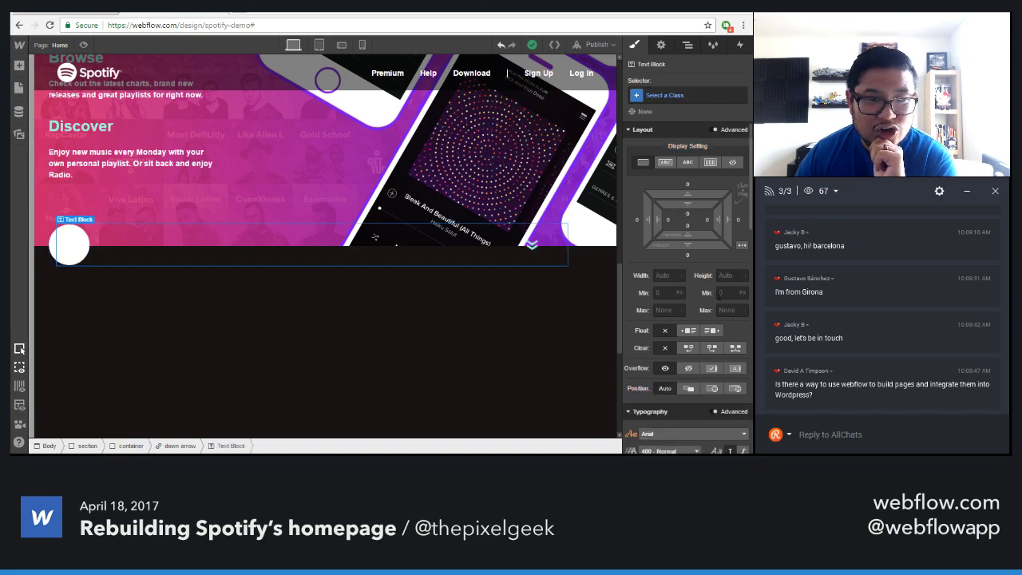
{"action": "scroll", "coordinate": [718, 295], "scroll_direction": "down", "scroll_amount": 3}
{"action": "scroll", "coordinate": [717, 295], "scroll_direction": "up", "scroll_amount": 3}
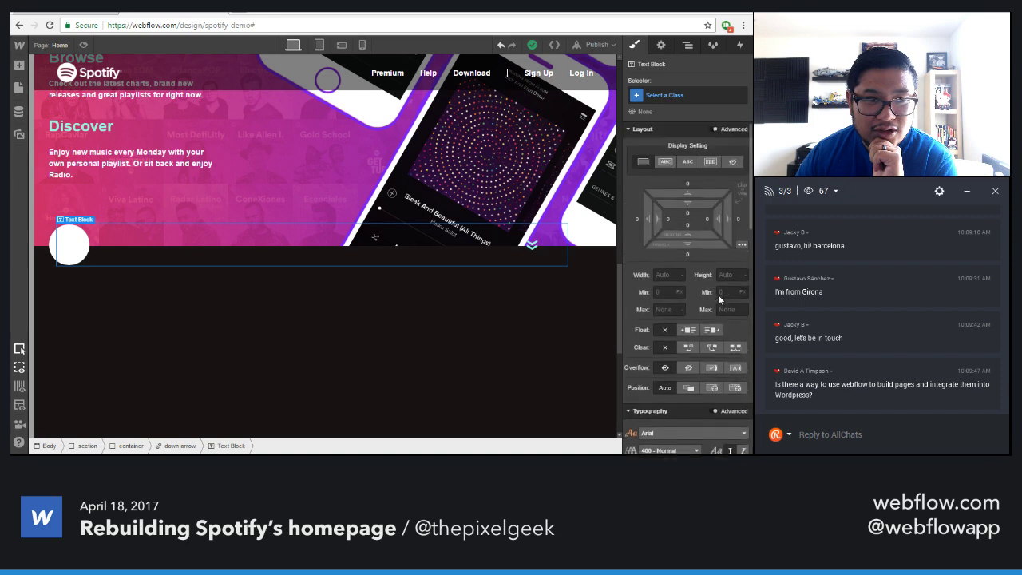
{"action": "scroll", "coordinate": [686, 293], "scroll_direction": "down", "scroll_amount": 5}
{"action": "scroll", "coordinate": [687, 293], "scroll_direction": "down", "scroll_amount": 5}
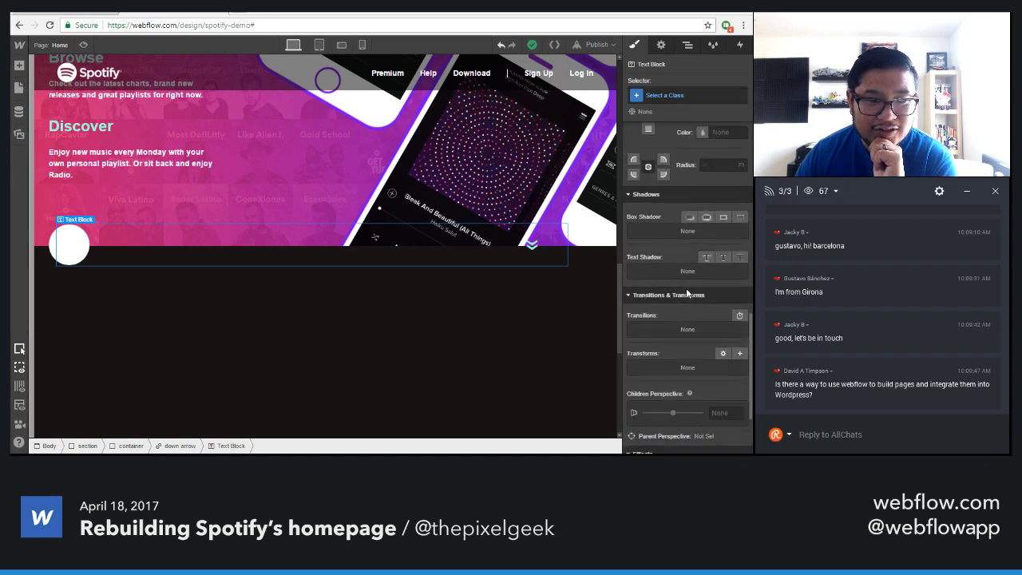
Try a width of 76 px on the dark section's down arrow link block, then revert it
{"action": "left_click", "coordinate": [58, 256]}
{"action": "left_click", "coordinate": [58, 256]}
{"action": "left_click", "coordinate": [52, 254]}
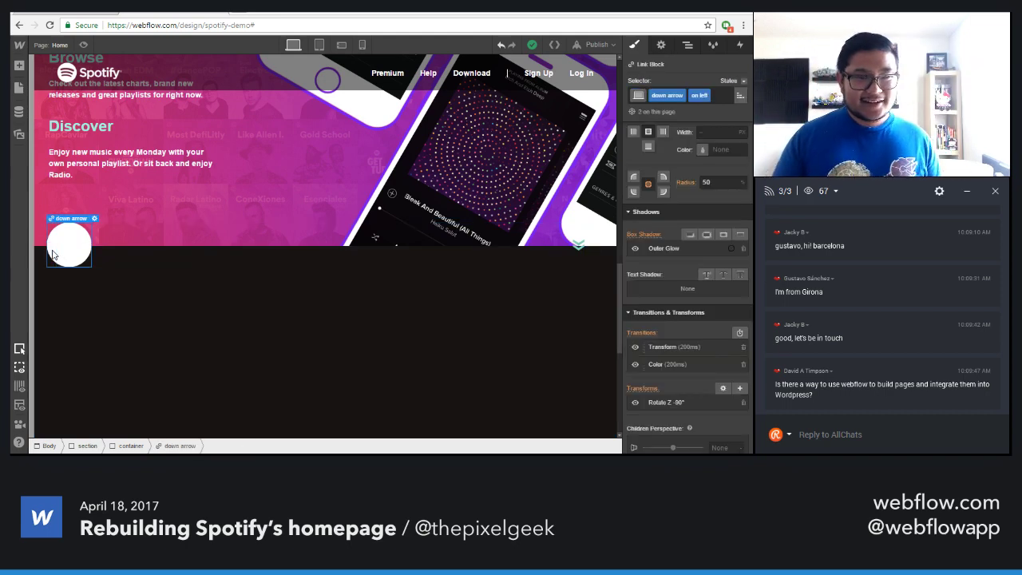
{"action": "scroll", "coordinate": [671, 330], "scroll_direction": "up", "scroll_amount": 3}
{"action": "scroll", "coordinate": [671, 330], "scroll_direction": "up", "scroll_amount": 5}
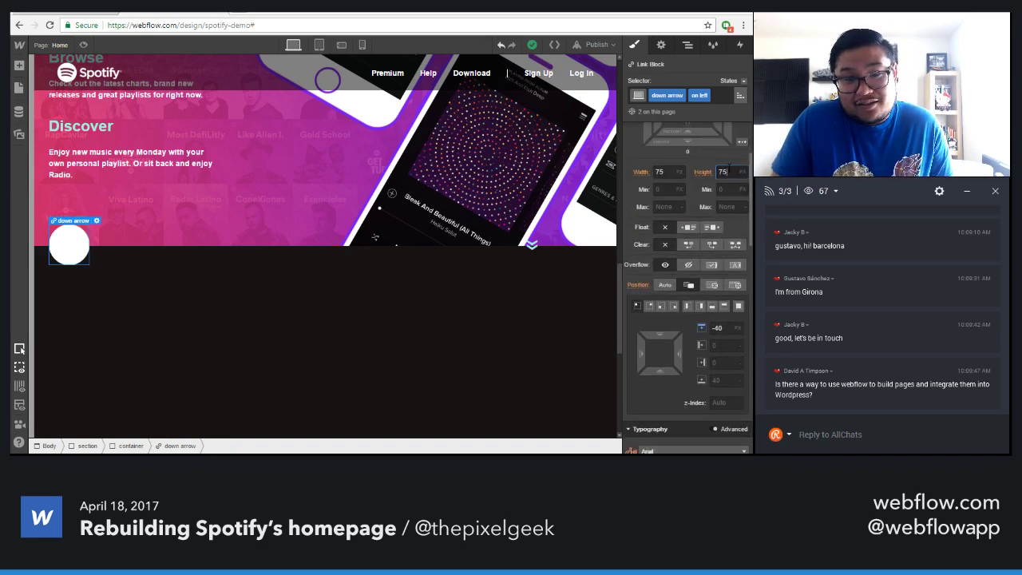
{"action": "left_click", "coordinate": [661, 172]}
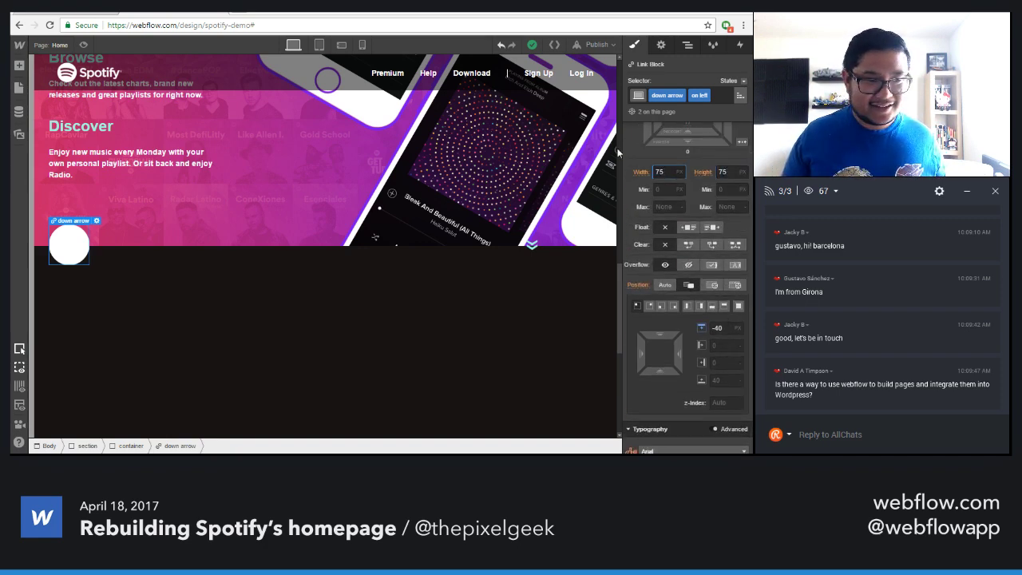
{"action": "key", "text": "Up"}
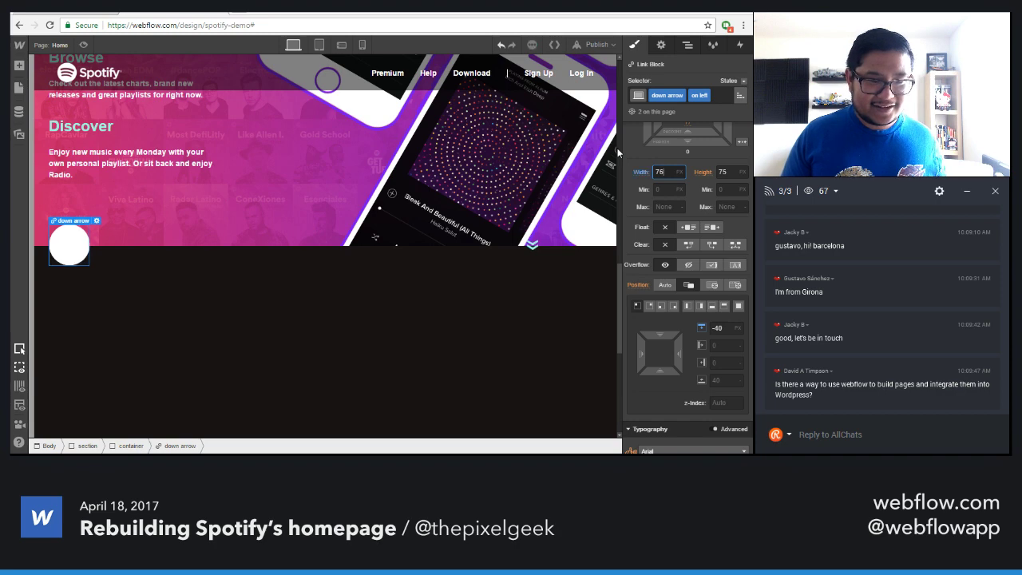
{"action": "key", "text": "Down"}
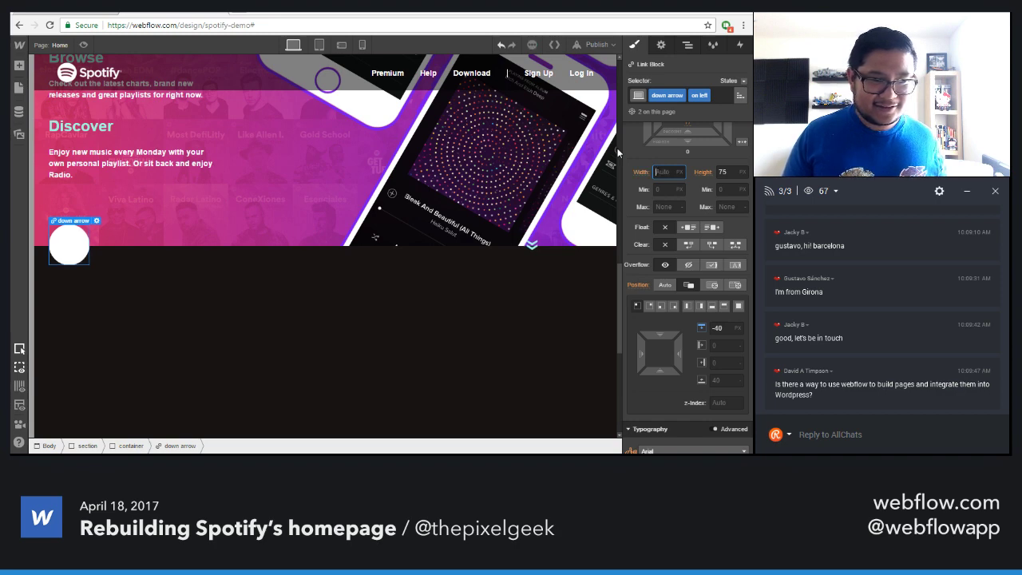
{"action": "scroll", "coordinate": [700, 255], "scroll_direction": "up", "scroll_amount": 3}
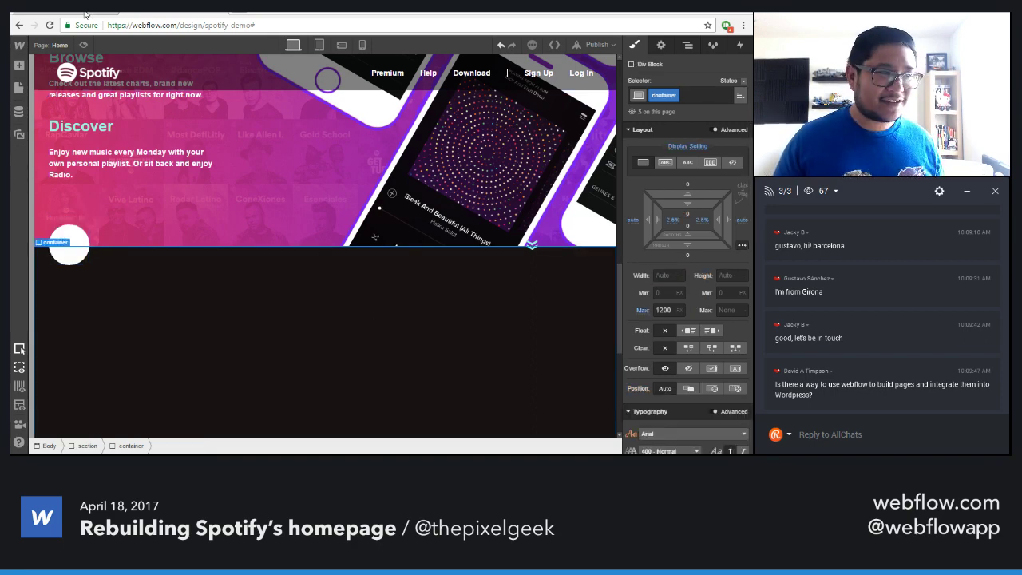
Add the existing "center" combo class to the container in the dark section
{"action": "left_click", "coordinate": [157, 15]}
{"action": "left_click", "coordinate": [95, 14]}
{"action": "key", "text": "a"}
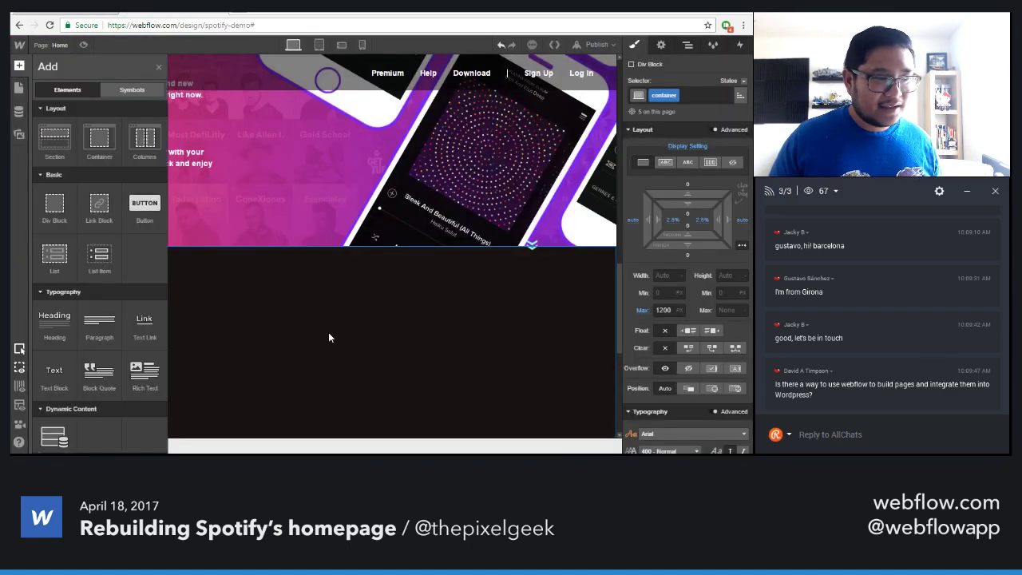
{"action": "left_click", "coordinate": [319, 344]}
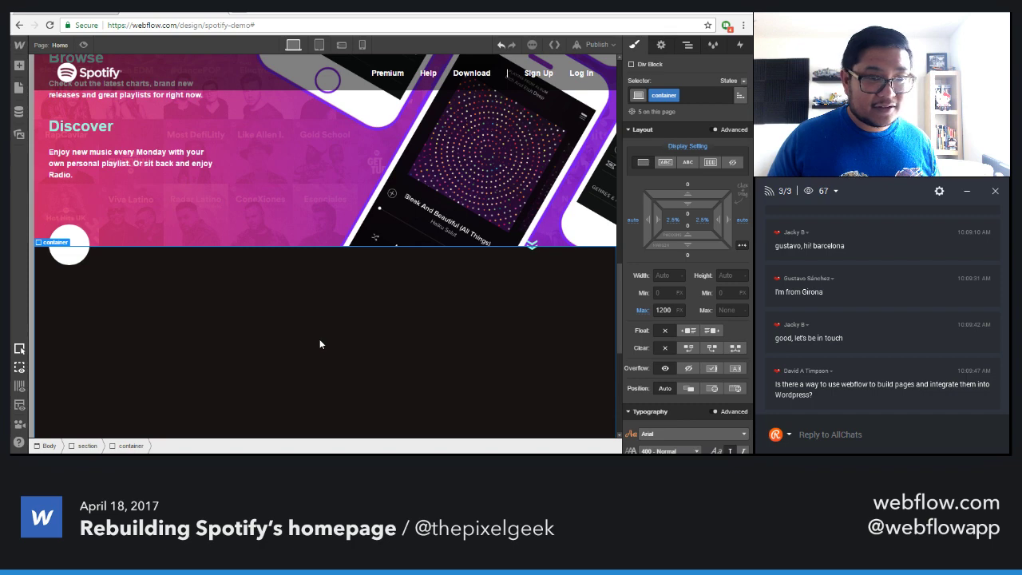
{"action": "left_click", "coordinate": [703, 95]}
{"action": "type", "text": "cen"}
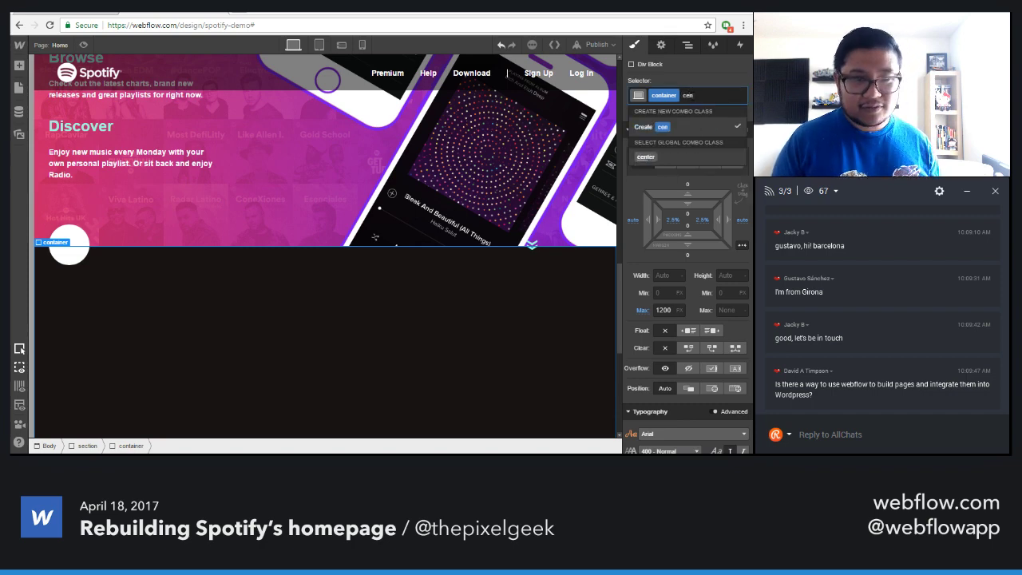
{"action": "key", "text": "Down"}
{"action": "key", "text": "Return"}
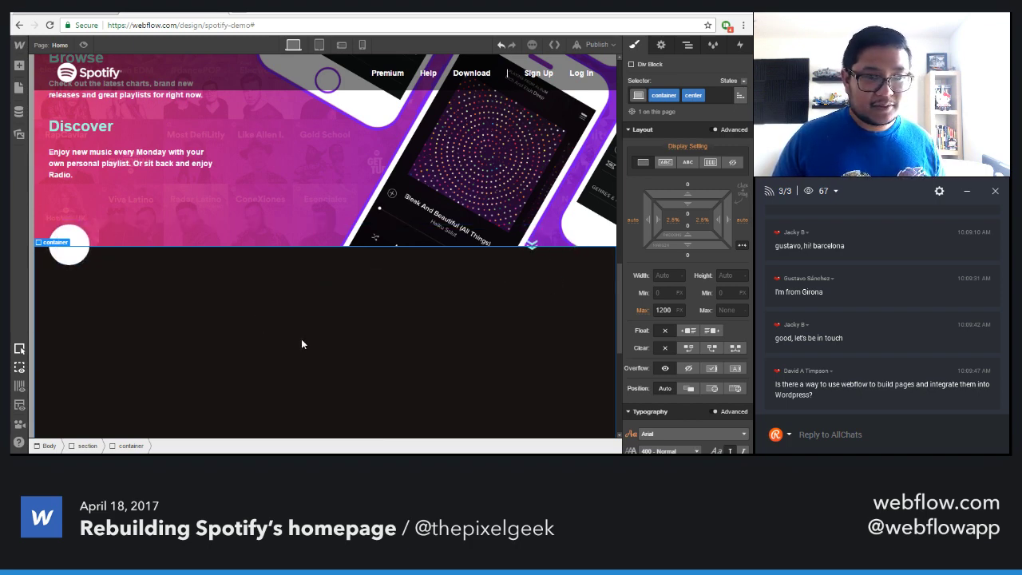
Insert a div block into the dark section's container beneath the down arrow
{"action": "key", "text": "a"}
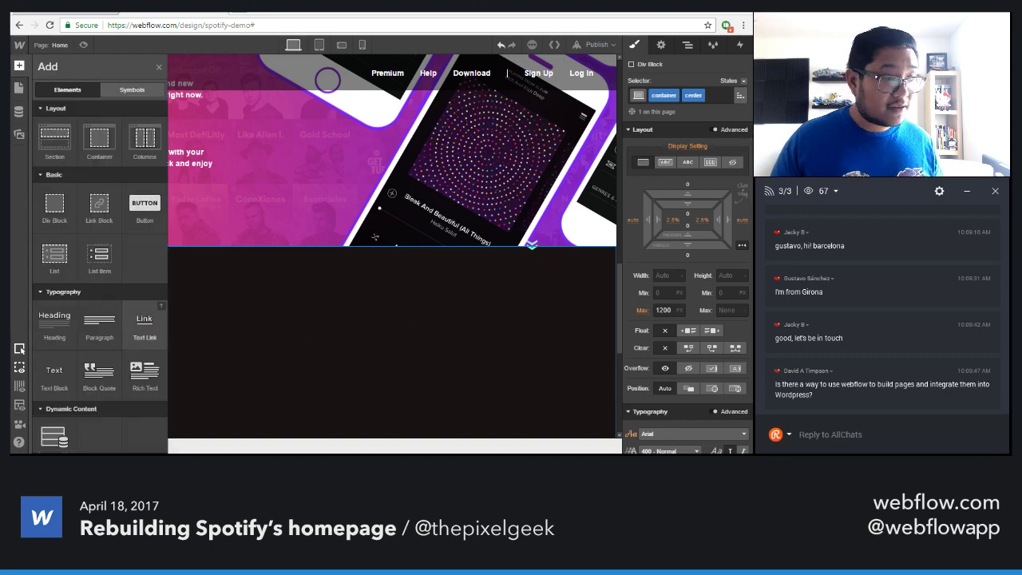
{"action": "scroll", "coordinate": [101, 389], "scroll_direction": "down", "scroll_amount": 3}
{"action": "scroll", "coordinate": [100, 380], "scroll_direction": "up", "scroll_amount": 3}
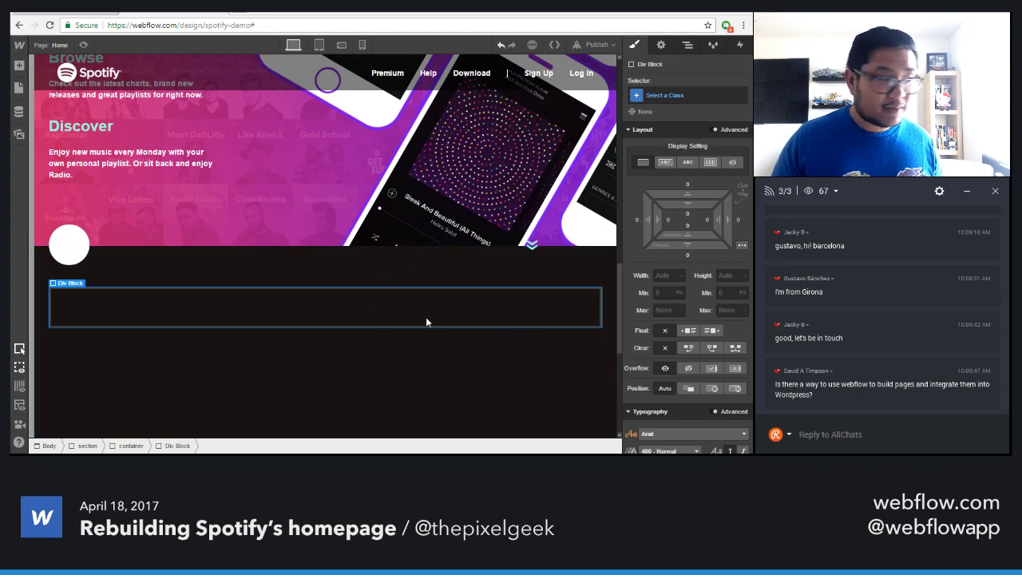
Check the devices section on the original Spotify page, then give the new div block the class "dark section content"
{"action": "key", "text": "ctrl+Tab"}
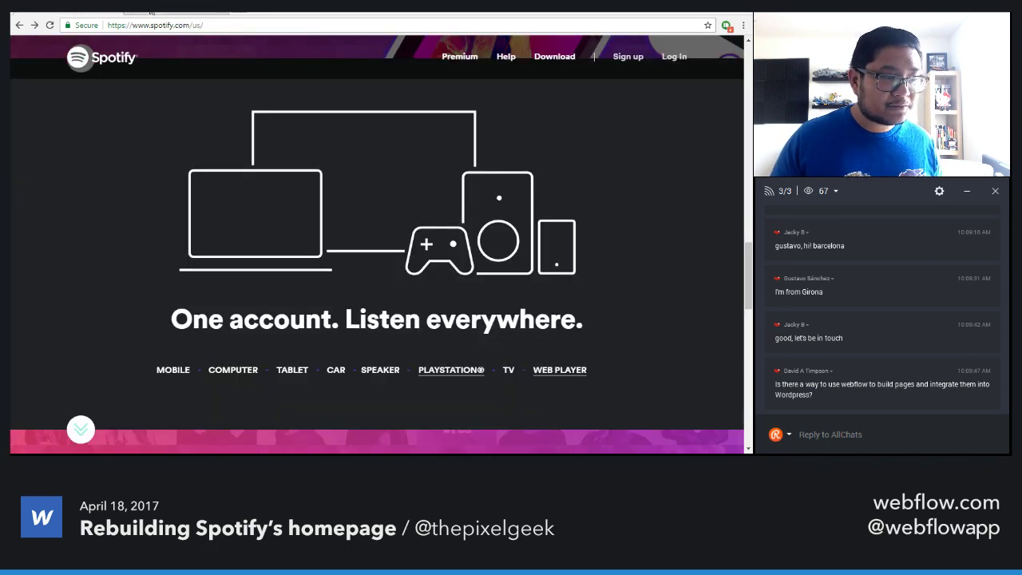
{"action": "left_click", "coordinate": [151, 11]}
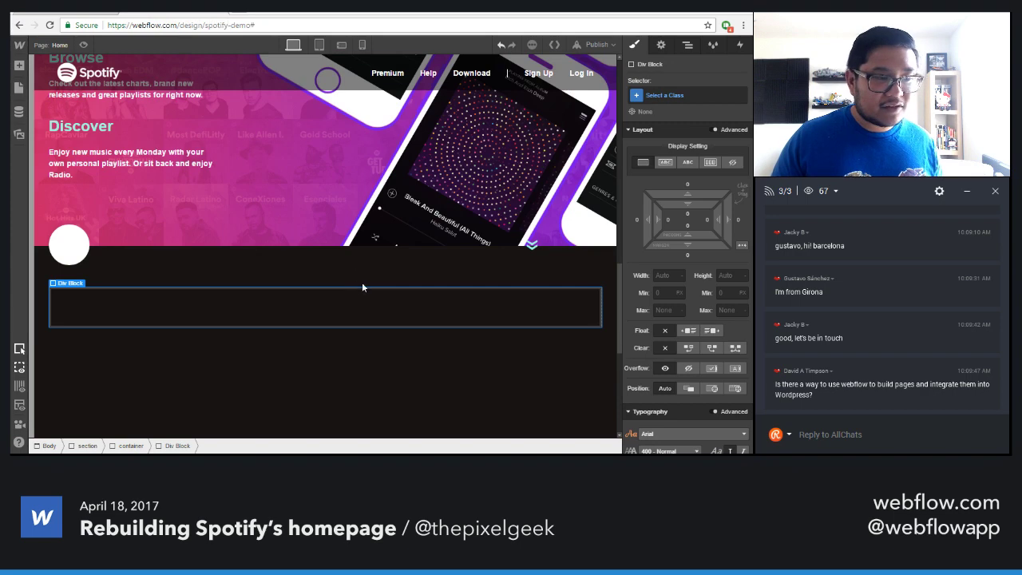
{"action": "left_click", "coordinate": [665, 95]}
{"action": "type", "text": "dark"}
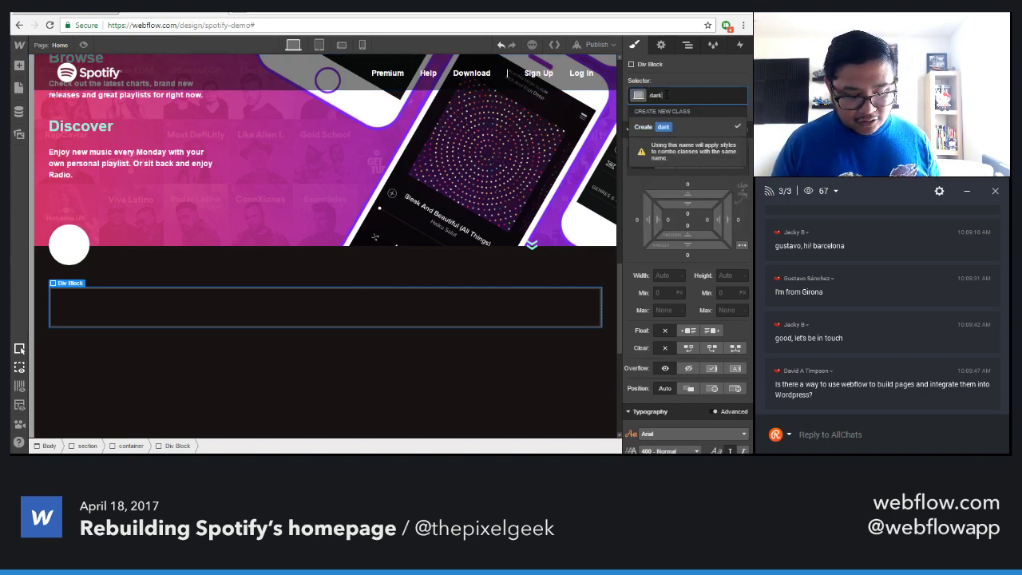
{"action": "type", "text": " section"}
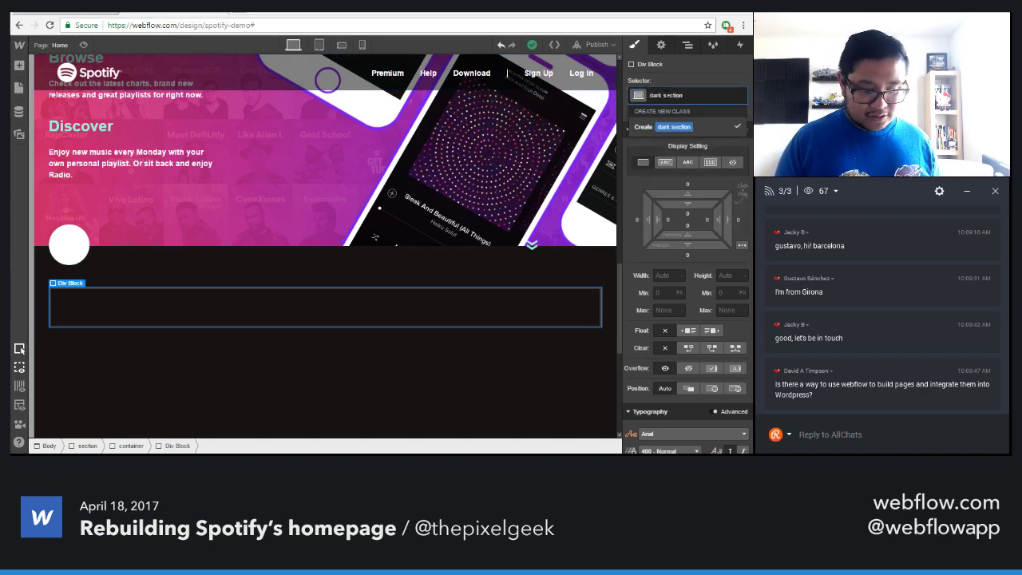
{"action": "type", "text": " content"}
{"action": "key", "text": "Return"}
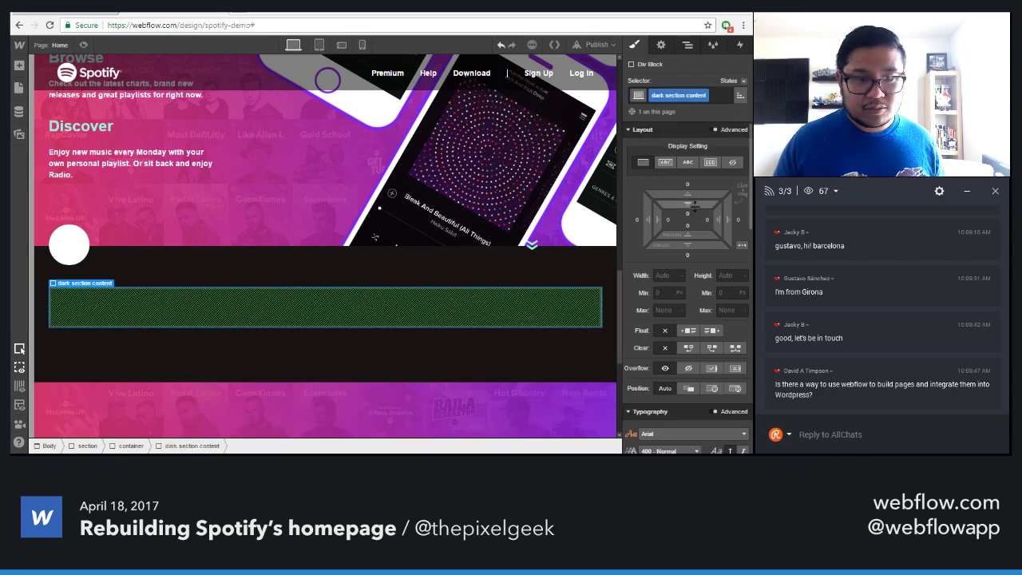
Set the dark section content block's top padding to 65 px and its bottom padding to 200 px
{"action": "mouse_move", "coordinate": [694, 209]}
{"action": "left_mouse_down"}
{"action": "mouse_move", "coordinate": [701, 315]}
{"action": "mouse_move", "coordinate": [687, 227]}
{"action": "left_mouse_up"}
{"action": "left_click", "coordinate": [685, 226]}
{"action": "type", "text": "2"}
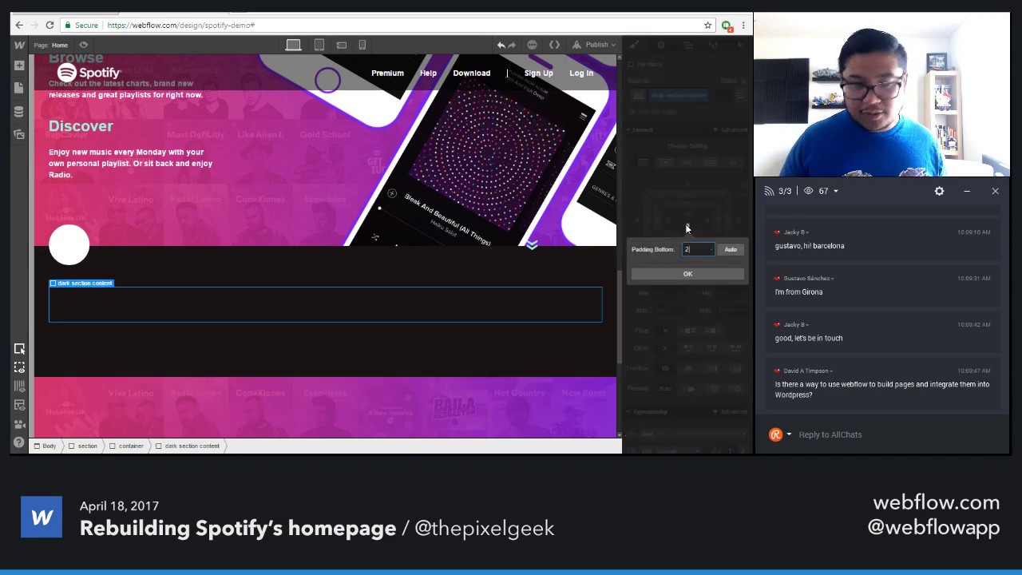
{"action": "type", "text": "00"}
{"action": "key", "text": "Return"}
Insert an image into the dark section content block and choose the devices line illustration from the existing assets
{"action": "key", "text": "a"}
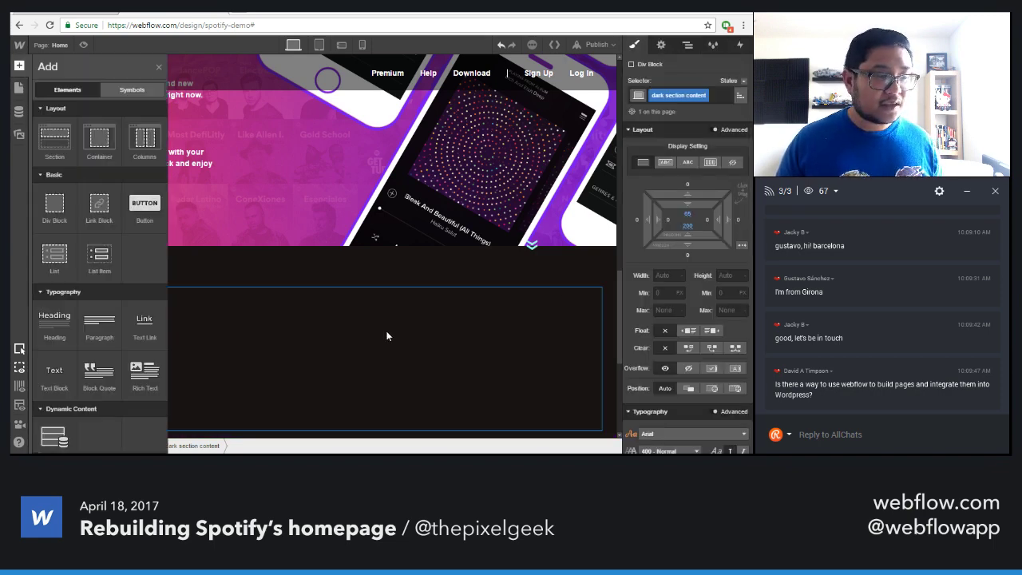
{"action": "scroll", "coordinate": [118, 402], "scroll_direction": "down", "scroll_amount": 5}
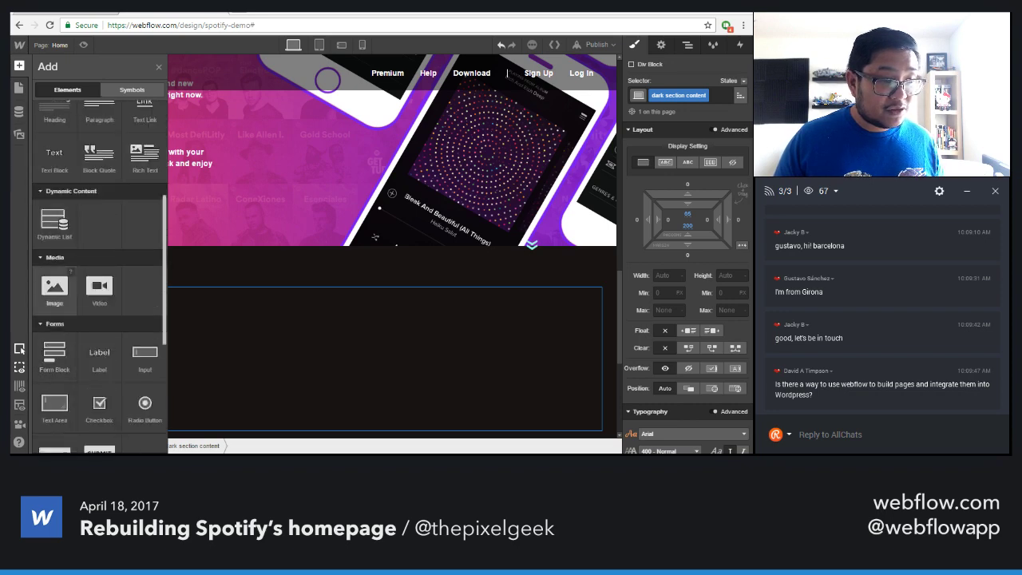
{"action": "left_click", "coordinate": [64, 299]}
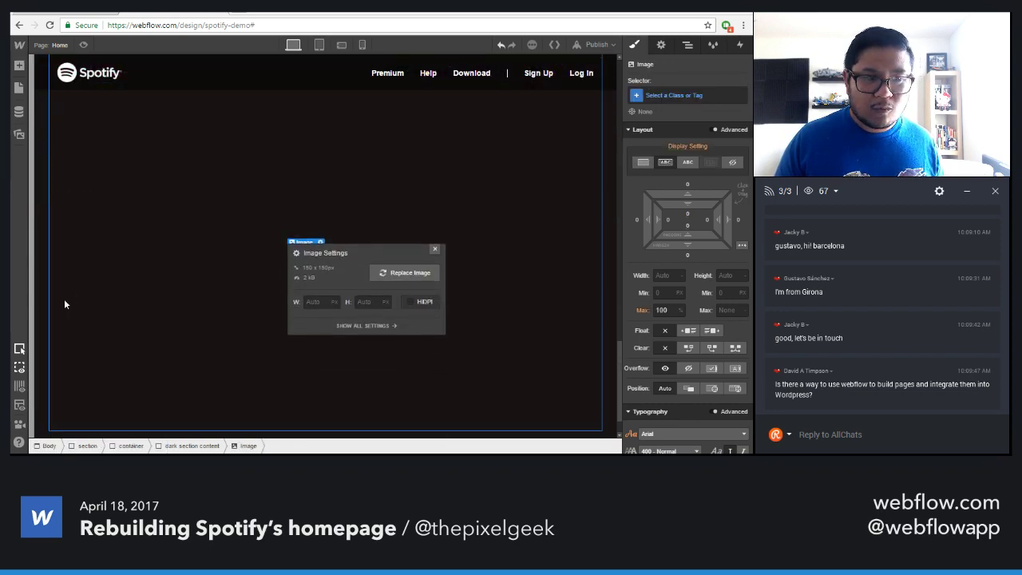
{"action": "left_click", "coordinate": [404, 272]}
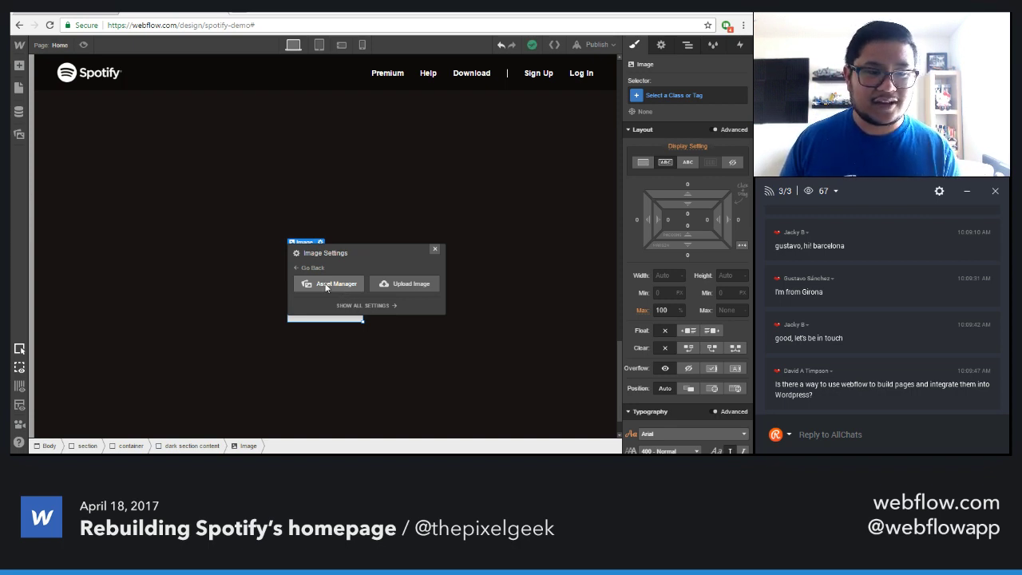
{"action": "left_click", "coordinate": [326, 285]}
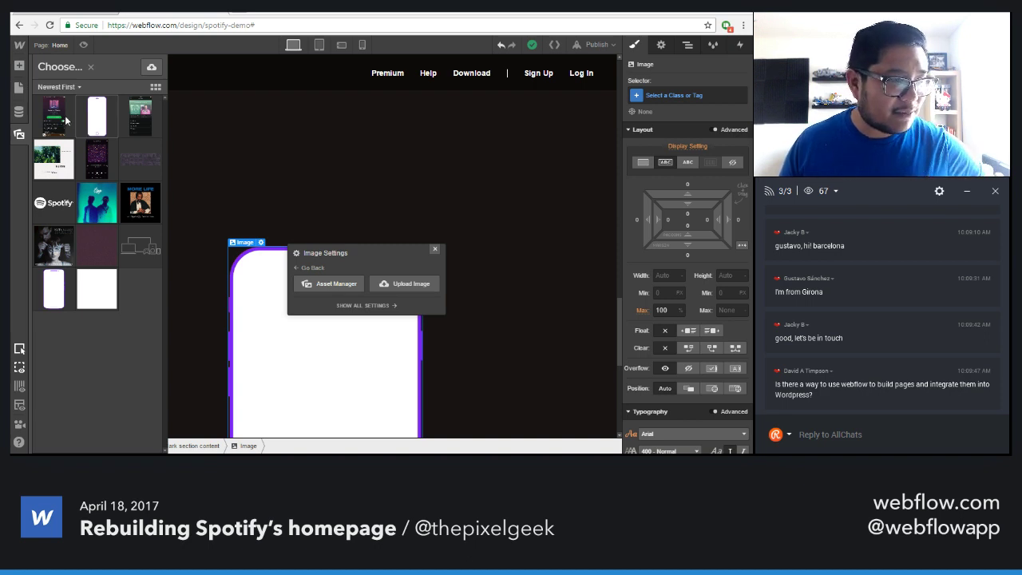
{"action": "left_click", "coordinate": [141, 252]}
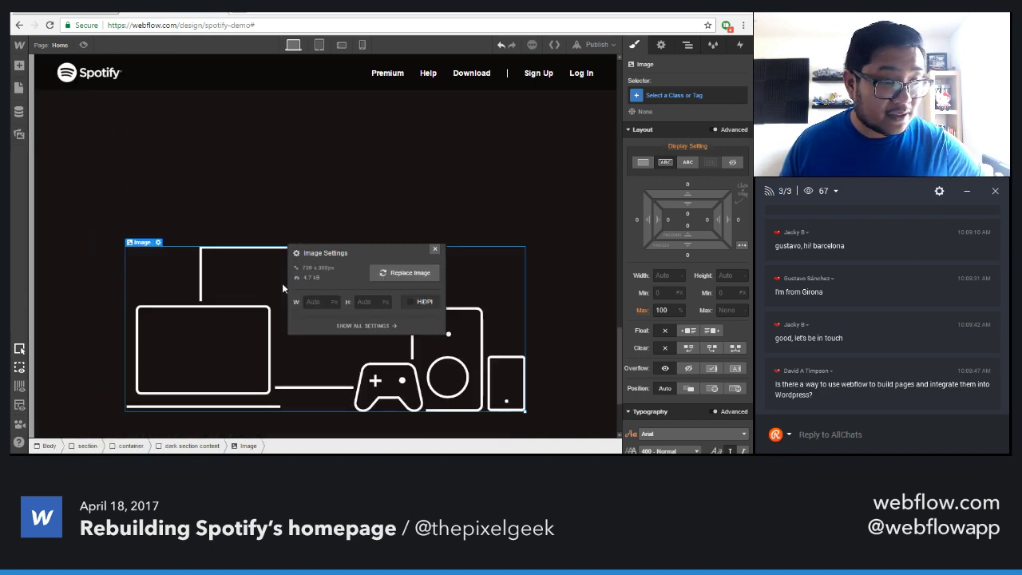
Reset the top padding of the dark section content block to 0
{"action": "left_click", "coordinate": [484, 192]}
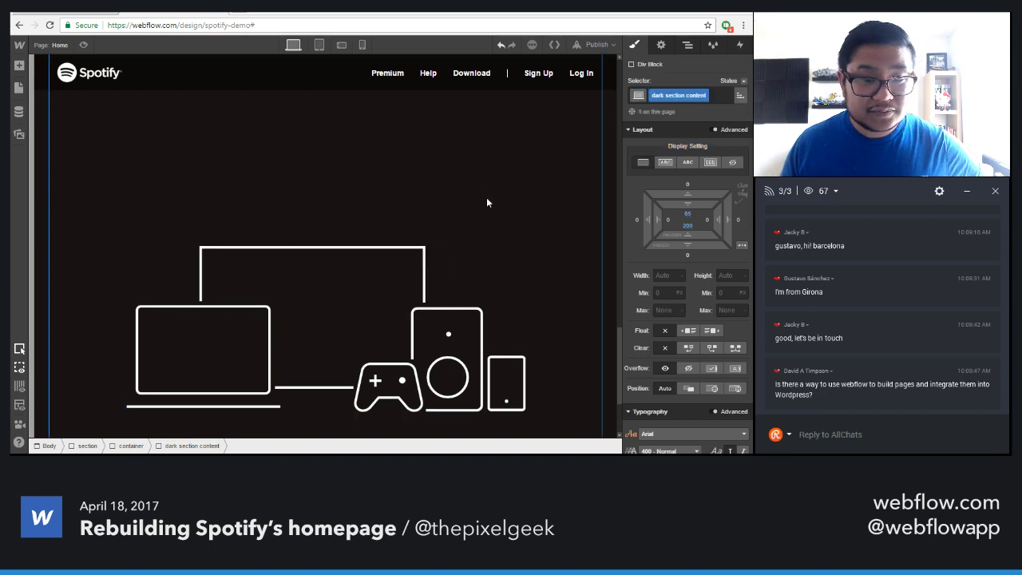
{"action": "scroll", "coordinate": [485, 204], "scroll_direction": "up", "scroll_amount": 4}
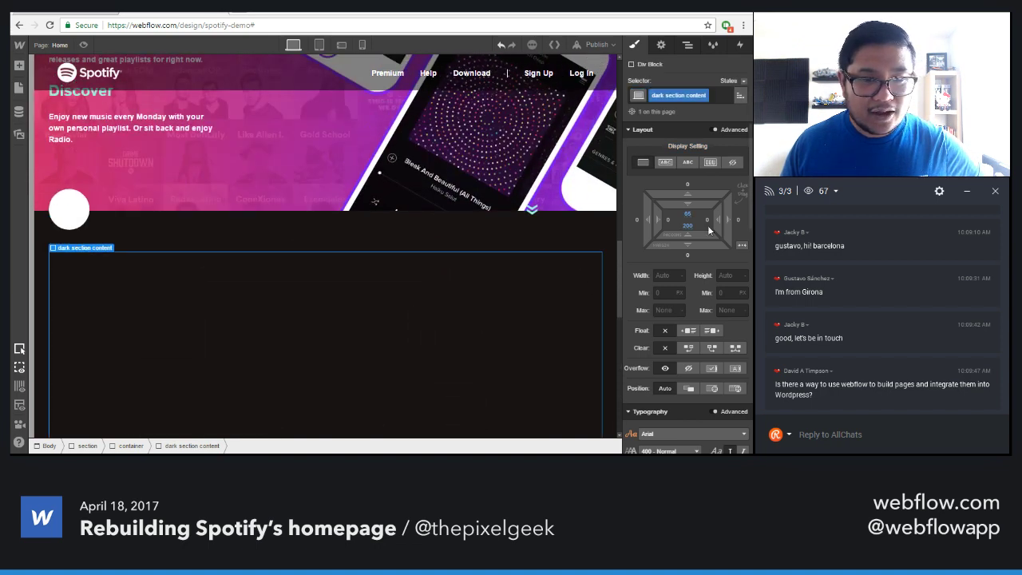
{"action": "left_click", "coordinate": [688, 215]}
{"action": "left_click", "coordinate": [668, 264]}
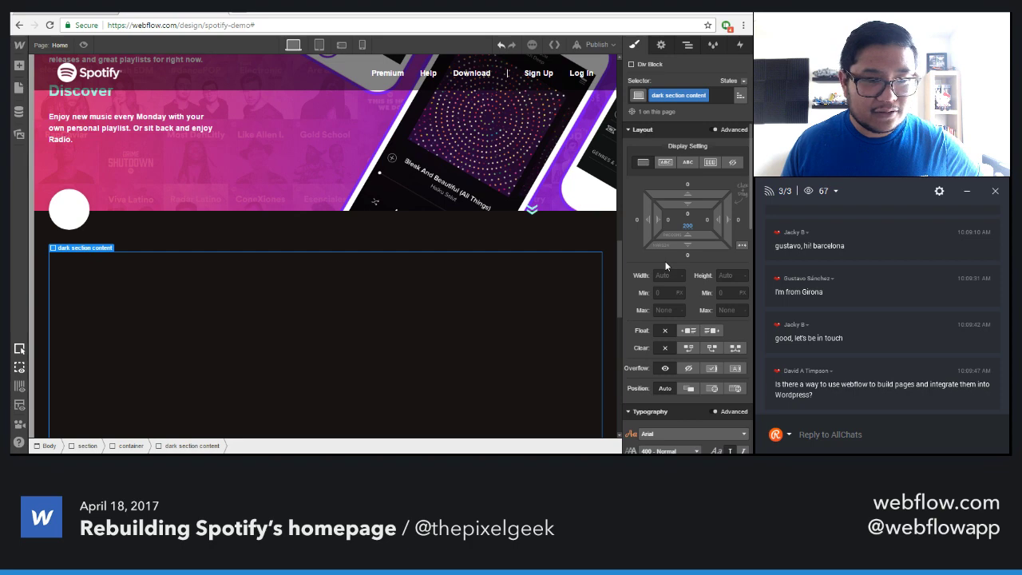
Inspect the layout styles of the All Images tag on the devices illustration
{"action": "scroll", "coordinate": [531, 310], "scroll_direction": "down", "scroll_amount": 5}
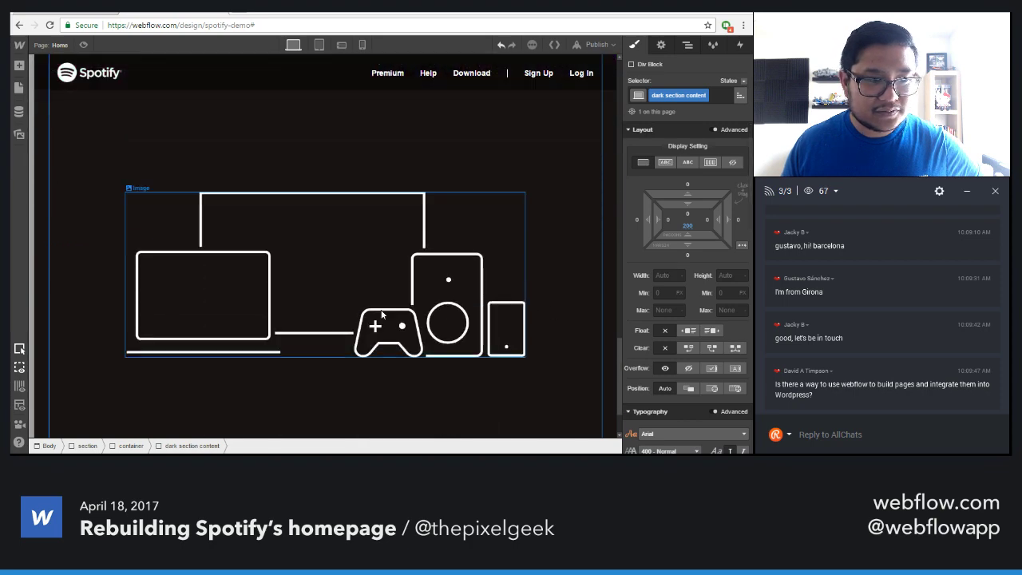
{"action": "left_click", "coordinate": [381, 313]}
{"action": "left_click", "coordinate": [673, 96]}
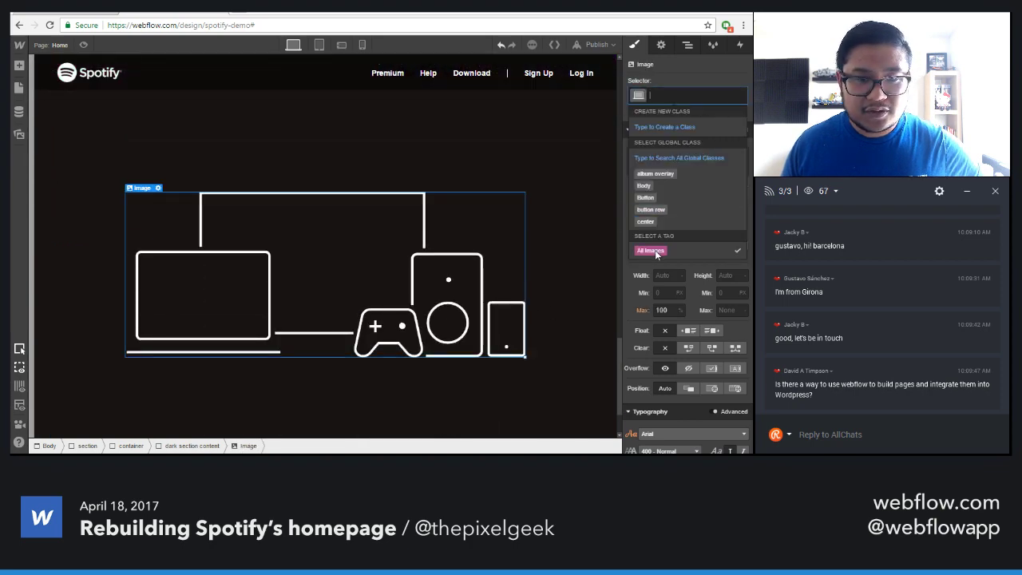
{"action": "left_click", "coordinate": [653, 250]}
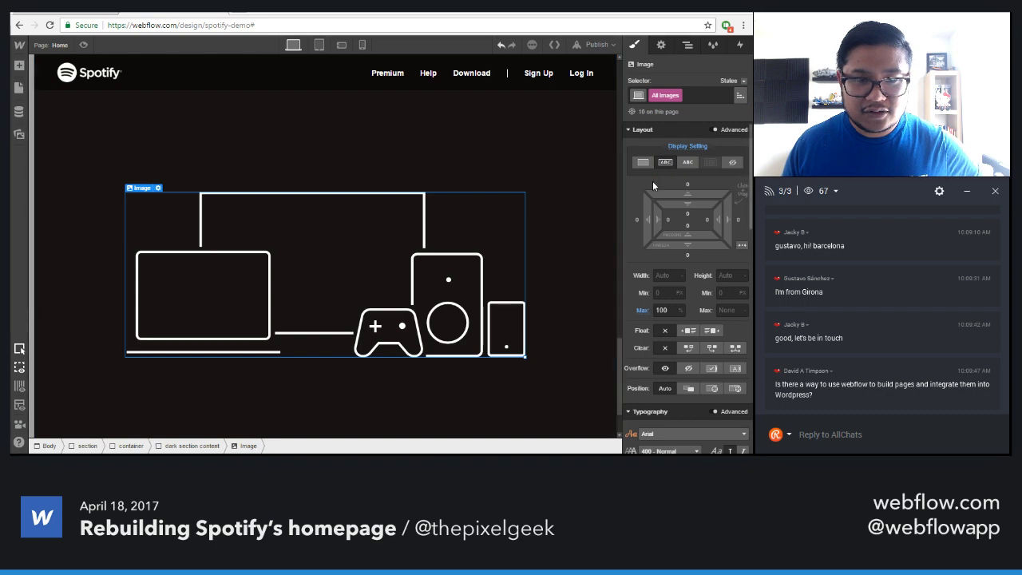
{"action": "key", "text": "Delete"}
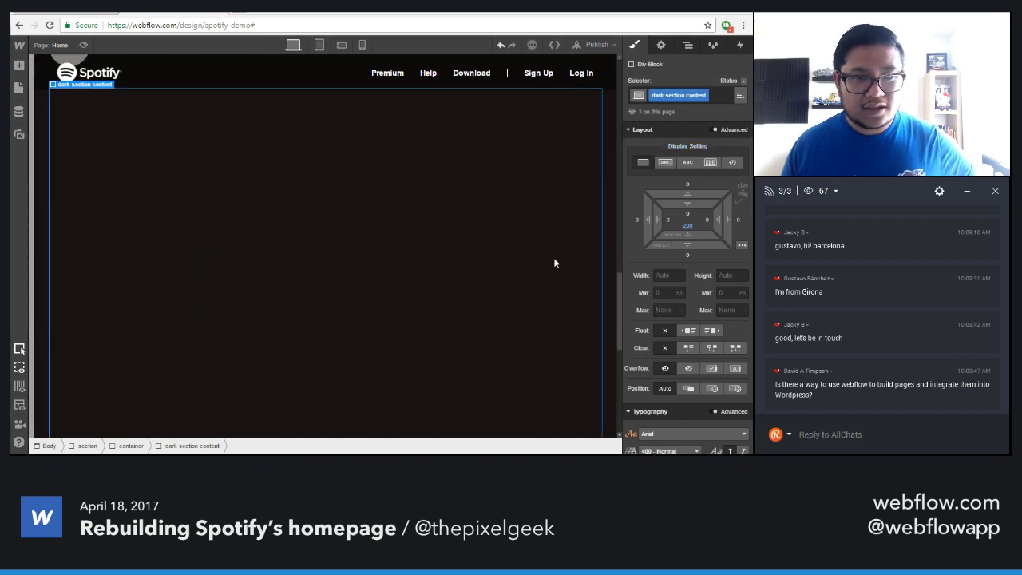
Delete the down arrow link block from the dark section's container
{"action": "scroll", "coordinate": [555, 264], "scroll_direction": "down", "scroll_amount": 1}
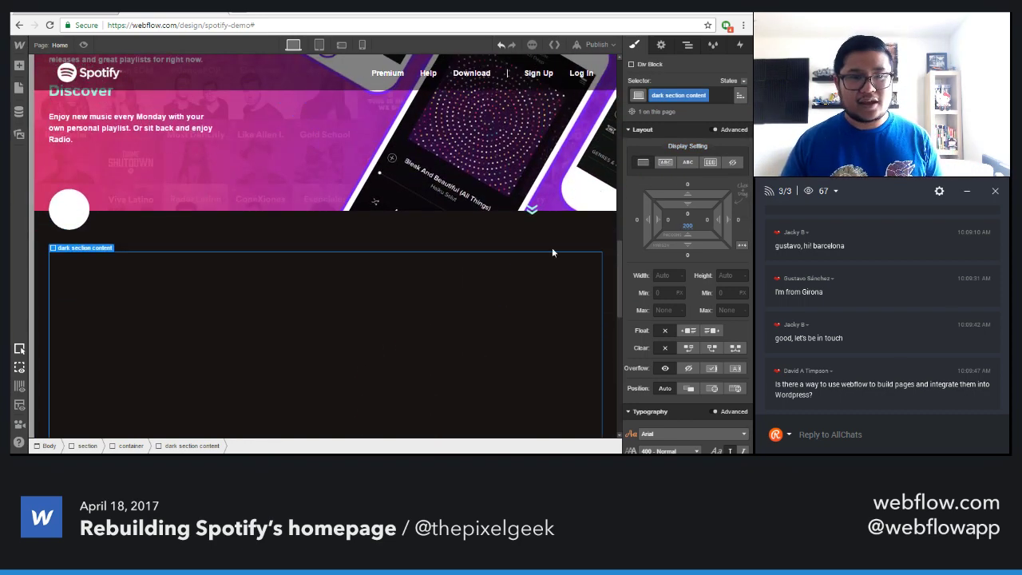
{"action": "left_click", "coordinate": [687, 45]}
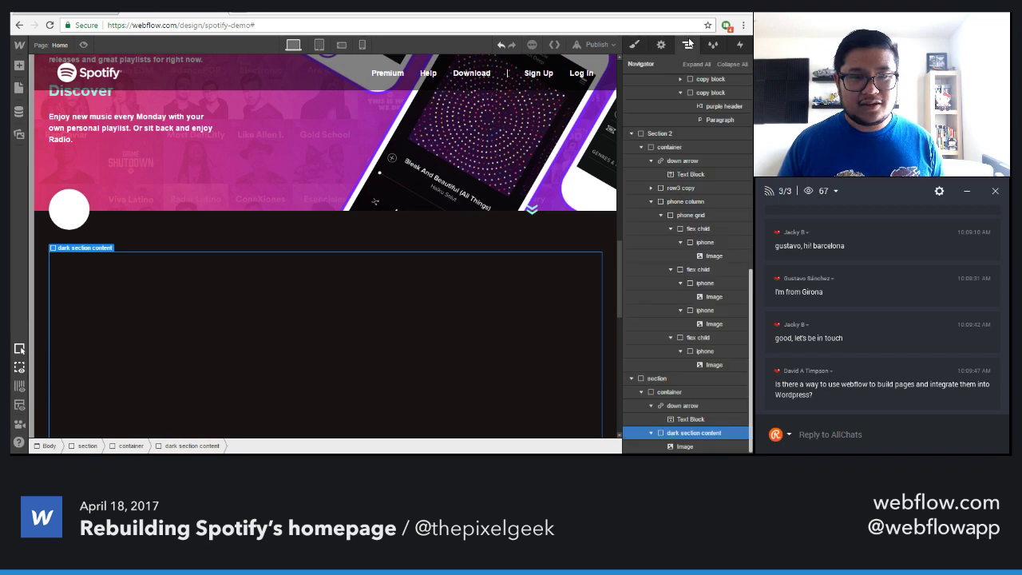
{"action": "left_click", "coordinate": [682, 405]}
{"action": "key", "text": "Delete"}
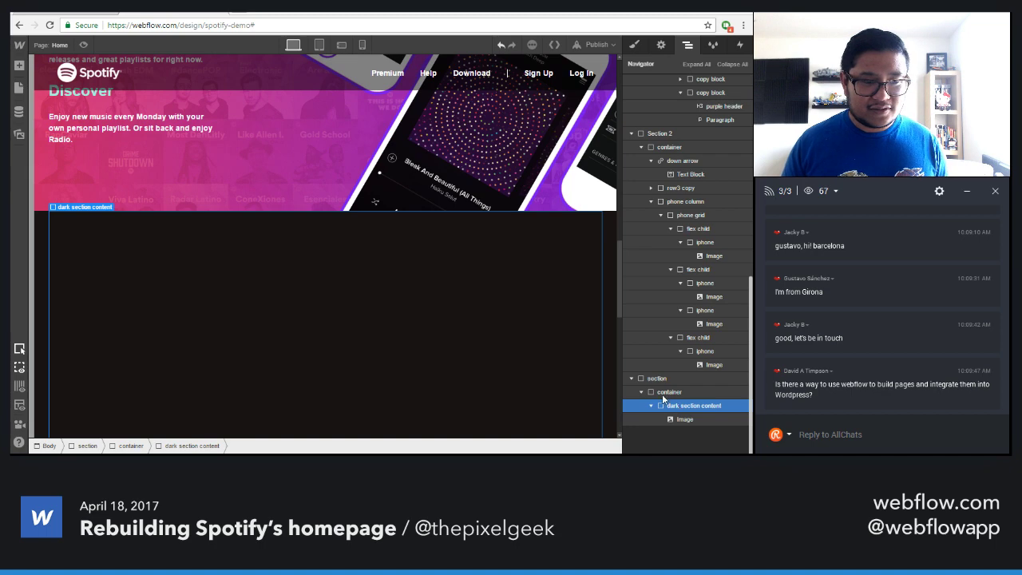
Compare the extents of the dark section's container, its content block and the phone column in the section above
{"action": "left_click", "coordinate": [662, 394]}
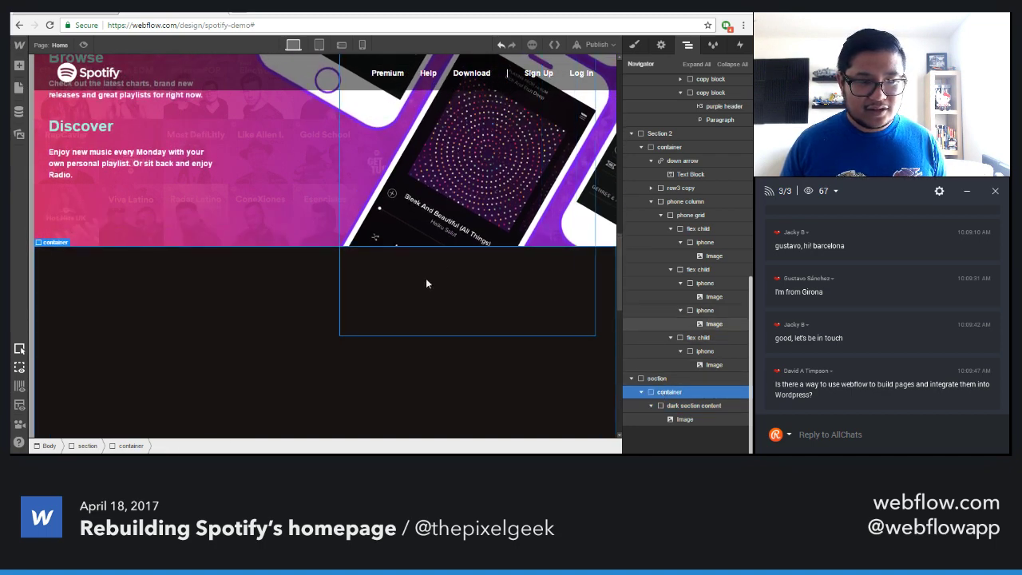
{"action": "left_click", "coordinate": [385, 345]}
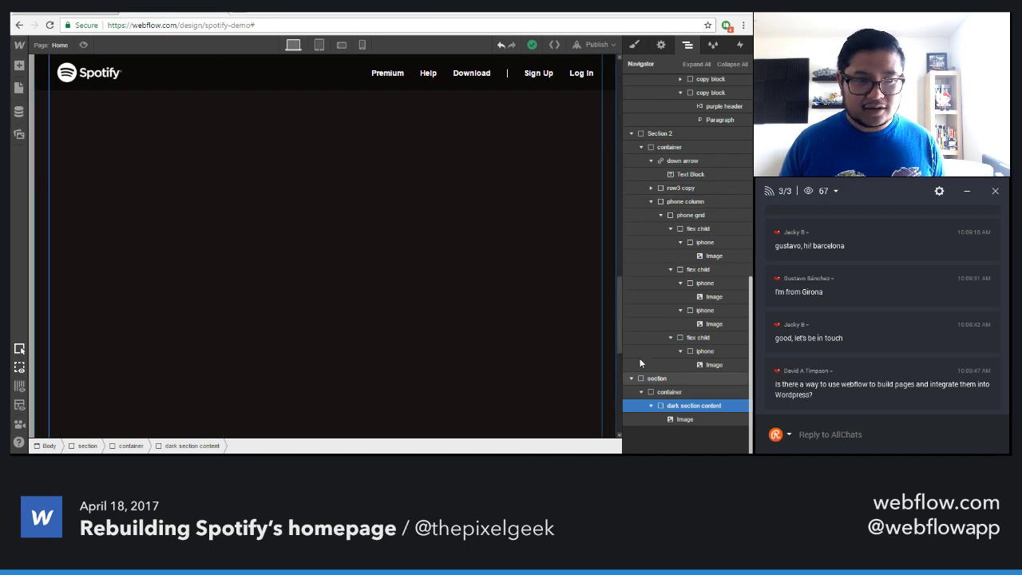
{"action": "left_click", "coordinate": [687, 201]}
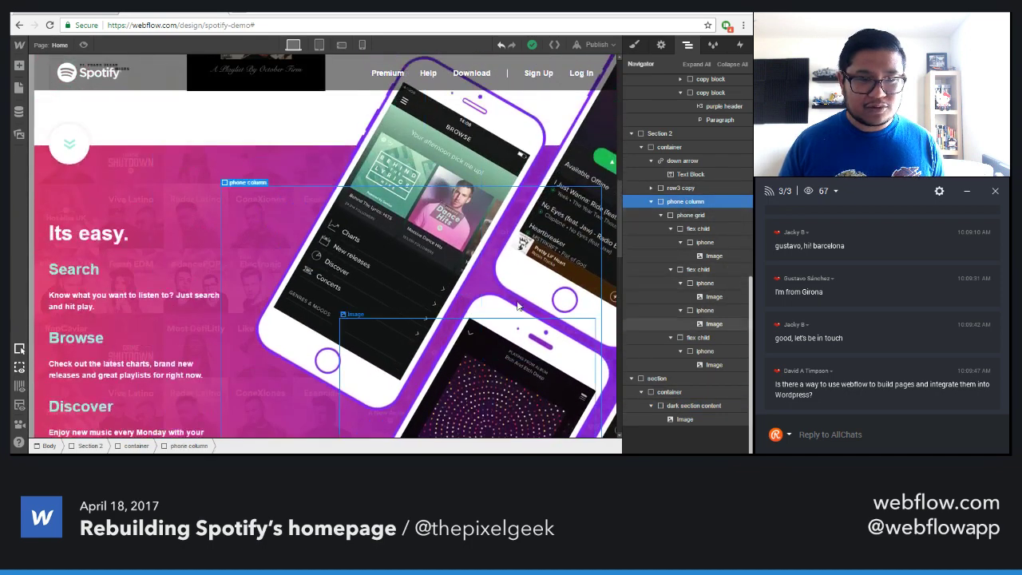
{"action": "scroll", "coordinate": [620, 210], "scroll_direction": "down", "scroll_amount": 10}
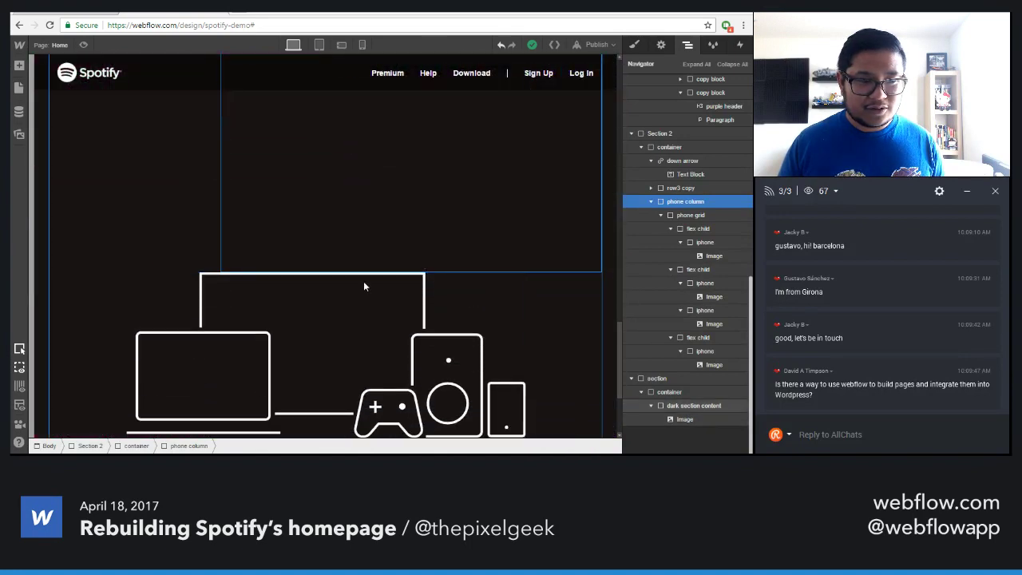
{"action": "left_click", "coordinate": [650, 202]}
Select the dark section and set its z-index to 2
{"action": "left_click", "coordinate": [656, 216]}
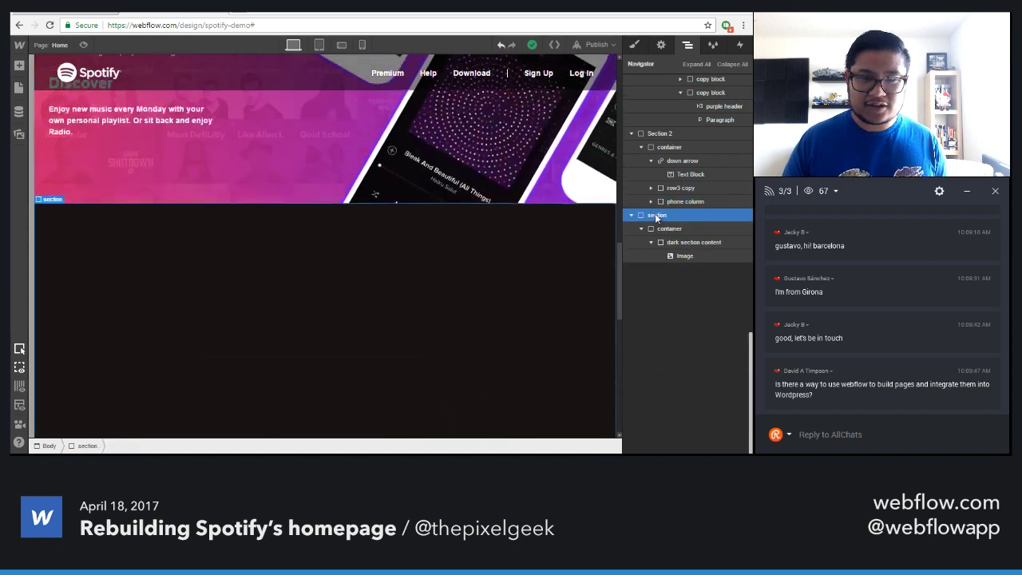
{"action": "left_click", "coordinate": [633, 46]}
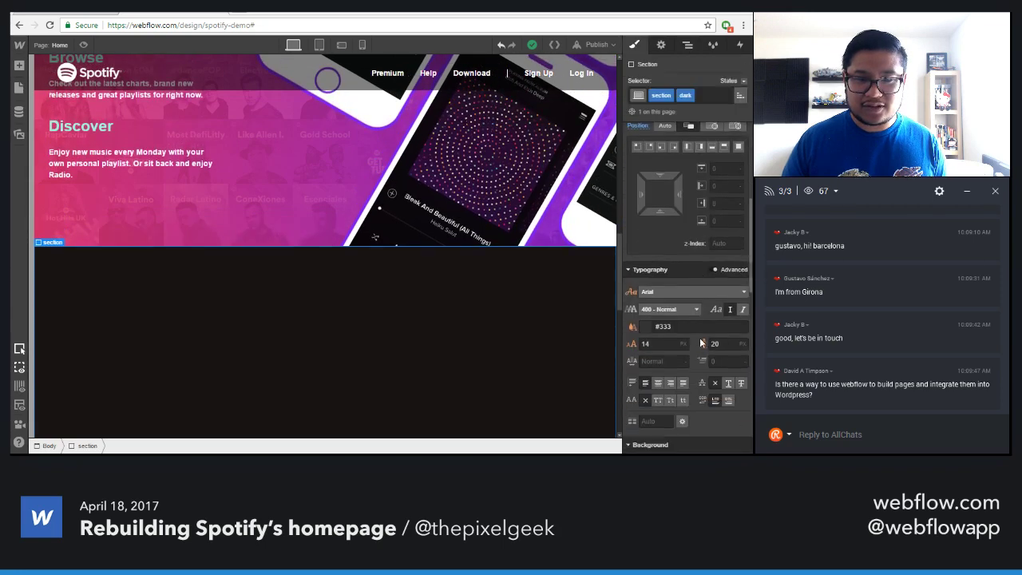
{"action": "scroll", "coordinate": [701, 342], "scroll_direction": "down", "scroll_amount": 1}
{"action": "left_click", "coordinate": [719, 233]}
{"action": "type", "text": "1"}
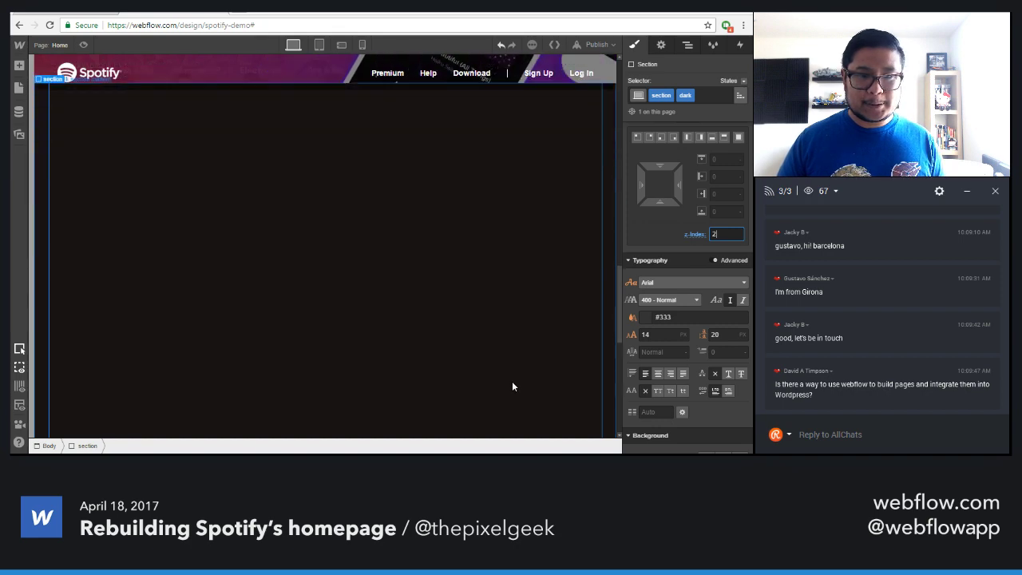
{"action": "scroll", "coordinate": [650, 298], "scroll_direction": "up", "scroll_amount": 3}
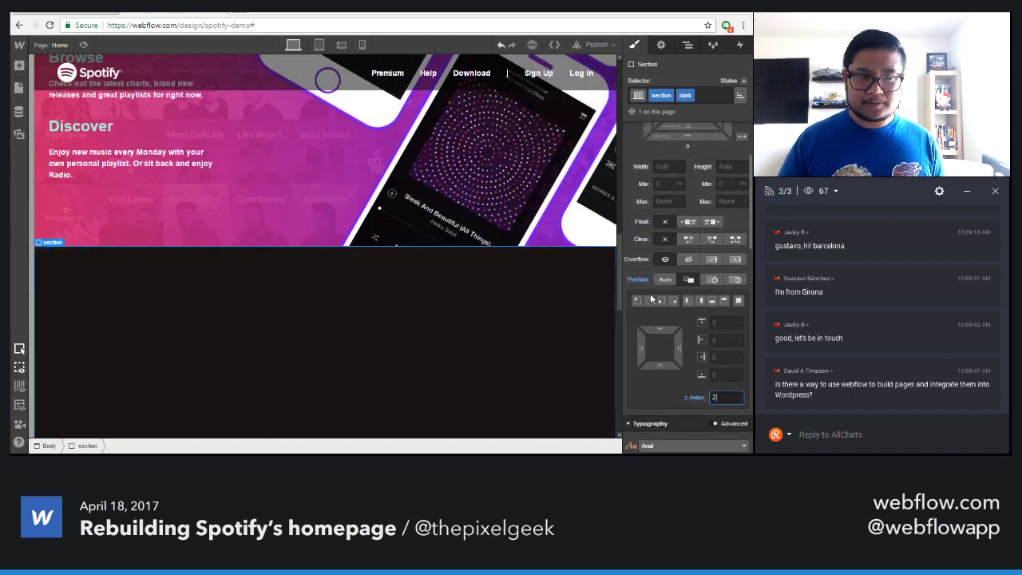
Examine how the phone column and its nested phone grid extend from the "Its easy." section into the dark section
{"action": "left_click", "coordinate": [686, 45]}
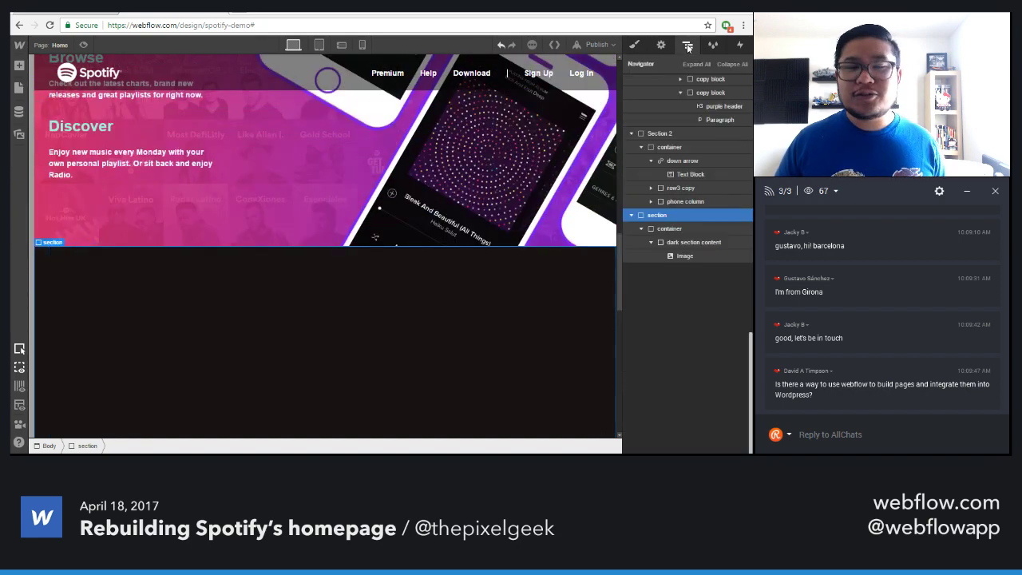
{"action": "left_click", "coordinate": [685, 202]}
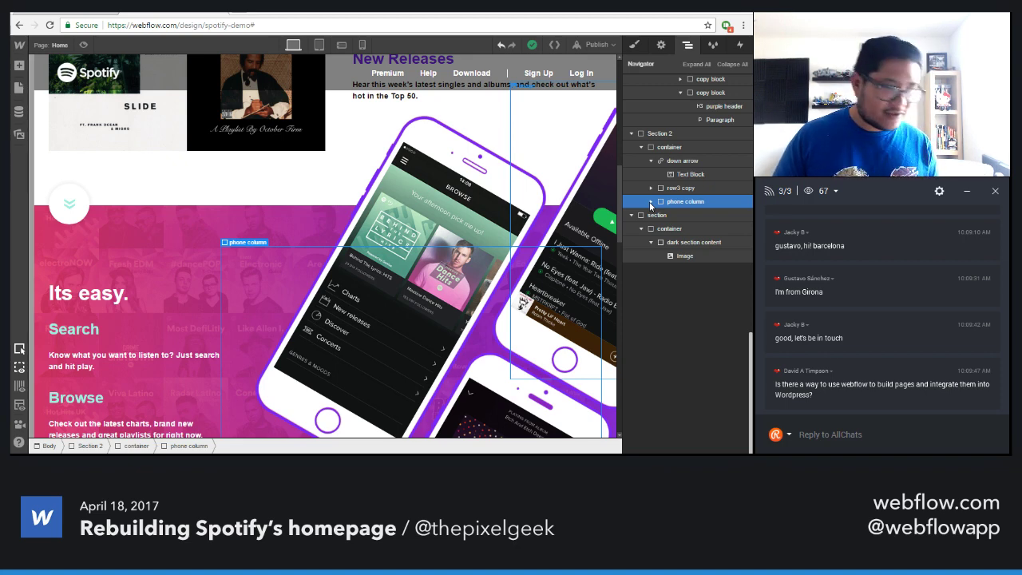
{"action": "left_click", "coordinate": [651, 202]}
{"action": "left_click", "coordinate": [652, 202]}
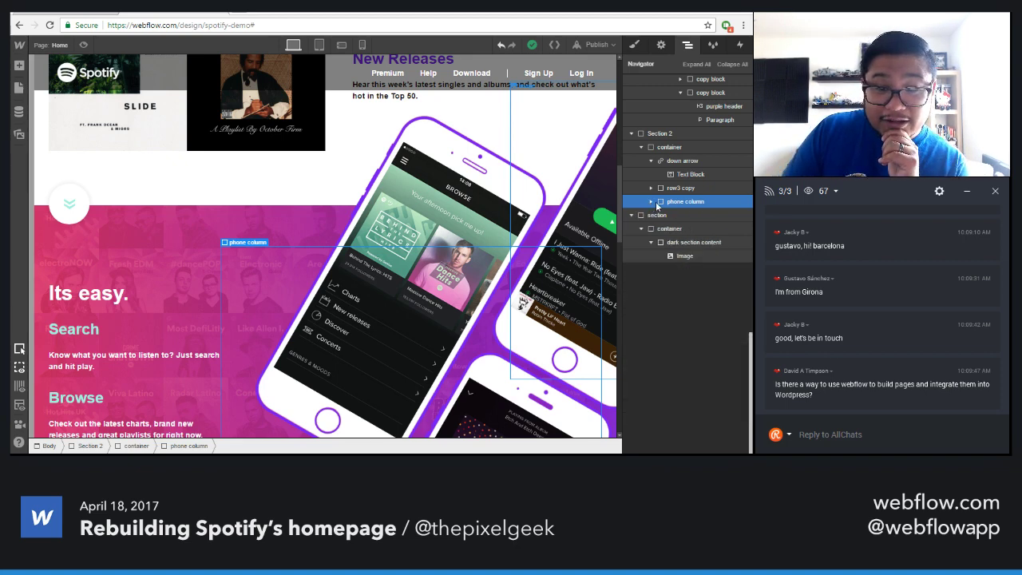
{"action": "left_click", "coordinate": [651, 202]}
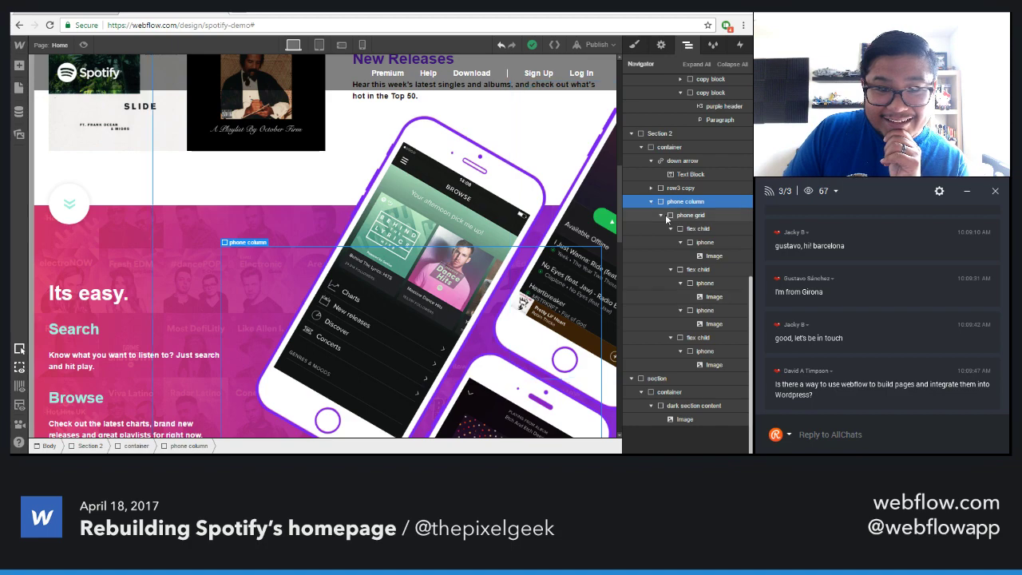
{"action": "left_click", "coordinate": [662, 216]}
{"action": "scroll", "coordinate": [551, 344], "scroll_direction": "down", "scroll_amount": 10}
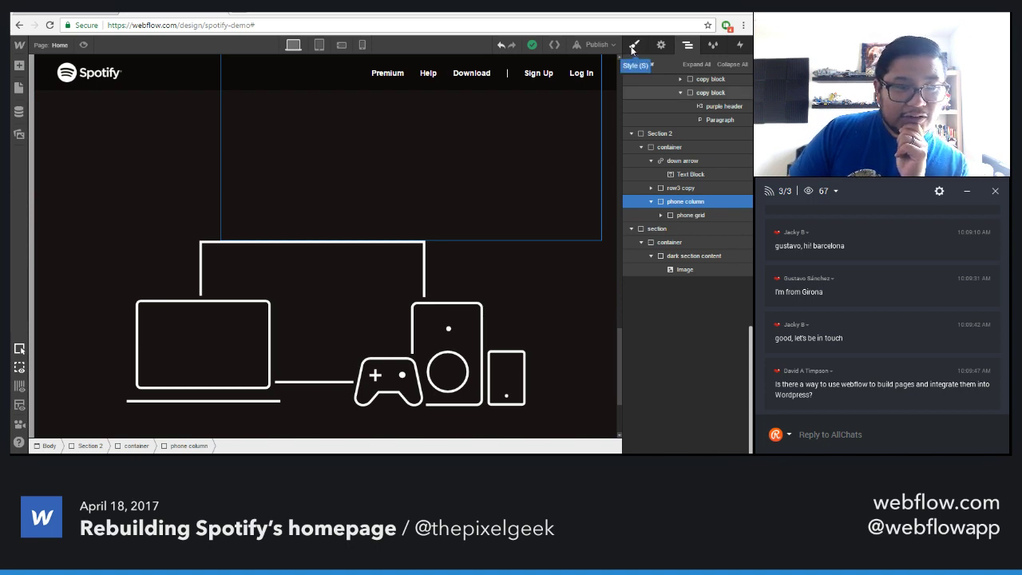
{"action": "scroll", "coordinate": [661, 277], "scroll_direction": "up", "scroll_amount": 10}
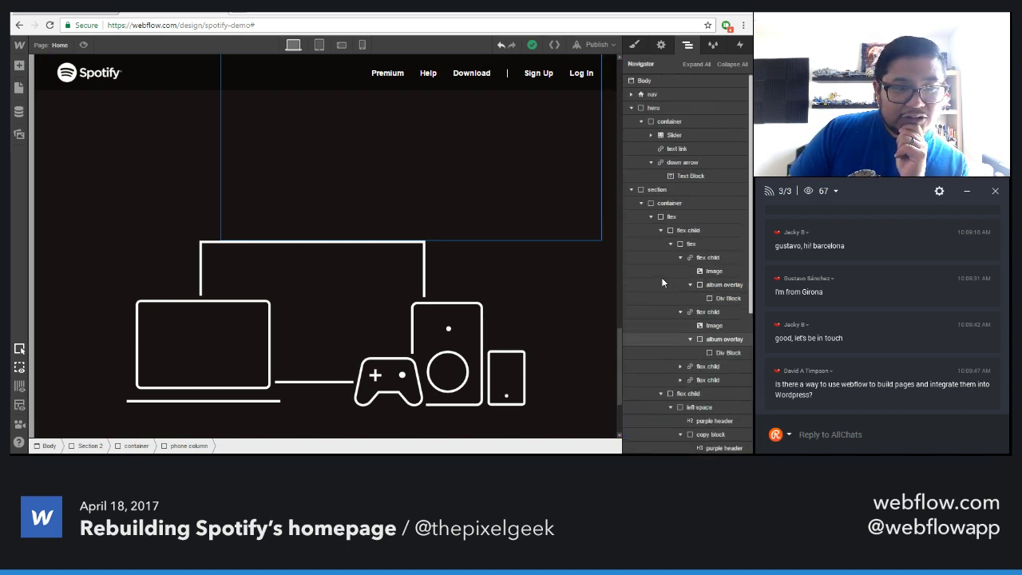
{"action": "scroll", "coordinate": [517, 317], "scroll_direction": "up", "scroll_amount": 5}
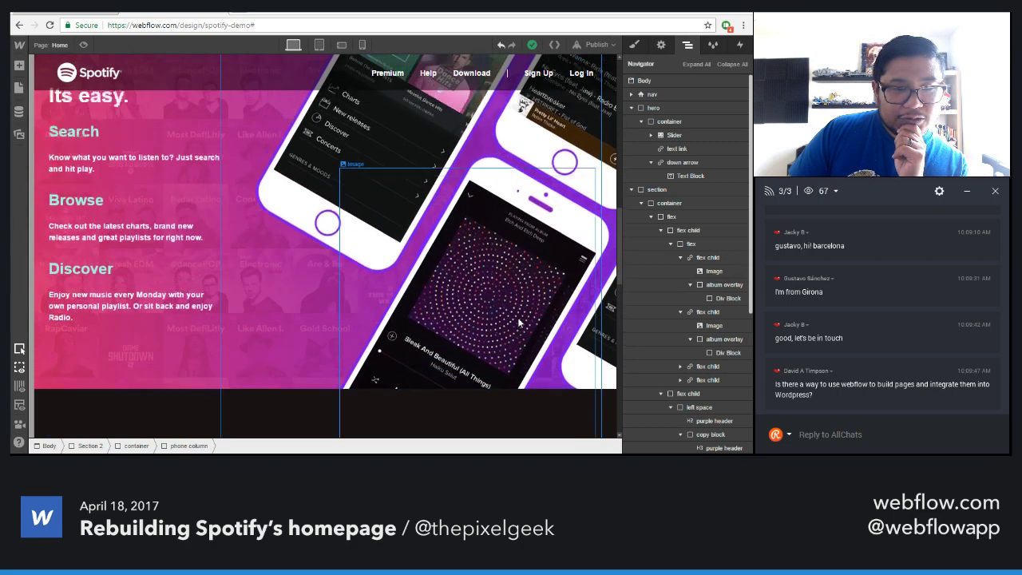
Set the phone column's height to 625 px
{"action": "left_click", "coordinate": [634, 44]}
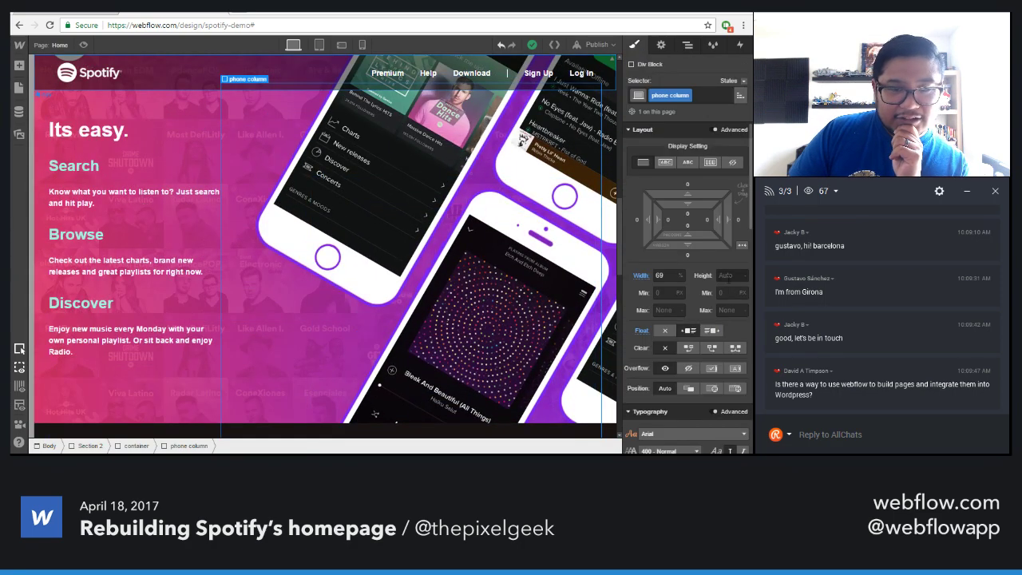
{"action": "left_click", "coordinate": [728, 276]}
{"action": "type", "text": "500"}
{"action": "key", "text": "Return"}
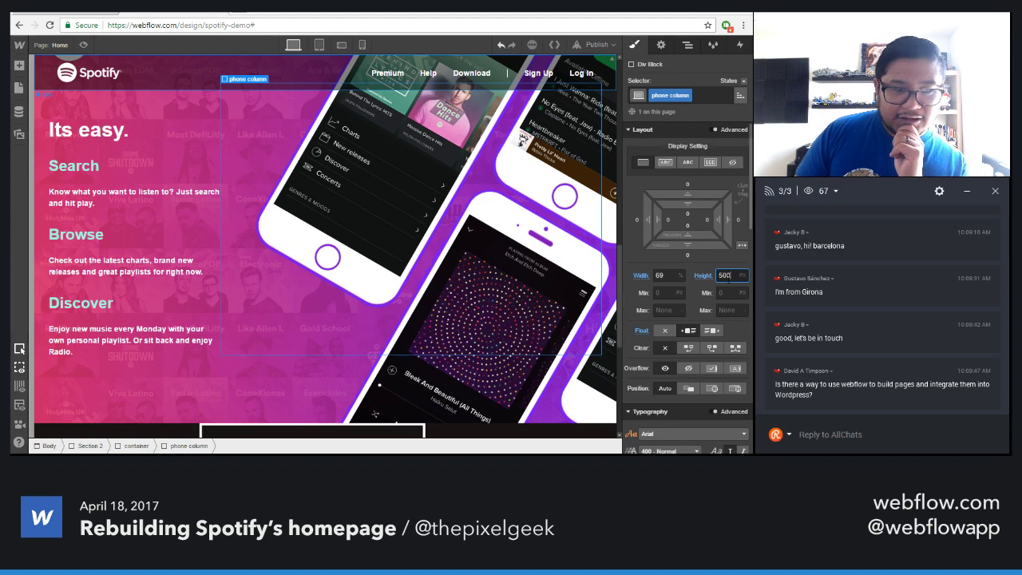
{"action": "key", "text": "BackSpace"}
{"action": "key", "text": "BackSpace"}
{"action": "type", "text": "50"}
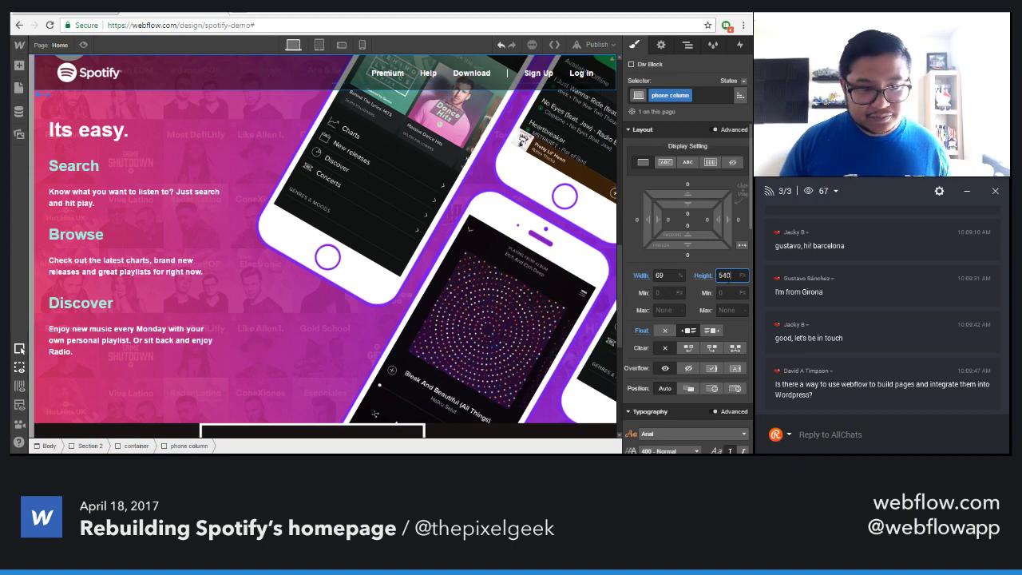
{"action": "key", "text": "shift+Up"}
{"action": "key", "text": "shift+Up"}
{"action": "key", "text": "shift+Up"}
{"action": "key", "text": "shift+Up"}
{"action": "key", "text": "shift+Up"}
{"action": "key", "text": "shift+Up"}
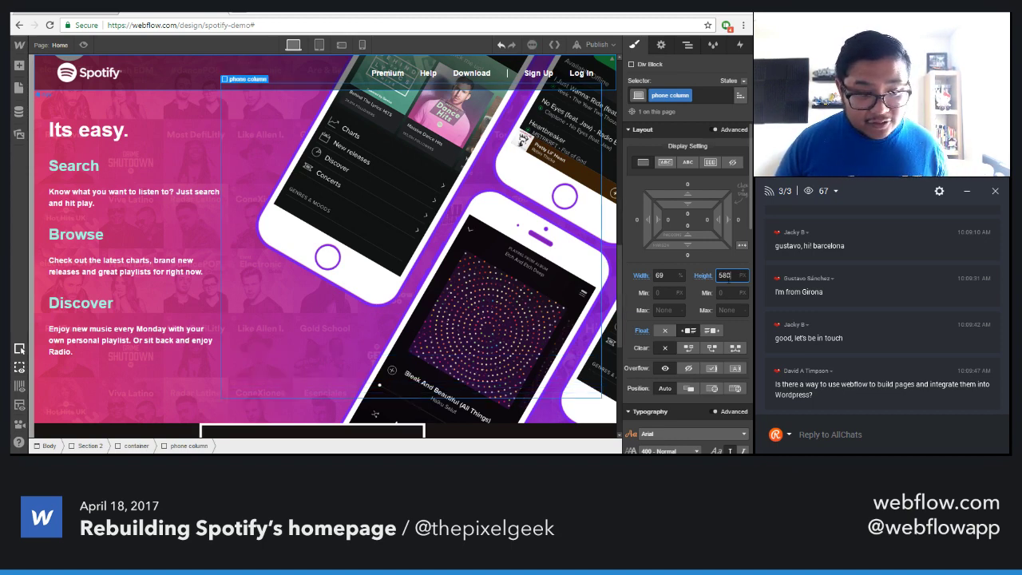
{"action": "key", "text": "Up"}
{"action": "key", "text": "Up"}
{"action": "key", "text": "Up"}
{"action": "key", "text": "Up"}
{"action": "key", "text": "Up"}
{"action": "key", "text": "Up"}
{"action": "key", "text": "Up"}
{"action": "key", "text": "Up"}
{"action": "key", "text": "Up"}
{"action": "key", "text": "Up"}
{"action": "key", "text": "Up"}
{"action": "key", "text": "Up"}
{"action": "key", "text": "Up"}
{"action": "key", "text": "Up"}
{"action": "key", "text": "Up"}
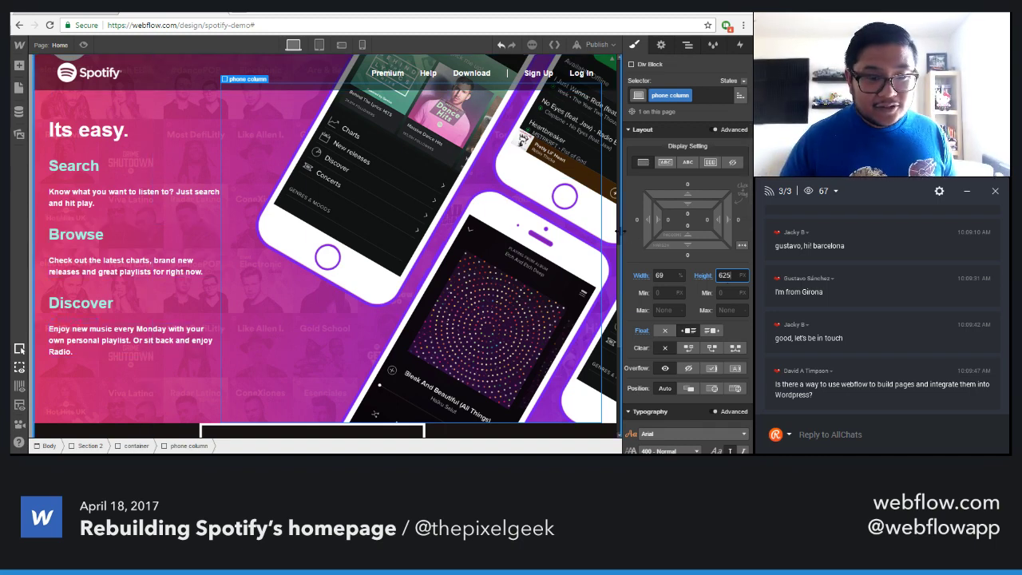
{"action": "left_click_drag", "start_coordinate": [627, 233], "coordinate": [688, 229]}
Add 60 px of top padding to the dark section content block
{"action": "scroll", "coordinate": [476, 318], "scroll_direction": "down", "scroll_amount": 5}
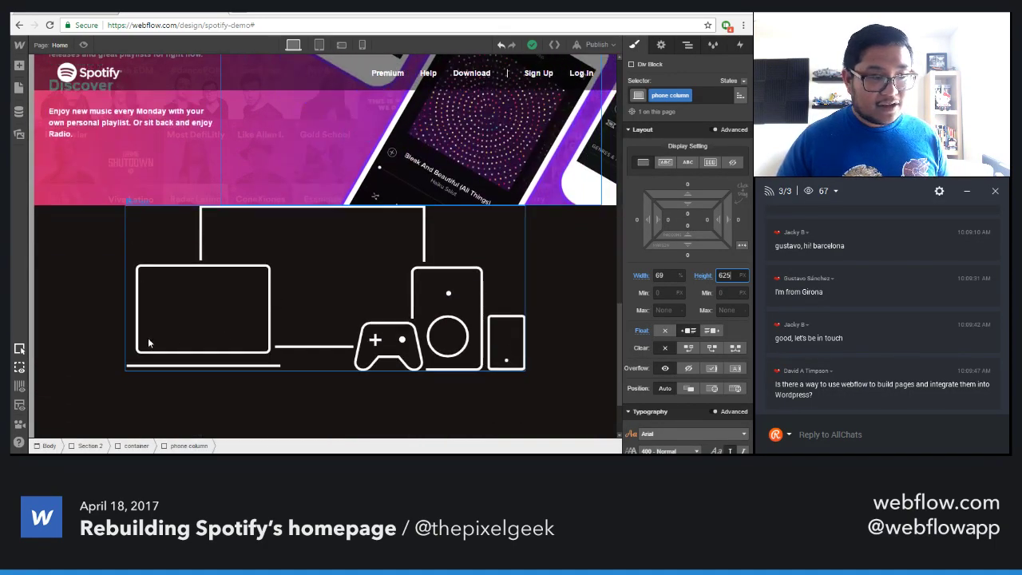
{"action": "left_click", "coordinate": [85, 251]}
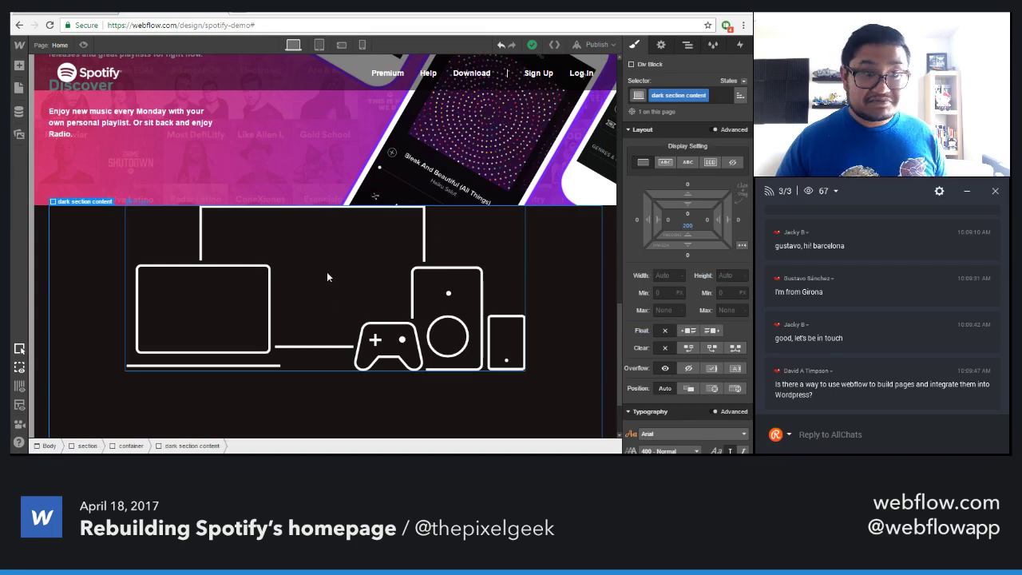
{"action": "left_click", "coordinate": [687, 212]}
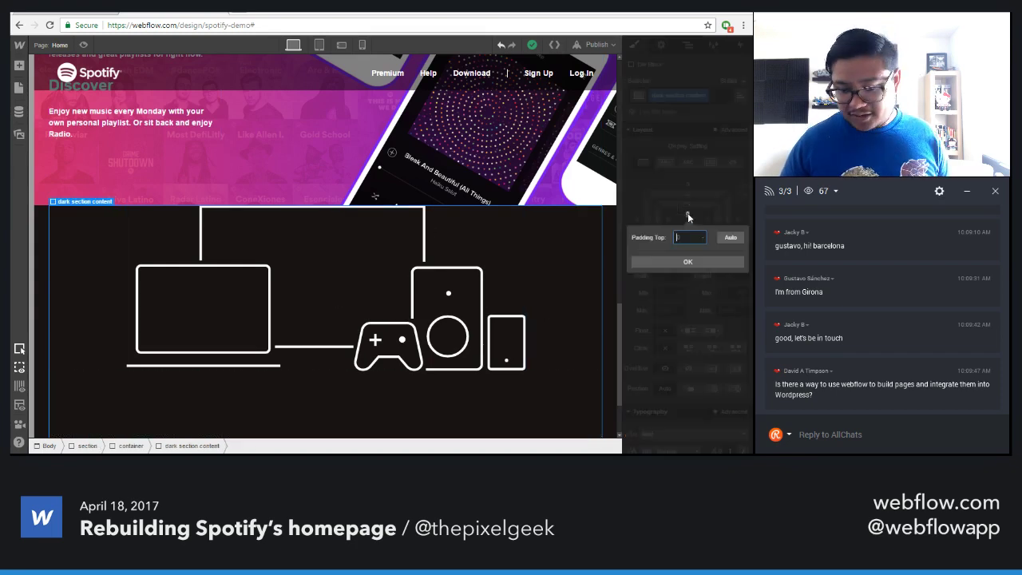
{"action": "type", "text": "60"}
{"action": "key", "text": "Return"}
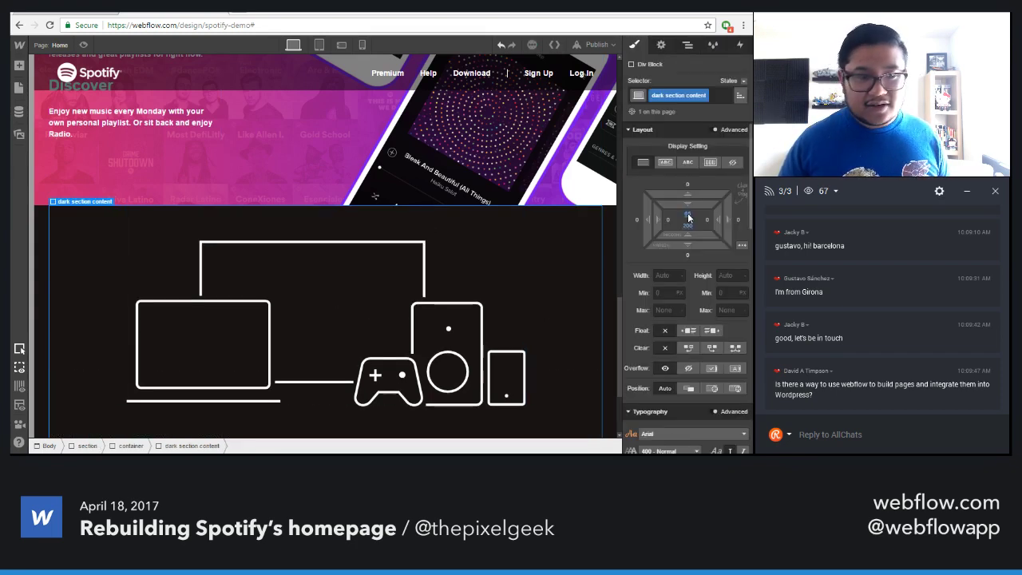
Copy the down arrow link block from Section 2 into the dark section's container, placing it above the dark section content
{"action": "left_click", "coordinate": [687, 46]}
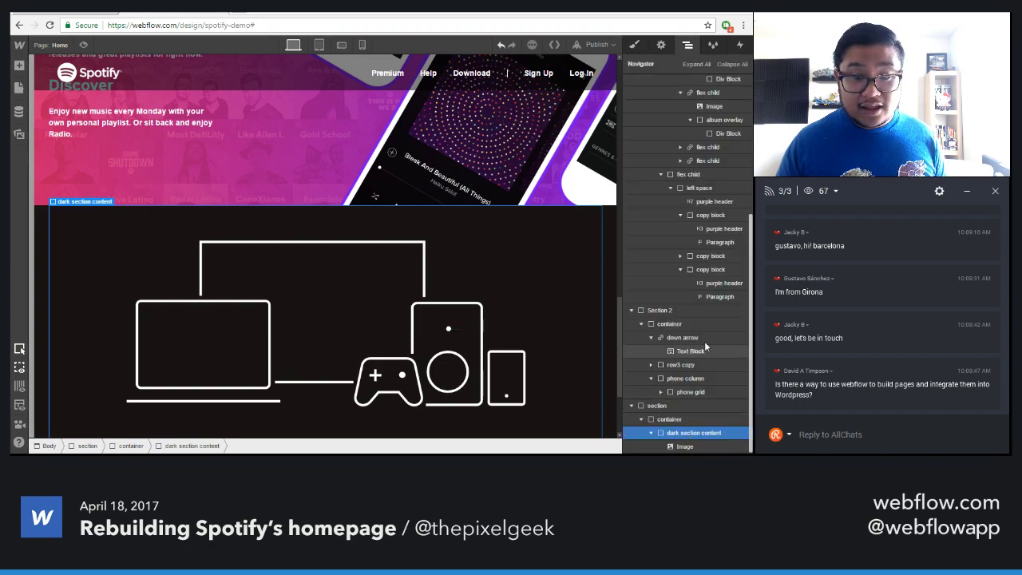
{"action": "left_click", "coordinate": [688, 339]}
{"action": "left_click", "coordinate": [711, 419]}
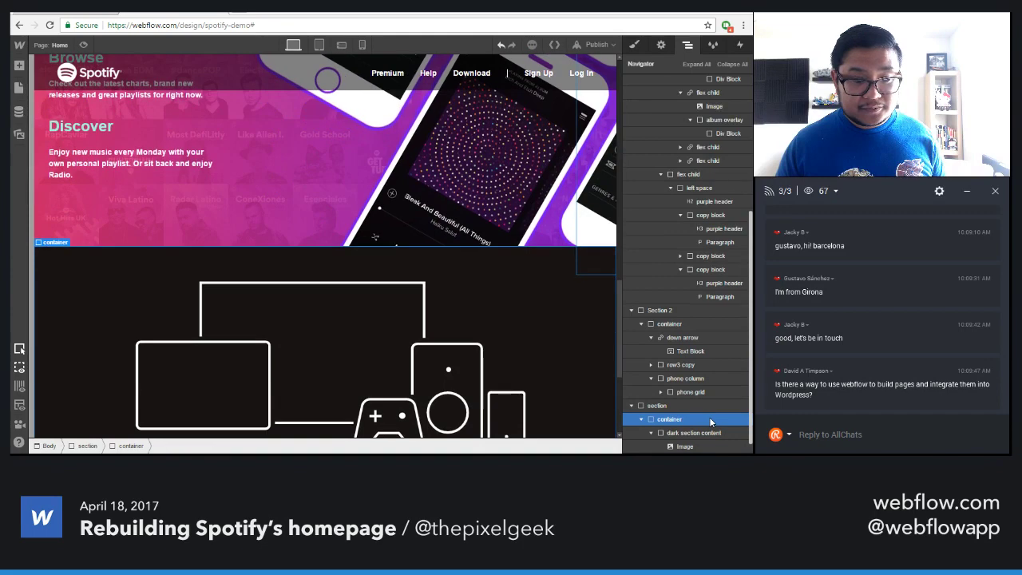
{"action": "left_click_drag", "start_coordinate": [678, 449], "coordinate": [691, 427]}
{"action": "left_click", "coordinate": [694, 419]}
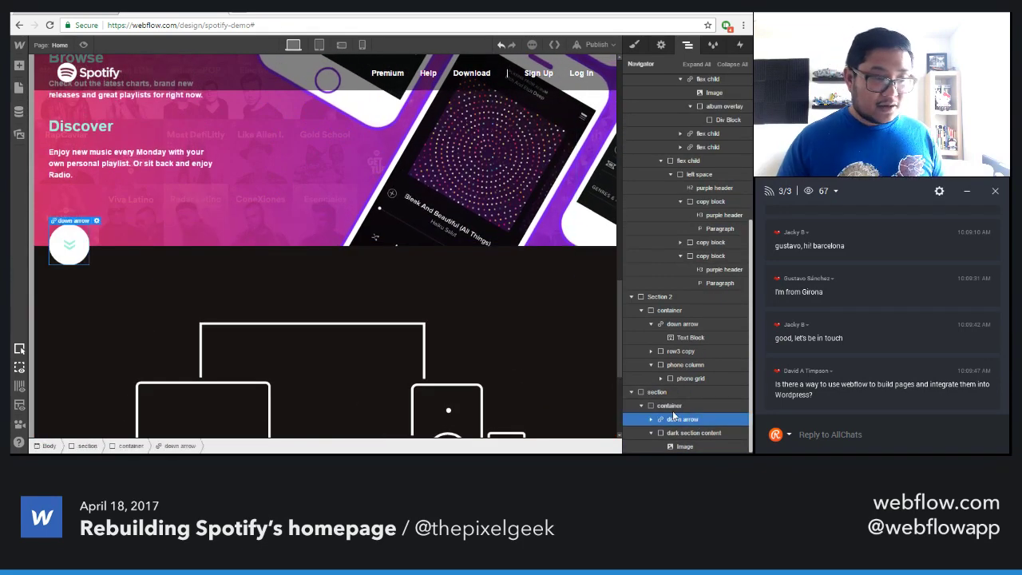
{"action": "left_click", "coordinate": [372, 243]}
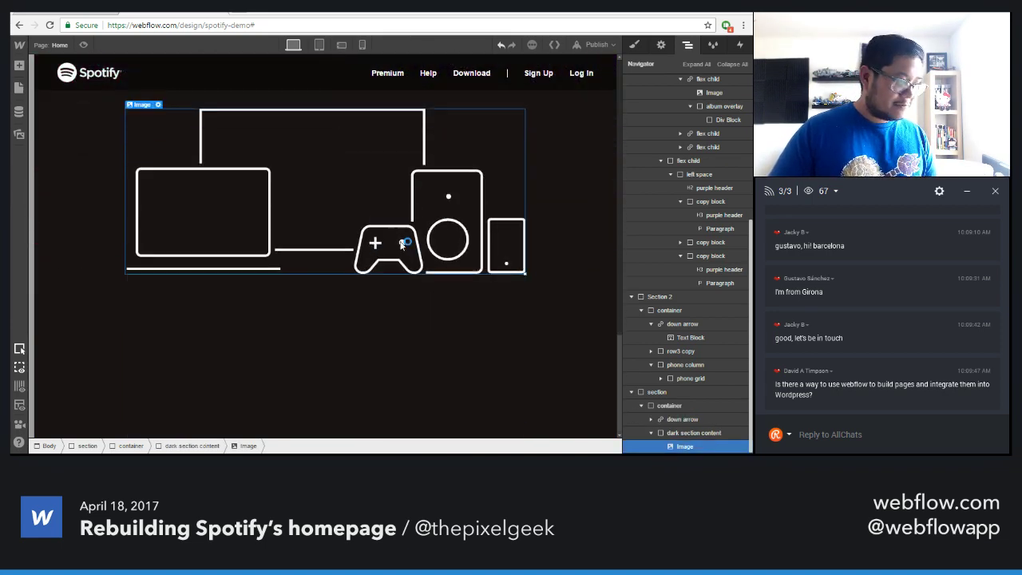
{"action": "scroll", "coordinate": [411, 280], "scroll_direction": "up", "scroll_amount": 3}
{"action": "scroll", "coordinate": [411, 280], "scroll_direction": "down", "scroll_amount": 4}
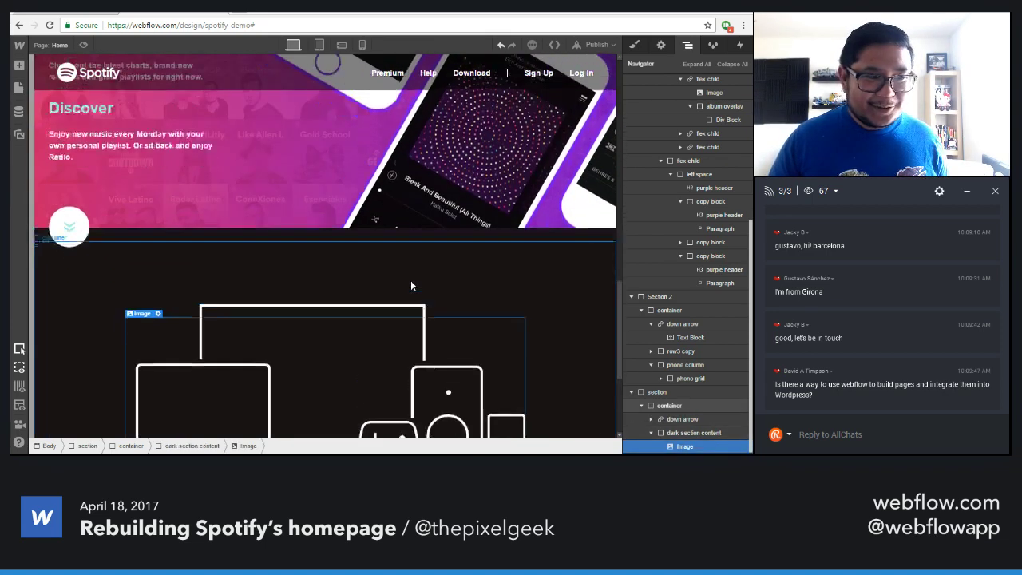
Add an H3 heading below the devices illustration inside the dark section content, following the Spotify reference page
{"action": "left_click", "coordinate": [112, 9]}
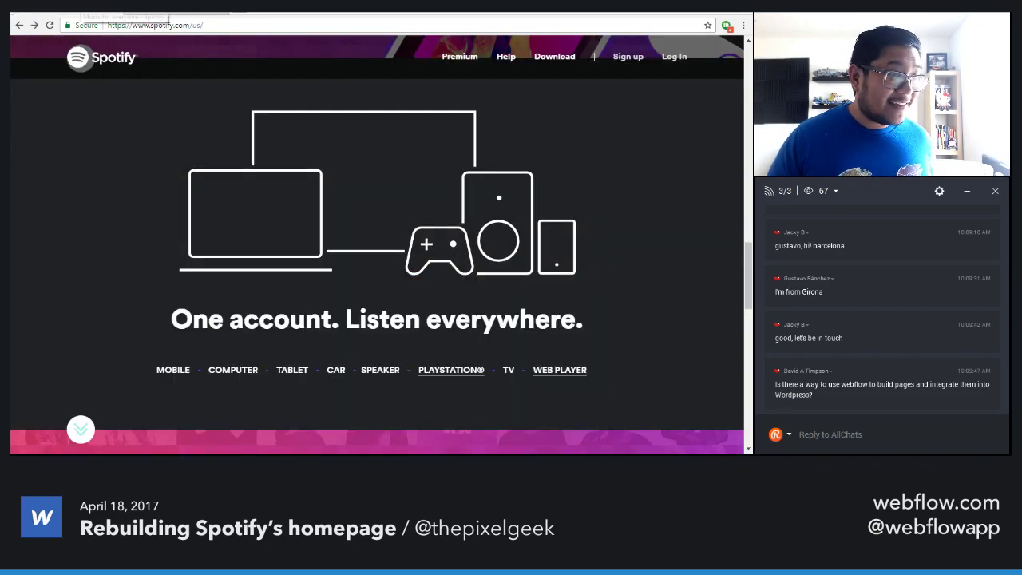
{"action": "left_click", "coordinate": [150, 9]}
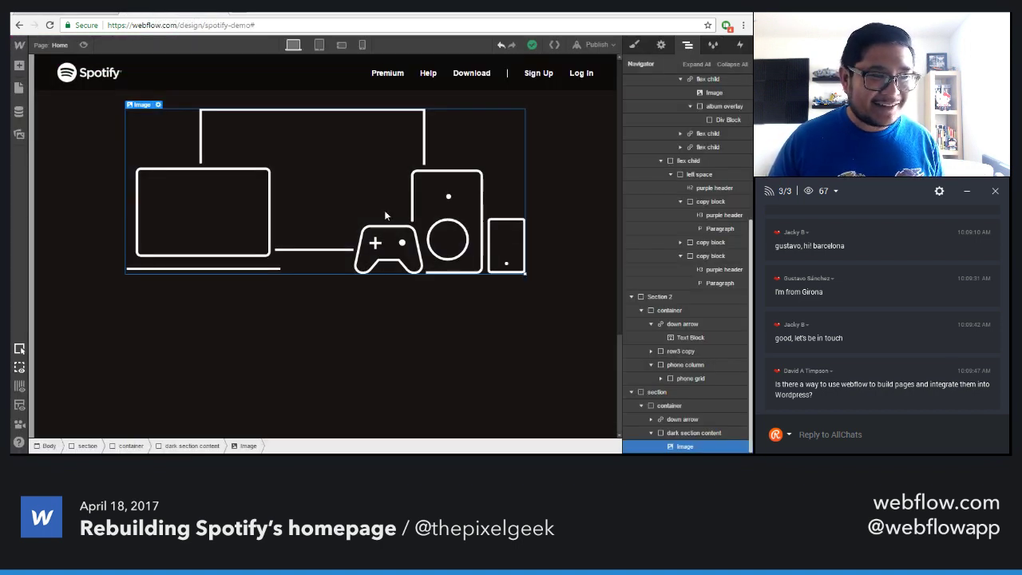
{"action": "key", "text": "a"}
{"action": "left_click_drag", "start_coordinate": [54, 320], "coordinate": [159, 339]}
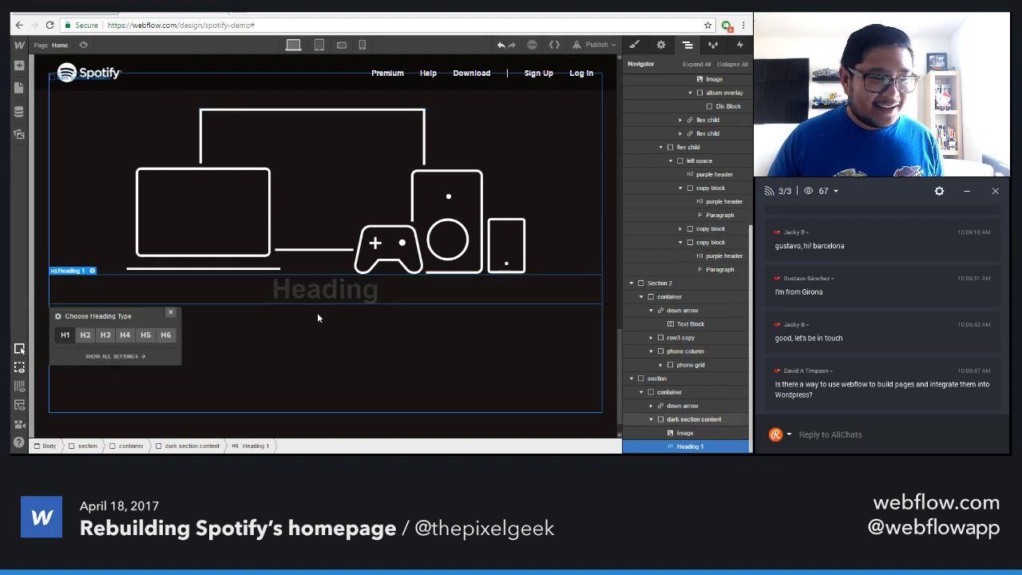
{"action": "left_click", "coordinate": [104, 336]}
{"action": "left_click", "coordinate": [170, 314]}
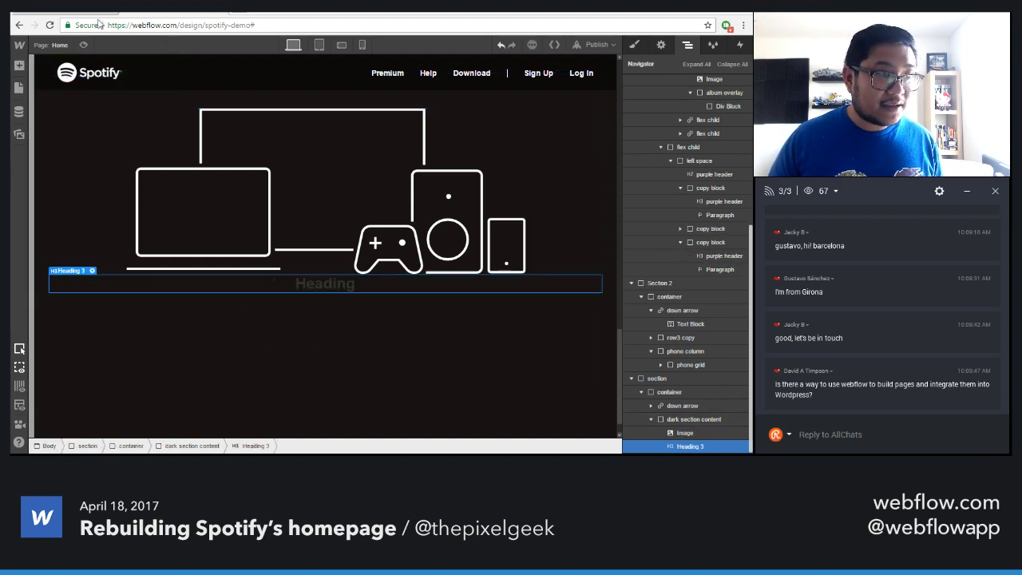
Replace the new heading's text with "One account. Listen everywhere." copied from the Spotify page
{"action": "key", "text": "ctrl+Tab"}
{"action": "left_click_drag", "start_coordinate": [612, 327], "coordinate": [170, 319]}
{"action": "key", "text": "ctrl+c"}
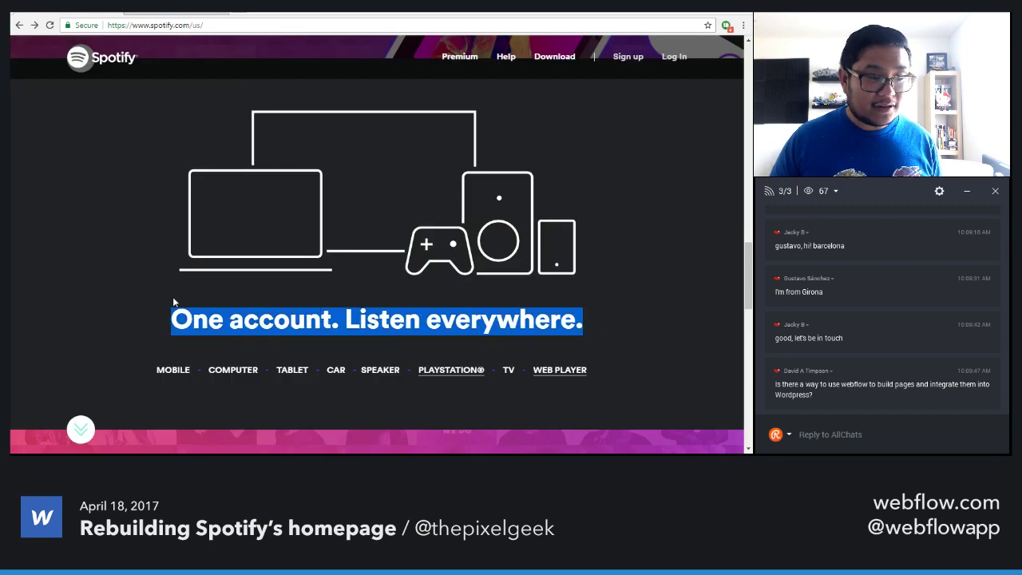
{"action": "key", "text": "ctrl+shift+Tab"}
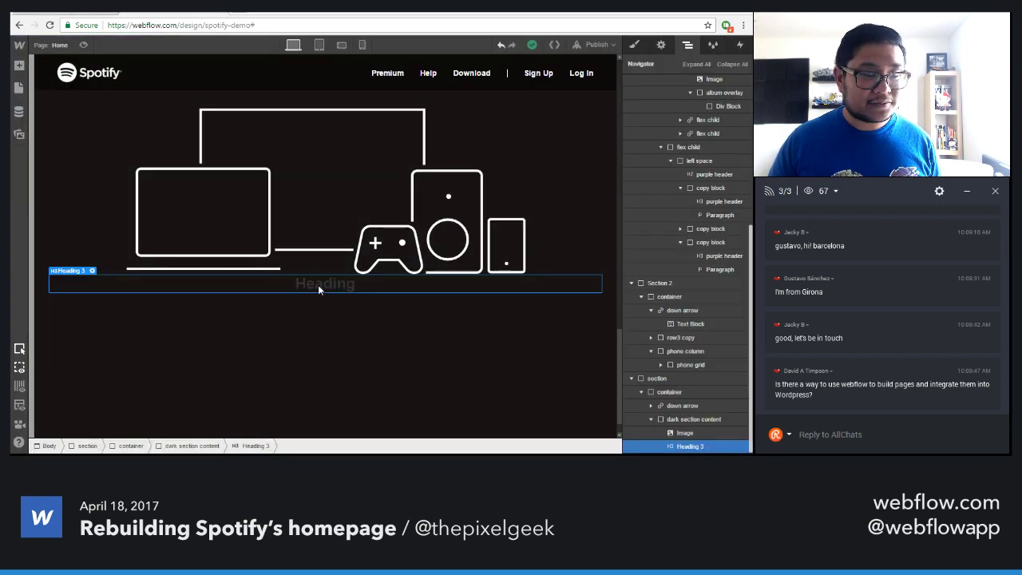
{"action": "double_click", "coordinate": [318, 284]}
{"action": "key", "text": "ctrl+v"}
{"action": "key", "text": "Escape"}
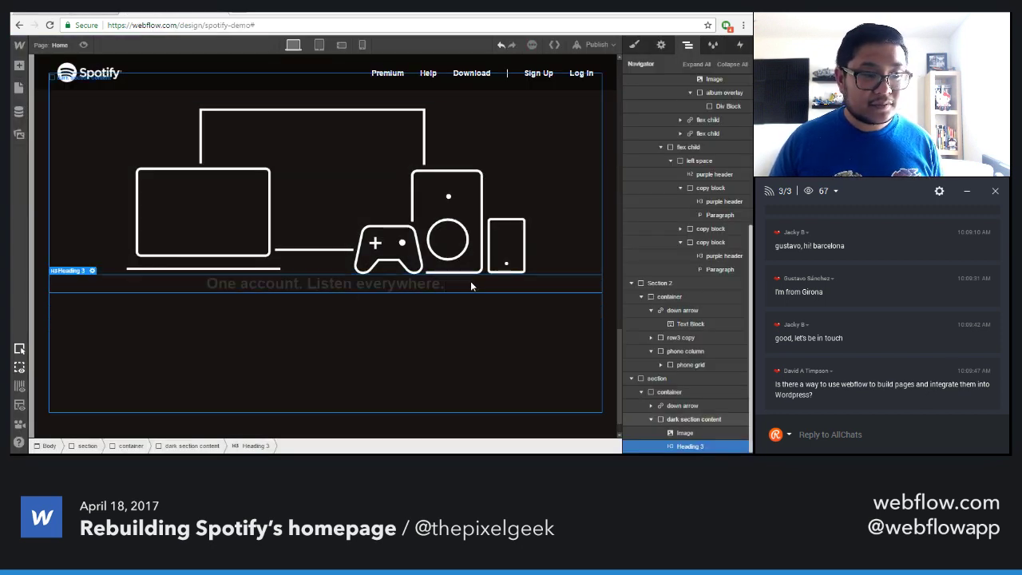
Apply the white header class to the "One account" heading and change its heading type to H2
{"action": "left_click", "coordinate": [644, 48]}
{"action": "left_click", "coordinate": [685, 95]}
{"action": "type", "text": "white"}
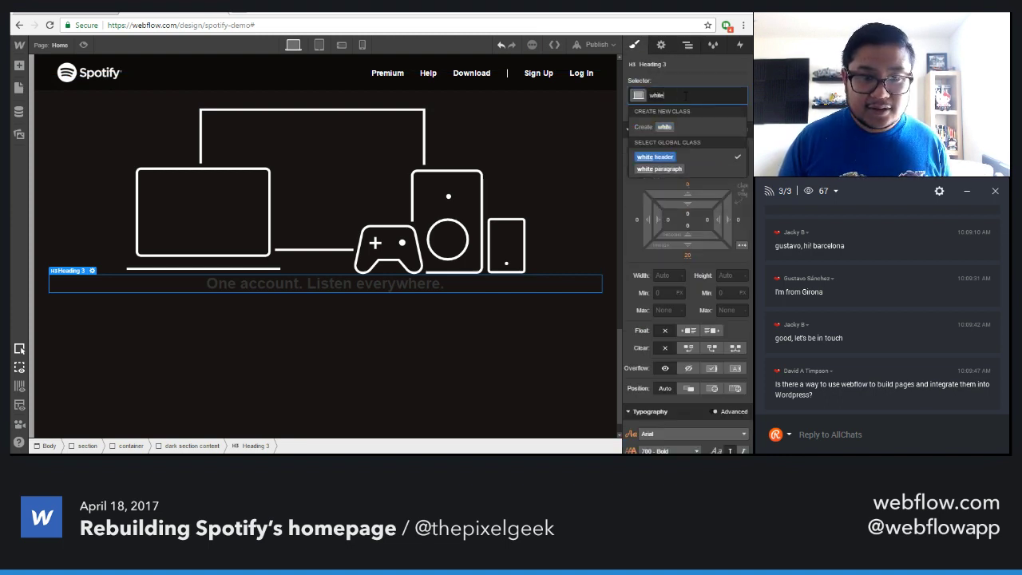
{"action": "key", "text": "Return"}
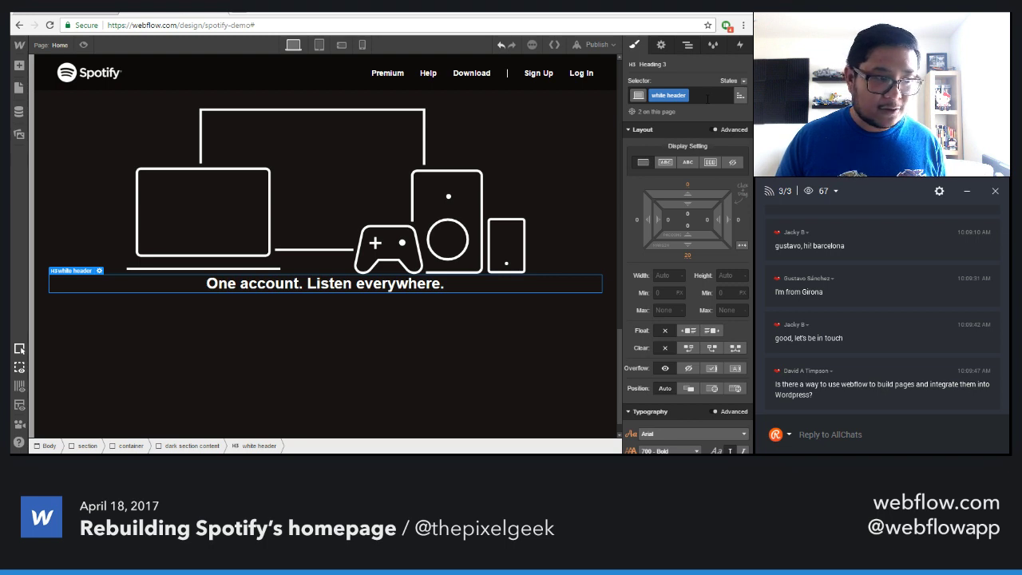
{"action": "left_click", "coordinate": [660, 45]}
{"action": "left_click", "coordinate": [656, 158]}
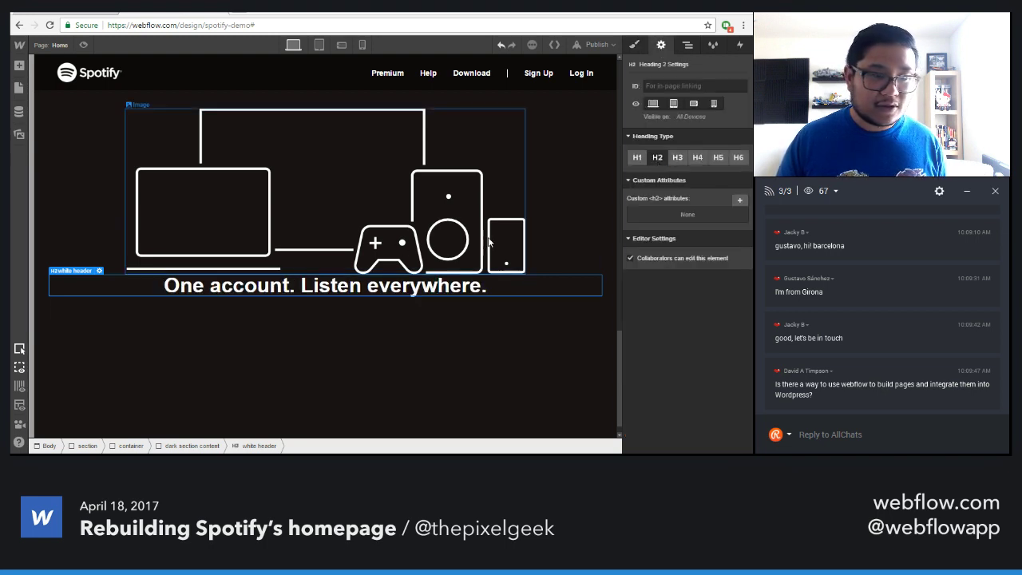
Give the devices illustration a new class named devices
{"action": "left_click", "coordinate": [412, 236]}
{"action": "key", "text": "s"}
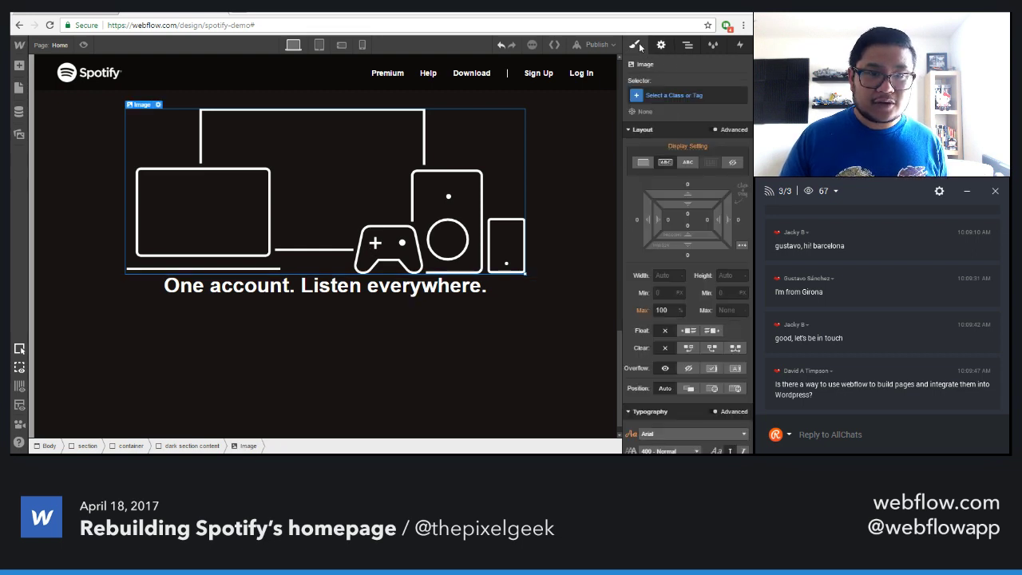
{"action": "left_click", "coordinate": [669, 95]}
{"action": "type", "text": "devices"}
{"action": "key", "text": "Return"}
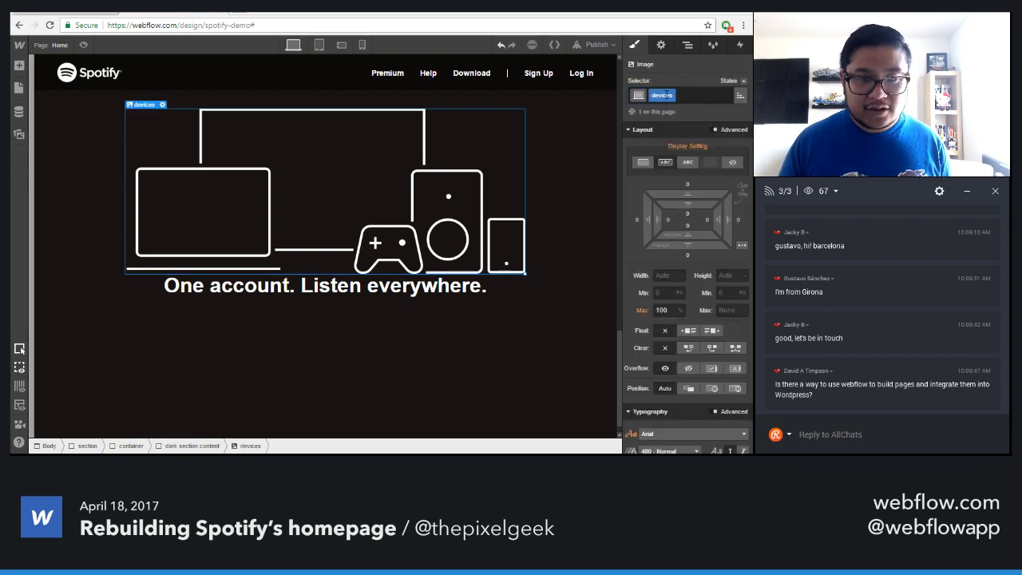
Set the devices illustration's bottom margin to 50 px, matching the heading spacing on the Spotify page
{"action": "left_click_drag", "start_coordinate": [687, 244], "coordinate": [692, 278]}
{"action": "left_click", "coordinate": [181, 14]}
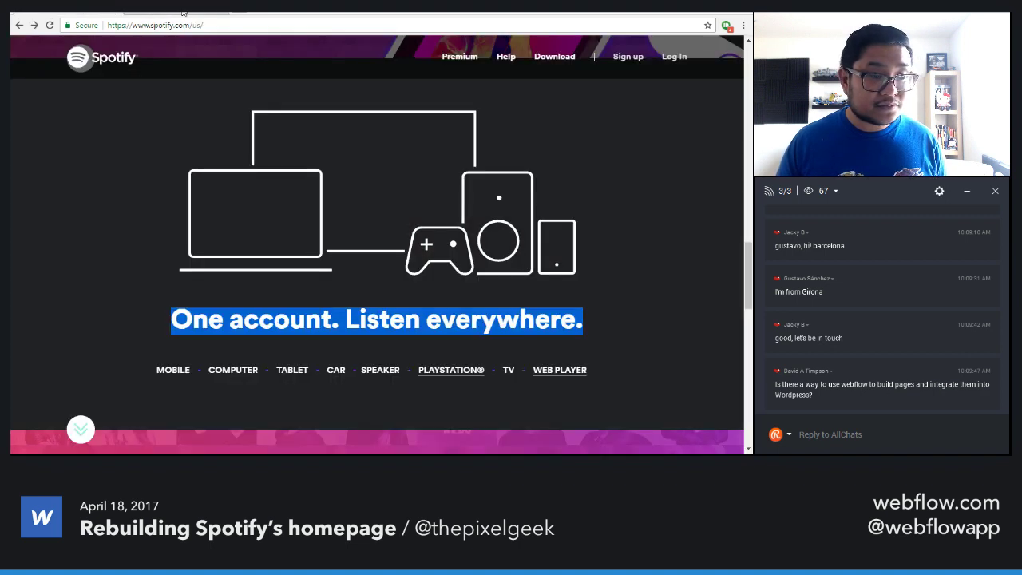
{"action": "left_click", "coordinate": [206, 11]}
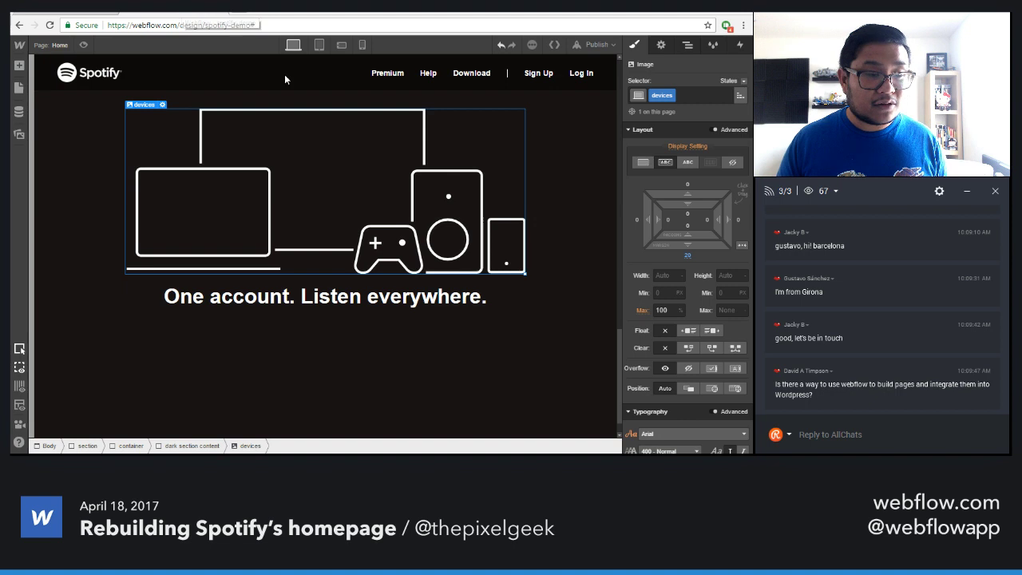
{"action": "left_click", "coordinate": [686, 254]}
{"action": "key", "text": "Escape"}
{"action": "left_click", "coordinate": [88, 12]}
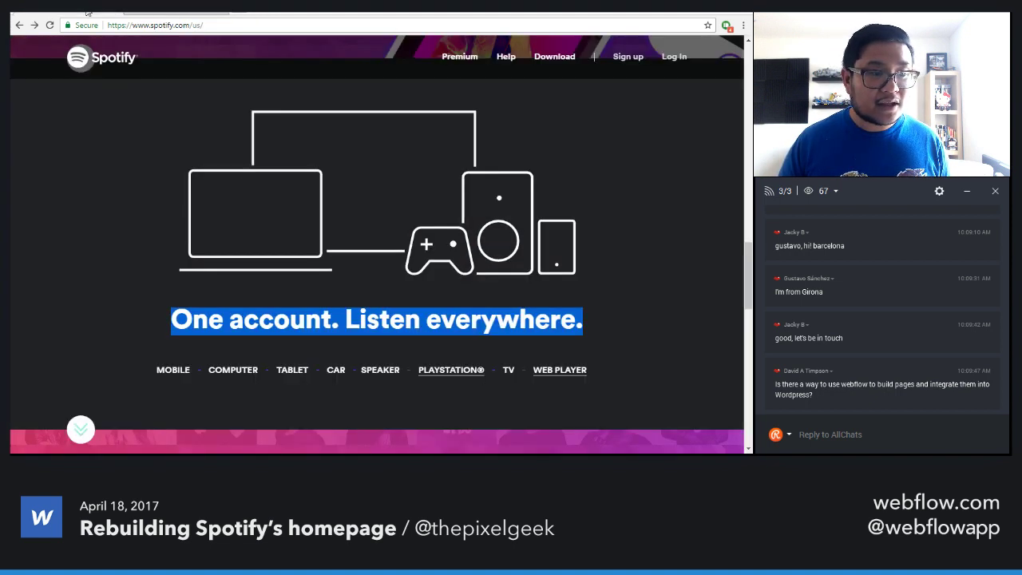
{"action": "left_click", "coordinate": [146, 13]}
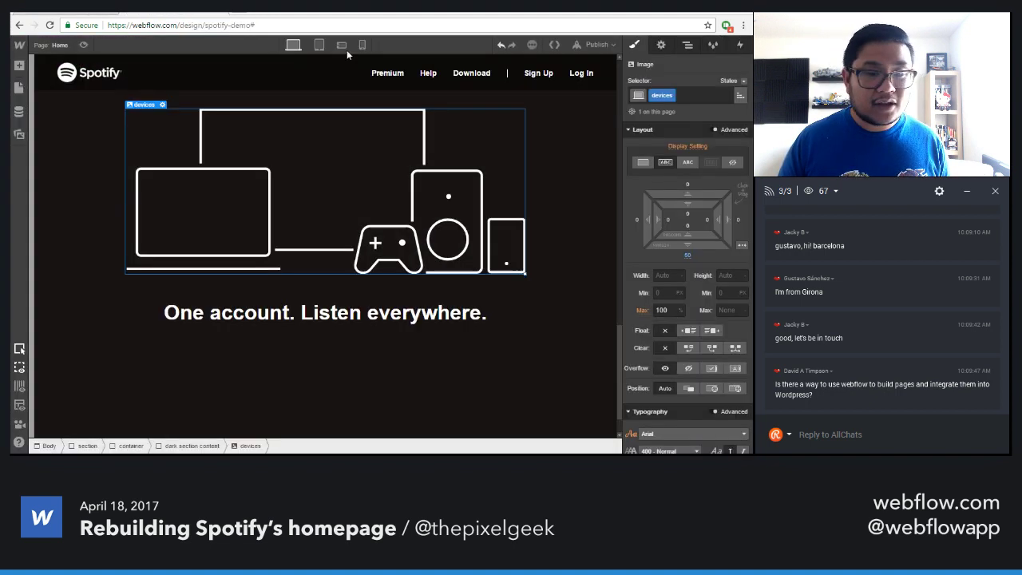
Inspect the markup and styles of the device list under the "One account" heading on the Spotify page
{"action": "left_click", "coordinate": [364, 316]}
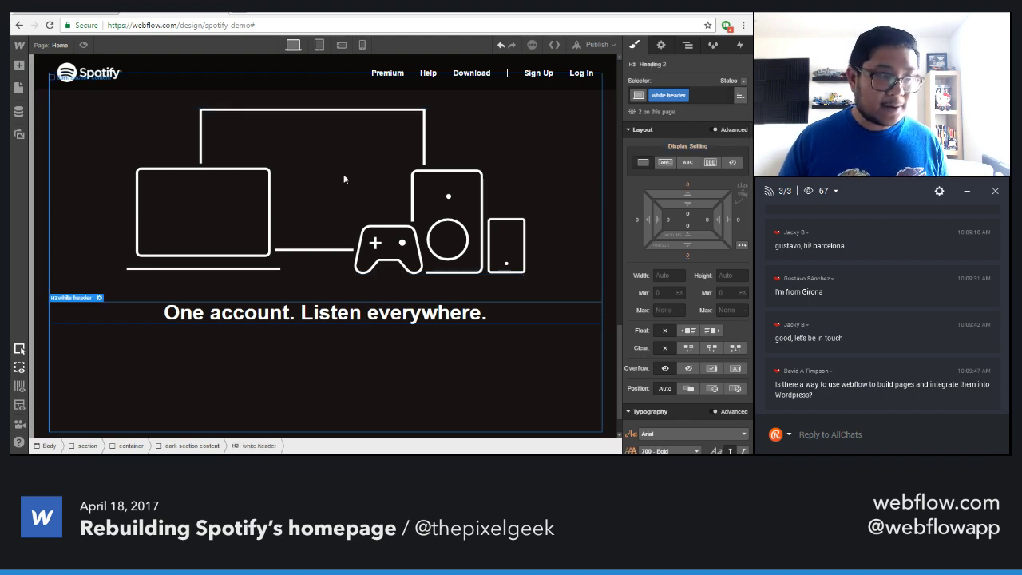
{"action": "left_click", "coordinate": [69, 14]}
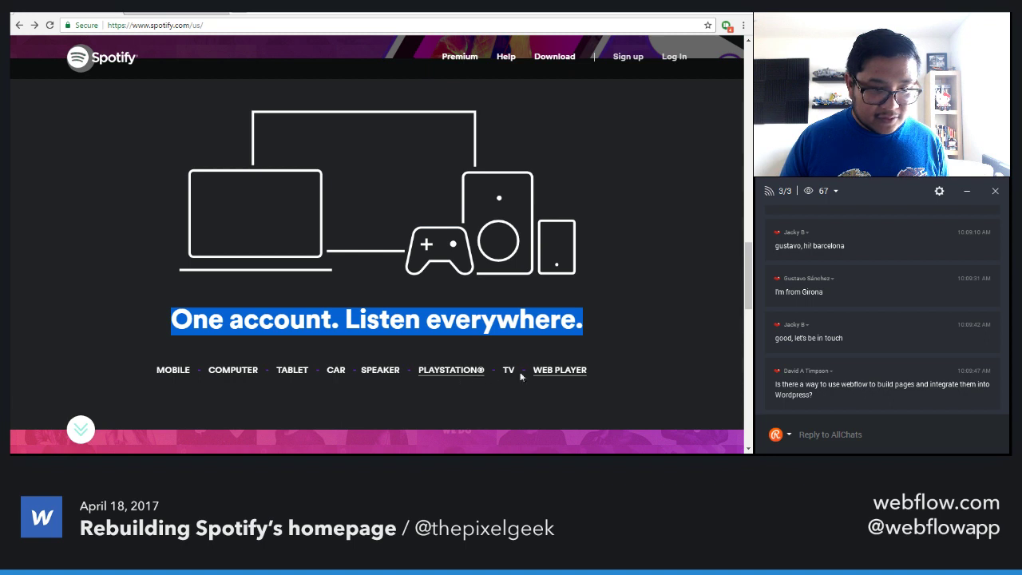
{"action": "left_click", "coordinate": [409, 373]}
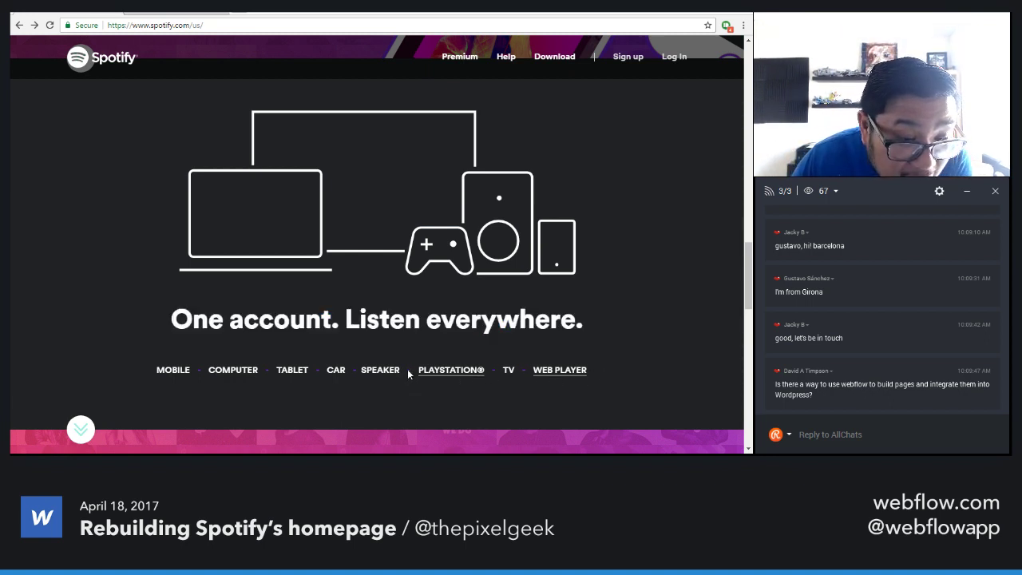
{"action": "right_click", "coordinate": [408, 369]}
{"action": "left_click", "coordinate": [439, 476]}
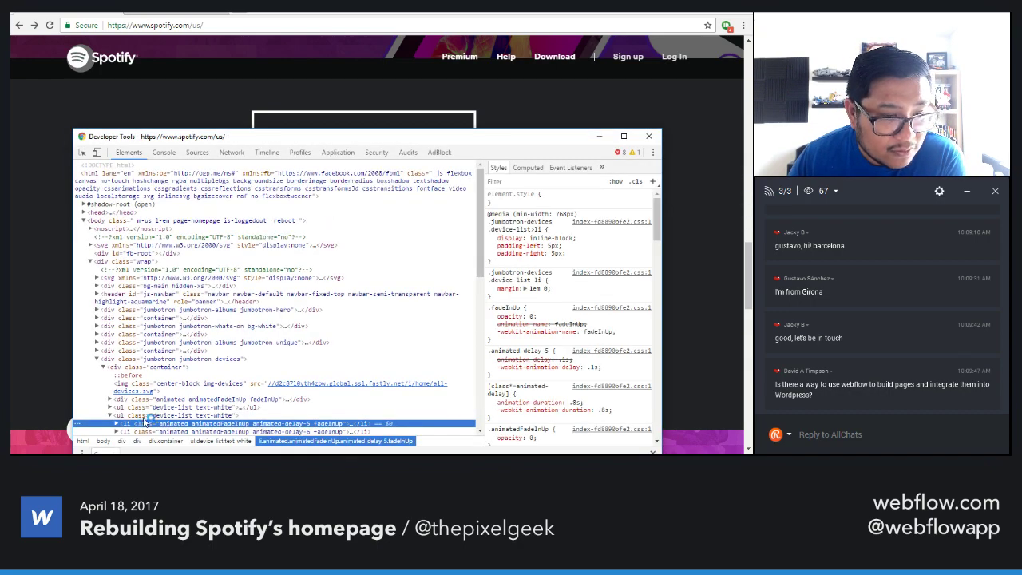
{"action": "left_click_drag", "start_coordinate": [344, 138], "coordinate": [751, 143]}
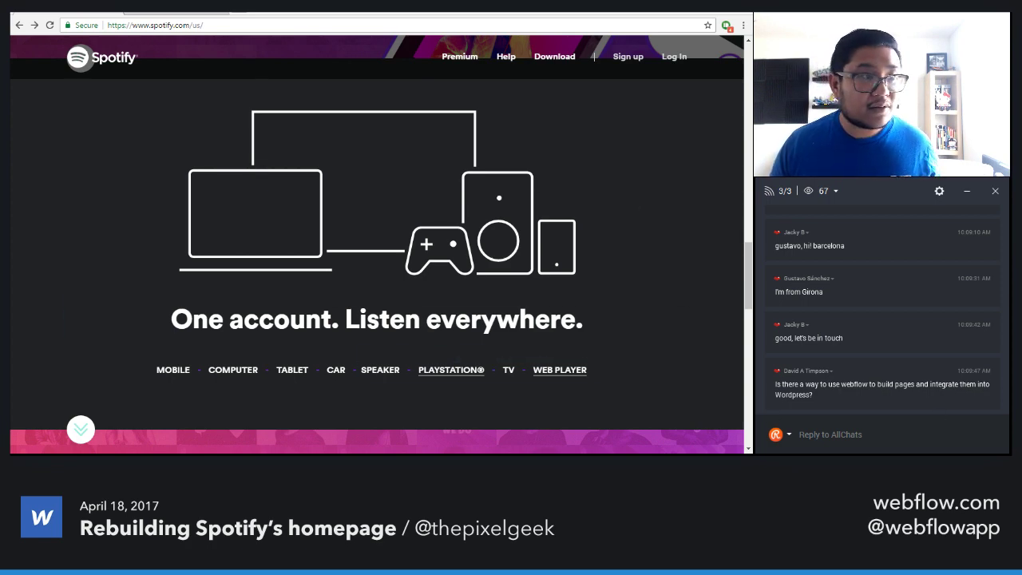
In Webflow, add a text block below the "One account. Listen everywhere." heading and give it a new class named device list
{"action": "key", "text": "ctrl+Tab"}
{"action": "key", "text": "a"}
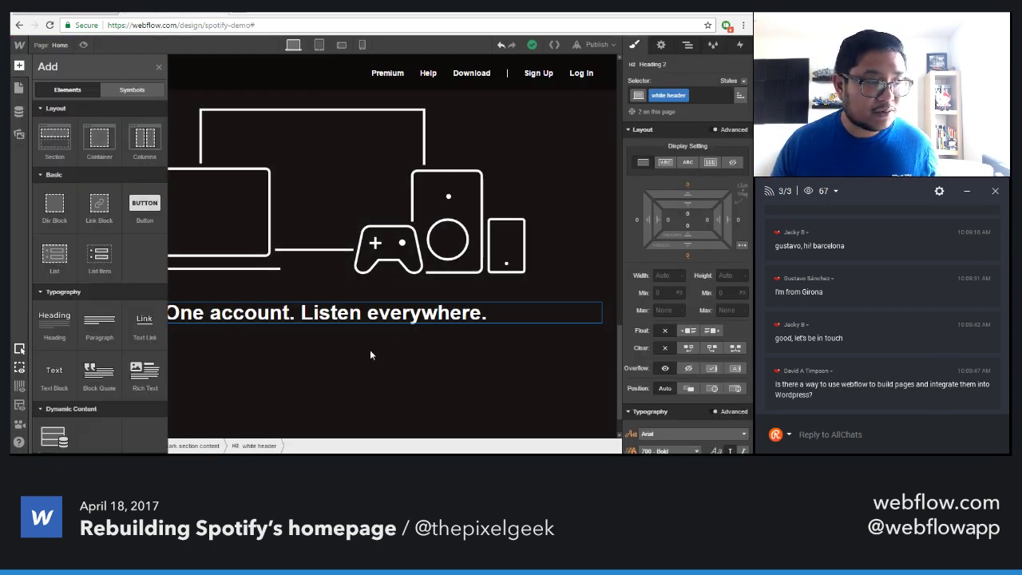
{"action": "left_click", "coordinate": [54, 372]}
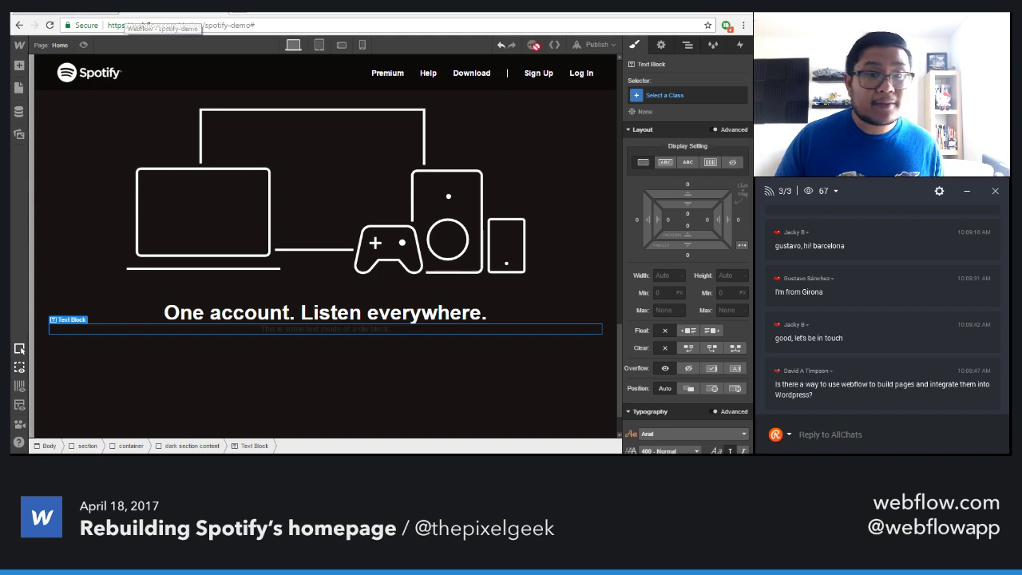
{"action": "left_click", "coordinate": [685, 96]}
{"action": "type", "text": "device"}
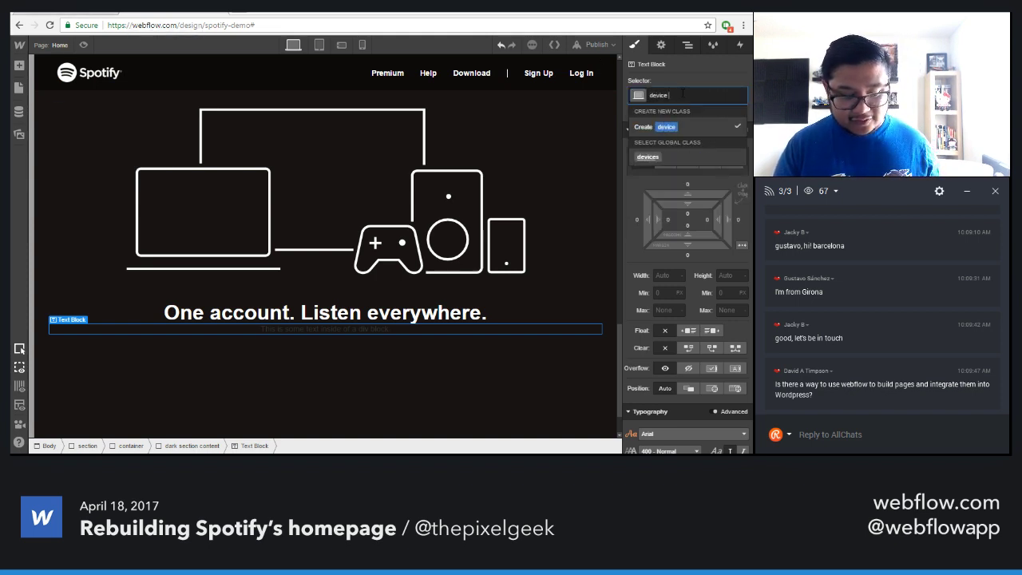
{"action": "type", "text": " list"}
{"action": "key", "text": "Return"}
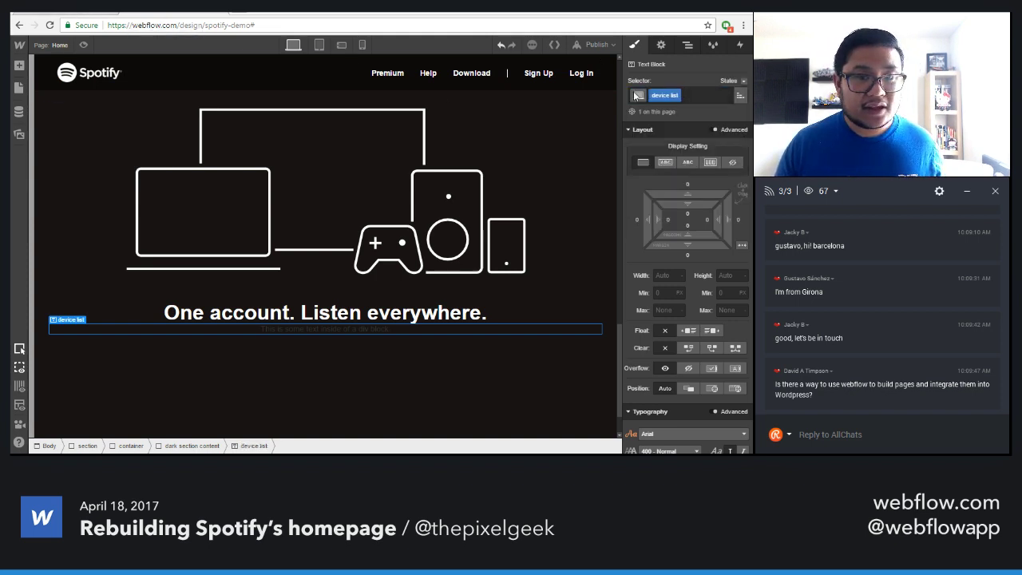
Set the device list text block's font color to white
{"action": "scroll", "coordinate": [684, 411], "scroll_direction": "down", "scroll_amount": 3}
{"action": "left_click", "coordinate": [678, 305]}
{"action": "type", "text": "whi"}
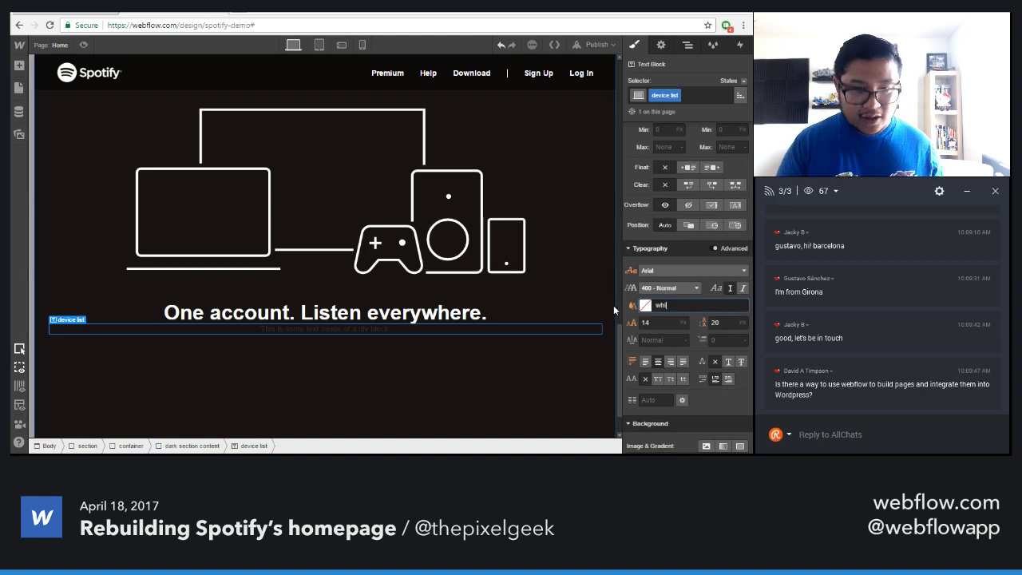
{"action": "type", "text": "te"}
Replace the text block's placeholder text with the device names copied from the Spotify page, MOBILE through WEB PLAYER
{"action": "left_click", "coordinate": [63, 15]}
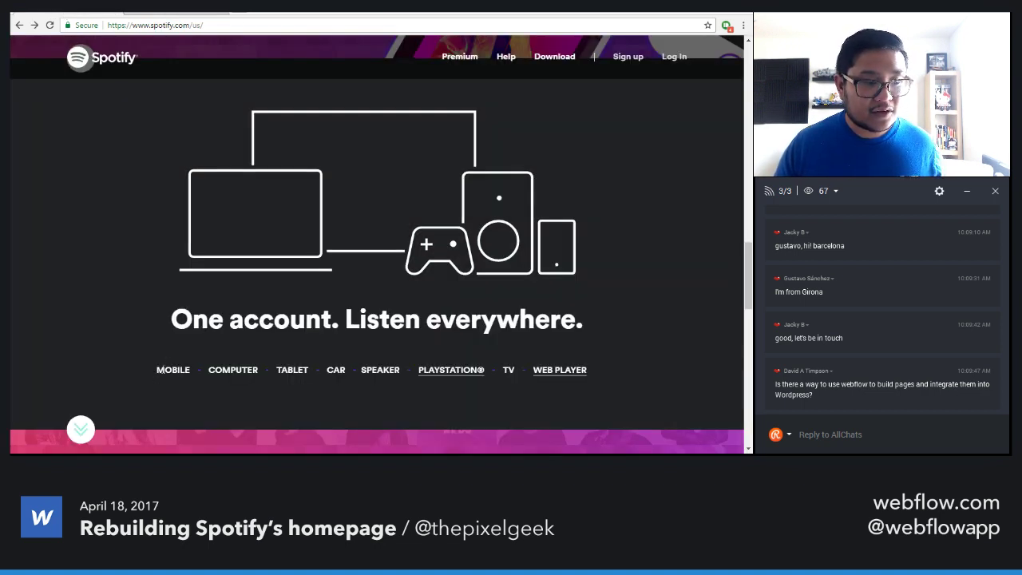
{"action": "left_click_drag", "start_coordinate": [157, 370], "coordinate": [603, 370]}
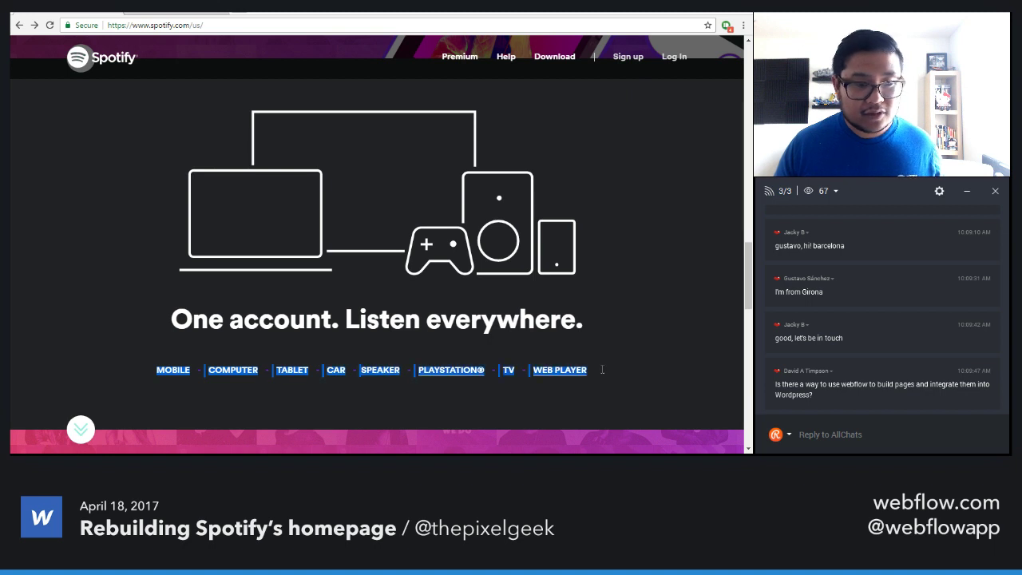
{"action": "left_click", "coordinate": [178, 12]}
{"action": "double_click", "coordinate": [341, 328]}
{"action": "key", "text": "ctrl+a"}
{"action": "type", "text": "MOBILE COMPUTER TABLET CAR SPEAKER PLAYSTATION® TV WEB PLAYER"}
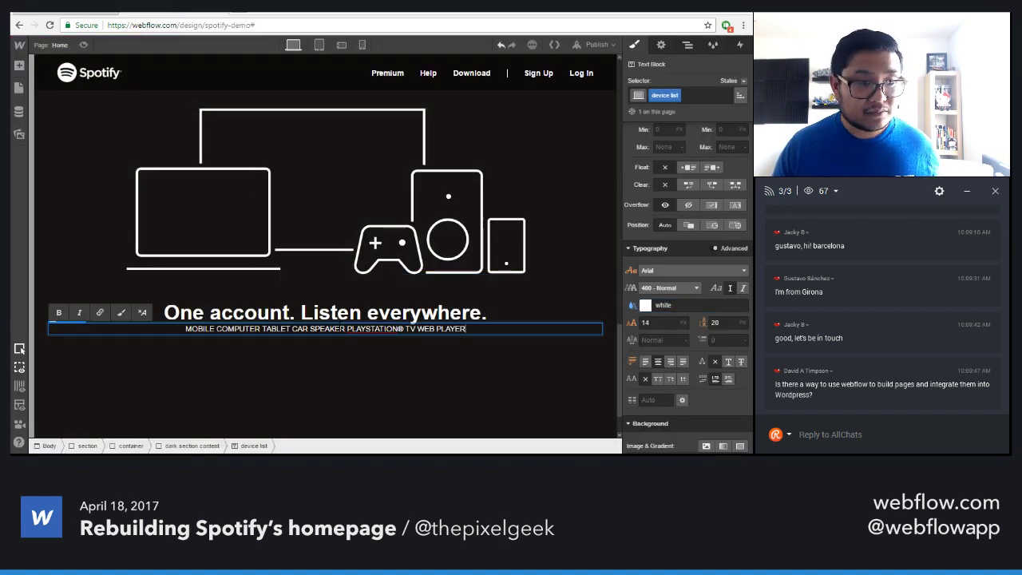
Separate the device names with dashes, reading MOBILE - COMPUTER - TABLET - CAR SPEAKER - PLAYSTATION® - TV - WEB PLAYER
{"action": "left_click", "coordinate": [217, 328]}
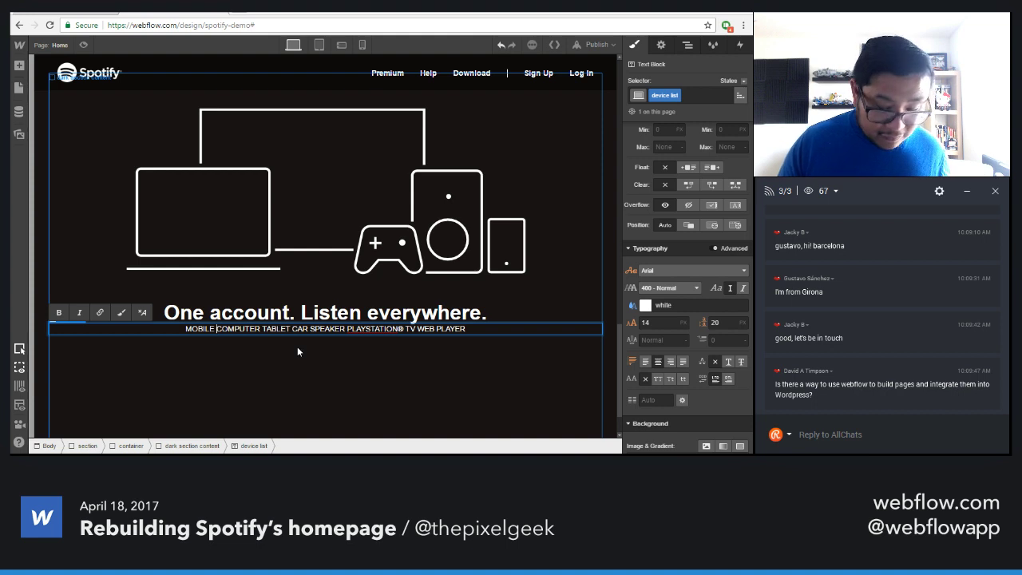
{"action": "type", "text": "-"}
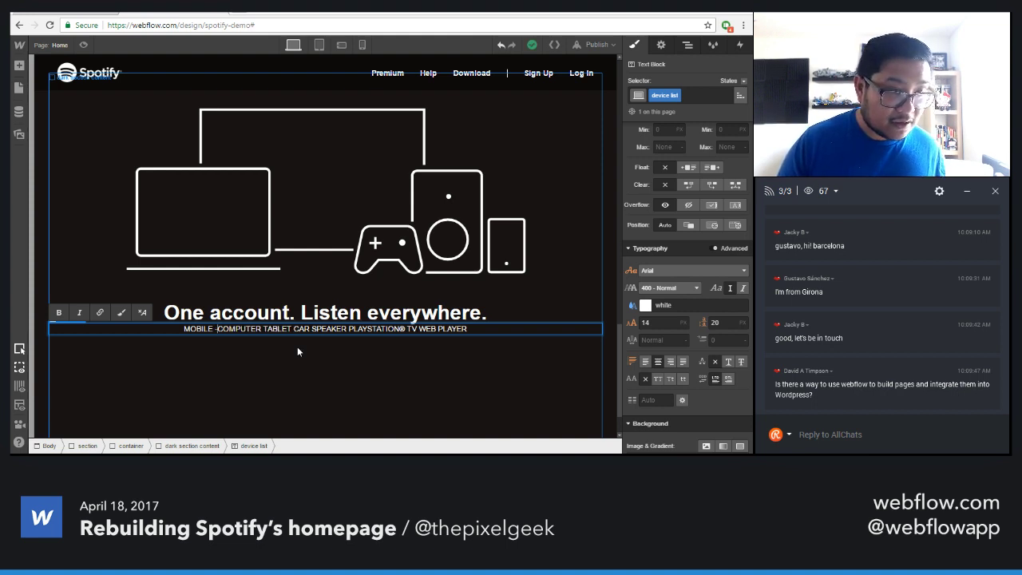
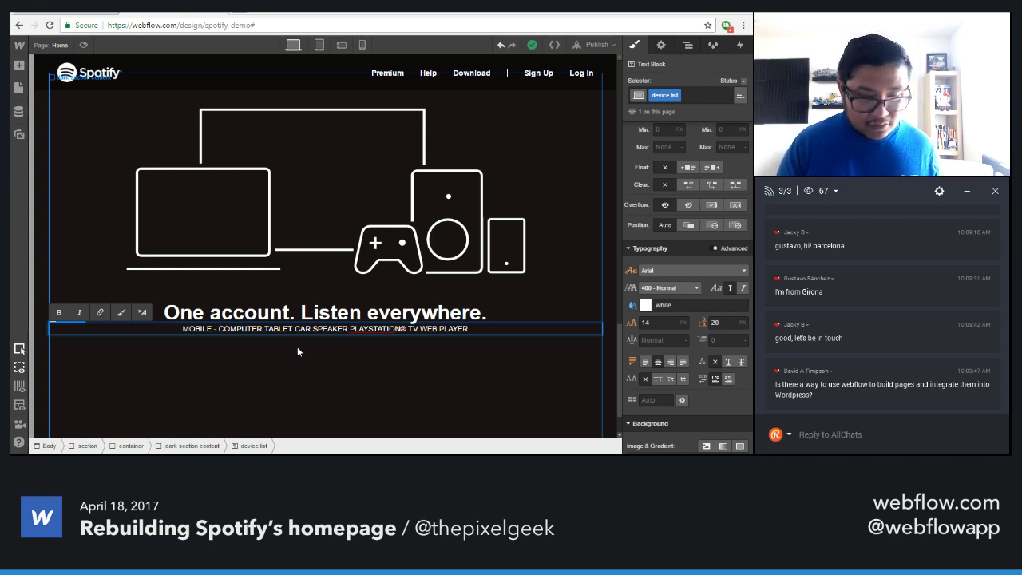
{"action": "type", "text": "- "}
{"action": "type", "text": "-"}
{"action": "key", "text": "ctrl+Right"}
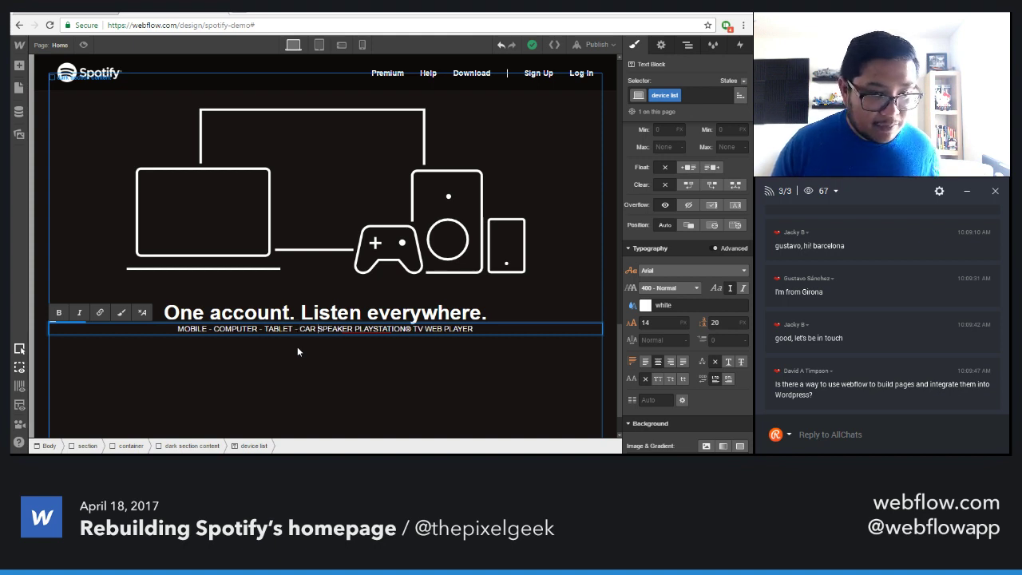
{"action": "type", "text": "-"}
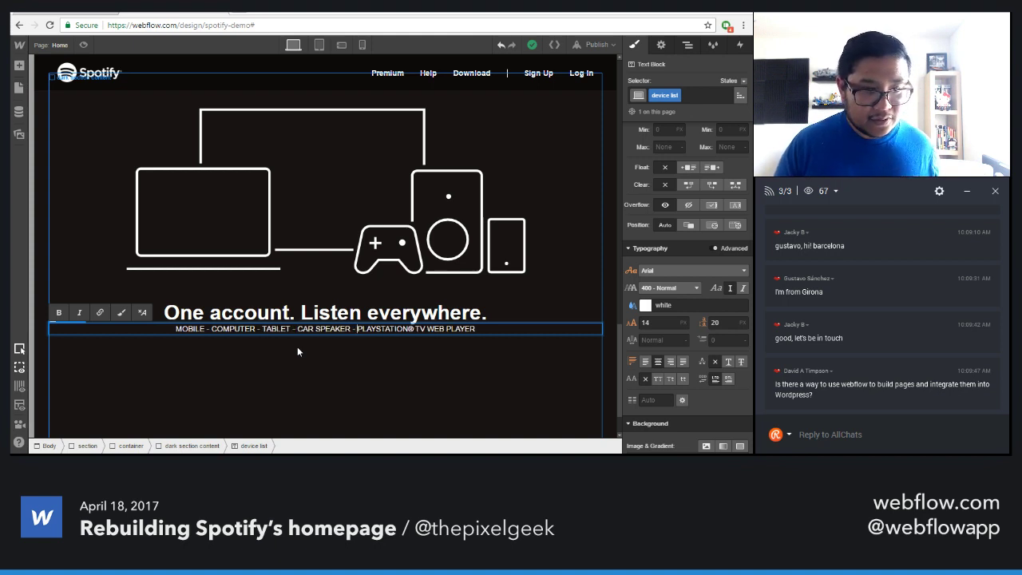
{"action": "key", "text": "ctrl+Right"}
{"action": "type", "text": "- TV"}
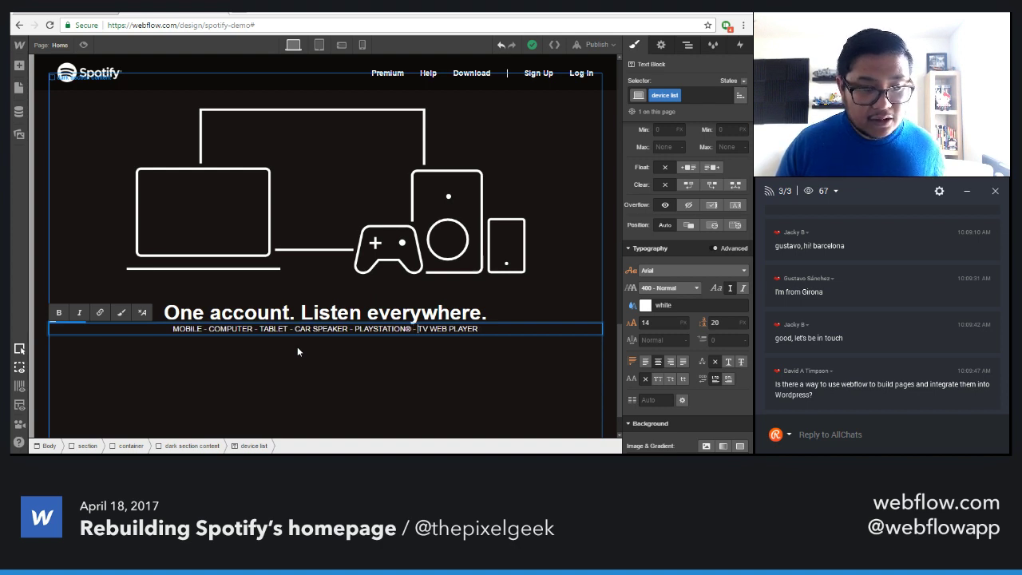
{"action": "type", "text": " -"}
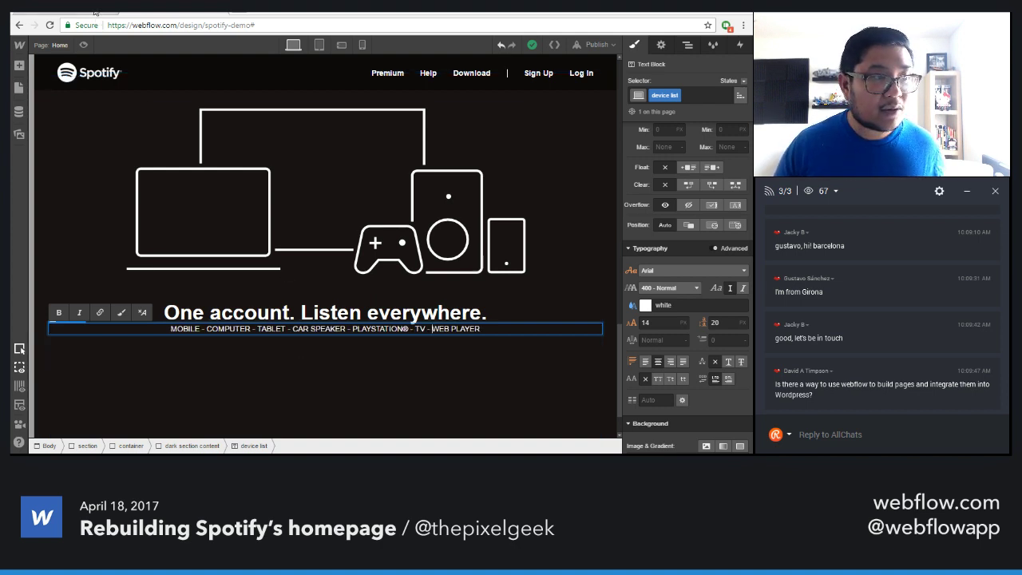
{"action": "left_click", "coordinate": [89, 10]}
{"action": "left_click", "coordinate": [166, 10]}
{"action": "key", "text": "Escape"}
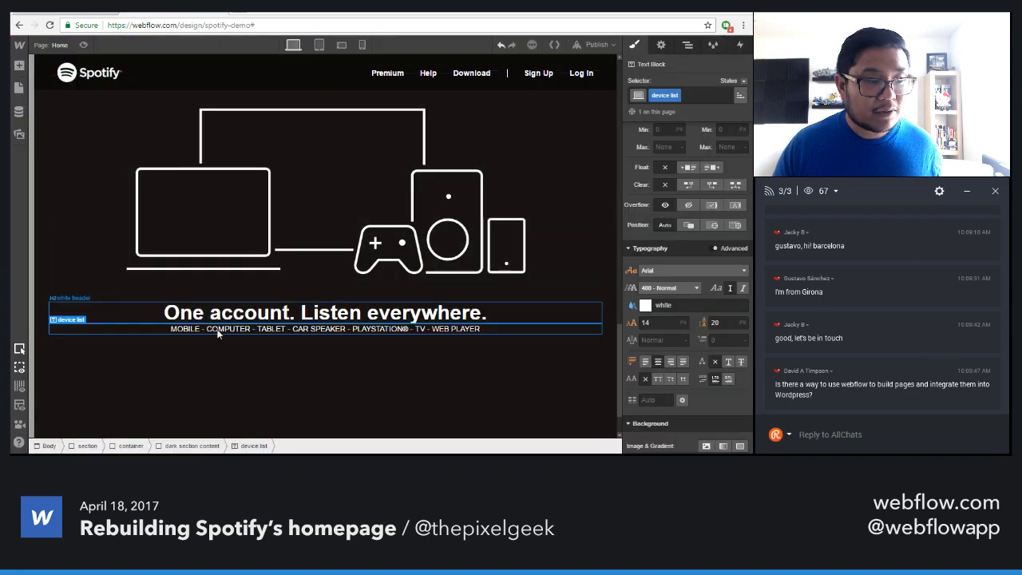
Compare the device list with the Spotify page and set its font weight to 700 - Bold
{"action": "double_click", "coordinate": [204, 330]}
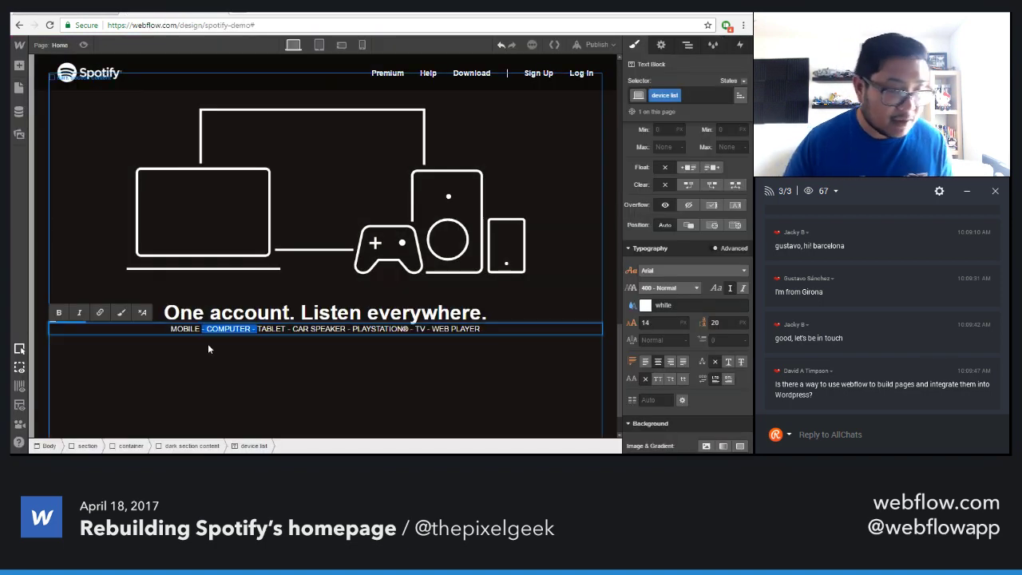
{"action": "left_click", "coordinate": [81, 9]}
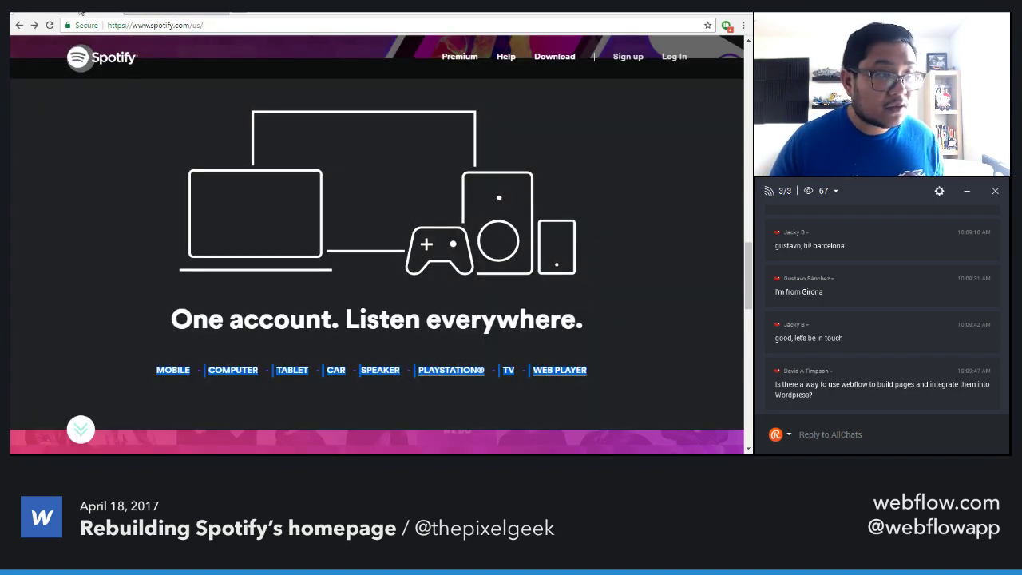
{"action": "left_click", "coordinate": [160, 15]}
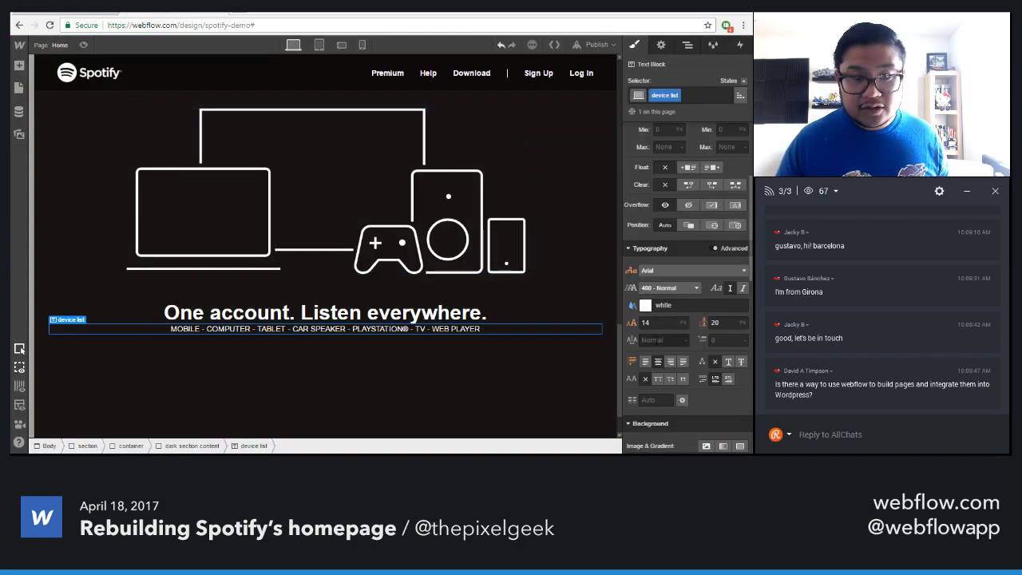
{"action": "left_click", "coordinate": [674, 287]}
{"action": "left_click", "coordinate": [667, 363]}
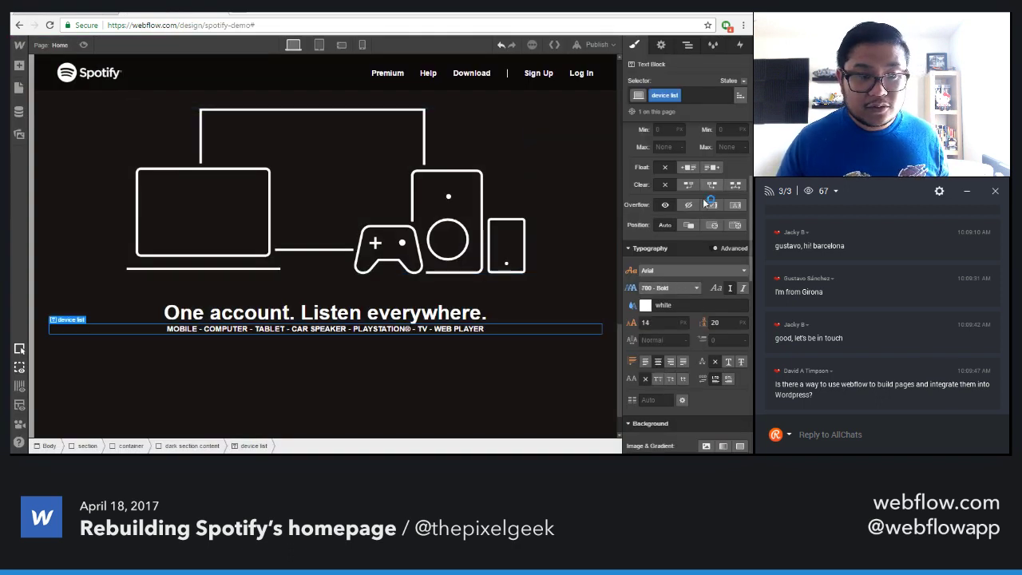
Set the device list's top margin to 50 px
{"action": "scroll", "coordinate": [706, 203], "scroll_direction": "up", "scroll_amount": 3}
{"action": "left_click_drag", "start_coordinate": [704, 192], "coordinate": [700, 144]}
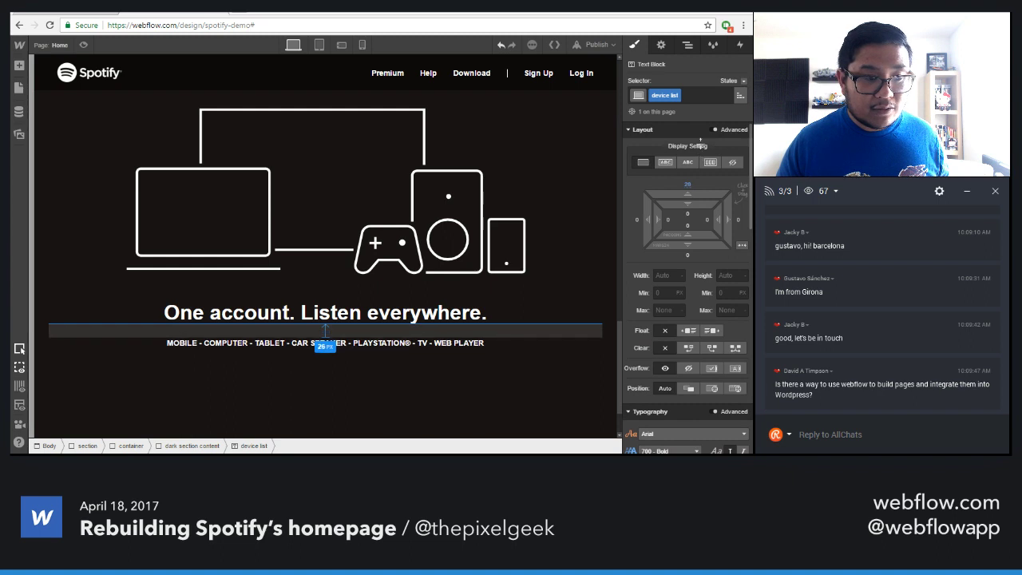
{"action": "left_click", "coordinate": [687, 184]}
{"action": "type", "text": "40"}
{"action": "key", "text": "Return"}
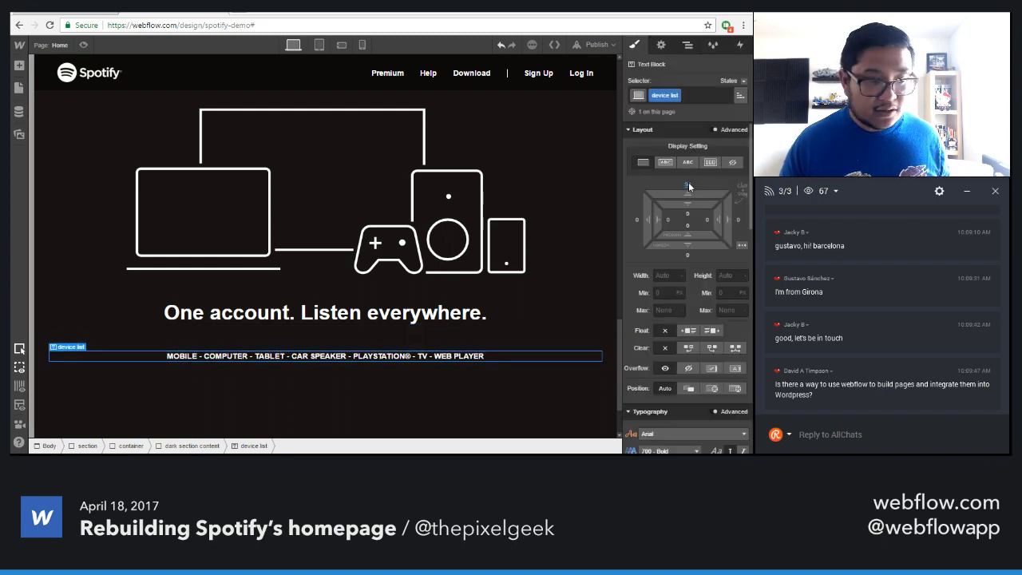
Wrap the dash between MOBILE and COMPUTER in a text span with a new class named dash, displayed as inline-block
{"action": "double_click", "coordinate": [202, 361]}
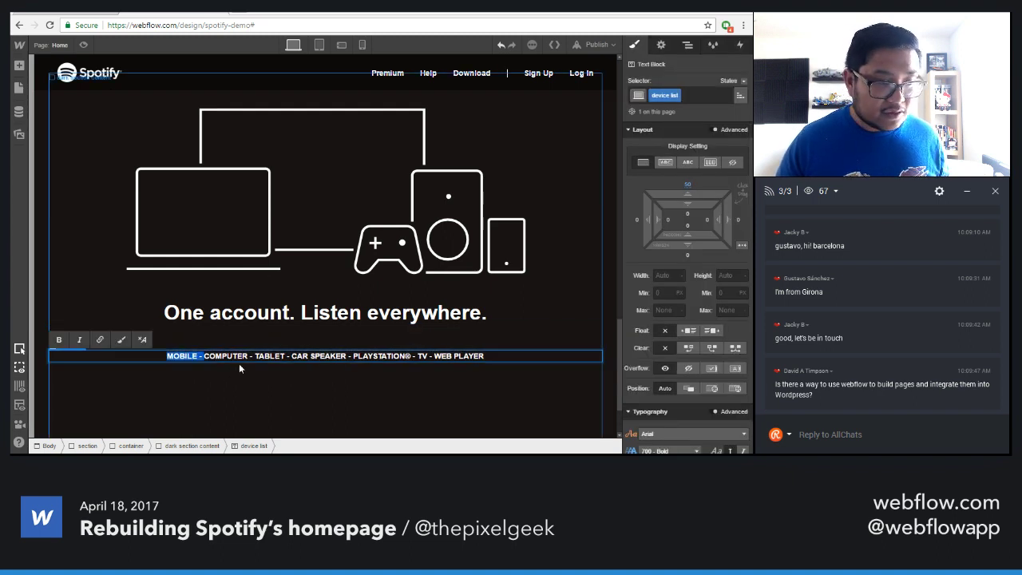
{"action": "key", "text": "Left"}
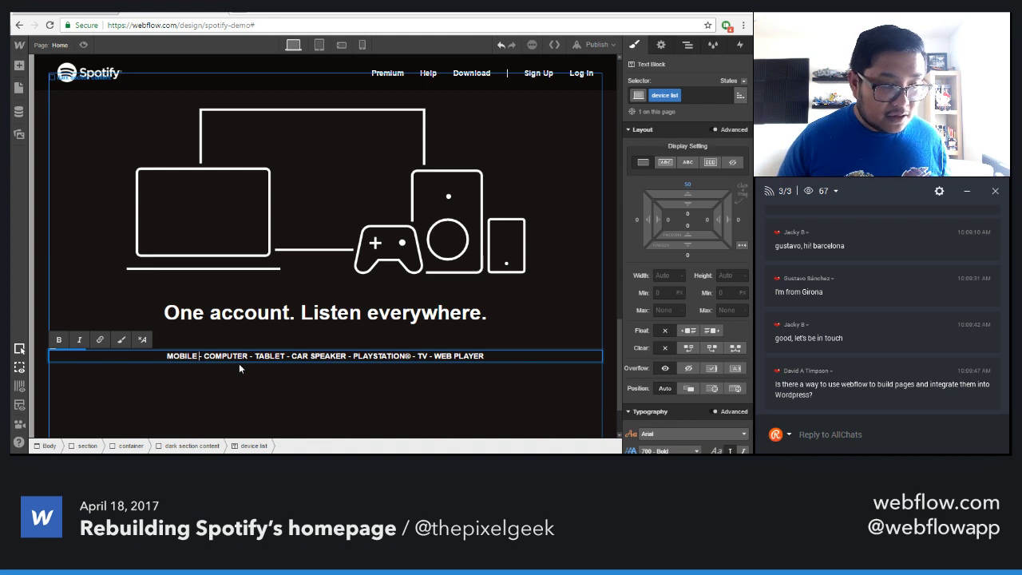
{"action": "key", "text": "shift+Right"}
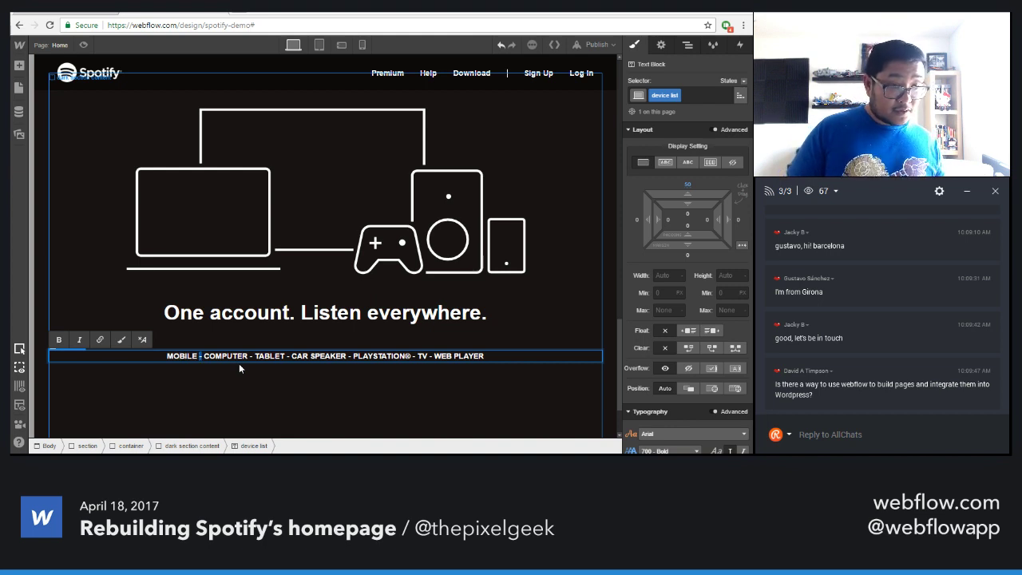
{"action": "left_click", "coordinate": [122, 339]}
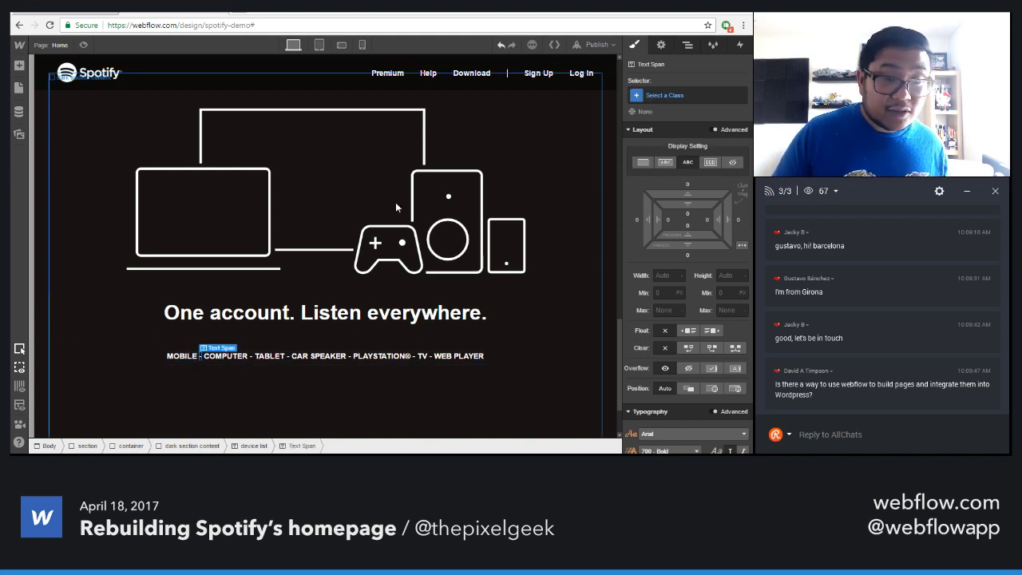
{"action": "left_click", "coordinate": [667, 96]}
{"action": "type", "text": "dash"}
{"action": "key", "text": "Return"}
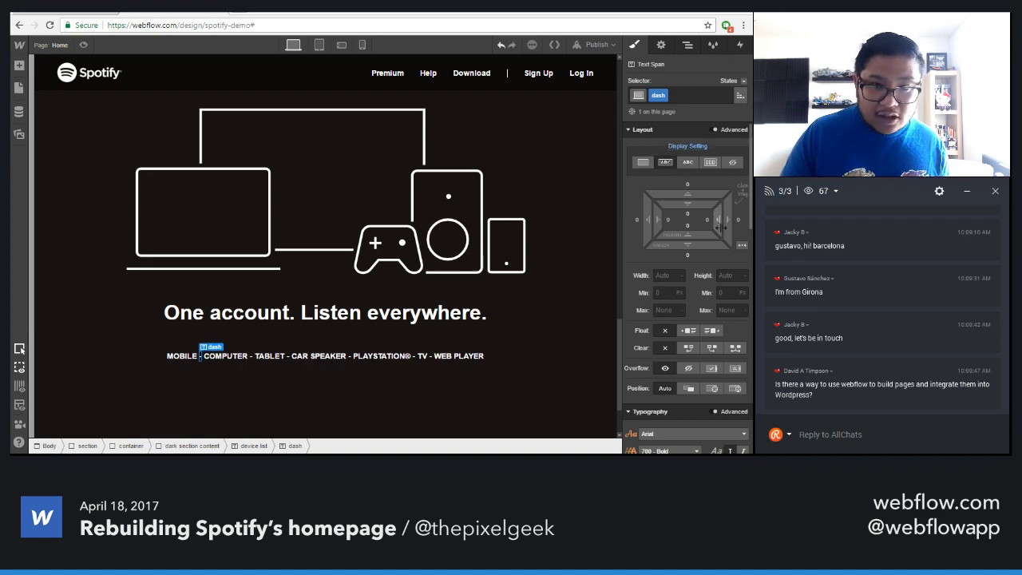
Add equal left and right margins to the dash span and set its font color to the Blue Violet swatch
{"action": "left_click_drag", "start_coordinate": [733, 229], "coordinate": [735, 228]}
{"action": "scroll", "coordinate": [685, 387], "scroll_direction": "down", "scroll_amount": 2}
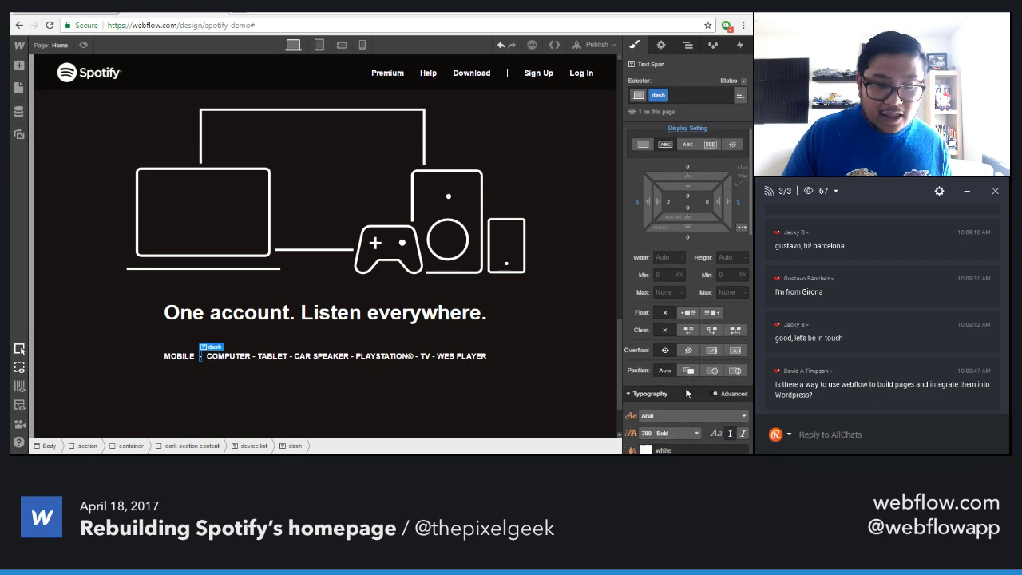
{"action": "left_click", "coordinate": [680, 305]}
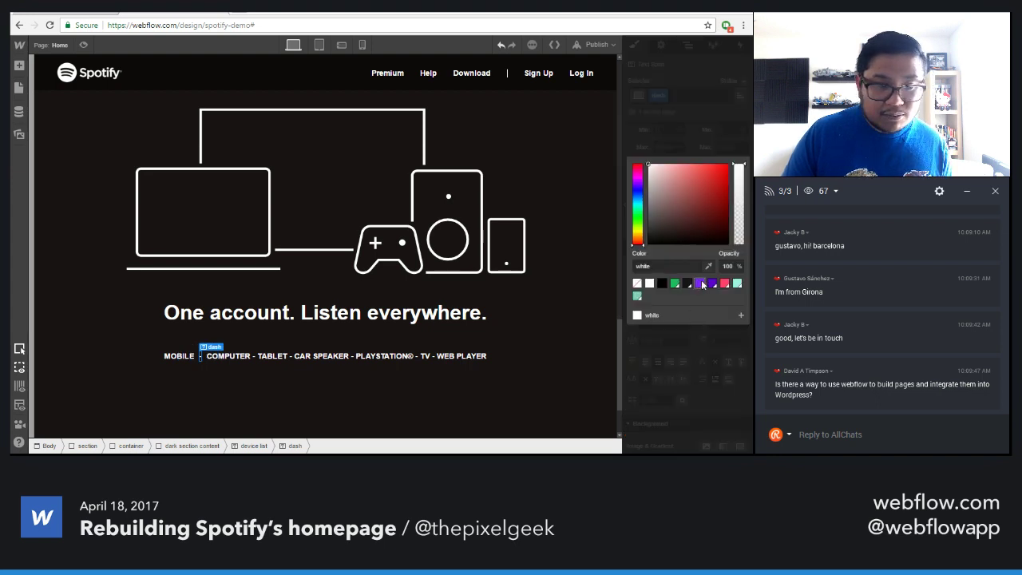
{"action": "left_click", "coordinate": [700, 284]}
{"action": "left_click", "coordinate": [718, 143]}
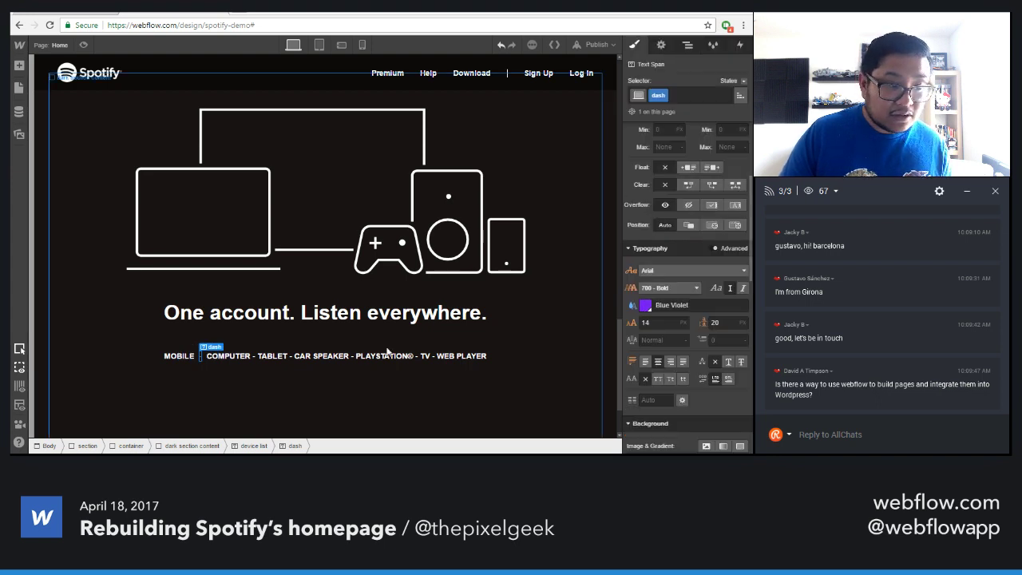
Wrap the dash between COMPUTER and TABLET in a text span and apply the existing dash class
{"action": "left_click", "coordinate": [254, 355]}
{"action": "key", "text": "Right"}
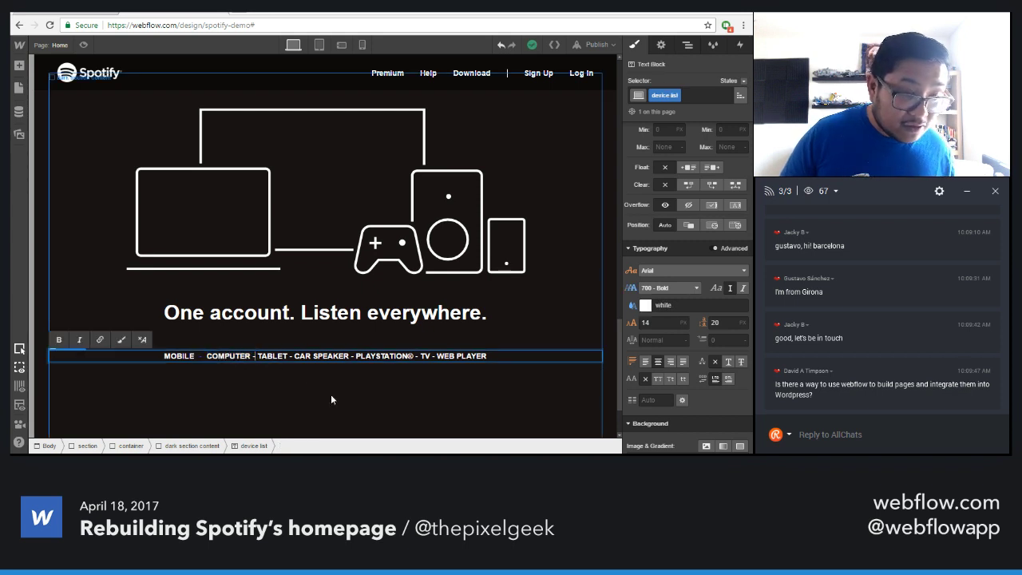
{"action": "key", "text": "shift+Right"}
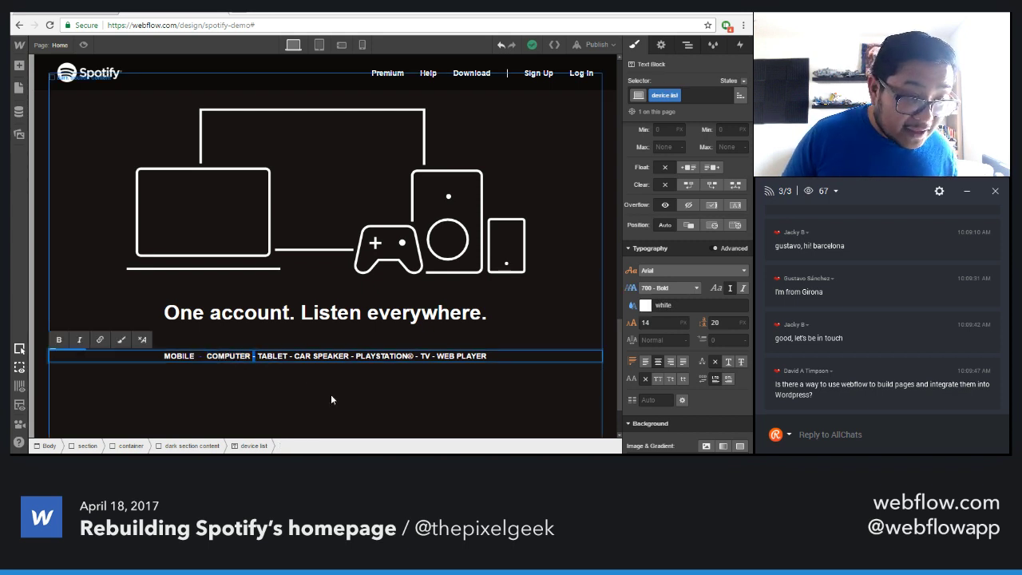
{"action": "left_click", "coordinate": [122, 339]}
{"action": "left_click", "coordinate": [679, 96]}
{"action": "type", "text": "dash"}
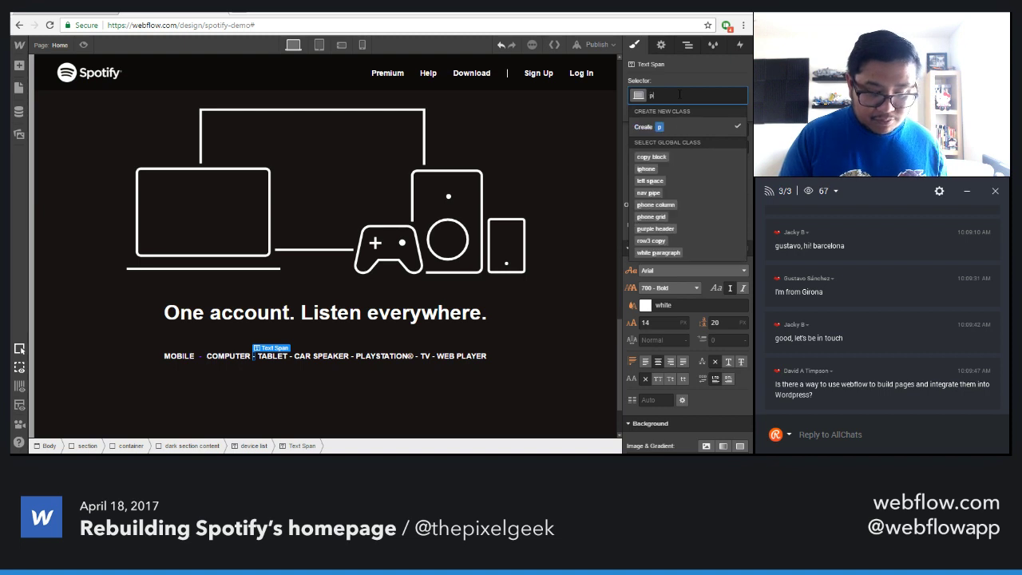
{"action": "key", "text": "Return"}
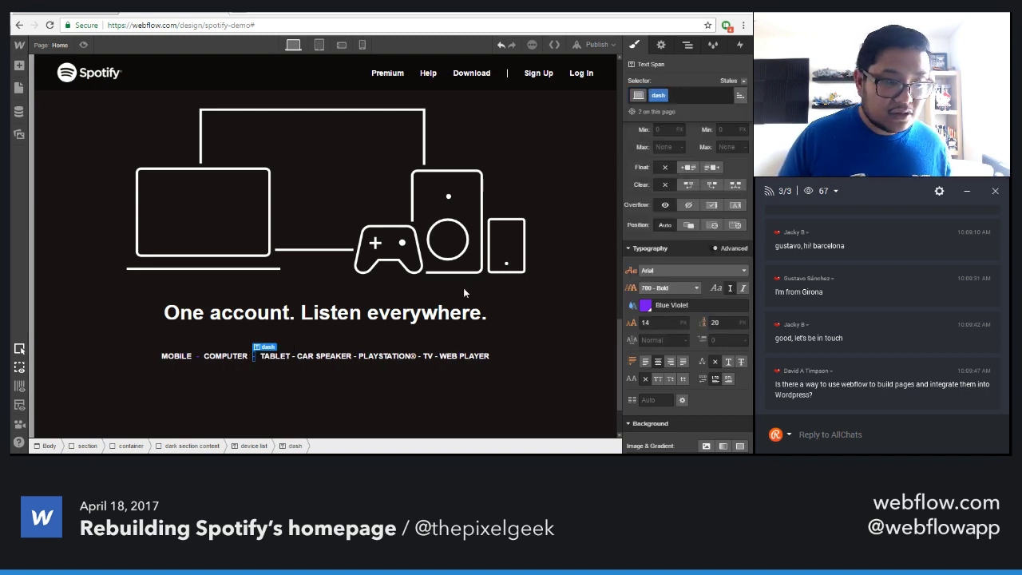
Wrap the dash between TABLET and CAR SPEAKER in a text span and apply the existing dash class
{"action": "double_click", "coordinate": [294, 360]}
{"action": "left_click", "coordinate": [295, 358]}
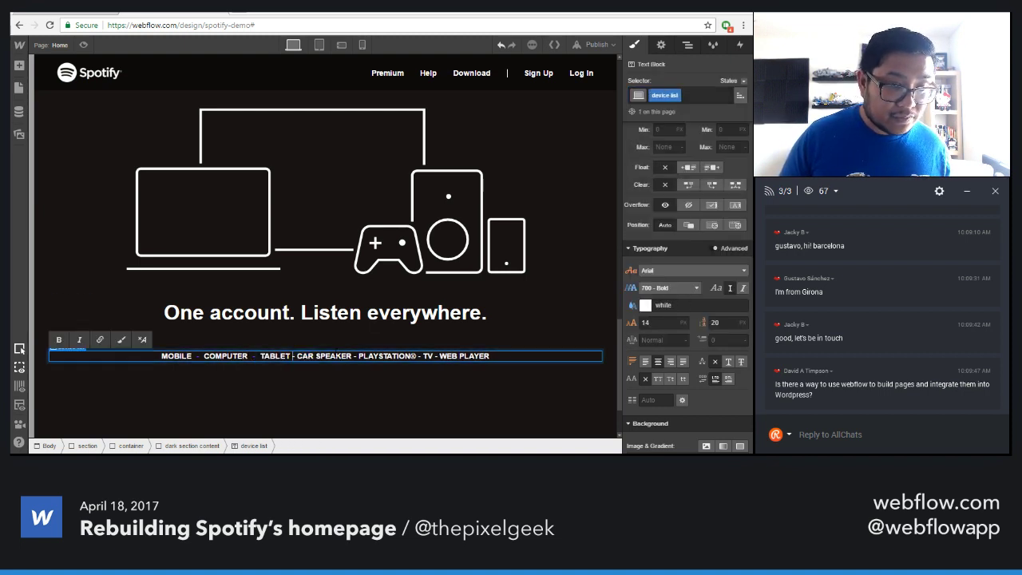
{"action": "key", "text": "Escape"}
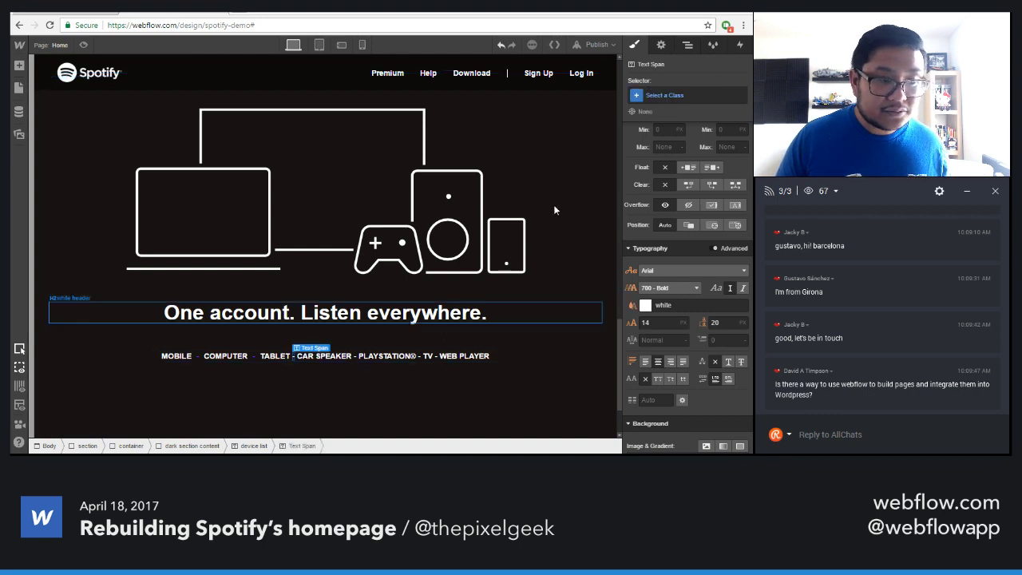
{"action": "left_click", "coordinate": [684, 95]}
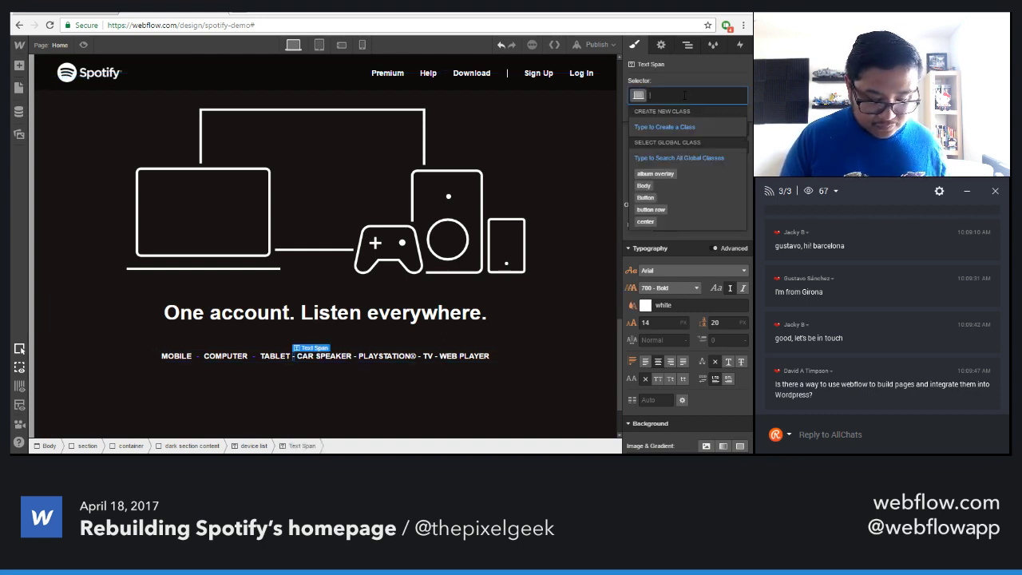
{"action": "type", "text": "dash"}
{"action": "key", "text": "Return"}
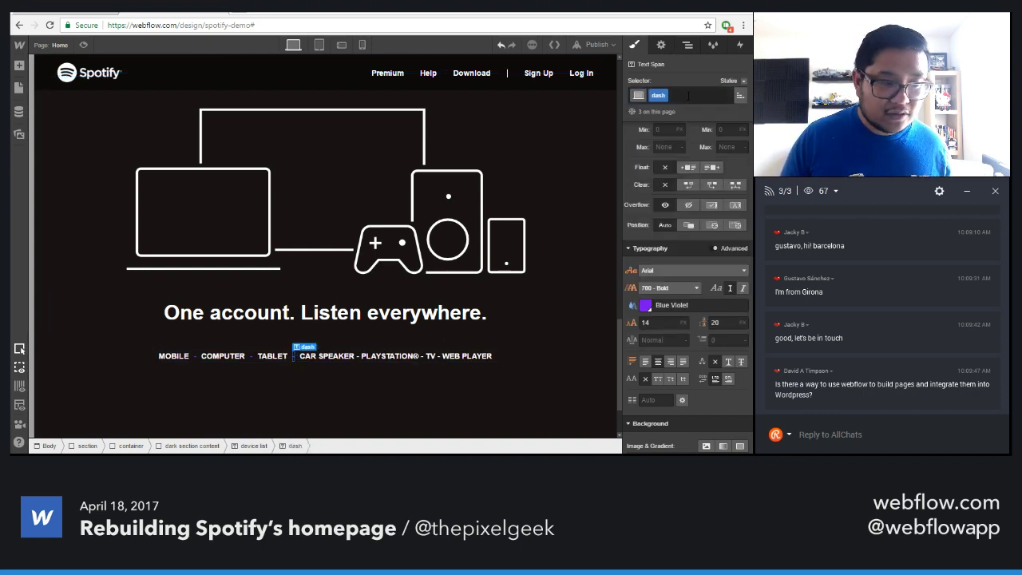
Wrap the dash between CAR SPEAKER and PLAYSTATION® in a text span with the dash class
{"action": "double_click", "coordinate": [361, 356]}
{"action": "left_click", "coordinate": [359, 356]}
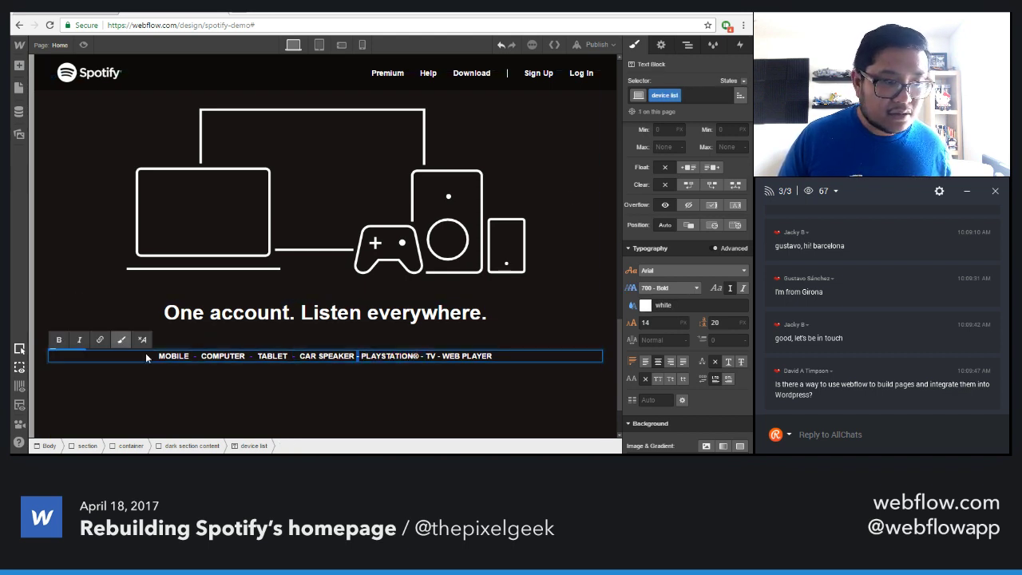
{"action": "left_click", "coordinate": [704, 92]}
{"action": "type", "text": "dash"}
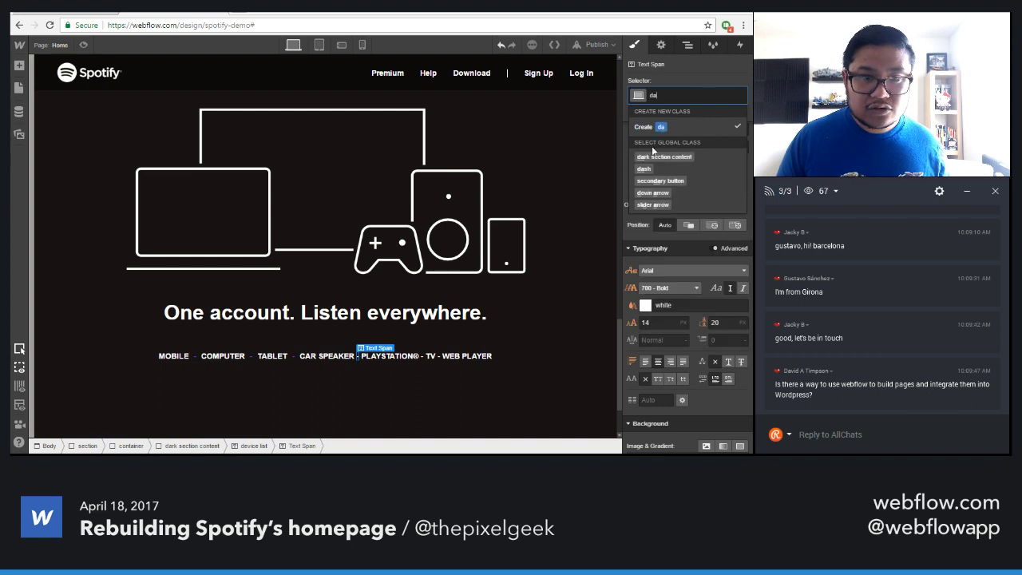
{"action": "key", "text": "Return"}
Wrap the dash between PLAYSTATION® and TV in a text span and assign it the dash class
{"action": "double_click", "coordinate": [427, 360]}
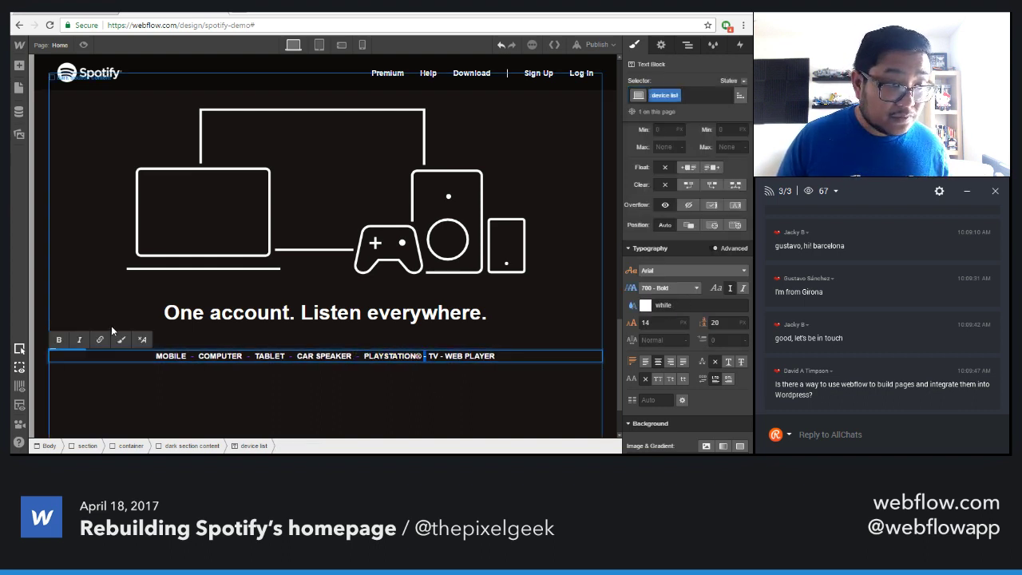
{"action": "key", "text": "Escape"}
{"action": "left_click", "coordinate": [671, 95]}
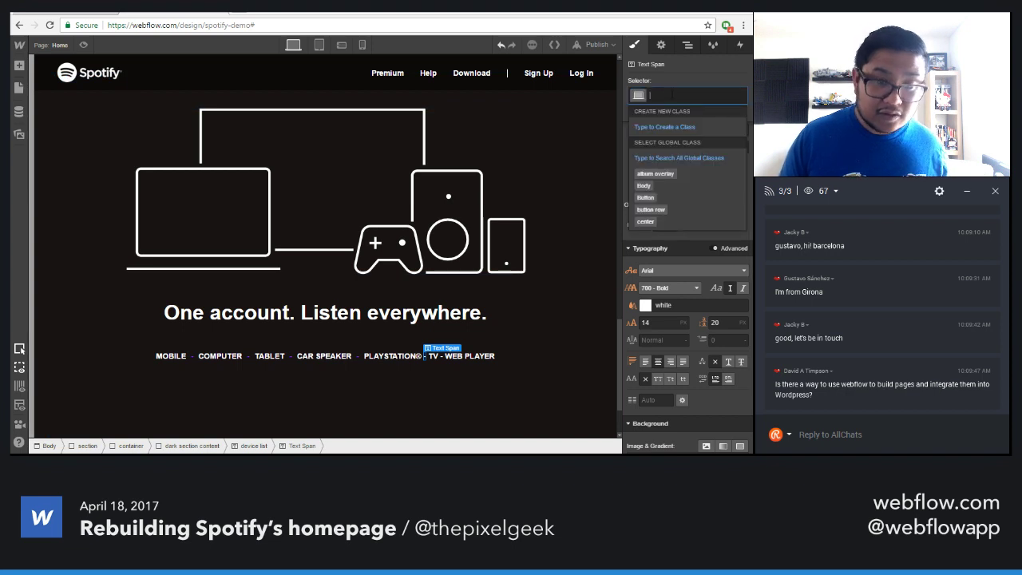
{"action": "type", "text": "dash"}
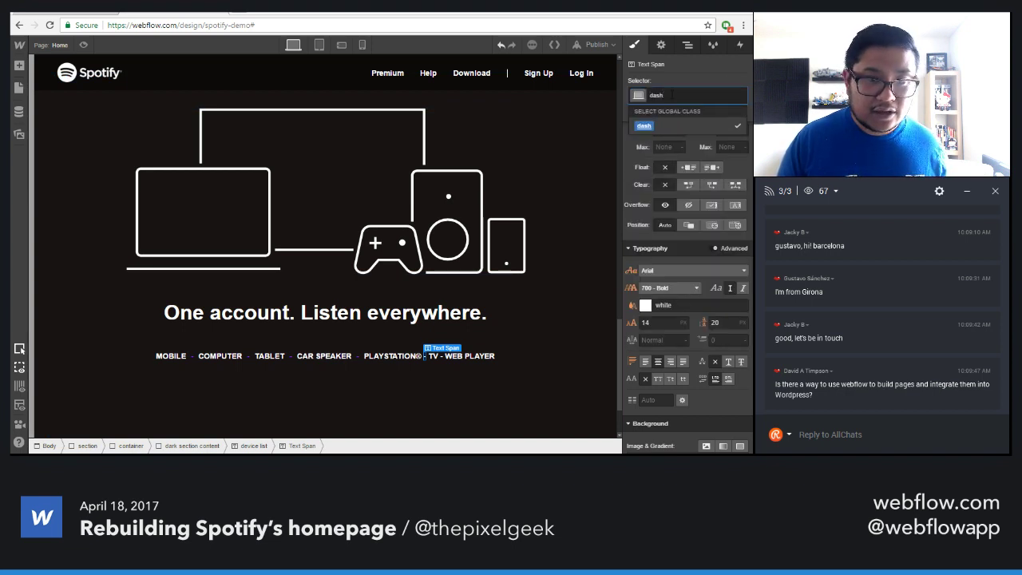
{"action": "key", "text": "Return"}
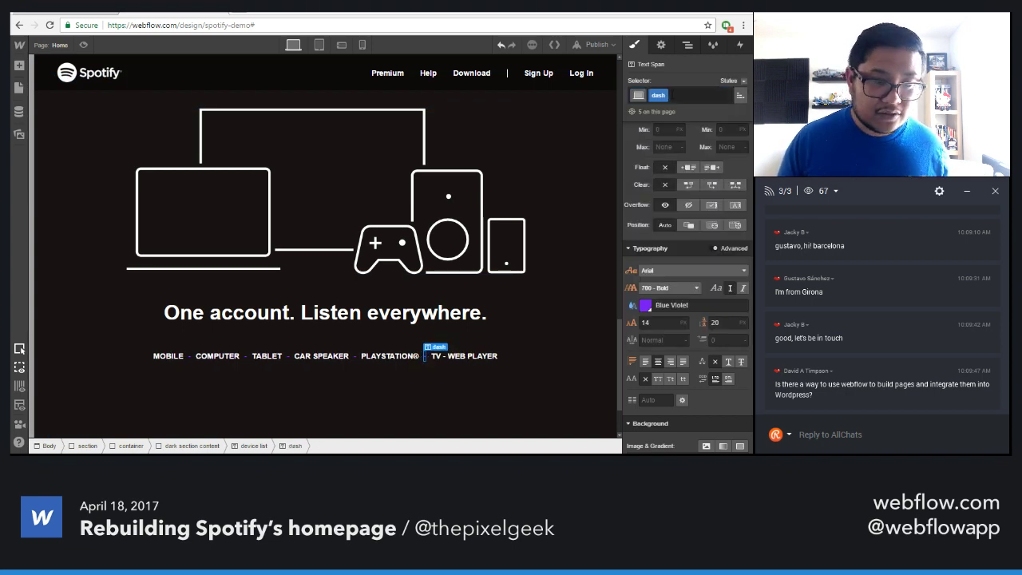
Wrap the dash between TV and WEB PLAYER in a text span and give it the dash class
{"action": "double_click", "coordinate": [441, 358]}
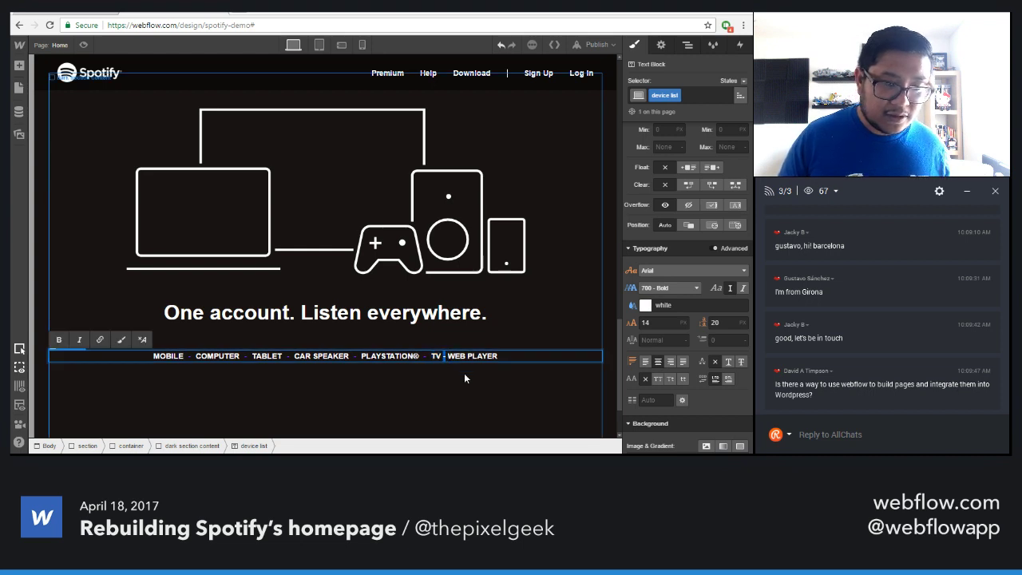
{"action": "key", "text": "Escape"}
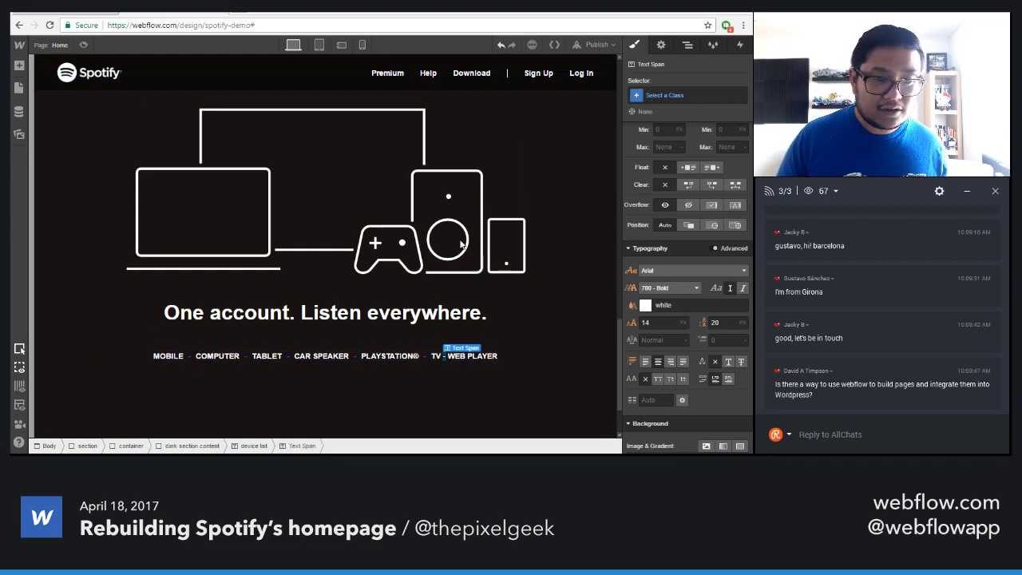
{"action": "left_click", "coordinate": [680, 95]}
{"action": "type", "text": "dash"}
{"action": "key", "text": "Return"}
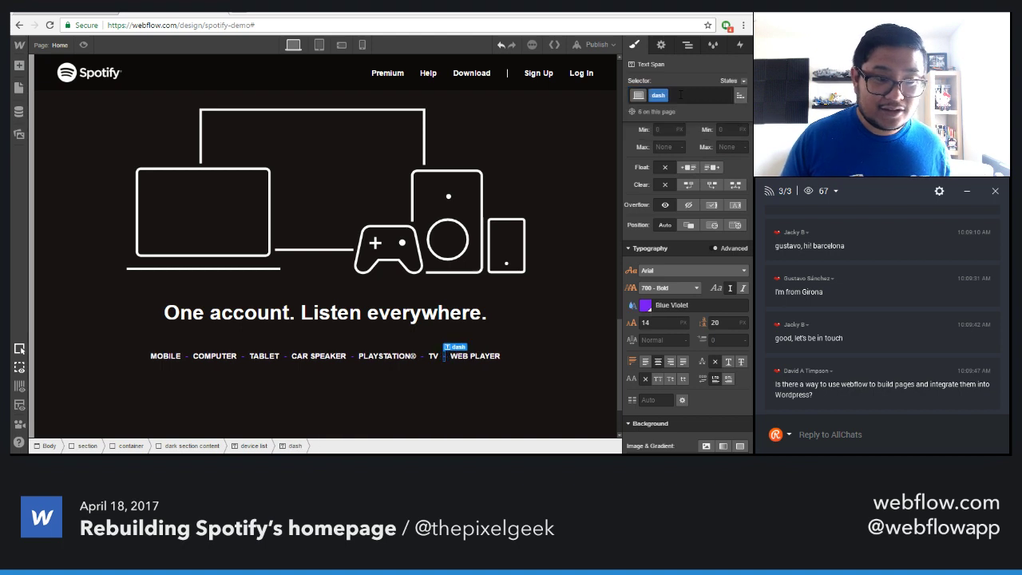
{"action": "left_click", "coordinate": [492, 360]}
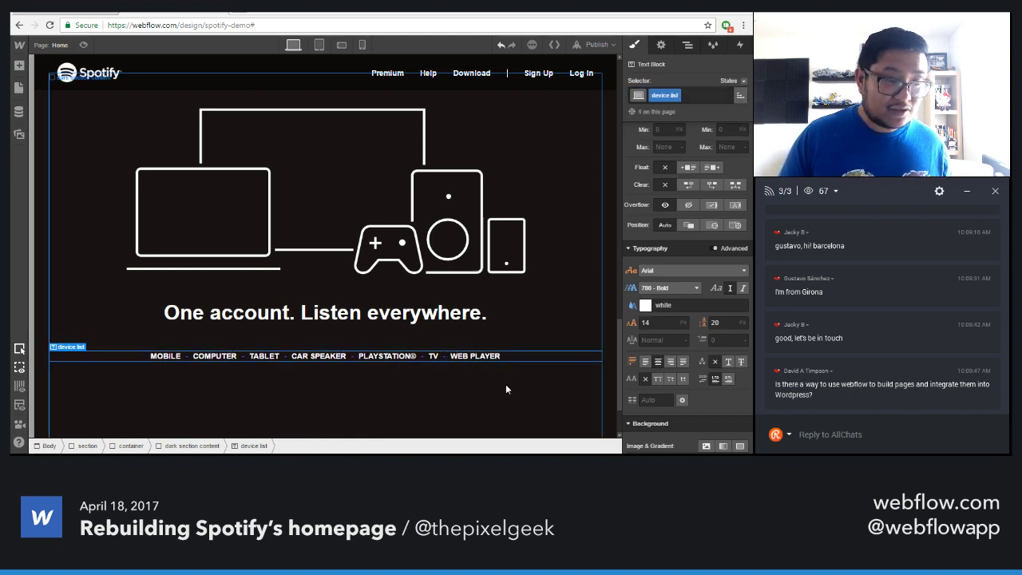
Compare the spacing of the dark section content block with the same section on the original Spotify page
{"action": "left_click", "coordinate": [505, 389]}
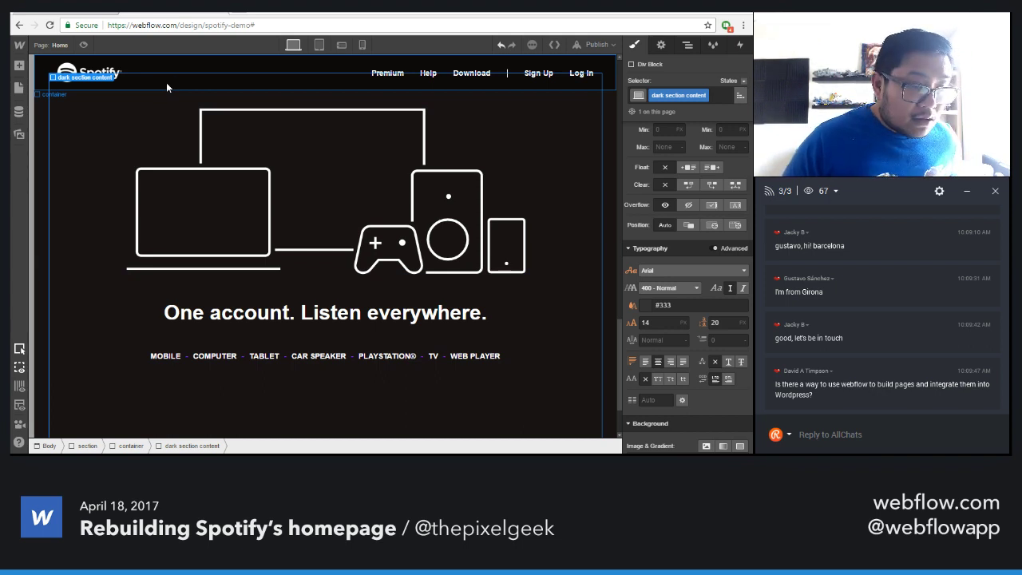
{"action": "left_click", "coordinate": [78, 12]}
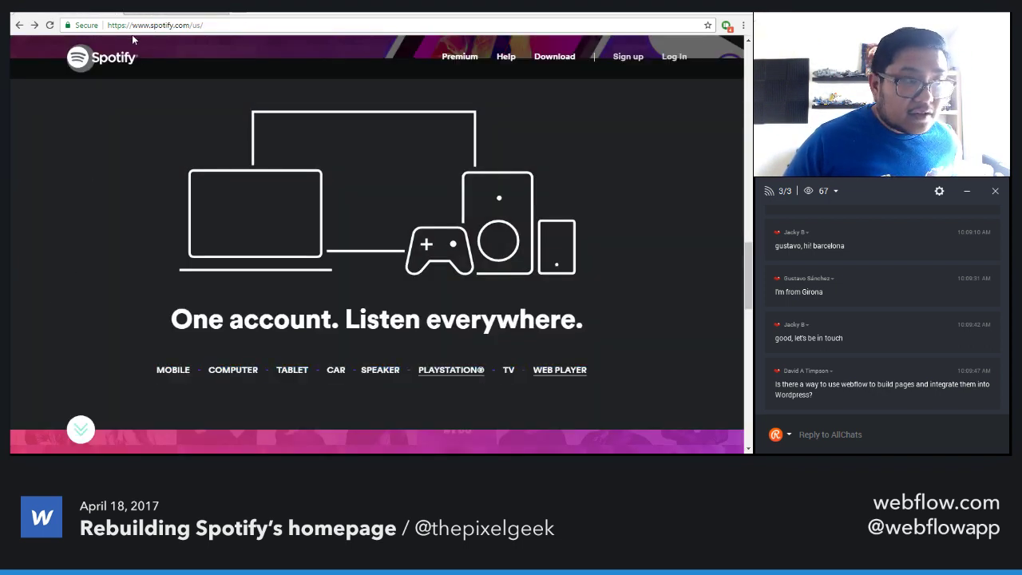
{"action": "left_click", "coordinate": [160, 14]}
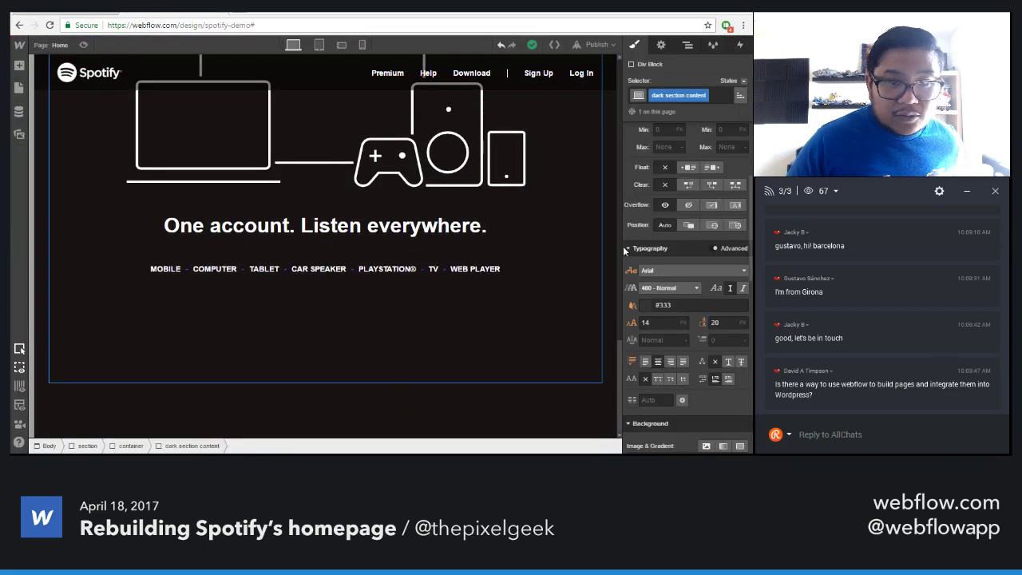
{"action": "scroll", "coordinate": [706, 347], "scroll_direction": "up", "scroll_amount": 3}
{"action": "left_click_drag", "start_coordinate": [707, 347], "coordinate": [708, 382]}
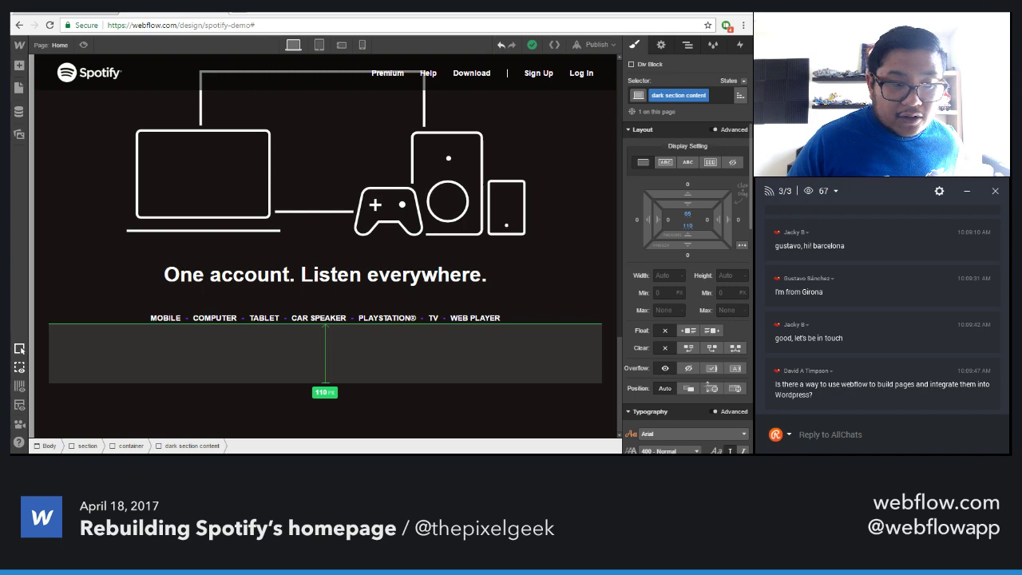
{"action": "left_click_drag", "start_coordinate": [325, 383], "coordinate": [521, 396]}
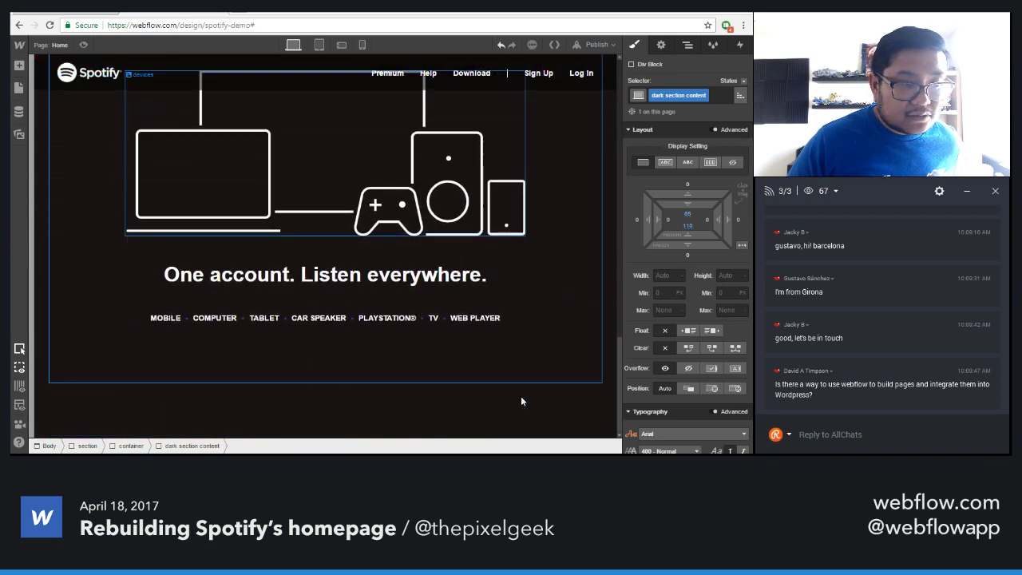
{"action": "scroll", "coordinate": [521, 401], "scroll_direction": "up", "scroll_amount": 2}
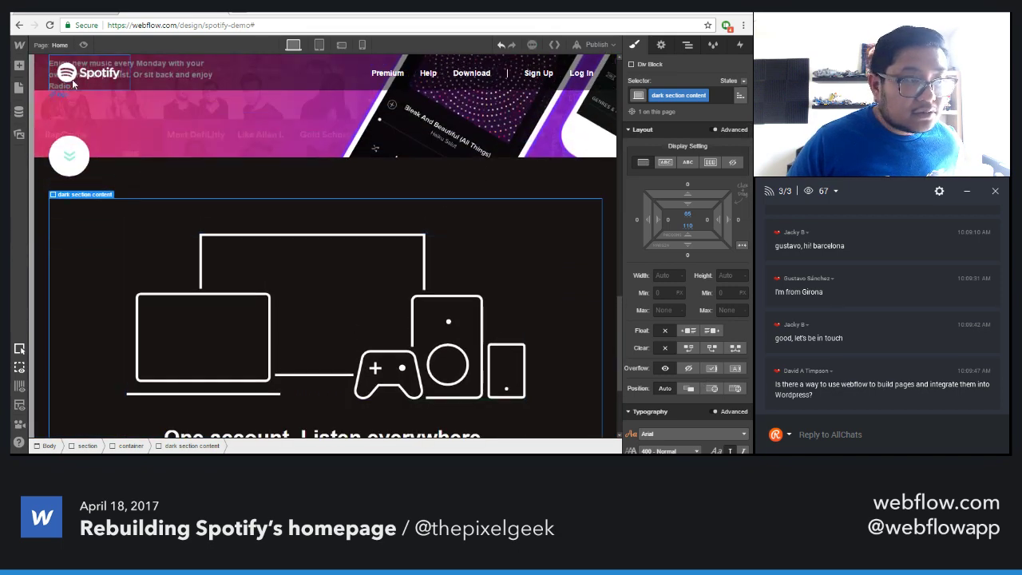
{"action": "scroll", "coordinate": [74, 339], "scroll_direction": "down", "scroll_amount": 2}
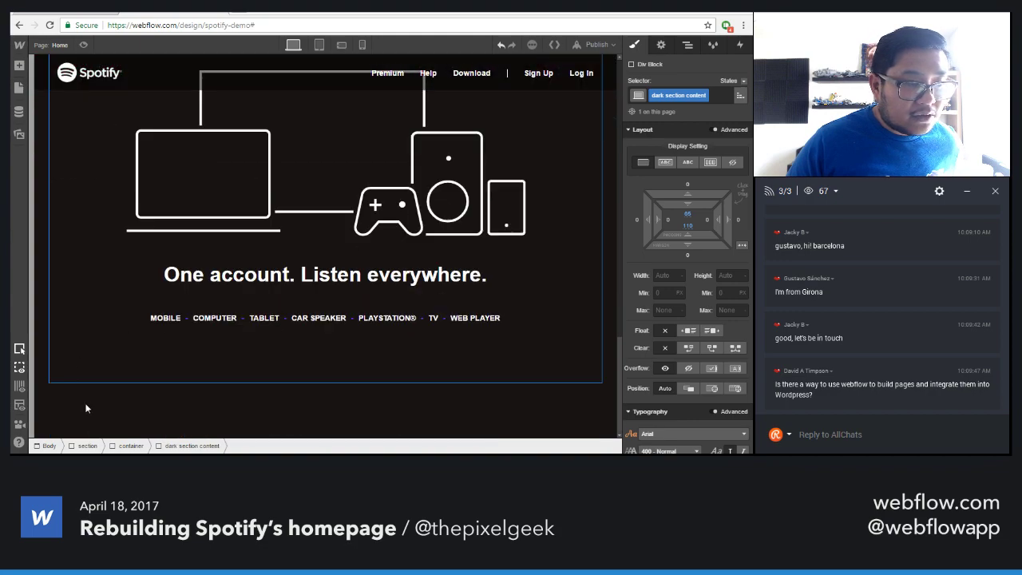
Set the bottom padding of the dark section itself to 0
{"action": "left_click", "coordinate": [93, 430]}
{"action": "scroll", "coordinate": [94, 432], "scroll_direction": "up", "scroll_amount": 10}
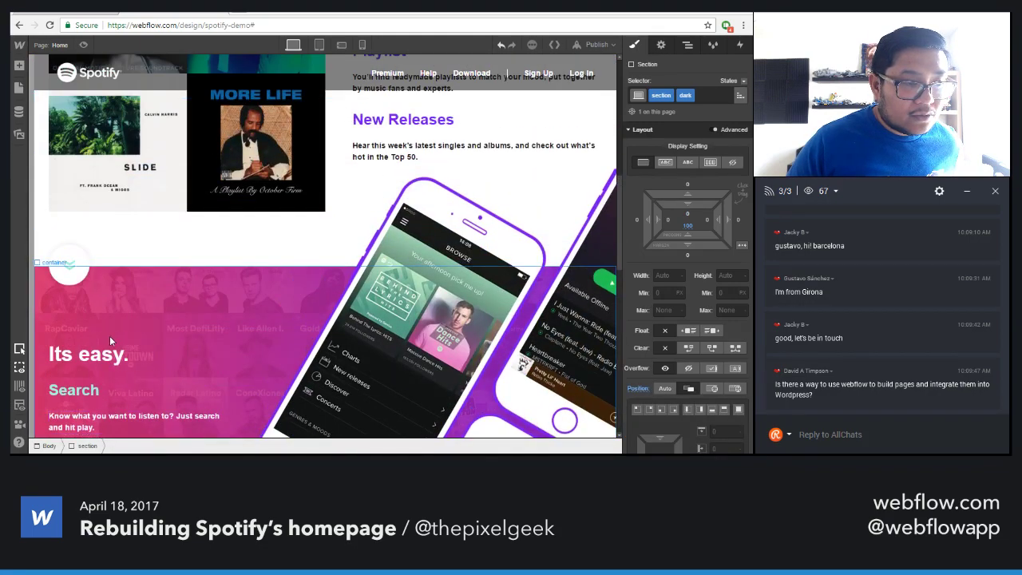
{"action": "scroll", "coordinate": [110, 339], "scroll_direction": "down", "scroll_amount": 10}
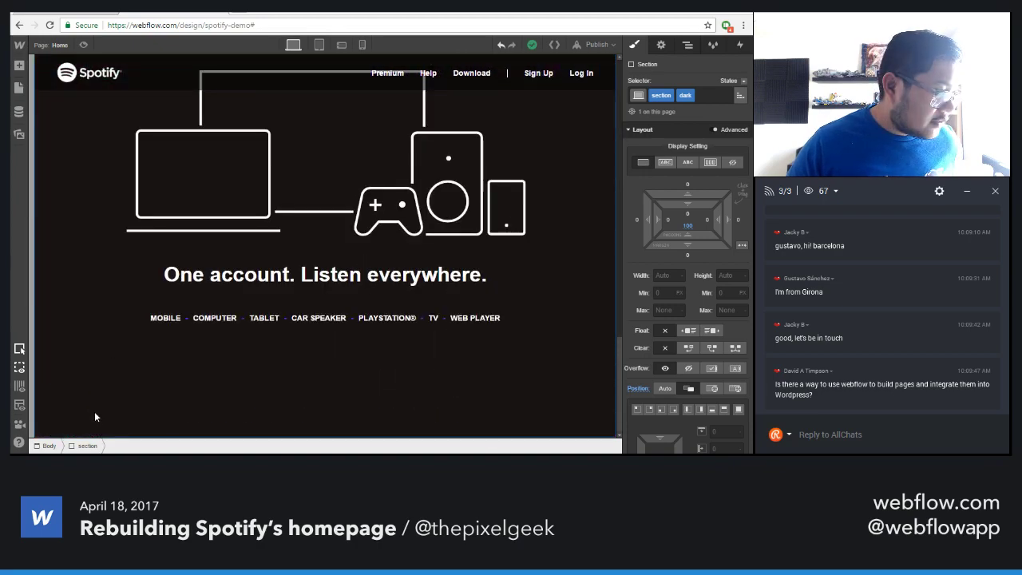
{"action": "left_click_drag", "start_coordinate": [675, 296], "coordinate": [666, 397]}
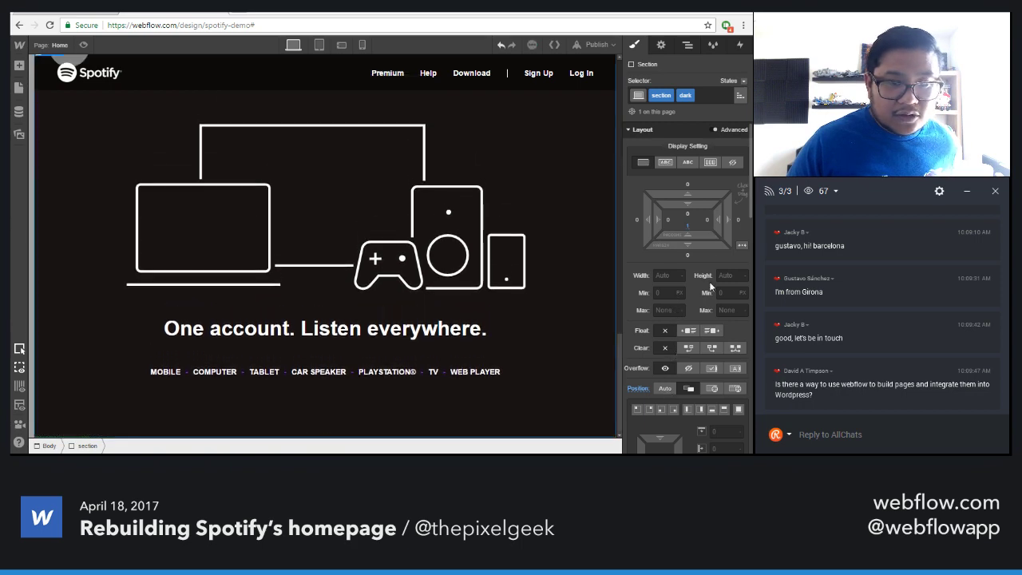
{"action": "left_click", "coordinate": [686, 226]}
{"action": "type", "text": "0"}
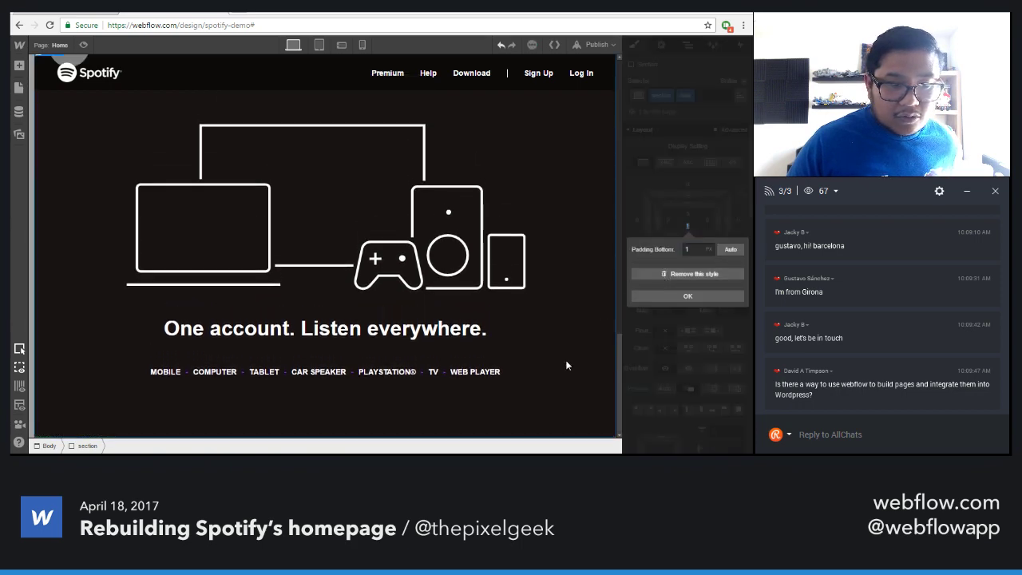
{"action": "key", "text": "Return"}
Set the bottom padding of the dark section content block to 100 px
{"action": "left_click", "coordinate": [581, 392]}
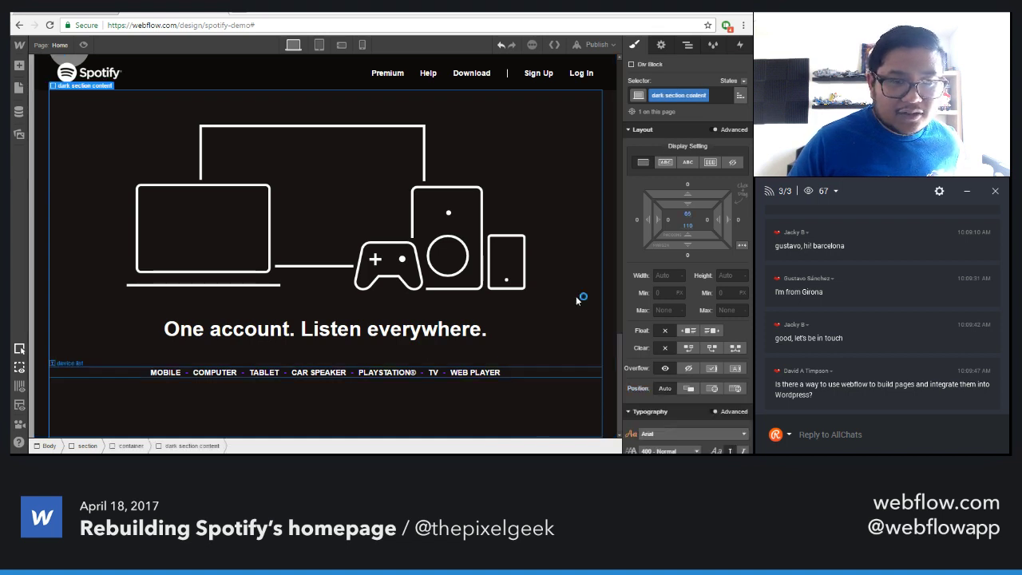
{"action": "left_click", "coordinate": [686, 227]}
{"action": "type", "text": "1"}
{"action": "key", "text": "Return"}
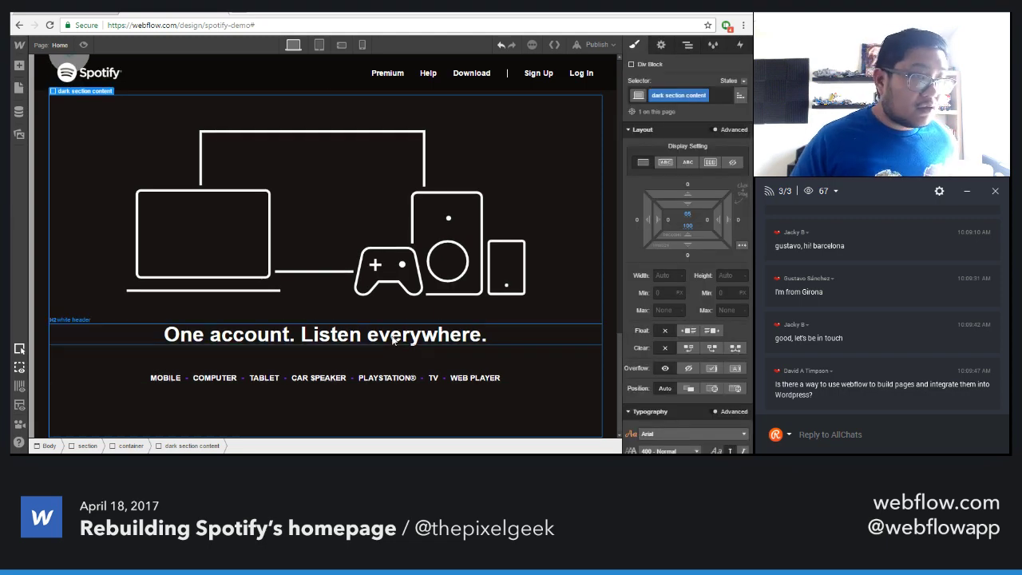
{"action": "scroll", "coordinate": [371, 350], "scroll_direction": "up", "scroll_amount": 2}
{"action": "scroll", "coordinate": [373, 351], "scroll_direction": "down", "scroll_amount": 2}
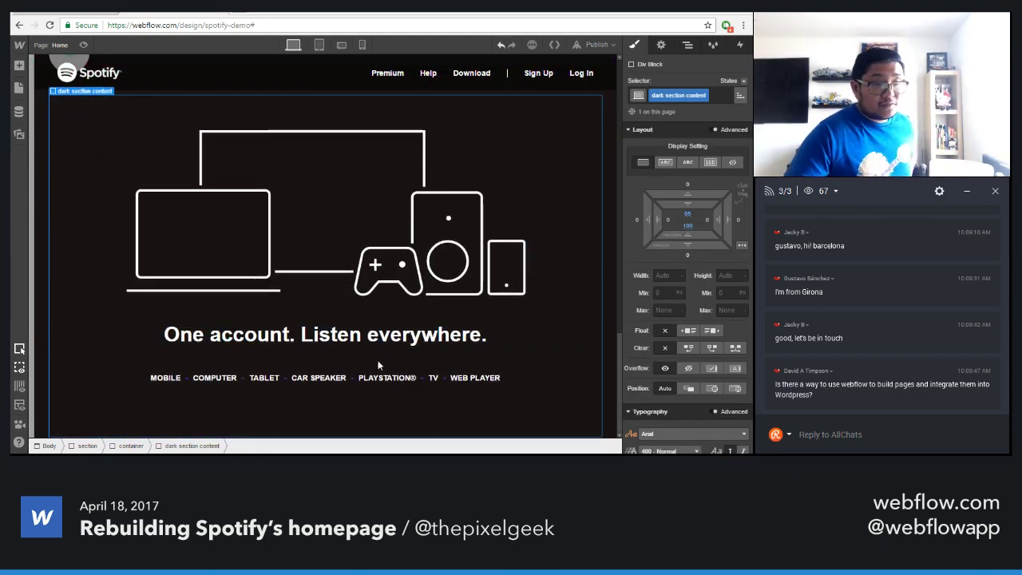
Examine the "Go get the music." pricing section and the footer on the original Spotify page, then return to the Webflow design
{"action": "left_click", "coordinate": [72, 10]}
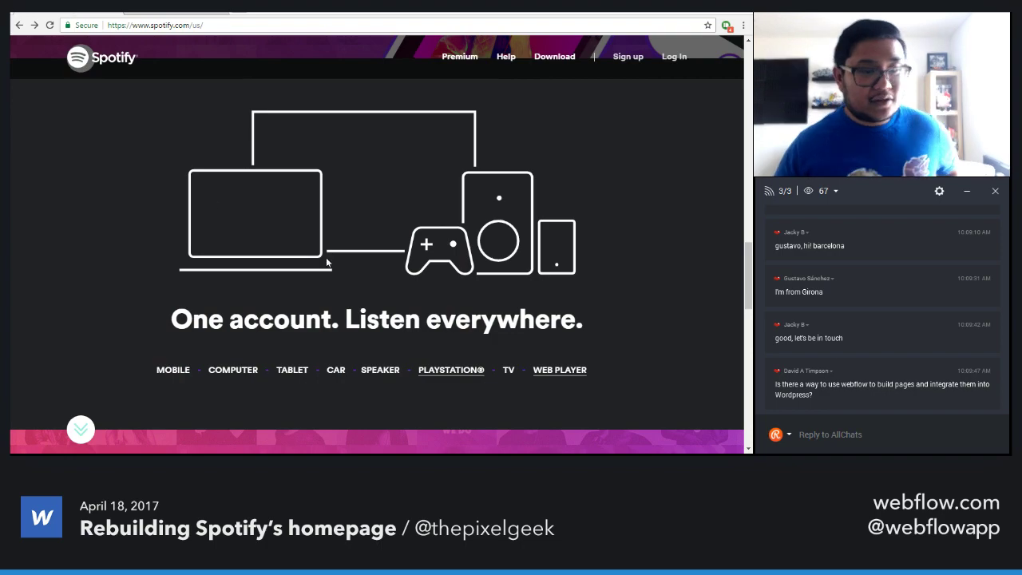
{"action": "scroll", "coordinate": [367, 288], "scroll_direction": "down", "scroll_amount": 2}
{"action": "scroll", "coordinate": [368, 287], "scroll_direction": "up", "scroll_amount": 3}
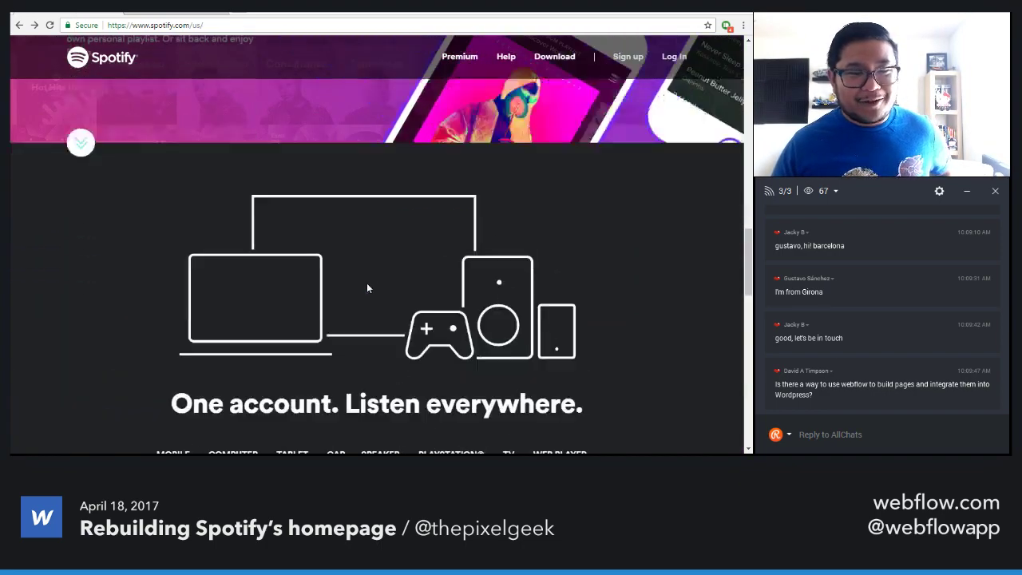
{"action": "scroll", "coordinate": [366, 287], "scroll_direction": "down", "scroll_amount": 5}
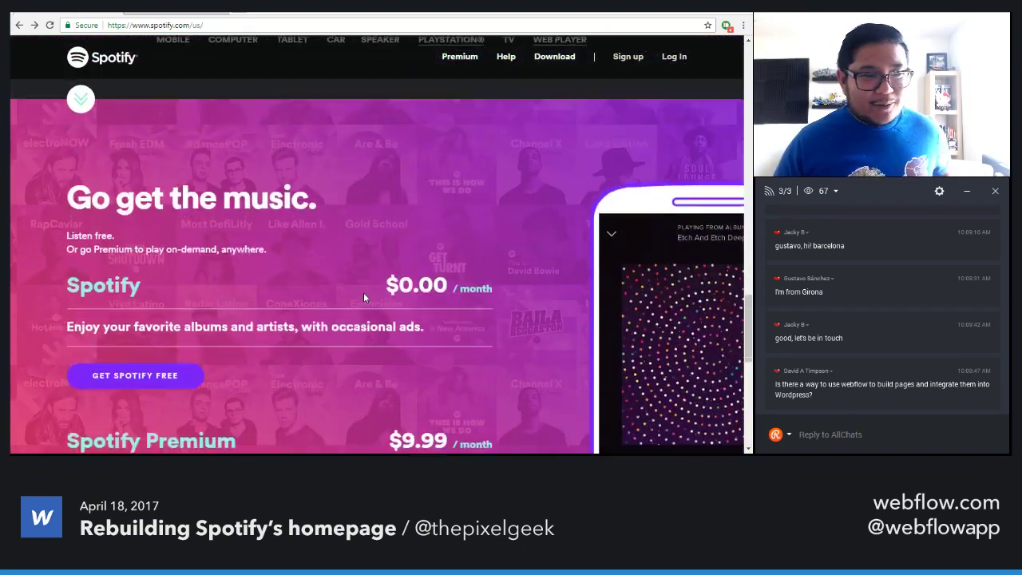
{"action": "scroll", "coordinate": [363, 297], "scroll_direction": "up", "scroll_amount": 2}
{"action": "scroll", "coordinate": [363, 297], "scroll_direction": "down", "scroll_amount": 10}
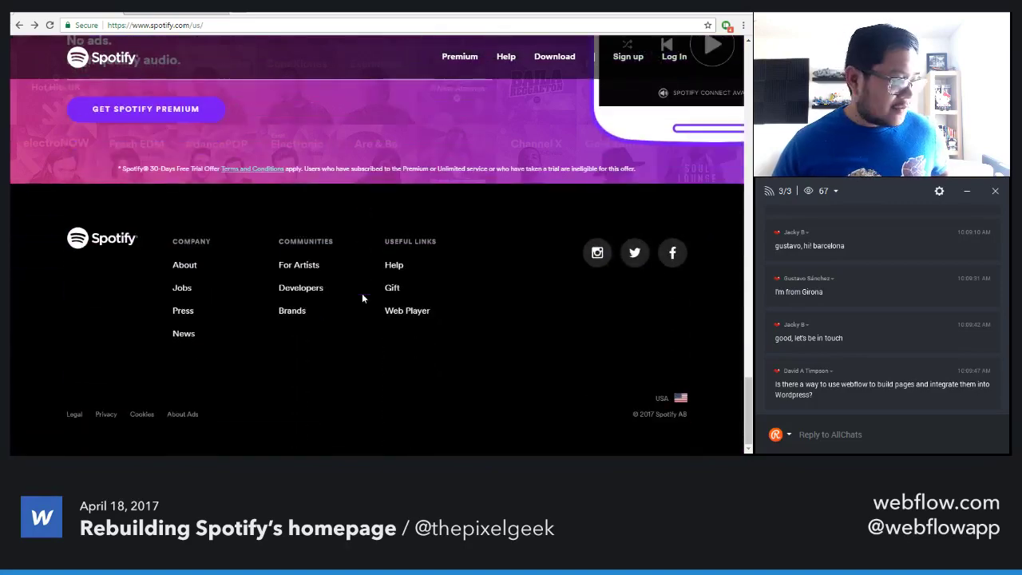
{"action": "scroll", "coordinate": [361, 298], "scroll_direction": "up", "scroll_amount": 4}
{"action": "scroll", "coordinate": [361, 298], "scroll_direction": "down", "scroll_amount": 3}
{"action": "scroll", "coordinate": [362, 298], "scroll_direction": "up", "scroll_amount": 3}
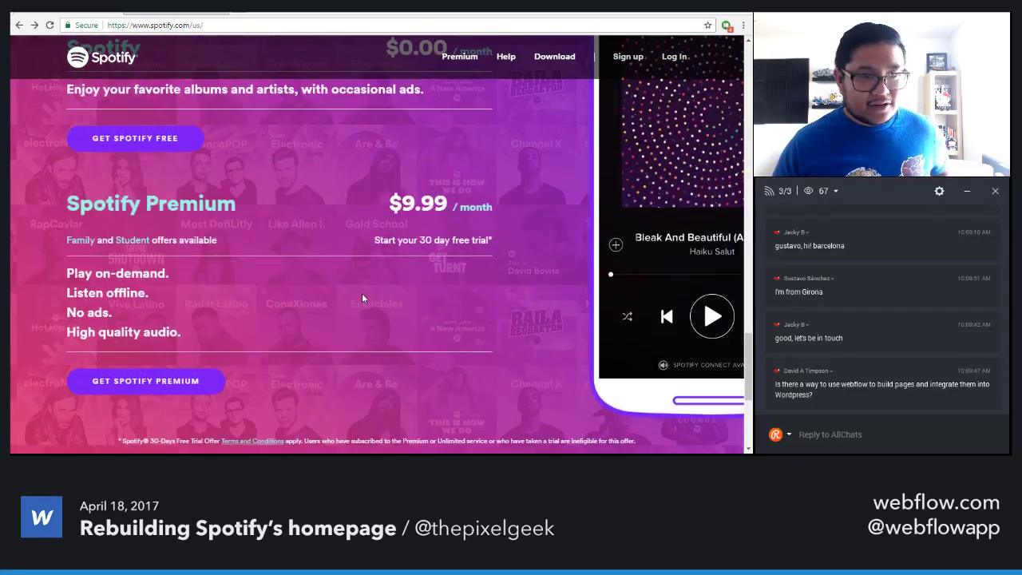
{"action": "scroll", "coordinate": [361, 298], "scroll_direction": "up", "scroll_amount": 3}
{"action": "scroll", "coordinate": [451, 211], "scroll_direction": "up", "scroll_amount": 1}
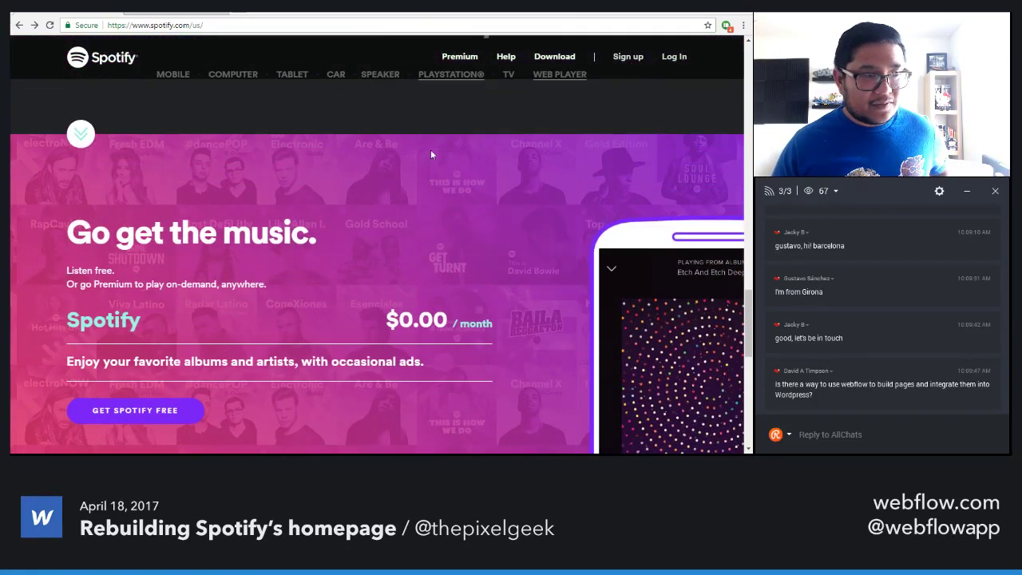
{"action": "left_click", "coordinate": [154, 13]}
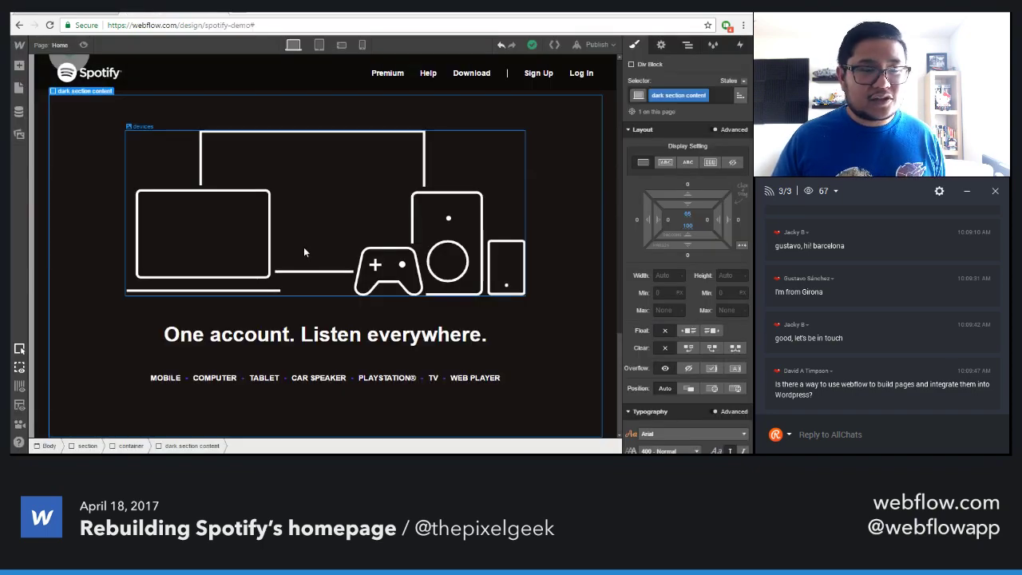
Collapse the element tree and duplicate the pink "Its easy." section, placing the copy below the dark device section
{"action": "scroll", "coordinate": [304, 247], "scroll_direction": "up", "scroll_amount": 10}
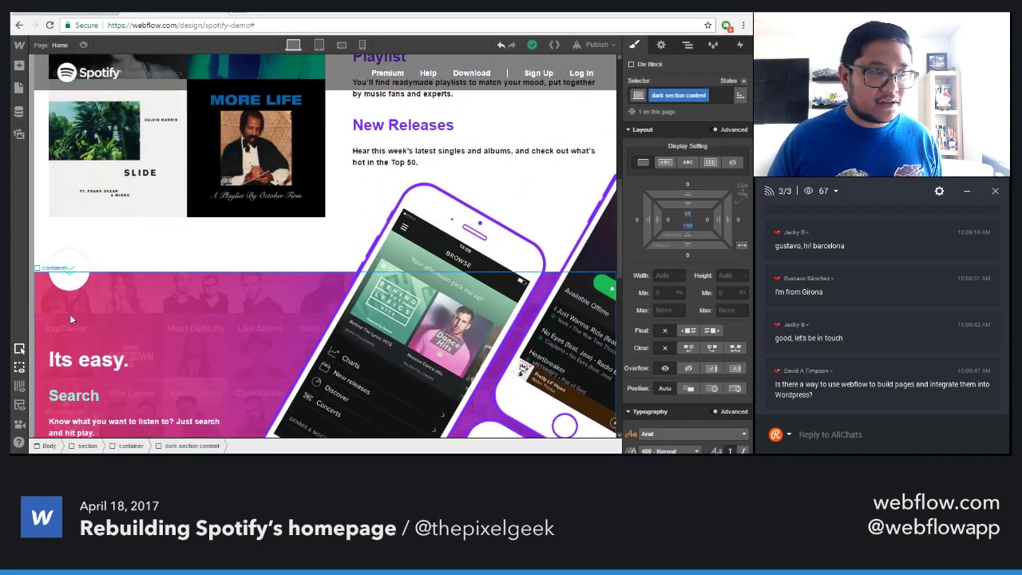
{"action": "left_click", "coordinate": [58, 320]}
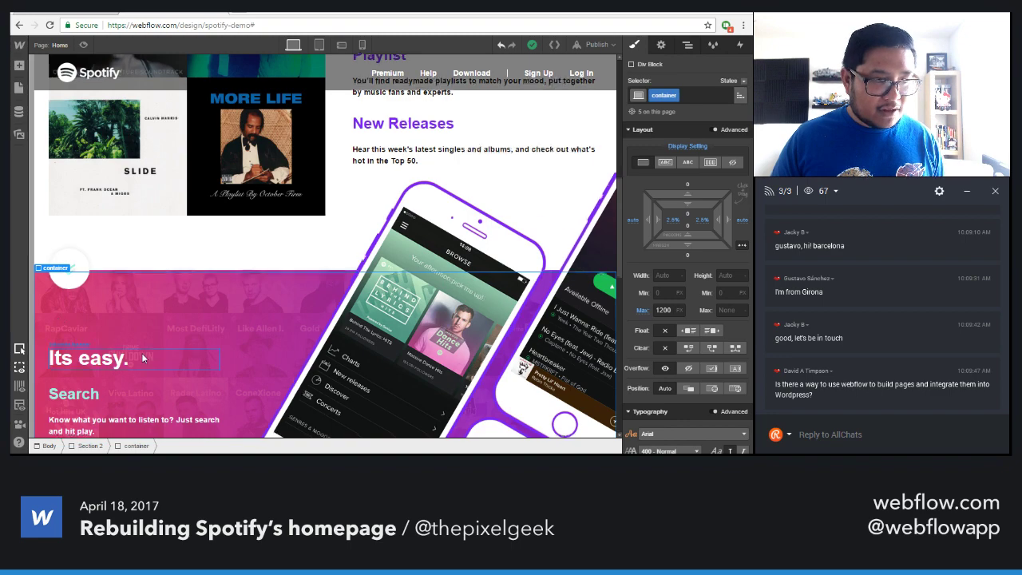
{"action": "scroll", "coordinate": [143, 358], "scroll_direction": "down", "scroll_amount": 10}
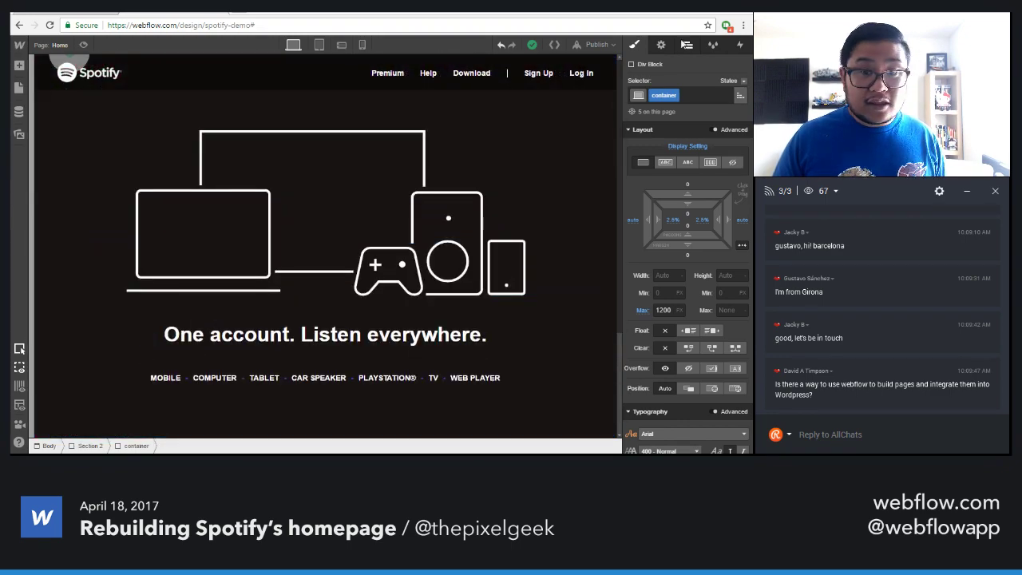
{"action": "key", "text": "z"}
{"action": "left_click", "coordinate": [631, 188]}
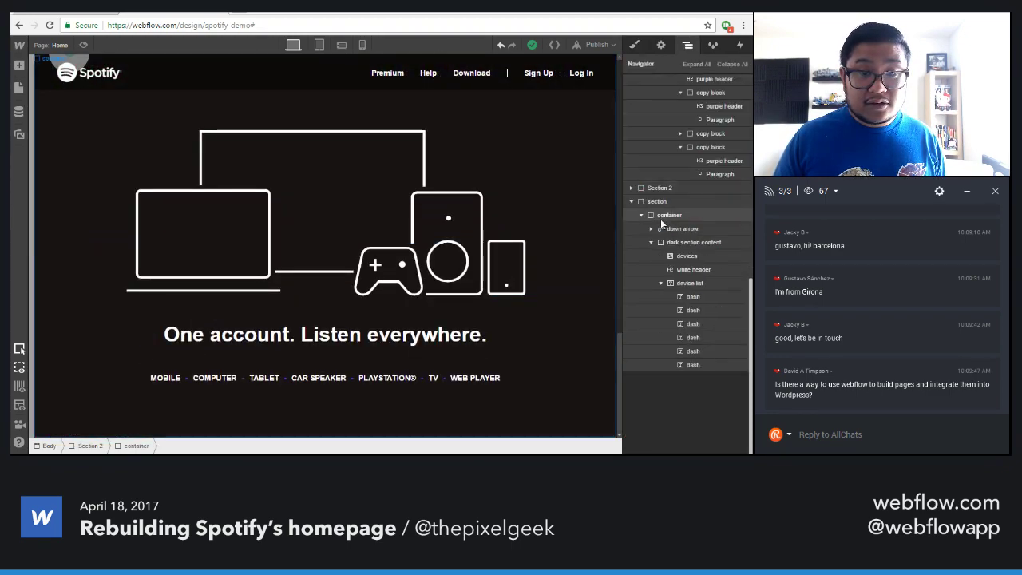
{"action": "scroll", "coordinate": [663, 240], "scroll_direction": "up", "scroll_amount": 5}
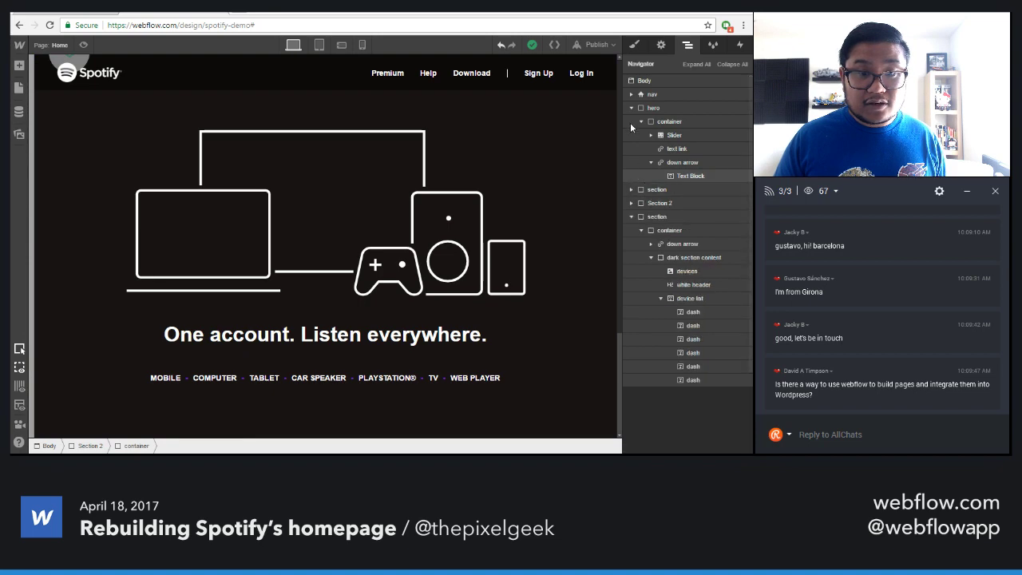
{"action": "left_click", "coordinate": [732, 64]}
{"action": "left_click", "coordinate": [684, 134]}
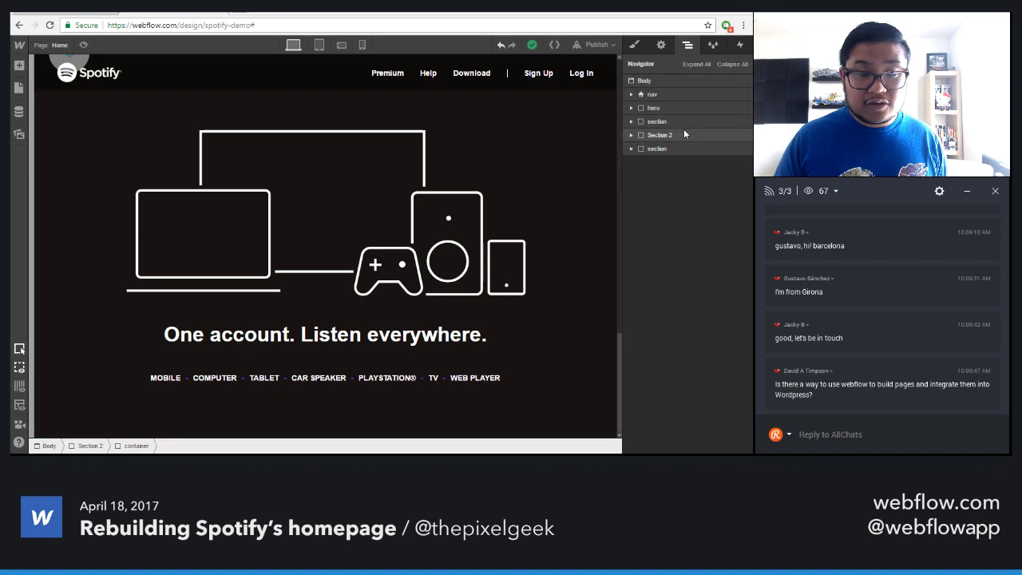
{"action": "key", "text": "ctrl+c"}
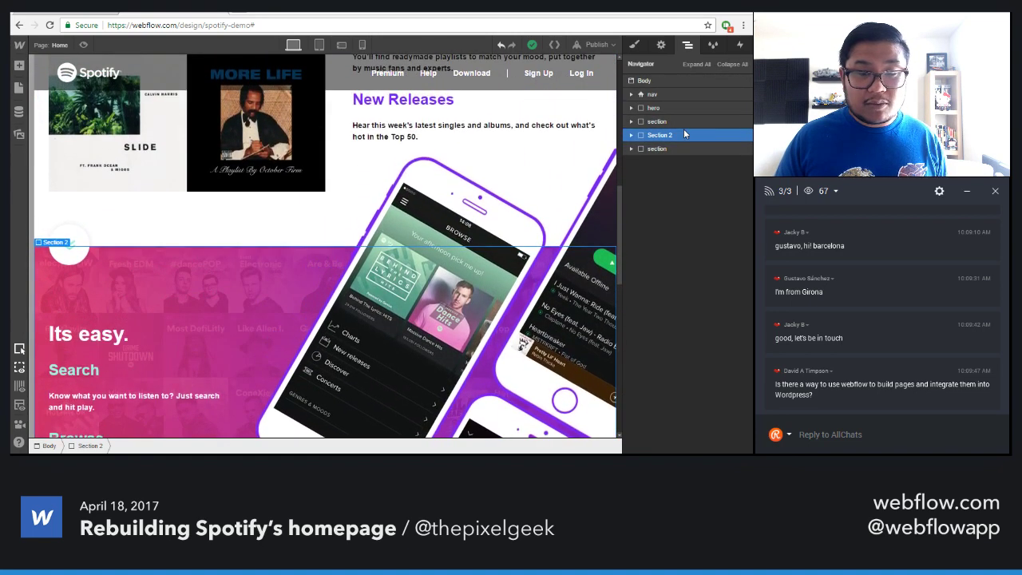
{"action": "key", "text": "ctrl+v"}
{"action": "left_click_drag", "start_coordinate": [659, 149], "coordinate": [660, 174]}
{"action": "left_click", "coordinate": [658, 162]}
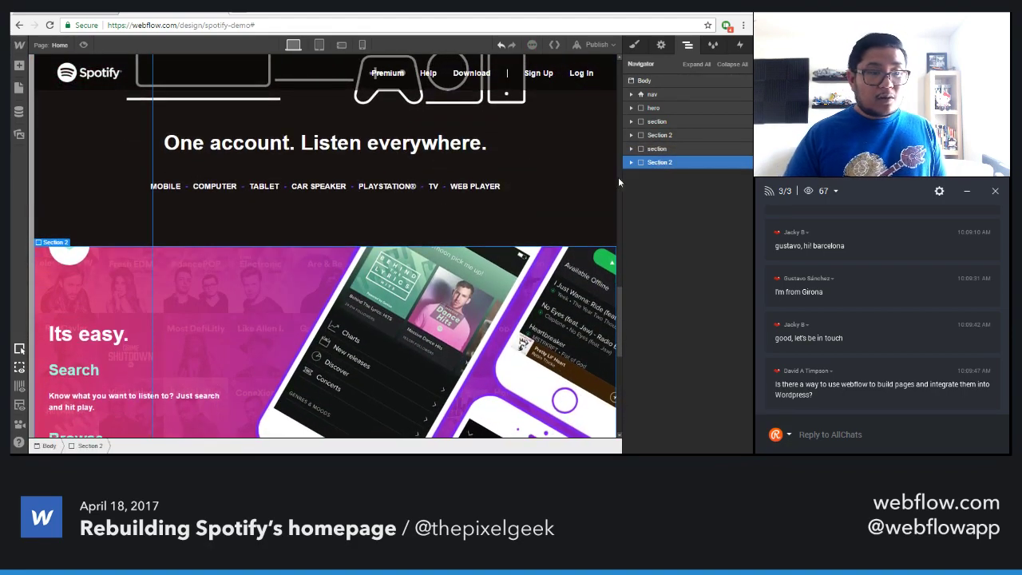
Clear the dark device section's position setting and reapply Relative, comparing how the phone images overlap it
{"action": "left_click", "coordinate": [44, 234]}
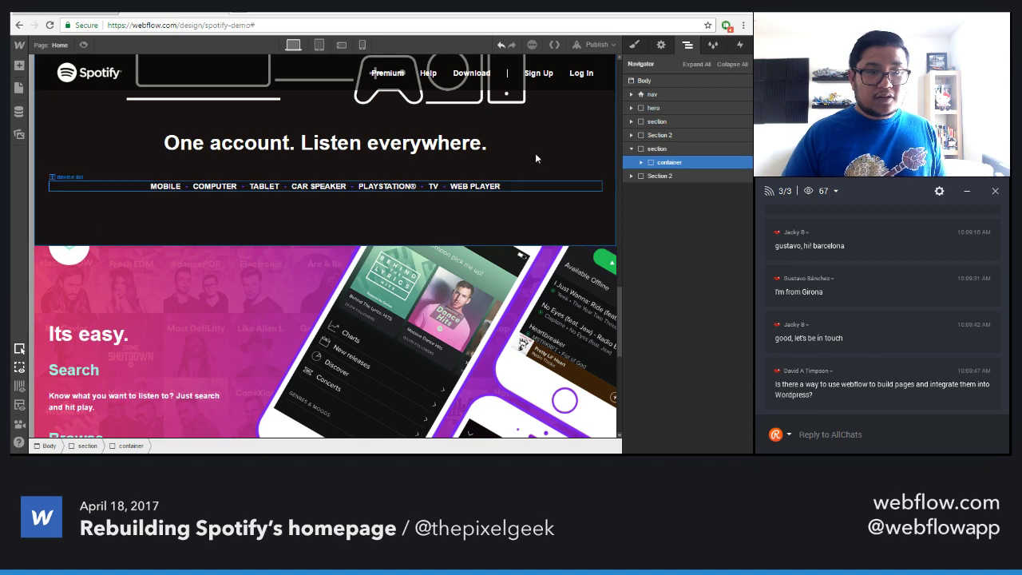
{"action": "left_click", "coordinate": [657, 149]}
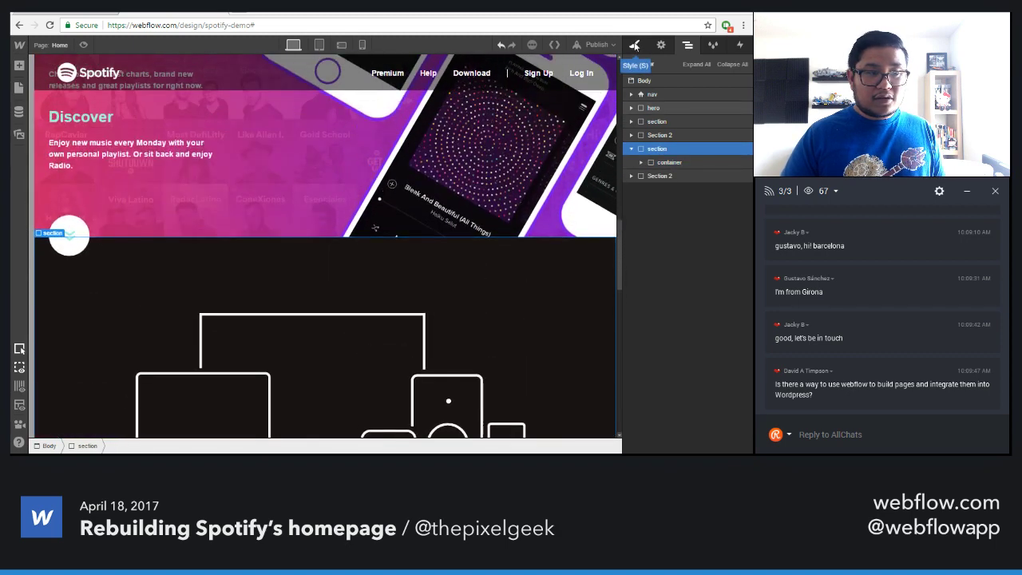
{"action": "key", "text": "s"}
{"action": "scroll", "coordinate": [687, 239], "scroll_direction": "down", "scroll_amount": 3}
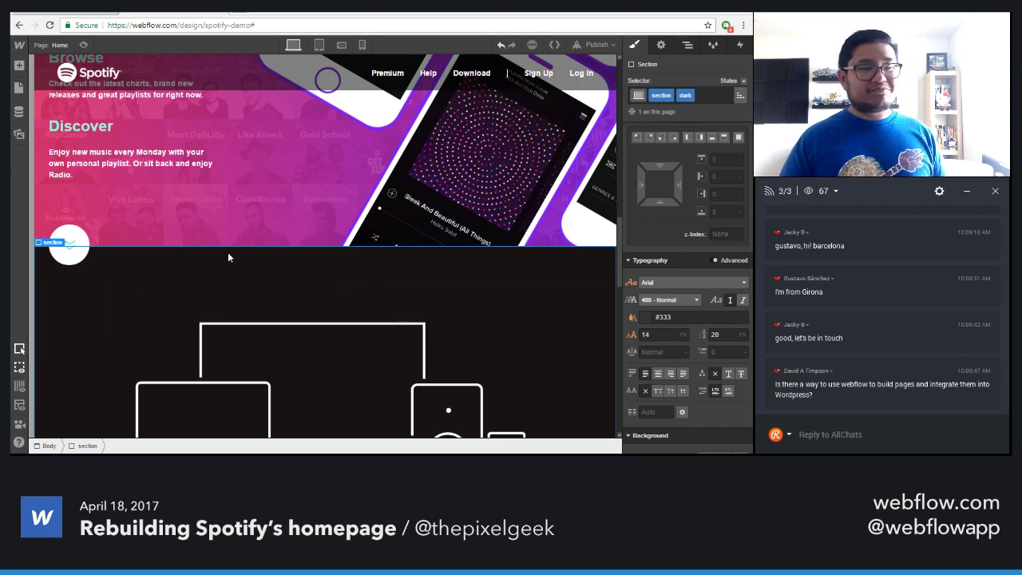
{"action": "scroll", "coordinate": [651, 303], "scroll_direction": "up", "scroll_amount": 3}
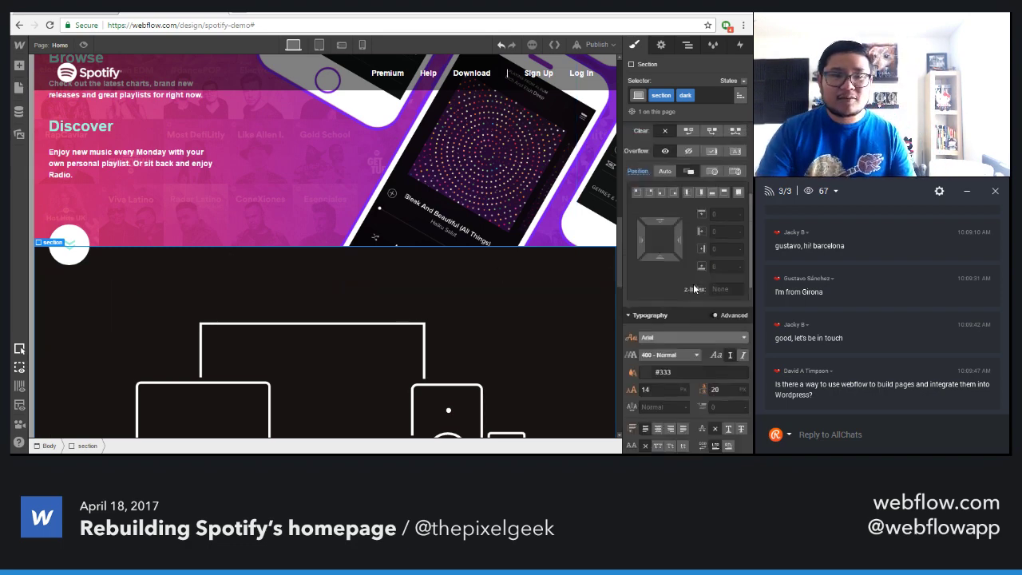
{"action": "left_click", "coordinate": [637, 280], "text": "alt"}
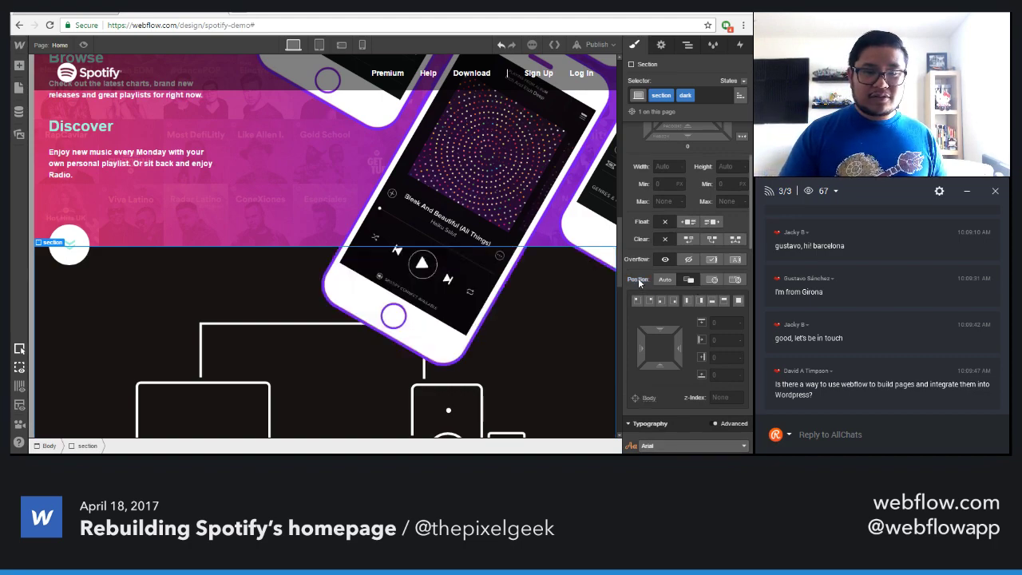
{"action": "left_click", "coordinate": [688, 280]}
{"action": "scroll", "coordinate": [543, 330], "scroll_direction": "down", "scroll_amount": 1}
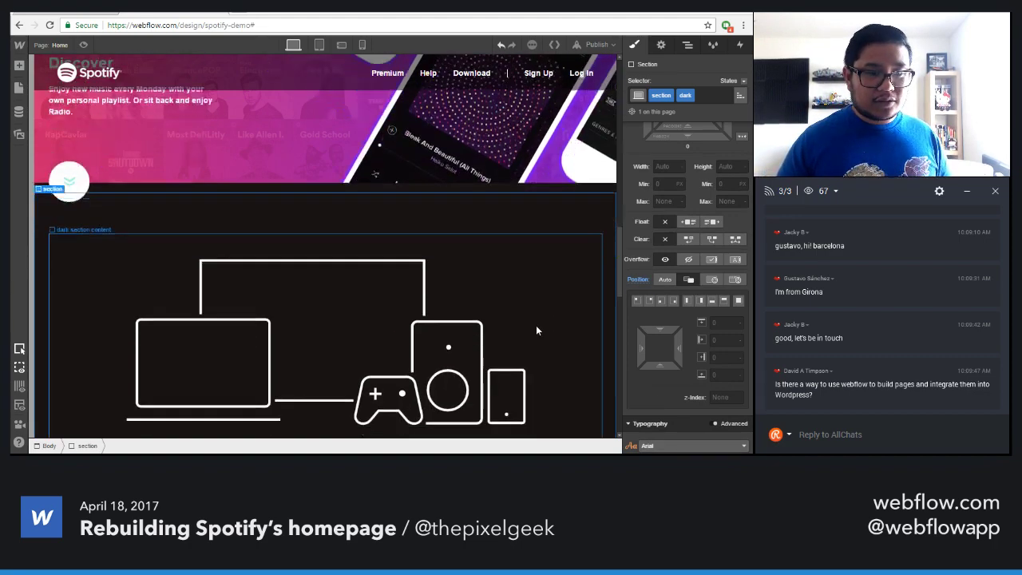
{"action": "scroll", "coordinate": [536, 325], "scroll_direction": "up", "scroll_amount": 5}
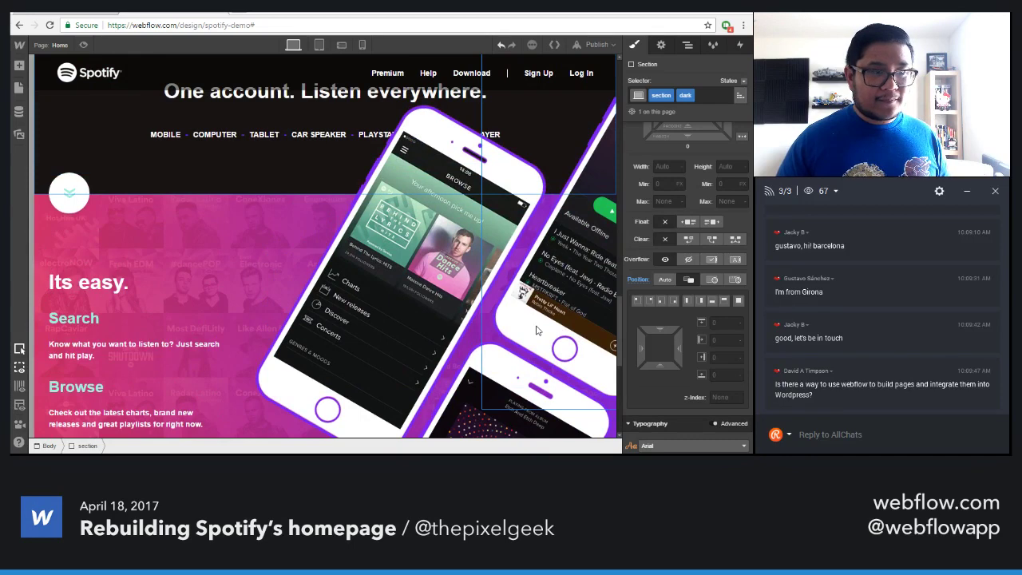
{"action": "scroll", "coordinate": [536, 330], "scroll_direction": "up", "scroll_amount": 2}
{"action": "scroll", "coordinate": [537, 331], "scroll_direction": "down", "scroll_amount": 1}
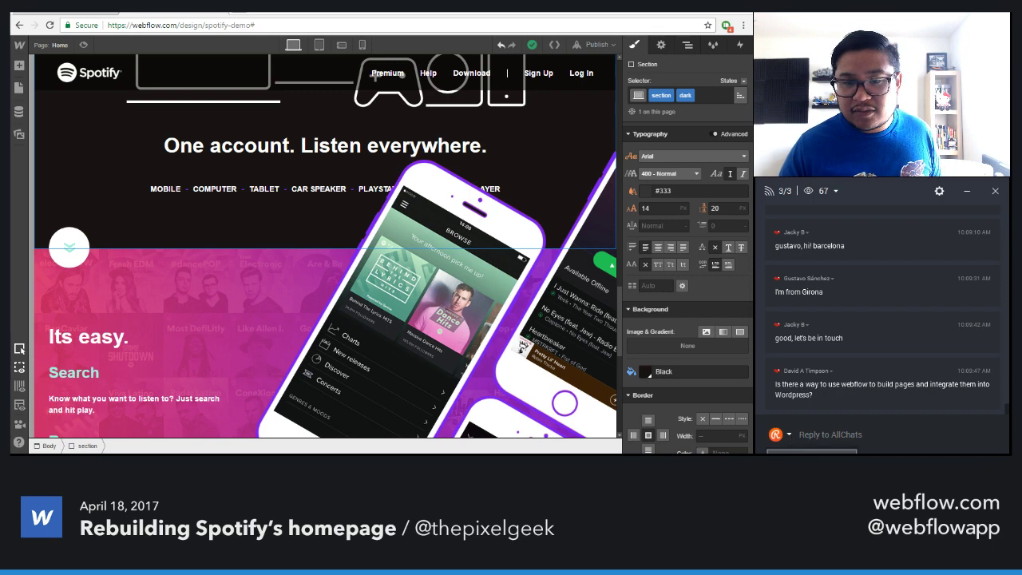
{"action": "left_click", "coordinate": [925, 428]}
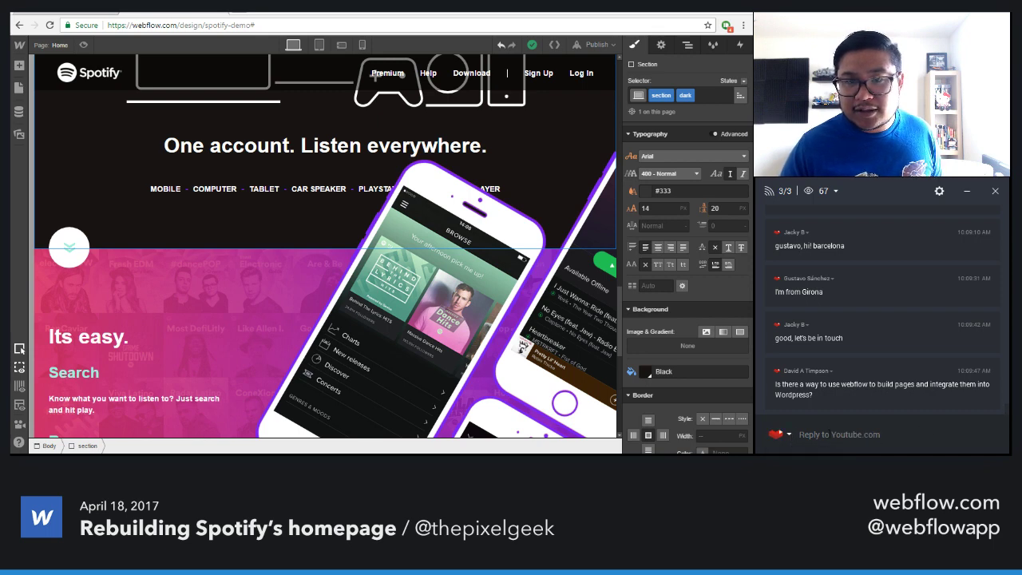
{"action": "left_click", "coordinate": [783, 194]}
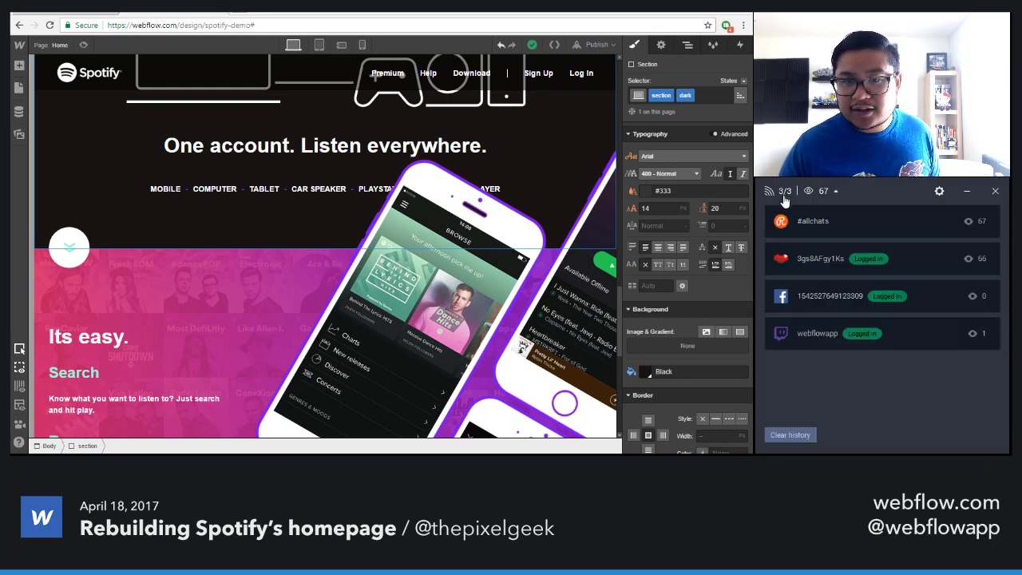
{"action": "left_click", "coordinate": [784, 196]}
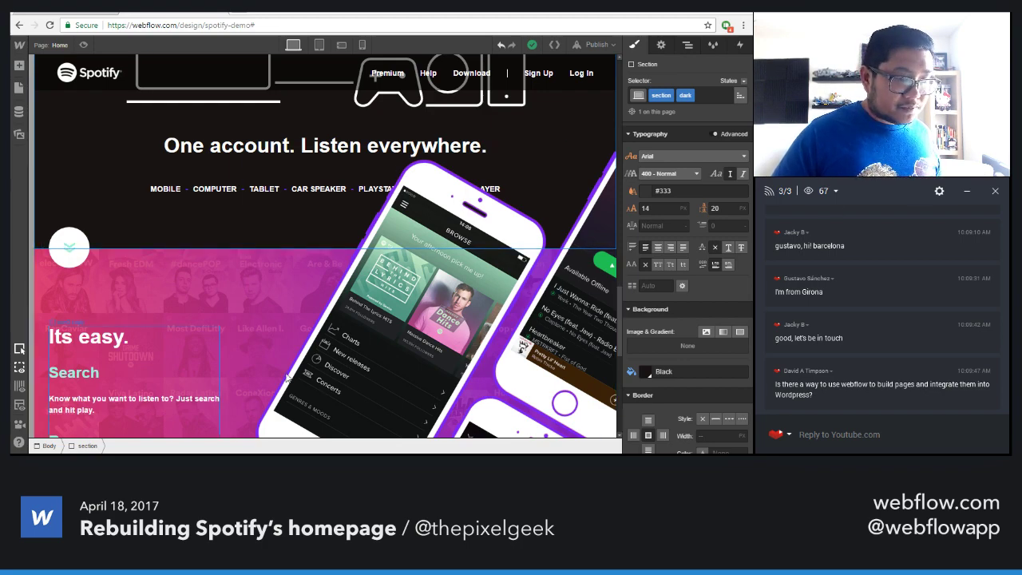
Compare the "Go get the music." section with the "It's easy." section on the original Spotify page, and return to the Webflow design
{"action": "scroll", "coordinate": [302, 358], "scroll_direction": "down", "scroll_amount": 2}
{"action": "scroll", "coordinate": [301, 353], "scroll_direction": "down", "scroll_amount": 2}
{"action": "scroll", "coordinate": [121, 85], "scroll_direction": "up", "scroll_amount": 2}
{"action": "key", "text": "ctrl+Tab"}
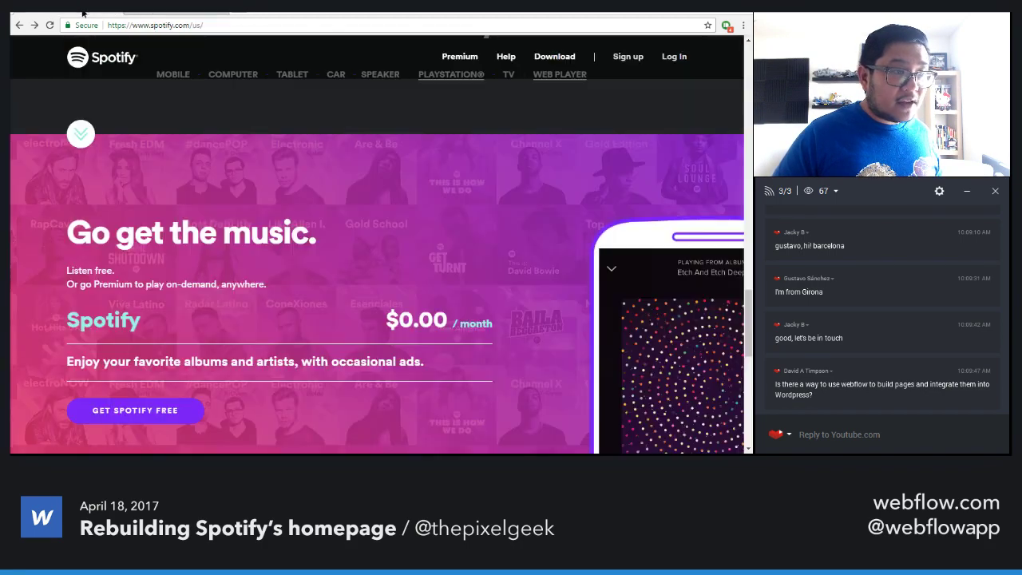
{"action": "scroll", "coordinate": [303, 323], "scroll_direction": "down", "scroll_amount": 2}
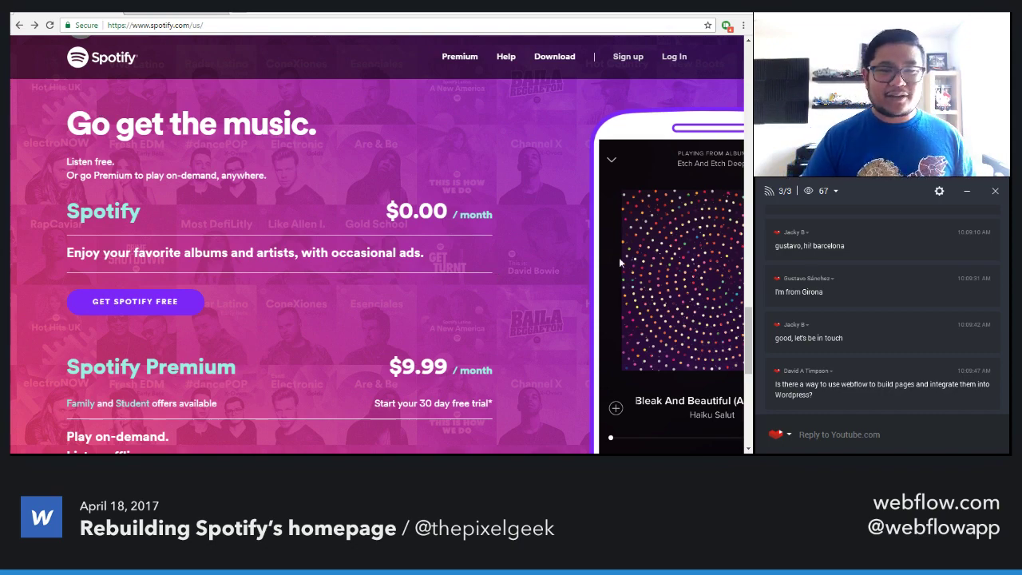
{"action": "scroll", "coordinate": [317, 161], "scroll_direction": "down", "scroll_amount": 10}
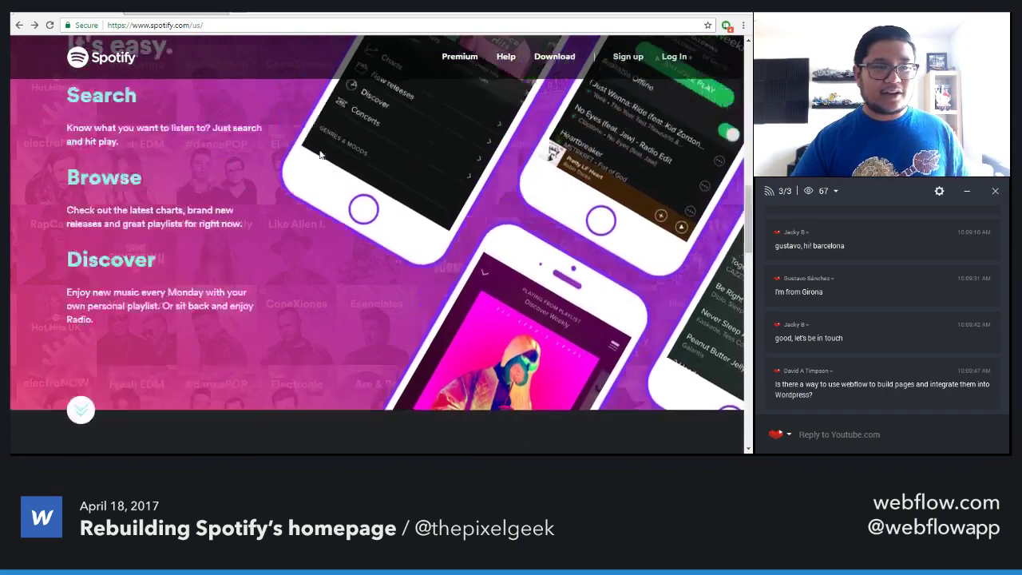
{"action": "scroll", "coordinate": [319, 154], "scroll_direction": "up", "scroll_amount": 2}
{"action": "scroll", "coordinate": [320, 154], "scroll_direction": "down", "scroll_amount": 12}
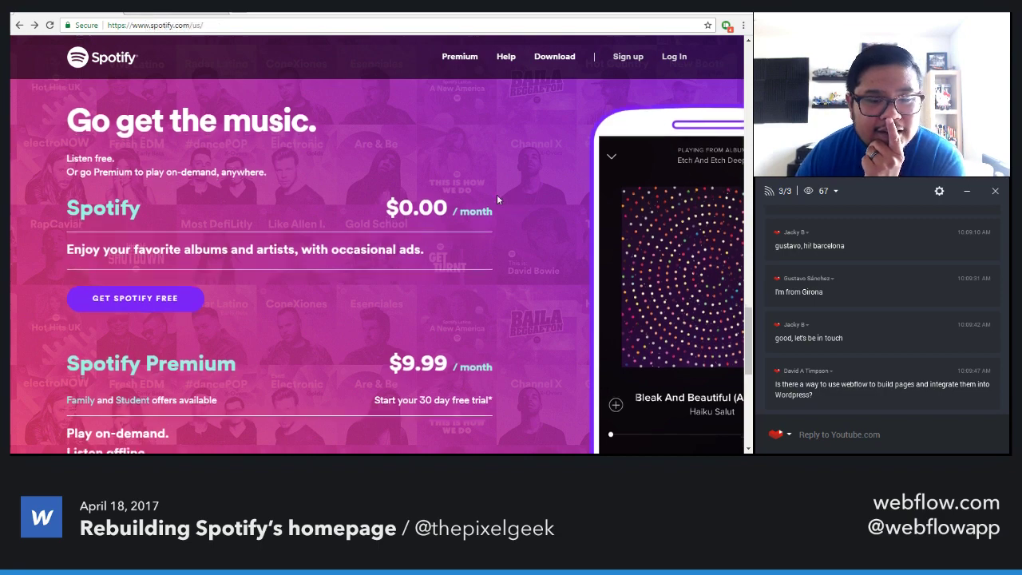
{"action": "scroll", "coordinate": [558, 240], "scroll_direction": "down", "scroll_amount": 2}
{"action": "scroll", "coordinate": [729, 219], "scroll_direction": "up", "scroll_amount": 1}
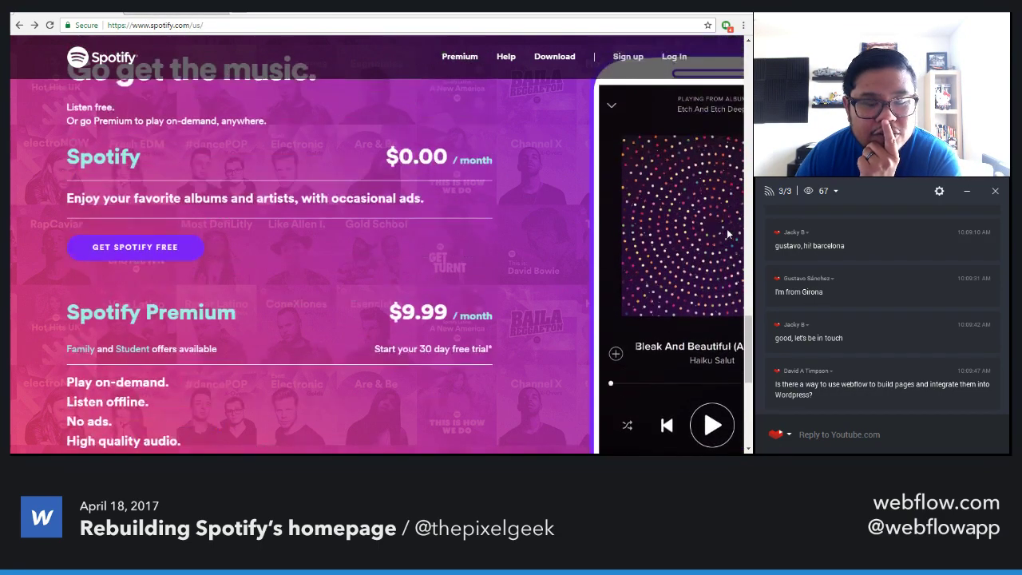
{"action": "scroll", "coordinate": [727, 233], "scroll_direction": "down", "scroll_amount": 2}
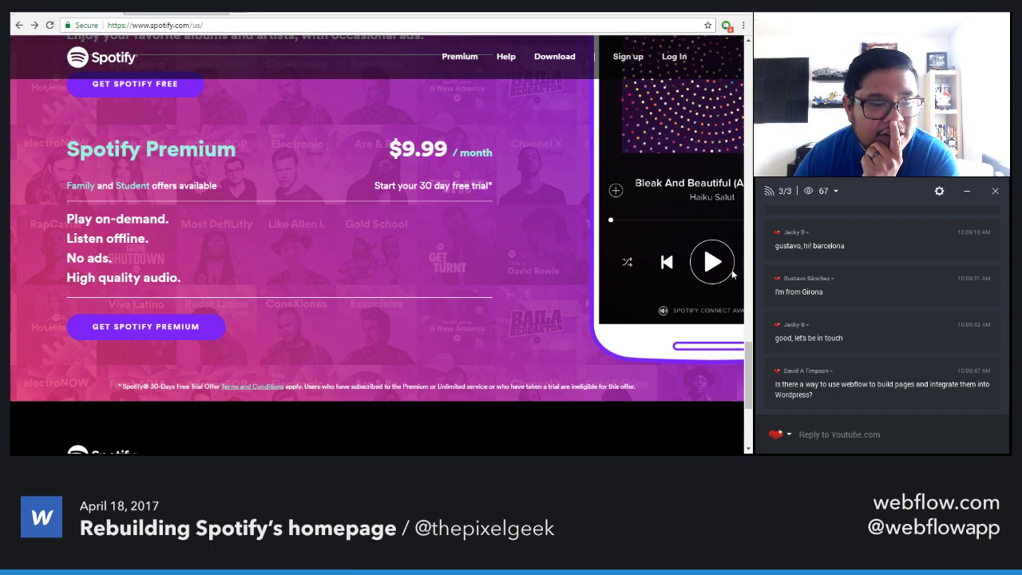
{"action": "left_click", "coordinate": [196, 14]}
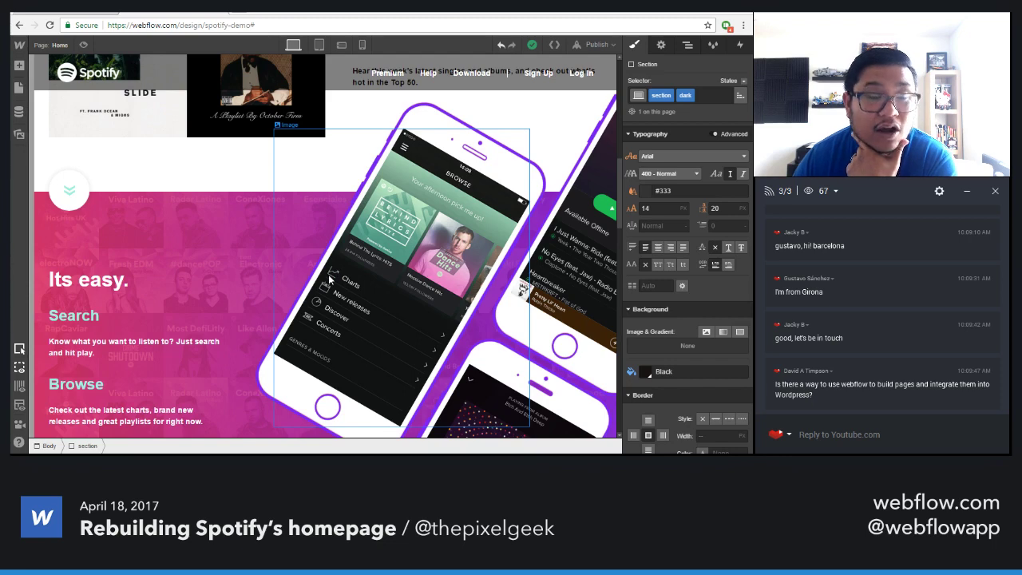
Examine the layout and background style settings of the original Section 2 and its container
{"action": "left_click", "coordinate": [88, 234]}
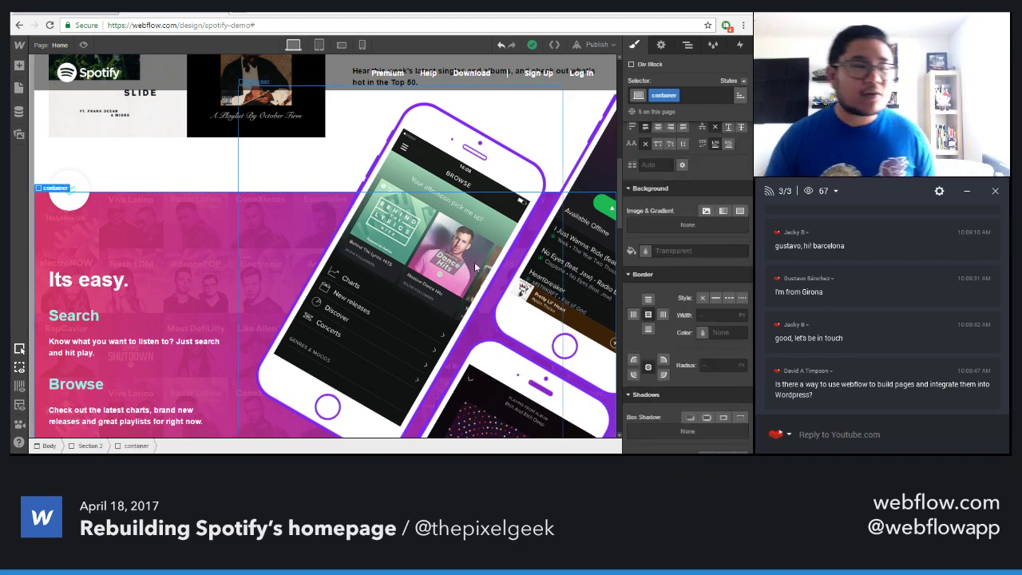
{"action": "scroll", "coordinate": [685, 266], "scroll_direction": "down", "scroll_amount": 3}
{"action": "scroll", "coordinate": [685, 266], "scroll_direction": "up", "scroll_amount": 2}
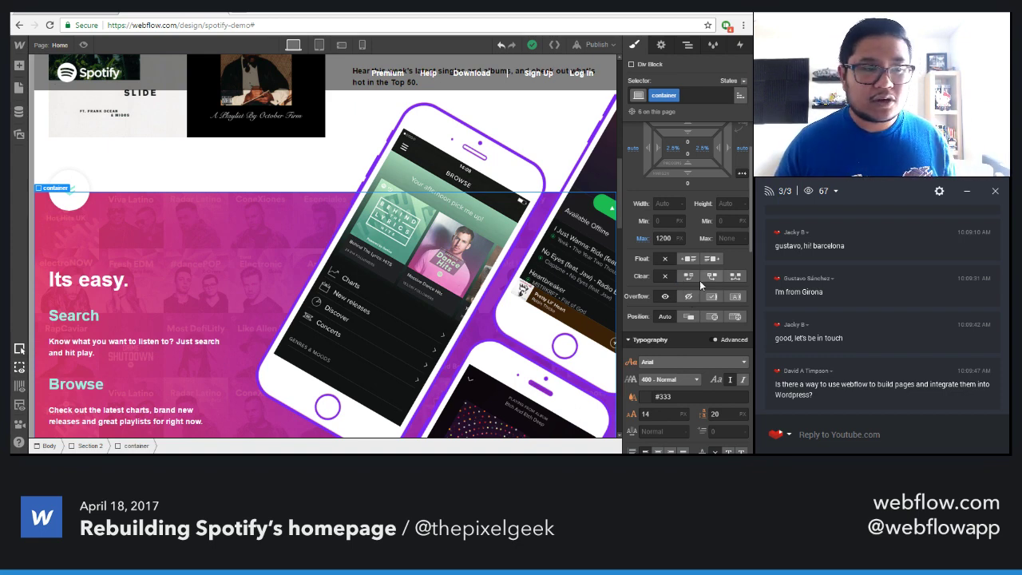
{"action": "left_click", "coordinate": [687, 45]}
{"action": "left_click", "coordinate": [673, 136]}
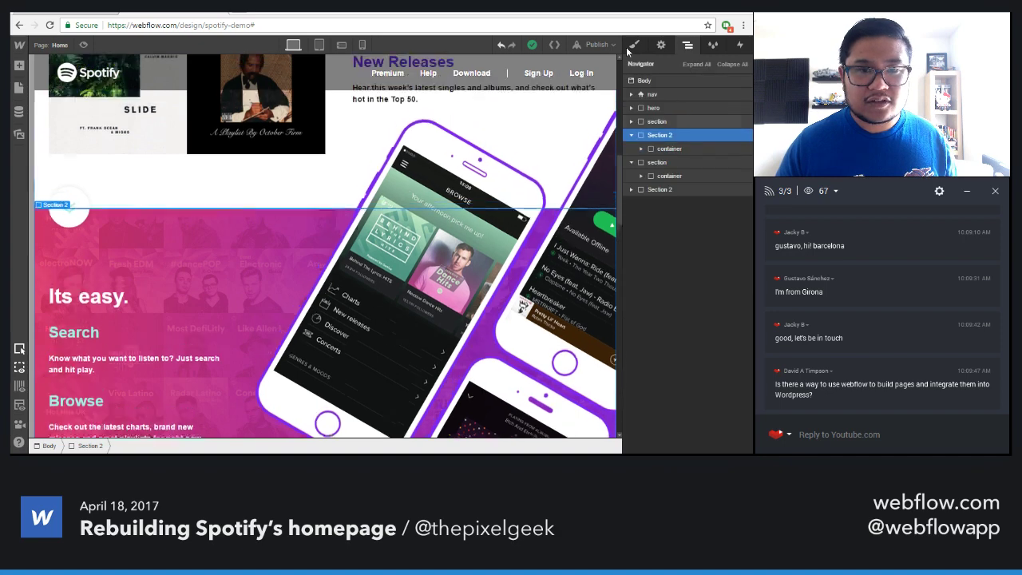
{"action": "left_click", "coordinate": [634, 46]}
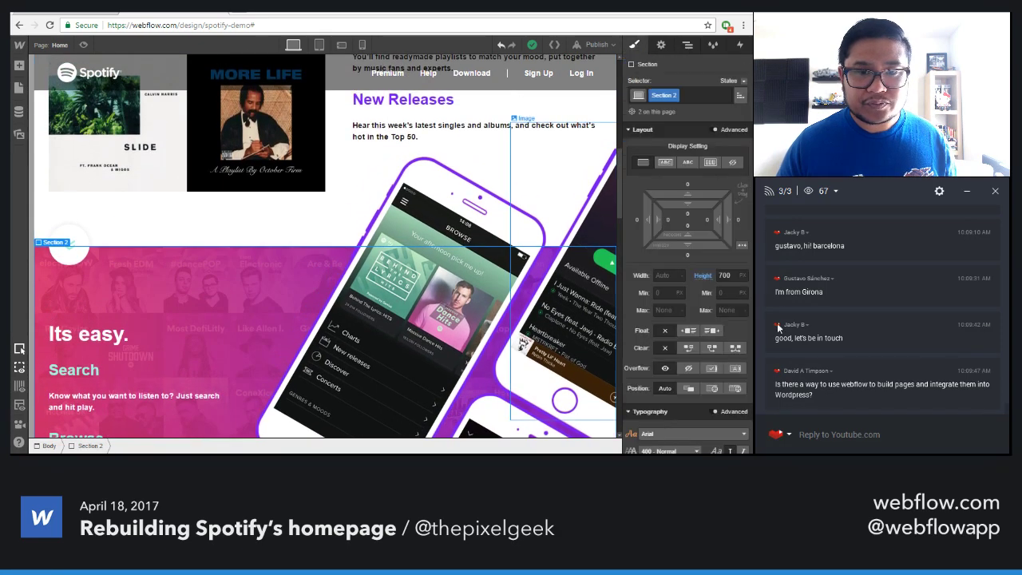
{"action": "scroll", "coordinate": [671, 307], "scroll_direction": "down", "scroll_amount": 5}
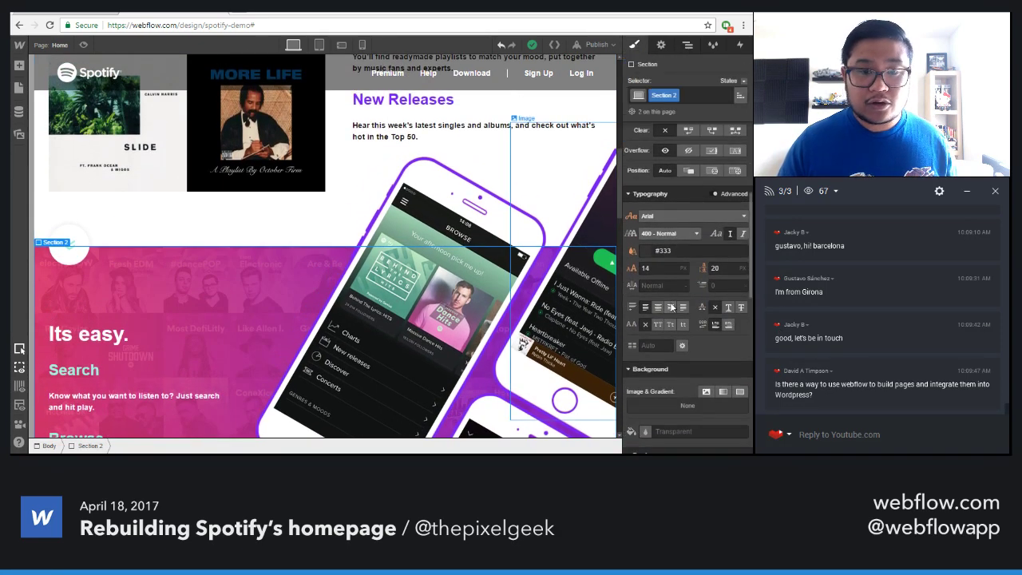
{"action": "scroll", "coordinate": [670, 303], "scroll_direction": "up", "scroll_amount": 4}
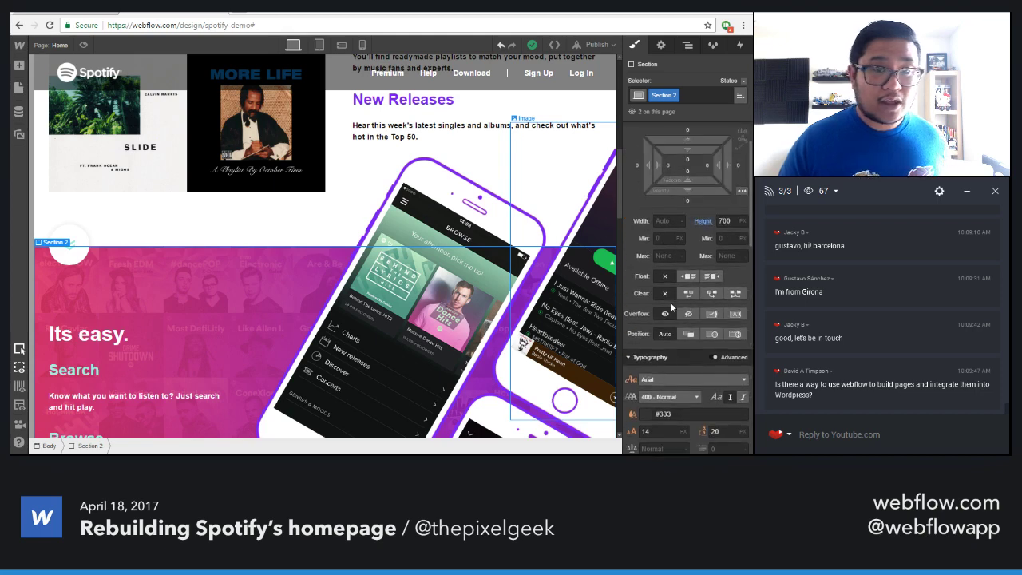
Open the Home page's settings and start editing the custom code inside the head tag
{"action": "left_click", "coordinate": [55, 45]}
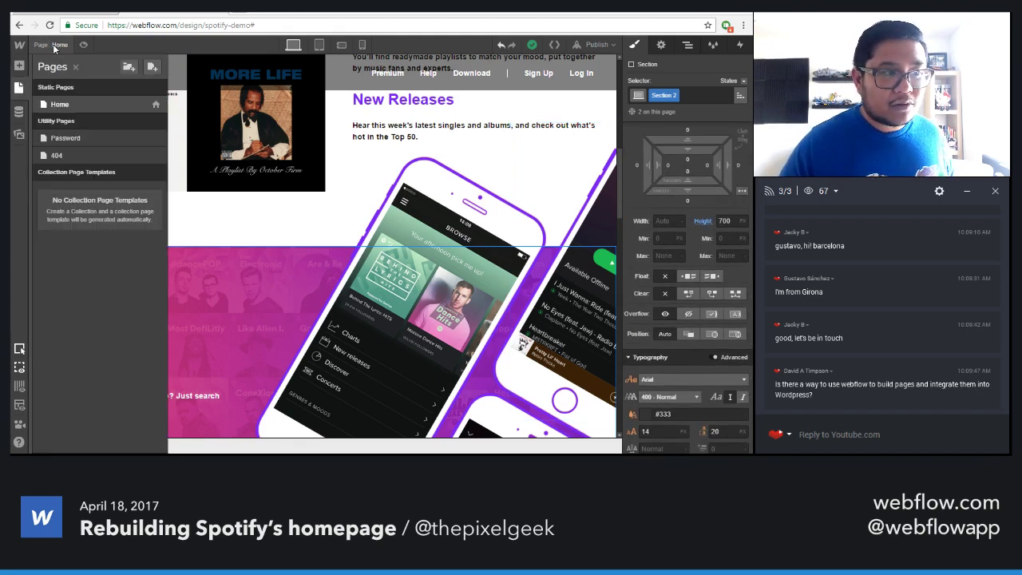
{"action": "left_click", "coordinate": [156, 107]}
{"action": "scroll", "coordinate": [239, 296], "scroll_direction": "down", "scroll_amount": 5}
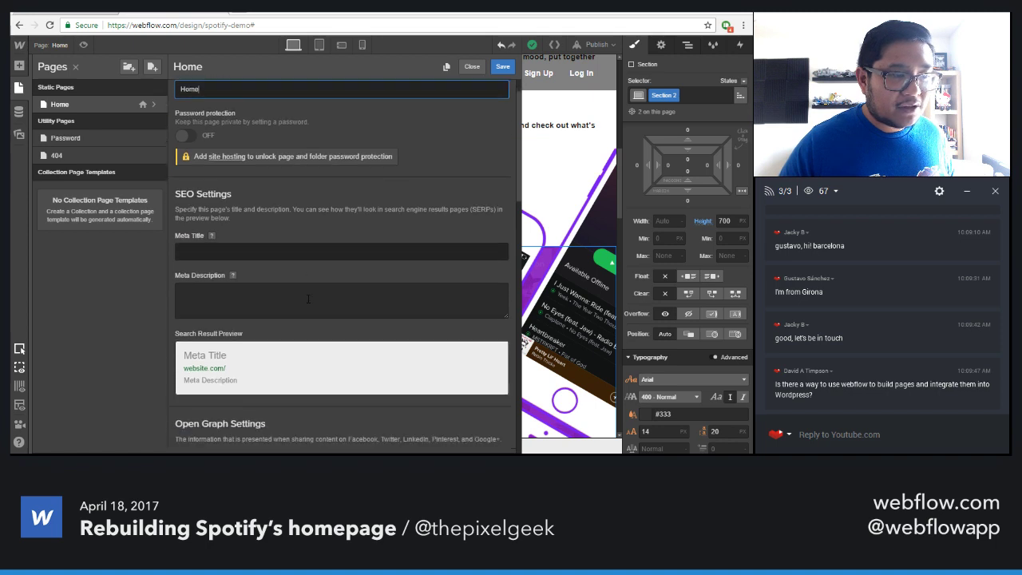
{"action": "scroll", "coordinate": [249, 354], "scroll_direction": "down", "scroll_amount": 4}
{"action": "left_click", "coordinate": [274, 303]}
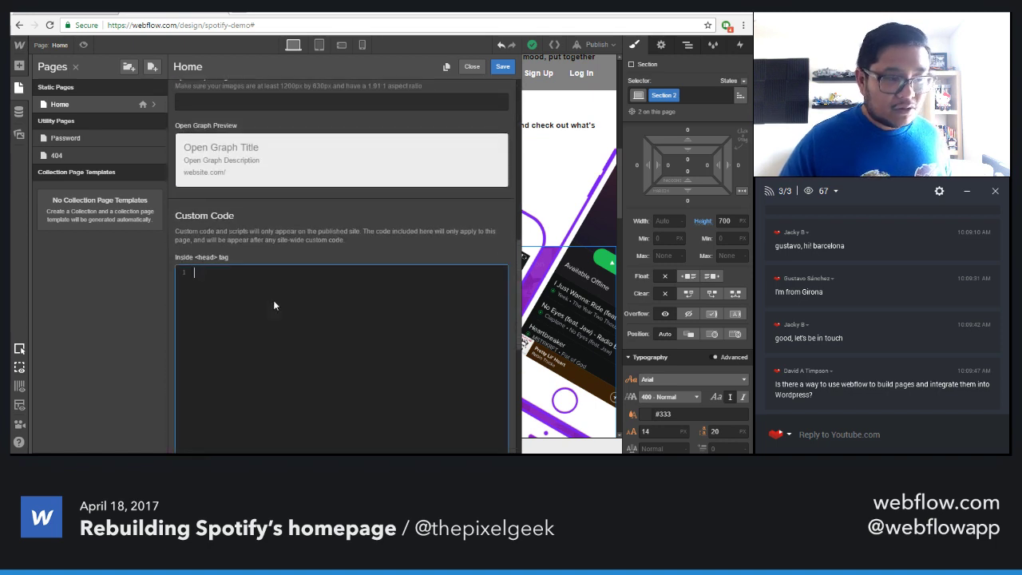
Add opening and closing style tags with blank lines between them to the Home page's custom head code
{"action": "type", "text": "<satyle>"}
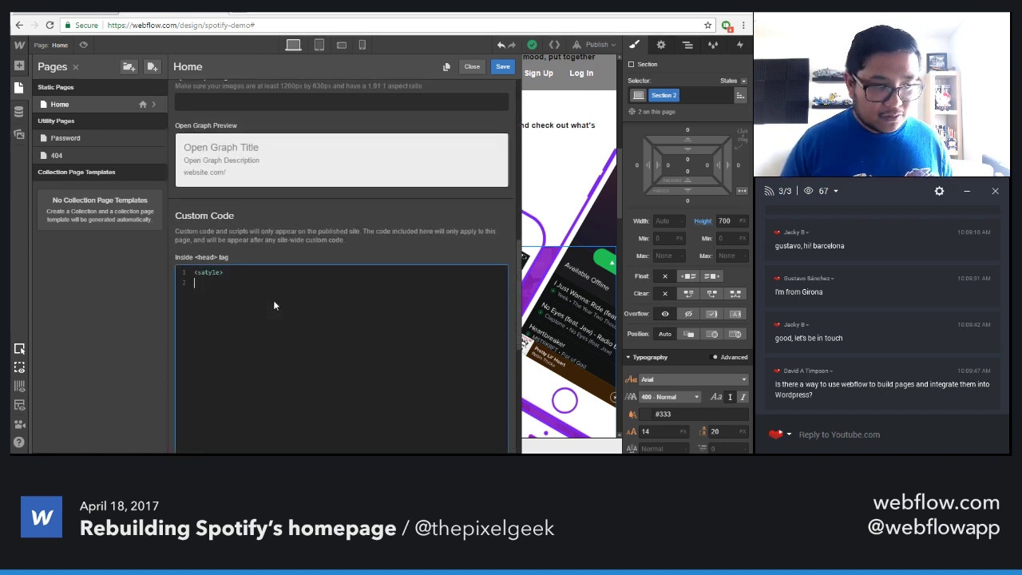
{"action": "key", "text": "BackSpace"}
{"action": "key", "text": "BackSpace"}
{"action": "key", "text": "BackSpace"}
{"action": "key", "text": "BackSpace"}
{"action": "key", "text": "BackSpace"}
{"action": "key", "text": "BackSpace"}
{"action": "key", "text": "BackSpace"}
{"action": "type", "text": "tyle>"}
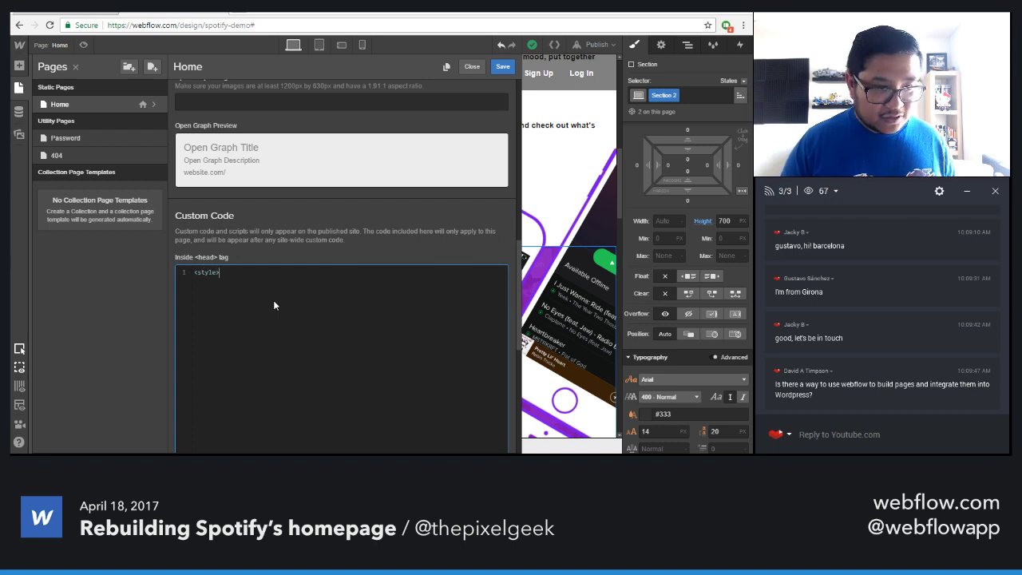
{"action": "key", "text": "Return"}
{"action": "key", "text": "Return"}
{"action": "type", "text": "</style"}
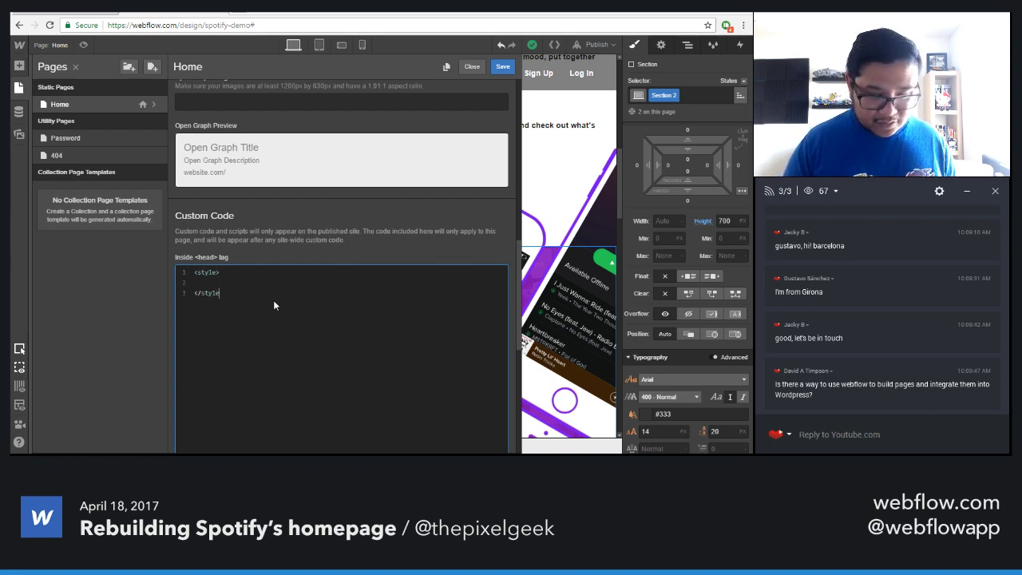
{"action": "type", "text": ">"}
{"action": "key", "text": "Up"}
{"action": "key", "text": "Return"}
{"action": "key", "text": "Return"}
{"action": "key", "text": "Up"}
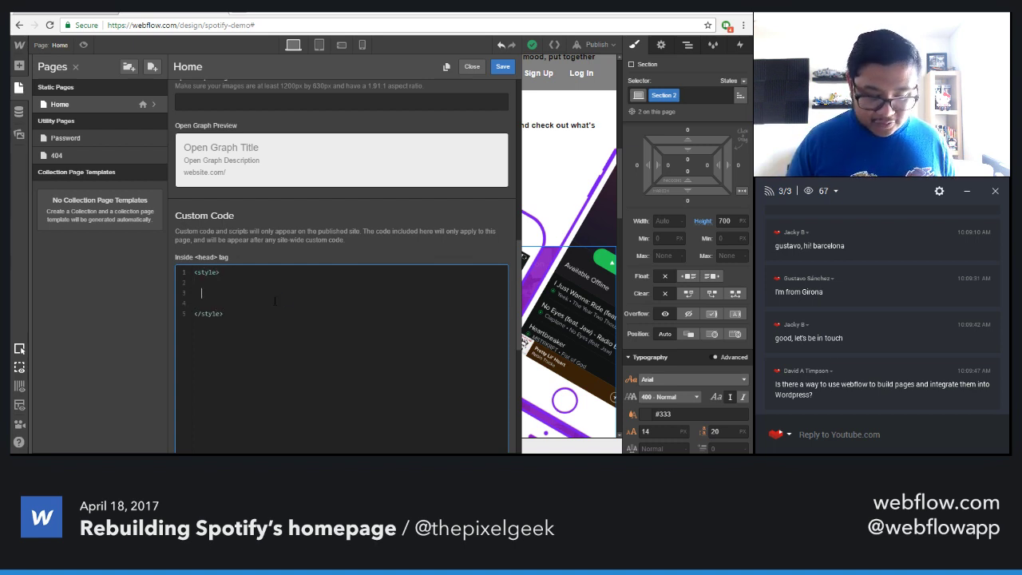
Write the rule .section-2 {overflow-x:hidden;} between the style tags and save the Home page settings
{"action": "type", "text": ".section-2"}
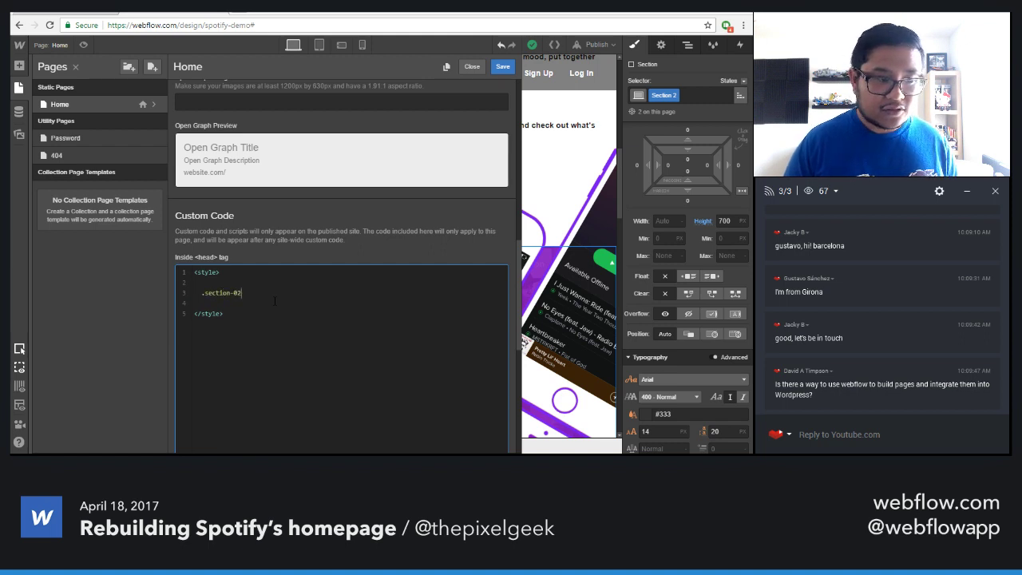
{"action": "type", "text": " {overfl"}
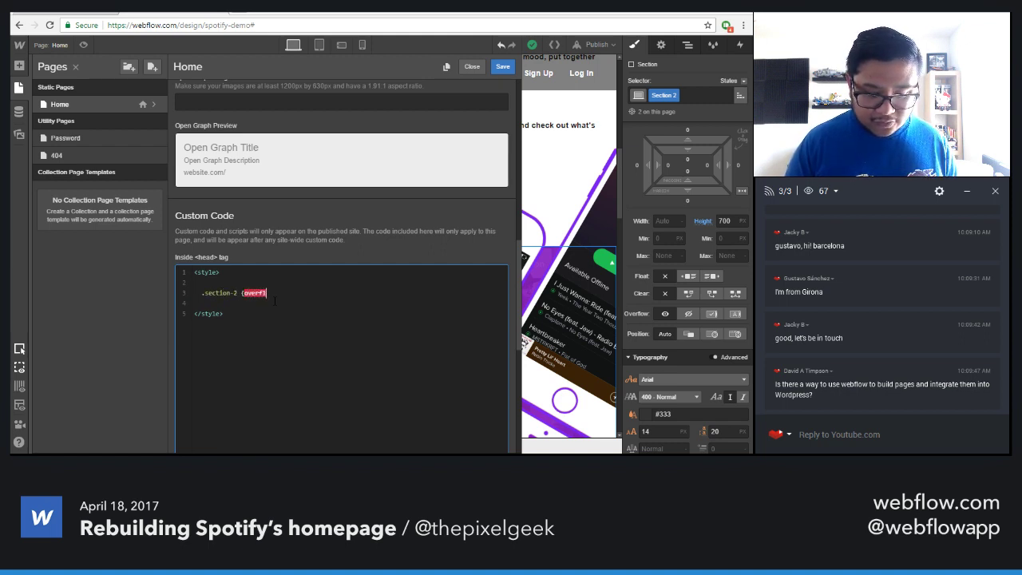
{"action": "type", "text": "ow-x"}
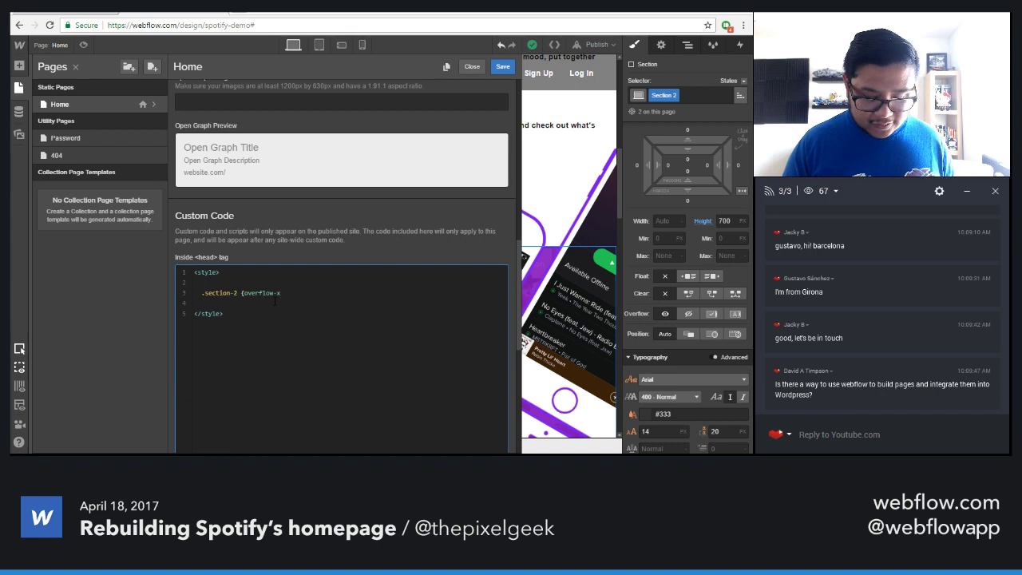
{"action": "type", "text": ":hidden"}
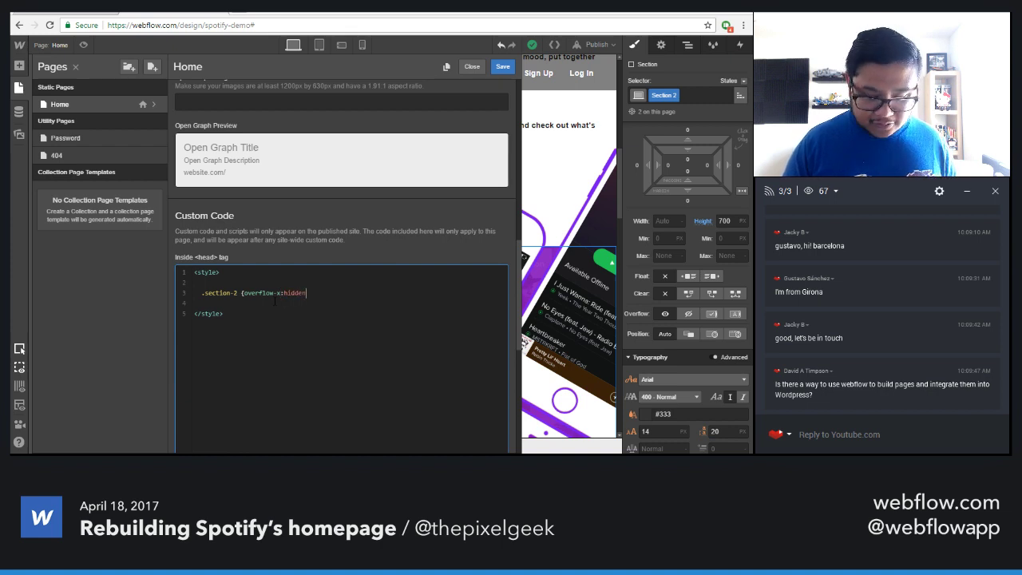
{"action": "type", "text": ";}"}
{"action": "left_click", "coordinate": [502, 67]}
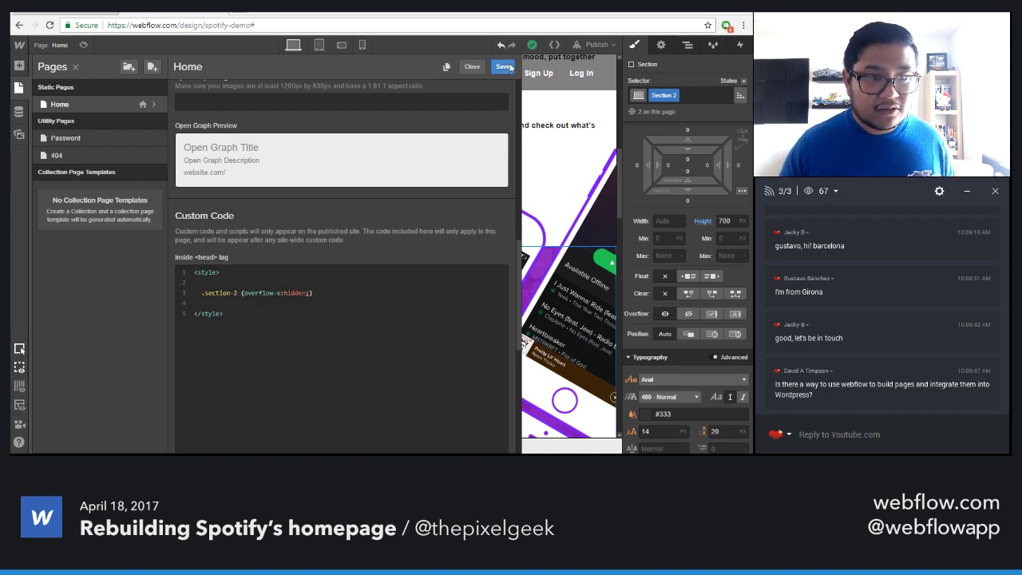
{"action": "left_click", "coordinate": [471, 223]}
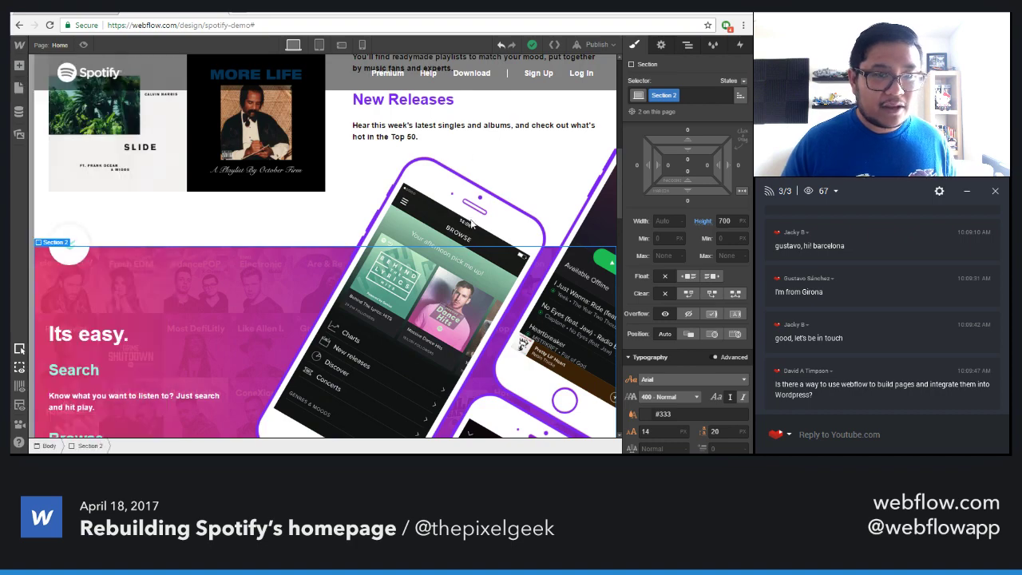
Rename the class of the section containing "Its easy." from Section 2 to "transparent section"
{"action": "scroll", "coordinate": [376, 284], "scroll_direction": "down", "scroll_amount": 2}
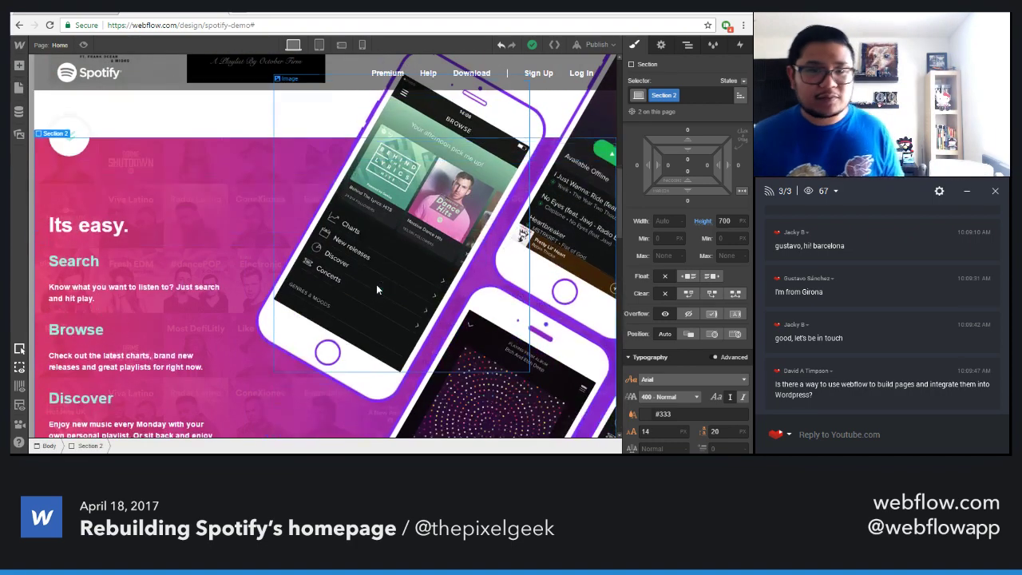
{"action": "scroll", "coordinate": [376, 284], "scroll_direction": "down", "scroll_amount": 12}
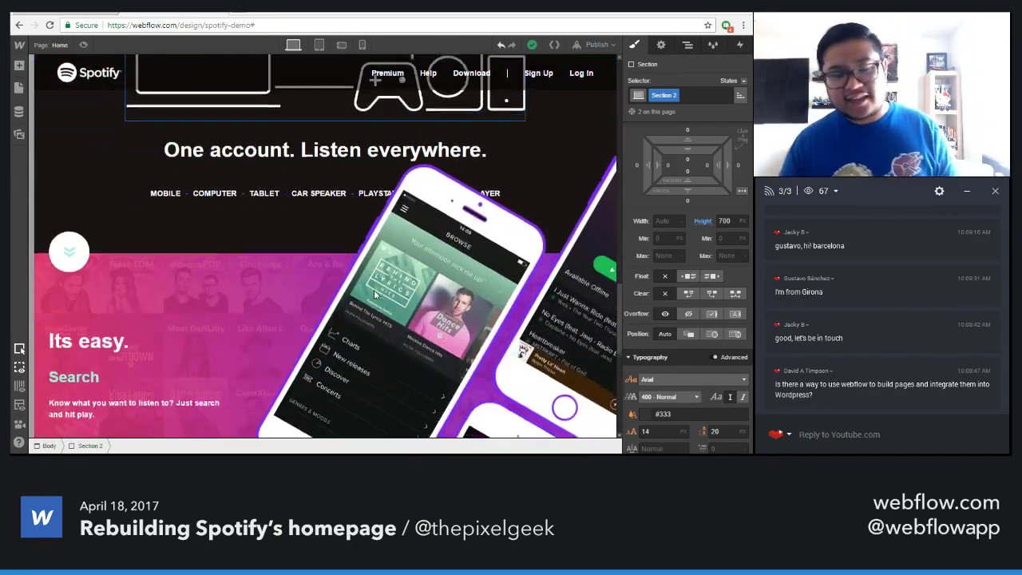
{"action": "scroll", "coordinate": [374, 289], "scroll_direction": "down", "scroll_amount": 2}
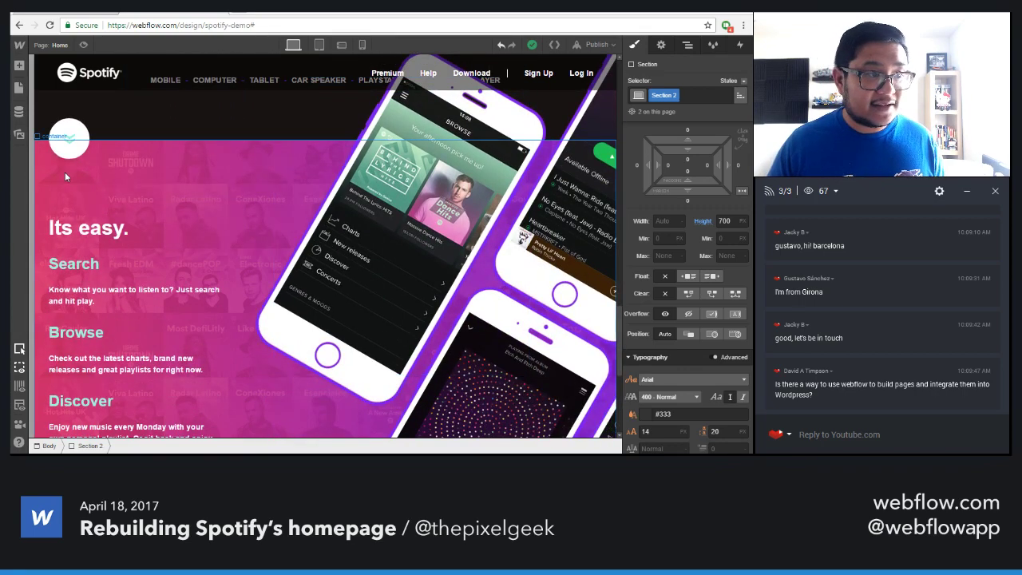
{"action": "left_click", "coordinate": [65, 171]}
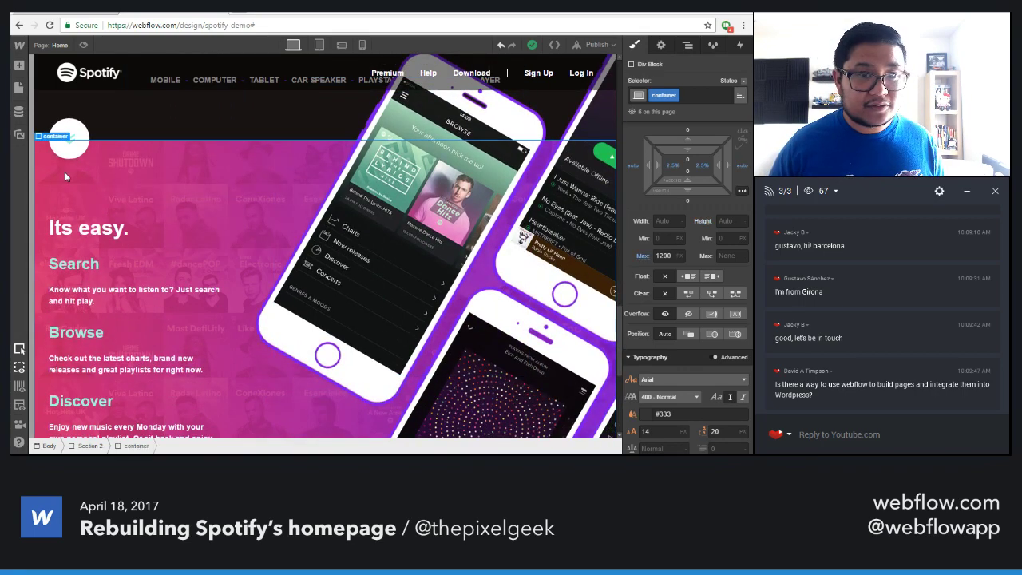
{"action": "key", "text": "ctrl+Up"}
{"action": "scroll", "coordinate": [539, 138], "scroll_direction": "up", "scroll_amount": 3}
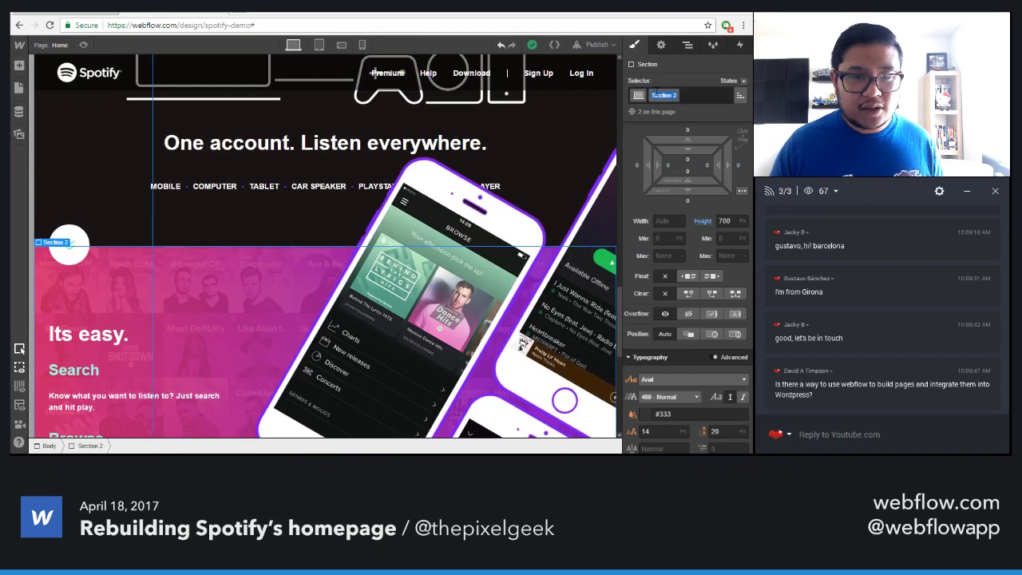
{"action": "left_click", "coordinate": [659, 95]}
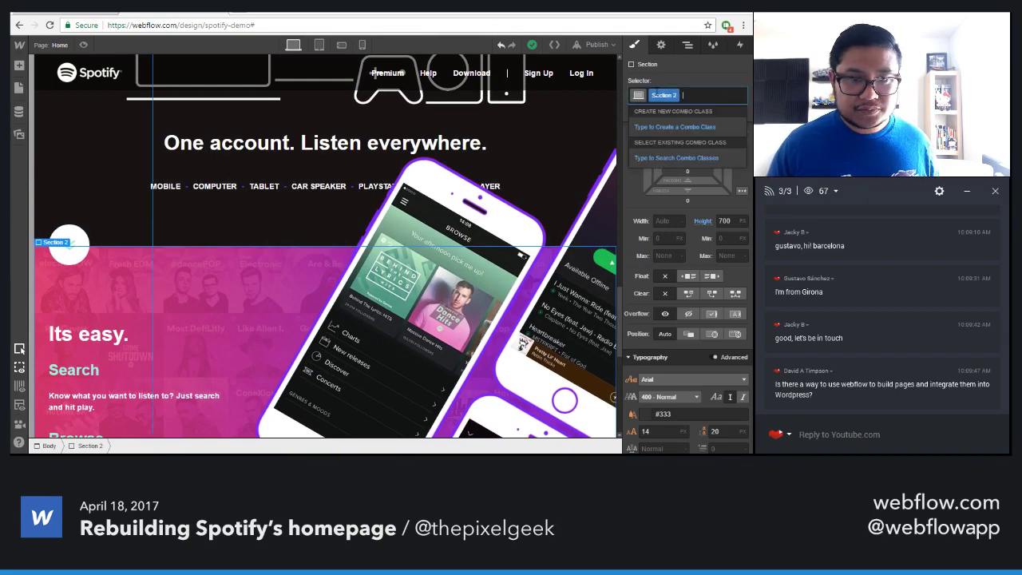
{"action": "key", "text": "Escape"}
{"action": "type", "text": "tra"}
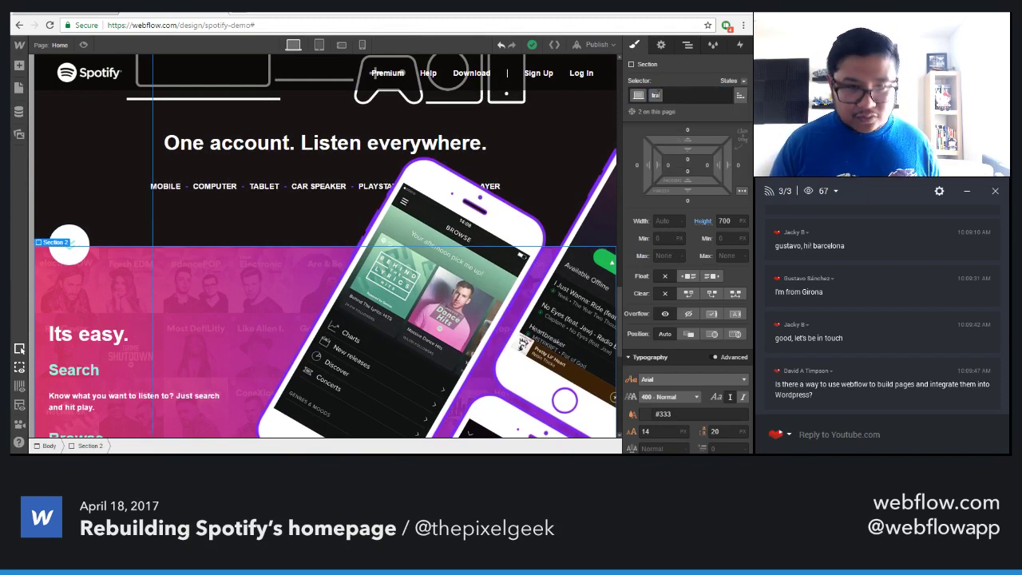
{"action": "type", "text": "nsparent section"}
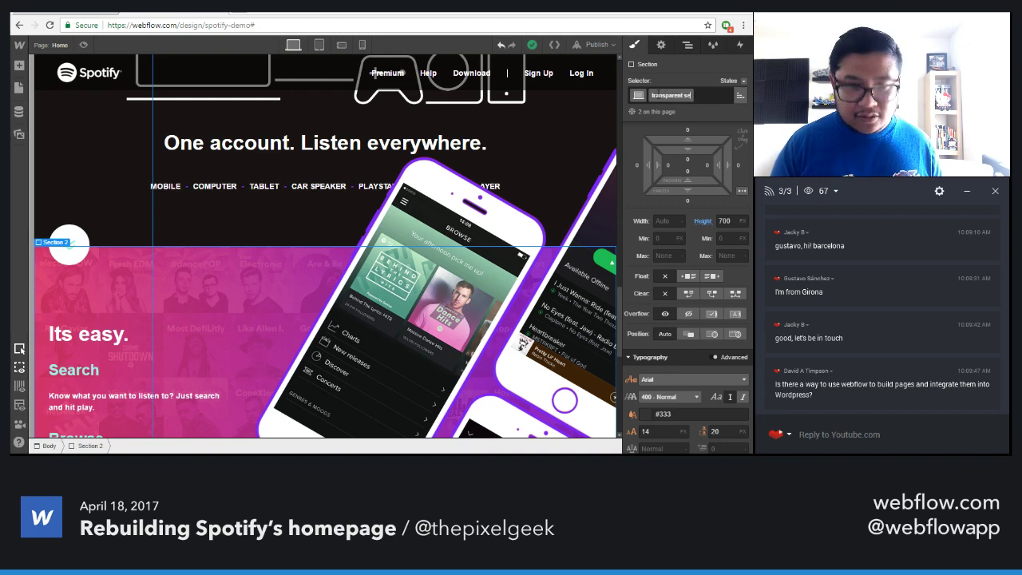
{"action": "key", "text": "Return"}
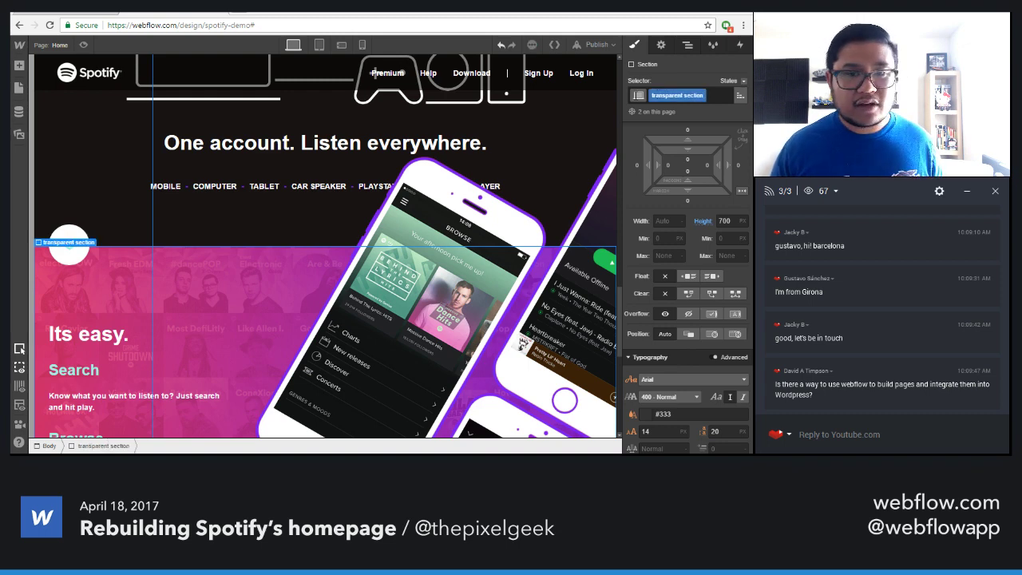
Change the selector of the overflow rule in the Home page's head code to ".transparent section" and save the settings
{"action": "key", "text": "p"}
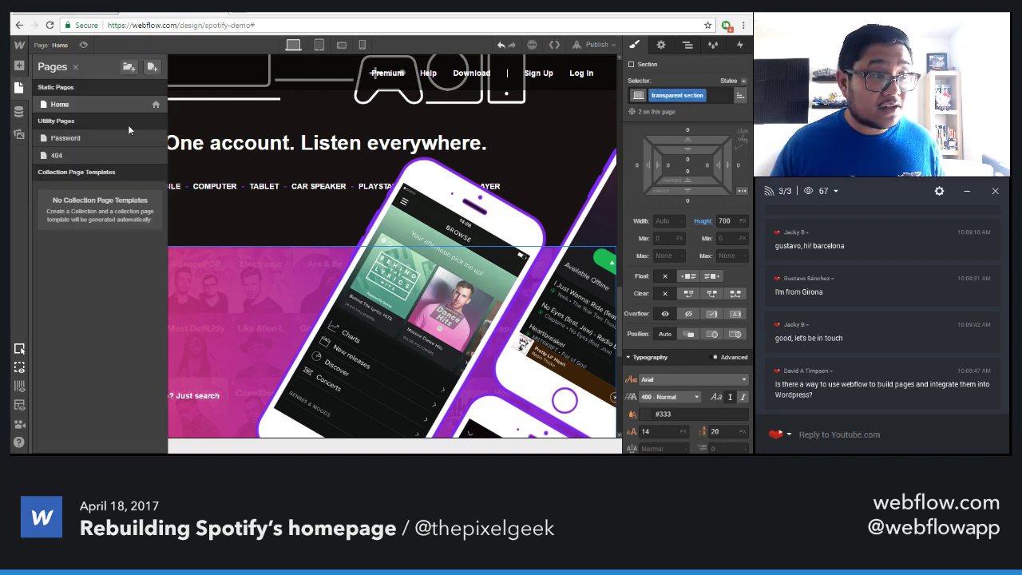
{"action": "left_click", "coordinate": [156, 106]}
{"action": "scroll", "coordinate": [246, 338], "scroll_direction": "down", "scroll_amount": 10}
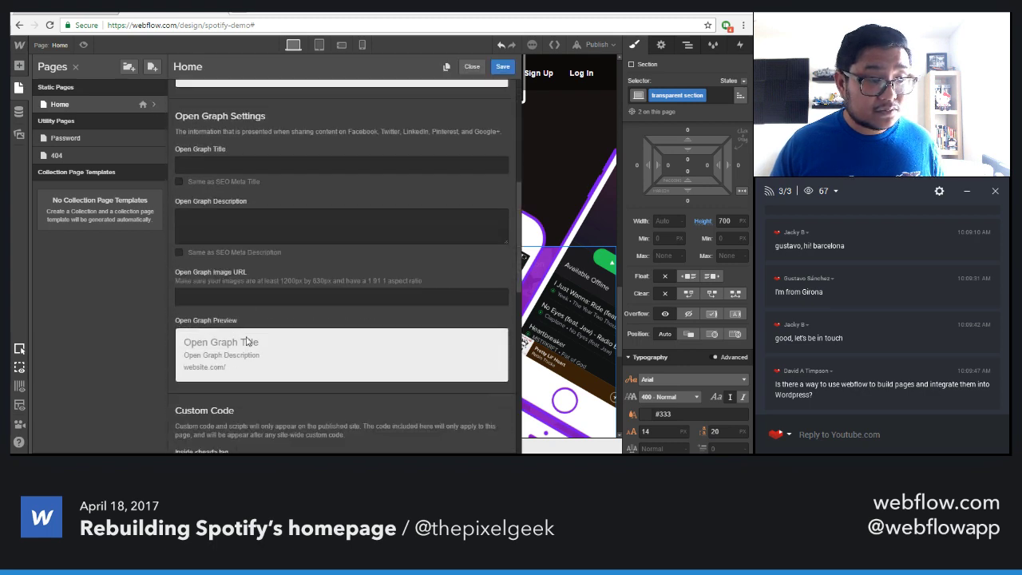
{"action": "left_click", "coordinate": [227, 347]}
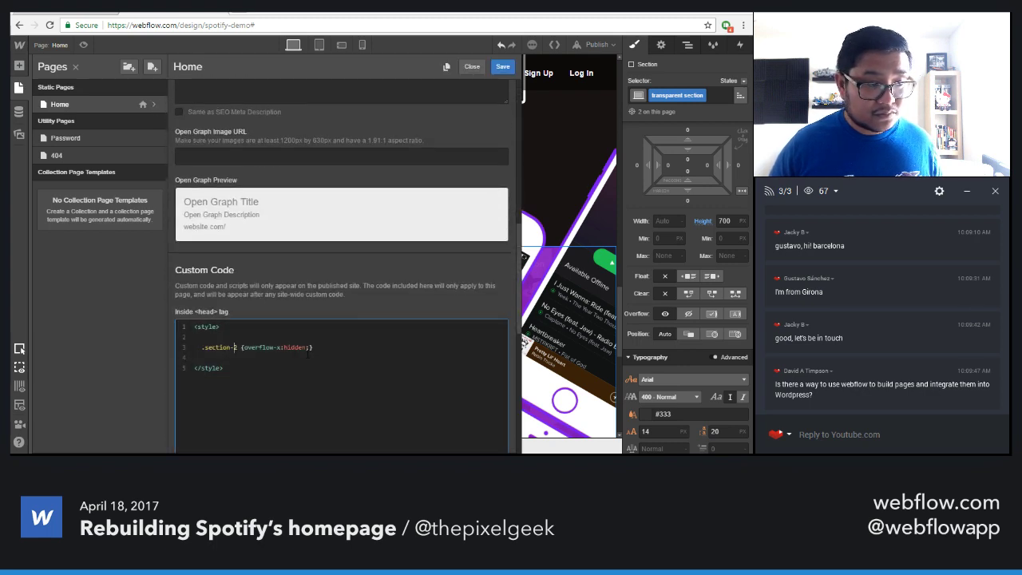
{"action": "left_click_drag", "start_coordinate": [237, 347], "coordinate": [230, 347]}
{"action": "key", "text": "ctrl+shift+Left"}
{"action": "key", "text": "BackSpace"}
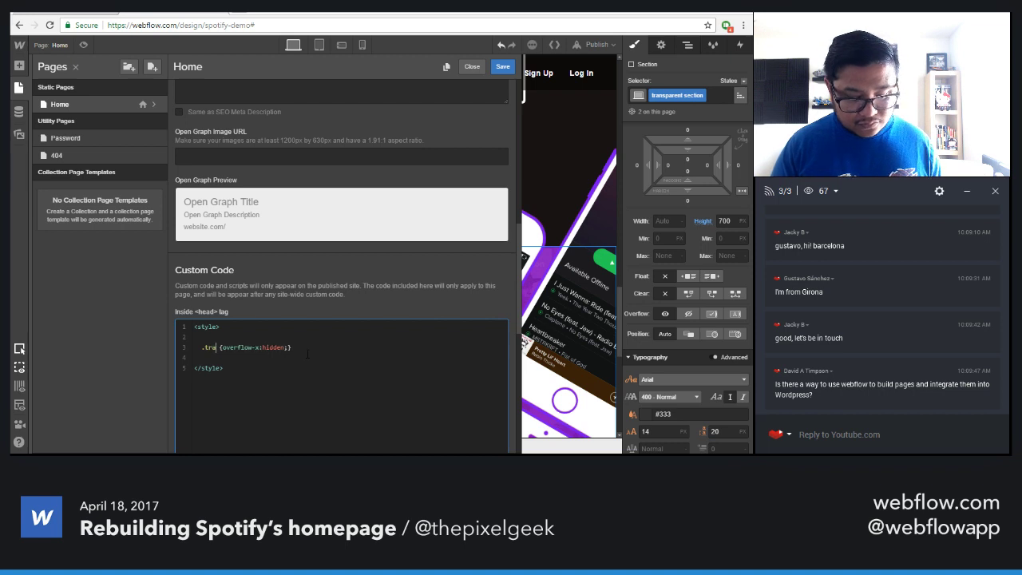
{"action": "type", "text": "trasn"}
{"action": "key", "text": "BackSpace"}
{"action": "key", "text": "BackSpace"}
{"action": "type", "text": "nsparent sectio"}
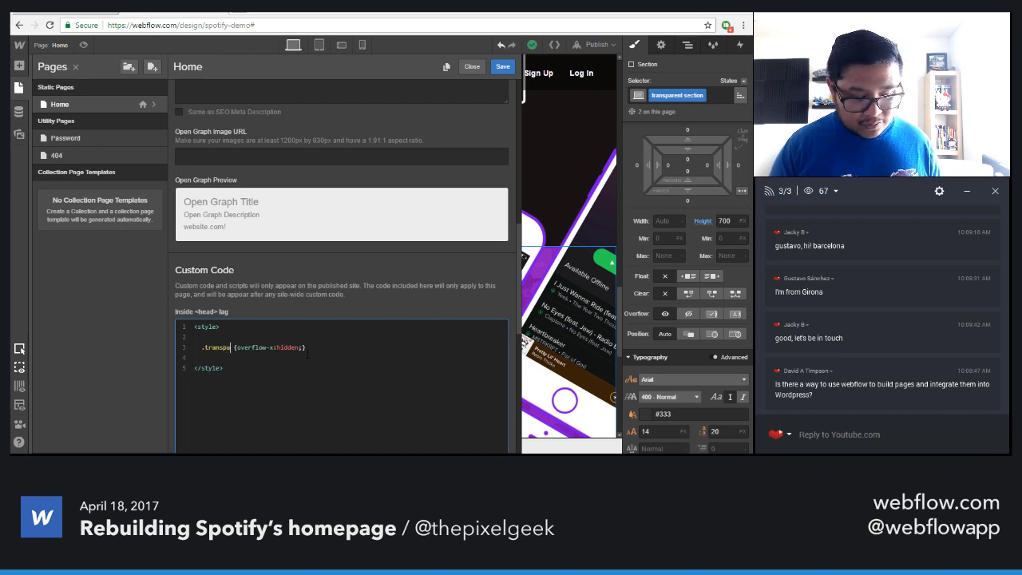
{"action": "type", "text": "n"}
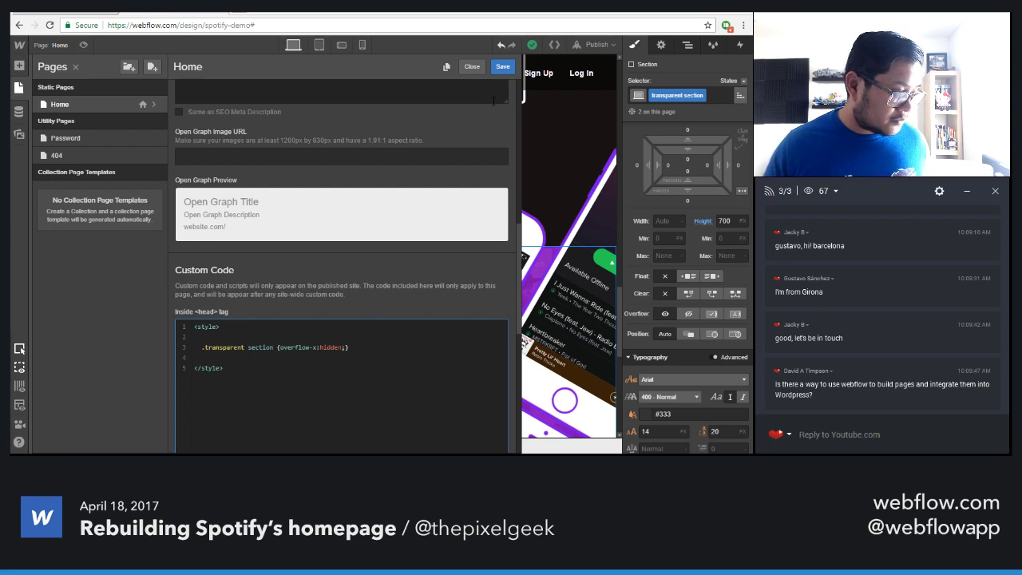
{"action": "left_click", "coordinate": [502, 67]}
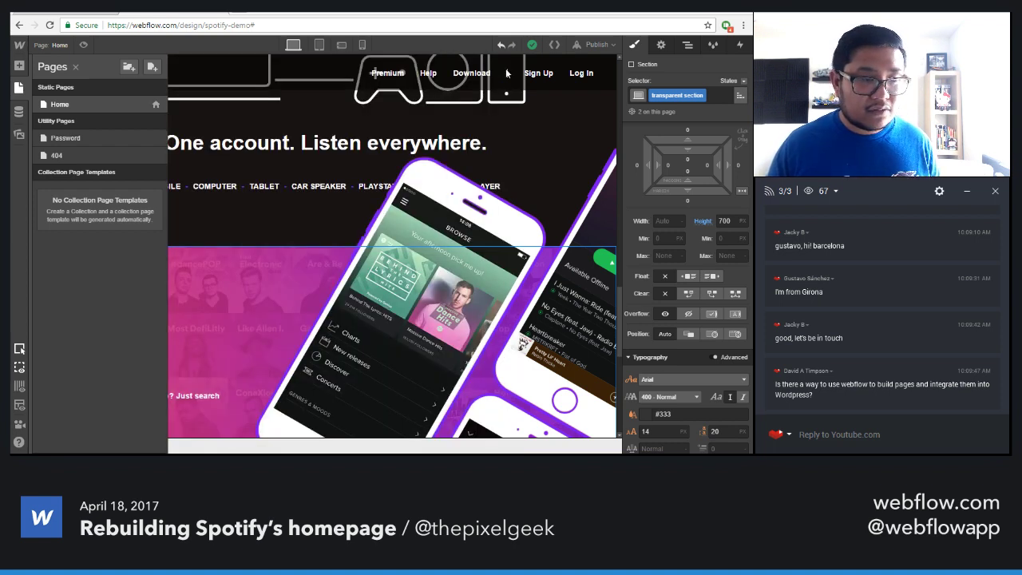
{"action": "left_click", "coordinate": [253, 317]}
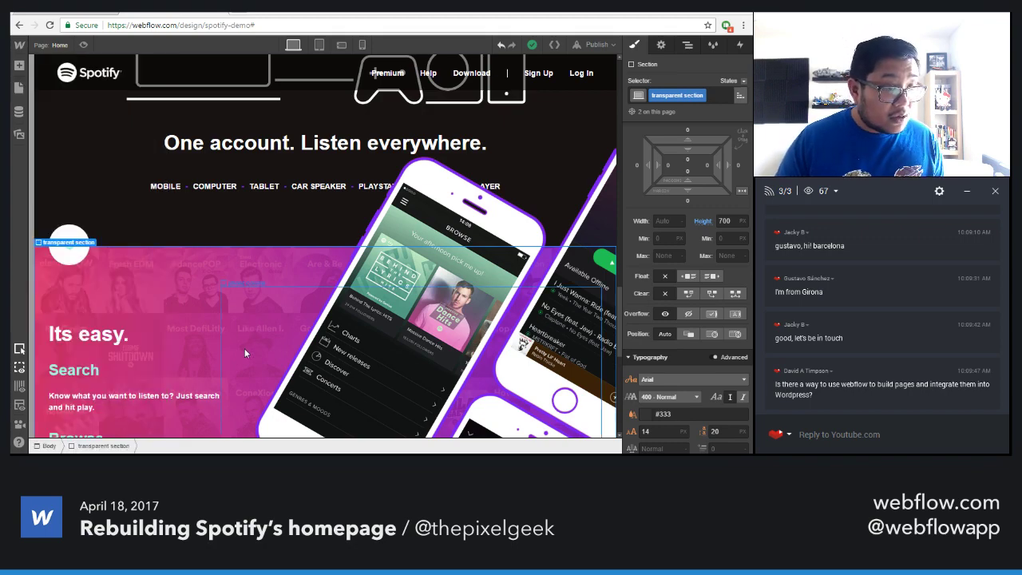
Switch to the Spotify website and copy the heading "Go get the music." from its pricing section
{"action": "scroll", "coordinate": [244, 348], "scroll_direction": "down", "scroll_amount": 3}
{"action": "key", "text": "ctrl+Tab"}
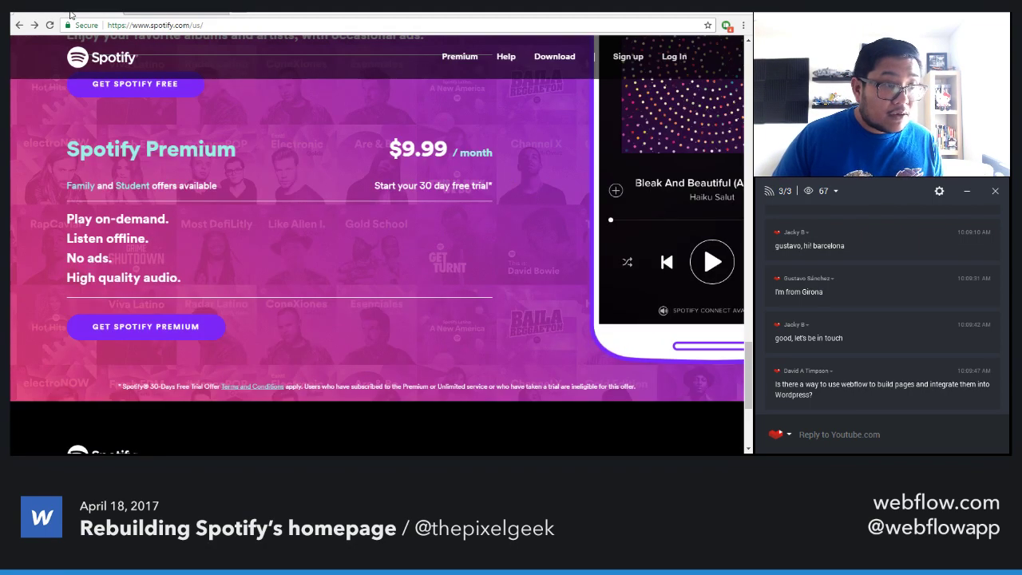
{"action": "scroll", "coordinate": [152, 219], "scroll_direction": "up", "scroll_amount": 3}
{"action": "scroll", "coordinate": [153, 221], "scroll_direction": "up", "scroll_amount": 2}
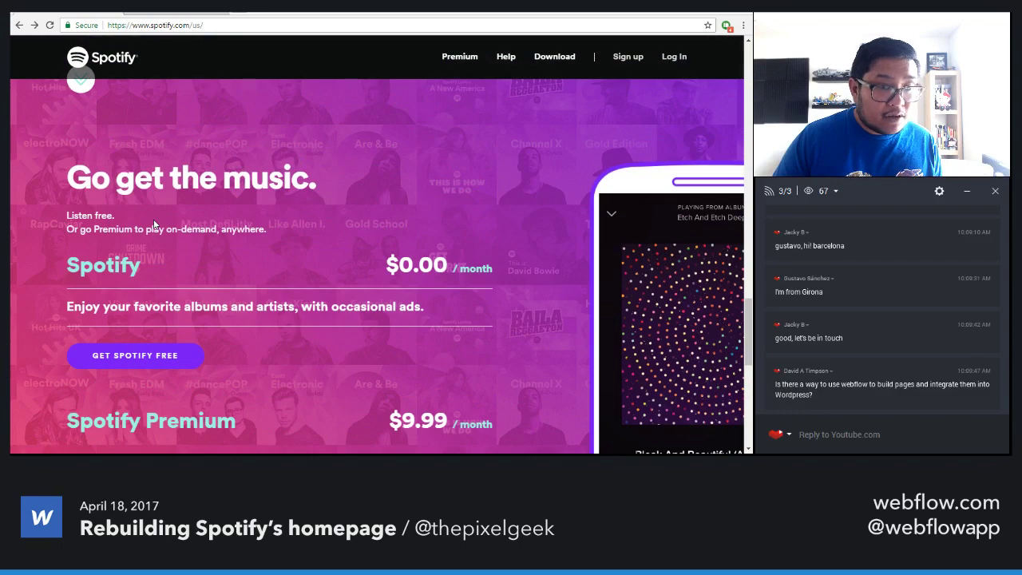
{"action": "scroll", "coordinate": [154, 223], "scroll_direction": "down", "scroll_amount": 1}
{"action": "left_click_drag", "start_coordinate": [317, 127], "coordinate": [66, 128]}
{"action": "key", "text": "ctrl+c"}
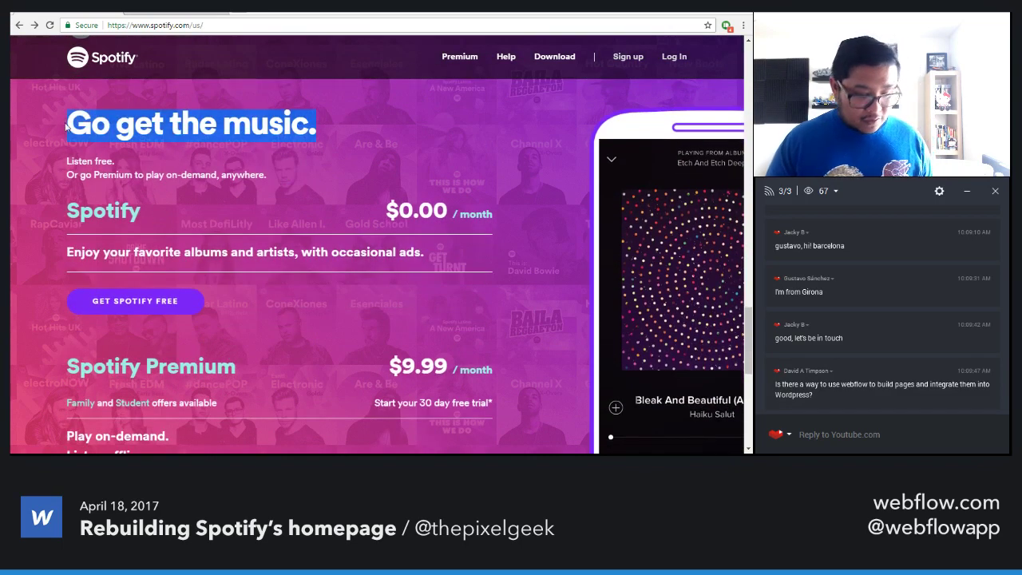
Back in Webflow, replace the "Its easy." heading in the lower pink section with "Go get the music."
{"action": "key", "text": "ctrl+shift+Tab"}
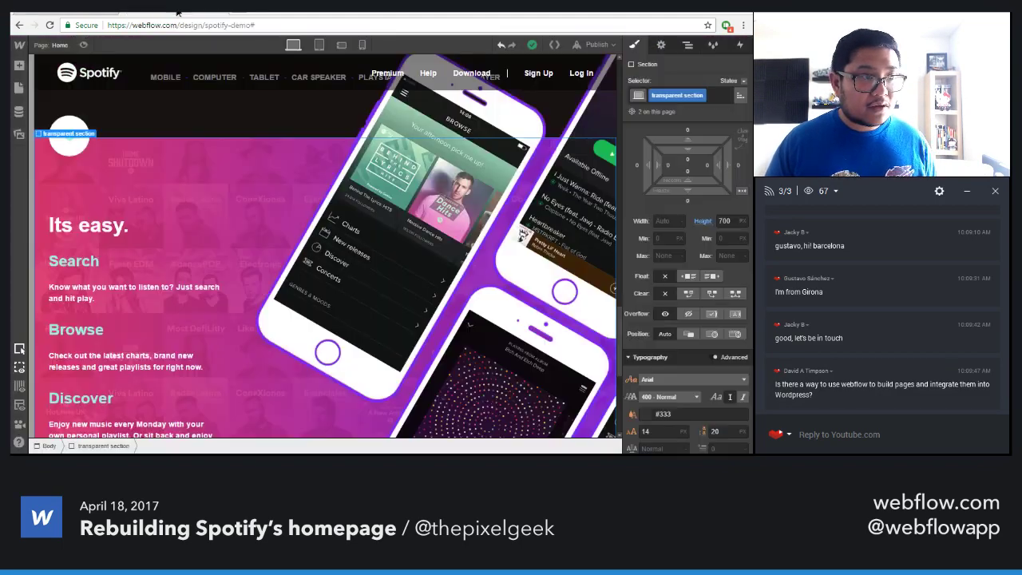
{"action": "double_click", "coordinate": [100, 227]}
{"action": "key", "text": "ctrl+v"}
{"action": "key", "text": "Escape"}
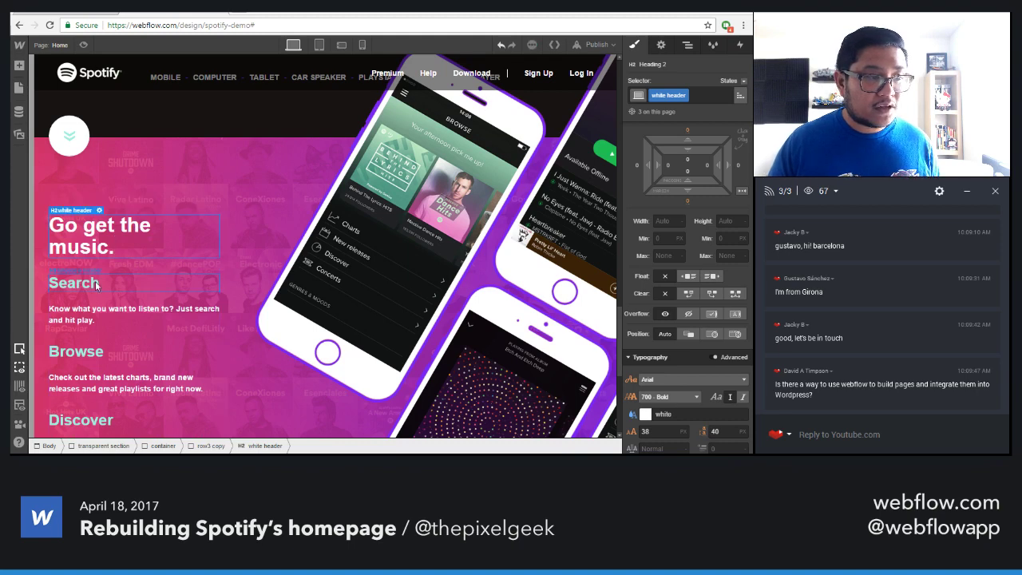
Delete the phone column from the "Go get the music." section, using the Spotify website as reference
{"action": "key", "text": "ctrl+Tab"}
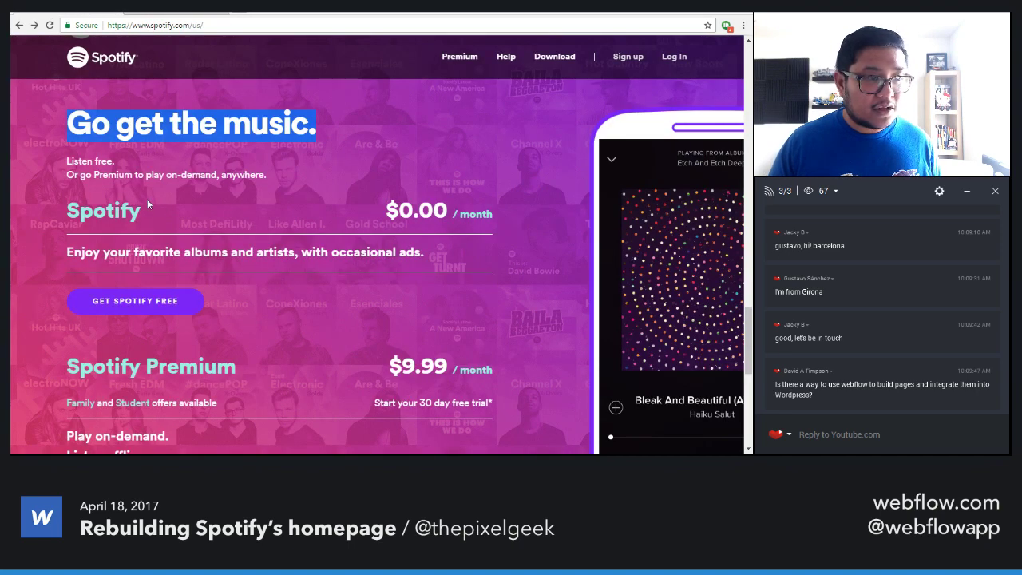
{"action": "left_click", "coordinate": [168, 14]}
{"action": "left_click", "coordinate": [687, 45]}
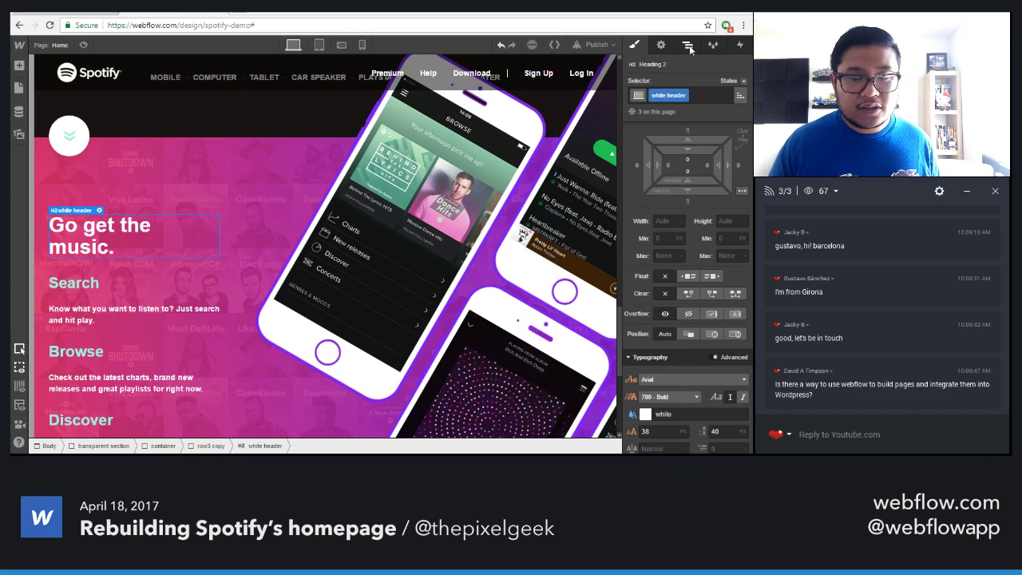
{"action": "left_click", "coordinate": [679, 229]}
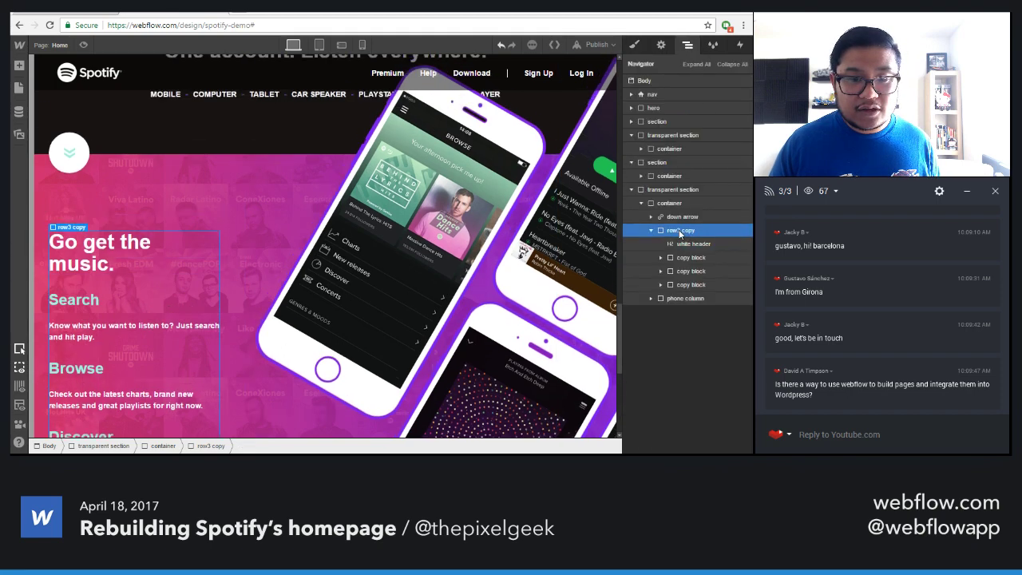
{"action": "left_click", "coordinate": [670, 298]}
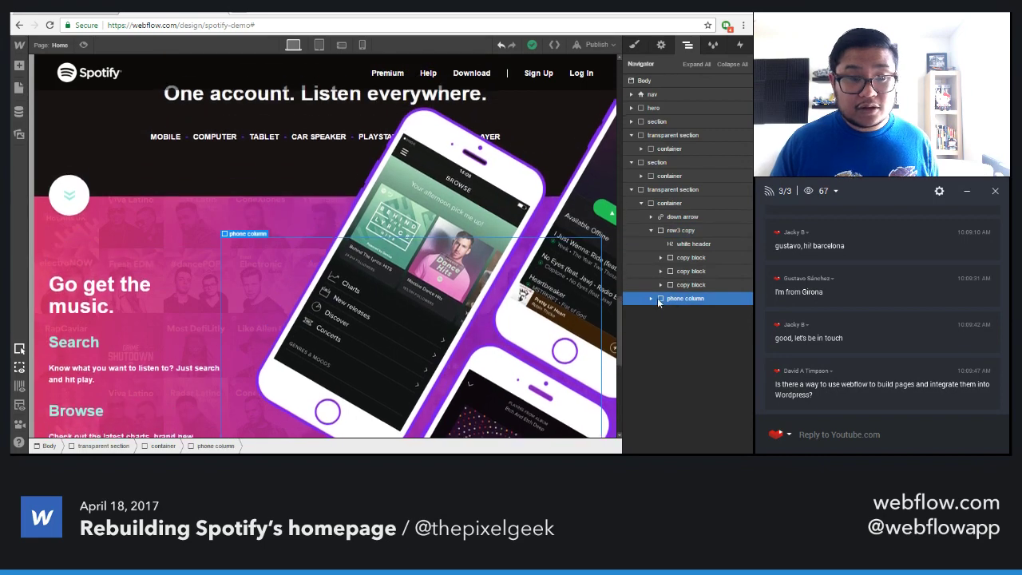
{"action": "key", "text": "Delete"}
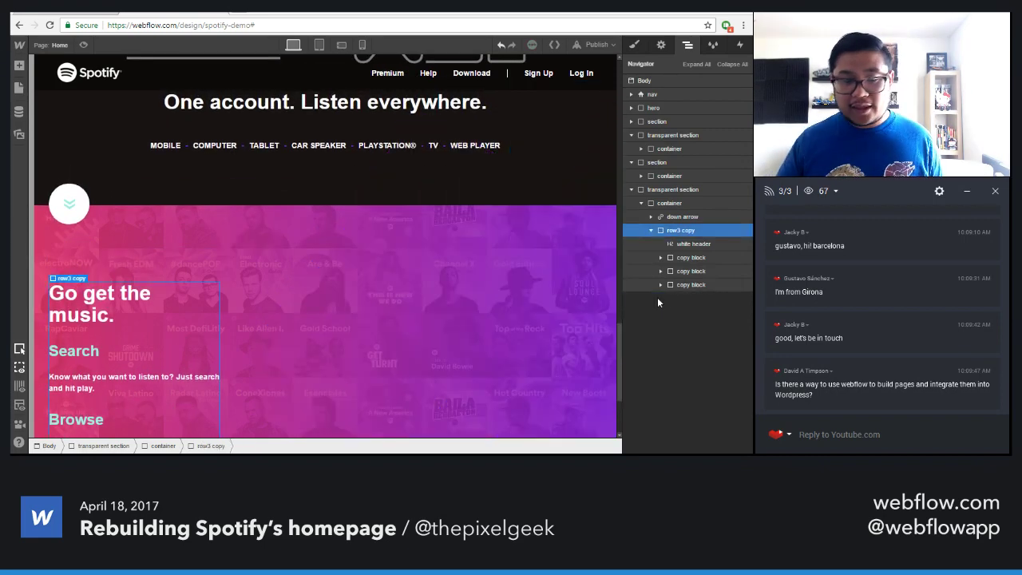
Replace the "row3 copy" class on the block holding "Go get the music." with a new class named "row4 copy"
{"action": "key", "text": "s"}
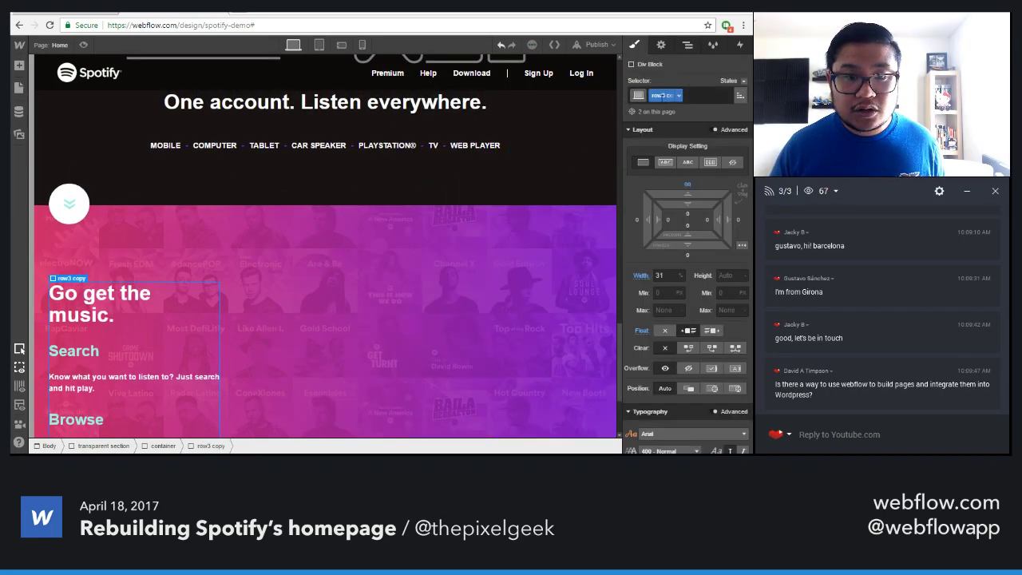
{"action": "double_click", "coordinate": [675, 95]}
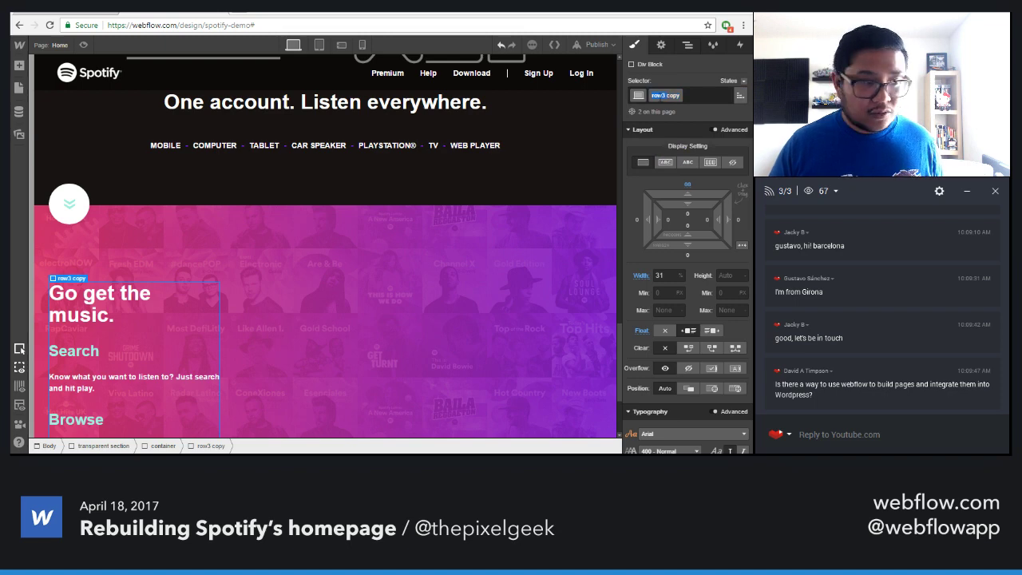
{"action": "left_click", "coordinate": [84, 13]}
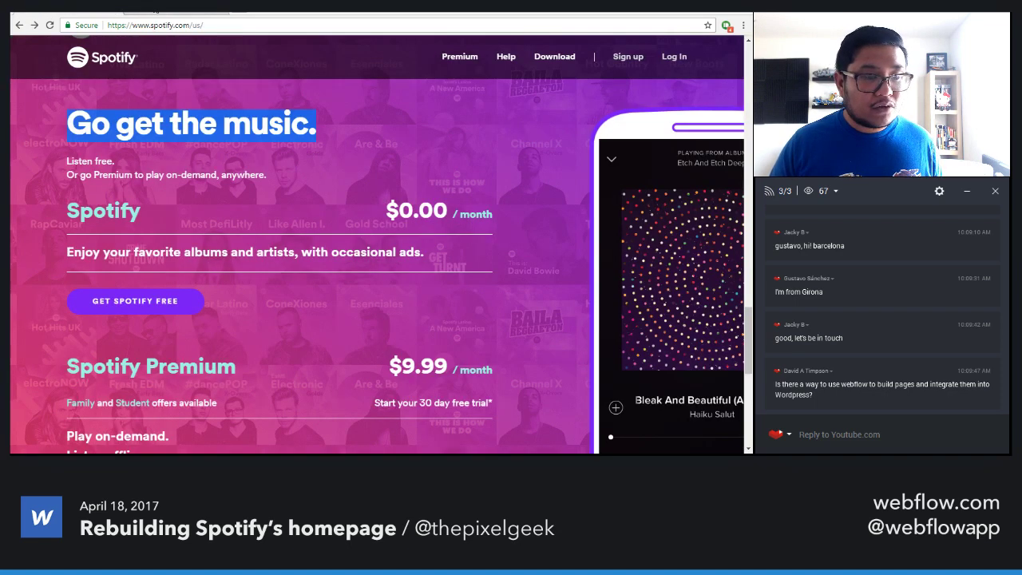
{"action": "left_click", "coordinate": [155, 11]}
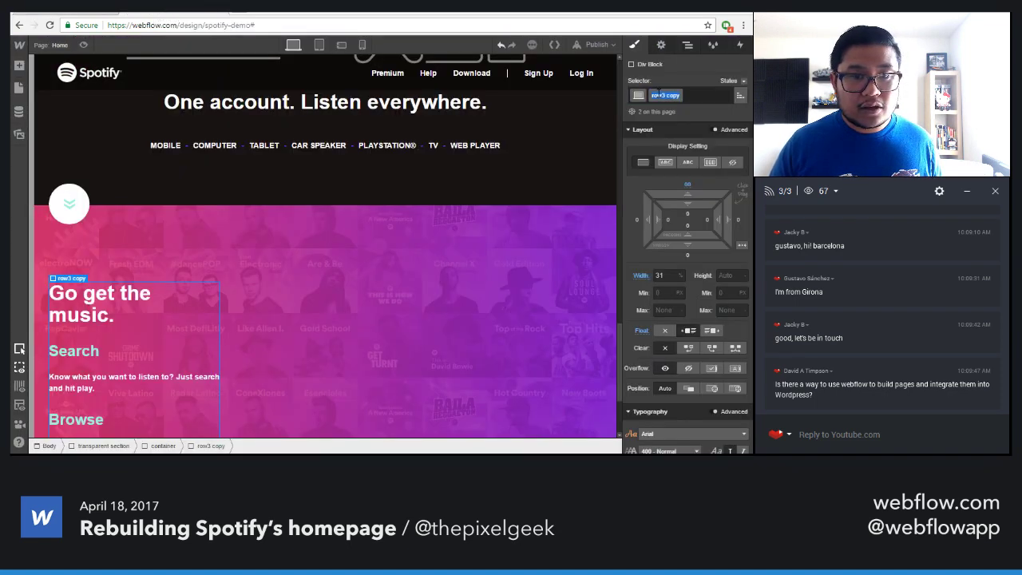
{"action": "key", "text": "Return"}
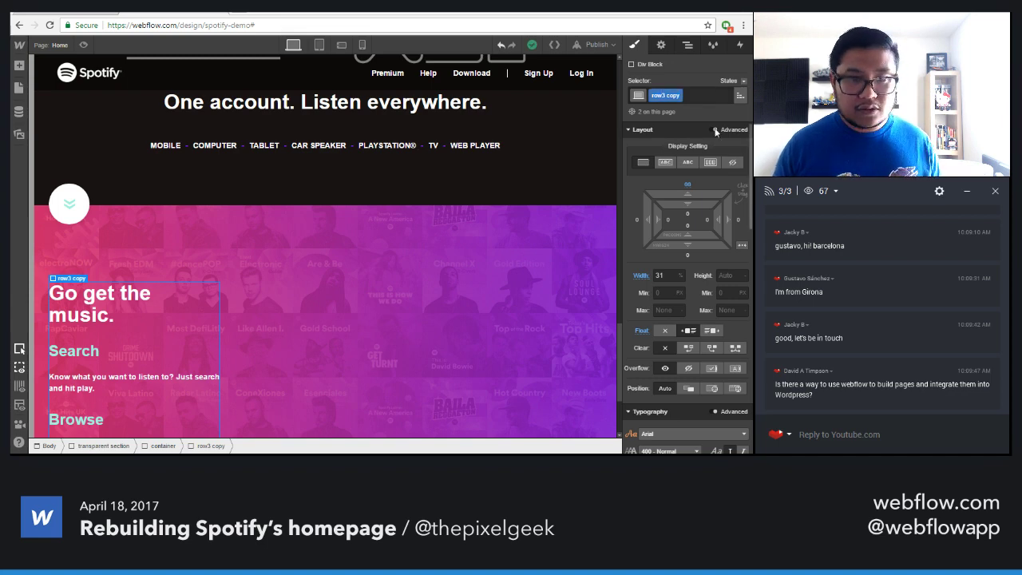
{"action": "left_click", "coordinate": [691, 97]}
{"action": "key", "text": "BackSpace"}
{"action": "type", "text": "row"}
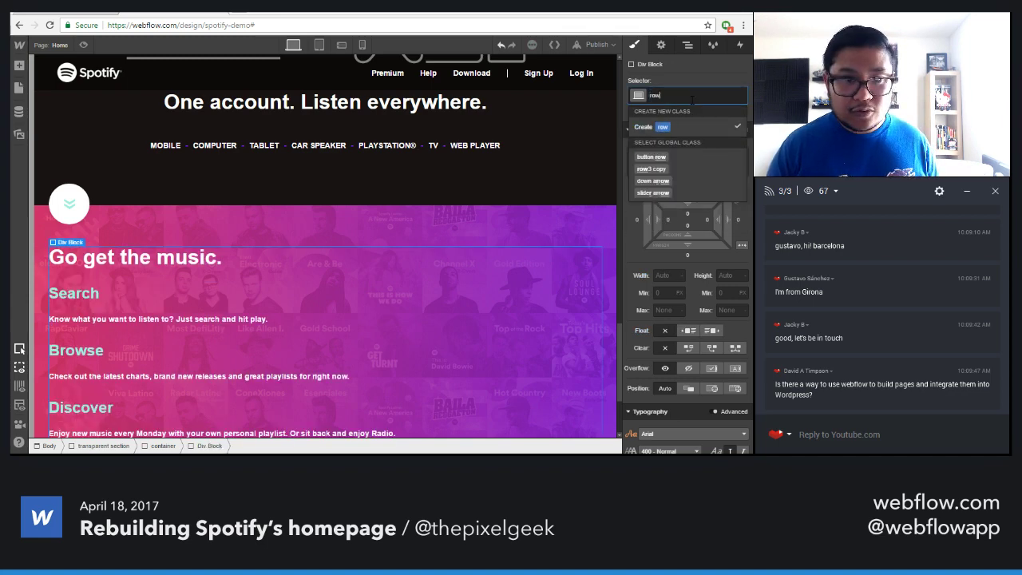
{"action": "type", "text": "4 copy"}
{"action": "key", "text": "Return"}
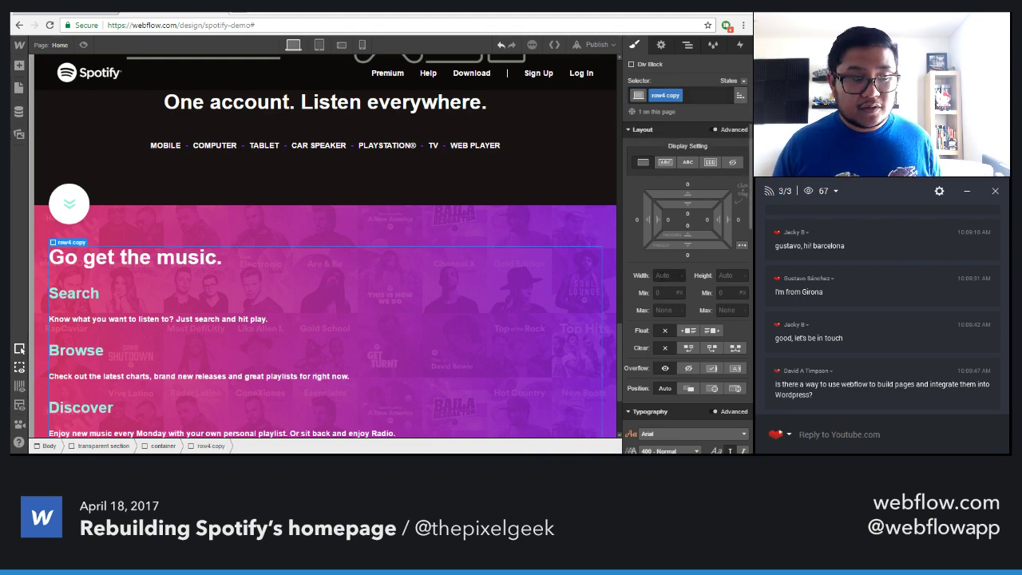
Give the "row4 copy" block a top margin of 31 and a width of 69%, and float it left
{"action": "left_click", "coordinate": [686, 182]}
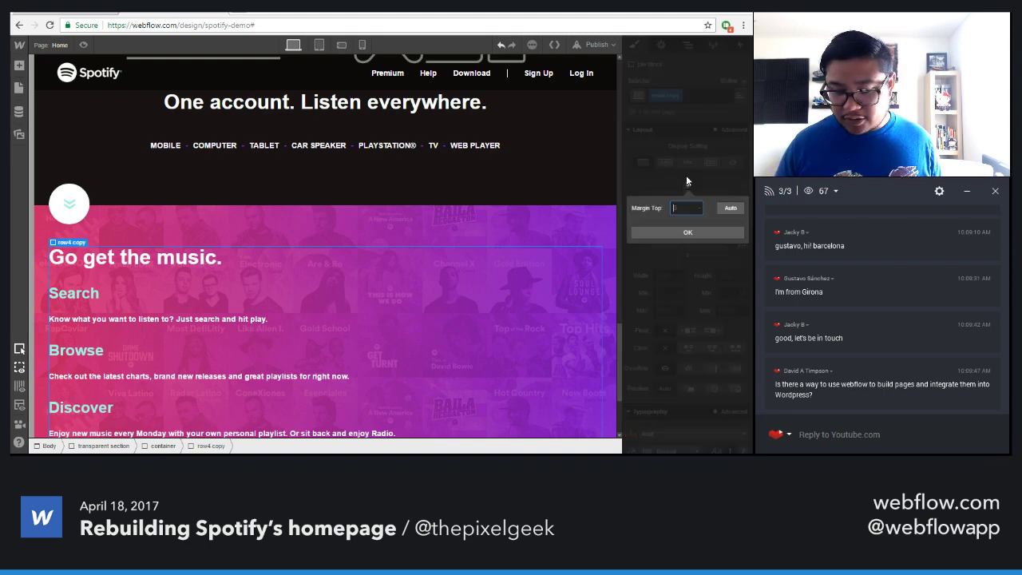
{"action": "type", "text": "31"}
{"action": "key", "text": "Return"}
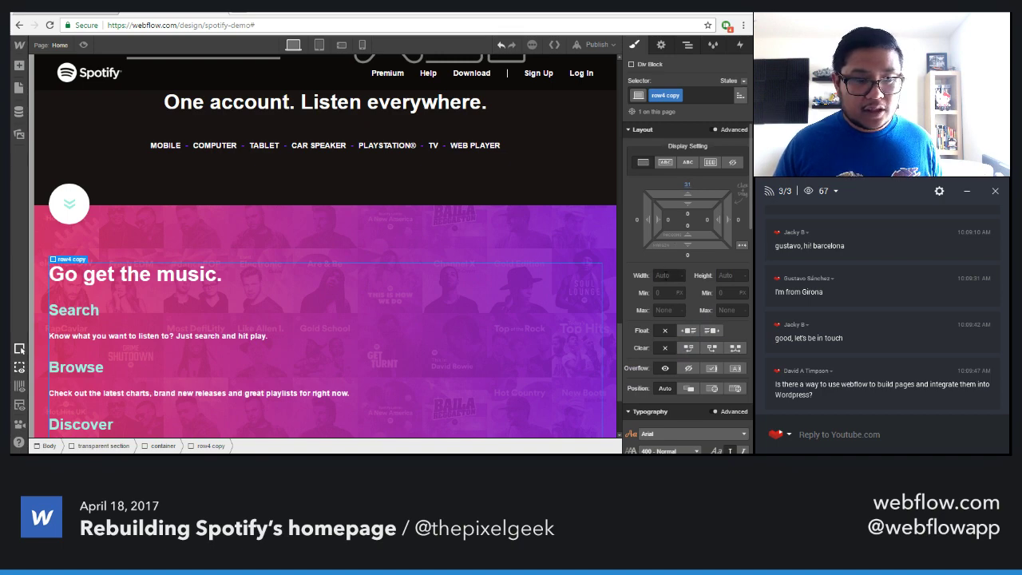
{"action": "left_click", "coordinate": [668, 274]}
{"action": "type", "text": "6"}
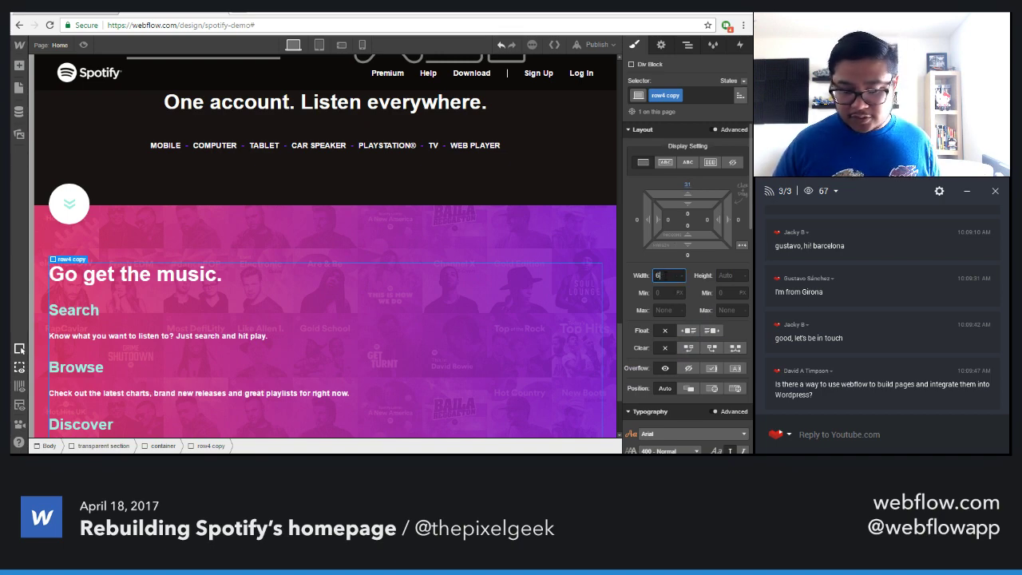
{"action": "type", "text": "9%"}
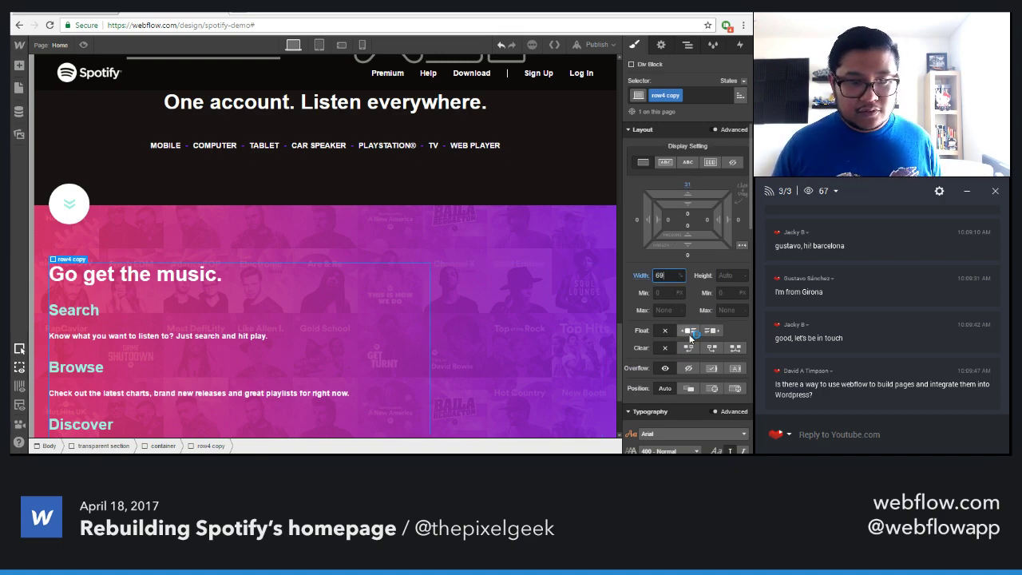
{"action": "left_click", "coordinate": [664, 330]}
{"action": "scroll", "coordinate": [400, 361], "scroll_direction": "down", "scroll_amount": 4}
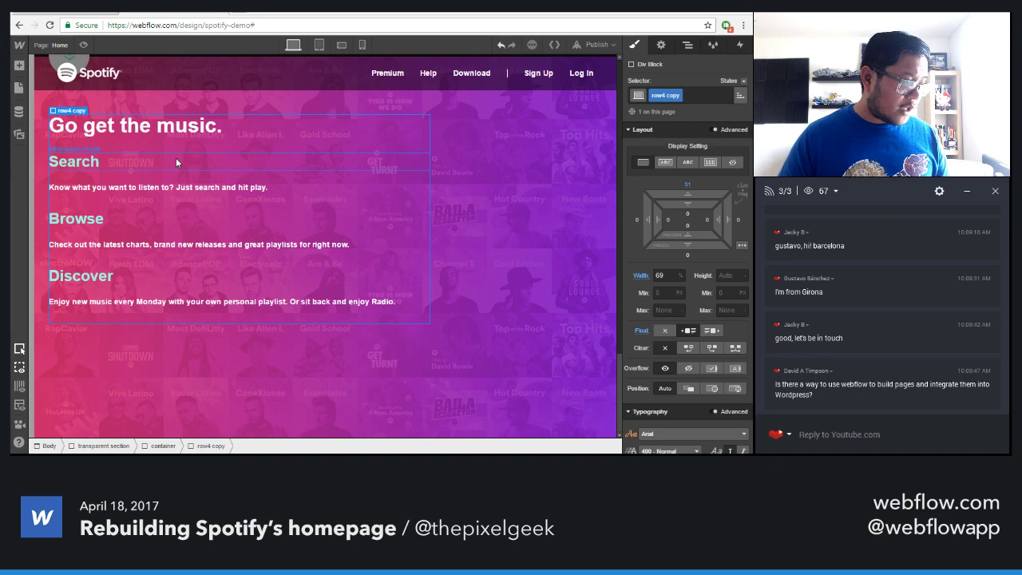
Correct the overflow rule's selector in the Home page's head code to ".transparent-section" and save the page settings
{"action": "left_click", "coordinate": [712, 45]}
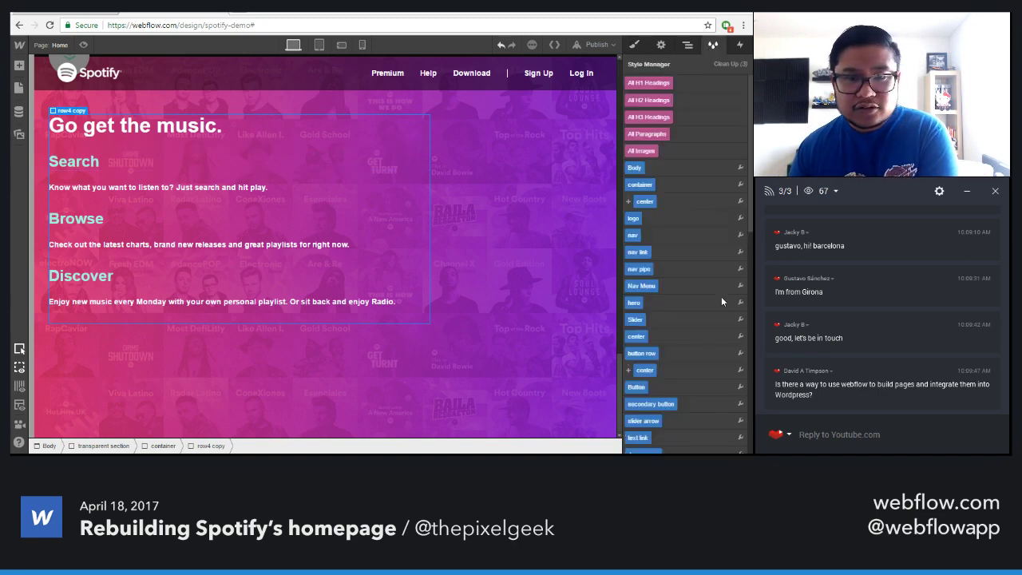
{"action": "scroll", "coordinate": [722, 301], "scroll_direction": "down", "scroll_amount": 10}
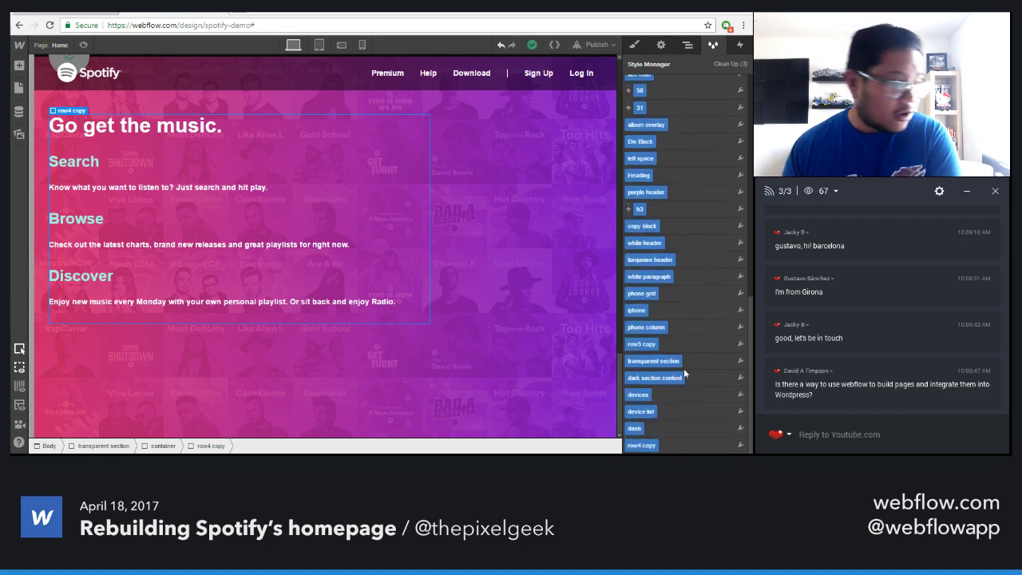
{"action": "left_click", "coordinate": [43, 45]}
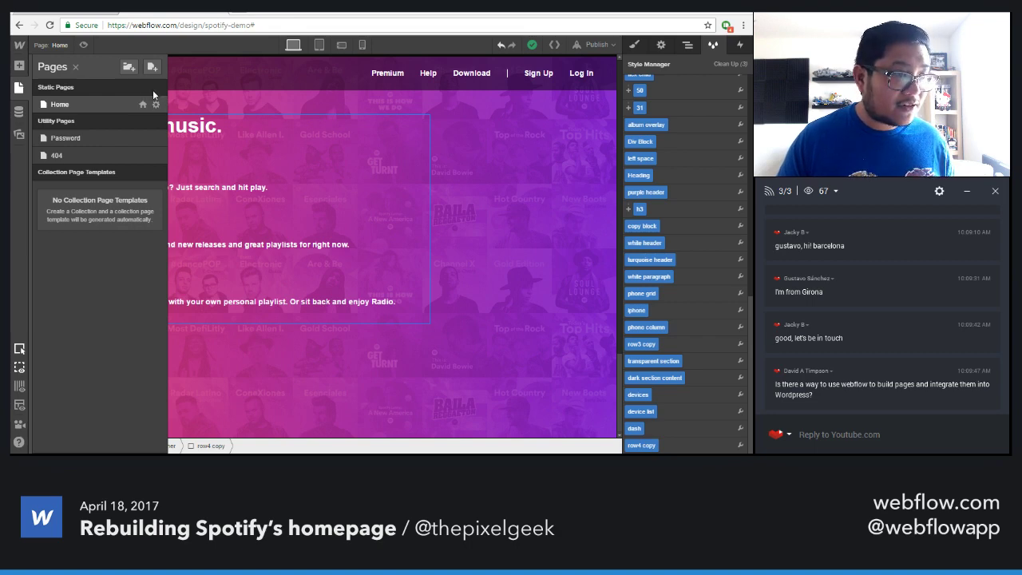
{"action": "left_click", "coordinate": [155, 105]}
{"action": "scroll", "coordinate": [270, 364], "scroll_direction": "down", "scroll_amount": 5}
{"action": "scroll", "coordinate": [270, 361], "scroll_direction": "down", "scroll_amount": 4}
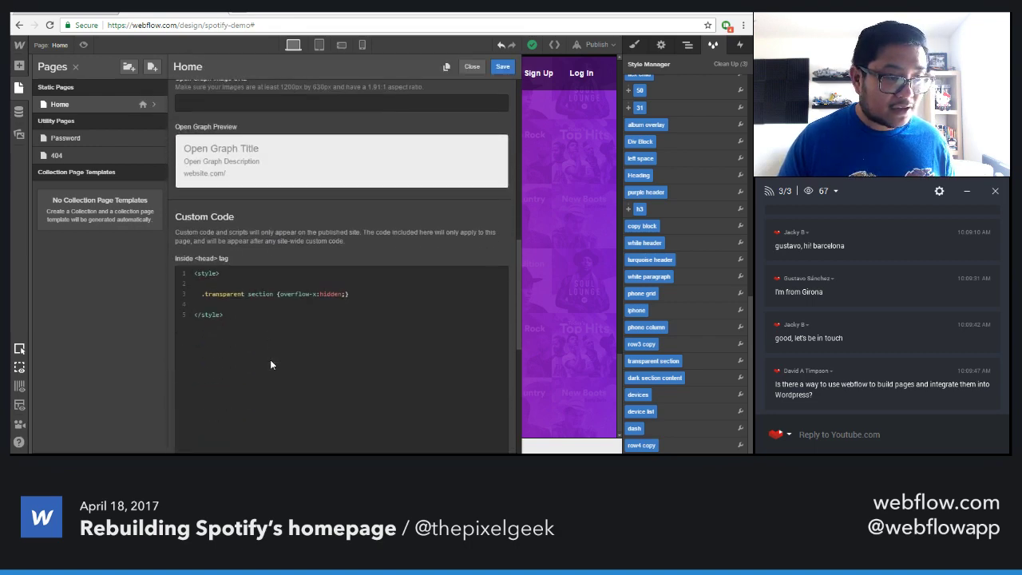
{"action": "left_click", "coordinate": [244, 293]}
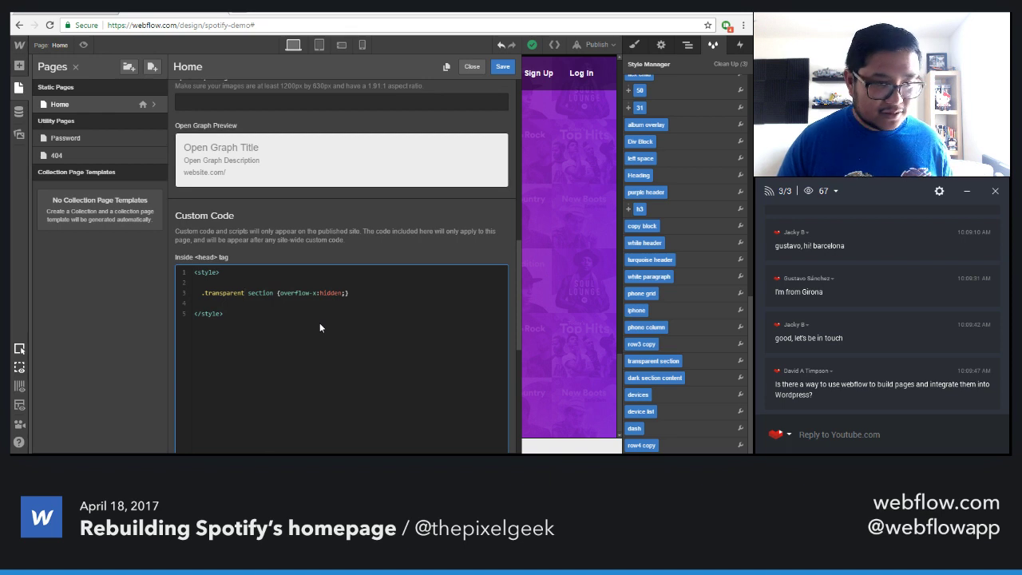
{"action": "key", "text": "Delete"}
{"action": "type", "text": "-"}
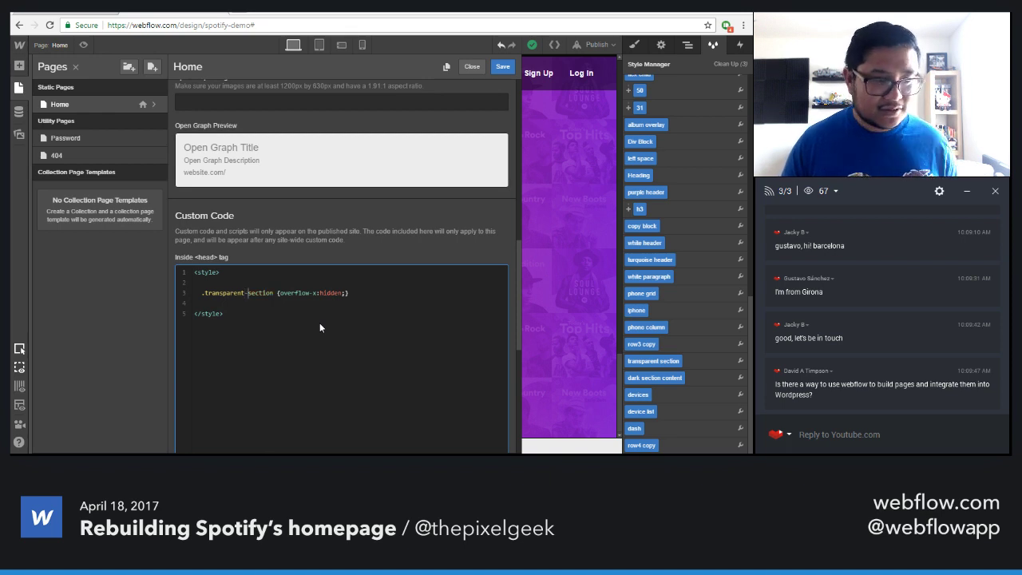
{"action": "left_click", "coordinate": [503, 67]}
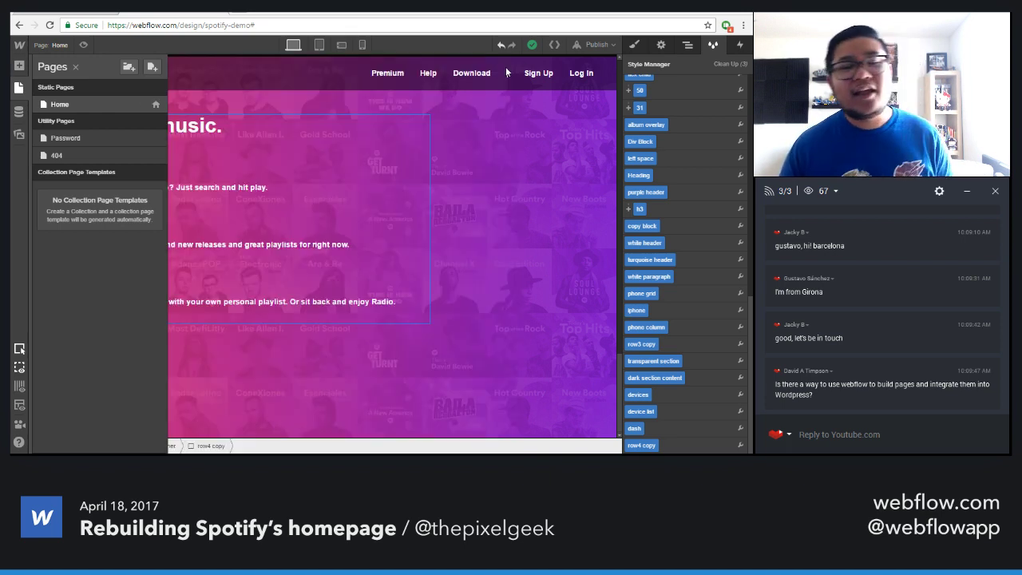
Compare with the Spotify website and delete the "Search" heading under "Go get the music." in Webflow
{"action": "left_click", "coordinate": [633, 50]}
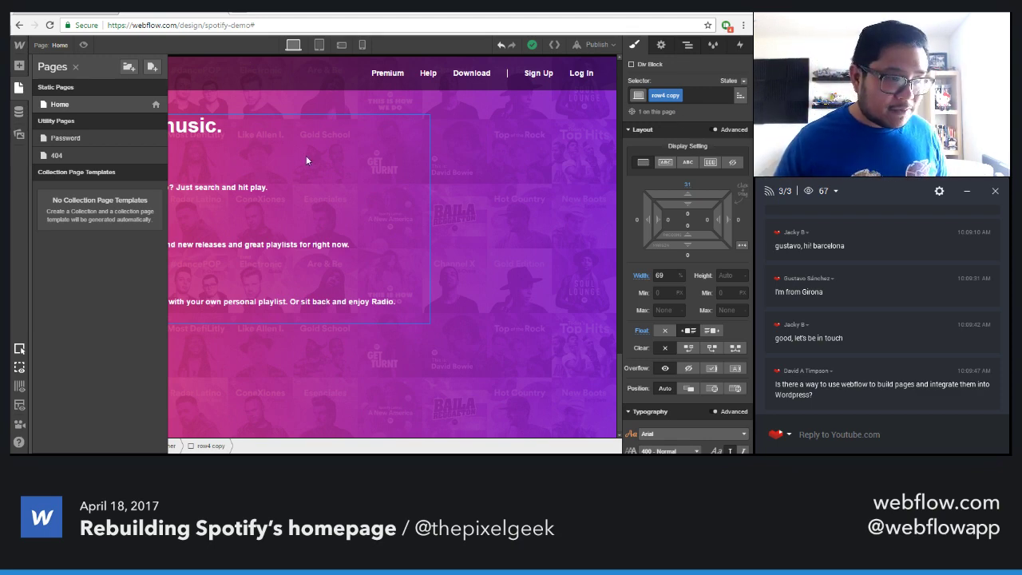
{"action": "left_click", "coordinate": [272, 161]}
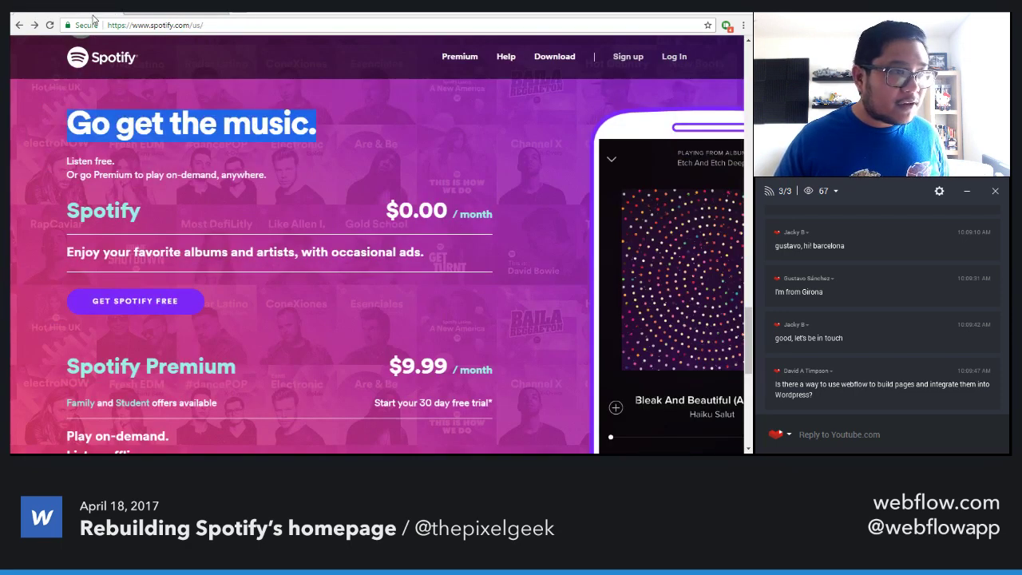
{"action": "left_click", "coordinate": [111, 16]}
{"action": "left_click", "coordinate": [166, 16]}
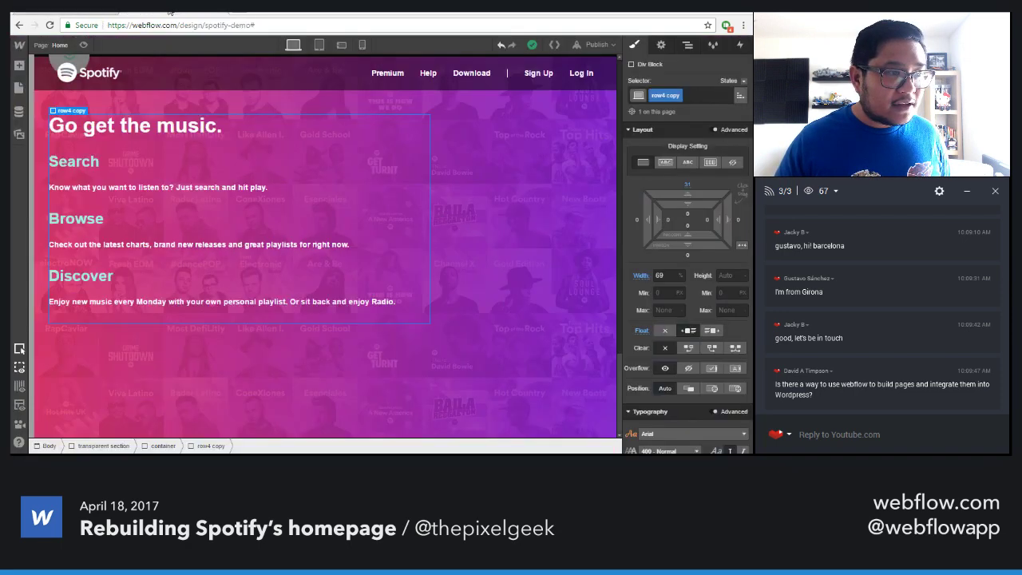
{"action": "left_click", "coordinate": [78, 162]}
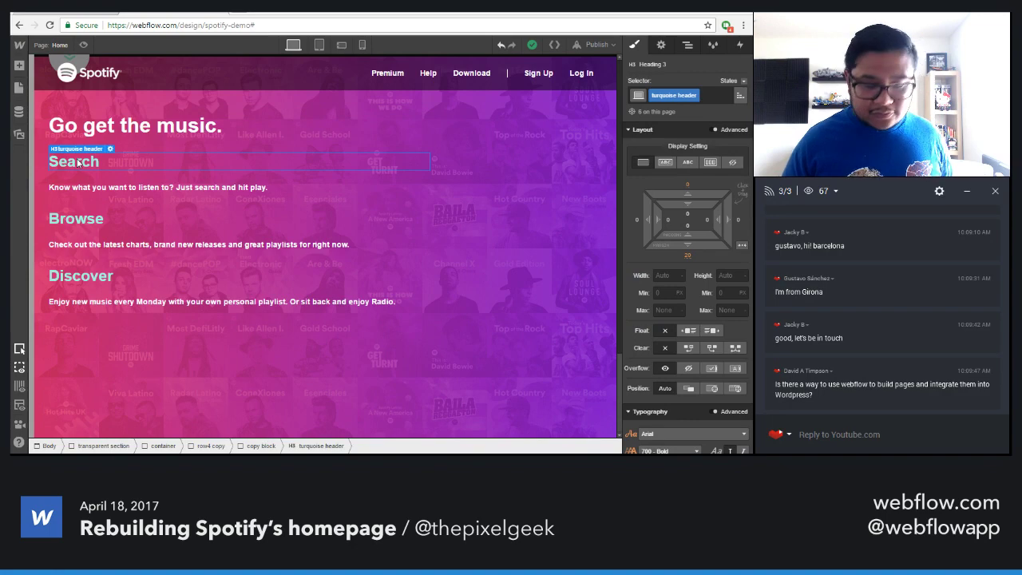
{"action": "key", "text": "Delete"}
Replace the paragraph directly below "Go get the music." with "Listen free.", following the wording on the Spotify website
{"action": "left_click", "coordinate": [111, 16]}
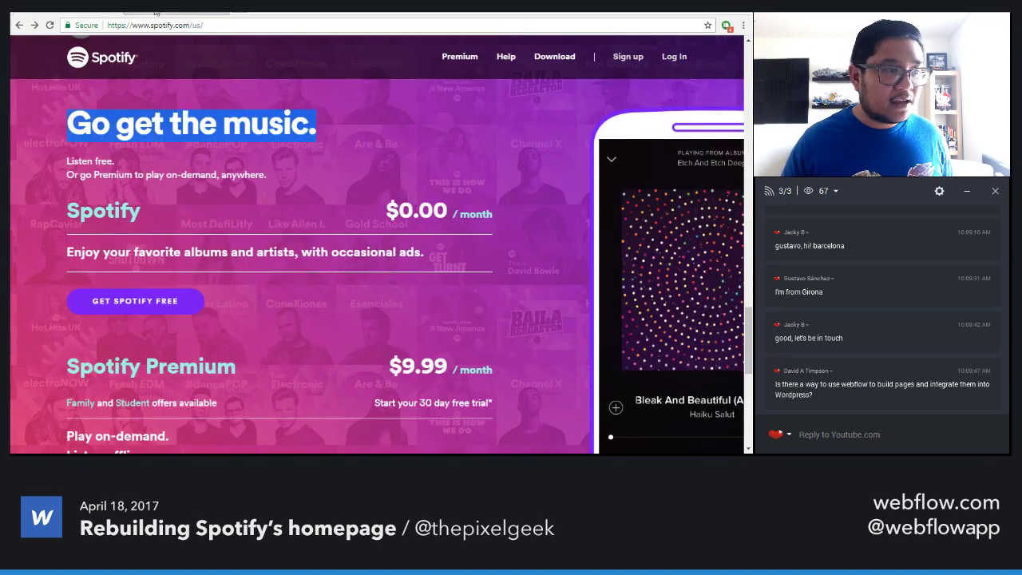
{"action": "left_click", "coordinate": [167, 16]}
{"action": "double_click", "coordinate": [117, 158]}
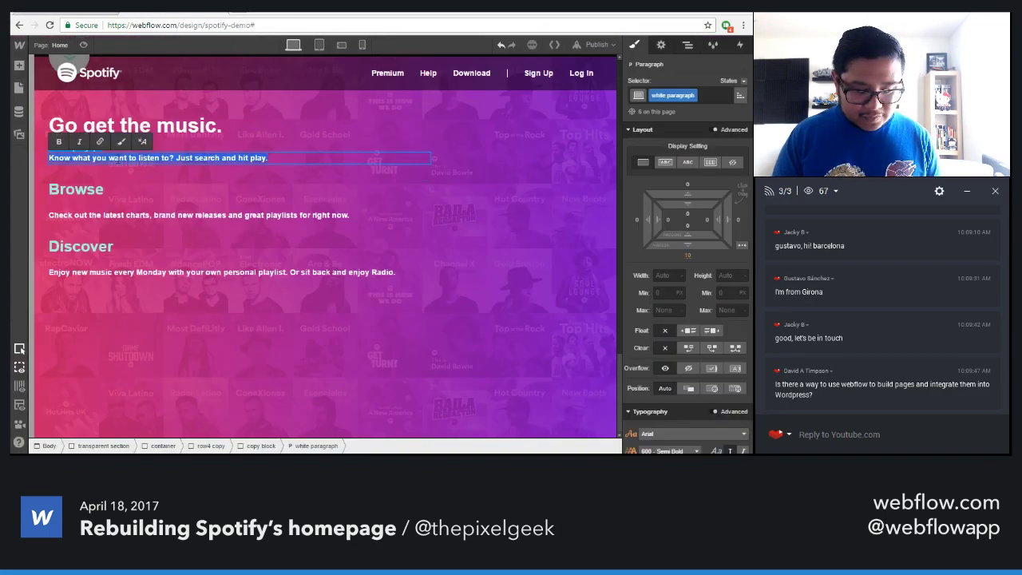
{"action": "key", "text": "BackSpace"}
{"action": "type", "text": "Listen free."}
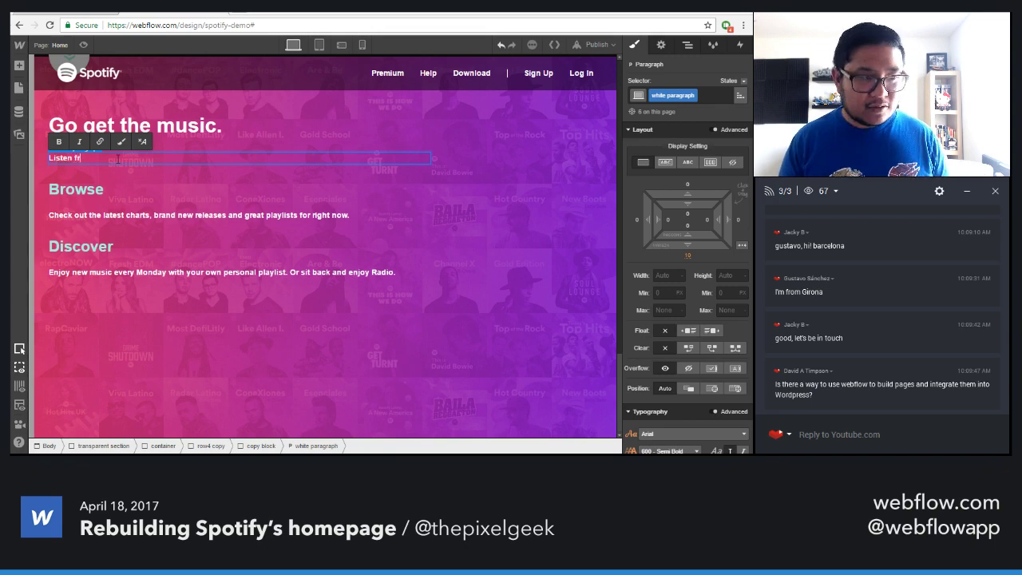
Switch to the Spotify website and copy the line "Or go Premium to play on-demand, anywhere."
{"action": "left_click", "coordinate": [93, 12]}
{"action": "left_click_drag", "start_coordinate": [268, 178], "coordinate": [66, 174]}
{"action": "key", "text": "ctrl+c"}
Back in Webflow, add the copied line "Or go Premium to play on-demand, anywhere." beneath "Listen free." in the same paragraph
{"action": "left_click", "coordinate": [148, 15]}
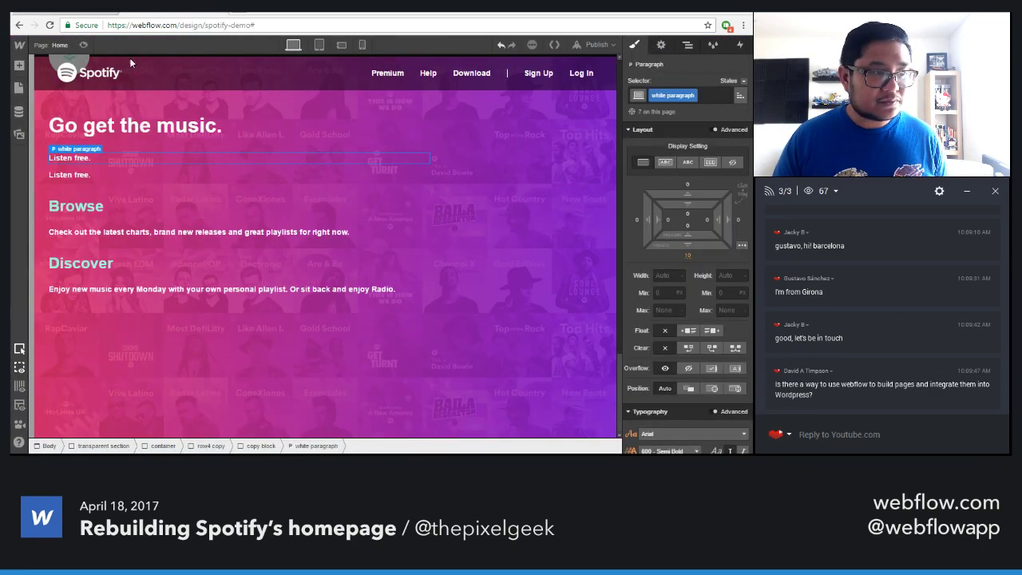
{"action": "double_click", "coordinate": [80, 158]}
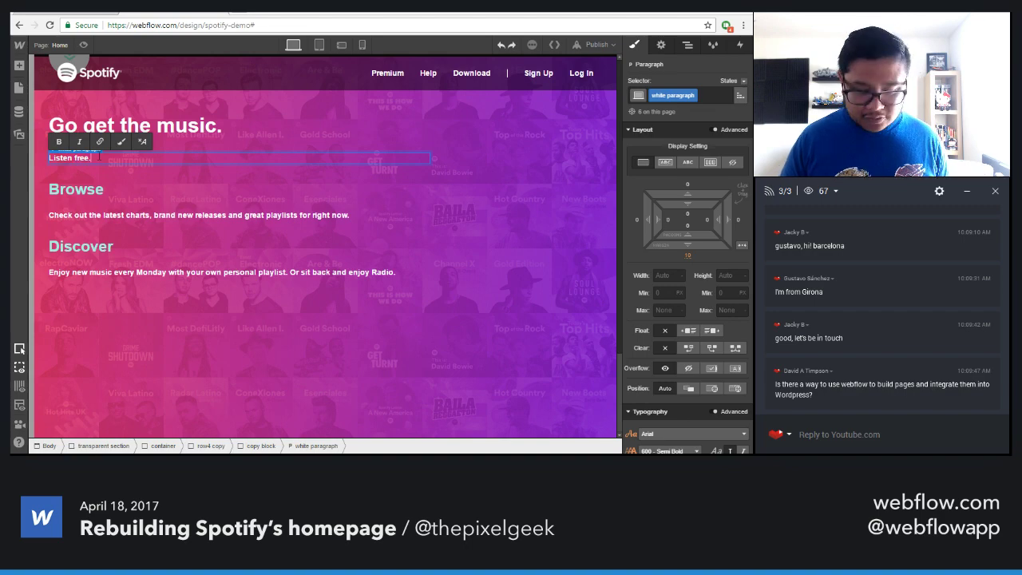
{"action": "key", "text": "ctrl+Tab"}
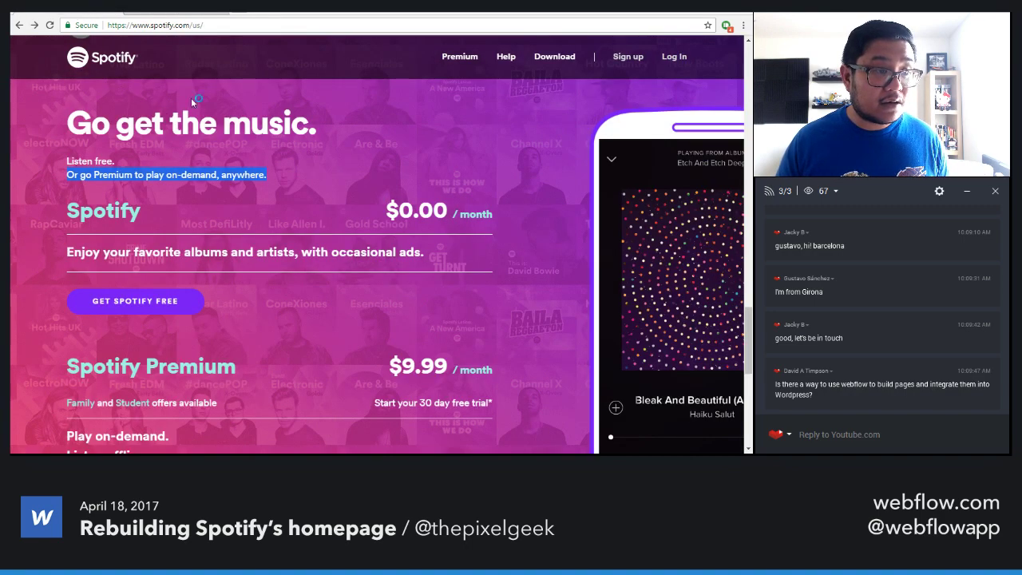
{"action": "left_click", "coordinate": [190, 16]}
{"action": "double_click", "coordinate": [112, 156]}
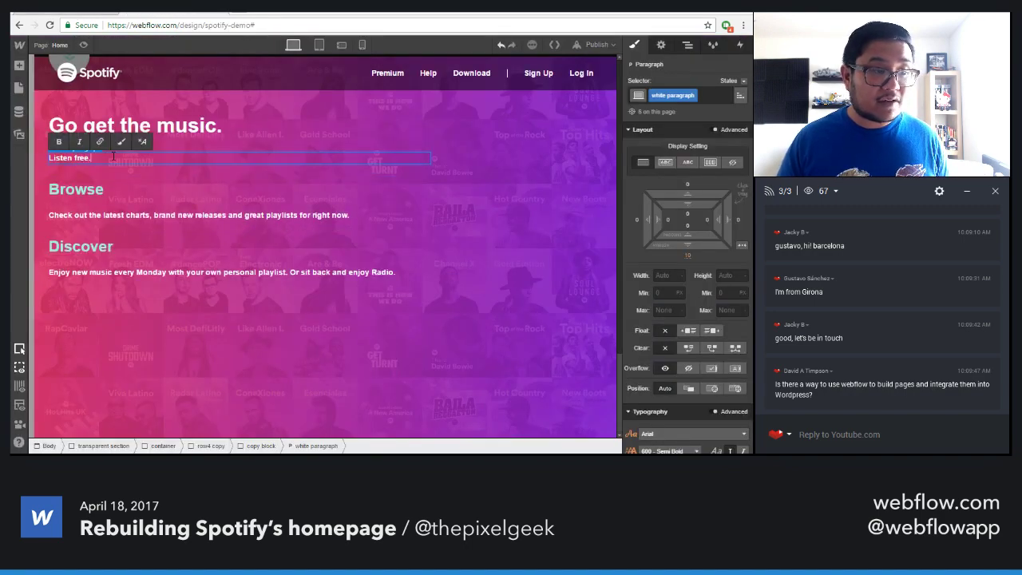
{"action": "key", "text": "shift+Return"}
{"action": "key", "text": "ctrl+v"}
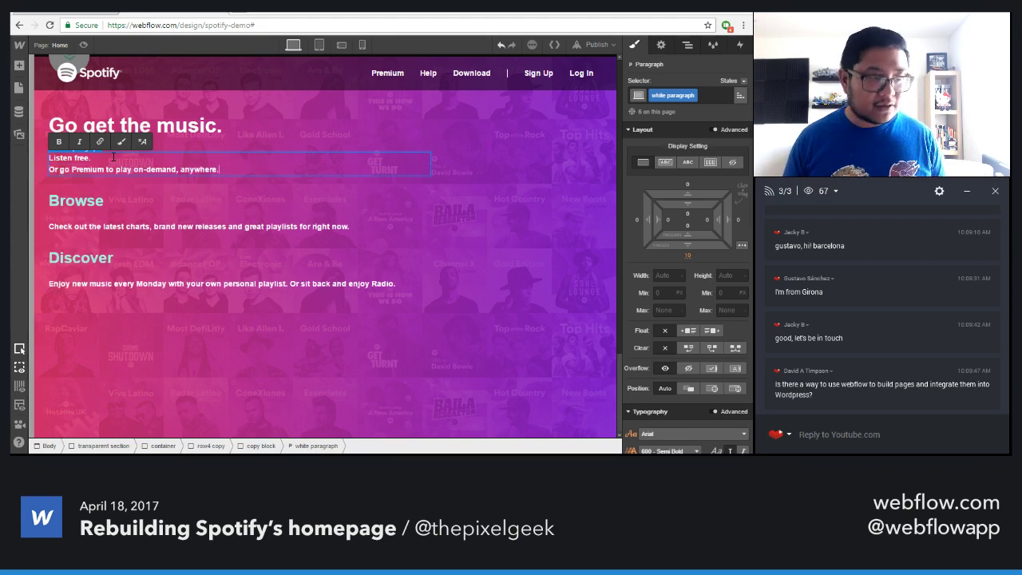
{"action": "key", "text": "Escape"}
Compare with the Spotify website and change the "Browse" heading in Webflow to "Spotify"
{"action": "left_click", "coordinate": [90, 12]}
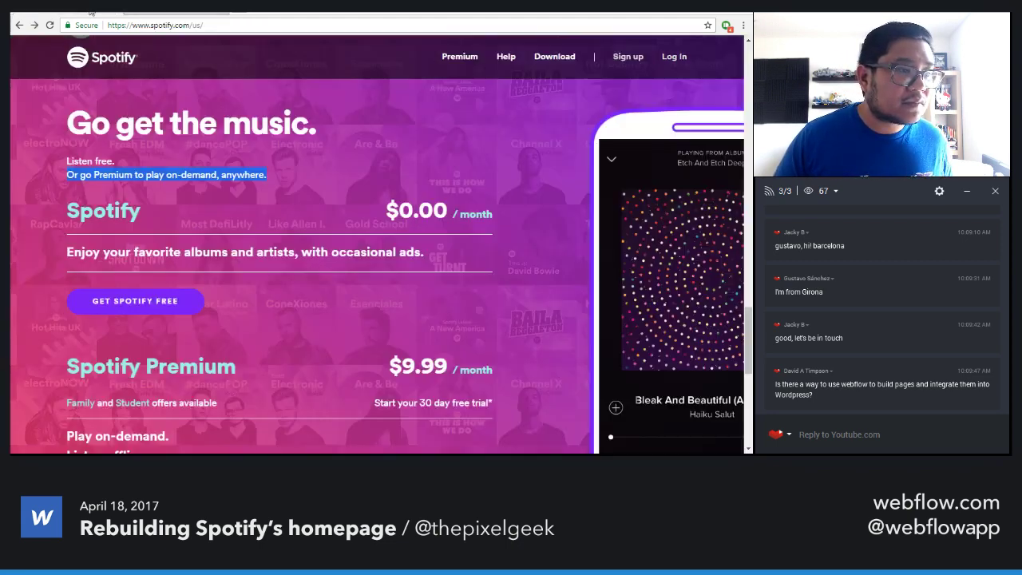
{"action": "left_click", "coordinate": [148, 14]}
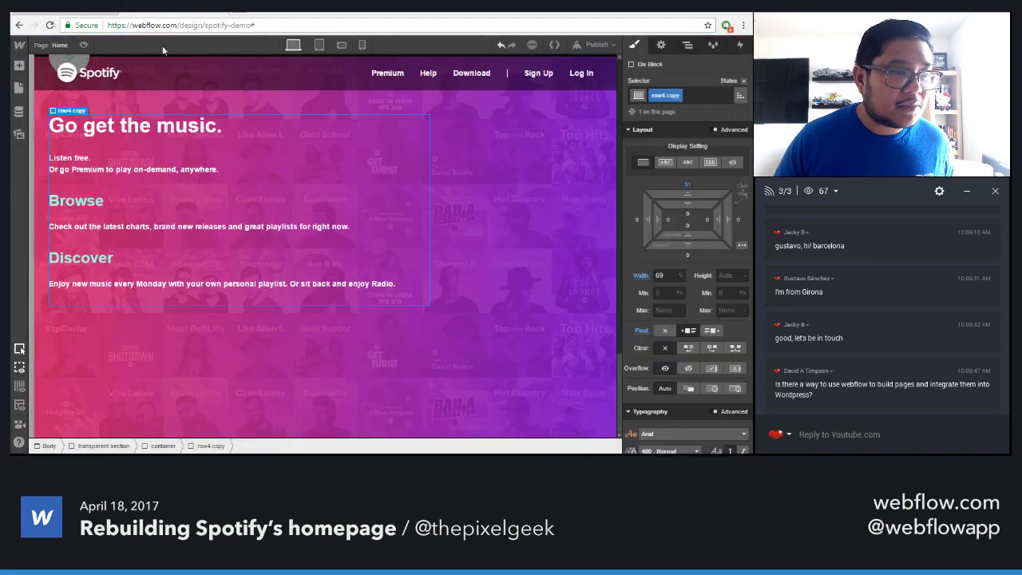
{"action": "left_click", "coordinate": [80, 201]}
{"action": "double_click", "coordinate": [79, 200]}
{"action": "key", "text": "ctrl+s"}
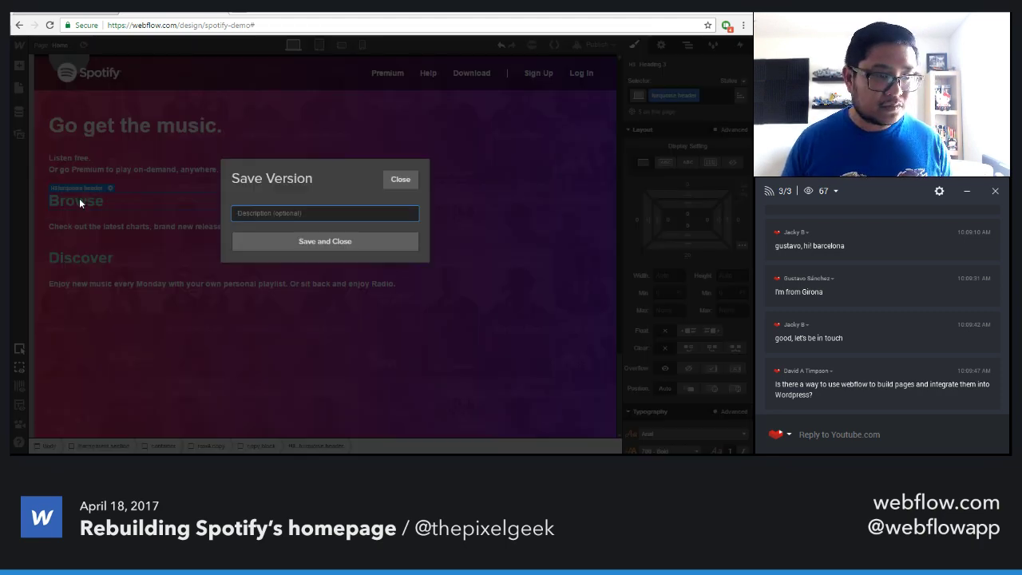
{"action": "left_click", "coordinate": [397, 180]}
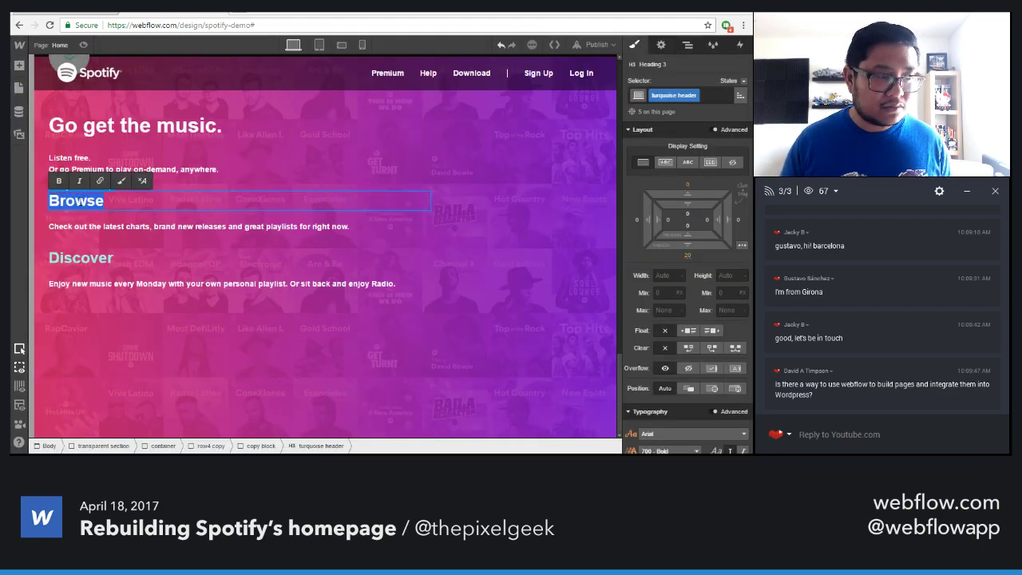
{"action": "type", "text": "Spot"}
{"action": "type", "text": "ify"}
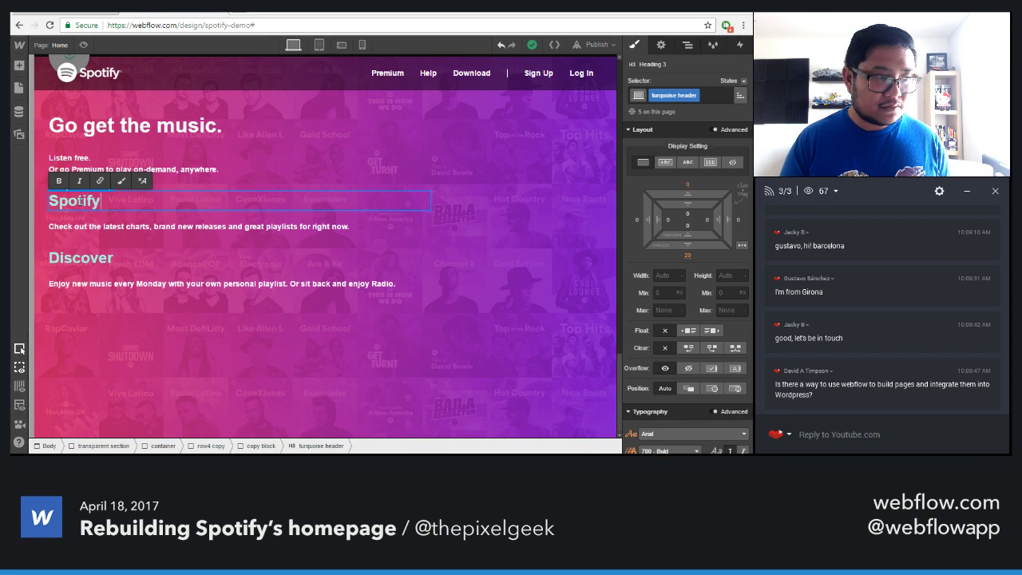
{"action": "key", "text": "Escape"}
Examine how the monthly price is placed beside the "Spotify" heading on the Spotify website
{"action": "left_click", "coordinate": [93, 13]}
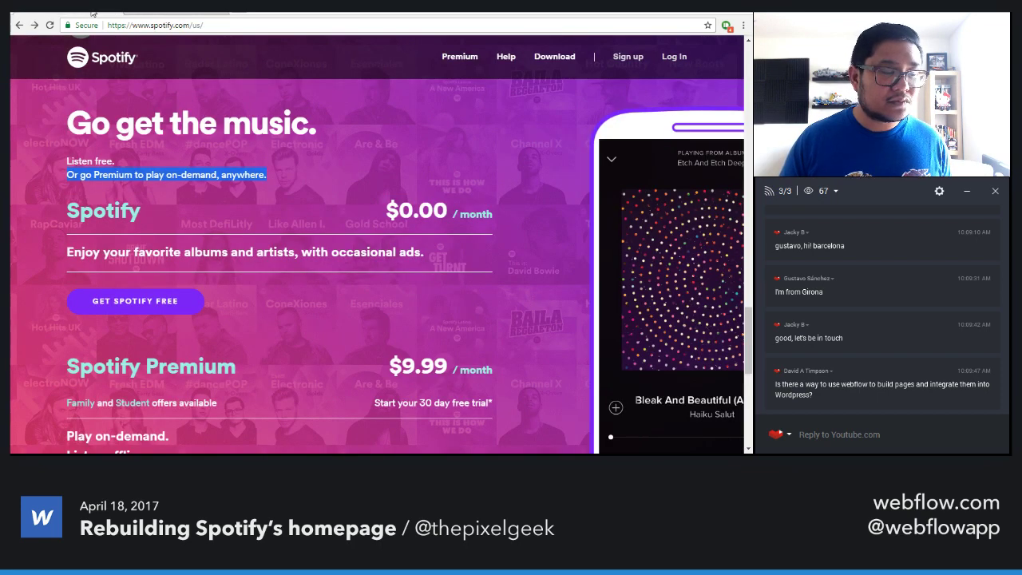
{"action": "left_click_drag", "start_coordinate": [398, 212], "coordinate": [493, 213]}
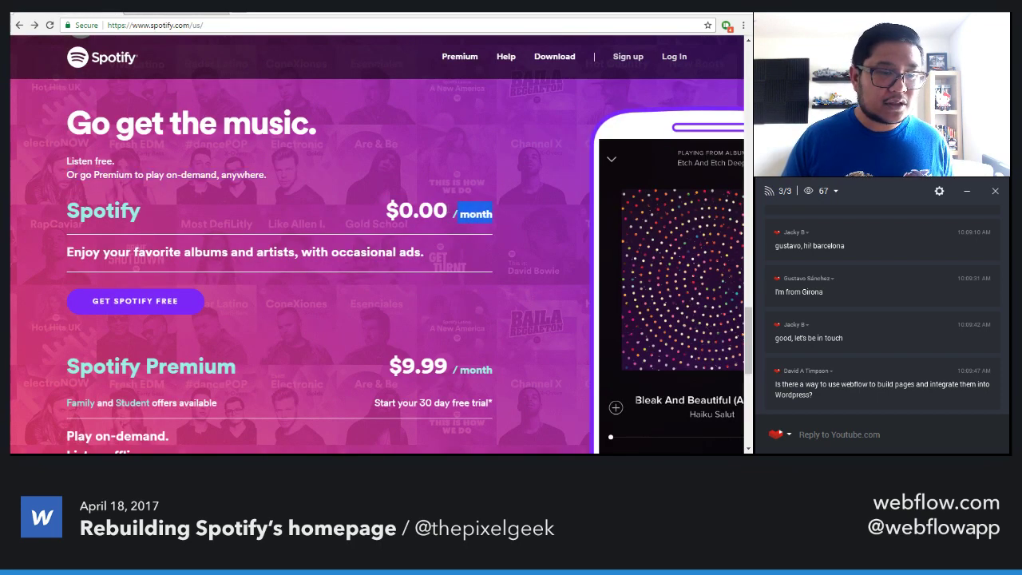
{"action": "key", "text": "ctrl+Tab"}
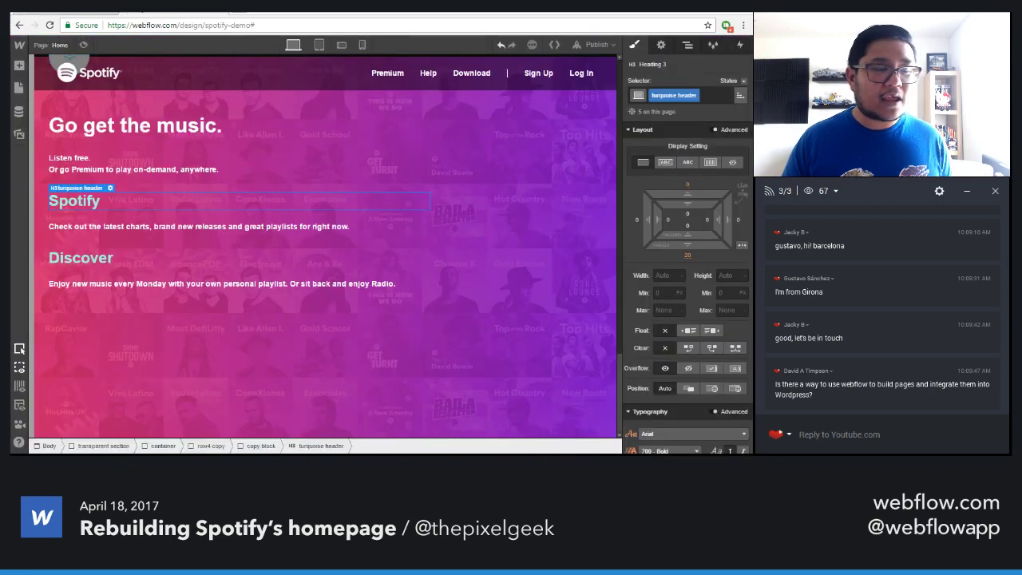
{"action": "left_click", "coordinate": [93, 16]}
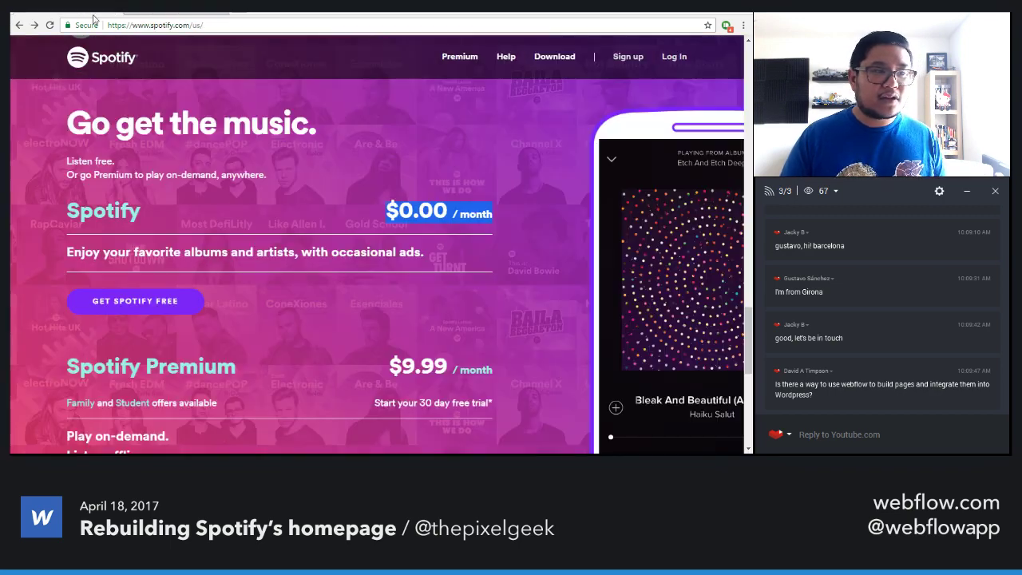
{"action": "left_click", "coordinate": [284, 247]}
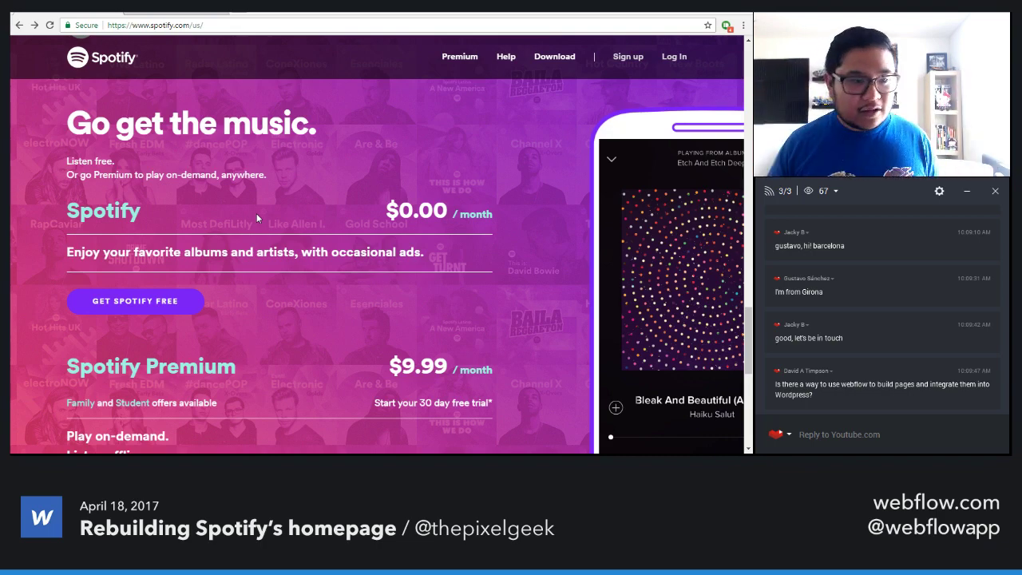
In Webflow, add a div block directly above the "Spotify" heading inside its copy block and check its nesting
{"action": "left_click", "coordinate": [148, 13]}
{"action": "key", "text": "a"}
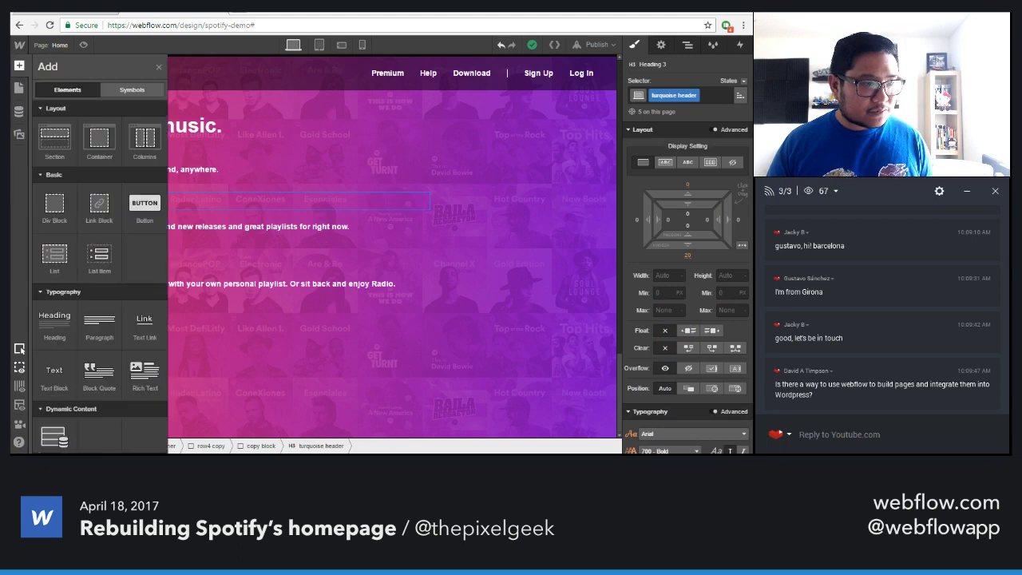
{"action": "left_click_drag", "start_coordinate": [54, 206], "coordinate": [177, 200]}
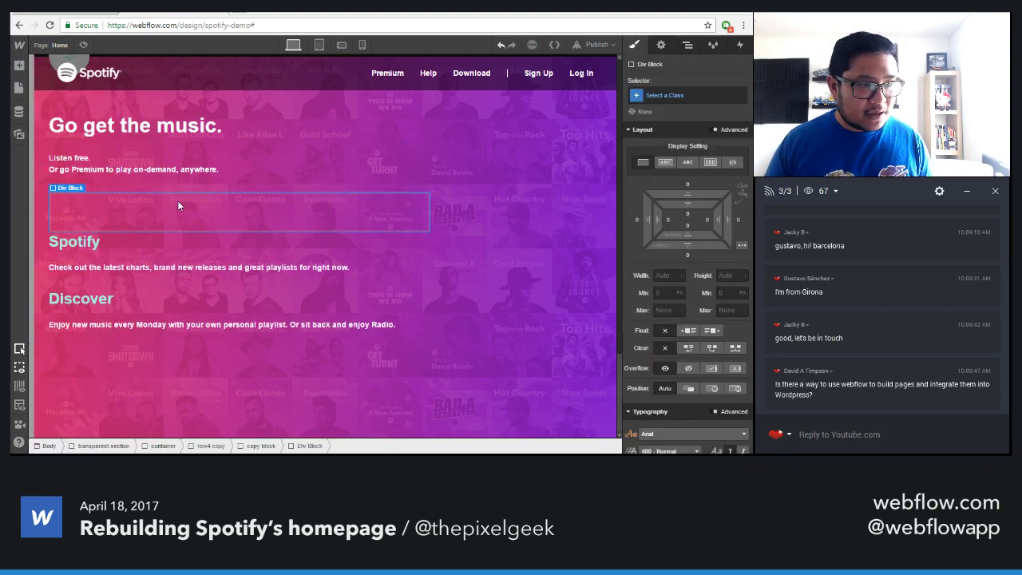
{"action": "left_click", "coordinate": [687, 46]}
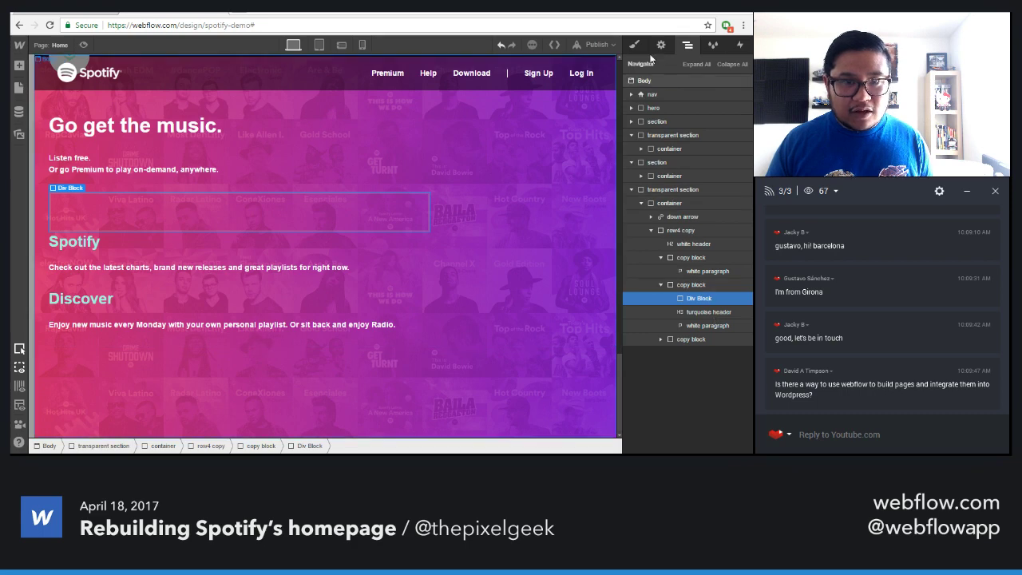
Give the new div block the "flex" class with a "sides" combo class, and justify its children with space between
{"action": "left_click", "coordinate": [633, 44]}
{"action": "left_click", "coordinate": [652, 95]}
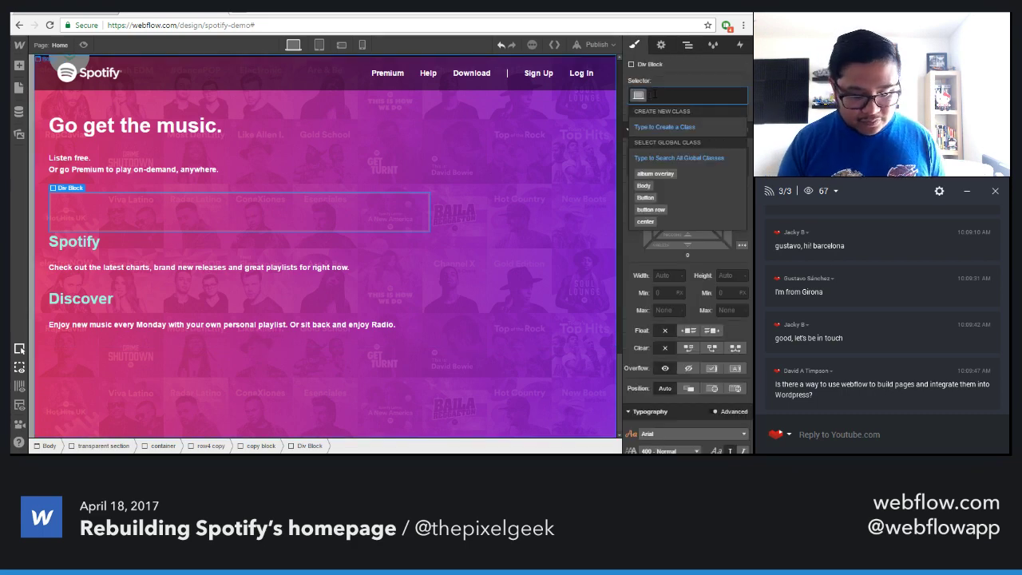
{"action": "type", "text": "flex"}
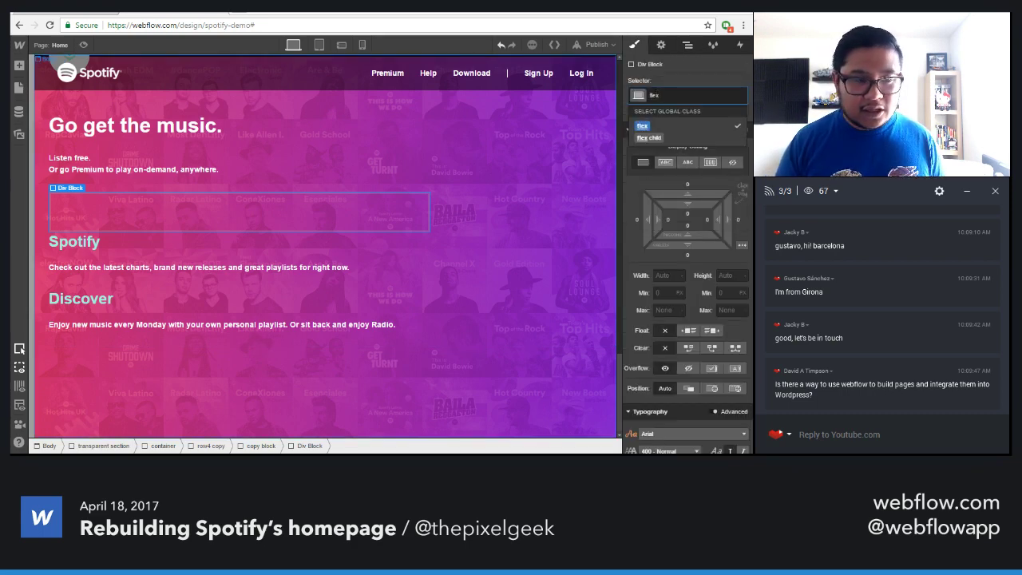
{"action": "key", "text": "Return"}
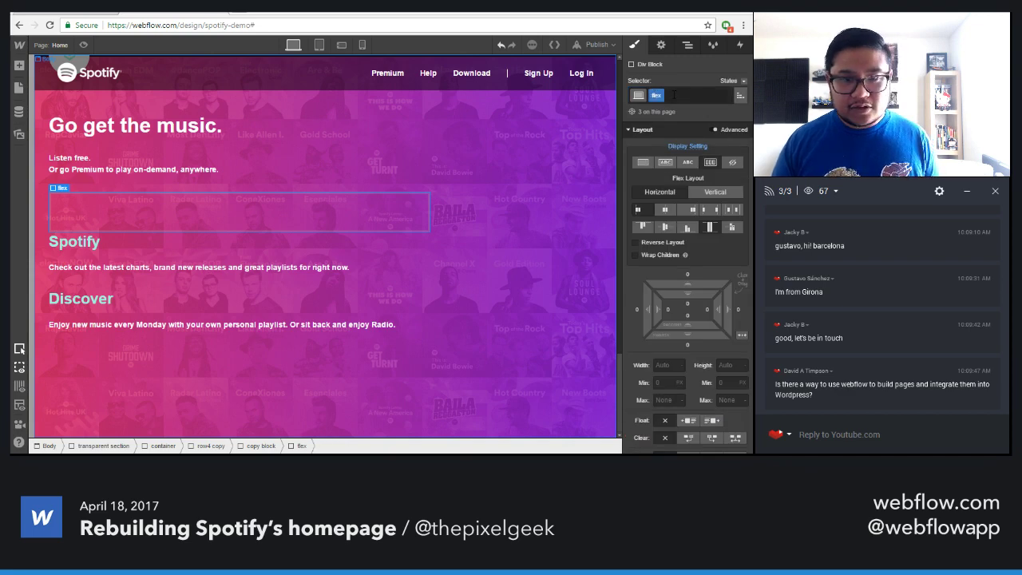
{"action": "left_click", "coordinate": [674, 95]}
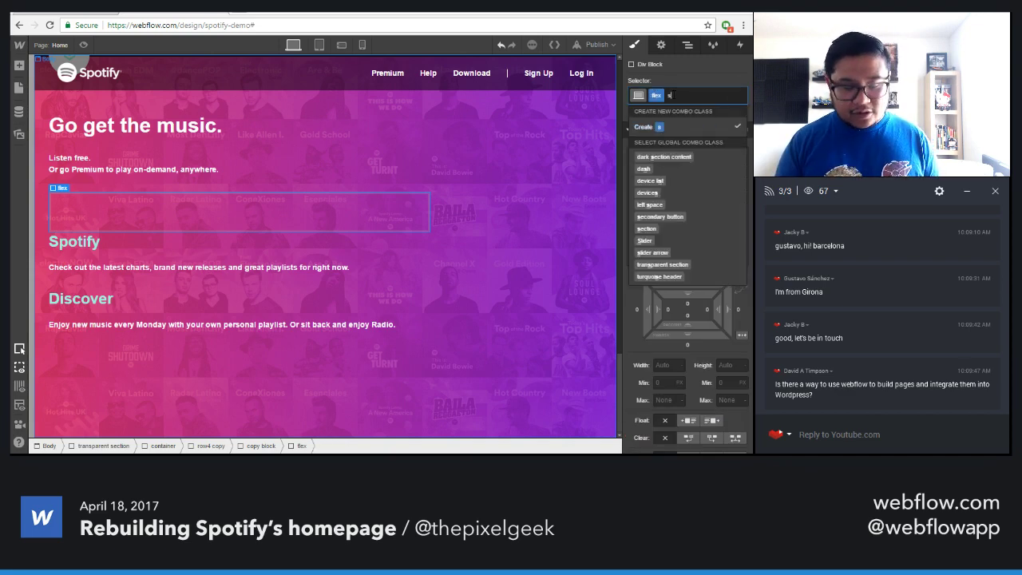
{"action": "type", "text": "sides"}
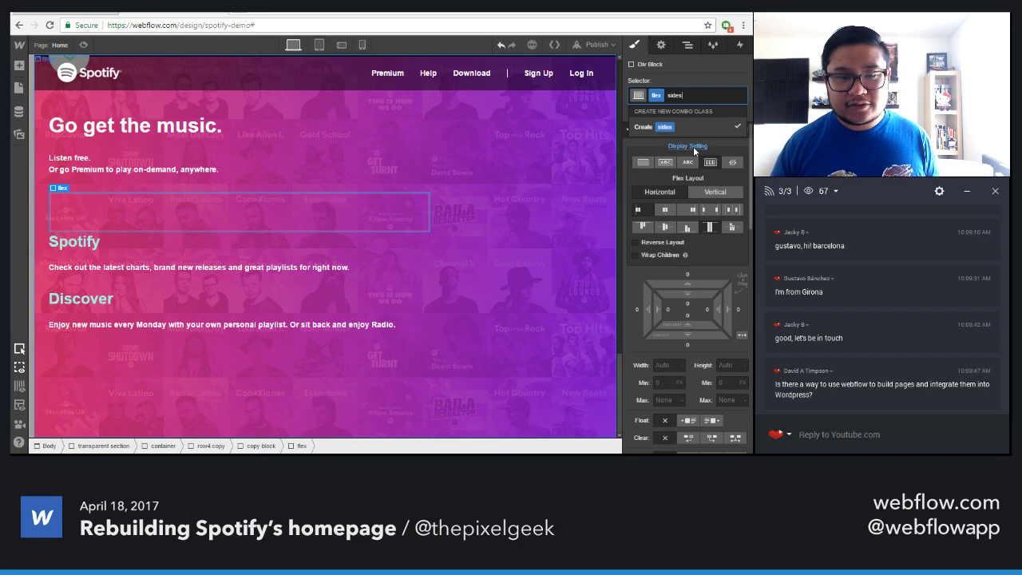
{"action": "key", "text": "Return"}
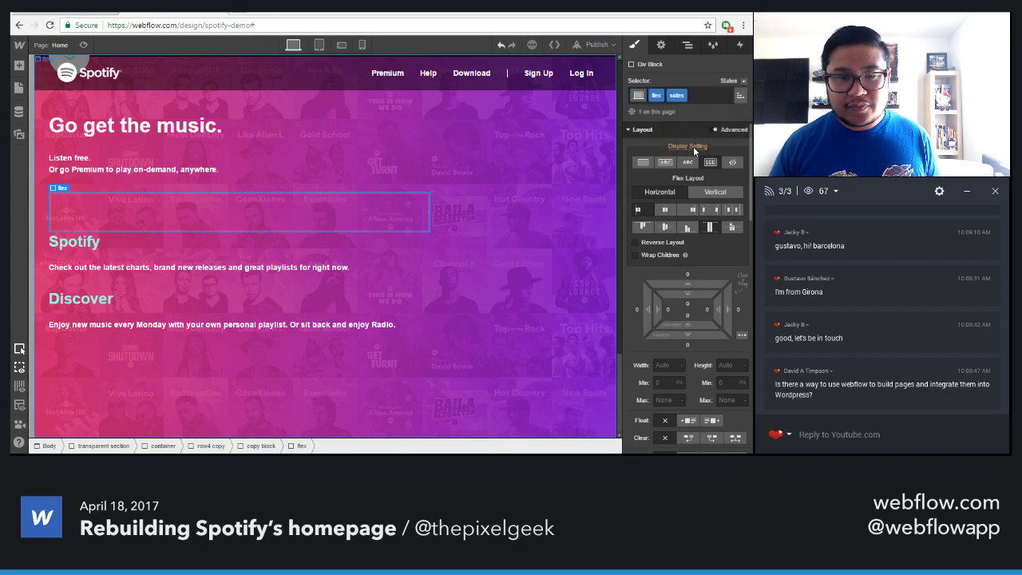
{"action": "left_click", "coordinate": [710, 212]}
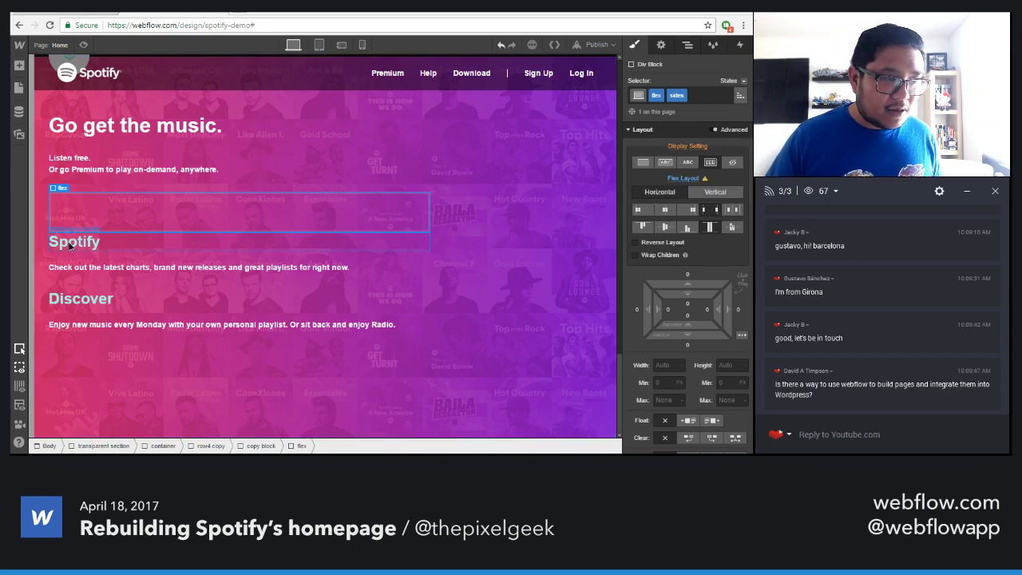
Move the "Spotify" heading into the flex div block and duplicate it there as the second item of the row
{"action": "key", "text": "Delete"}
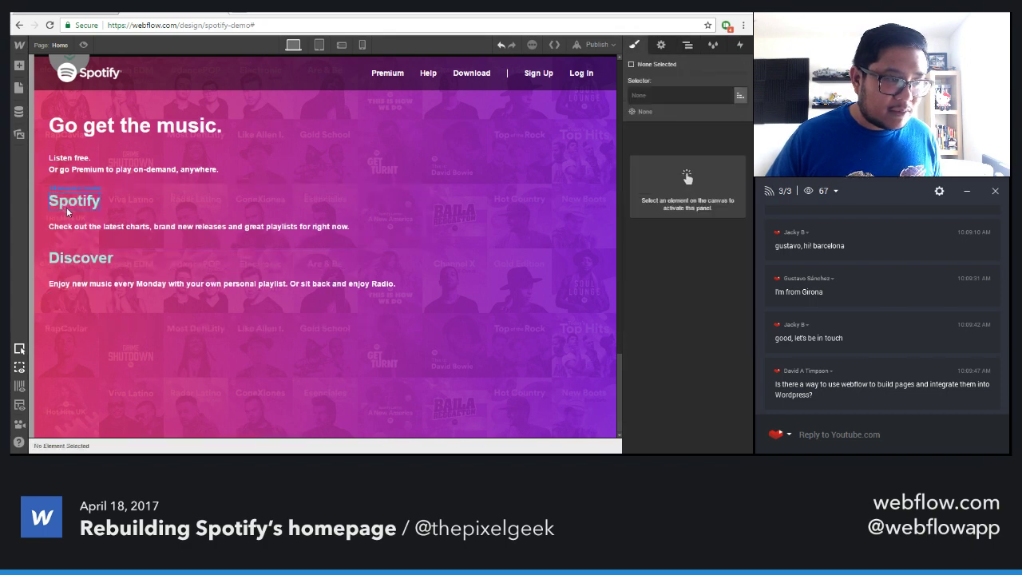
{"action": "left_click", "coordinate": [92, 205]}
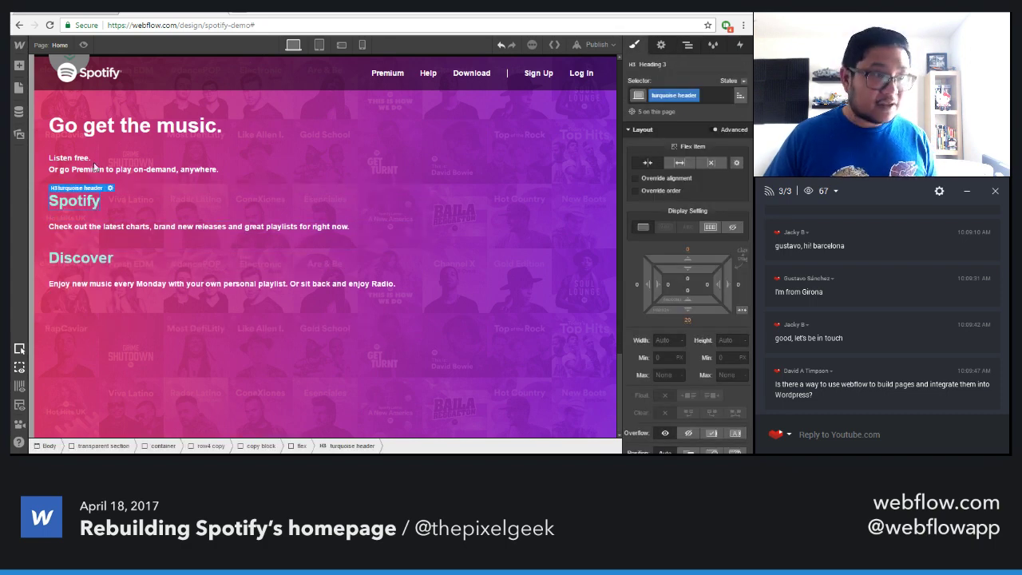
{"action": "left_click", "coordinate": [160, 8]}
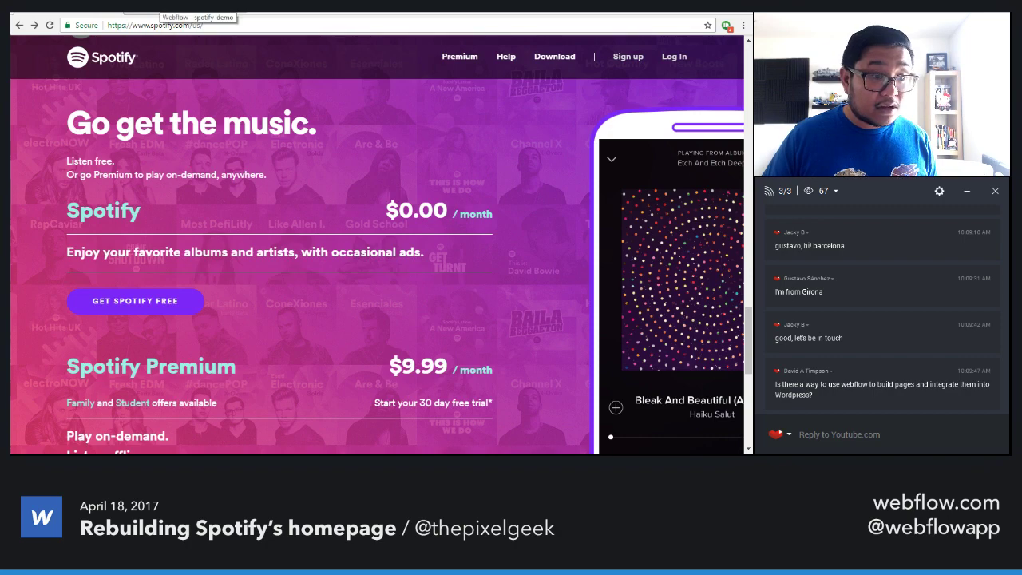
{"action": "left_click", "coordinate": [159, 8]}
{"action": "key", "text": "ctrl+c"}
{"action": "key", "text": "ctrl+v"}
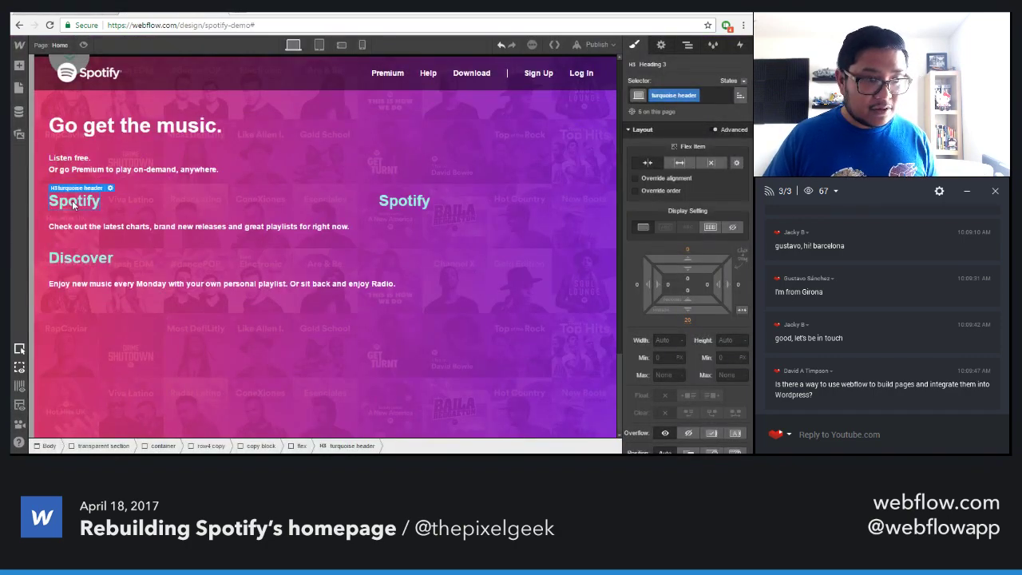
Try a bottom margin of 30 on the flex row holding the two "Spotify" headings, and undo it
{"action": "left_click", "coordinate": [179, 210]}
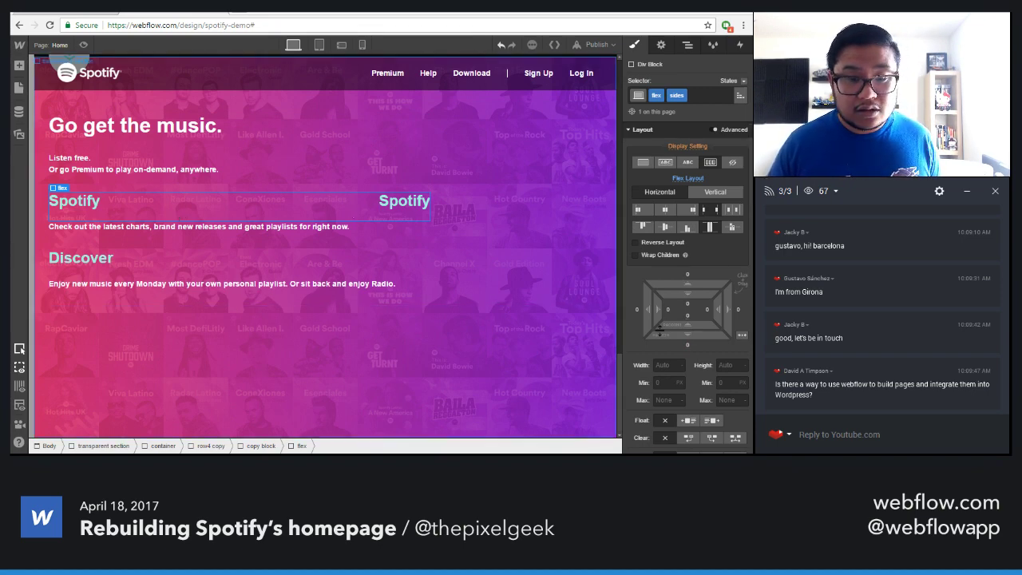
{"action": "left_click", "coordinate": [96, 14]}
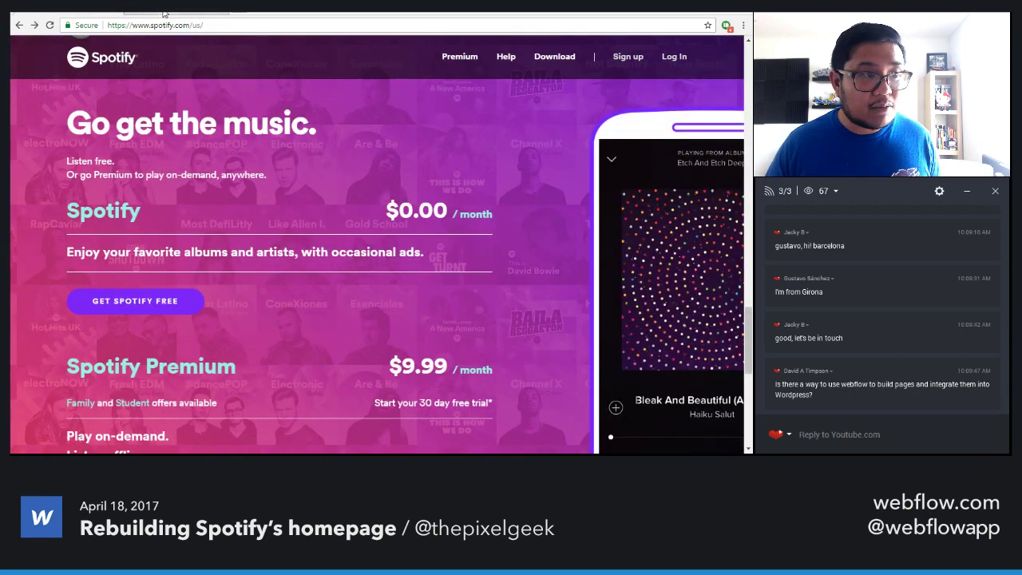
{"action": "left_click", "coordinate": [163, 14]}
{"action": "left_click", "coordinate": [688, 345]}
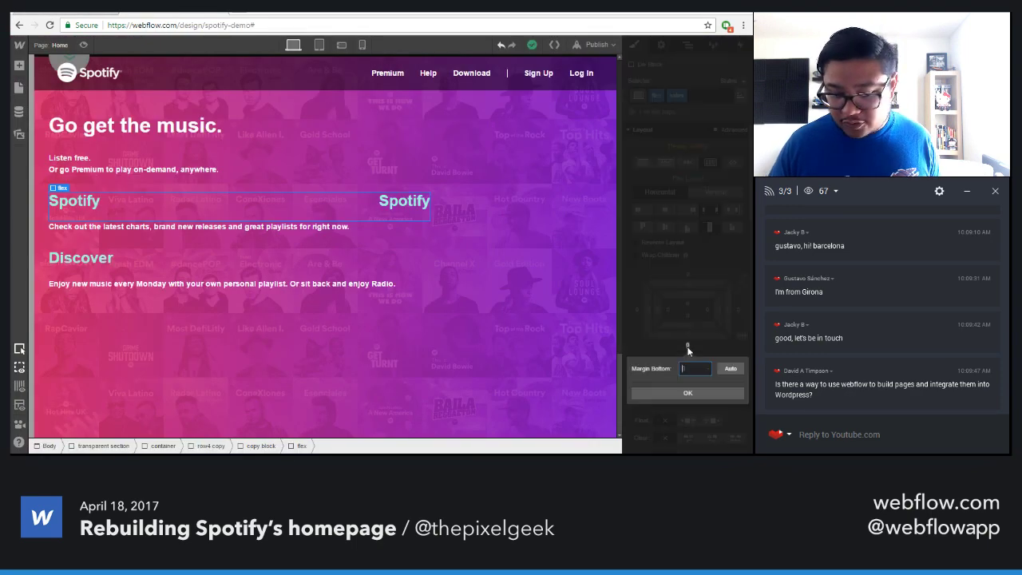
{"action": "type", "text": "30"}
{"action": "key", "text": "Return"}
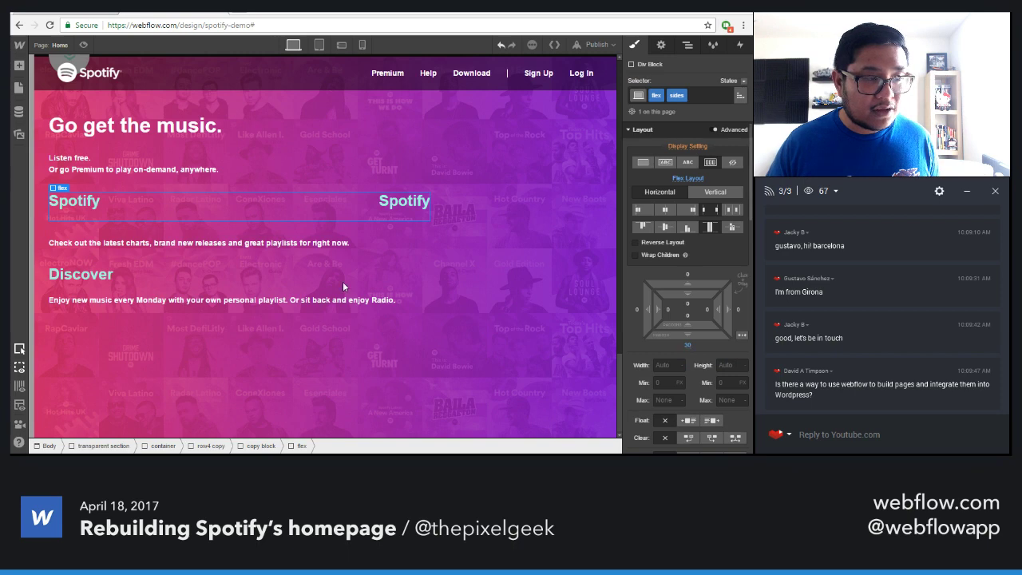
{"action": "key", "text": "ctrl+z"}
Delete the paragraph "Check out the latest charts, brand new releases and great playlists for right now."
{"action": "left_click", "coordinate": [254, 225]}
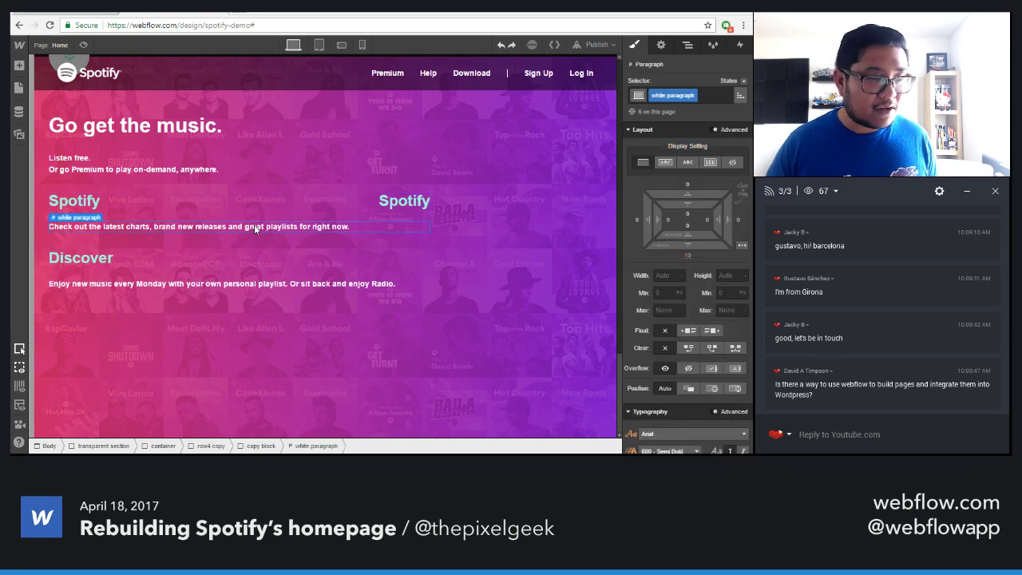
{"action": "key", "text": "Delete"}
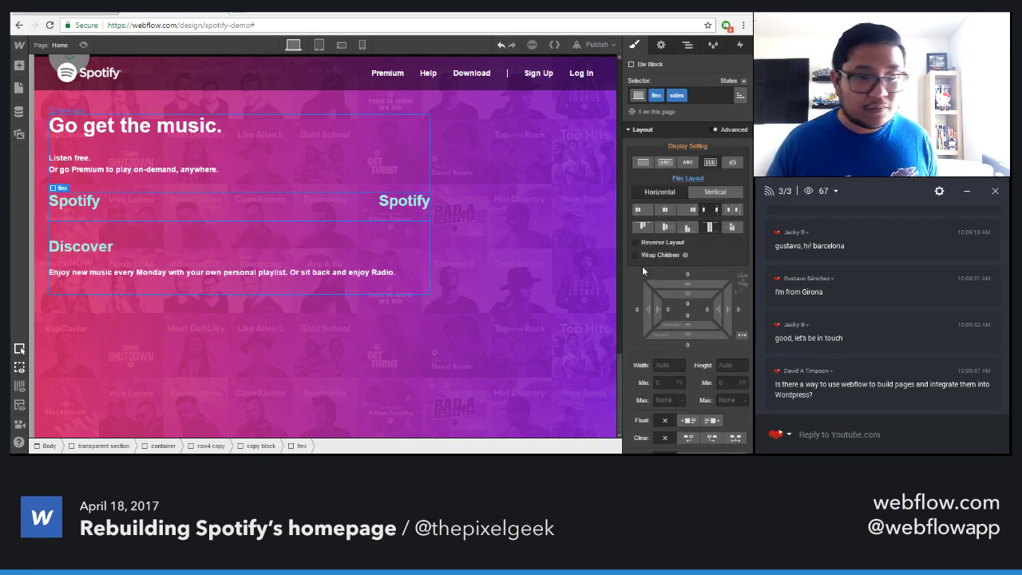
Give the flex row holding the two "Spotify" headings a solid white bottom border 1 px wide
{"action": "scroll", "coordinate": [684, 321], "scroll_direction": "down", "scroll_amount": 4}
{"action": "scroll", "coordinate": [684, 321], "scroll_direction": "down", "scroll_amount": 3}
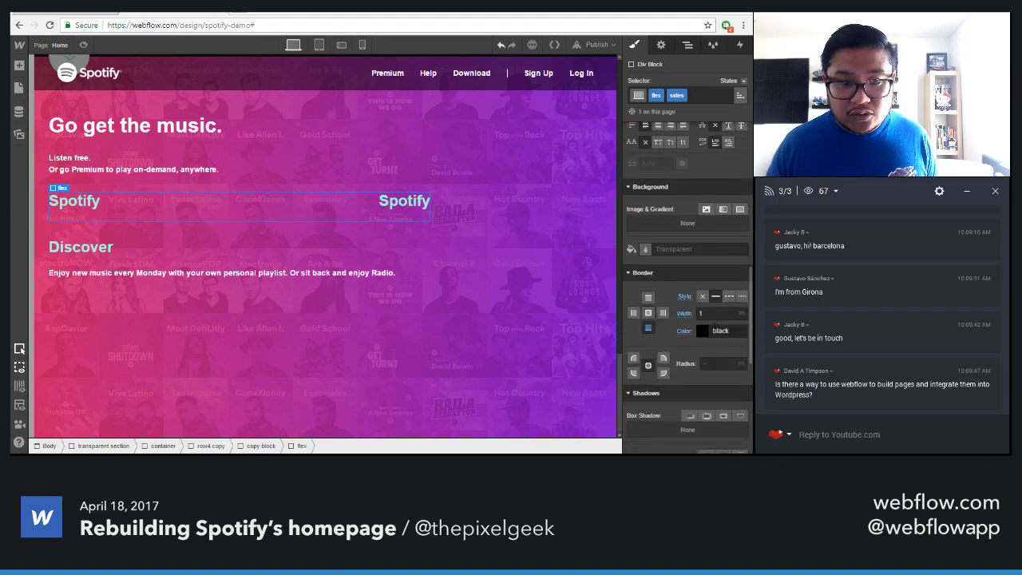
{"action": "left_click", "coordinate": [702, 331]}
{"action": "left_click", "coordinate": [650, 284]}
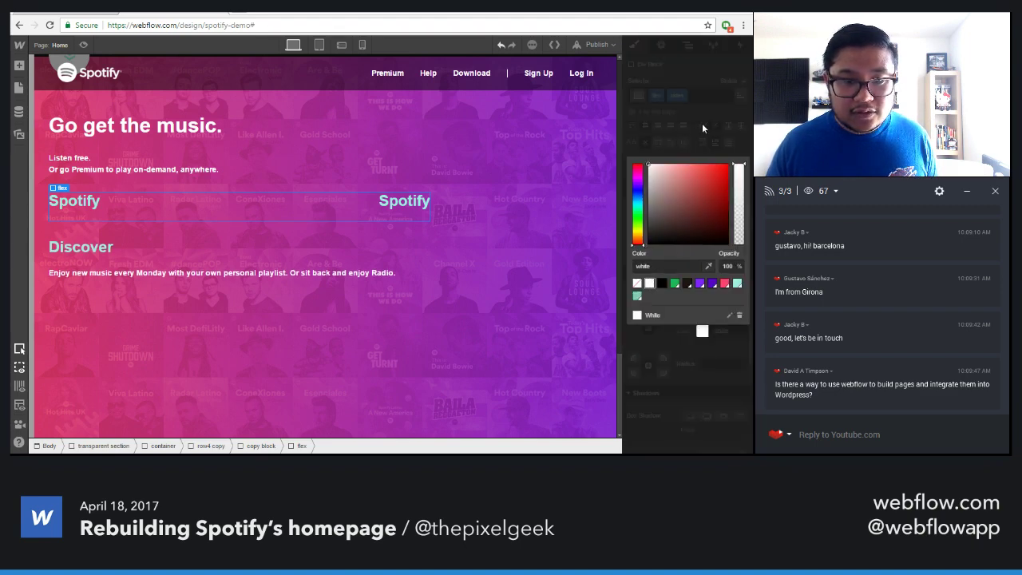
{"action": "left_click", "coordinate": [496, 212]}
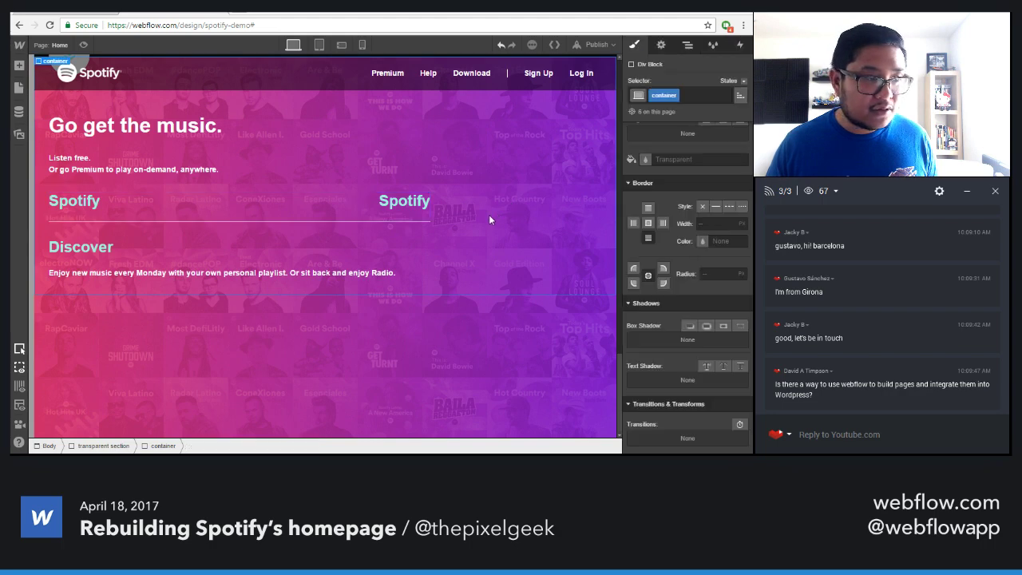
Replace the second "Spotify" heading's "turquoise header" class with "white header", checking the price styling on the original Spotify page
{"action": "left_click", "coordinate": [394, 204]}
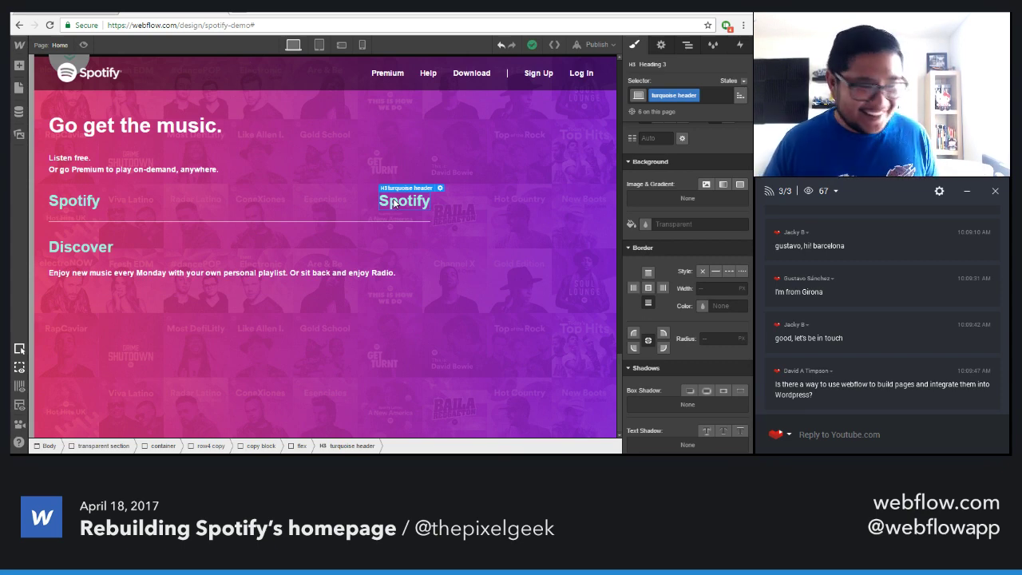
{"action": "left_click", "coordinate": [85, 15]}
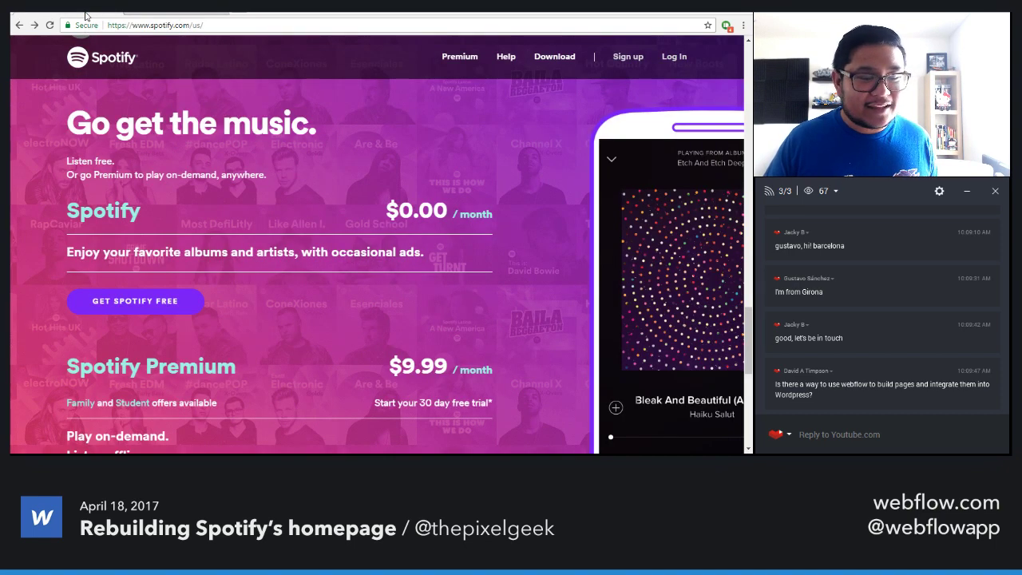
{"action": "left_click", "coordinate": [146, 13]}
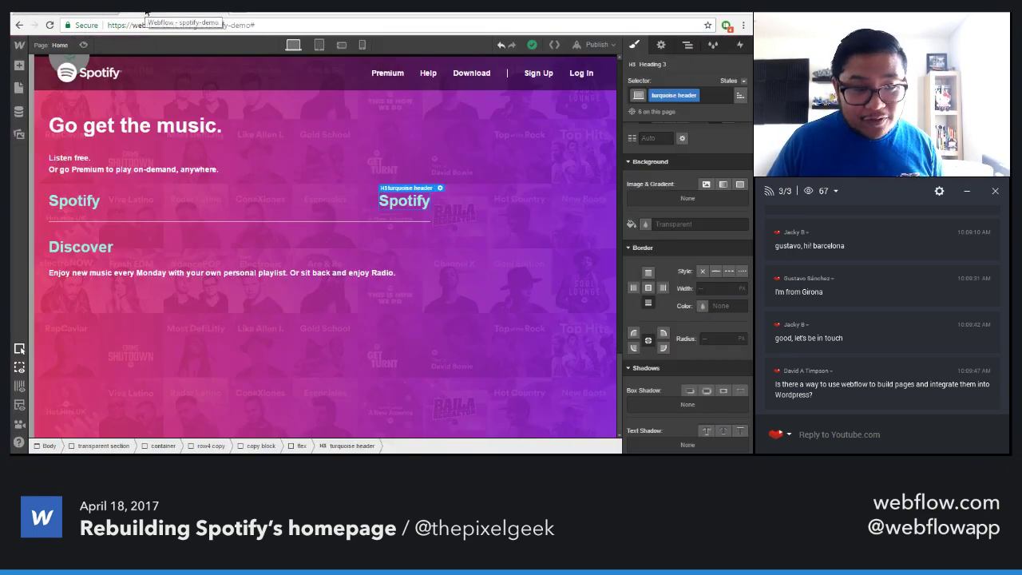
{"action": "left_click", "coordinate": [717, 93]}
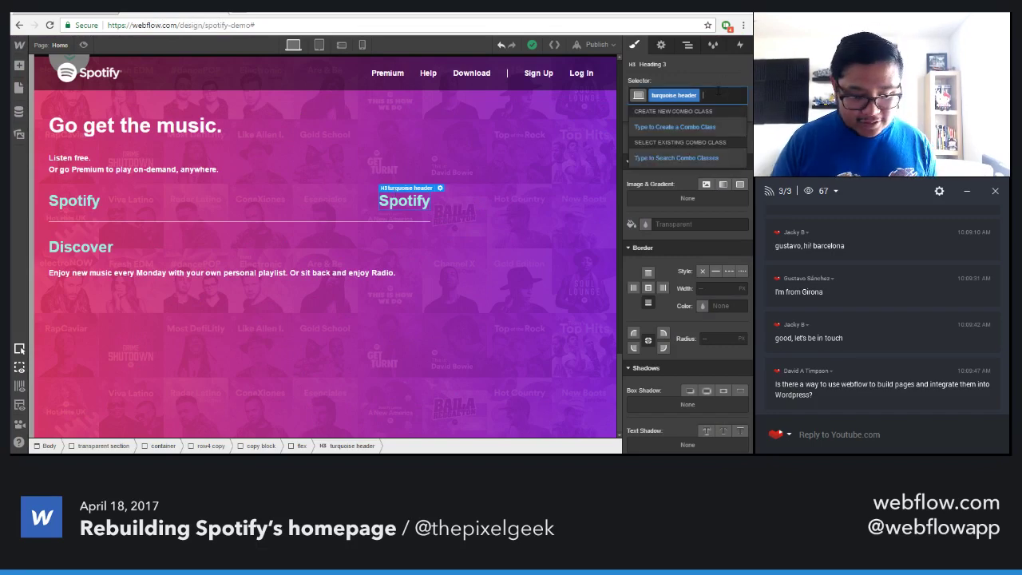
{"action": "key", "text": "BackSpace"}
{"action": "type", "text": "white"}
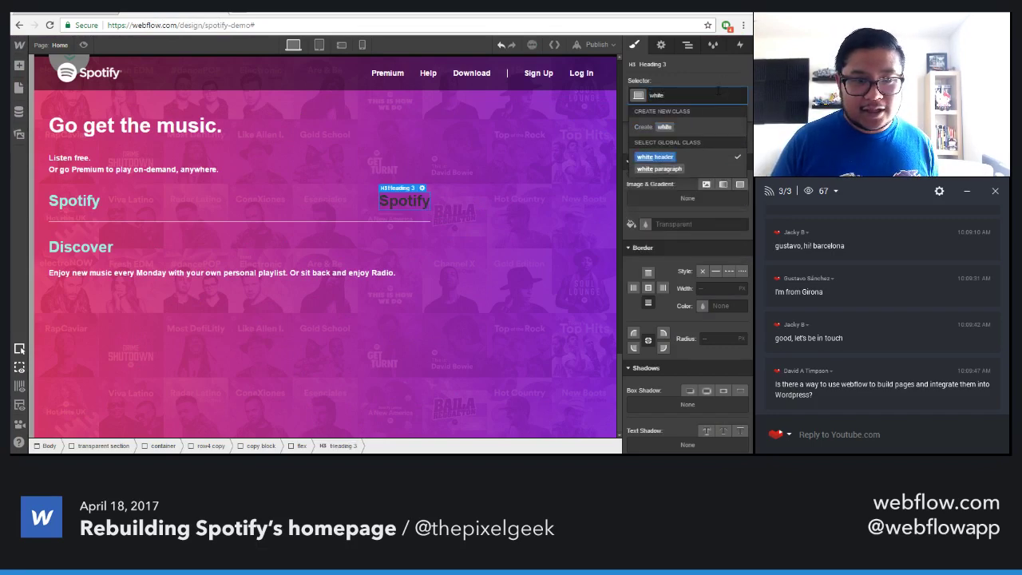
{"action": "key", "text": "Return"}
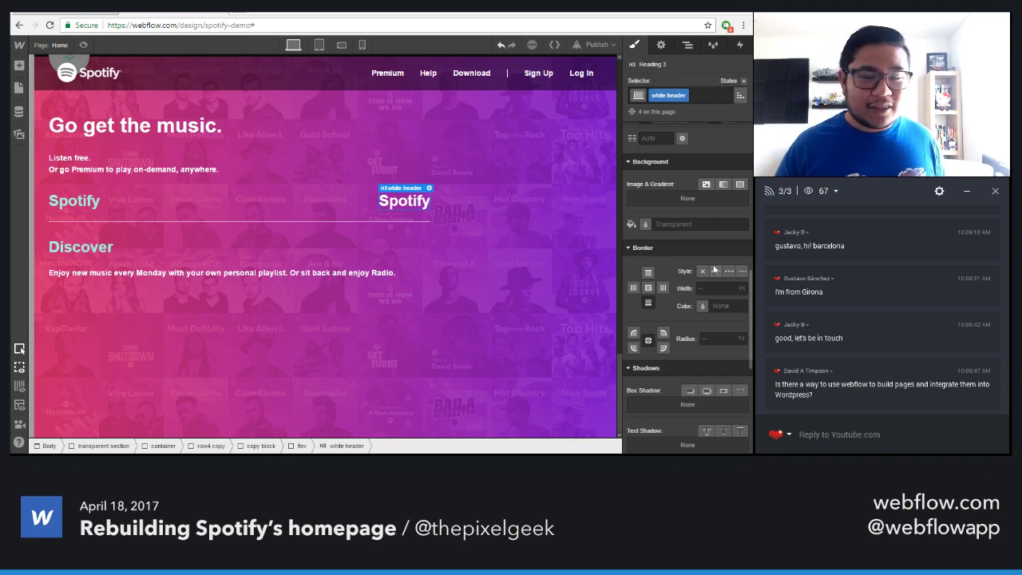
Change the second "Spotify" heading's text to "$0.00", matching the price on the original Spotify page
{"action": "double_click", "coordinate": [404, 202]}
{"action": "left_click", "coordinate": [96, 18]}
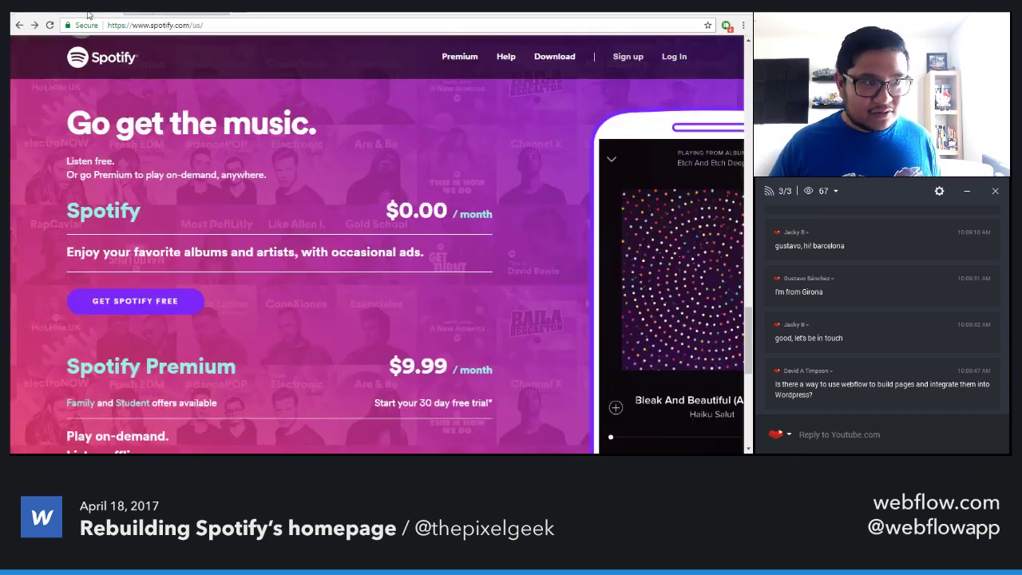
{"action": "left_click", "coordinate": [156, 16]}
{"action": "double_click", "coordinate": [390, 203]}
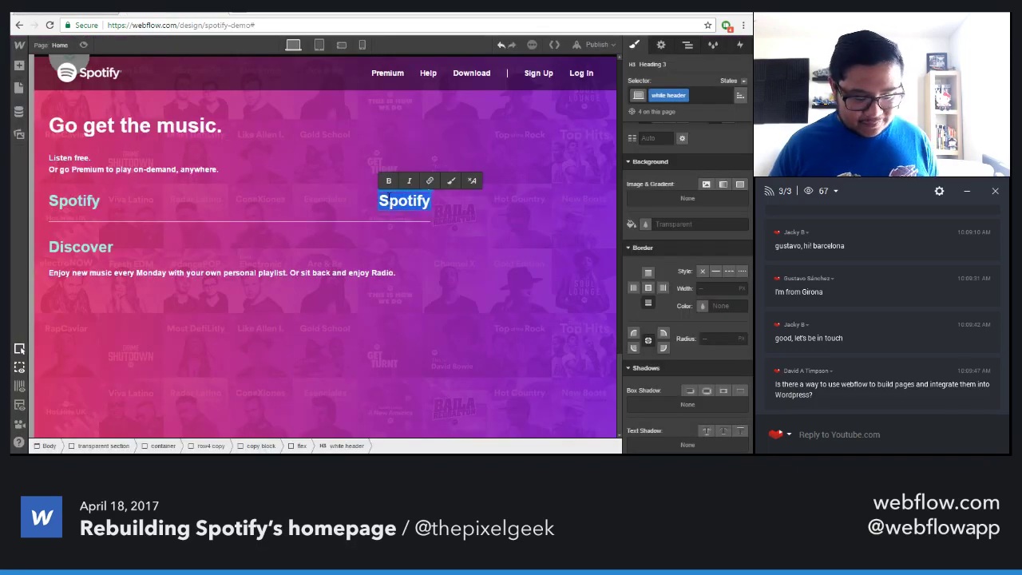
{"action": "type", "text": "$0.00"}
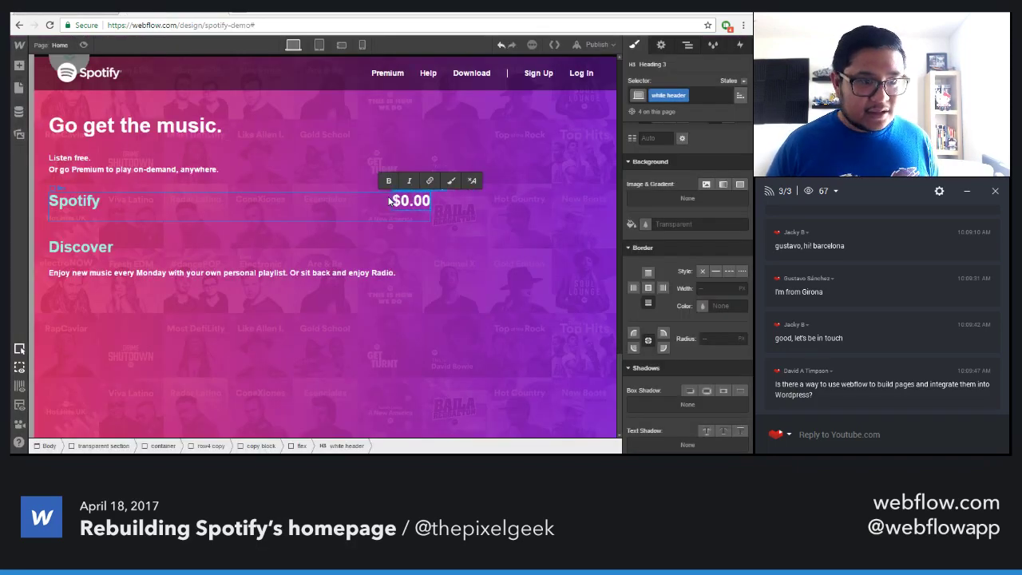
{"action": "left_click", "coordinate": [97, 16]}
{"action": "left_click", "coordinate": [162, 11]}
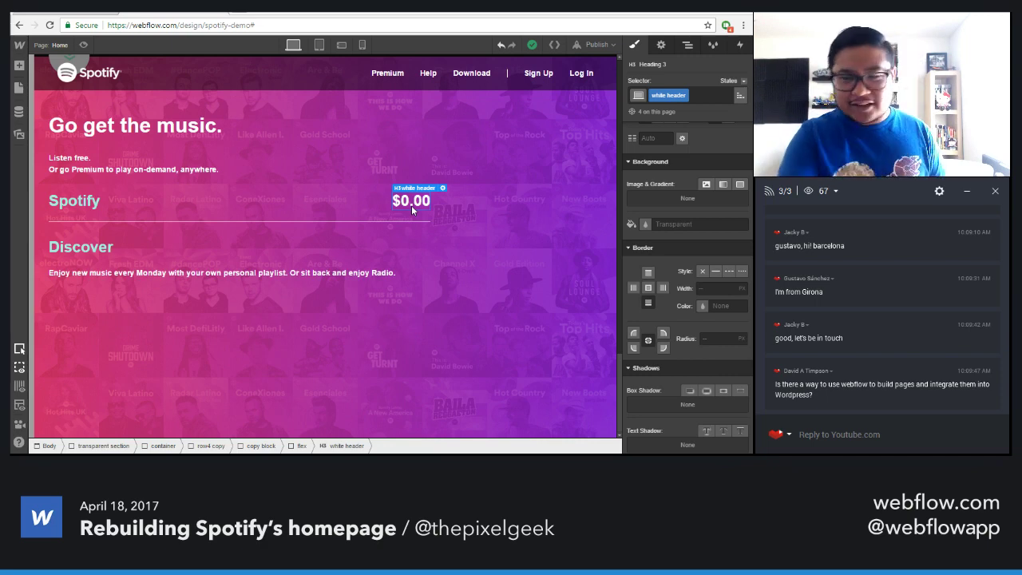
Add a div block to the flex row and move the "$0.00" heading into it
{"action": "key", "text": "a"}
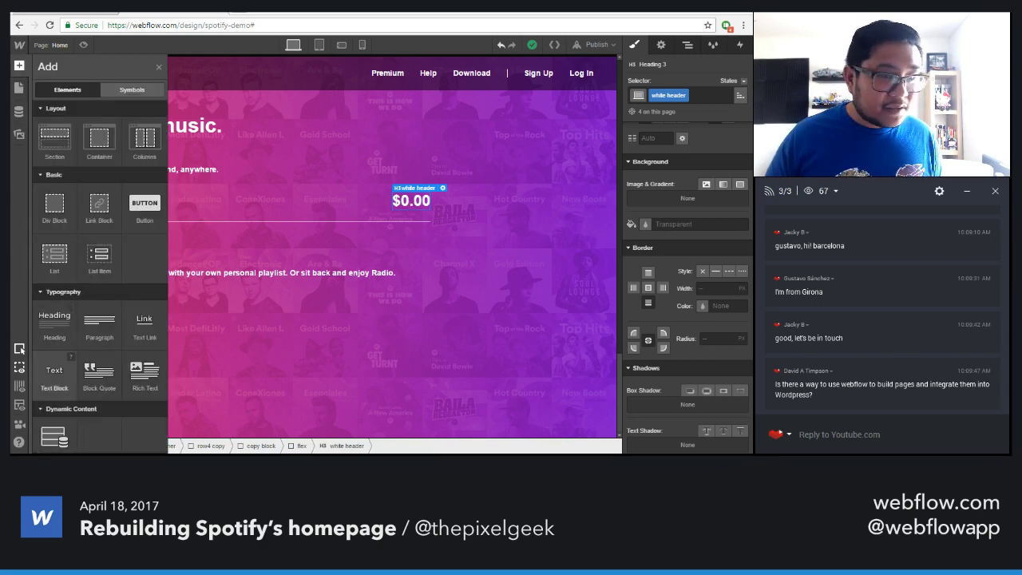
{"action": "key", "text": "a"}
{"action": "key", "text": "Escape"}
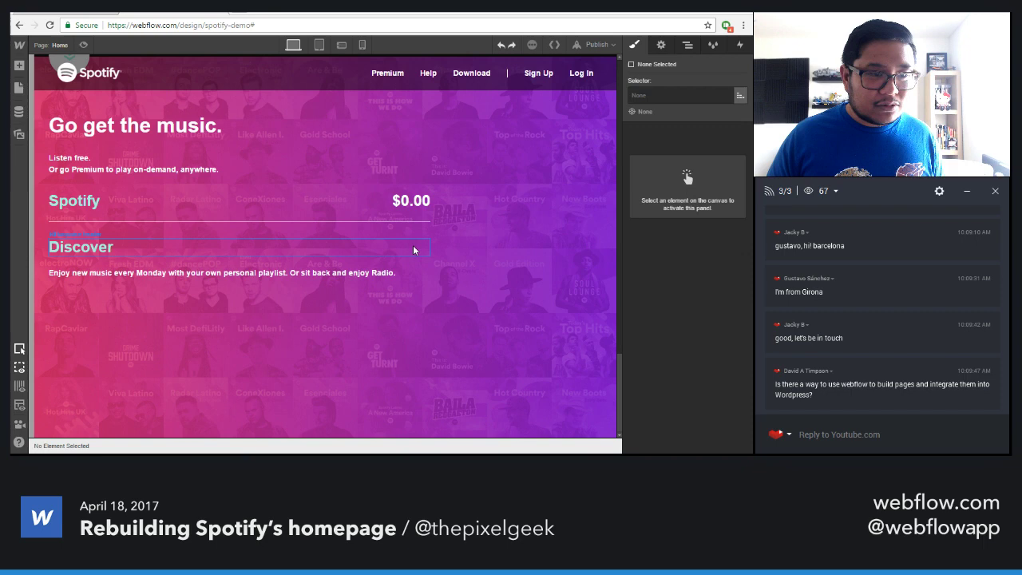
{"action": "left_click", "coordinate": [410, 200]}
{"action": "key", "text": "a"}
{"action": "left_click_drag", "start_coordinate": [54, 206], "coordinate": [321, 214]}
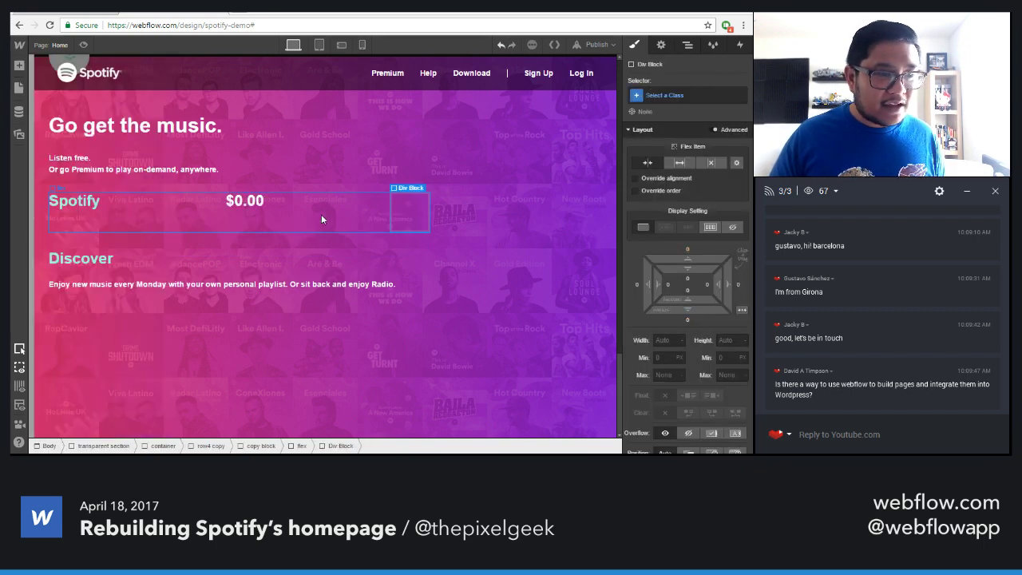
{"action": "left_click_drag", "start_coordinate": [253, 201], "coordinate": [405, 209]}
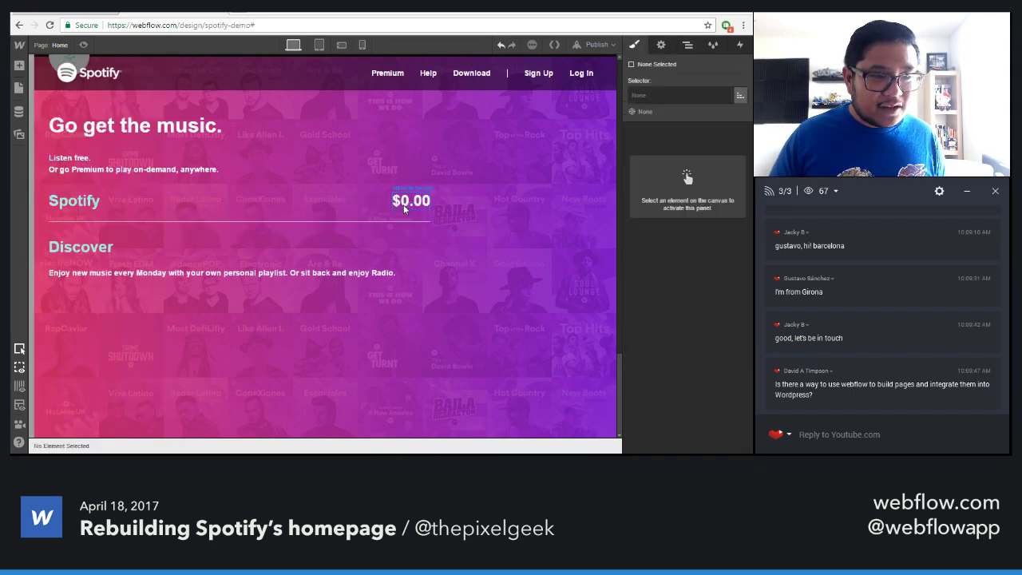
Add a text block after the "$0.00" heading inside its div block
{"action": "left_click", "coordinate": [407, 204]}
{"action": "key", "text": "a"}
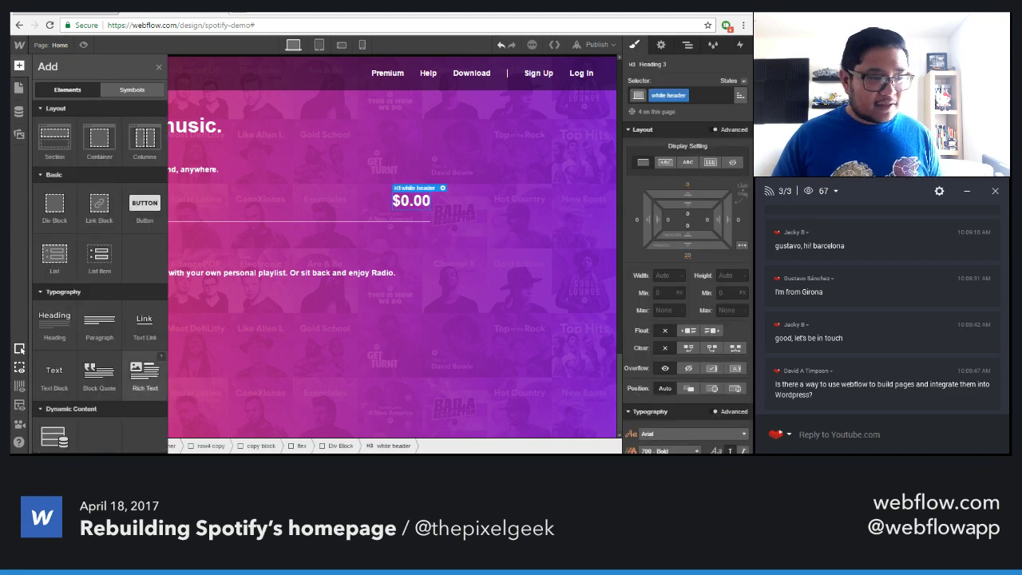
{"action": "left_click", "coordinate": [54, 374]}
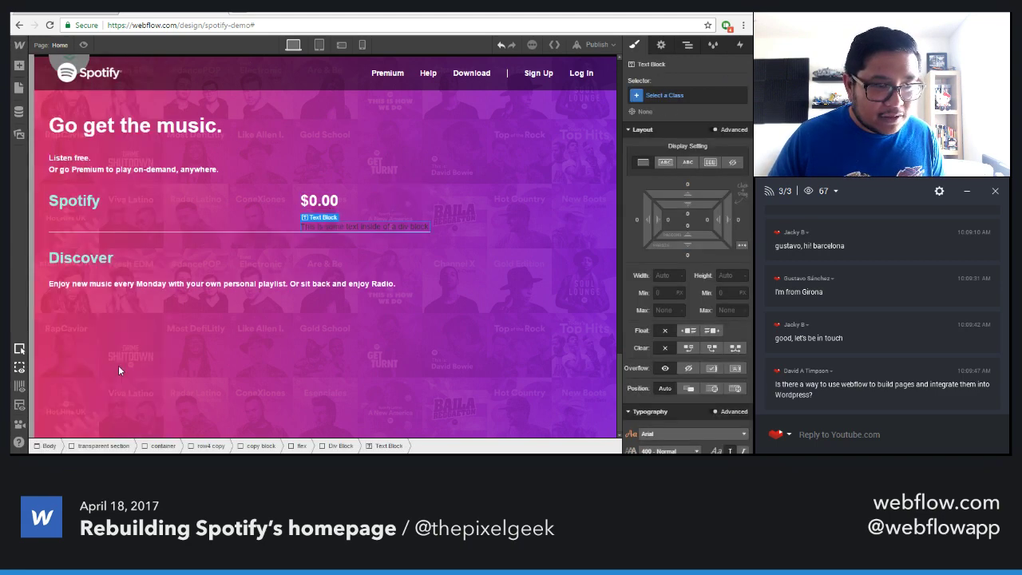
Add an "inline" combo class to the "$0.00" heading and set its display to inline-block
{"action": "left_click", "coordinate": [350, 201]}
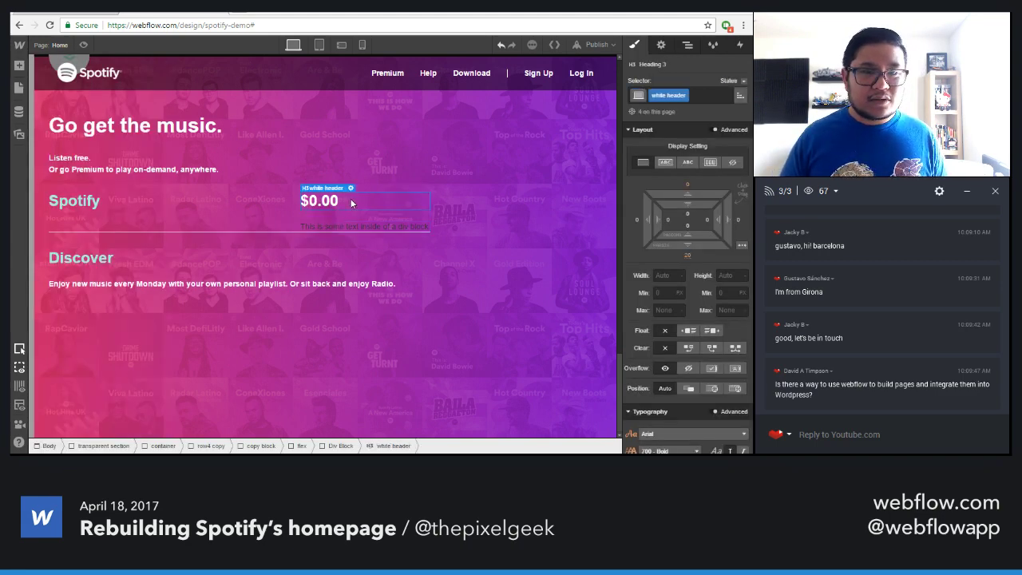
{"action": "left_click", "coordinate": [712, 98]}
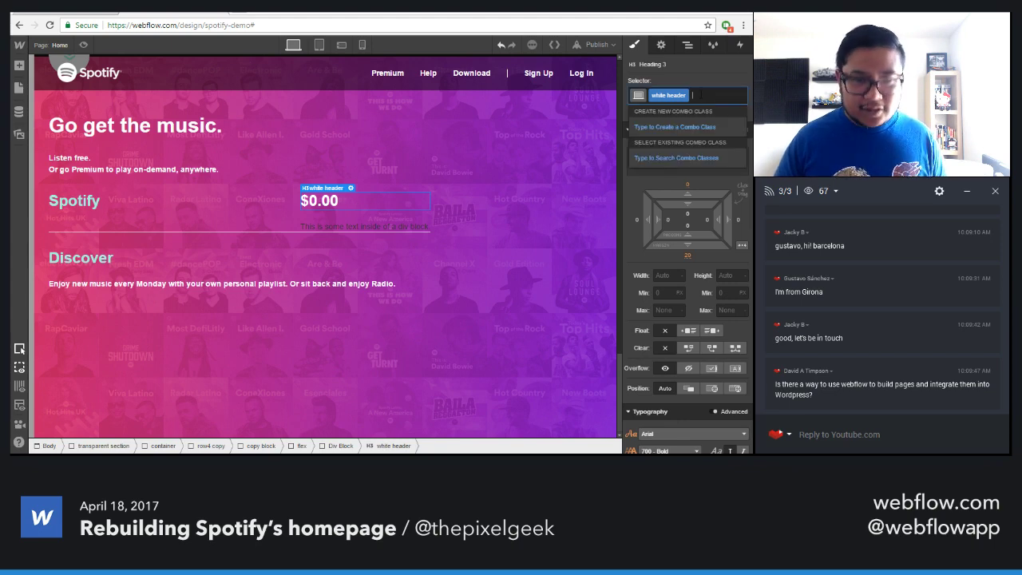
{"action": "type", "text": "(nline"}
{"action": "key", "text": "Return"}
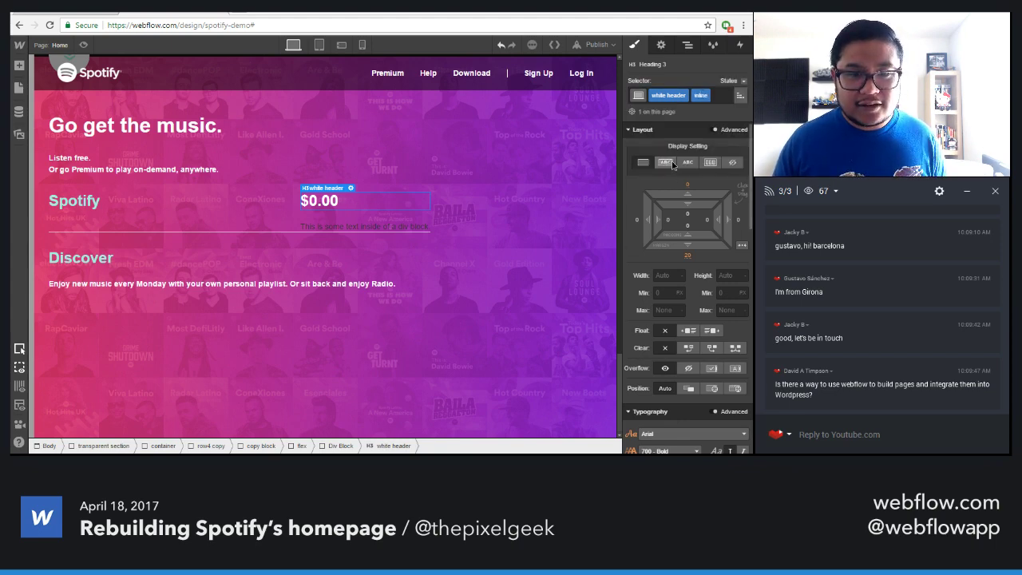
Try an inline-block display on the unclassed placeholder text block so it sits beside the price
{"action": "left_click", "coordinate": [411, 226]}
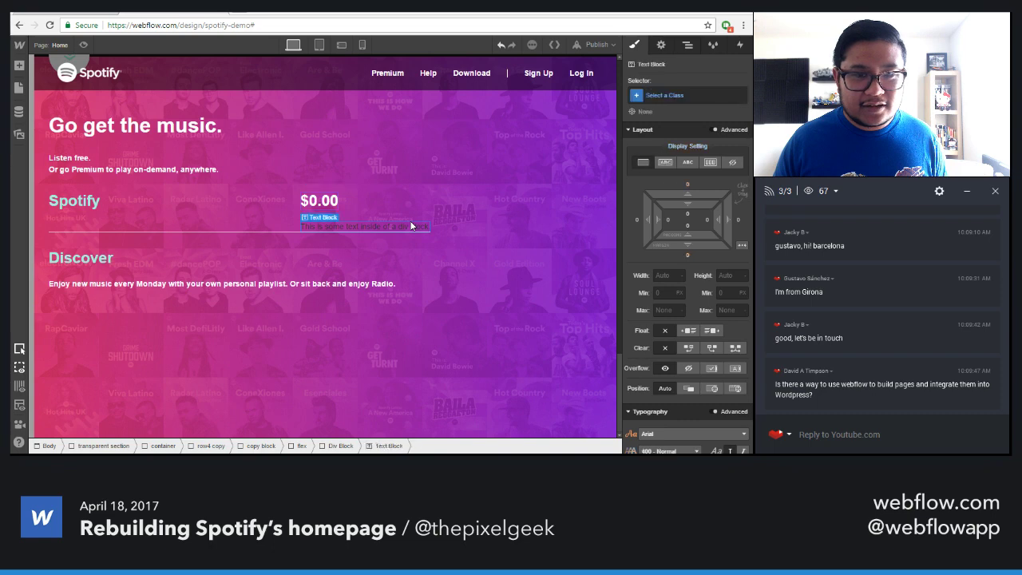
{"action": "left_click", "coordinate": [669, 164]}
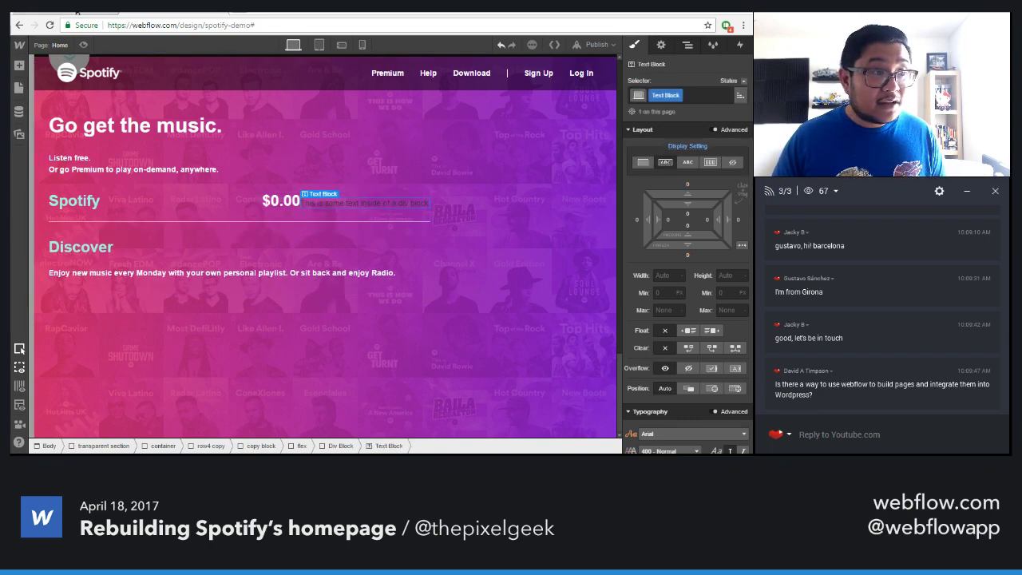
{"action": "left_click", "coordinate": [157, 11]}
{"action": "left_click", "coordinate": [156, 11]}
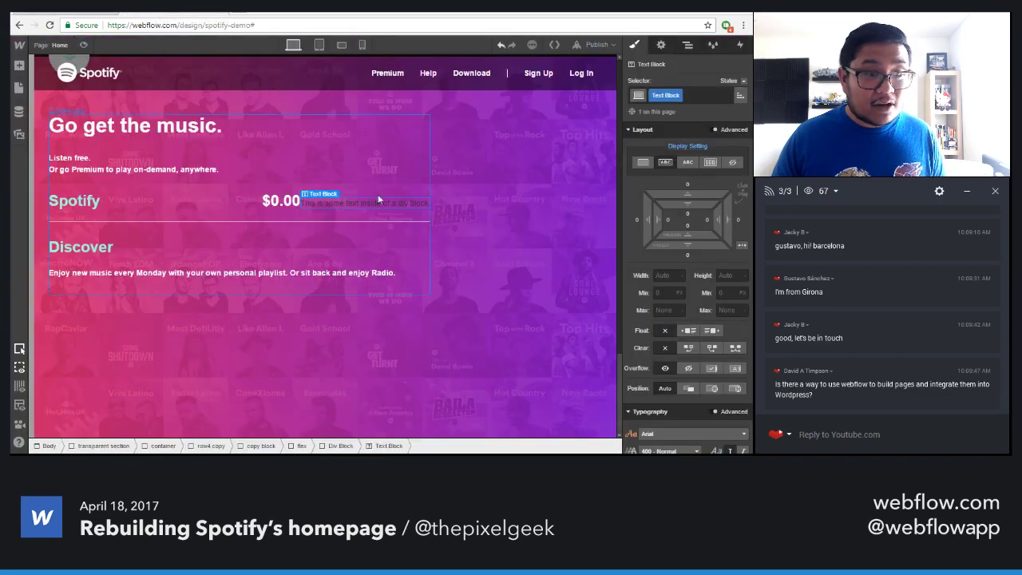
Replace the placeholder text block's automatic class with the existing "turquoise header" class
{"action": "left_click", "coordinate": [706, 95]}
{"action": "key", "text": "BackSpace"}
{"action": "type", "text": "tur"}
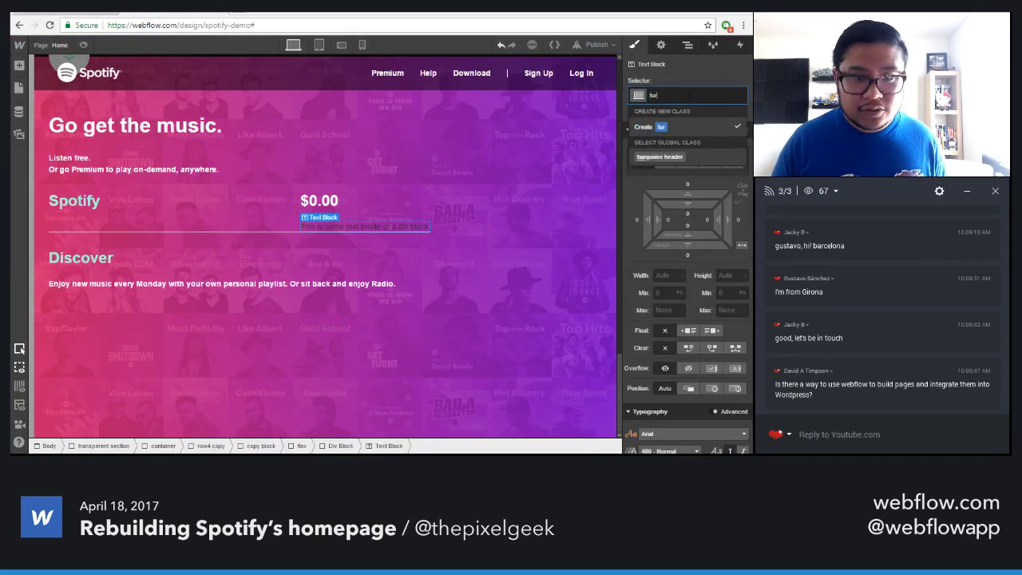
{"action": "key", "text": "Down"}
{"action": "key", "text": "Return"}
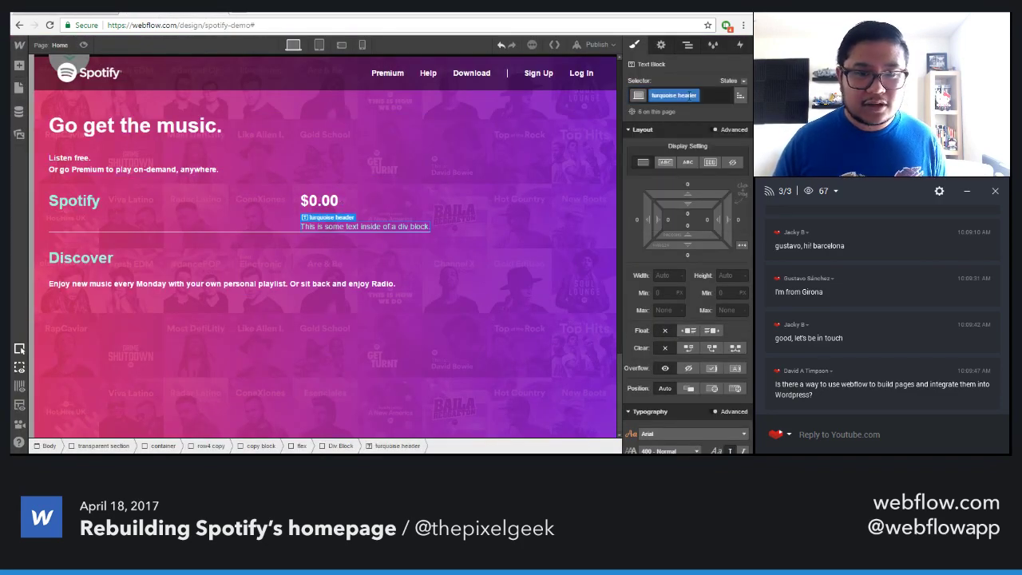
Rename the "turquoise header" class as "turquoise"
{"action": "scroll", "coordinate": [695, 247], "scroll_direction": "down", "scroll_amount": 2}
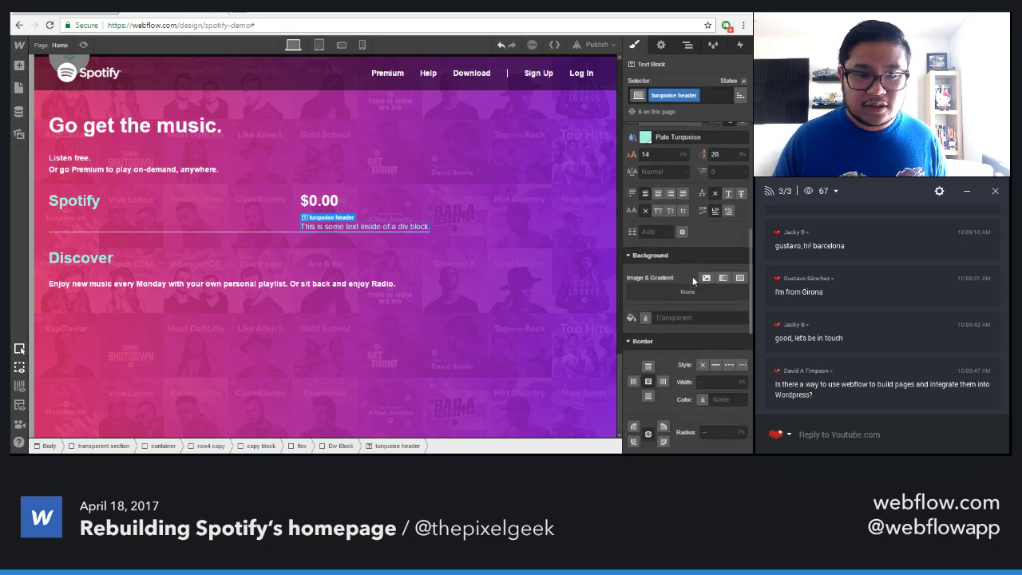
{"action": "scroll", "coordinate": [692, 277], "scroll_direction": "up", "scroll_amount": 3}
{"action": "double_click", "coordinate": [674, 95]}
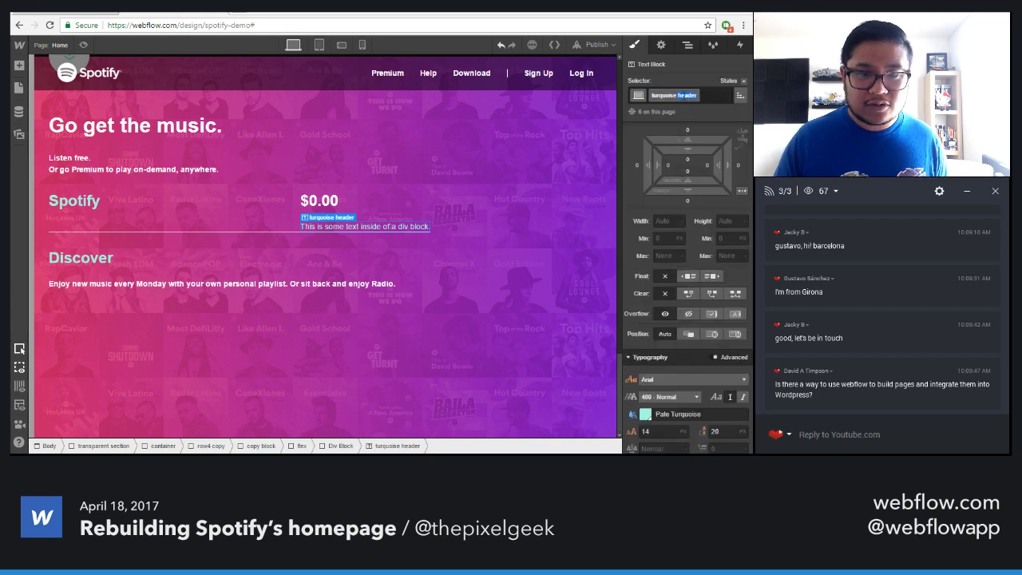
{"action": "key", "text": "BackSpace"}
{"action": "key", "text": "BackSpace"}
{"action": "key", "text": "Return"}
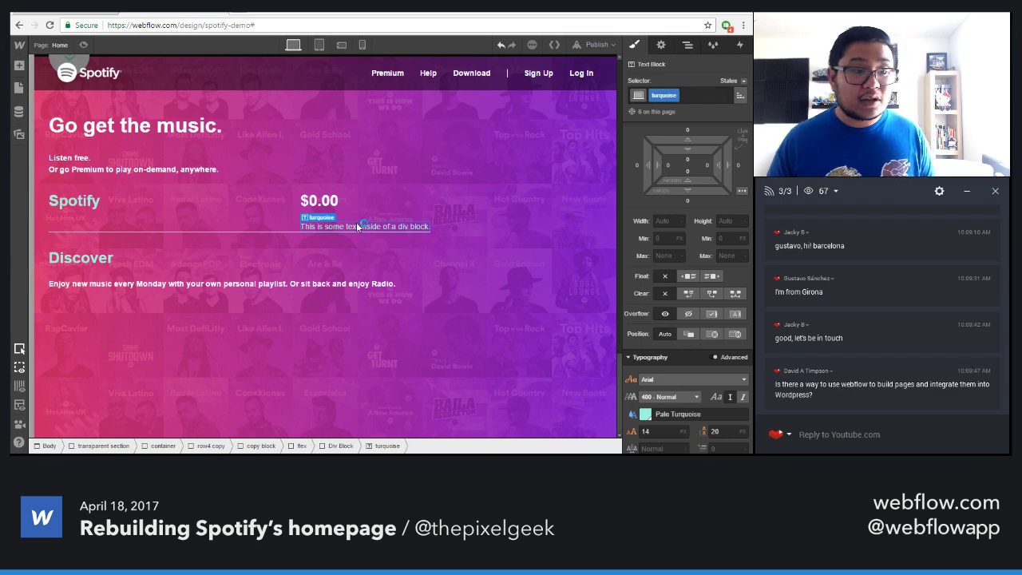
Set the "turquoise" class's display to inline-block and check the other sections of the page
{"action": "scroll", "coordinate": [679, 263], "scroll_direction": "up", "scroll_amount": 2}
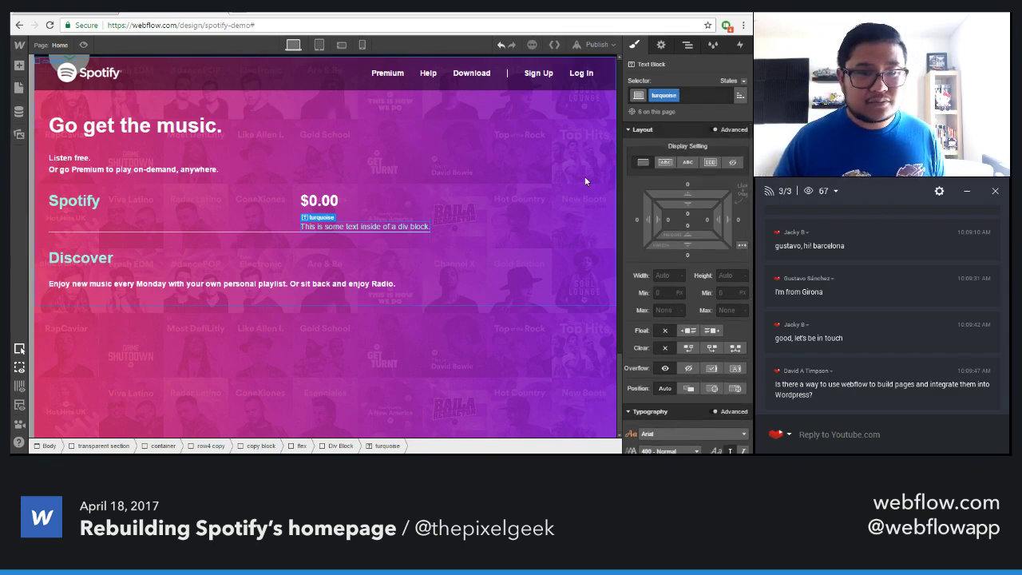
{"action": "left_click", "coordinate": [665, 164]}
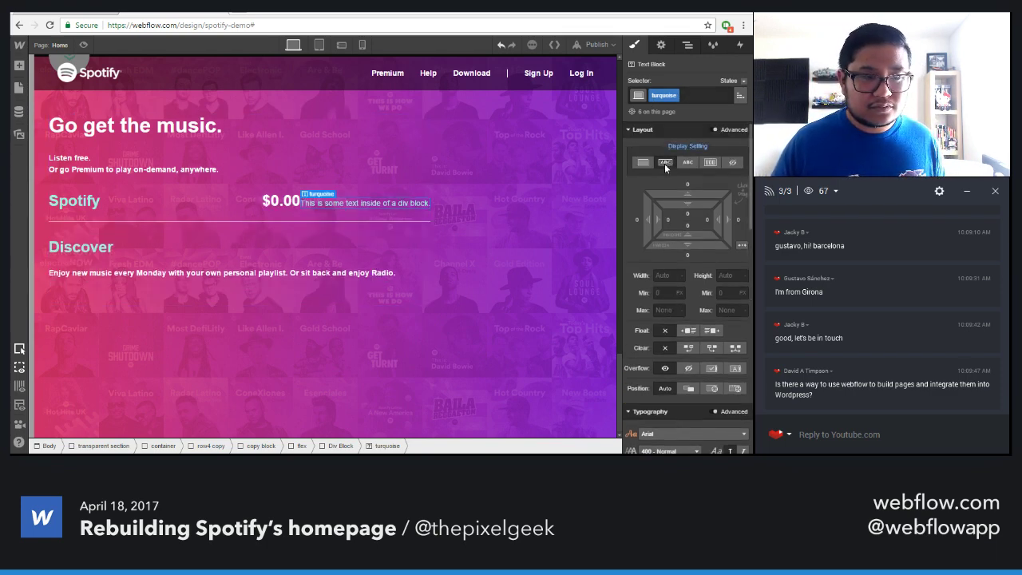
{"action": "scroll", "coordinate": [522, 358], "scroll_direction": "down", "scroll_amount": 5}
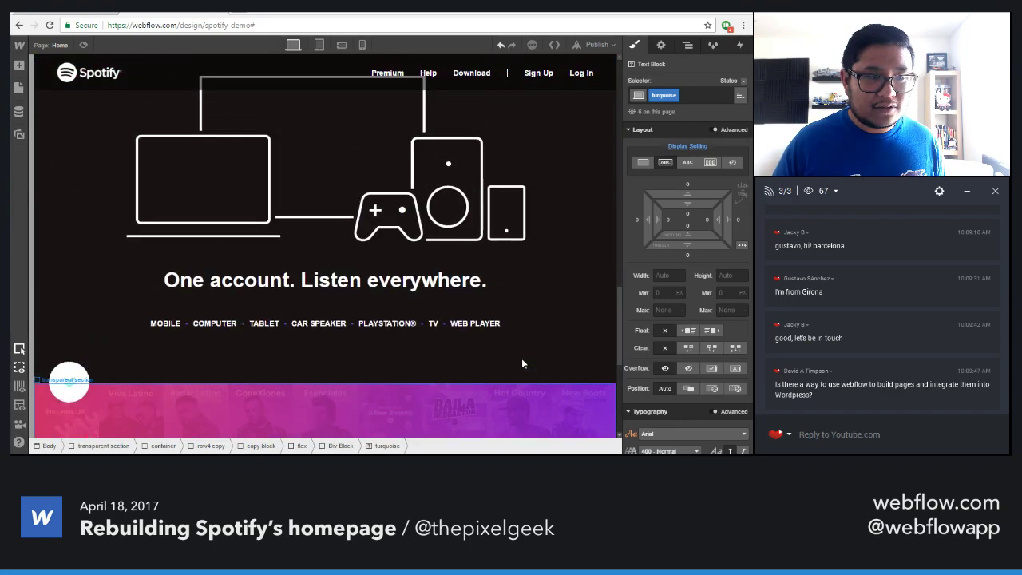
{"action": "scroll", "coordinate": [522, 361], "scroll_direction": "up", "scroll_amount": 10}
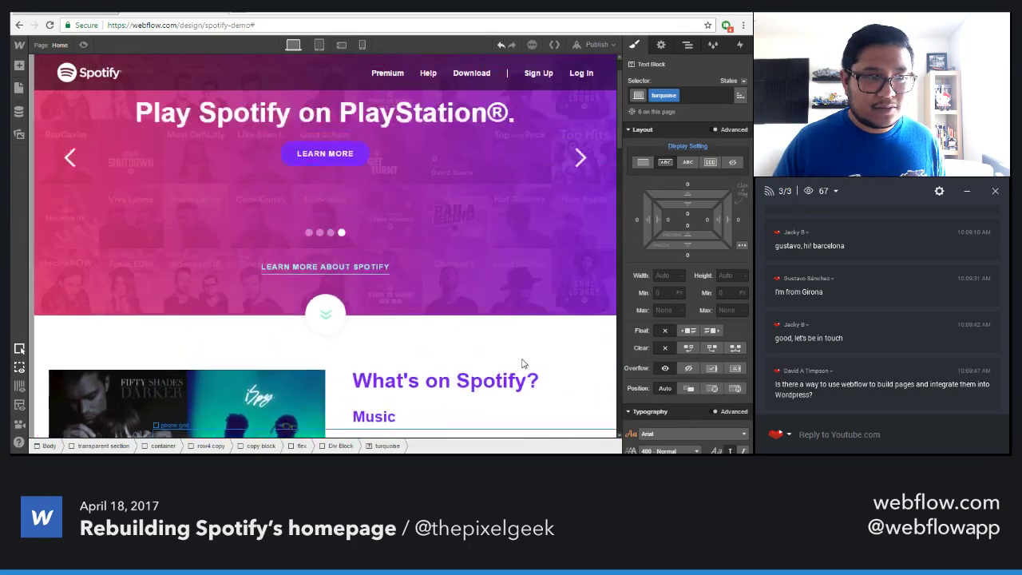
{"action": "scroll", "coordinate": [522, 363], "scroll_direction": "down", "scroll_amount": 10}
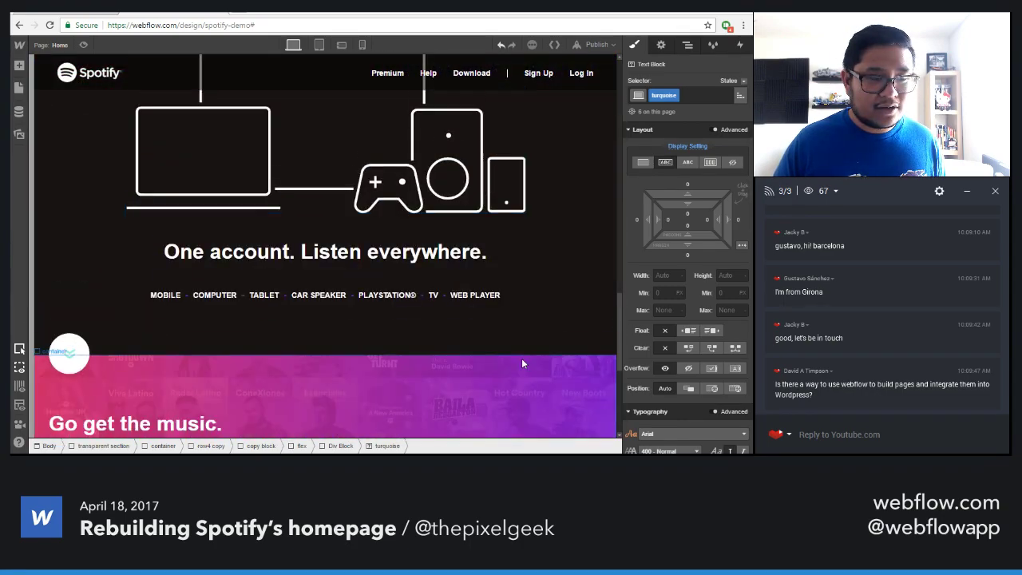
Set the "turquoise" text beside the $0.00 price to 700 - Bold and replace its placeholder wording with "/ month"
{"action": "scroll", "coordinate": [522, 358], "scroll_direction": "down", "scroll_amount": 4}
{"action": "double_click", "coordinate": [384, 205]}
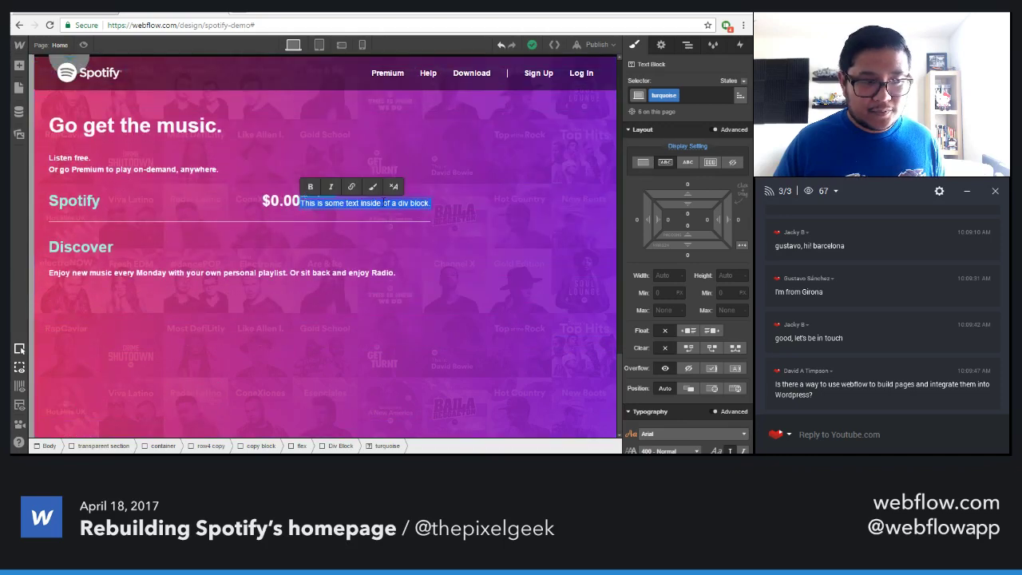
{"action": "scroll", "coordinate": [671, 319], "scroll_direction": "down", "scroll_amount": 2}
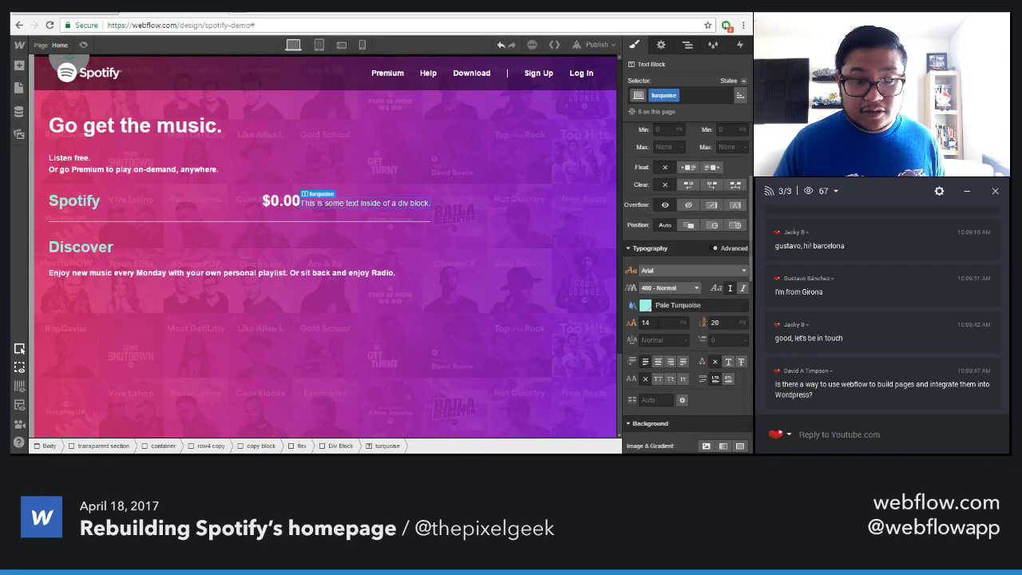
{"action": "left_click", "coordinate": [667, 288]}
{"action": "left_click", "coordinate": [655, 361]}
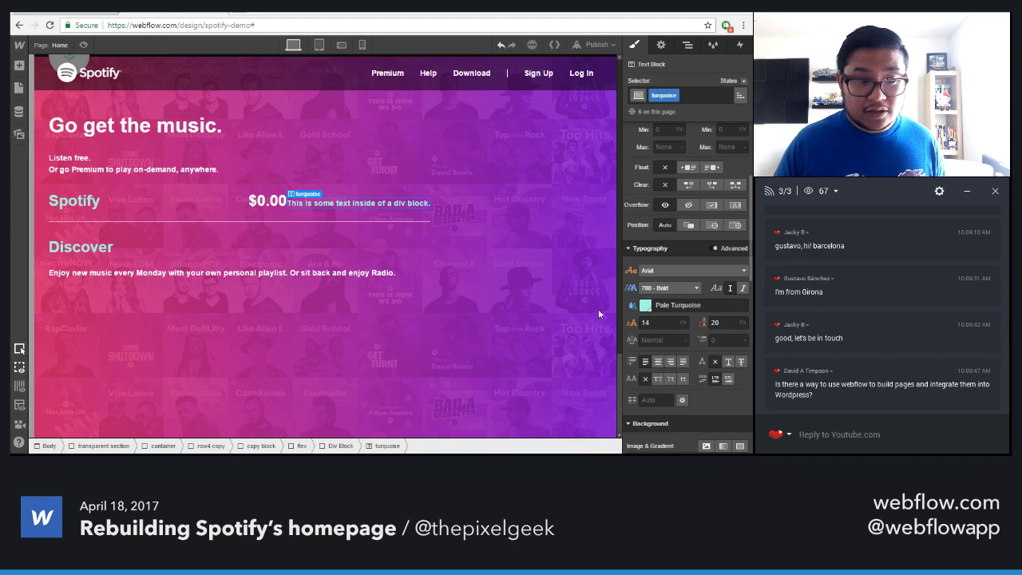
{"action": "double_click", "coordinate": [384, 205]}
{"action": "type", "text": "/ month"}
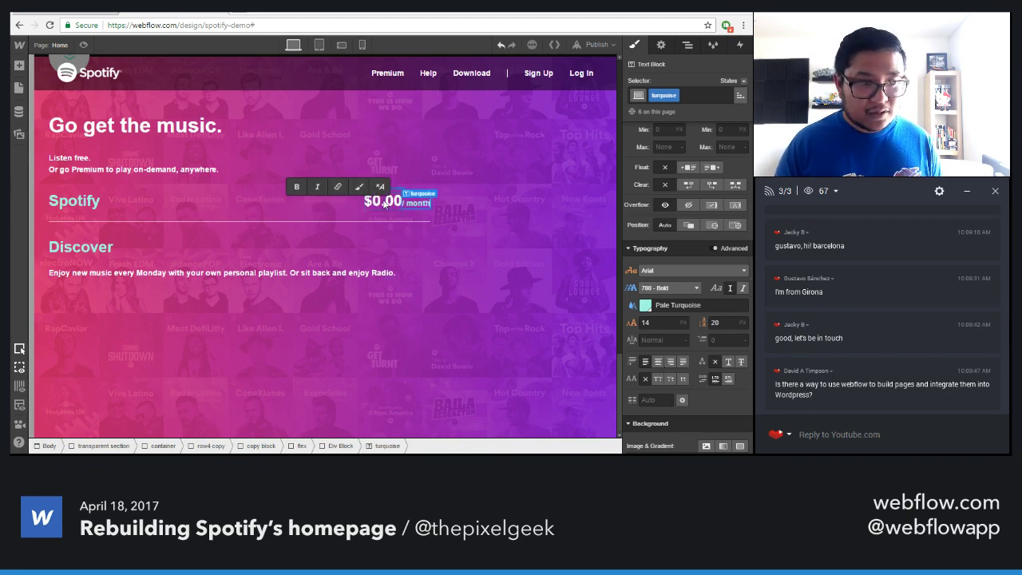
{"action": "key", "text": "Escape"}
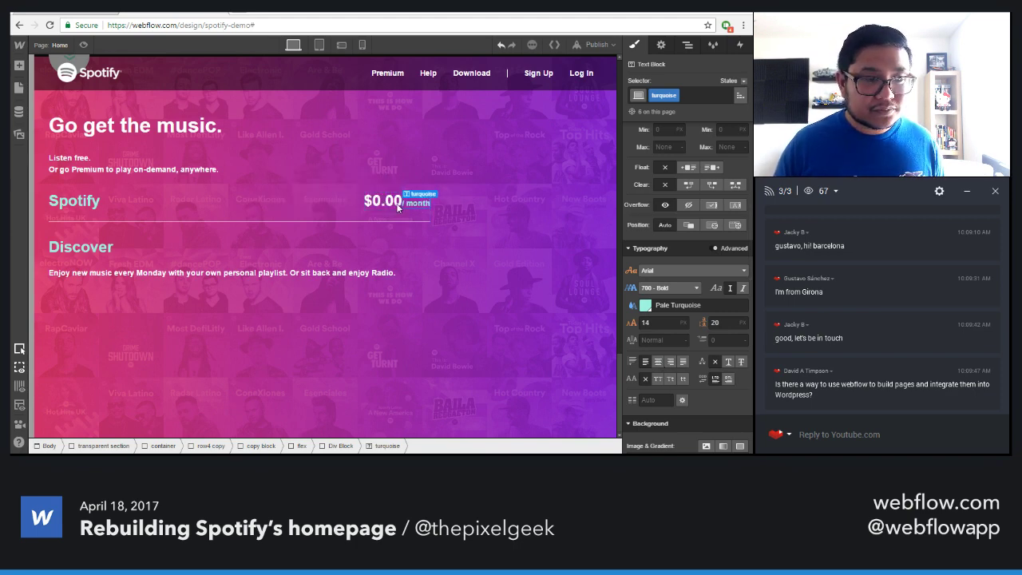
Add a small right margin to the $0.00 heading to separate it from the "/ month" text
{"action": "left_click", "coordinate": [393, 203]}
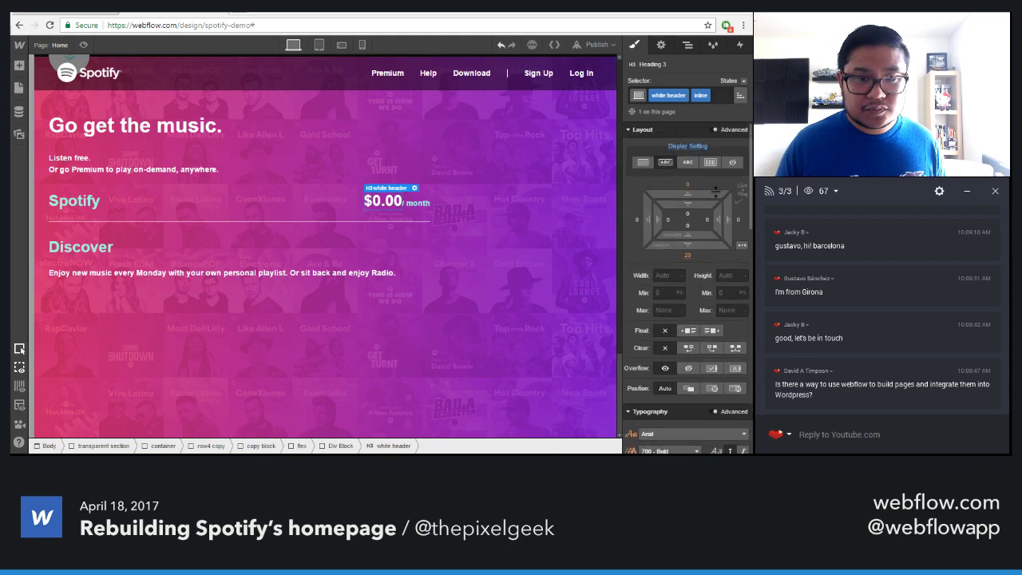
{"action": "left_click", "coordinate": [736, 222]}
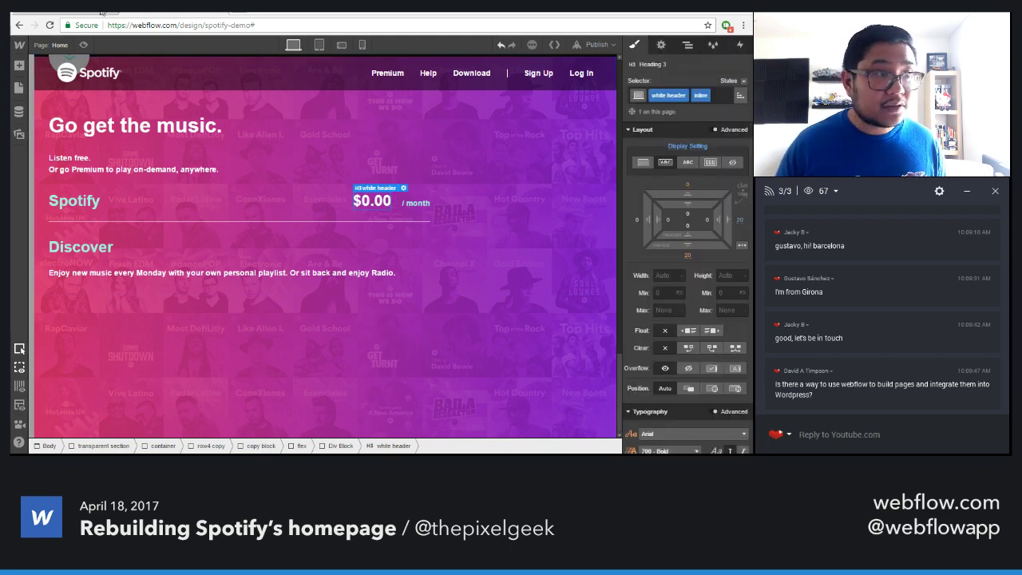
{"action": "left_click", "coordinate": [76, 12]}
{"action": "left_click", "coordinate": [133, 15]}
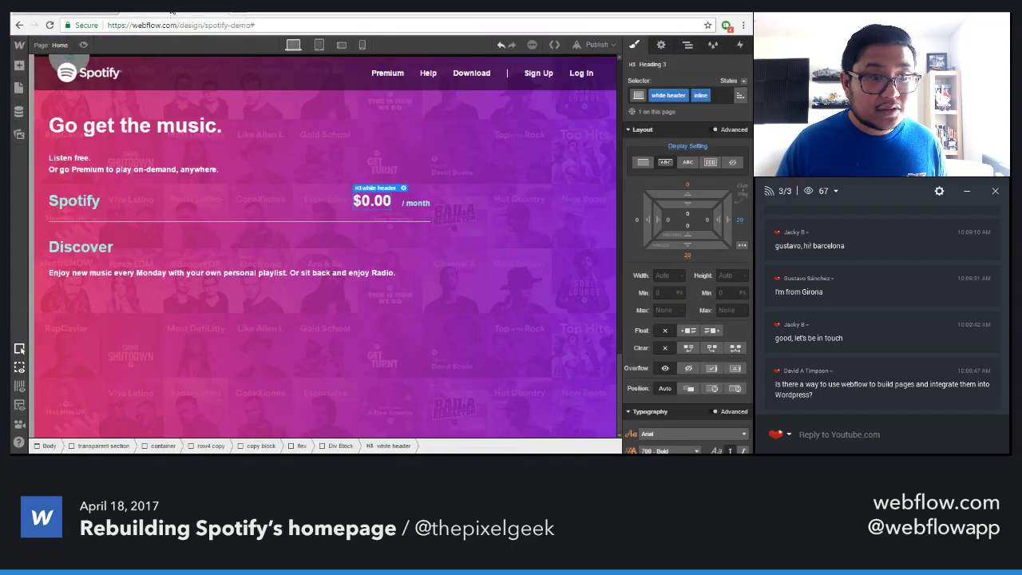
{"action": "left_click", "coordinate": [740, 223]}
{"action": "type", "text": "0"}
{"action": "key", "text": "Return"}
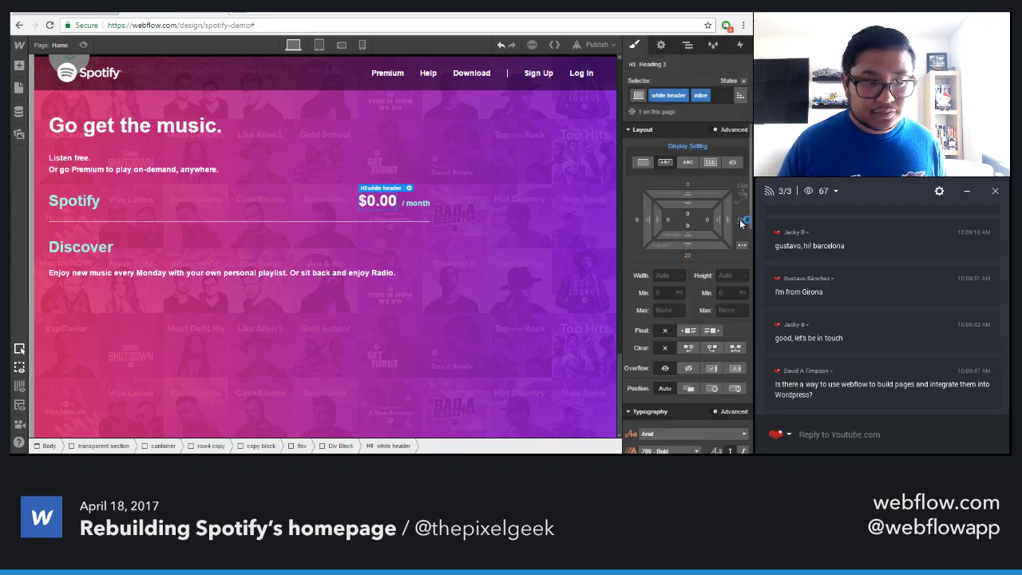
Compare the pricing row with Spotify's homepage and add a div block between the Spotify price row and the Discover block
{"action": "left_click", "coordinate": [302, 236]}
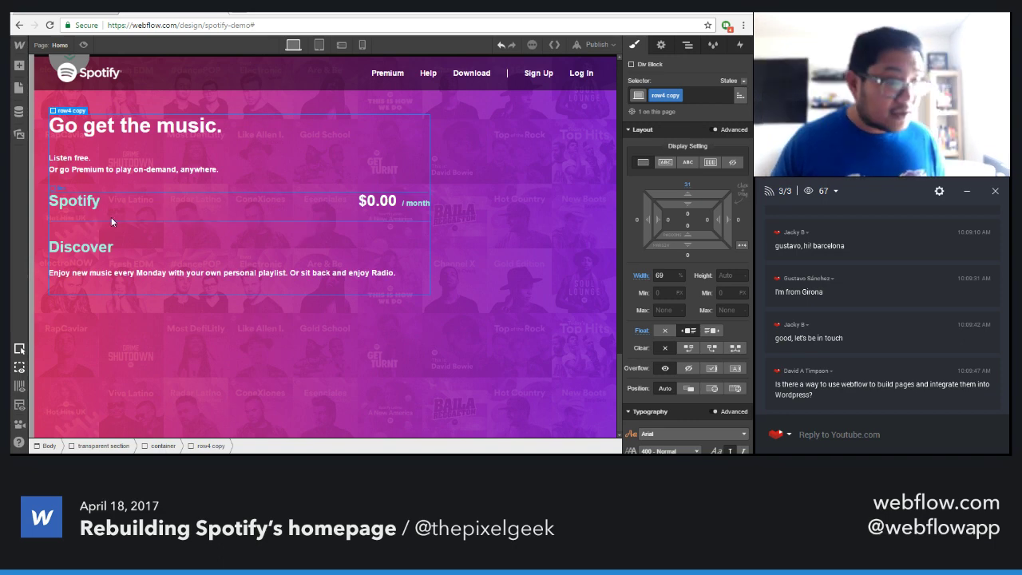
{"action": "left_click", "coordinate": [130, 13]}
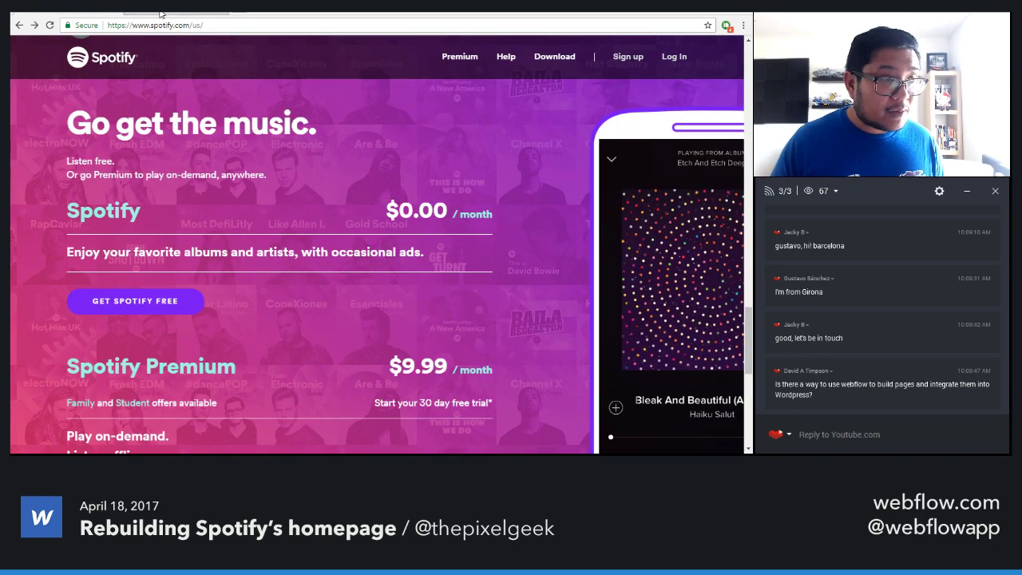
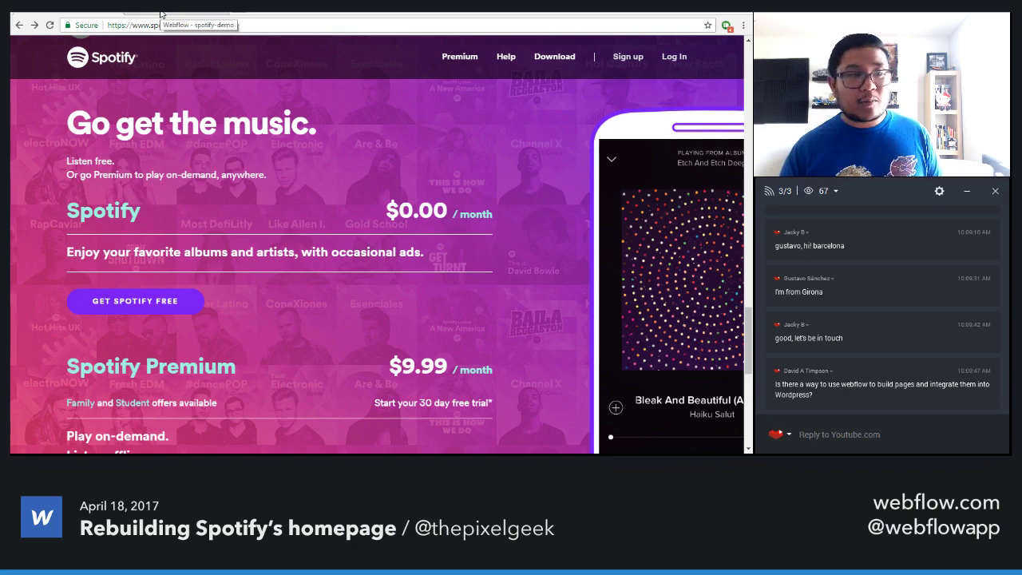
{"action": "left_click", "coordinate": [160, 13]}
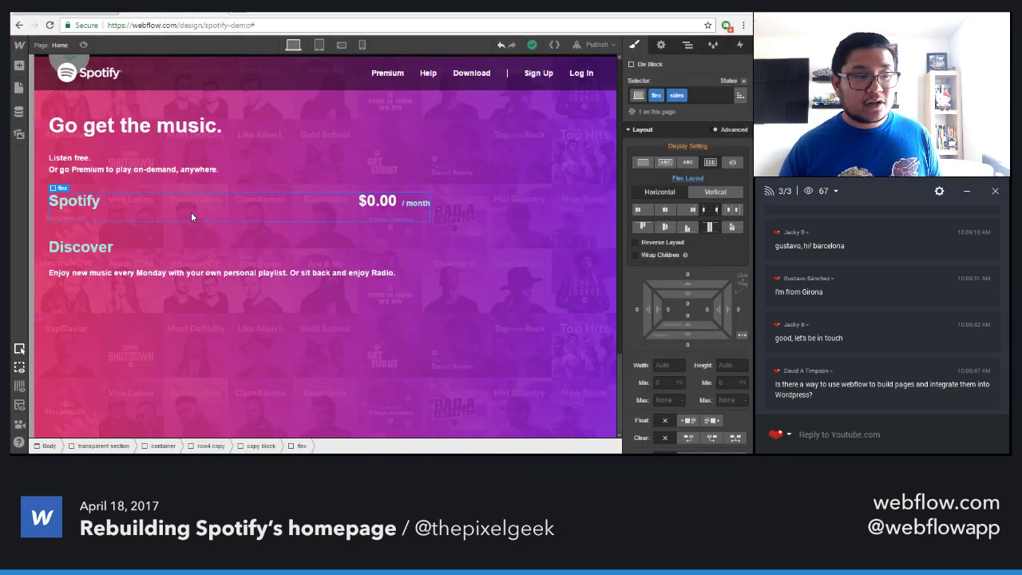
{"action": "key", "text": "a"}
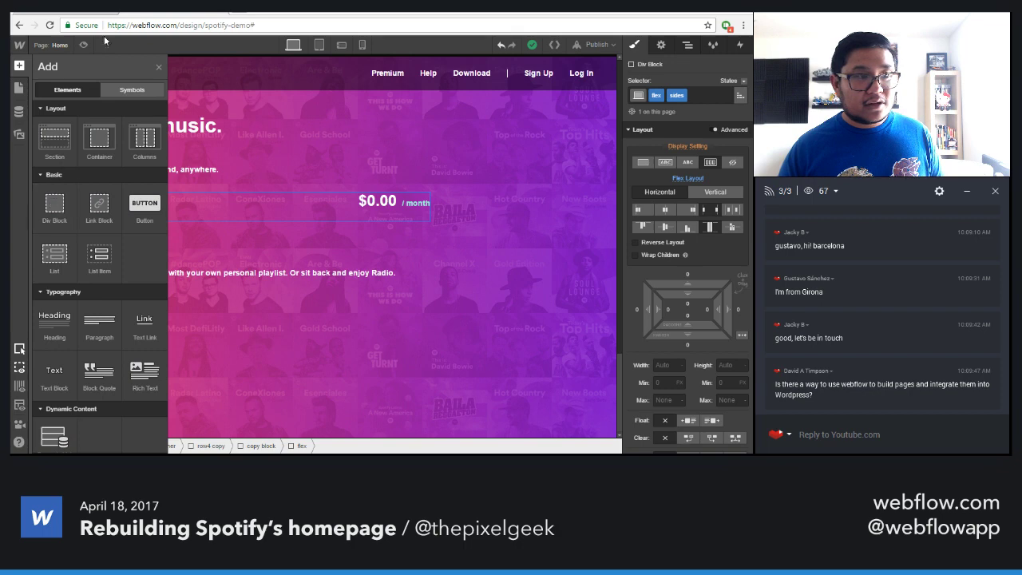
{"action": "left_click", "coordinate": [83, 18]}
{"action": "left_click", "coordinate": [152, 15]}
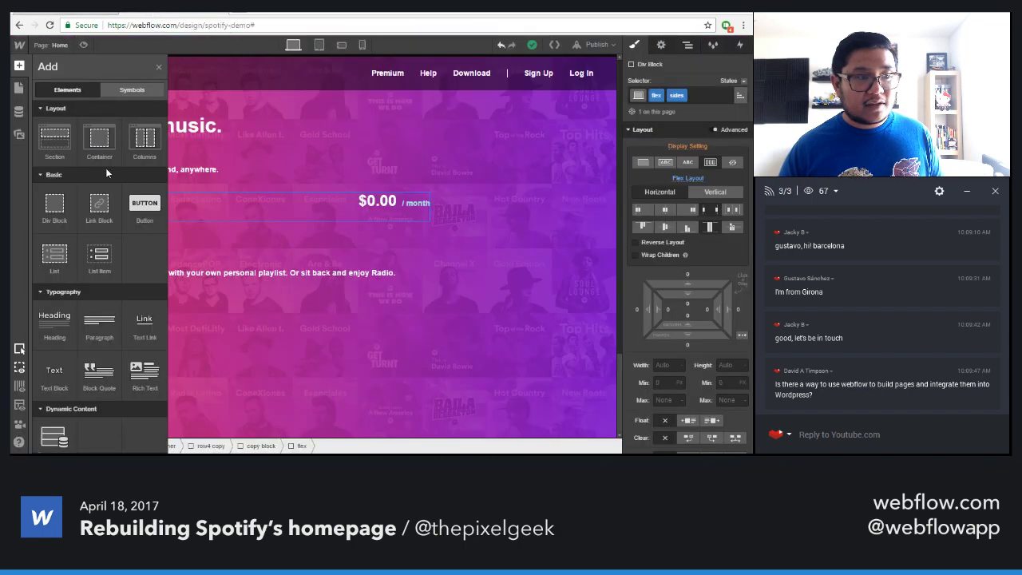
{"action": "left_click_drag", "start_coordinate": [55, 206], "coordinate": [217, 231]}
Copy the "Enjoy your favorite albums and artists, with occasional ads." line from Spotify's homepage into a new text block below the price row
{"action": "left_click", "coordinate": [87, 15]}
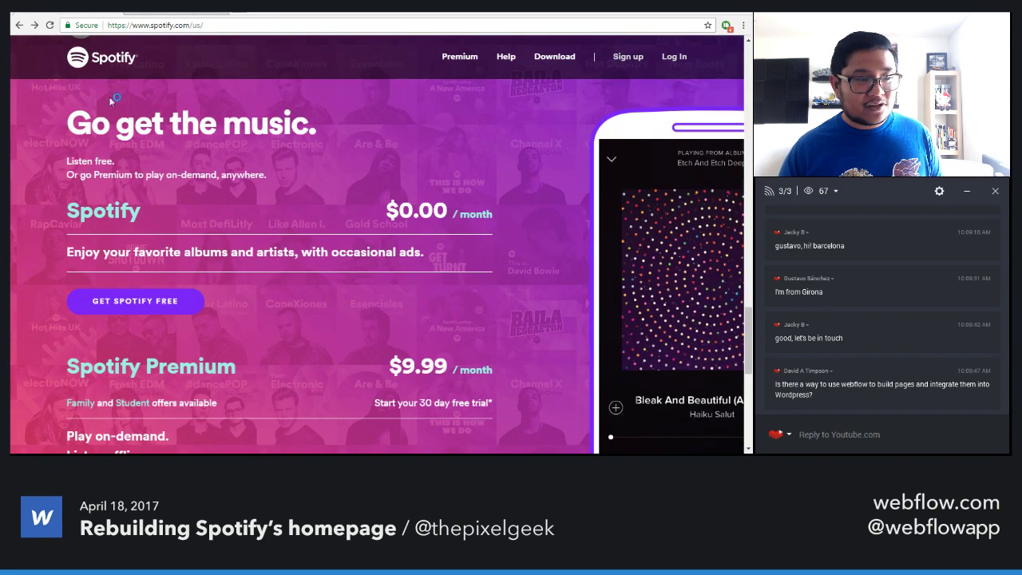
{"action": "left_click_drag", "start_coordinate": [101, 254], "coordinate": [424, 254]}
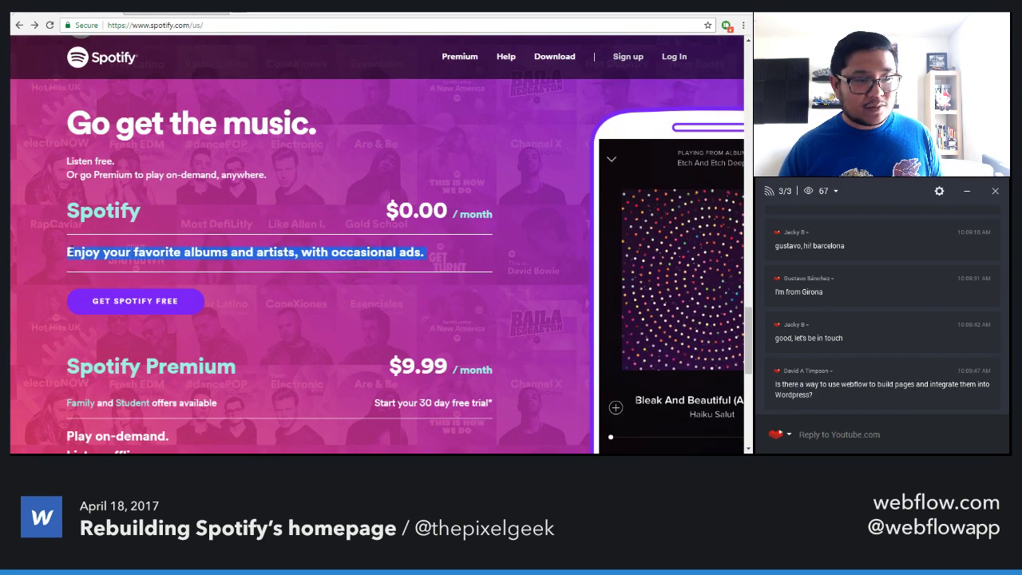
{"action": "left_click", "coordinate": [162, 16]}
{"action": "key", "text": "a"}
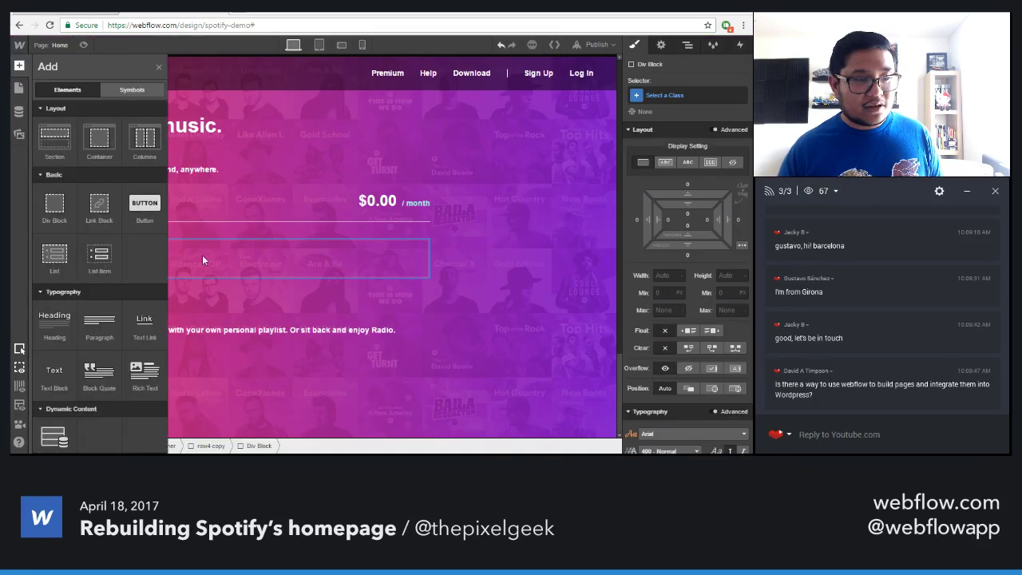
{"action": "key", "text": "a"}
{"action": "type", "text": "Enjoy your favorite albums and artists, with occasional ads GET SPOTIFY FREE"}
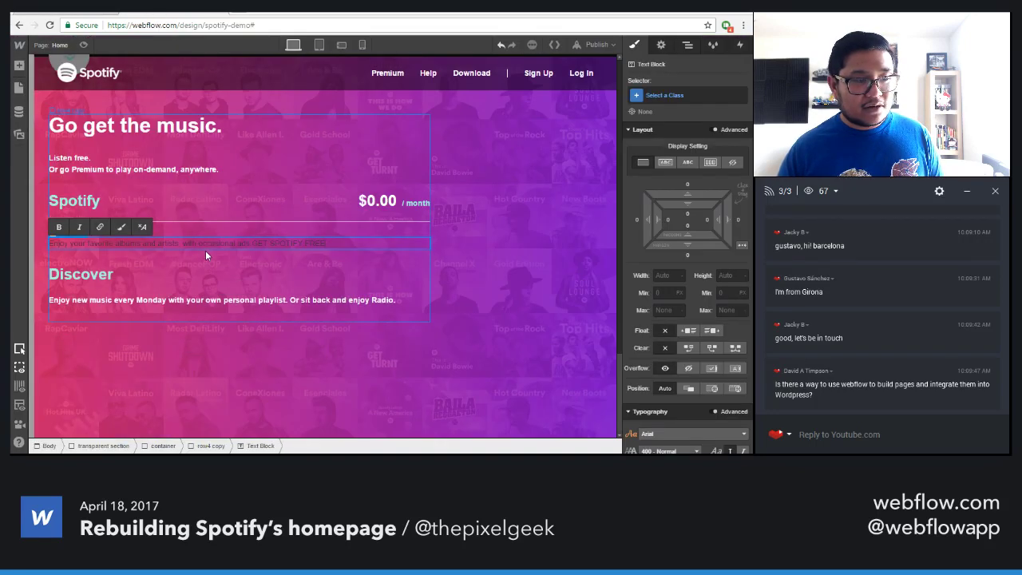
{"action": "key", "text": "Escape"}
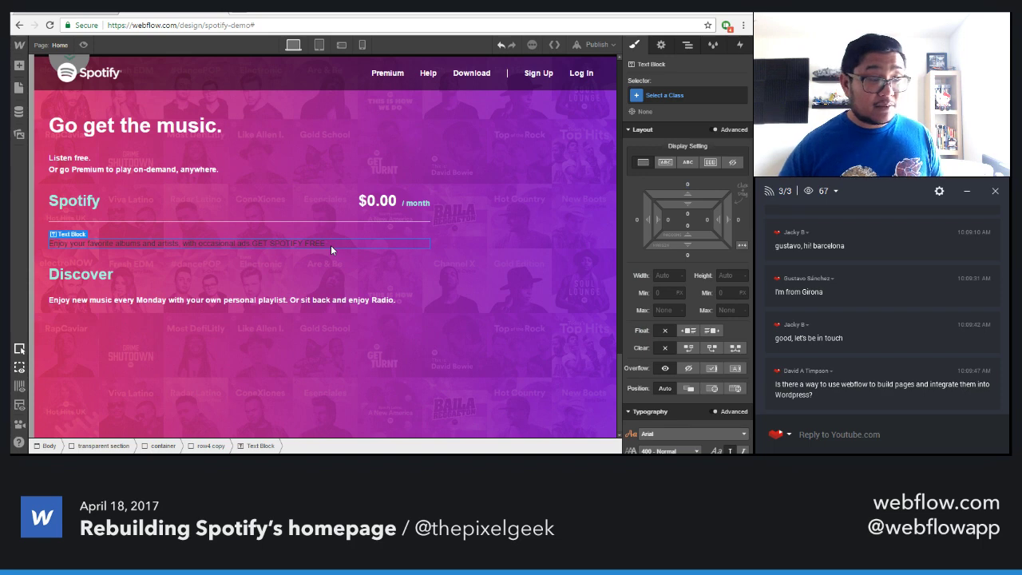
Select the new text block below the price row's copy block and give it a new class named "description"
{"action": "left_click", "coordinate": [341, 241]}
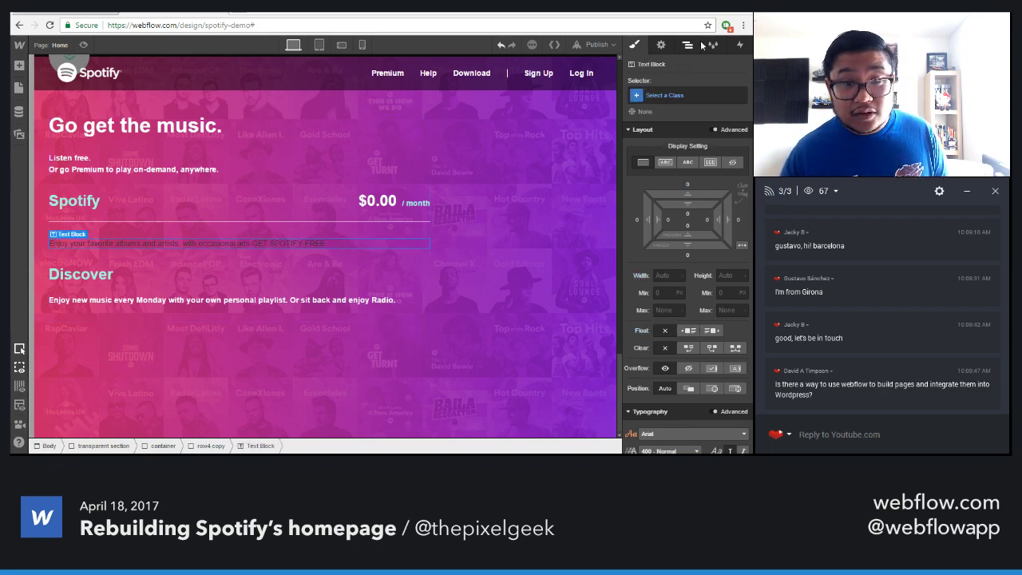
{"action": "left_click", "coordinate": [688, 44]}
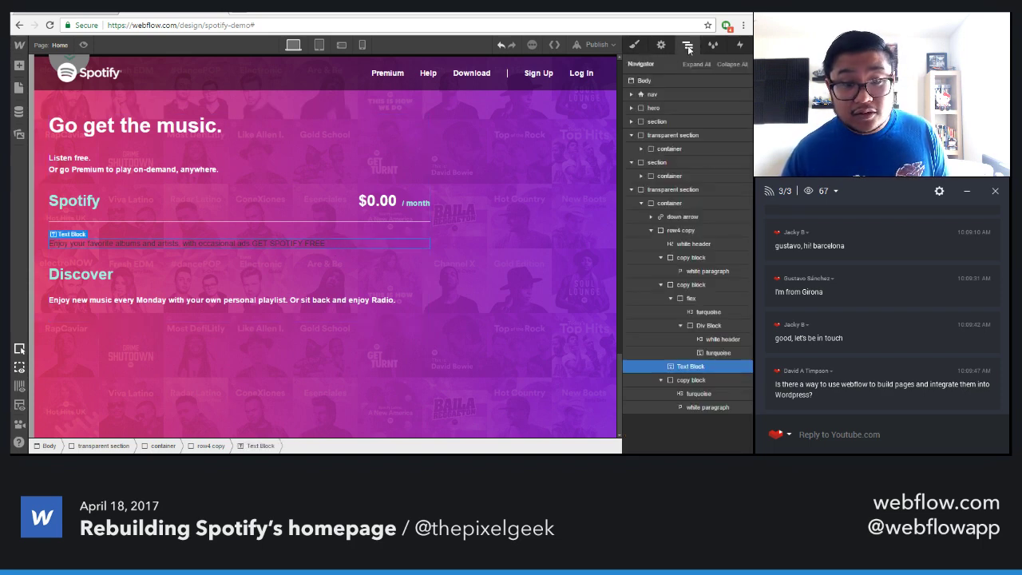
{"action": "left_click", "coordinate": [661, 285]}
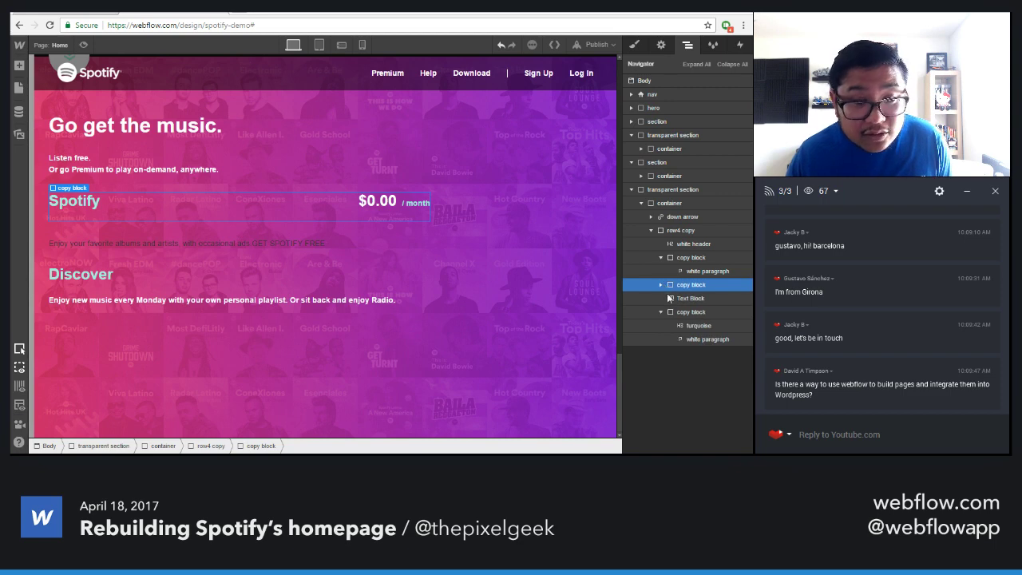
{"action": "left_click", "coordinate": [678, 299]}
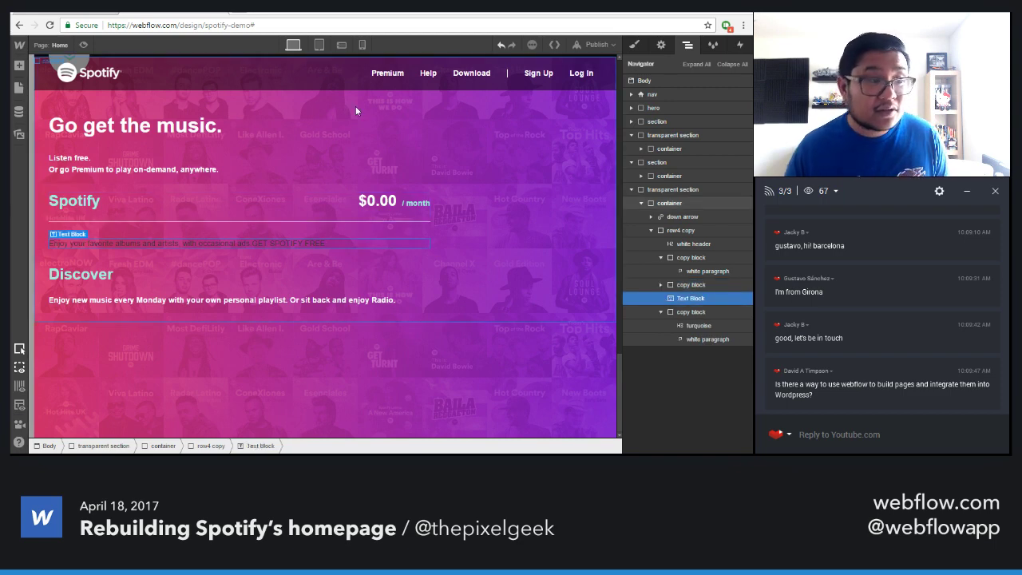
{"action": "left_click", "coordinate": [100, 11]}
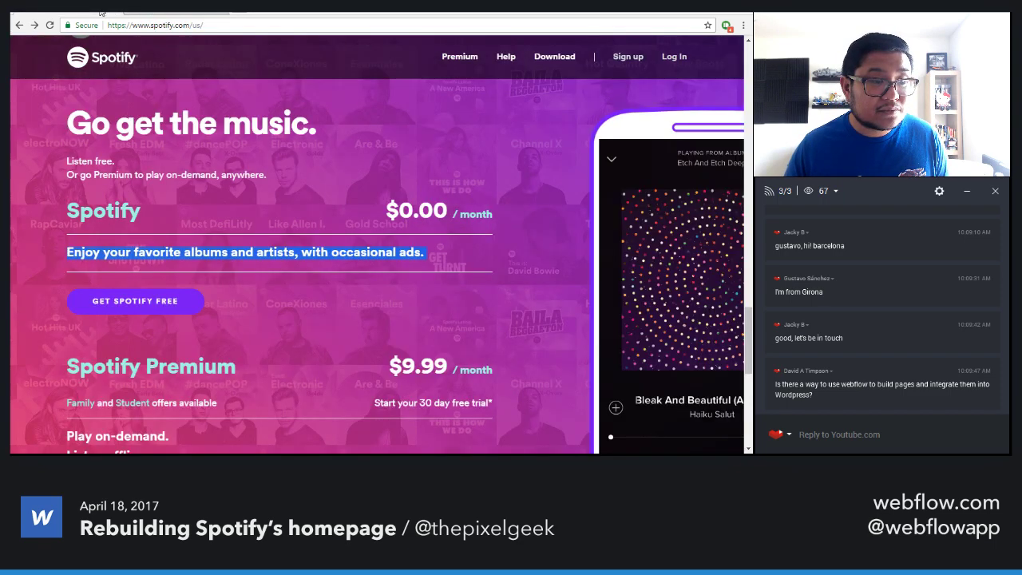
{"action": "left_click", "coordinate": [151, 12]}
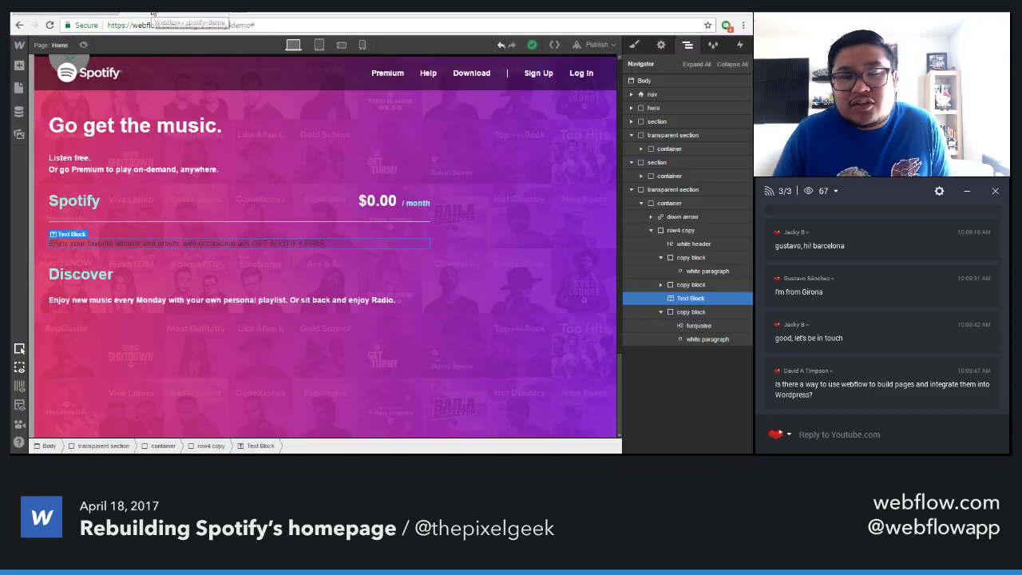
{"action": "left_click", "coordinate": [634, 44]}
{"action": "left_click", "coordinate": [686, 95]}
{"action": "type", "text": "desc"}
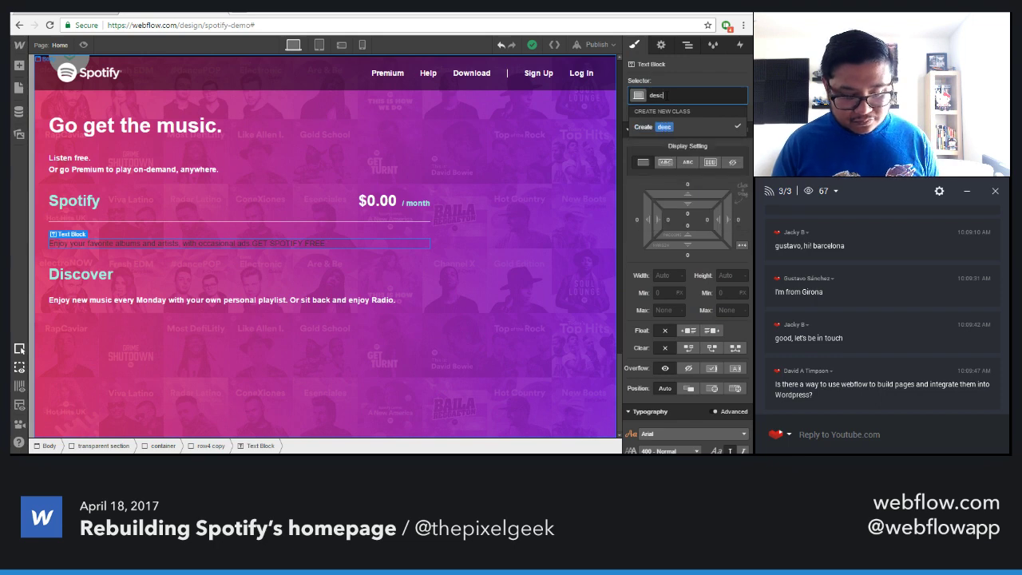
{"action": "type", "text": "ription"}
{"action": "key", "text": "Return"}
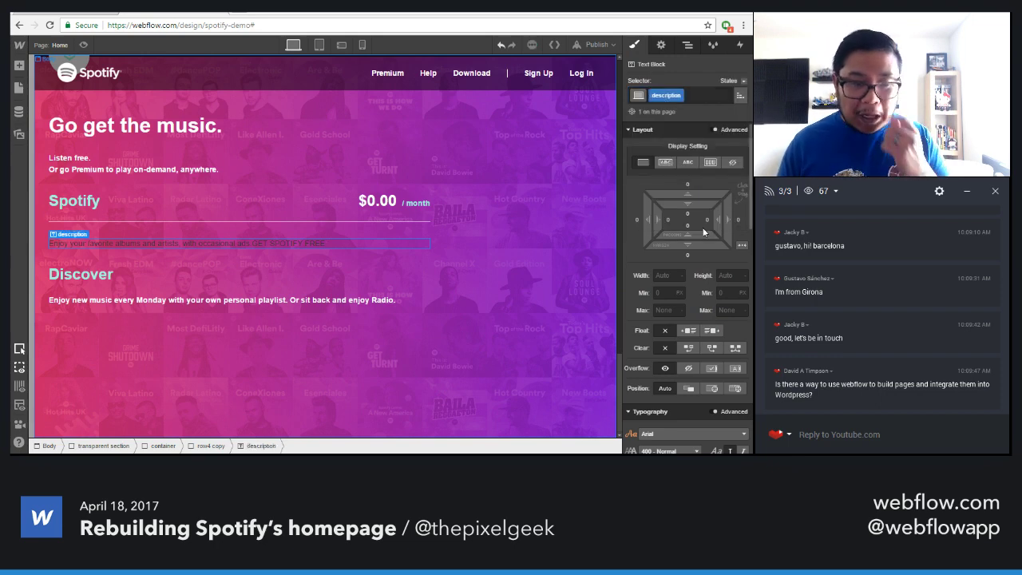
Set the "description" text's color to white and its weight to 700 - Bold, comparing it with Spotify's homepage
{"action": "scroll", "coordinate": [703, 232], "scroll_direction": "down", "scroll_amount": 3}
{"action": "left_click", "coordinate": [729, 359]}
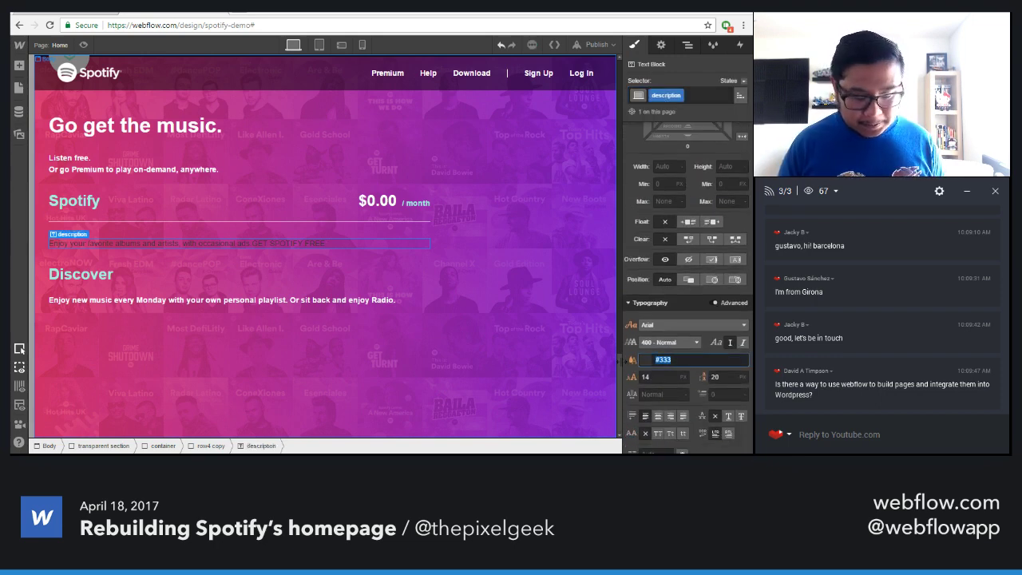
{"action": "left_click", "coordinate": [669, 341]}
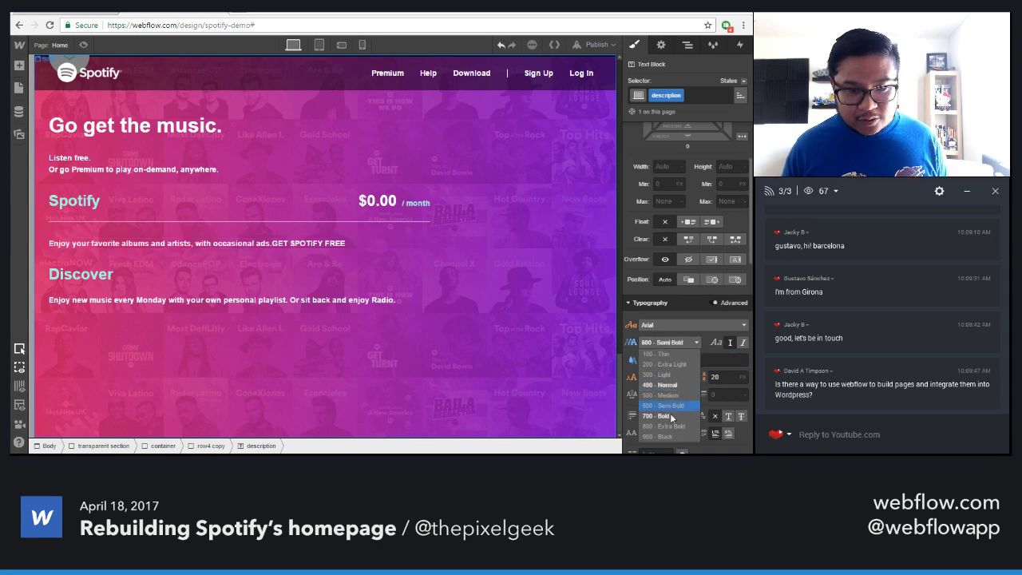
{"action": "left_click", "coordinate": [671, 416]}
{"action": "left_click", "coordinate": [658, 436]}
{"action": "left_click", "coordinate": [102, 15]}
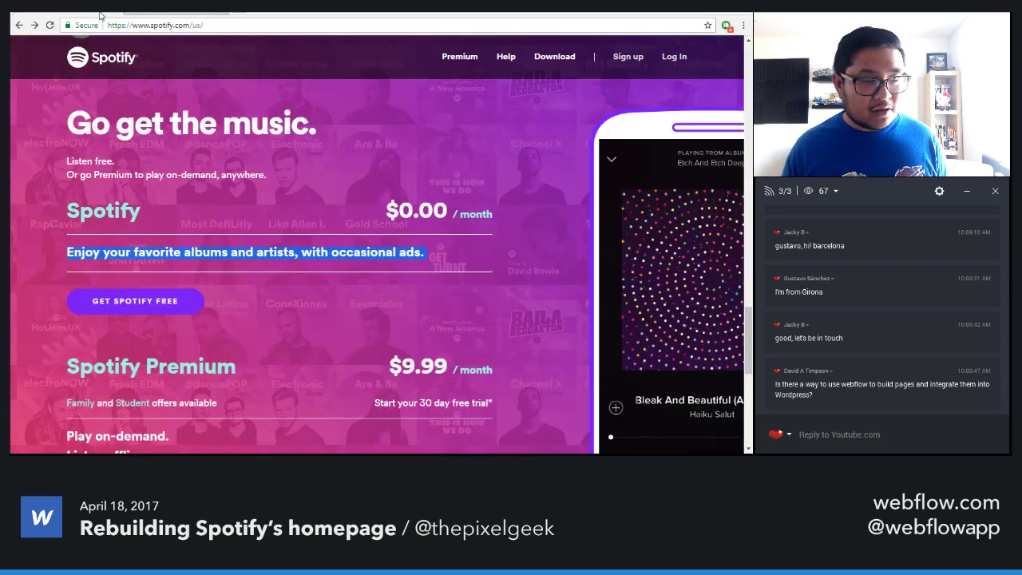
{"action": "left_click", "coordinate": [164, 13]}
{"action": "left_click", "coordinate": [645, 433]}
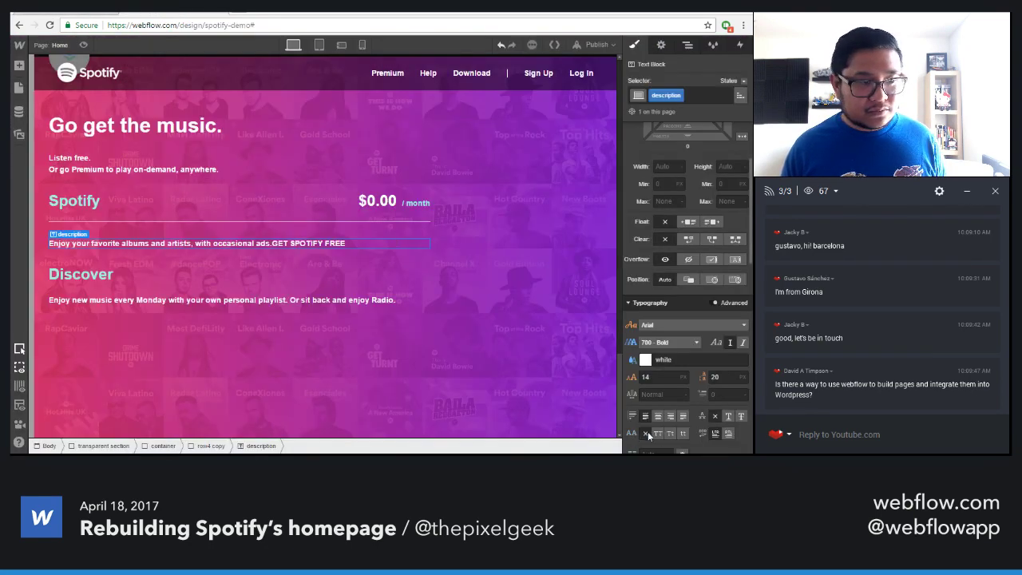
Set the "description" text's font size to 18 px and its line height to 24 px
{"action": "scroll", "coordinate": [660, 414], "scroll_direction": "down", "scroll_amount": 3}
{"action": "left_click", "coordinate": [657, 270]}
{"action": "type", "text": "15"}
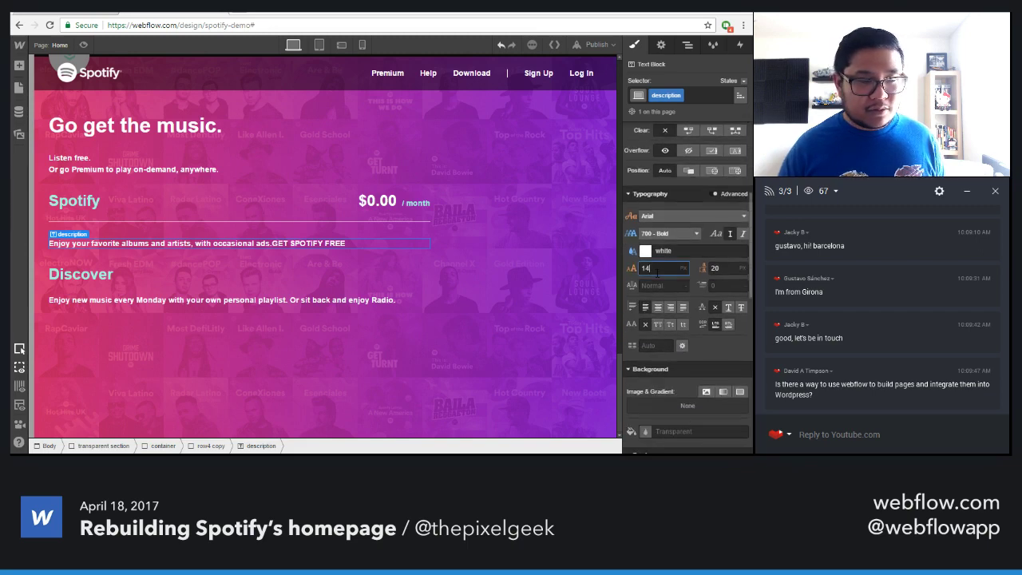
{"action": "key", "text": "Up"}
{"action": "key", "text": "Up"}
{"action": "key", "text": "Up"}
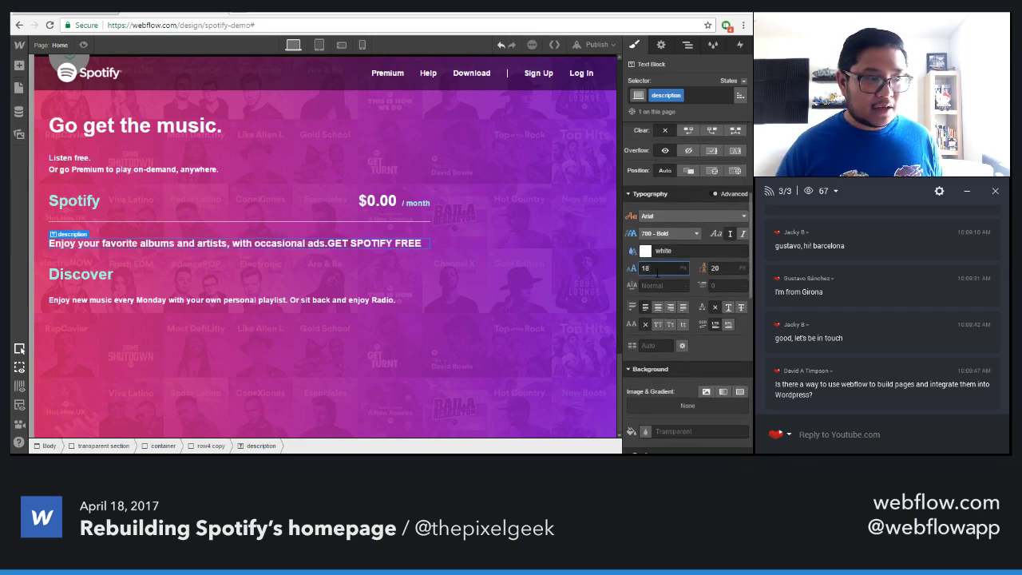
{"action": "key", "text": "Tab"}
{"action": "key", "text": "Up"}
{"action": "key", "text": "Up"}
{"action": "key", "text": "Up"}
{"action": "key", "text": "Up"}
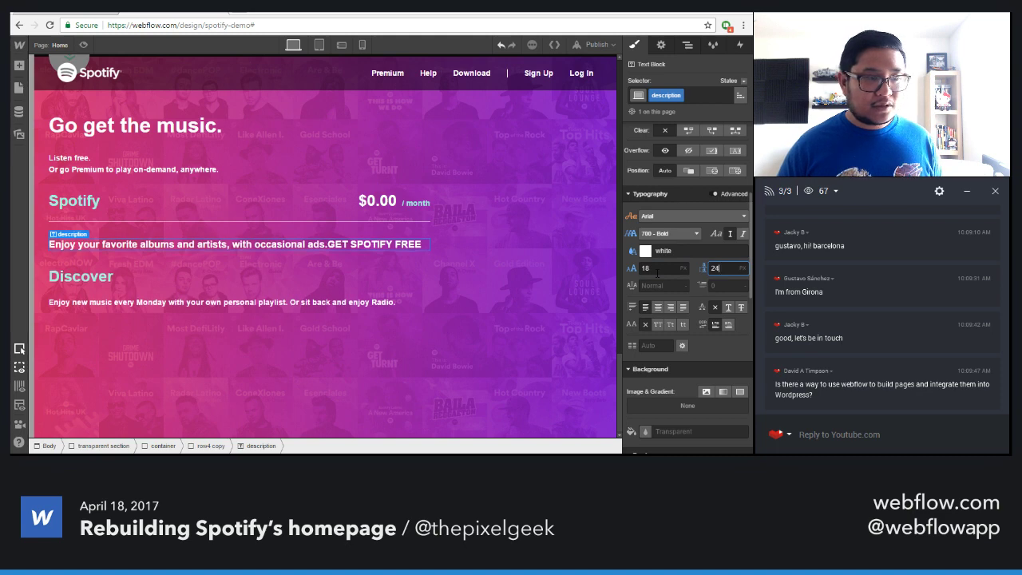
Set the "description" text block's bottom padding to 30 px and its bottom margin to 30 px
{"action": "scroll", "coordinate": [661, 267], "scroll_direction": "up", "scroll_amount": 5}
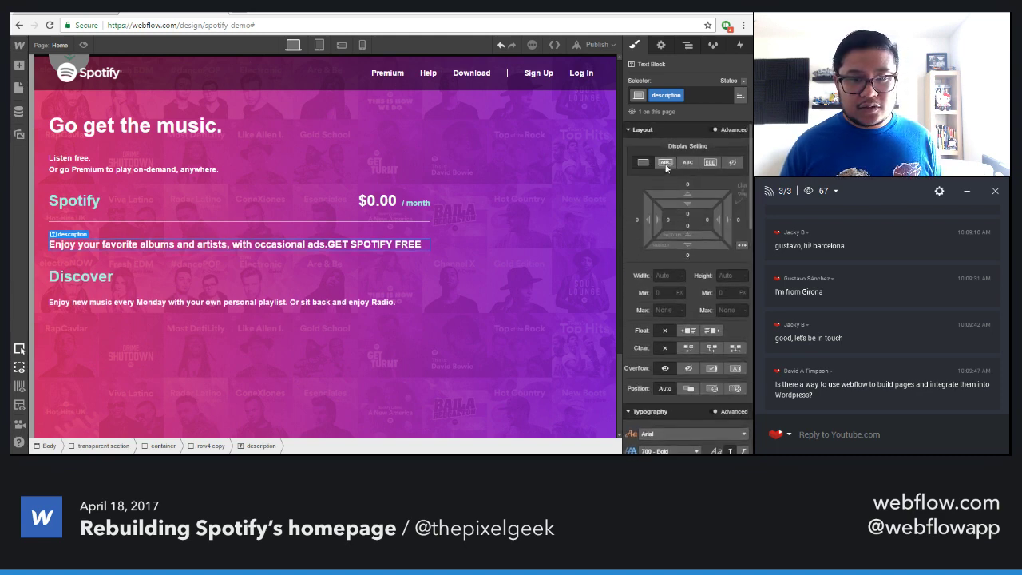
{"action": "left_click", "coordinate": [686, 229]}
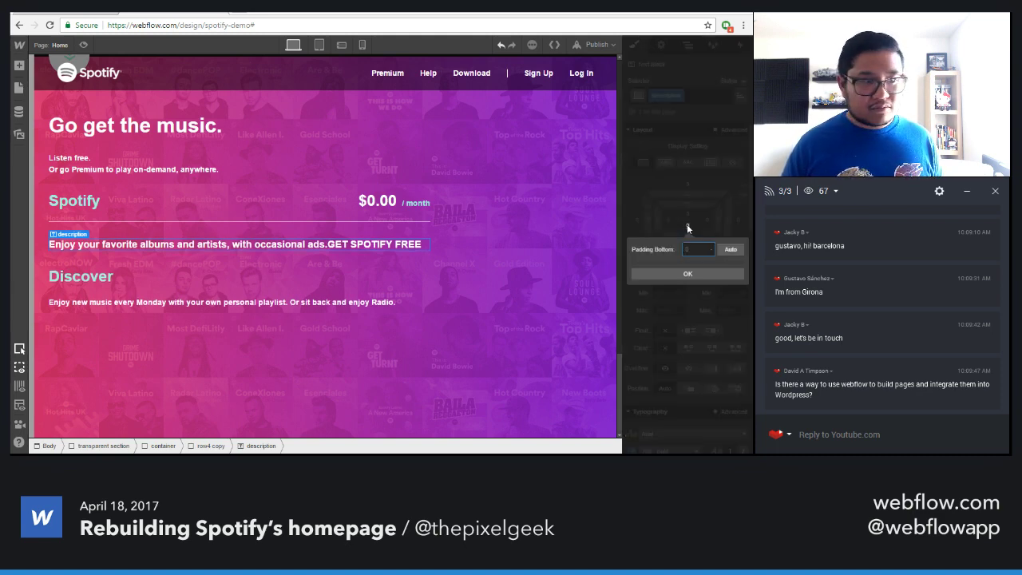
{"action": "type", "text": "30"}
{"action": "key", "text": "Return"}
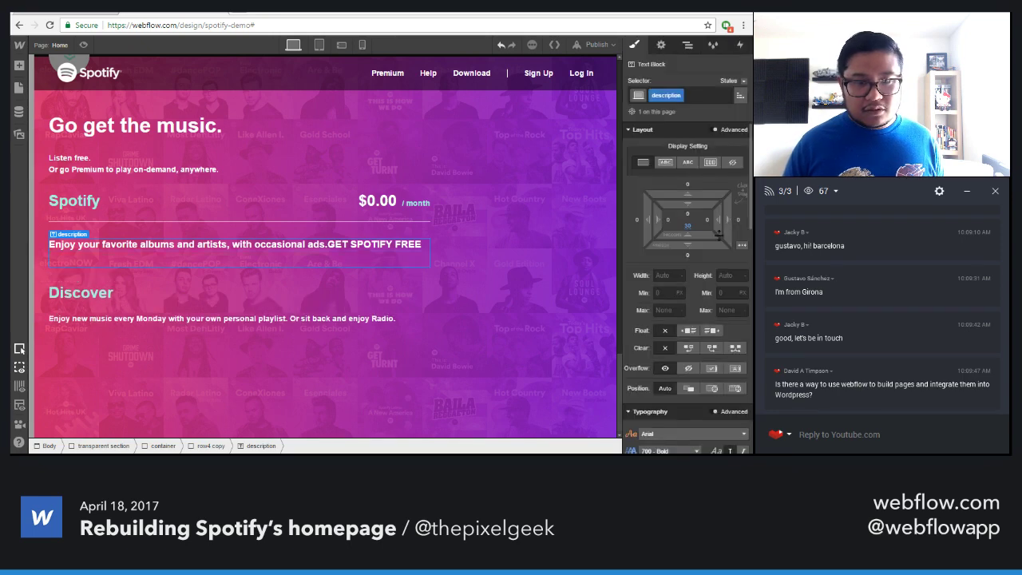
{"action": "left_click", "coordinate": [688, 256]}
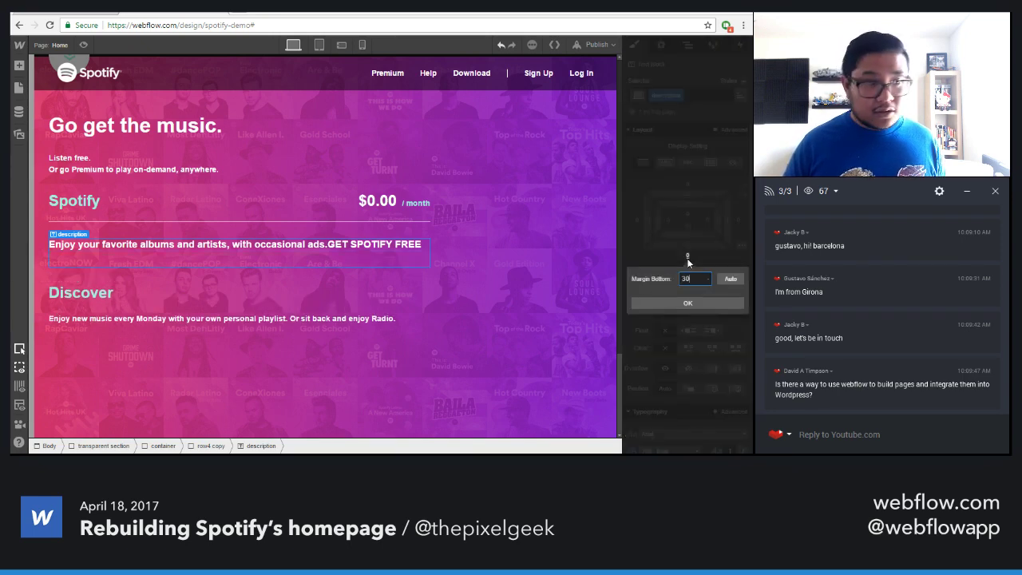
{"action": "key", "text": "Return"}
Add a solid white bottom border 1 px wide to the "description" text block and compare it with Spotify's homepage
{"action": "scroll", "coordinate": [692, 353], "scroll_direction": "down", "scroll_amount": 5}
{"action": "scroll", "coordinate": [692, 359], "scroll_direction": "down", "scroll_amount": 3}
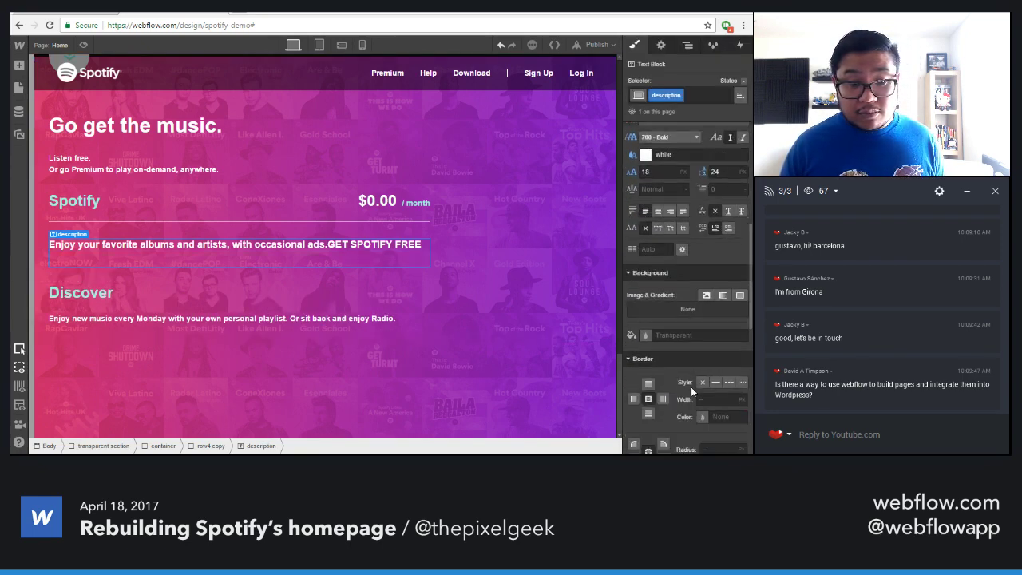
{"action": "left_click", "coordinate": [703, 404]}
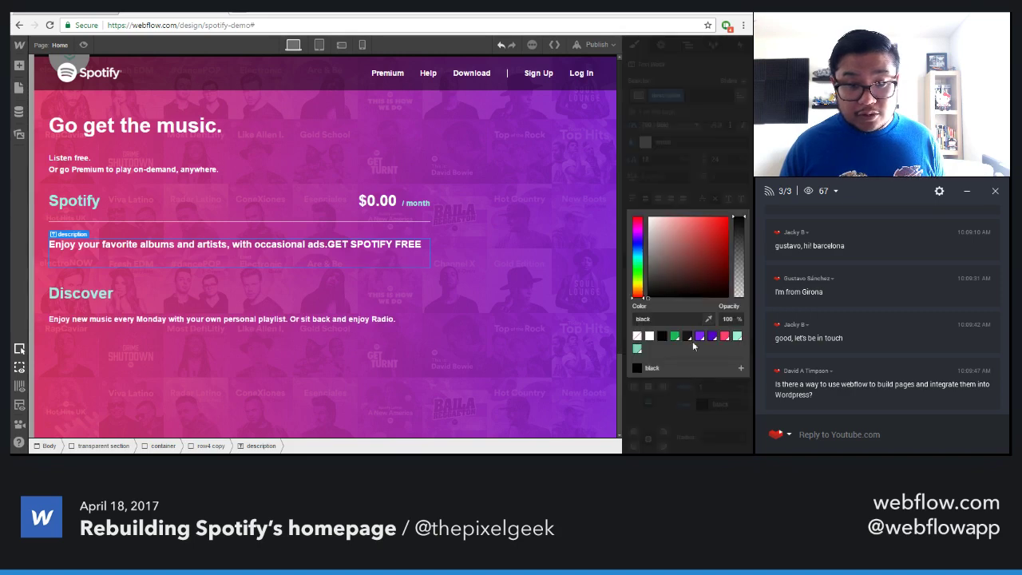
{"action": "left_click", "coordinate": [479, 293]}
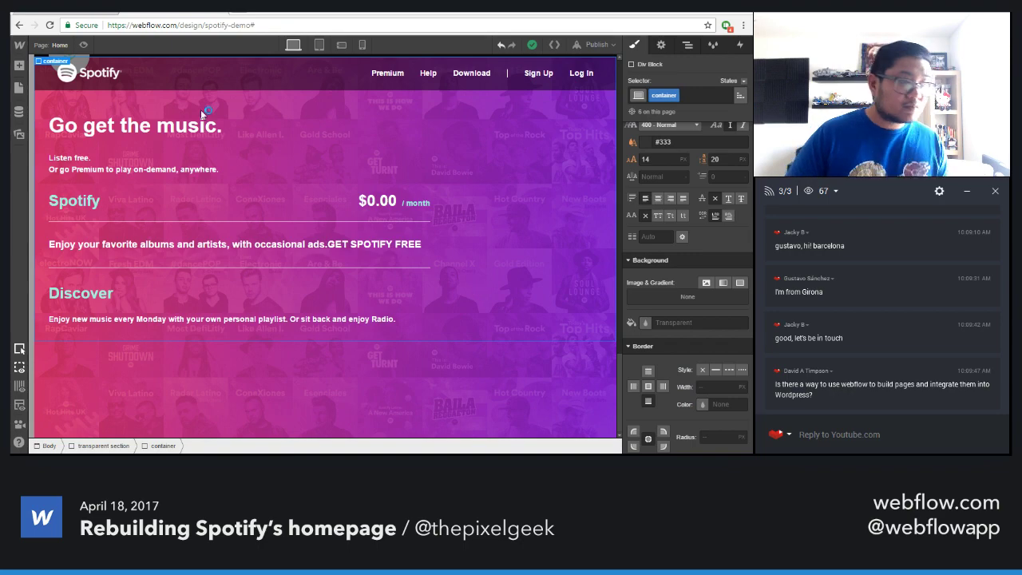
{"action": "left_click", "coordinate": [90, 13]}
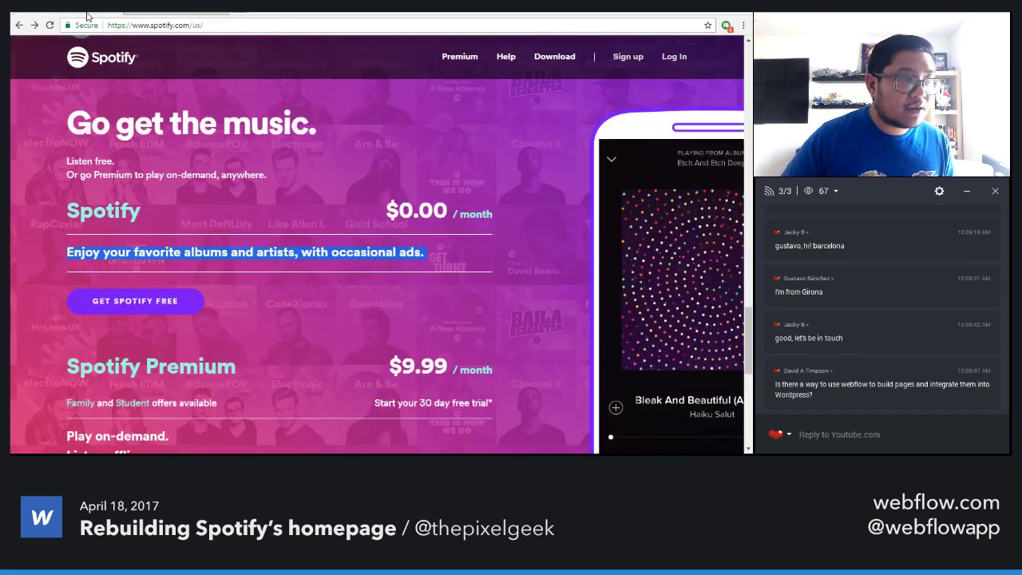
{"action": "left_click", "coordinate": [170, 12]}
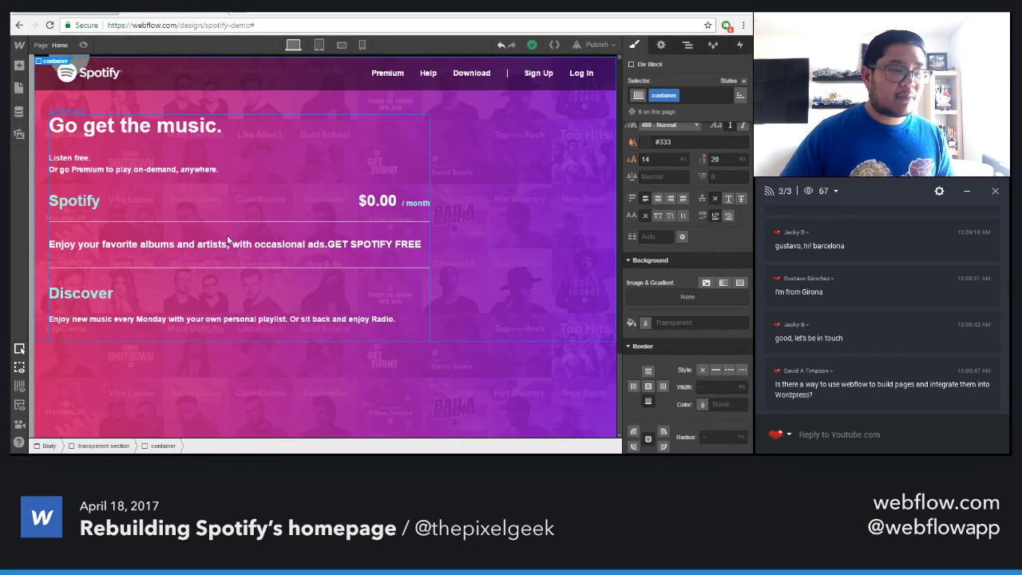
Replace the Discover copy block below the description with a copy of the hero slider's "Learn More" button
{"action": "scroll", "coordinate": [331, 318], "scroll_direction": "up", "scroll_amount": 5}
{"action": "scroll", "coordinate": [331, 318], "scroll_direction": "up", "scroll_amount": 15}
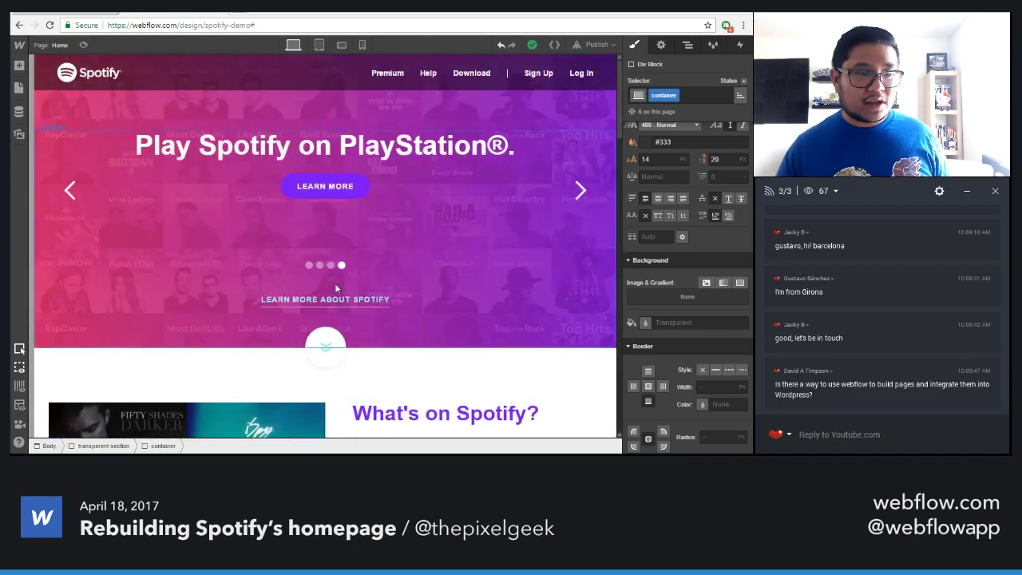
{"action": "left_click", "coordinate": [357, 187]}
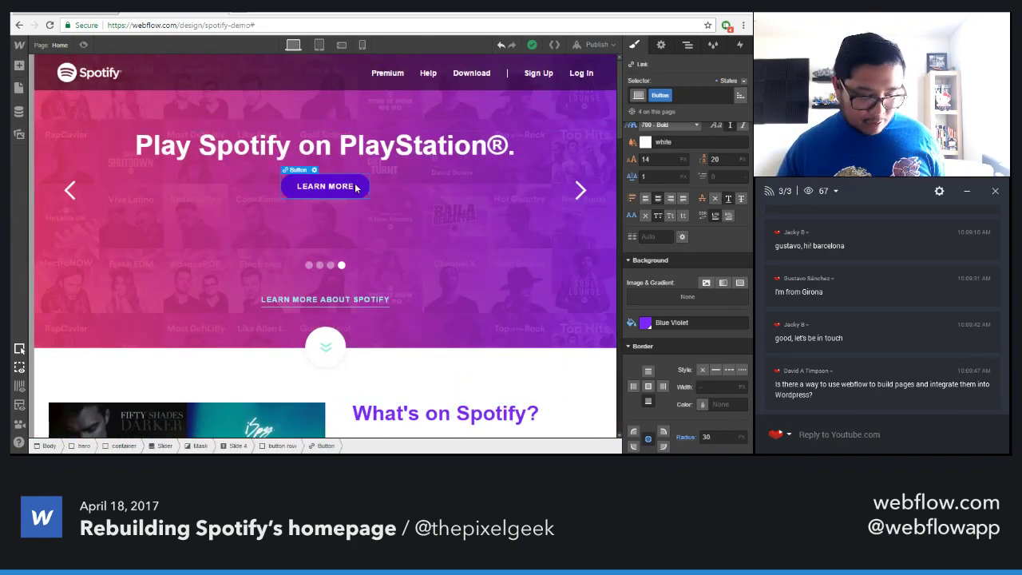
{"action": "left_click", "coordinate": [95, 12]}
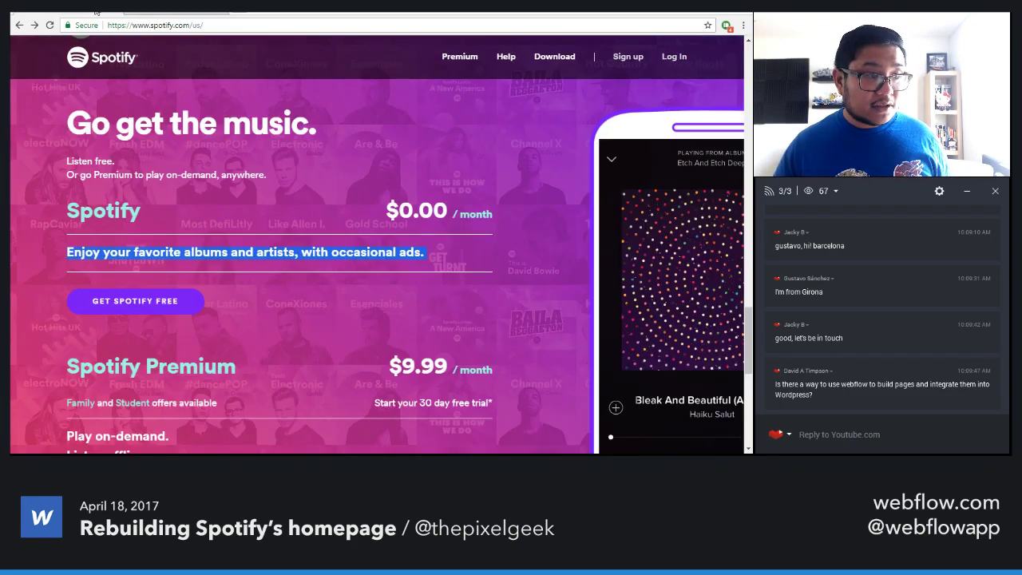
{"action": "left_click", "coordinate": [175, 10]}
{"action": "scroll", "coordinate": [279, 299], "scroll_direction": "down", "scroll_amount": 5}
{"action": "scroll", "coordinate": [278, 298], "scroll_direction": "up", "scroll_amount": 5}
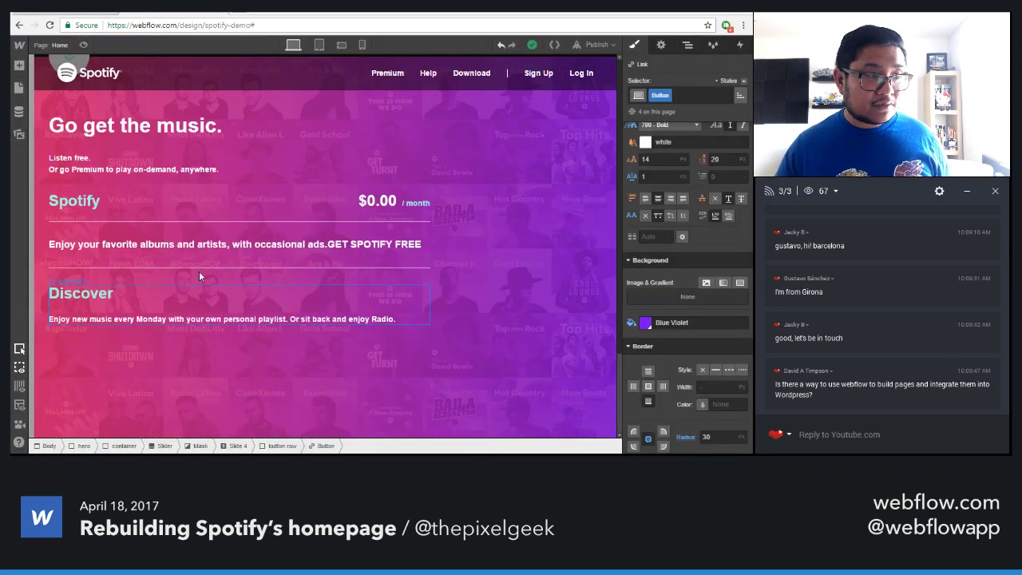
{"action": "left_click", "coordinate": [138, 297]}
{"action": "key", "text": "Delete"}
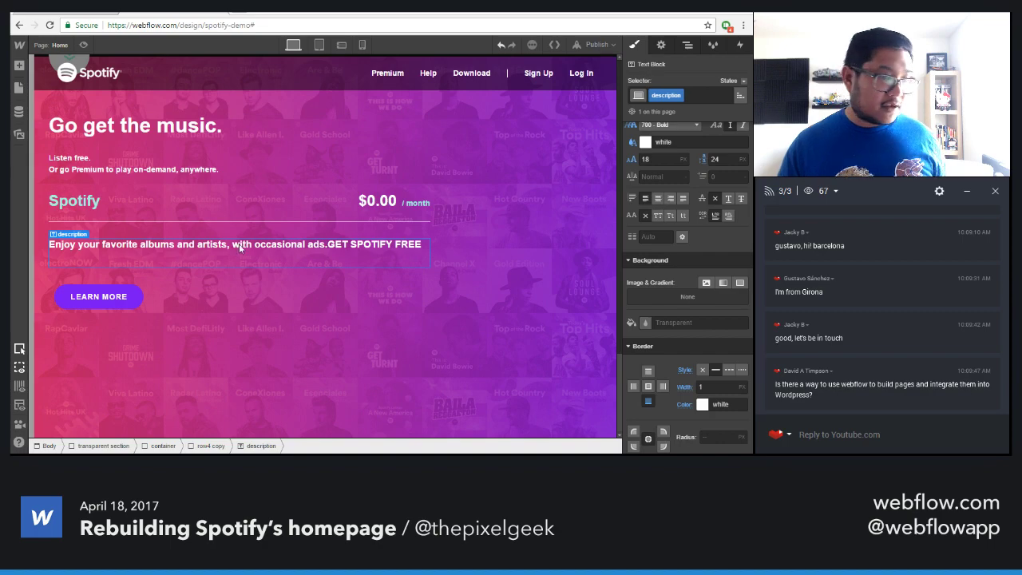
Change the copied button's text to "GET SPOTIFY FREE", matching the free plan's button on Spotify's homepage
{"action": "key", "text": "ctrl+Tab"}
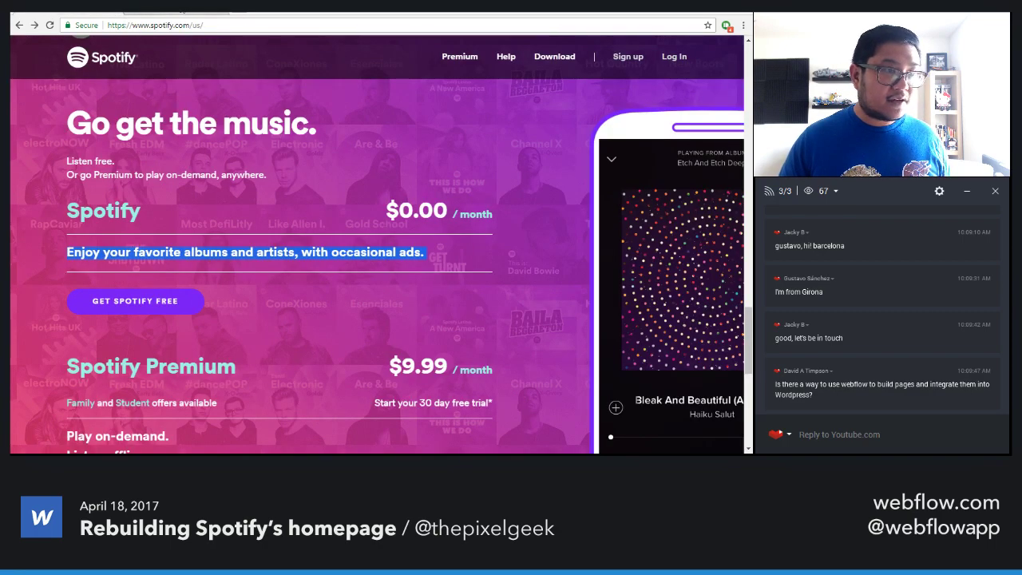
{"action": "key", "text": "ctrl+Tab"}
{"action": "double_click", "coordinate": [94, 297]}
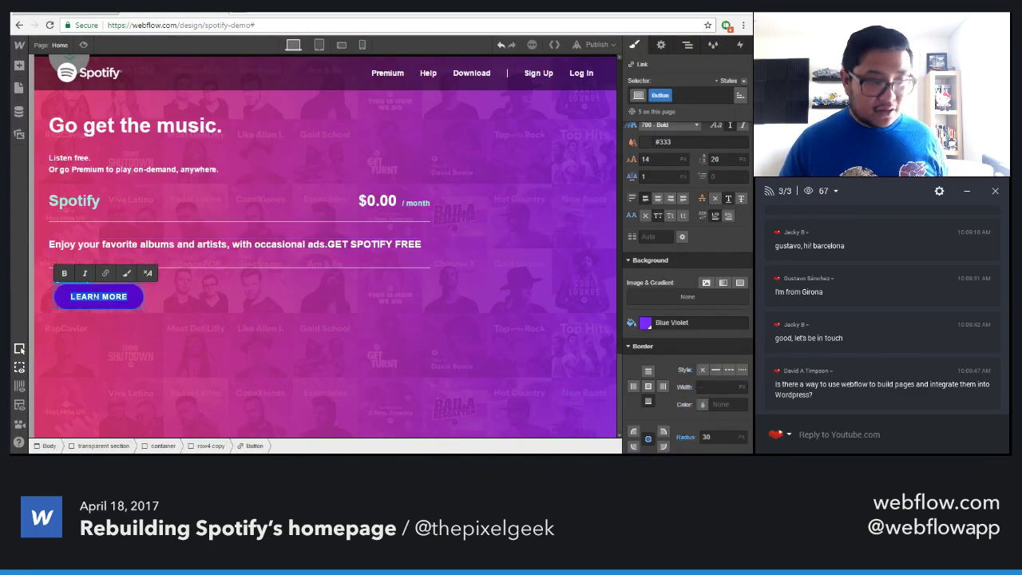
{"action": "type", "text": "GET SPOTIFY "}
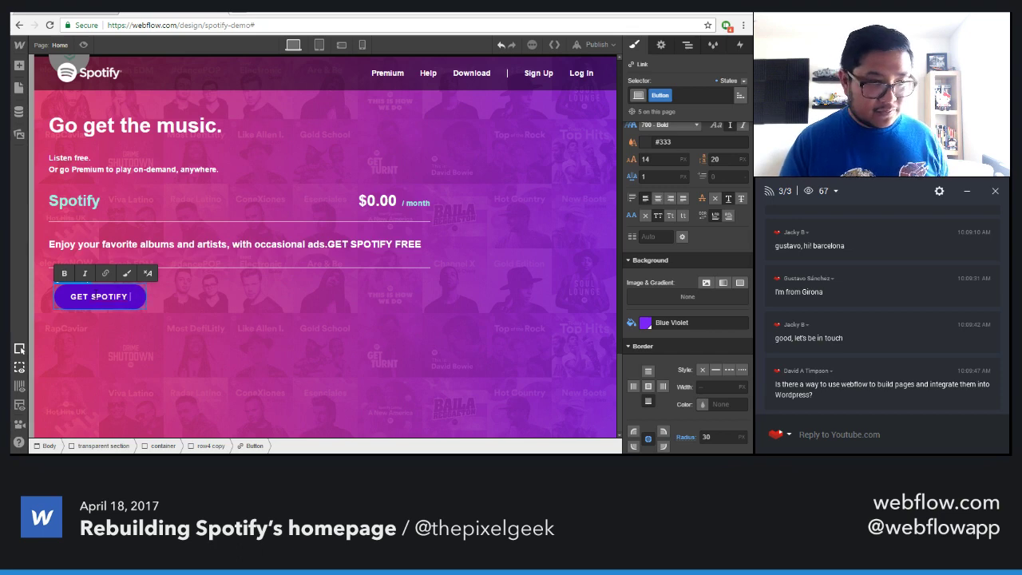
{"action": "type", "text": "FREE"}
{"action": "key", "text": "Escape"}
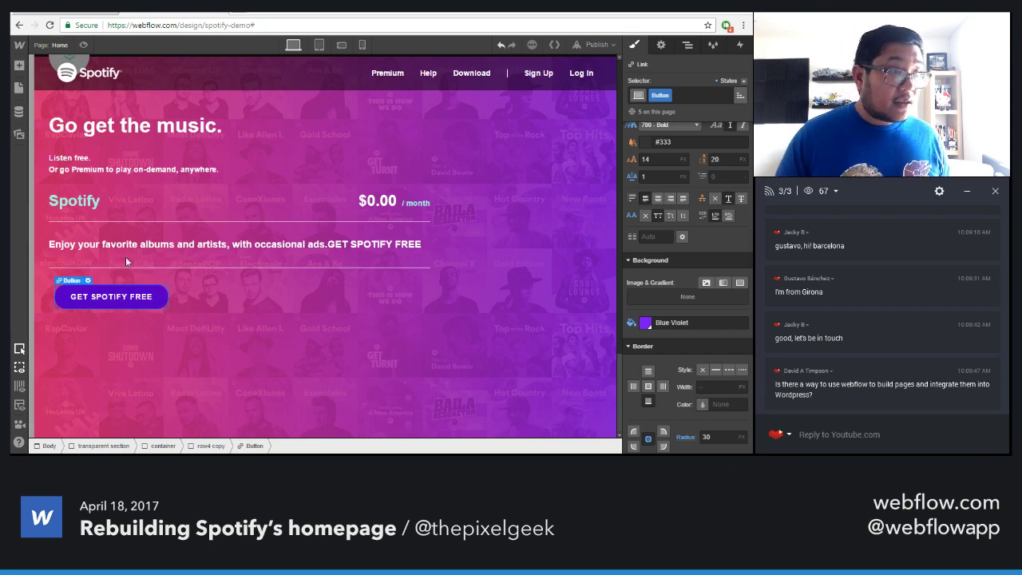
Examine the layout of the free and Premium plan blocks on Spotify's homepage and compare it with the rebuilt pricing section
{"action": "key", "text": "ctrl+Tab"}
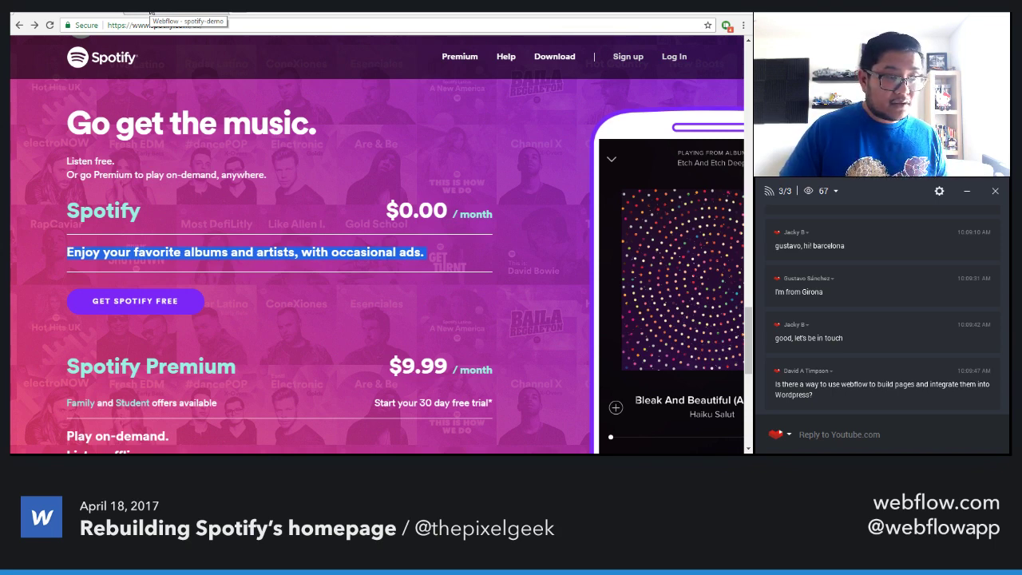
{"action": "left_click", "coordinate": [37, 239]}
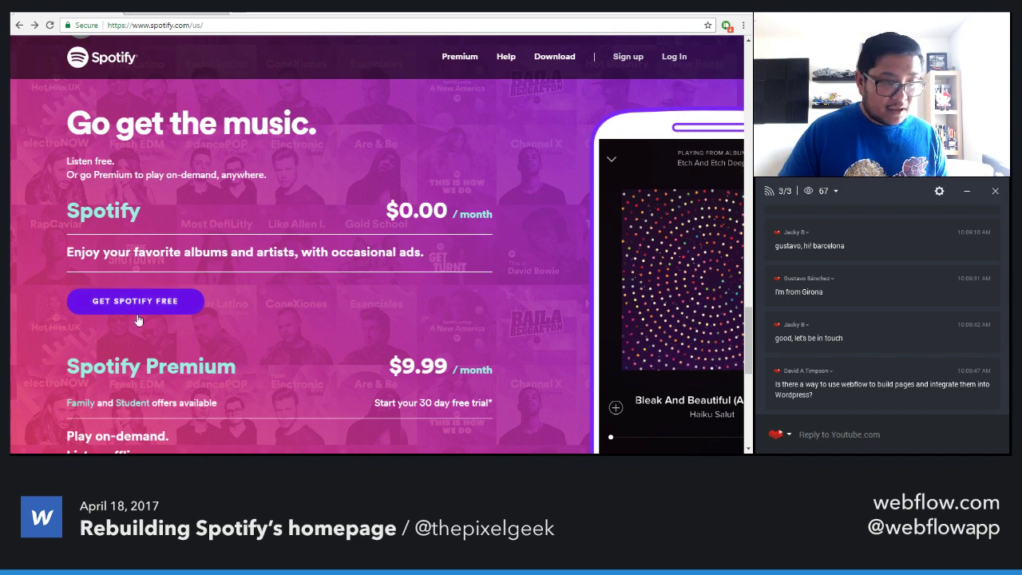
{"action": "scroll", "coordinate": [150, 311], "scroll_direction": "down", "scroll_amount": 3}
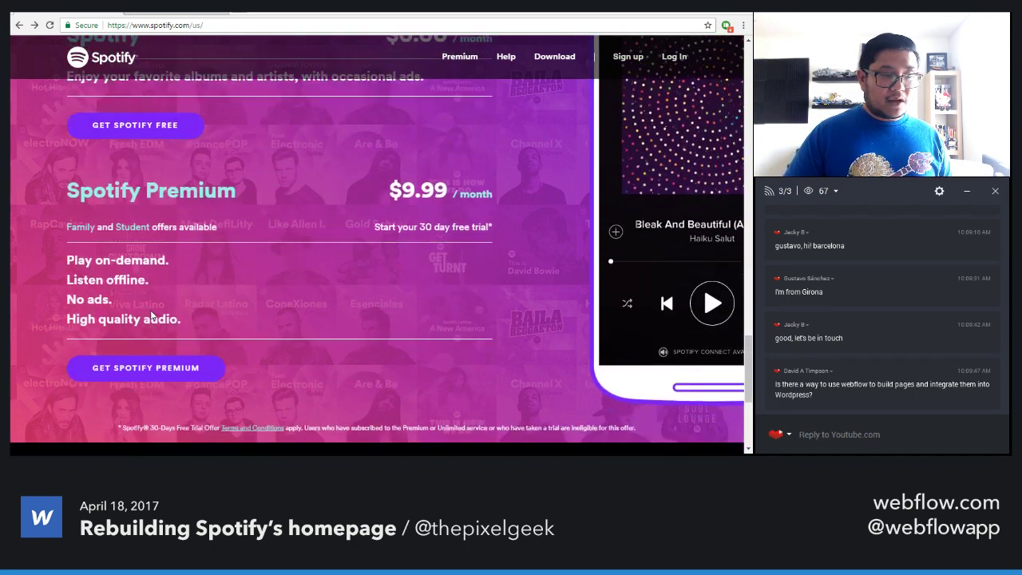
{"action": "scroll", "coordinate": [150, 310], "scroll_direction": "up", "scroll_amount": 1}
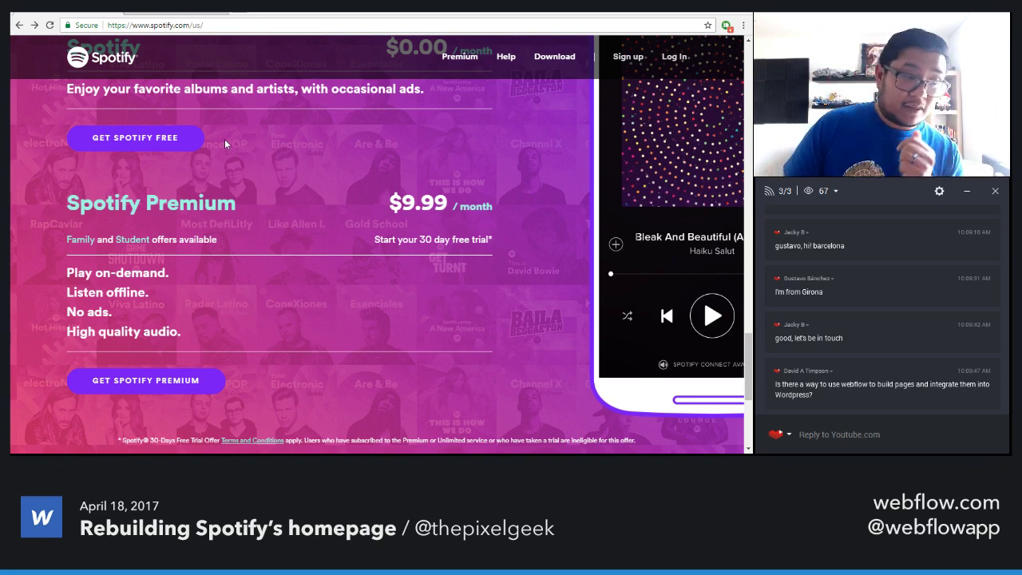
{"action": "scroll", "coordinate": [220, 270], "scroll_direction": "up", "scroll_amount": 1}
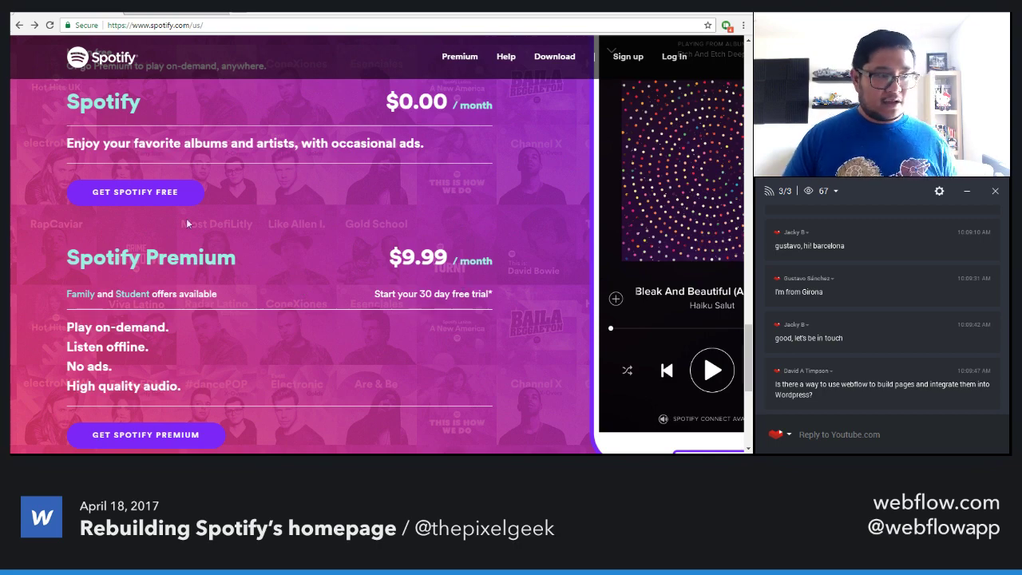
{"action": "left_click", "coordinate": [141, 15]}
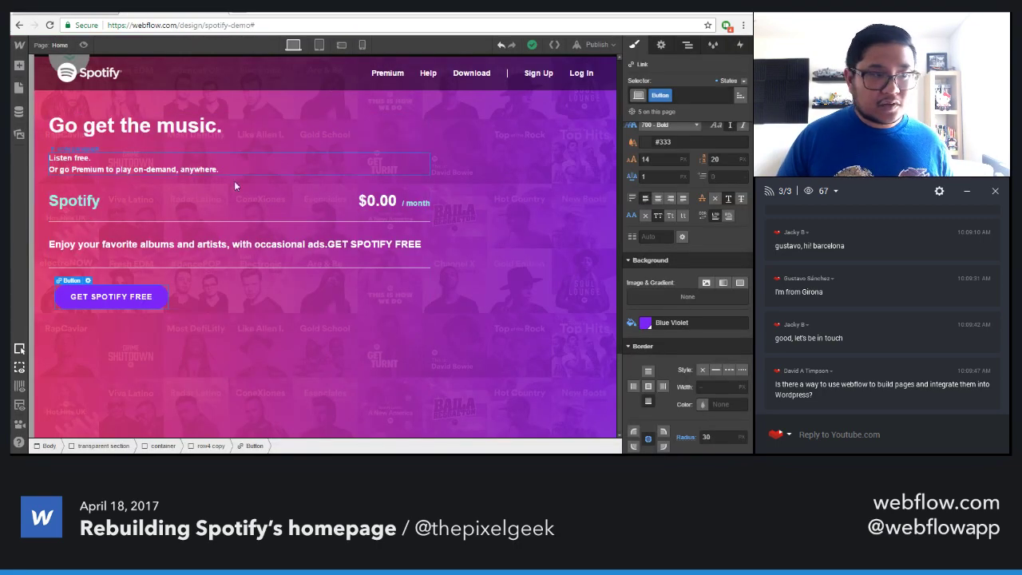
{"action": "left_click", "coordinate": [74, 200]}
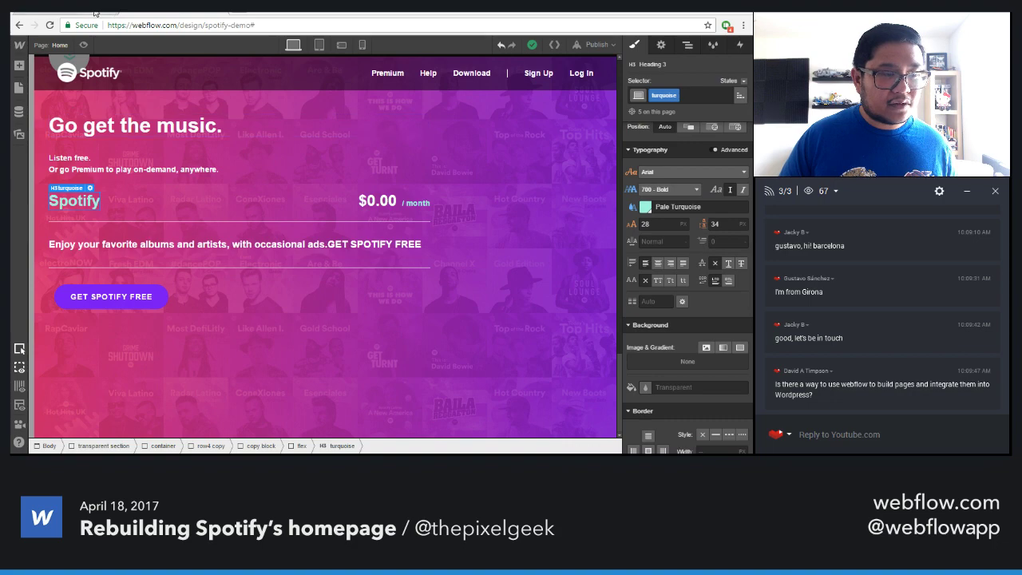
{"action": "left_click", "coordinate": [97, 13]}
{"action": "scroll", "coordinate": [188, 307], "scroll_direction": "up", "scroll_amount": 2}
{"action": "scroll", "coordinate": [189, 312], "scroll_direction": "down", "scroll_amount": 3}
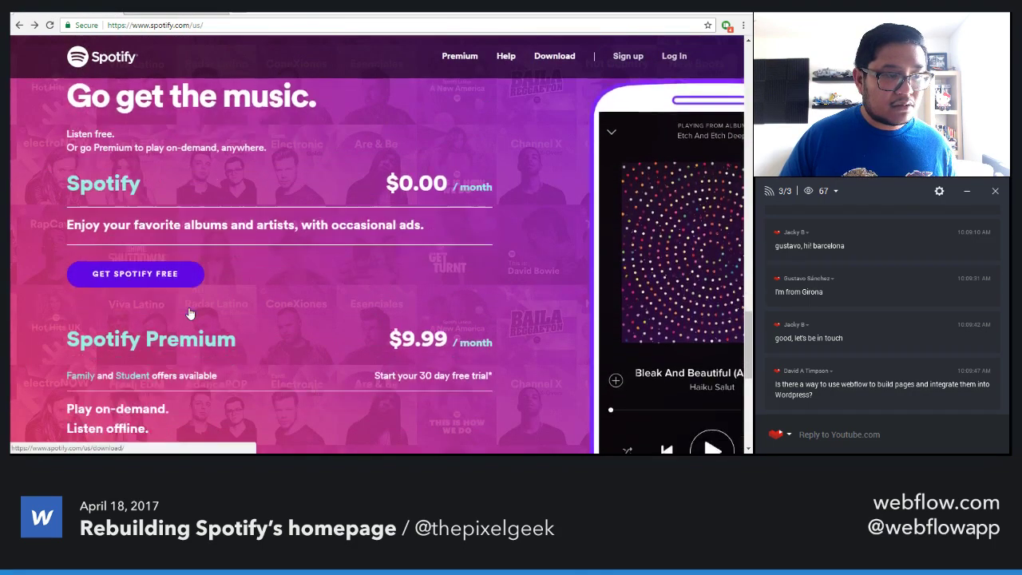
{"action": "left_click", "coordinate": [178, 11]}
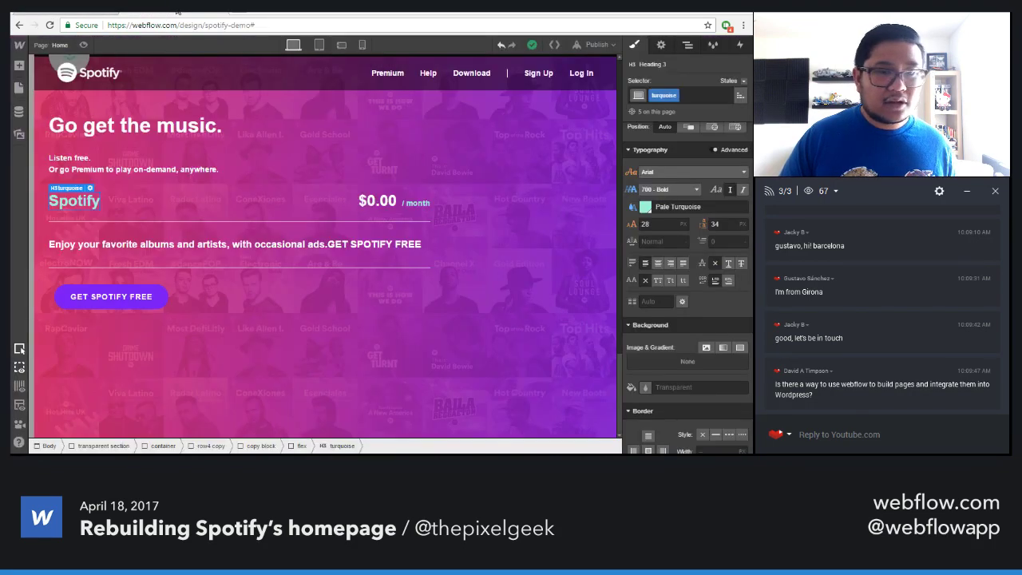
Add a div block inside "row4 copy" and nest the price row's copy block, the description and the button in it
{"action": "left_click", "coordinate": [683, 47]}
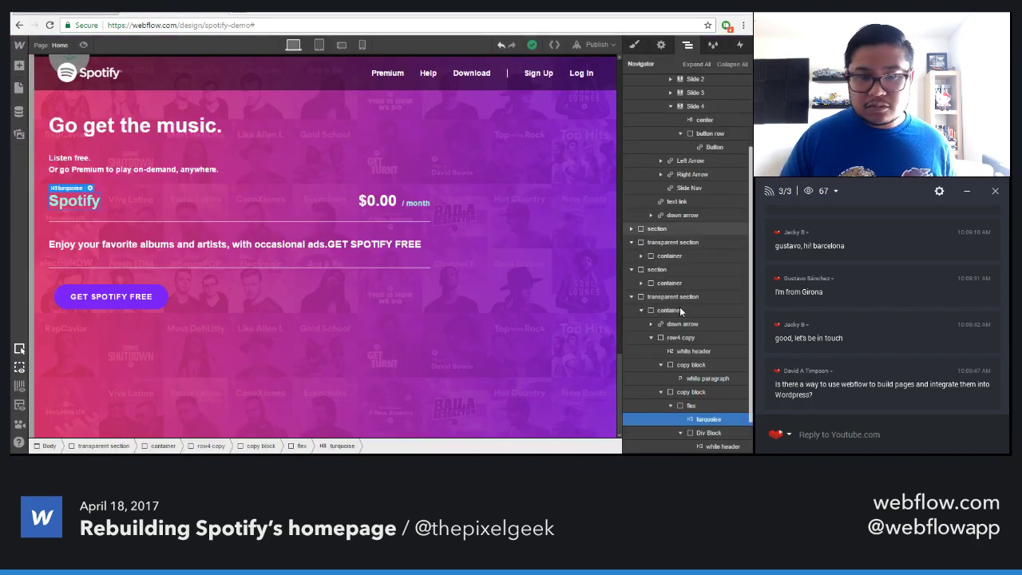
{"action": "left_click", "coordinate": [659, 392]}
{"action": "left_click", "coordinate": [659, 364]}
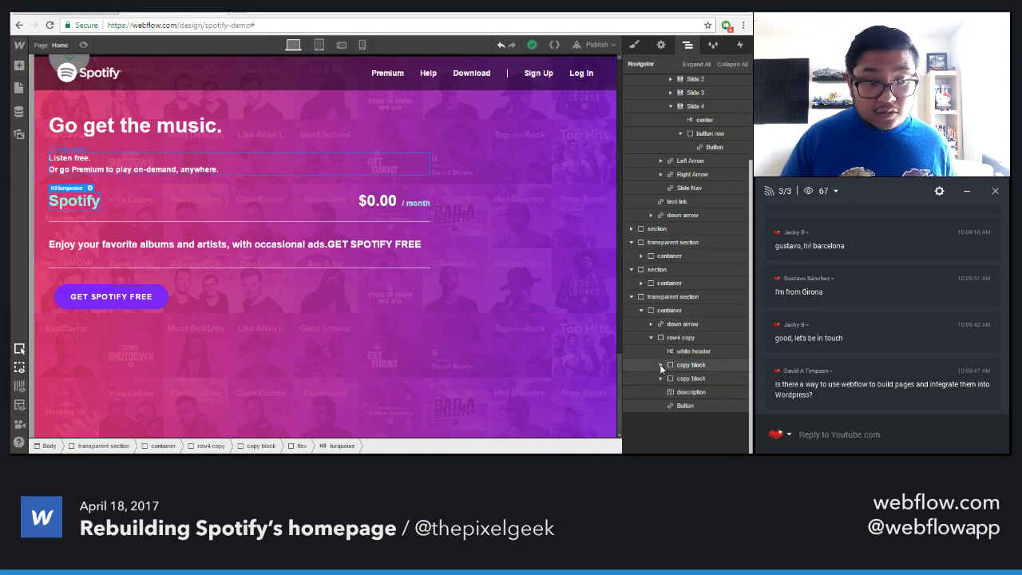
{"action": "left_click", "coordinate": [691, 379]}
{"action": "key", "text": "a"}
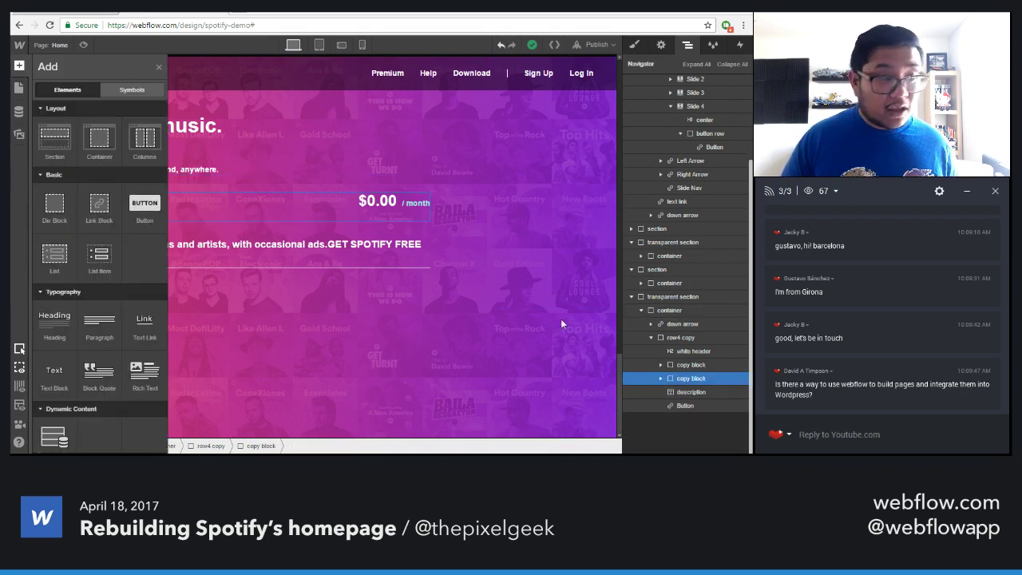
{"action": "left_click_drag", "start_coordinate": [54, 206], "coordinate": [698, 416]}
Duplicate the div block holding the Spotify plan below the original, then delete the duplicate
{"action": "left_click", "coordinate": [689, 378]}
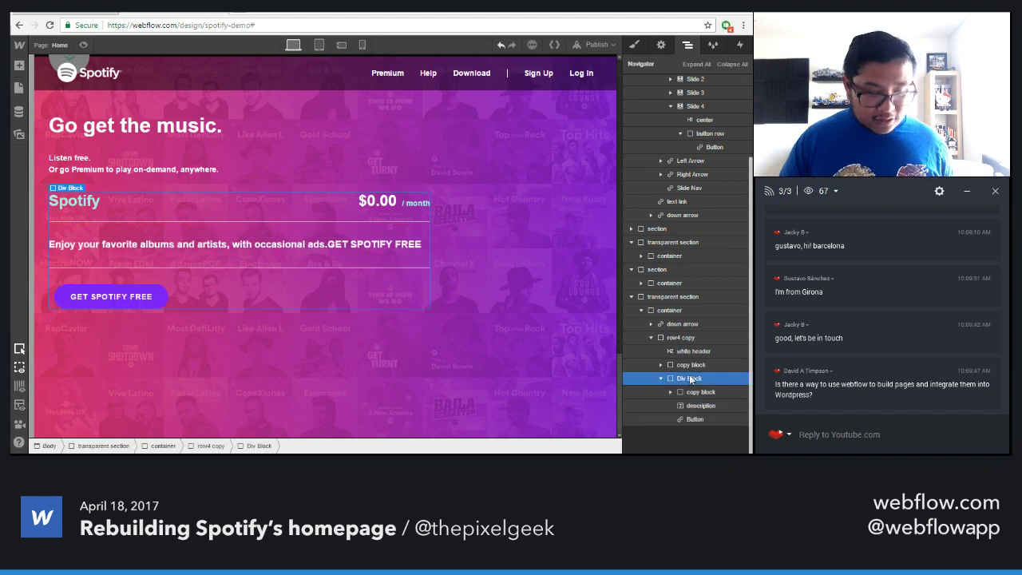
{"action": "key", "text": "ctrl+c"}
{"action": "key", "text": "ctrl+v"}
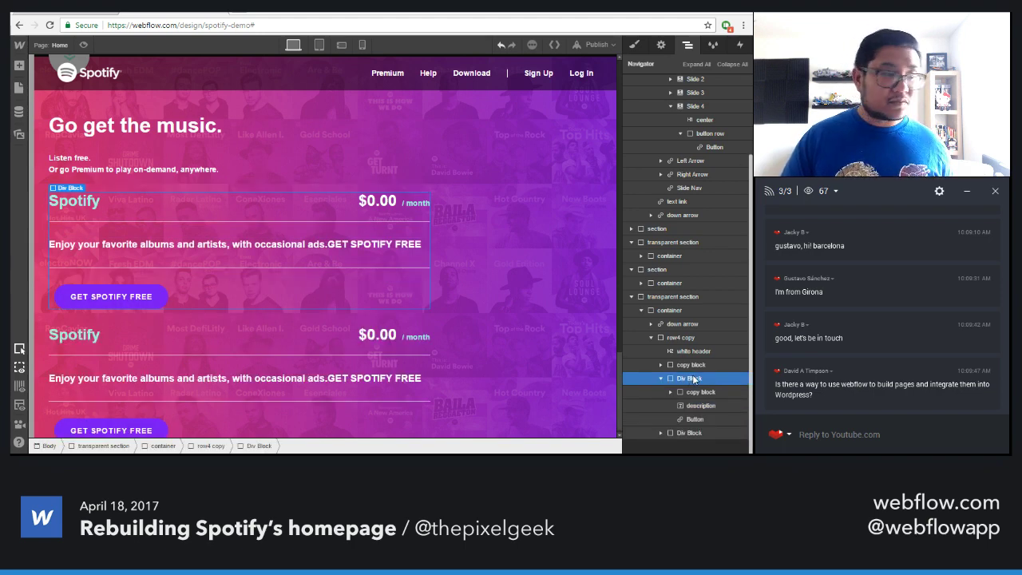
{"action": "left_click", "coordinate": [264, 341]}
{"action": "key", "text": "Delete"}
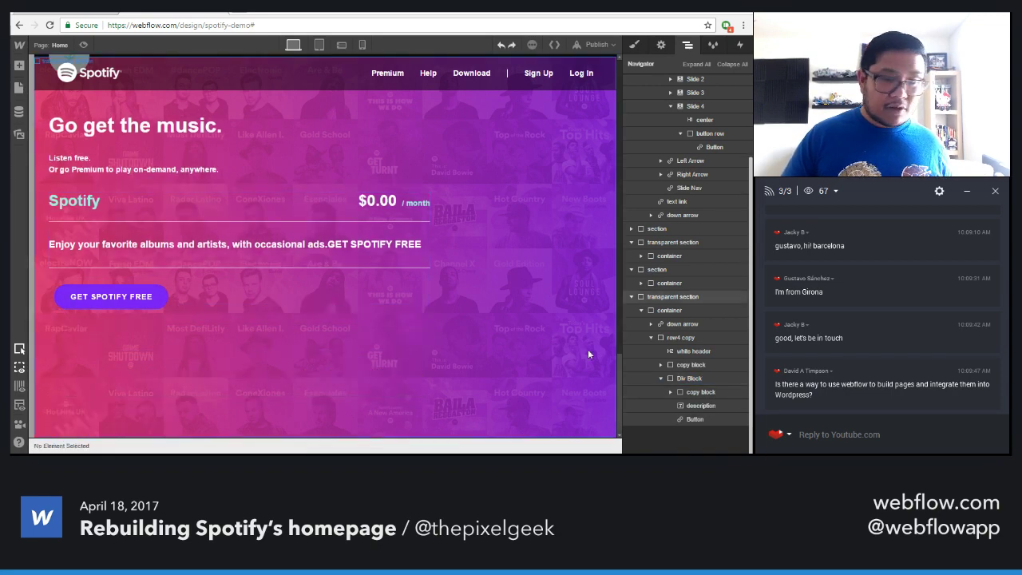
Give the div block wrapping the Spotify price row, description and button the new class "plan option"
{"action": "left_click", "coordinate": [688, 379]}
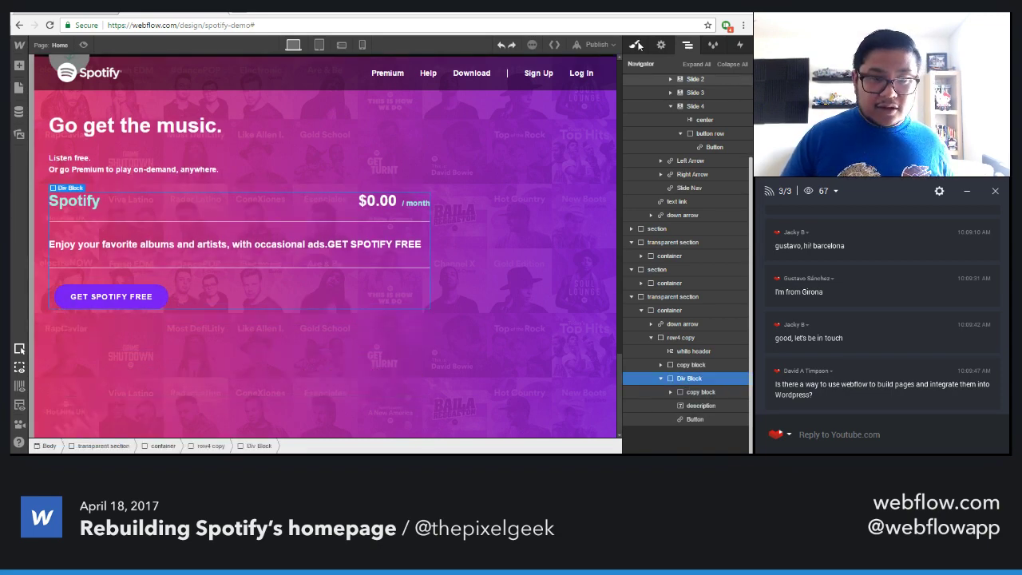
{"action": "left_click", "coordinate": [635, 45]}
{"action": "left_click", "coordinate": [685, 96]}
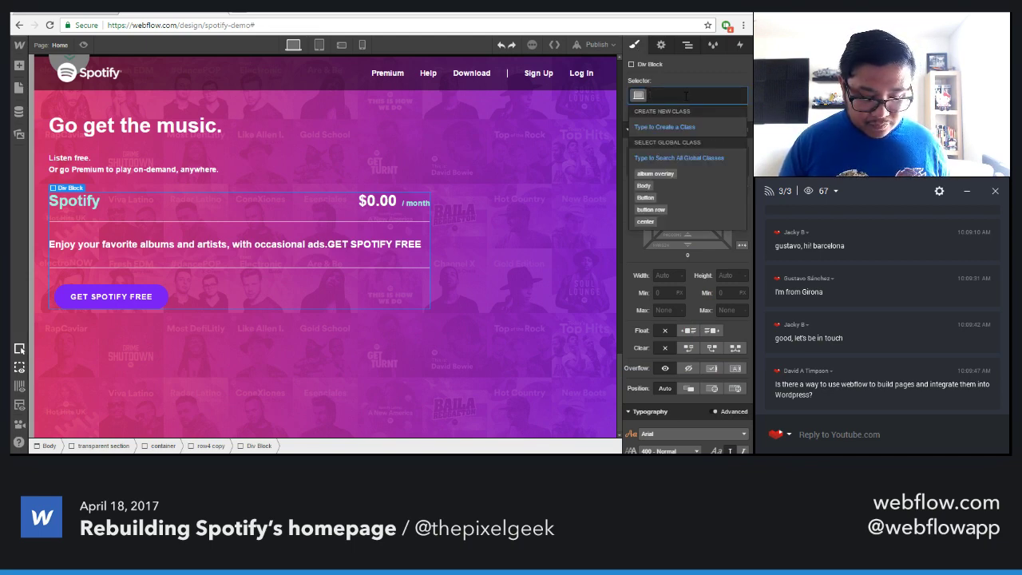
{"action": "type", "text": "plan option"}
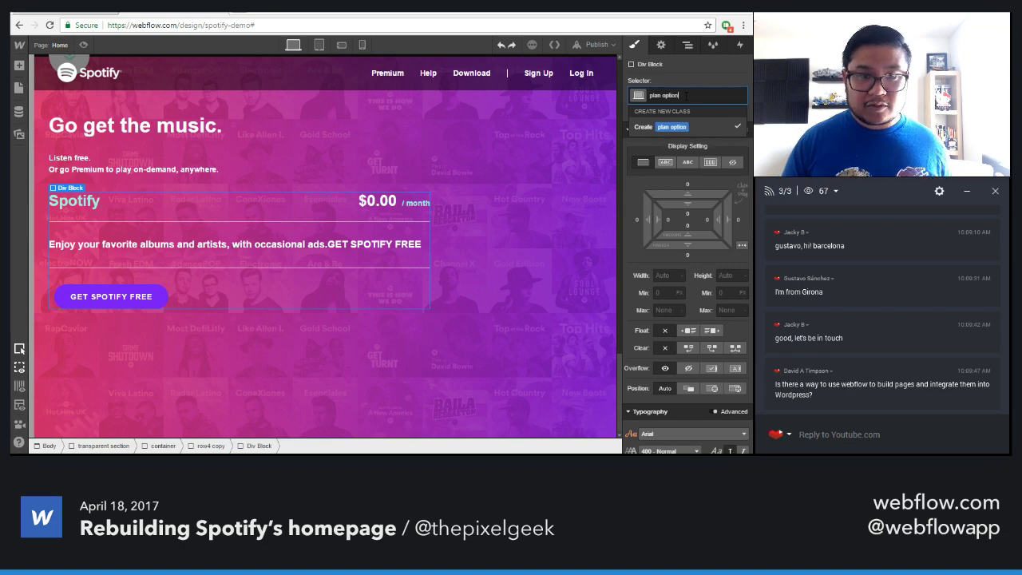
{"action": "key", "text": "Return"}
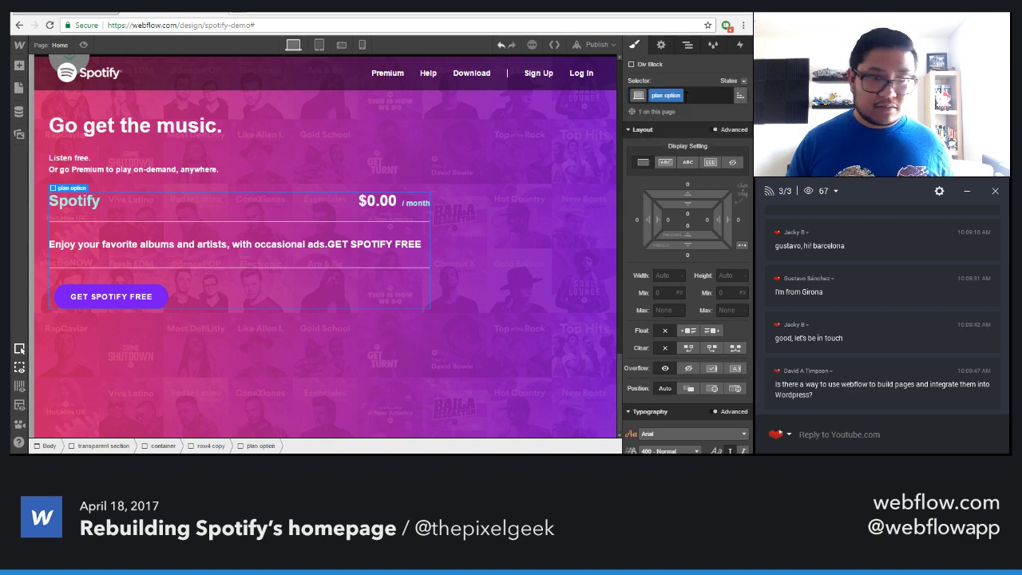
Duplicate the "plan option" block and increase the class's bottom margin to space the two plans apart
{"action": "left_click", "coordinate": [687, 45]}
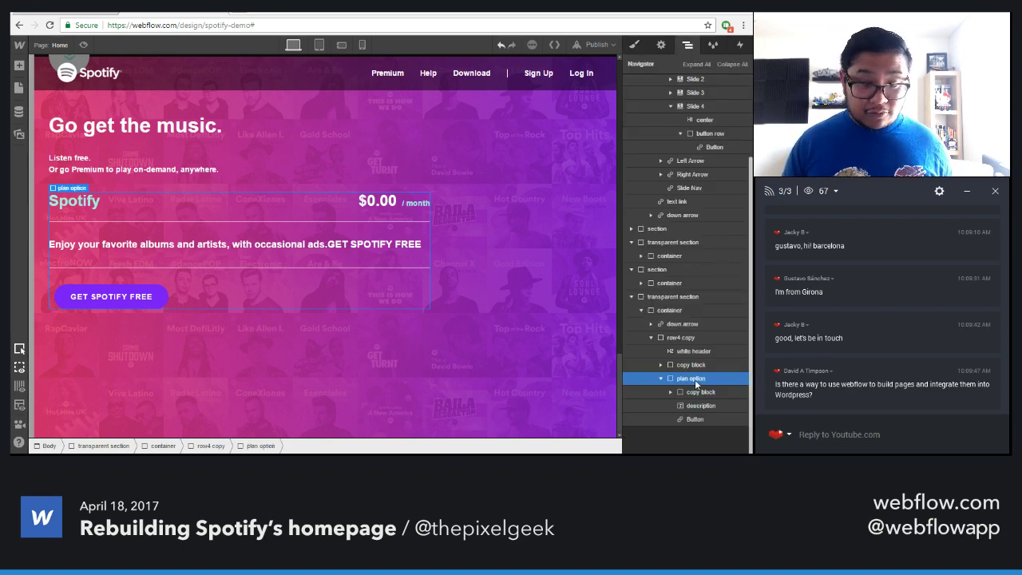
{"action": "key", "text": "ctrl+d"}
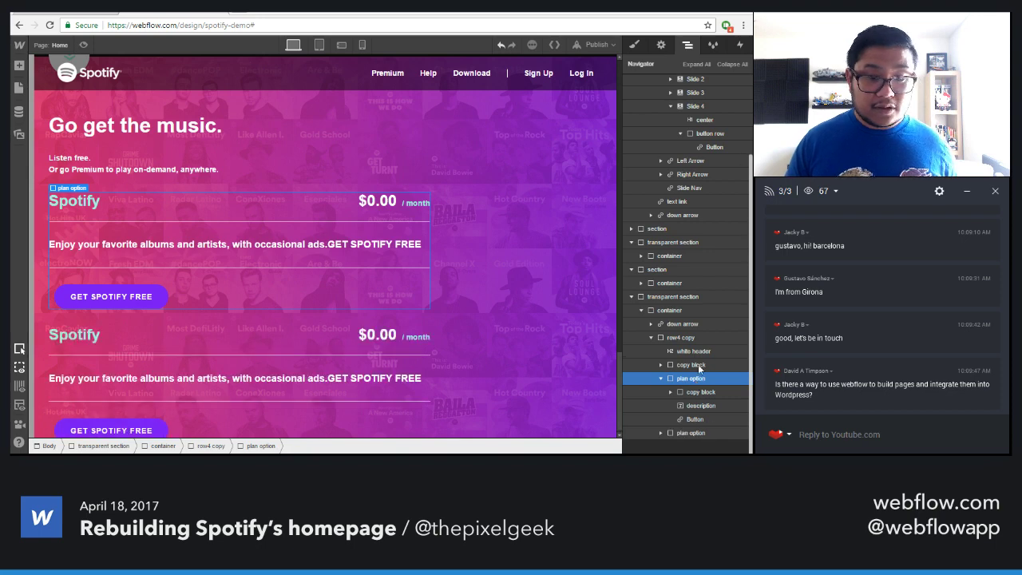
{"action": "left_click", "coordinate": [634, 45]}
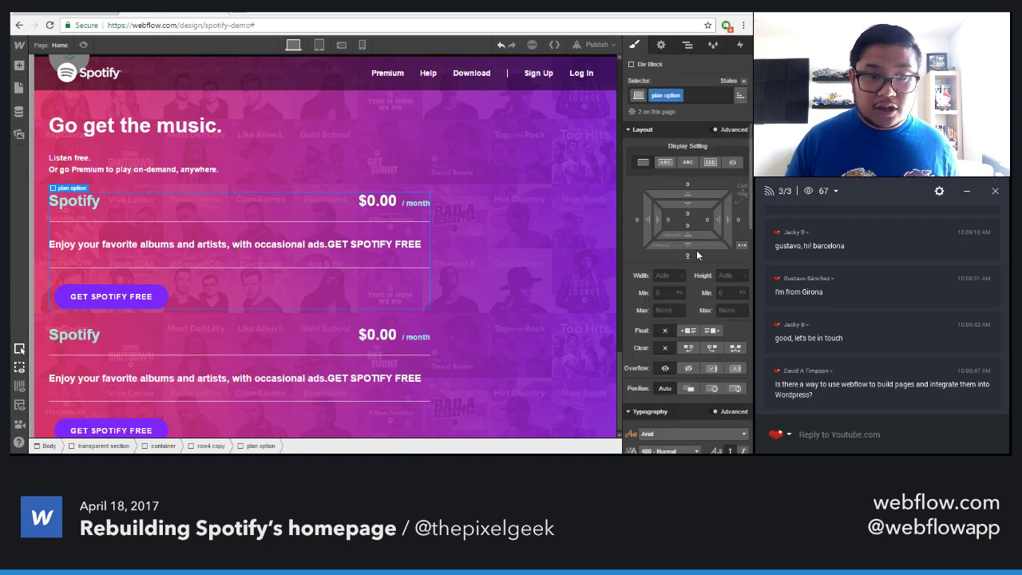
{"action": "left_click_drag", "start_coordinate": [693, 248], "coordinate": [698, 356]}
{"action": "scroll", "coordinate": [486, 388], "scroll_direction": "down", "scroll_amount": 1}
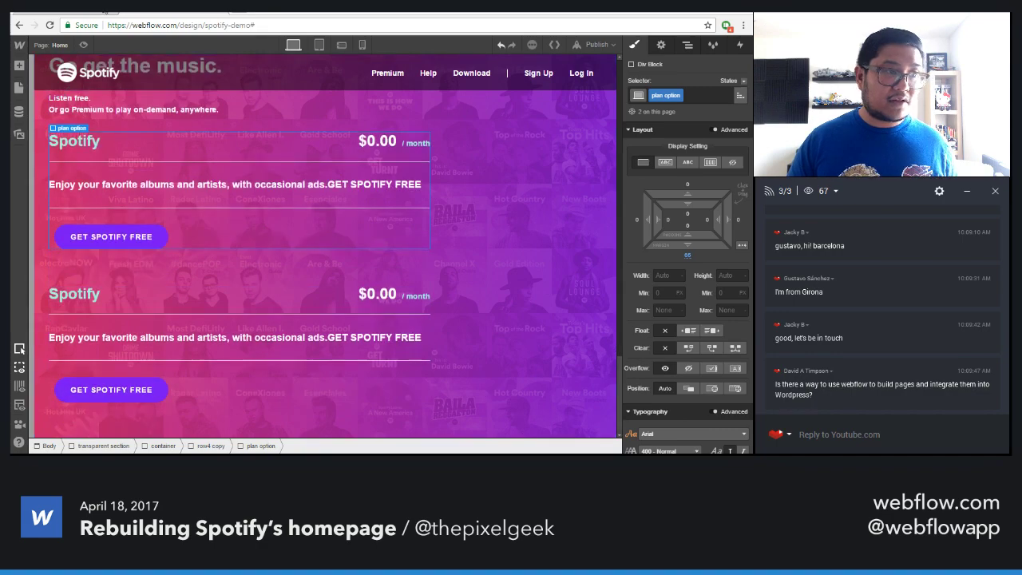
Change the duplicated plan's heading to "Spotify Premium", matching the second plan on Spotify's homepage
{"action": "key", "text": "ctrl+Tab"}
{"action": "key", "text": "ctrl+shift+Tab"}
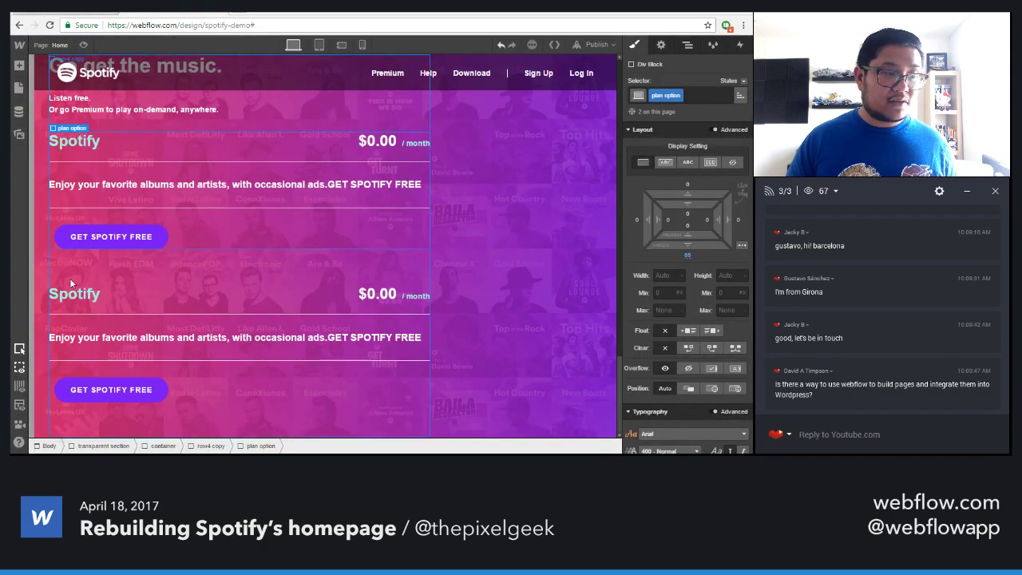
{"action": "key", "text": "ctrl+Tab"}
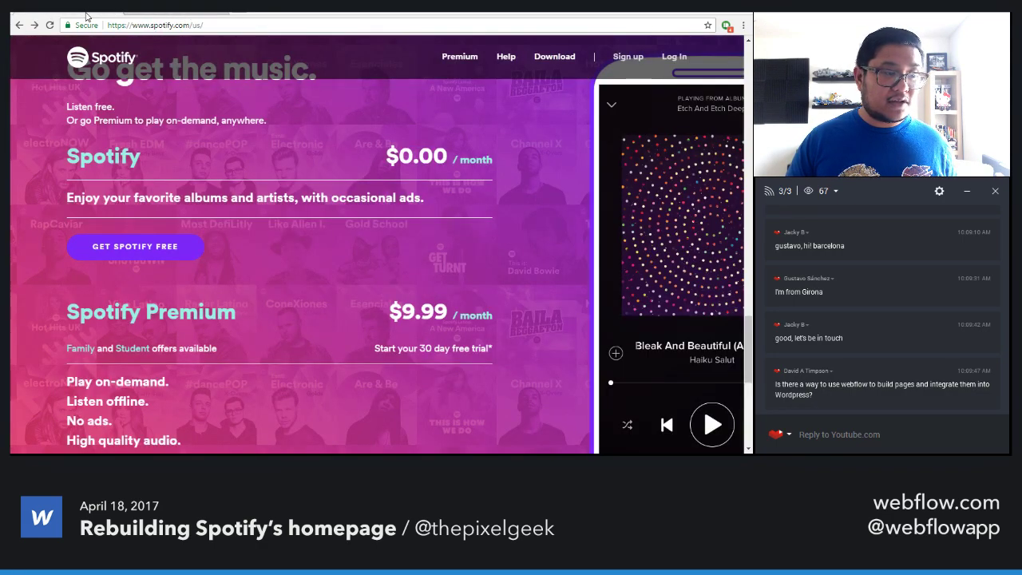
{"action": "key", "text": "ctrl+shift+Tab"}
{"action": "double_click", "coordinate": [111, 297]}
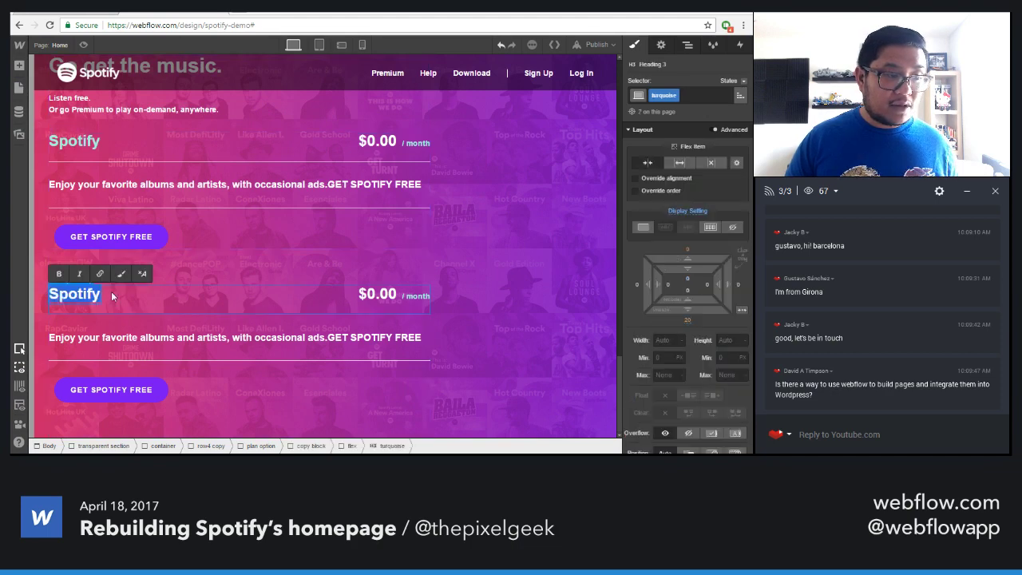
{"action": "left_click", "coordinate": [111, 296]}
{"action": "type", "text": "Pre"}
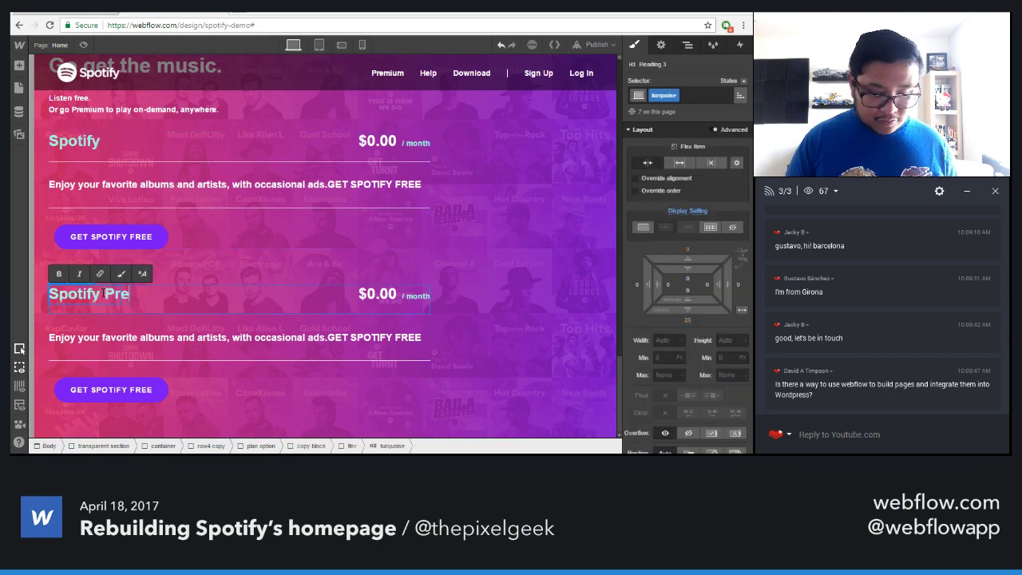
{"action": "type", "text": "mium"}
{"action": "key", "text": "Escape"}
Set the Spotify Premium plan's price to $9.99, as on Spotify's homepage
{"action": "left_click", "coordinate": [131, 16]}
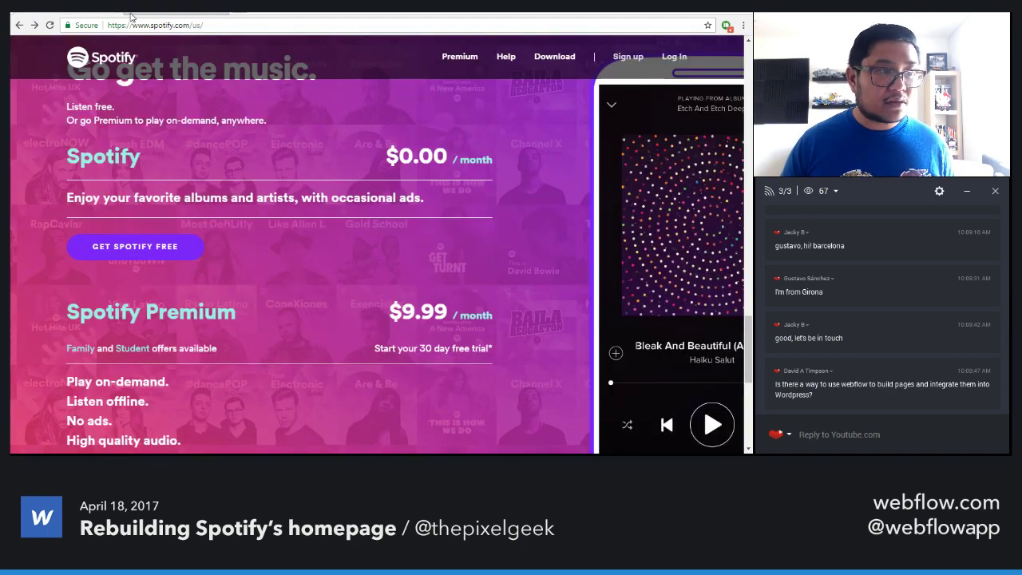
{"action": "key", "text": "ctrl+shift+Tab"}
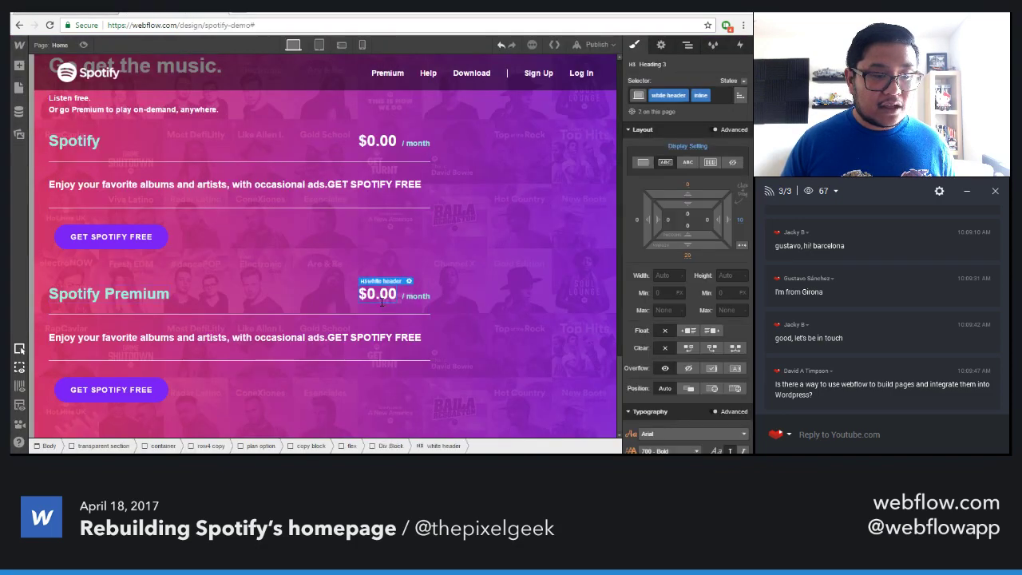
{"action": "double_click", "coordinate": [382, 301]}
{"action": "type", "text": "9.99"}
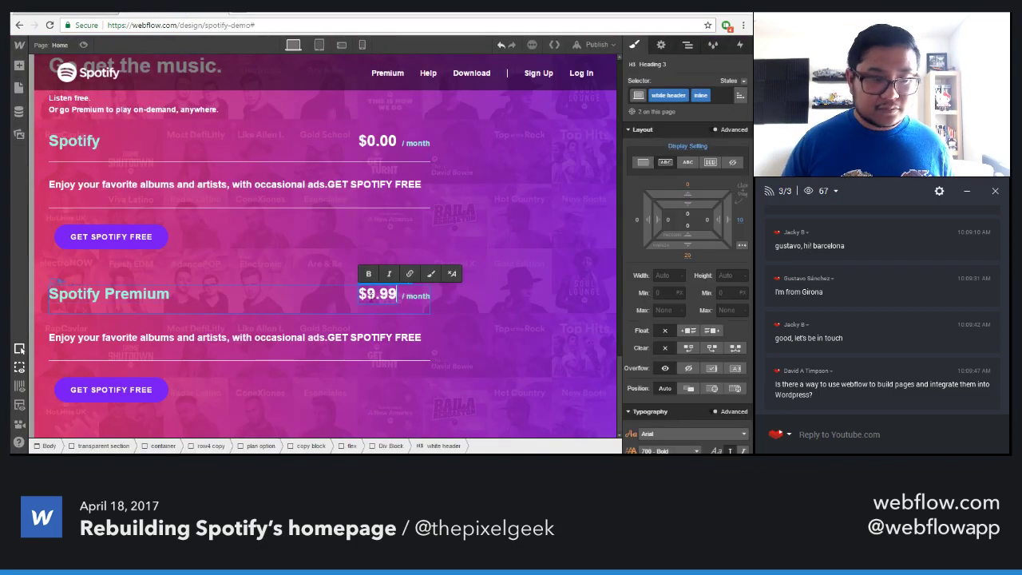
{"action": "key", "text": "Escape"}
Copy the four Premium feature lines from Spotify's homepage and paste them over the Premium plan's description in Webflow
{"action": "left_click", "coordinate": [128, 13]}
{"action": "left_click", "coordinate": [172, 10]}
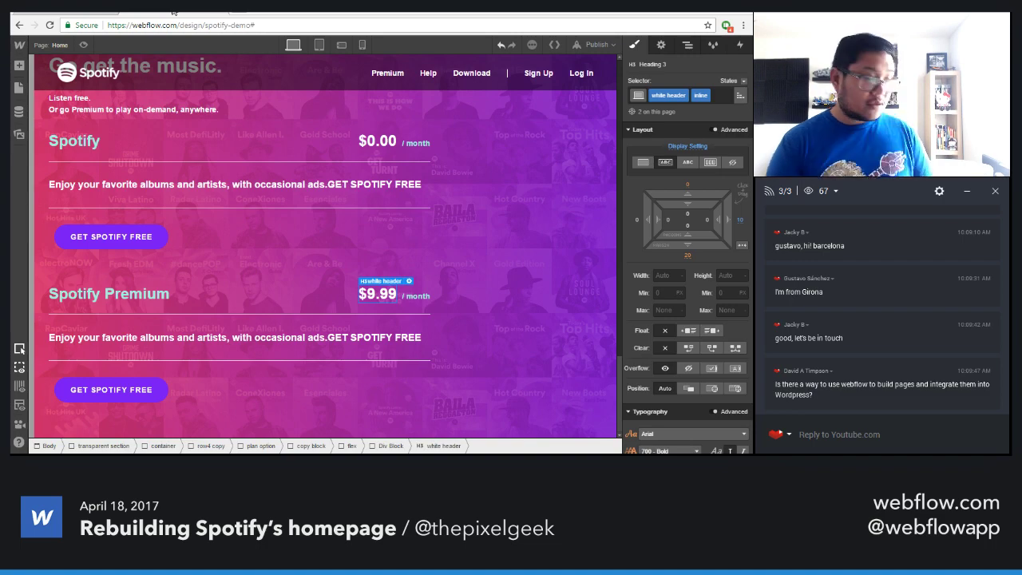
{"action": "left_click", "coordinate": [68, 12]}
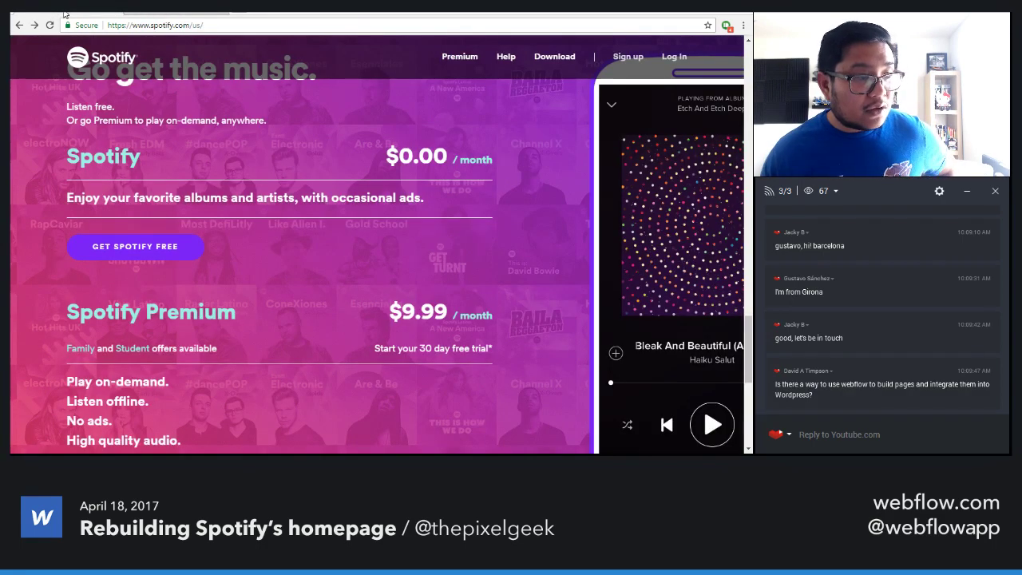
{"action": "scroll", "coordinate": [185, 285], "scroll_direction": "down", "scroll_amount": 3}
{"action": "left_click_drag", "start_coordinate": [185, 285], "coordinate": [62, 221]}
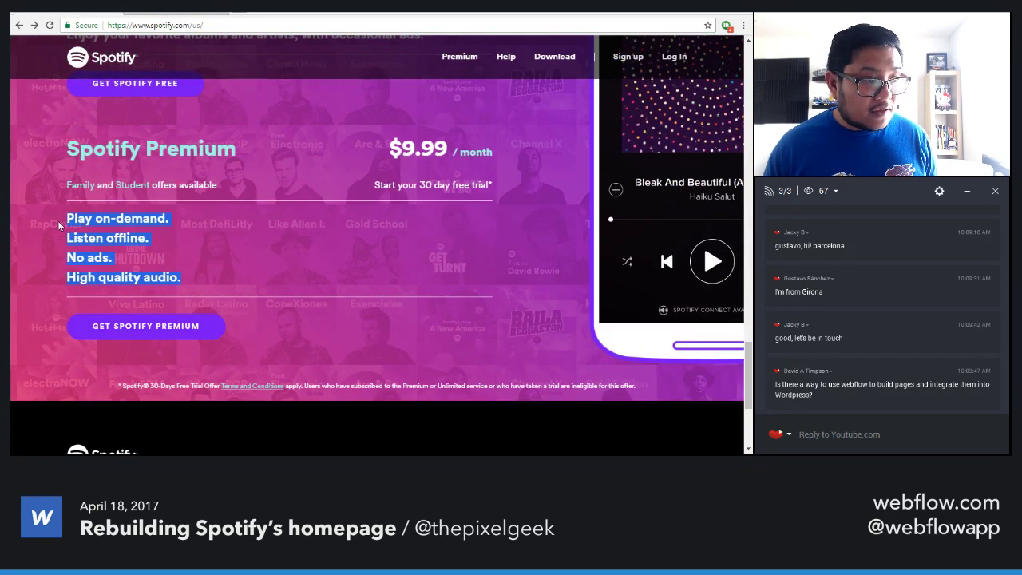
{"action": "left_click", "coordinate": [160, 14]}
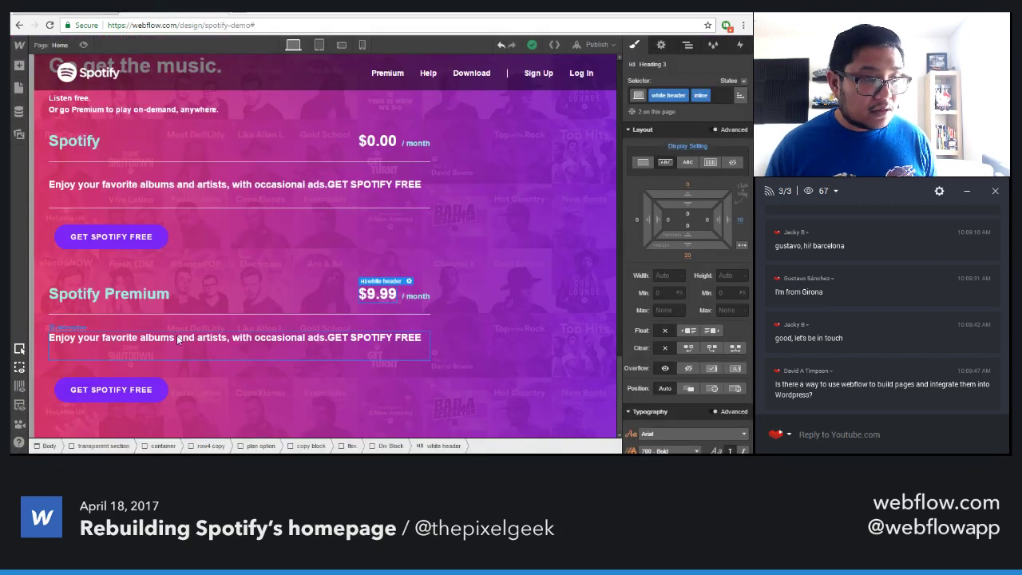
{"action": "double_click", "coordinate": [177, 337]}
{"action": "type", "text": "Play on-demand.Listen offline.No ads.High quality audio."}
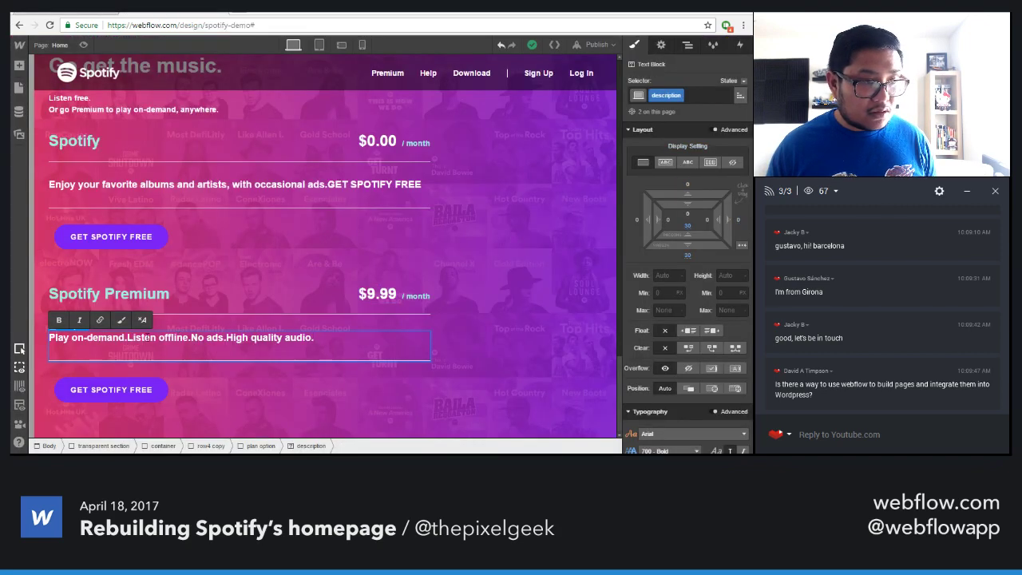
Insert line breaks after "Play on-demand." and "Listen offline." in the Premium description, then undo everything back to its original text
{"action": "left_click", "coordinate": [127, 336]}
{"action": "key", "text": "shift+Return"}
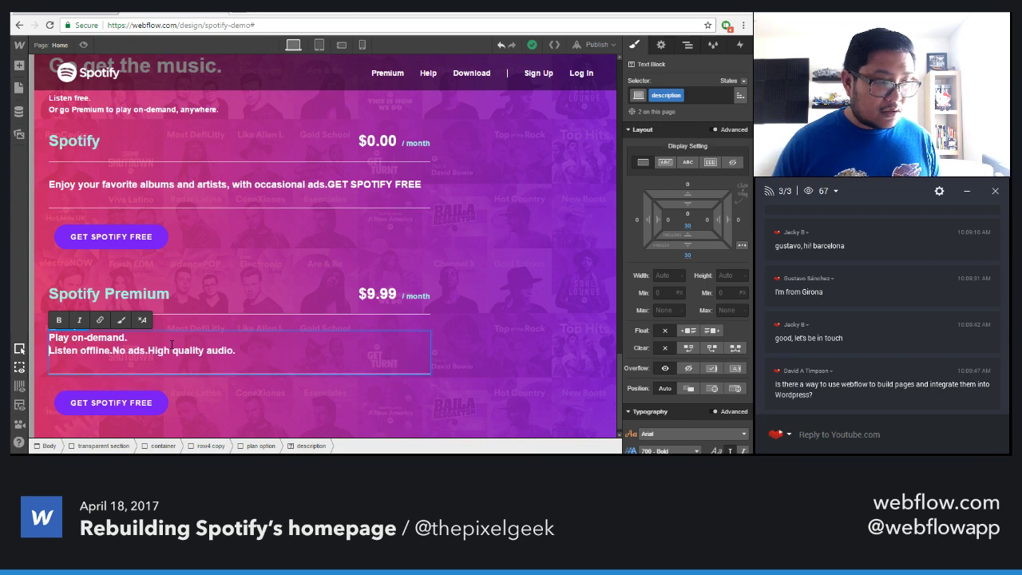
{"action": "left_click", "coordinate": [112, 350]}
{"action": "key", "text": "shift+Return"}
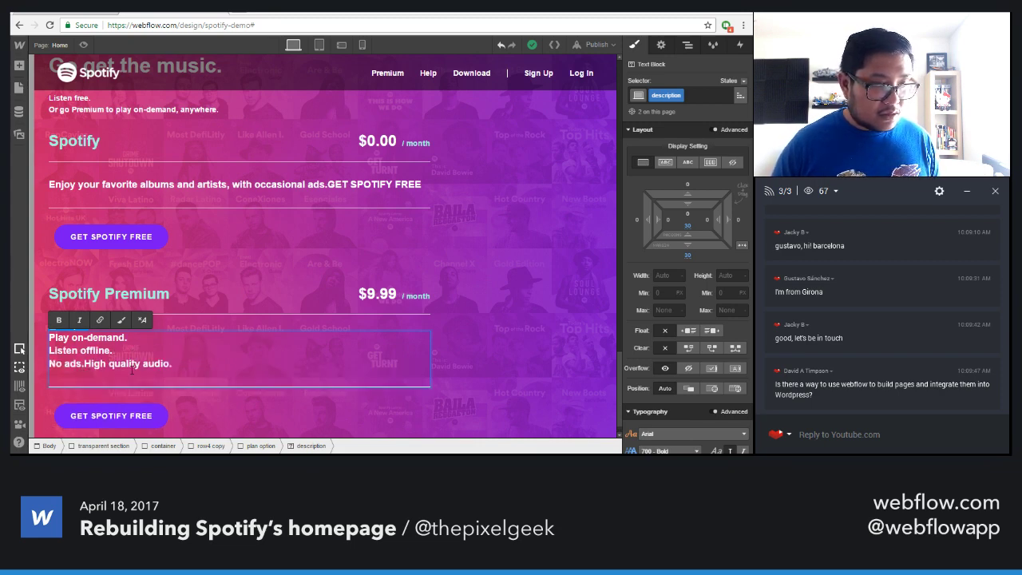
{"action": "key", "text": "ctrl+z"}
{"action": "key", "text": "ctrl+z"}
{"action": "key", "text": "ctrl+z"}
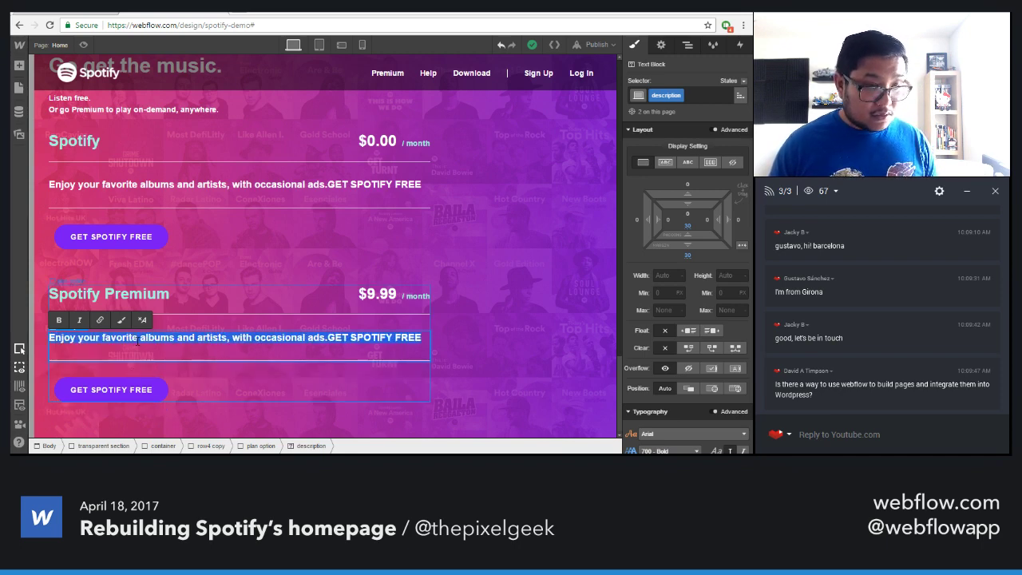
Paste the feature text over the Premium description again and cut everything after "Play on-demand."
{"action": "type", "text": "Play on-demand.Listen offline.No ads.High quality audio."}
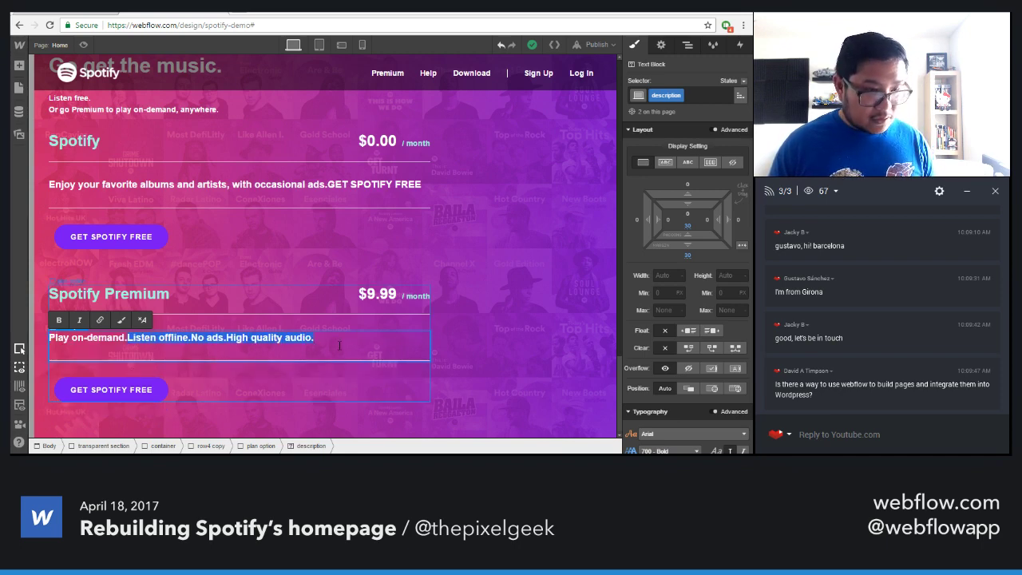
{"action": "key", "text": "BackSpace"}
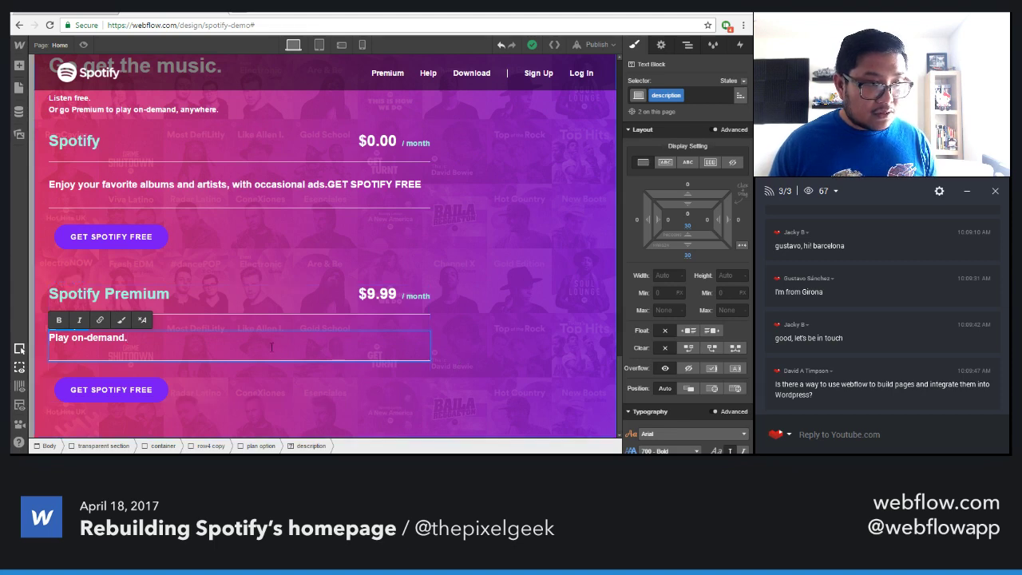
{"action": "key", "text": "Escape"}
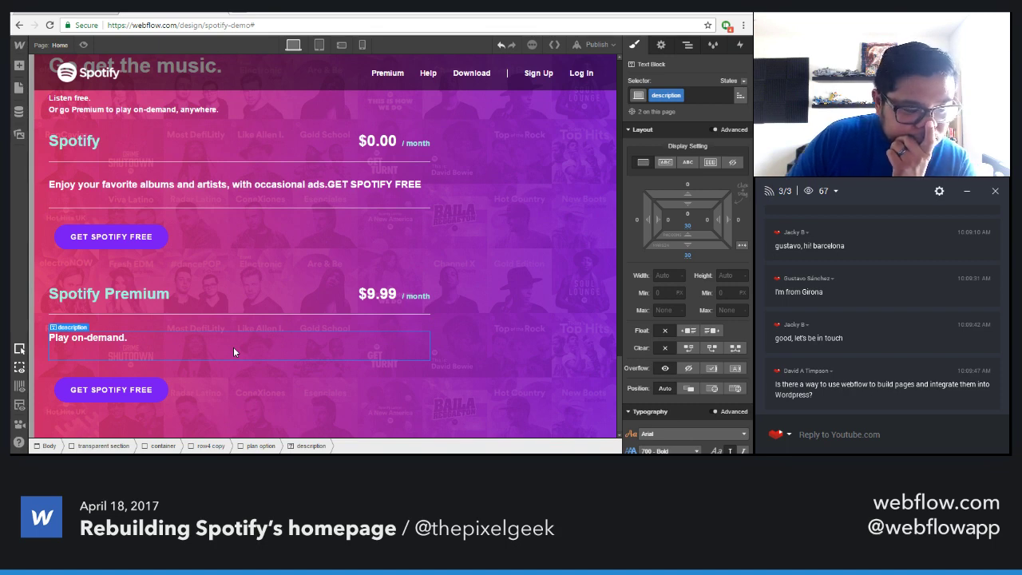
Replace the Premium plan's description text block with a div block above the button, using the existing "description" class
{"action": "key", "text": "Delete"}
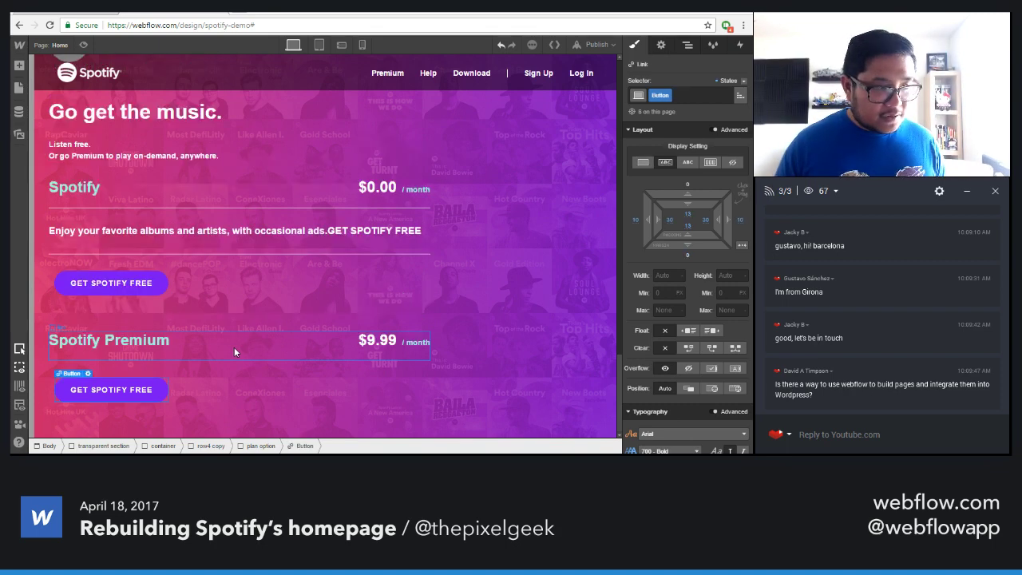
{"action": "key", "text": "a"}
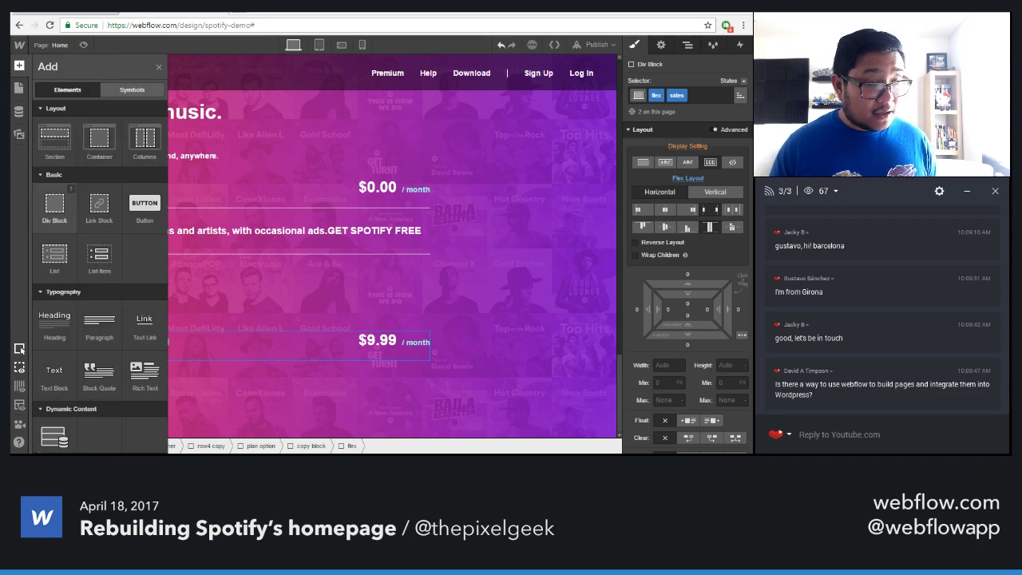
{"action": "left_click_drag", "start_coordinate": [54, 208], "coordinate": [265, 369]}
{"action": "left_click", "coordinate": [667, 96]}
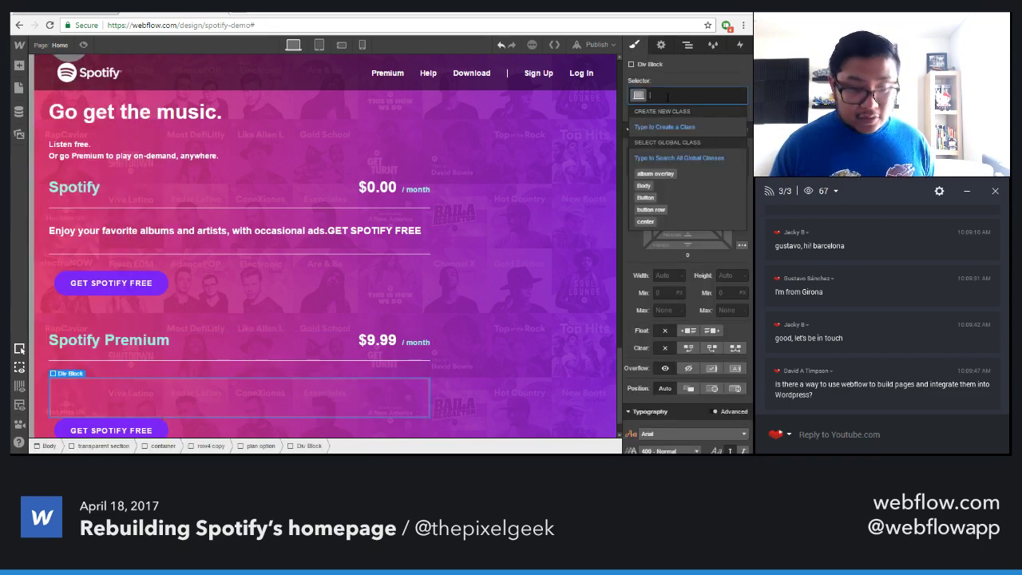
{"action": "type", "text": "description"}
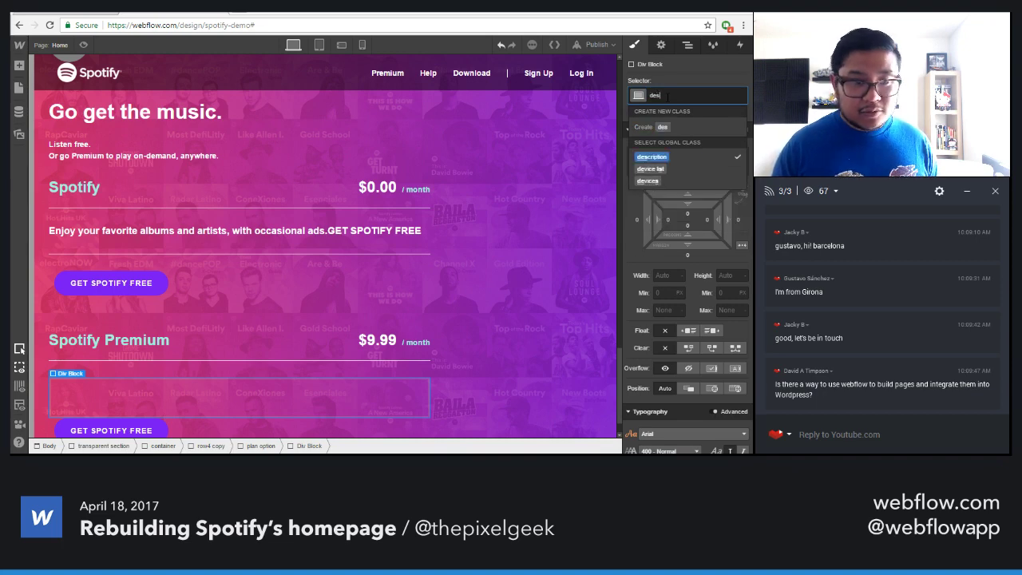
{"action": "key", "text": "Return"}
Add an unordered list without bullets inside the Premium plan's description div
{"action": "key", "text": "a"}
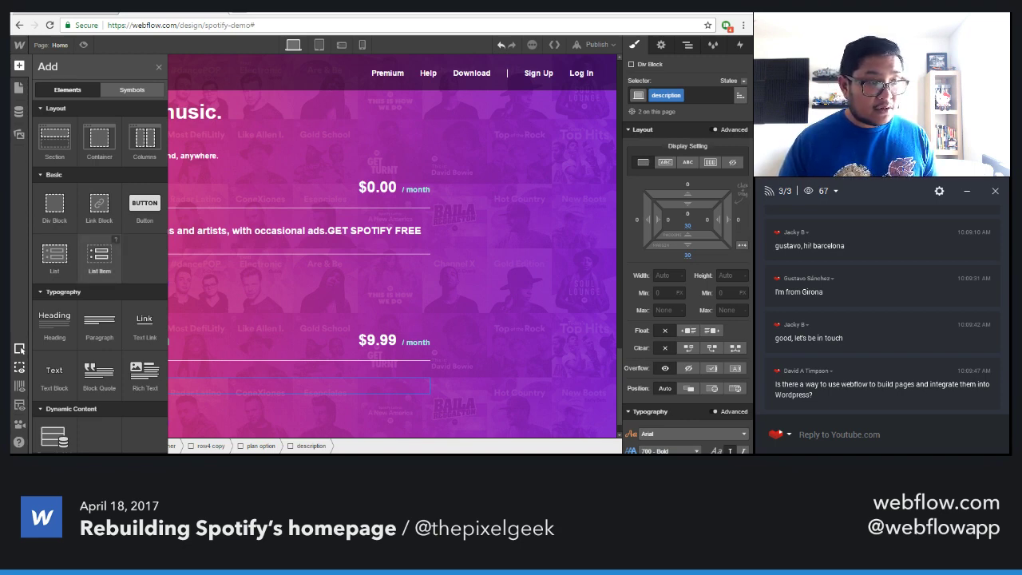
{"action": "left_click", "coordinate": [55, 254]}
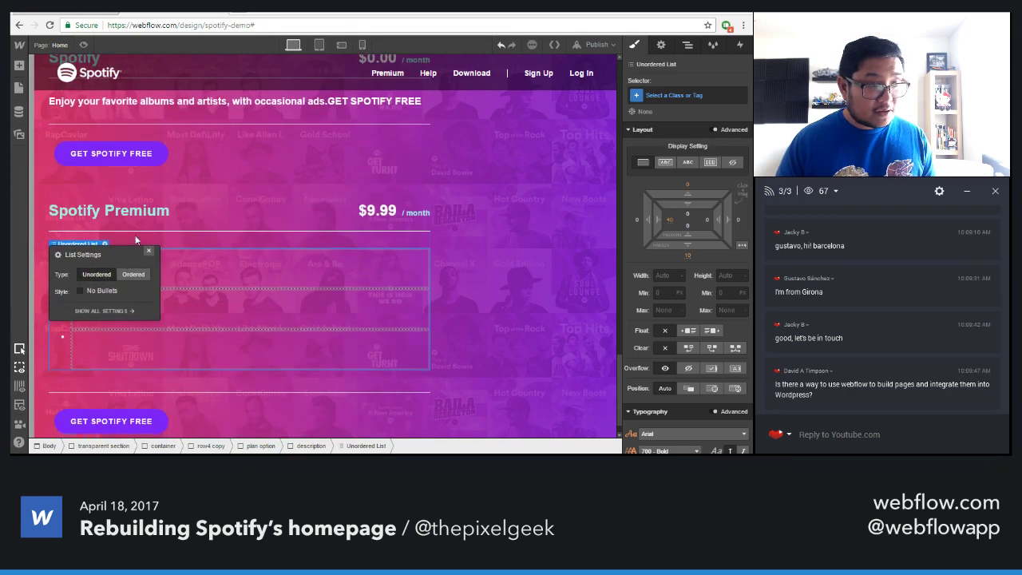
{"action": "left_click", "coordinate": [99, 291]}
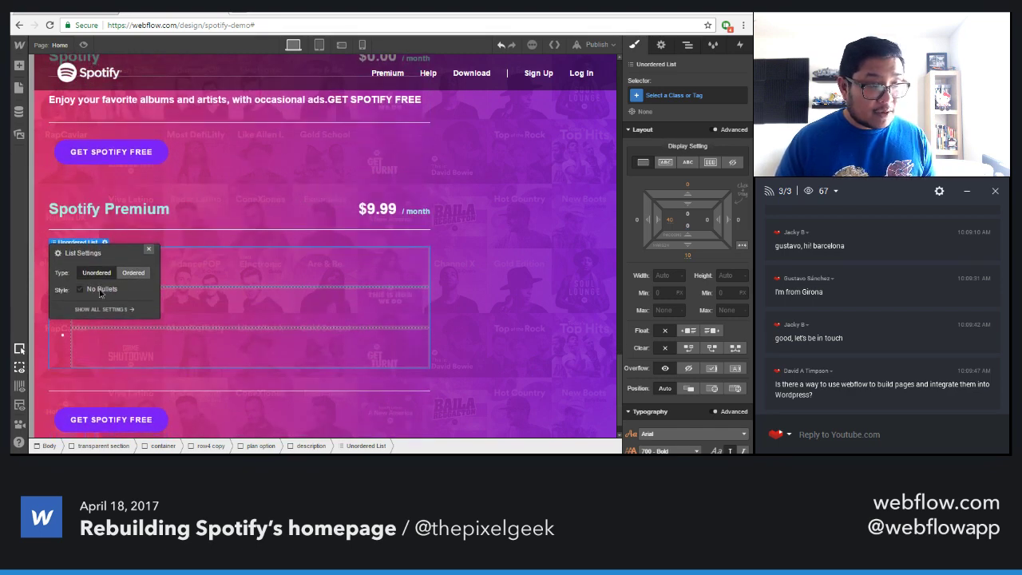
{"action": "left_click", "coordinate": [100, 290]}
{"action": "left_click", "coordinate": [149, 249]}
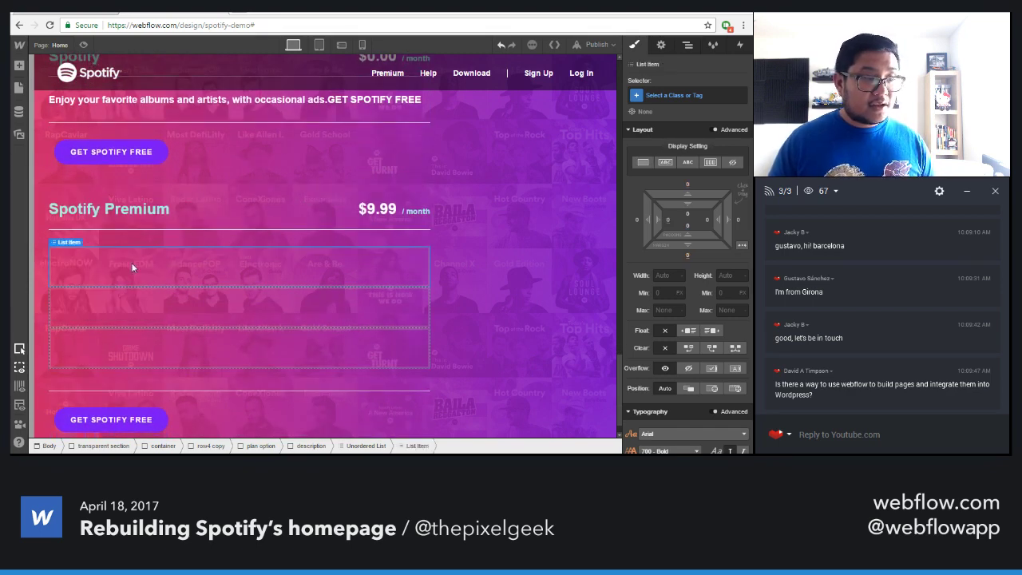
Paste the four-line feature text from Spotify's page into the first list item and cut everything after "Play on-demand."
{"action": "double_click", "coordinate": [133, 267]}
{"action": "type", "text": "Listen offline.No ads.High quality audio."}
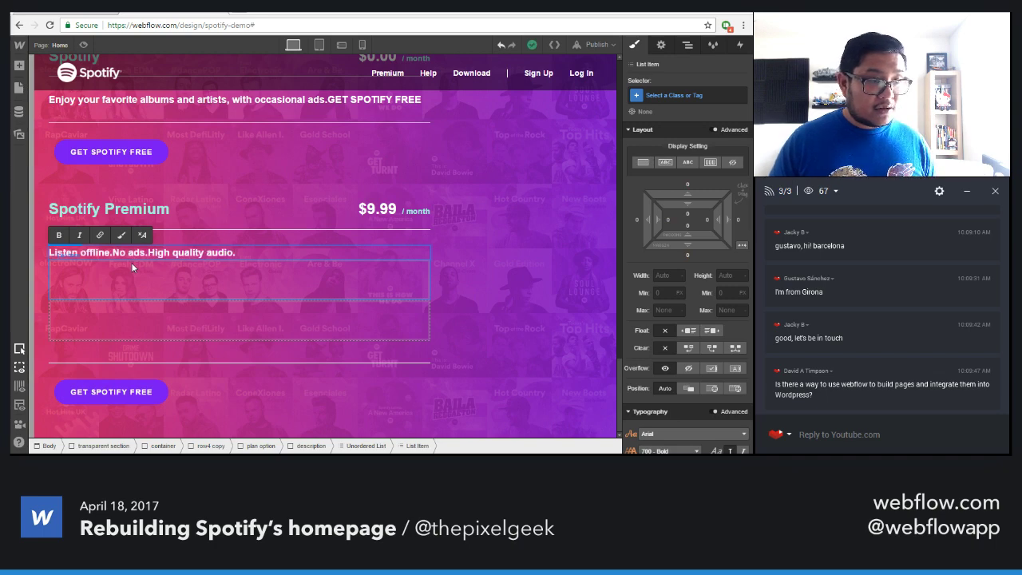
{"action": "key", "text": "ctrl+z"}
{"action": "left_click", "coordinate": [93, 13]}
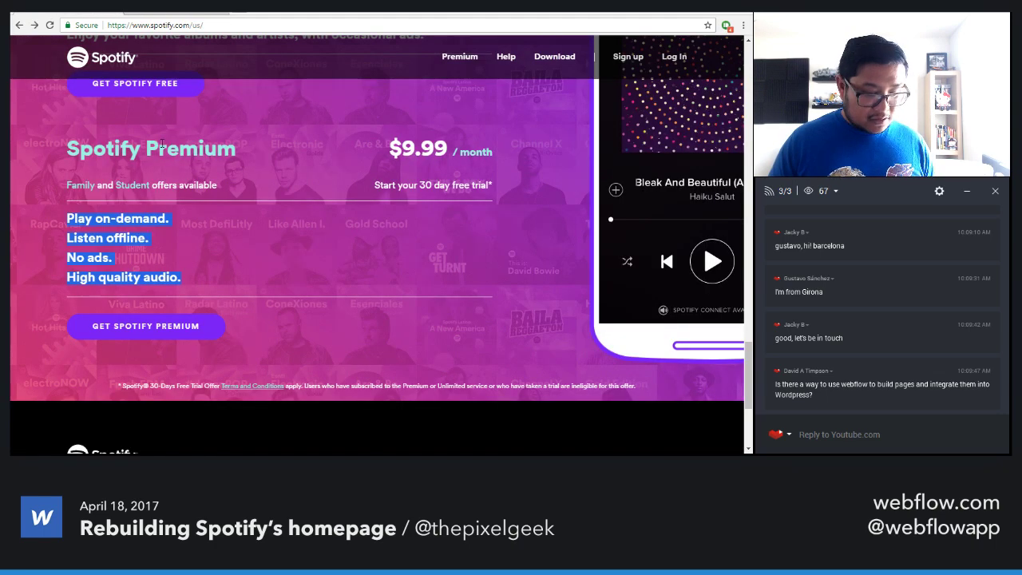
{"action": "key", "text": "ctrl+shift+Tab"}
{"action": "type", "text": "Play on-demand.Listen offline.No ads.High quality audio."}
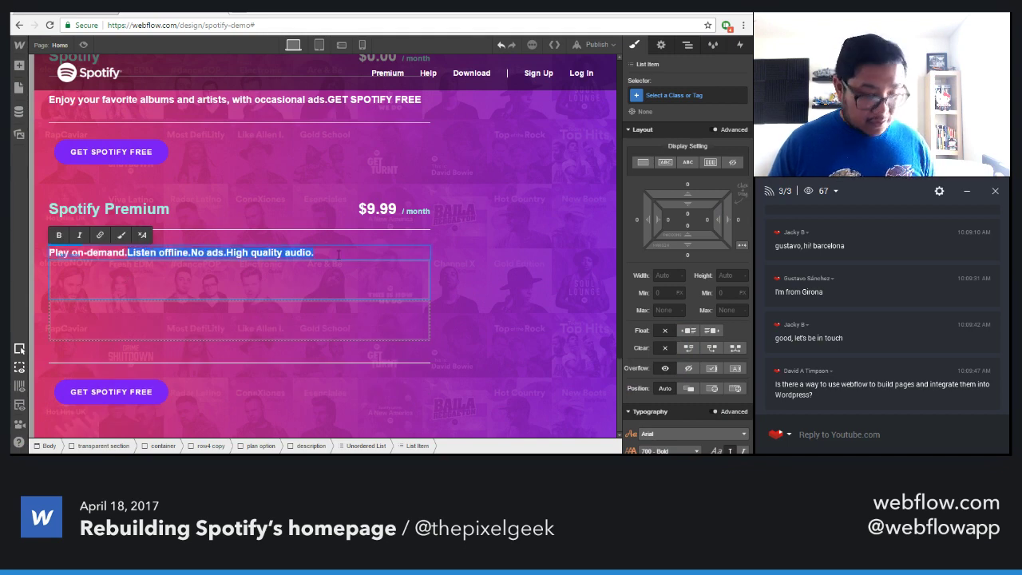
{"action": "key", "text": "ctrl+x"}
Paste the cut text into the second list item and remove everything after "Listen offline."
{"action": "key", "text": "BackSpace"}
{"action": "key", "text": "BackSpace"}
{"action": "key", "text": "BackSpace"}
{"action": "key", "text": "BackSpace"}
{"action": "key", "text": "BackSpace"}
{"action": "key", "text": "BackSpace"}
{"action": "key", "text": "BackSpace"}
{"action": "key", "text": "BackSpace"}
{"action": "key", "text": "BackSpace"}
{"action": "key", "text": "BackSpace"}
{"action": "key", "text": "BackSpace"}
{"action": "key", "text": "BackSpace"}
{"action": "key", "text": "BackSpace"}
{"action": "key", "text": "BackSpace"}
{"action": "key", "text": "BackSpace"}
{"action": "key", "text": "ctrl+v"}
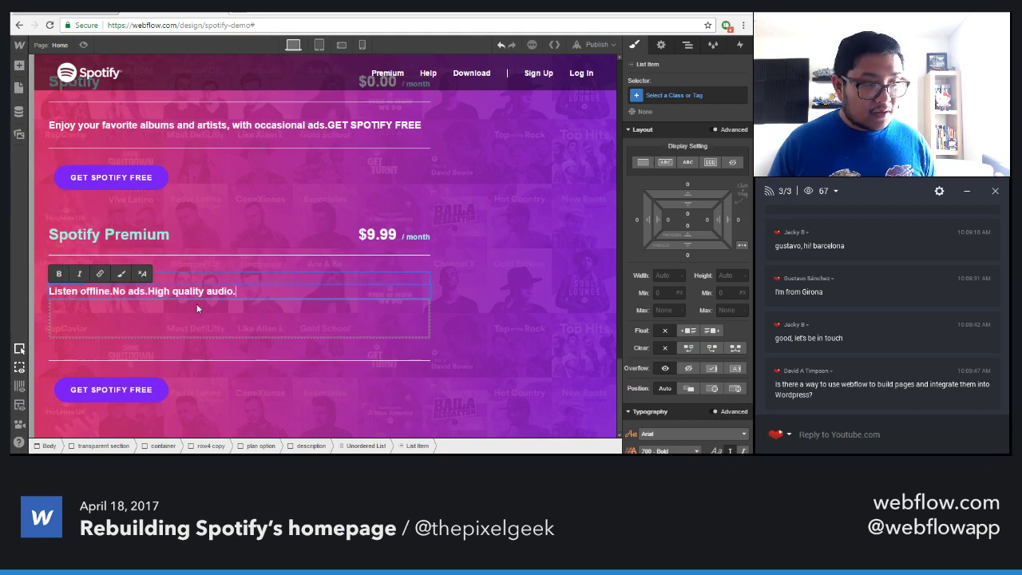
{"action": "left_click_drag", "start_coordinate": [112, 292], "coordinate": [235, 291]}
{"action": "key", "text": "BackSpace"}
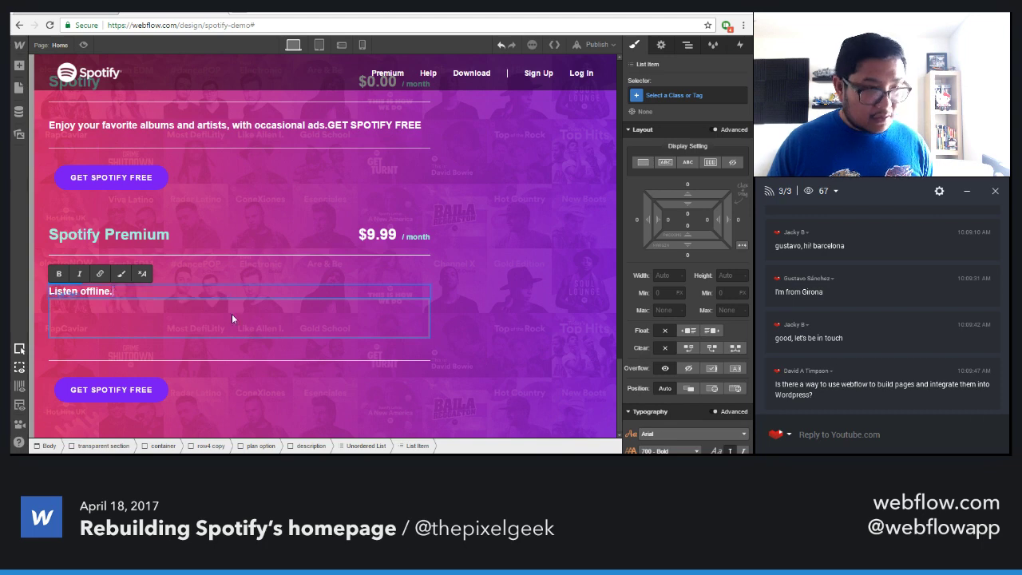
Fill the third list item with the remaining text "No ads.High quality audio."
{"action": "key", "text": "Escape"}
{"action": "double_click", "coordinate": [117, 331]}
{"action": "key", "text": "ctrl+v"}
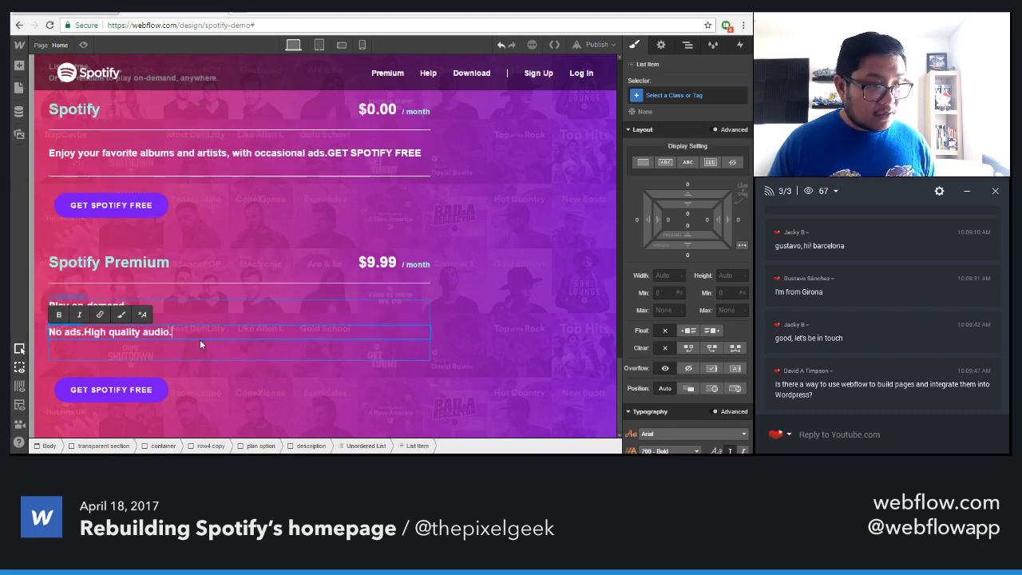
{"action": "key", "text": "Escape"}
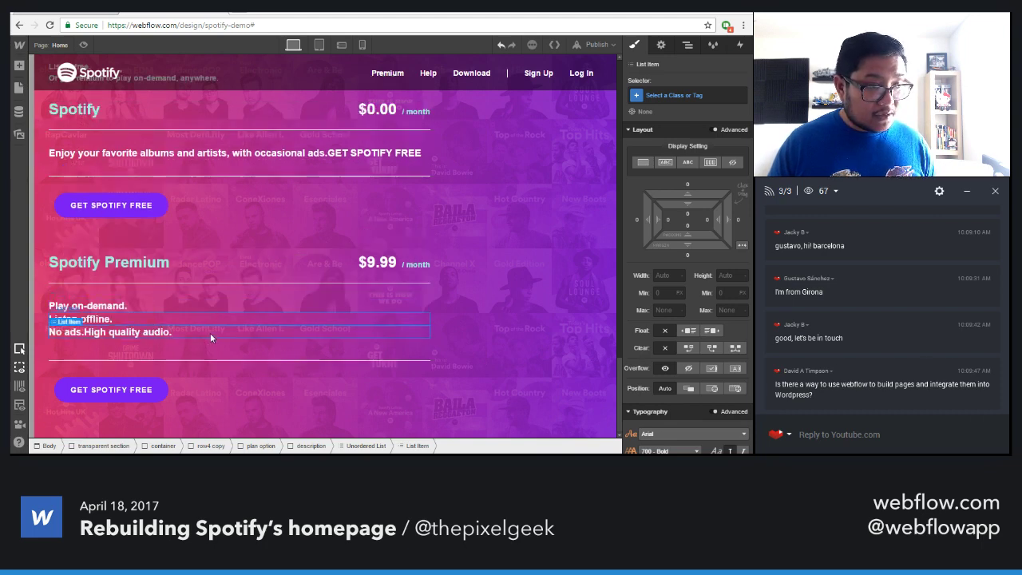
Add a fourth list item as a copy of the third and trim its text to "High quality audio."
{"action": "key", "text": "ctrl+v"}
{"action": "double_click", "coordinate": [118, 345]}
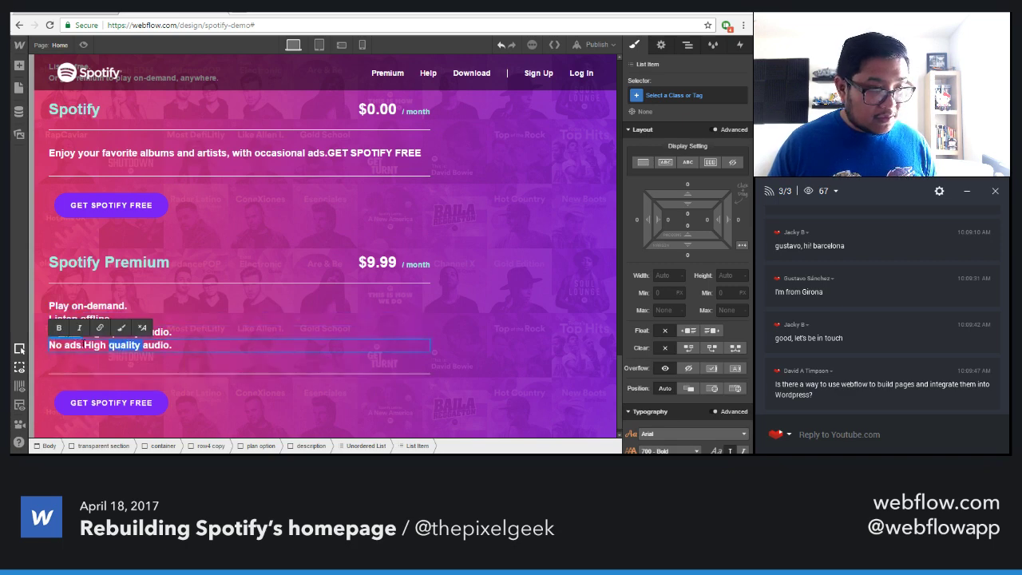
{"action": "left_click_drag", "start_coordinate": [84, 344], "coordinate": [32, 345]}
{"action": "key", "text": "BackSpace"}
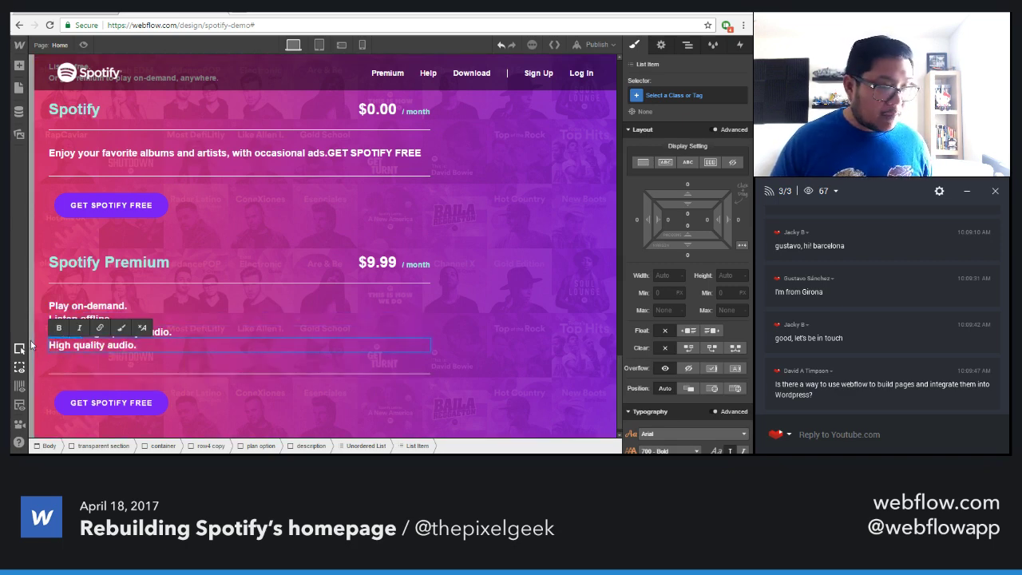
Target the All List Items tag from the first list item and set its top and bottom padding to 3
{"action": "left_click", "coordinate": [227, 302]}
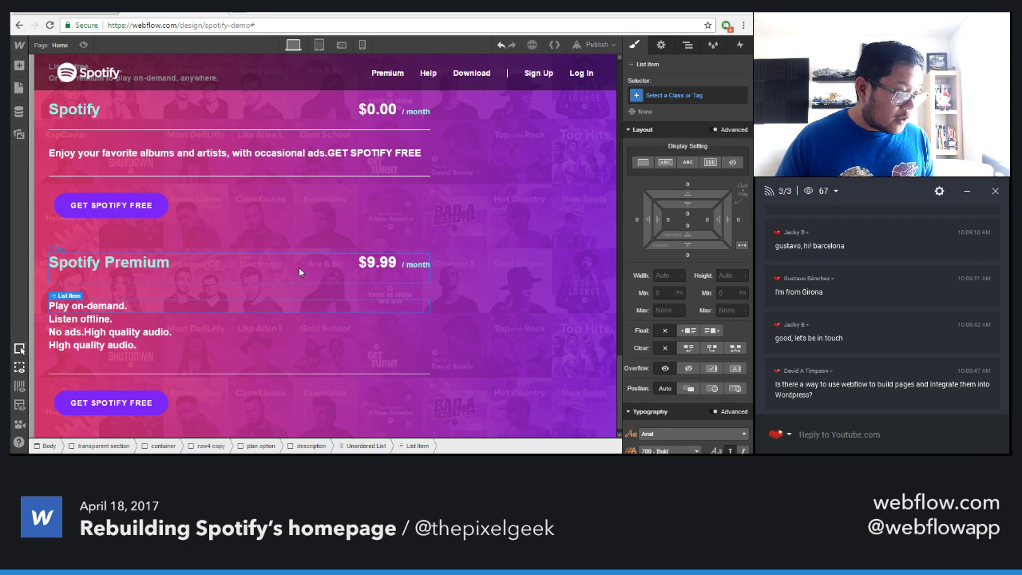
{"action": "left_click", "coordinate": [679, 95]}
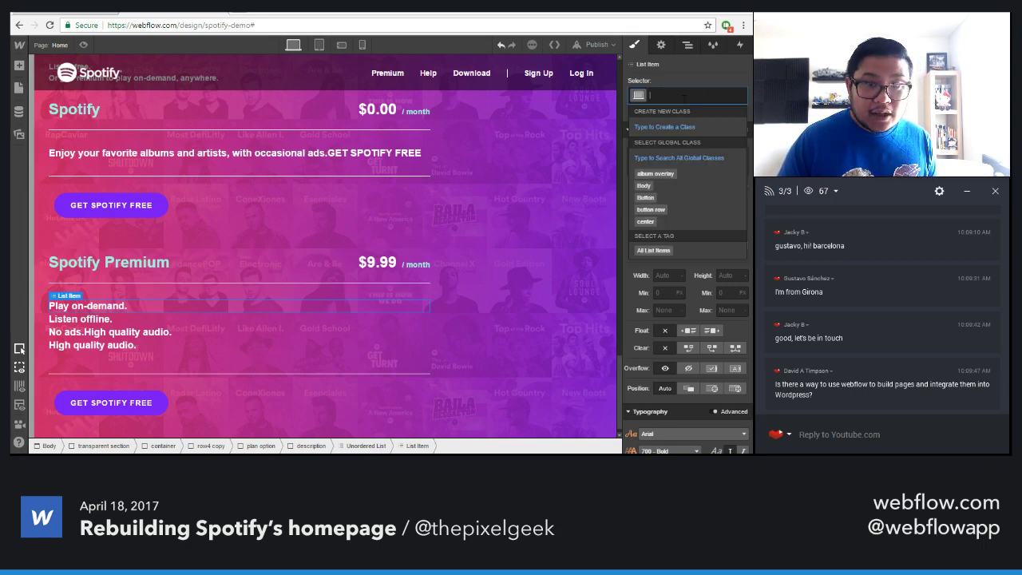
{"action": "left_click", "coordinate": [675, 238]}
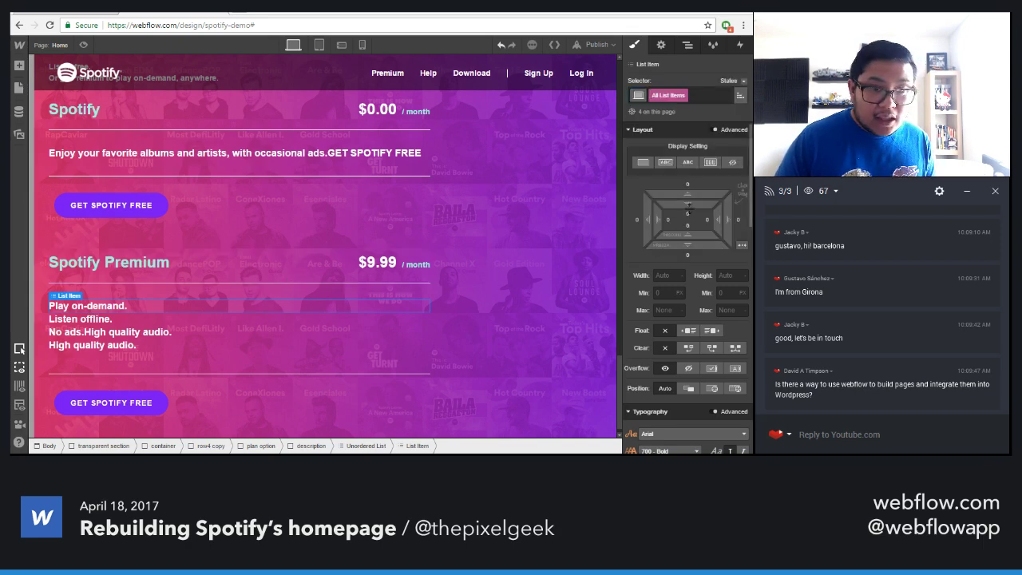
{"action": "left_click_drag", "start_coordinate": [696, 214], "coordinate": [691, 212]}
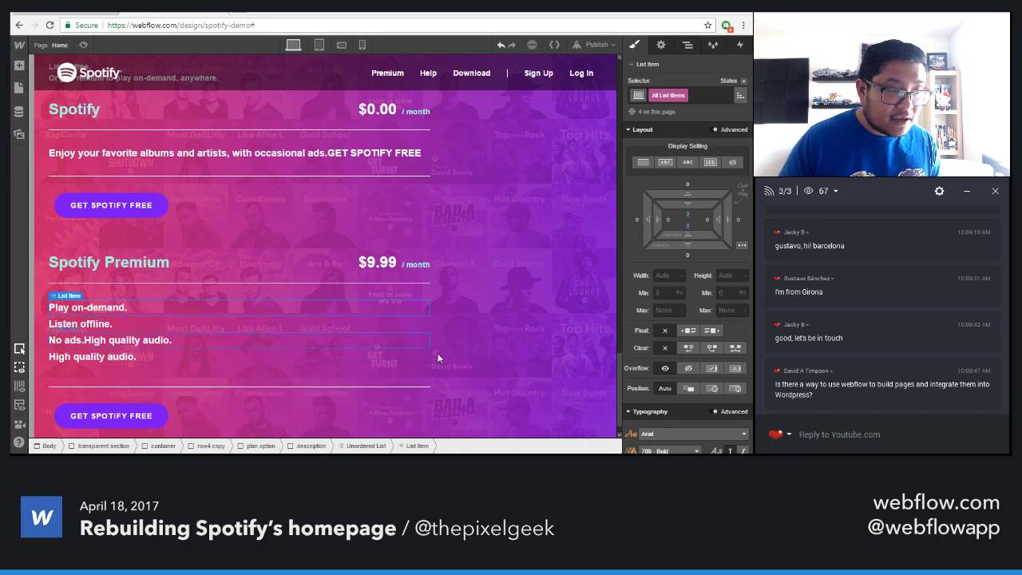
Compare the Premium plan's header row and feature list in the rebuild with the original section on Spotify's page
{"action": "left_click", "coordinate": [198, 367]}
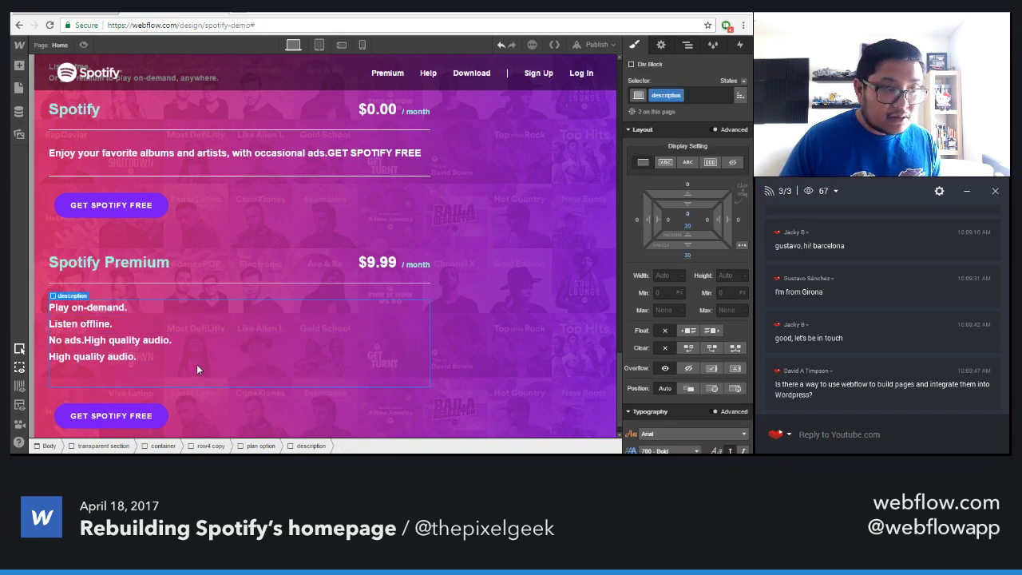
{"action": "left_click", "coordinate": [93, 11]}
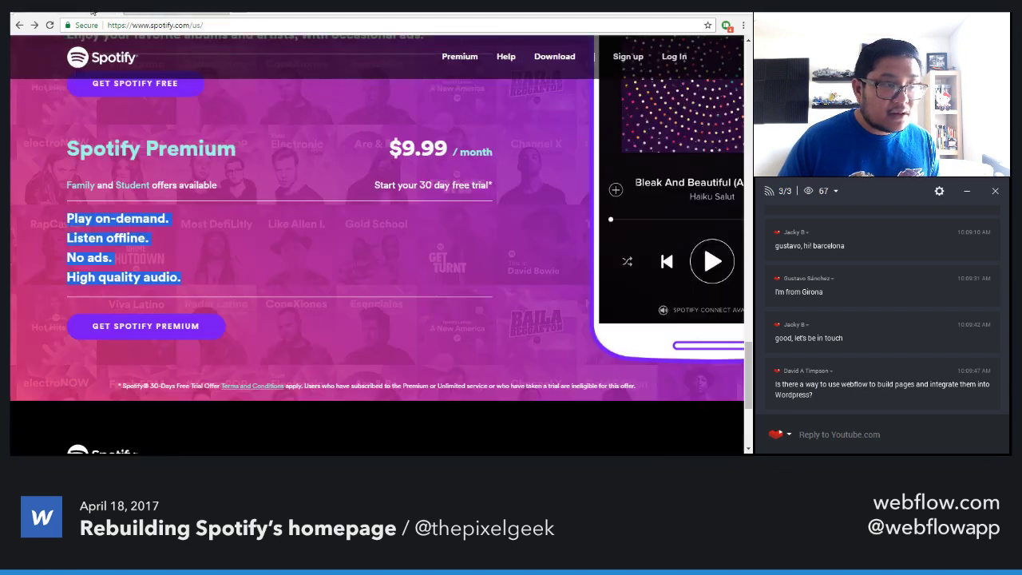
{"action": "left_click", "coordinate": [172, 11]}
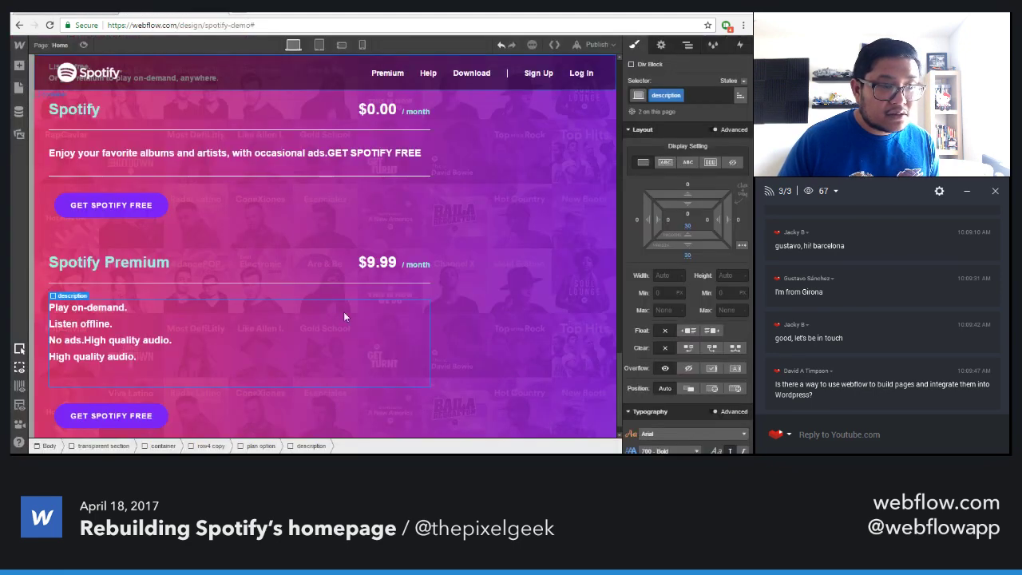
{"action": "left_click", "coordinate": [450, 368]}
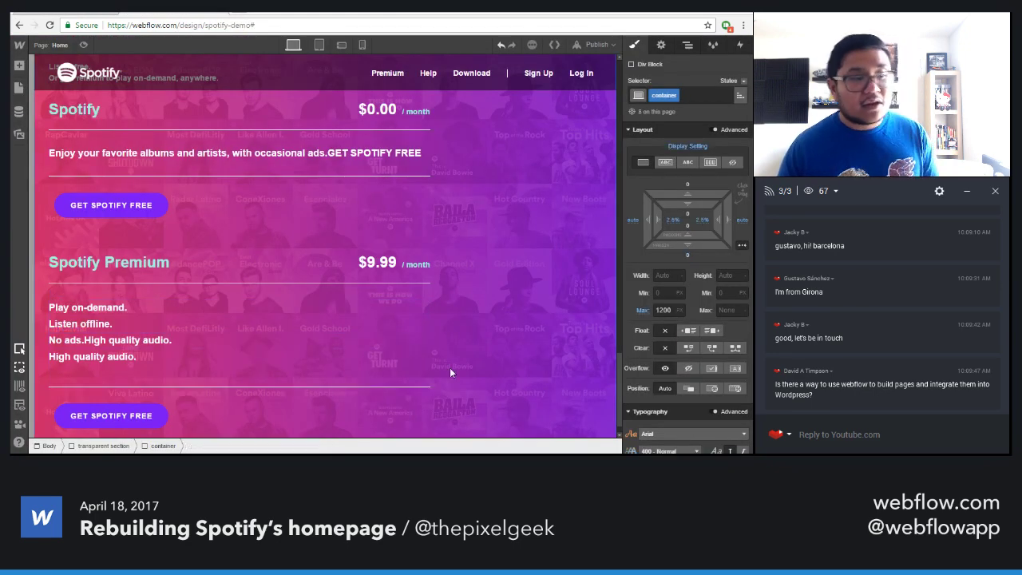
{"action": "left_click", "coordinate": [105, 12]}
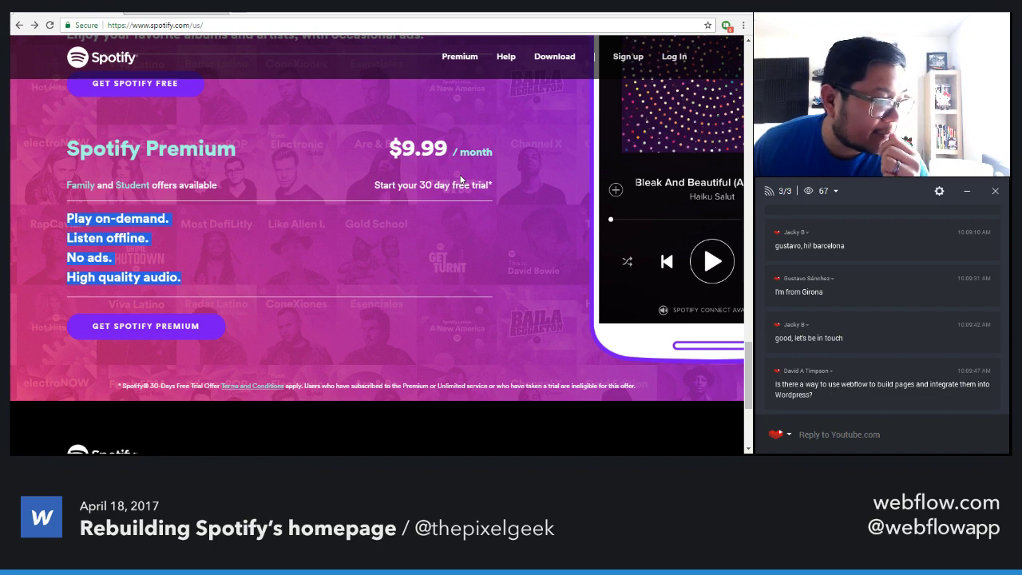
{"action": "left_click", "coordinate": [132, 11]}
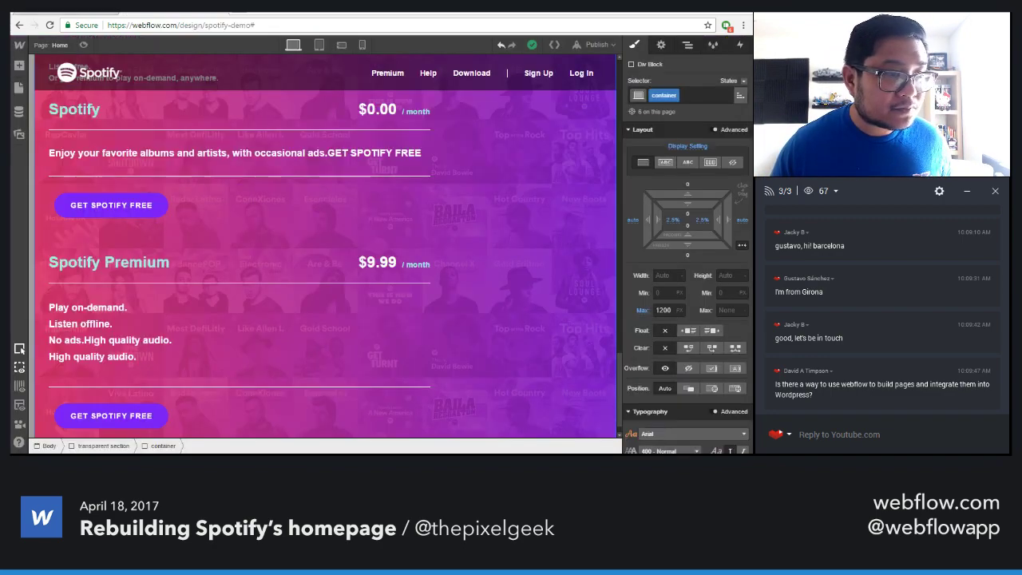
{"action": "left_click", "coordinate": [170, 263]}
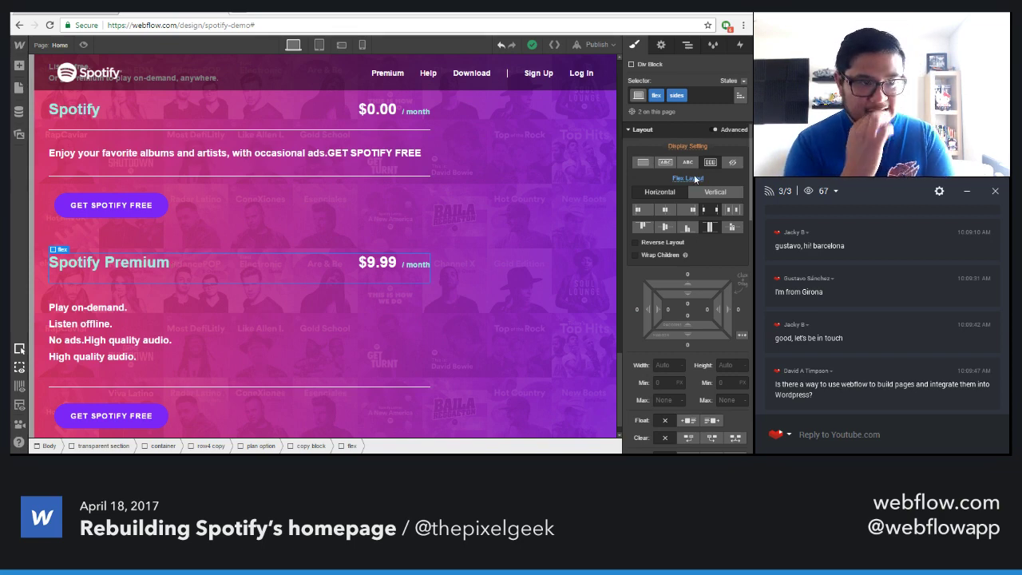
{"action": "left_click", "coordinate": [66, 12]}
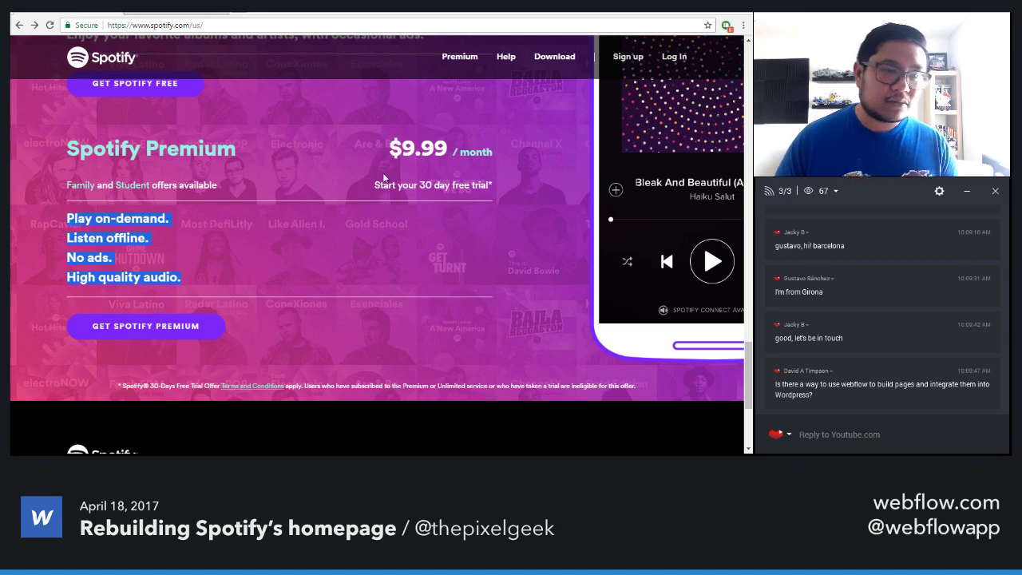
{"action": "left_click_drag", "start_coordinate": [205, 186], "coordinate": [115, 168]}
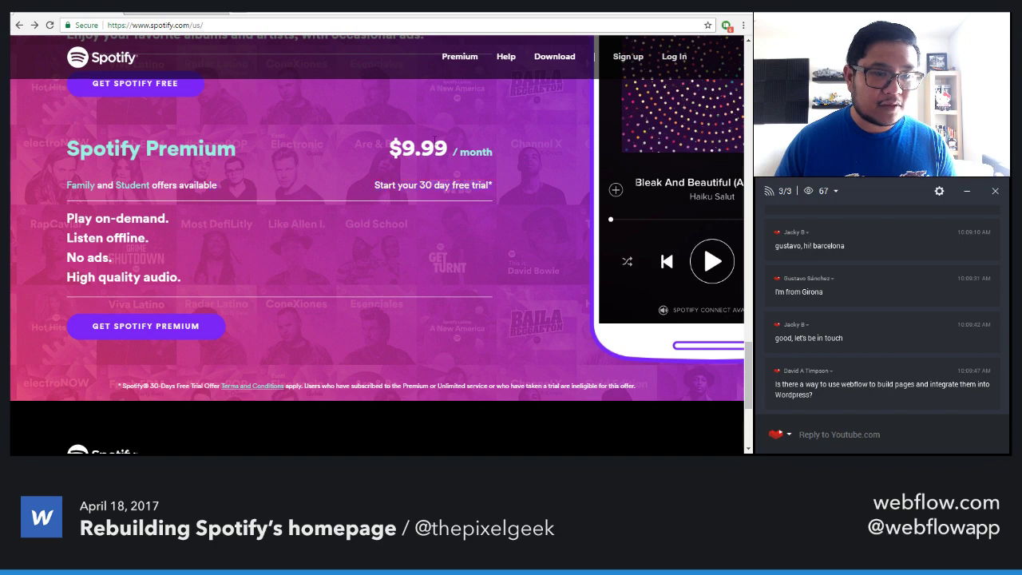
{"action": "left_click", "coordinate": [158, 14]}
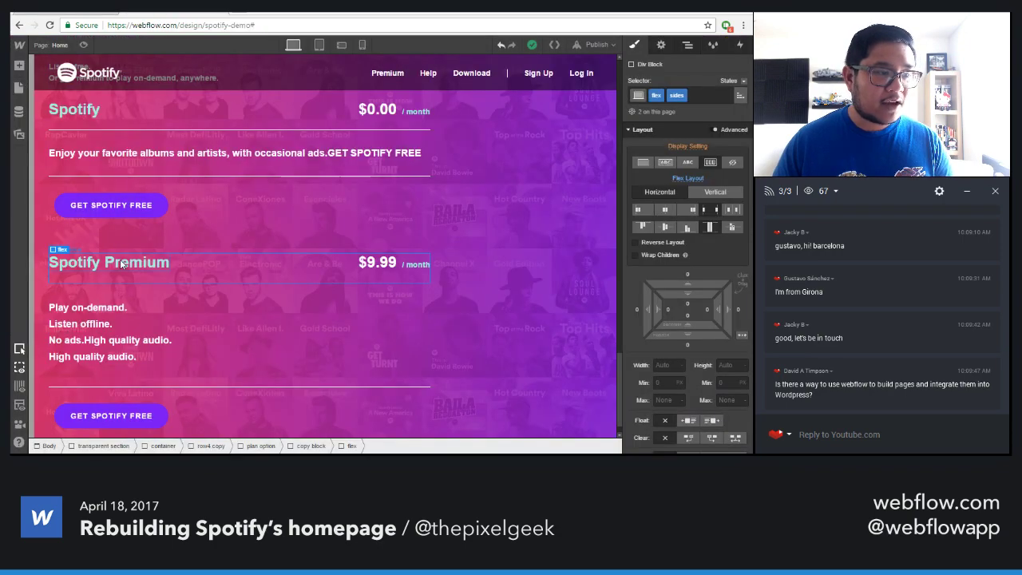
Add a div block to the Premium plan's header row and nest the "Spotify Premium" heading inside it
{"action": "key", "text": "a"}
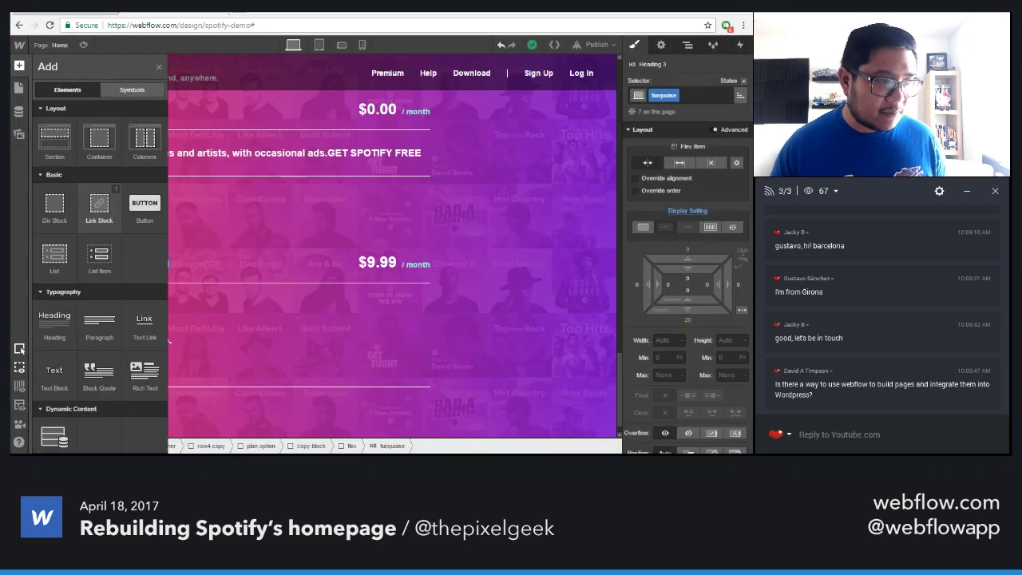
{"action": "left_click_drag", "start_coordinate": [53, 205], "coordinate": [98, 261]}
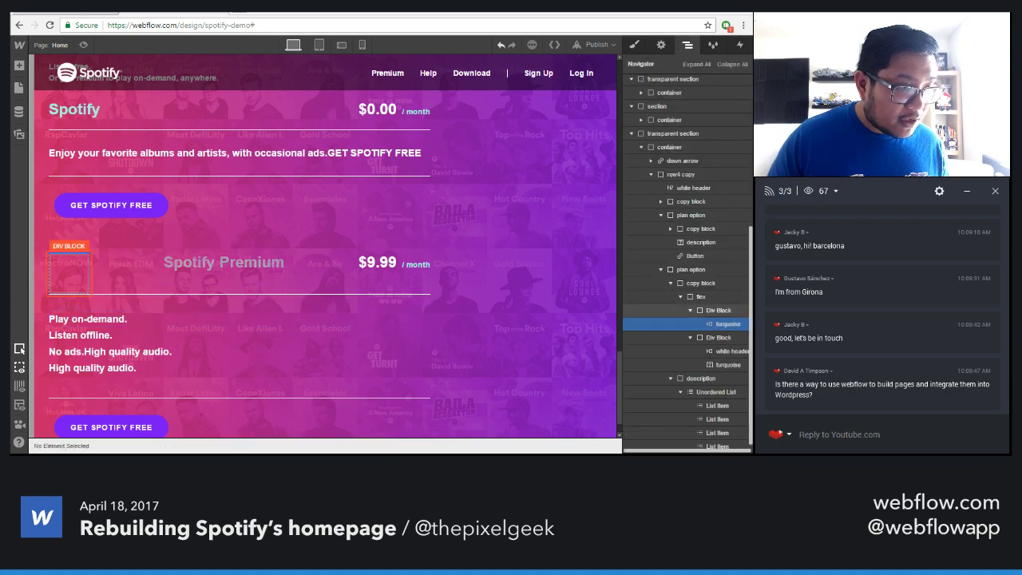
{"action": "key", "text": "Delete"}
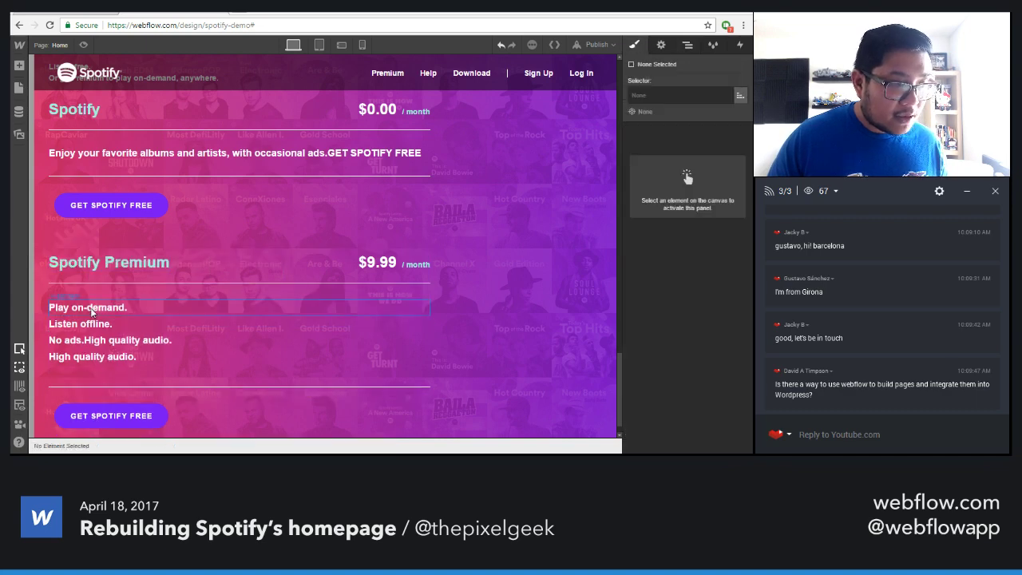
Add a text block beneath the "Spotify Premium" heading and another beneath the $9.99 monthly price
{"action": "left_click", "coordinate": [155, 267]}
{"action": "key", "text": "a"}
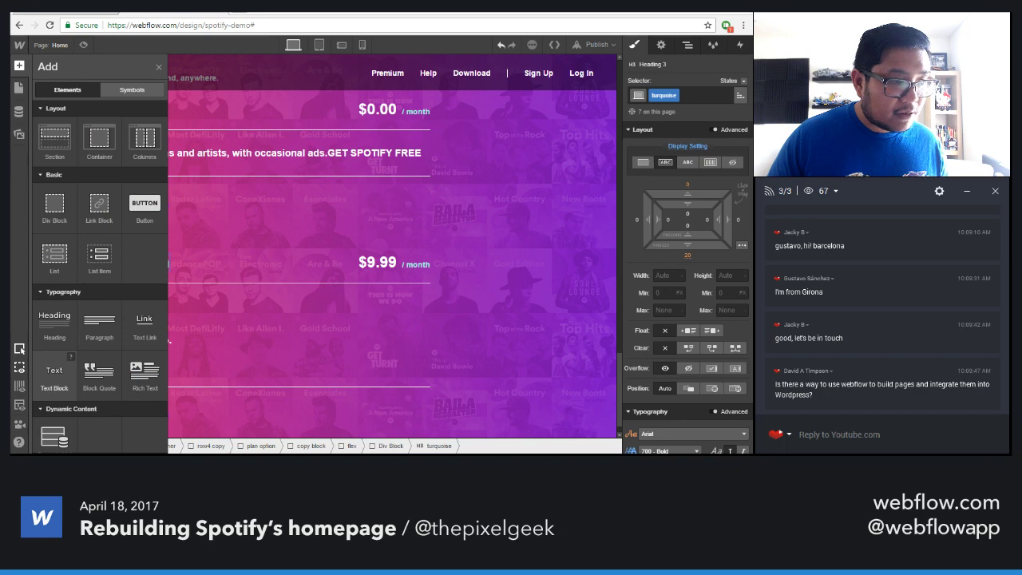
{"action": "left_click", "coordinate": [74, 375]}
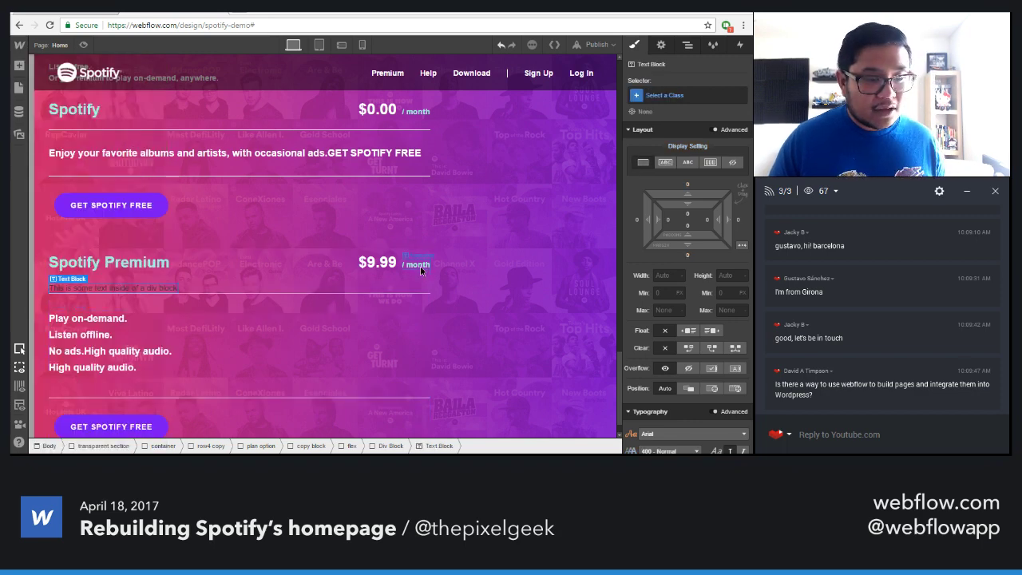
{"action": "left_click", "coordinate": [422, 268]}
{"action": "key", "text": "a"}
{"action": "left_click", "coordinate": [50, 378]}
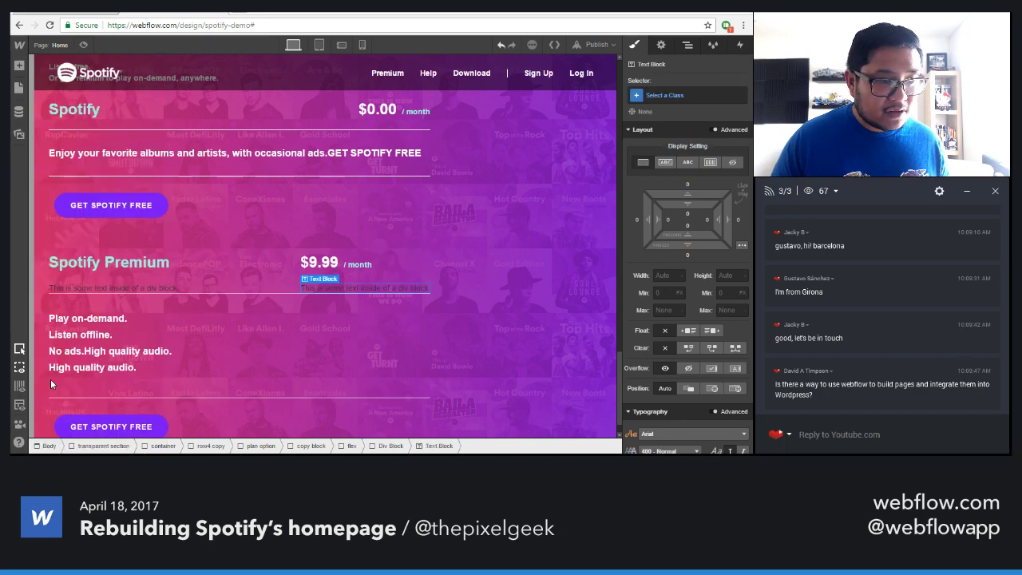
Right-align the text in the Premium price's div block and name its class "option text right"
{"action": "left_click", "coordinate": [385, 277]}
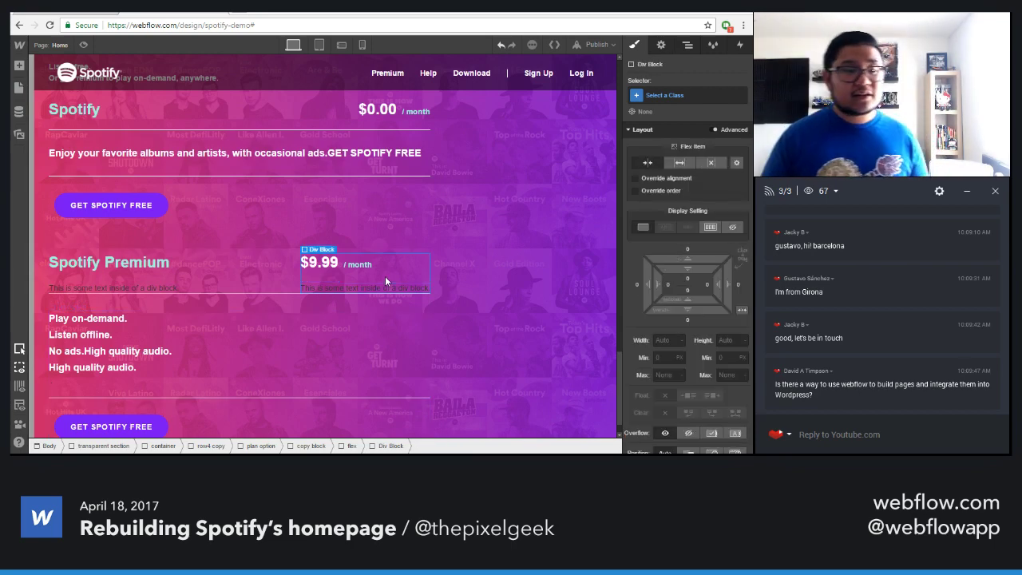
{"action": "scroll", "coordinate": [686, 320], "scroll_direction": "down", "scroll_amount": 3}
{"action": "left_click", "coordinate": [671, 372]}
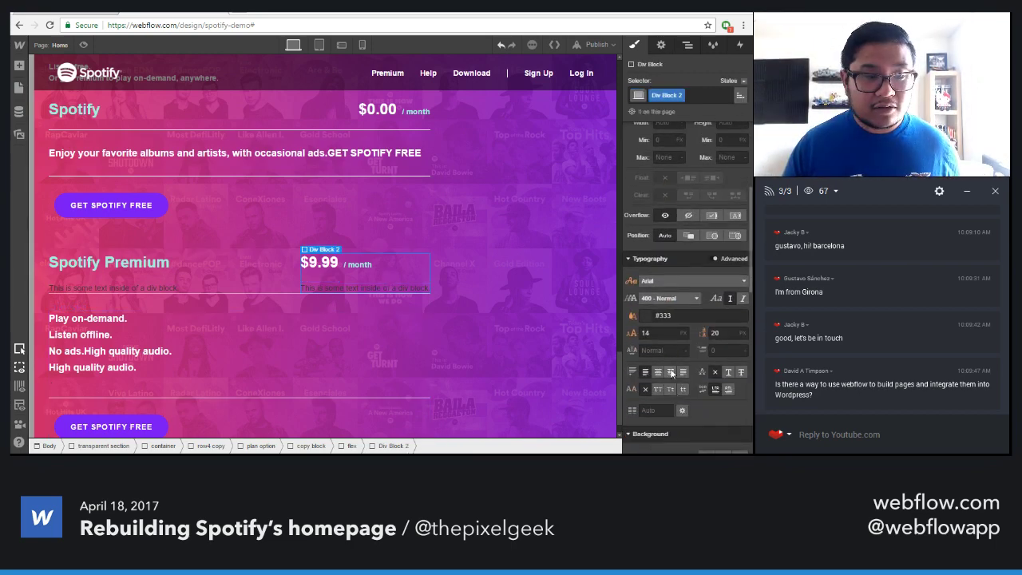
{"action": "double_click", "coordinate": [663, 95]}
{"action": "type", "text": "opt"}
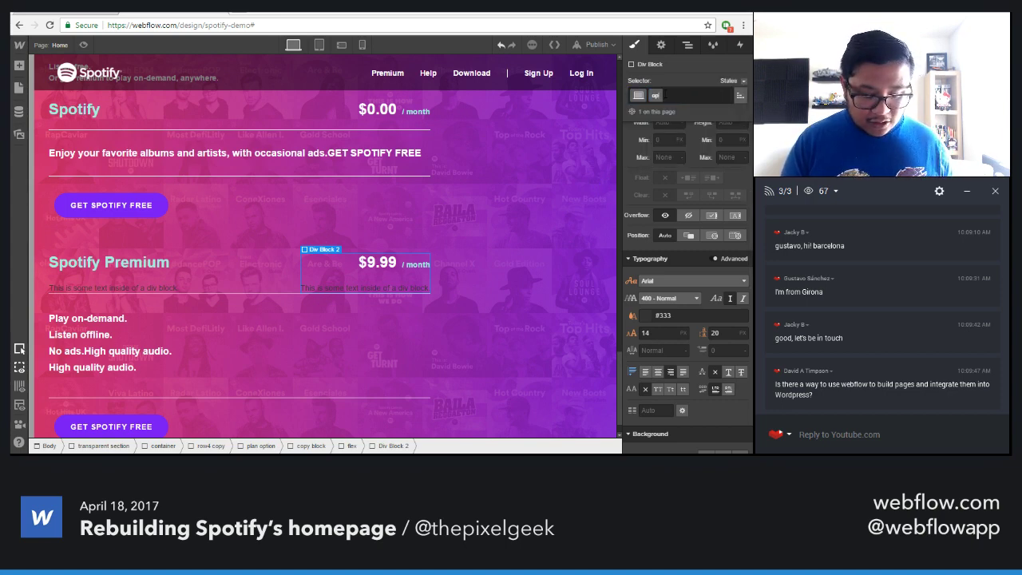
{"action": "type", "text": "ion text right"}
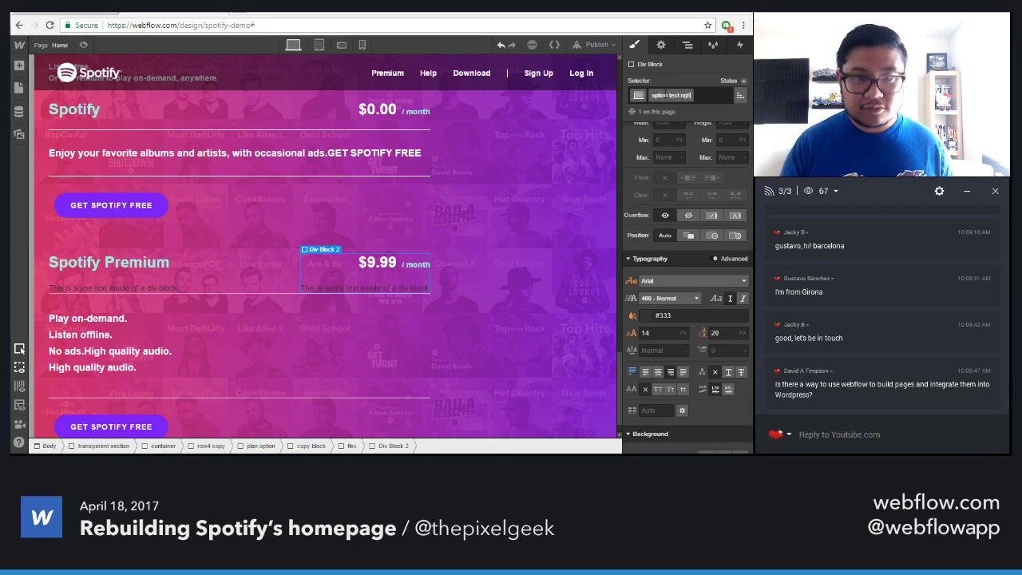
{"action": "key", "text": "Return"}
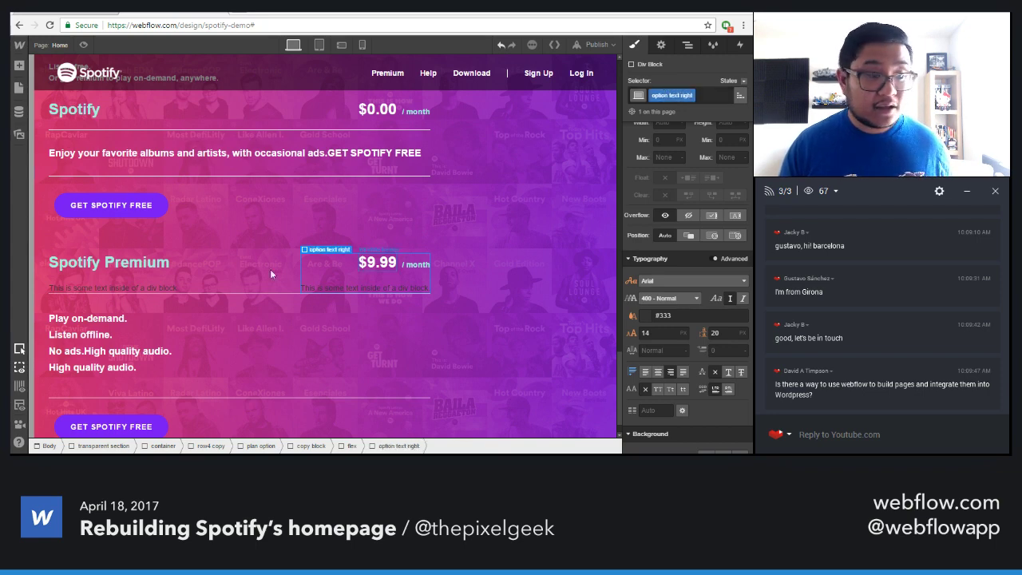
Replace the placeholder text beneath the "Spotify Premium" heading with "Family and Student offers available" copied from Spotify's page
{"action": "left_click", "coordinate": [155, 271]}
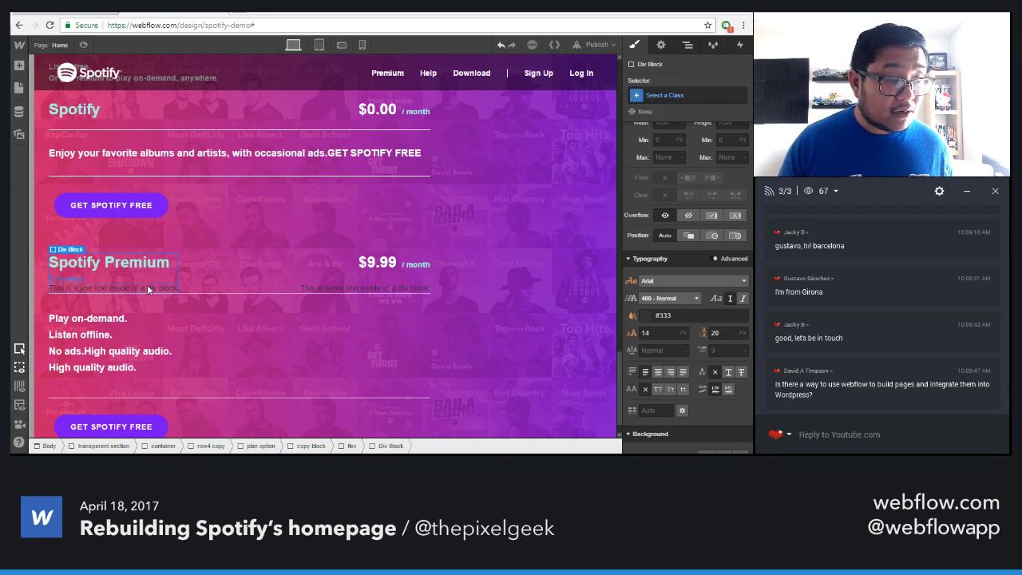
{"action": "left_click", "coordinate": [85, 13]}
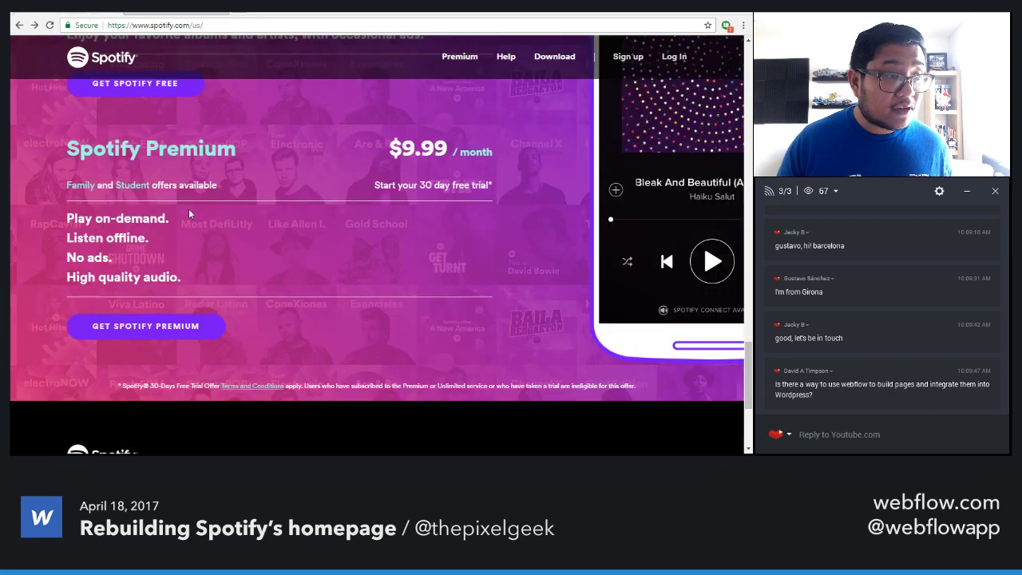
{"action": "left_click_drag", "start_coordinate": [222, 187], "coordinate": [67, 186]}
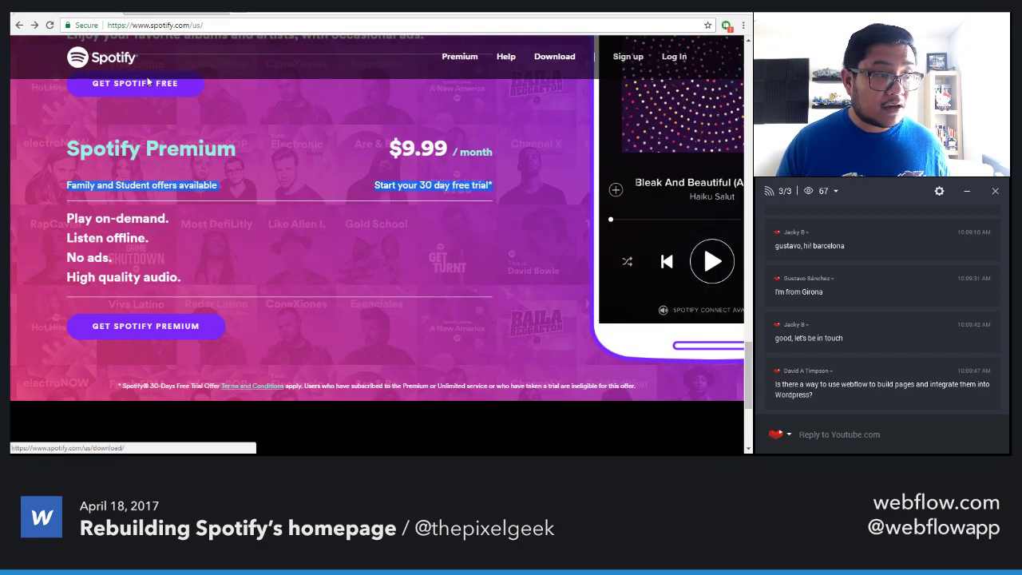
{"action": "left_click_drag", "start_coordinate": [218, 186], "coordinate": [65, 185]}
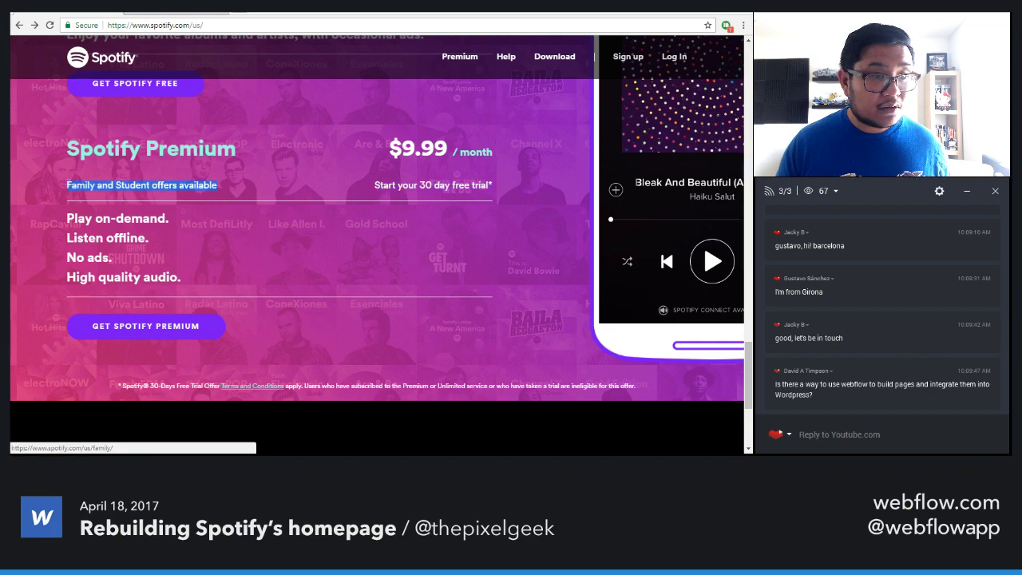
{"action": "key", "text": "ctrl+Tab"}
{"action": "left_click", "coordinate": [120, 290]}
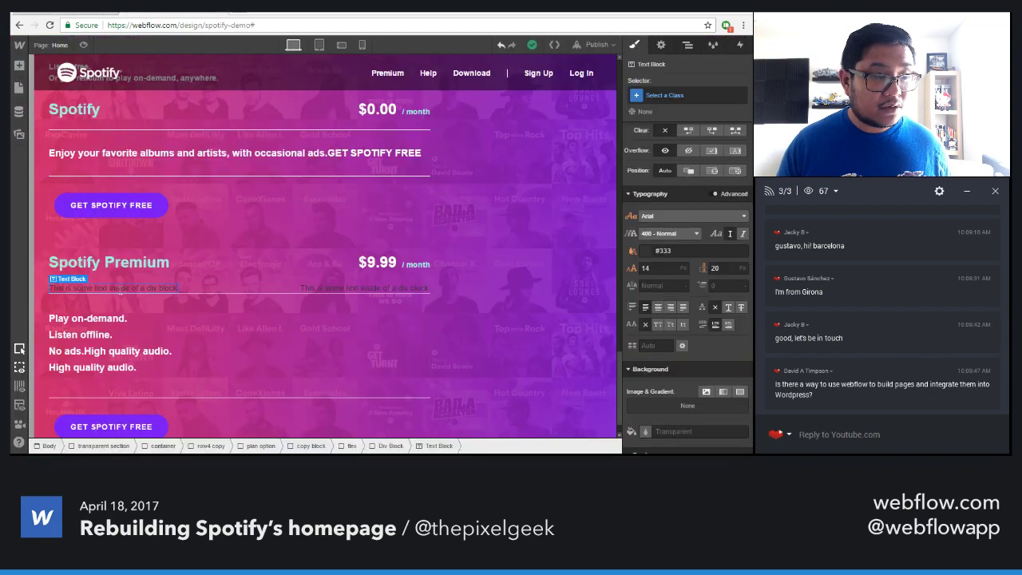
{"action": "double_click", "coordinate": [120, 291]}
Replace the placeholder text beneath the $9.99 price with "Start your 30 day free trial*" copied from Spotify's page
{"action": "key", "text": "ctrl+Tab"}
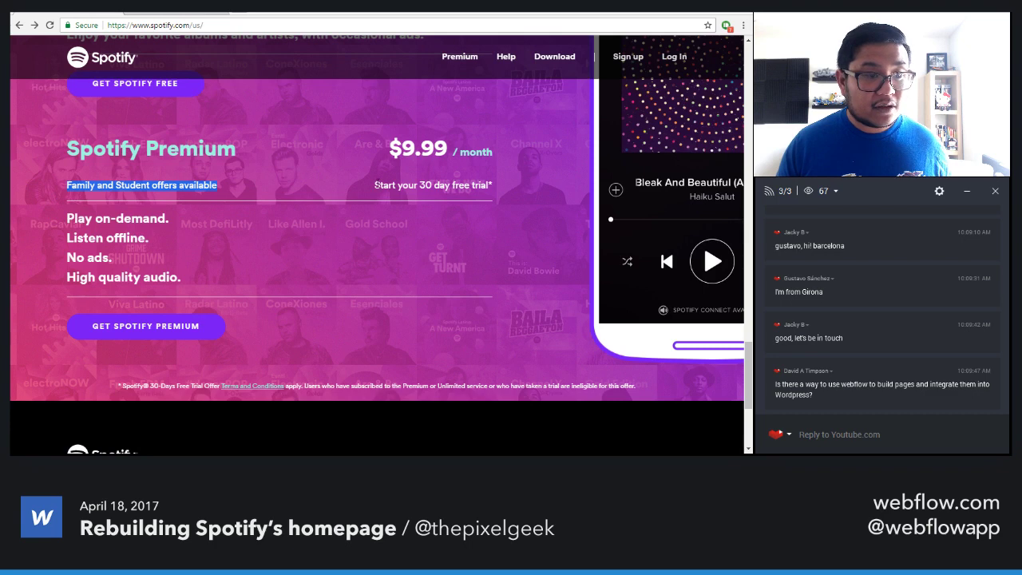
{"action": "left_click_drag", "start_coordinate": [374, 185], "coordinate": [496, 184]}
{"action": "key", "text": "ctrl+Tab"}
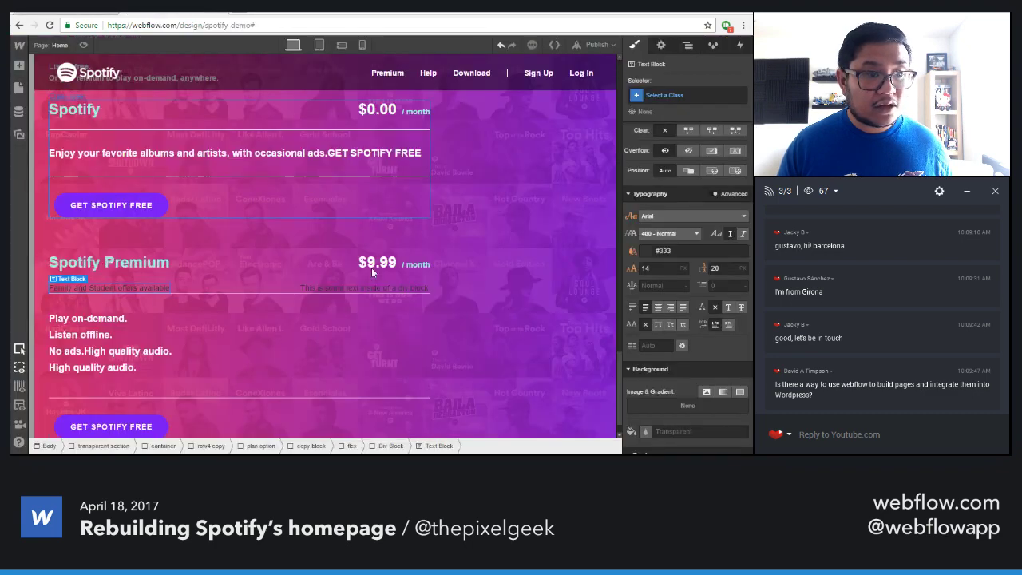
{"action": "double_click", "coordinate": [371, 286]}
{"action": "key", "text": "Escape"}
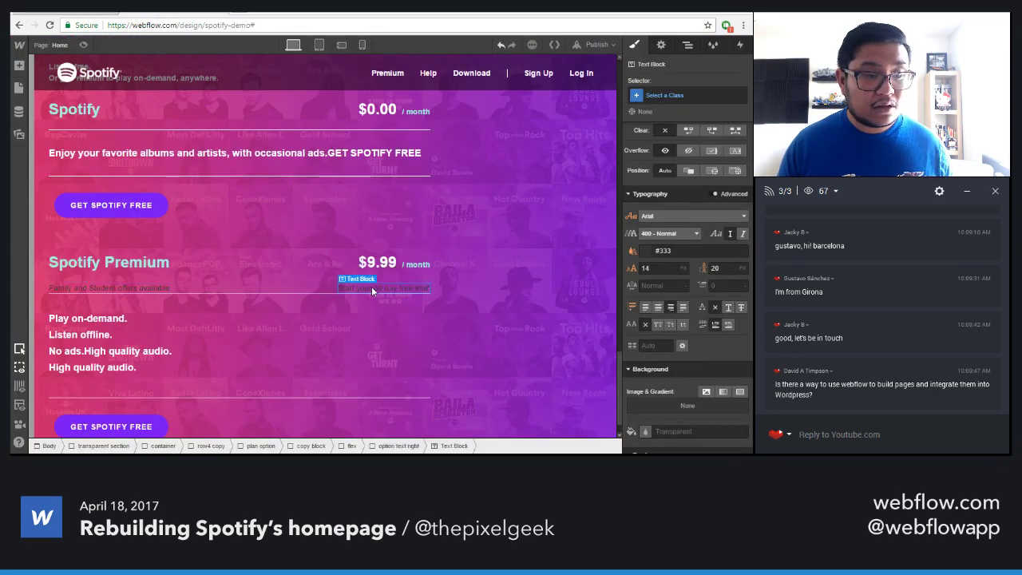
Apply the existing "white header" class to the "Family and Student offers available" text block
{"action": "left_click", "coordinate": [134, 290]}
{"action": "left_click", "coordinate": [83, 12]}
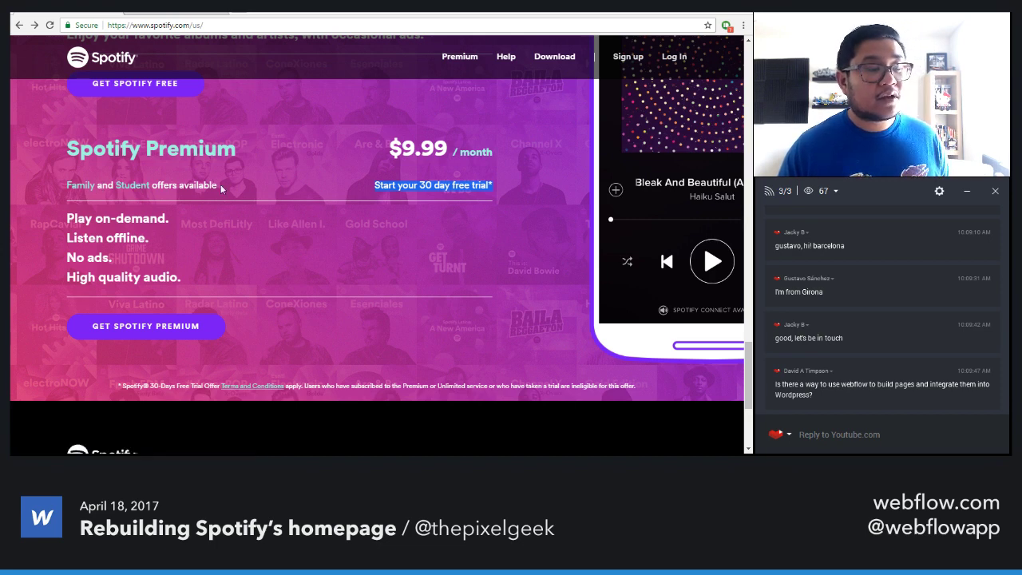
{"action": "left_click", "coordinate": [139, 15]}
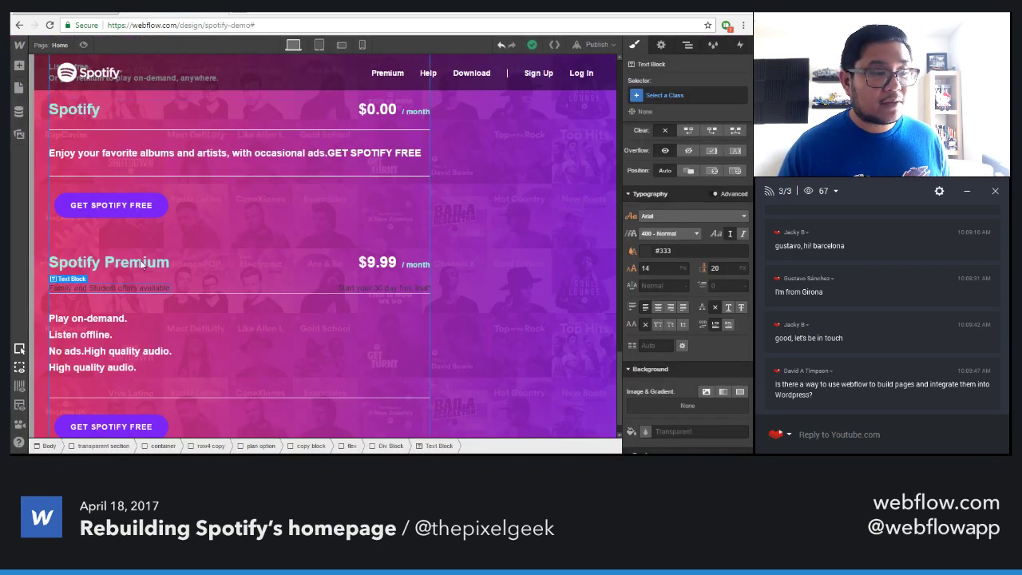
{"action": "left_click", "coordinate": [664, 95]}
{"action": "type", "text": "white"}
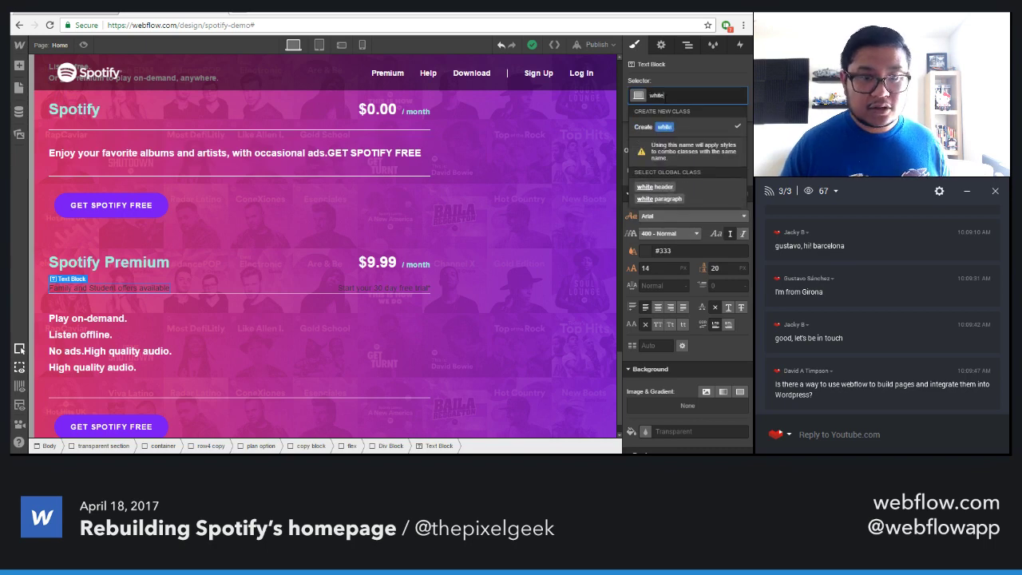
{"action": "key", "text": "Return"}
{"action": "left_click", "coordinate": [667, 99]}
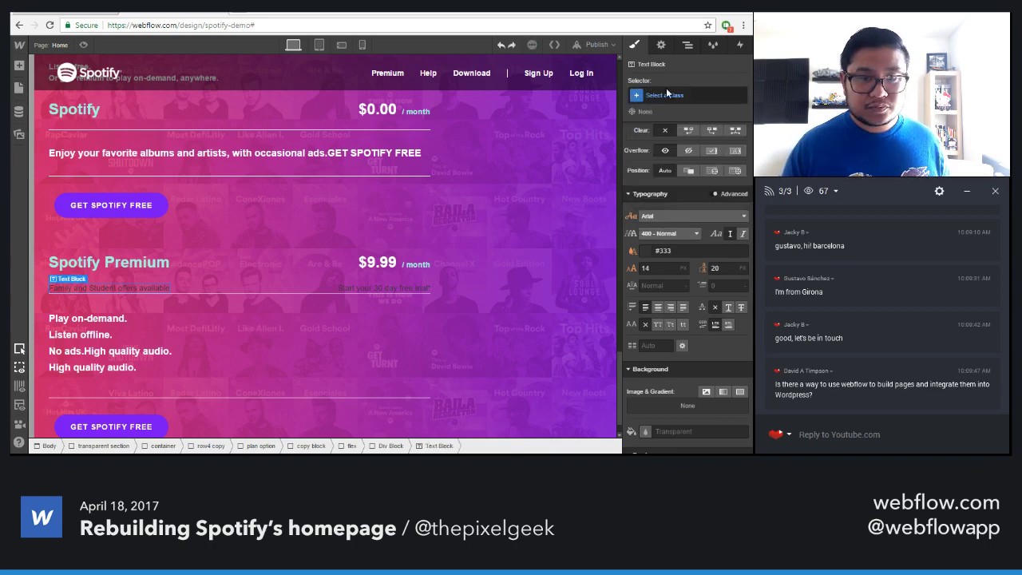
{"action": "key", "text": "BackSpace"}
{"action": "key", "text": "Down"}
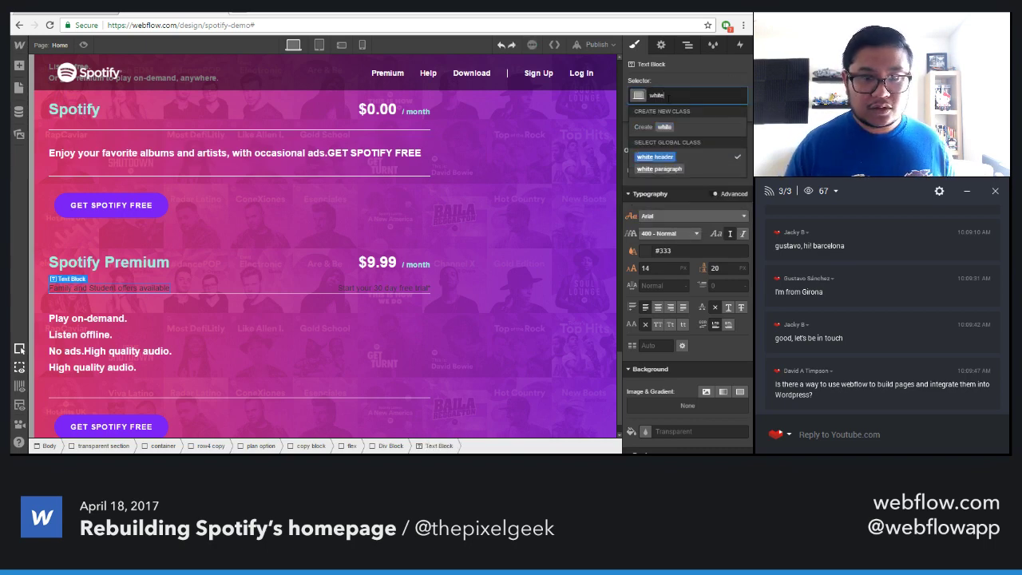
{"action": "key", "text": "Return"}
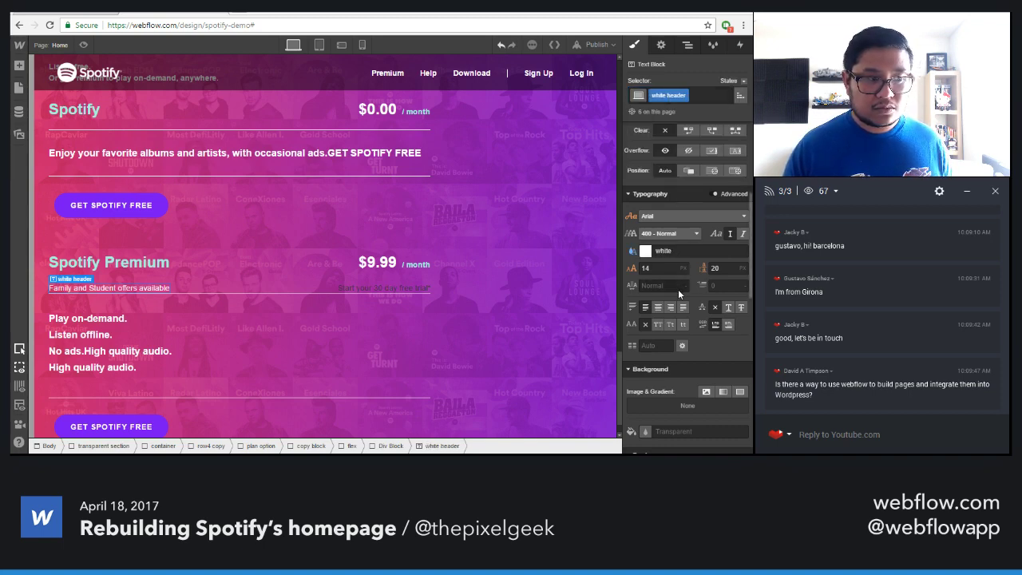
Insert a space before "GET SPOTIFY FREE" in the free plan's description
{"action": "double_click", "coordinate": [337, 152]}
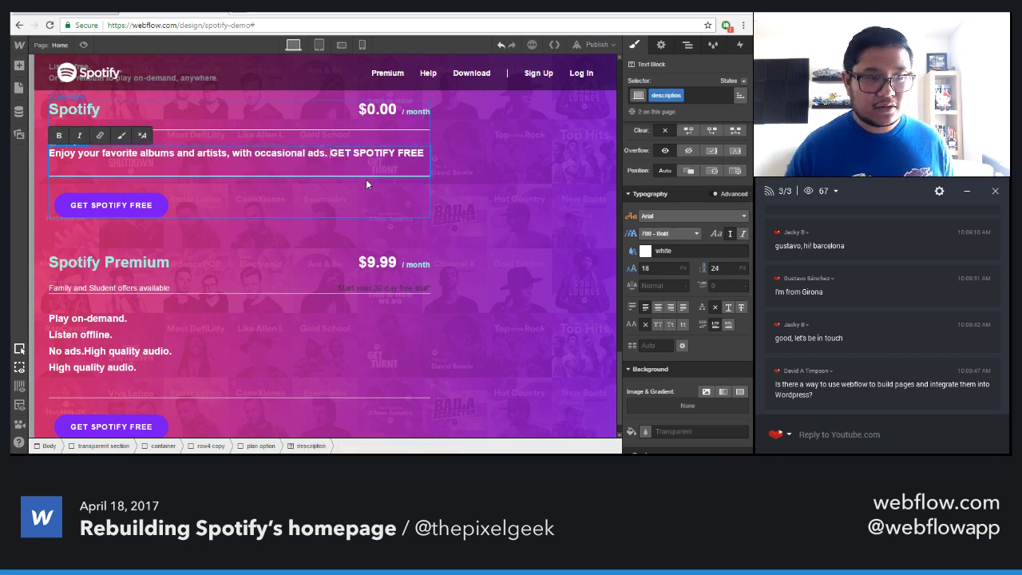
{"action": "key", "text": "Escape"}
Set the font weight of the "Family and Student offers available" text's "white header" class to 700 - Bold
{"action": "left_click", "coordinate": [120, 290]}
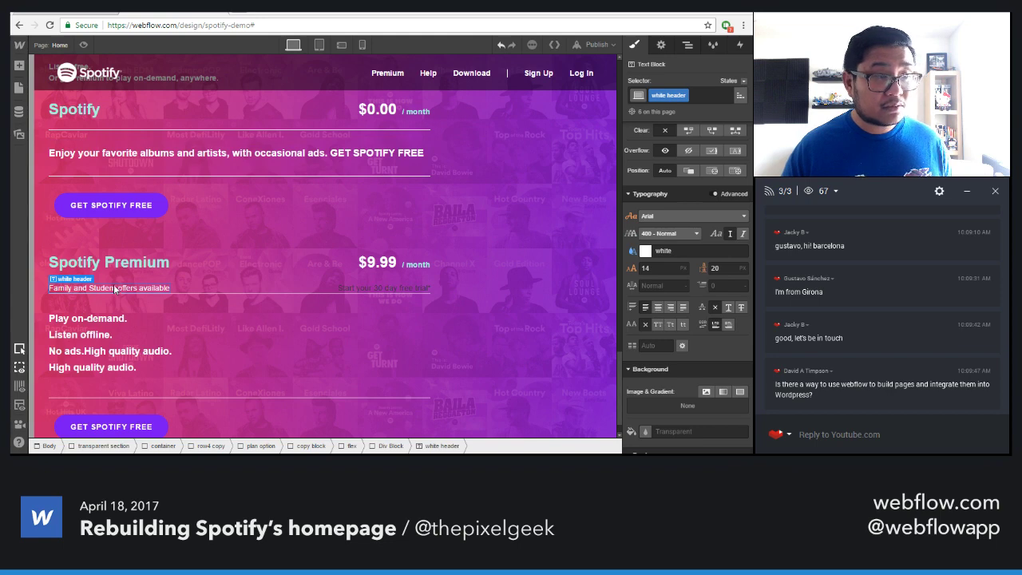
{"action": "left_click", "coordinate": [104, 14]}
{"action": "left_click", "coordinate": [150, 13]}
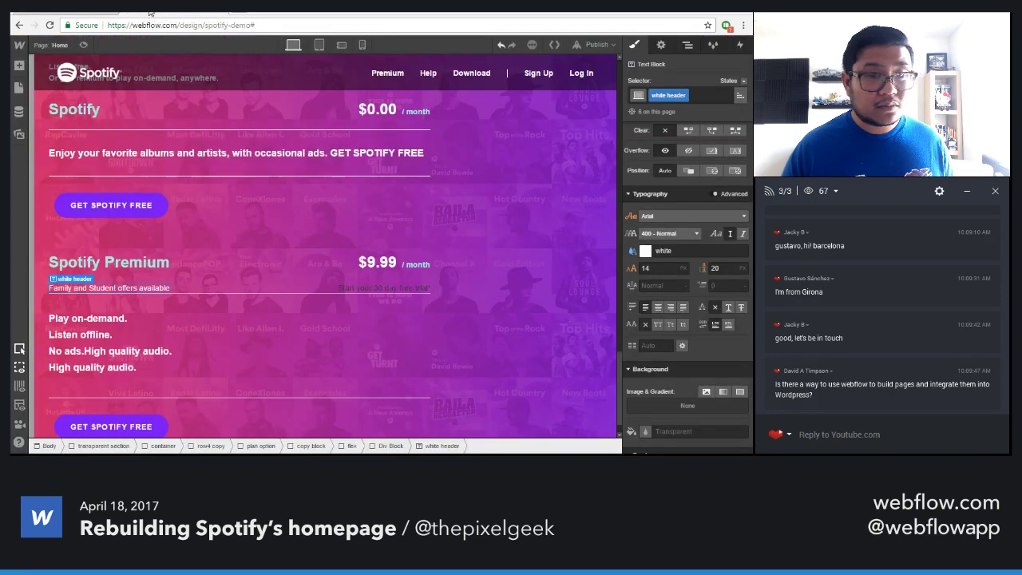
{"action": "left_click", "coordinate": [674, 234]}
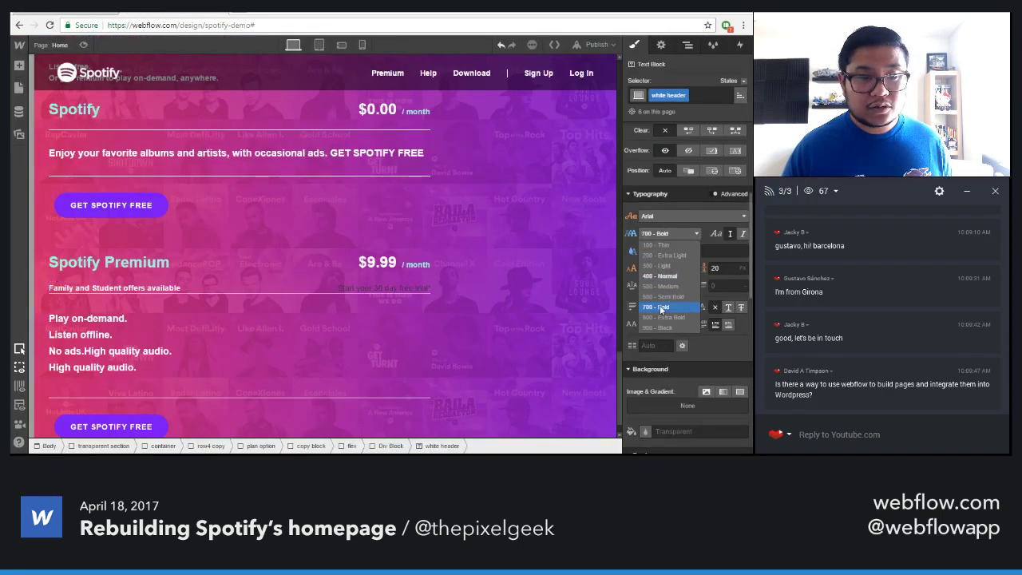
{"action": "left_click", "coordinate": [658, 306]}
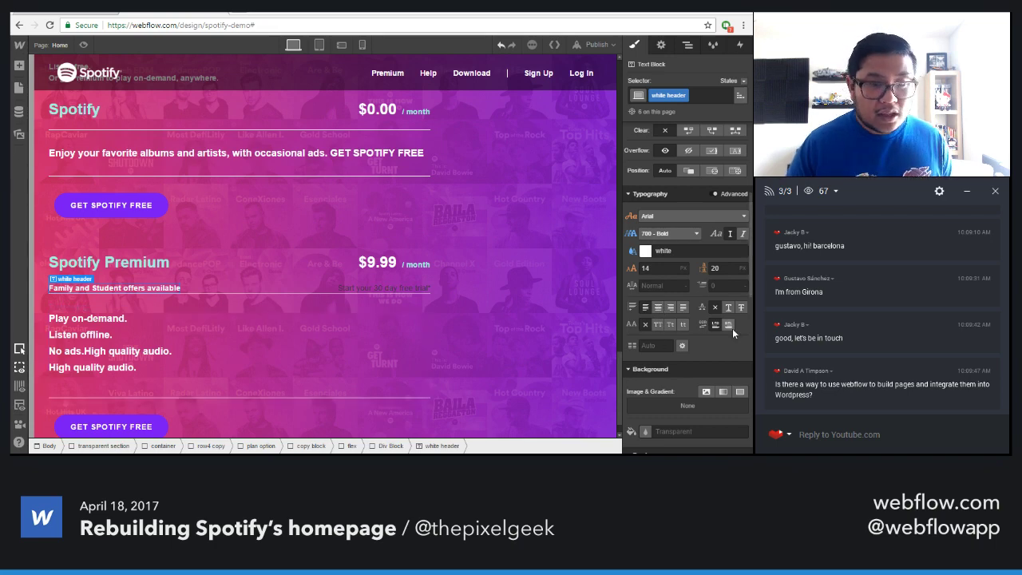
Check the other elements on the page that use the "white header" class for effects of the weight change
{"action": "scroll", "coordinate": [527, 380], "scroll_direction": "up", "scroll_amount": 3}
{"action": "scroll", "coordinate": [527, 380], "scroll_direction": "up", "scroll_amount": 2}
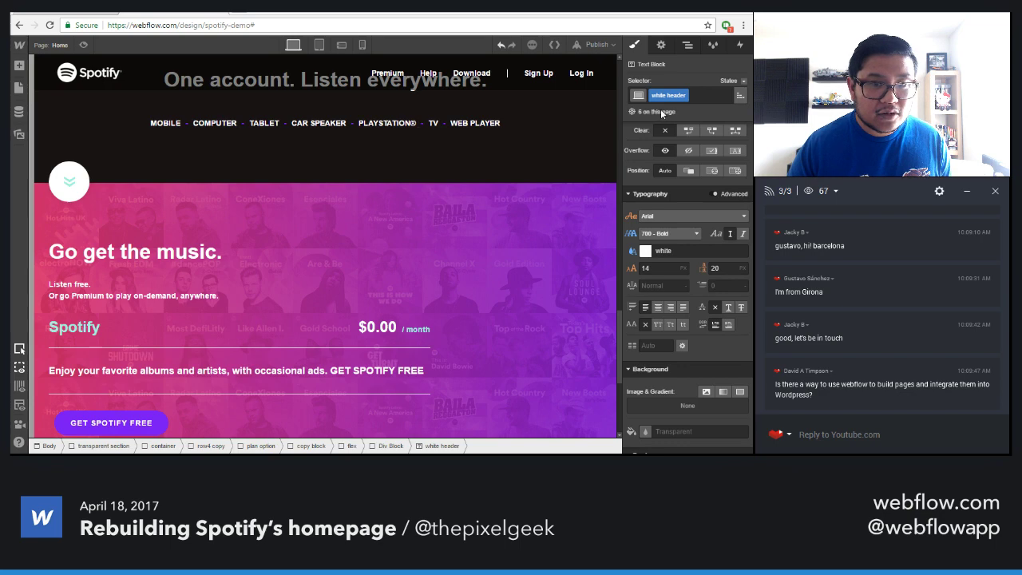
{"action": "mouse_move", "coordinate": [660, 113]}
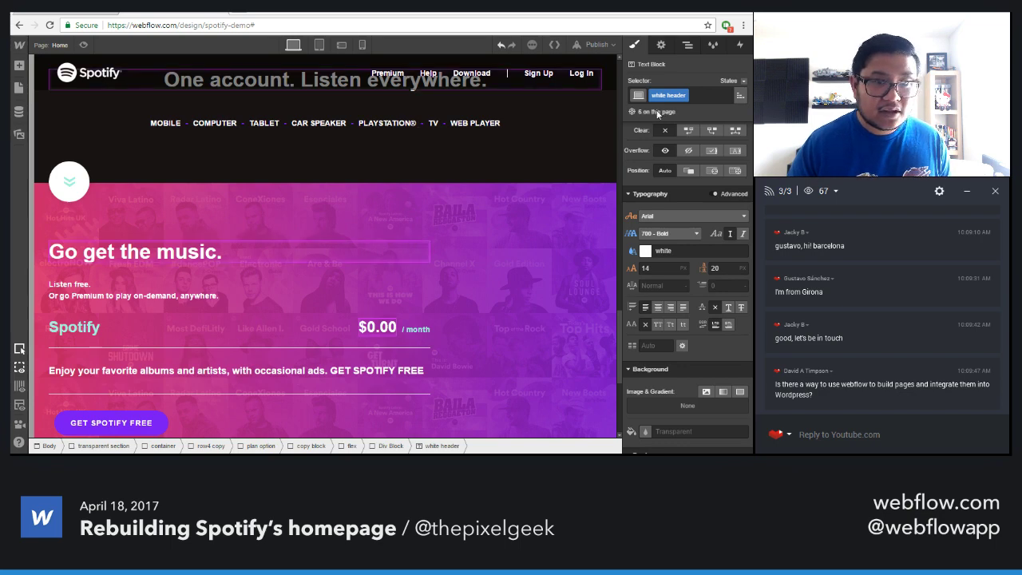
{"action": "scroll", "coordinate": [540, 331], "scroll_direction": "up", "scroll_amount": 7}
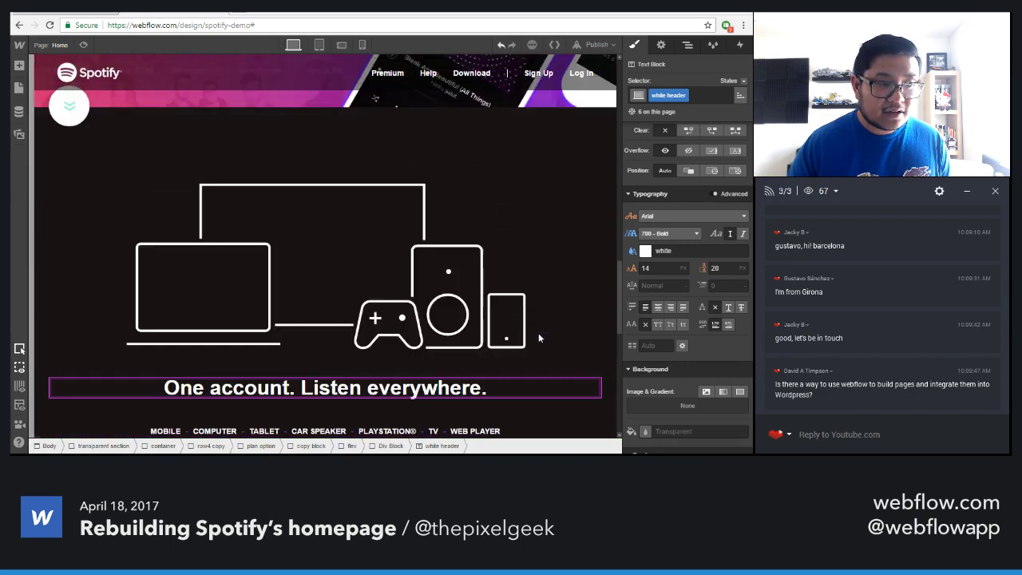
{"action": "scroll", "coordinate": [538, 333], "scroll_direction": "up", "scroll_amount": 15}
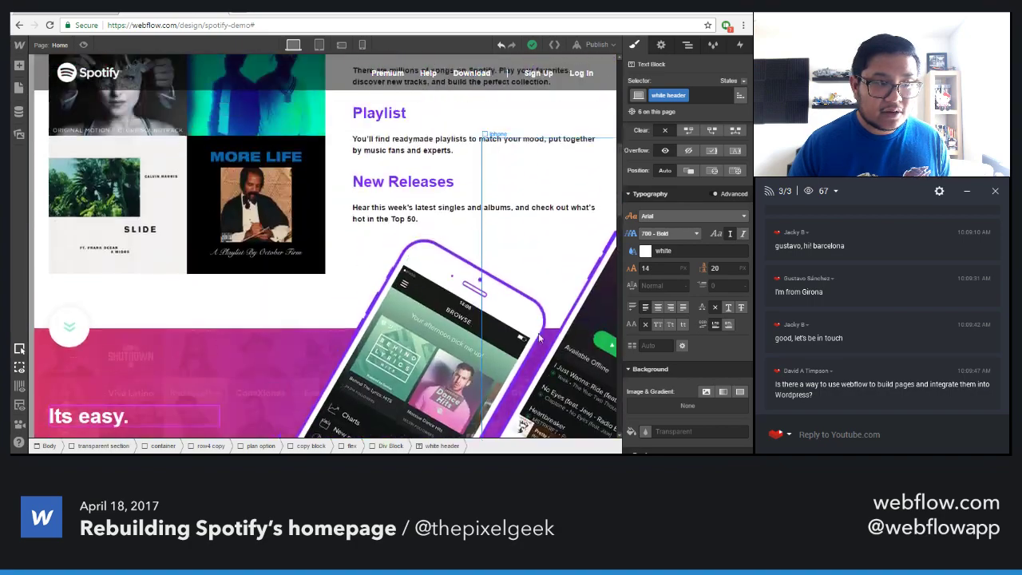
{"action": "scroll", "coordinate": [538, 339], "scroll_direction": "up", "scroll_amount": 9}
{"action": "scroll", "coordinate": [540, 338], "scroll_direction": "down", "scroll_amount": 6}
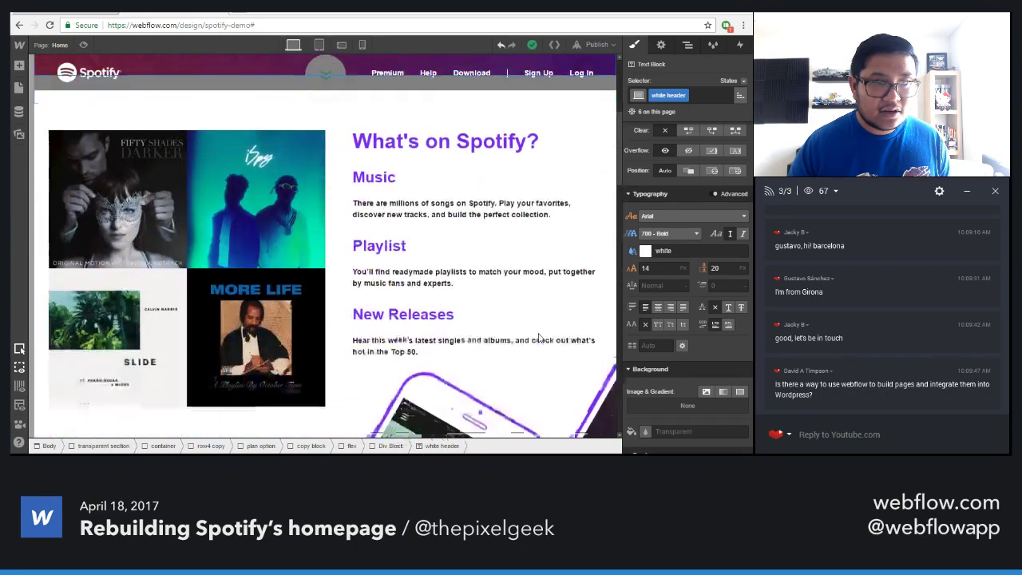
{"action": "scroll", "coordinate": [538, 339], "scroll_direction": "down", "scroll_amount": 20}
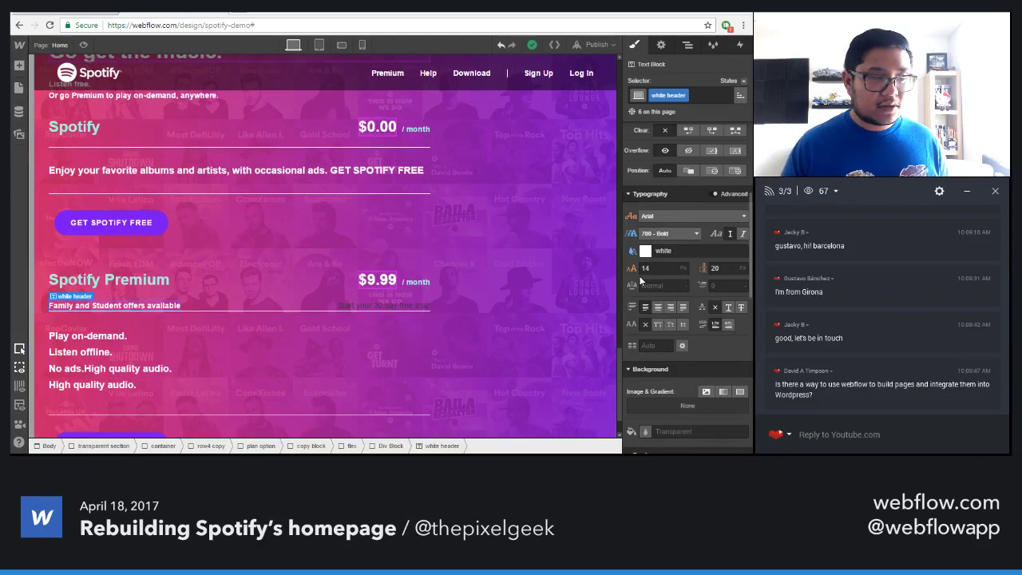
Add a "bottom margin" combo class to the "Family and Student offers available" text and set its bottom margin to 20
{"action": "left_click", "coordinate": [699, 96]}
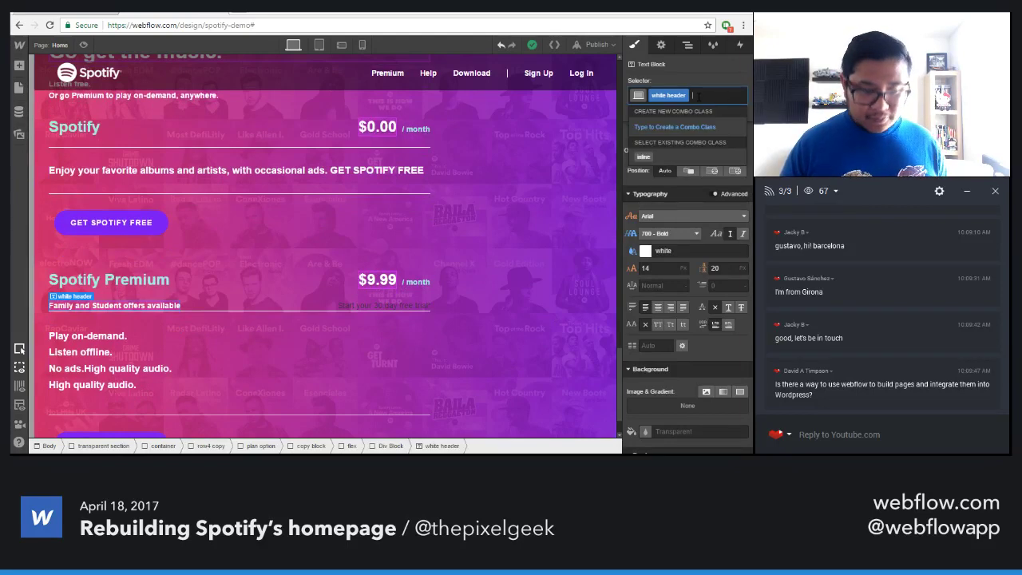
{"action": "type", "text": "bottom margin"}
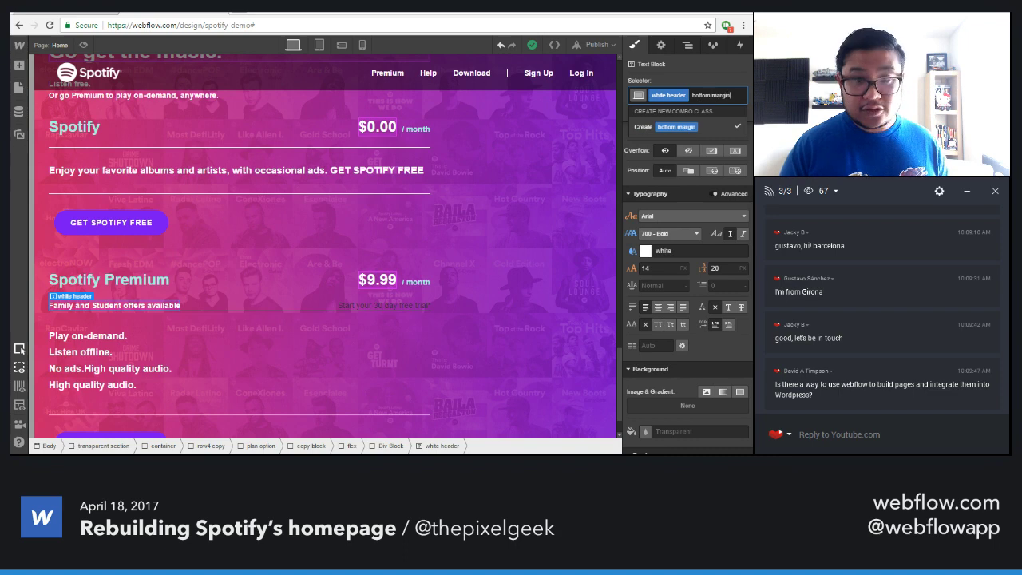
{"action": "key", "text": "Return"}
{"action": "scroll", "coordinate": [705, 216], "scroll_direction": "up", "scroll_amount": 3}
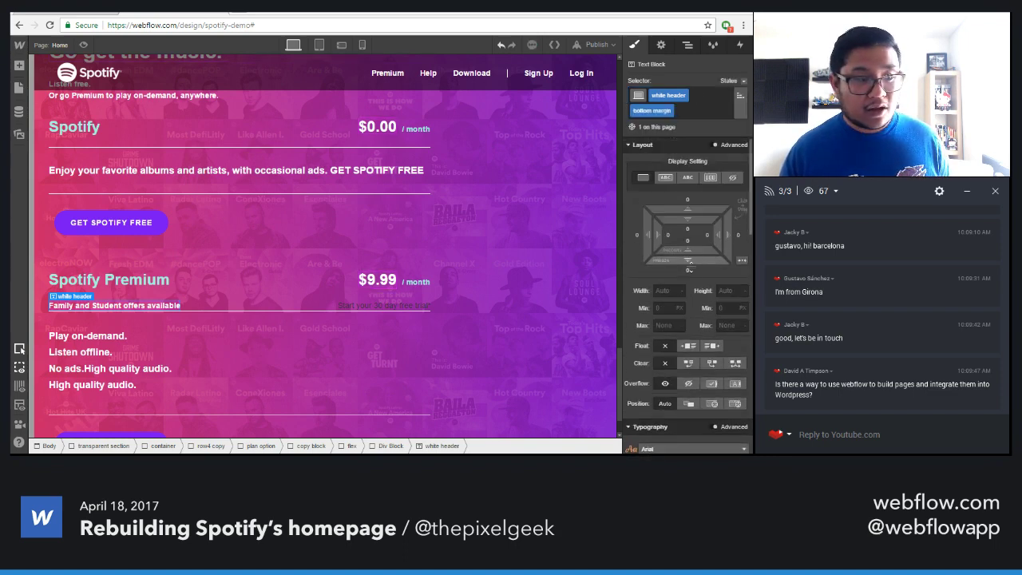
{"action": "left_click_drag", "start_coordinate": [690, 279], "coordinate": [692, 295]}
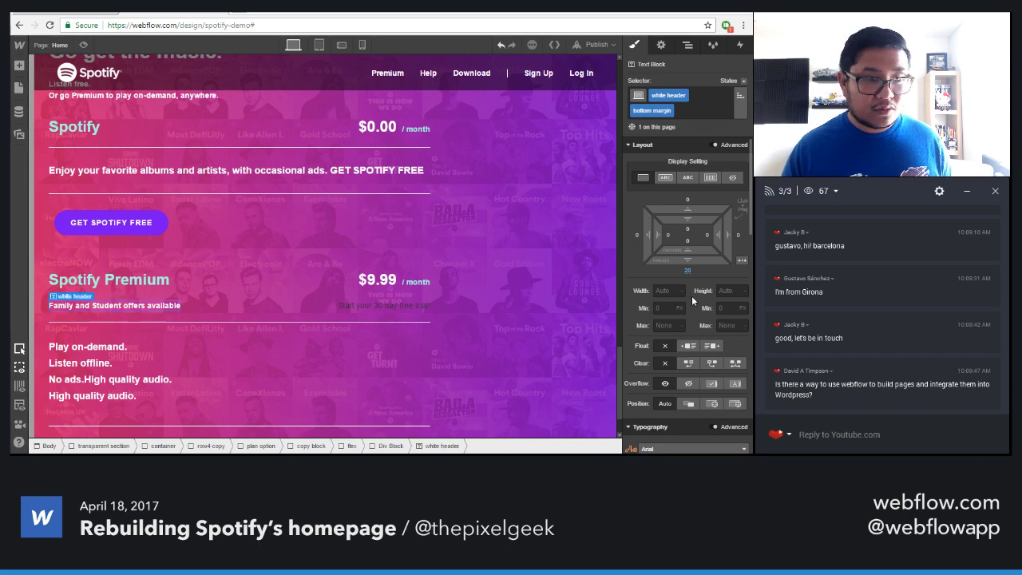
Compare the Premium header row with Spotify's page and apply the "white header" class to the "Start your 30 day free trial*" text block
{"action": "left_click", "coordinate": [104, 15]}
{"action": "left_click", "coordinate": [162, 13]}
{"action": "left_click", "coordinate": [104, 15]}
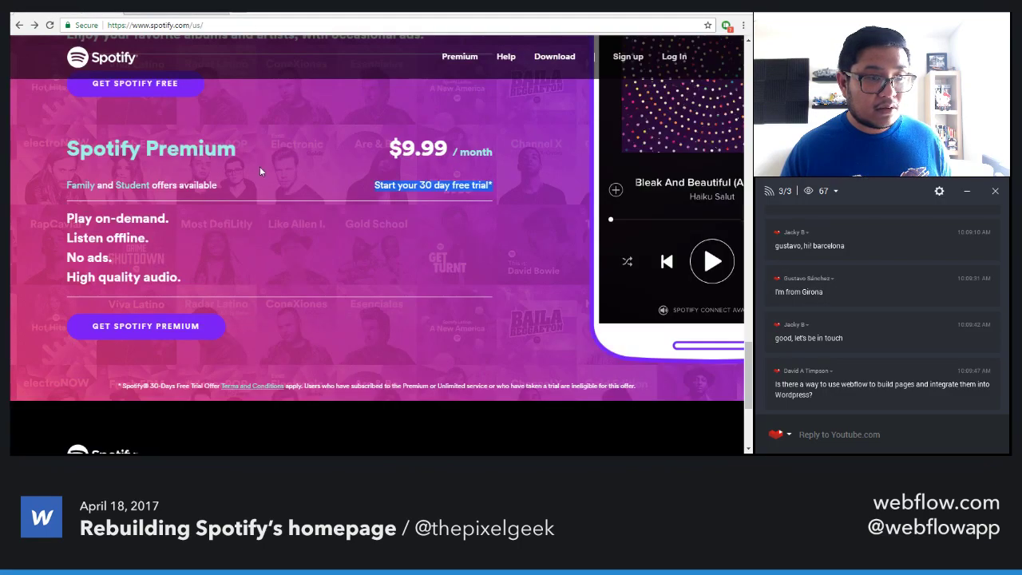
{"action": "left_click", "coordinate": [198, 13]}
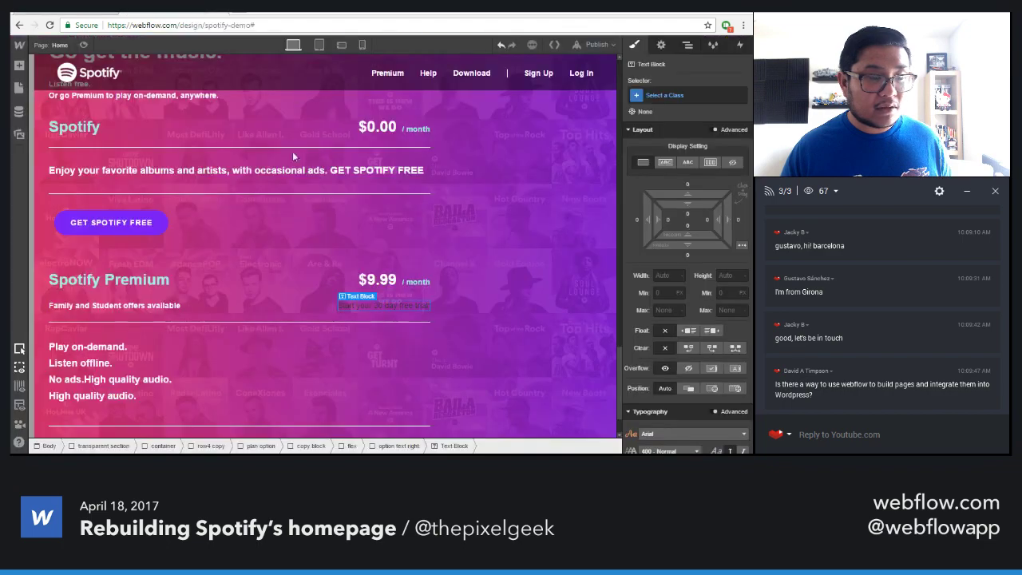
{"action": "left_click", "coordinate": [672, 95]}
{"action": "type", "text": "white"}
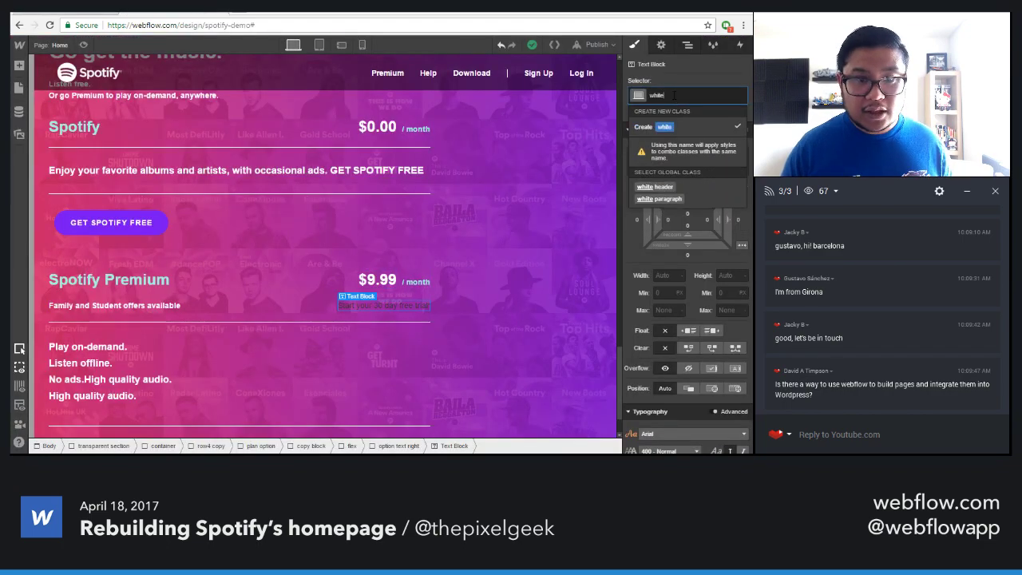
{"action": "key", "text": "Return"}
{"action": "left_click", "coordinate": [700, 94]}
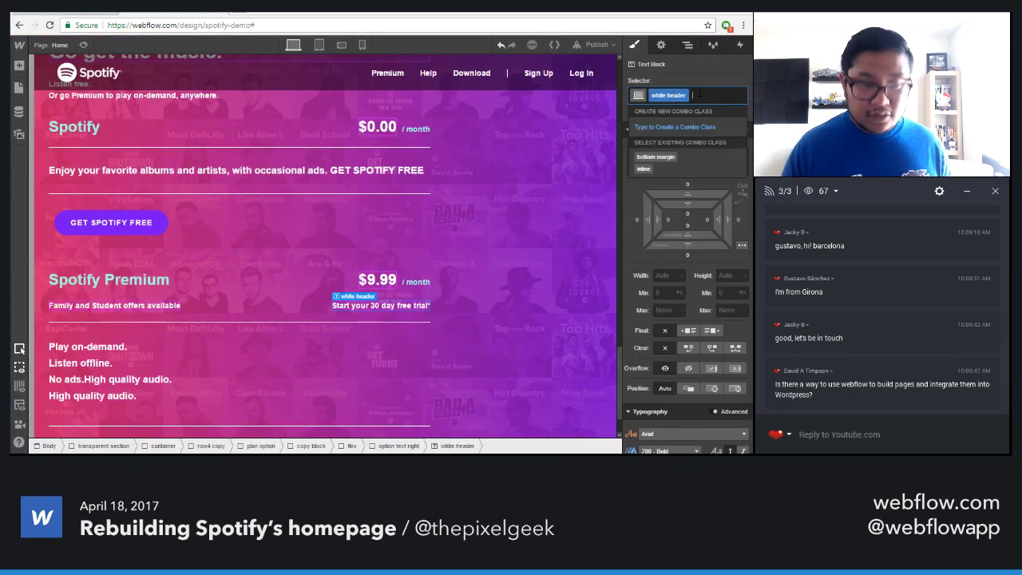
{"action": "key", "text": "Escape"}
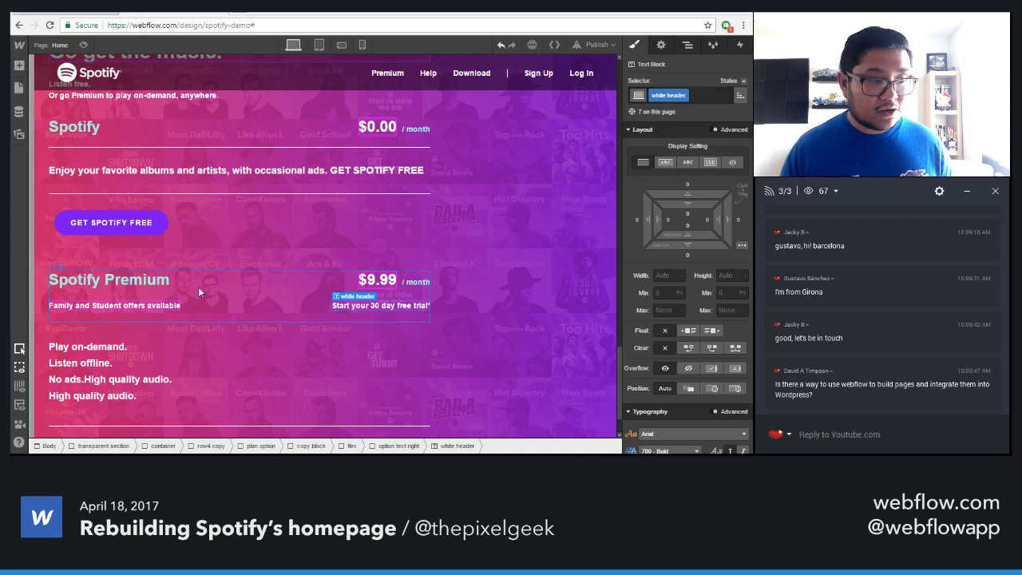
{"action": "left_click", "coordinate": [129, 307]}
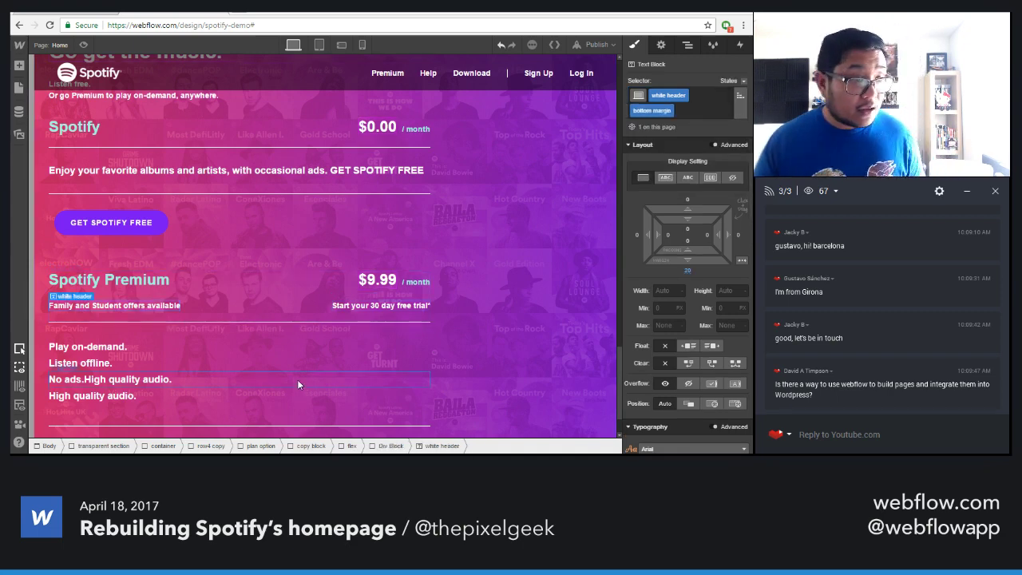
Turn the word "Family" in the Premium plan's offers text into a link and give it a new "inline link" class
{"action": "double_click", "coordinate": [63, 306]}
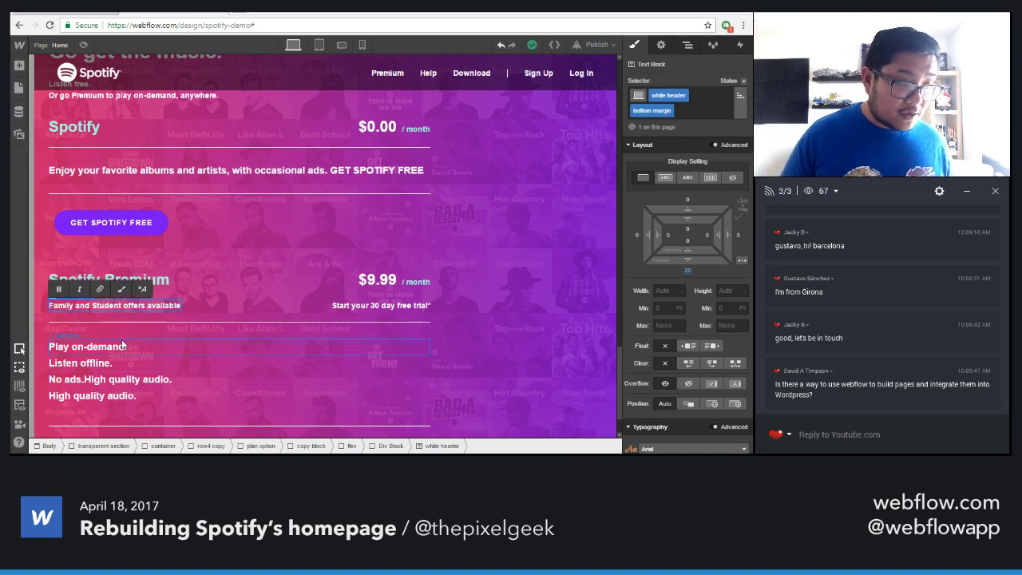
{"action": "left_click", "coordinate": [102, 290]}
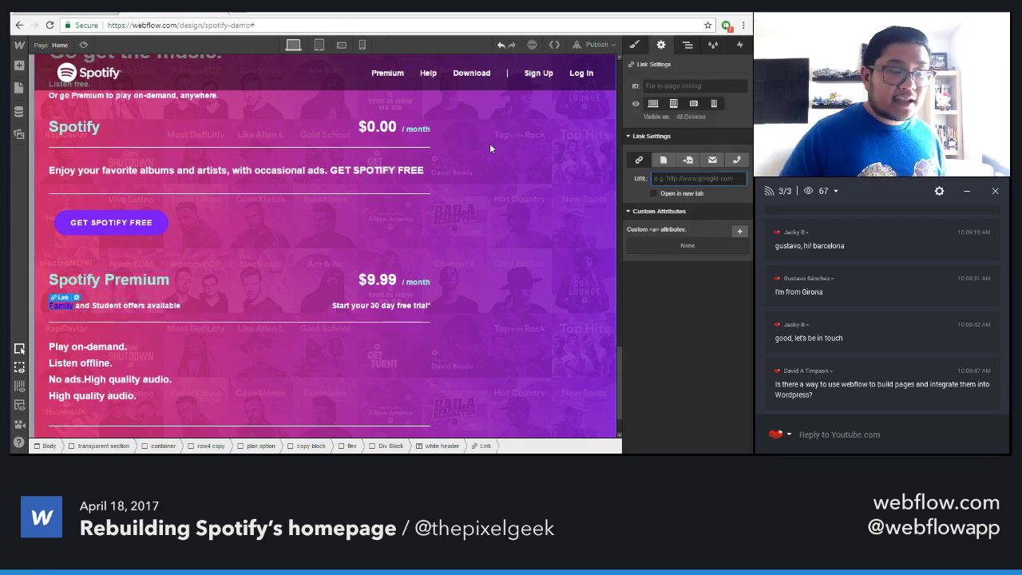
{"action": "left_click", "coordinate": [632, 48]}
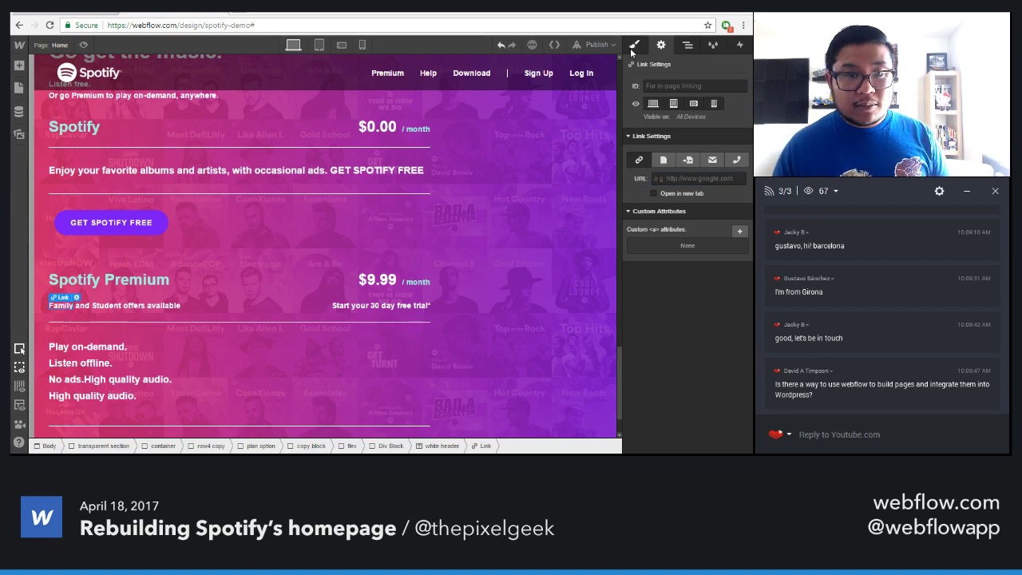
{"action": "left_click", "coordinate": [682, 95]}
{"action": "type", "text": "inline"}
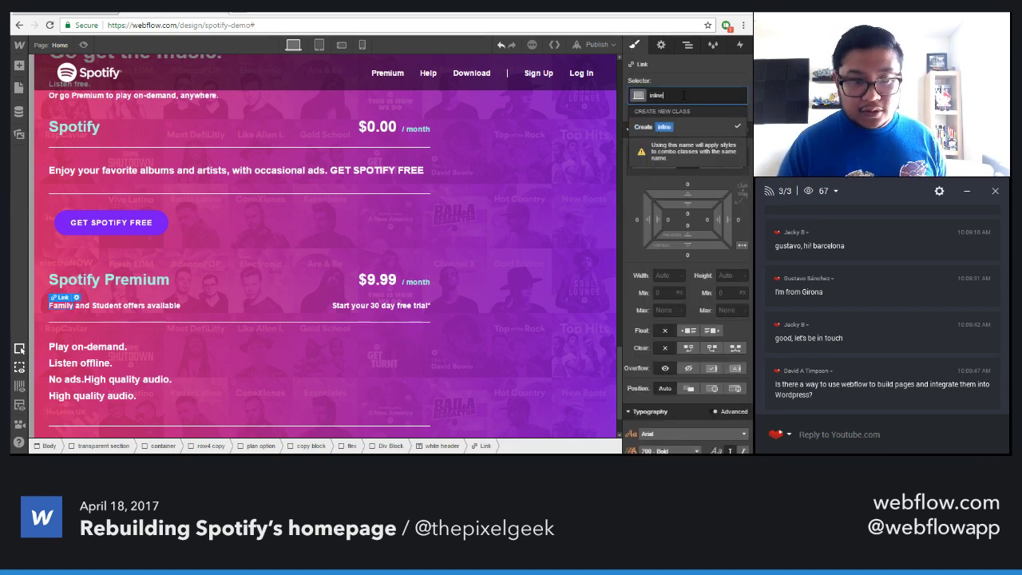
{"action": "type", "text": " link"}
{"action": "key", "text": "Return"}
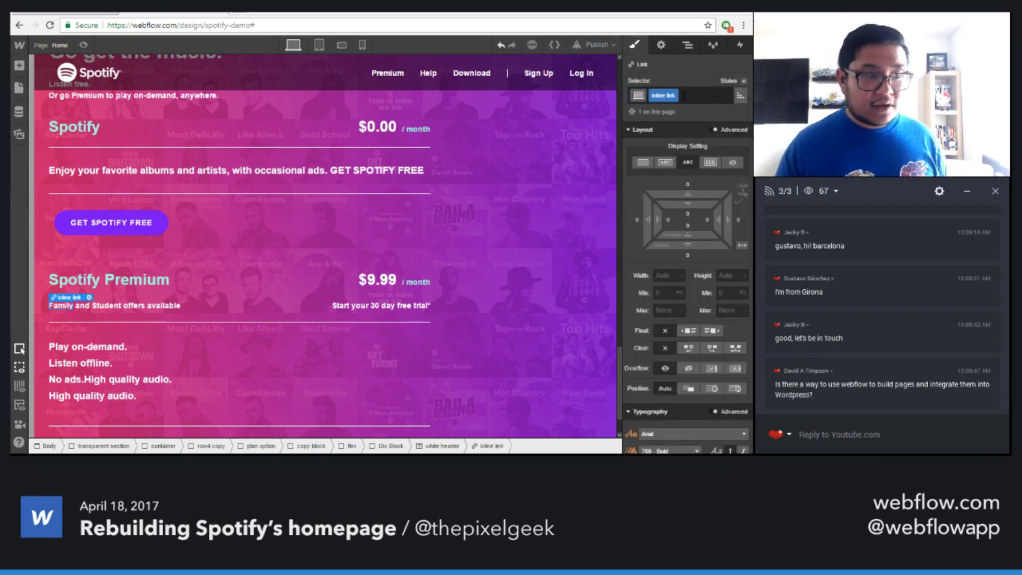
Set the "inline link" class's font color to the Pale Turquoise swatch
{"action": "scroll", "coordinate": [710, 274], "scroll_direction": "down", "scroll_amount": 3}
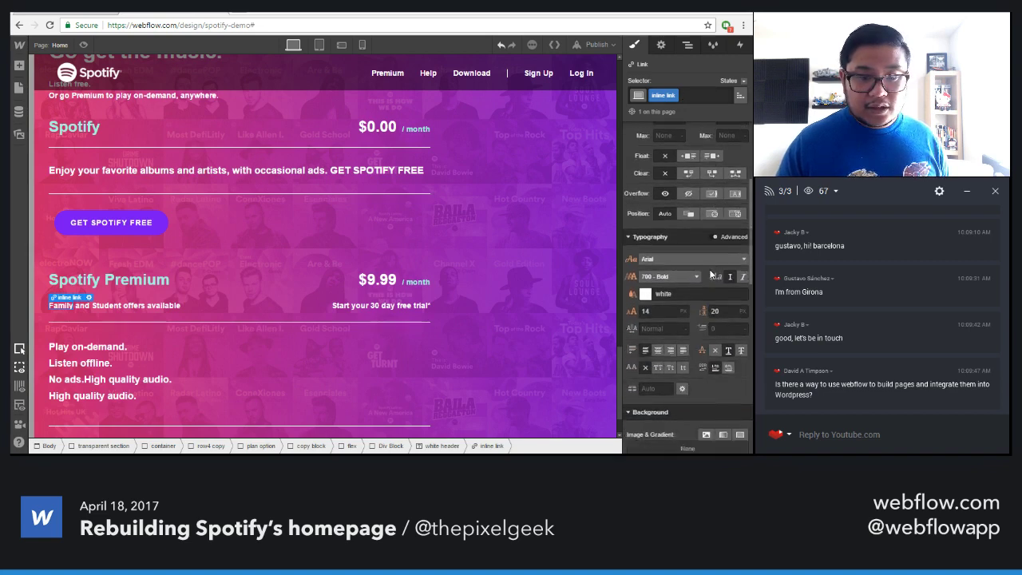
{"action": "scroll", "coordinate": [710, 274], "scroll_direction": "down", "scroll_amount": 1}
{"action": "left_click", "coordinate": [646, 198]}
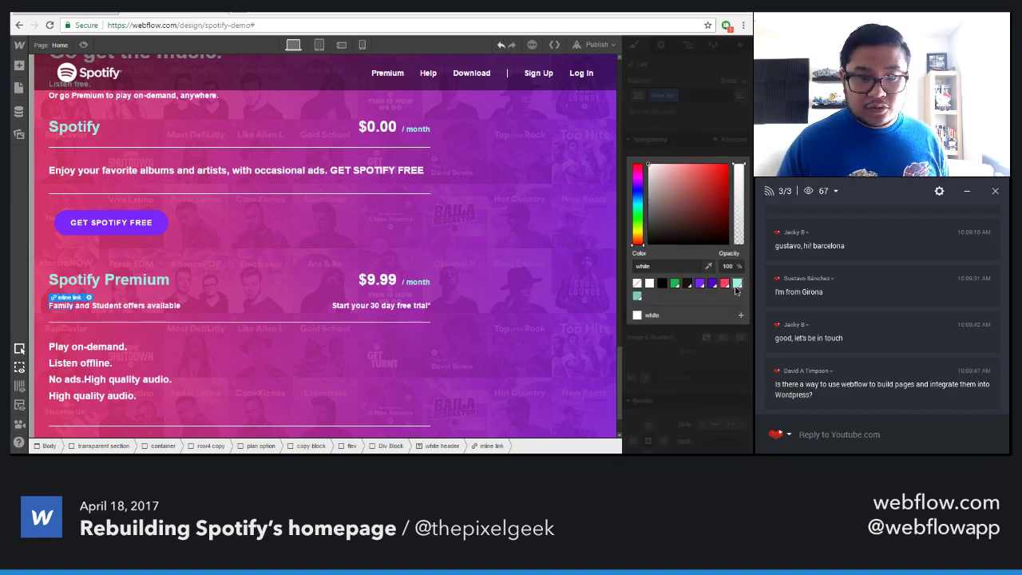
{"action": "left_click", "coordinate": [736, 284]}
Set the "inline link" hover state's font color to the Medium Turquoise swatch and return to the default state
{"action": "left_click", "coordinate": [747, 80]}
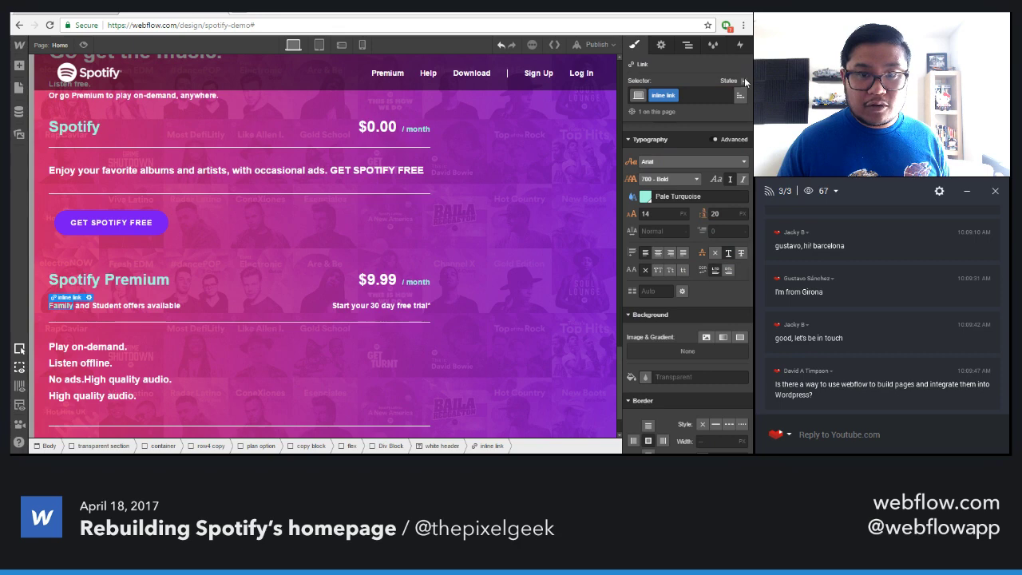
{"action": "left_click", "coordinate": [744, 80]}
{"action": "left_click", "coordinate": [729, 109]}
{"action": "left_click", "coordinate": [645, 197]}
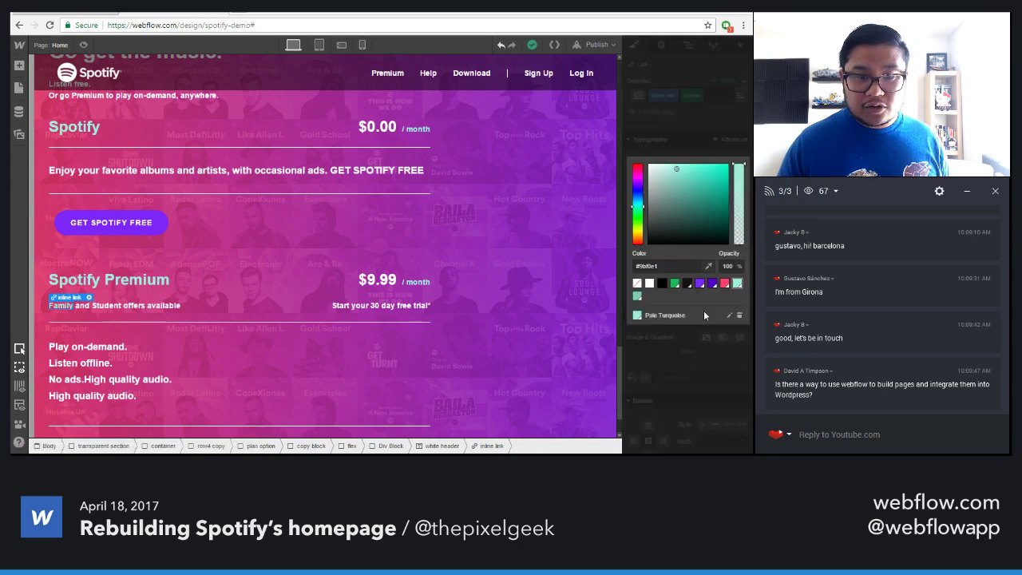
{"action": "left_click", "coordinate": [637, 296]}
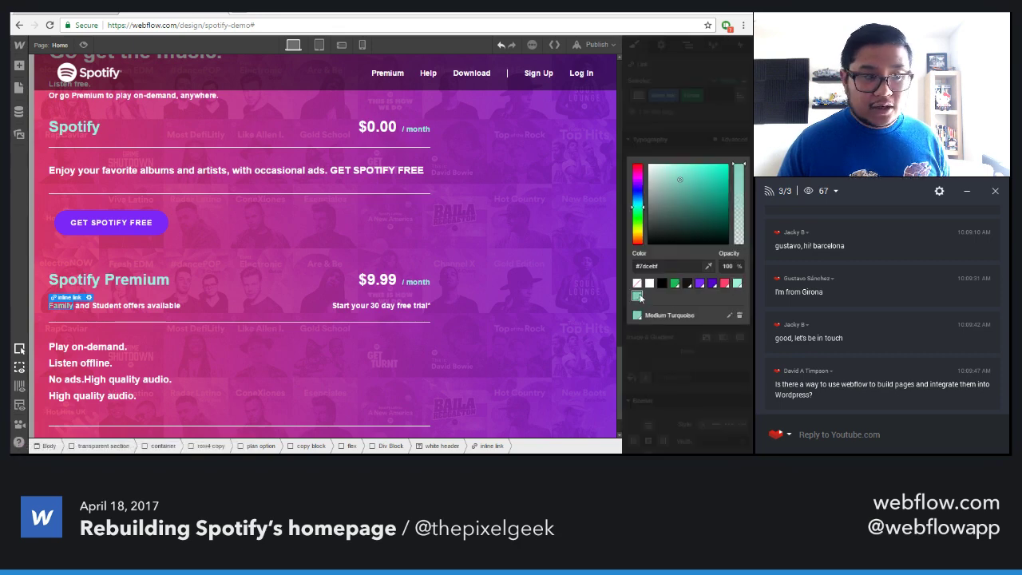
{"action": "left_click", "coordinate": [742, 79]}
{"action": "left_click", "coordinate": [744, 80]}
{"action": "left_click", "coordinate": [727, 100]}
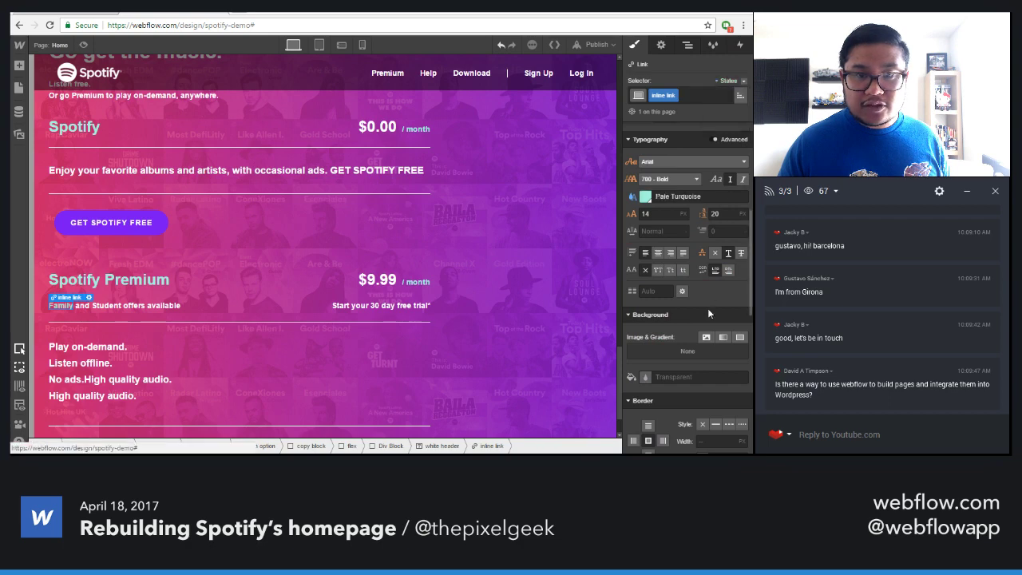
Add a Font Color transition of 200 ms with ease to the "inline link" class
{"action": "scroll", "coordinate": [702, 311], "scroll_direction": "down", "scroll_amount": 5}
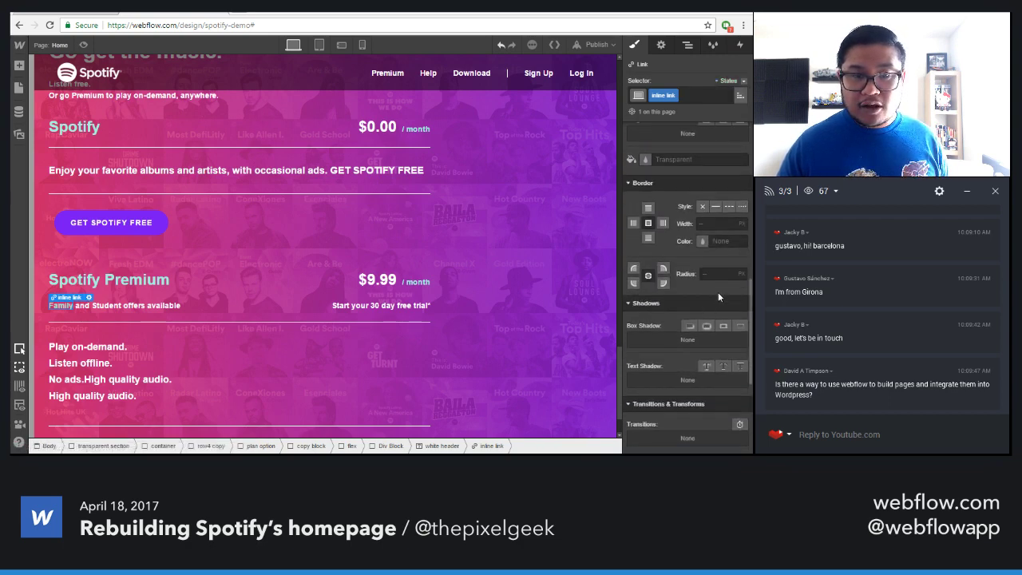
{"action": "scroll", "coordinate": [710, 311], "scroll_direction": "down", "scroll_amount": 3}
{"action": "left_click", "coordinate": [739, 316]}
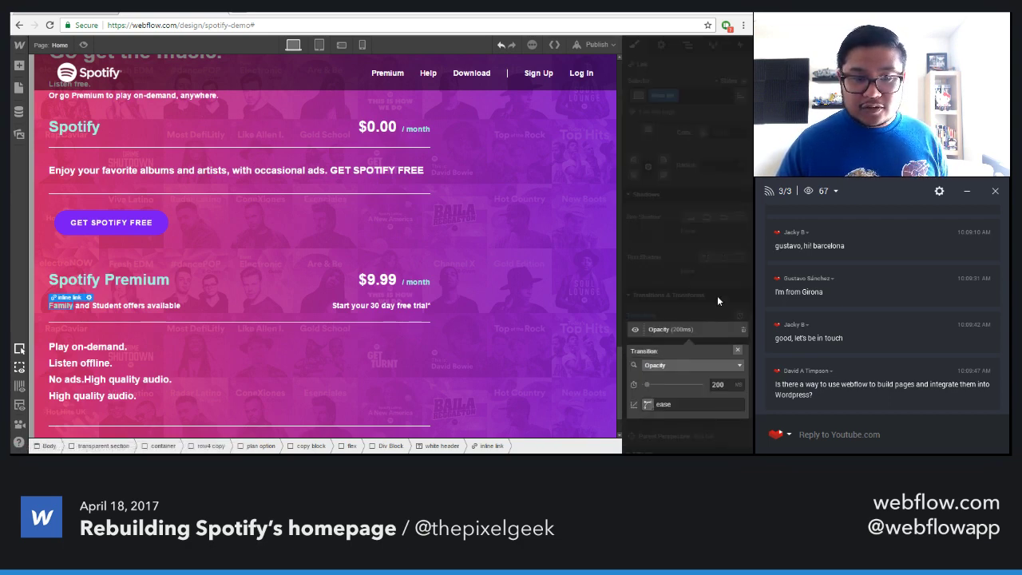
{"action": "left_click", "coordinate": [698, 366]}
{"action": "scroll", "coordinate": [692, 417], "scroll_direction": "down", "scroll_amount": 3}
{"action": "key", "text": "w"}
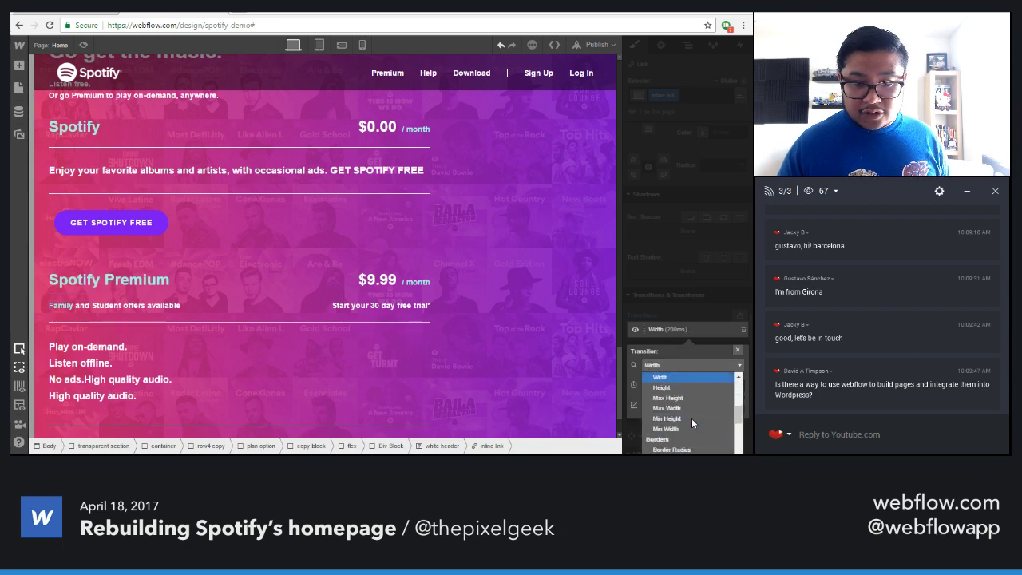
{"action": "key", "text": "f"}
{"action": "left_click", "coordinate": [676, 424]}
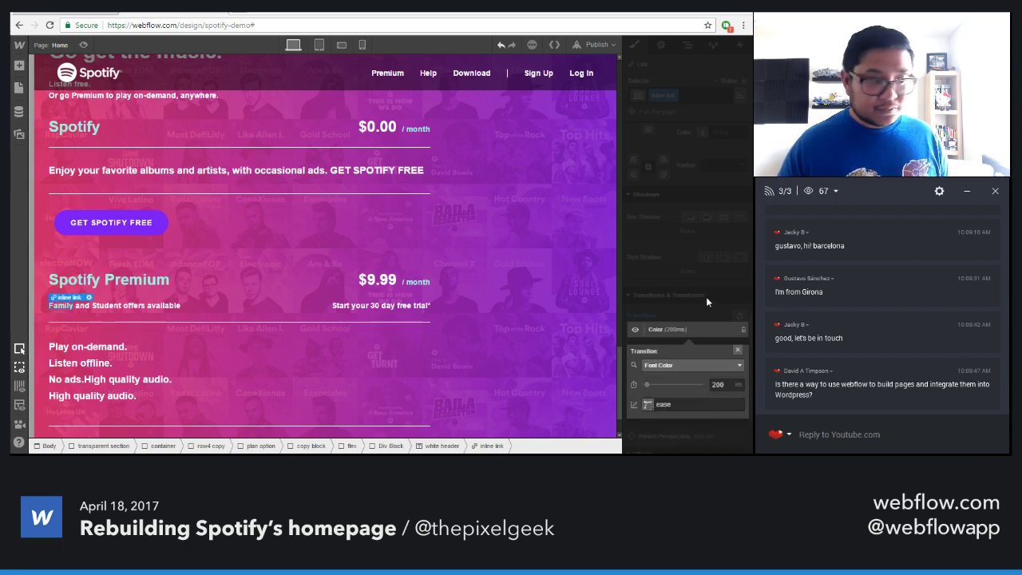
{"action": "left_click", "coordinate": [705, 302]}
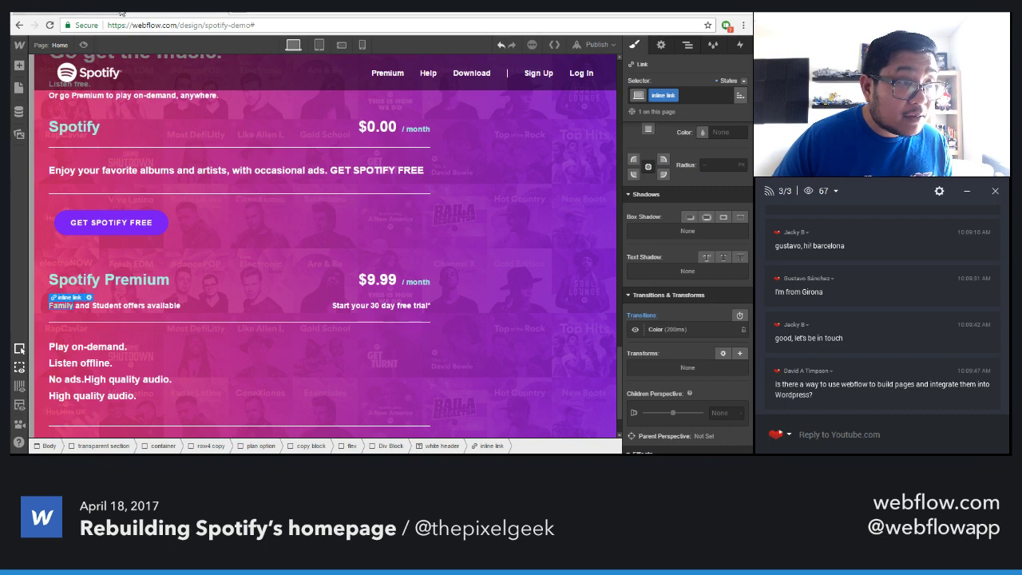
Turn the word "Student" in the offers text into a link and apply the existing "inline link" class to it
{"action": "left_click", "coordinate": [136, 13]}
{"action": "left_click", "coordinate": [147, 11]}
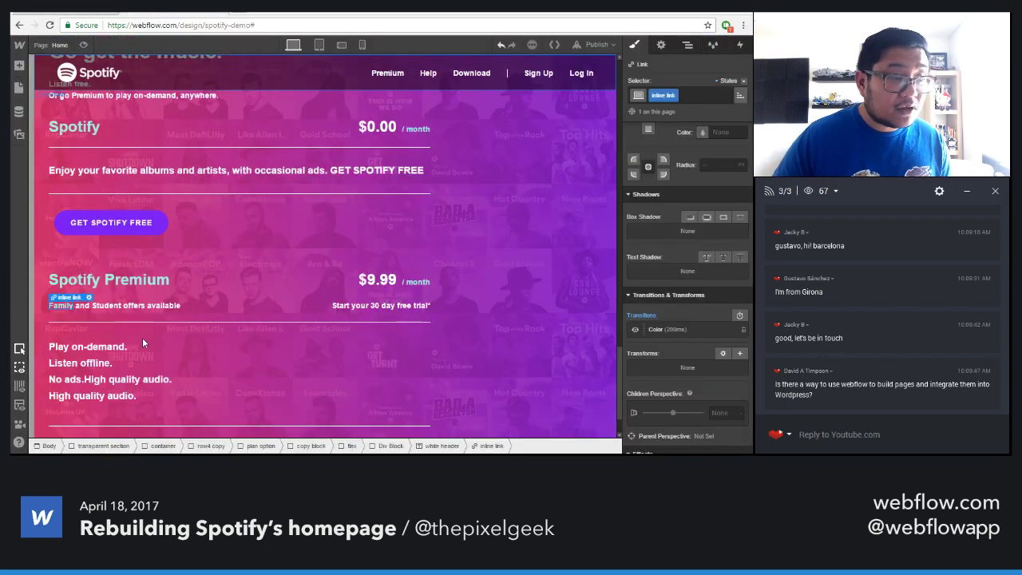
{"action": "double_click", "coordinate": [104, 309]}
{"action": "key", "text": "Right"}
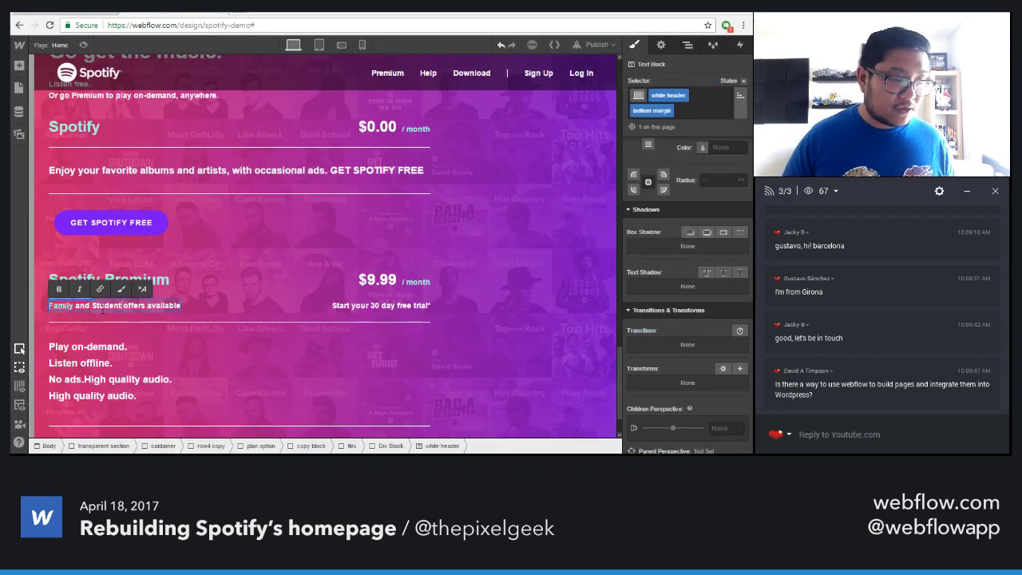
{"action": "double_click", "coordinate": [104, 306]}
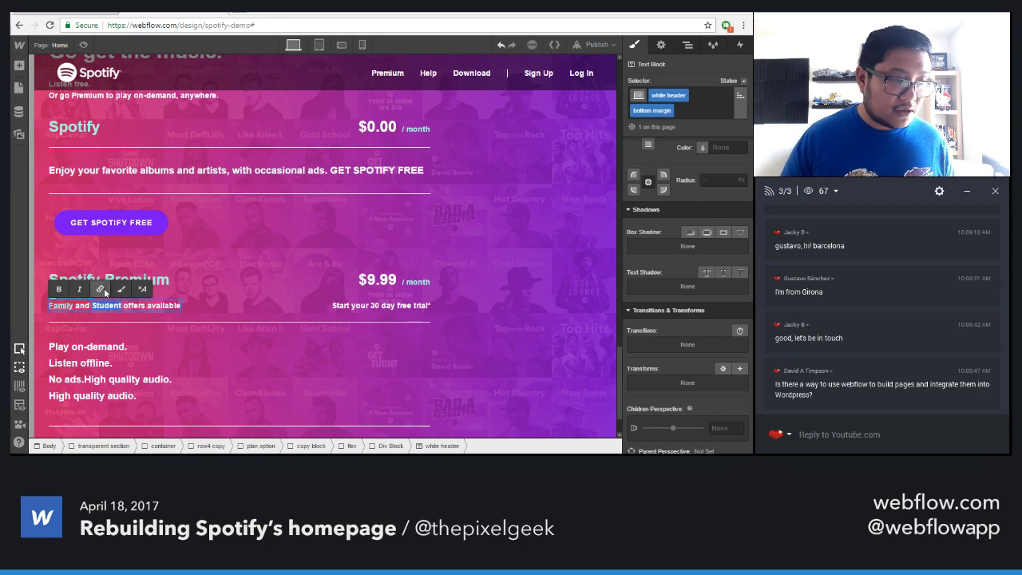
{"action": "left_click", "coordinate": [100, 289]}
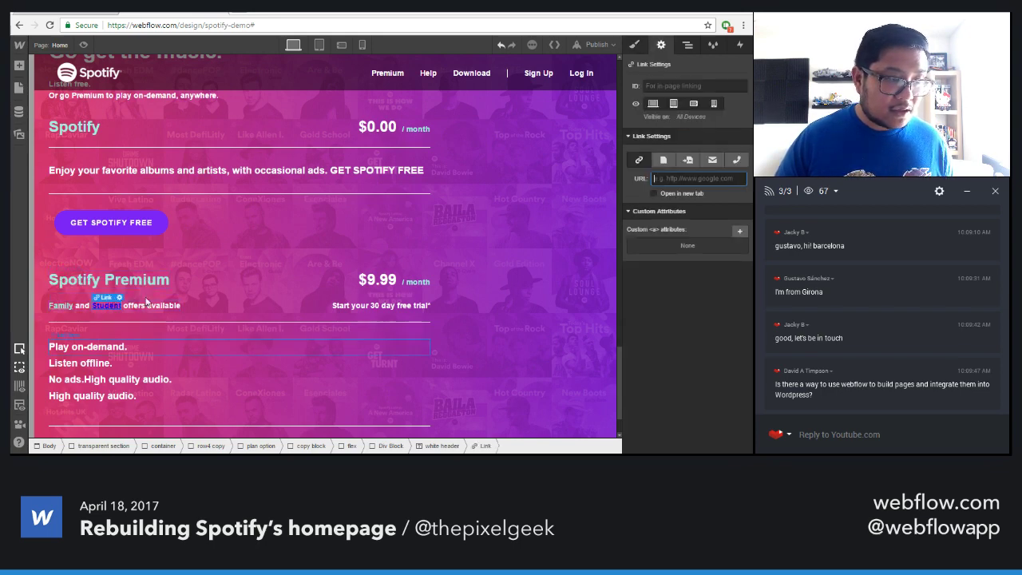
{"action": "left_click", "coordinate": [634, 45]}
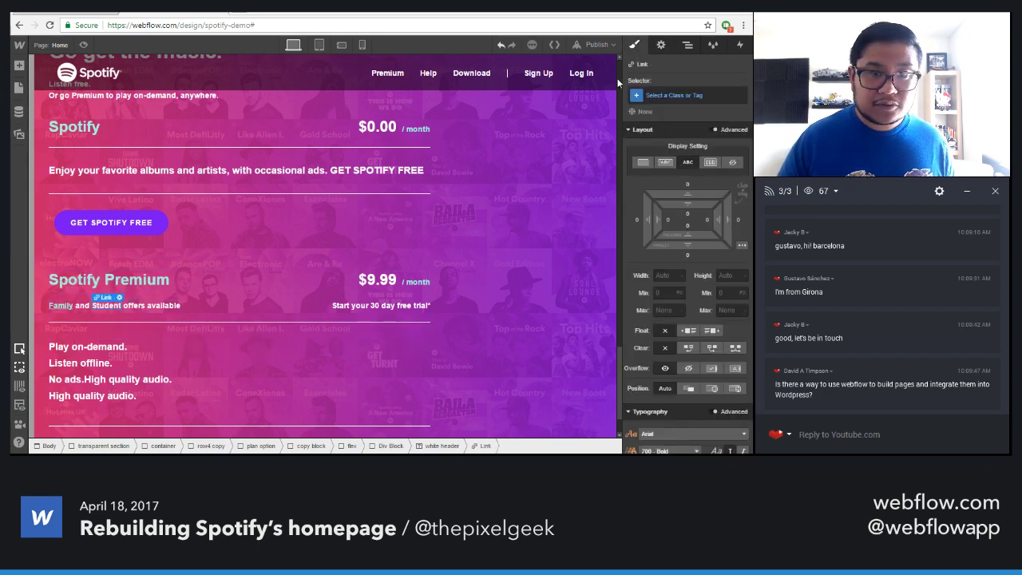
{"action": "left_click", "coordinate": [663, 95]}
{"action": "type", "text": "inlin"}
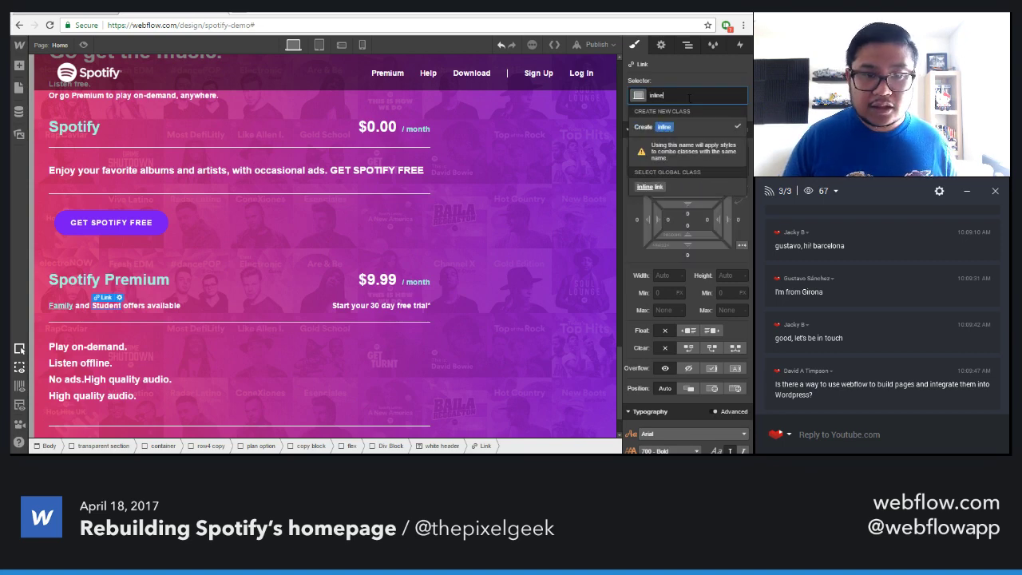
{"action": "key", "text": "Down"}
{"action": "key", "text": "Return"}
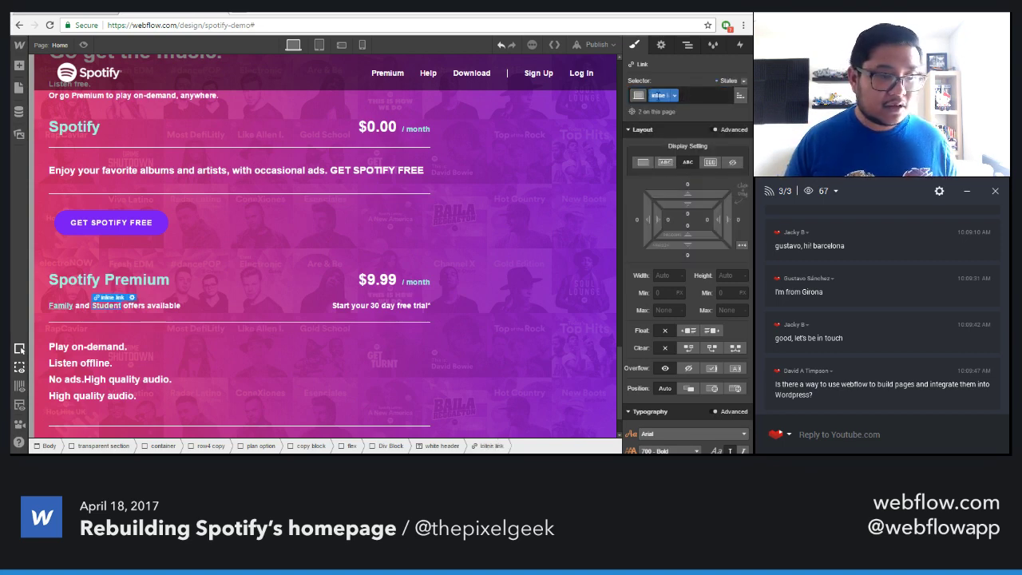
{"action": "left_click", "coordinate": [373, 377]}
Check the Premium plan on Spotify's page and change the Premium plan's button text to "GET SPOTIFY PREMIUM"
{"action": "left_click", "coordinate": [89, 10]}
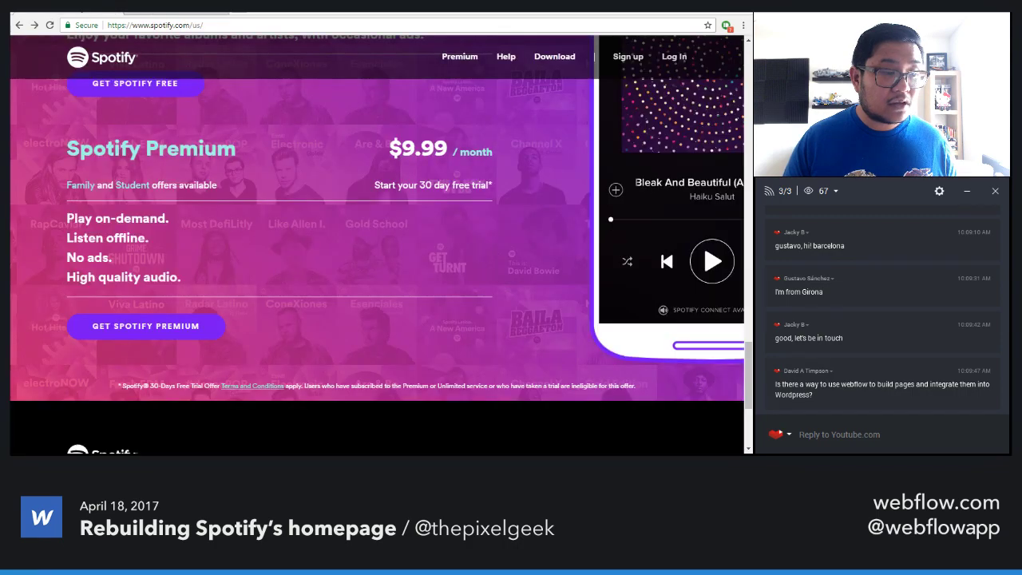
{"action": "left_click", "coordinate": [162, 11]}
{"action": "scroll", "coordinate": [216, 317], "scroll_direction": "down", "scroll_amount": 2}
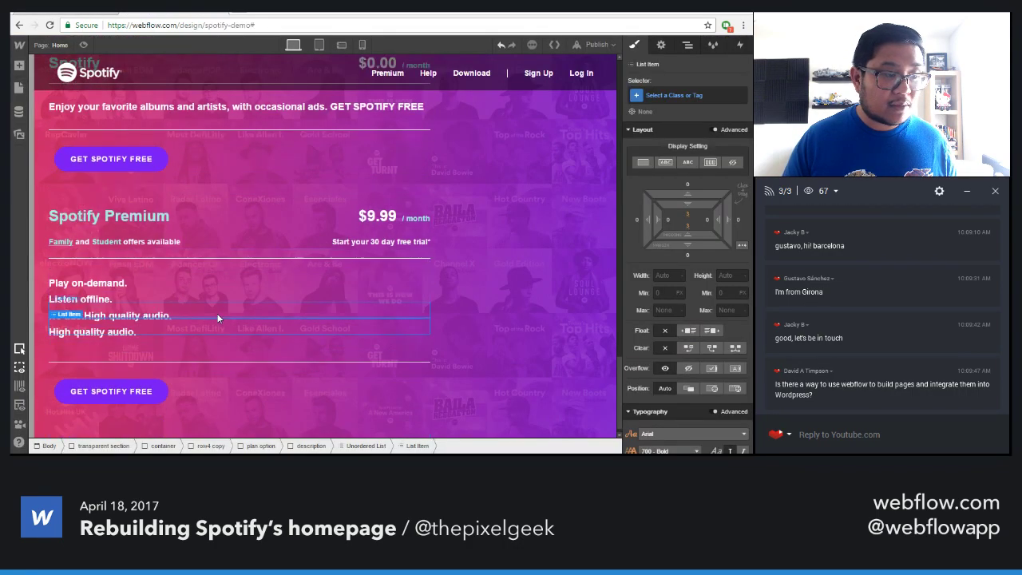
{"action": "left_click", "coordinate": [107, 390]}
{"action": "key", "text": "Return"}
{"action": "left_click", "coordinate": [89, 9]}
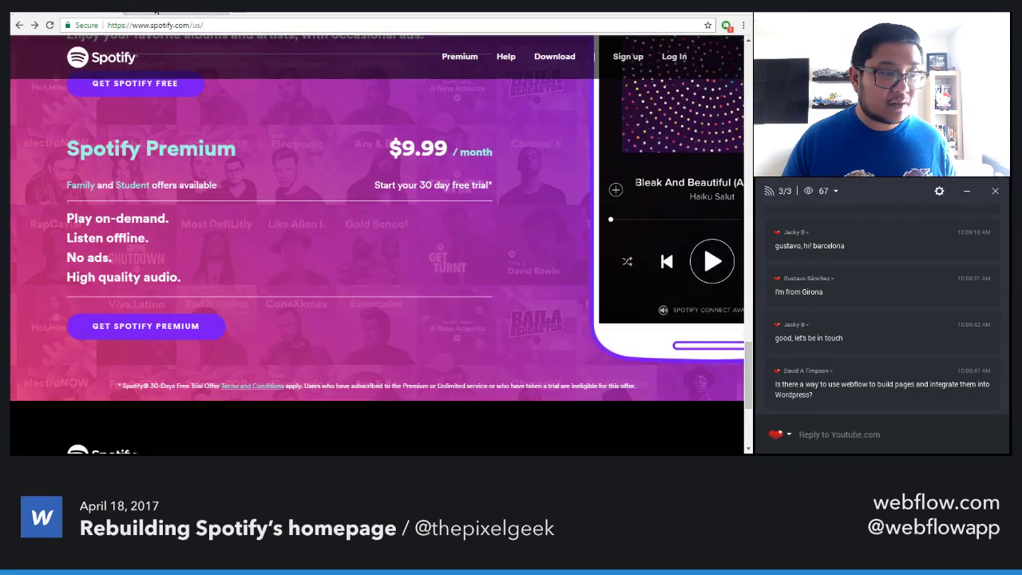
{"action": "left_click", "coordinate": [162, 11]}
{"action": "double_click", "coordinate": [140, 389]}
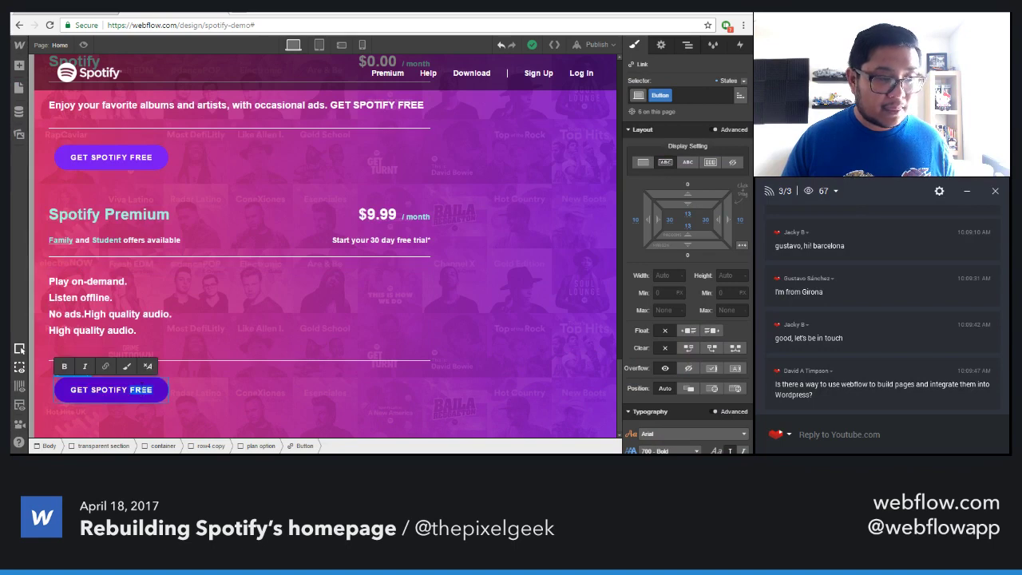
{"action": "type", "text": "PREMIUM"}
{"action": "key", "text": "Escape"}
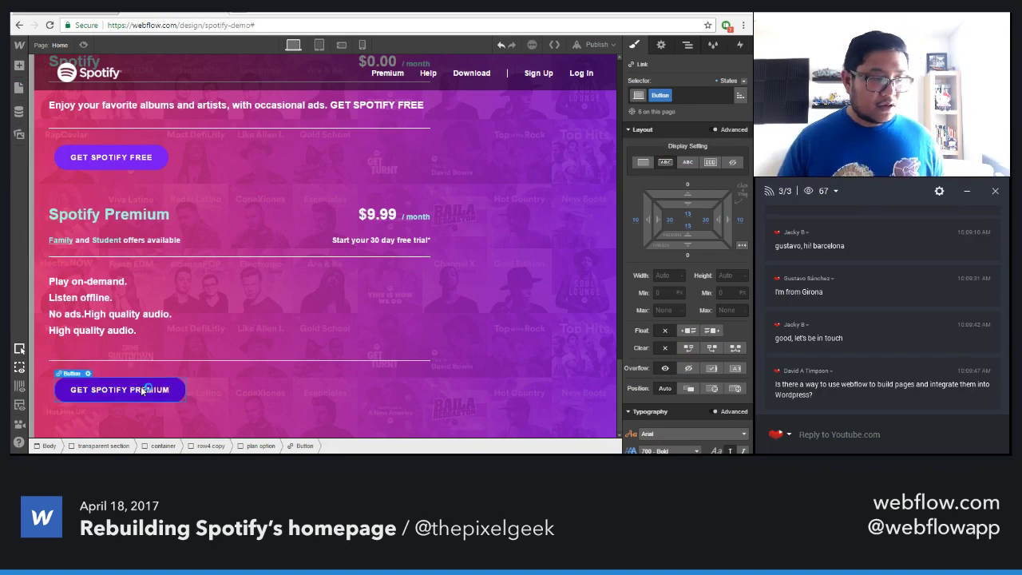
{"action": "left_click", "coordinate": [542, 323]}
Review the pricing section against Spotify's page and show the Premium "plan option" block in the Navigator
{"action": "scroll", "coordinate": [541, 317], "scroll_direction": "up", "scroll_amount": 5}
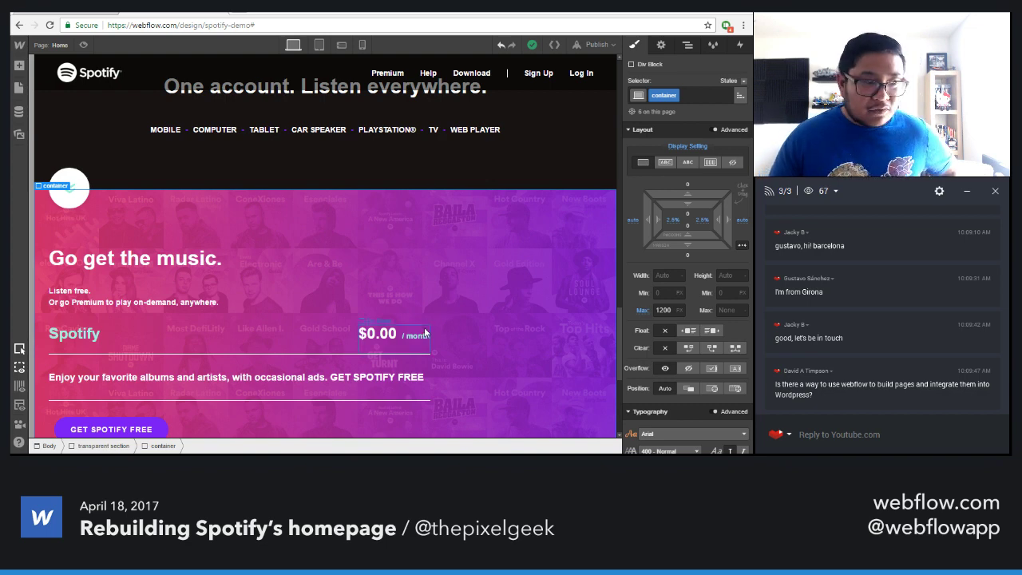
{"action": "scroll", "coordinate": [387, 344], "scroll_direction": "down", "scroll_amount": 5}
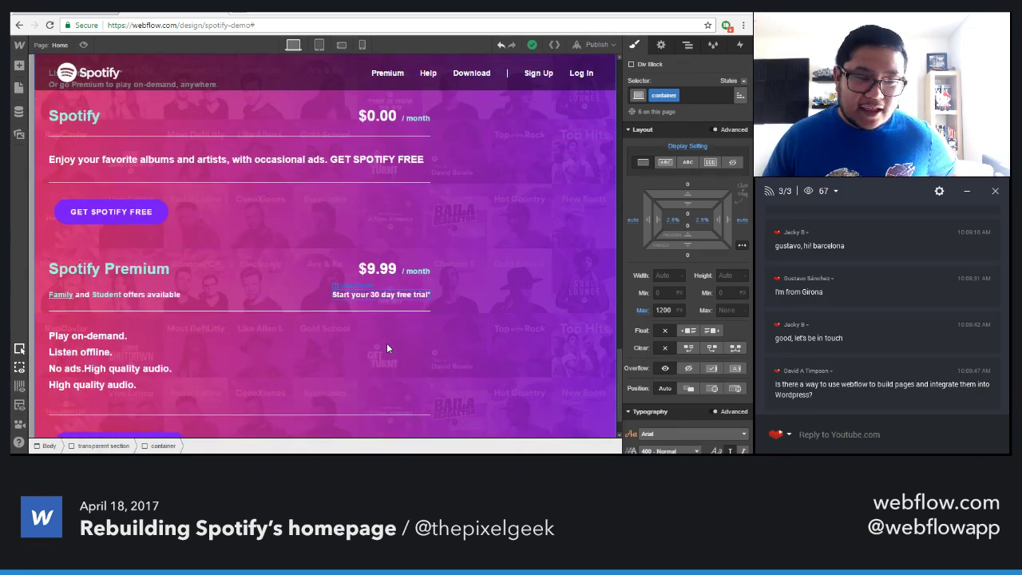
{"action": "scroll", "coordinate": [387, 343], "scroll_direction": "down", "scroll_amount": 1}
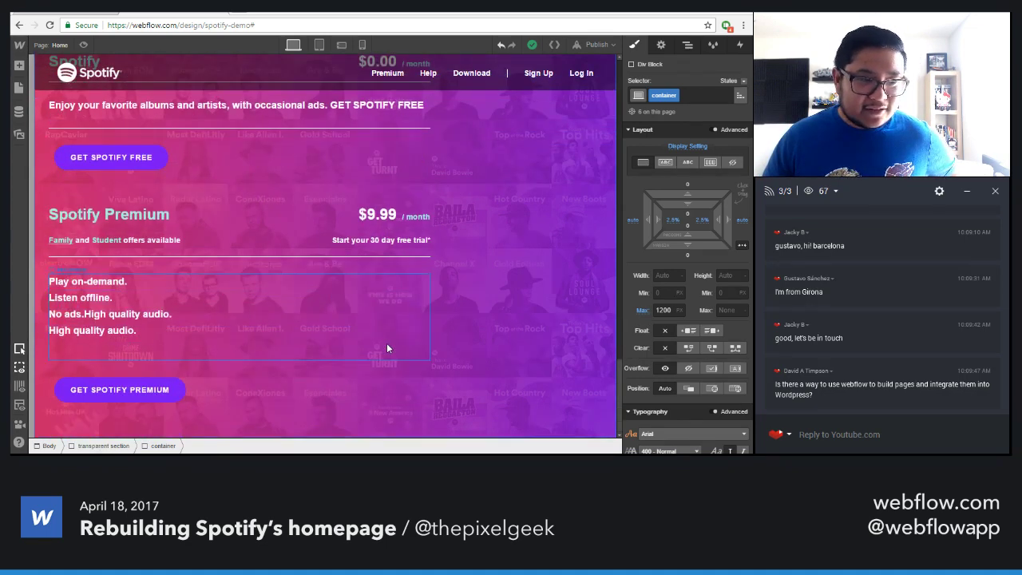
{"action": "left_click", "coordinate": [244, 390]}
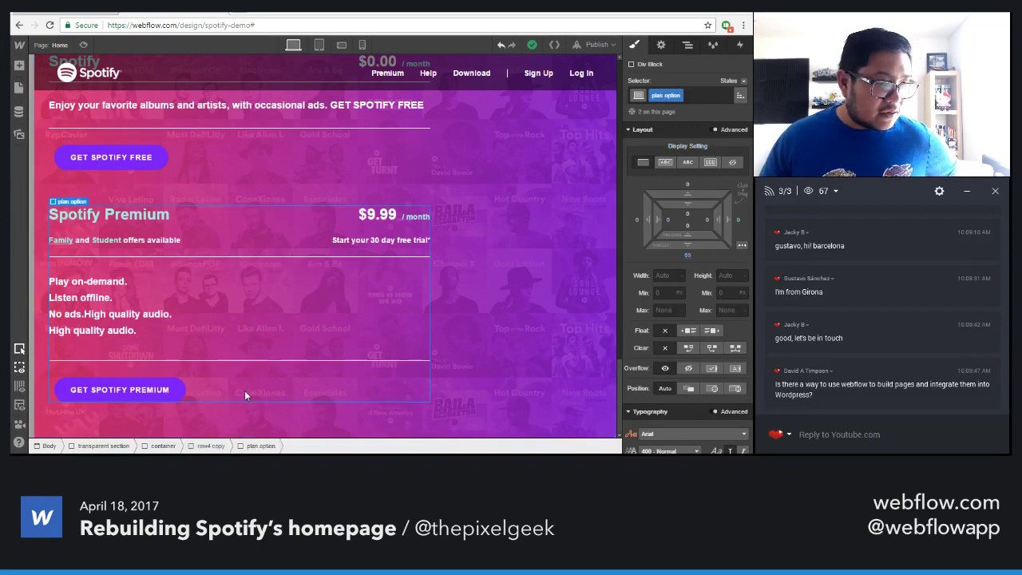
{"action": "left_click", "coordinate": [99, 13]}
{"action": "left_click", "coordinate": [99, 12]}
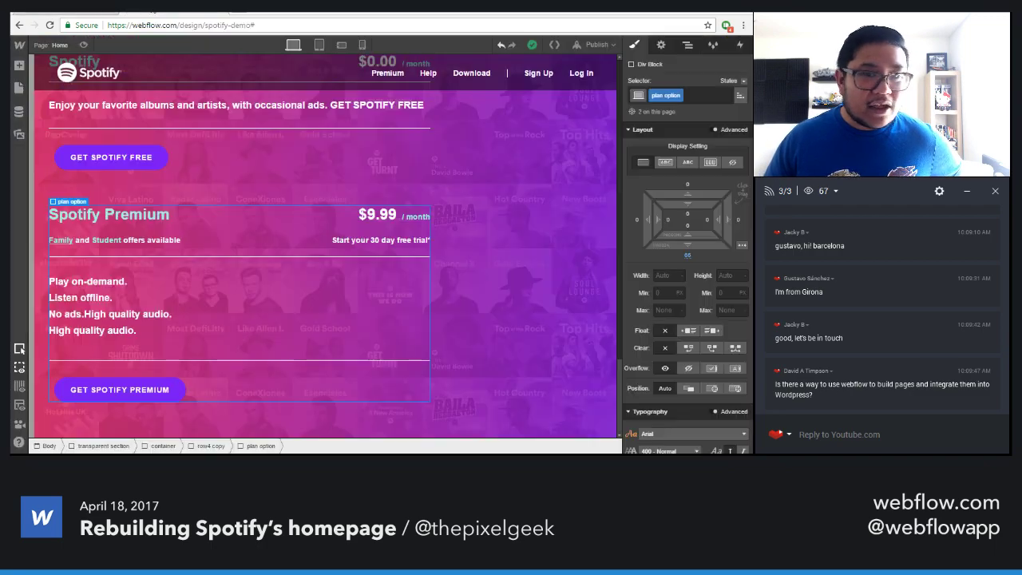
{"action": "scroll", "coordinate": [505, 202], "scroll_direction": "up", "scroll_amount": 3}
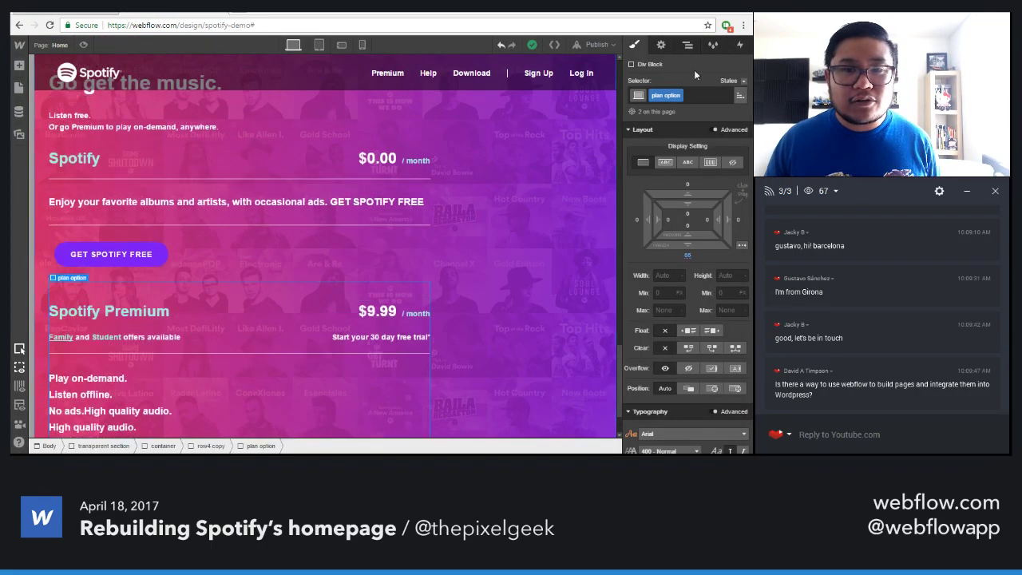
{"action": "left_click", "coordinate": [688, 44]}
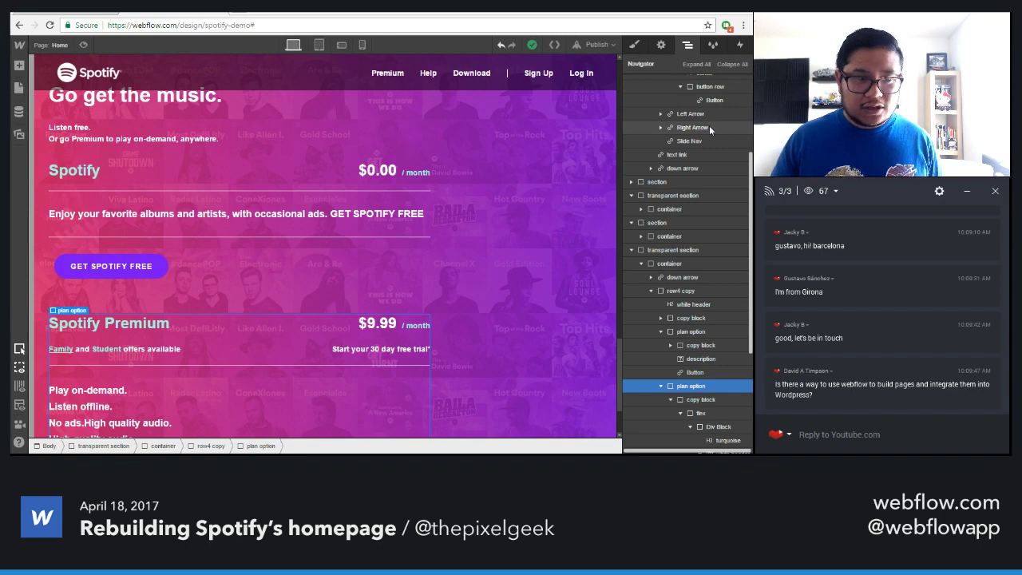
Add a Div Block to the page between the last "section" and the pricing area's "transparent section"
{"action": "scroll", "coordinate": [578, 235], "scroll_direction": "up", "scroll_amount": 2}
{"action": "scroll", "coordinate": [577, 234], "scroll_direction": "down", "scroll_amount": 2}
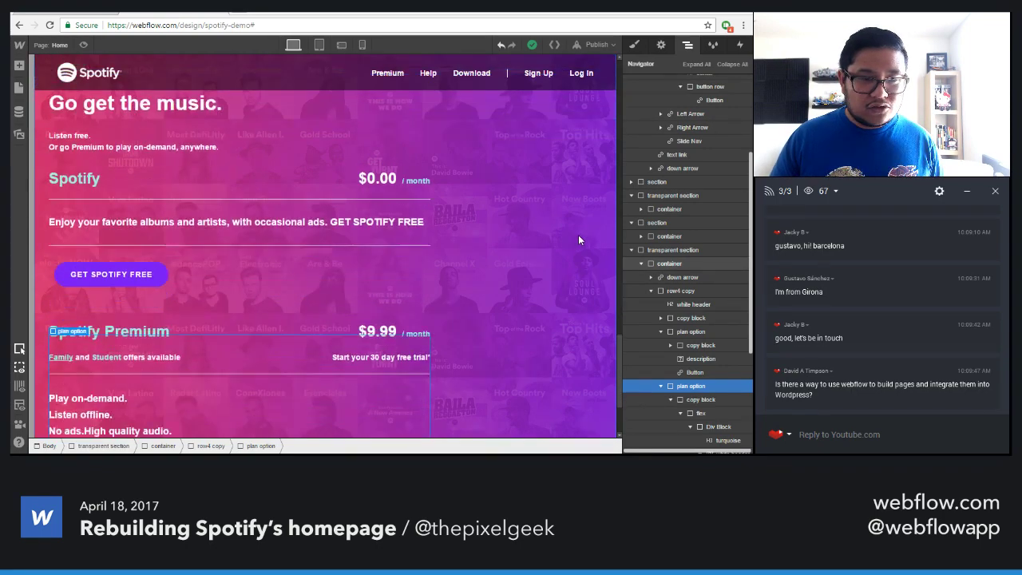
{"action": "left_click", "coordinate": [653, 292]}
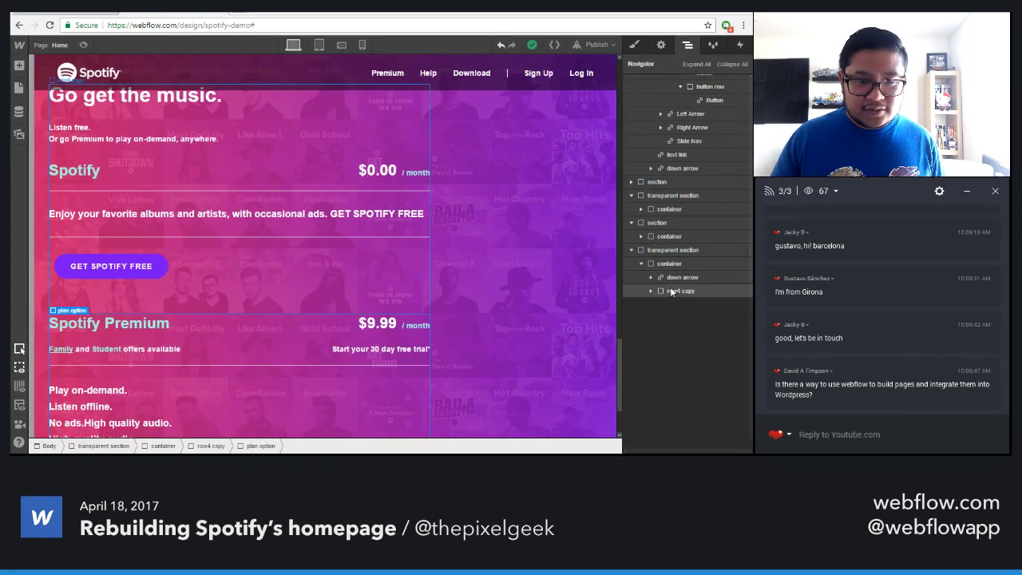
{"action": "key", "text": "a"}
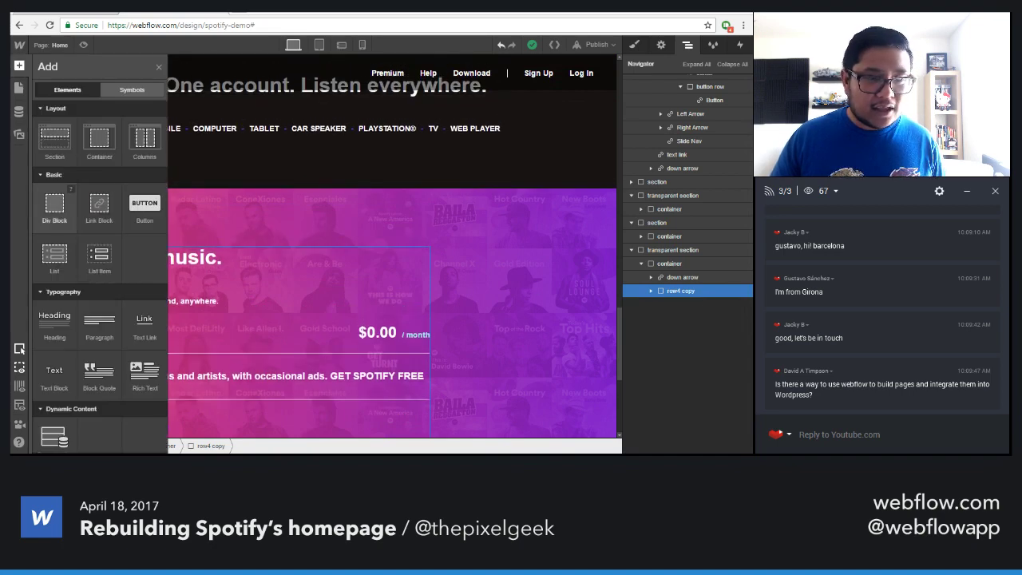
{"action": "left_click_drag", "start_coordinate": [54, 206], "coordinate": [724, 68]}
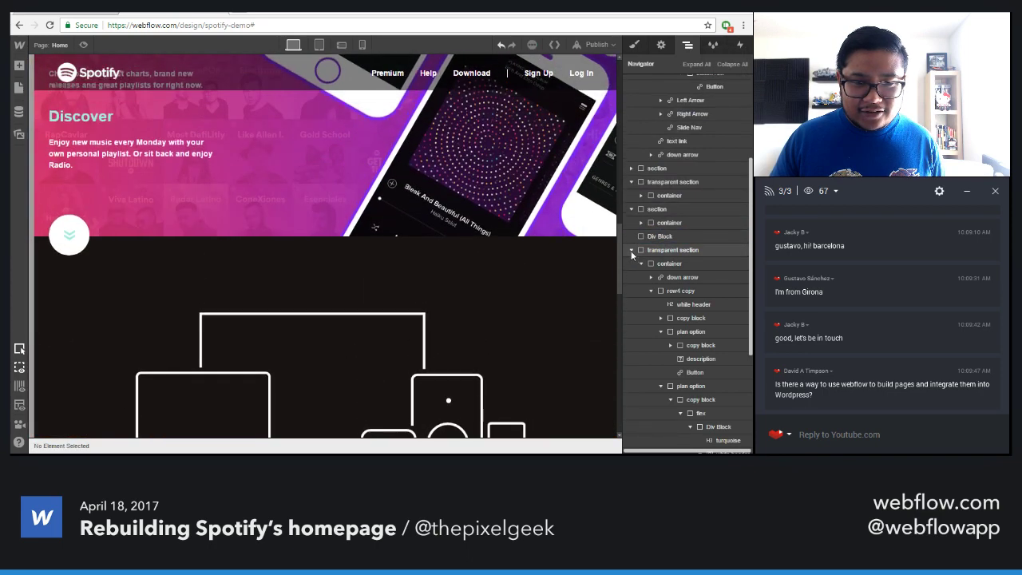
Collapse the "row4 copy" block inside the pricing section's container in the Navigator
{"action": "left_click", "coordinate": [631, 251]}
{"action": "left_click", "coordinate": [631, 250]}
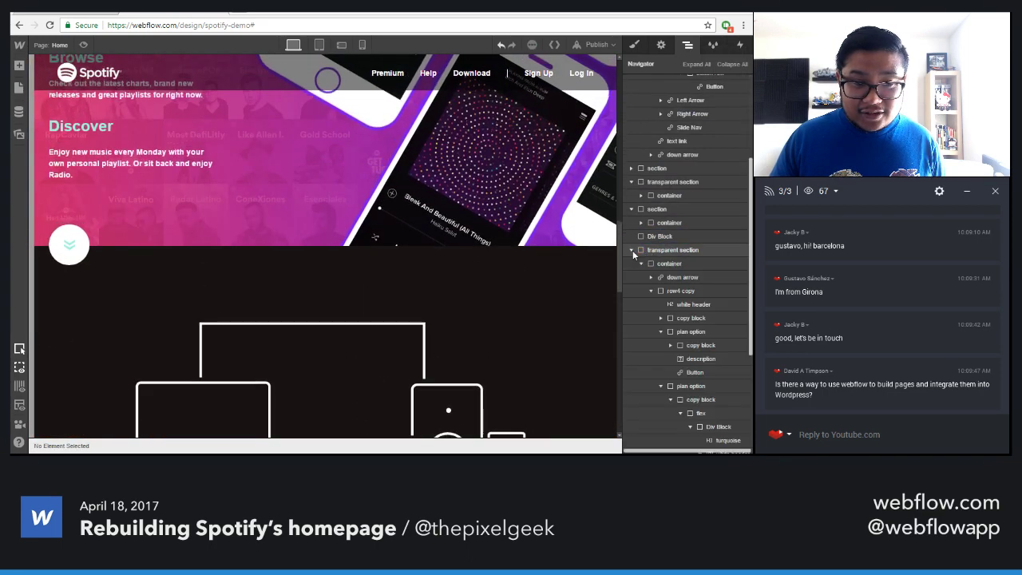
{"action": "left_click", "coordinate": [641, 264]}
{"action": "left_click", "coordinate": [641, 265]}
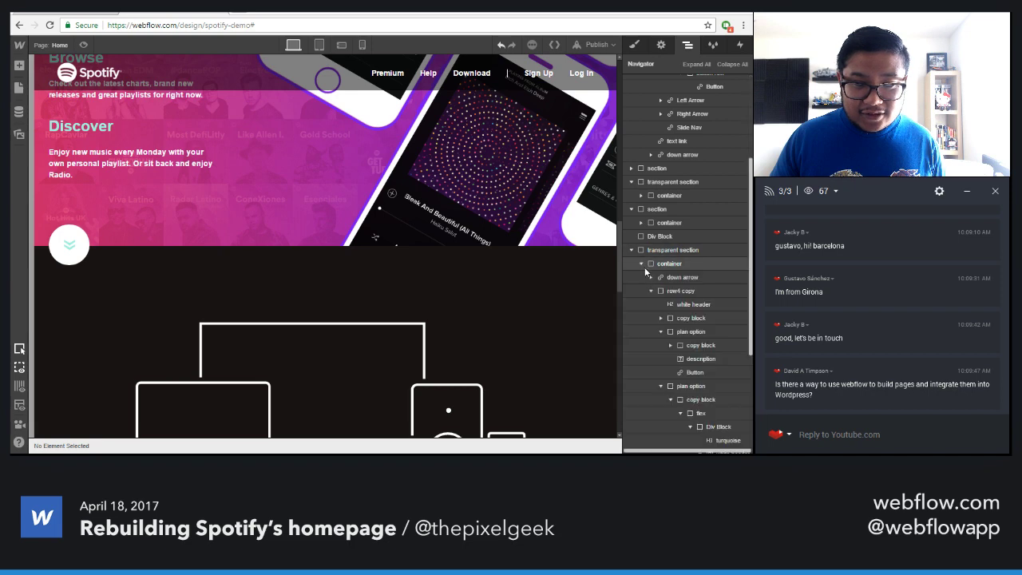
{"action": "left_click", "coordinate": [652, 291]}
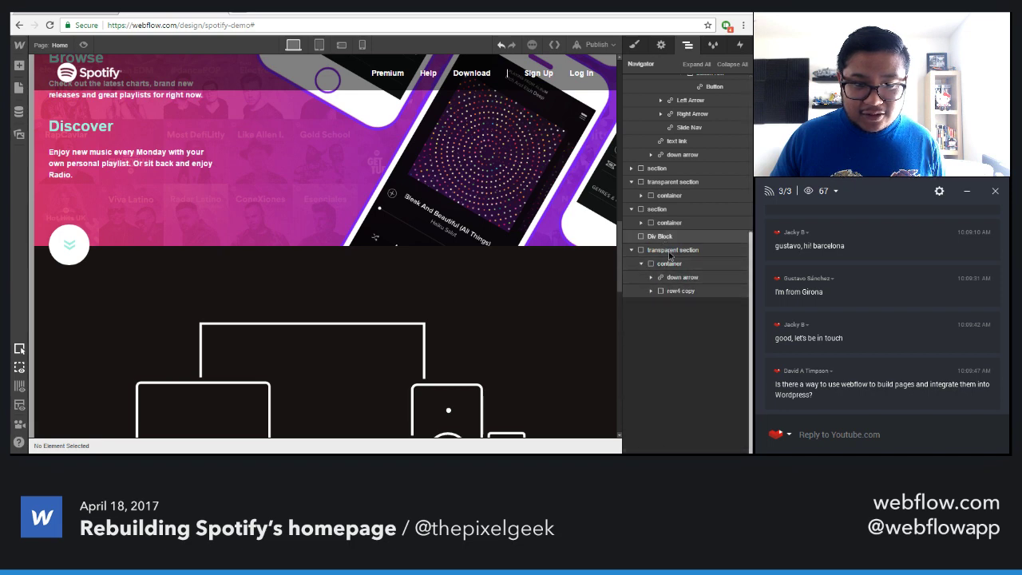
Nest the Div Block under row4 copy in the last transparent section's container and give it the class android
{"action": "left_click_drag", "start_coordinate": [660, 236], "coordinate": [680, 292]}
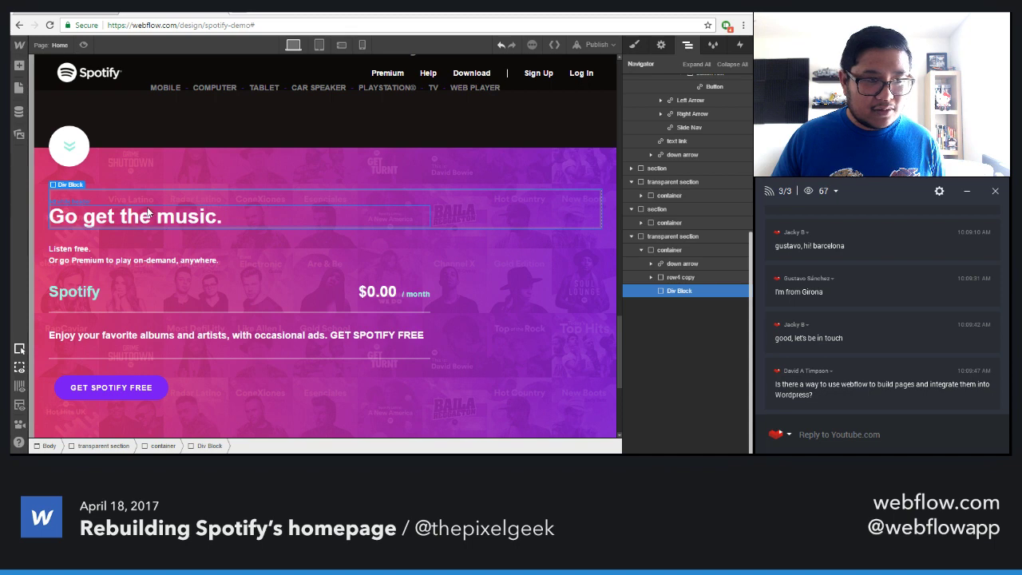
{"action": "left_click", "coordinate": [635, 45]}
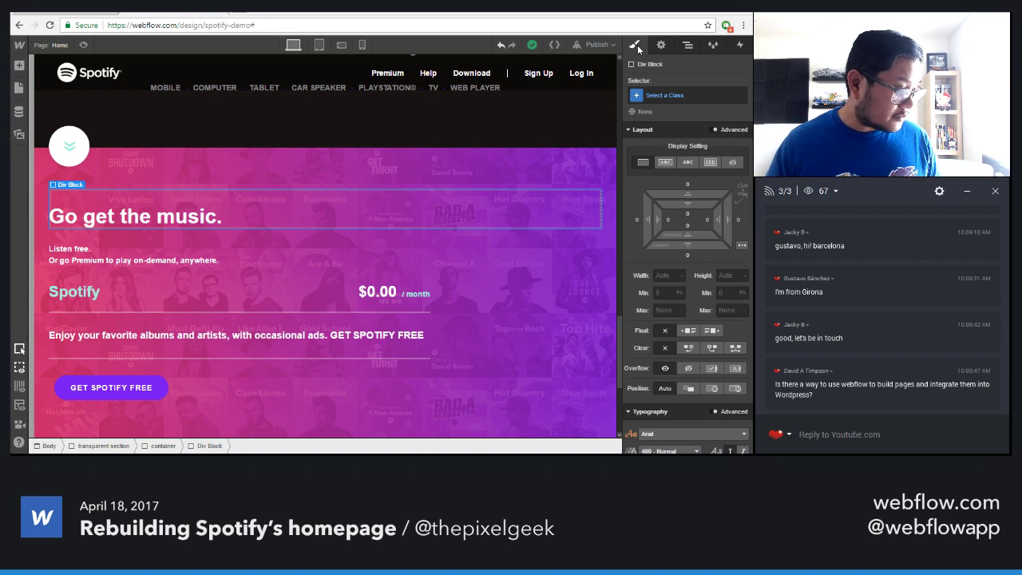
{"action": "left_click", "coordinate": [667, 94]}
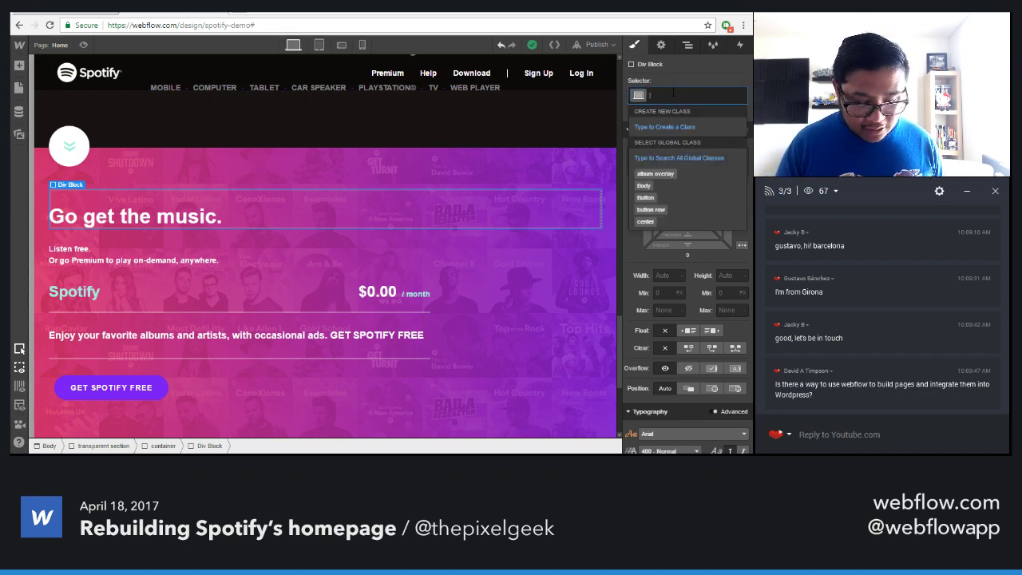
{"action": "type", "text": "and"}
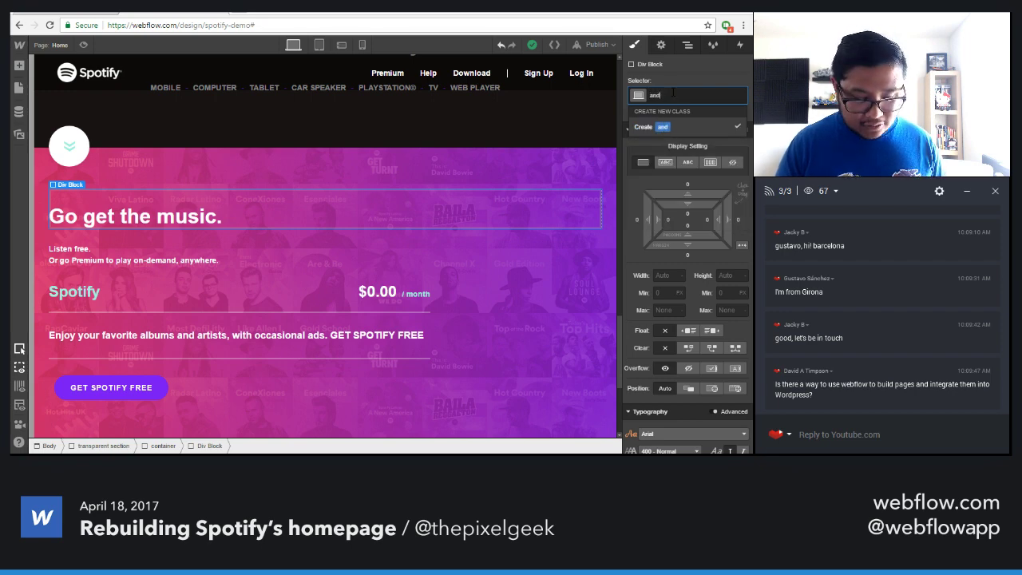
{"action": "type", "text": "roid"}
{"action": "key", "text": "Return"}
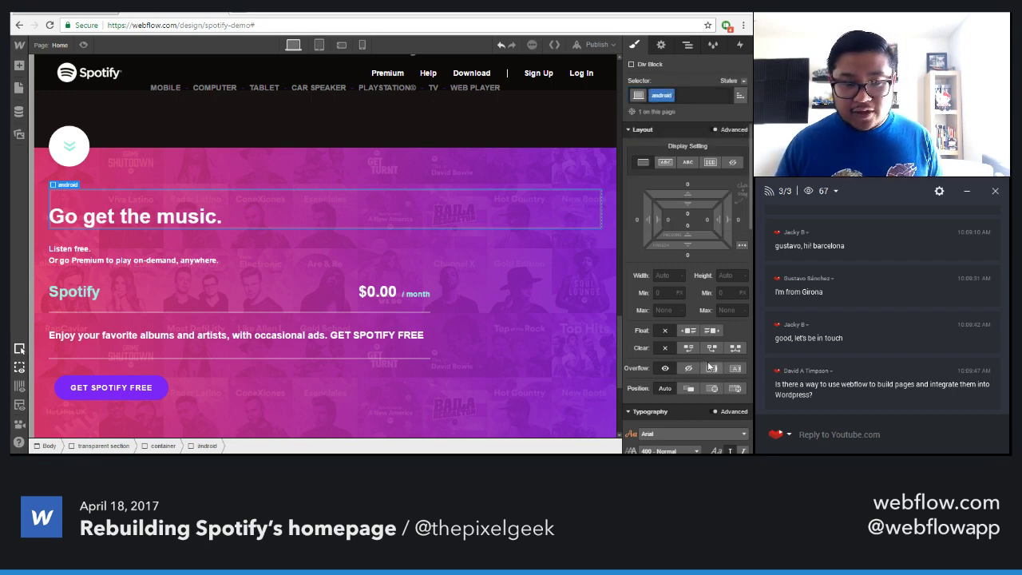
Float the android block left and try a width of 31%, resetting the width again
{"action": "left_click", "coordinate": [712, 330]}
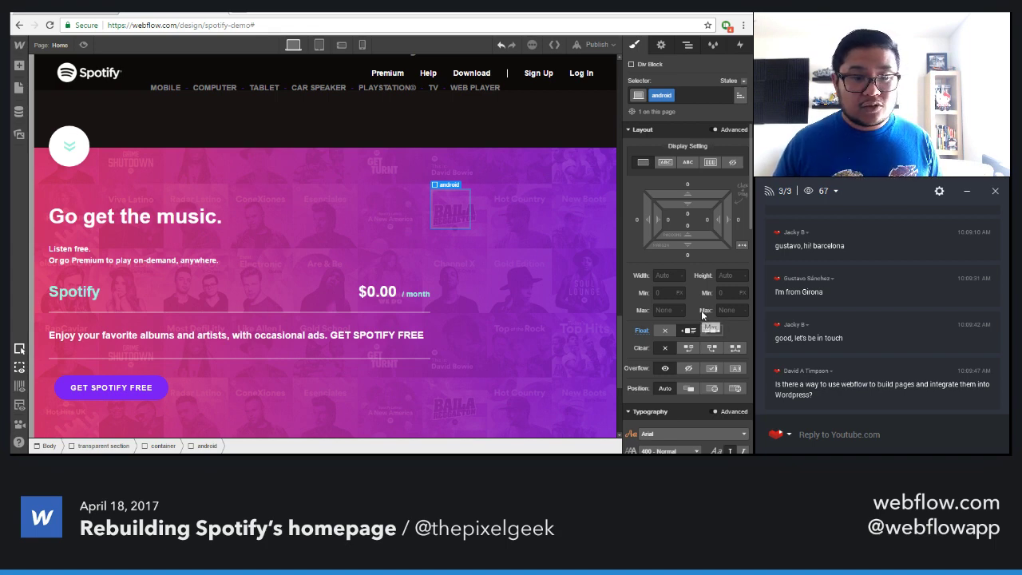
{"action": "left_click", "coordinate": [662, 275]}
{"action": "type", "text": "31%"}
{"action": "key", "text": "Return"}
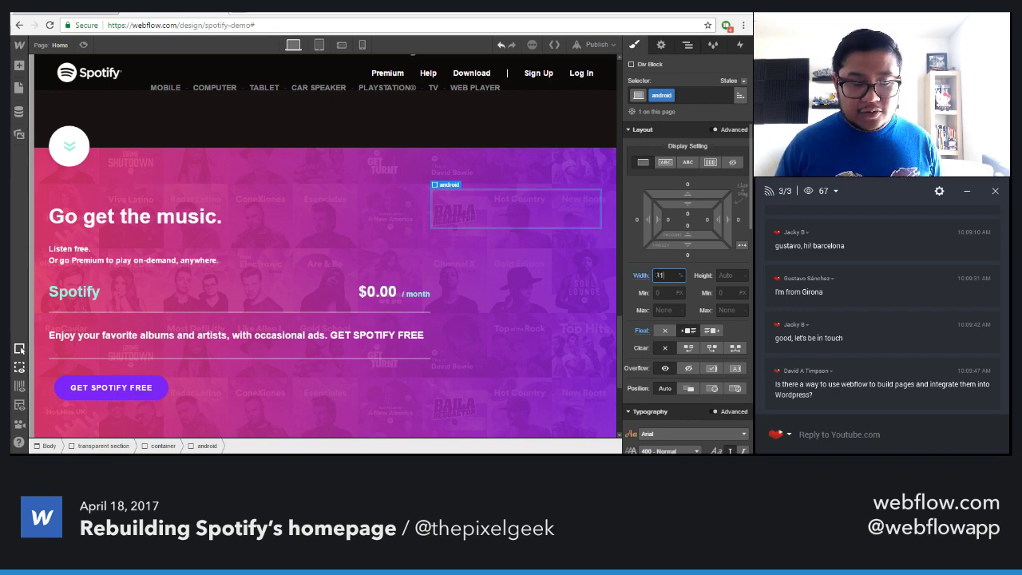
{"action": "left_click", "coordinate": [641, 275], "text": "alt"}
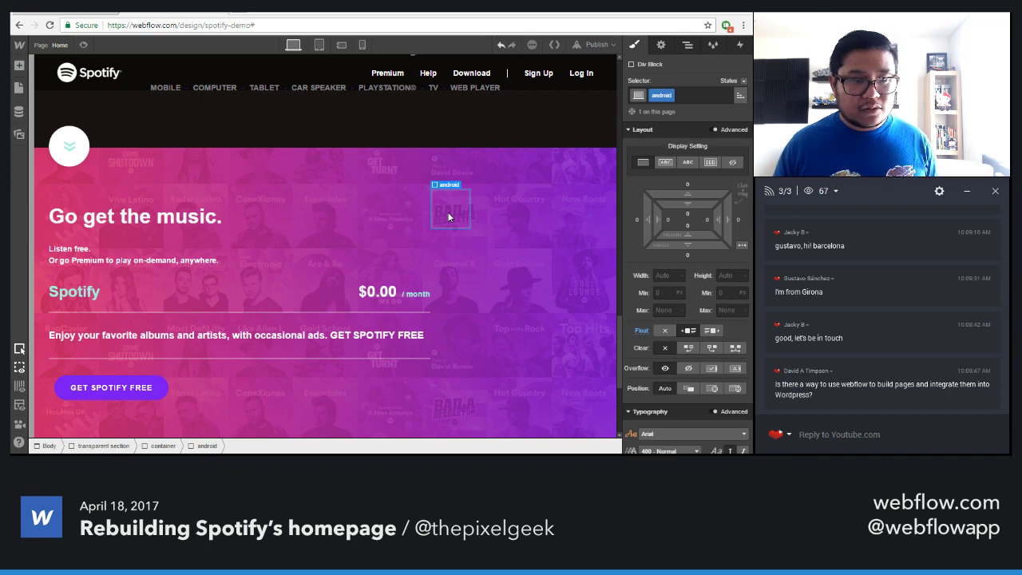
Try nexus-klein-purple.png from the assets as the android block's background image
{"action": "key", "text": "a"}
{"action": "key", "text": "a"}
{"action": "scroll", "coordinate": [687, 349], "scroll_direction": "down", "scroll_amount": 4}
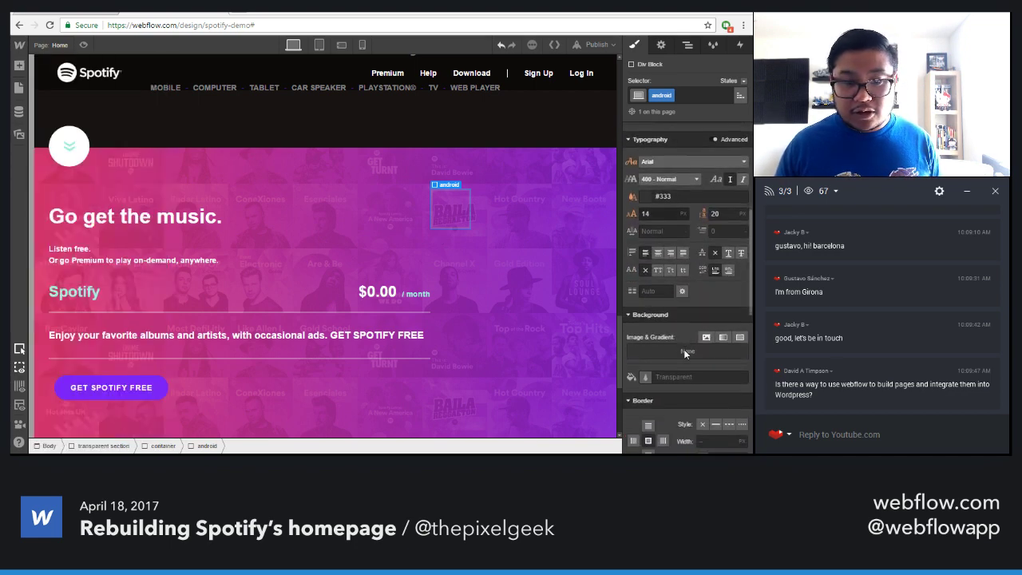
{"action": "scroll", "coordinate": [683, 348], "scroll_direction": "down", "scroll_amount": 2}
{"action": "left_click", "coordinate": [706, 283]}
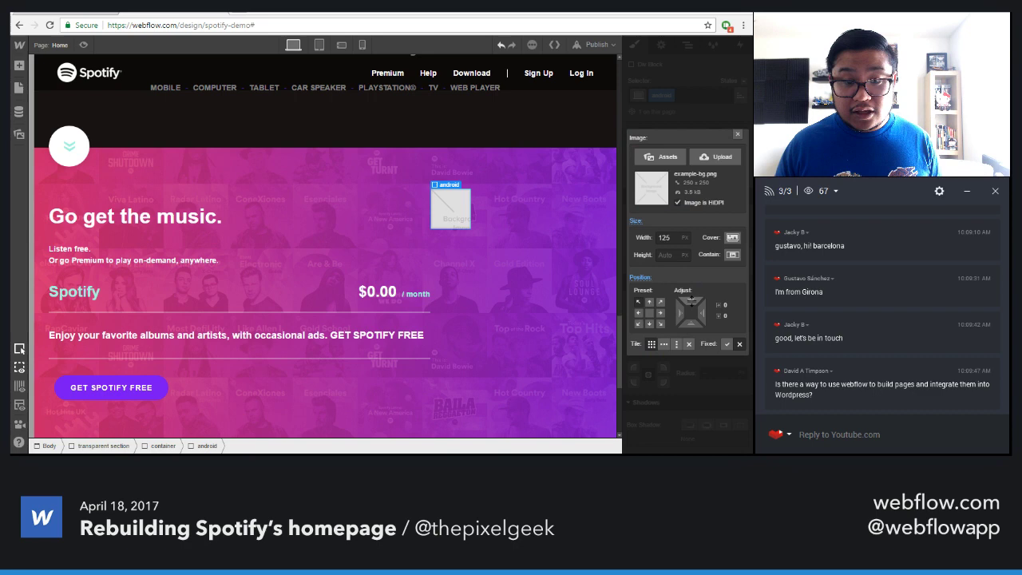
{"action": "left_click", "coordinate": [663, 157]}
{"action": "left_click", "coordinate": [55, 289]}
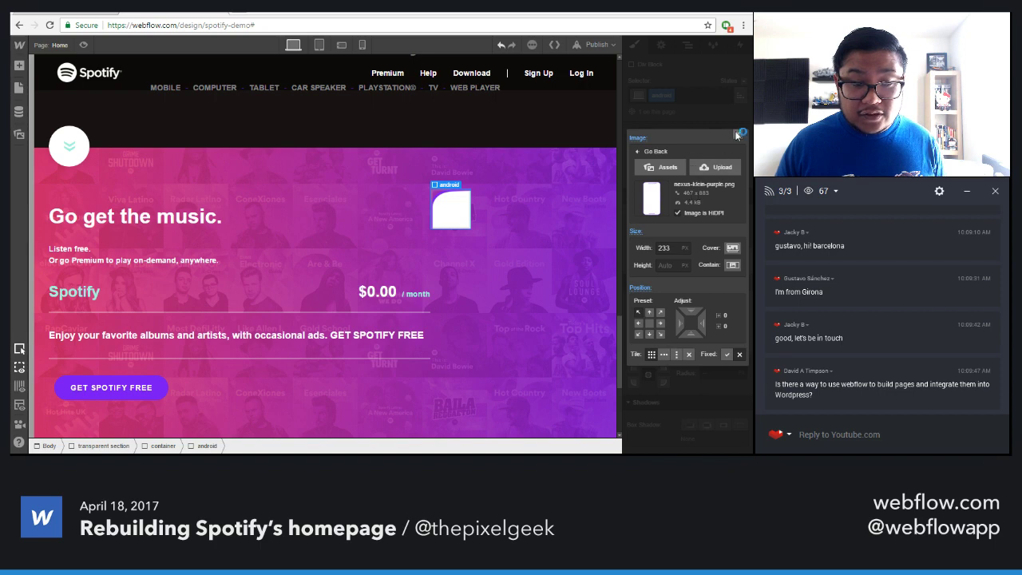
Set the android block's background image width to 467 px and turn off its tiling
{"action": "left_click", "coordinate": [676, 249]}
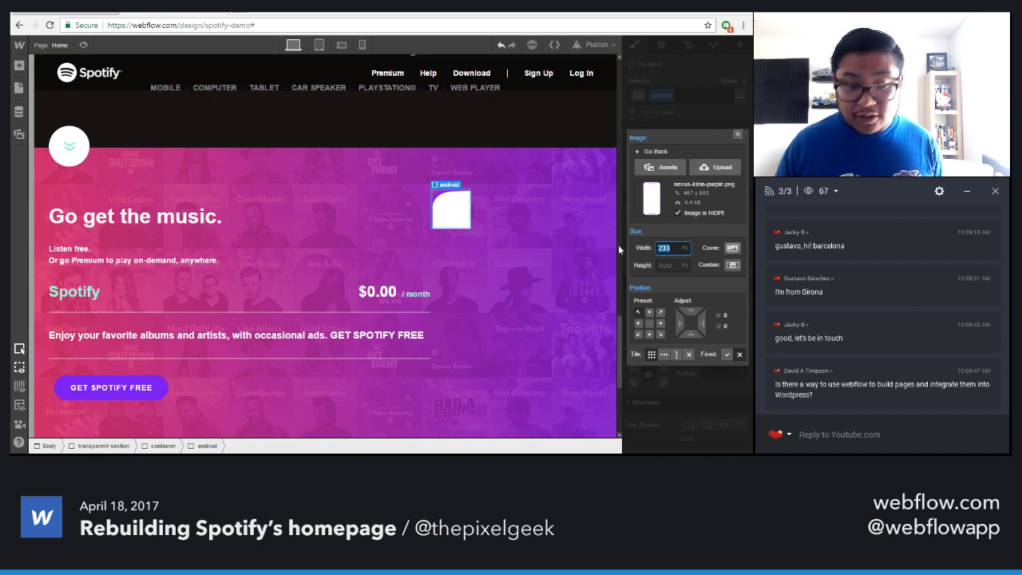
{"action": "type", "text": "467"}
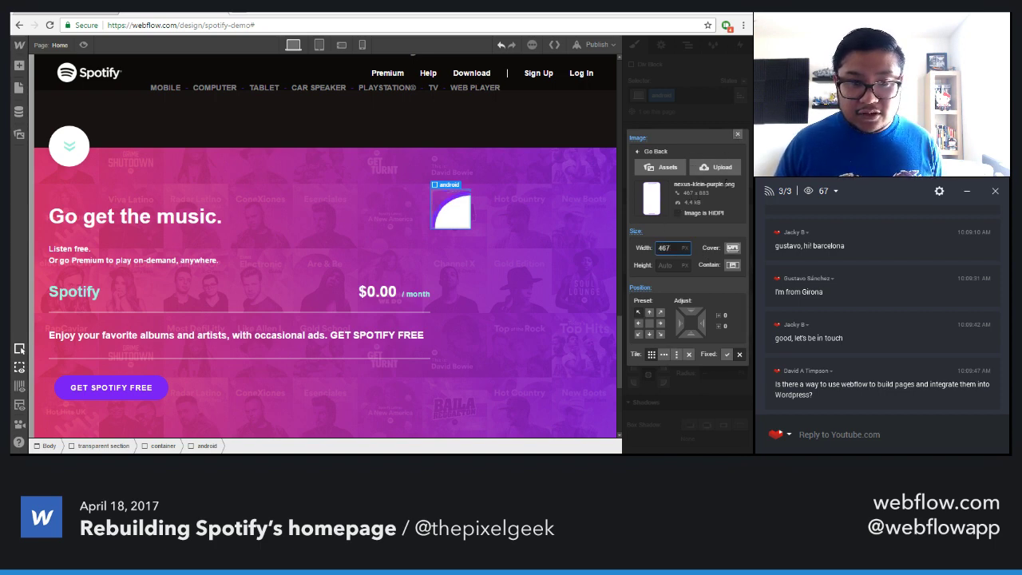
{"action": "left_click", "coordinate": [689, 353]}
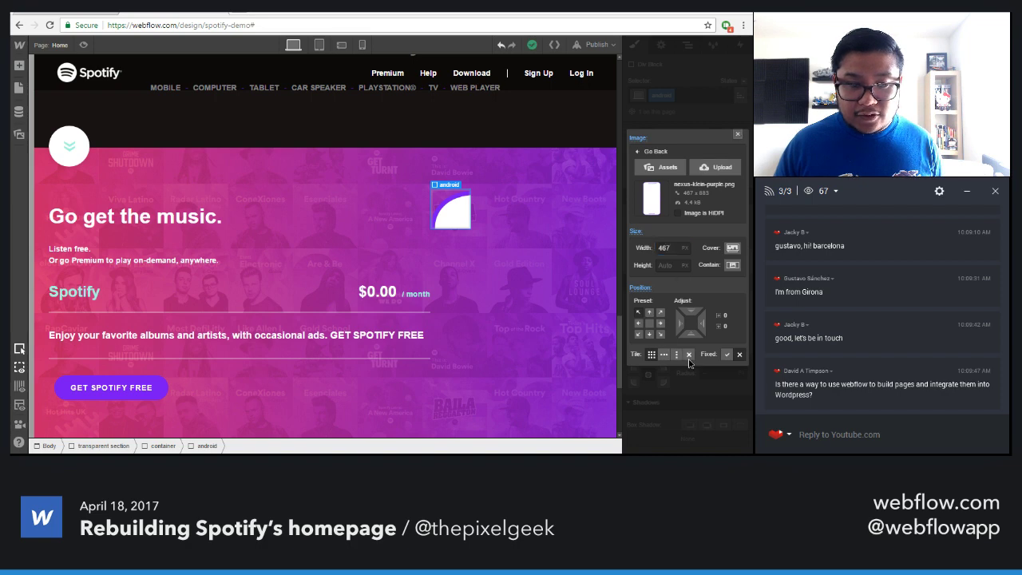
{"action": "left_click", "coordinate": [738, 136]}
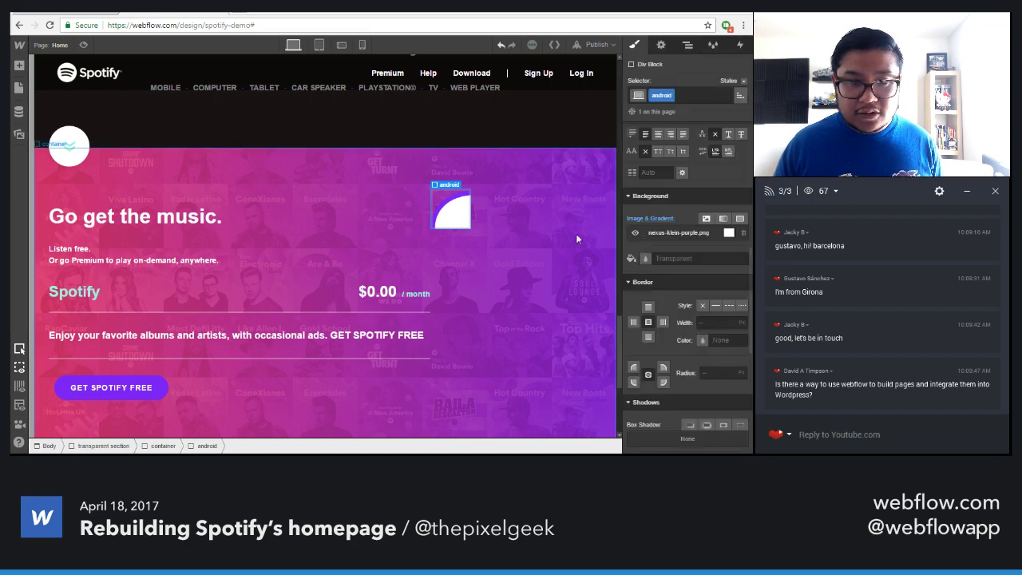
Try a width of 467 px on the android block and clear the value again
{"action": "scroll", "coordinate": [688, 286], "scroll_direction": "up", "scroll_amount": 10}
{"action": "scroll", "coordinate": [689, 291], "scroll_direction": "down", "scroll_amount": 1}
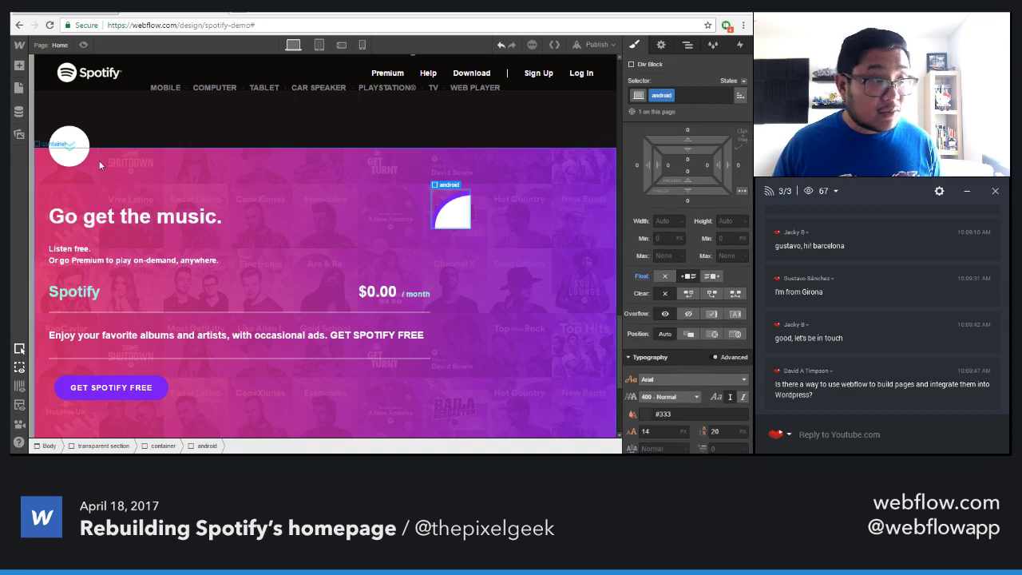
{"action": "left_click", "coordinate": [662, 220]}
{"action": "type", "text": "467"}
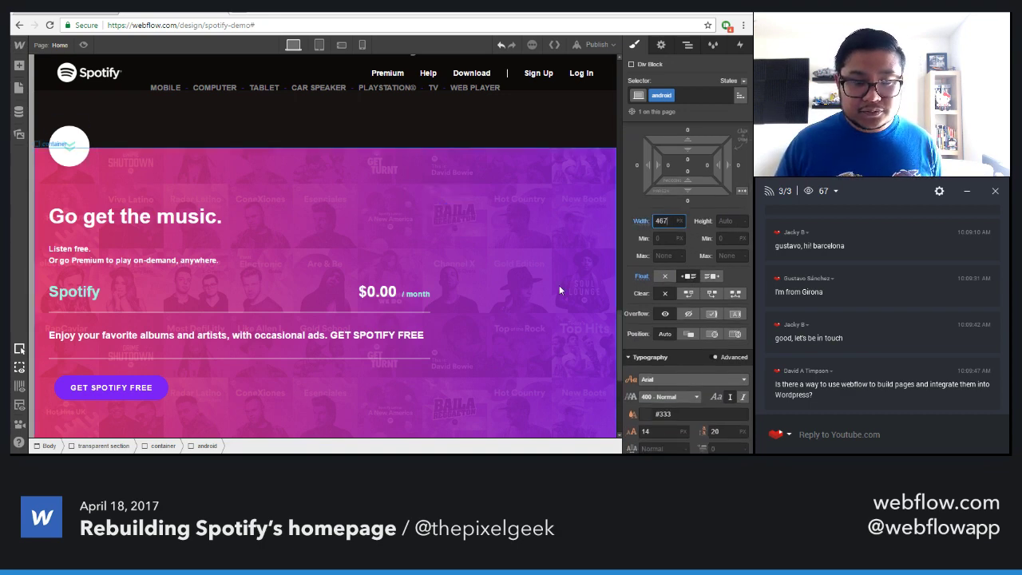
{"action": "scroll", "coordinate": [559, 290], "scroll_direction": "down", "scroll_amount": 4}
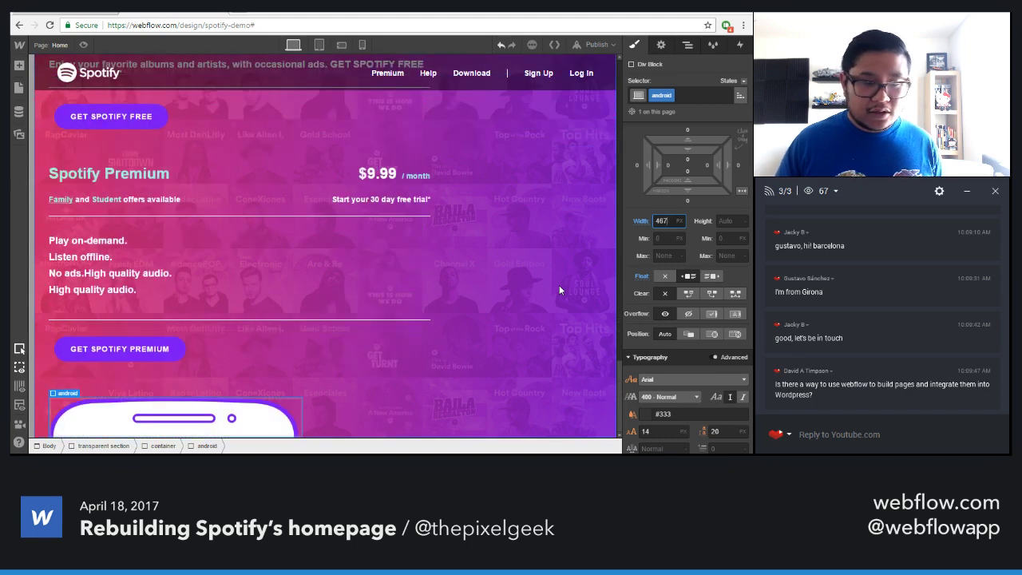
{"action": "key", "text": "BackSpace"}
{"action": "key", "text": "BackSpace"}
{"action": "key", "text": "BackSpace"}
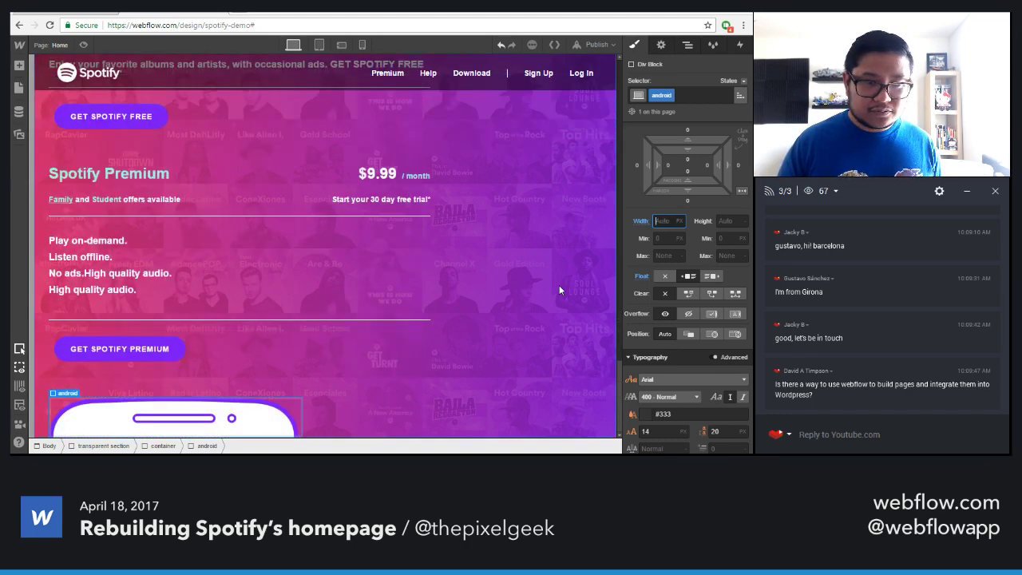
{"action": "key", "text": "Return"}
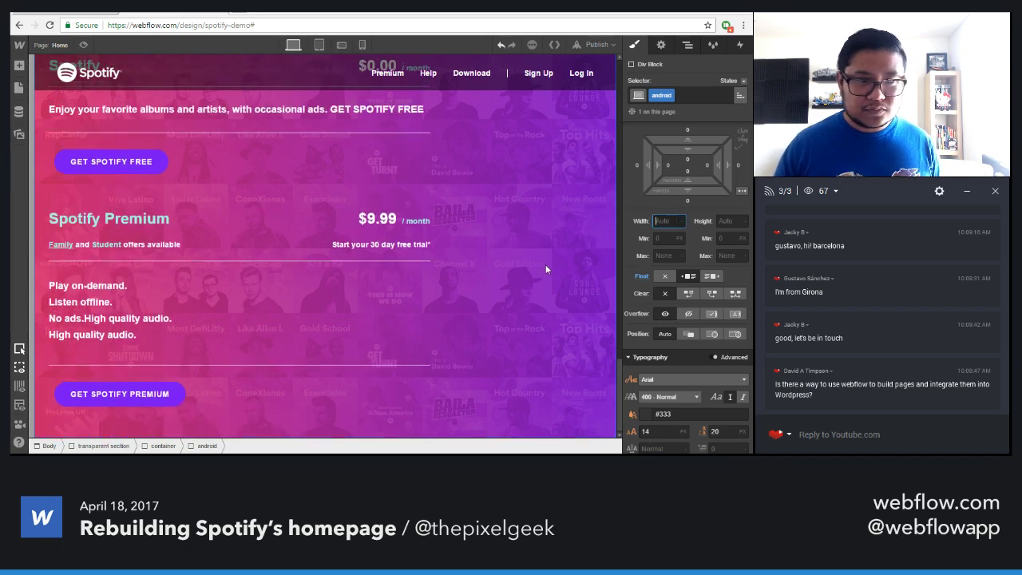
Remove the background image from the android block
{"action": "scroll", "coordinate": [546, 264], "scroll_direction": "up", "scroll_amount": 4}
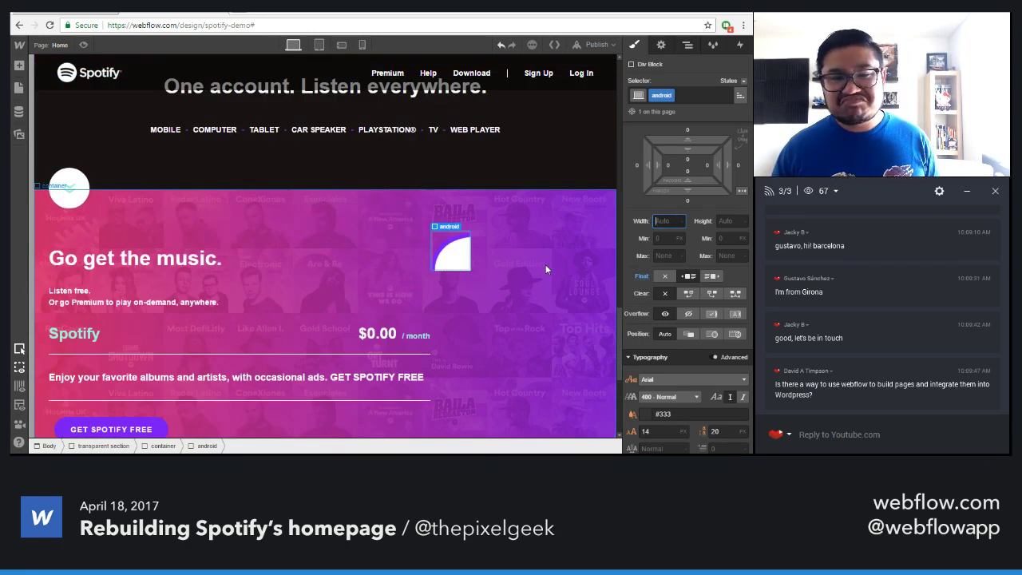
{"action": "scroll", "coordinate": [693, 353], "scroll_direction": "down", "scroll_amount": 3}
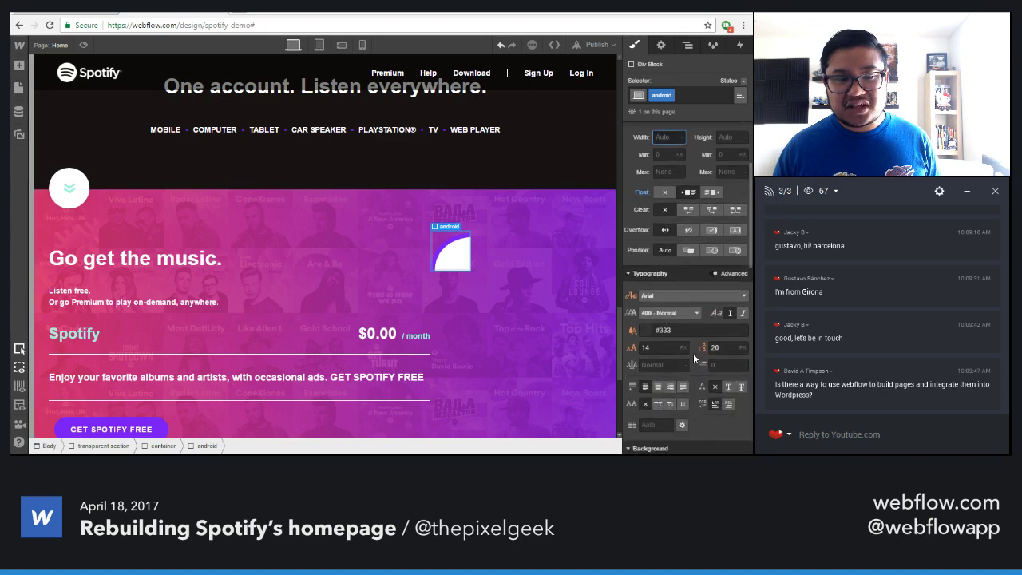
{"action": "left_click", "coordinate": [659, 338], "text": "alt"}
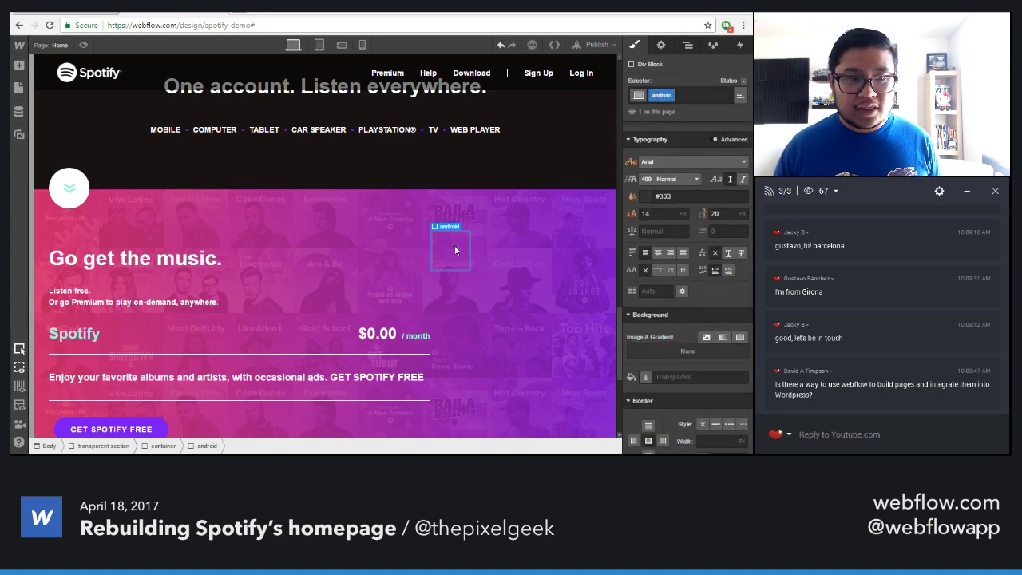
Set the android block's width to 31%
{"action": "scroll", "coordinate": [693, 283], "scroll_direction": "up", "scroll_amount": 3}
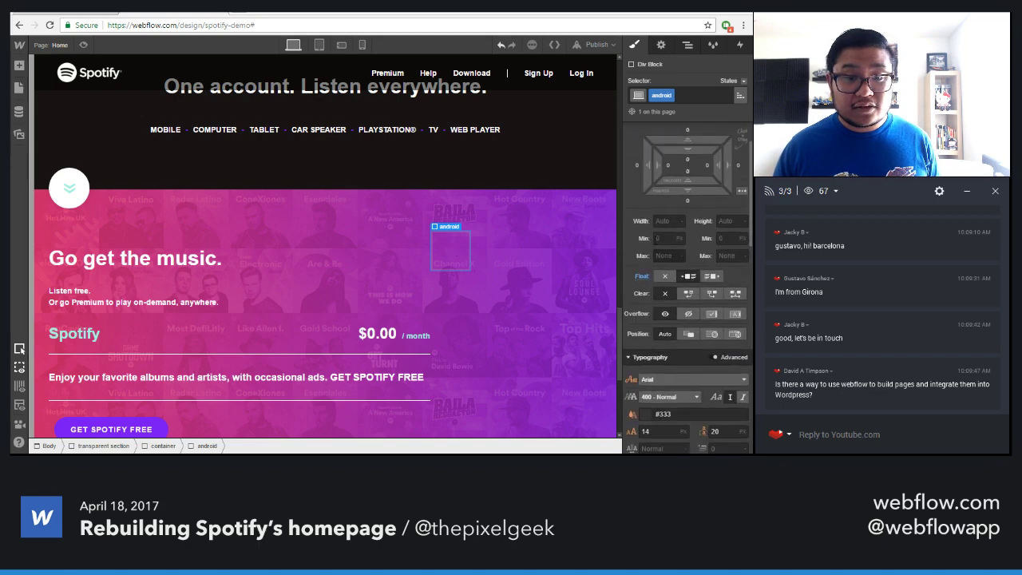
{"action": "left_click", "coordinate": [666, 221]}
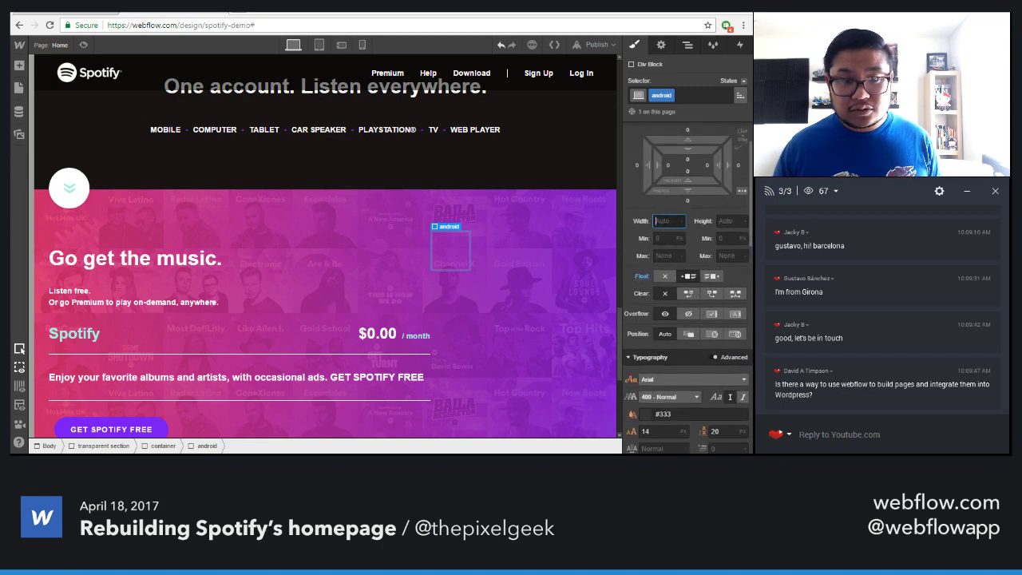
{"action": "type", "text": "31%"}
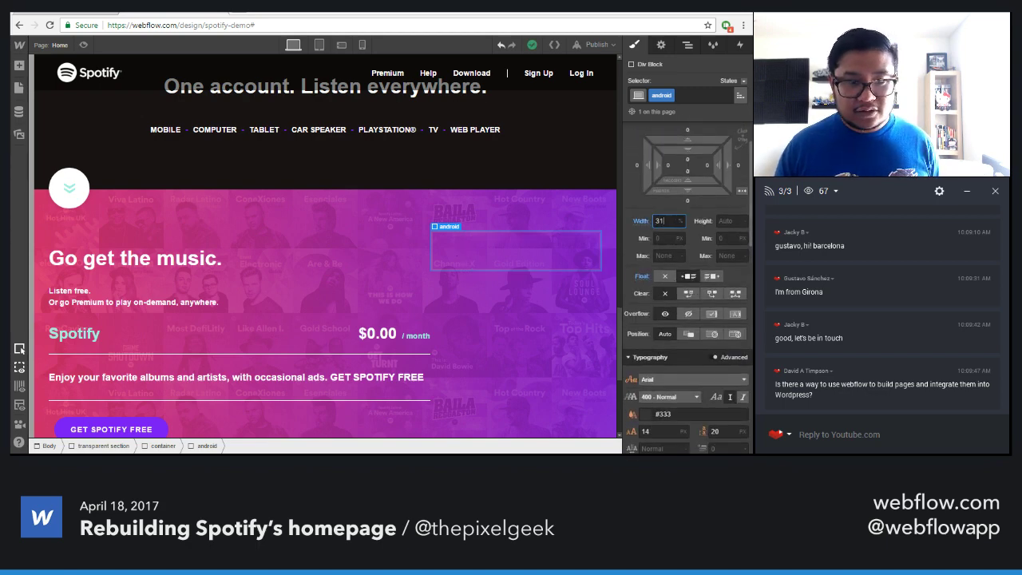
{"action": "key", "text": "Return"}
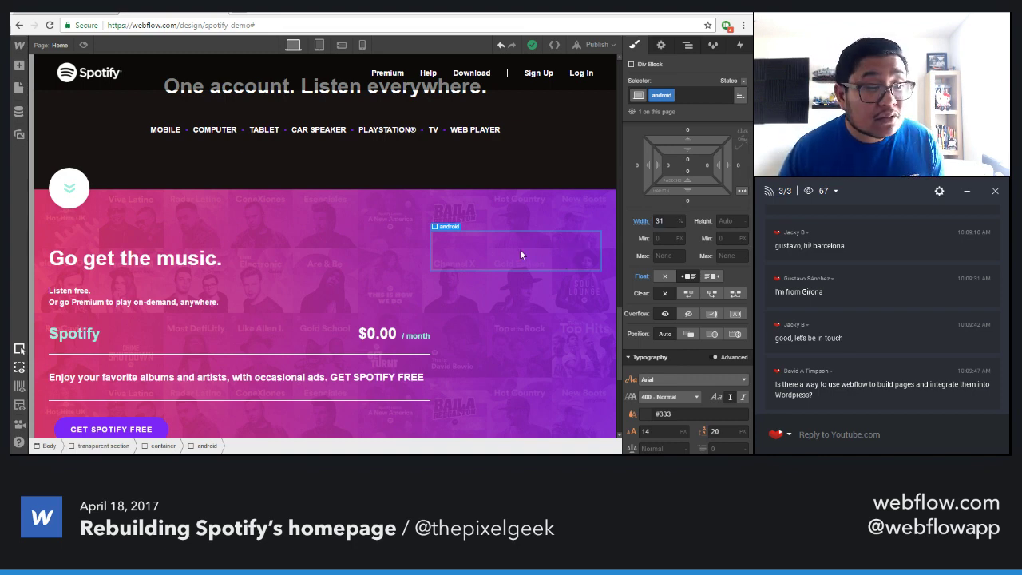
Set the android block's position to relative and try a negative right offset, resetting that offset again
{"action": "scroll", "coordinate": [706, 363], "scroll_direction": "down", "scroll_amount": 3}
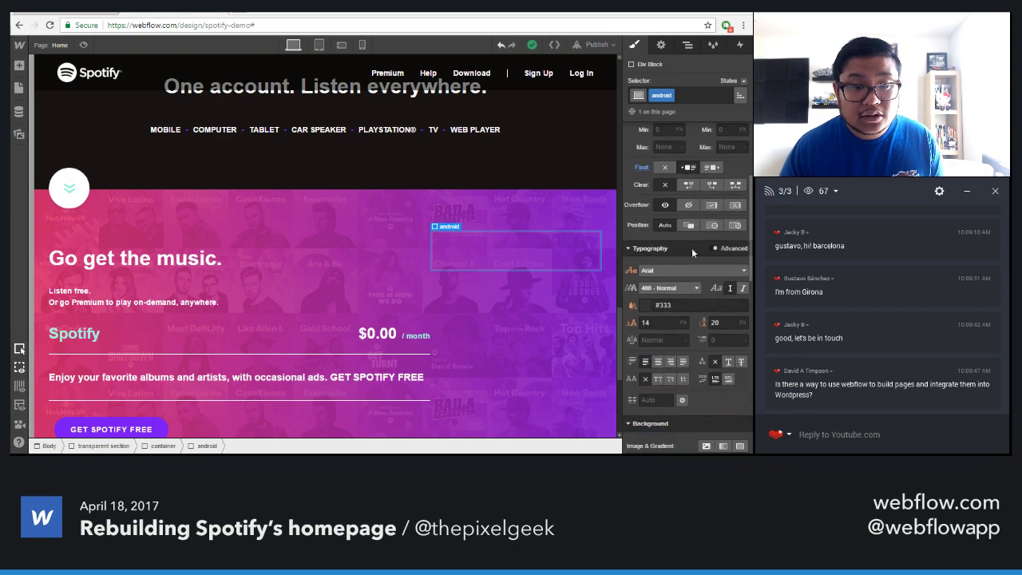
{"action": "left_click", "coordinate": [688, 225]}
{"action": "left_click", "coordinate": [718, 302]}
{"action": "type", "text": "-20"}
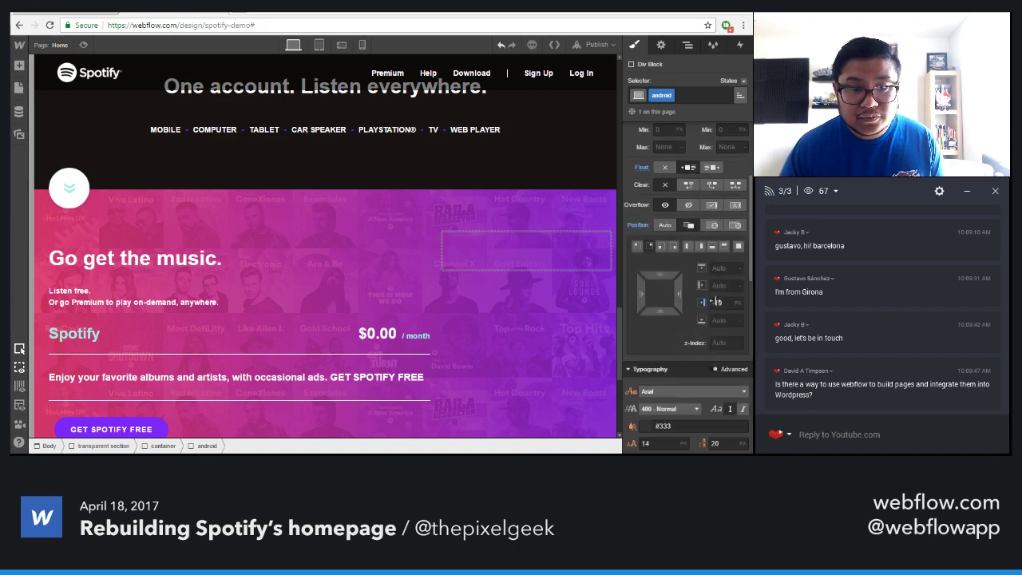
{"action": "left_click_drag", "start_coordinate": [725, 301], "coordinate": [720, 302]}
{"action": "left_click", "coordinate": [702, 304], "text": "alt"}
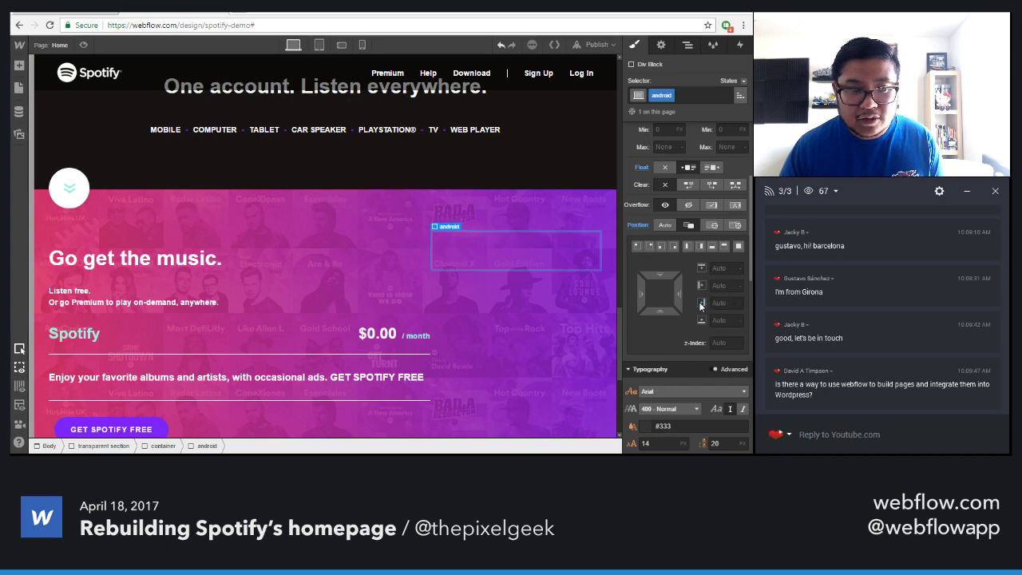
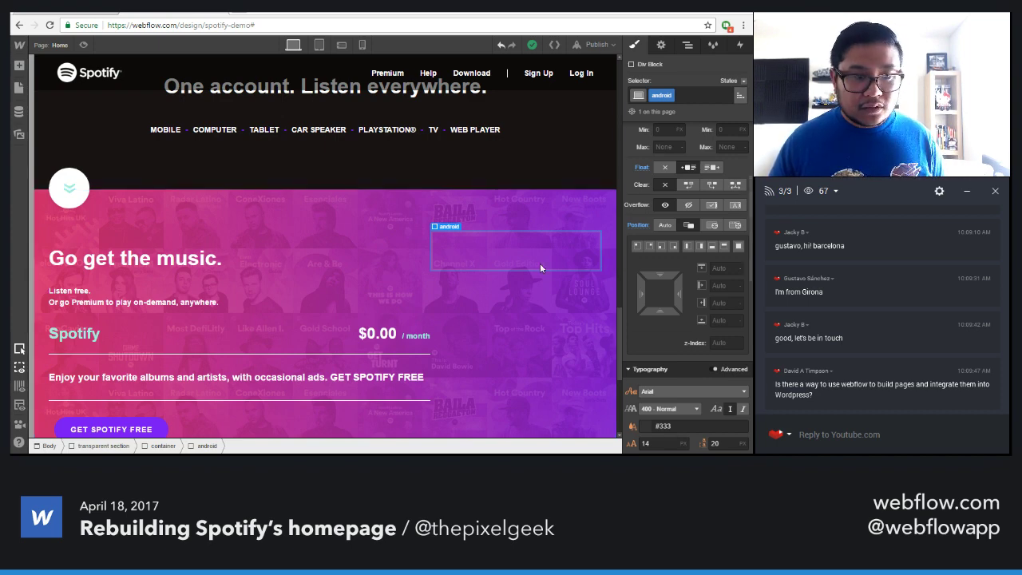
Add a div block inside the android block and give it the new class android image
{"action": "key", "text": "a"}
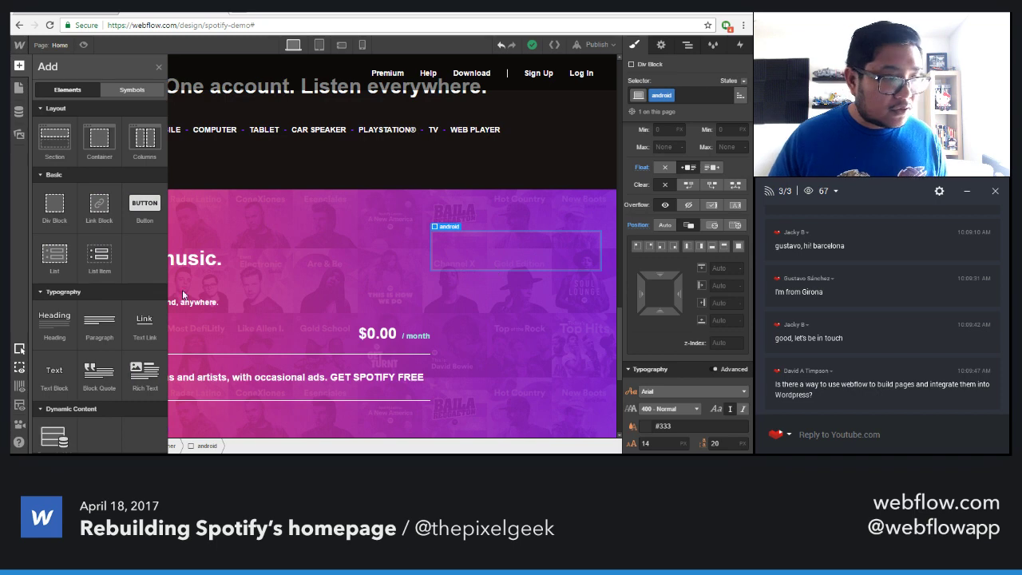
{"action": "key", "text": "a"}
{"action": "key", "text": "a"}
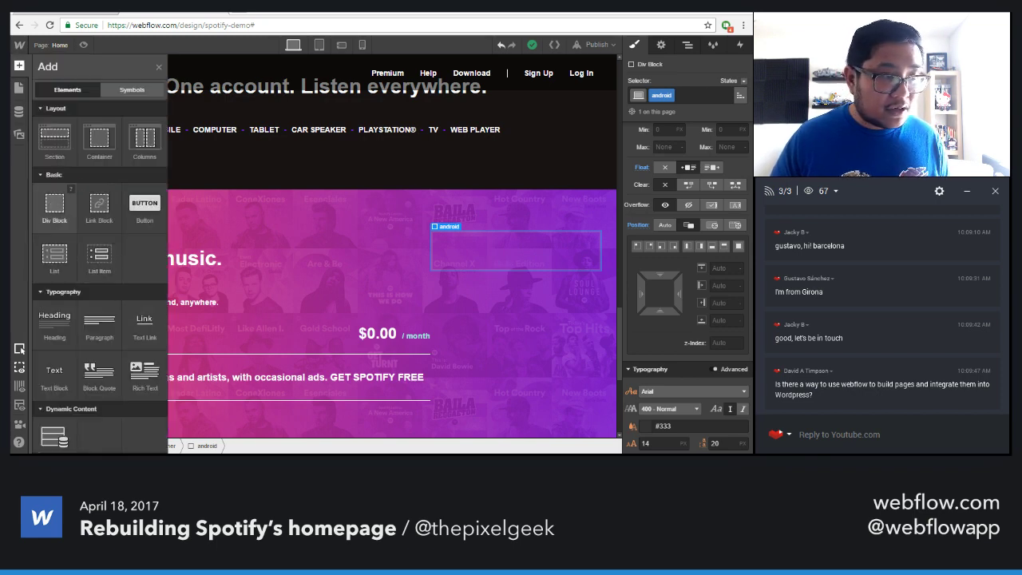
{"action": "left_click_drag", "start_coordinate": [54, 206], "coordinate": [500, 270]}
{"action": "left_click", "coordinate": [678, 95]}
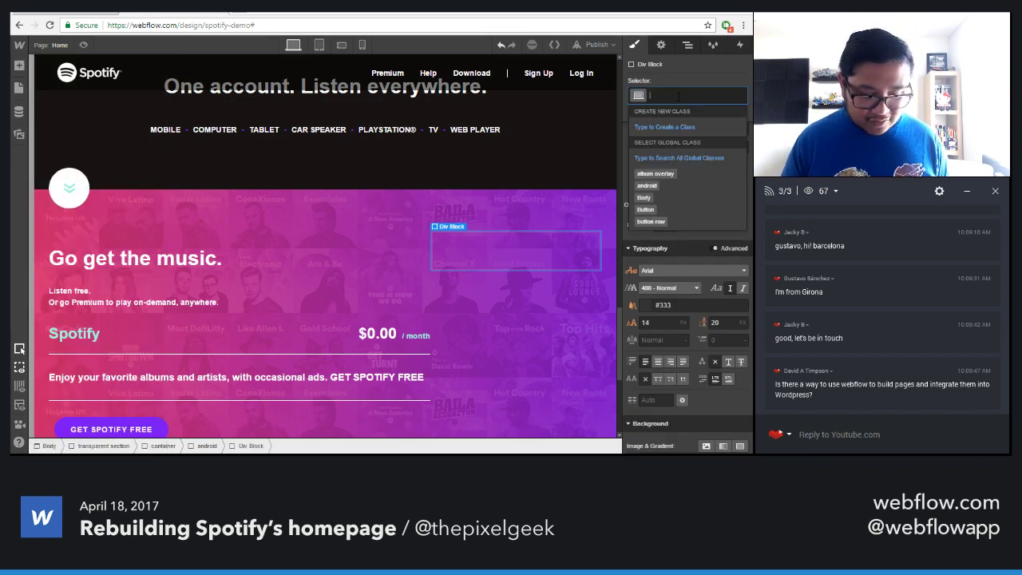
{"action": "type", "text": "adnroid im"}
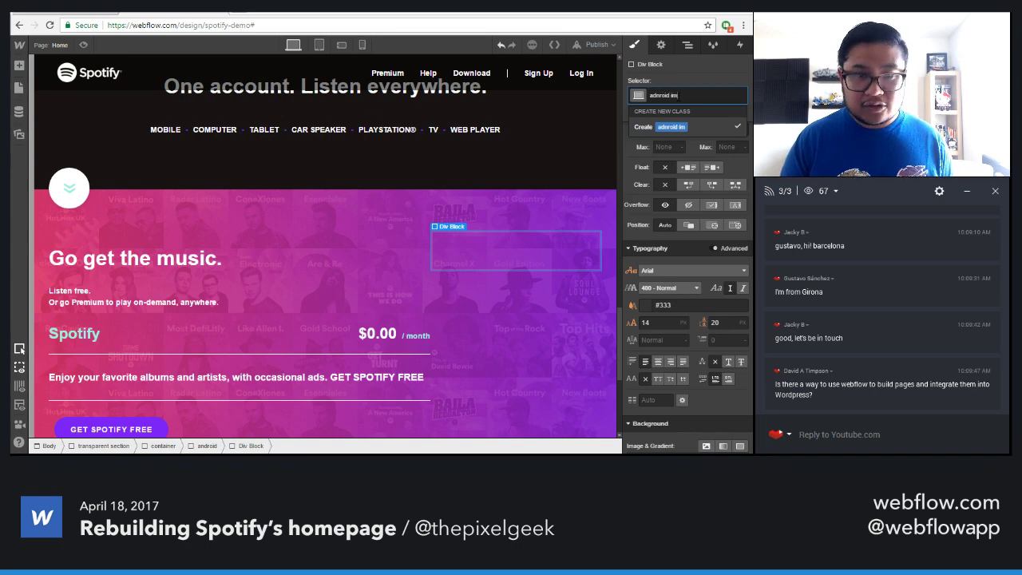
{"action": "type", "text": "age"}
{"action": "key", "text": "Return"}
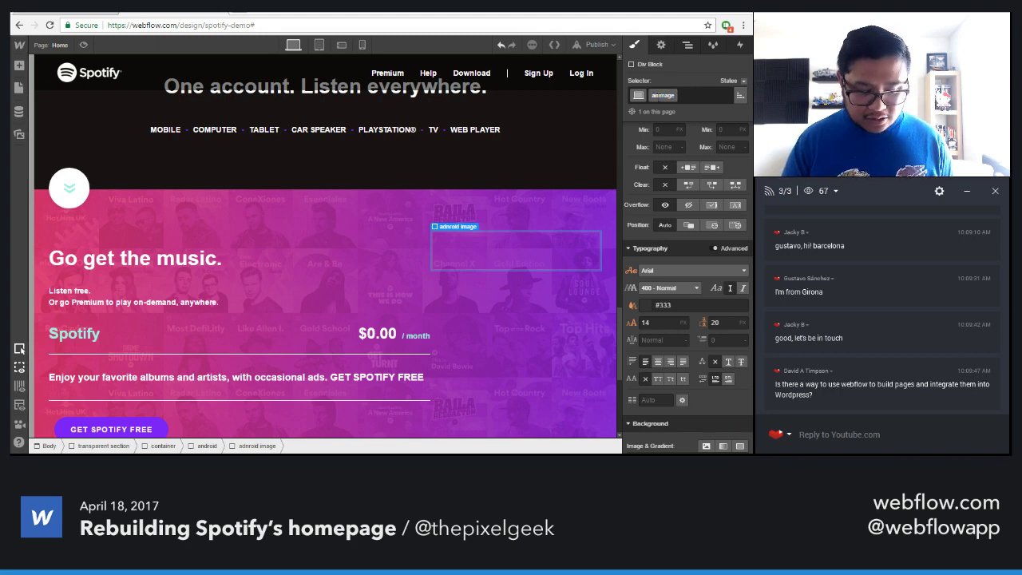
Give the android image block the background image iphone-klein-purple.png from the site's assets
{"action": "scroll", "coordinate": [686, 240], "scroll_direction": "down", "scroll_amount": 5}
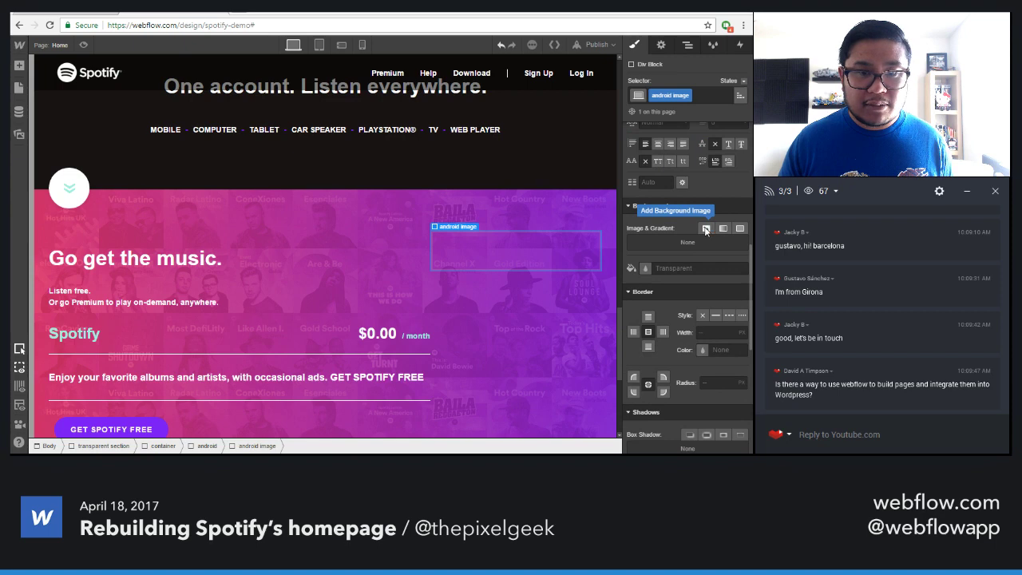
{"action": "left_click", "coordinate": [706, 229]}
{"action": "left_click", "coordinate": [661, 157]}
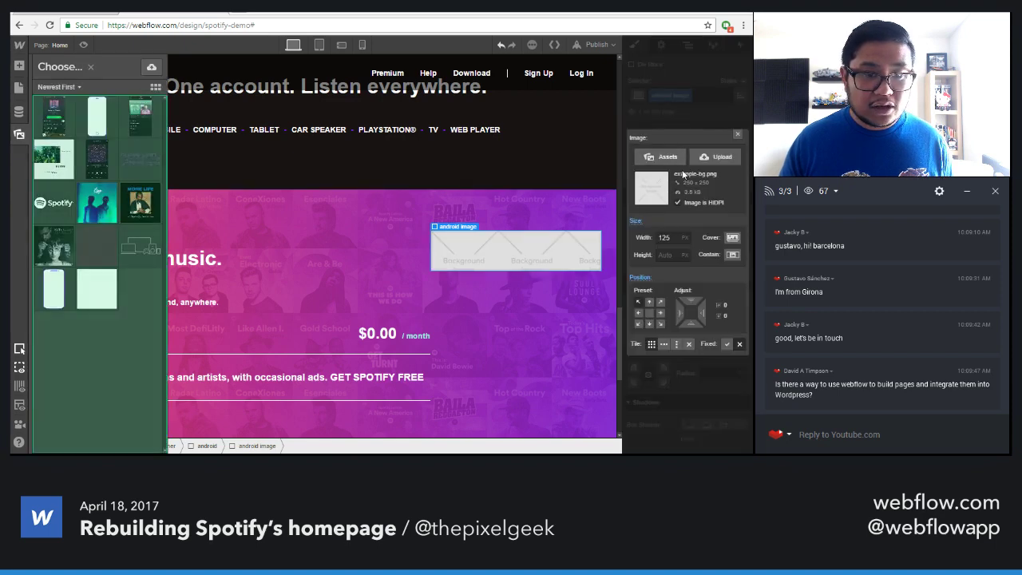
{"action": "left_click", "coordinate": [97, 117]}
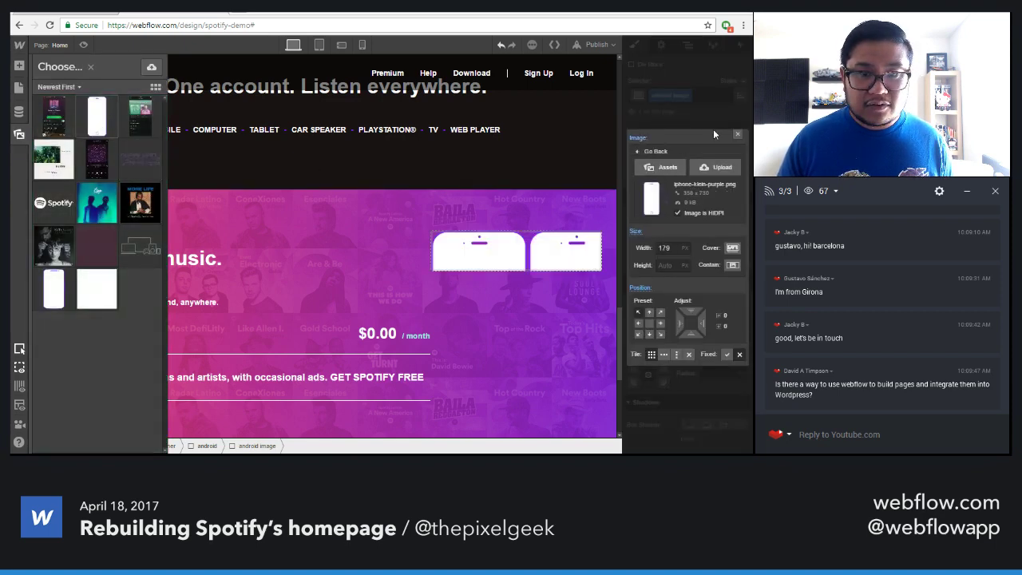
{"action": "left_click", "coordinate": [738, 134]}
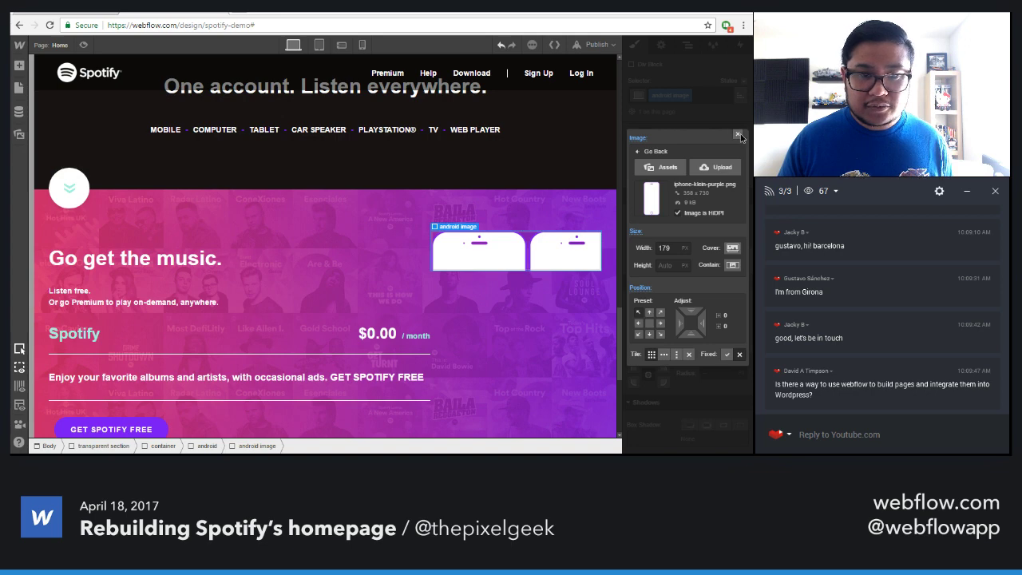
Set the phone background's height to 730 px with automatic width, and turn its tiling off
{"action": "left_click", "coordinate": [681, 249]}
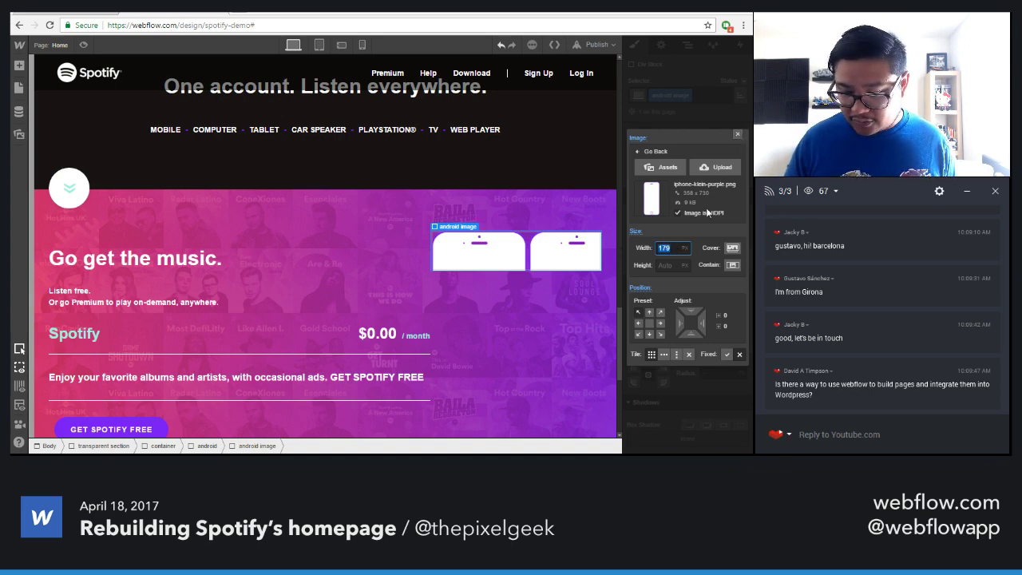
{"action": "key", "text": "Tab"}
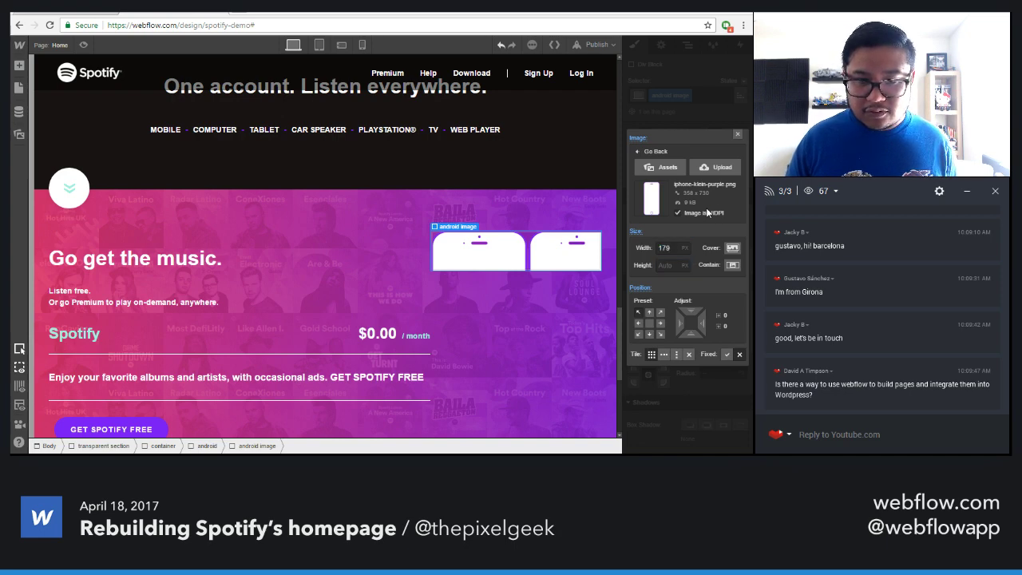
{"action": "type", "text": "730"}
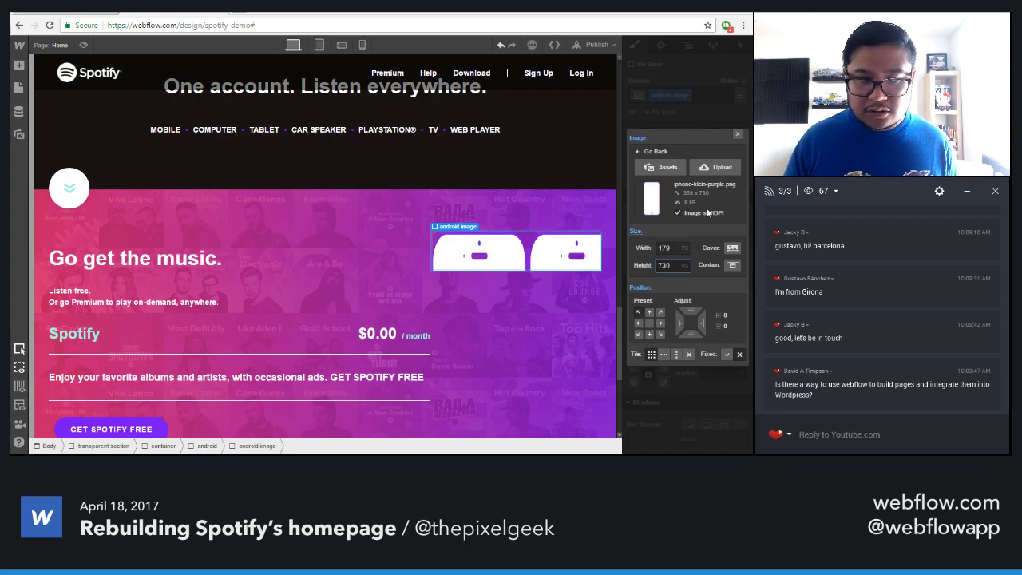
{"action": "left_click", "coordinate": [679, 247]}
{"action": "key", "text": "BackSpace"}
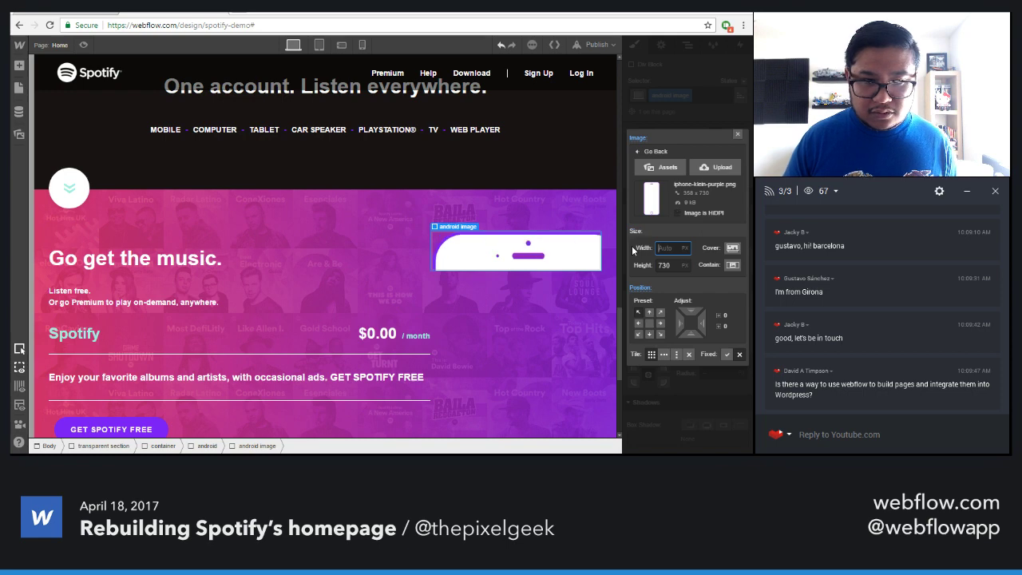
{"action": "left_click", "coordinate": [689, 353]}
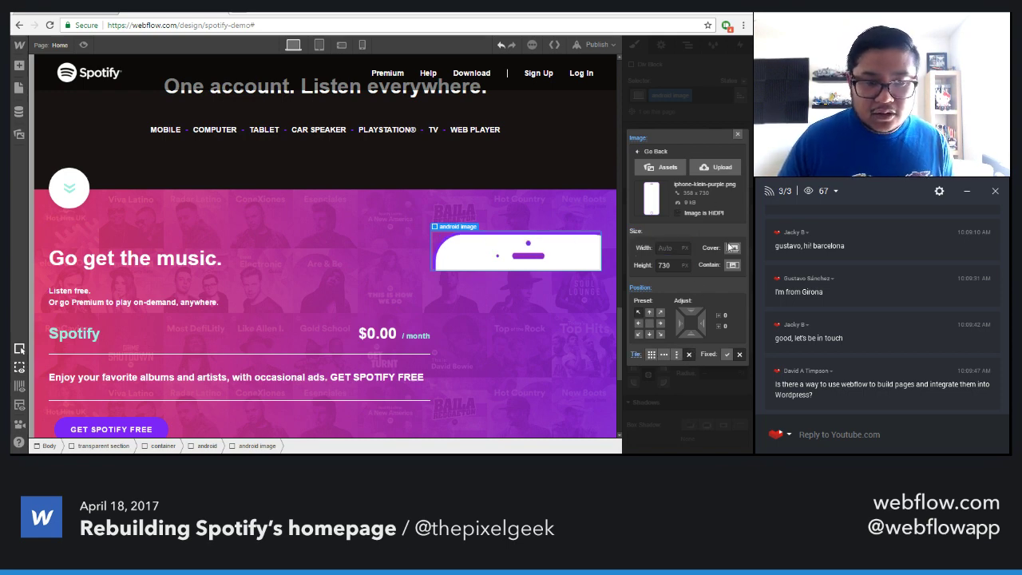
{"action": "left_click", "coordinate": [736, 134]}
Set the android image block's height to 730 px and its width to 358 px, matching the phone image's dimensions
{"action": "scroll", "coordinate": [726, 141], "scroll_direction": "up", "scroll_amount": 5}
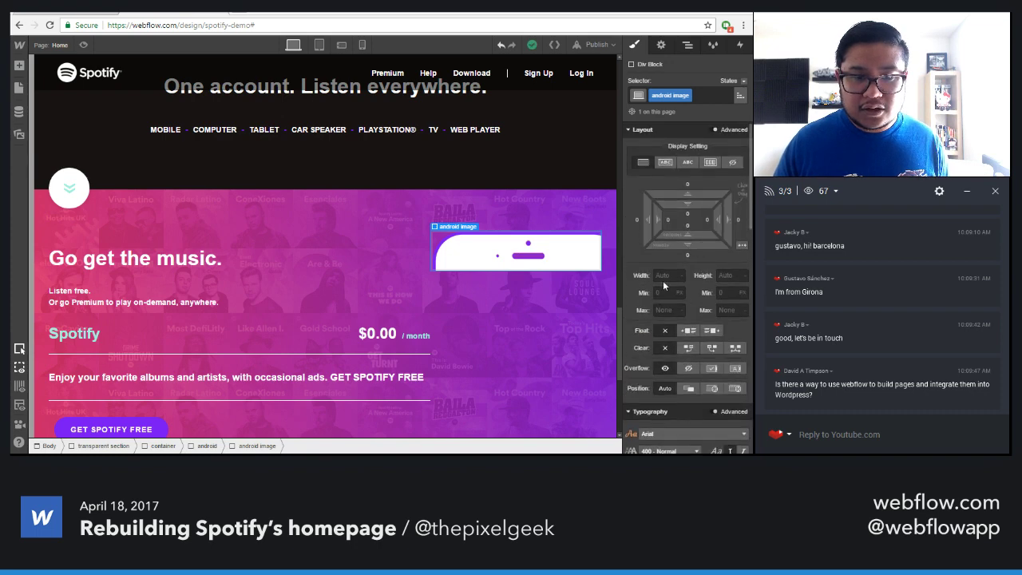
{"action": "left_click", "coordinate": [726, 275]}
{"action": "type", "text": "730"}
{"action": "key", "text": "Return"}
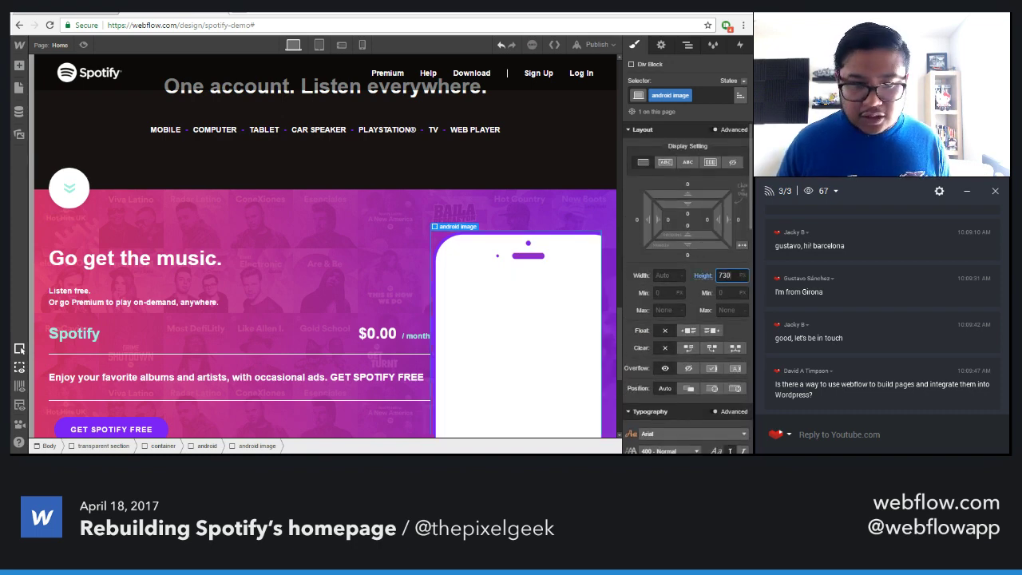
{"action": "scroll", "coordinate": [700, 405], "scroll_direction": "down", "scroll_amount": 3}
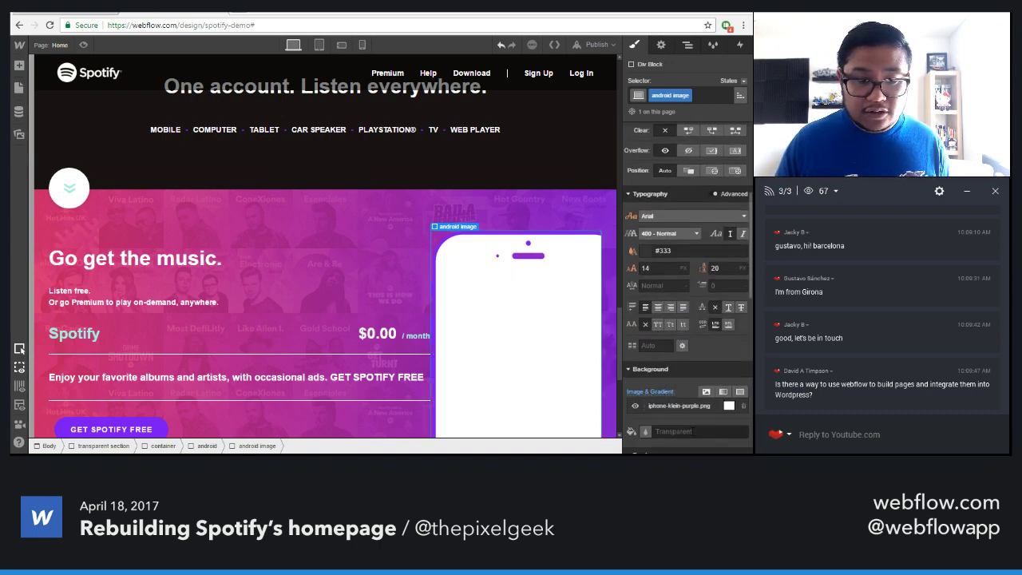
{"action": "left_click", "coordinate": [700, 405]}
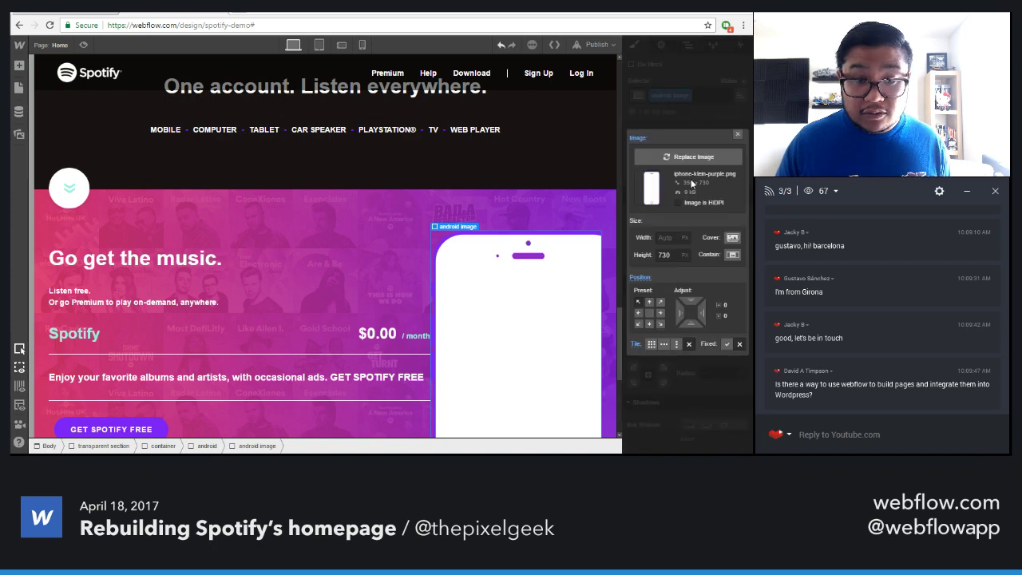
{"action": "left_click", "coordinate": [738, 135]}
{"action": "scroll", "coordinate": [697, 277], "scroll_direction": "up", "scroll_amount": 3}
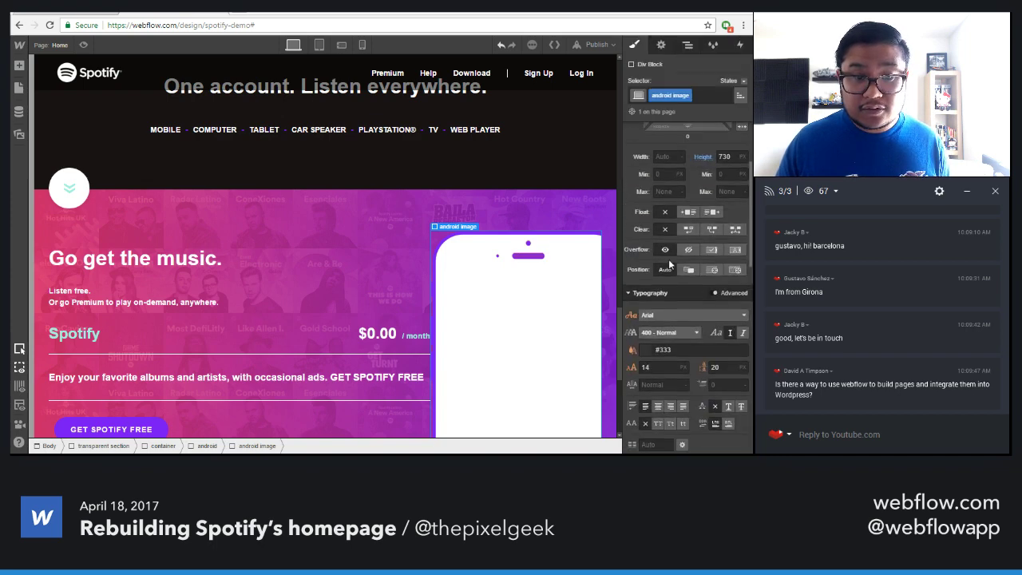
{"action": "left_click", "coordinate": [668, 157]}
{"action": "type", "text": "358"}
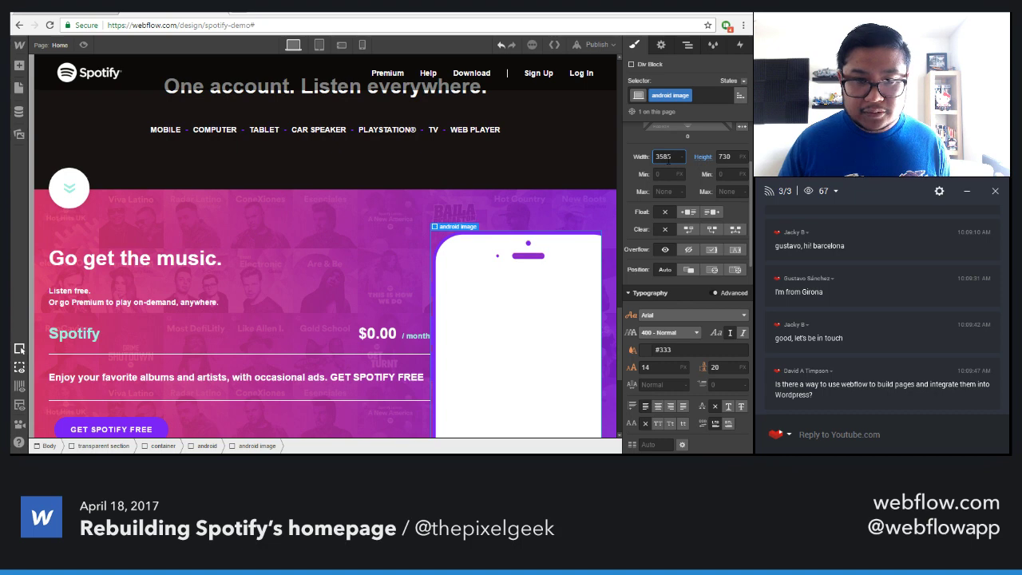
{"action": "key", "text": "Return"}
Set the android image block's position to relative with a left offset of 118 px
{"action": "scroll", "coordinate": [548, 330], "scroll_direction": "down", "scroll_amount": 1}
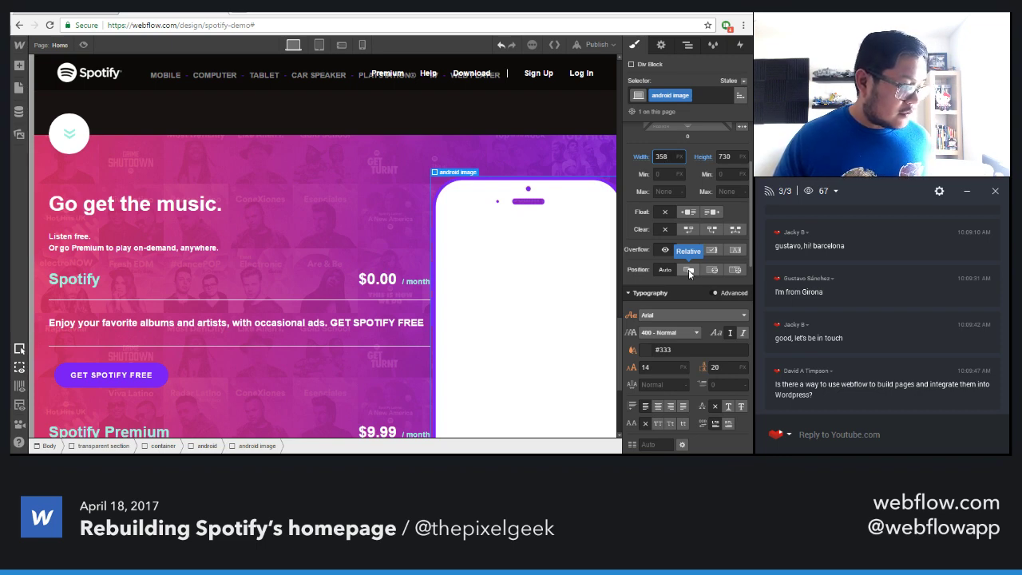
{"action": "left_click", "coordinate": [689, 272]}
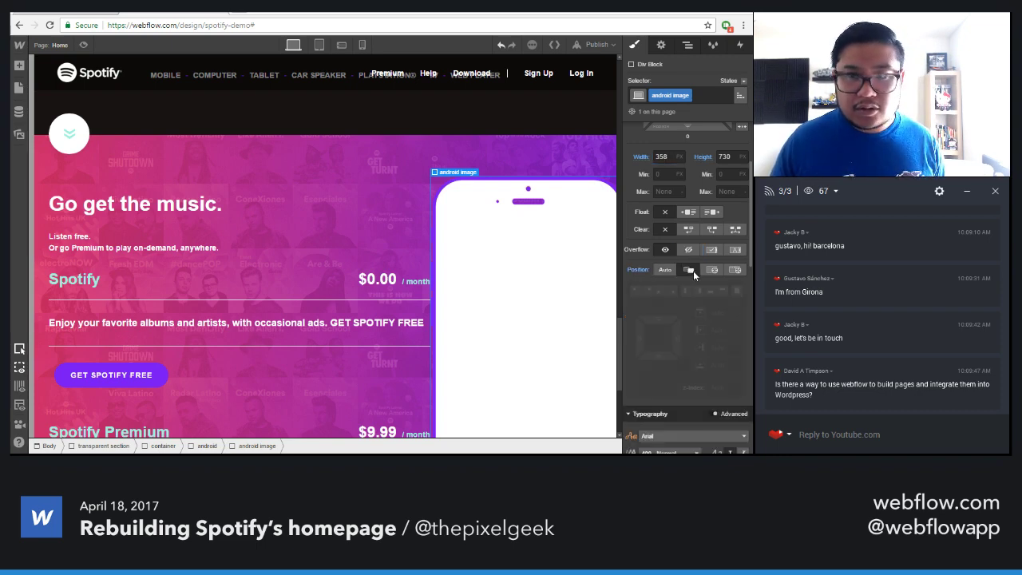
{"action": "left_click_drag", "start_coordinate": [641, 338], "coordinate": [702, 333]}
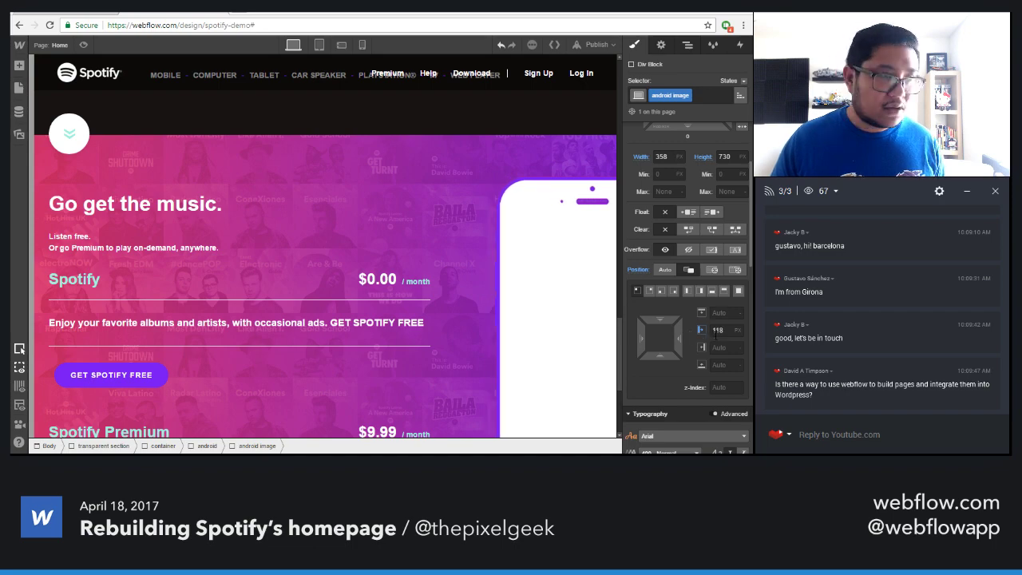
Compare with the phone on the original Spotify page and replace the block's background image with nexus-klein-purple.png
{"action": "key", "text": "ctrl+Tab"}
{"action": "scroll", "coordinate": [557, 319], "scroll_direction": "up", "scroll_amount": 3}
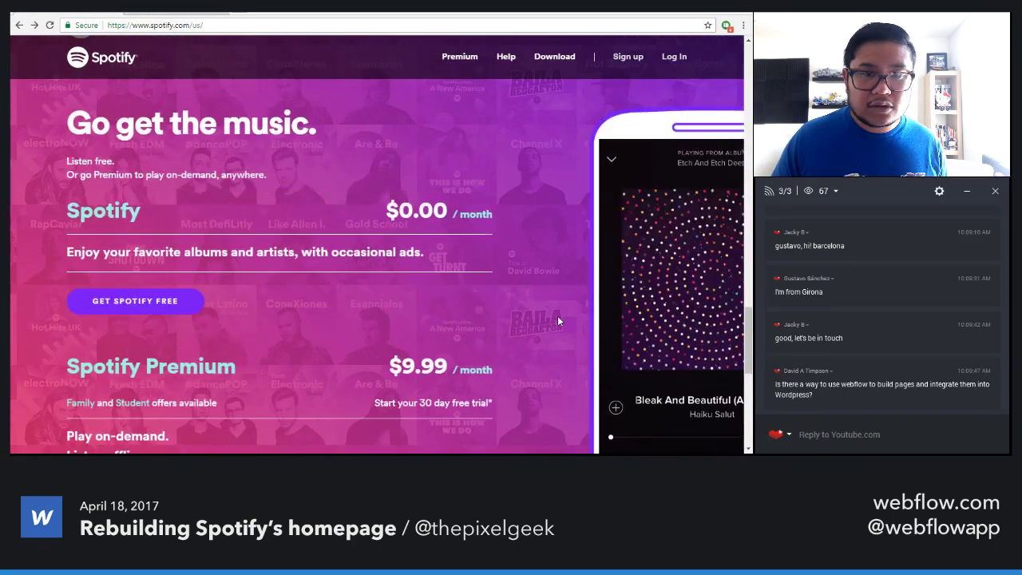
{"action": "key", "text": "ctrl+shift+Tab"}
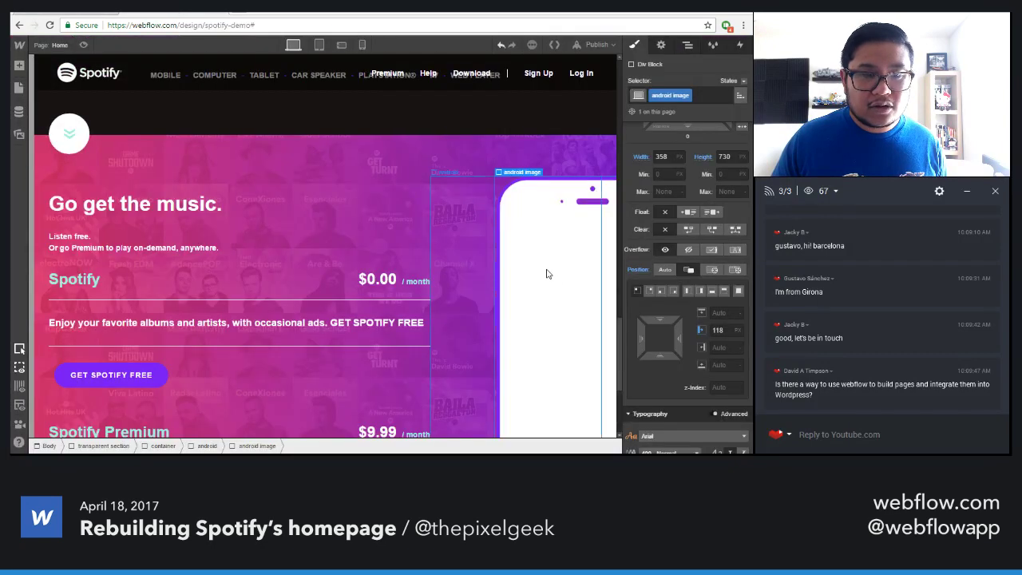
{"action": "scroll", "coordinate": [642, 348], "scroll_direction": "down", "scroll_amount": 5}
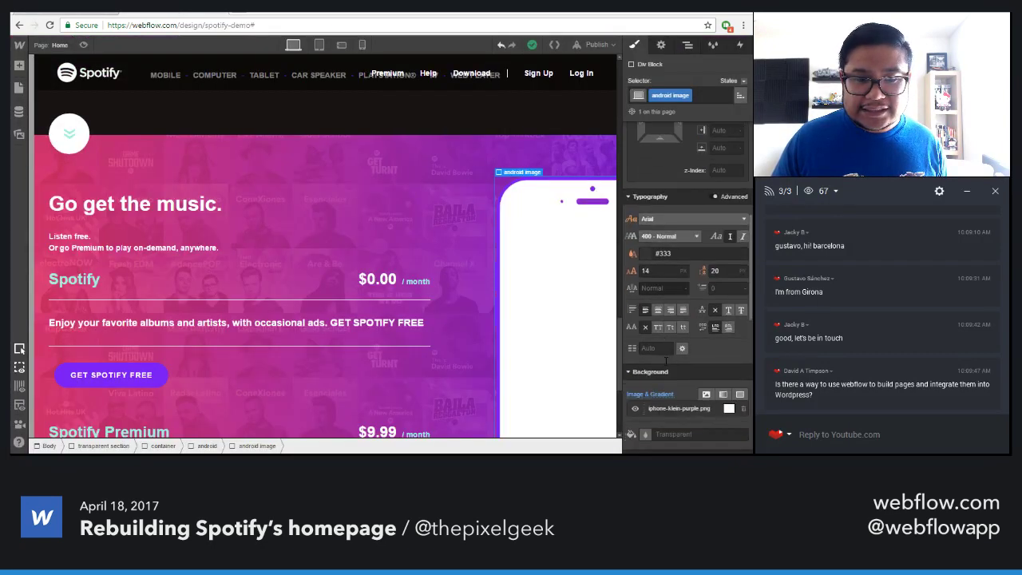
{"action": "left_click", "coordinate": [672, 408]}
{"action": "left_click", "coordinate": [669, 158]}
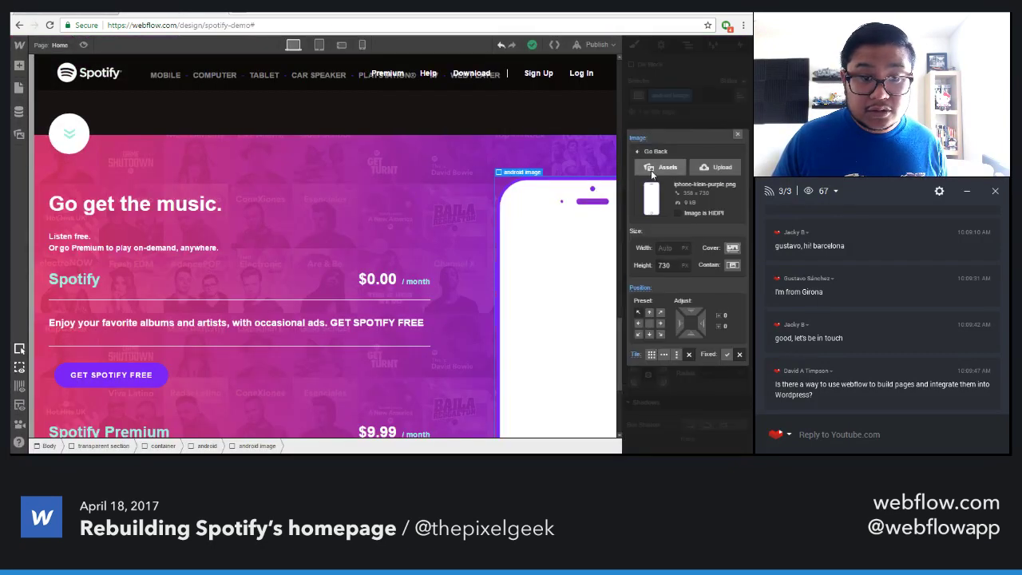
{"action": "left_click", "coordinate": [651, 166]}
{"action": "left_click", "coordinate": [99, 117]}
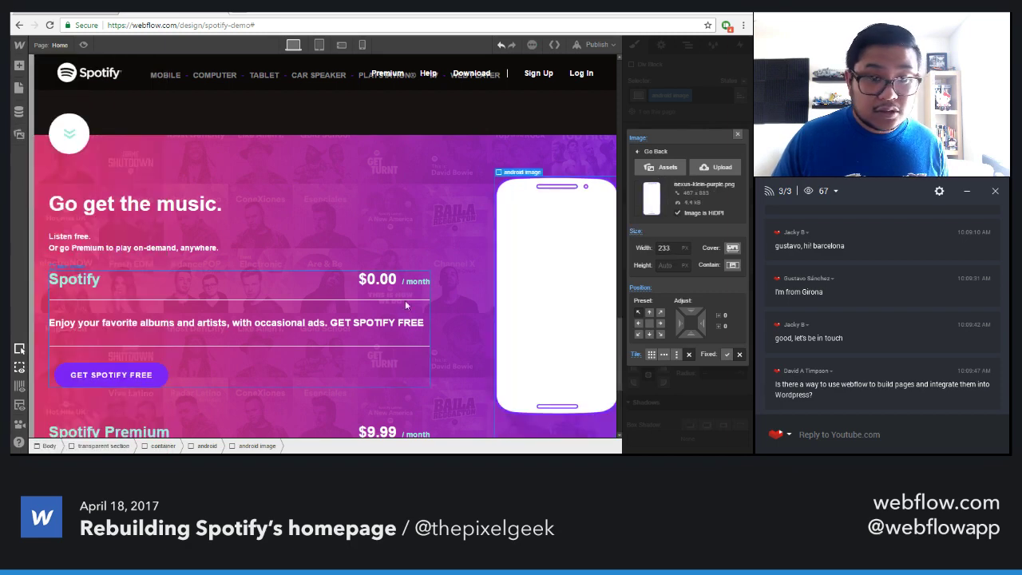
Set the Nexus background's height to 883 px and clear its width to automatic
{"action": "left_click", "coordinate": [674, 248]}
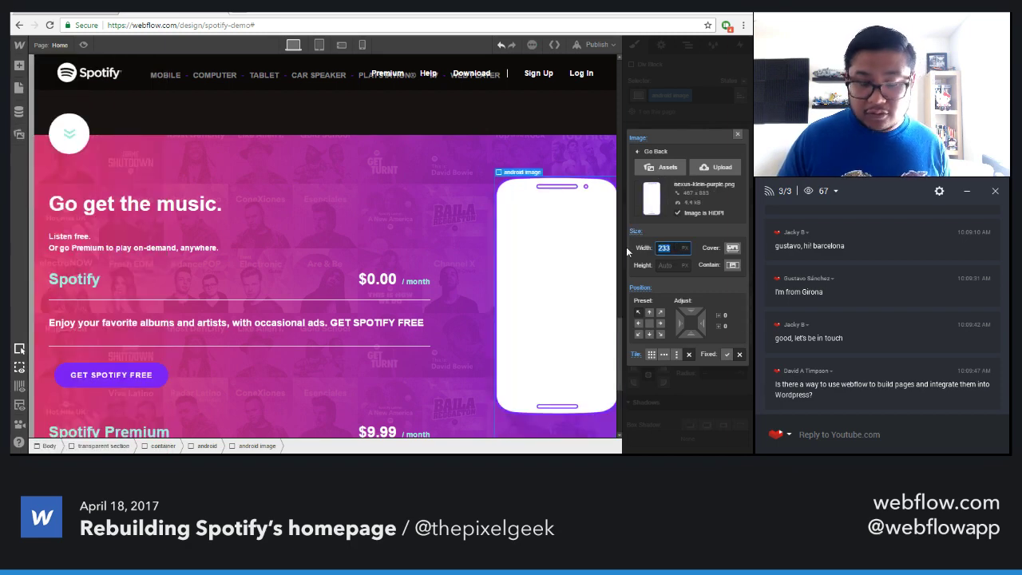
{"action": "key", "text": "BackSpace"}
{"action": "key", "text": "Tab"}
{"action": "type", "text": "883"}
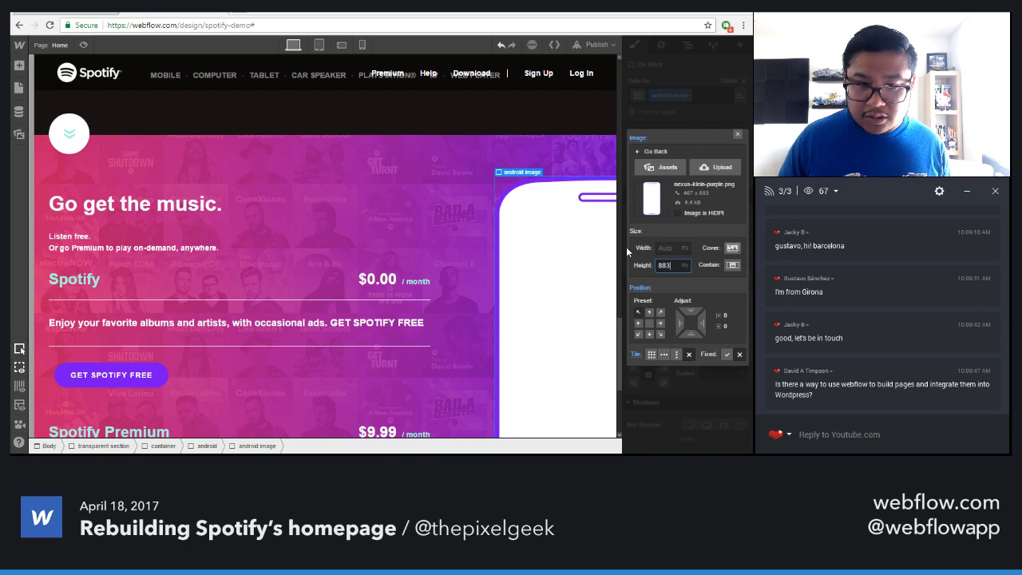
{"action": "key", "text": "Return"}
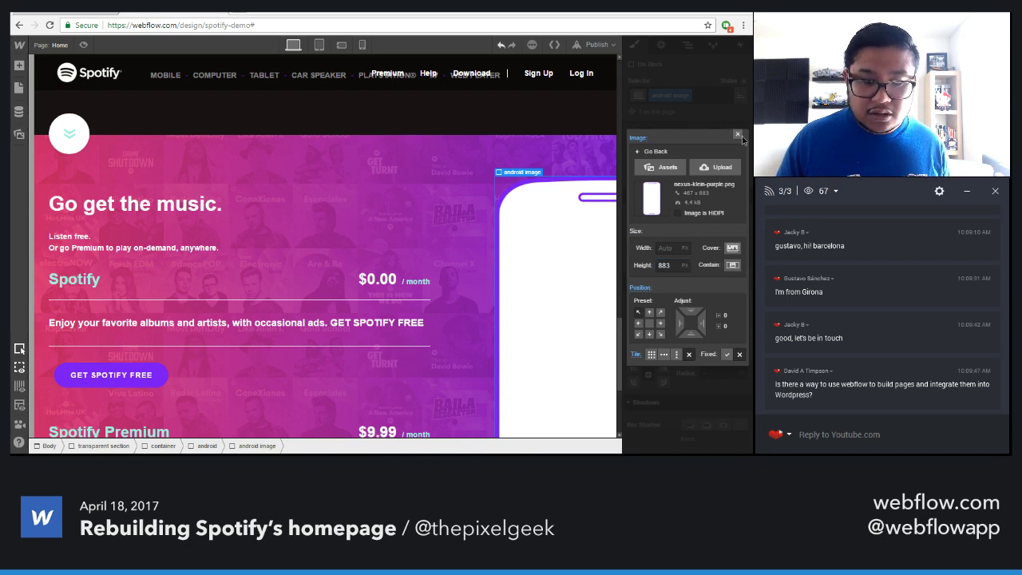
{"action": "left_click", "coordinate": [737, 134]}
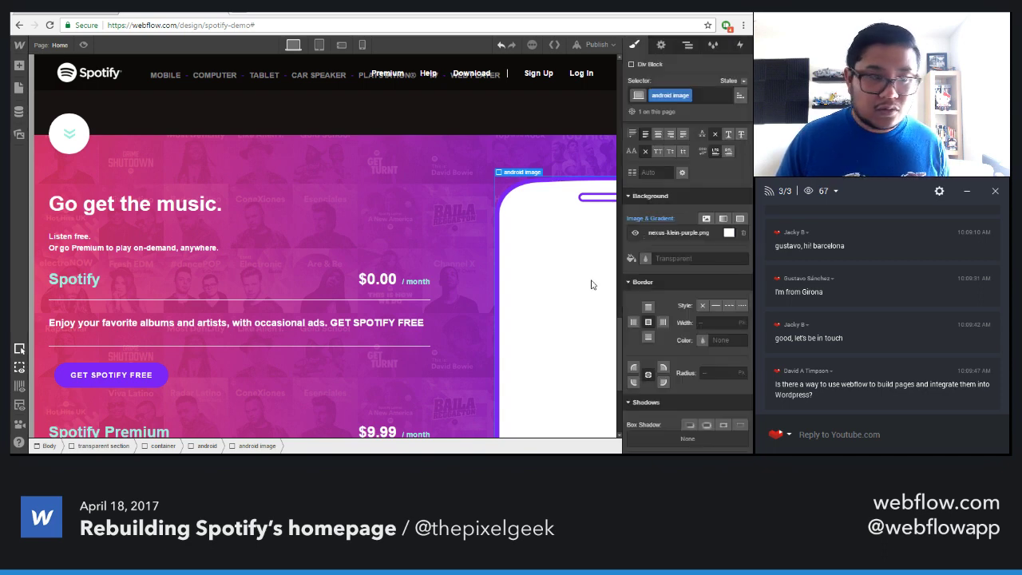
Check the original Spotify page and place the player screenshot with the dotted-circle album art from the assets inside the android image block
{"action": "key", "text": "a"}
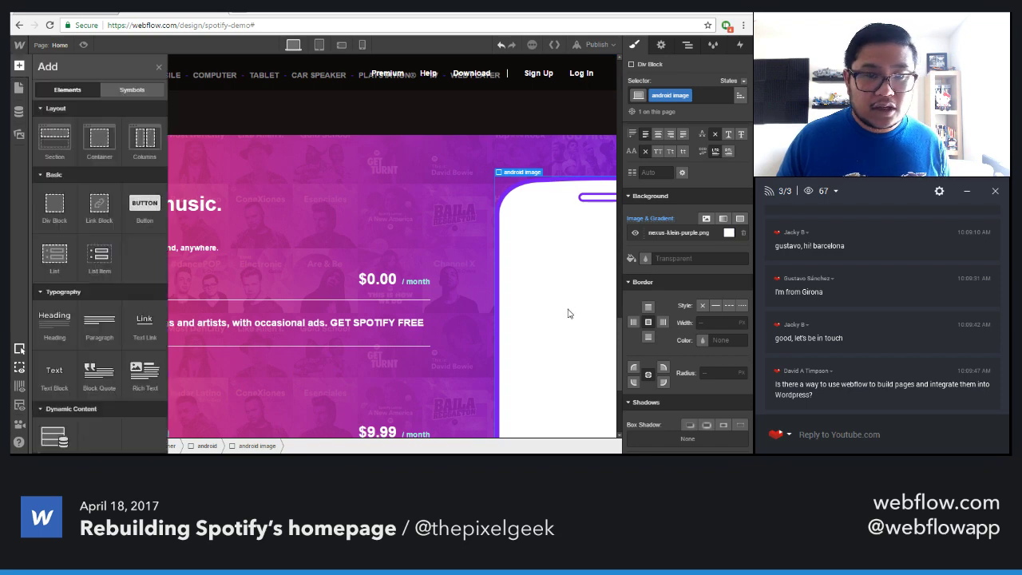
{"action": "left_click", "coordinate": [19, 134]}
{"action": "key", "text": "alt+Tab"}
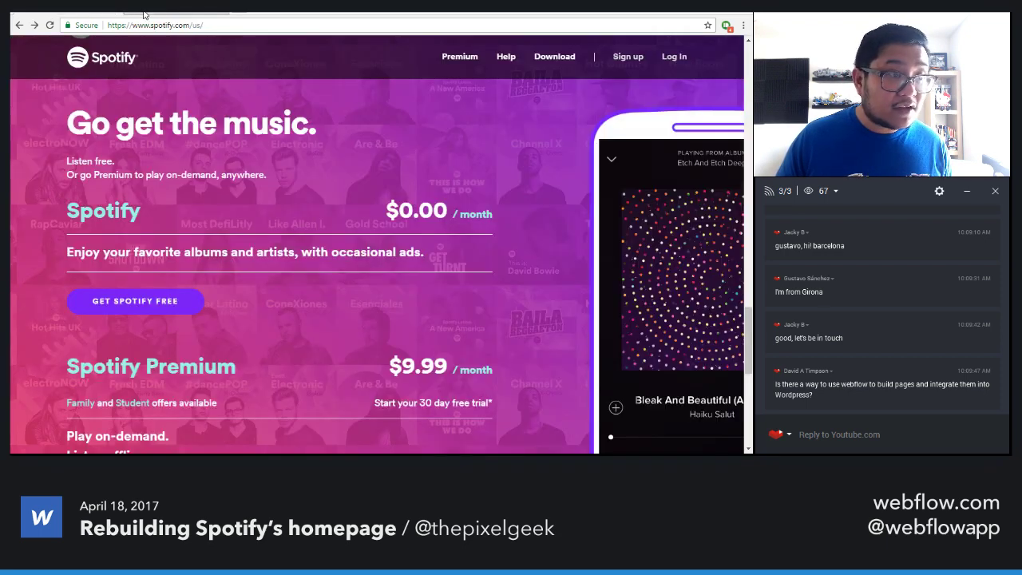
{"action": "key", "text": "alt+Tab"}
{"action": "left_click_drag", "start_coordinate": [96, 158], "coordinate": [563, 308]}
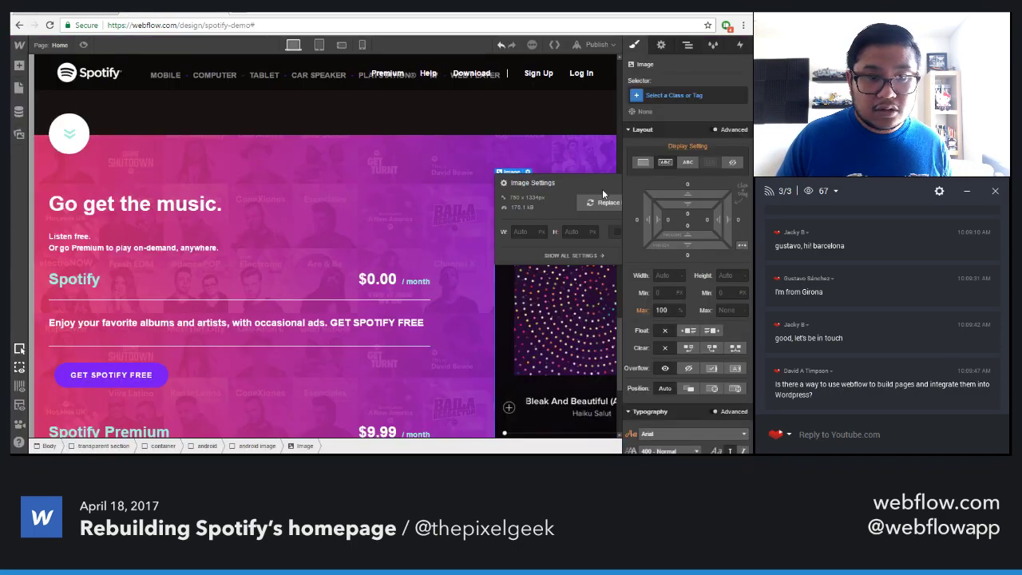
Set the android image block's top padding to 78 px and left padding to 44 px
{"action": "key", "text": "Delete"}
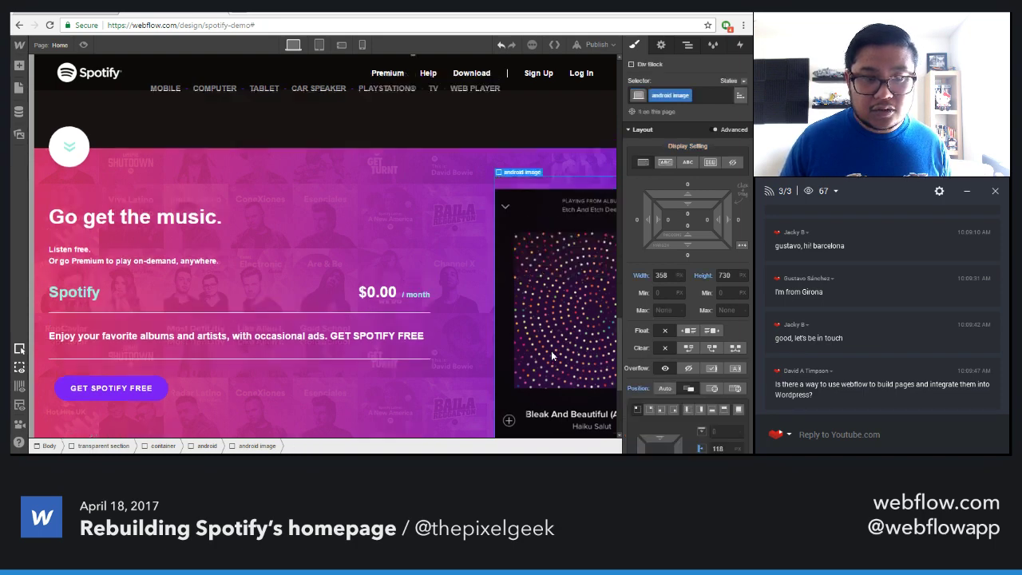
{"action": "scroll", "coordinate": [551, 355], "scroll_direction": "up", "scroll_amount": 2}
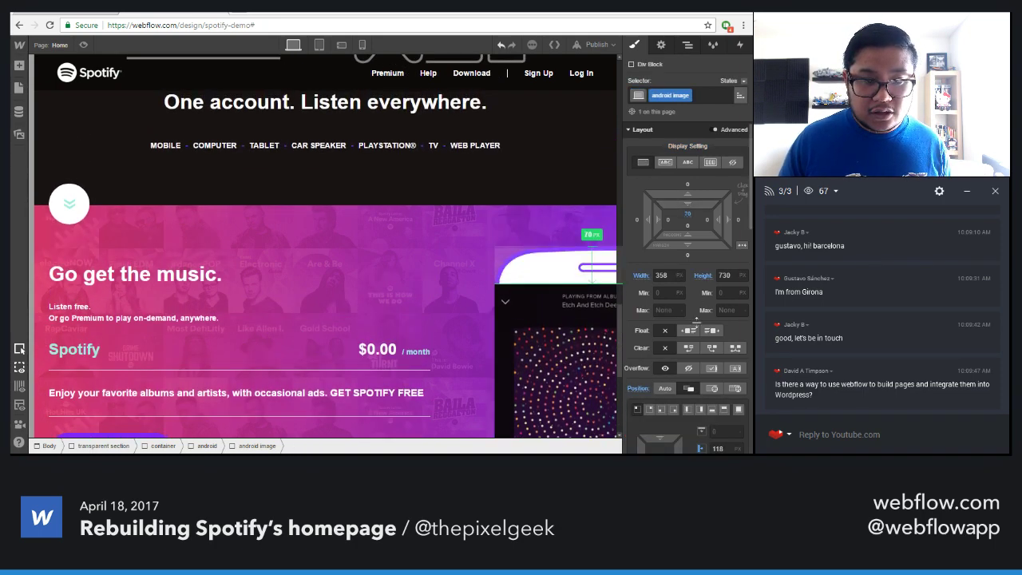
{"action": "left_click_drag", "start_coordinate": [696, 319], "coordinate": [699, 336]}
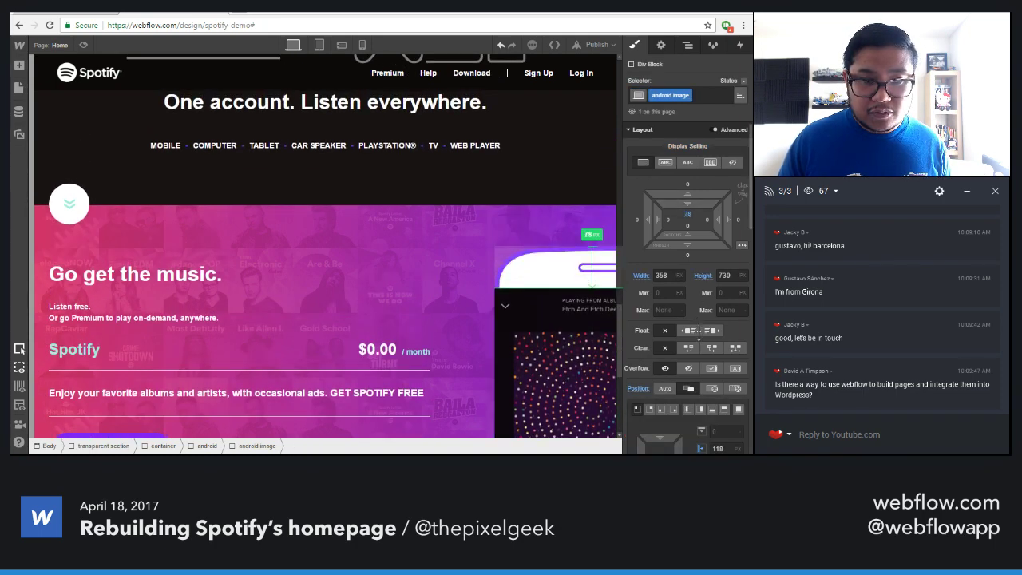
{"action": "left_click_drag", "start_coordinate": [657, 219], "coordinate": [729, 230]}
{"action": "scroll", "coordinate": [541, 350], "scroll_direction": "down", "scroll_amount": 5}
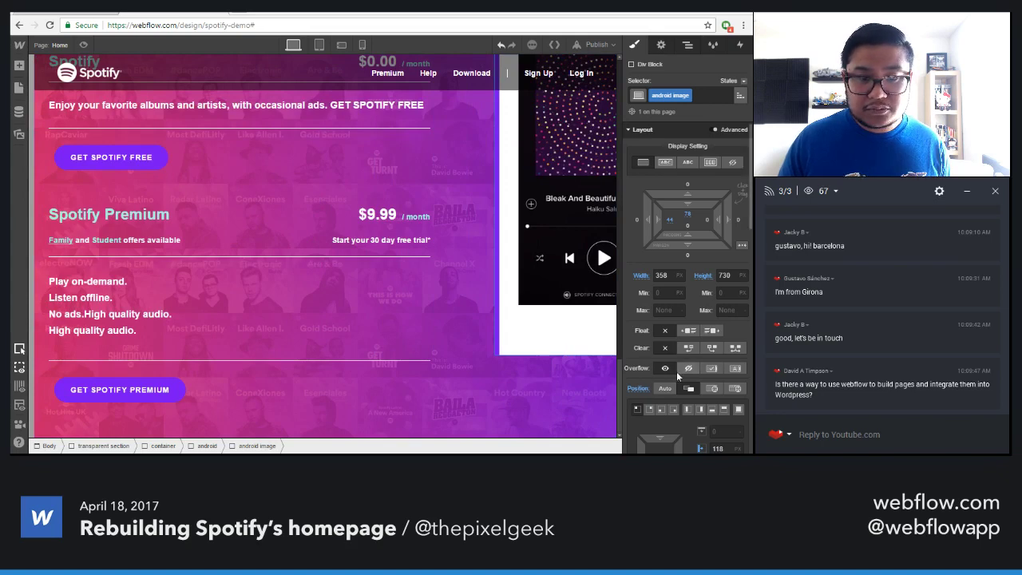
Check the phone background image's dimensions and set the android image block to 467 px wide and 883 px high
{"action": "type", "text": "3"}
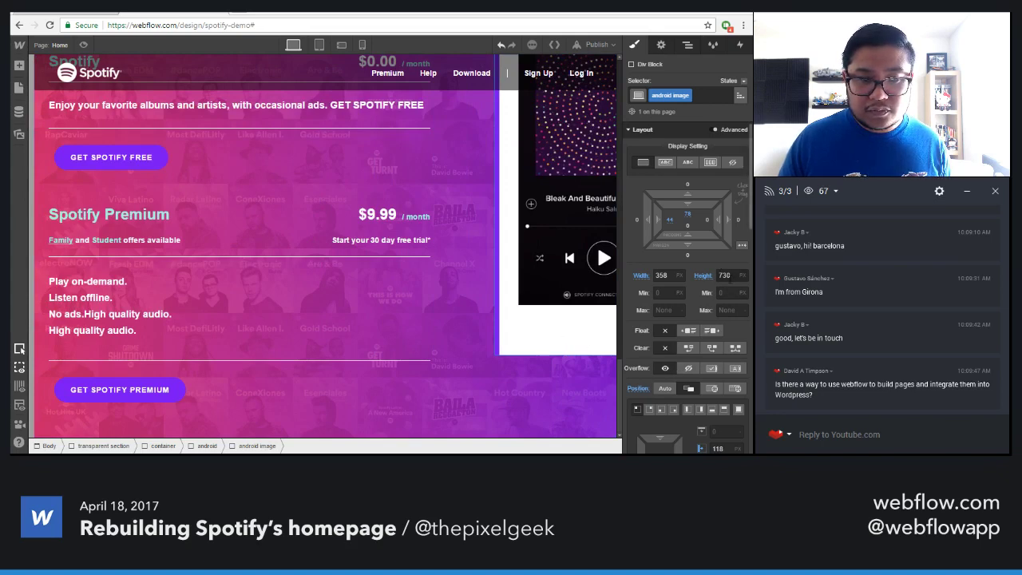
{"action": "scroll", "coordinate": [694, 343], "scroll_direction": "down", "scroll_amount": 7}
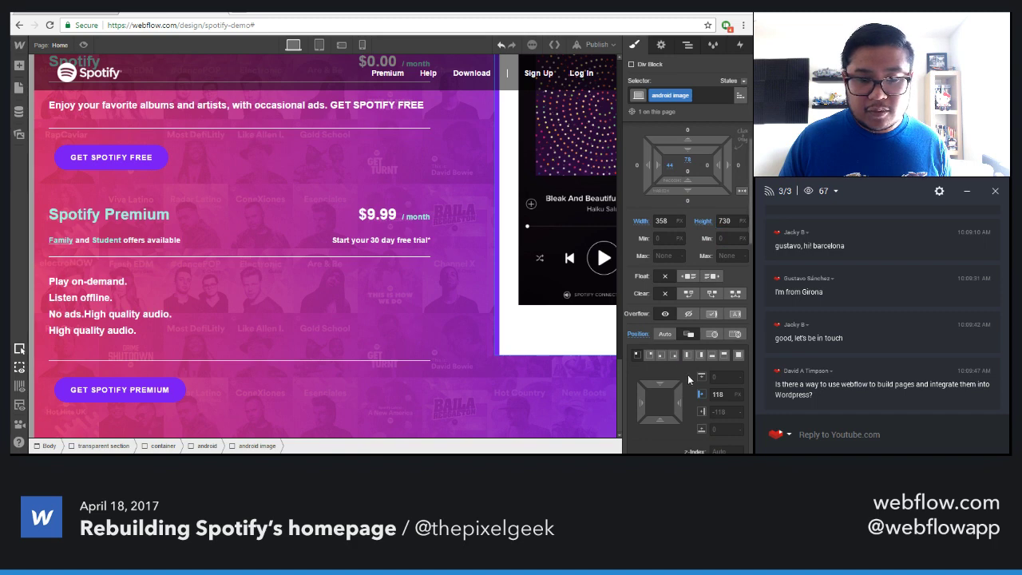
{"action": "scroll", "coordinate": [688, 343], "scroll_direction": "down", "scroll_amount": 5}
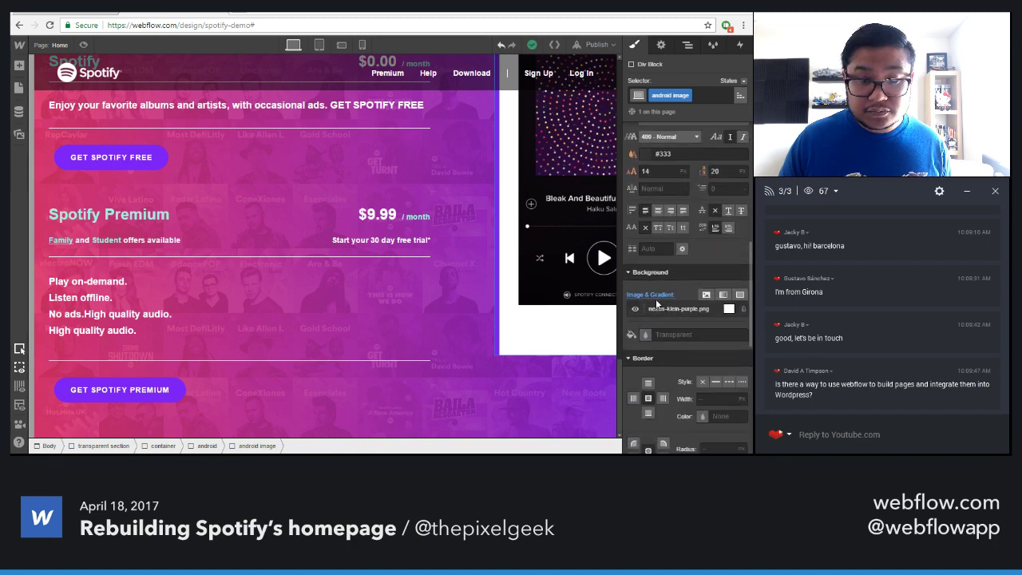
{"action": "left_click", "coordinate": [667, 310]}
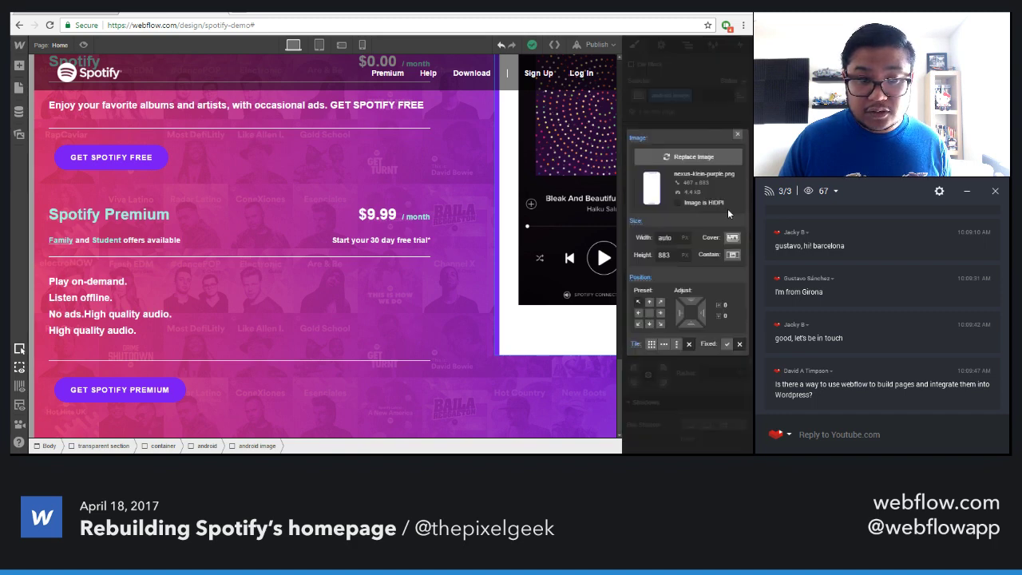
{"action": "left_click", "coordinate": [742, 132]}
{"action": "scroll", "coordinate": [680, 289], "scroll_direction": "up", "scroll_amount": 6}
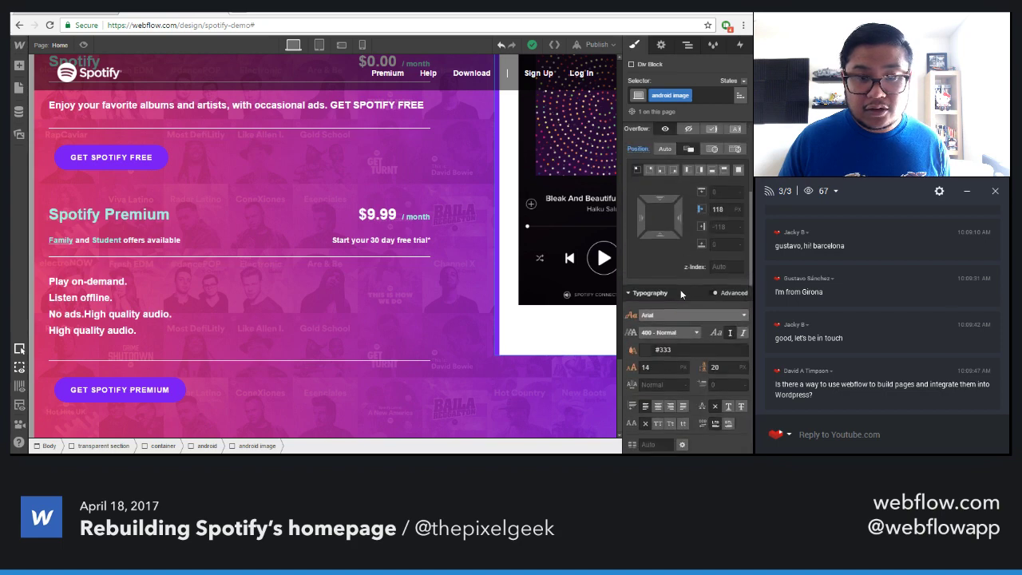
{"action": "double_click", "coordinate": [661, 253]}
{"action": "type", "text": "467"}
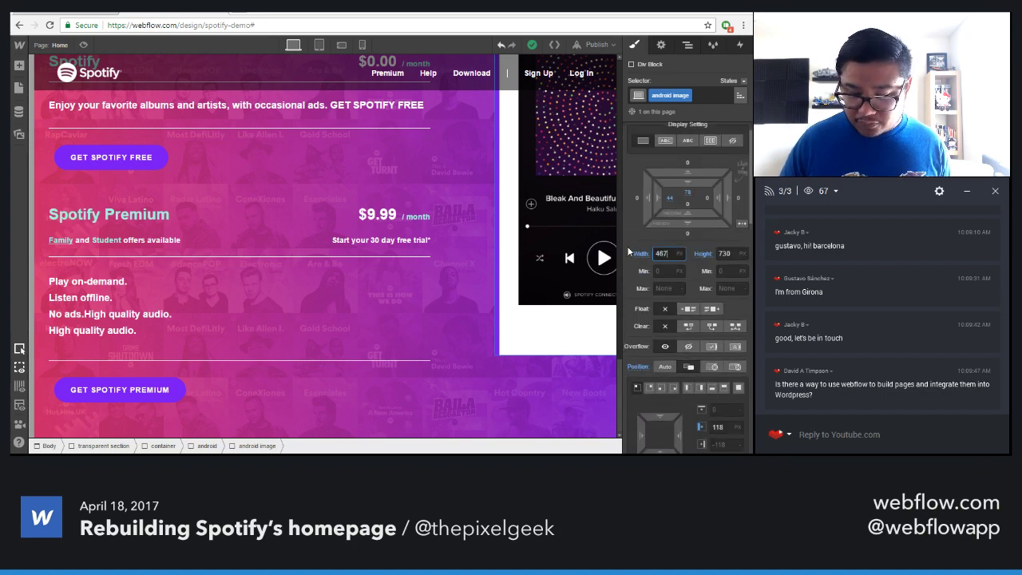
{"action": "key", "text": "Tab"}
{"action": "type", "text": "883"}
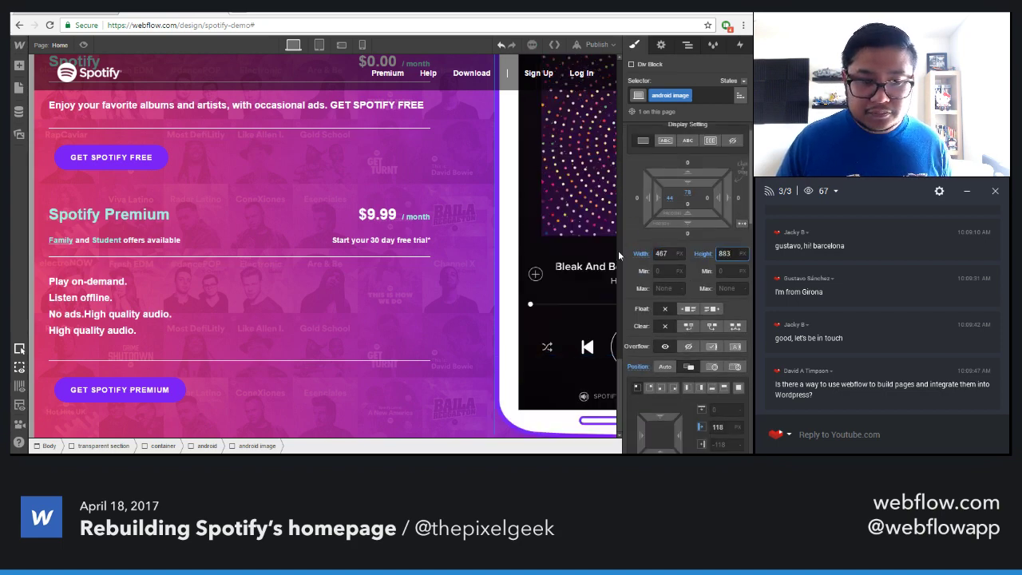
Compare the phone with the original Spotify page and reduce the android image block's left padding to 20 px
{"action": "scroll", "coordinate": [506, 279], "scroll_direction": "up", "scroll_amount": 2}
{"action": "scroll", "coordinate": [507, 278], "scroll_direction": "down", "scroll_amount": 2}
{"action": "left_click", "coordinate": [507, 249]}
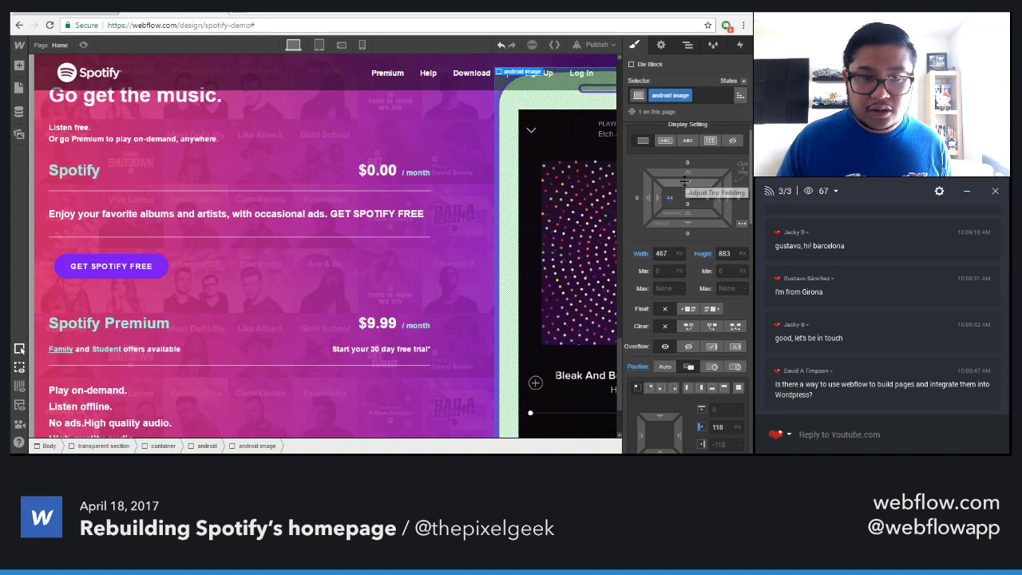
{"action": "scroll", "coordinate": [687, 240], "scroll_direction": "down", "scroll_amount": 4}
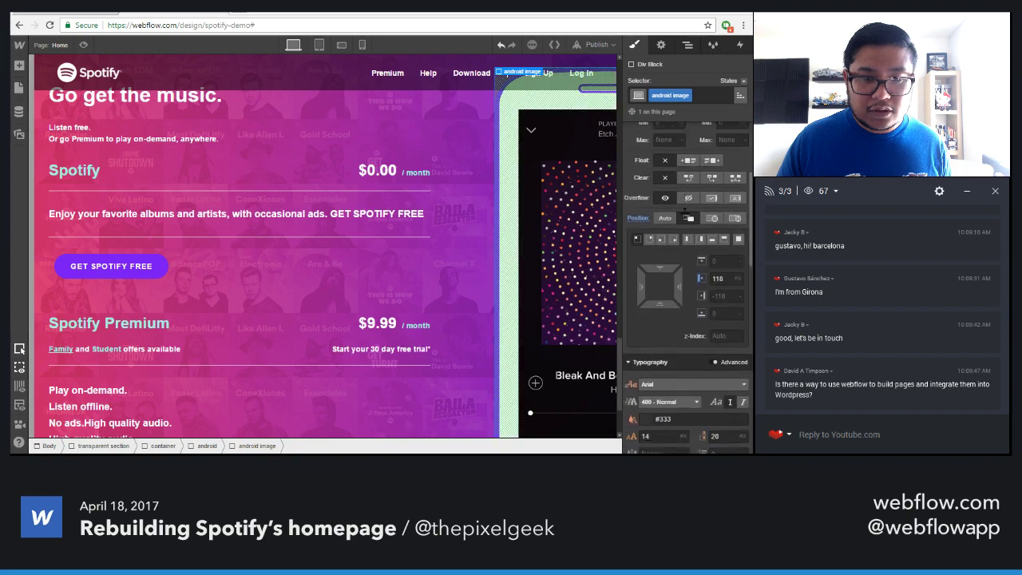
{"action": "scroll", "coordinate": [548, 273], "scroll_direction": "down", "scroll_amount": 3}
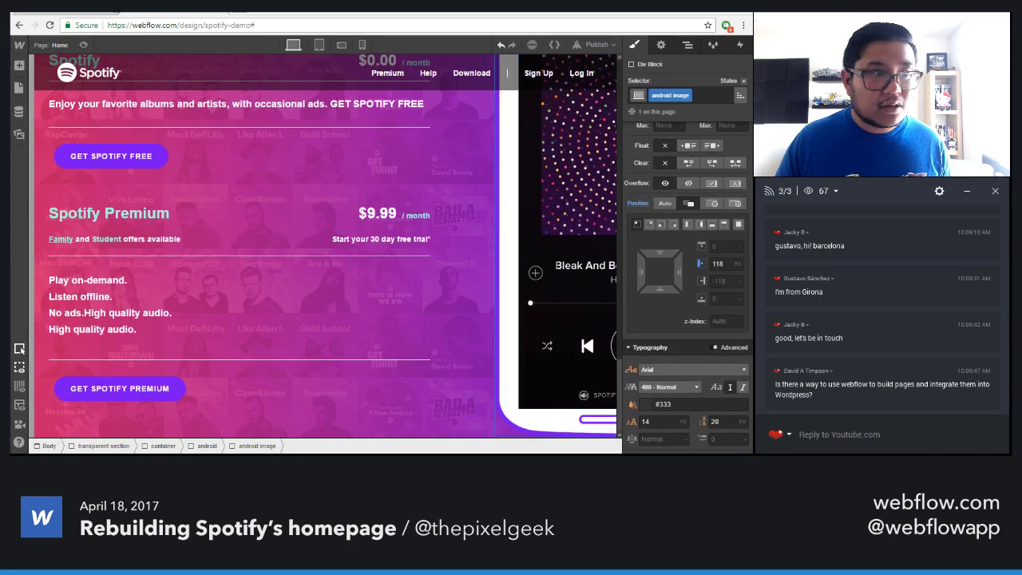
{"action": "key", "text": "ctrl+Tab"}
{"action": "scroll", "coordinate": [462, 224], "scroll_direction": "down", "scroll_amount": 2}
{"action": "key", "text": "ctrl+Tab"}
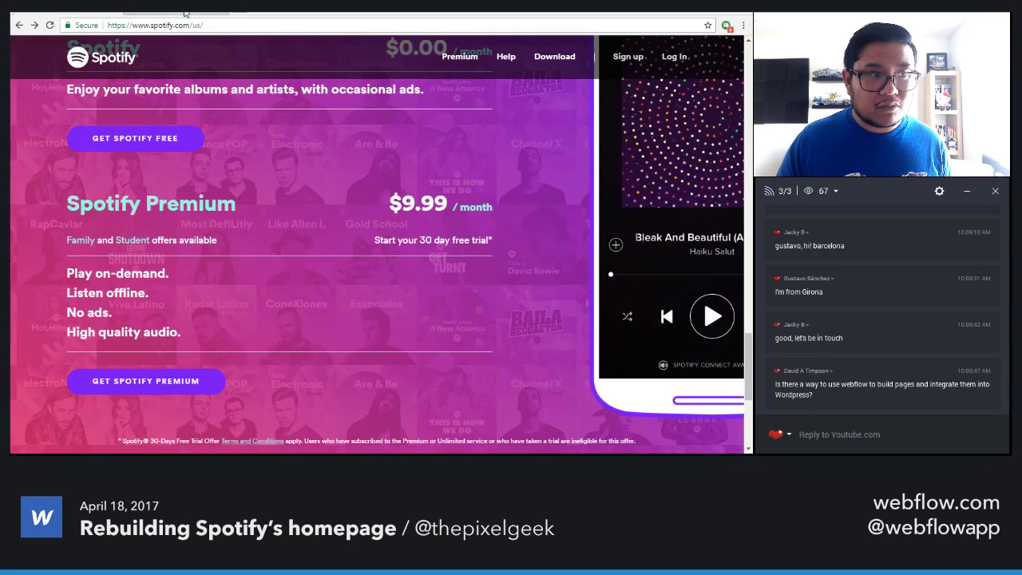
{"action": "key", "text": "ctrl+Tab"}
{"action": "scroll", "coordinate": [575, 199], "scroll_direction": "up", "scroll_amount": 3}
{"action": "scroll", "coordinate": [652, 204], "scroll_direction": "up", "scroll_amount": 3}
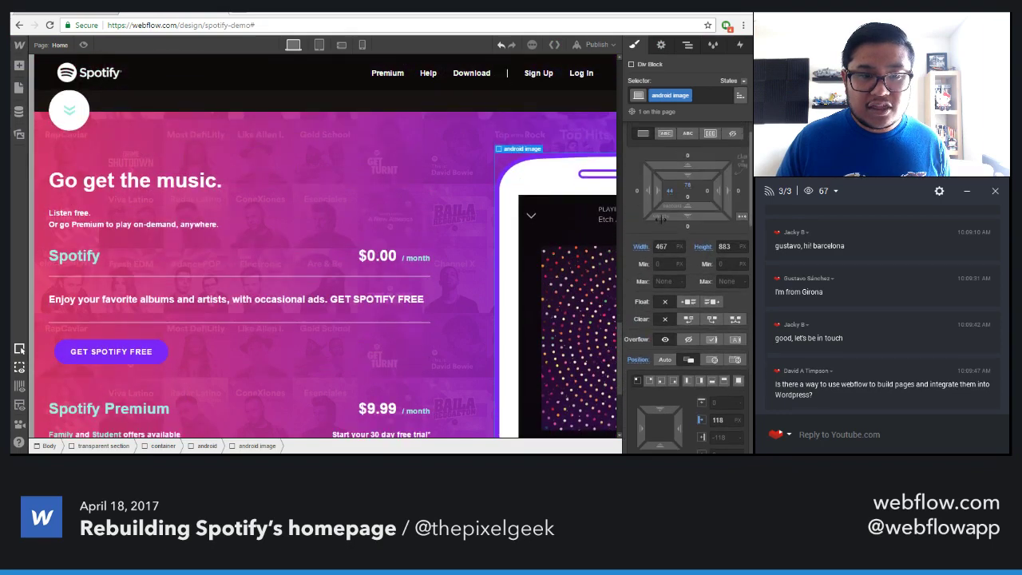
{"action": "left_click_drag", "start_coordinate": [652, 204], "coordinate": [622, 203]}
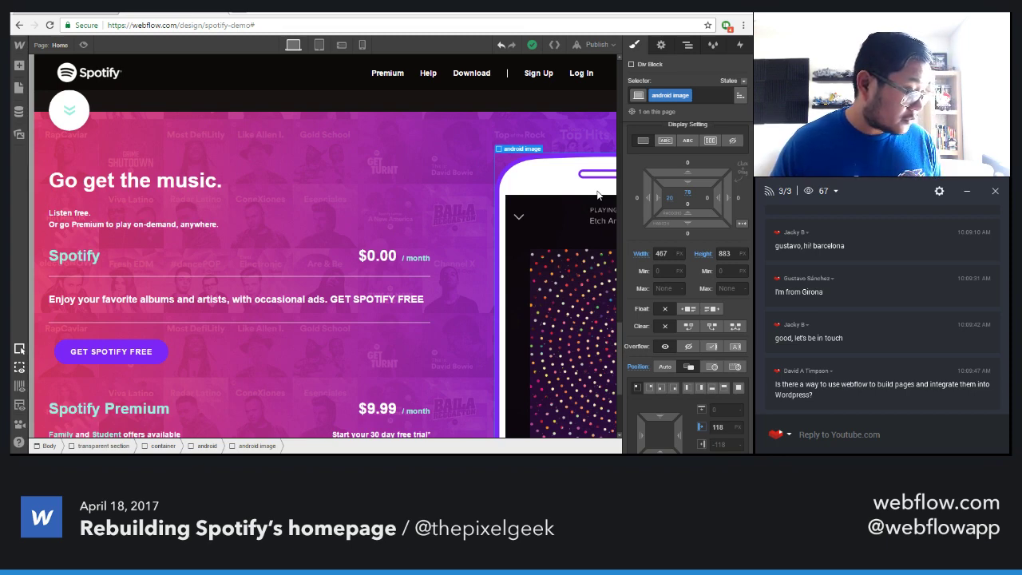
Try giving the android image block 29 px of bottom padding to fit the player screenshot inside the phone
{"action": "scroll", "coordinate": [384, 323], "scroll_direction": "down", "scroll_amount": 3}
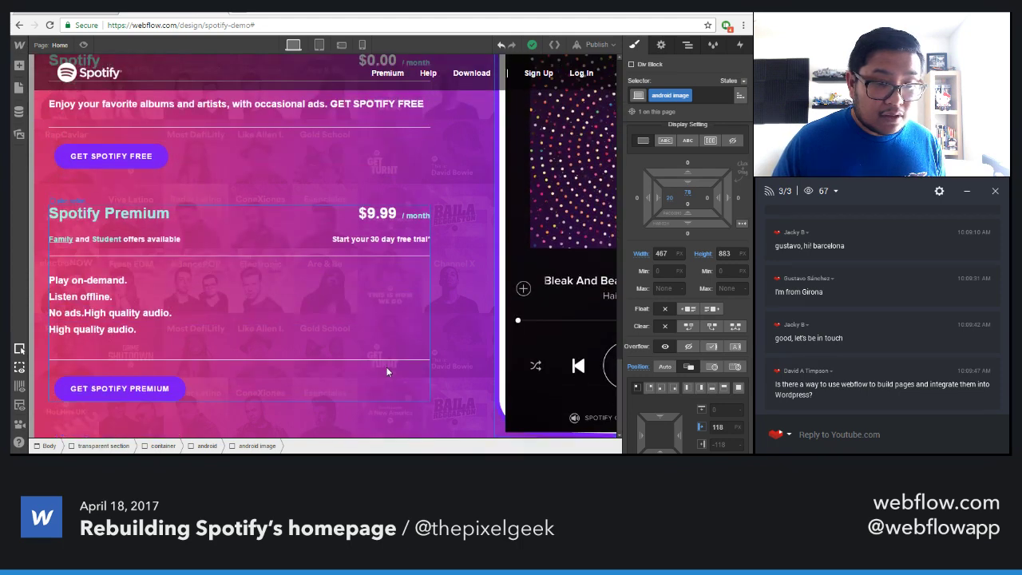
{"action": "left_click", "coordinate": [555, 334]}
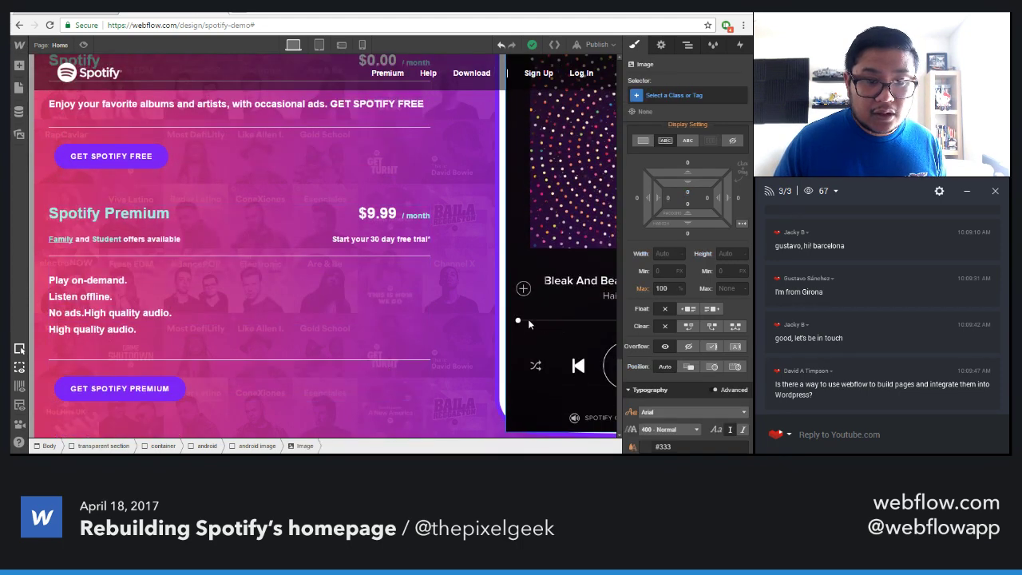
{"action": "left_click", "coordinate": [505, 313]}
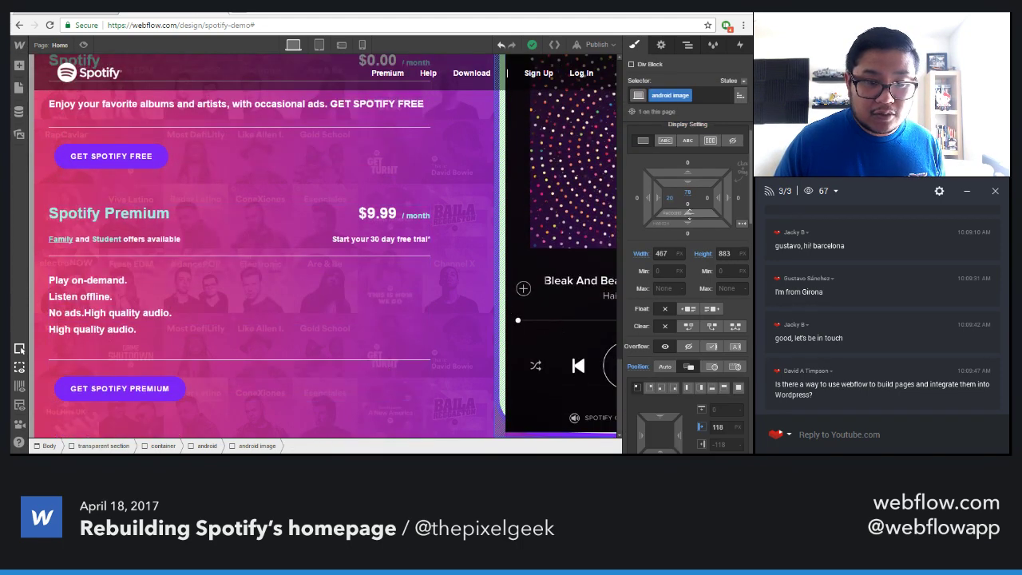
{"action": "left_click_drag", "start_coordinate": [690, 191], "coordinate": [696, 166]}
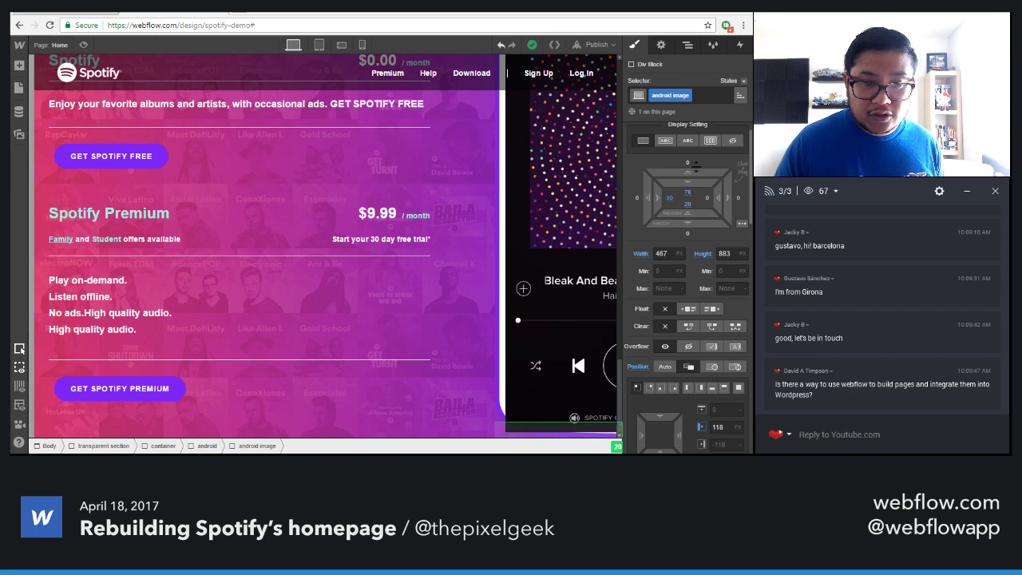
{"action": "left_click", "coordinate": [572, 237]}
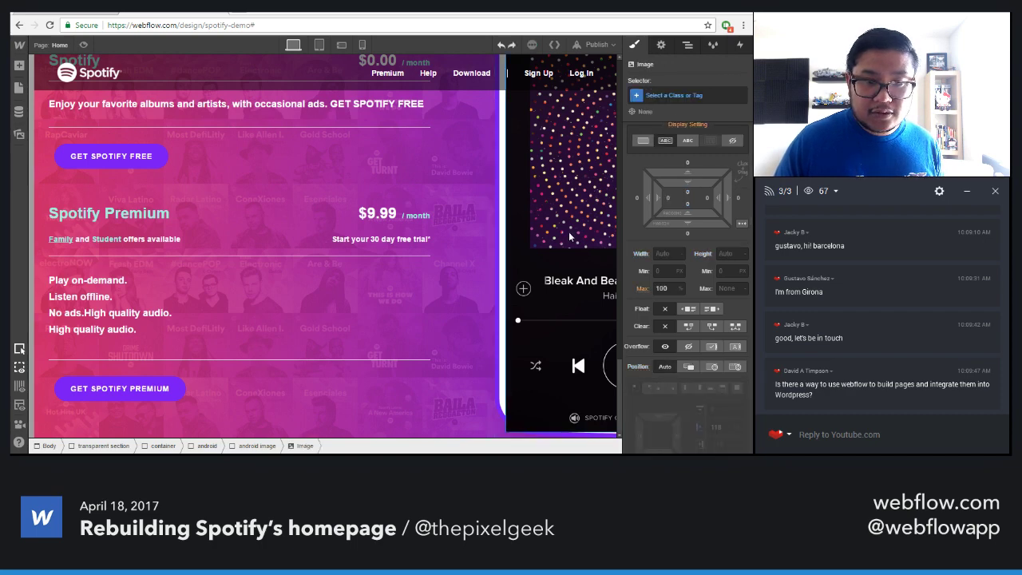
{"action": "scroll", "coordinate": [570, 261], "scroll_direction": "up", "scroll_amount": 2}
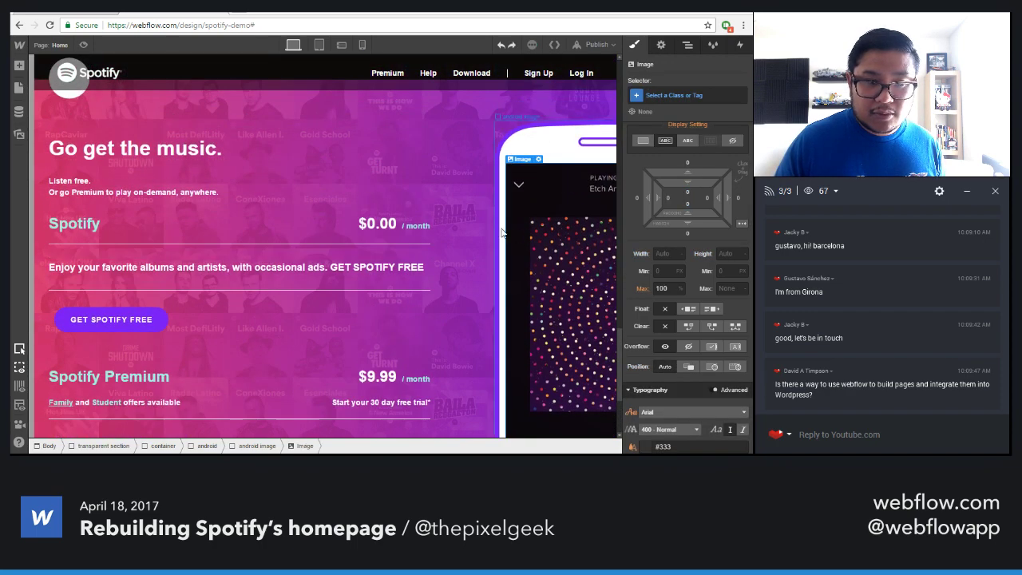
Set the android image block's right padding to 36 px so the player screenshot fits inside the phone frame
{"action": "left_click", "coordinate": [504, 233]}
{"action": "left_click_drag", "start_coordinate": [697, 217], "coordinate": [715, 199]}
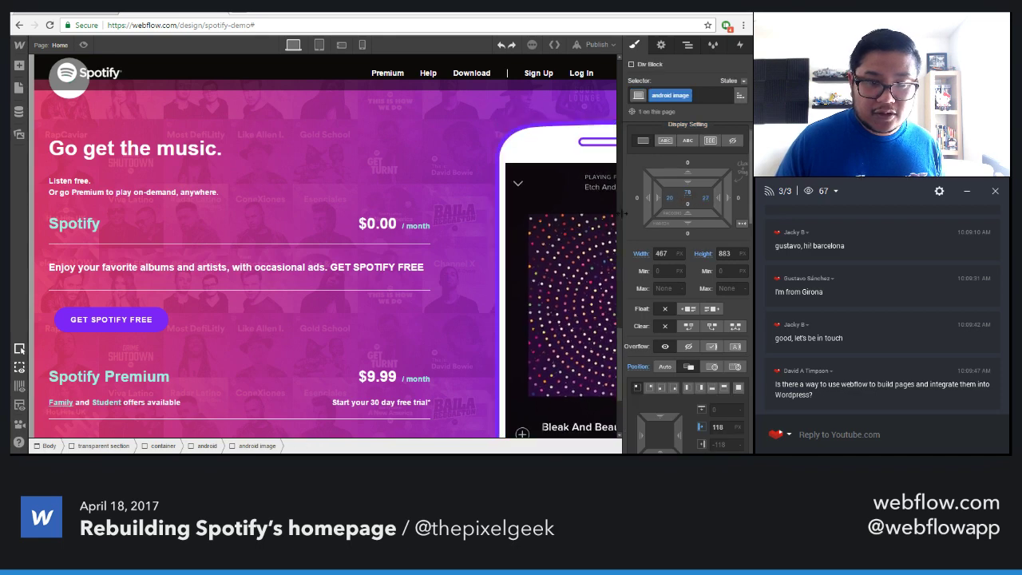
{"action": "scroll", "coordinate": [563, 249], "scroll_direction": "down", "scroll_amount": 2}
{"action": "scroll", "coordinate": [562, 250], "scroll_direction": "down", "scroll_amount": 2}
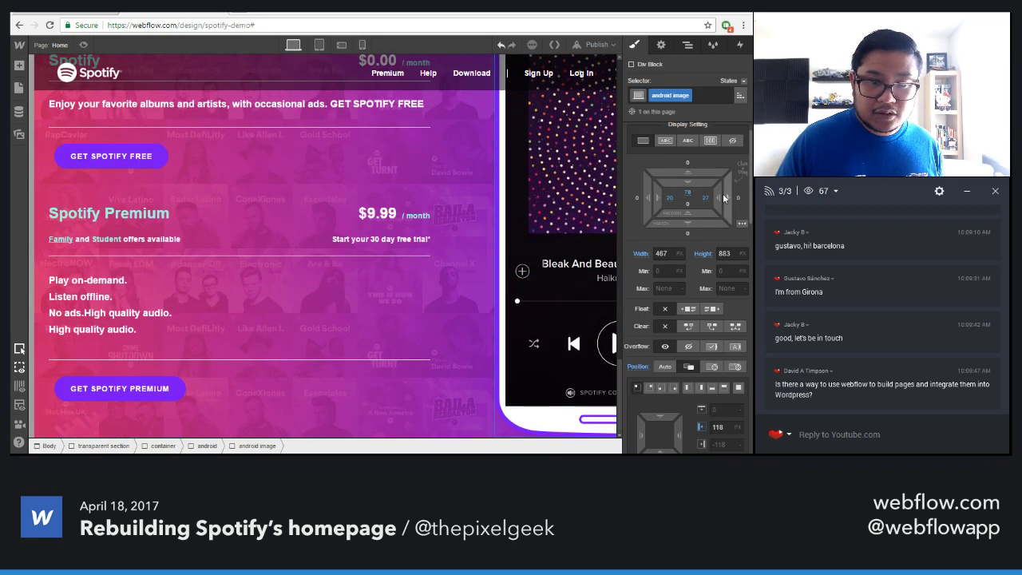
{"action": "left_click_drag", "start_coordinate": [713, 198], "coordinate": [701, 199]}
{"action": "scroll", "coordinate": [584, 262], "scroll_direction": "up", "scroll_amount": 4}
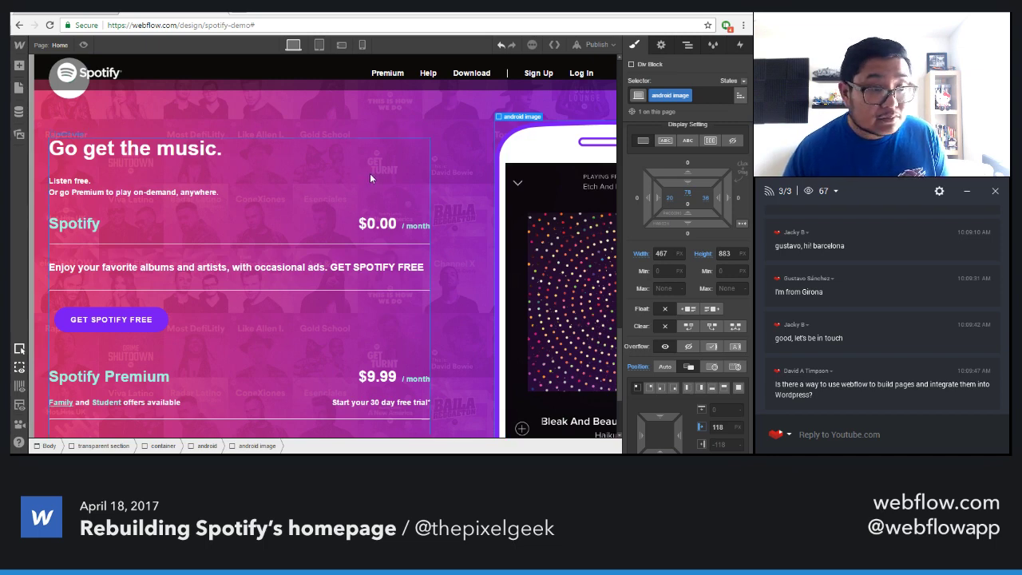
Compare the rebuilt phone and pricing section with the original Spotify page, including the bottom of the section, and inspect both column blocks
{"action": "left_click", "coordinate": [164, 12]}
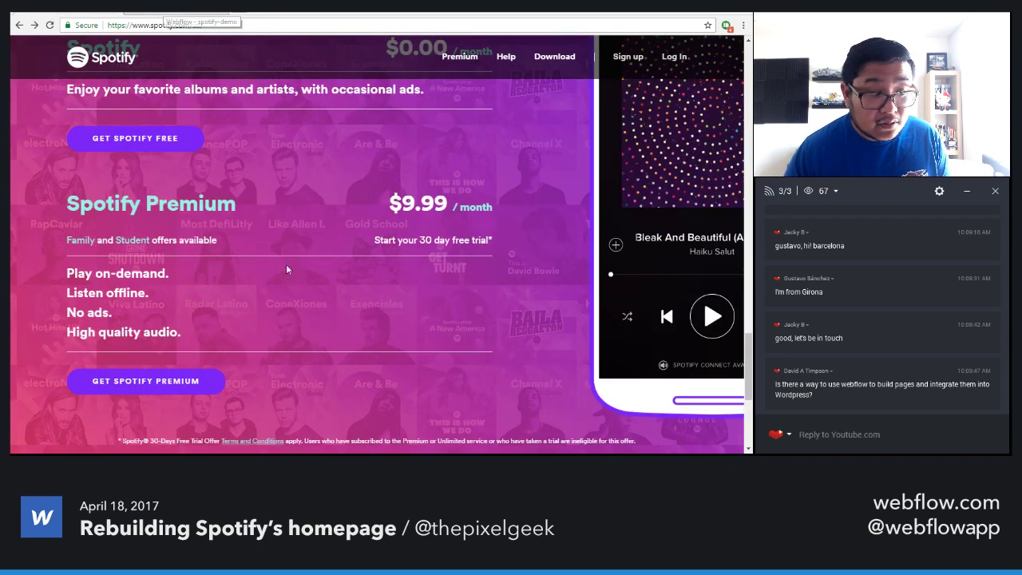
{"action": "scroll", "coordinate": [311, 307], "scroll_direction": "down", "scroll_amount": 2}
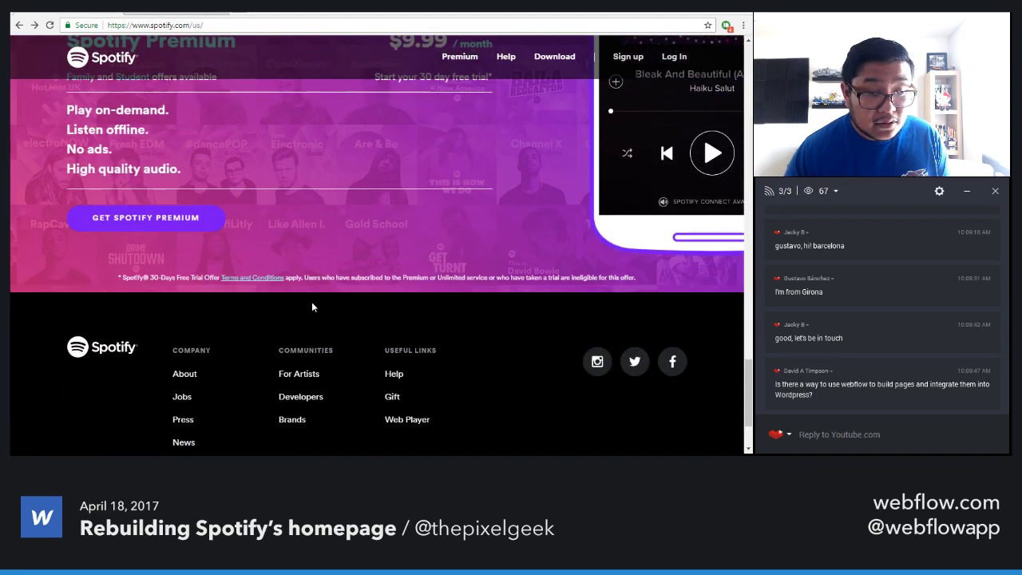
{"action": "left_click", "coordinate": [190, 13]}
{"action": "scroll", "coordinate": [378, 295], "scroll_direction": "down", "scroll_amount": 3}
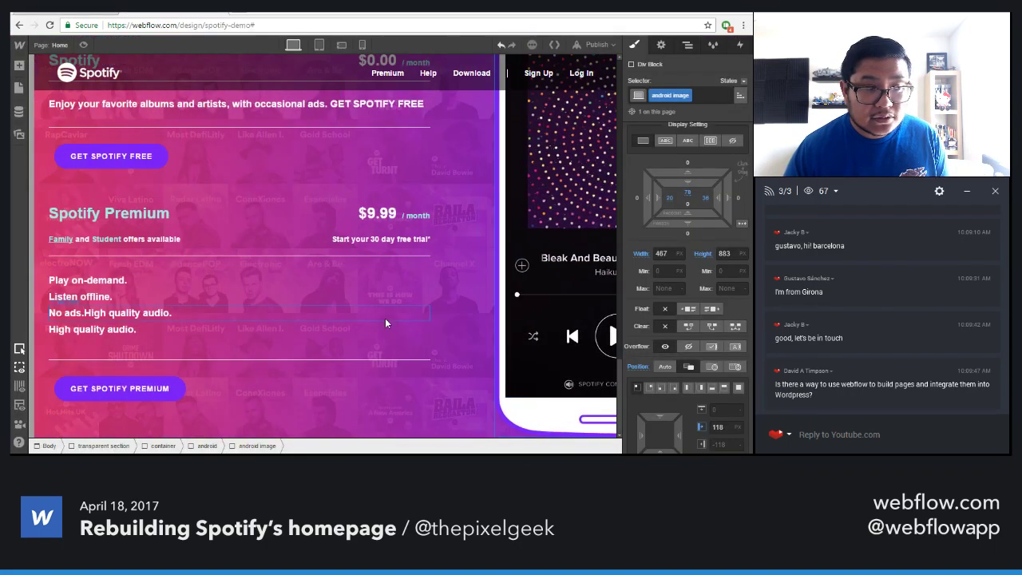
{"action": "scroll", "coordinate": [474, 270], "scroll_direction": "up", "scroll_amount": 5}
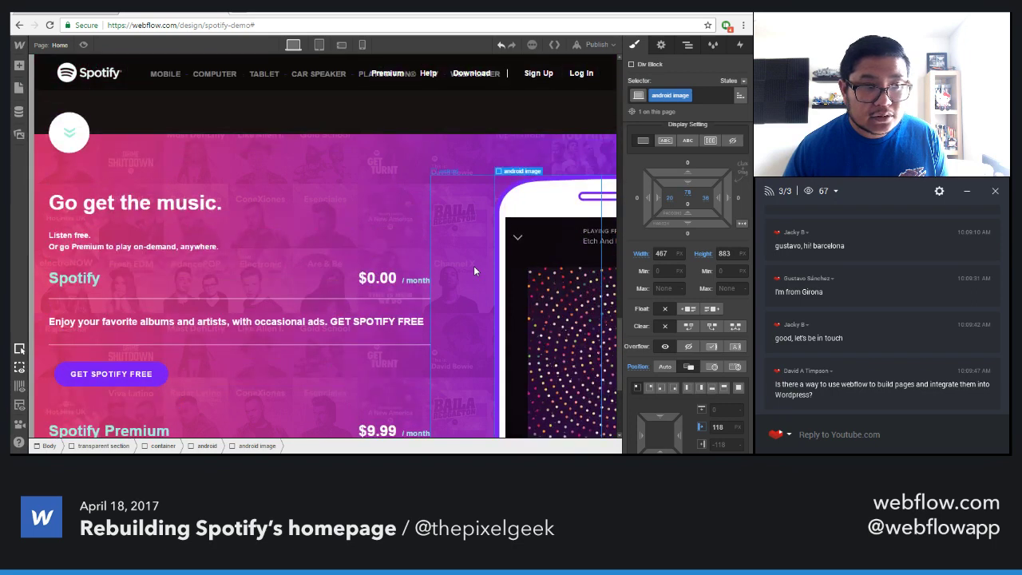
{"action": "left_click", "coordinate": [309, 222]}
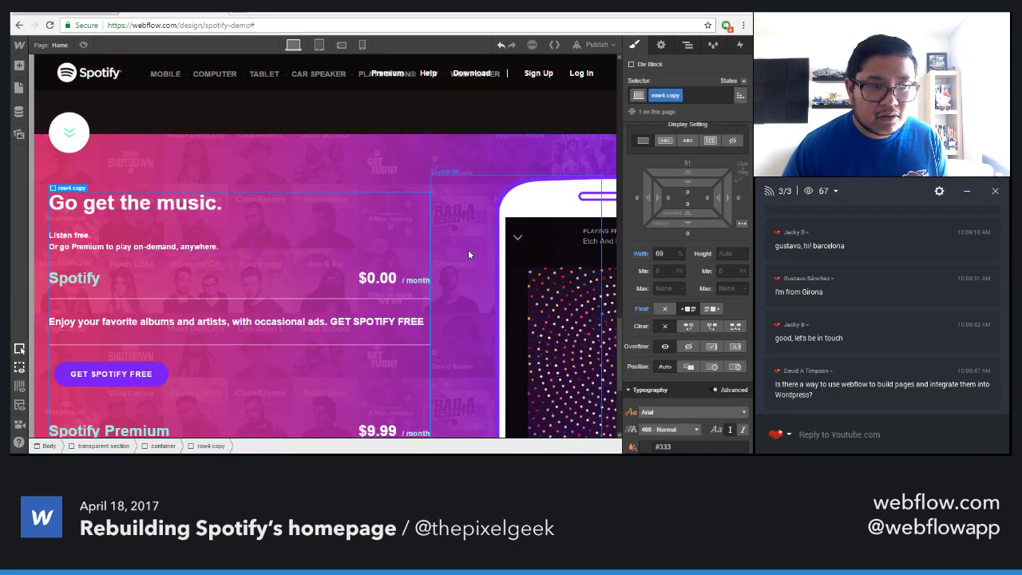
{"action": "left_click", "coordinate": [519, 264]}
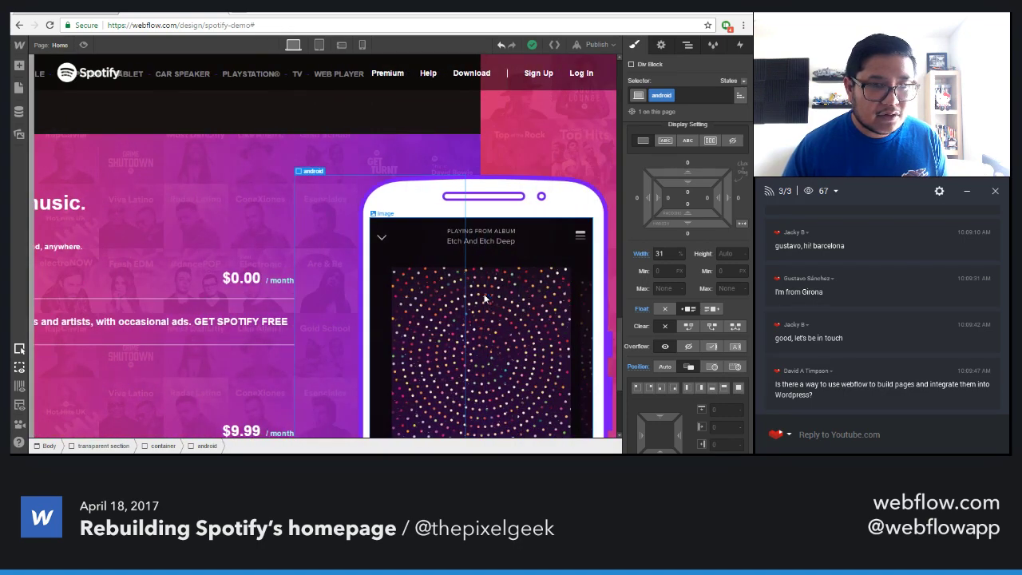
{"action": "scroll", "coordinate": [484, 299], "scroll_direction": "down", "scroll_amount": 3}
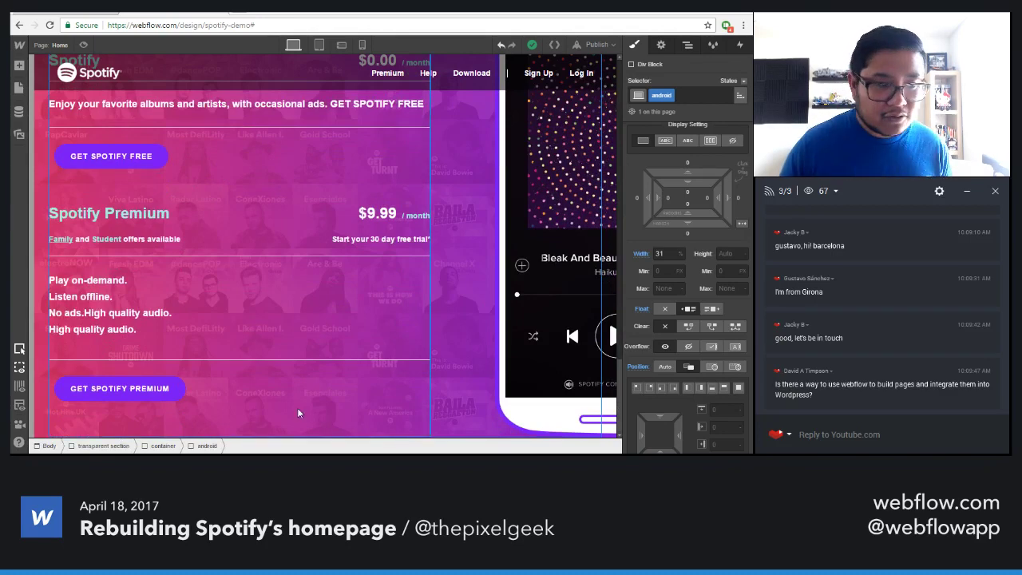
{"action": "key", "text": "ctrl+Tab"}
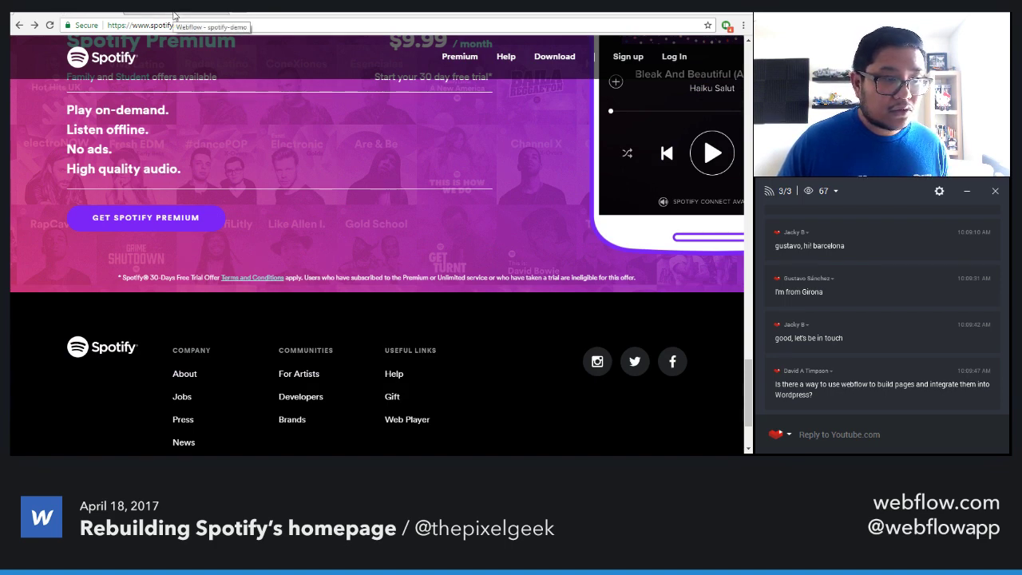
{"action": "left_click", "coordinate": [174, 14]}
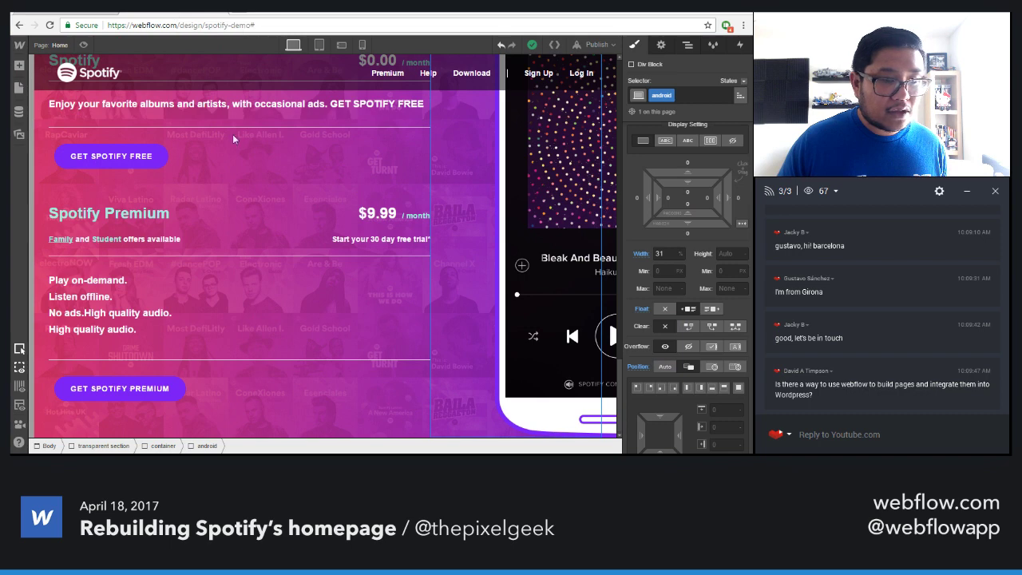
Collapse the row4 copy block in the element tree and add a "crop right" combo class to the last transparent section's container
{"action": "left_click", "coordinate": [686, 47]}
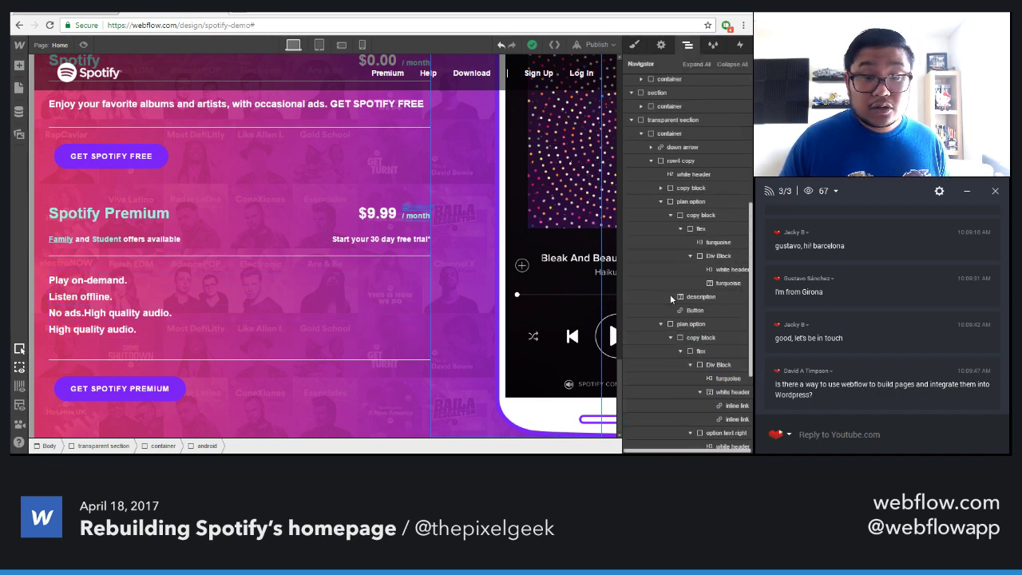
{"action": "left_click", "coordinate": [642, 133]}
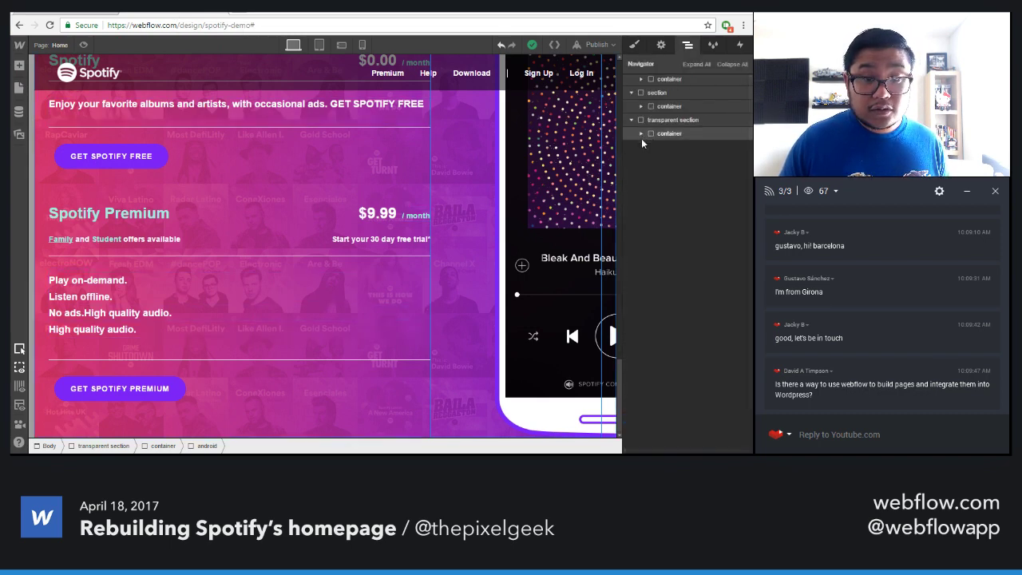
{"action": "left_click", "coordinate": [642, 134]}
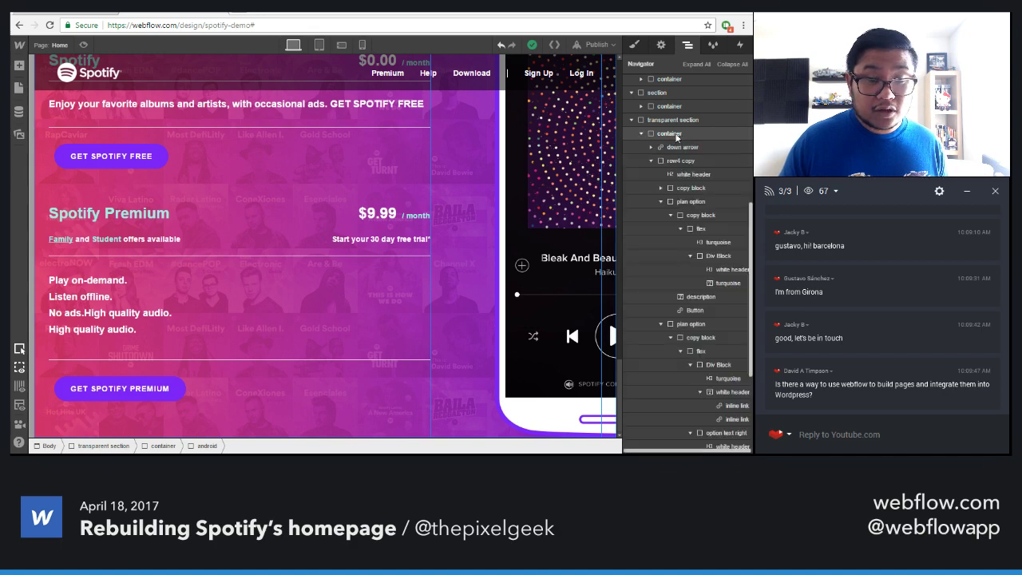
{"action": "left_click", "coordinate": [653, 176]}
{"action": "left_click", "coordinate": [653, 176]}
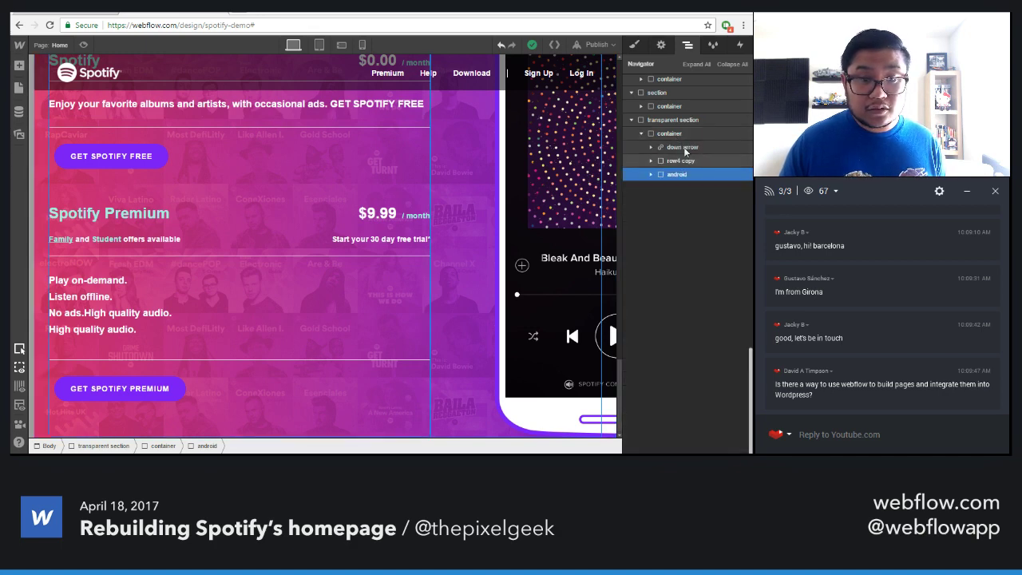
{"action": "left_click", "coordinate": [676, 135]}
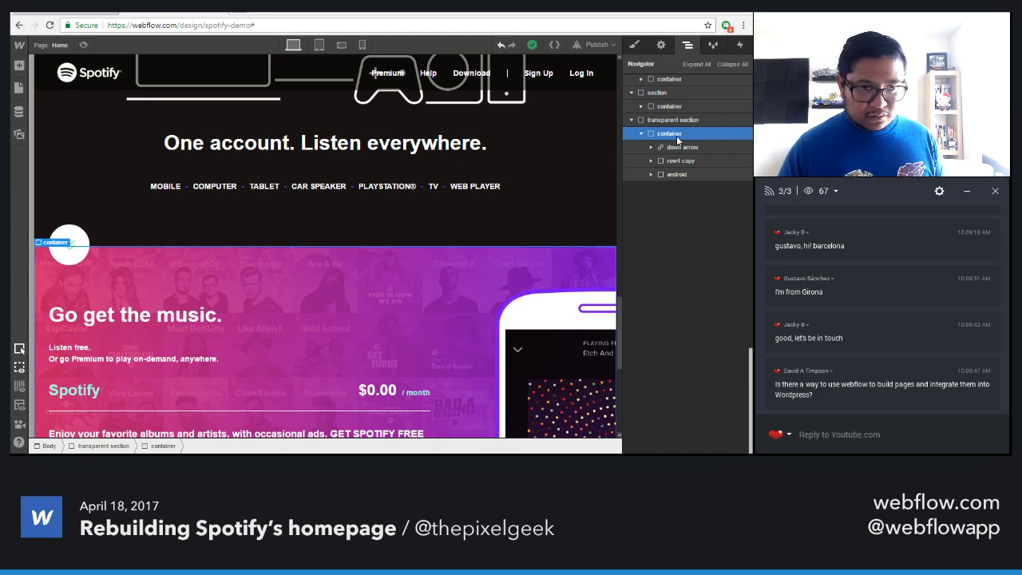
{"action": "key", "text": "s"}
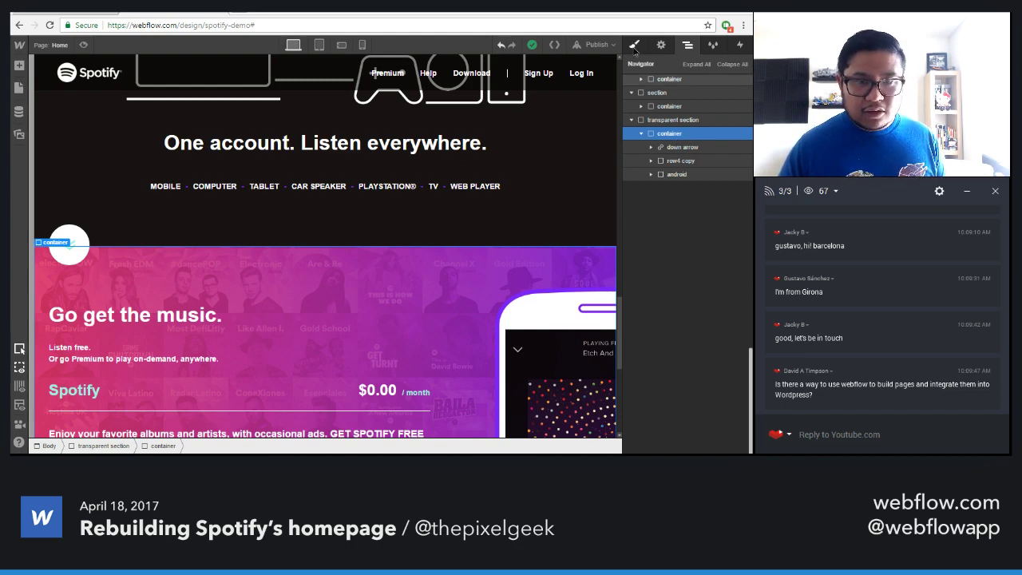
{"action": "left_click", "coordinate": [696, 97]}
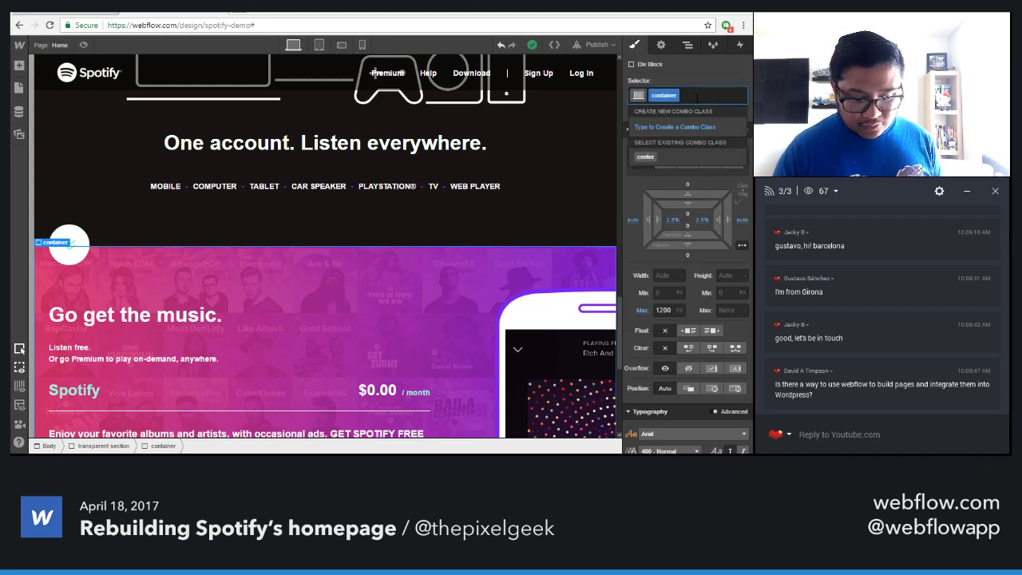
{"action": "type", "text": "crop right"}
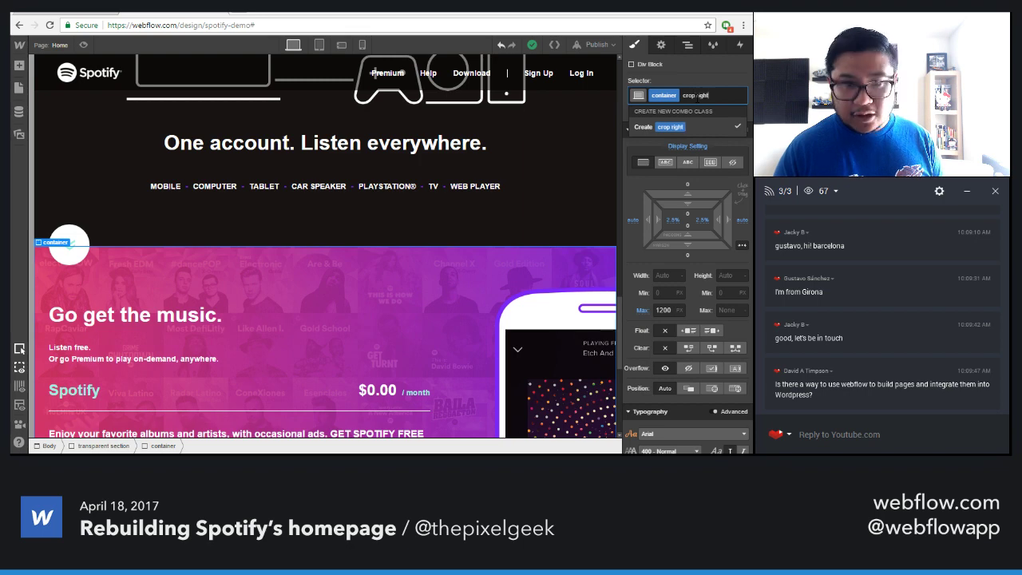
{"action": "key", "text": "Return"}
Set the crop right container's right padding to 0% and try hiding its overflow
{"action": "left_click", "coordinate": [701, 221]}
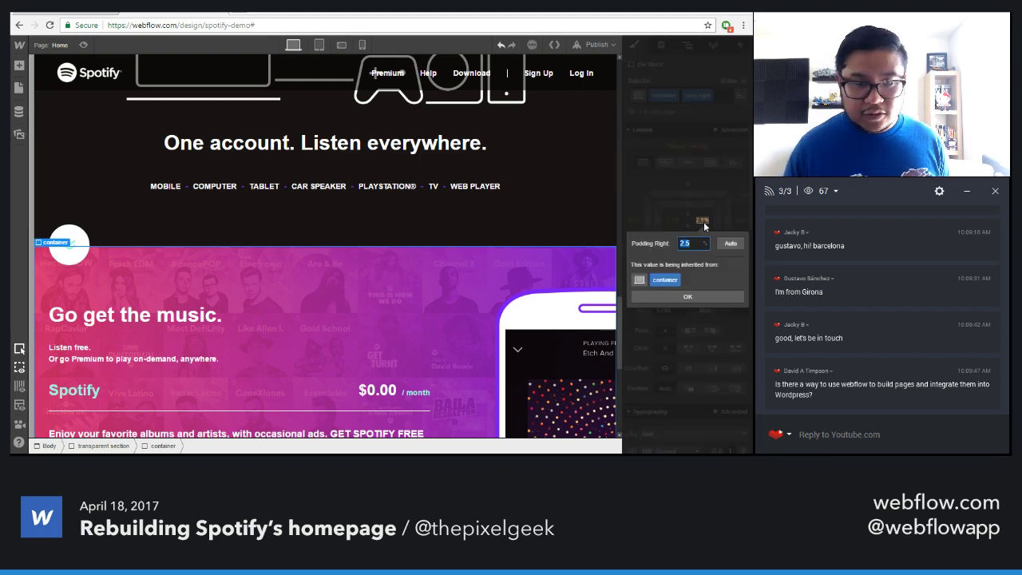
{"action": "type", "text": "0"}
{"action": "key", "text": "Return"}
{"action": "scroll", "coordinate": [562, 333], "scroll_direction": "down", "scroll_amount": 3}
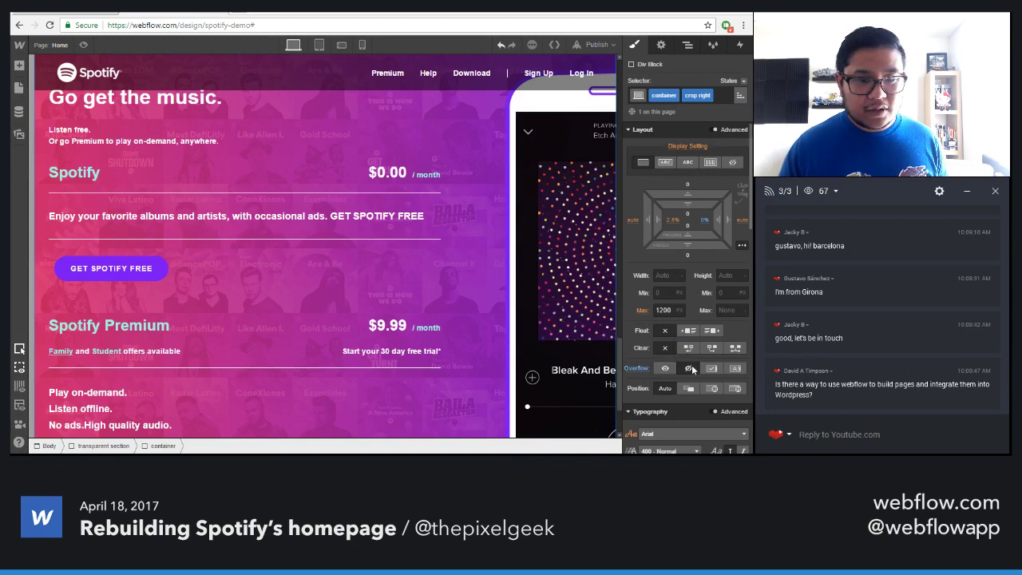
{"action": "scroll", "coordinate": [531, 332], "scroll_direction": "up", "scroll_amount": 3}
{"action": "scroll", "coordinate": [529, 335], "scroll_direction": "up", "scroll_amount": 1}
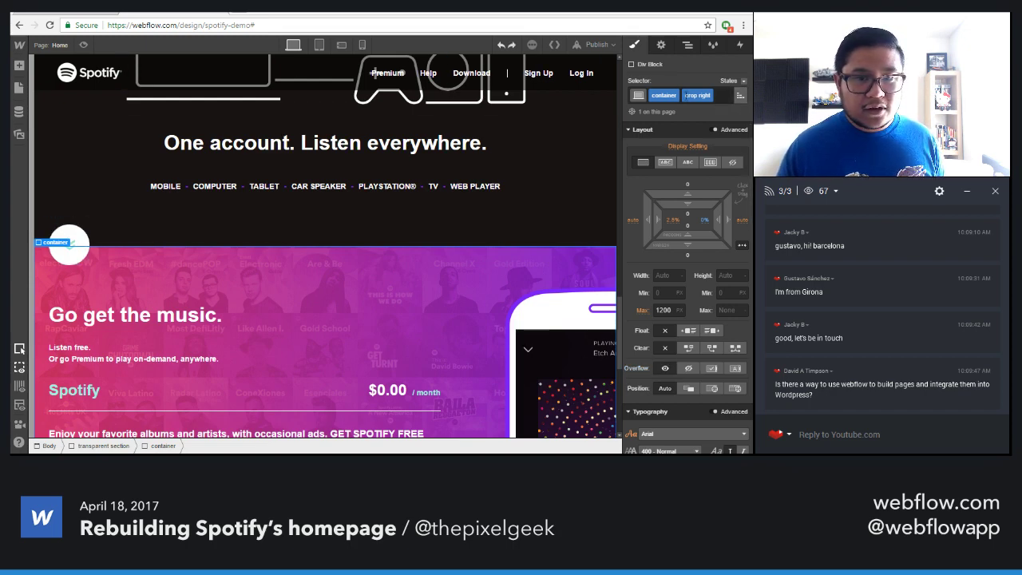
Open the Home page's head custom code and duplicate the .transparent-section {overflow-x:hidden;} rule on a new line
{"action": "left_click", "coordinate": [49, 47]}
{"action": "left_click", "coordinate": [153, 105]}
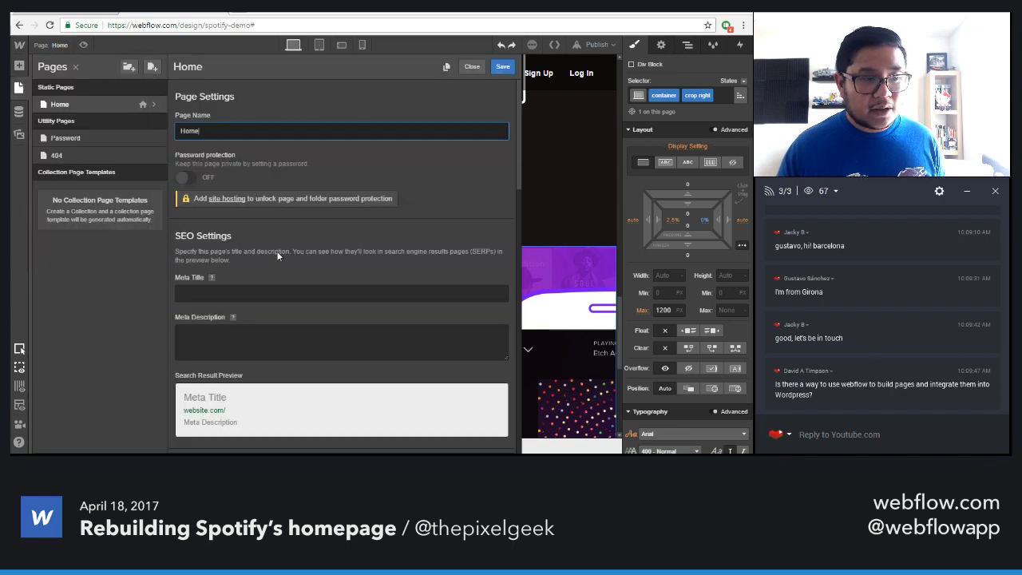
{"action": "scroll", "coordinate": [258, 308], "scroll_direction": "down", "scroll_amount": 10}
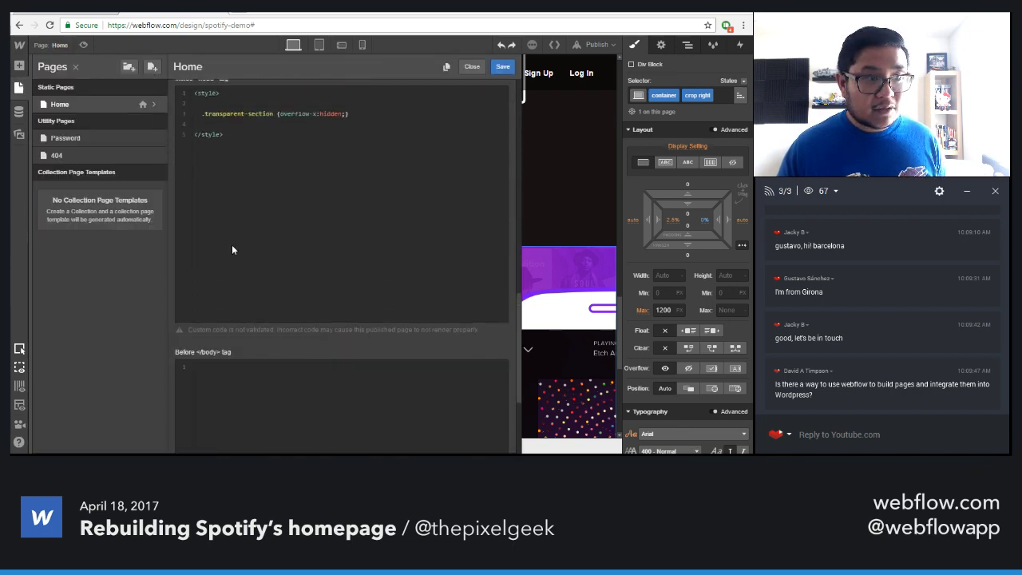
{"action": "scroll", "coordinate": [233, 250], "scroll_direction": "up", "scroll_amount": 1}
{"action": "left_click", "coordinate": [274, 183]}
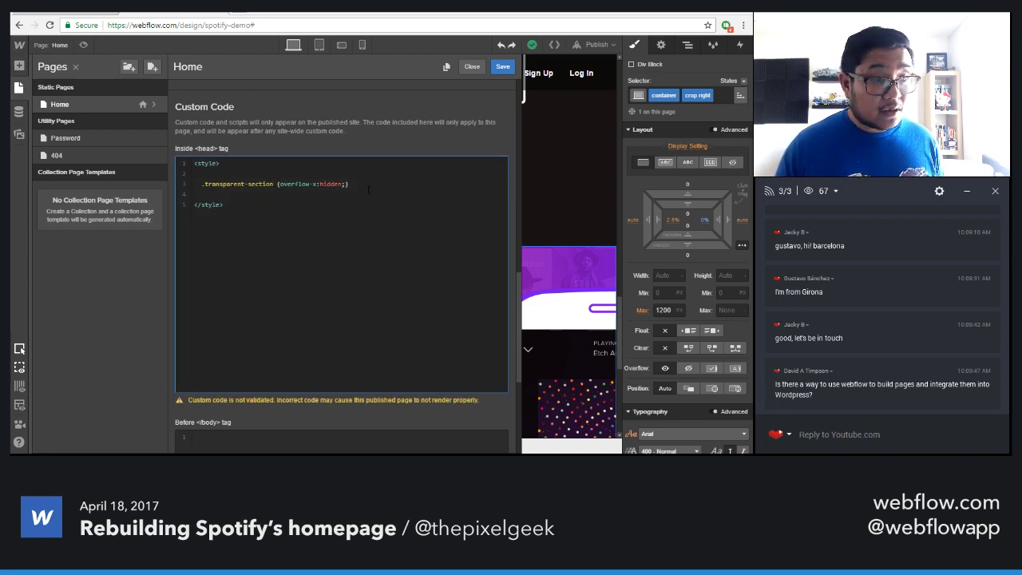
{"action": "left_click_drag", "start_coordinate": [349, 184], "coordinate": [204, 186]}
{"action": "key", "text": "Right"}
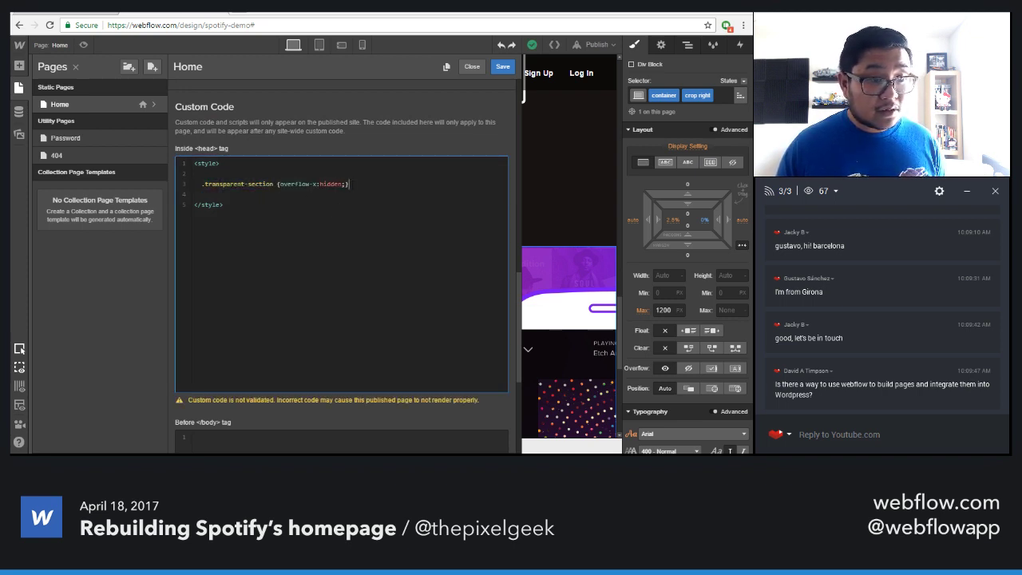
{"action": "key", "text": "Return"}
{"action": "type", "text": ".transparent-section {overflow-x:hidden;}"}
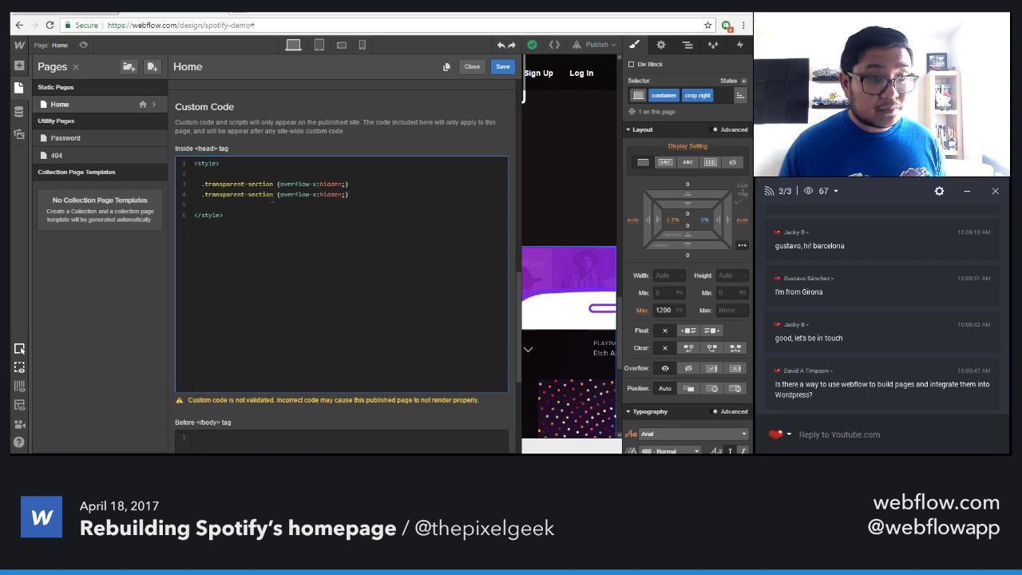
Change the duplicated rule's selector to .crop-right, save the page settings and review the pricing section
{"action": "left_click_drag", "start_coordinate": [273, 195], "coordinate": [202, 197]}
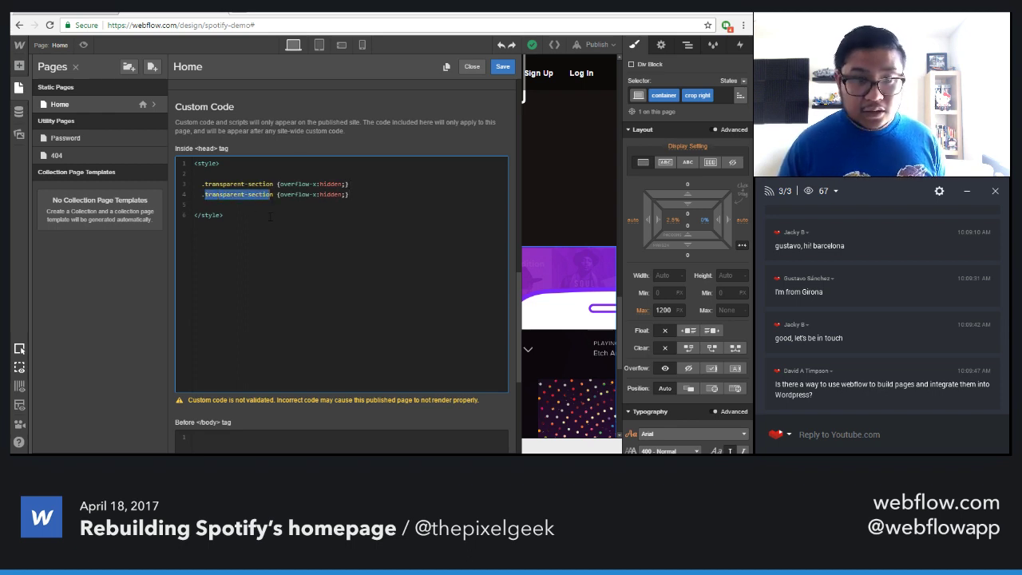
{"action": "type", "text": "container"}
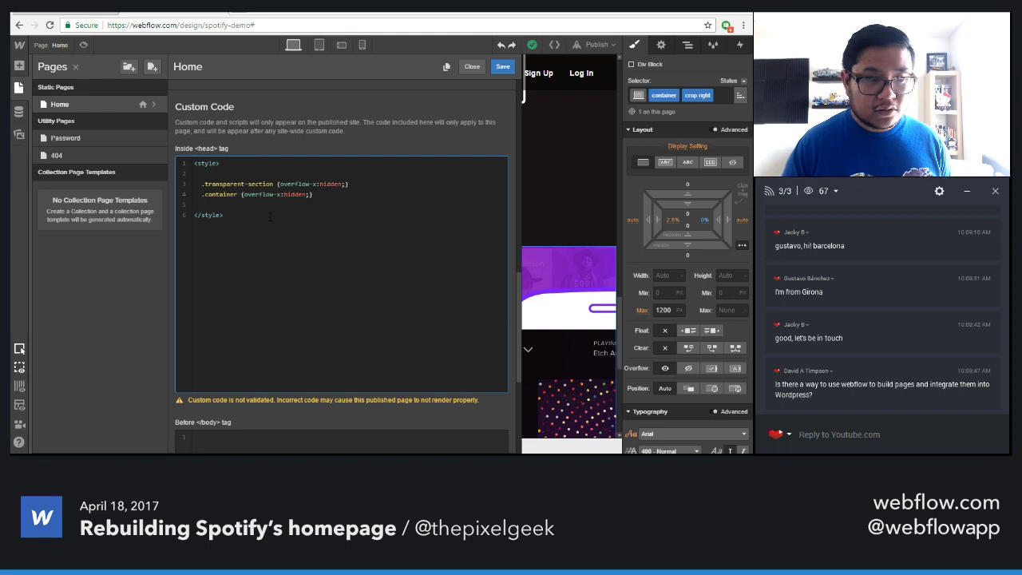
{"action": "key", "text": "ctrl+shift+Left"}
{"action": "type", "text": "crop-right"}
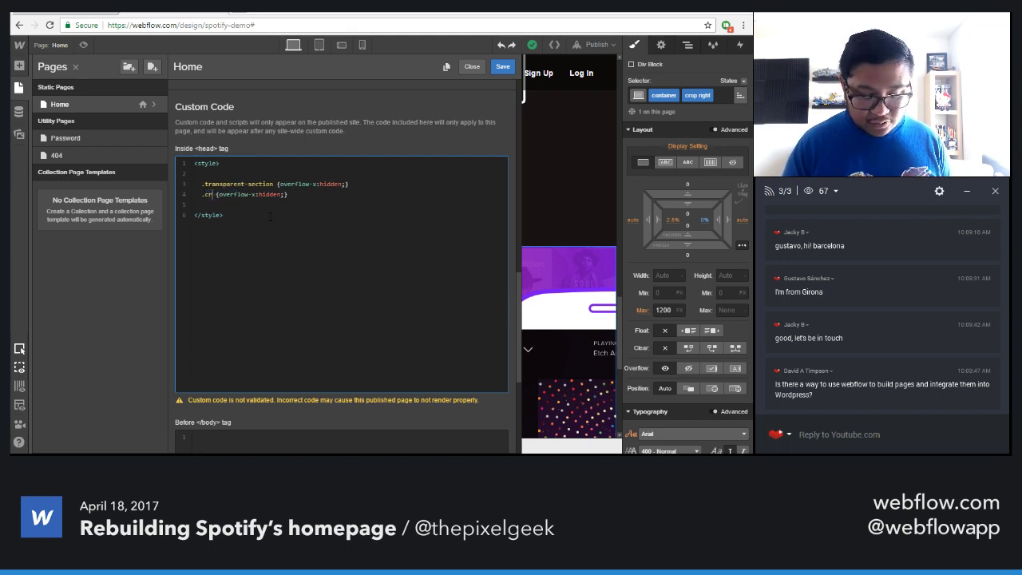
{"action": "left_click", "coordinate": [502, 66]}
{"action": "left_click", "coordinate": [404, 325]}
{"action": "scroll", "coordinate": [406, 327], "scroll_direction": "down", "scroll_amount": 2}
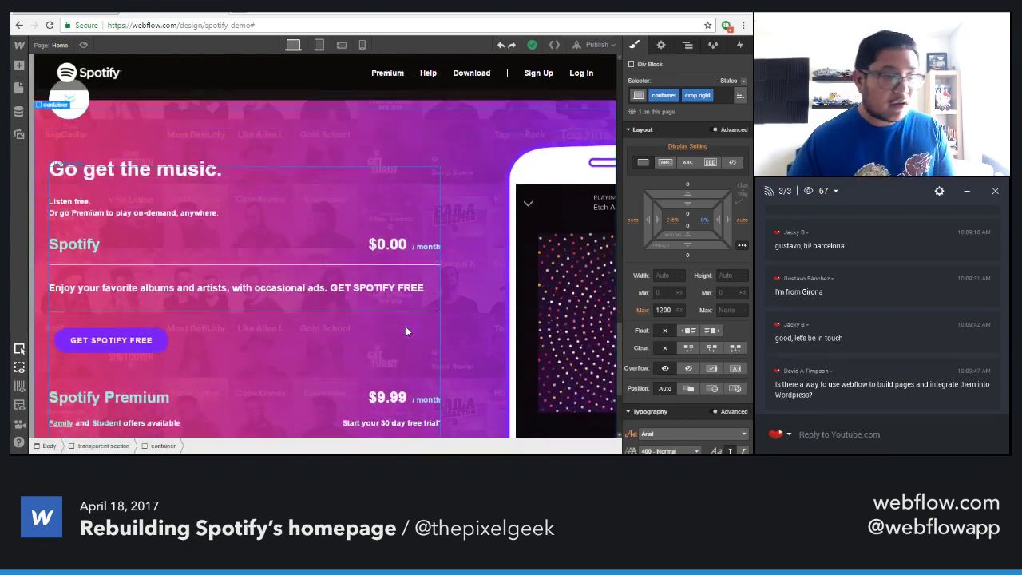
{"action": "scroll", "coordinate": [406, 330], "scroll_direction": "down", "scroll_amount": 1}
{"action": "scroll", "coordinate": [407, 330], "scroll_direction": "down", "scroll_amount": 1}
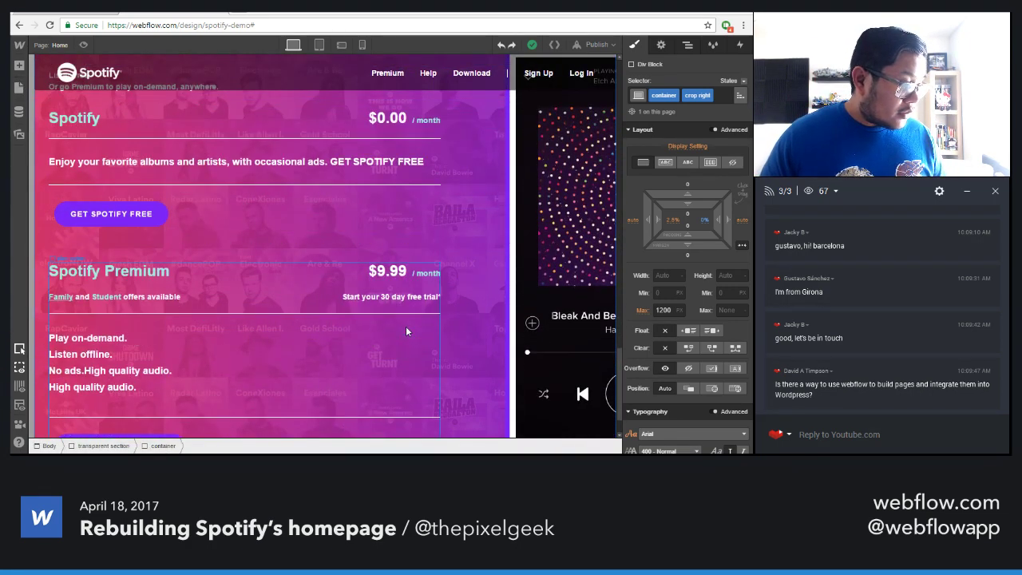
{"action": "scroll", "coordinate": [405, 331], "scroll_direction": "down", "scroll_amount": 1}
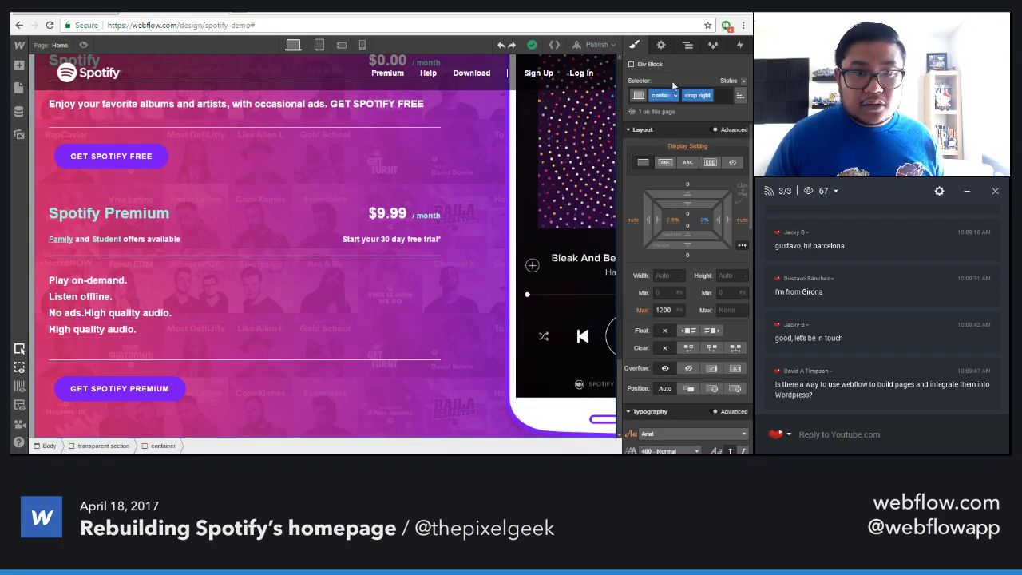
Add a text block inside the android image block of the pricing section
{"action": "left_click", "coordinate": [687, 44]}
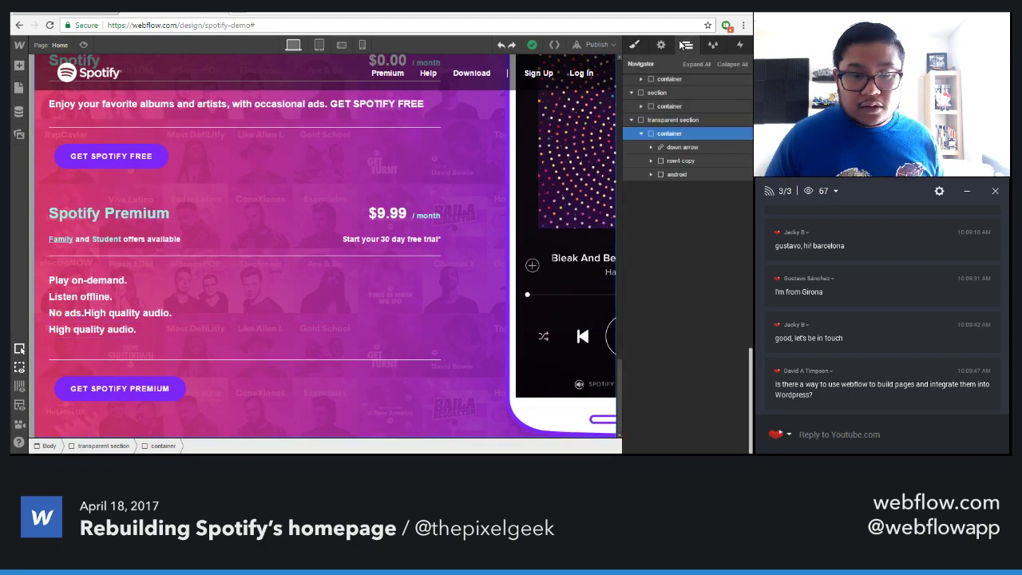
{"action": "left_click", "coordinate": [676, 175]}
{"action": "key", "text": "a"}
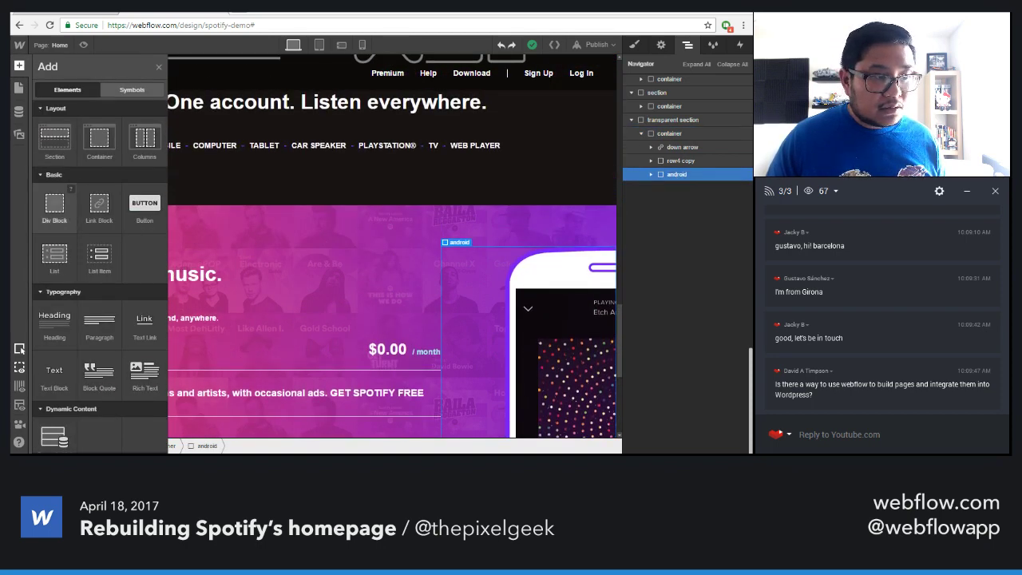
{"action": "left_click_drag", "start_coordinate": [54, 376], "coordinate": [636, 313]}
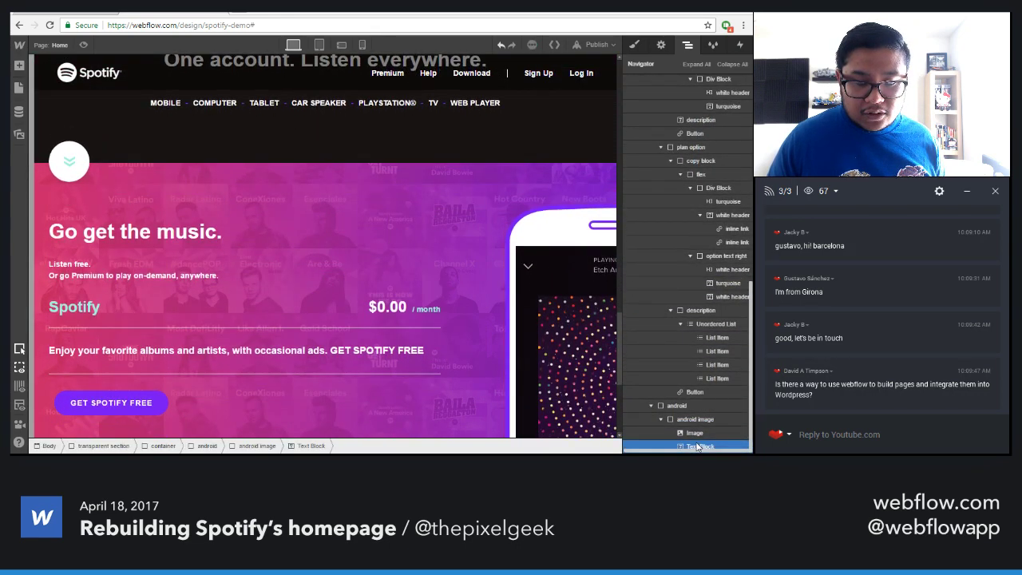
Move the new text block out of the android image block to the container's end, after the android block, and check its position
{"action": "scroll", "coordinate": [703, 393], "scroll_direction": "up", "scroll_amount": 3}
{"action": "scroll", "coordinate": [702, 393], "scroll_direction": "down", "scroll_amount": 3}
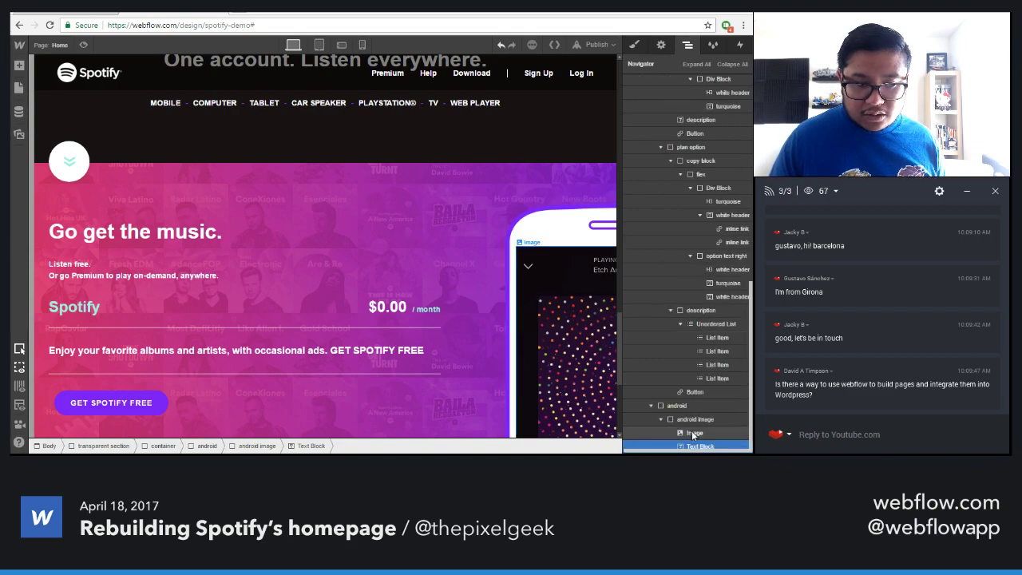
{"action": "scroll", "coordinate": [325, 246], "scroll_direction": "down", "scroll_amount": 5}
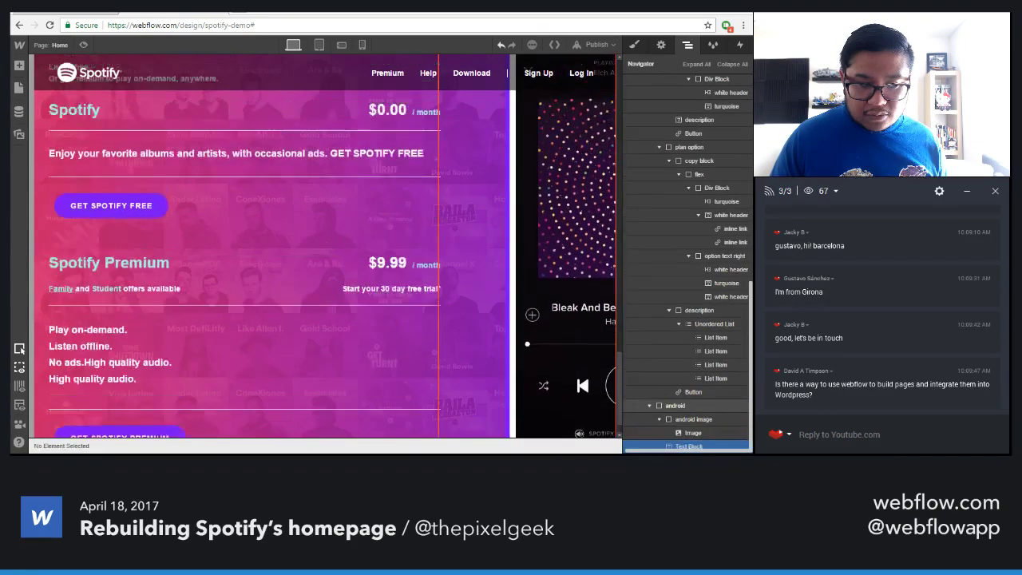
{"action": "scroll", "coordinate": [325, 246], "scroll_direction": "up", "scroll_amount": 5}
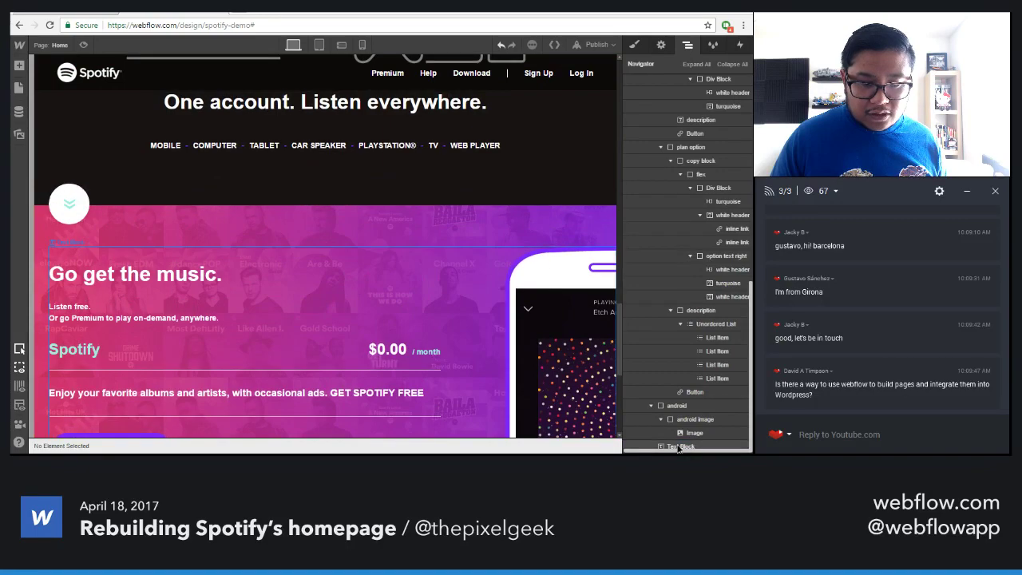
{"action": "left_click", "coordinate": [678, 447]}
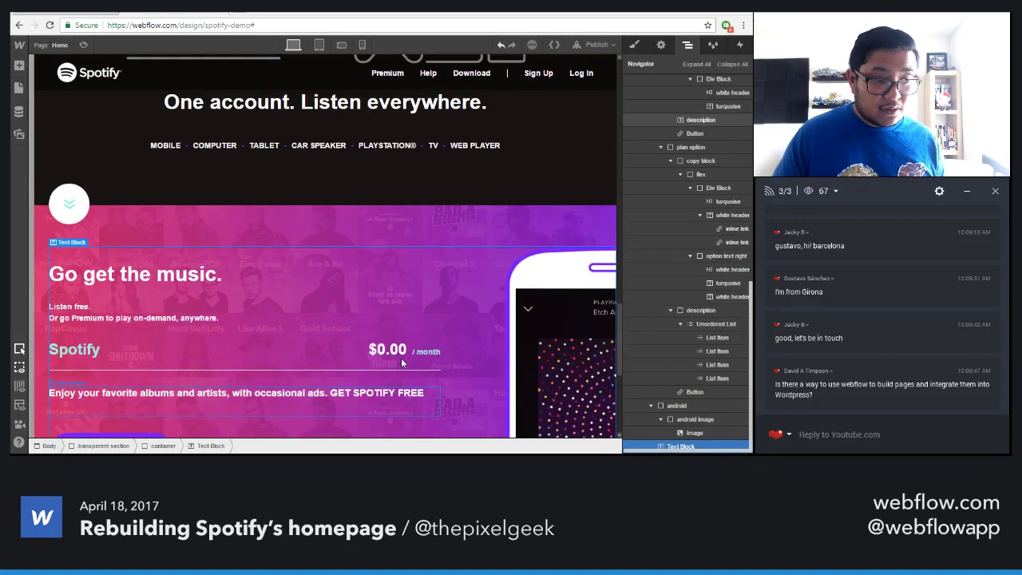
{"action": "scroll", "coordinate": [451, 352], "scroll_direction": "down", "scroll_amount": 4}
{"action": "scroll", "coordinate": [451, 351], "scroll_direction": "up", "scroll_amount": 4}
{"action": "scroll", "coordinate": [451, 352], "scroll_direction": "down", "scroll_amount": 4}
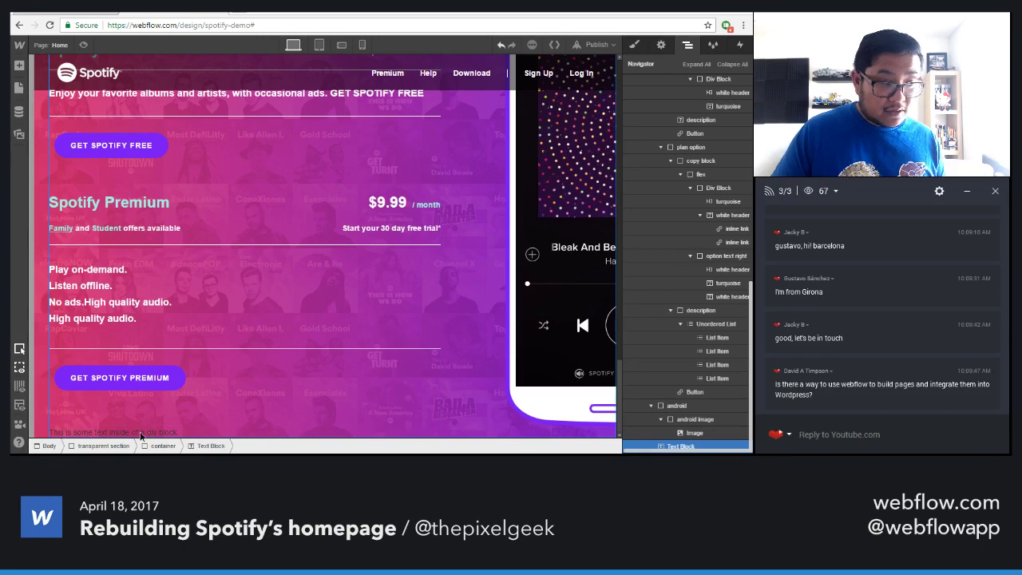
Collapse the android, second plan option and row4 copy blocks in the element tree
{"action": "left_click", "coordinate": [651, 405]}
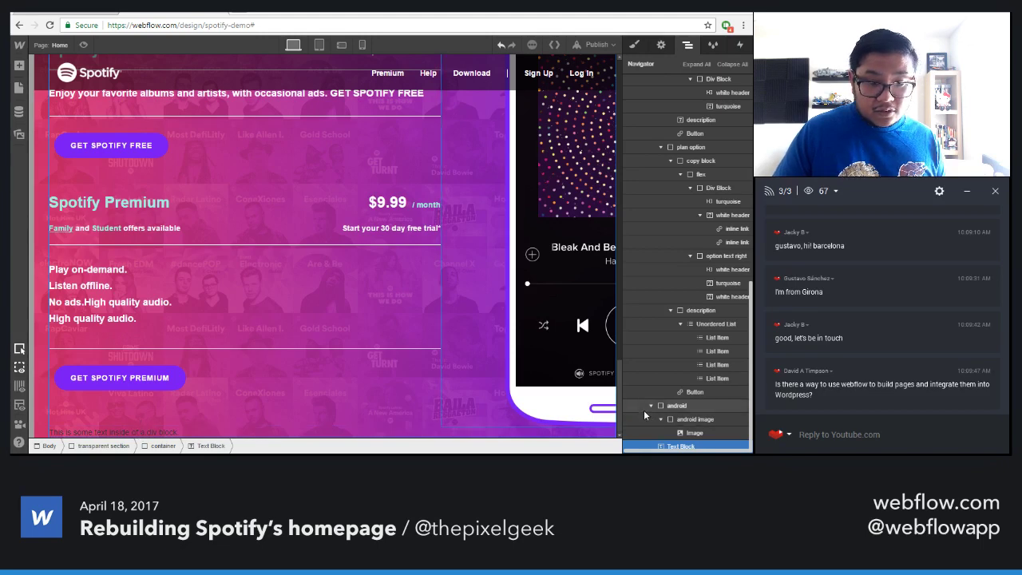
{"action": "scroll", "coordinate": [668, 254], "scroll_direction": "up", "scroll_amount": 3}
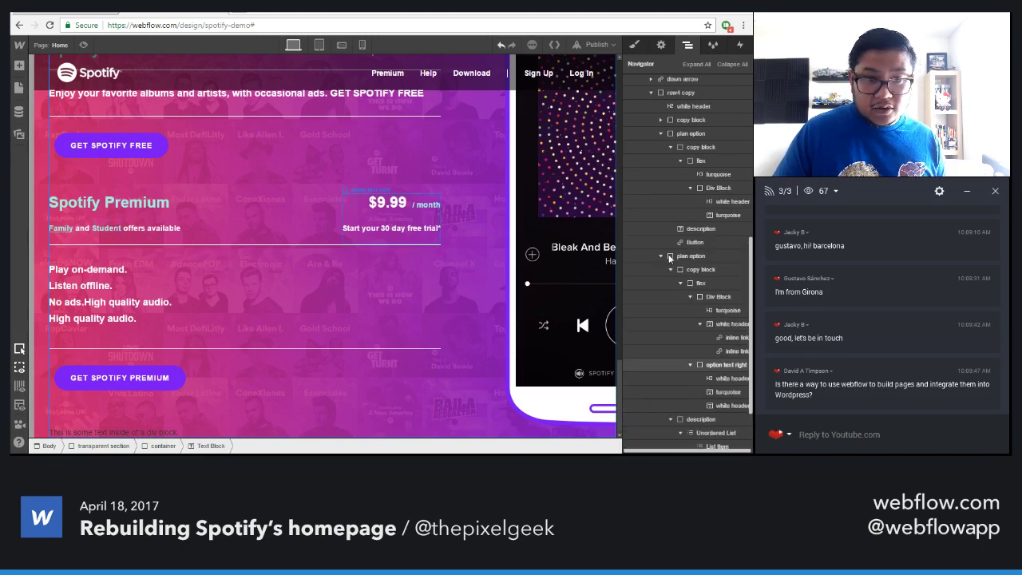
{"action": "scroll", "coordinate": [664, 278], "scroll_direction": "up", "scroll_amount": 1}
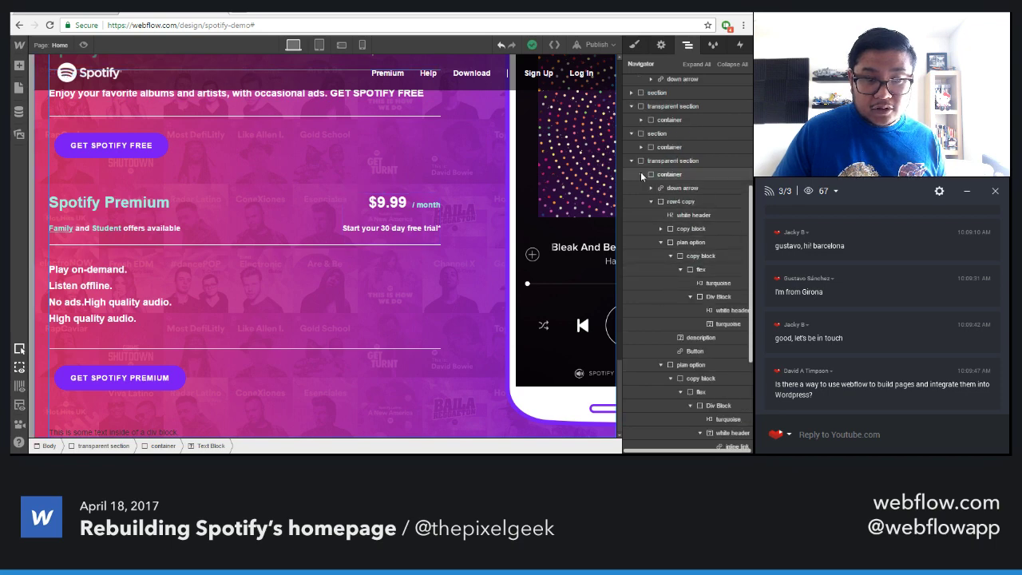
{"action": "left_click", "coordinate": [661, 364]}
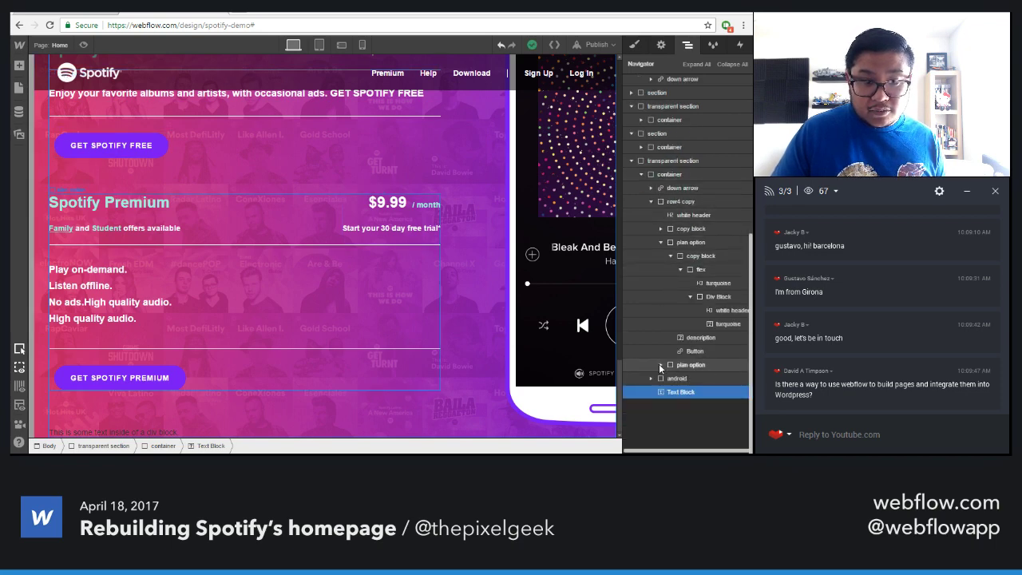
{"action": "left_click", "coordinate": [650, 201]}
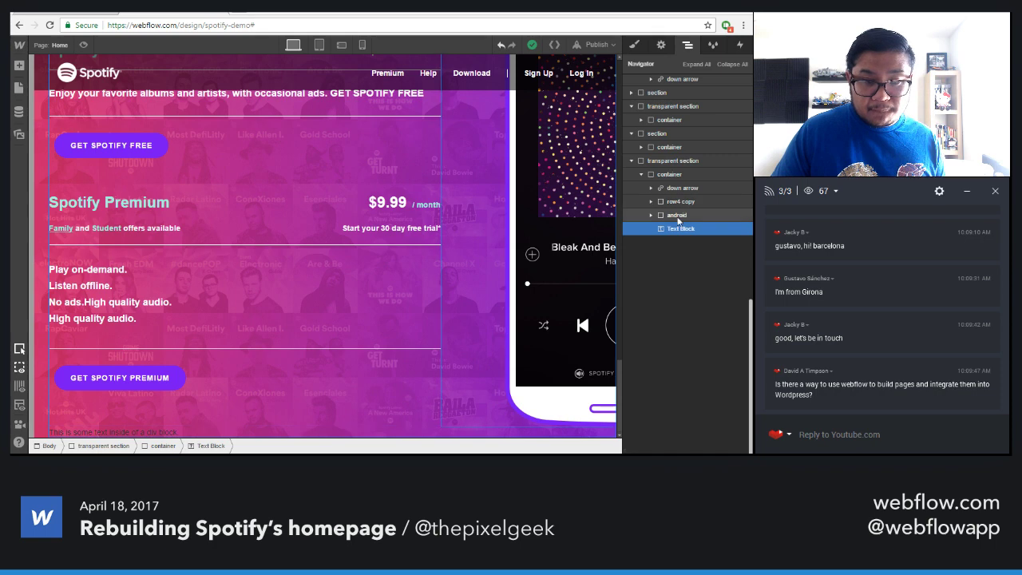
Add a div block to the pricing section's container, directly above the row4 copy block
{"action": "left_click", "coordinate": [680, 201]}
{"action": "key", "text": "a"}
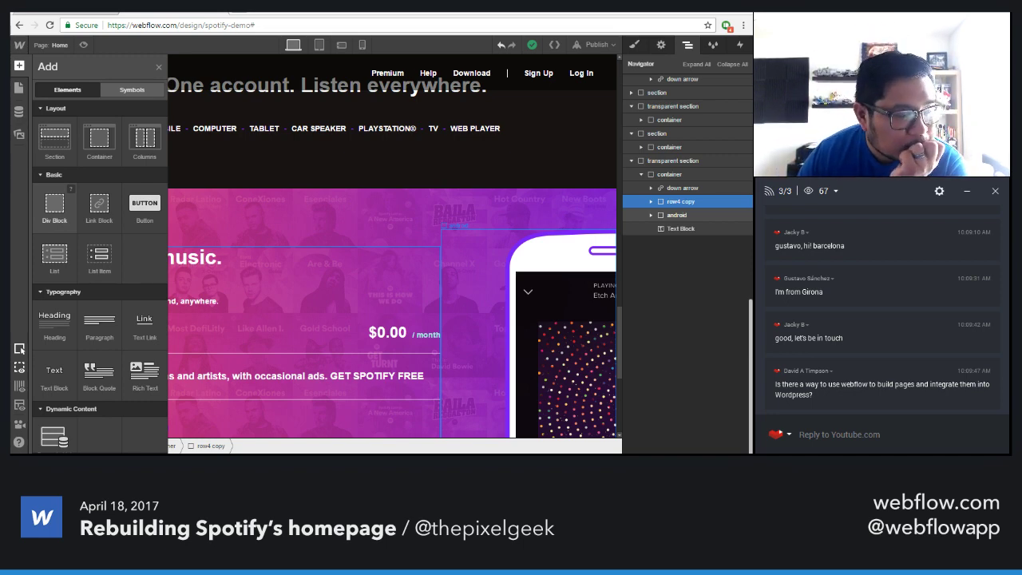
{"action": "left_click_drag", "start_coordinate": [55, 206], "coordinate": [675, 201]}
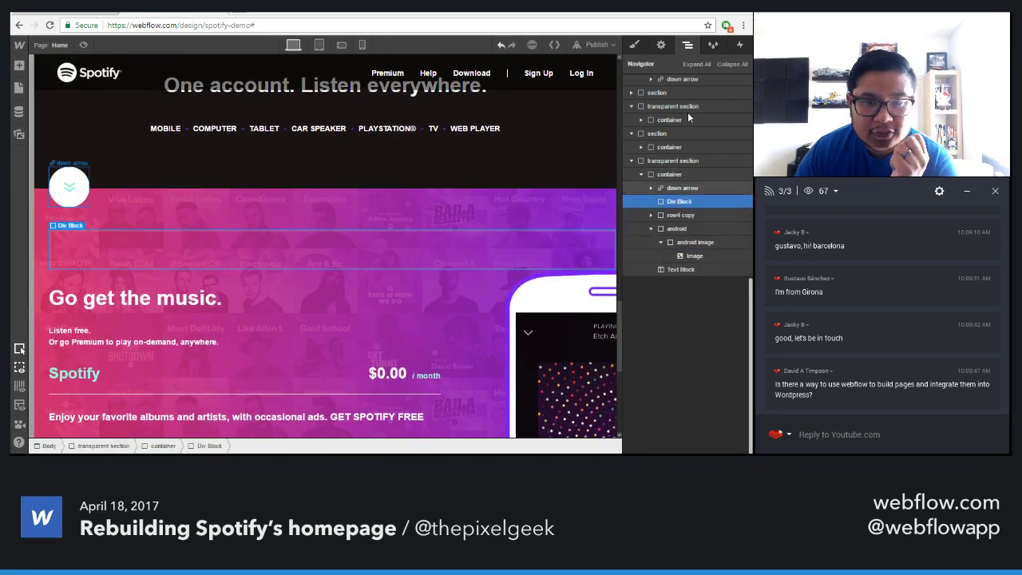
Give the new div block the class "content row" and set it to clear both sides
{"action": "key", "text": "s"}
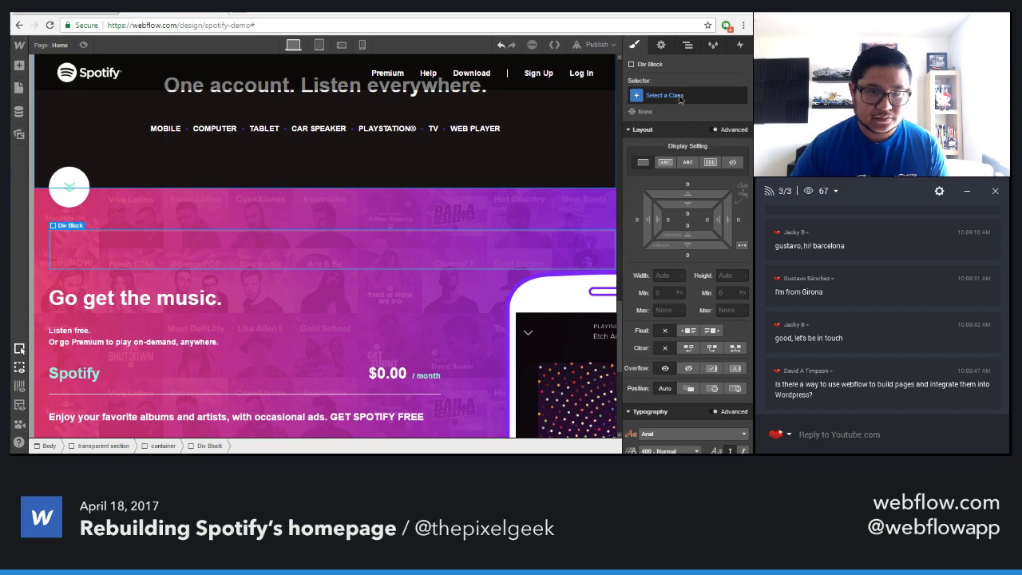
{"action": "left_click", "coordinate": [679, 95]}
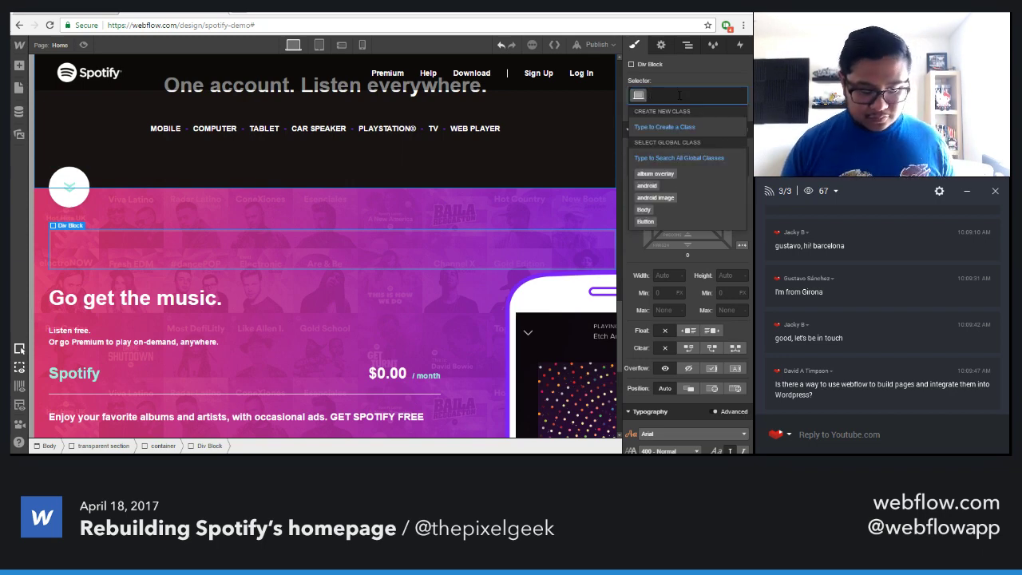
{"action": "type", "text": "content row"}
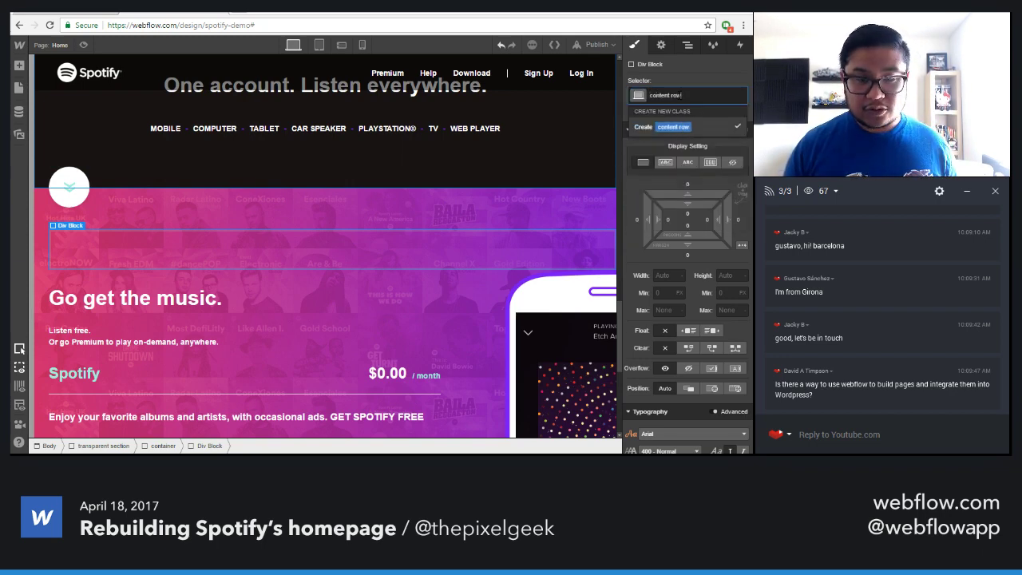
{"action": "key", "text": "Return"}
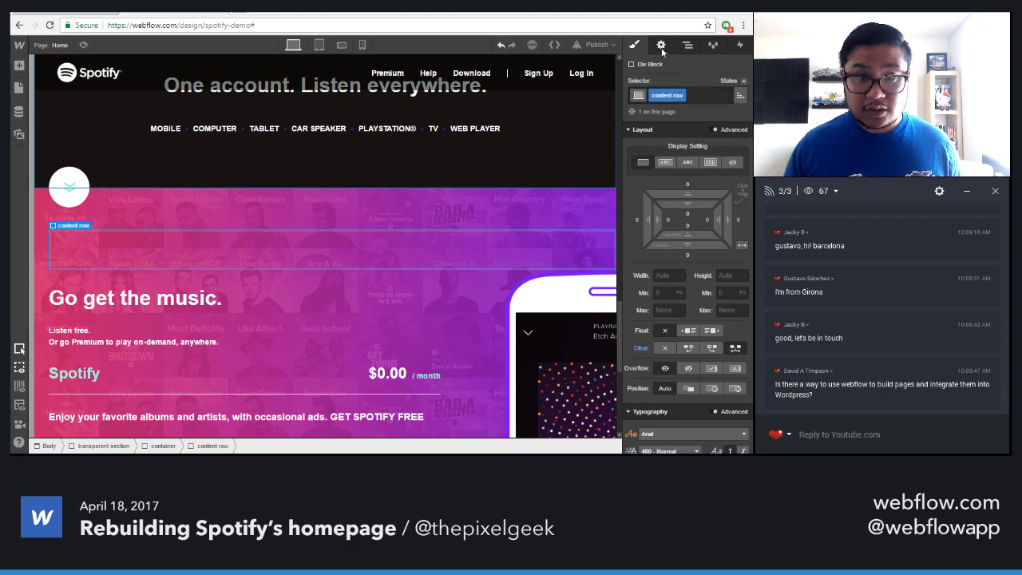
Nest the row4 copy and android blocks inside content row, collapse it and check the text block's position below it
{"action": "left_click", "coordinate": [687, 44]}
{"action": "left_click_drag", "start_coordinate": [682, 216], "coordinate": [651, 202]}
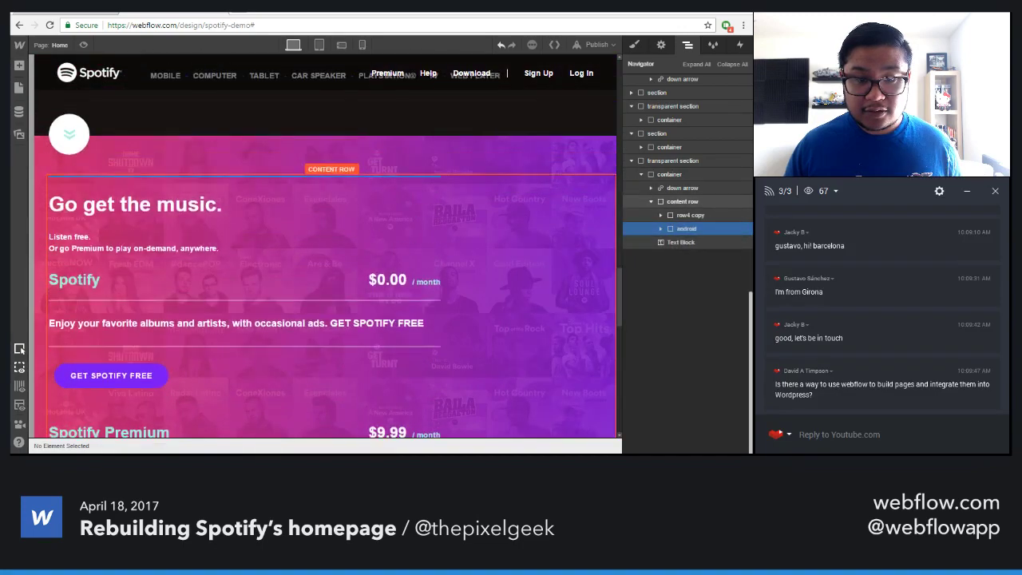
{"action": "left_click", "coordinate": [652, 201]}
{"action": "left_click", "coordinate": [691, 202]}
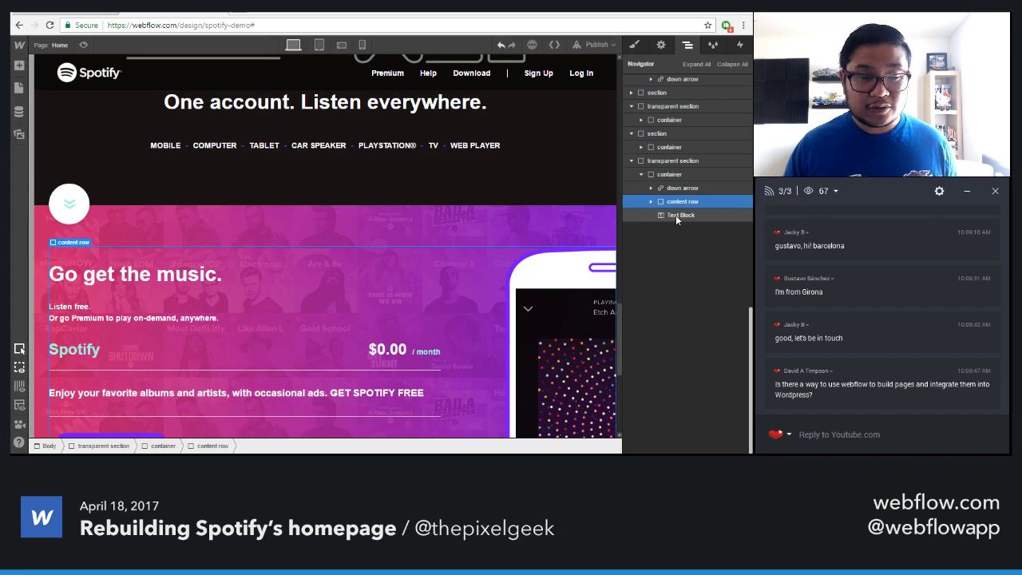
{"action": "left_click", "coordinate": [680, 216]}
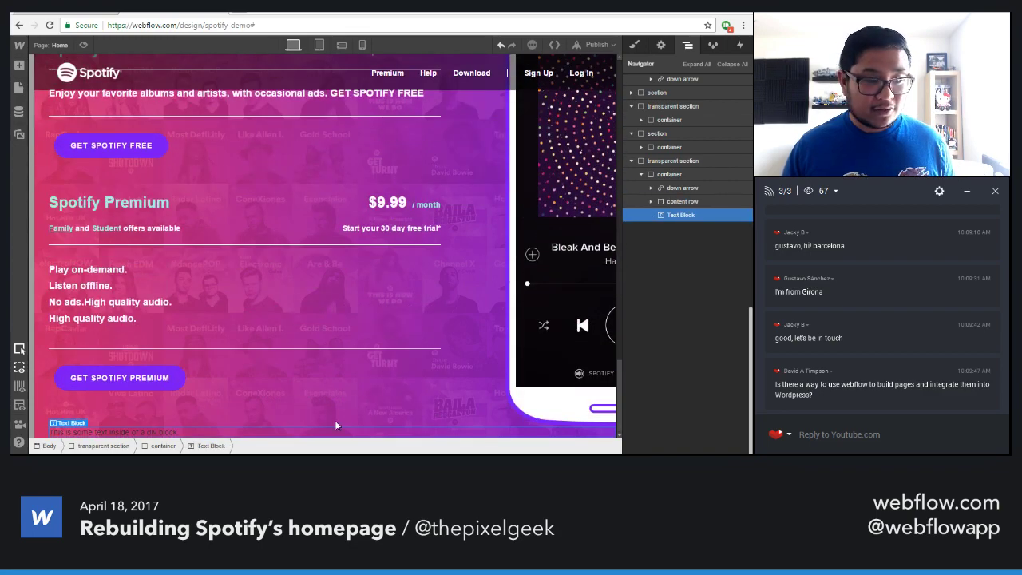
Give the content row a bottom margin of about 21 px and check the gap above the text block
{"action": "left_click", "coordinate": [680, 202]}
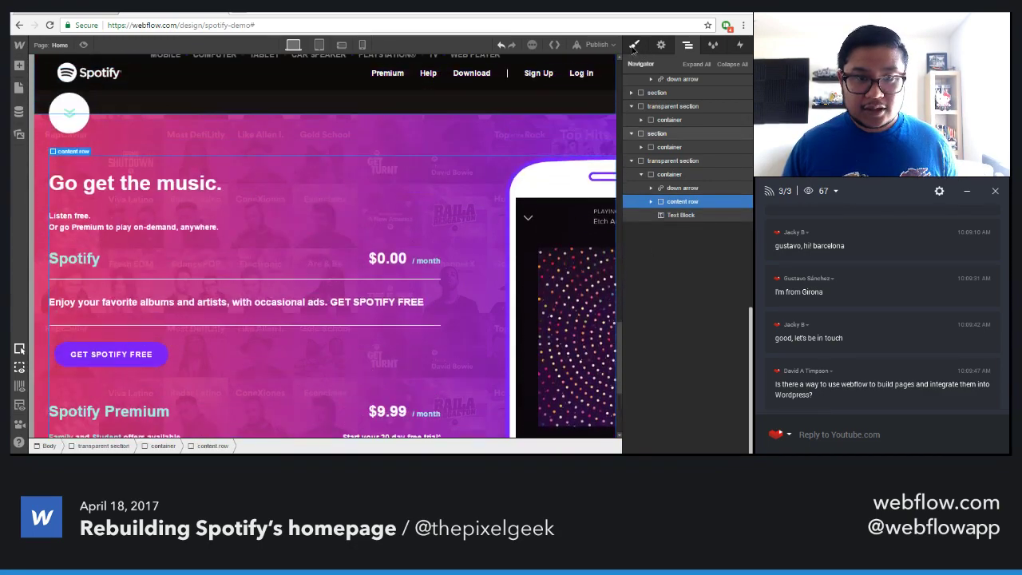
{"action": "key", "text": "s"}
{"action": "left_click_drag", "start_coordinate": [687, 244], "coordinate": [693, 280]}
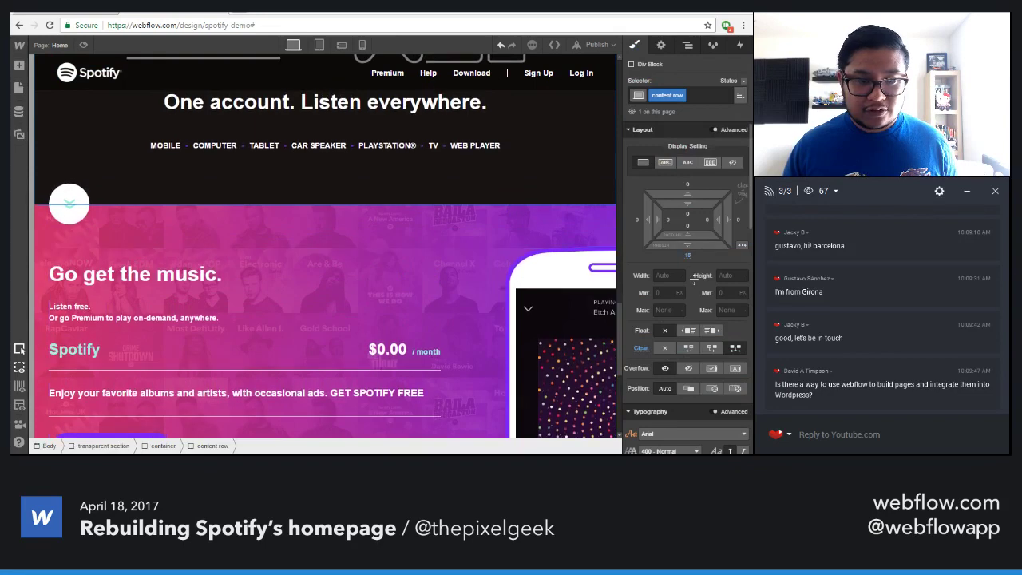
{"action": "scroll", "coordinate": [463, 422], "scroll_direction": "down", "scroll_amount": 1}
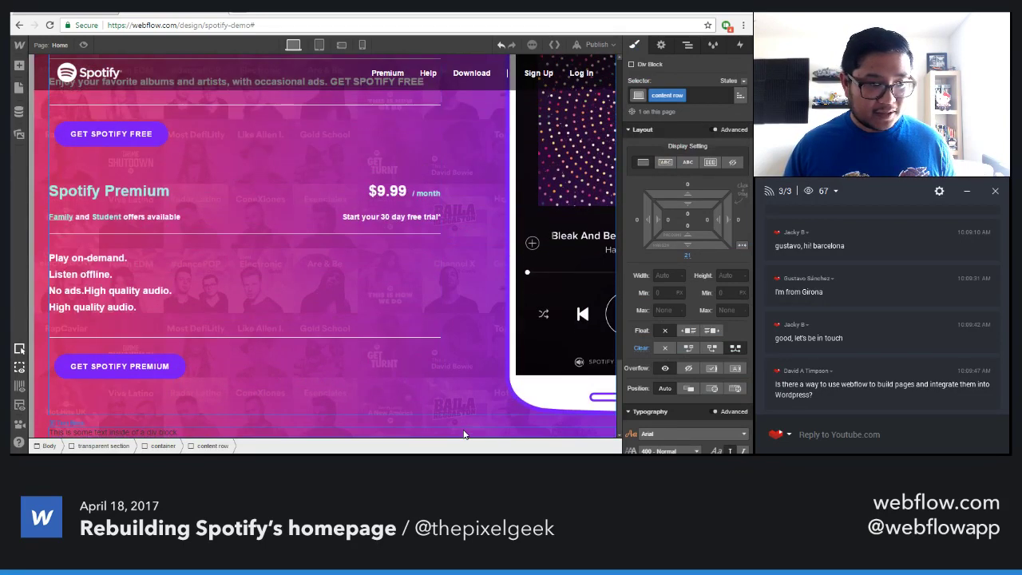
{"action": "left_click", "coordinate": [686, 256]}
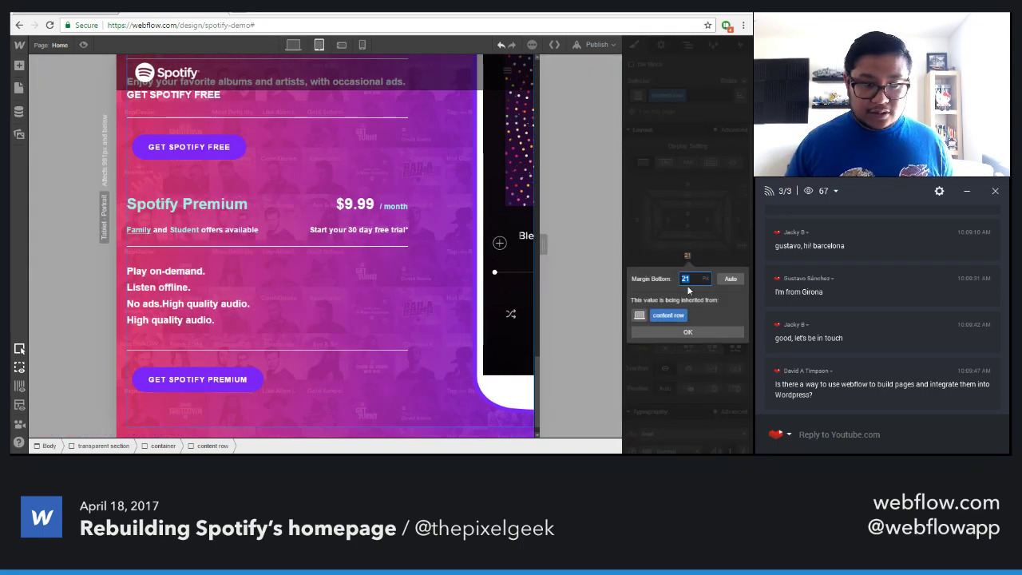
{"action": "type", "text": "20"}
{"action": "key", "text": "Return"}
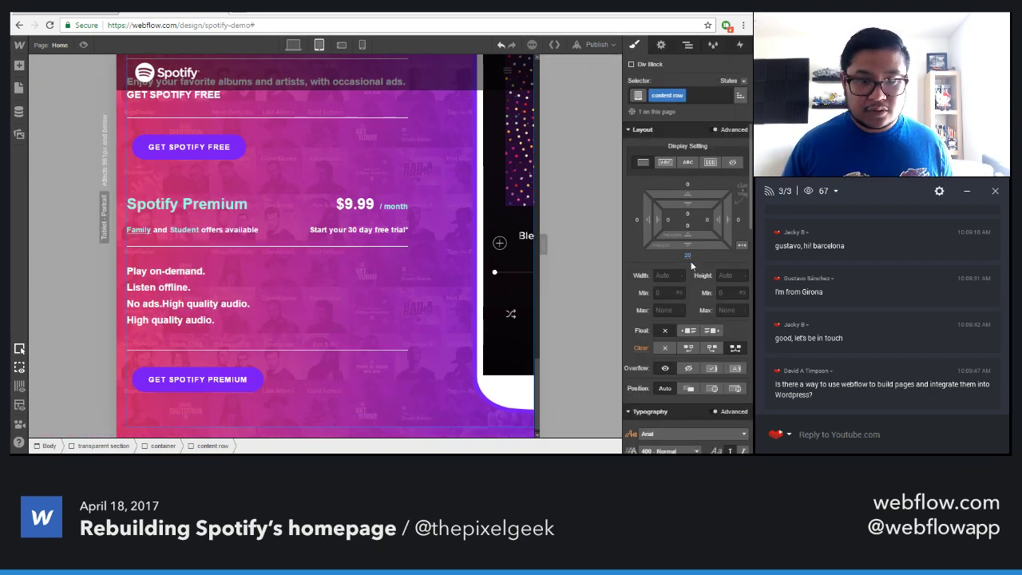
{"action": "left_click", "coordinate": [688, 253]}
{"action": "type", "text": "21"}
{"action": "key", "text": "Return"}
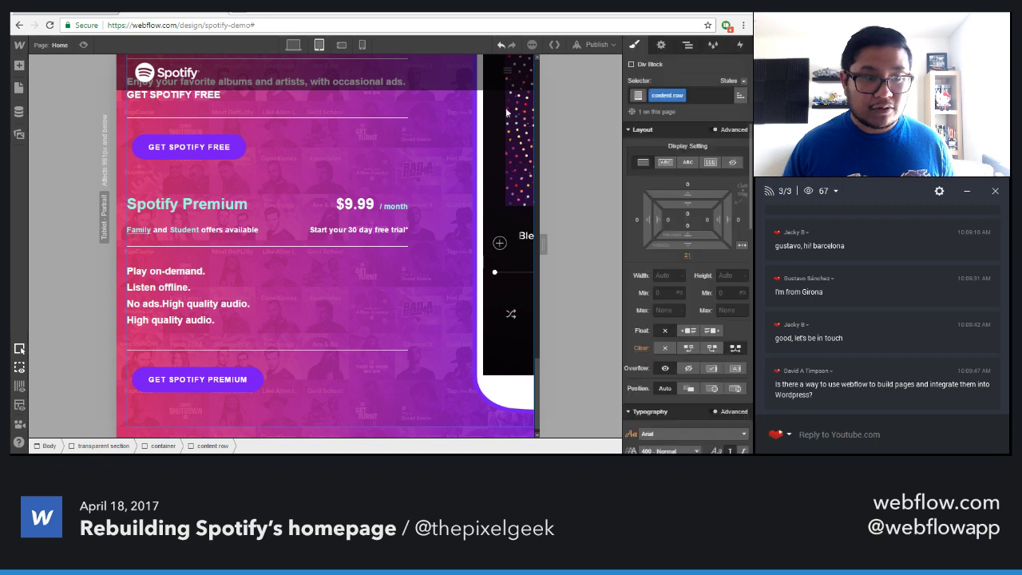
Return to the desktop breakpoint and set the content row's bottom margin to 20 px
{"action": "left_click", "coordinate": [293, 45]}
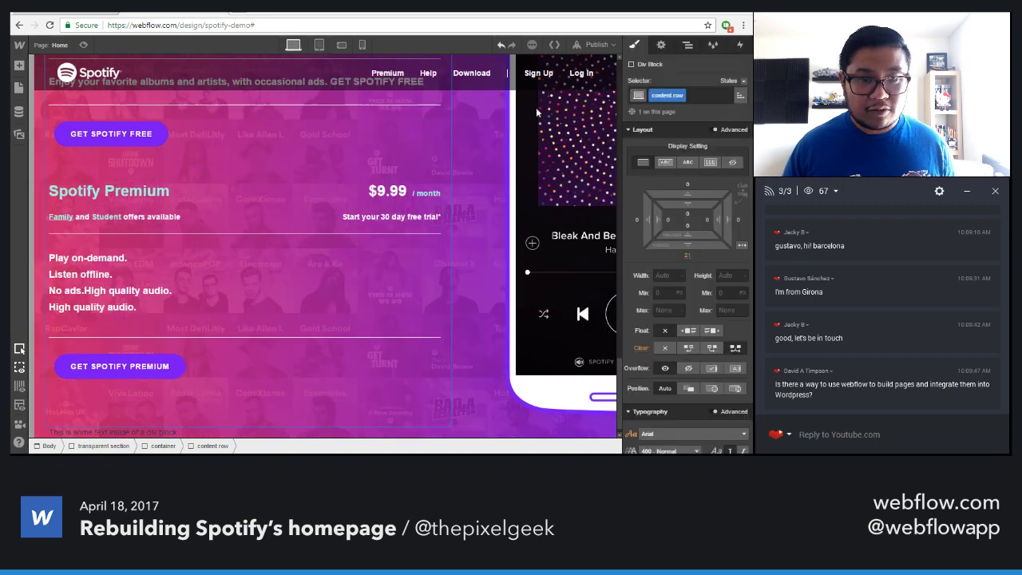
{"action": "left_click", "coordinate": [687, 257]}
{"action": "key", "text": "Return"}
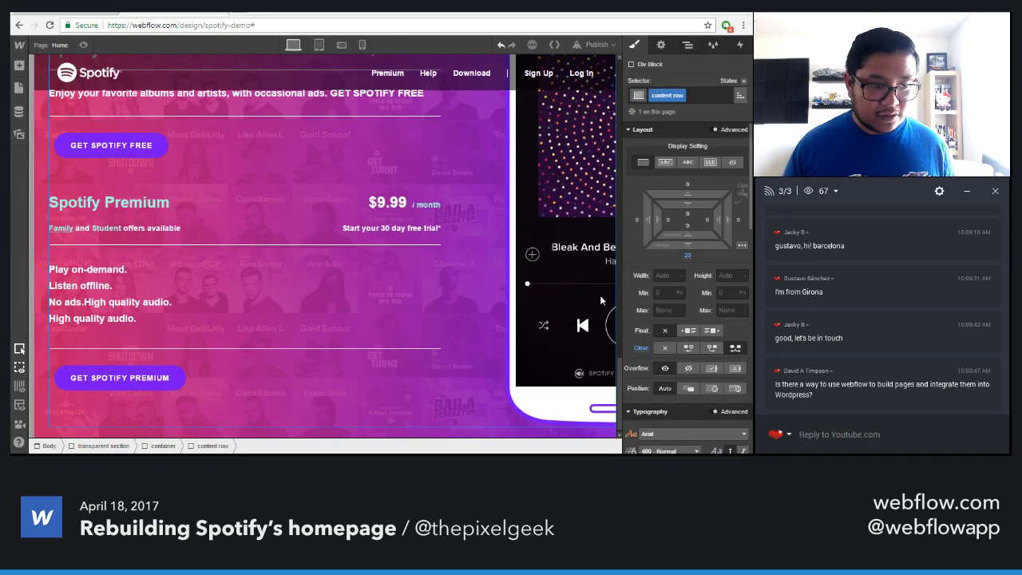
Switch to the live Spotify site and copy the 30-Days Free Trial Offer disclaimer beneath the Premium plan
{"action": "left_click", "coordinate": [85, 14]}
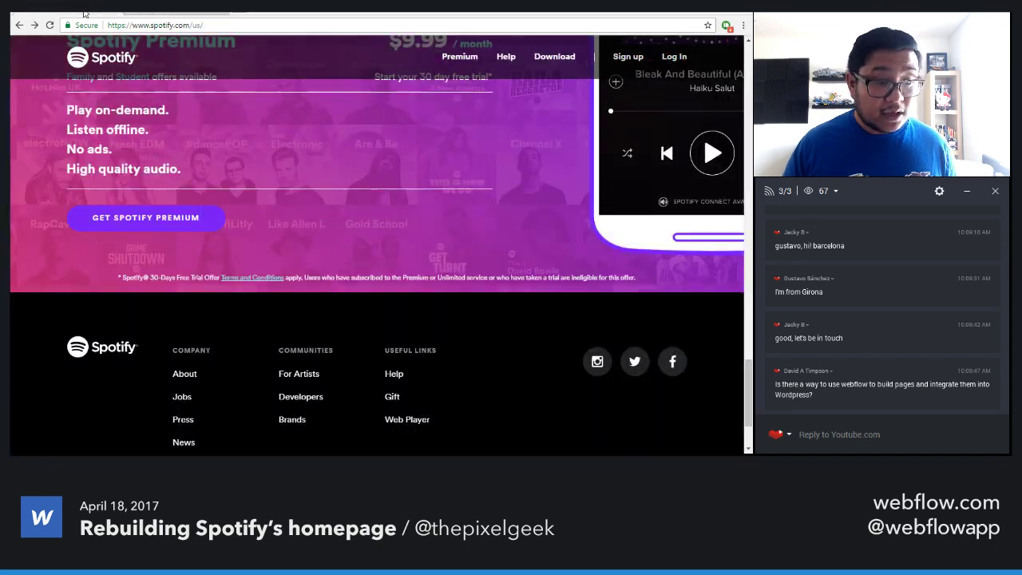
{"action": "triple_click", "coordinate": [179, 278]}
{"action": "key", "text": "ctrl+c"}
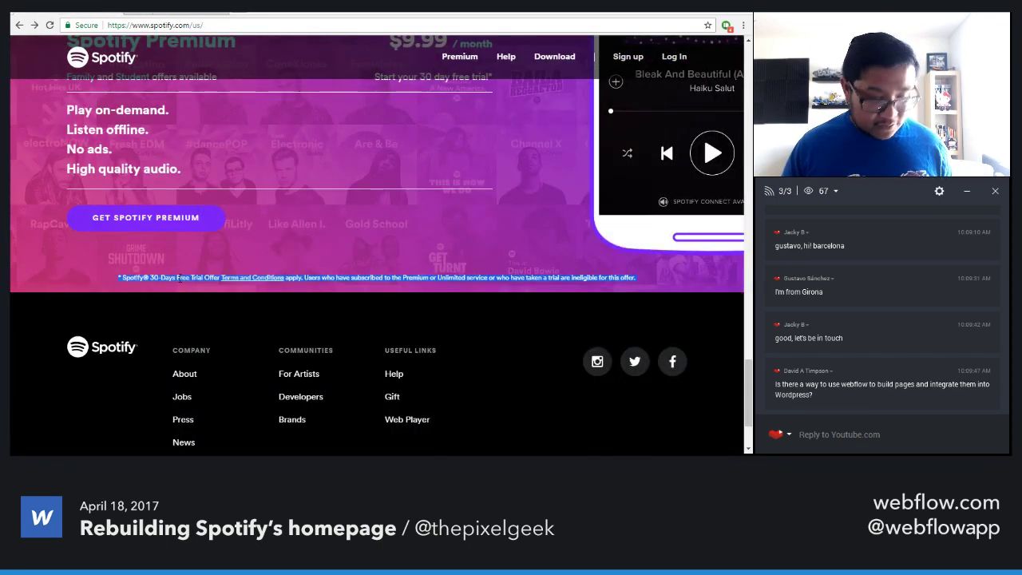
Switch back to Webflow and give the text block below the pricing content the class "footnote"
{"action": "left_click", "coordinate": [158, 14]}
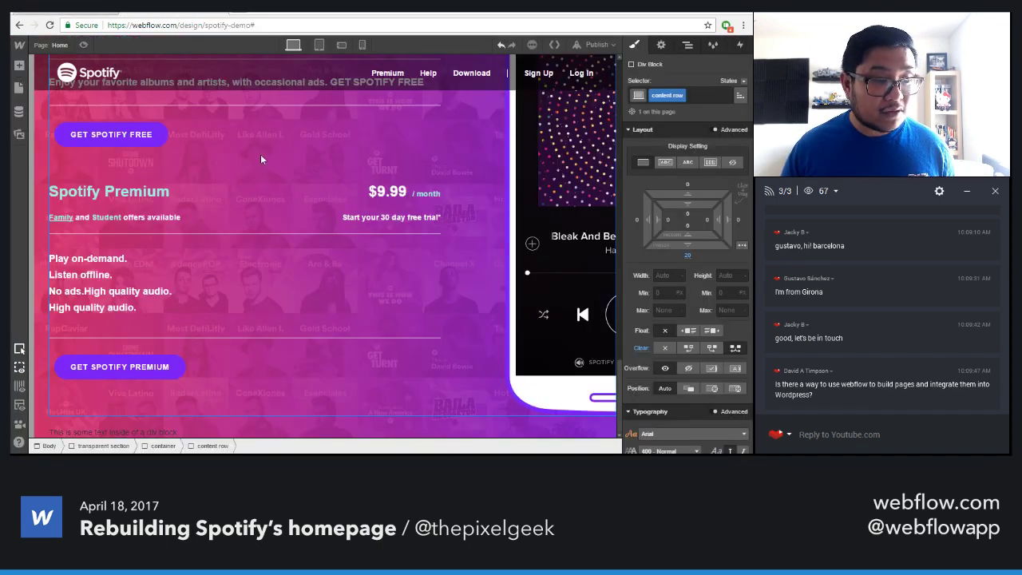
{"action": "left_click", "coordinate": [147, 433]}
{"action": "left_click", "coordinate": [665, 95]}
{"action": "type", "text": "footnote"}
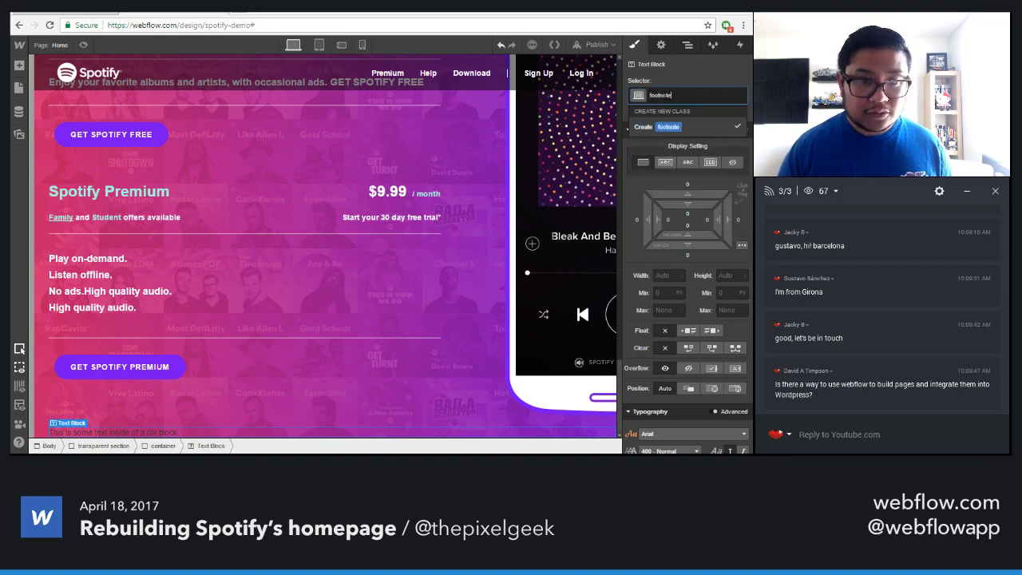
{"action": "key", "text": "Return"}
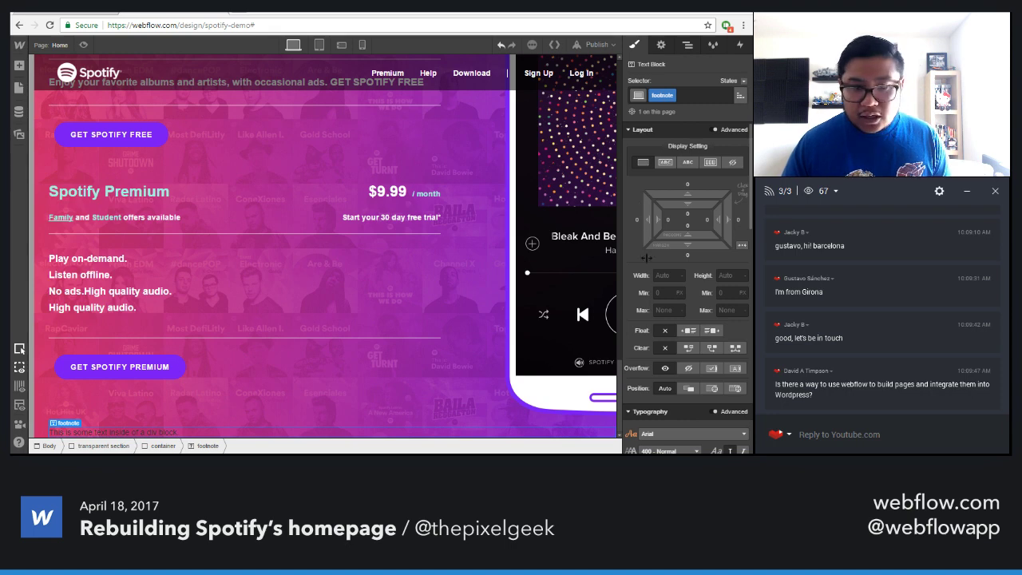
Style the footnote text white at 12 px with an 18 px line height and centre alignment
{"action": "left_click", "coordinate": [659, 293]}
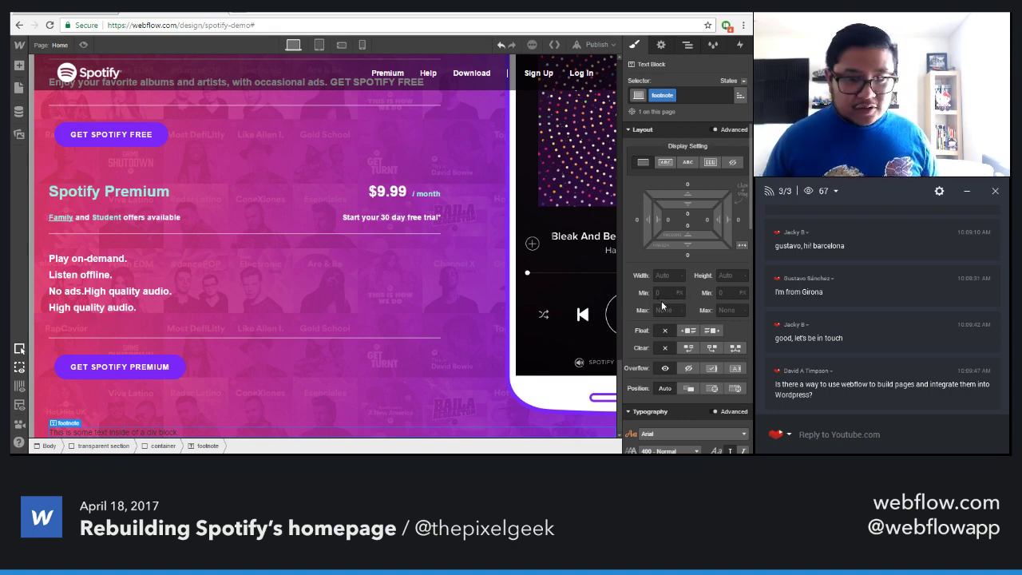
{"action": "scroll", "coordinate": [661, 300], "scroll_direction": "down", "scroll_amount": 3}
{"action": "left_click", "coordinate": [635, 360]}
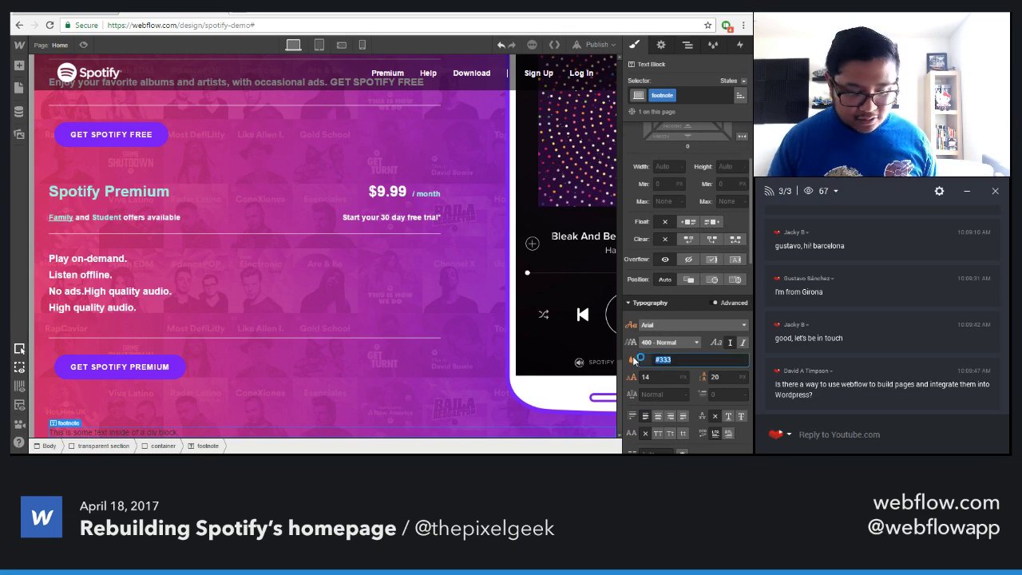
{"action": "type", "text": "white"}
{"action": "key", "text": "Tab"}
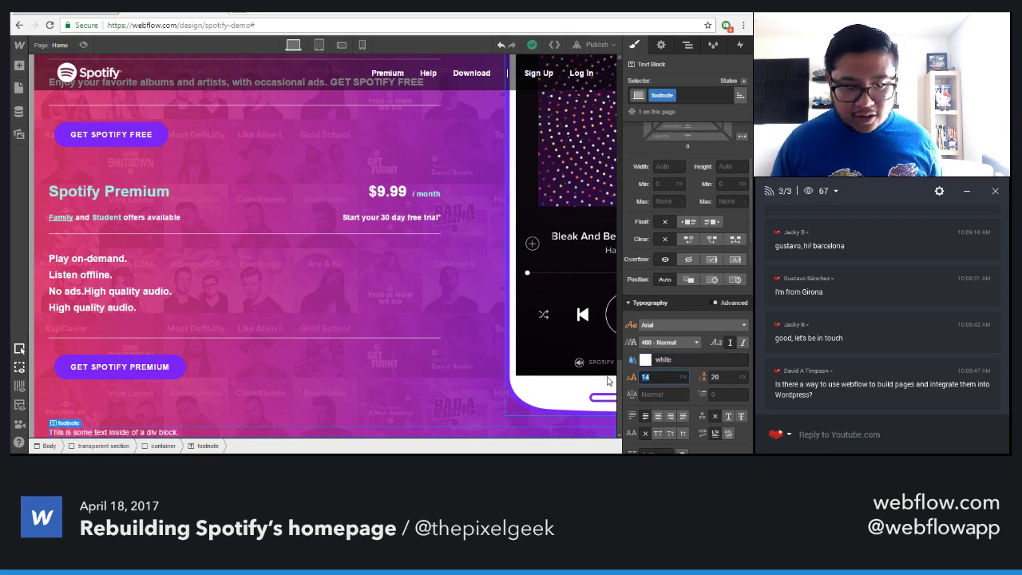
{"action": "type", "text": "12"}
{"action": "key", "text": "Tab"}
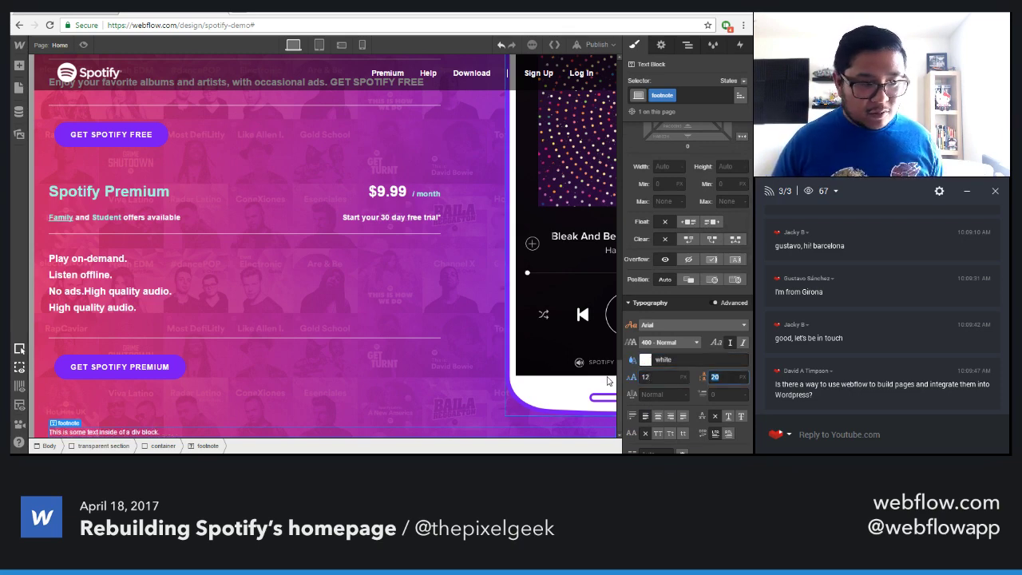
{"action": "type", "text": "18"}
{"action": "scroll", "coordinate": [685, 346], "scroll_direction": "down", "scroll_amount": 2}
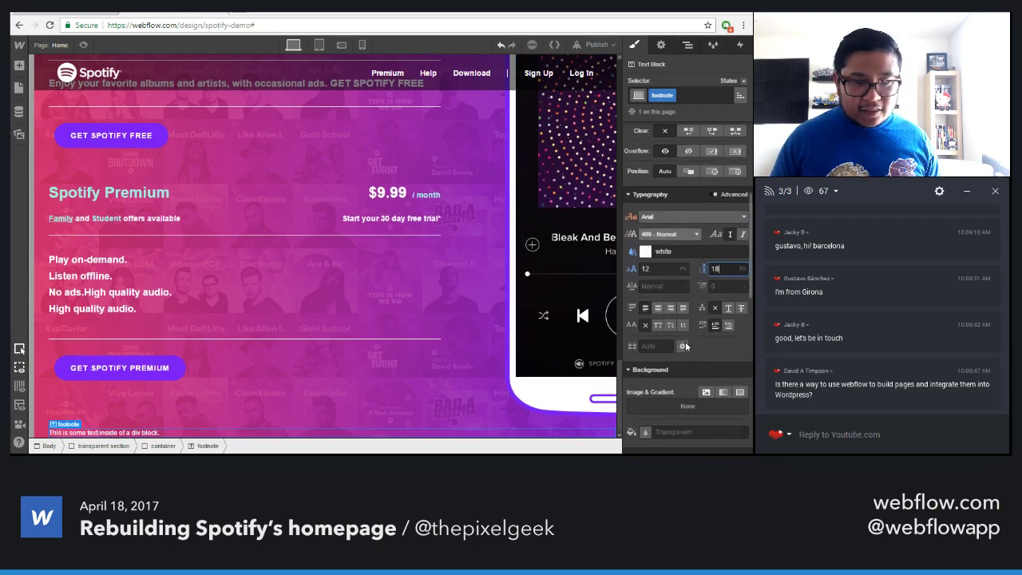
{"action": "left_click", "coordinate": [658, 308]}
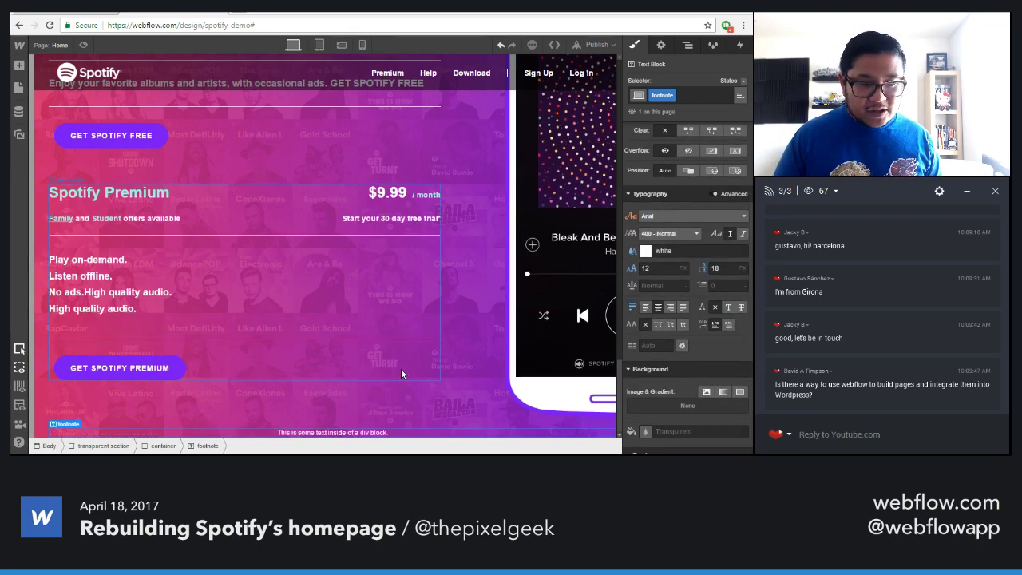
Replace the footnote's placeholder text with the copied 30-Days Free Trial Offer disclaimer
{"action": "double_click", "coordinate": [351, 432]}
{"action": "key", "text": "ctrl+a"}
{"action": "key", "text": "ctrl+v"}
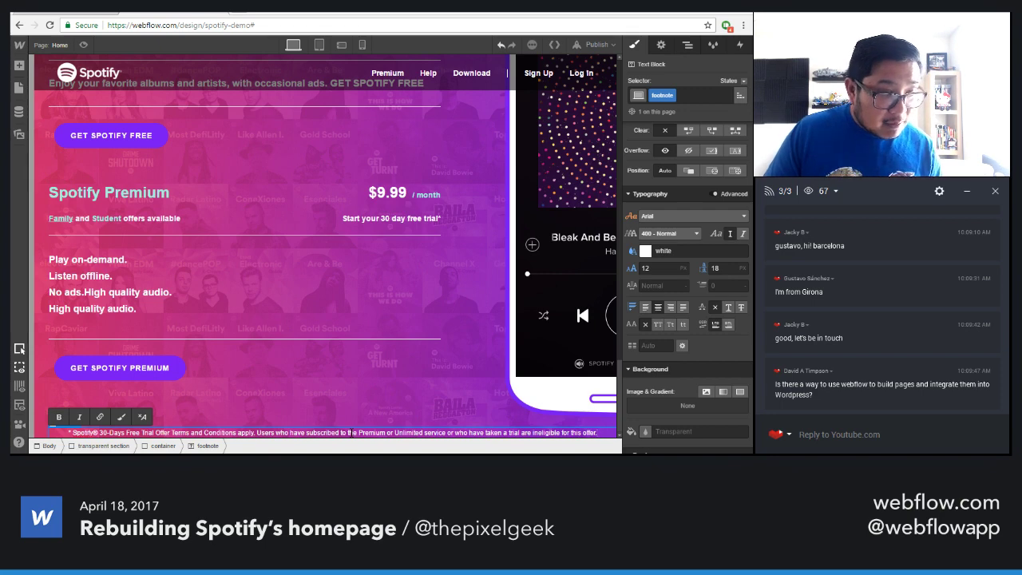
{"action": "key", "text": "Escape"}
Reduce the footnote's font size to 11 px and its line height to 17 px
{"action": "left_click", "coordinate": [659, 268]}
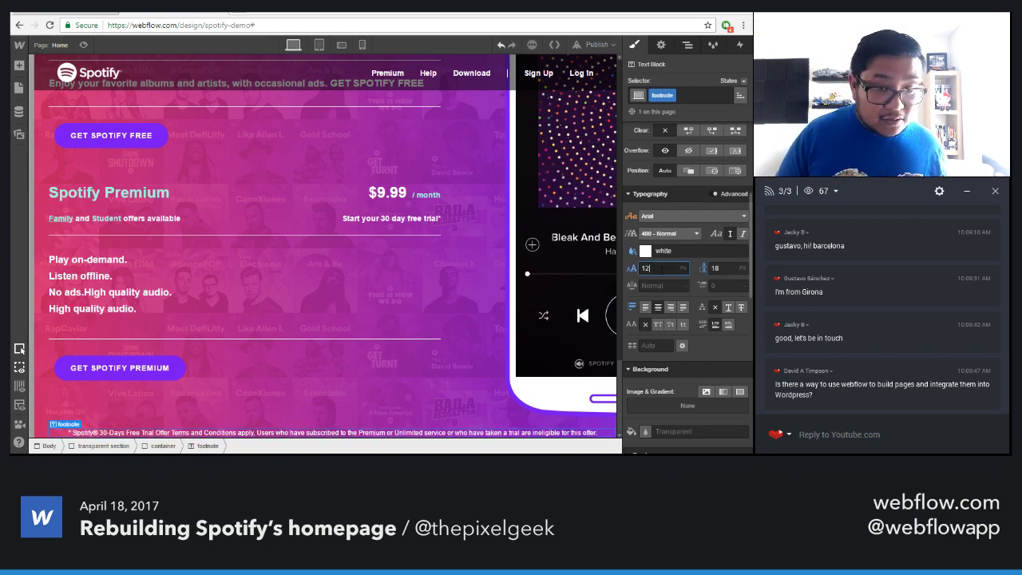
{"action": "key", "text": "Down"}
{"action": "key", "text": "Tab"}
{"action": "key", "text": "Down"}
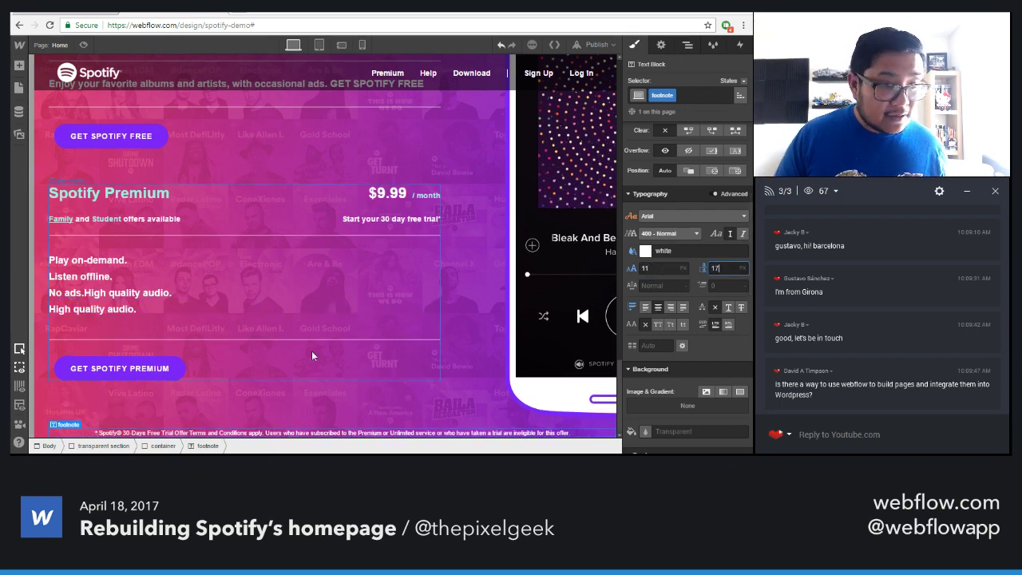
Compare the footnote with the live Spotify site and turn its words "Terms and Conditions" into a link
{"action": "left_click", "coordinate": [73, 13]}
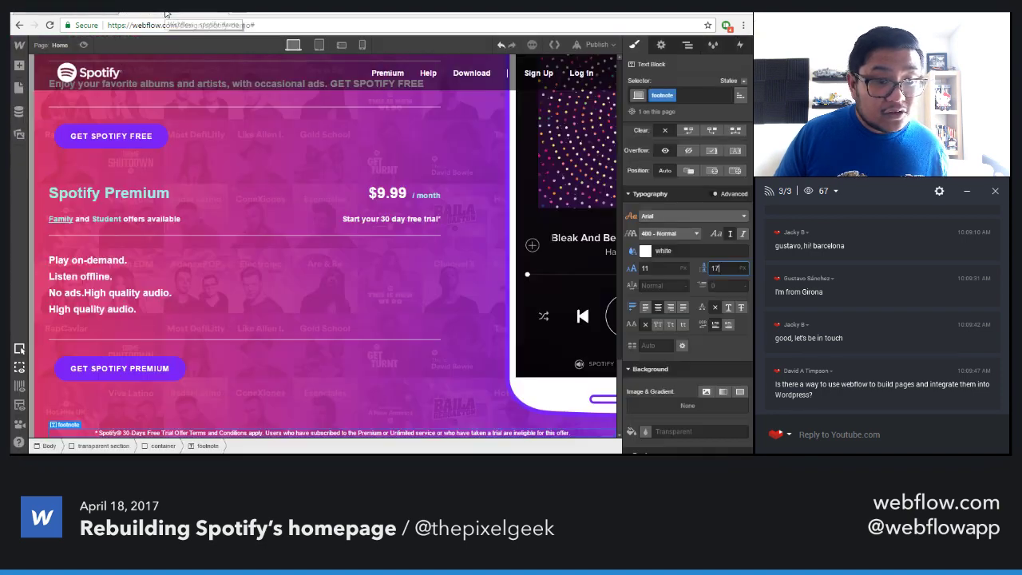
{"action": "left_click", "coordinate": [166, 12]}
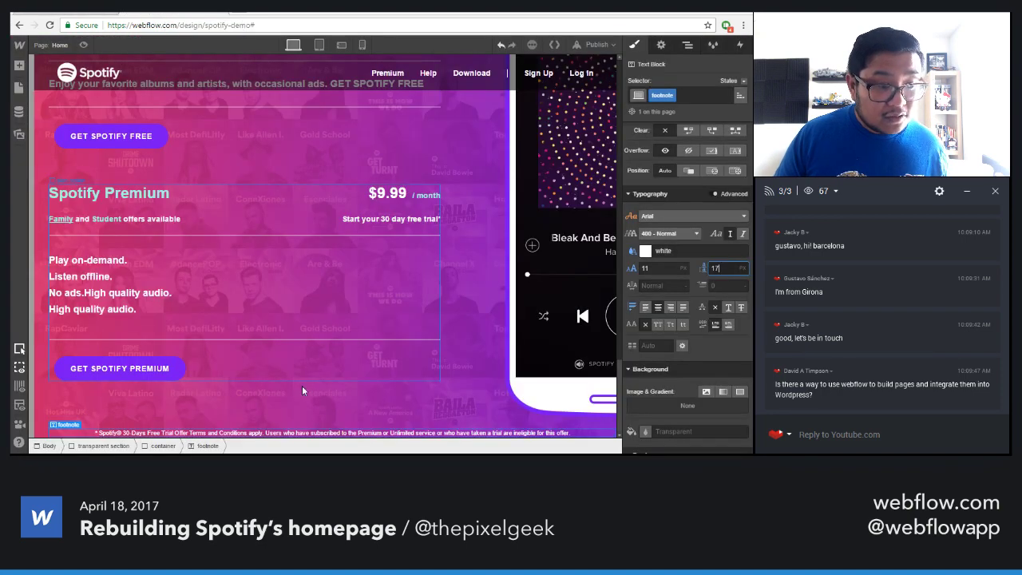
{"action": "double_click", "coordinate": [234, 433]}
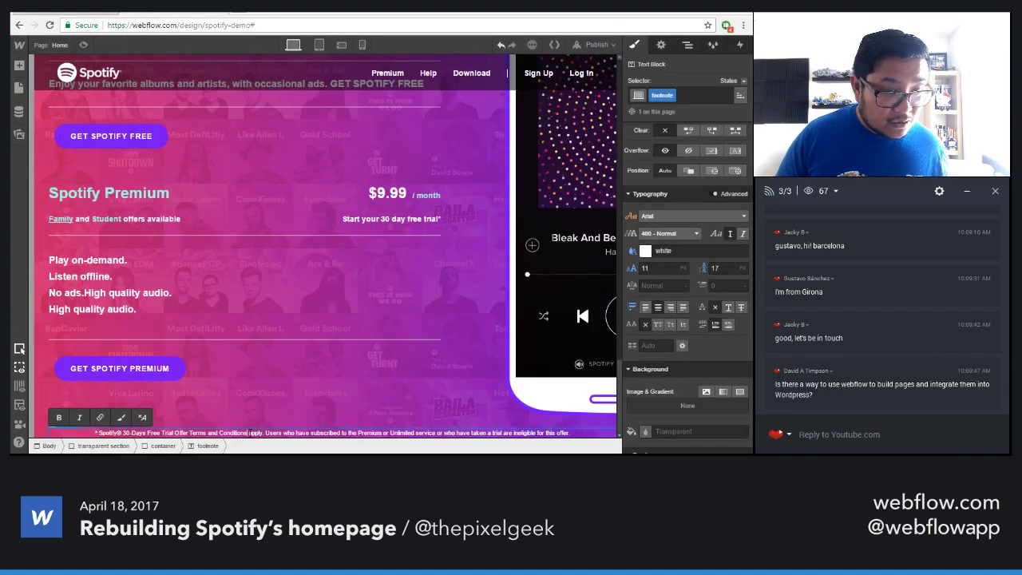
{"action": "left_click", "coordinate": [100, 416]}
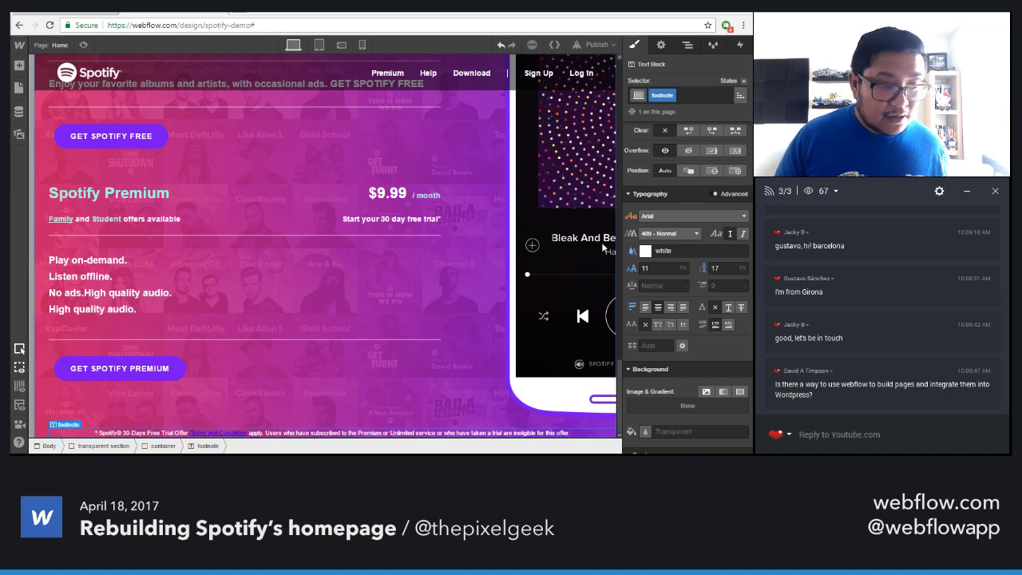
Apply the existing inline link class to the footnote's "Terms and Conditions" link
{"action": "left_click", "coordinate": [634, 45]}
{"action": "left_click", "coordinate": [673, 95]}
{"action": "type", "text": "inlin"}
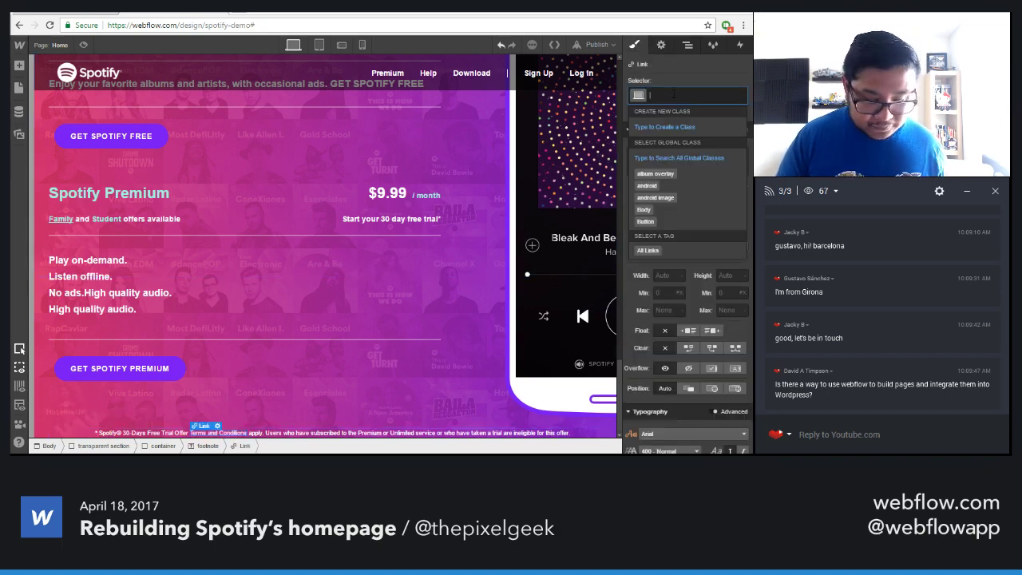
{"action": "left_click", "coordinate": [650, 157]}
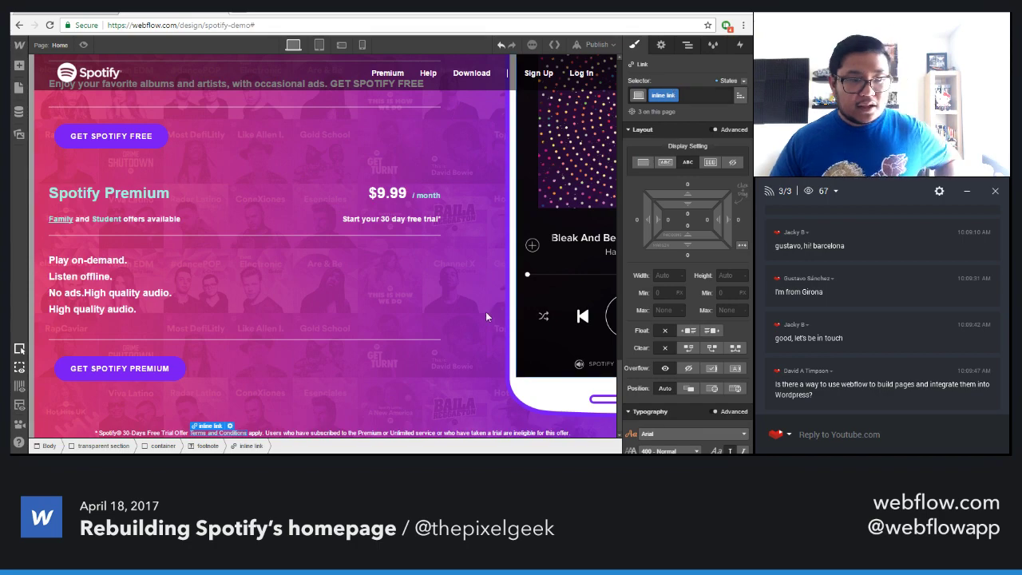
Review the rebuilt sections of the page, check the footer on the live Spotify site, and return to the Webflow project
{"action": "left_click", "coordinate": [422, 342]}
{"action": "scroll", "coordinate": [422, 342], "scroll_direction": "up", "scroll_amount": 15}
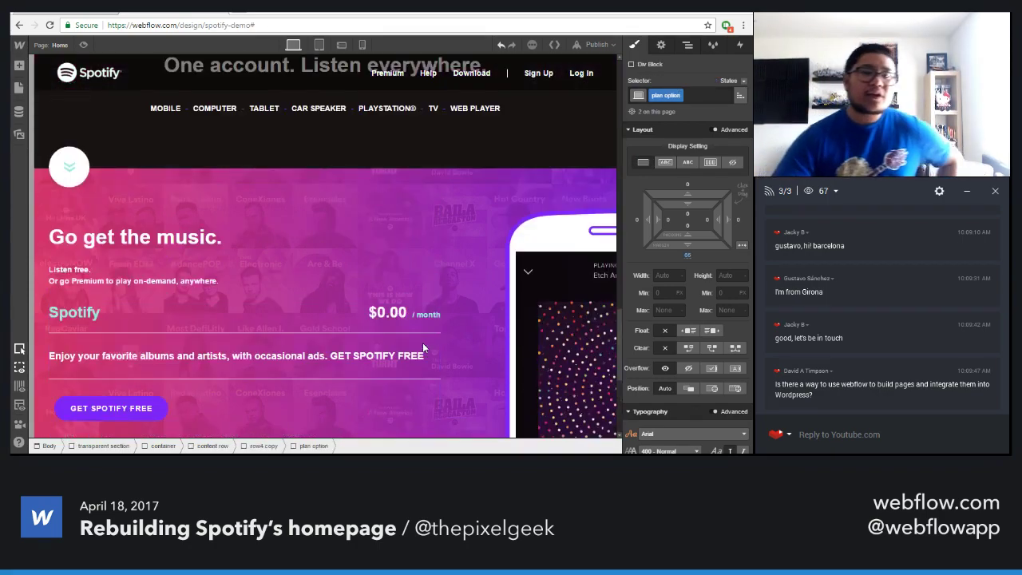
{"action": "scroll", "coordinate": [422, 343], "scroll_direction": "down", "scroll_amount": 10}
{"action": "scroll", "coordinate": [423, 346], "scroll_direction": "up", "scroll_amount": 5}
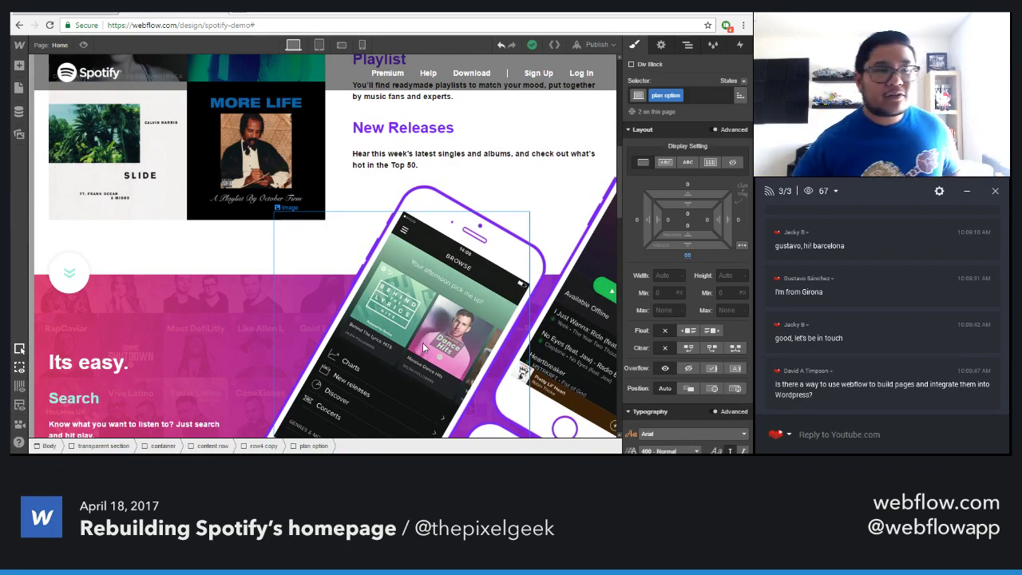
{"action": "scroll", "coordinate": [423, 347], "scroll_direction": "down", "scroll_amount": 10}
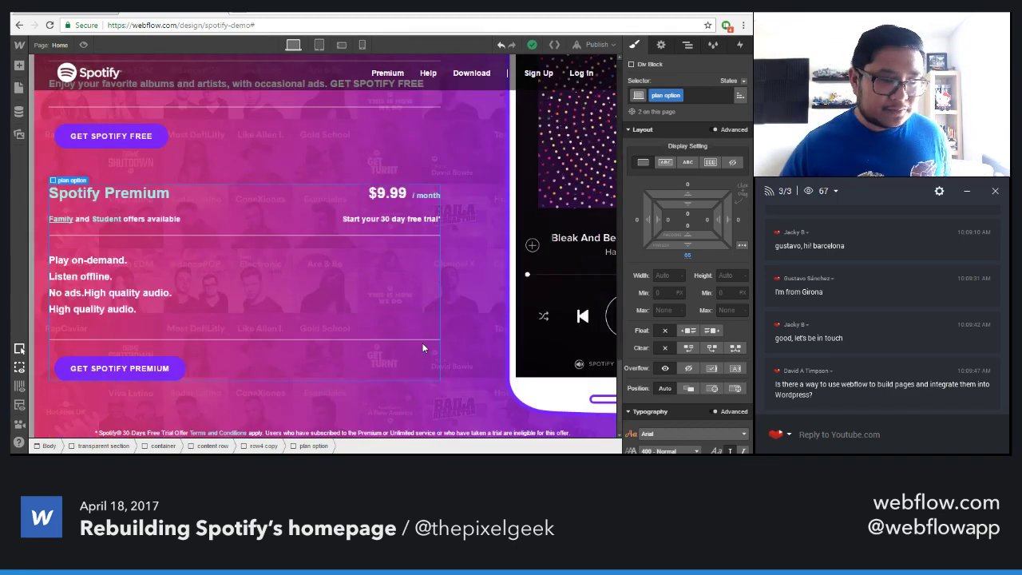
{"action": "key", "text": "ctrl+Tab"}
{"action": "scroll", "coordinate": [279, 320], "scroll_direction": "down", "scroll_amount": 2}
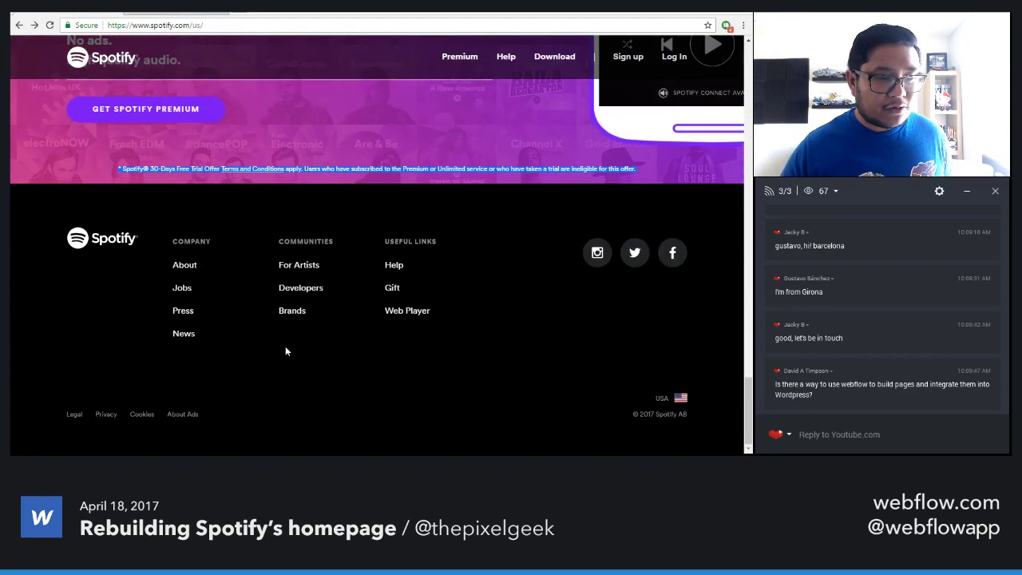
{"action": "left_click", "coordinate": [186, 12]}
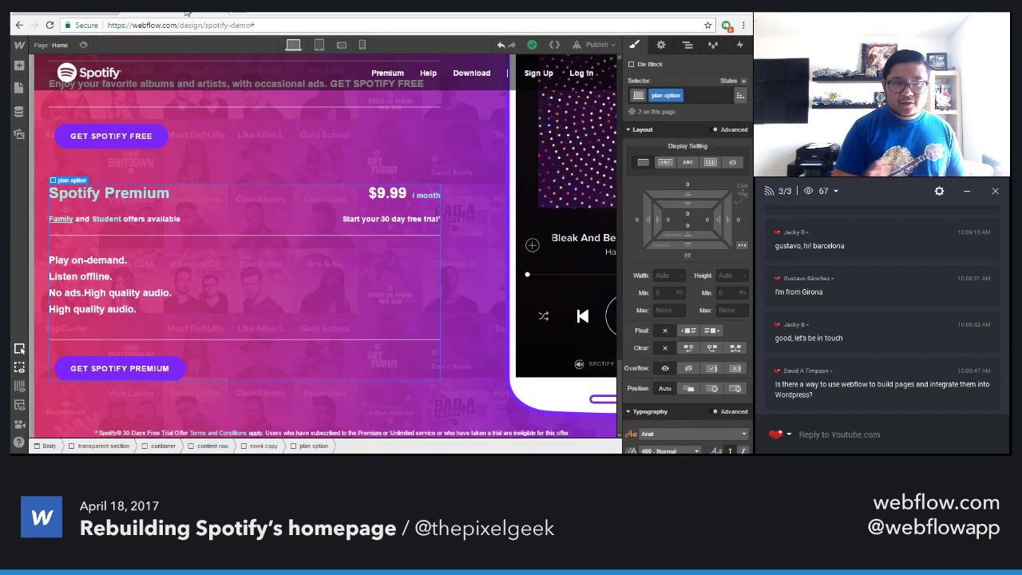
Preview the page at the tablet breakpoint with a wider canvas and switch back to the desktop view
{"action": "left_click", "coordinate": [320, 45]}
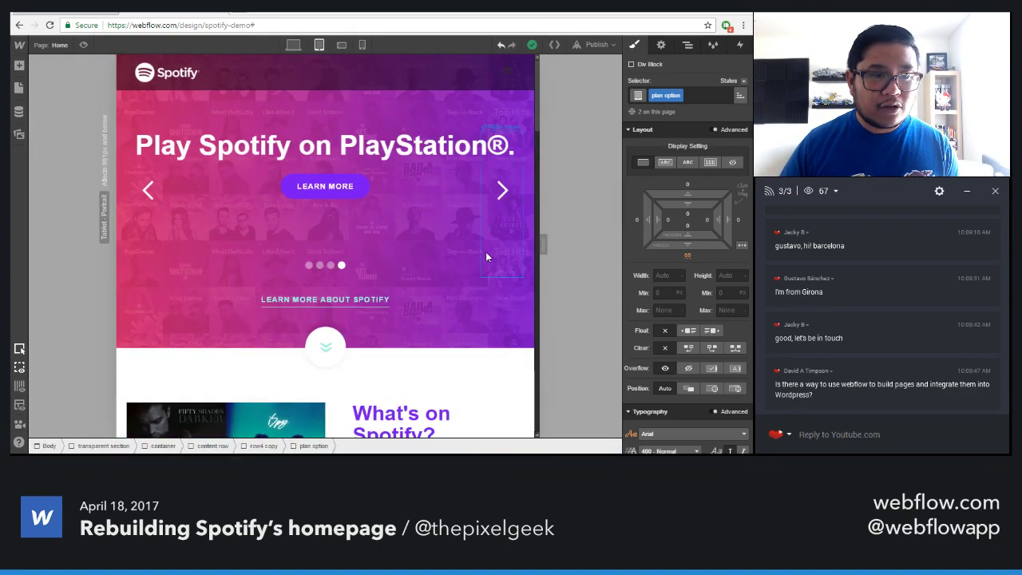
{"action": "left_click_drag", "start_coordinate": [542, 244], "coordinate": [455, 290]}
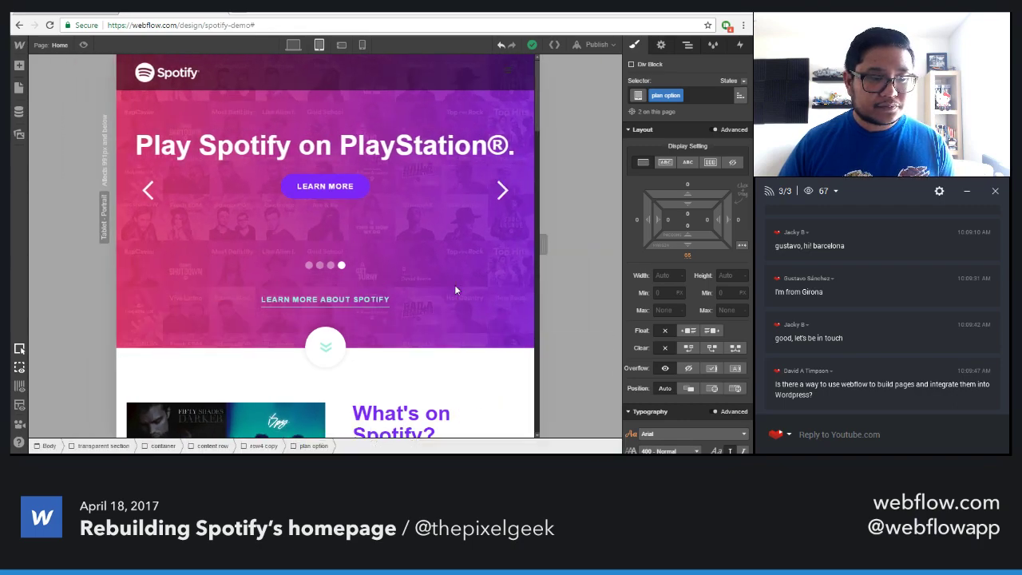
{"action": "scroll", "coordinate": [420, 320], "scroll_direction": "down", "scroll_amount": 5}
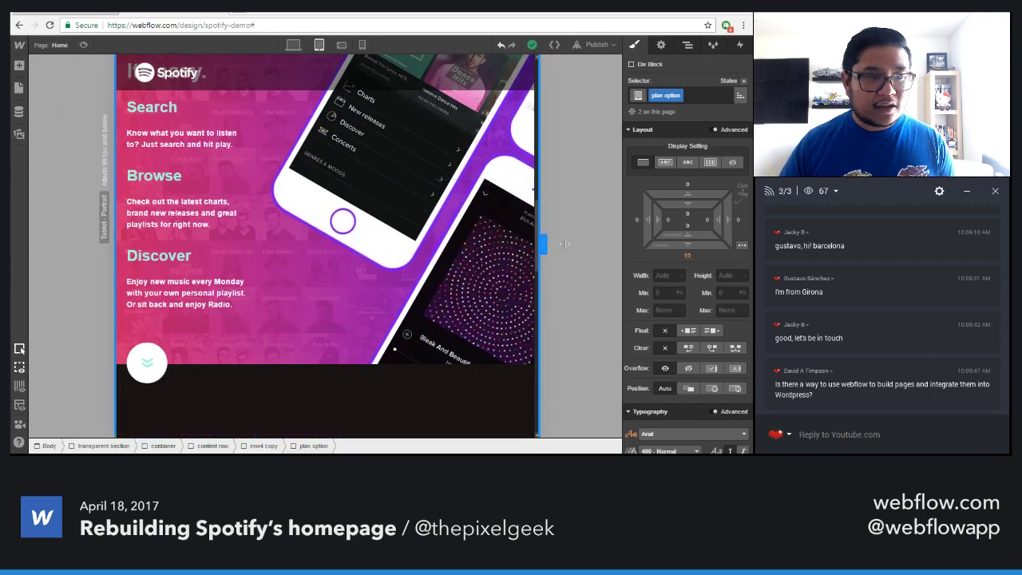
{"action": "left_click_drag", "start_coordinate": [564, 243], "coordinate": [638, 240]}
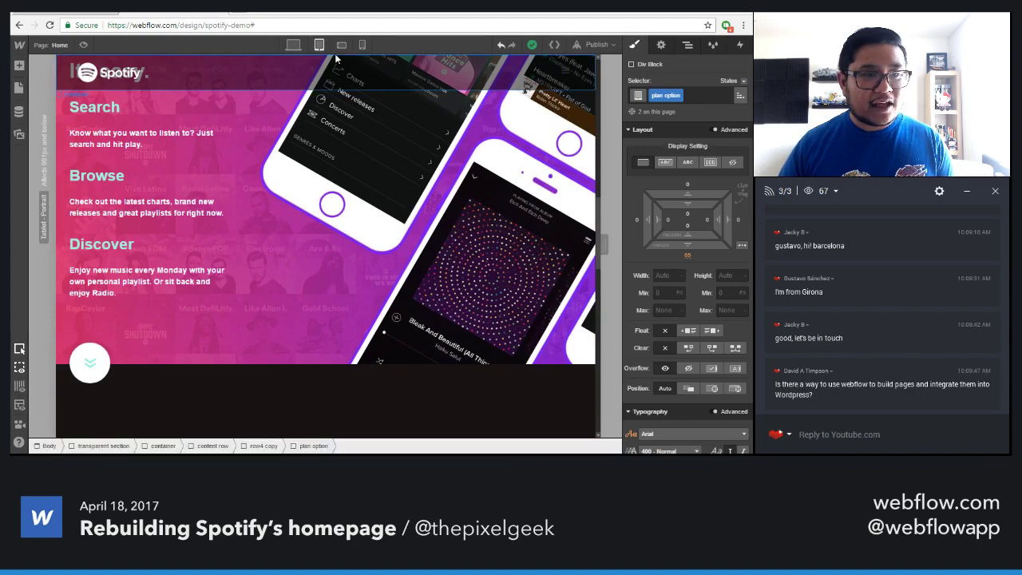
{"action": "left_click", "coordinate": [292, 44]}
Select the phone column in the "Its easy." section and apply the fade in interaction to it
{"action": "scroll", "coordinate": [339, 251], "scroll_direction": "up", "scroll_amount": 3}
{"action": "scroll", "coordinate": [327, 259], "scroll_direction": "up", "scroll_amount": 5}
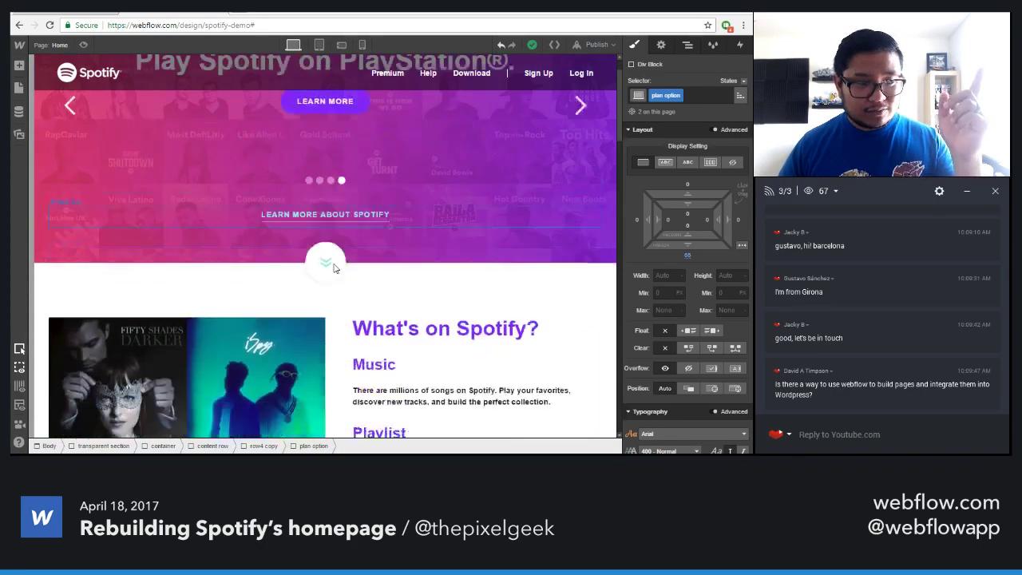
{"action": "scroll", "coordinate": [336, 259], "scroll_direction": "down", "scroll_amount": 7}
{"action": "scroll", "coordinate": [490, 250], "scroll_direction": "down", "scroll_amount": 3}
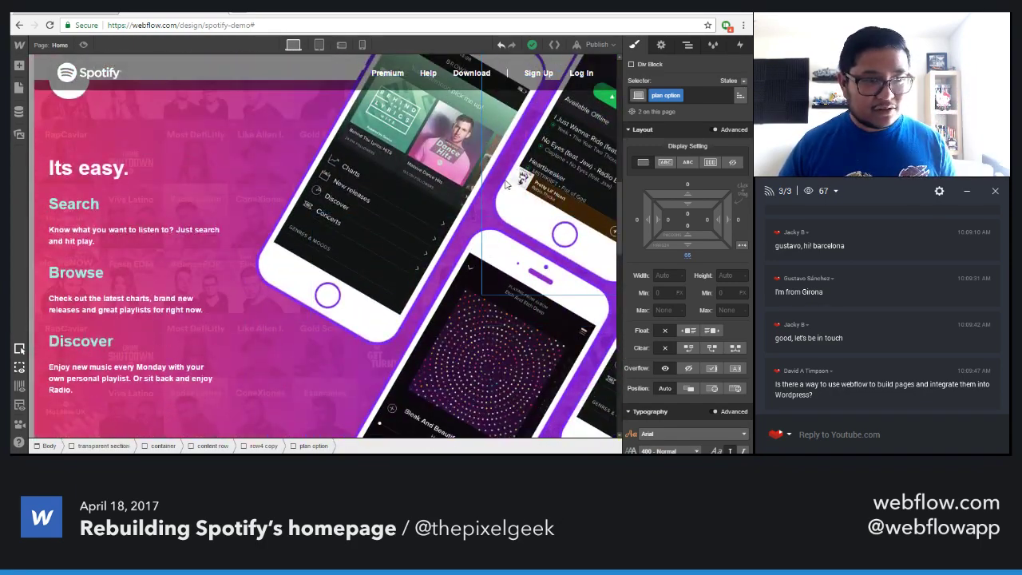
{"action": "left_click", "coordinate": [687, 45]}
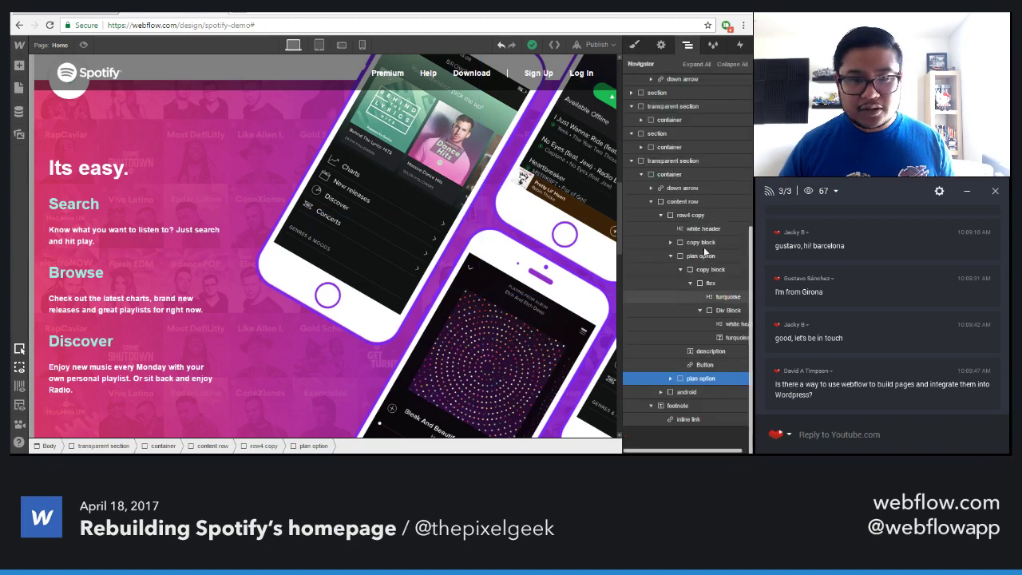
{"action": "left_click", "coordinate": [496, 219]}
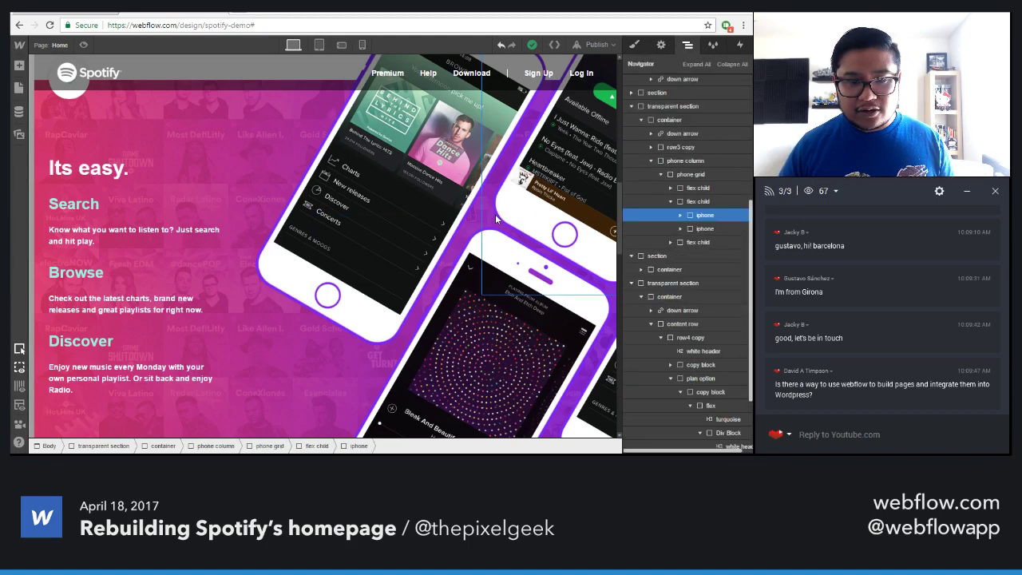
{"action": "left_click", "coordinate": [705, 176]}
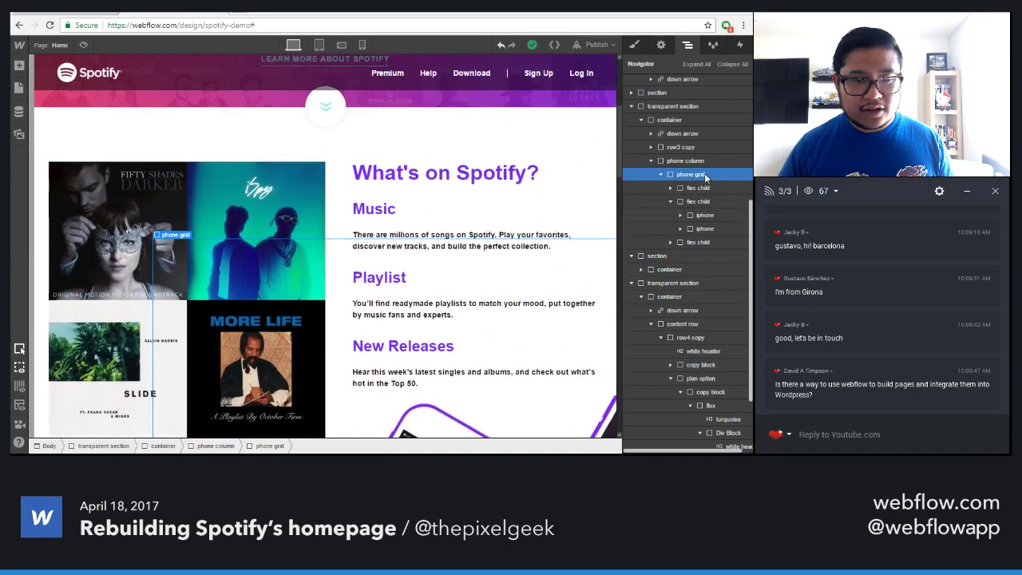
{"action": "left_click", "coordinate": [687, 160]}
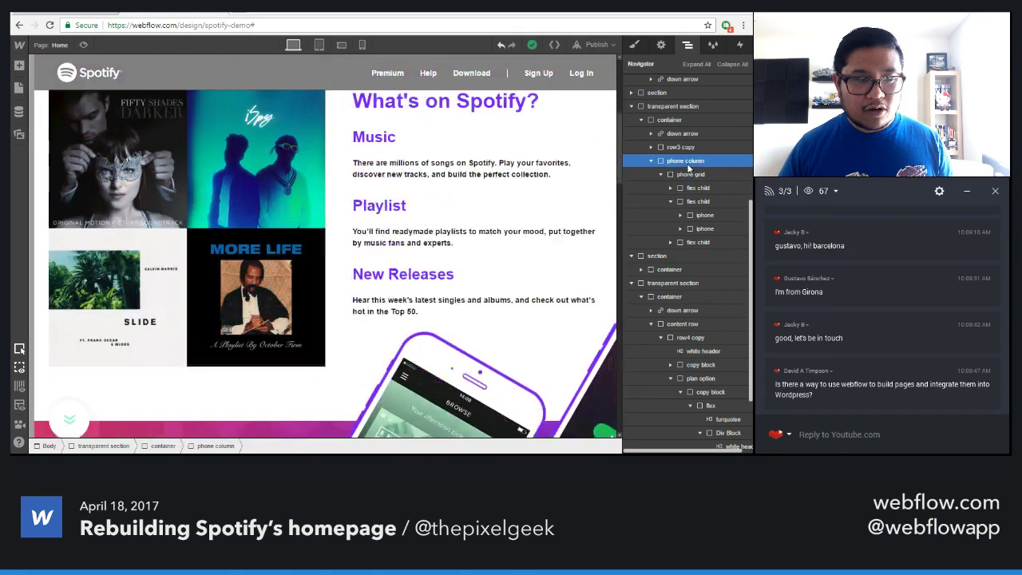
{"action": "left_click", "coordinate": [634, 45]}
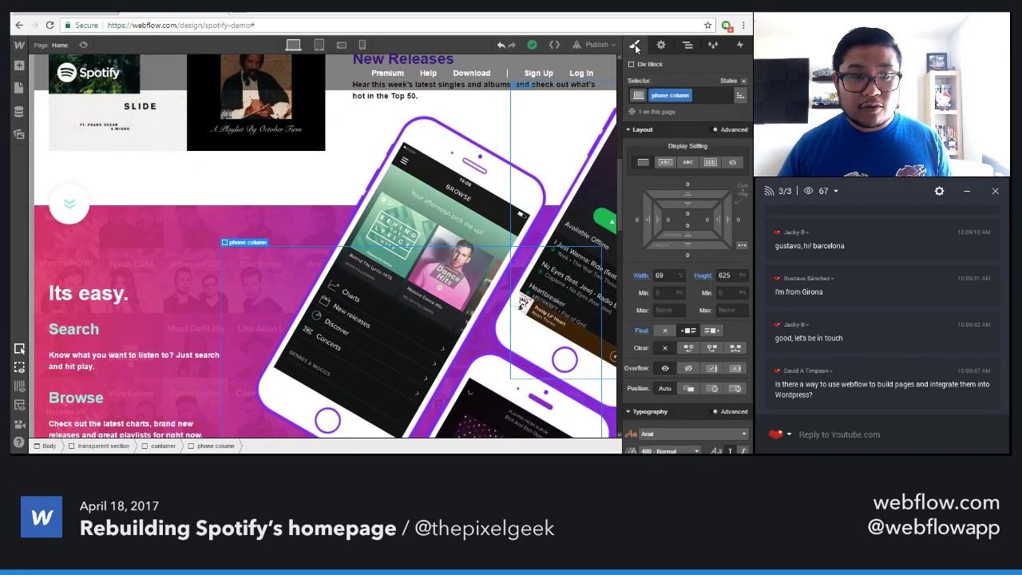
{"action": "left_click", "coordinate": [737, 46]}
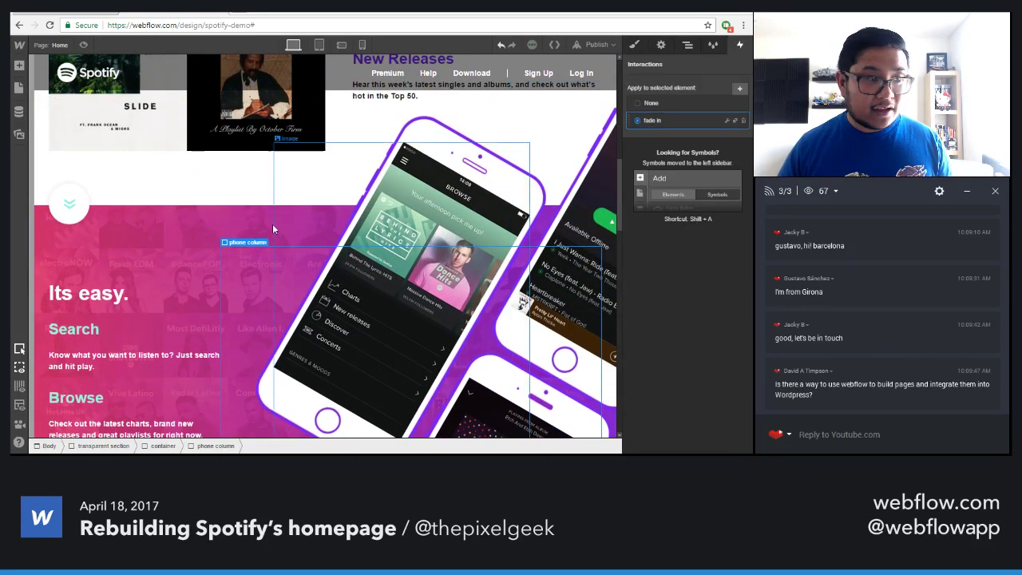
Apply the fade in interaction to the "Its easy." heading and check it on the copy blocks beneath
{"action": "left_click", "coordinate": [150, 290]}
{"action": "left_click", "coordinate": [652, 121]}
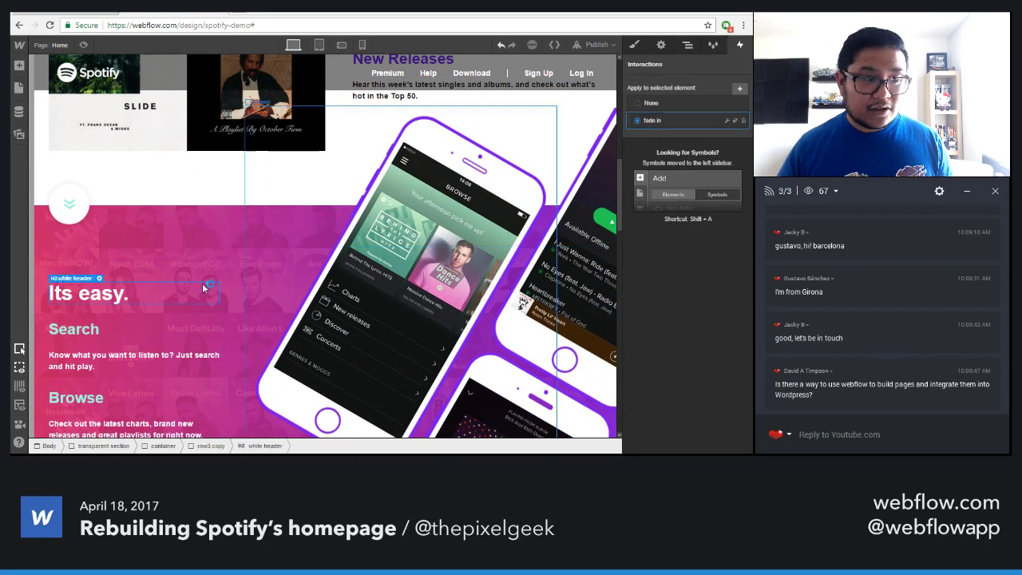
{"action": "left_click", "coordinate": [139, 328]}
{"action": "scroll", "coordinate": [141, 329], "scroll_direction": "down", "scroll_amount": 3}
{"action": "scroll", "coordinate": [141, 333], "scroll_direction": "down", "scroll_amount": 1}
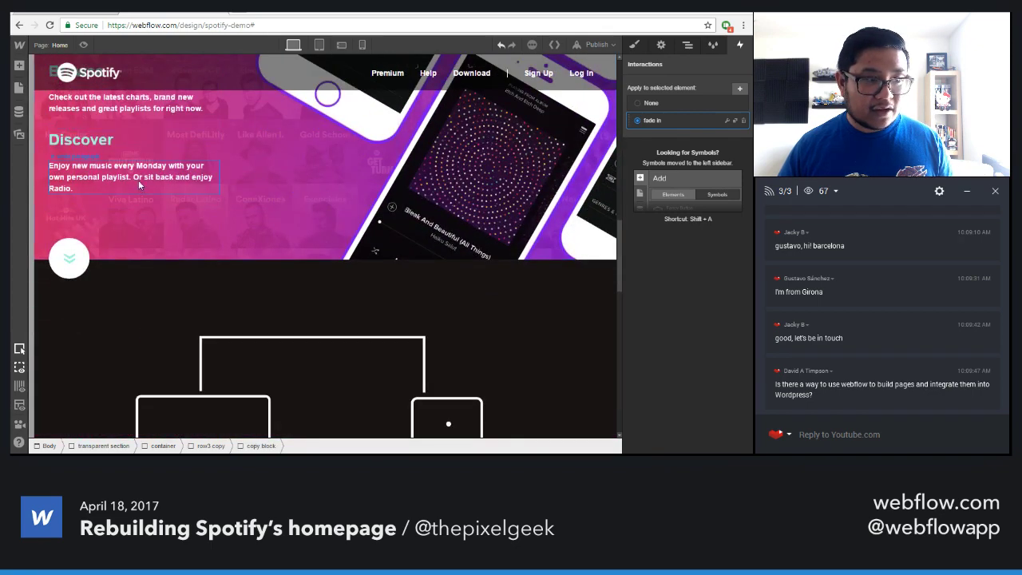
{"action": "left_click", "coordinate": [152, 158]}
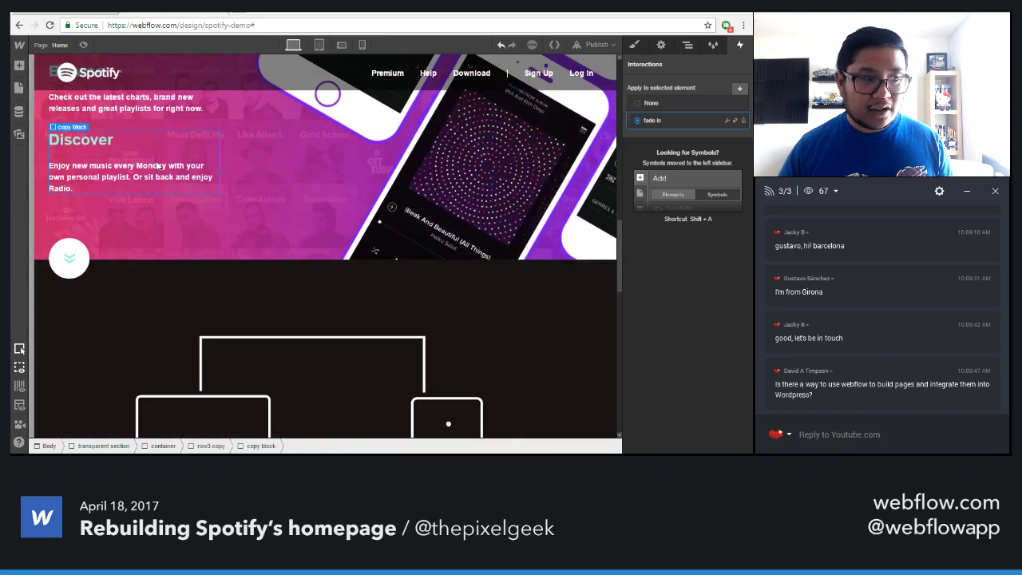
Apply the fade in interaction to the devices image, the "One account. Listen everywhere." heading and the device list
{"action": "scroll", "coordinate": [198, 306], "scroll_direction": "down", "scroll_amount": 3}
{"action": "left_click", "coordinate": [416, 219]}
{"action": "left_click", "coordinate": [662, 122]}
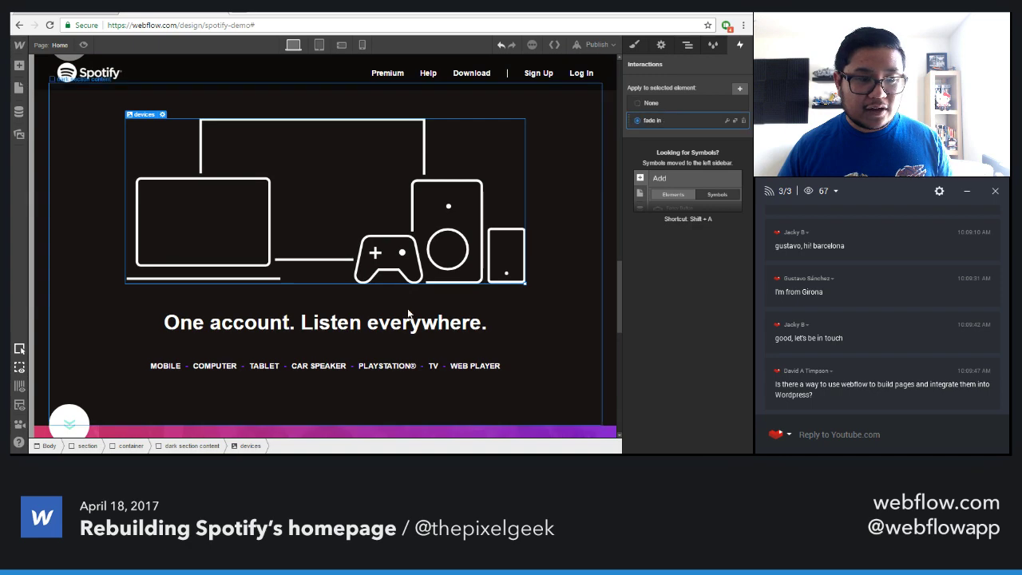
{"action": "left_click", "coordinate": [409, 321]}
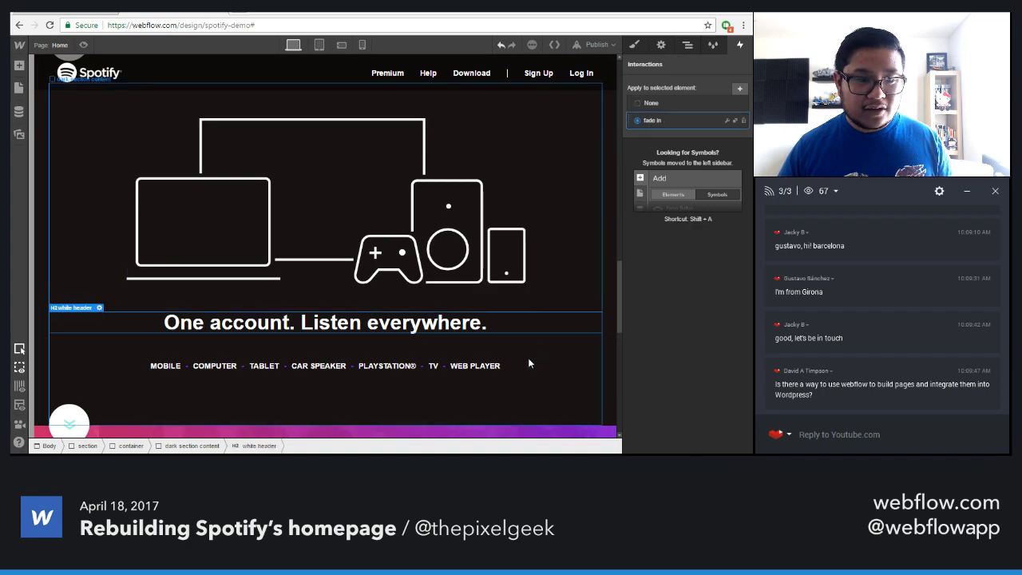
{"action": "left_click", "coordinate": [542, 367]}
{"action": "left_click", "coordinate": [653, 121]}
{"action": "scroll", "coordinate": [357, 343], "scroll_direction": "down", "scroll_amount": 1}
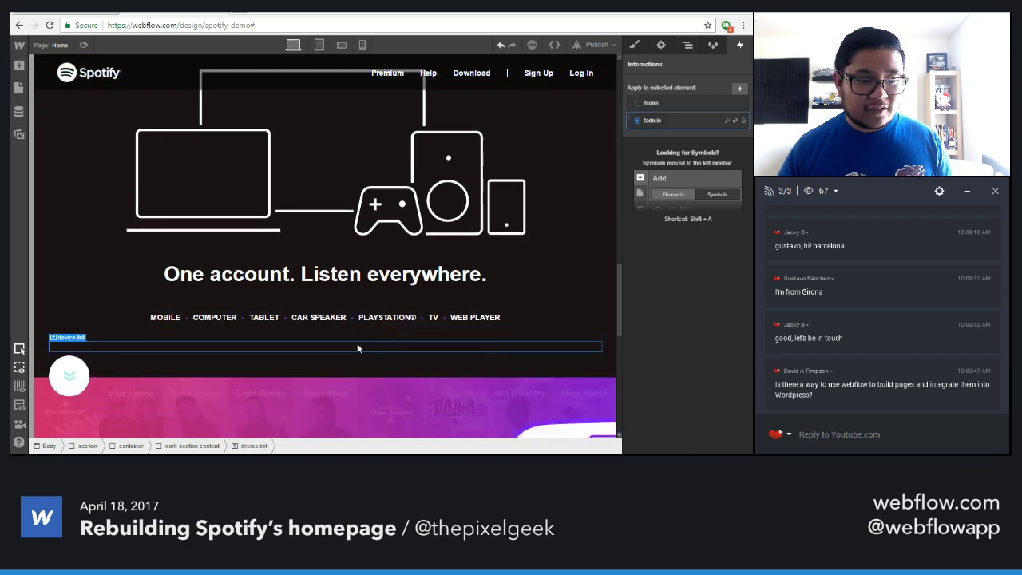
Apply the fade in interaction to the android image, the "Go get the music." heading and the white paragraph below it
{"action": "scroll", "coordinate": [357, 343], "scroll_direction": "down", "scroll_amount": 5}
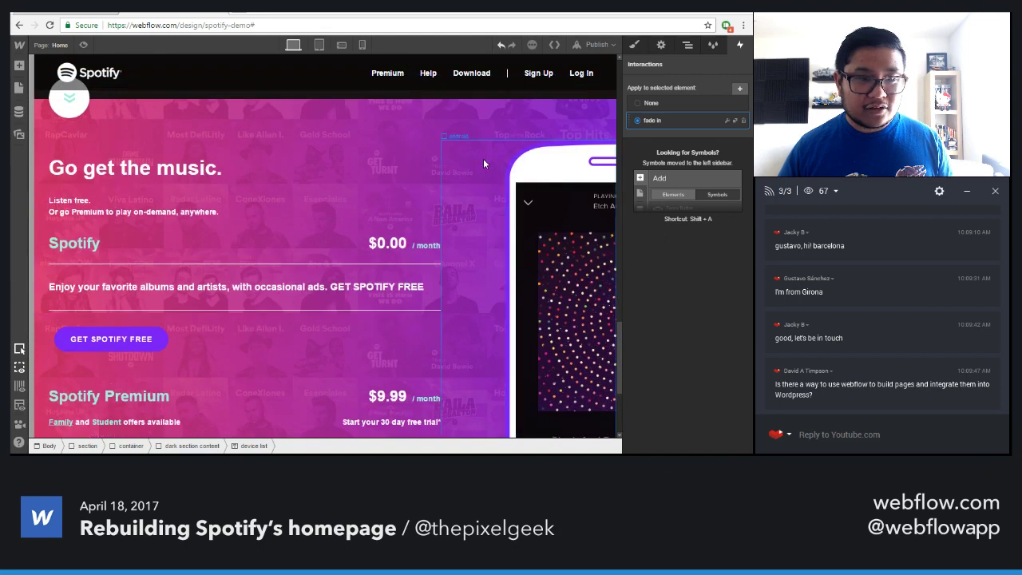
{"action": "left_click", "coordinate": [499, 164]}
{"action": "left_click", "coordinate": [557, 165]}
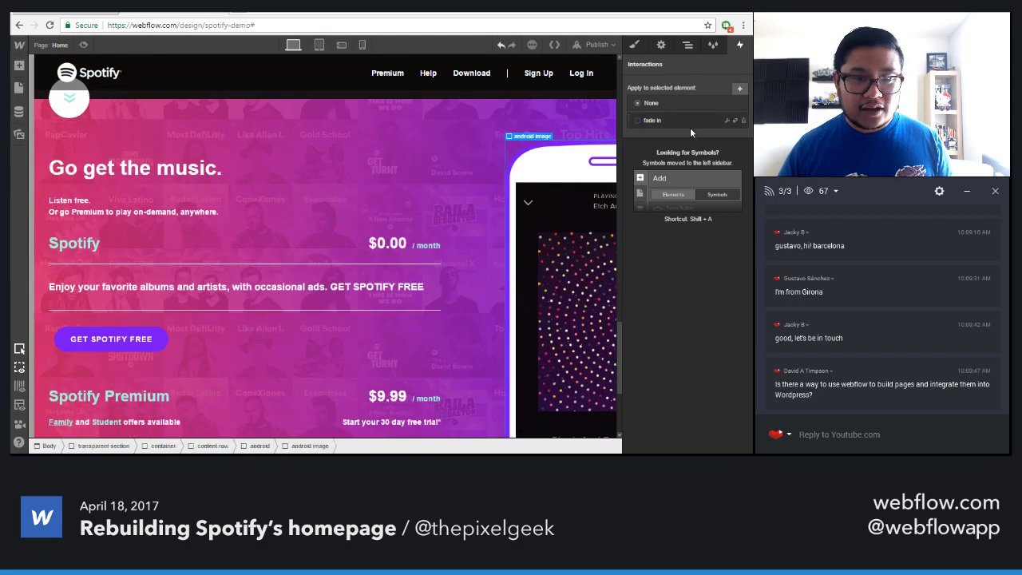
{"action": "left_click", "coordinate": [686, 121]}
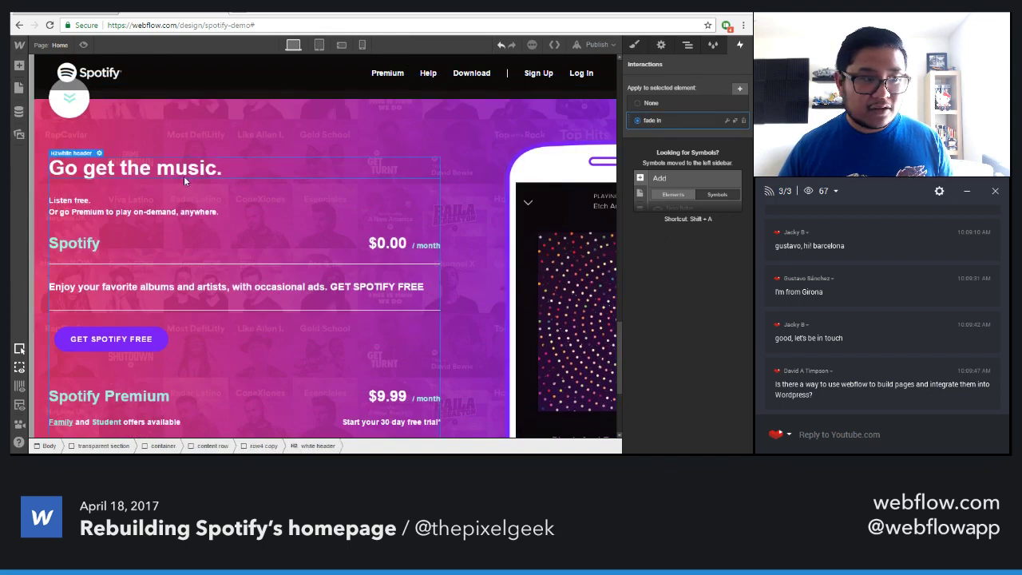
{"action": "left_click", "coordinate": [203, 207]}
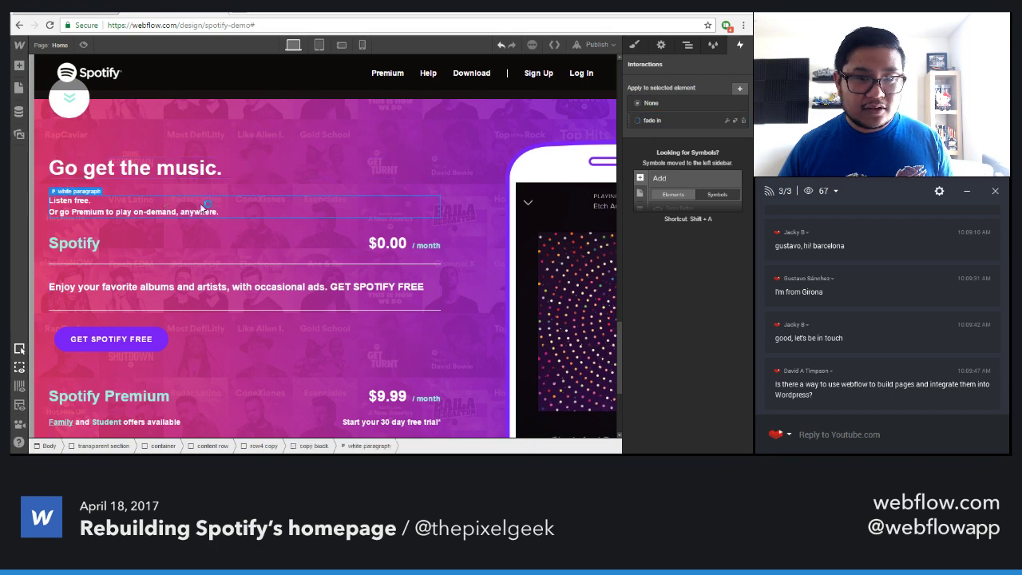
{"action": "left_click", "coordinate": [651, 120]}
Set the free Spotify plan's copy block interaction to None and apply fade in to its whole plan option block
{"action": "left_click", "coordinate": [282, 242]}
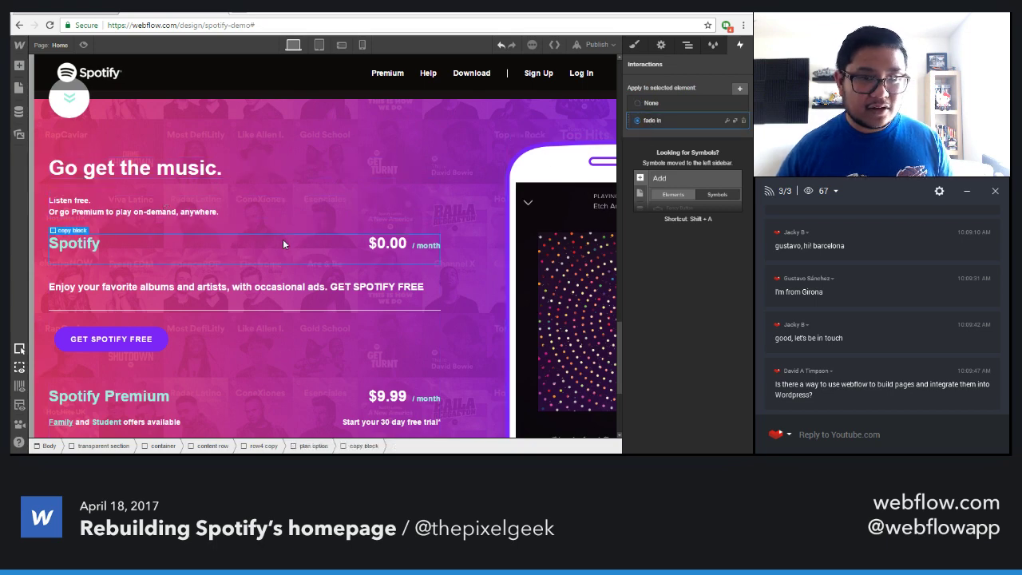
{"action": "left_click", "coordinate": [247, 275]}
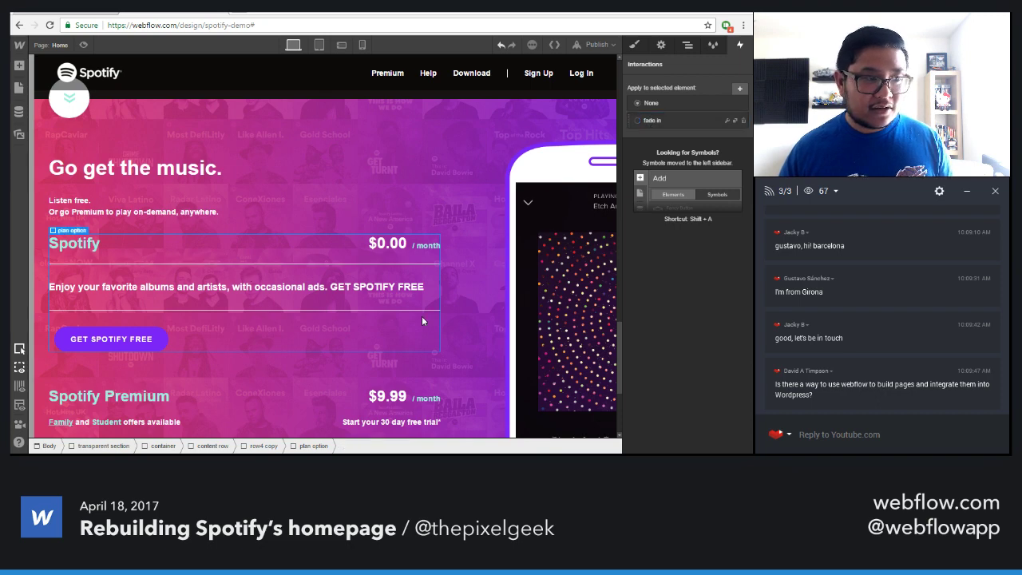
{"action": "scroll", "coordinate": [233, 228], "scroll_direction": "down", "scroll_amount": 1}
{"action": "left_click", "coordinate": [212, 197]}
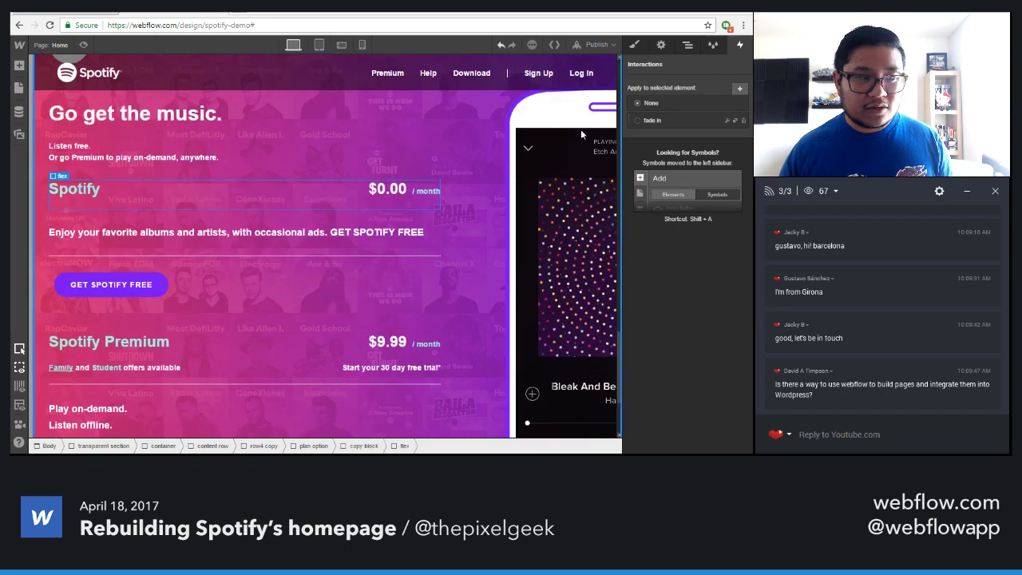
{"action": "left_click", "coordinate": [244, 193]}
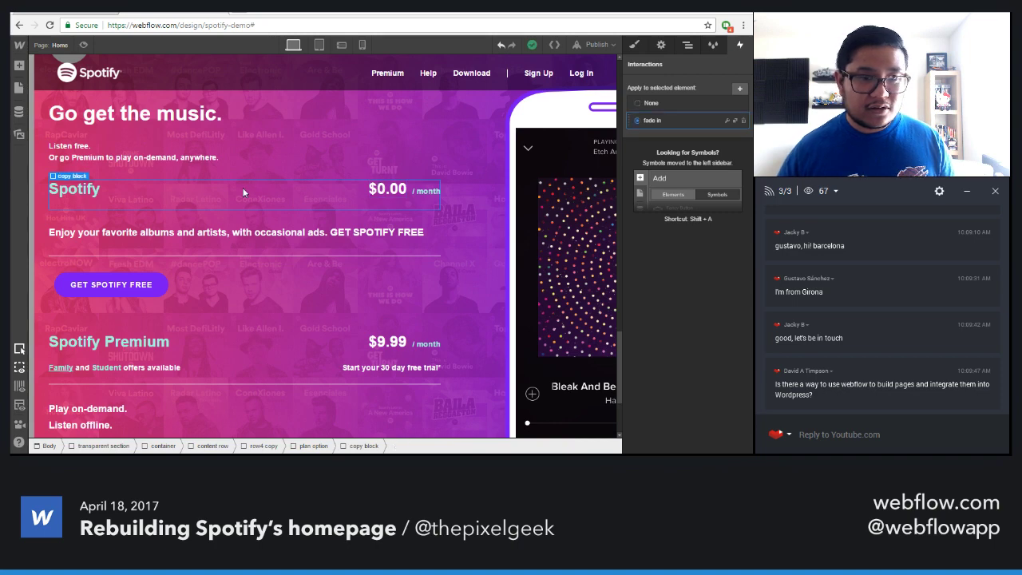
{"action": "left_click", "coordinate": [649, 102]}
{"action": "left_click", "coordinate": [195, 216]}
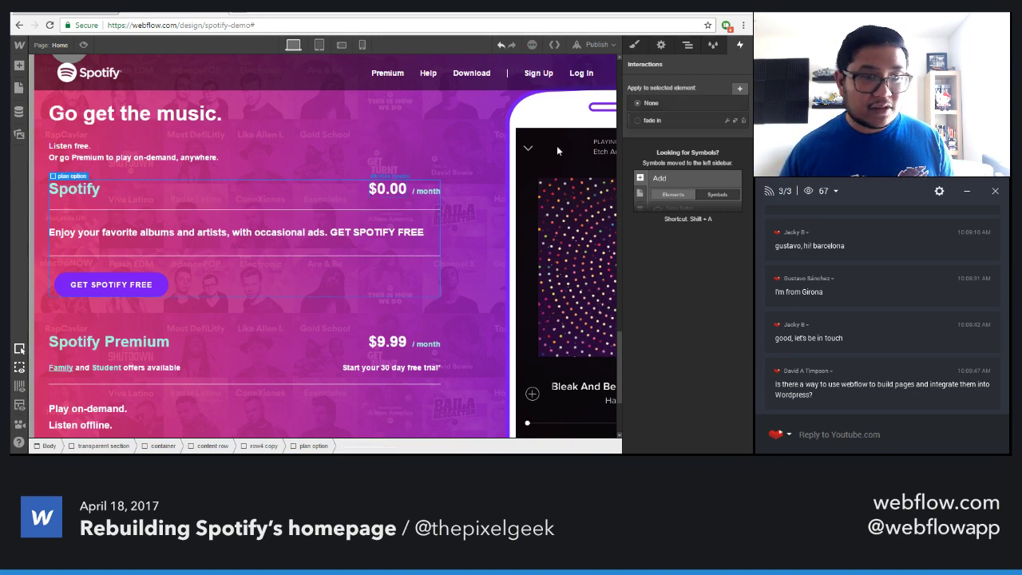
{"action": "left_click", "coordinate": [649, 121]}
Apply the fade in interaction to the whole Spotify Premium plan option block
{"action": "left_click", "coordinate": [258, 349]}
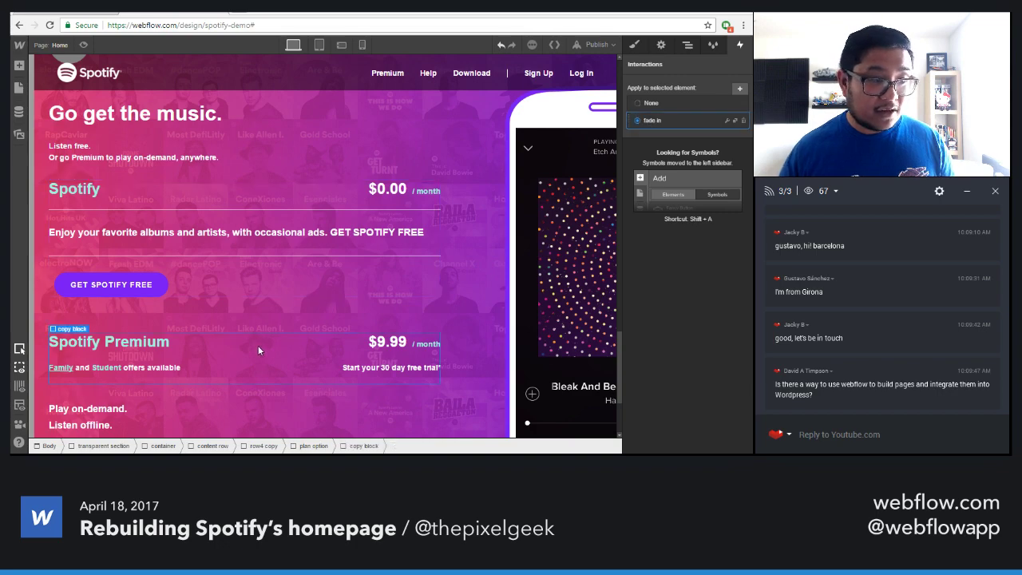
{"action": "left_click", "coordinate": [259, 349]}
{"action": "scroll", "coordinate": [593, 213], "scroll_direction": "down", "scroll_amount": 2}
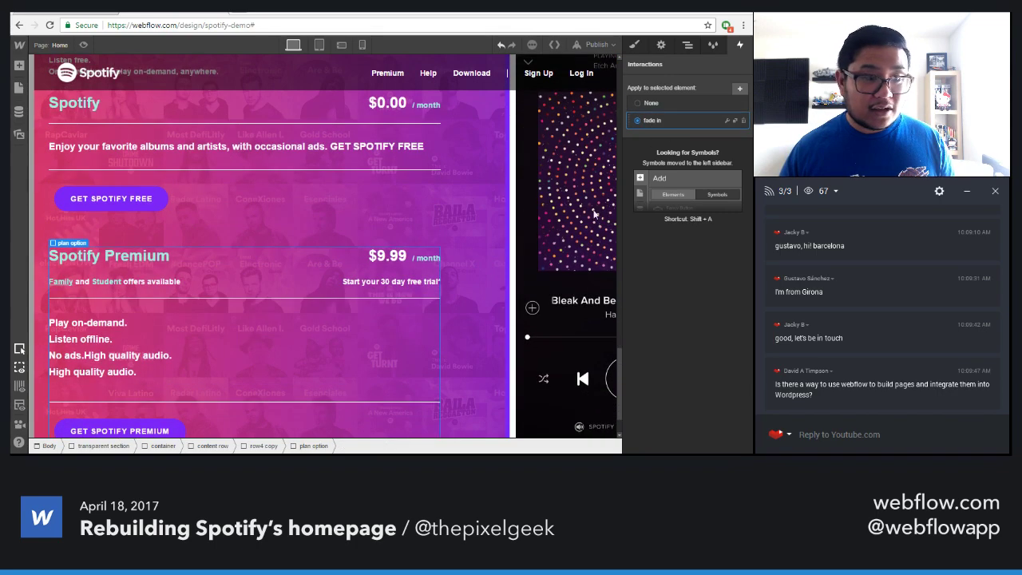
{"action": "scroll", "coordinate": [250, 327], "scroll_direction": "down", "scroll_amount": 2}
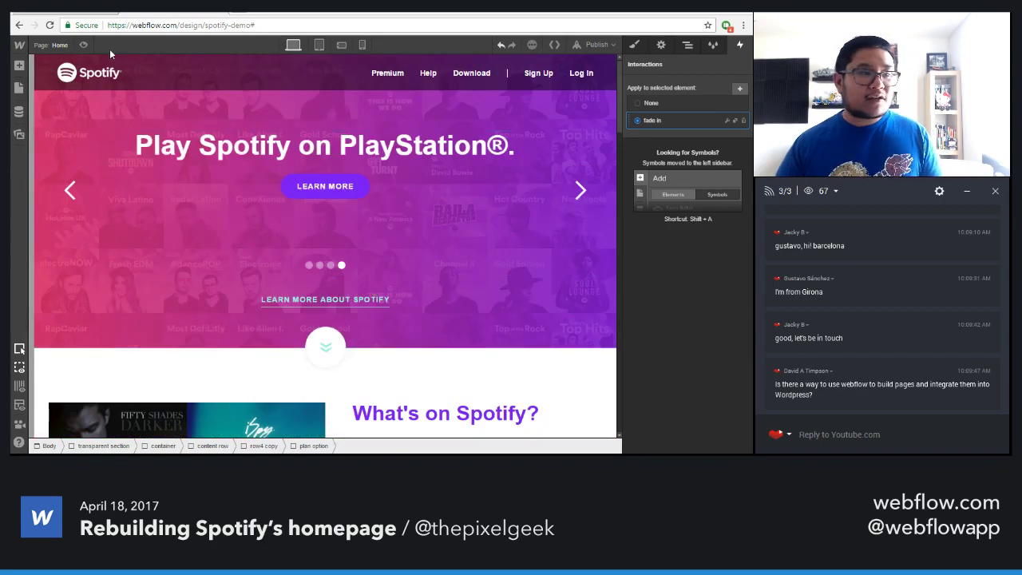
Publish the site to spotify-demo.webflow.io and open the published page
{"action": "left_click", "coordinate": [596, 44]}
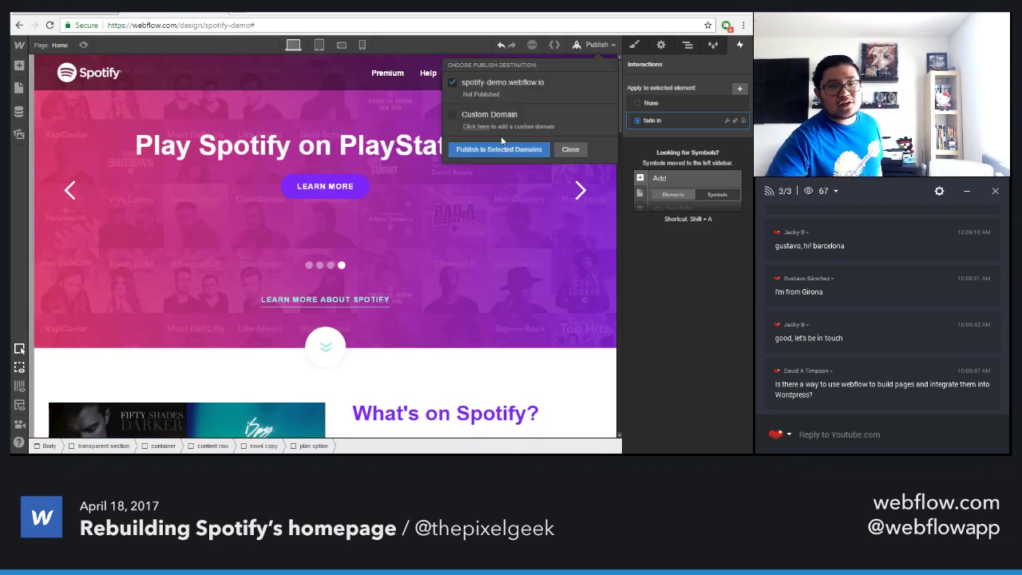
{"action": "left_click", "coordinate": [485, 150]}
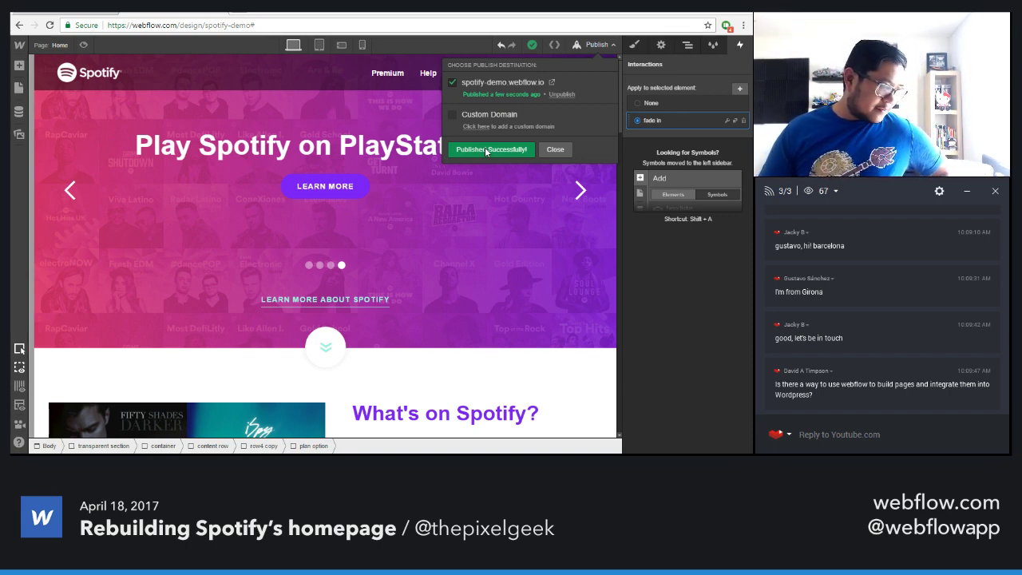
{"action": "left_click", "coordinate": [553, 149]}
{"action": "left_click", "coordinate": [84, 45]}
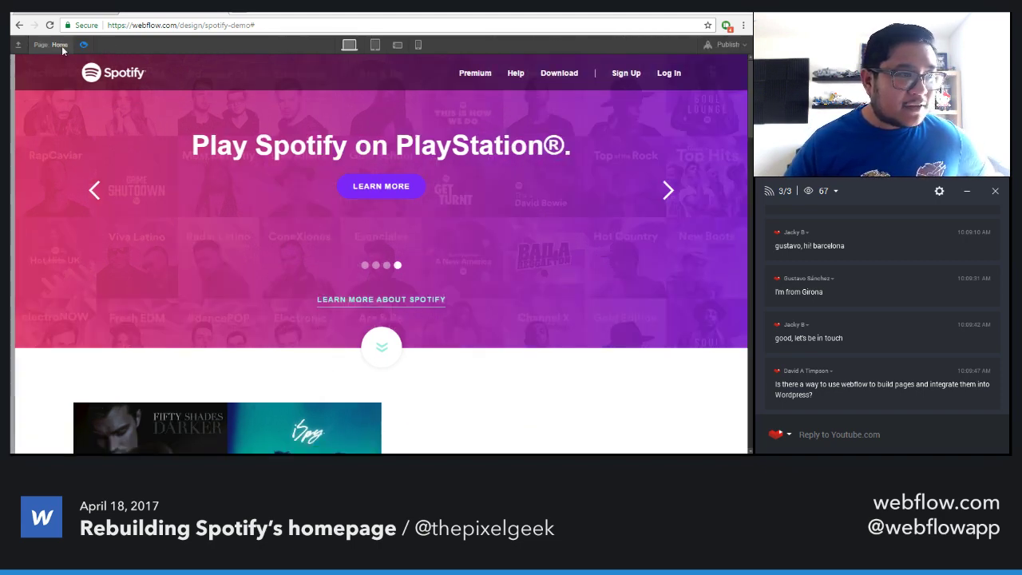
{"action": "left_click", "coordinate": [728, 45]}
{"action": "left_click", "coordinate": [684, 91]}
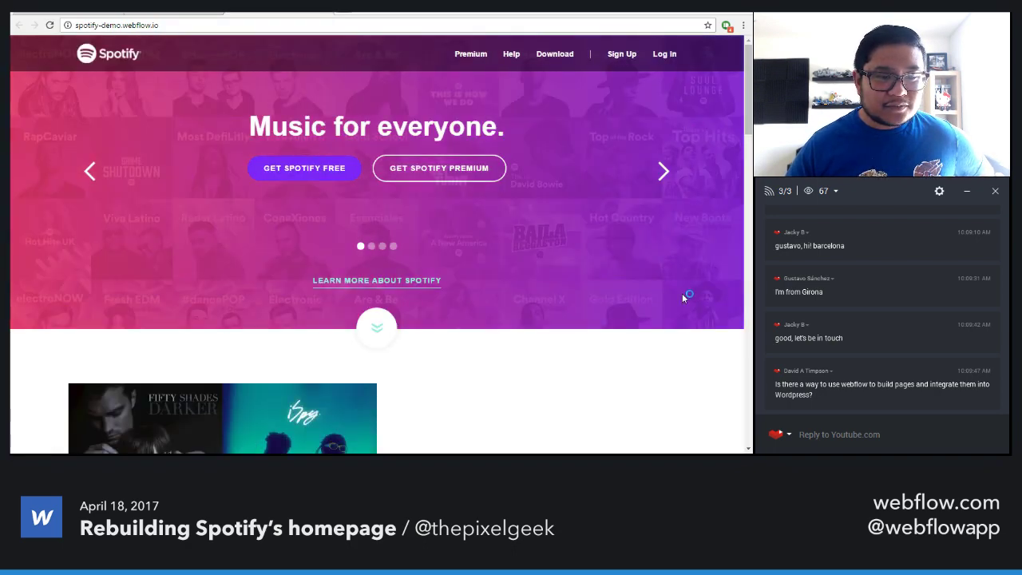
Test the hero's down arrow link on the published page and check how the sections beneath it fade in and scroll
{"action": "left_click", "coordinate": [378, 328]}
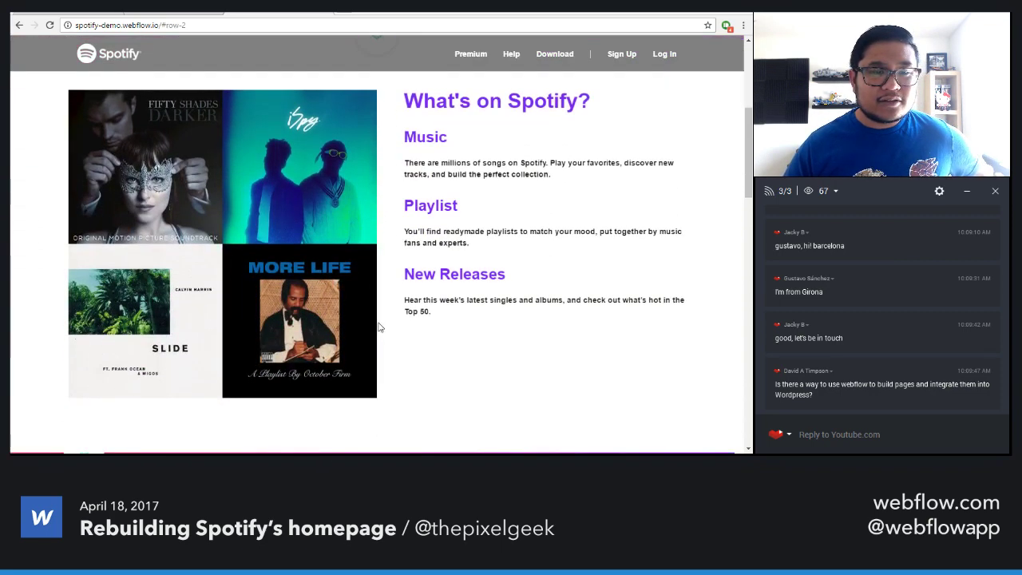
{"action": "scroll", "coordinate": [747, 148], "scroll_direction": "down", "scroll_amount": 2}
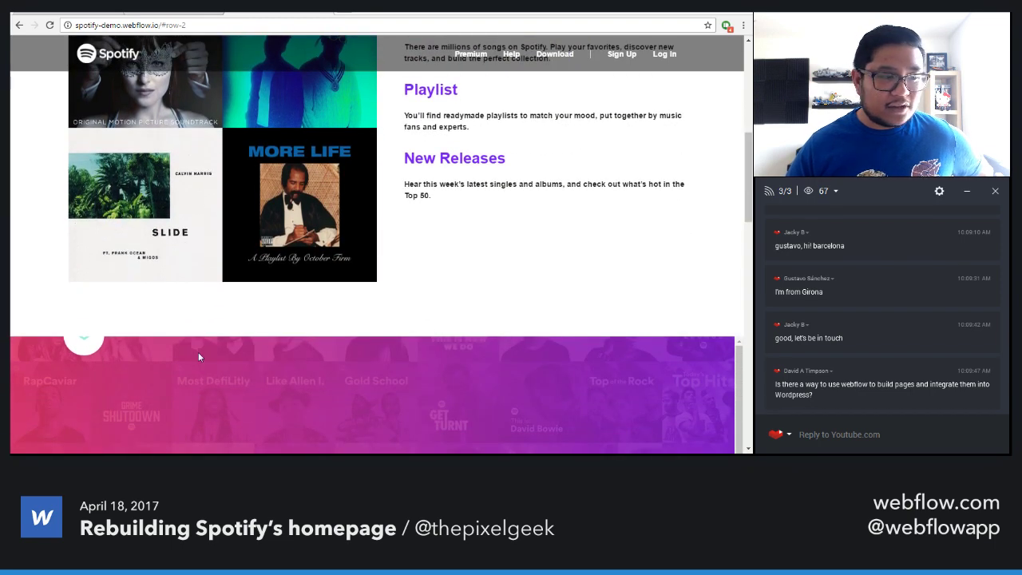
{"action": "scroll", "coordinate": [411, 329], "scroll_direction": "down", "scroll_amount": 2}
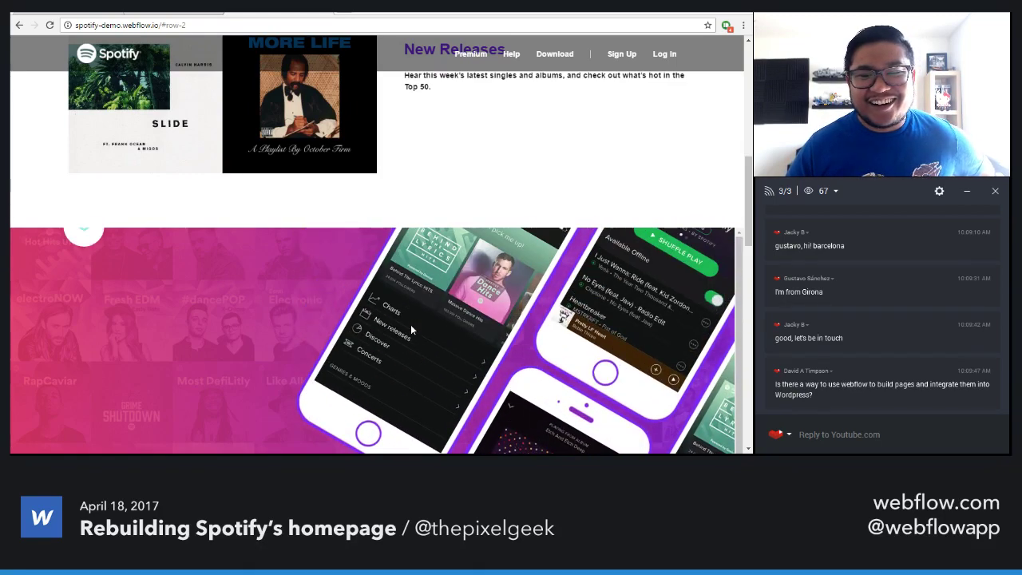
{"action": "scroll", "coordinate": [410, 324], "scroll_direction": "up", "scroll_amount": 2}
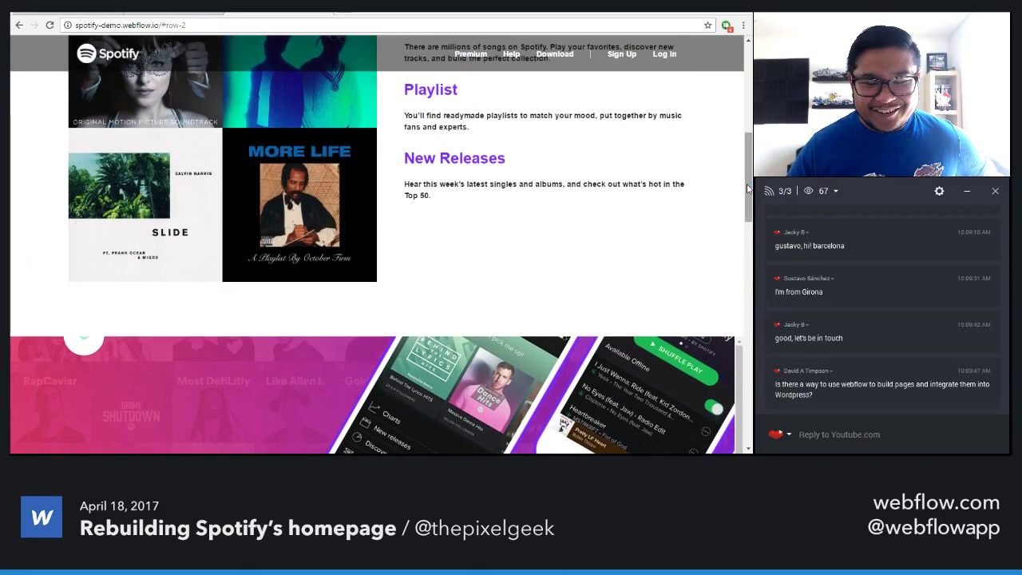
{"action": "left_click_drag", "start_coordinate": [748, 188], "coordinate": [751, 204]}
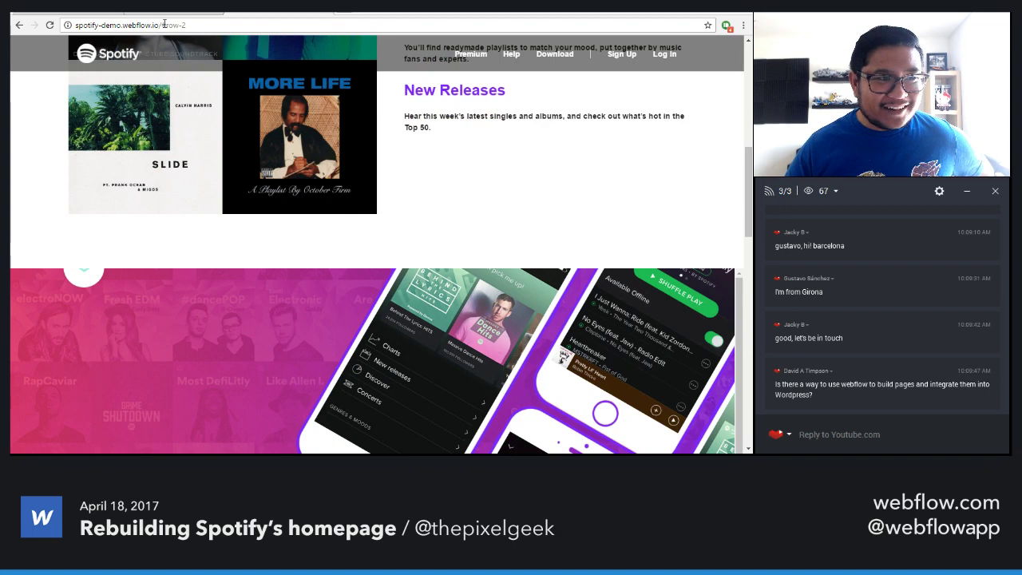
Return to the Designer and review the overflow-x rules in the Home page's custom head code
{"action": "key", "text": "ctrl+Tab"}
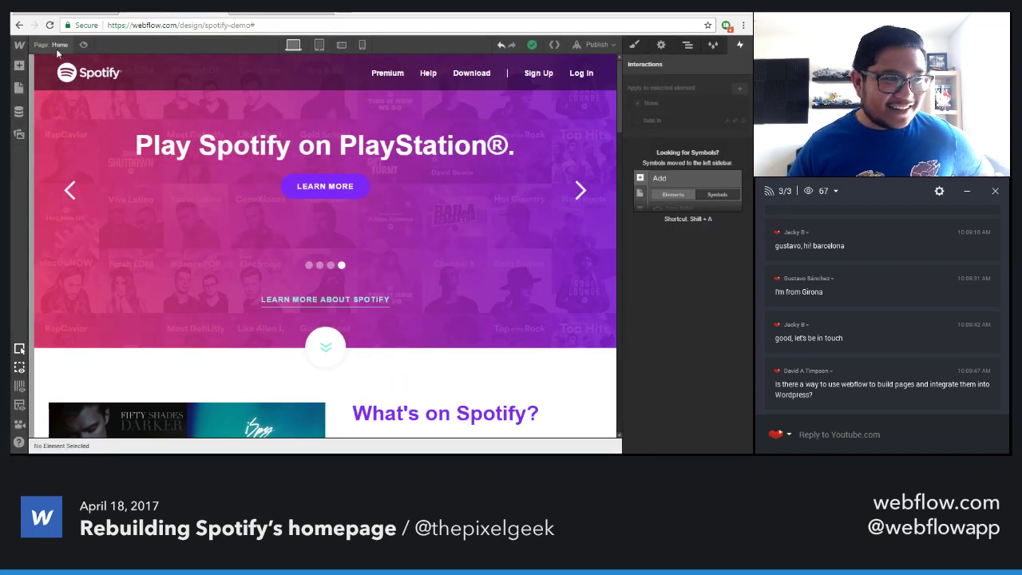
{"action": "left_click", "coordinate": [55, 46]}
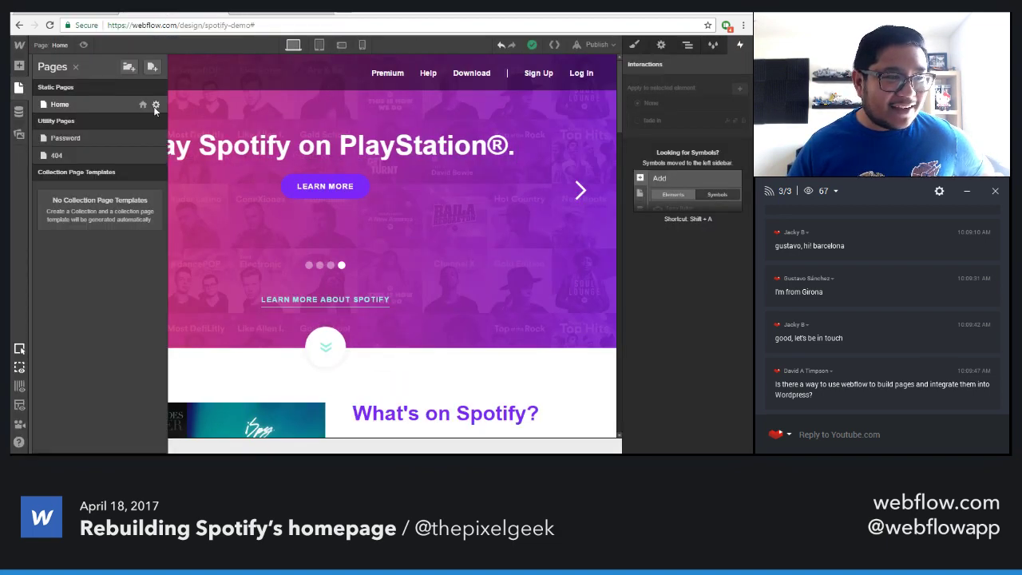
{"action": "left_click", "coordinate": [156, 104]}
{"action": "scroll", "coordinate": [240, 309], "scroll_direction": "down", "scroll_amount": 10}
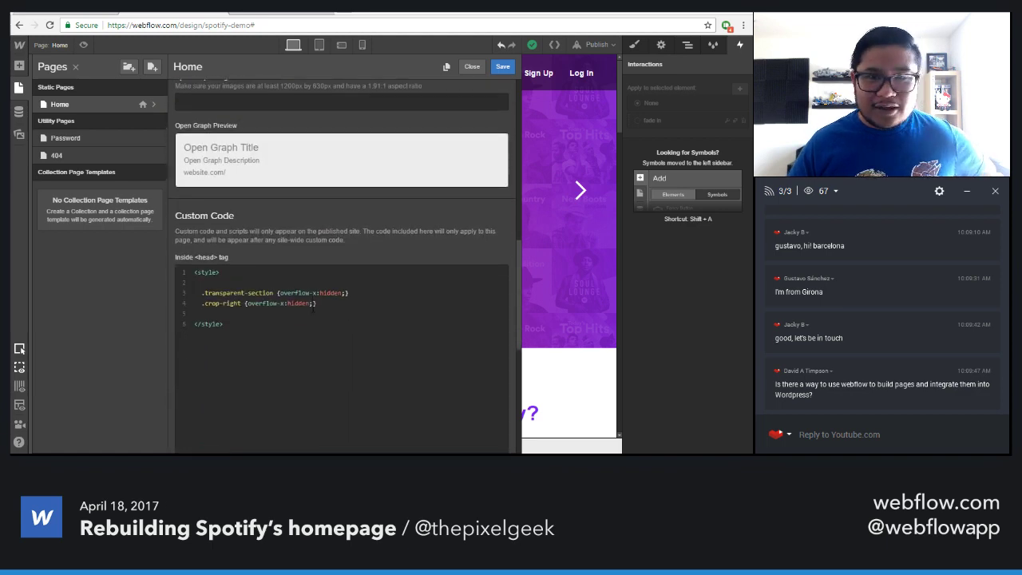
Examine the scrolling behaviour of the "Its easy." section on the published page
{"action": "key", "text": "ctrl+Tab"}
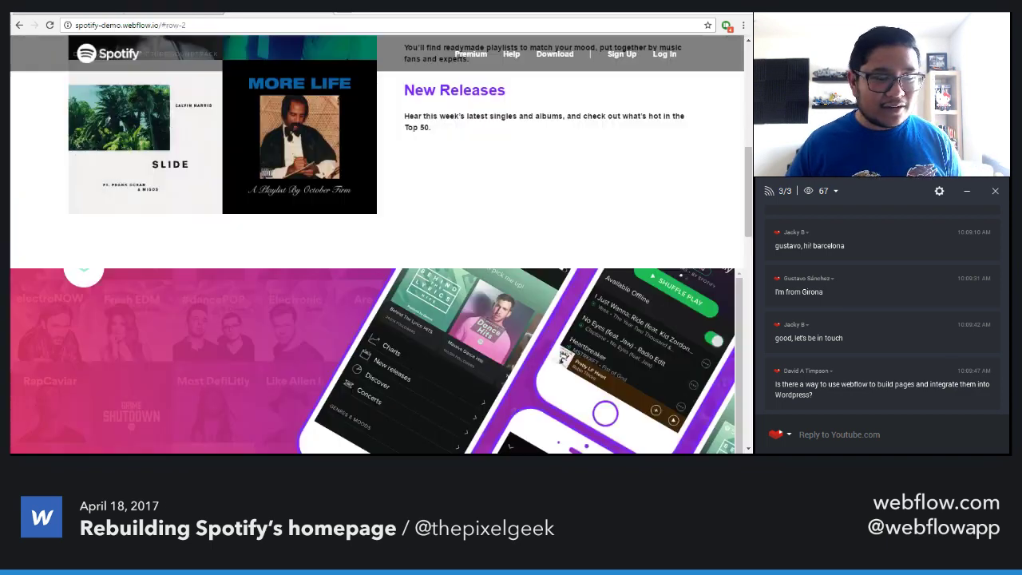
{"action": "scroll", "coordinate": [743, 211], "scroll_direction": "down", "scroll_amount": 7}
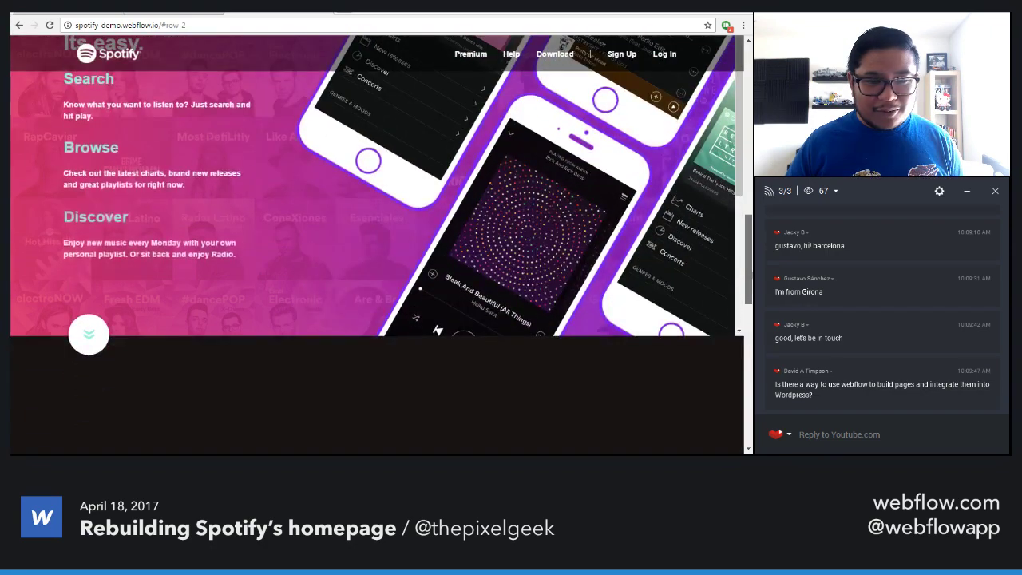
{"action": "scroll", "coordinate": [627, 279], "scroll_direction": "up", "scroll_amount": 3}
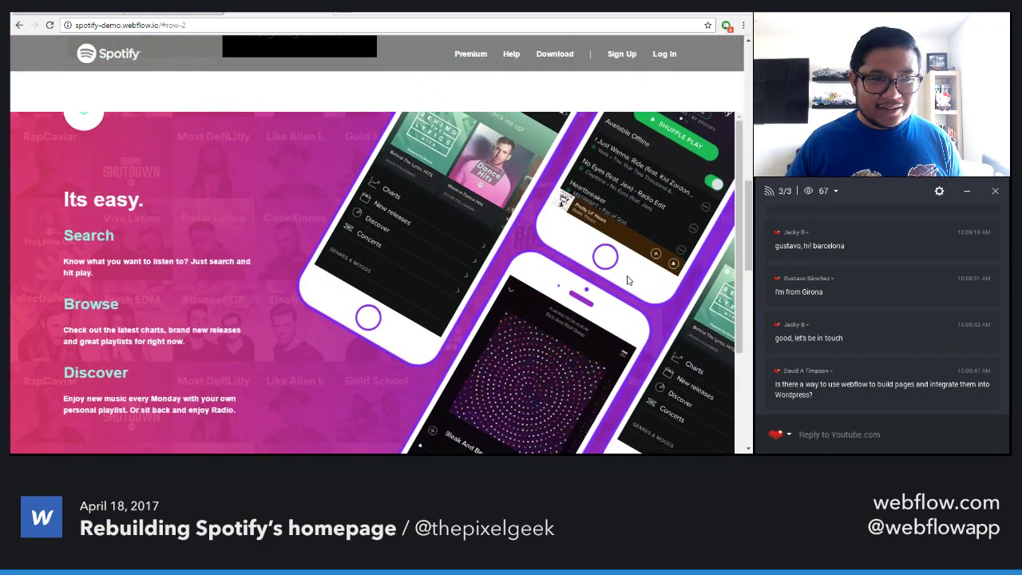
{"action": "scroll", "coordinate": [627, 279], "scroll_direction": "down", "scroll_amount": 5}
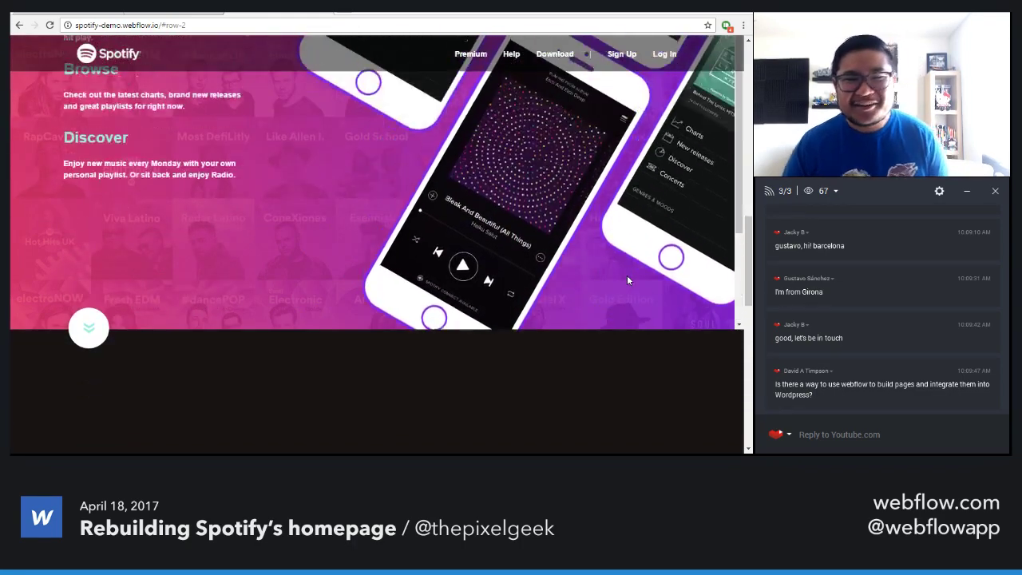
{"action": "scroll", "coordinate": [627, 275], "scroll_direction": "up", "scroll_amount": 5}
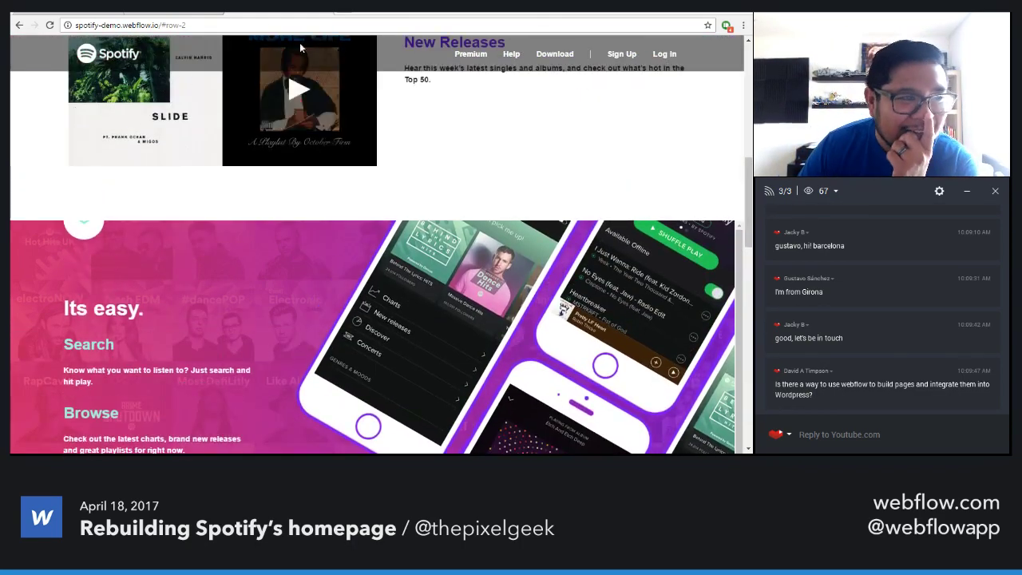
Inspect the style settings of the container and the transparent section around "Its easy." in the Designer
{"action": "left_click", "coordinate": [181, 13]}
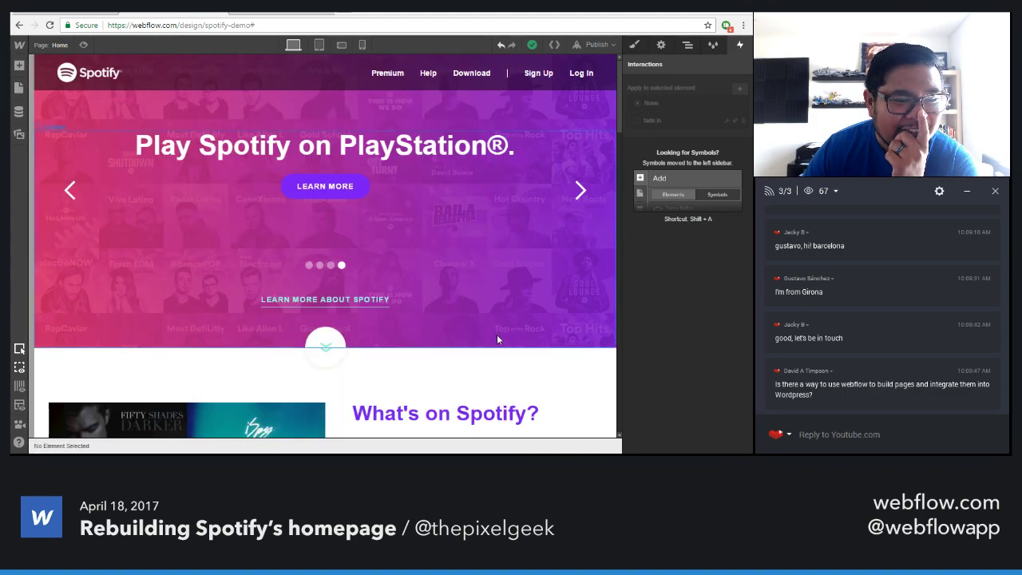
{"action": "scroll", "coordinate": [496, 339], "scroll_direction": "down", "scroll_amount": 10}
{"action": "scroll", "coordinate": [260, 403], "scroll_direction": "down", "scroll_amount": 2}
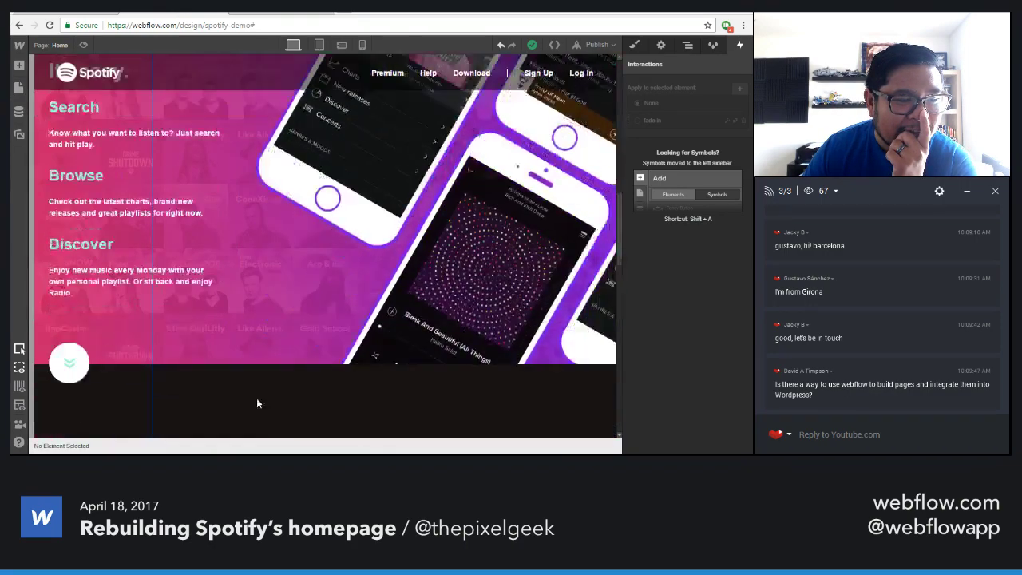
{"action": "scroll", "coordinate": [256, 404], "scroll_direction": "down", "scroll_amount": 1}
{"action": "left_click", "coordinate": [117, 264]}
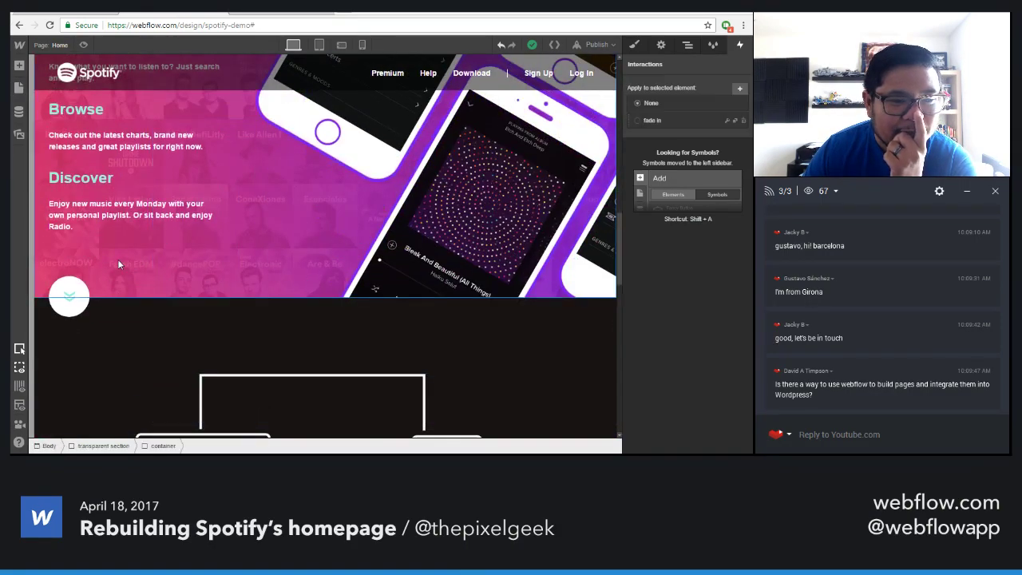
{"action": "left_click", "coordinate": [635, 44]}
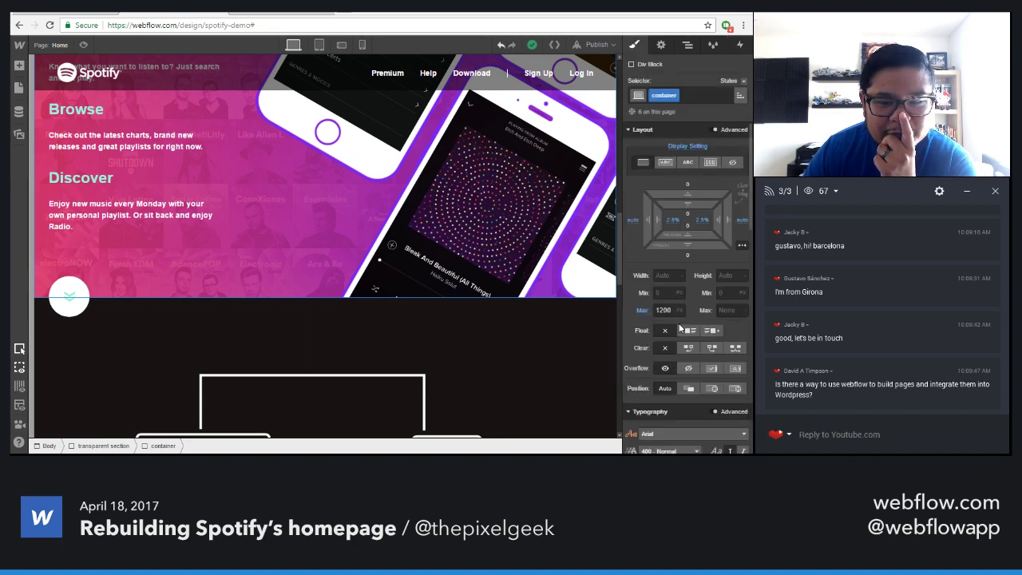
{"action": "scroll", "coordinate": [680, 328], "scroll_direction": "down", "scroll_amount": 3}
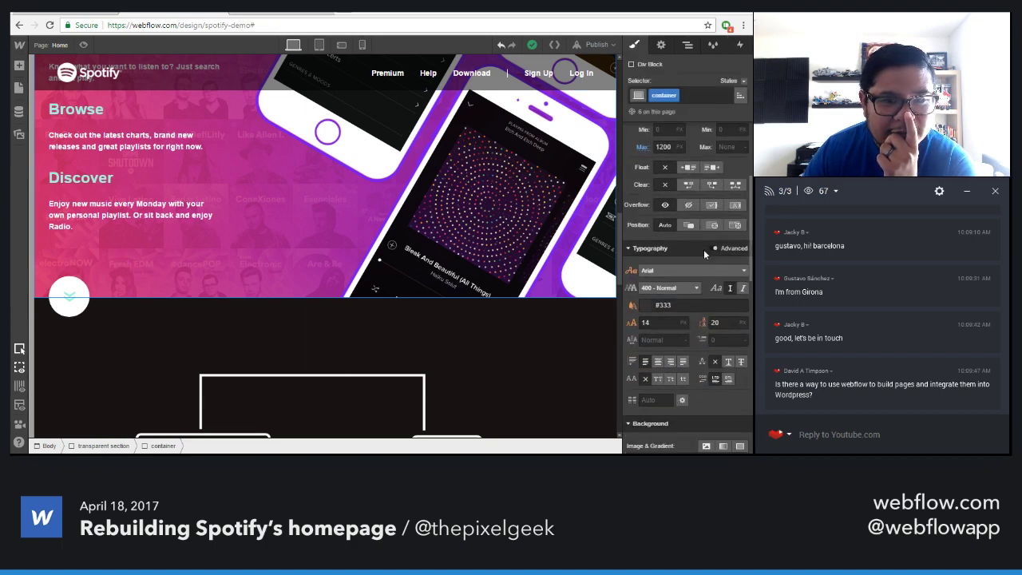
{"action": "scroll", "coordinate": [318, 303], "scroll_direction": "up", "scroll_amount": 2}
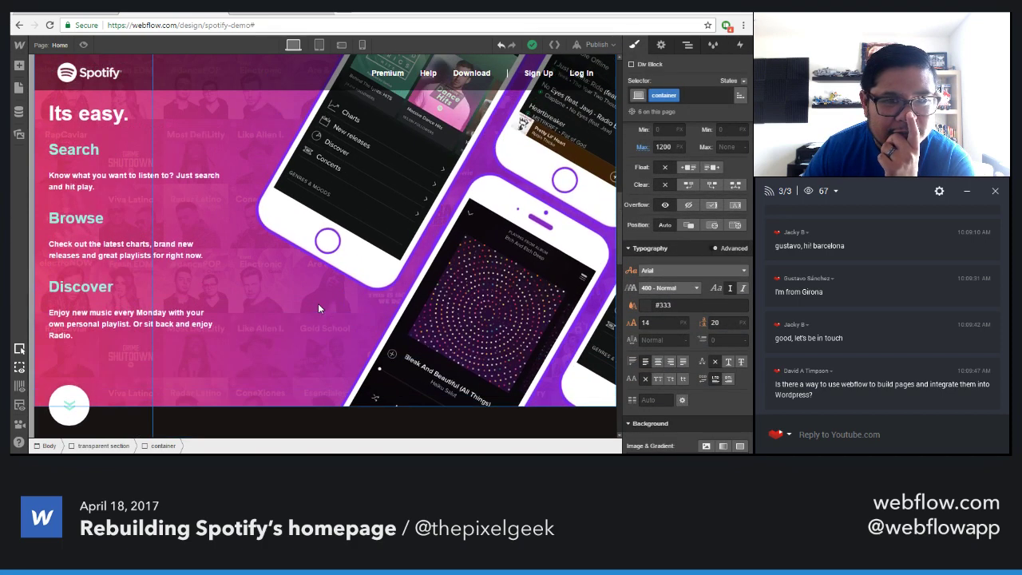
{"action": "left_click", "coordinate": [240, 333]}
{"action": "scroll", "coordinate": [240, 334], "scroll_direction": "up", "scroll_amount": 3}
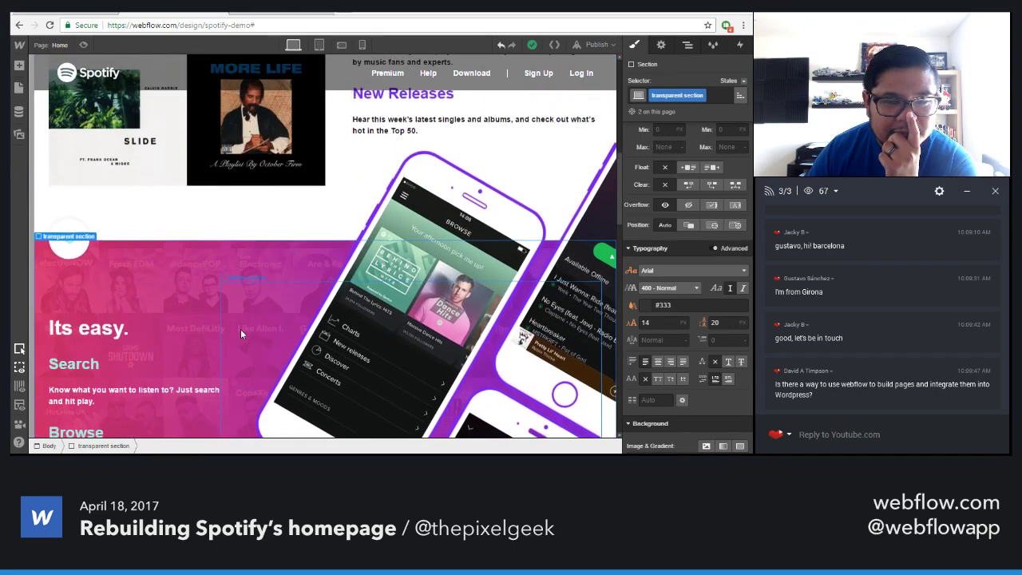
Review the published page from "Its easy." through the pricing footnote and back up to the hero, checking the fade ins and section scrolling
{"action": "left_click", "coordinate": [279, 13]}
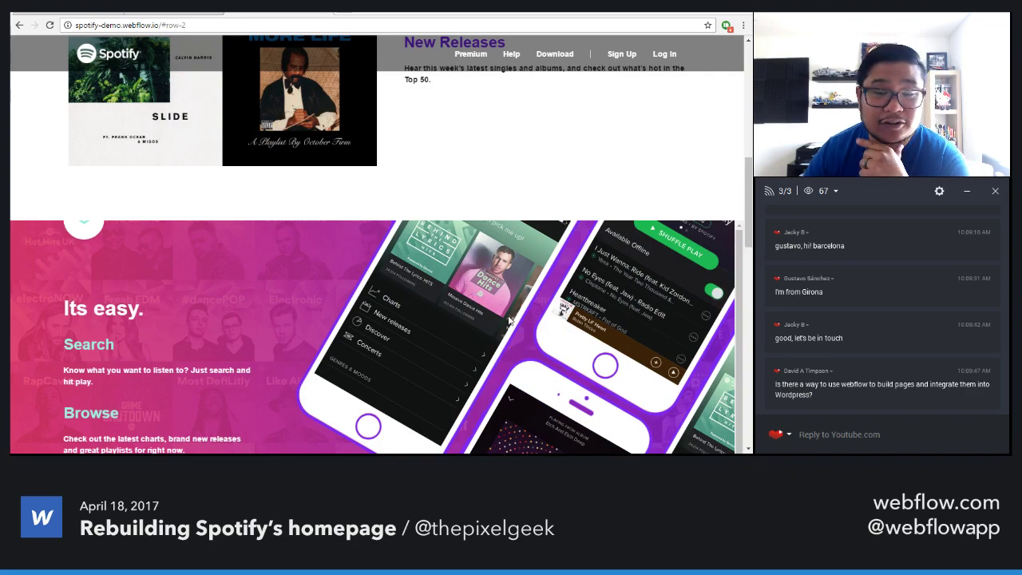
{"action": "scroll", "coordinate": [563, 307], "scroll_direction": "down", "scroll_amount": 3}
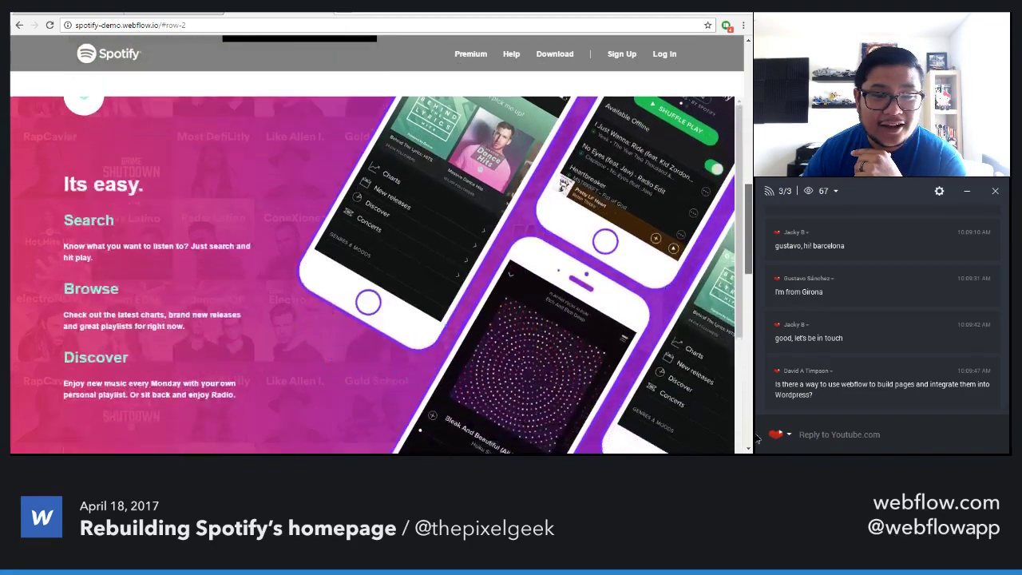
{"action": "scroll", "coordinate": [589, 54], "scroll_direction": "down", "scroll_amount": 3}
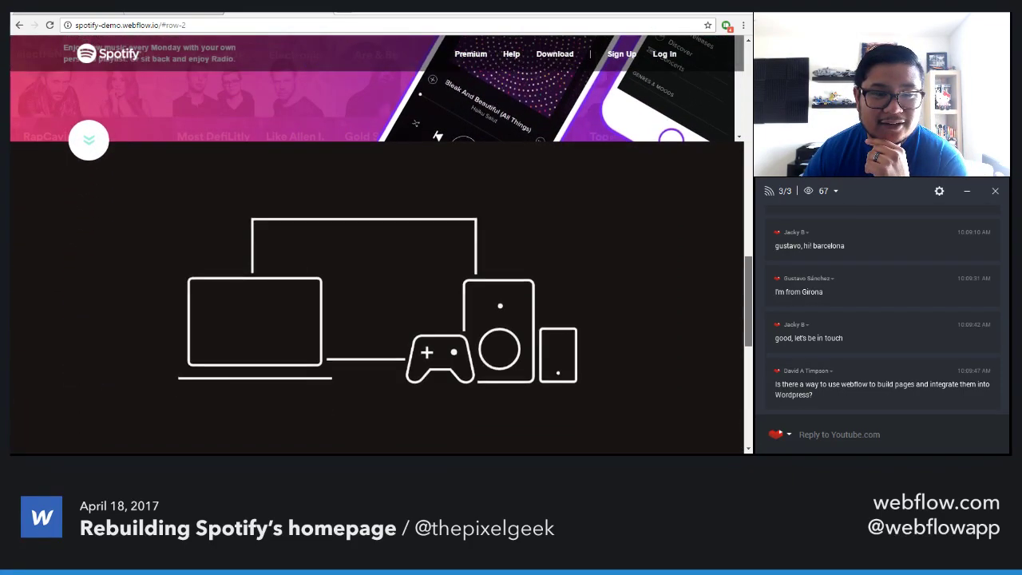
{"action": "scroll", "coordinate": [381, 244], "scroll_direction": "down", "scroll_amount": 3}
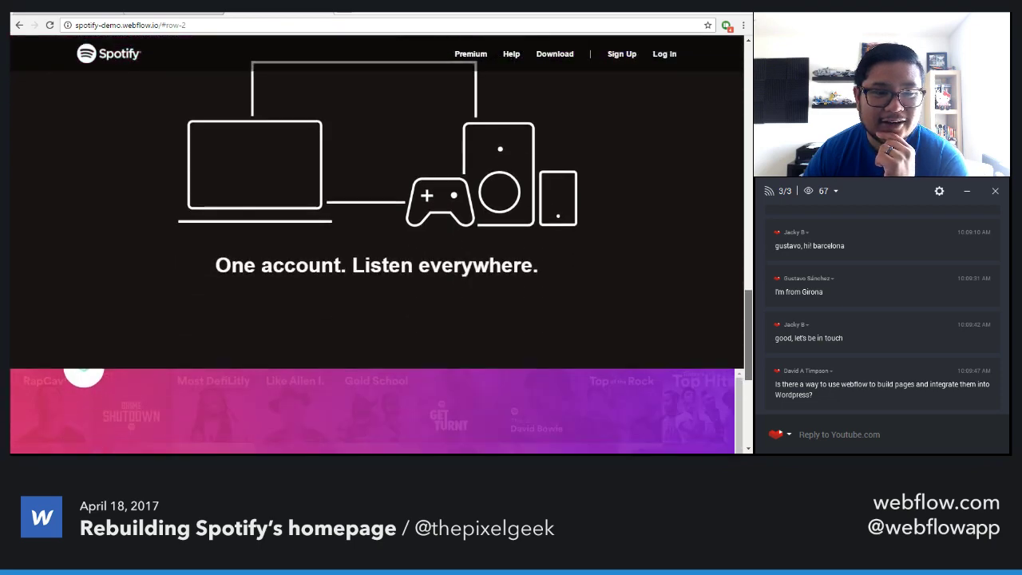
{"action": "scroll", "coordinate": [380, 244], "scroll_direction": "down", "scroll_amount": 3}
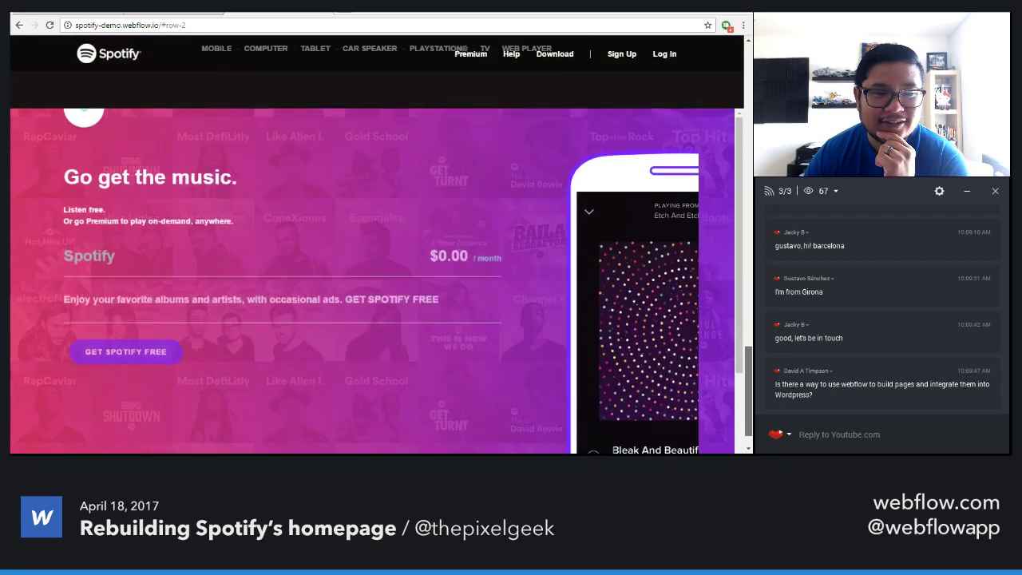
{"action": "scroll", "coordinate": [705, 349], "scroll_direction": "down", "scroll_amount": 2}
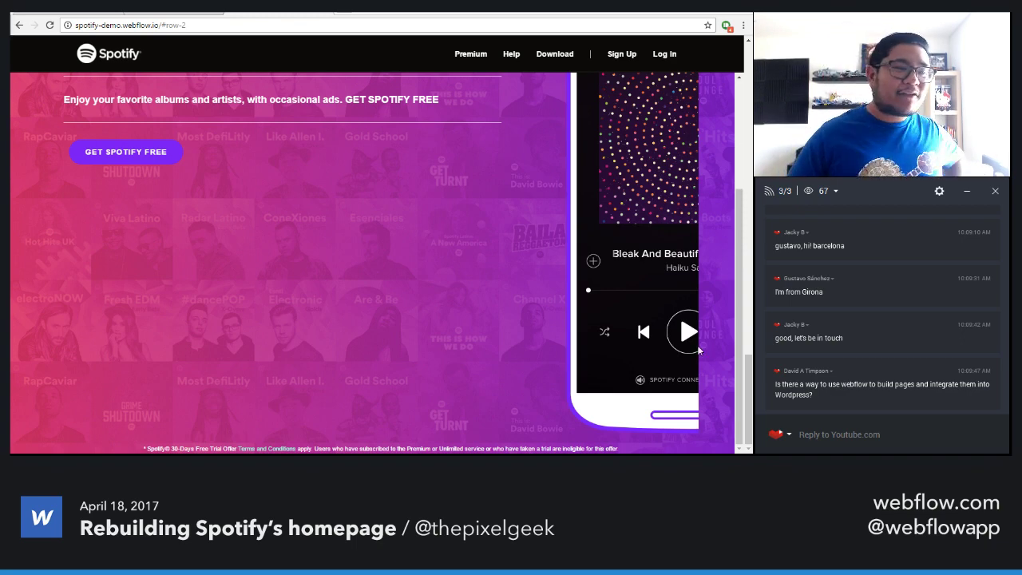
{"action": "scroll", "coordinate": [330, 314], "scroll_direction": "up", "scroll_amount": 4}
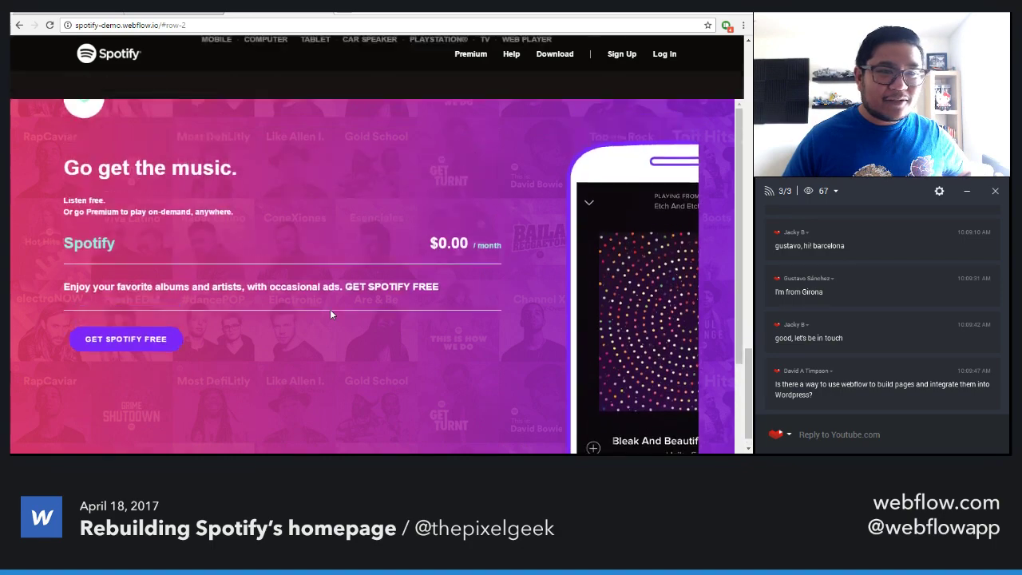
{"action": "scroll", "coordinate": [330, 314], "scroll_direction": "down", "scroll_amount": 10}
{"action": "scroll", "coordinate": [331, 314], "scroll_direction": "up", "scroll_amount": 10}
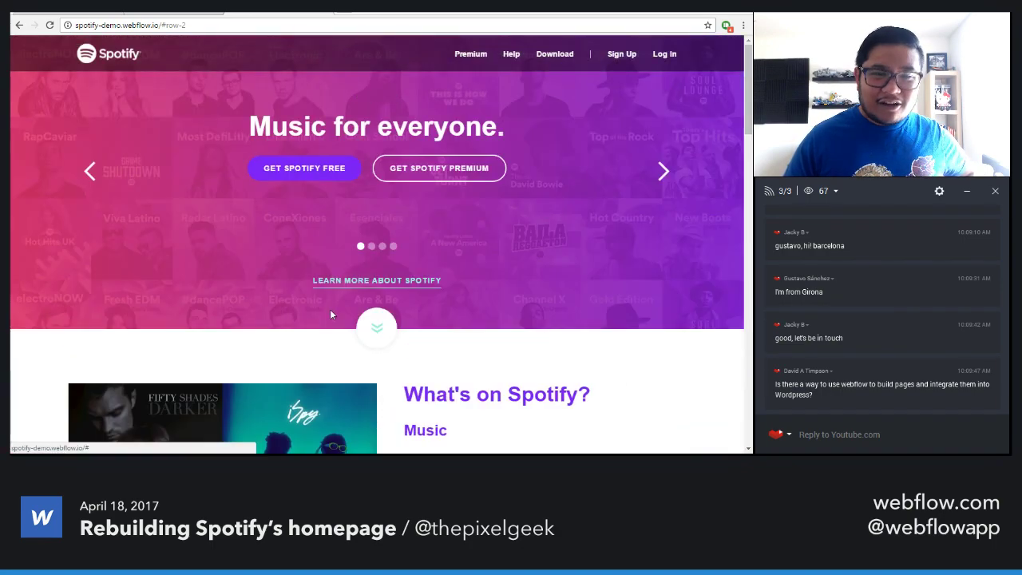
Cycle through the published page's hero slider back to the "Music for everyone." slide
{"action": "left_click", "coordinate": [660, 183]}
{"action": "left_click", "coordinate": [659, 184]}
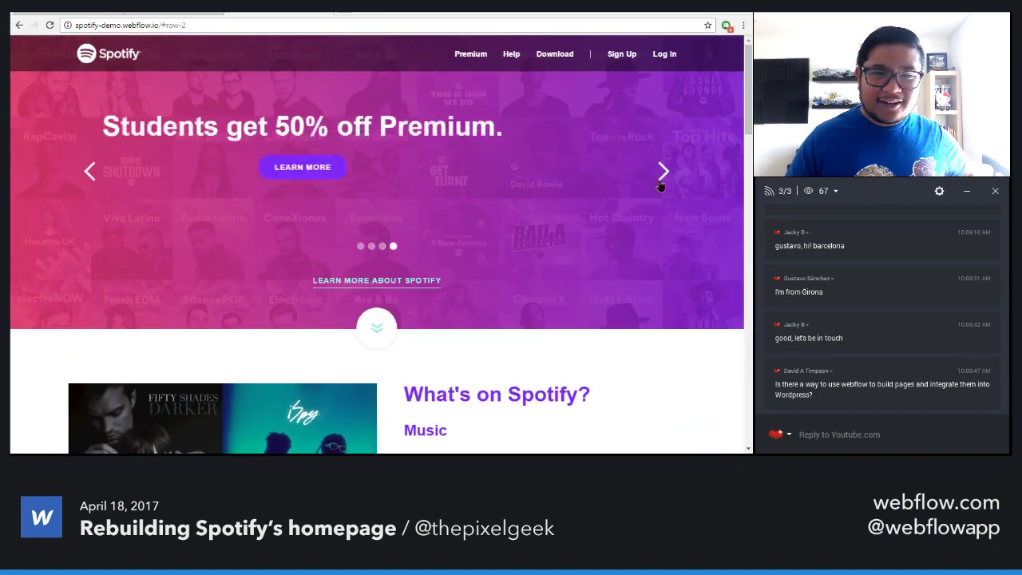
{"action": "left_click", "coordinate": [660, 185]}
{"action": "left_click", "coordinate": [661, 175]}
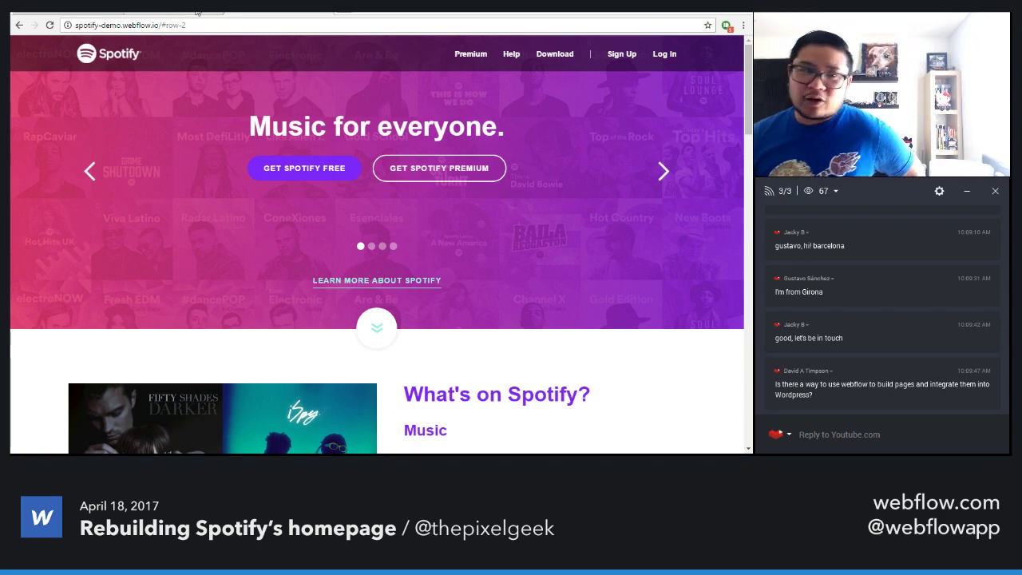
Check the publish destinations for the Spotify demo in the Webflow Designer and return to the published page
{"action": "left_click", "coordinate": [197, 13]}
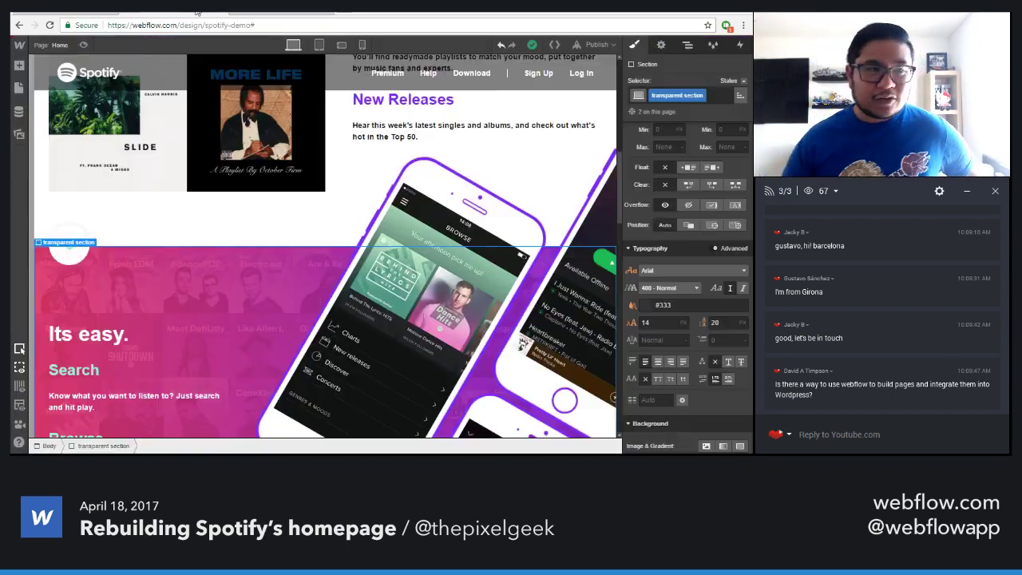
{"action": "left_click", "coordinate": [595, 45]}
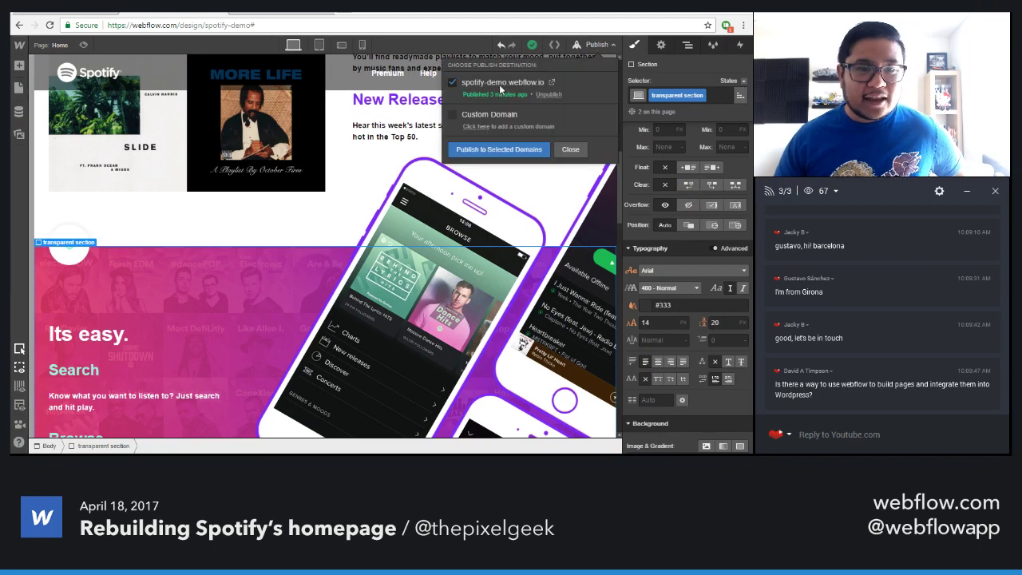
{"action": "left_click", "coordinate": [255, 14]}
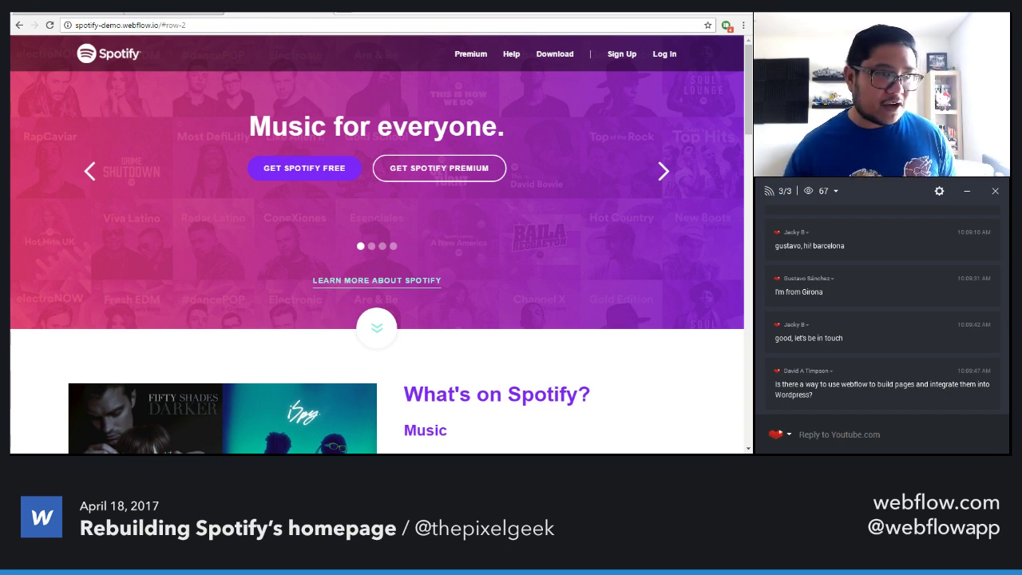
Open shareme.webflow.io in a new tab, then decline its translation offer and close the chat message
{"action": "left_click", "coordinate": [345, 12]}
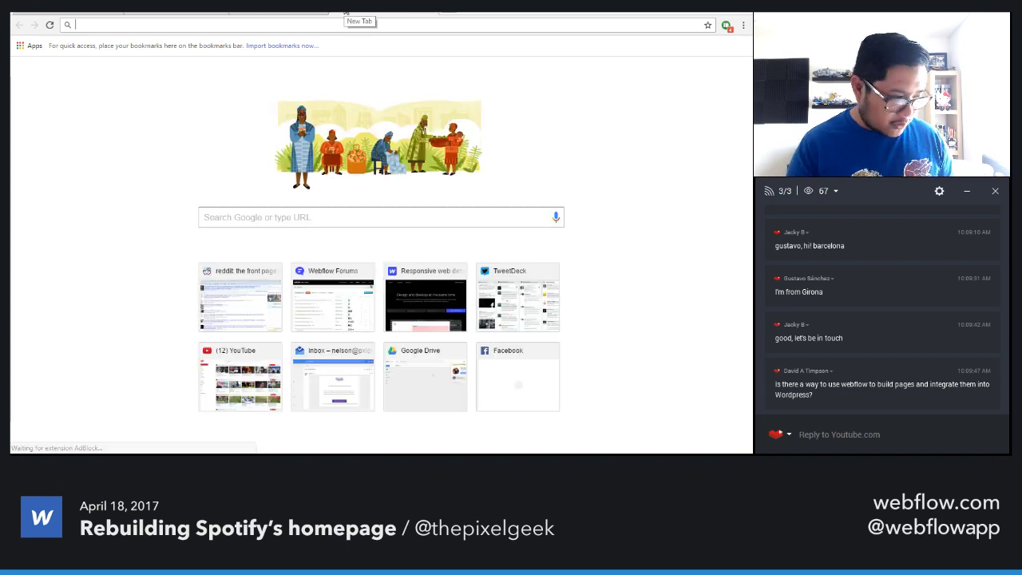
{"action": "type", "text": "shareme"}
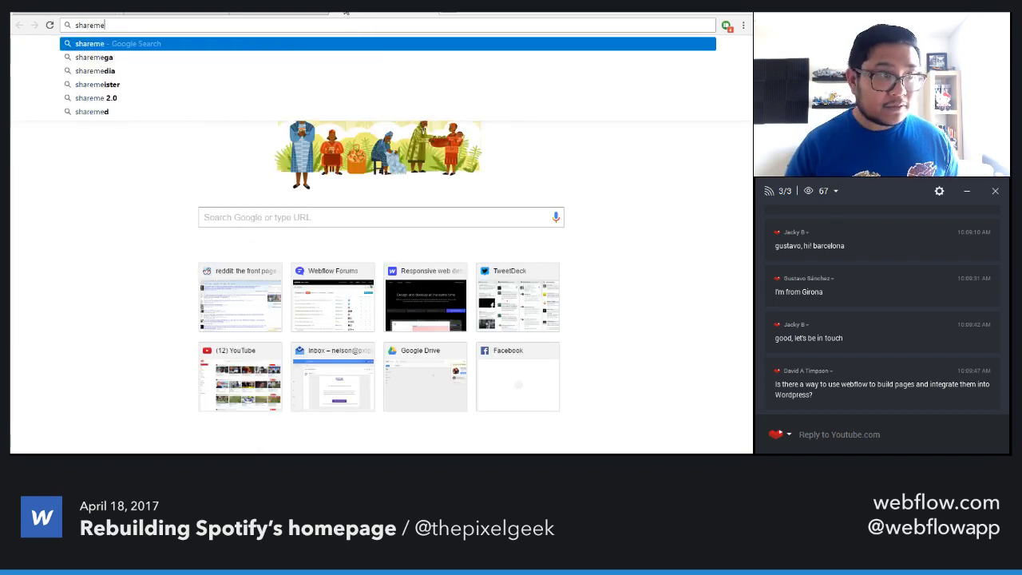
{"action": "type", "text": ".webflow.io"}
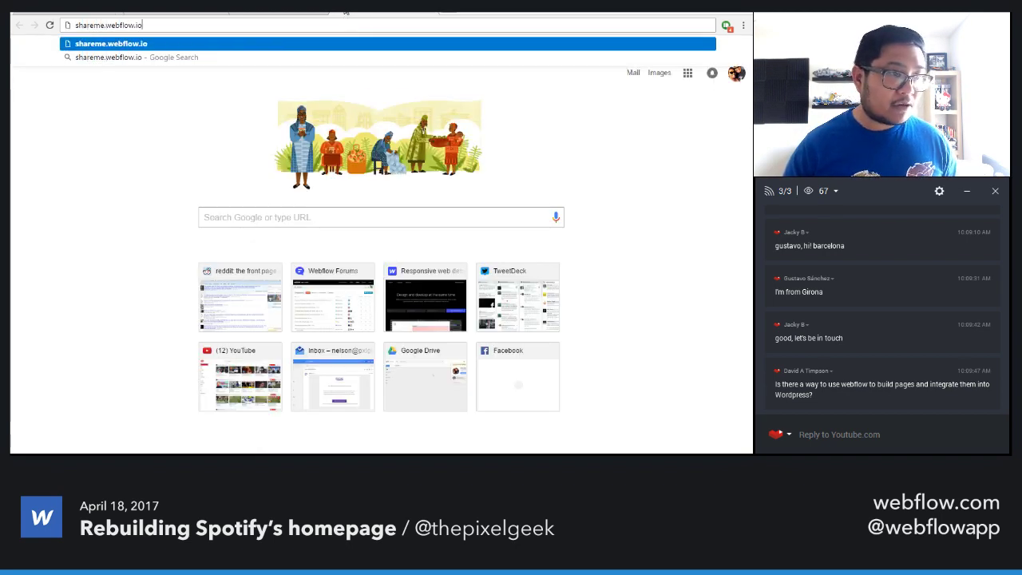
{"action": "key", "text": "Return"}
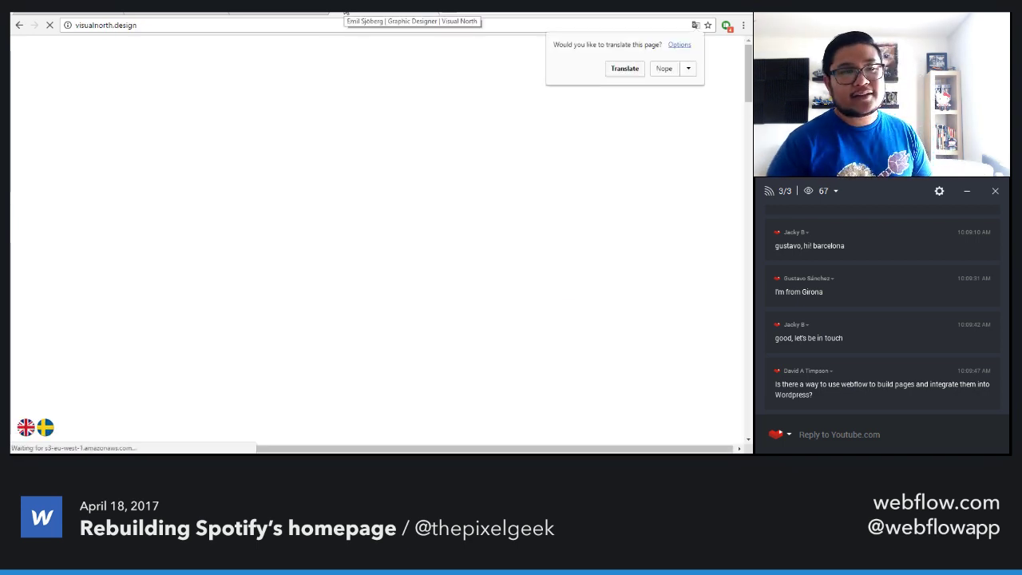
{"action": "left_click", "coordinate": [666, 69]}
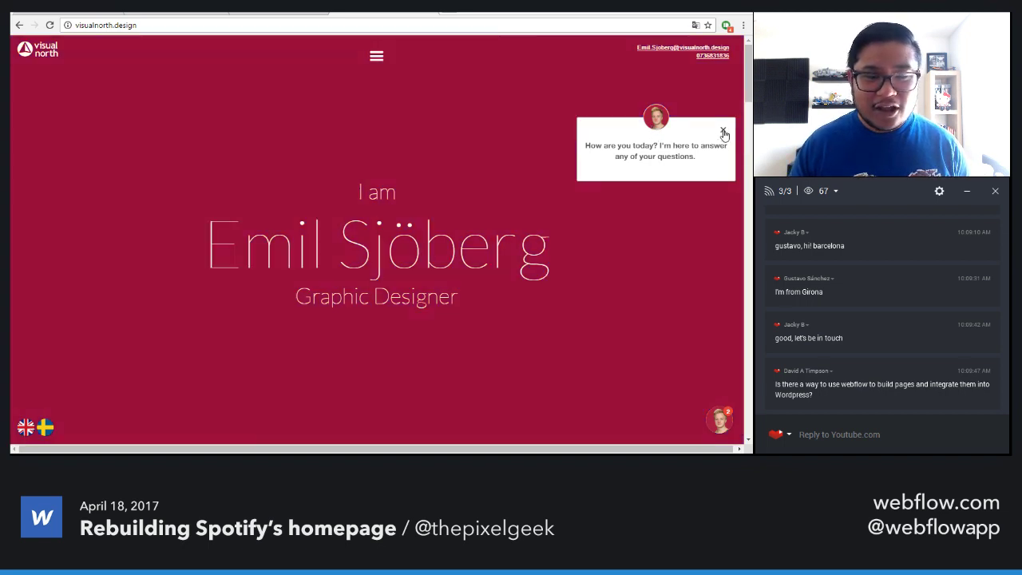
{"action": "left_click", "coordinate": [718, 429]}
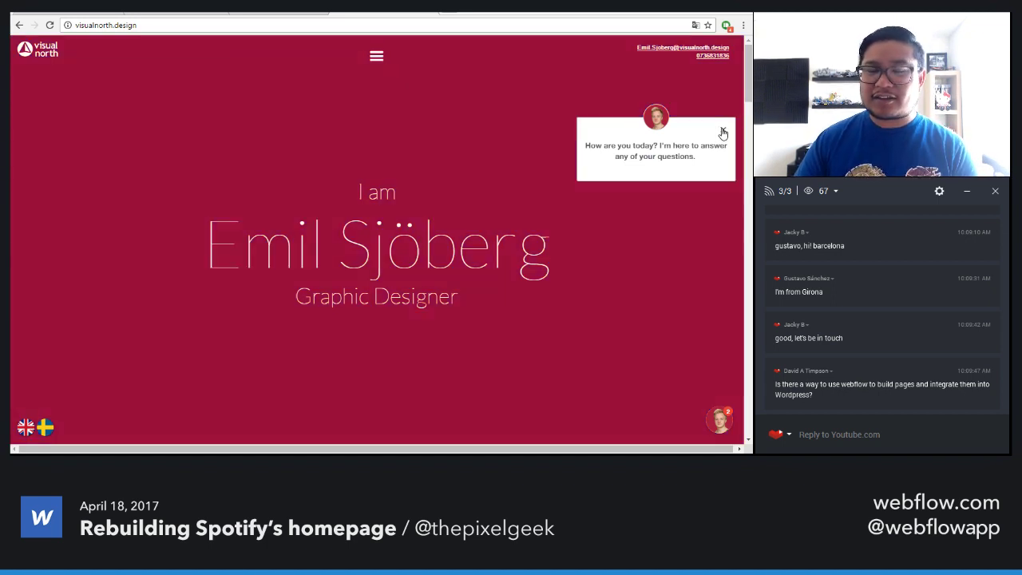
{"action": "left_click", "coordinate": [722, 134]}
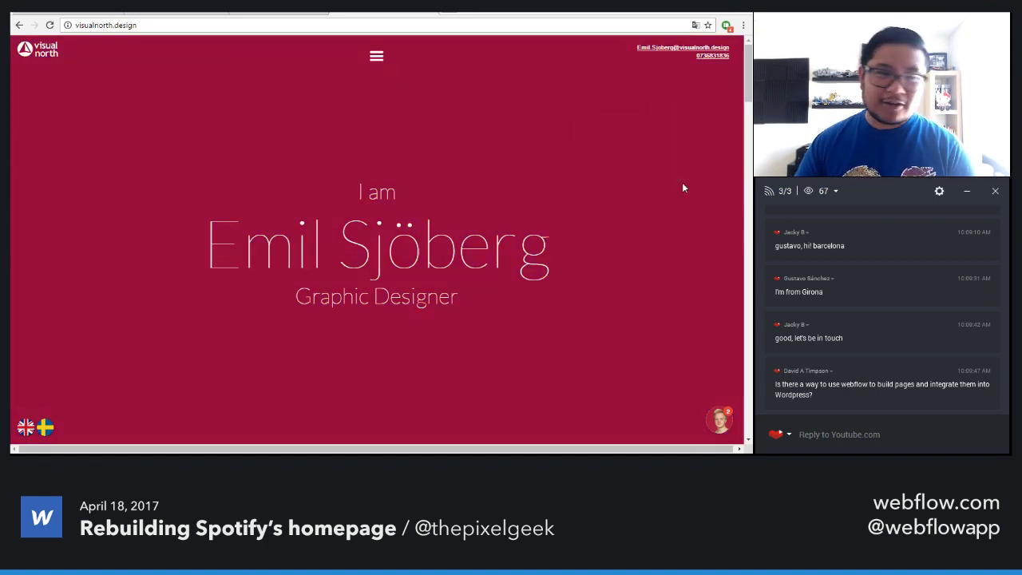
Review the Visual North site from its hero through the portfolio, both about slides and the Contact form, and return to the hero
{"action": "scroll", "coordinate": [656, 229], "scroll_direction": "down", "scroll_amount": 3}
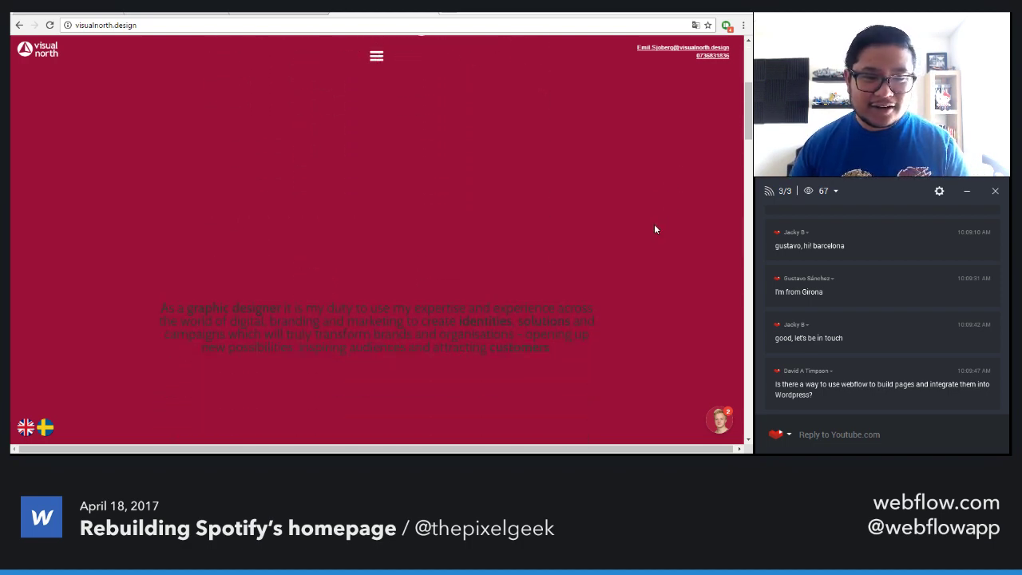
{"action": "scroll", "coordinate": [653, 229], "scroll_direction": "up", "scroll_amount": 3}
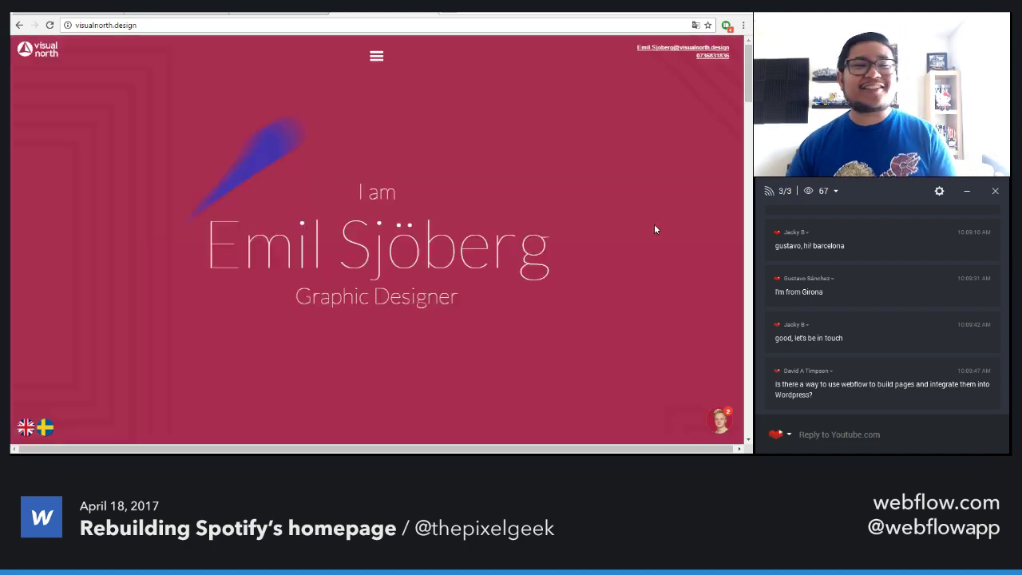
{"action": "scroll", "coordinate": [654, 229], "scroll_direction": "down", "scroll_amount": 2}
{"action": "scroll", "coordinate": [653, 229], "scroll_direction": "down", "scroll_amount": 2}
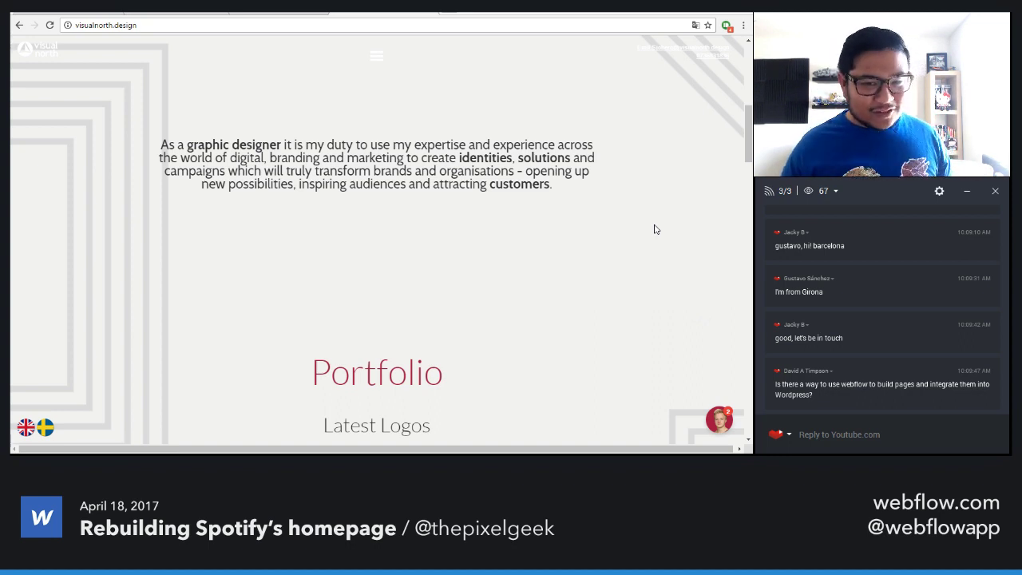
{"action": "scroll", "coordinate": [654, 229], "scroll_direction": "down", "scroll_amount": 4}
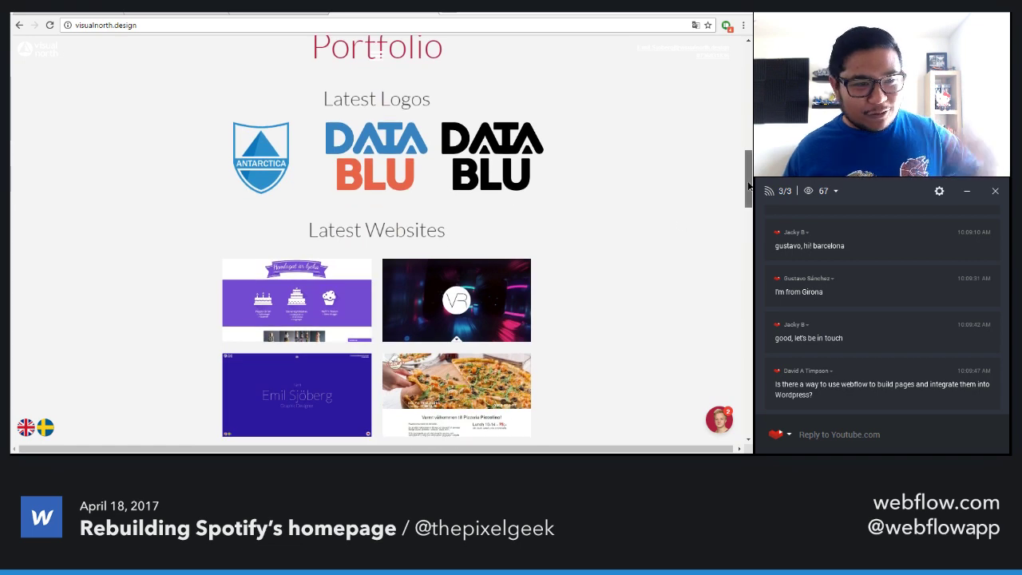
{"action": "left_click_drag", "start_coordinate": [749, 189], "coordinate": [743, 256]}
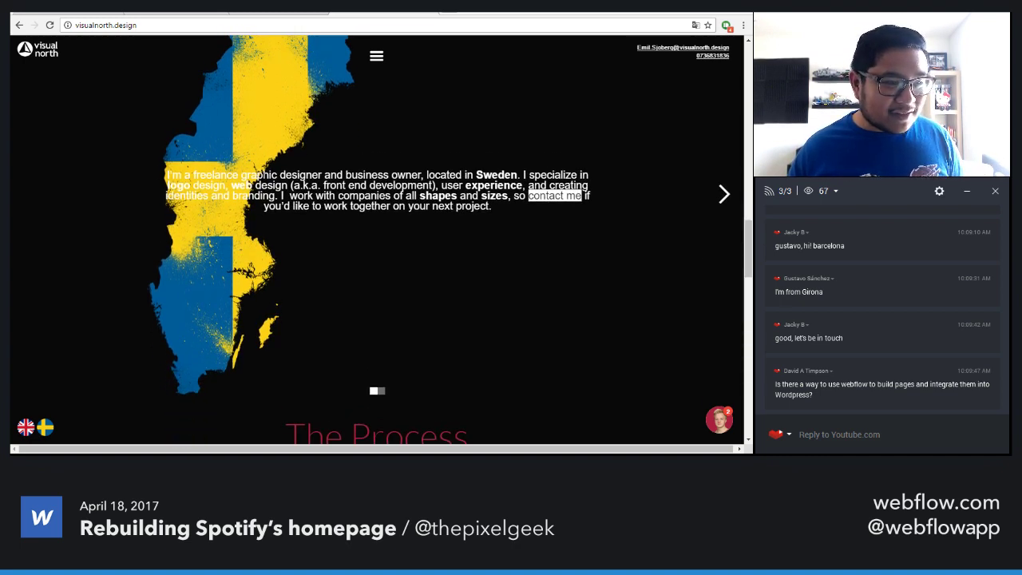
{"action": "left_click", "coordinate": [723, 196]}
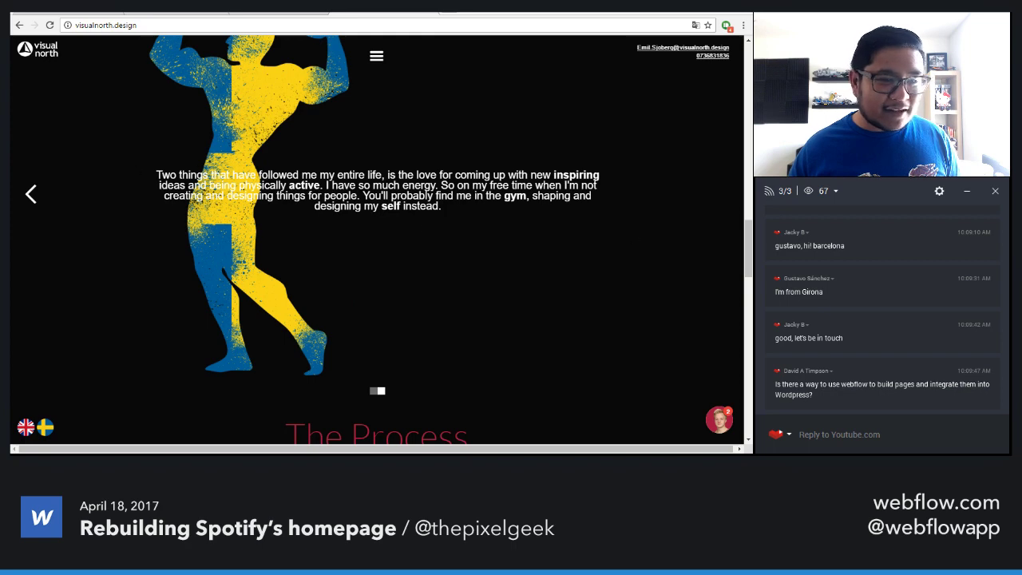
{"action": "left_click_drag", "start_coordinate": [741, 241], "coordinate": [741, 431]}
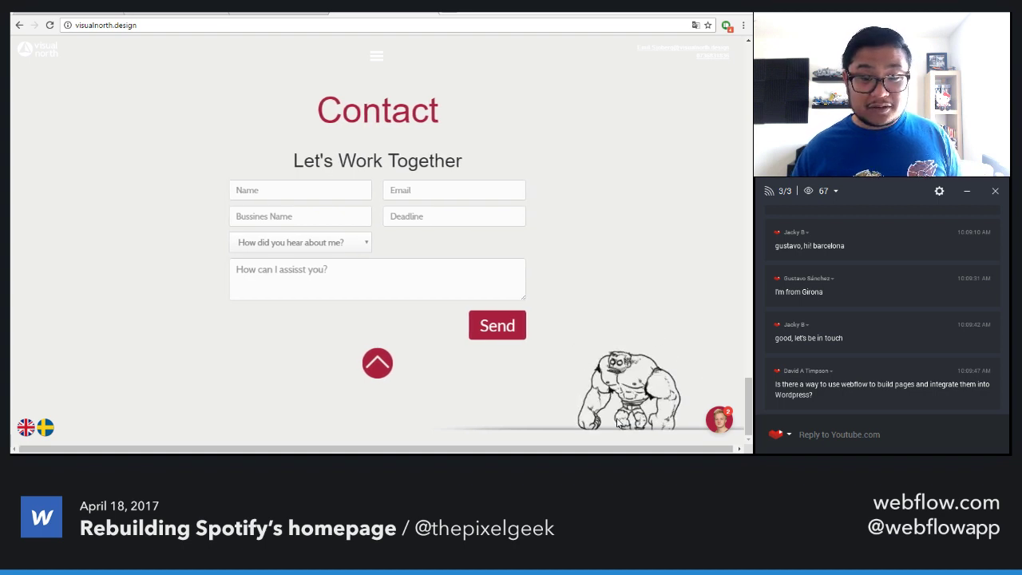
{"action": "scroll", "coordinate": [608, 420], "scroll_direction": "up", "scroll_amount": 6}
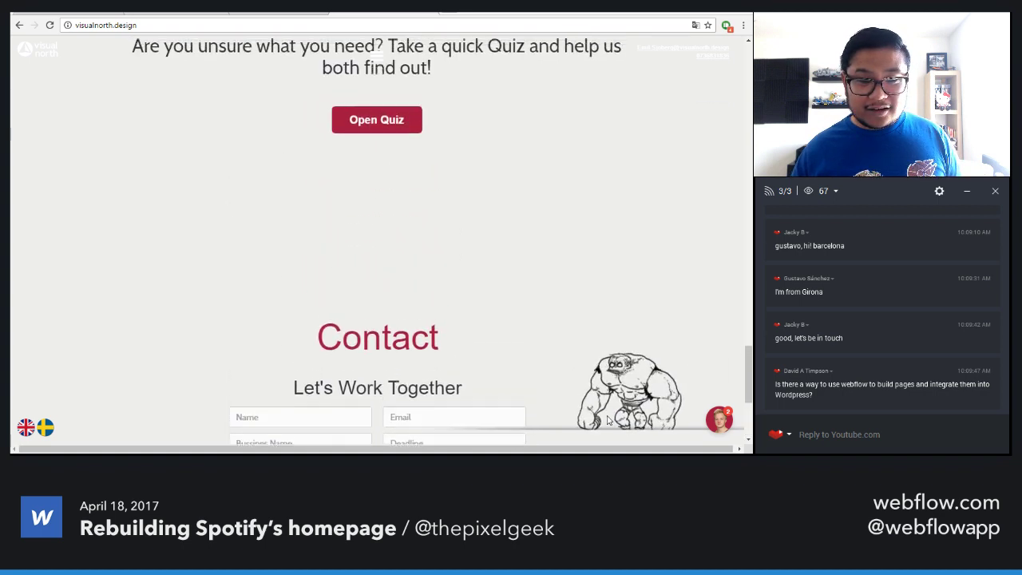
{"action": "scroll", "coordinate": [607, 420], "scroll_direction": "up", "scroll_amount": 8}
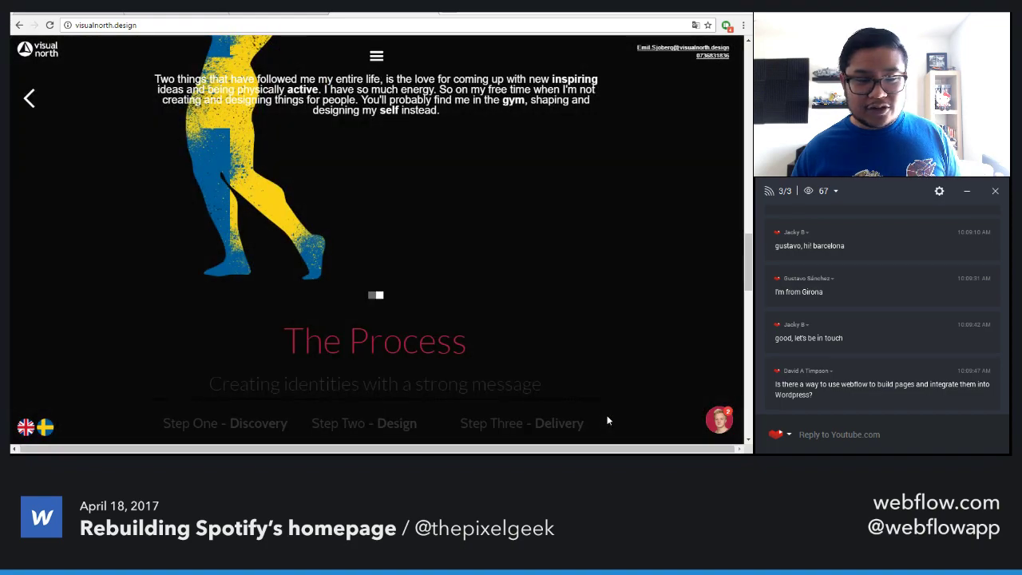
{"action": "scroll", "coordinate": [604, 416], "scroll_direction": "up", "scroll_amount": 8}
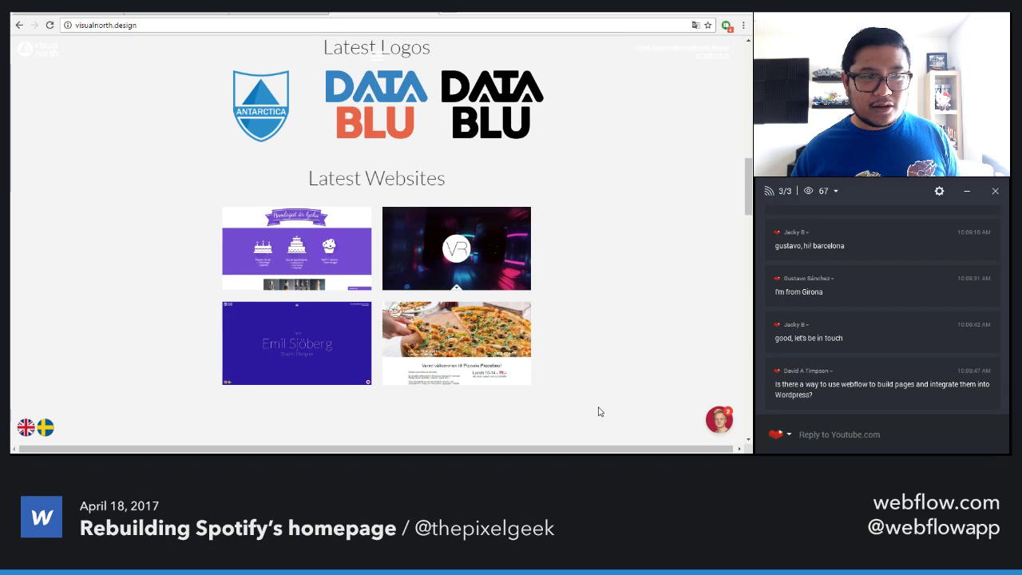
{"action": "scroll", "coordinate": [601, 413], "scroll_direction": "up", "scroll_amount": 5}
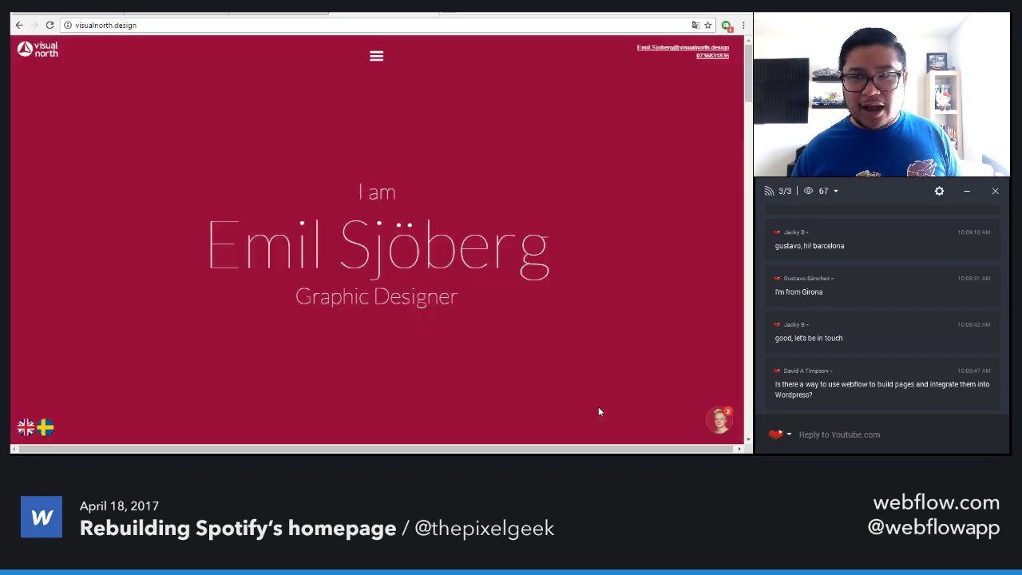
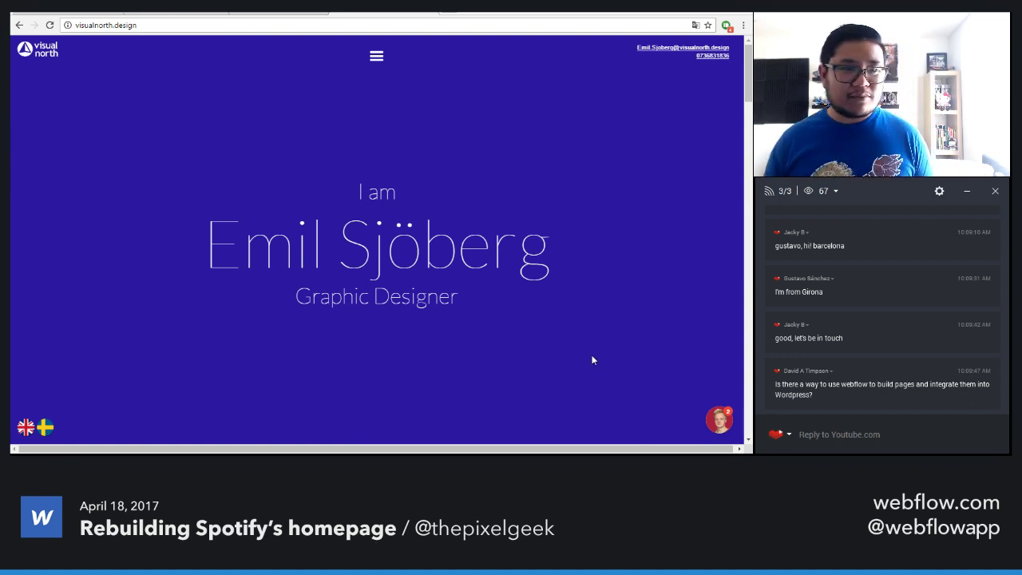
Load maybe-mockup.webflow.io in place of the Visual North site
{"action": "left_click", "coordinate": [395, 25]}
{"action": "type", "text": "maybe"}
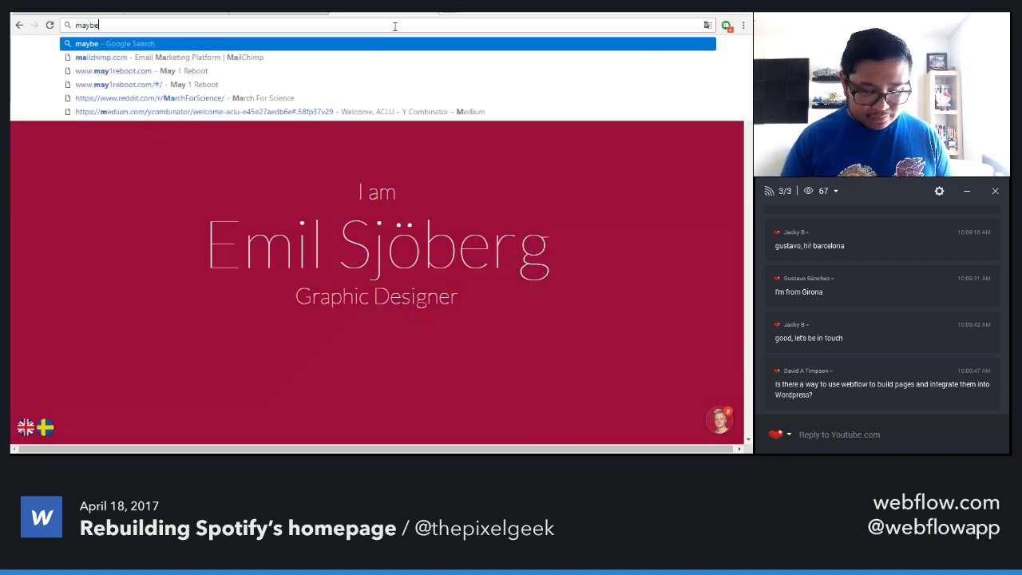
{"action": "type", "text": "-mockup.webflow.io"}
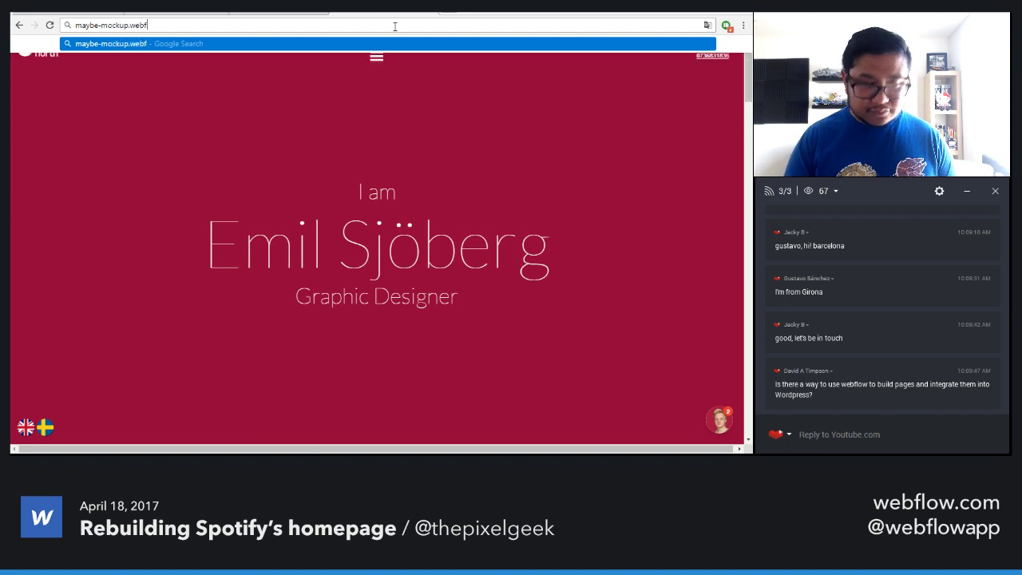
{"action": "key", "text": "Return"}
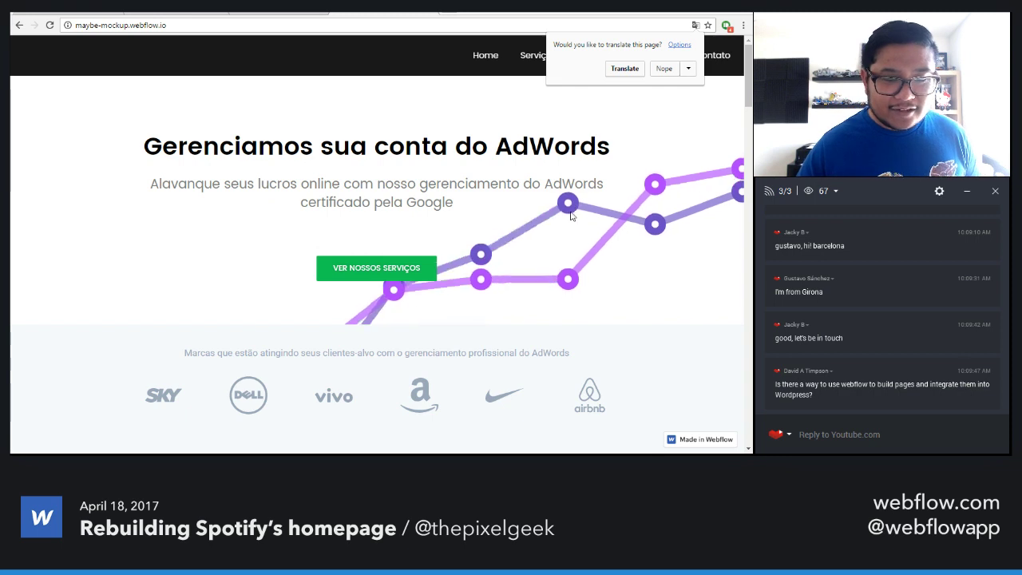
Inspect the hero's animated line graphic, view its SVG file in a separate tab and return to the mockup page
{"action": "right_click", "coordinate": [570, 206]}
{"action": "left_click", "coordinate": [655, 349]}
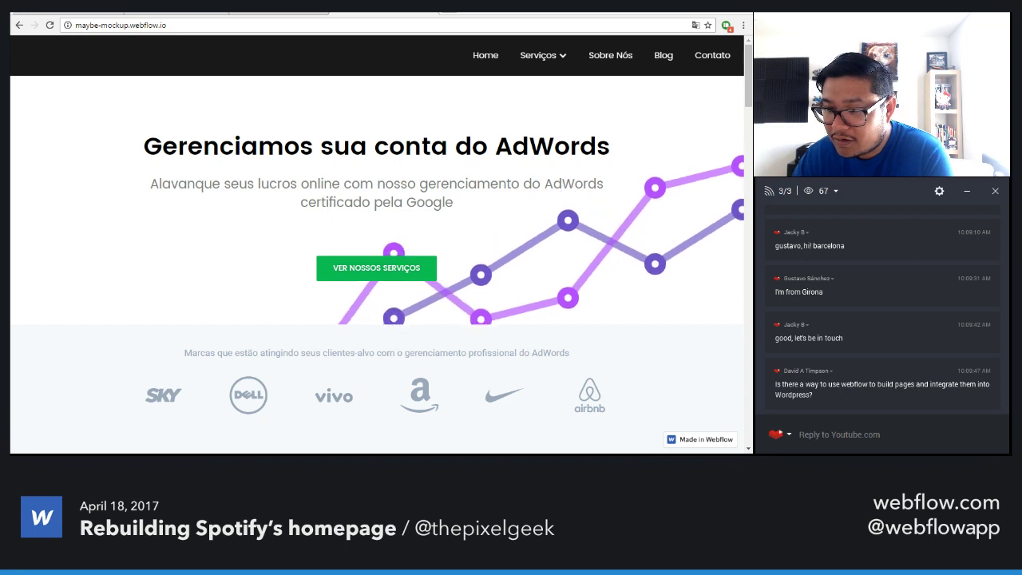
{"action": "left_click", "coordinate": [740, 375]}
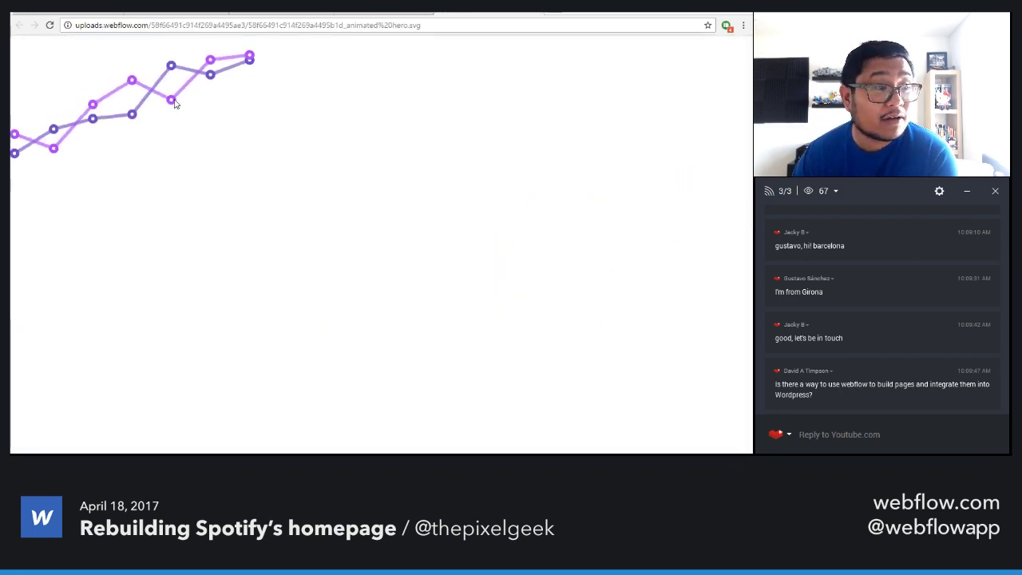
{"action": "left_click", "coordinate": [537, 14]}
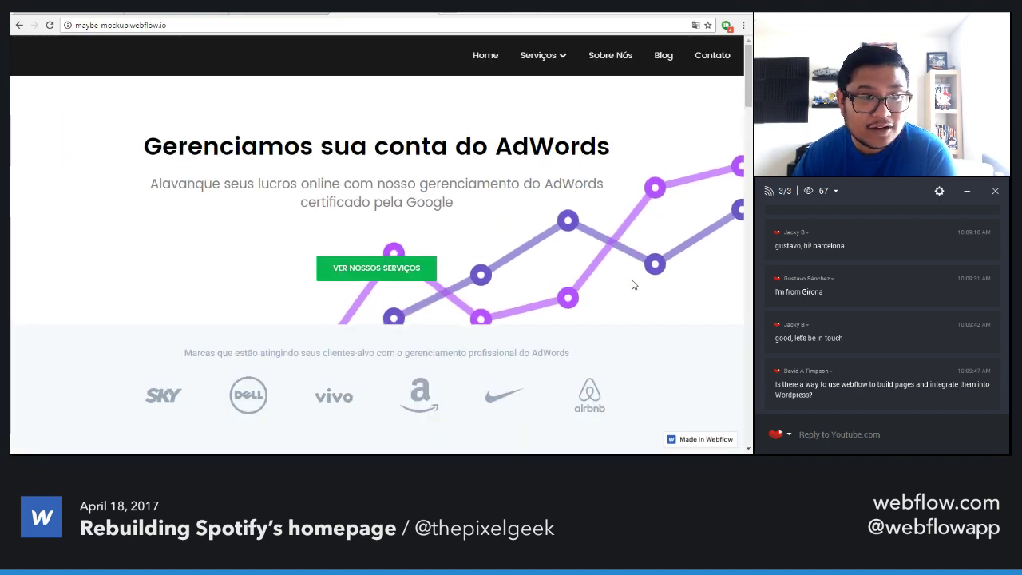
Review the mockup homepage from its hero and client logos through the Serviços cards to the Transparência section
{"action": "scroll", "coordinate": [628, 276], "scroll_direction": "down", "scroll_amount": 3}
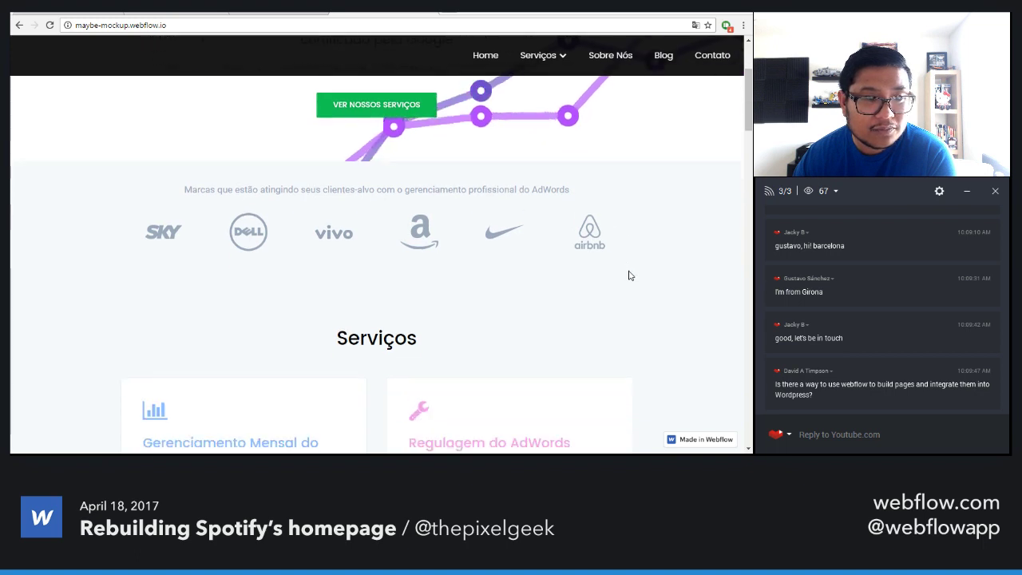
{"action": "scroll", "coordinate": [629, 275], "scroll_direction": "down", "scroll_amount": 1}
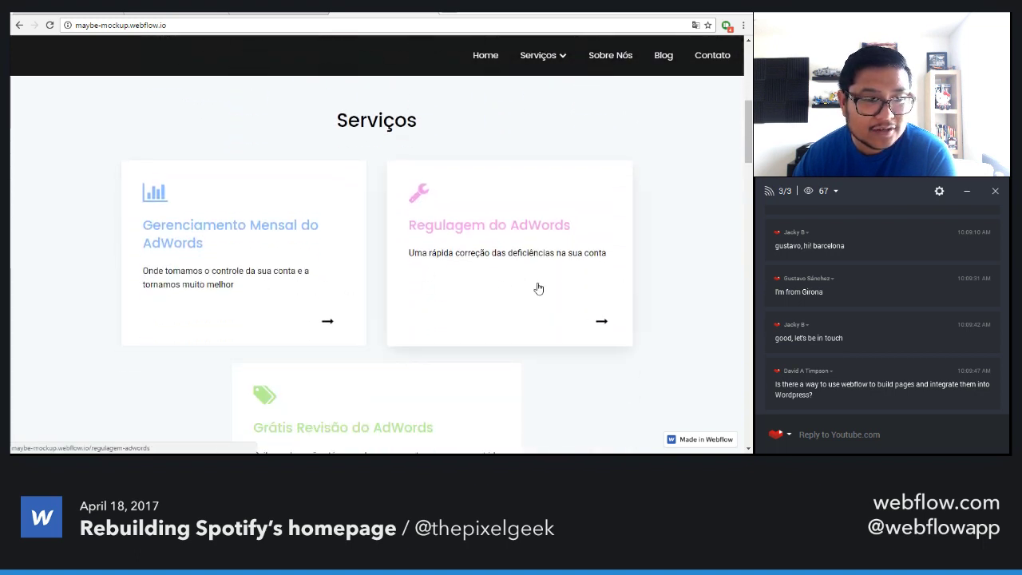
{"action": "scroll", "coordinate": [226, 304], "scroll_direction": "down", "scroll_amount": 2}
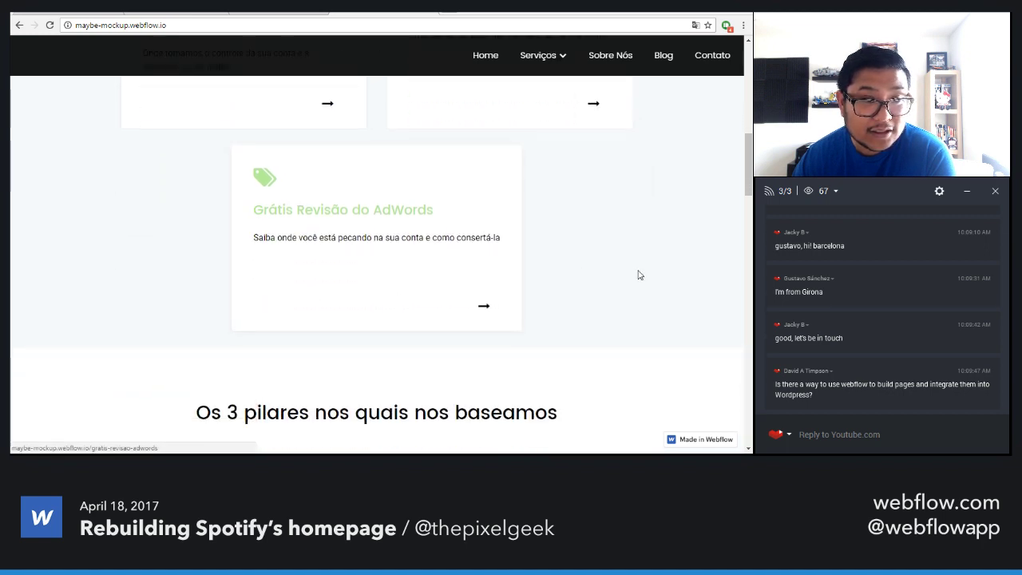
{"action": "scroll", "coordinate": [637, 274], "scroll_direction": "down", "scroll_amount": 1}
{"action": "scroll", "coordinate": [638, 275], "scroll_direction": "down", "scroll_amount": 2}
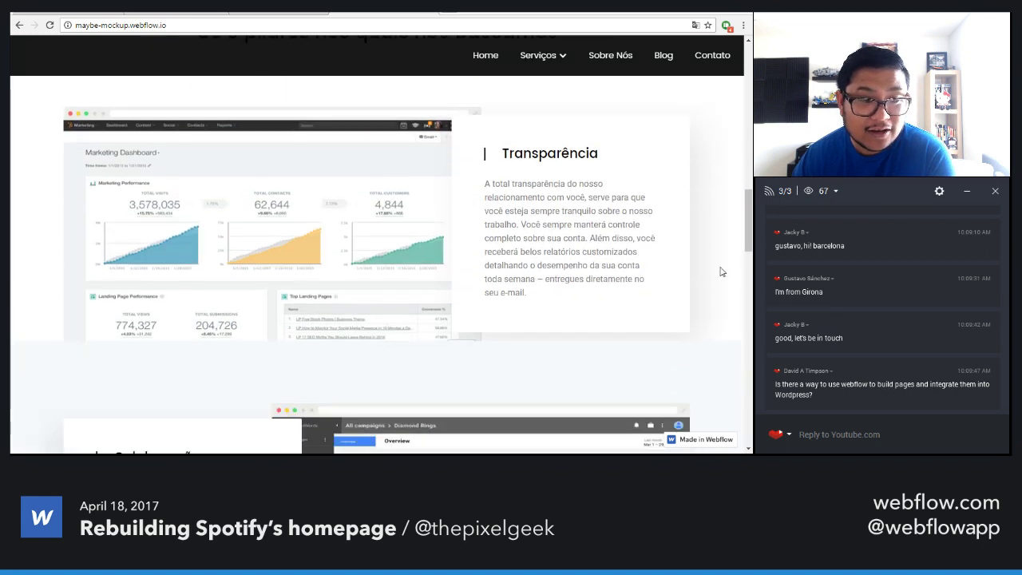
{"action": "scroll", "coordinate": [638, 255], "scroll_direction": "down", "scroll_amount": 1}
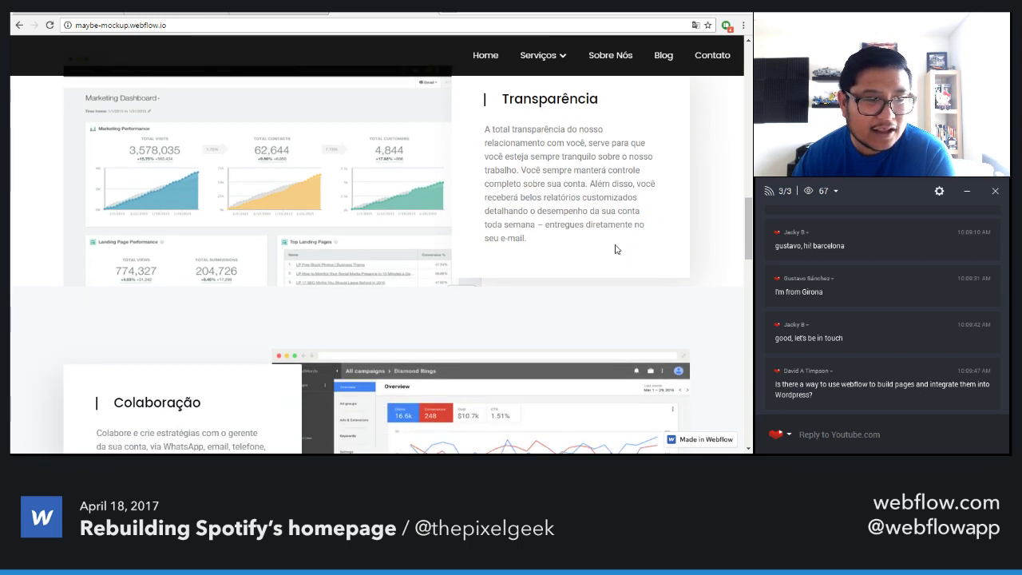
{"action": "scroll", "coordinate": [616, 247], "scroll_direction": "up", "scroll_amount": 1}
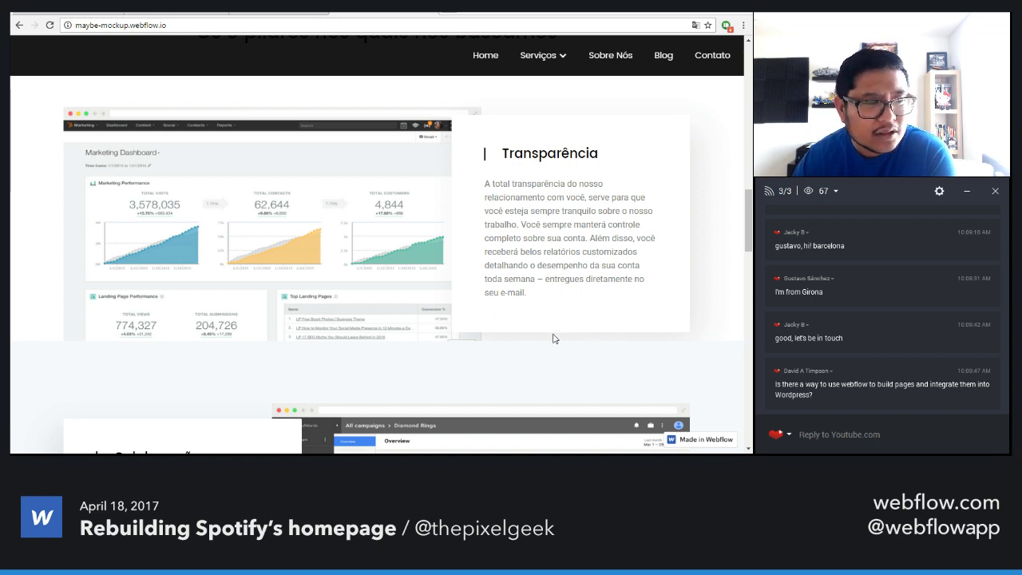
{"action": "scroll", "coordinate": [554, 338], "scroll_direction": "down", "scroll_amount": 1}
{"action": "scroll", "coordinate": [523, 342], "scroll_direction": "up", "scroll_amount": 2}
{"action": "scroll", "coordinate": [495, 349], "scroll_direction": "down", "scroll_amount": 1}
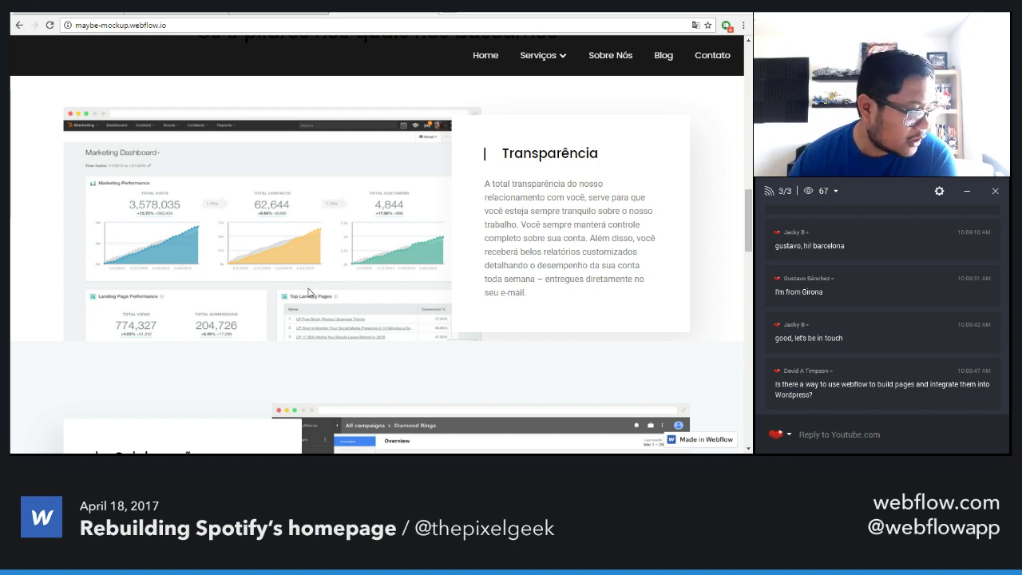
Examine the Colaboração and Compromisso sections, testimonials, contact form and certifications footer, then return to the hero
{"action": "scroll", "coordinate": [305, 295], "scroll_direction": "down", "scroll_amount": 1}
{"action": "scroll", "coordinate": [304, 295], "scroll_direction": "down", "scroll_amount": 4}
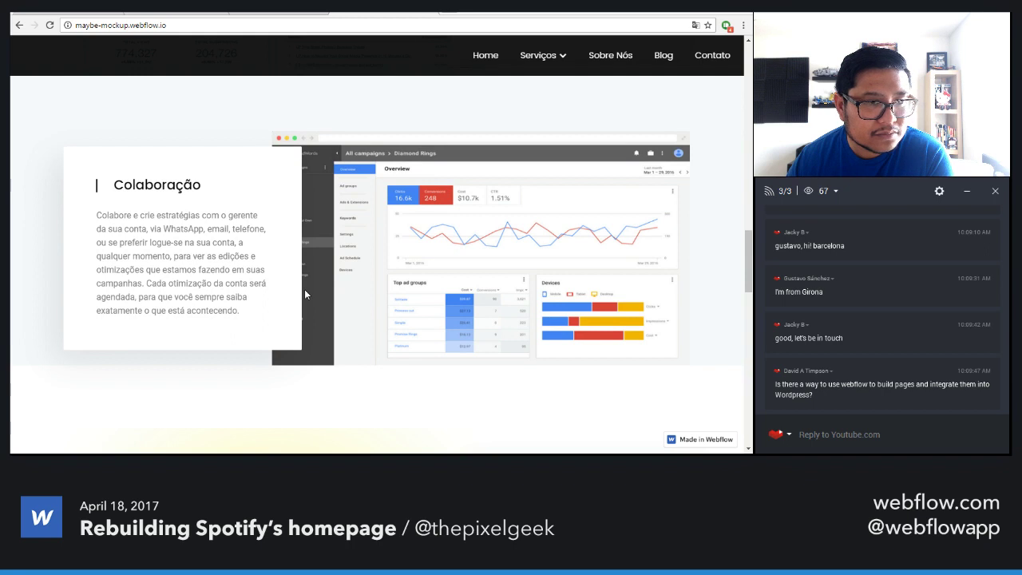
{"action": "scroll", "coordinate": [273, 361], "scroll_direction": "up", "scroll_amount": 3}
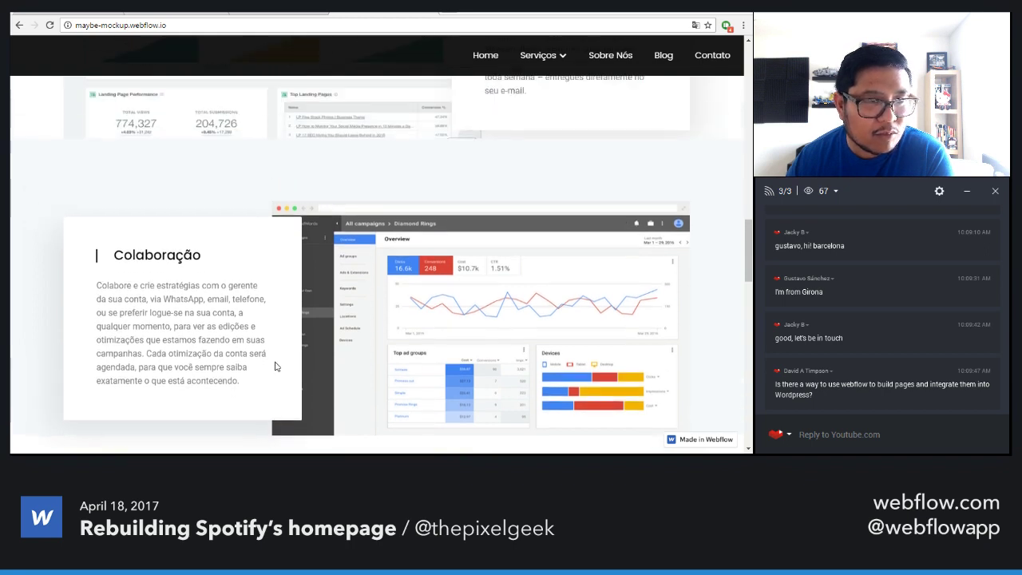
{"action": "scroll", "coordinate": [450, 313], "scroll_direction": "down", "scroll_amount": 3}
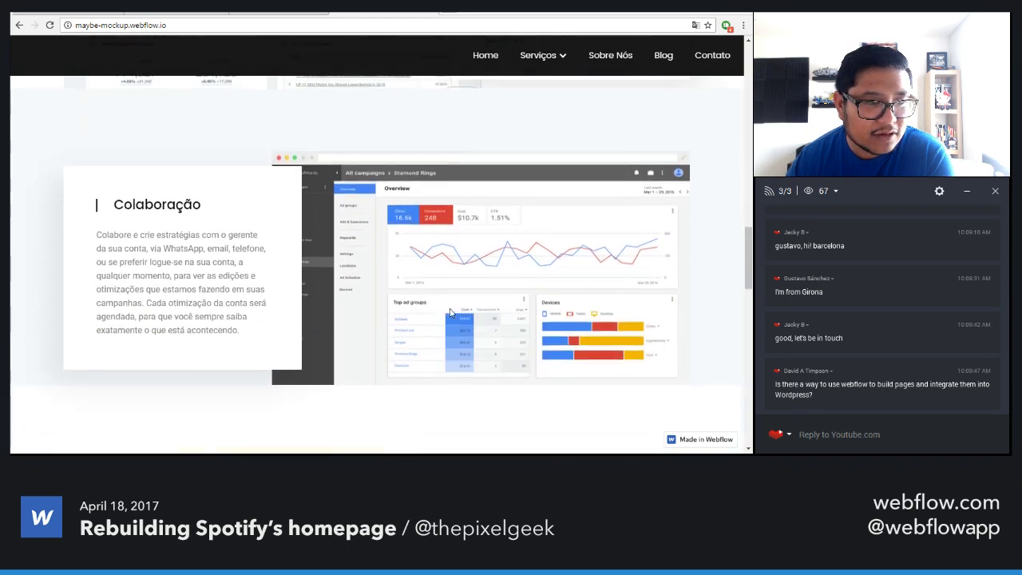
{"action": "scroll", "coordinate": [315, 357], "scroll_direction": "up", "scroll_amount": 1}
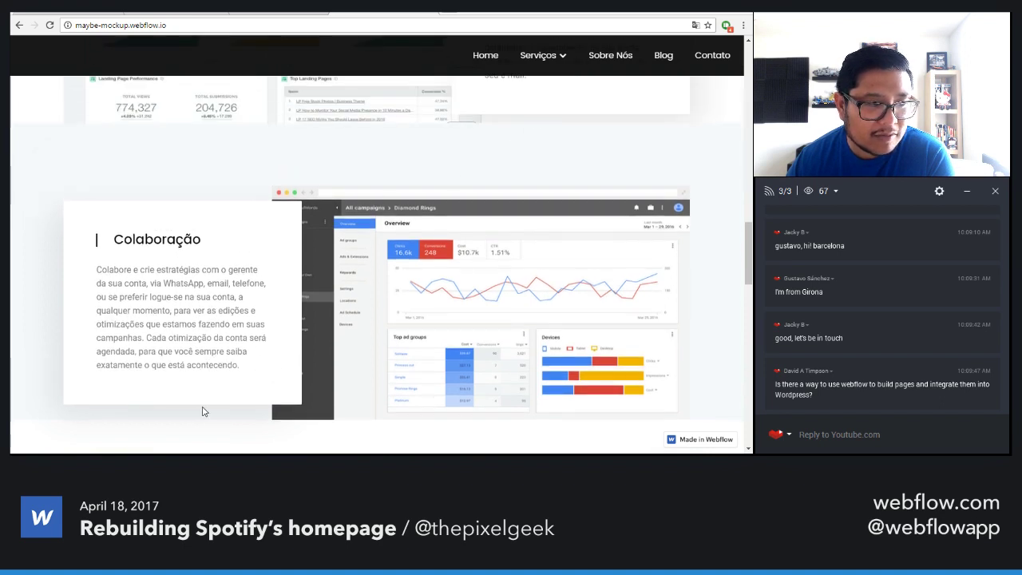
{"action": "scroll", "coordinate": [237, 338], "scroll_direction": "down", "scroll_amount": 3}
{"action": "scroll", "coordinate": [235, 336], "scroll_direction": "down", "scroll_amount": 4}
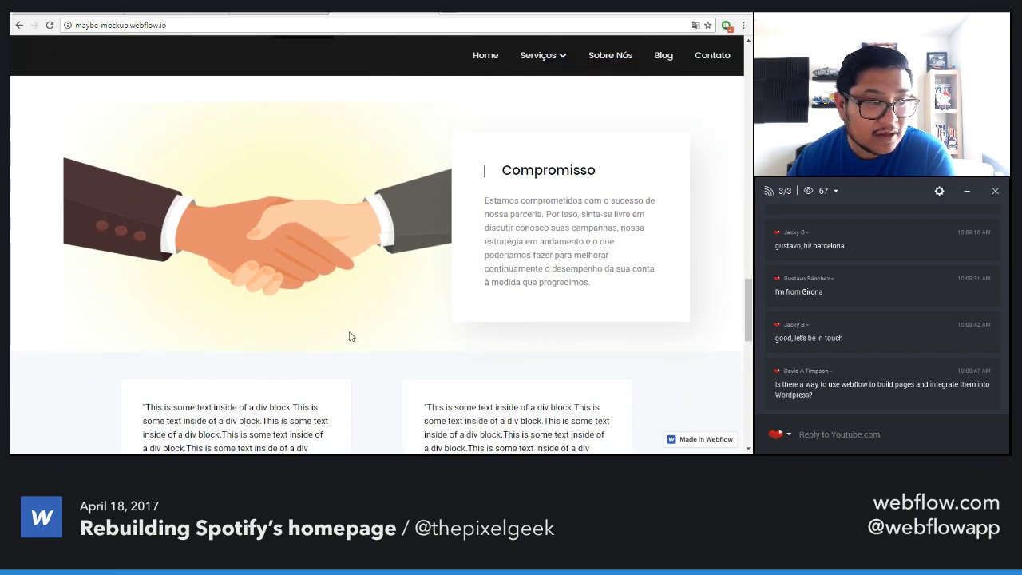
{"action": "scroll", "coordinate": [349, 336], "scroll_direction": "down", "scroll_amount": 7}
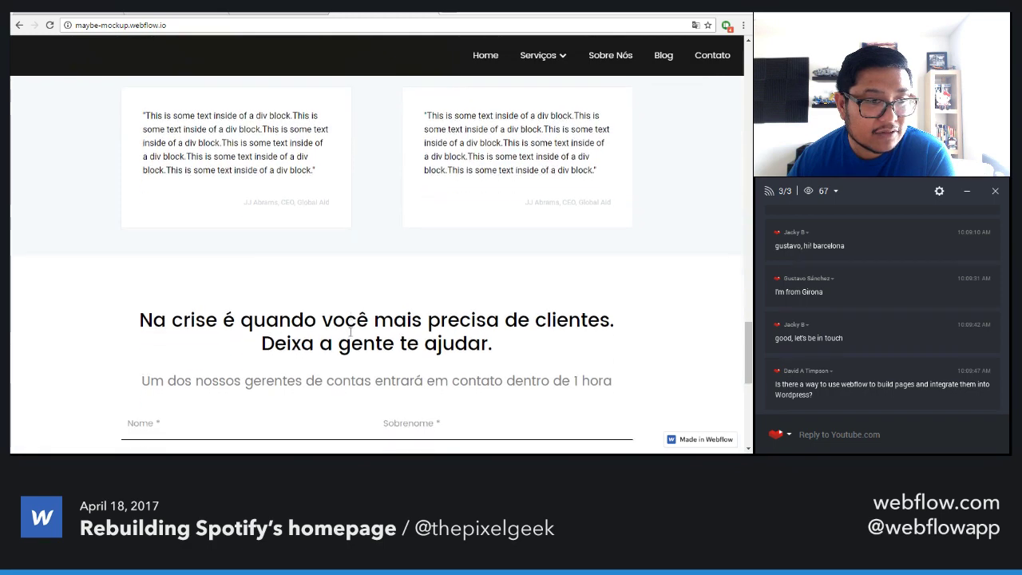
{"action": "scroll", "coordinate": [350, 331], "scroll_direction": "down", "scroll_amount": 4}
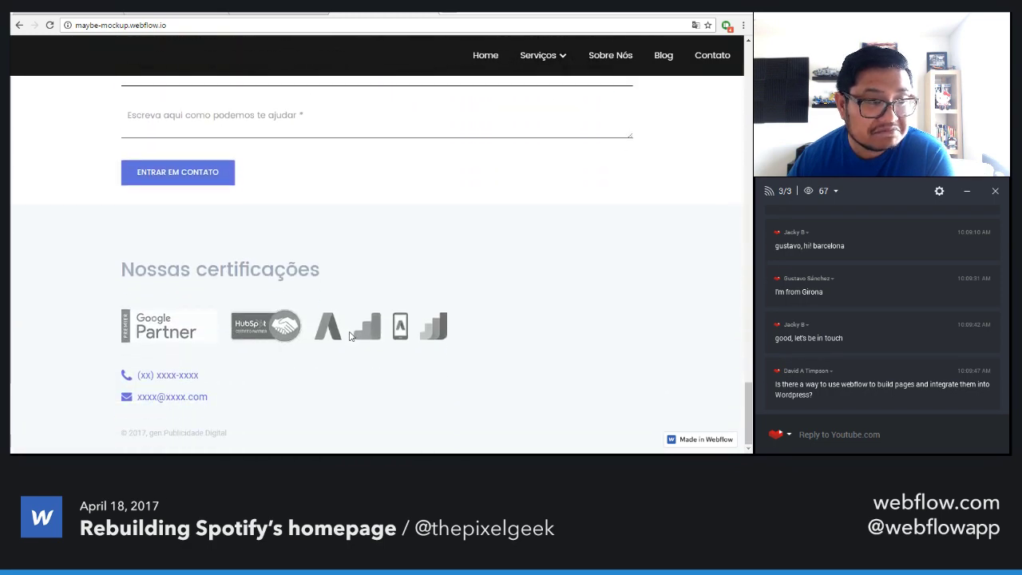
{"action": "key", "text": "Home"}
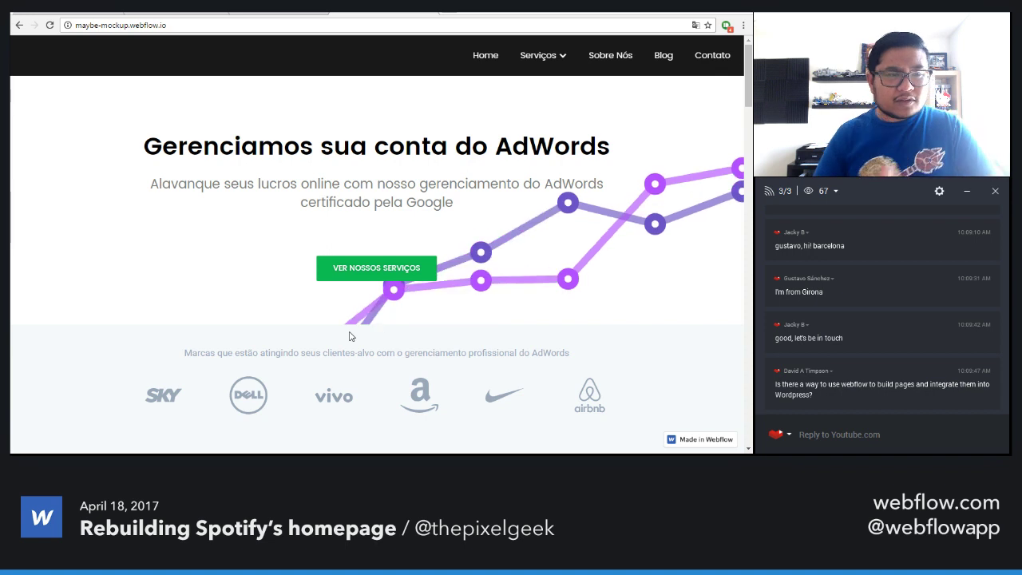
Search Google for "webflow may 1 reboot", open Webflow's redesign article and skim its free hosting offer and tips
{"action": "left_click", "coordinate": [266, 27]}
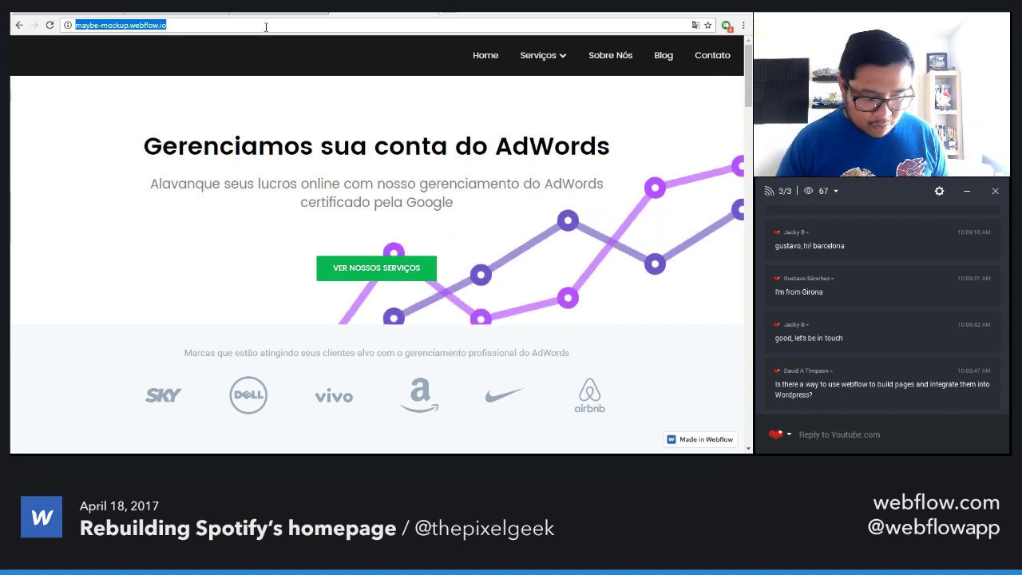
{"action": "type", "text": "webflow may 1 re"}
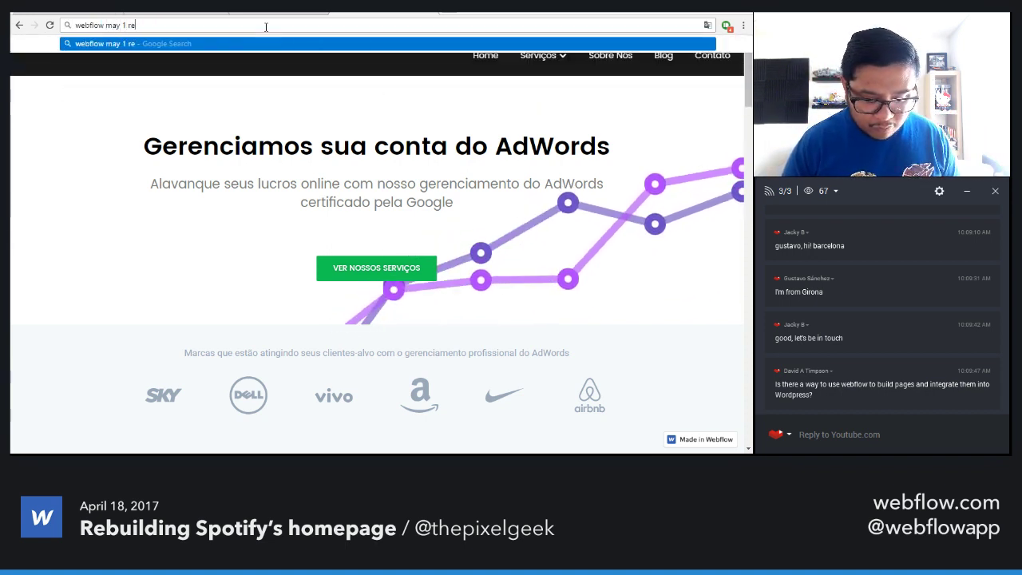
{"action": "type", "text": "boot"}
{"action": "key", "text": "Return"}
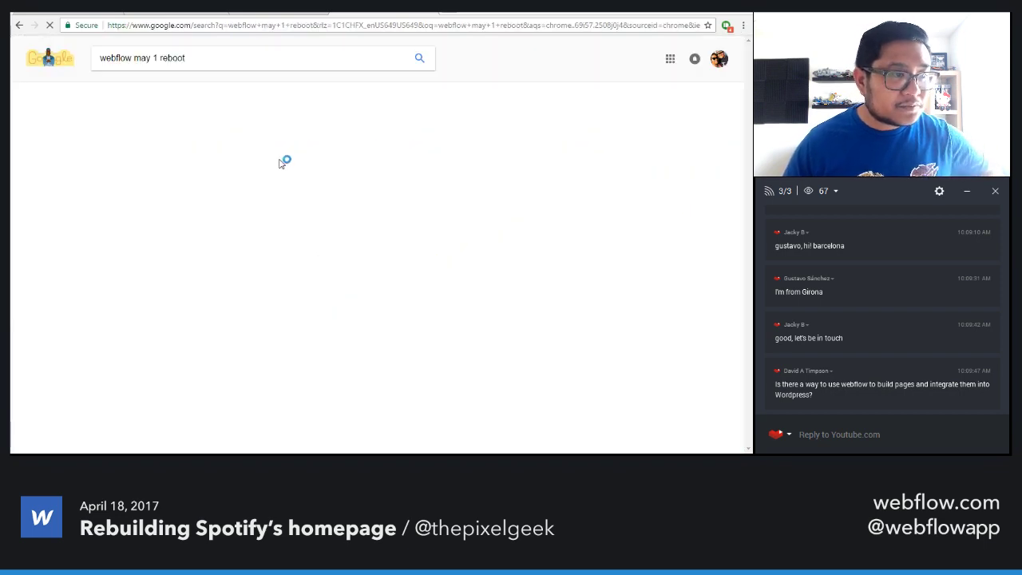
{"action": "left_click", "coordinate": [219, 138]}
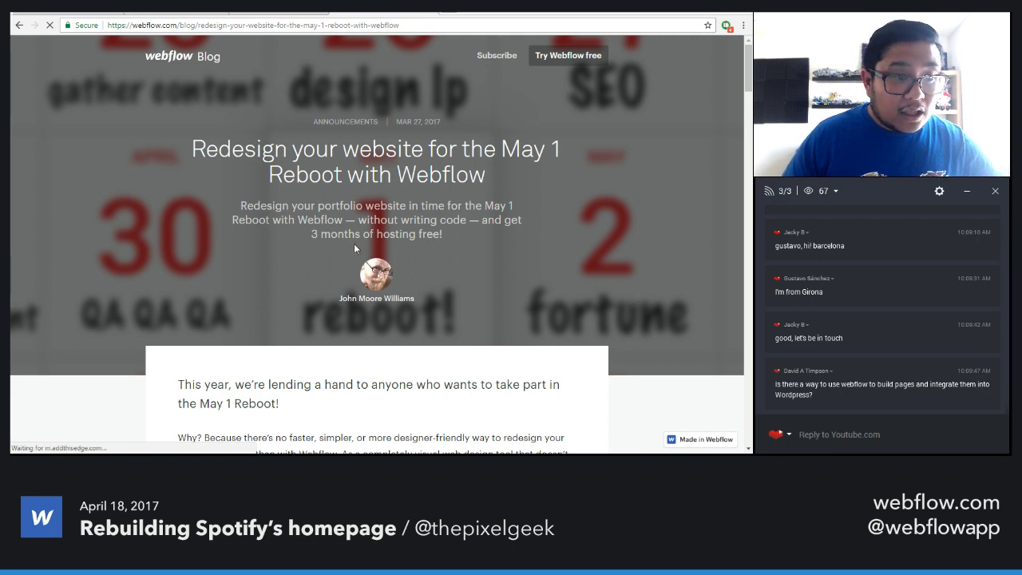
{"action": "left_click_drag", "start_coordinate": [313, 233], "coordinate": [404, 234]}
{"action": "left_click", "coordinate": [511, 240]}
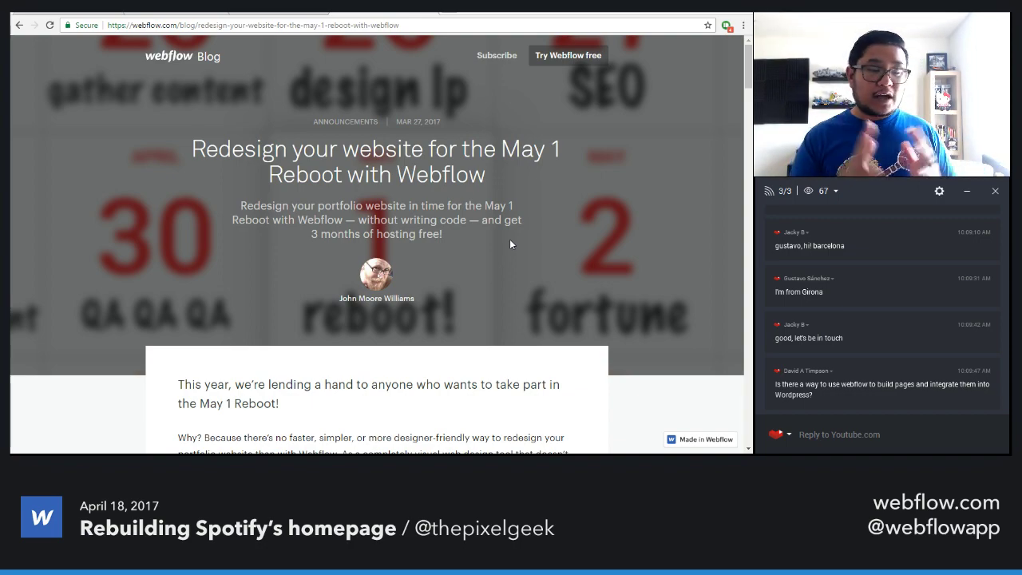
{"action": "scroll", "coordinate": [613, 261], "scroll_direction": "down", "scroll_amount": 10}
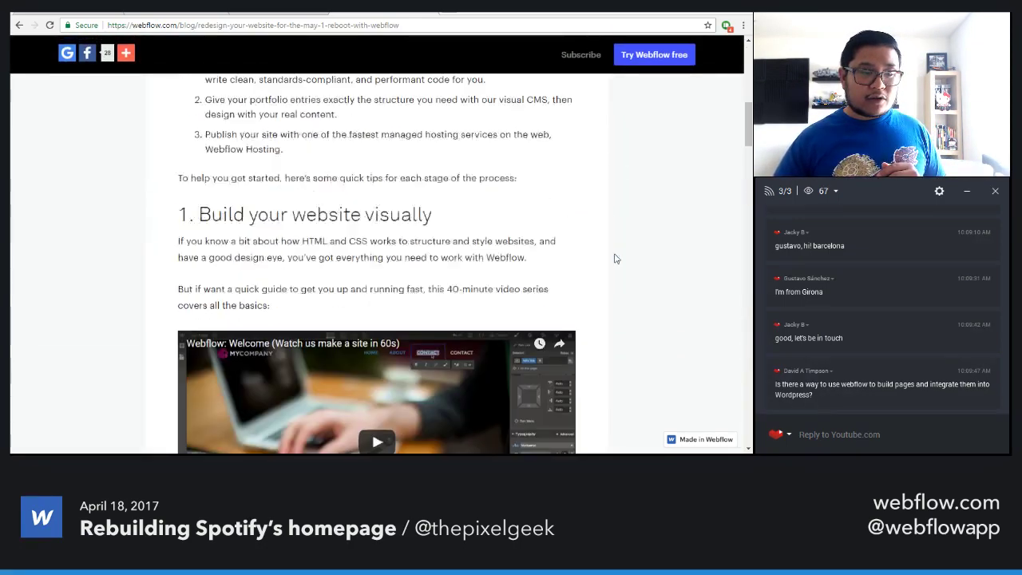
{"action": "scroll", "coordinate": [616, 258], "scroll_direction": "up", "scroll_amount": 10}
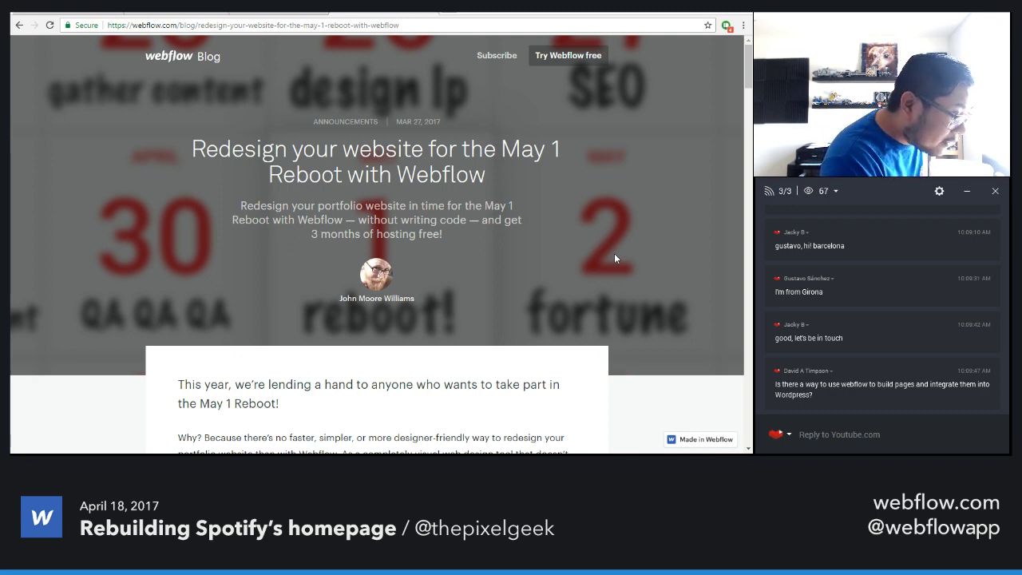
Load patacrepes.webflow.io in place of the Spotify homepage rebuild
{"action": "left_click", "coordinate": [428, 13]}
{"action": "left_click", "coordinate": [293, 22]}
{"action": "type", "text": "pata"}
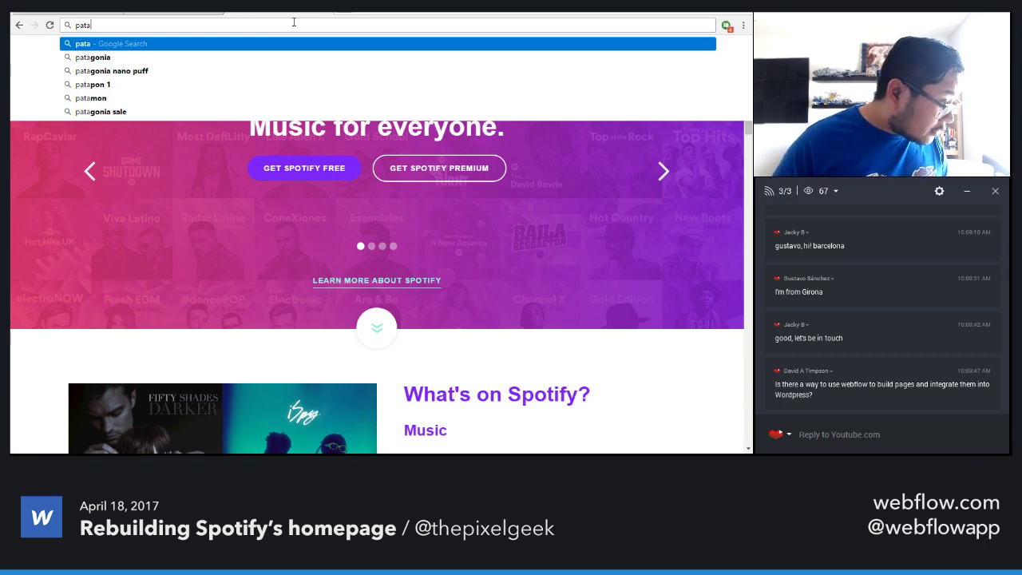
{"action": "type", "text": "c"}
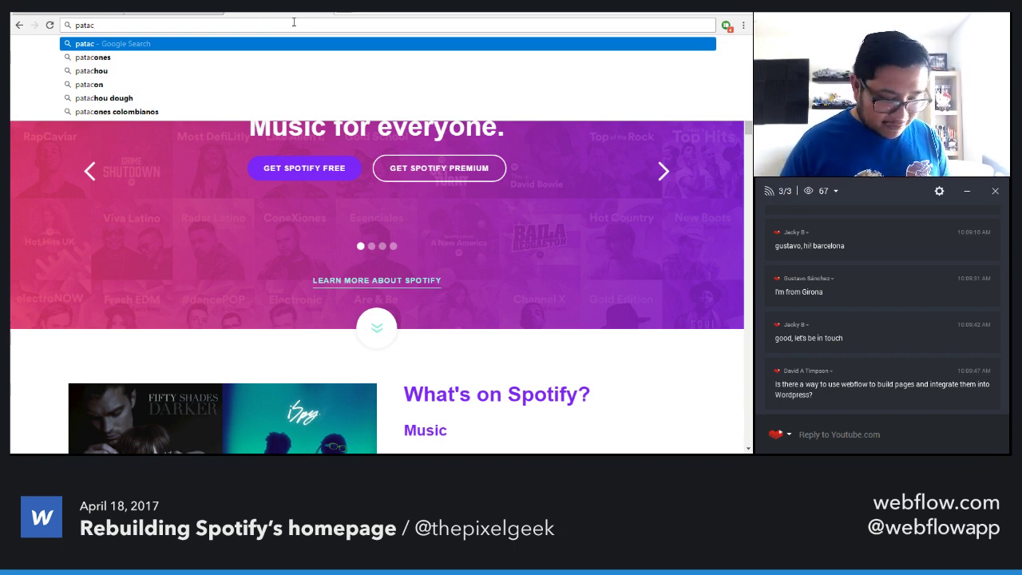
{"action": "type", "text": "repes"}
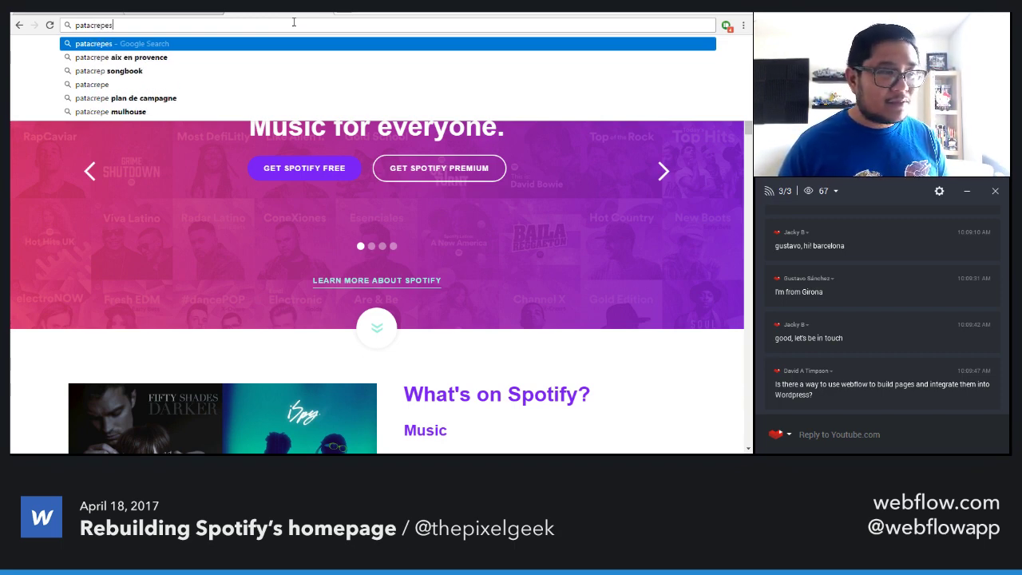
{"action": "type", "text": ".webflow.io"}
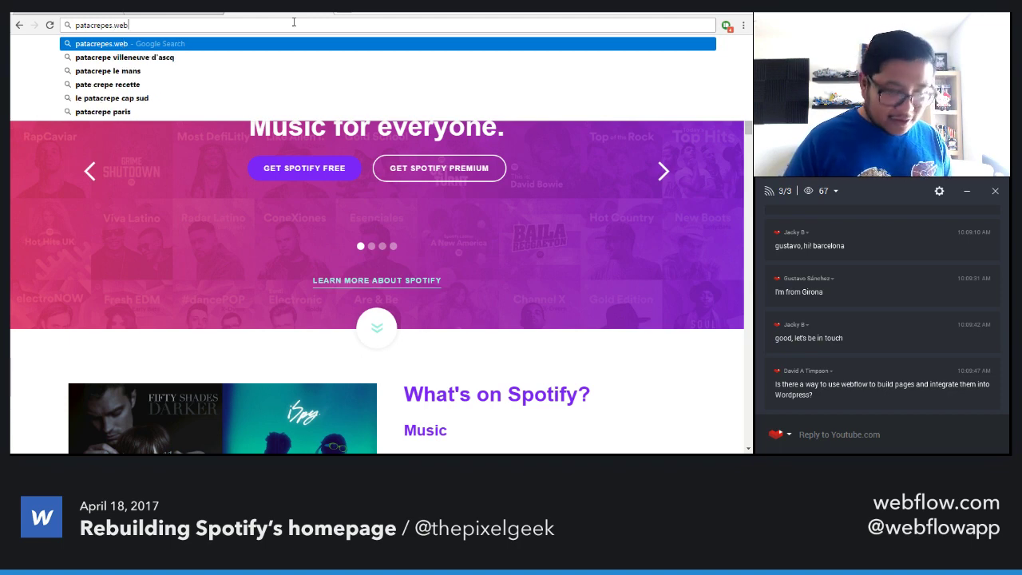
{"action": "key", "text": "Return"}
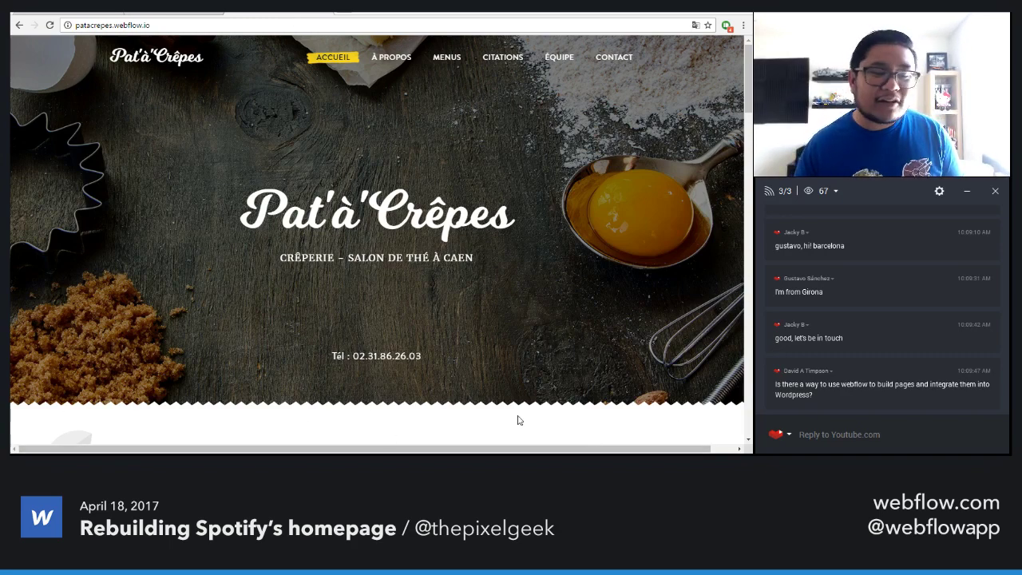
Review the Pat'à'Crêpes homepage from its hero and navigation through the product highlights and menu cards to the testimonials slider
{"action": "scroll", "coordinate": [586, 412], "scroll_direction": "down", "scroll_amount": 1}
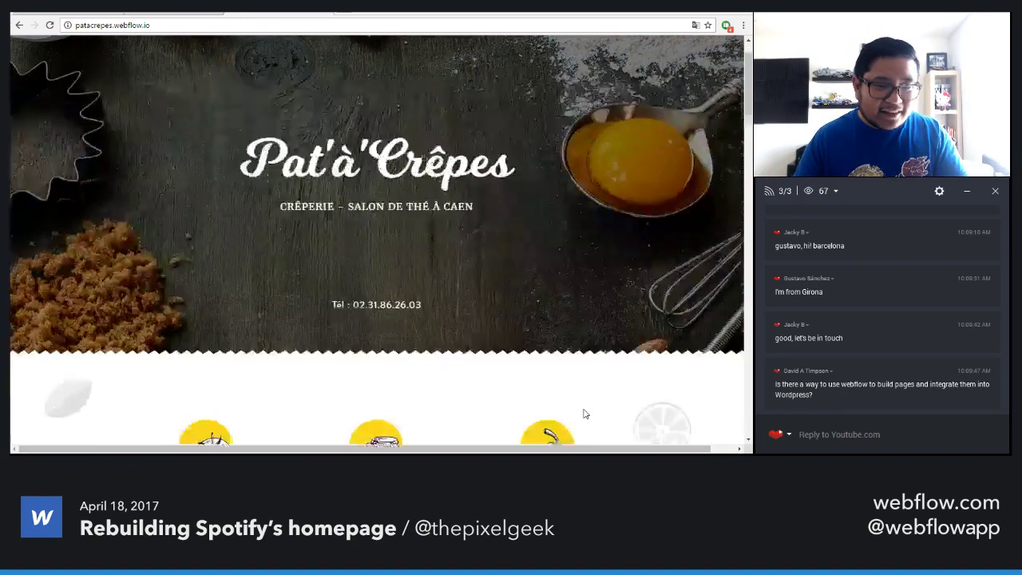
{"action": "scroll", "coordinate": [585, 412], "scroll_direction": "up", "scroll_amount": 1}
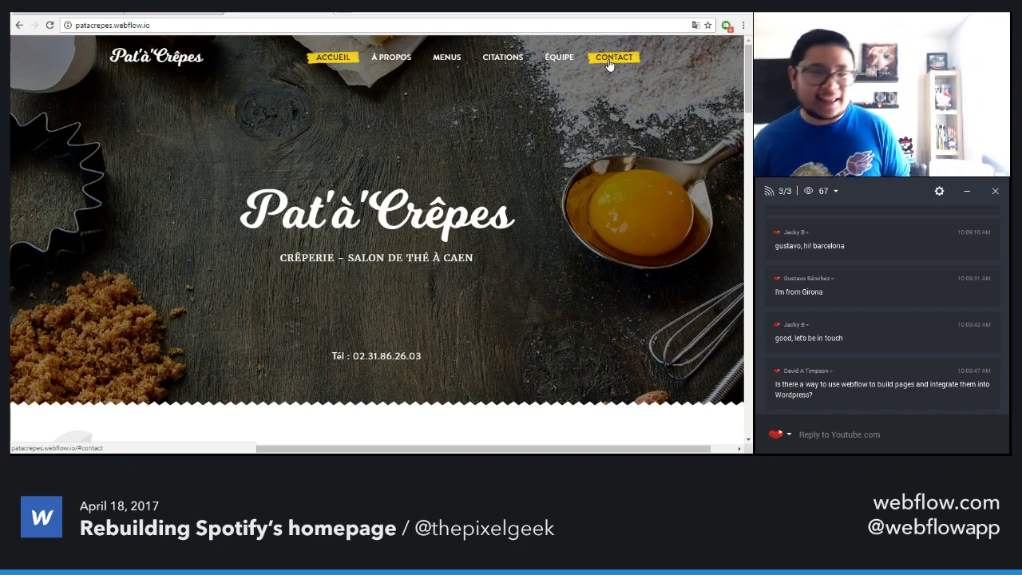
{"action": "scroll", "coordinate": [482, 287], "scroll_direction": "down", "scroll_amount": 1}
{"action": "scroll", "coordinate": [480, 279], "scroll_direction": "up", "scroll_amount": 1}
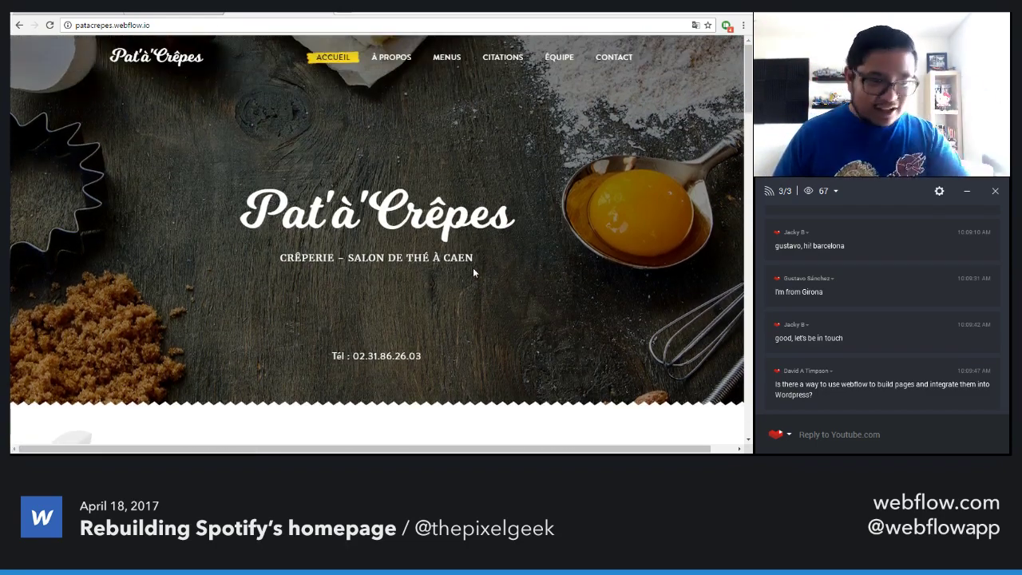
{"action": "scroll", "coordinate": [473, 270], "scroll_direction": "down", "scroll_amount": 3}
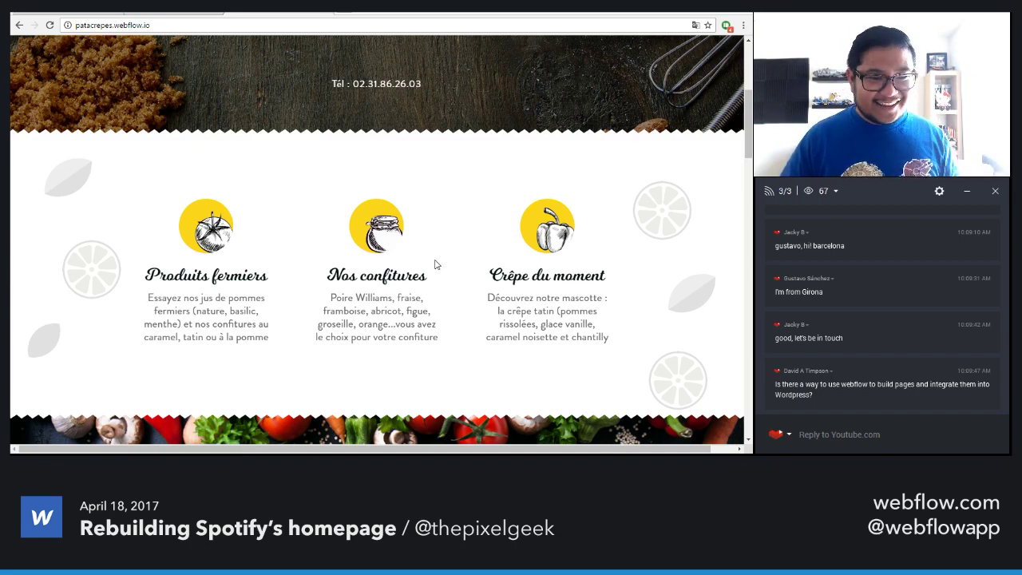
{"action": "scroll", "coordinate": [435, 264], "scroll_direction": "down", "scroll_amount": 3}
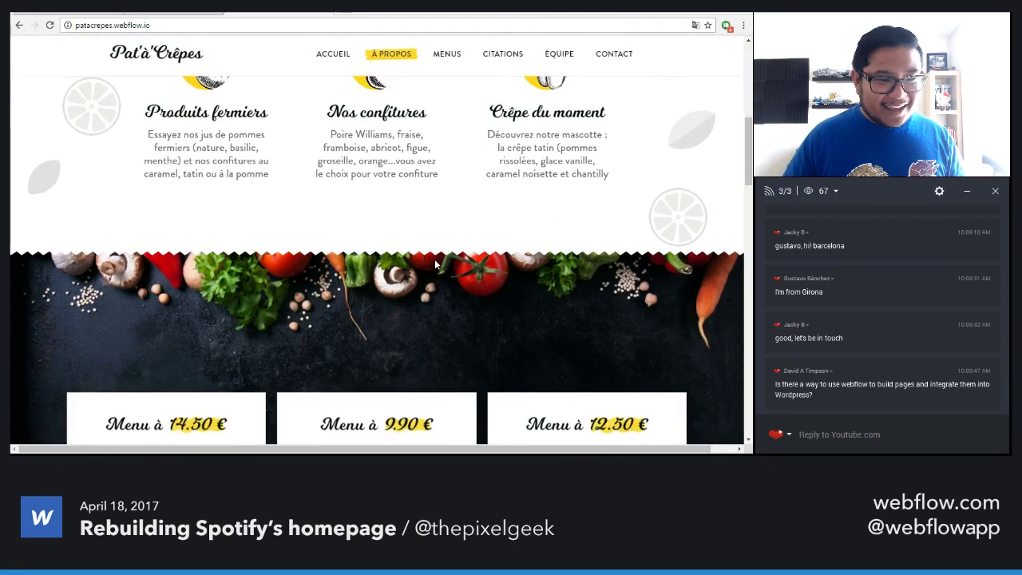
{"action": "scroll", "coordinate": [435, 264], "scroll_direction": "down", "scroll_amount": 3}
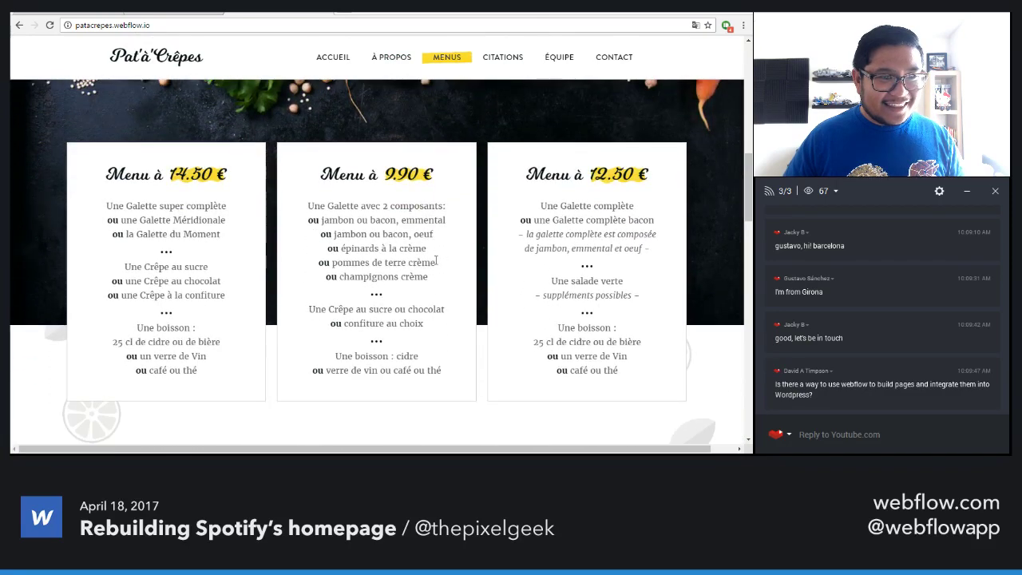
{"action": "scroll", "coordinate": [435, 259], "scroll_direction": "down", "scroll_amount": 1}
{"action": "scroll", "coordinate": [435, 261], "scroll_direction": "down", "scroll_amount": 4}
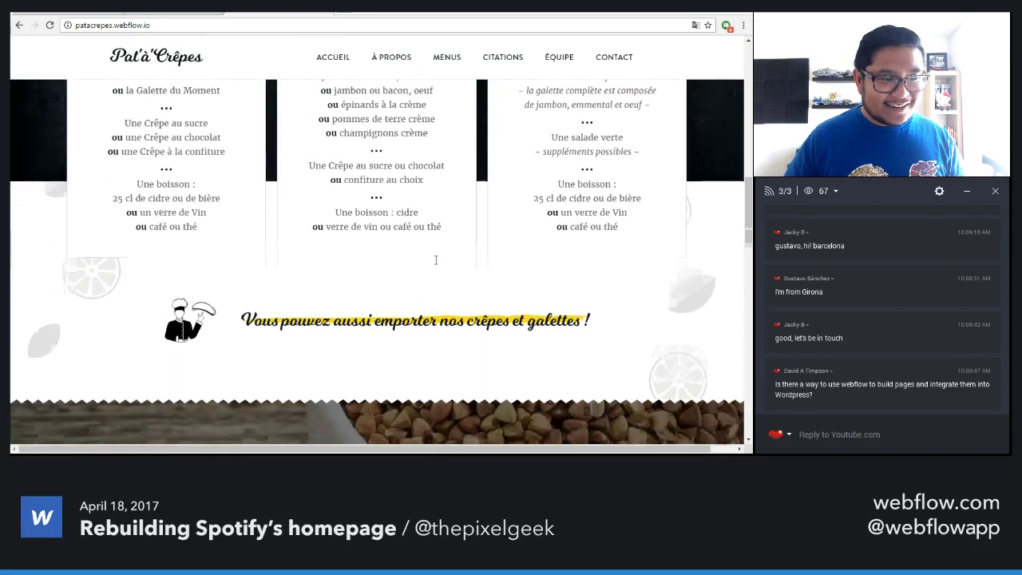
{"action": "scroll", "coordinate": [435, 264], "scroll_direction": "down", "scroll_amount": 3}
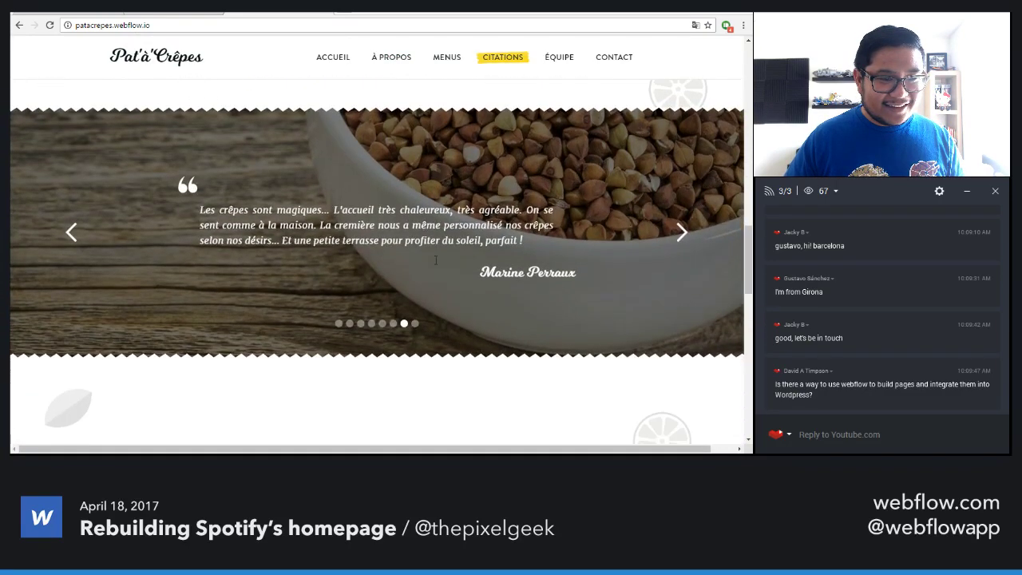
Examine the crêperie page's testimonials slider, team section, map, opening hours and "Retrouvez nous sur" footer, then reload the page
{"action": "scroll", "coordinate": [436, 264], "scroll_direction": "up", "scroll_amount": 3}
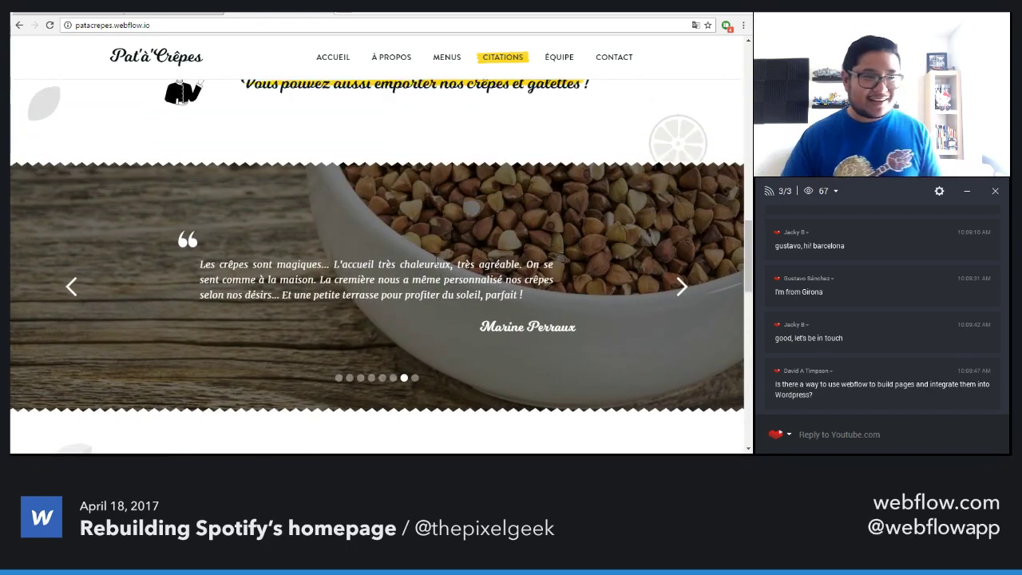
{"action": "scroll", "coordinate": [435, 264], "scroll_direction": "down", "scroll_amount": 2}
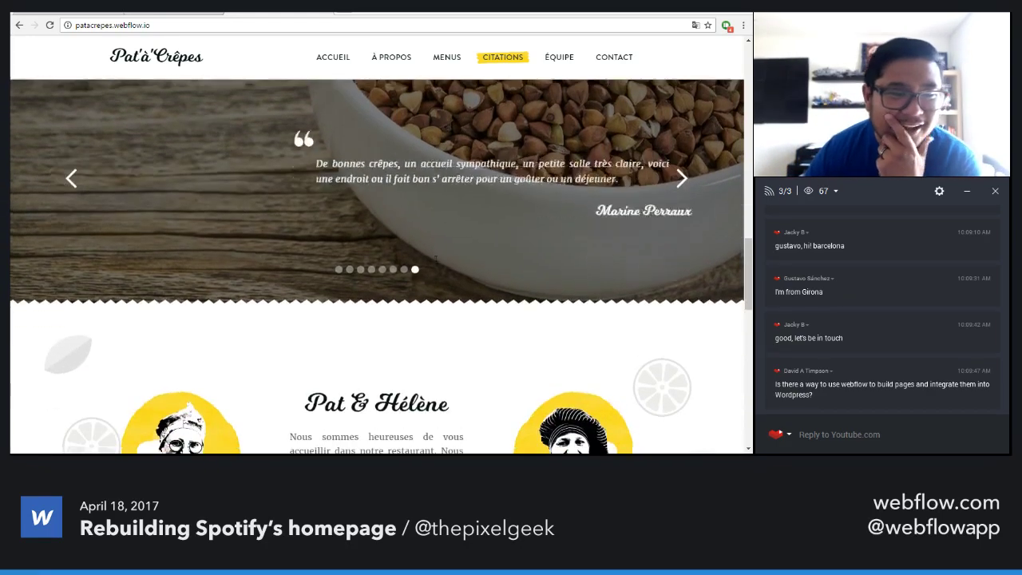
{"action": "scroll", "coordinate": [435, 264], "scroll_direction": "down", "scroll_amount": 1}
{"action": "scroll", "coordinate": [435, 264], "scroll_direction": "down", "scroll_amount": 3}
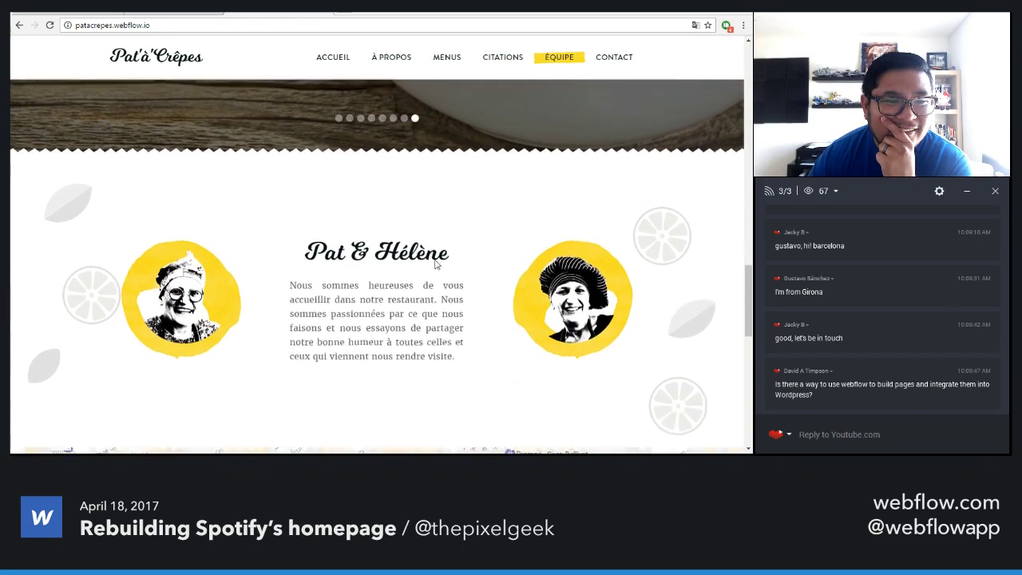
{"action": "scroll", "coordinate": [435, 264], "scroll_direction": "down", "scroll_amount": 6}
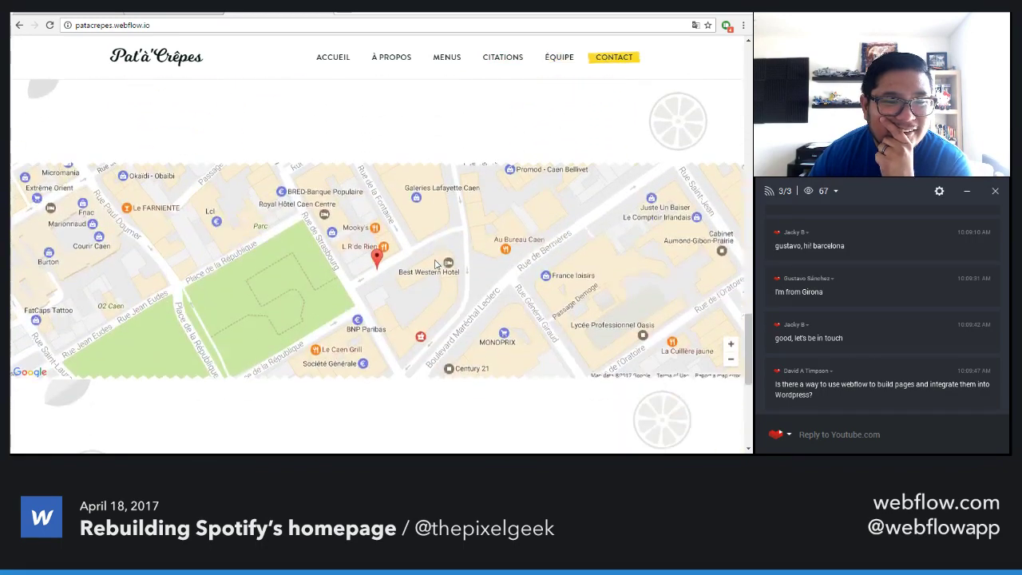
{"action": "scroll", "coordinate": [435, 265], "scroll_direction": "down", "scroll_amount": 1}
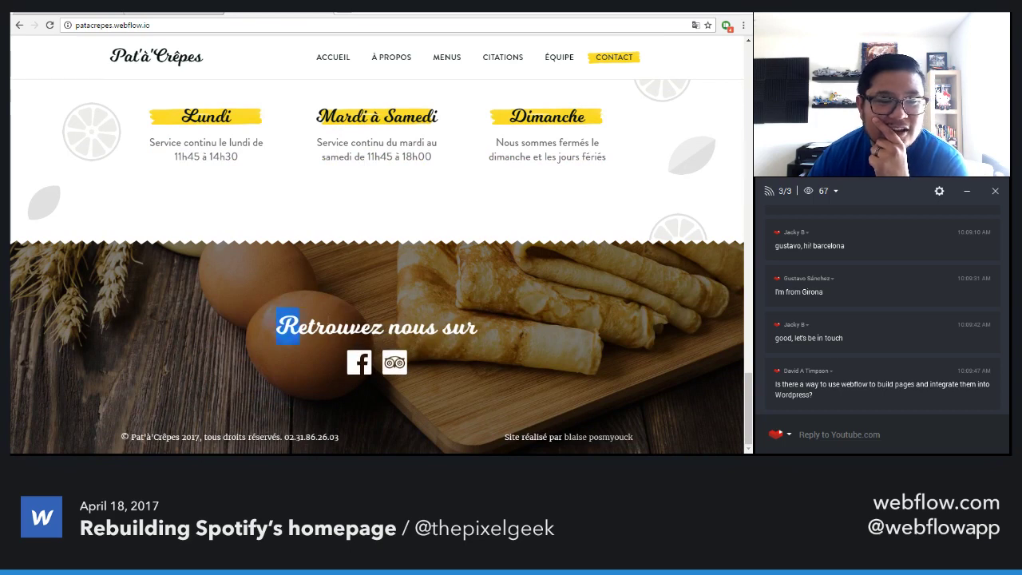
{"action": "left_click_drag", "start_coordinate": [277, 325], "coordinate": [499, 313]}
{"action": "left_click_drag", "start_coordinate": [277, 325], "coordinate": [483, 315]}
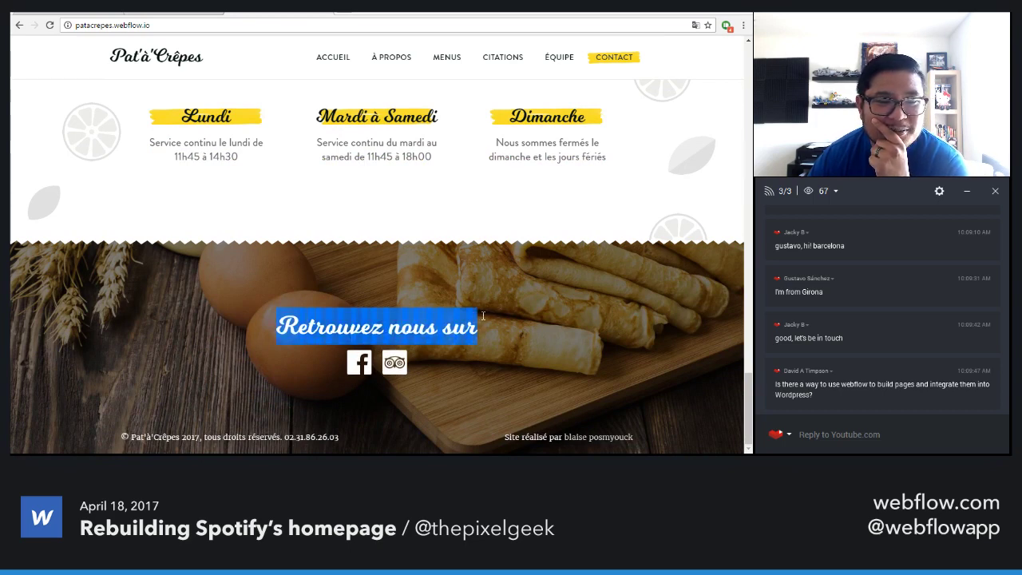
{"action": "left_click", "coordinate": [483, 315]}
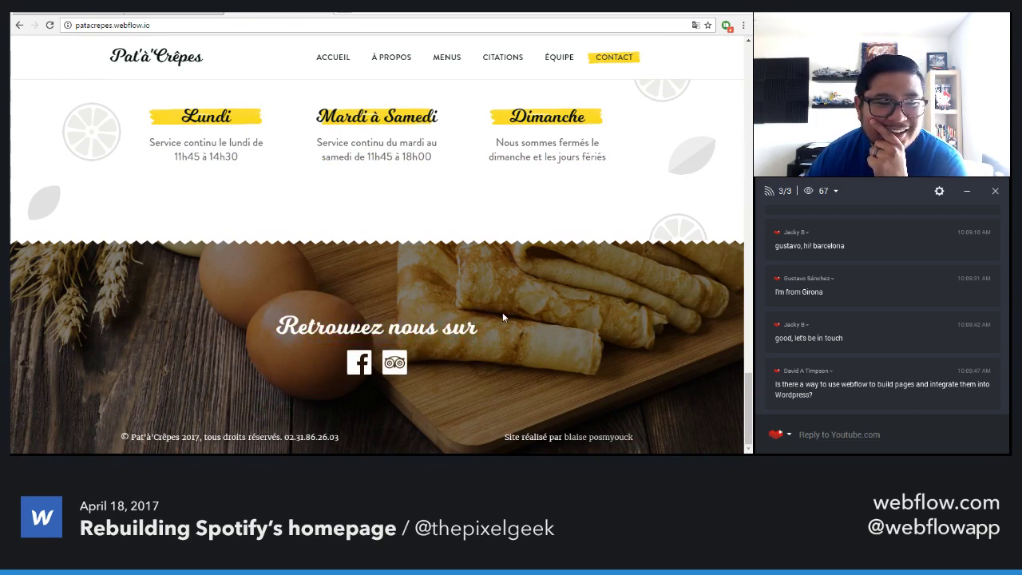
{"action": "left_click", "coordinate": [49, 25]}
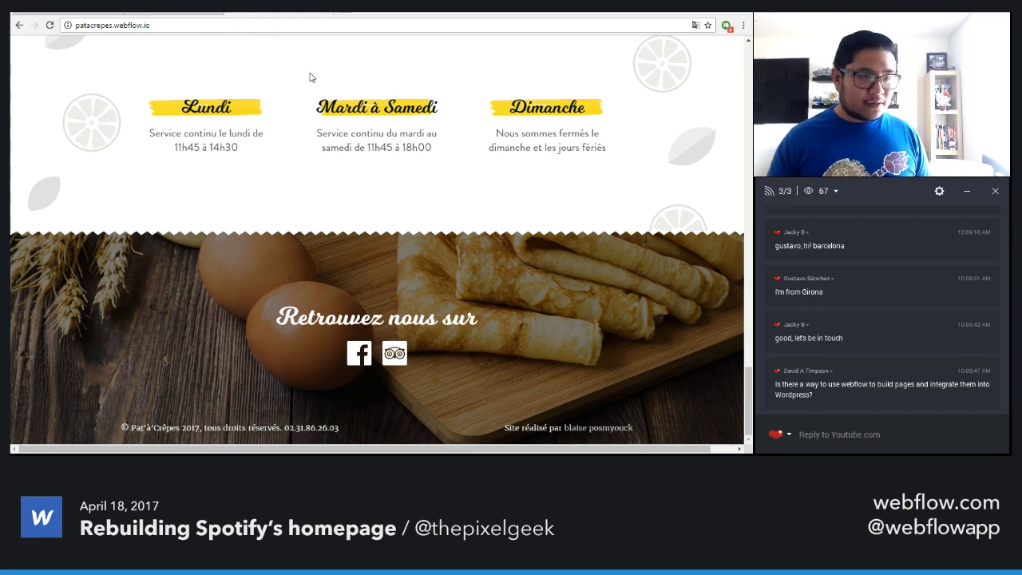
Load may-1-reboot.webflow.io in place of the crêperie site
{"action": "left_click", "coordinate": [336, 25]}
{"action": "type", "text": "may-1-"}
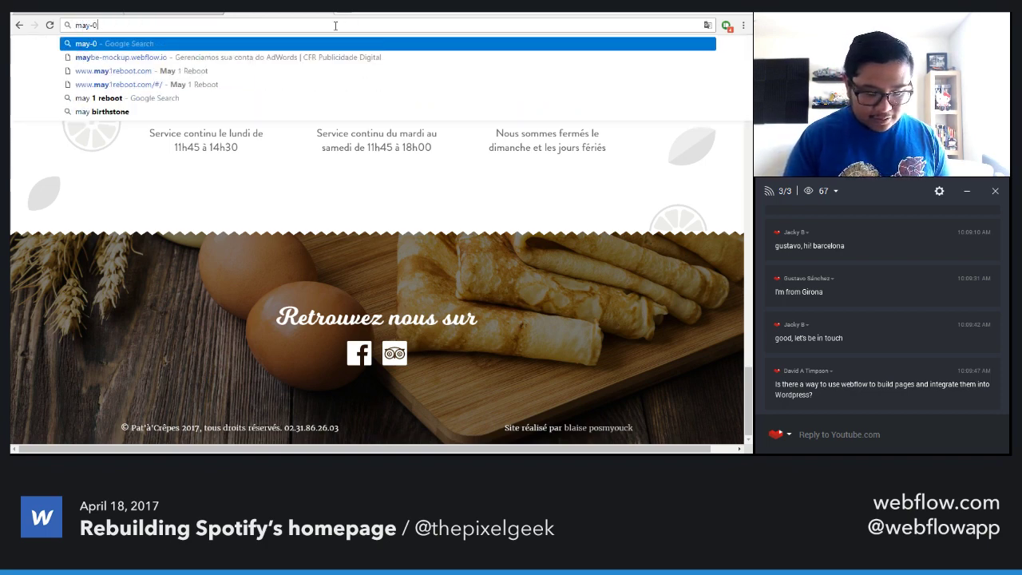
{"action": "type", "text": "rebo"}
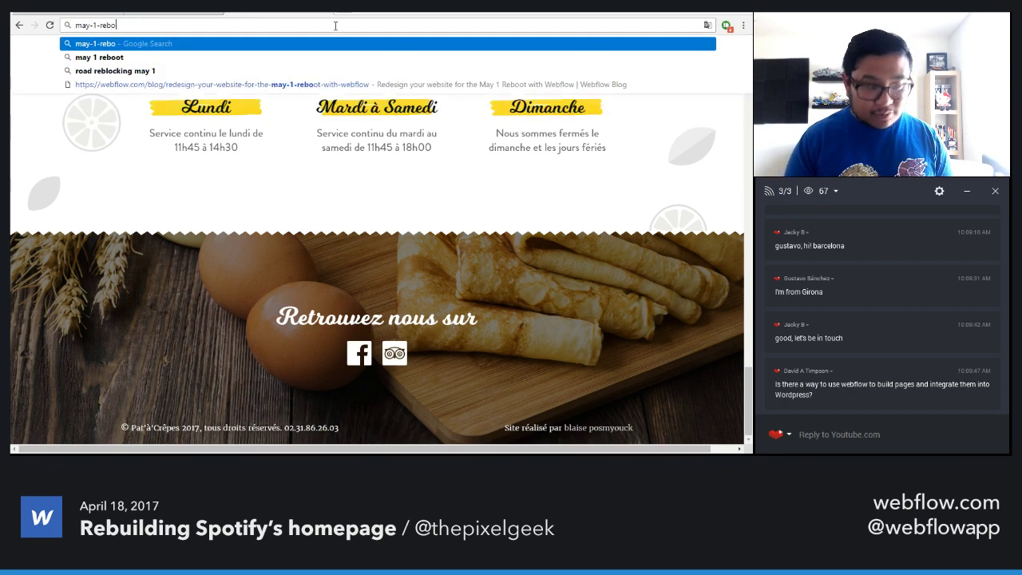
{"action": "type", "text": "ot.webflow.io"}
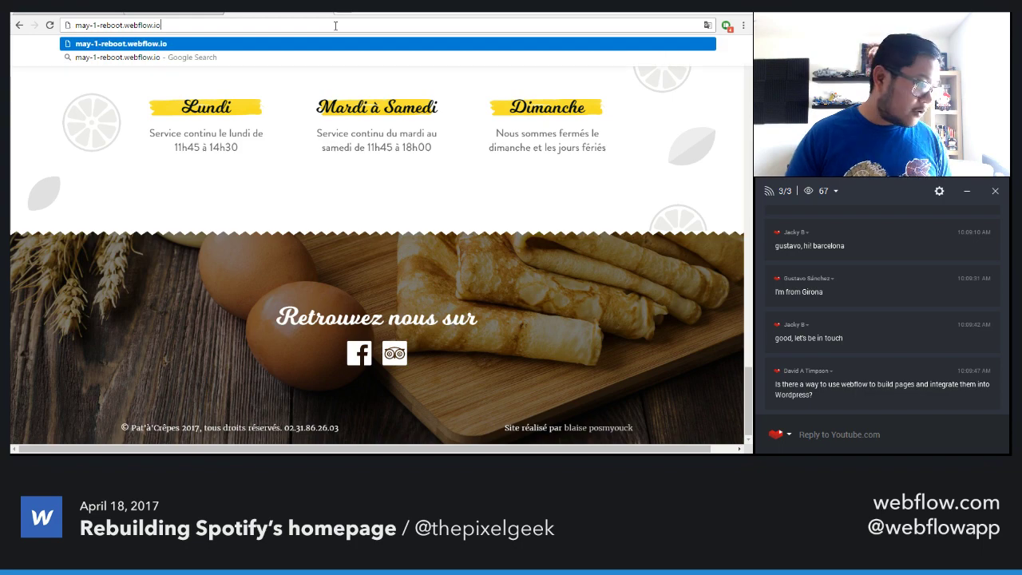
{"action": "key", "text": "Return"}
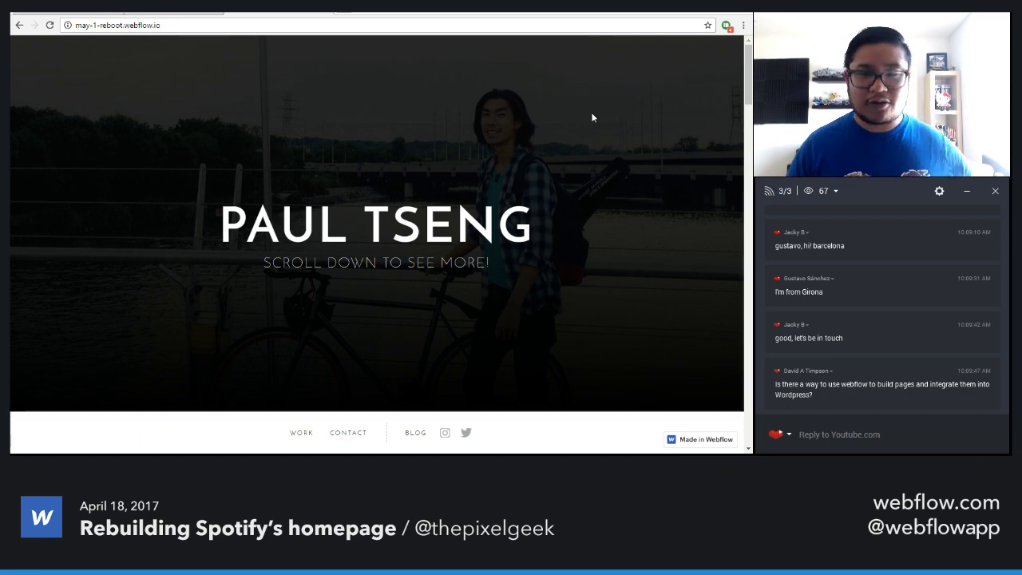
Examine the portfolio's Outer Earth project section and its overlaid description text
{"action": "scroll", "coordinate": [591, 120], "scroll_direction": "down", "scroll_amount": 5}
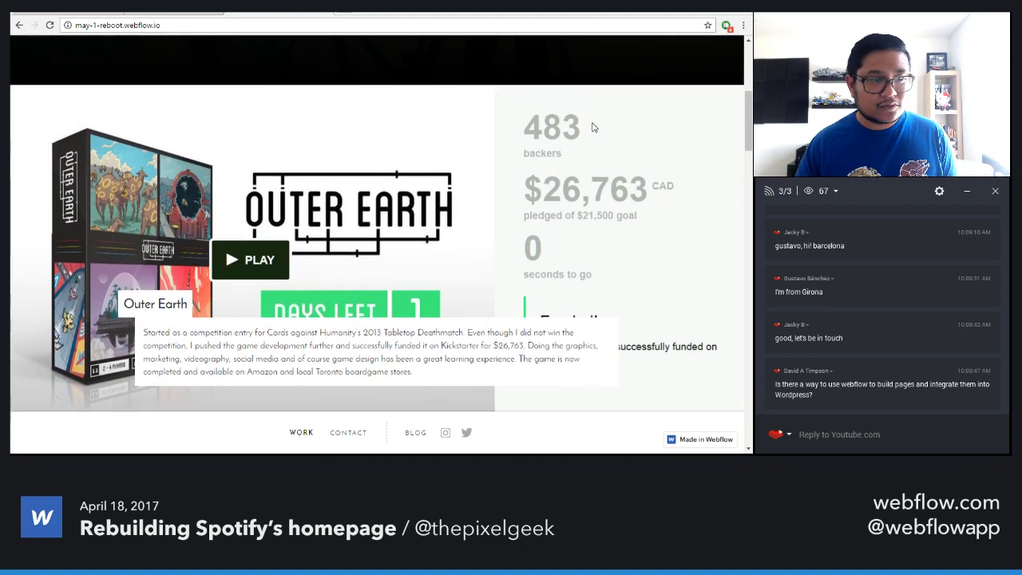
{"action": "scroll", "coordinate": [593, 127], "scroll_direction": "down", "scroll_amount": 1}
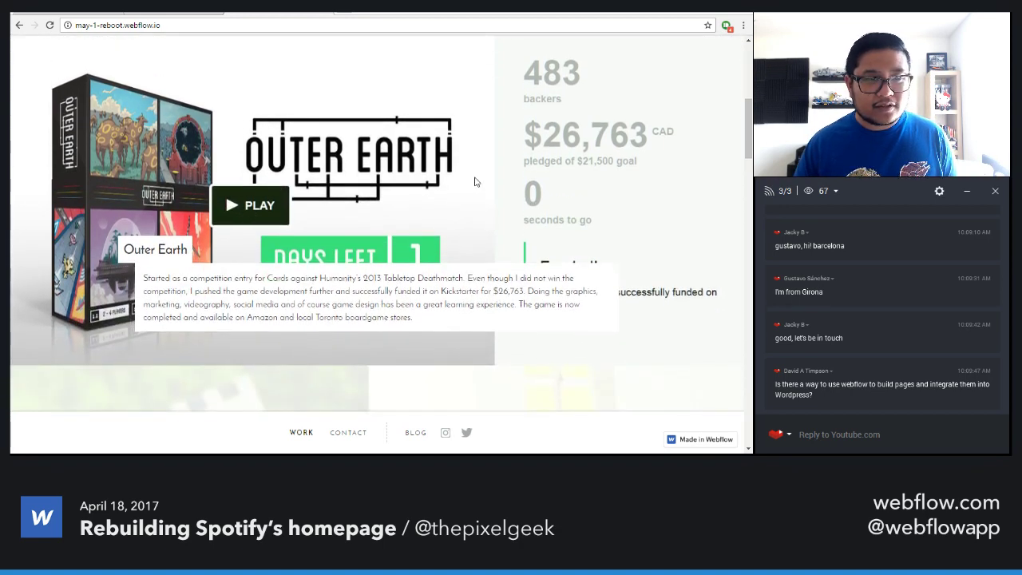
{"action": "scroll", "coordinate": [474, 182], "scroll_direction": "up", "scroll_amount": 1}
{"action": "scroll", "coordinate": [474, 182], "scroll_direction": "down", "scroll_amount": 1}
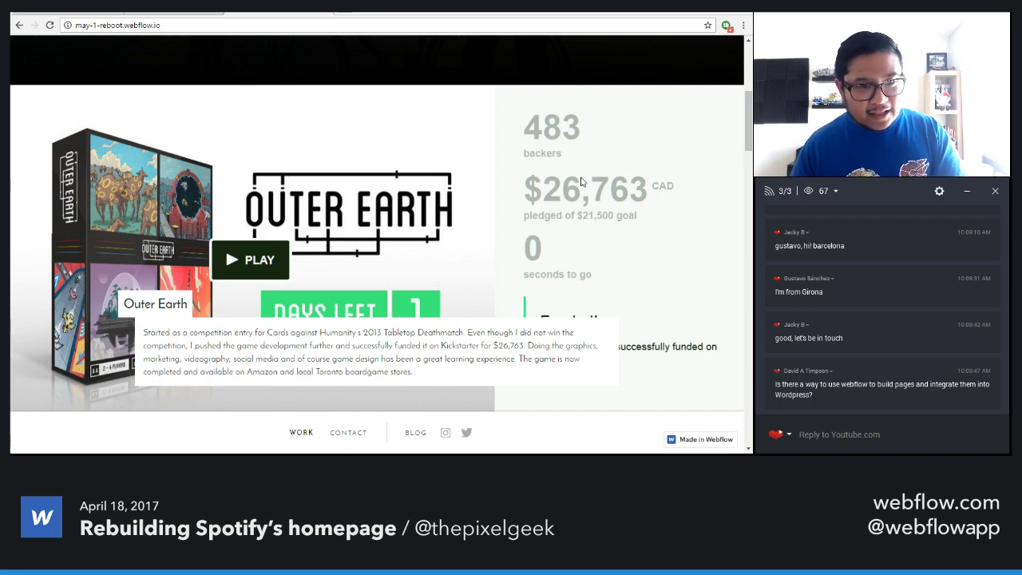
{"action": "left_click_drag", "start_coordinate": [170, 332], "coordinate": [434, 375]}
{"action": "left_click", "coordinate": [423, 376]}
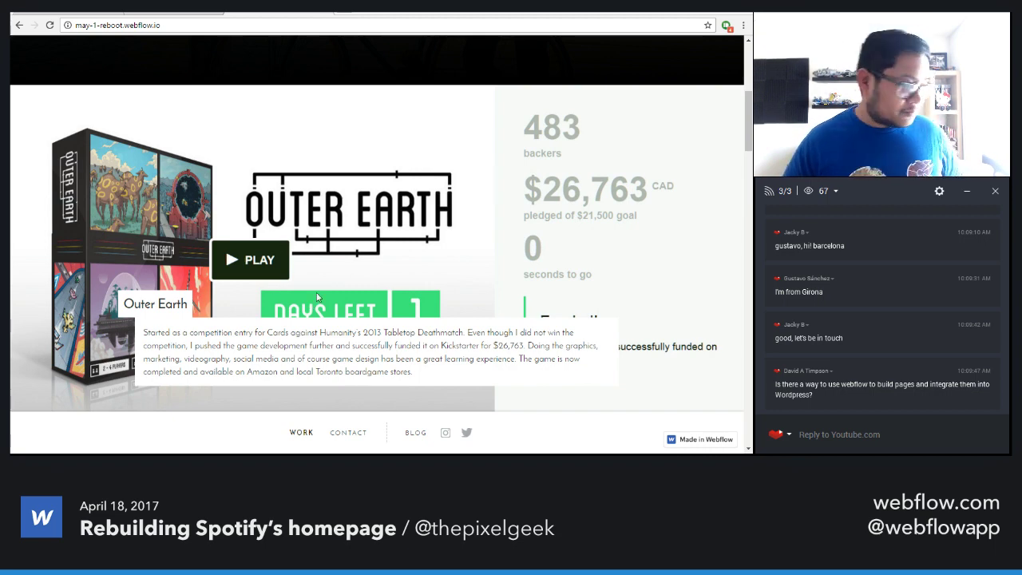
Compare how the Outer Earth and Tetris Thesis sections fade in and out while moving back and forth between them
{"action": "scroll", "coordinate": [322, 286], "scroll_direction": "down", "scroll_amount": 5}
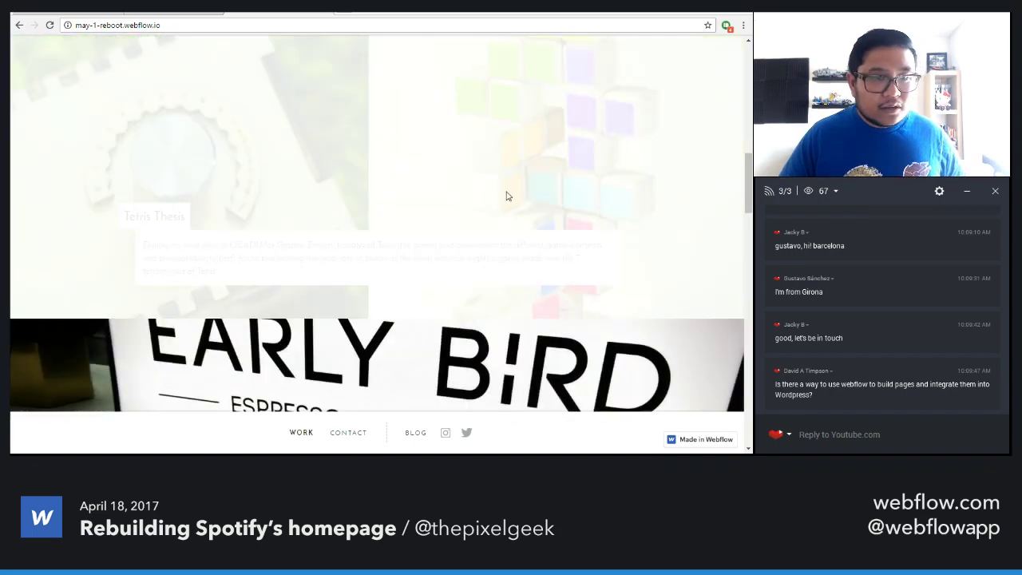
{"action": "scroll", "coordinate": [138, 199], "scroll_direction": "up", "scroll_amount": 2}
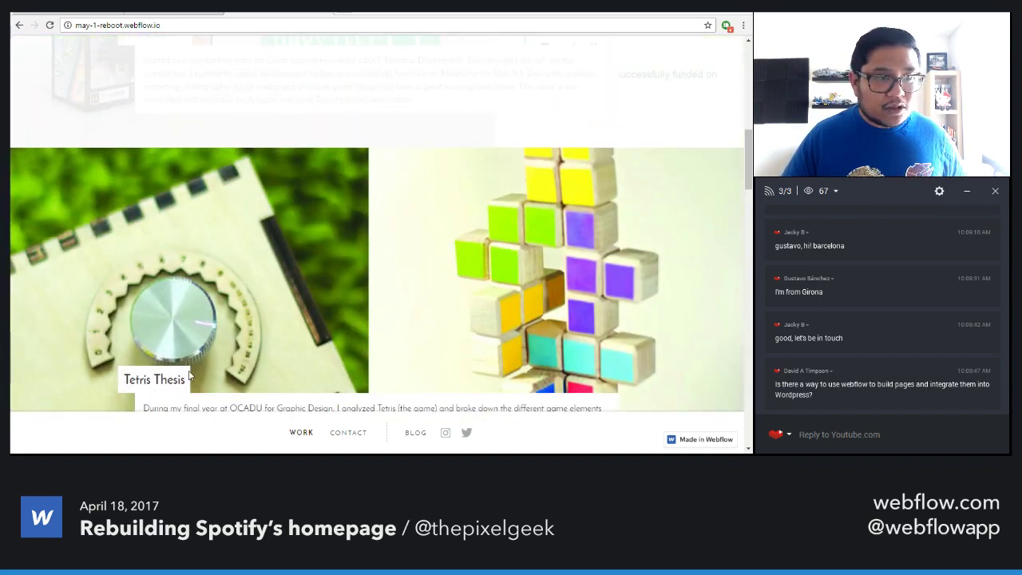
{"action": "scroll", "coordinate": [408, 212], "scroll_direction": "up", "scroll_amount": 5}
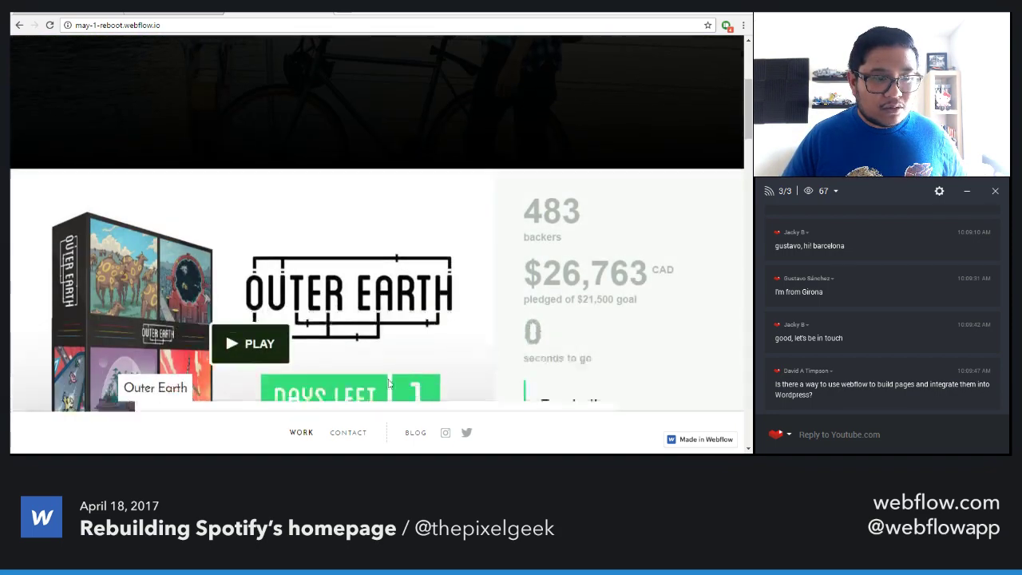
{"action": "scroll", "coordinate": [387, 347], "scroll_direction": "down", "scroll_amount": 2}
{"action": "scroll", "coordinate": [387, 347], "scroll_direction": "down", "scroll_amount": 5}
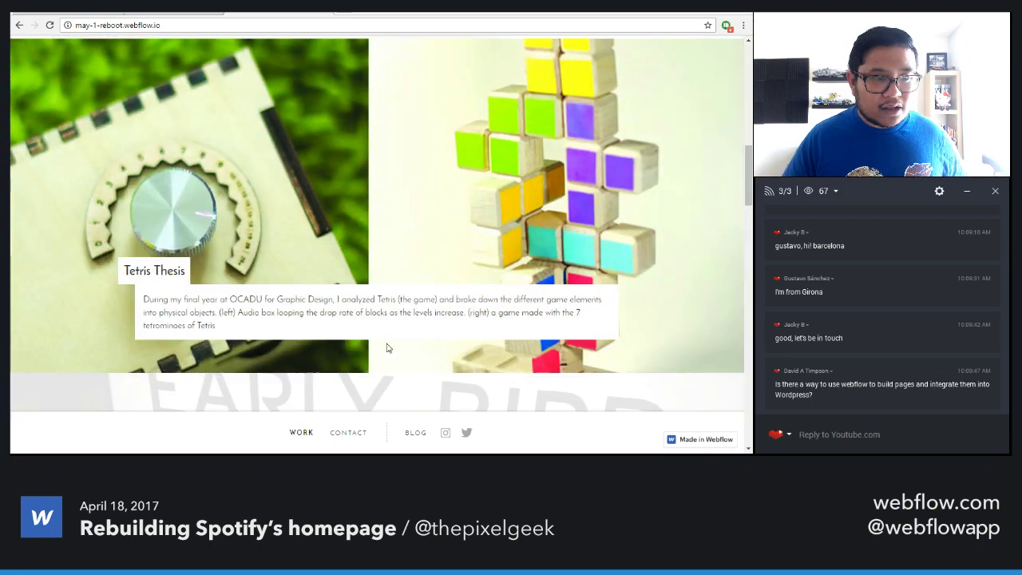
{"action": "scroll", "coordinate": [387, 347], "scroll_direction": "up", "scroll_amount": 5}
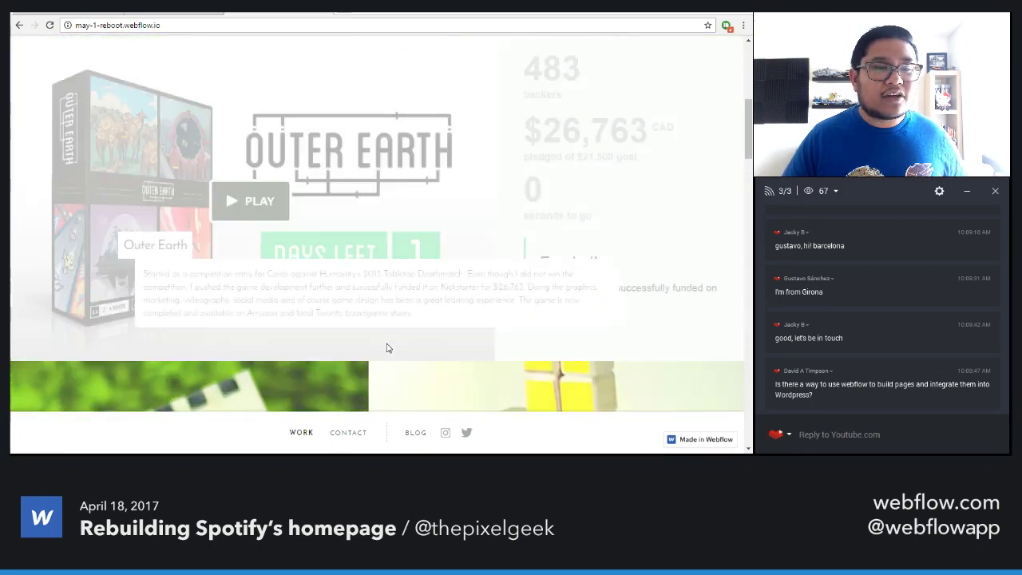
{"action": "scroll", "coordinate": [387, 343], "scroll_direction": "down", "scroll_amount": 3}
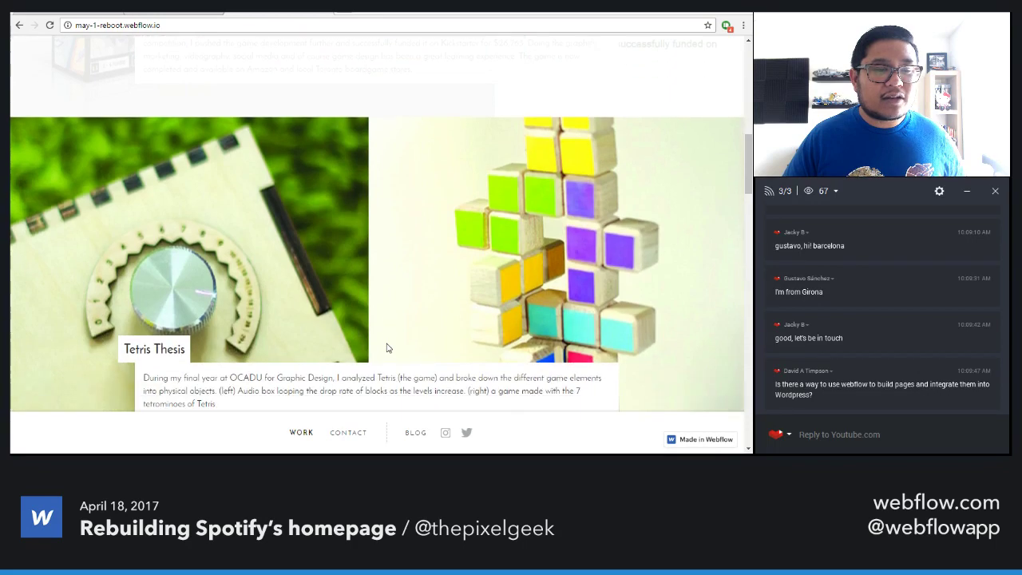
{"action": "scroll", "coordinate": [387, 343], "scroll_direction": "down", "scroll_amount": 1}
{"action": "scroll", "coordinate": [281, 169], "scroll_direction": "up", "scroll_amount": 1}
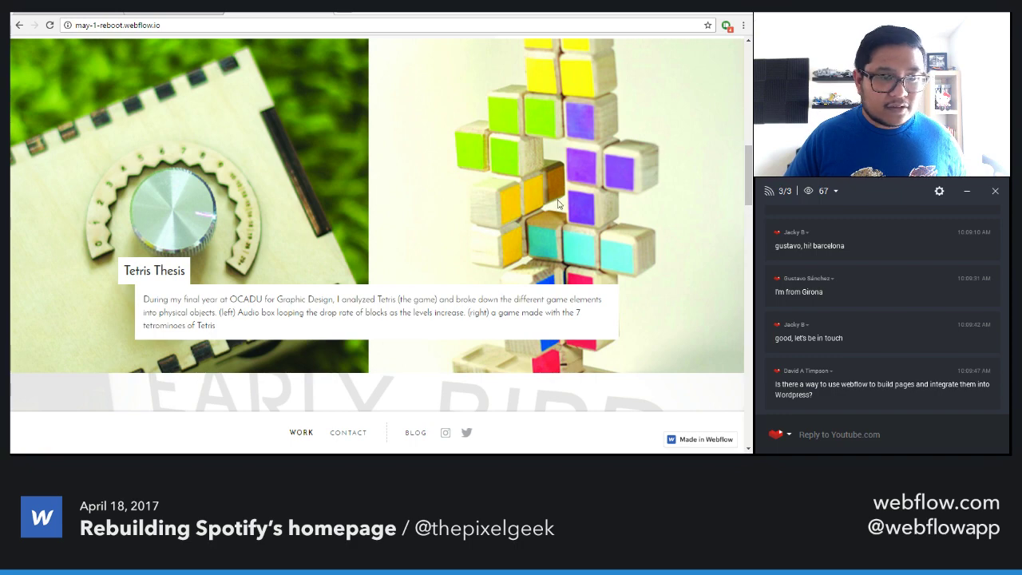
Examine the portfolio's Early Bird, Tenure Book, Acronym and Arctic Adaptations sections, down to the "Hire me!" contact form
{"action": "scroll", "coordinate": [436, 296], "scroll_direction": "down", "scroll_amount": 3}
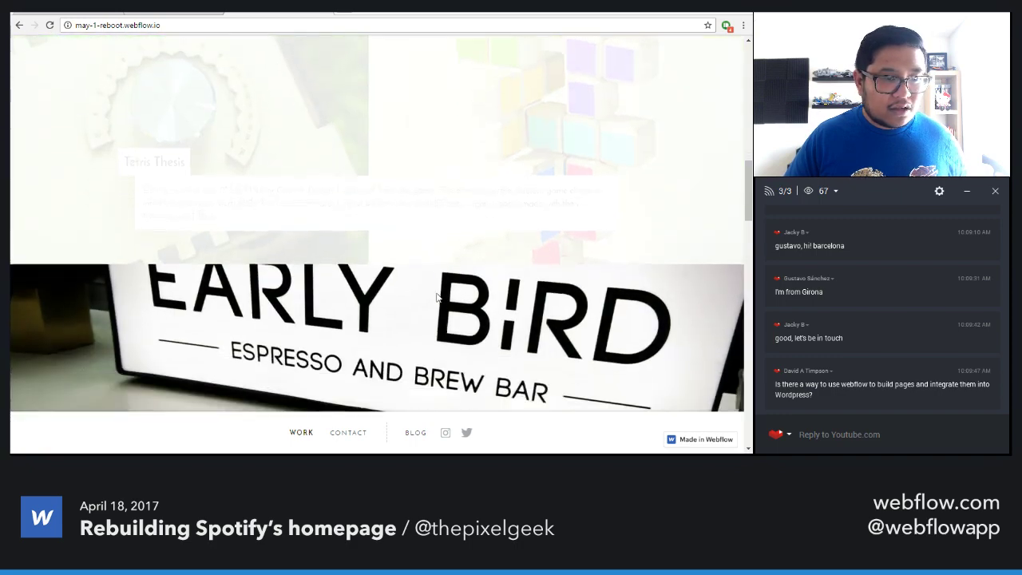
{"action": "scroll", "coordinate": [436, 296], "scroll_direction": "down", "scroll_amount": 5}
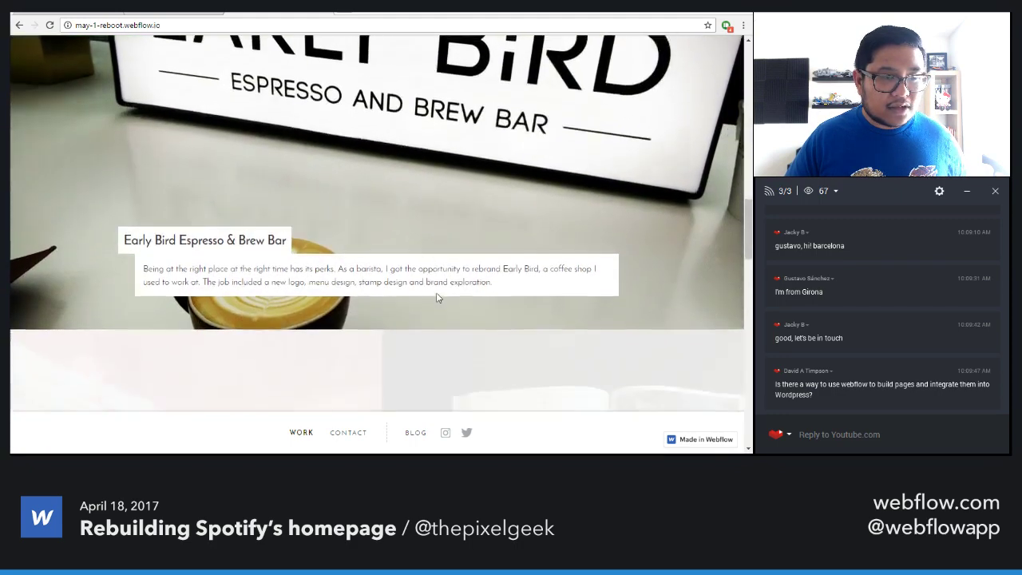
{"action": "scroll", "coordinate": [436, 292], "scroll_direction": "down", "scroll_amount": 3}
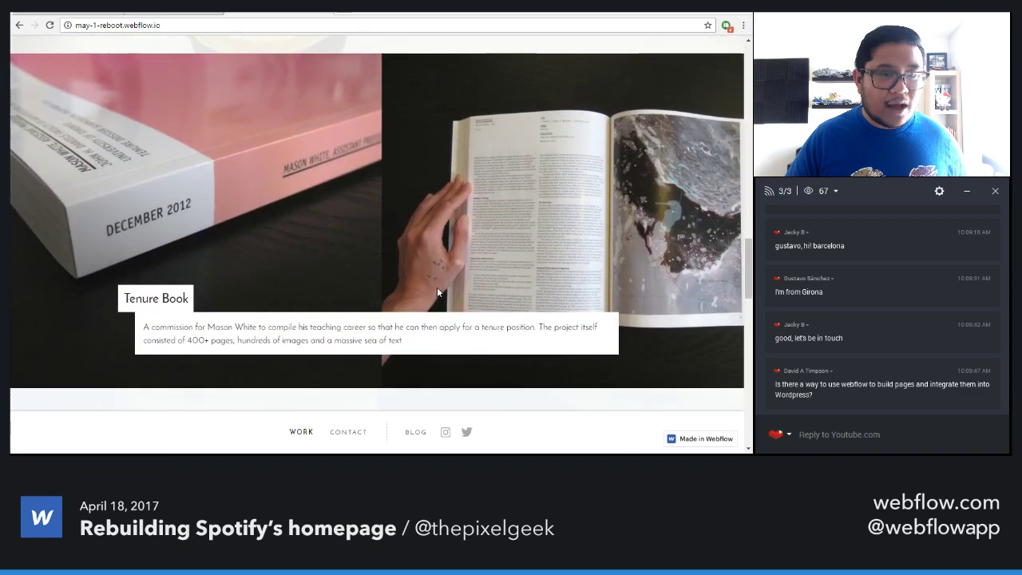
{"action": "scroll", "coordinate": [431, 321], "scroll_direction": "down", "scroll_amount": 3}
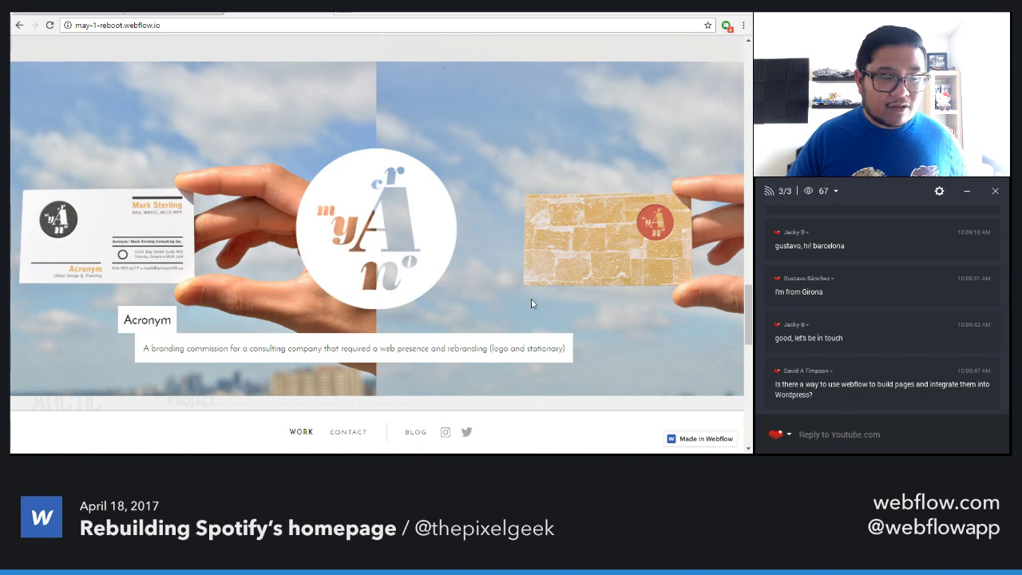
{"action": "scroll", "coordinate": [533, 301], "scroll_direction": "down", "scroll_amount": 3}
{"action": "left_click_drag", "start_coordinate": [285, 294], "coordinate": [505, 296]}
{"action": "scroll", "coordinate": [502, 308], "scroll_direction": "down", "scroll_amount": 3}
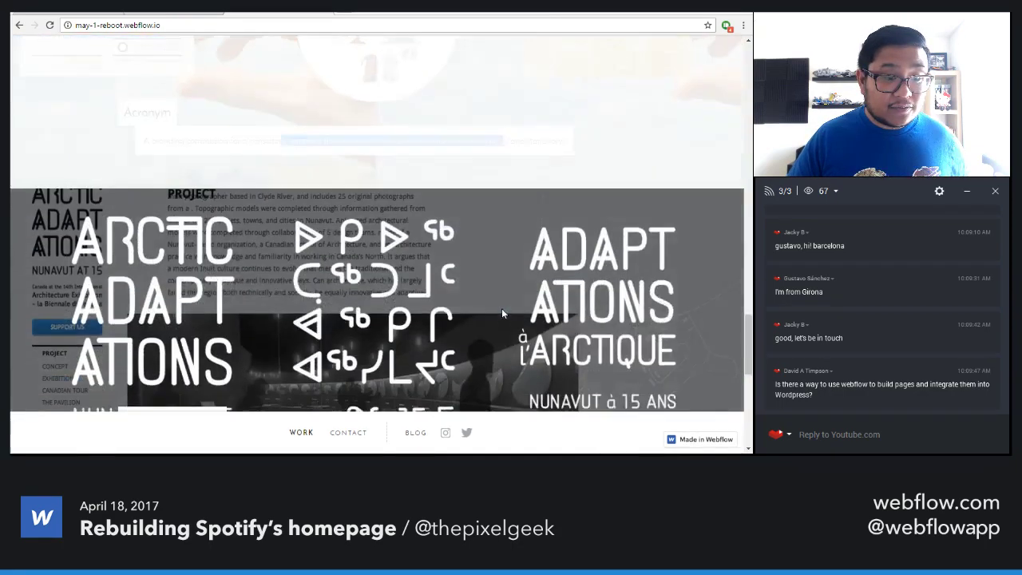
{"action": "scroll", "coordinate": [502, 313], "scroll_direction": "down", "scroll_amount": 10}
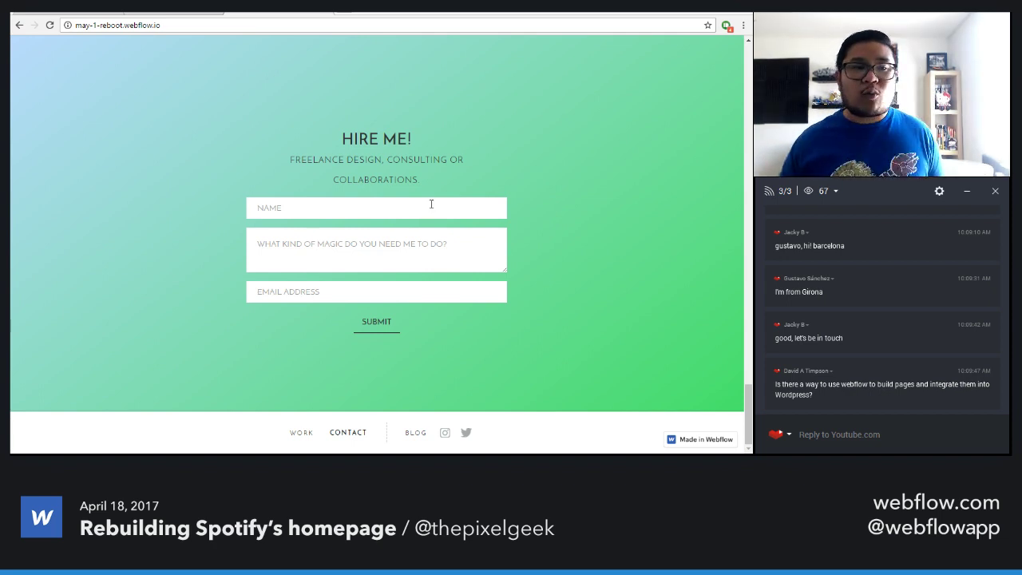
Load help.webflow.com in place of the portfolio site
{"action": "left_click", "coordinate": [295, 25]}
{"action": "type", "text": "help."}
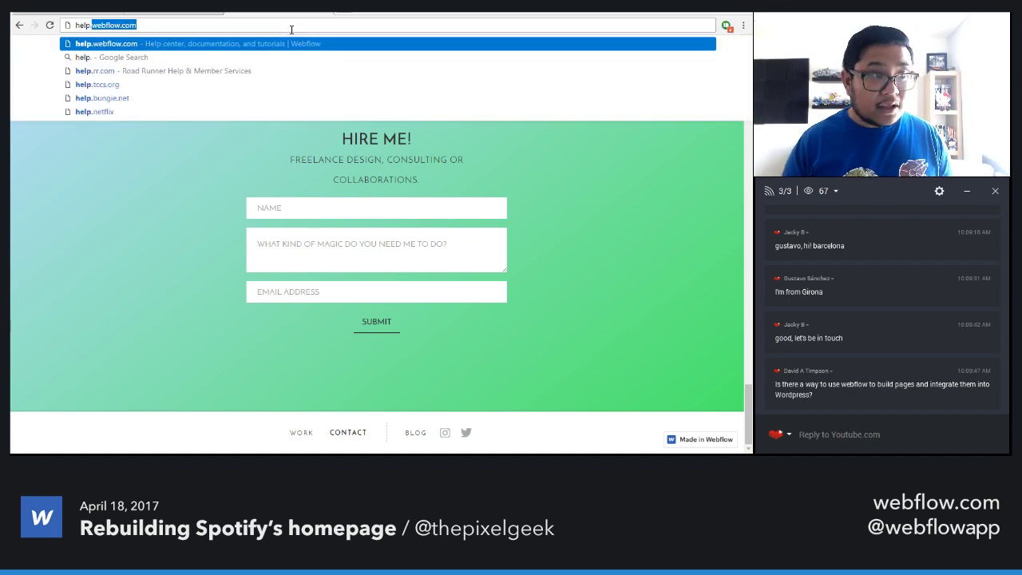
{"action": "key", "text": "Return"}
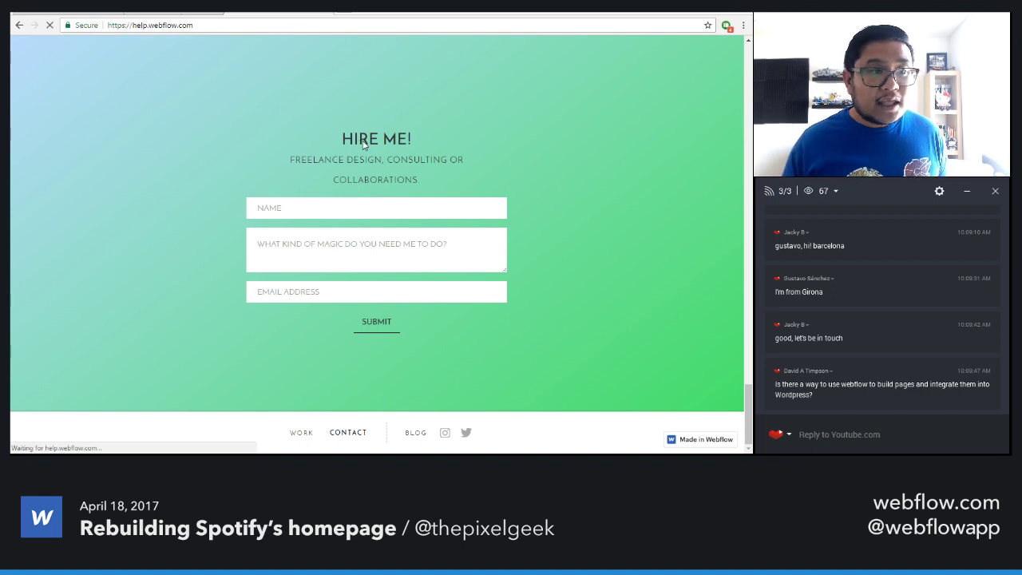
Search the Help Center for "scroll interact" and open the article "How to set up a scroll trigger interaction"
{"action": "type", "text": "scroll "}
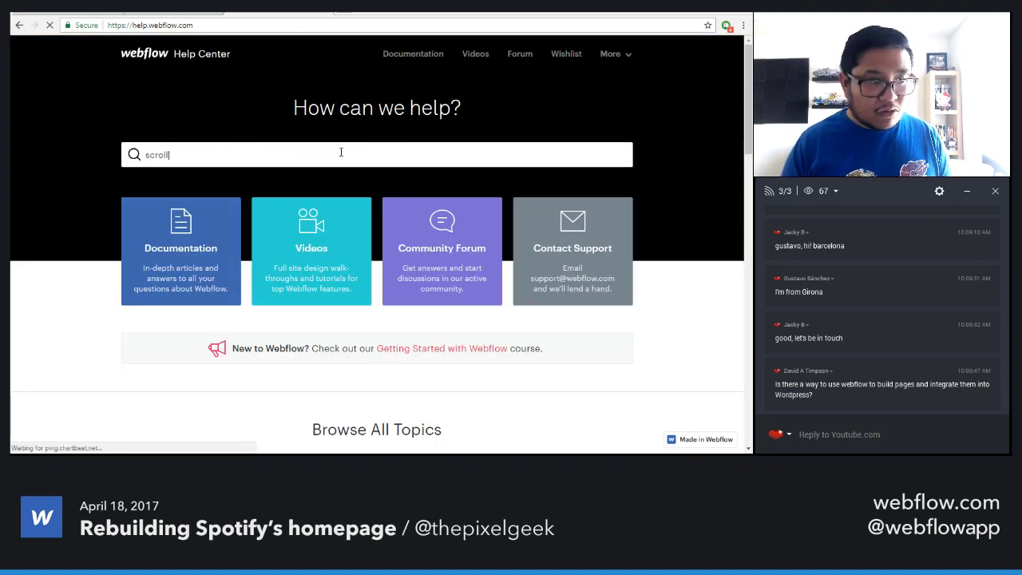
{"action": "type", "text": "inter"}
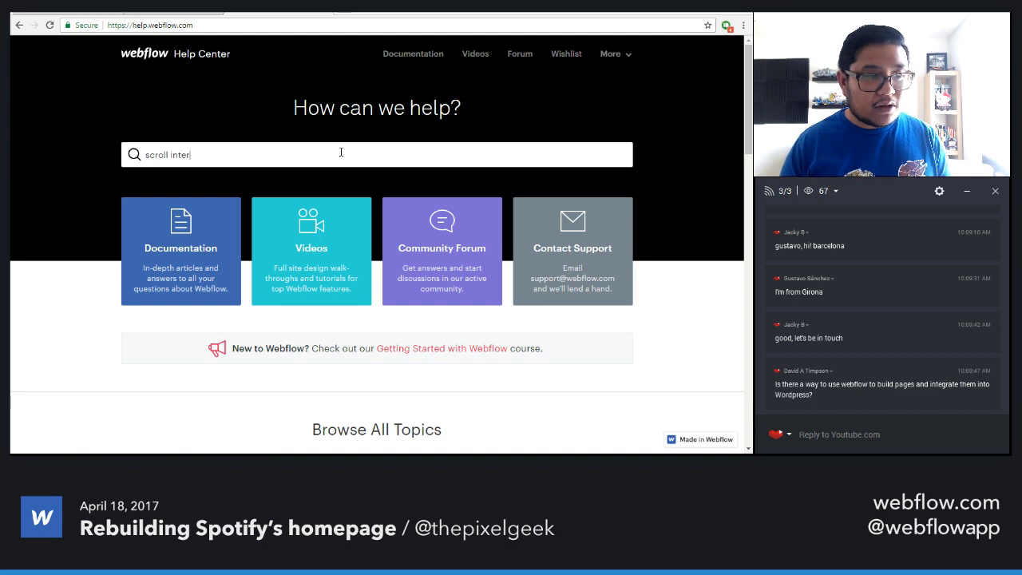
{"action": "type", "text": "act"}
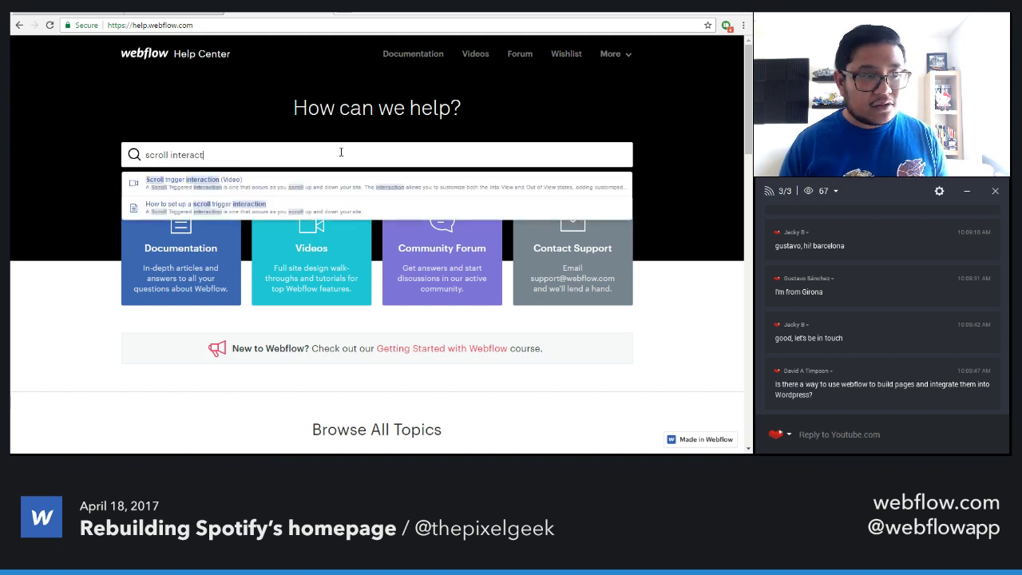
{"action": "left_click", "coordinate": [273, 211]}
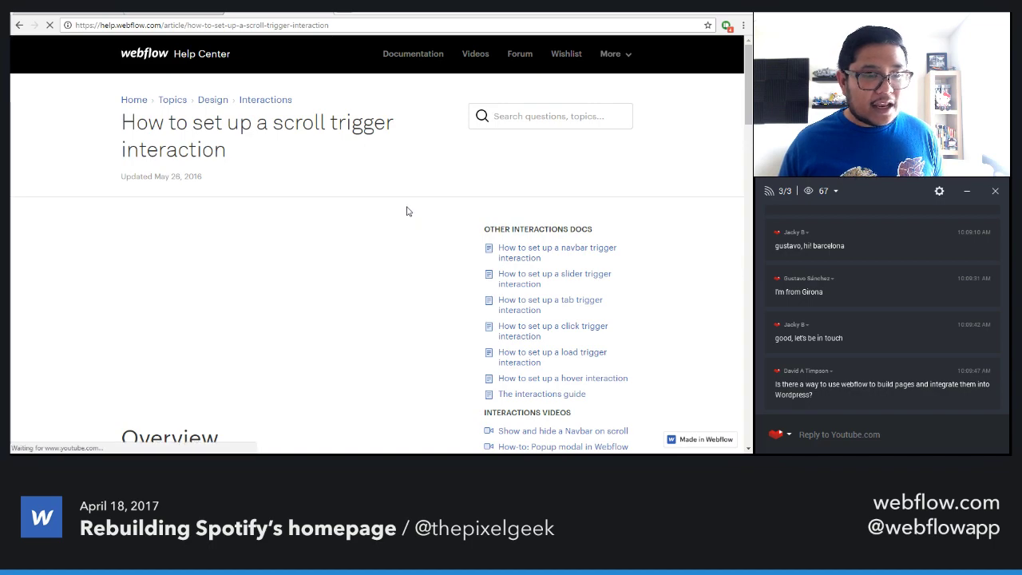
Skim the article's Into View, Out of View, offset and iOS limitation sections, and return to the spotify-demo project in the Webflow Designer
{"action": "scroll", "coordinate": [407, 212], "scroll_direction": "down", "scroll_amount": 1}
{"action": "scroll", "coordinate": [407, 211], "scroll_direction": "down", "scroll_amount": 6}
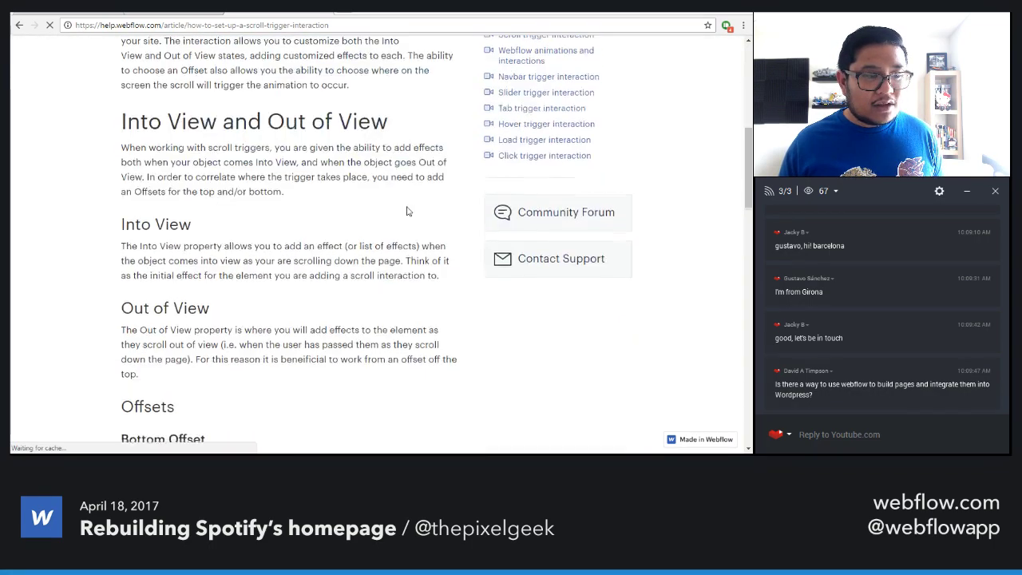
{"action": "scroll", "coordinate": [346, 250], "scroll_direction": "down", "scroll_amount": 7}
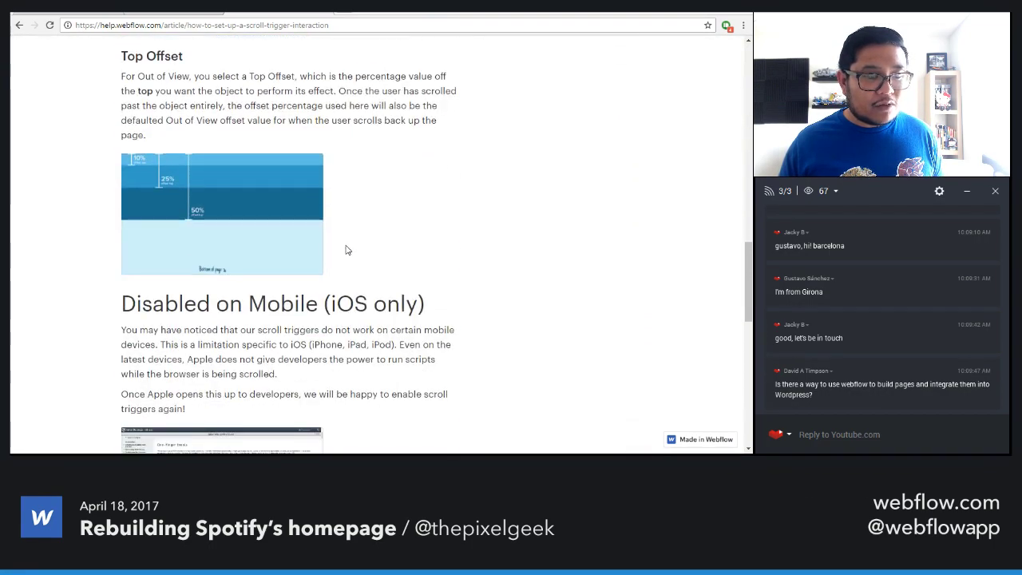
{"action": "scroll", "coordinate": [346, 250], "scroll_direction": "down", "scroll_amount": 3}
{"action": "scroll", "coordinate": [346, 250], "scroll_direction": "up", "scroll_amount": 3}
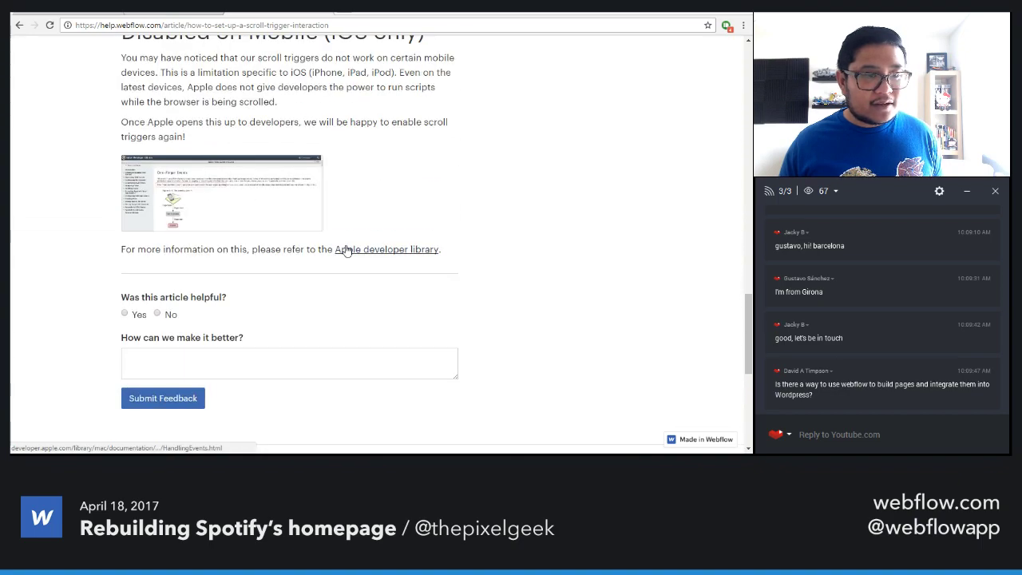
{"action": "scroll", "coordinate": [346, 249], "scroll_direction": "up", "scroll_amount": 8}
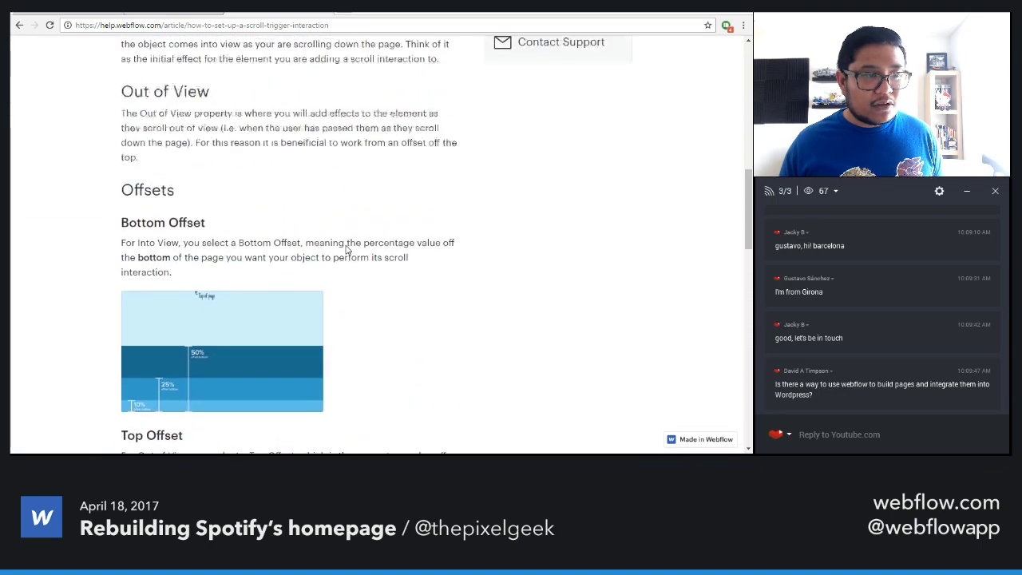
{"action": "scroll", "coordinate": [346, 250], "scroll_direction": "up", "scroll_amount": 9}
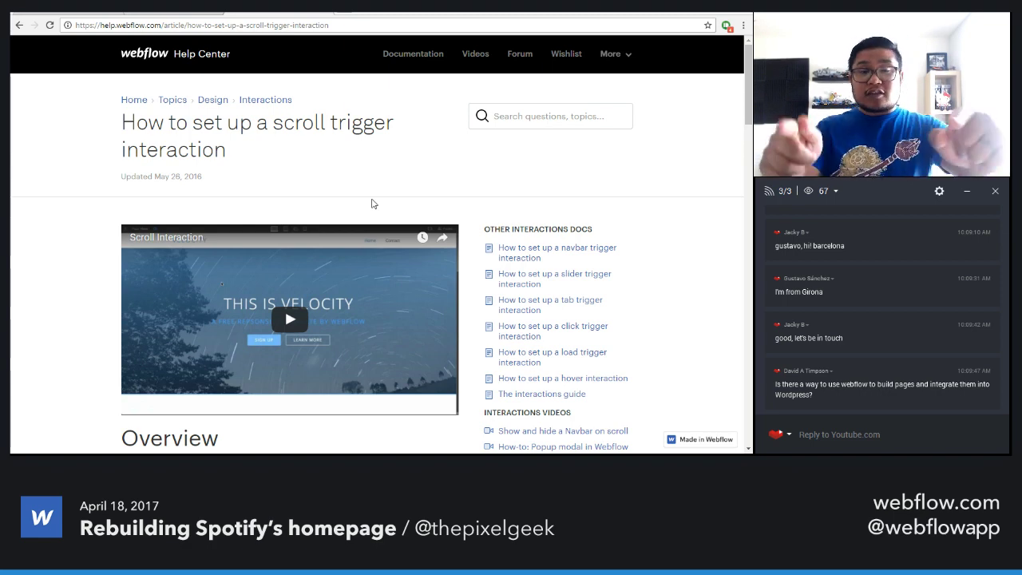
{"action": "left_click", "coordinate": [193, 13]}
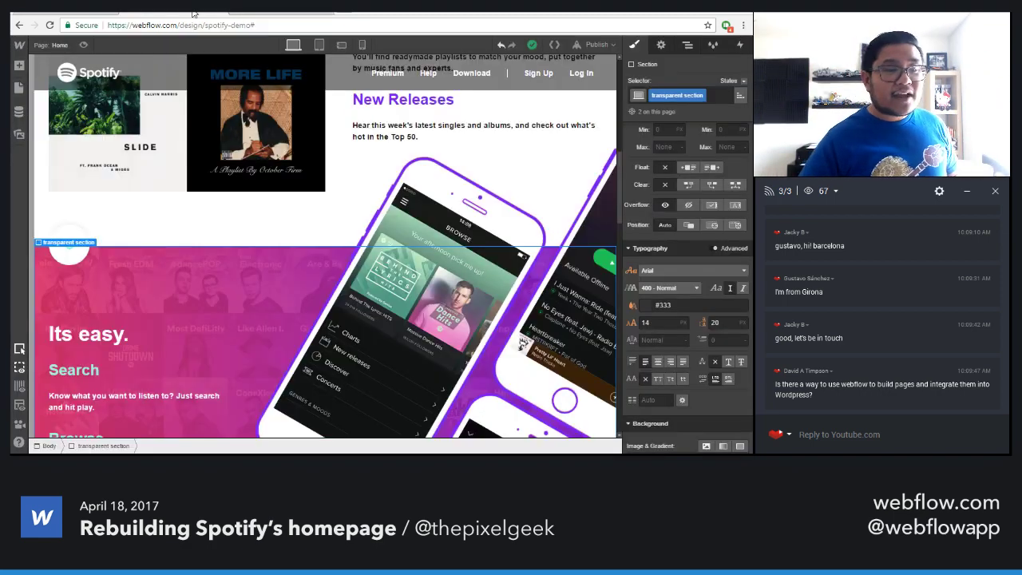